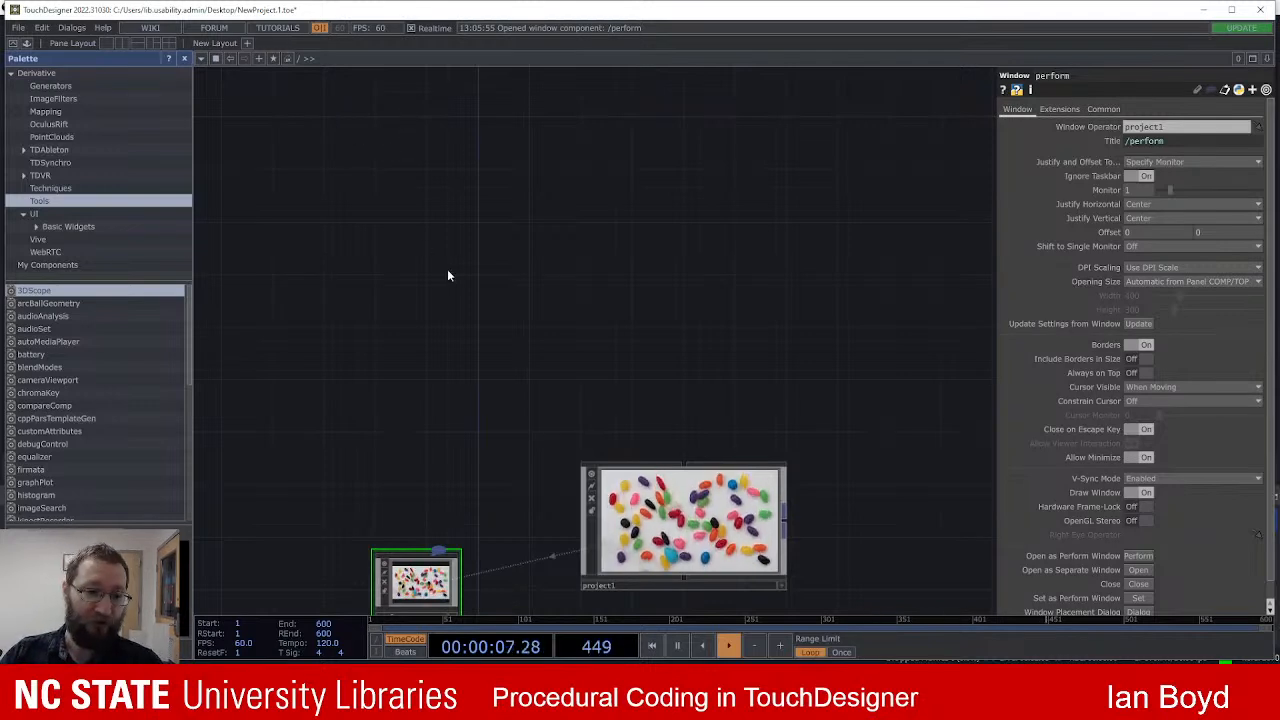
# Step: Enter the project1 component's network and close the operator palette
pyautogui.moveTo(714, 355); pyautogui.dragTo(694, 294)
pyautogui.scroll(5, 680, 424)
pyautogui.moveTo(698, 446); pyautogui.dragTo(745, 458)
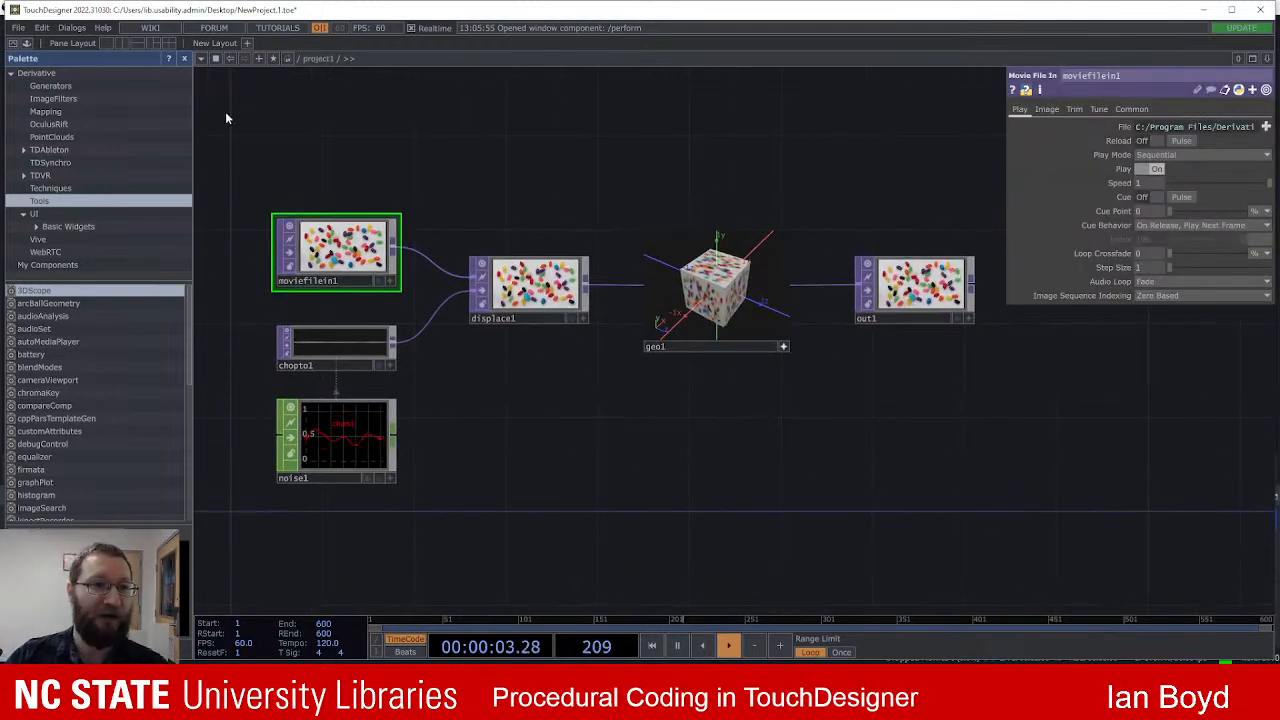
pyautogui.click(186, 59)
# Step: Examine the default network from moviefilein1, chopto1 and noise1 through displace1 and geo1 to out1
pyautogui.moveTo(481, 209); pyautogui.dragTo(476, 238)
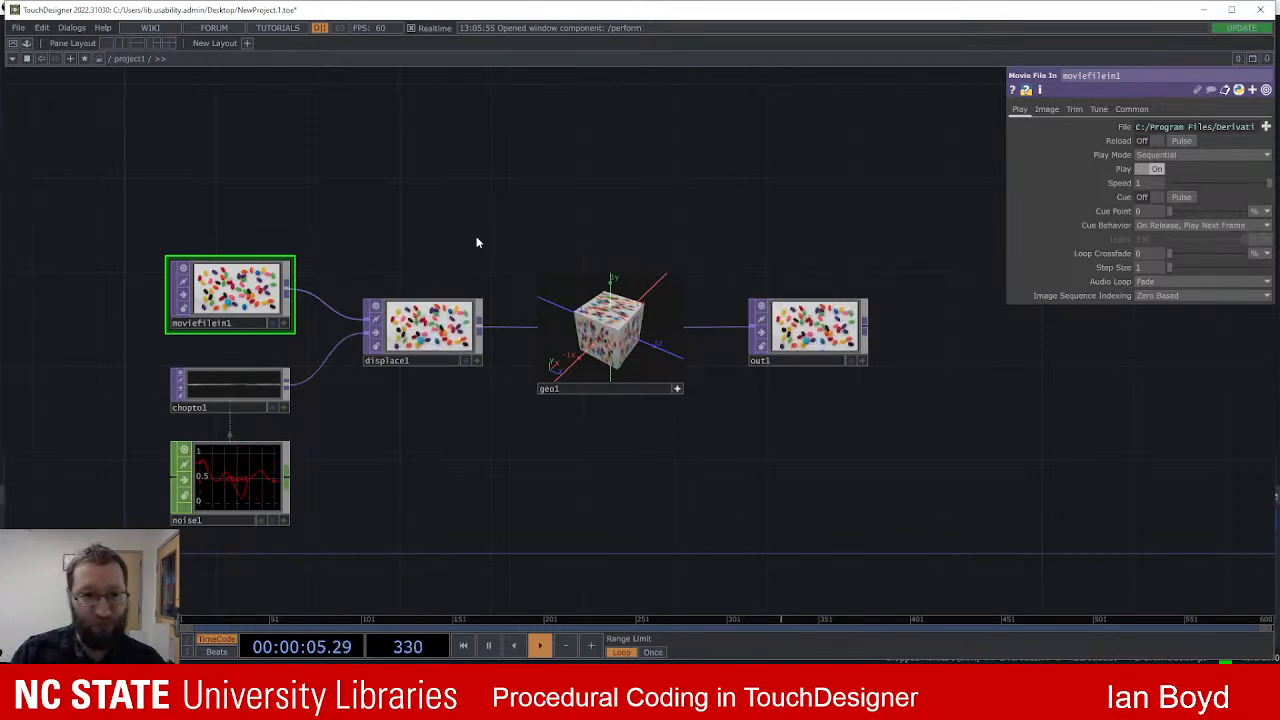
pyautogui.moveTo(731, 186); pyautogui.dragTo(776, 140)
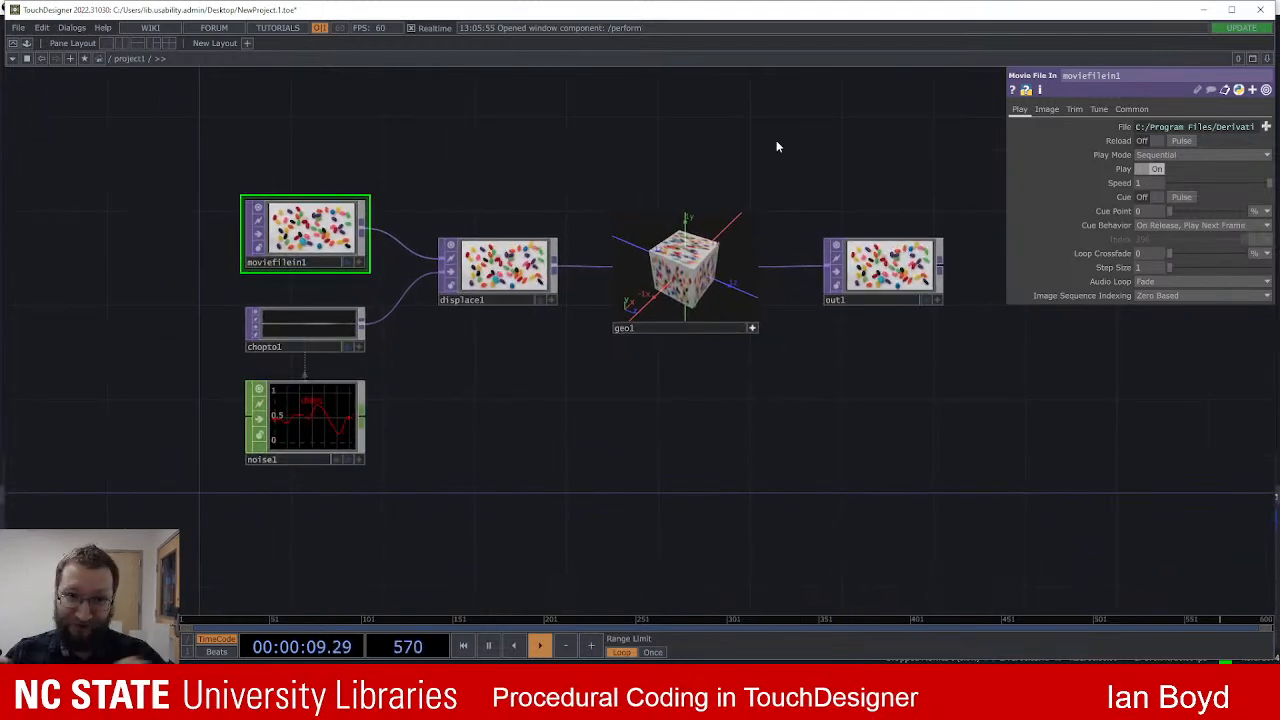
pyautogui.moveTo(808, 134); pyautogui.dragTo(741, 182)
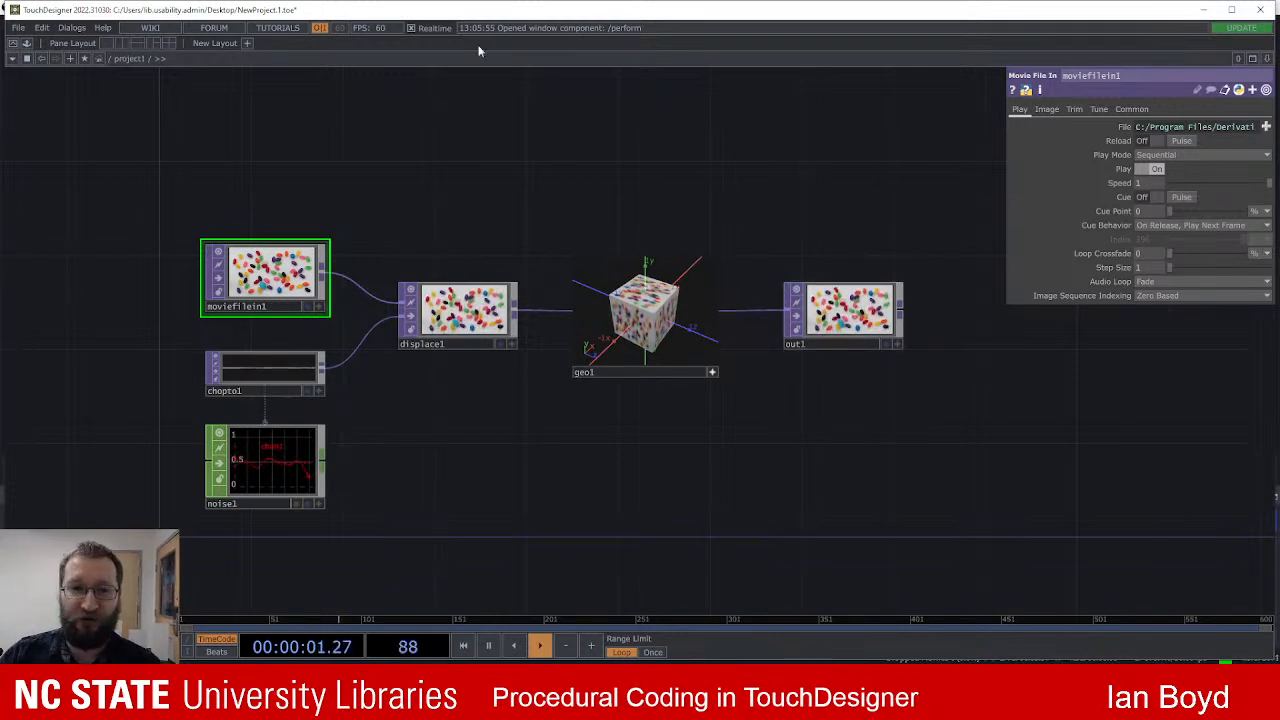
pyautogui.moveTo(699, 207); pyautogui.dragTo(723, 157)
pyautogui.scroll(-1, 717, 197)
pyautogui.scroll(1, 720, 215)
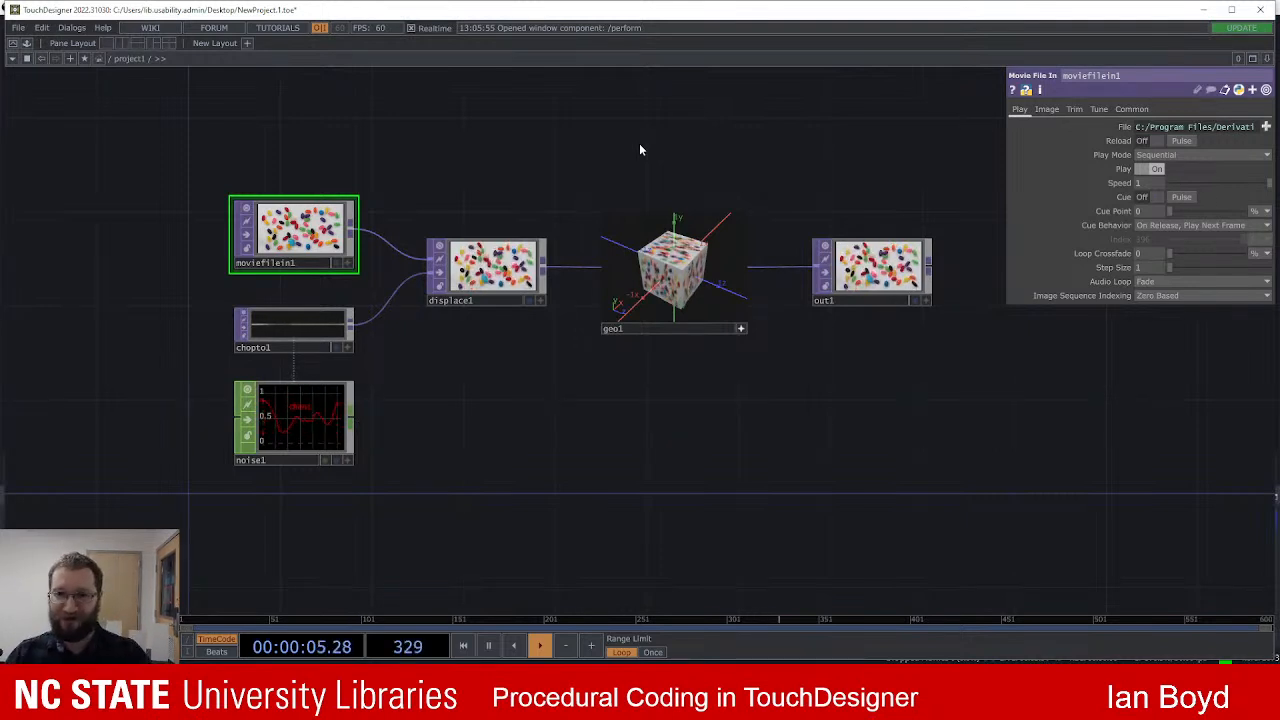
pyautogui.moveTo(206, 114); pyautogui.dragTo(814, 537, button='right')
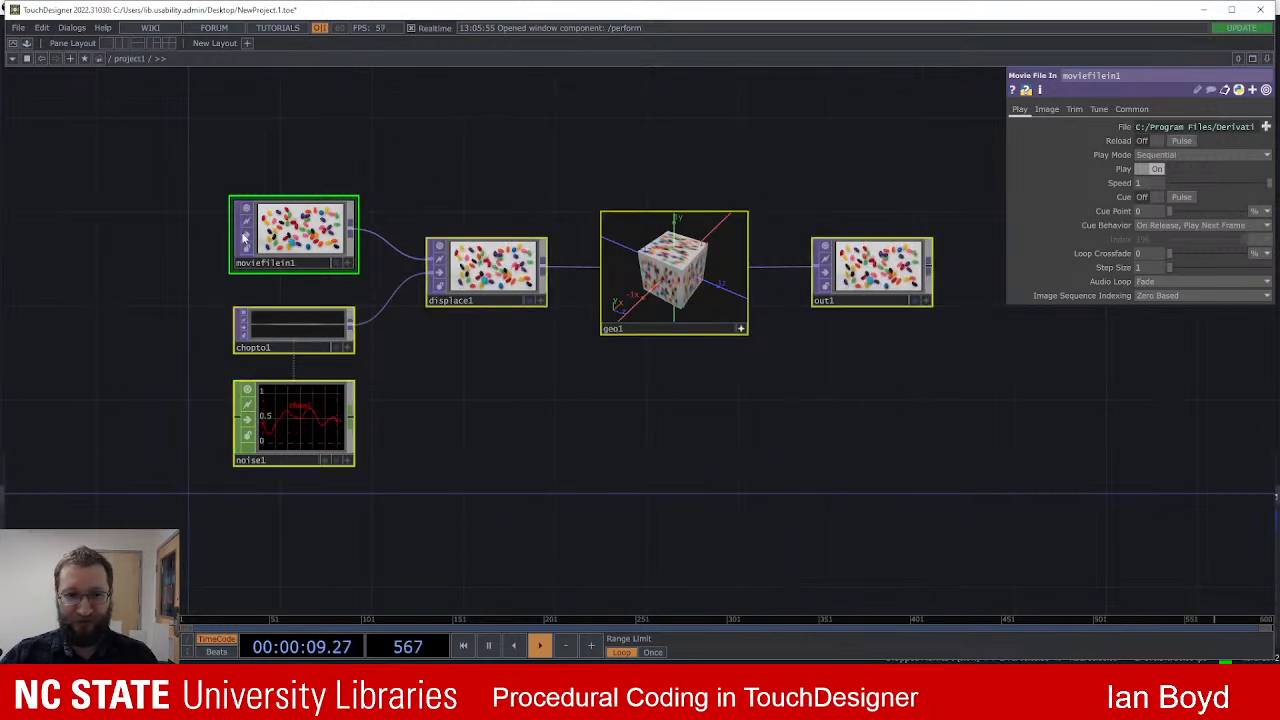
pyautogui.click(511, 369)
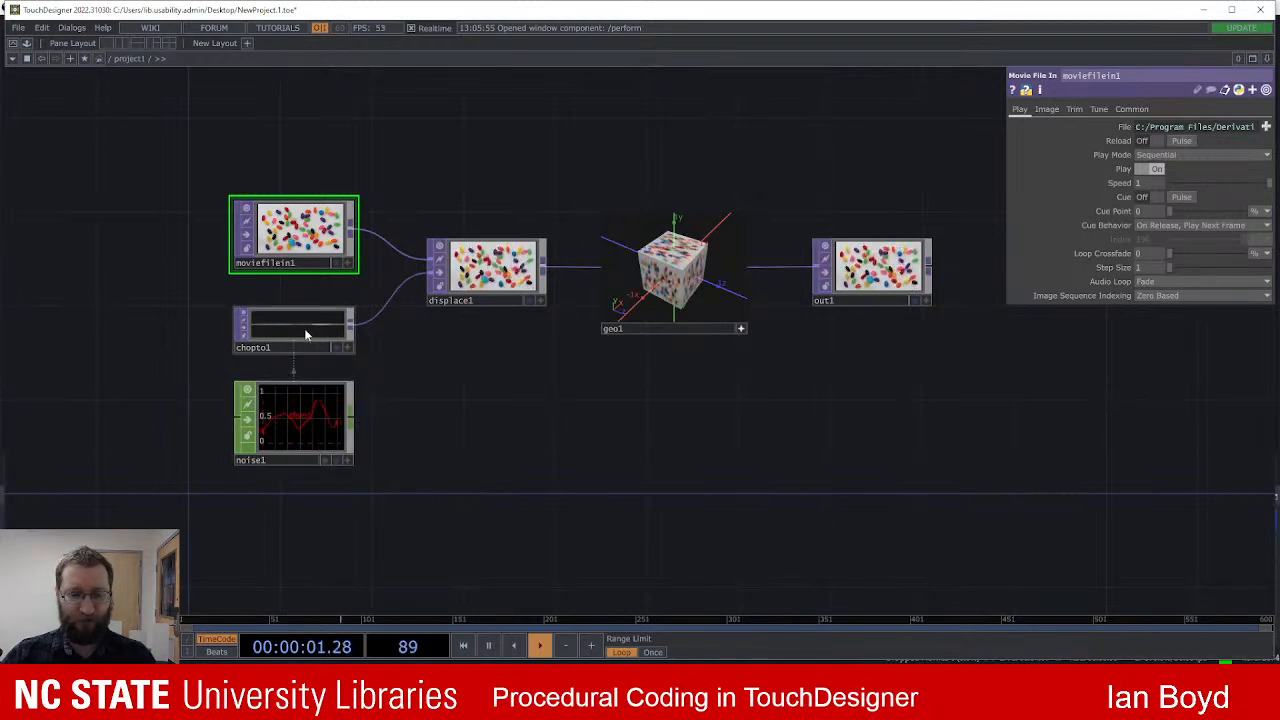
pyautogui.scroll(3, 294, 322)
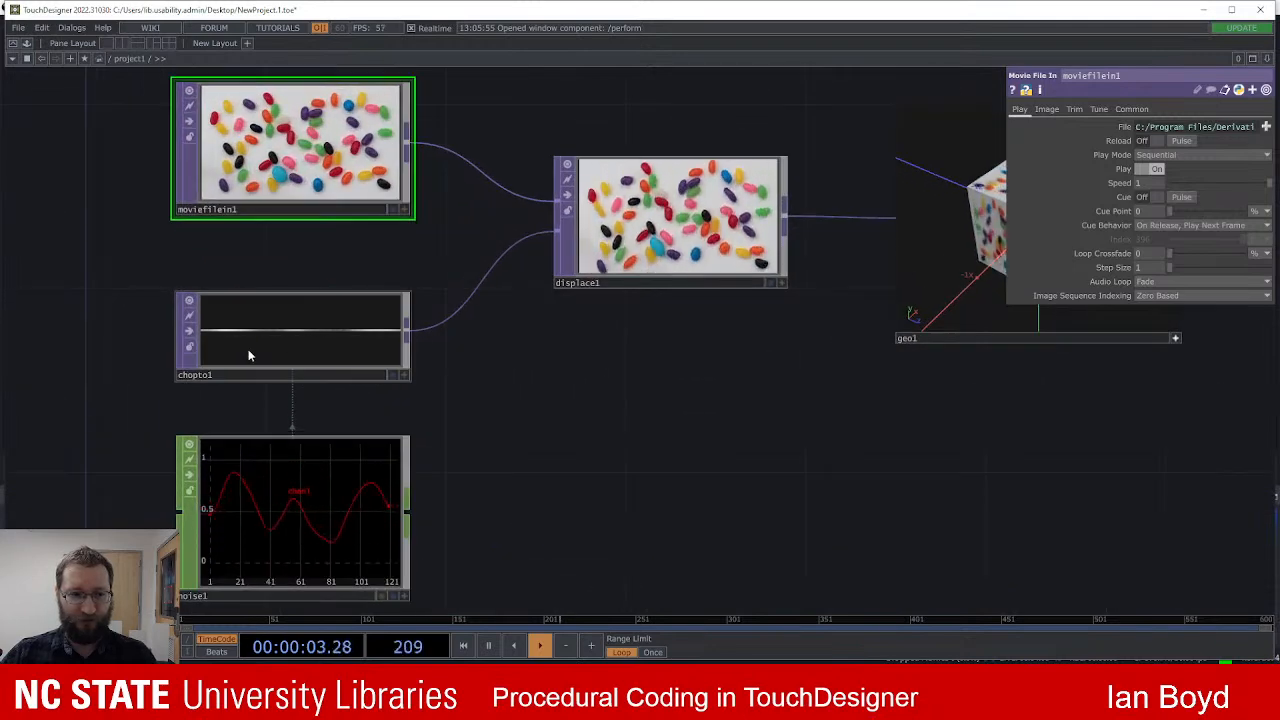
pyautogui.scroll(-2, 397, 349)
pyautogui.scroll(1, 408, 350)
pyautogui.scroll(-2, 412, 352)
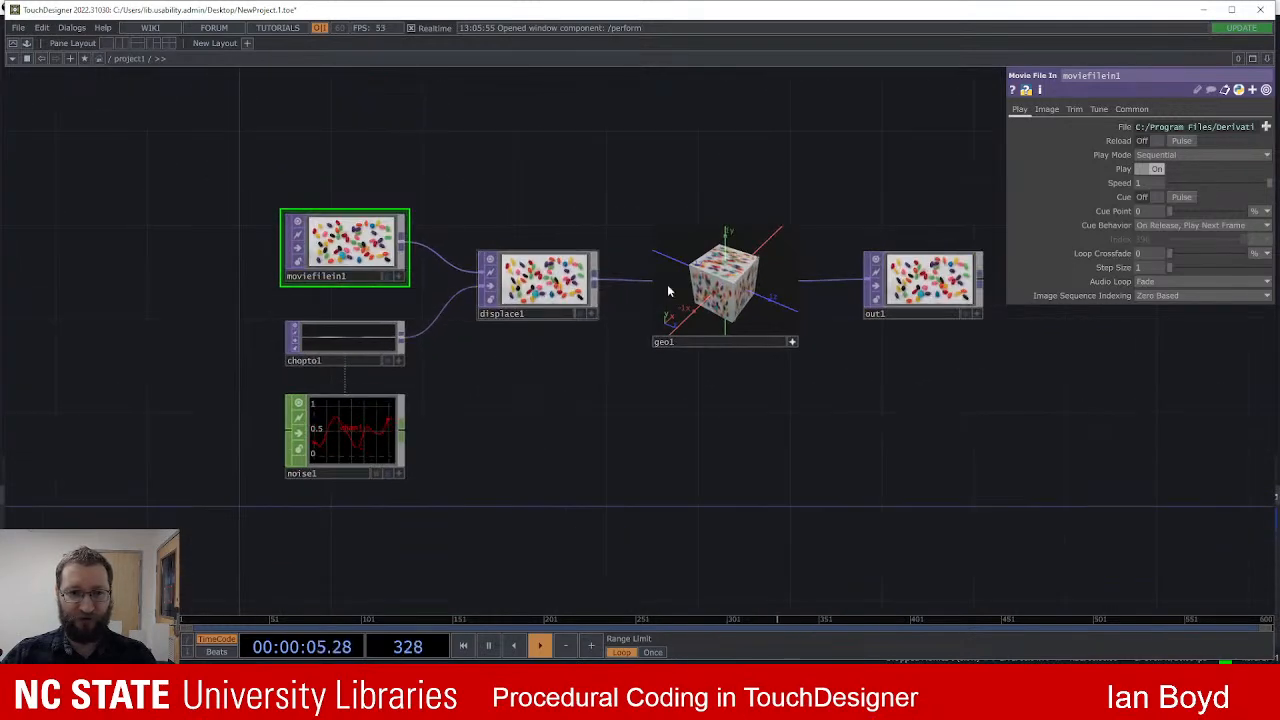
pyautogui.hscroll(2, 565, 380)
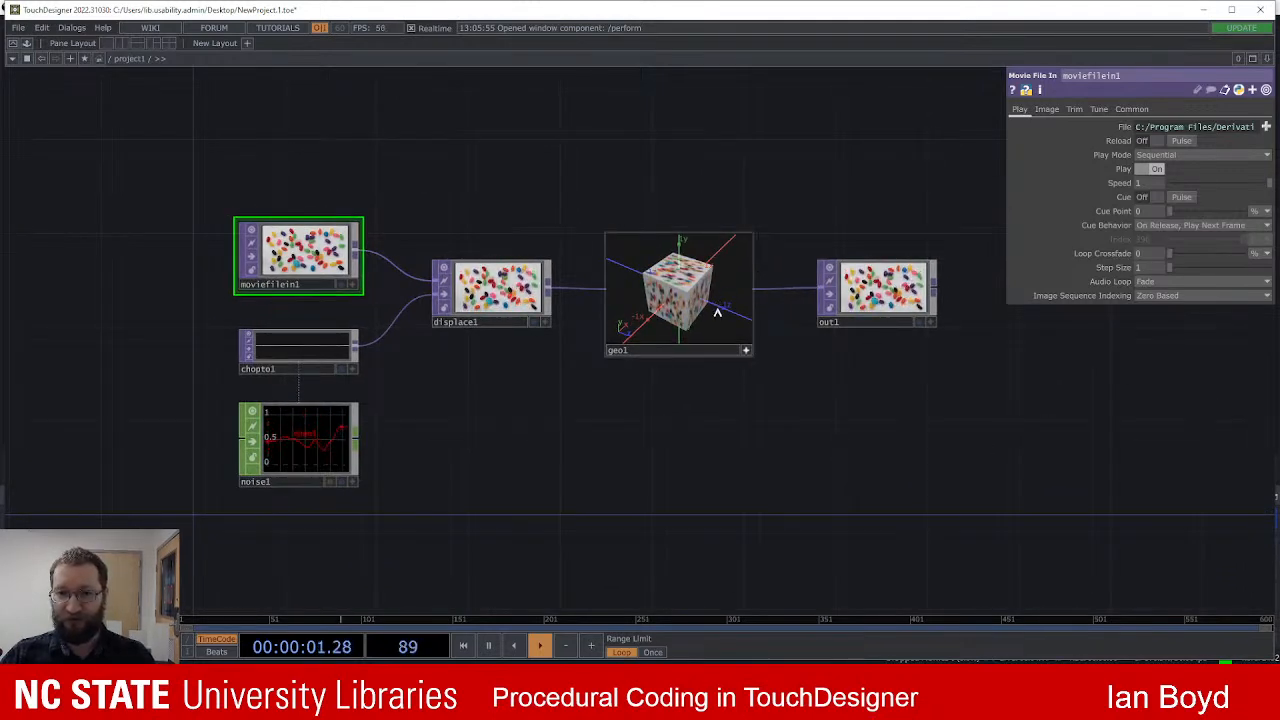
# Step: Orbit the cube in geo1's viewer, turn off its active viewer mode and reposition the node
pyautogui.moveTo(668, 278); pyautogui.dragTo(722, 335)
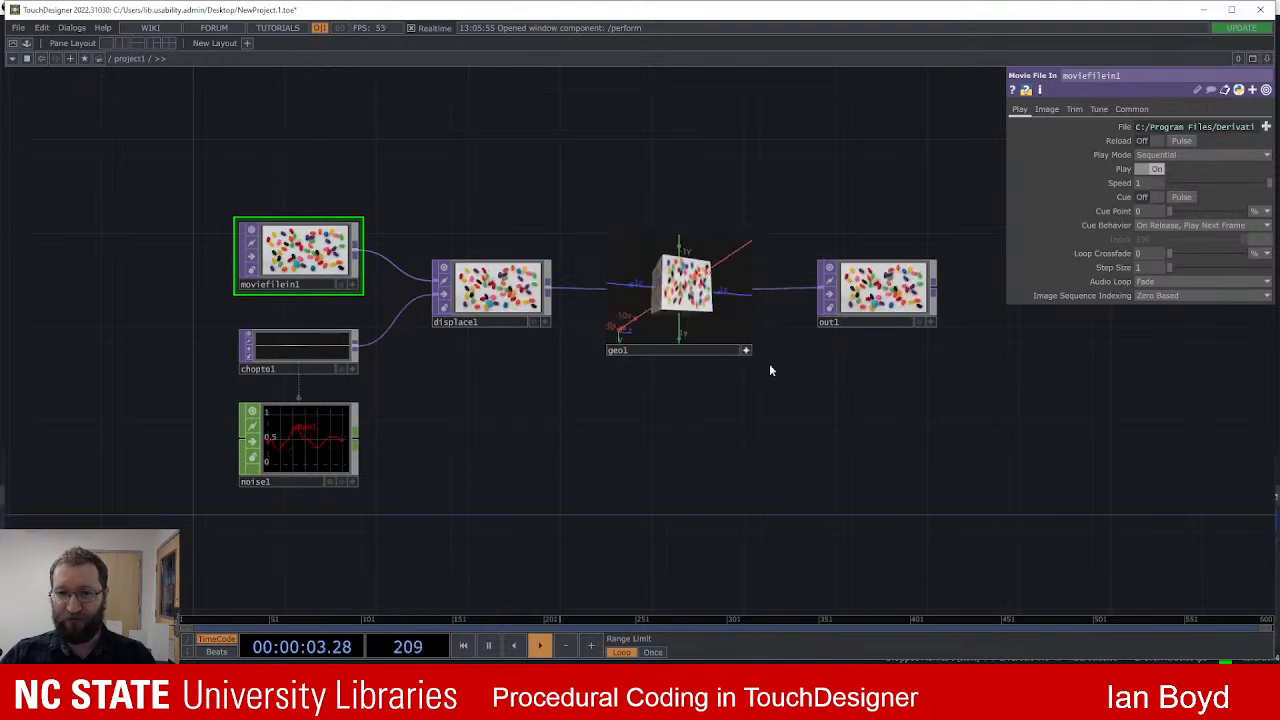
pyautogui.click(746, 351)
pyautogui.moveTo(713, 260); pyautogui.dragTo(711, 236)
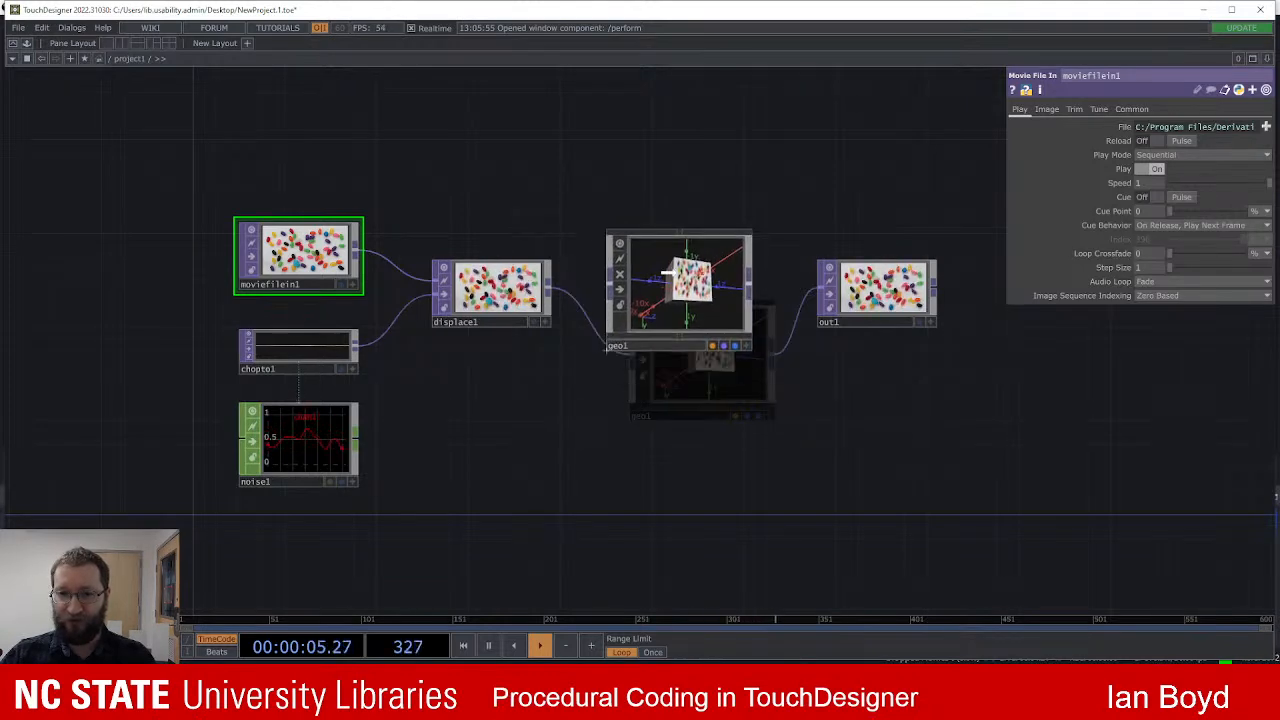
# Step: Delete all the default operators from the project1 network and maximize the program window
pyautogui.moveTo(251, 180); pyautogui.dragTo(986, 494, button='right')
pyautogui.moveTo(760, 376); pyautogui.dragTo(705, 330)
pyautogui.press('h')
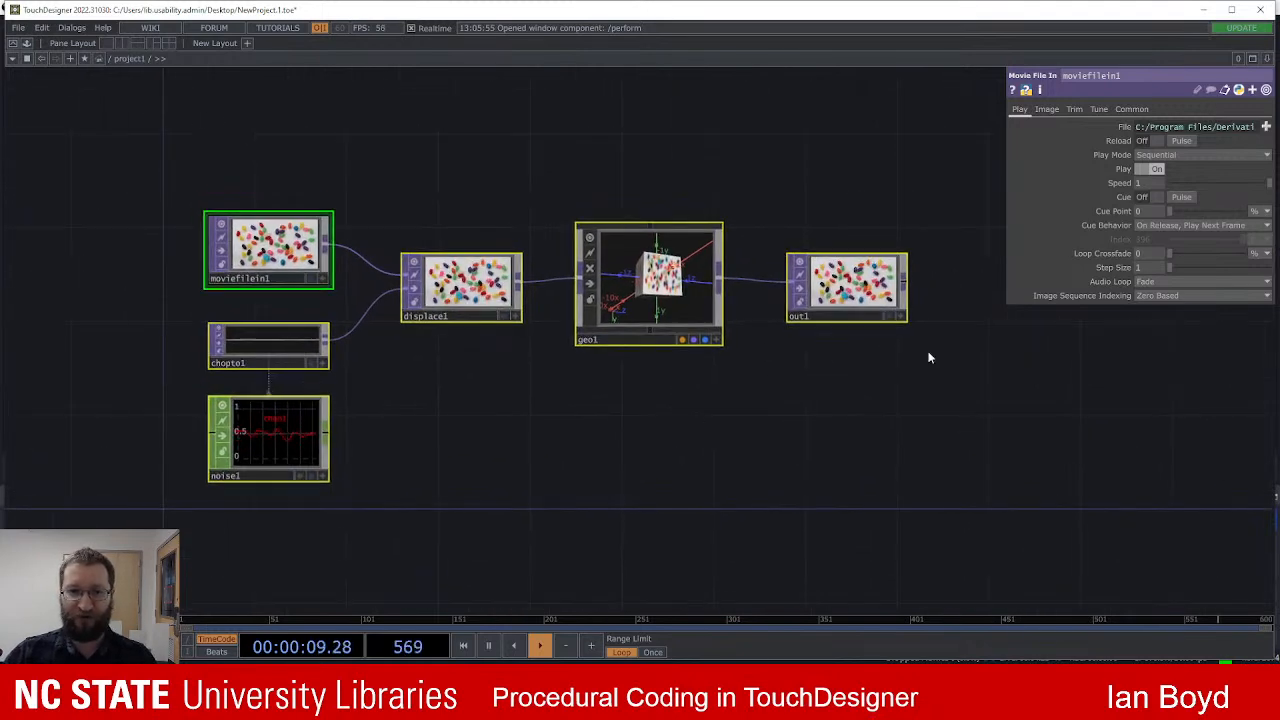
pyautogui.press('Delete')
pyautogui.moveTo(660, 454); pyautogui.dragTo(622, 451)
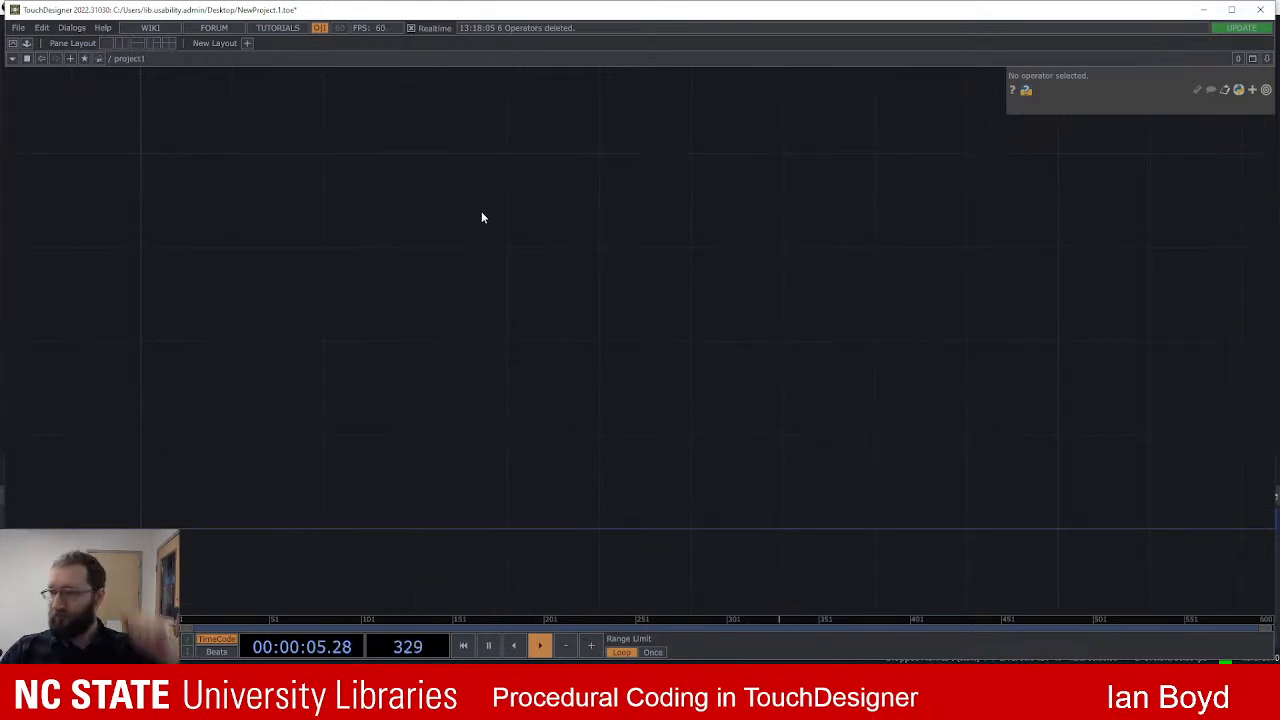
pyautogui.click(1231, 9)
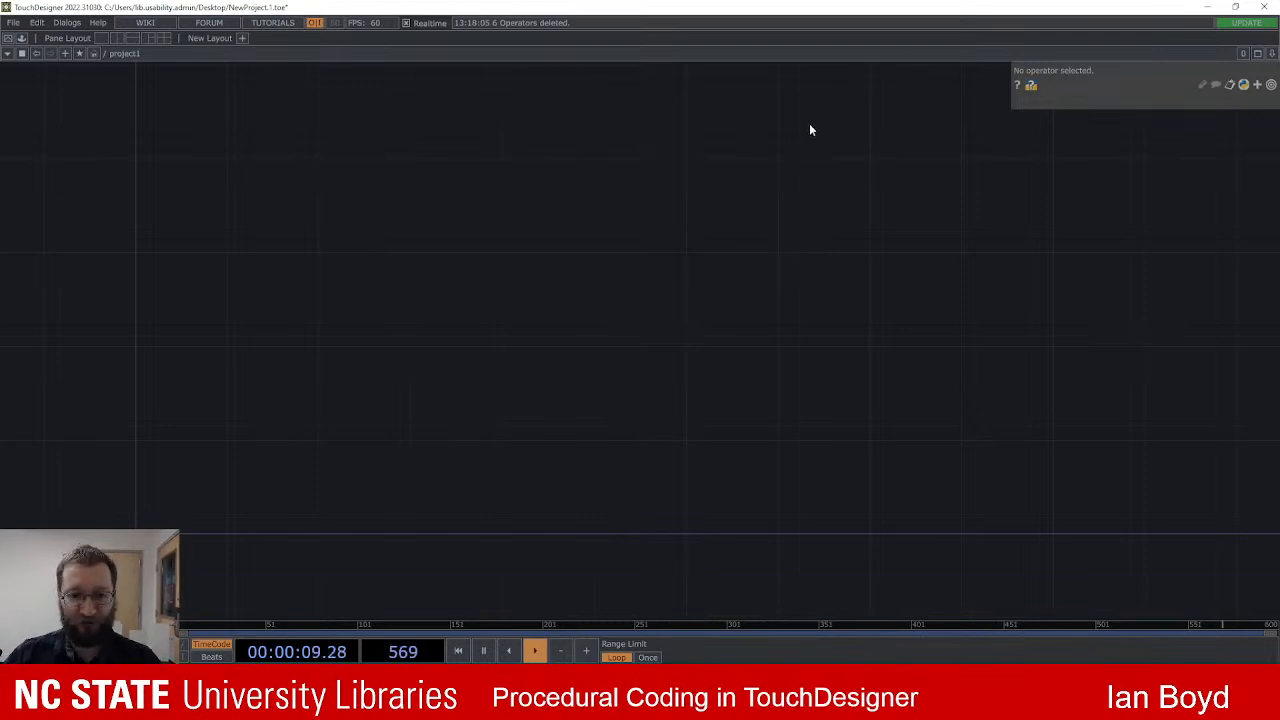
pyautogui.moveTo(661, 282); pyautogui.dragTo(671, 325)
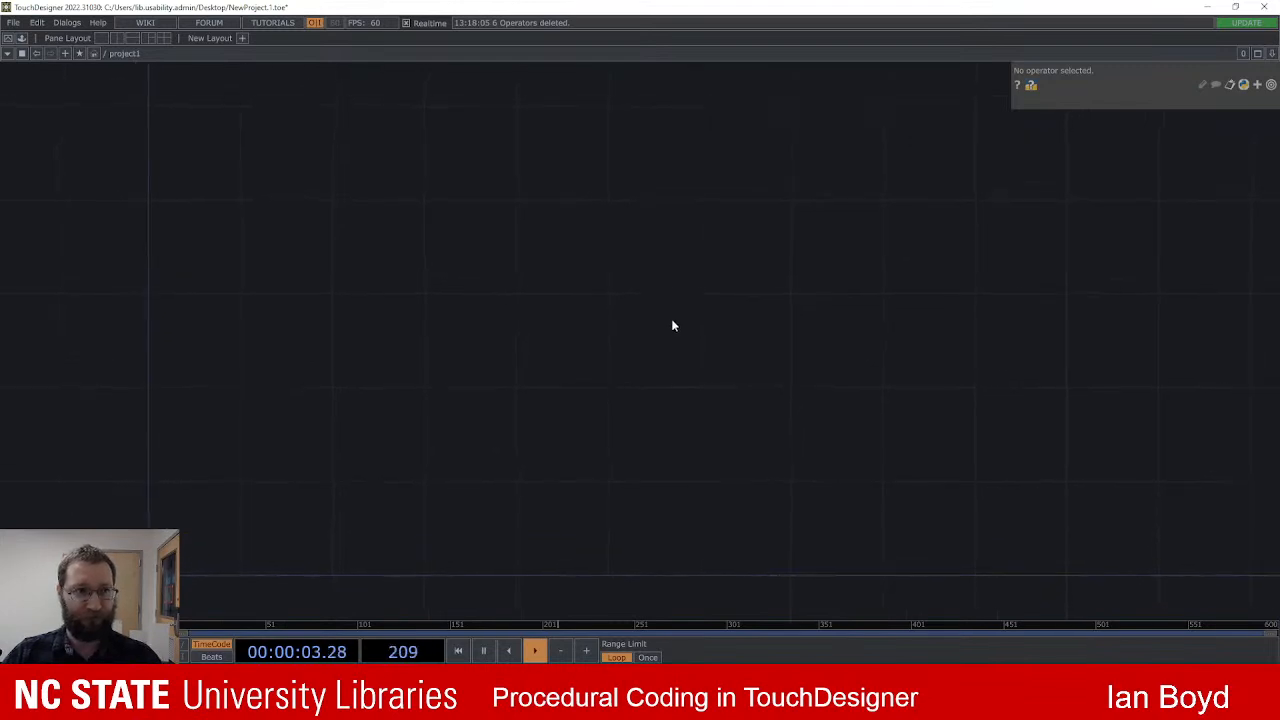
pyautogui.moveTo(765, 330); pyautogui.dragTo(702, 334)
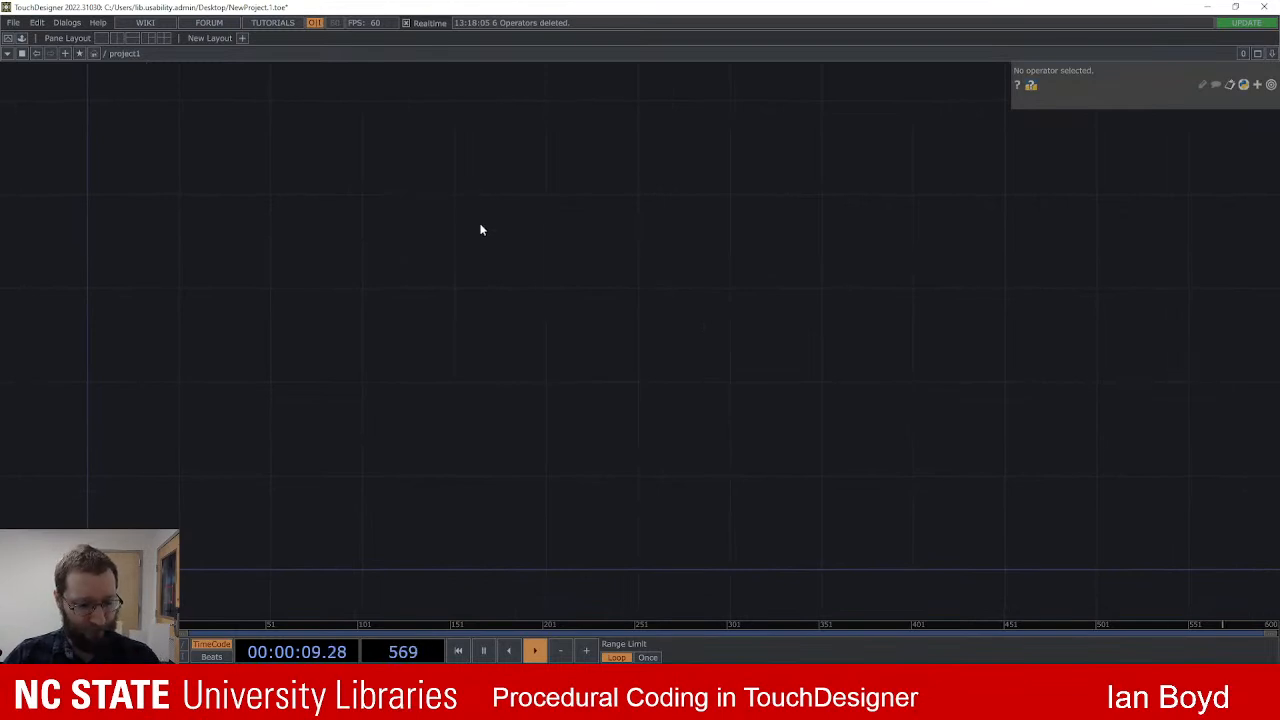
# Step: Add a Noise TOP to the empty network and move it toward the left side of the workspace
pyautogui.press('Tab')
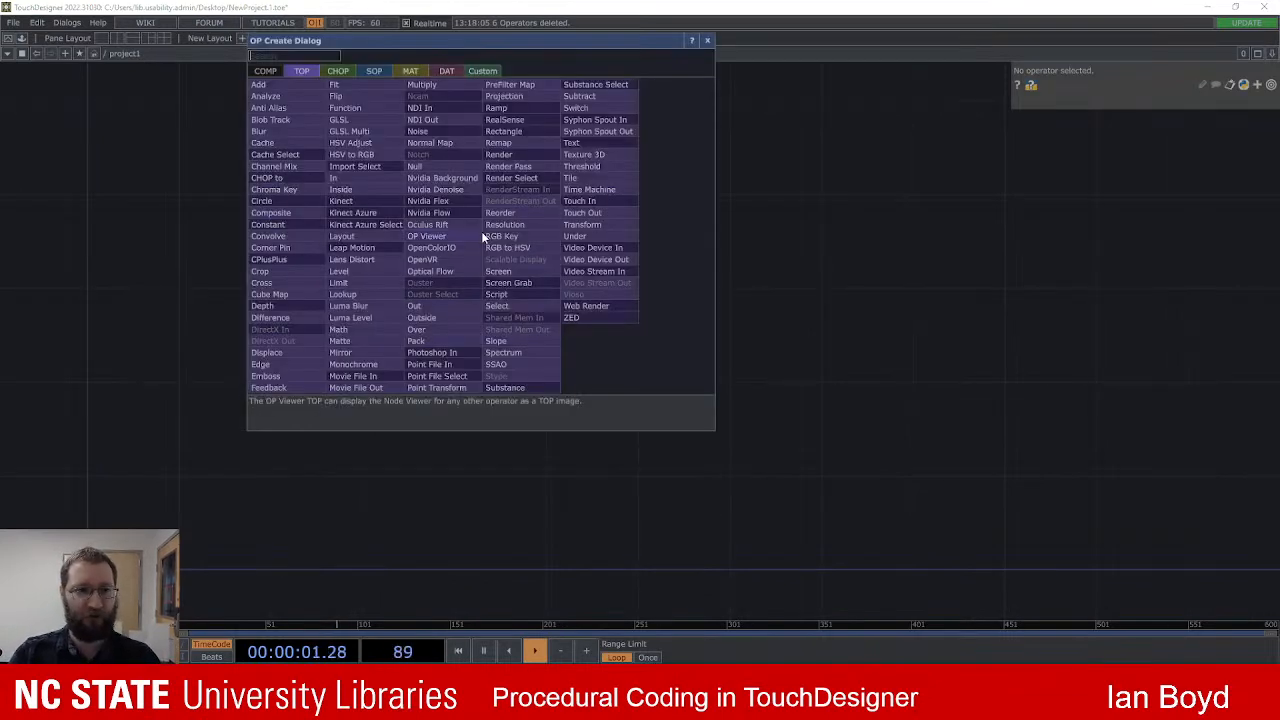
pyautogui.write('noise')
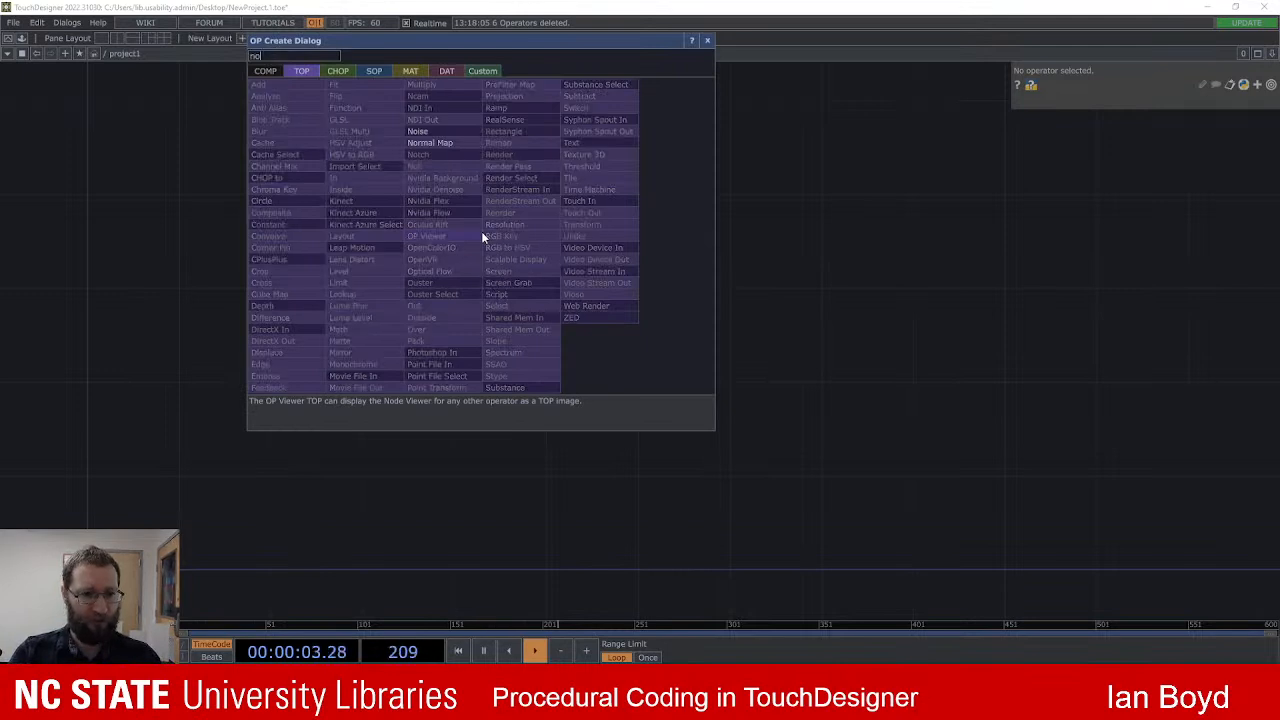
pyautogui.press('Return')
pyautogui.click(479, 238)
pyautogui.moveTo(498, 230); pyautogui.dragTo(383, 347)
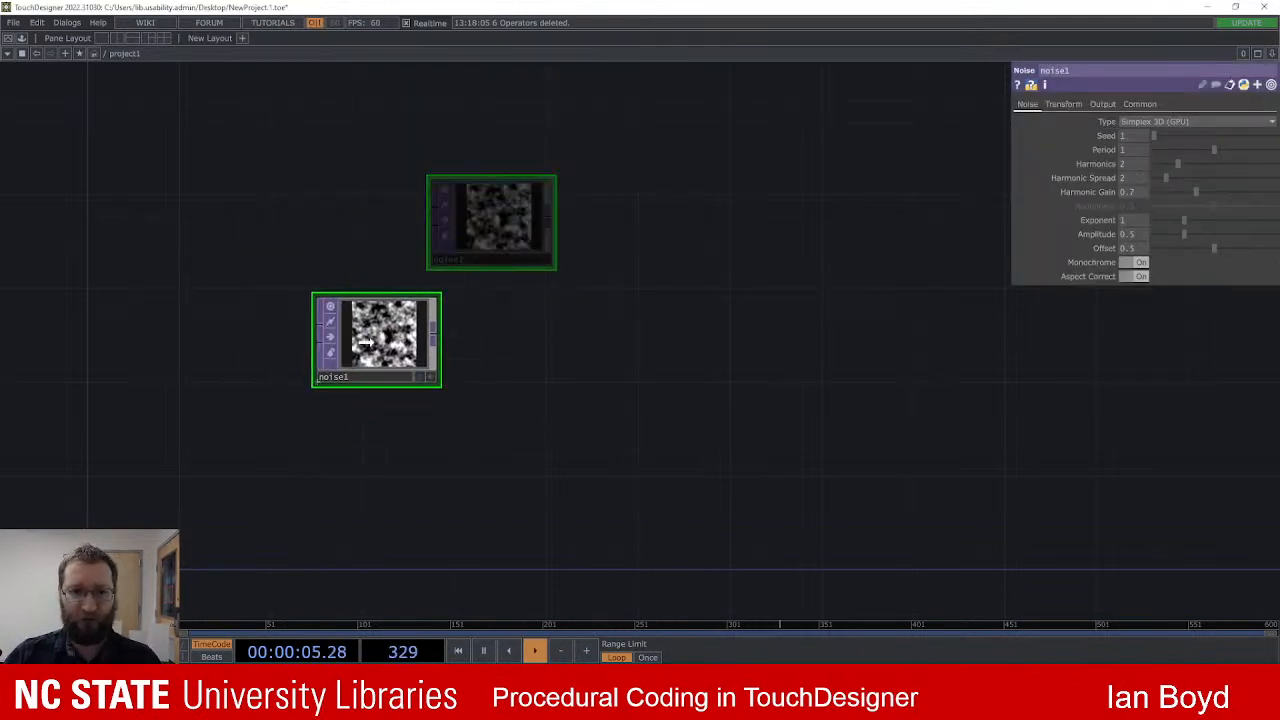
pyautogui.moveTo(479, 353); pyautogui.dragTo(405, 343)
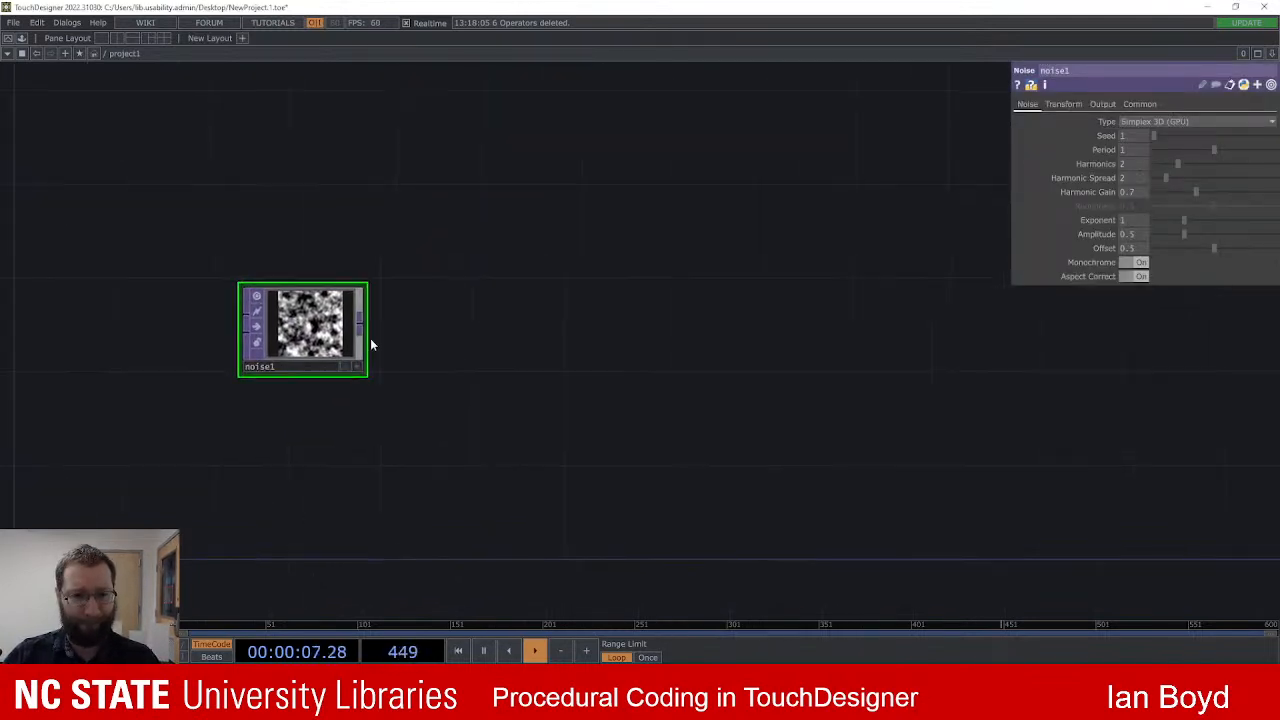
# Step: Attach a Null TOP to noise1's output and place it close beside noise1
pyautogui.click(360, 328)
pyautogui.click(627, 323)
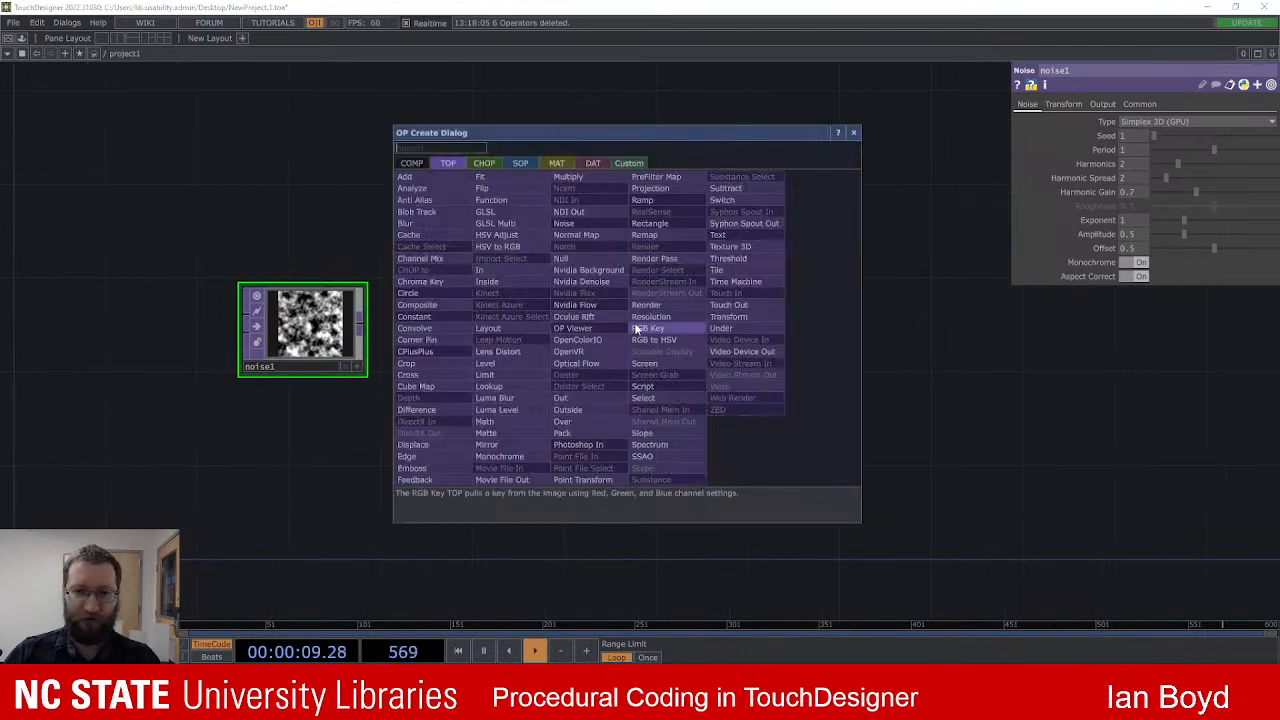
pyautogui.write('n')
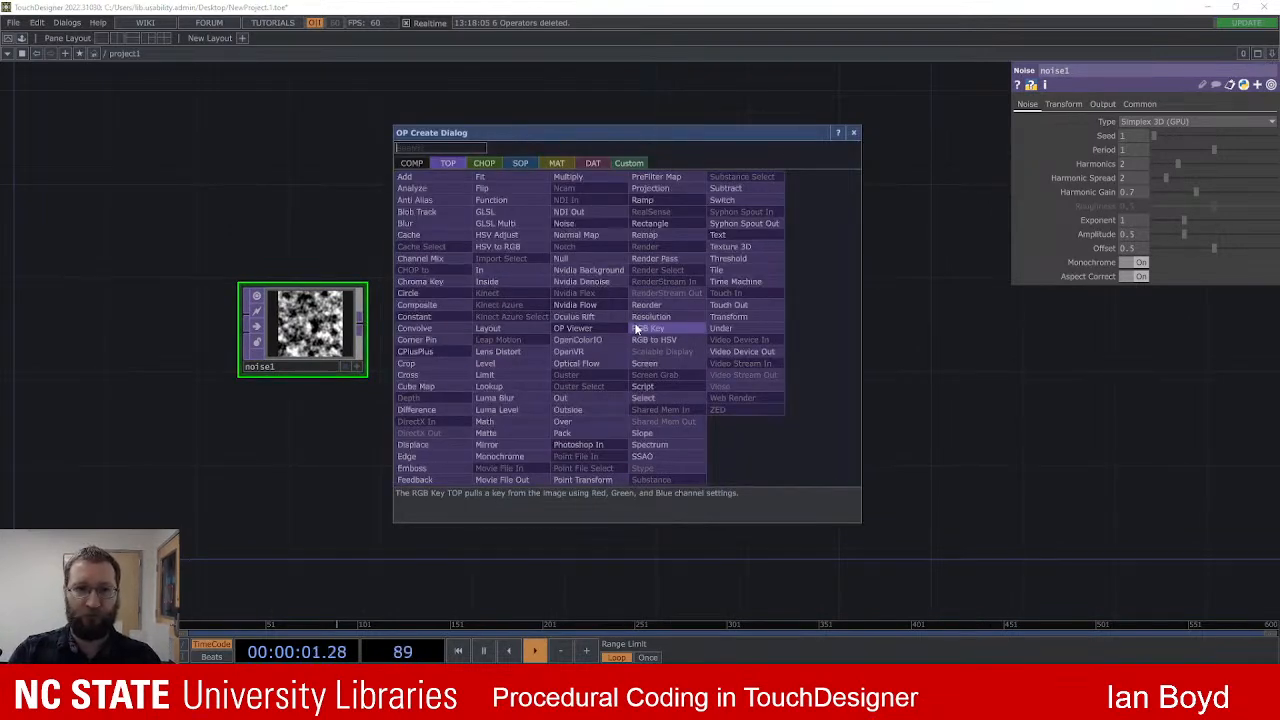
pyautogui.write('ull')
pyautogui.press('Return')
pyautogui.click(636, 327)
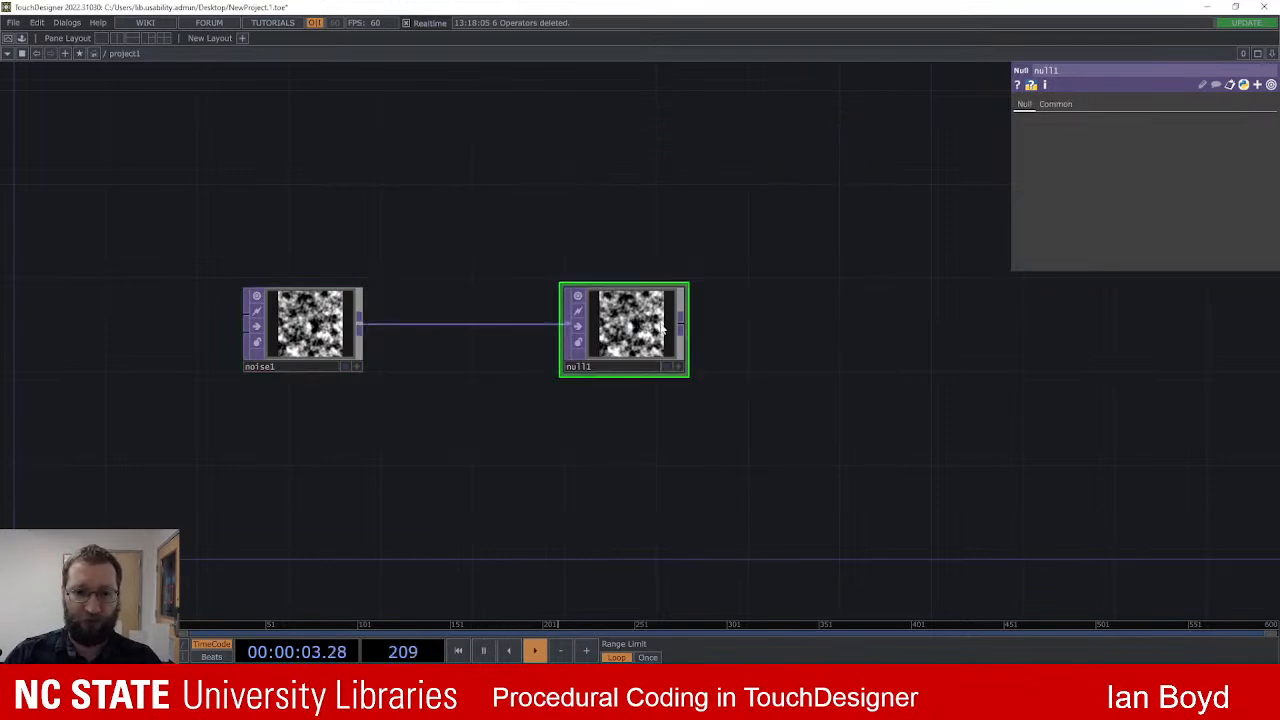
pyautogui.moveTo(634, 294); pyautogui.dragTo(474, 294)
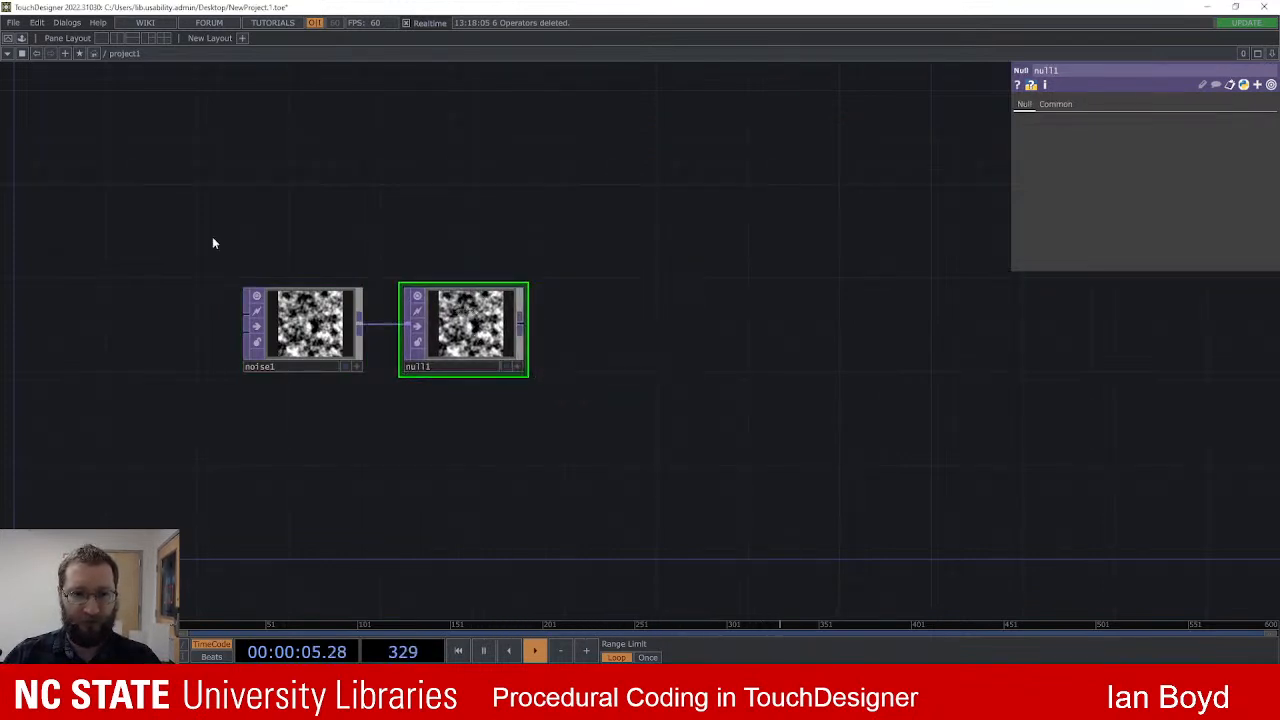
# Step: Select noise1 and null1 together and move the pair further left in the network
pyautogui.moveTo(281, 266); pyautogui.dragTo(485, 310, button='right')
pyautogui.moveTo(464, 323); pyautogui.dragTo(441, 323)
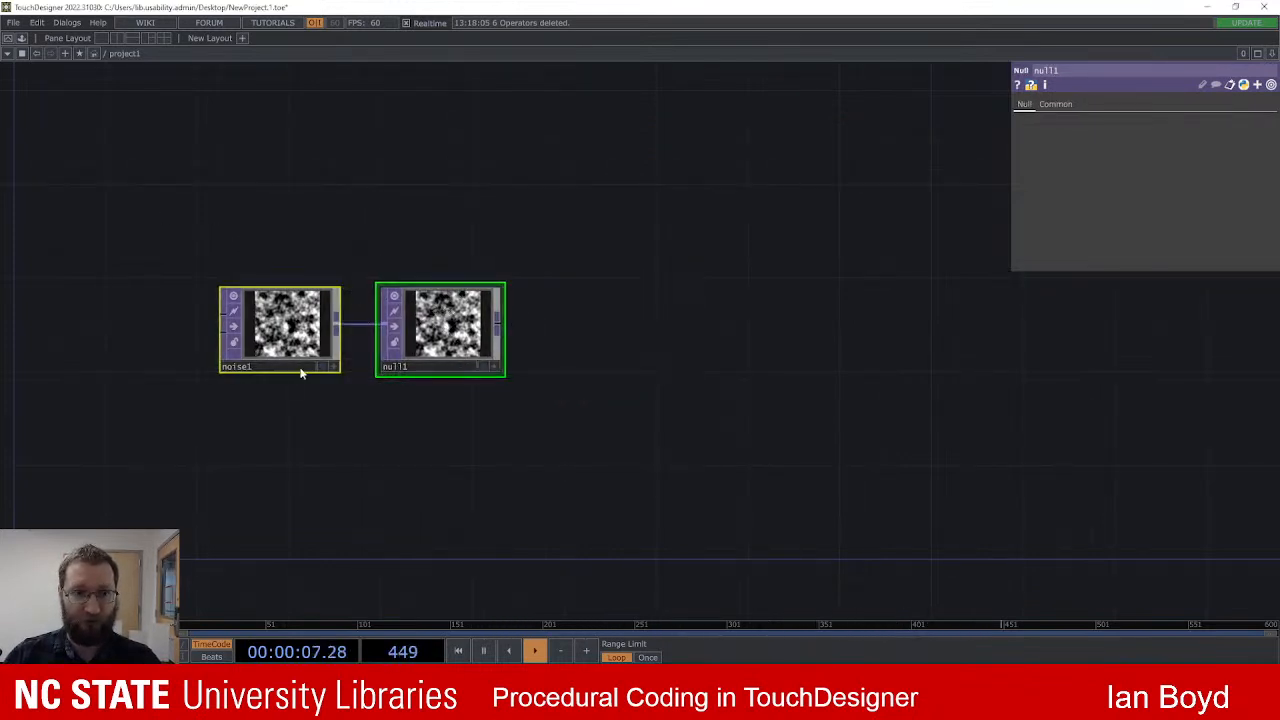
pyautogui.click(438, 312)
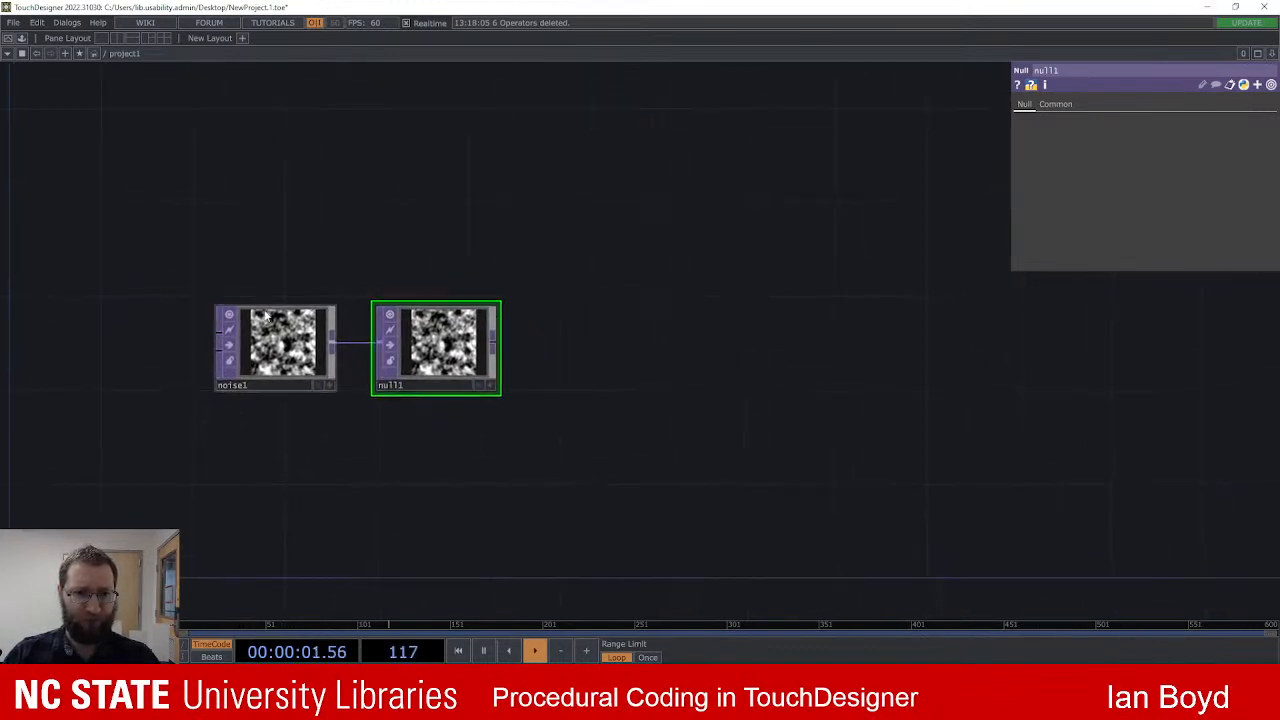
pyautogui.moveTo(211, 263); pyautogui.dragTo(451, 418, button='right')
pyautogui.moveTo(434, 348); pyautogui.dragTo(389, 348)
pyautogui.moveTo(489, 289); pyautogui.dragTo(480, 293)
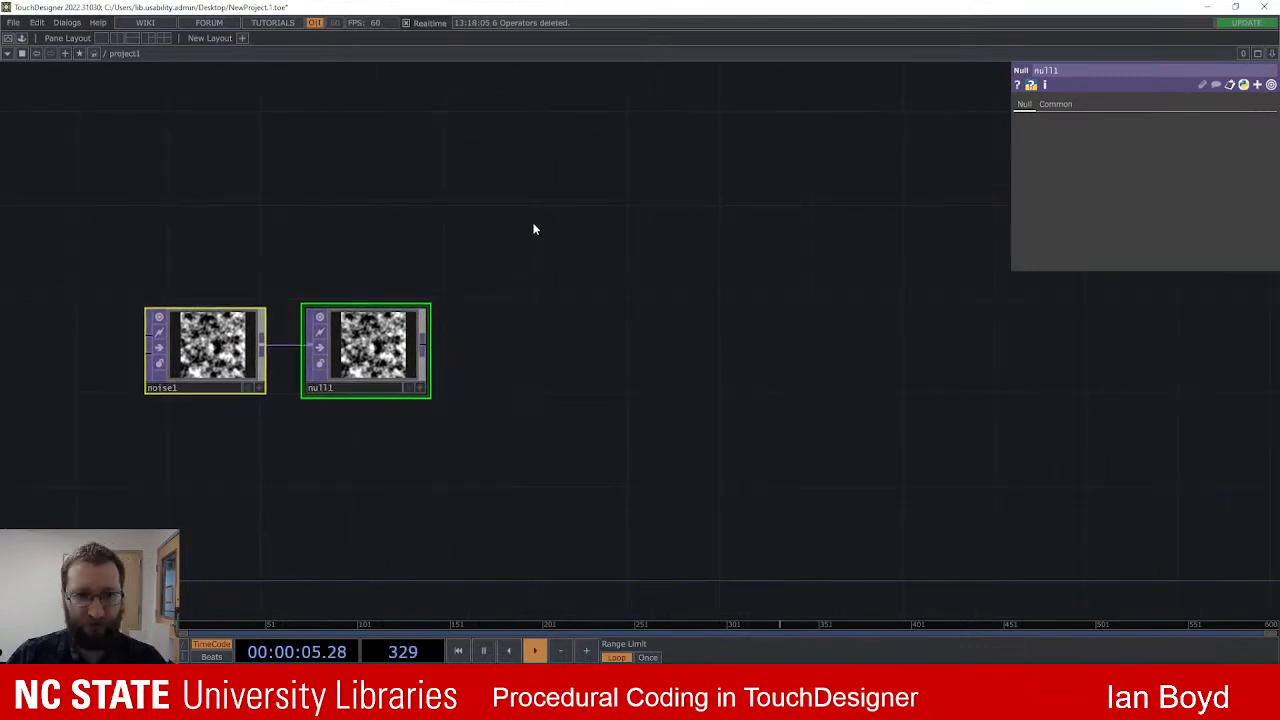
pyautogui.click(500, 277)
pyautogui.scroll(-3, 537, 280)
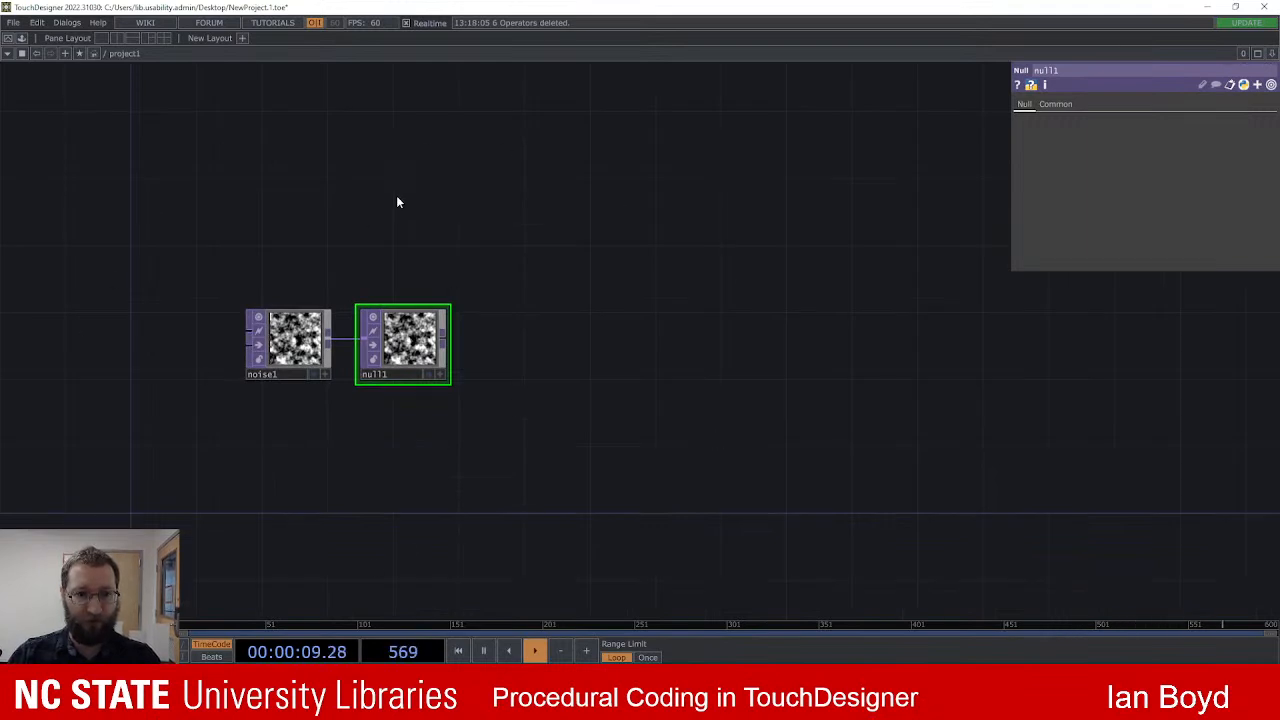
pyautogui.moveTo(397, 196); pyautogui.dragTo(380, 222)
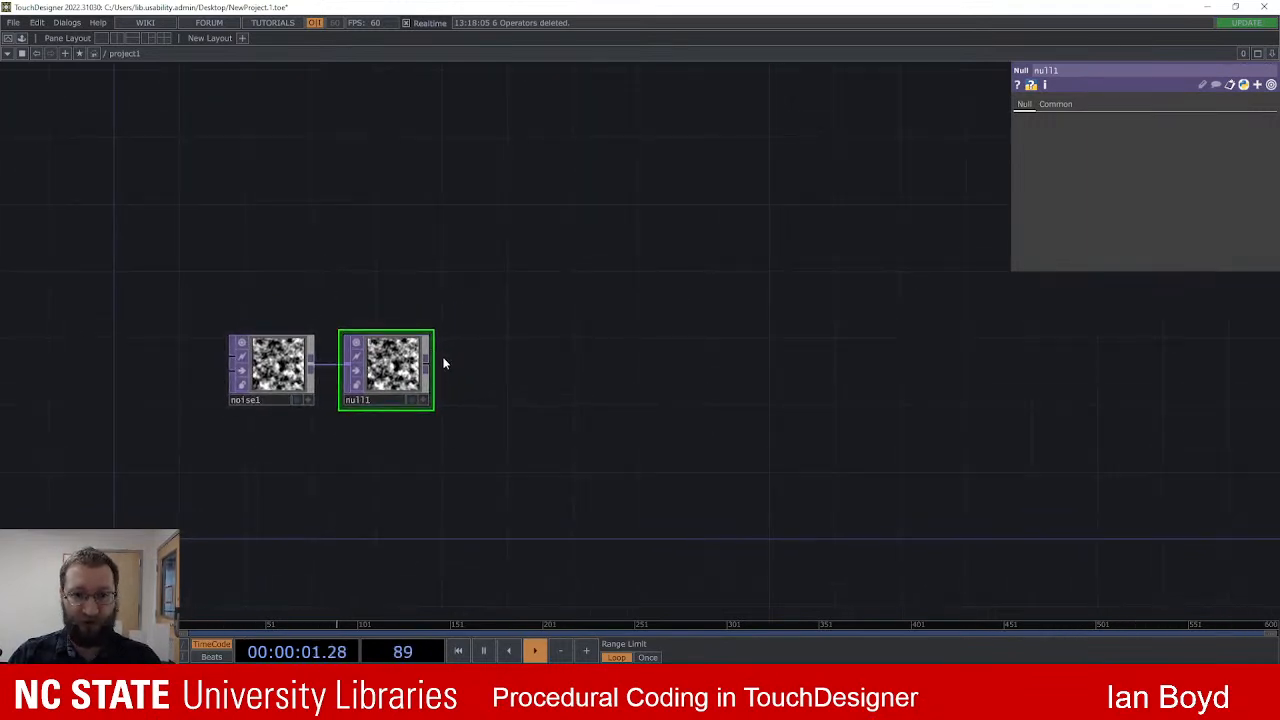
pyautogui.moveTo(474, 318); pyautogui.dragTo(428, 346)
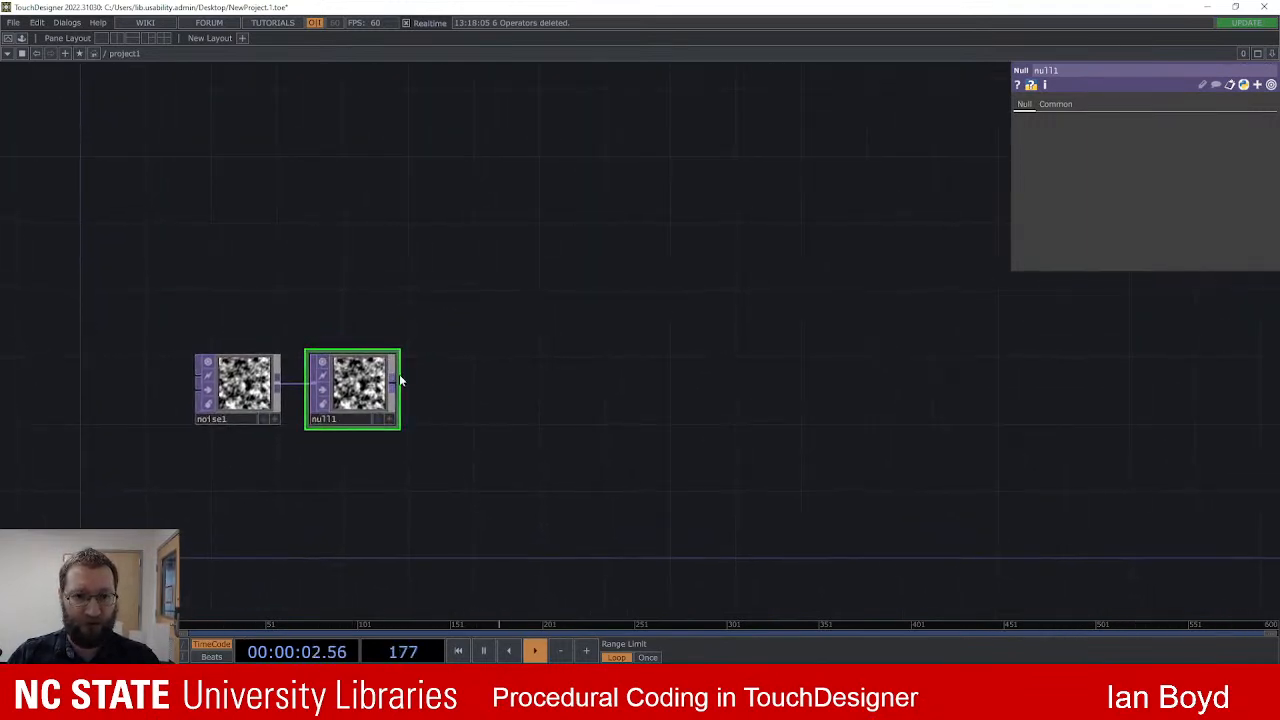
# Step: Move noise1 away from null1 to widen the gap and disconnect the wire between them
pyautogui.moveTo(200, 391); pyautogui.dragTo(69, 391)
pyautogui.rightClick(224, 385)
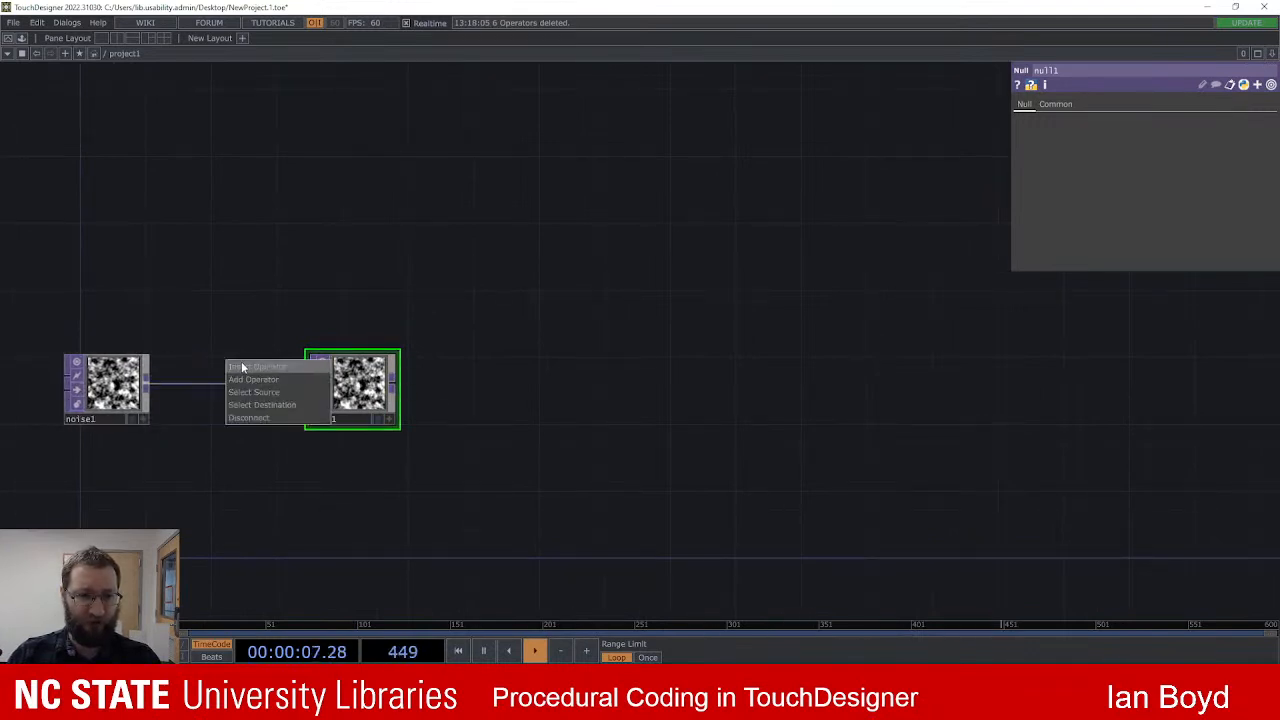
pyautogui.click(245, 367)
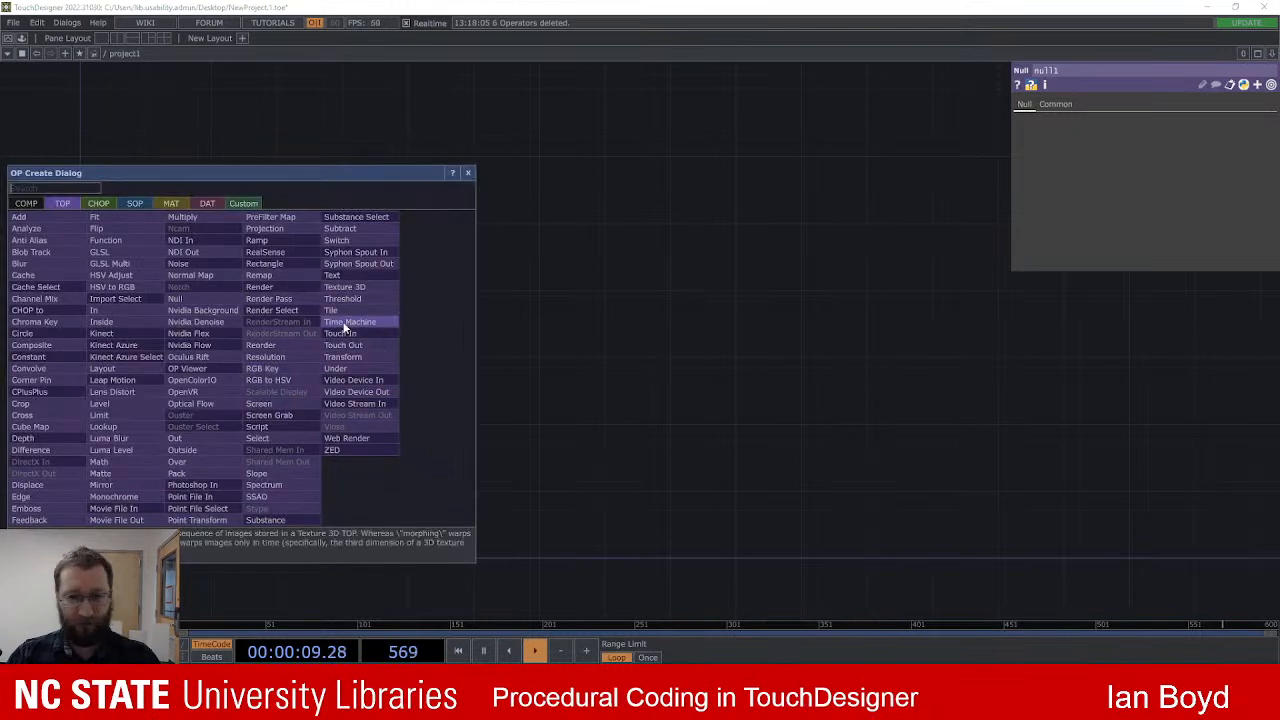
pyautogui.click(344, 322)
pyautogui.click(224, 385)
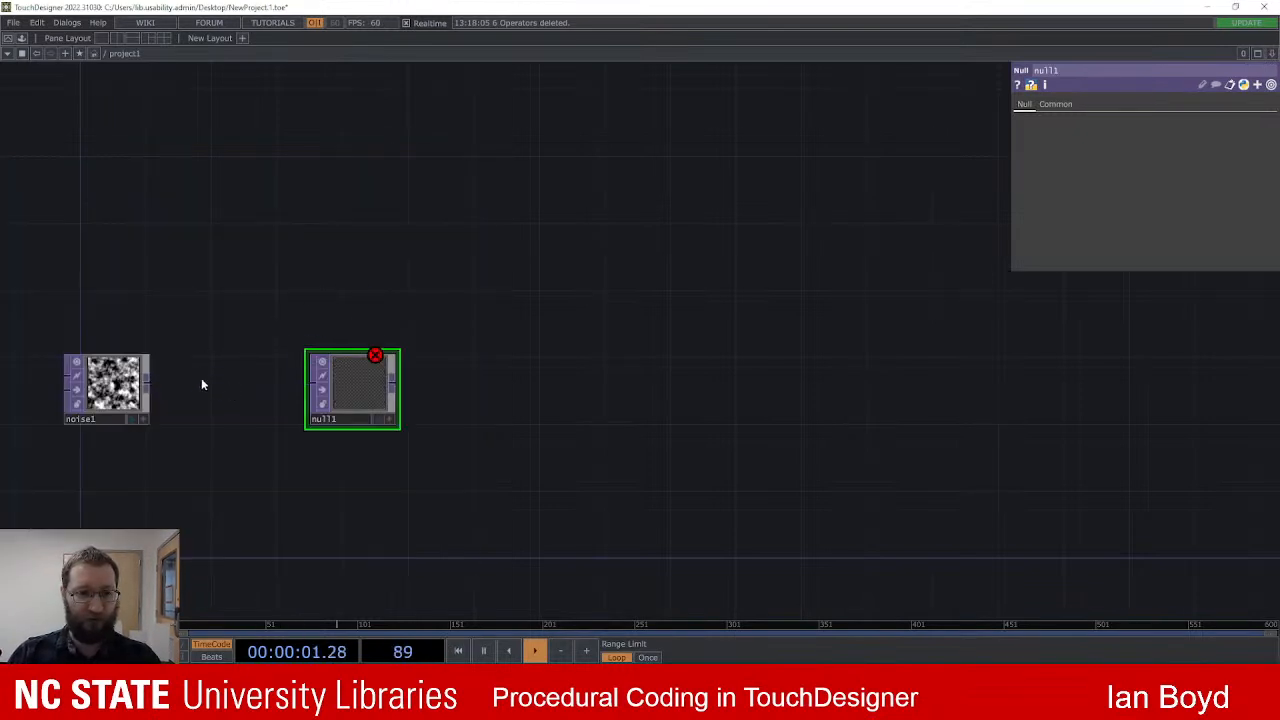
pyautogui.moveTo(144, 388); pyautogui.dragTo(162, 381)
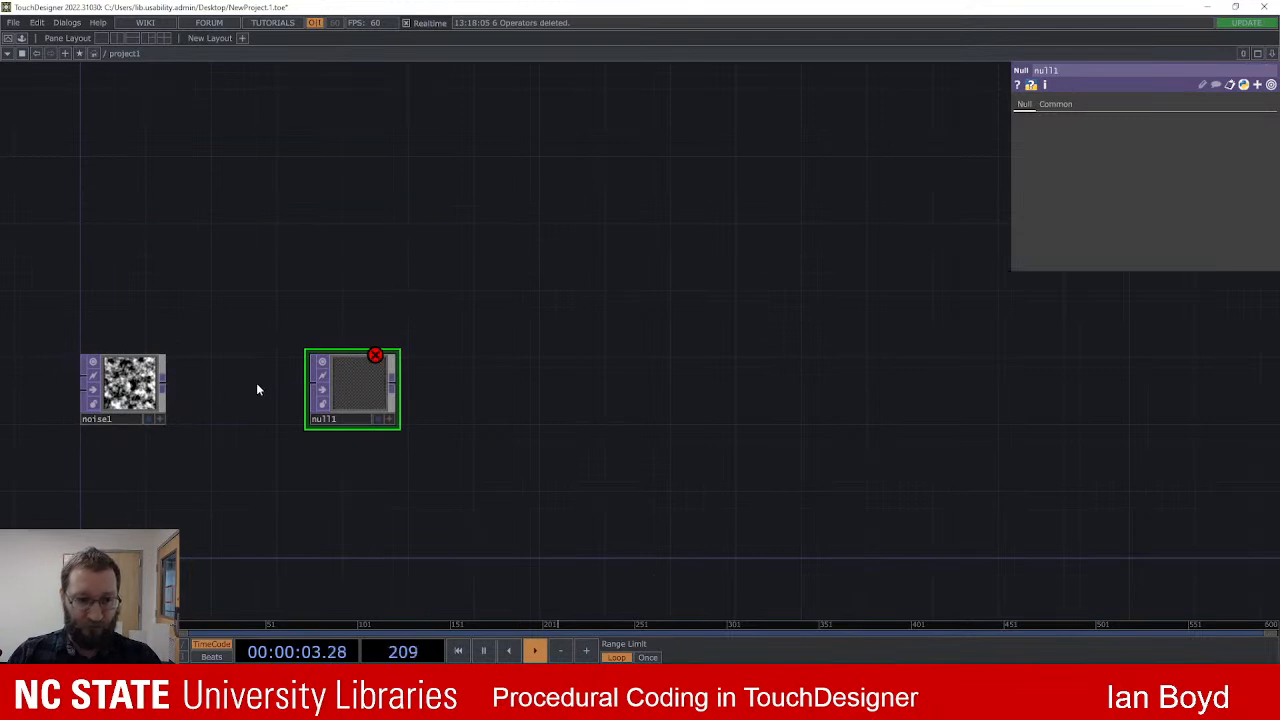
# Step: Reconnect noise1's output to null1 and attach a Feedback TOP to null1's output, placed slightly above null1
pyautogui.moveTo(306, 385); pyautogui.dragTo(312, 384)
pyautogui.moveTo(451, 363); pyautogui.dragTo(379, 384)
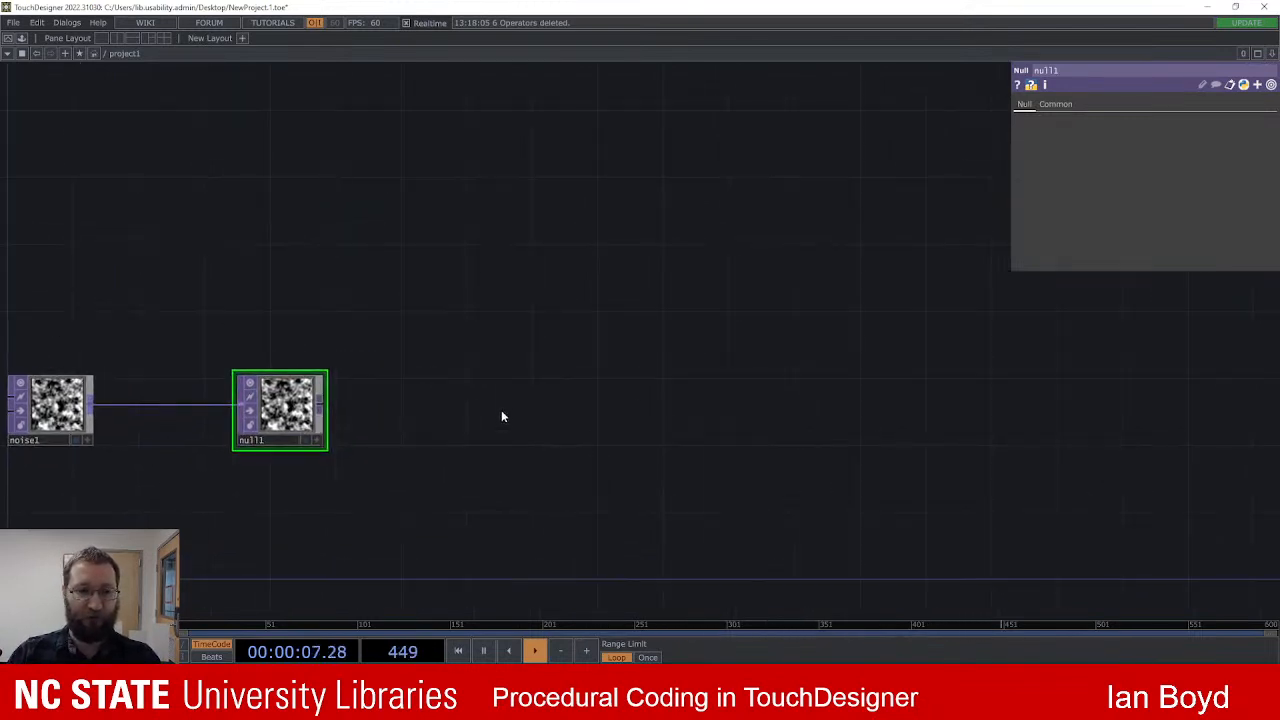
pyautogui.scroll(-3, 470, 400)
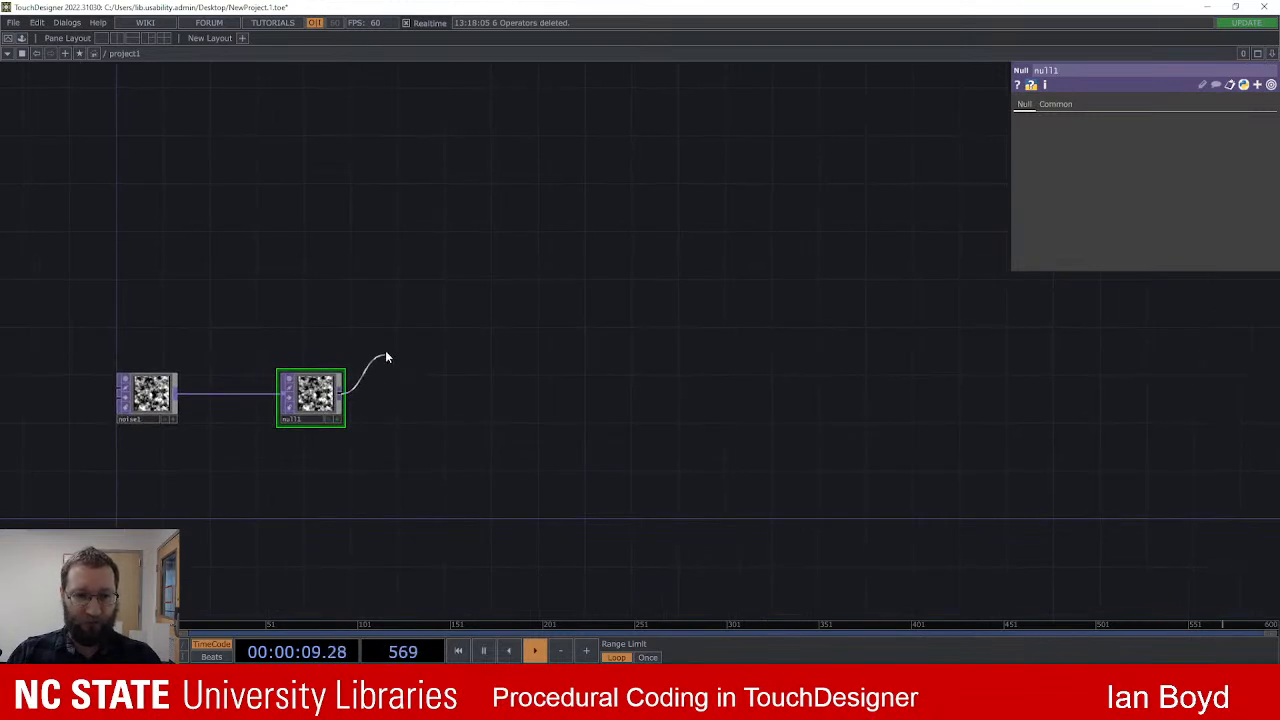
pyautogui.click(390, 345)
pyautogui.write('feedba')
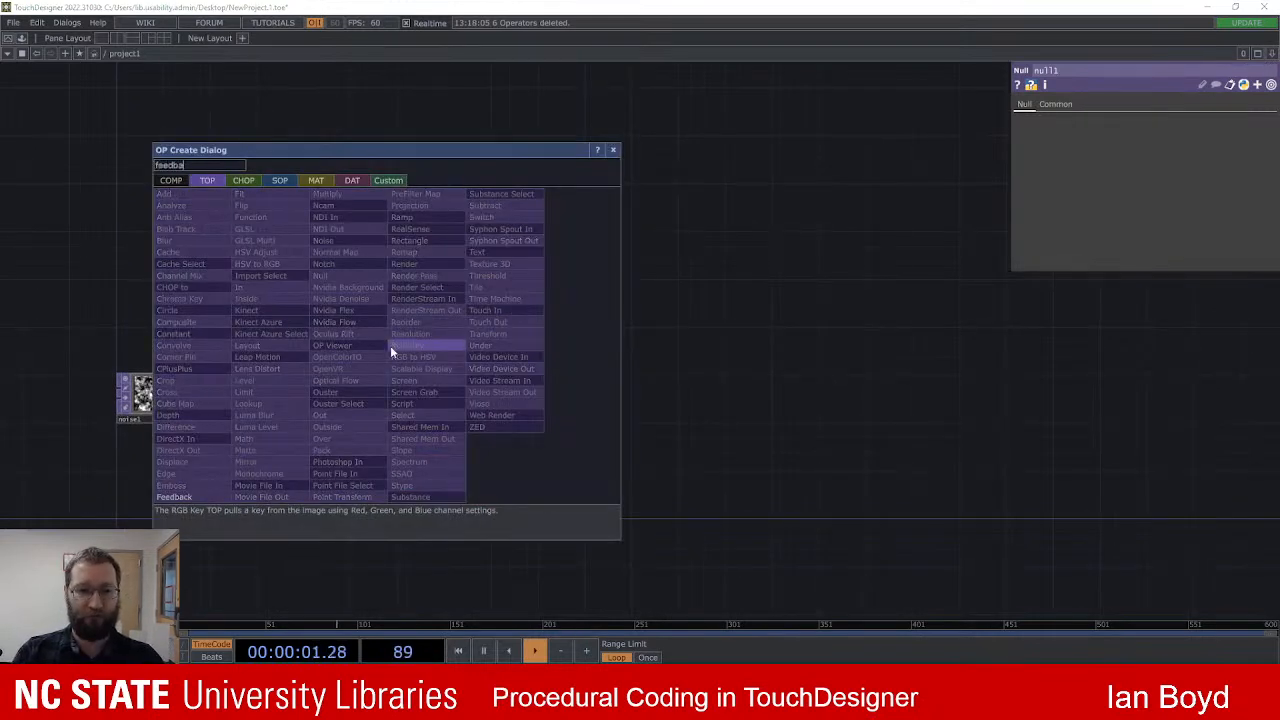
pyautogui.write('ck')
pyautogui.press('Return')
pyautogui.scroll(2, 493, 395)
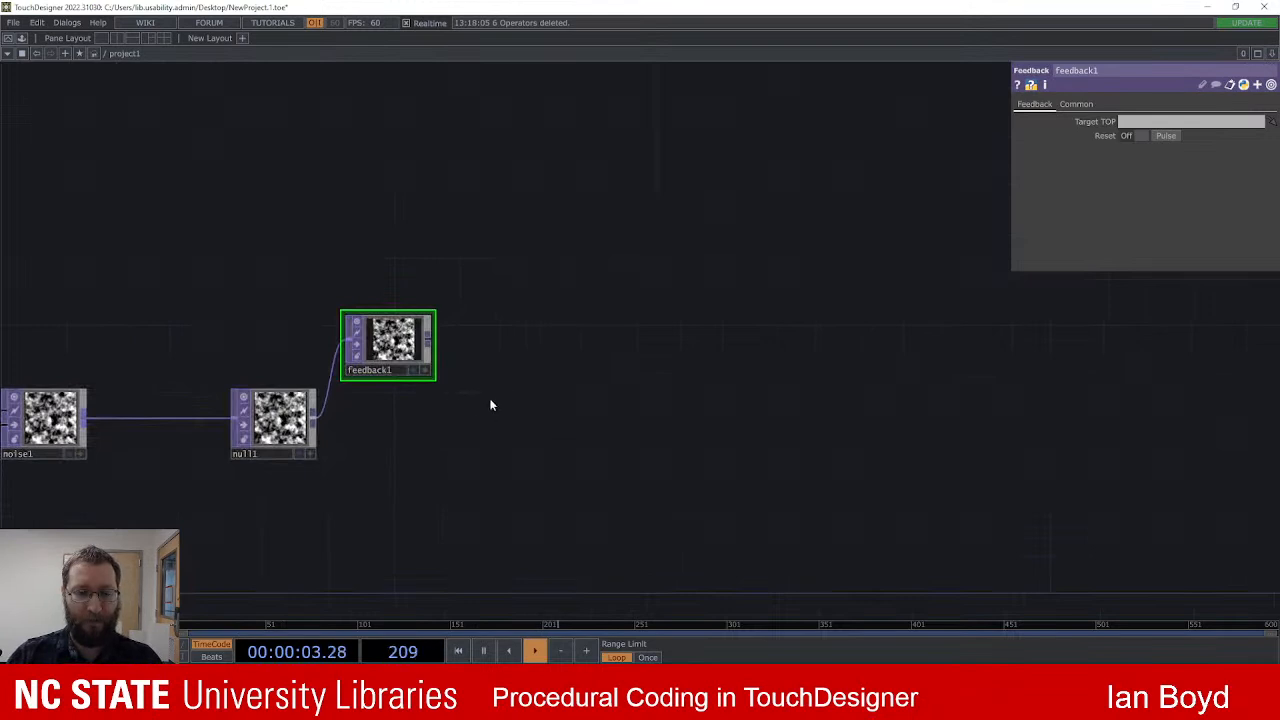
pyautogui.moveTo(453, 275); pyautogui.dragTo(470, 292)
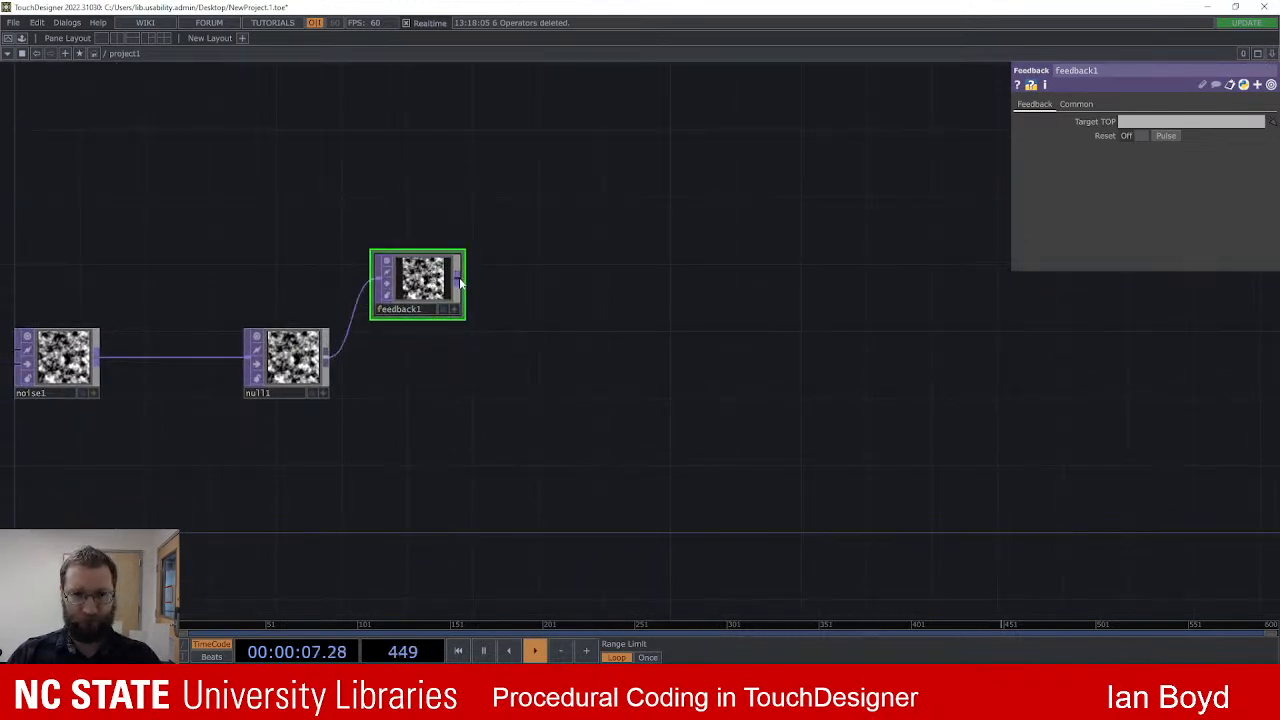
# Step: Attach a Composite TOP to null1's output, place it beyond feedback1, and wire feedback1 in as its second input
pyautogui.moveTo(460, 283); pyautogui.dragTo(484, 392)
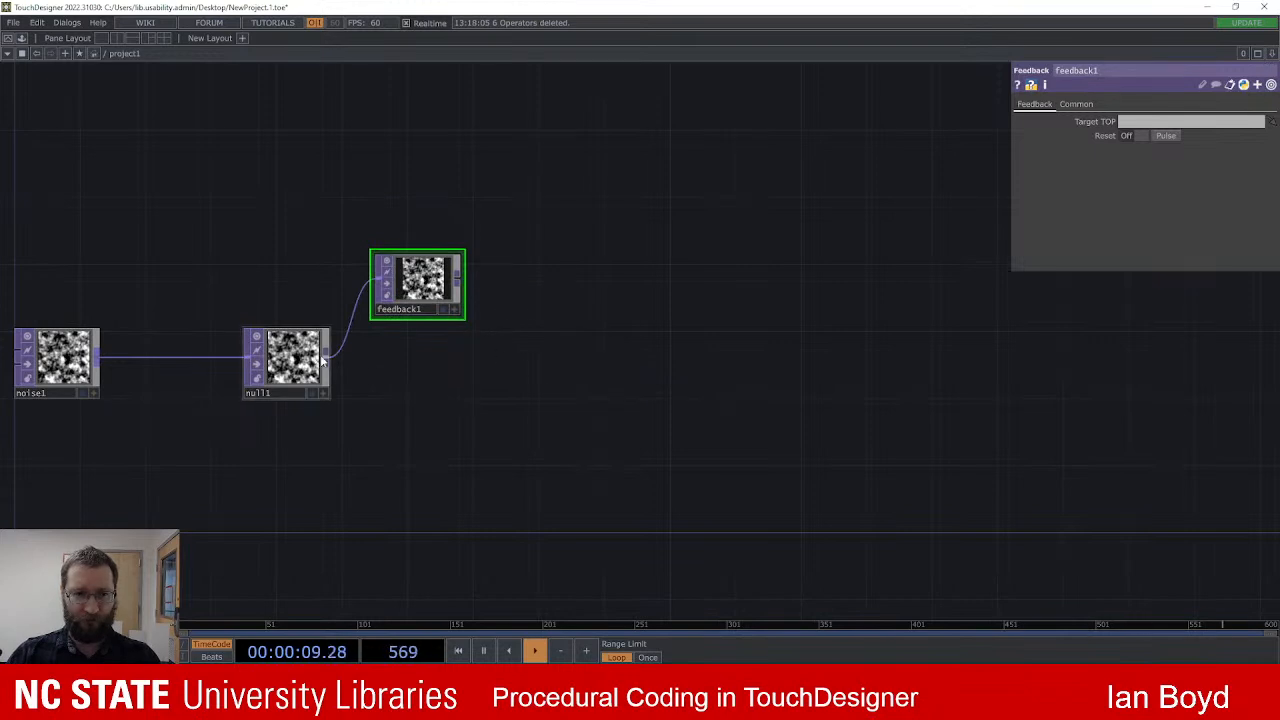
pyautogui.click(455, 358)
pyautogui.write('comp')
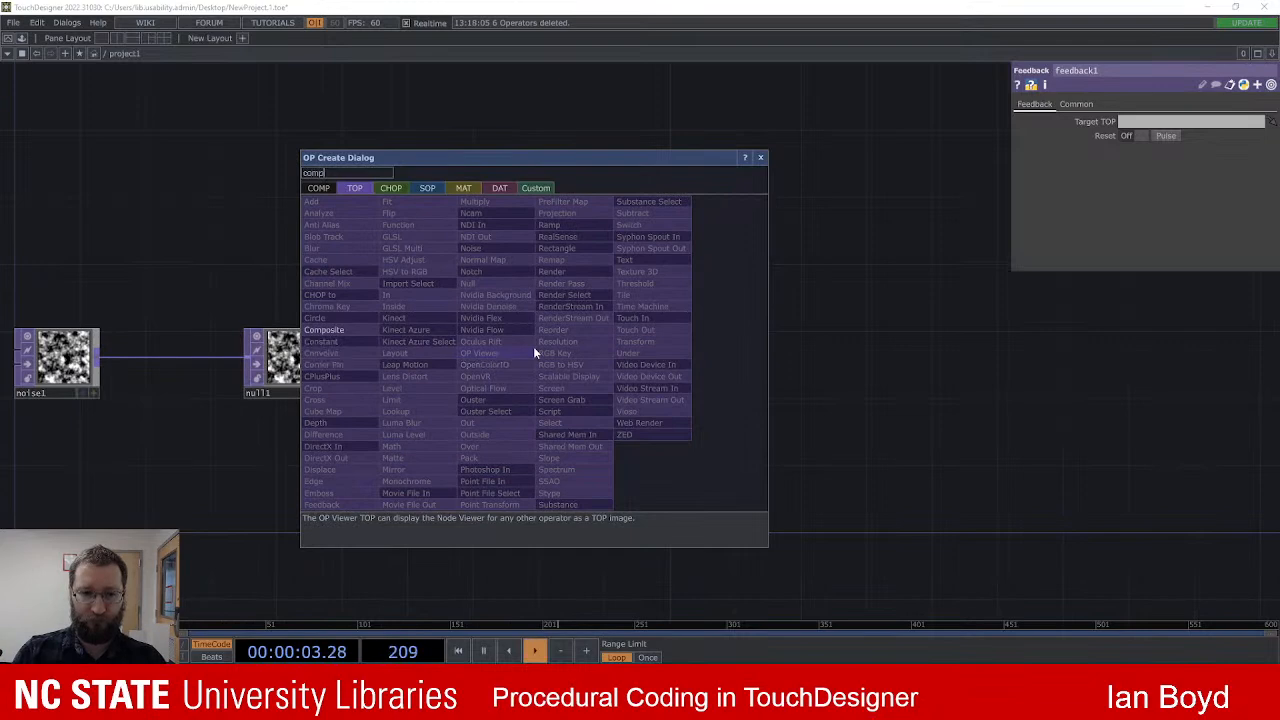
pyautogui.click(344, 338)
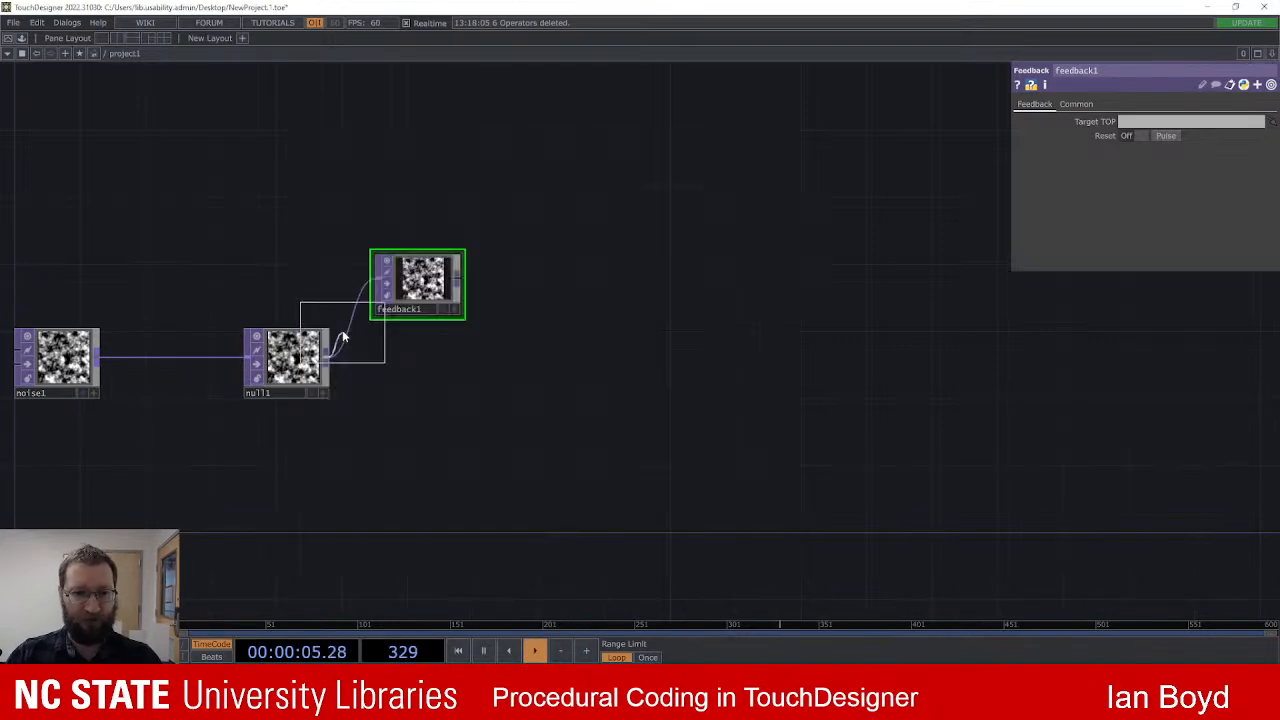
pyautogui.click(600, 370)
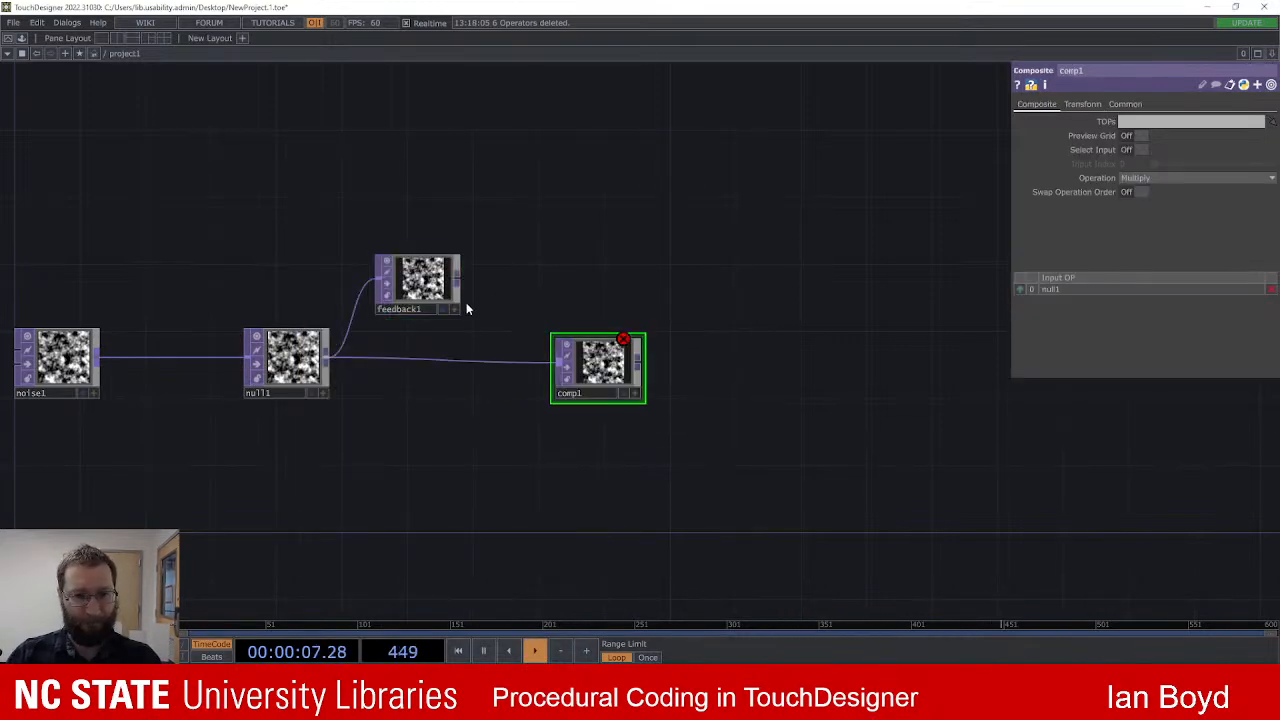
pyautogui.moveTo(592, 370); pyautogui.dragTo(655, 359)
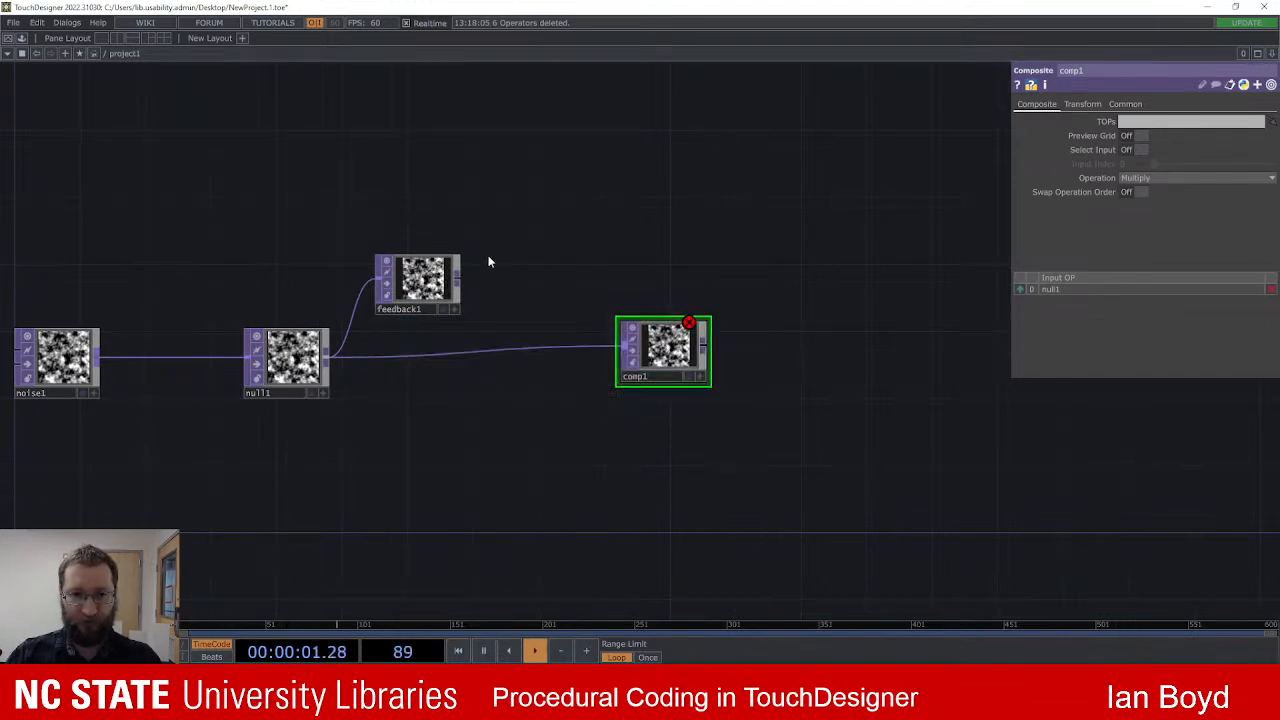
pyautogui.moveTo(459, 283); pyautogui.dragTo(624, 348)
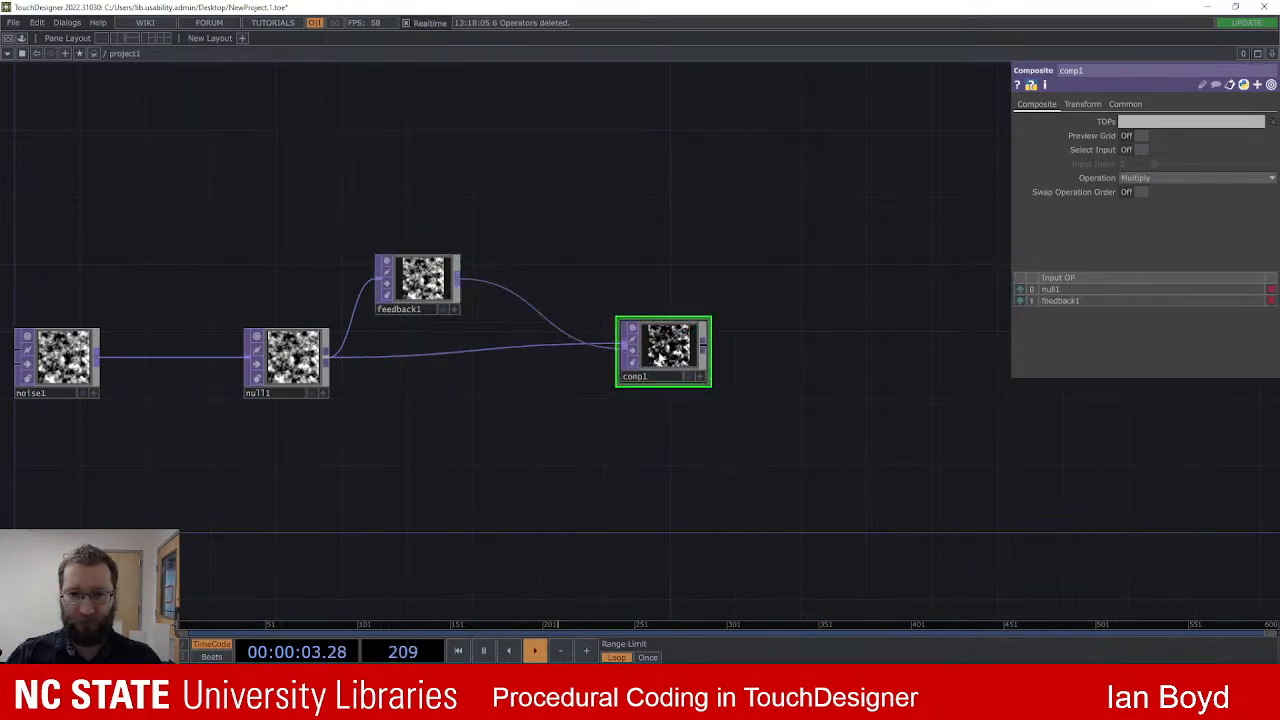
# Step: Set feedback1's Target TOP to comp1
pyautogui.click(414, 284)
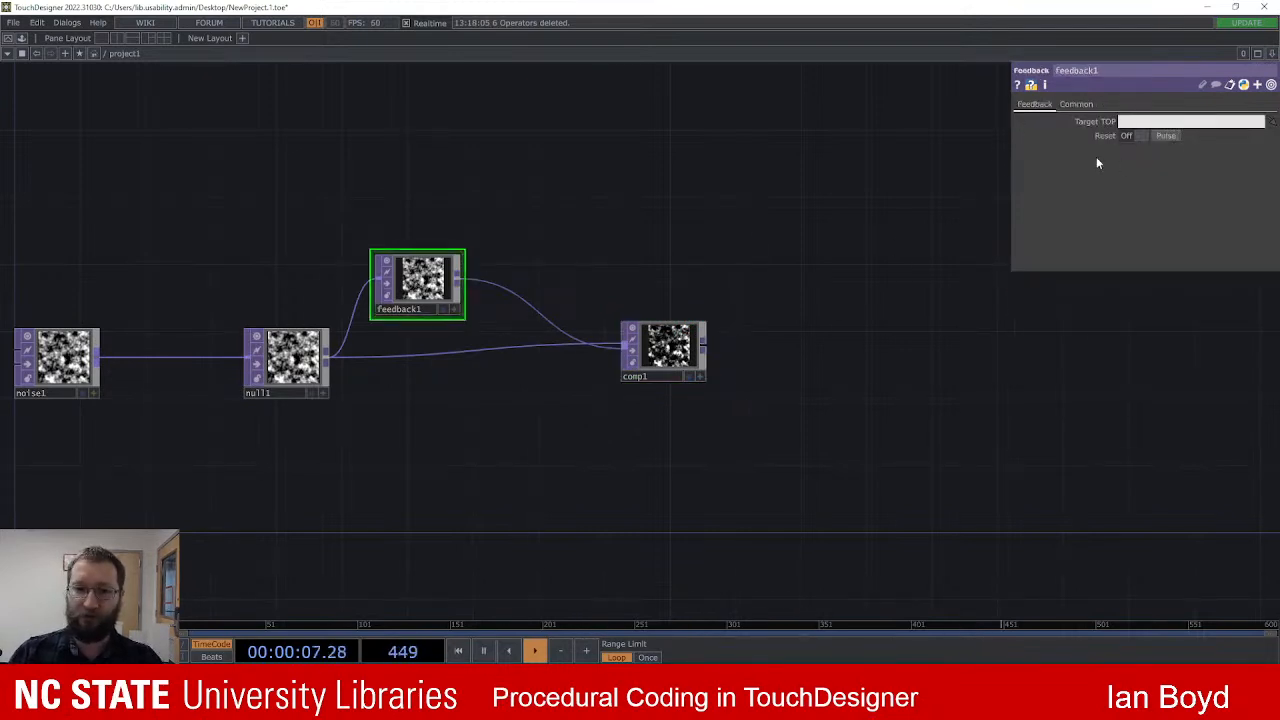
pyautogui.write('comp1')
pyautogui.press('Return')
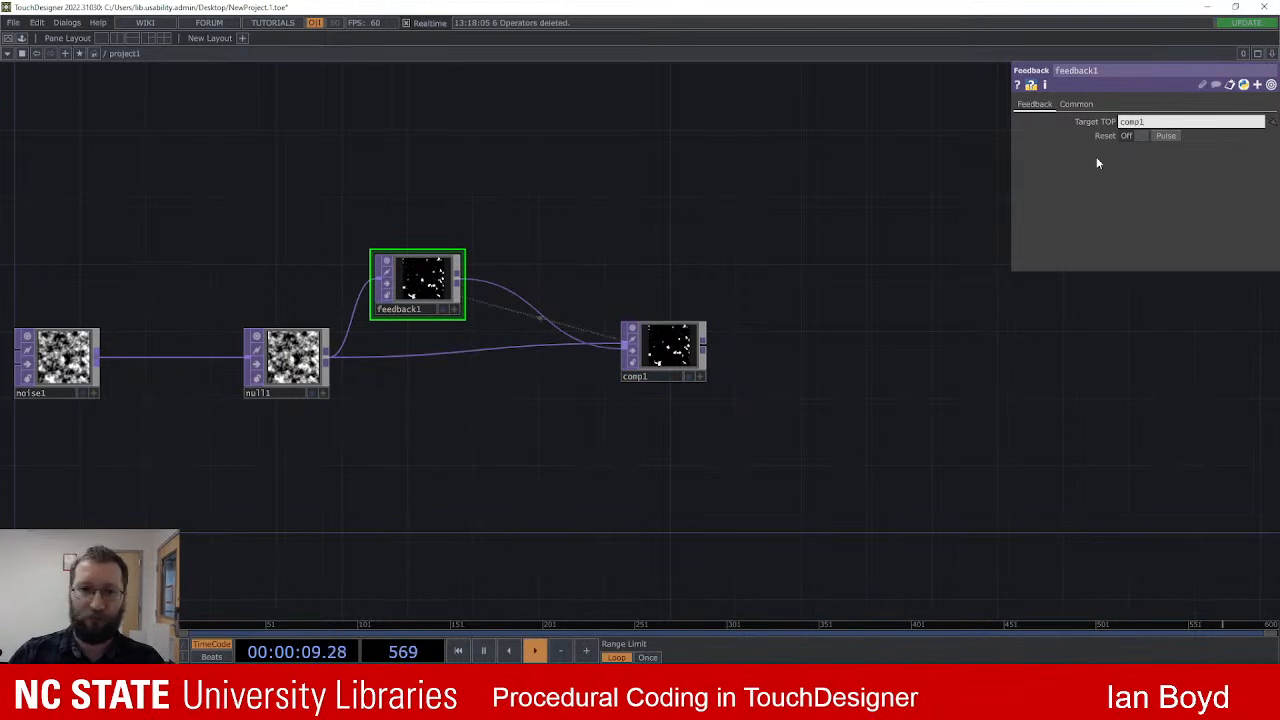
# Step: Attach a Null TOP to comp1's output and place it beside comp1 with a small gap
pyautogui.moveTo(704, 343); pyautogui.dragTo(750, 350)
pyautogui.write('nul')
pyautogui.press('Return')
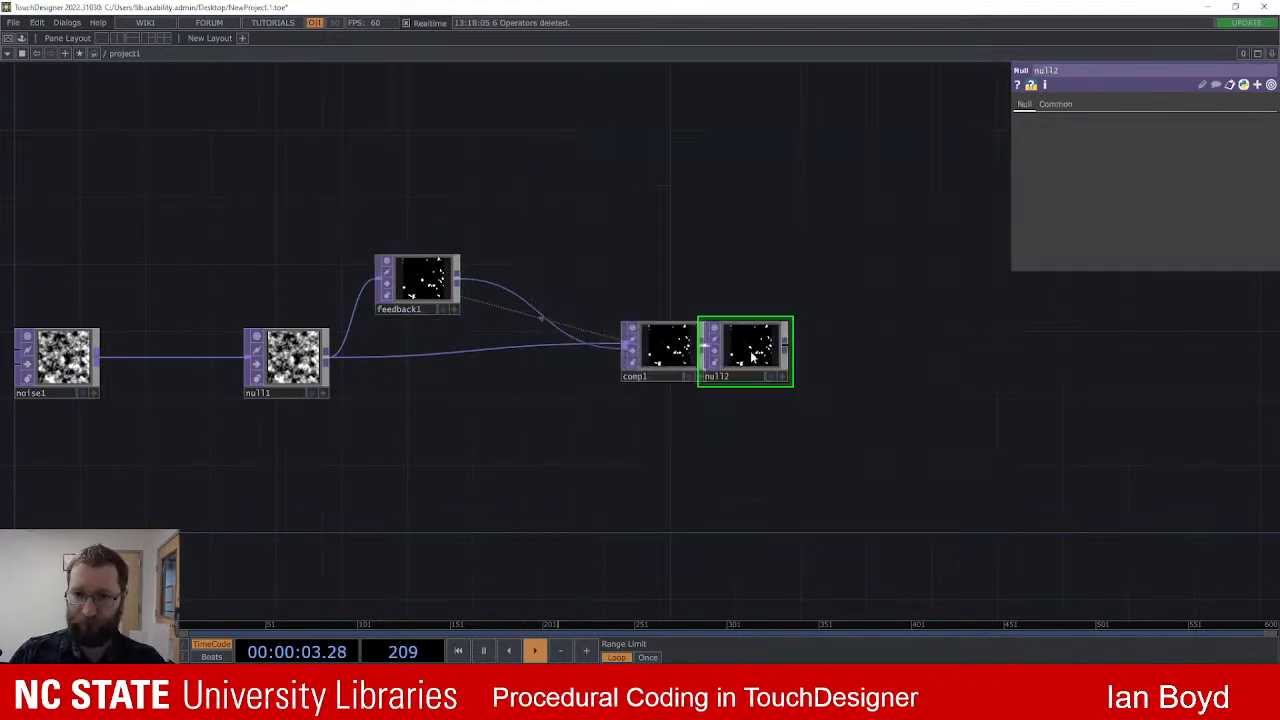
pyautogui.click(813, 380)
pyautogui.moveTo(805, 363)
pyautogui.mouseDown()
pyautogui.moveTo(804, 346)
pyautogui.moveTo(787, 353)
pyautogui.mouseUp()
pyautogui.moveTo(551, 233); pyautogui.dragTo(593, 239)
# Step: Switch the pane to the Panel view to see the project output, and return it to the Network Editor
pyautogui.click(8, 54)
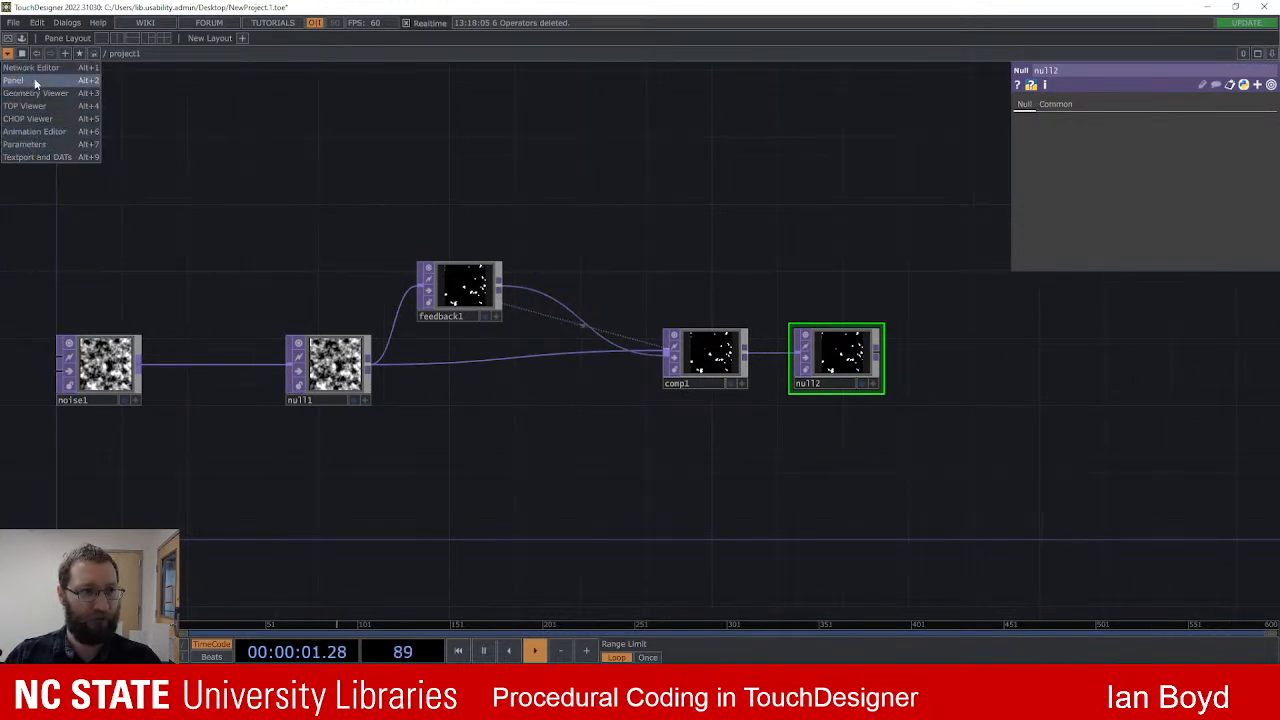
pyautogui.click(44, 81)
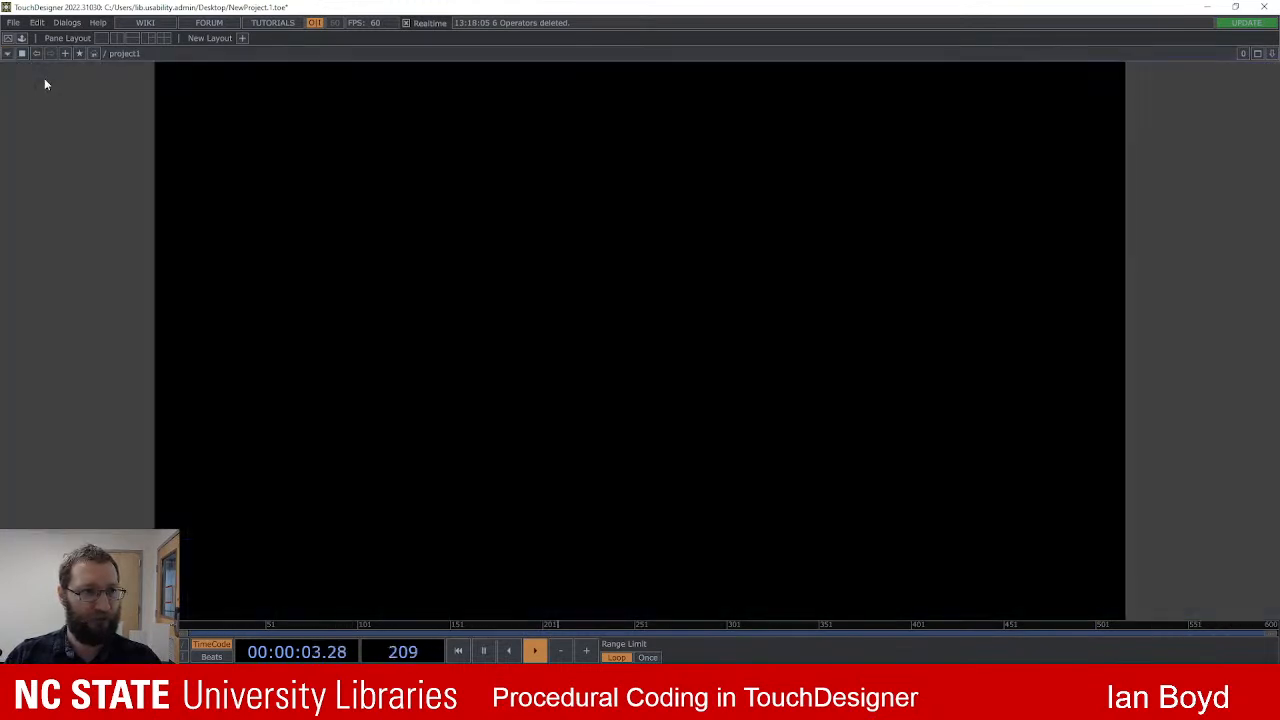
pyautogui.click(8, 54)
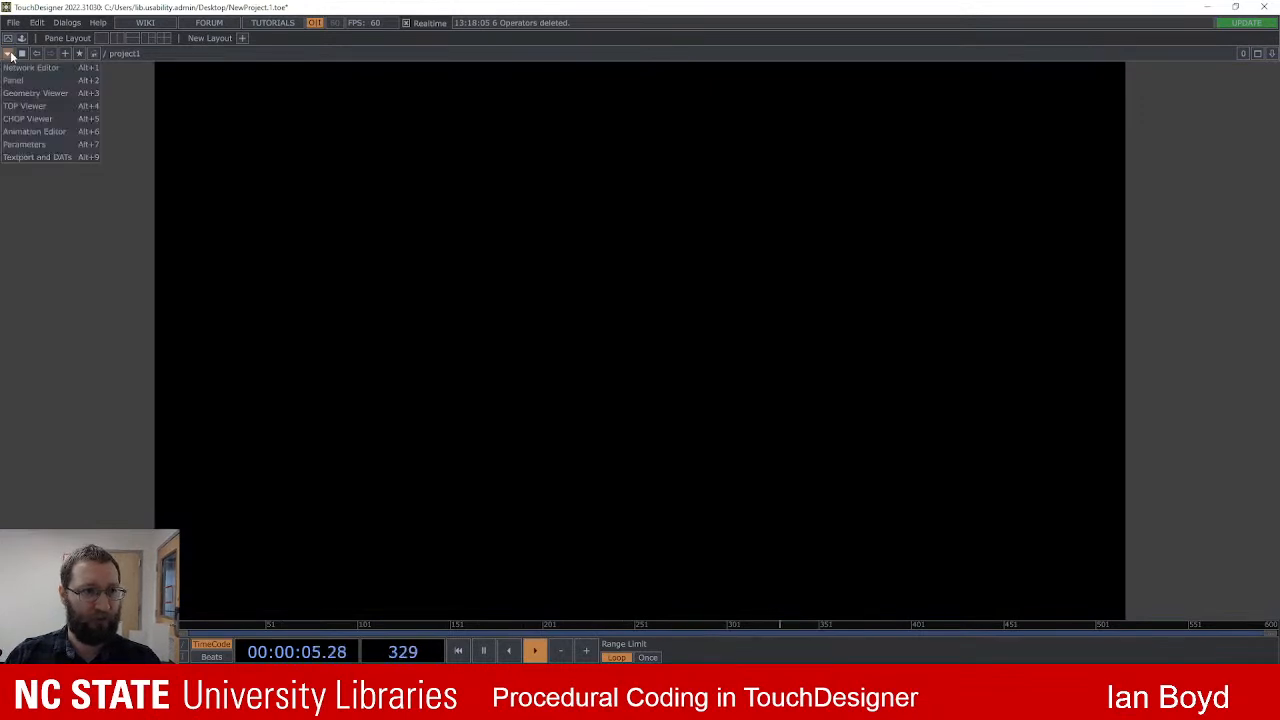
pyautogui.click(28, 68)
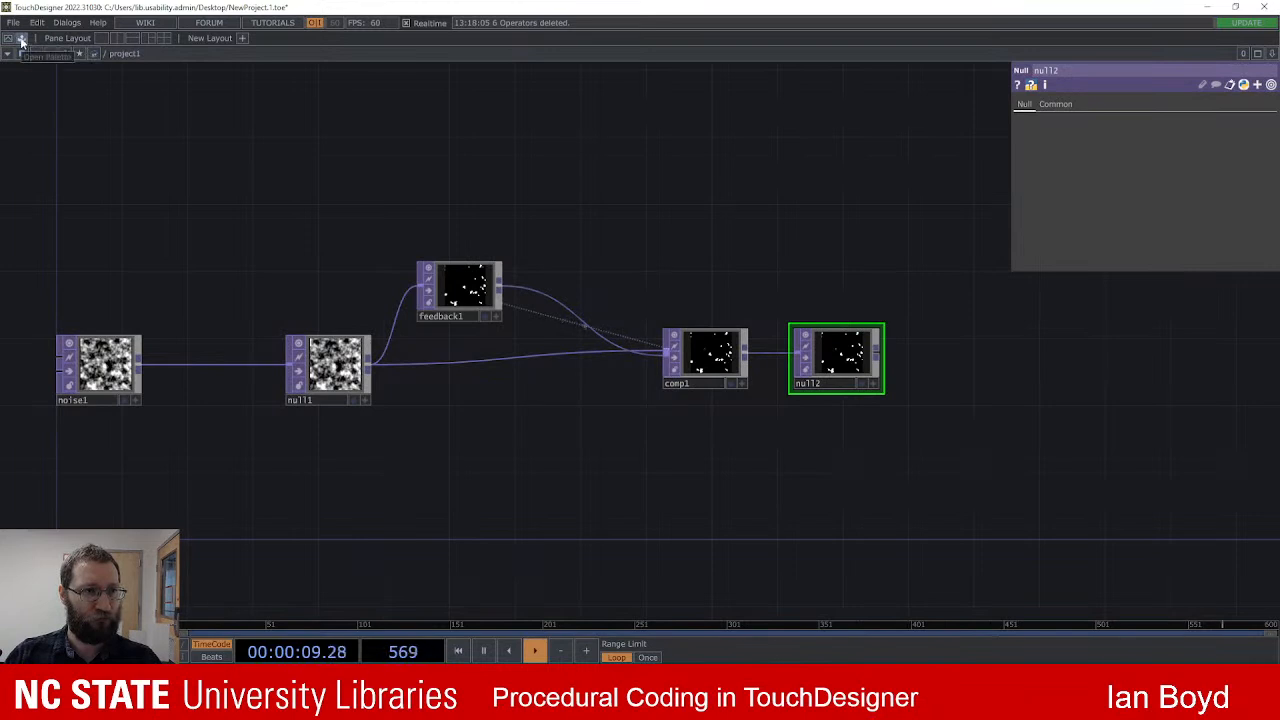
# Step: Open the component palette and look through the Techniques, Tools, UI and Basic Widgets categories
pyautogui.click(21, 40)
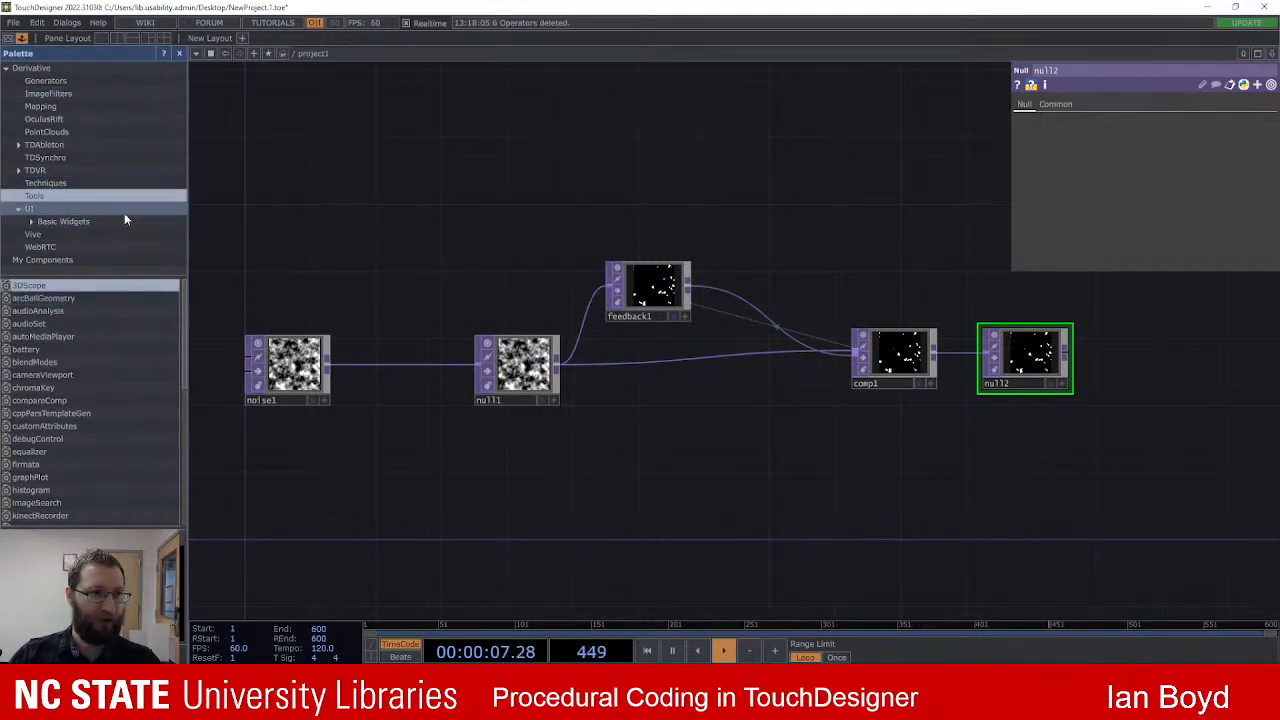
pyautogui.click(40, 68)
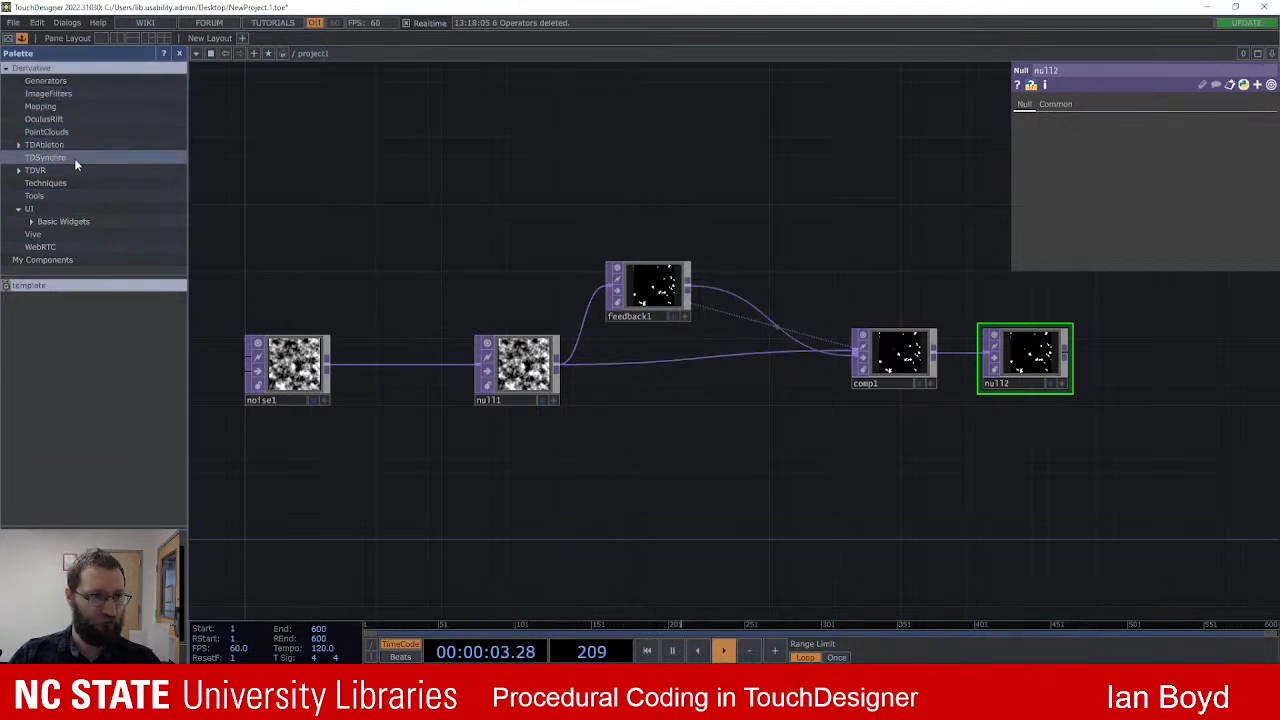
pyautogui.click(69, 183)
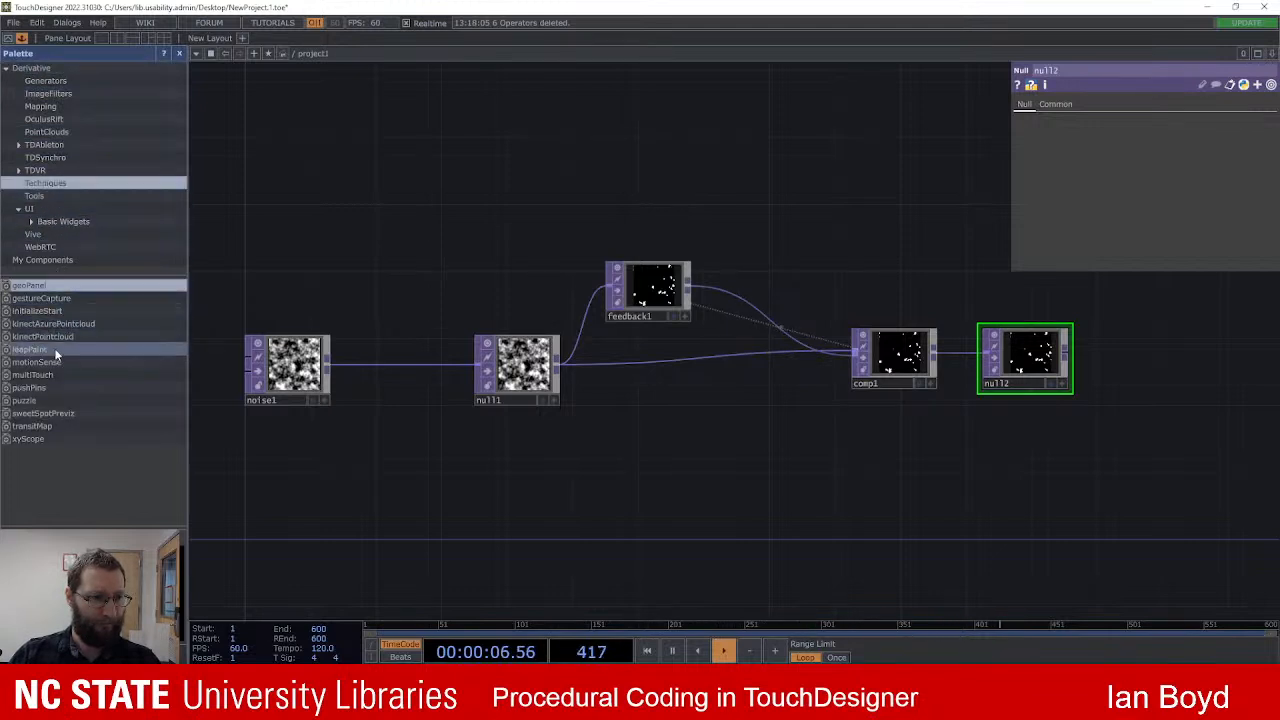
pyautogui.click(60, 194)
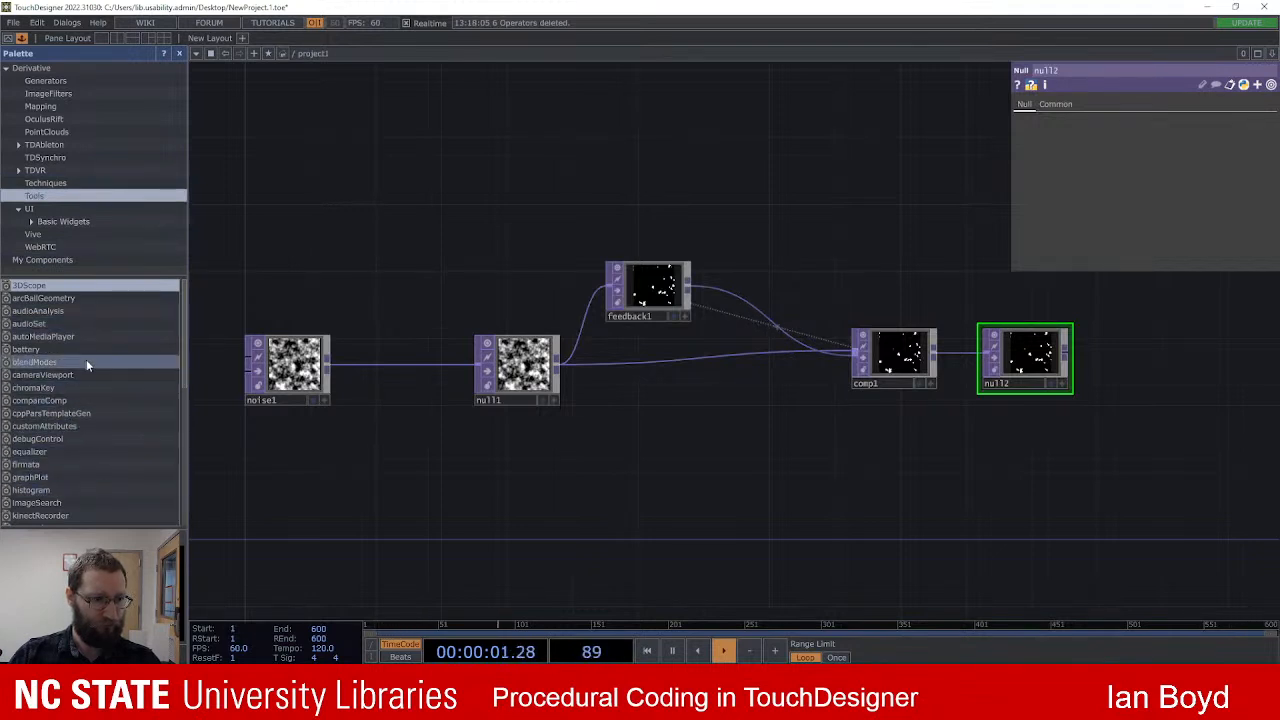
pyautogui.scroll(-5, 97, 322)
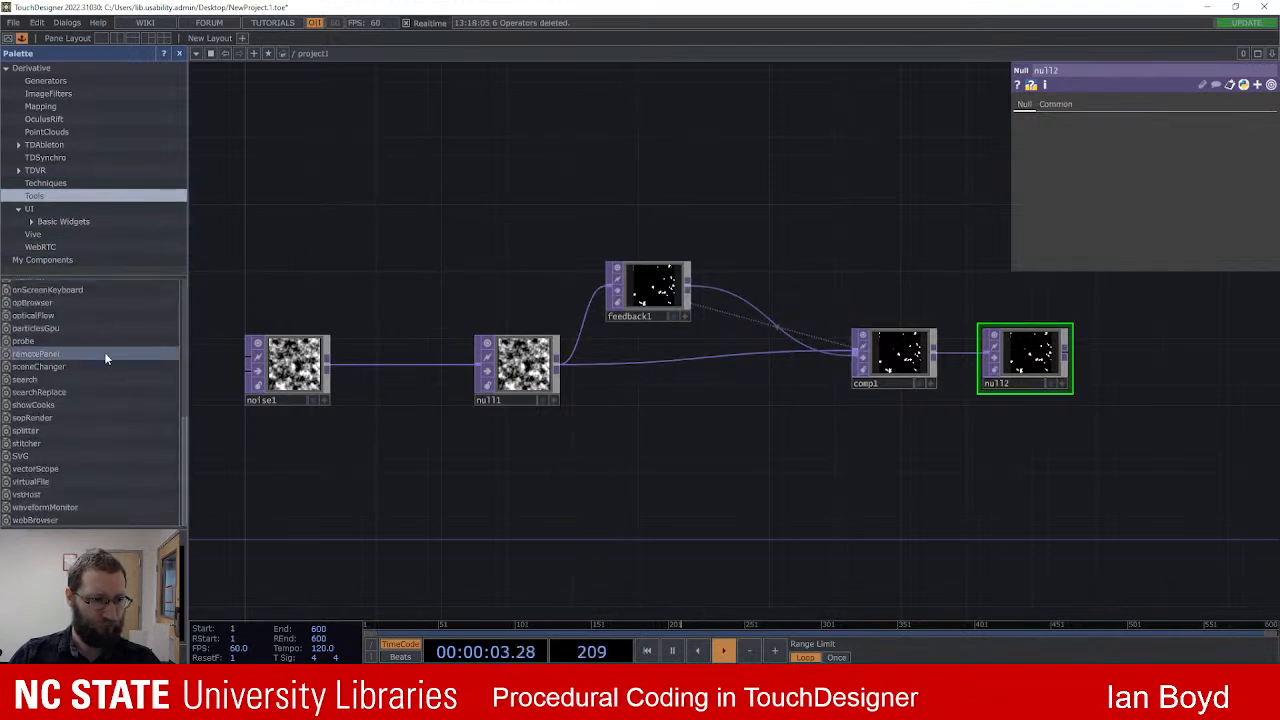
pyautogui.scroll(4, 71, 330)
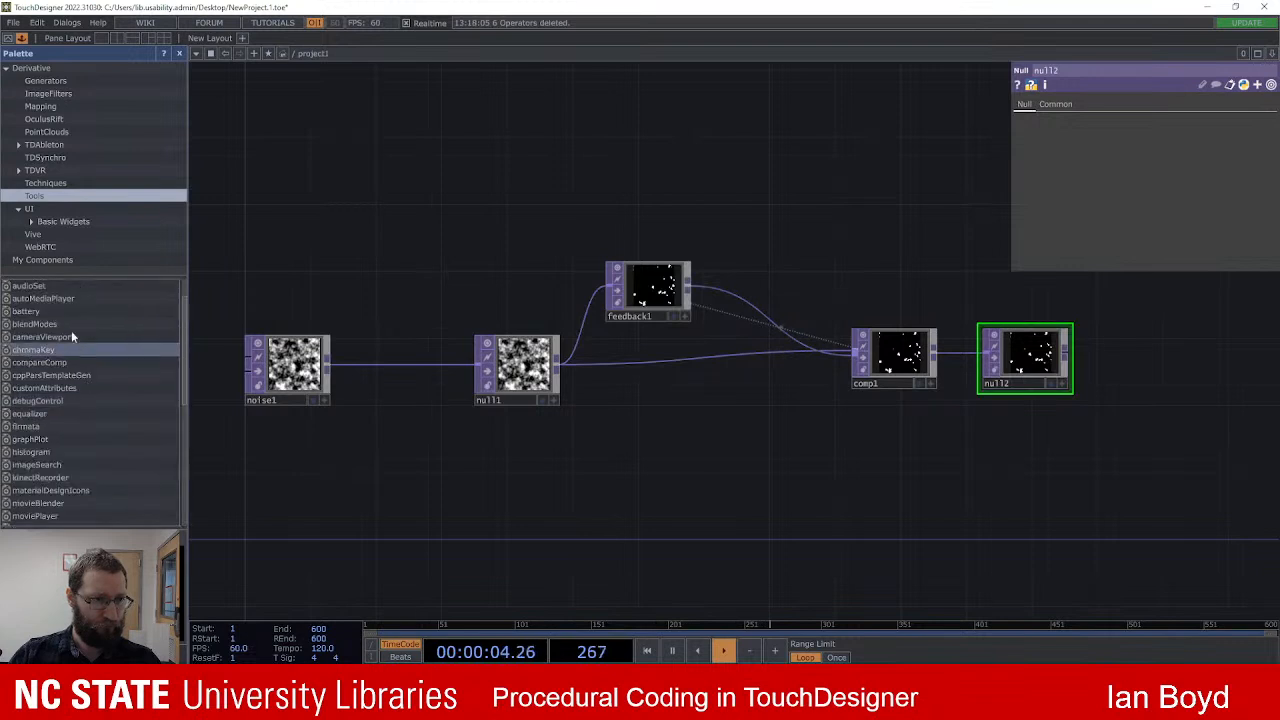
pyautogui.click(58, 221)
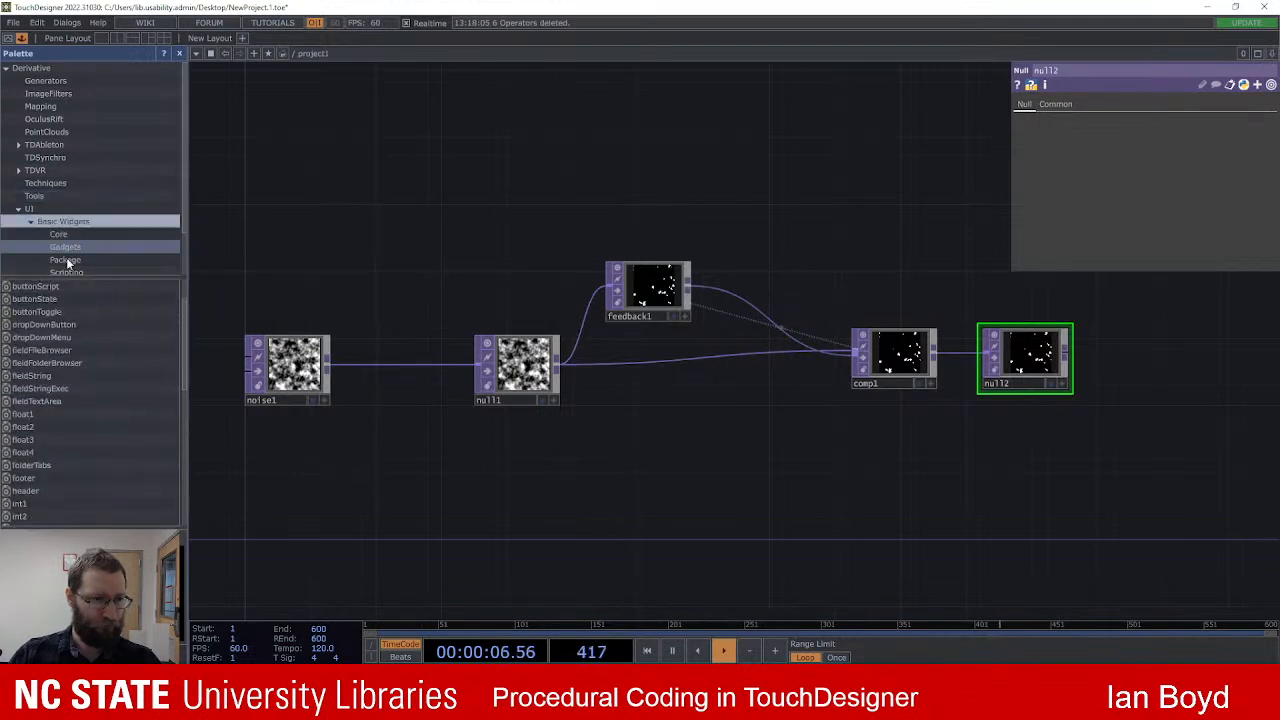
pyautogui.click(53, 209)
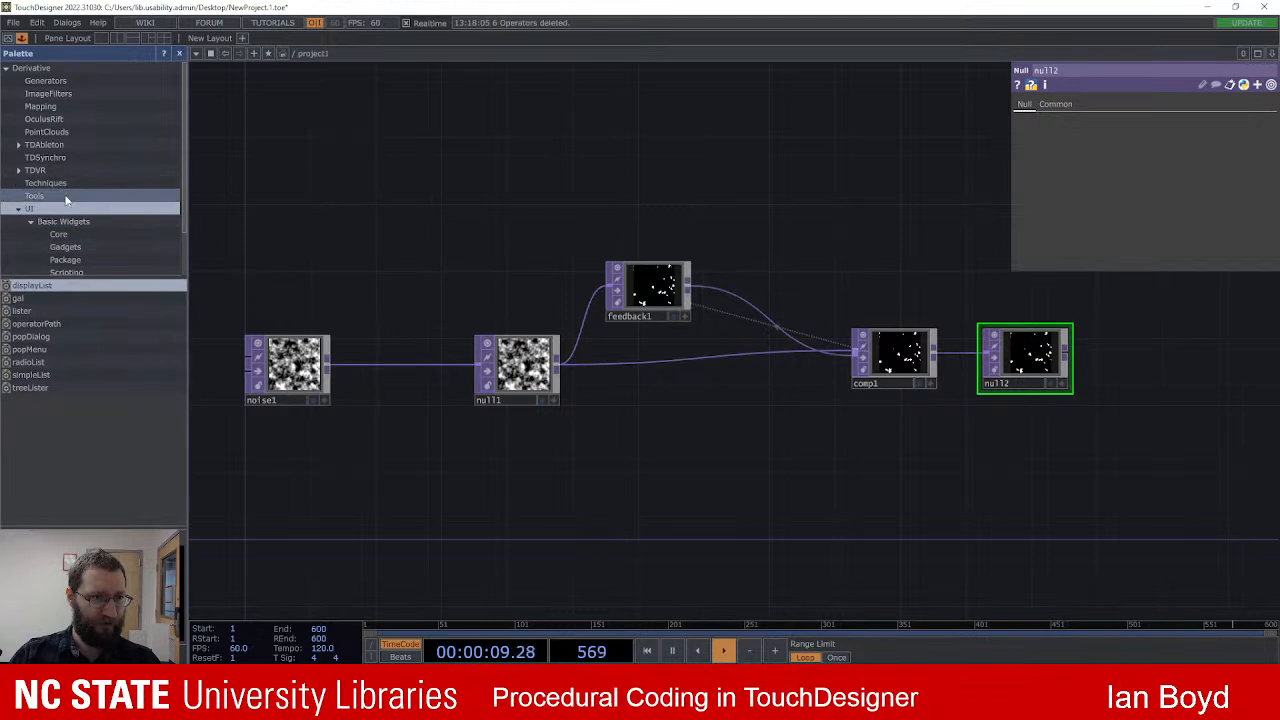
pyautogui.click(60, 196)
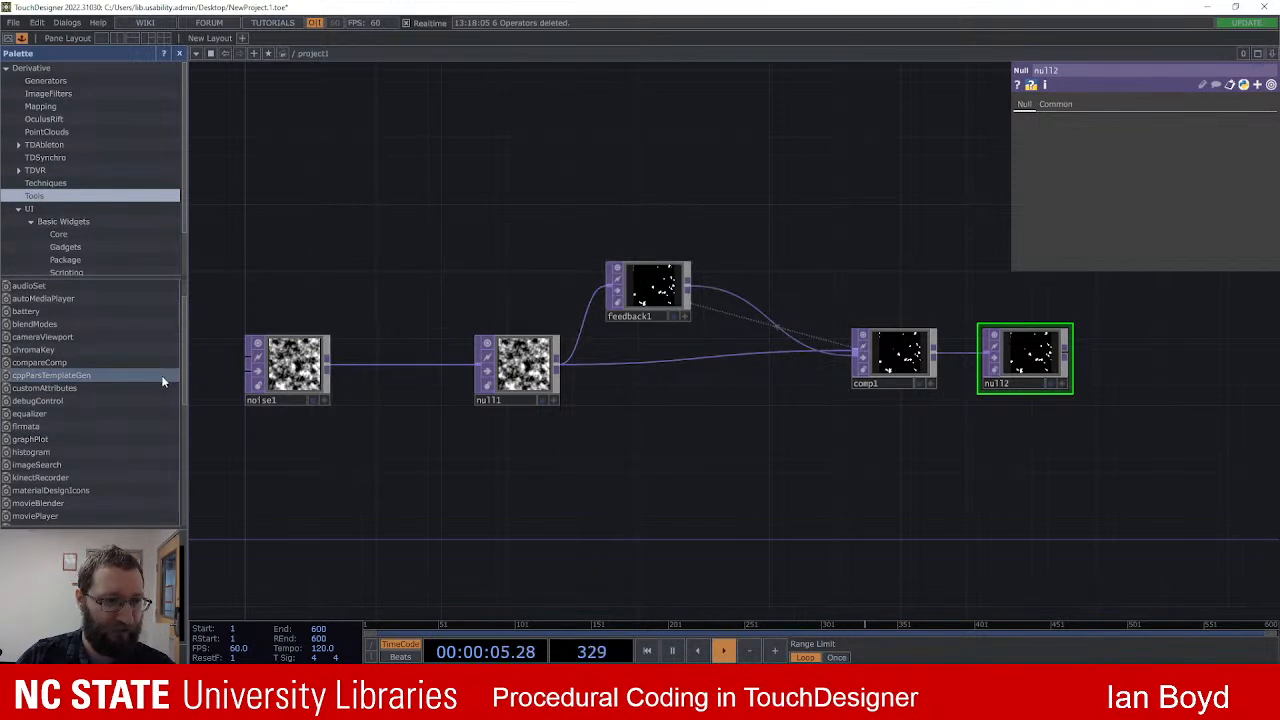
pyautogui.scroll(1, 161, 374)
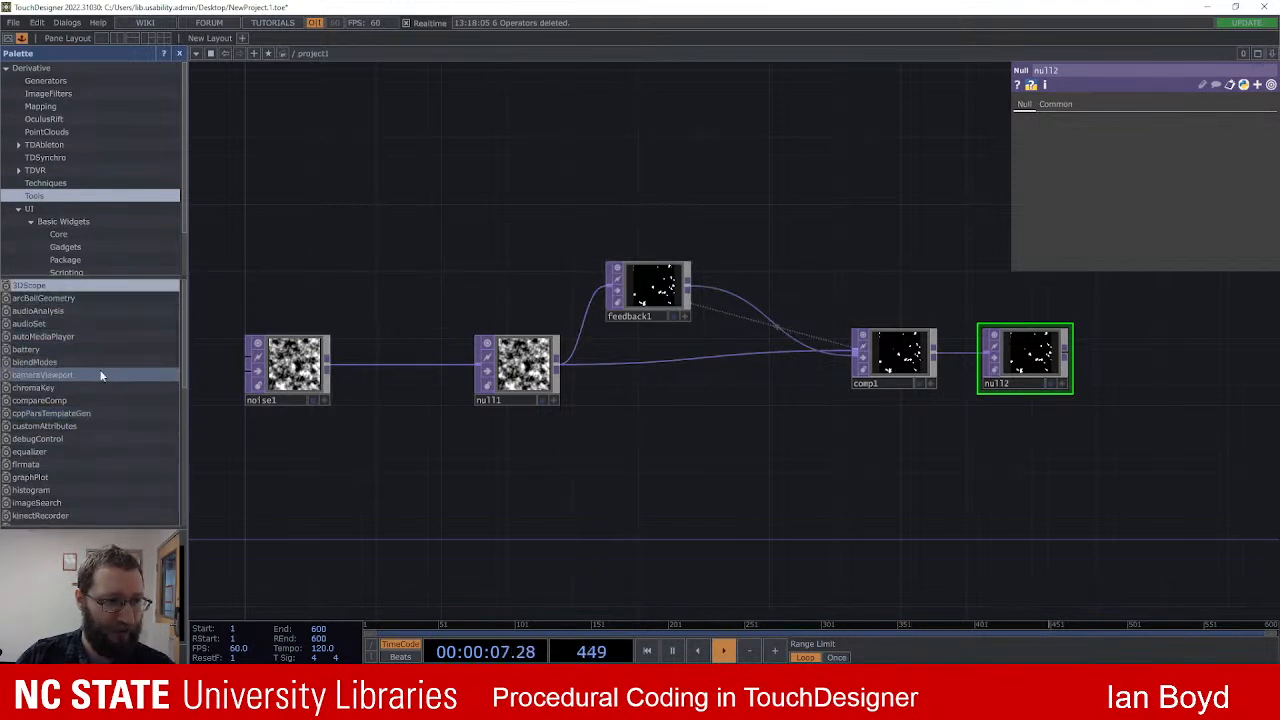
# Step: Add the feedback component from the palette's ImageFilters category to the network above the existing nodes and enter it
pyautogui.click(68, 80)
pyautogui.click(68, 92)
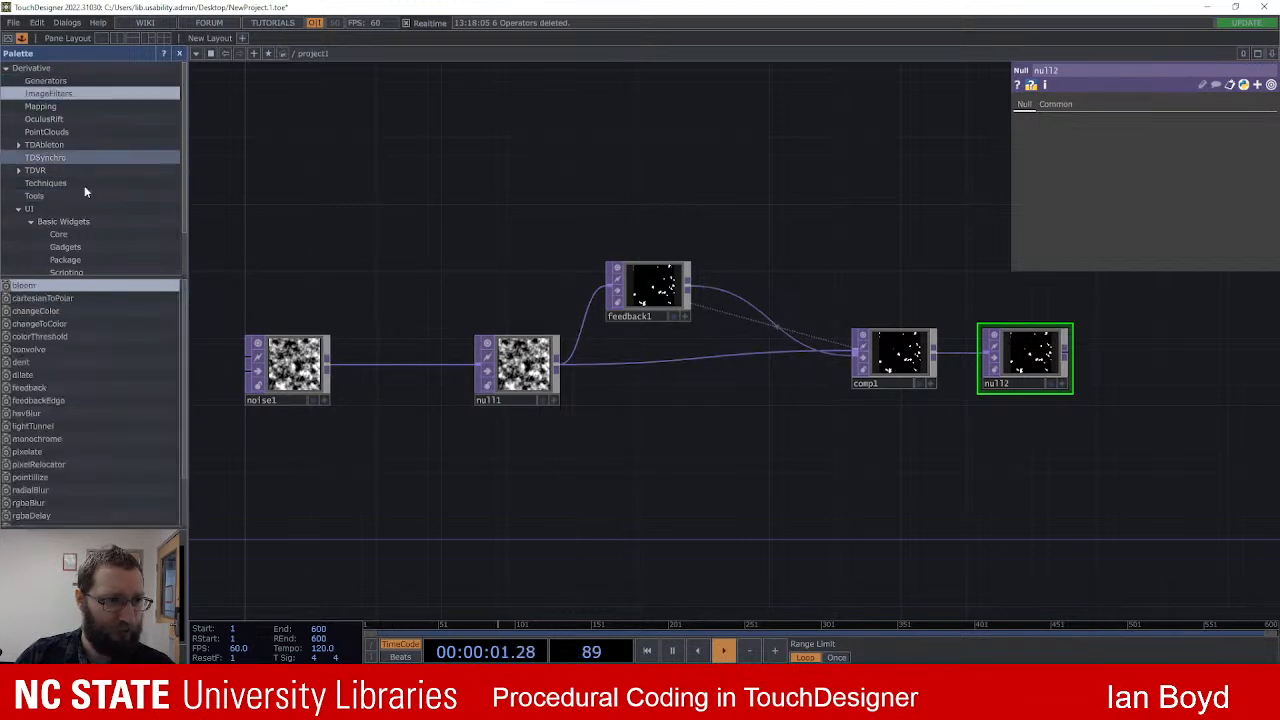
pyautogui.moveTo(45, 387); pyautogui.dragTo(517, 202)
pyautogui.scroll(4, 655, 180)
pyautogui.scroll(-2, 662, 173)
pyautogui.scroll(4, 591, 152)
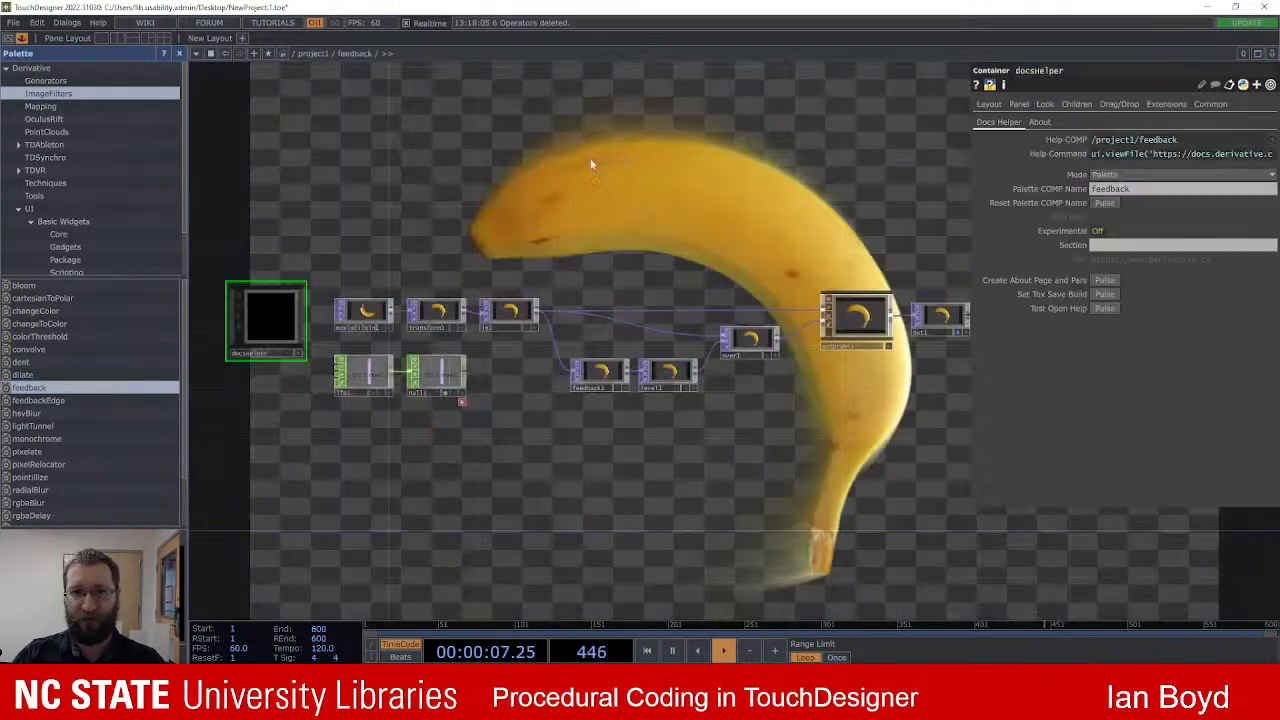
# Step: Examine the feedback component's internal node chain and enter its wetDryMix component to view the network inside
pyautogui.scroll(3, 716, 437)
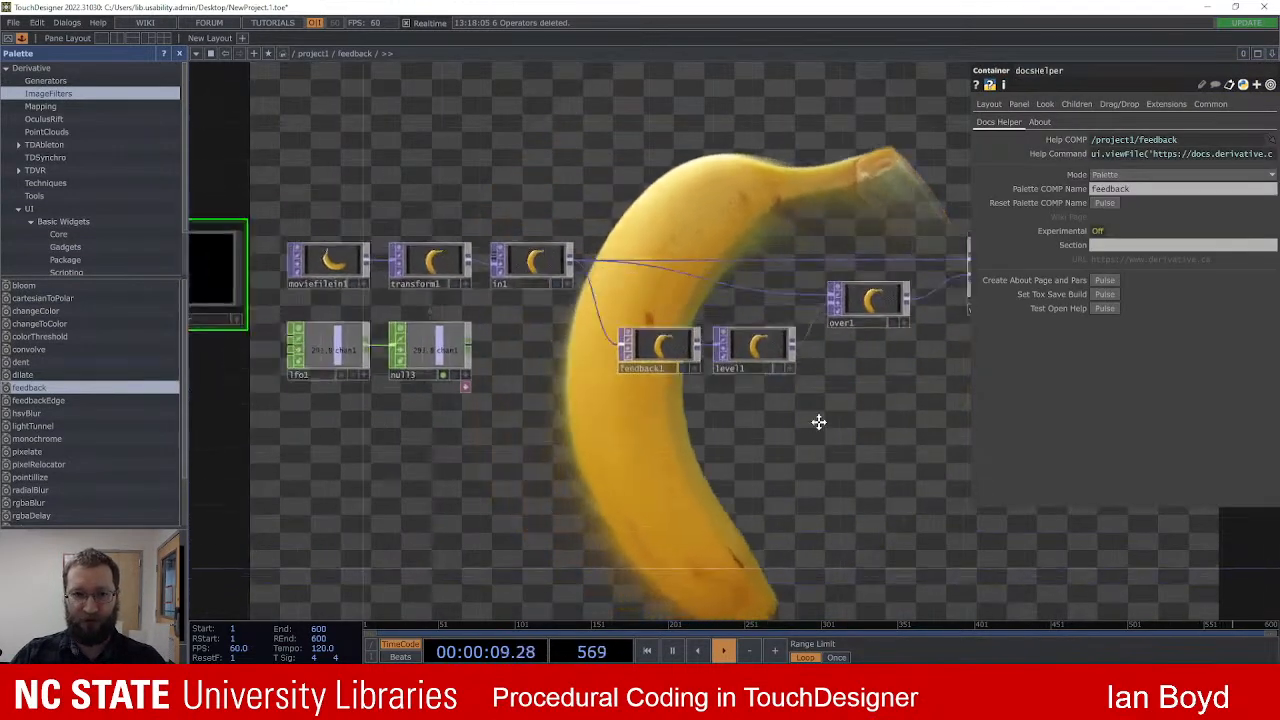
pyautogui.moveTo(818, 421); pyautogui.dragTo(563, 440)
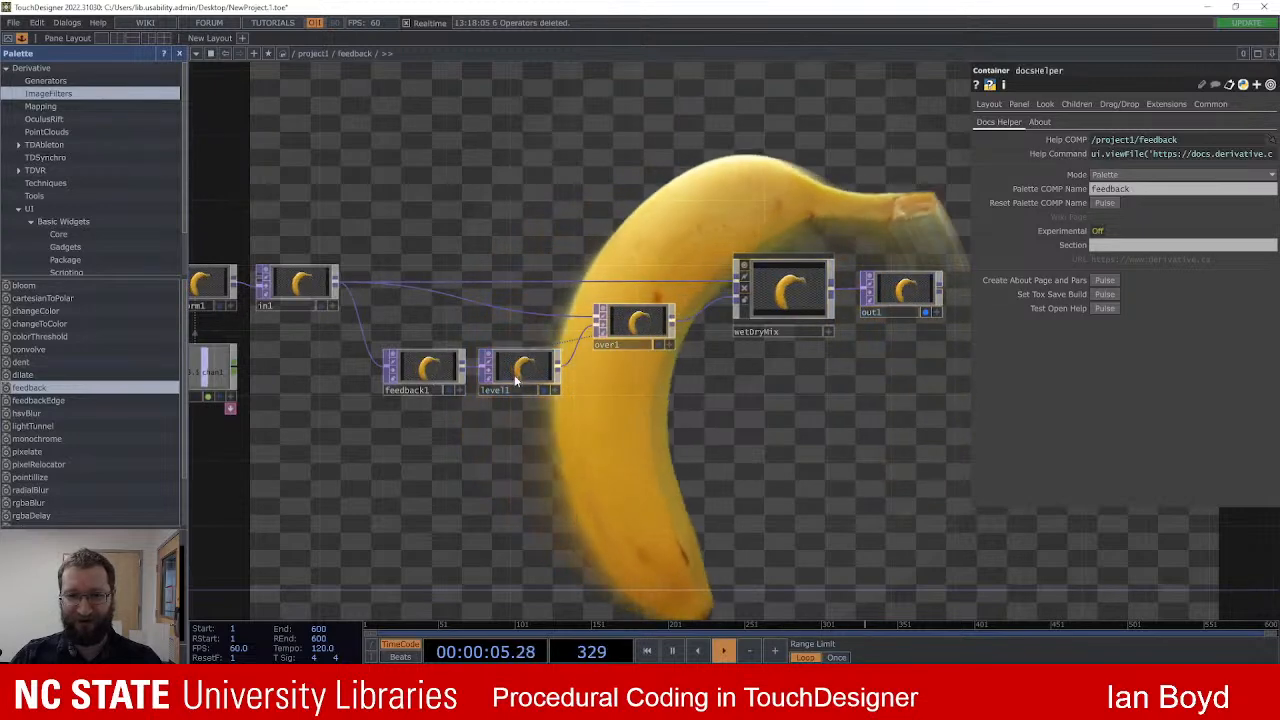
pyautogui.click(783, 292)
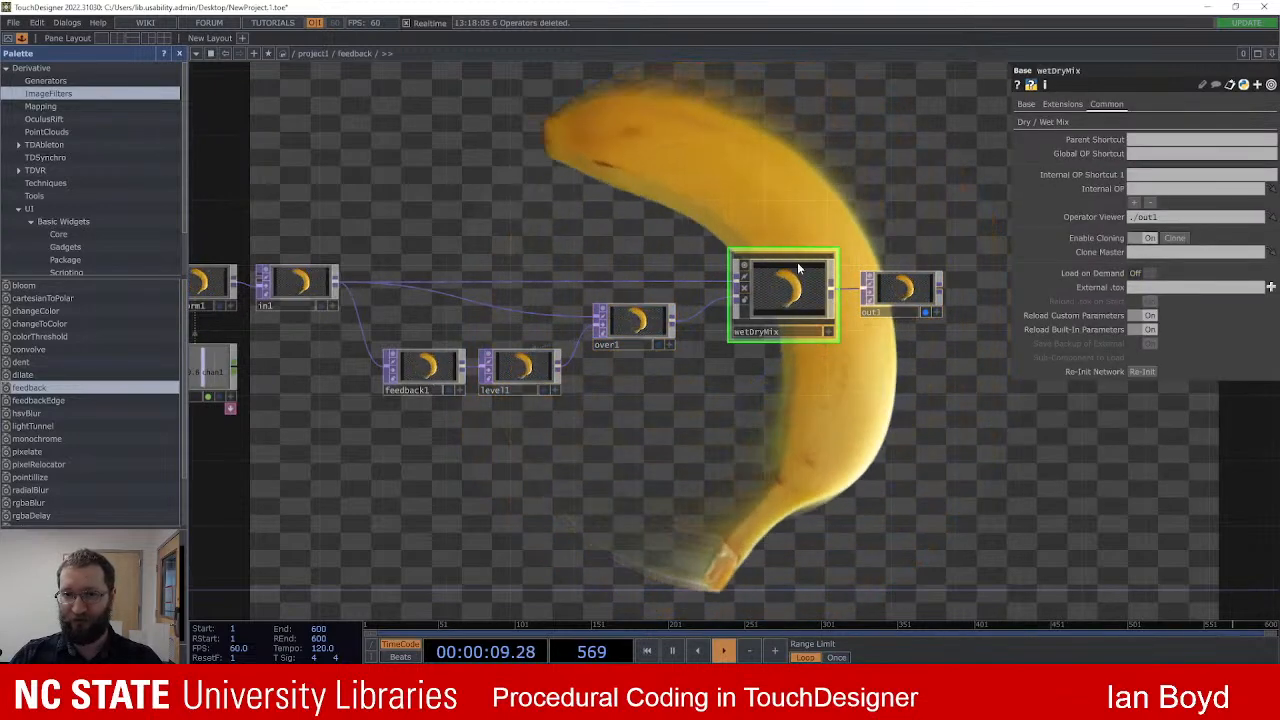
pyautogui.press('i')
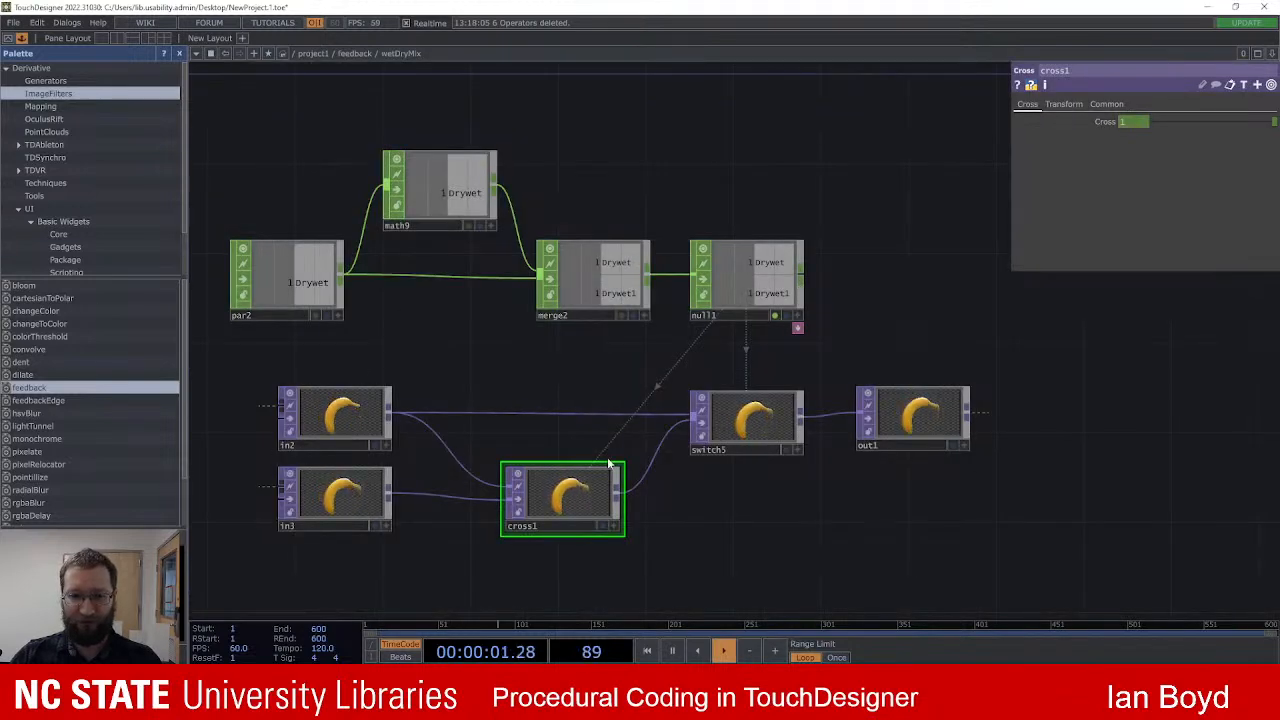
pyautogui.scroll(-3, 703, 458)
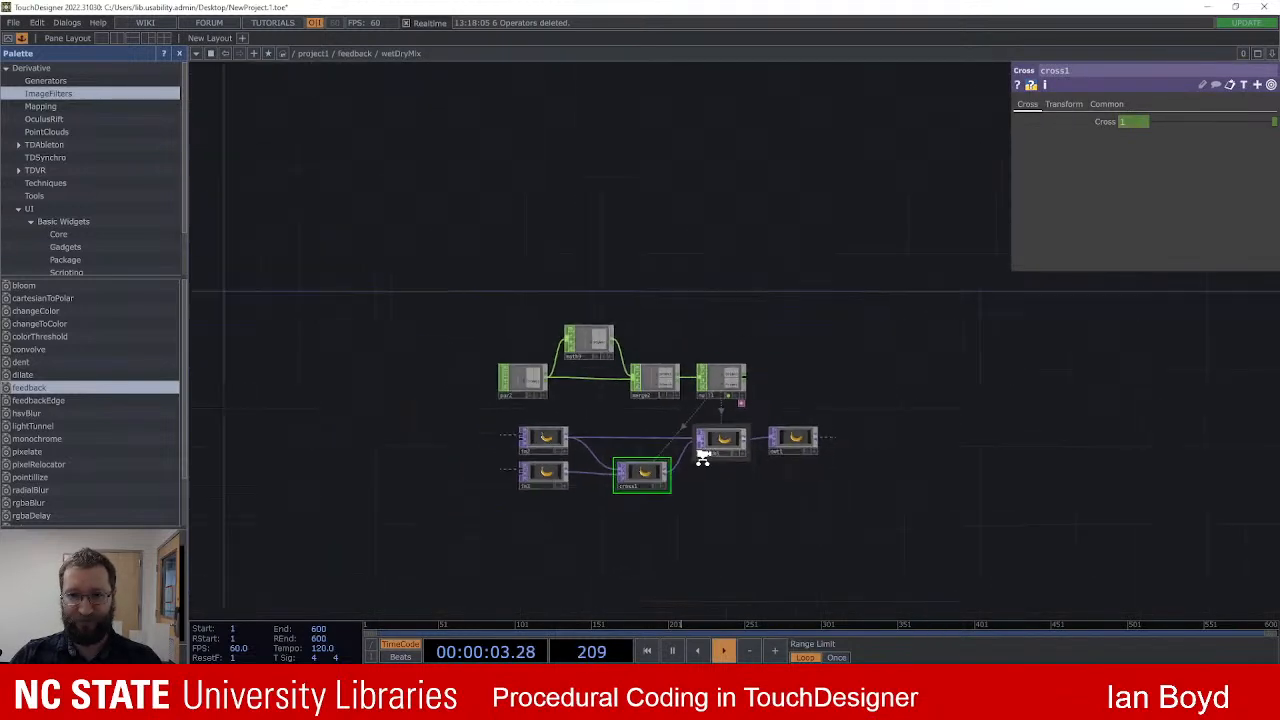
# Step: Return from the feedback component to the project1 network and view the noise1 and null1 nodes
pyautogui.scroll(-3, 703, 458)
pyautogui.scroll(-1, 840, 404)
pyautogui.scroll(-6, 840, 404)
pyautogui.moveTo(663, 392); pyautogui.dragTo(651, 226)
pyautogui.moveTo(811, 300); pyautogui.dragTo(736, 207)
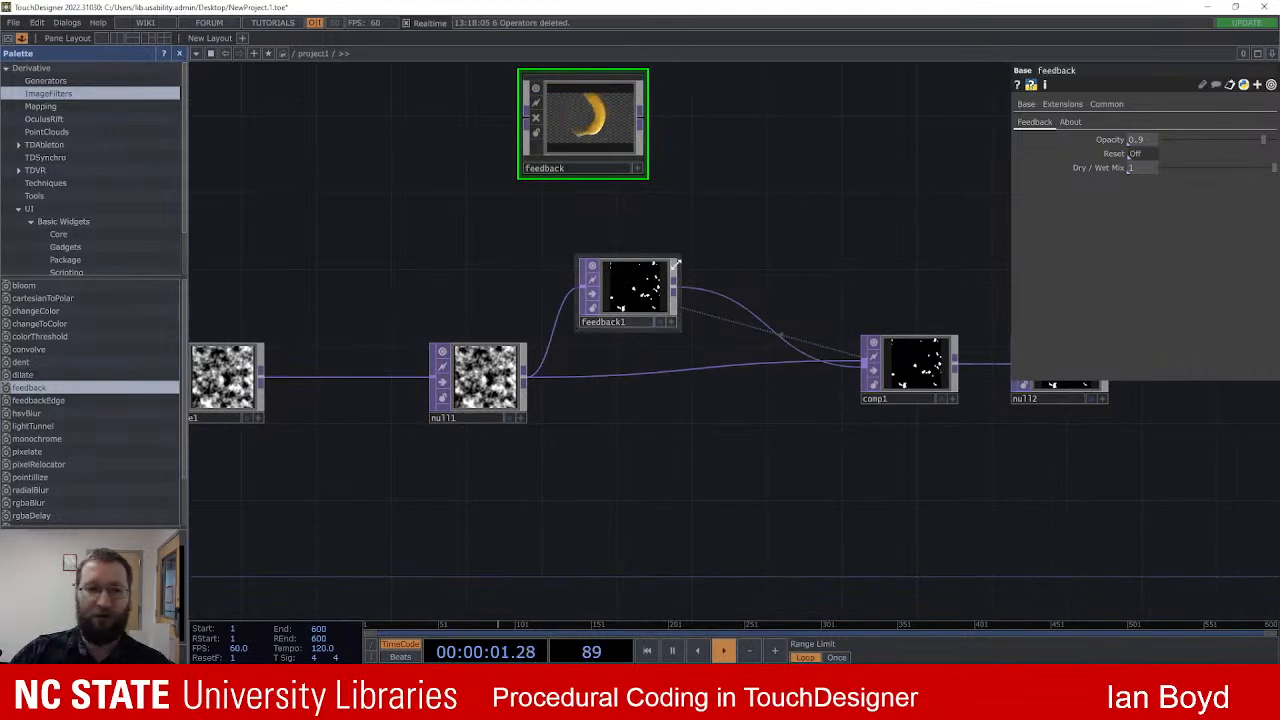
pyautogui.moveTo(410, 307); pyautogui.dragTo(564, 309)
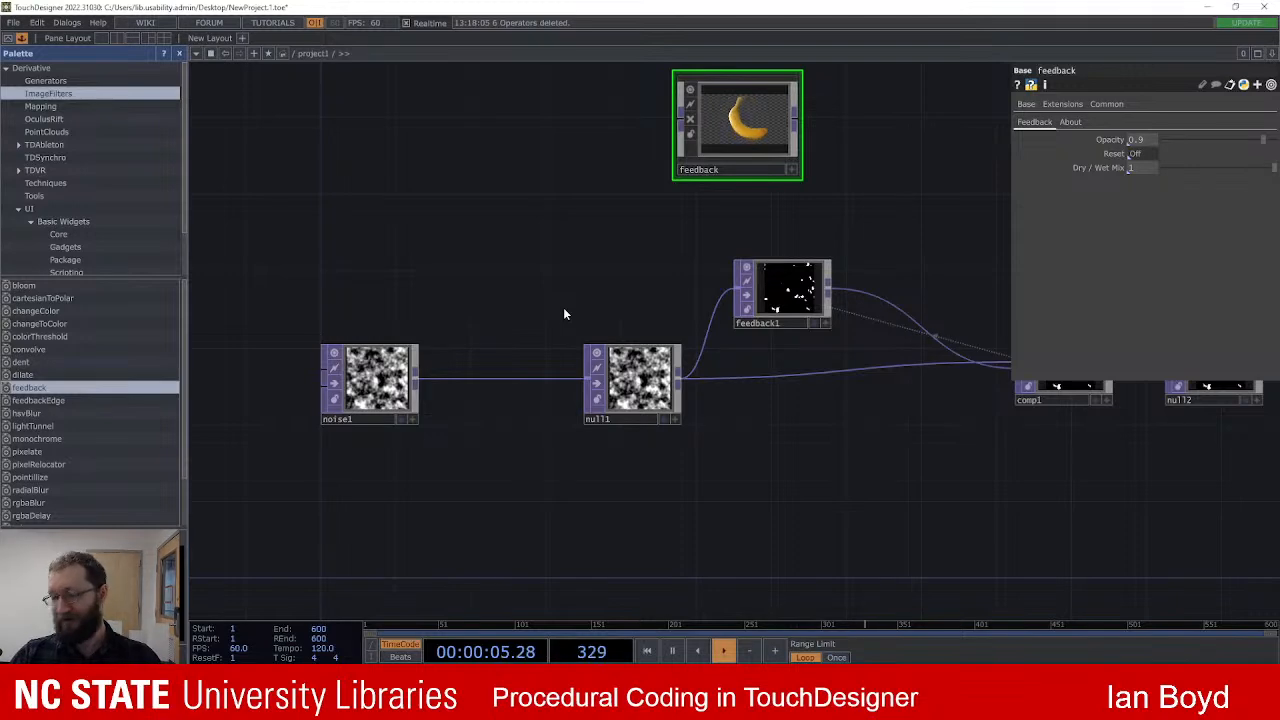
# Step: Switch to OBS, deactivate the Video Capture Device source to free the webcam, and return to TouchDesigner
pyautogui.hotkey('alt', 'Tab')
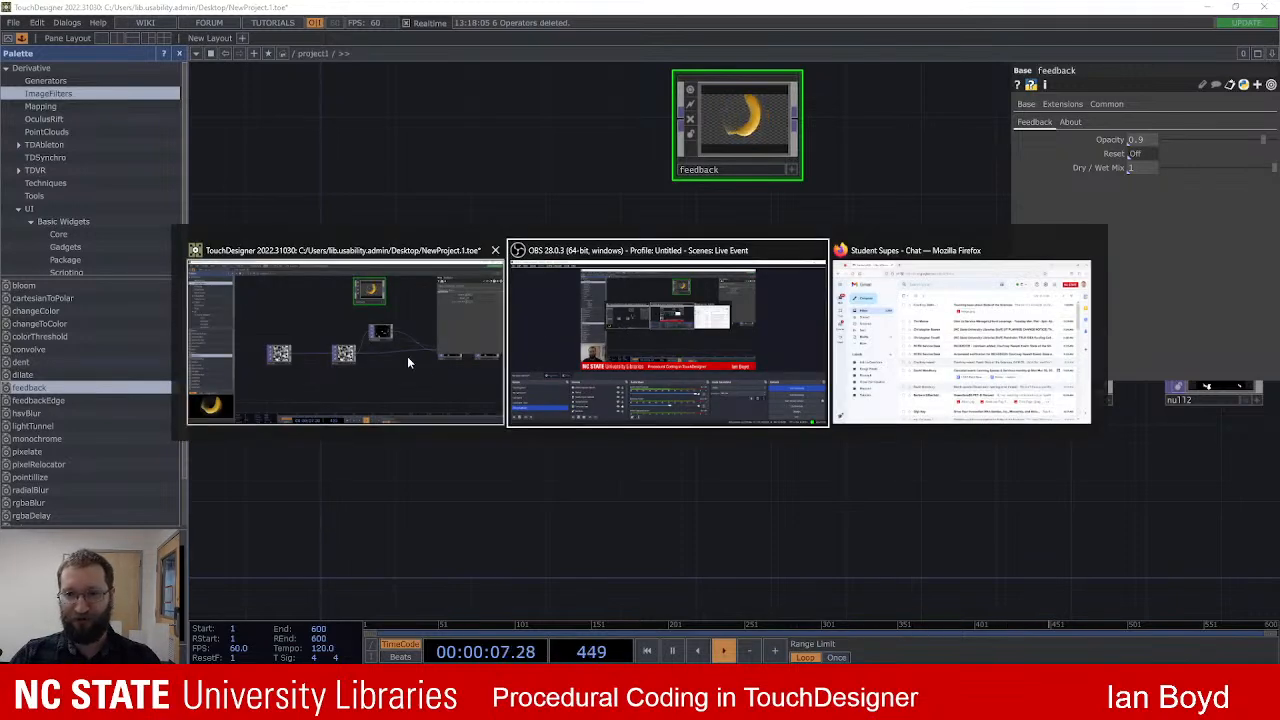
pyautogui.hotkey('alt', 'Tab')
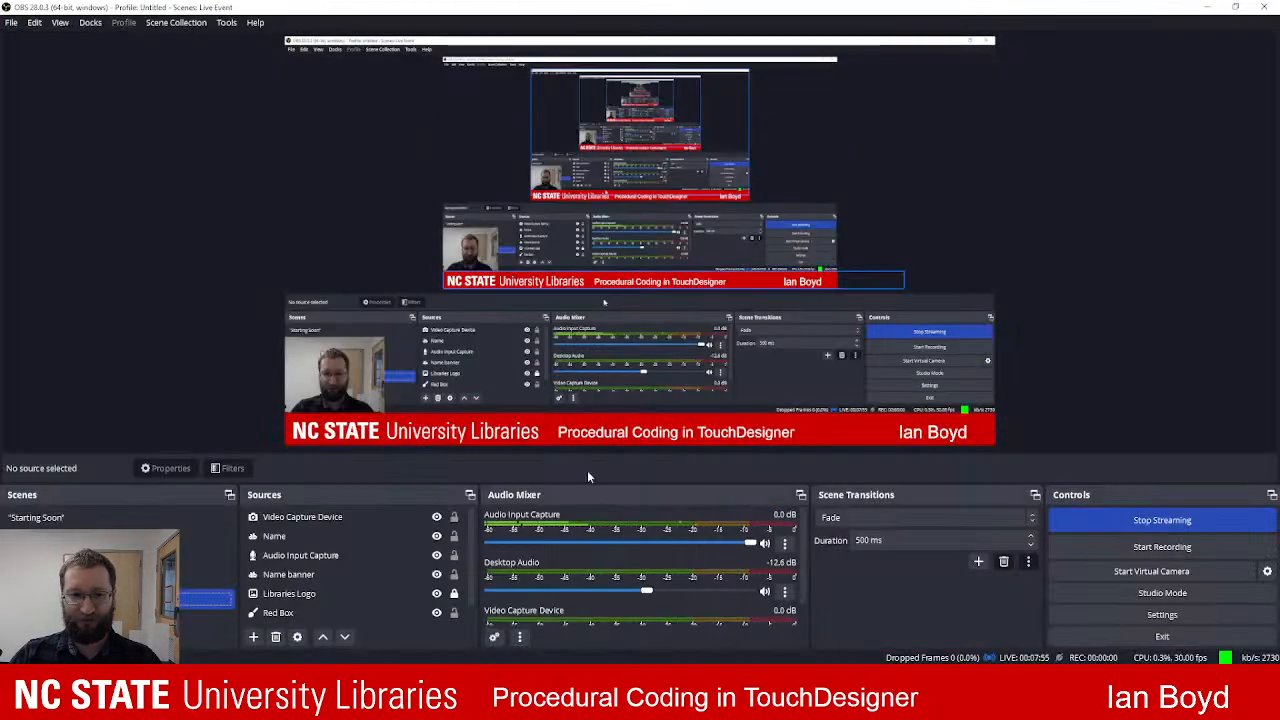
pyautogui.doubleClick(322, 517)
pyautogui.click(575, 338)
pyautogui.click(610, 360)
pyautogui.click(535, 367)
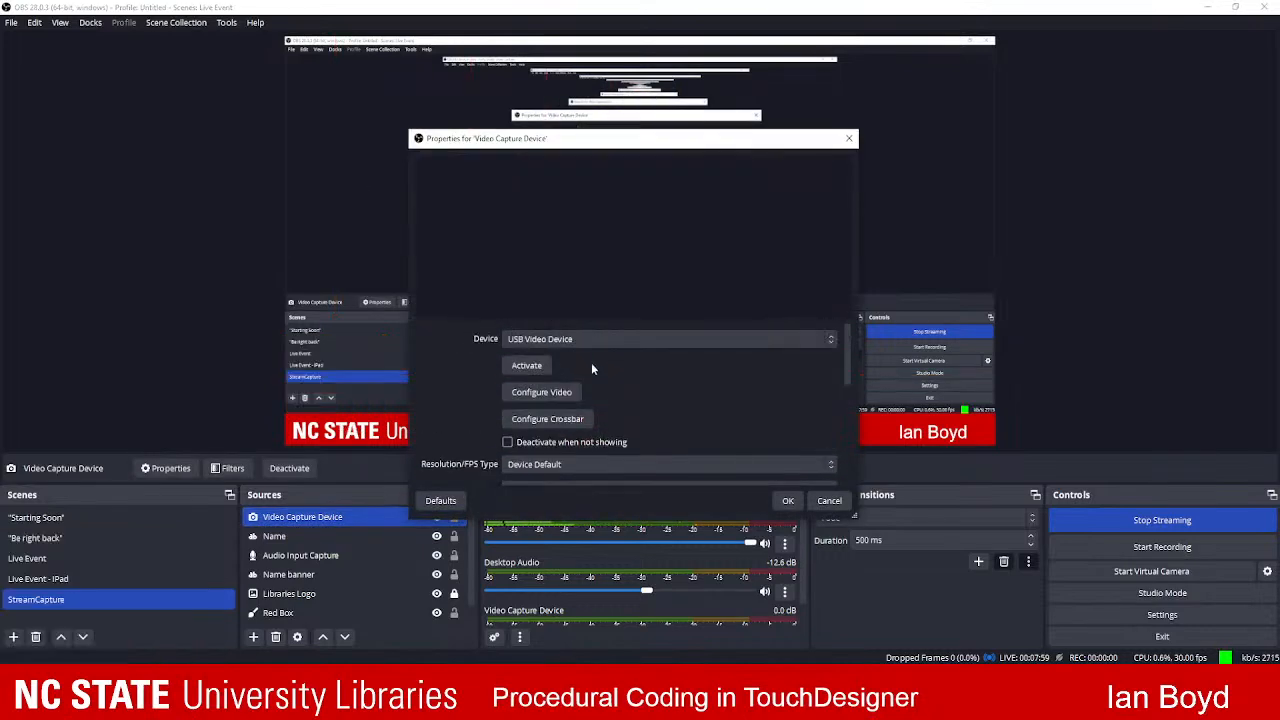
pyautogui.click(788, 500)
pyautogui.hotkey('alt', 'Tab')
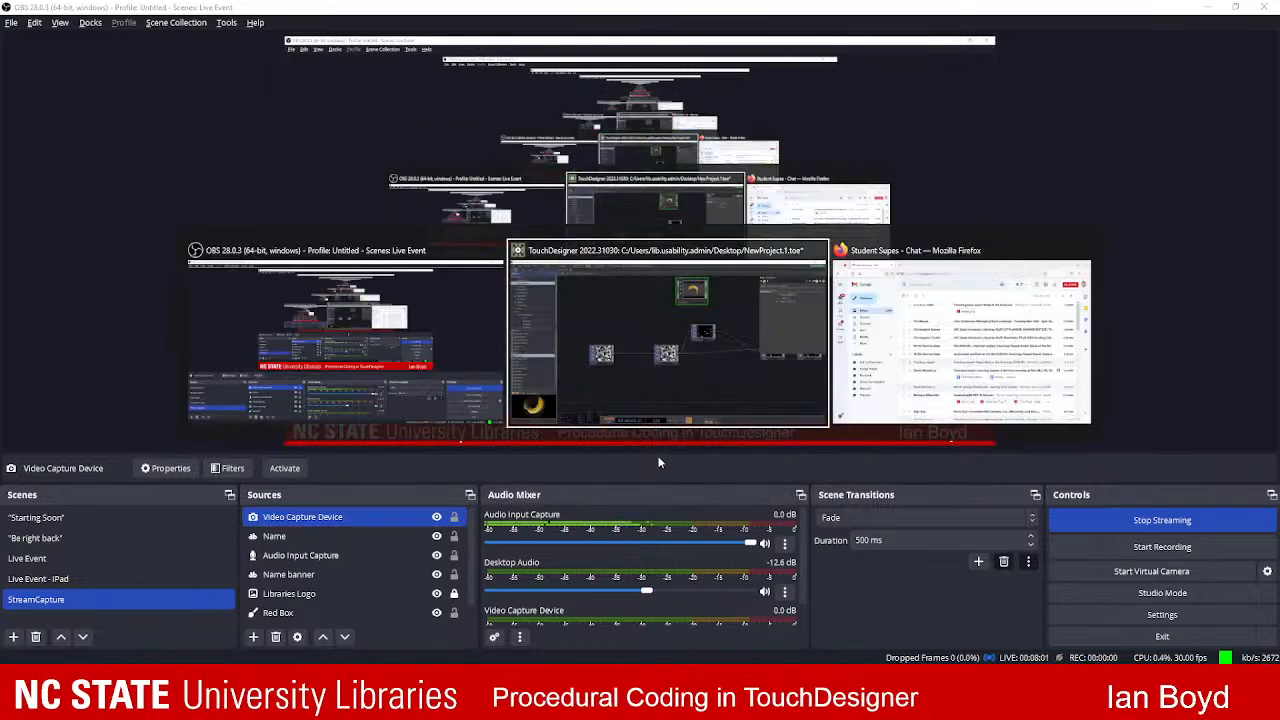
# Step: Move noise1 slightly away from null1 and disconnect the wire between them
pyautogui.moveTo(523, 321); pyautogui.dragTo(599, 361)
pyautogui.moveTo(496, 424); pyautogui.dragTo(442, 461)
pyautogui.rightClick(497, 457)
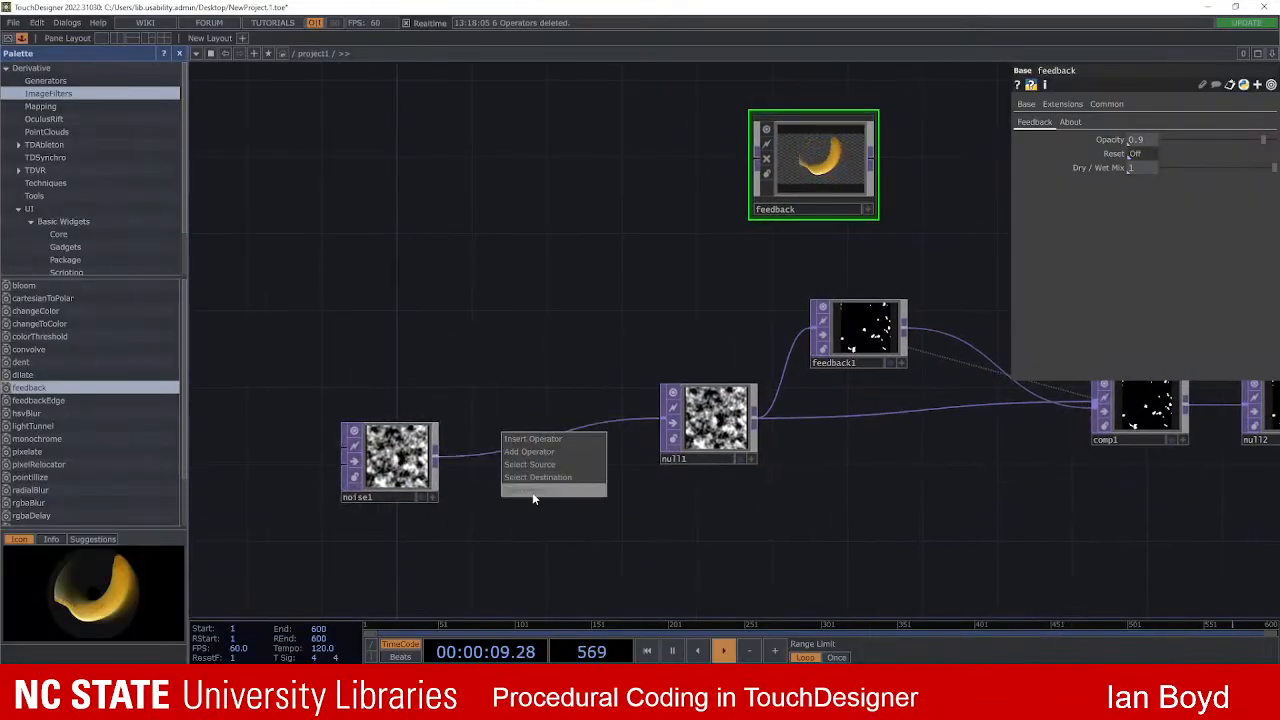
pyautogui.click(532, 492)
# Step: Add a Video Device In TOP above the noise1 node
pyautogui.write('video')
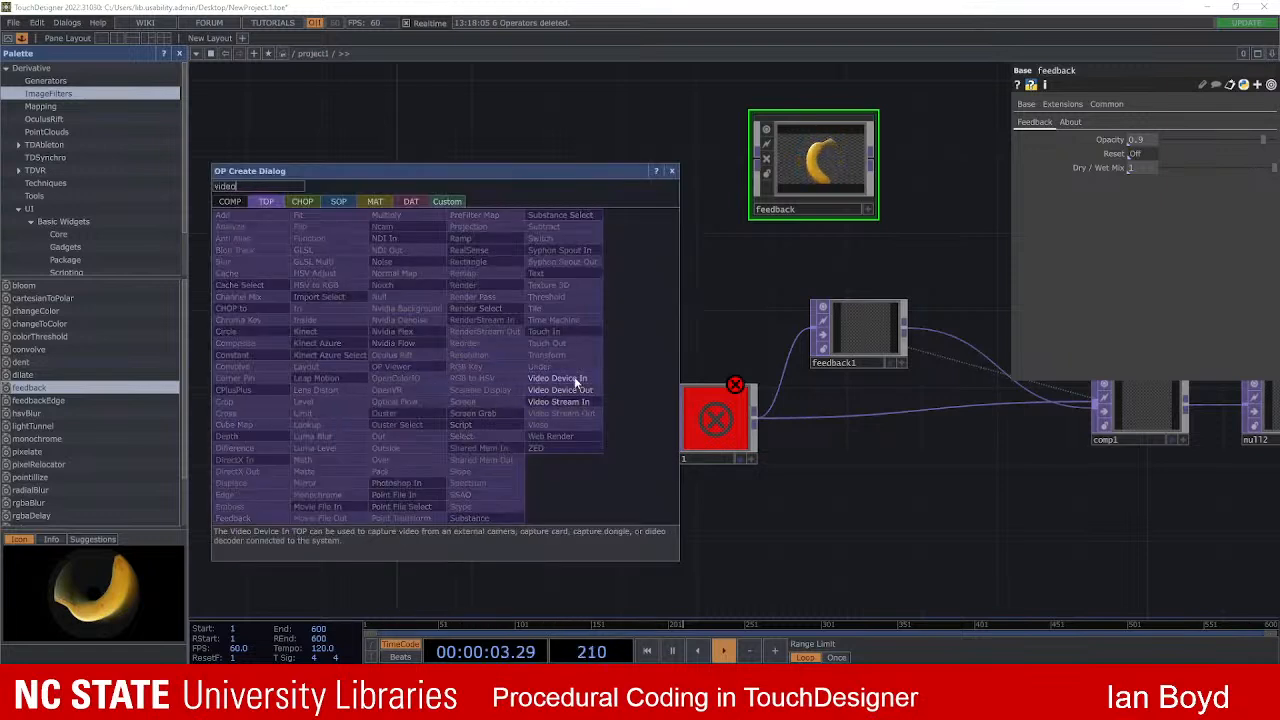
pyautogui.click(574, 379)
pyautogui.click(446, 352)
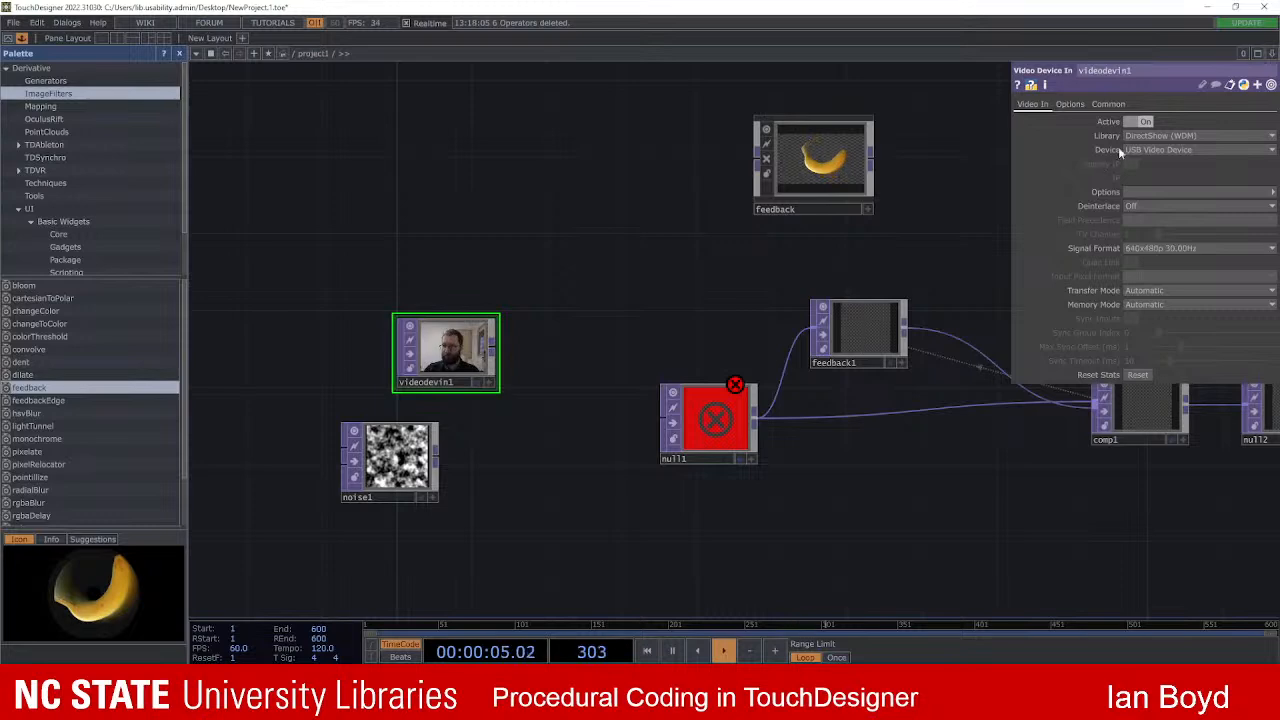
pyautogui.scroll(3, 480, 366)
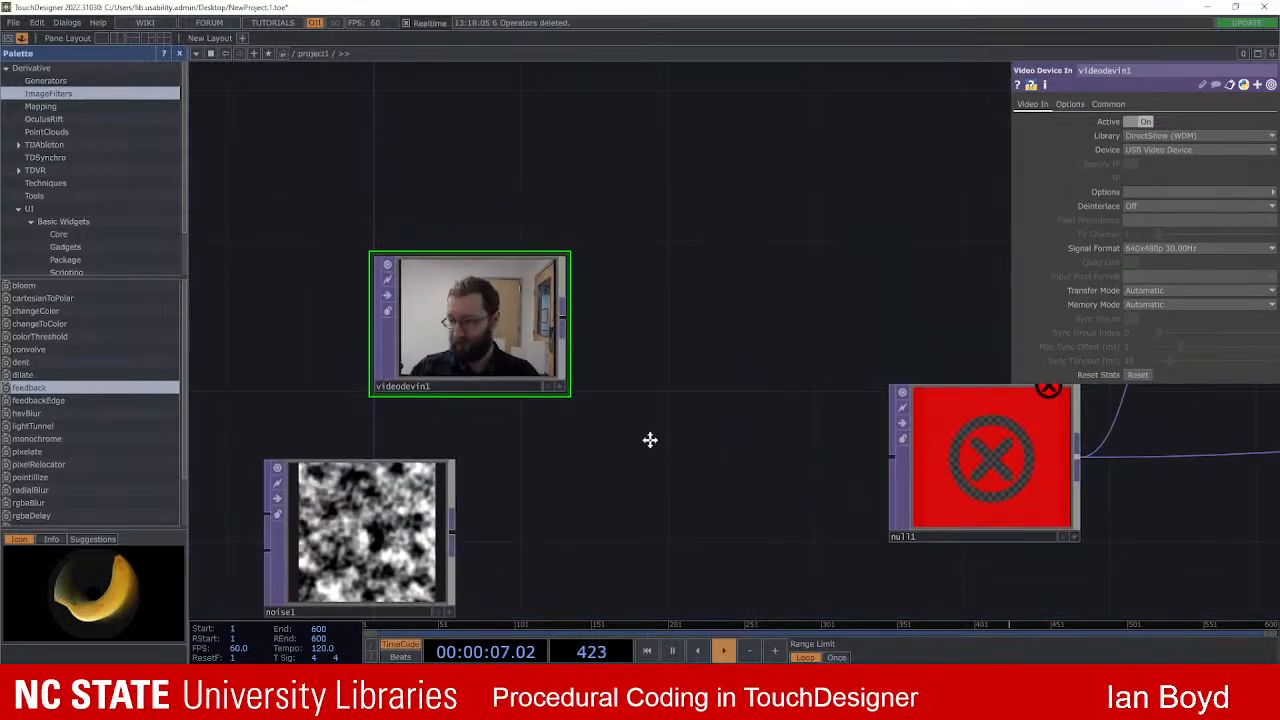
# Step: Move noise1 aside and connect the Video Device In TOP's output to the null1 input
pyautogui.moveTo(647, 439); pyautogui.dragTo(661, 444)
pyautogui.moveTo(474, 317); pyautogui.dragTo(474, 355)
pyautogui.moveTo(451, 553); pyautogui.dragTo(383, 532)
pyautogui.click(425, 532)
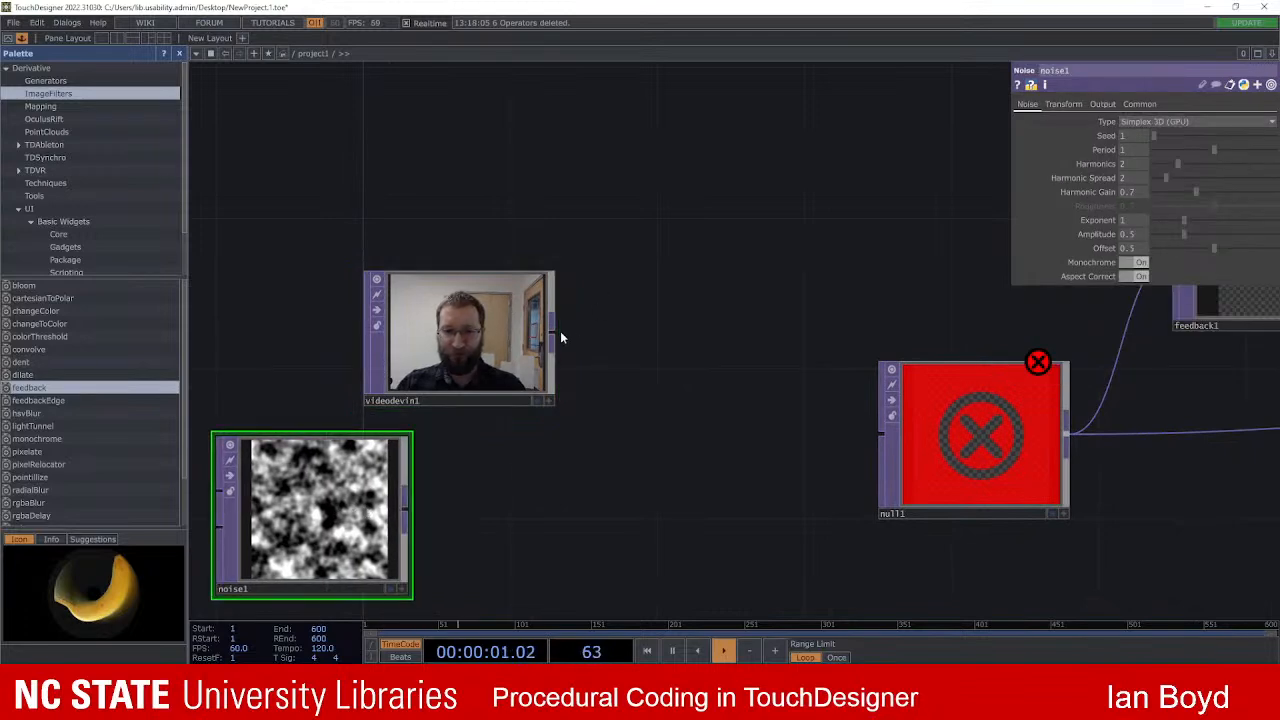
pyautogui.click(881, 434)
pyautogui.moveTo(500, 340); pyautogui.dragTo(537, 418)
pyautogui.scroll(-2, 697, 290)
pyautogui.scroll(-3, 614, 271)
pyautogui.moveTo(674, 271); pyautogui.dragTo(521, 275)
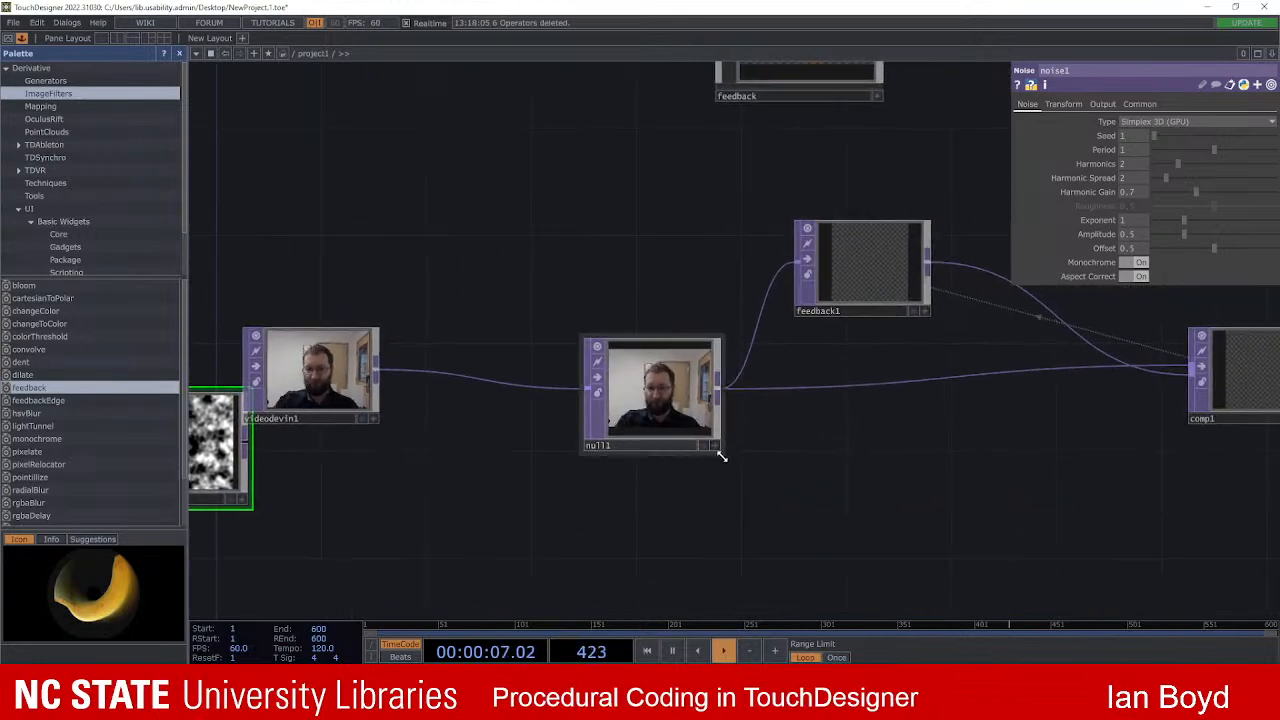
# Step: Set the Video Device In TOP's signal format to 1280x720p 60.00Hz
pyautogui.scroll(3, 700, 440)
pyautogui.scroll(-3, 651, 406)
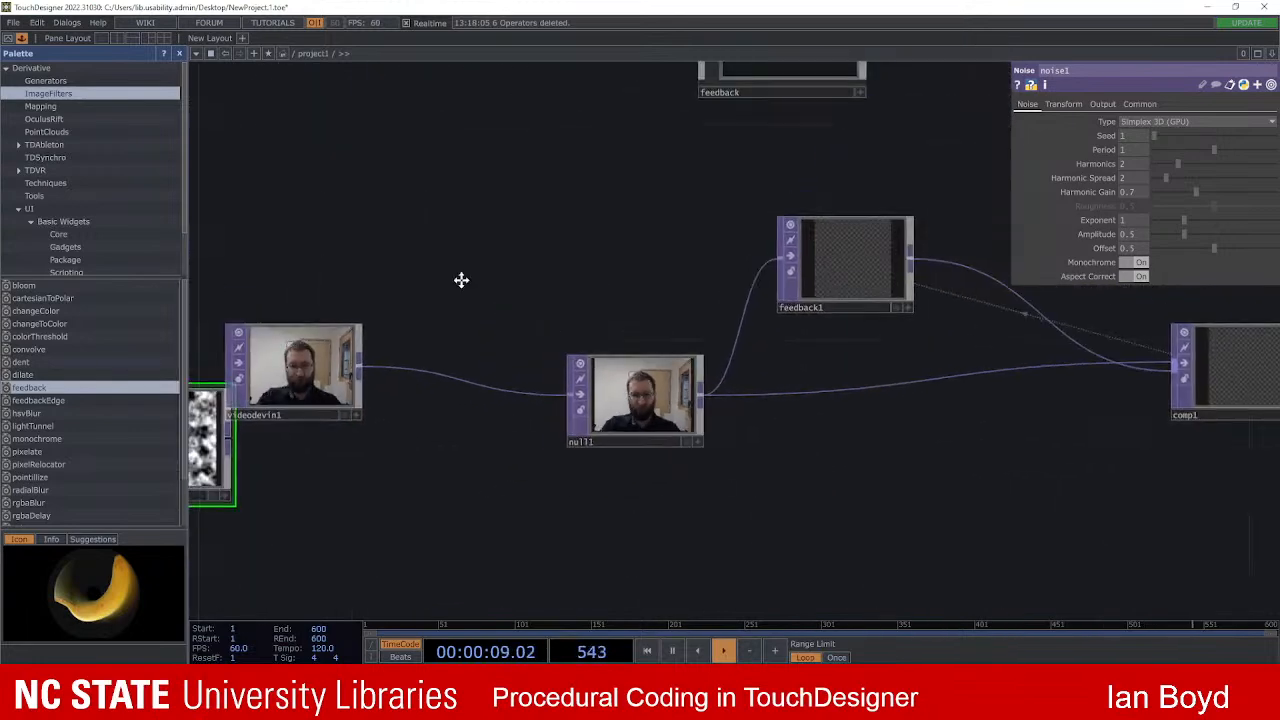
pyautogui.moveTo(443, 281); pyautogui.dragTo(506, 282)
pyautogui.click(368, 375)
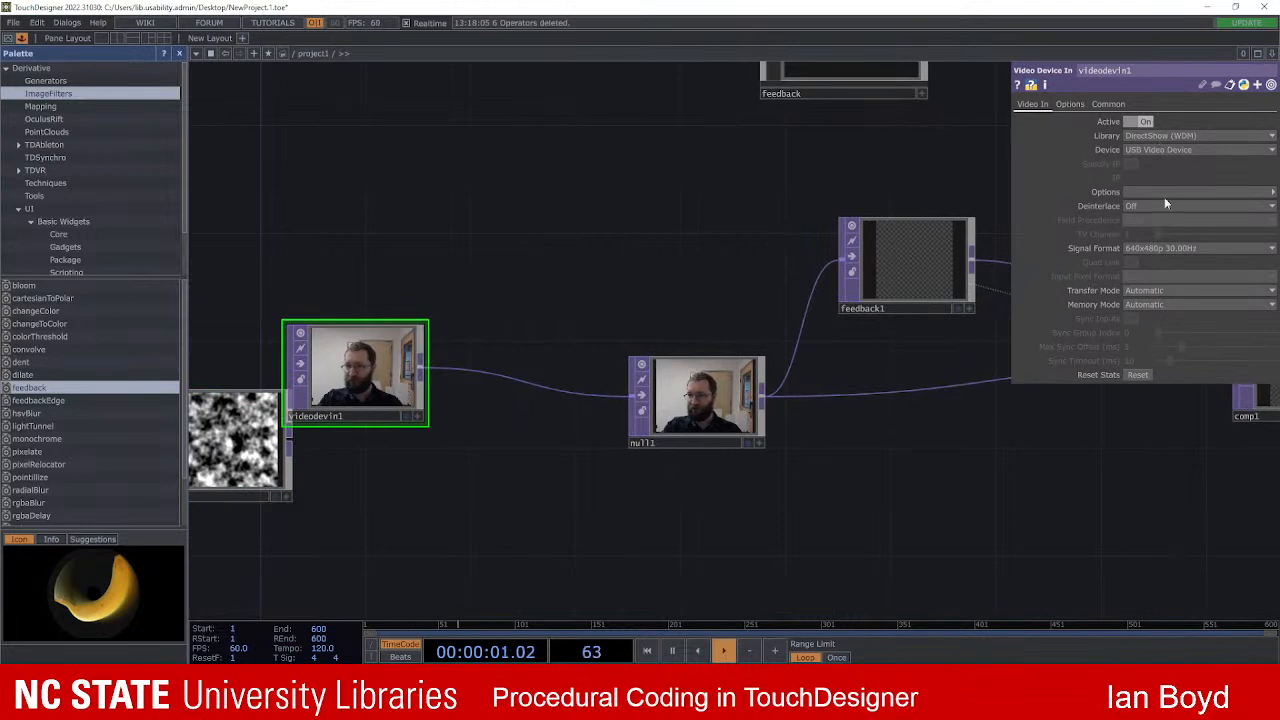
pyautogui.click(1151, 249)
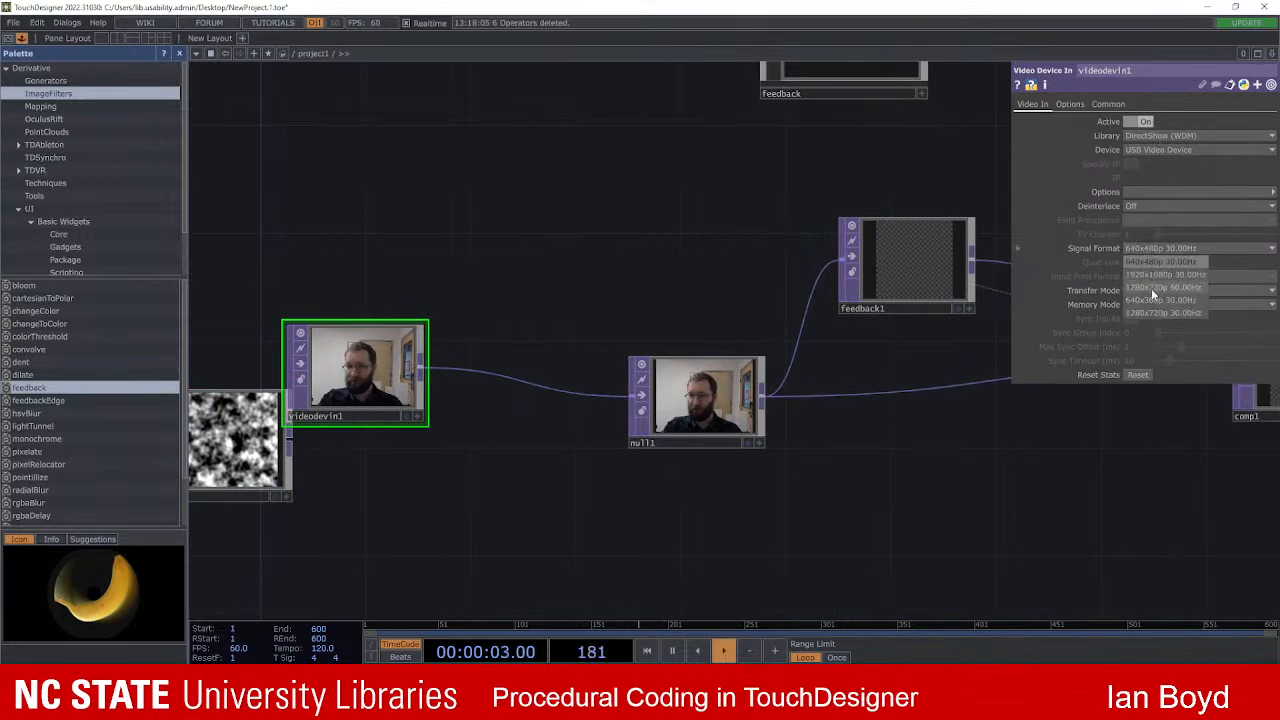
pyautogui.click(1151, 288)
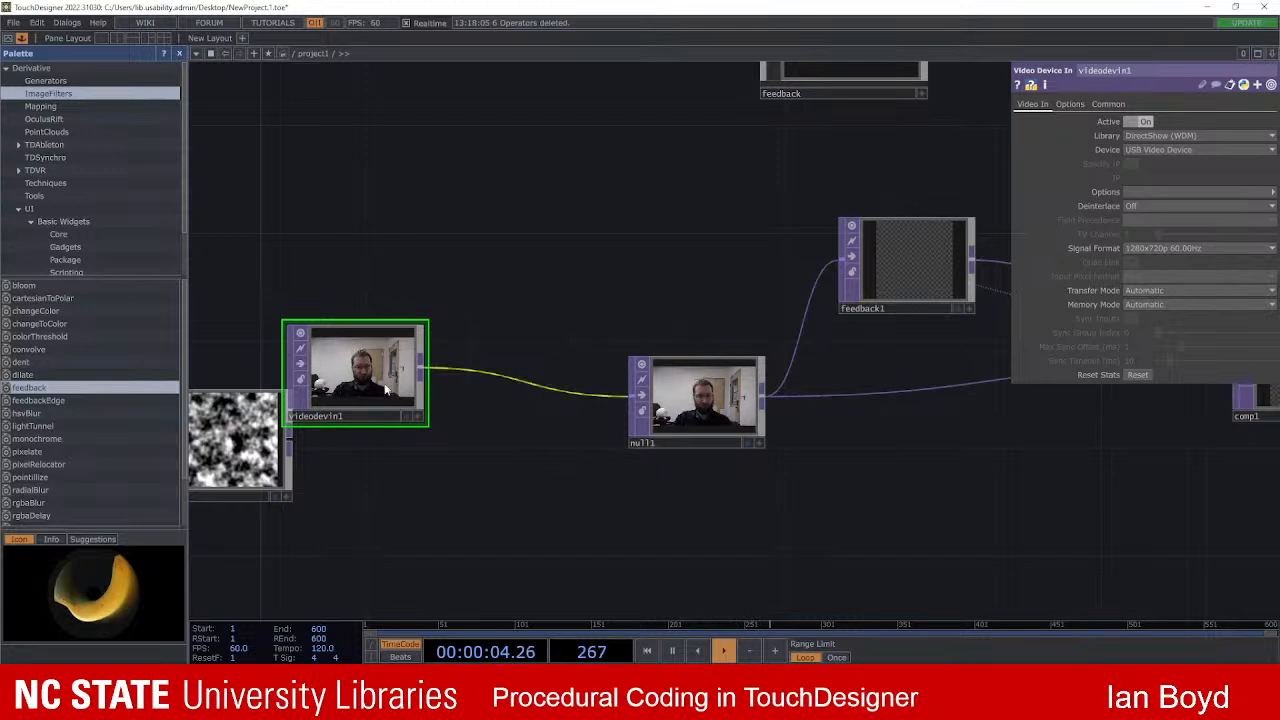
pyautogui.scroll(3, 461, 368)
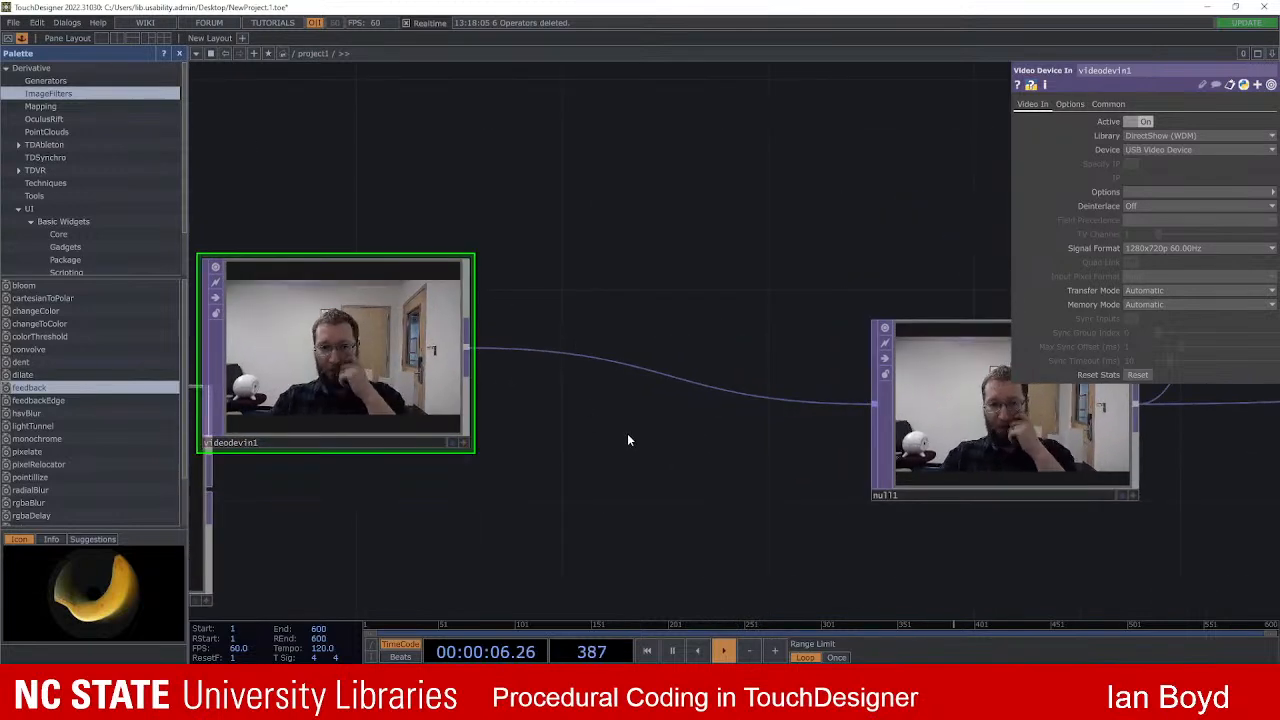
# Step: Set the comp1 Composite TOP's operation to Over
pyautogui.scroll(-3, 682, 440)
pyautogui.moveTo(967, 471); pyautogui.dragTo(913, 474)
pyautogui.moveTo(957, 527); pyautogui.dragTo(577, 531)
pyautogui.scroll(-1, 682, 450)
pyautogui.scroll(1, 660, 420)
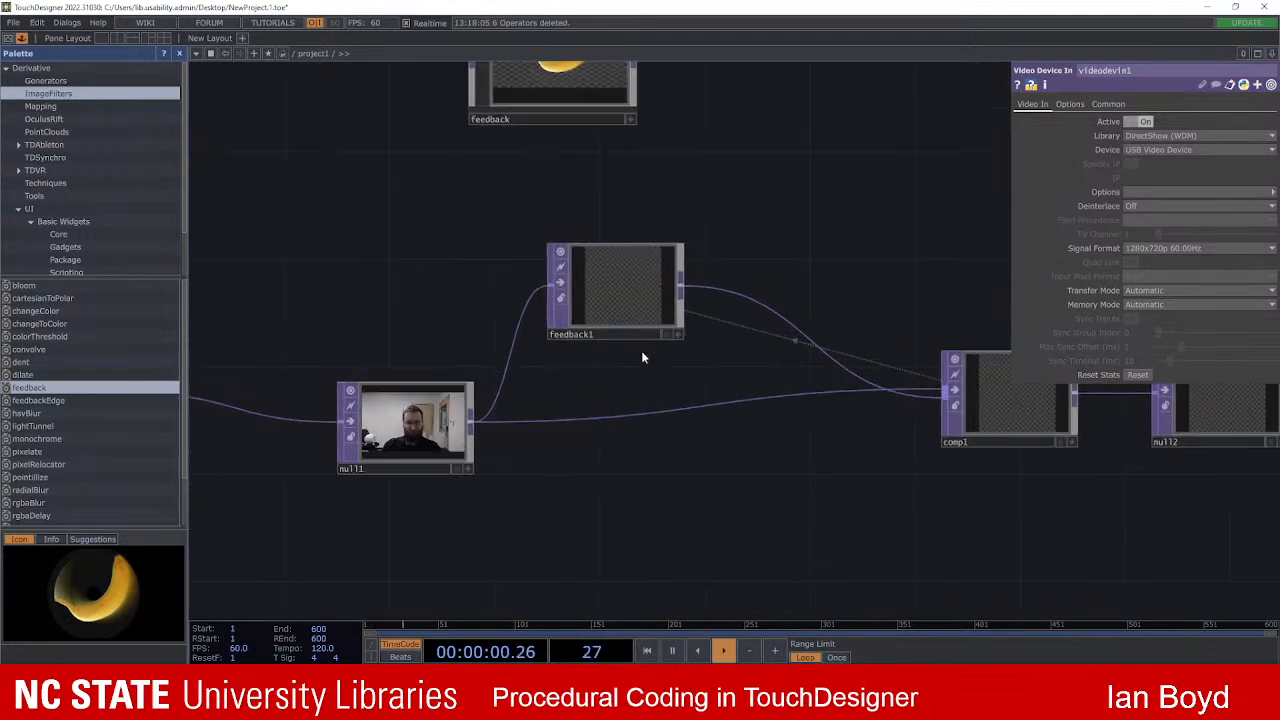
pyautogui.click(615, 295)
pyautogui.click(1005, 393)
pyautogui.click(1180, 177)
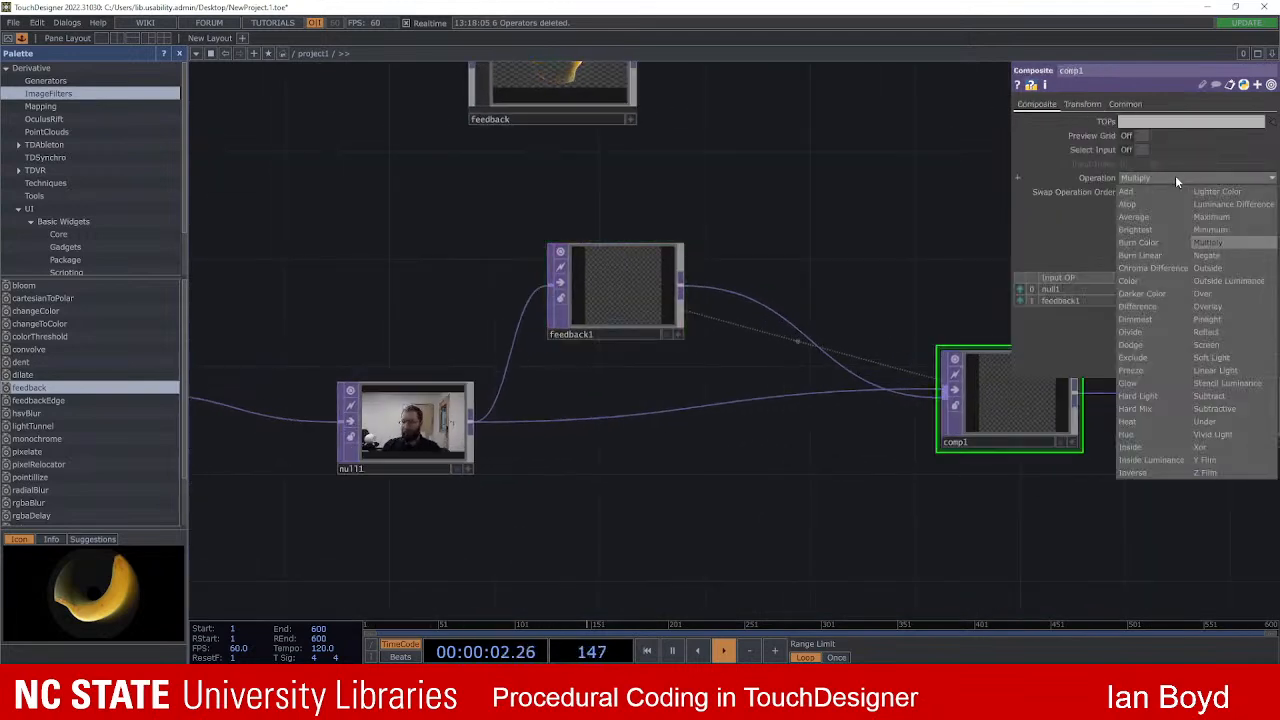
pyautogui.click(1202, 293)
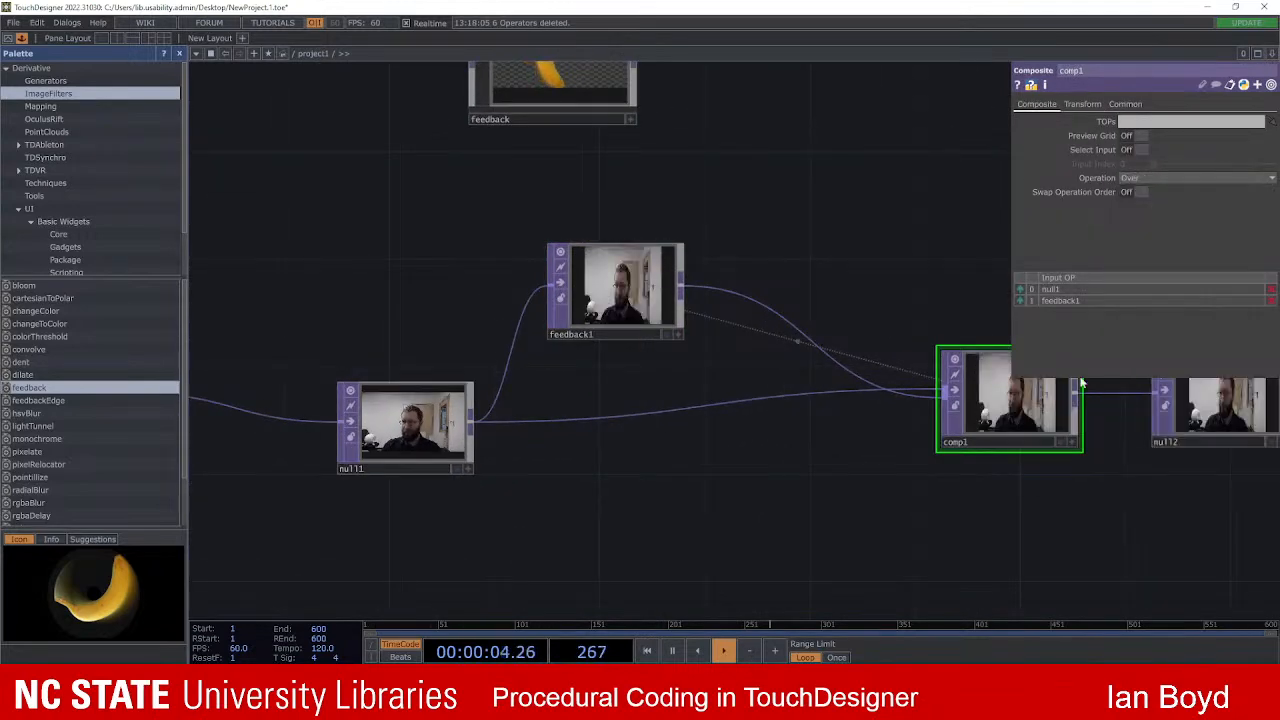
pyautogui.moveTo(818, 278); pyautogui.dragTo(745, 278)
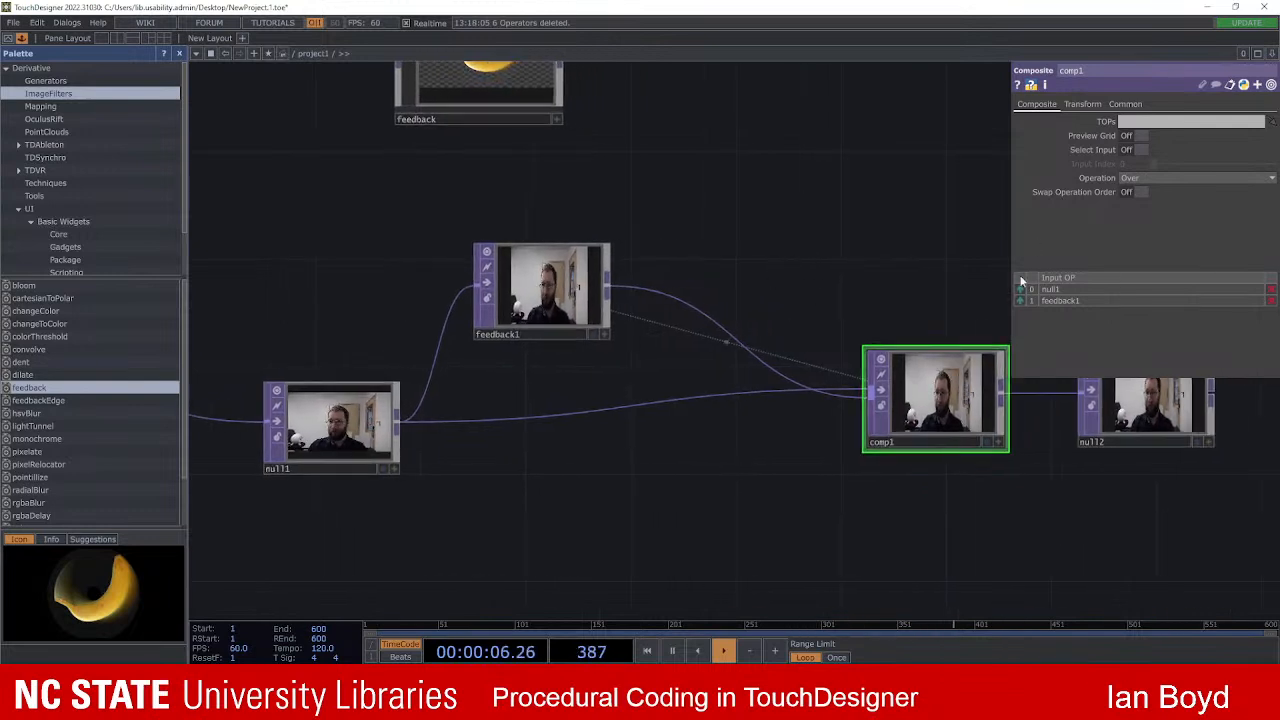
# Step: Examine comp1's Transform parameters and Fixed Layer options, comparing its image with feedback1 and null1
pyautogui.click(1078, 104)
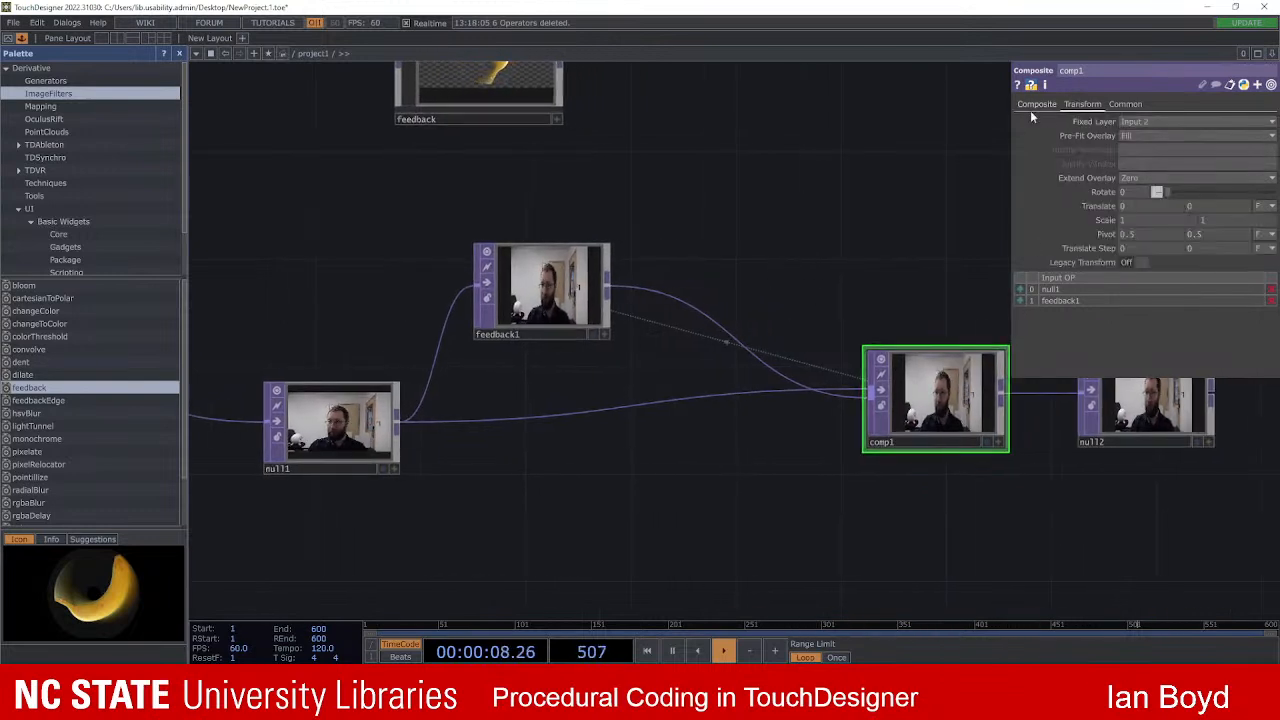
pyautogui.scroll(4, 963, 410)
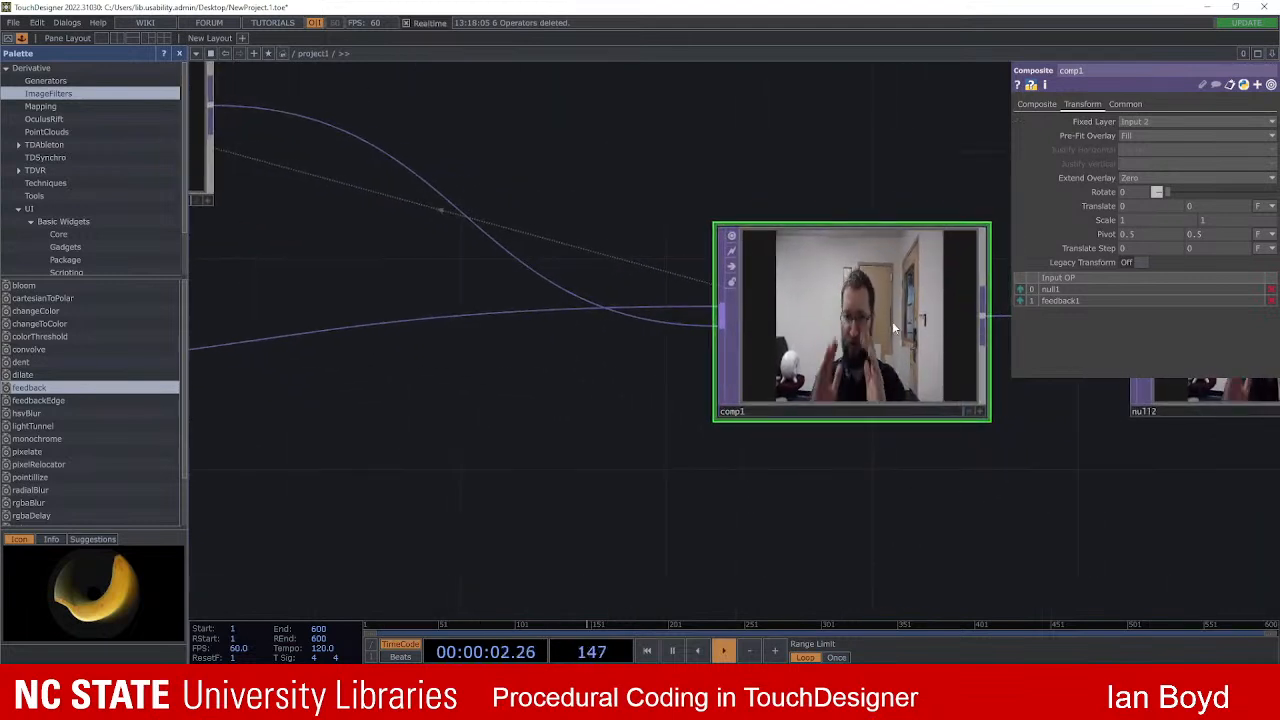
pyautogui.scroll(-3, 858, 300)
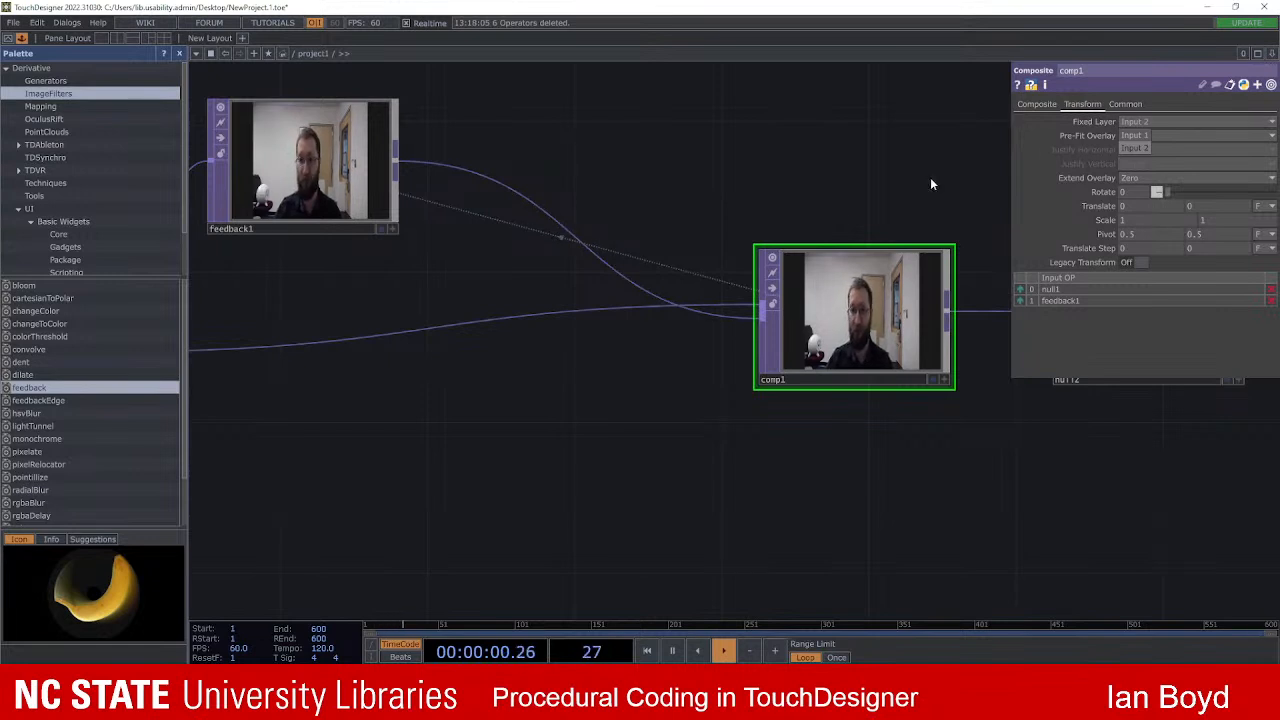
pyautogui.click(764, 290)
pyautogui.moveTo(697, 141); pyautogui.dragTo(738, 155)
pyautogui.moveTo(738, 155); pyautogui.dragTo(707, 240, button='middle')
pyautogui.scroll(-1, 339, 314)
pyautogui.scroll(1, 350, 318)
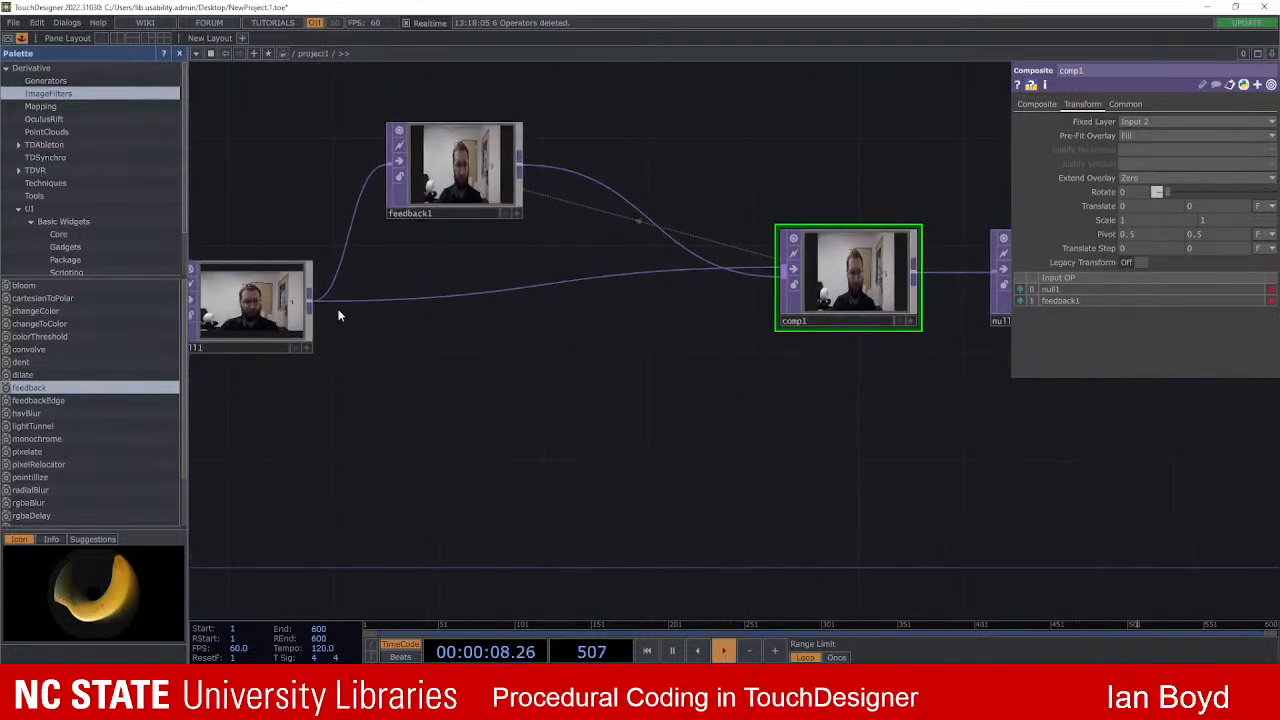
pyautogui.scroll(5, 243, 313)
pyautogui.moveTo(662, 419); pyautogui.dragTo(587, 408)
pyautogui.scroll(-4, 596, 375)
# Step: Close the palette and reorder comp1's inputs so feedback1 comes before null1
pyautogui.click(181, 55)
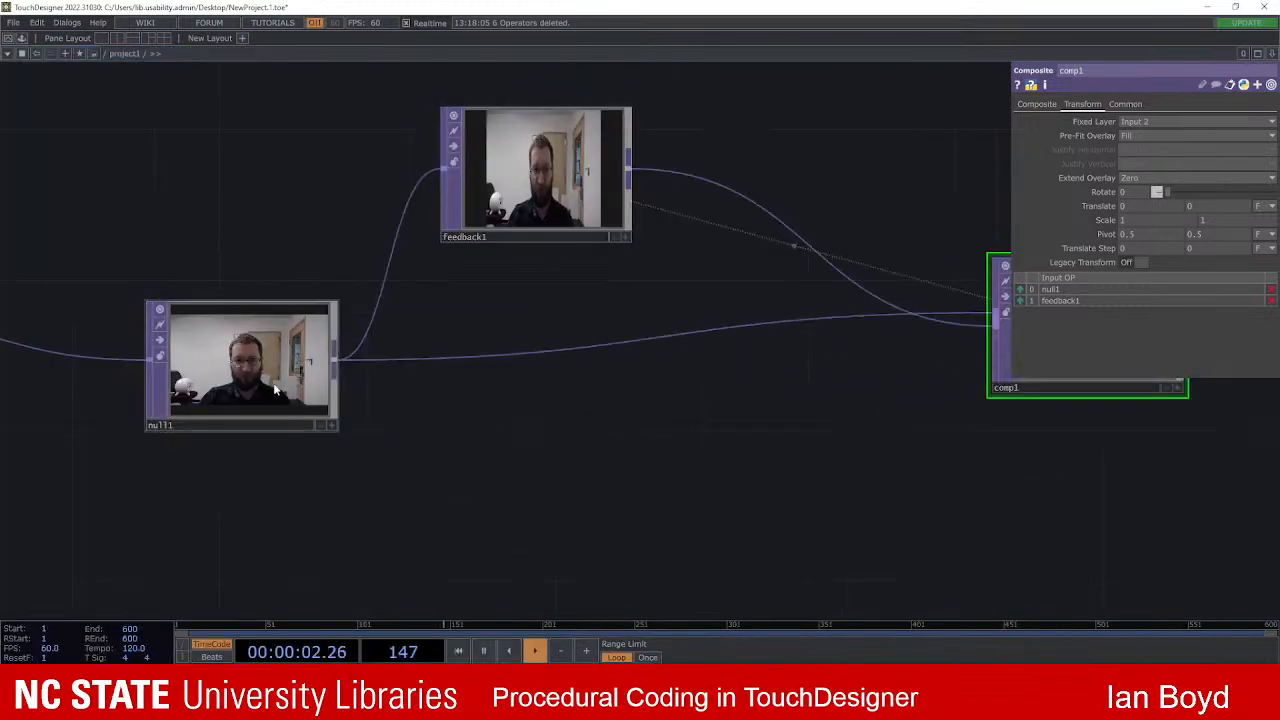
pyautogui.moveTo(743, 410); pyautogui.dragTo(567, 415)
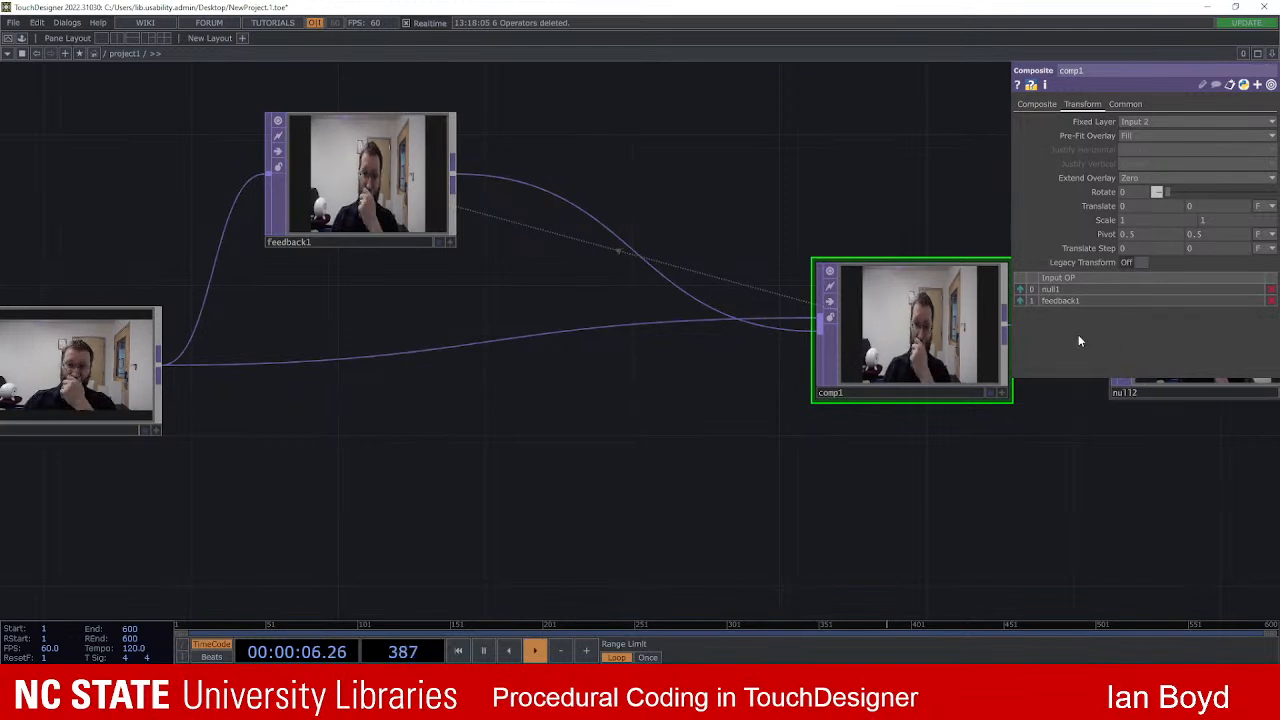
pyautogui.click(1020, 300)
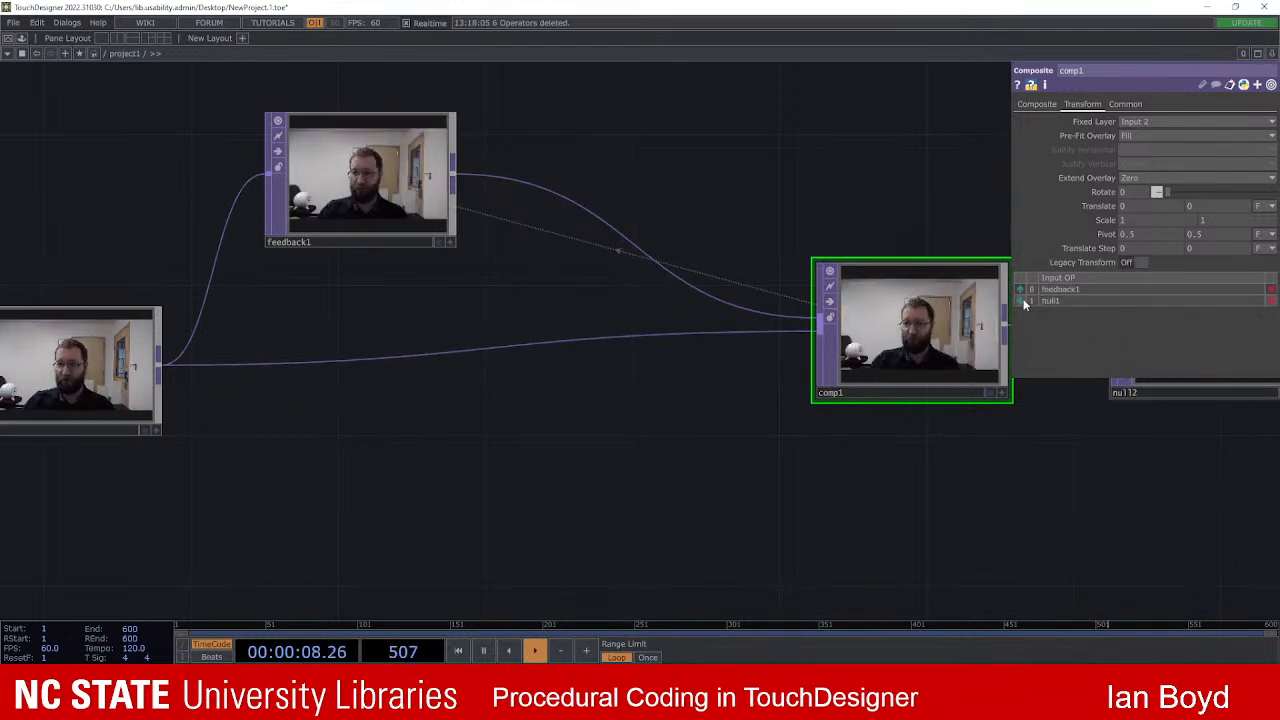
# Step: Put null1 back as comp1's first input and set the Fixed Layer to Input 1
pyautogui.click(404, 190)
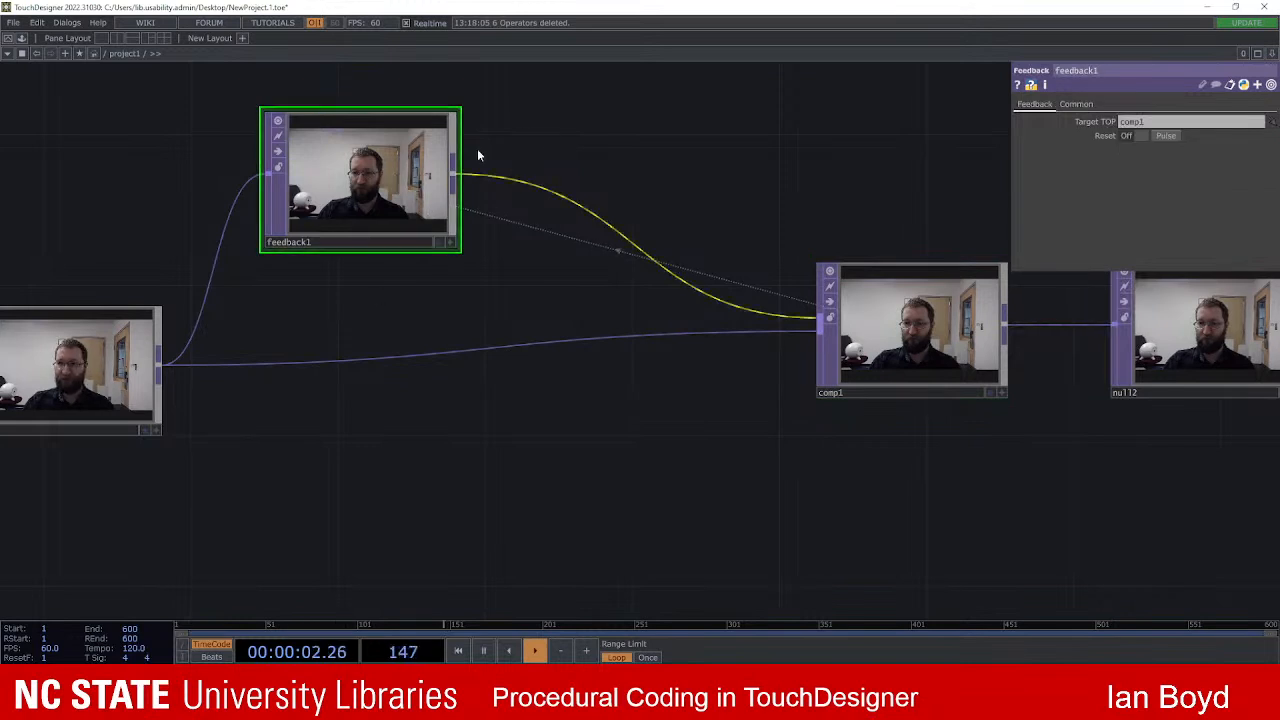
pyautogui.click(897, 327)
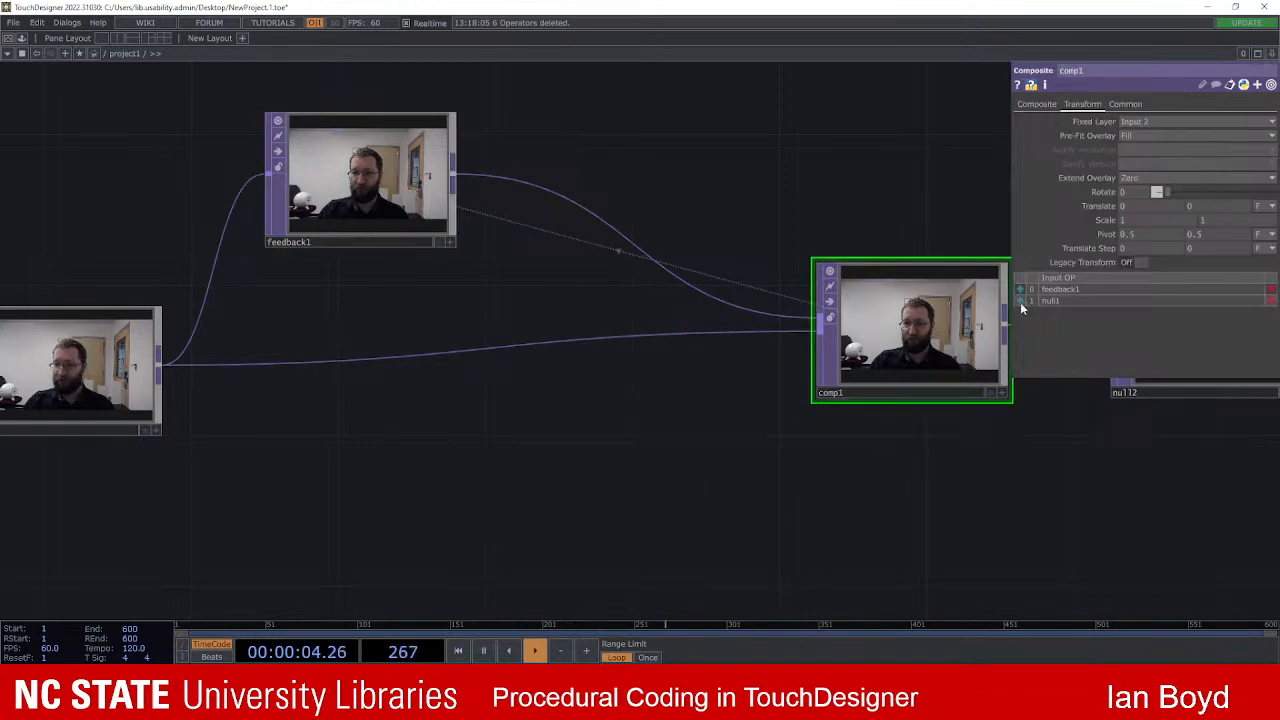
pyautogui.moveTo(1021, 301); pyautogui.dragTo(1021, 288)
pyautogui.click(1143, 135)
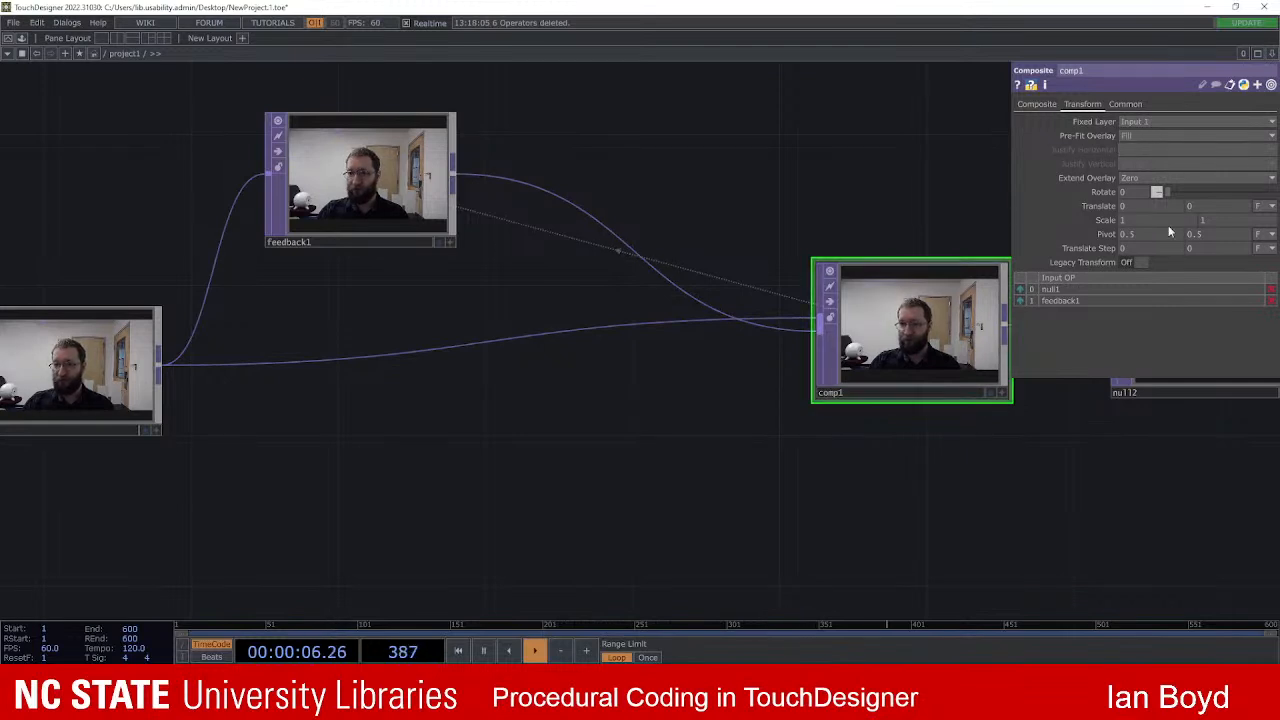
# Step: Inspect comp1's output image and feedback1's Common parameters, and return to comp1's Transform parameters
pyautogui.moveTo(896, 485); pyautogui.dragTo(854, 493)
pyautogui.scroll(3, 830, 340)
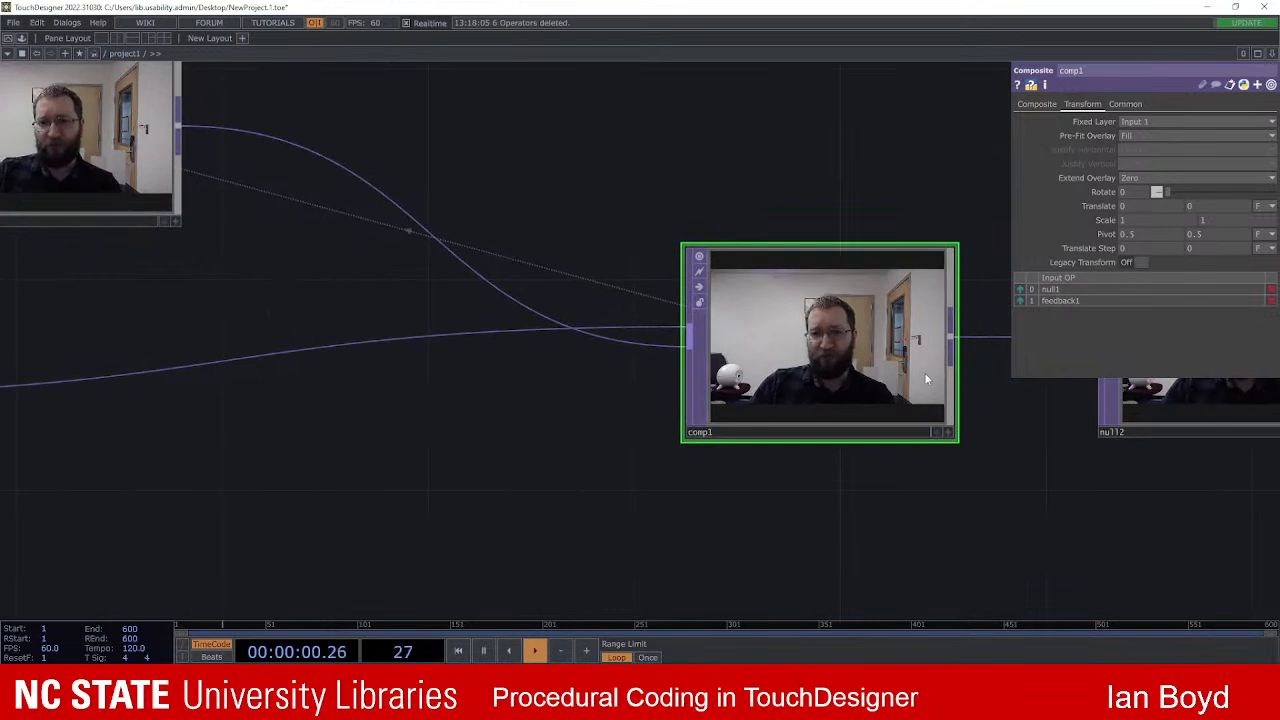
pyautogui.scroll(-2, 860, 255)
pyautogui.moveTo(808, 175); pyautogui.dragTo(797, 179)
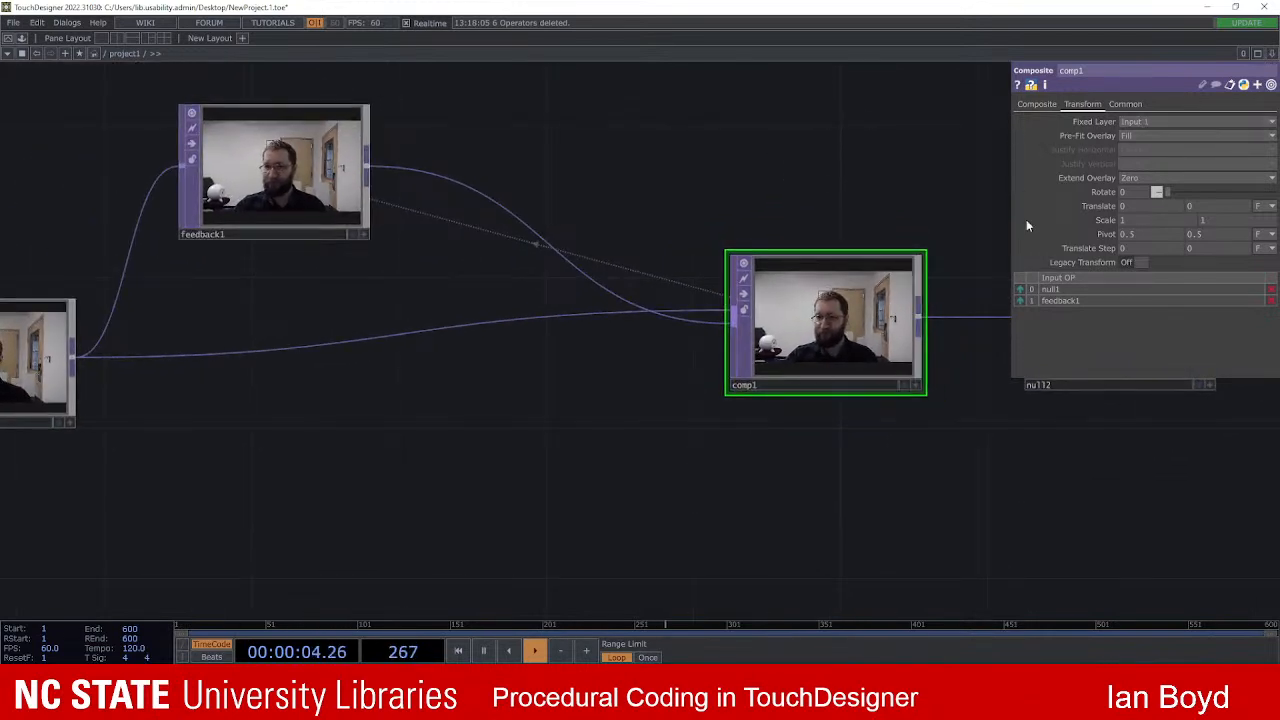
pyautogui.click(275, 170)
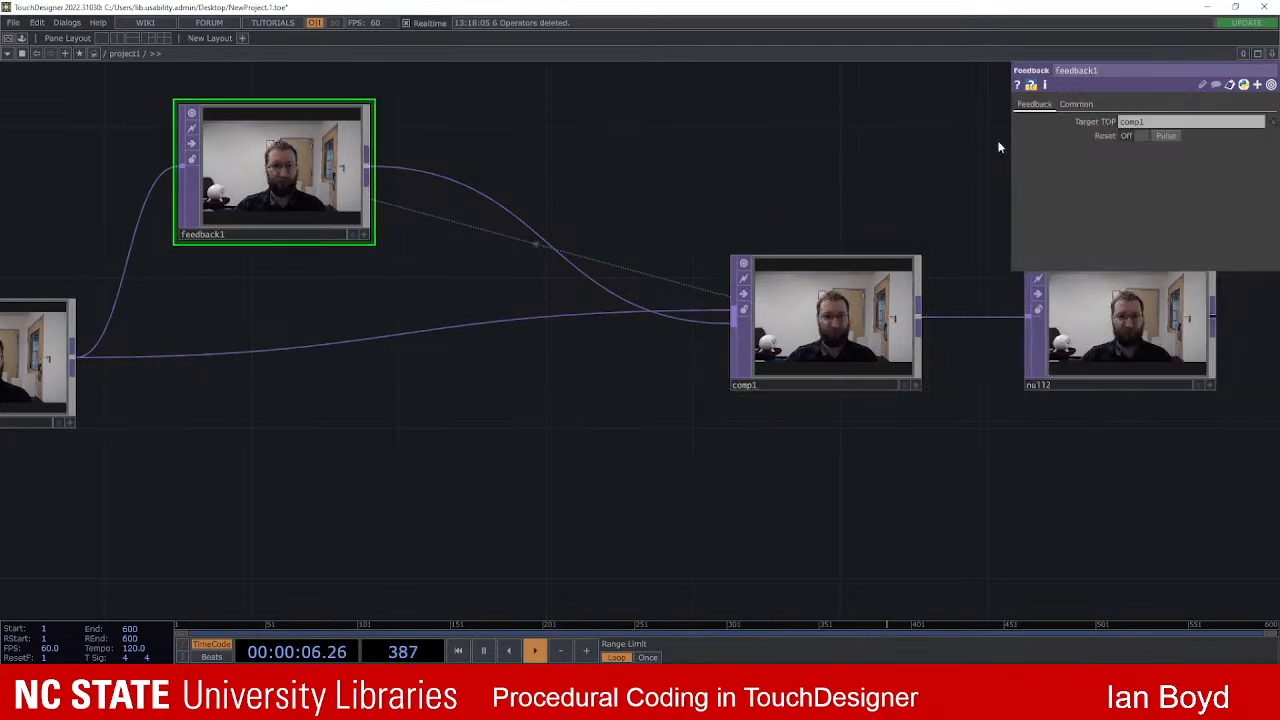
pyautogui.click(1076, 104)
pyautogui.moveTo(249, 480); pyautogui.dragTo(438, 482)
pyautogui.moveTo(774, 483); pyautogui.dragTo(640, 492)
pyautogui.click(886, 315)
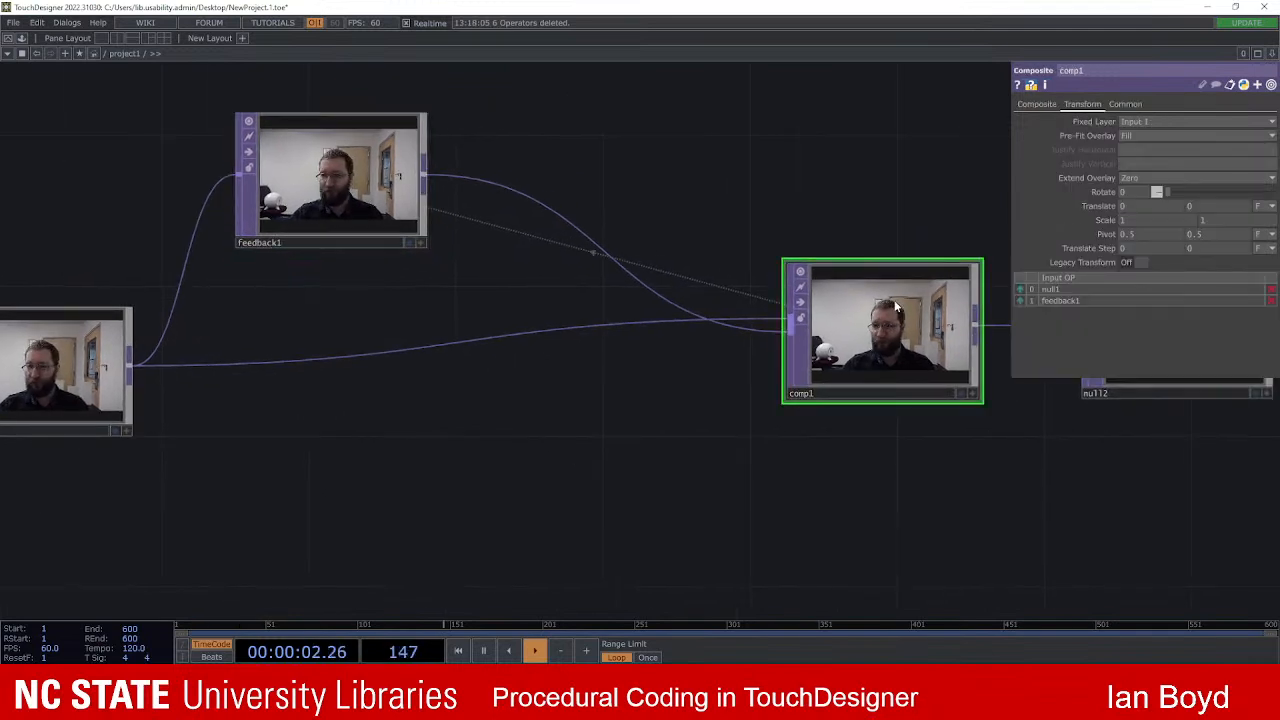
# Step: Turn on Reset for feedback1 and check comp1's output image
pyautogui.click(330, 175)
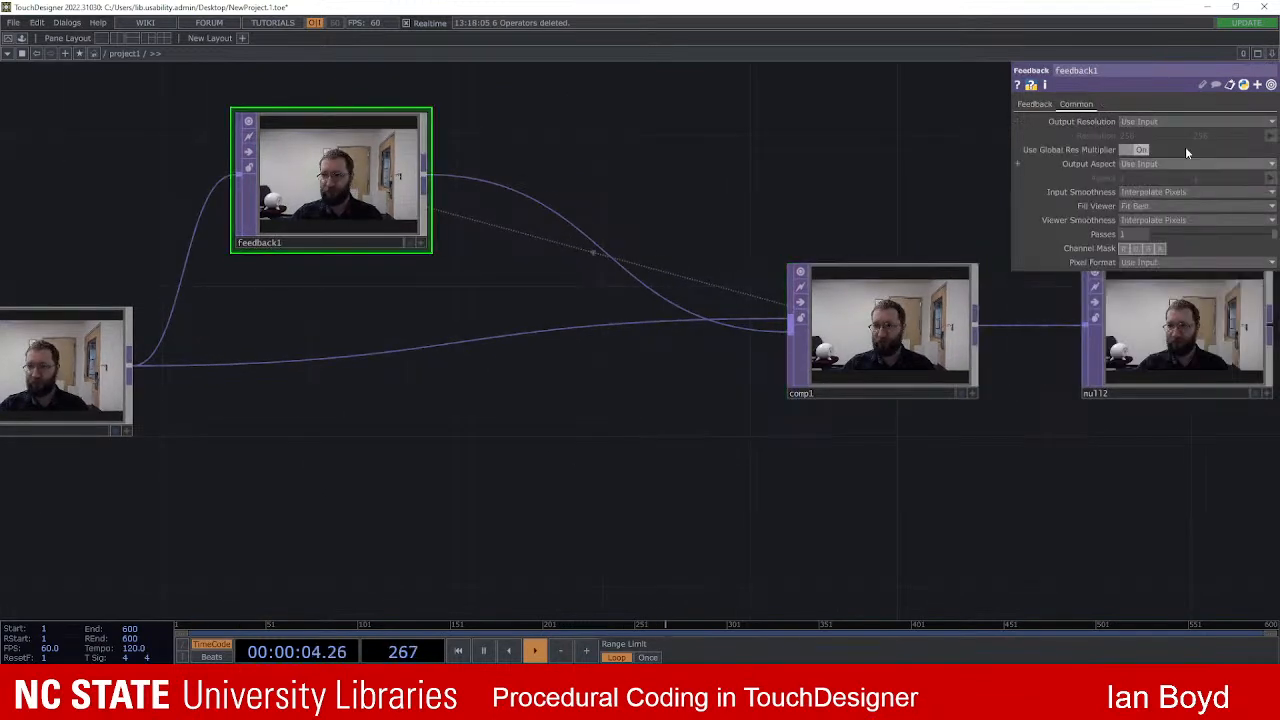
pyautogui.click(1036, 105)
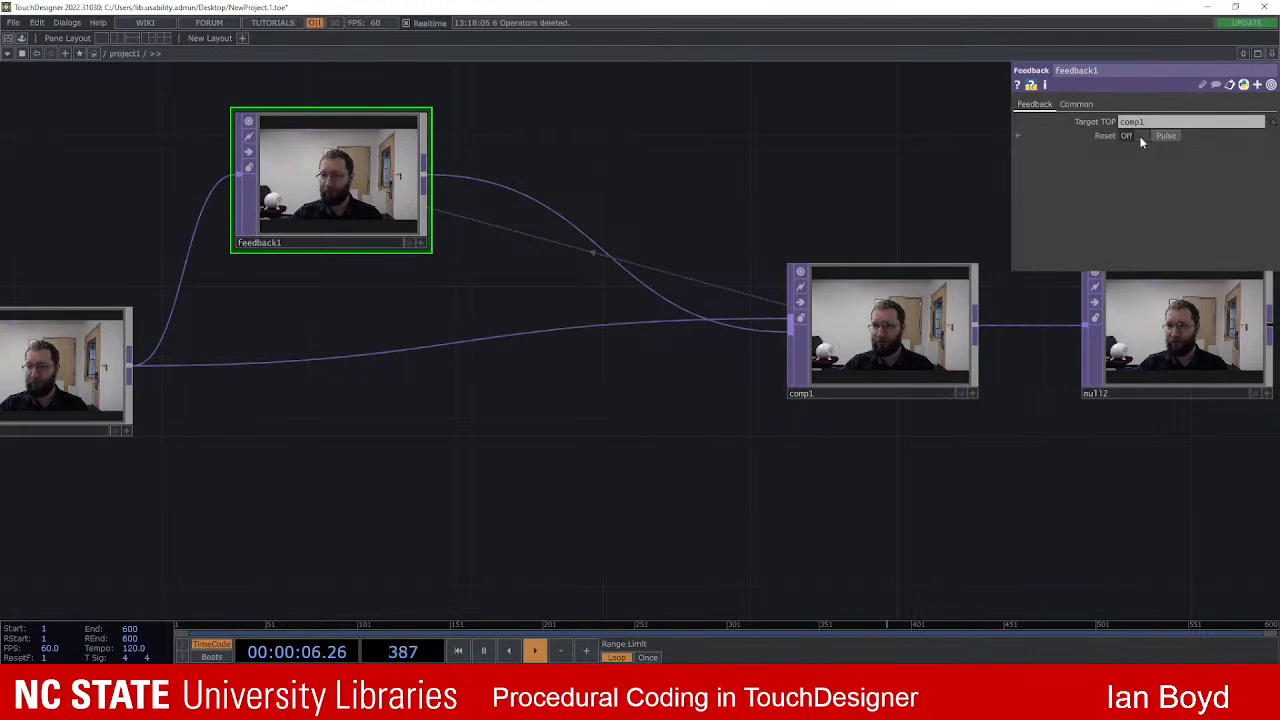
pyautogui.scroll(3, 916, 380)
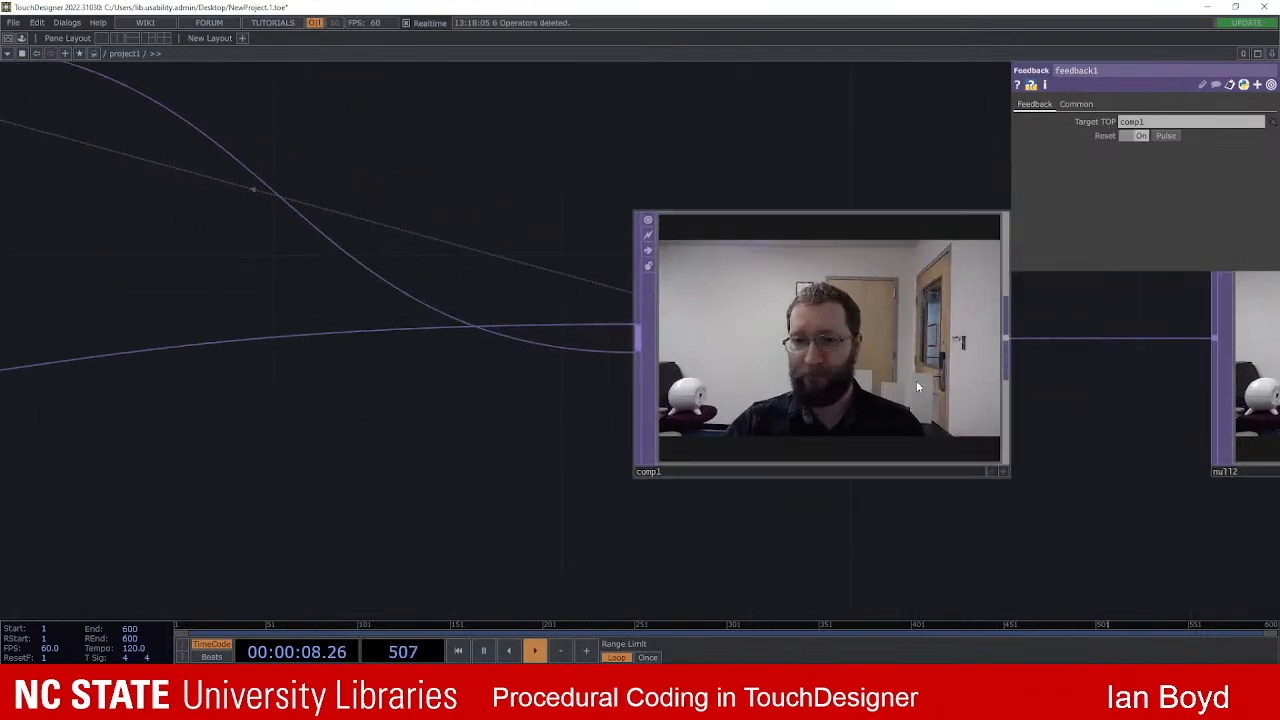
pyautogui.scroll(-4, 916, 387)
# Step: Reorder comp1's inputs so feedback1 comes before null1, and check its Composite parameters
pyautogui.click(925, 346)
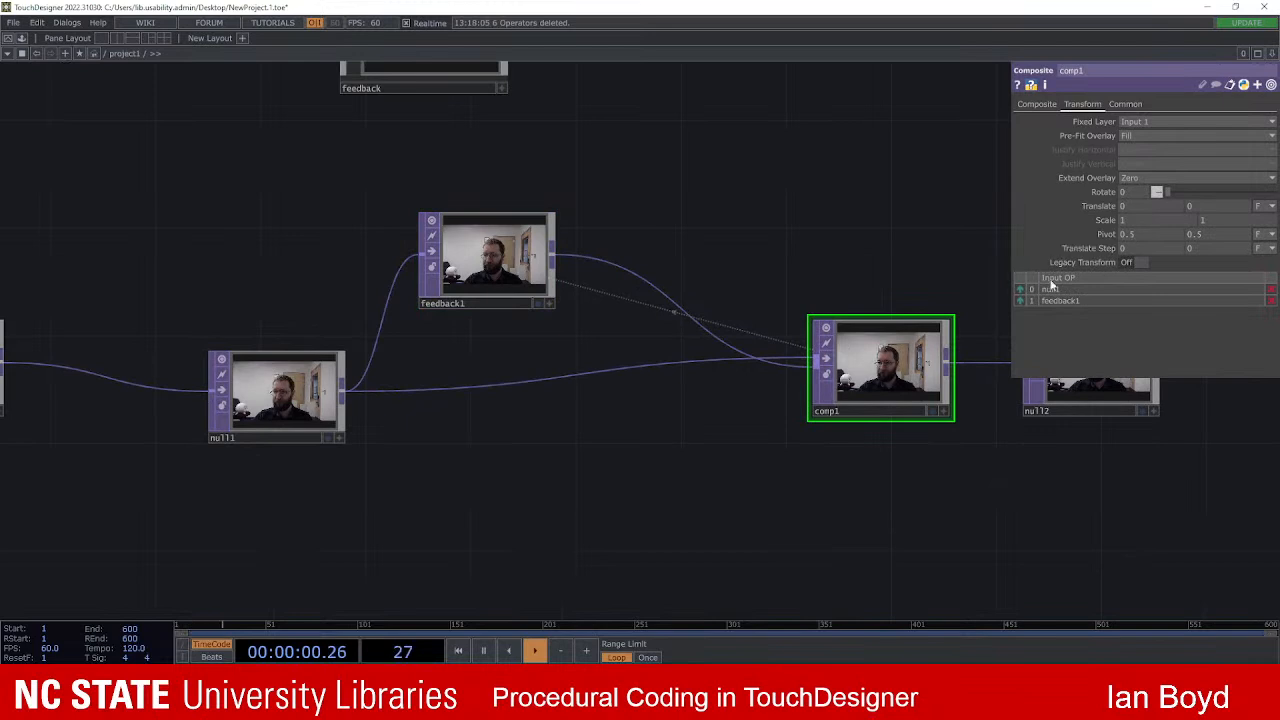
pyautogui.moveTo(1024, 307); pyautogui.dragTo(1024, 292)
pyautogui.scroll(5, 820, 254)
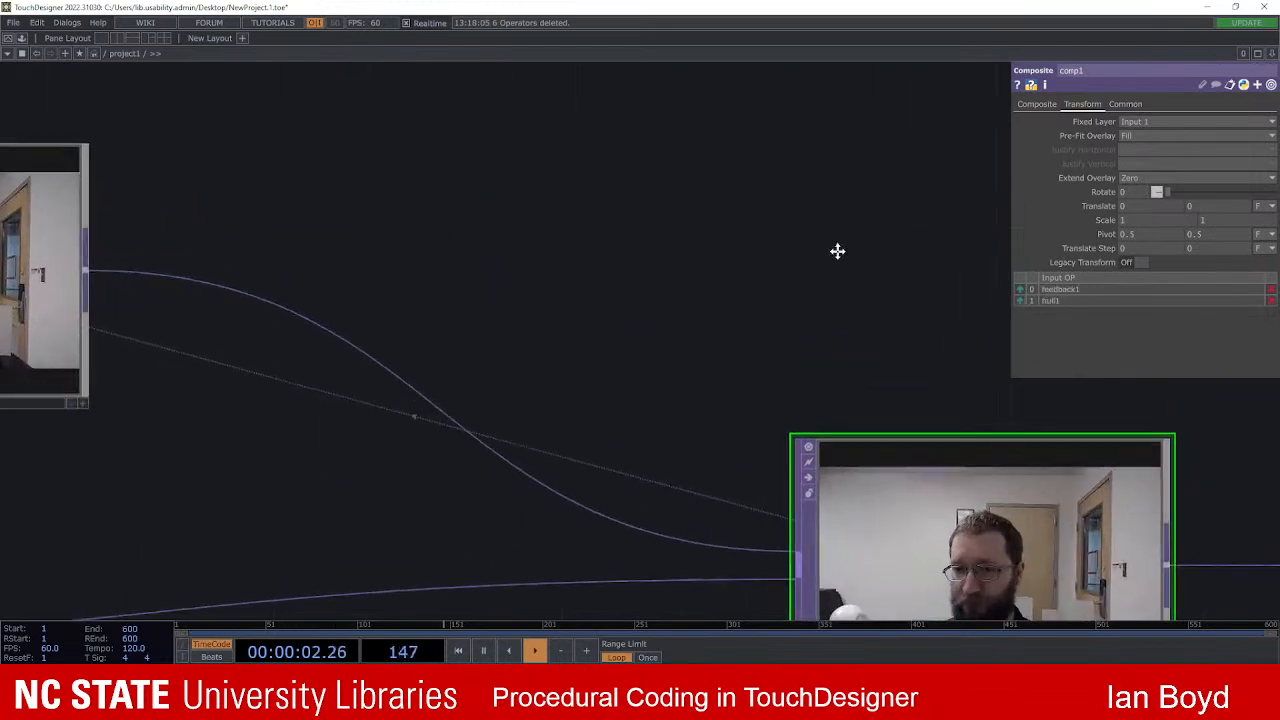
pyautogui.scroll(-3, 770, 198)
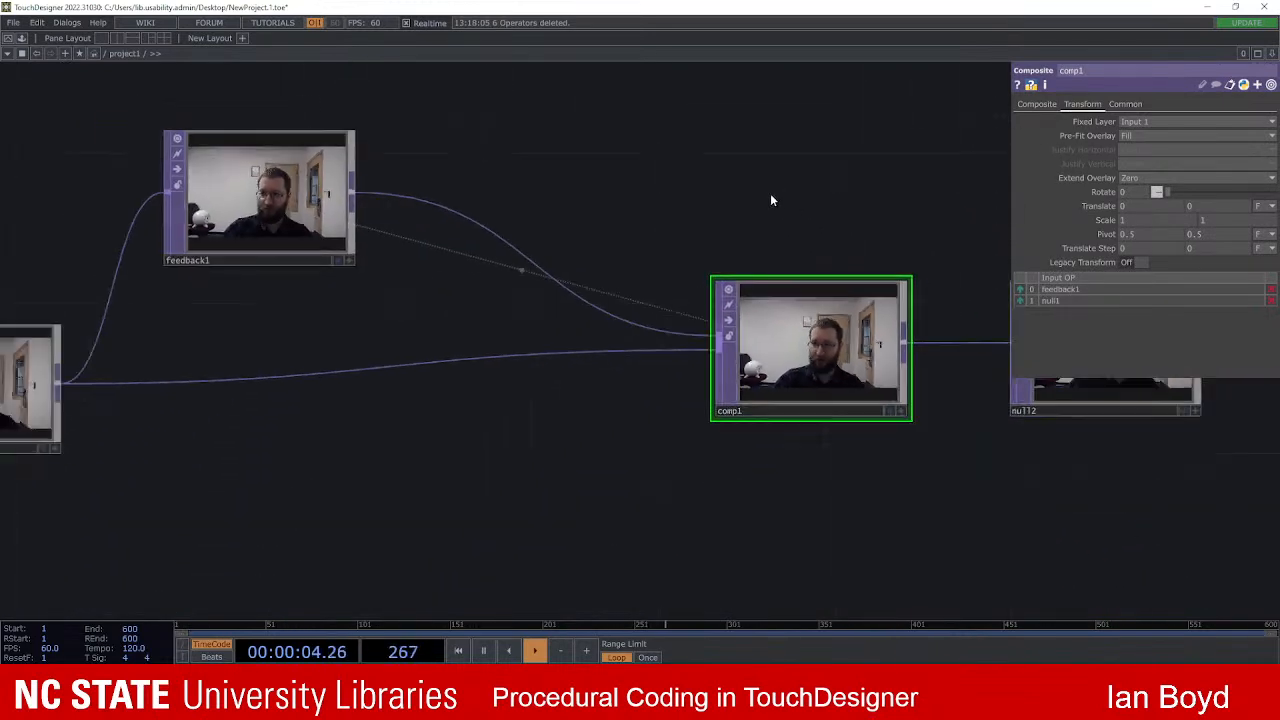
pyautogui.moveTo(697, 197); pyautogui.dragTo(720, 194)
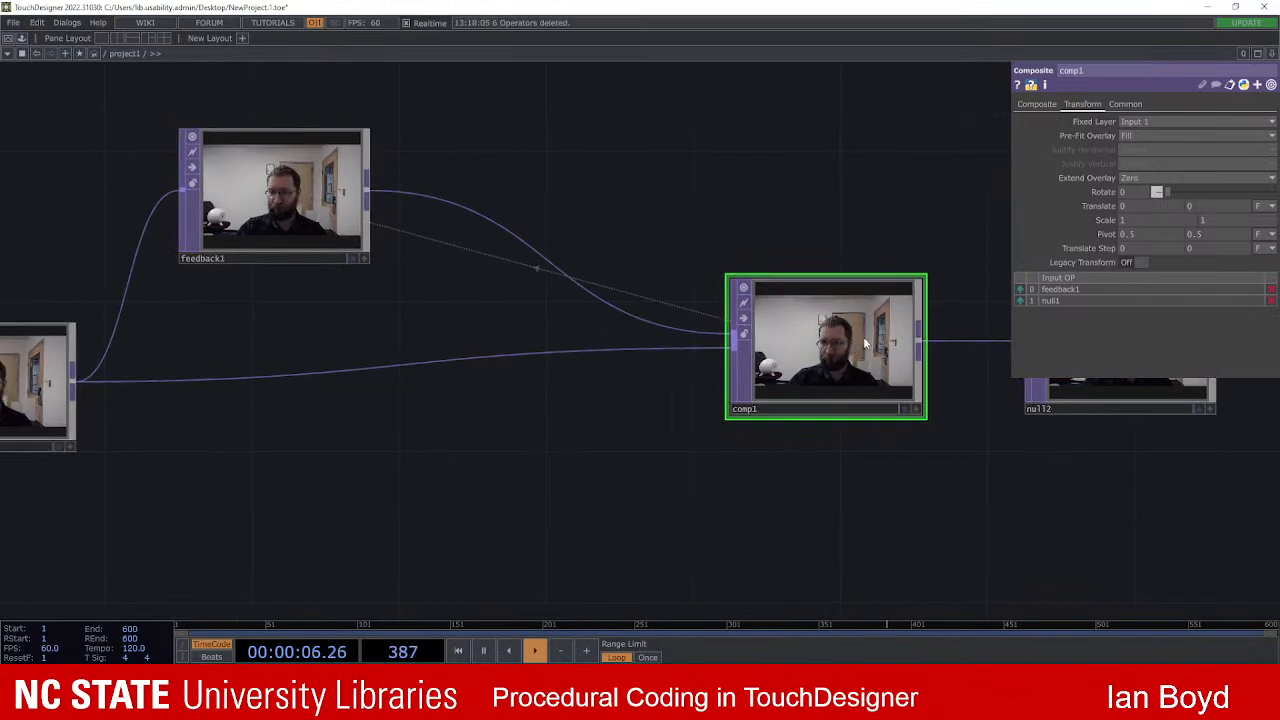
pyautogui.click(1040, 105)
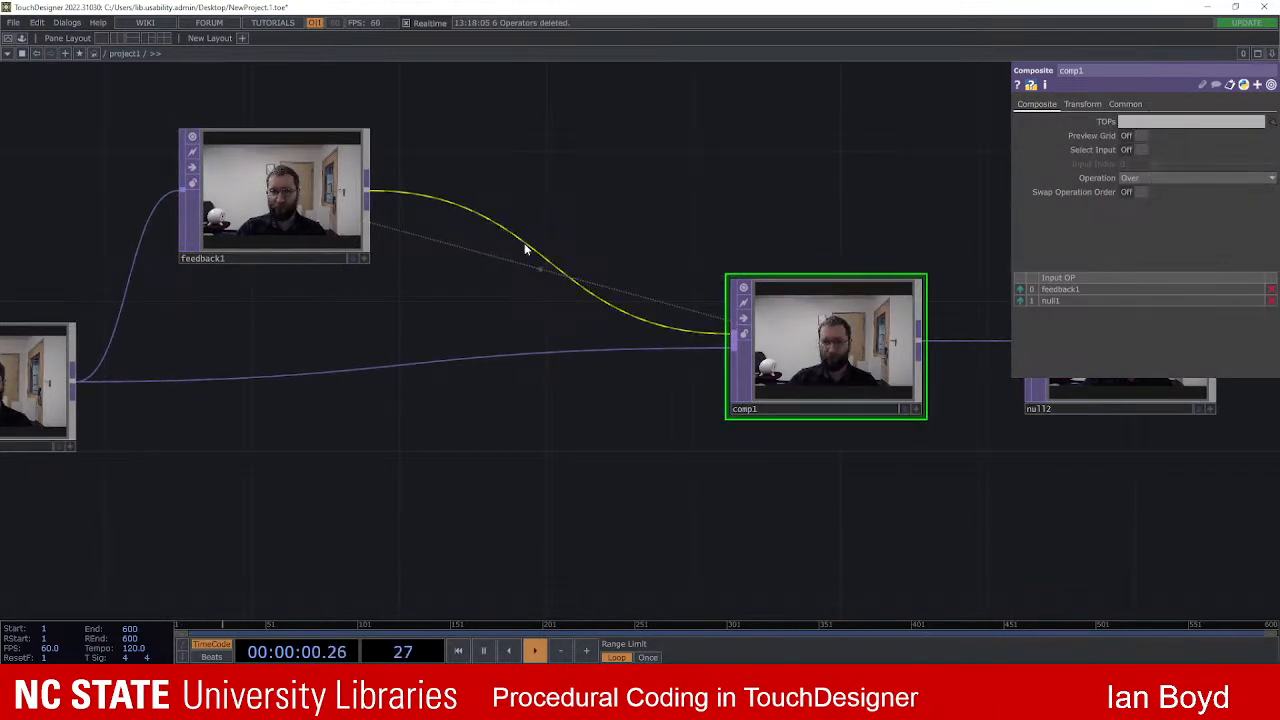
# Step: Turn off Reset for feedback1 and inspect comp1's output
pyautogui.scroll(-2, 514, 200)
pyautogui.click(480, 212)
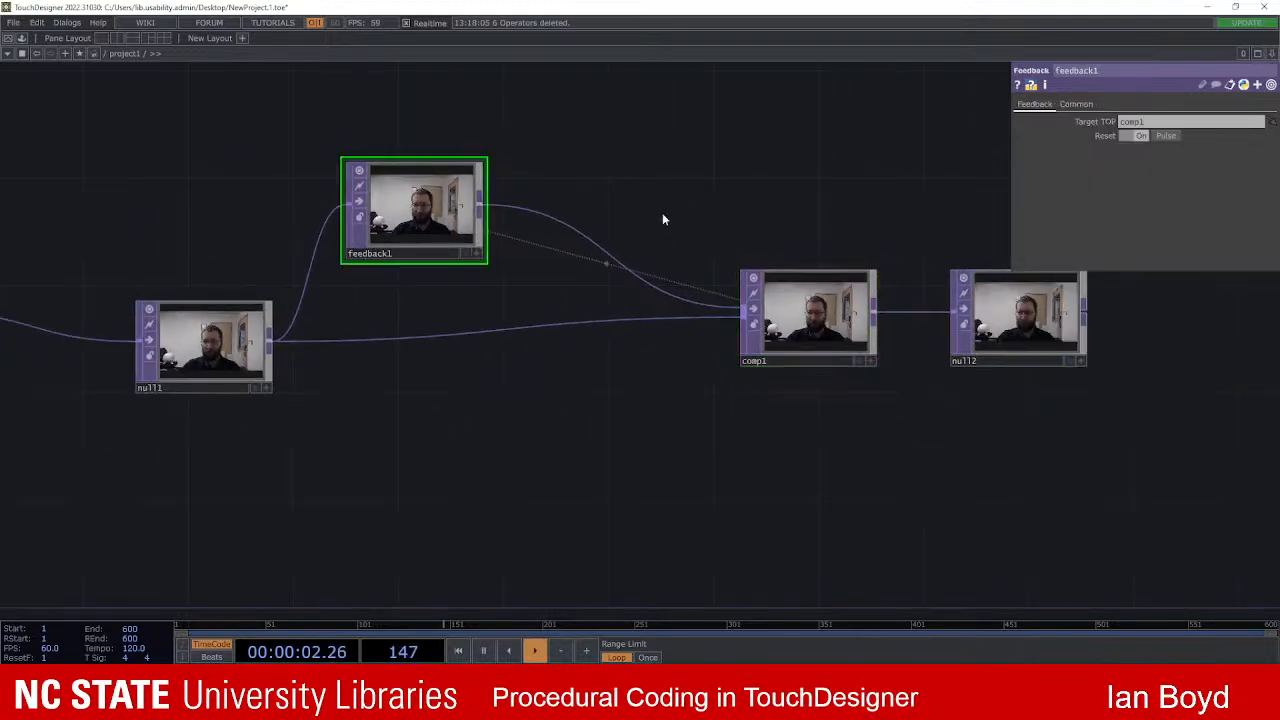
pyautogui.click(1142, 137)
pyautogui.scroll(5, 706, 263)
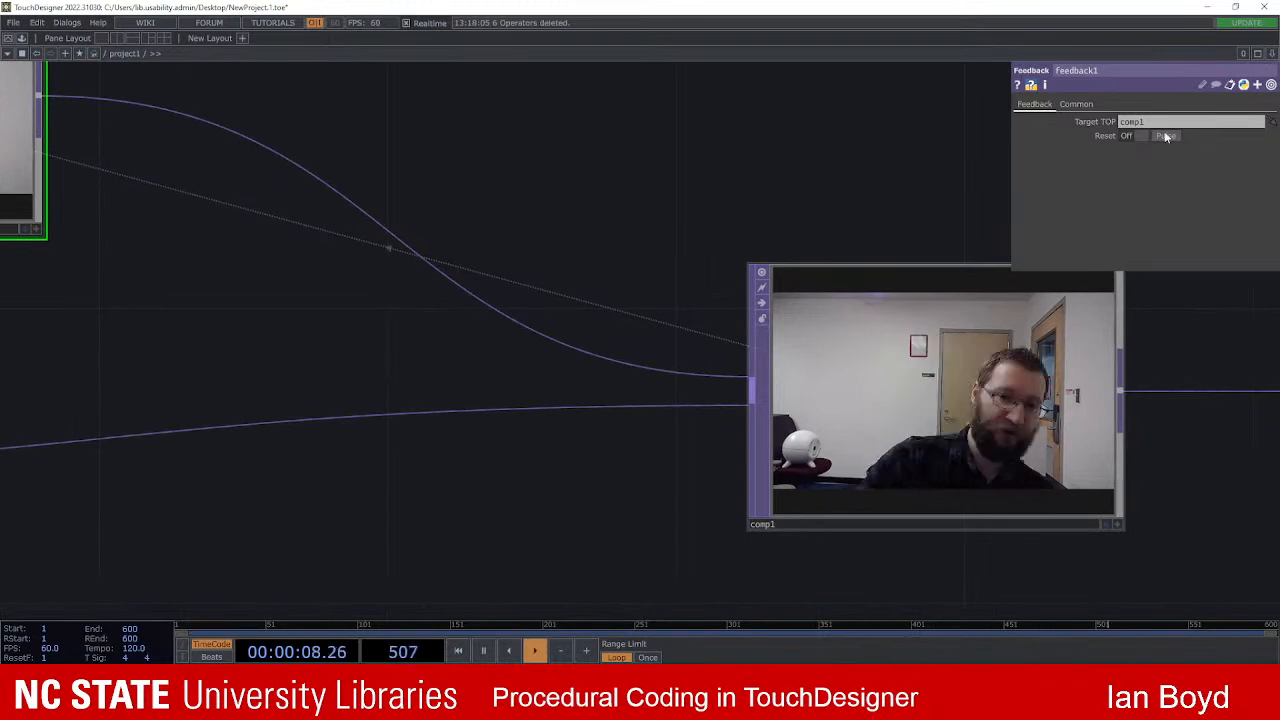
pyautogui.scroll(-3, 651, 223)
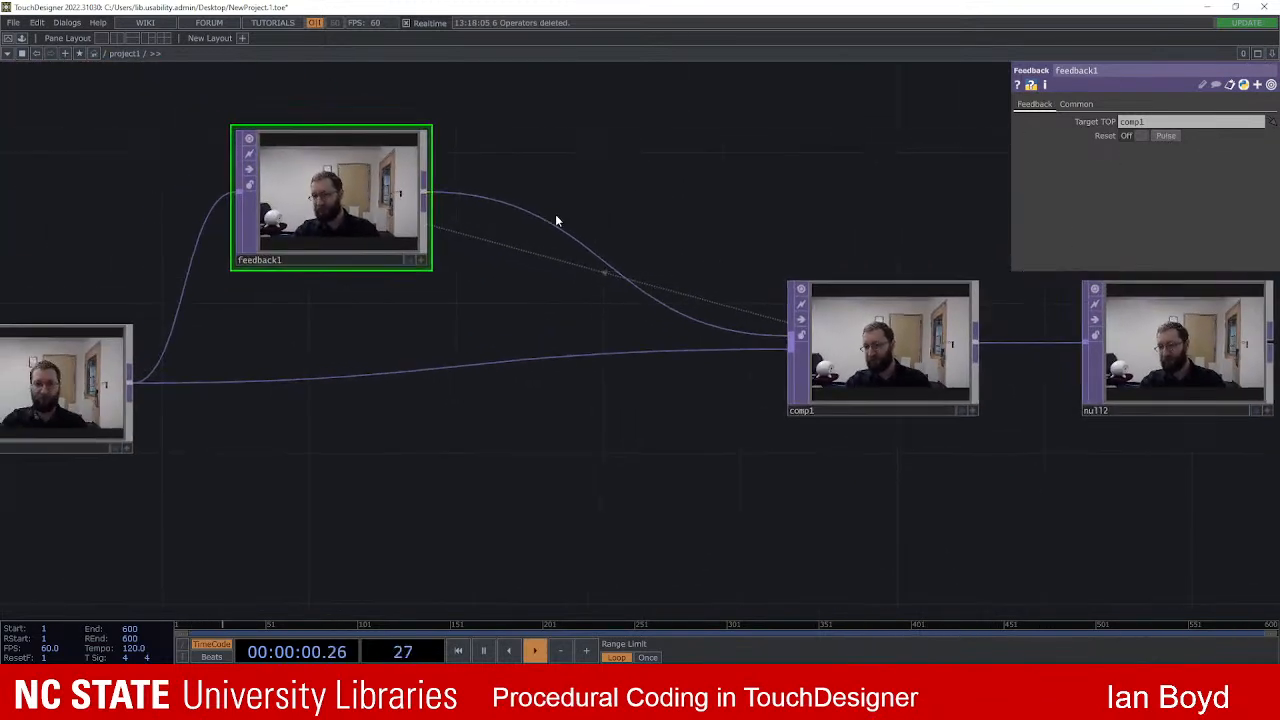
# Step: Insert a Level TOP on the wire between feedback1 and comp1
pyautogui.rightClick(535, 194)
pyautogui.click(578, 195)
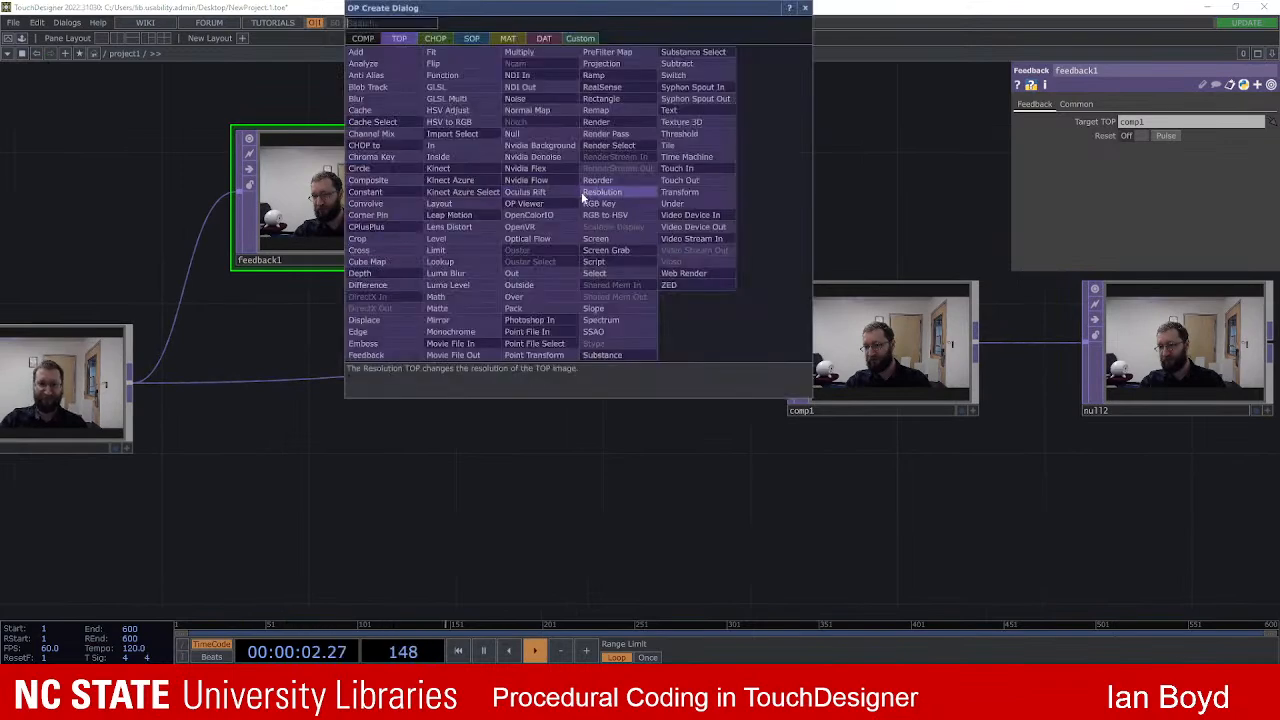
pyautogui.write('levels')
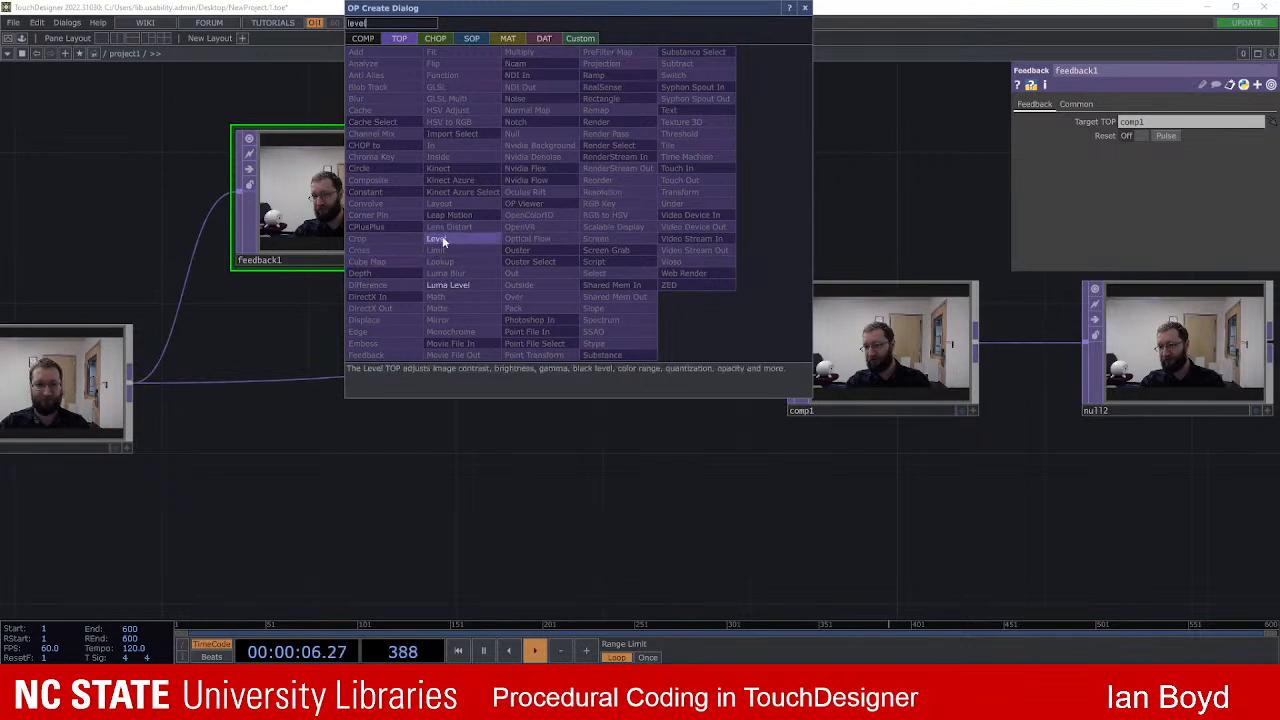
pyautogui.click(438, 238)
pyautogui.click(600, 212)
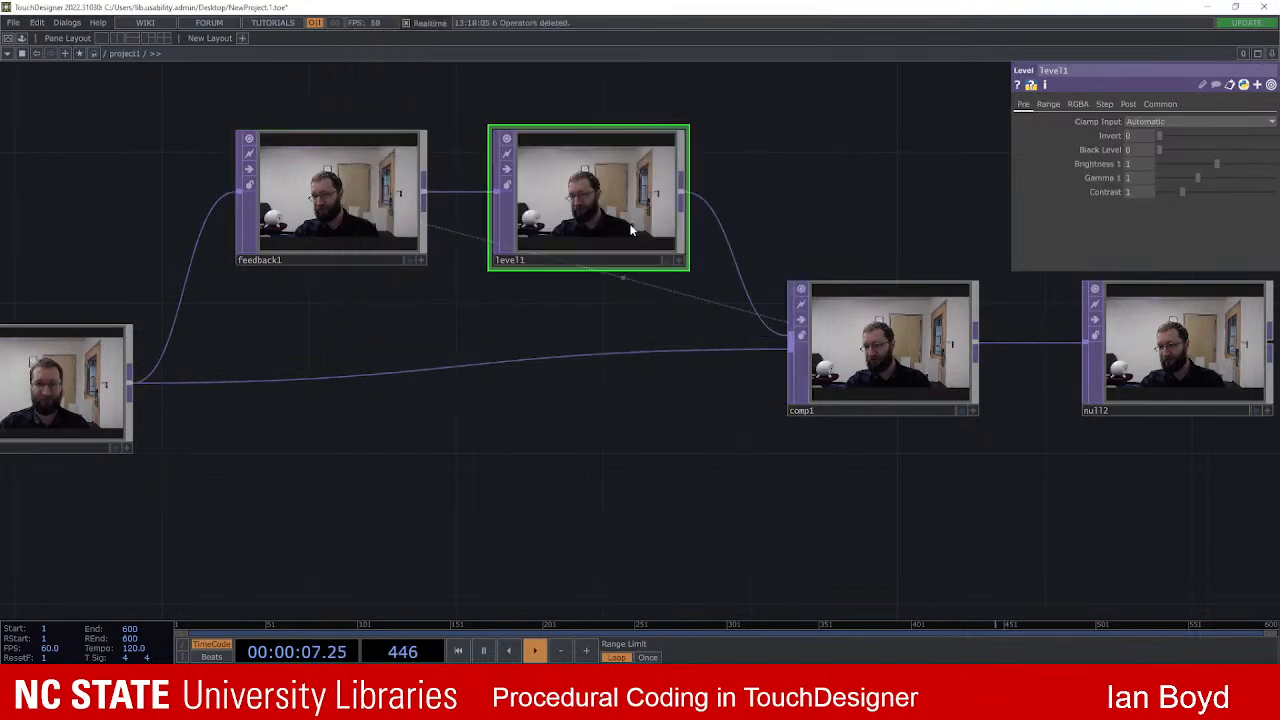
# Step: Lower level1's Post opacity to 0.777 and watch the trails in comp1
pyautogui.click(1127, 104)
pyautogui.moveTo(1274, 136); pyautogui.dragTo(1252, 136)
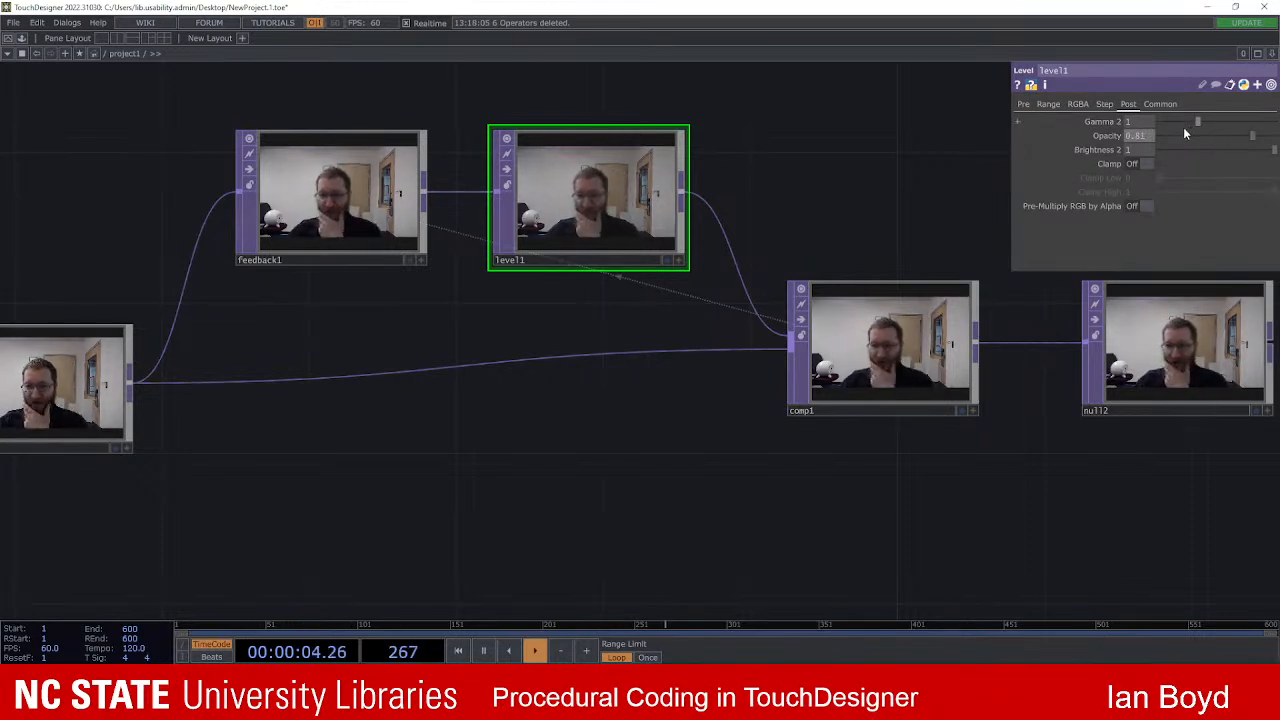
pyautogui.scroll(3, 879, 380)
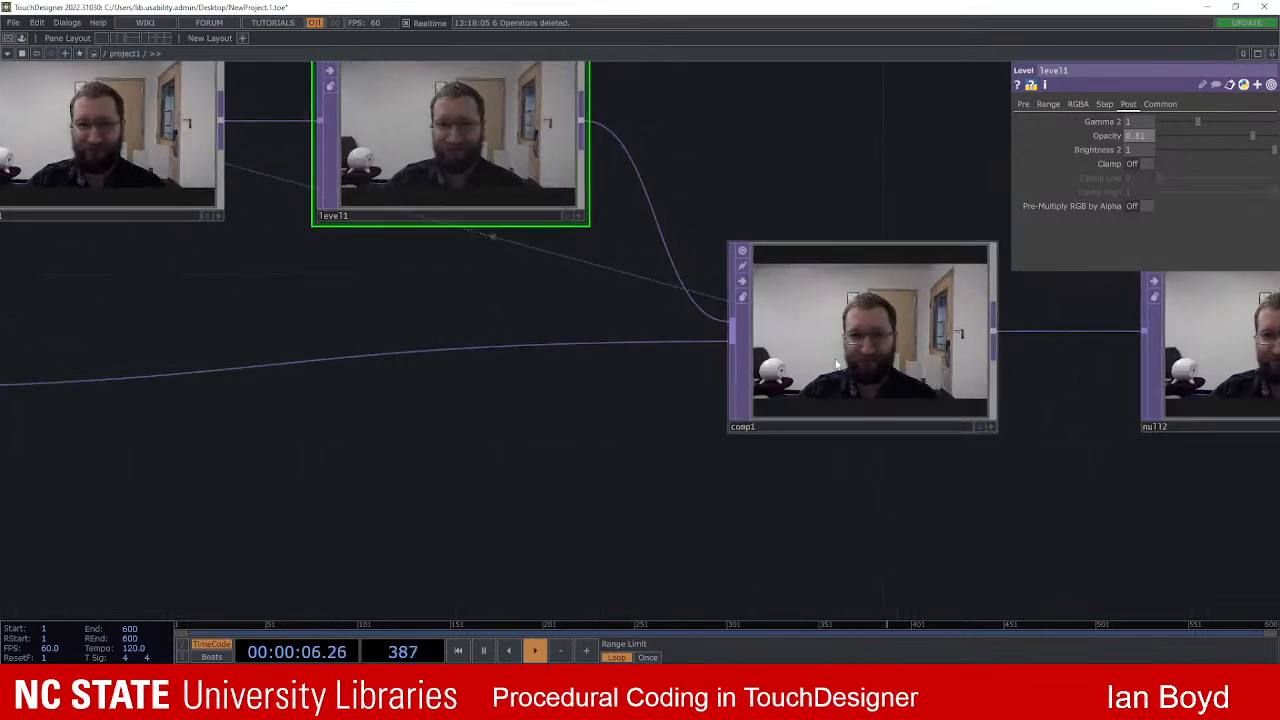
pyautogui.scroll(3, 1061, 425)
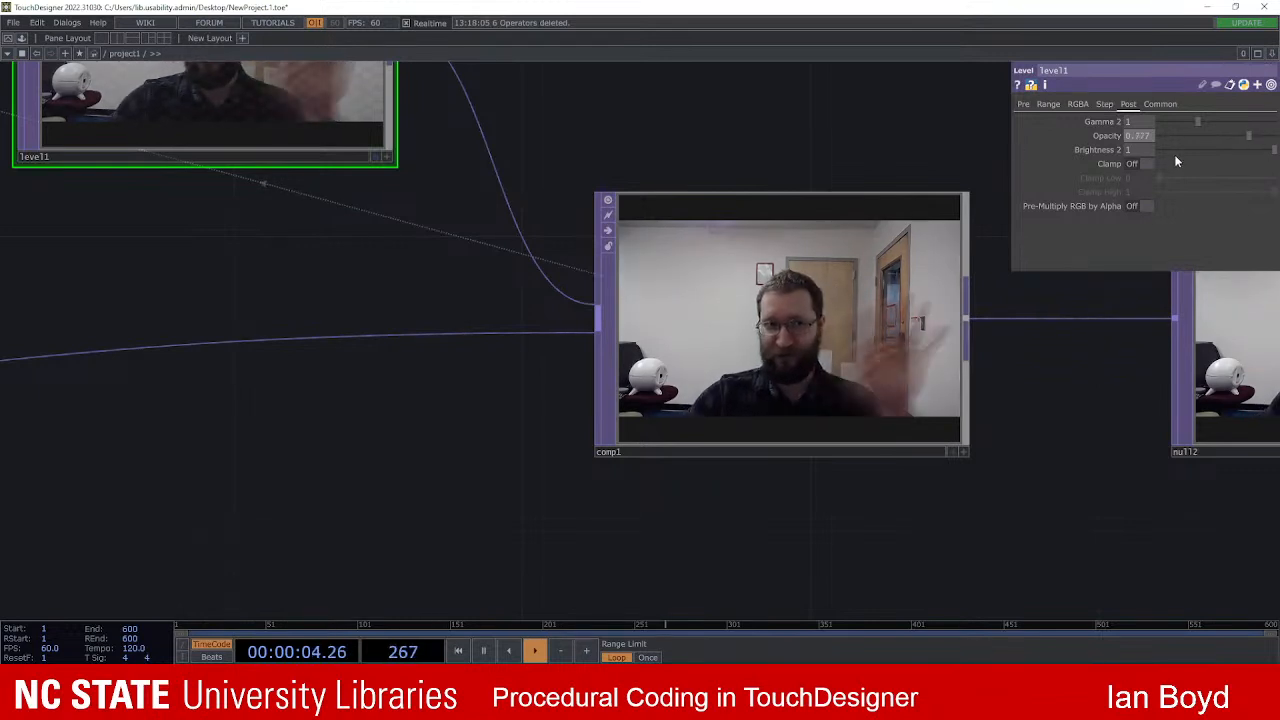
# Step: Examine the loop by comparing the images in null1, feedback1, level1 and comp1
pyautogui.scroll(-2, 810, 200)
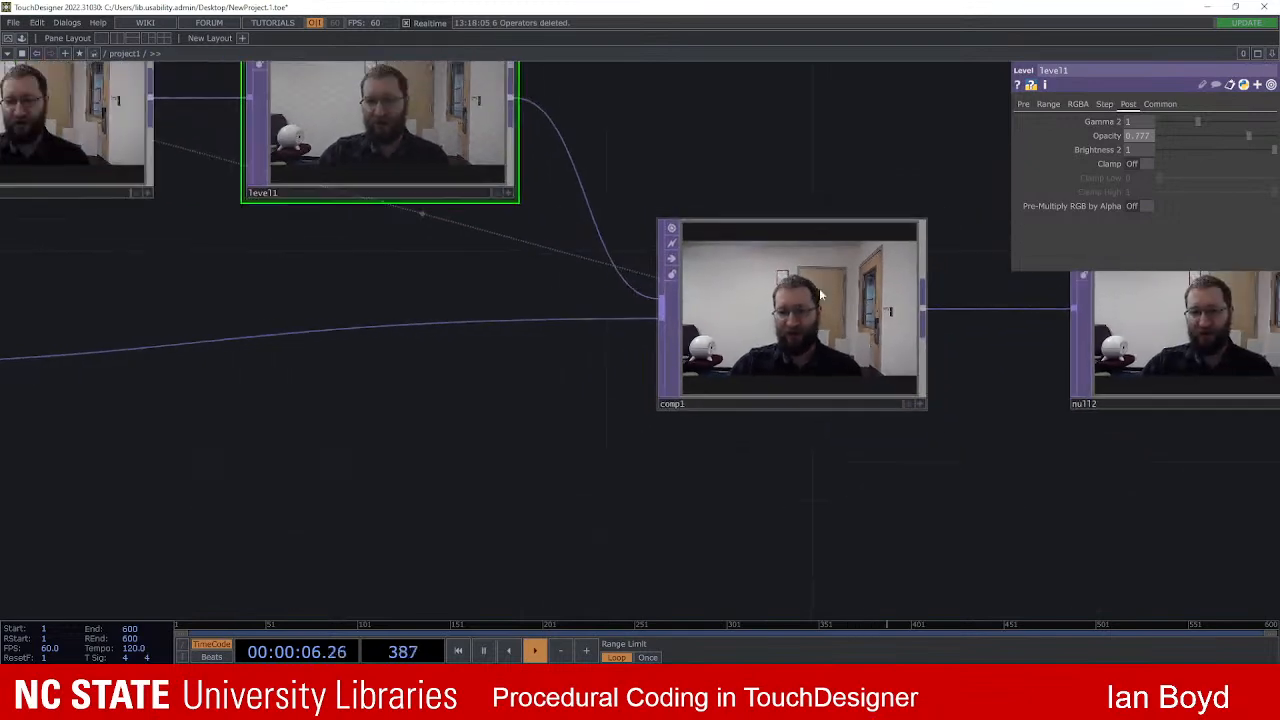
pyautogui.moveTo(800, 177); pyautogui.dragTo(866, 206)
pyautogui.scroll(-2, 868, 213)
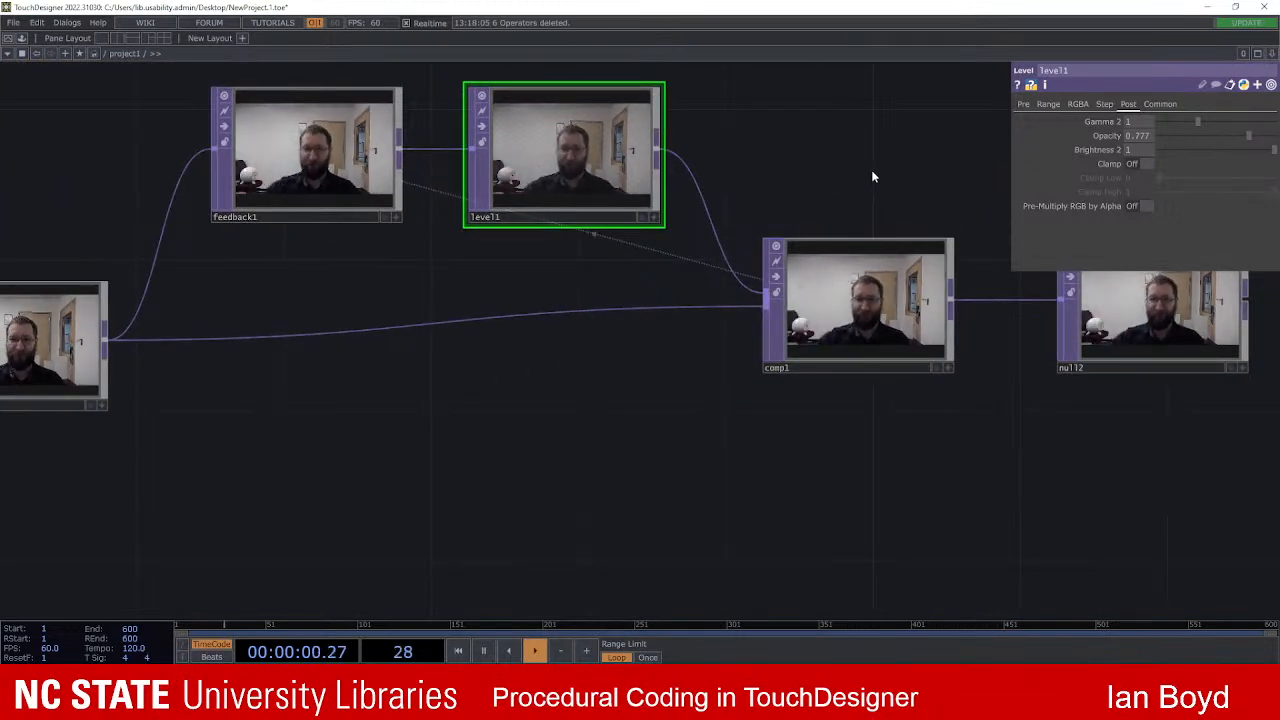
pyautogui.moveTo(834, 149); pyautogui.dragTo(852, 165)
pyautogui.scroll(2, 423, 363)
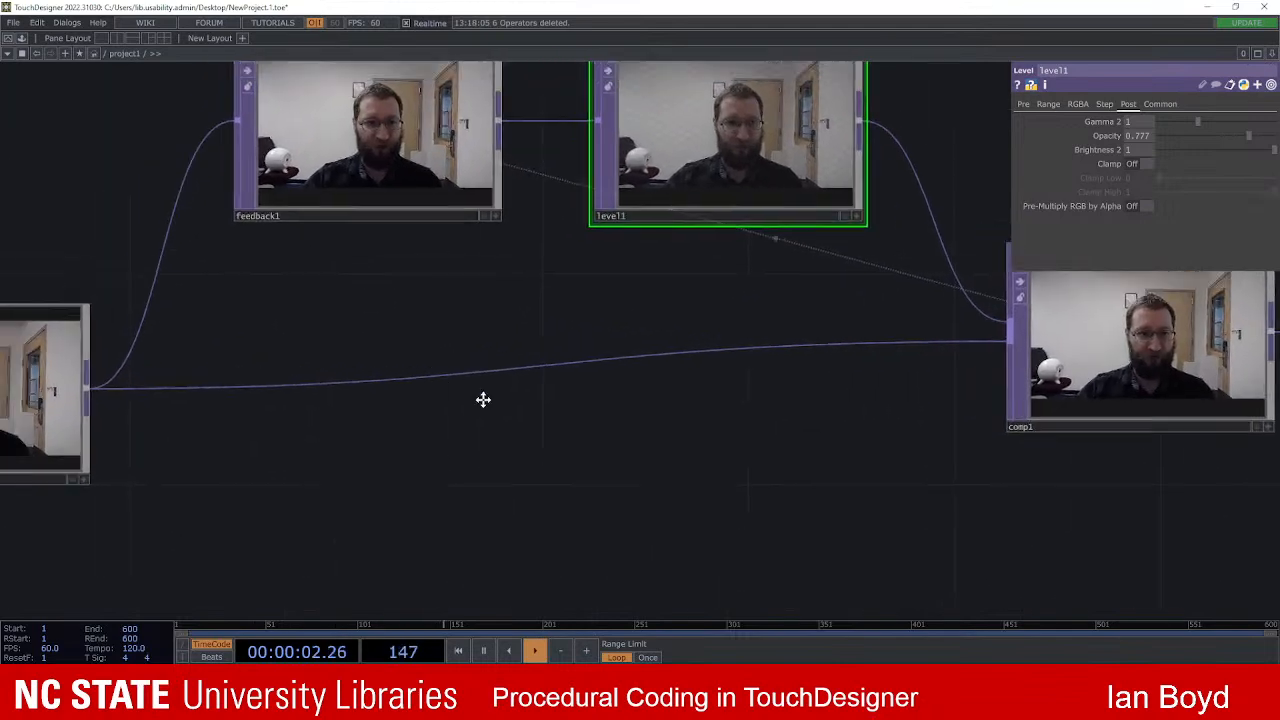
pyautogui.scroll(-1, 523, 354)
pyautogui.scroll(2, 536, 294)
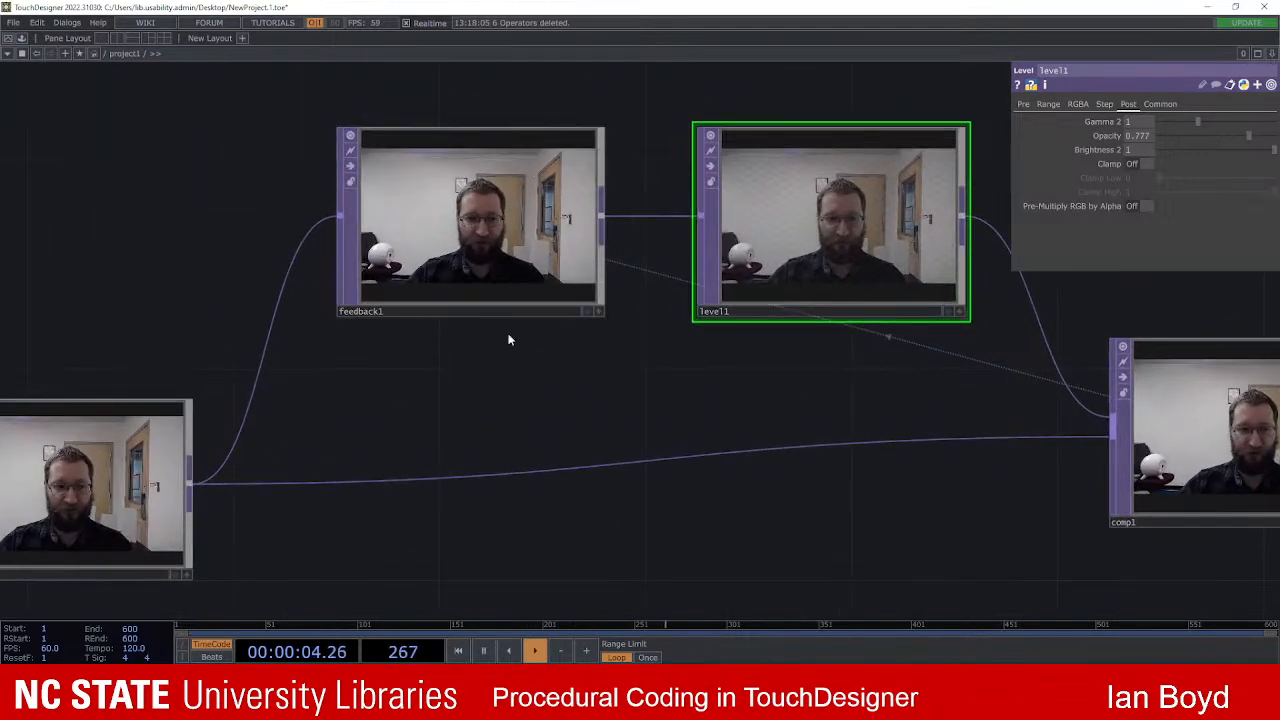
pyautogui.moveTo(738, 404); pyautogui.dragTo(631, 401)
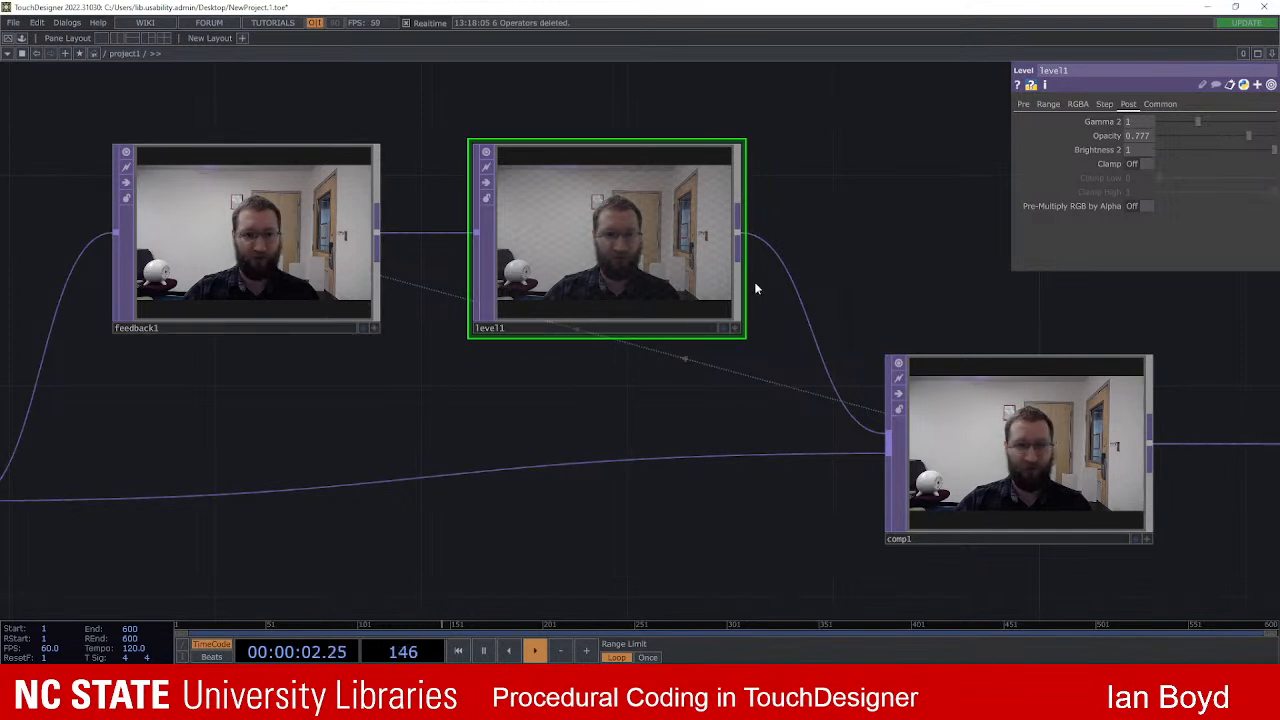
# Step: Try level1's opacity at 1, and set it to 0.929
pyautogui.moveTo(1246, 136); pyautogui.dragTo(1275, 133)
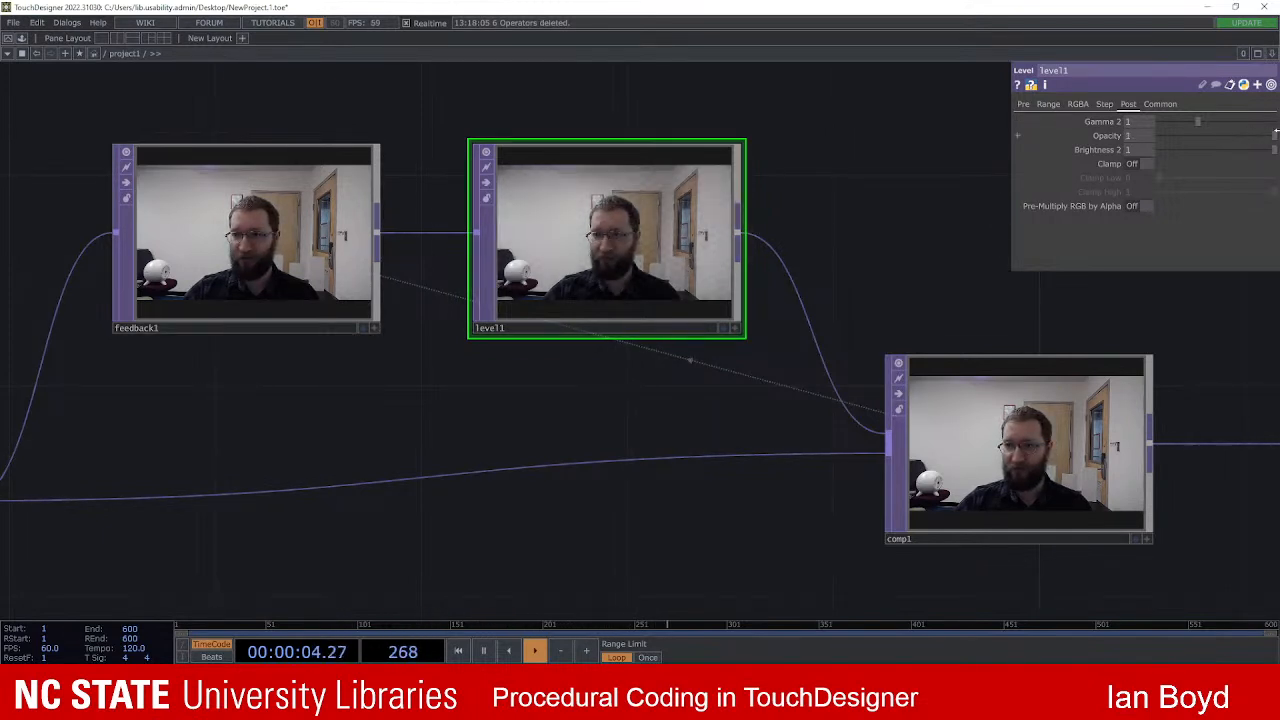
pyautogui.scroll(-4, 810, 458)
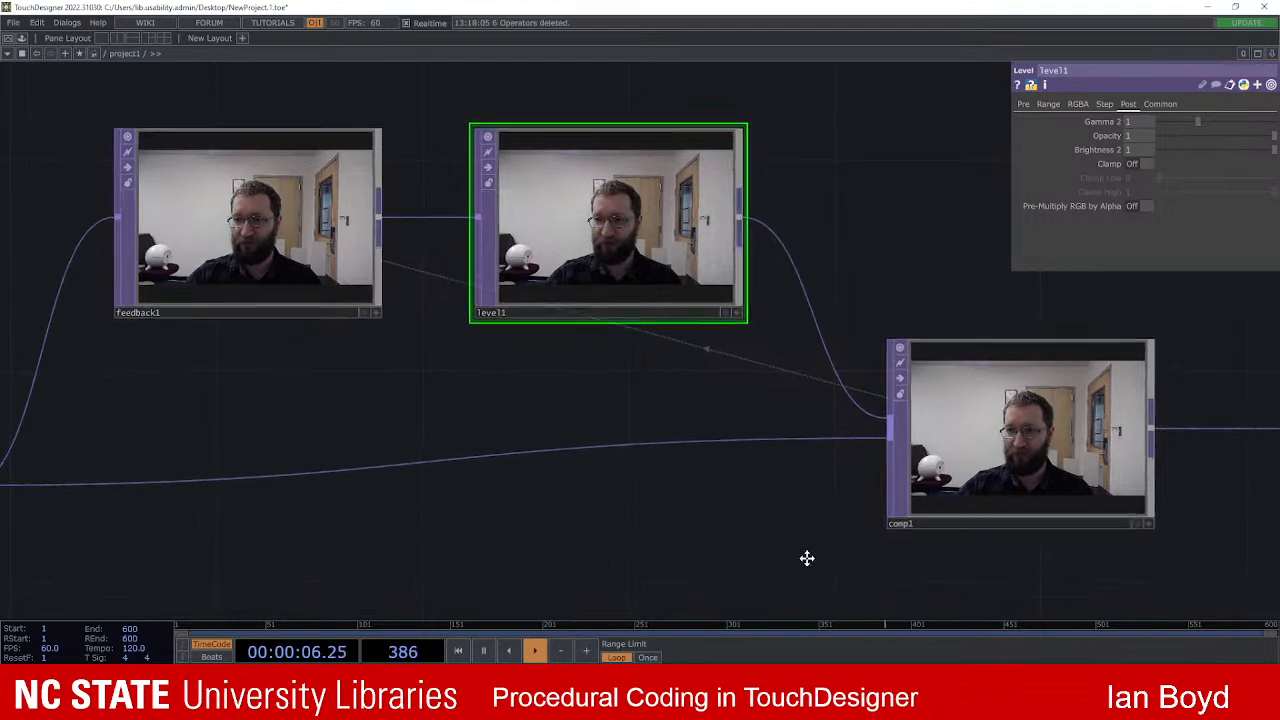
pyautogui.scroll(3, 1009, 477)
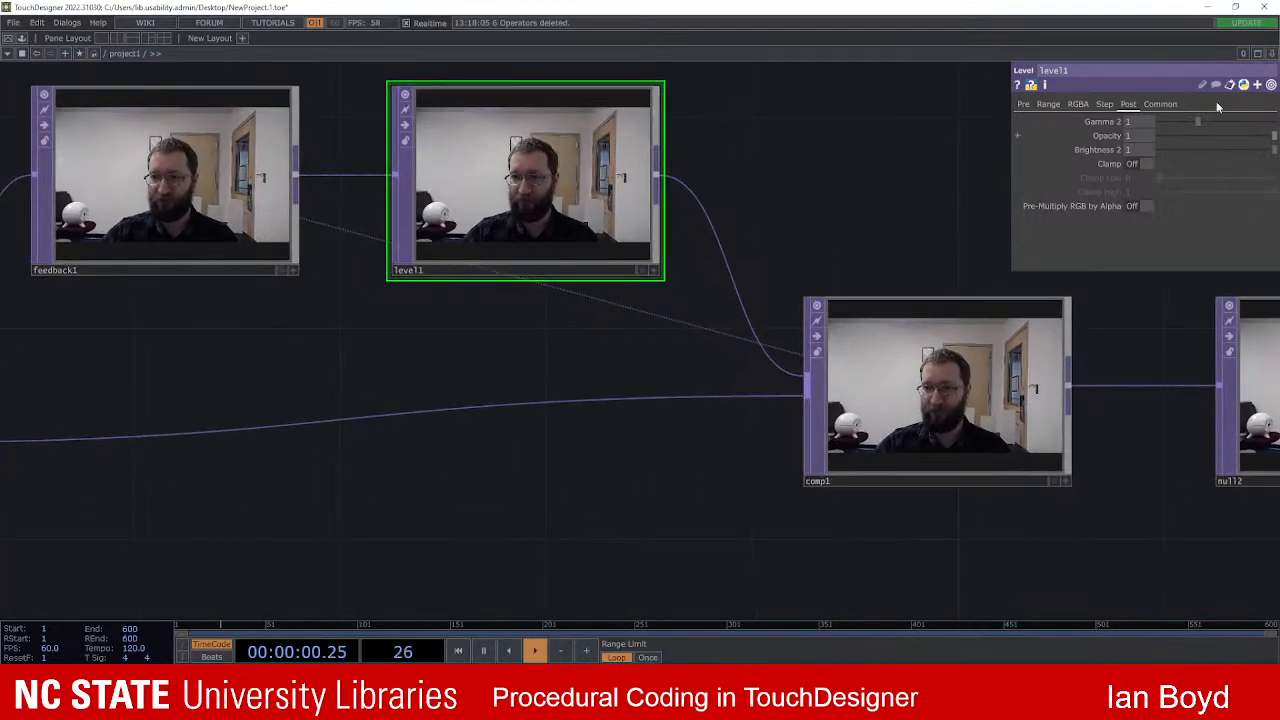
pyautogui.moveTo(1272, 137); pyautogui.dragTo(1271, 138)
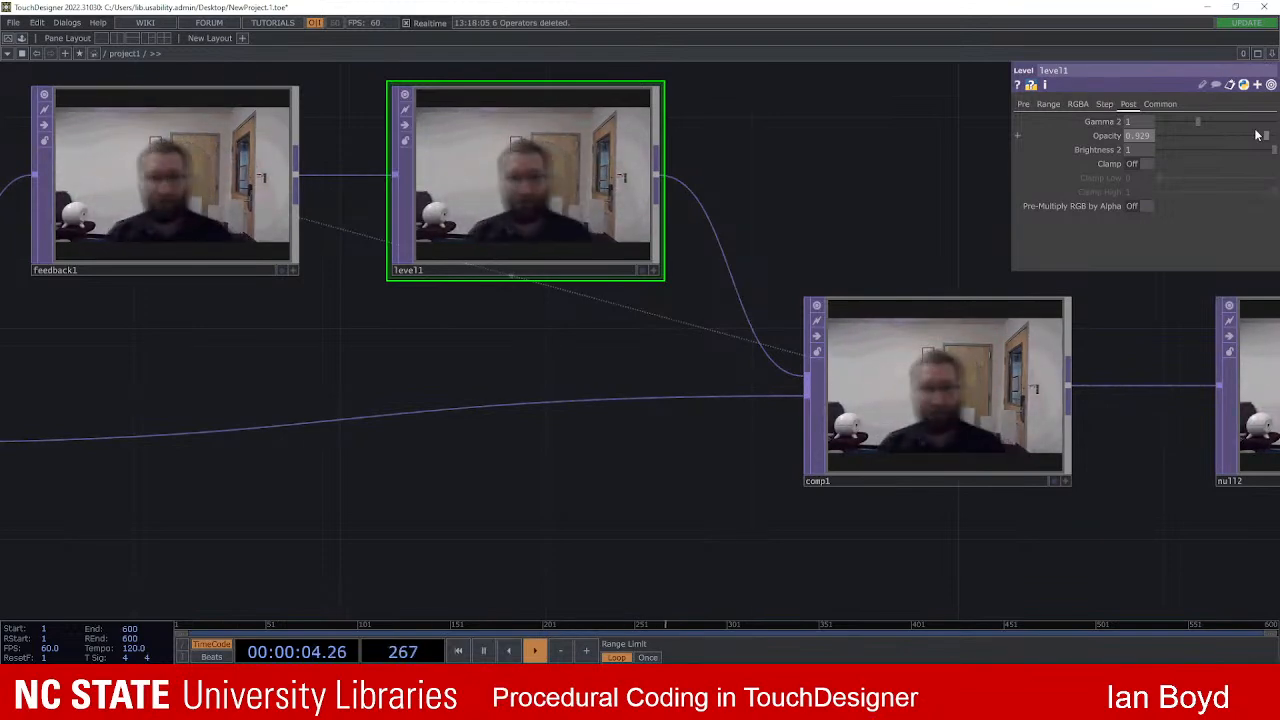
# Step: Spread the network apart, moving null1, feedback1 and level1 away from comp1 and null2 to make room after level1
pyautogui.scroll(-10, 849, 214)
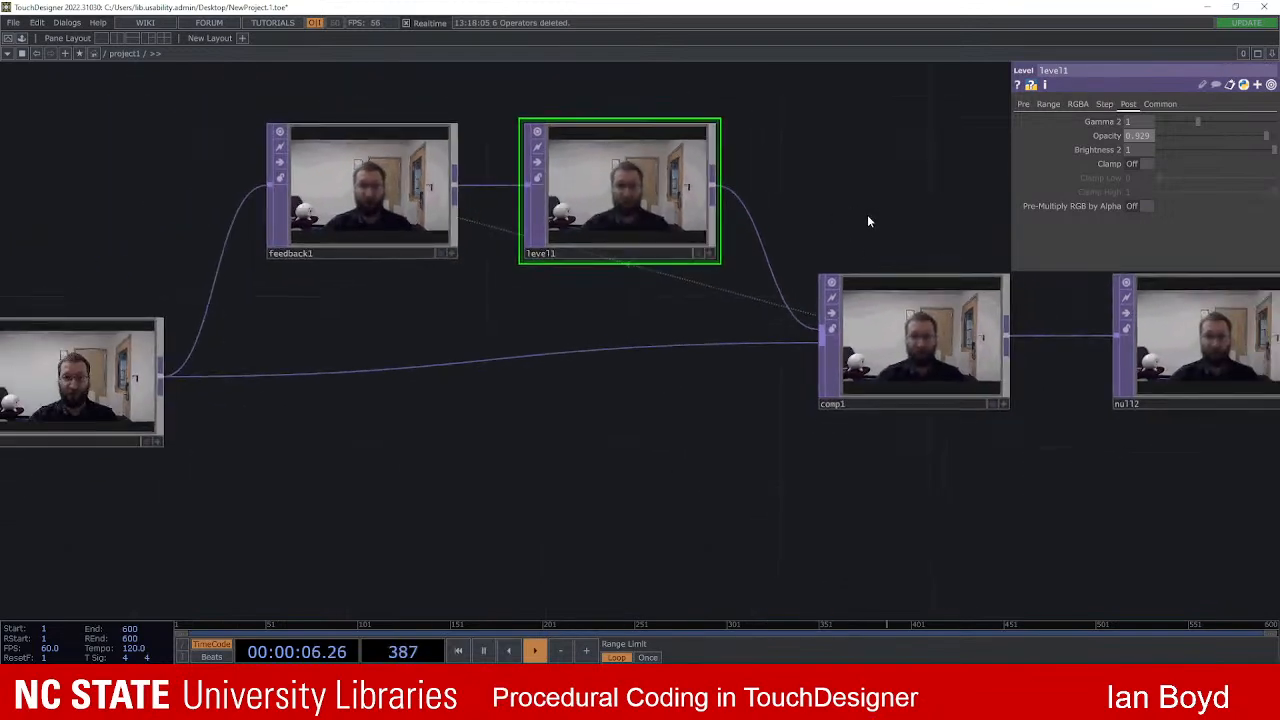
pyautogui.moveTo(490, 137); pyautogui.dragTo(770, 272)
pyautogui.moveTo(561, 200); pyautogui.dragTo(509, 173)
pyautogui.moveTo(308, 353); pyautogui.dragTo(229, 353)
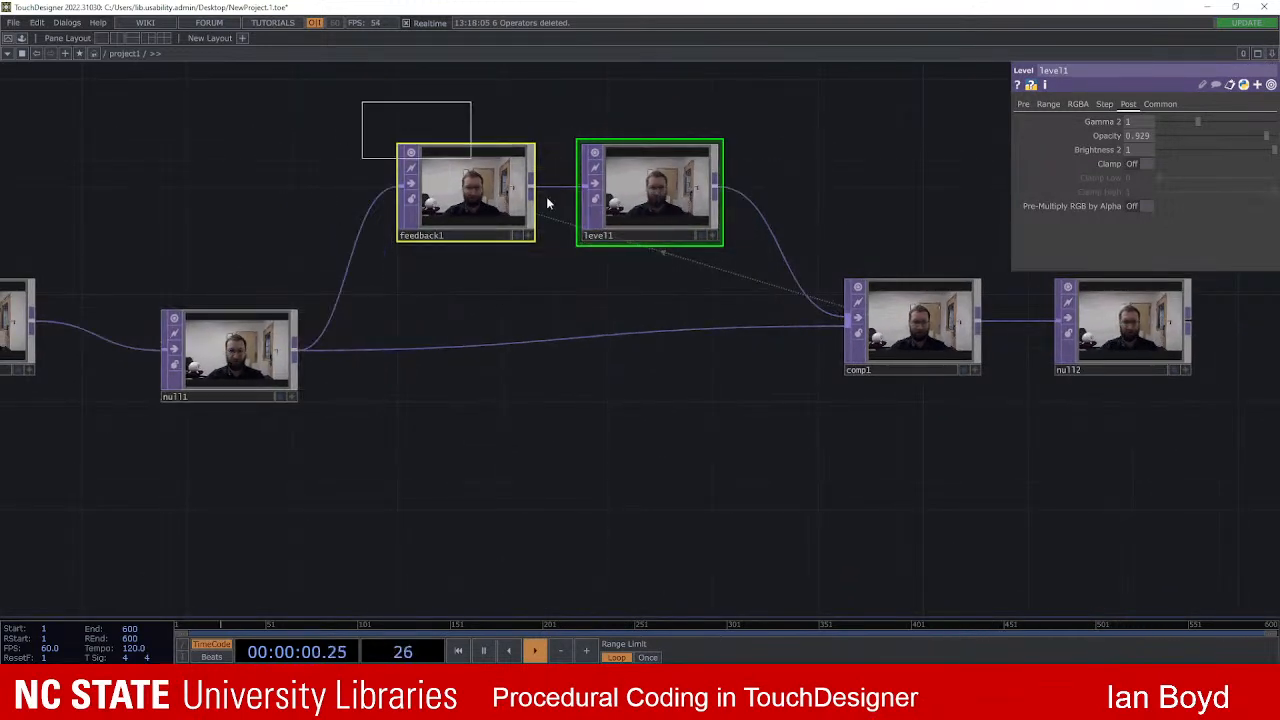
pyautogui.moveTo(638, 180); pyautogui.dragTo(585, 180)
pyautogui.moveTo(230, 350); pyautogui.dragTo(177, 350)
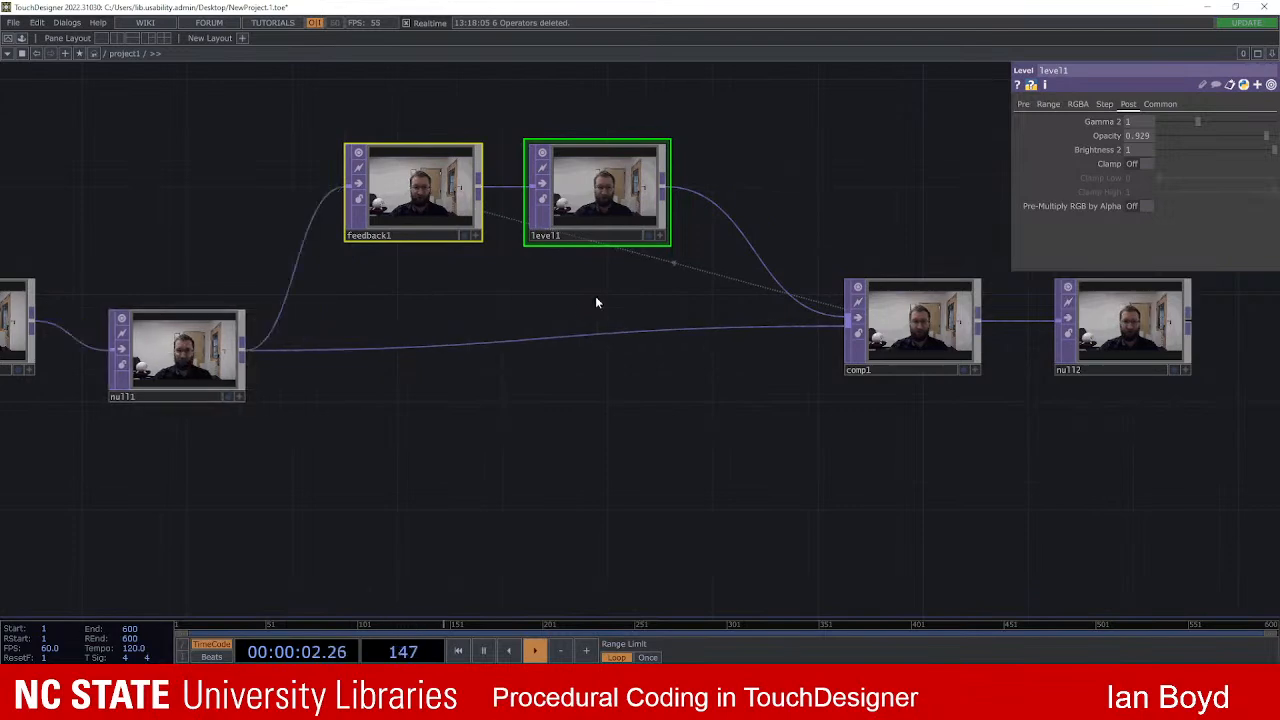
pyautogui.scroll(-3, 590, 305)
pyautogui.moveTo(748, 166); pyautogui.dragTo(1048, 342)
# Step: Insert a Transform TOP on the wire between level1 and comp1
pyautogui.scroll(2, 635, 235)
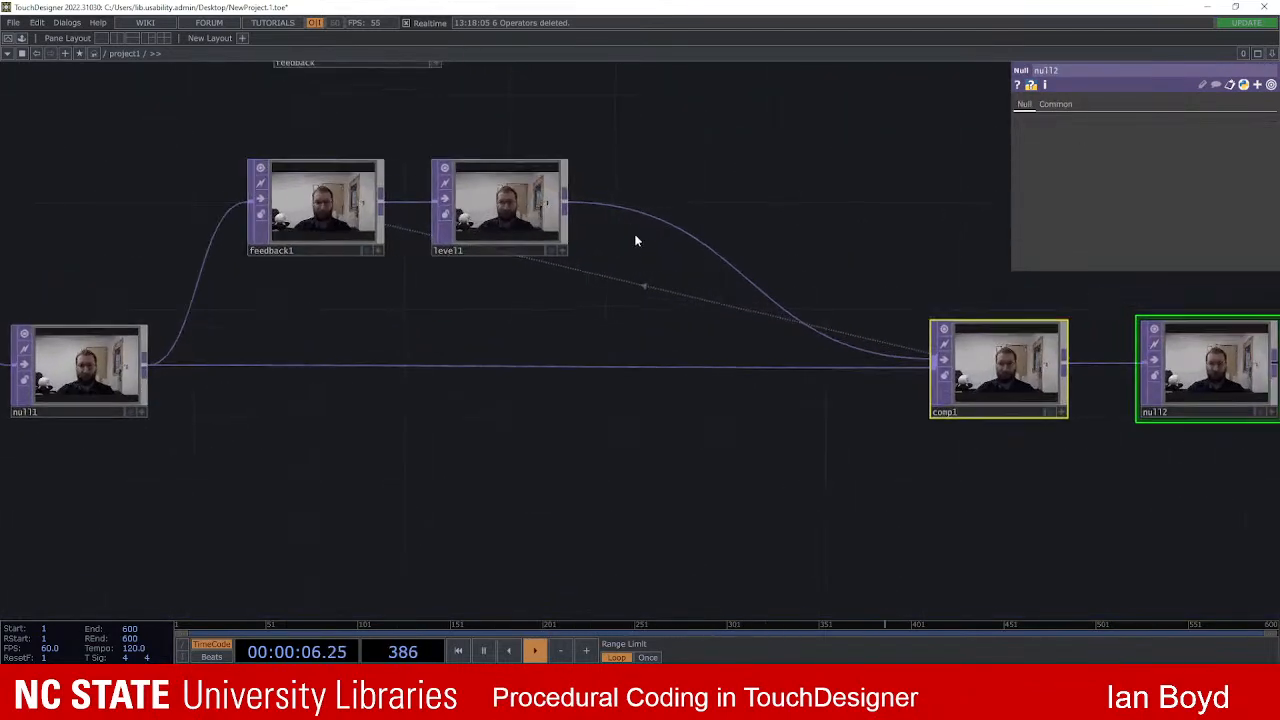
pyautogui.rightClick(658, 236)
pyautogui.click(713, 221)
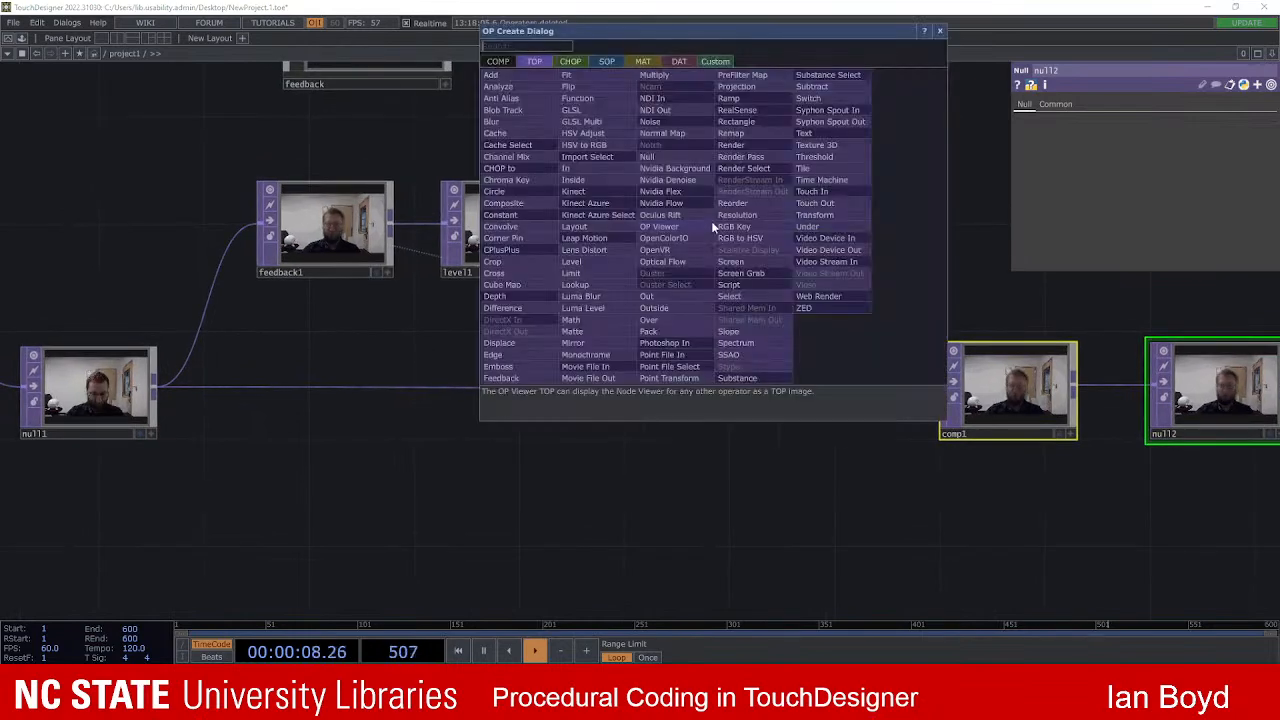
pyautogui.write('transf')
pyautogui.press('Return')
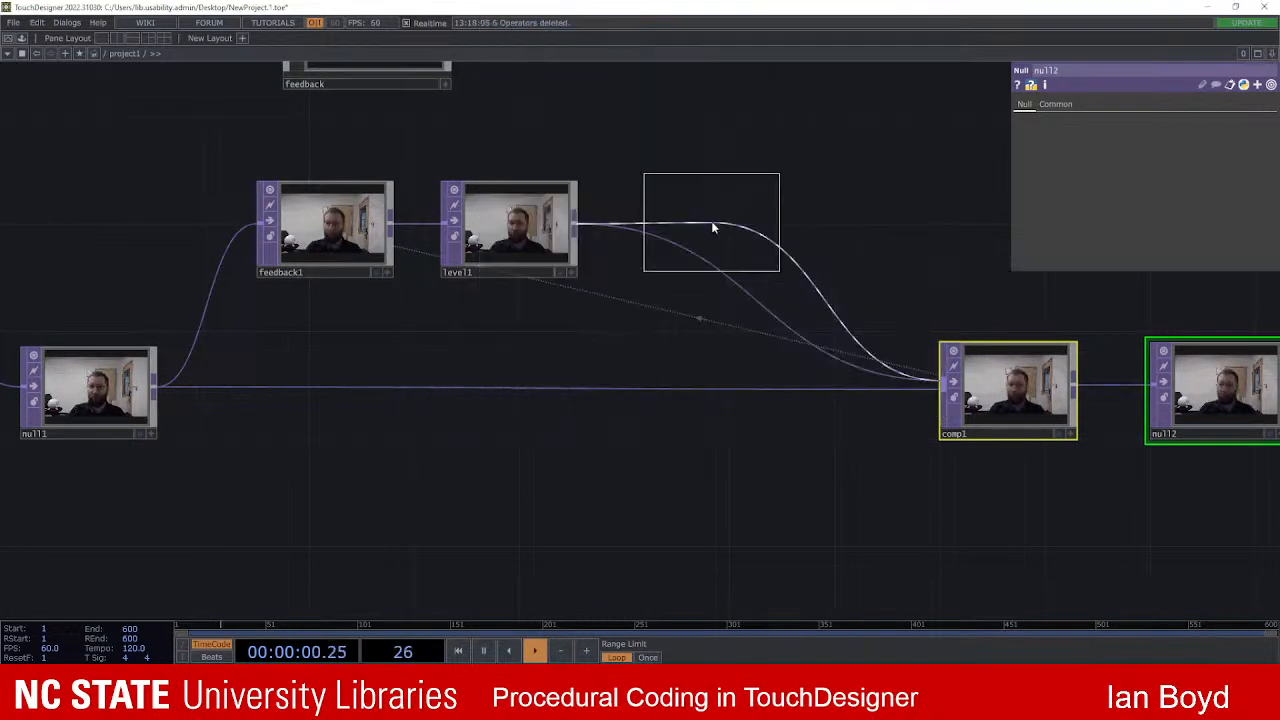
pyautogui.click(718, 222)
# Step: Set transform1's vertical Translate to .001 and inspect its image
pyautogui.scroll(4, 765, 222)
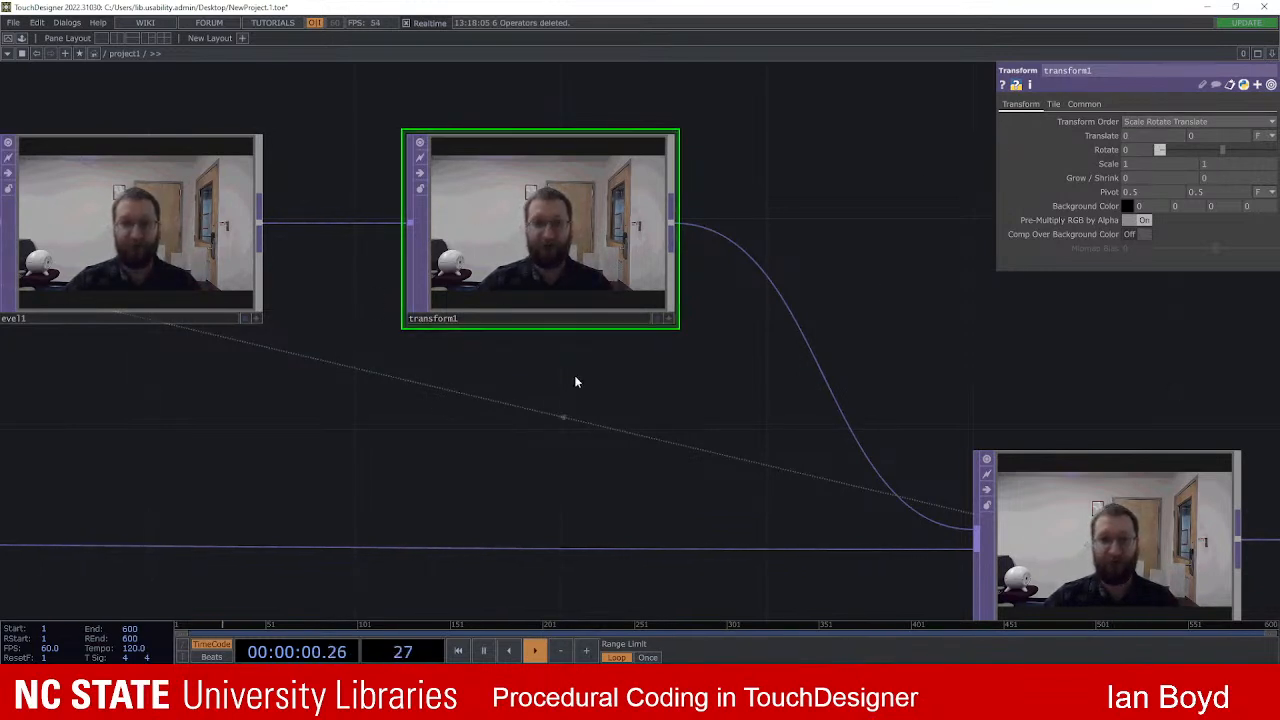
pyautogui.moveTo(859, 333); pyautogui.dragTo(850, 332)
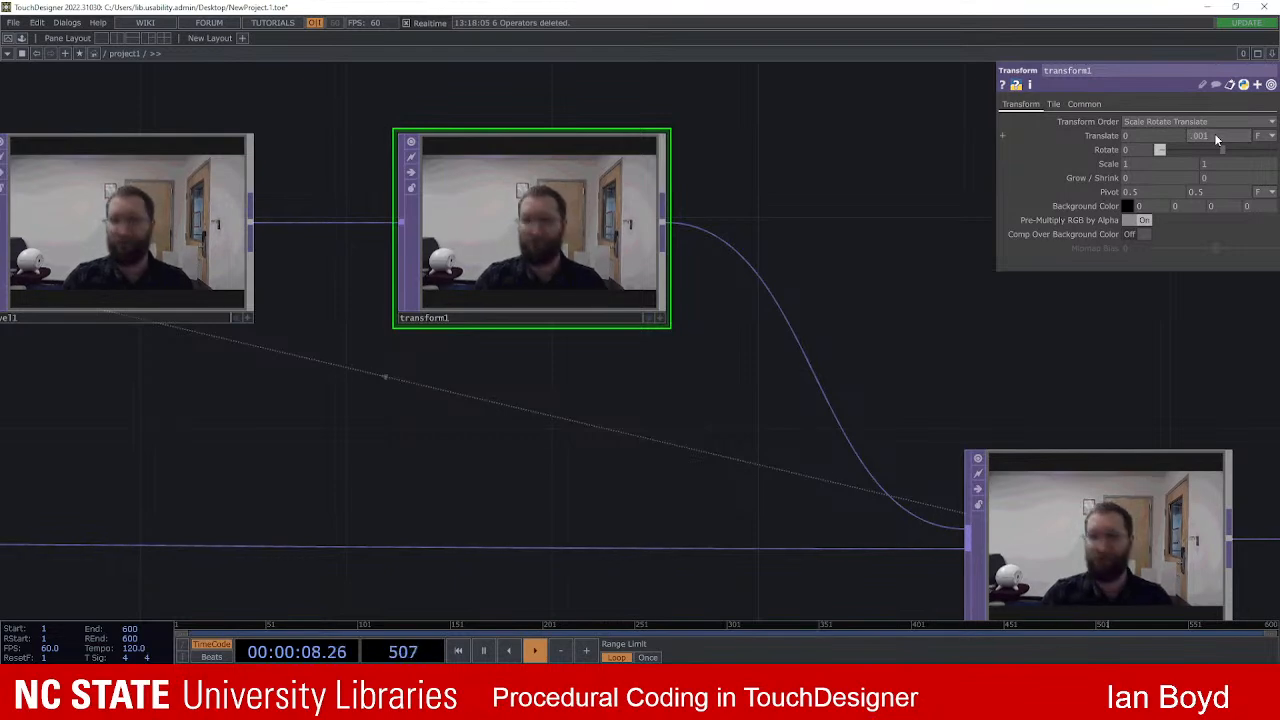
pyautogui.scroll(2, 710, 245)
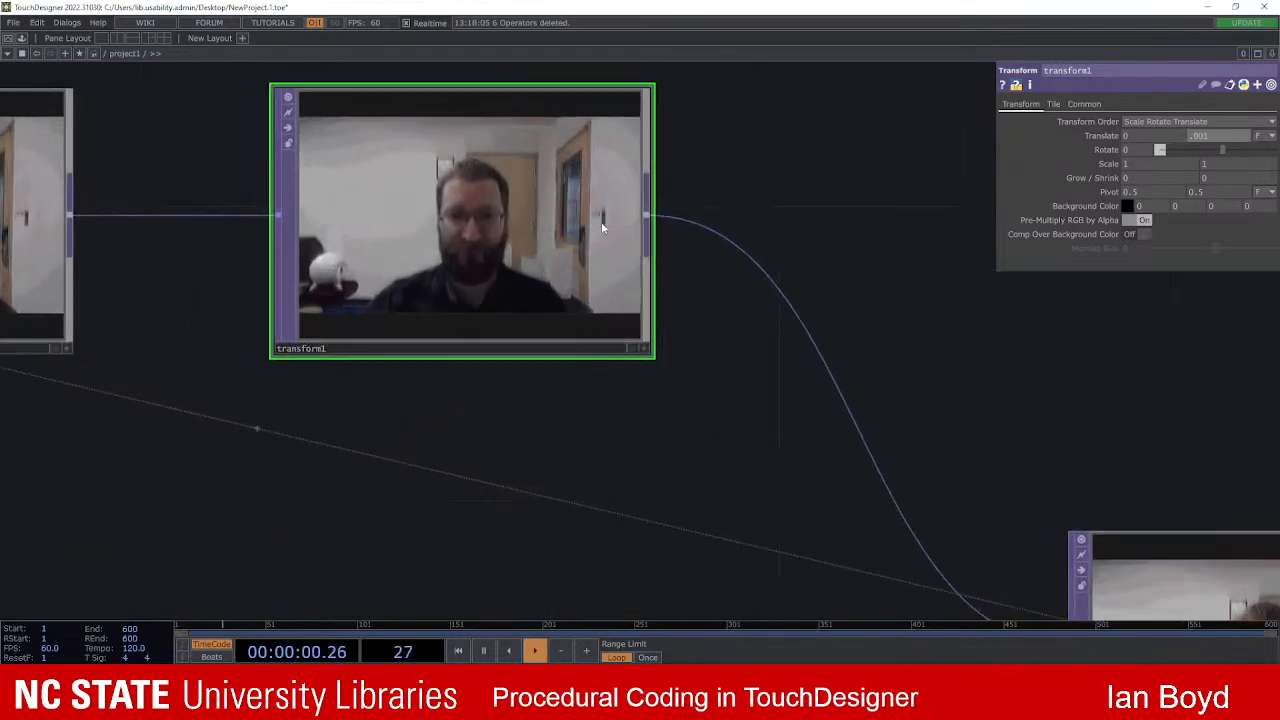
# Step: Set level1's opacity to 1 and inspect the trails in transform1's image
pyautogui.scroll(-3, 600, 230)
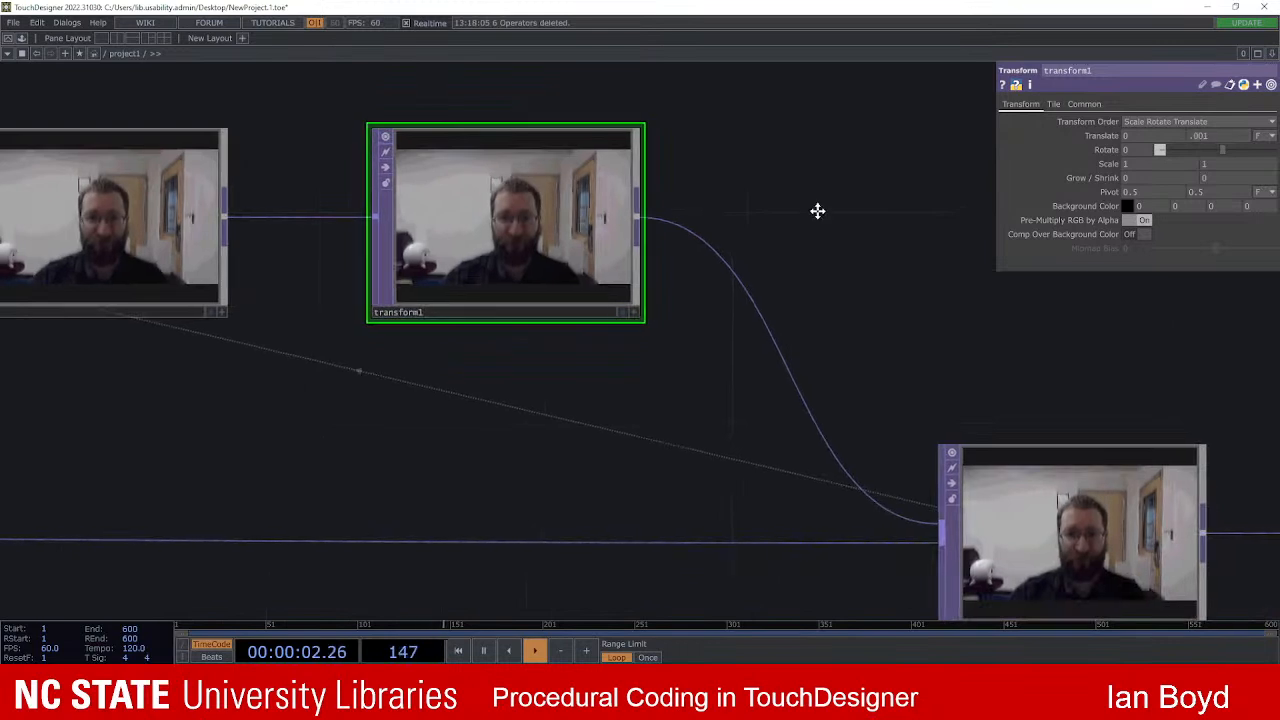
pyautogui.click(137, 168)
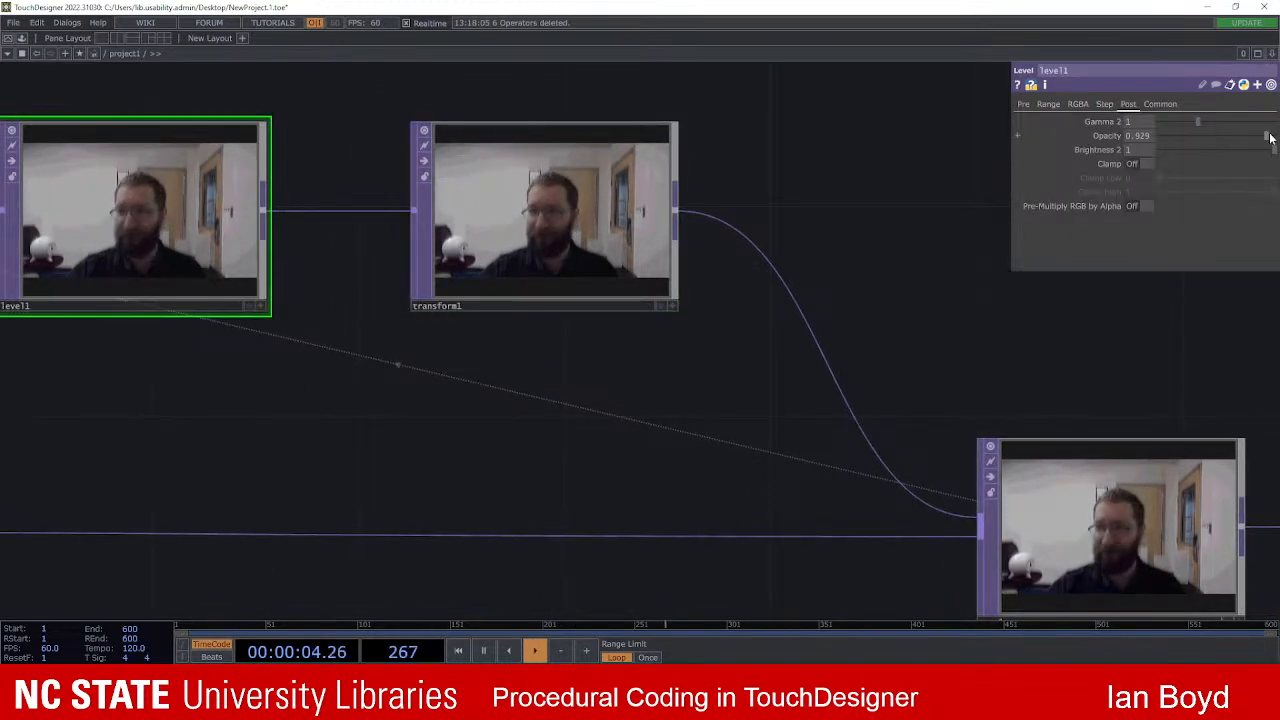
pyautogui.moveTo(820, 161); pyautogui.dragTo(828, 183)
pyautogui.scroll(3, 609, 249)
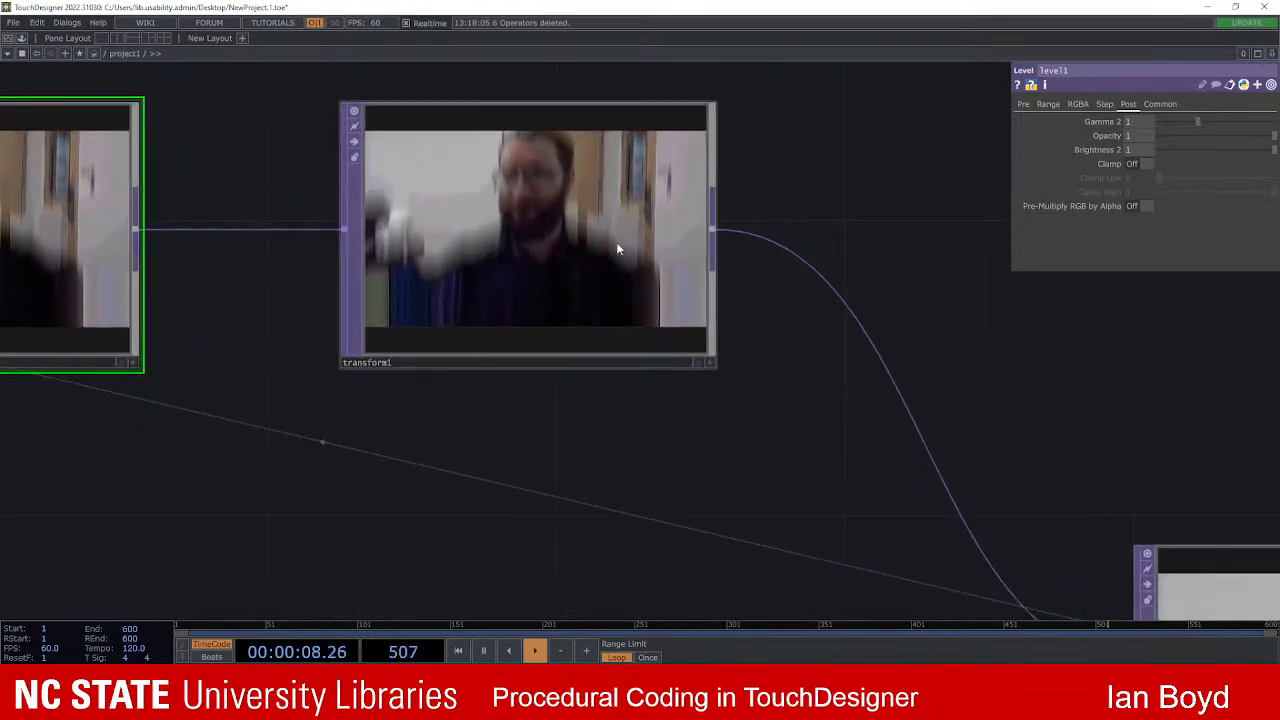
pyautogui.scroll(-3, 625, 246)
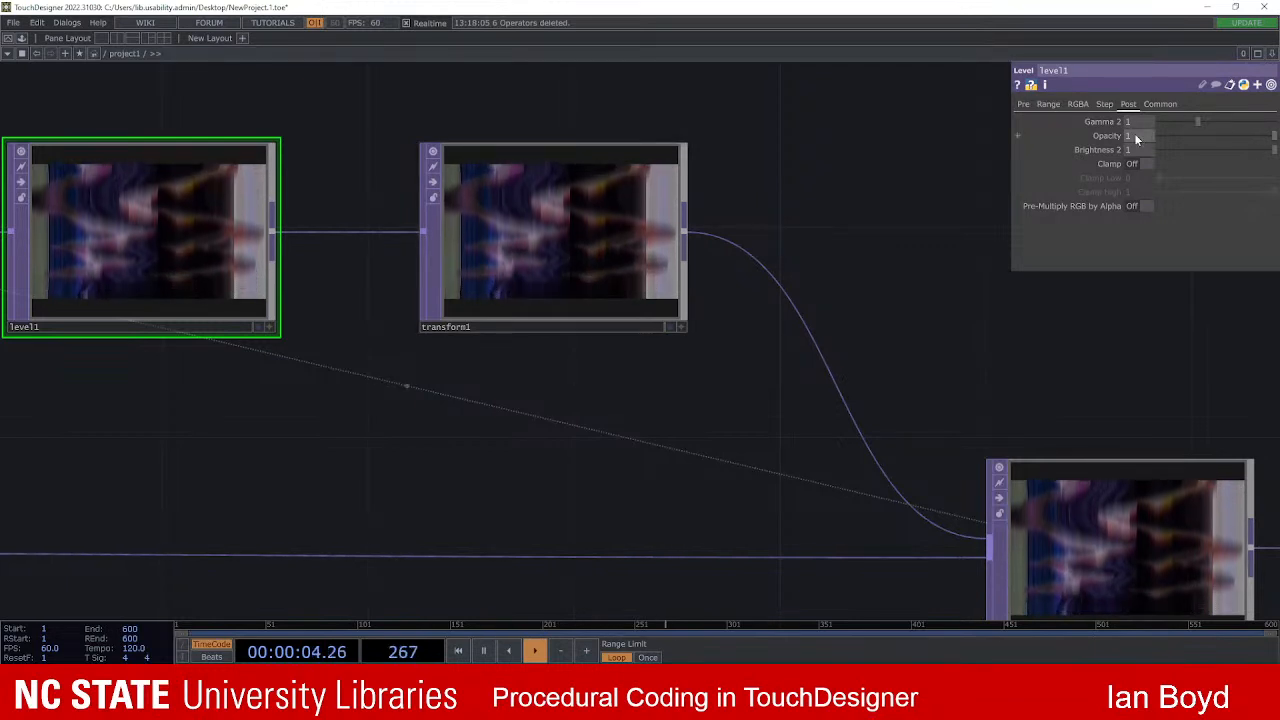
# Step: Set transform1's vertical Translate to 0.01
pyautogui.click(620, 217)
pyautogui.click(1223, 136)
pyautogui.write('0.01')
pyautogui.press('Return')
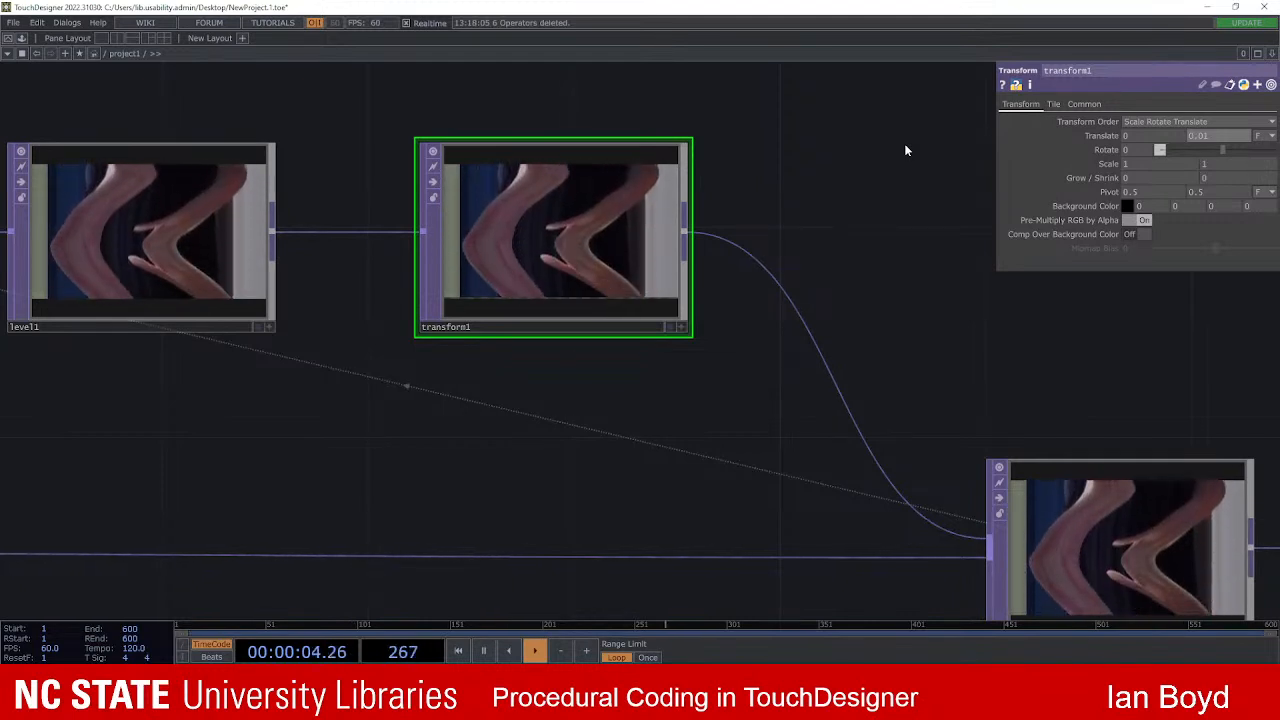
# Step: Try level1's opacity at .95, inspect transform1's image, and raise the opacity to 1
pyautogui.click(120, 243)
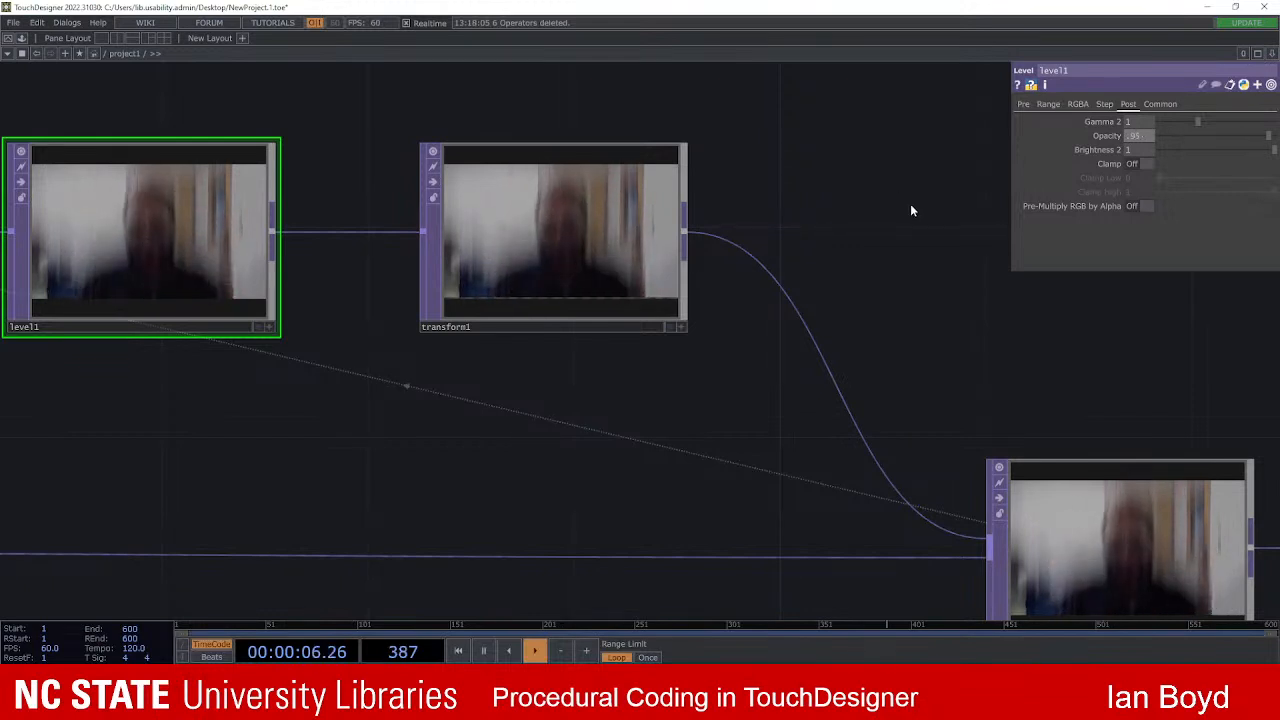
pyautogui.scroll(3, 686, 371)
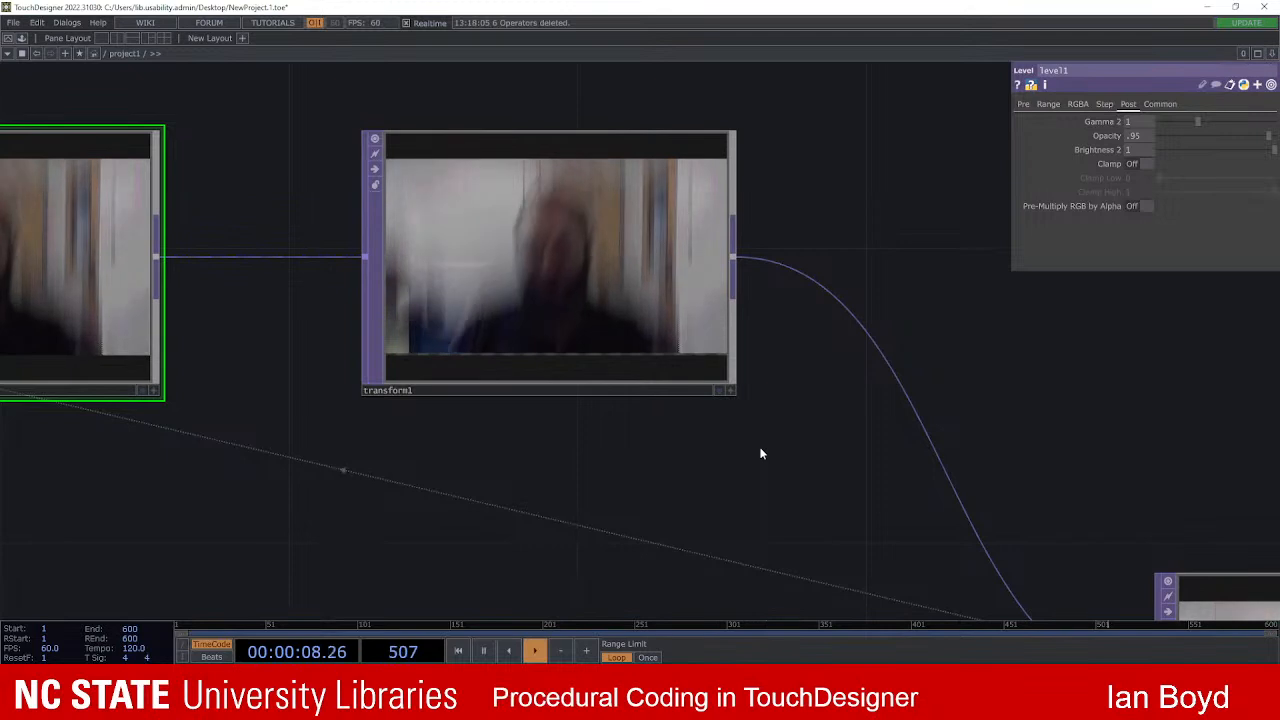
pyautogui.scroll(-2, 843, 334)
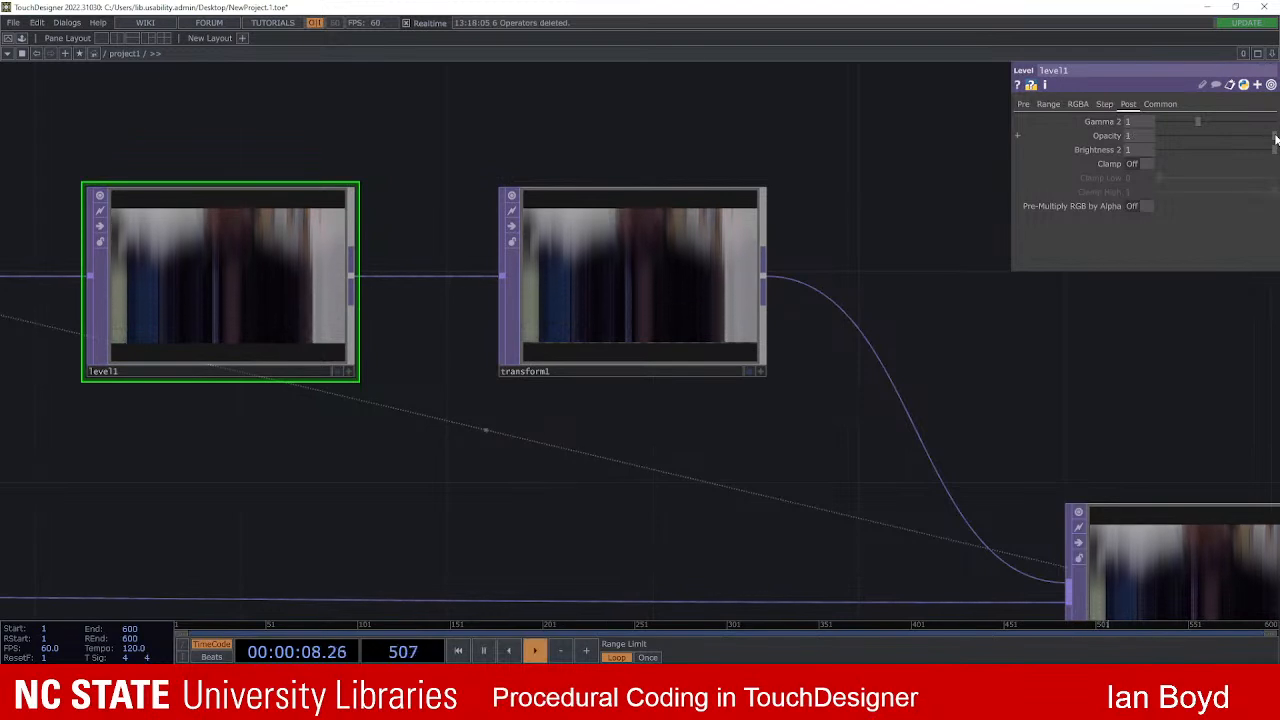
# Step: Set level1's opacity to 0.75 and inspect the shorter trails in comp1's image
pyautogui.moveTo(1268, 140); pyautogui.dragTo(1238, 136)
pyautogui.moveTo(1021, 395); pyautogui.dragTo(549, 209)
pyautogui.moveTo(760, 268); pyautogui.dragTo(706, 215)
pyautogui.moveTo(1238, 138); pyautogui.dragTo(1246, 138)
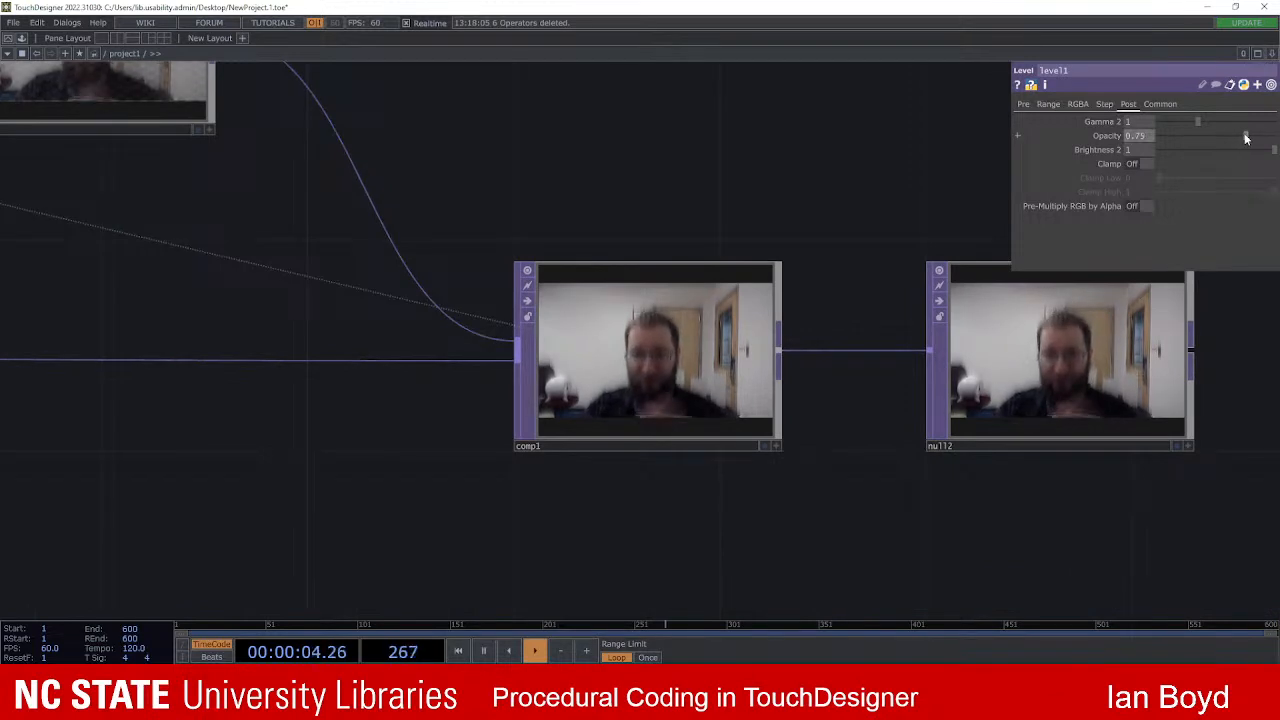
pyautogui.scroll(5, 710, 377)
pyautogui.scroll(2, 714, 372)
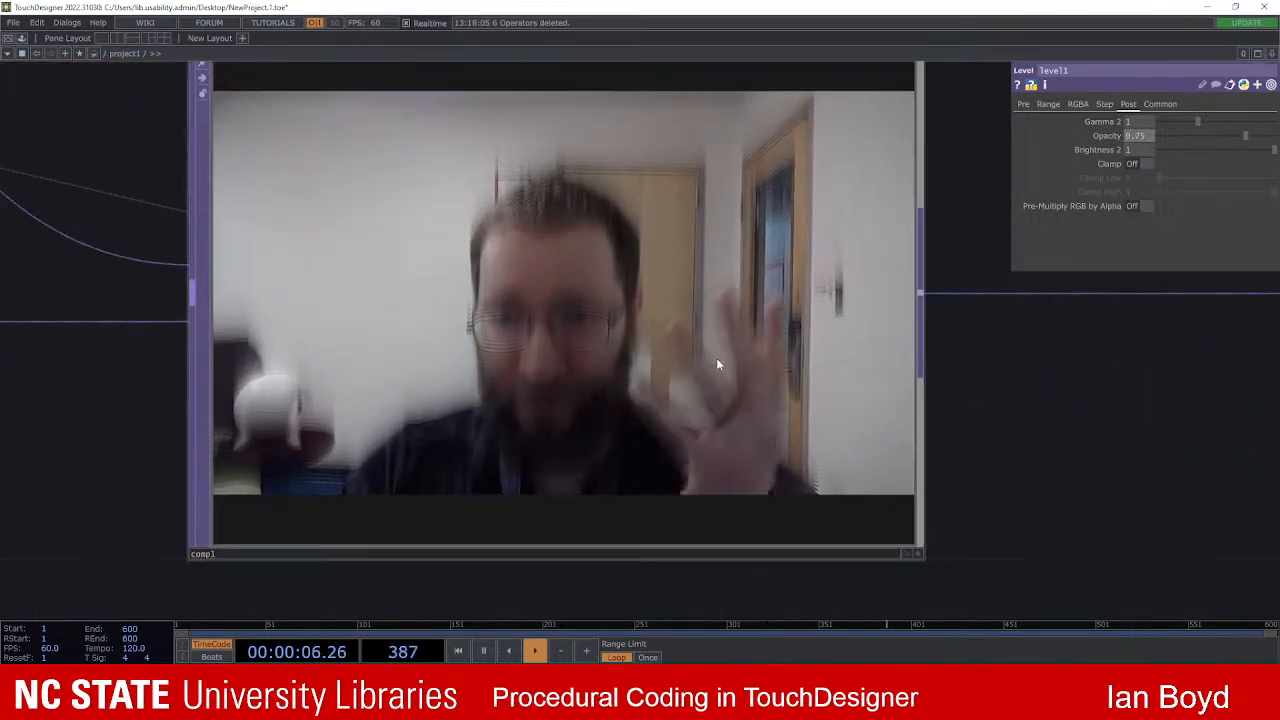
pyautogui.scroll(-3, 795, 300)
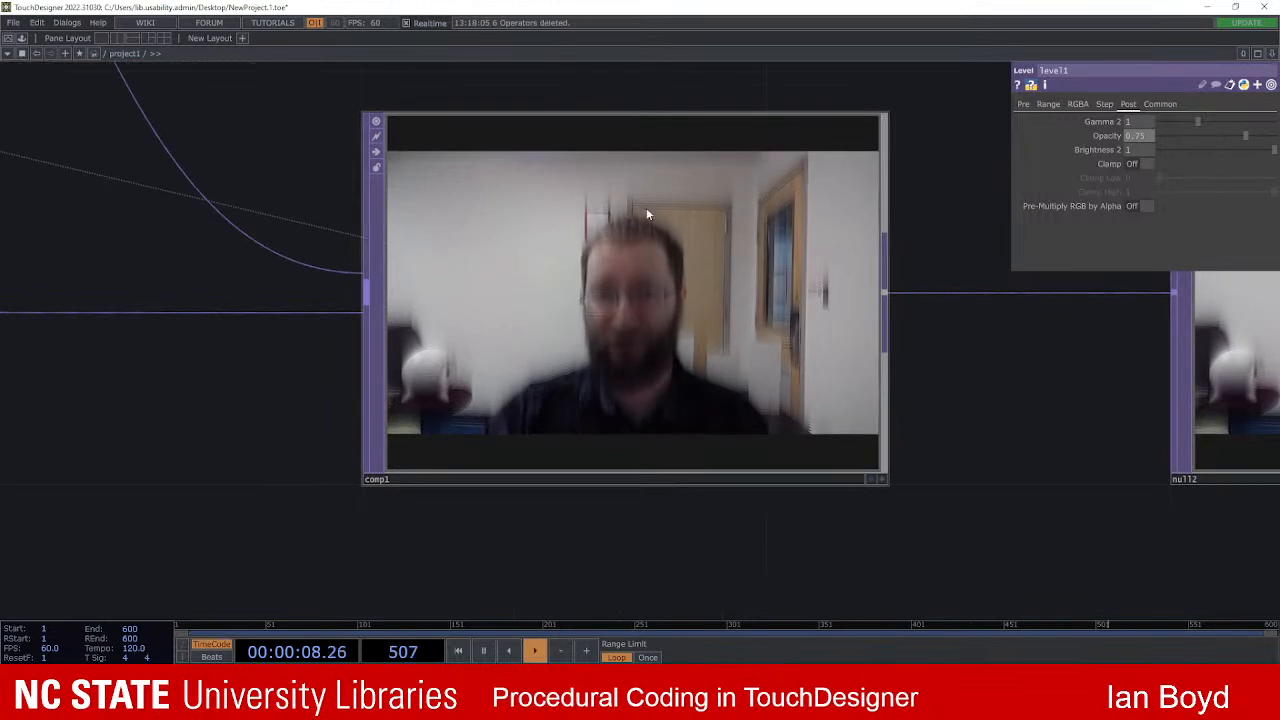
# Step: Try level1's opacity at 0.935 and 1, and set it to 0.522
pyautogui.moveTo(1246, 137); pyautogui.dragTo(1271, 141)
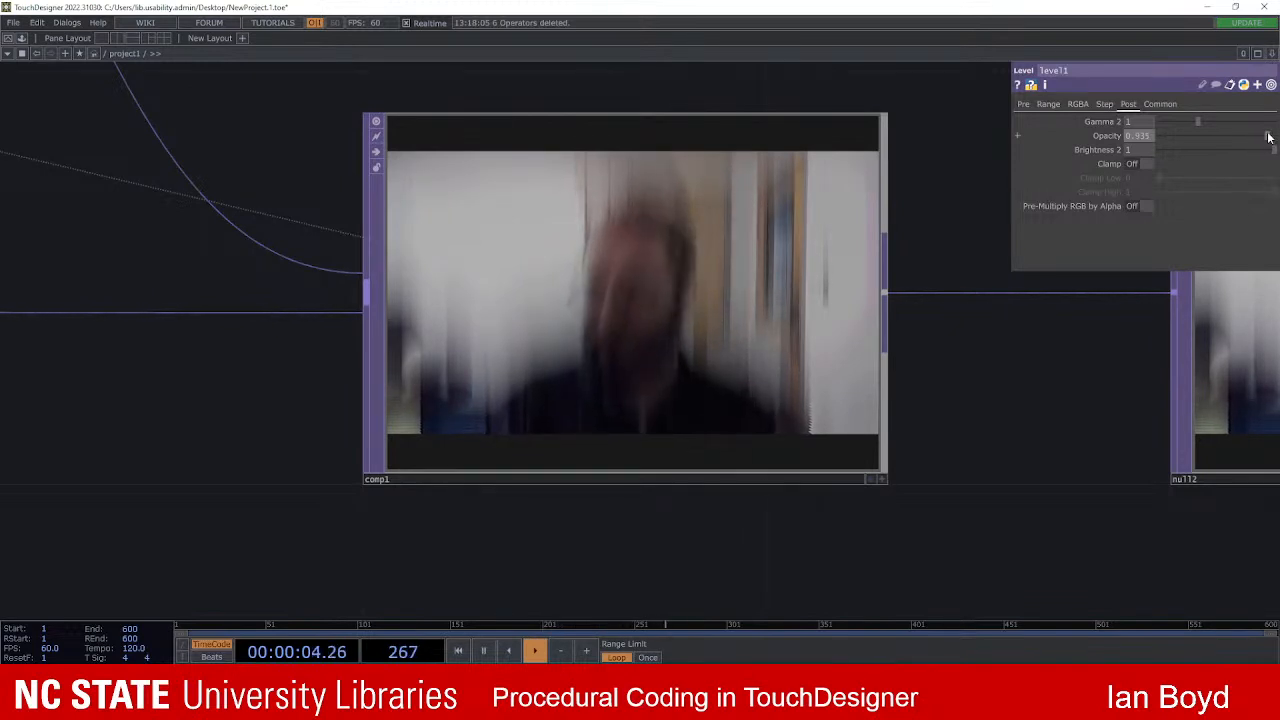
pyautogui.moveTo(1270, 138); pyautogui.dragTo(1275, 136)
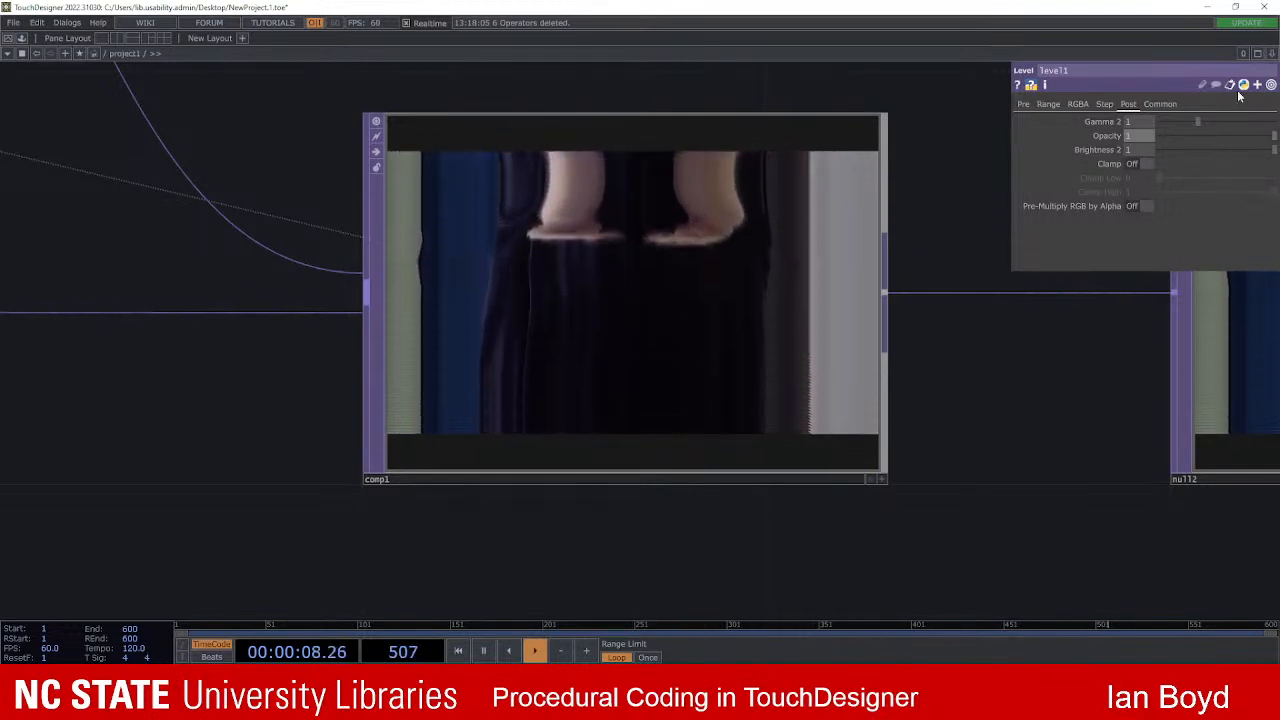
pyautogui.moveTo(1259, 137); pyautogui.dragTo(1219, 135)
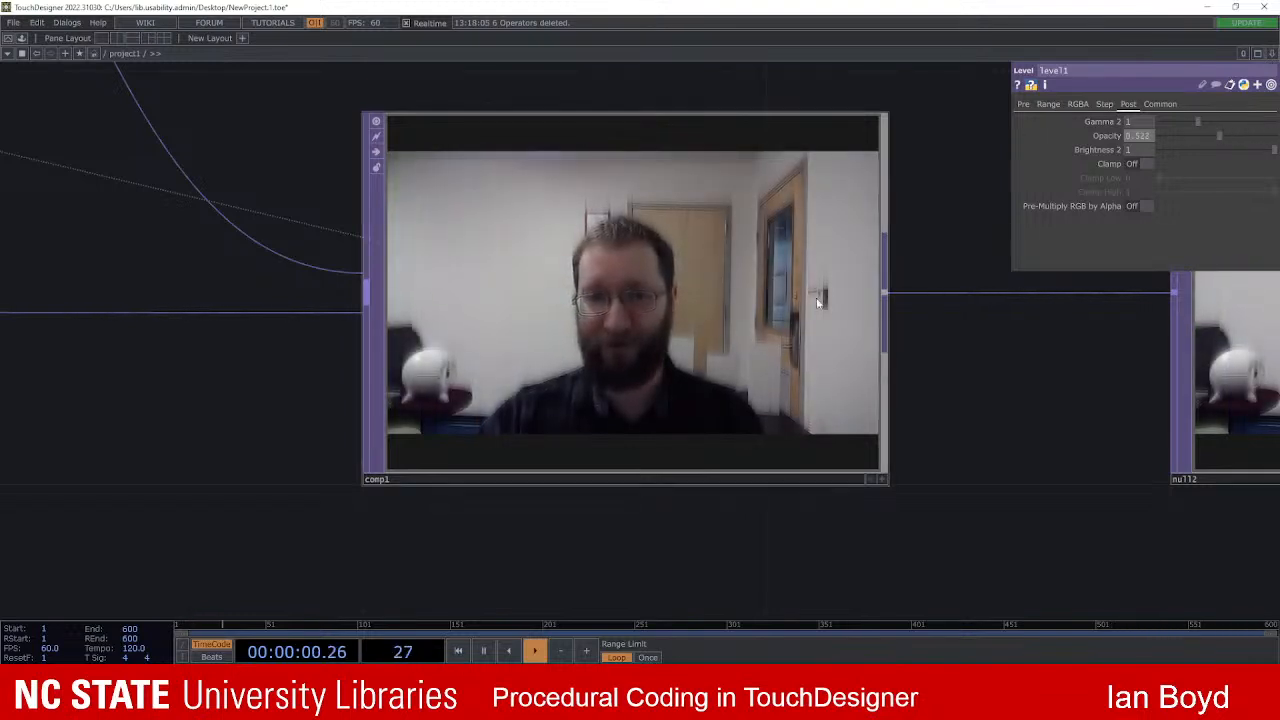
# Step: Switch on Reset for feedback1 to clear the accumulated image from the loop
pyautogui.scroll(-5, 829, 294)
pyautogui.moveTo(675, 265); pyautogui.dragTo(312, 164)
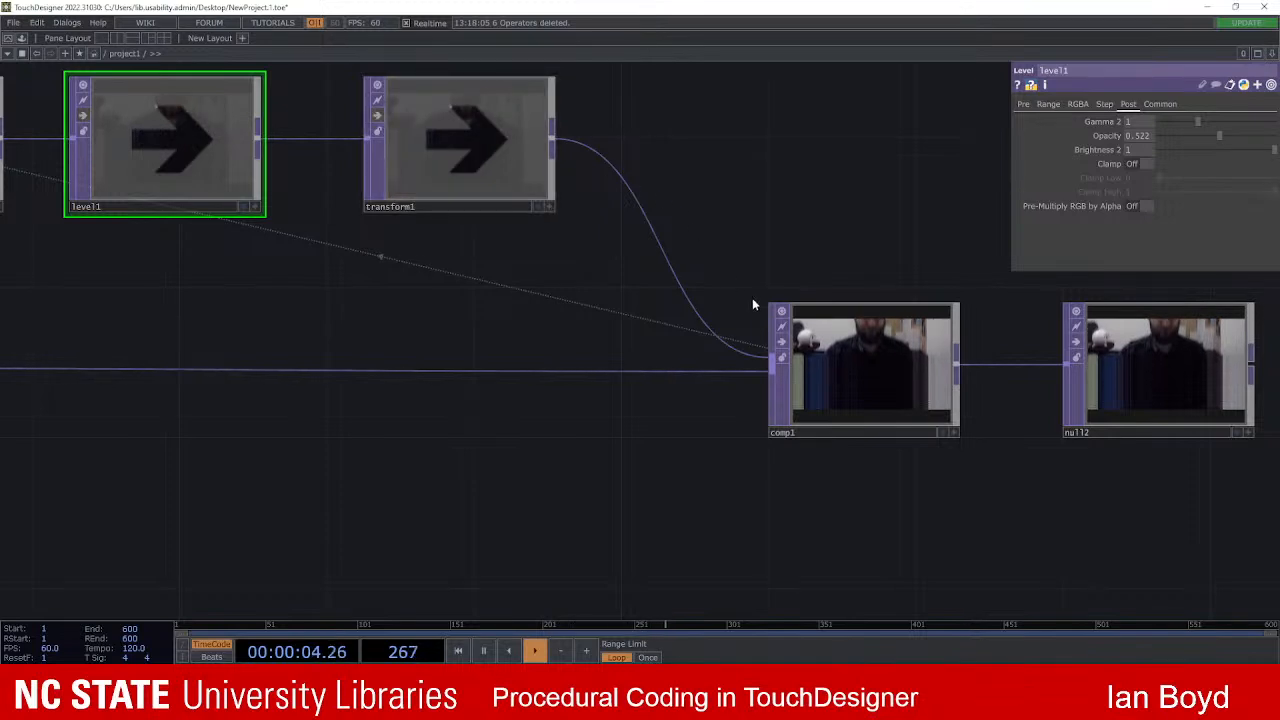
pyautogui.moveTo(372, 297); pyautogui.dragTo(780, 336)
pyautogui.click(280, 160)
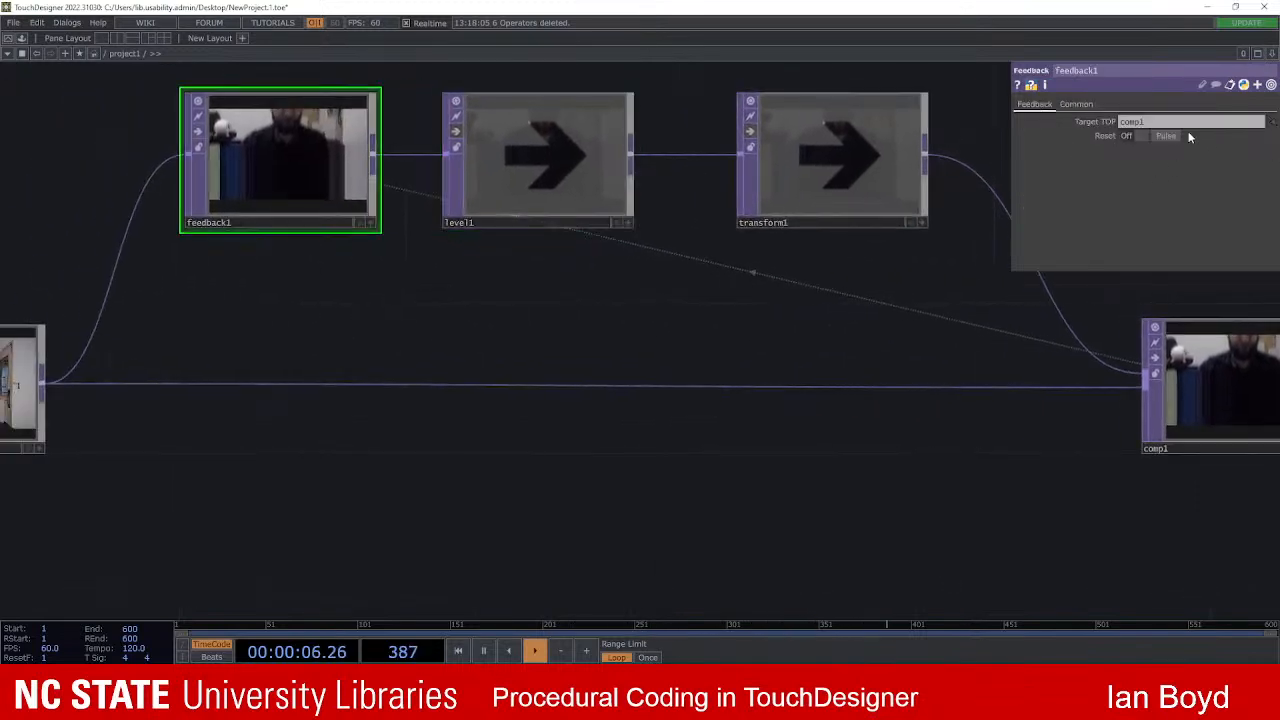
pyautogui.click(1142, 134)
pyautogui.moveTo(1040, 246); pyautogui.dragTo(692, 216)
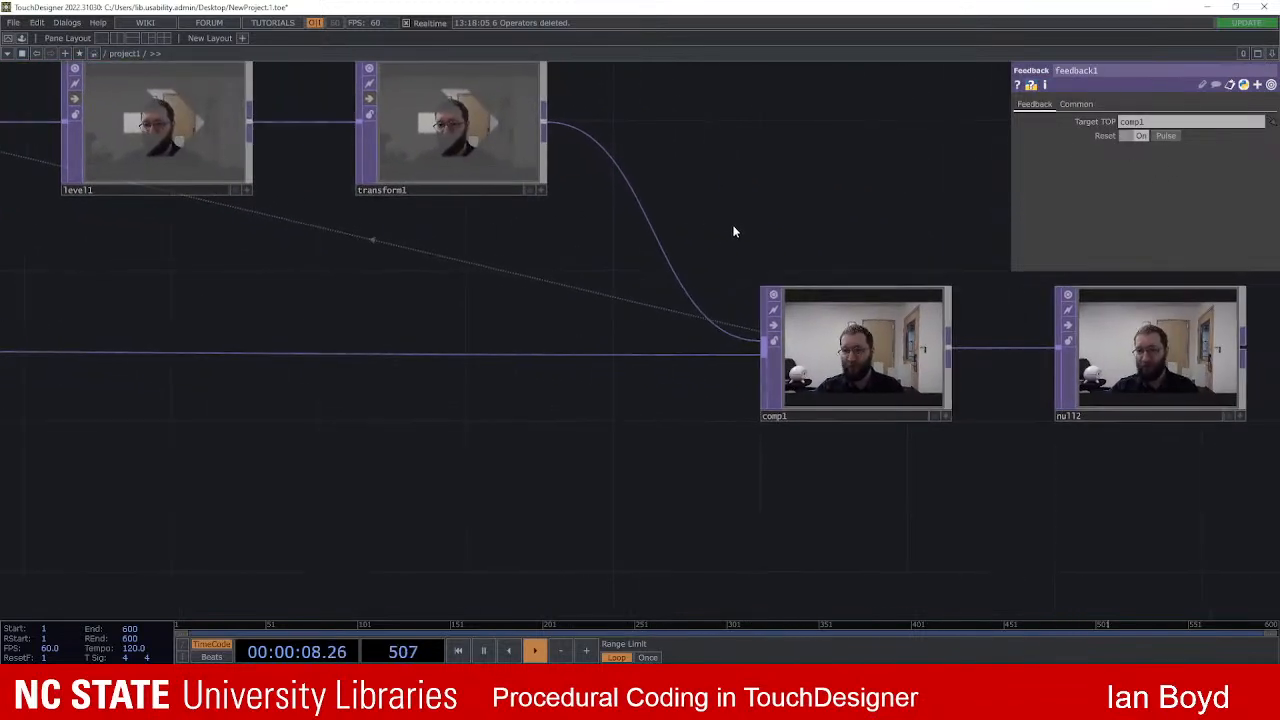
pyautogui.moveTo(799, 236); pyautogui.dragTo(863, 246)
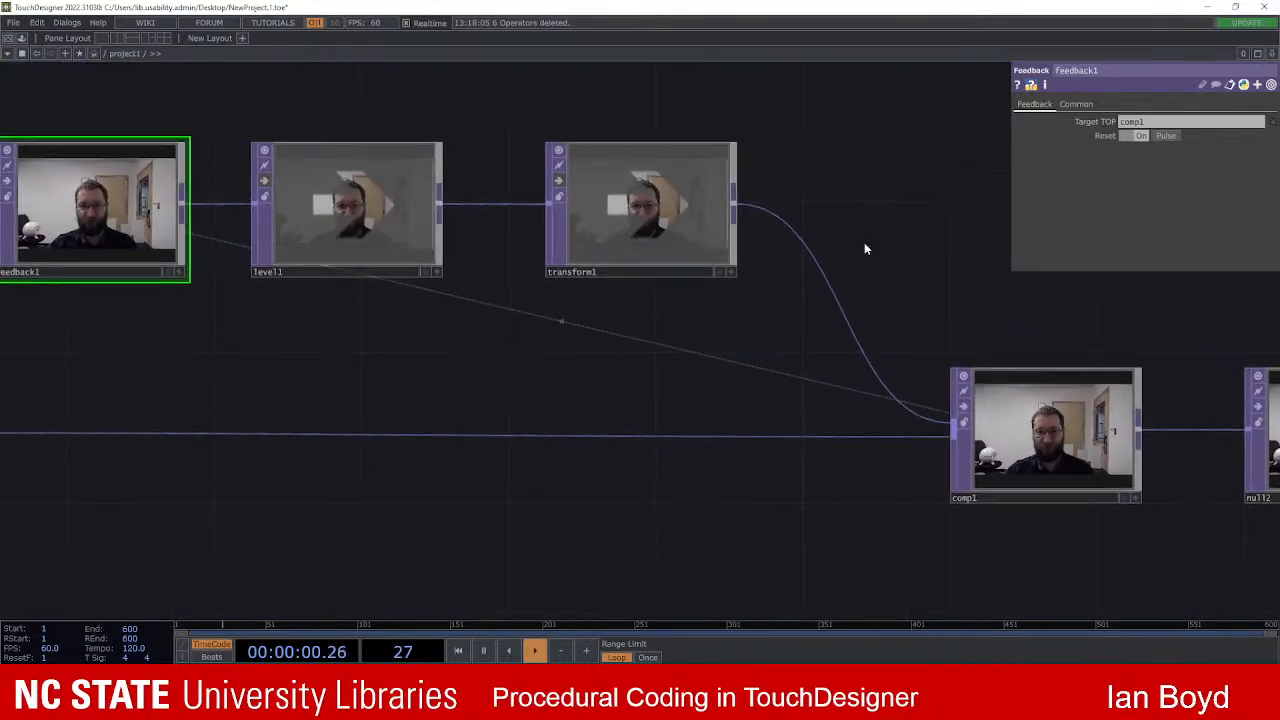
# Step: Insert a Displace TOP on the wire between transform1 and comp1
pyautogui.scroll(3, 712, 224)
pyautogui.scroll(-5, 811, 263)
pyautogui.scroll(2, 846, 251)
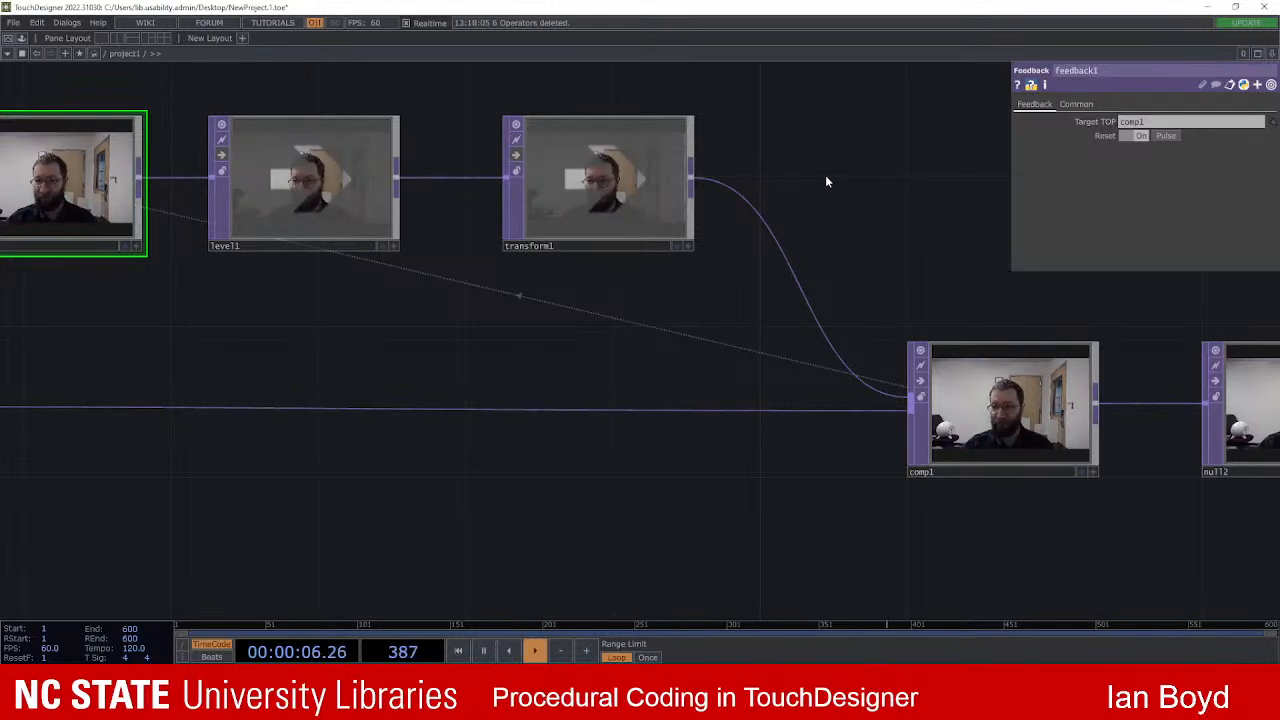
pyautogui.moveTo(746, 220); pyautogui.dragTo(789, 232)
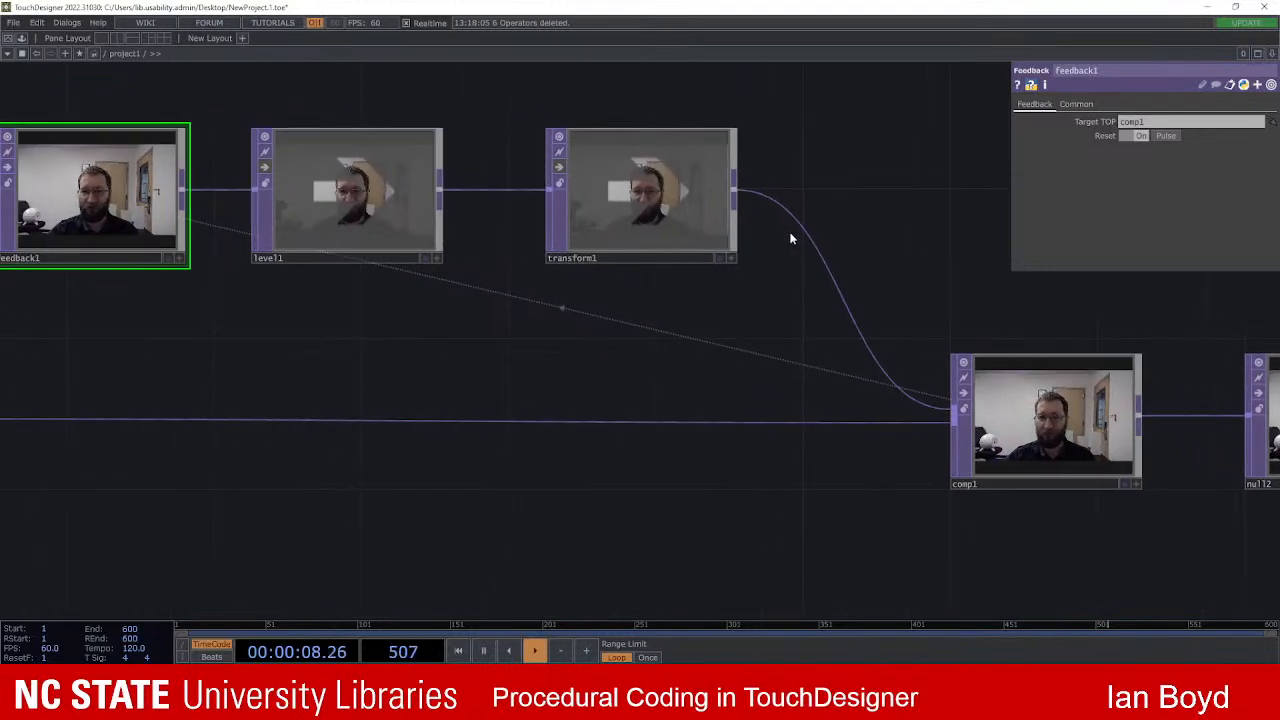
pyautogui.rightClick(800, 224)
pyautogui.click(843, 207)
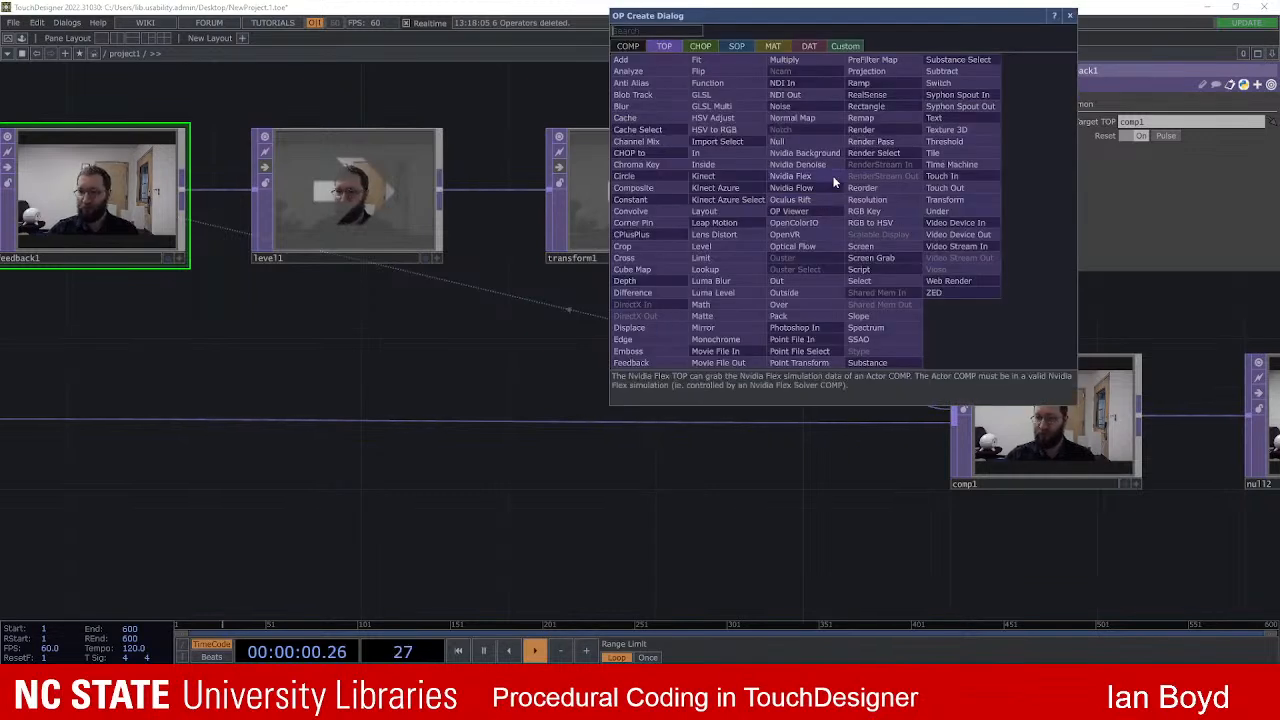
pyautogui.write('dis')
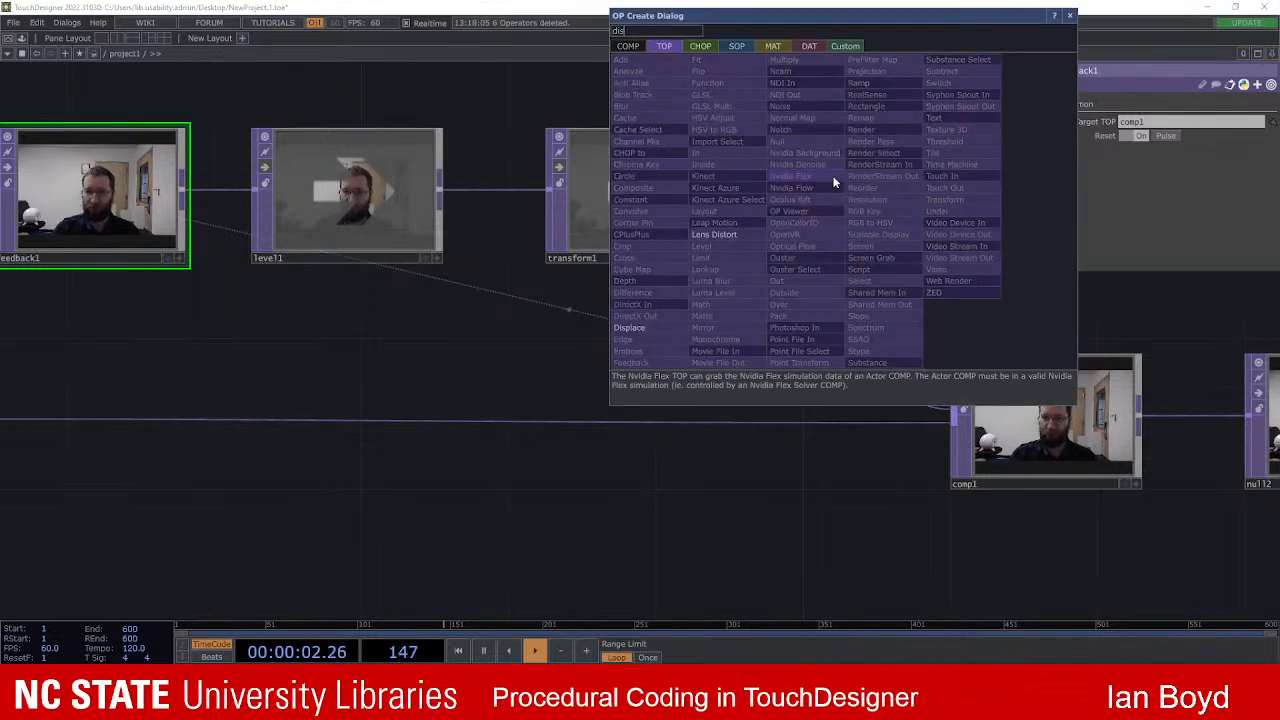
pyautogui.click(653, 331)
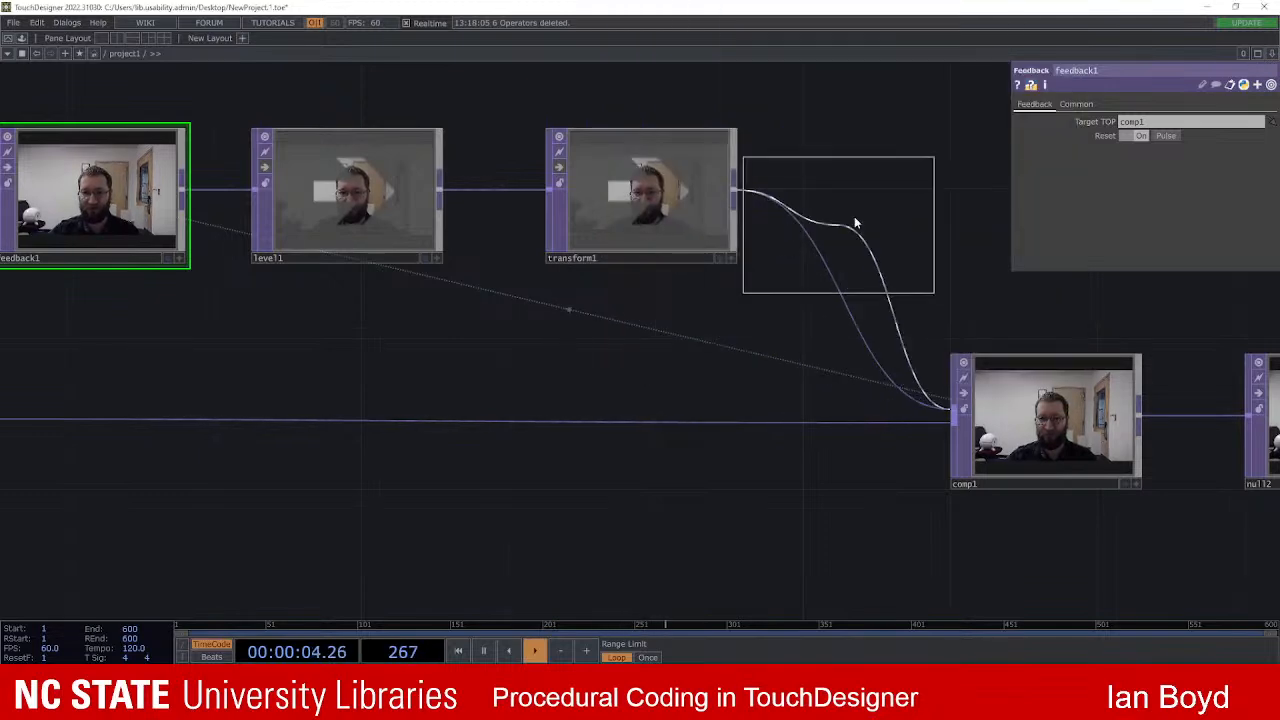
pyautogui.click(849, 281)
# Step: Move comp1 and null2 farther along the network and reposition displace1 in the gap after transform1
pyautogui.scroll(-3, 849, 281)
pyautogui.moveTo(920, 190); pyautogui.dragTo(420, 280, button='right')
pyautogui.moveTo(465, 238); pyautogui.dragTo(408, 238)
pyautogui.scroll(-2, 843, 480)
pyautogui.moveTo(929, 387); pyautogui.dragTo(634, 449)
pyautogui.moveTo(634, 449); pyautogui.dragTo(836, 308, button='right')
pyautogui.moveTo(792, 340); pyautogui.dragTo(943, 340)
pyautogui.moveTo(596, 258); pyautogui.dragTo(649, 258)
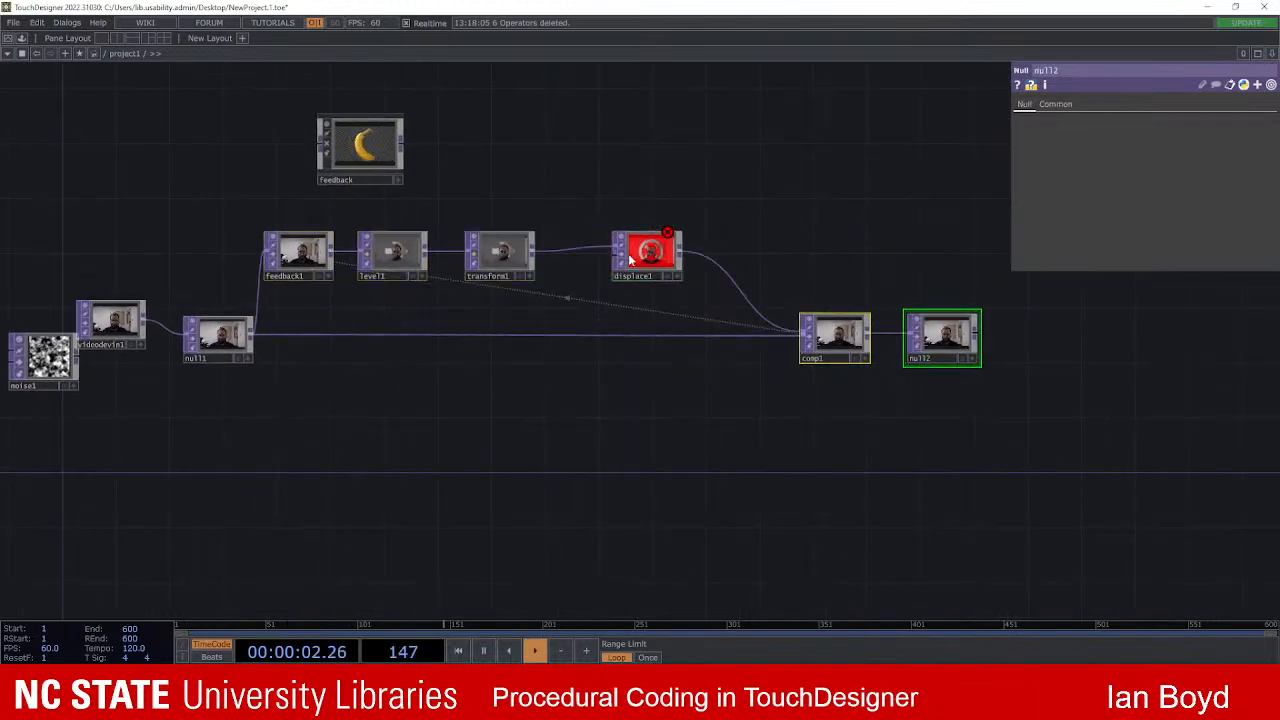
# Step: Move noise1 below the wire before displace1 and connect its output to displace1's second input
pyautogui.scroll(5, 628, 262)
pyautogui.scroll(-2, 640, 300)
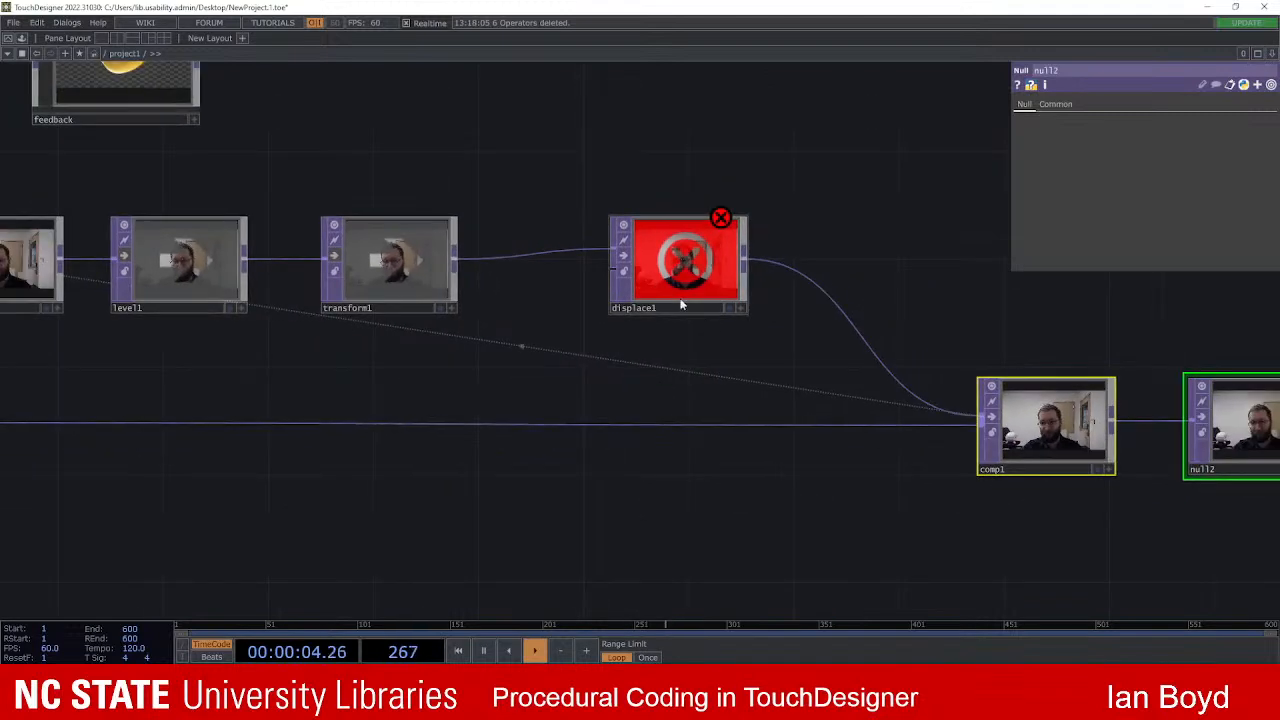
pyautogui.scroll(3, 745, 350)
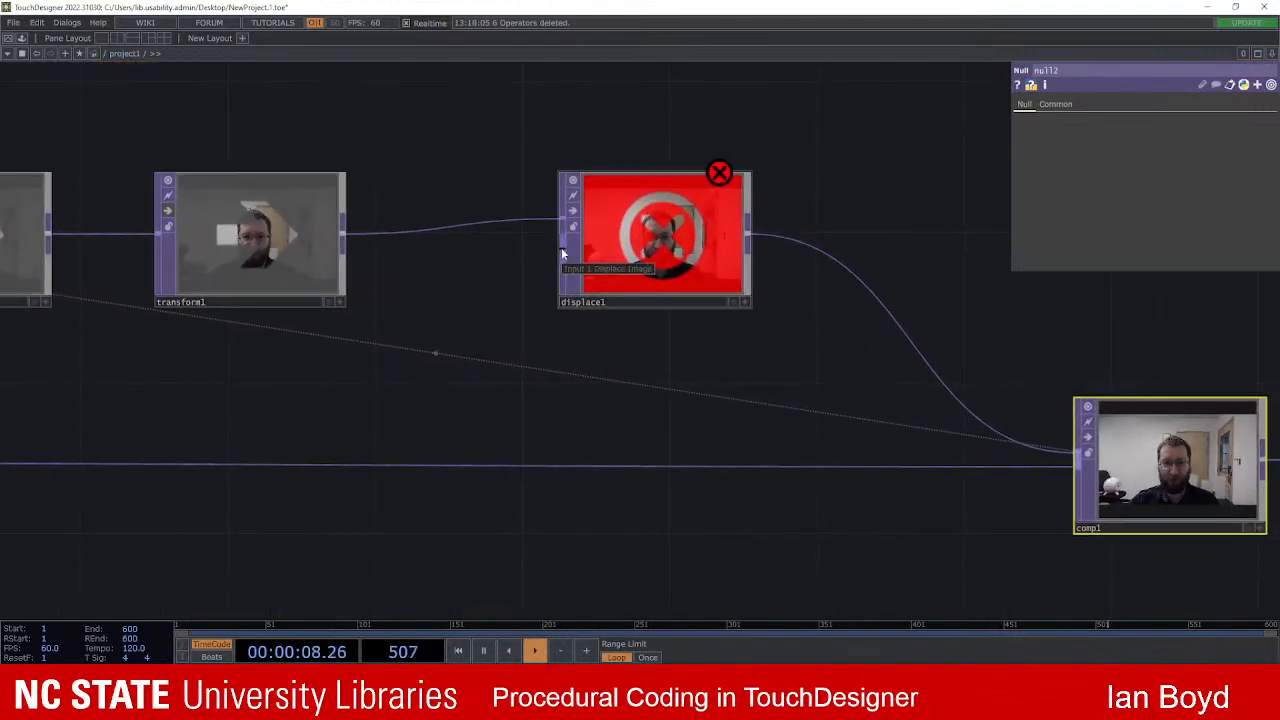
pyautogui.scroll(-5, 520, 295)
pyautogui.moveTo(448, 404); pyautogui.dragTo(802, 388)
pyautogui.moveTo(300, 341); pyautogui.dragTo(811, 354)
pyautogui.scroll(5, 842, 305)
pyautogui.moveTo(843, 304); pyautogui.dragTo(588, 510)
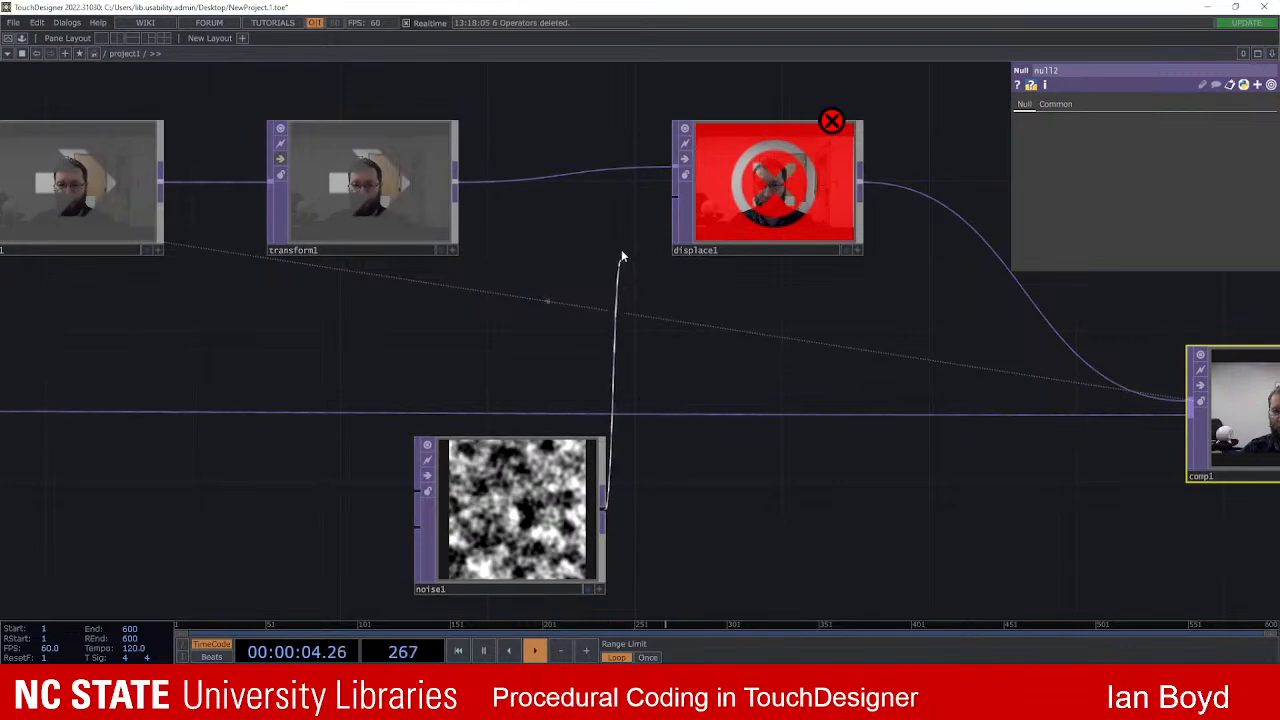
pyautogui.moveTo(622, 268); pyautogui.dragTo(662, 218)
# Step: Set both of displace1's Displace Weight values to .01
pyautogui.moveTo(854, 304); pyautogui.dragTo(665, 407)
pyautogui.click(556, 305)
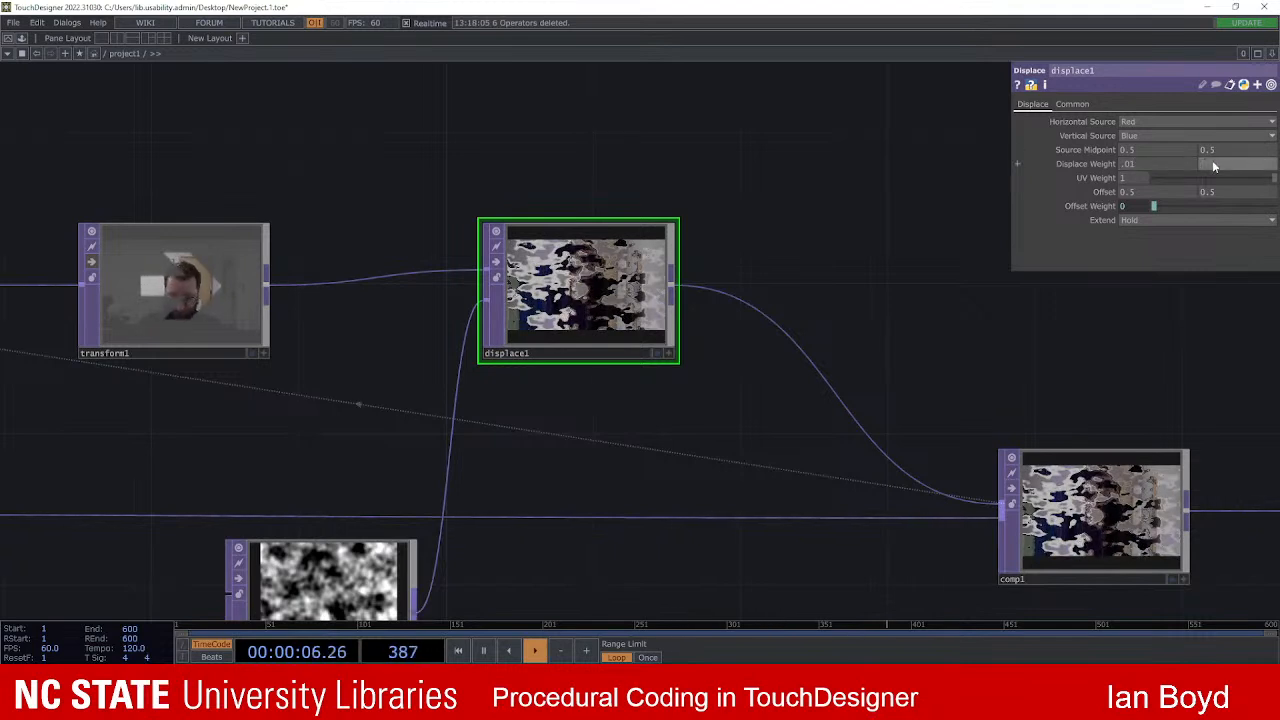
pyautogui.write('.01')
pyautogui.press('Return')
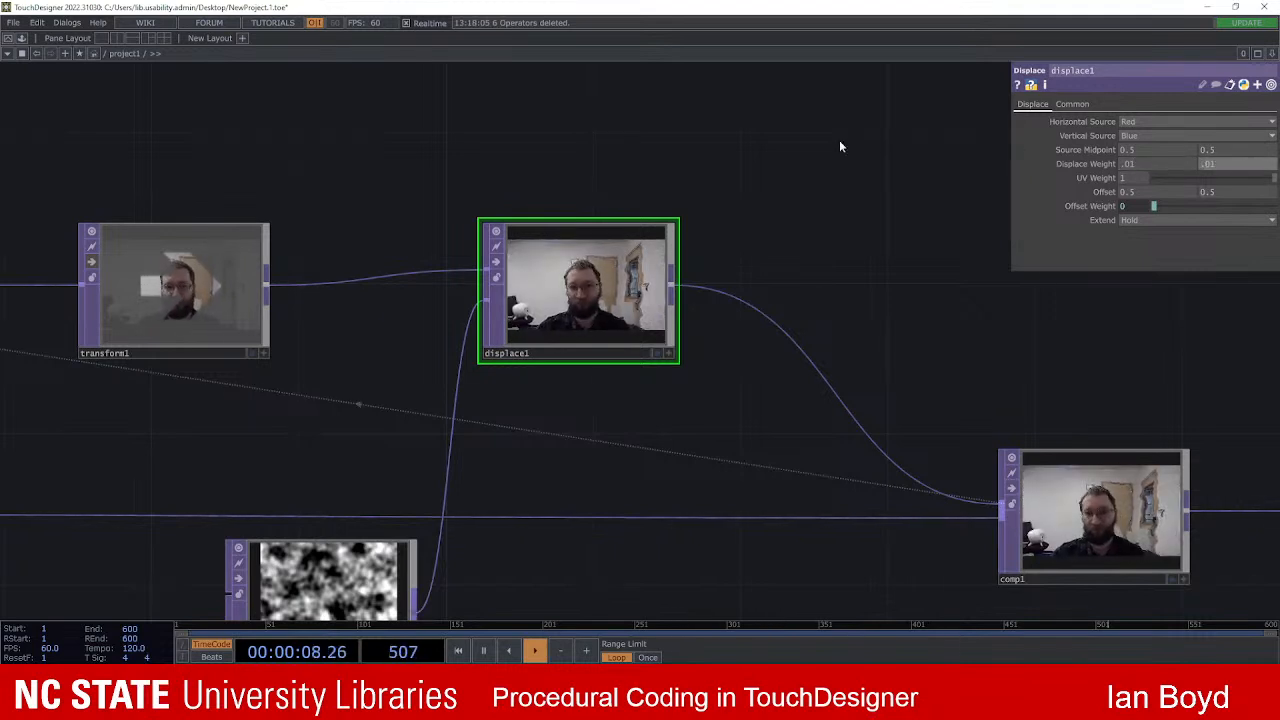
# Step: Examine how the noise1 pattern distorts the image in displace1
pyautogui.scroll(2, 651, 313)
pyautogui.scroll(3, 651, 313)
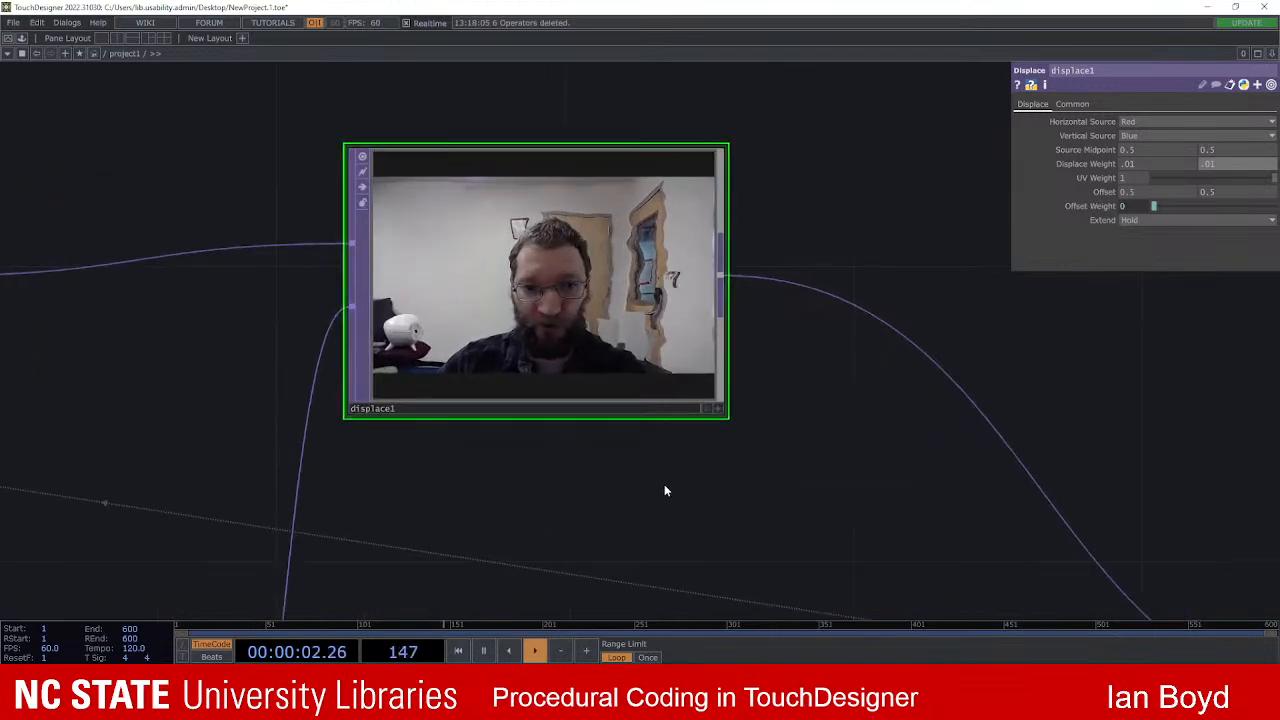
pyautogui.scroll(-2, 660, 500)
pyautogui.moveTo(631, 503); pyautogui.dragTo(601, 281)
pyautogui.moveTo(707, 240); pyautogui.dragTo(746, 351)
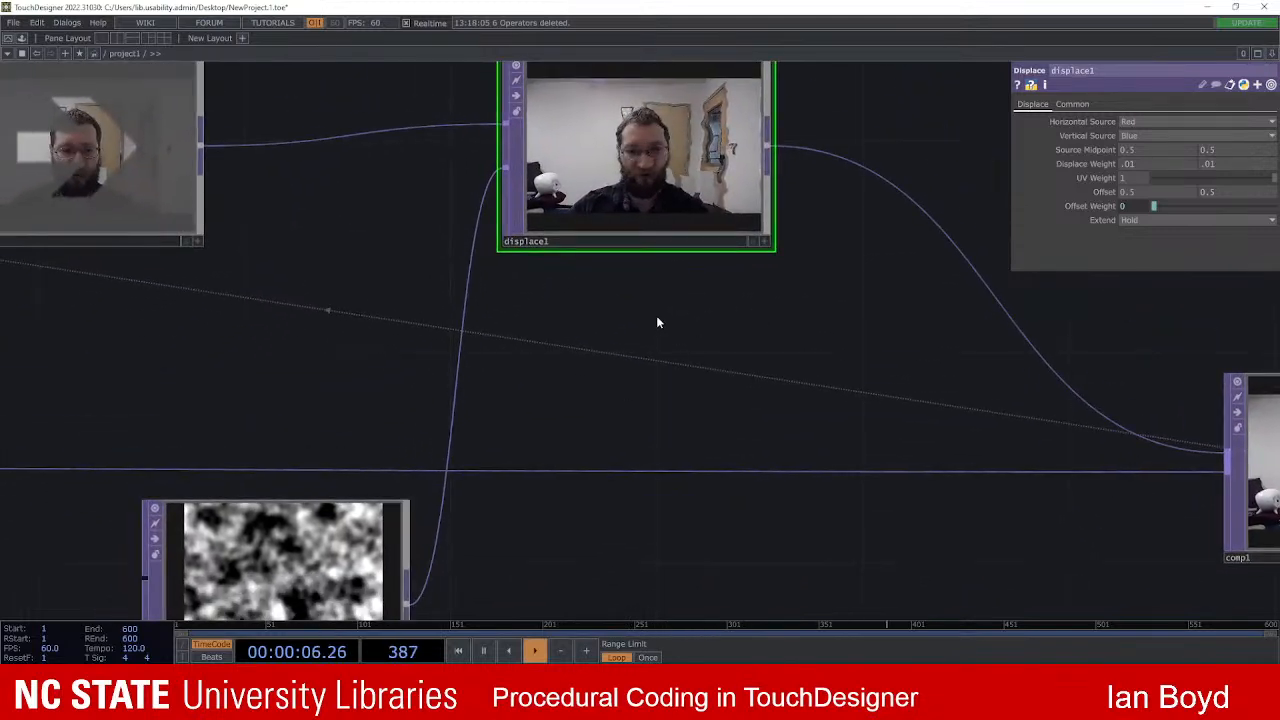
pyautogui.moveTo(683, 283); pyautogui.dragTo(709, 217)
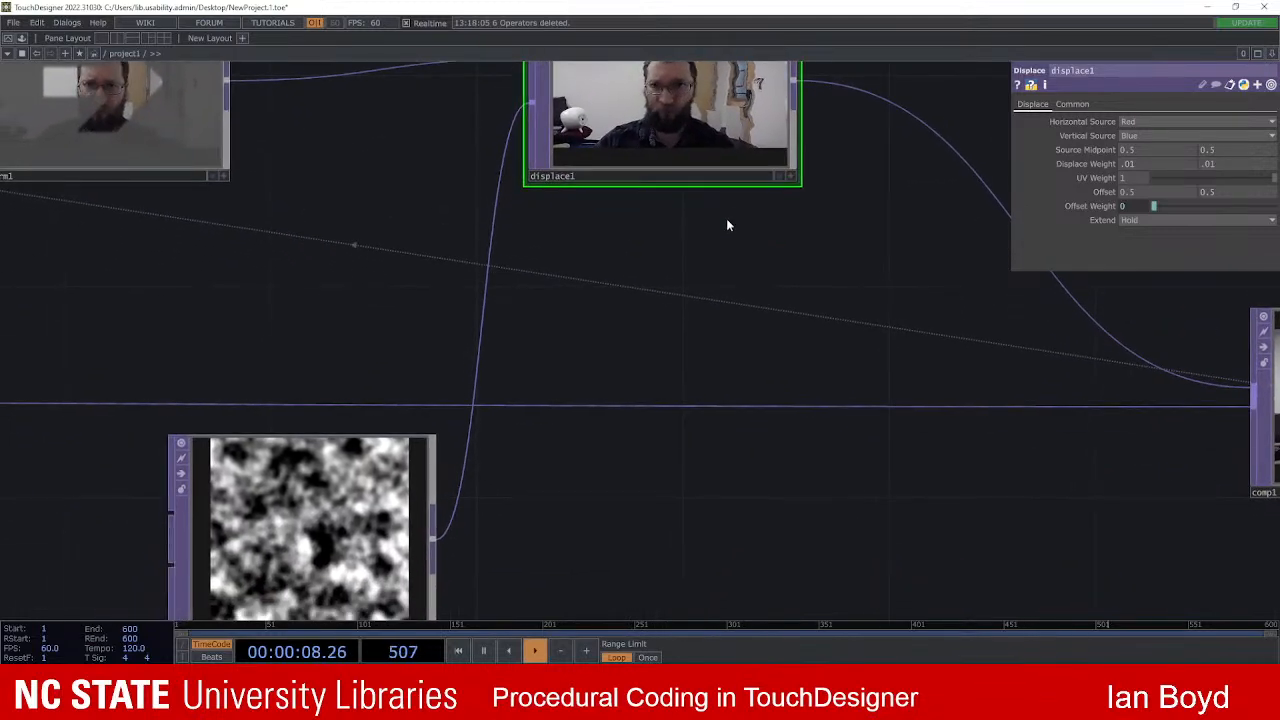
pyautogui.scroll(6, 691, 320)
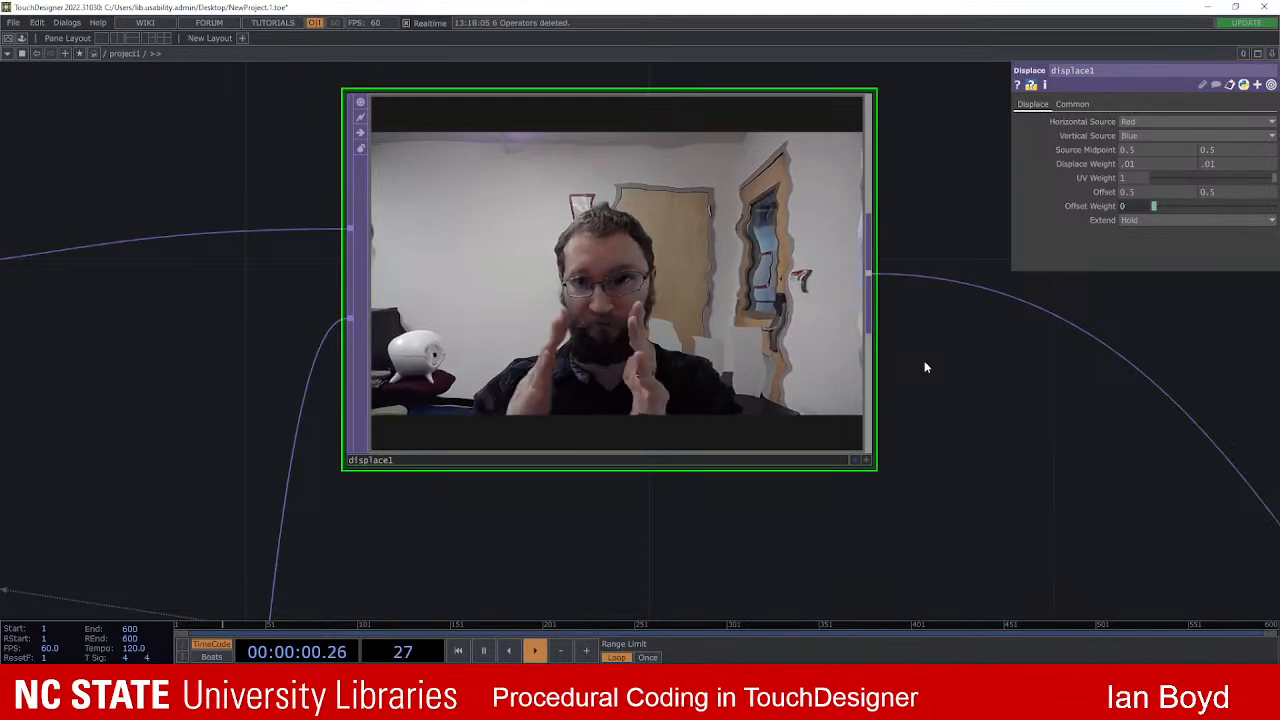
# Step: Add a Ramp TOP beside noise1, below displace1
pyautogui.scroll(-2, 937, 391)
pyautogui.moveTo(878, 412); pyautogui.dragTo(798, 266)
pyautogui.scroll(-2, 851, 398)
pyautogui.moveTo(832, 403); pyautogui.dragTo(746, 400)
pyautogui.scroll(-2, 744, 394)
pyautogui.moveTo(612, 443); pyautogui.dragTo(621, 403)
pyautogui.moveTo(585, 477); pyautogui.dragTo(558, 432)
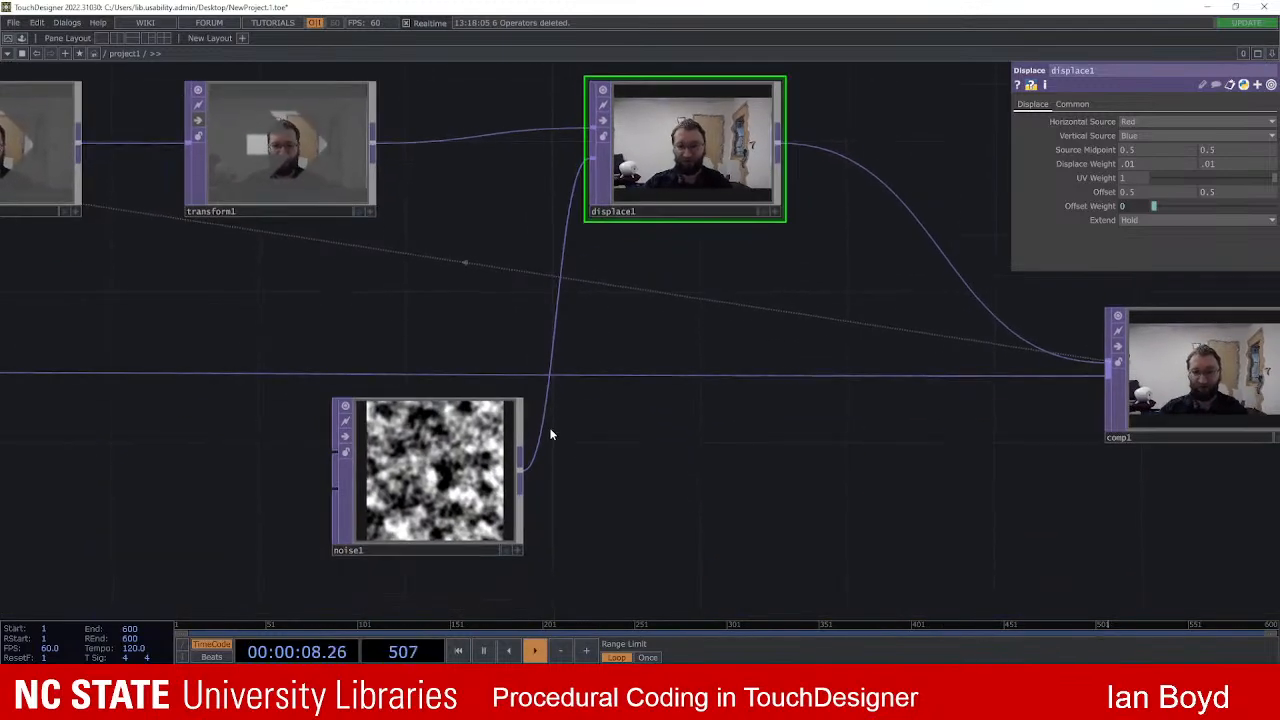
pyautogui.moveTo(667, 490); pyautogui.dragTo(659, 454)
pyautogui.press('Tab')
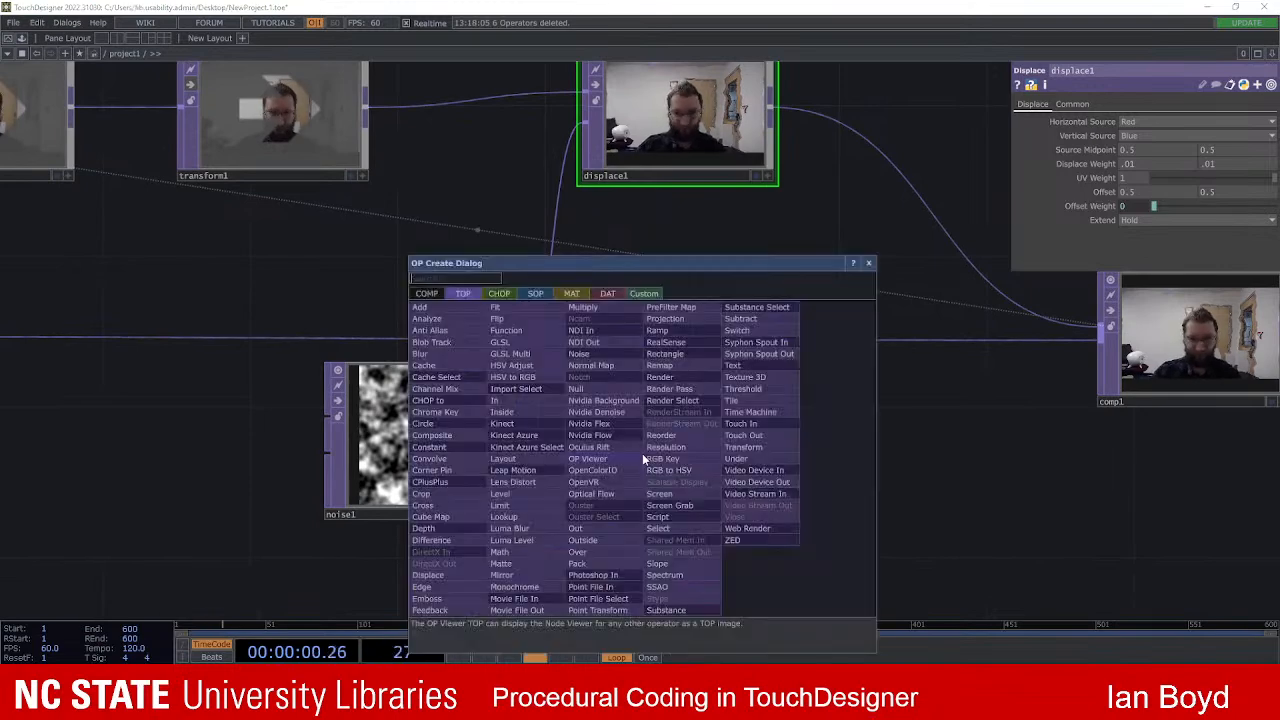
pyautogui.write('ramp')
pyautogui.press('Return')
pyautogui.click(642, 453)
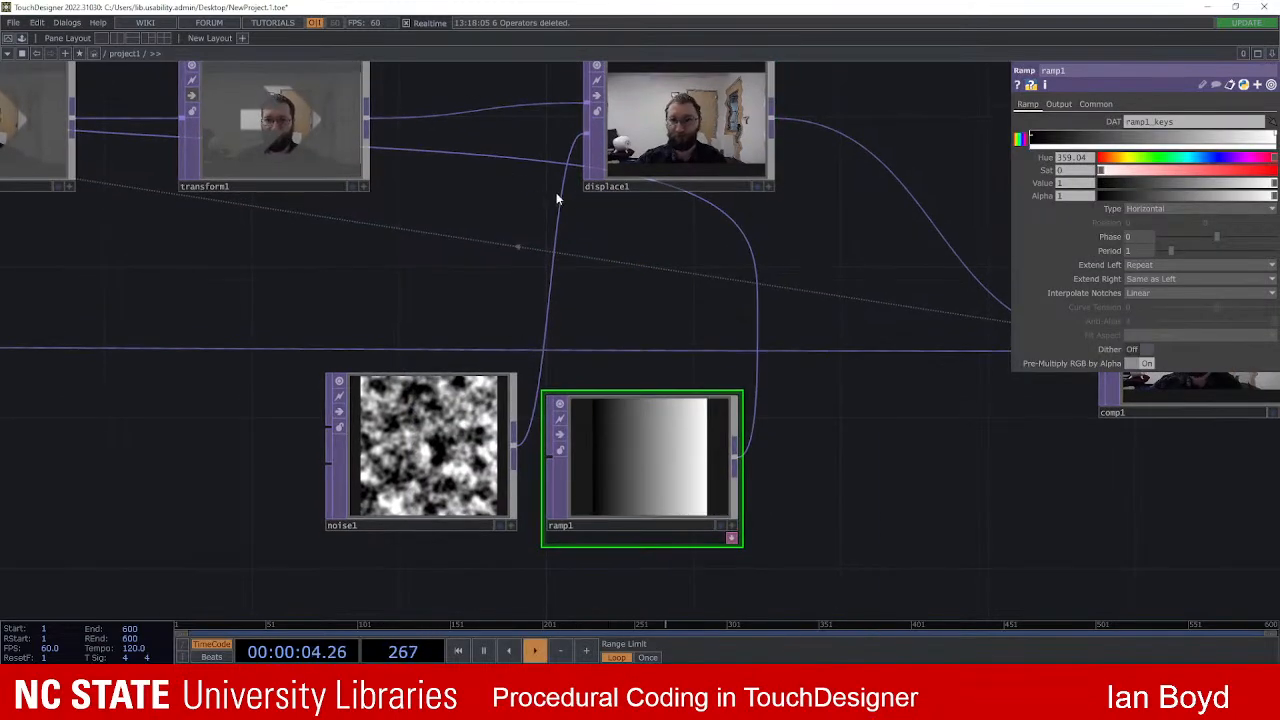
# Step: Disconnect noise1 from displace1 and connect ramp1 to displace1's second input instead
pyautogui.click(612, 230)
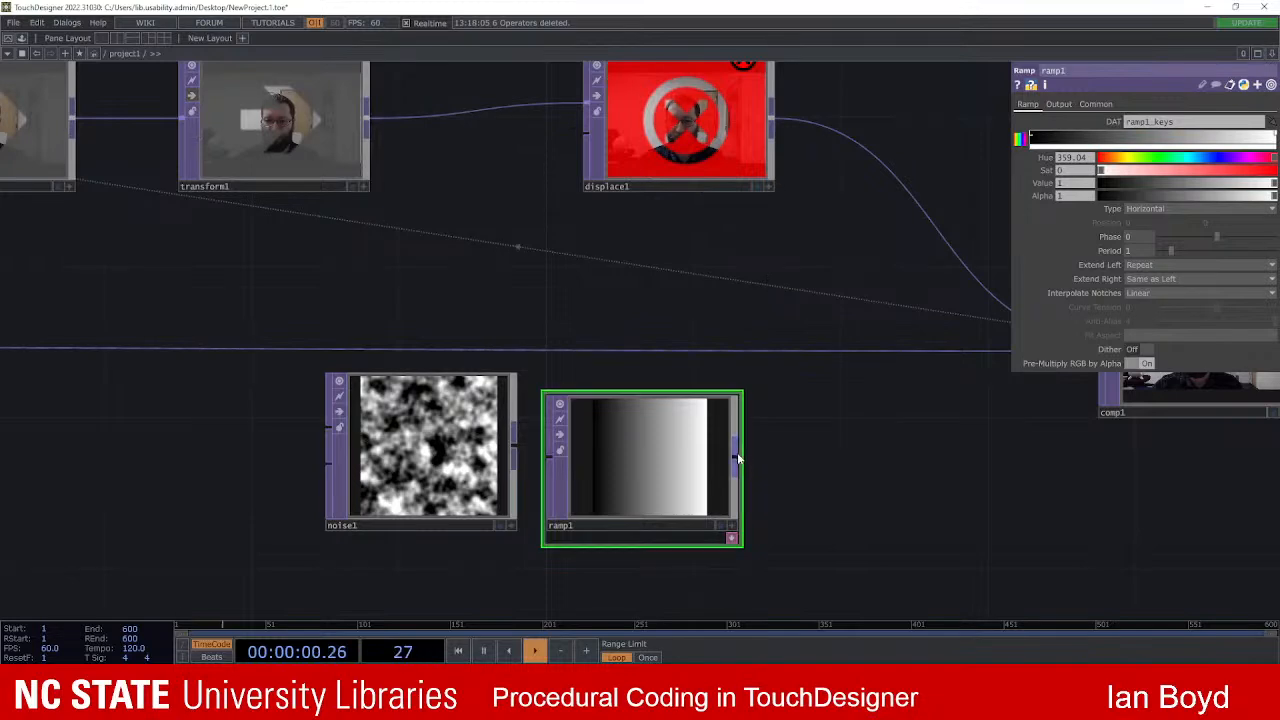
pyautogui.click(585, 148)
pyautogui.moveTo(793, 240); pyautogui.dragTo(834, 261)
pyautogui.scroll(3, 816, 227)
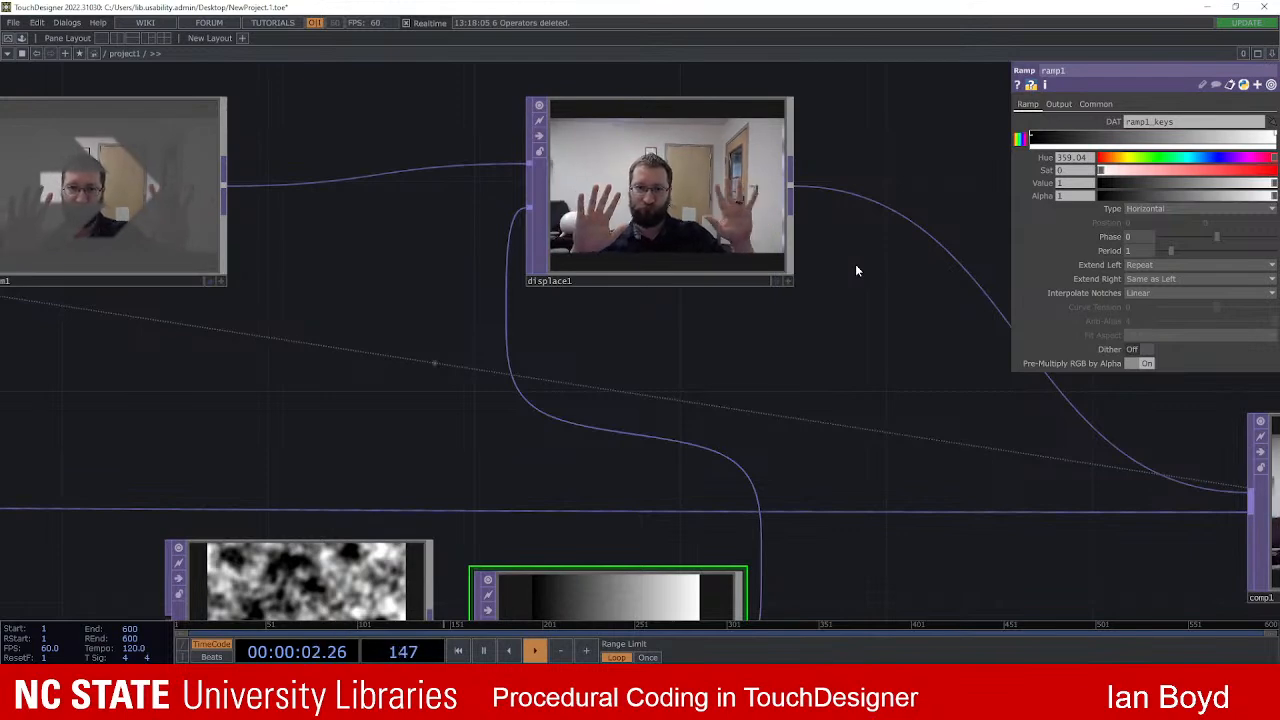
# Step: Set ramp1's type to Radial
pyautogui.scroll(-4, 880, 386)
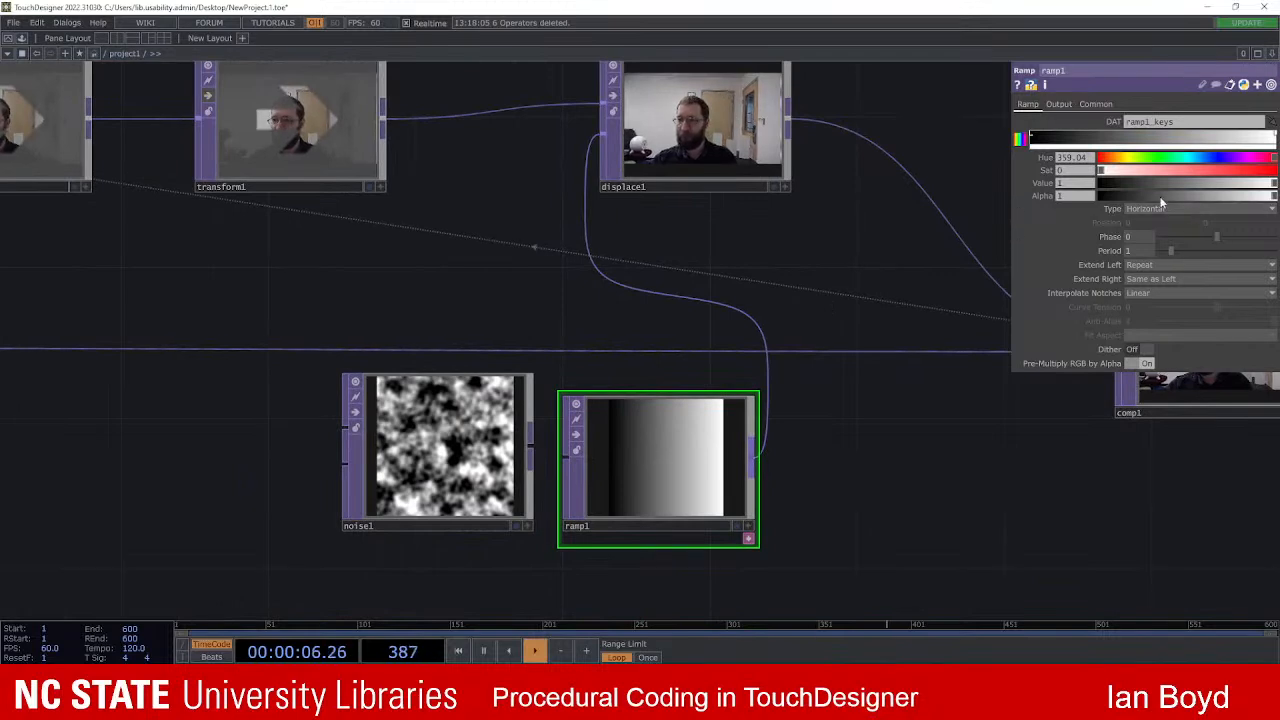
pyautogui.click(1162, 206)
pyautogui.click(1147, 252)
# Step: Examine how the radial ramp affects the image in displace1
pyautogui.moveTo(885, 222); pyautogui.dragTo(868, 271)
pyautogui.scroll(5, 804, 232)
pyautogui.moveTo(785, 245); pyautogui.dragTo(797, 291)
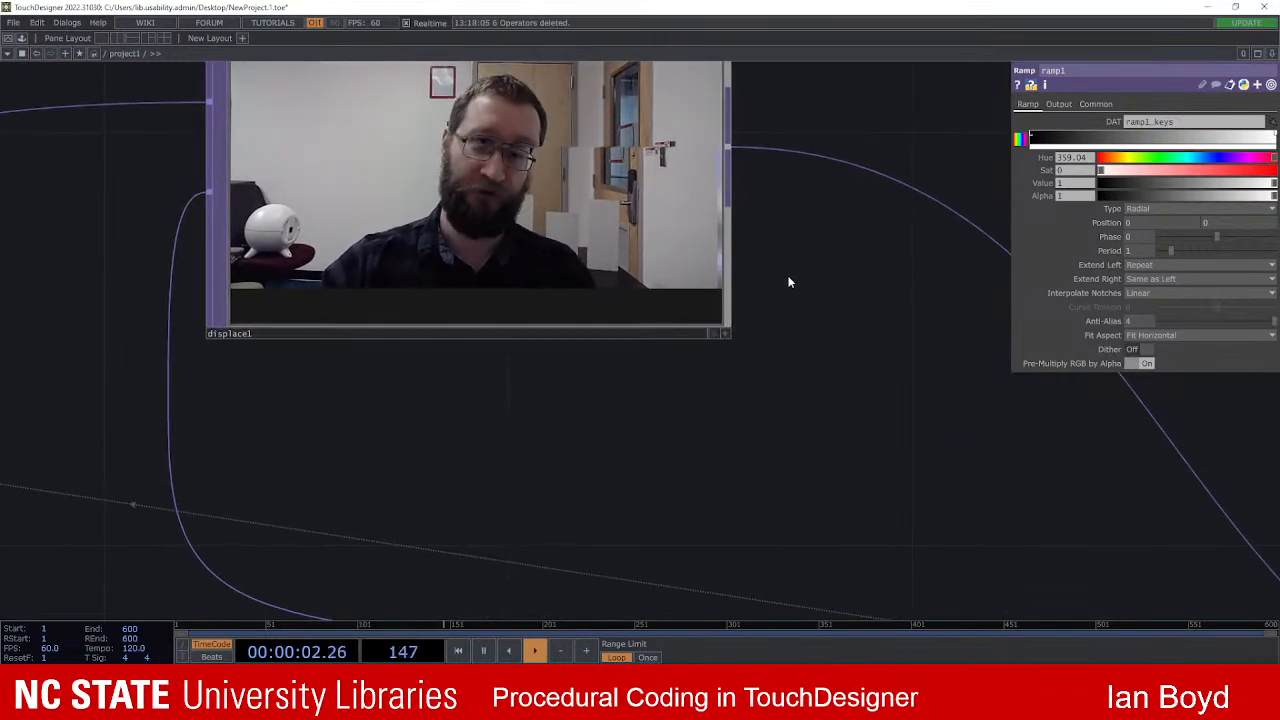
pyautogui.scroll(-3, 734, 427)
pyautogui.moveTo(724, 402); pyautogui.dragTo(673, 190)
pyautogui.moveTo(714, 424); pyautogui.dragTo(735, 180)
pyautogui.moveTo(844, 393); pyautogui.dragTo(779, 536)
pyautogui.moveTo(693, 234); pyautogui.dragTo(717, 416)
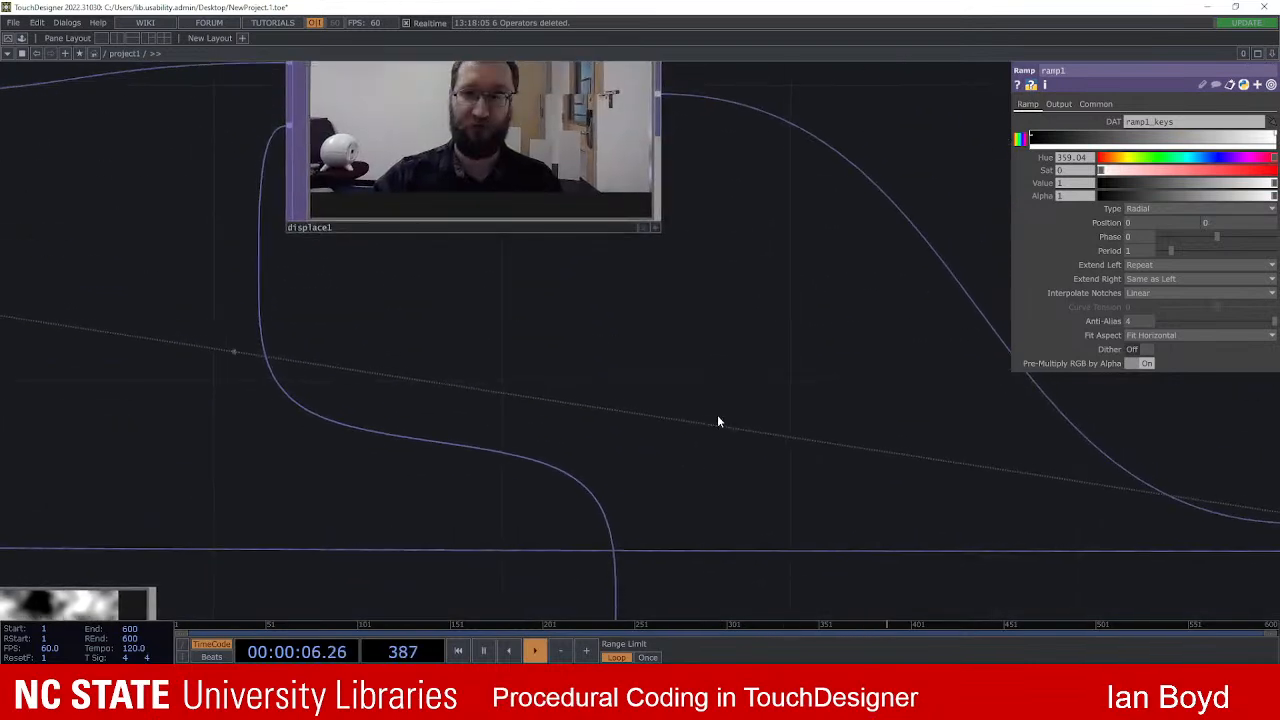
pyautogui.moveTo(699, 352); pyautogui.dragTo(682, 469)
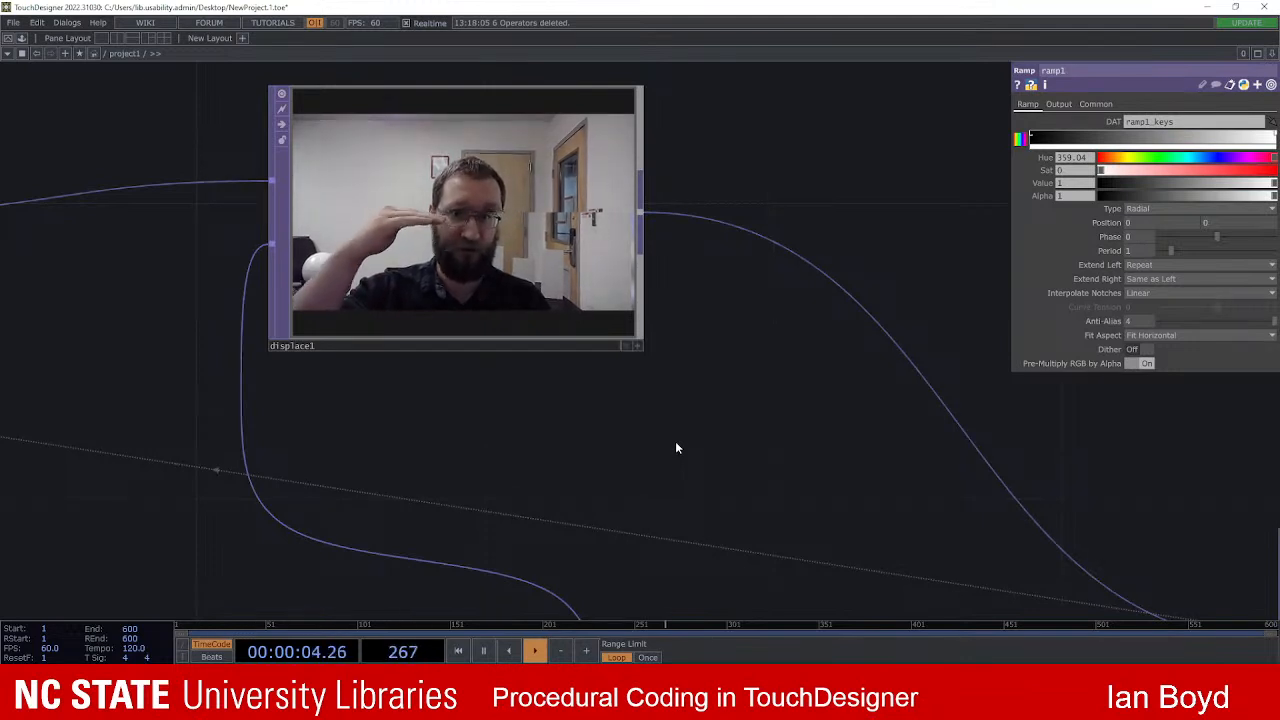
pyautogui.scroll(-4, 708, 446)
pyautogui.scroll(2, 738, 425)
pyautogui.moveTo(738, 422); pyautogui.dragTo(791, 231)
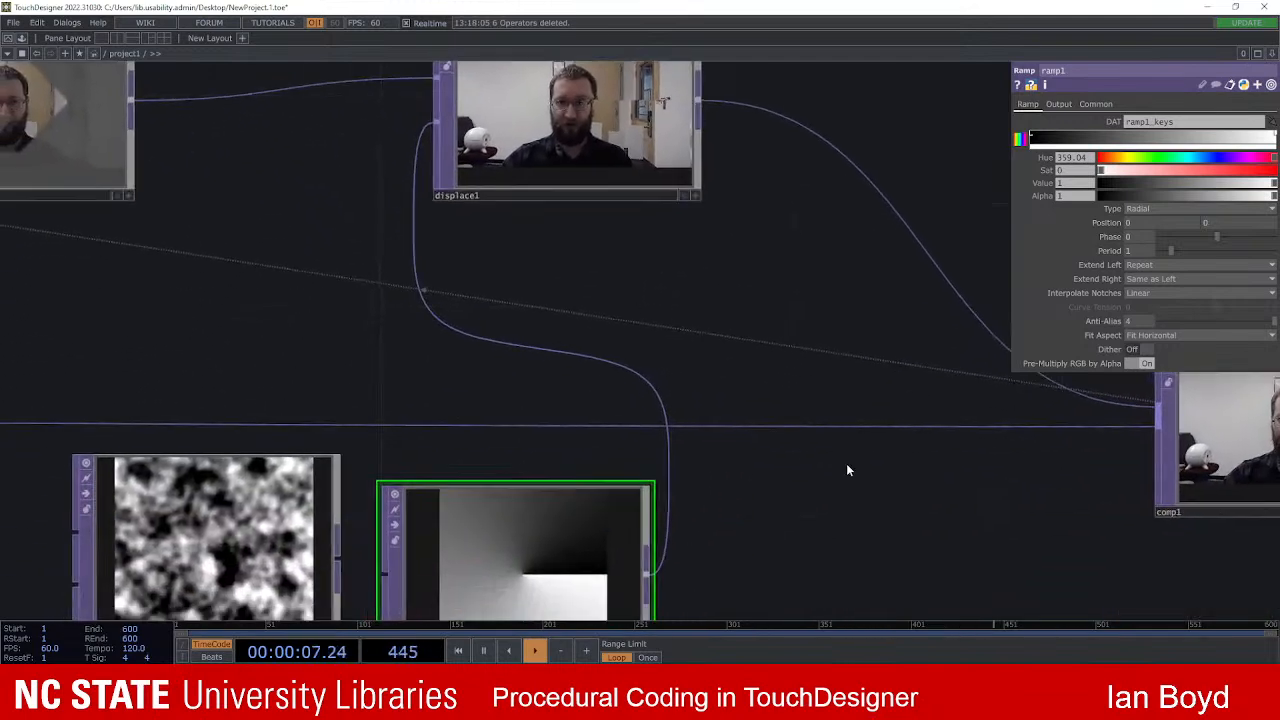
# Step: Connect noise1 back to displace1's second input in place of ramp1 and delete ramp1
pyautogui.rightClick(595, 359)
pyautogui.click(617, 398)
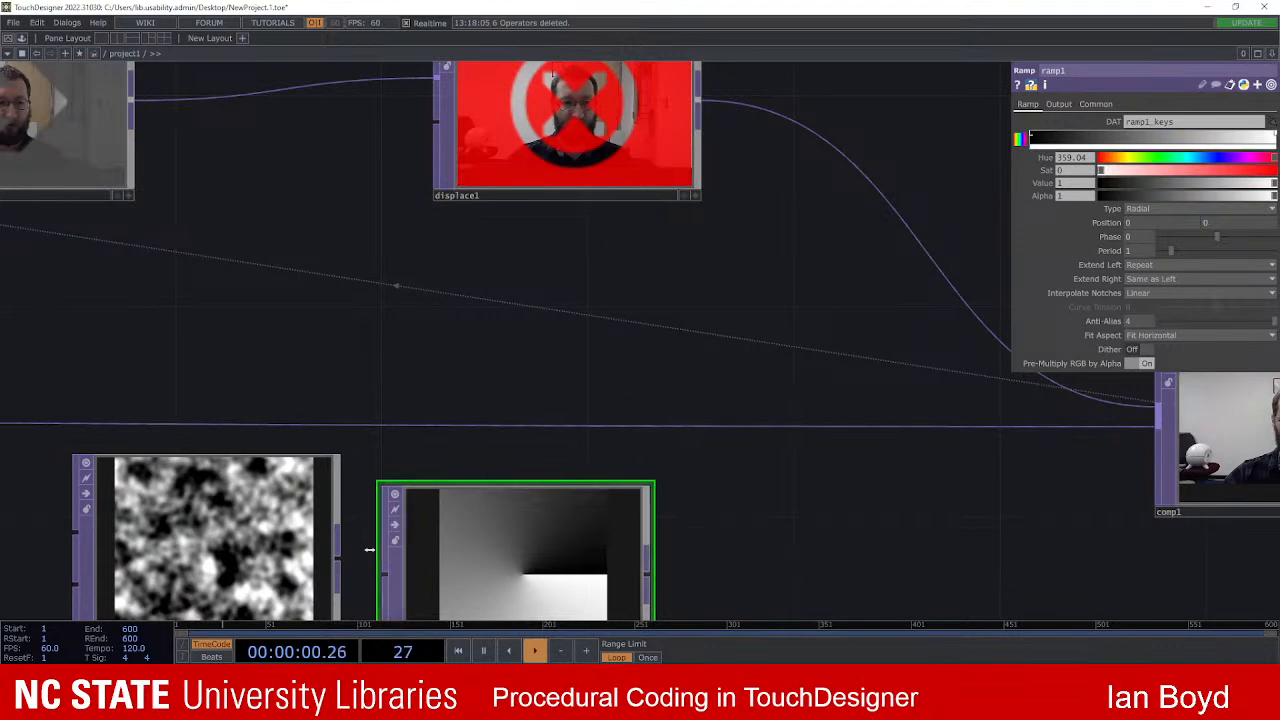
pyautogui.moveTo(422, 157); pyautogui.dragTo(433, 125)
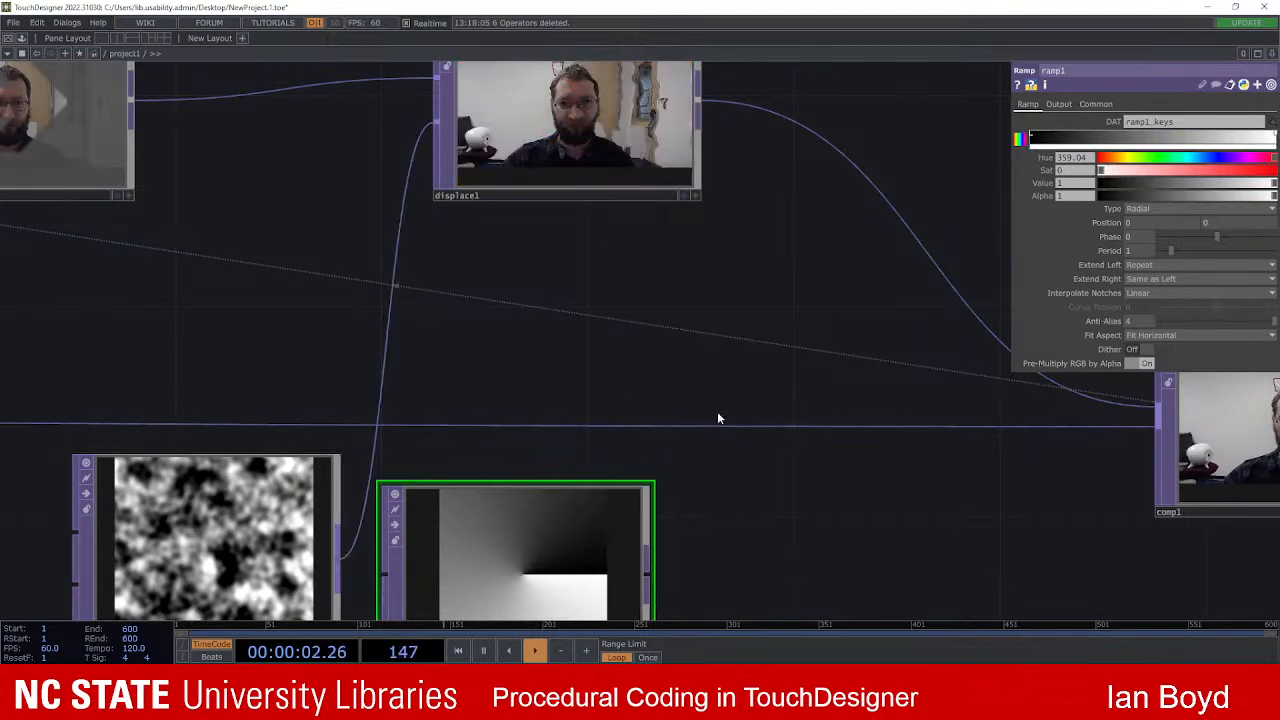
pyautogui.scroll(-2, 709, 417)
pyautogui.press('Delete')
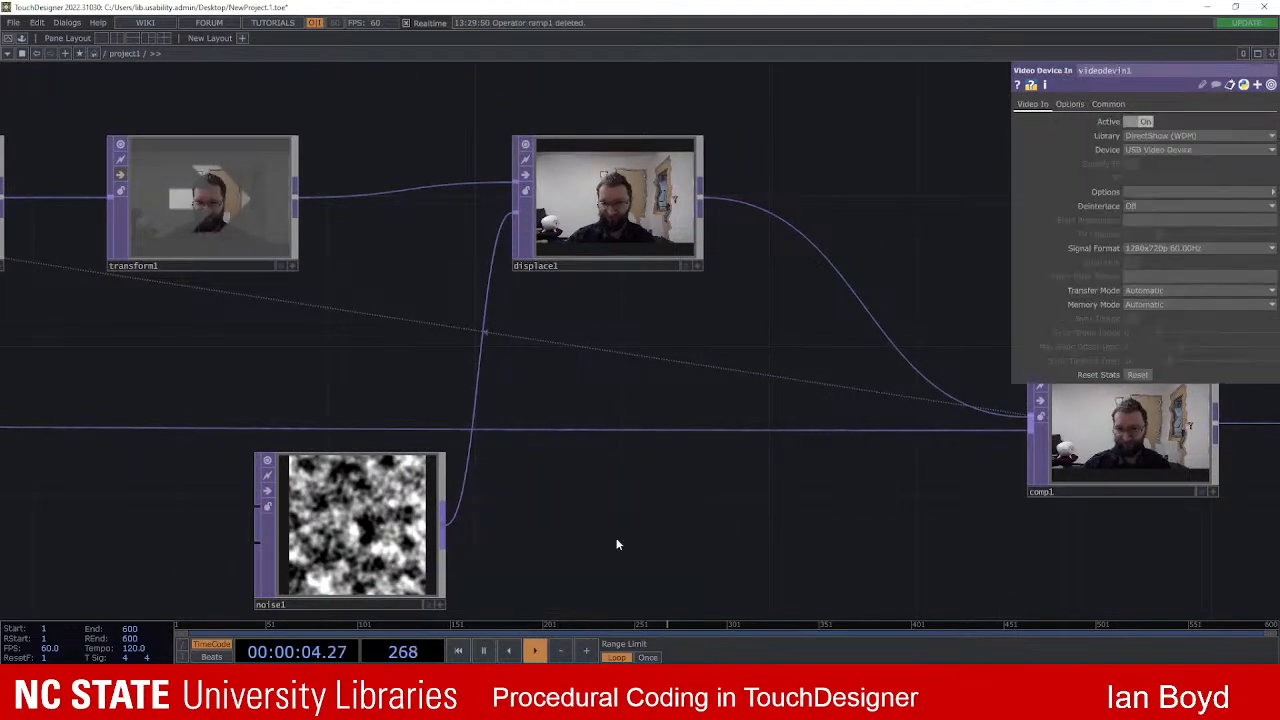
# Step: Turn off bypass on transform1 and level1
pyautogui.scroll(3, 657, 266)
pyautogui.scroll(-2, 715, 370)
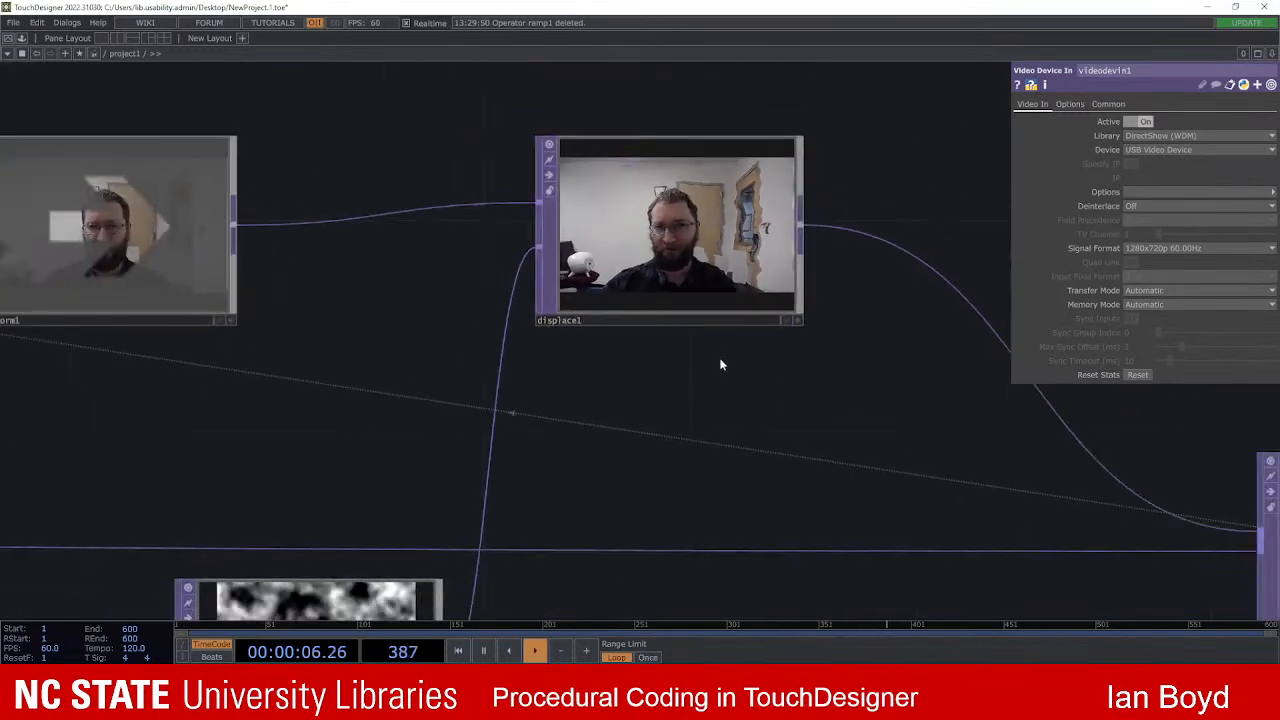
pyautogui.scroll(-2, 470, 278)
pyautogui.moveTo(342, 237); pyautogui.dragTo(604, 207)
pyautogui.click(390, 187)
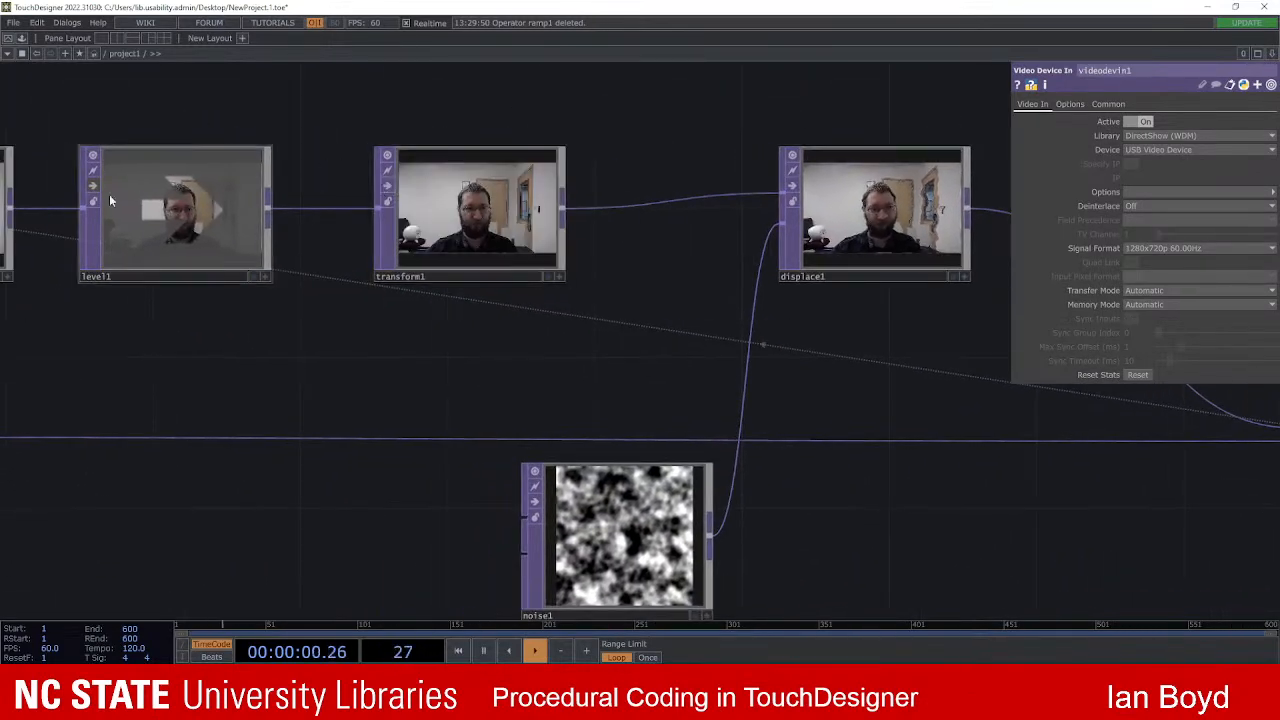
pyautogui.click(92, 186)
# Step: Turn off Reset on feedback1 and view the distorted feedback in comp1
pyautogui.moveTo(272, 391); pyautogui.dragTo(434, 385)
pyautogui.click(124, 214)
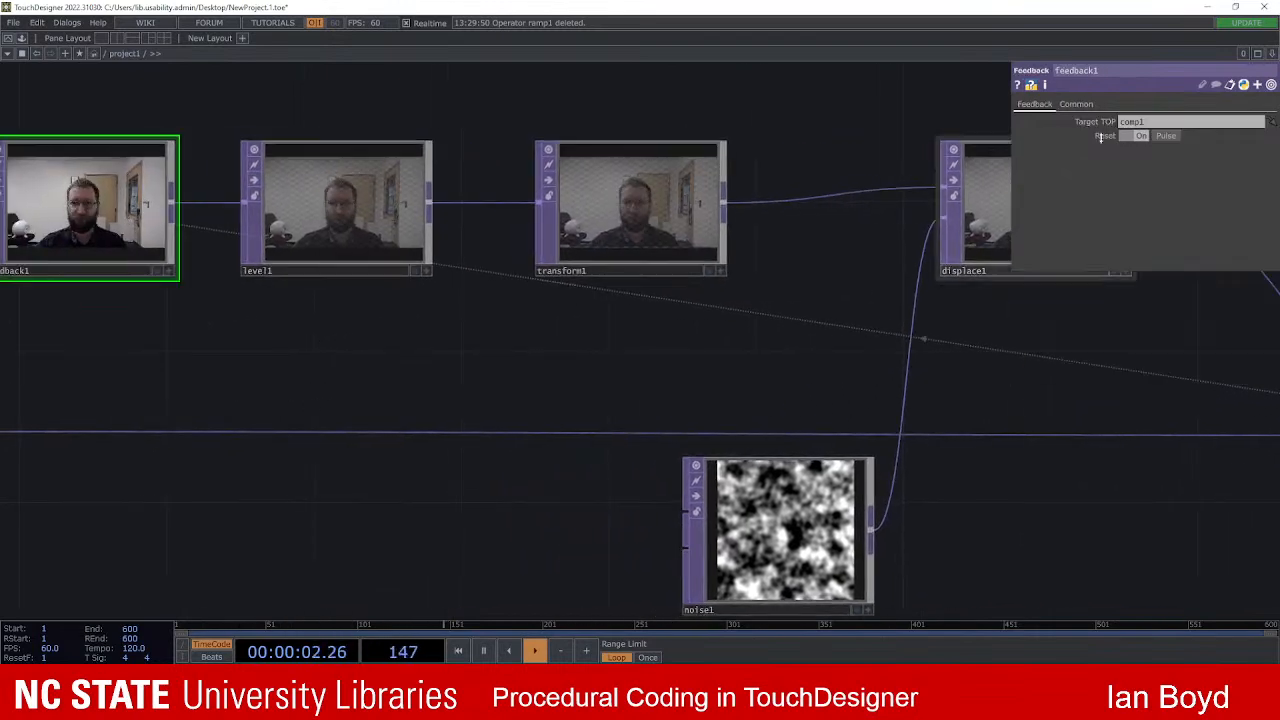
pyautogui.moveTo(1020, 371); pyautogui.dragTo(440, 273)
pyautogui.moveTo(746, 412); pyautogui.dragTo(624, 403)
pyautogui.scroll(3, 893, 334)
pyautogui.scroll(1, 893, 334)
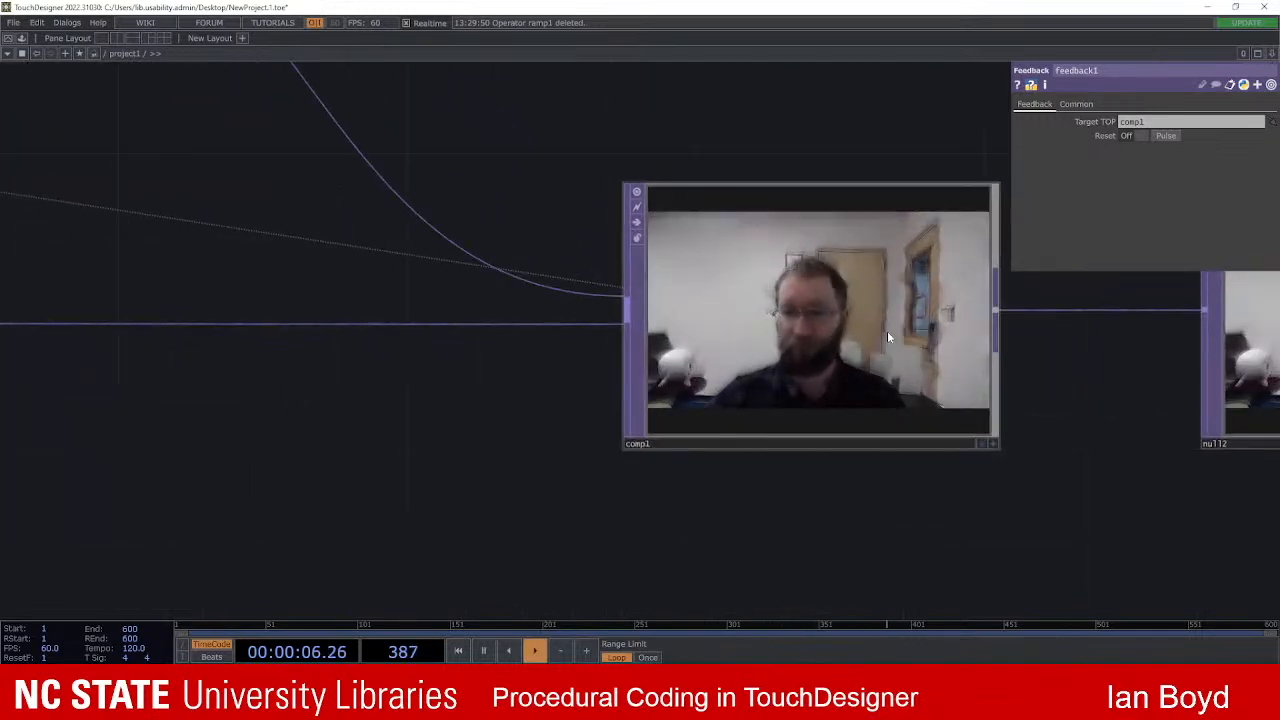
pyautogui.scroll(5, 889, 356)
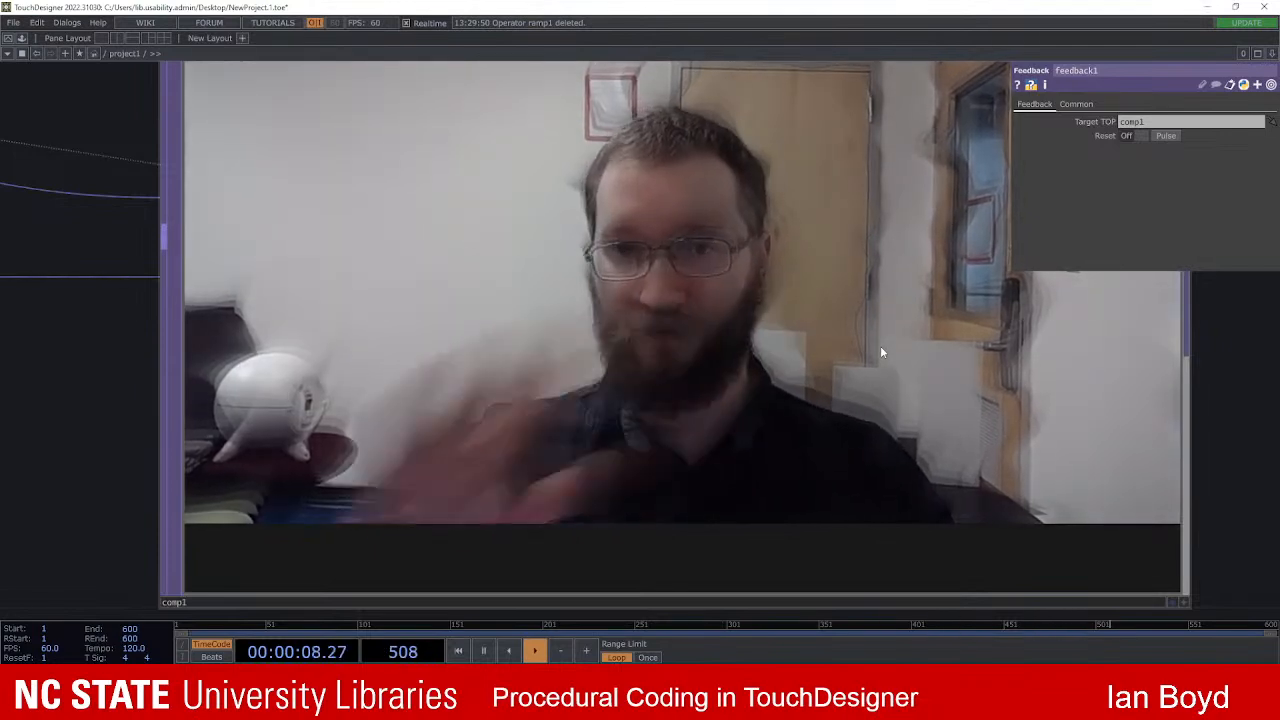
# Step: Animate noise1 by setting the Z component of its Translate parameter to the expression absTime.seconds
pyautogui.scroll(-5, 786, 325)
pyautogui.scroll(-3, 749, 356)
pyautogui.moveTo(396, 453); pyautogui.dragTo(643, 392)
pyautogui.scroll(-2, 766, 366)
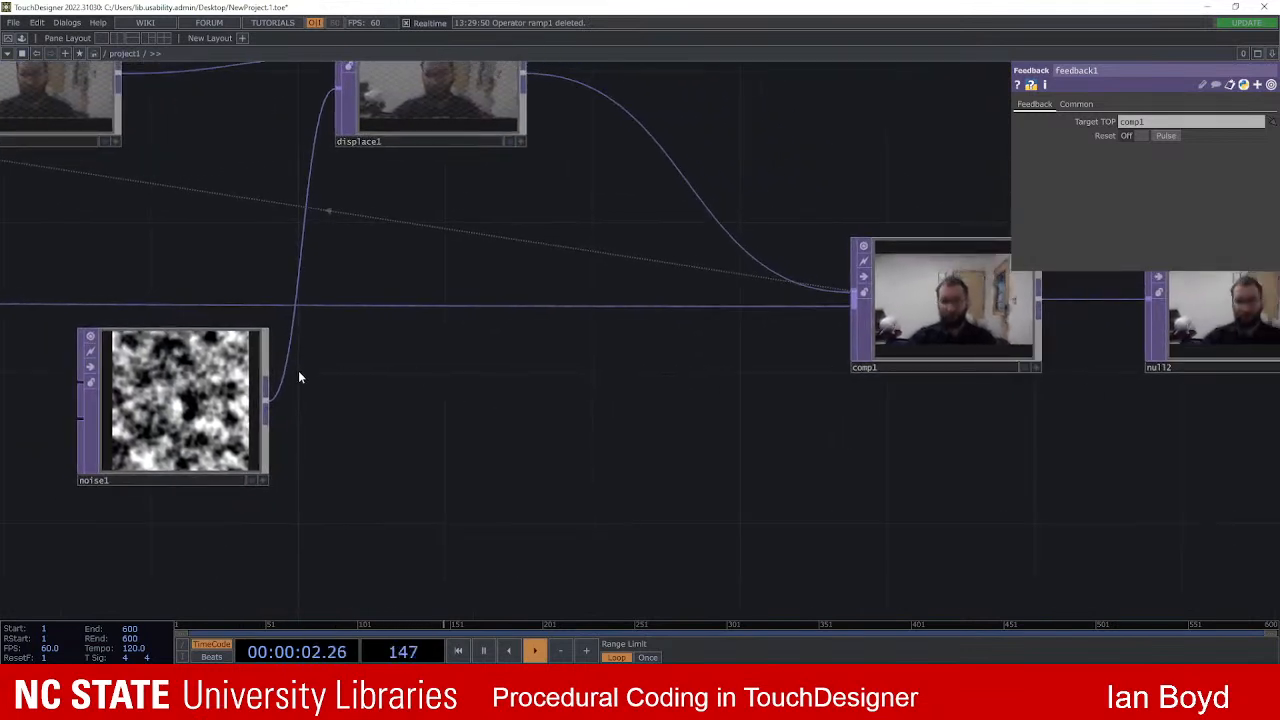
pyautogui.click(238, 392)
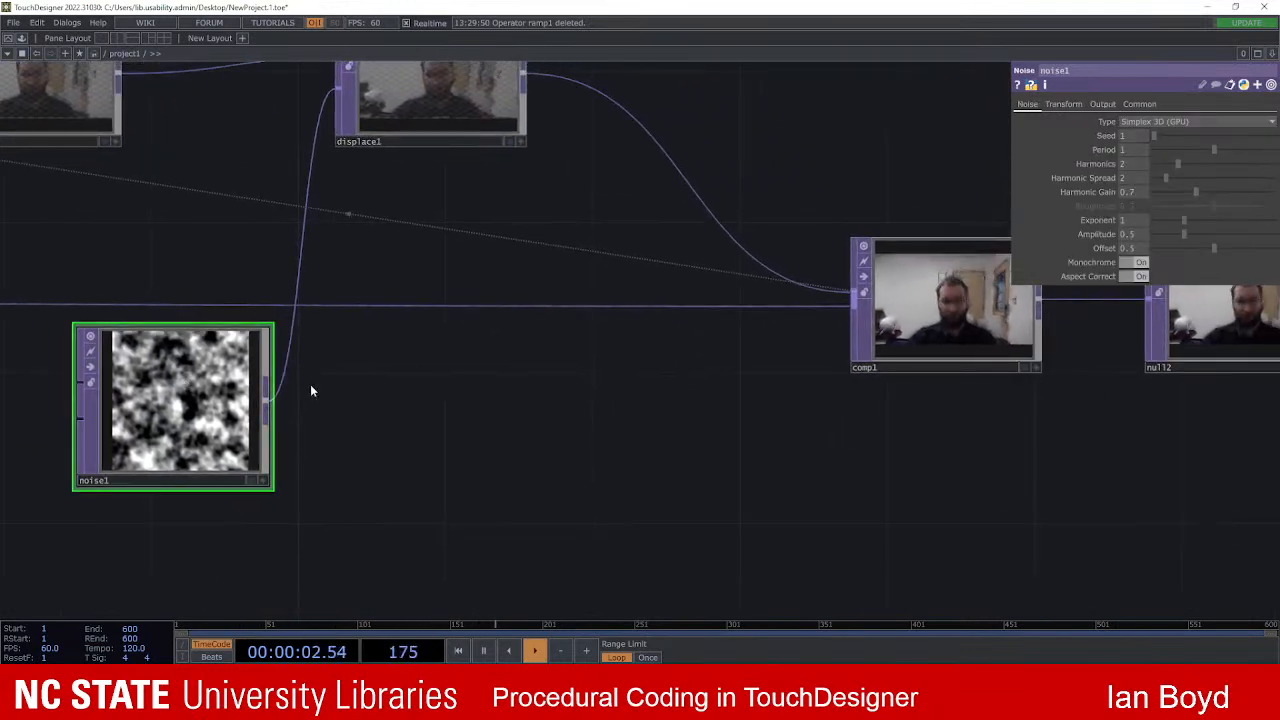
pyautogui.click(1140, 104)
pyautogui.click(1080, 104)
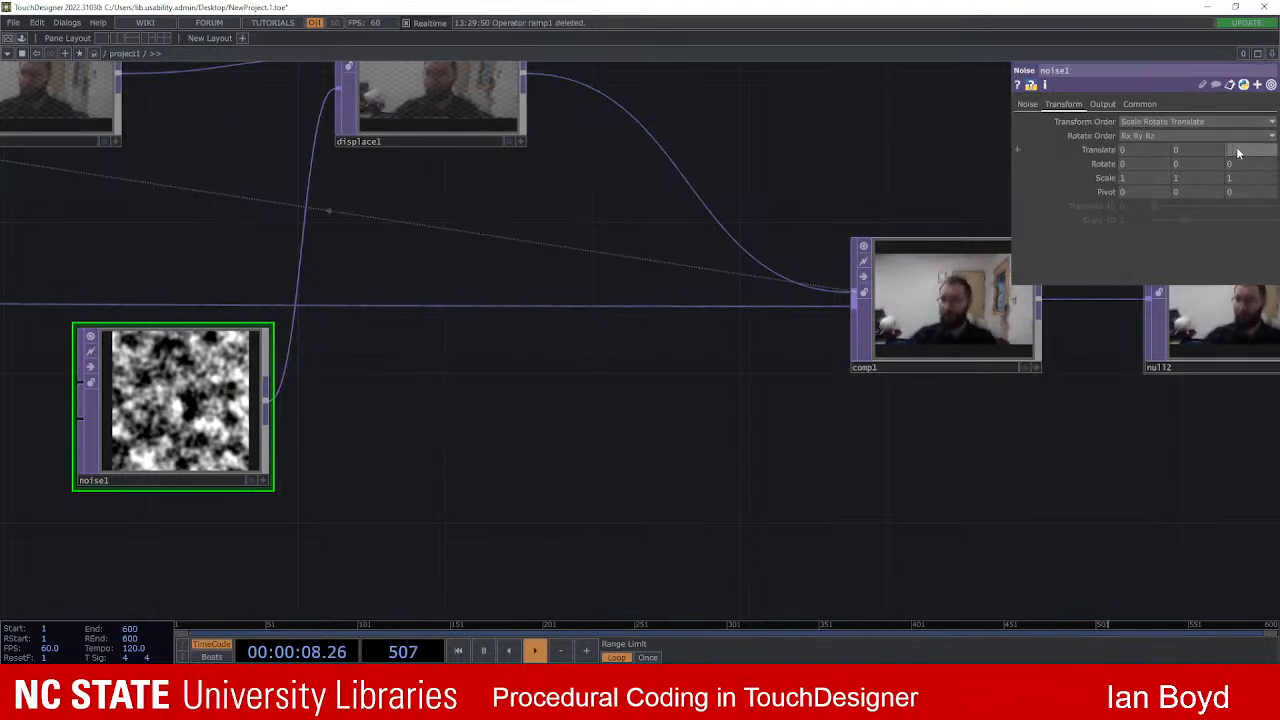
pyautogui.click(1019, 149)
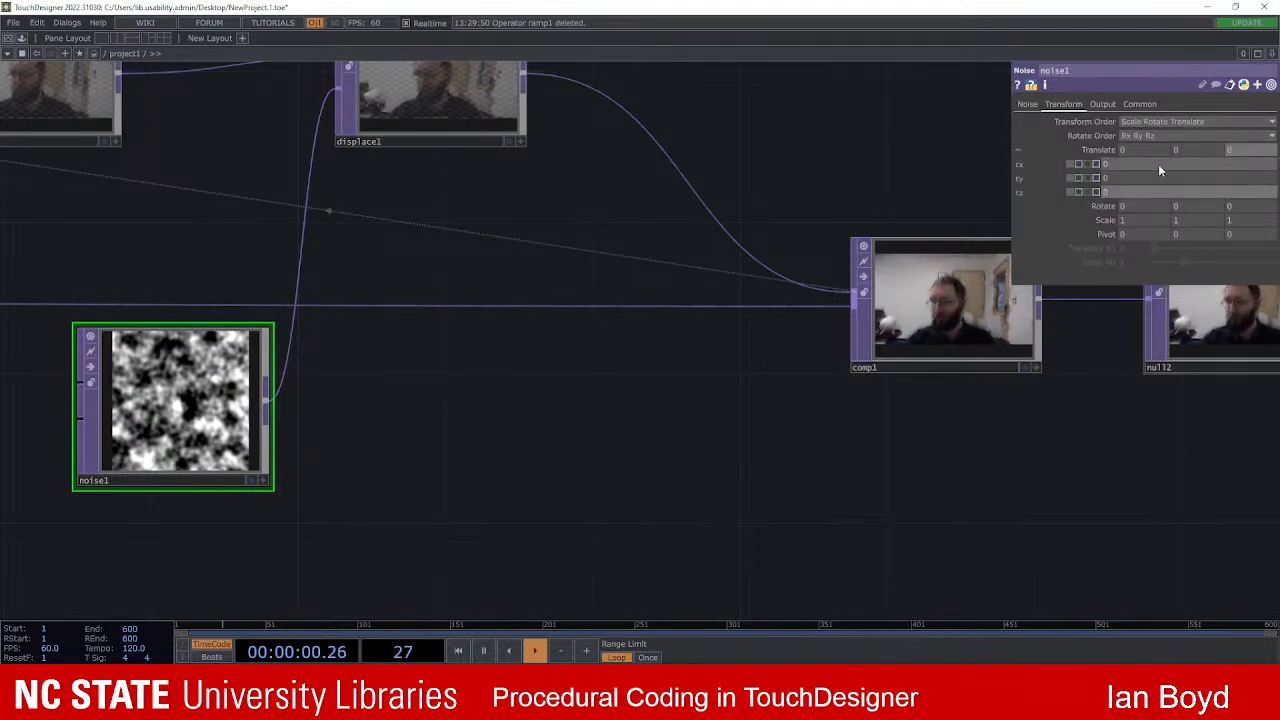
pyautogui.click(1123, 189)
pyautogui.write('abs')
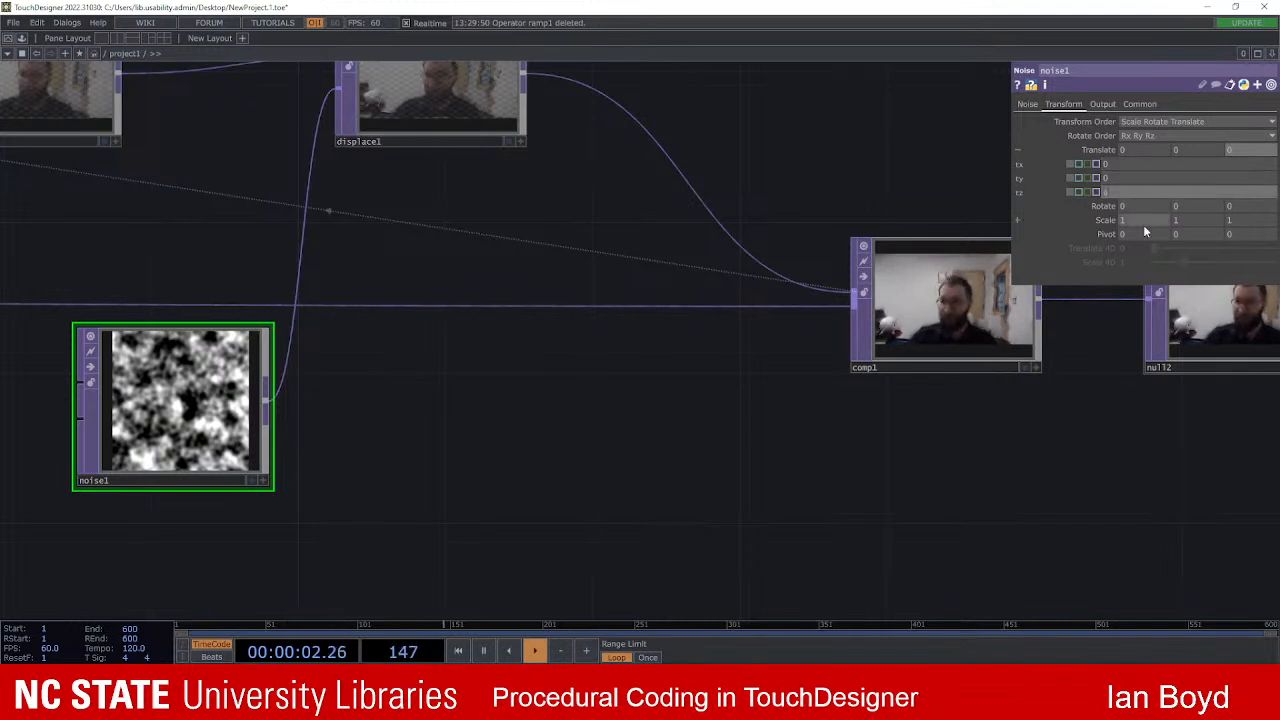
pyautogui.write('Time.seconds')
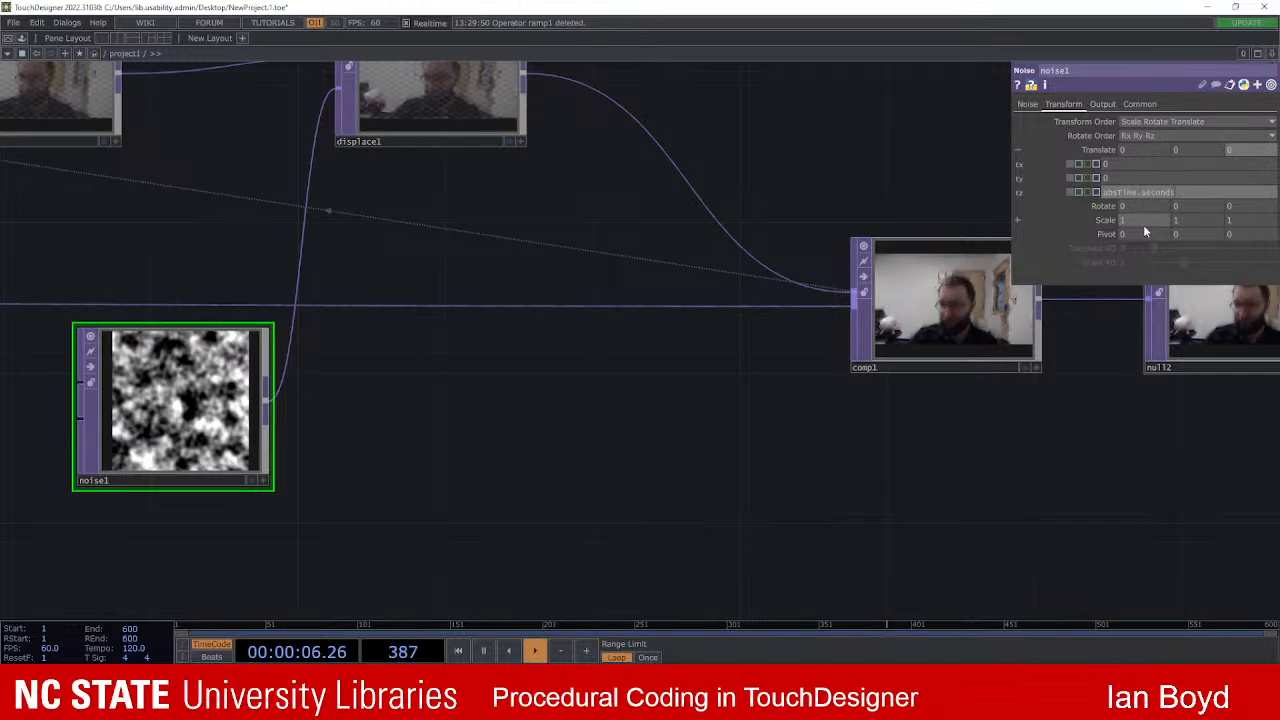
pyautogui.press('Return')
# Step: Examine the animated noise distortion in comp1 and the settings of transform1
pyautogui.scroll(3, 1143, 523)
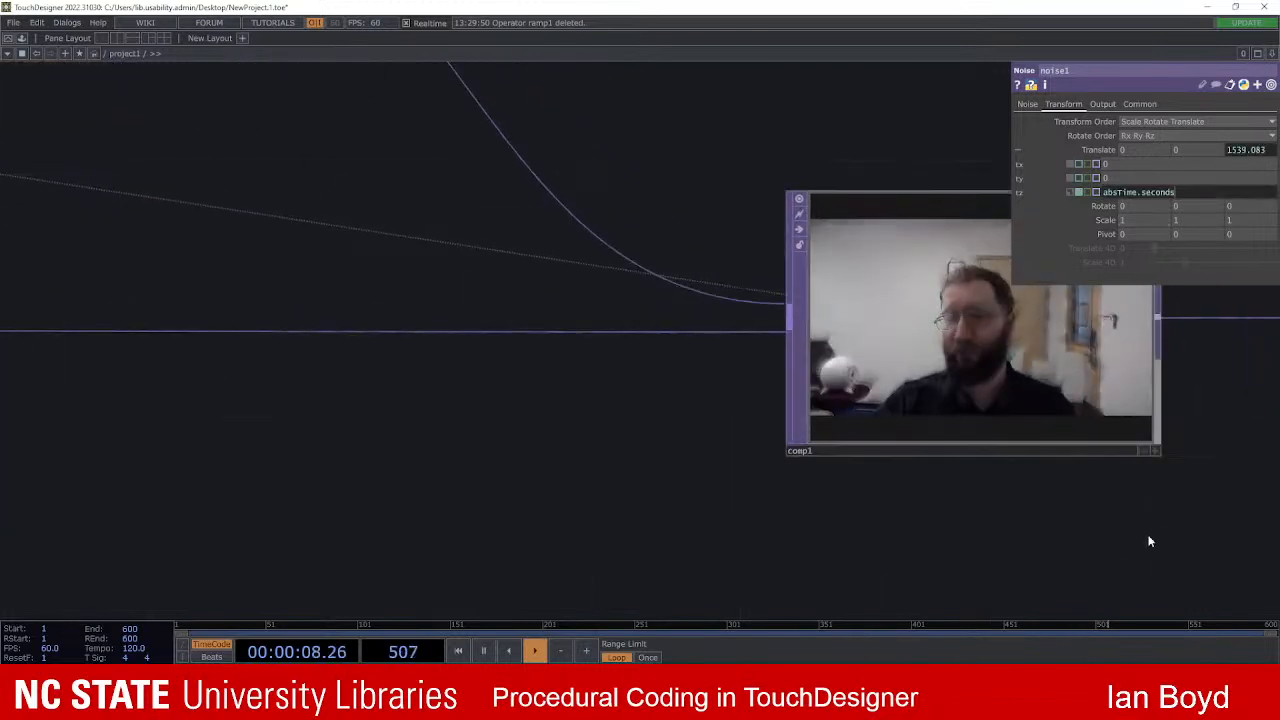
pyautogui.scroll(3, 766, 486)
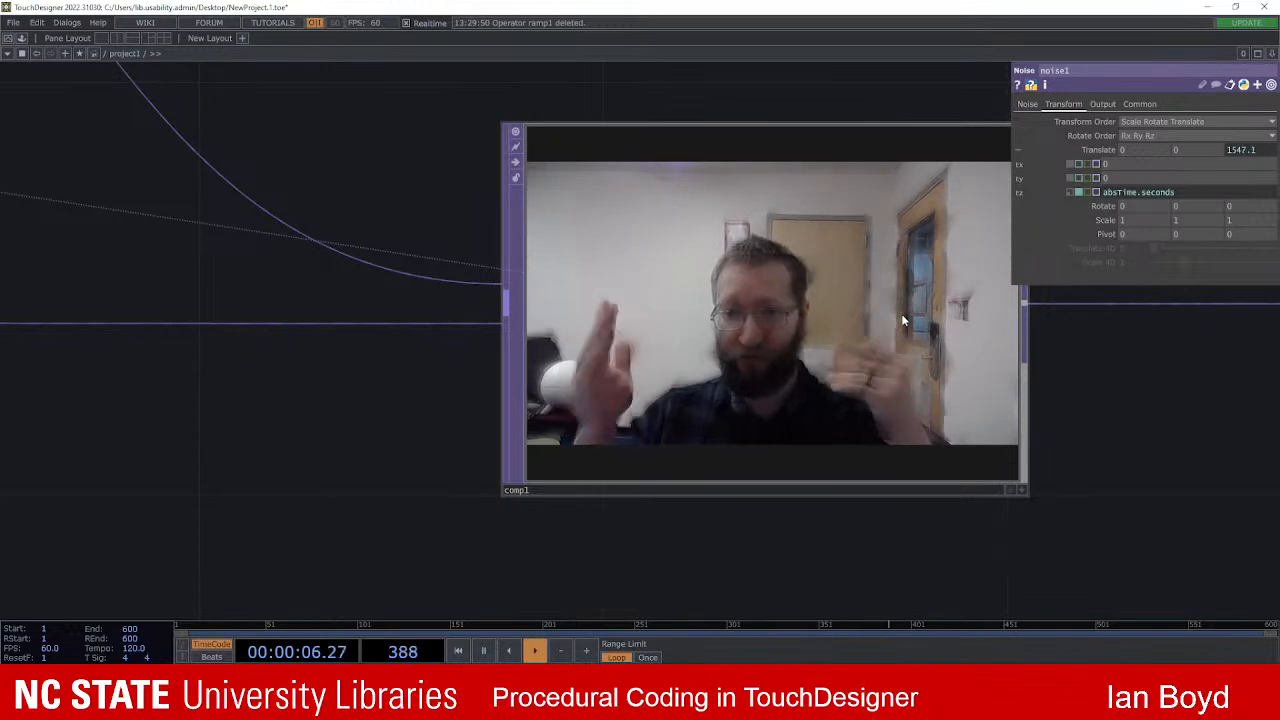
pyautogui.scroll(-3, 791, 330)
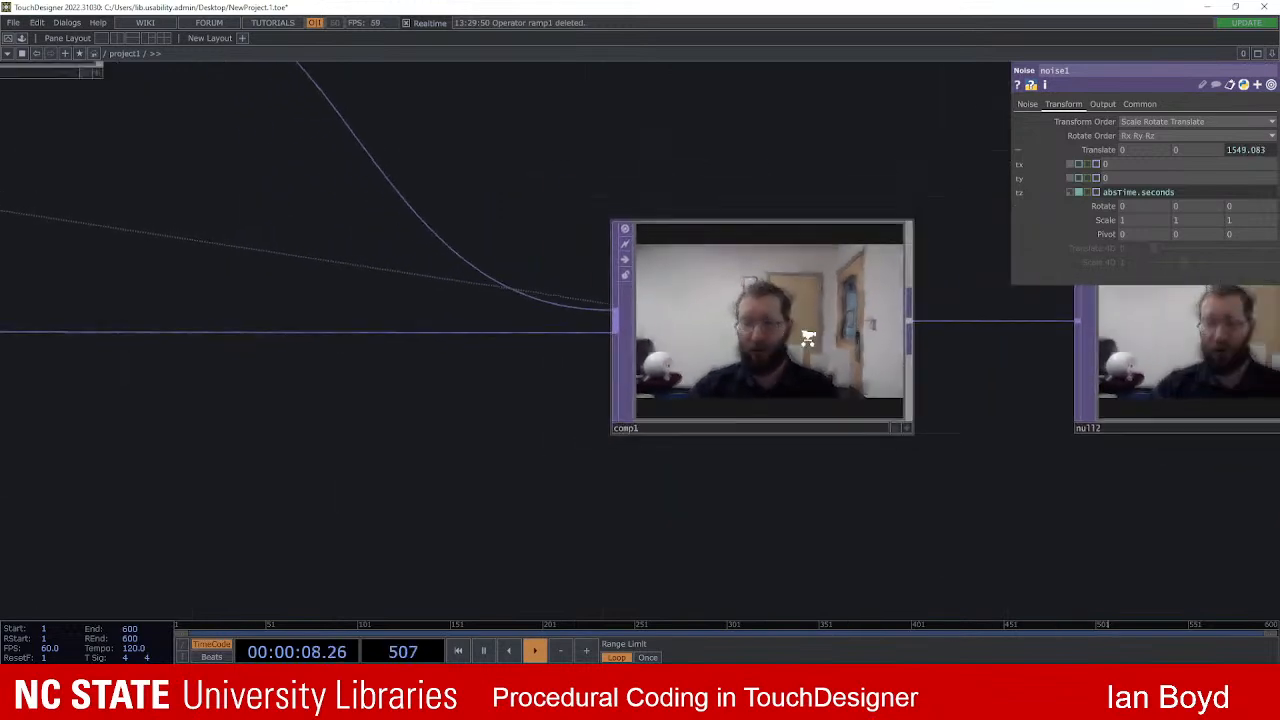
pyautogui.scroll(4, 812, 322)
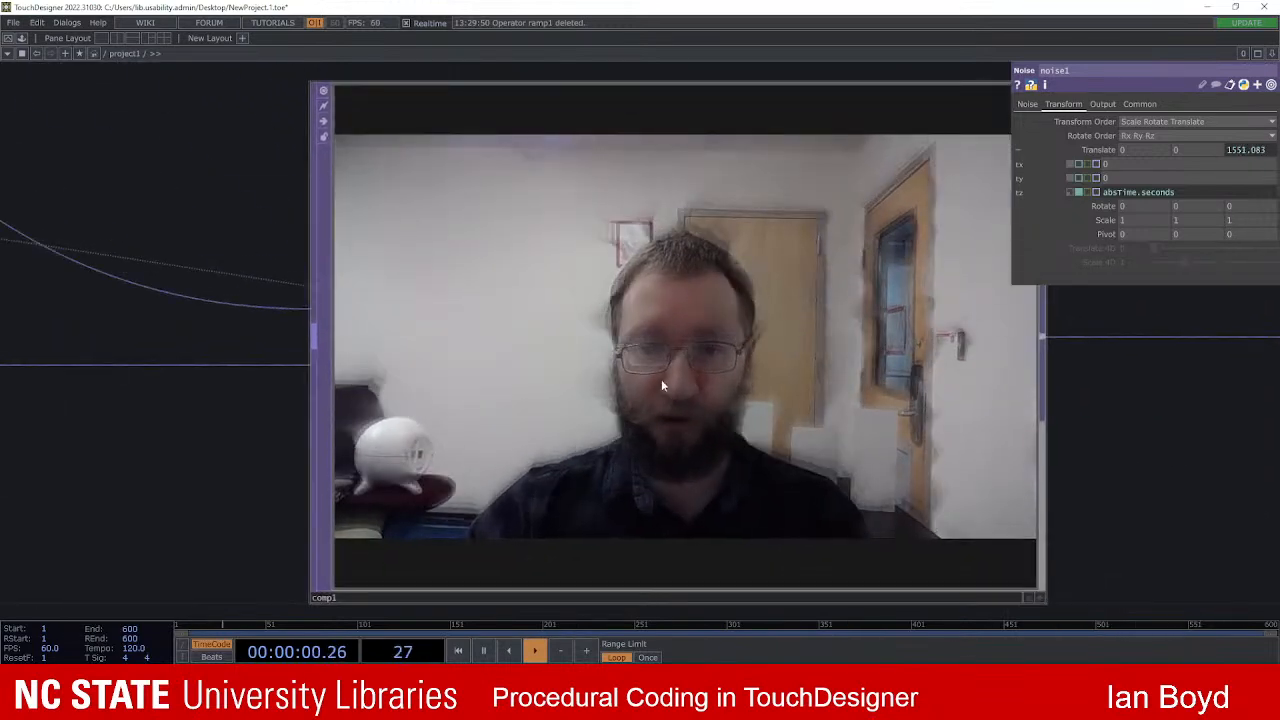
pyautogui.scroll(-3, 797, 380)
pyautogui.scroll(-5, 797, 380)
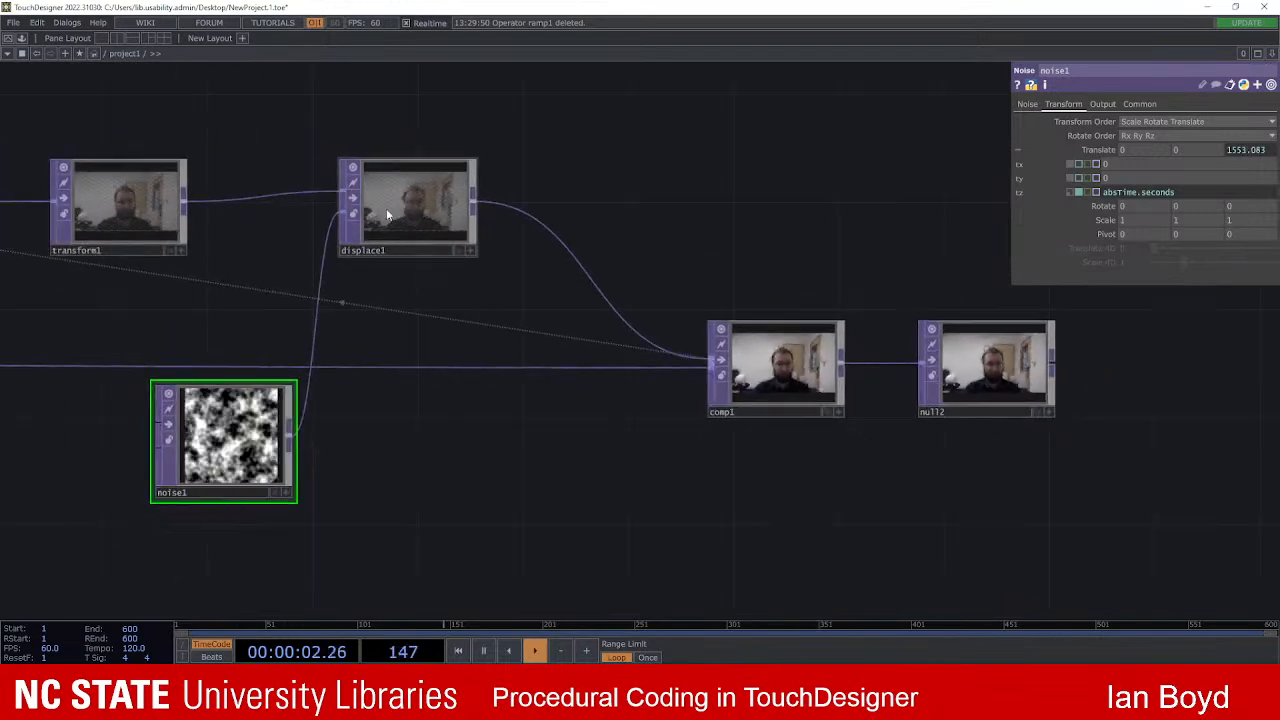
pyautogui.click(113, 213)
pyautogui.scroll(3, 894, 194)
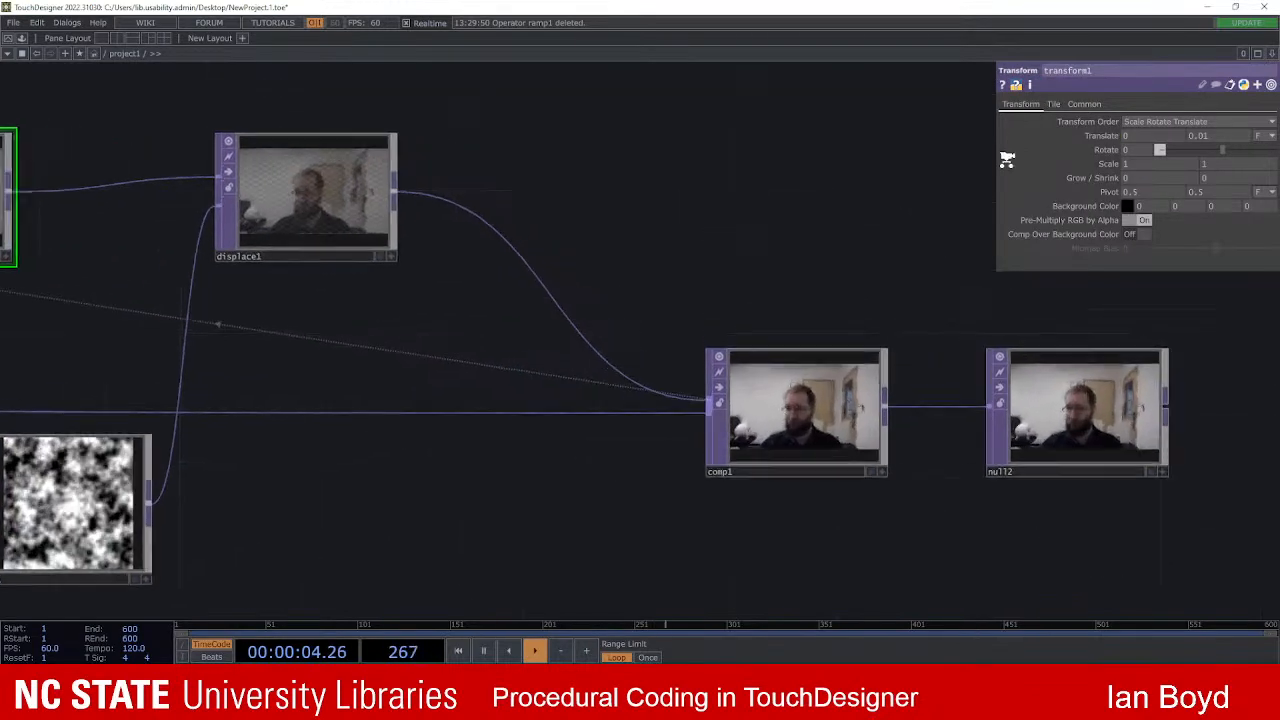
pyautogui.scroll(-3, 523, 306)
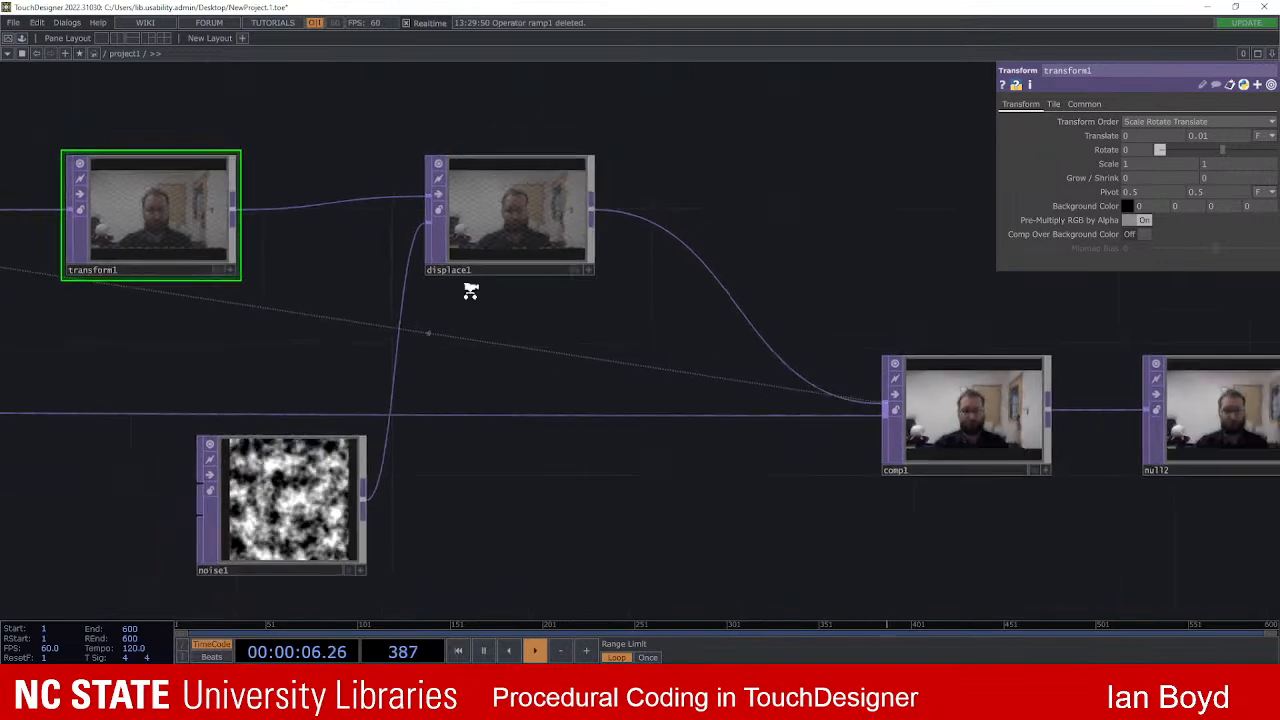
# Step: Raise level1's Opacity to 0.783 and view the longer trails in comp1
pyautogui.click(69, 231)
pyautogui.scroll(3, 766, 246)
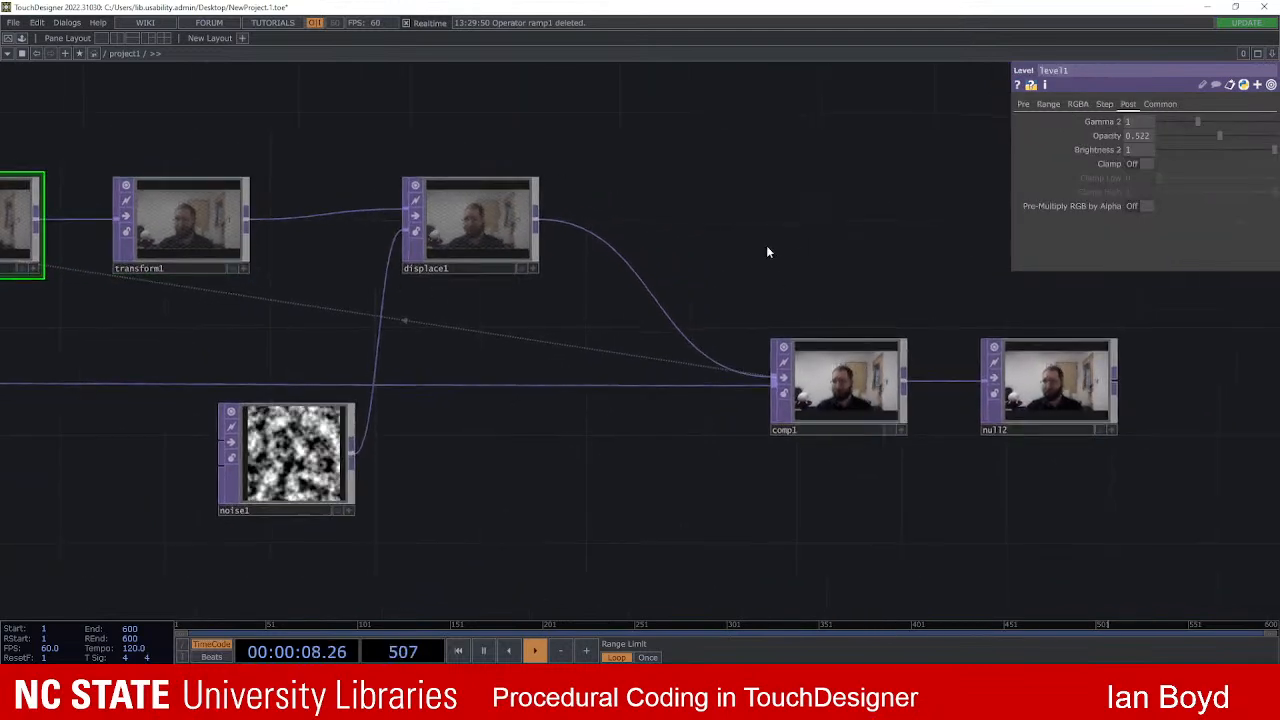
pyautogui.scroll(1, 940, 270)
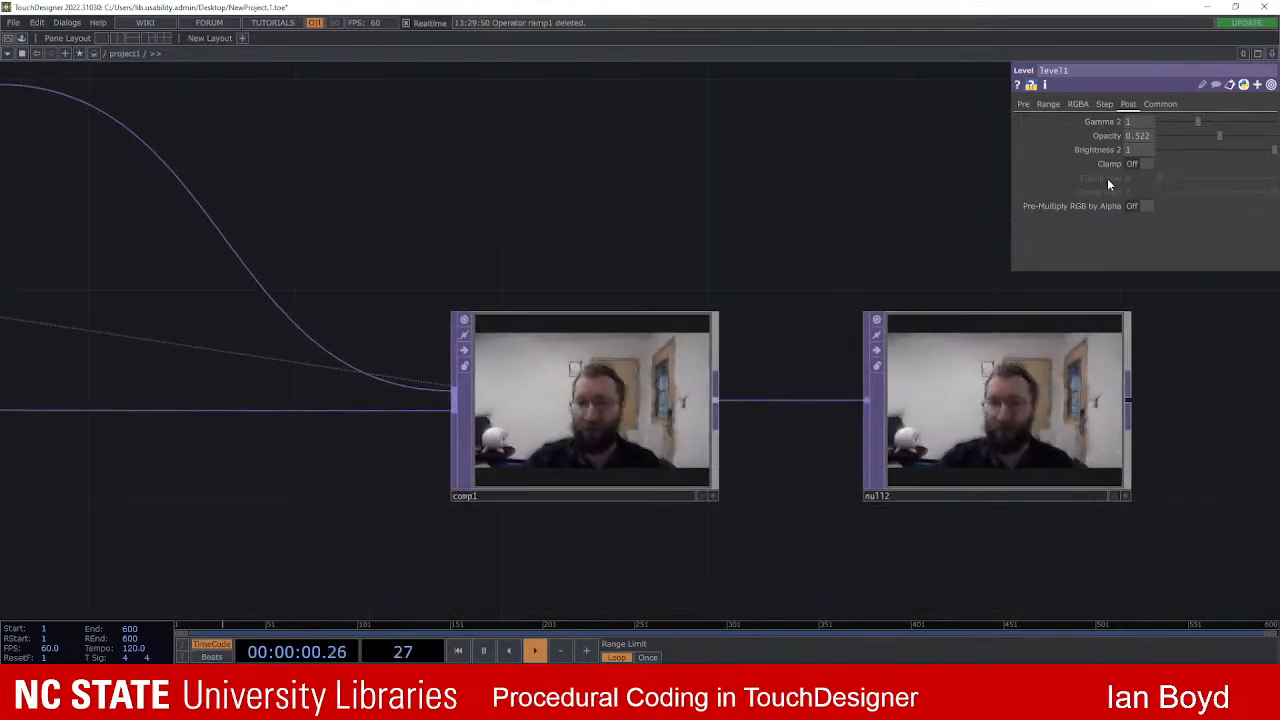
pyautogui.moveTo(1221, 133); pyautogui.dragTo(1246, 140)
pyautogui.scroll(3, 600, 540)
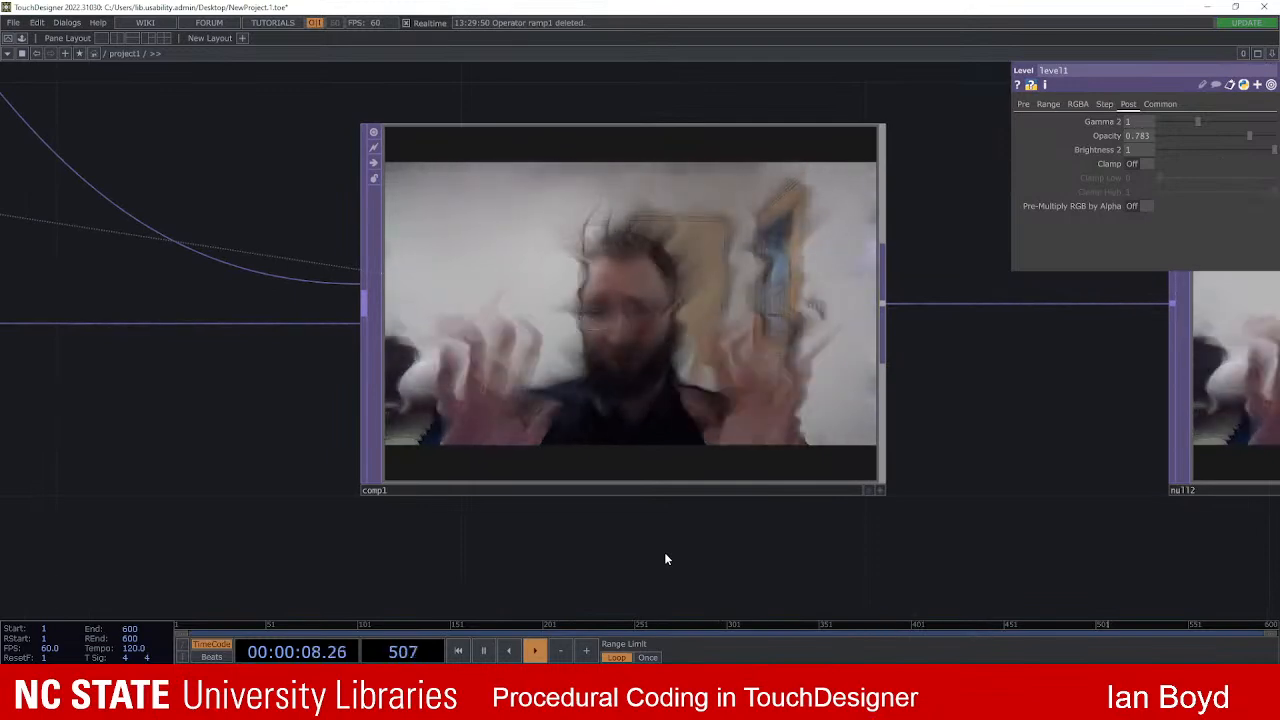
pyautogui.scroll(-1, 432, 385)
pyautogui.scroll(-1, 432, 385)
pyautogui.scroll(-2, 543, 366)
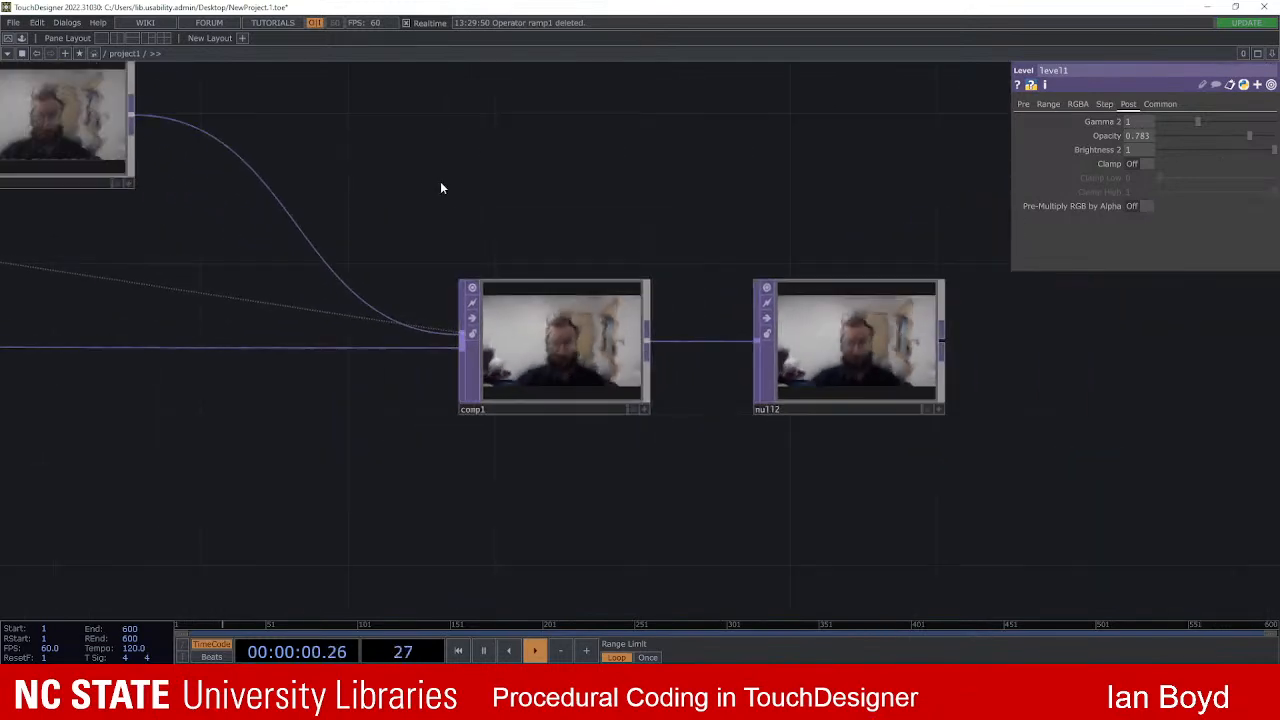
# Step: Check transform1's Translate settings and view the feedback trails up close in comp1
pyautogui.moveTo(443, 189); pyautogui.dragTo(691, 223)
pyautogui.scroll(-1, 700, 225)
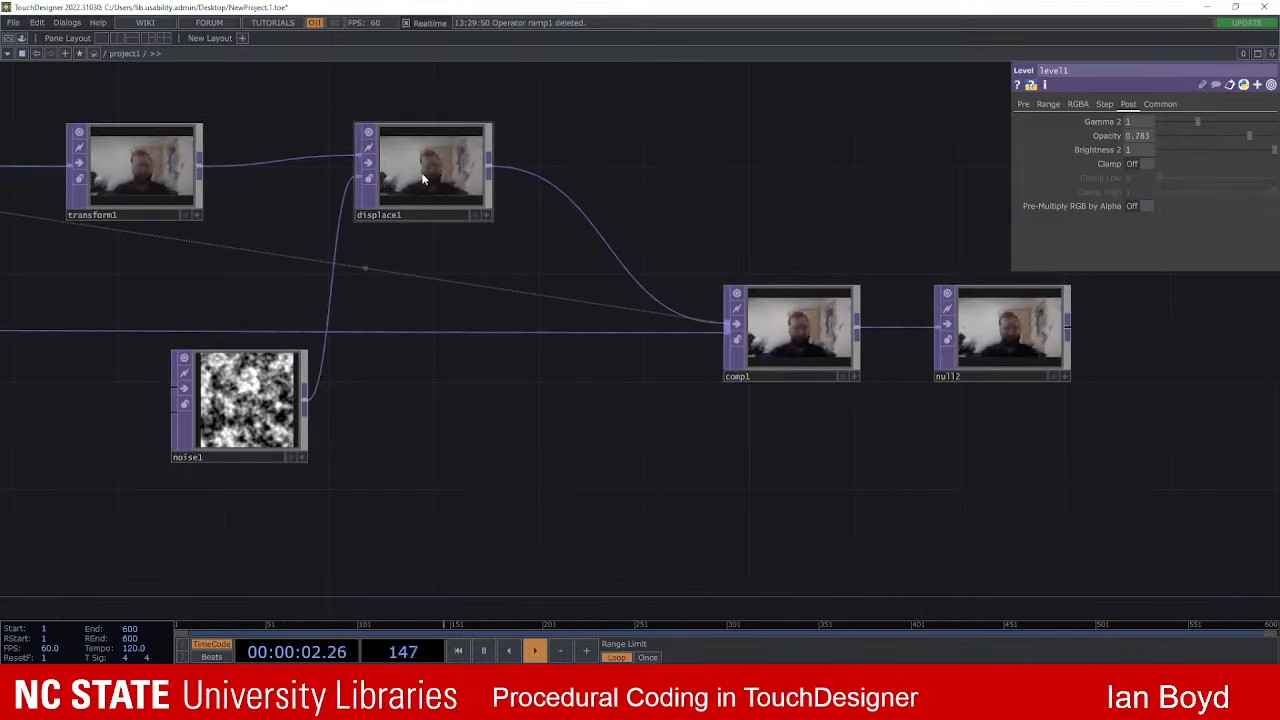
pyautogui.click(110, 158)
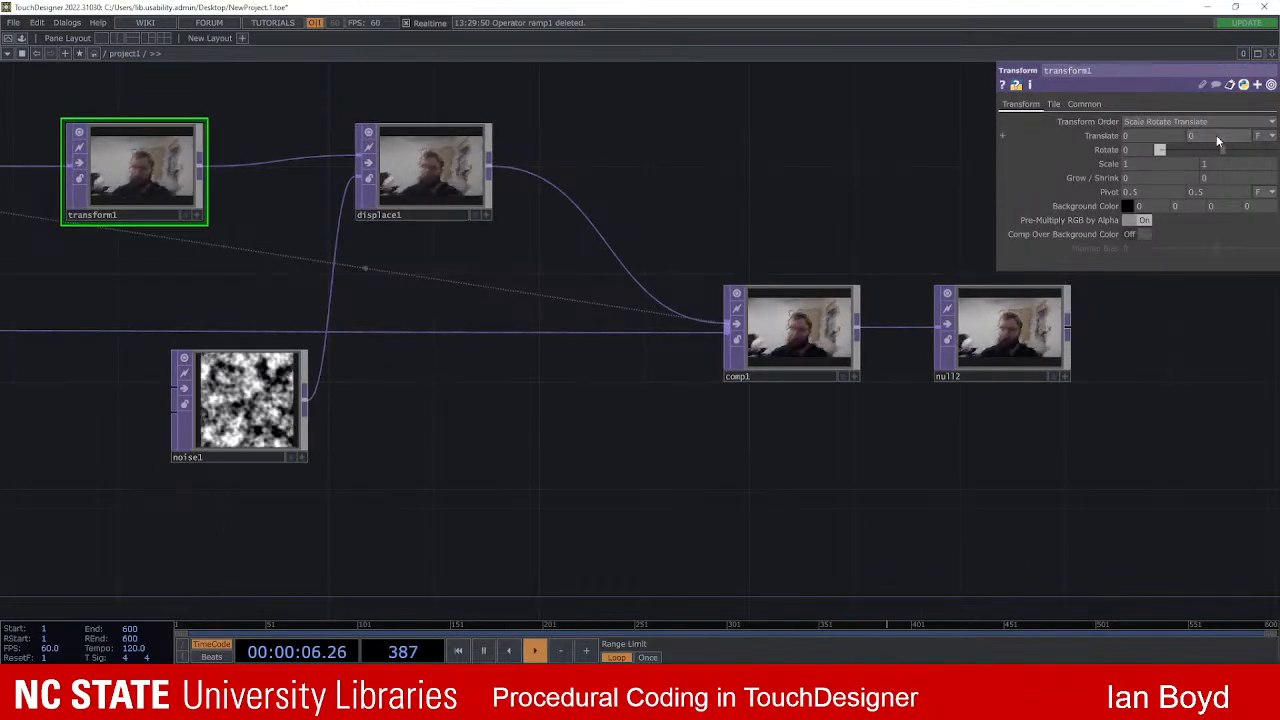
pyautogui.scroll(4, 890, 350)
pyautogui.moveTo(740, 427); pyautogui.dragTo(790, 460)
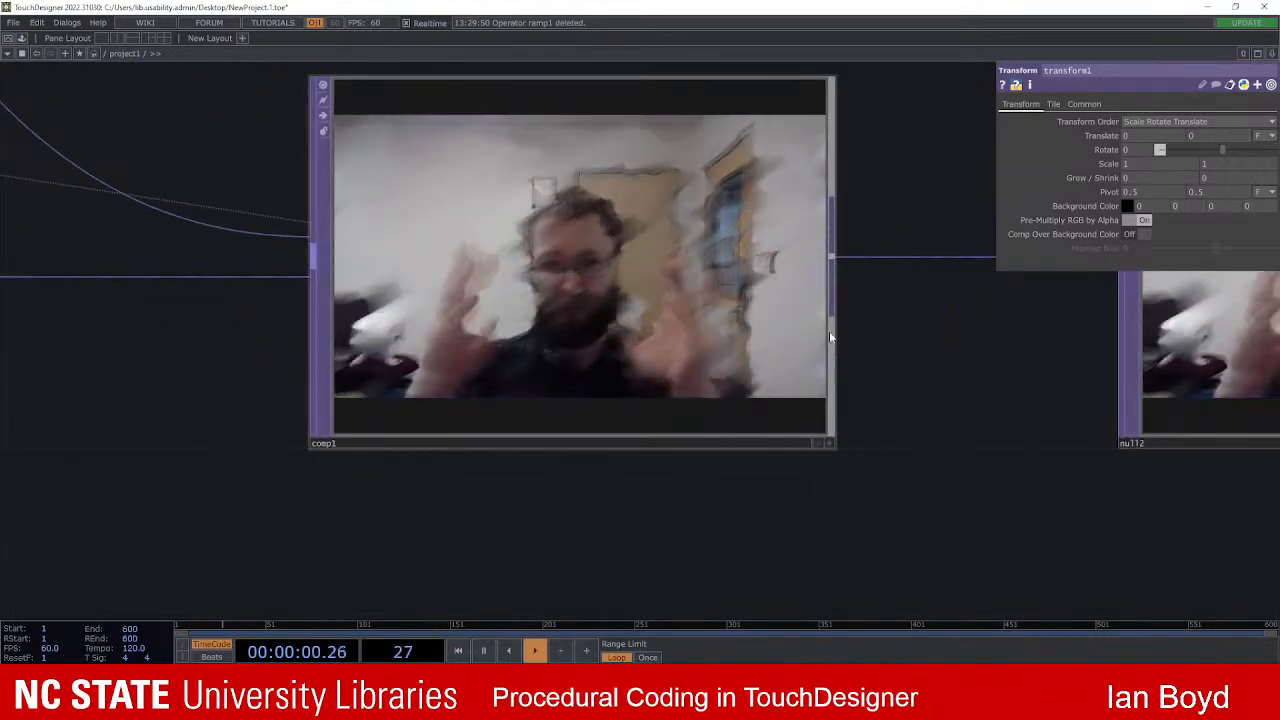
pyautogui.scroll(-6, 620, 440)
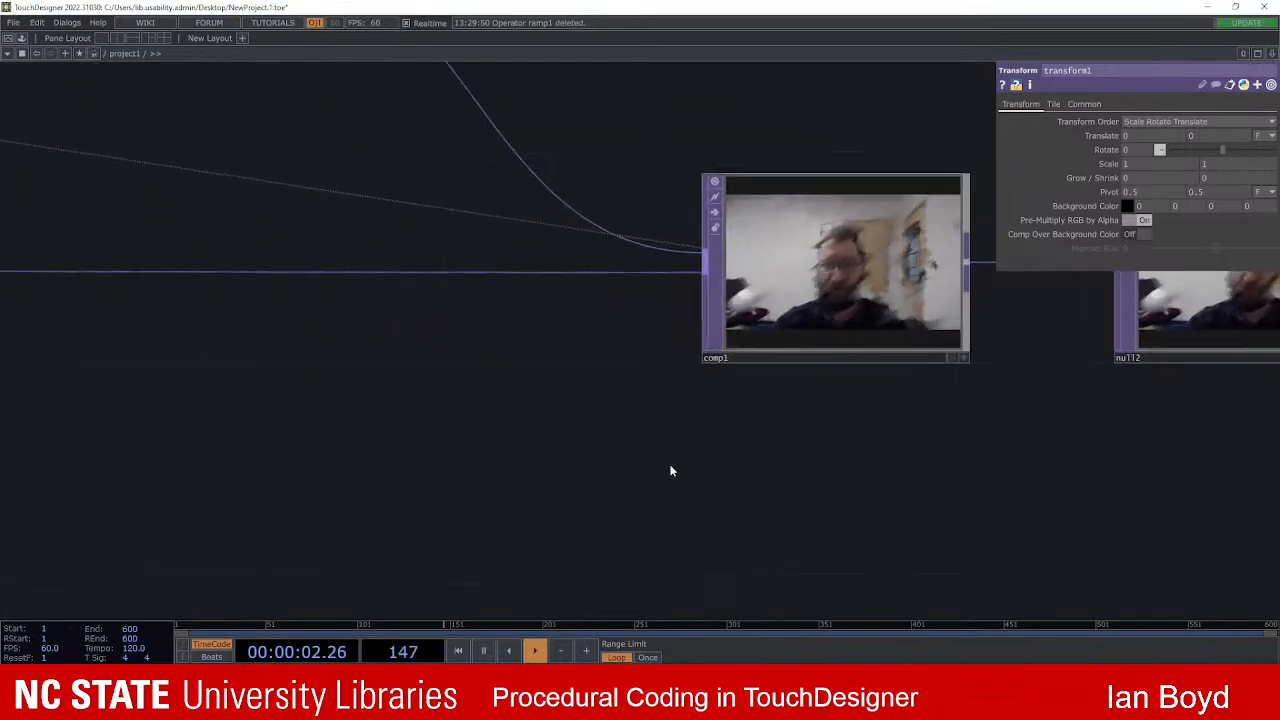
# Step: Slow noise1's animation by setting its Translate Z expression to absTime.seconds*.2, and view the distortion in comp1
pyautogui.click(257, 428)
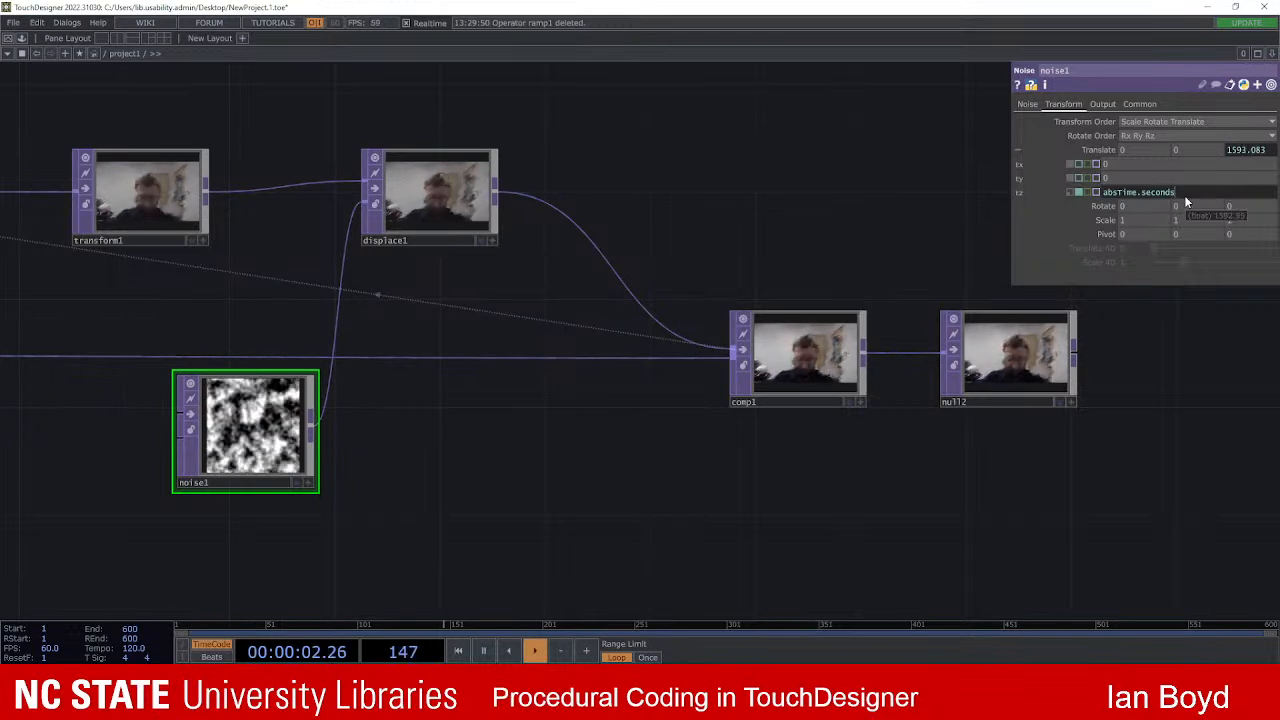
pyautogui.write('.2')
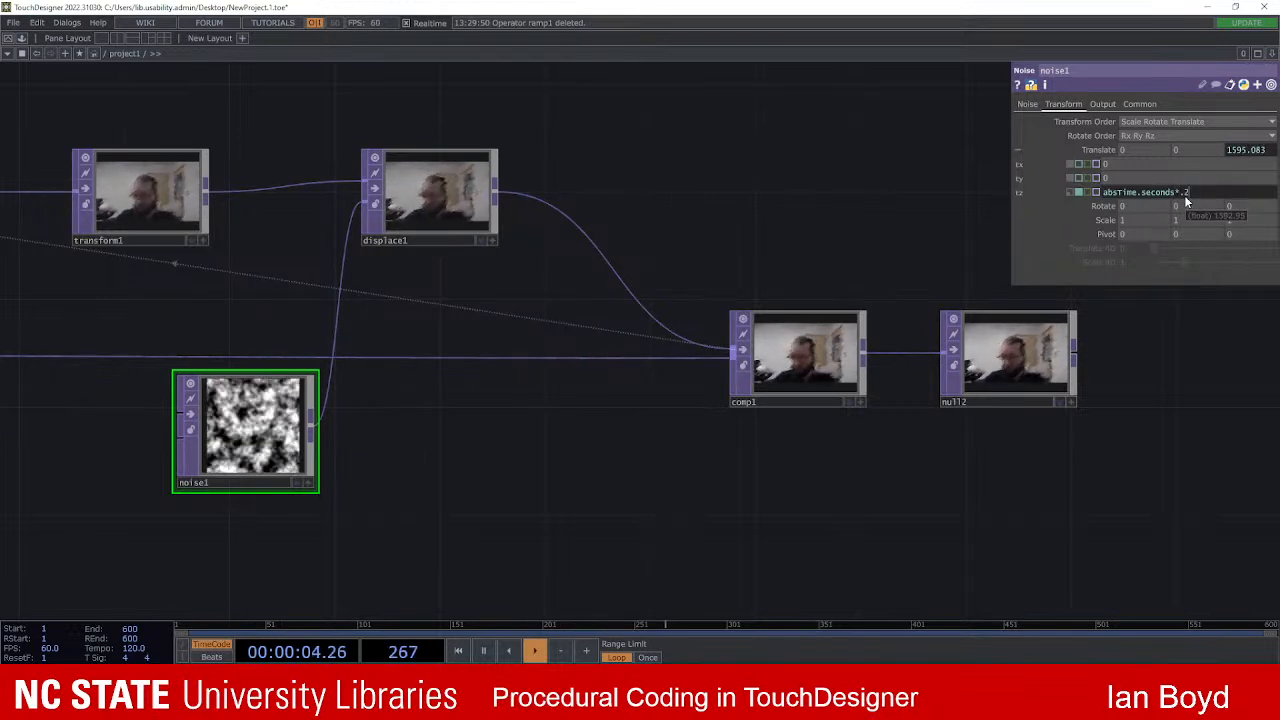
pyautogui.scroll(10, 905, 338)
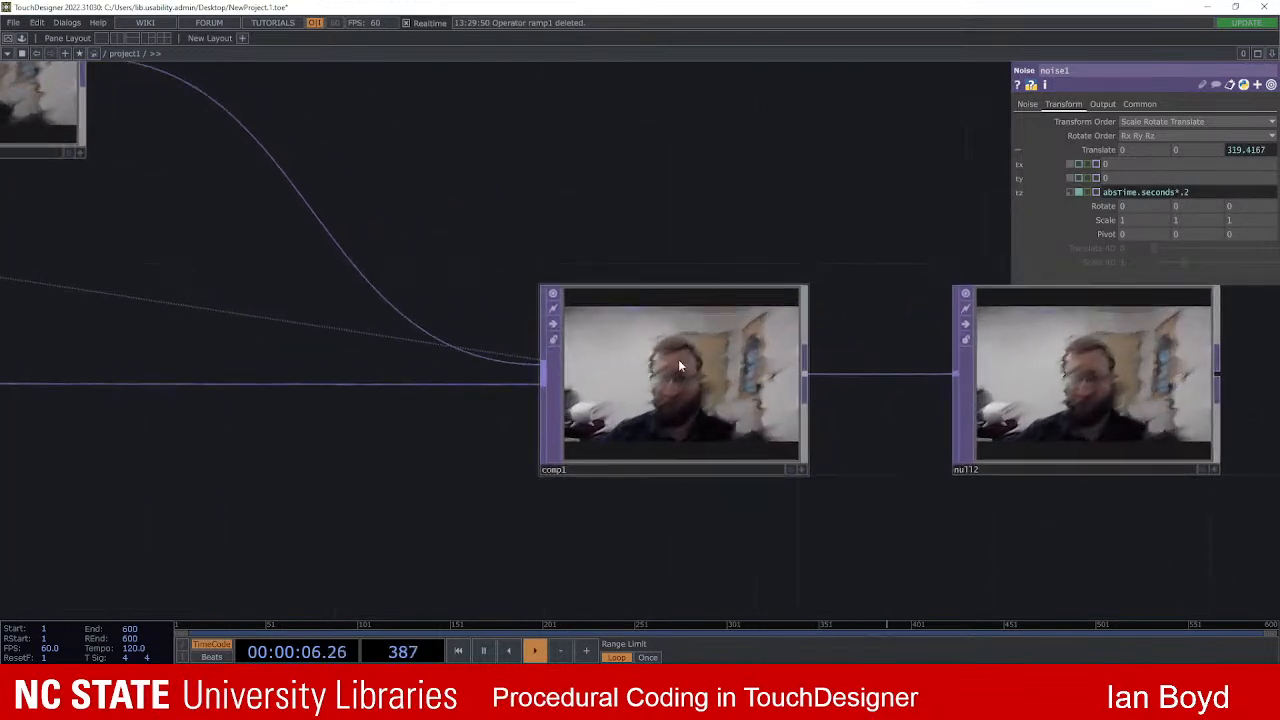
pyautogui.moveTo(874, 332); pyautogui.dragTo(898, 324)
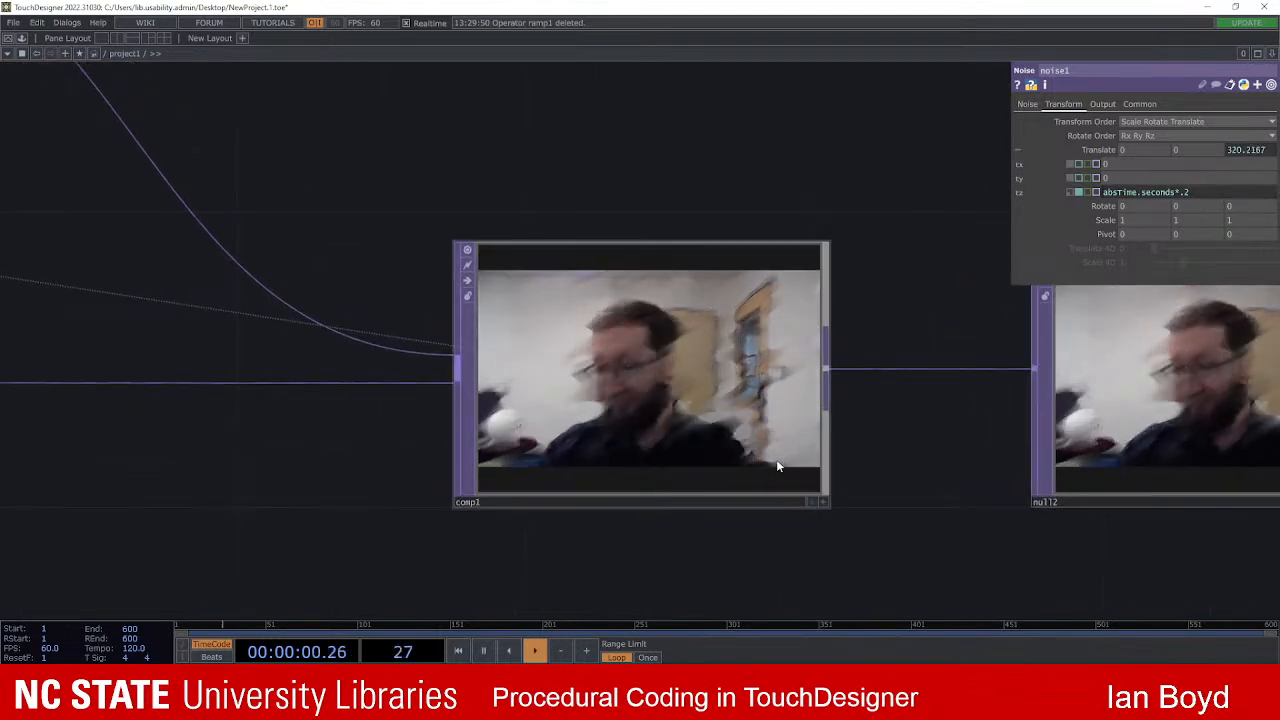
# Step: Set transform1's Scale to 1.01 on both axes and view the expanding feedback in comp1
pyautogui.scroll(-3, 660, 385)
pyautogui.scroll(-3, 829, 214)
pyautogui.moveTo(829, 214); pyautogui.dragTo(954, 228)
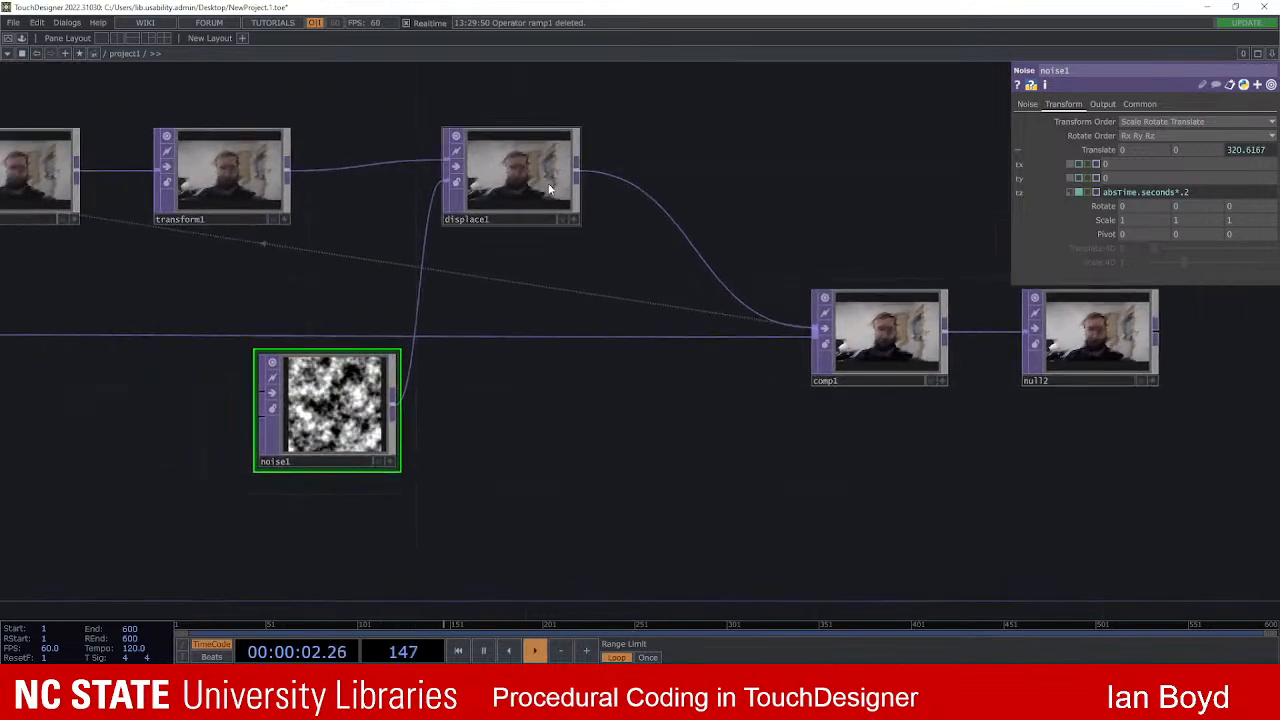
pyautogui.click(515, 168)
pyautogui.scroll(2, 702, 175)
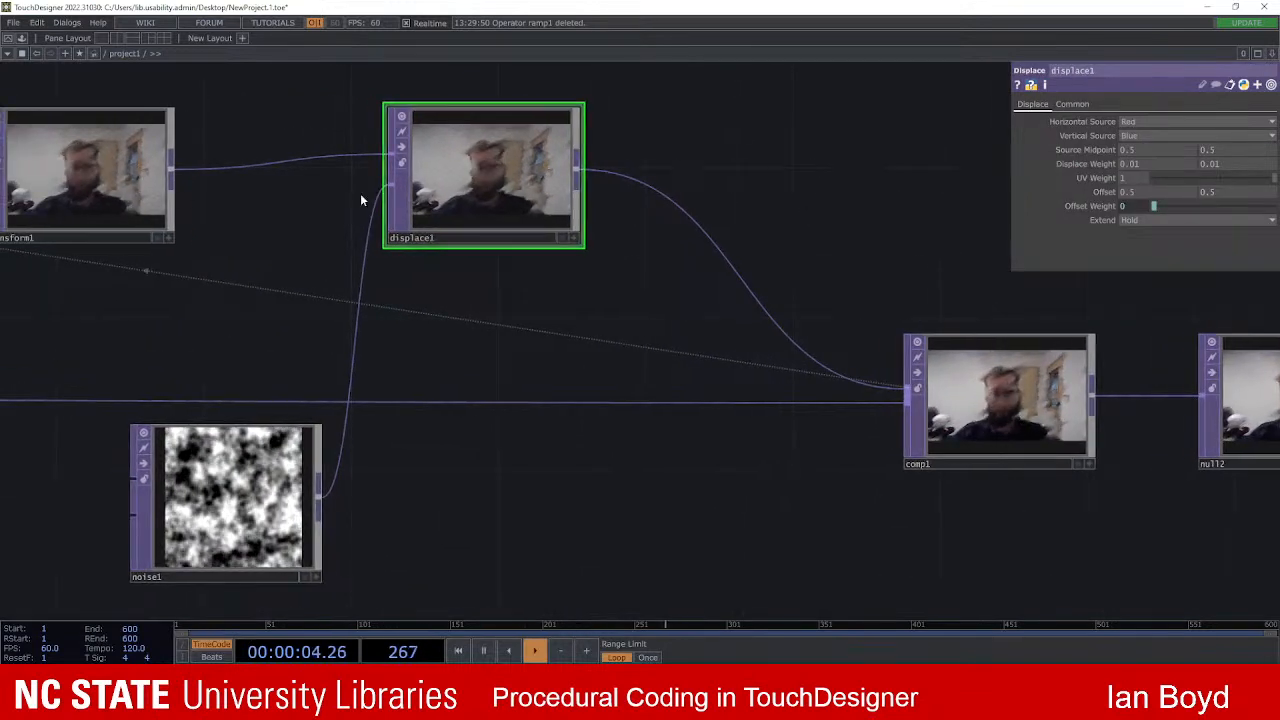
pyautogui.click(90, 170)
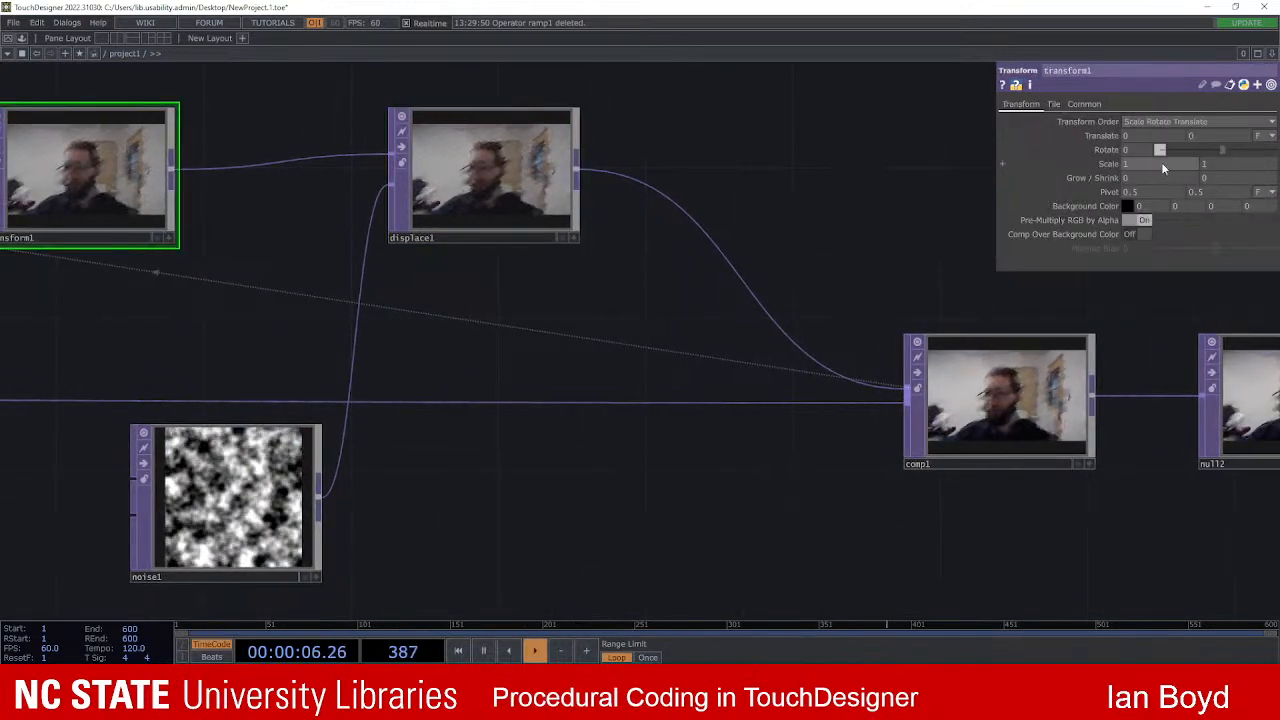
pyautogui.moveTo(834, 239); pyautogui.dragTo(728, 242)
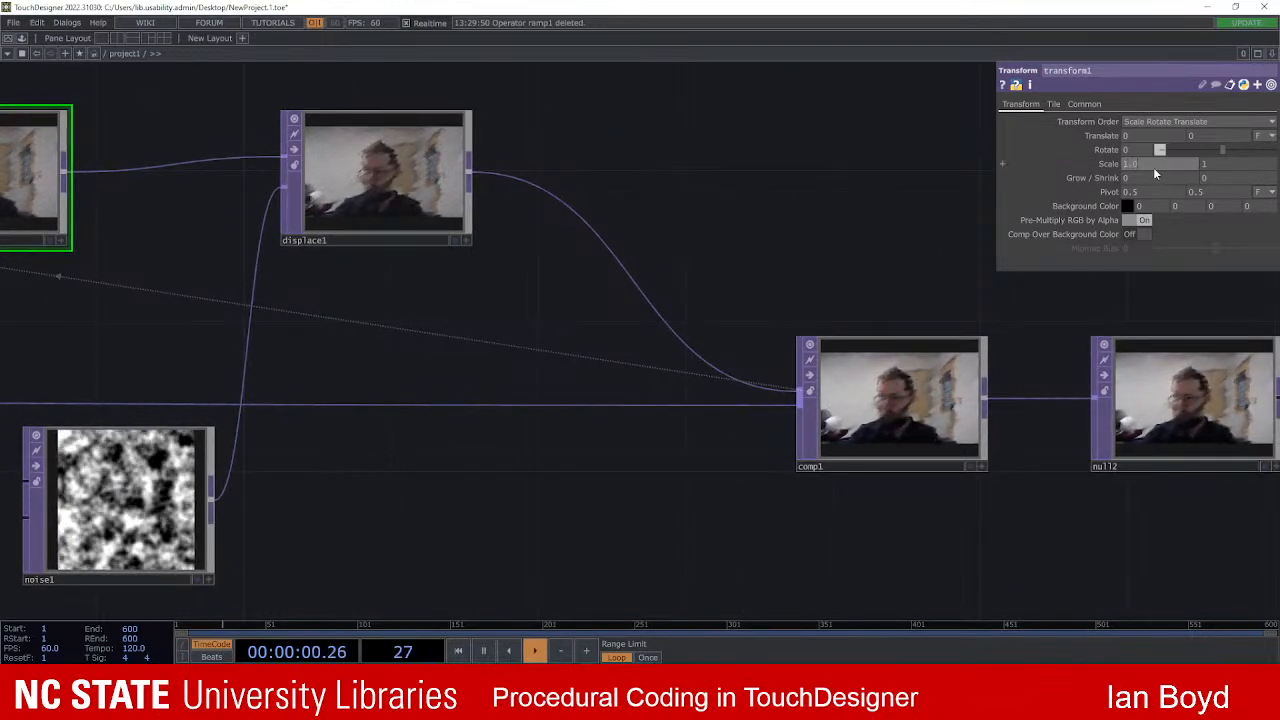
pyautogui.scroll(1, 1153, 168)
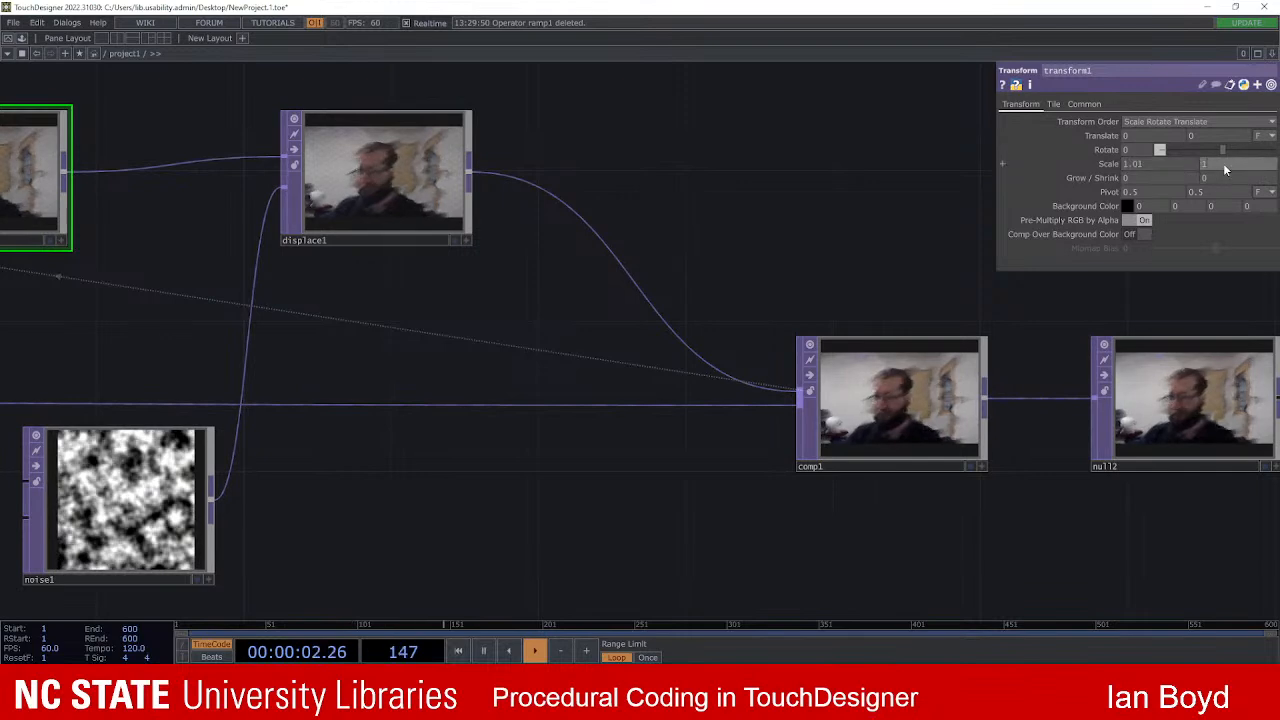
pyautogui.scroll(1, 1220, 164)
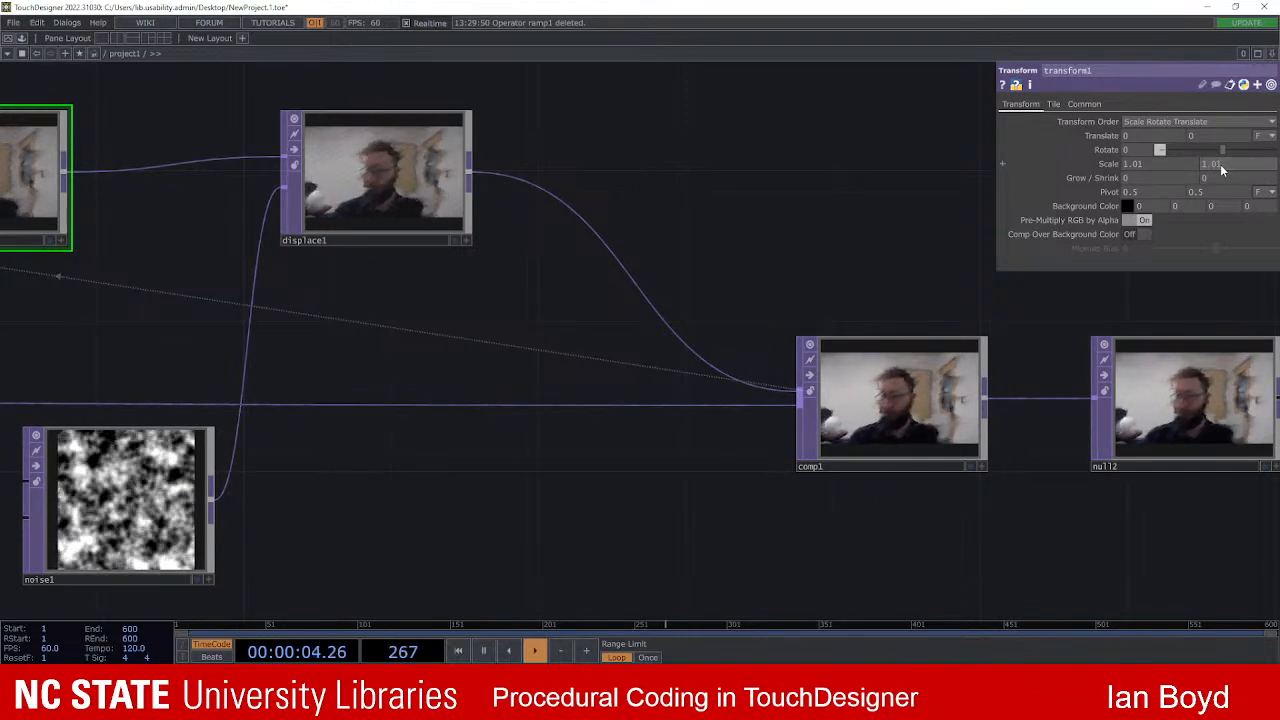
pyautogui.scroll(3, 835, 495)
pyautogui.scroll(5, 831, 517)
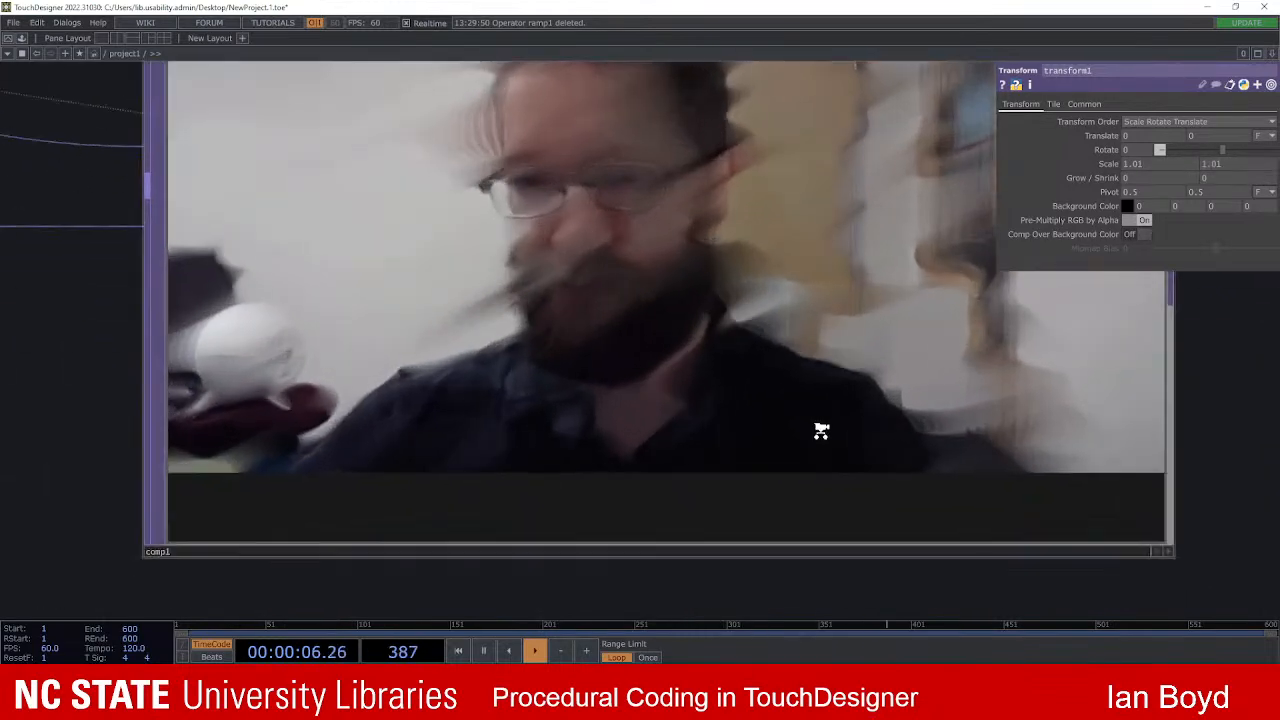
pyautogui.scroll(-8, 825, 418)
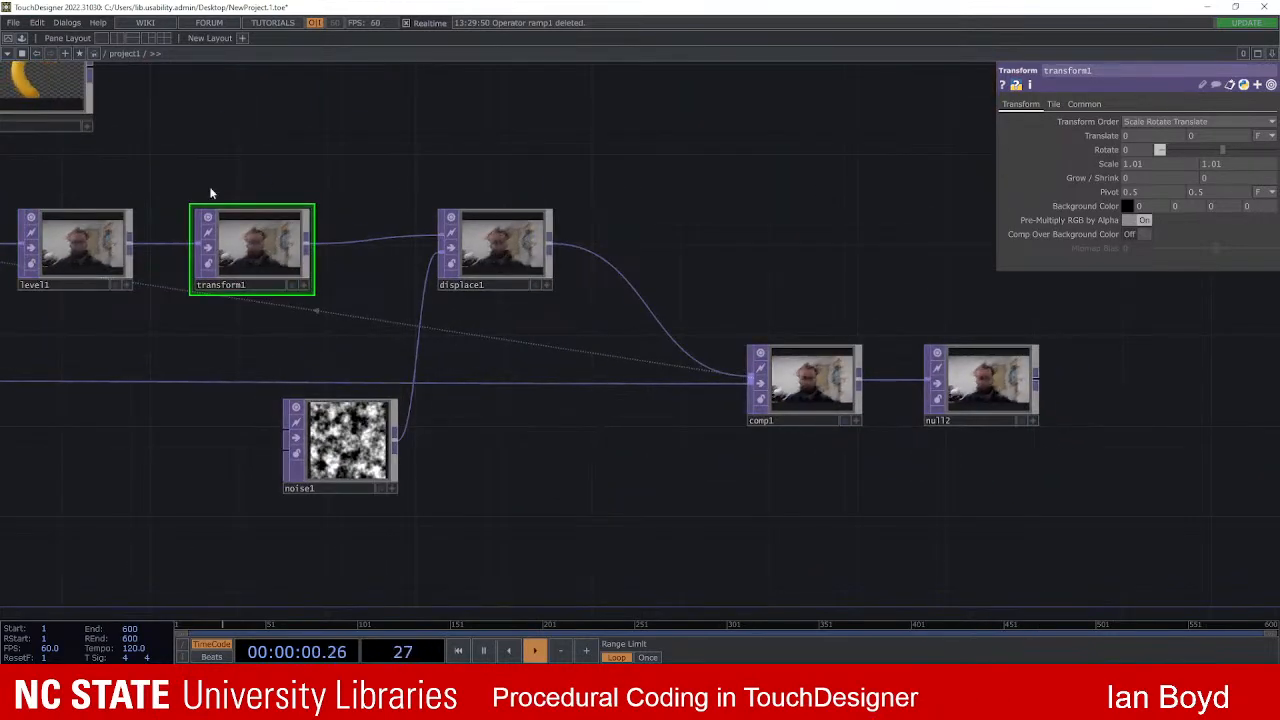
# Step: Raise level1's Opacity to 0.957 and view the smeared trails in comp1
pyautogui.click(105, 256)
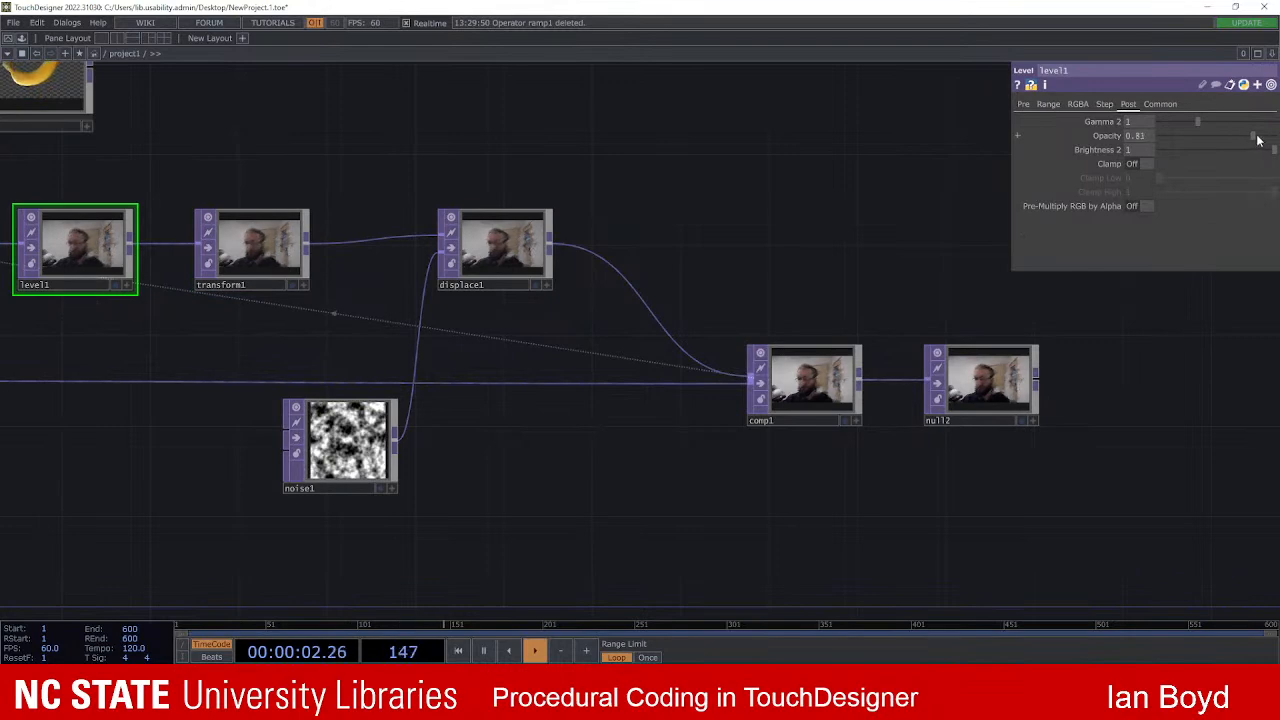
pyautogui.scroll(2, 831, 381)
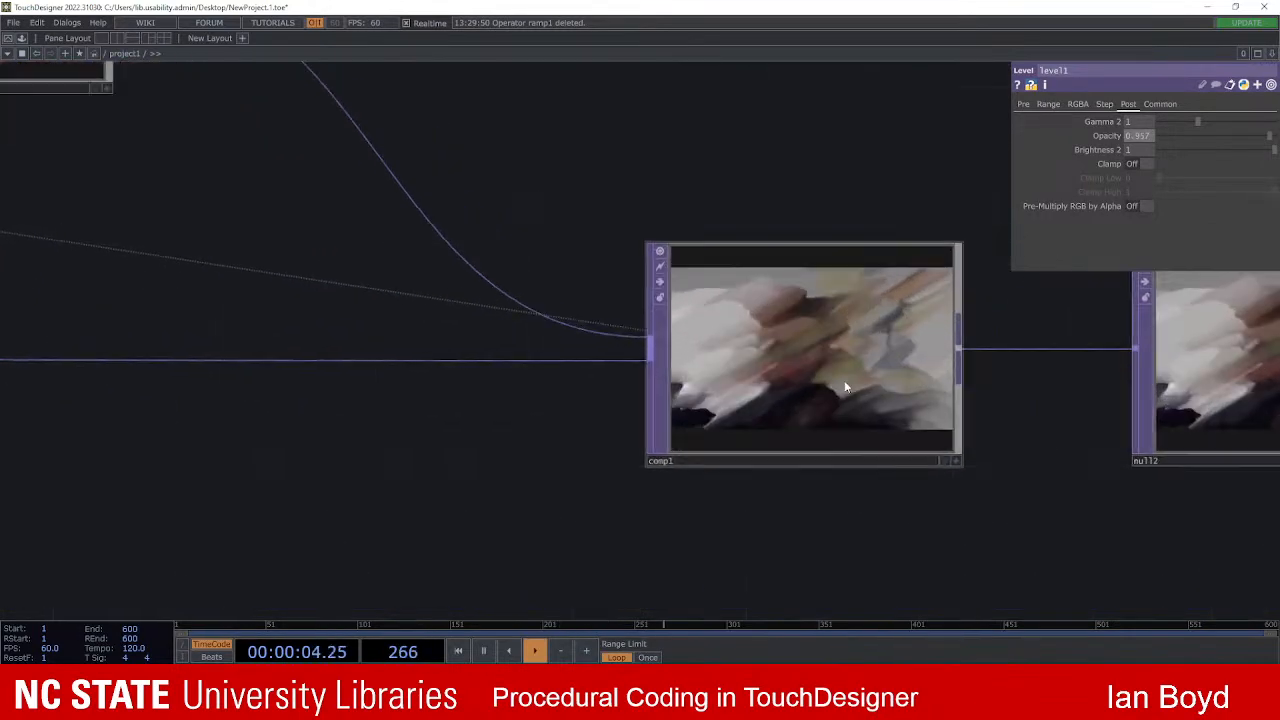
pyautogui.scroll(2, 830, 370)
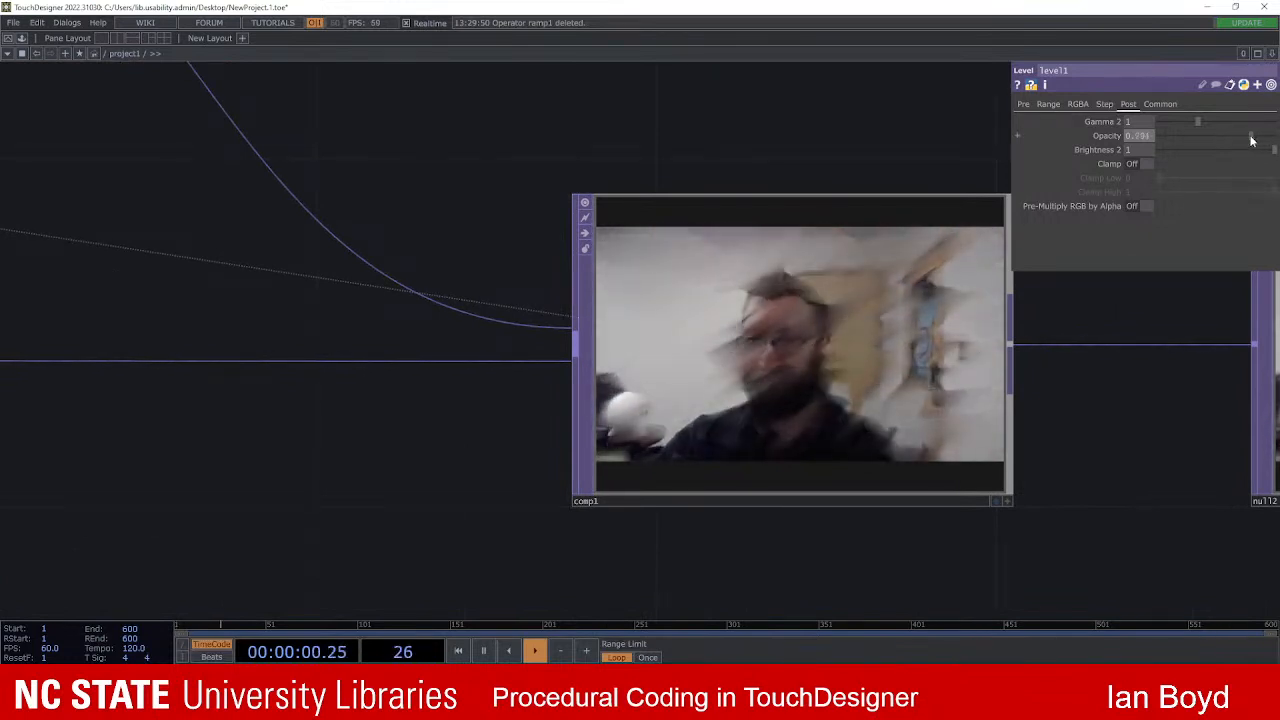
# Step: Try level1's Opacity at 1, view the smearing in comp1, and lower it to 0.495
pyautogui.moveTo(1218, 138)
pyautogui.mouseDown()
pyautogui.moveTo(1175, 125)
pyautogui.moveTo(1231, 120)
pyautogui.mouseUp()
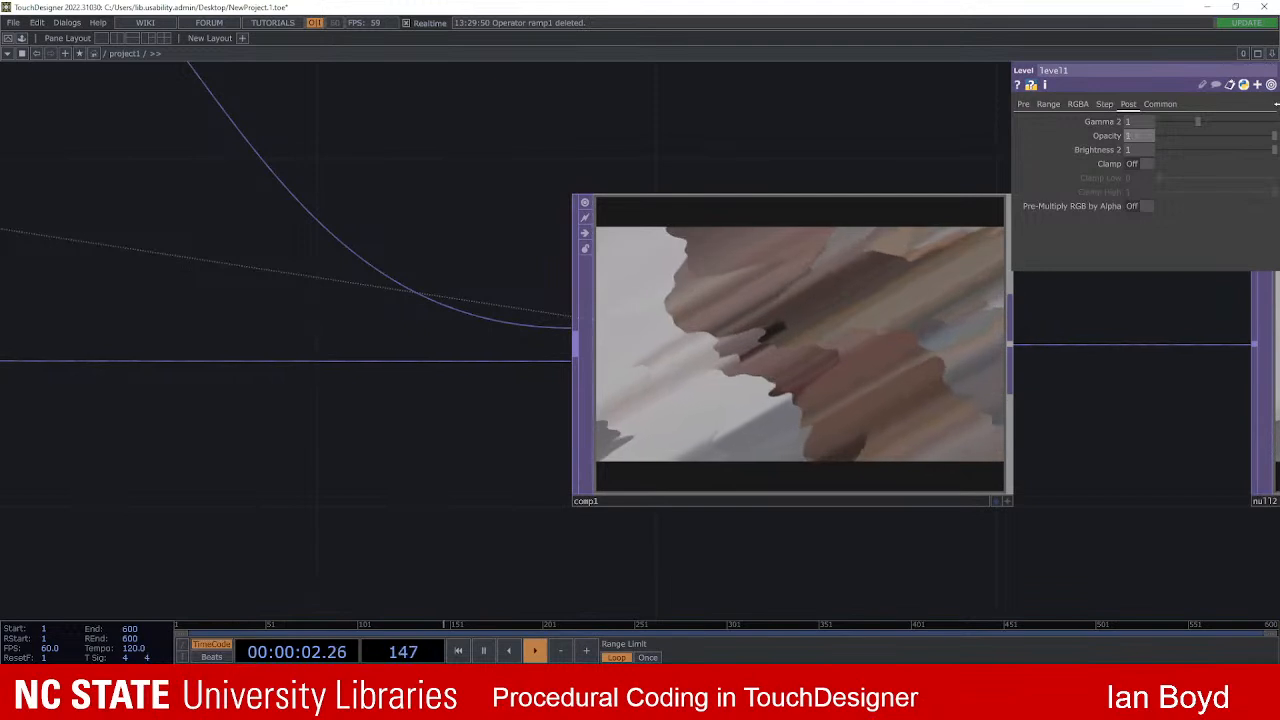
pyautogui.scroll(-3, 875, 355)
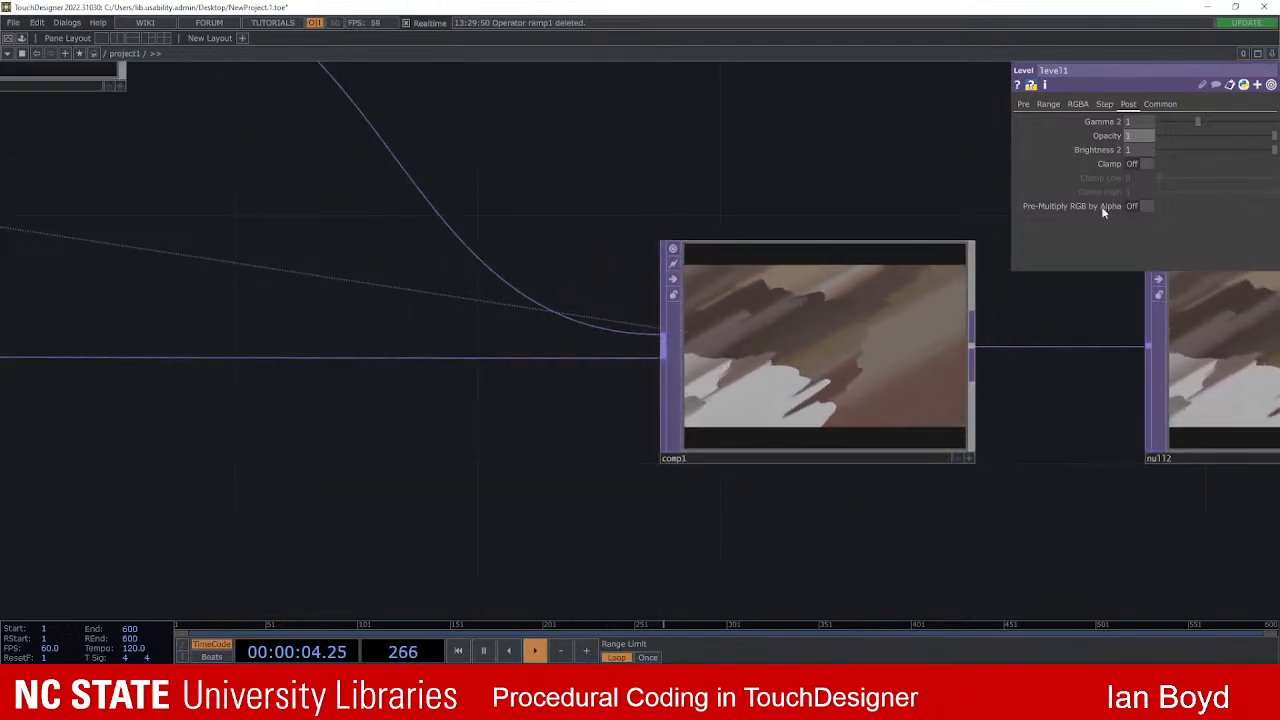
pyautogui.moveTo(1275, 136); pyautogui.dragTo(1218, 130)
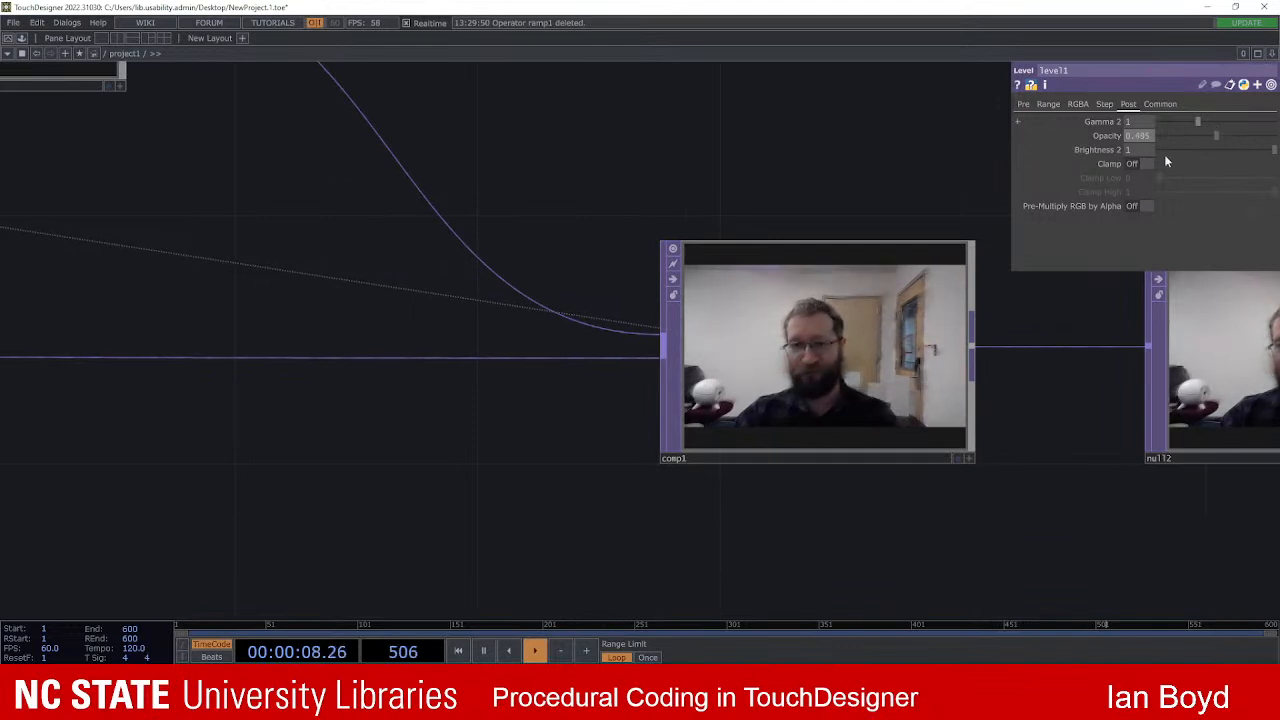
# Step: Set transform1's Scale to 1.05 on both axes and view the stronger zoom in comp1
pyautogui.scroll(-3, 403, 325)
pyautogui.moveTo(383, 267); pyautogui.dragTo(624, 290)
pyautogui.scroll(-3, 624, 291)
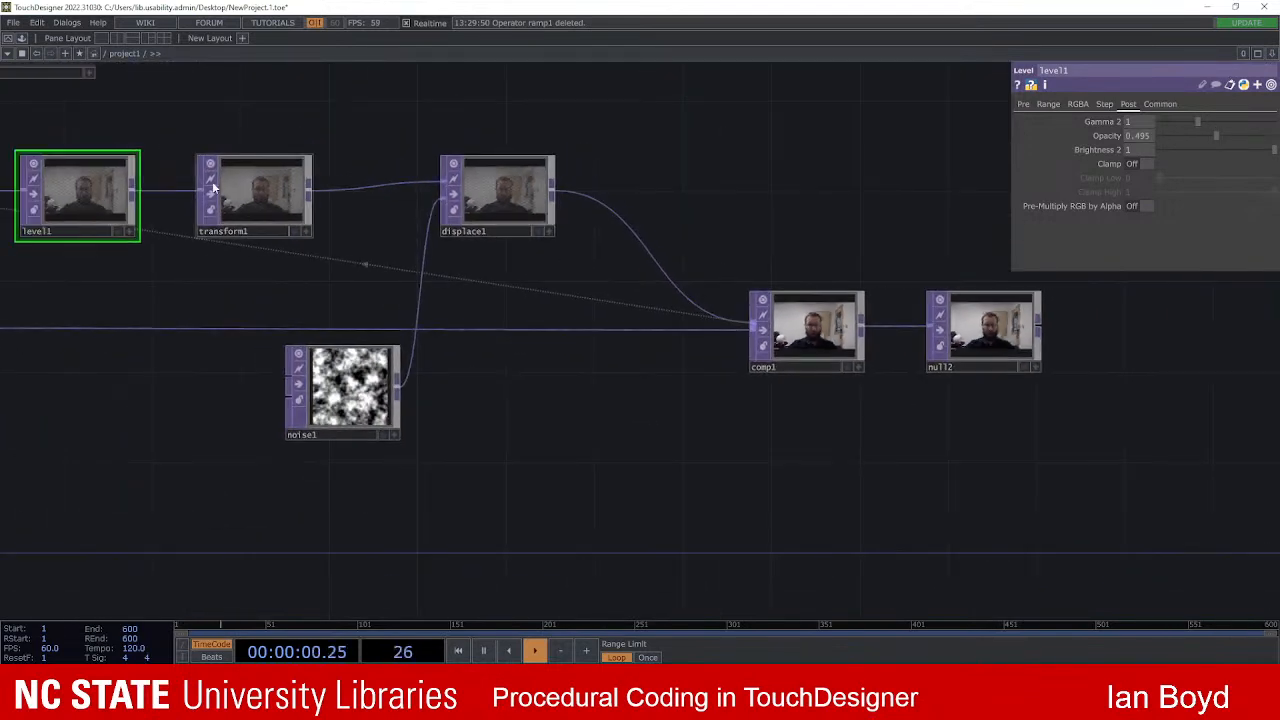
pyautogui.click(270, 186)
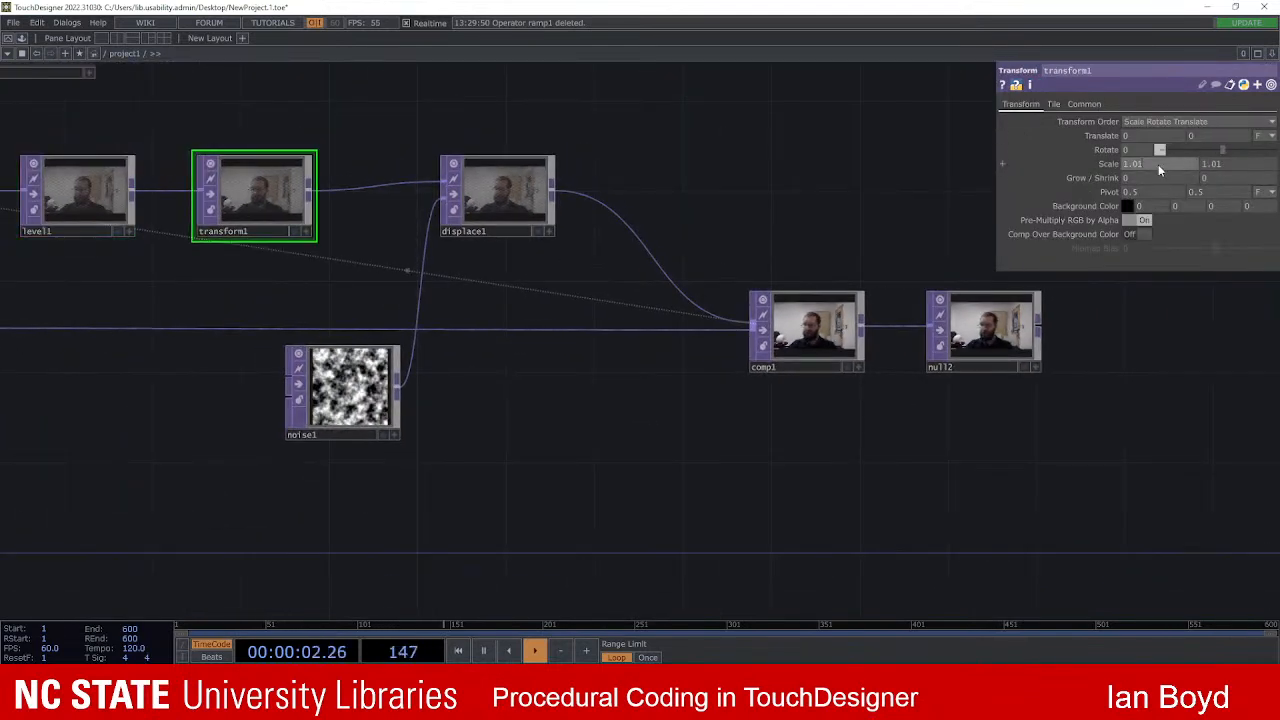
pyautogui.moveTo(1156, 164); pyautogui.dragTo(1230, 163)
pyautogui.press('BackSpace')
pyautogui.write('5')
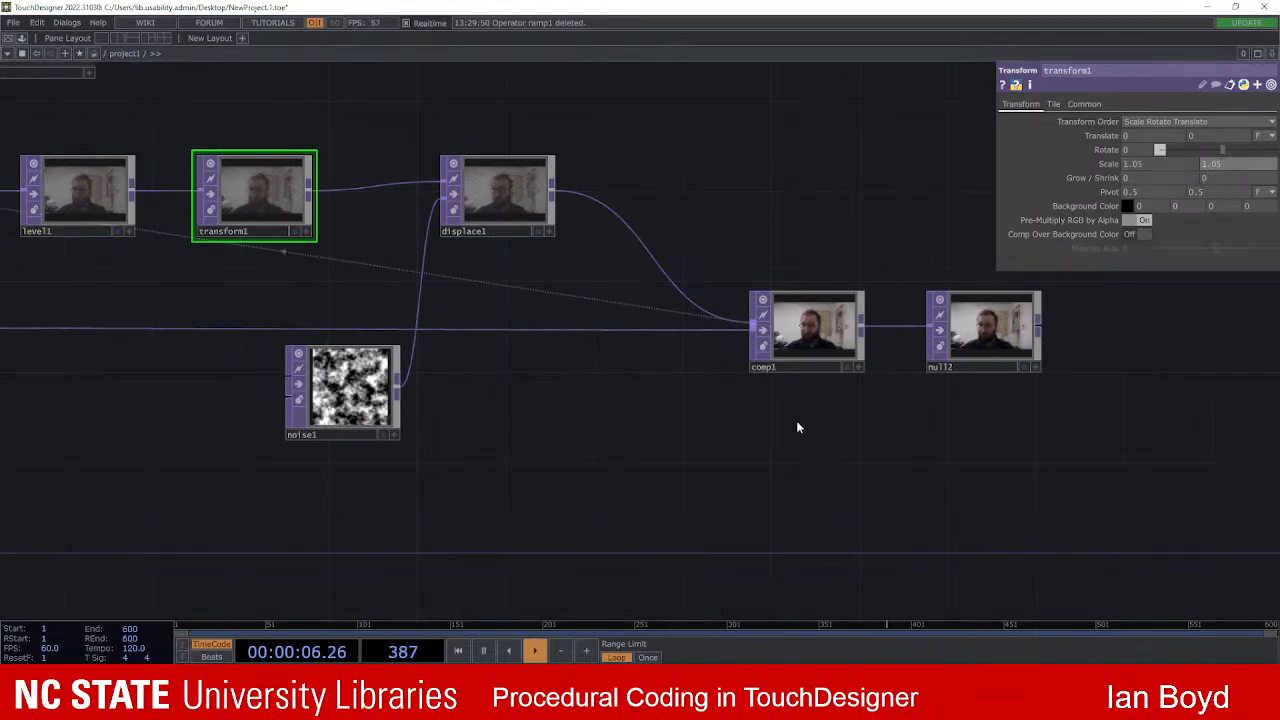
pyautogui.scroll(6, 823, 400)
pyautogui.scroll(-8, 861, 438)
# Step: Select level1 and display null2's output as the network background, keeping the operator chain in view
pyautogui.click(325, 297)
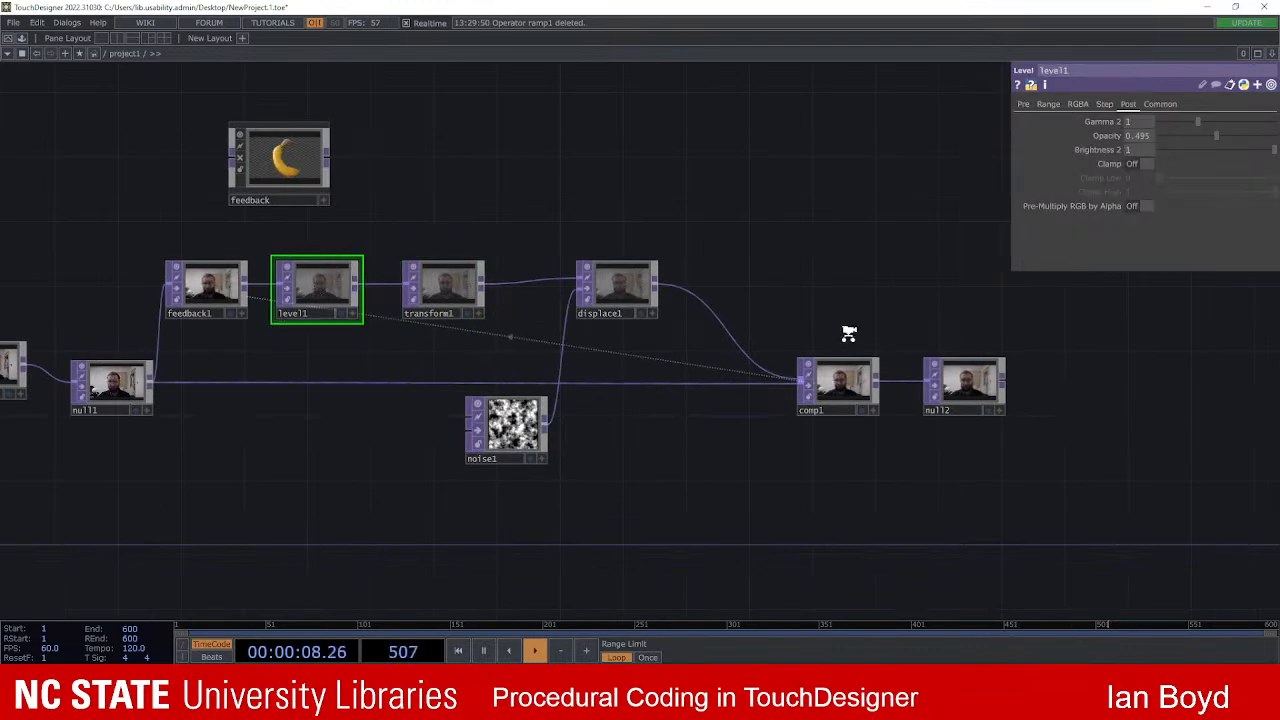
pyautogui.scroll(5, 857, 323)
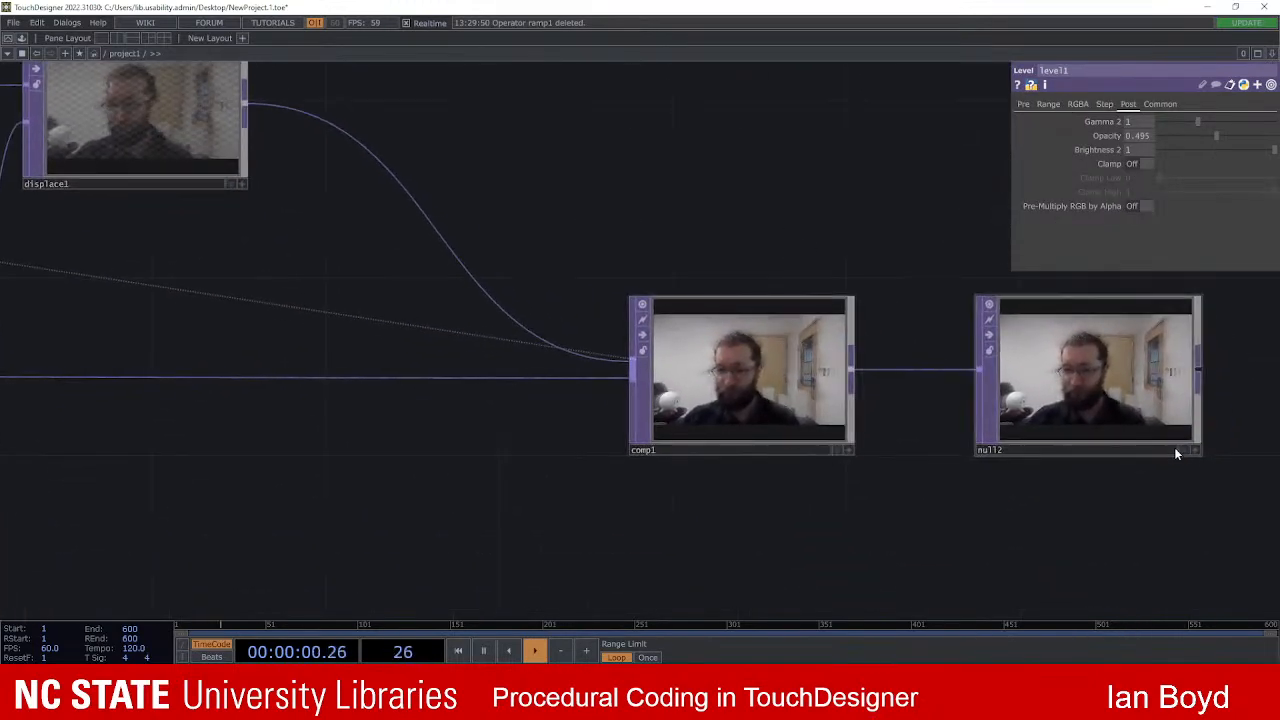
pyautogui.click(1178, 450)
pyautogui.scroll(-6, 646, 373)
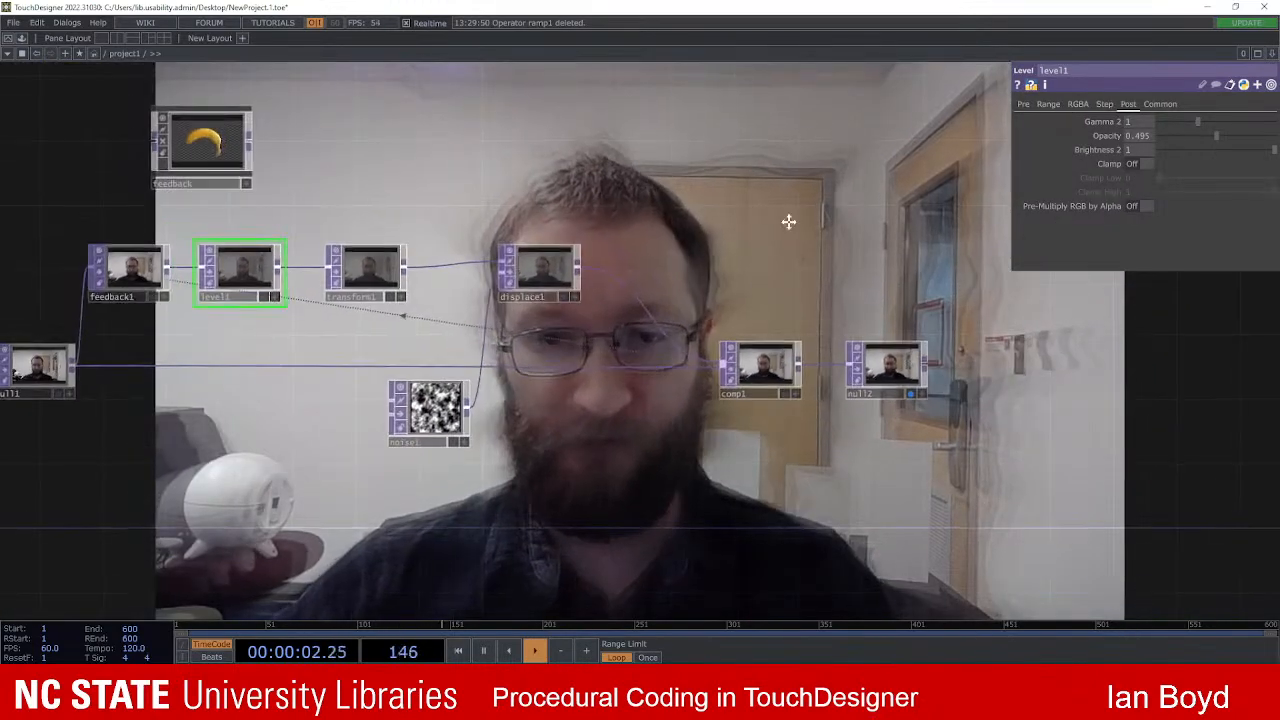
pyautogui.moveTo(937, 277); pyautogui.dragTo(1011, 279)
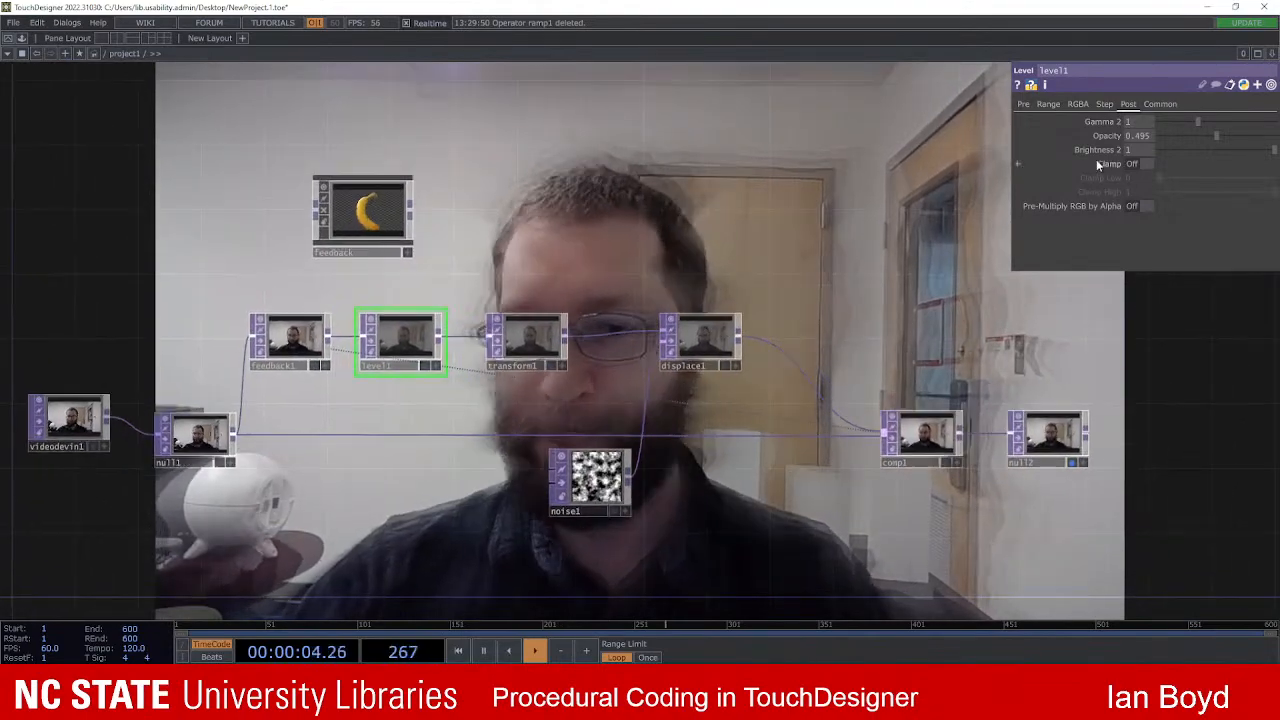
pyautogui.moveTo(714, 214); pyautogui.dragTo(687, 368)
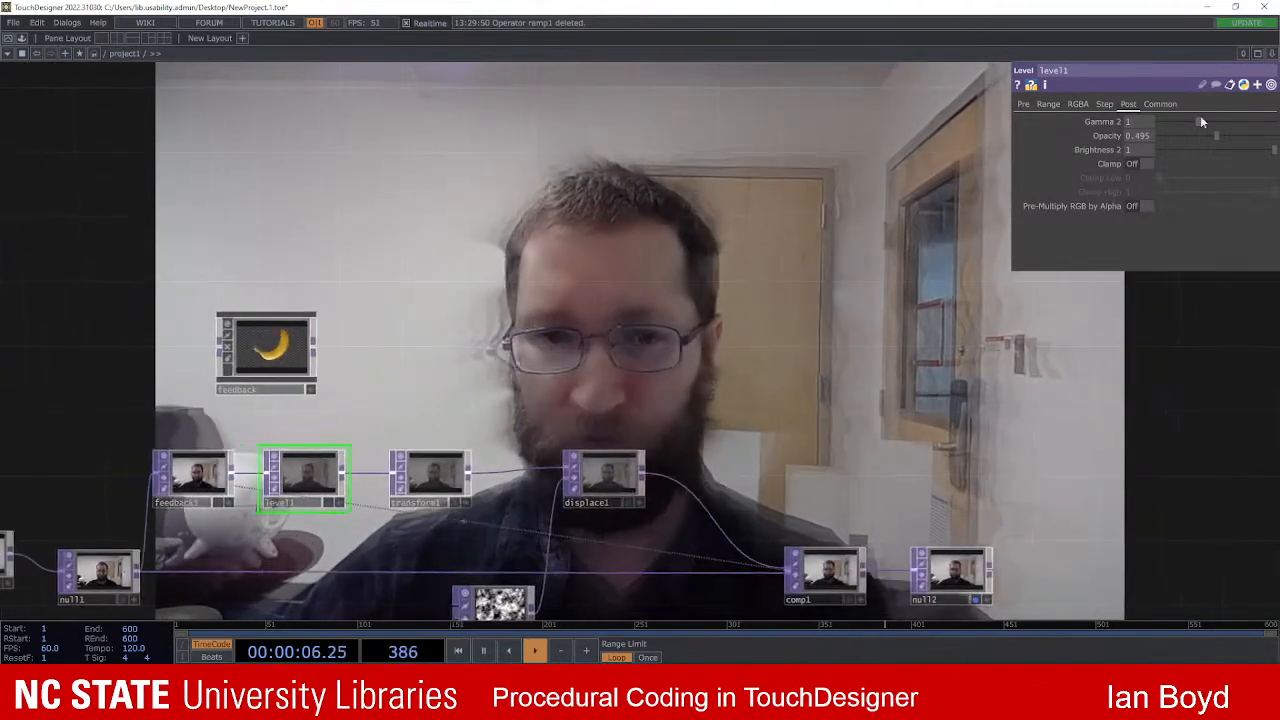
# Step: Raise level1's Opacity to 0.903 and view the stretched trails in the network background
pyautogui.moveTo(1216, 139); pyautogui.dragTo(1264, 139)
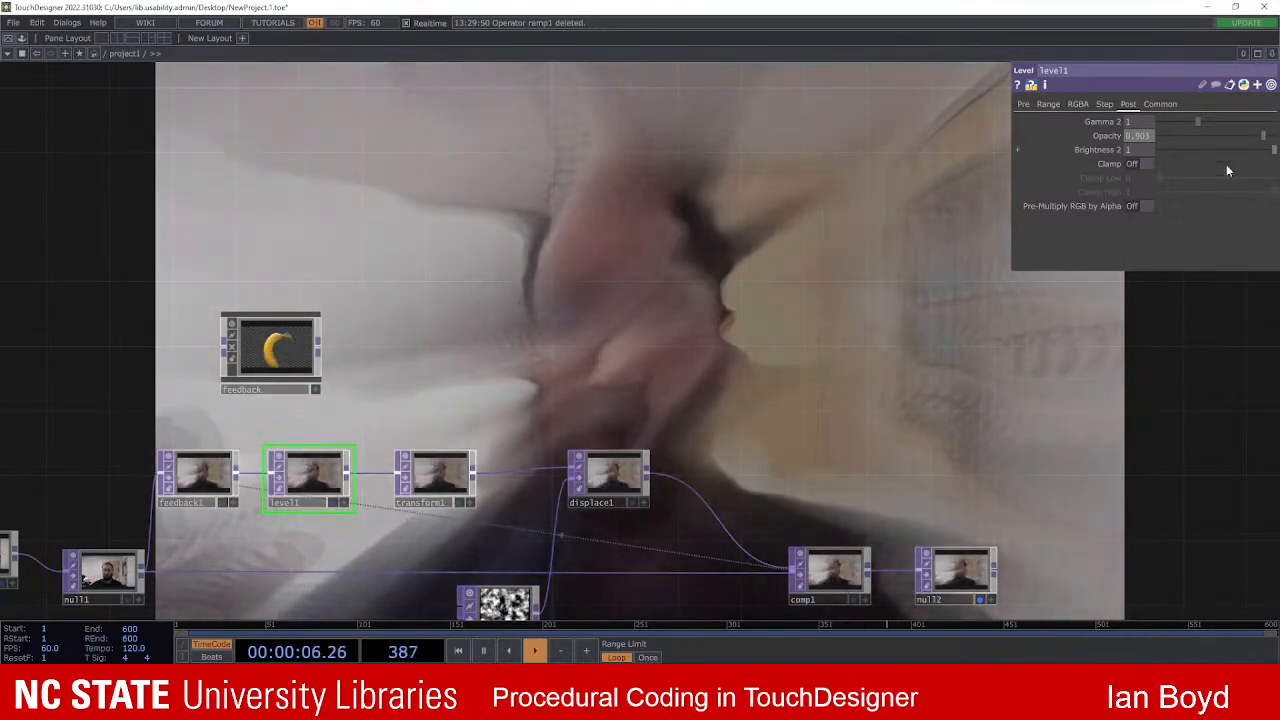
pyautogui.scroll(-3, 954, 304)
pyautogui.scroll(-2, 886, 317)
pyautogui.scroll(3, 603, 369)
pyautogui.scroll(2, 370, 420)
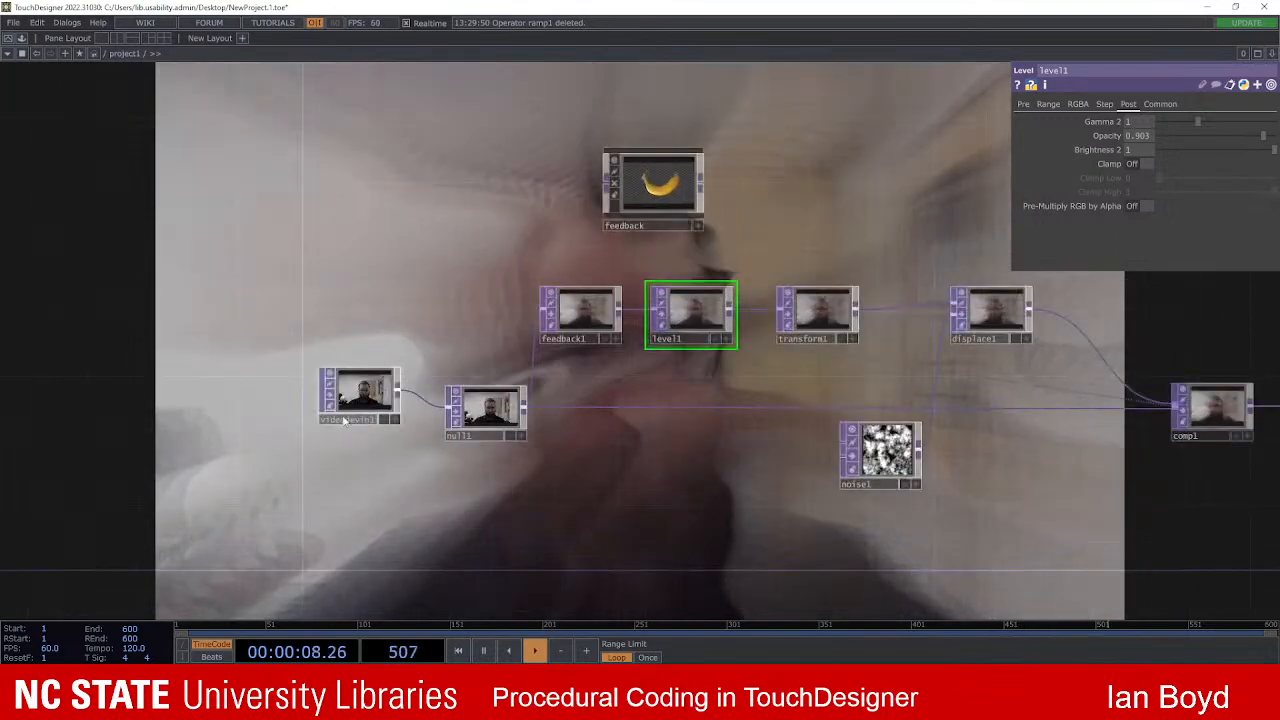
# Step: Show videodevin1's Common parameters, and check the stream in OBS Studio before returning to TouchDesigner
pyautogui.click(367, 397)
pyautogui.click(1107, 105)
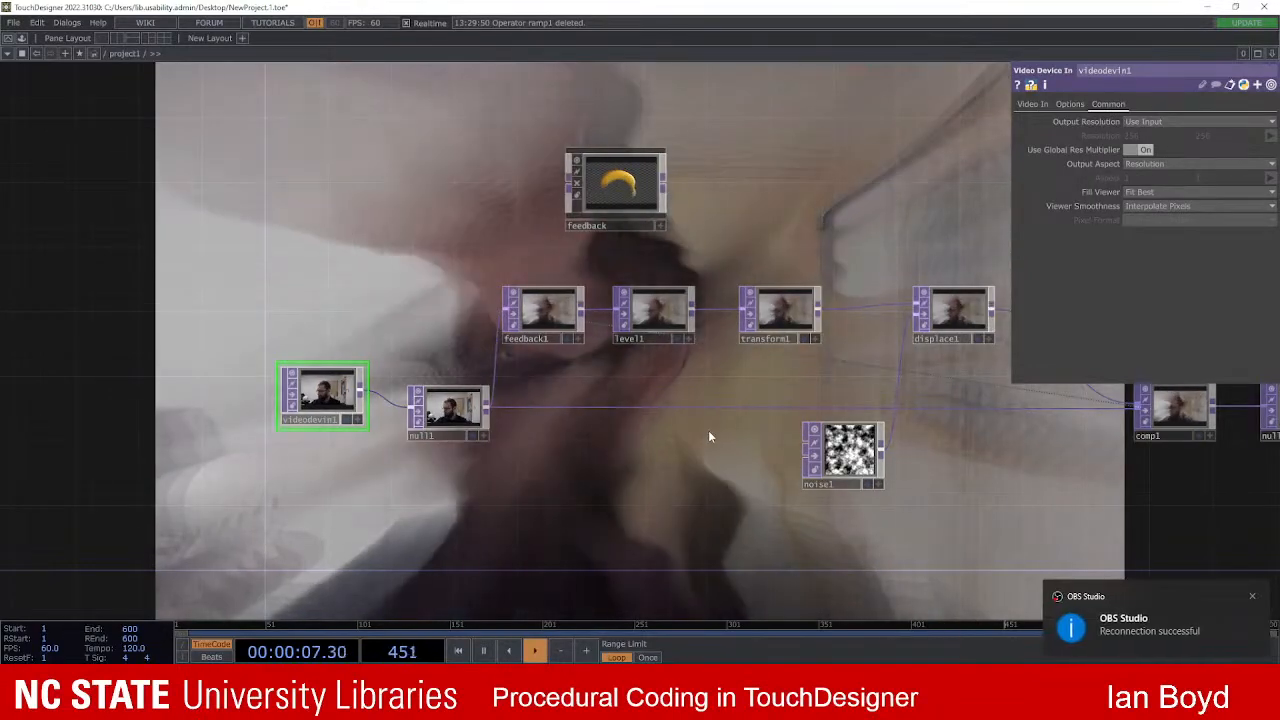
pyautogui.hotkey('alt', 'Tab')
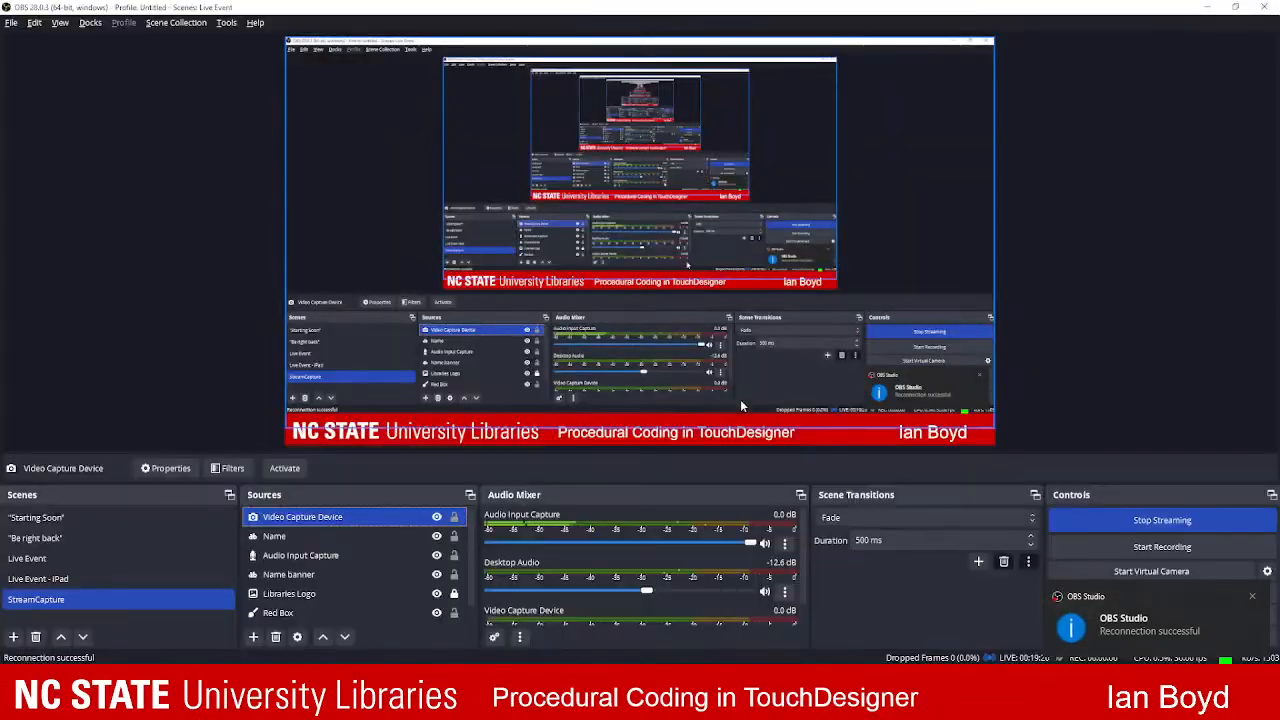
pyautogui.hotkey('alt', 'Tab')
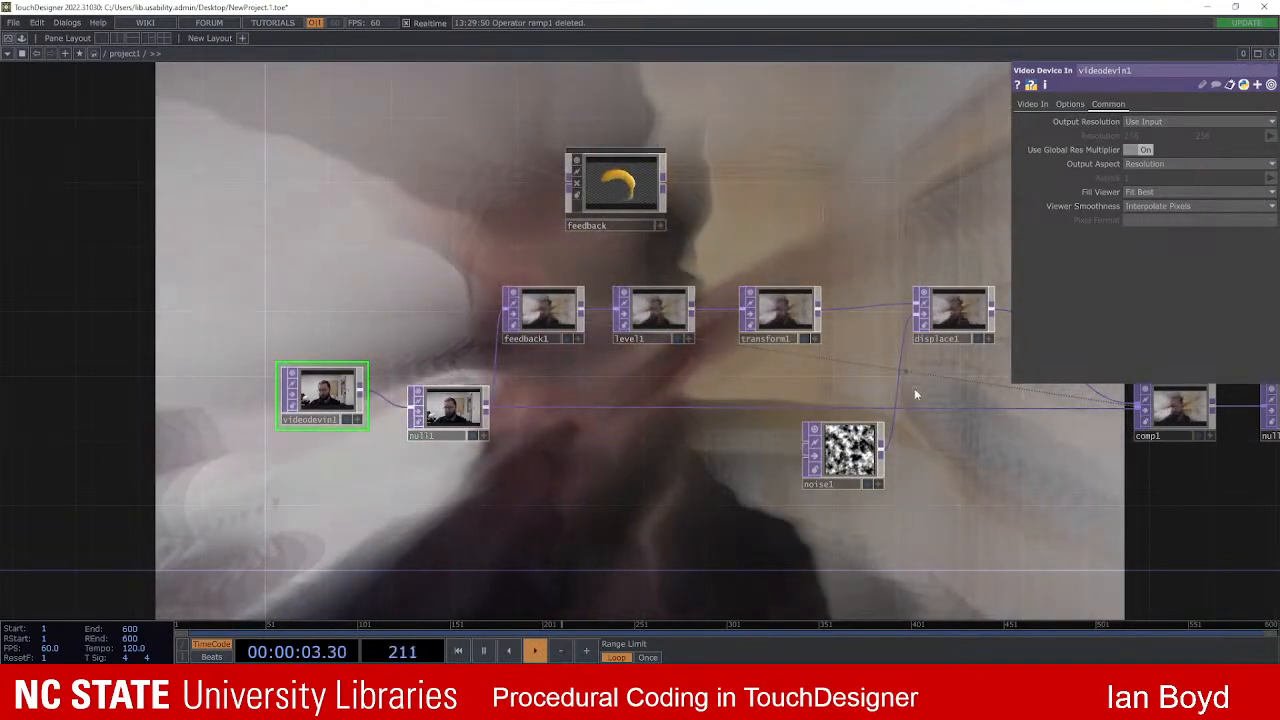
# Step: Set noise1's Pixel Format to 32-bit float (RGBA) in its Common parameters
pyautogui.moveTo(985, 502); pyautogui.dragTo(816, 486)
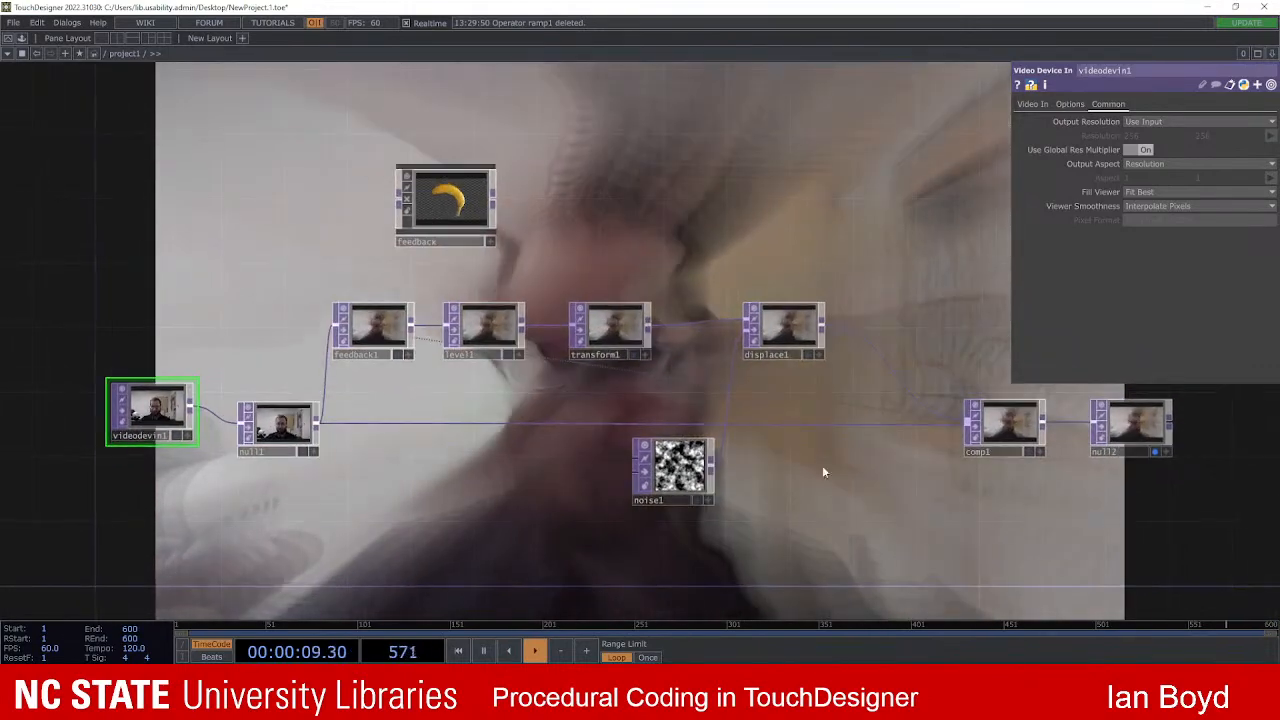
pyautogui.scroll(3, 788, 318)
pyautogui.click(622, 515)
pyautogui.click(1138, 104)
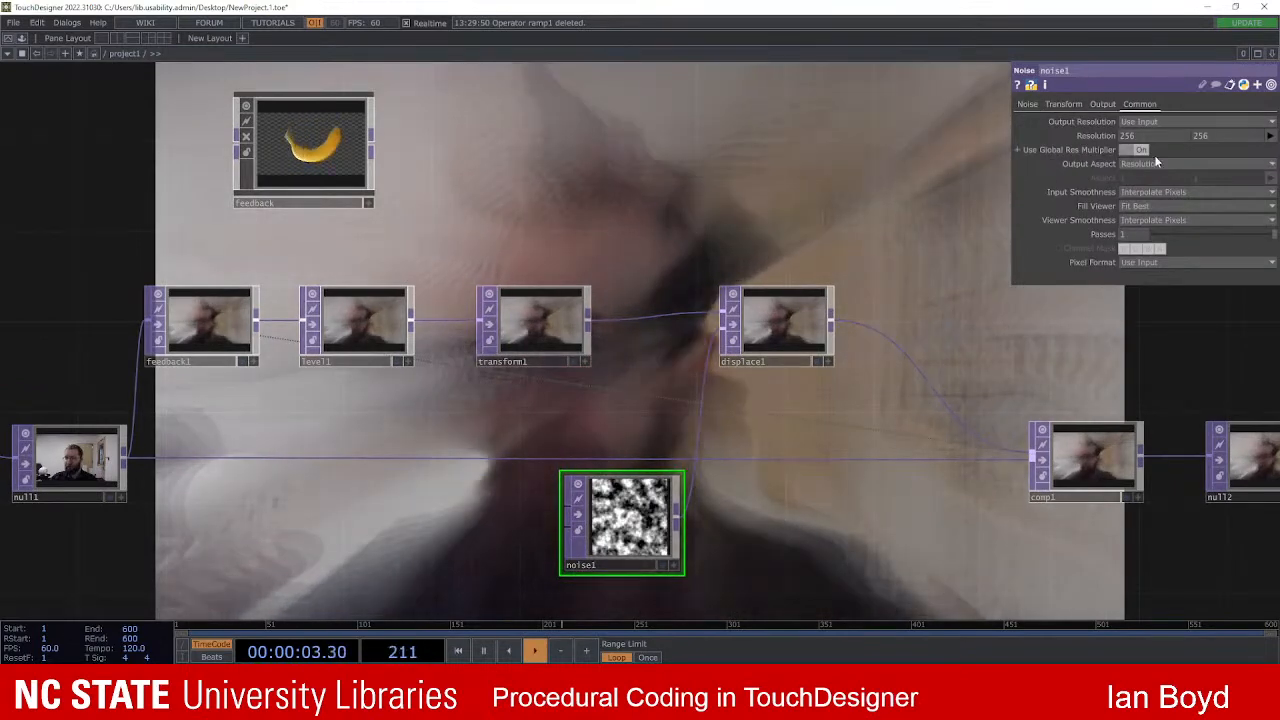
pyautogui.click(1143, 264)
pyautogui.click(1152, 325)
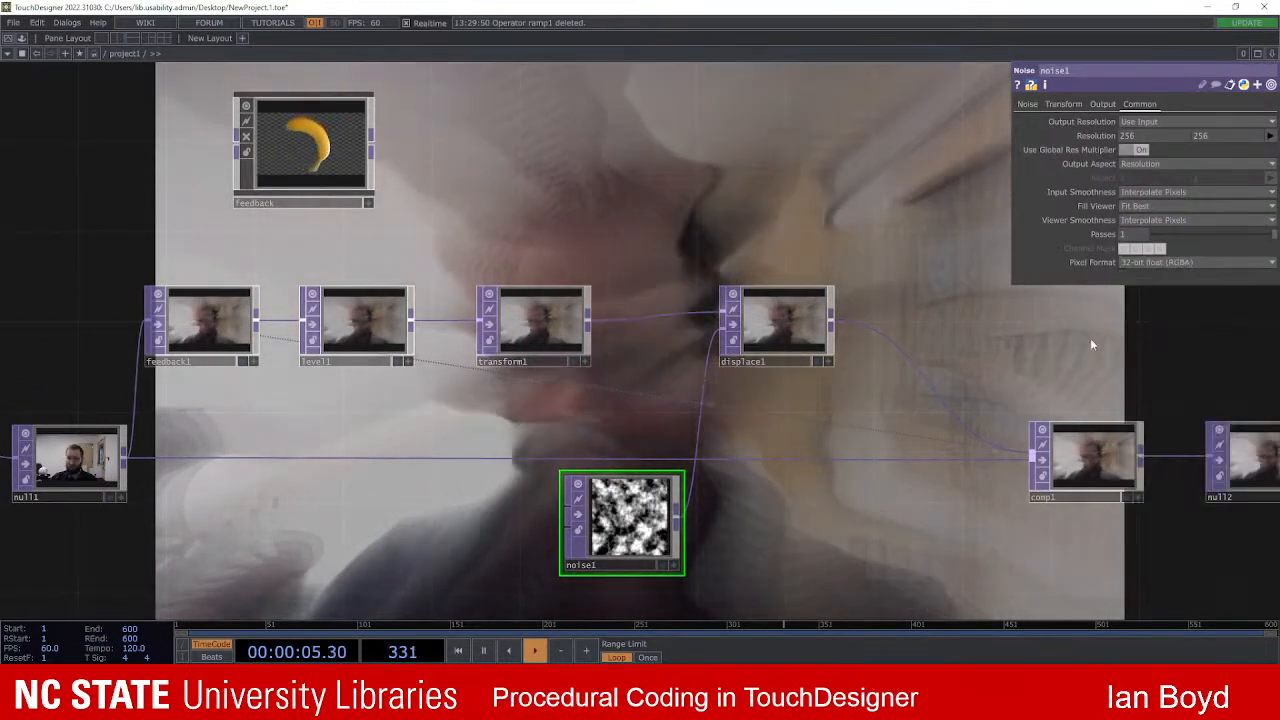
# Step: Select comp1 and try Overlay as its composite Operation
pyautogui.moveTo(959, 321); pyautogui.dragTo(930, 315)
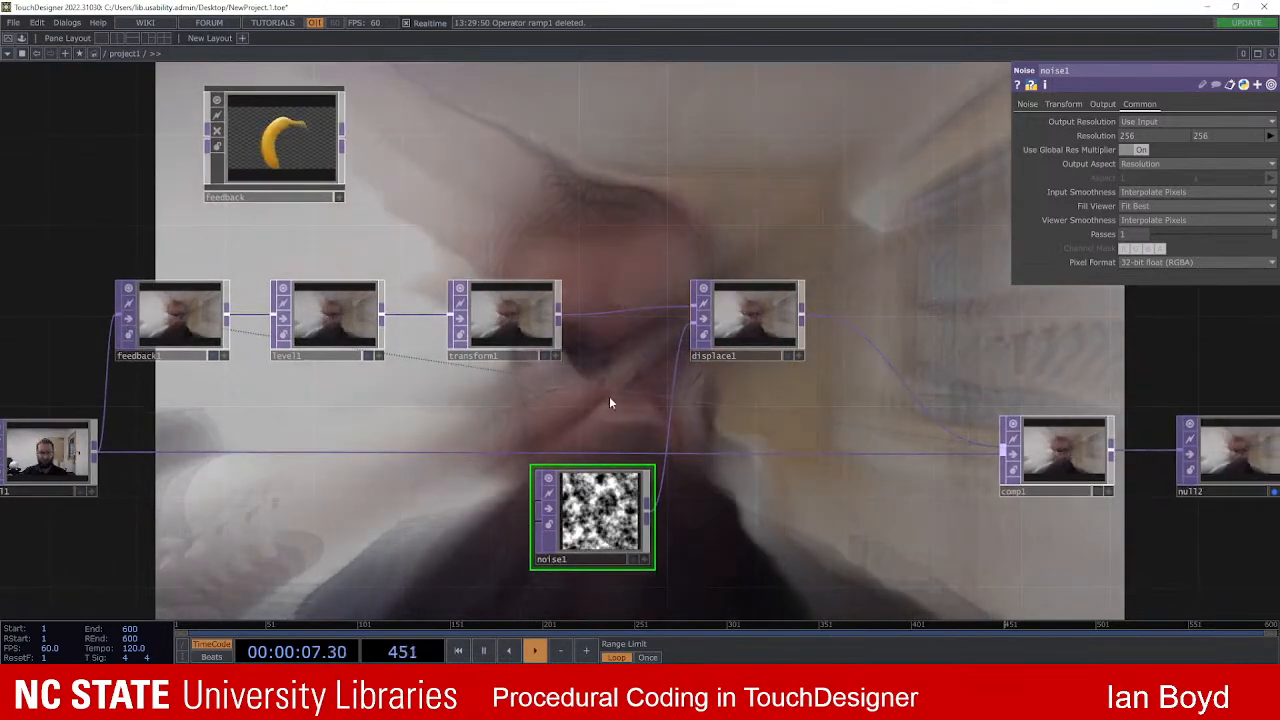
pyautogui.moveTo(273, 436); pyautogui.dragTo(596, 408)
pyautogui.moveTo(822, 406); pyautogui.dragTo(408, 468)
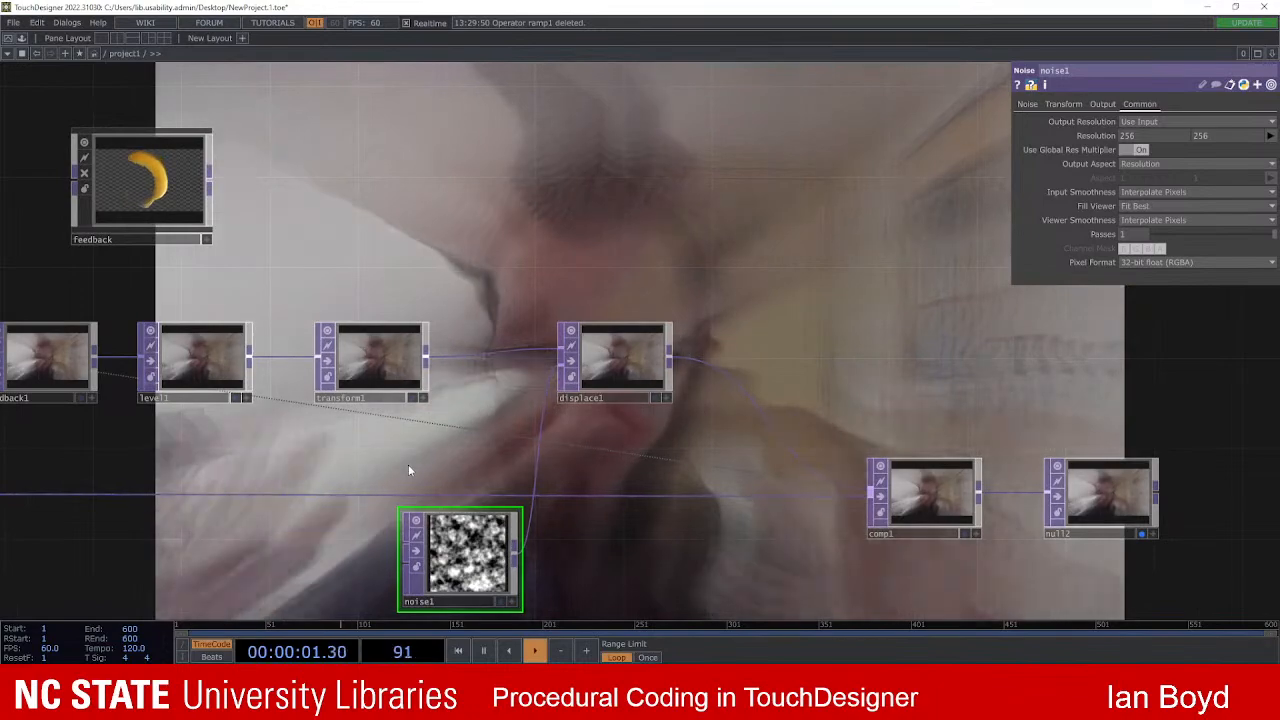
pyautogui.moveTo(685, 356); pyautogui.dragTo(514, 343)
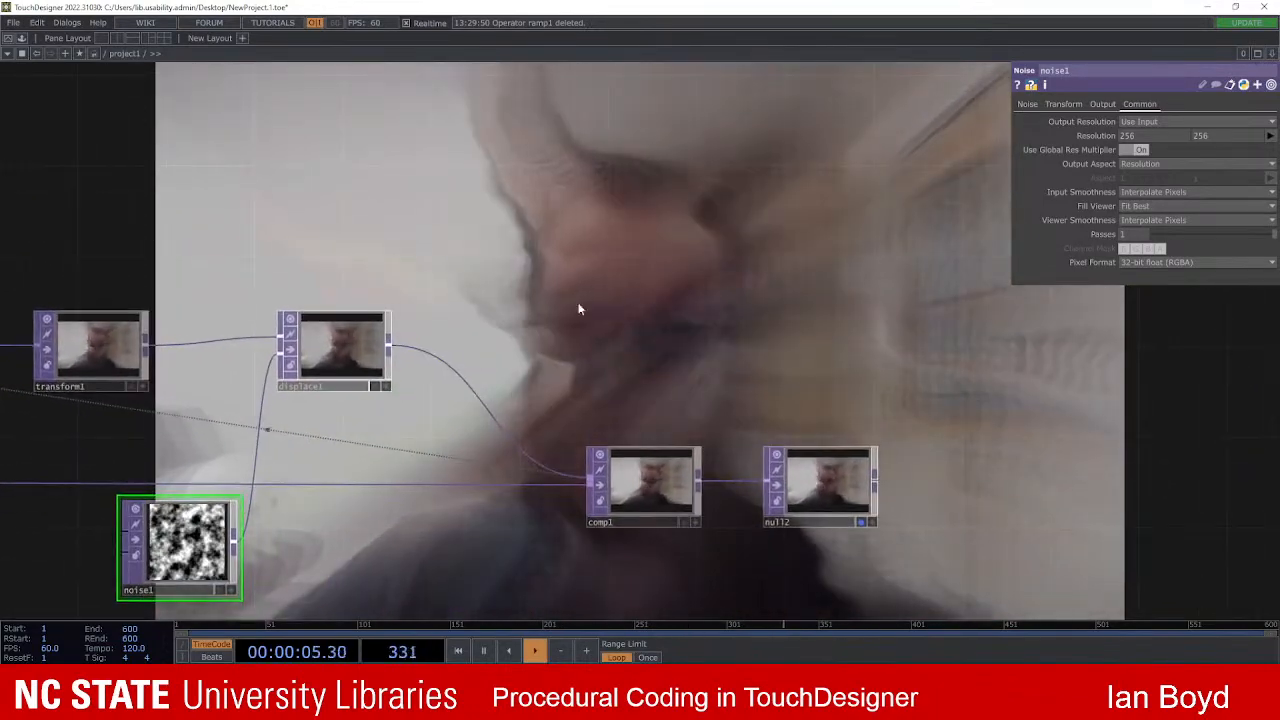
pyautogui.click(651, 468)
pyautogui.moveTo(657, 380)
pyautogui.mouseDown()
pyautogui.moveTo(654, 363)
pyautogui.moveTo(642, 370)
pyautogui.mouseUp()
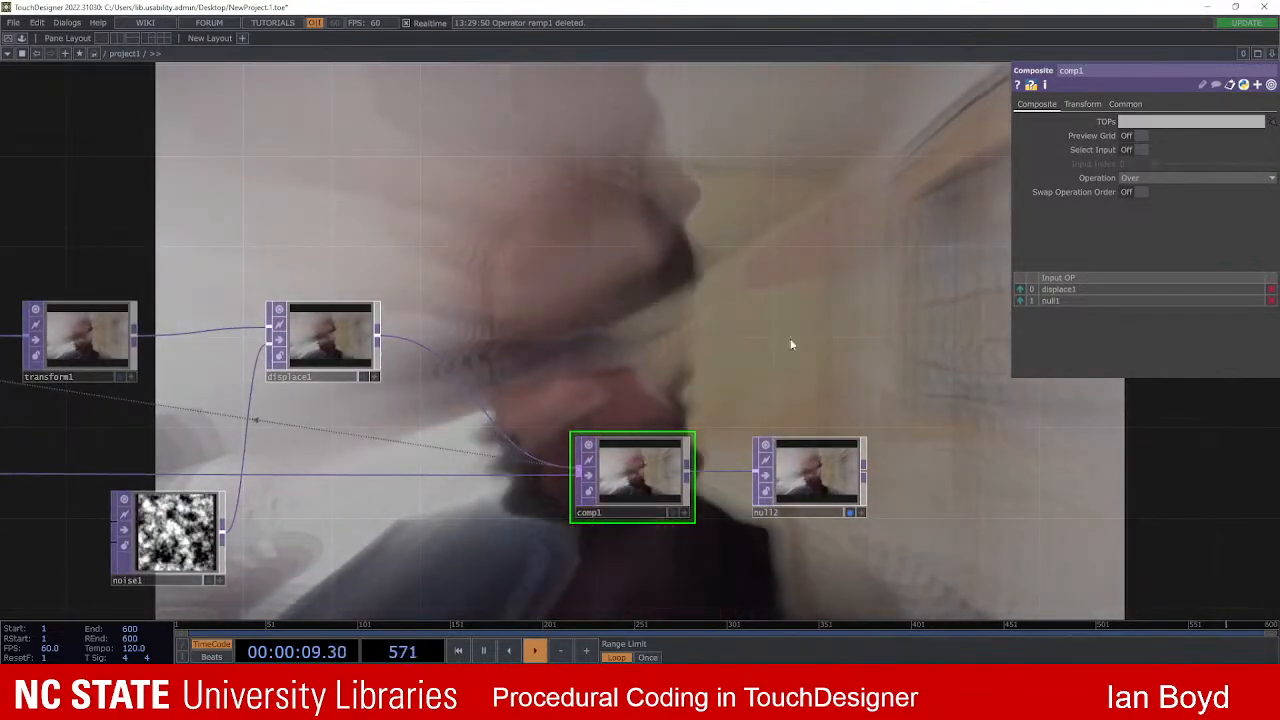
pyautogui.moveTo(726, 431); pyautogui.dragTo(736, 419)
pyautogui.scroll(5, 657, 343)
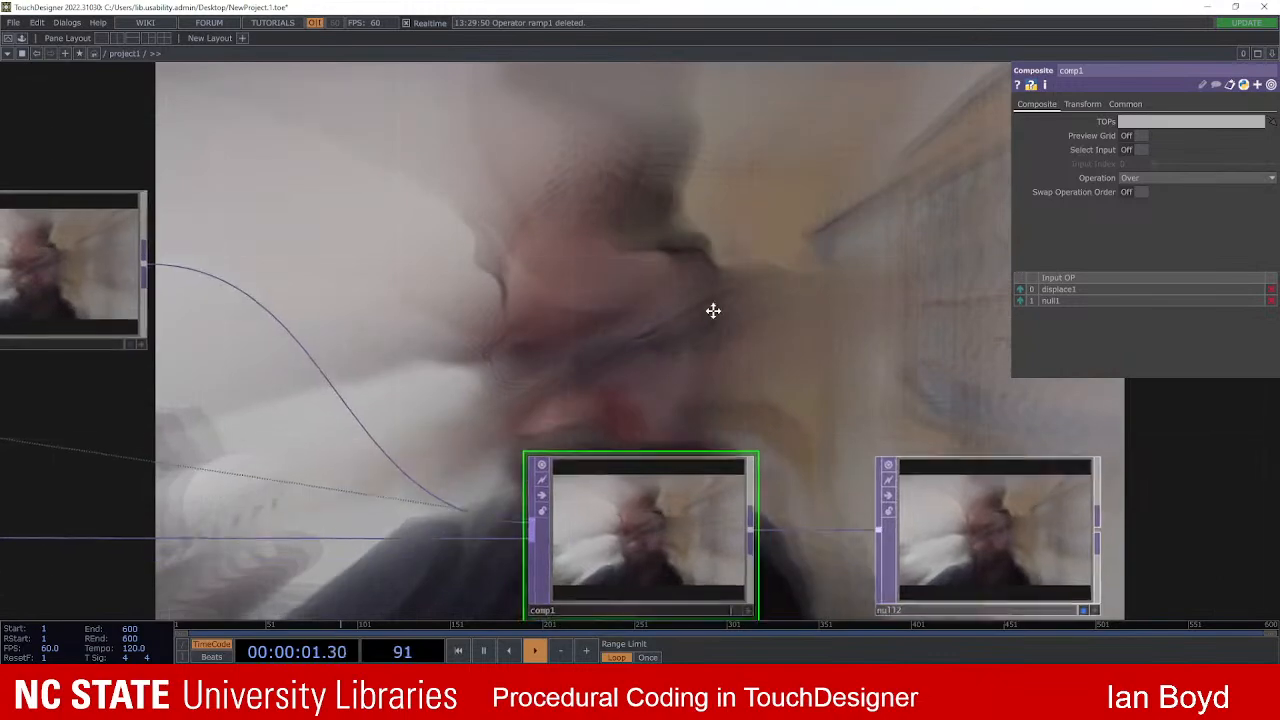
pyautogui.click(1174, 177)
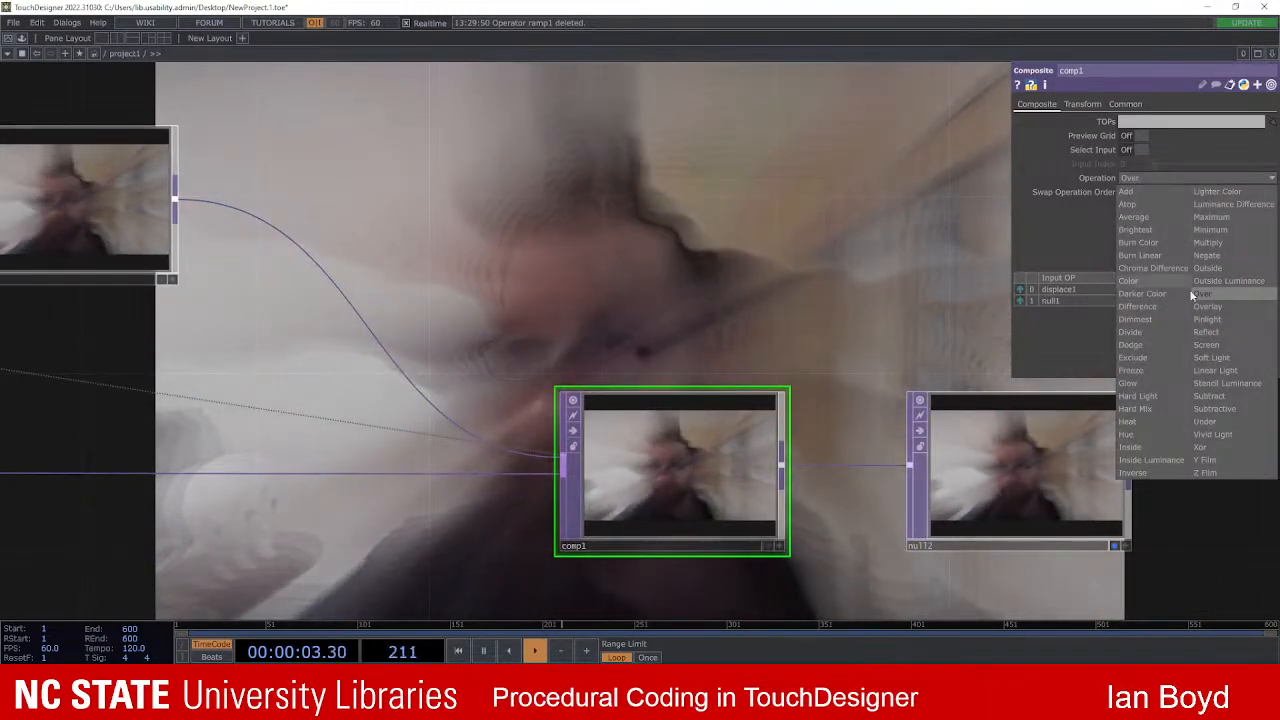
pyautogui.click(1222, 304)
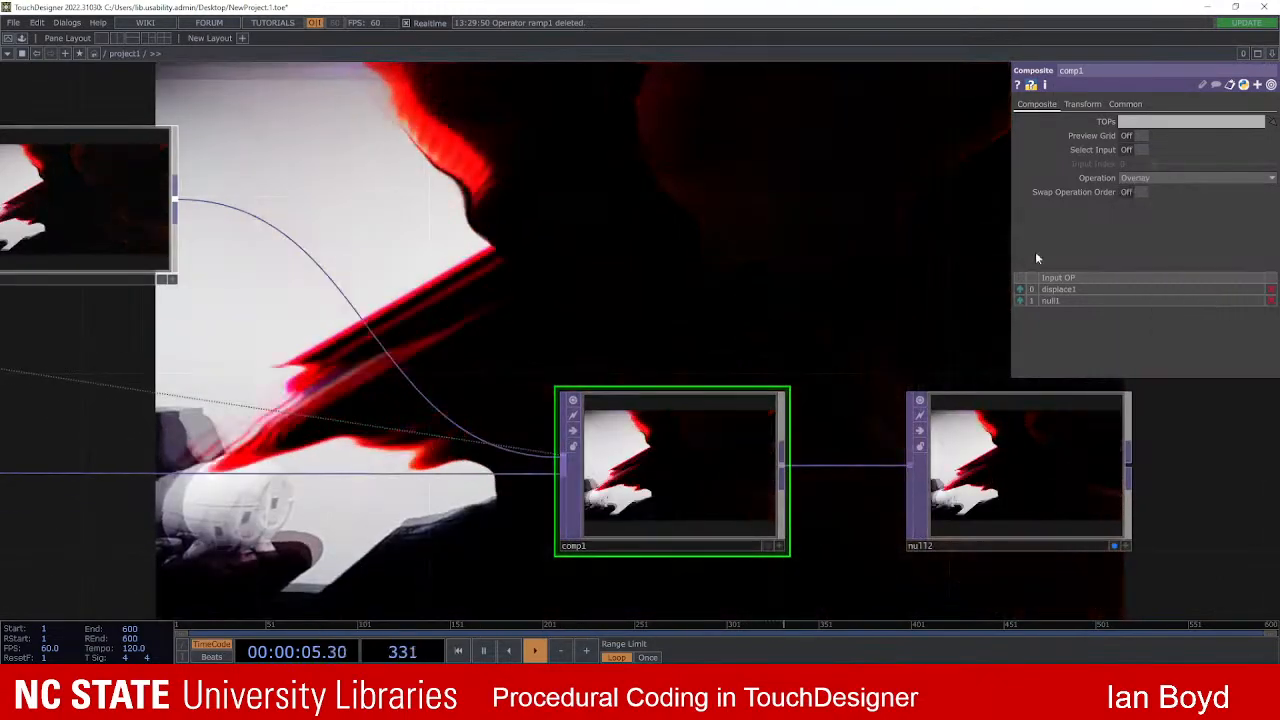
# Step: Examine the Overlay result across the network, and switch comp1's Operation back to Over
pyautogui.scroll(-2, 900, 224)
pyautogui.scroll(-2, 899, 223)
pyautogui.scroll(2, 899, 223)
pyautogui.scroll(-4, 677, 223)
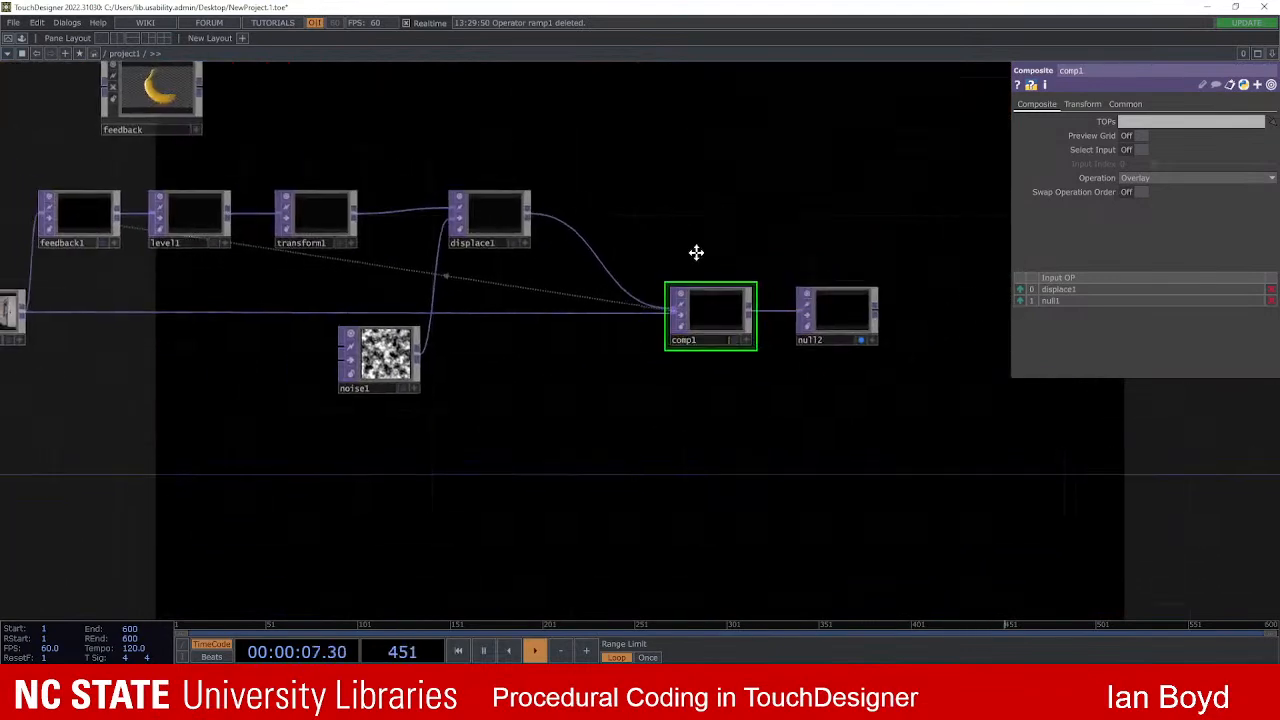
pyautogui.moveTo(680, 232); pyautogui.dragTo(718, 270)
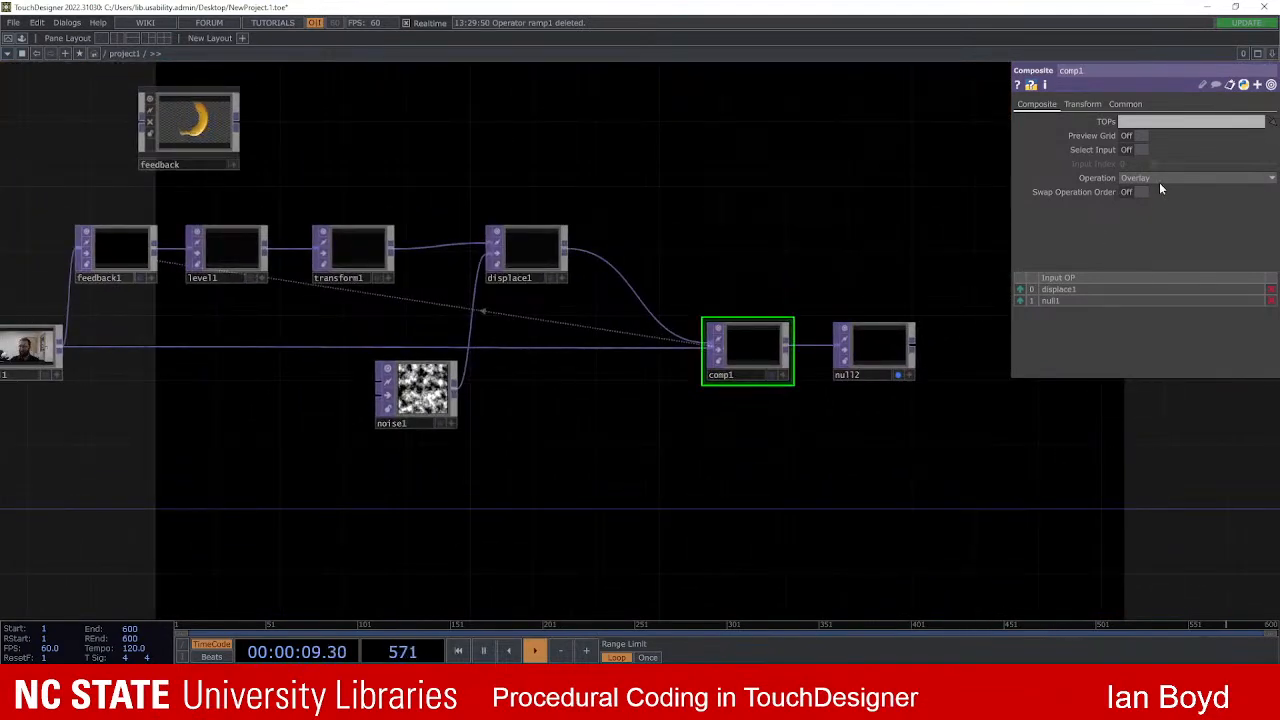
pyautogui.click(1160, 179)
pyautogui.click(1216, 295)
# Step: Add a Keyboard In CHOP in the empty space above transform1
pyautogui.moveTo(573, 207)
pyautogui.mouseDown()
pyautogui.moveTo(726, 192)
pyautogui.moveTo(621, 166)
pyautogui.moveTo(567, 202)
pyautogui.moveTo(577, 205)
pyautogui.mouseUp()
pyautogui.press('Tab')
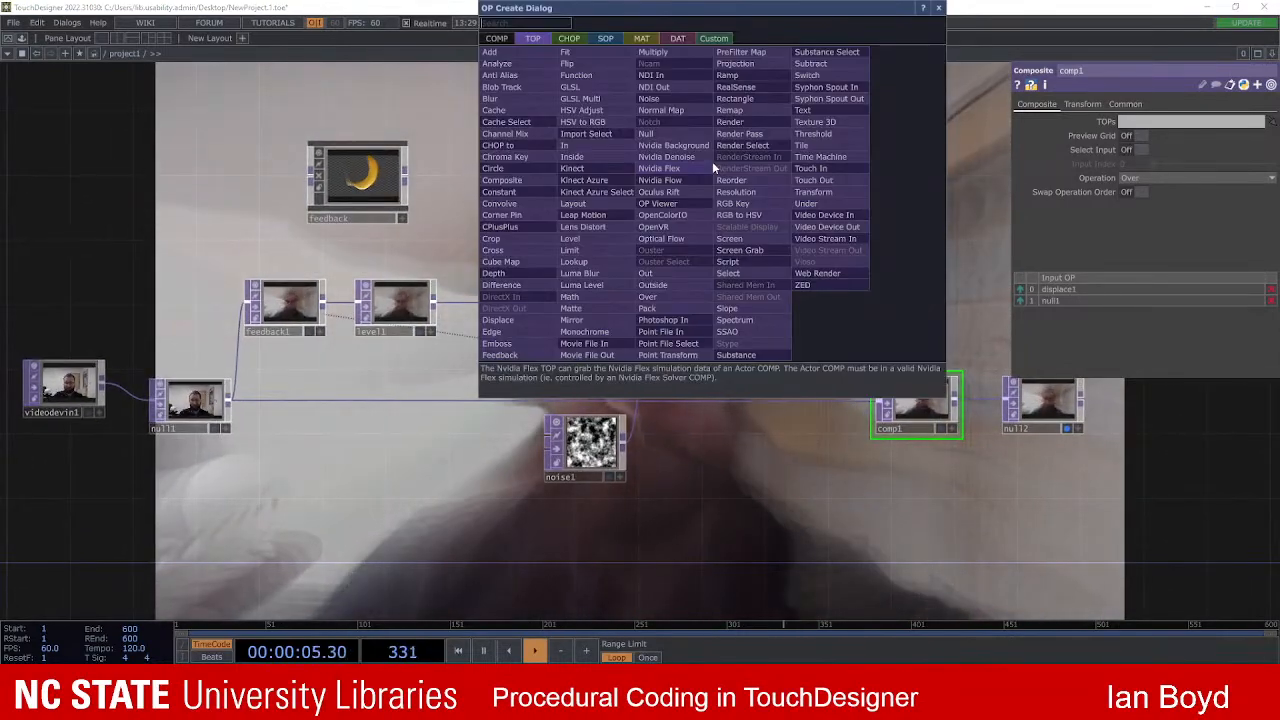
pyautogui.press('Tab')
pyautogui.write('keyb')
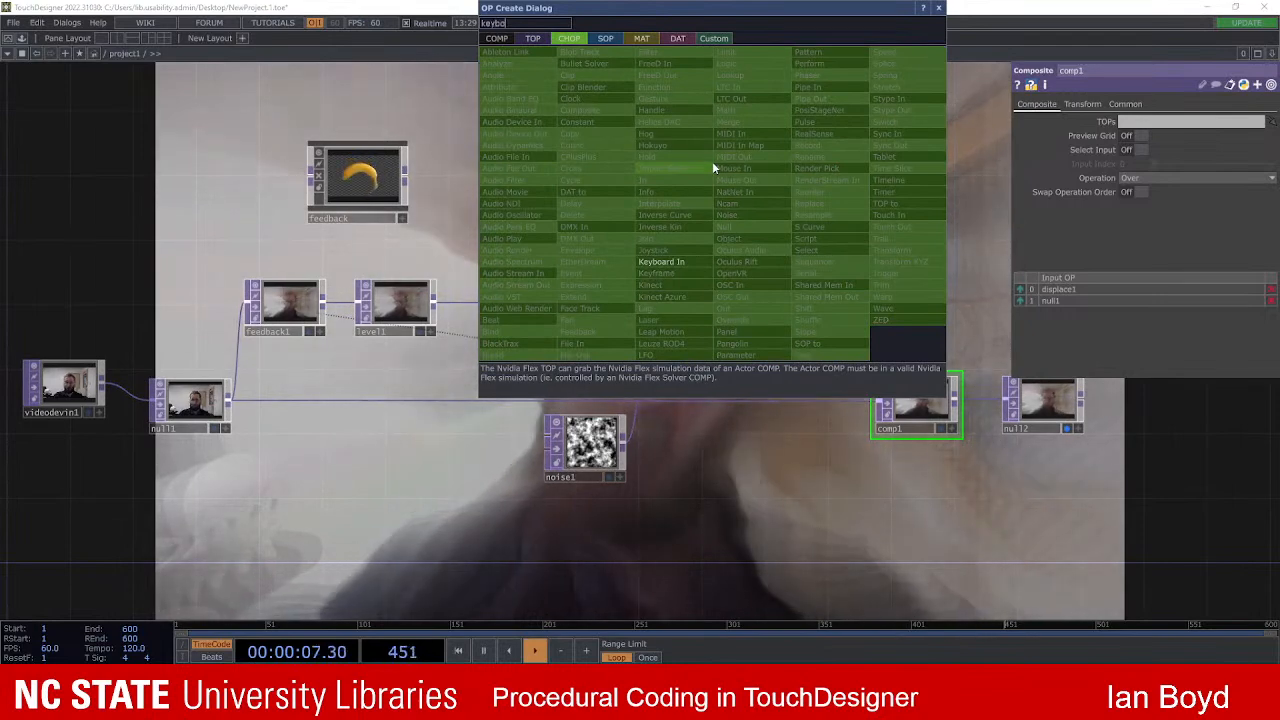
pyautogui.write('o')
pyautogui.click(684, 261)
pyautogui.click(521, 225)
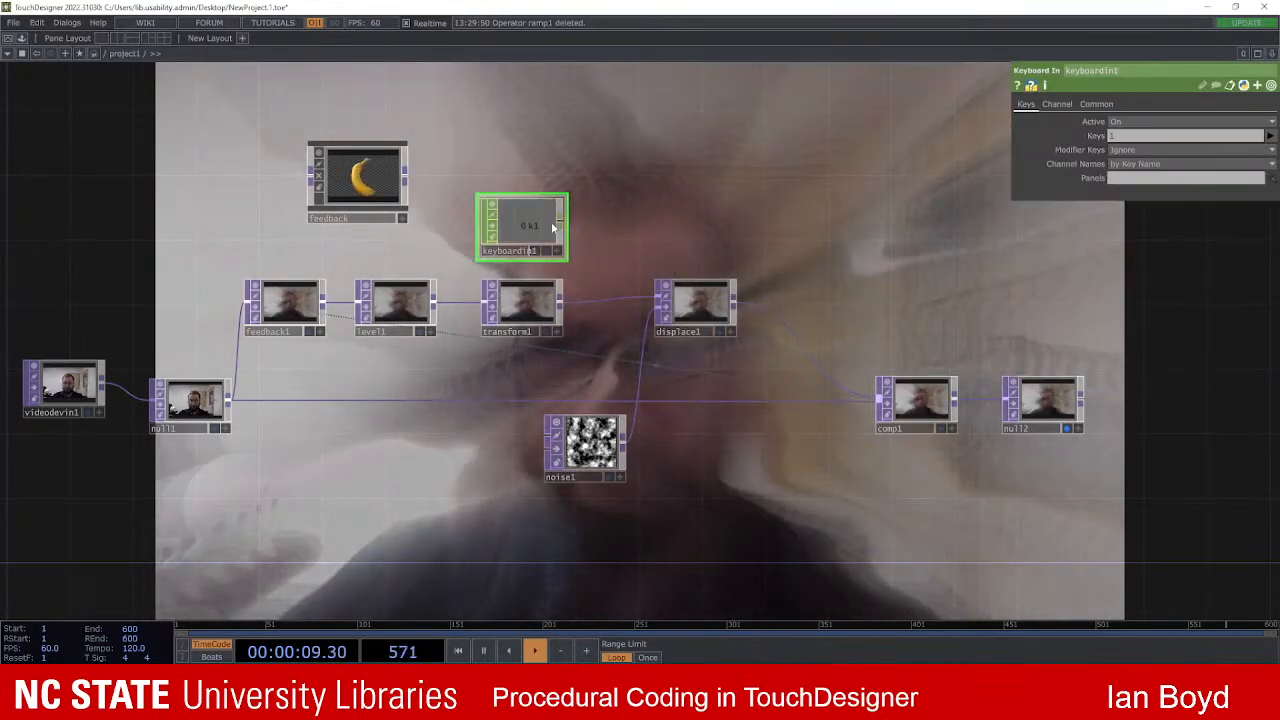
# Step: Check feedback1's Reset parameters, and move keyboardin1 to just above feedback1
pyautogui.moveTo(400, 240); pyautogui.dragTo(273, 225)
pyautogui.click(285, 303)
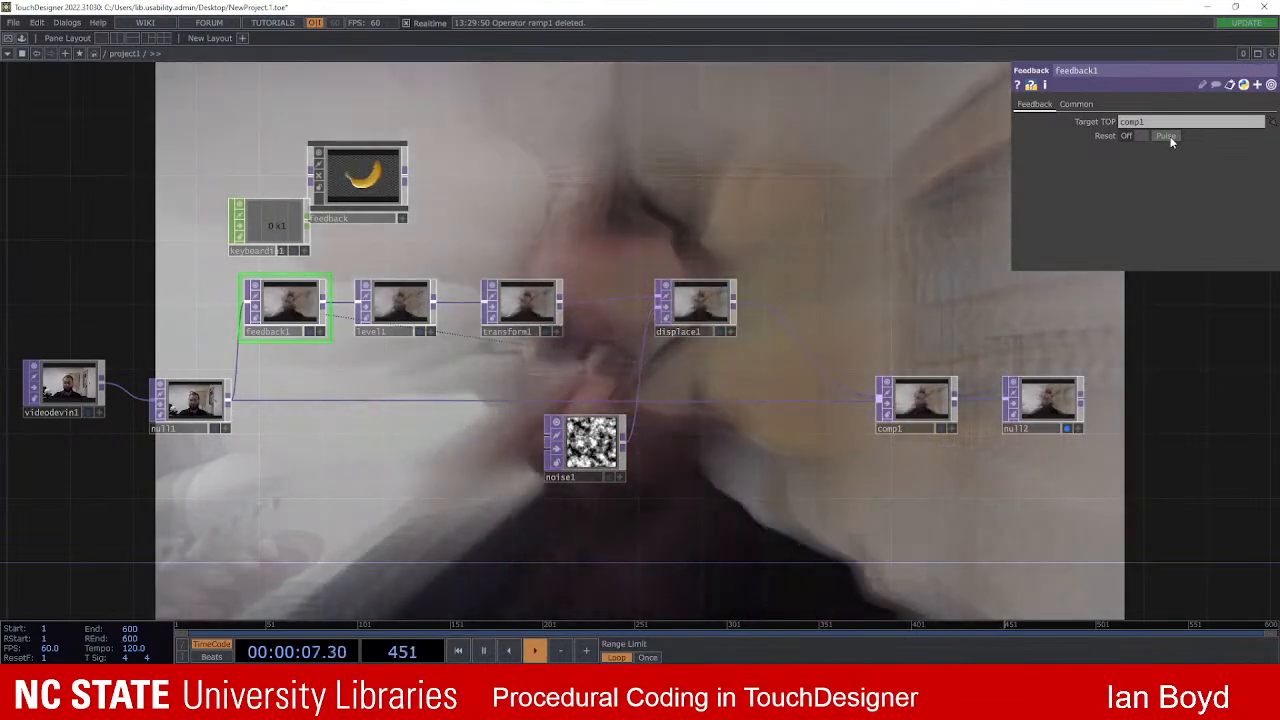
pyautogui.moveTo(296, 234); pyautogui.dragTo(579, 217)
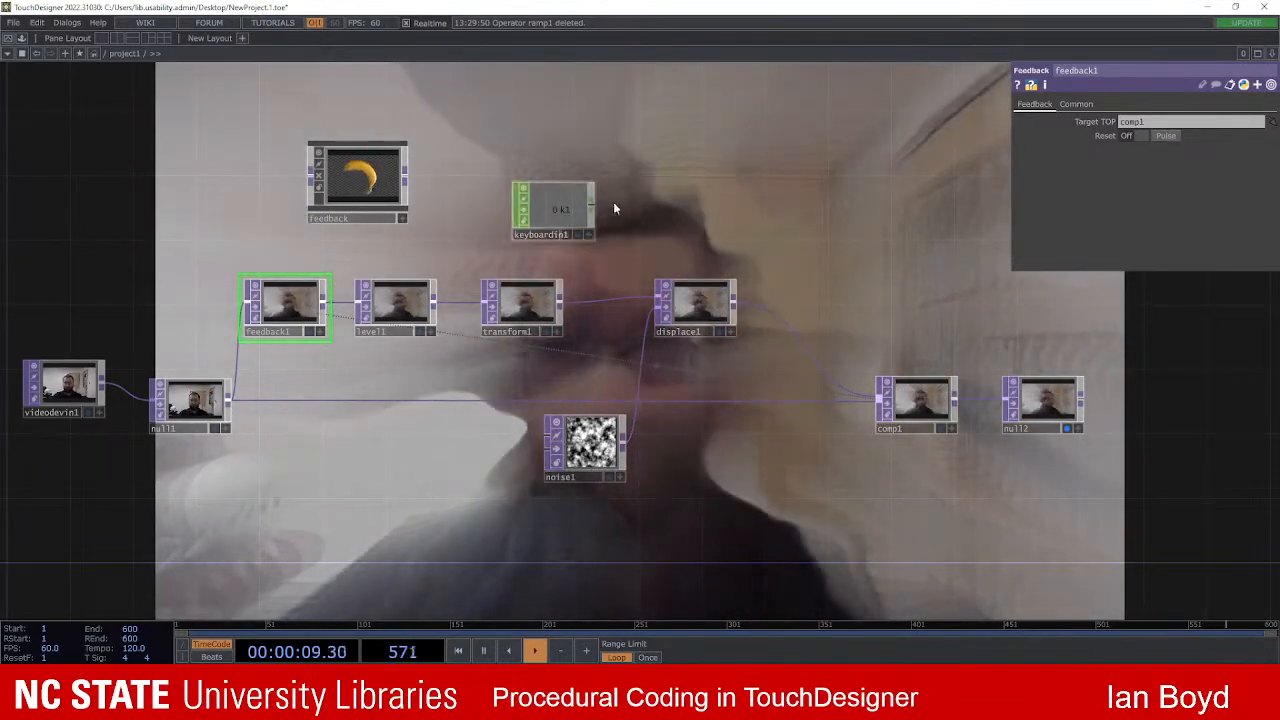
pyautogui.scroll(4, 617, 217)
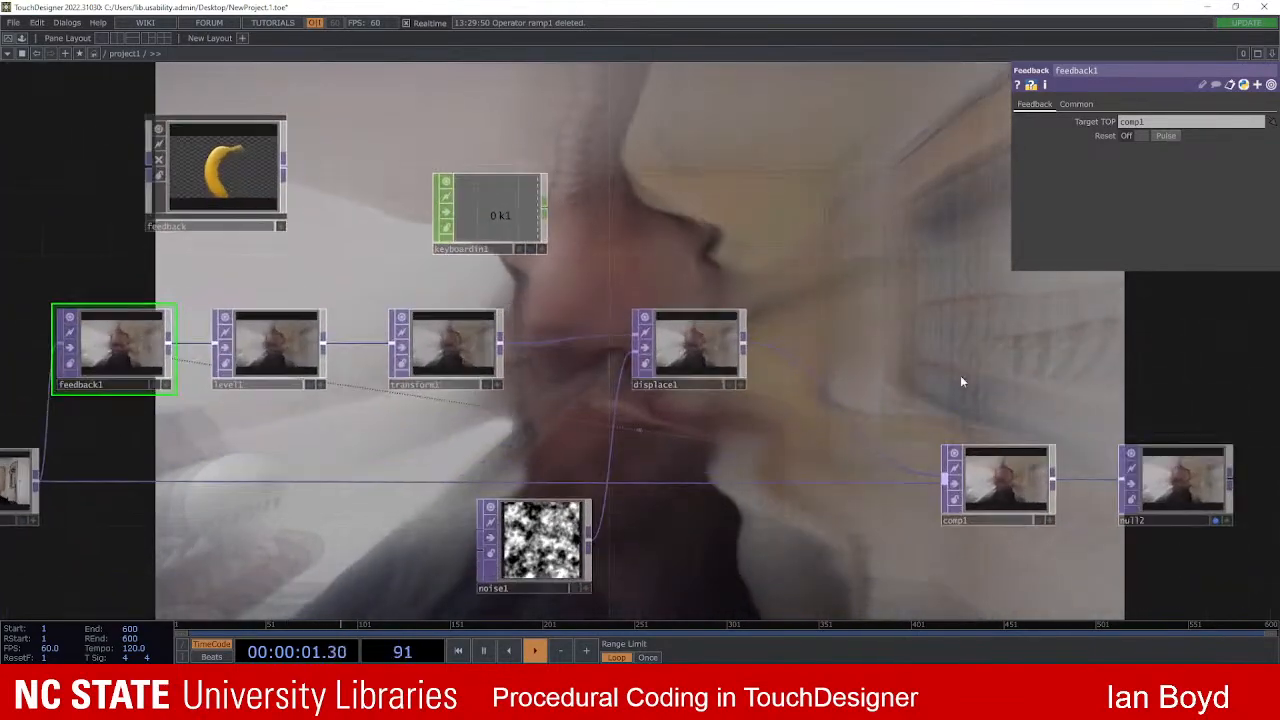
pyautogui.moveTo(711, 234); pyautogui.dragTo(699, 241)
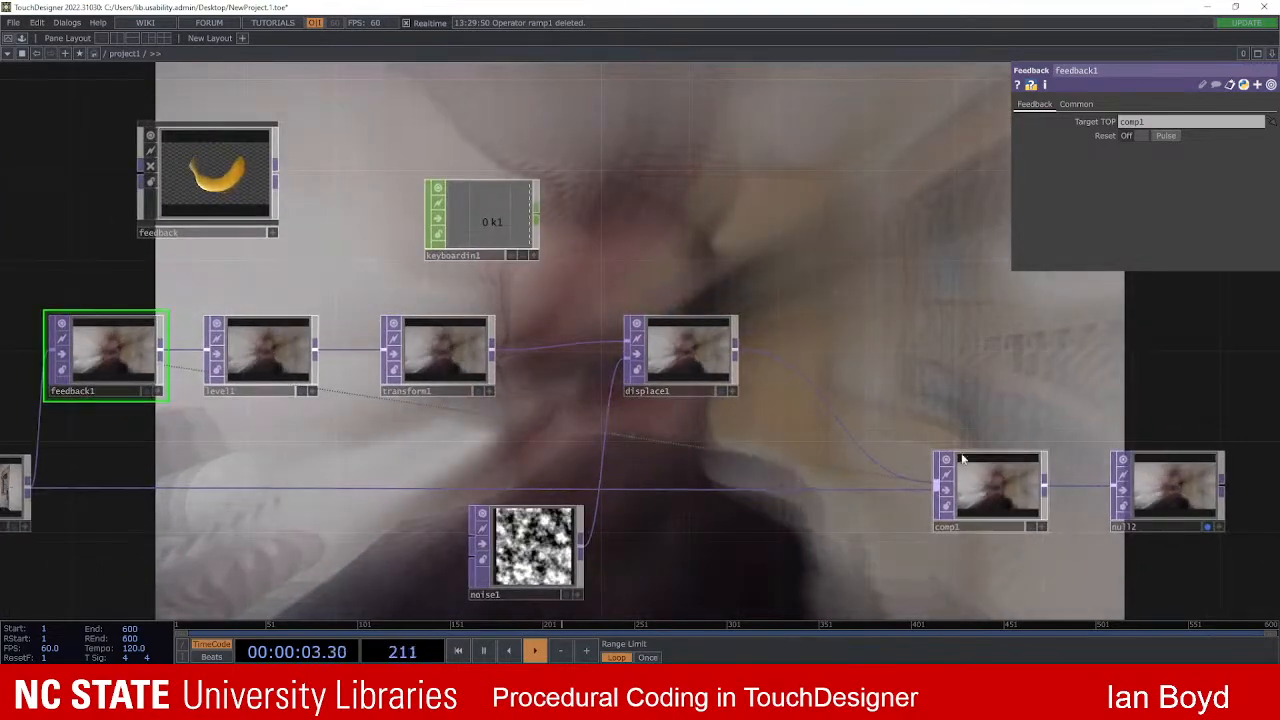
pyautogui.moveTo(752, 298); pyautogui.dragTo(704, 314)
pyautogui.moveTo(446, 235); pyautogui.dragTo(337, 284)
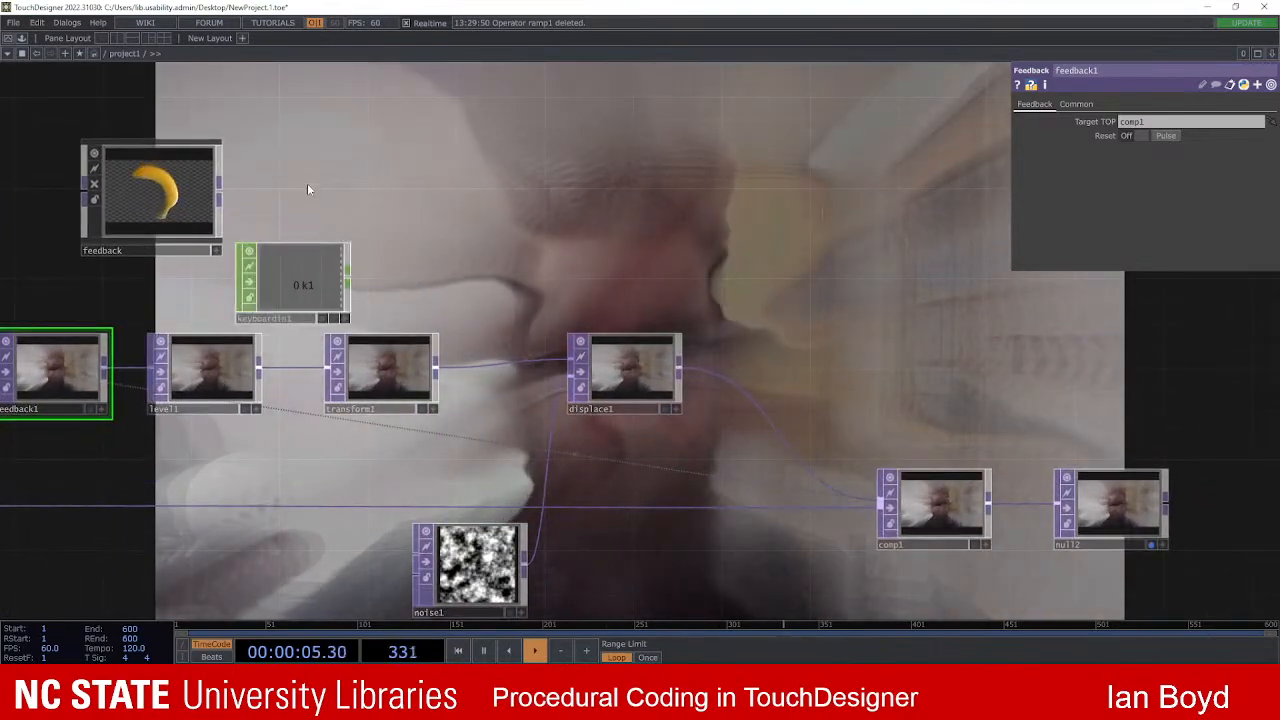
pyautogui.moveTo(100, 197); pyautogui.dragTo(364, 192)
pyautogui.moveTo(446, 185); pyautogui.dragTo(248, 185)
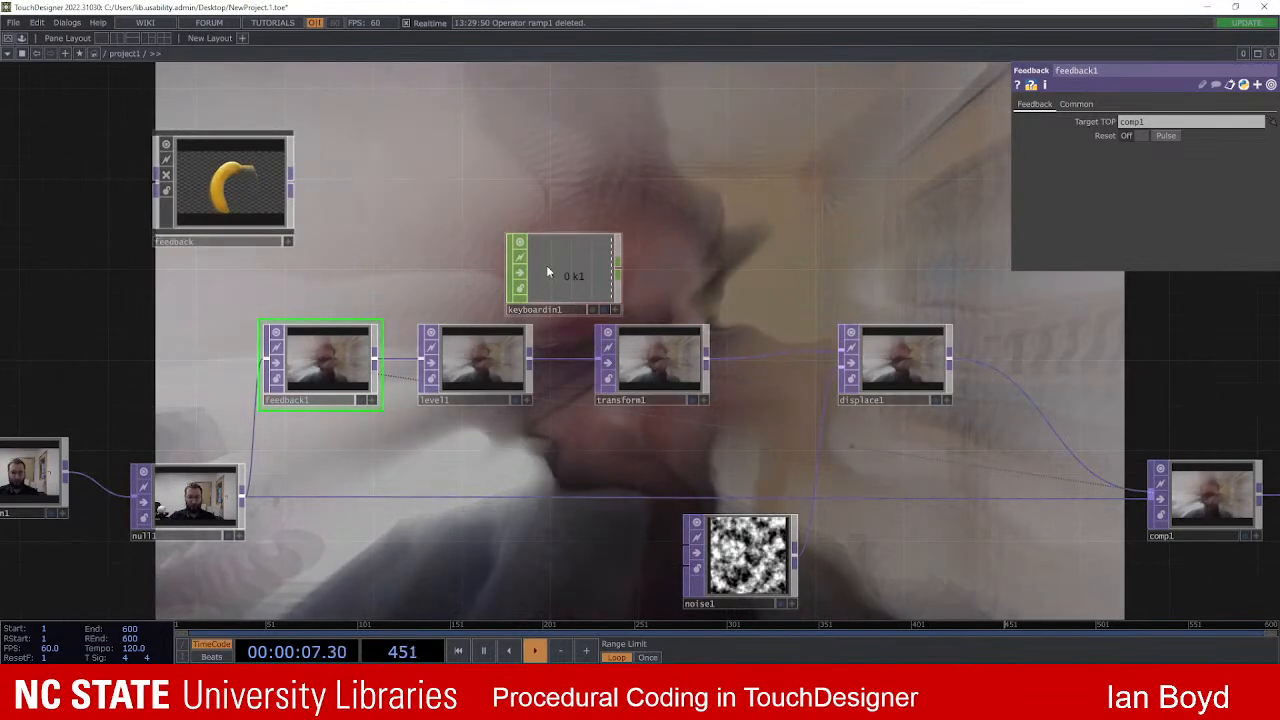
pyautogui.moveTo(521, 260); pyautogui.dragTo(388, 237)
pyautogui.moveTo(221, 185); pyautogui.dragTo(154, 185)
pyautogui.moveTo(434, 249); pyautogui.dragTo(367, 249)
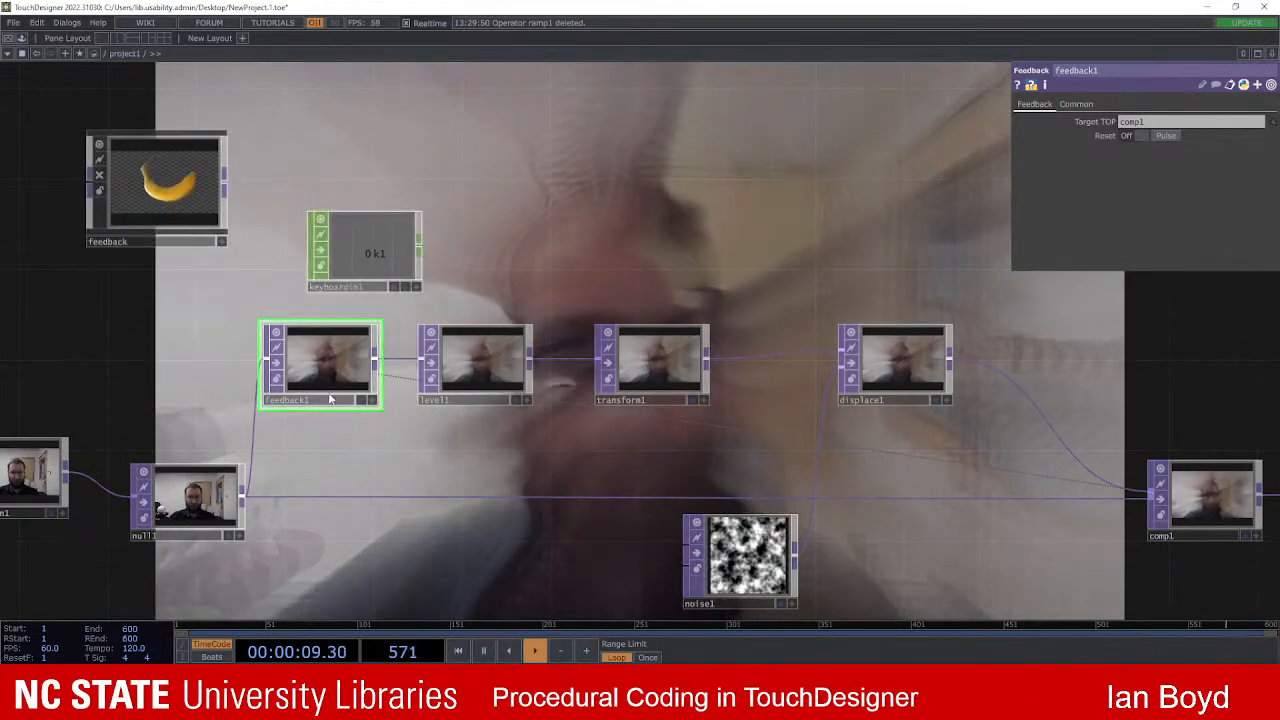
# Step: Link keyboardin1's k1 channel to feedback1's Reset Pulse as a CHOP Reference, and test the keyboard trigger
pyautogui.click(399, 245)
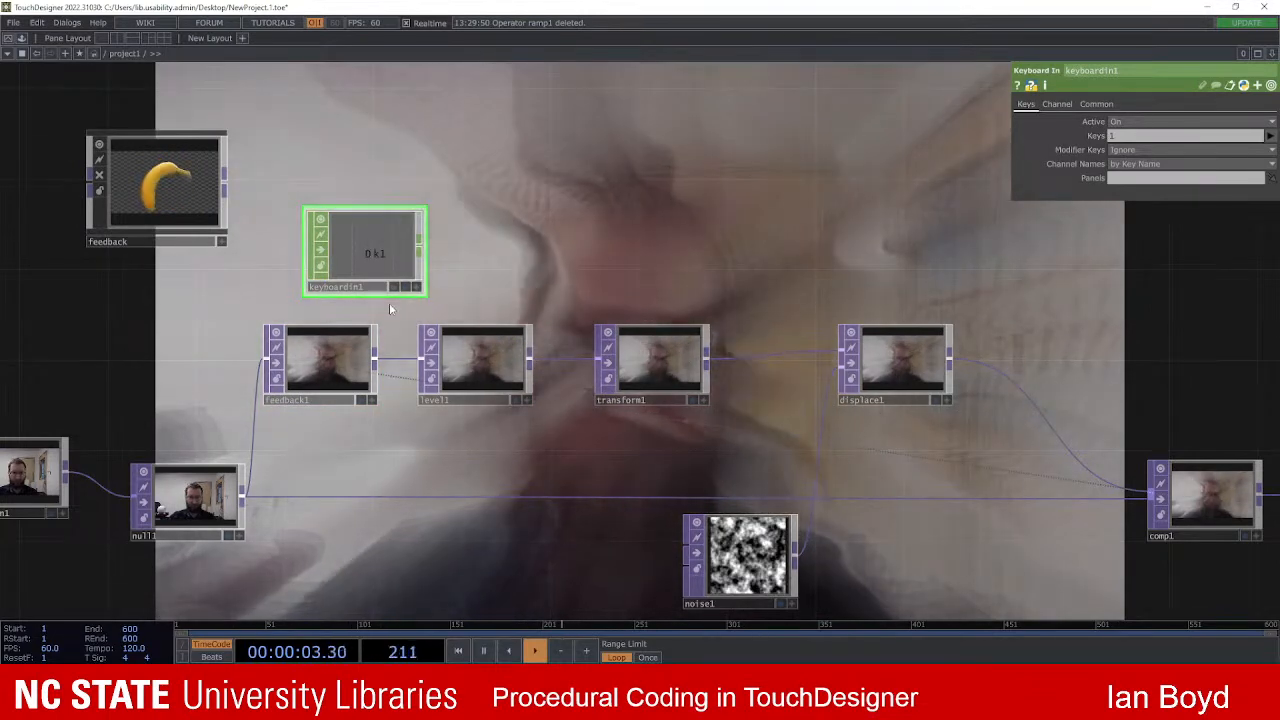
pyautogui.click(362, 335)
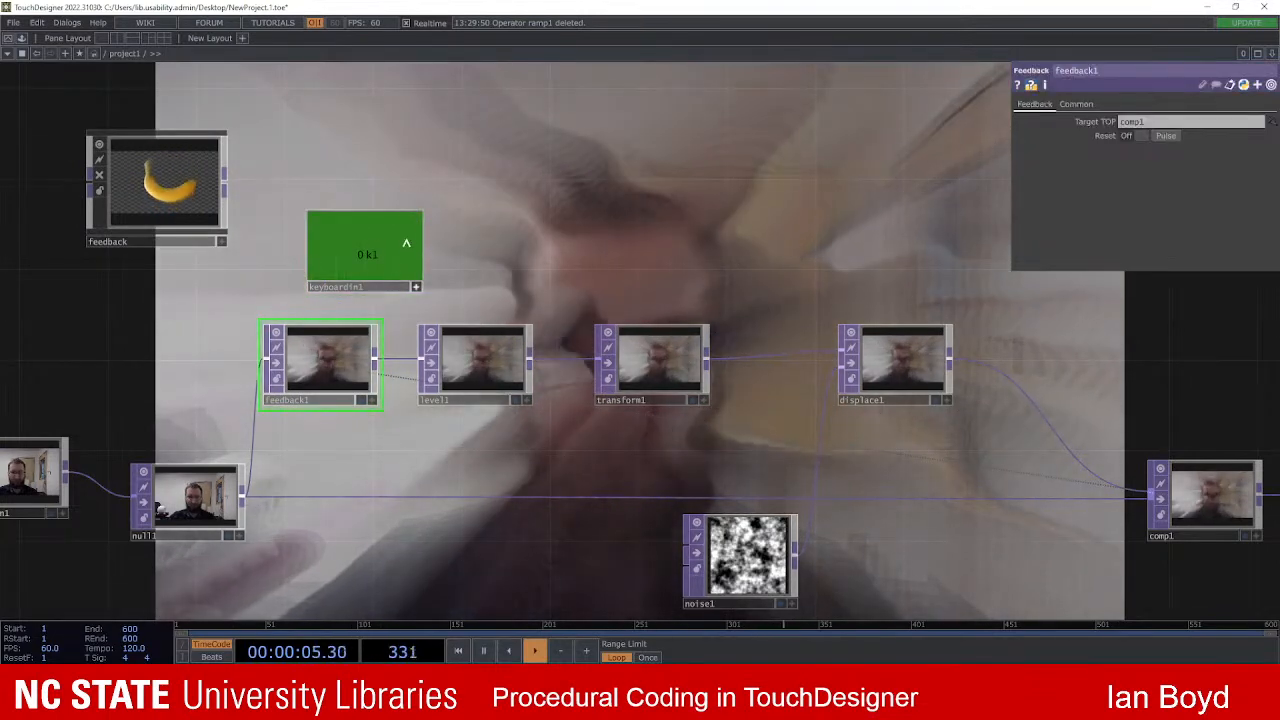
pyautogui.moveTo(380, 250); pyautogui.dragTo(388, 247)
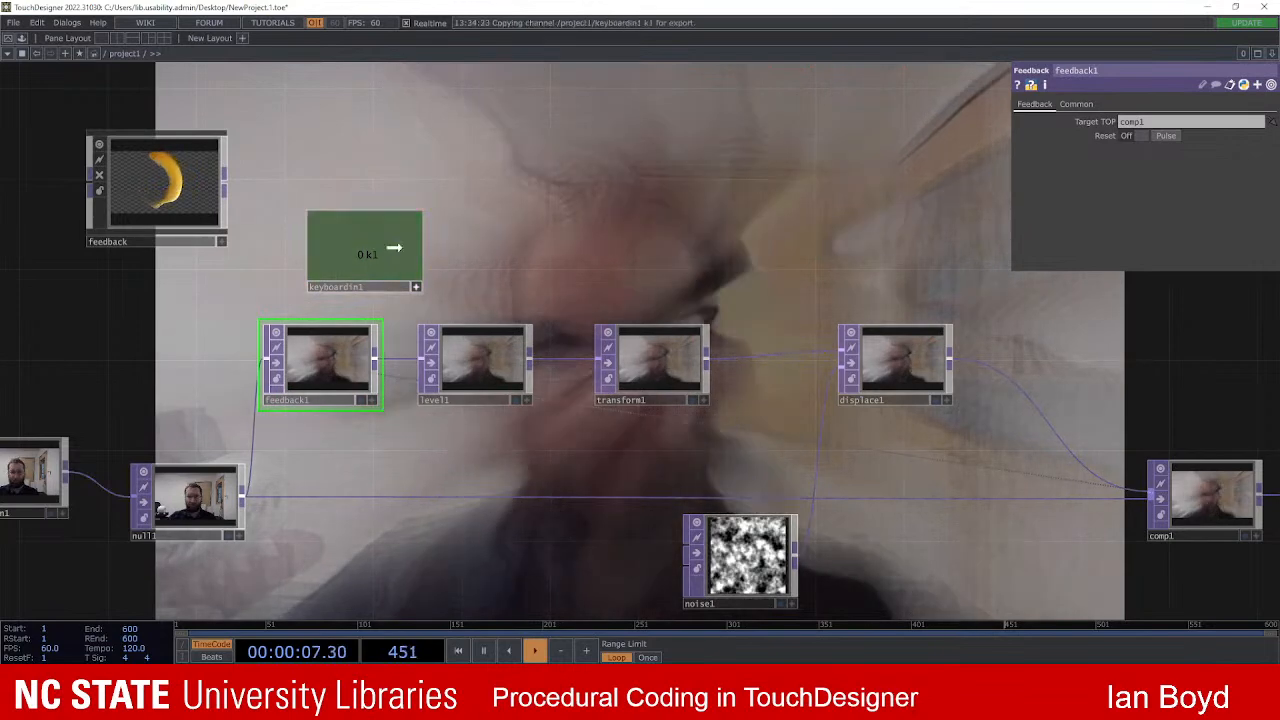
pyautogui.moveTo(1055, 141); pyautogui.dragTo(1140, 121)
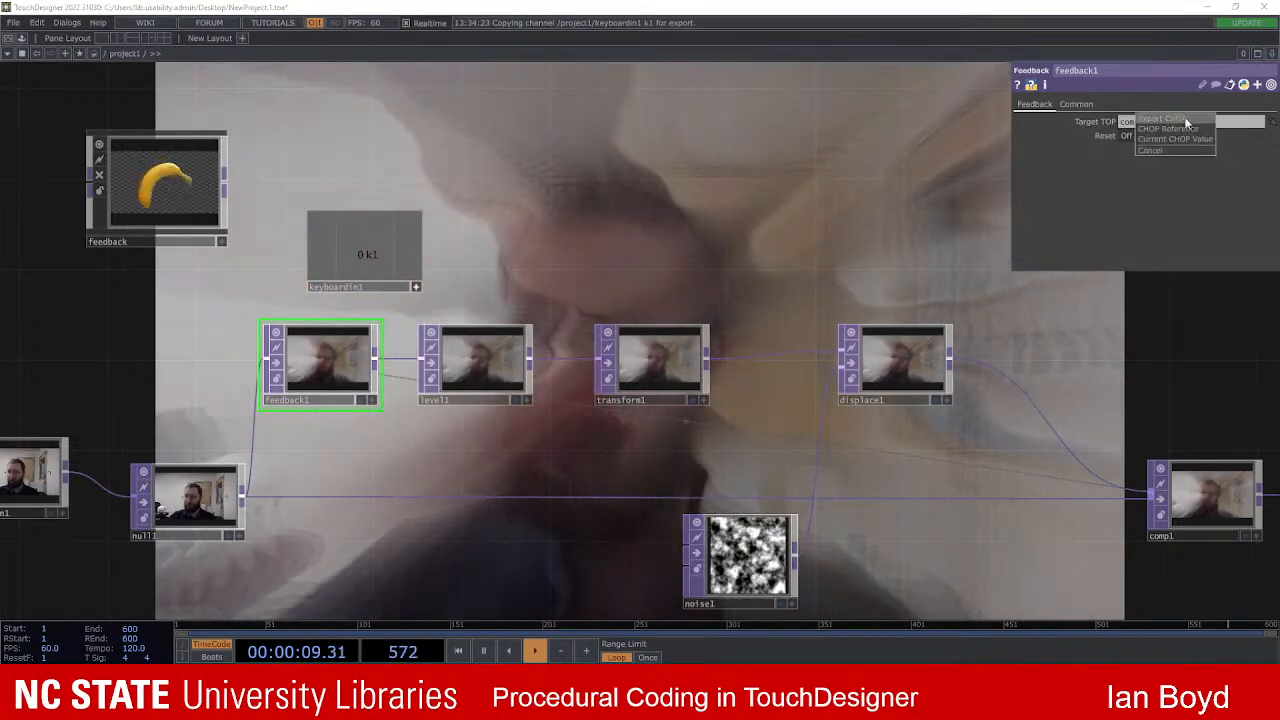
pyautogui.click(1191, 131)
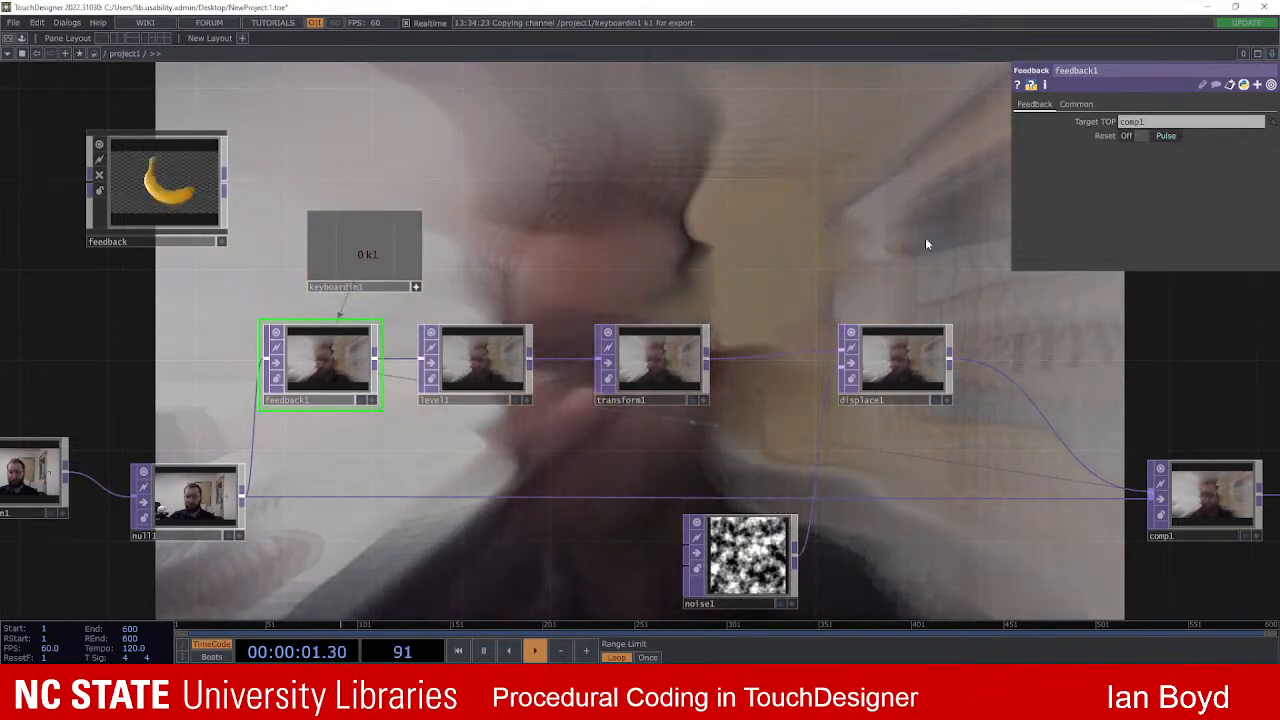
pyautogui.press('1')
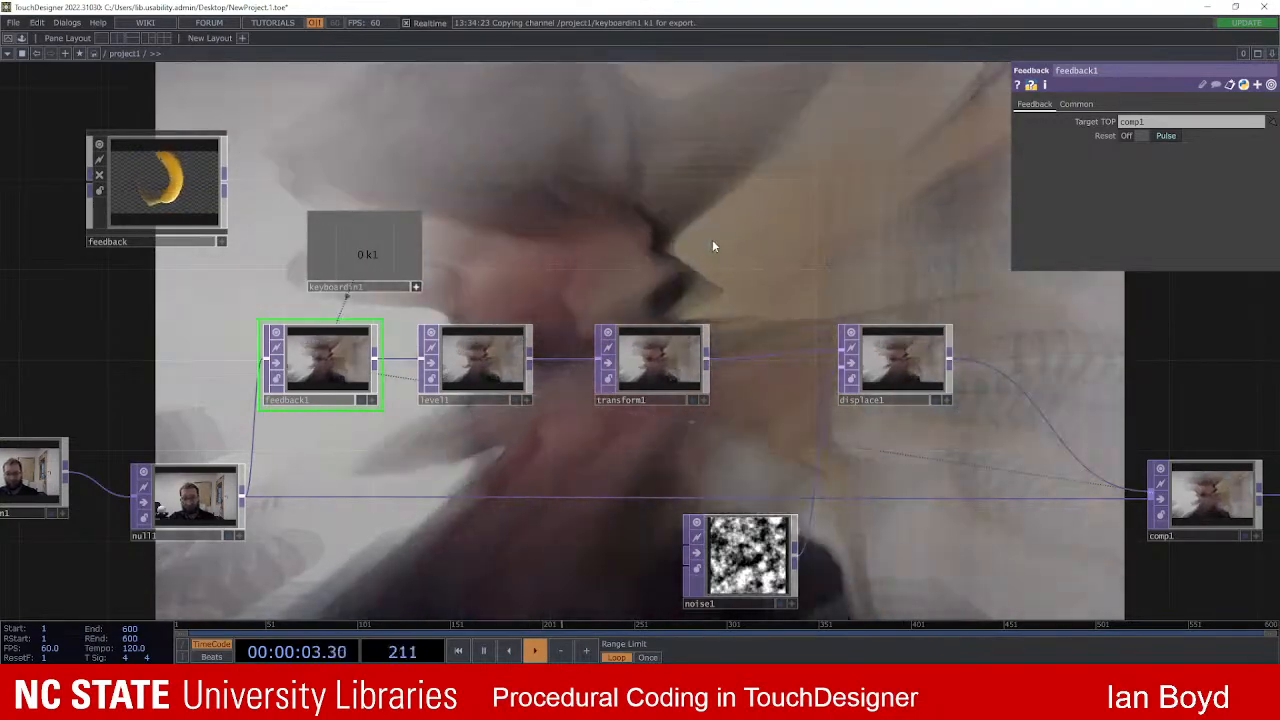
# Step: Reapply keyboardin1's k1 channel to feedback1's Reset Pulse as a CHOP Reference, and pulse the feedback reset manually
pyautogui.moveTo(820, 246); pyautogui.dragTo(500, 233)
pyautogui.scroll(-5, 830, 295)
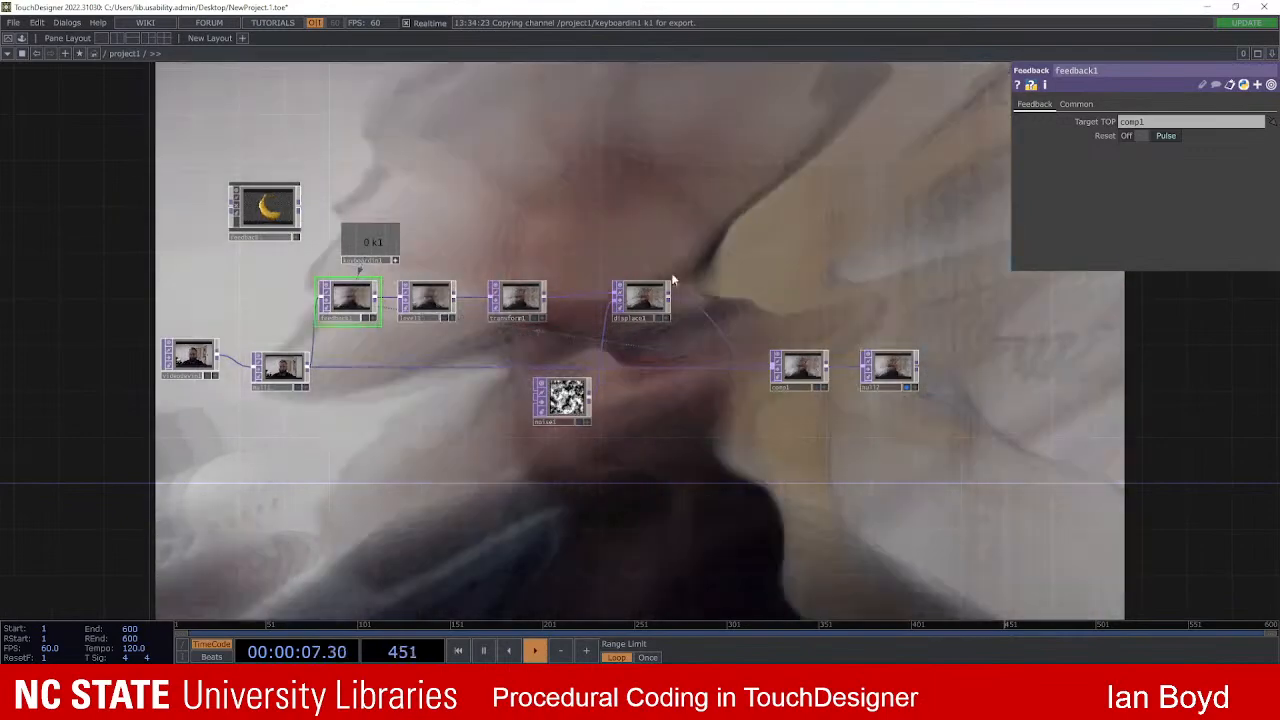
pyautogui.moveTo(395, 264); pyautogui.dragTo(520, 258)
pyautogui.scroll(3, 414, 214)
pyautogui.scroll(4, 614, 268)
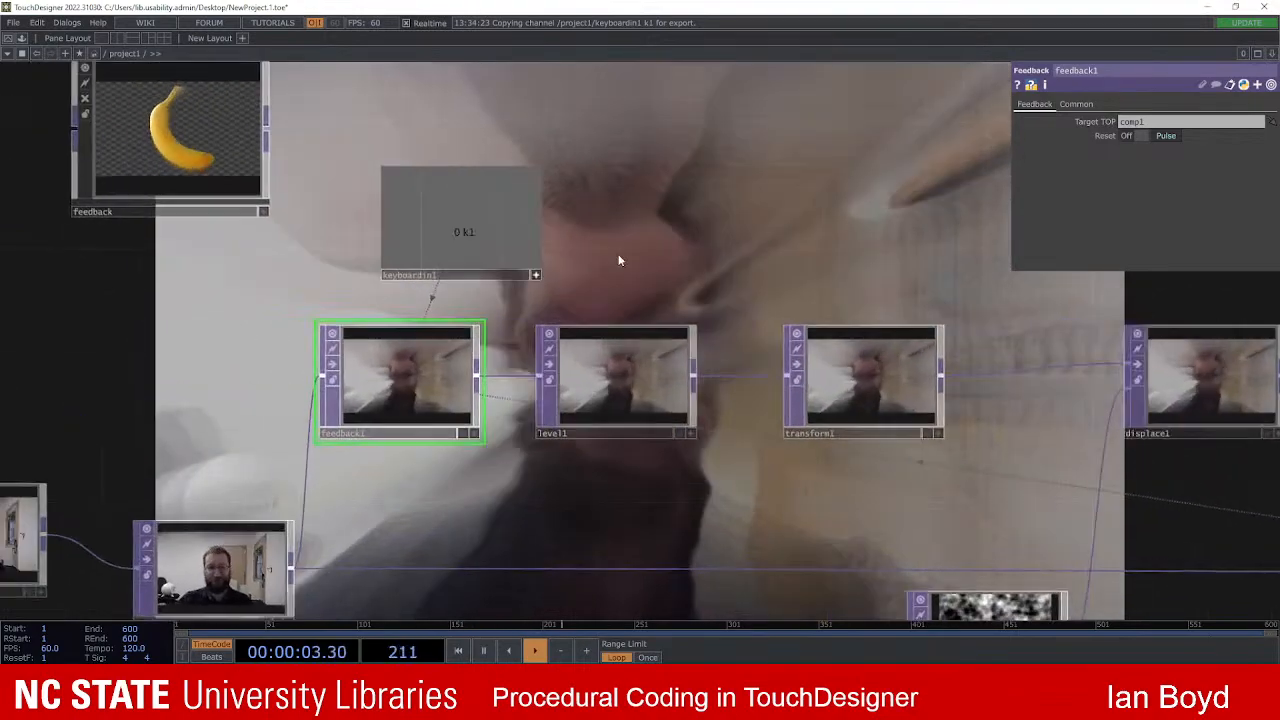
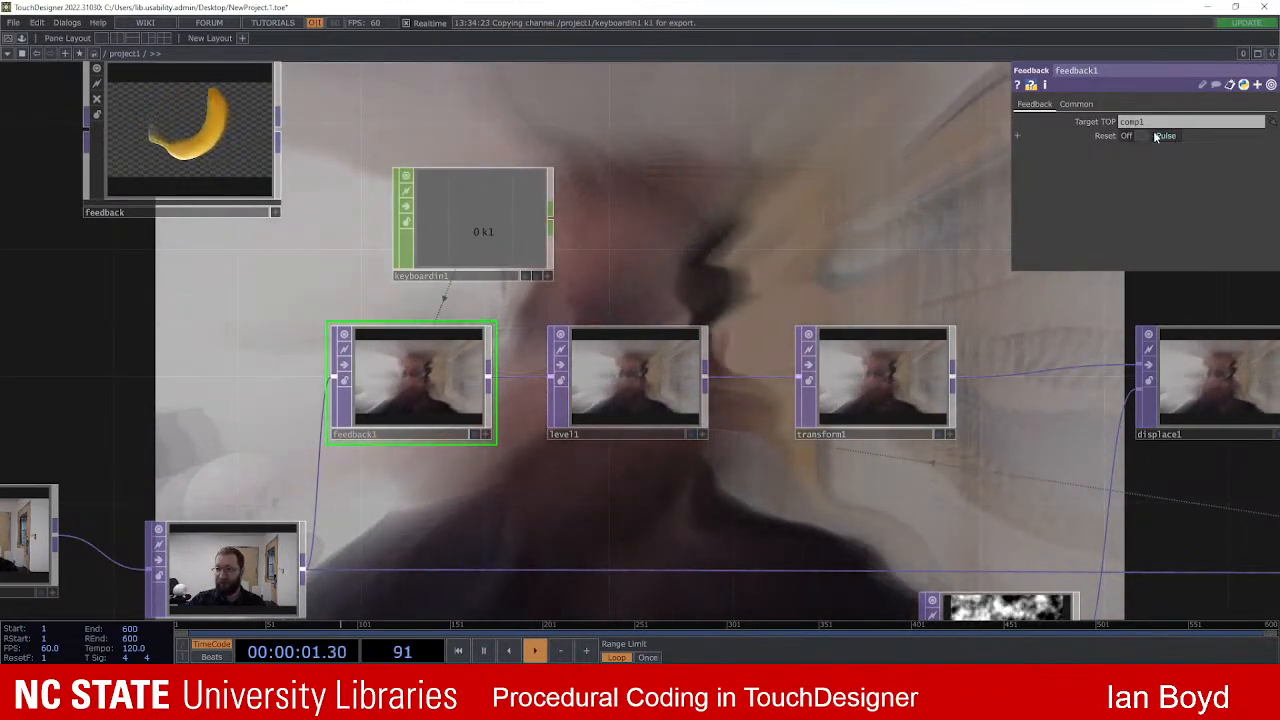
pyautogui.click(548, 276)
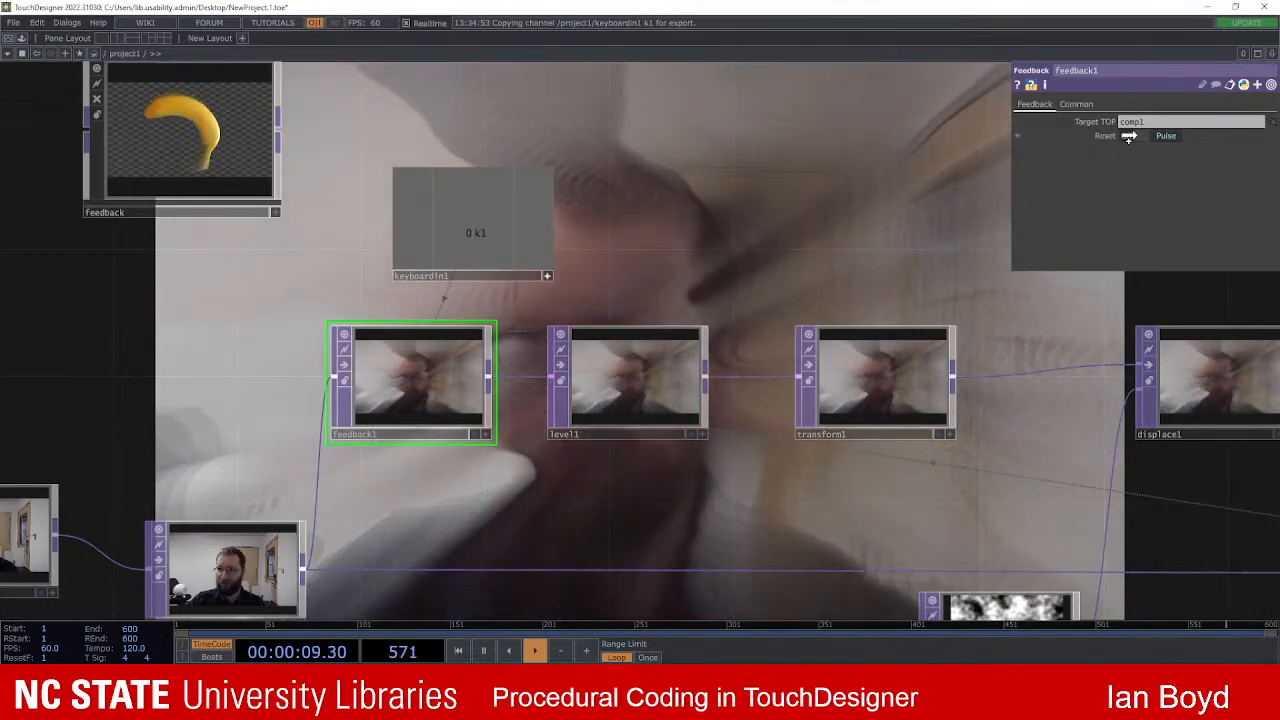
pyautogui.moveTo(1165, 136); pyautogui.dragTo(1176, 140)
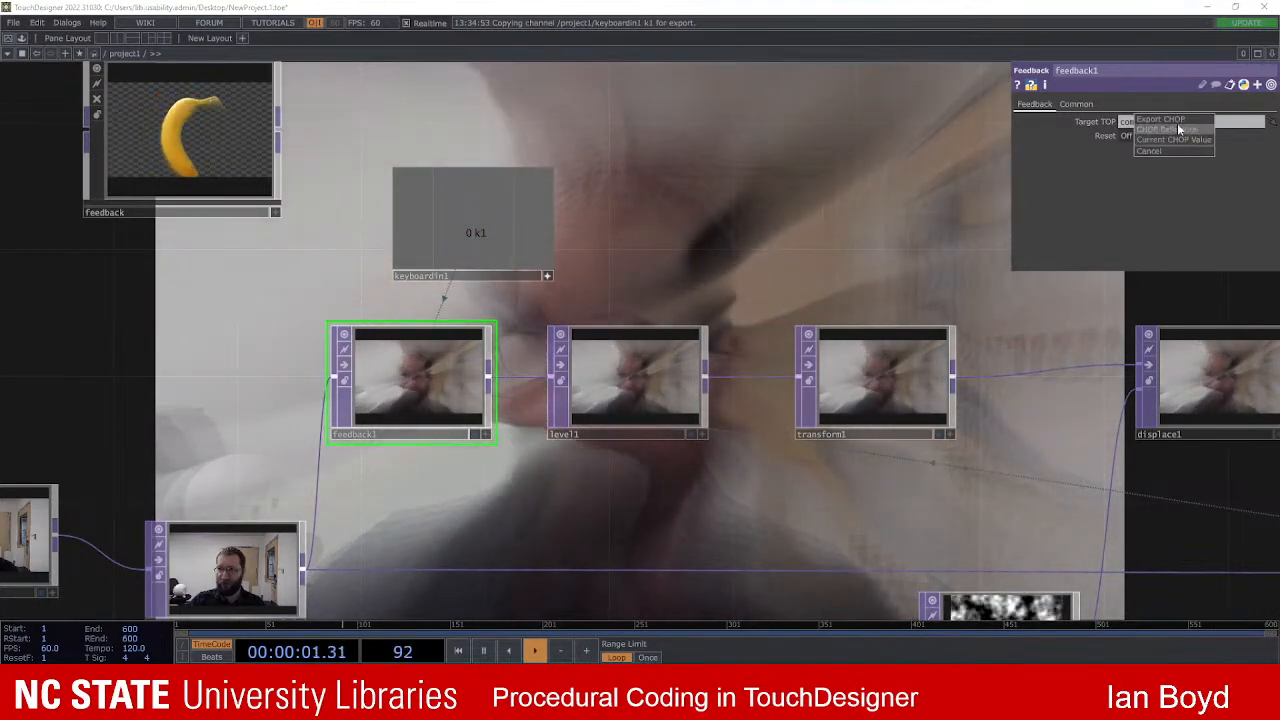
pyautogui.click(1175, 129)
pyautogui.moveTo(781, 286); pyautogui.dragTo(617, 287)
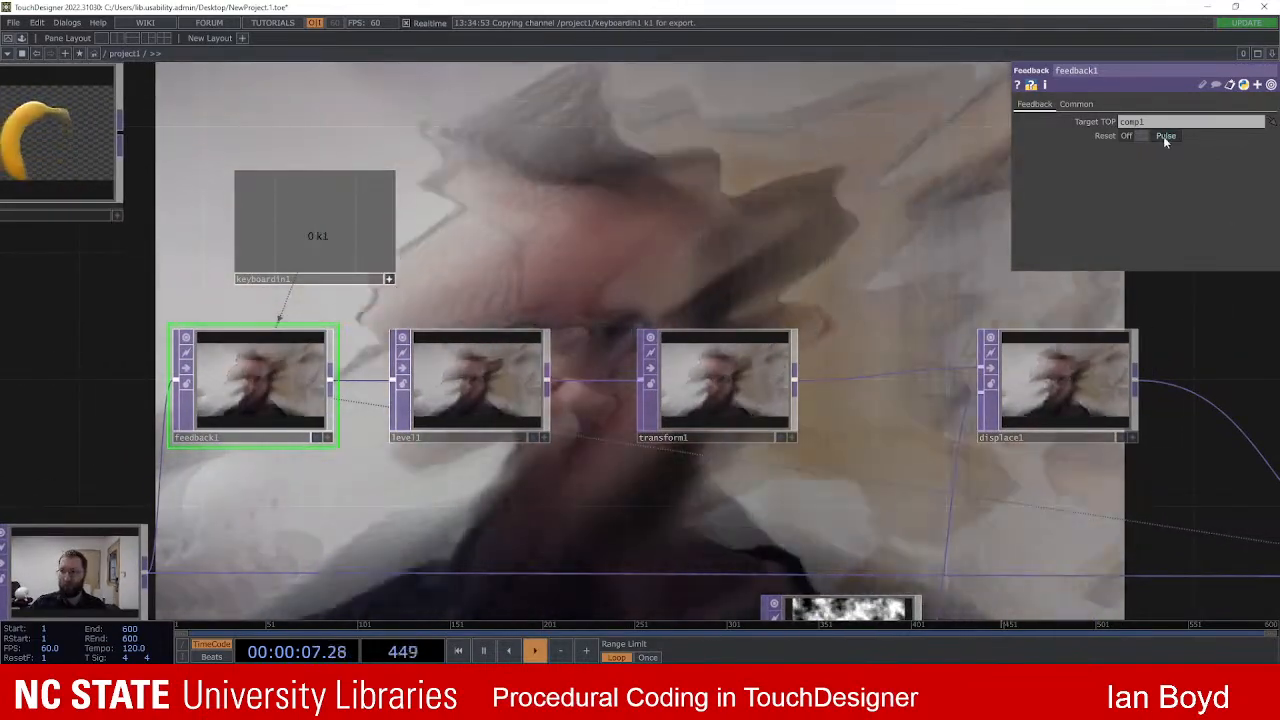
pyautogui.click(1163, 136)
# Step: Select comp1 and examine its available compositing operations, keeping Over
pyautogui.moveTo(863, 280); pyautogui.dragTo(423, 274)
pyautogui.scroll(-3, 606, 280)
pyautogui.click(908, 486)
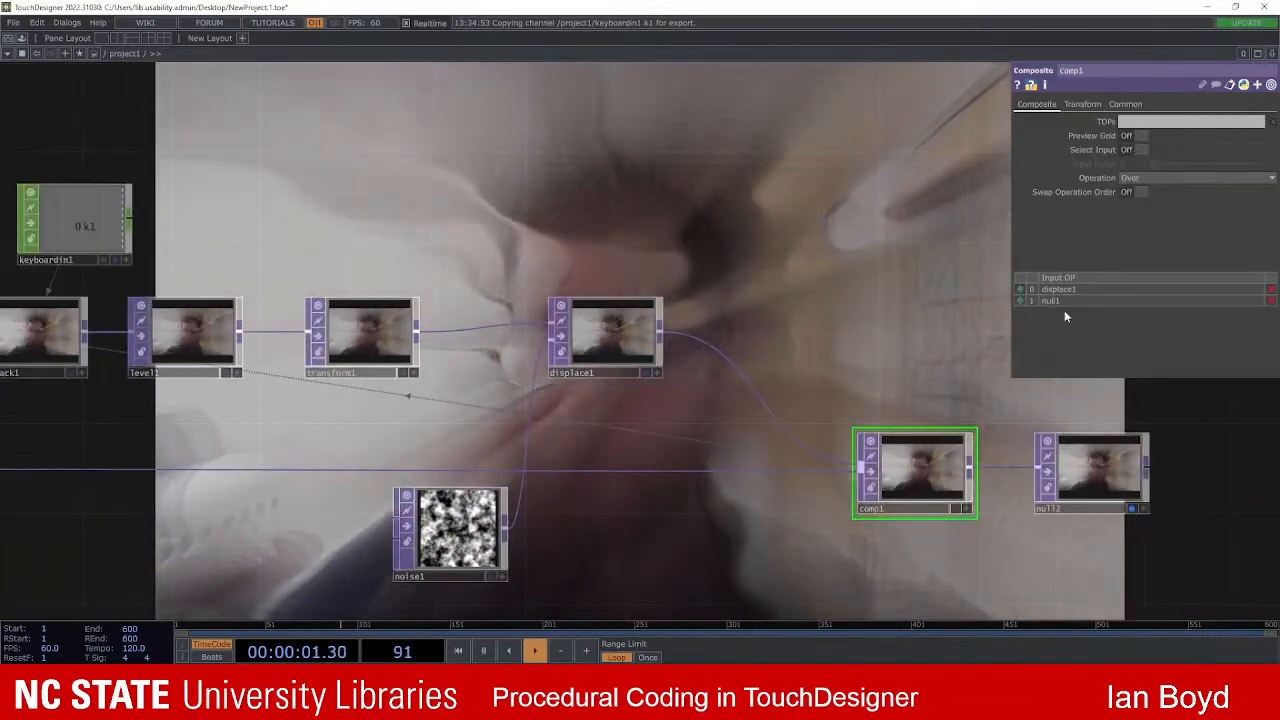
pyautogui.click(1174, 178)
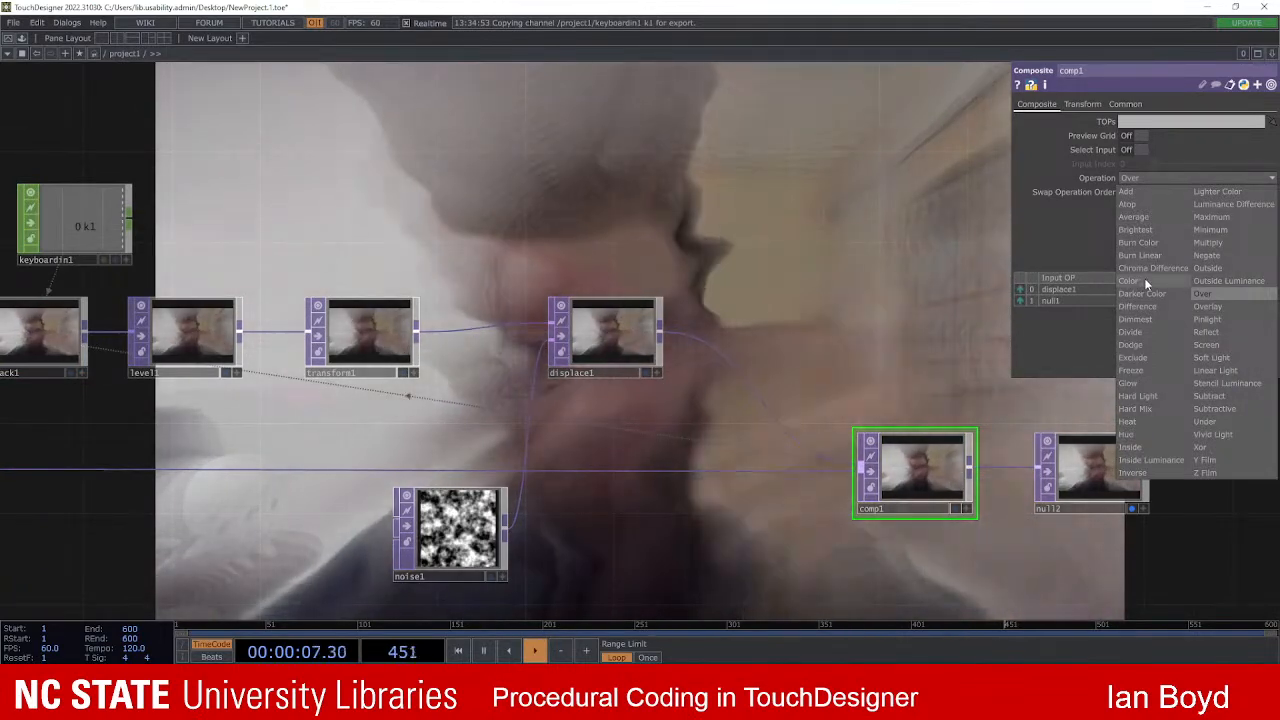
pyautogui.click(1215, 293)
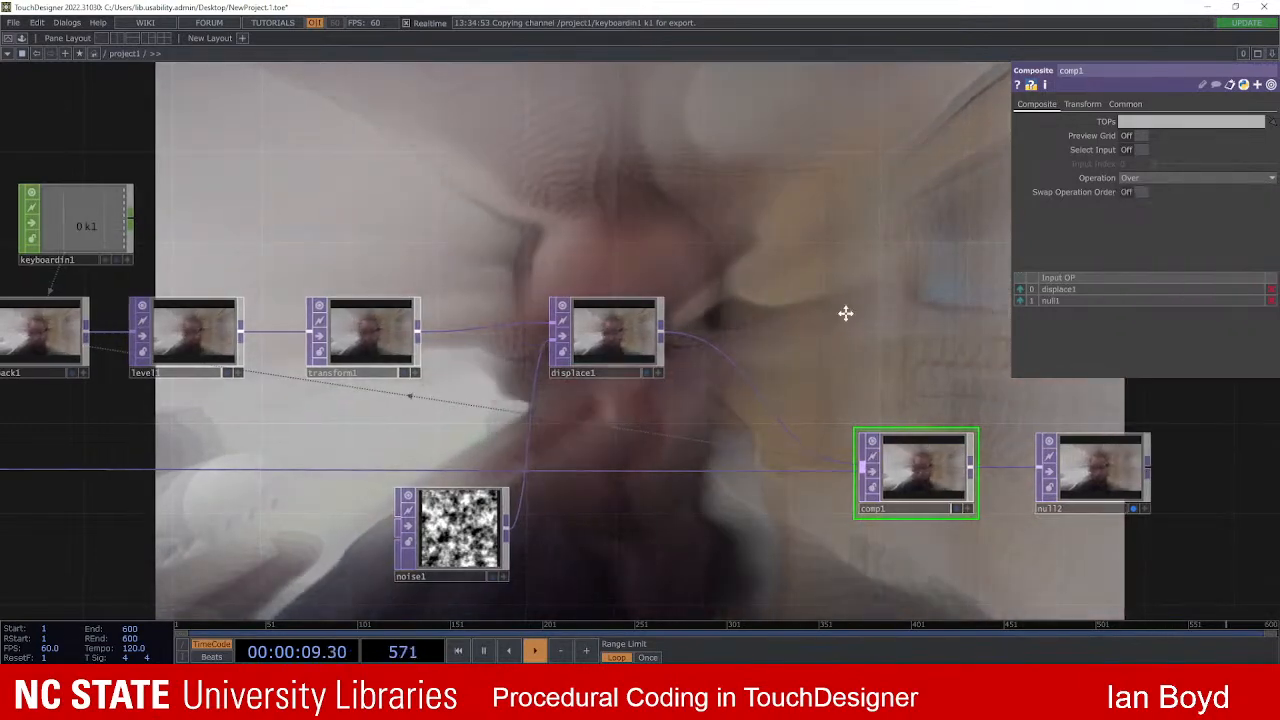
pyautogui.moveTo(838, 312); pyautogui.dragTo(854, 334)
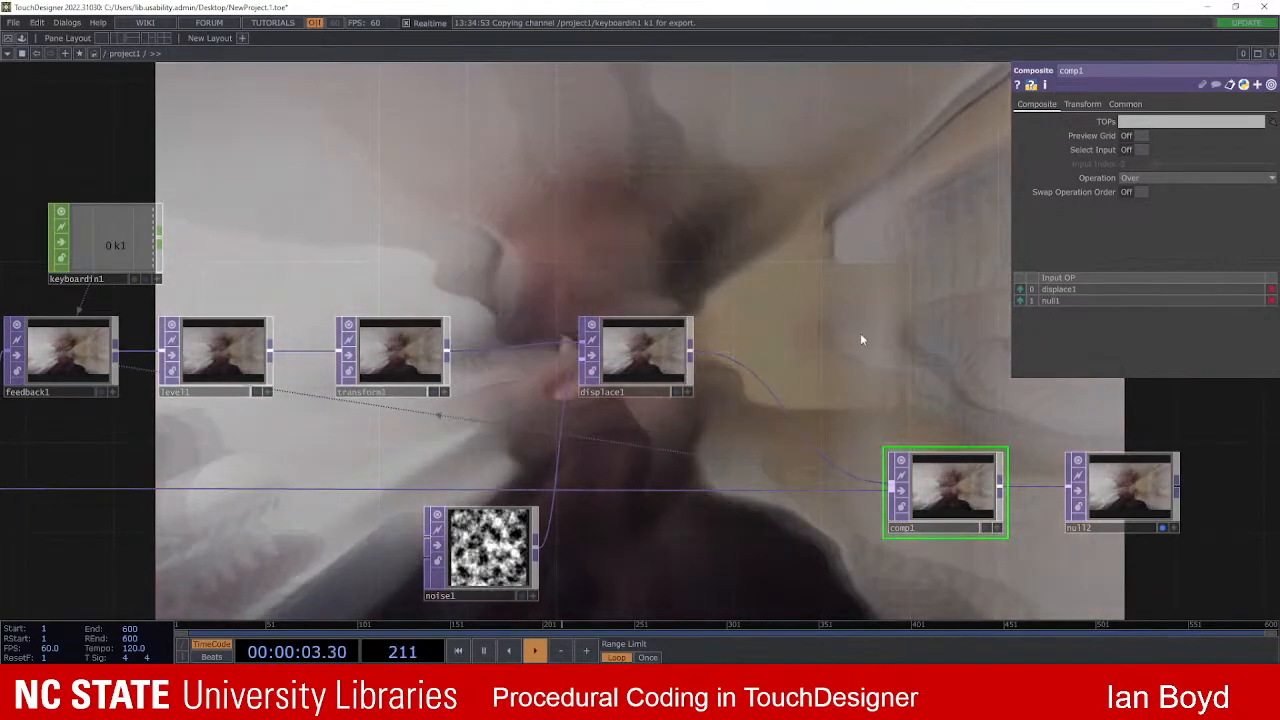
# Step: Try the Multiply, Add and Difference operations on comp1
pyautogui.click(1216, 177)
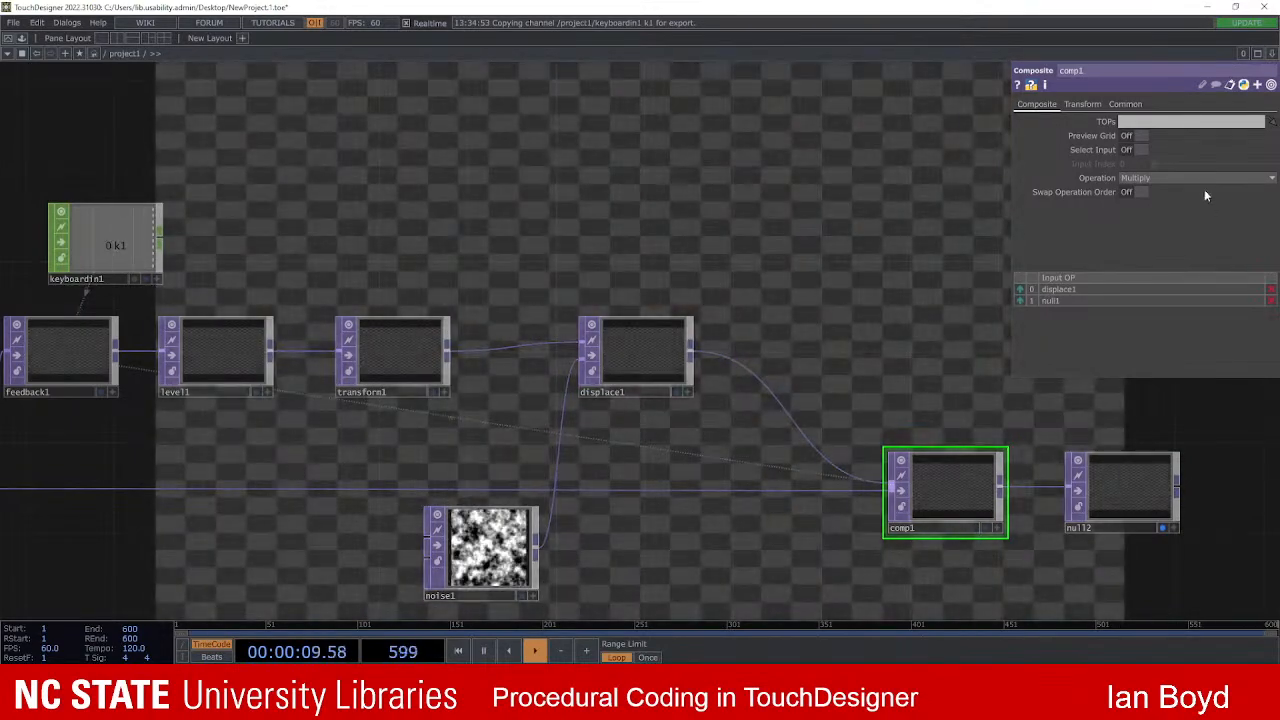
pyautogui.click(1202, 177)
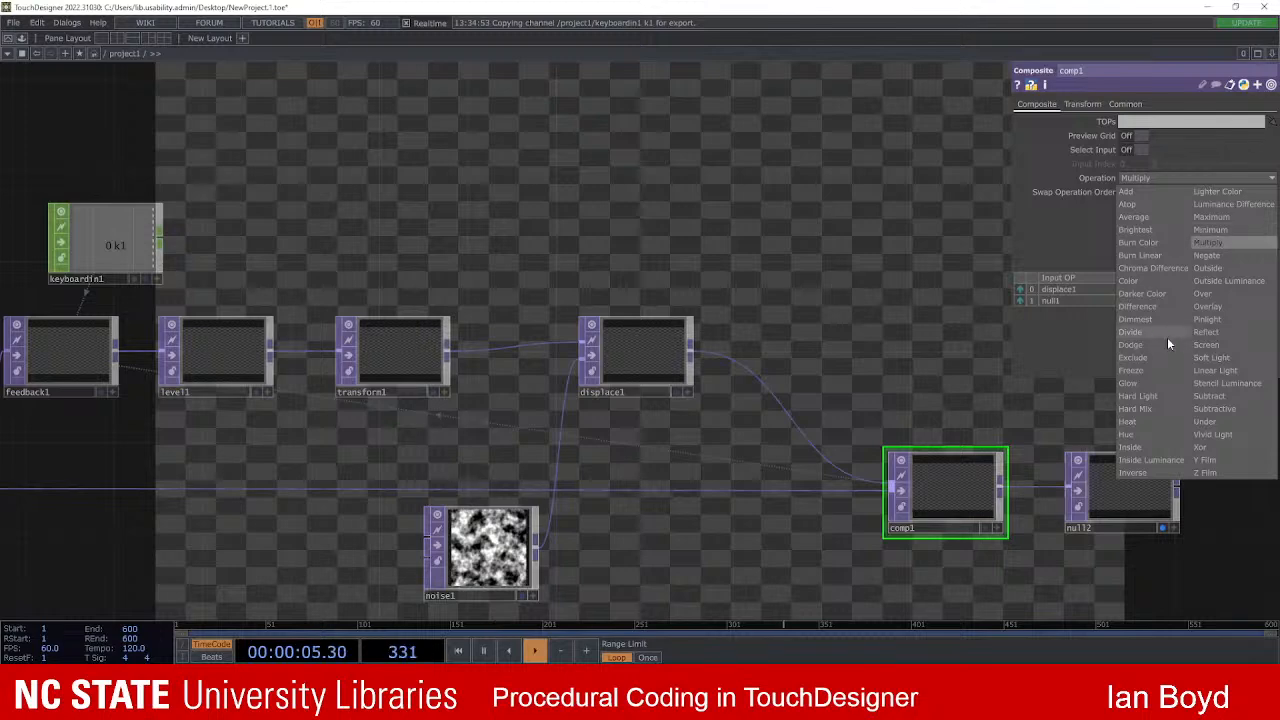
pyautogui.click(1128, 193)
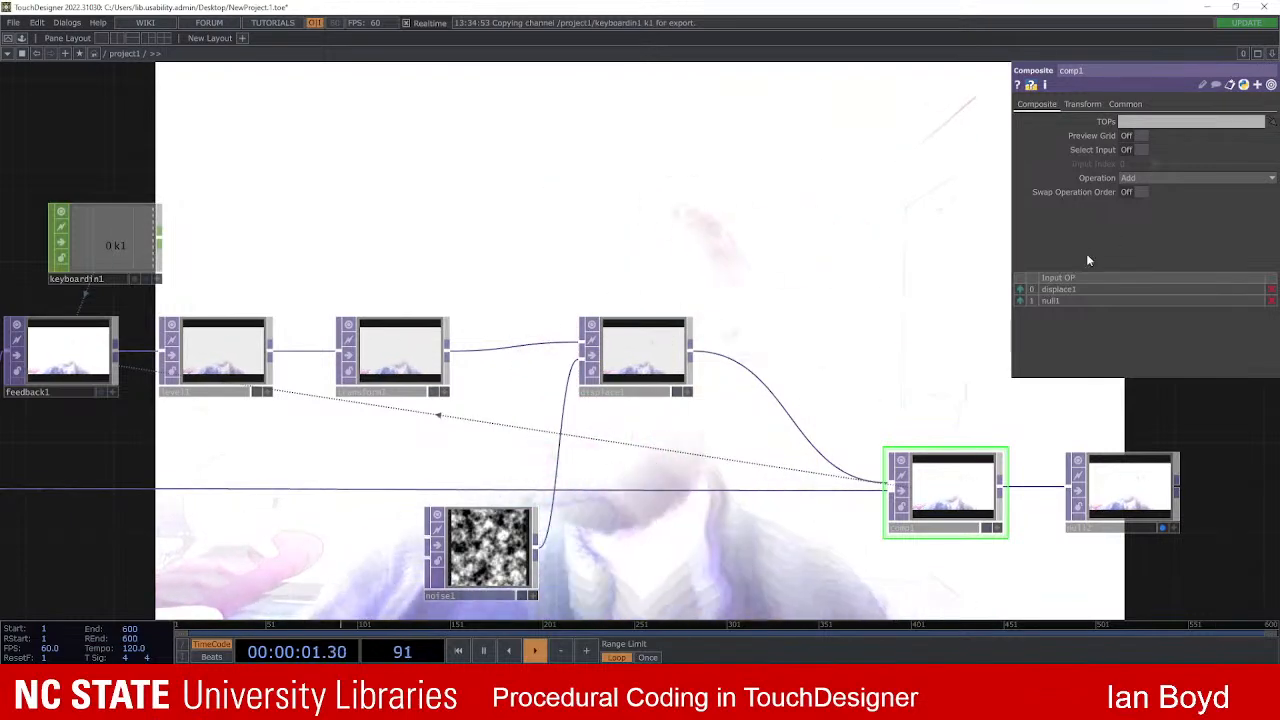
pyautogui.click(1173, 180)
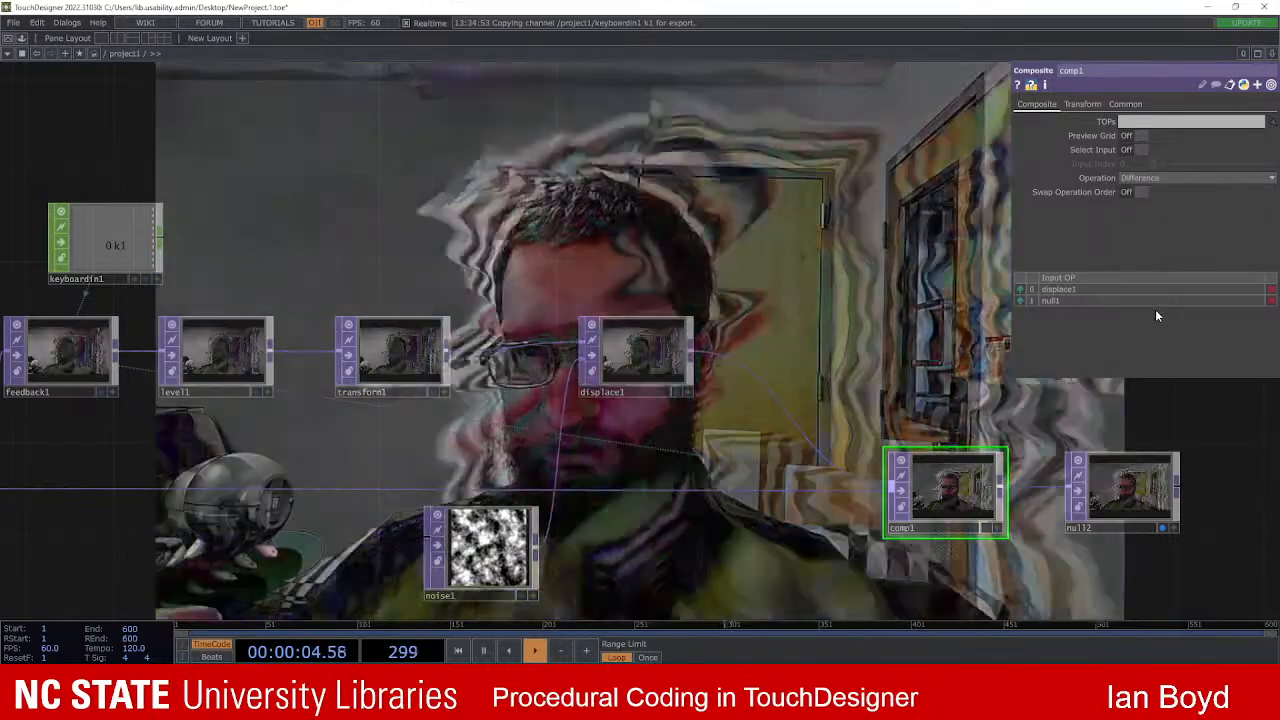
pyautogui.click(1155, 309)
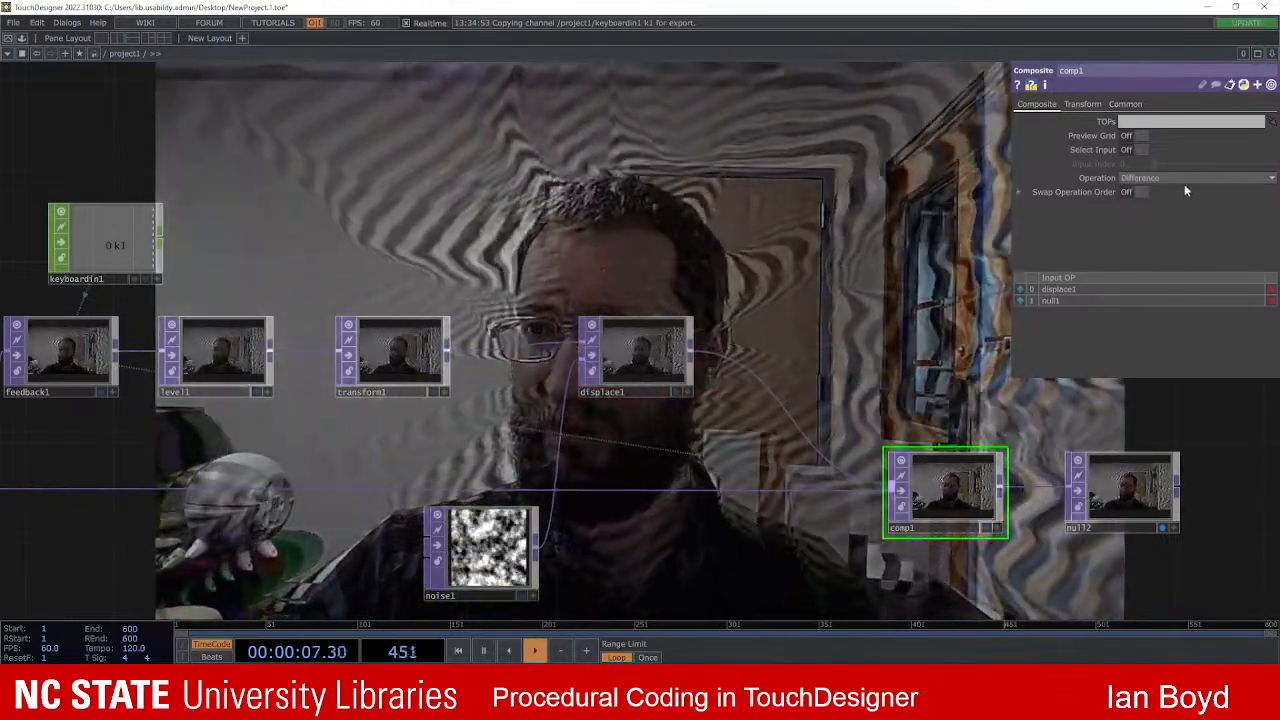
# Step: Try the Maximum, Pinlight and Reflect operations on comp1
pyautogui.click(1186, 177)
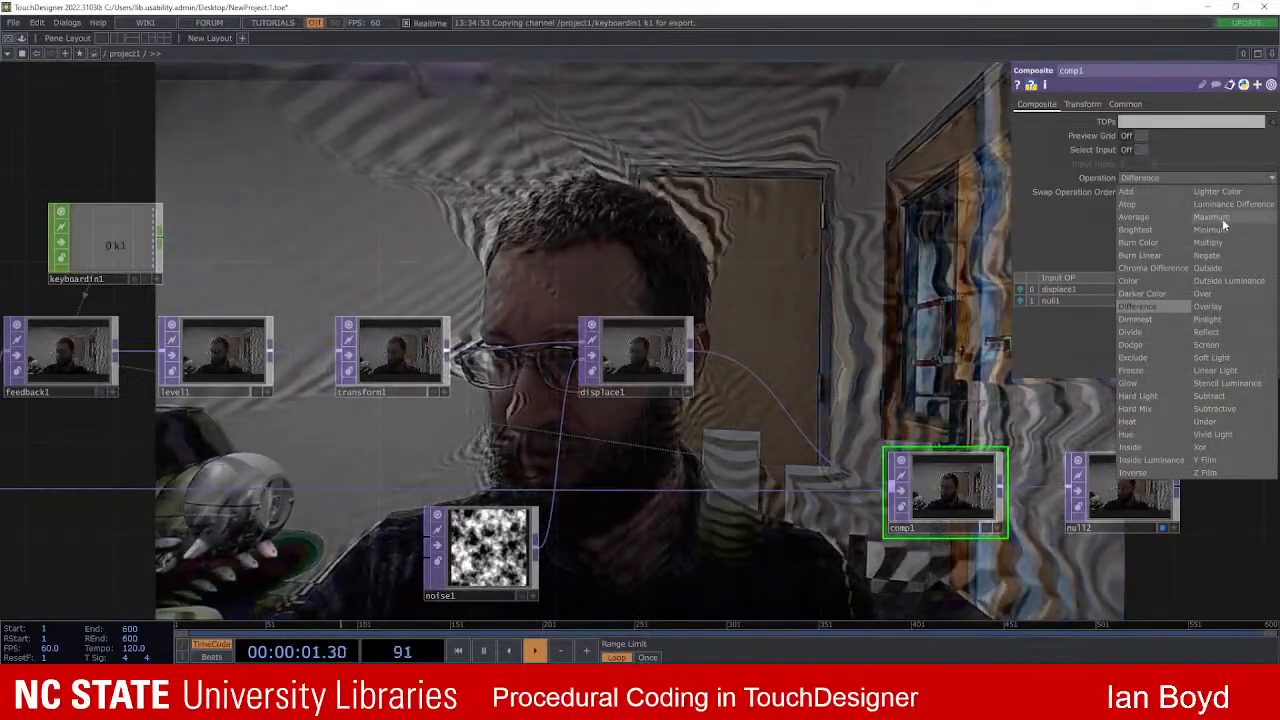
pyautogui.click(1218, 217)
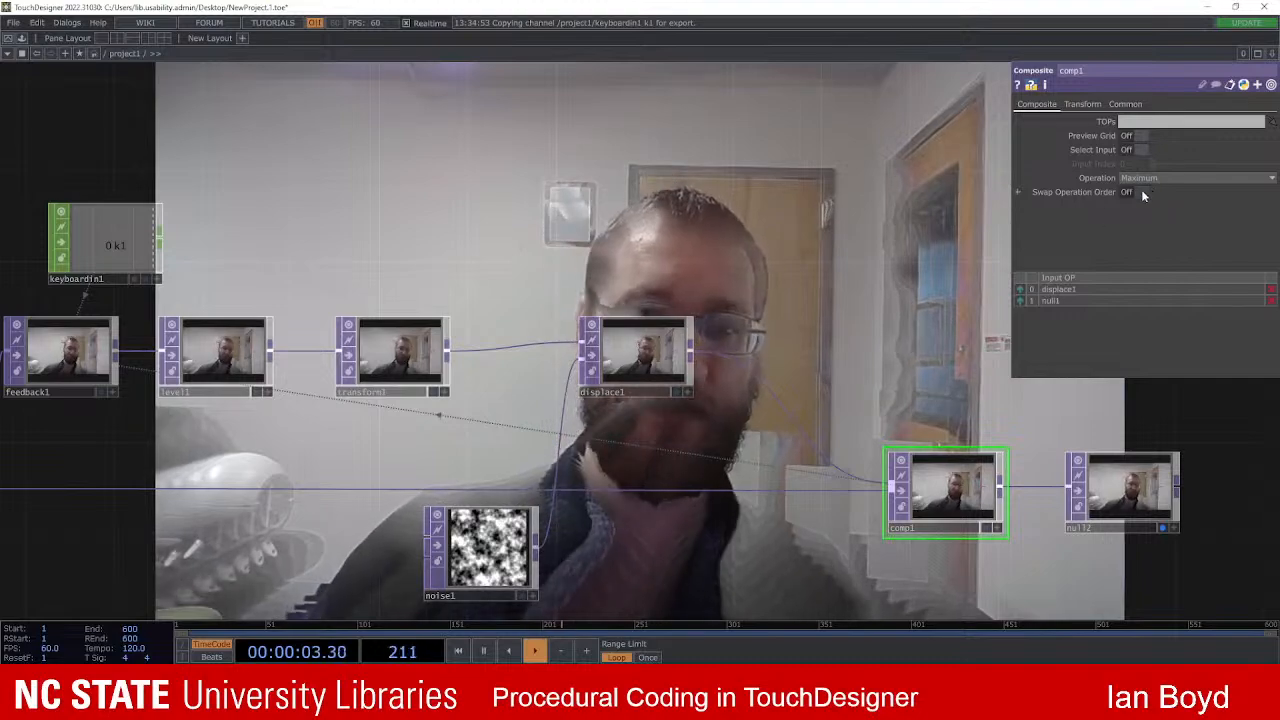
pyautogui.scroll(-2, 887, 291)
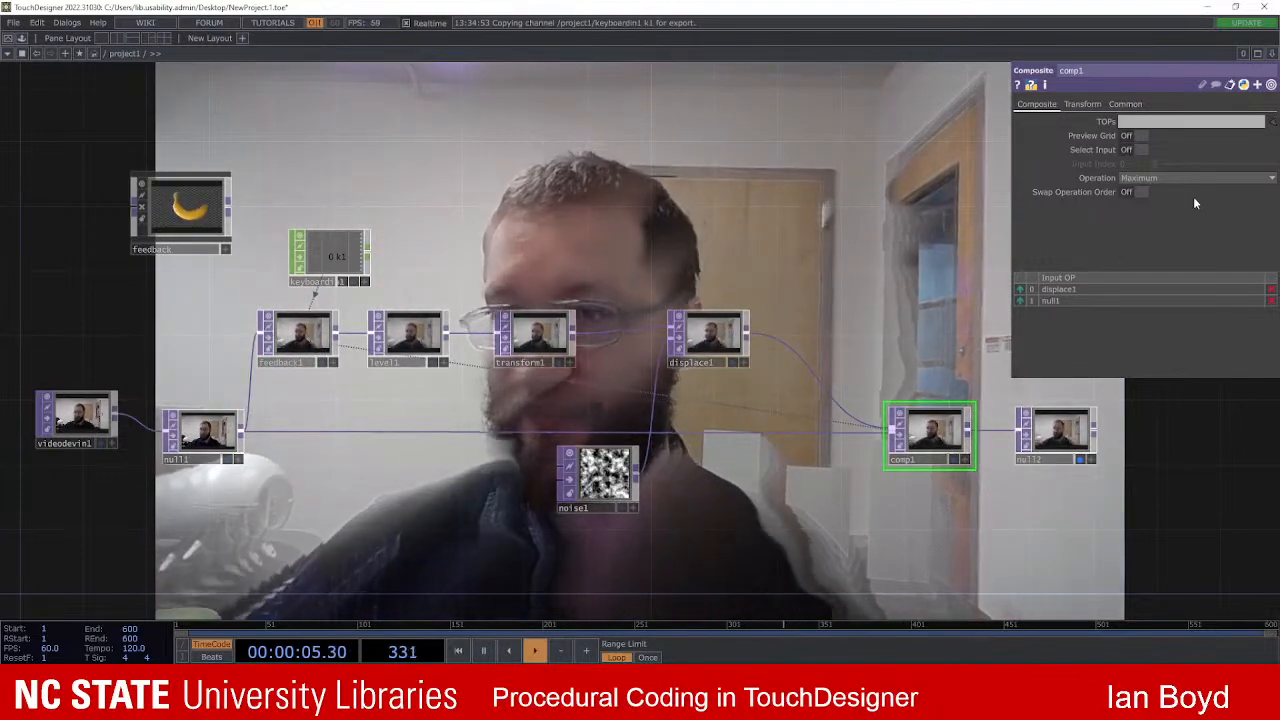
pyautogui.click(1200, 178)
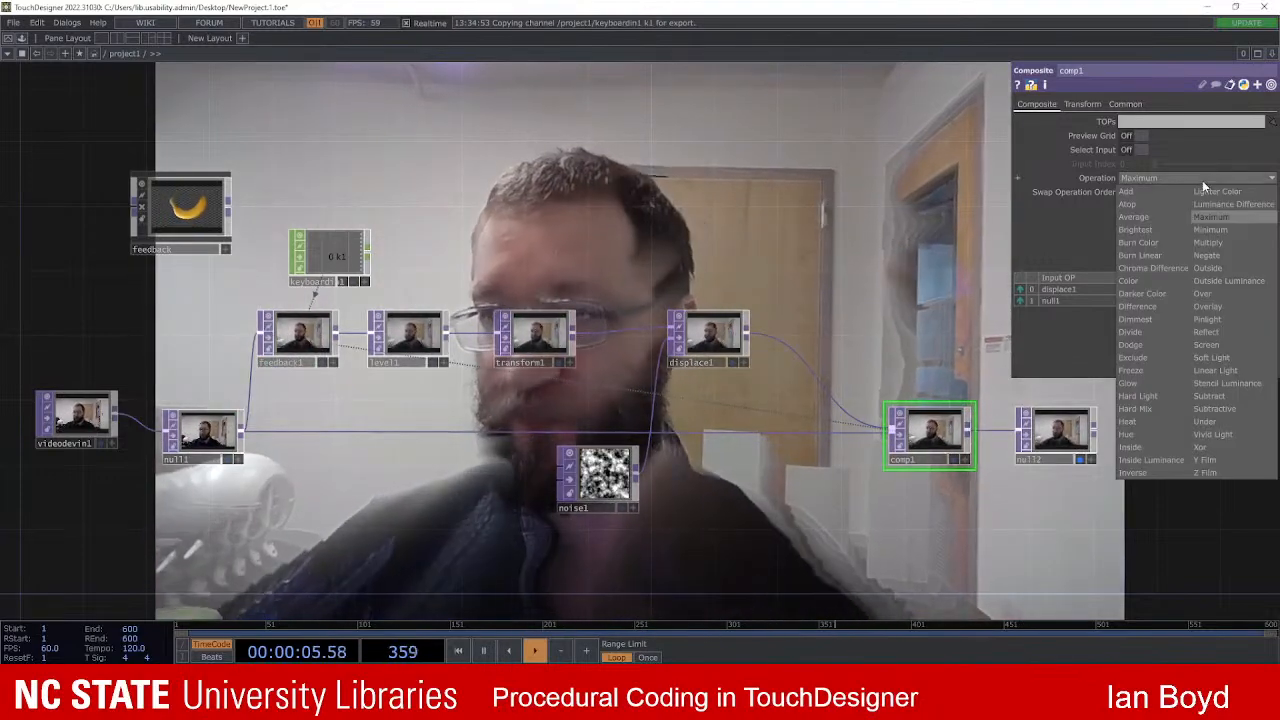
pyautogui.click(1224, 318)
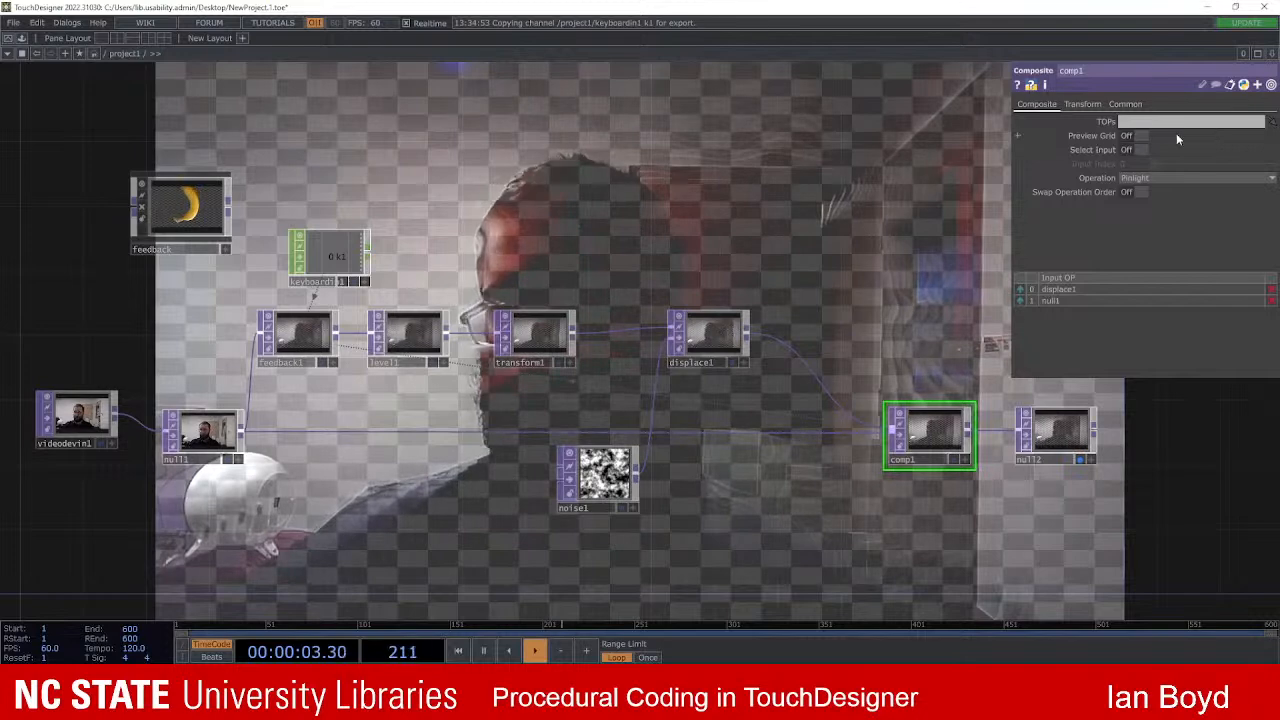
pyautogui.click(1198, 180)
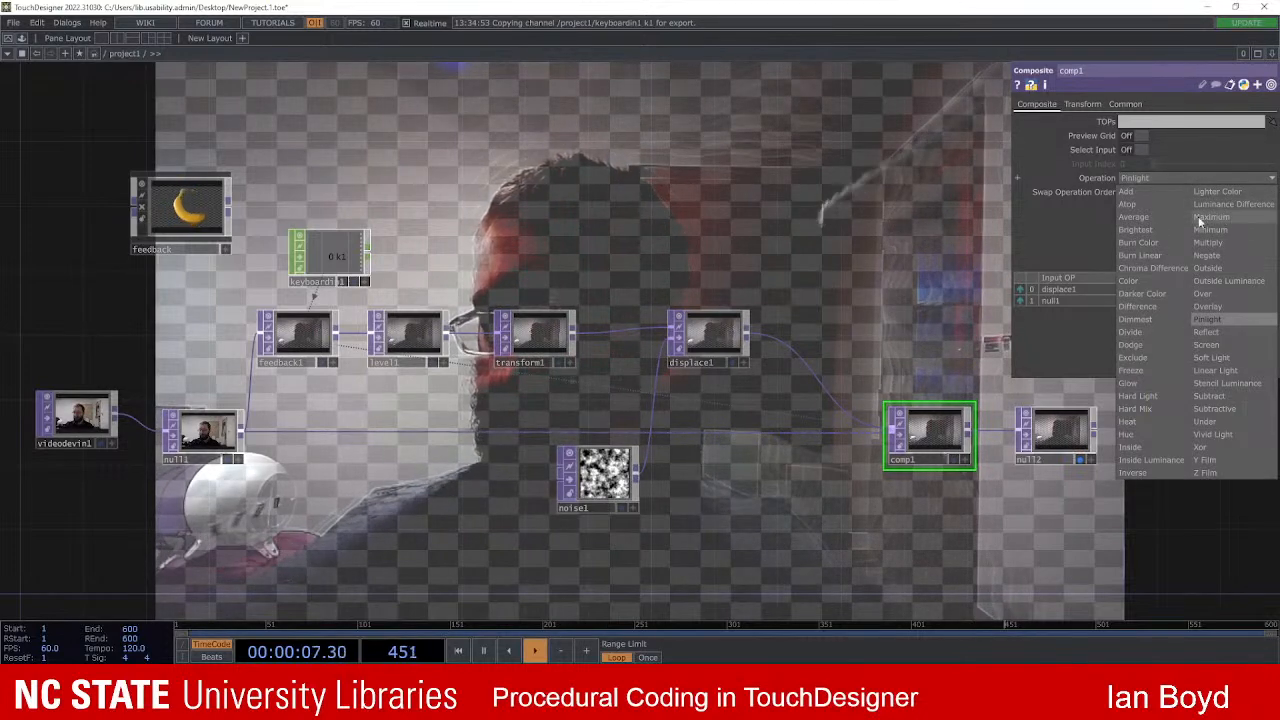
pyautogui.click(1218, 331)
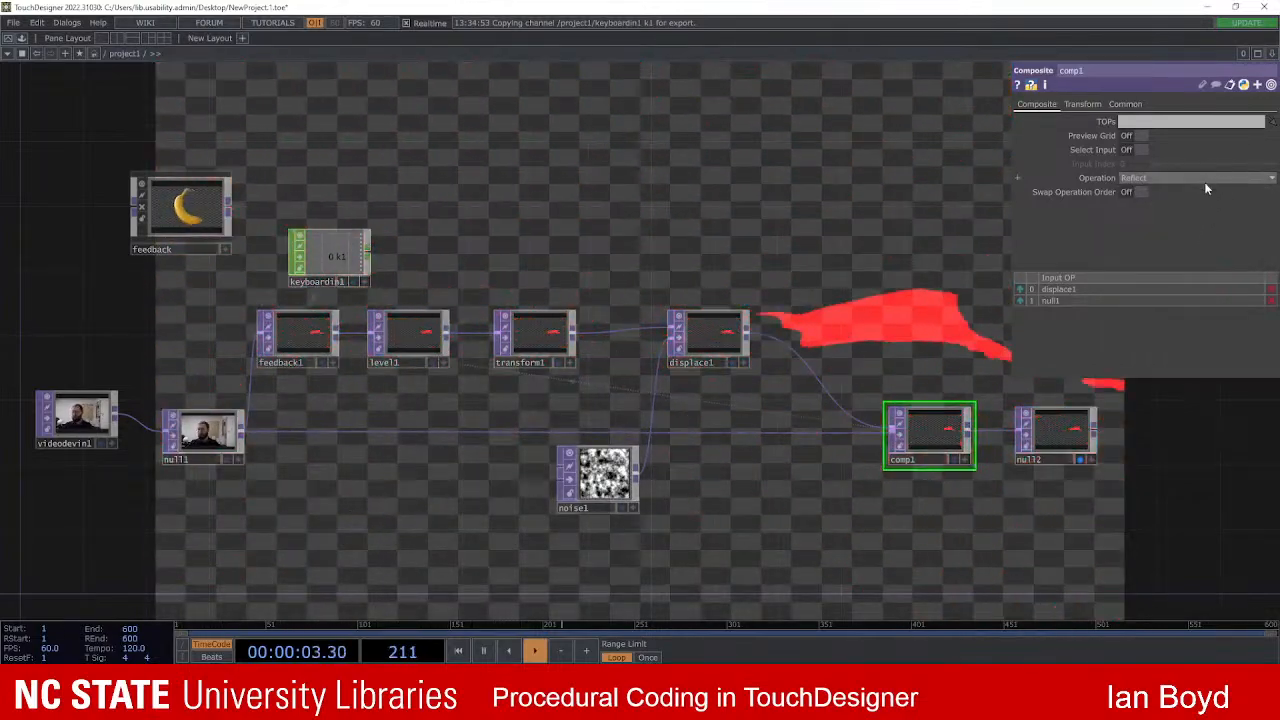
# Step: Try the Linear Light, Subtractive and Subtract operations on comp1
pyautogui.click(1199, 178)
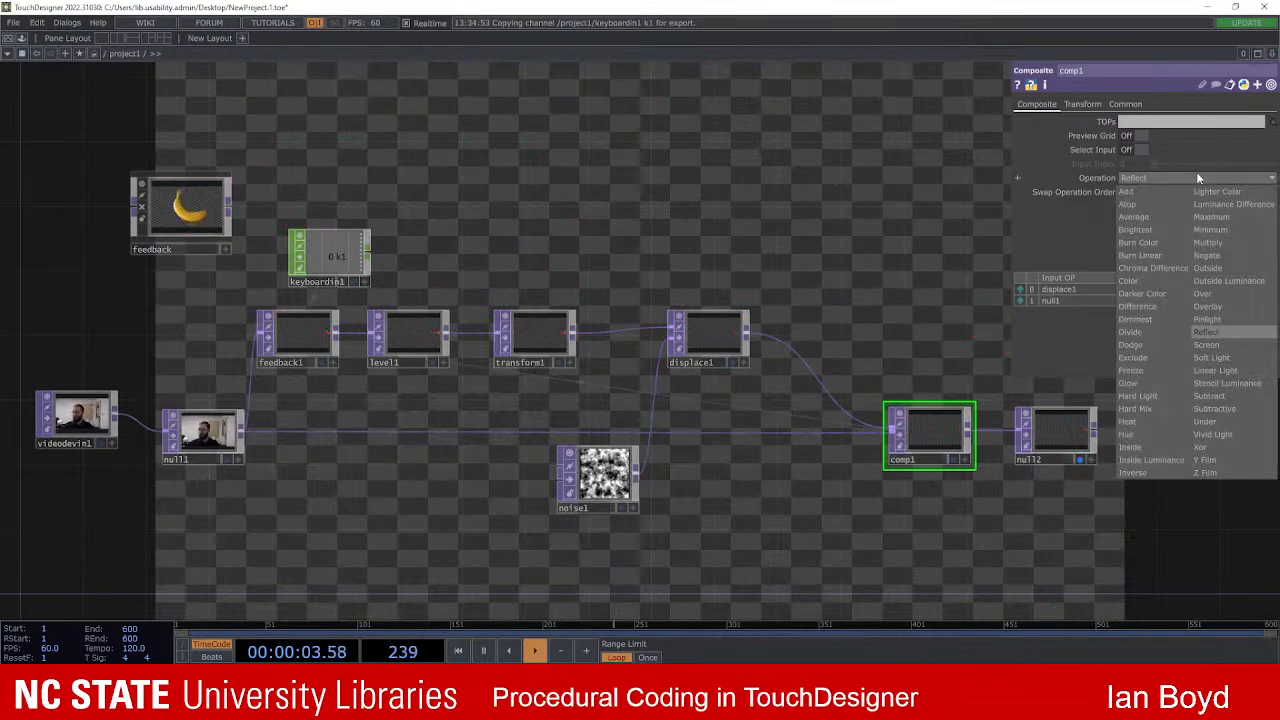
pyautogui.click(1231, 371)
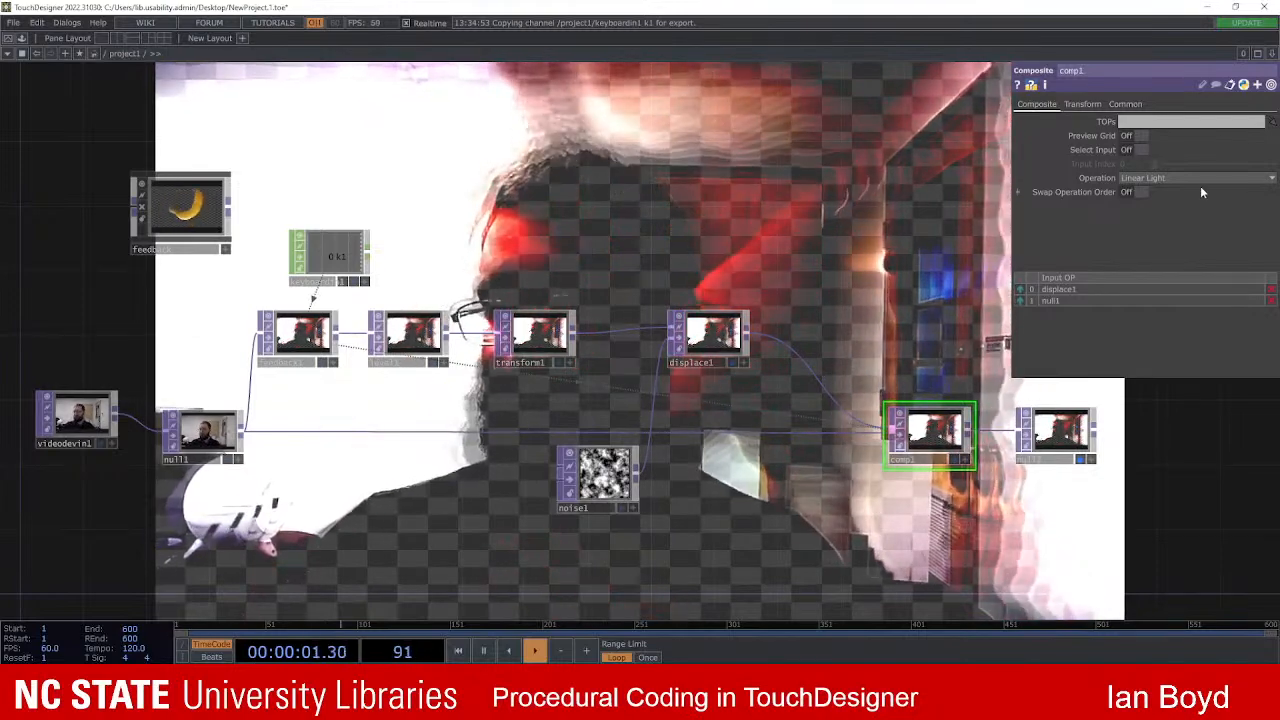
pyautogui.click(1200, 180)
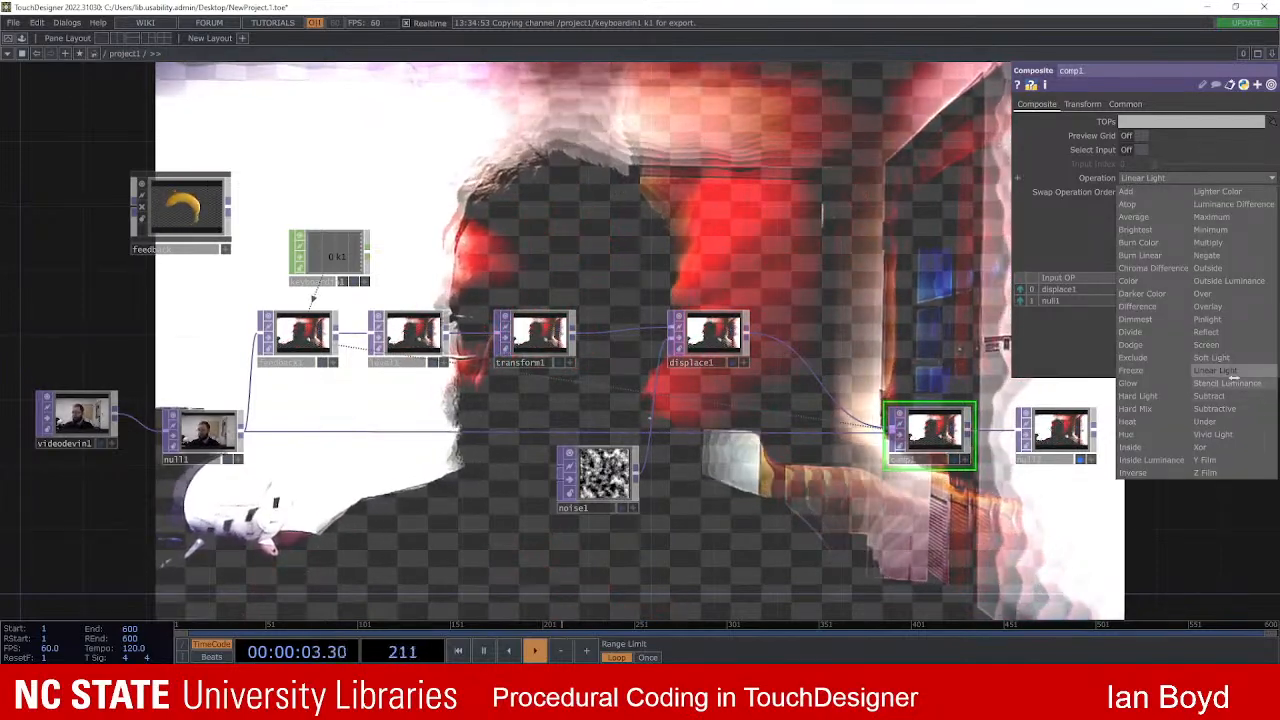
pyautogui.click(1214, 408)
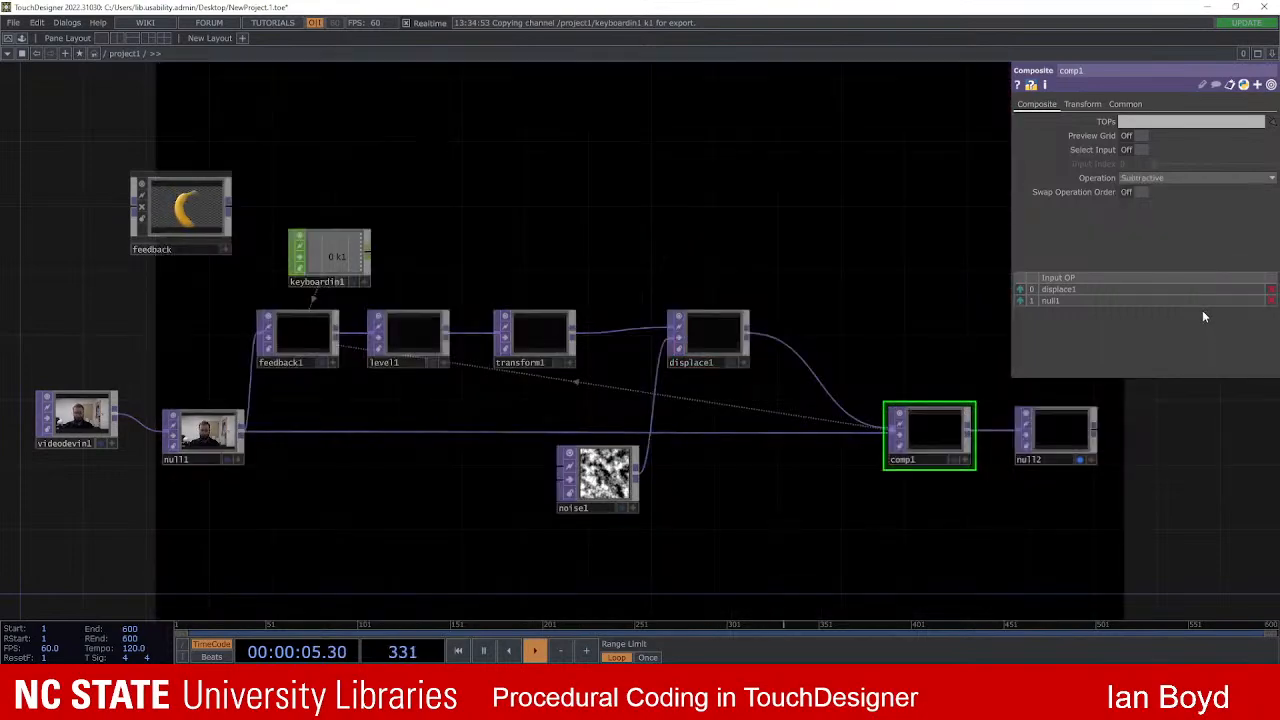
pyautogui.click(1200, 179)
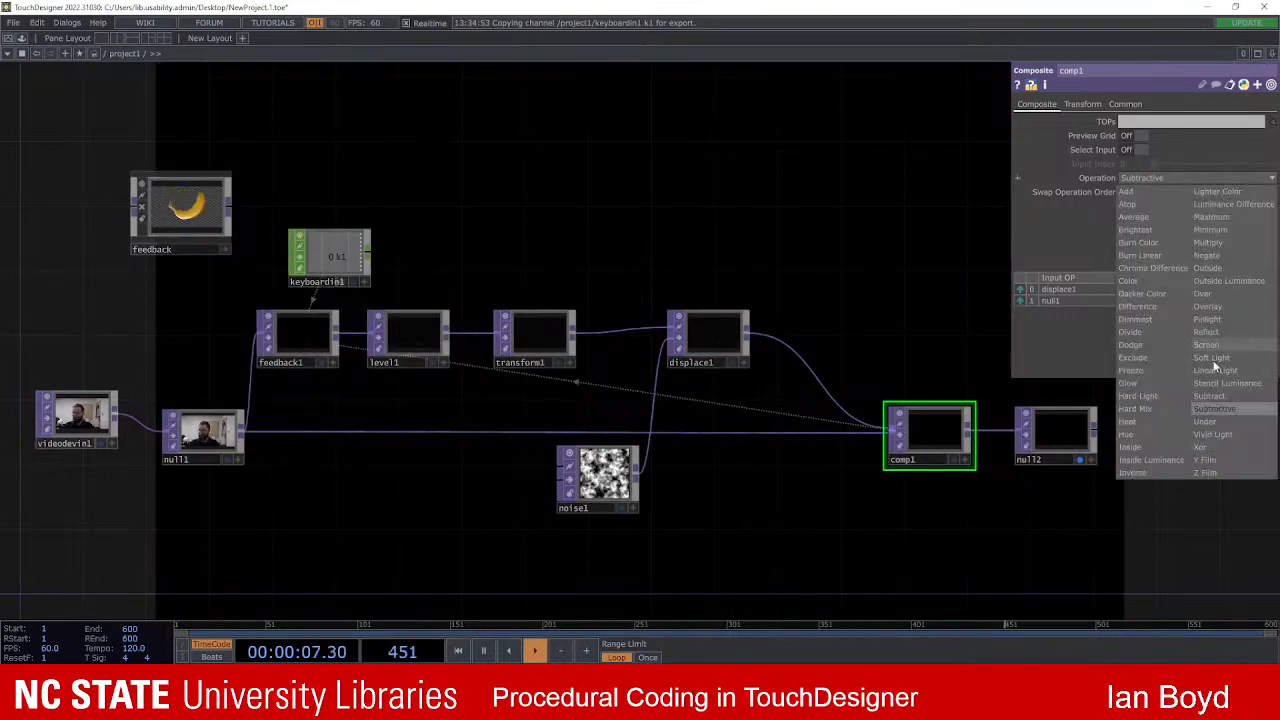
pyautogui.click(1212, 396)
# Step: Try the Heat, Hard Mix and Reflect operations on comp1
pyautogui.click(1191, 179)
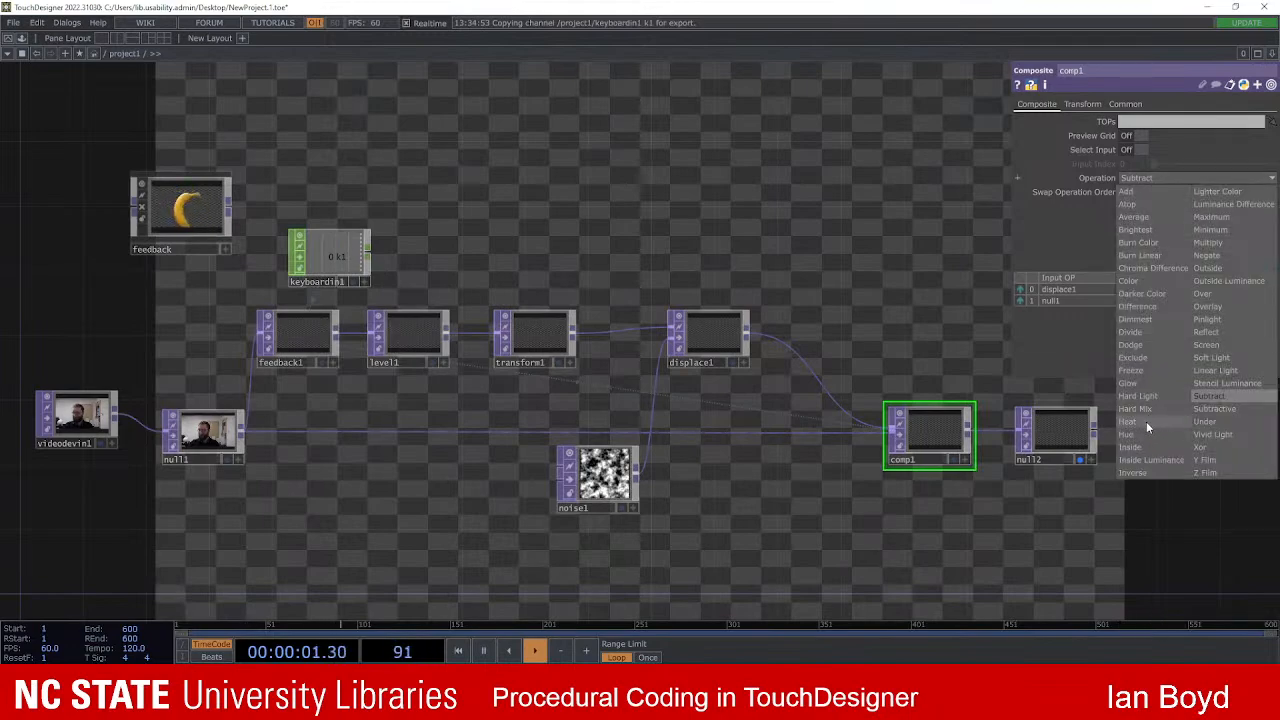
pyautogui.click(1146, 421)
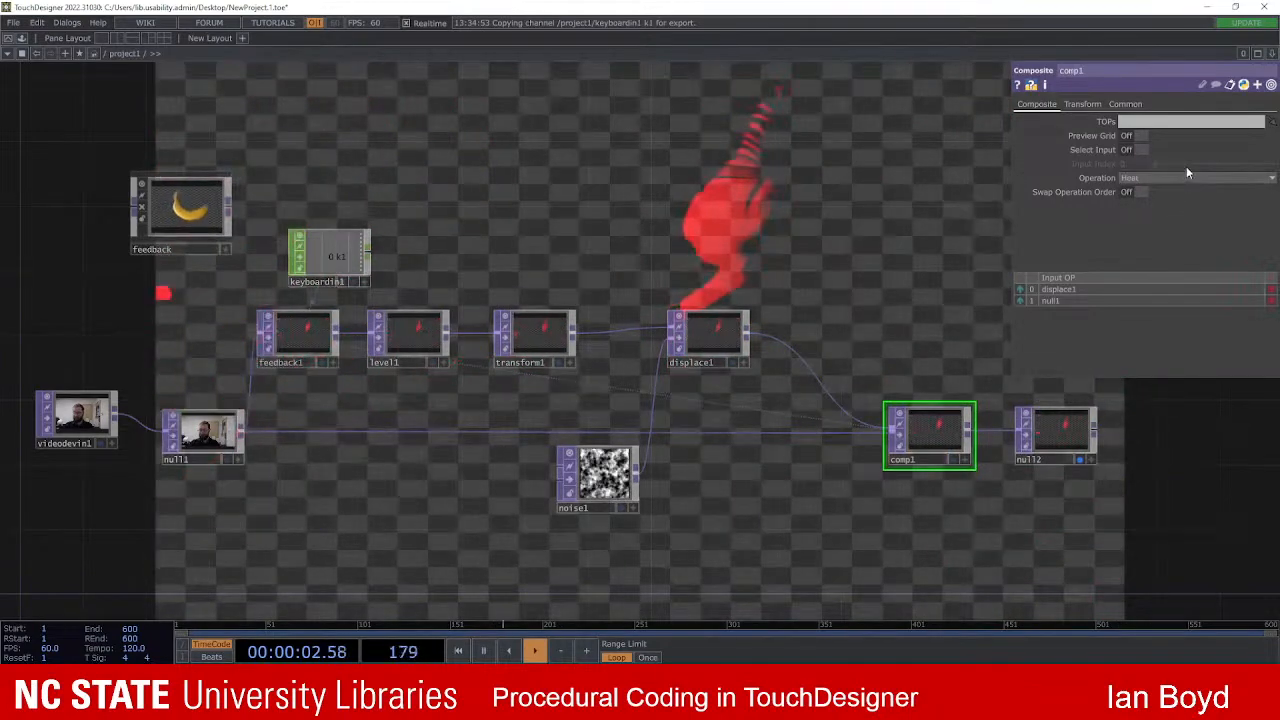
pyautogui.click(1188, 178)
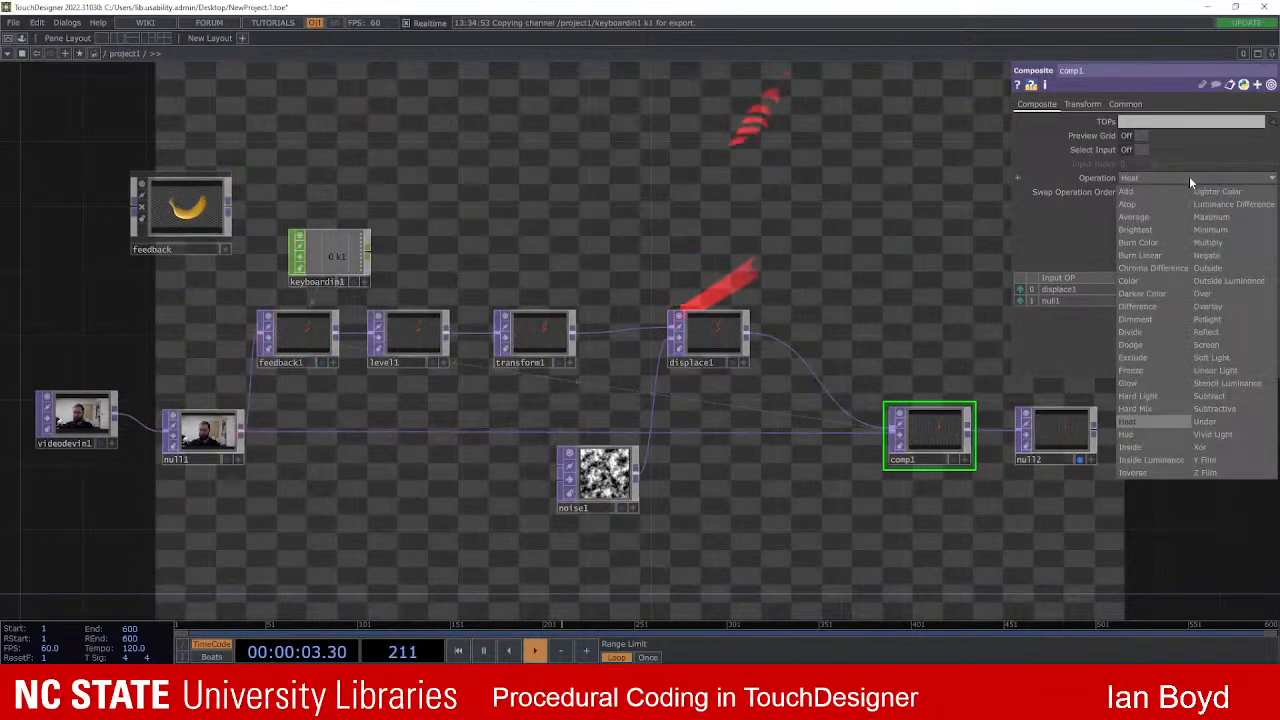
pyautogui.click(1138, 409)
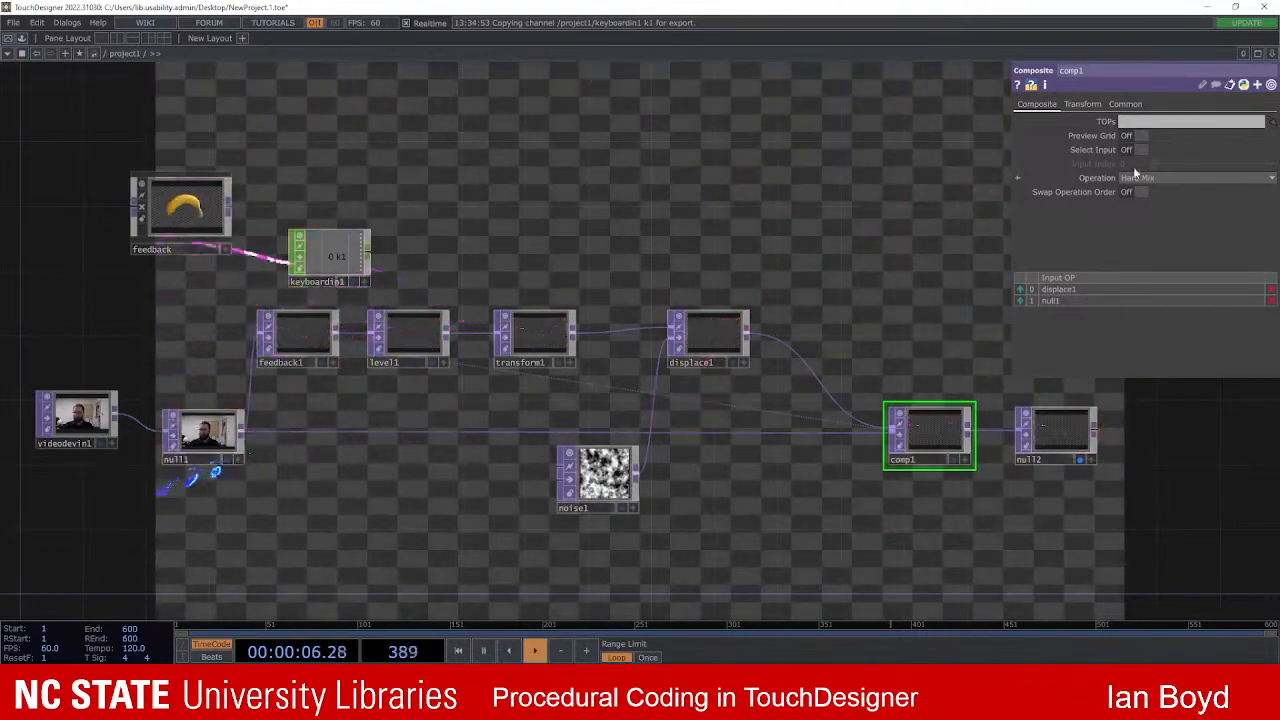
pyautogui.click(1160, 178)
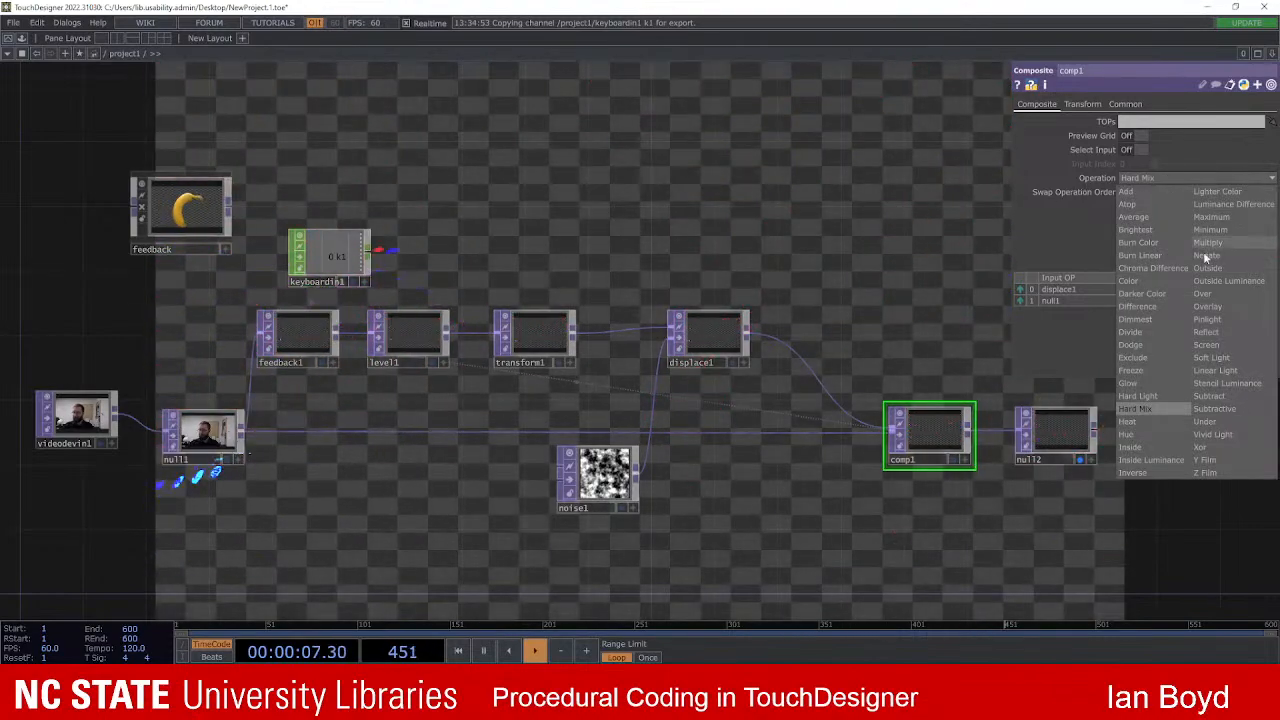
pyautogui.click(1214, 340)
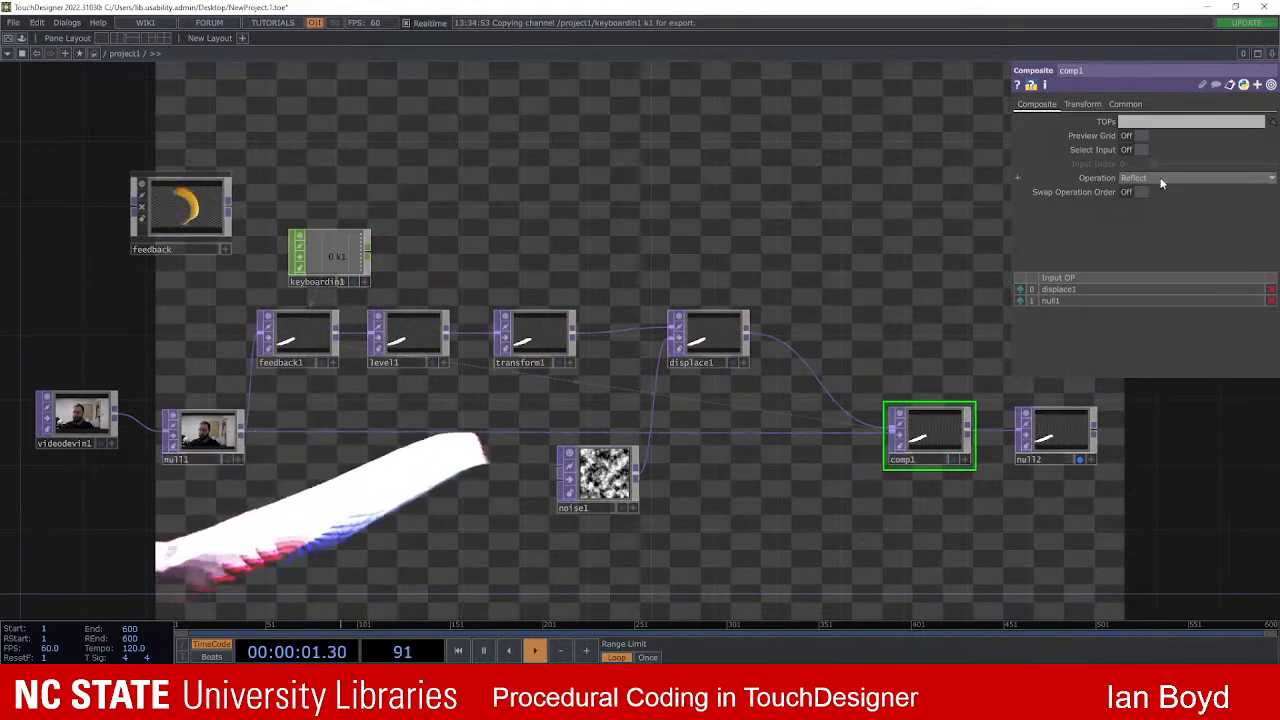
# Step: Set comp1's Operation to Pinlight, and move null2 farther from comp1 to make room for another operator
pyautogui.click(1161, 179)
pyautogui.click(1222, 318)
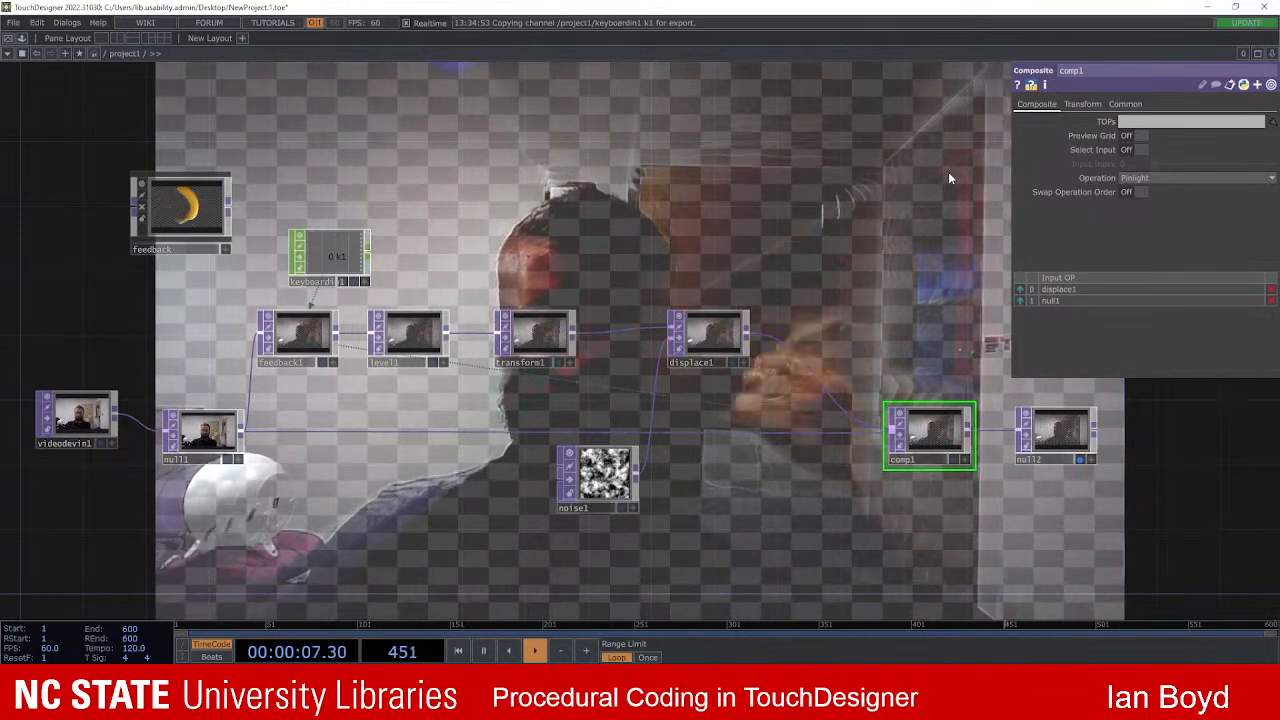
pyautogui.scroll(-3, 868, 250)
pyautogui.scroll(-3, 814, 460)
pyautogui.moveTo(814, 472); pyautogui.dragTo(788, 454)
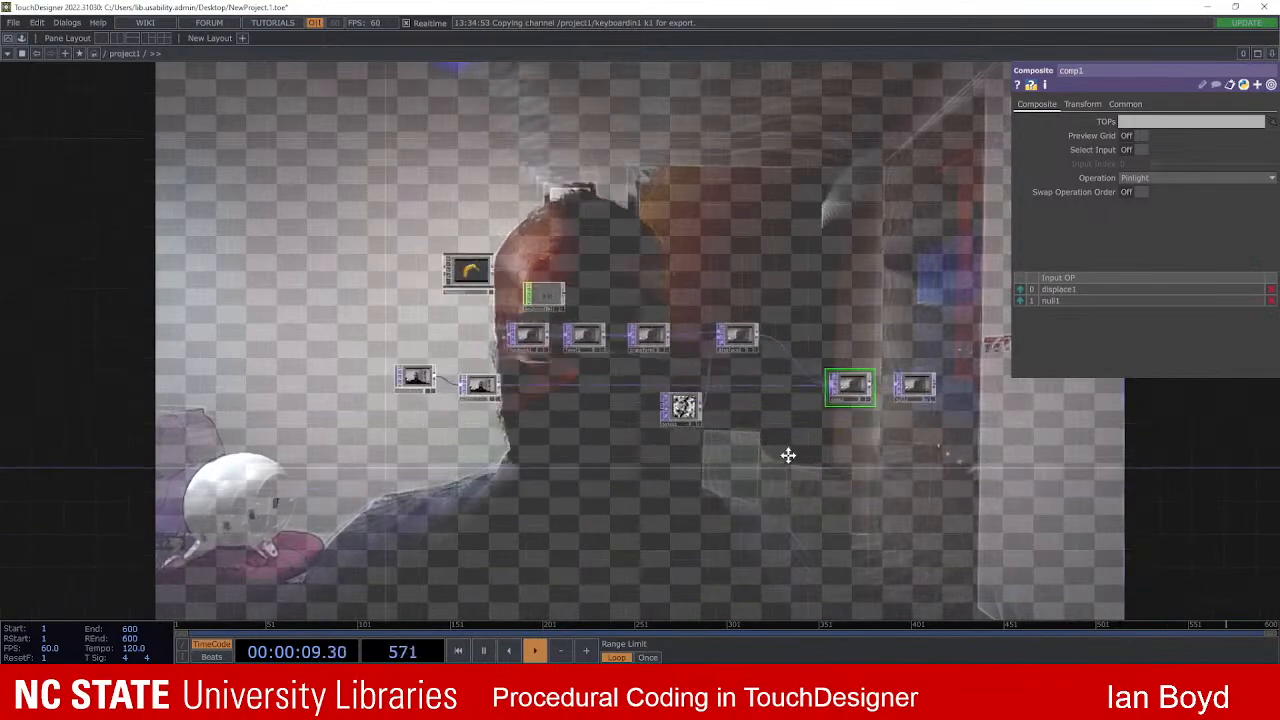
pyautogui.scroll(3, 600, 398)
pyautogui.scroll(3, 521, 457)
pyautogui.moveTo(480, 446); pyautogui.dragTo(249, 444)
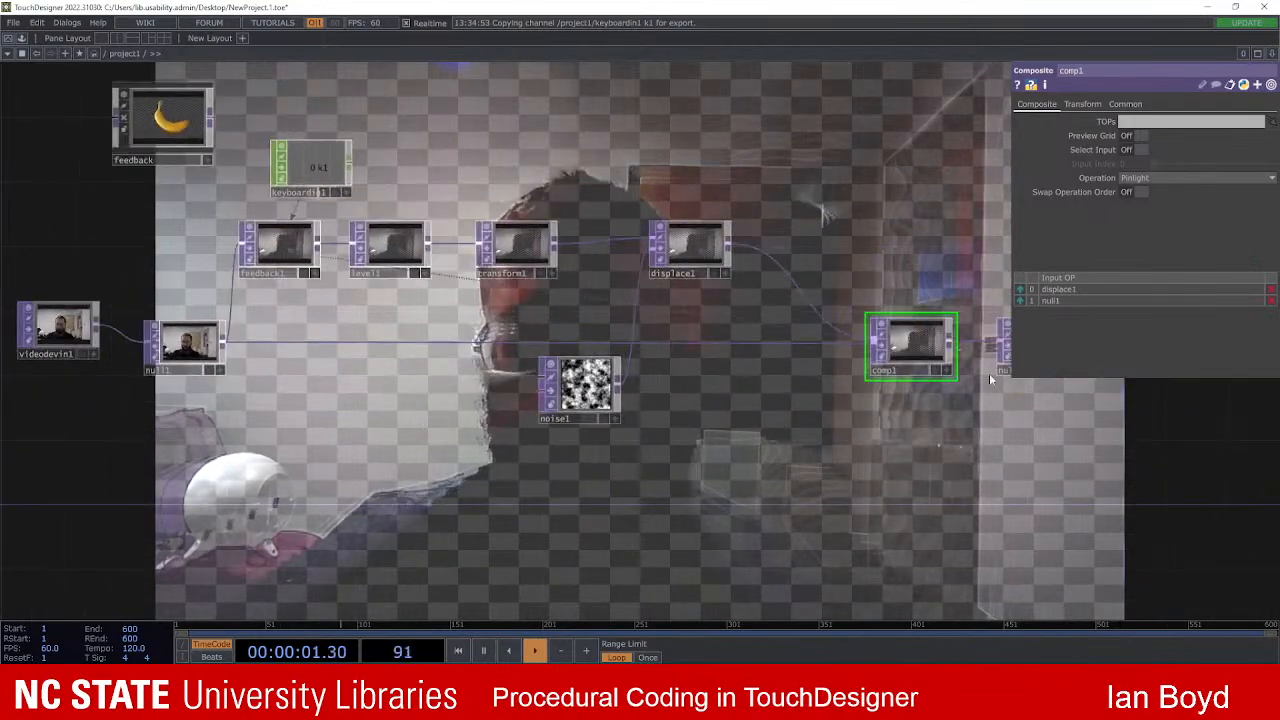
pyautogui.moveTo(1008, 488); pyautogui.dragTo(764, 498)
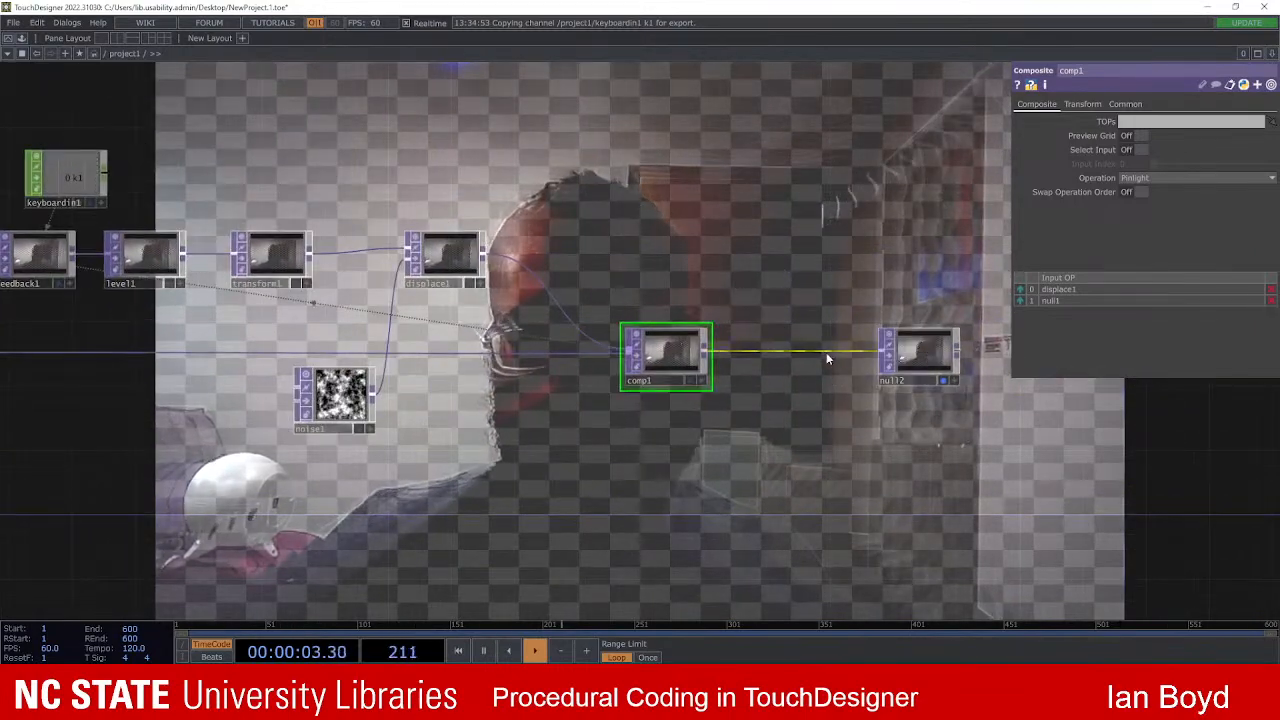
# Step: Add a second Composite TOP fed by comp1 in the gap between comp1 and null2
pyautogui.rightClick(828, 358)
pyautogui.click(830, 345)
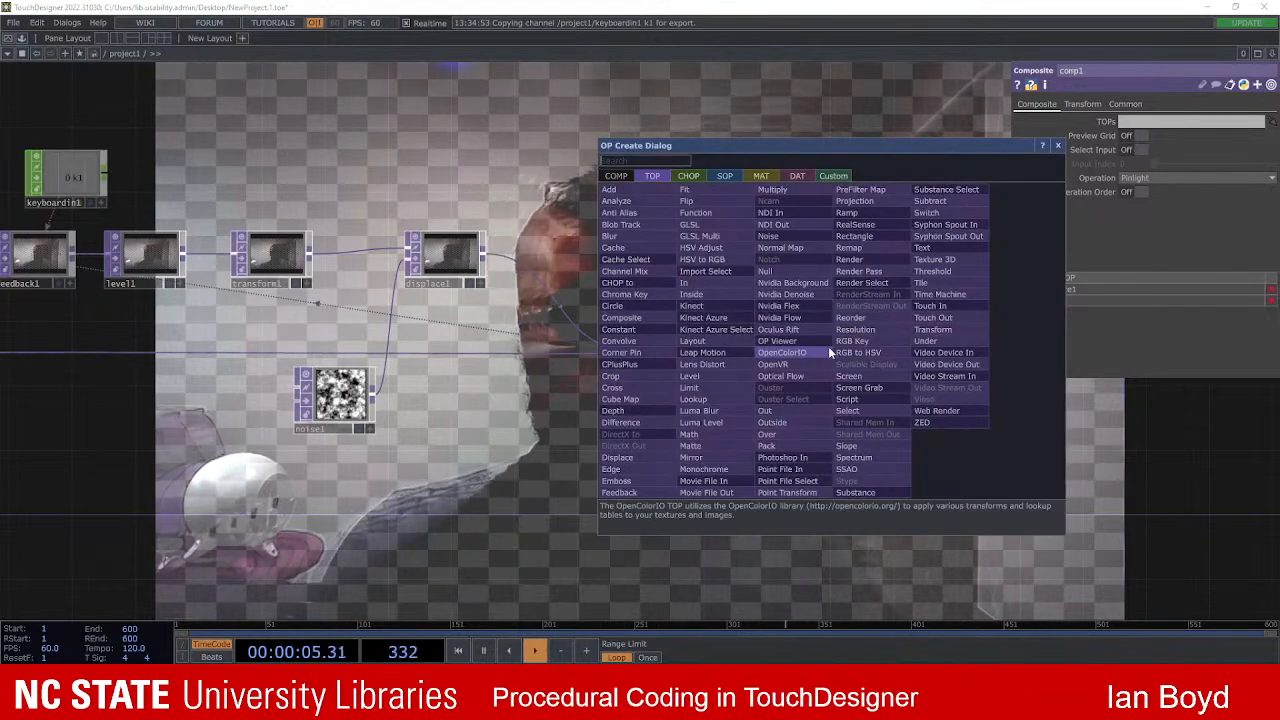
pyautogui.write('comp')
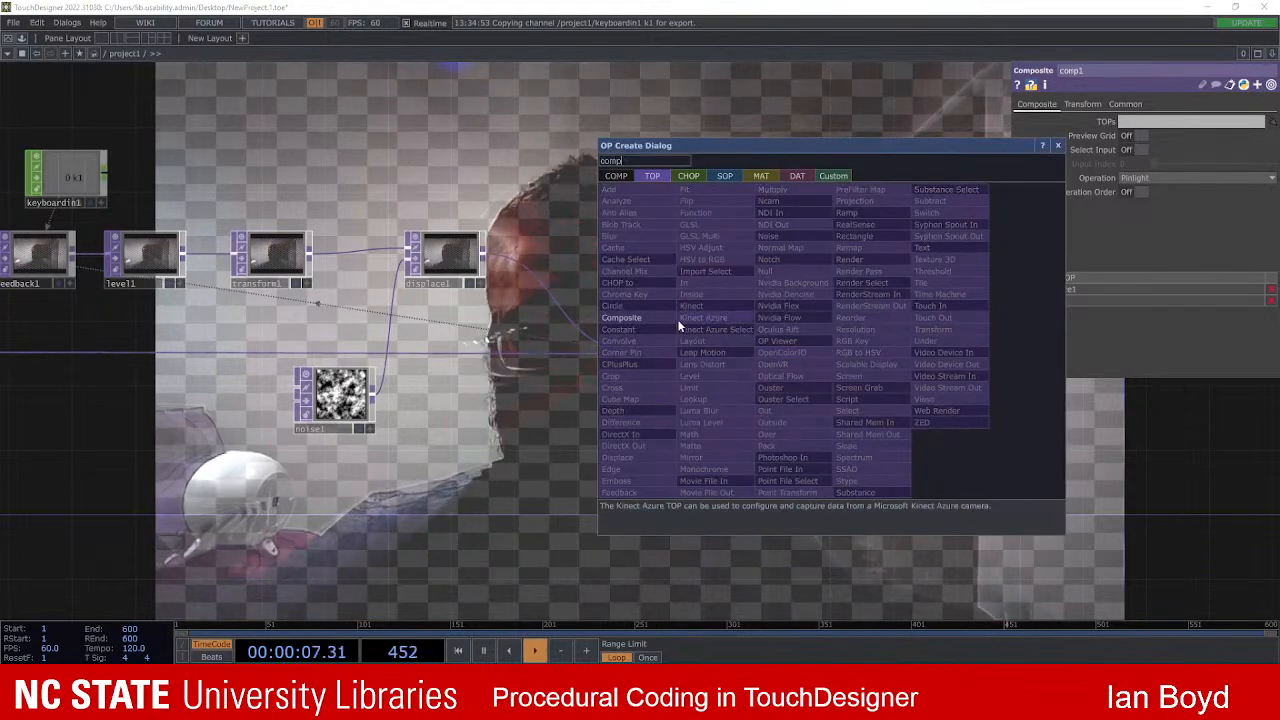
pyautogui.click(643, 318)
# Step: Move videodevin1 below null1 and connect its output as comp2's second input
pyautogui.scroll(-2, 806, 372)
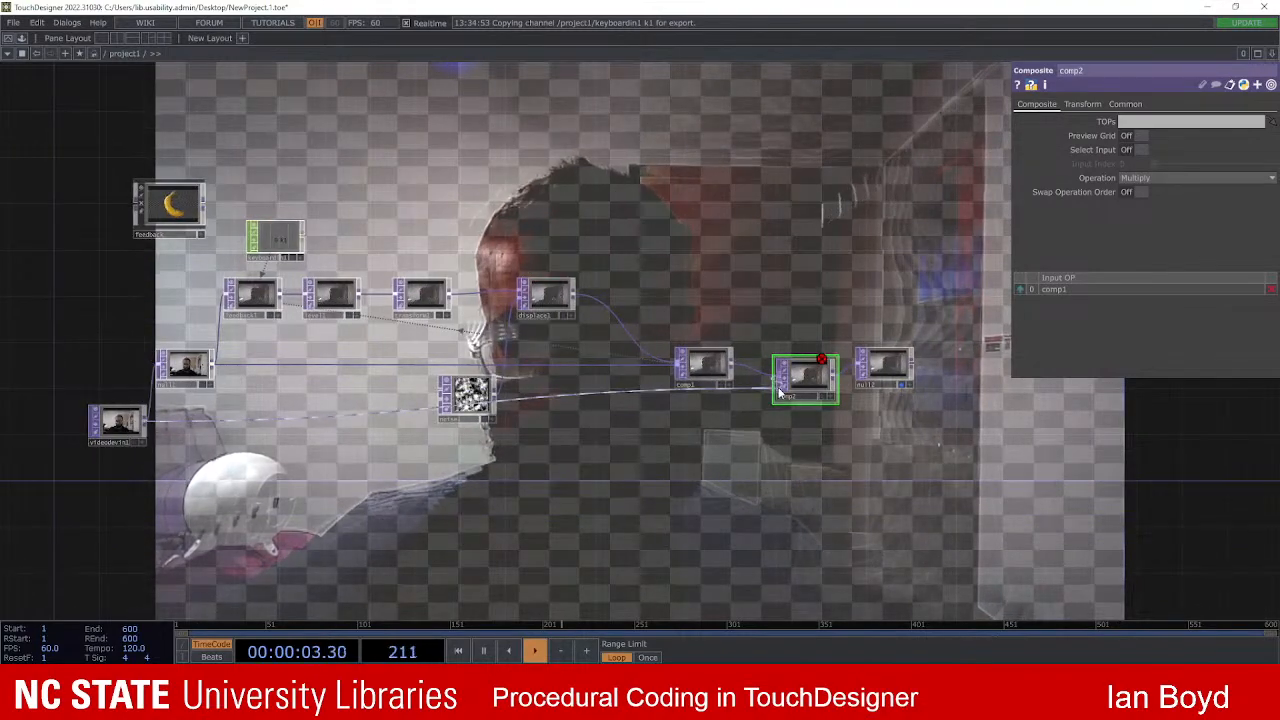
pyautogui.moveTo(779, 393); pyautogui.dragTo(775, 387)
pyautogui.scroll(2, 800, 368)
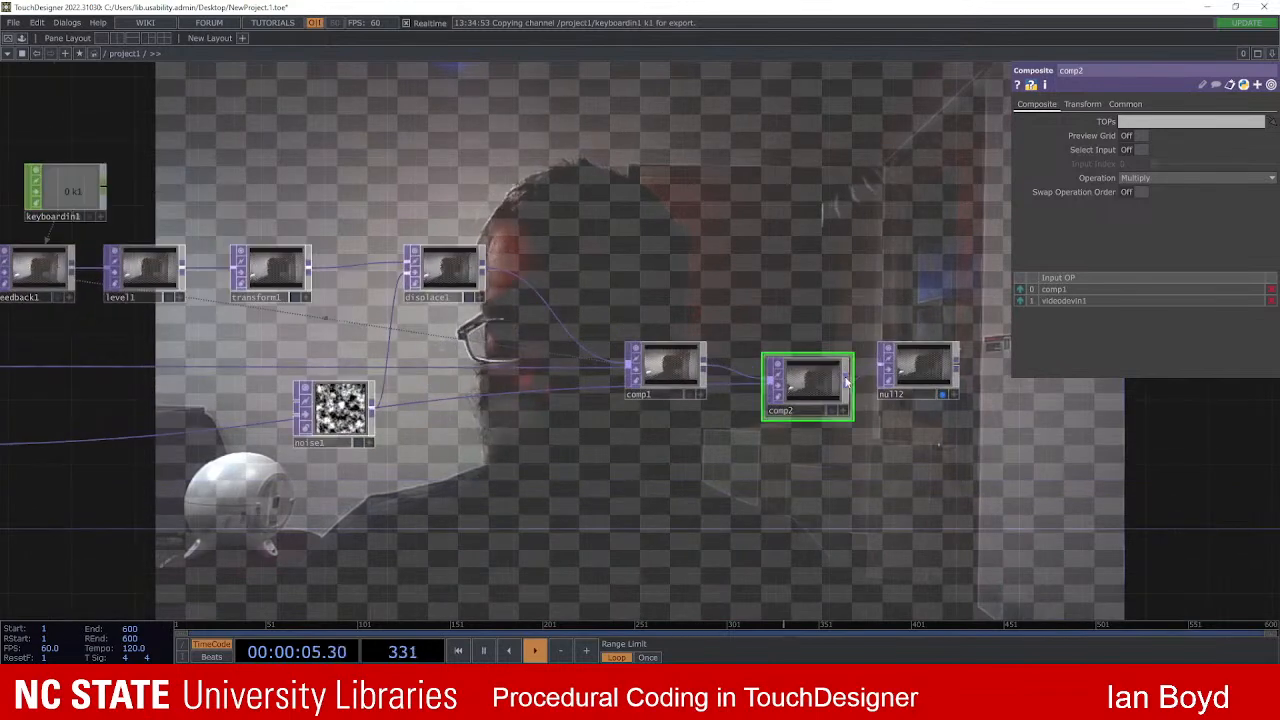
# Step: Set comp2's Operation to Over so the webcam image is combined with comp1's feedback output
pyautogui.click(1154, 180)
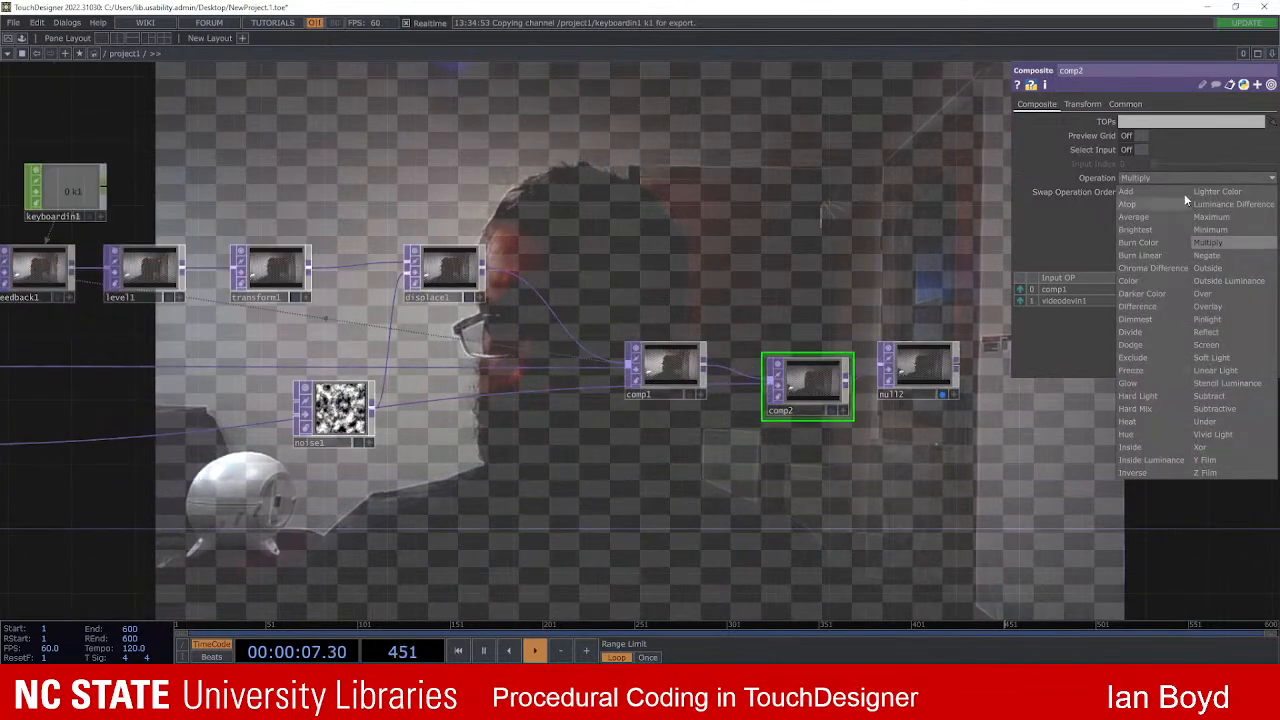
pyautogui.click(1224, 298)
pyautogui.scroll(-1, 862, 278)
pyautogui.scroll(-1, 840, 274)
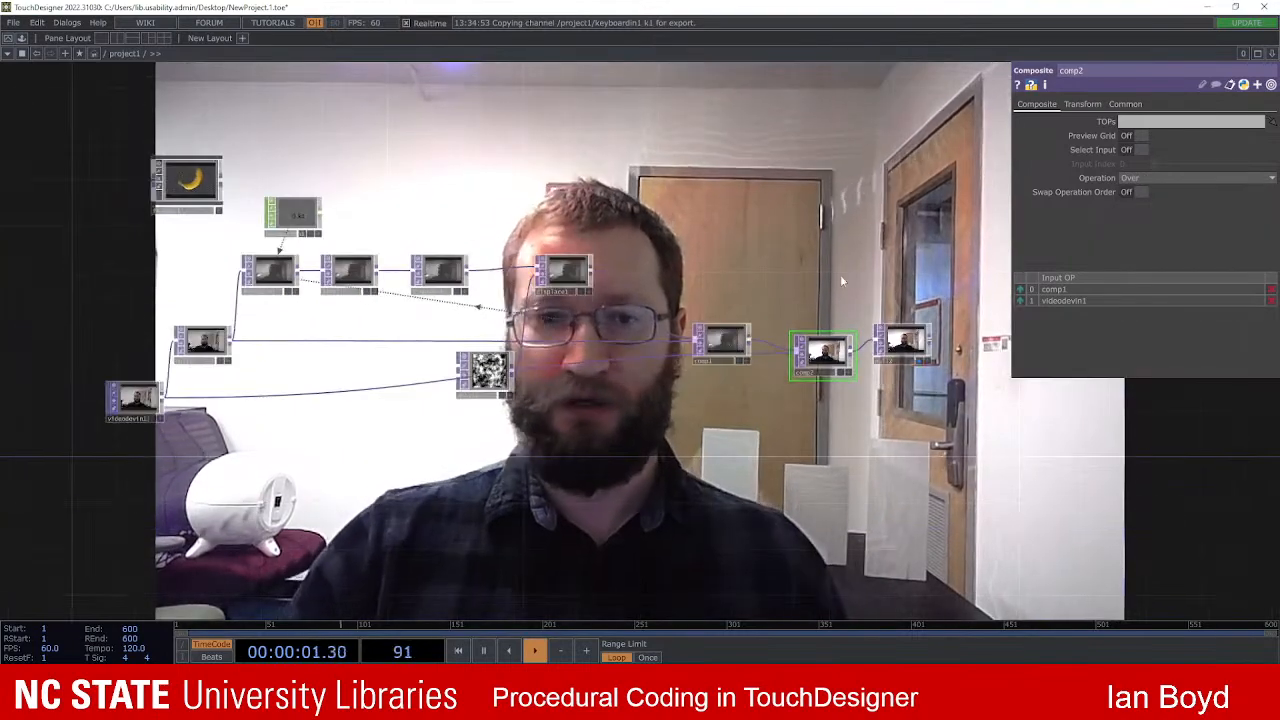
pyautogui.moveTo(796, 262); pyautogui.dragTo(756, 260)
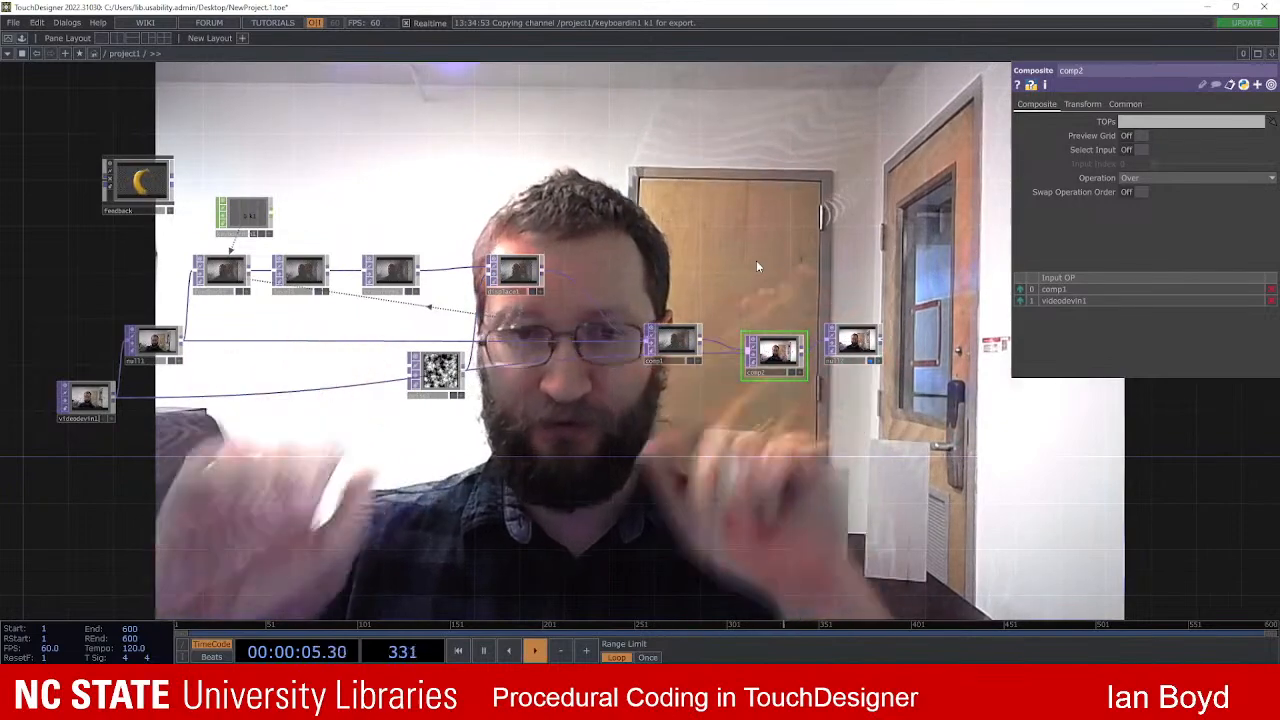
pyautogui.scroll(4, 729, 264)
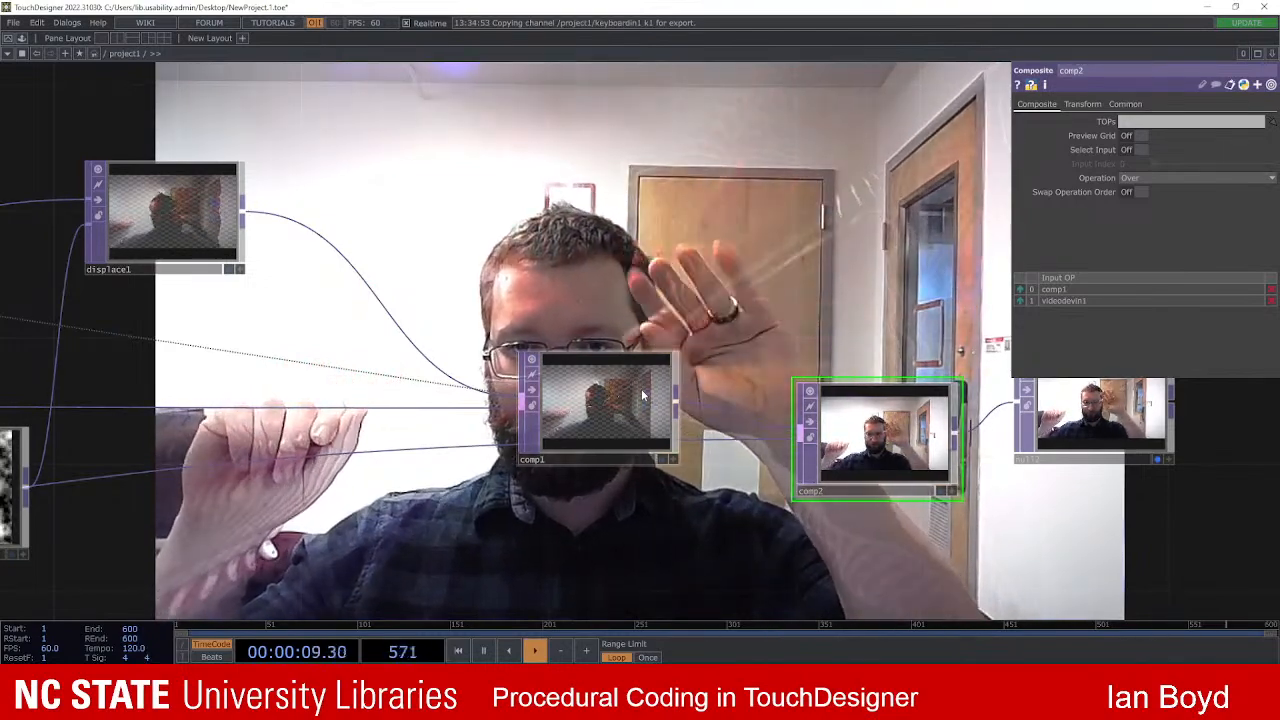
pyautogui.scroll(-3, 776, 102)
pyautogui.moveTo(676, 225); pyautogui.dragTo(578, 243)
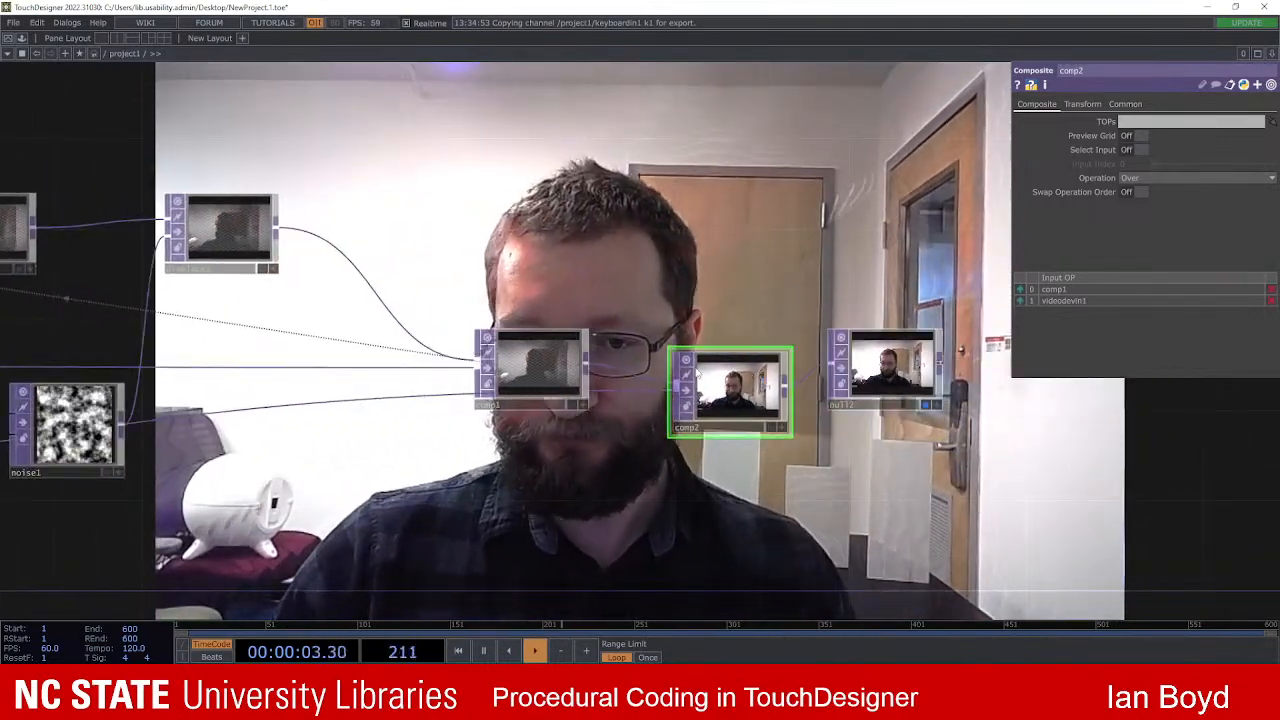
# Step: Bypass comp2, and set comp1's Operation to Over
pyautogui.moveTo(688, 396); pyautogui.dragTo(631, 377)
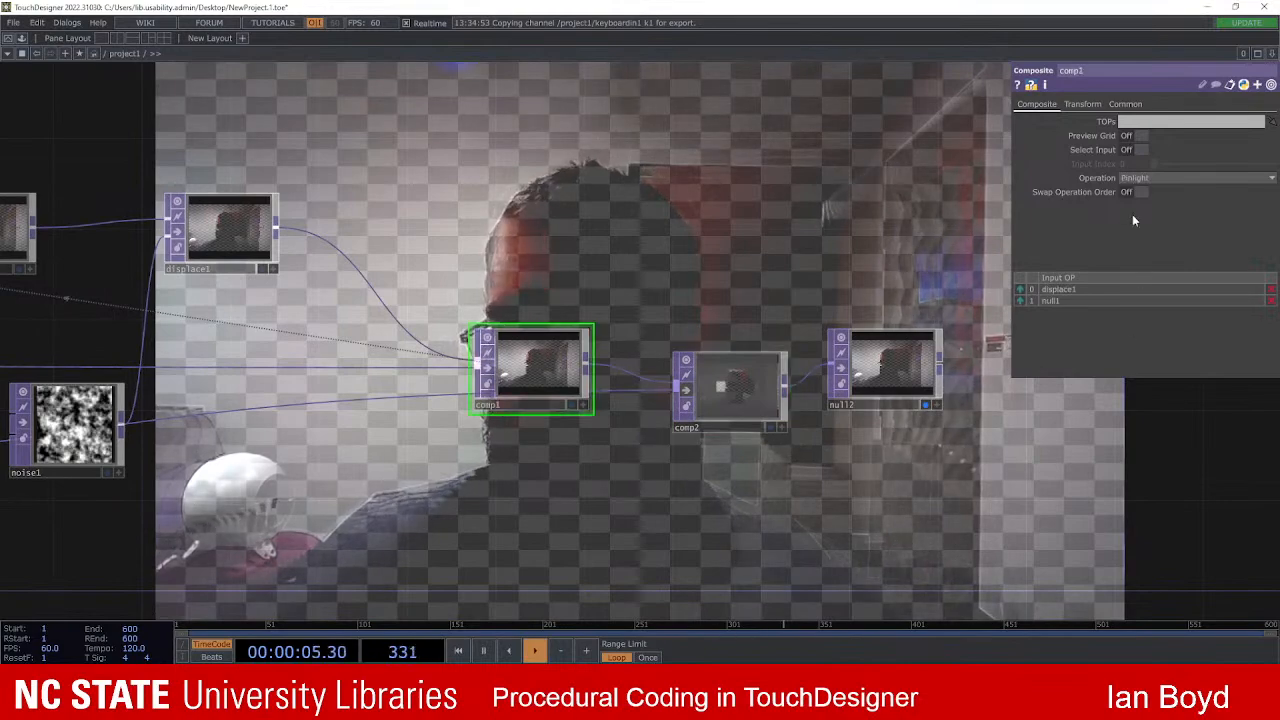
pyautogui.click(1163, 177)
pyautogui.click(1202, 293)
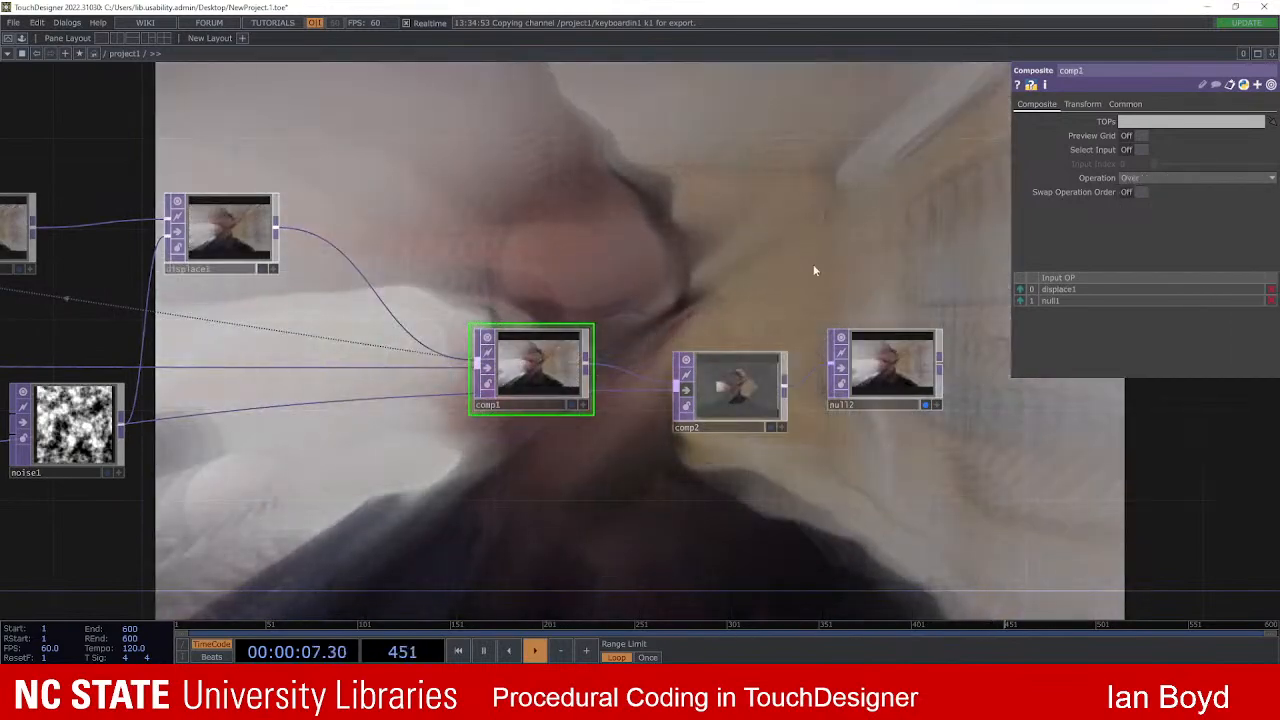
# Step: Set both Scale values of transform1 to 1 to remove the zoom from the feedback loop
pyautogui.scroll(-2, 826, 260)
pyautogui.moveTo(726, 254); pyautogui.dragTo(814, 281)
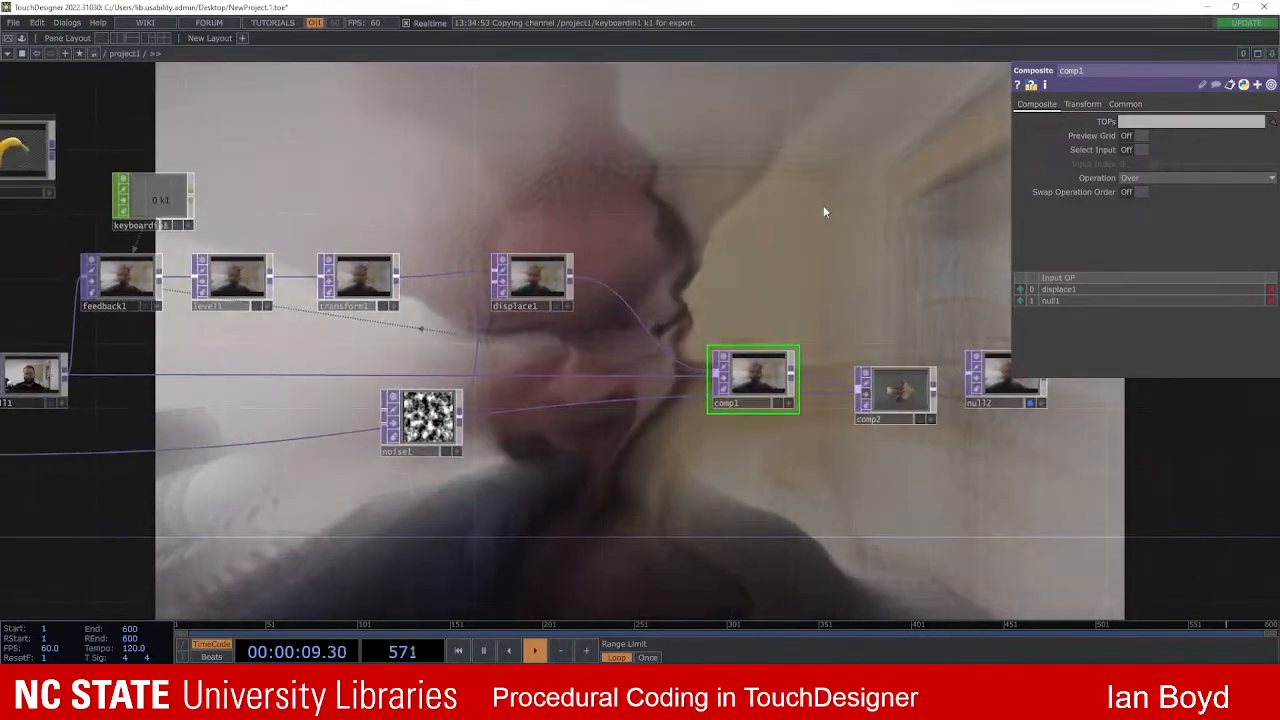
pyautogui.scroll(2, 737, 291)
pyautogui.moveTo(706, 266); pyautogui.dragTo(917, 307)
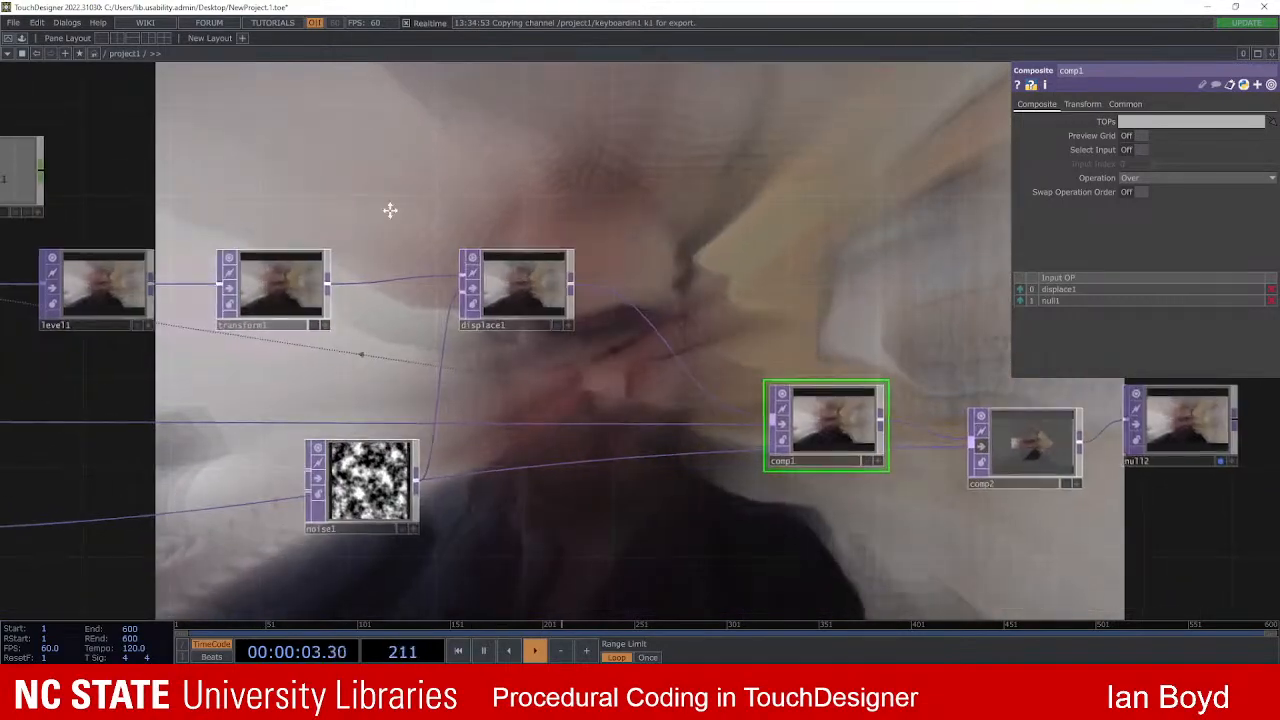
pyautogui.moveTo(78, 294); pyautogui.dragTo(198, 288)
pyautogui.click(385, 280)
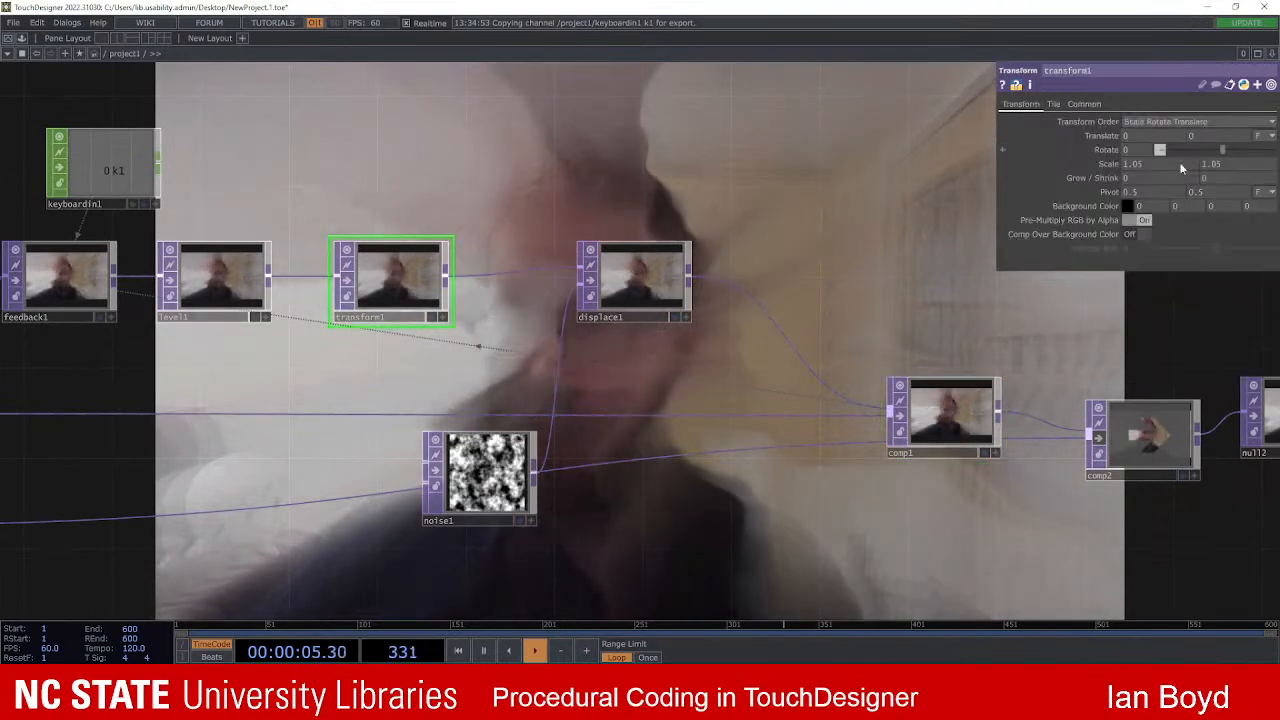
pyautogui.doubleClick(1185, 164)
pyautogui.write('1')
pyautogui.press('Return')
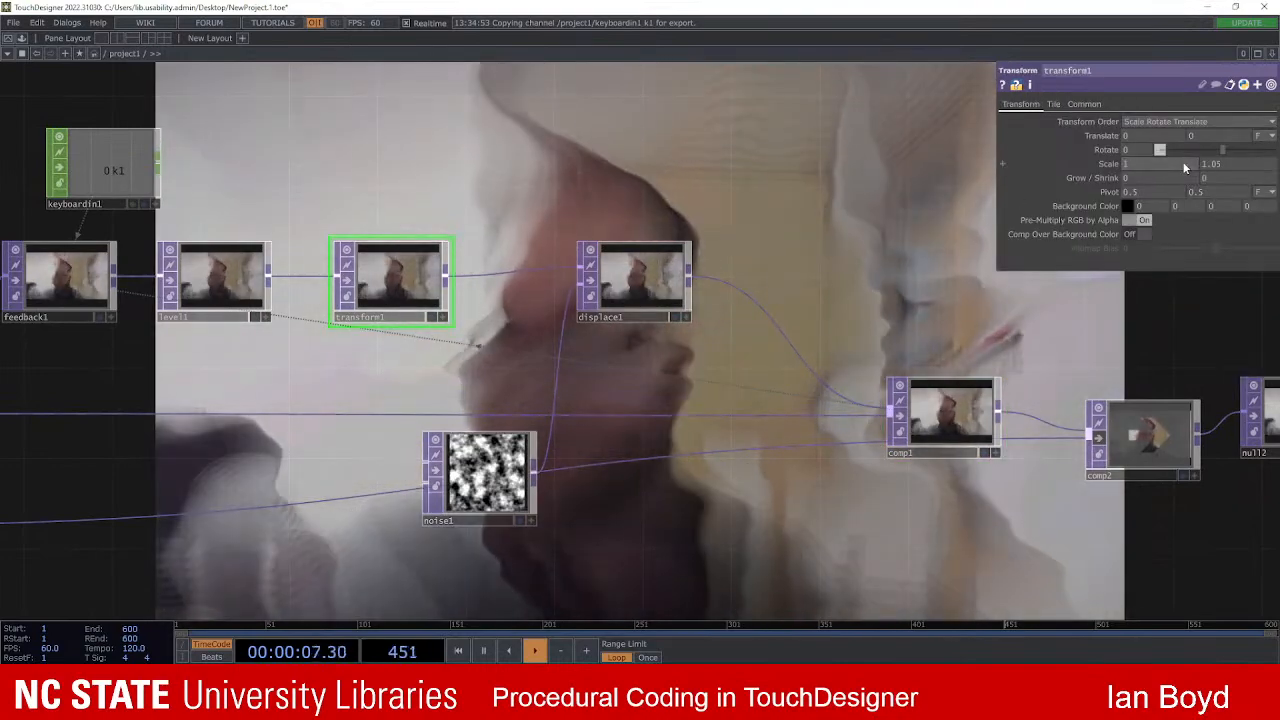
pyautogui.doubleClick(1212, 166)
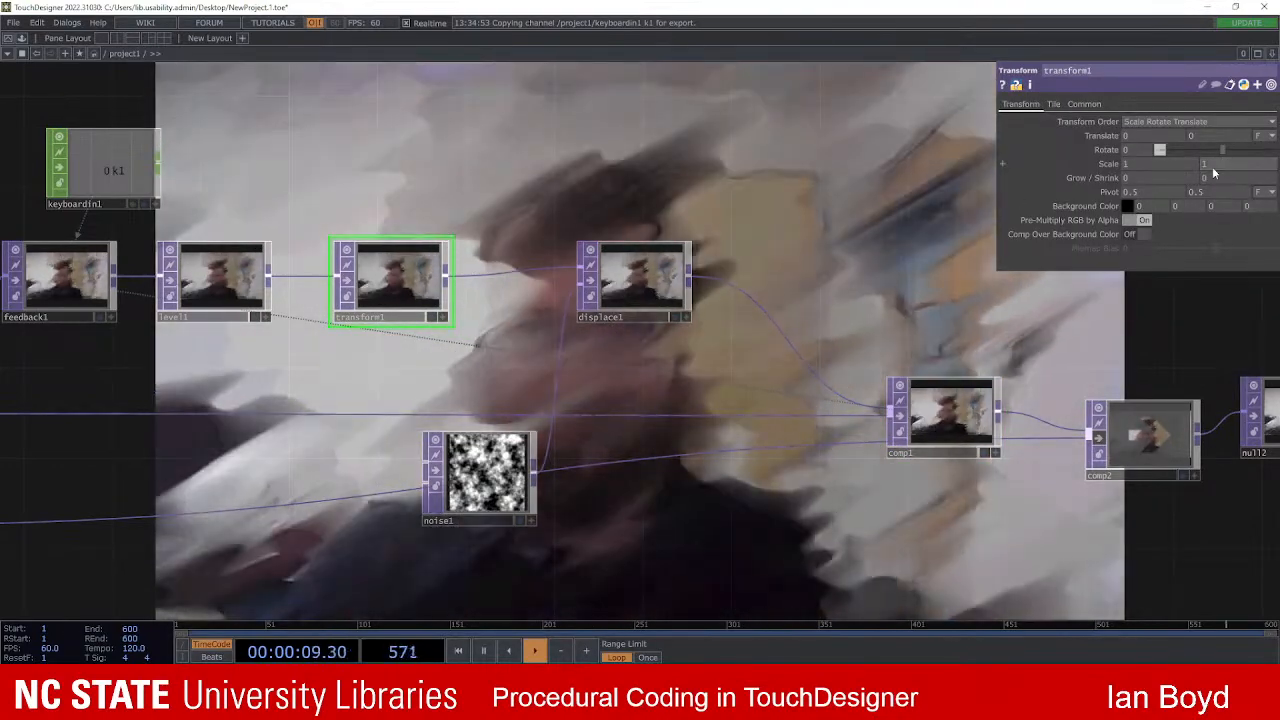
pyautogui.write('1')
pyautogui.press('Return')
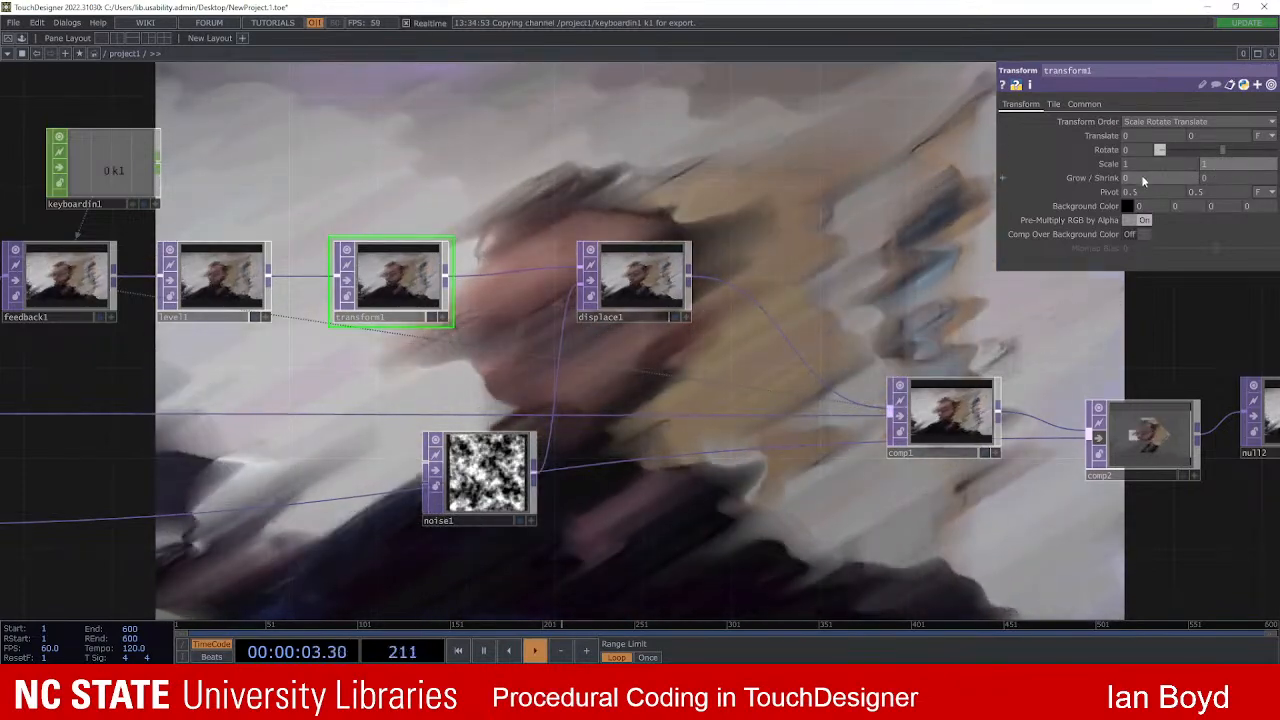
# Step: Try a Rotate value of 1 on transform1, raise it to 2, and bypass displace1
pyautogui.click(1225, 150)
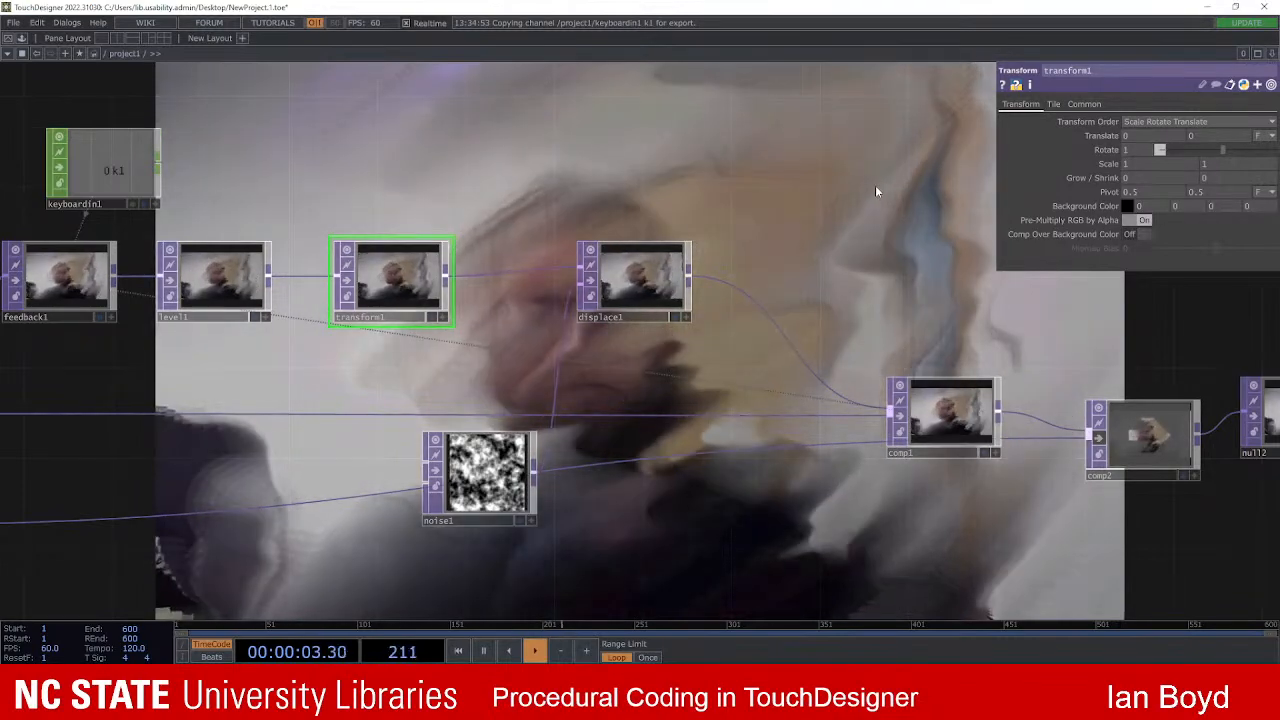
pyautogui.scroll(-2, 846, 204)
pyautogui.moveTo(846, 204); pyautogui.dragTo(517, 320)
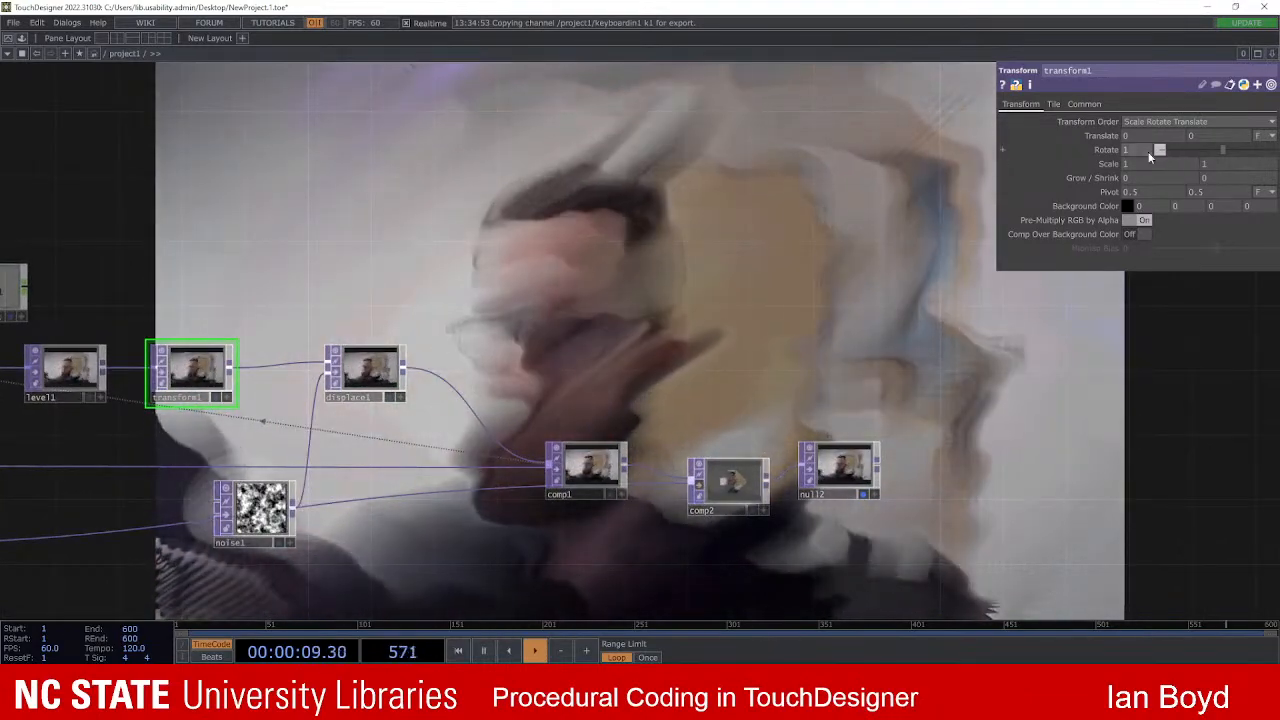
pyautogui.moveTo(1150, 150); pyautogui.dragTo(1148, 158)
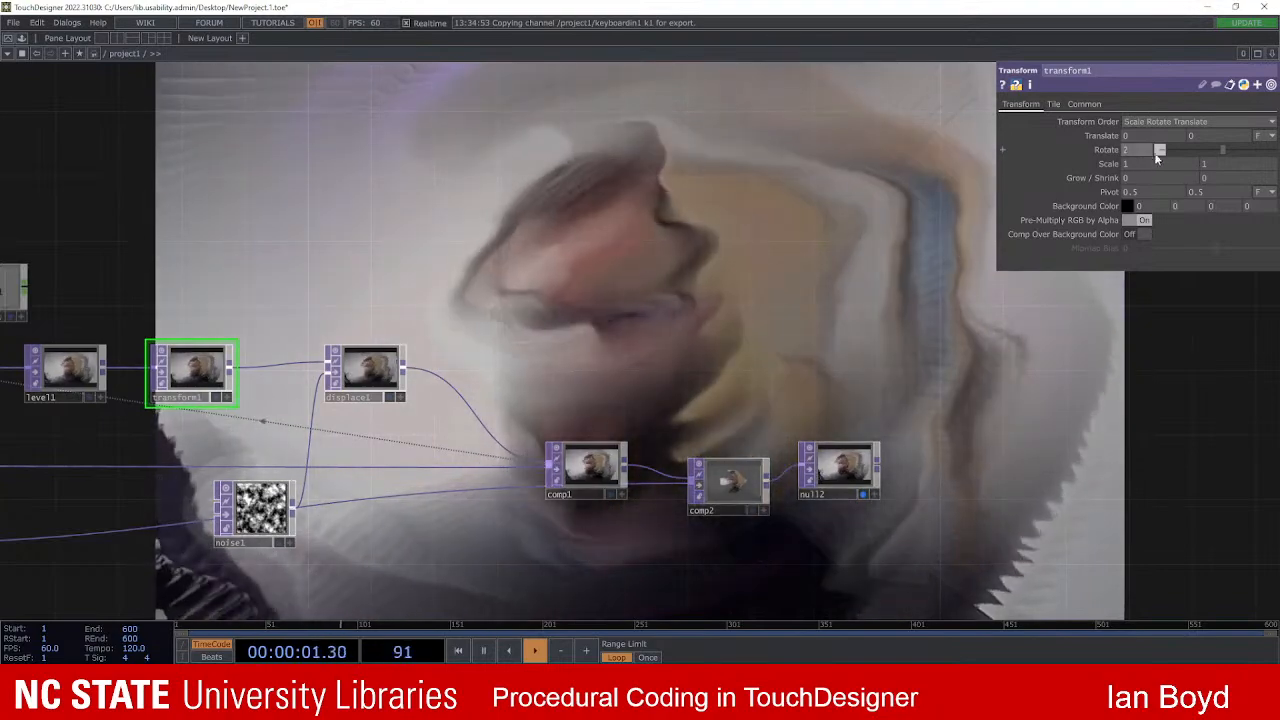
pyautogui.scroll(-3, 800, 274)
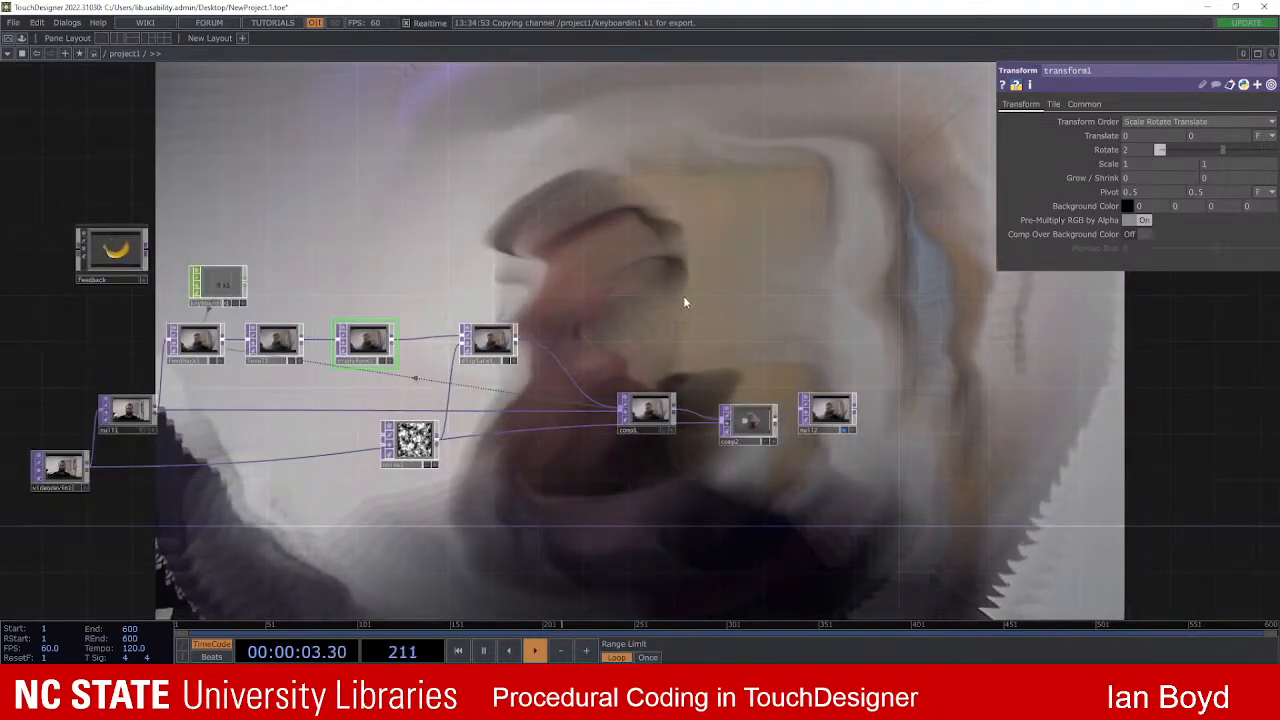
pyautogui.scroll(2, 602, 308)
pyautogui.moveTo(650, 290); pyautogui.dragTo(696, 357)
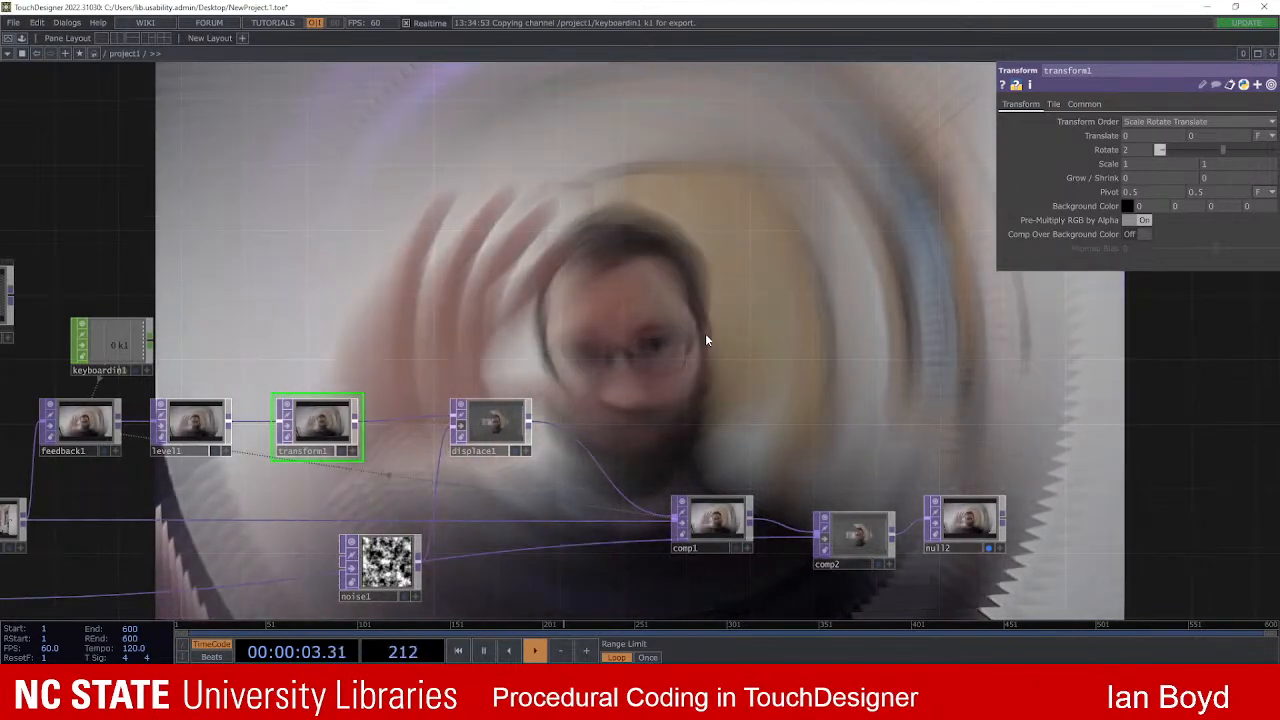
# Step: Try level1's Opacity at 1, and lower it to 0.902
pyautogui.click(210, 427)
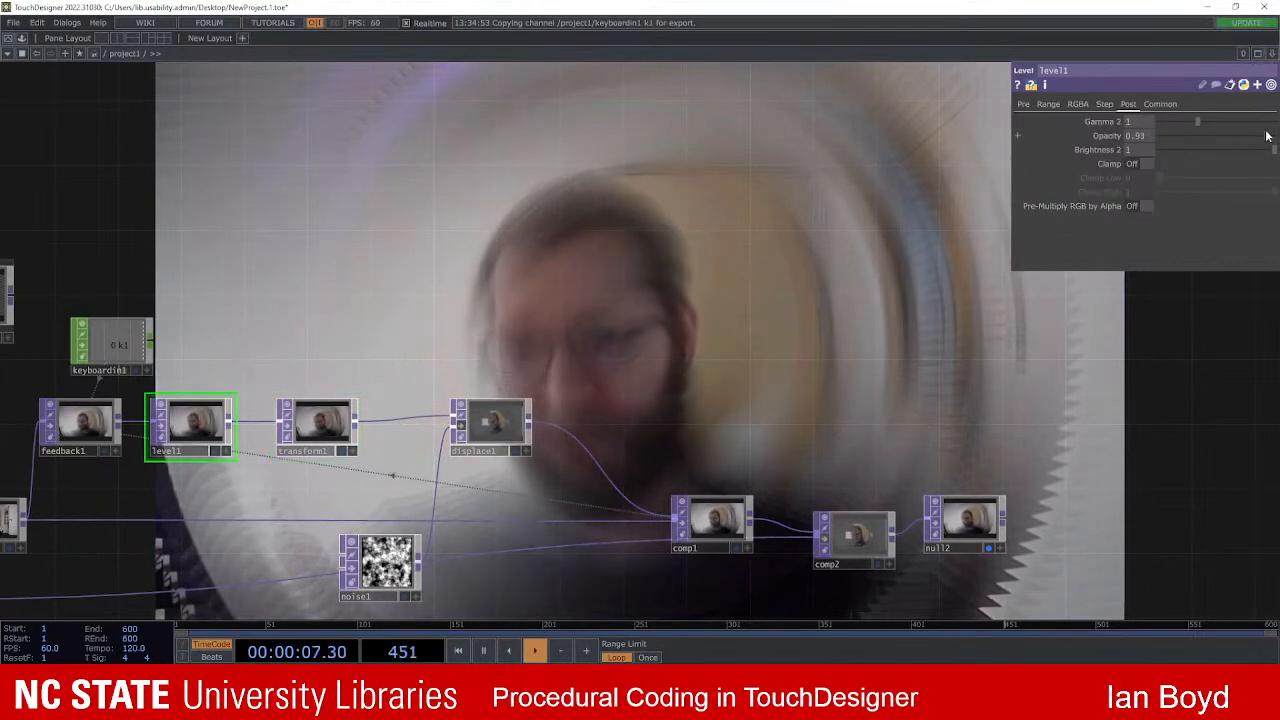
pyautogui.moveTo(1267, 136); pyautogui.dragTo(1275, 133)
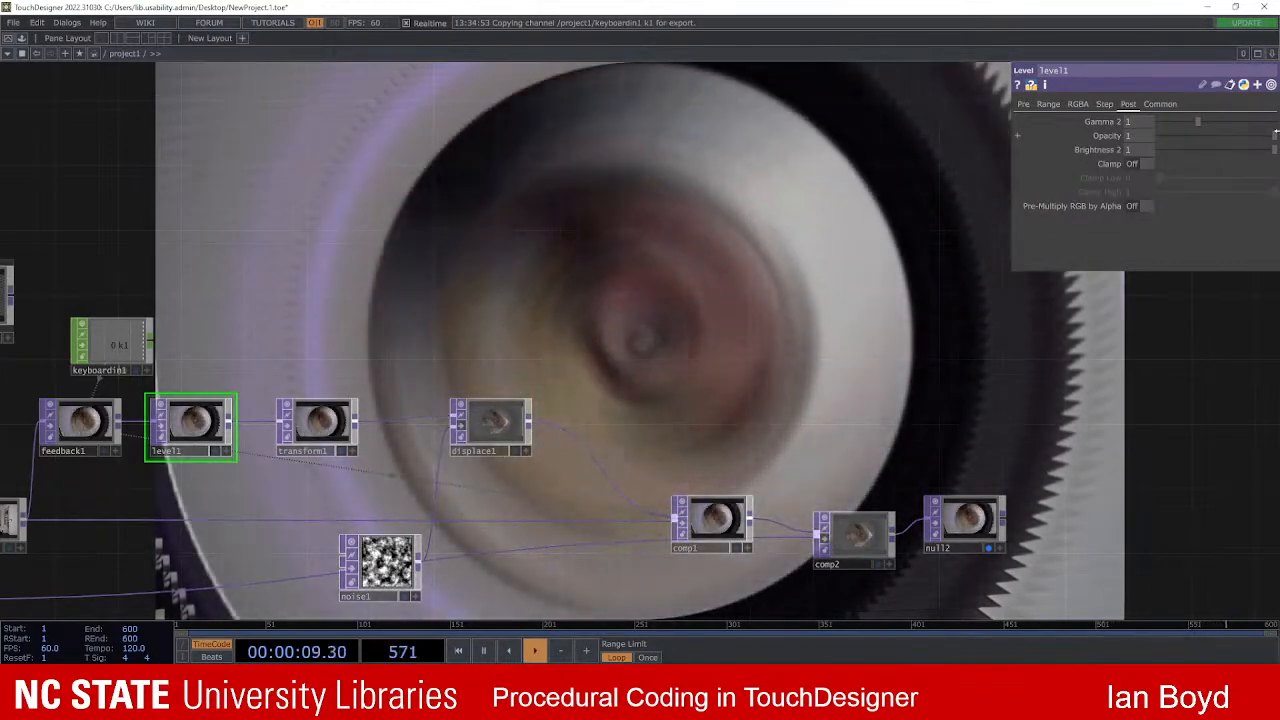
pyautogui.moveTo(1275, 133)
pyautogui.mouseDown()
pyautogui.moveTo(1243, 134)
pyautogui.moveTo(1270, 131)
pyautogui.mouseUp()
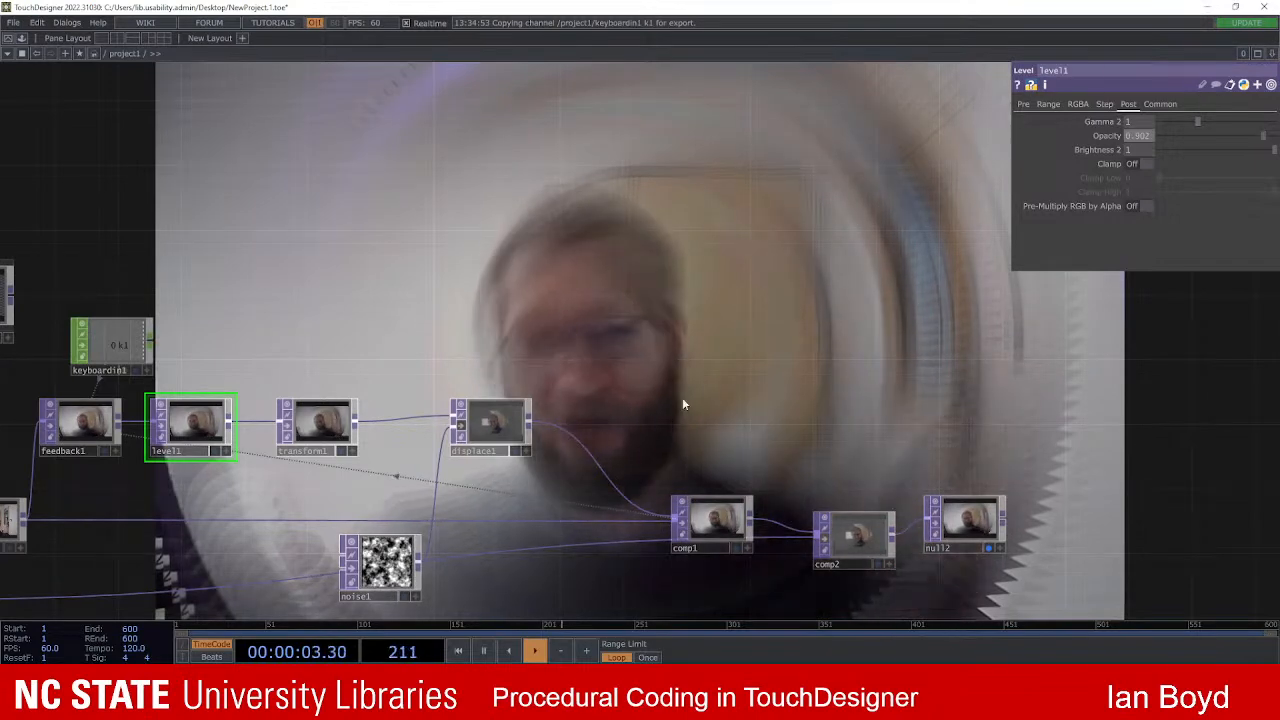
# Step: Set the first Pivot value of transform1 to 0.2 to shift the rotation centre sideways
pyautogui.click(327, 417)
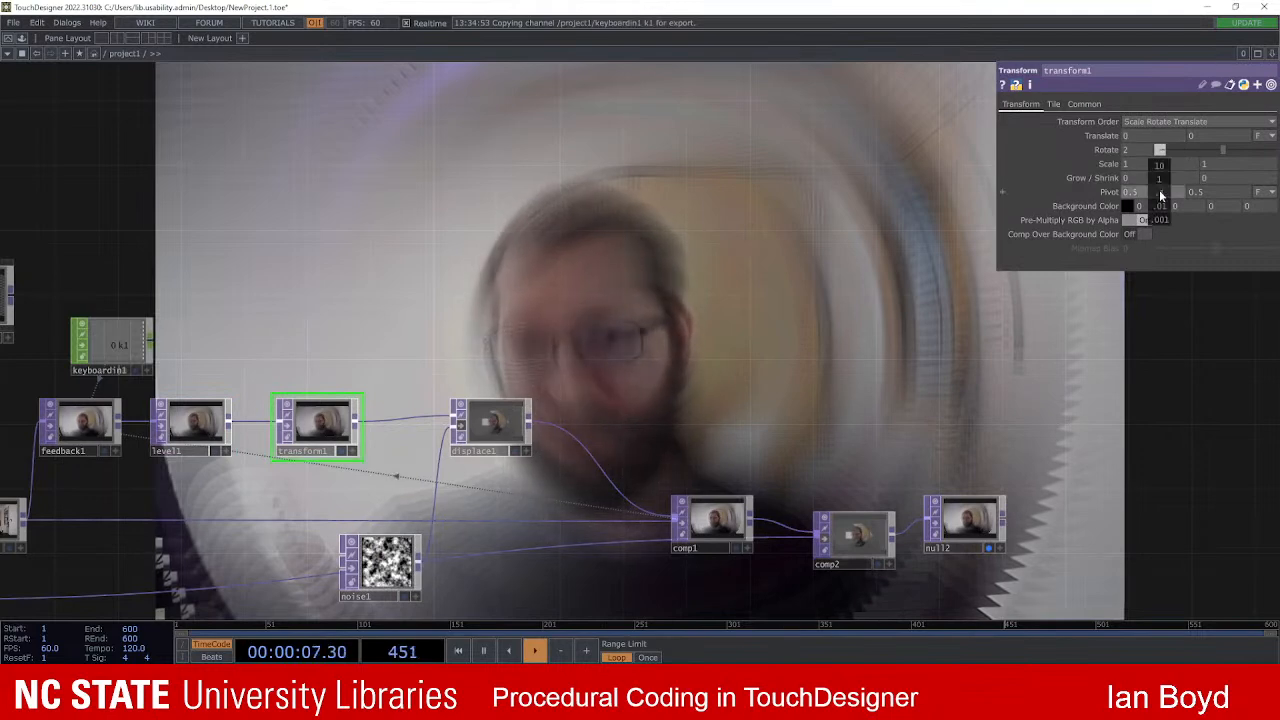
pyautogui.moveTo(1159, 192); pyautogui.dragTo(1130, 192, button='middle')
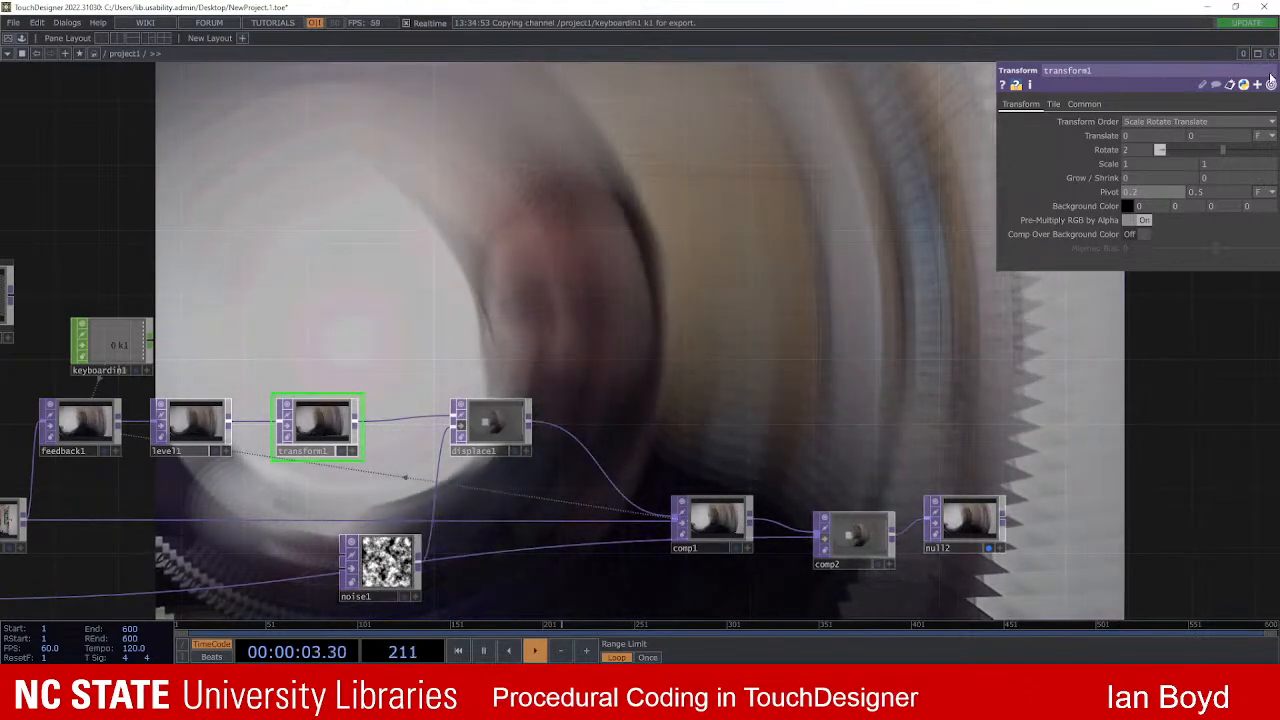
# Step: Lower the opacity of the level1 operator to 0.88
pyautogui.click(212, 425)
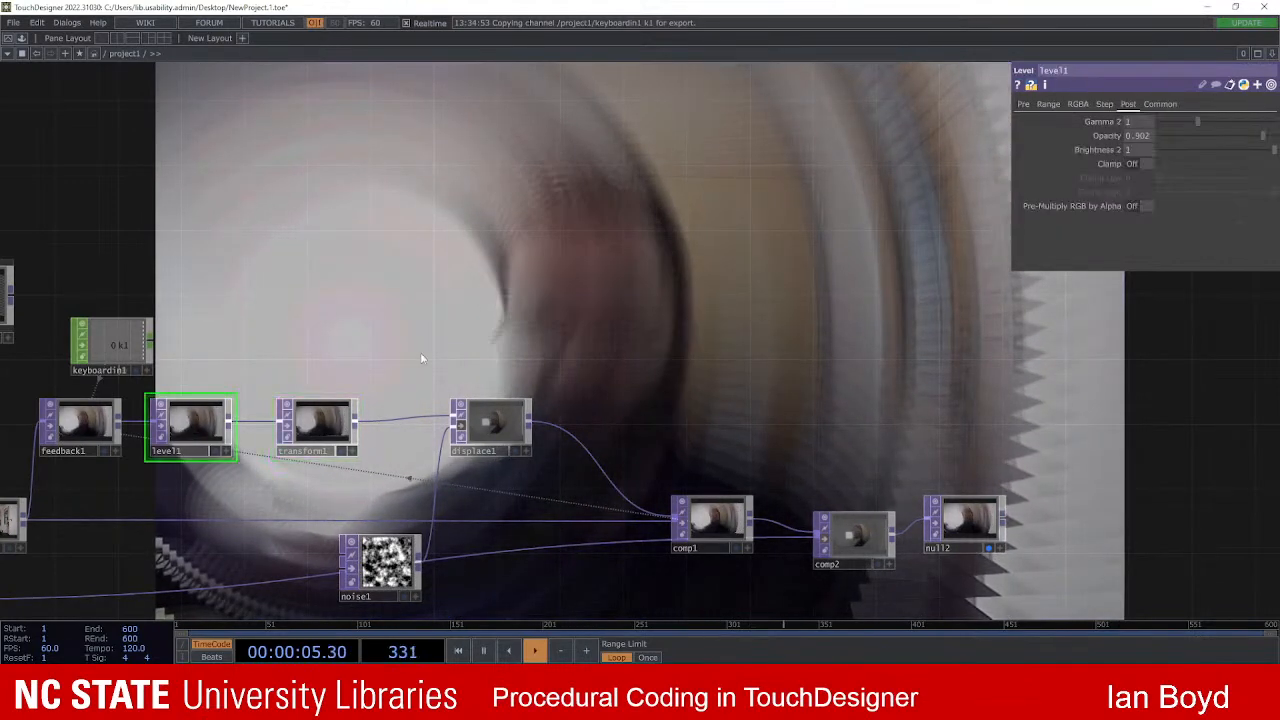
pyautogui.moveTo(1267, 136); pyautogui.dragTo(1260, 128)
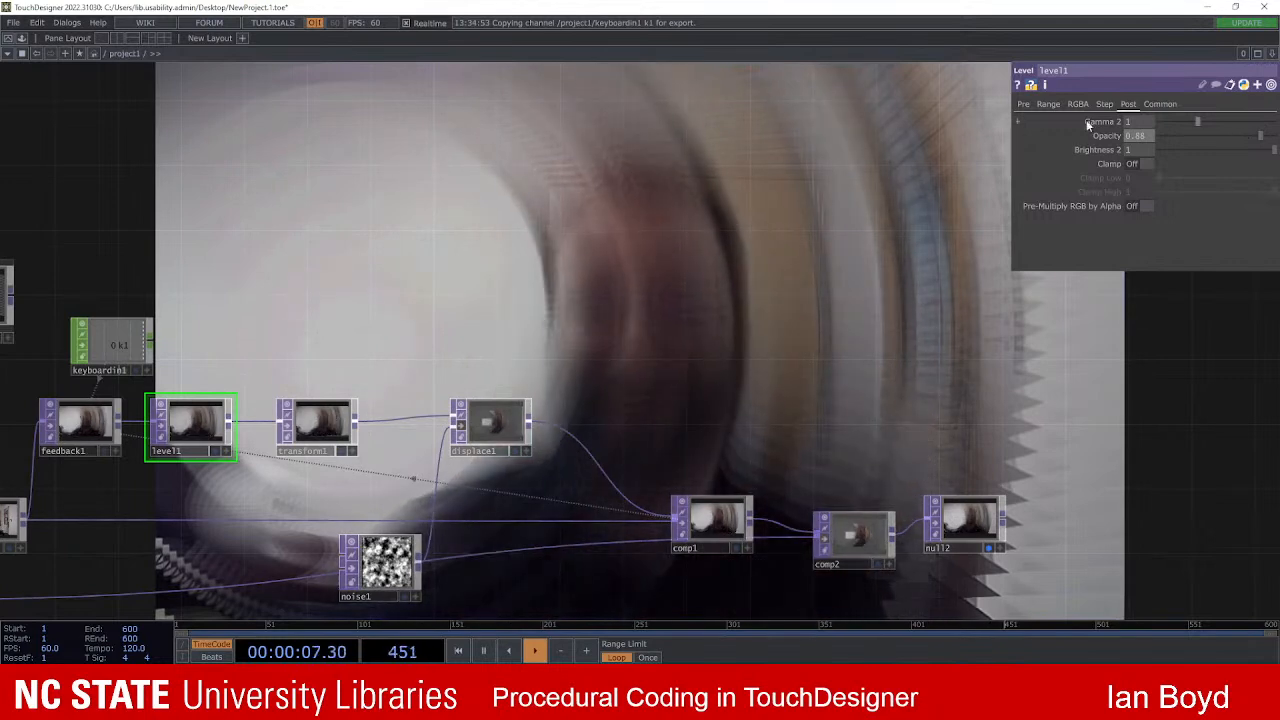
pyautogui.click(320, 428)
pyautogui.scroll(-3, 387, 346)
pyautogui.moveTo(388, 344); pyautogui.dragTo(507, 330)
pyautogui.scroll(3, 505, 332)
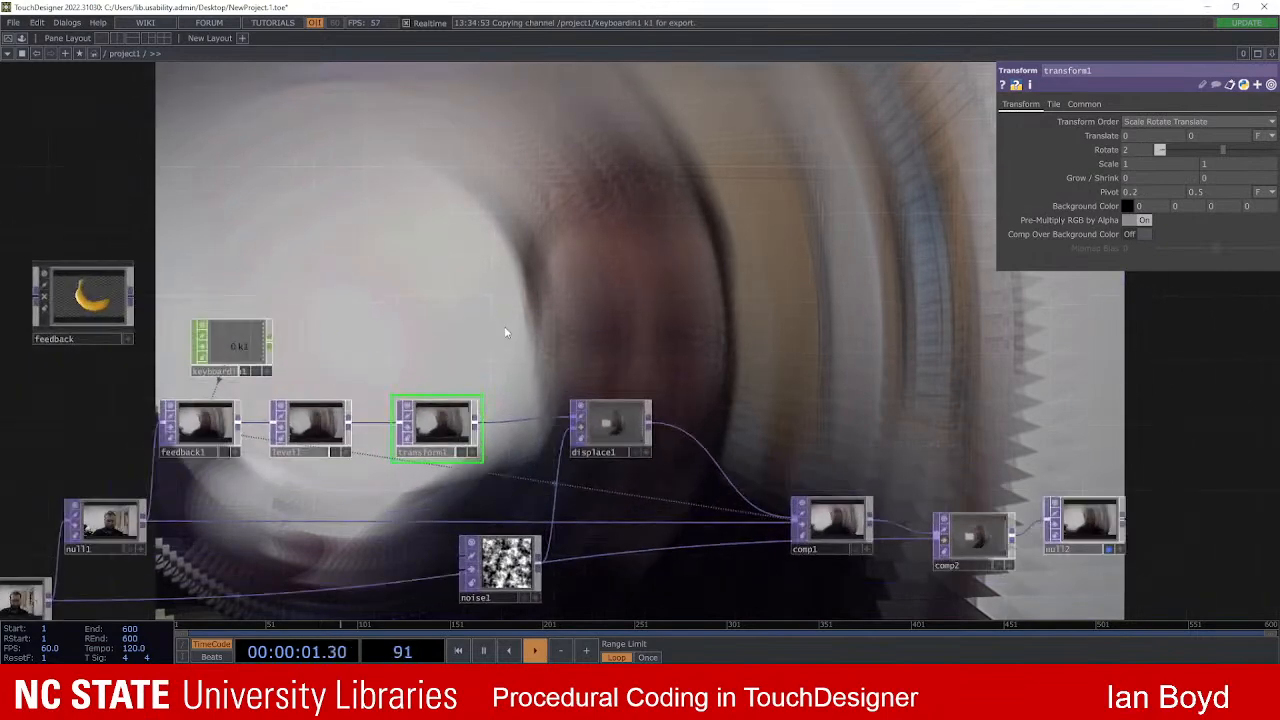
pyautogui.scroll(-1, 530, 312)
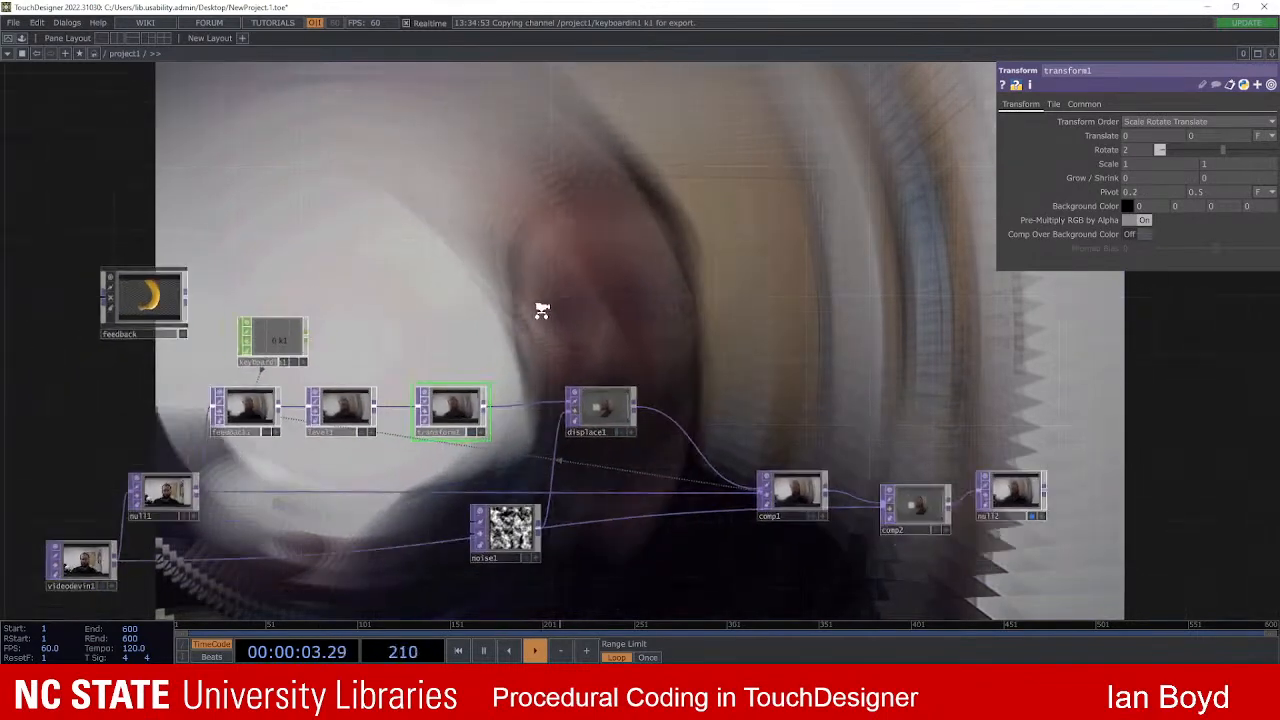
pyautogui.scroll(-2, 541, 312)
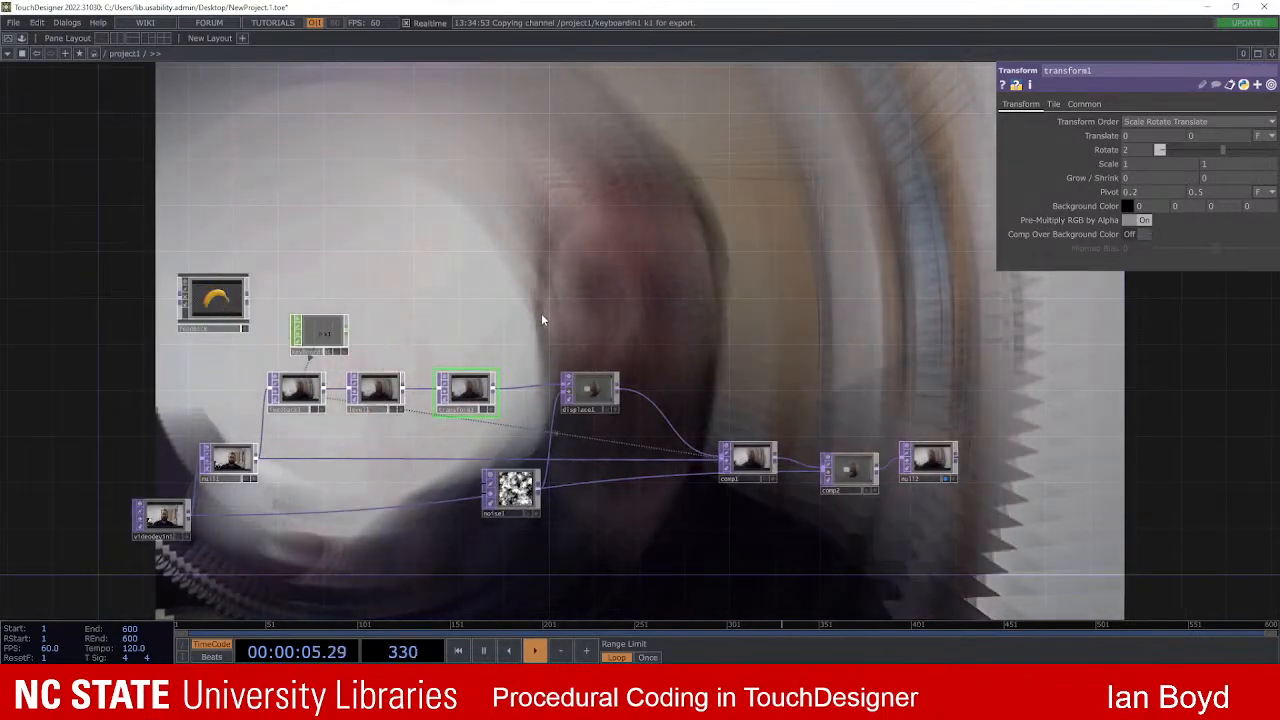
pyautogui.scroll(3, 531, 323)
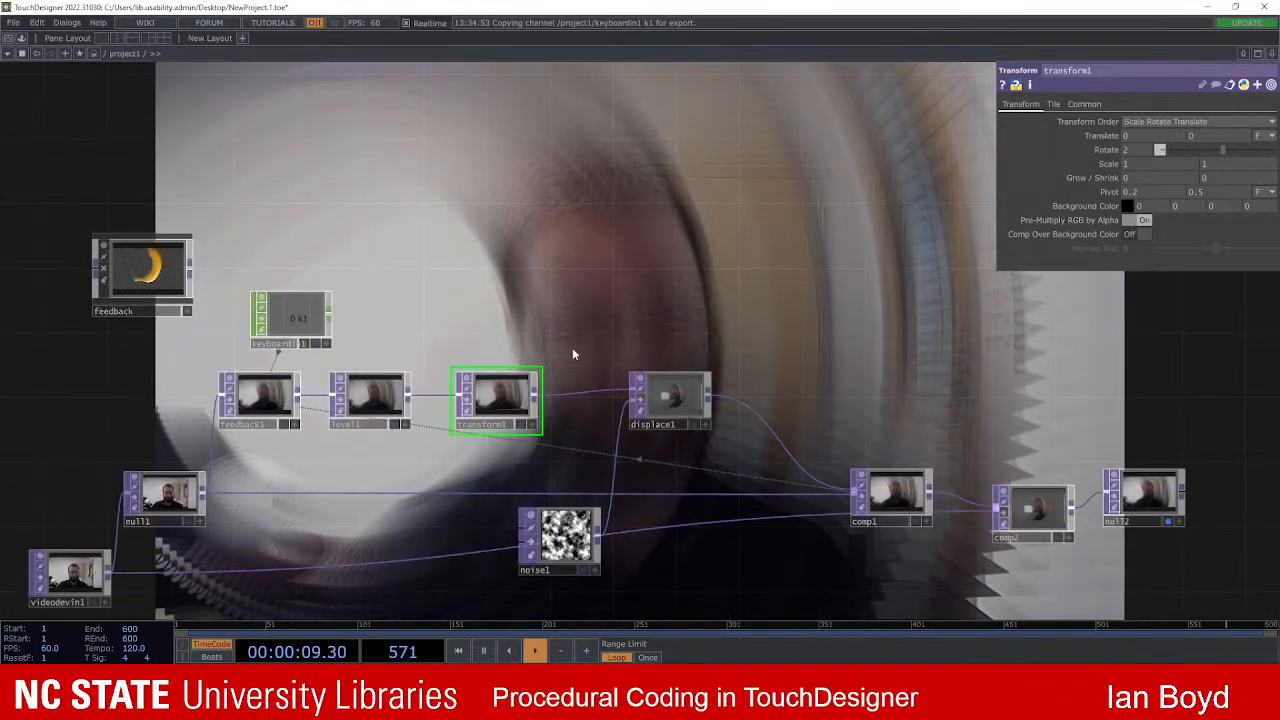
pyautogui.moveTo(590, 304); pyautogui.dragTo(626, 299)
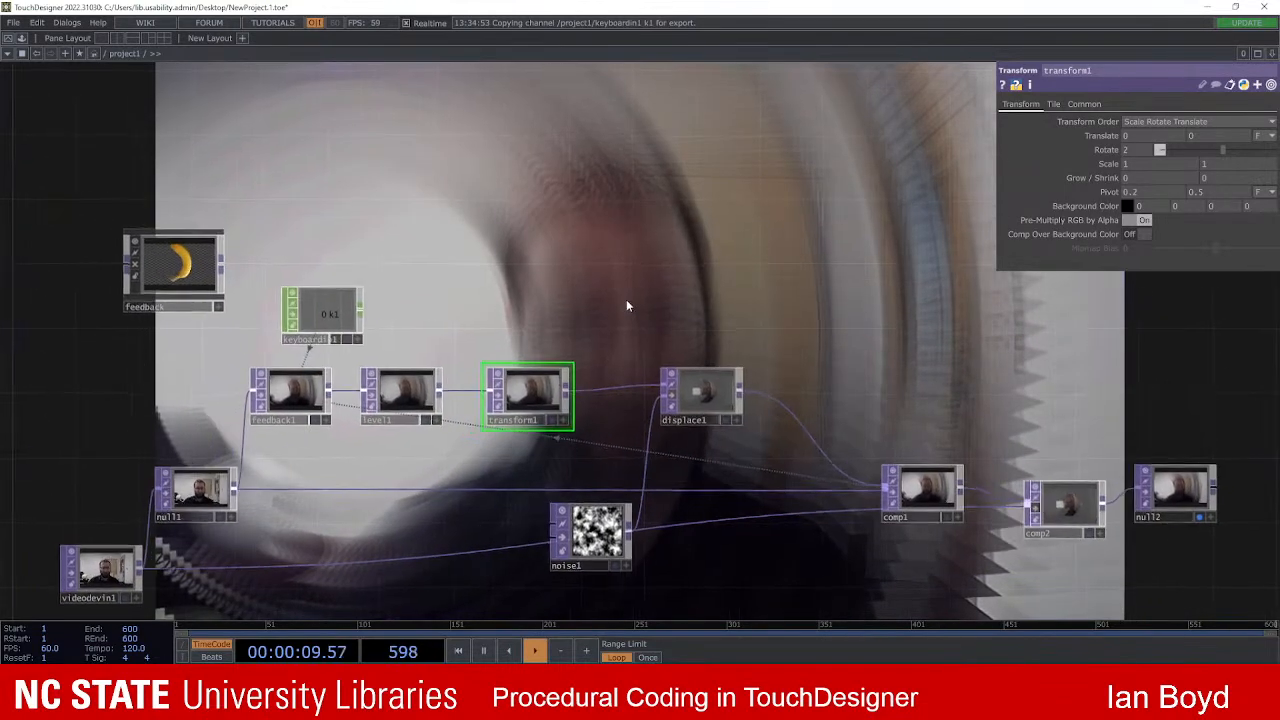
# Step: Set the level1 operator's opacity to 1
pyautogui.click(410, 397)
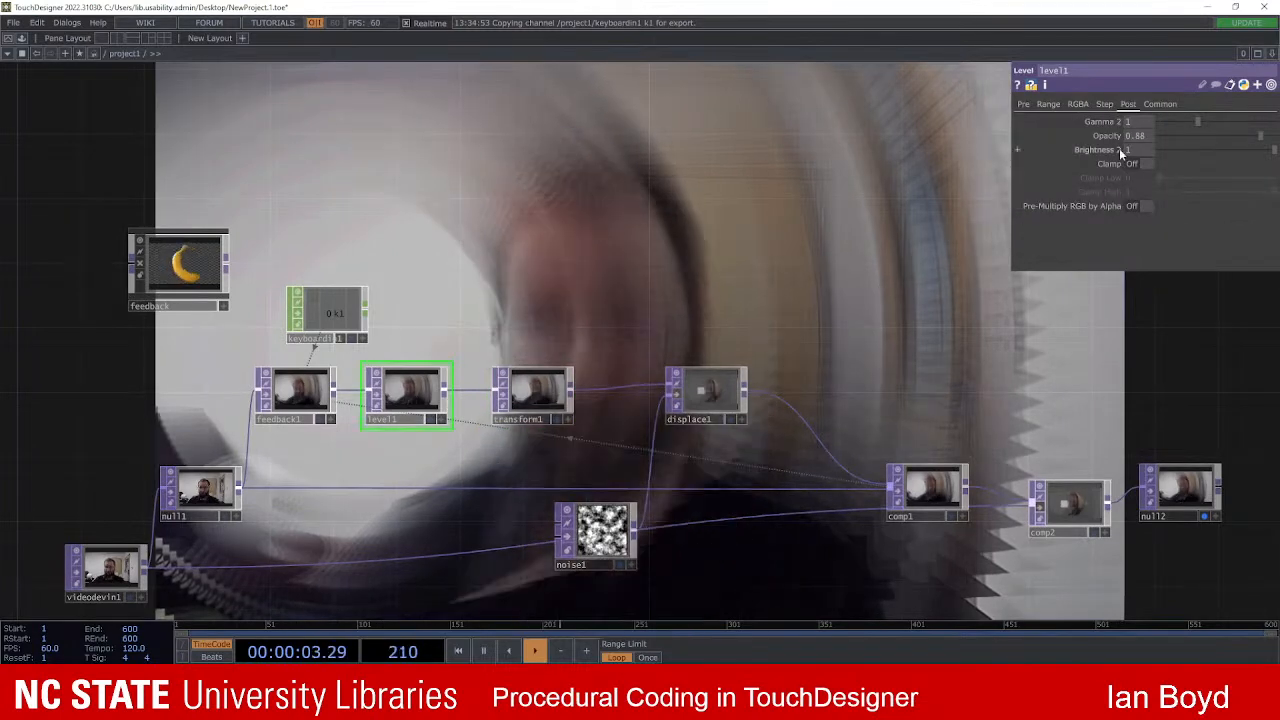
pyautogui.click(1142, 138)
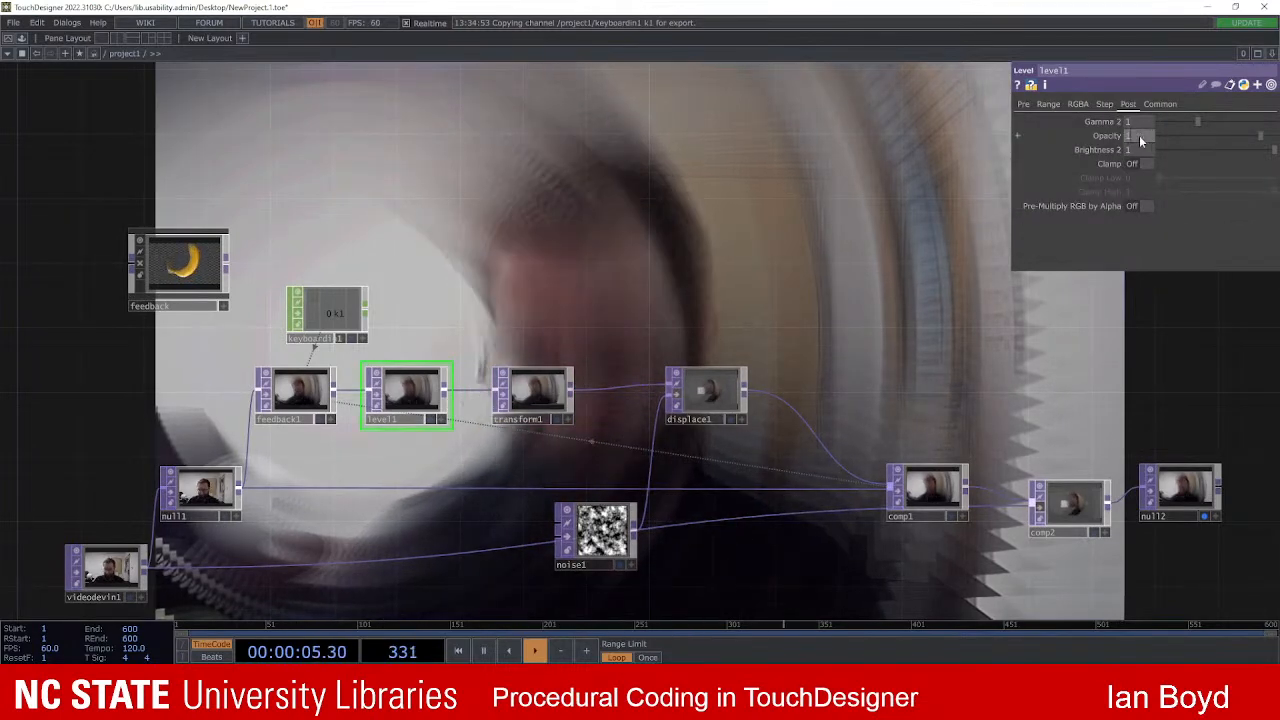
pyautogui.write('1')
pyautogui.press('Return')
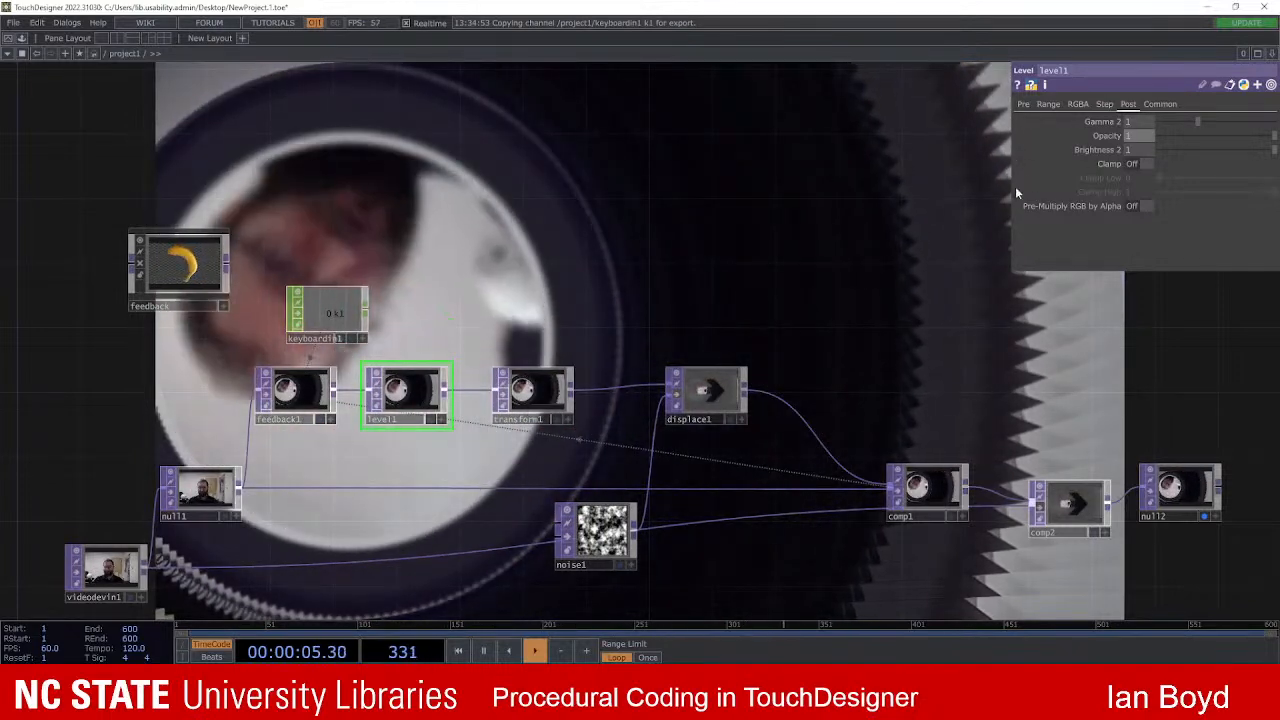
# Step: Set the transform1 operator's Rotate value to 0
pyautogui.click(532, 390)
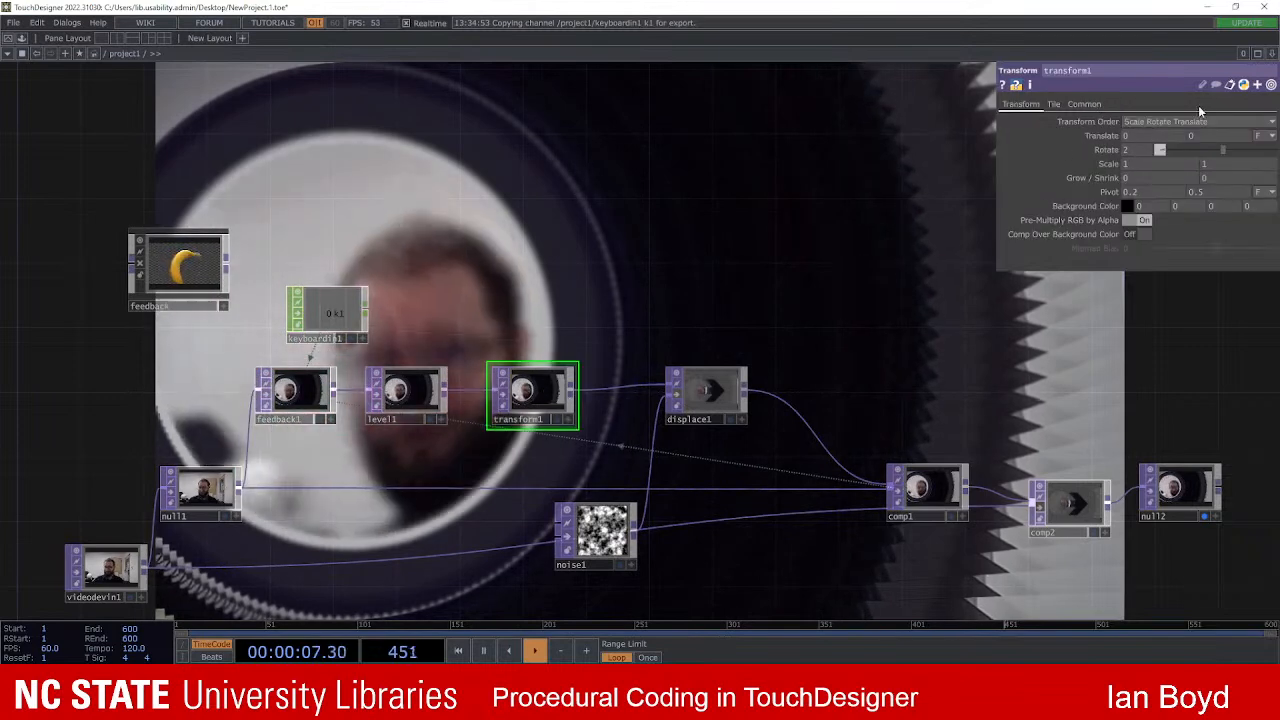
pyautogui.click(1138, 151)
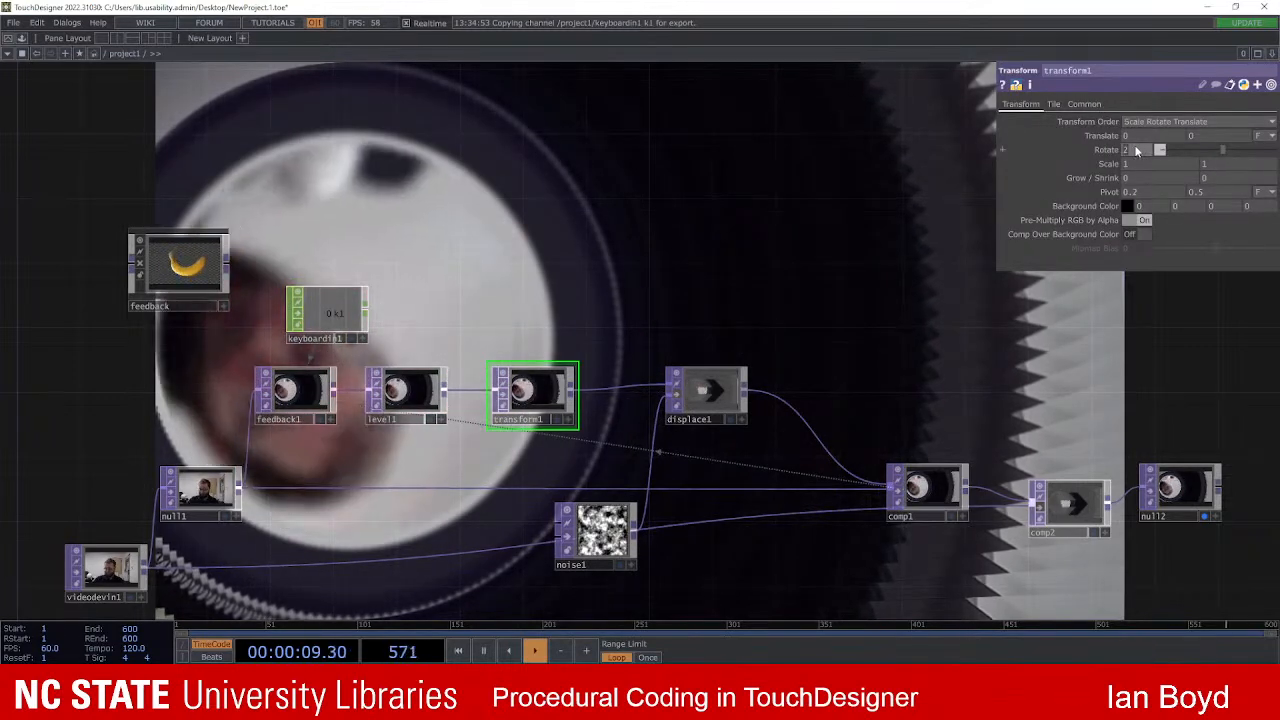
pyautogui.write('0 k1')
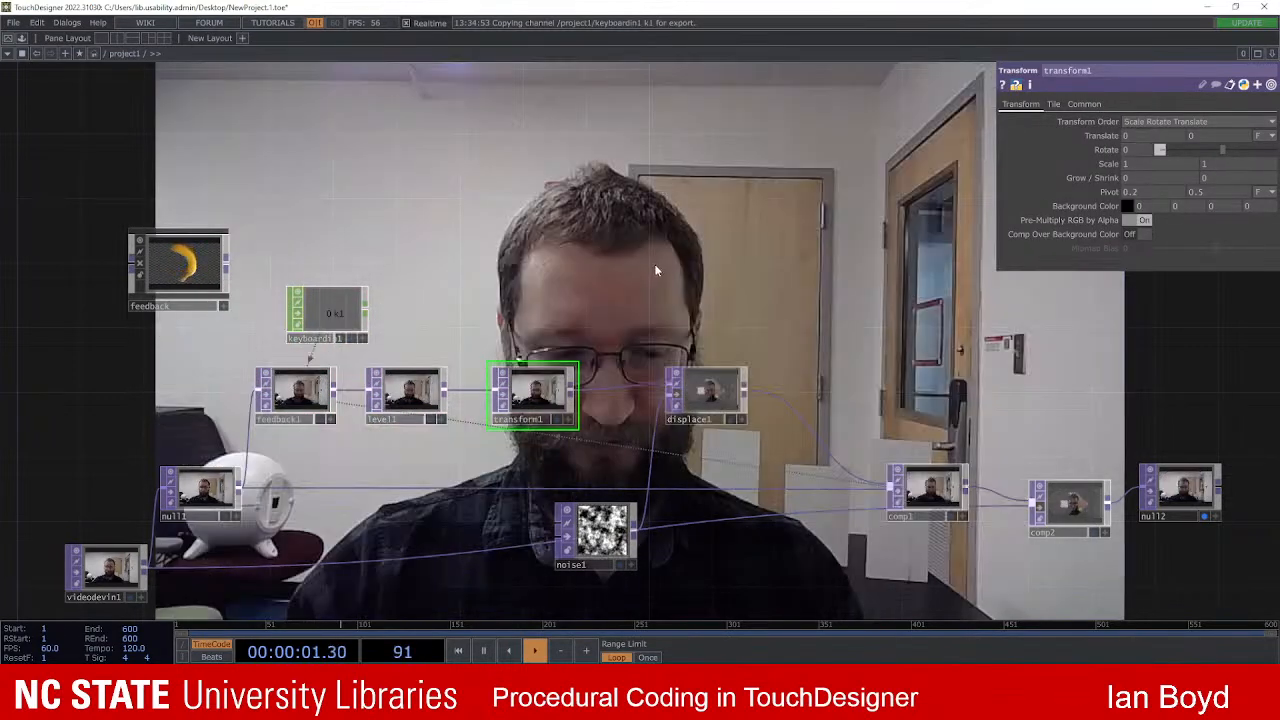
# Step: Lower the level1 operator's opacity to 0.63, then settle it at 0.766
pyautogui.click(430, 378)
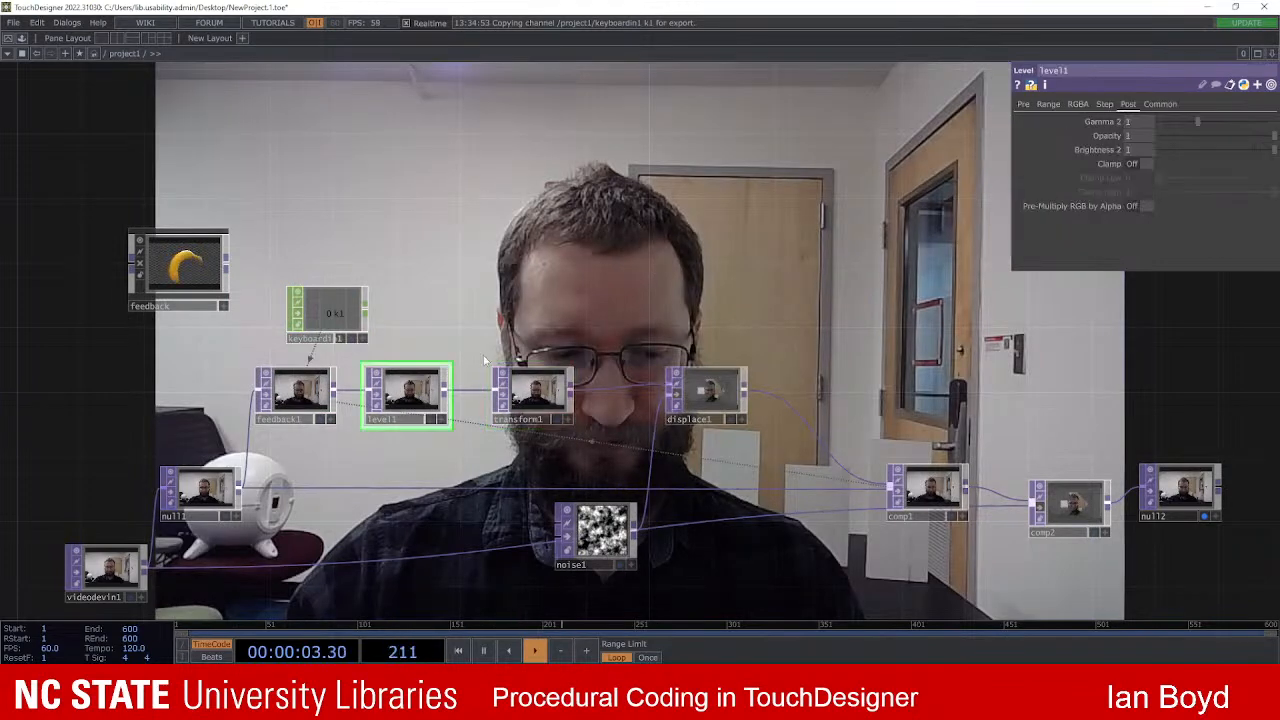
pyautogui.moveTo(1262, 135); pyautogui.dragTo(1232, 133)
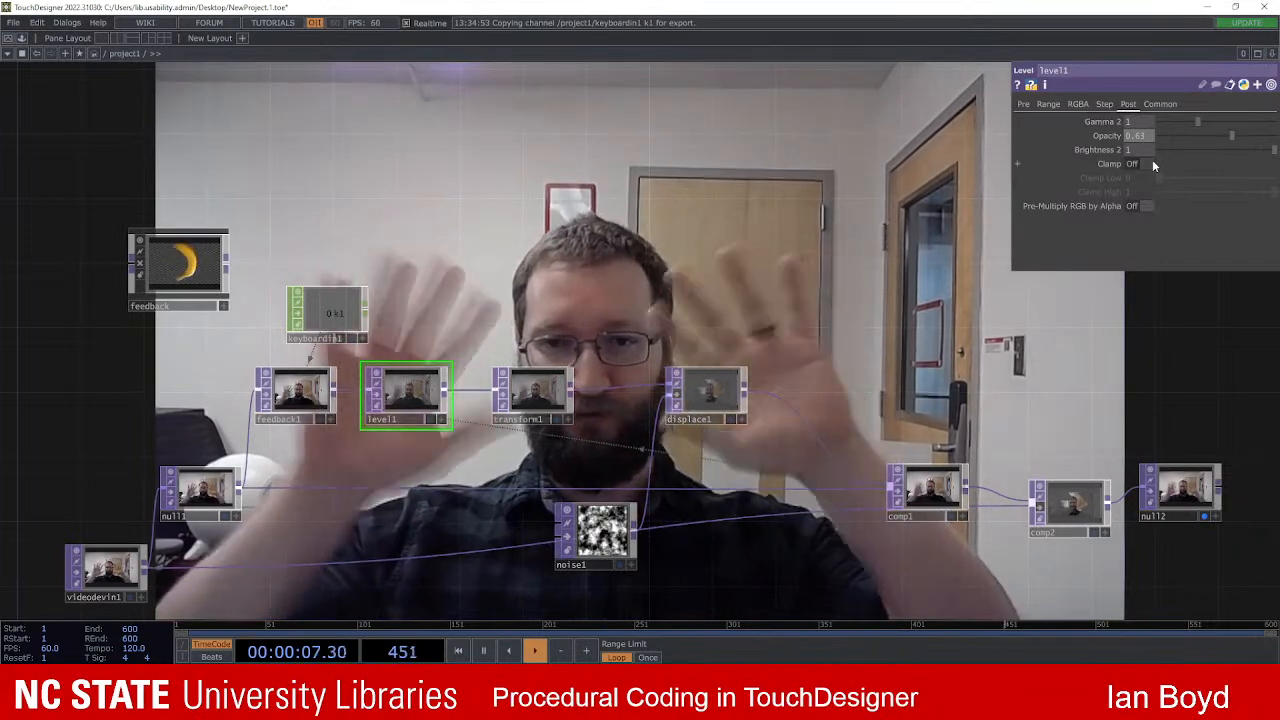
pyautogui.moveTo(1229, 139); pyautogui.dragTo(1251, 136)
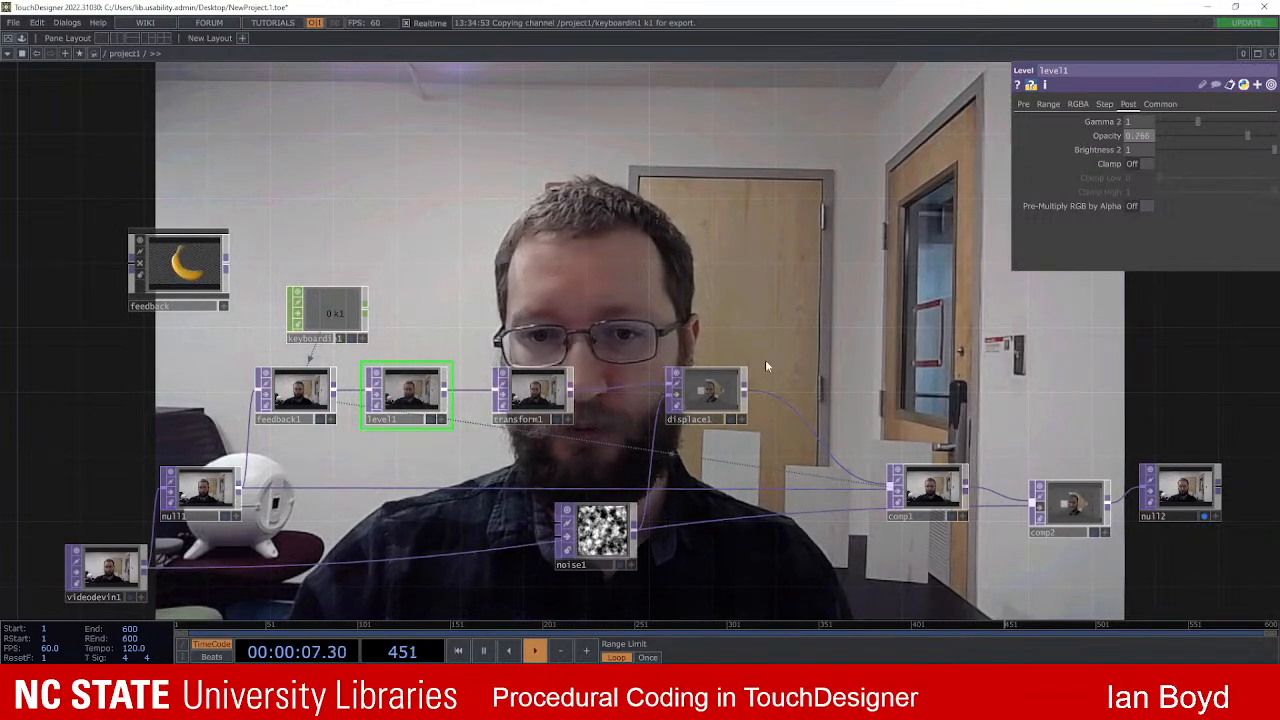
# Step: Turn off the bypass on displace1 and reduce both of its Displace Weight values to 0.002
pyautogui.click(677, 396)
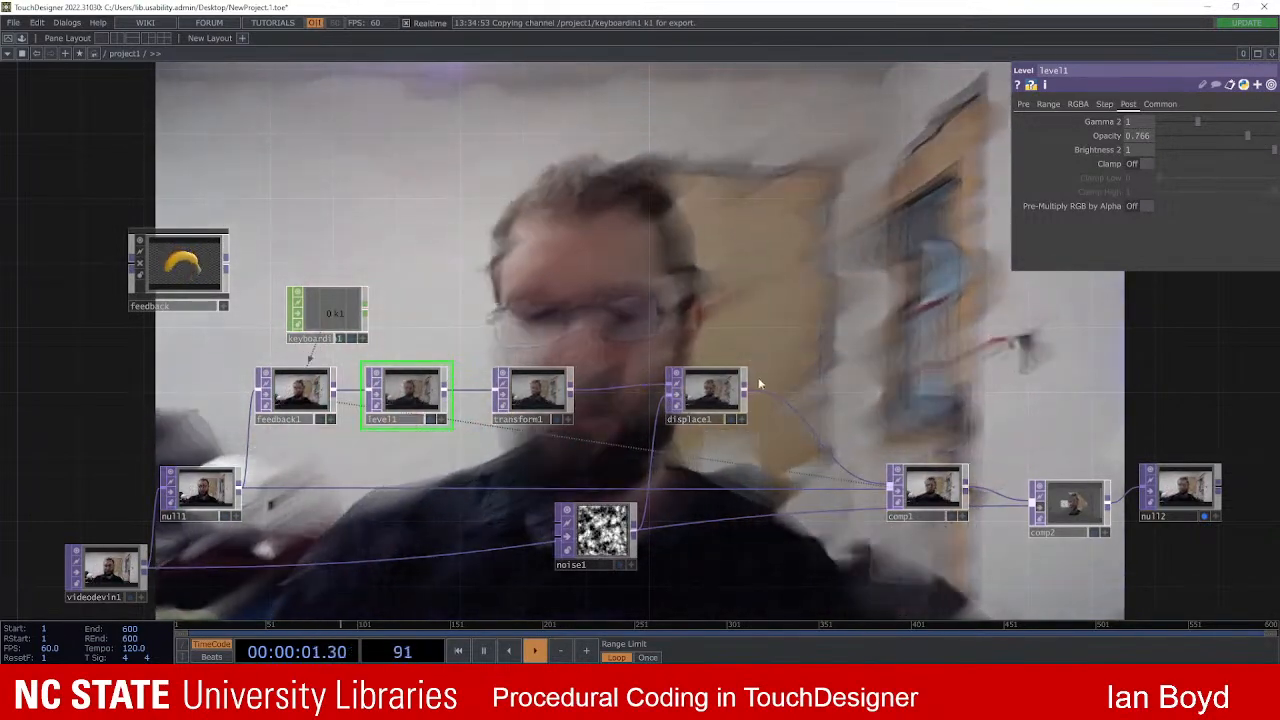
pyautogui.click(706, 393)
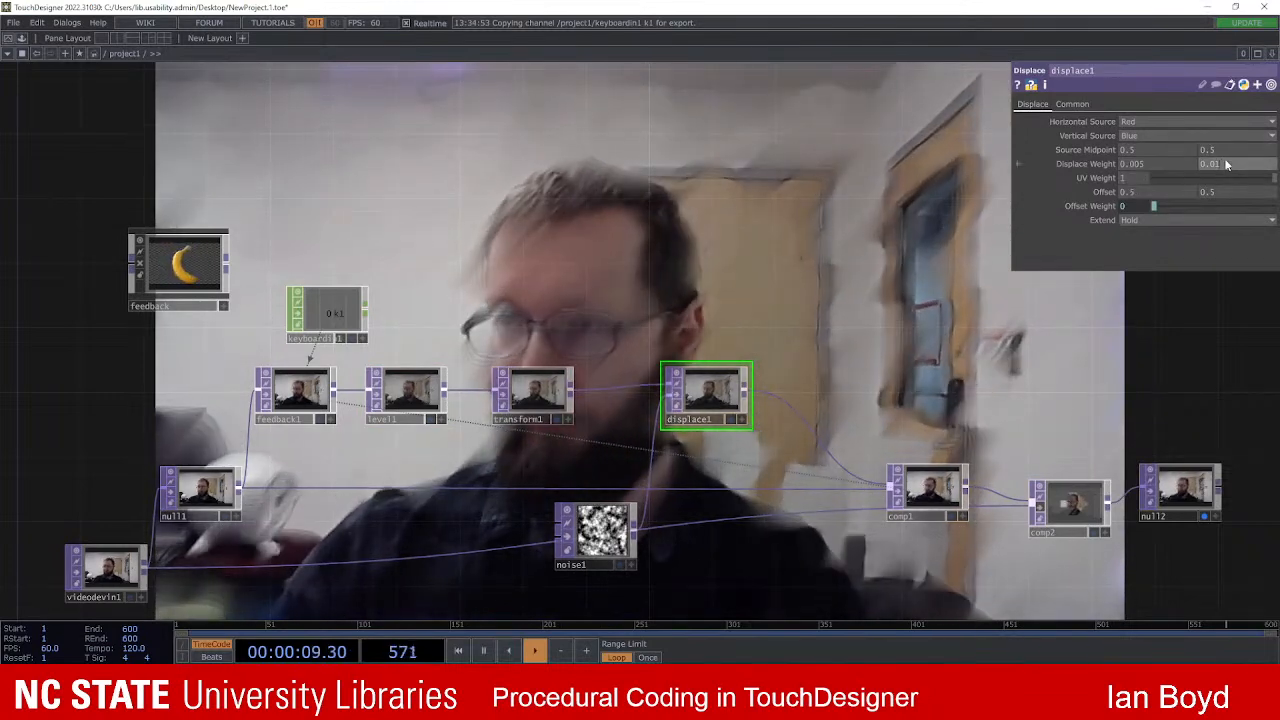
pyautogui.write('5')
pyautogui.press('Return')
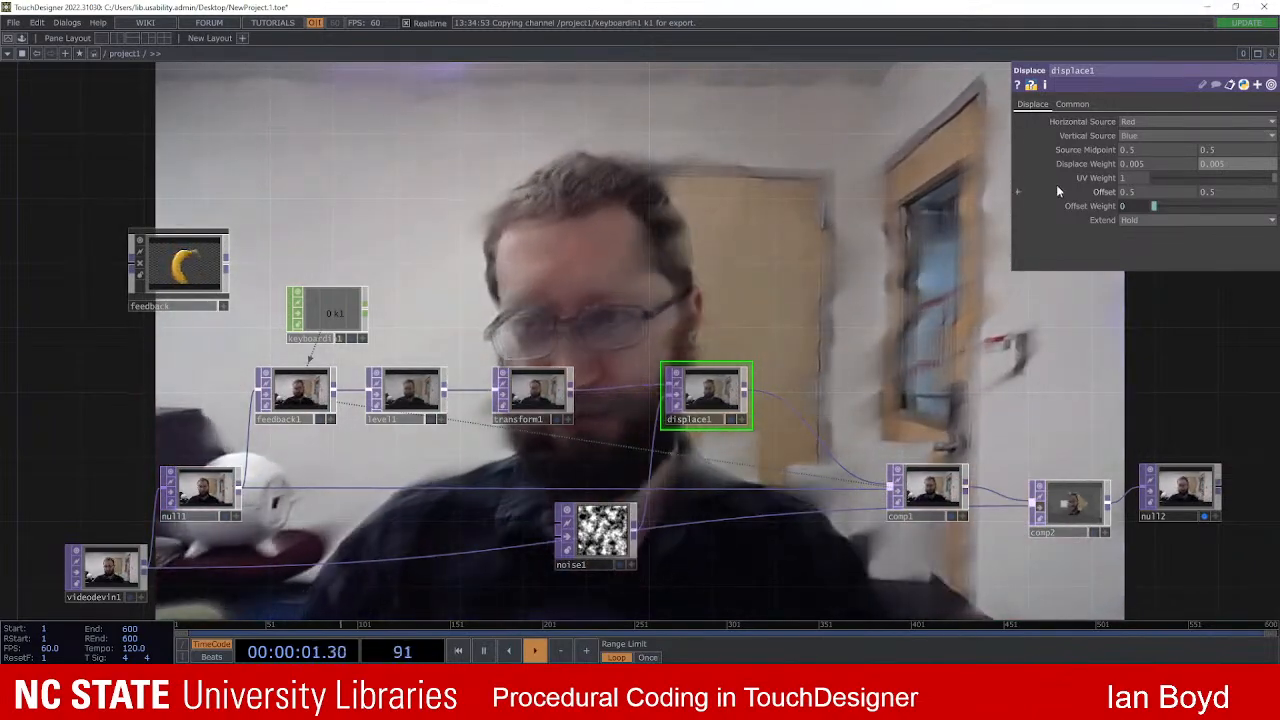
pyautogui.moveTo(1156, 163); pyautogui.dragTo(1141, 170)
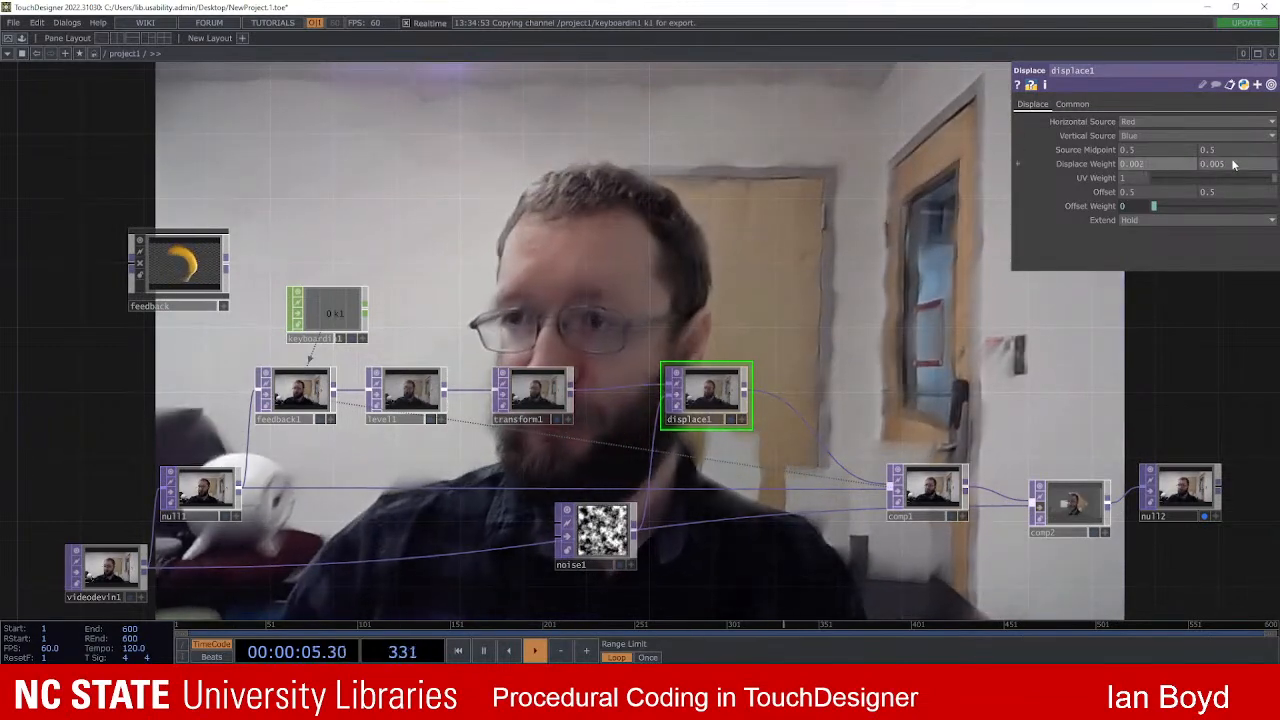
pyautogui.moveTo(1231, 163); pyautogui.dragTo(1176, 126)
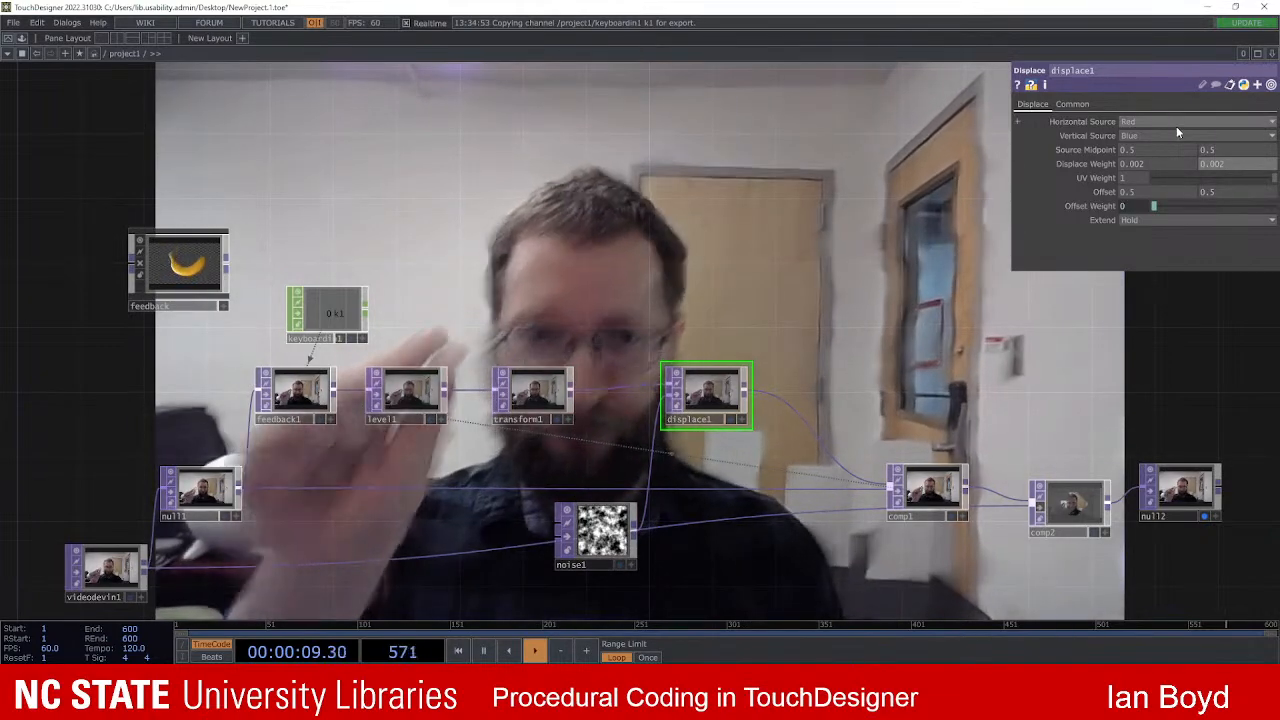
pyautogui.scroll(-4, 925, 262)
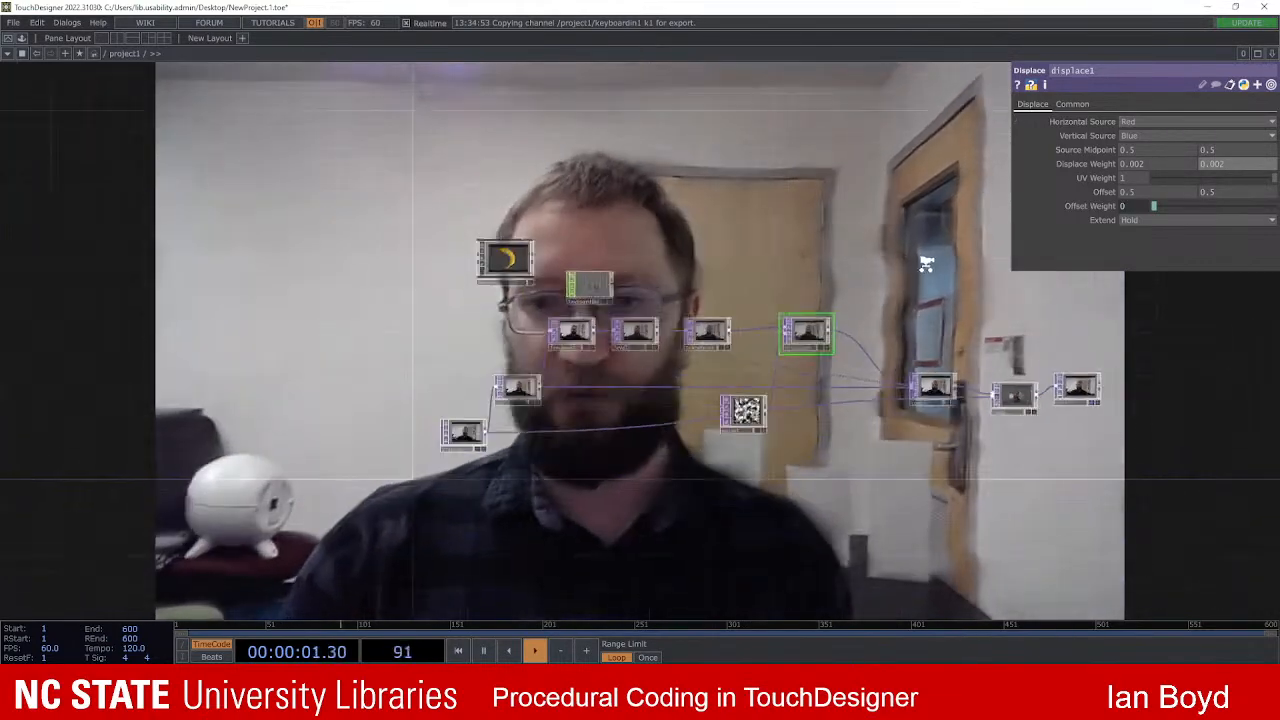
pyautogui.moveTo(922, 264); pyautogui.dragTo(733, 330)
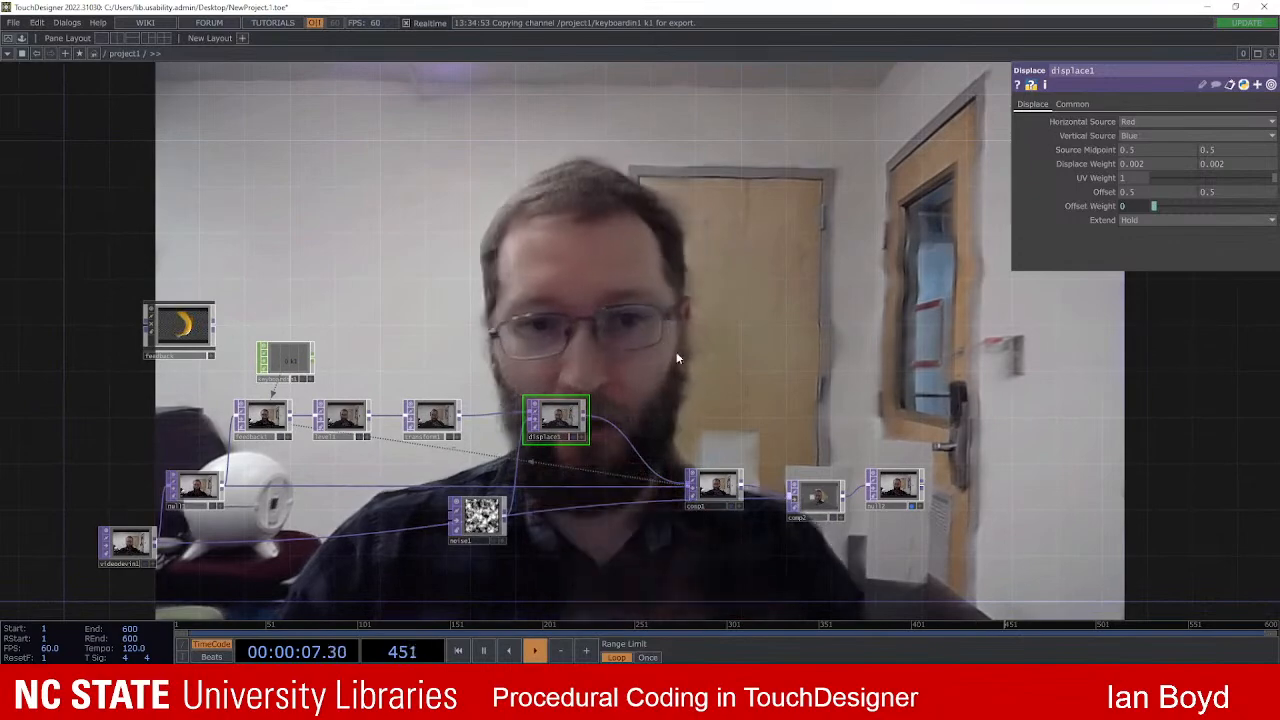
pyautogui.scroll(-3, 740, 298)
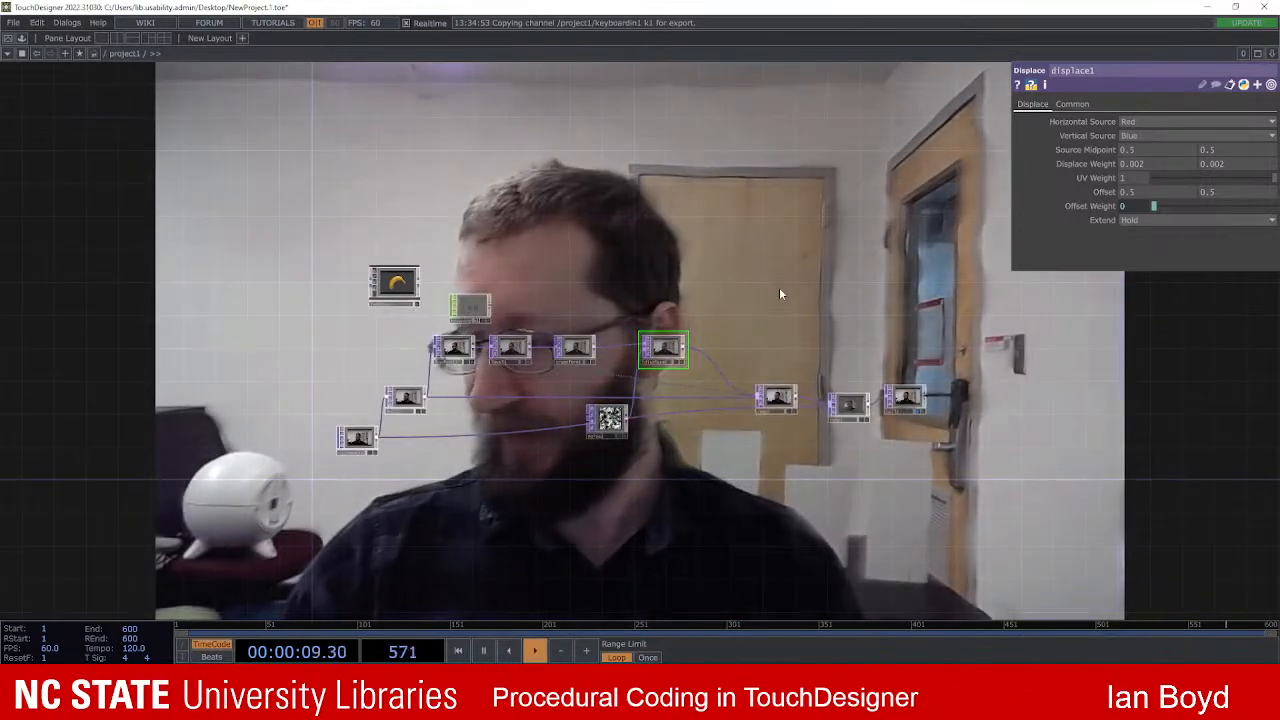
pyautogui.moveTo(777, 294); pyautogui.dragTo(771, 283)
pyautogui.scroll(2, 727, 262)
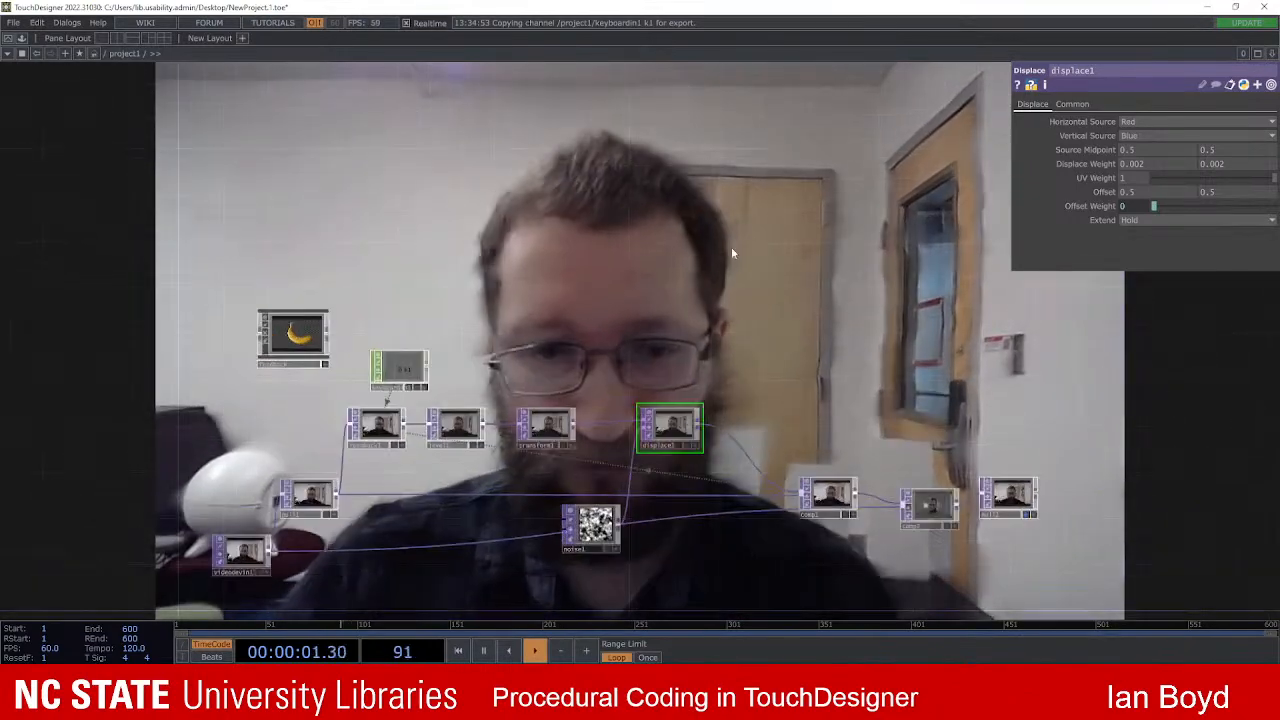
pyautogui.scroll(-4, 723, 277)
pyautogui.scroll(4, 573, 433)
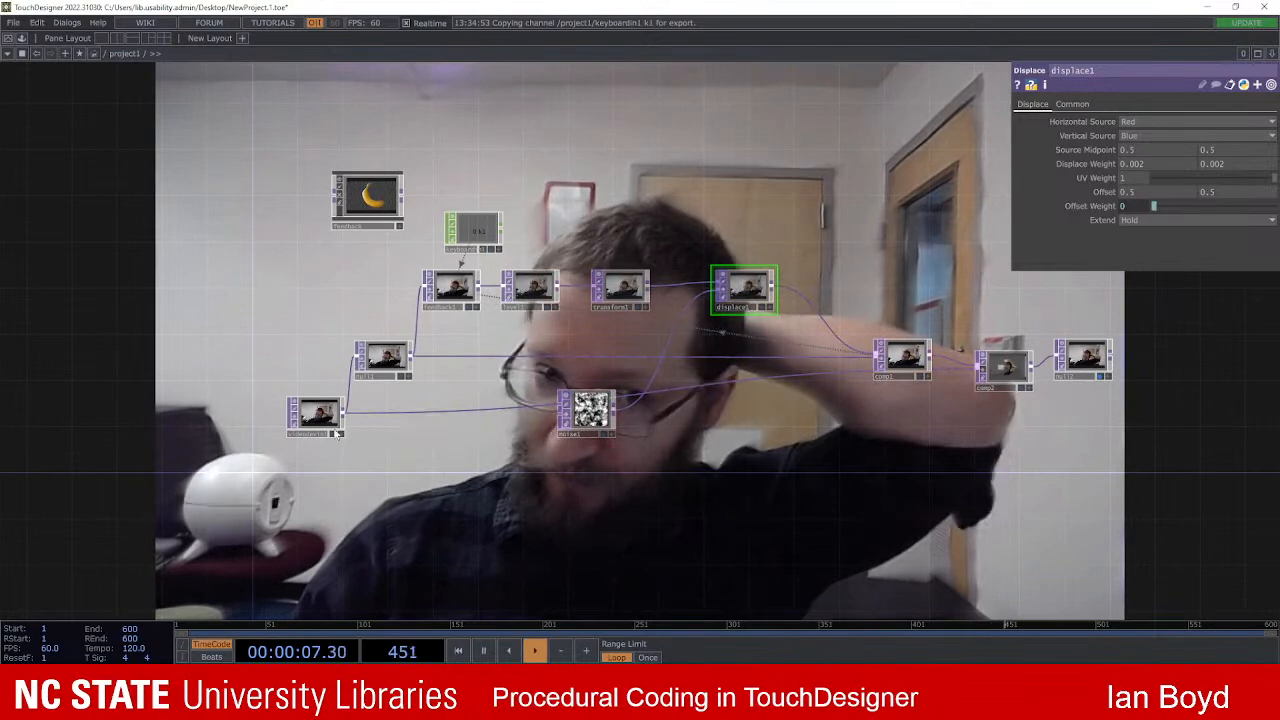
# Step: Delete the videodevin1 operator from the network
pyautogui.click(322, 422)
pyautogui.press('Delete')
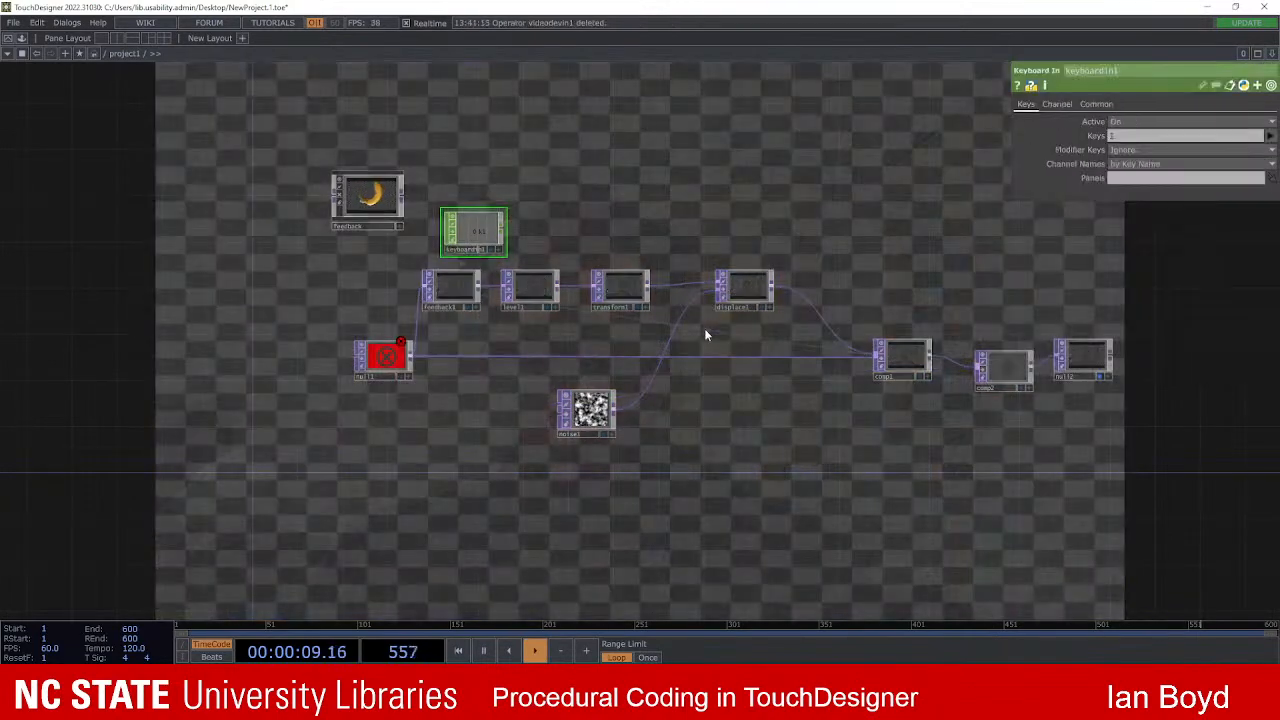
pyautogui.moveTo(940, 392); pyautogui.dragTo(910, 402)
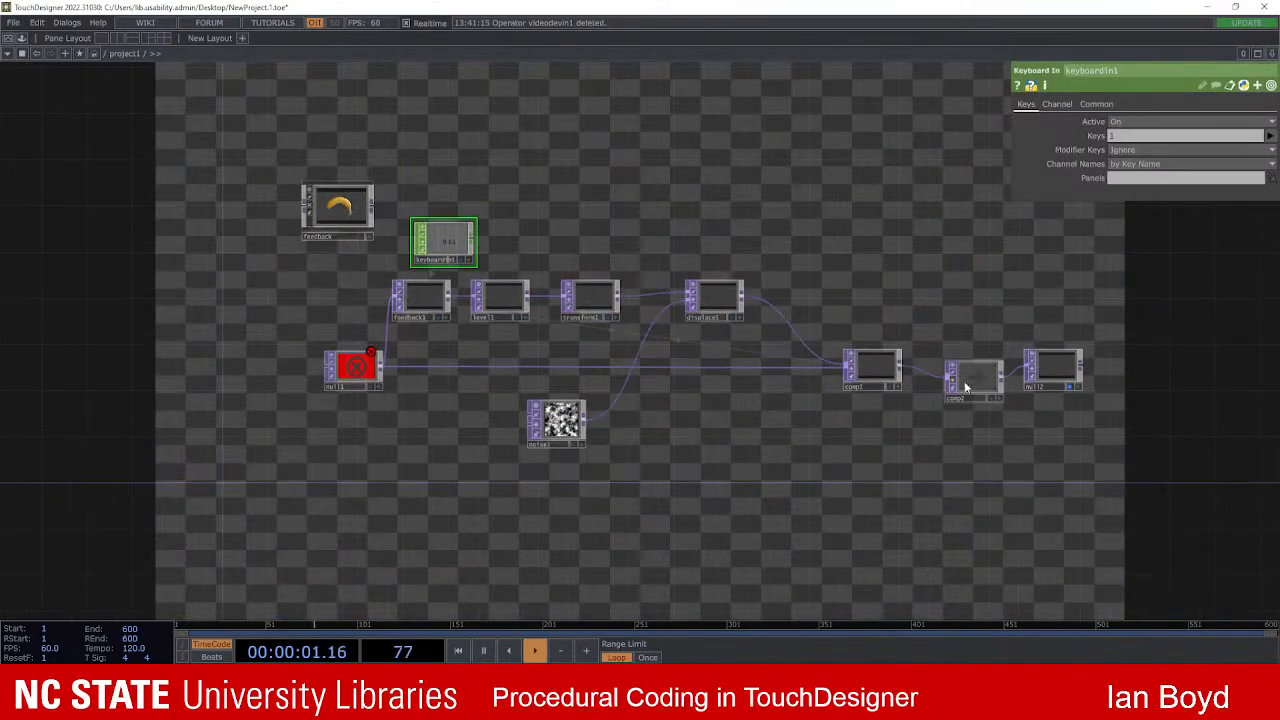
# Step: Switch to OBS and activate the USB Video Device in the Video Capture Device source
pyautogui.hotkey('alt', 'Tab')
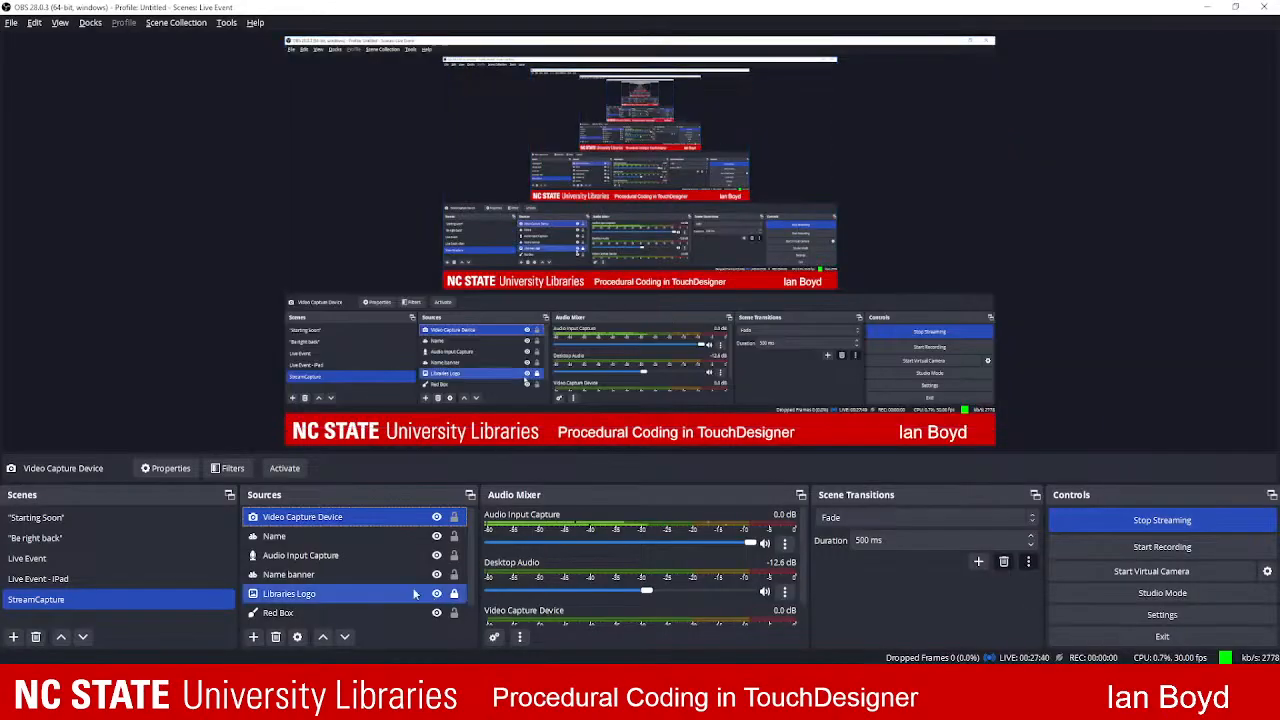
pyautogui.doubleClick(334, 518)
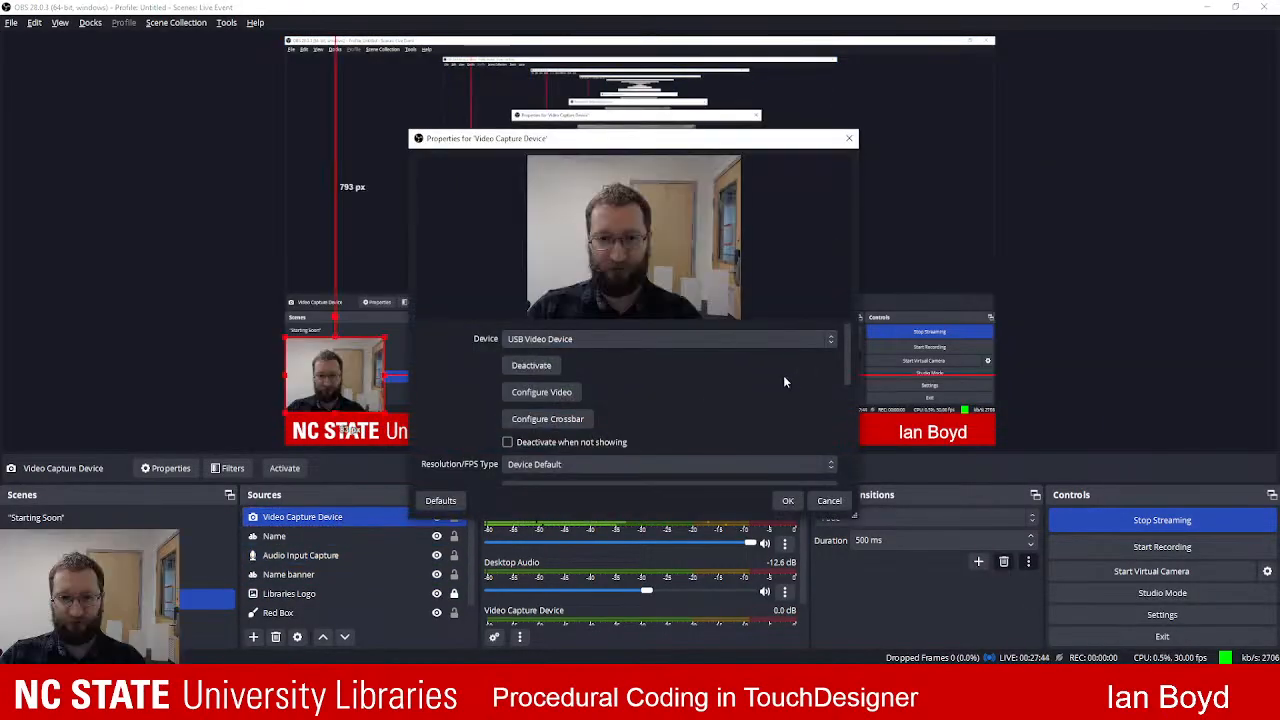
# Step: Switch back to TouchDesigner and disconnect noise1 from the displace1 operator
pyautogui.hotkey('alt', 'Tab')
pyautogui.moveTo(826, 422); pyautogui.dragTo(771, 399)
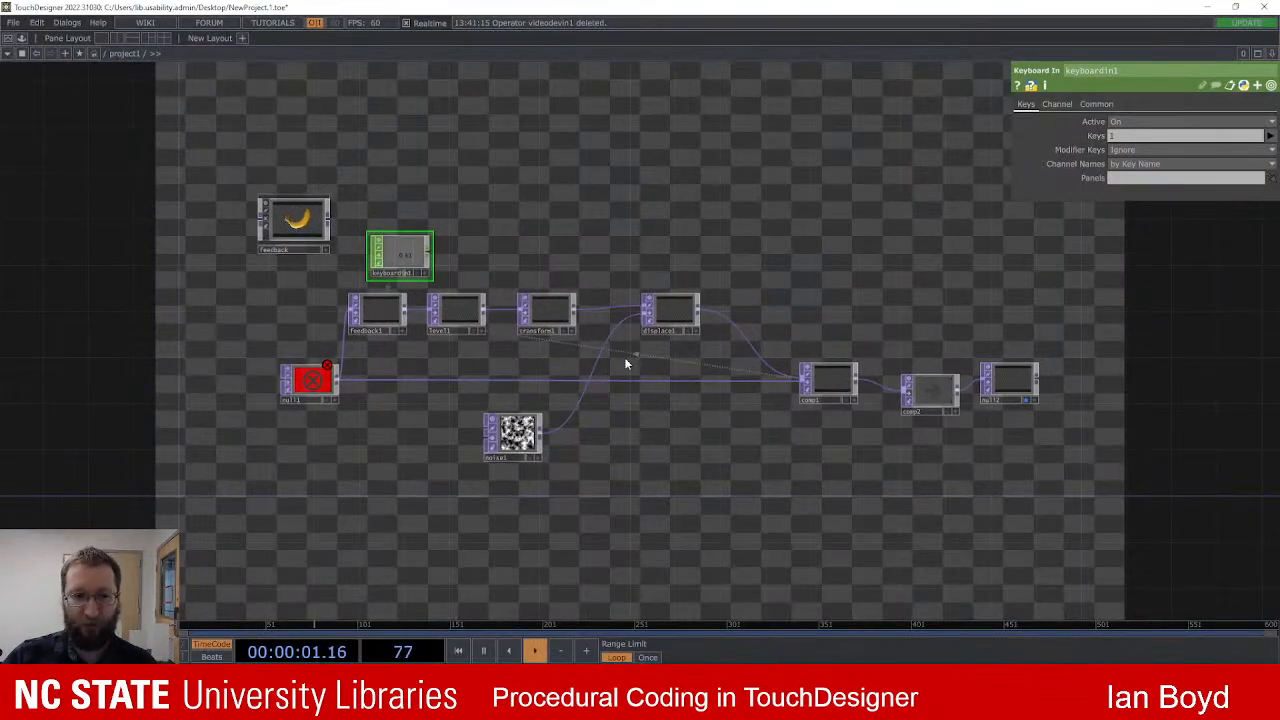
pyautogui.scroll(3, 553, 415)
pyautogui.moveTo(478, 423); pyautogui.dragTo(423, 392)
pyautogui.click(293, 372)
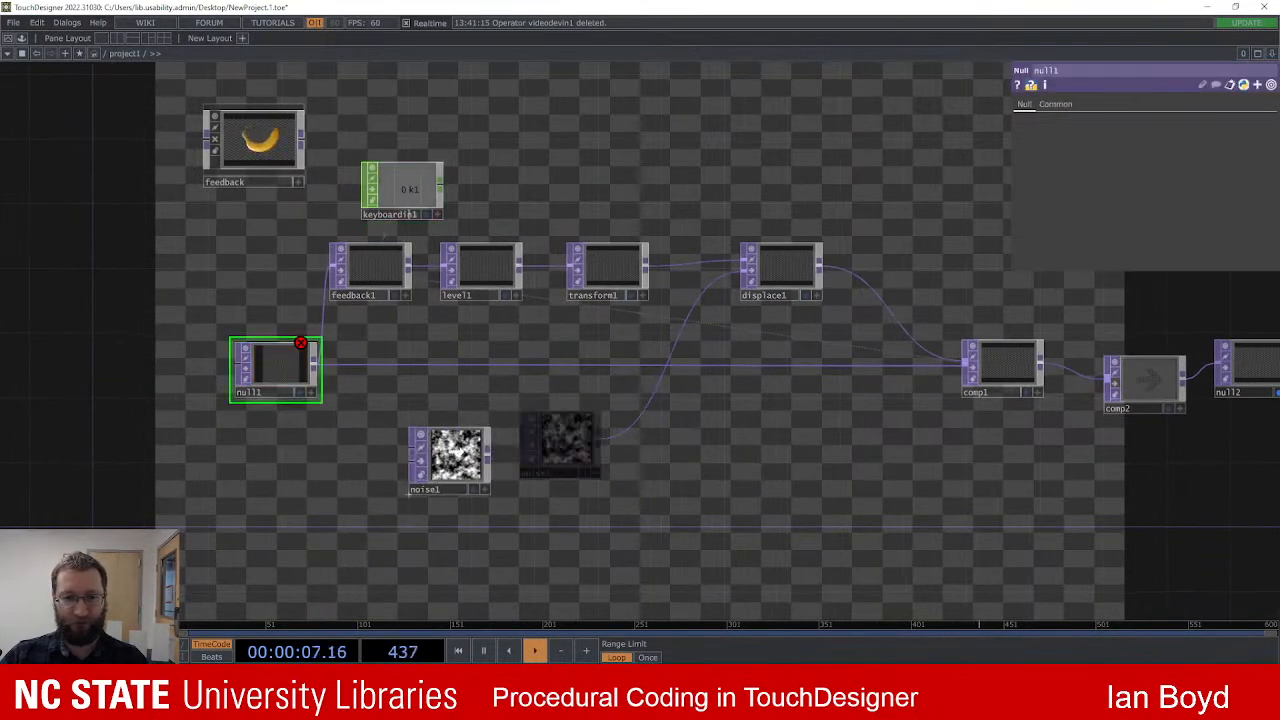
pyautogui.rightClick(564, 427)
pyautogui.click(563, 429)
pyautogui.rightClick(563, 430)
pyautogui.click(565, 429)
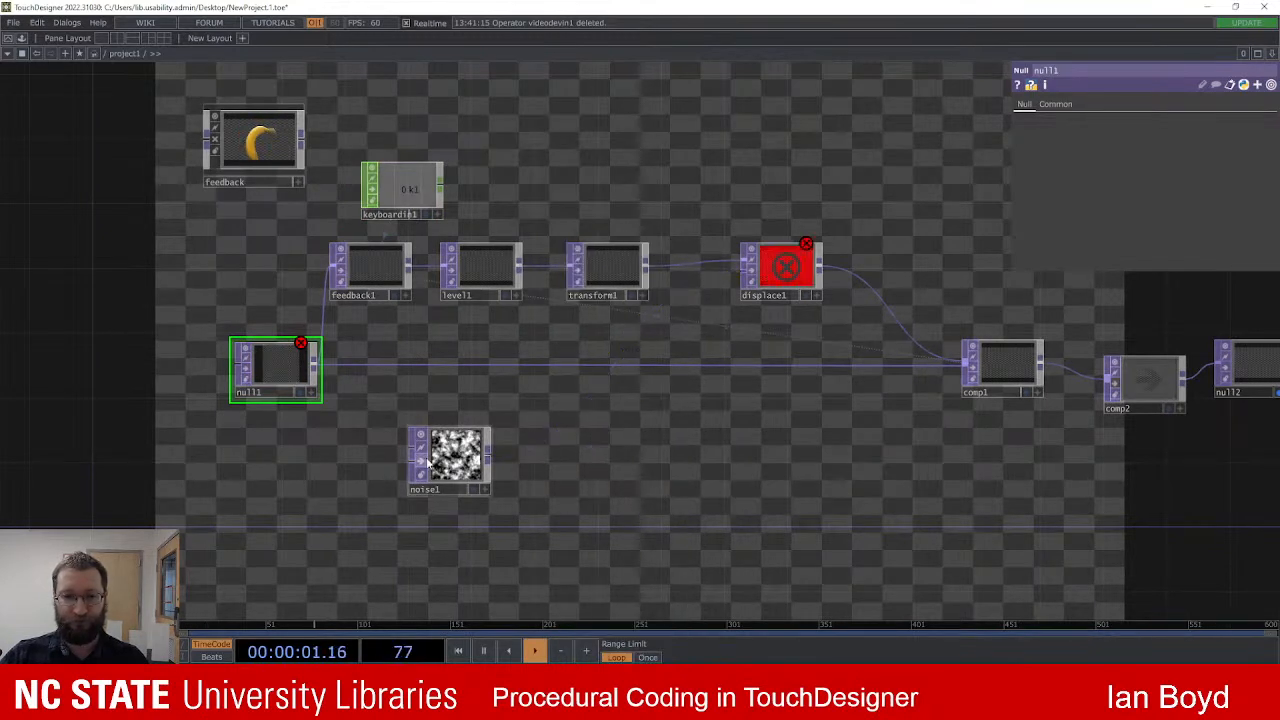
# Step: Place noise1 ahead of null1 and wire its output into null1's input
pyautogui.moveTo(208, 293); pyautogui.dragTo(290, 302)
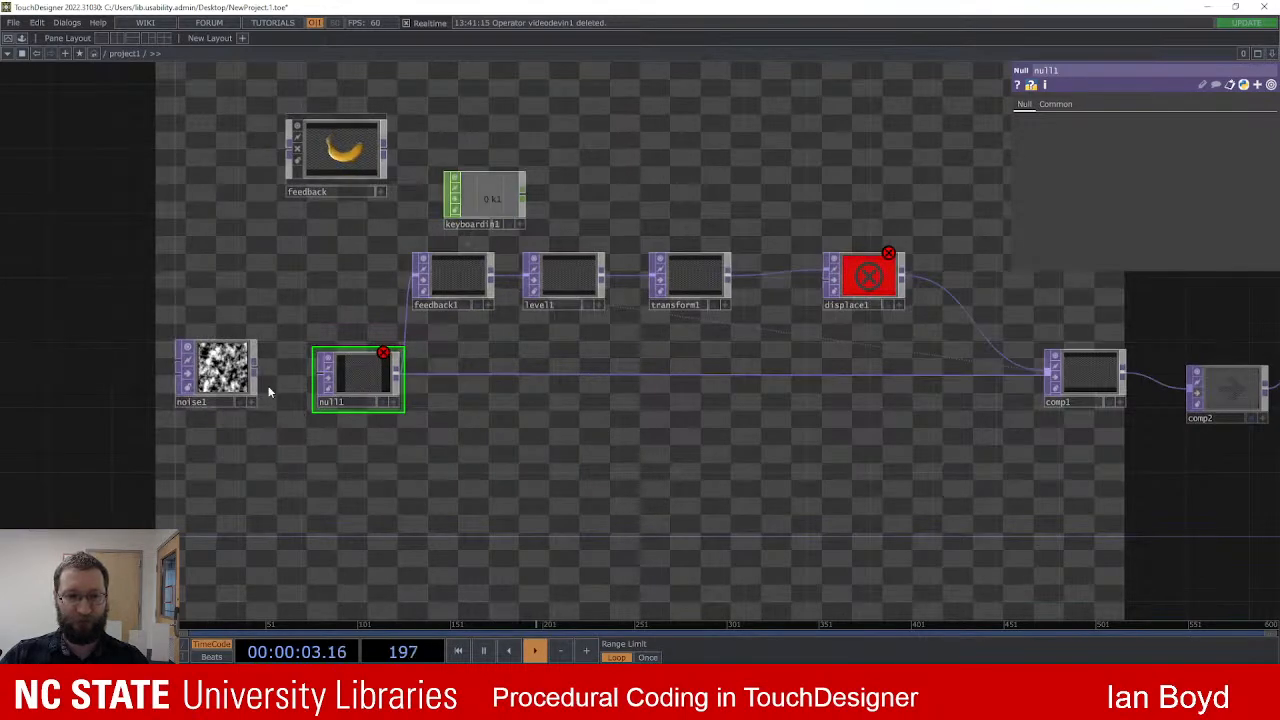
pyautogui.moveTo(298, 379); pyautogui.dragTo(318, 376)
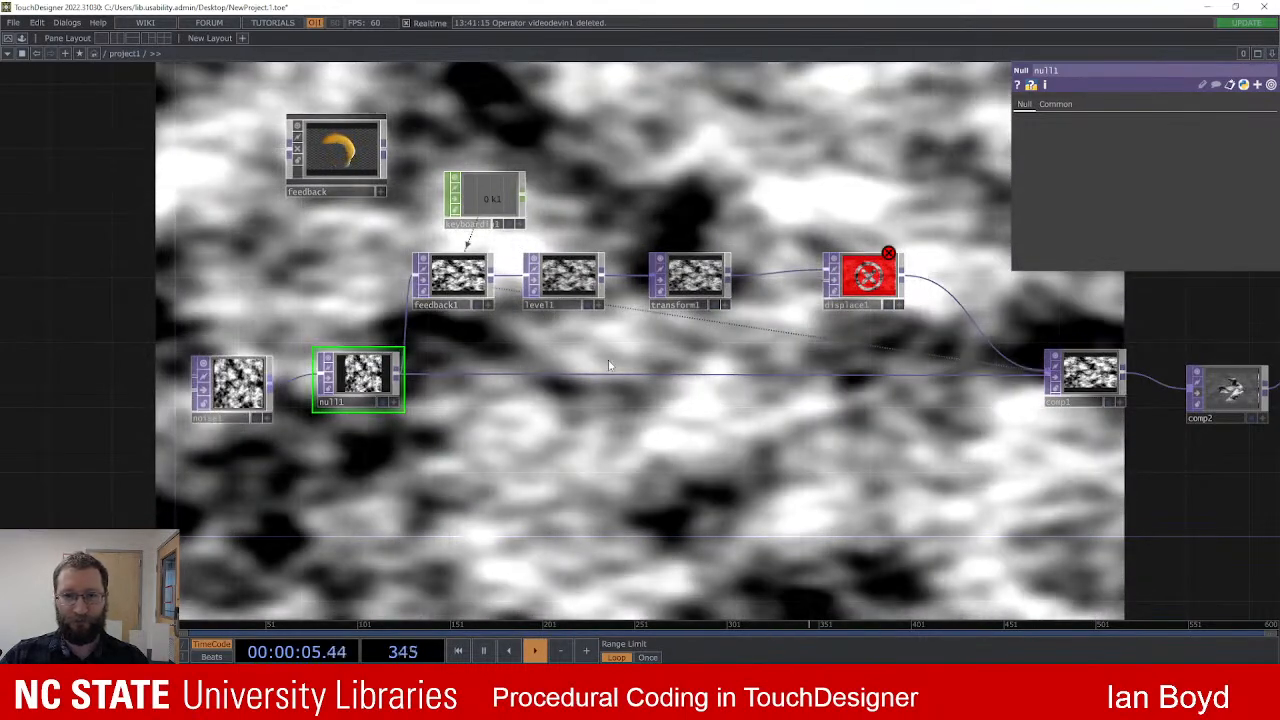
# Step: Turn off the operator image shown in the network background near the output end of the chain
pyautogui.moveTo(609, 365); pyautogui.dragTo(575, 395)
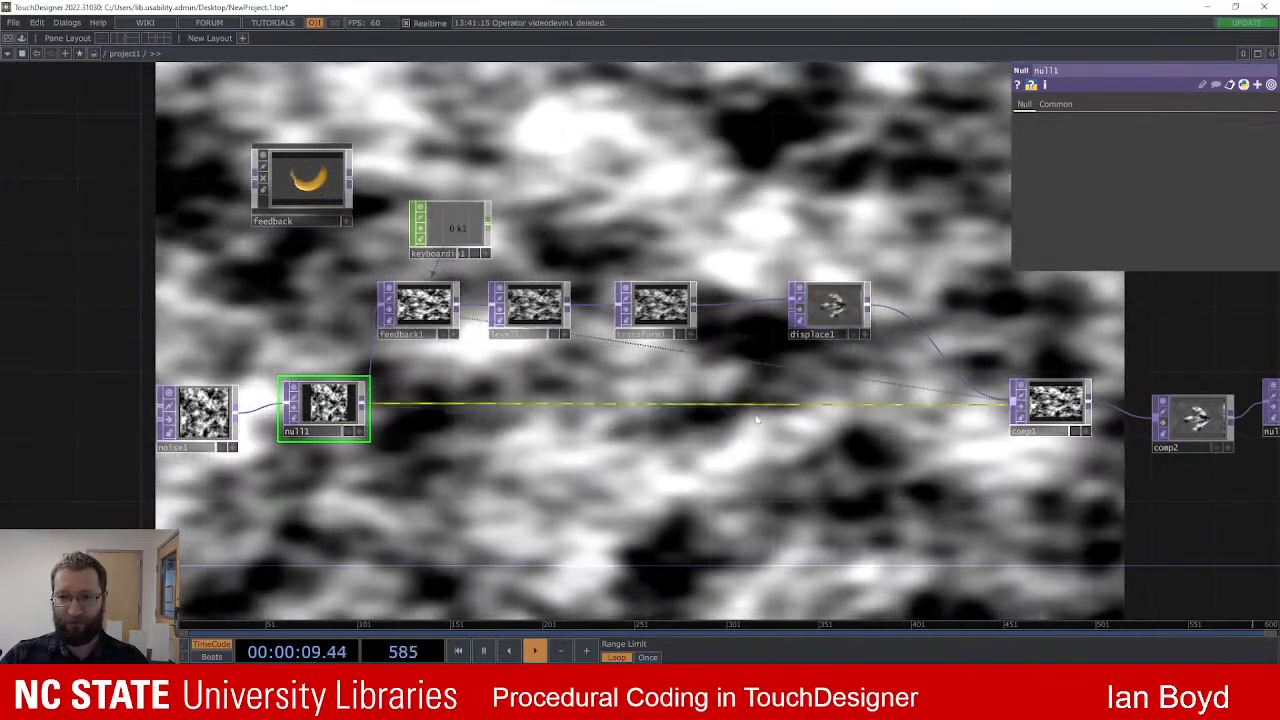
pyautogui.moveTo(761, 435); pyautogui.dragTo(695, 438)
pyautogui.scroll(-2, 650, 445)
pyautogui.scroll(2, 546, 417)
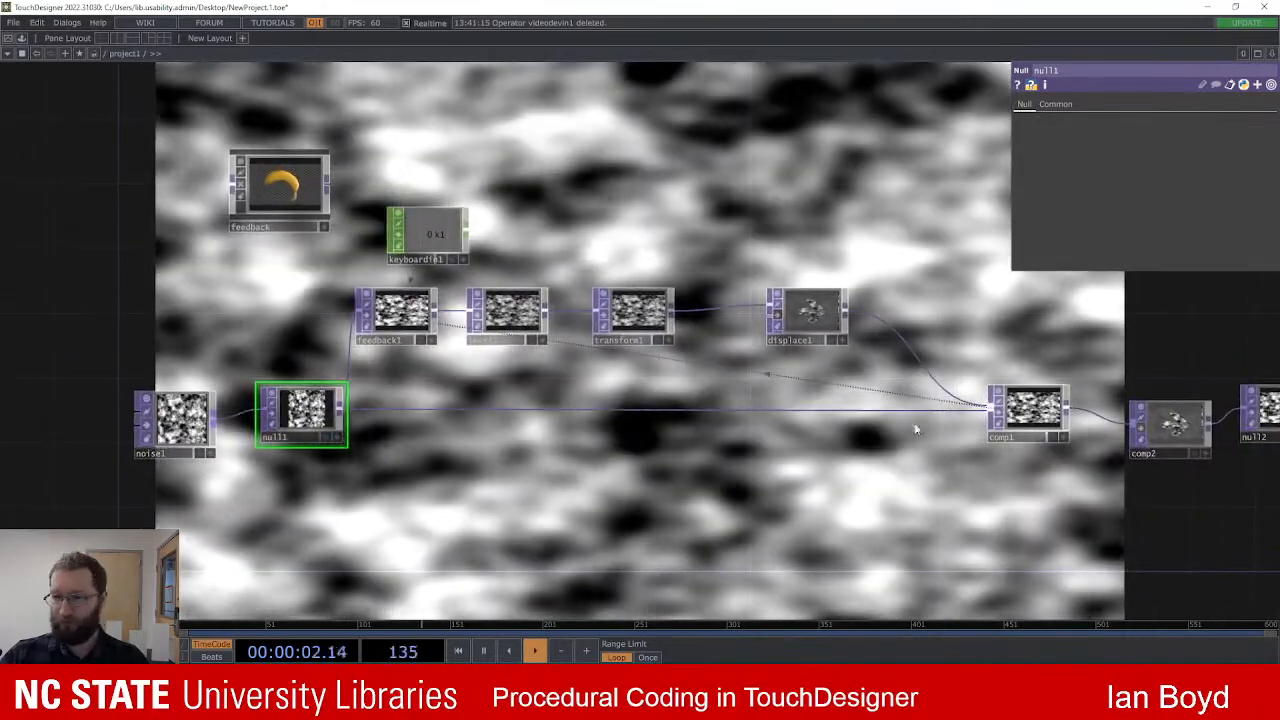
pyautogui.moveTo(915, 430); pyautogui.dragTo(805, 434)
pyautogui.click(1045, 453)
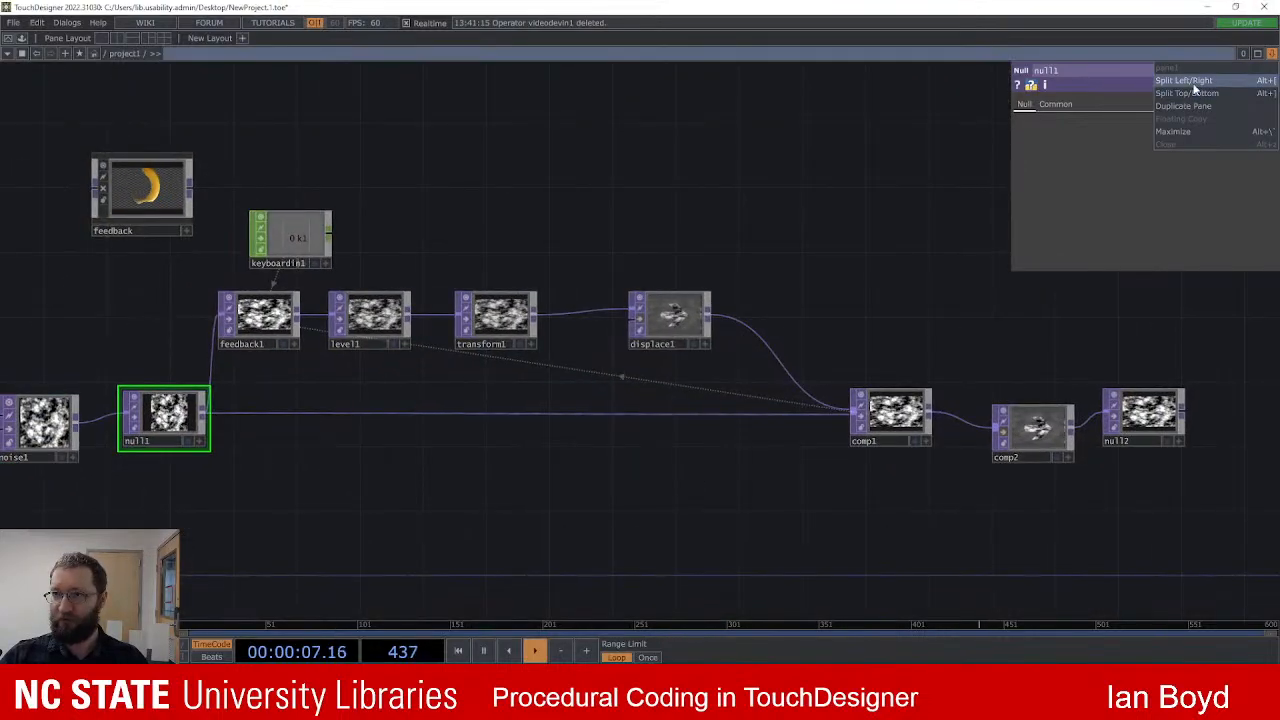
# Step: Split the network pane side by side, shrink the new pane and set it to TOP Viewer
pyautogui.click(1190, 80)
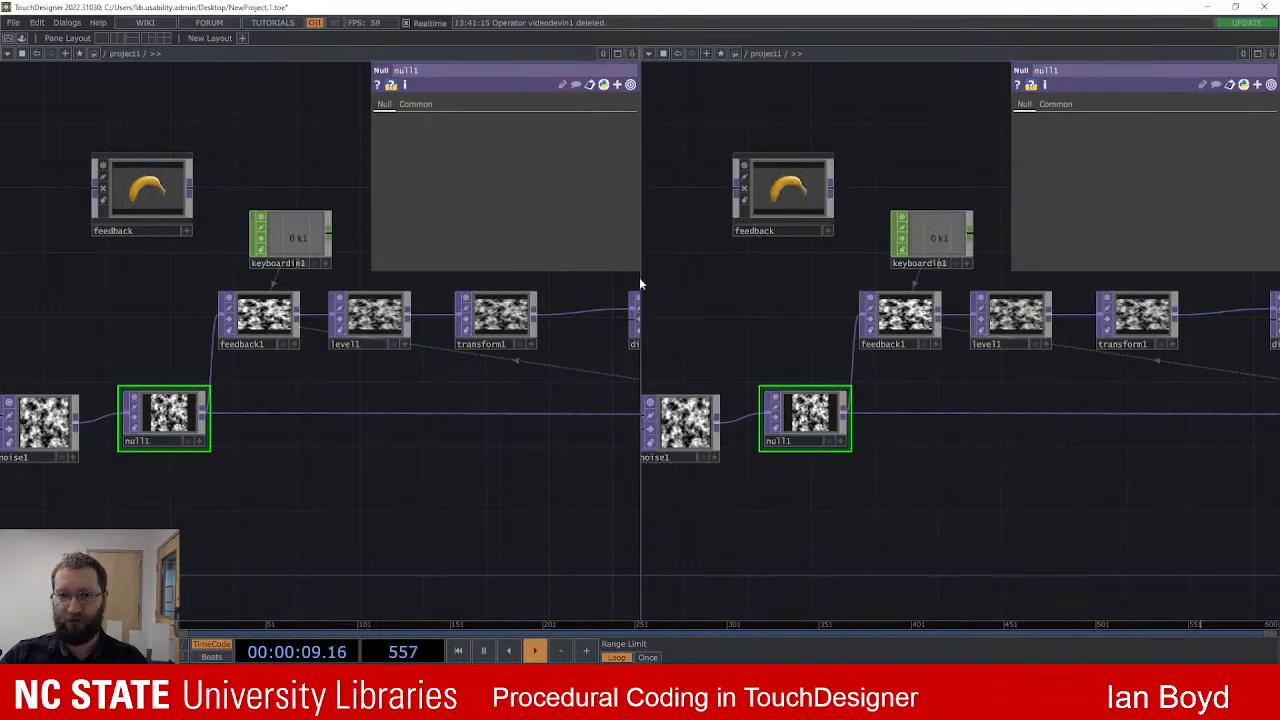
pyautogui.moveTo(641, 279); pyautogui.dragTo(918, 278)
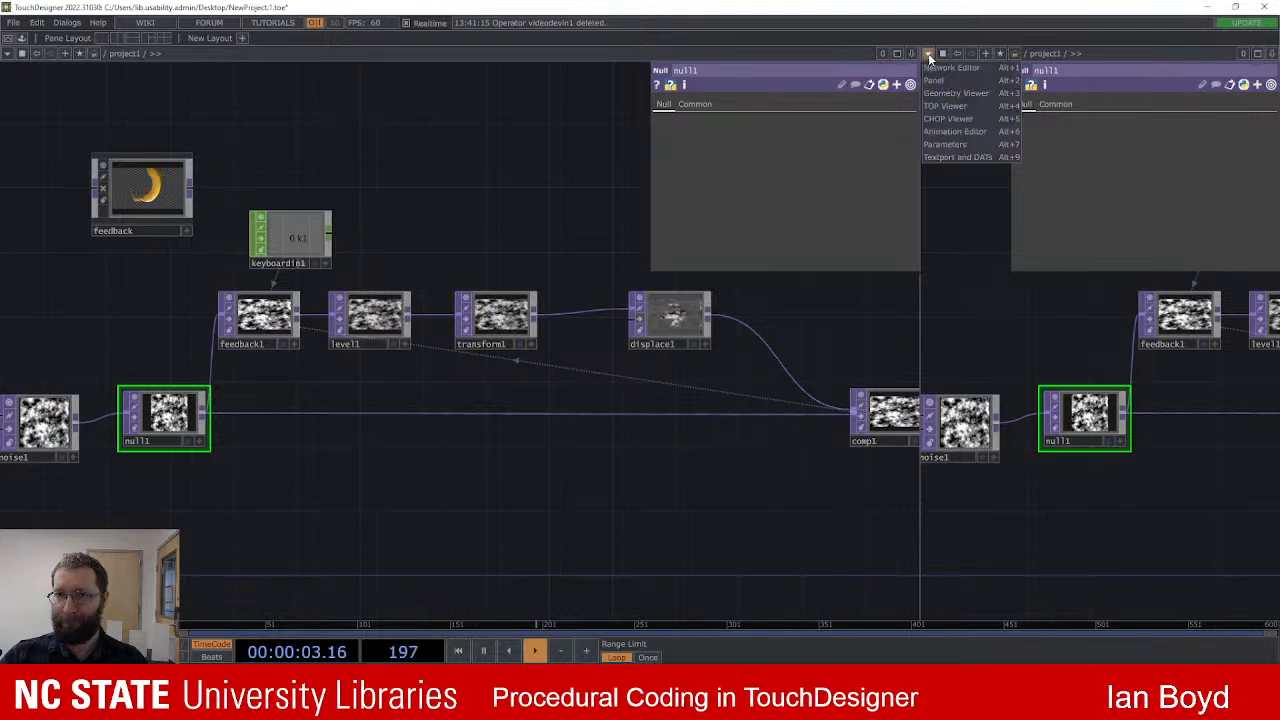
pyautogui.click(966, 108)
# Step: Open null2 in a separate viewer window, close it, and try docking null2 to another node
pyautogui.moveTo(732, 486); pyautogui.dragTo(357, 485)
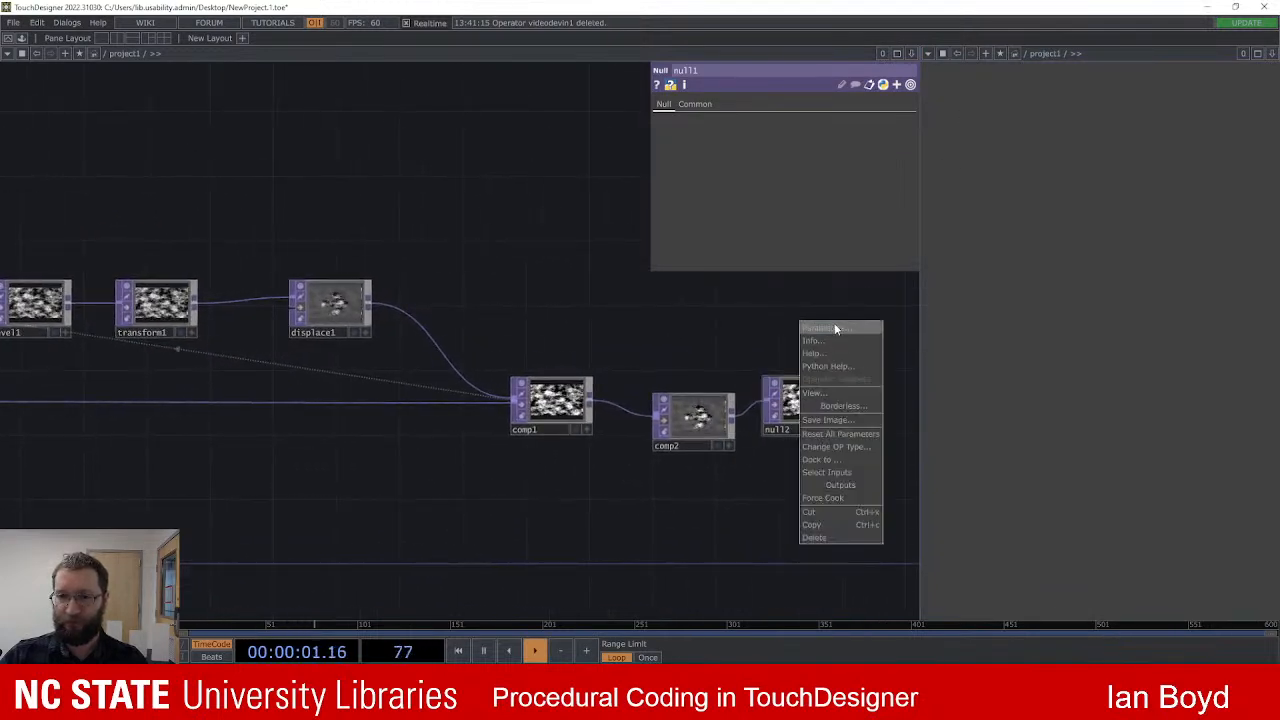
pyautogui.click(838, 392)
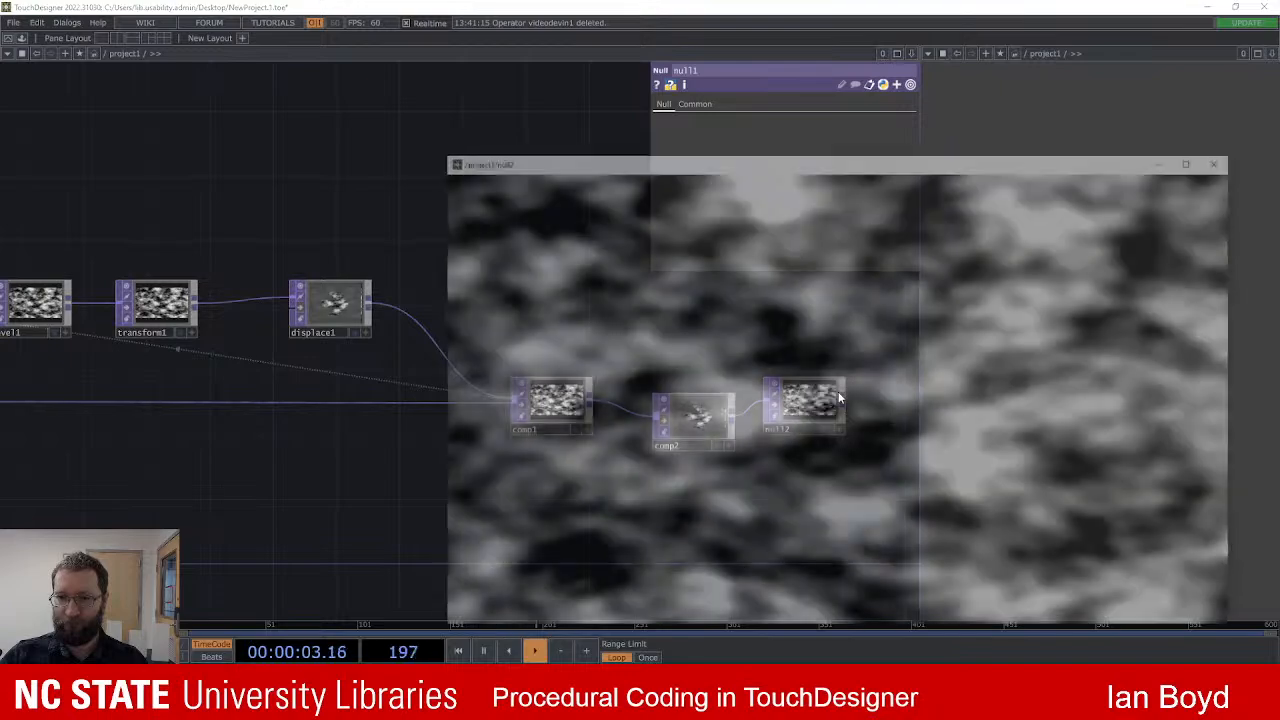
pyautogui.click(1221, 160)
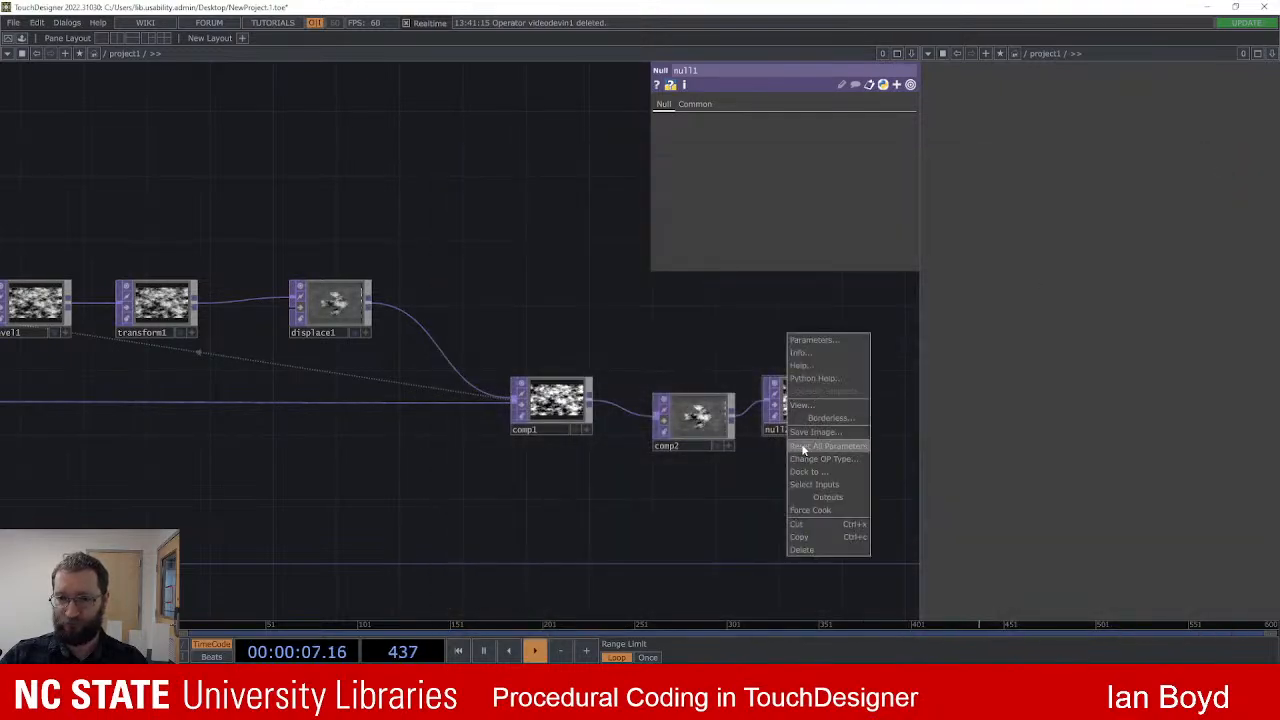
pyautogui.click(828, 472)
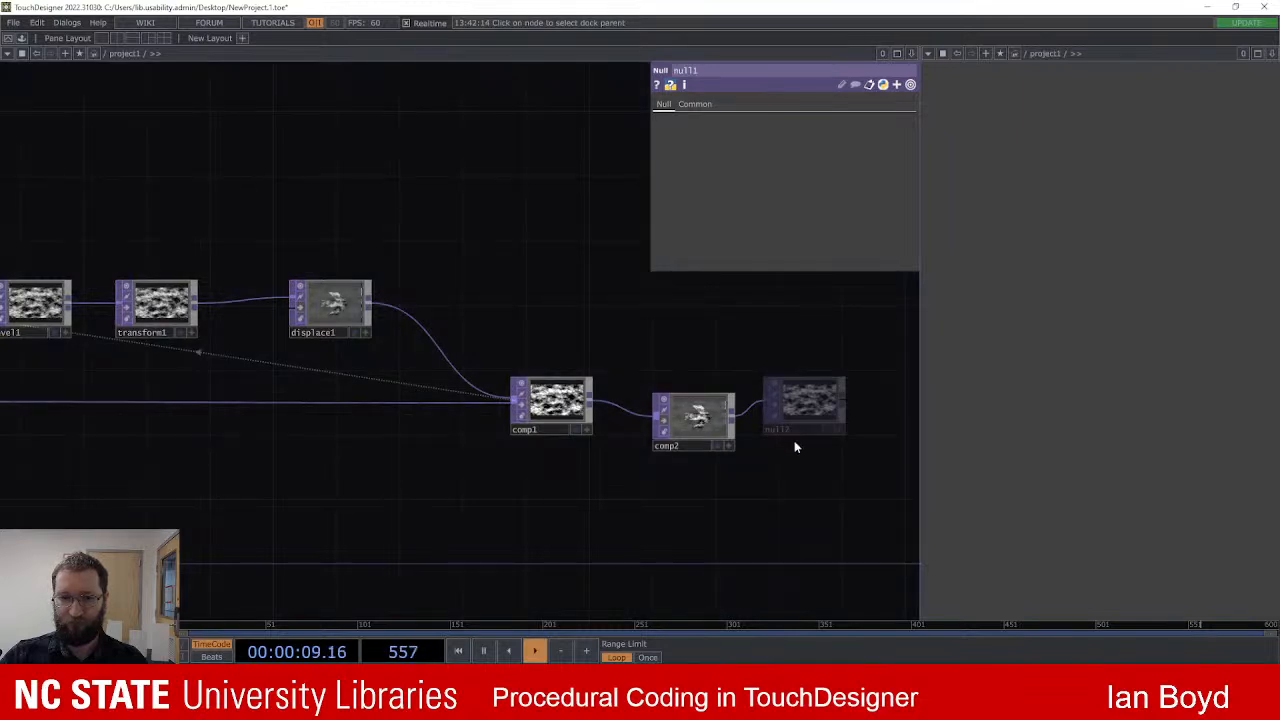
pyautogui.click(815, 462)
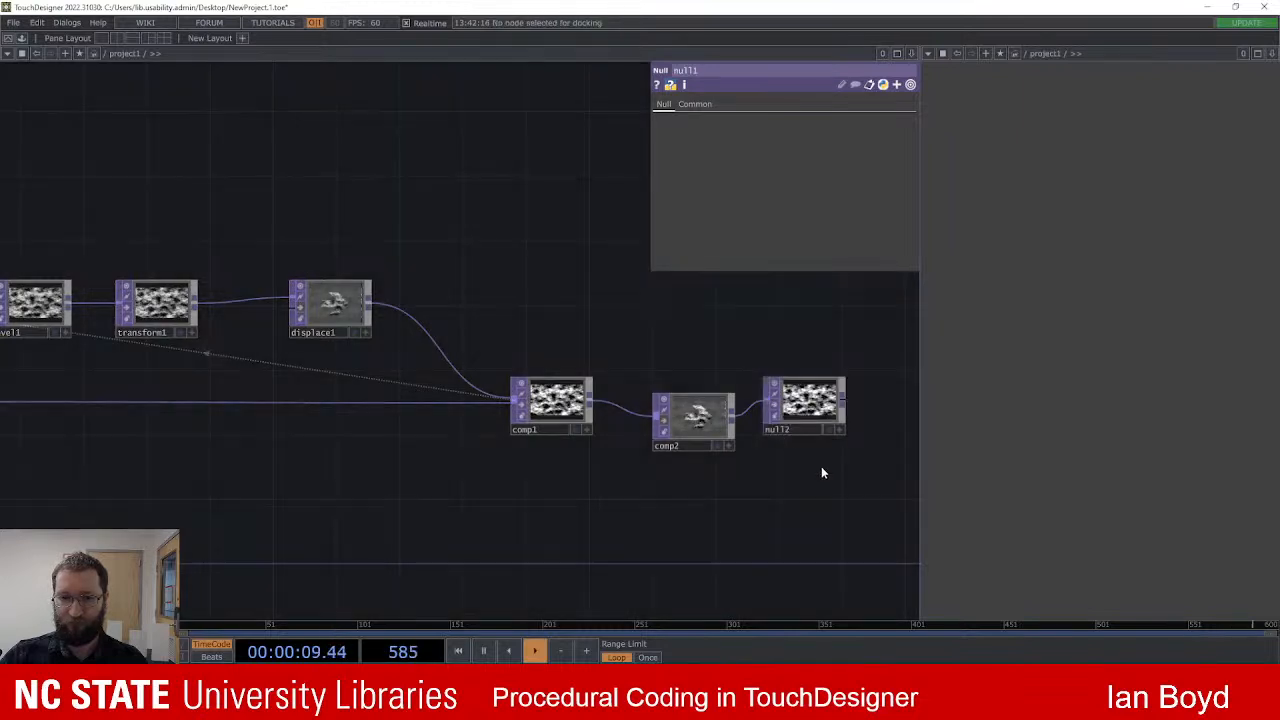
# Step: Try the Panel view in the second pane as an output preview
pyautogui.click(928, 53)
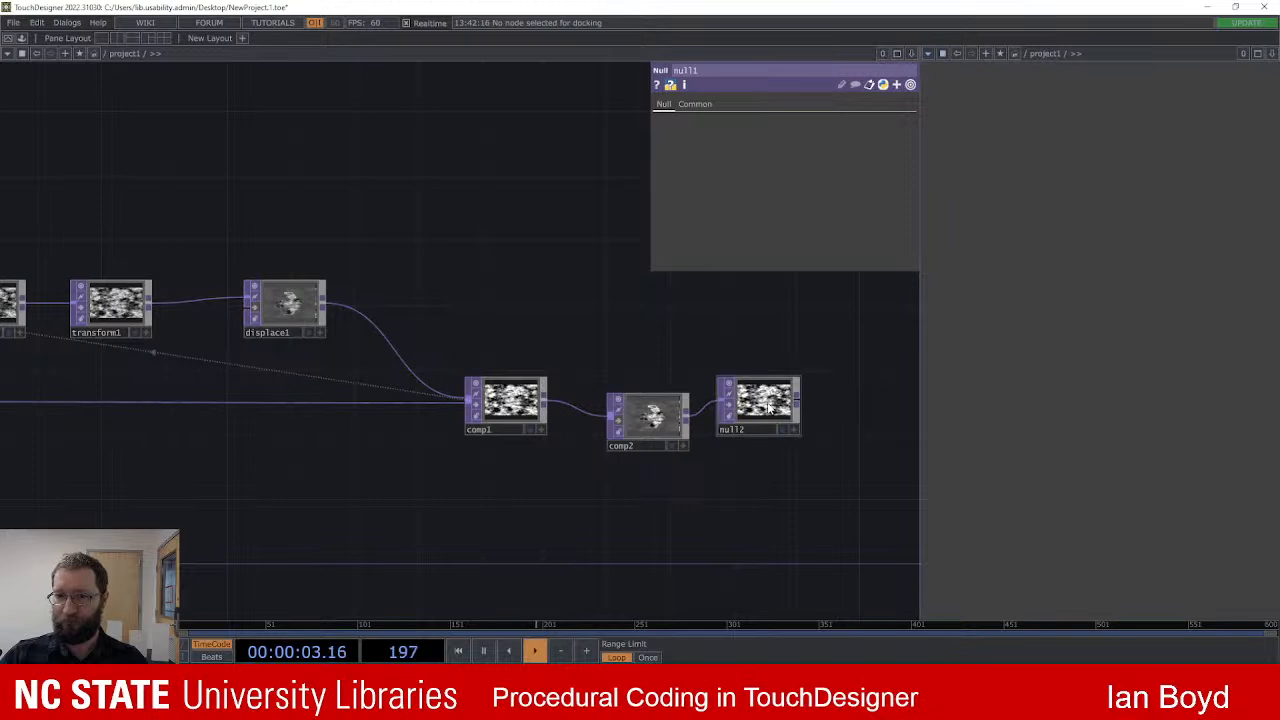
pyautogui.moveTo(860, 463); pyautogui.dragTo(647, 501)
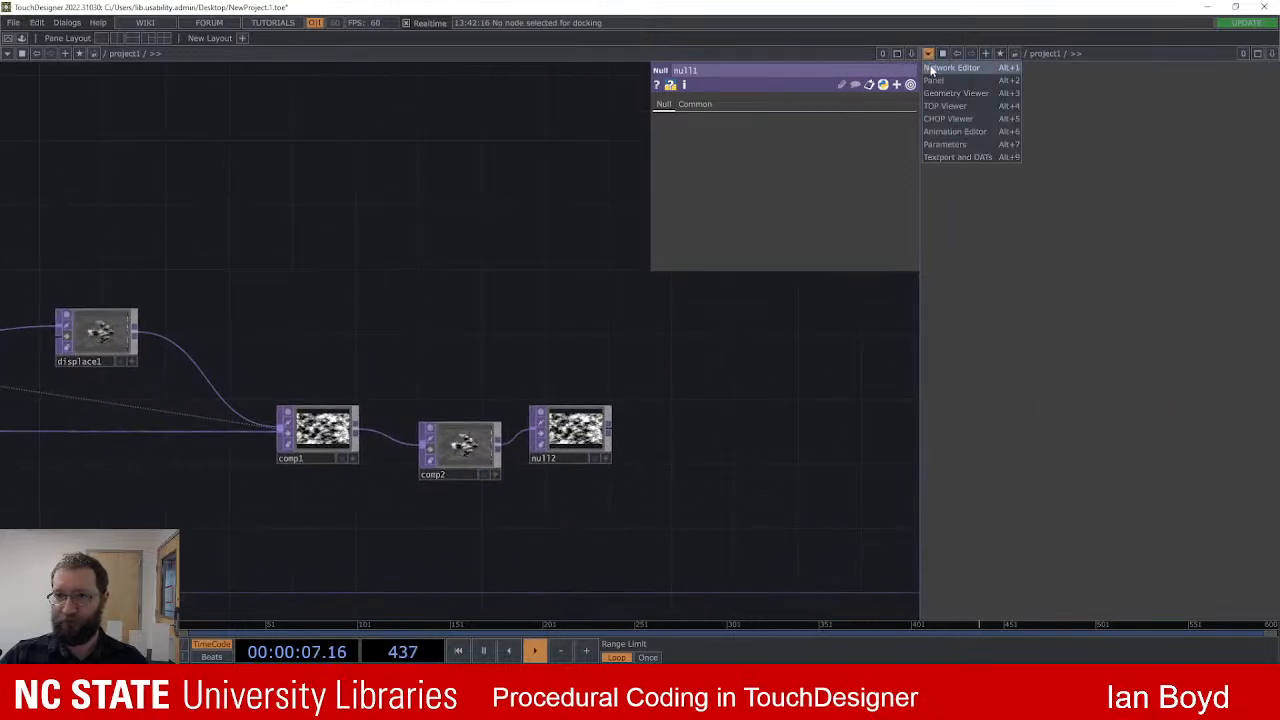
pyautogui.click(950, 80)
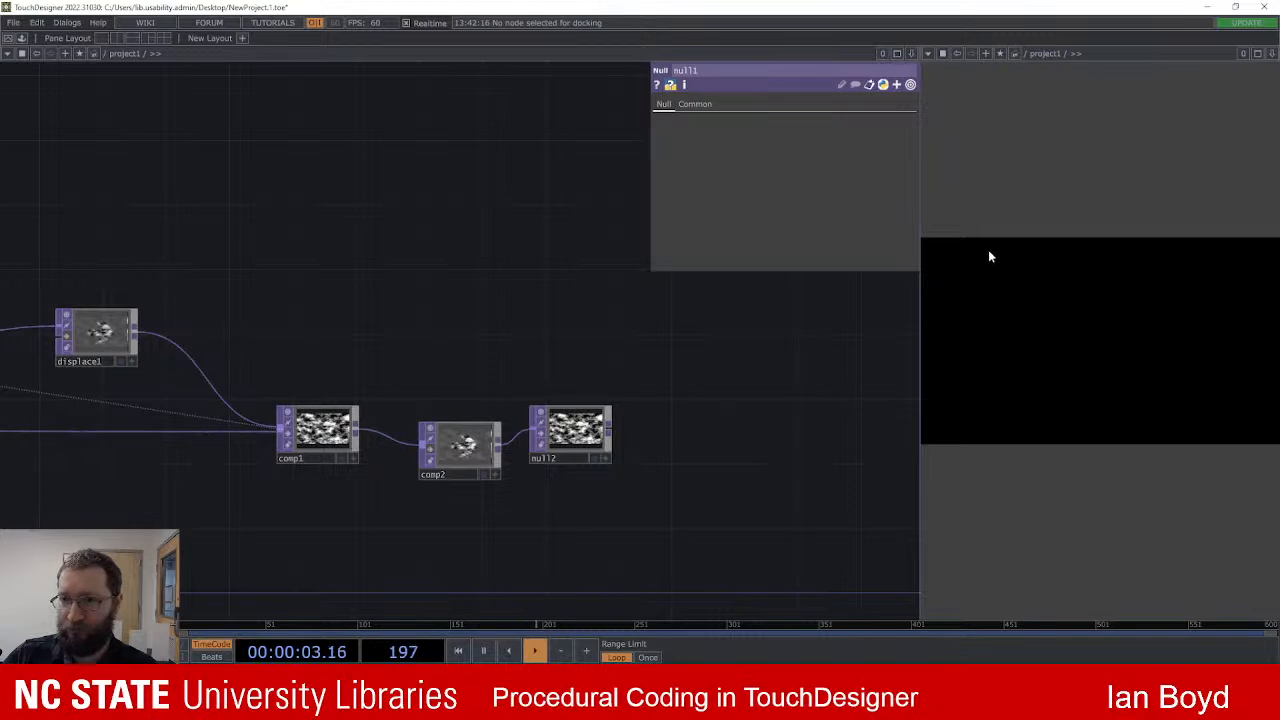
# Step: Return the second pane to Network Editor and toggle null2's background display on and off again
pyautogui.click(929, 53)
pyautogui.click(985, 68)
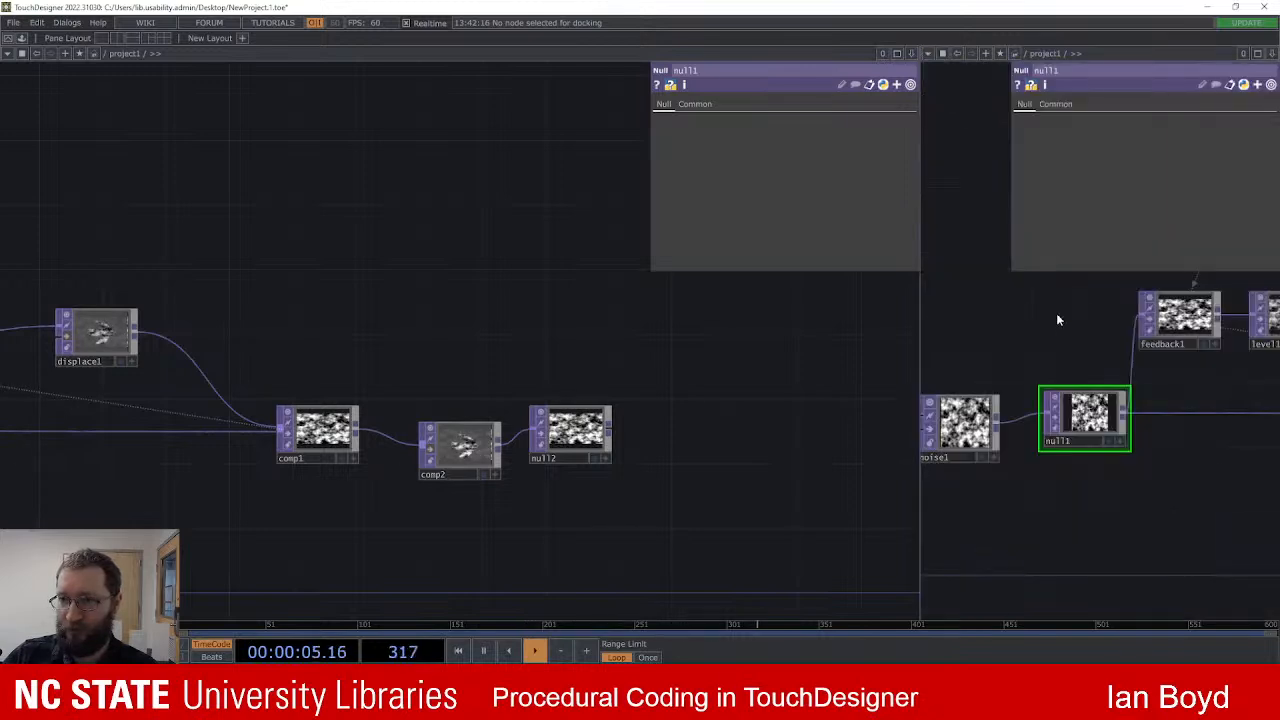
pyautogui.moveTo(1155, 445); pyautogui.dragTo(1119, 424)
pyautogui.moveTo(1226, 546); pyautogui.dragTo(1001, 487)
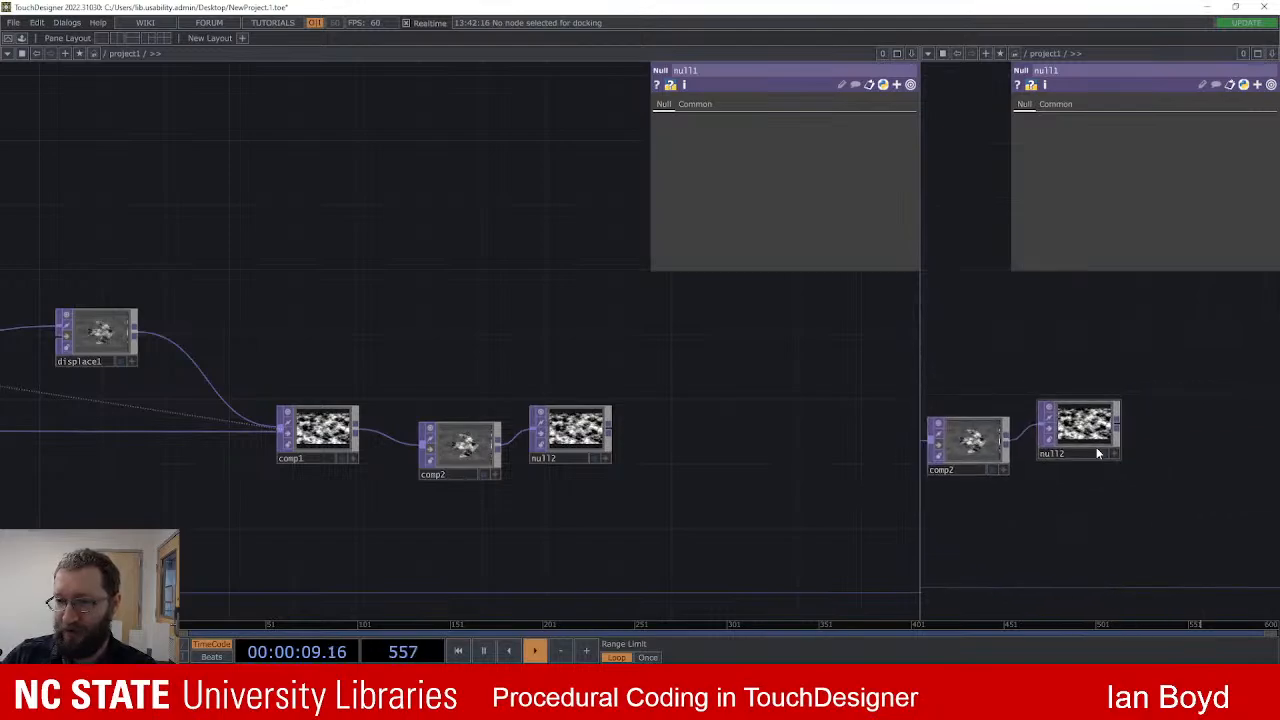
pyautogui.click(1103, 453)
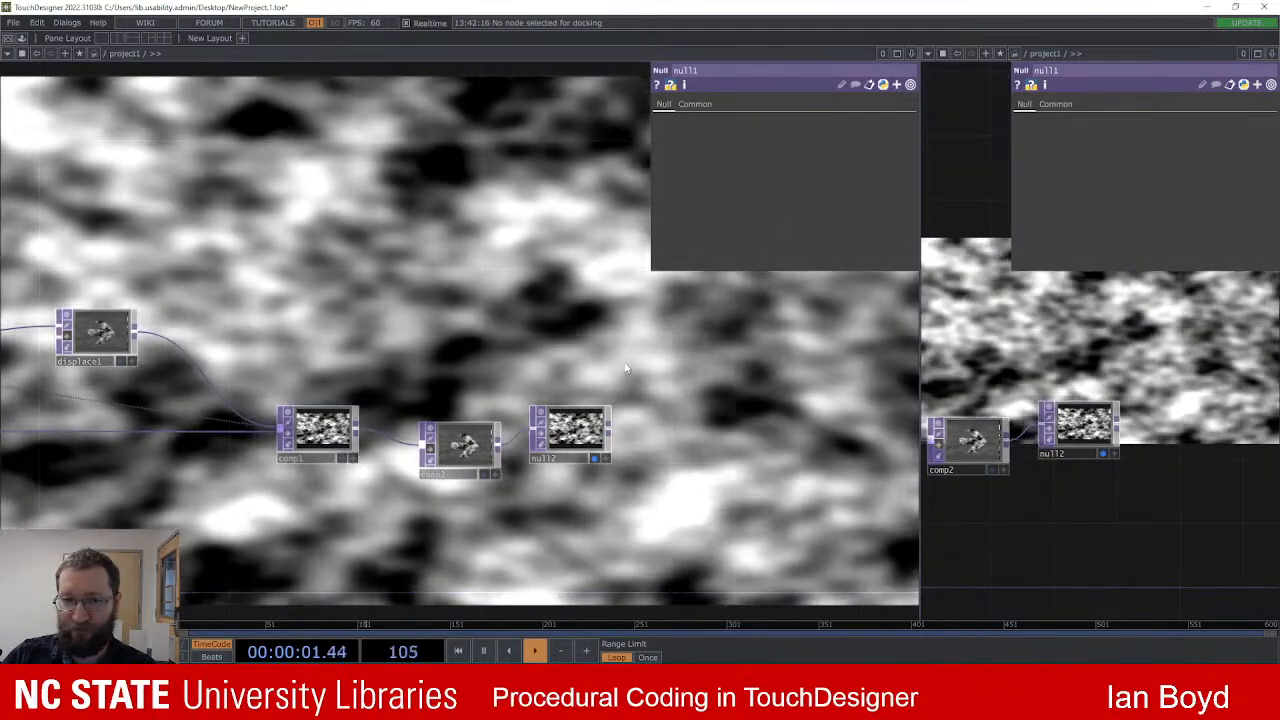
pyautogui.rightClick(631, 397)
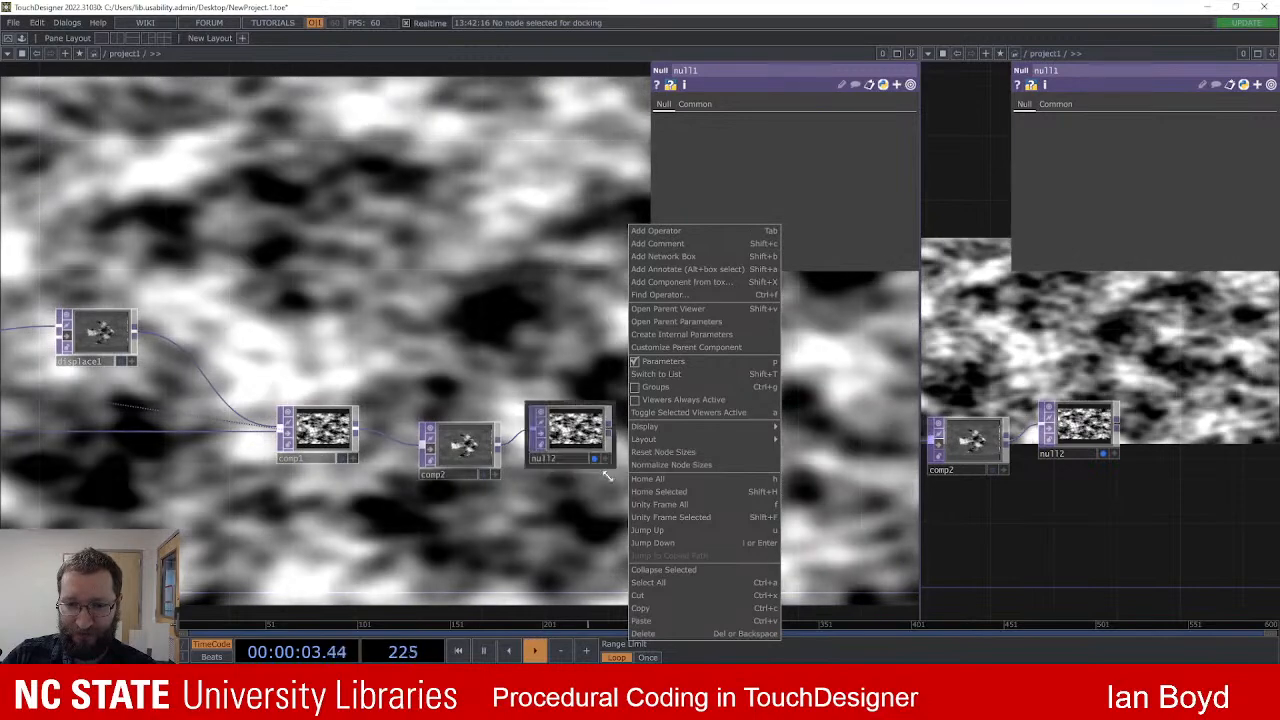
pyautogui.click(579, 458)
pyautogui.click(593, 458)
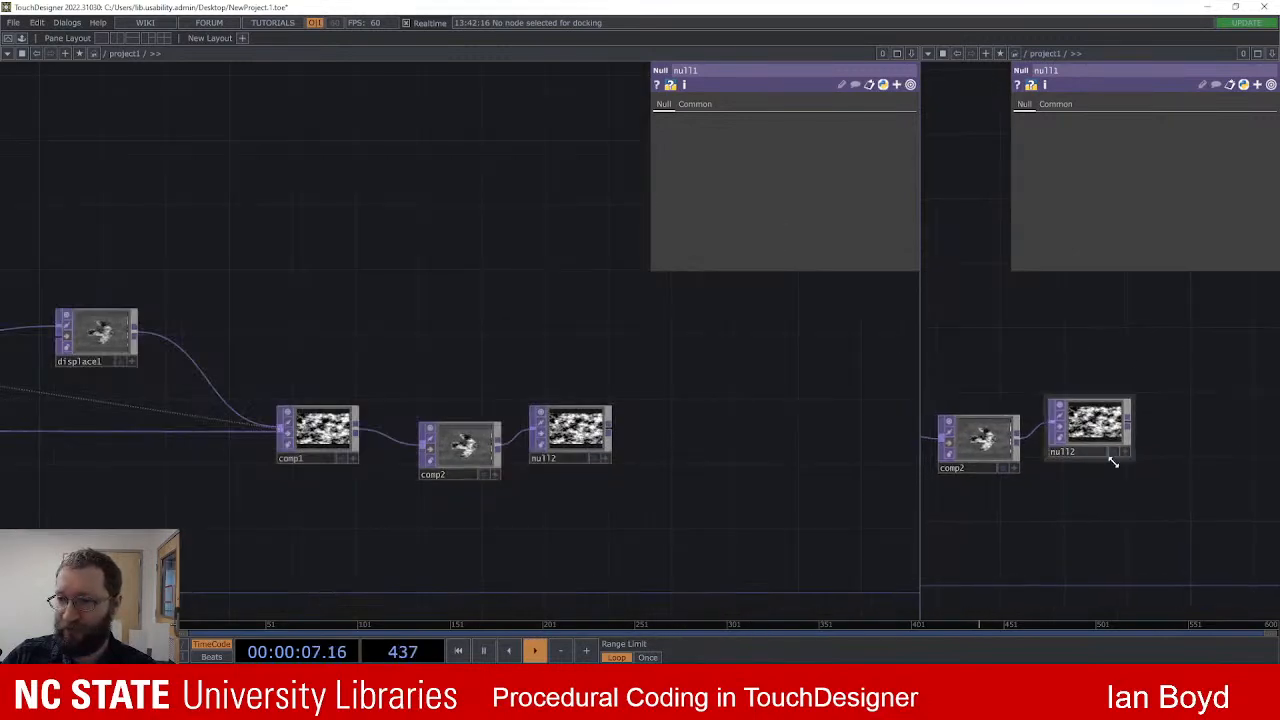
# Step: Try null2's background display again from the second pane, then close that pane
pyautogui.click(1113, 455)
pyautogui.rightClick(1110, 440)
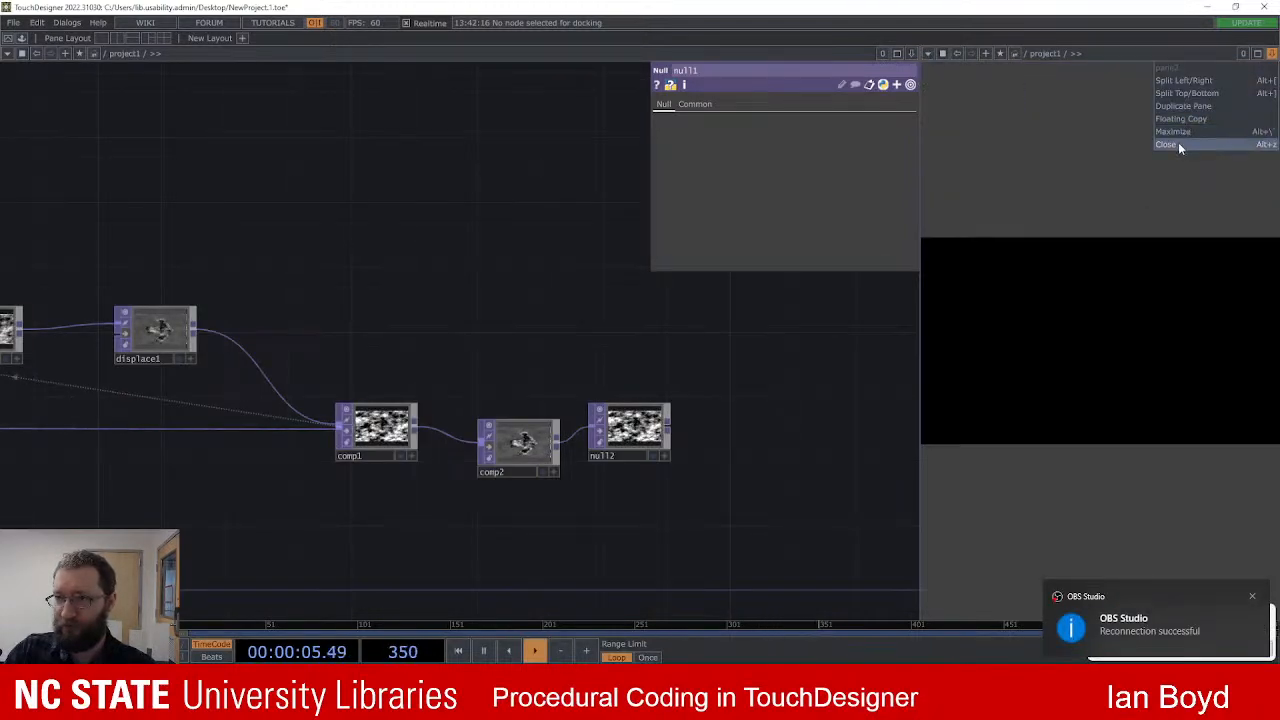
pyautogui.click(1179, 146)
# Step: Display null2's output as the network background
pyautogui.scroll(5, 743, 478)
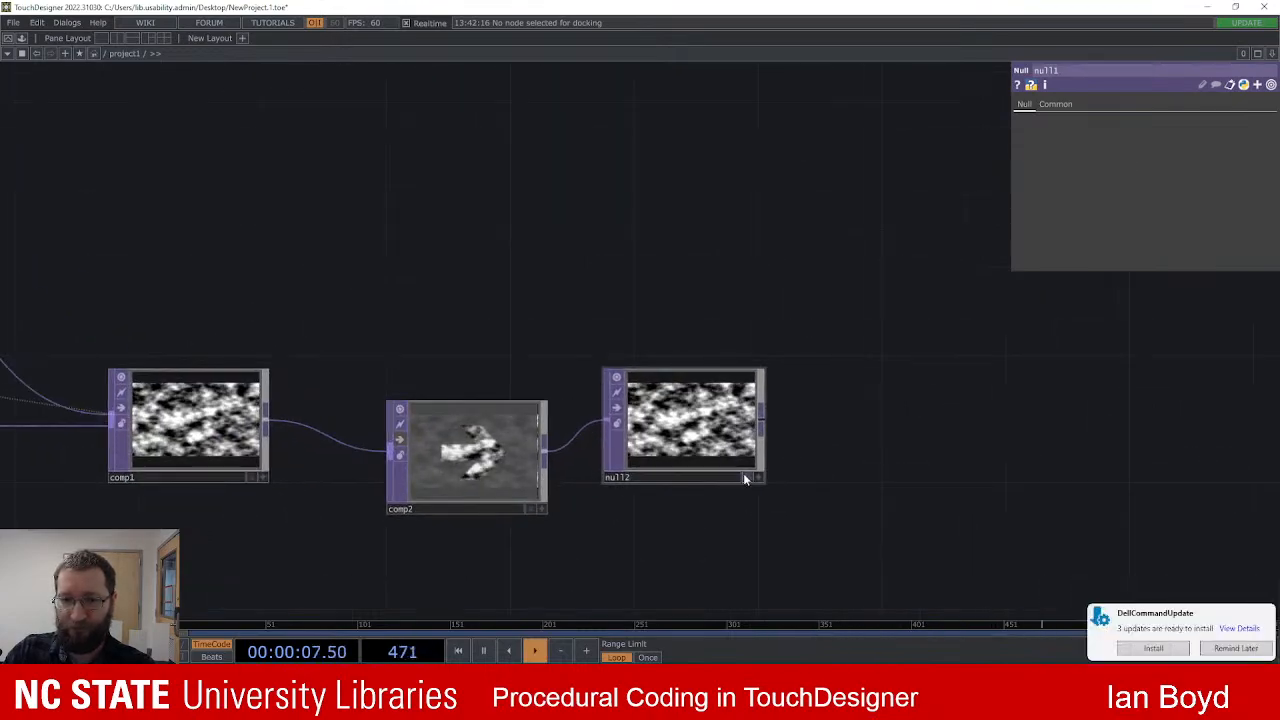
pyautogui.click(745, 478)
pyautogui.scroll(-4, 744, 340)
pyautogui.moveTo(622, 280); pyautogui.dragTo(806, 287)
pyautogui.moveTo(638, 254); pyautogui.dragTo(900, 259)
pyautogui.moveTo(489, 418); pyautogui.dragTo(515, 417)
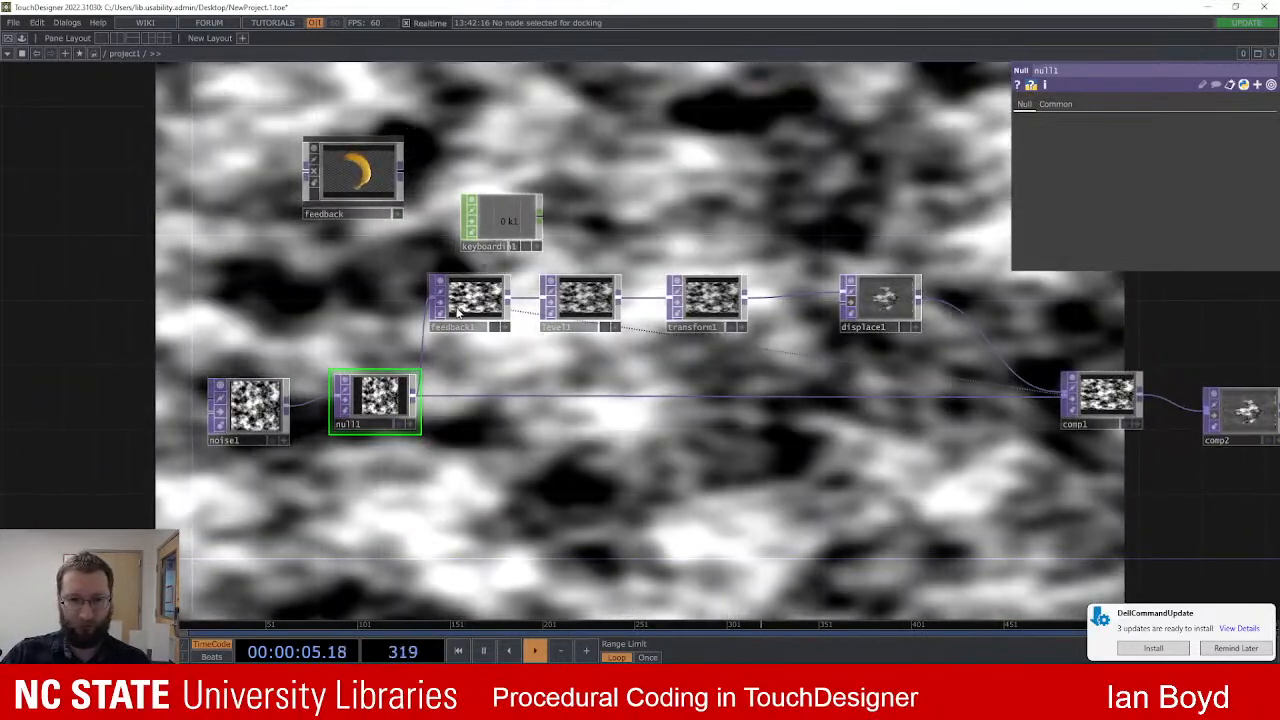
# Step: Check feedback1's Common and Feedback parameters and reset the feedback loop
pyautogui.click(470, 300)
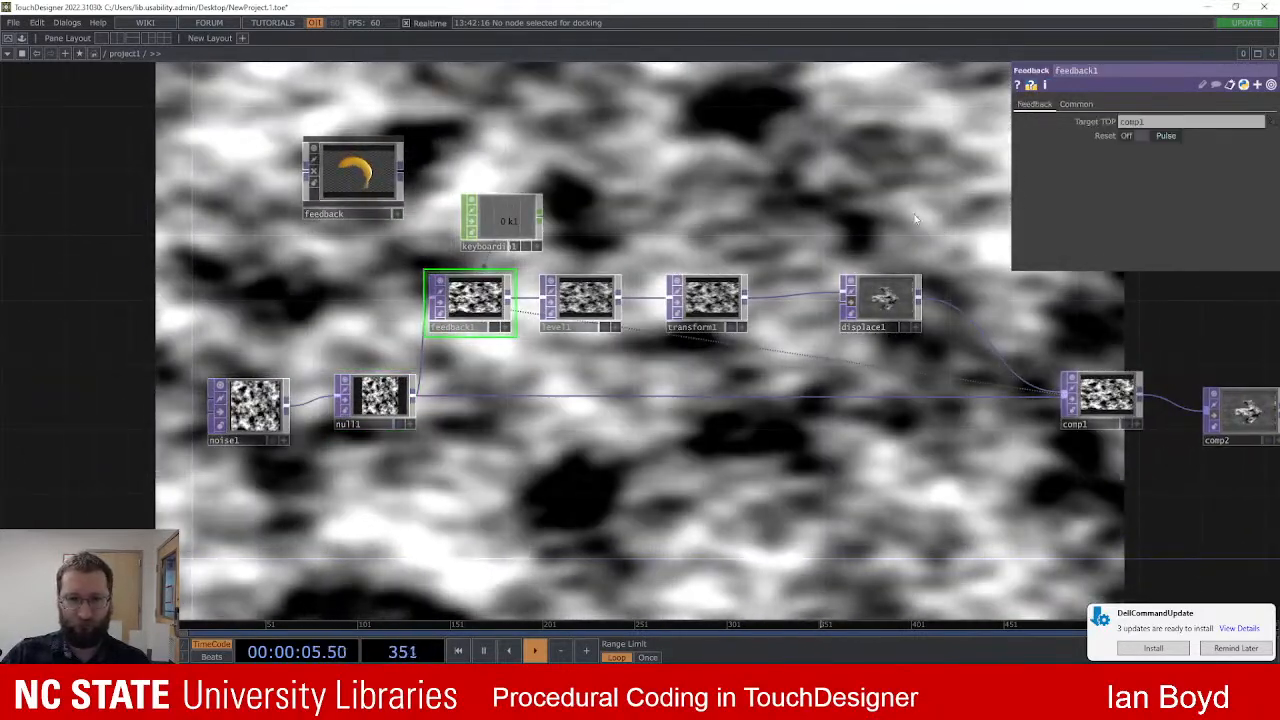
pyautogui.click(1076, 104)
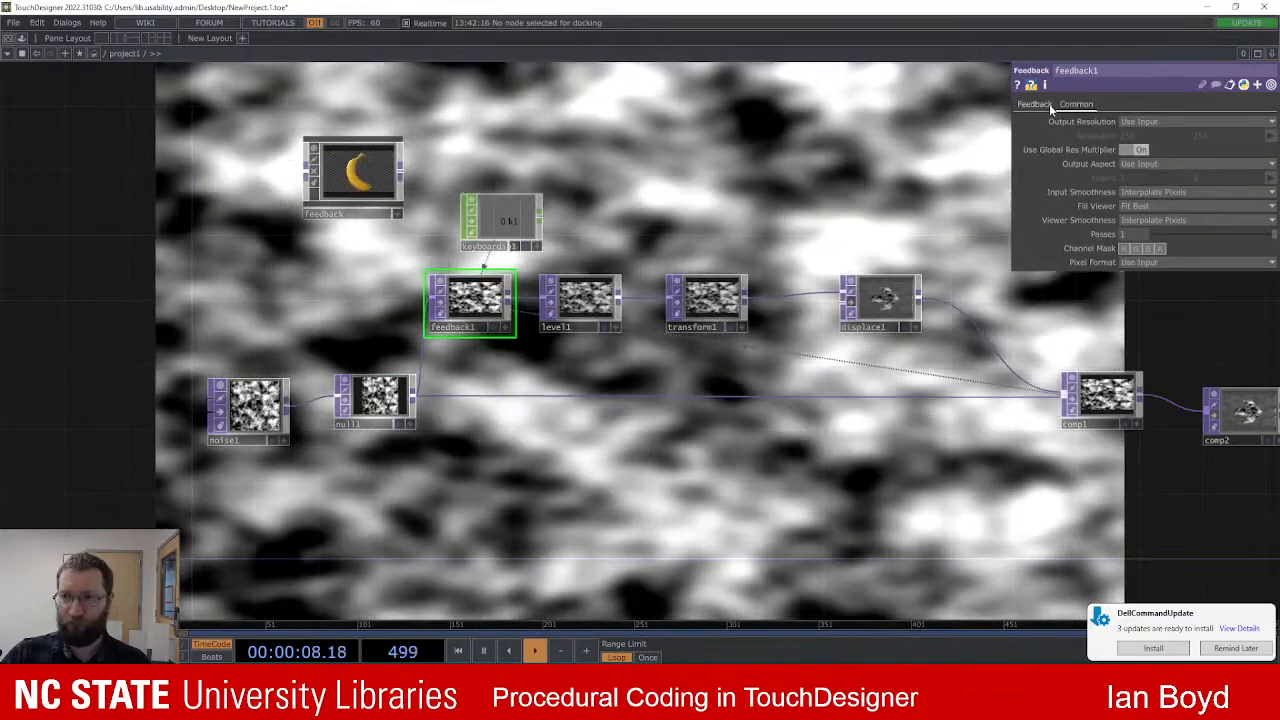
pyautogui.click(1048, 104)
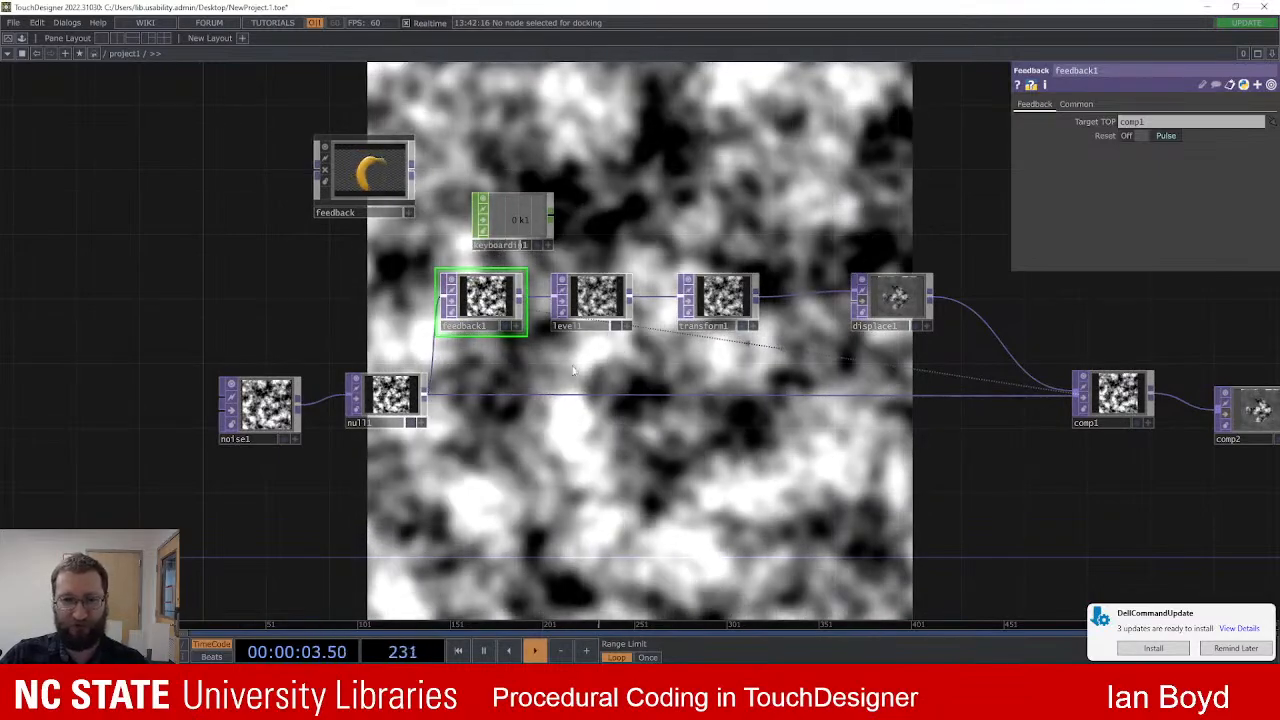
# Step: Set noise1's resolution to 1280 by 1280
pyautogui.scroll(3, 654, 381)
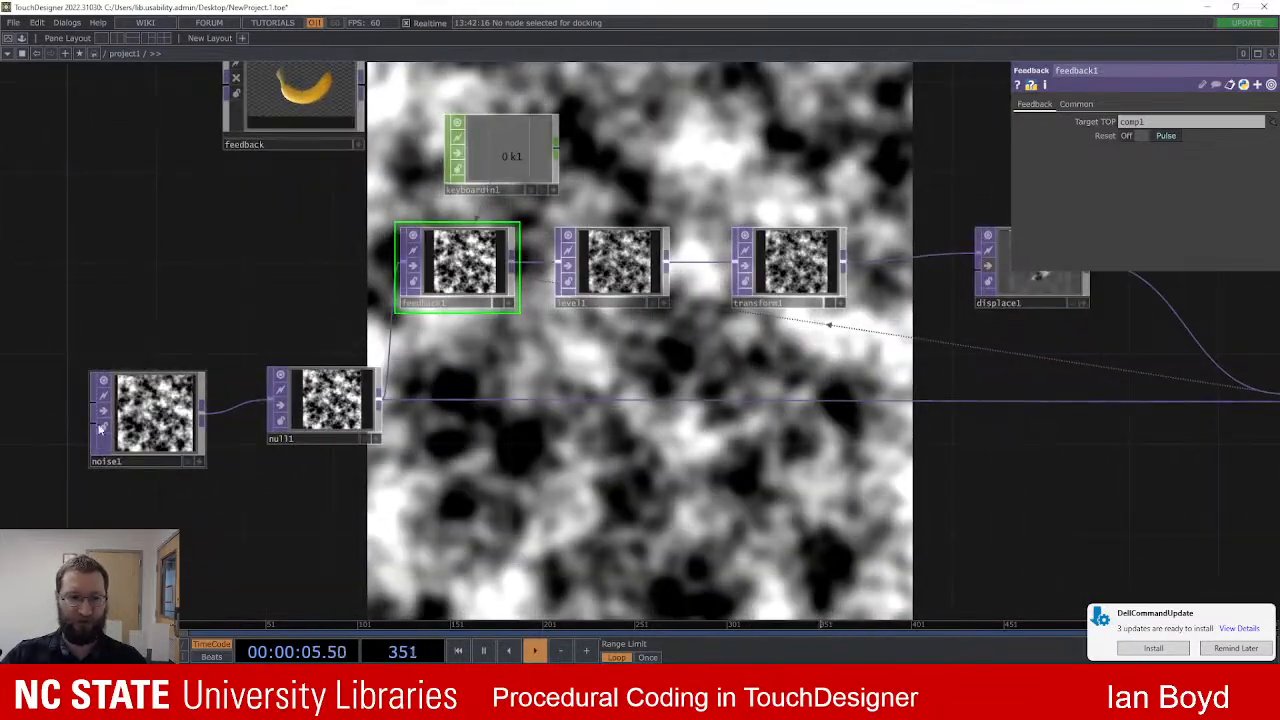
pyautogui.click(100, 448)
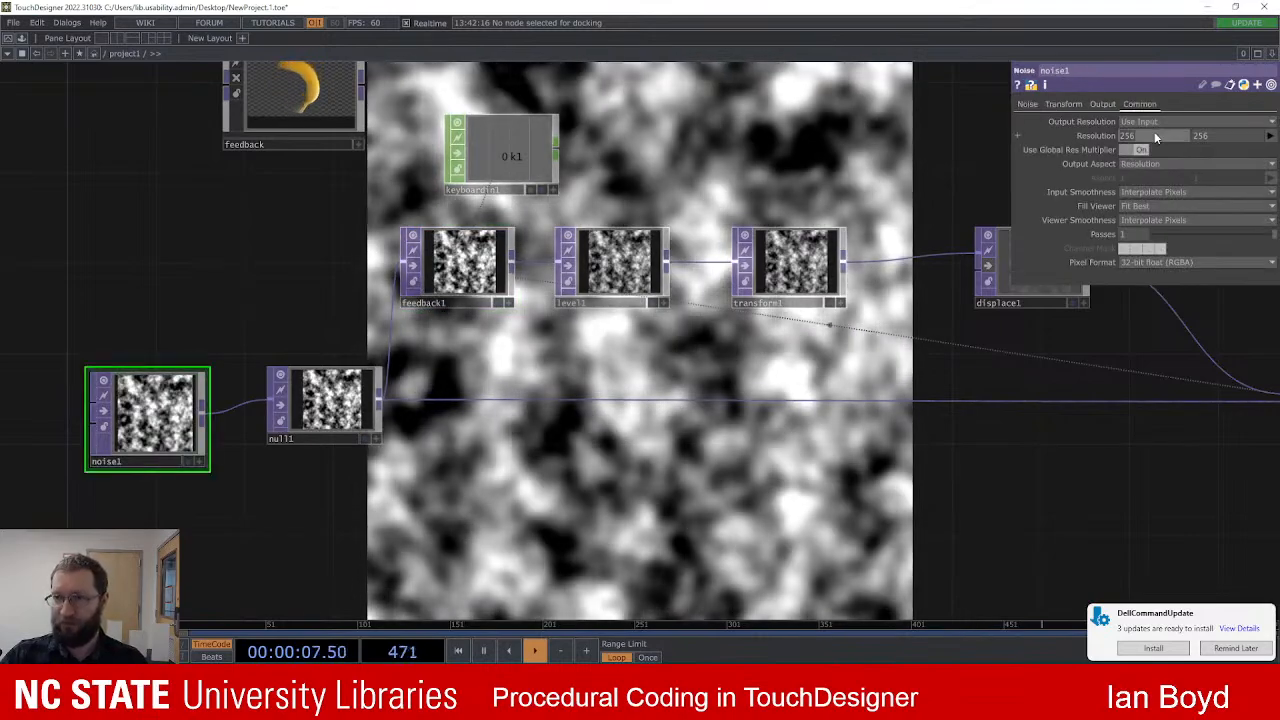
pyautogui.write('1280')
pyautogui.press('Tab')
pyautogui.write('1280')
pyautogui.press('Return')
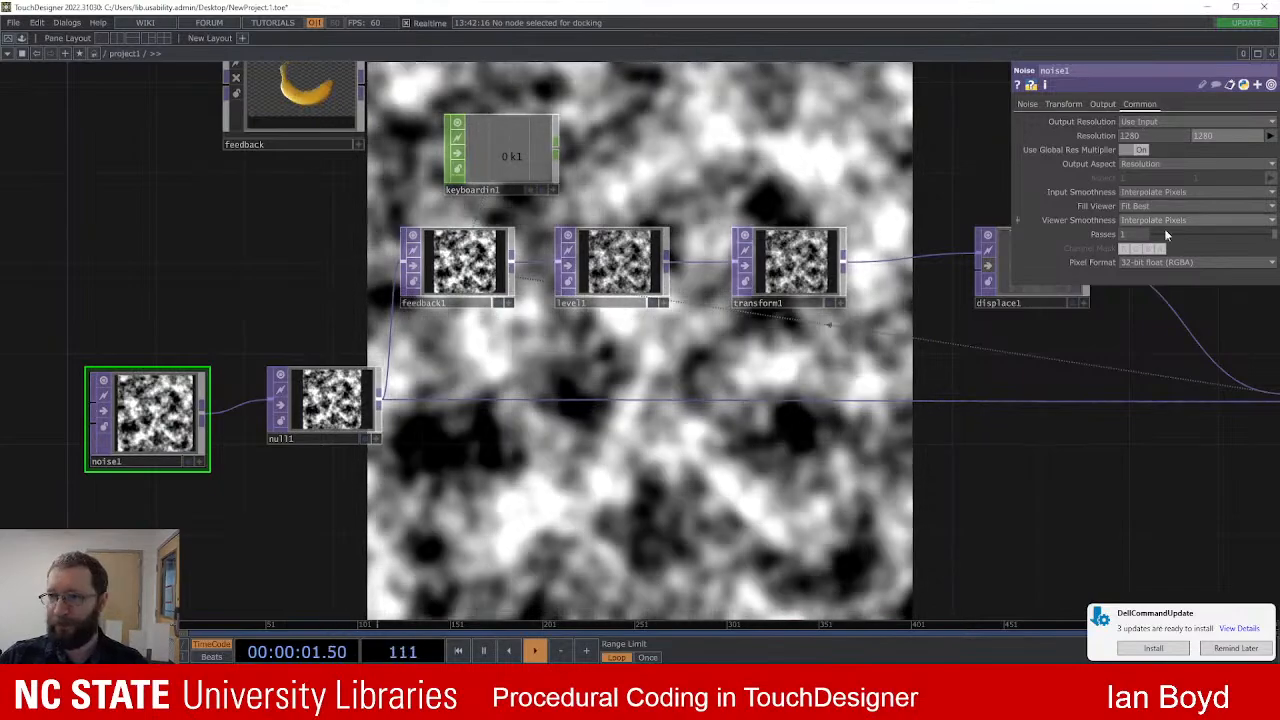
# Step: Move noise1 and null1 slightly farther away from the feedback chain
pyautogui.moveTo(530, 520); pyautogui.dragTo(614, 520)
pyautogui.moveTo(268, 424); pyautogui.dragTo(246, 424)
pyautogui.moveTo(410, 398); pyautogui.dragTo(388, 398)
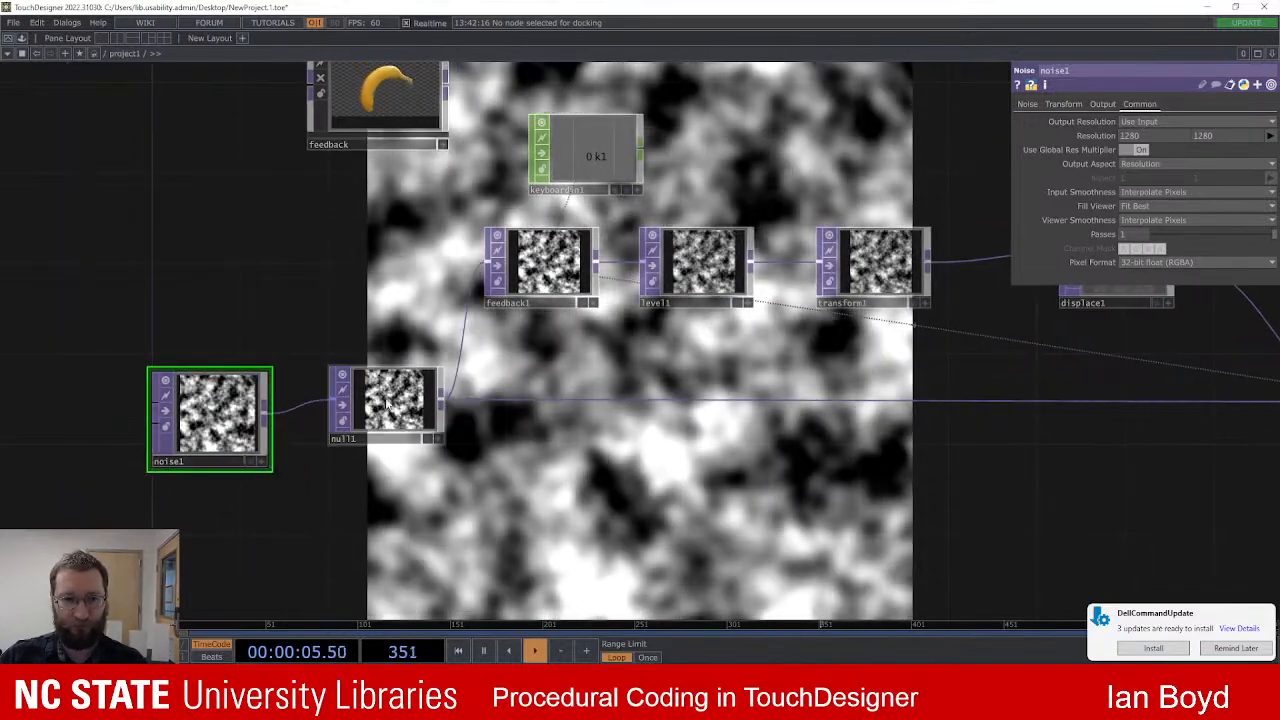
# Step: Turn off displace1's bypass and wire a copy of noise1, placed below the chain, into displace1's second input
pyautogui.scroll(-5, 388, 398)
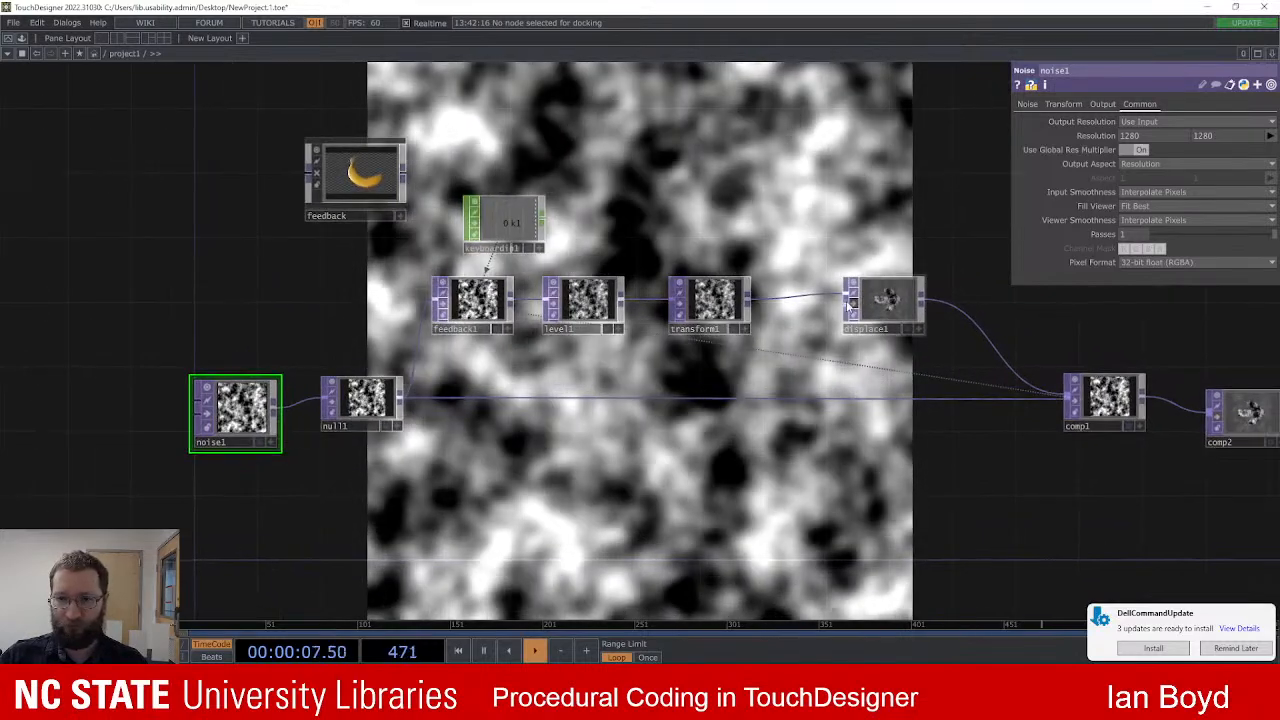
pyautogui.click(849, 306)
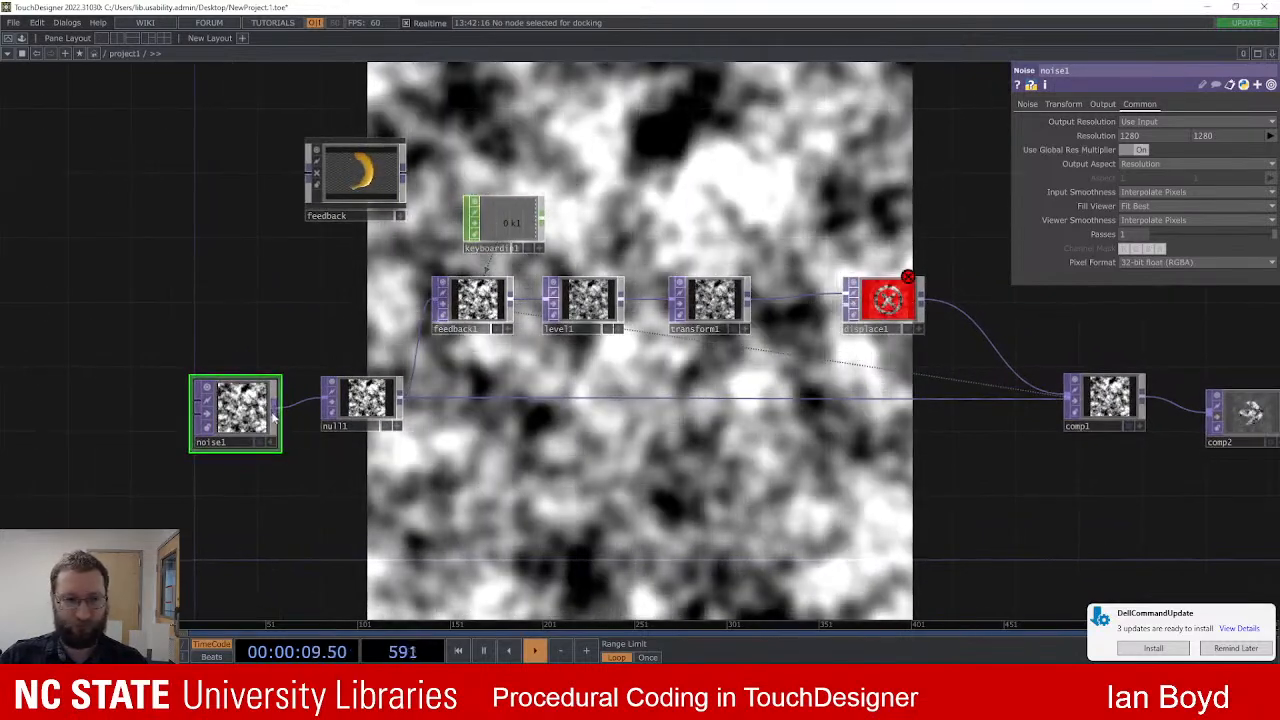
pyautogui.hotkey('ctrl', 'c')
pyautogui.hotkey('ctrl', 'v')
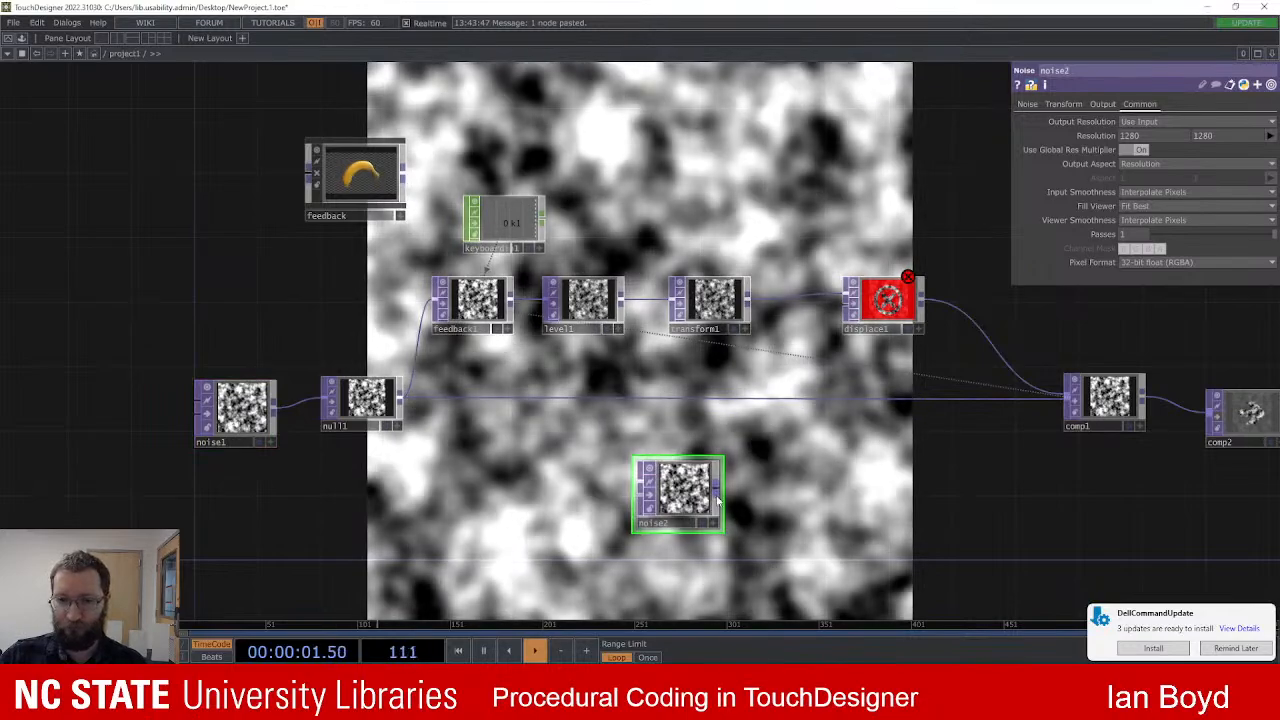
pyautogui.click(716, 500)
pyautogui.click(848, 307)
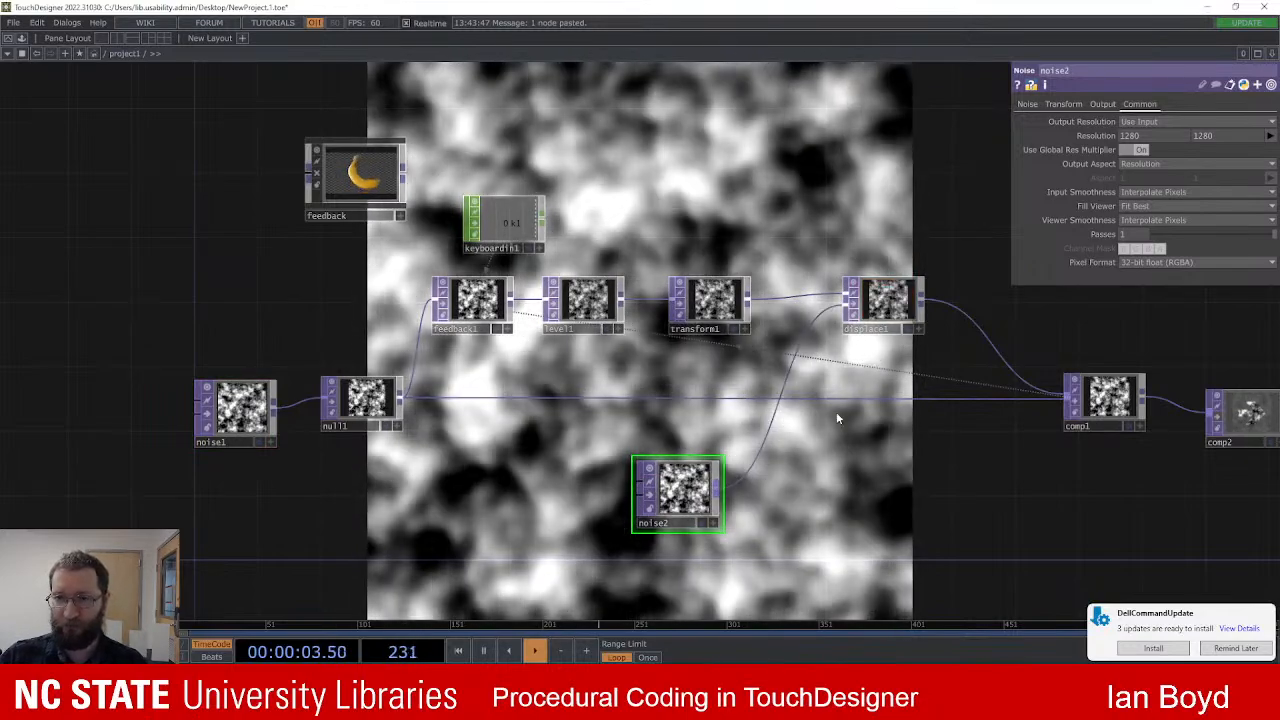
# Step: Inspect displace1's output up close along with its Displace parameters
pyautogui.scroll(5, 923, 226)
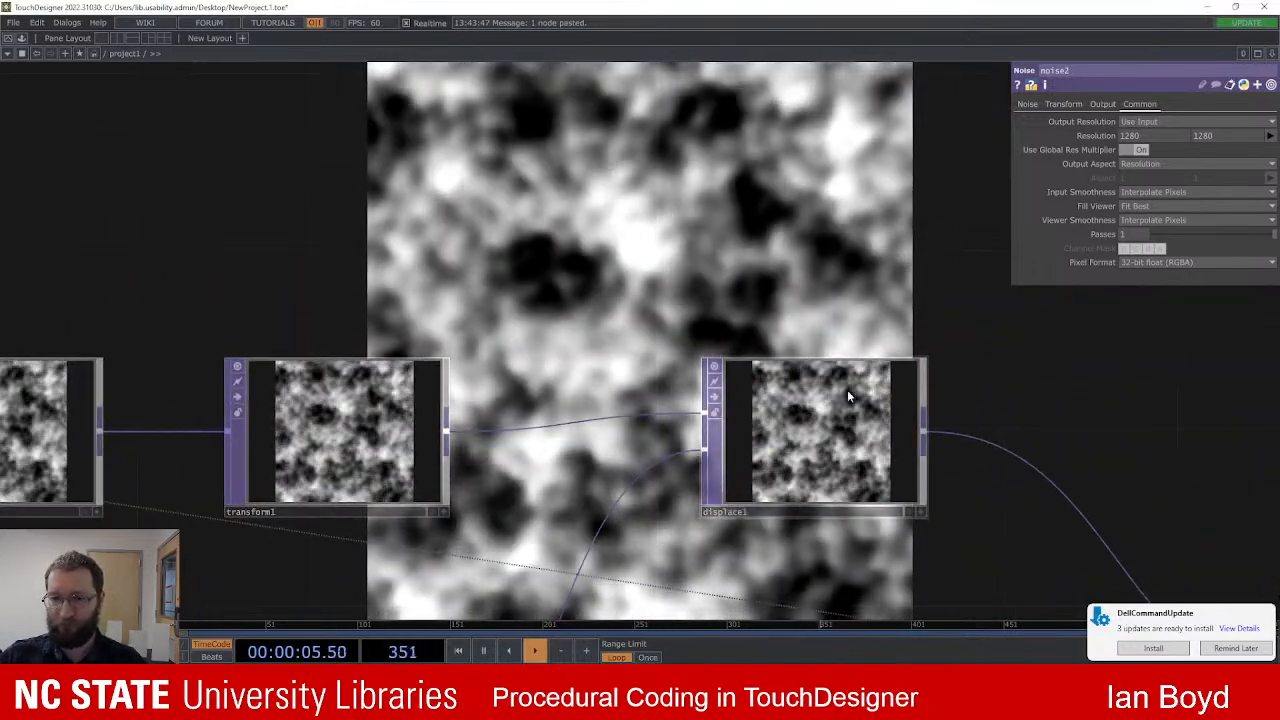
pyautogui.scroll(4, 920, 386)
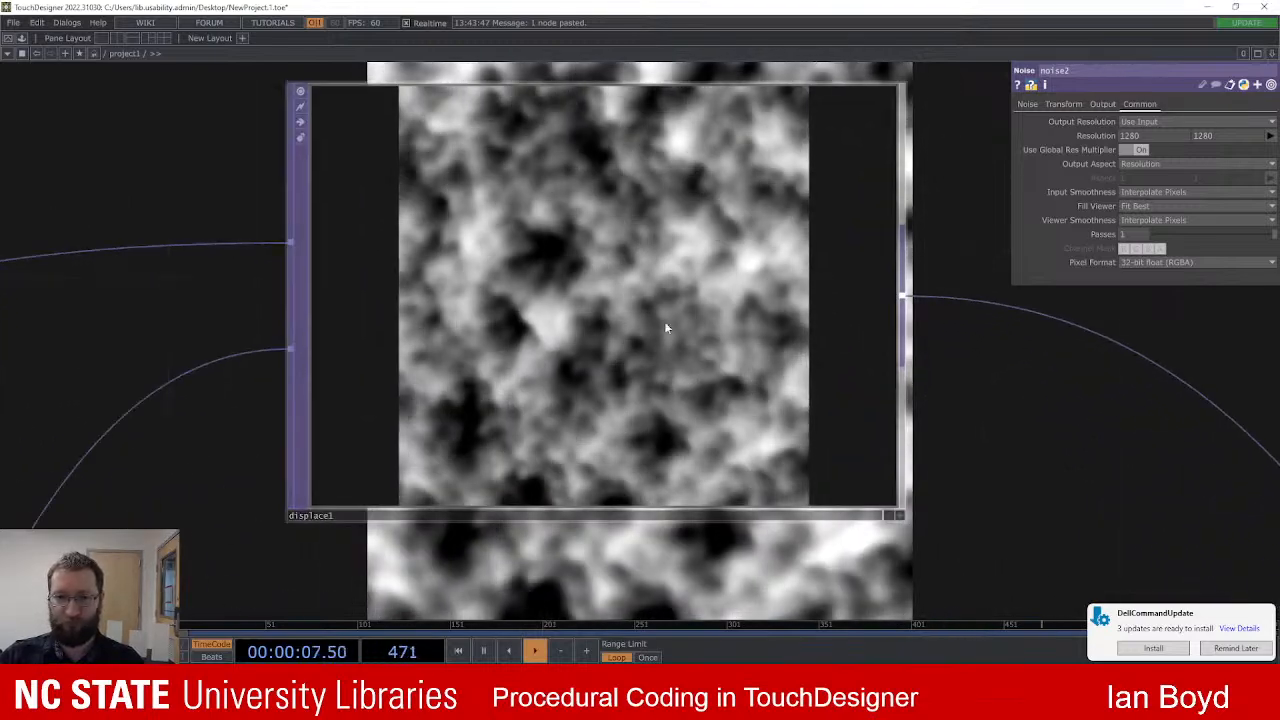
pyautogui.scroll(-3, 700, 330)
pyautogui.click(714, 309)
pyautogui.scroll(-3, 720, 330)
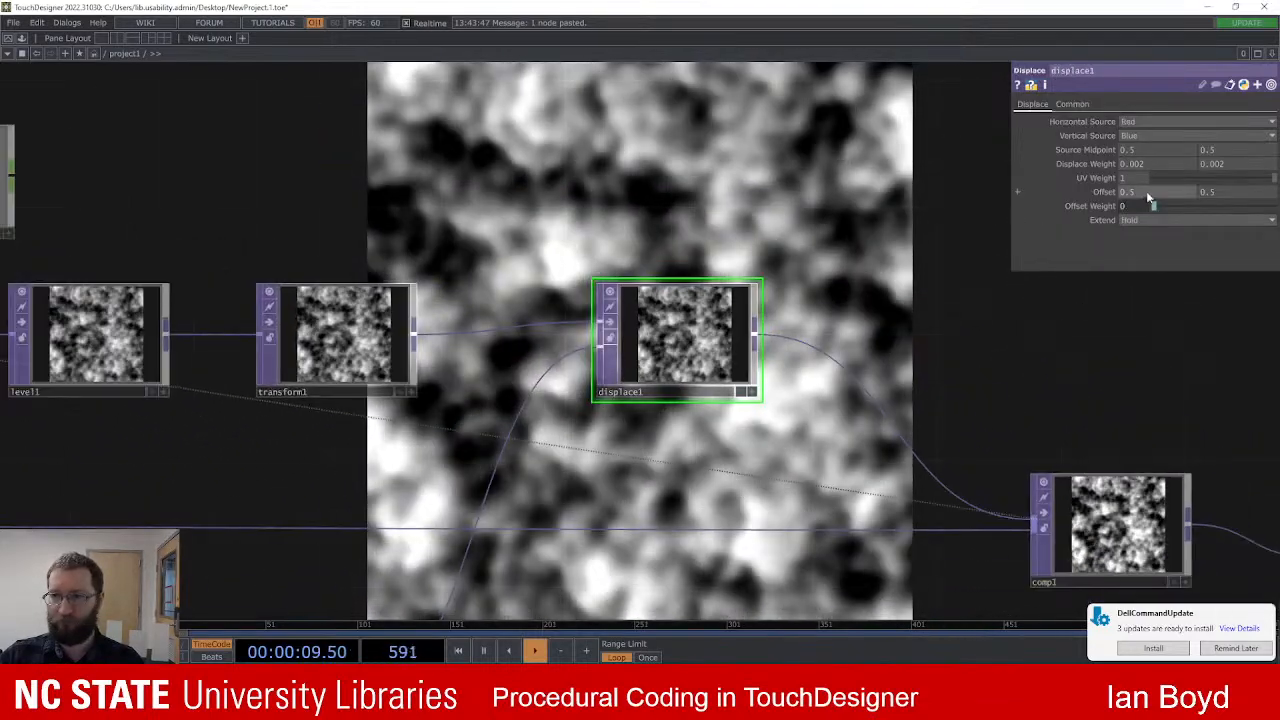
pyautogui.scroll(4, 712, 325)
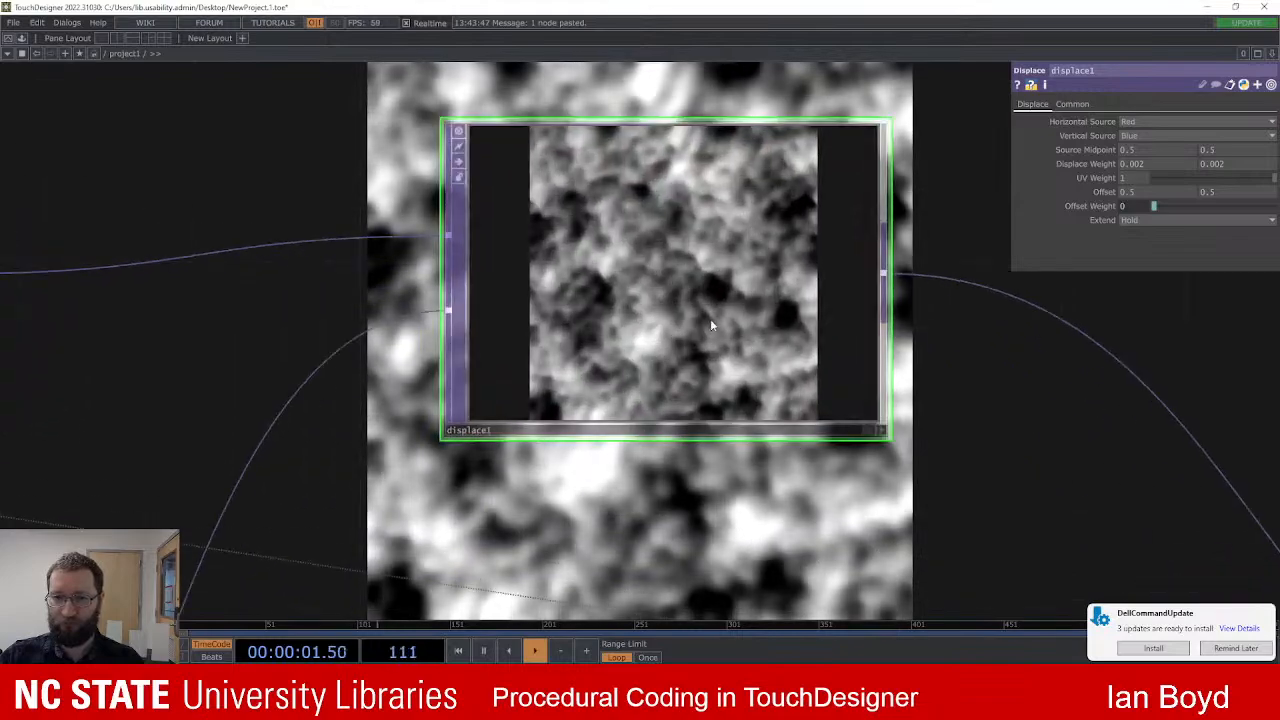
pyautogui.scroll(-4, 710, 318)
# Step: Delete comp2 from between comp1 and null2
pyautogui.moveTo(721, 527); pyautogui.dragTo(654, 481)
pyautogui.click(1105, 400)
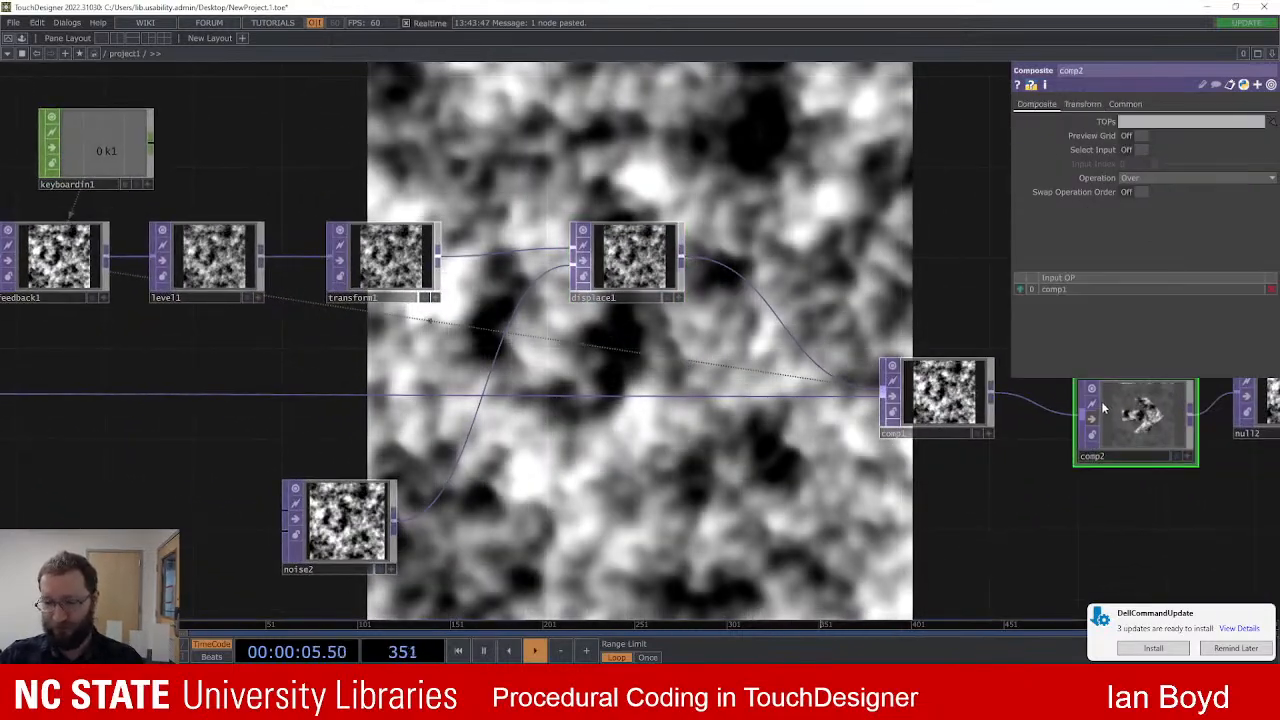
pyautogui.press('Delete')
pyautogui.moveTo(832, 268); pyautogui.dragTo(876, 267)
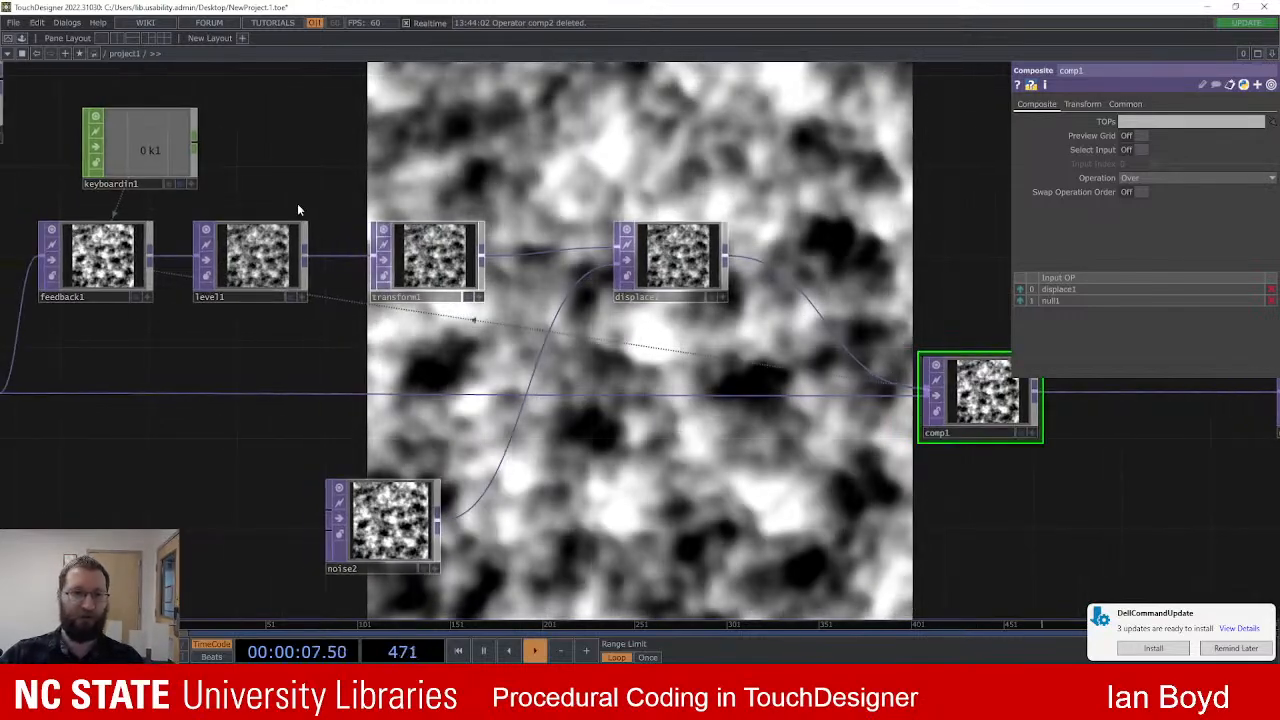
pyautogui.moveTo(160, 334); pyautogui.dragTo(204, 334)
# Step: Check the feedback1, comp1 and transform1 parameters, and raise level1's Post opacity to about 0.99
pyautogui.click(140, 258)
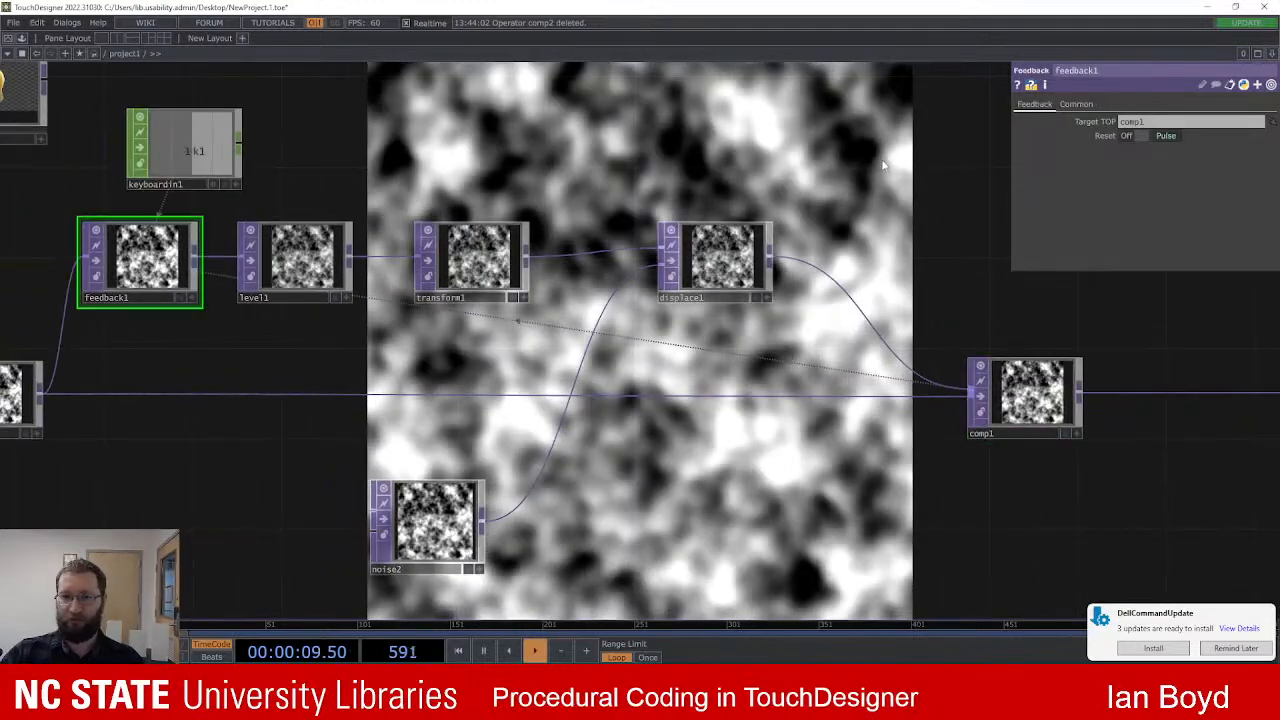
pyautogui.click(1018, 398)
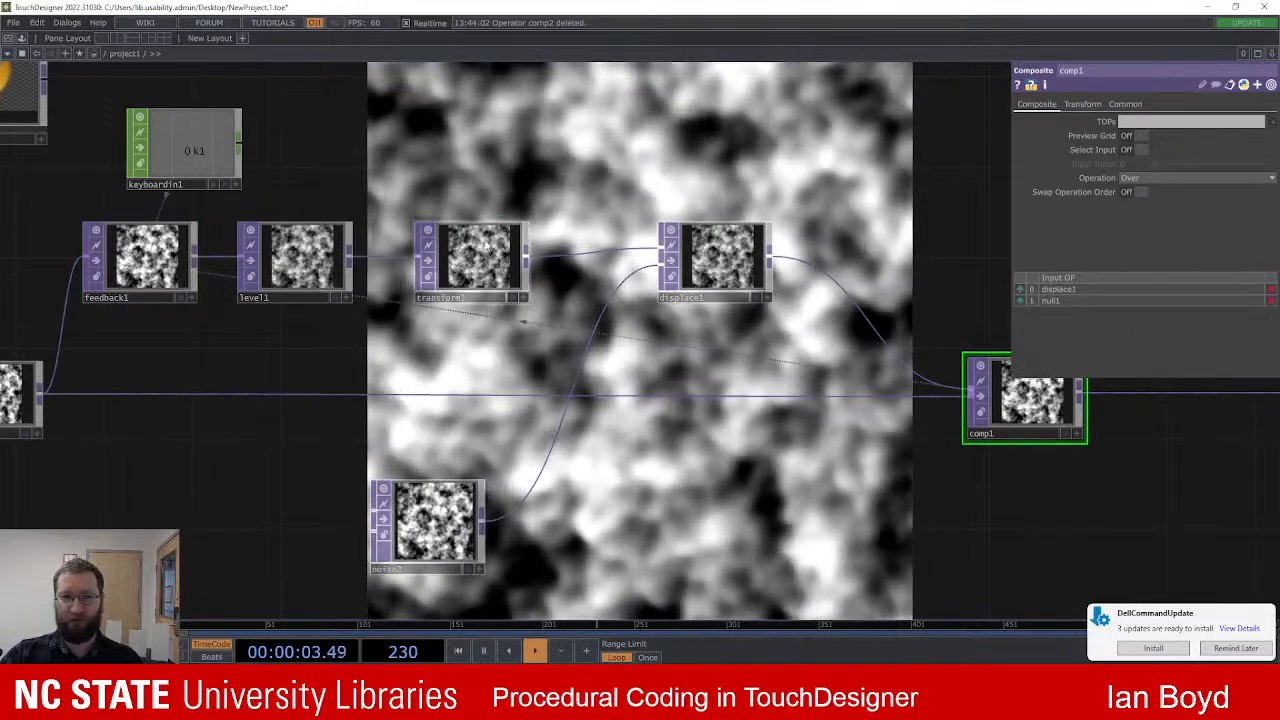
pyautogui.click(486, 242)
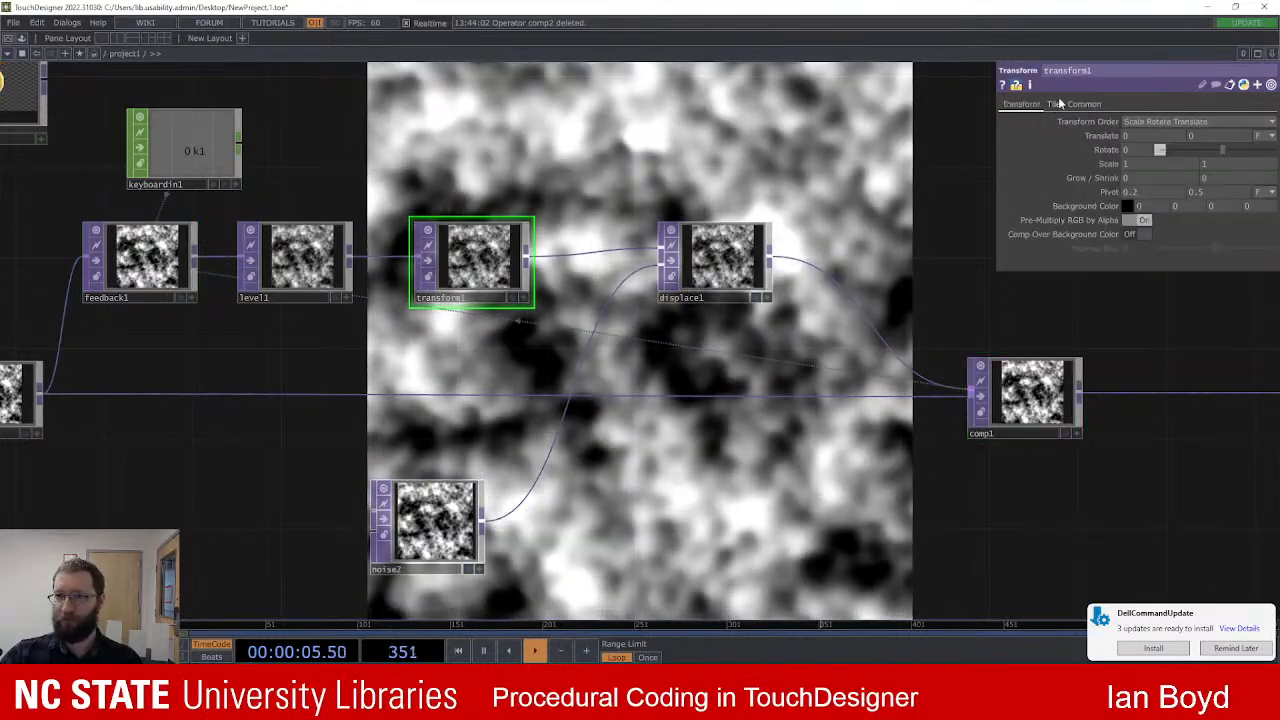
pyautogui.click(295, 250)
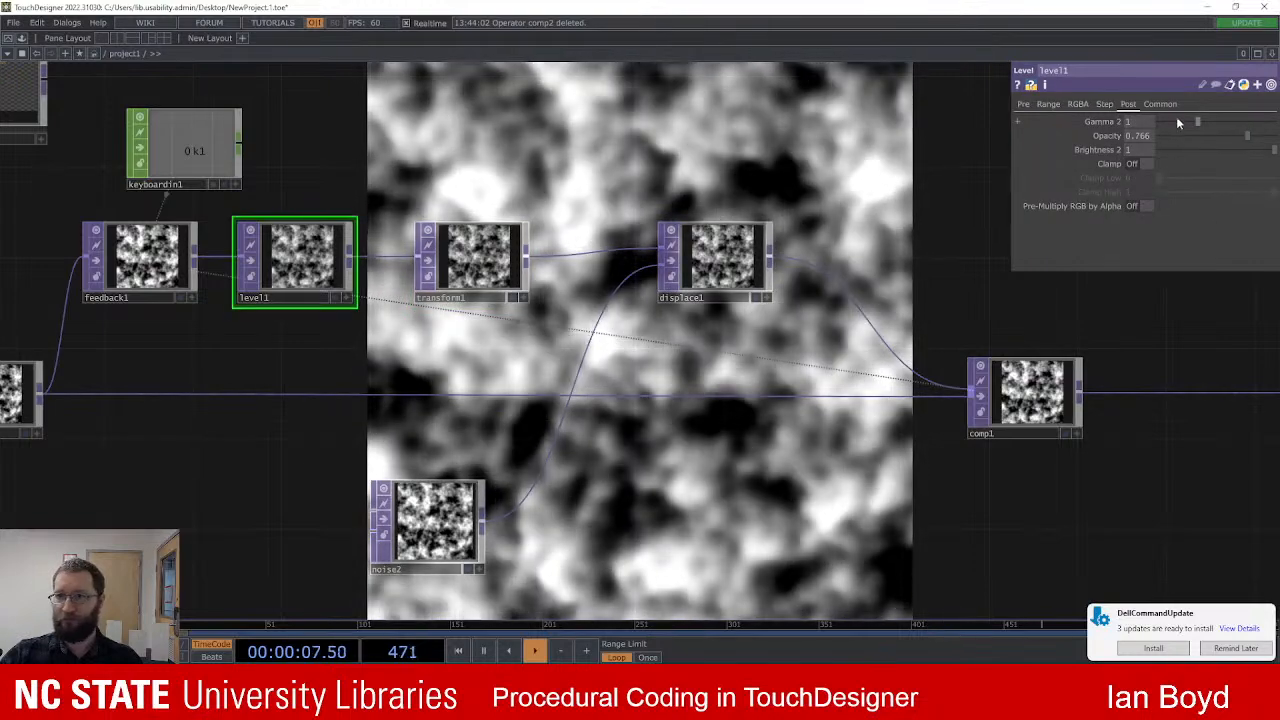
pyautogui.moveTo(1247, 135); pyautogui.dragTo(1273, 134)
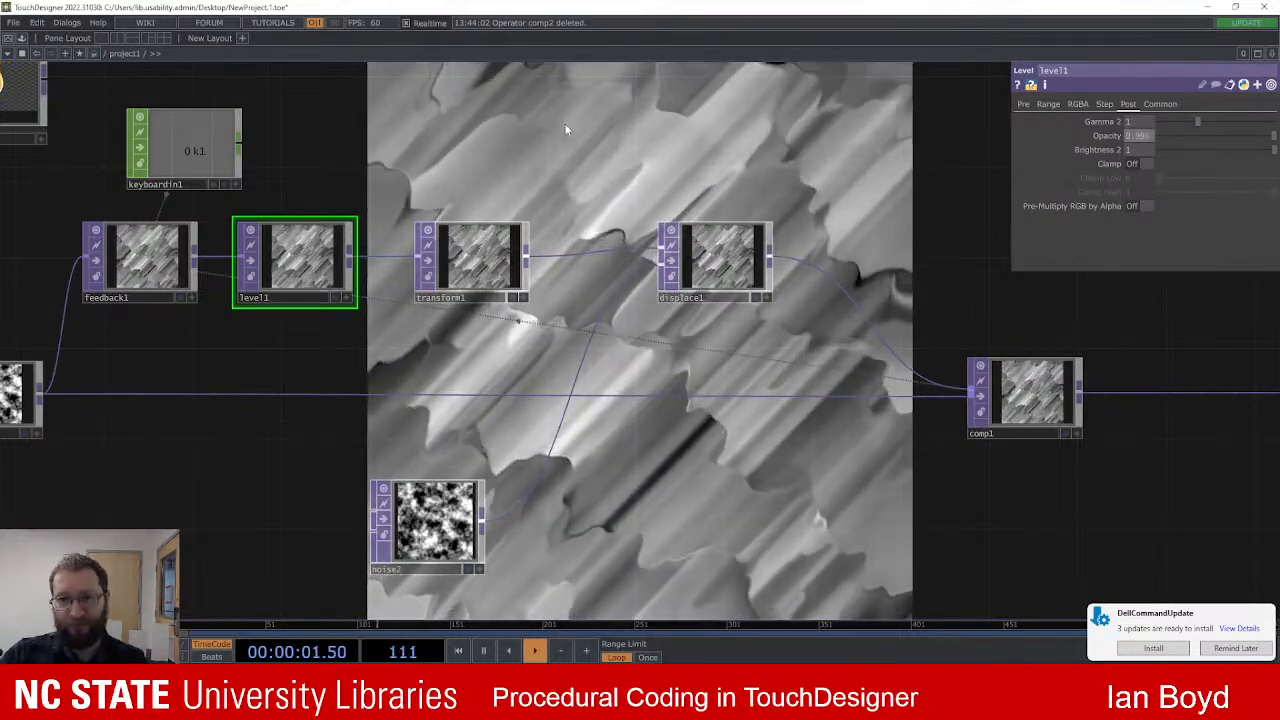
# Step: Turn on Monochrome for noise2 and examine its greyscale pattern up close
pyautogui.scroll(-2, 600, 140)
pyautogui.scroll(2, 649, 154)
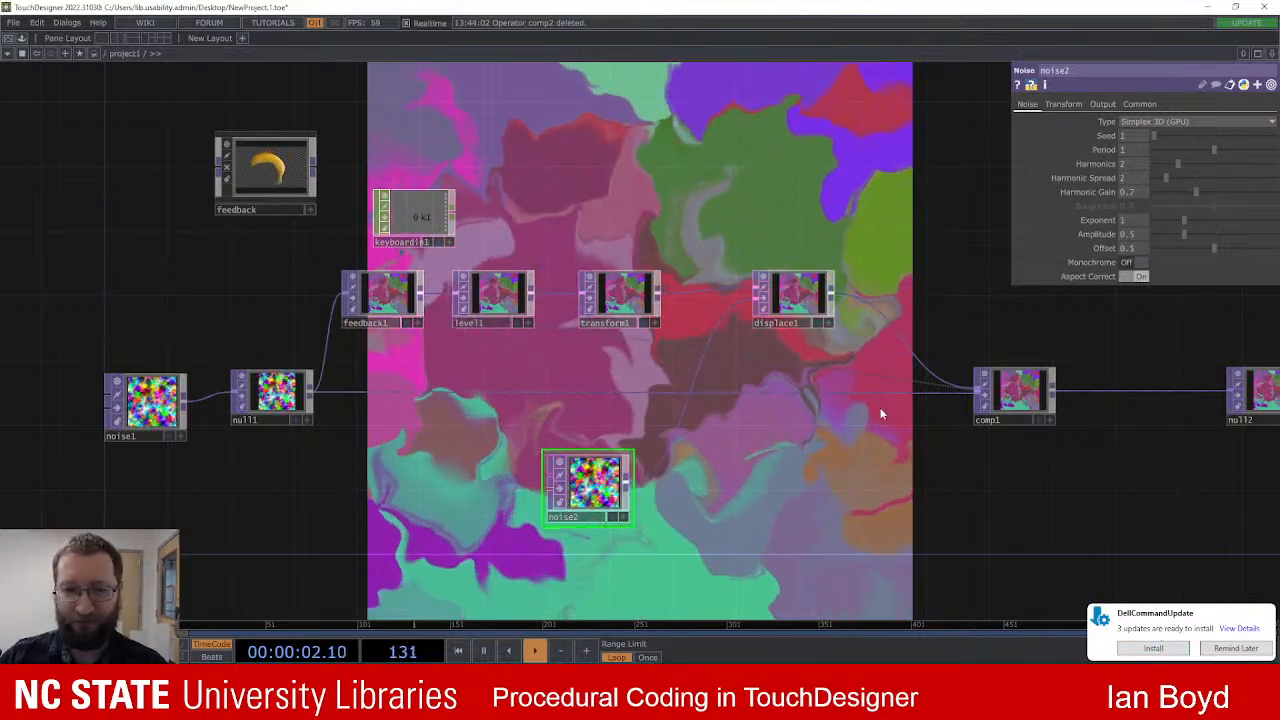
pyautogui.moveTo(861, 454); pyautogui.dragTo(865, 457)
pyautogui.moveTo(732, 453); pyautogui.dragTo(790, 414)
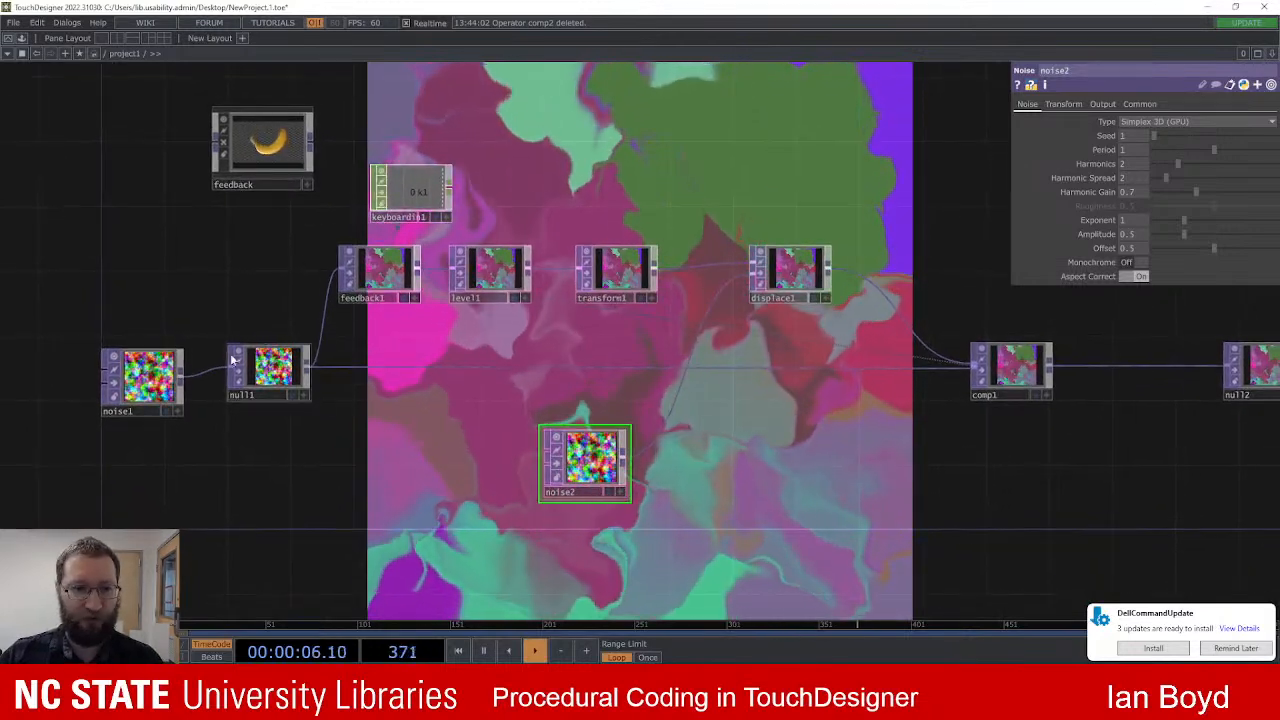
pyautogui.click(1140, 262)
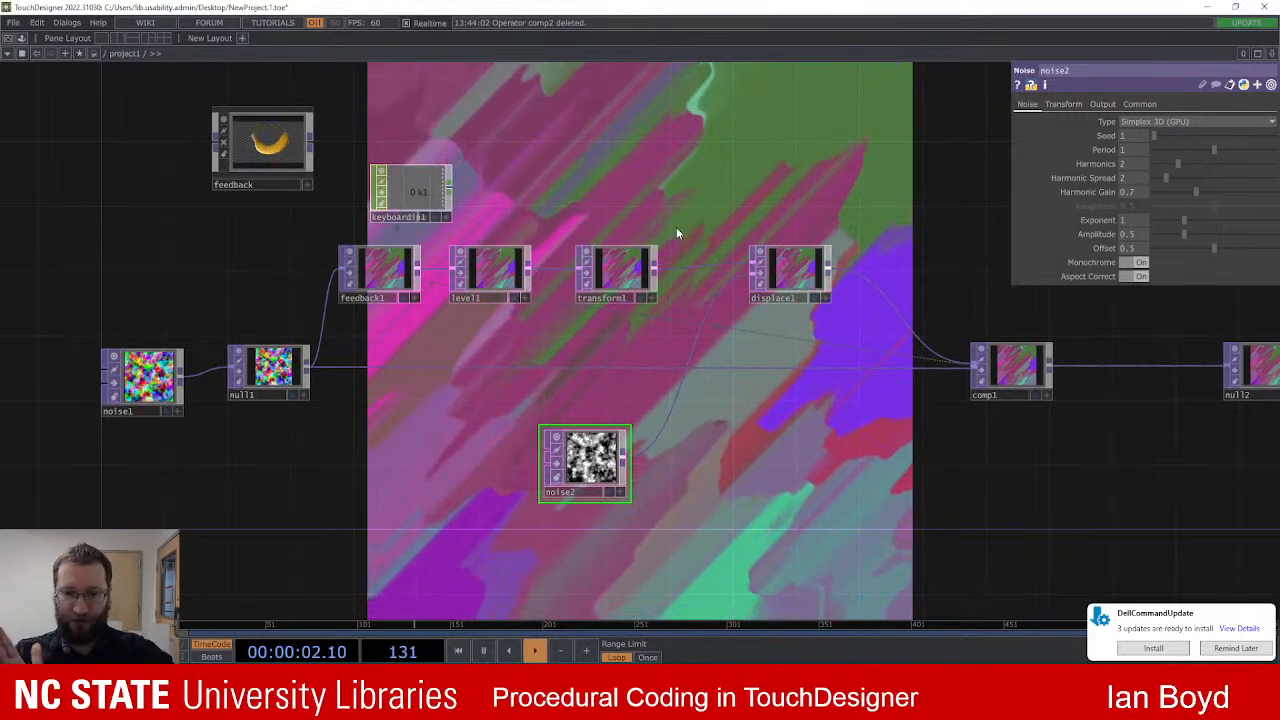
pyautogui.scroll(5, 574, 526)
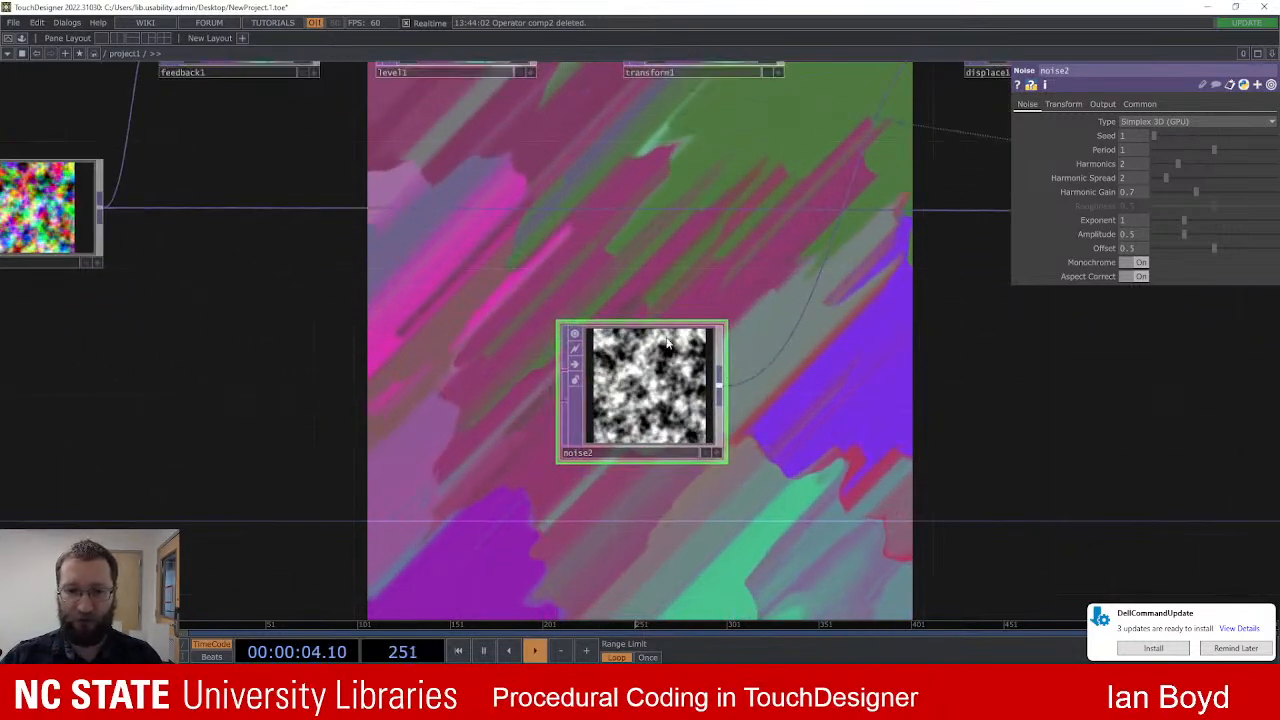
pyautogui.scroll(2, 656, 376)
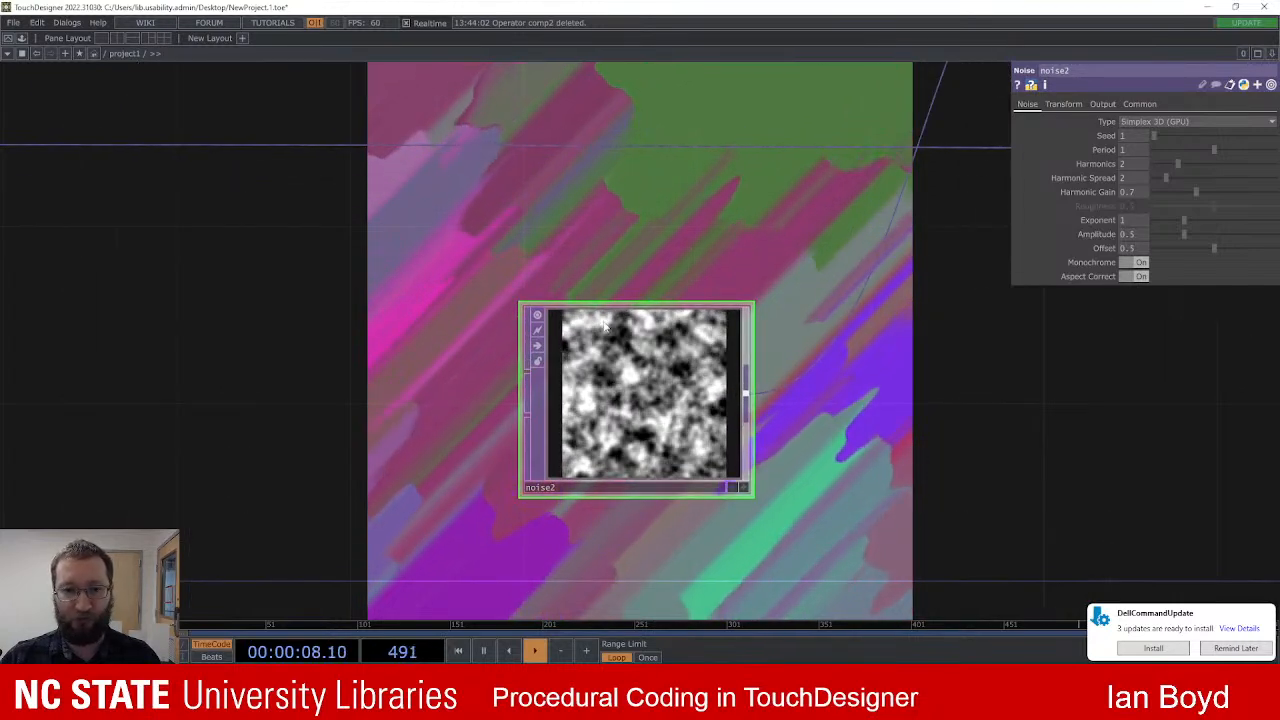
pyautogui.scroll(-5, 650, 370)
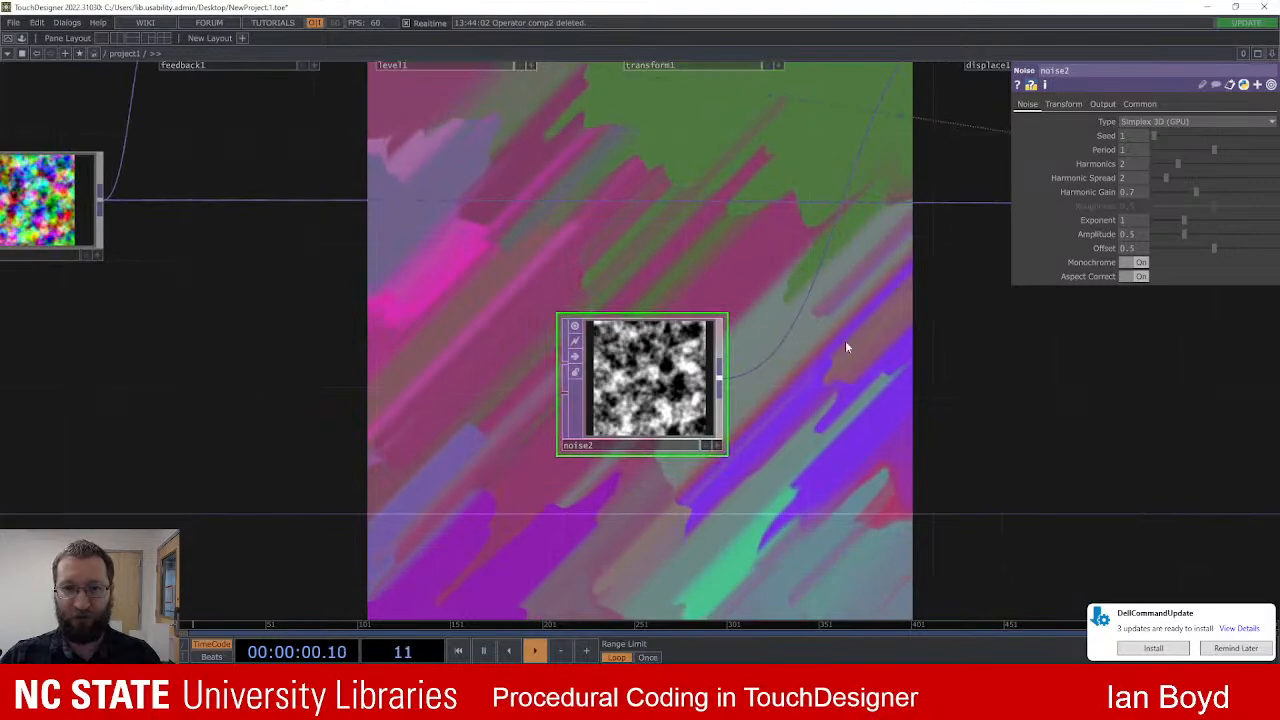
pyautogui.scroll(-2, 783, 475)
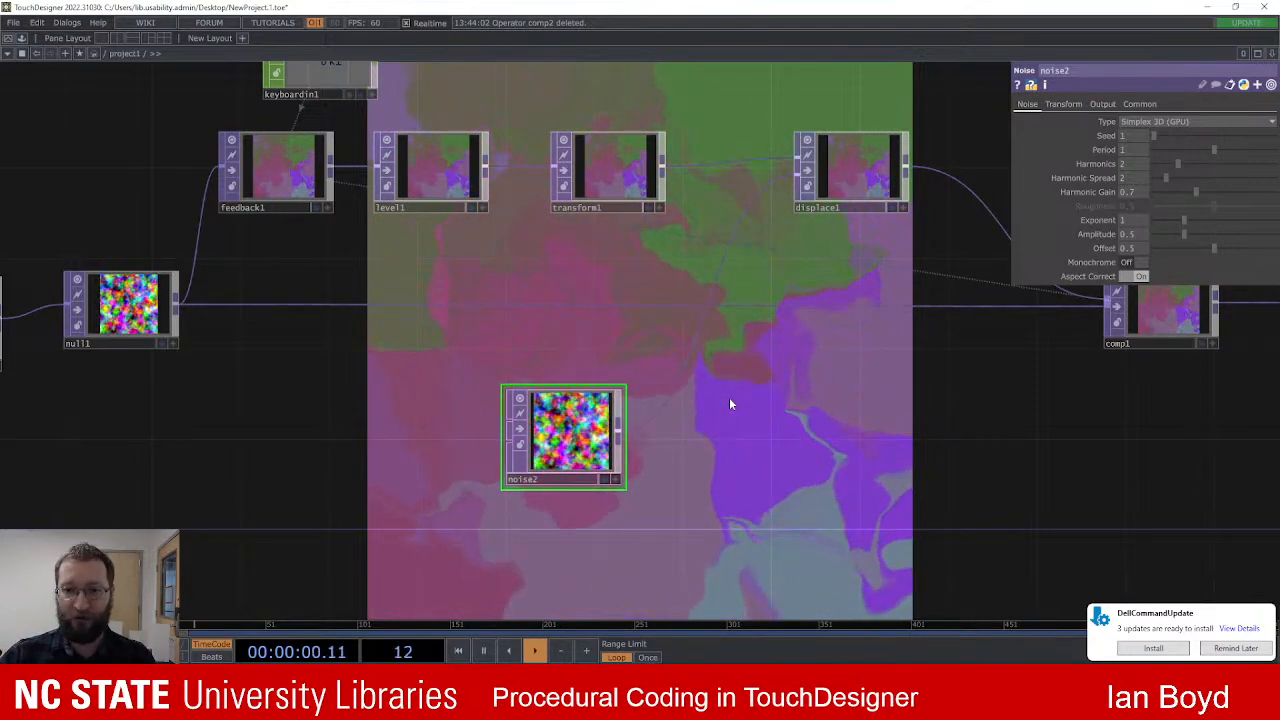
# Step: Set transform1's vertical translate to 0.01 and reset the feedback loop
pyautogui.moveTo(839, 396); pyautogui.dragTo(743, 432)
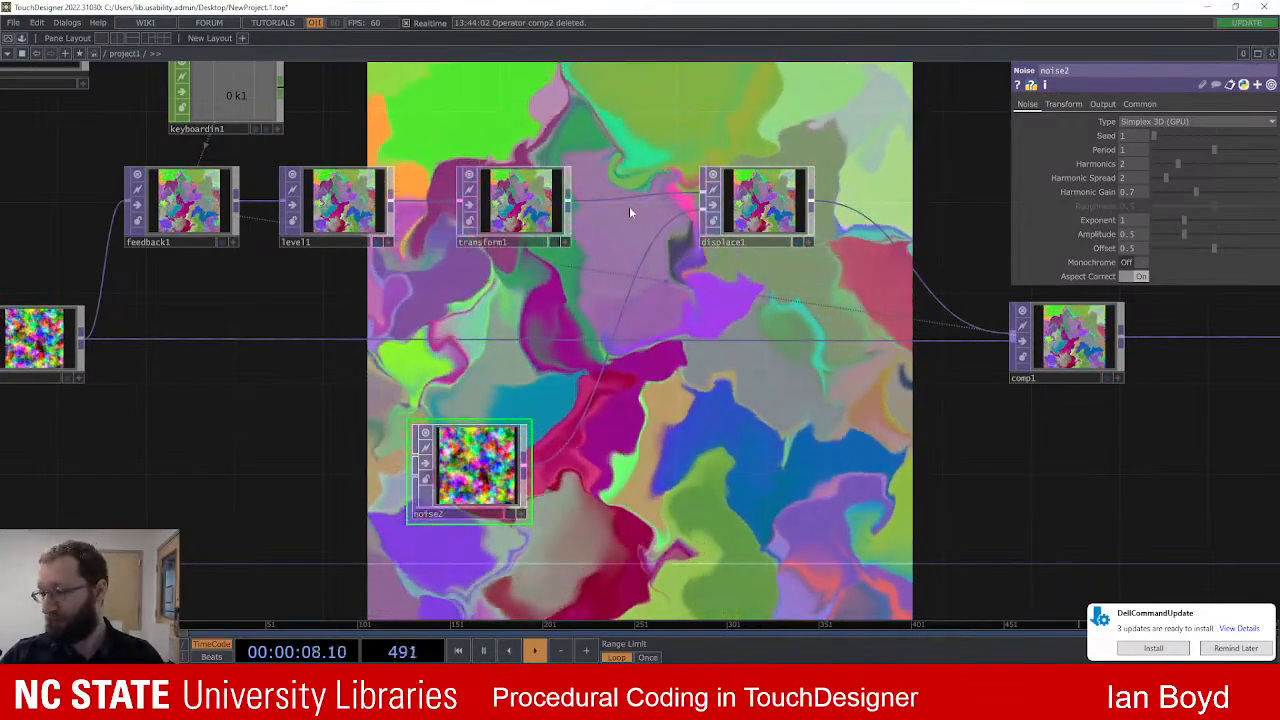
pyautogui.scroll(-1, 631, 206)
pyautogui.scroll(-2, 631, 206)
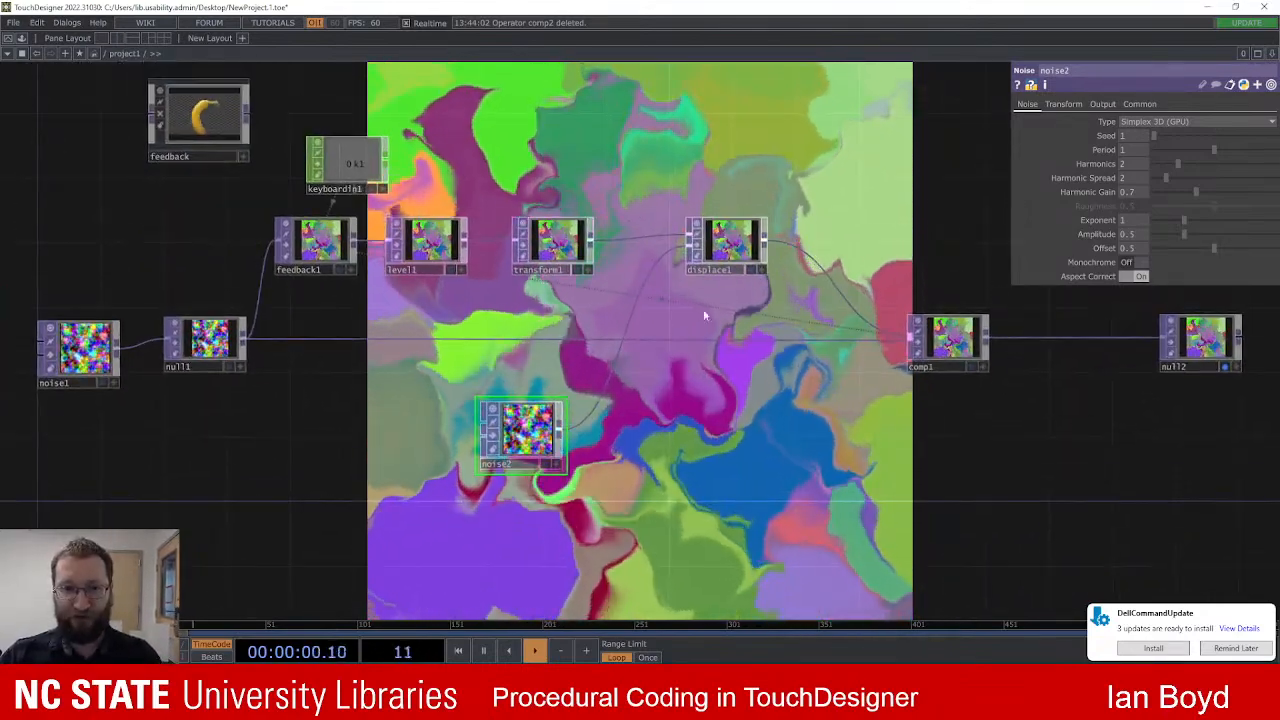
pyautogui.scroll(3, 549, 237)
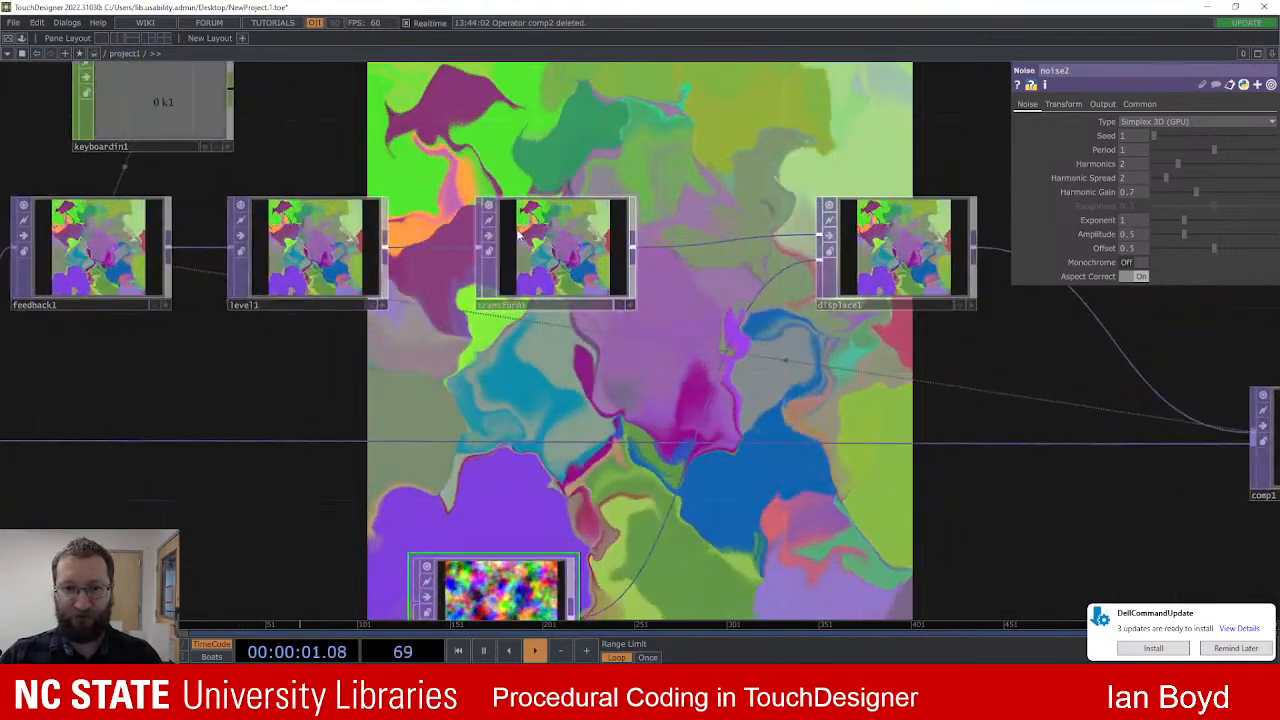
pyautogui.click(576, 268)
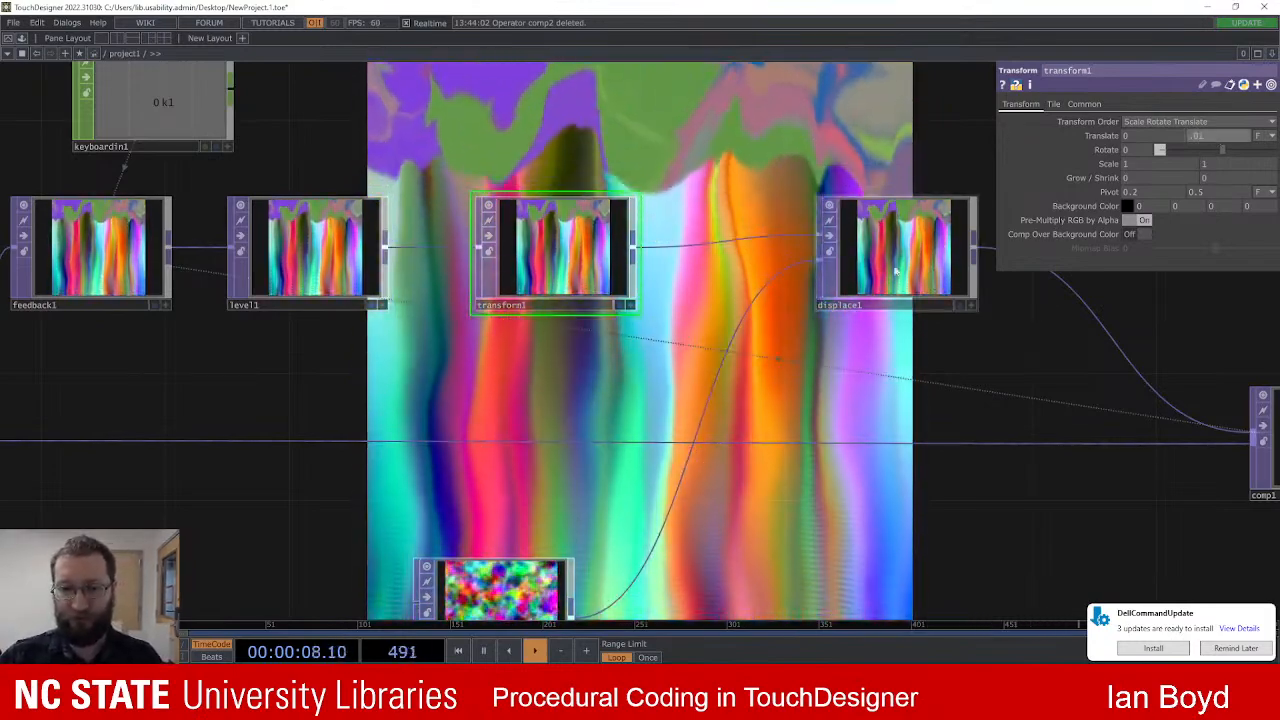
pyautogui.press('1')
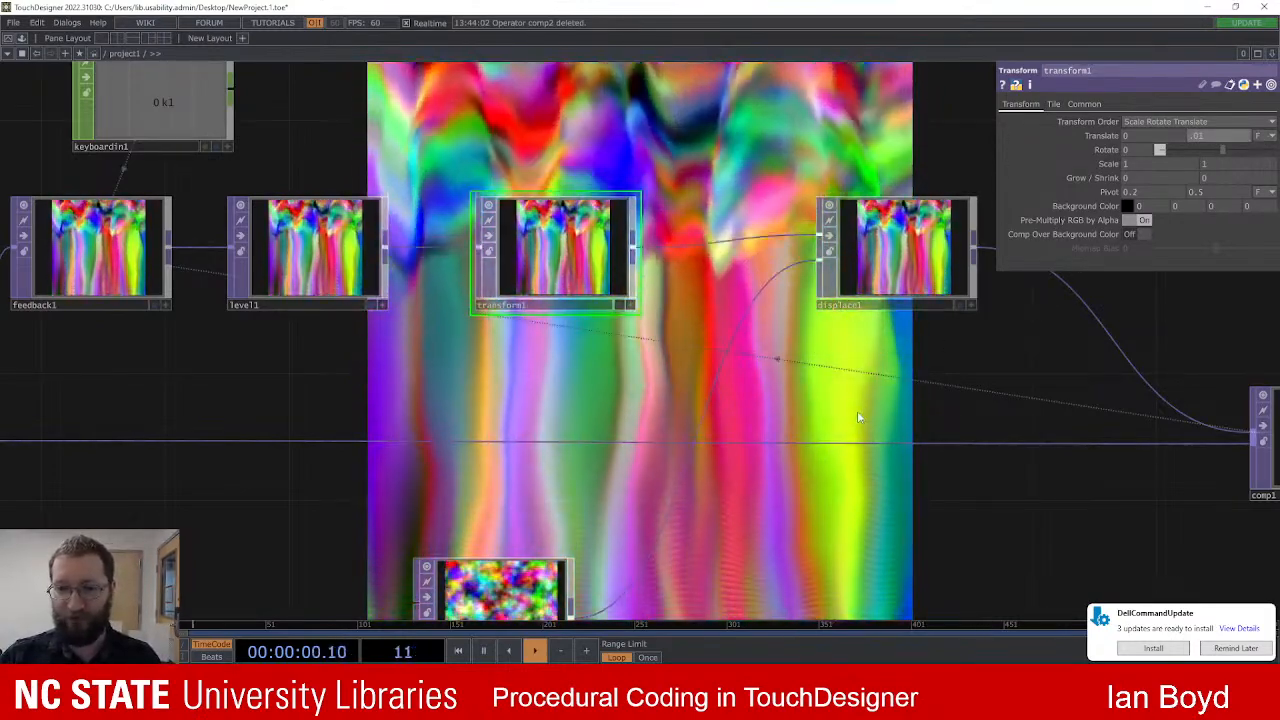
# Step: Reduce transform1's vertical translate to 0.001
pyautogui.moveTo(837, 505); pyautogui.dragTo(822, 514)
pyautogui.click(1204, 138)
pyautogui.write('.0')
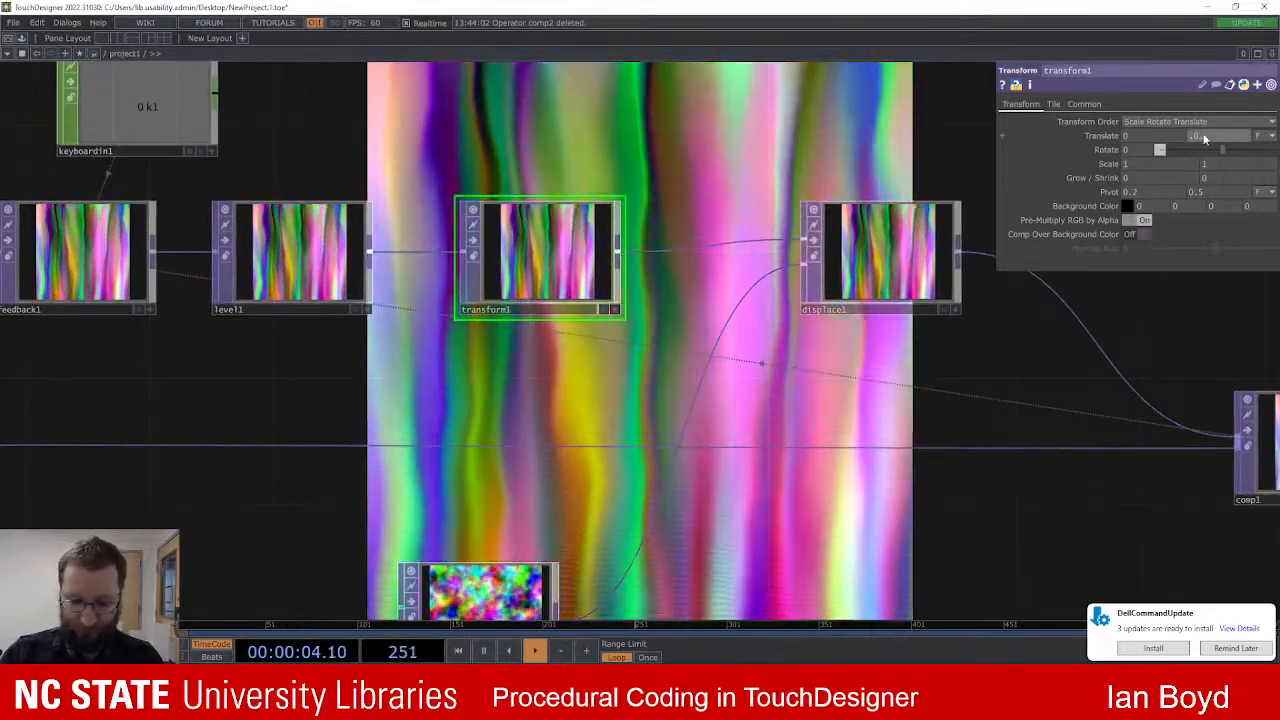
pyautogui.write('01')
pyautogui.press('Return')
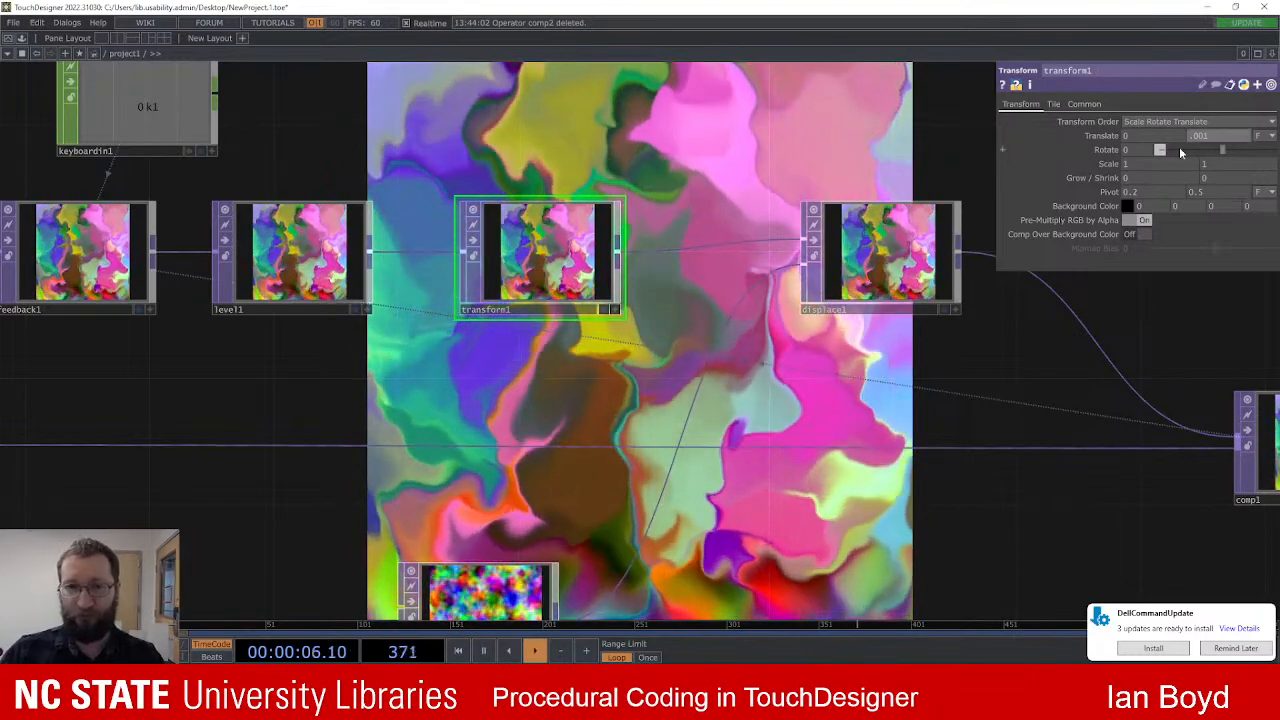
# Step: Set transform1's vertical translate to 0.005 and reset the feedback loop
pyautogui.scroll(-2, 812, 478)
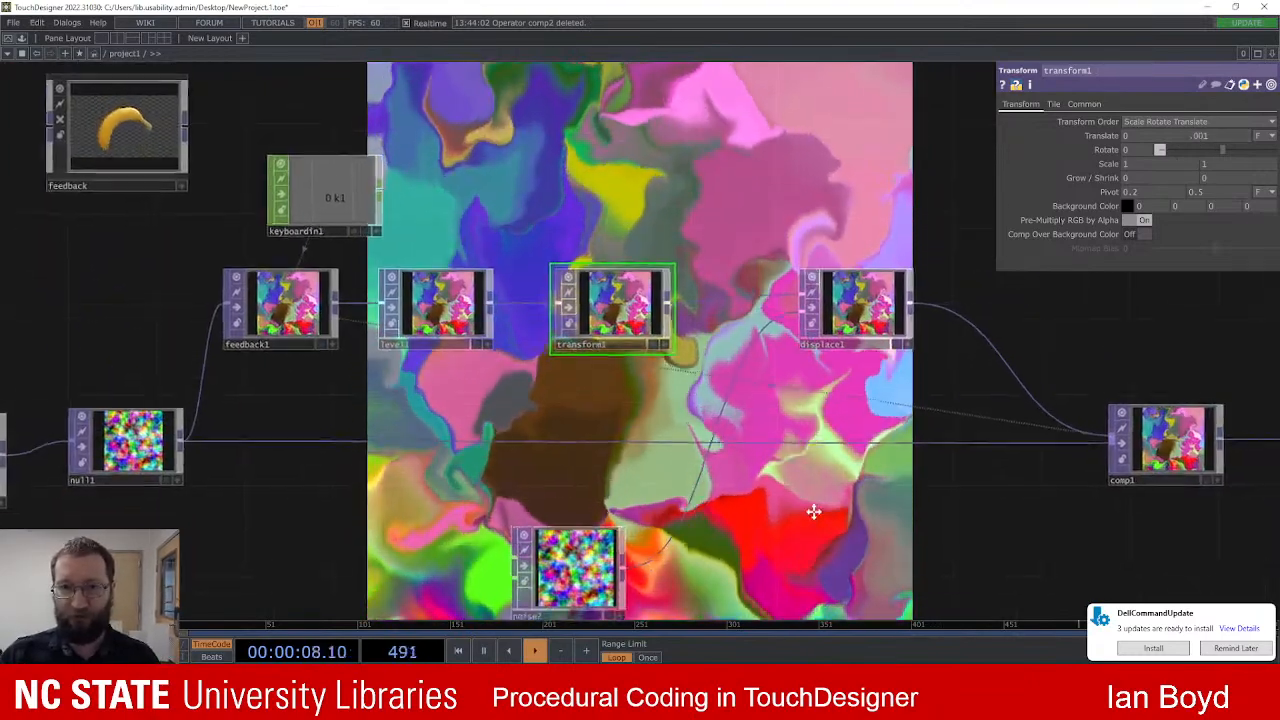
pyautogui.click(1217, 137)
pyautogui.write('0')
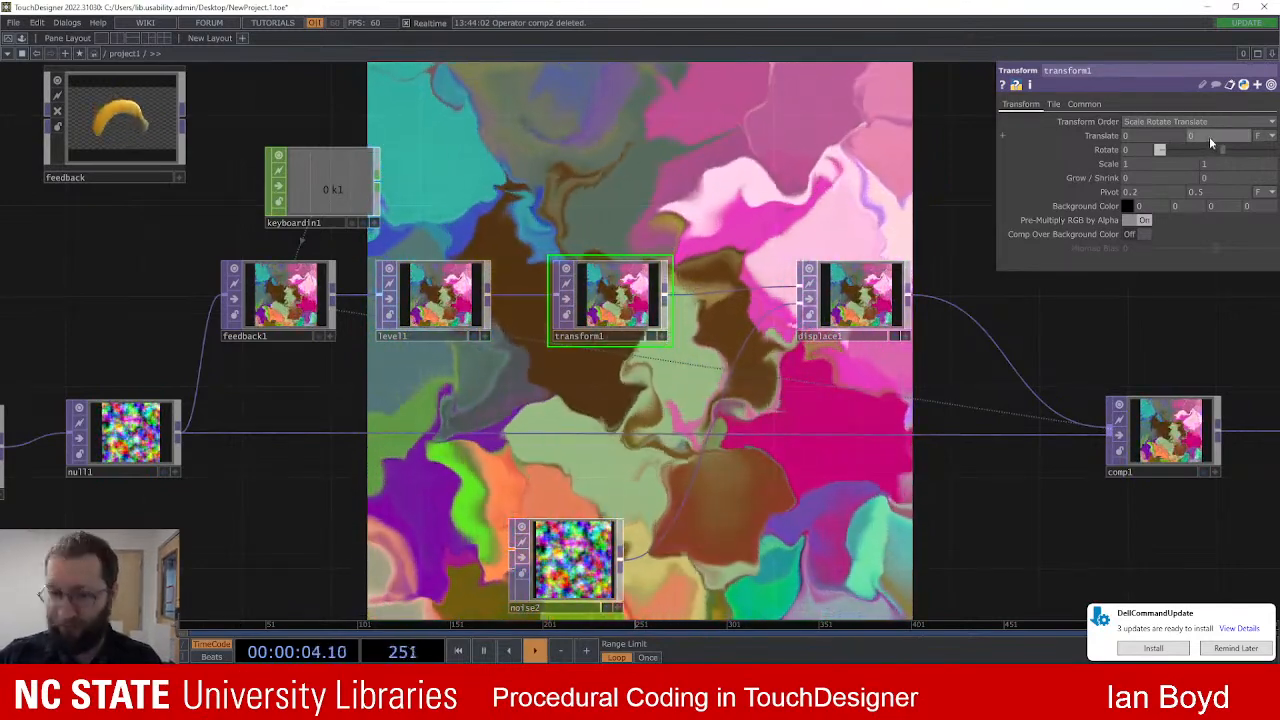
pyautogui.write('.005')
pyautogui.press('Return')
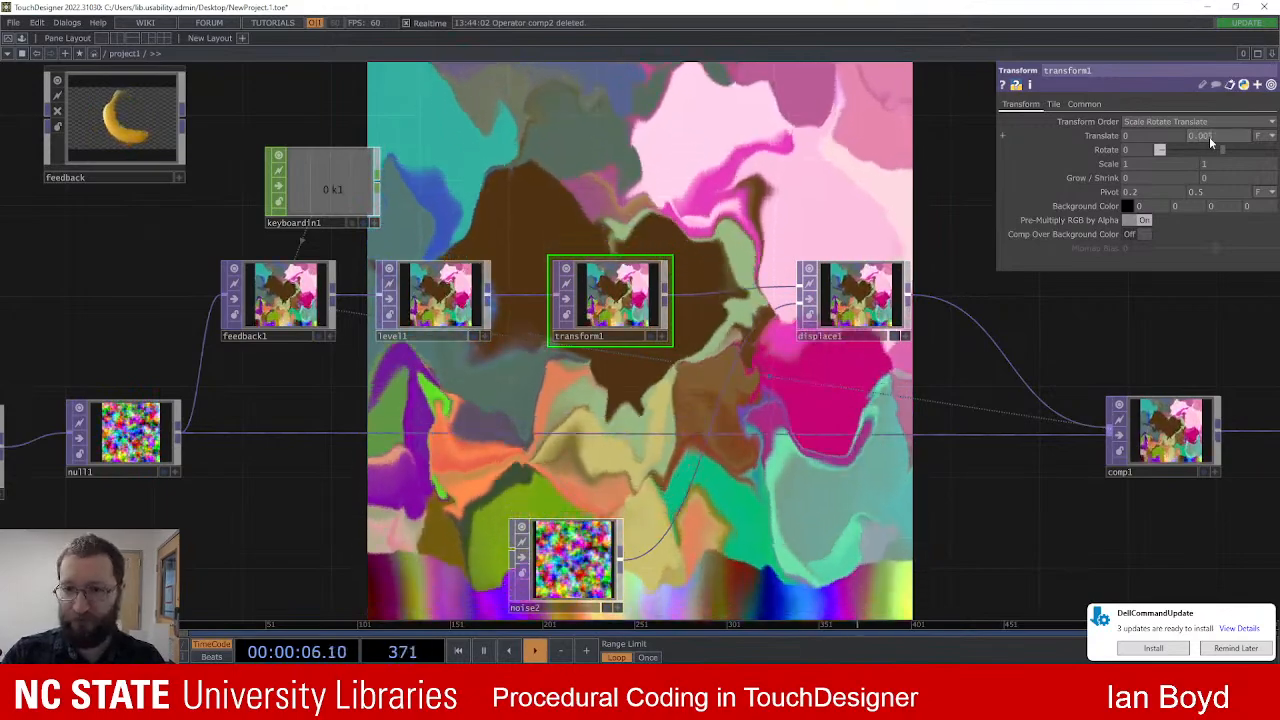
pyautogui.press('1')
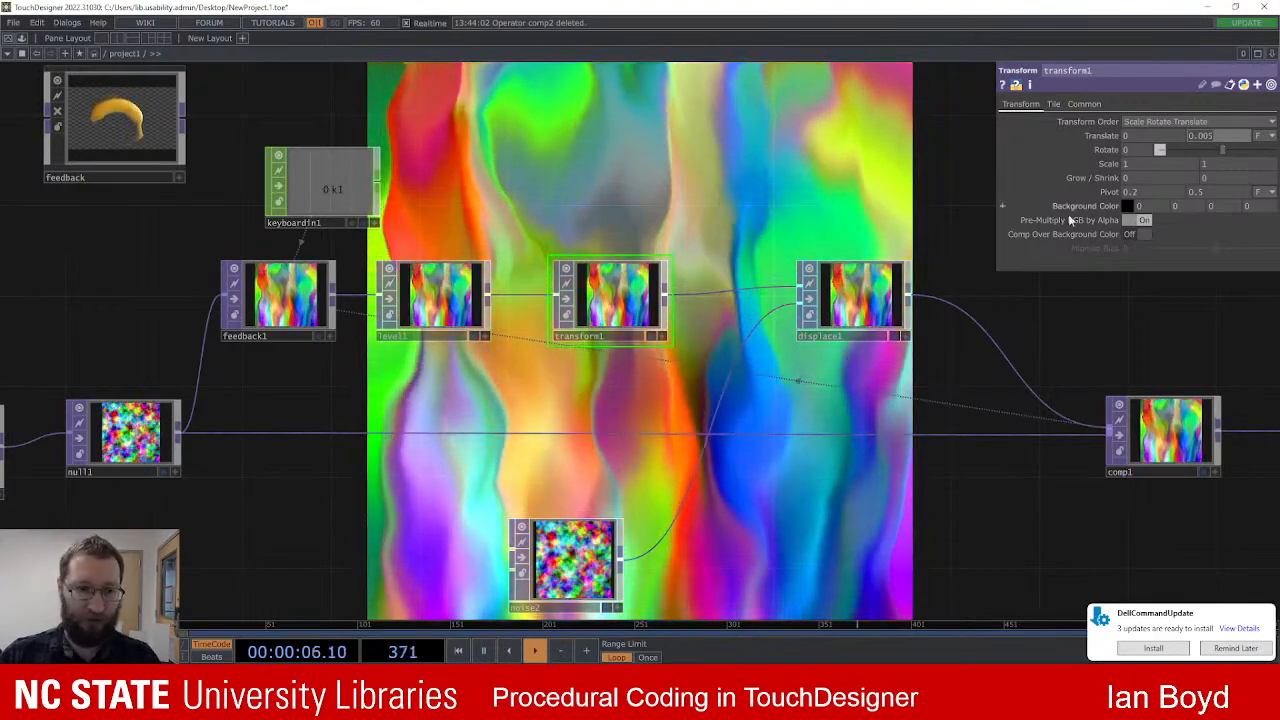
# Step: Switch noise1's Monochrome option on and off twice to compare greyscale and colour sources, ending with it off
pyautogui.moveTo(291, 532); pyautogui.dragTo(637, 455)
pyautogui.click(294, 372)
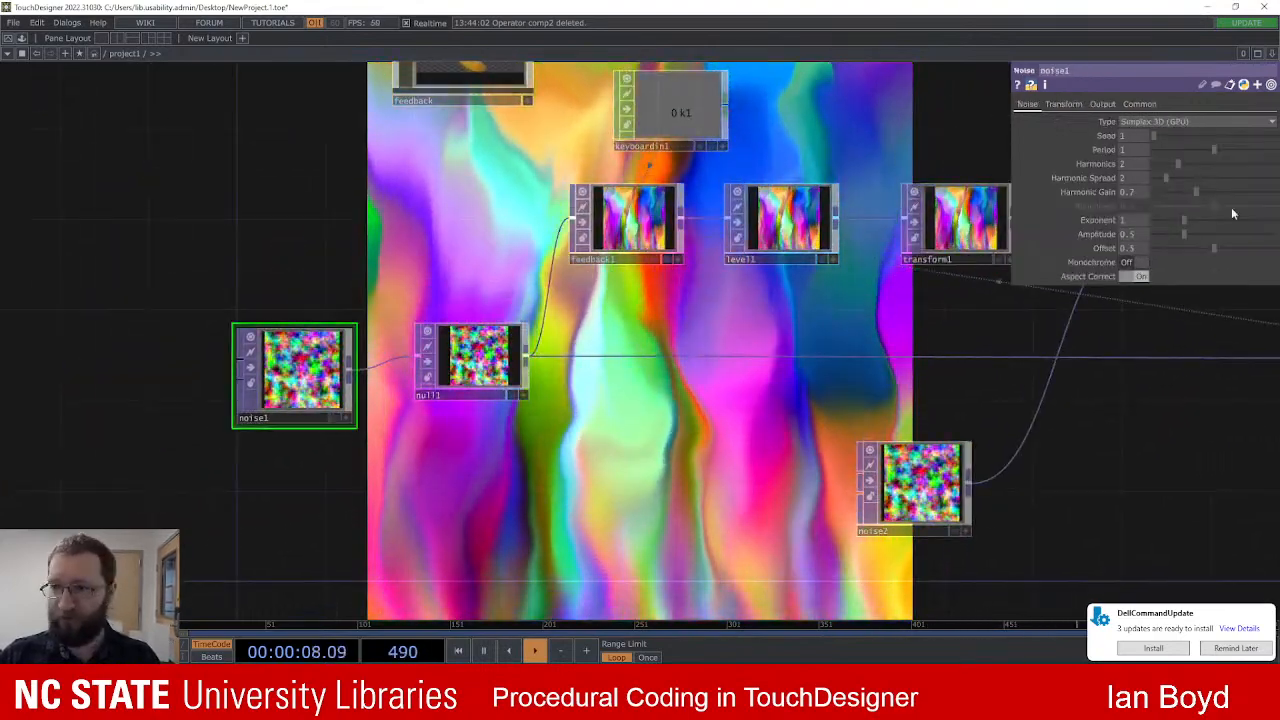
pyautogui.click(1145, 260)
pyautogui.moveTo(775, 450); pyautogui.dragTo(623, 478)
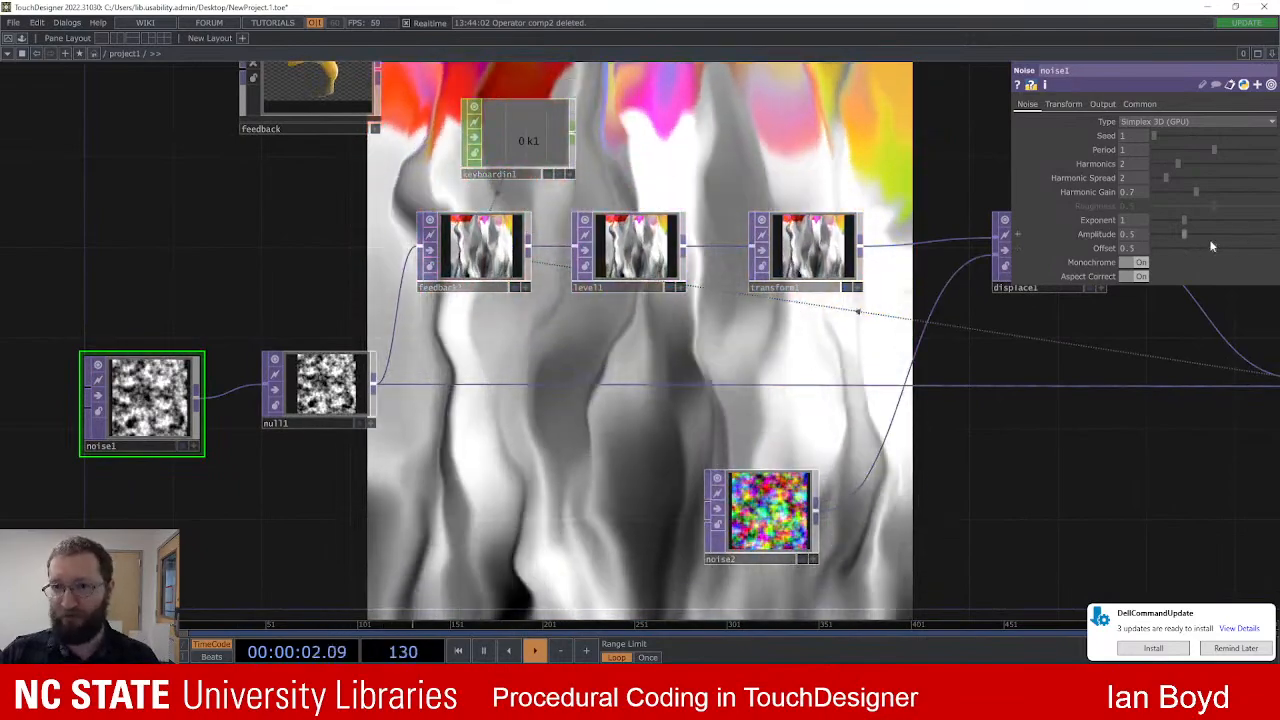
pyautogui.click(1136, 262)
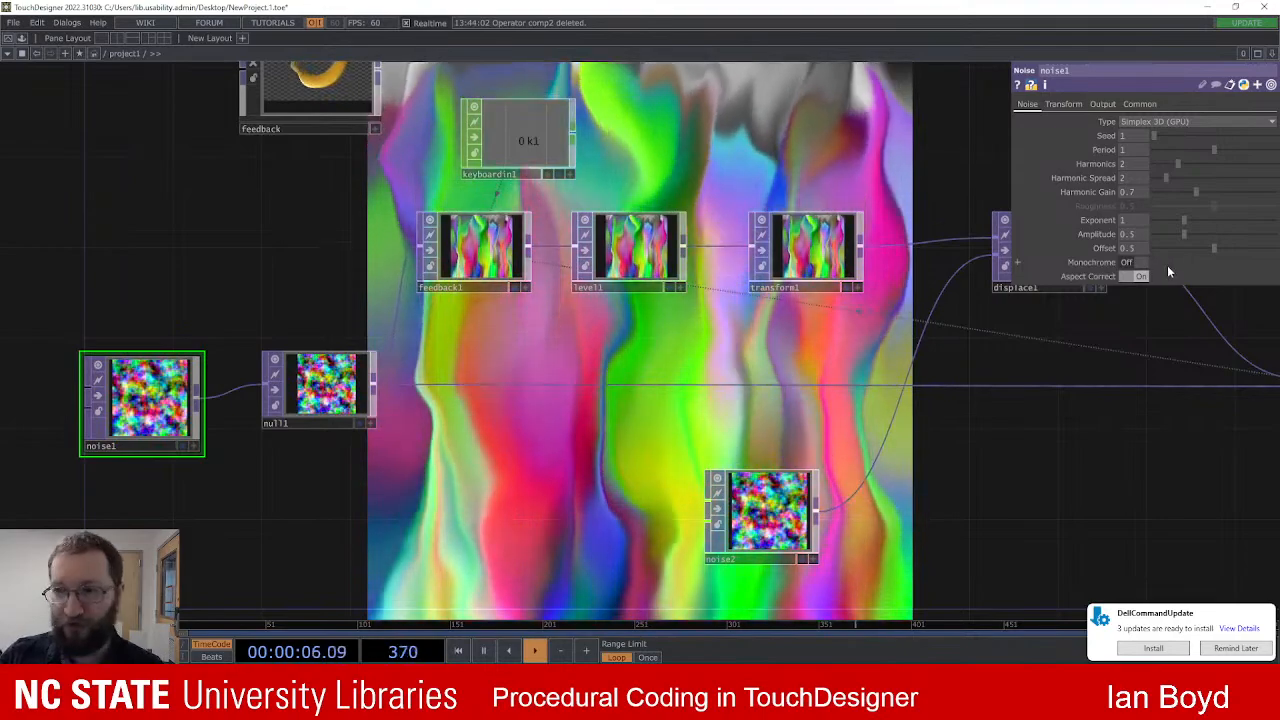
pyautogui.click(1141, 263)
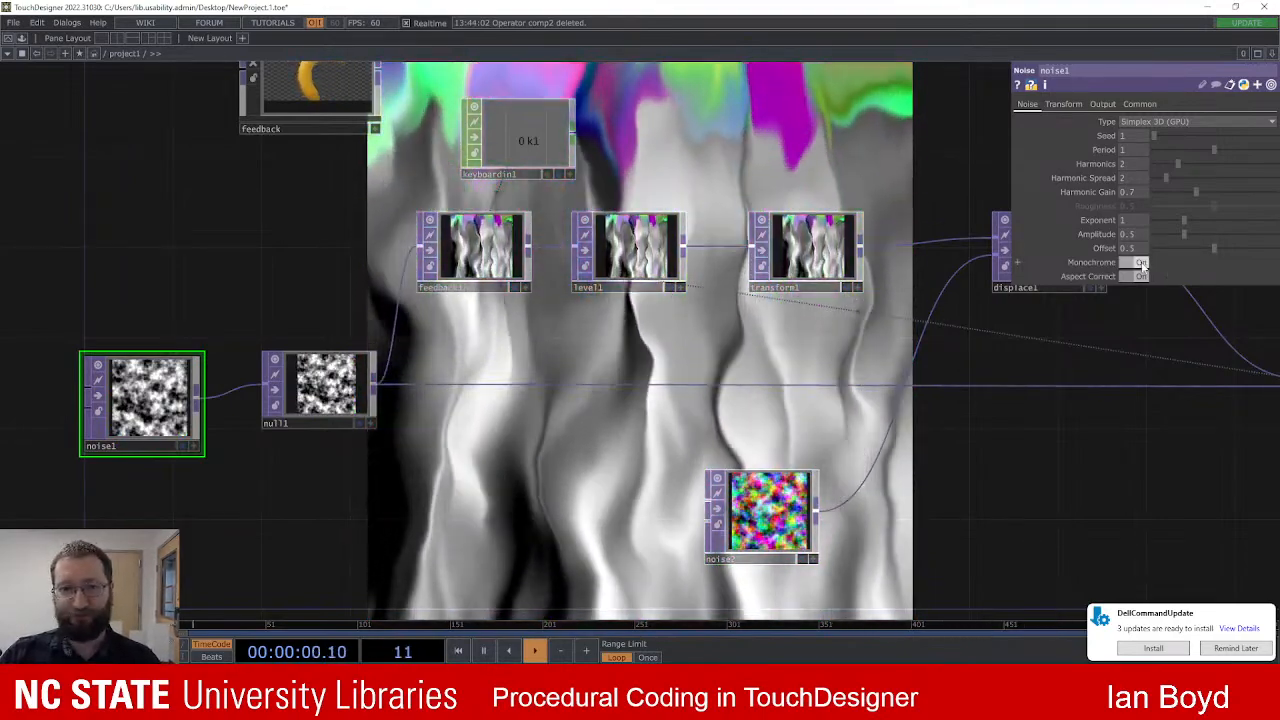
pyautogui.click(1141, 263)
# Step: Set transform1's vertical translate to 0
pyautogui.moveTo(550, 540); pyautogui.dragTo(476, 575)
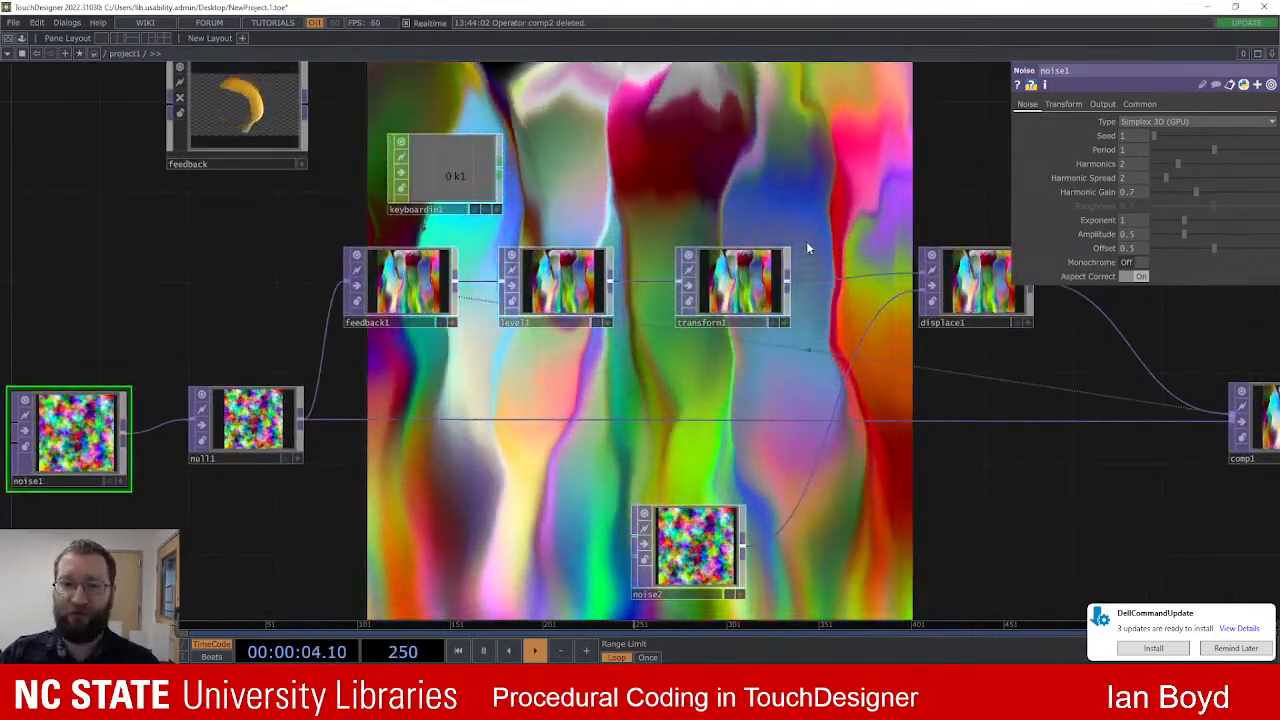
pyautogui.click(710, 285)
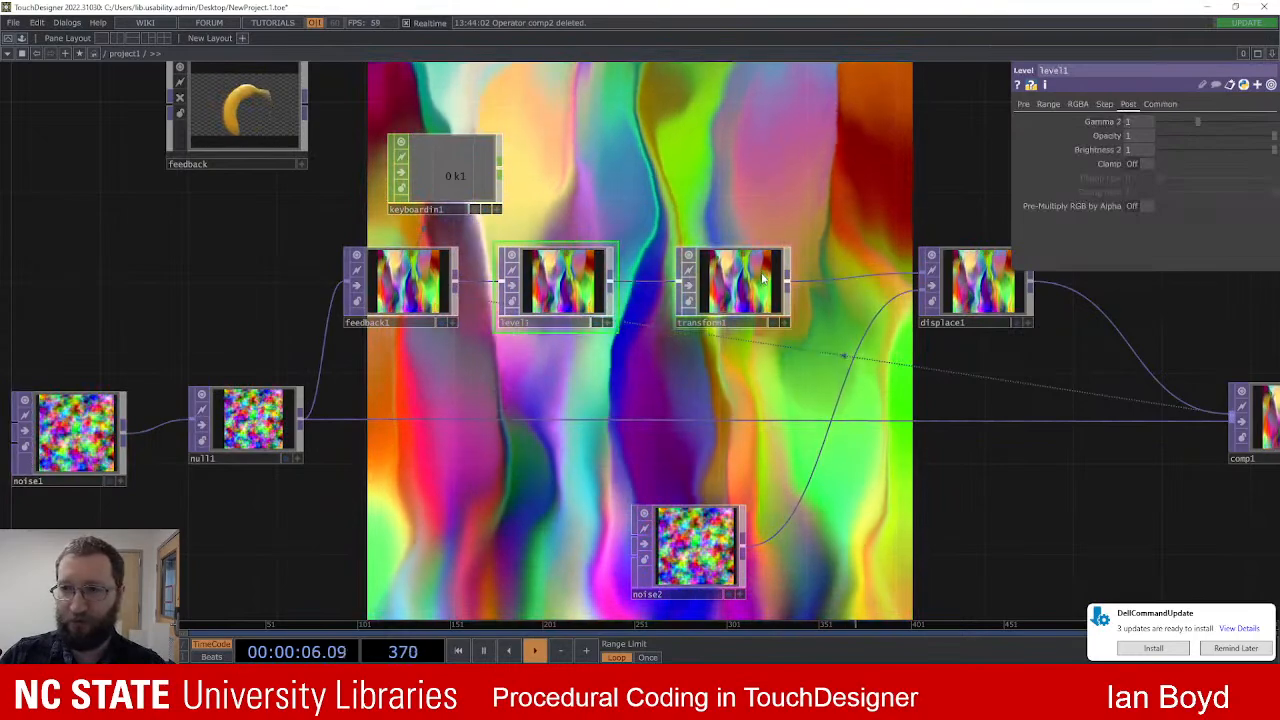
pyautogui.click(1228, 139)
pyautogui.write('0')
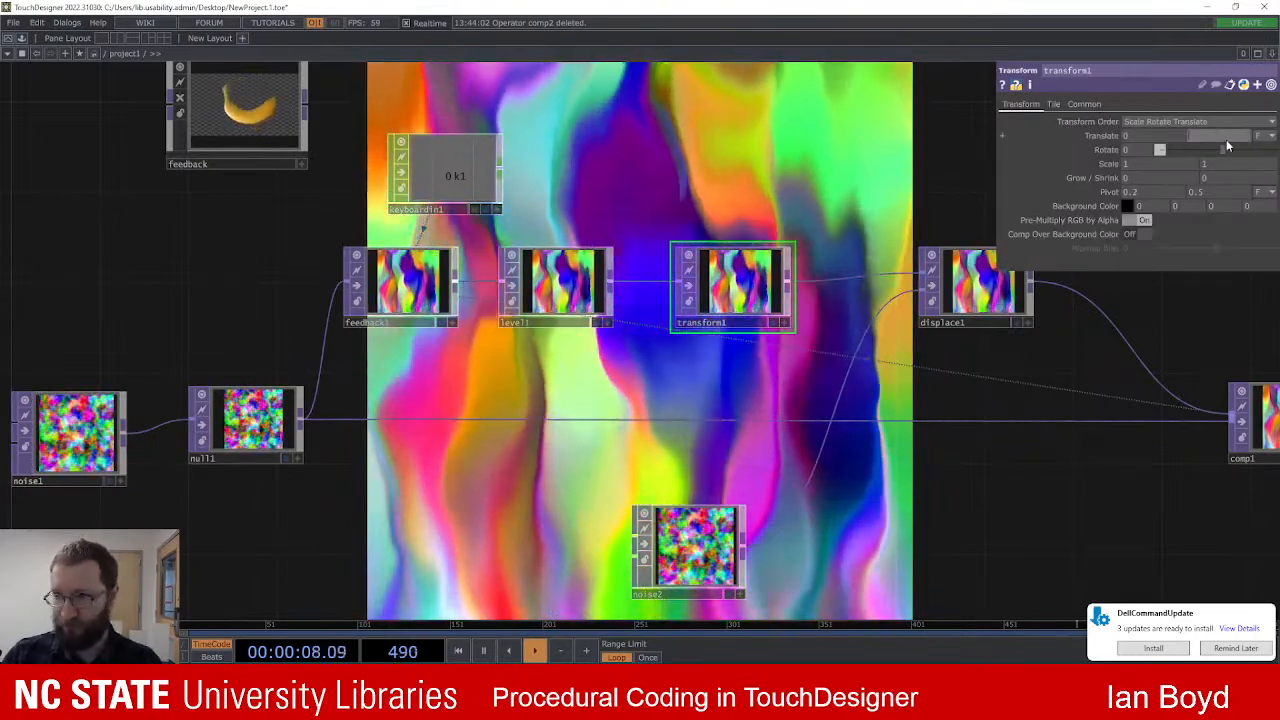
pyautogui.press('Return')
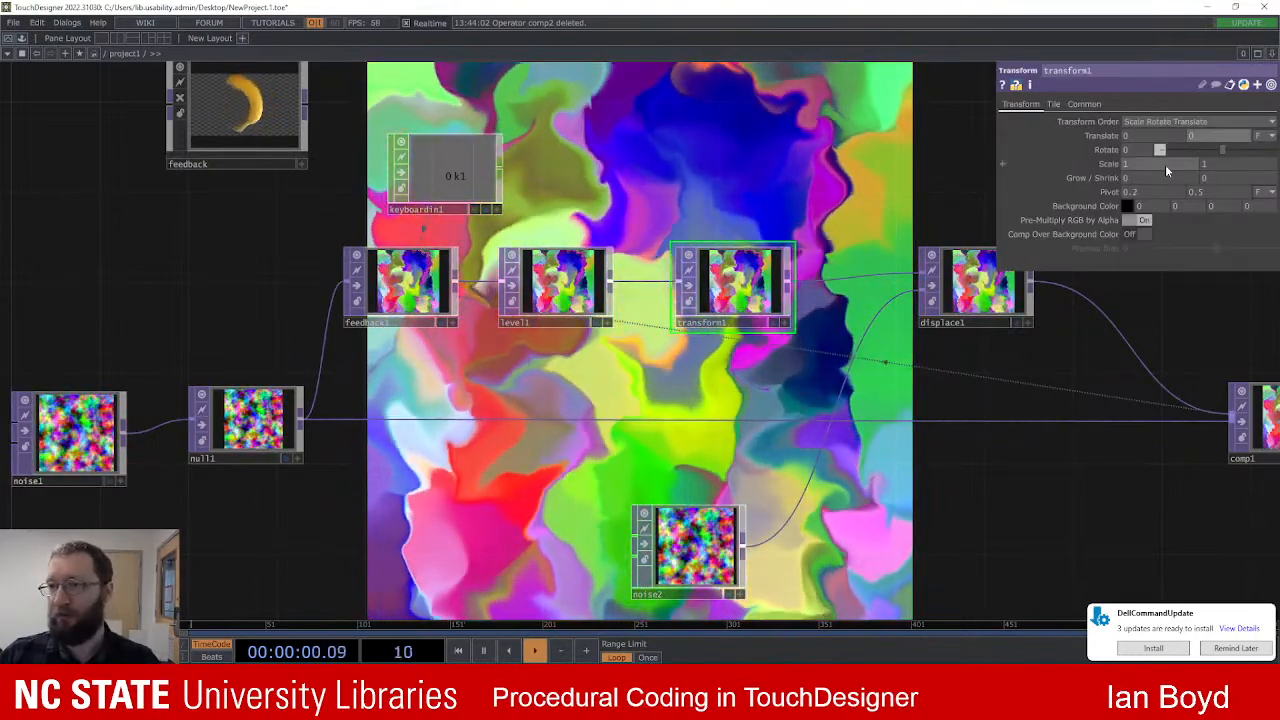
# Step: Set transform1's horizontal and vertical scale to .99
pyautogui.click(1166, 163)
pyautogui.write('.99')
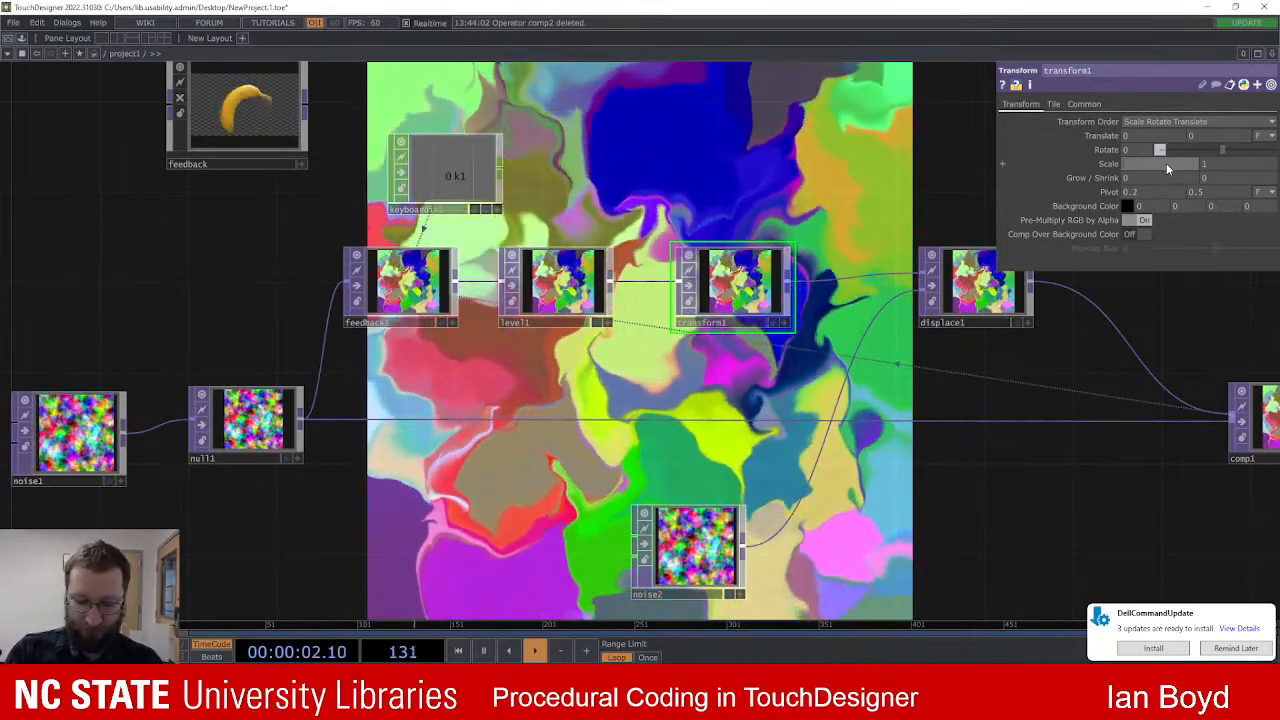
pyautogui.press('Return')
pyautogui.write('.99')
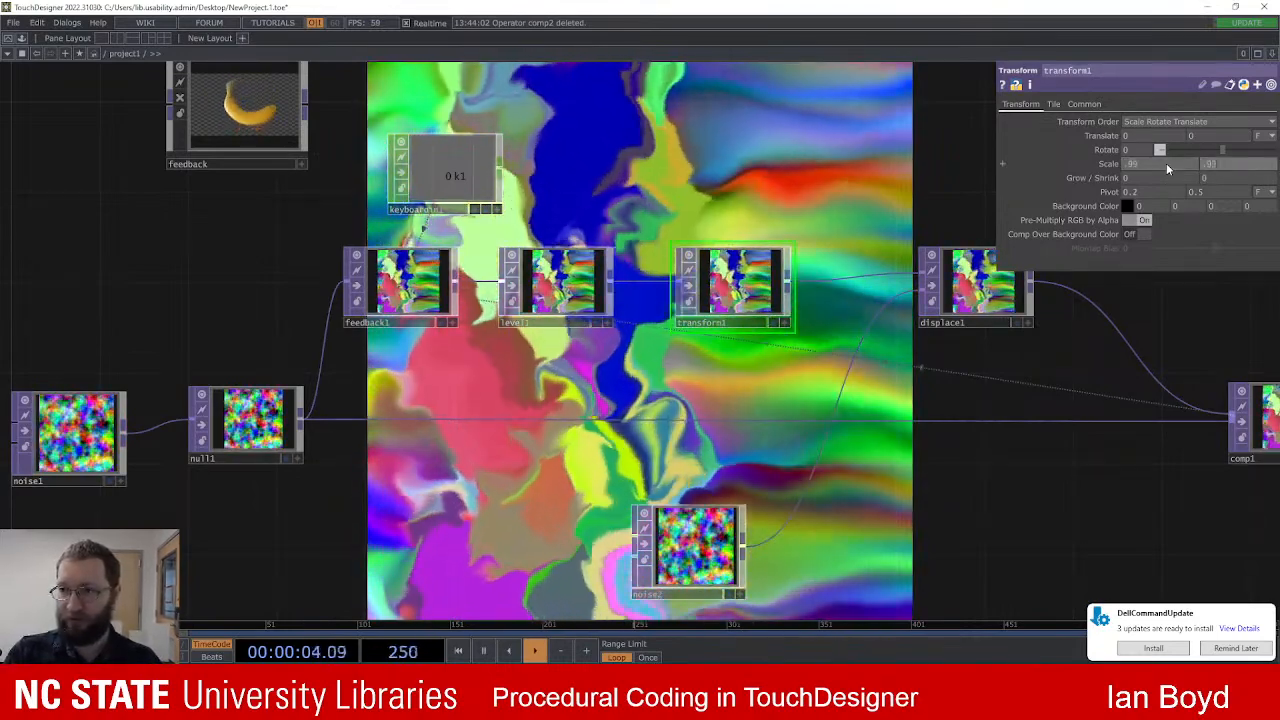
pyautogui.press('Return')
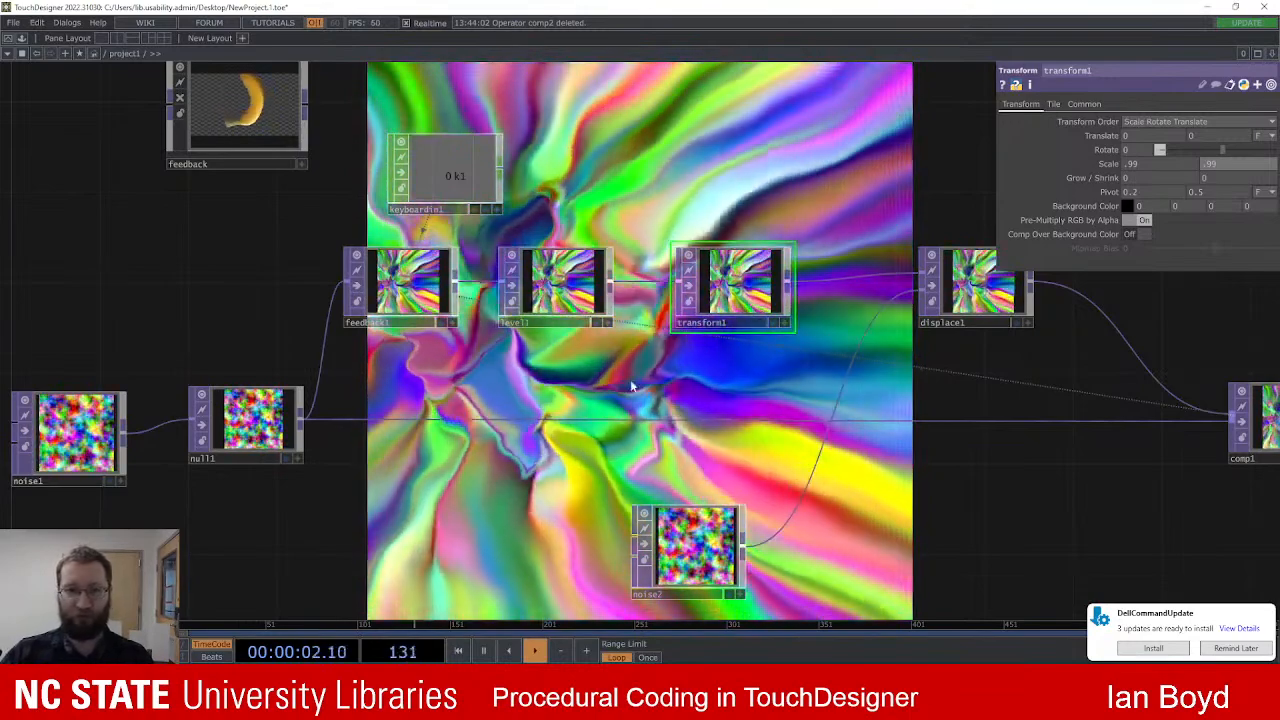
# Step: Try a horizontal pivot of 1 on transform1, settle it at 0.5, and set Rotate to 1
pyautogui.moveTo(893, 537); pyautogui.dragTo(751, 503)
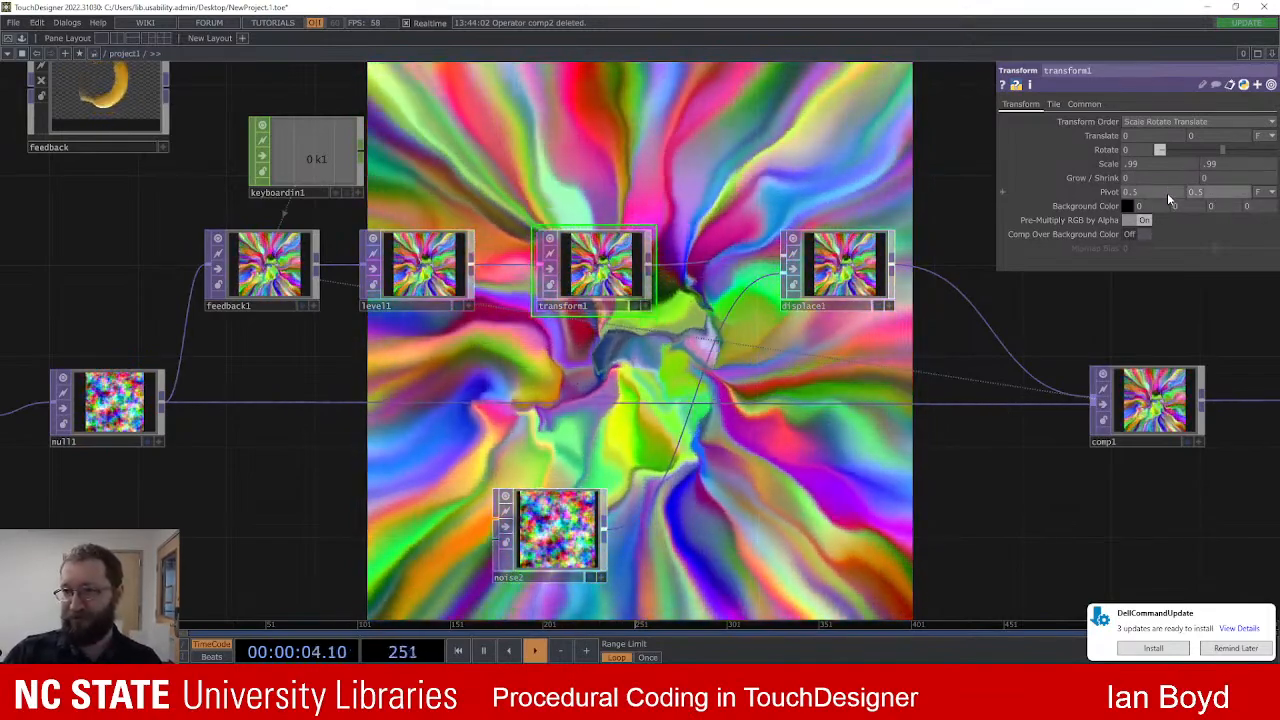
pyautogui.click(1175, 192)
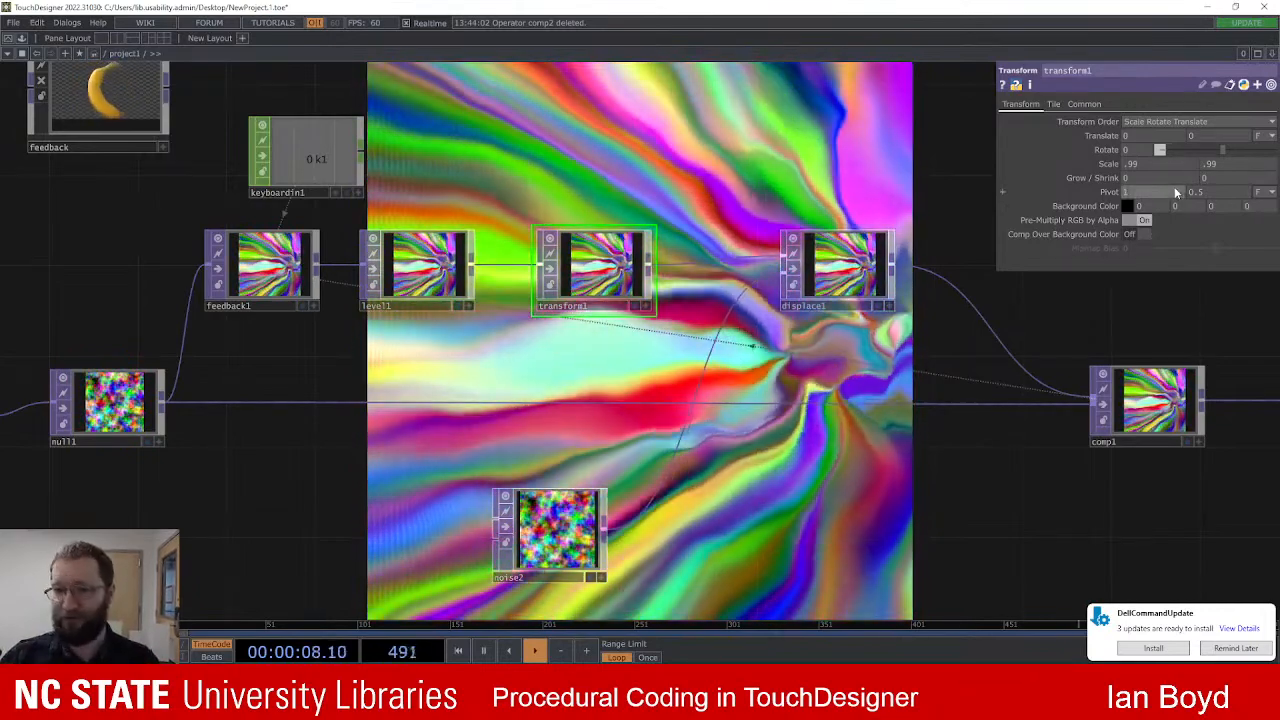
pyautogui.write('.5')
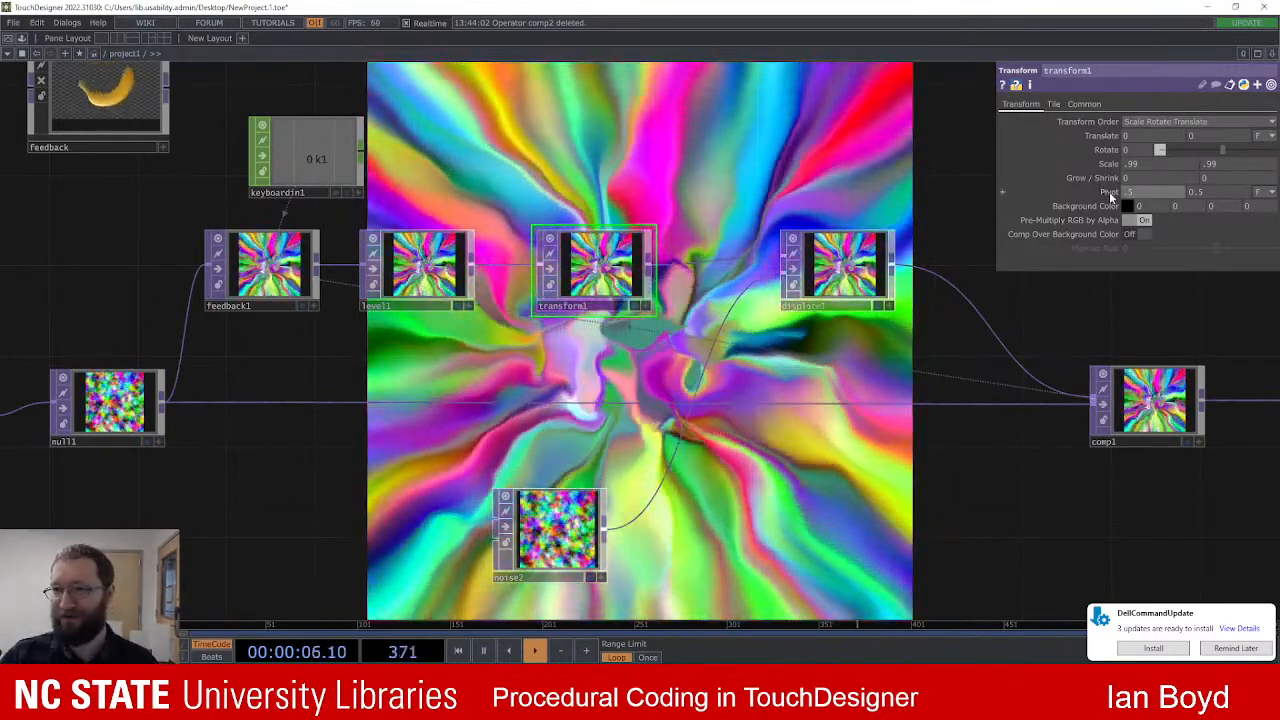
pyautogui.moveTo(1154, 191); pyautogui.dragTo(1156, 193, button='middle')
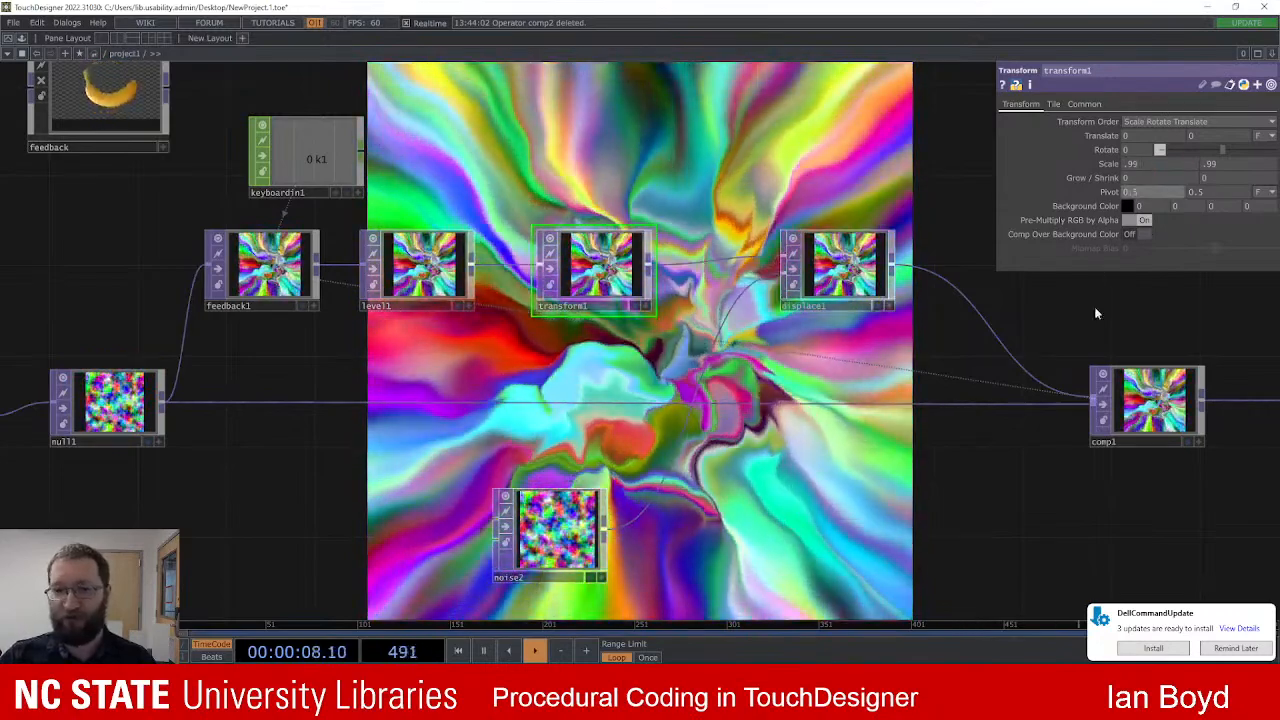
pyautogui.moveTo(908, 514); pyautogui.dragTo(893, 526)
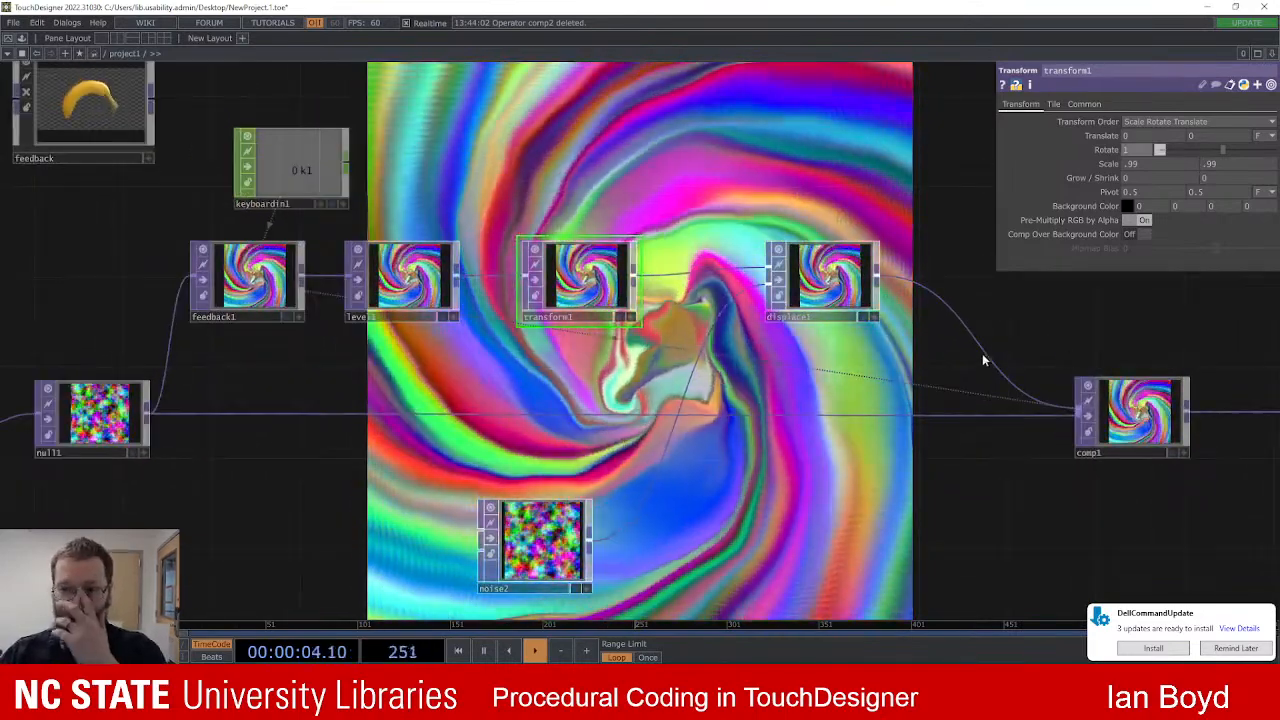
# Step: Try Multiply and Average as comp1's composite operation
pyautogui.click(1148, 447)
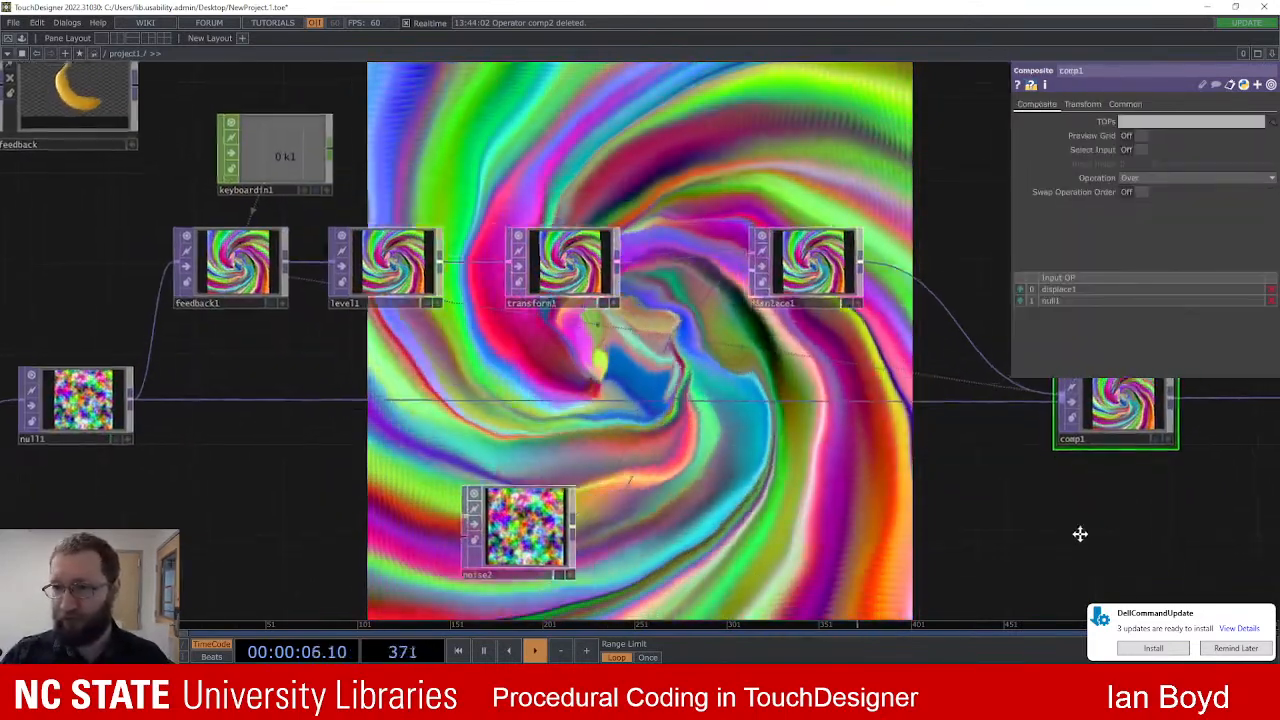
pyautogui.moveTo(1086, 531); pyautogui.dragTo(986, 496)
pyautogui.click(1163, 177)
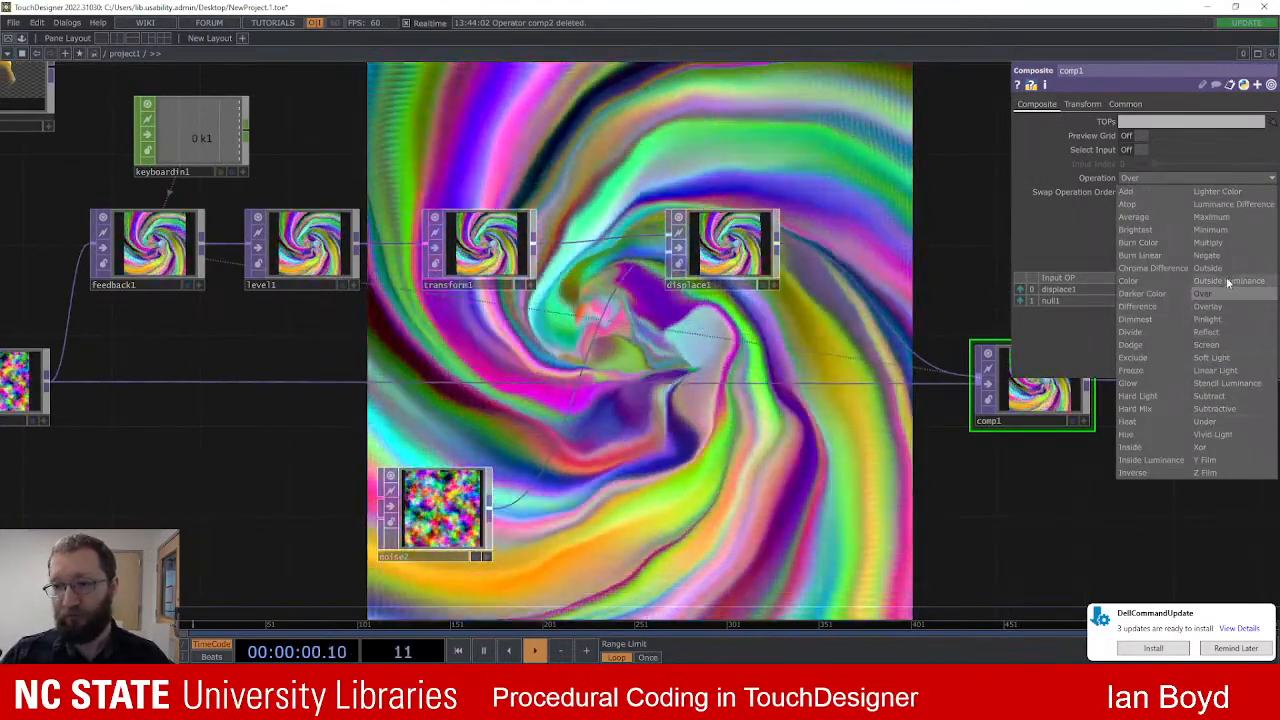
pyautogui.click(1219, 242)
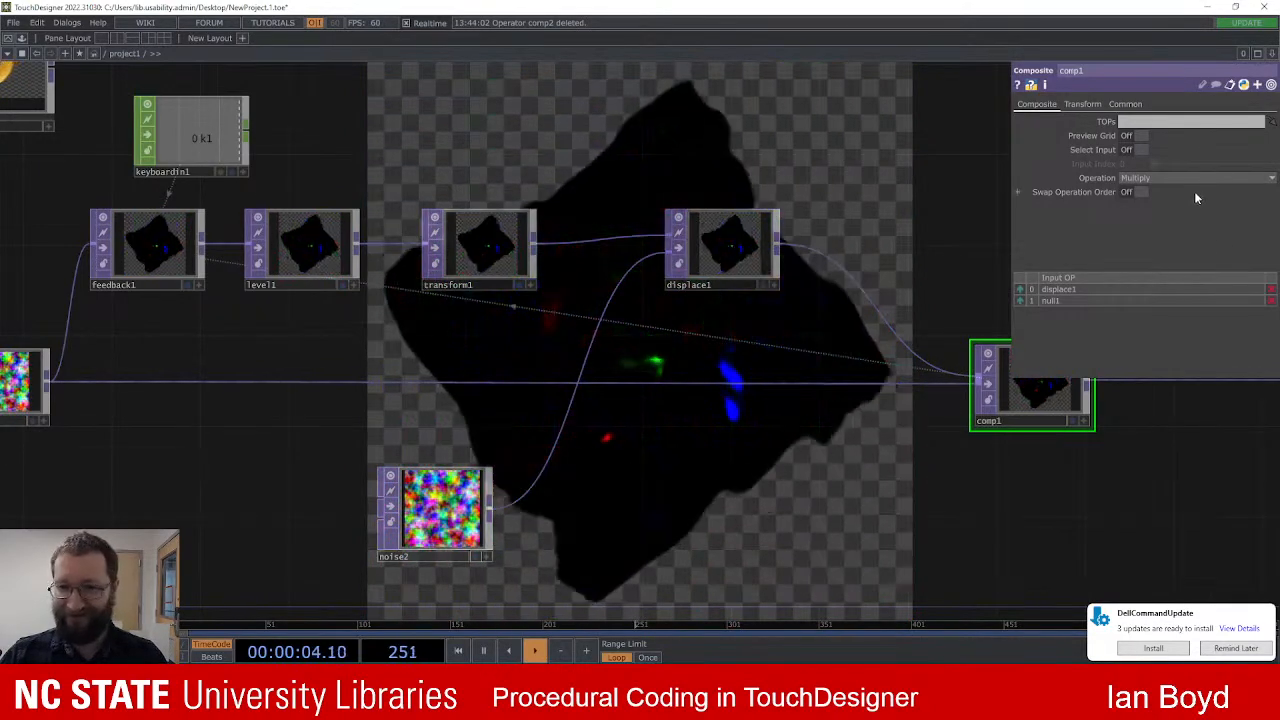
pyautogui.click(1192, 178)
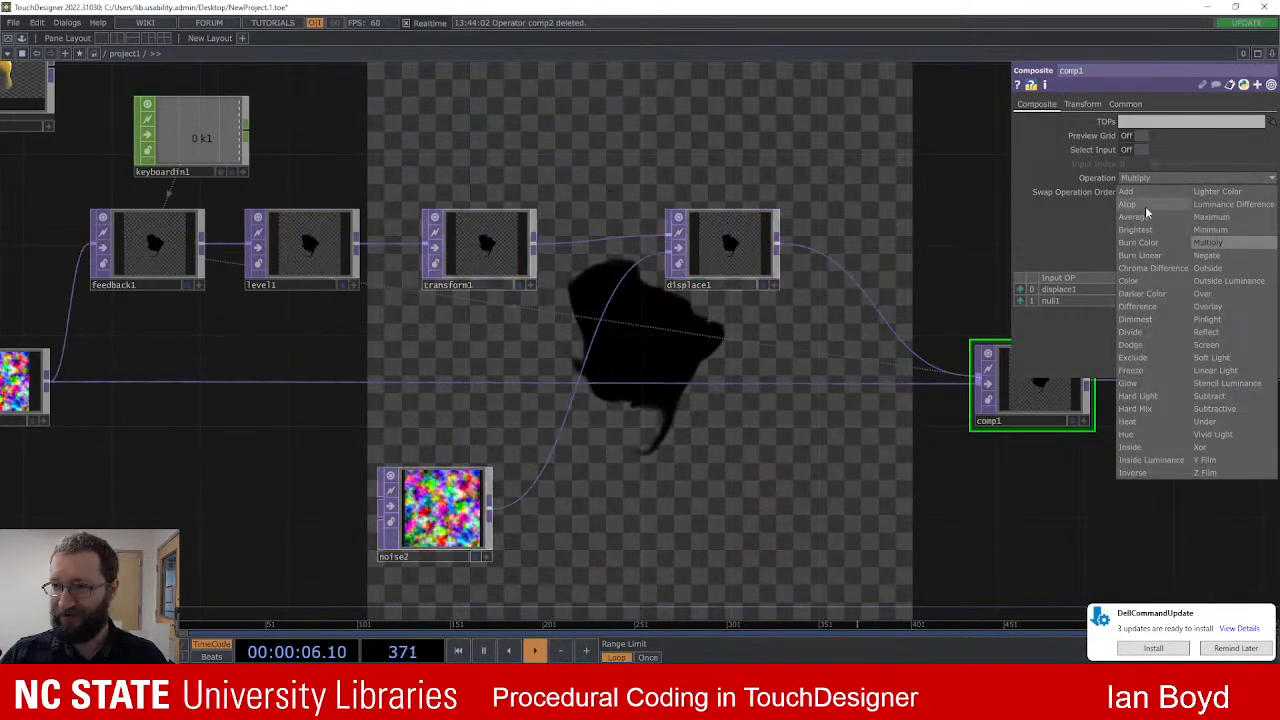
pyautogui.click(1152, 217)
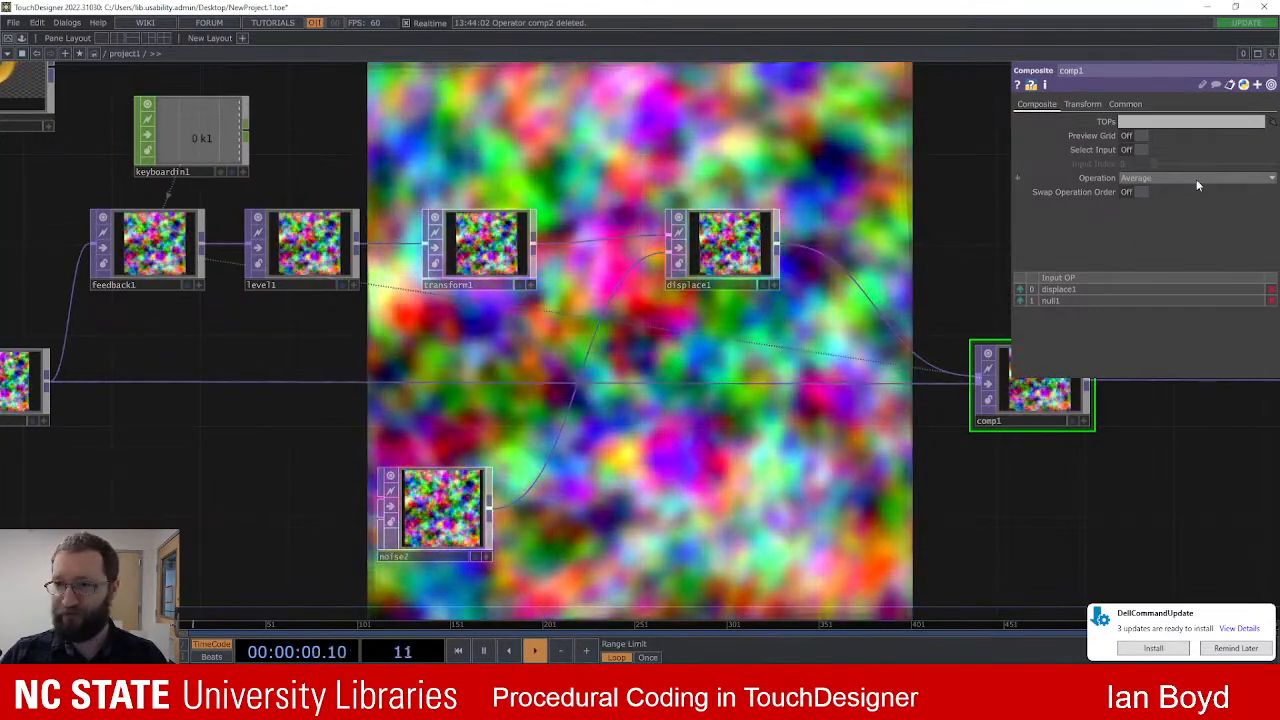
# Step: Try Brightest, Color and Chroma Difference as comp1's composite operation
pyautogui.click(1196, 178)
pyautogui.click(1155, 234)
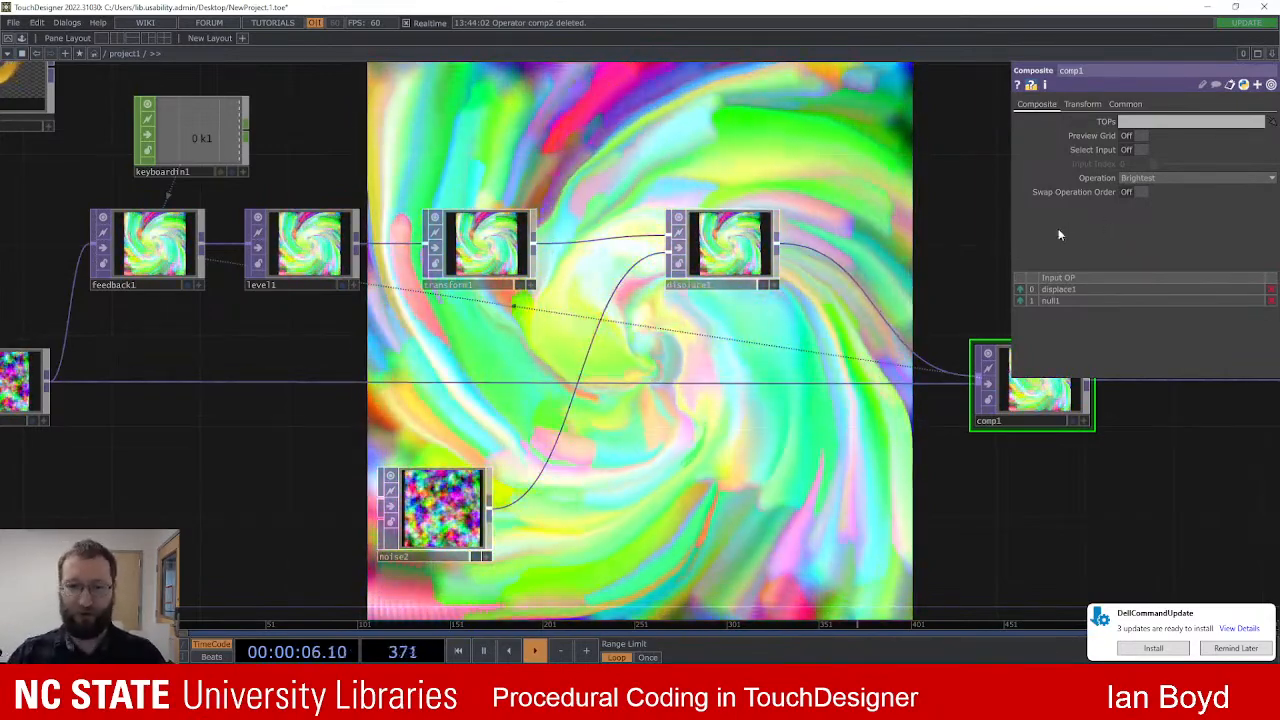
pyautogui.click(1160, 178)
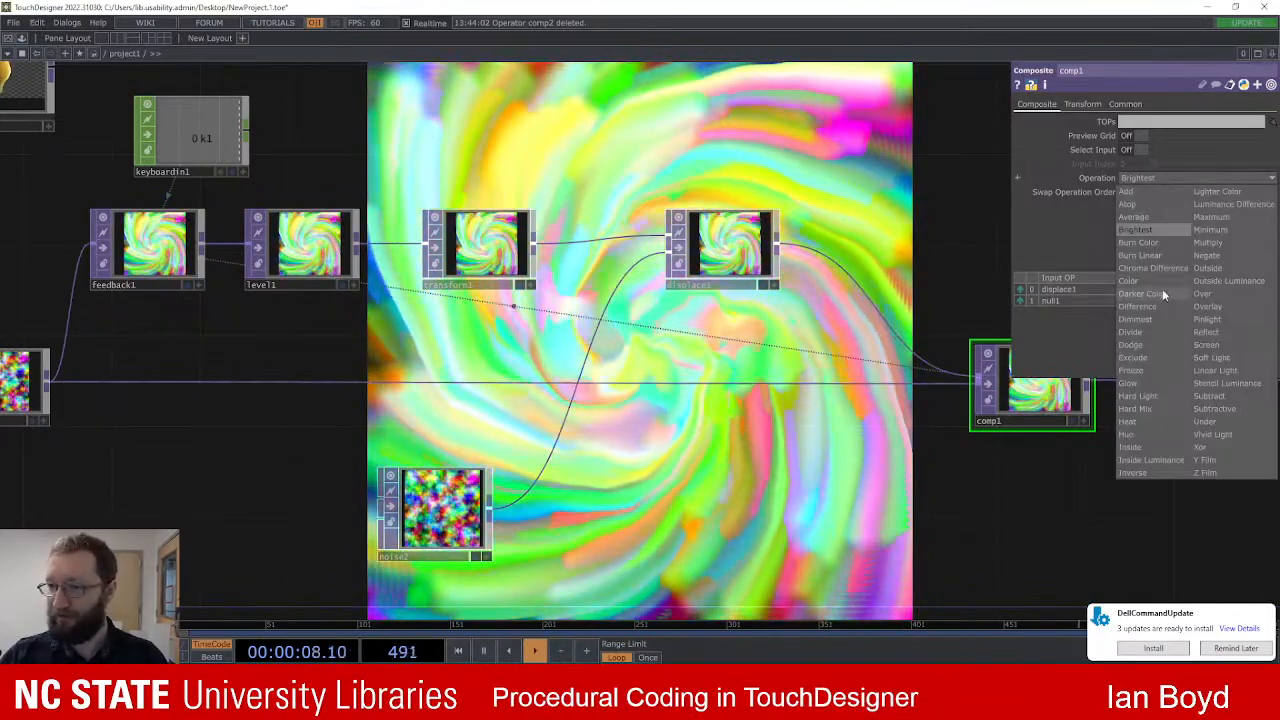
pyautogui.click(1153, 281)
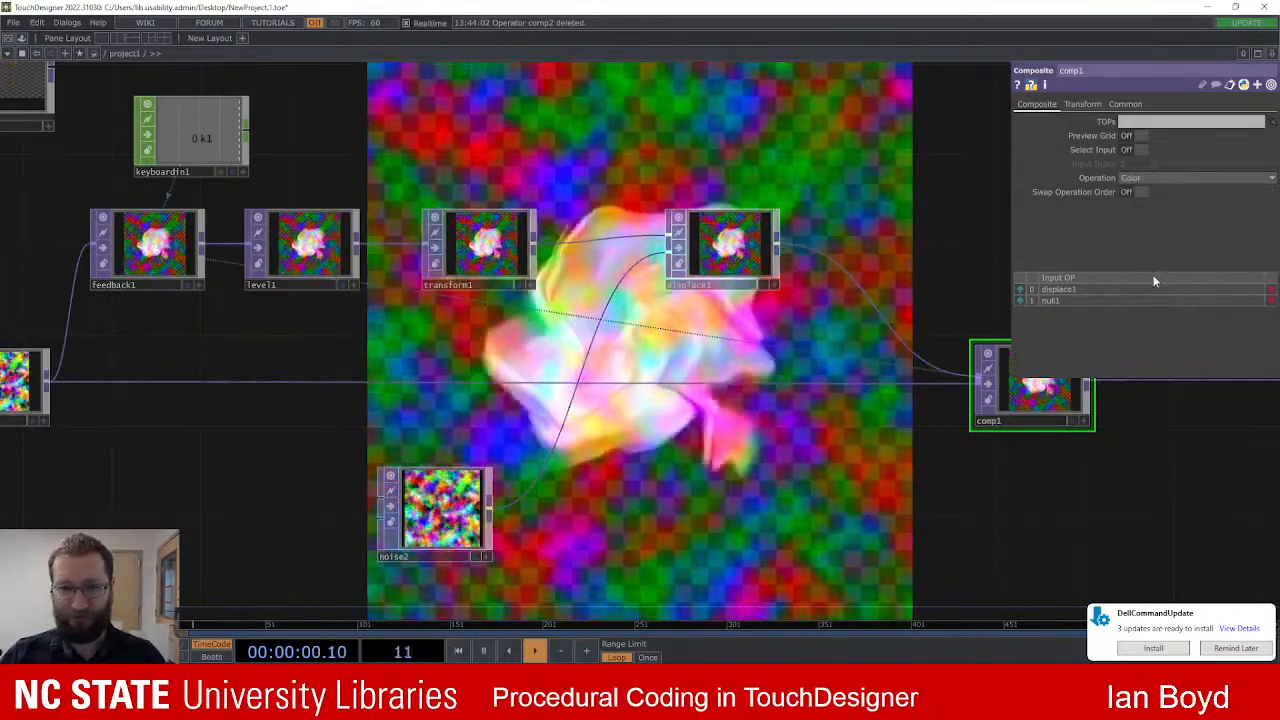
pyautogui.click(1176, 178)
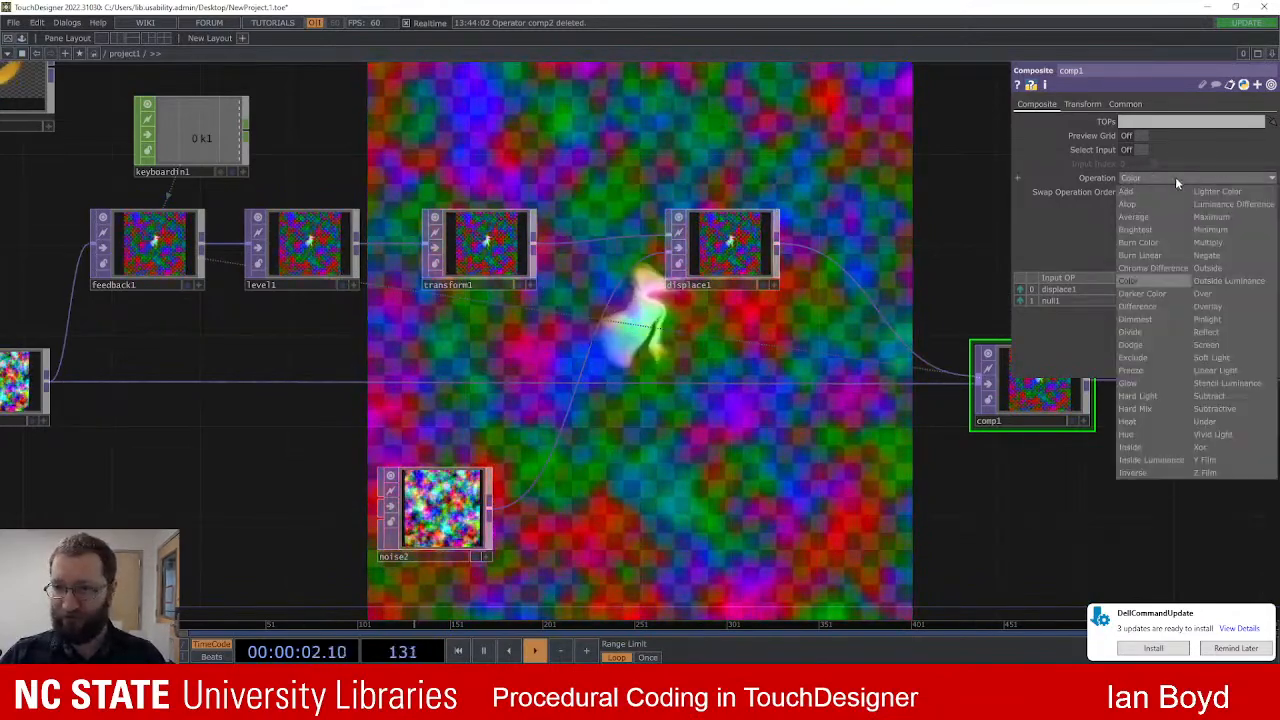
pyautogui.click(1156, 268)
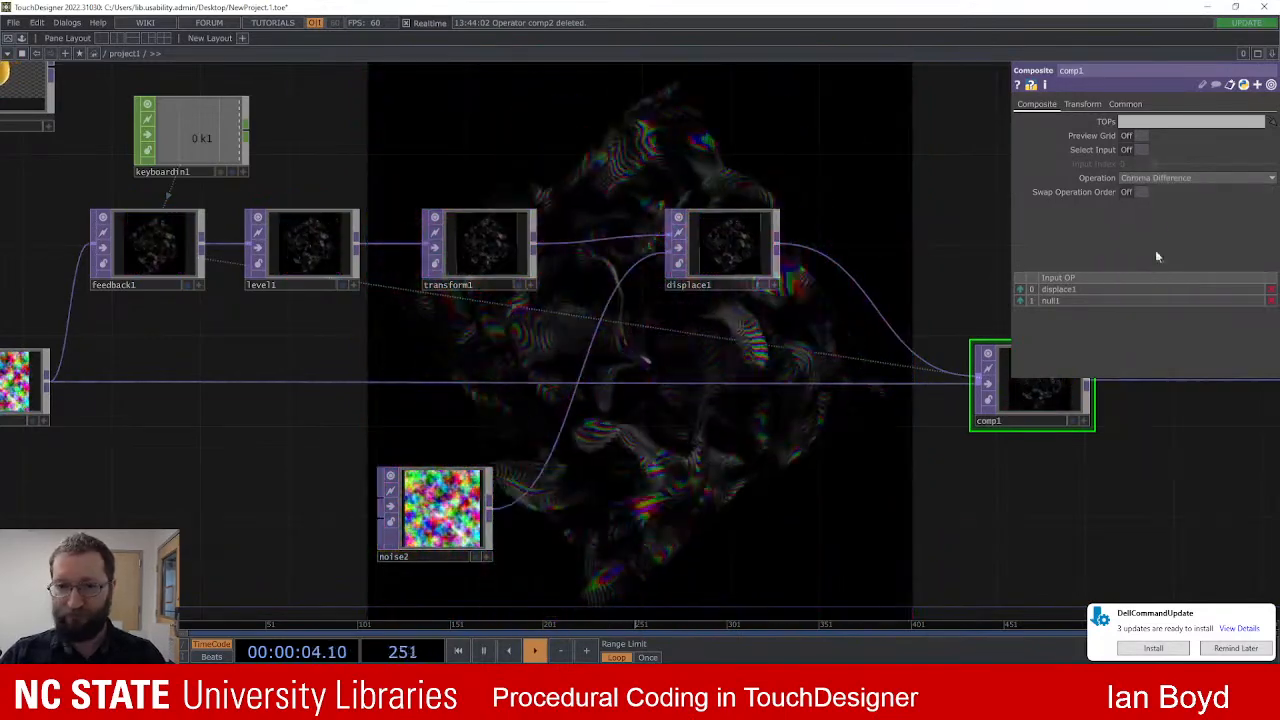
# Step: Try Darker Color, Difference and Dimmest as comp1's composite operation, resetting the feedback loop on Dimmest
pyautogui.click(1176, 178)
pyautogui.click(1151, 294)
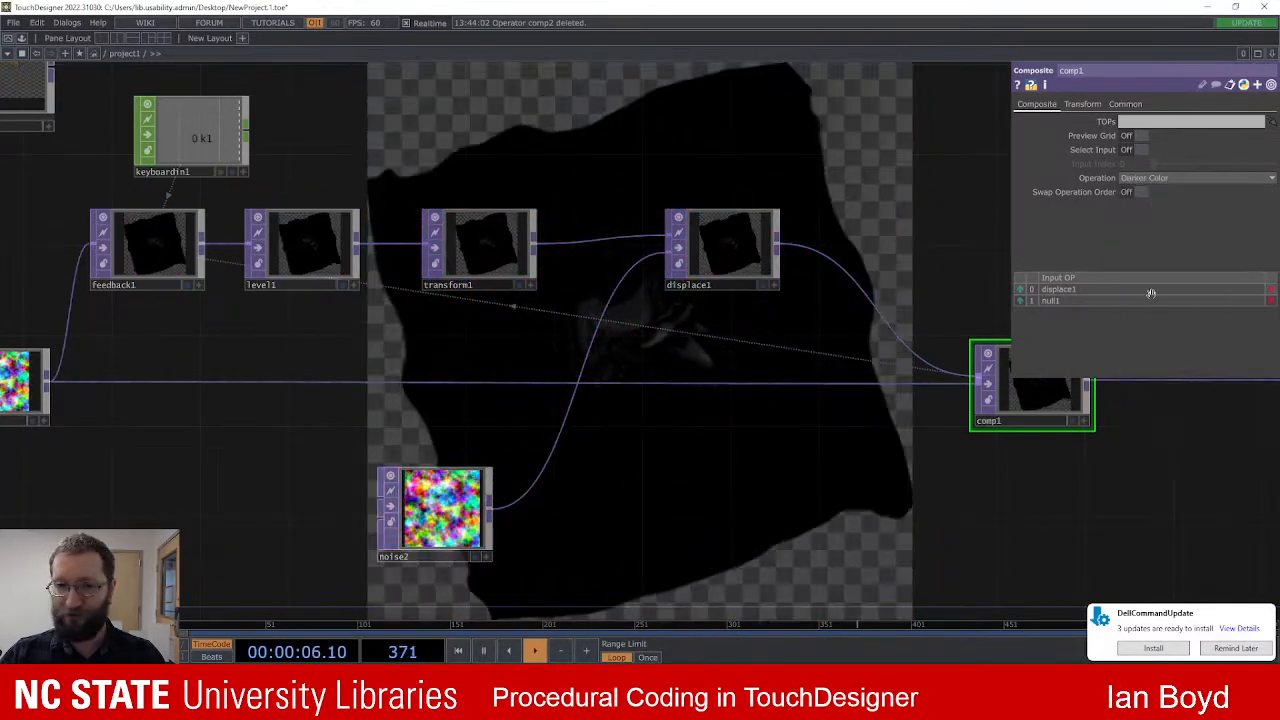
pyautogui.click(1166, 179)
pyautogui.click(1149, 307)
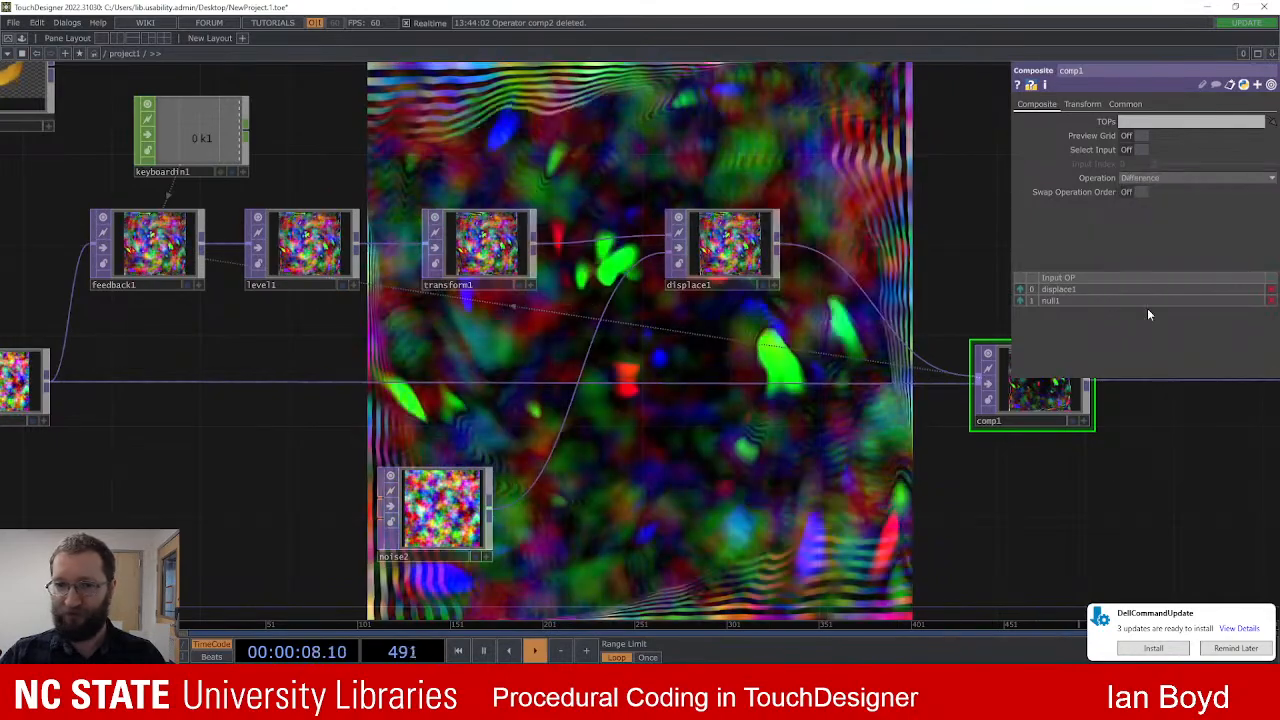
pyautogui.click(1181, 179)
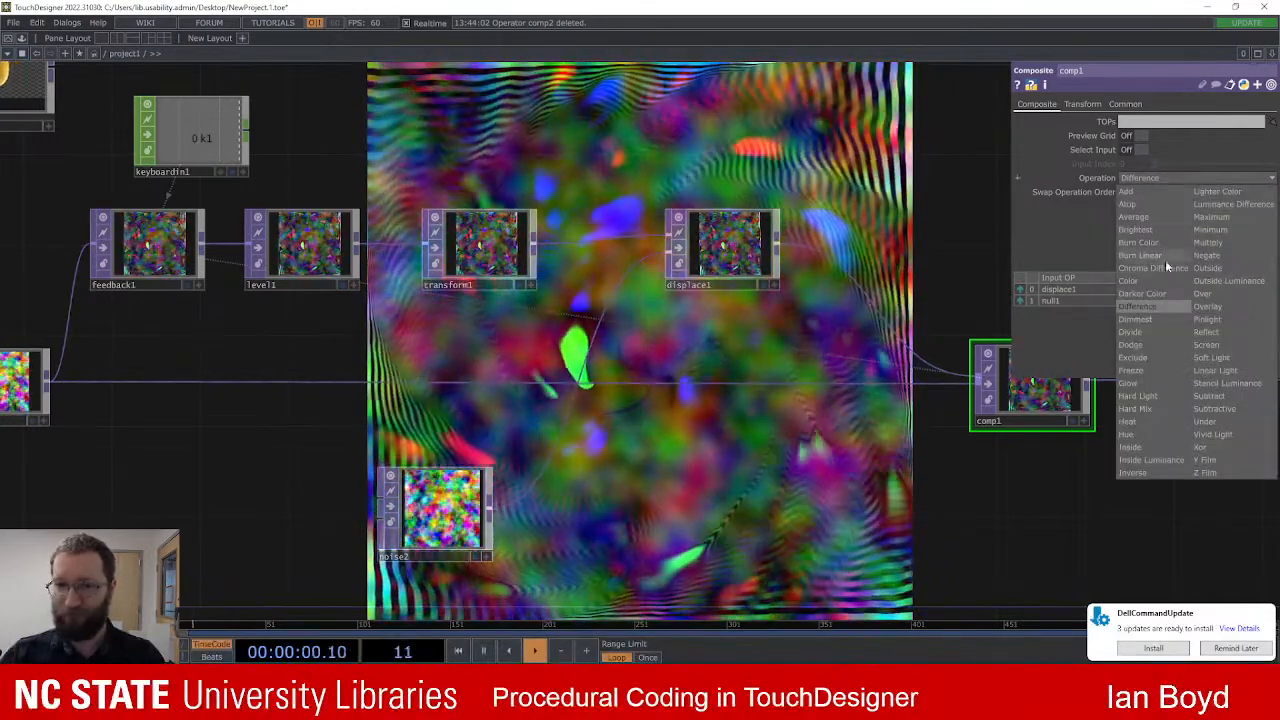
pyautogui.click(1146, 318)
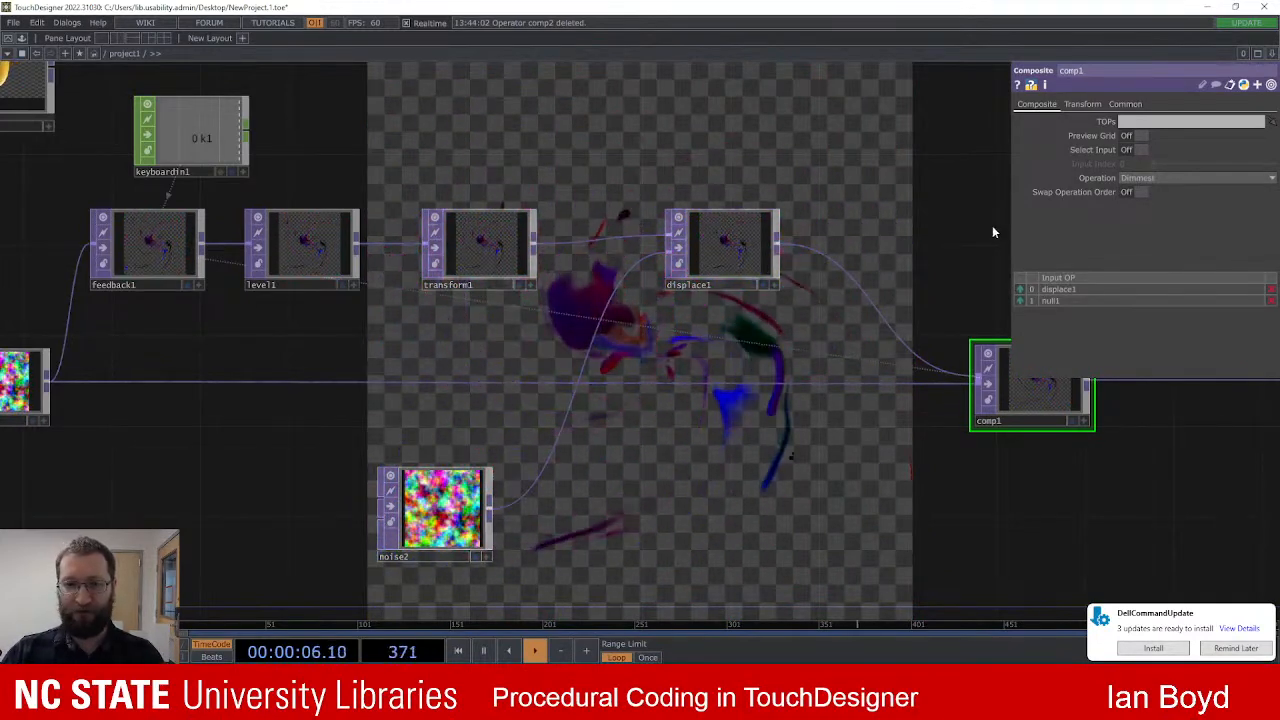
pyautogui.press('1')
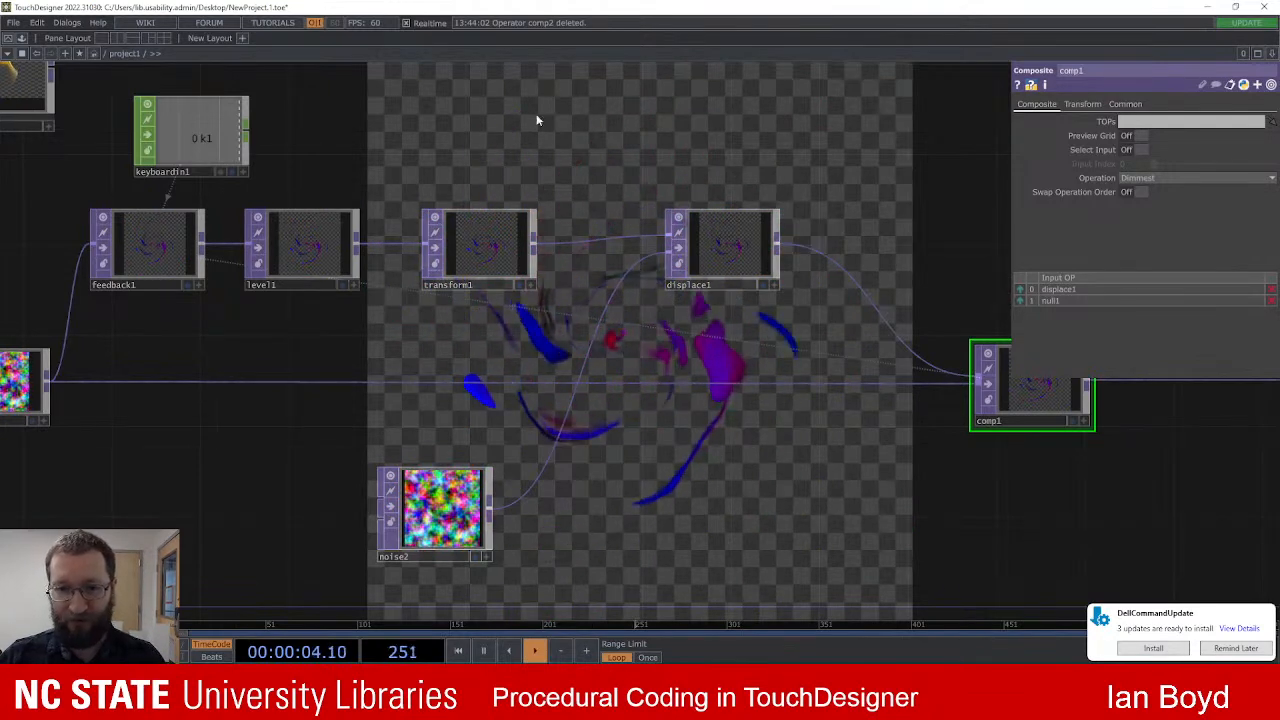
# Step: Try Divide and Dodge as comp1's composite operation
pyautogui.click(1185, 177)
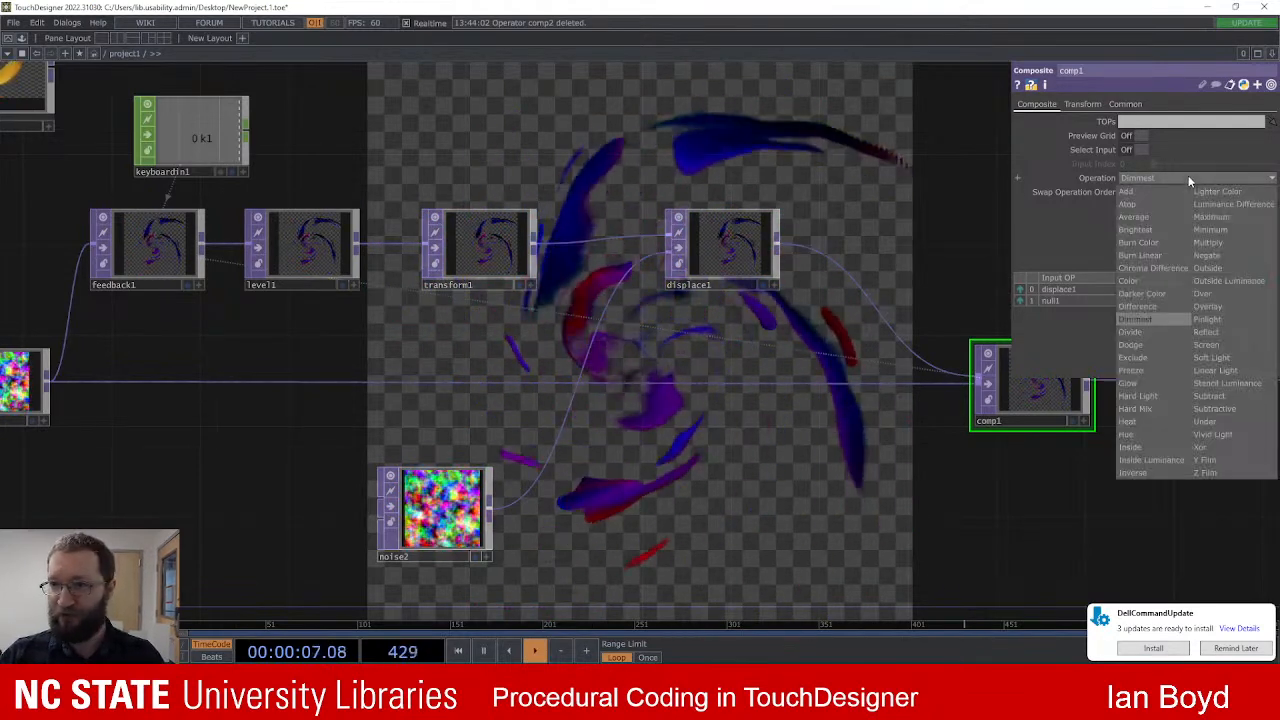
pyautogui.click(1149, 331)
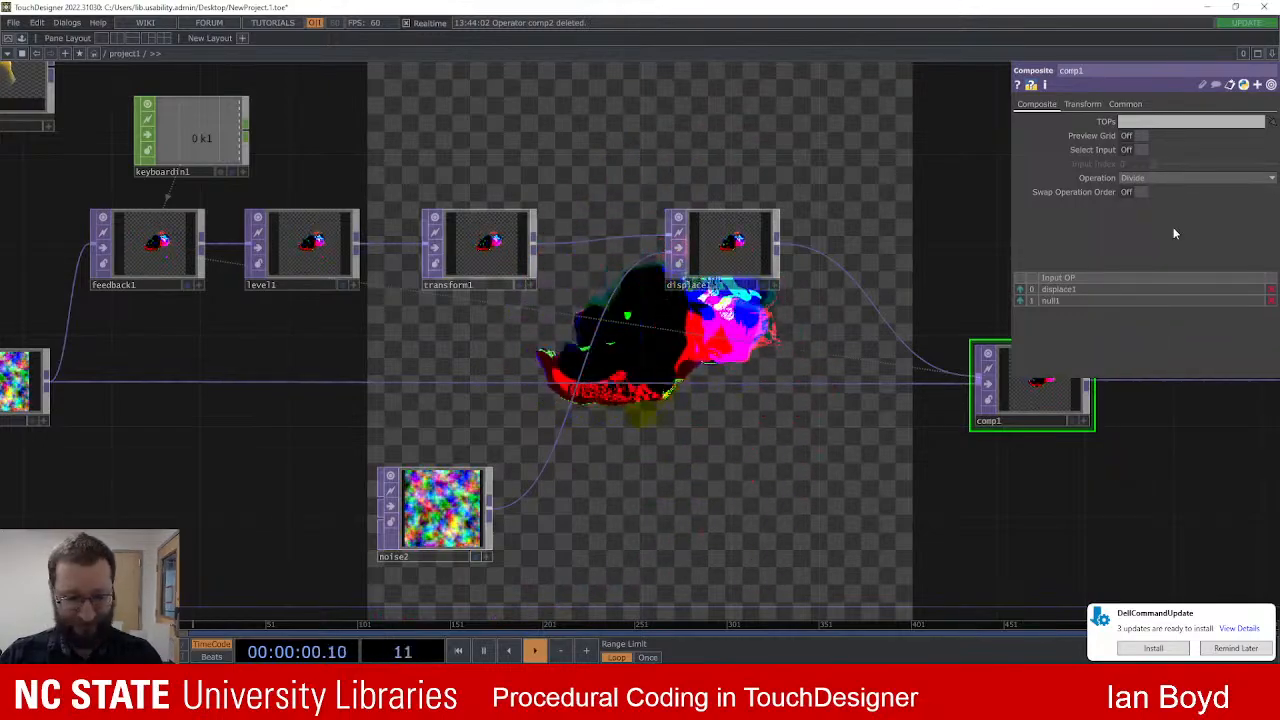
pyautogui.click(1175, 178)
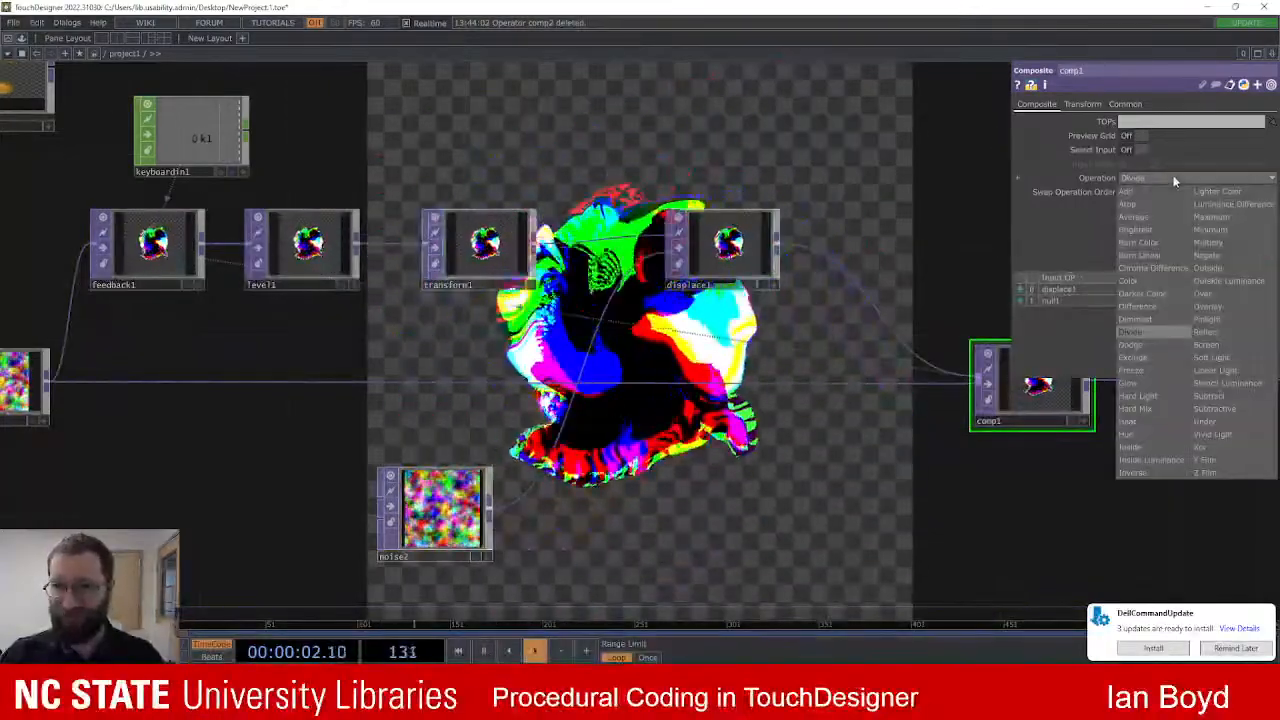
pyautogui.click(1147, 345)
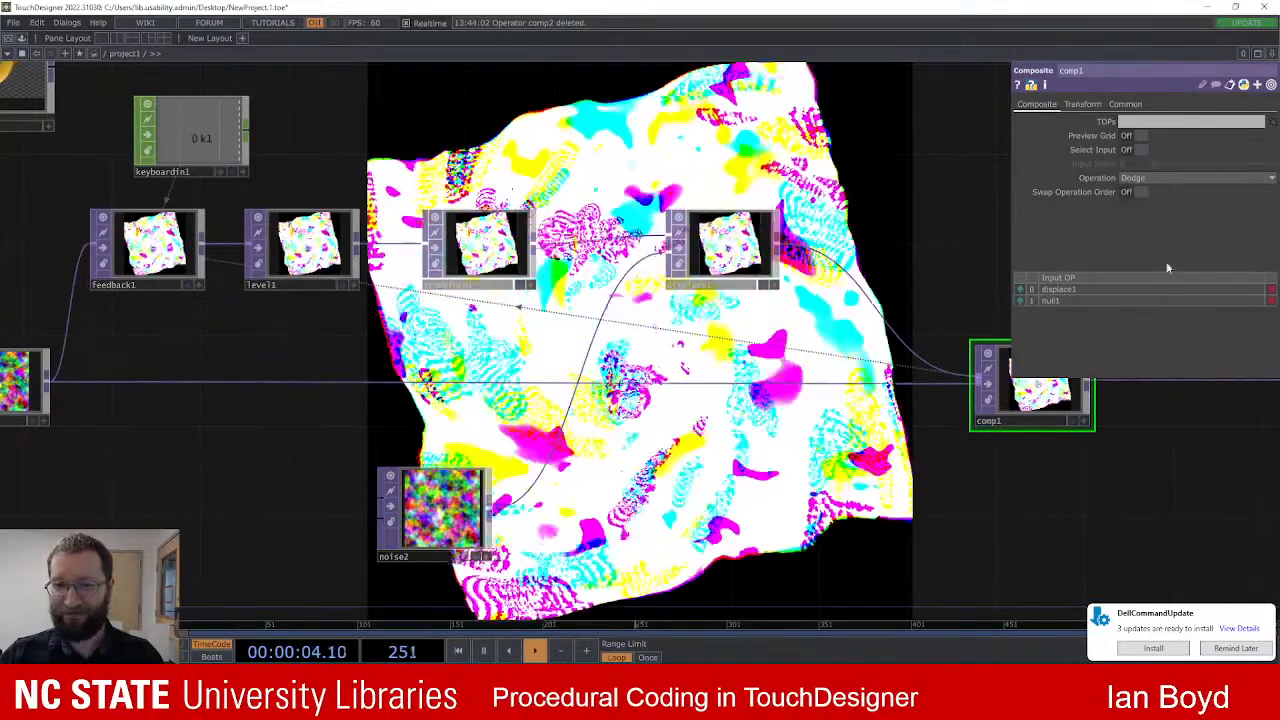
# Step: Try Reflect as comp1's composite operation, and return it to Over
pyautogui.click(1158, 179)
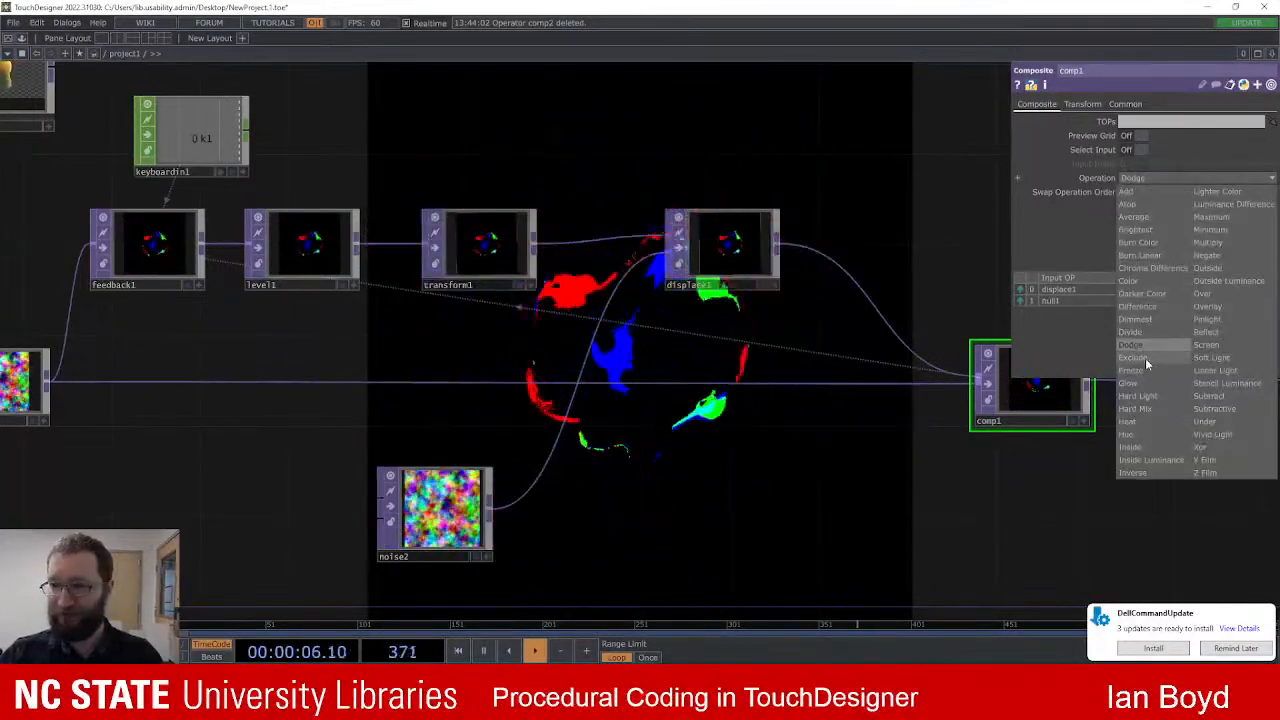
pyautogui.click(1210, 332)
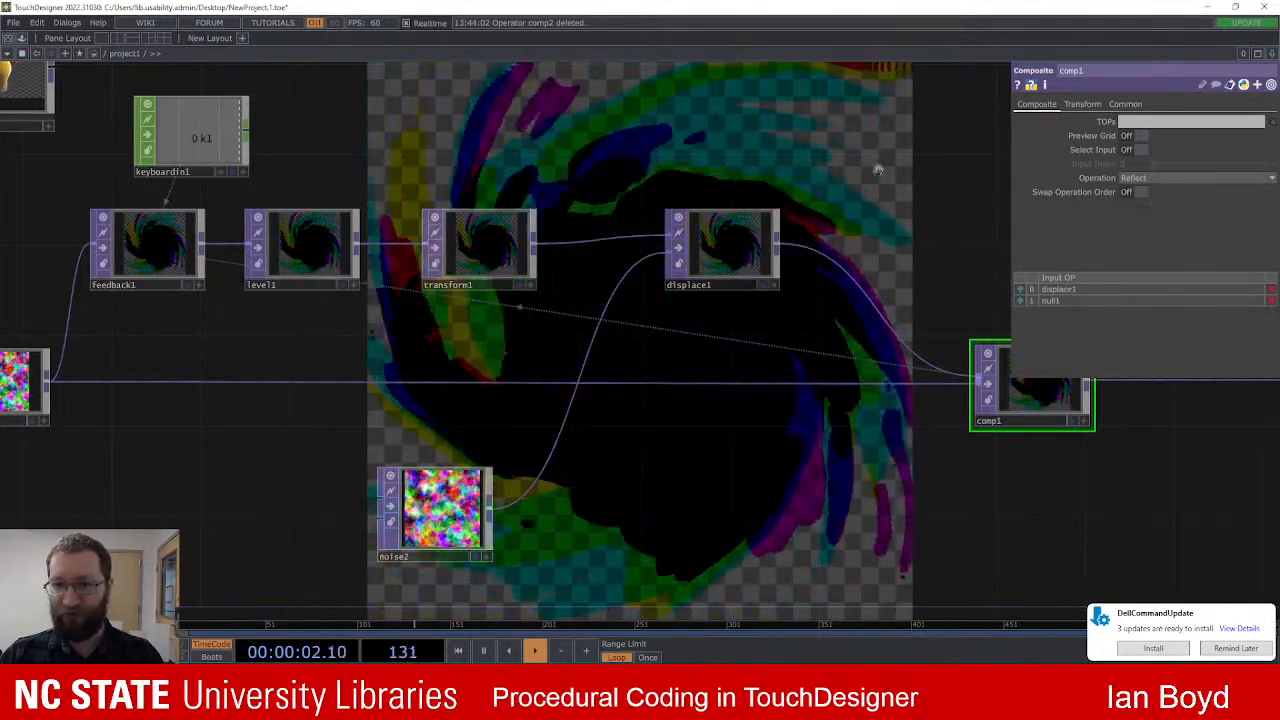
pyautogui.click(1210, 180)
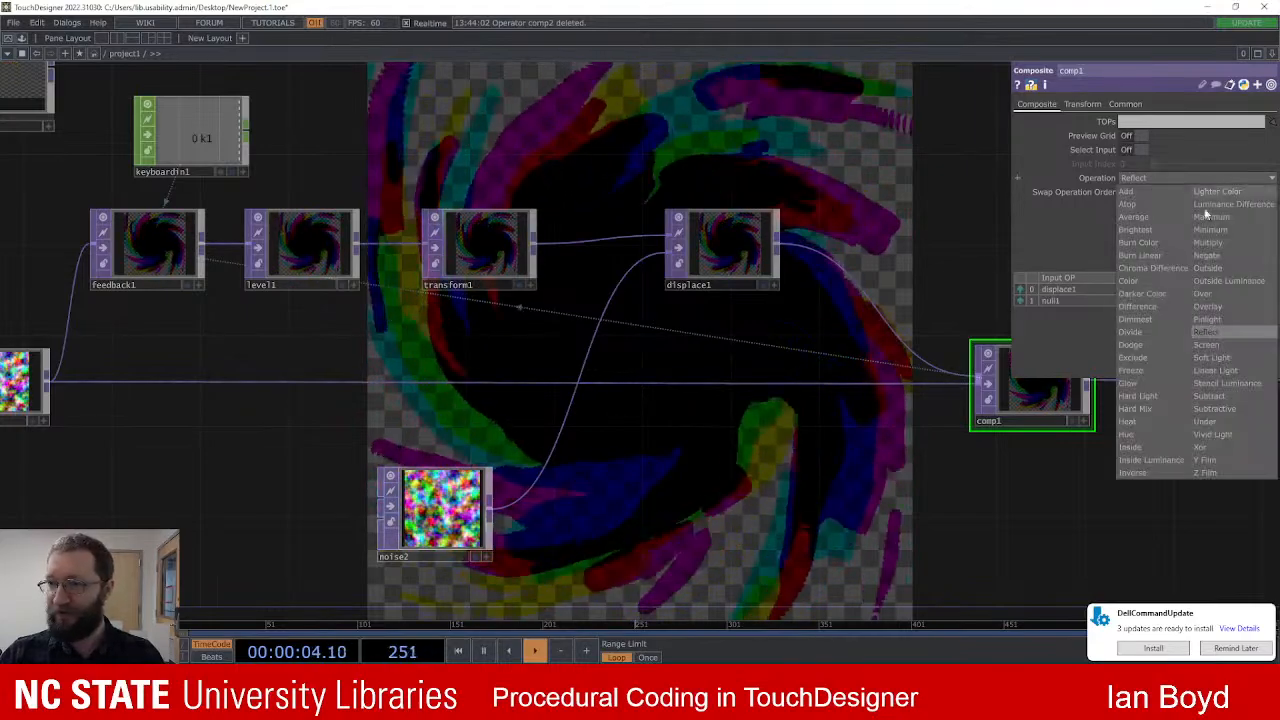
pyautogui.click(1222, 291)
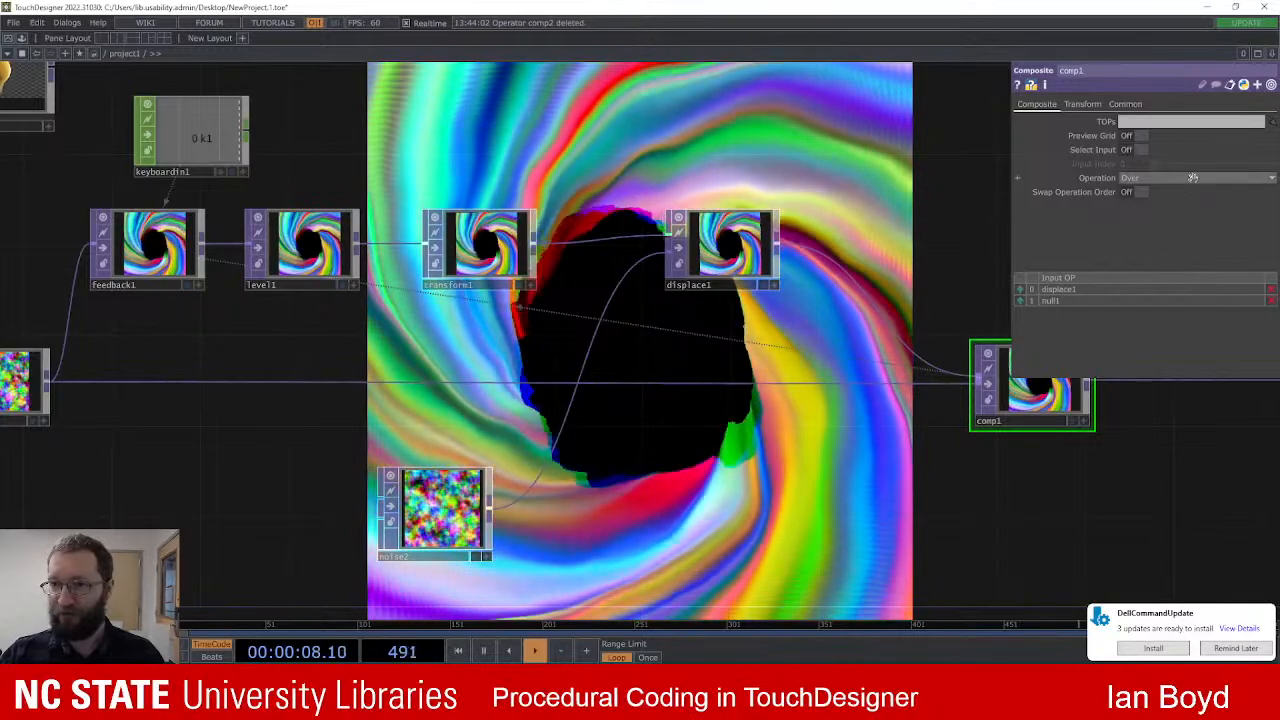
# Step: Try Maximum, Screen and Vivid Light as comp1's composite operation
pyautogui.click(1200, 178)
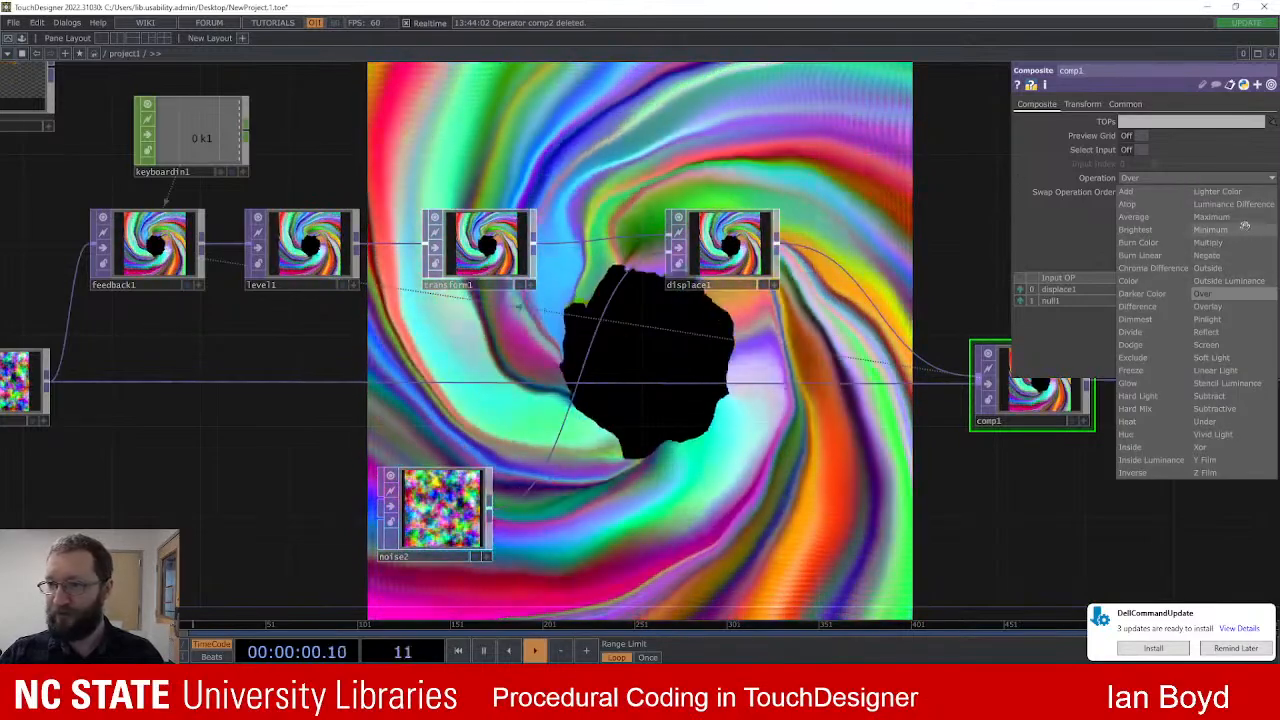
pyautogui.click(1243, 218)
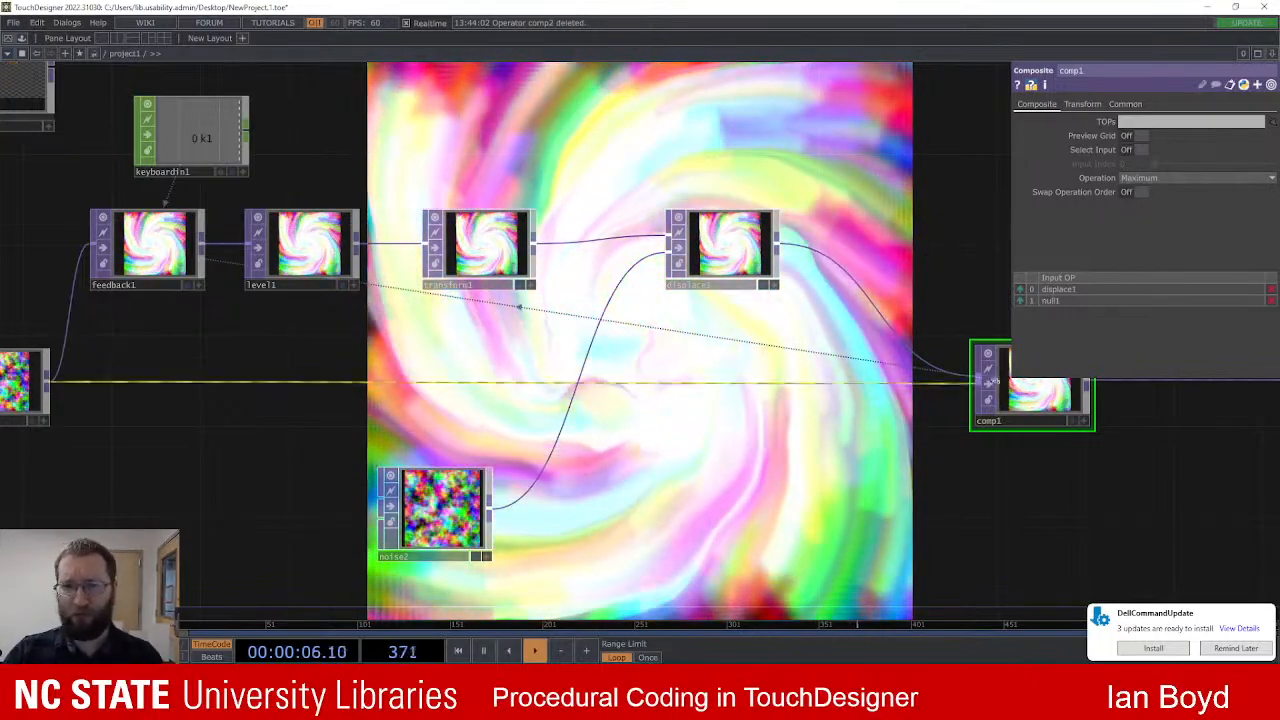
pyautogui.click(1216, 176)
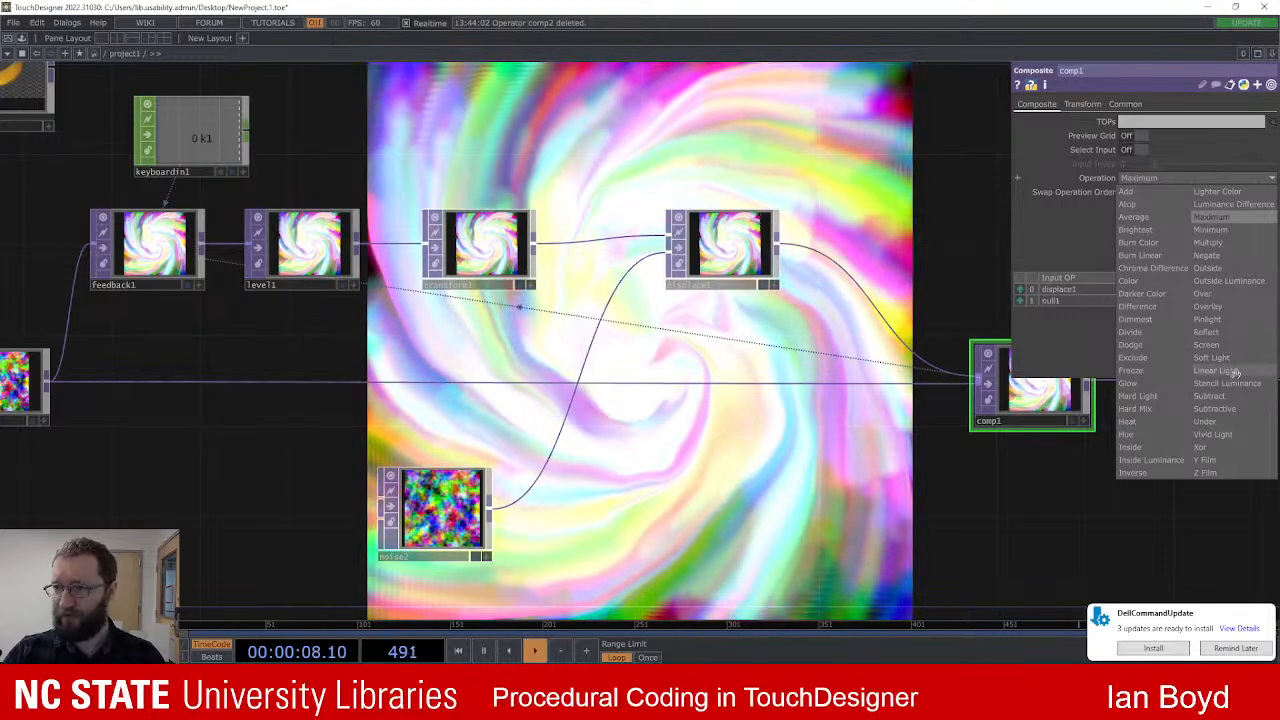
pyautogui.click(1240, 356)
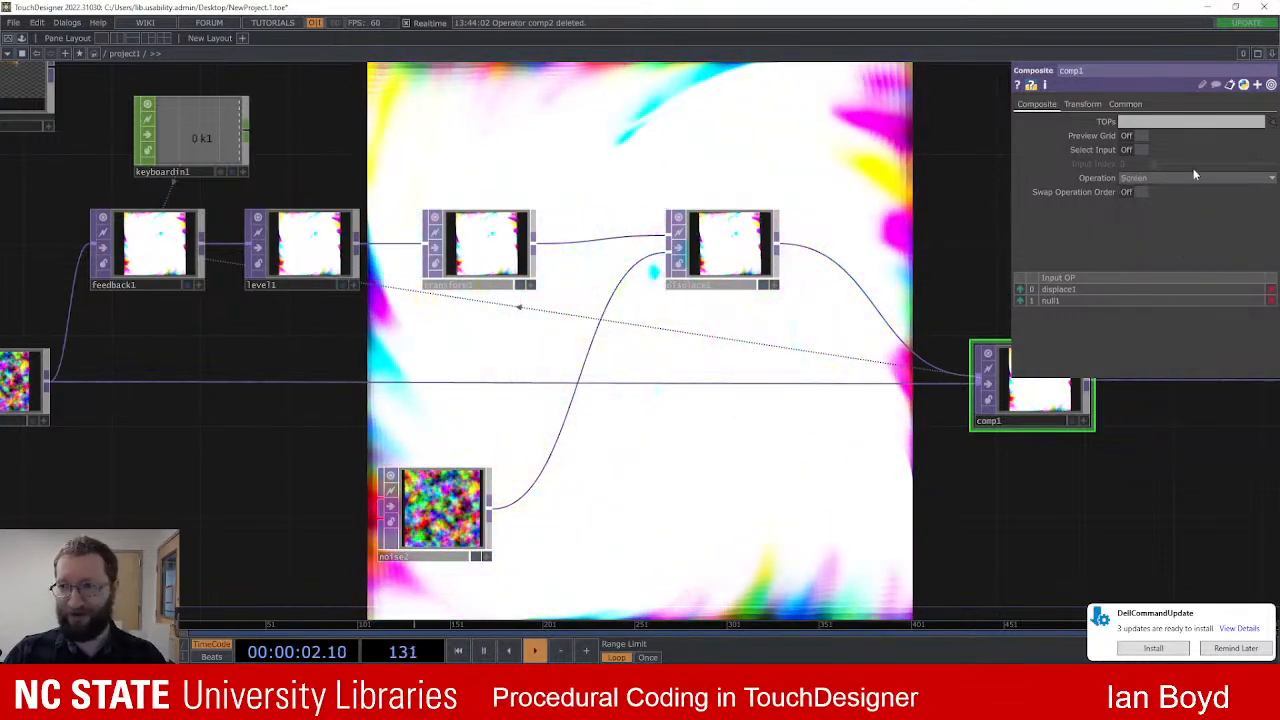
pyautogui.click(1193, 178)
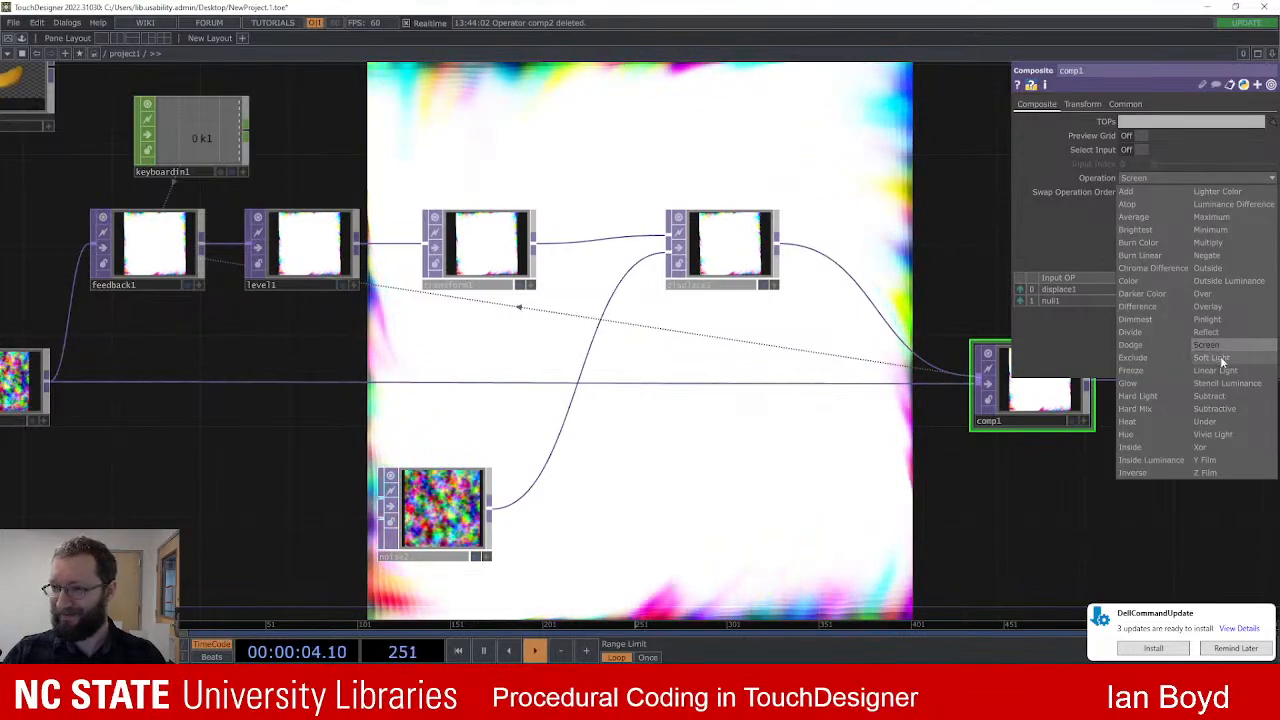
pyautogui.click(1215, 433)
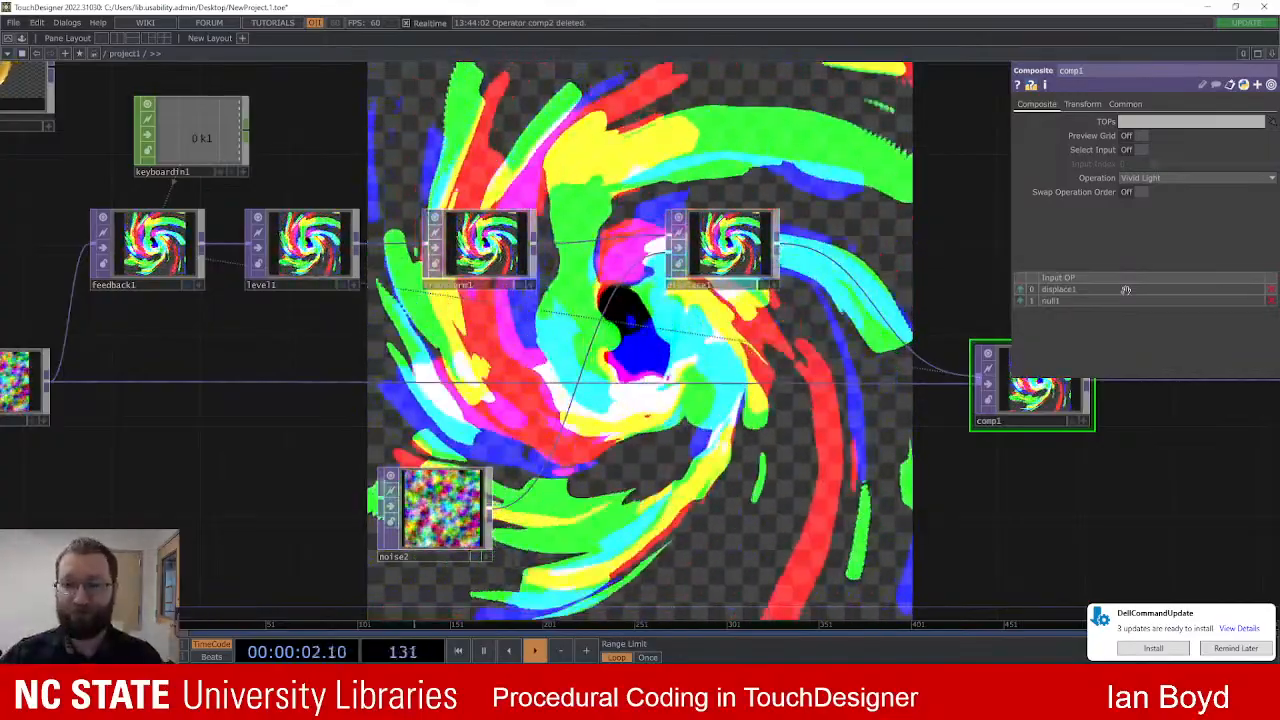
# Step: Raise level1's post opacity to 1
pyautogui.scroll(-2, 668, 420)
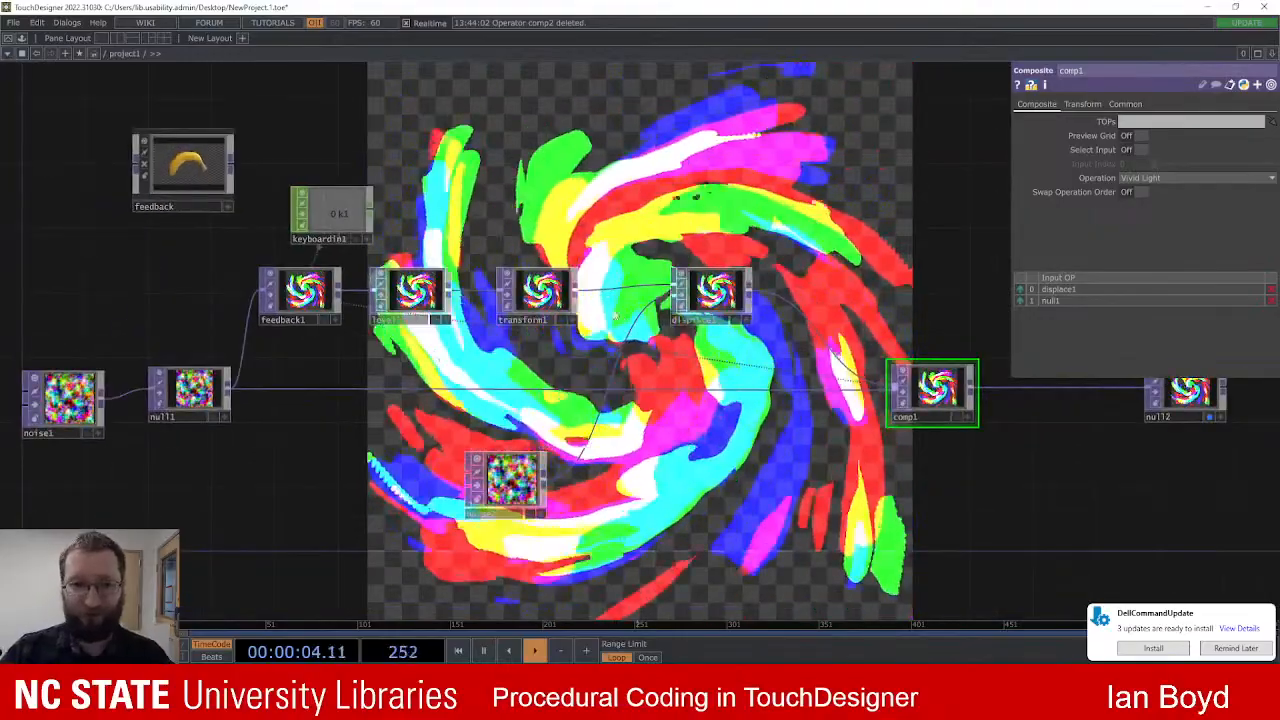
pyautogui.scroll(2, 622, 320)
pyautogui.click(515, 290)
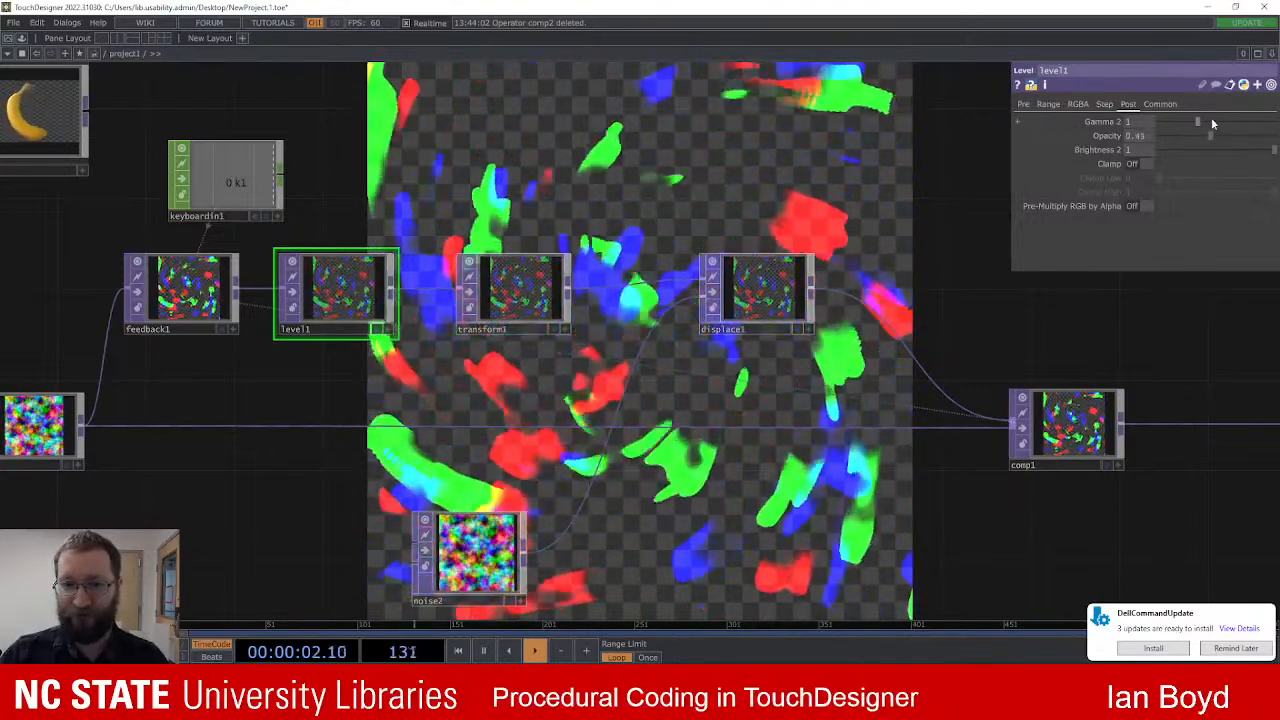
pyautogui.moveTo(1159, 106); pyautogui.dragTo(1277, 104)
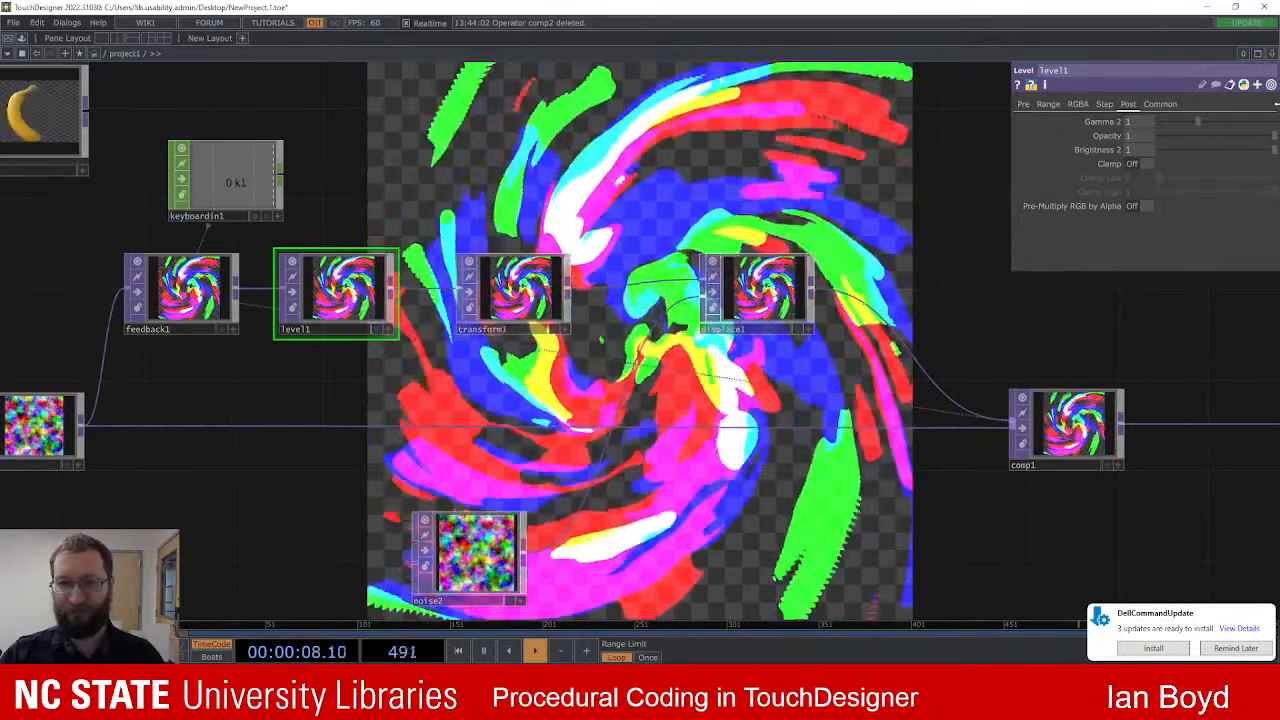
# Step: Return comp1's composite operation to Over
pyautogui.scroll(-3, 723, 414)
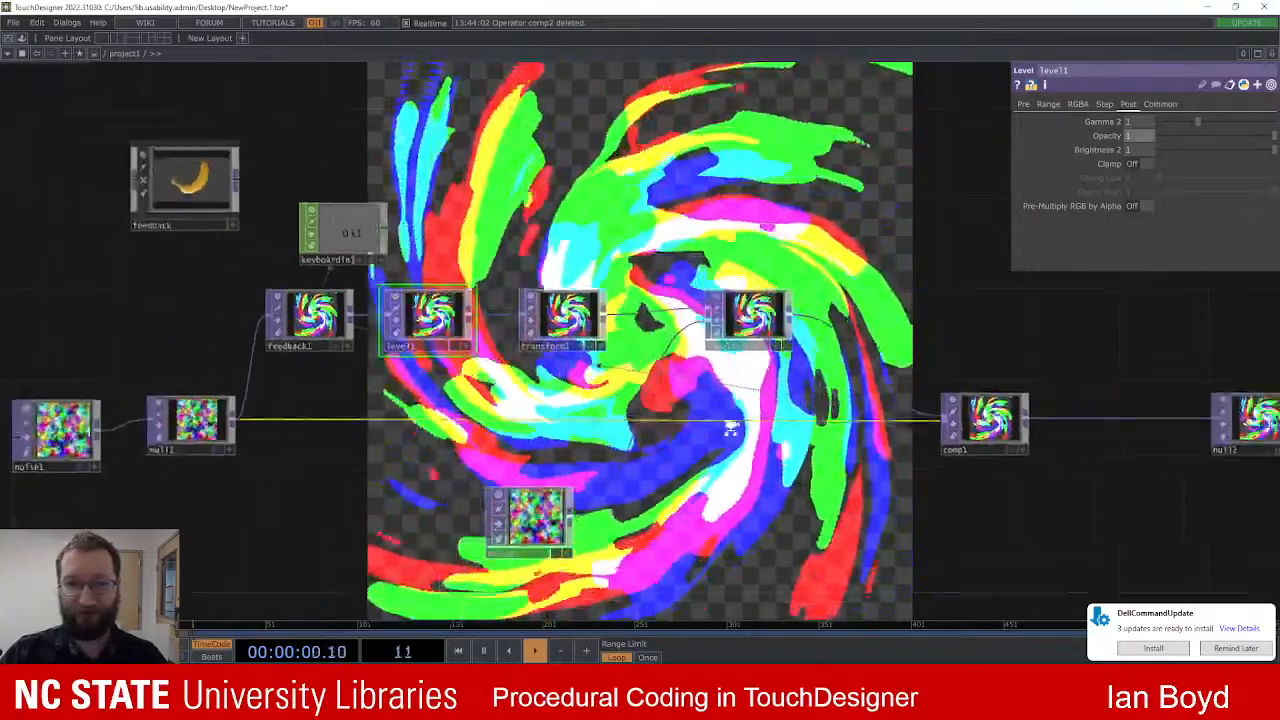
pyautogui.moveTo(772, 499); pyautogui.dragTo(715, 470)
pyautogui.click(860, 389)
pyautogui.click(1153, 180)
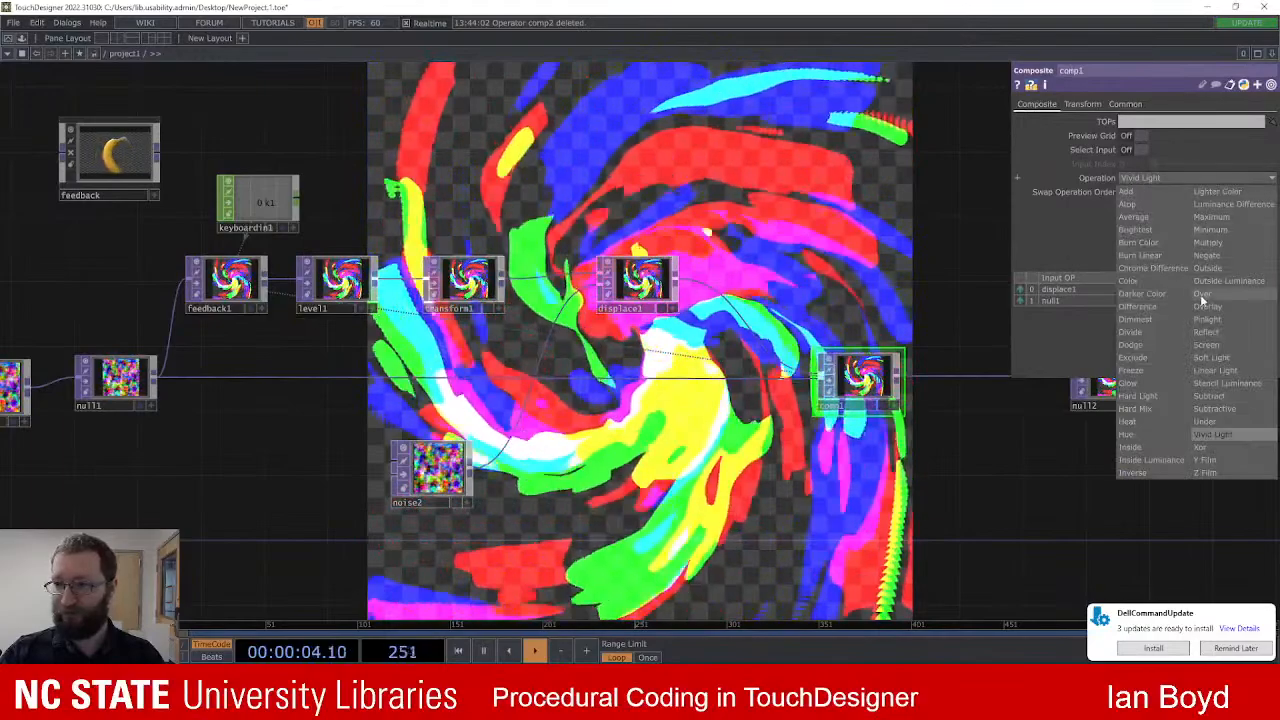
pyautogui.click(1208, 287)
# Step: Add an LFO CHOP to the network and place it above transform1
pyautogui.moveTo(717, 471); pyautogui.dragTo(651, 463)
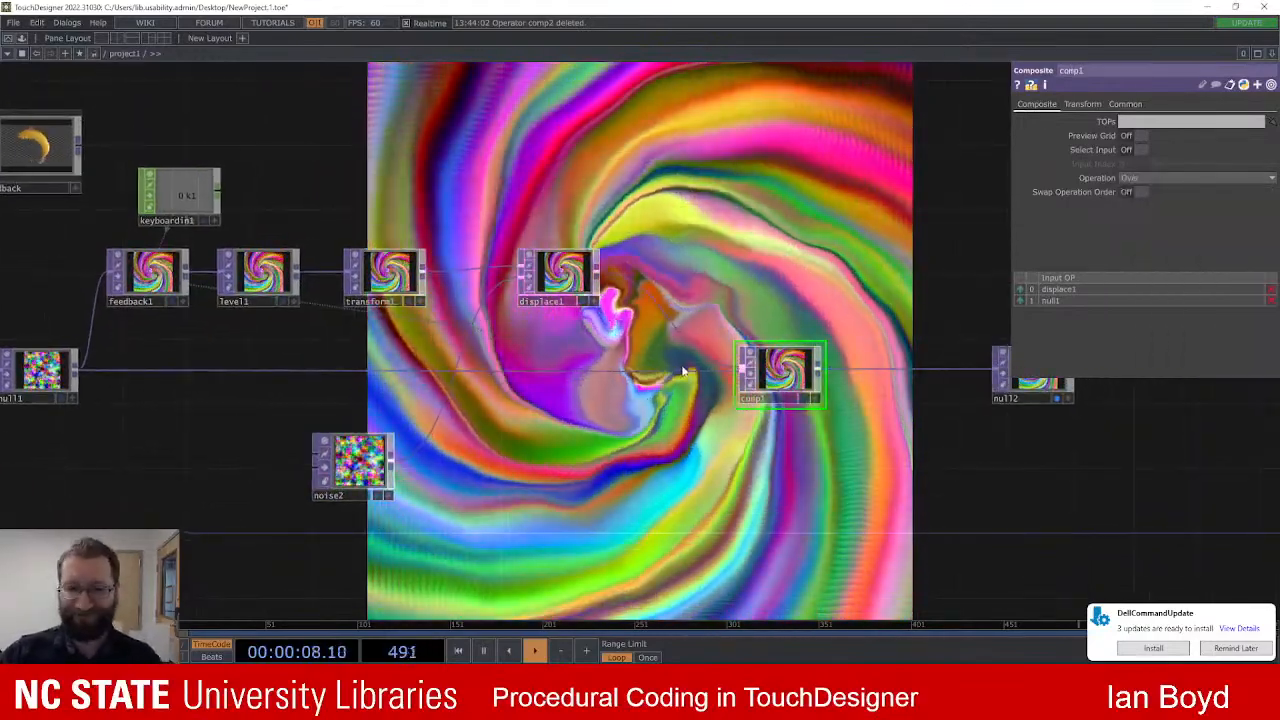
pyautogui.scroll(-2, 690, 370)
pyautogui.moveTo(725, 448); pyautogui.dragTo(796, 459)
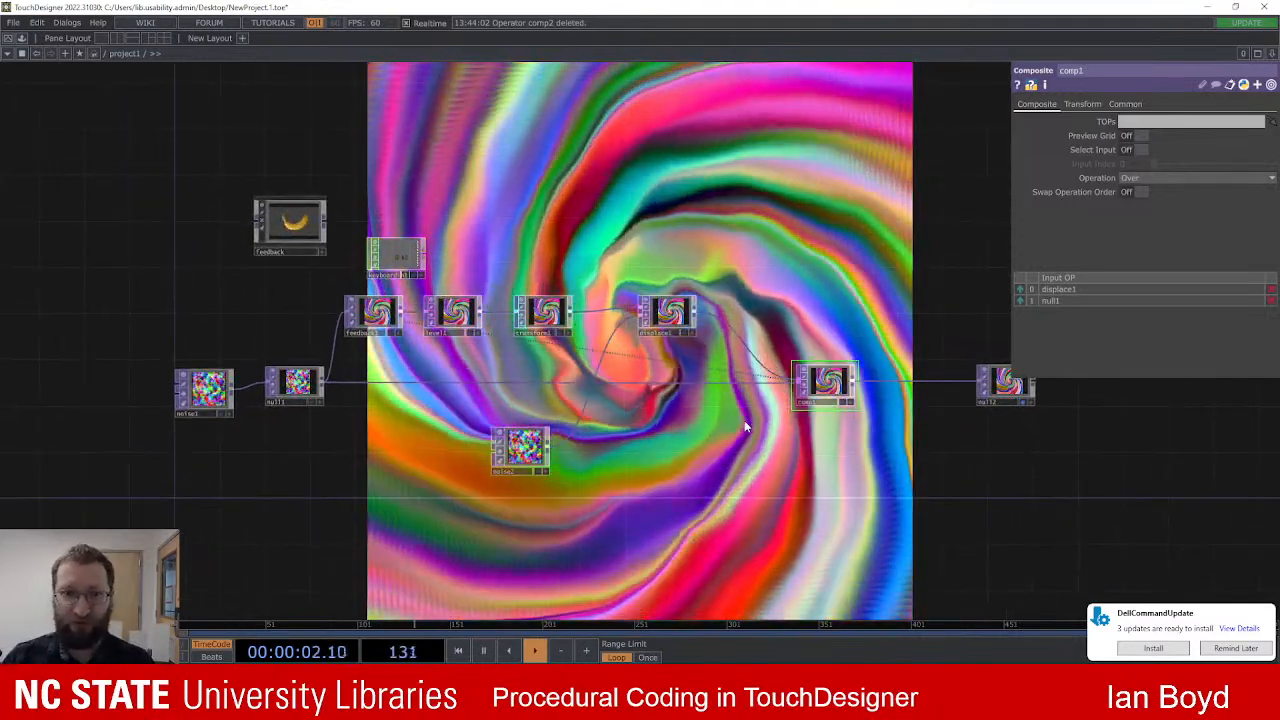
pyautogui.scroll(2, 641, 396)
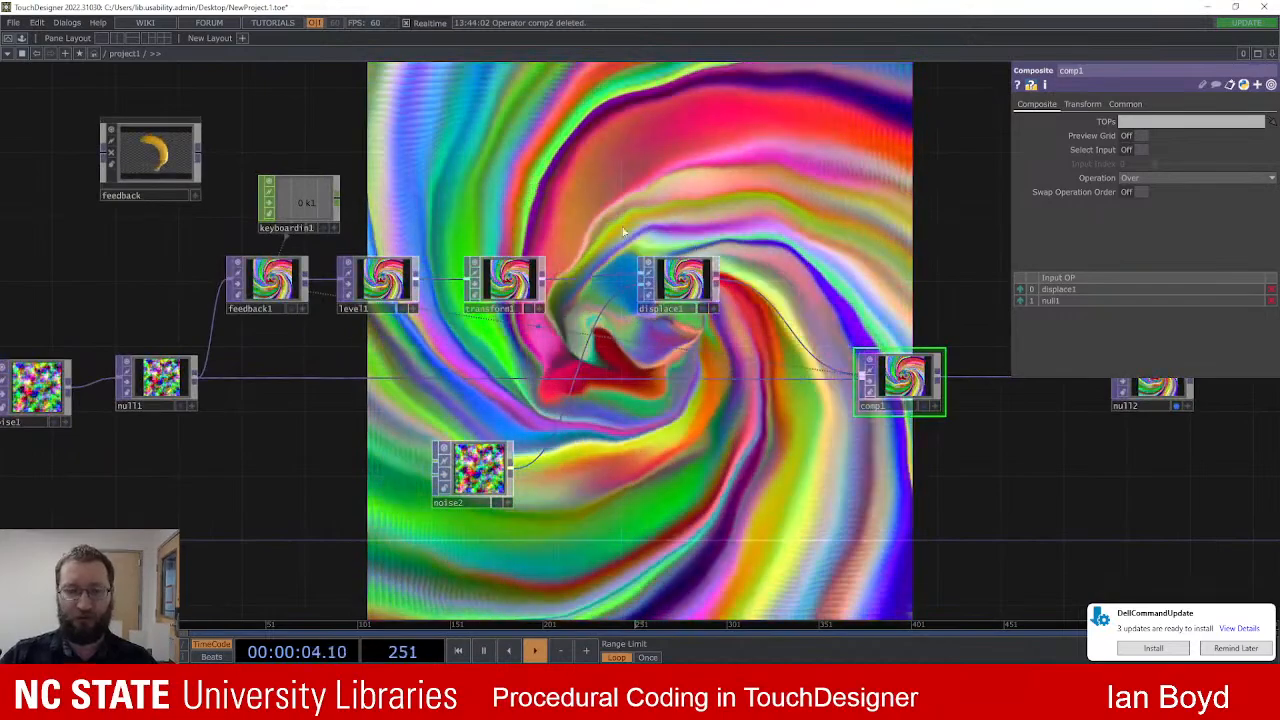
pyautogui.moveTo(641, 186); pyautogui.dragTo(646, 195)
pyautogui.scroll(2, 585, 227)
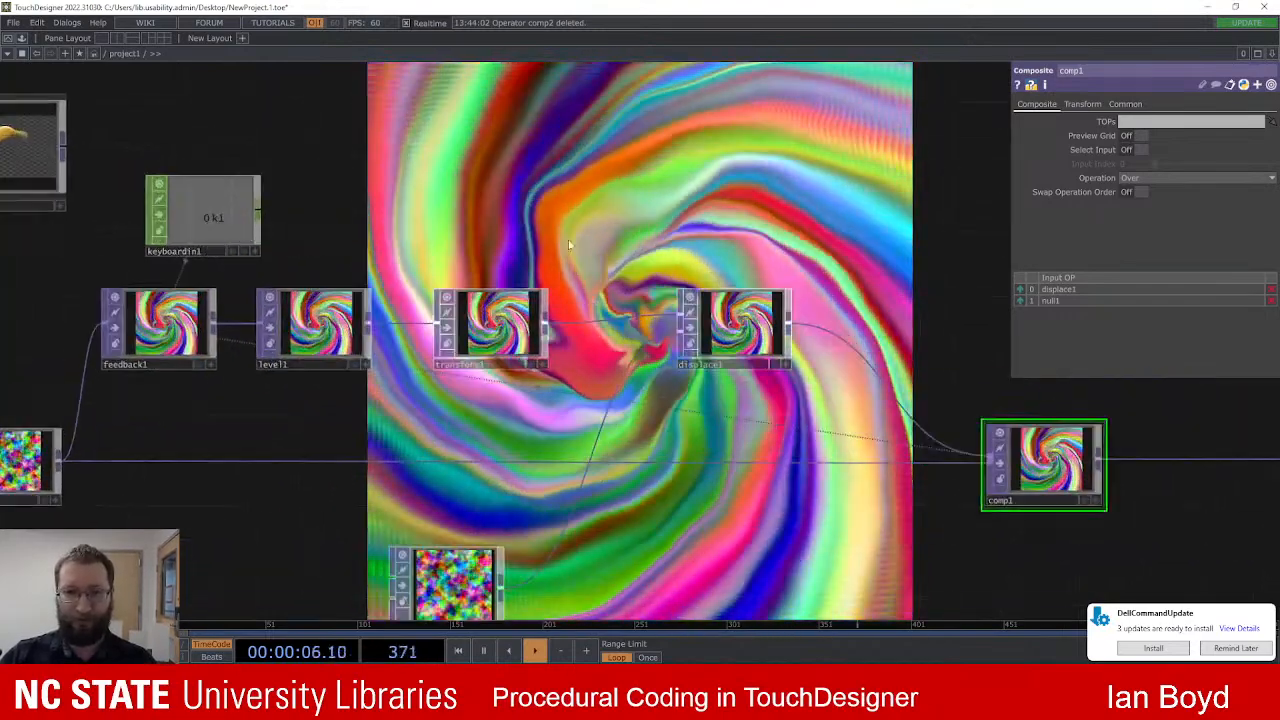
pyautogui.click(509, 303)
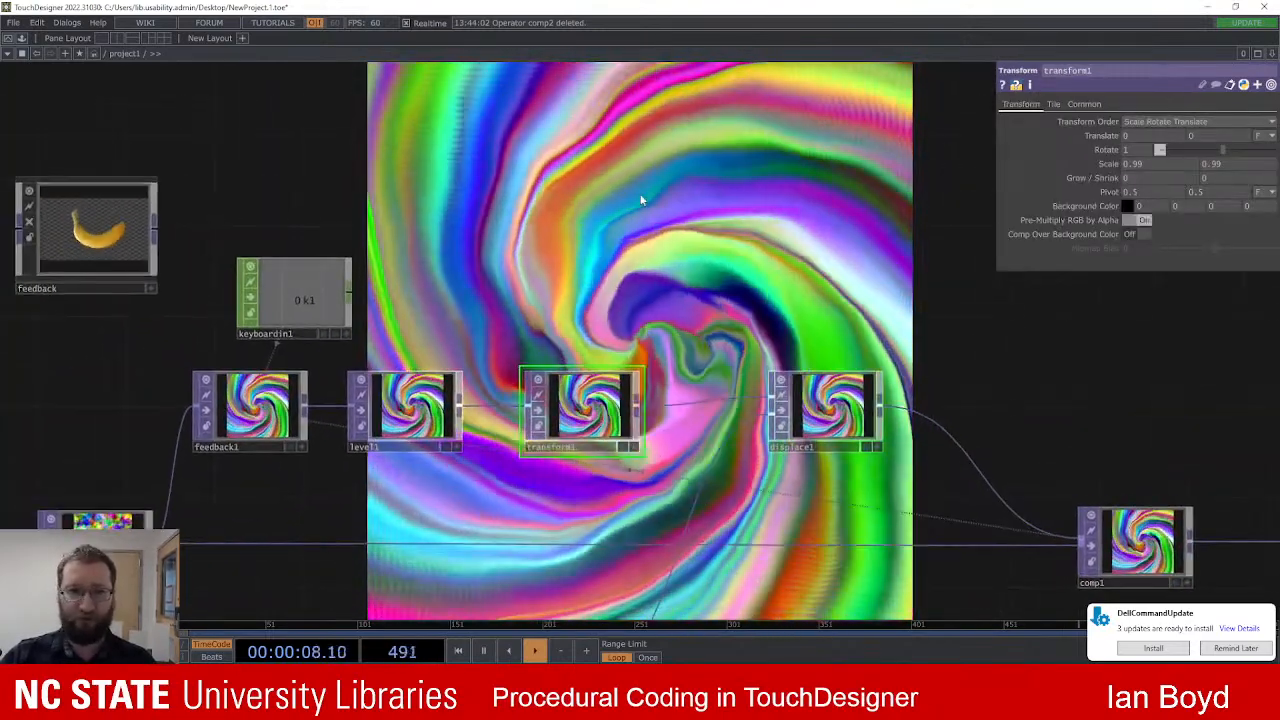
pyautogui.press('Tab')
pyautogui.write('lfo')
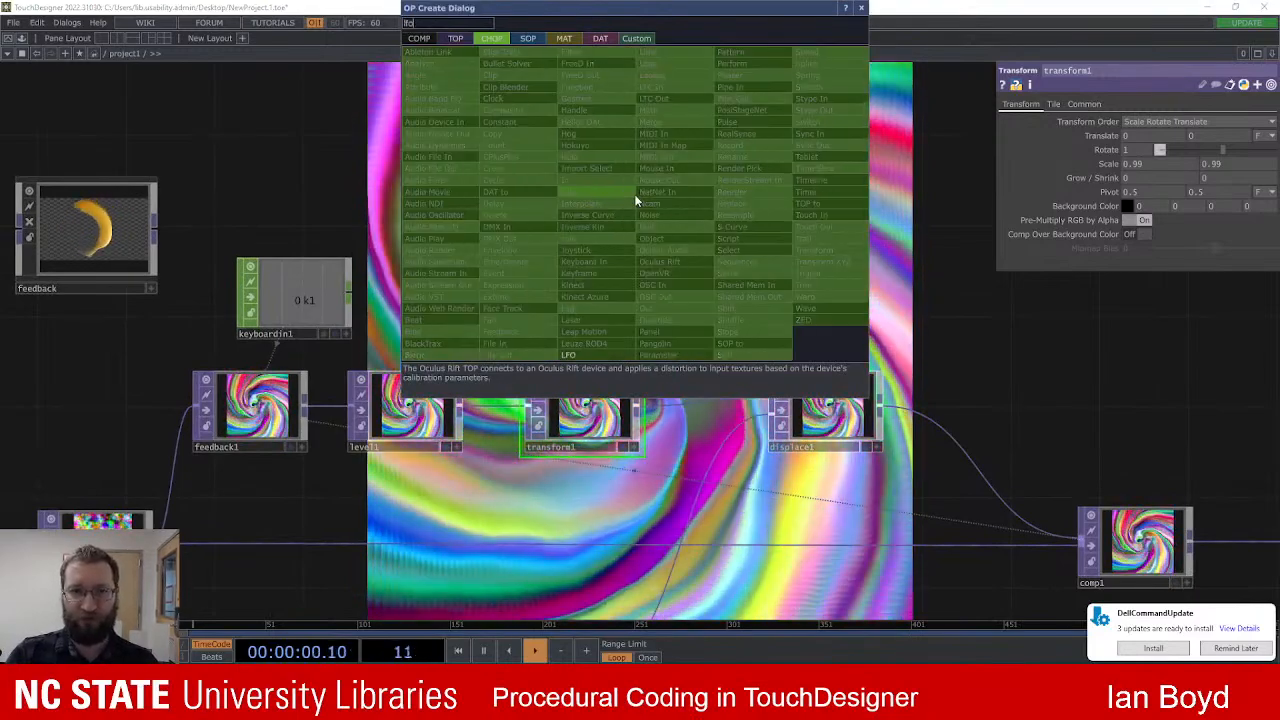
pyautogui.press('Return')
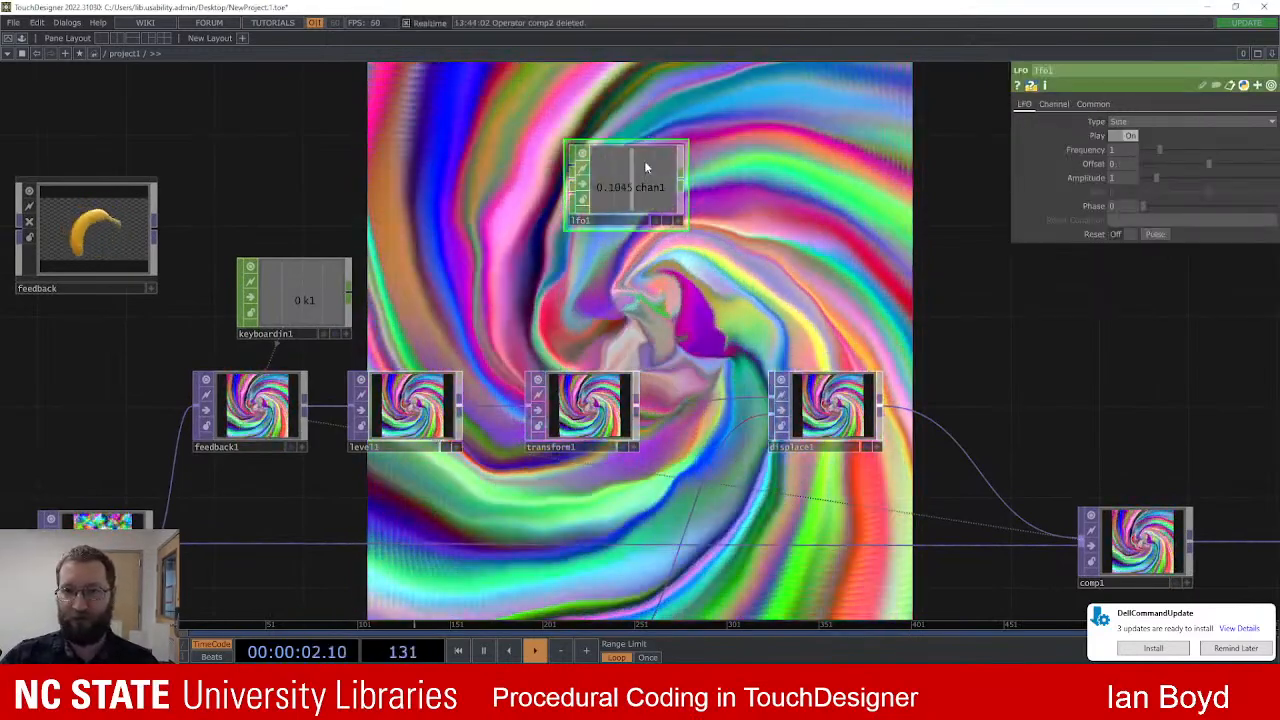
pyautogui.click(595, 194)
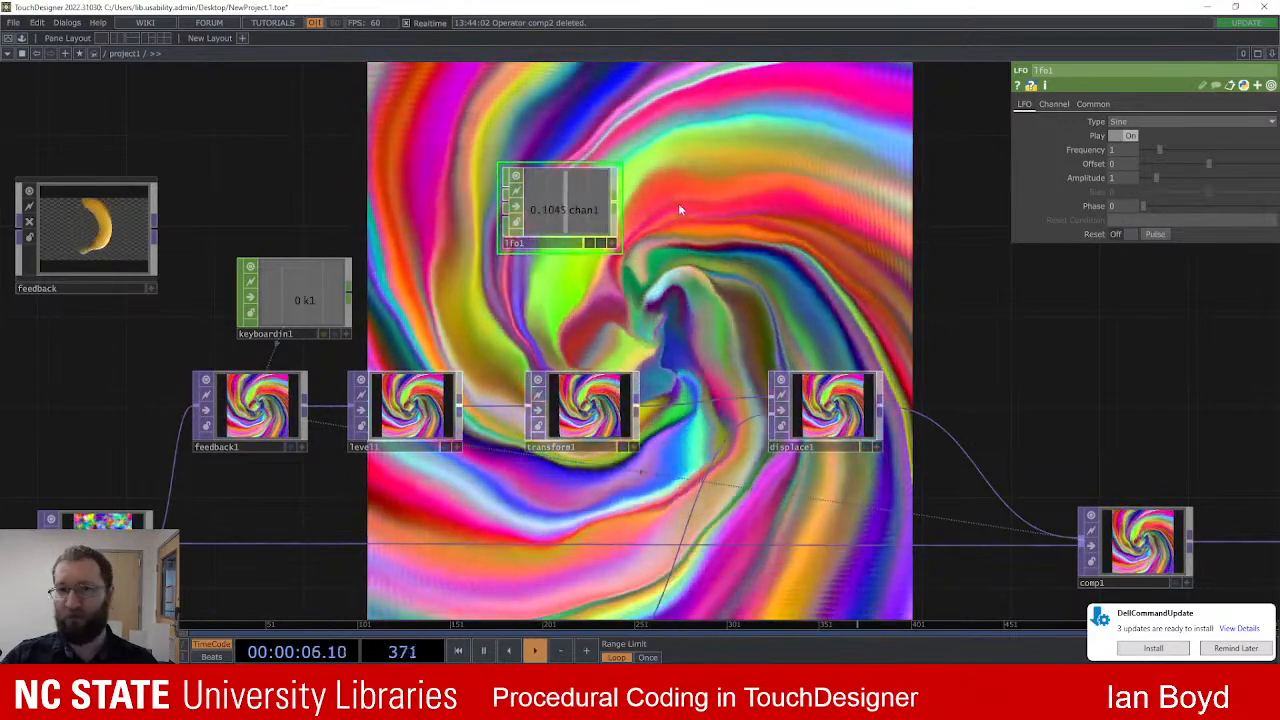
# Step: Add a Math CHOP fed by the LFO's output and place it beside lfo1
pyautogui.click(617, 208)
pyautogui.click(682, 209)
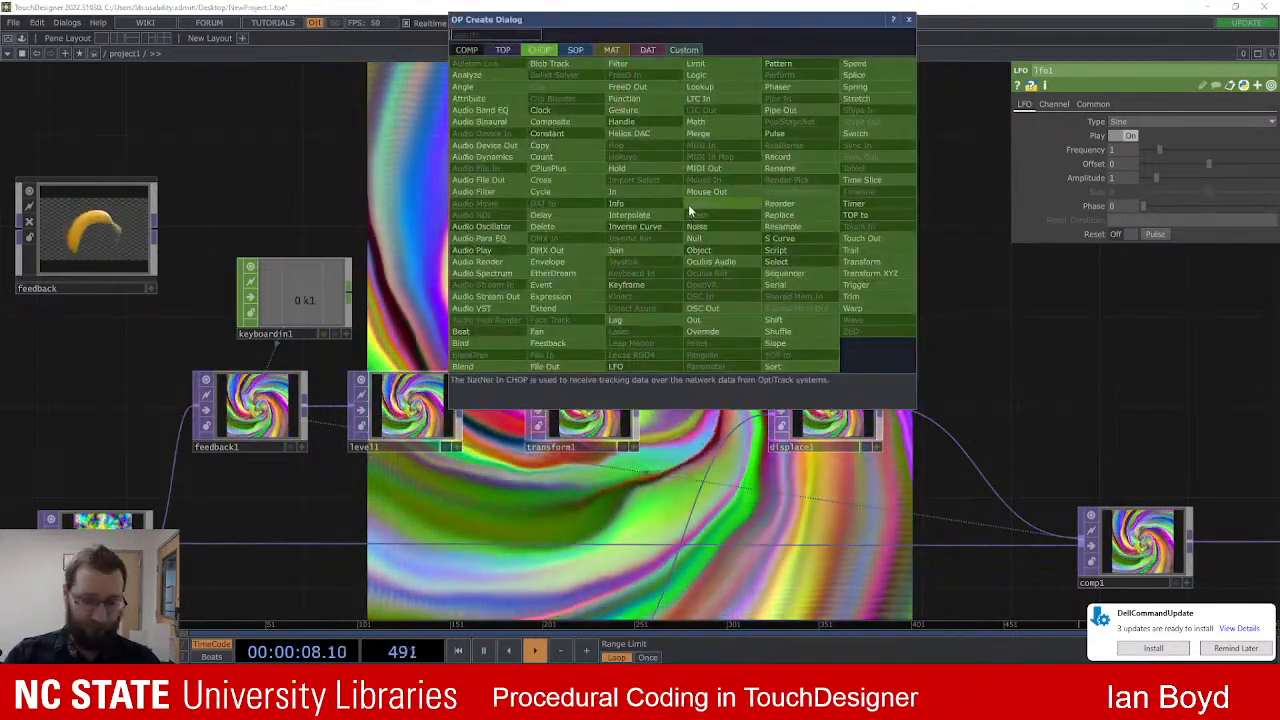
pyautogui.click(695, 121)
pyautogui.click(690, 205)
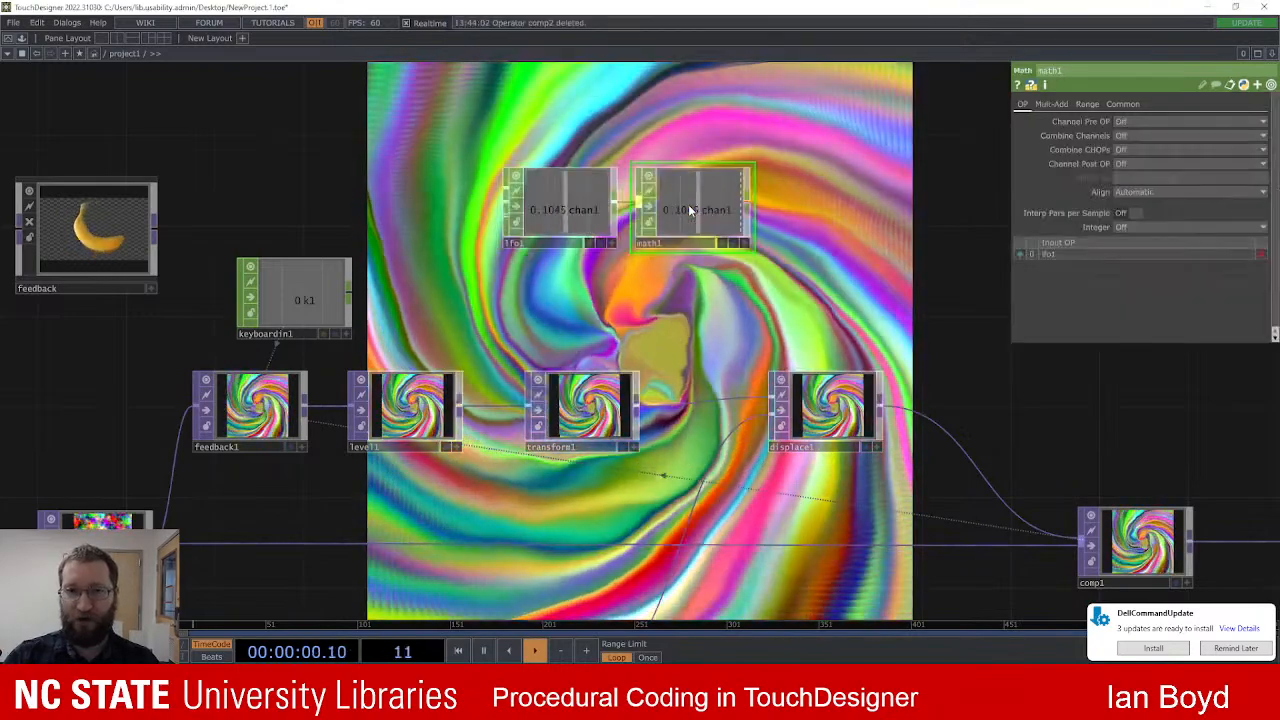
# Step: Set math1's To Range to .99 and .92, checking transform1's scale as the reference
pyautogui.click(1087, 104)
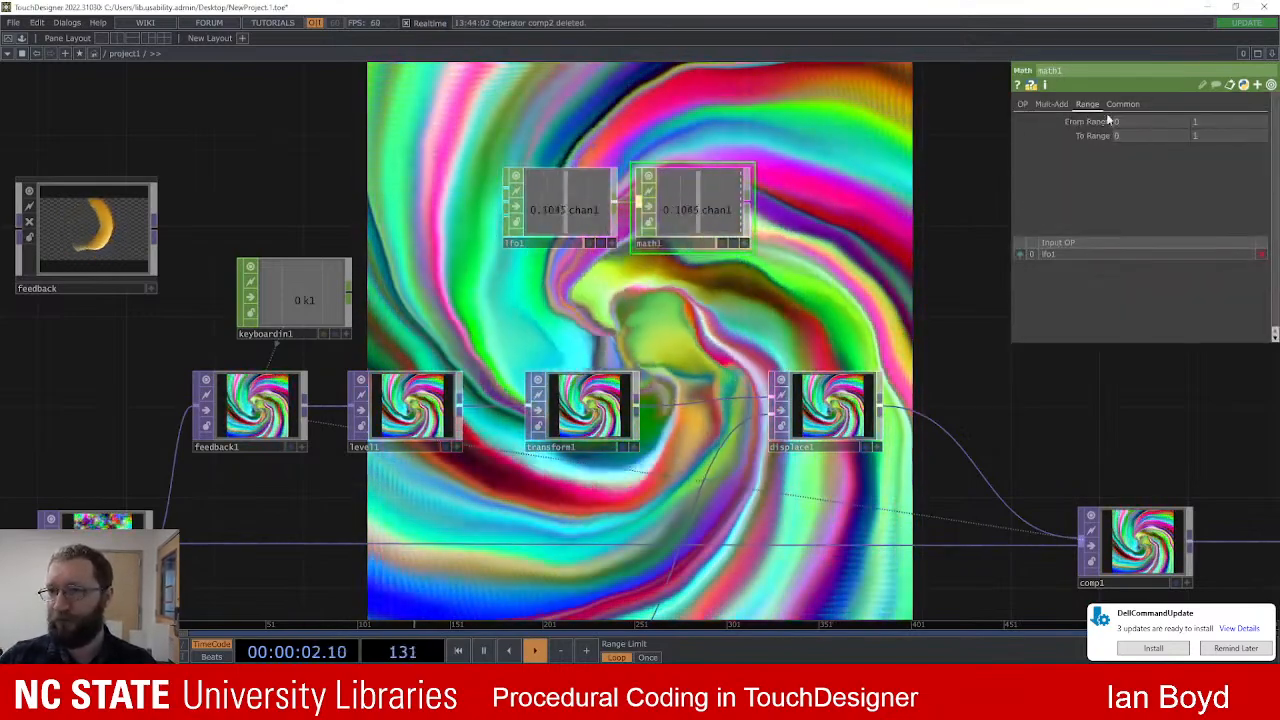
pyautogui.click(588, 412)
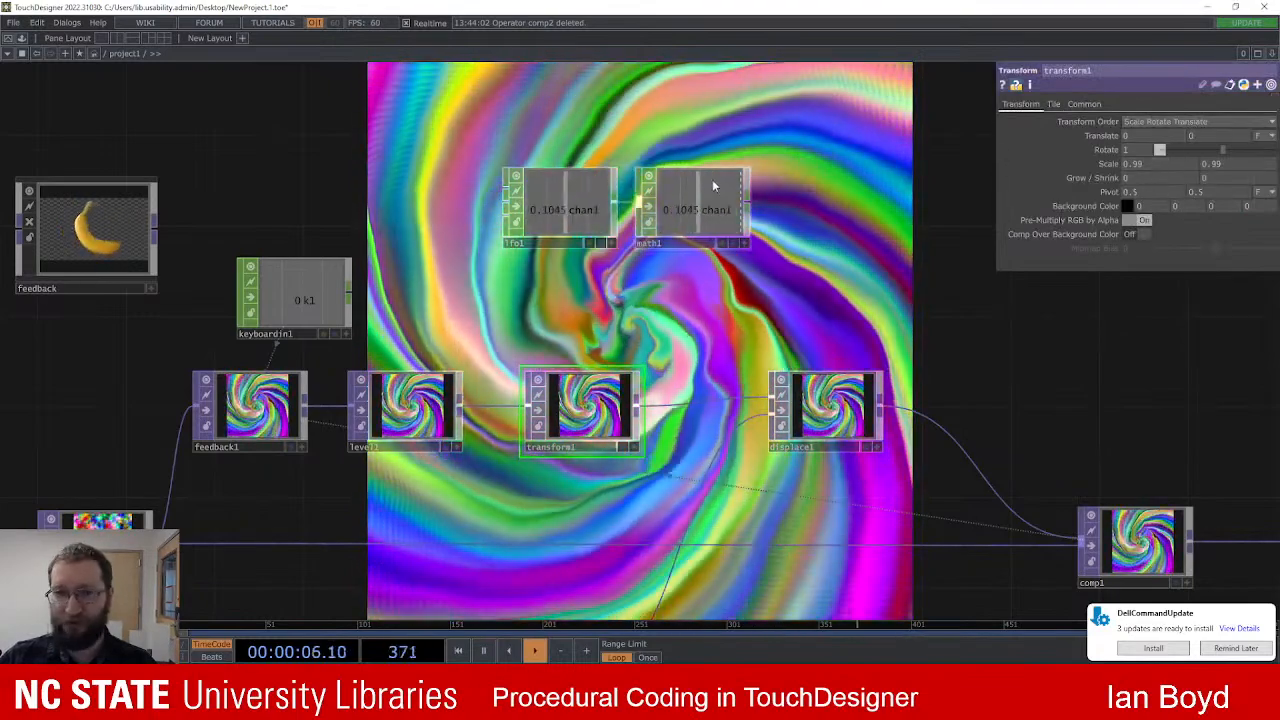
pyautogui.click(712, 205)
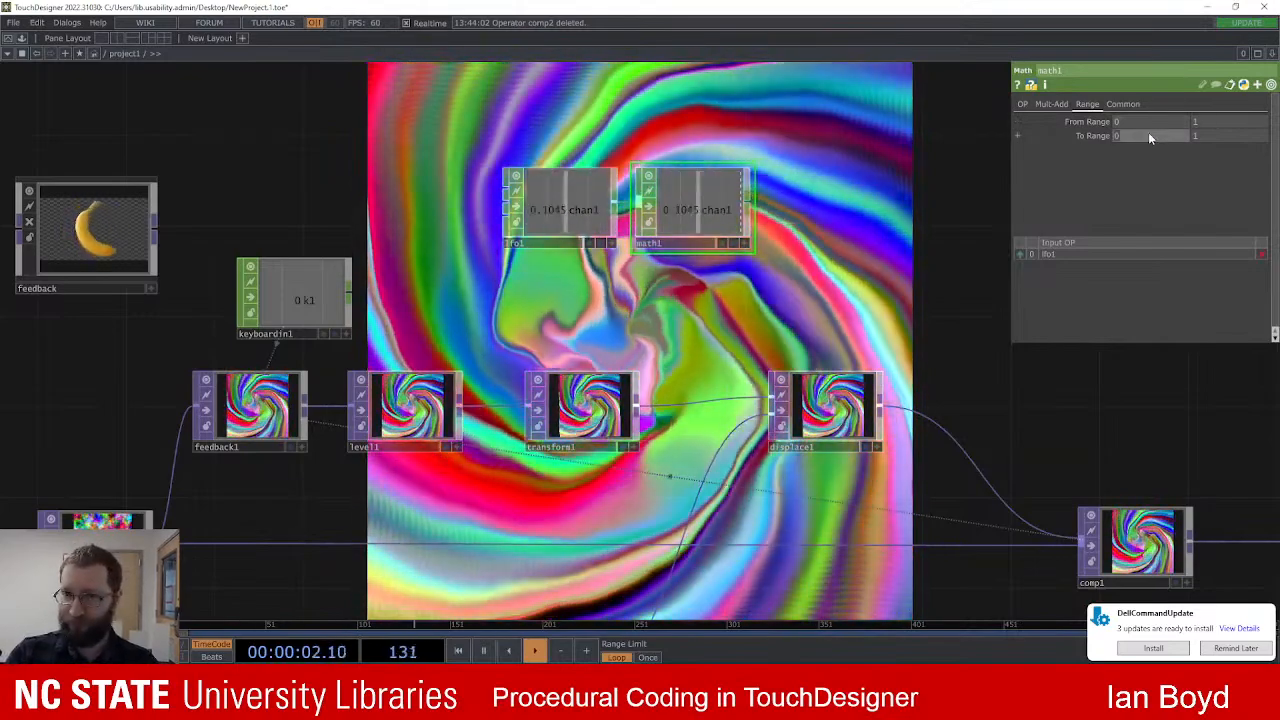
pyautogui.write('.99')
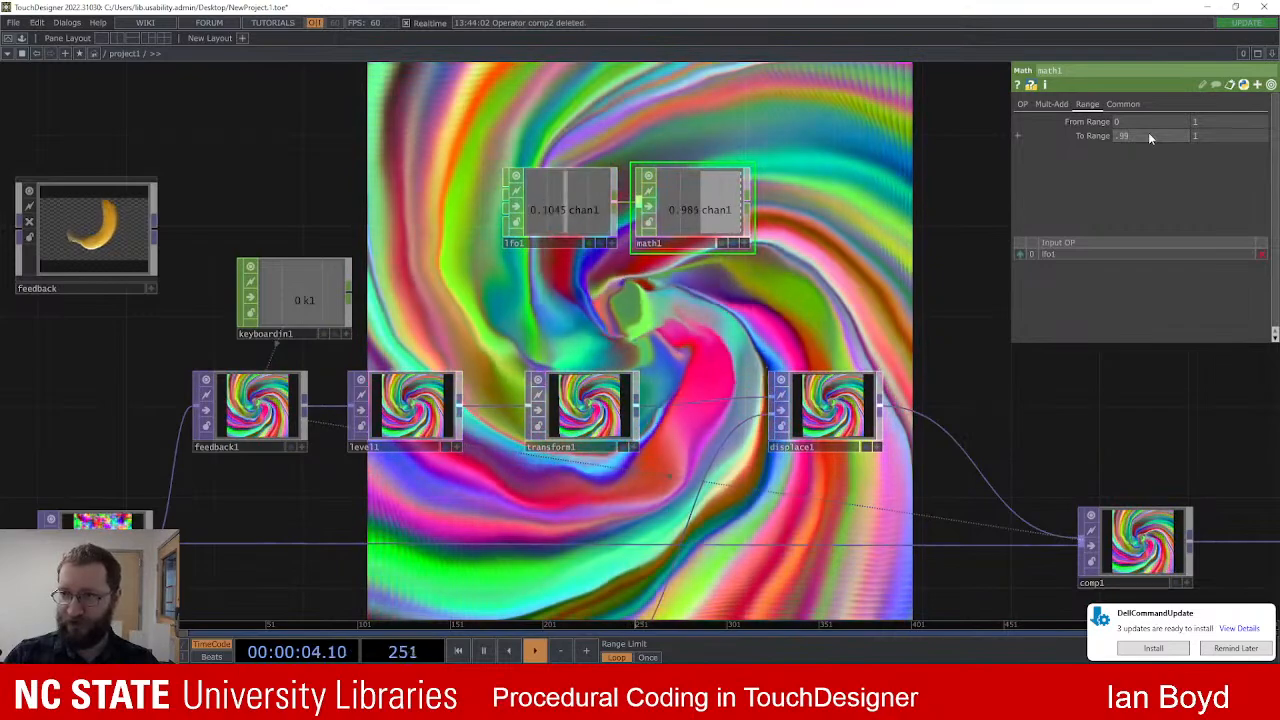
pyautogui.press('Return')
pyautogui.click(1211, 136)
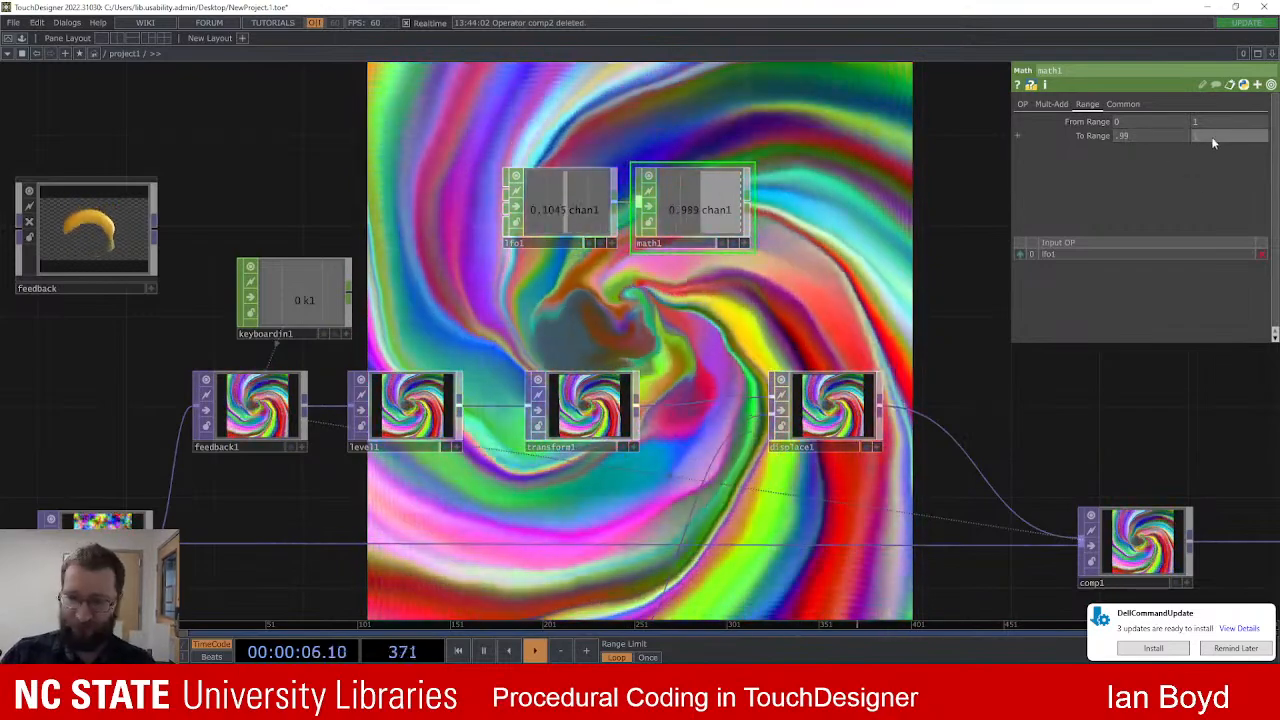
pyautogui.write('.')
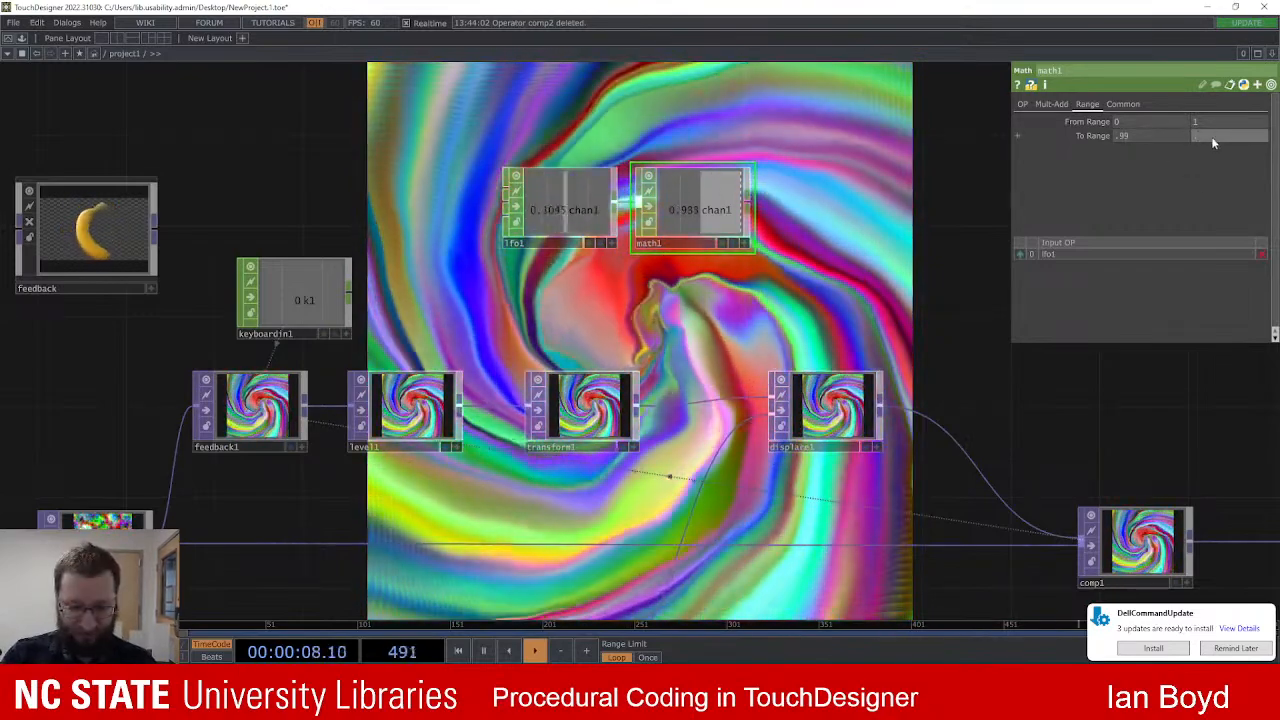
pyautogui.write('92')
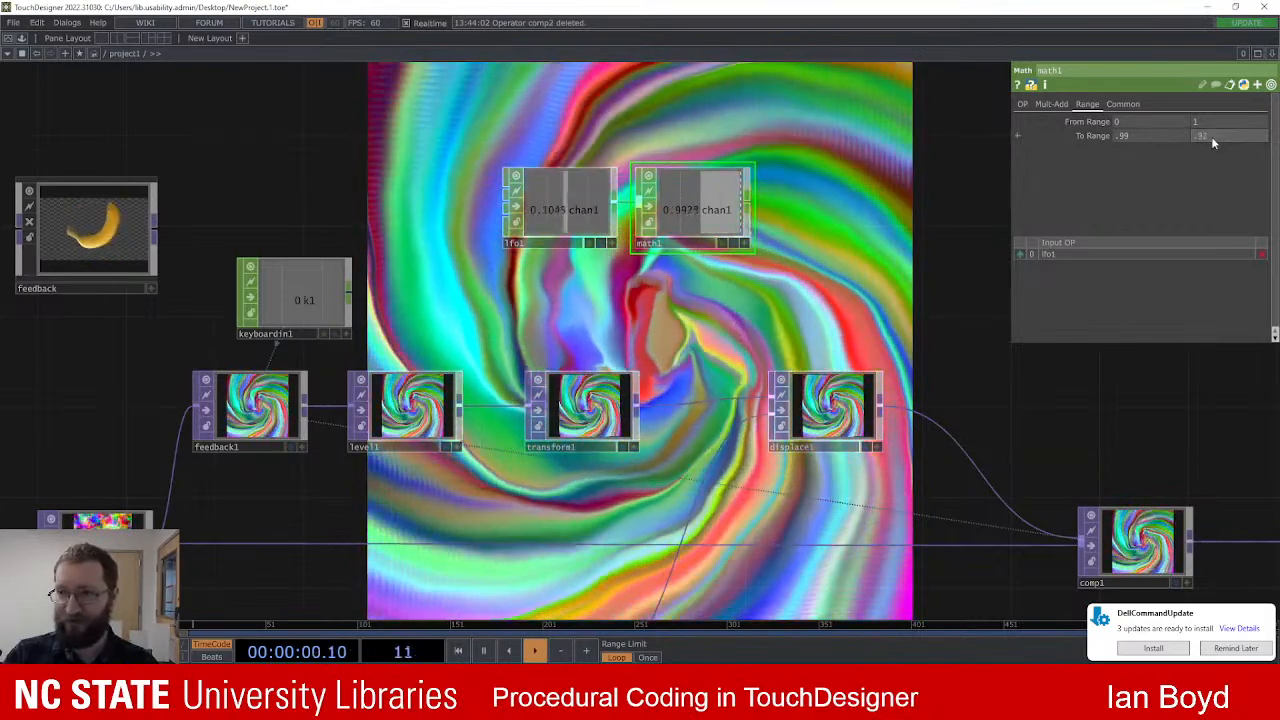
pyautogui.press('Return')
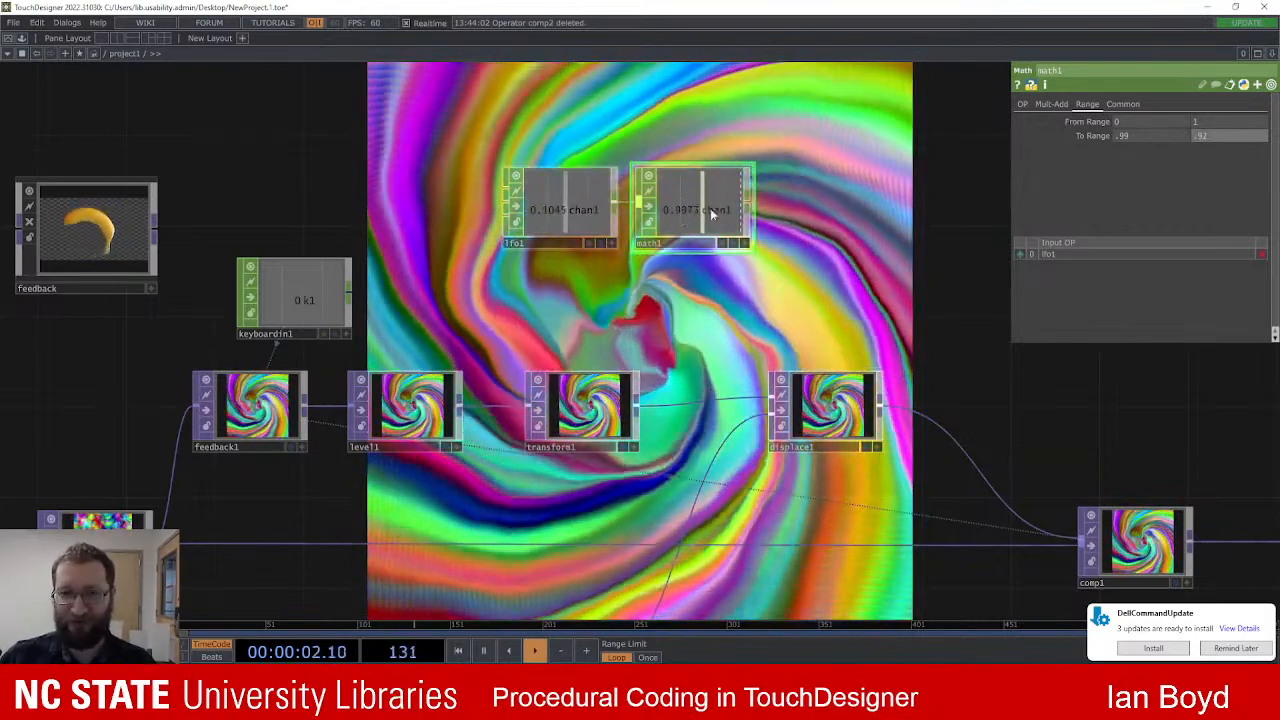
# Step: Add a Null CHOP after math1 and space it out at the end of the CHOP chain
pyautogui.rightClick(752, 200)
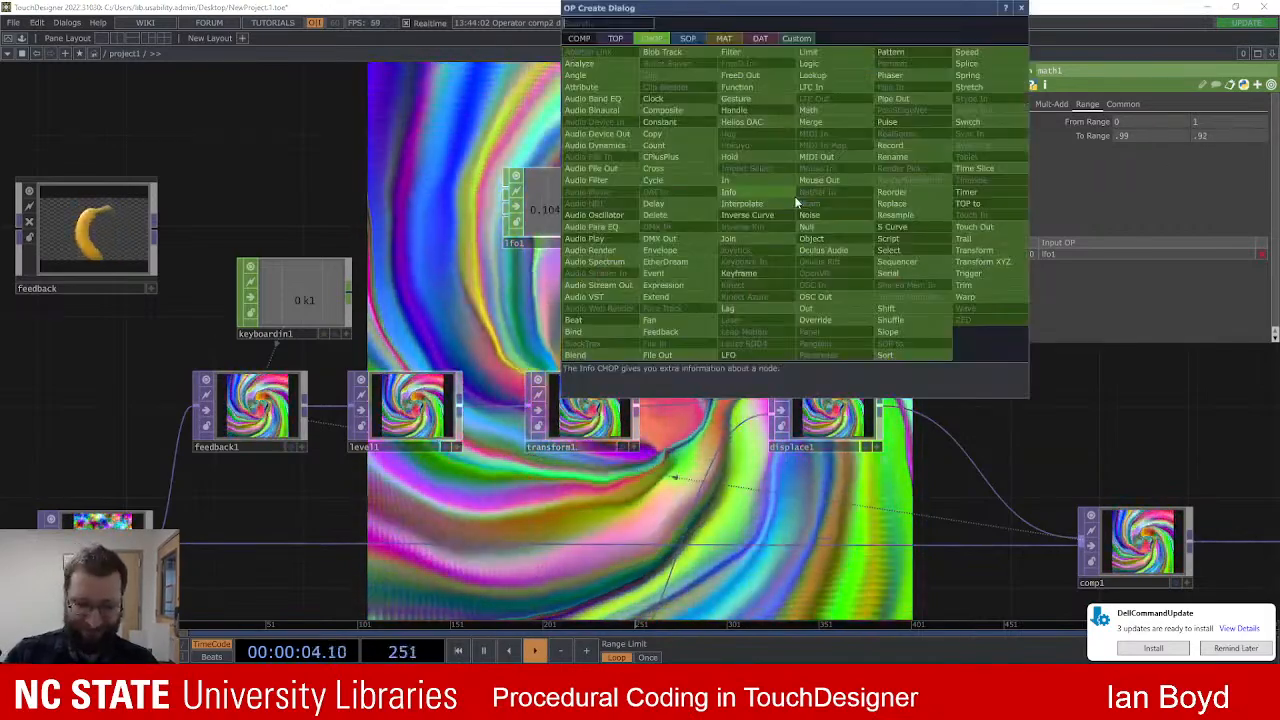
pyautogui.press('Return')
pyautogui.click(797, 203)
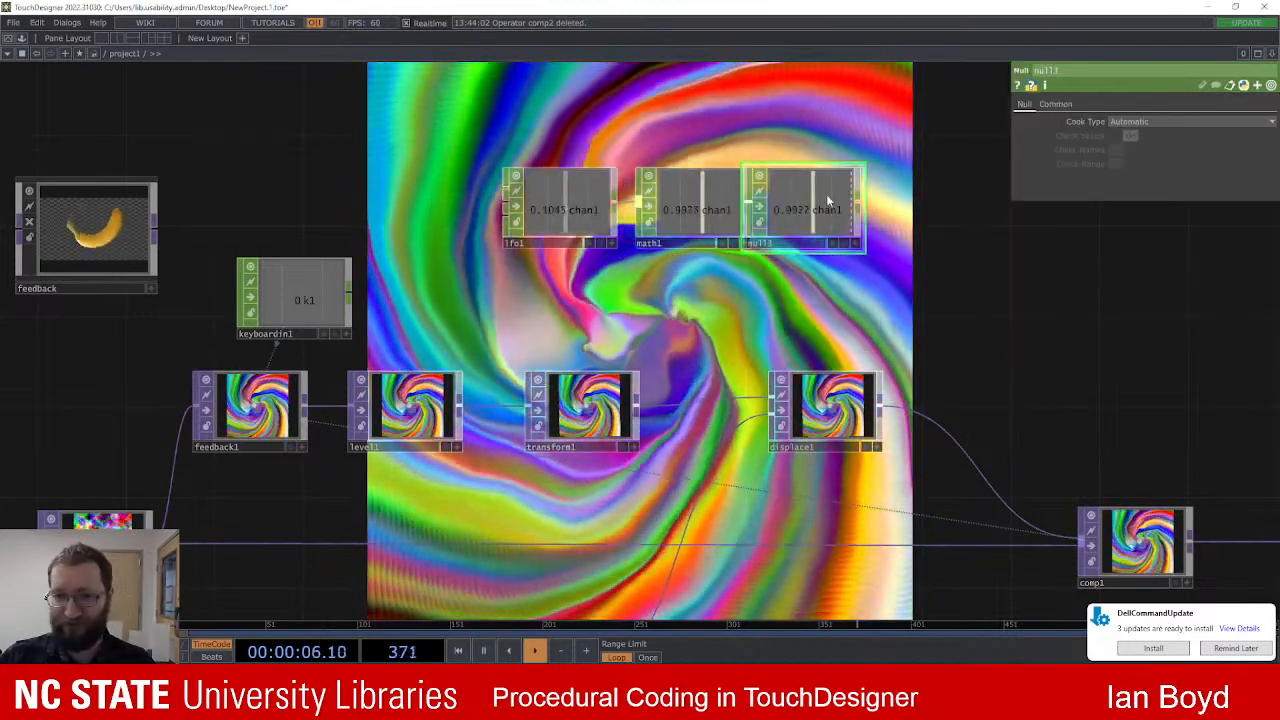
pyautogui.moveTo(826, 194); pyautogui.dragTo(863, 201)
# Step: Link both of transform1's Scale values to null3's chan1 channel with a CHOP reference
pyautogui.click(587, 410)
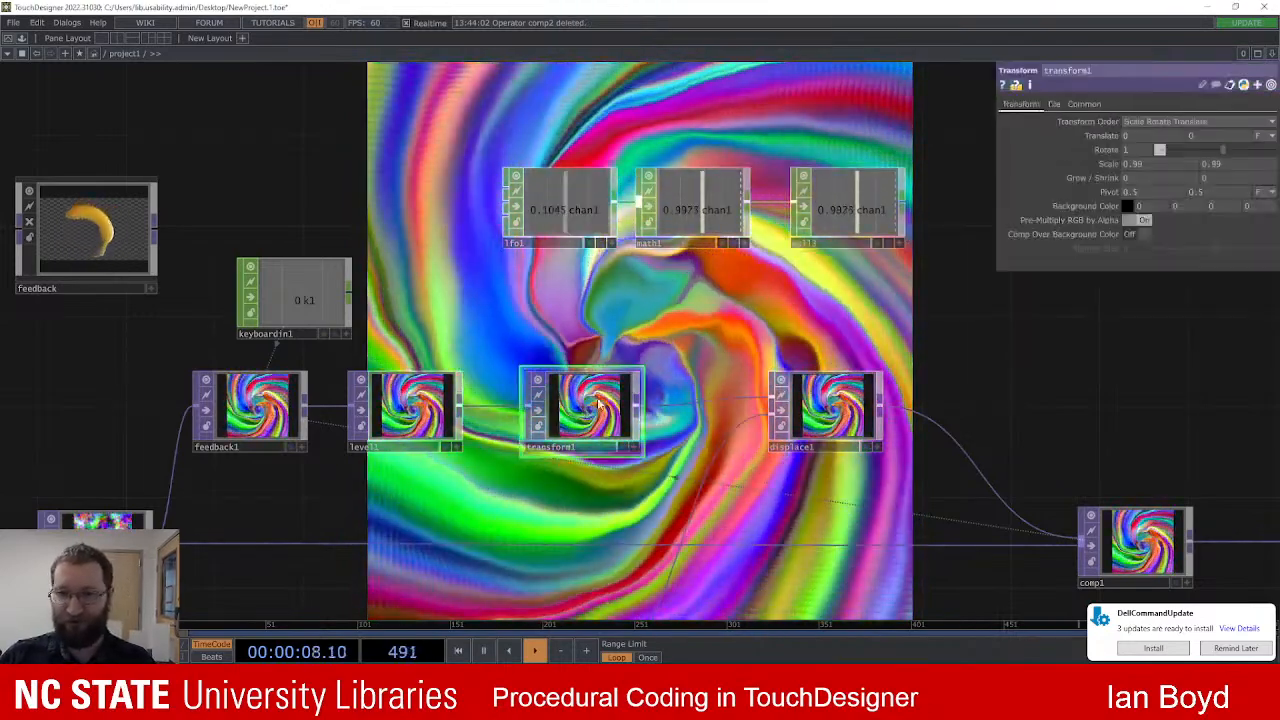
pyautogui.click(882, 189)
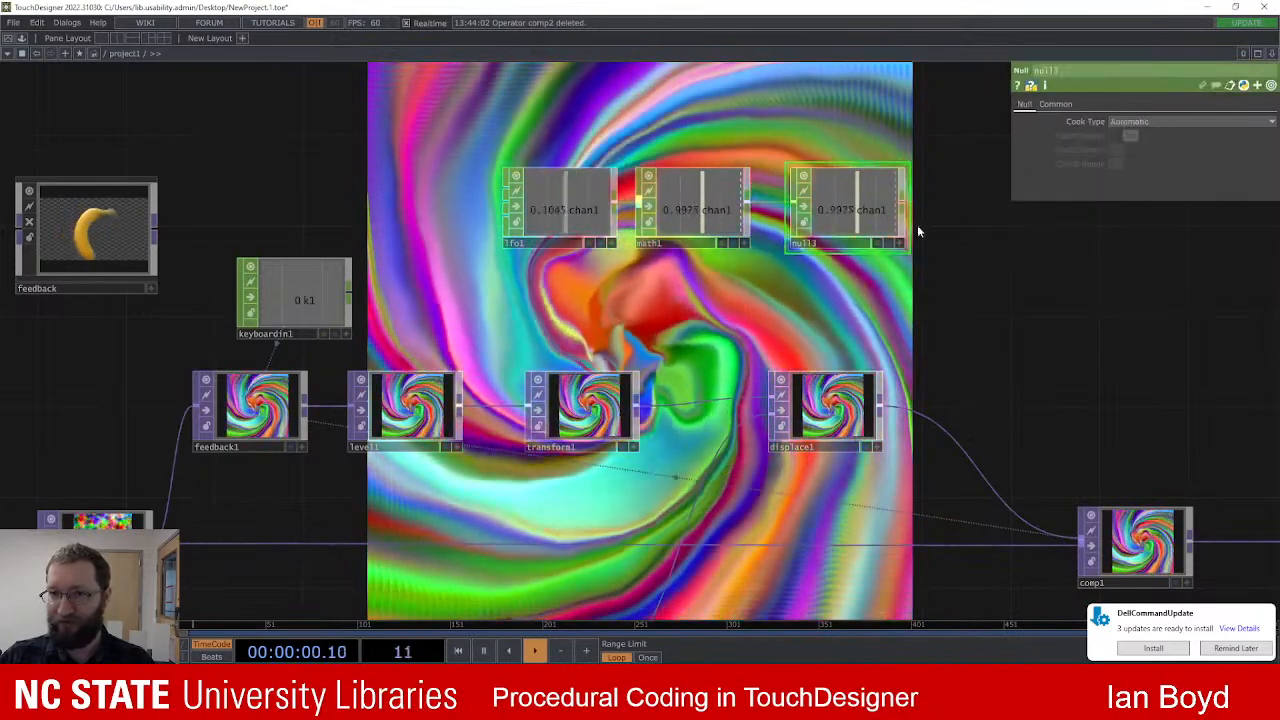
pyautogui.click(587, 415)
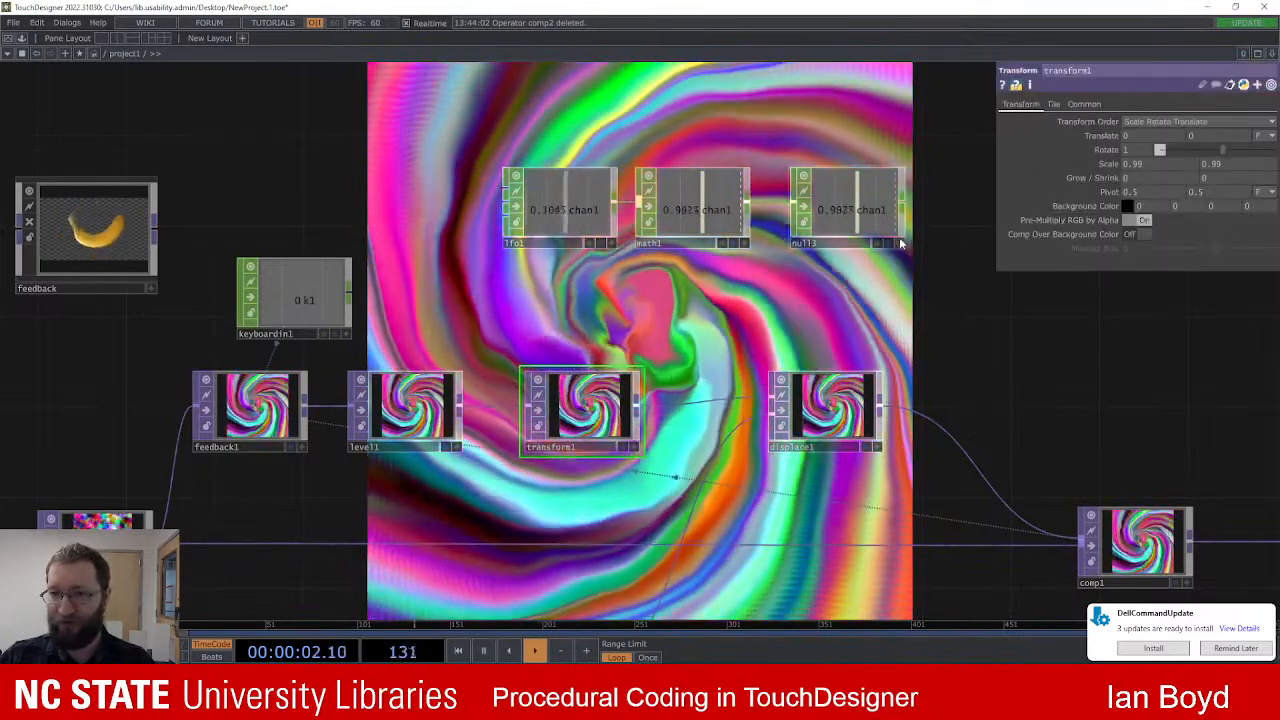
pyautogui.moveTo(886, 214); pyautogui.dragTo(1126, 136)
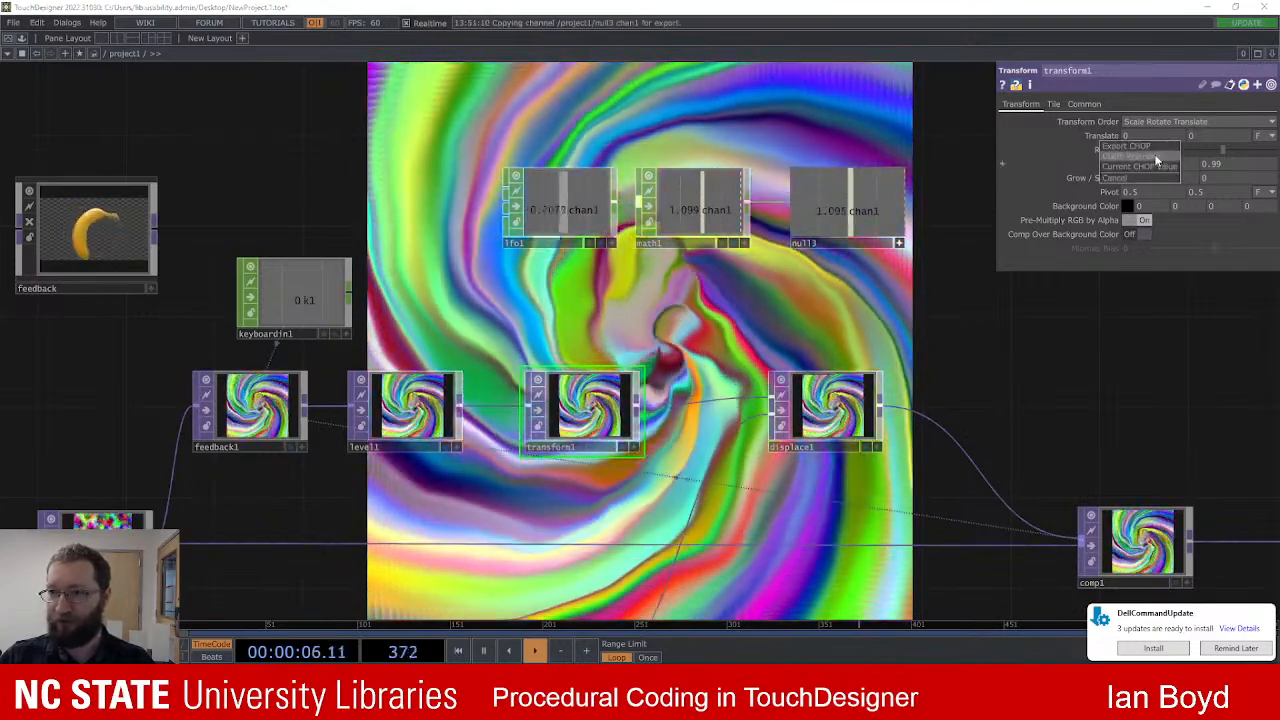
pyautogui.click(1132, 156)
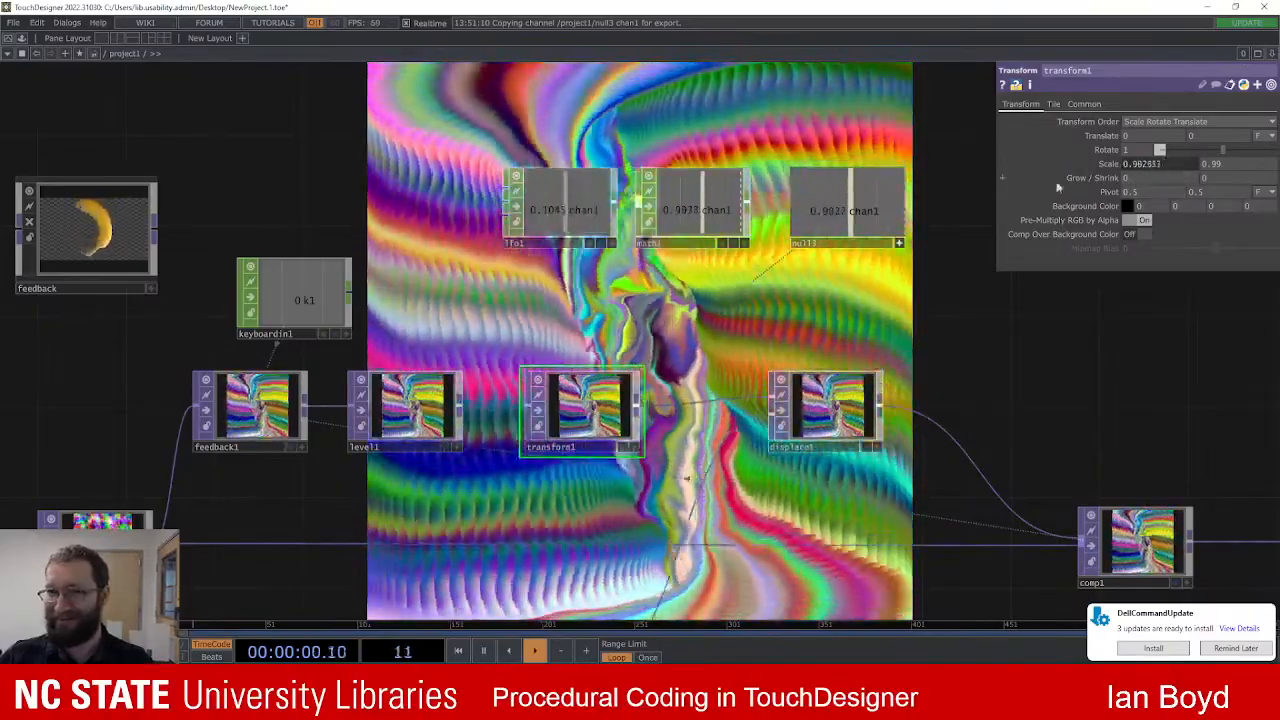
pyautogui.click(1222, 165)
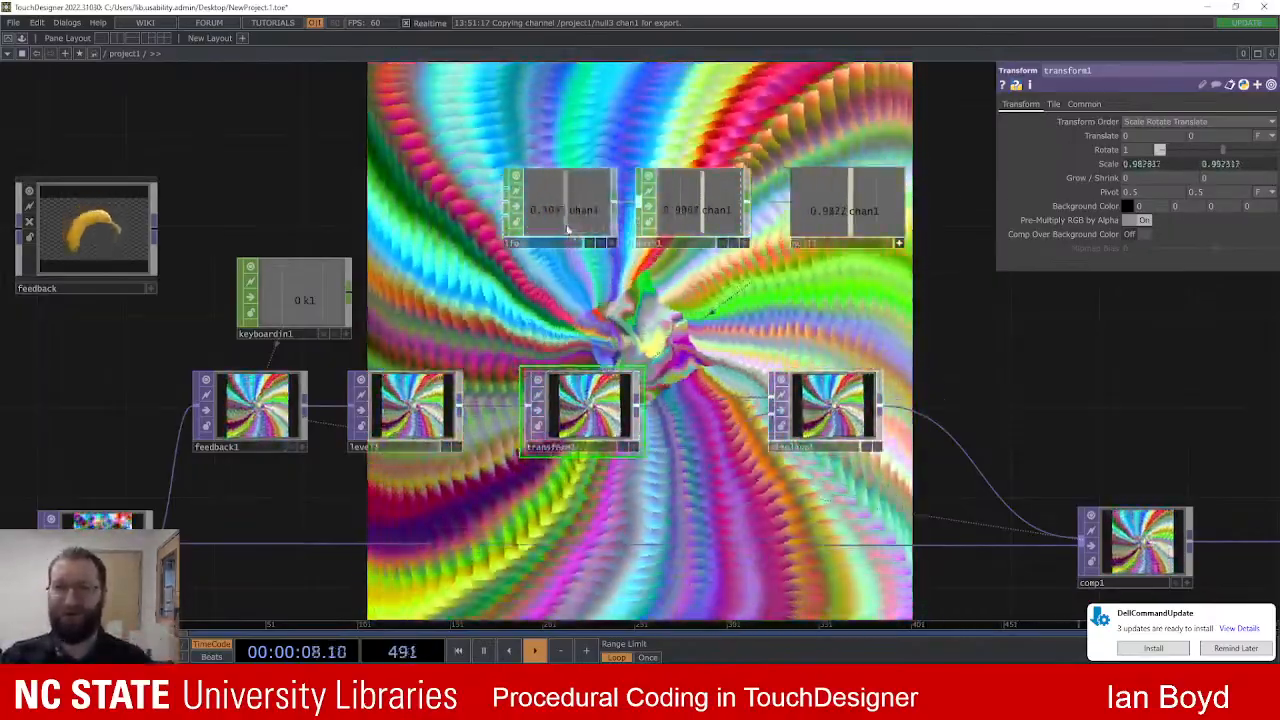
# Step: Set the upper value of math1's To Range to 0.97
pyautogui.click(690, 210)
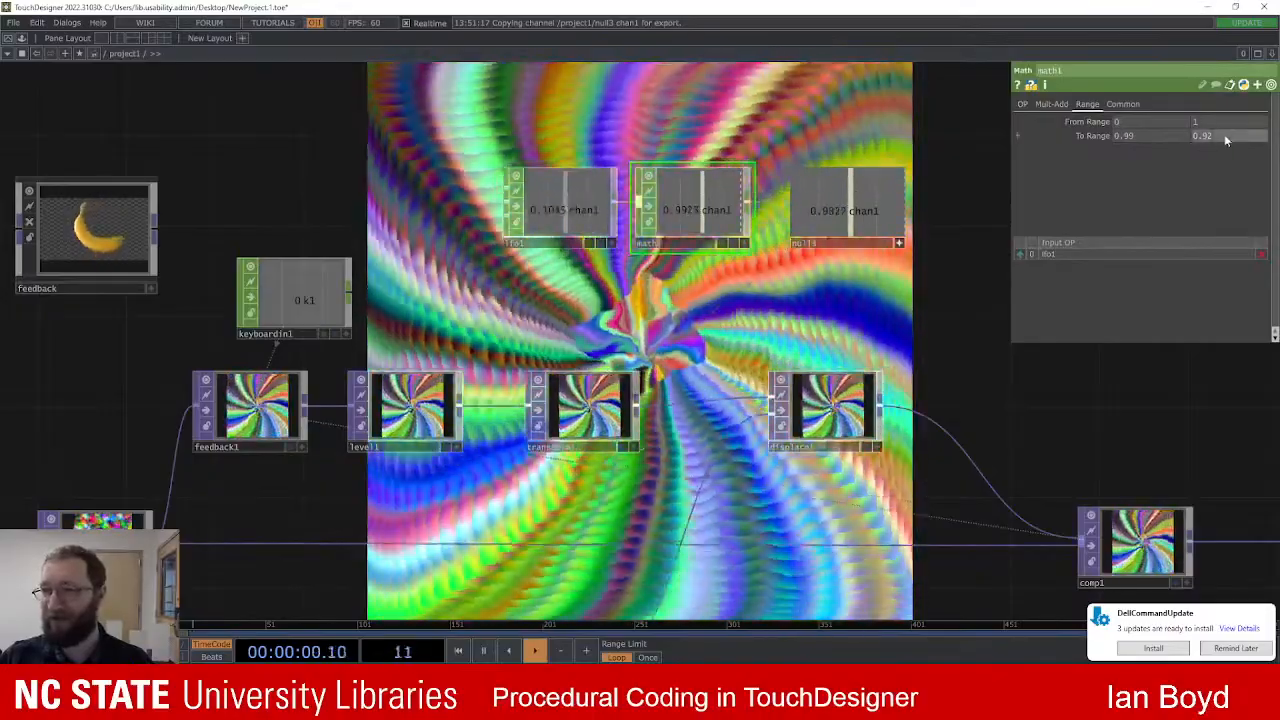
pyautogui.write('7')
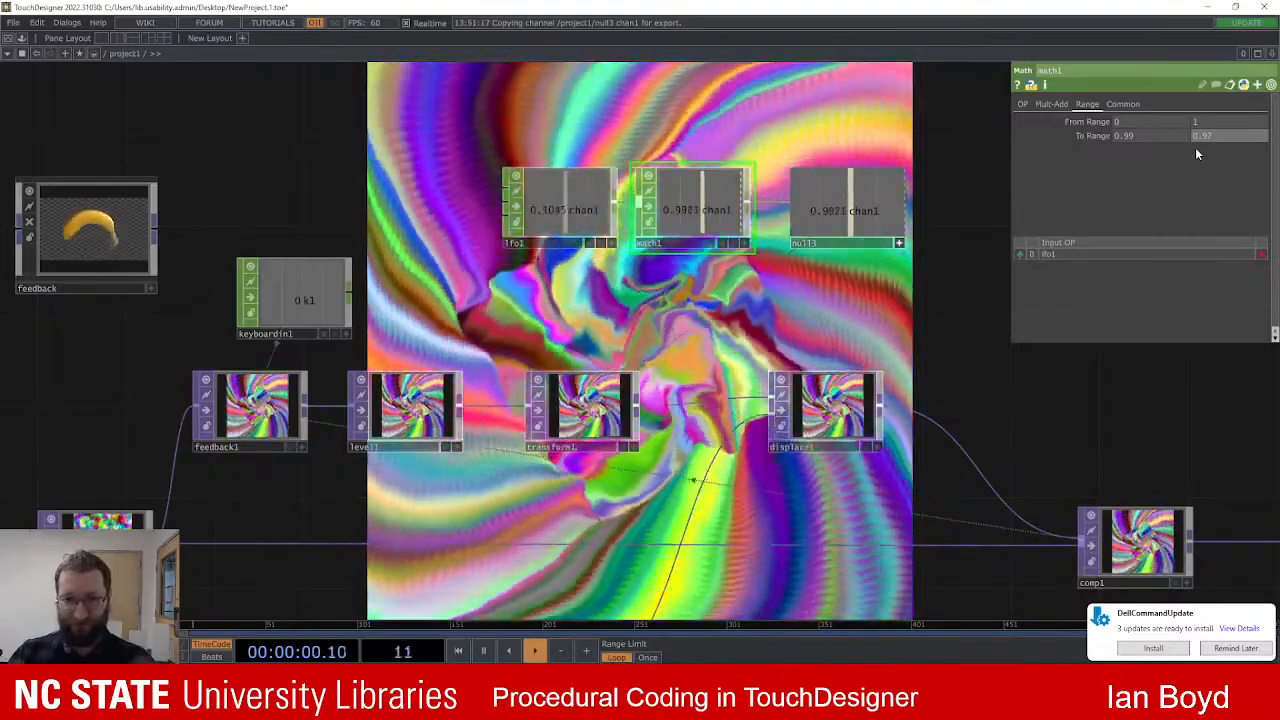
pyautogui.scroll(-3, 788, 502)
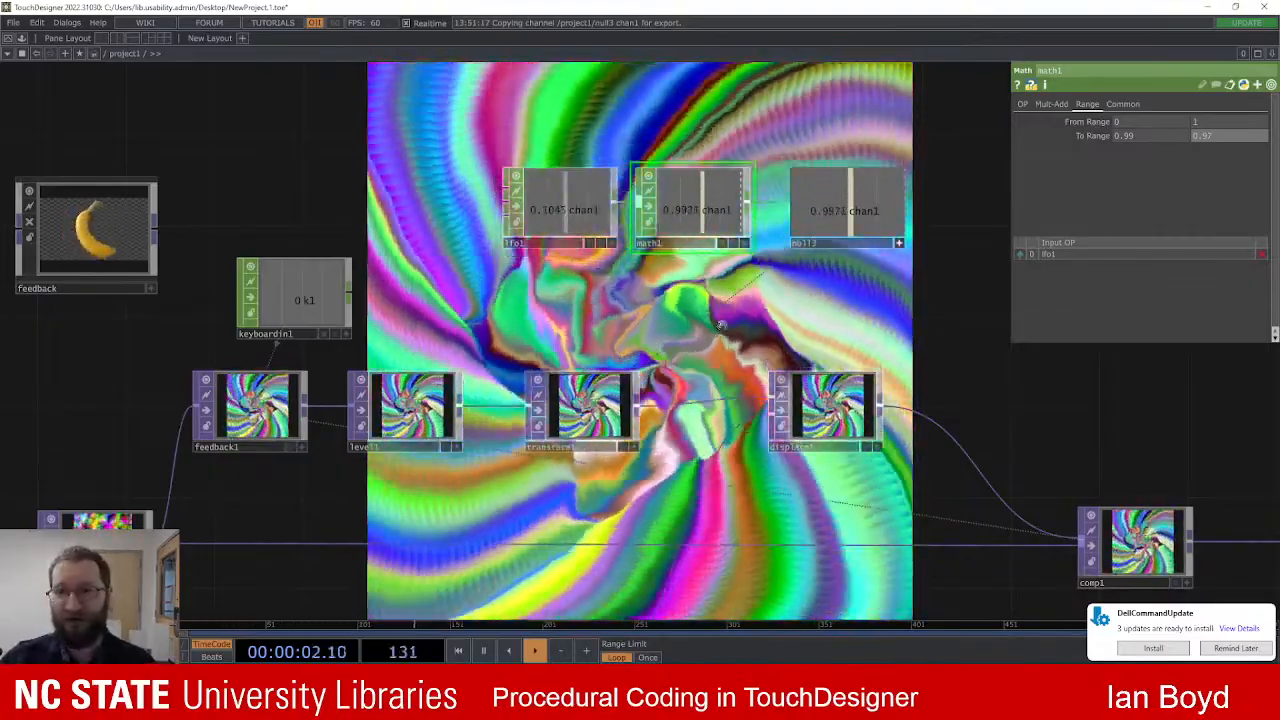
pyautogui.scroll(3, 788, 502)
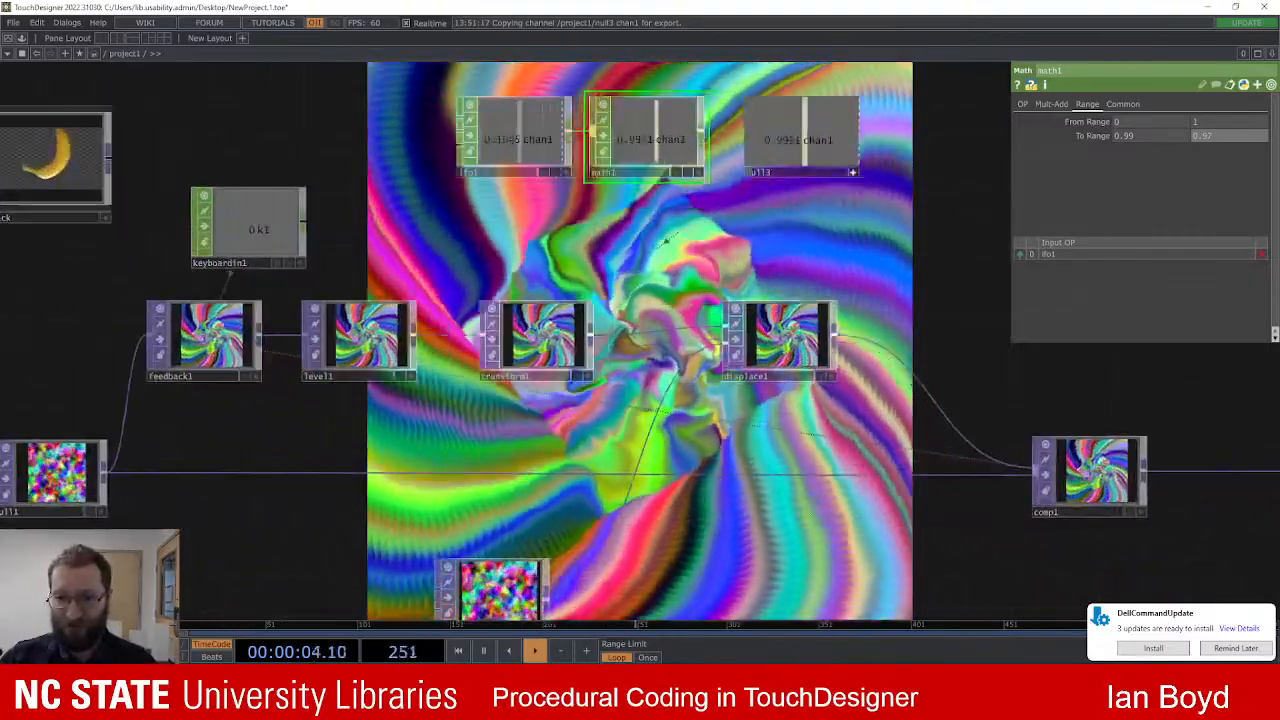
pyautogui.scroll(-3, 828, 457)
pyautogui.scroll(4, 831, 467)
pyautogui.scroll(-3, 840, 458)
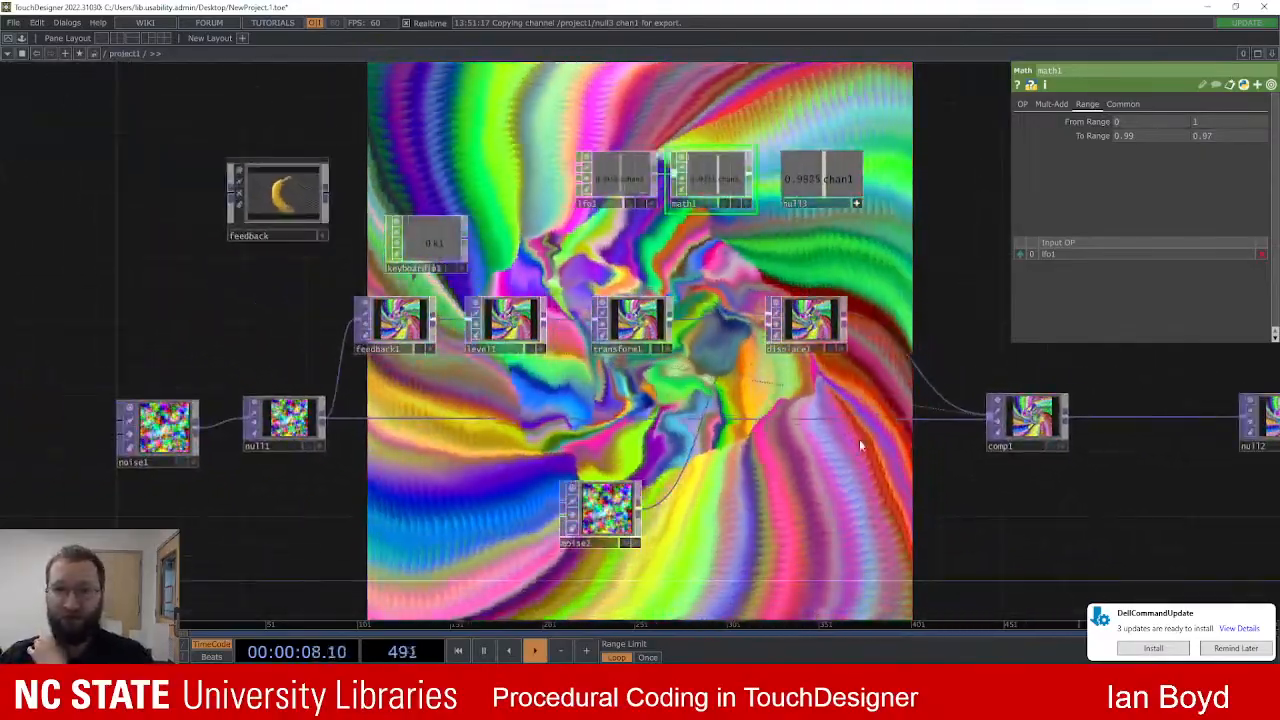
# Step: Return both of transform1's Scale values from the null3 reference to the constant 0.99
pyautogui.click(654, 321)
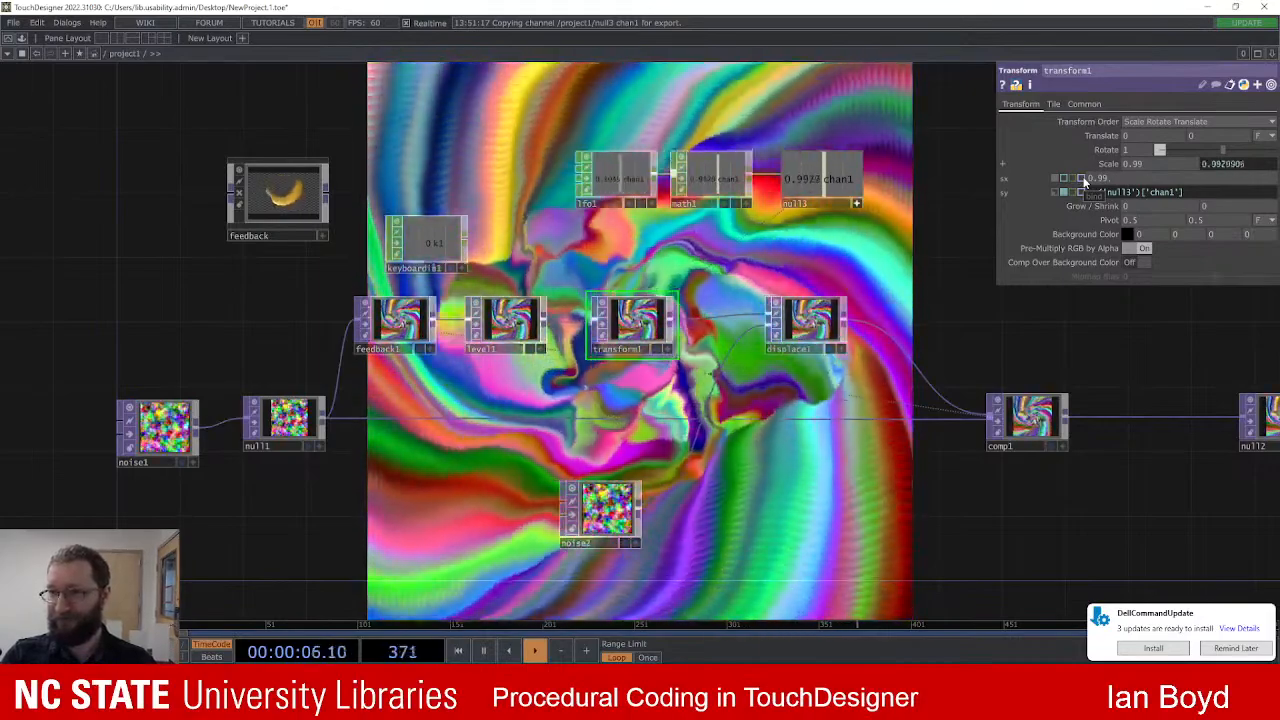
pyautogui.click(1083, 180)
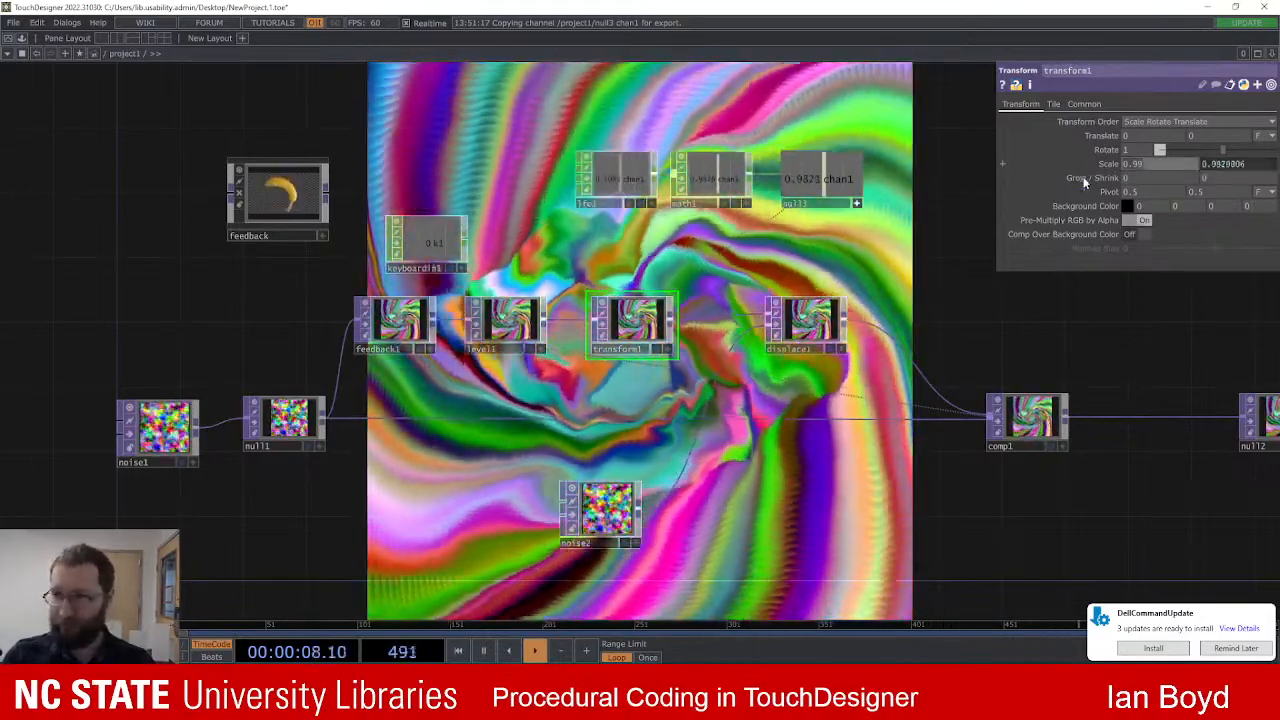
pyautogui.click(1108, 164)
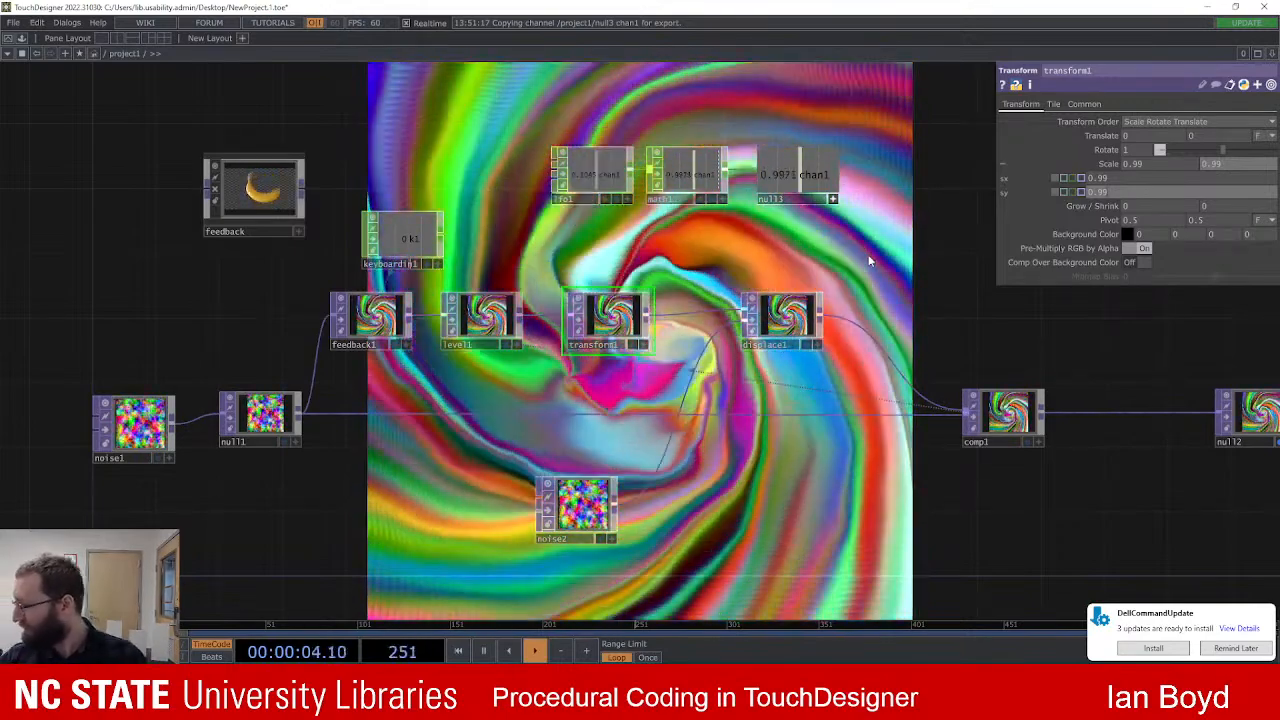
# Step: Try a Limit TOP between displace1 and comp1 with minimum value 0.6 and maximum value 0.4, and delete it
pyautogui.moveTo(889, 240); pyautogui.dragTo(859, 281)
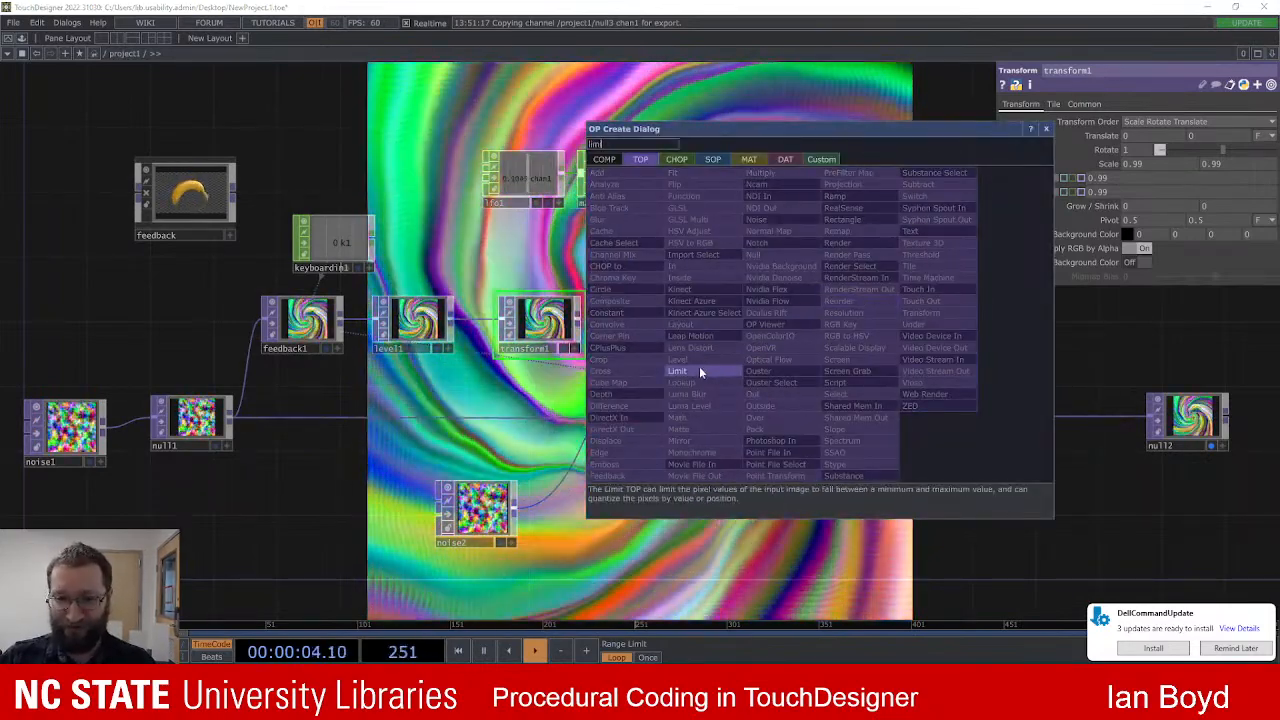
pyautogui.click(837, 324)
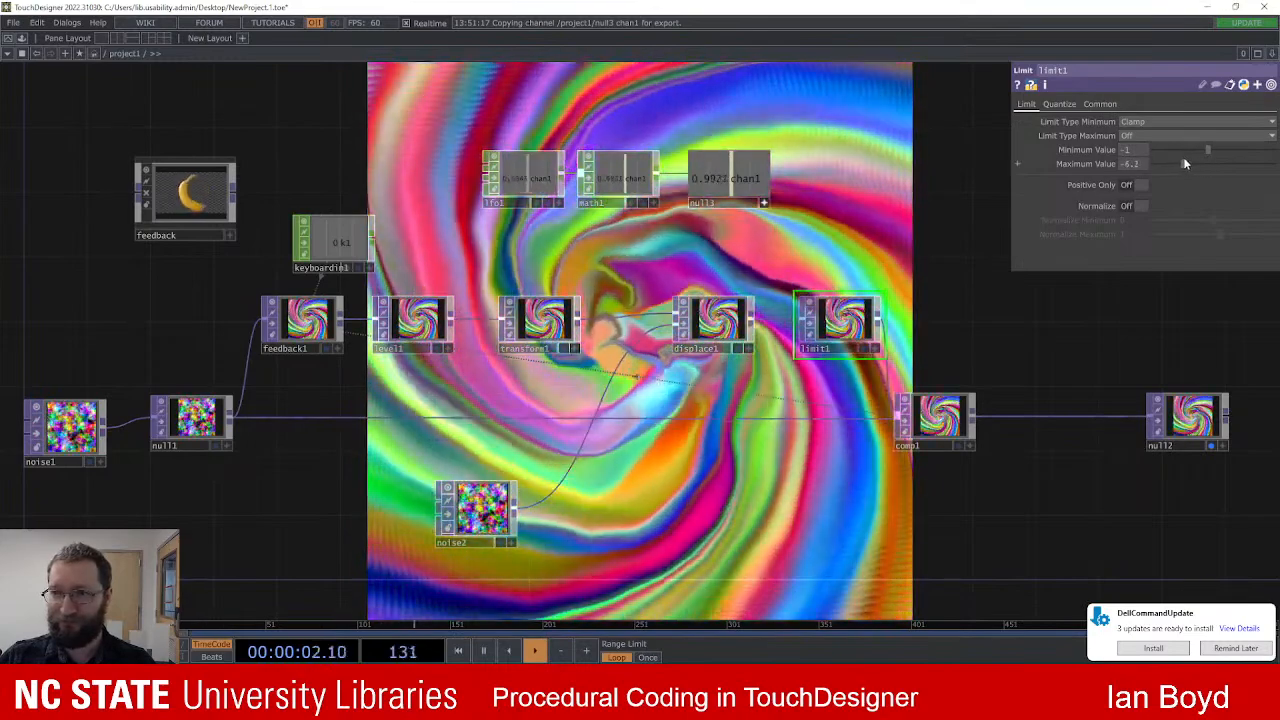
pyautogui.moveTo(1209, 148)
pyautogui.mouseDown()
pyautogui.moveTo(1198, 147)
pyautogui.moveTo(1213, 146)
pyautogui.mouseUp()
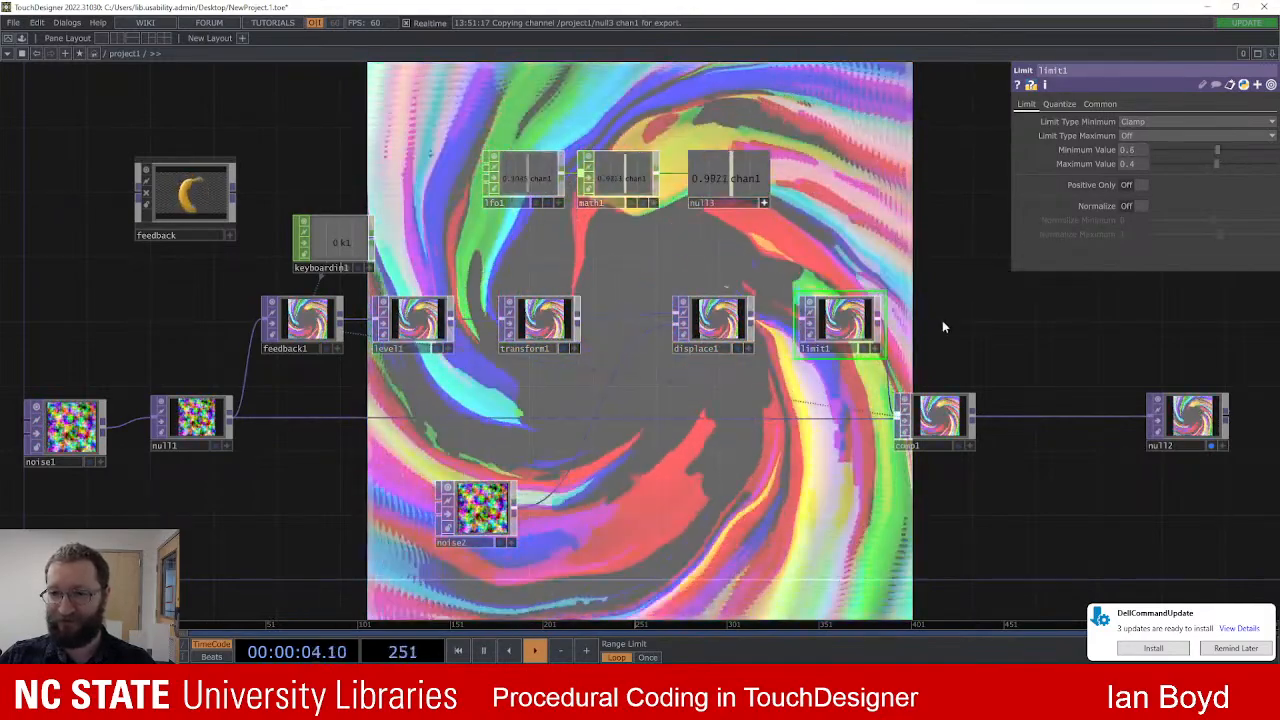
pyautogui.moveTo(942, 327); pyautogui.dragTo(858, 319)
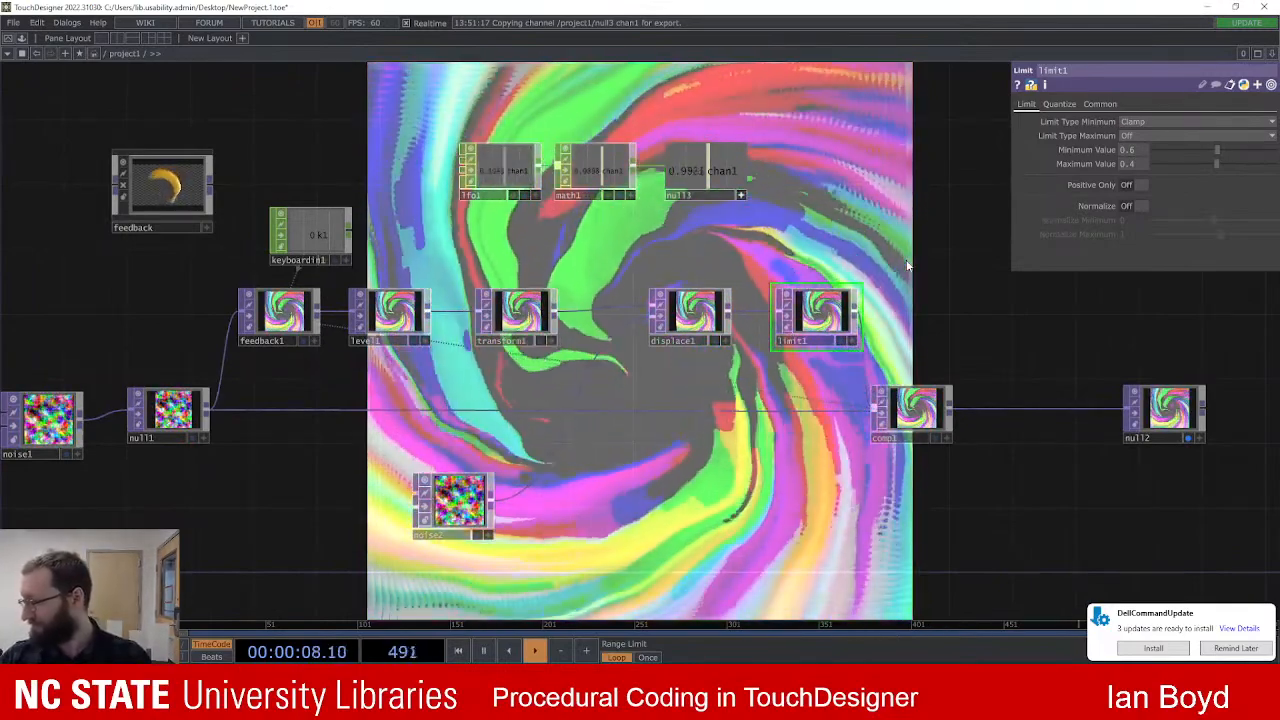
pyautogui.press('Delete')
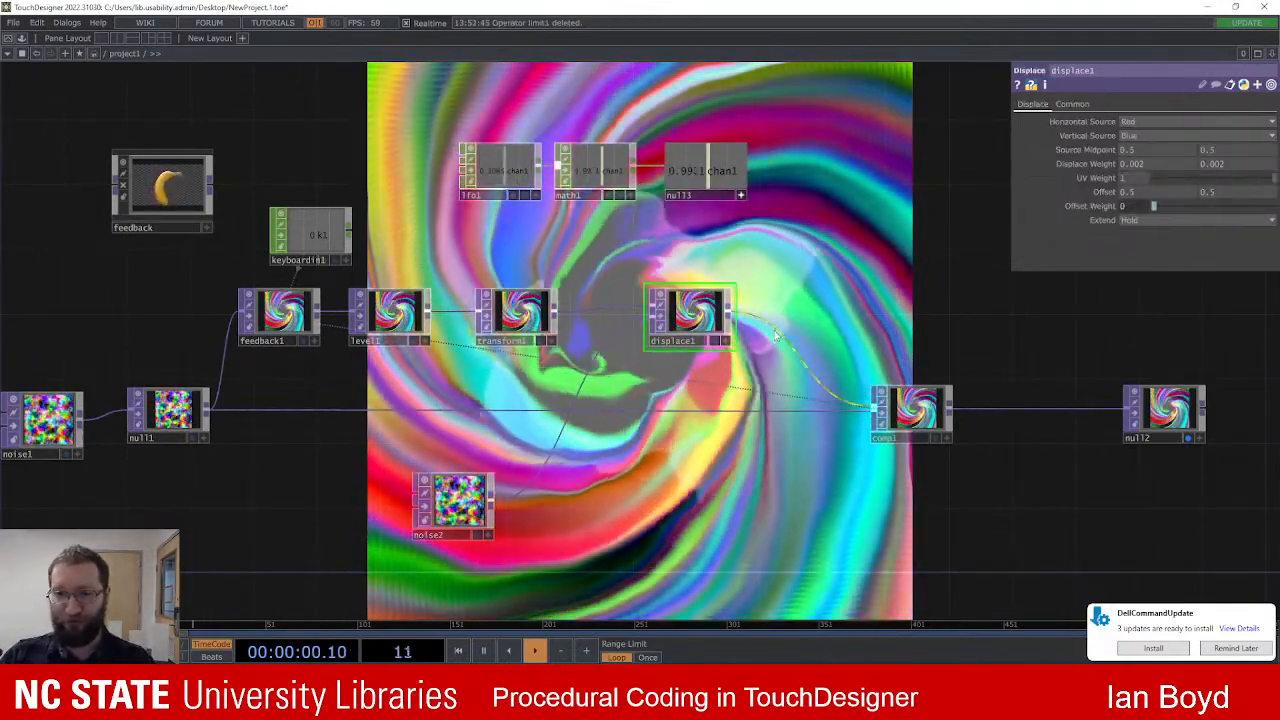
# Step: Insert a Slope TOP between displace1 and comp1
pyautogui.rightClick(797, 314)
pyautogui.click(797, 316)
pyautogui.write('lo')
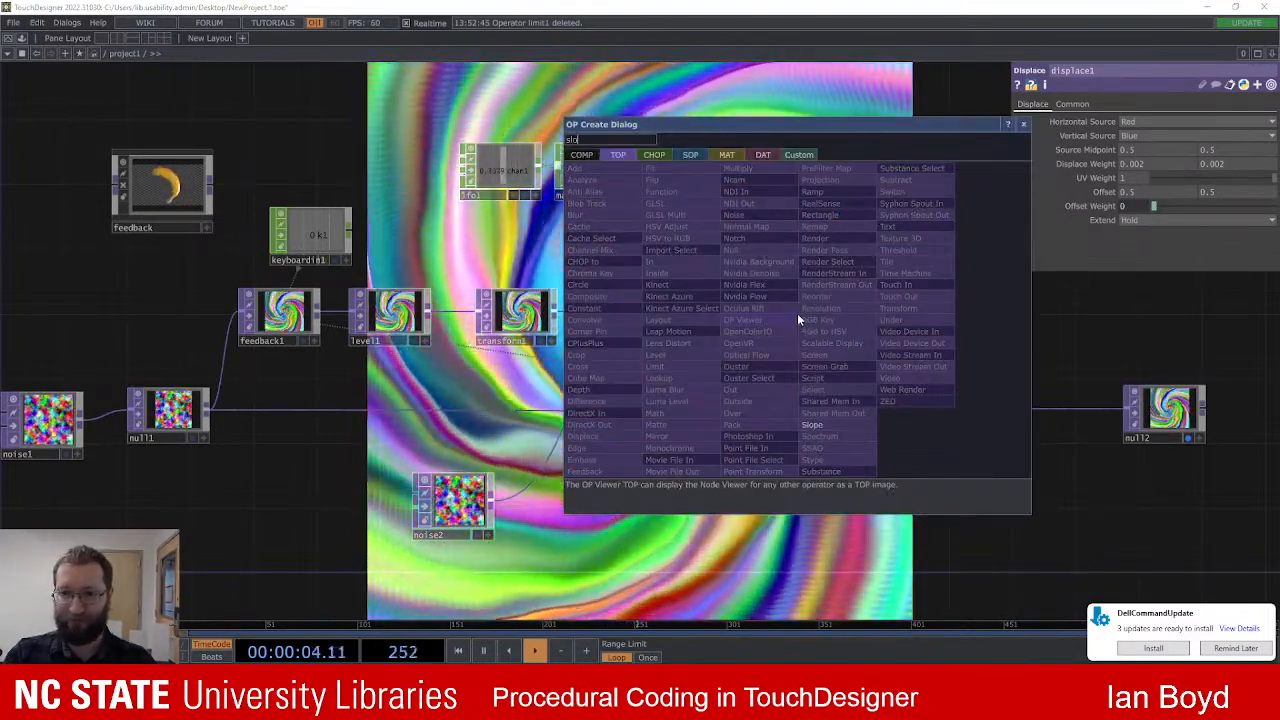
pyautogui.press('Return')
pyautogui.click(797, 313)
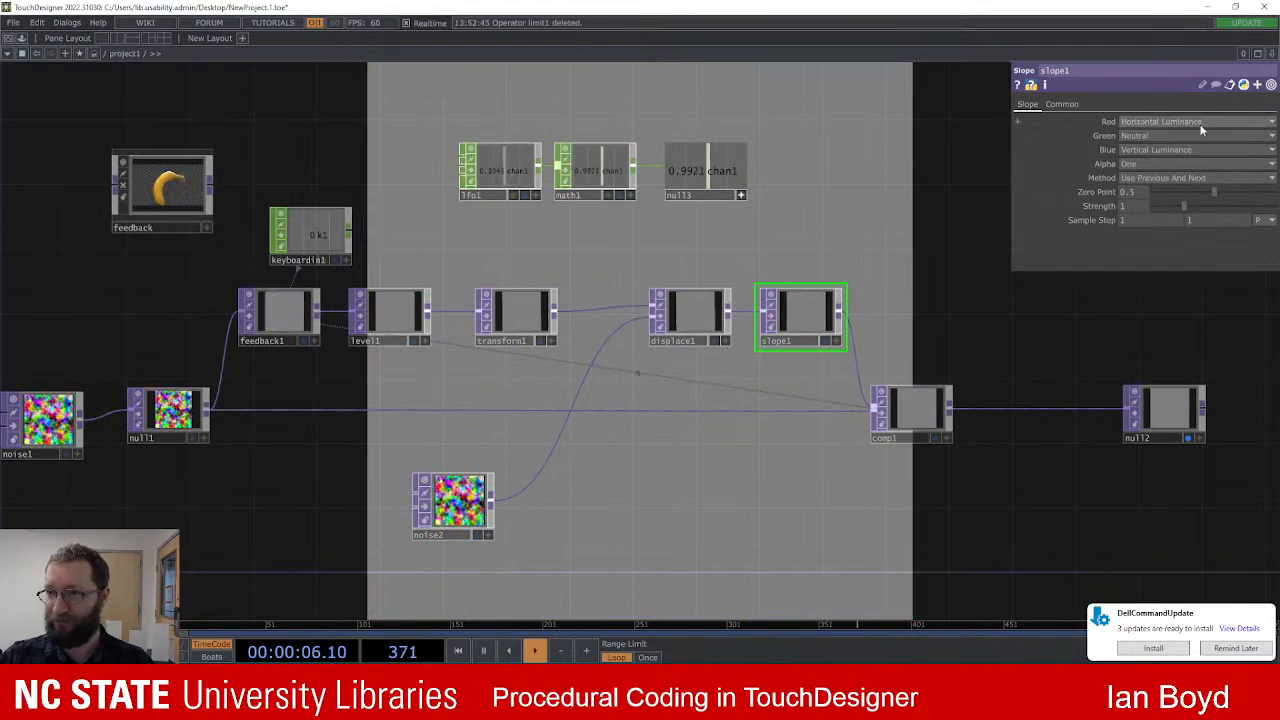
# Step: Try slope1 with the Use Current And Next method, Zero Point 0.37 and Strength 0.1, and delete the operator
pyautogui.moveTo(1214, 191)
pyautogui.mouseDown()
pyautogui.moveTo(1174, 192)
pyautogui.moveTo(1235, 195)
pyautogui.moveTo(1153, 204)
pyautogui.moveTo(1203, 191)
pyautogui.mouseUp()
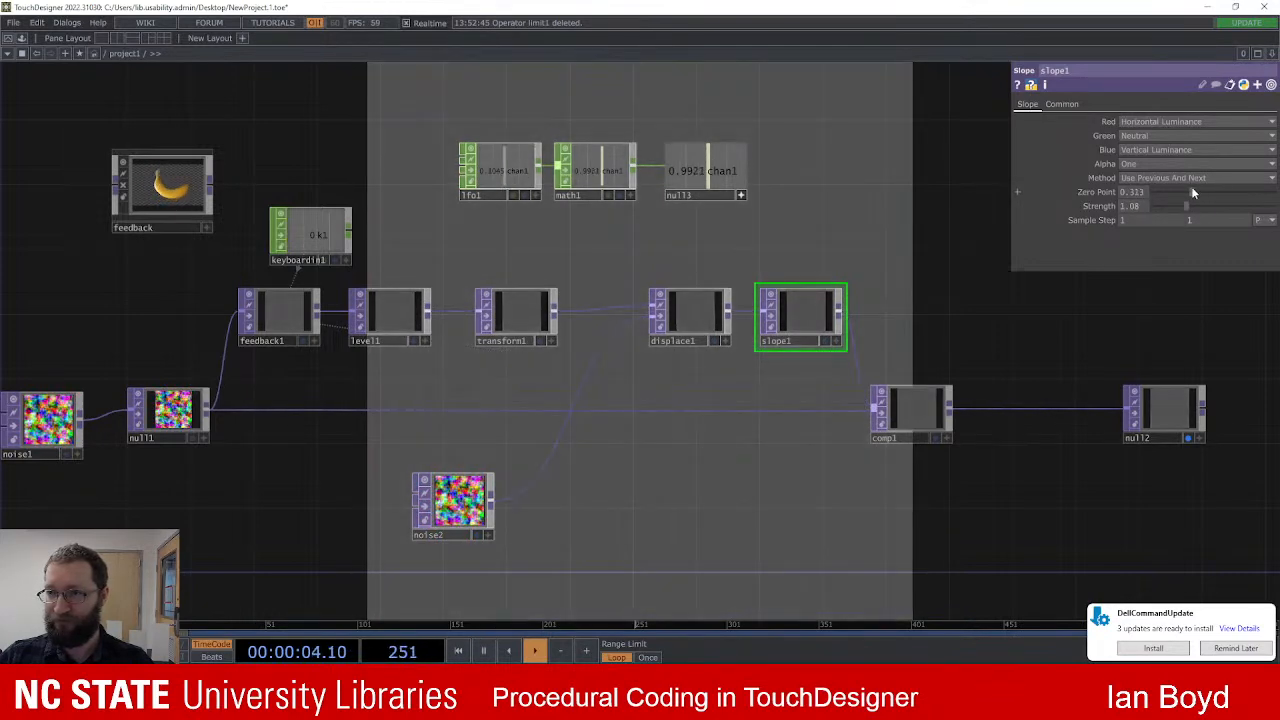
pyautogui.click(1171, 177)
pyautogui.click(1174, 149)
pyautogui.click(1174, 149)
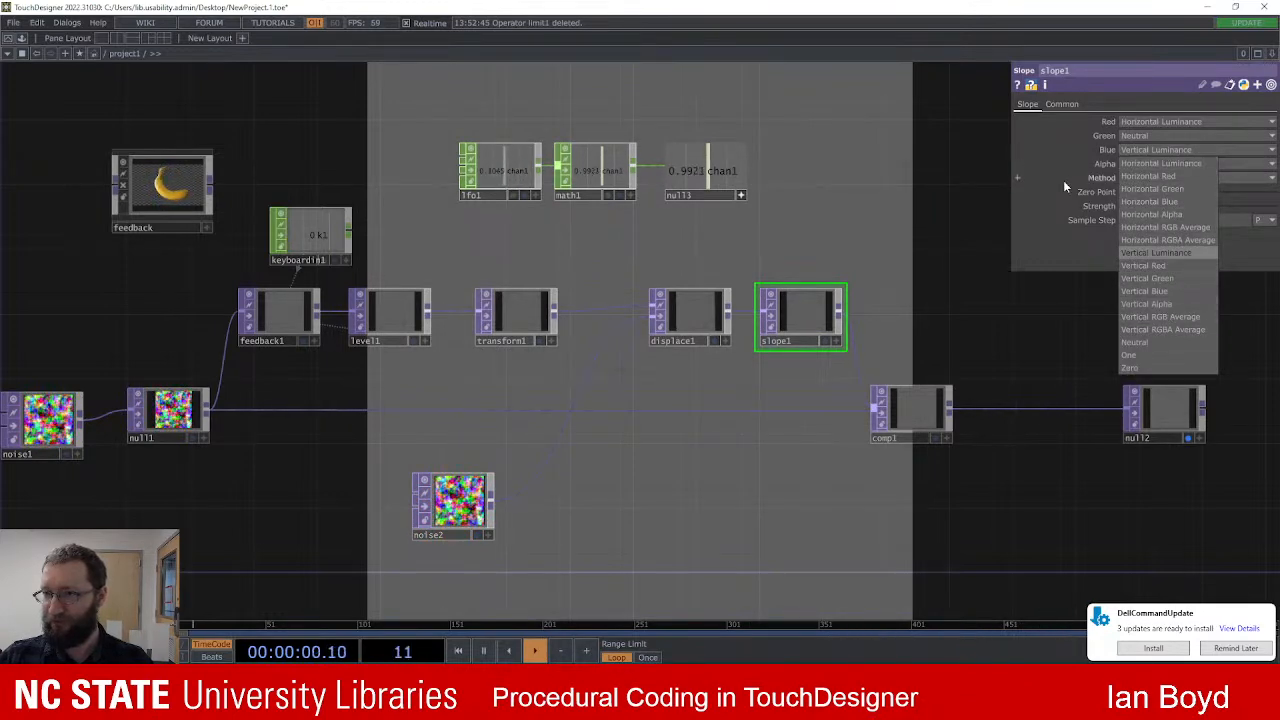
pyautogui.click(1034, 158)
pyautogui.click(1160, 177)
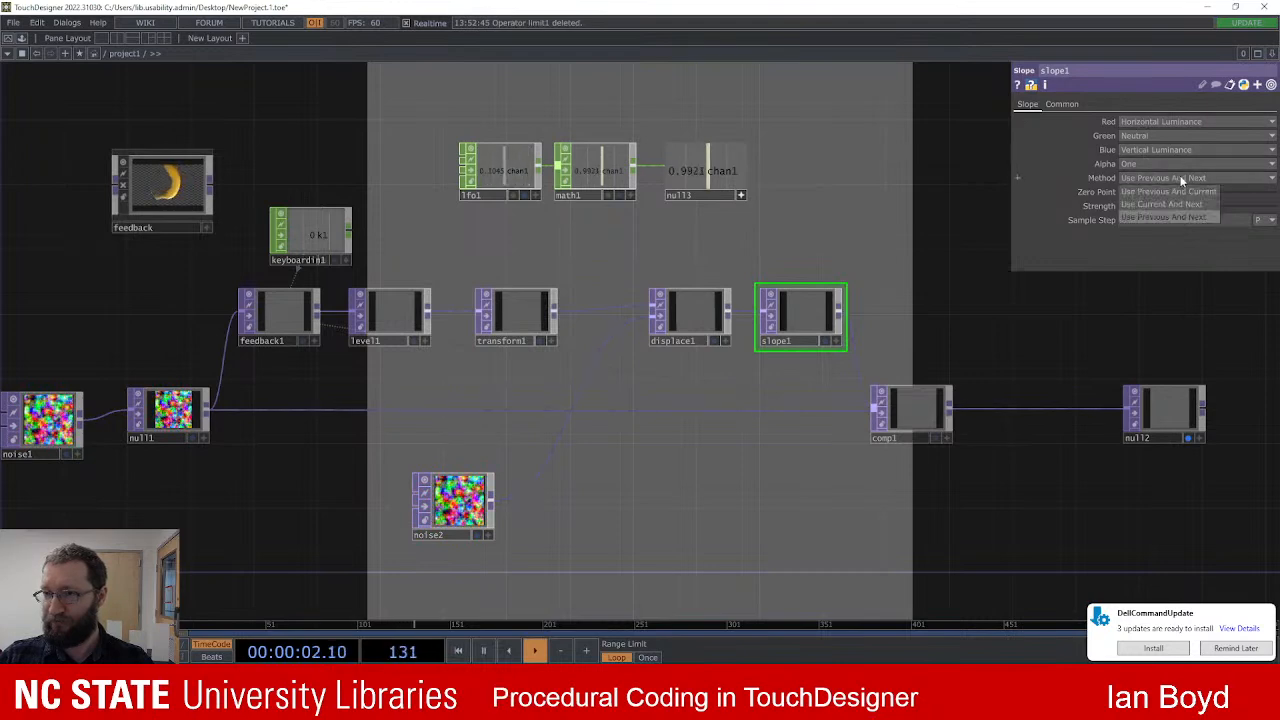
pyautogui.click(1182, 198)
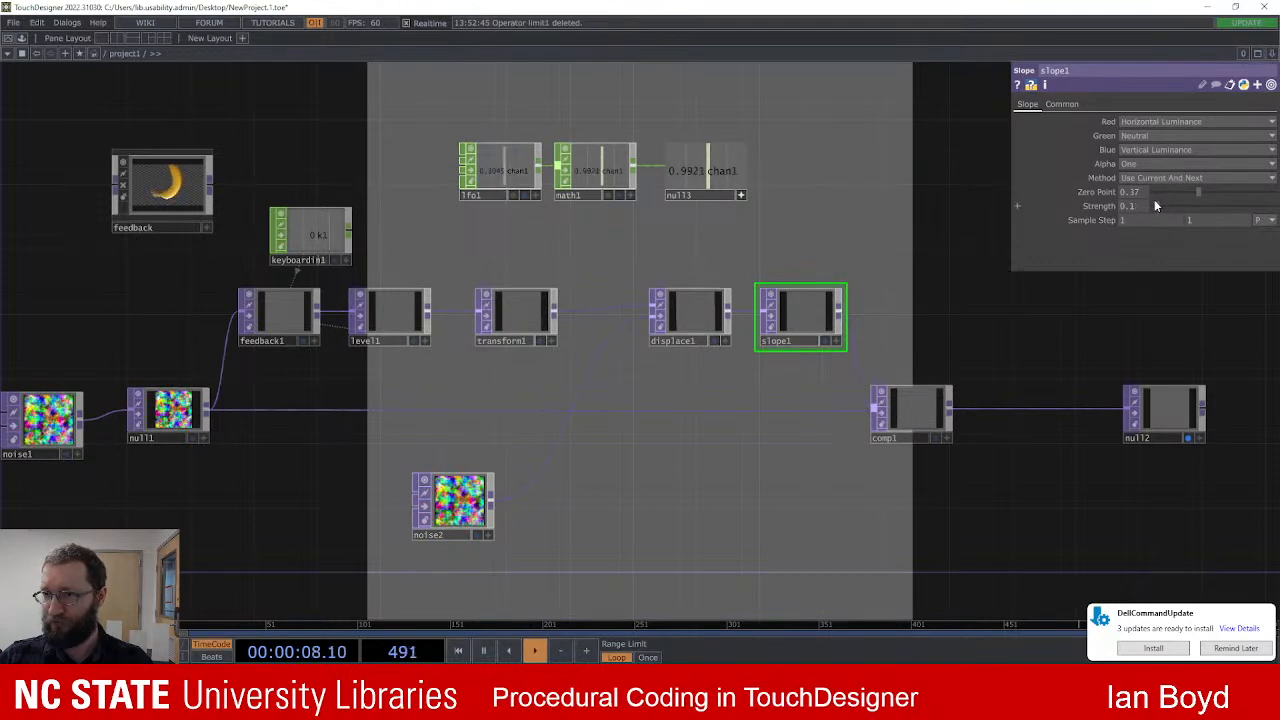
pyautogui.moveTo(1156, 205); pyautogui.dragTo(1209, 192)
pyautogui.press('Delete')
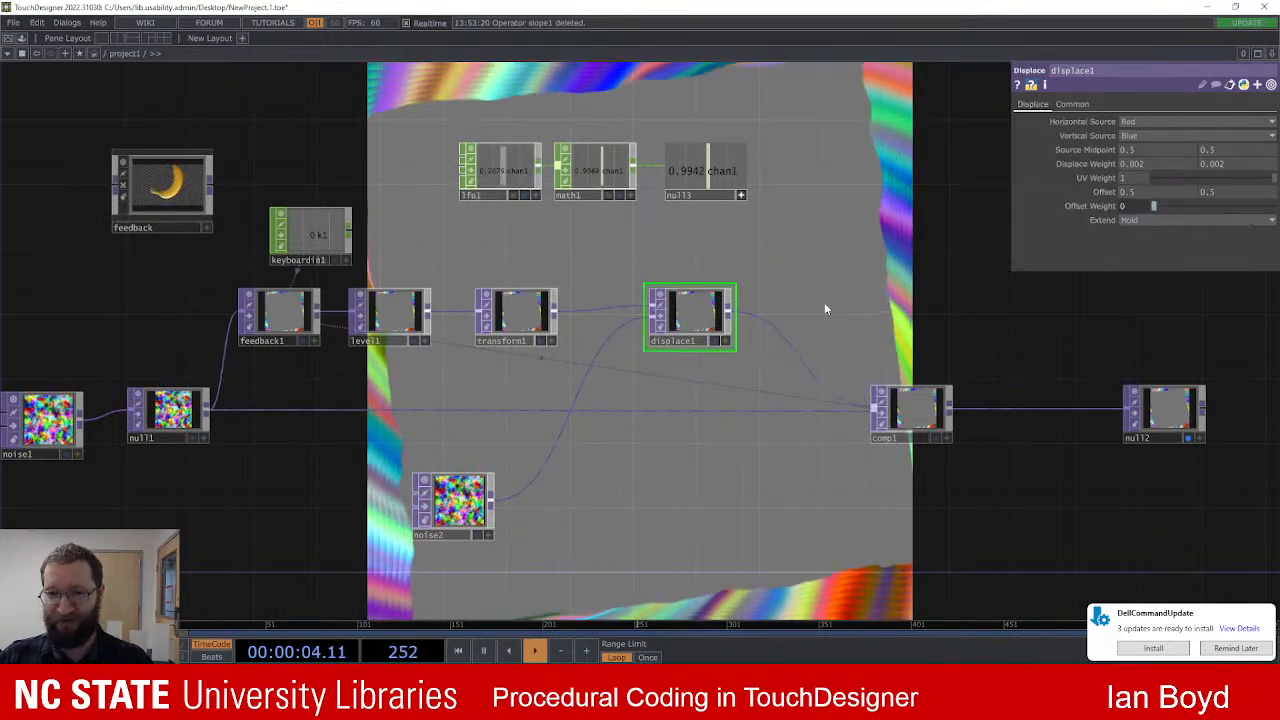
# Step: Examine the whole feedback network and its swirling output in the background
pyautogui.moveTo(826, 275); pyautogui.dragTo(862, 262)
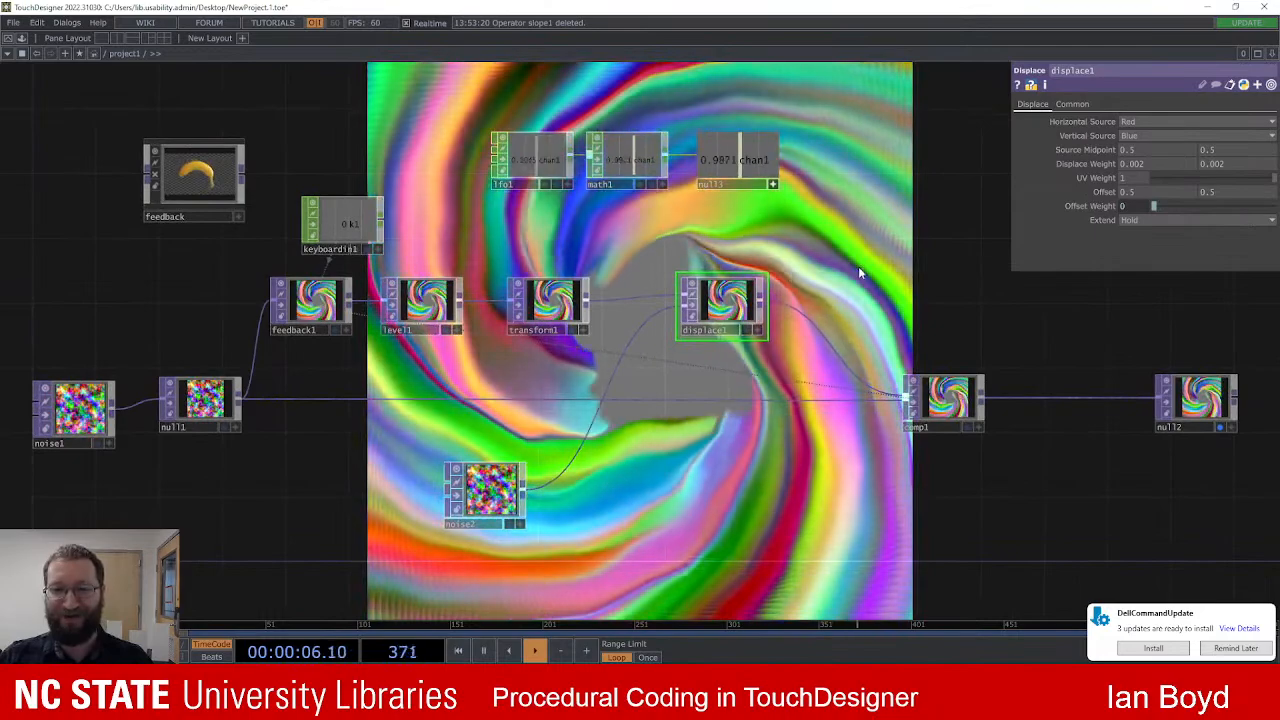
pyautogui.scroll(-3, 860, 266)
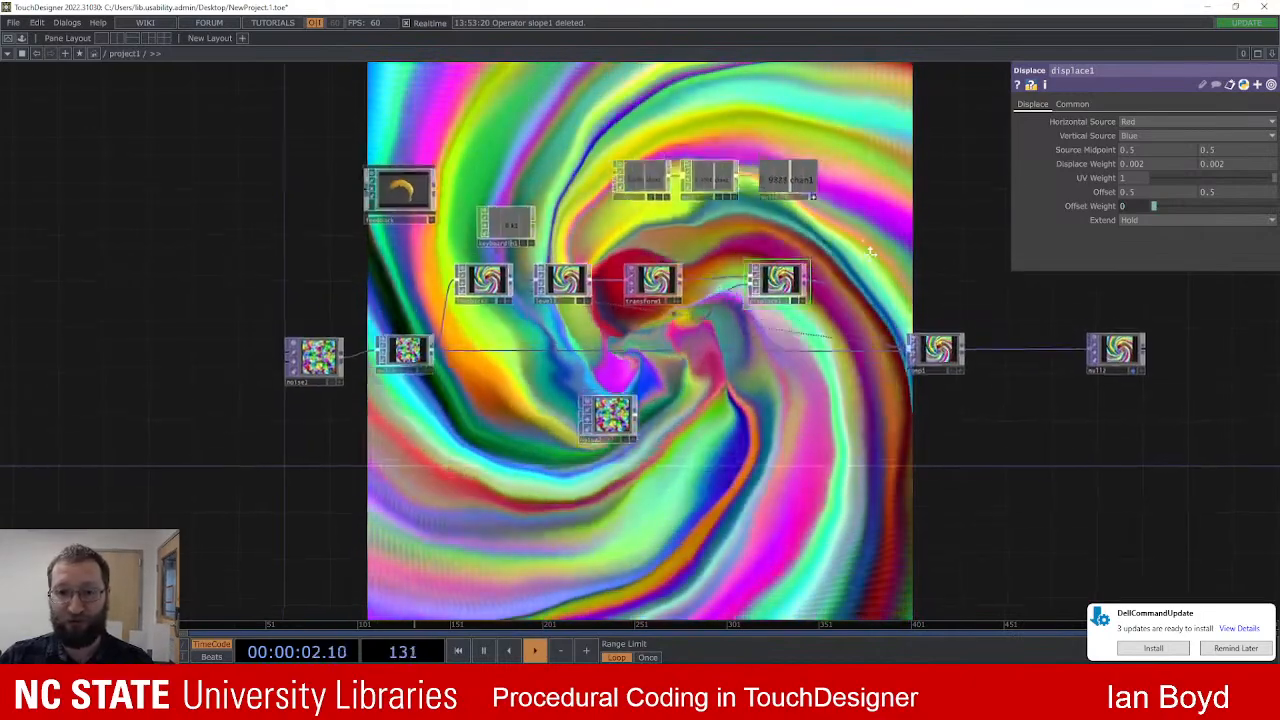
pyautogui.scroll(-3, 835, 443)
pyautogui.moveTo(814, 440); pyautogui.dragTo(782, 415)
pyautogui.moveTo(497, 245); pyautogui.dragTo(506, 194)
pyautogui.scroll(2, 863, 309)
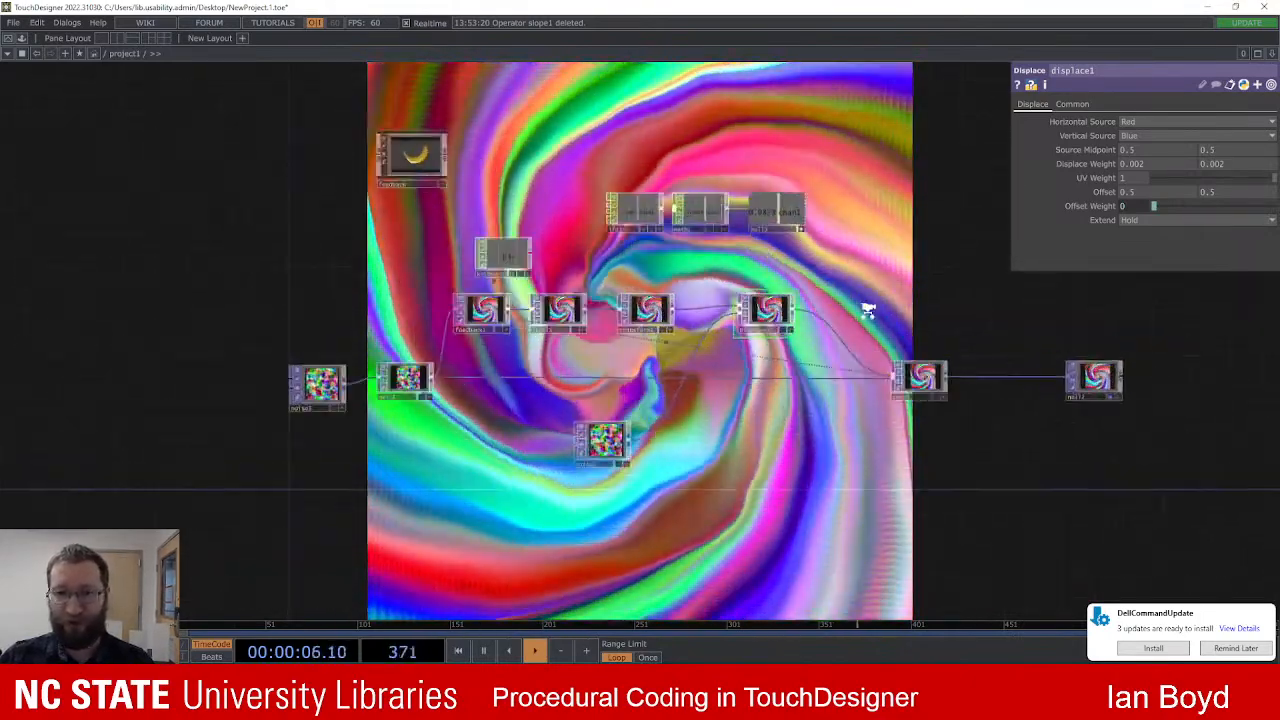
pyautogui.scroll(-2, 889, 289)
pyautogui.moveTo(872, 276); pyautogui.dragTo(806, 272)
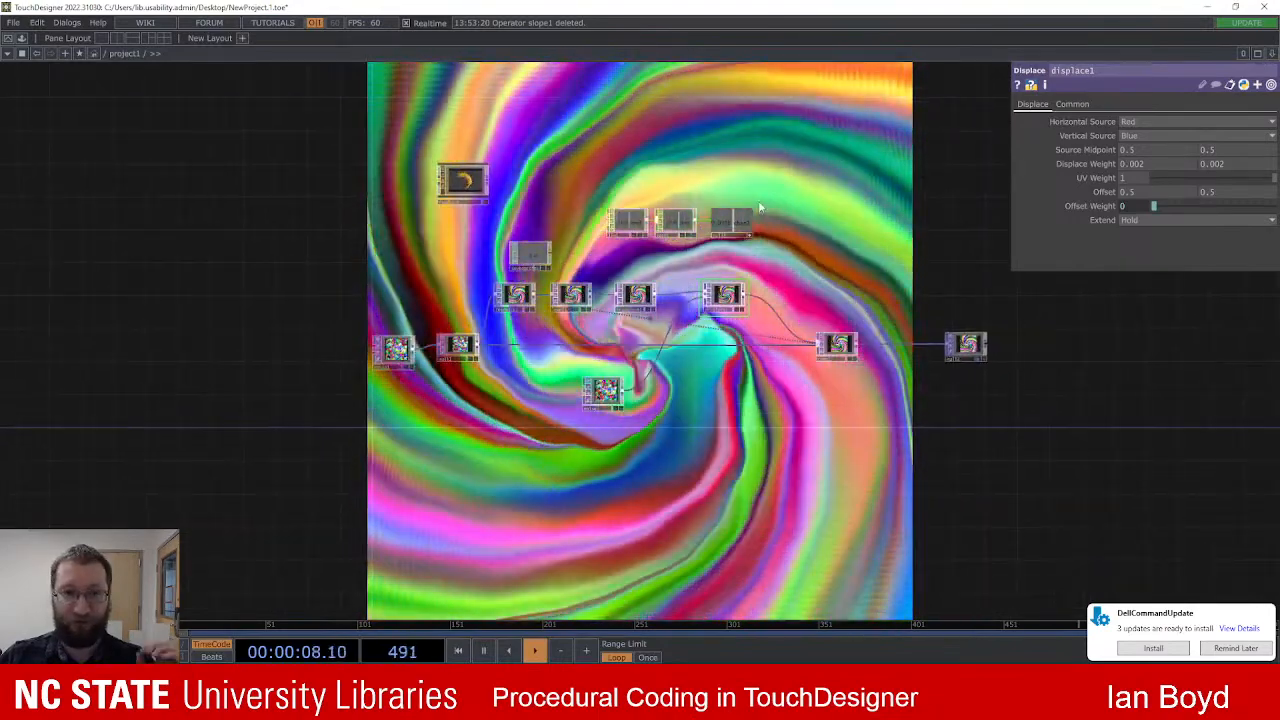
# Step: Delete all operators of the noise feedback network, including the feedback component, to empty project1
pyautogui.moveTo(486, 184); pyautogui.dragTo(523, 175)
pyautogui.scroll(2, 521, 185)
pyautogui.moveTo(273, 245); pyautogui.dragTo(1188, 567)
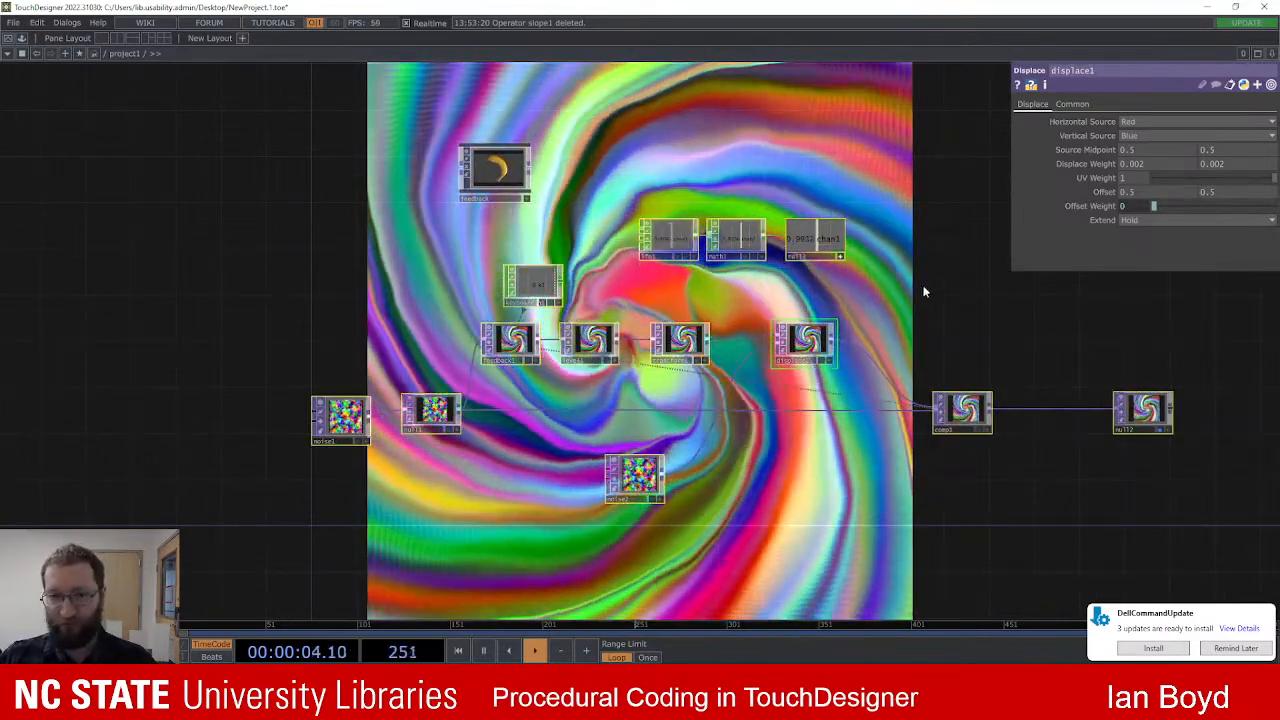
pyautogui.press('Delete')
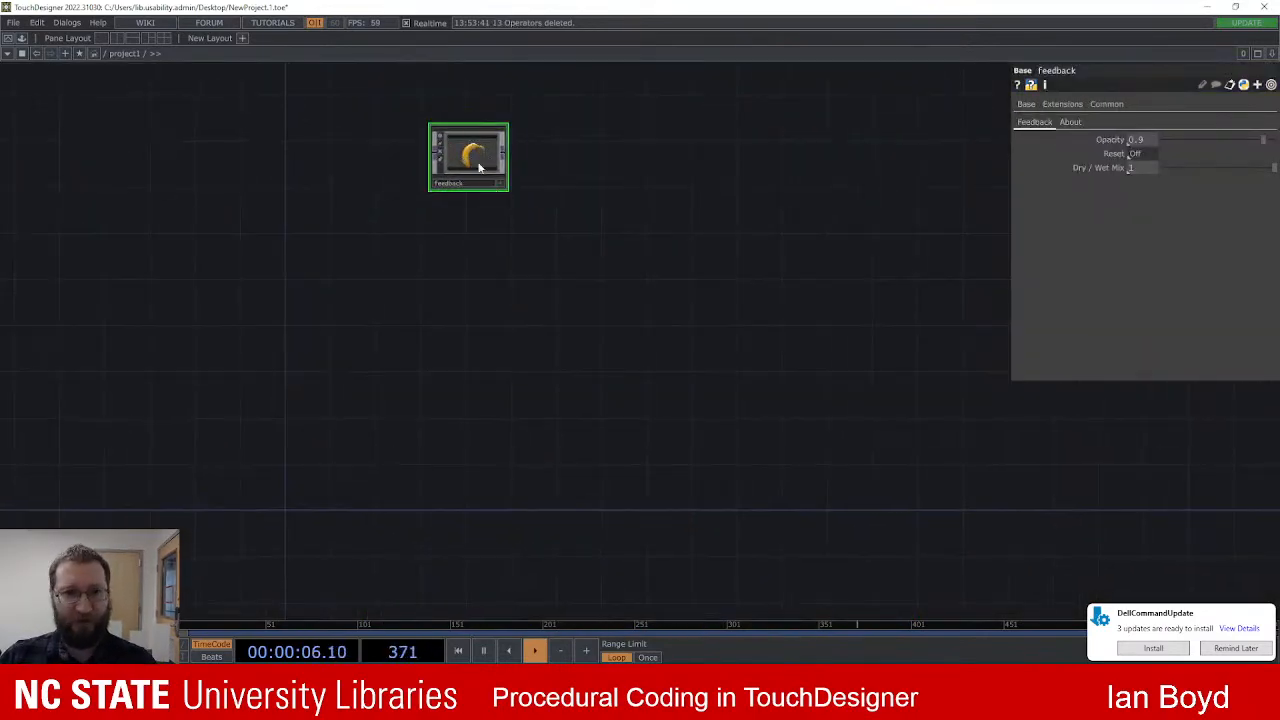
pyautogui.press('Delete')
# Step: Add a Box SOP to the empty network and orbit its viewer to show the cube in 3D
pyautogui.moveTo(650, 268); pyautogui.dragTo(633, 310)
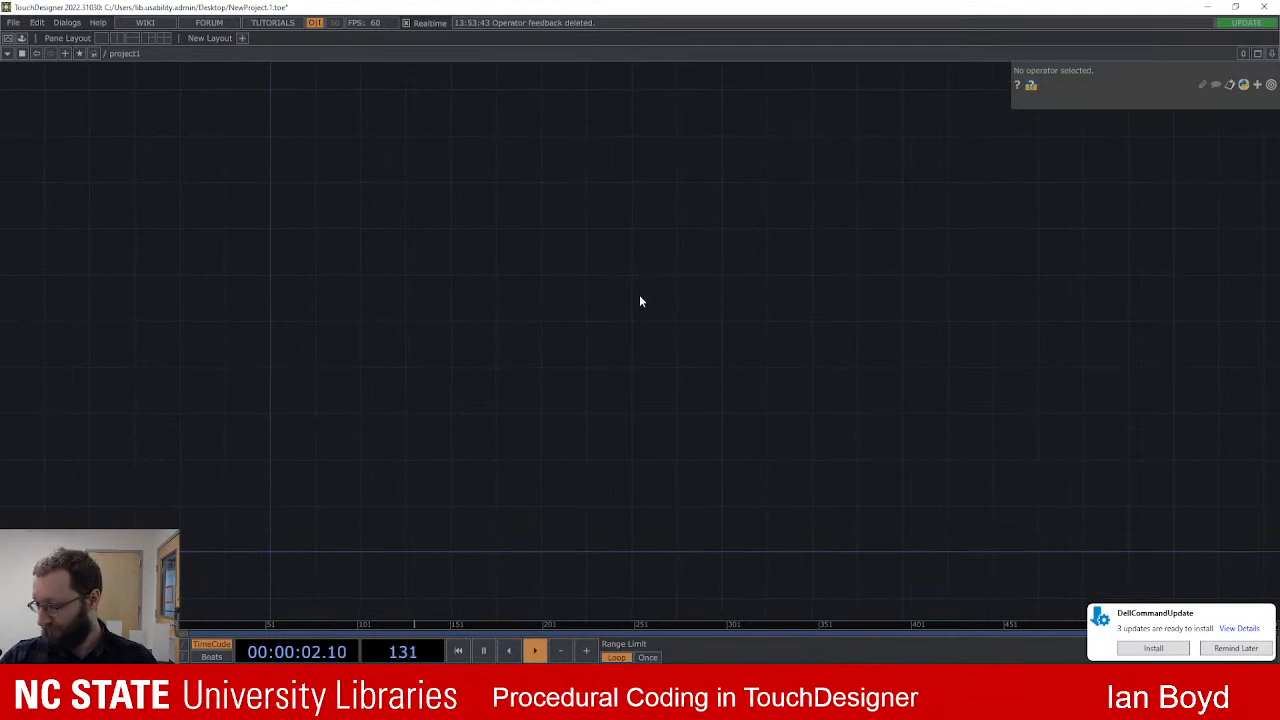
pyautogui.press('Tab')
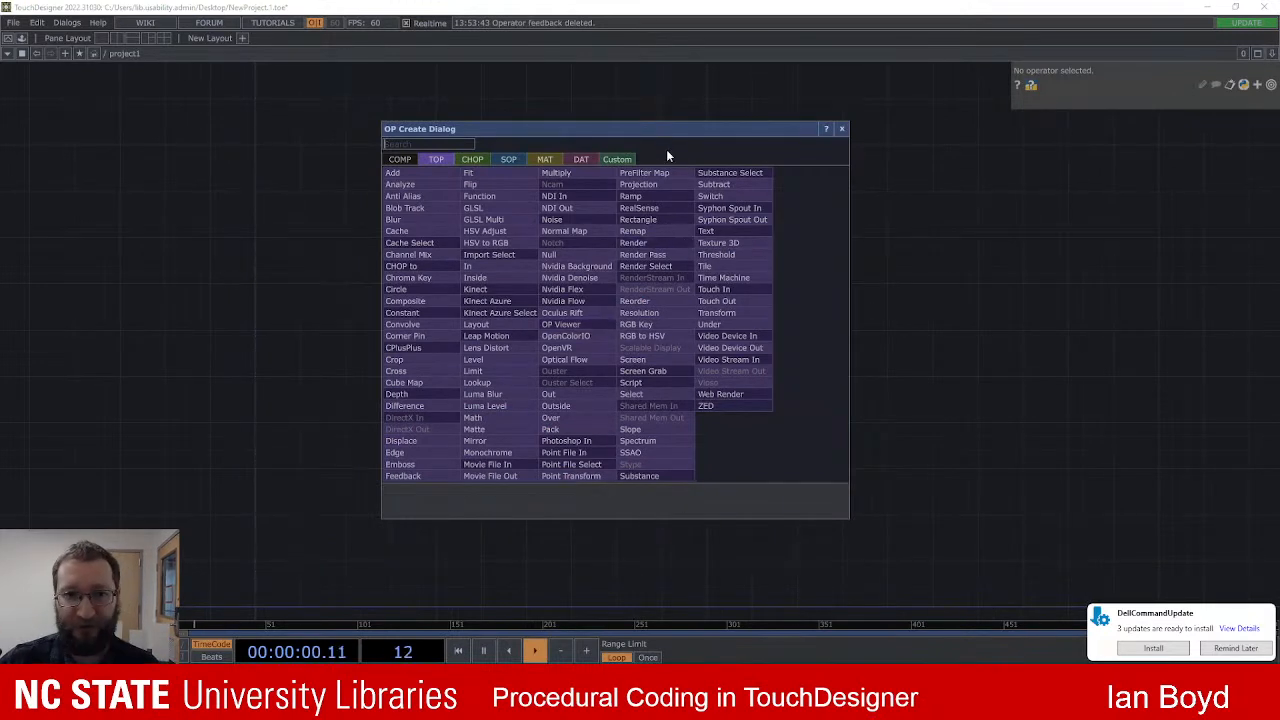
pyautogui.click(518, 159)
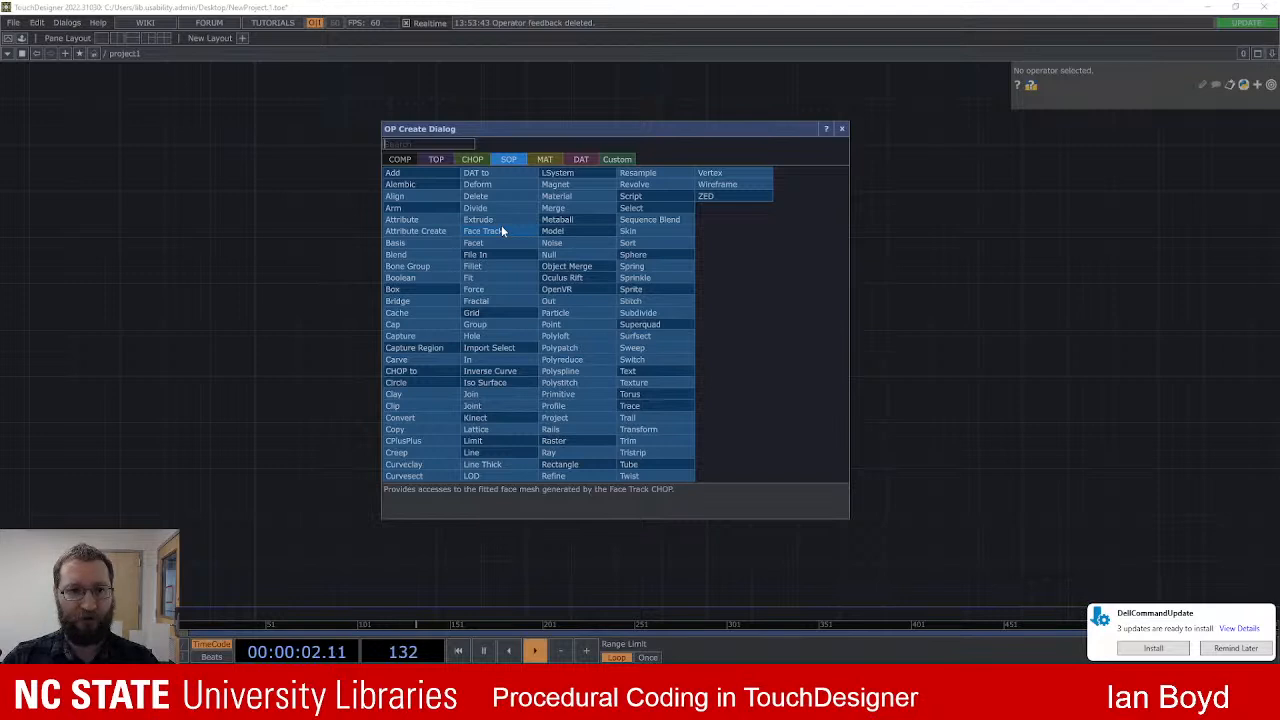
pyautogui.write('box')
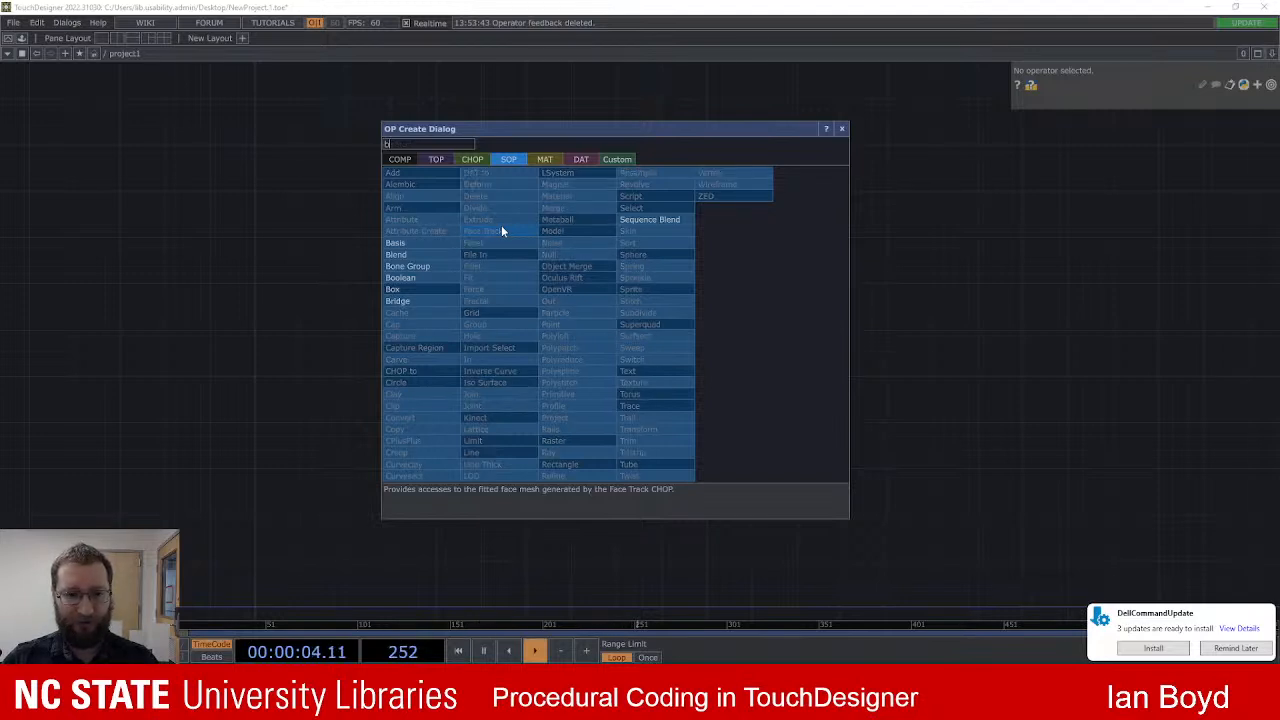
pyautogui.press('Return')
pyautogui.scroll(2, 525, 251)
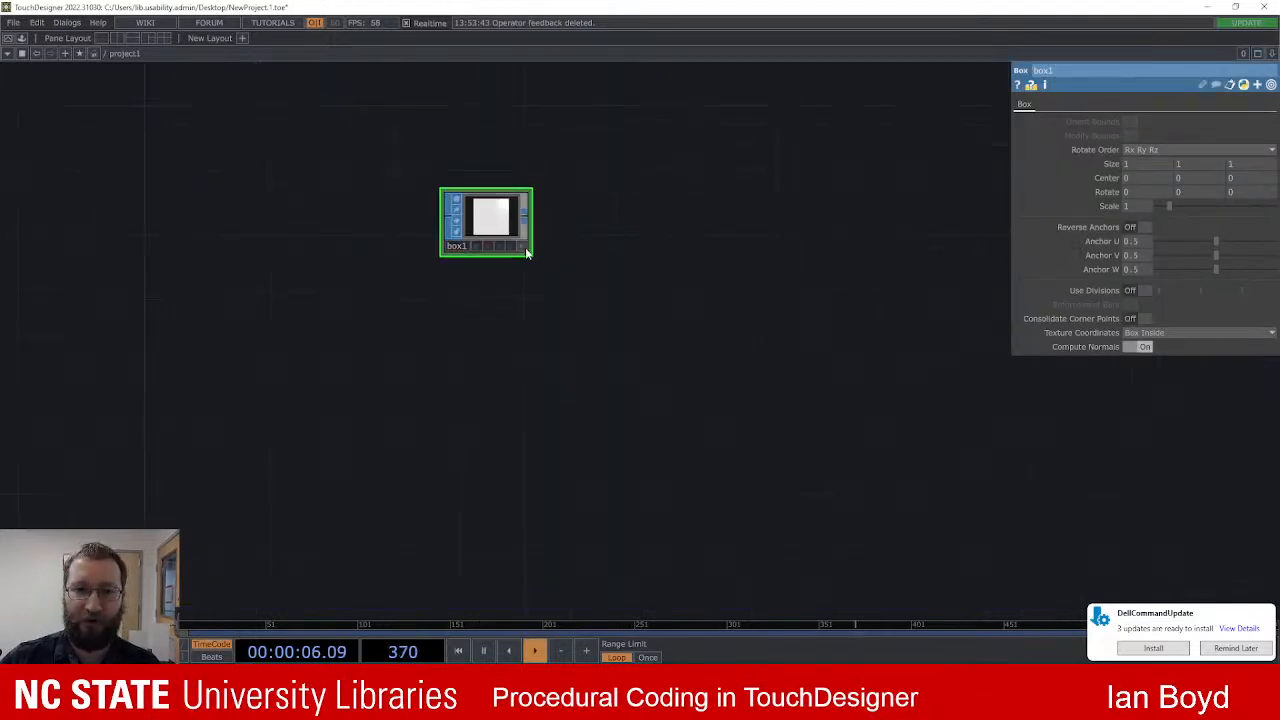
pyautogui.click(522, 247)
pyautogui.moveTo(486, 214); pyautogui.dragTo(512, 234)
pyautogui.click(522, 248)
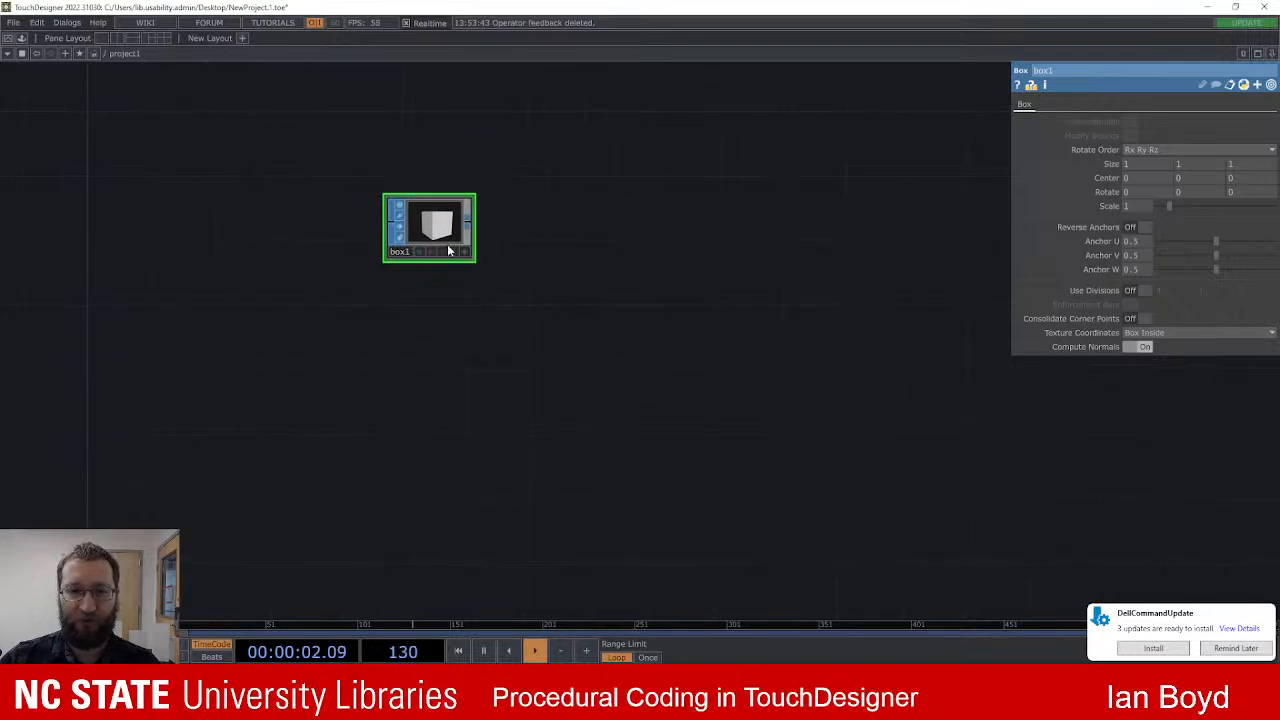
# Step: Connect a Transform SOP to the output of box1 and place it beside the box
pyautogui.click(470, 219)
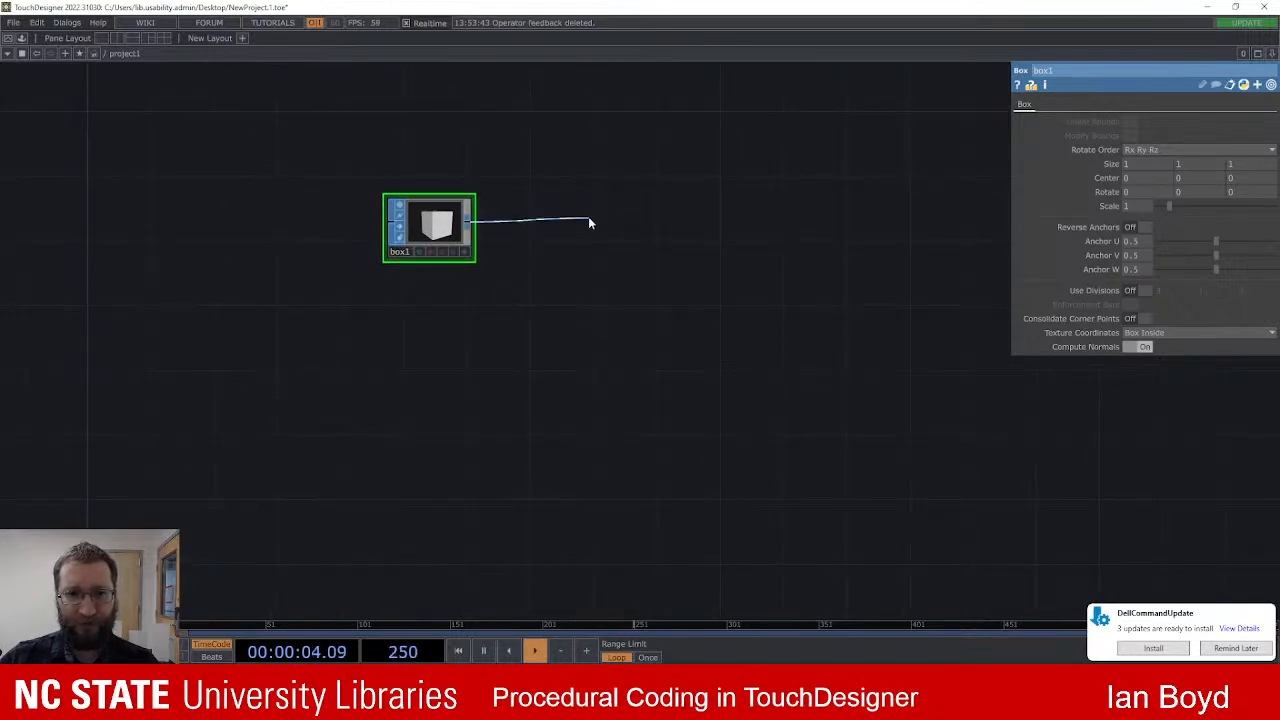
pyautogui.click(589, 222)
pyautogui.write('trans')
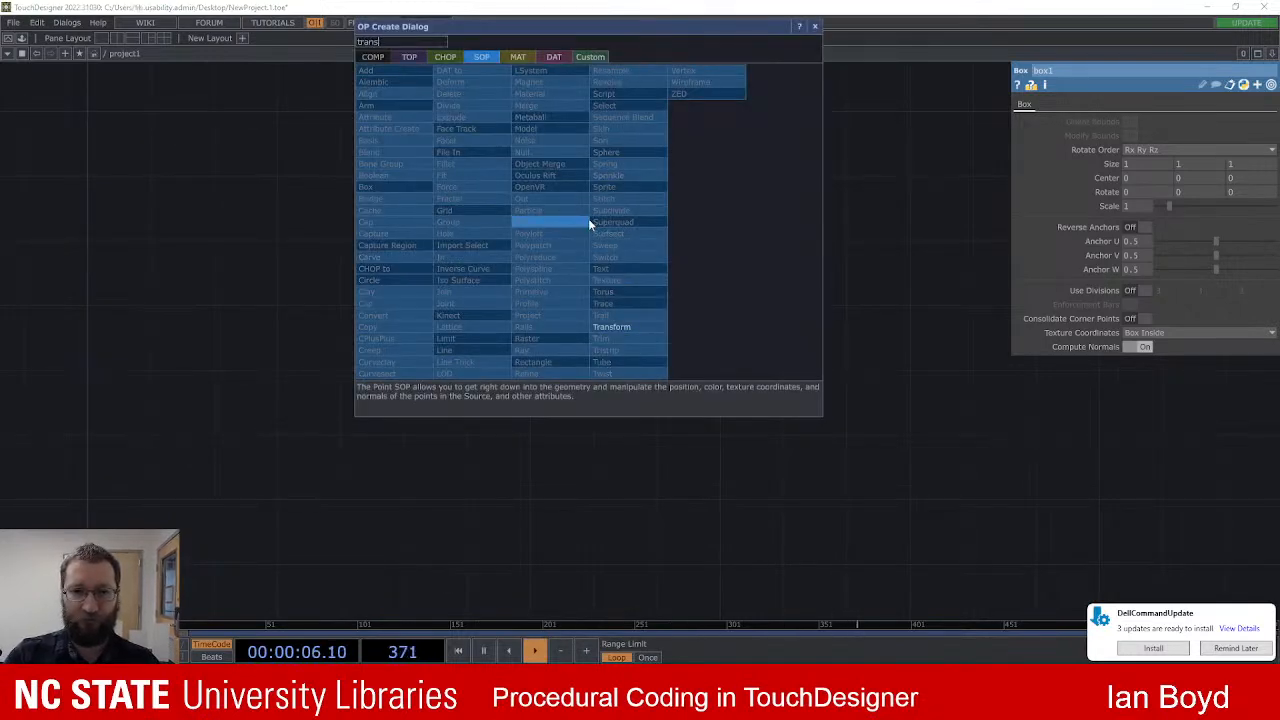
pyautogui.press('Return')
pyautogui.moveTo(586, 226); pyautogui.dragTo(569, 226)
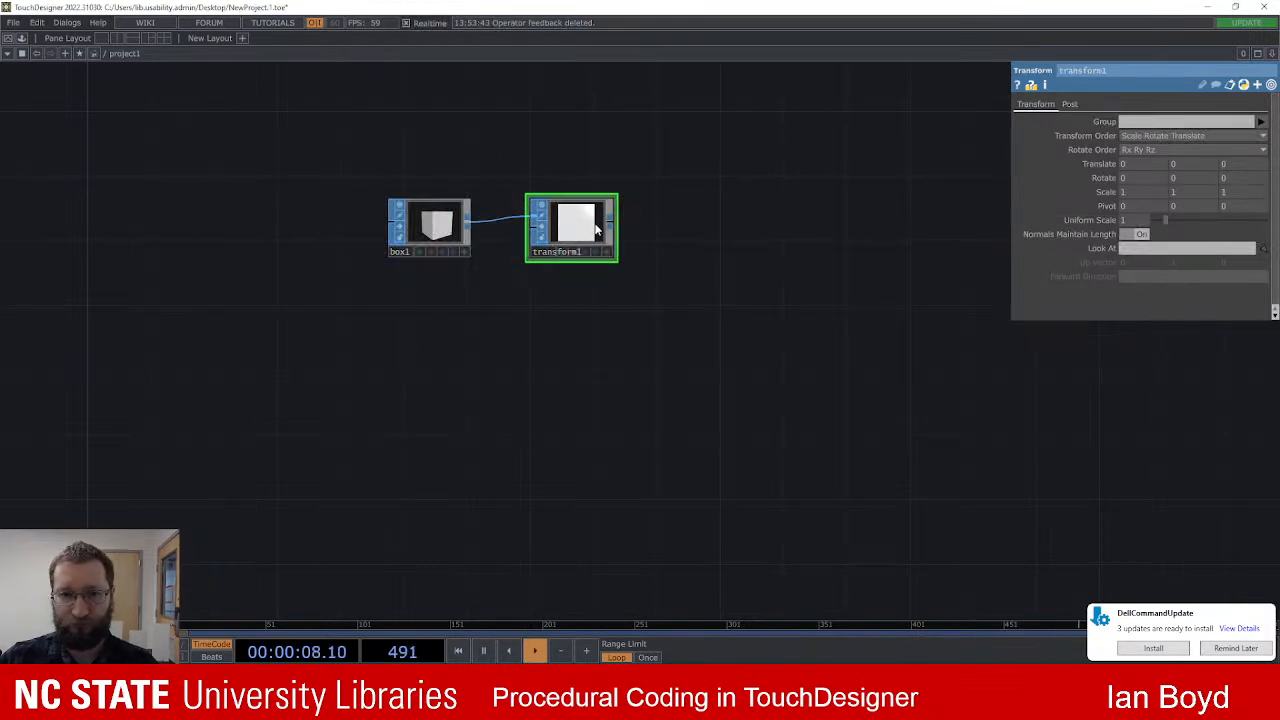
# Step: Append a Null SOP to the output of transform1 to end the box1 chain
pyautogui.click(610, 219)
pyautogui.click(670, 228)
pyautogui.write('null')
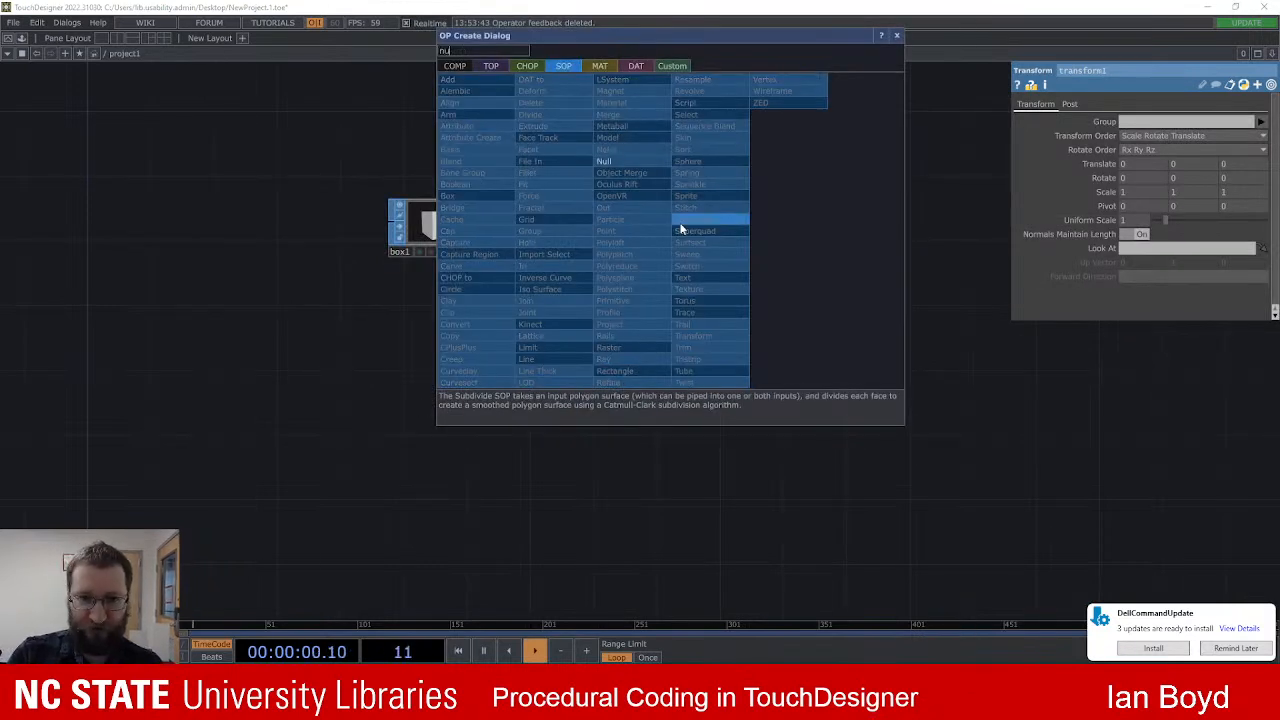
pyautogui.press('Return')
pyautogui.click(697, 229)
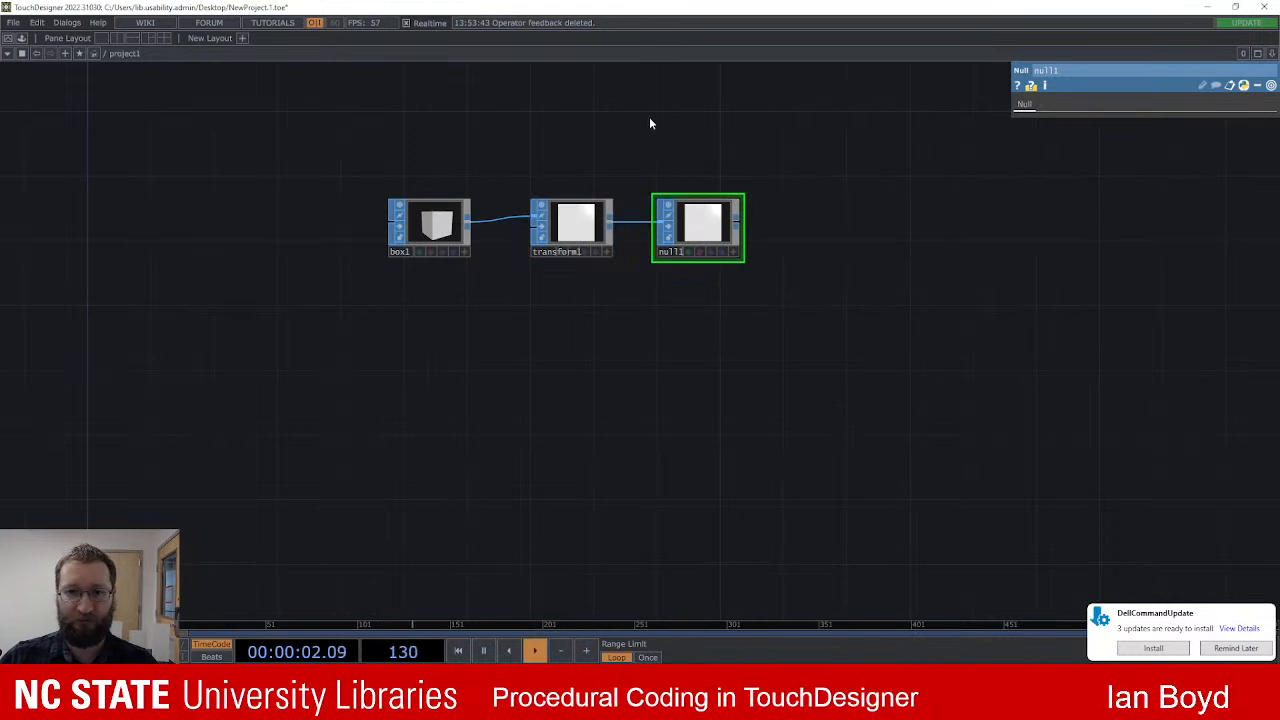
# Step: Add a second Box SOP and place it below transform1, separate from the first chain
pyautogui.moveTo(746, 366); pyautogui.dragTo(654, 340)
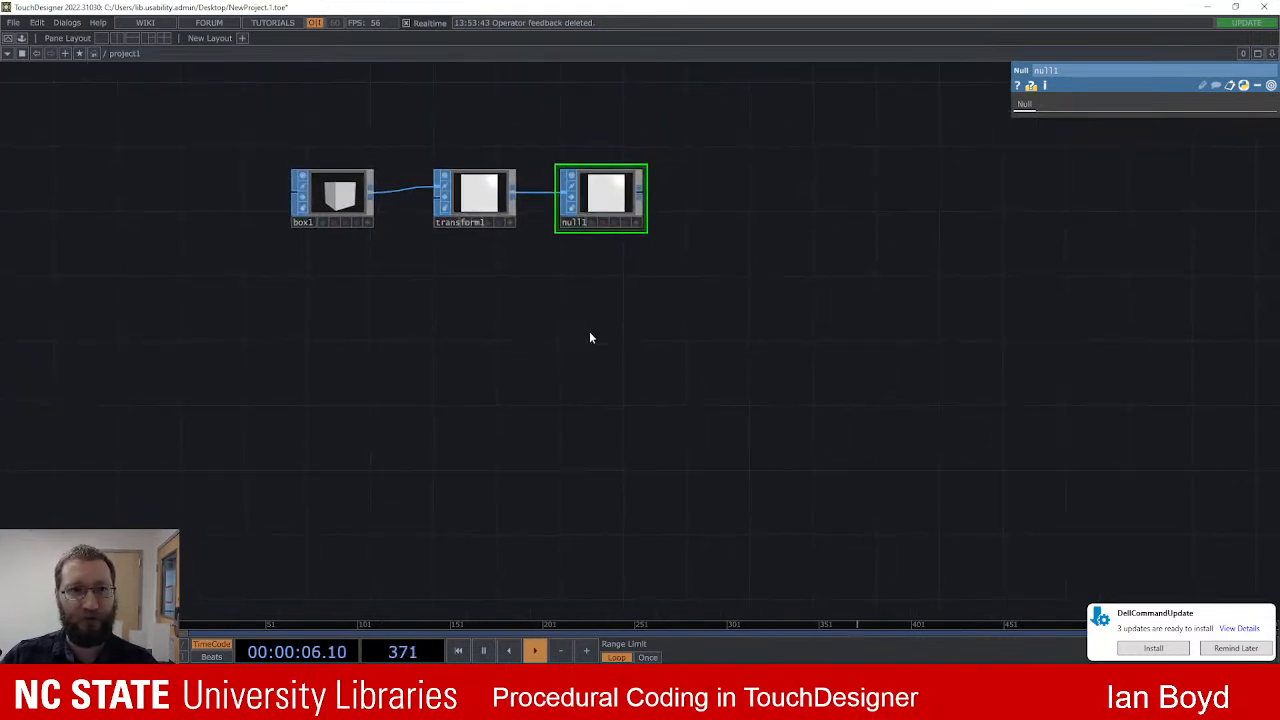
pyautogui.press('Tab')
pyautogui.write('box')
pyautogui.press('Return')
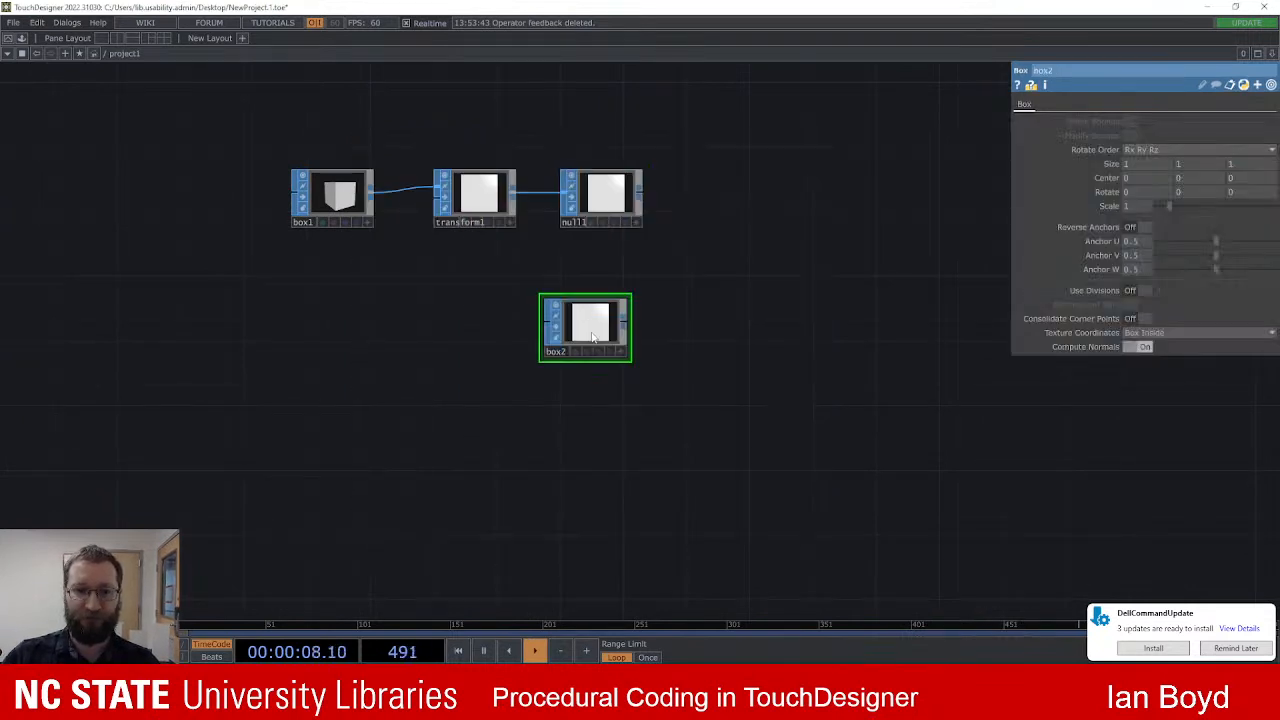
pyautogui.moveTo(514, 321); pyautogui.dragTo(599, 316)
# Step: Create a Geometry COMP from box2's output and orbit its viewer to show the cube in 3D
pyautogui.press('Tab')
pyautogui.write('geo')
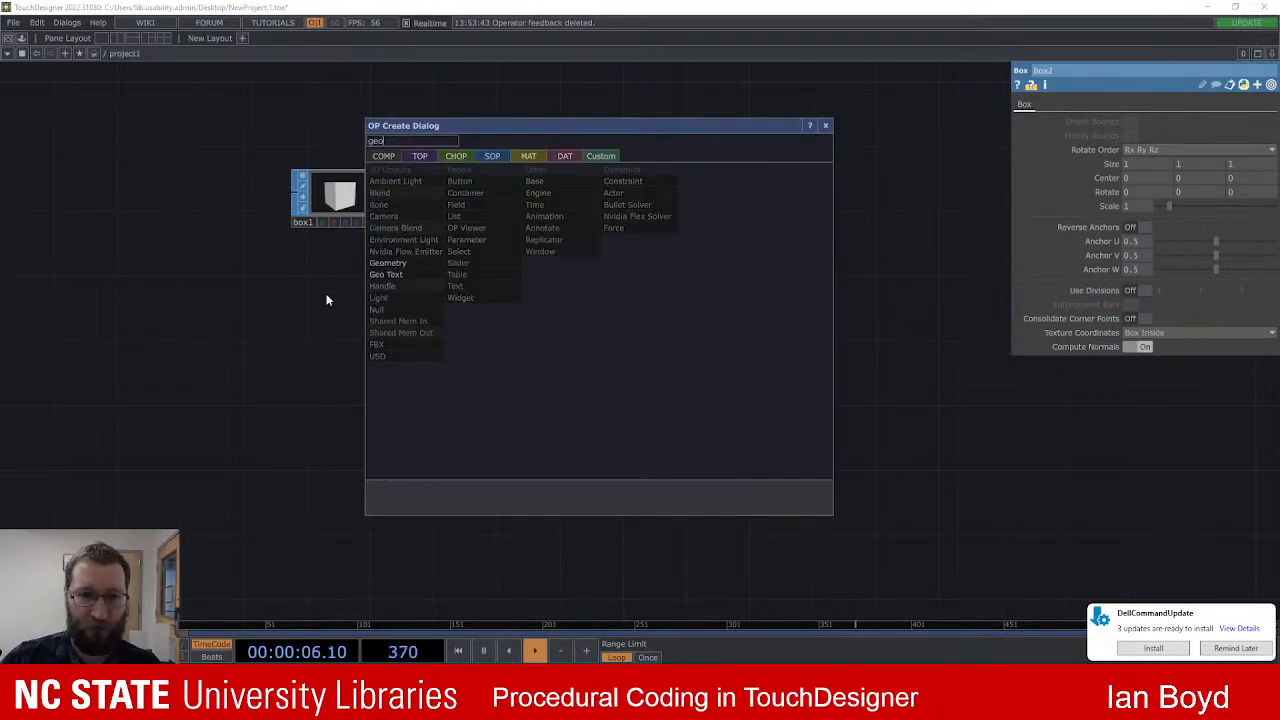
pyautogui.click(411, 258)
pyautogui.click(641, 341)
pyautogui.click(687, 367)
pyautogui.moveTo(650, 330)
pyautogui.mouseDown()
pyautogui.moveTo(670, 340)
pyautogui.moveTo(660, 352)
pyautogui.mouseUp()
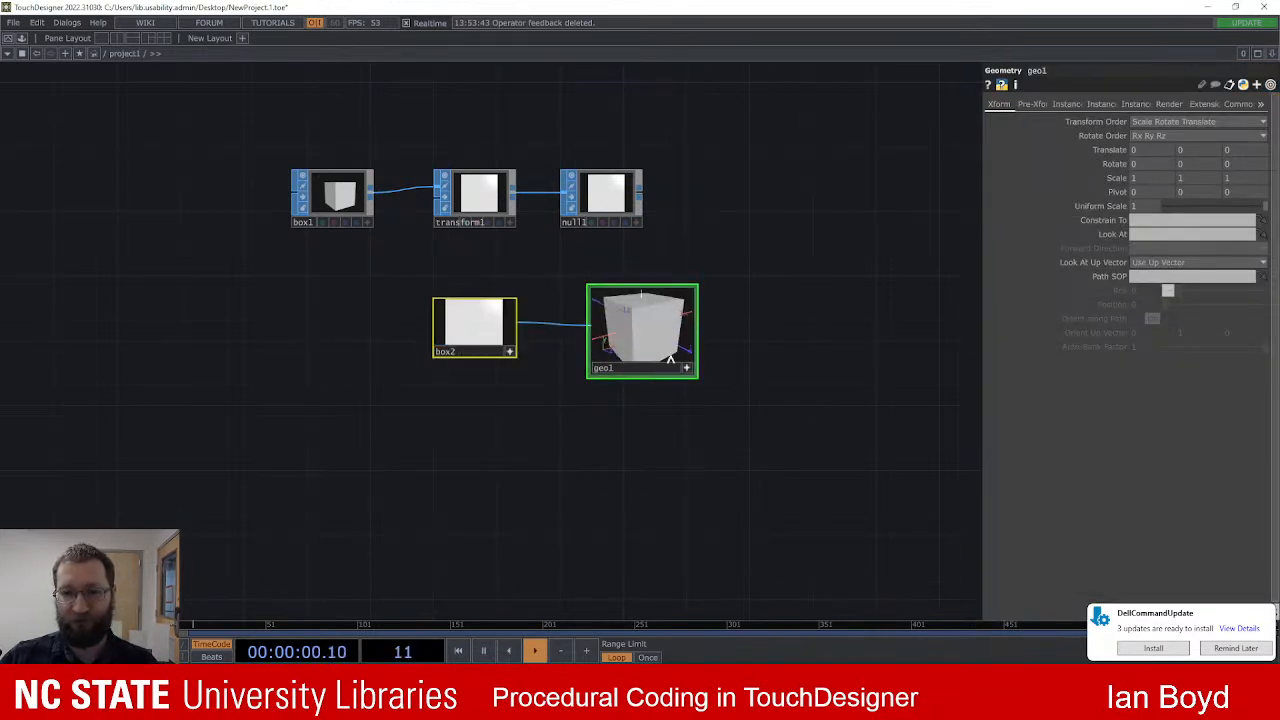
pyautogui.click(688, 369)
# Step: Display box1 as a wireframe, orbit it, and inspect its point and primitive information
pyautogui.scroll(-3, 714, 306)
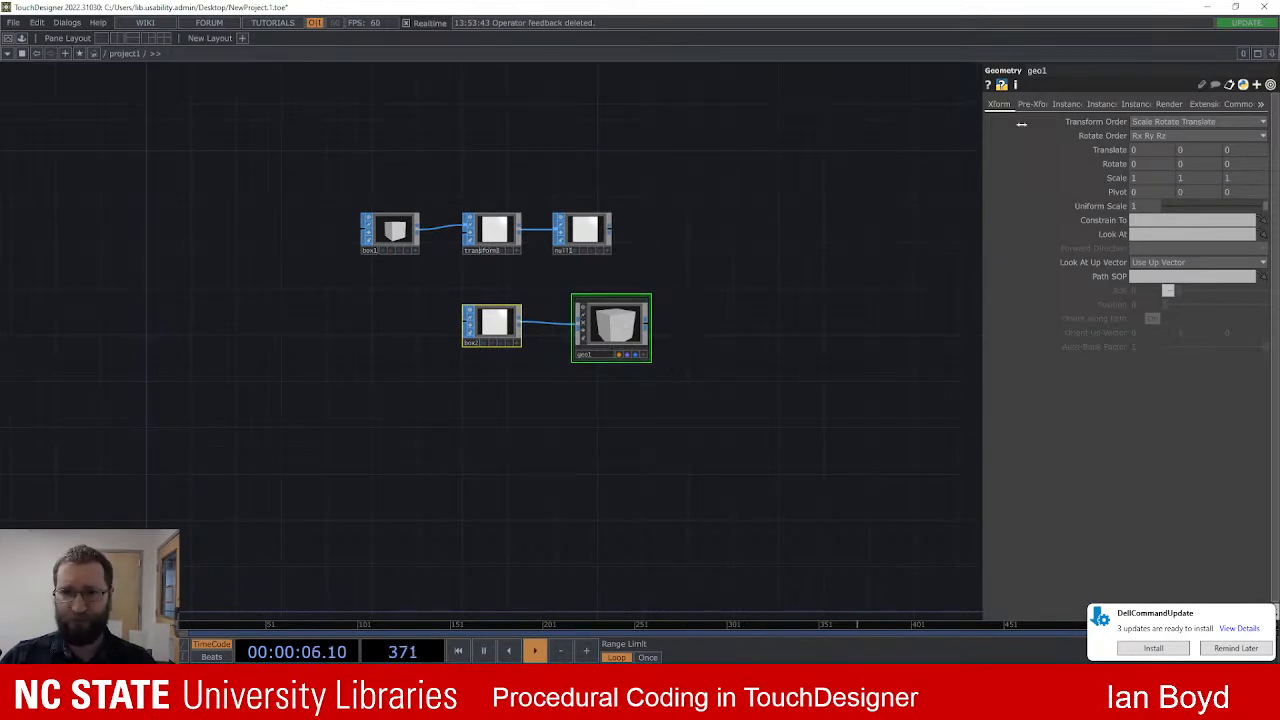
pyautogui.click(405, 234)
pyautogui.scroll(2, 412, 239)
pyautogui.scroll(3, 466, 309)
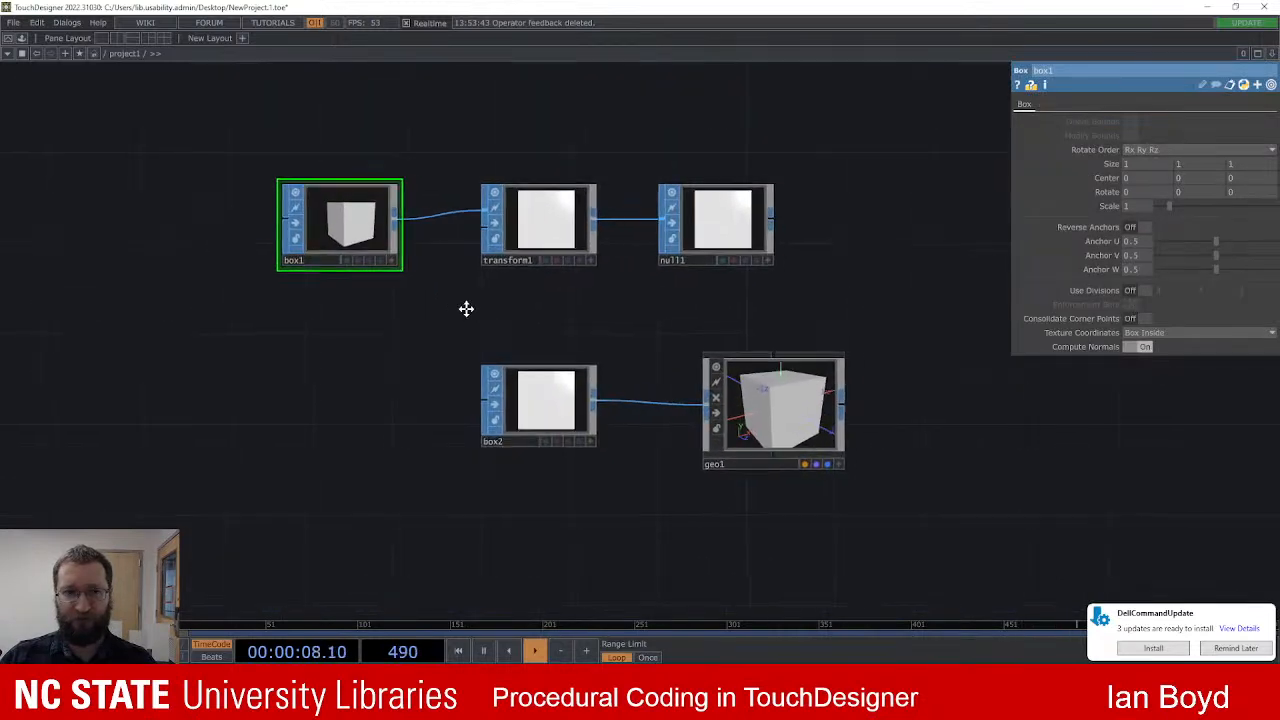
pyautogui.click(380, 257)
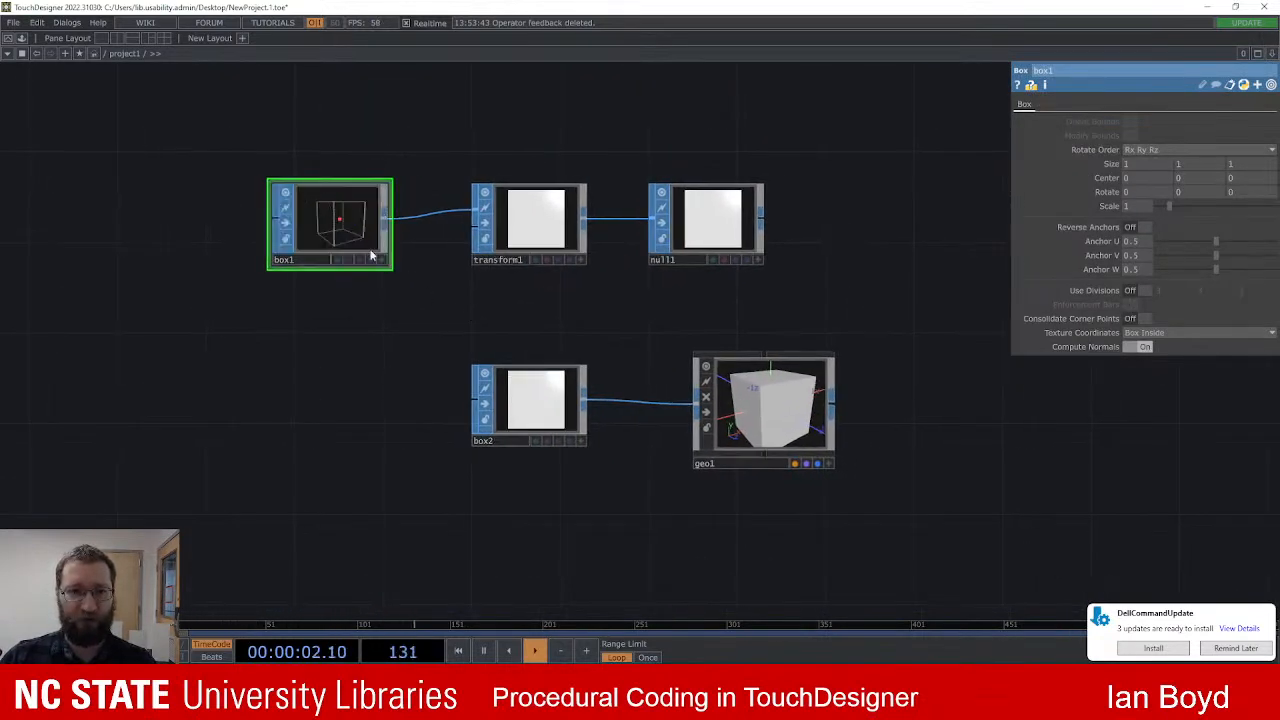
pyautogui.click(378, 262)
pyautogui.moveTo(337, 214); pyautogui.dragTo(350, 281)
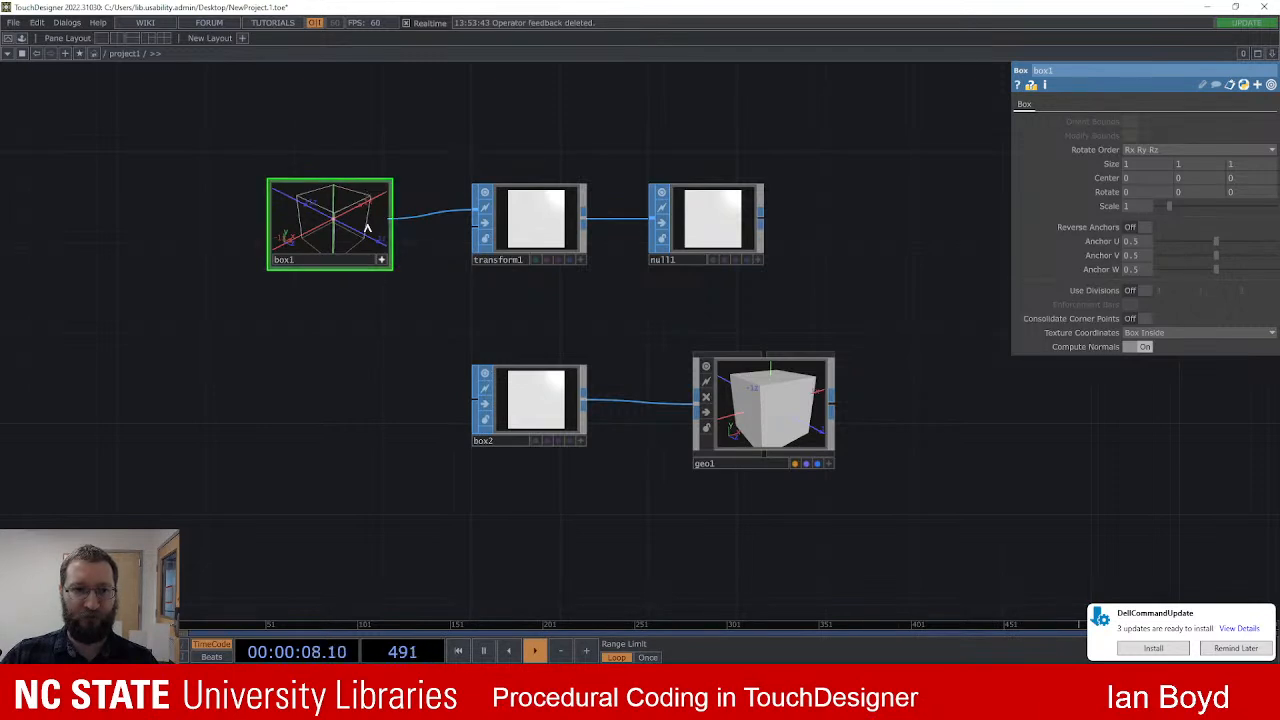
pyautogui.moveTo(351, 231); pyautogui.dragTo(350, 229)
pyautogui.click(380, 260)
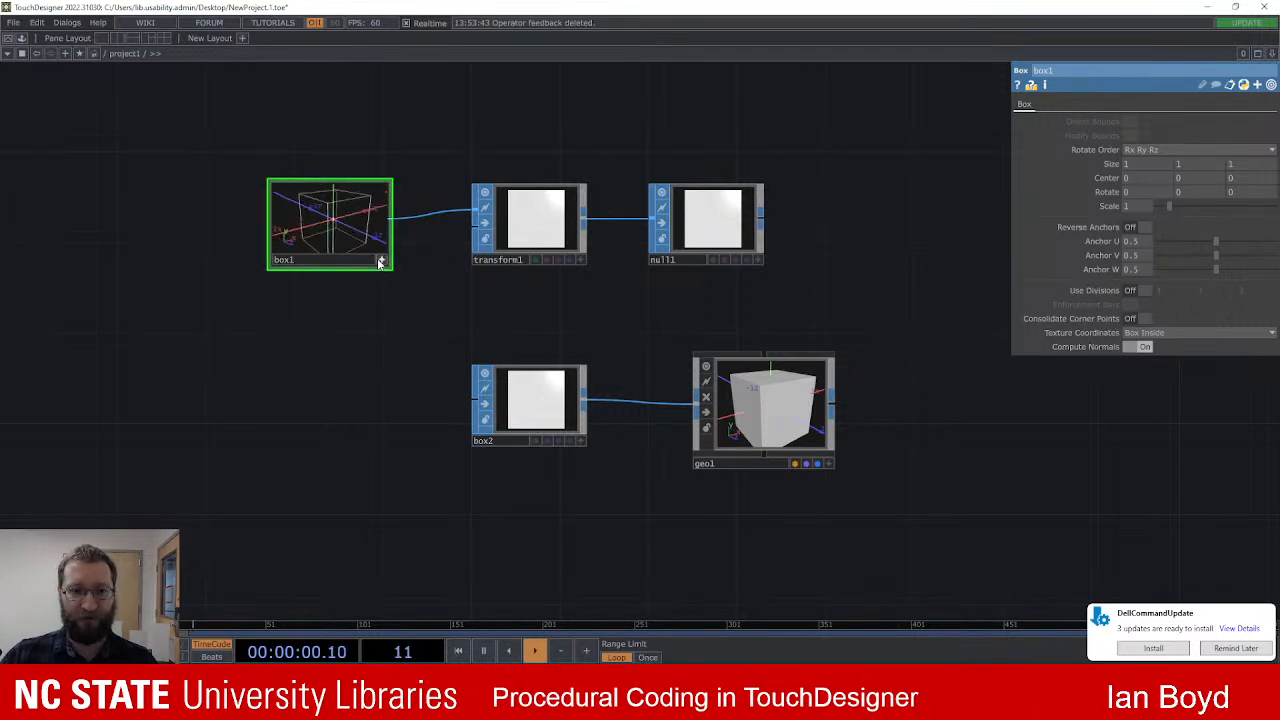
pyautogui.moveTo(1045, 87)
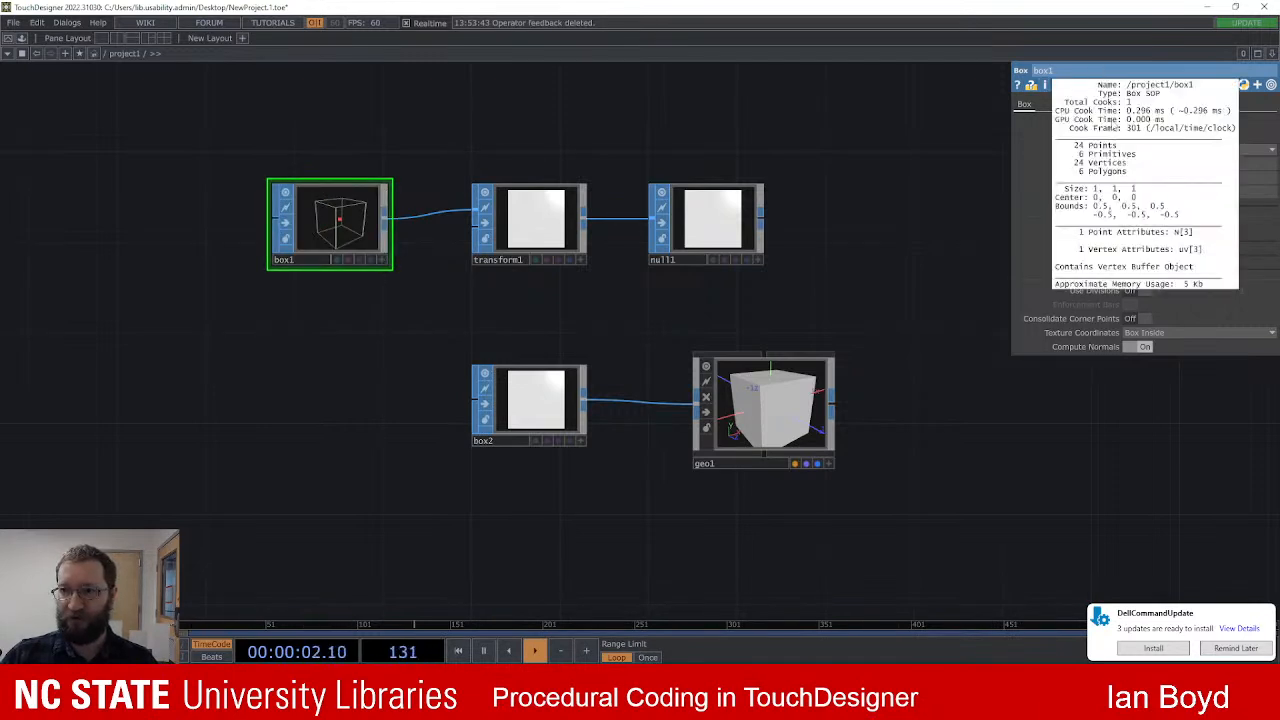
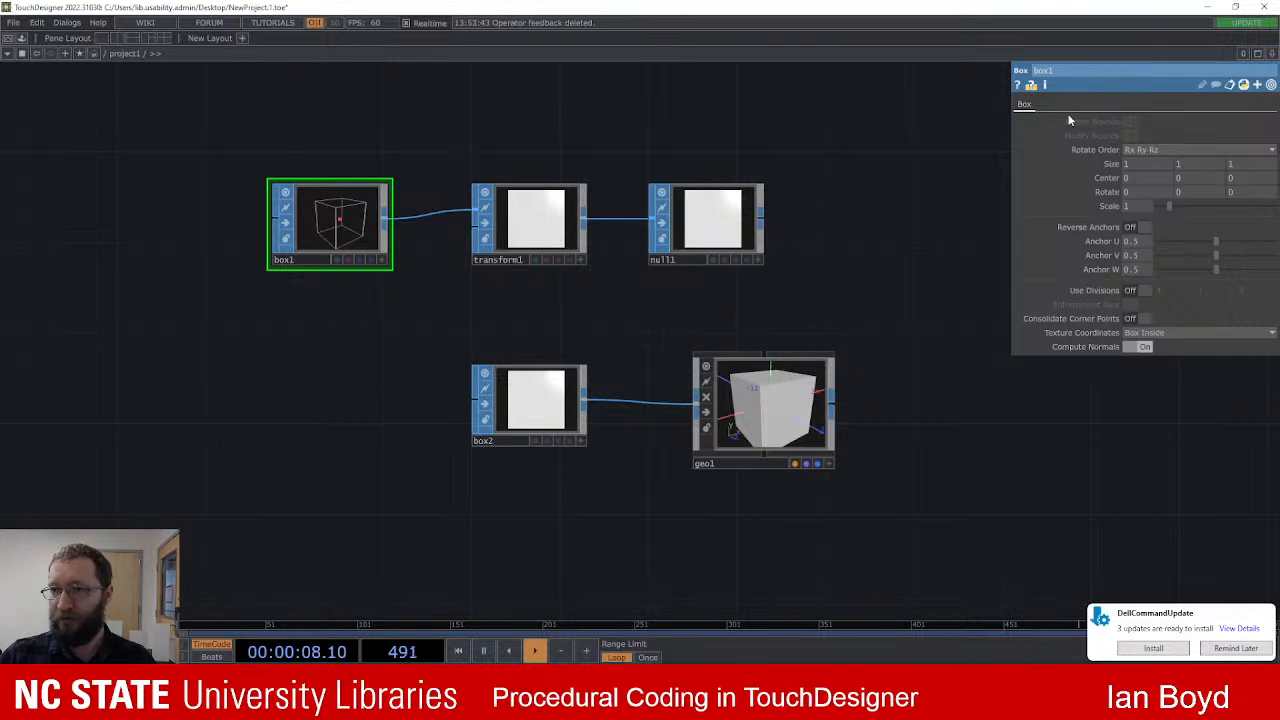
# Step: Enable Use Divisions on box1, orbit its subdivided wireframe, and set the divisions to 12, 12, 12
pyautogui.click(1145, 290)
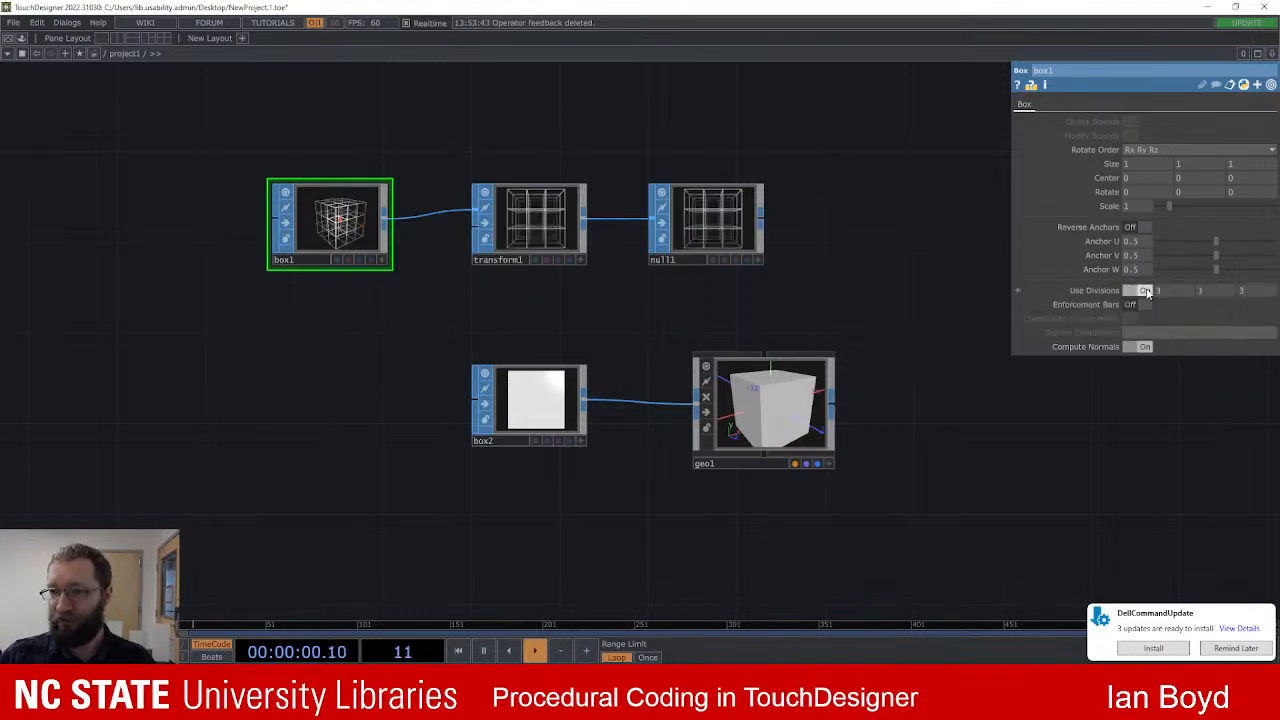
pyautogui.click(378, 258)
pyautogui.moveTo(328, 222)
pyautogui.mouseDown()
pyautogui.moveTo(350, 228)
pyautogui.moveTo(340, 222)
pyautogui.mouseUp()
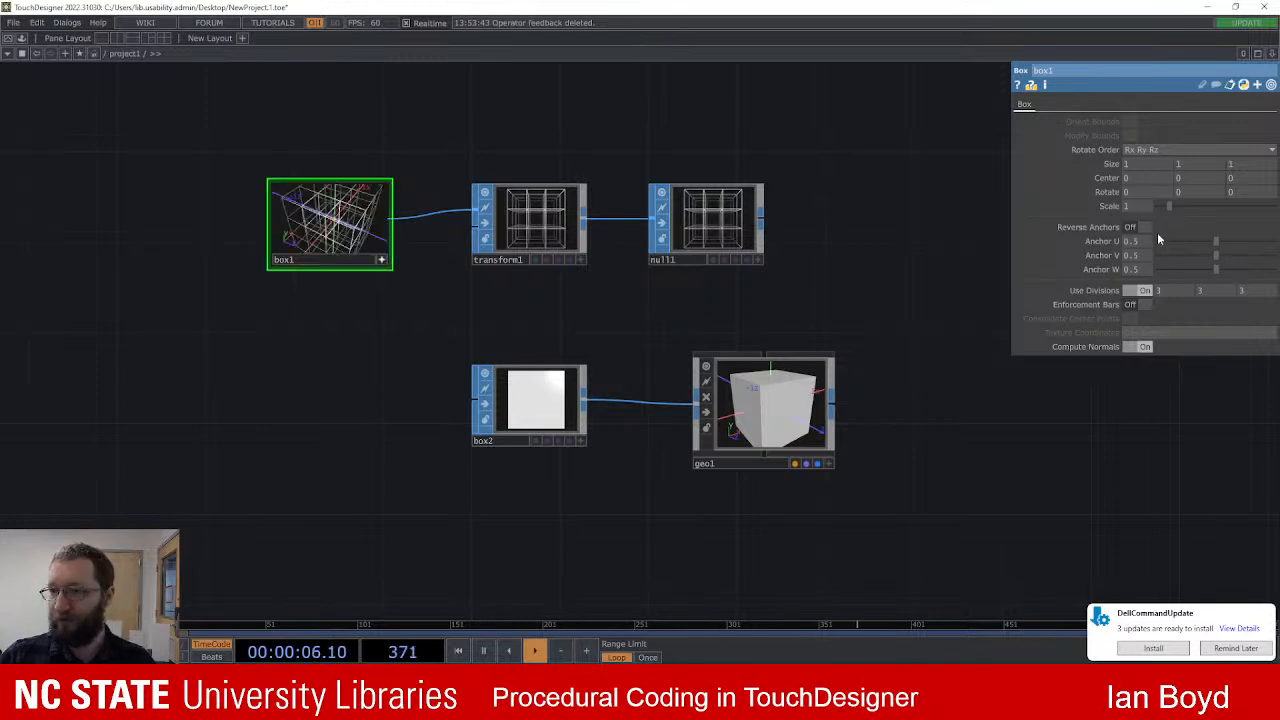
pyautogui.write('12')
pyautogui.press('Return')
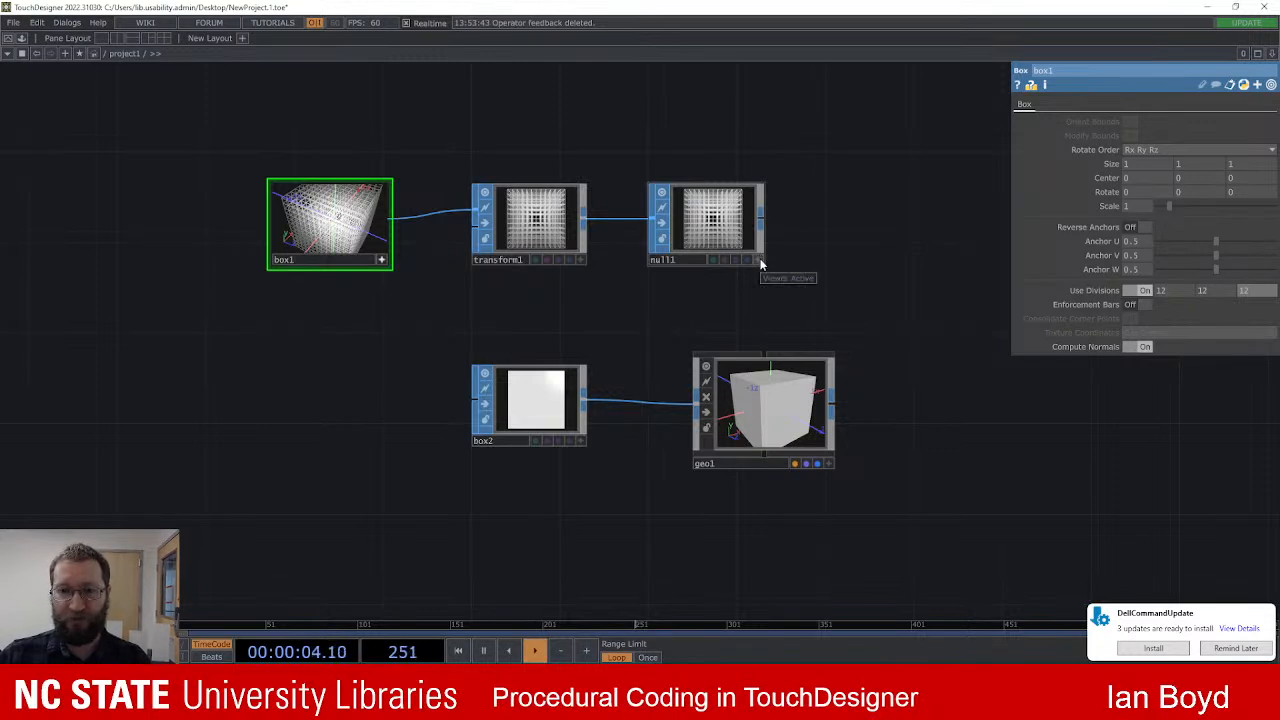
# Step: Move box2 away from geo1 and insert a Transform SOP on the wire between them
pyautogui.moveTo(523, 405); pyautogui.dragTo(435, 405)
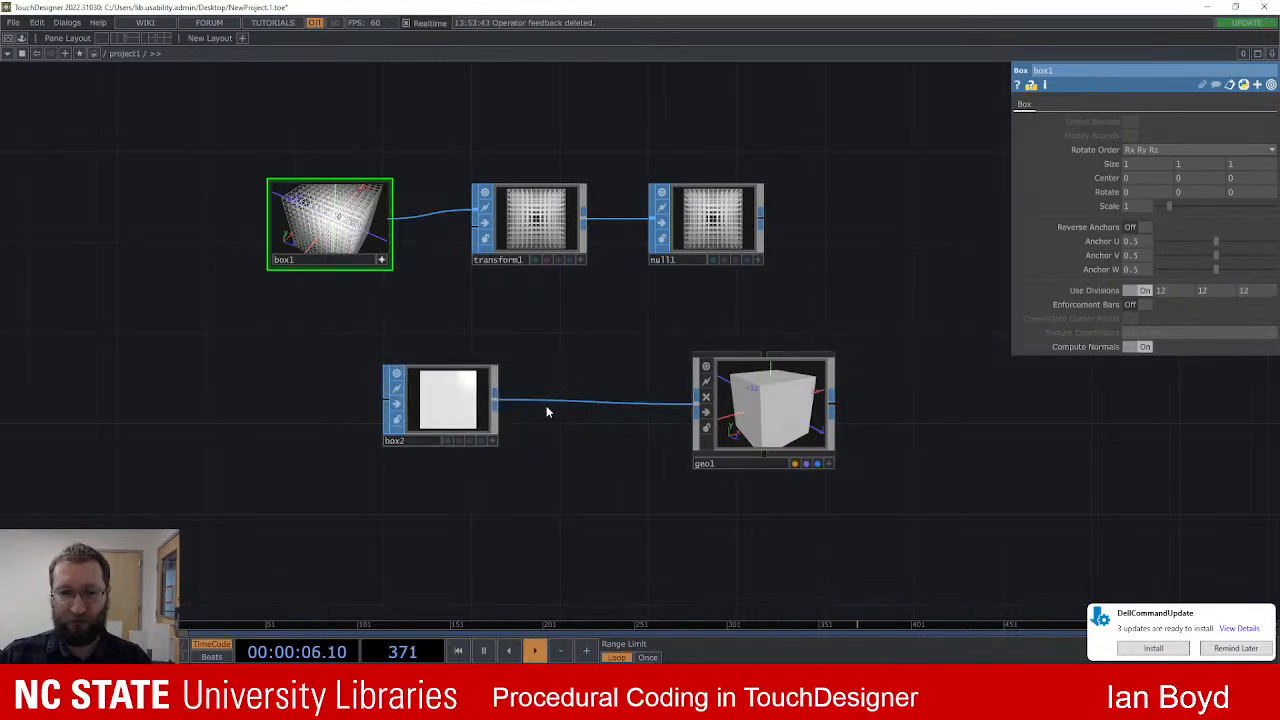
pyautogui.rightClick(557, 401)
pyautogui.click(591, 385)
pyautogui.write('tyra')
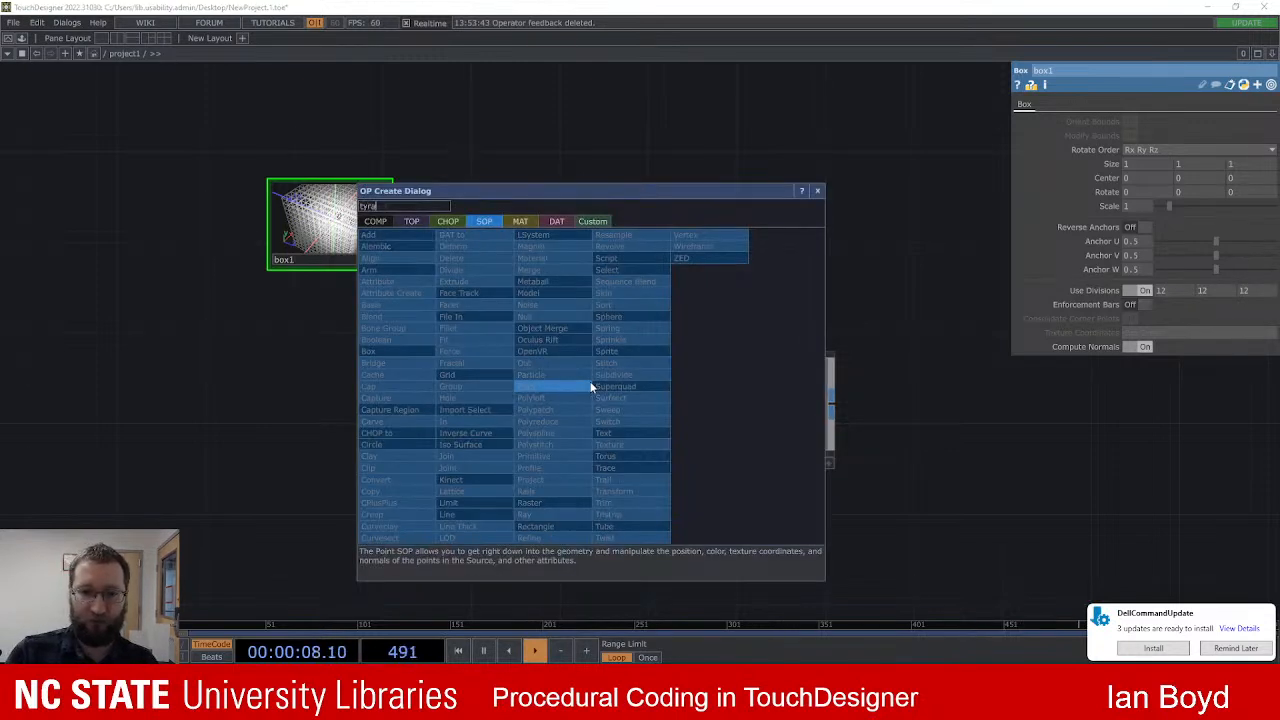
pyautogui.press('BackSpace')
pyautogui.press('BackSpace')
pyautogui.write('ran')
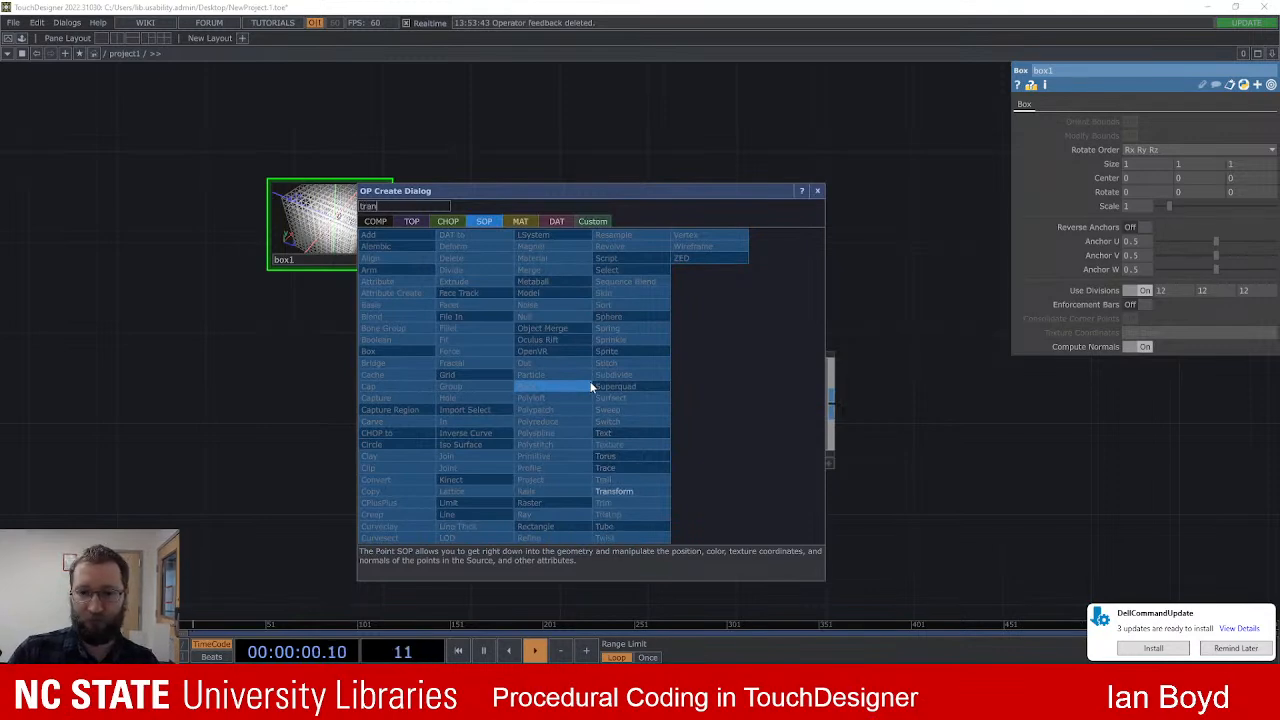
pyautogui.press('Return')
pyautogui.click(595, 383)
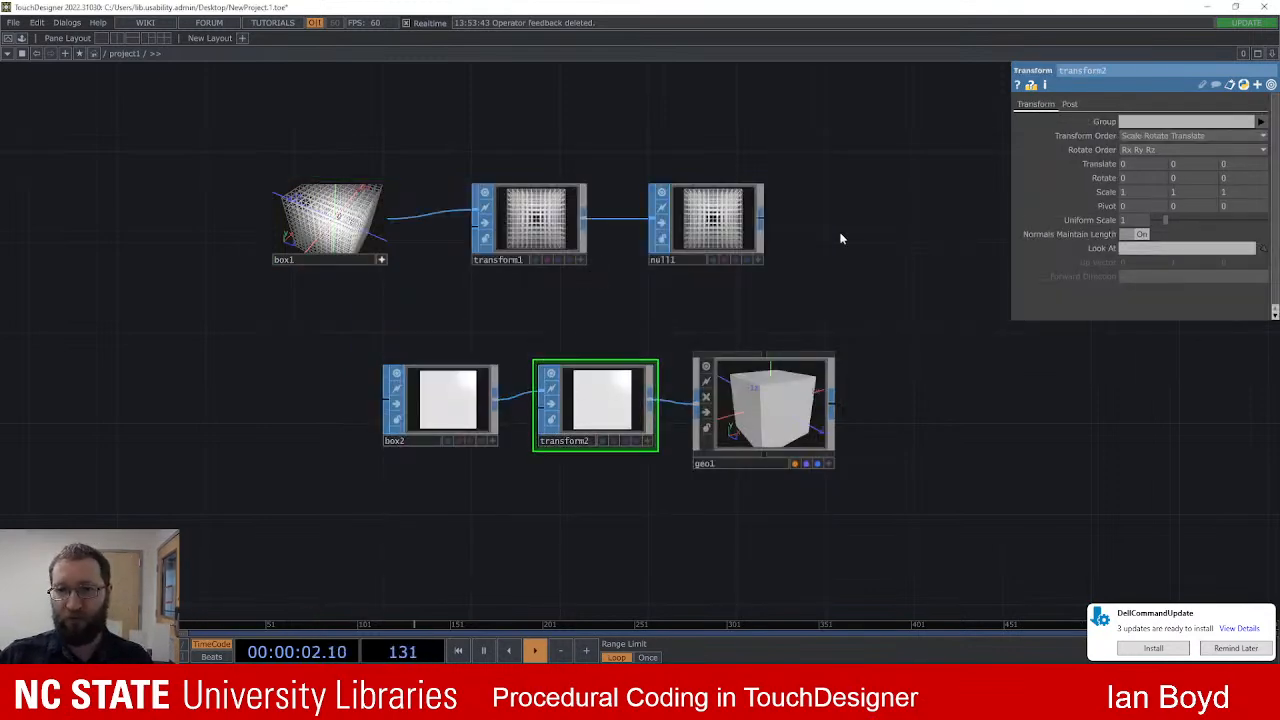
# Step: Turn on Instancing for geo1 and assign null1 as its Translate OP
pyautogui.moveTo(869, 336); pyautogui.dragTo(807, 316)
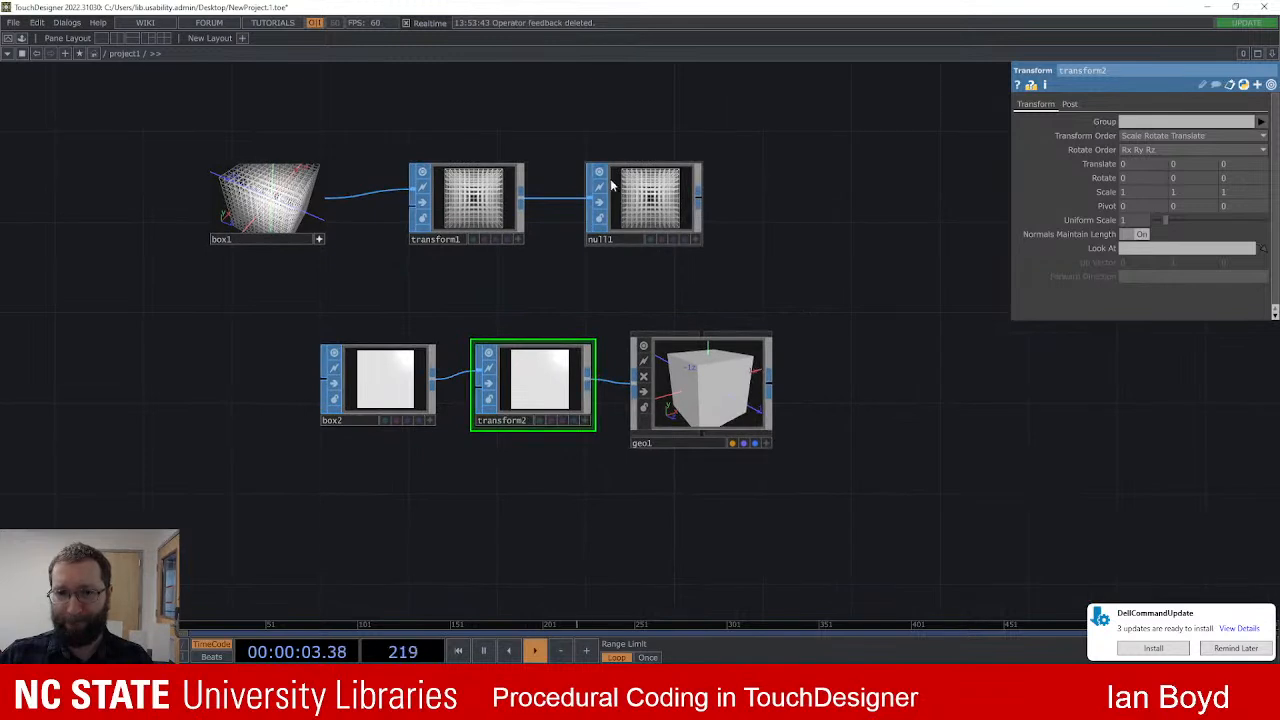
pyautogui.click(765, 360)
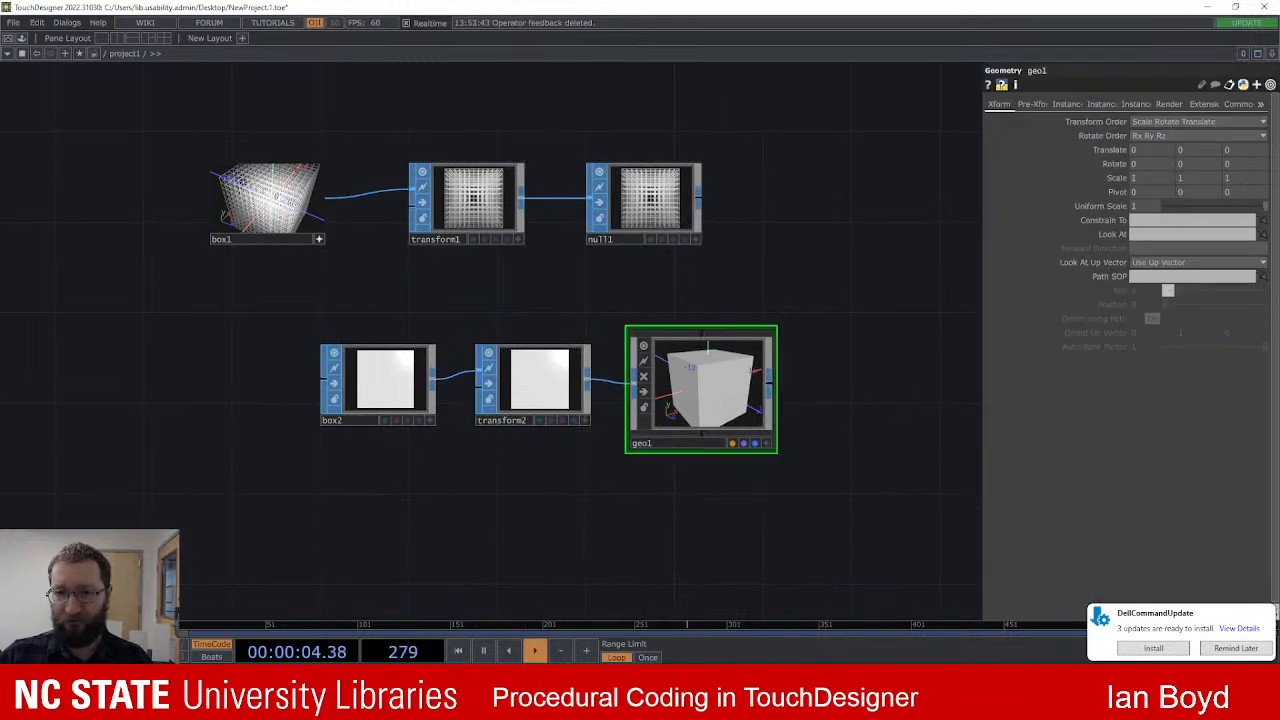
pyautogui.click(1118, 104)
pyautogui.click(1067, 104)
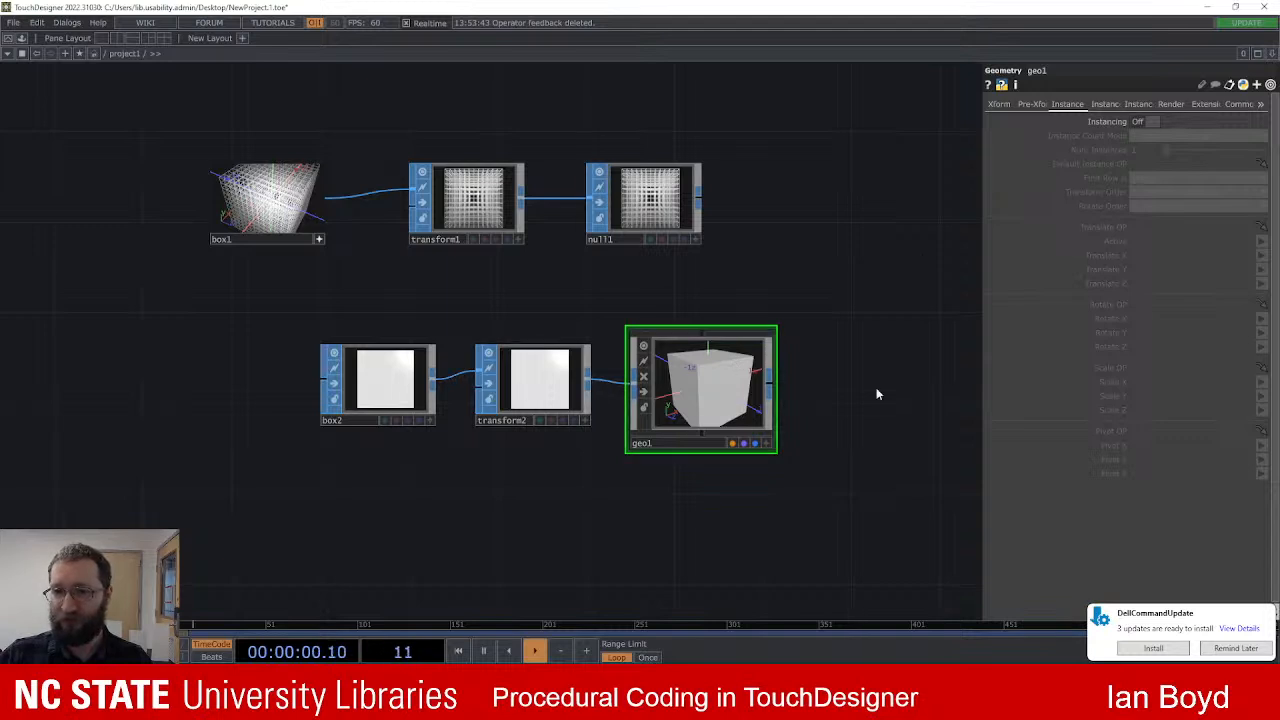
pyautogui.click(1152, 121)
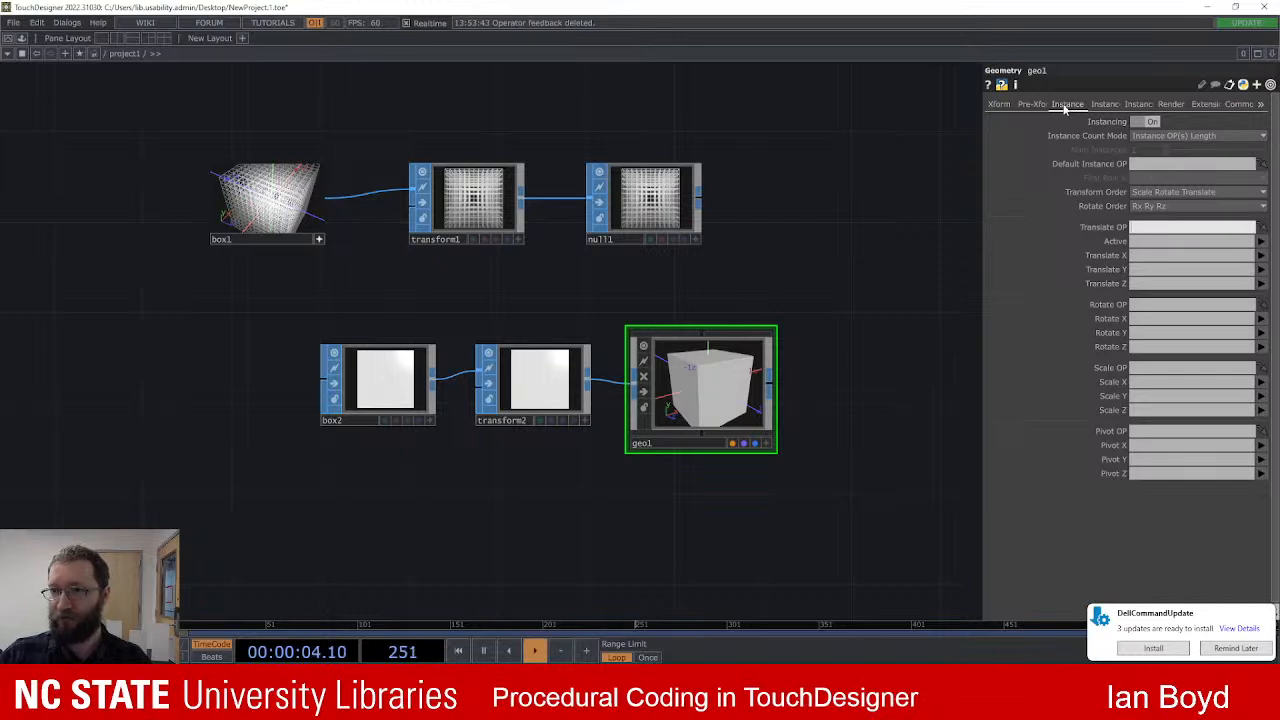
pyautogui.moveTo(984, 148); pyautogui.dragTo(891, 145)
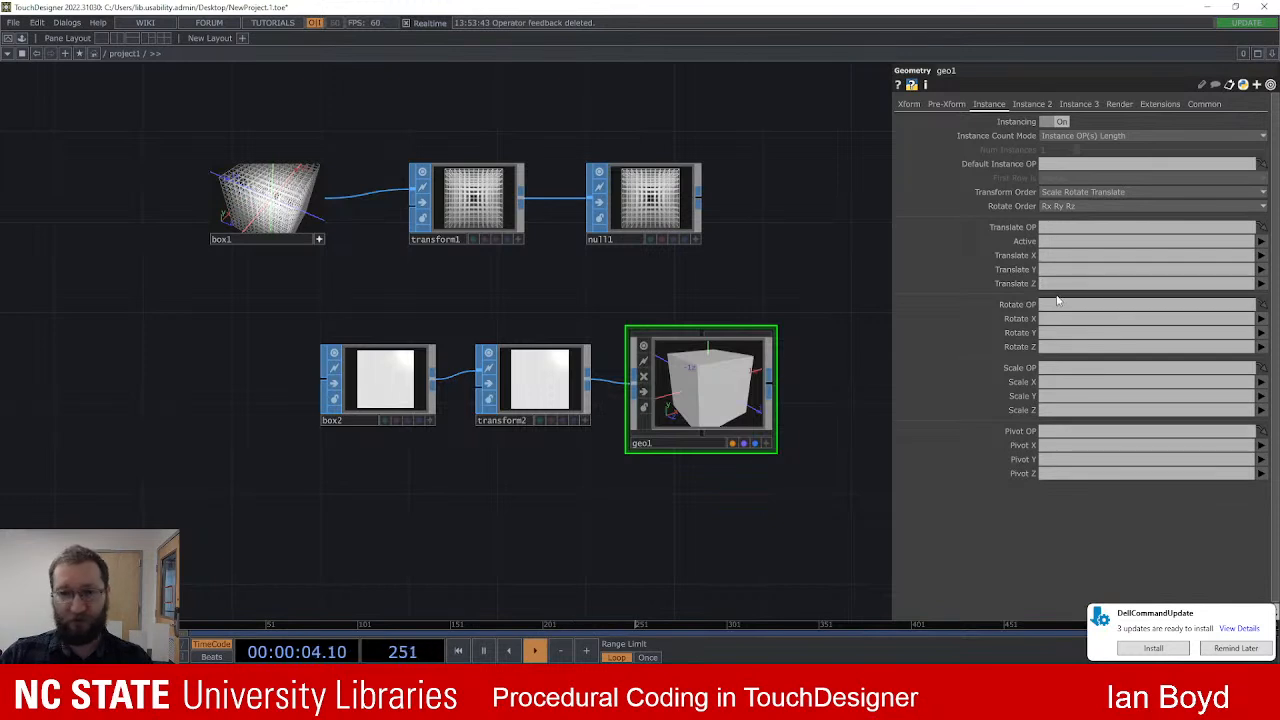
pyautogui.click(1206, 229)
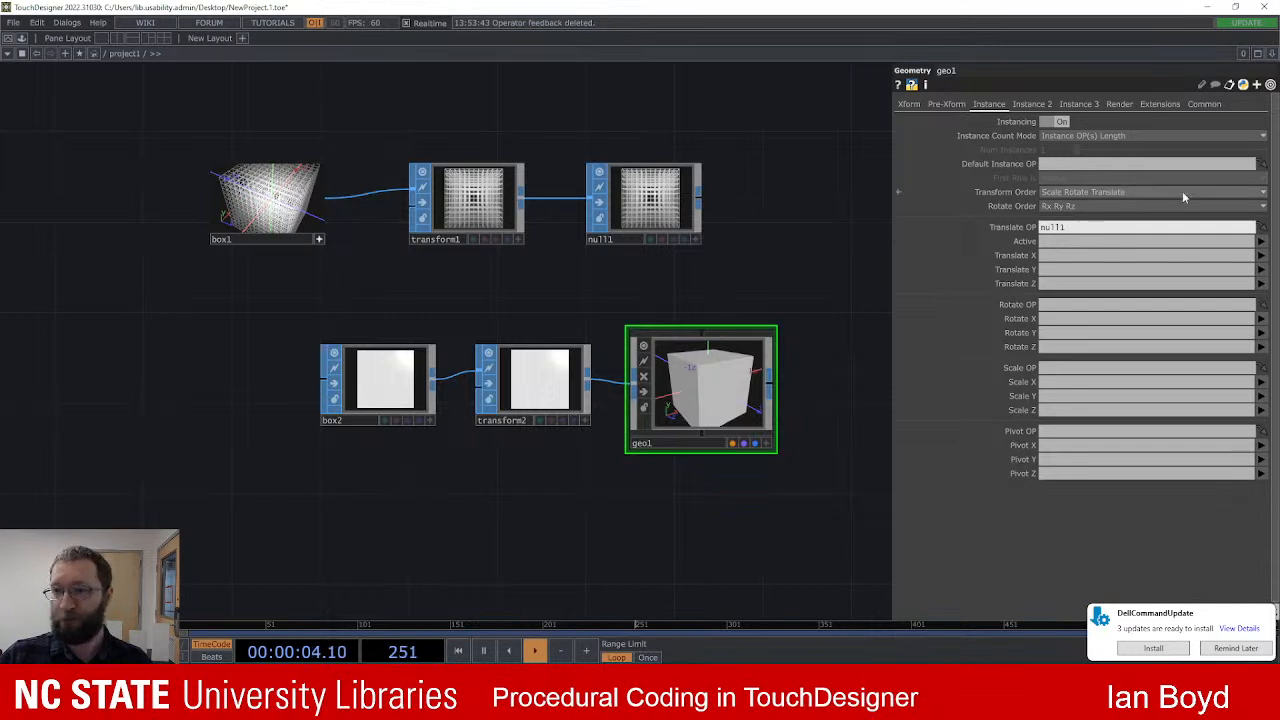
# Step: Map geo1's instance Translate X, Y and Z to P(0), P(1) and P(2), and orbit its preview
pyautogui.click(1261, 255)
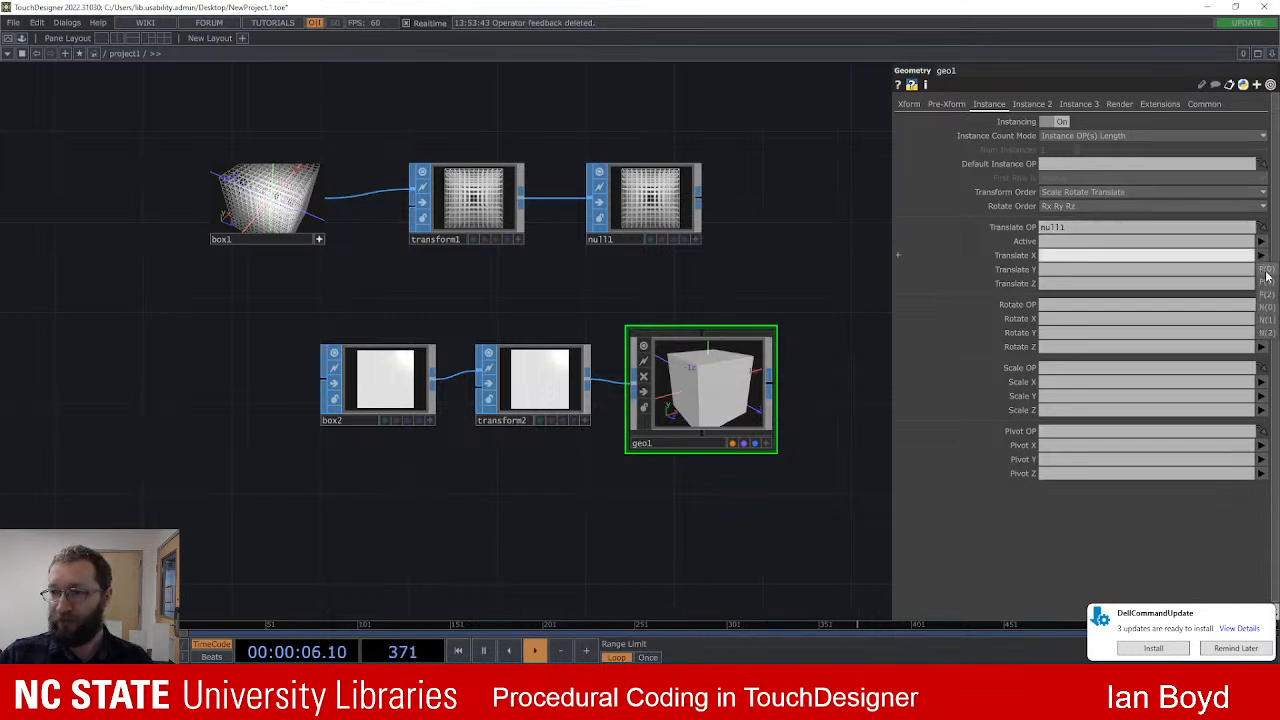
pyautogui.click(1266, 270)
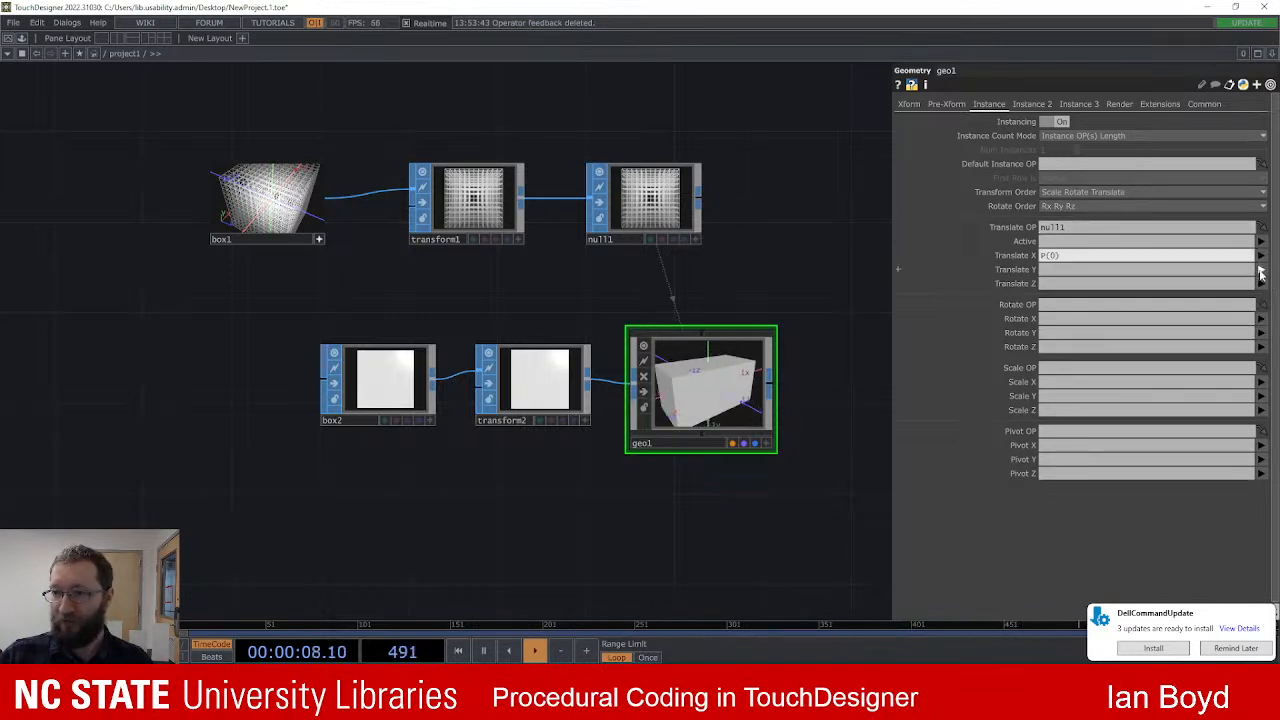
pyautogui.click(1261, 269)
pyautogui.click(1266, 296)
pyautogui.click(1261, 283)
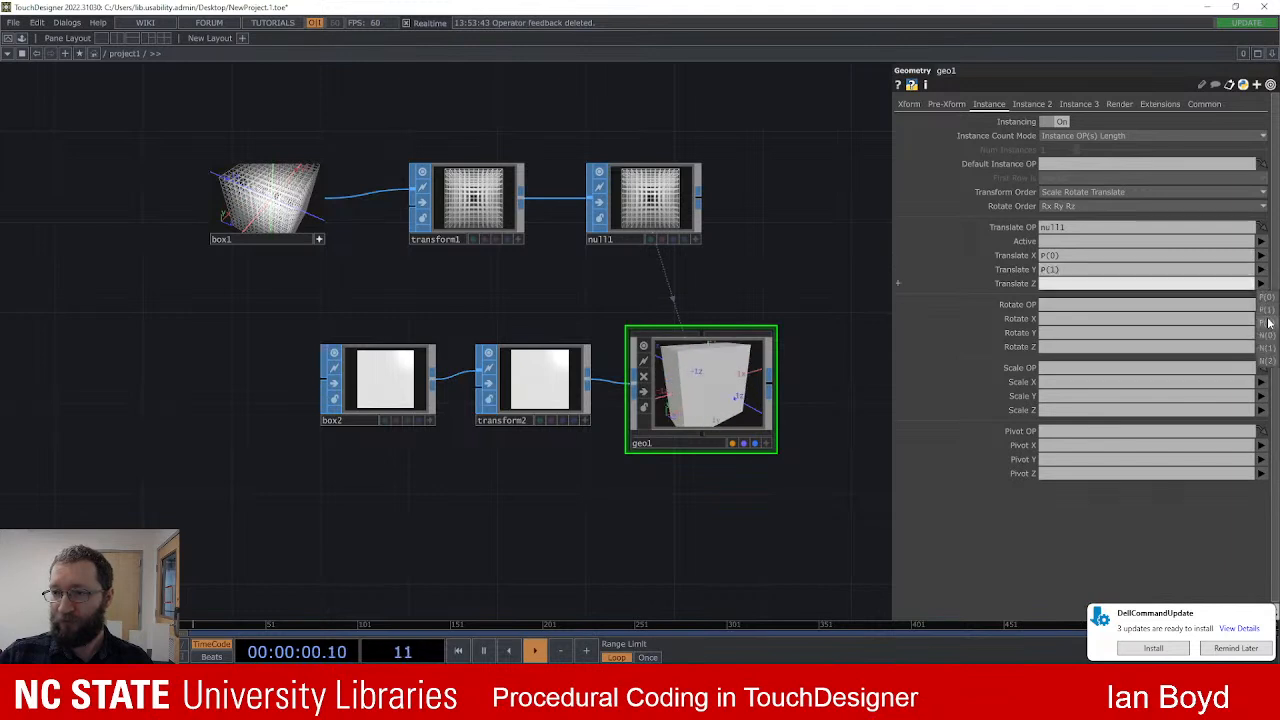
pyautogui.click(1269, 322)
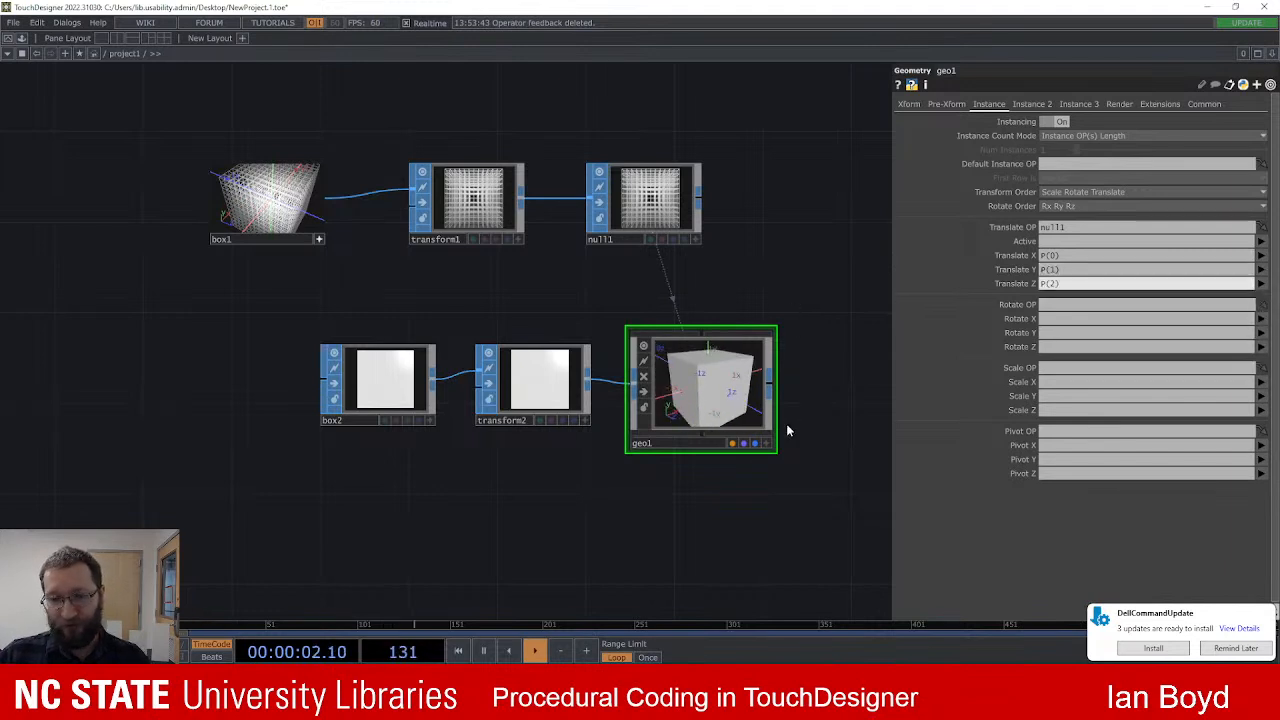
pyautogui.click(767, 443)
pyautogui.moveTo(717, 389)
pyautogui.mouseDown()
pyautogui.moveTo(738, 361)
pyautogui.moveTo(686, 382)
pyautogui.moveTo(733, 398)
pyautogui.mouseUp()
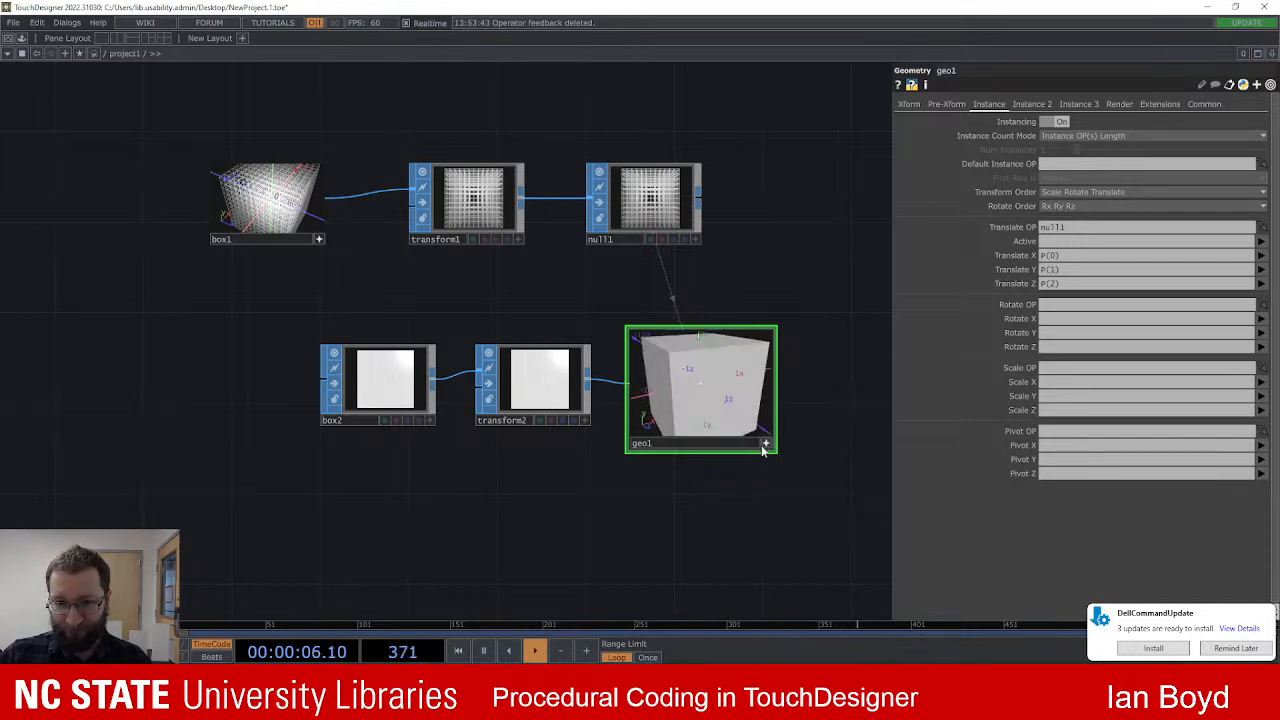
pyautogui.click(765, 444)
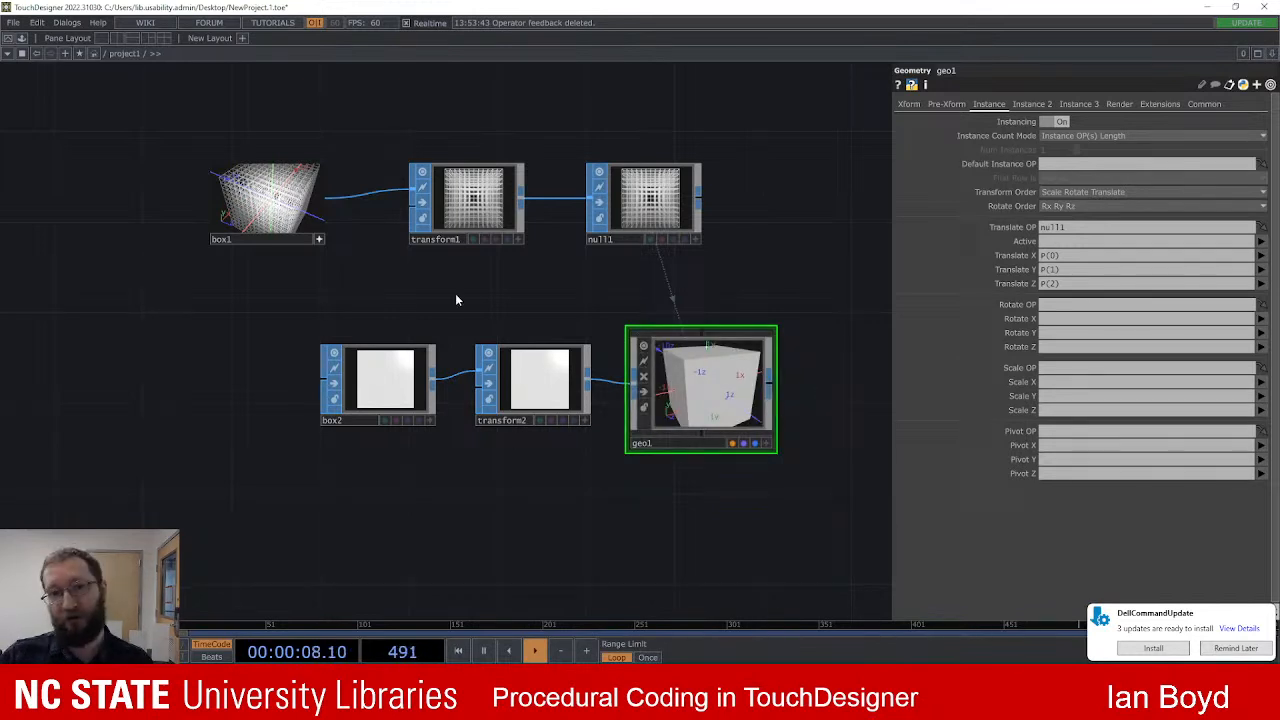
# Step: Reduce the Uniform Scale of transform2 to 0.057
pyautogui.click(531, 390)
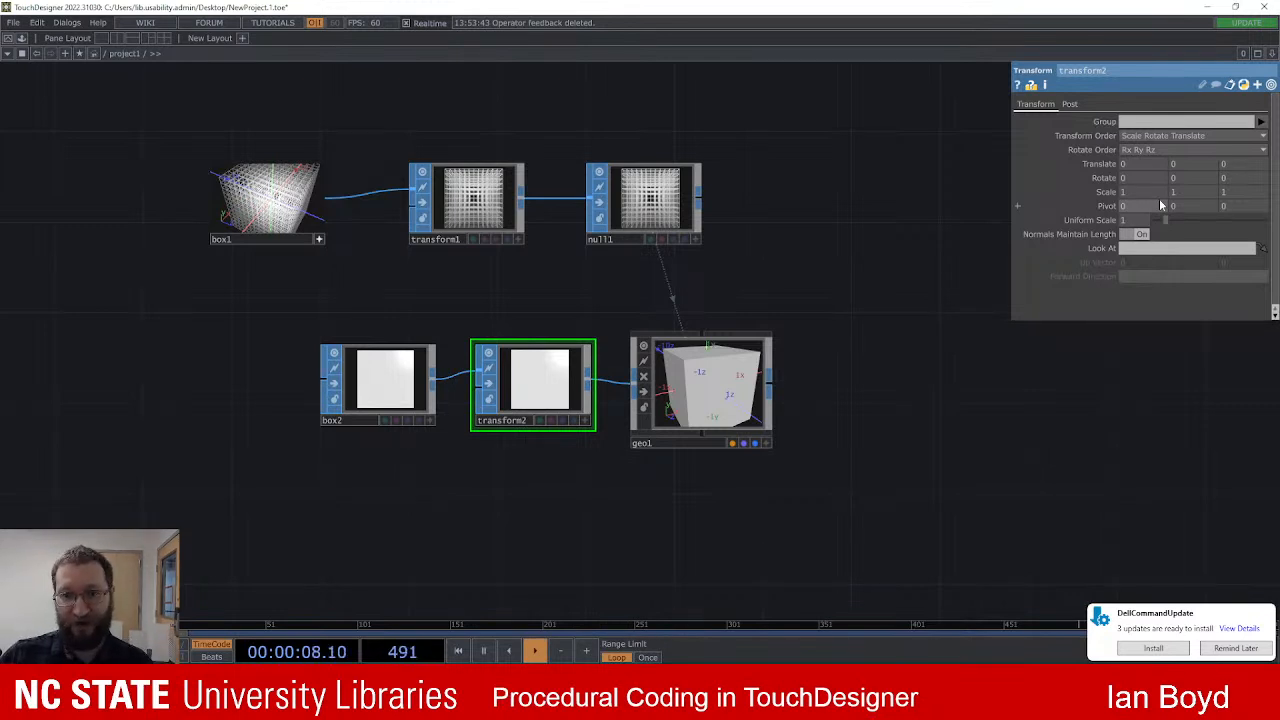
pyautogui.moveTo(1168, 219)
pyautogui.mouseDown()
pyautogui.moveTo(1140, 218)
pyautogui.moveTo(1156, 217)
pyautogui.mouseUp()
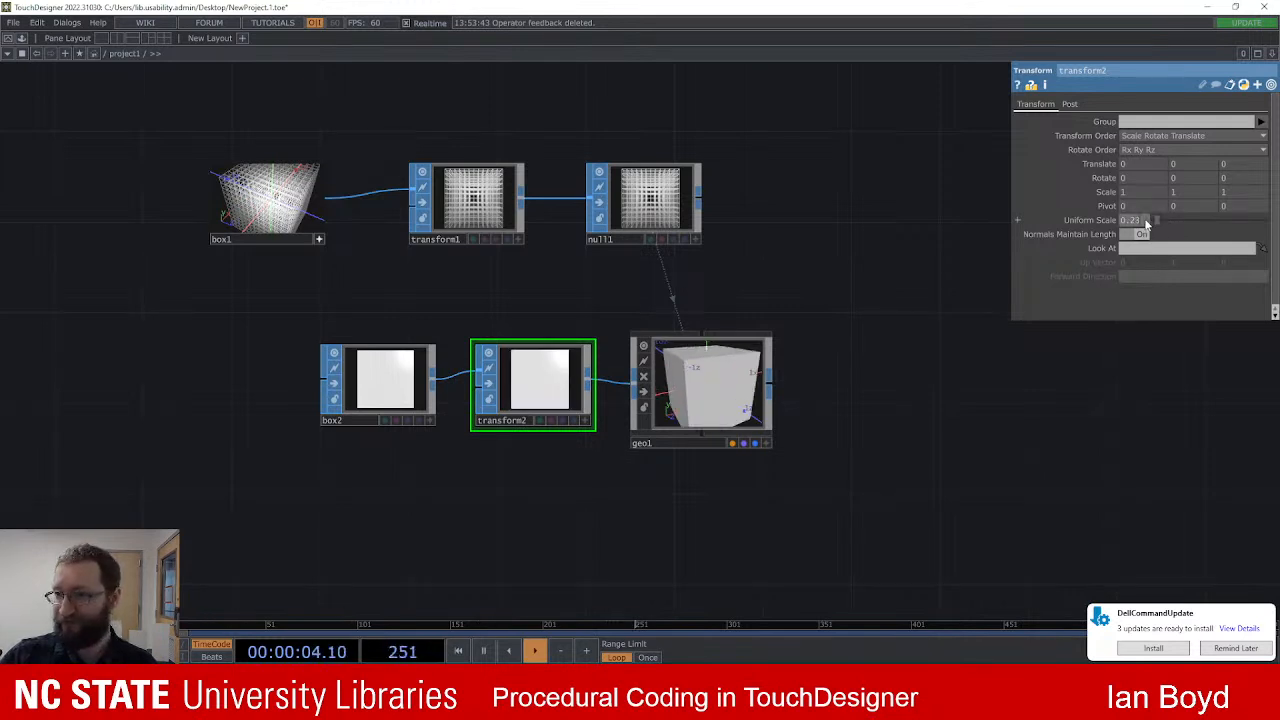
pyautogui.moveTo(1146, 222); pyautogui.dragTo(1140, 246, button='middle')
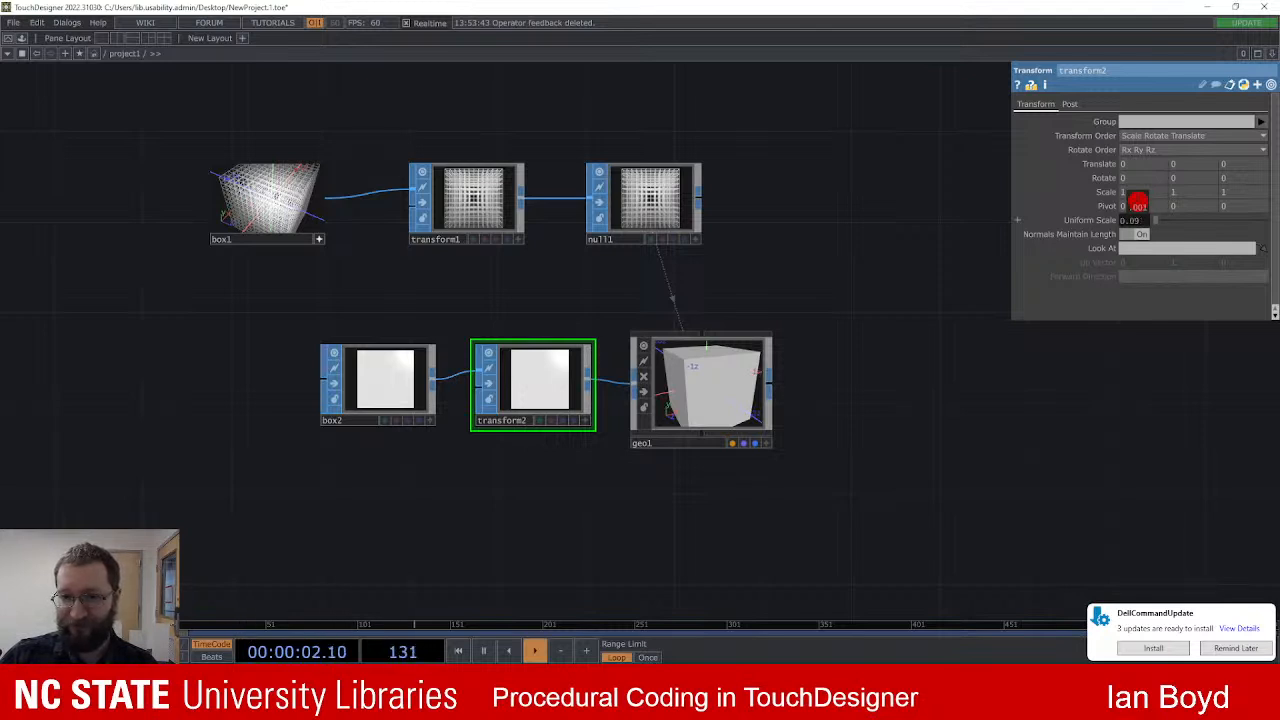
pyautogui.moveTo(1139, 202); pyautogui.dragTo(1139, 206, button='middle')
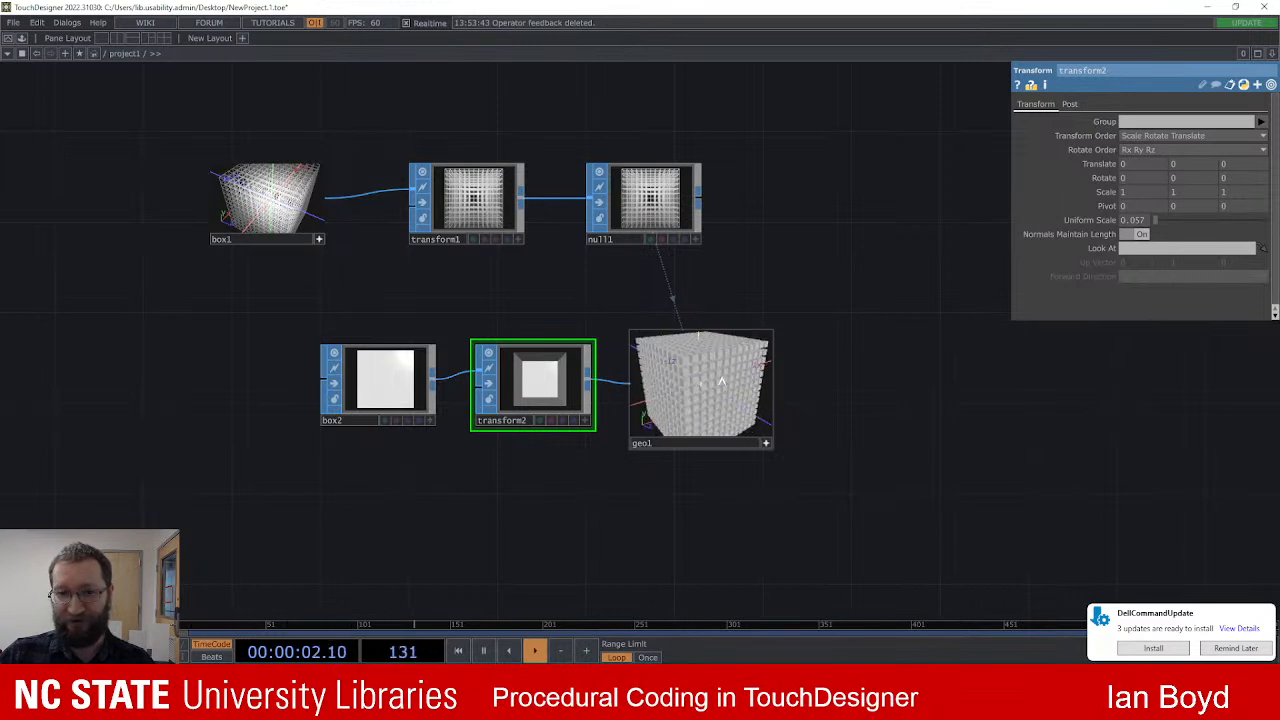
# Step: Orbit the null1 and geo1 previews and zoom in to compare the instanced boxes with the source points
pyautogui.click(696, 239)
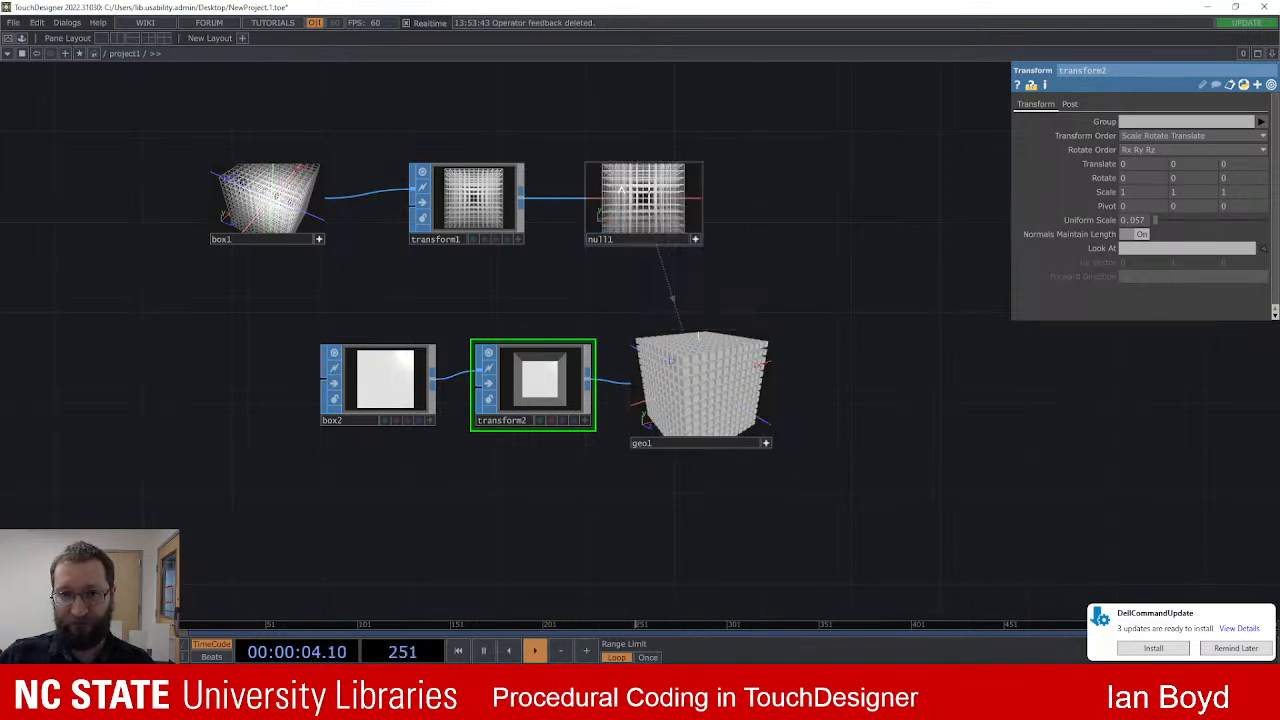
pyautogui.click(697, 241)
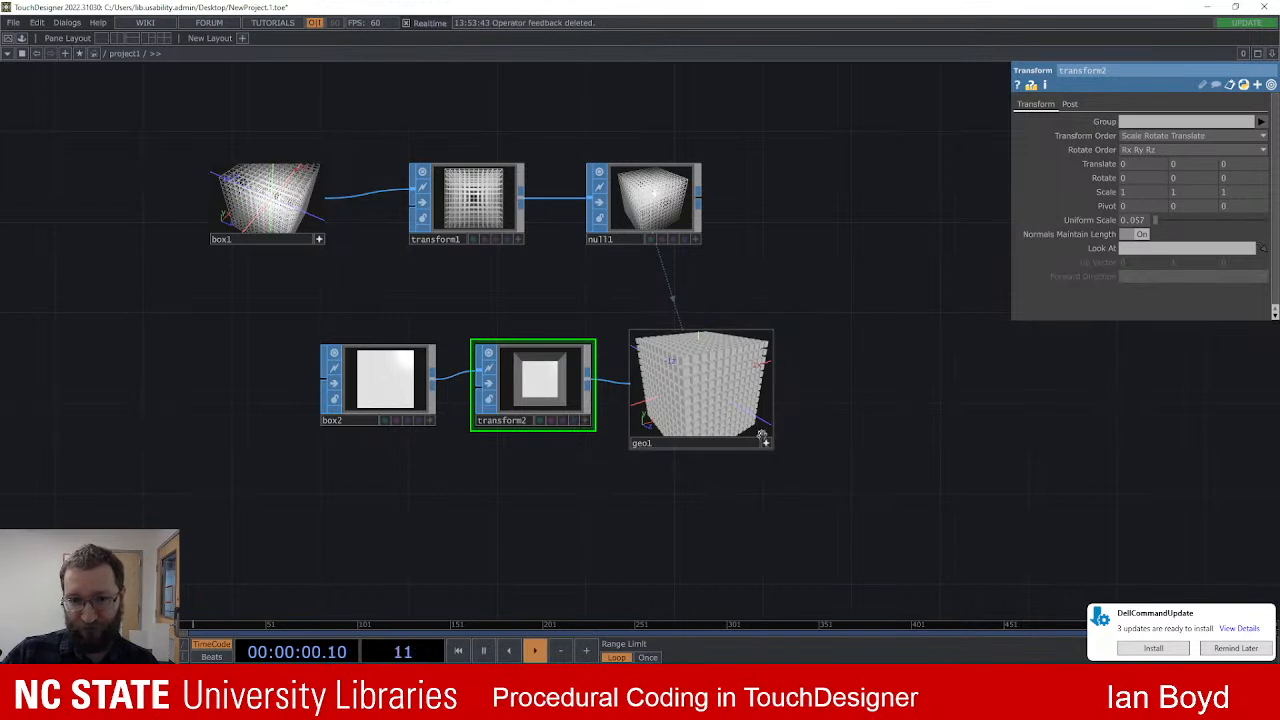
pyautogui.click(767, 443)
pyautogui.click(766, 444)
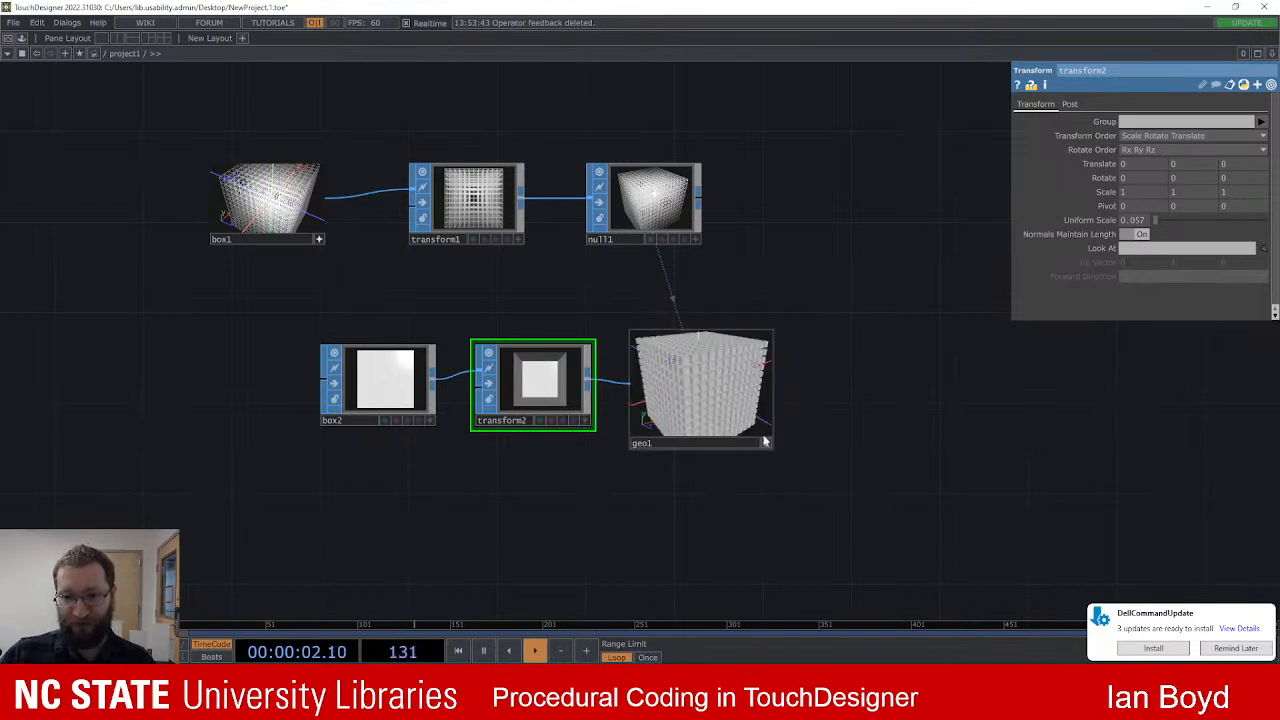
pyautogui.moveTo(715, 383)
pyautogui.mouseDown()
pyautogui.moveTo(704, 388)
pyautogui.moveTo(746, 383)
pyautogui.moveTo(740, 398)
pyautogui.moveTo(731, 381)
pyautogui.moveTo(848, 381)
pyautogui.moveTo(677, 360)
pyautogui.mouseUp()
pyautogui.scroll(2, 732, 375)
pyautogui.scroll(-1, 750, 380)
pyautogui.scroll(3, 801, 386)
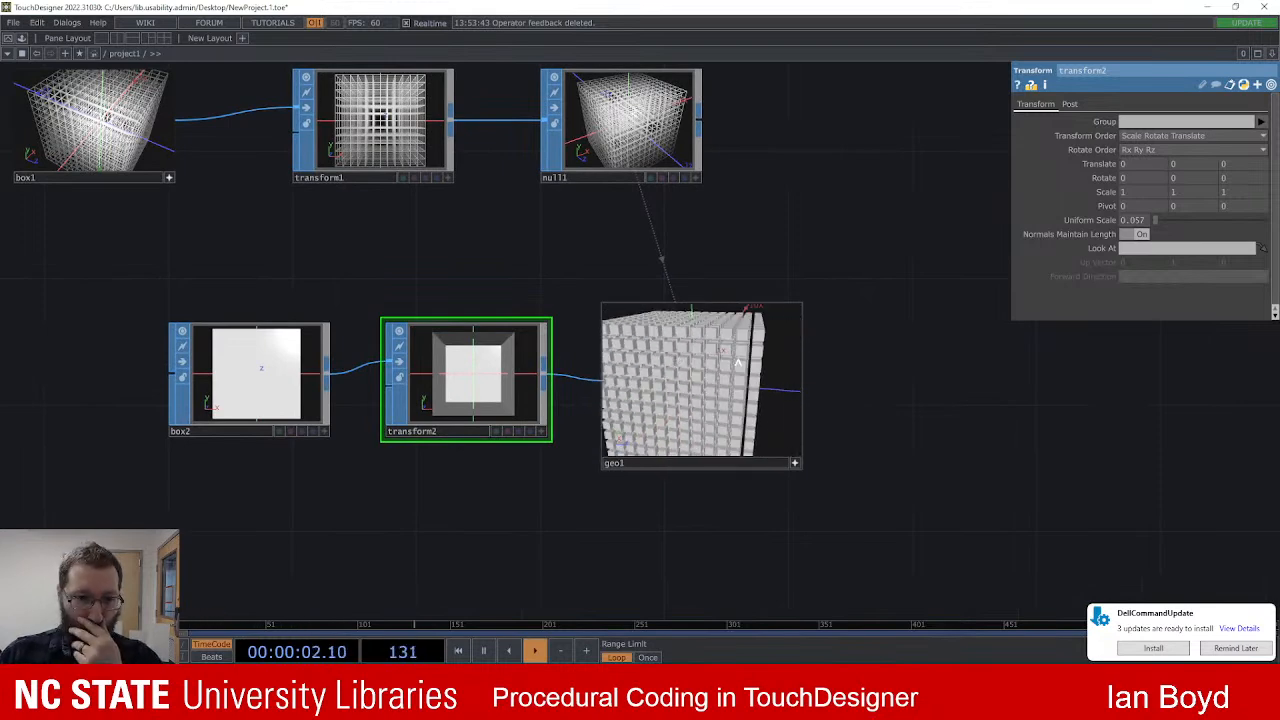
pyautogui.click(796, 465)
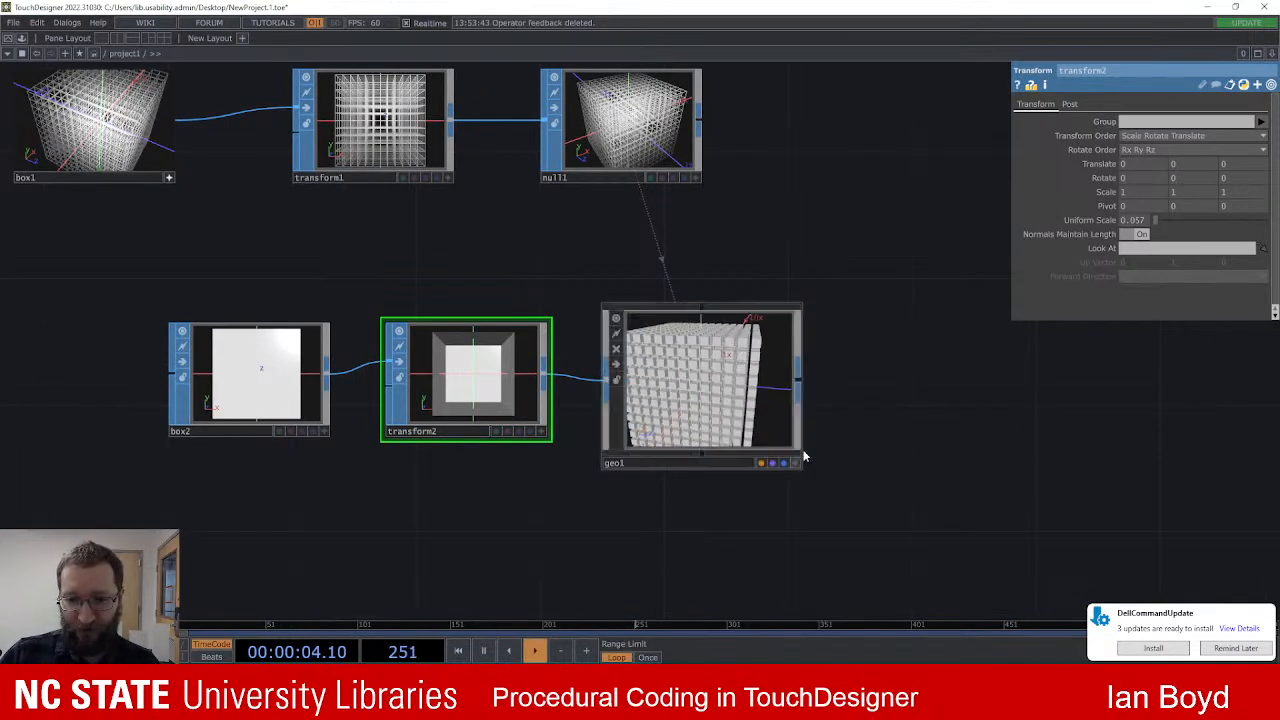
pyautogui.moveTo(829, 371); pyautogui.dragTo(843, 371)
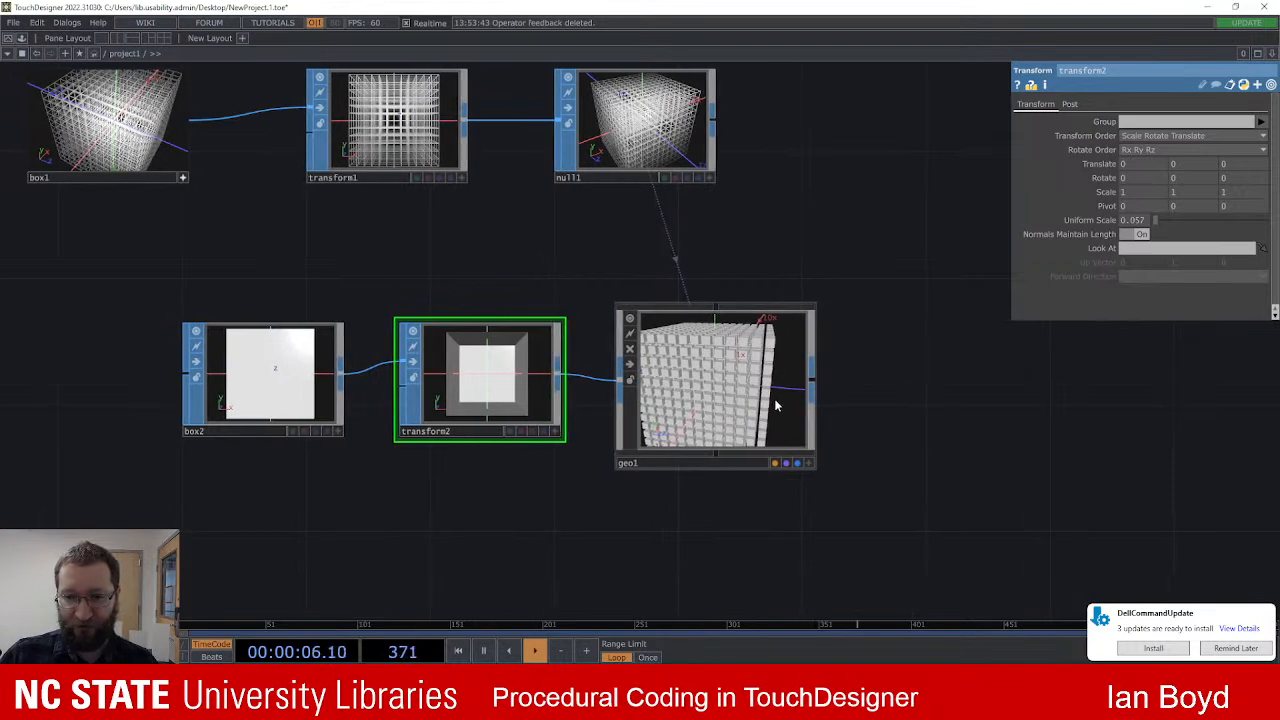
# Step: Select geo1 and review its Translate OP and instance translate settings alongside the network
pyautogui.click(776, 405)
pyautogui.scroll(-2, 862, 386)
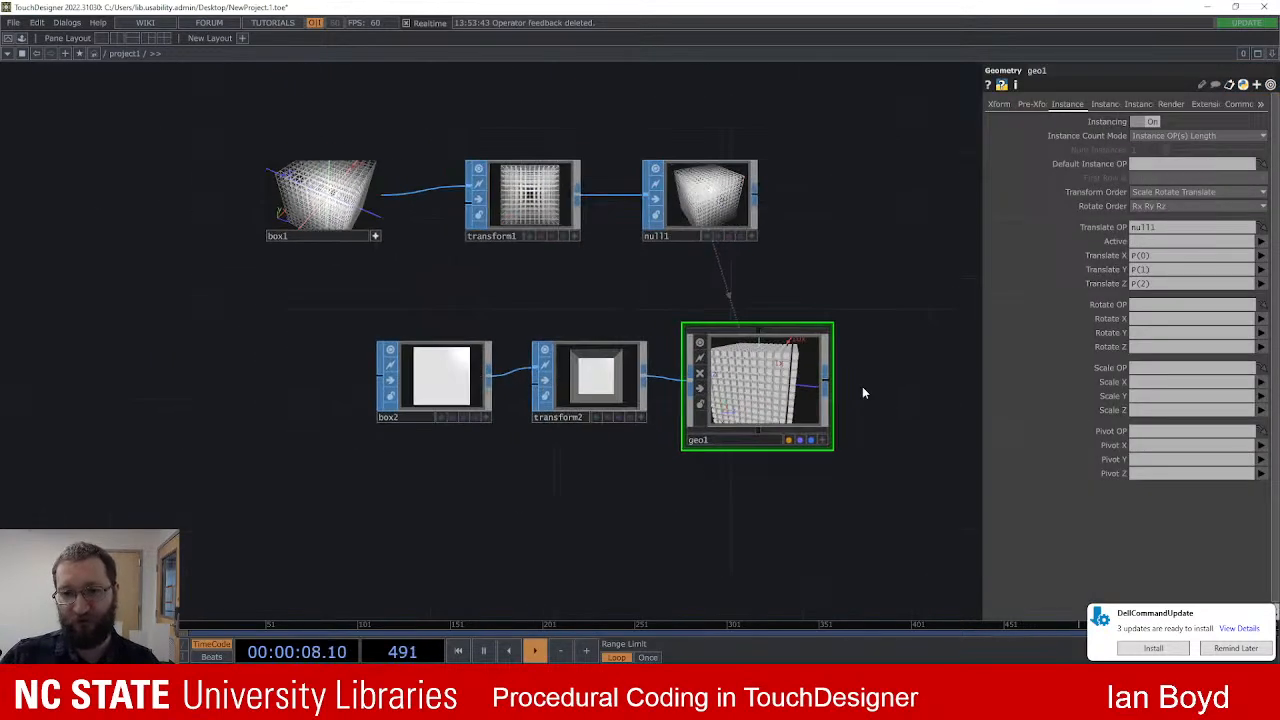
pyautogui.scroll(3, 869, 381)
pyautogui.scroll(-3, 885, 372)
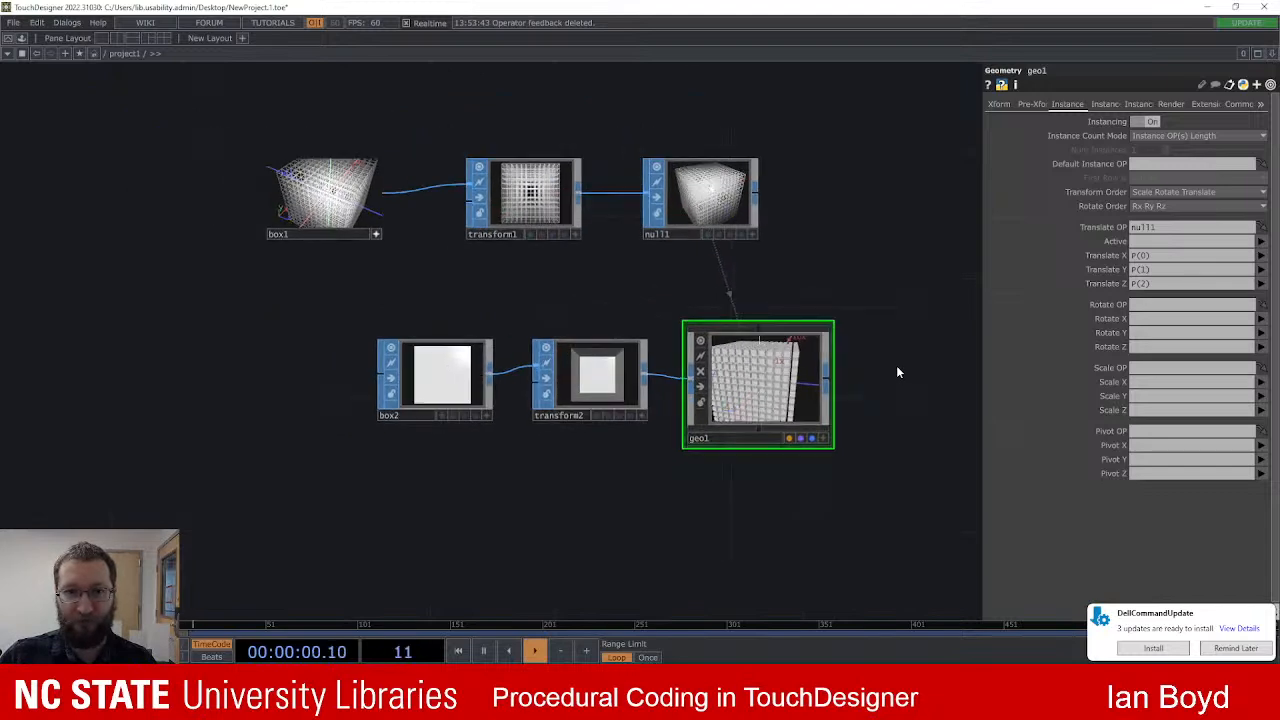
pyautogui.moveTo(896, 367); pyautogui.dragTo(824, 360)
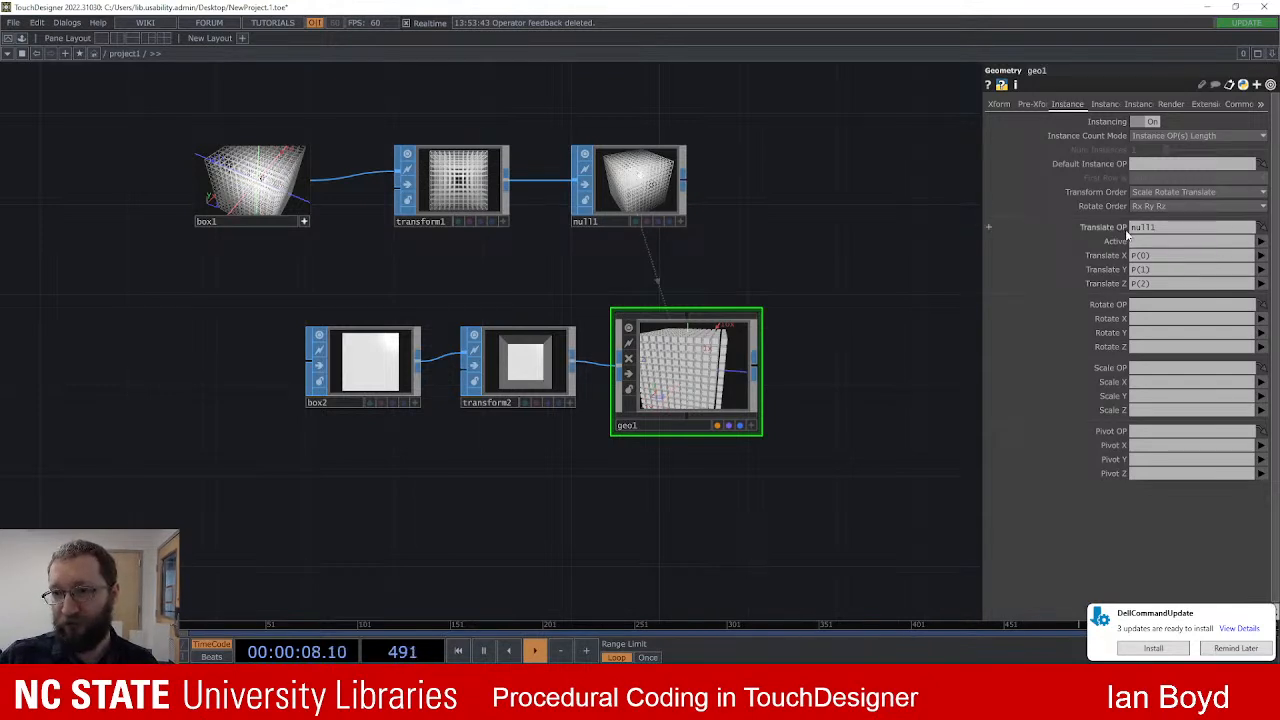
pyautogui.click(1137, 228)
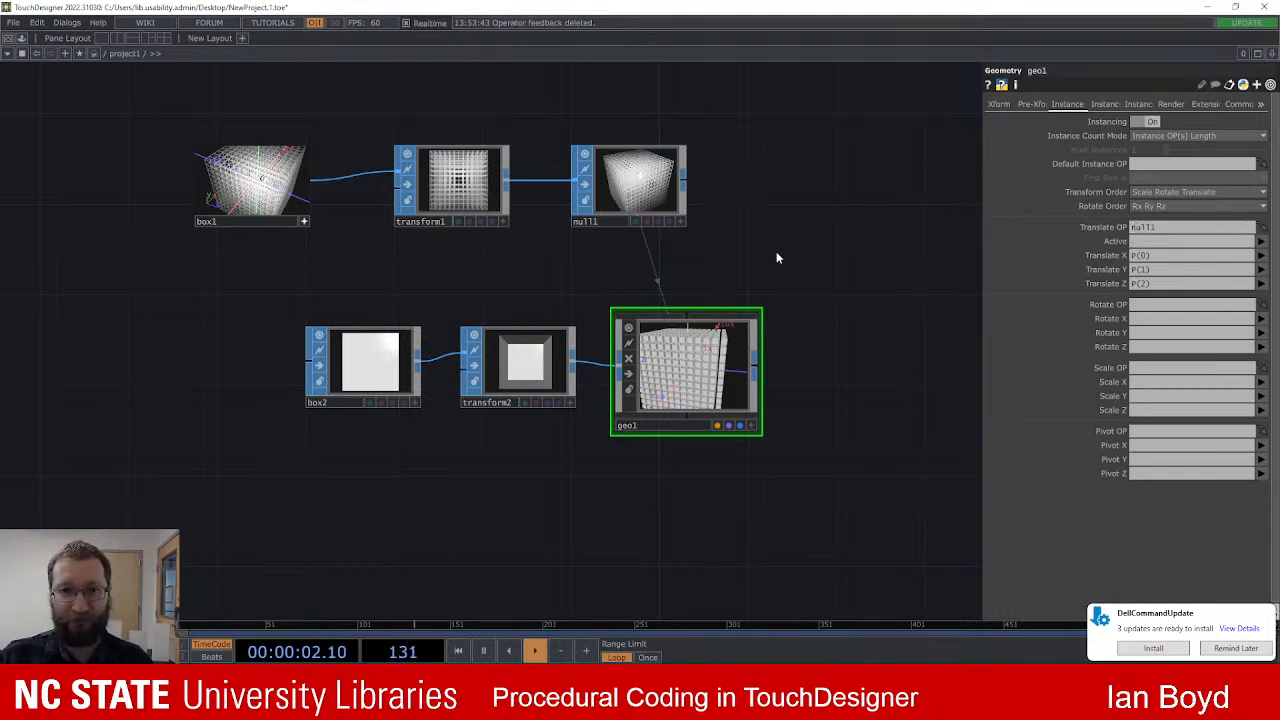
pyautogui.press('Tab')
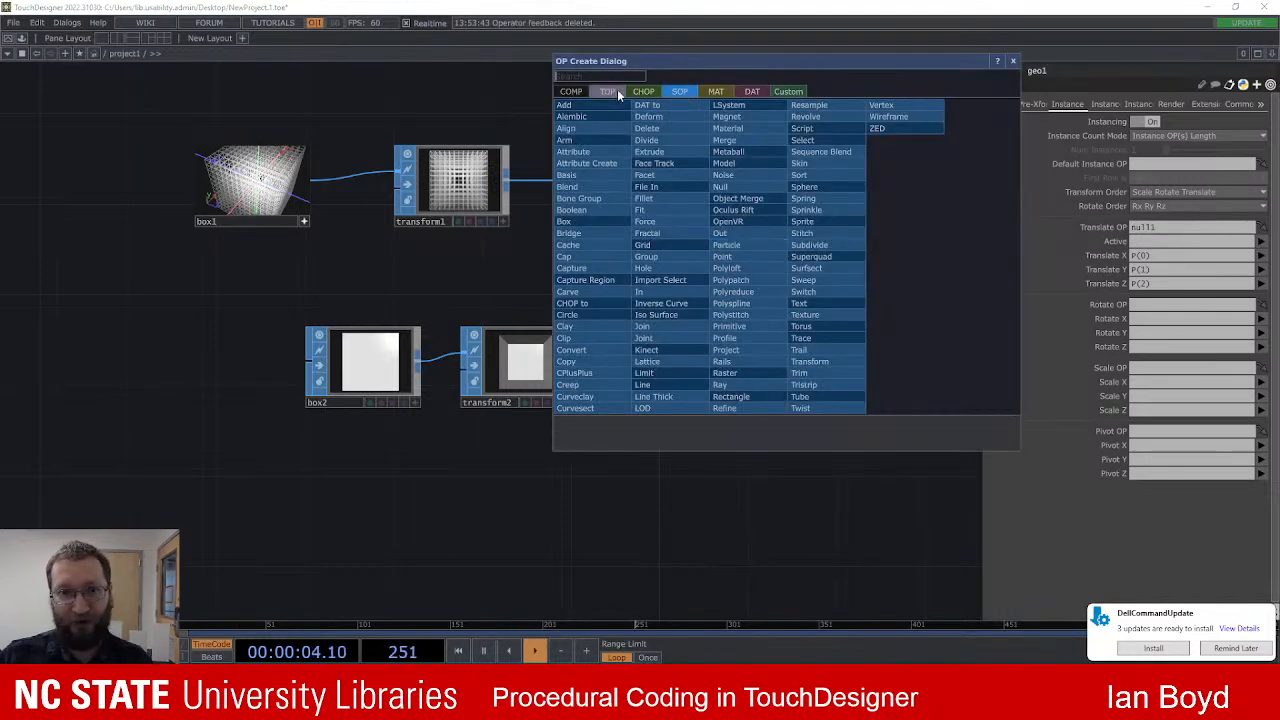
pyautogui.click(716, 91)
pyautogui.click(607, 91)
pyautogui.click(571, 91)
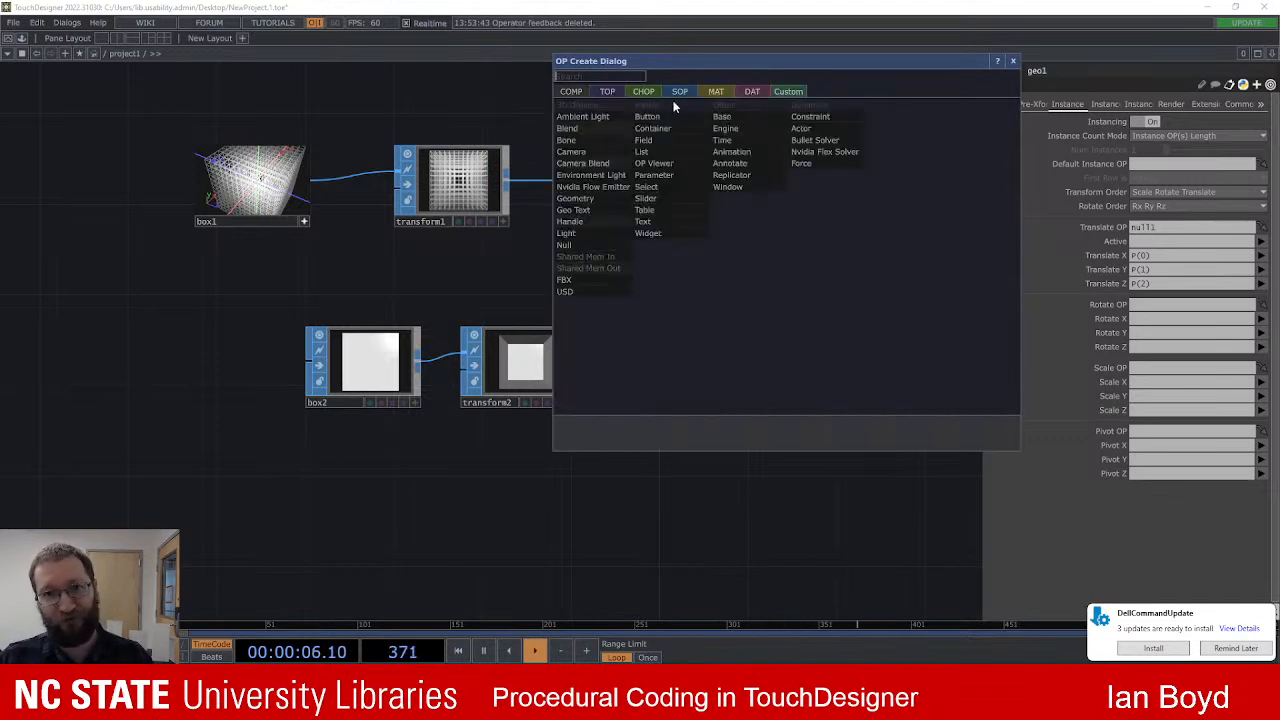
pyautogui.press('Escape')
pyautogui.moveTo(926, 294); pyautogui.dragTo(896, 273)
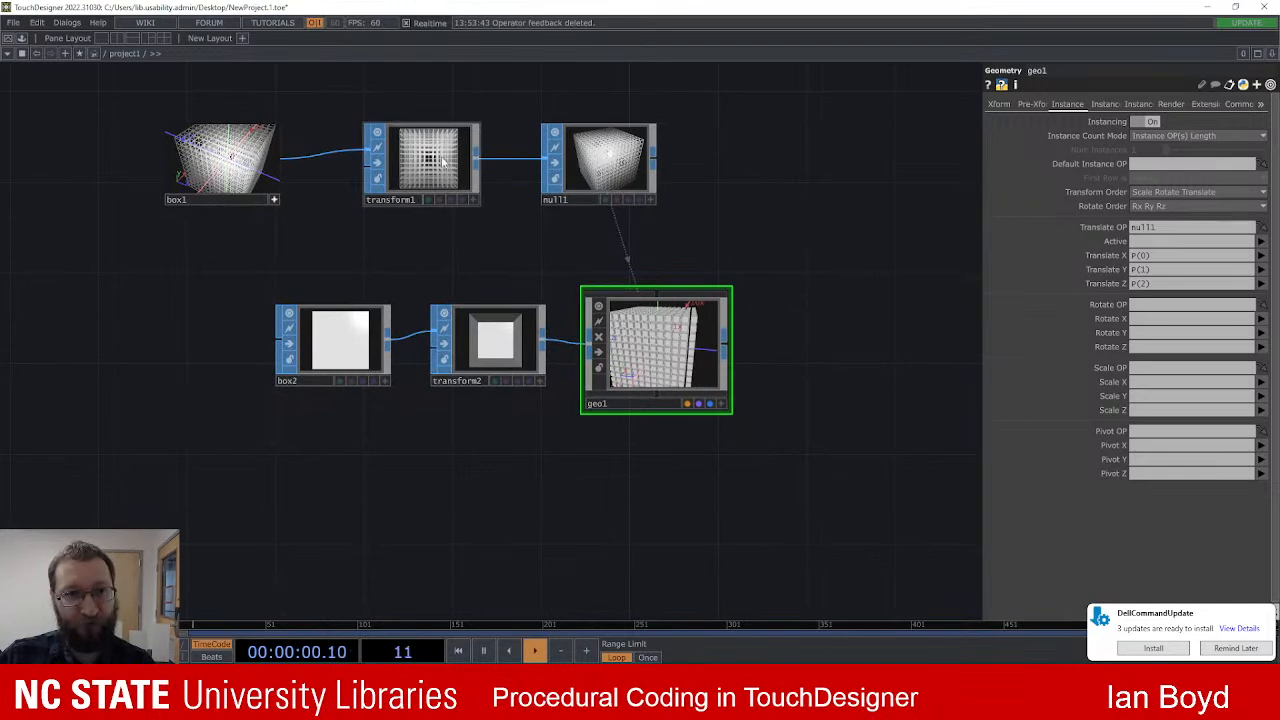
# Step: Move box1 and transform1 away from null1 and insert a Noise SOP between transform1 and null1
pyautogui.moveTo(184, 87); pyautogui.dragTo(372, 214)
pyautogui.moveTo(420, 165); pyautogui.dragTo(290, 165)
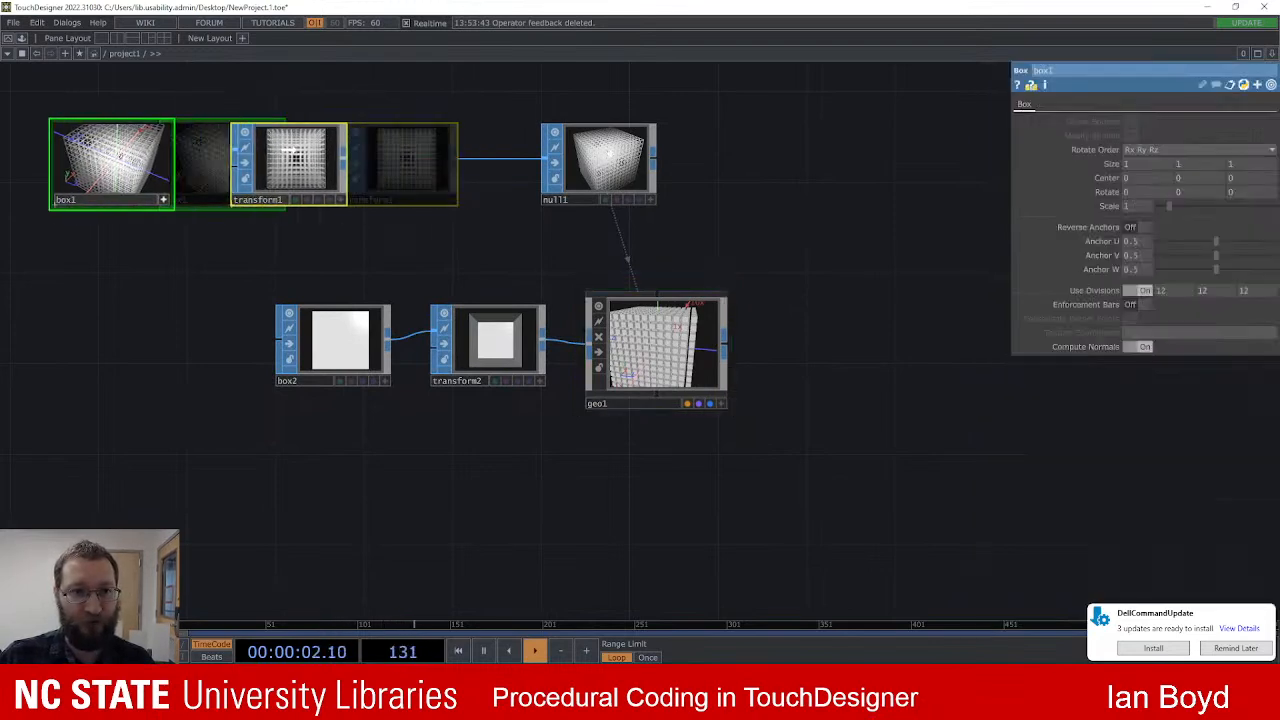
pyautogui.rightClick(443, 160)
pyautogui.click(458, 142)
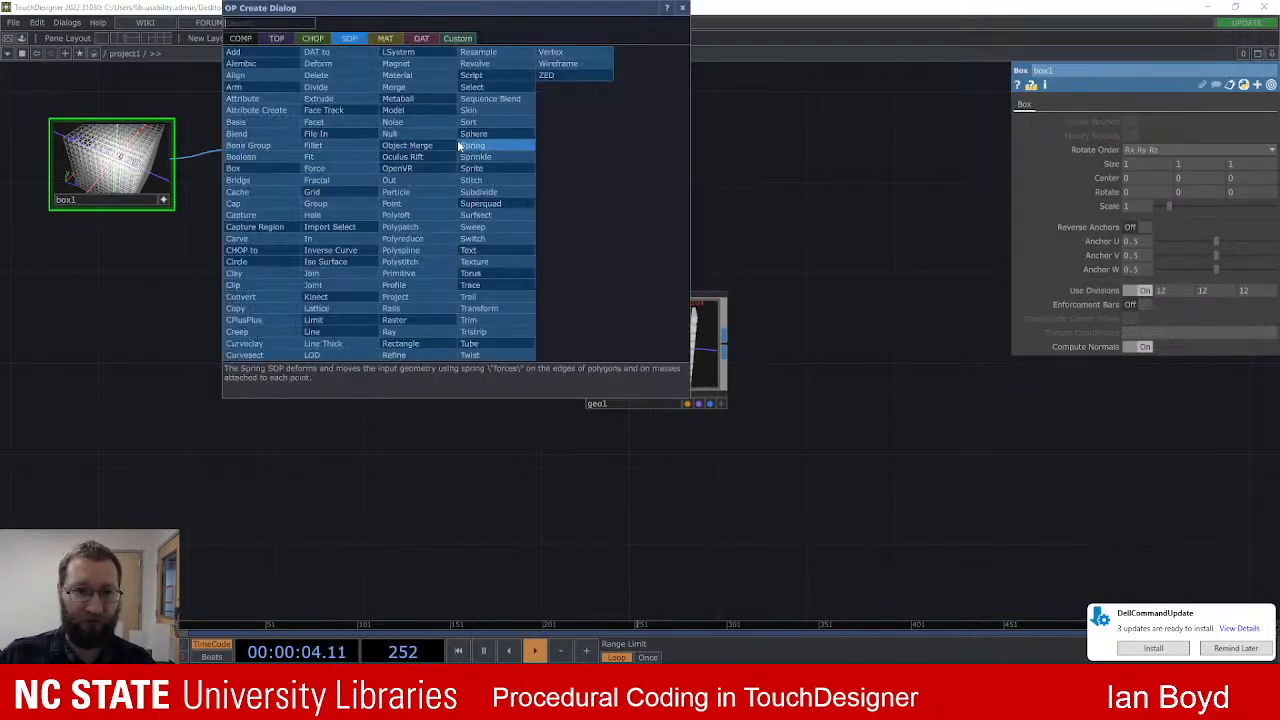
pyautogui.write('noise')
pyautogui.press('Return')
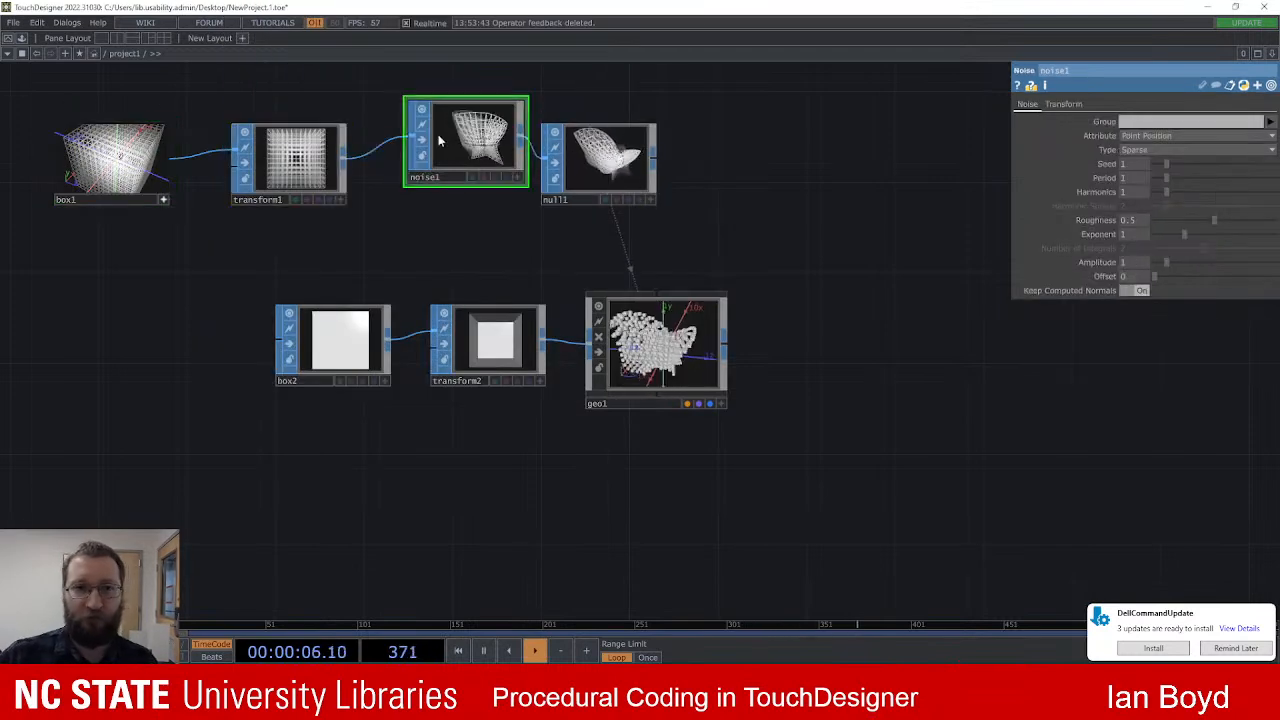
pyautogui.moveTo(436, 104); pyautogui.dragTo(414, 127)
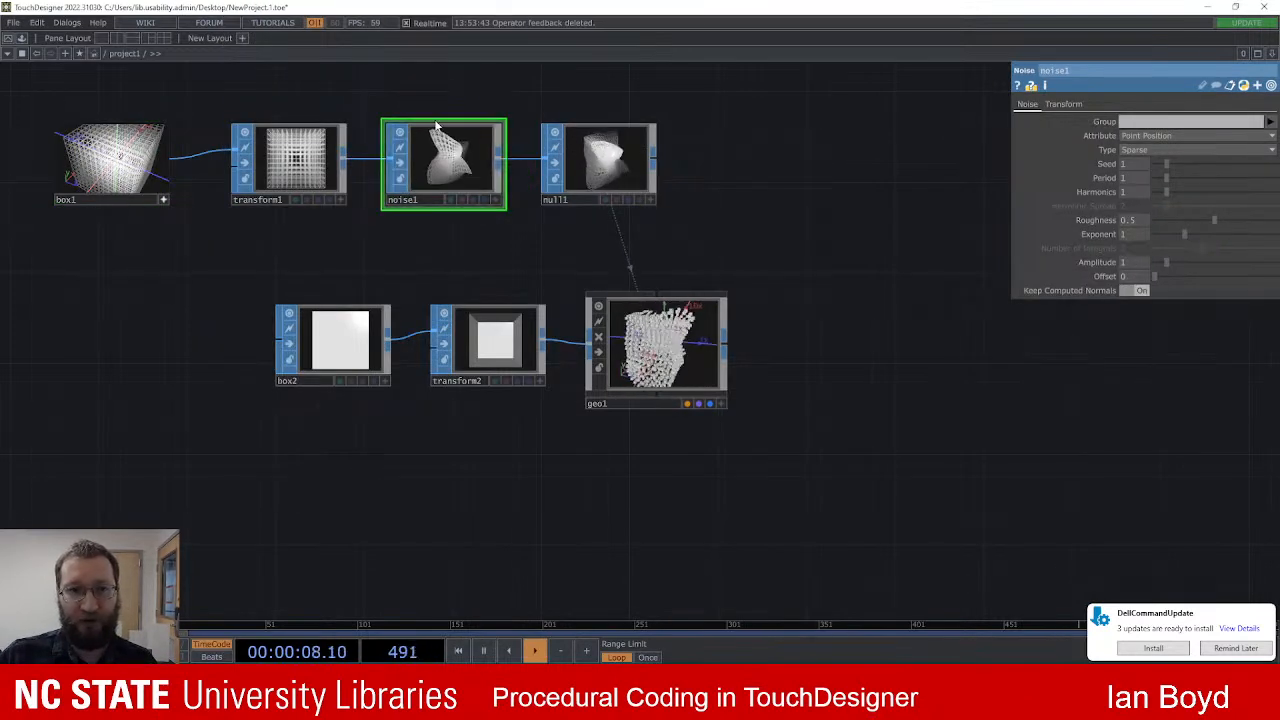
# Step: Set noise1's Seed to 1.94 and Period to 0.31, examining the distorted instances in geo1's preview
pyautogui.scroll(2, 704, 392)
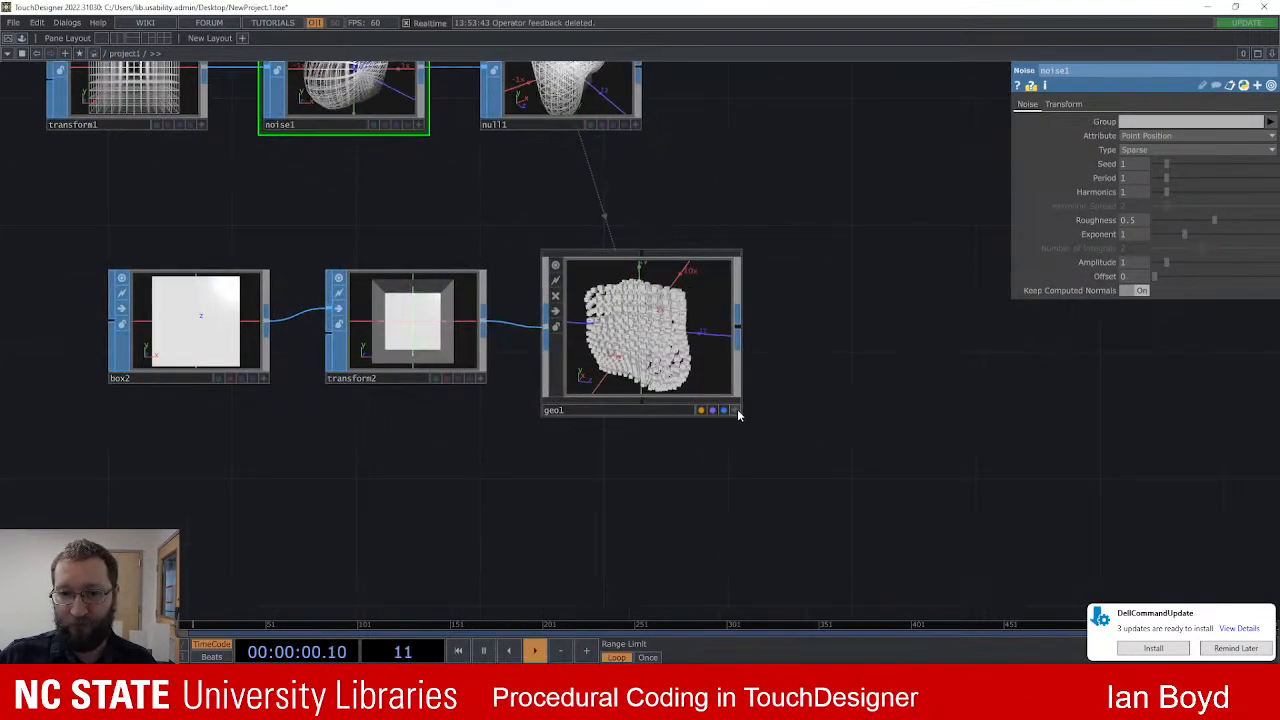
pyautogui.click(735, 410)
pyautogui.moveTo(644, 341); pyautogui.dragTo(598, 342)
pyautogui.scroll(-3, 690, 120)
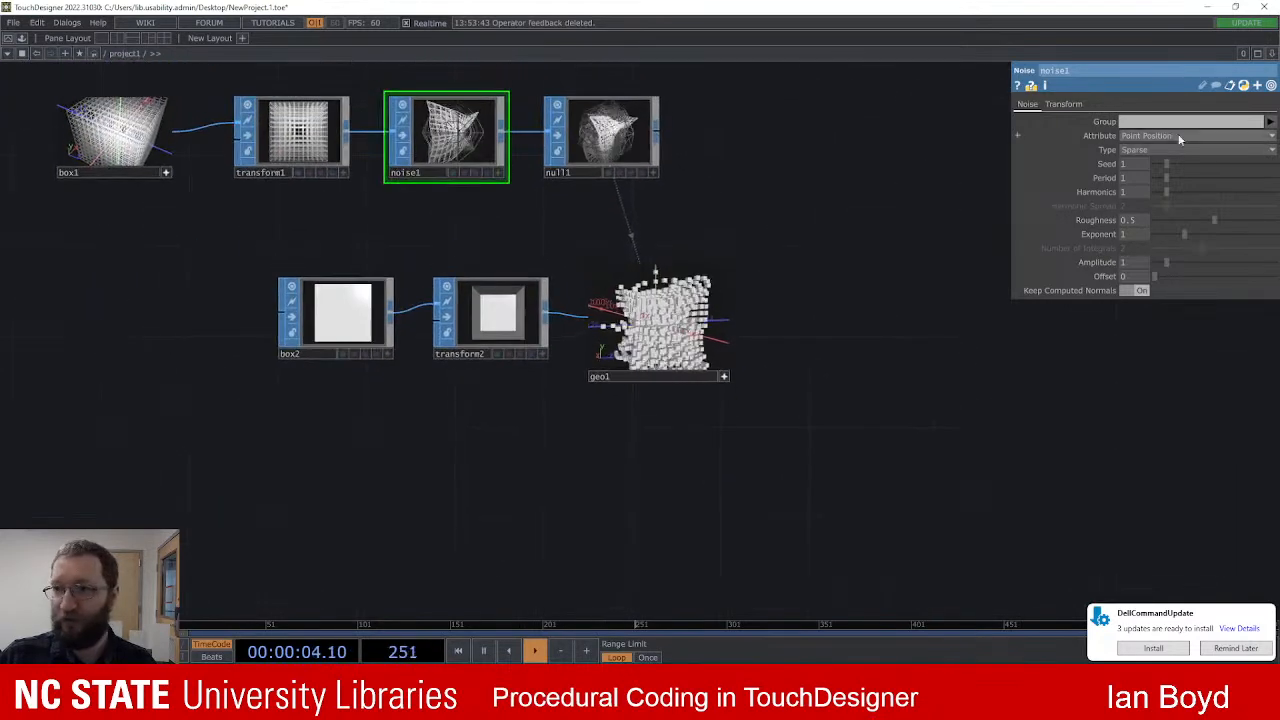
pyautogui.moveTo(1164, 165)
pyautogui.mouseDown()
pyautogui.moveTo(1195, 176)
pyautogui.moveTo(1184, 176)
pyautogui.mouseUp()
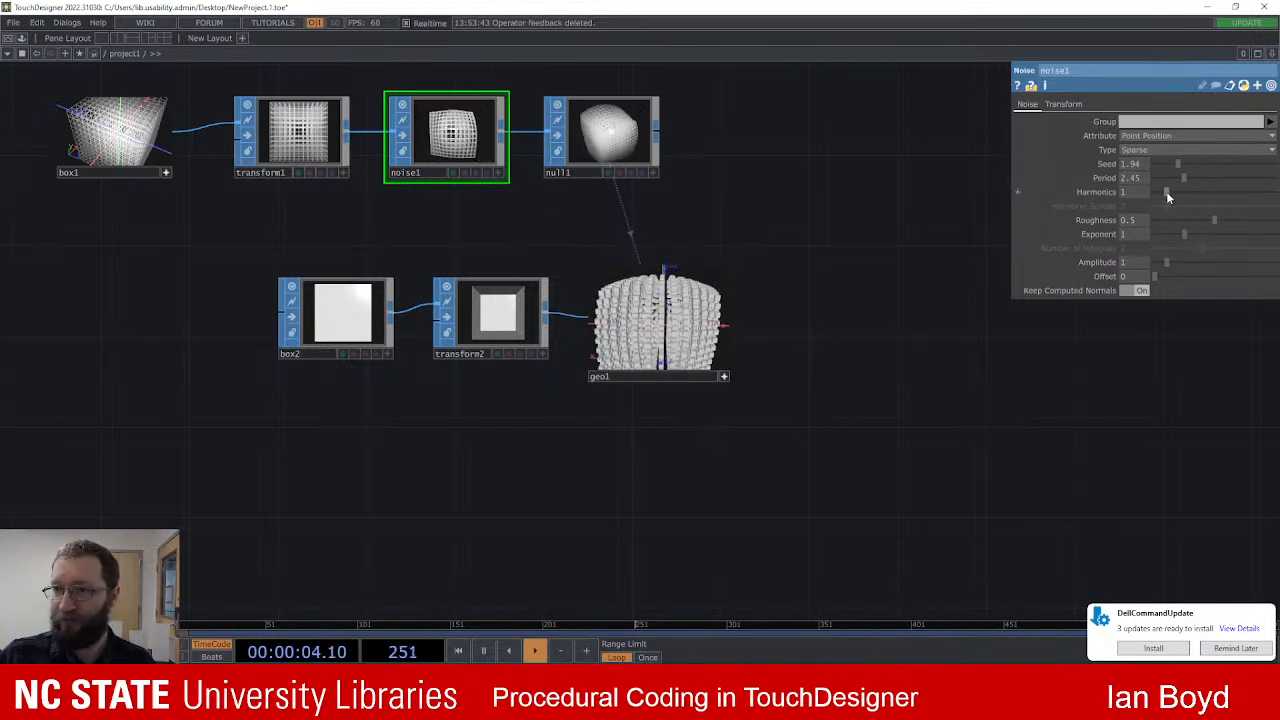
pyautogui.moveTo(1184, 177); pyautogui.dragTo(1160, 177)
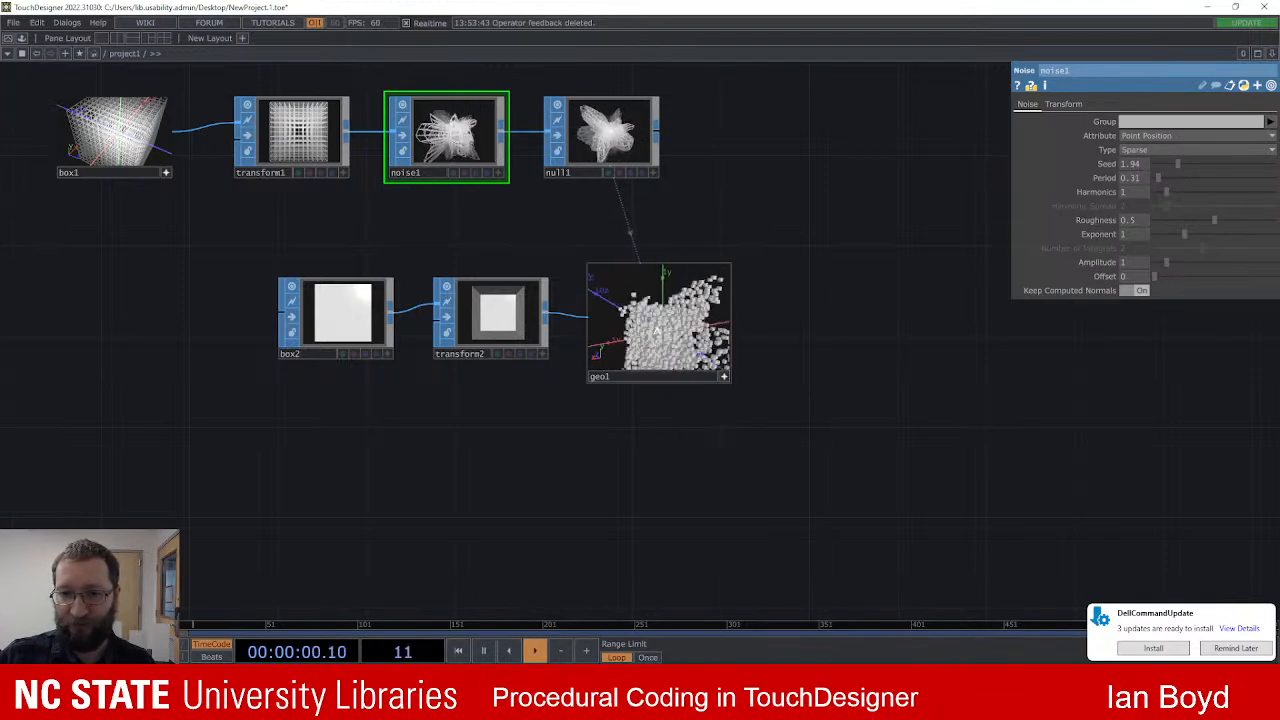
pyautogui.scroll(2, 633, 176)
pyautogui.scroll(-2, 643, 234)
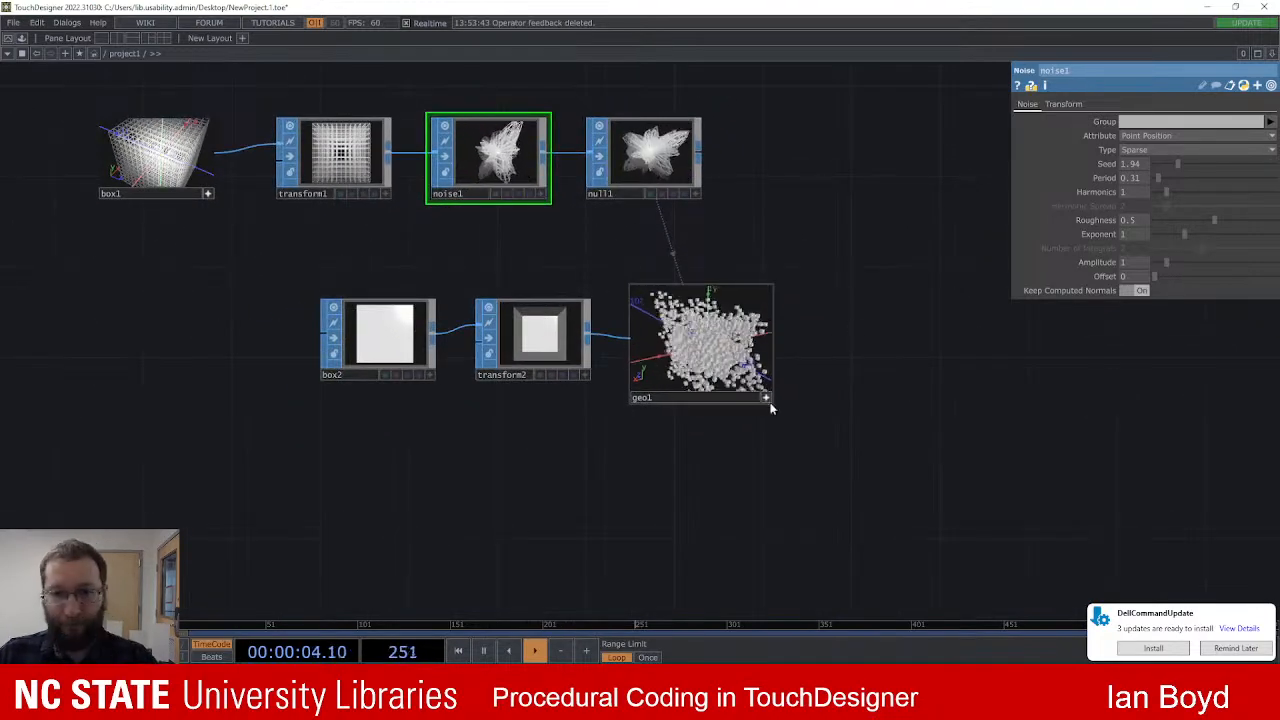
# Step: Delete the Noise SOP between transform1 and null1
pyautogui.moveTo(862, 381); pyautogui.dragTo(813, 384, button='middle')
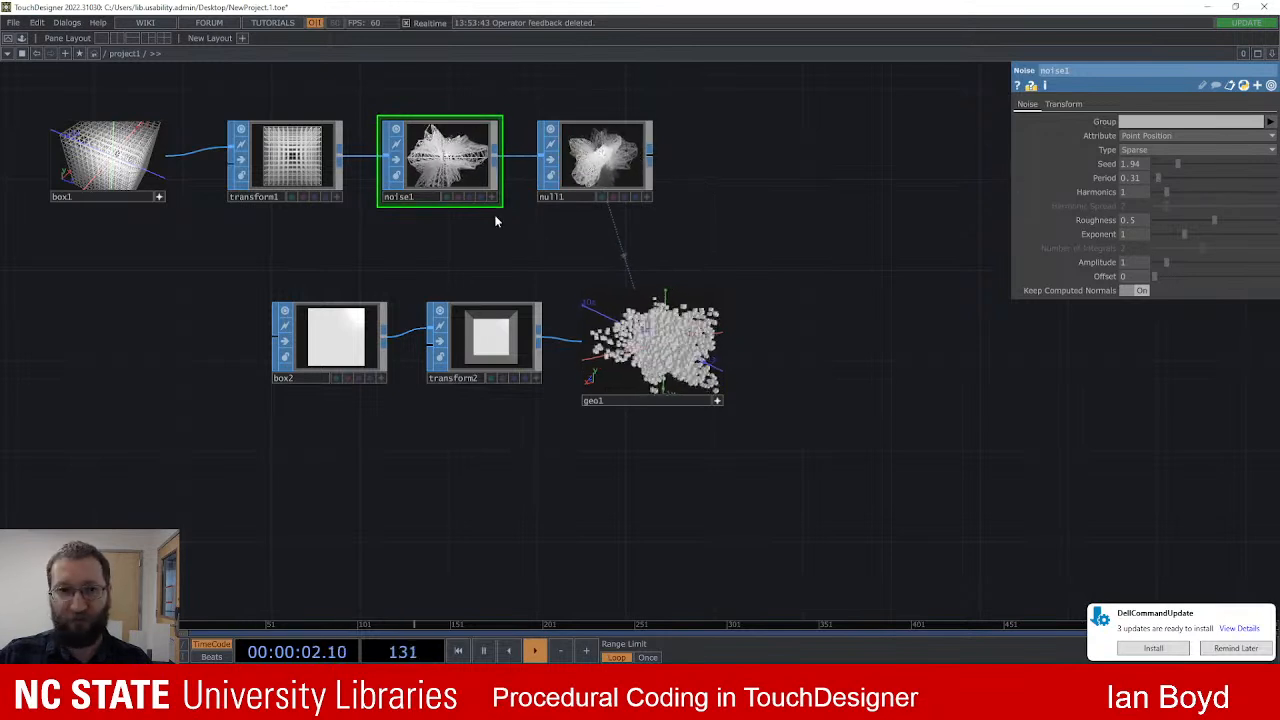
pyautogui.press('Delete')
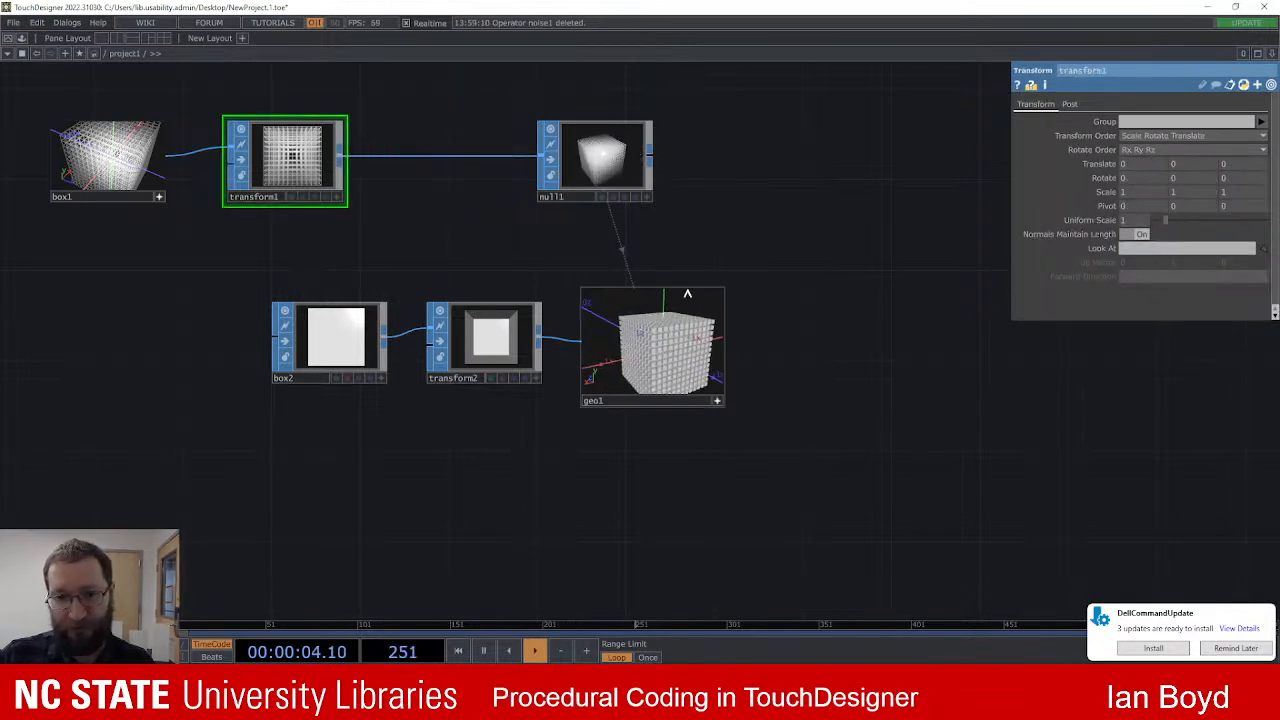
pyautogui.moveTo(721, 247); pyautogui.dragTo(731, 244)
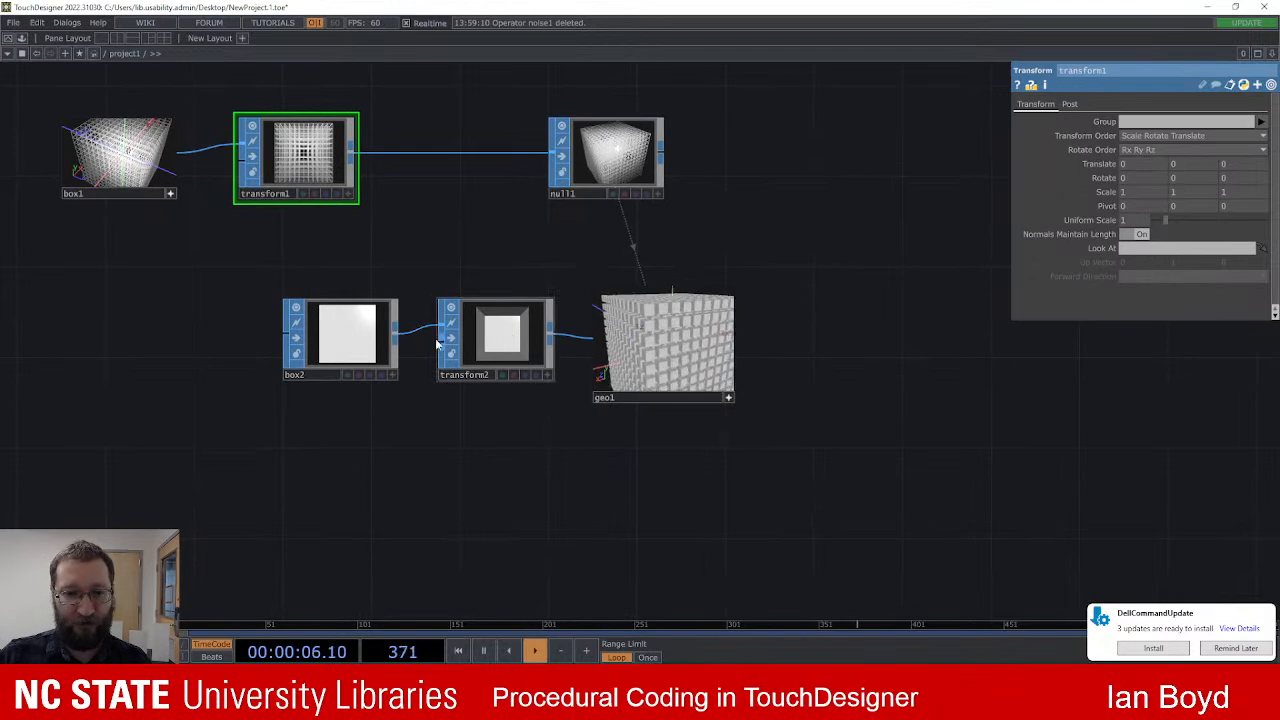
# Step: Shift box2 and transform2 away from geo1 and insert a Noise SOP between transform2 and geo1
pyautogui.moveTo(322, 290); pyautogui.dragTo(552, 382, button='right')
pyautogui.moveTo(495, 335); pyautogui.dragTo(335, 335)
pyautogui.rightClick(490, 323)
pyautogui.click(490, 321)
pyautogui.click(486, 314)
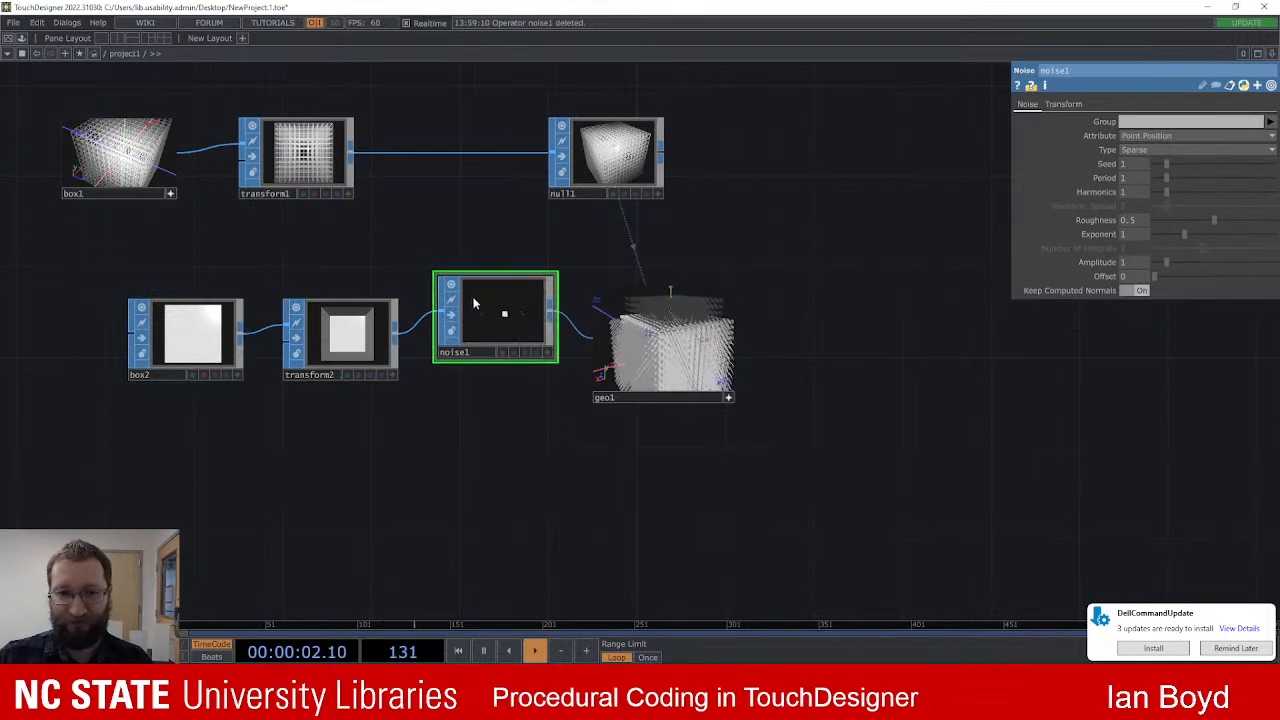
pyautogui.scroll(2, 499, 312)
pyautogui.moveTo(514, 323); pyautogui.dragTo(503, 350)
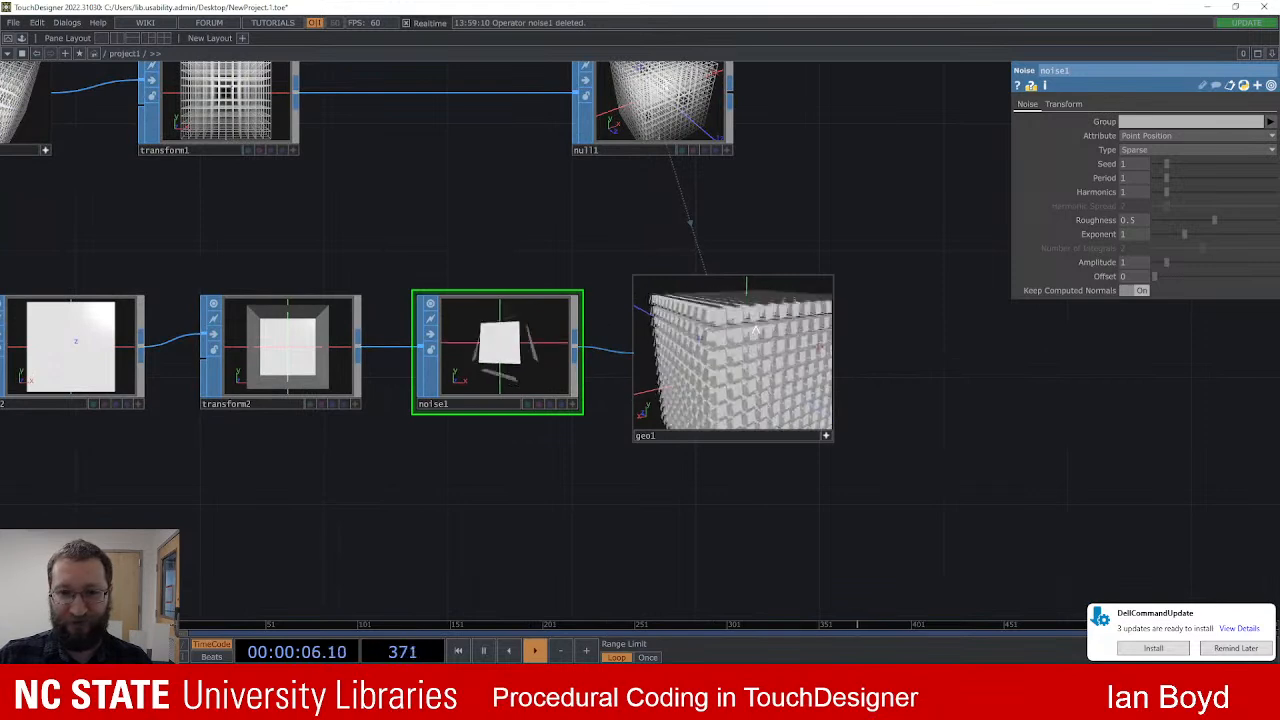
pyautogui.scroll(-2, 469, 366)
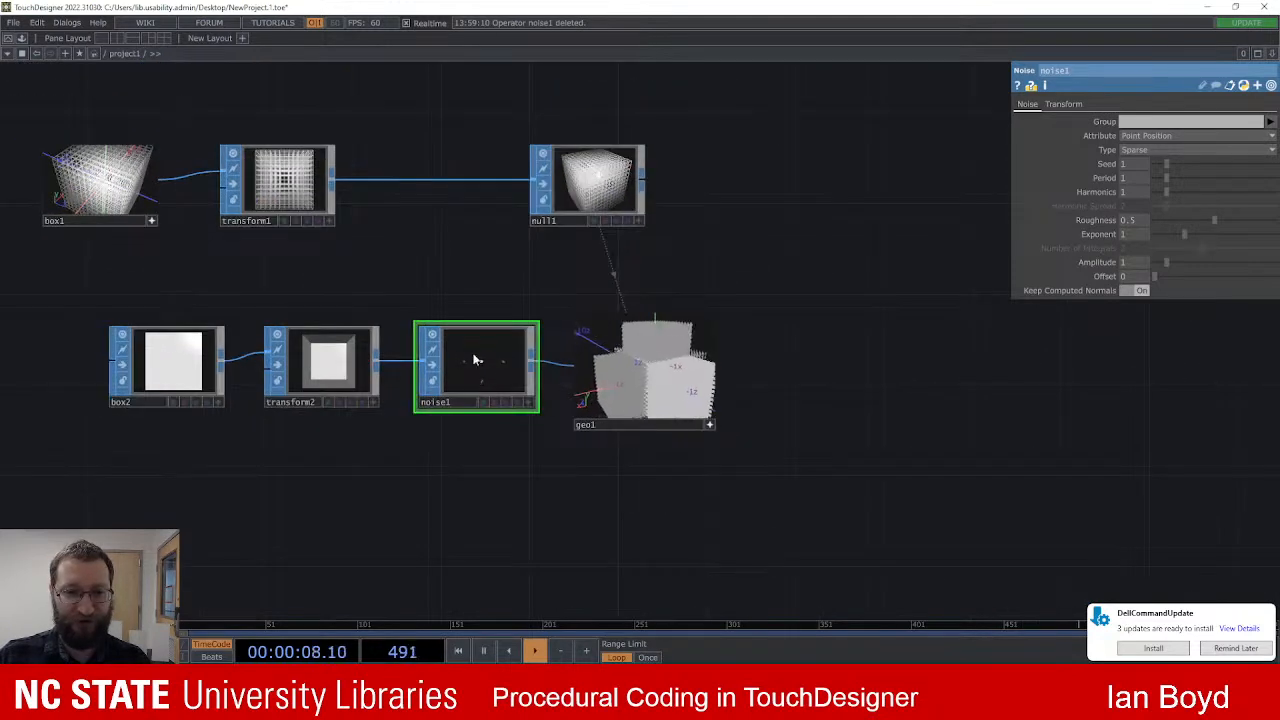
# Step: Turn on Use Divisions for box2, set noise1's Period to 0.1 and Amplitude to 0.16, and inspect the deformed instances in geo1
pyautogui.click(130, 398)
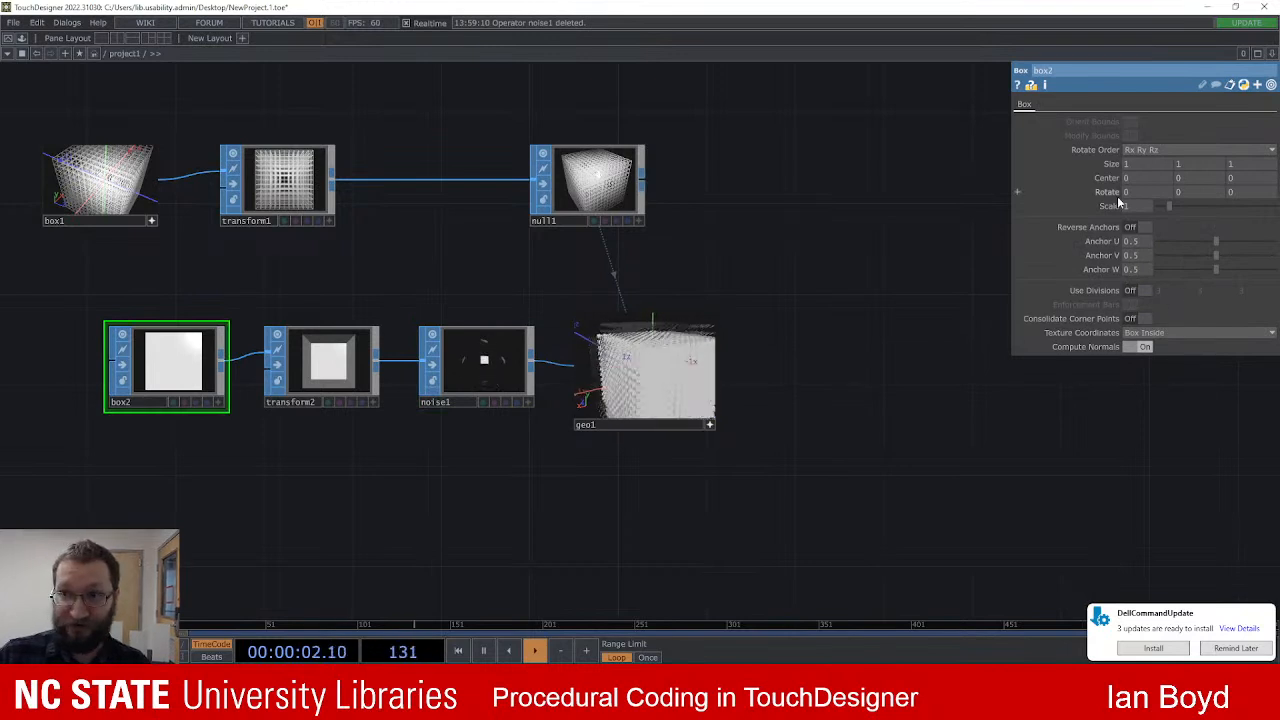
pyautogui.click(1131, 290)
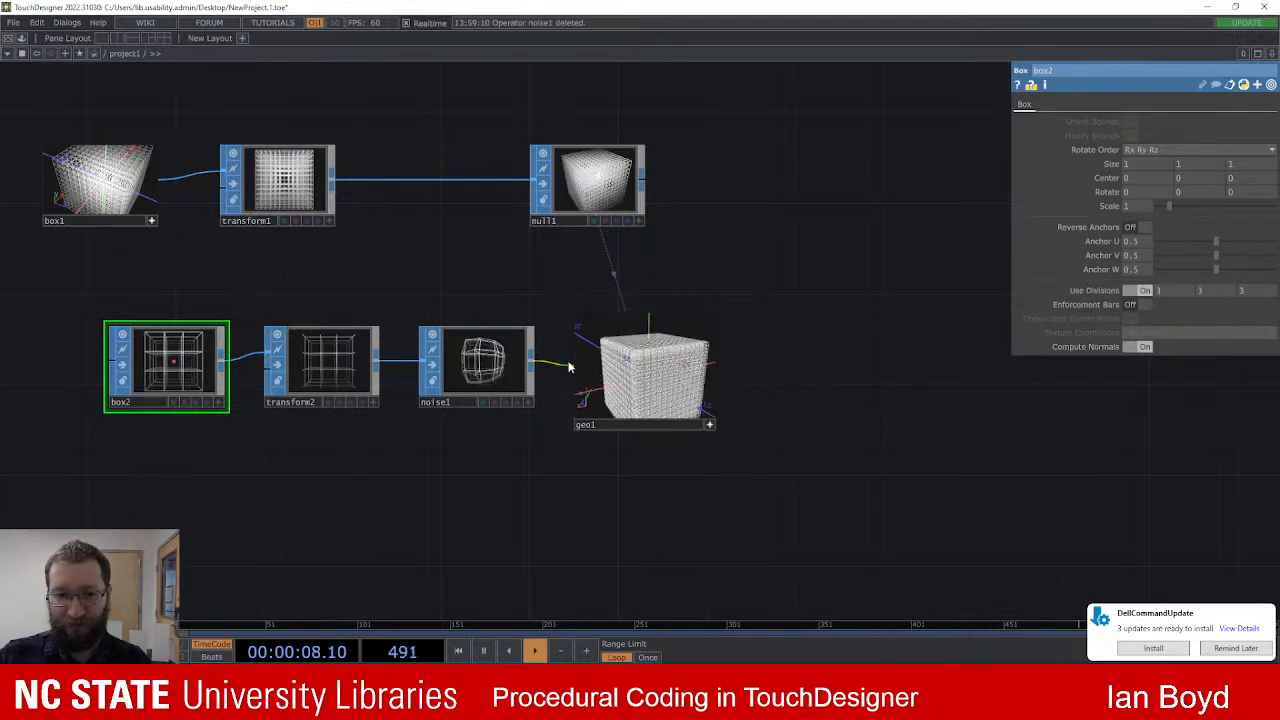
pyautogui.click(472, 362)
pyautogui.moveTo(1168, 179); pyautogui.dragTo(1157, 176)
pyautogui.scroll(3, 758, 367)
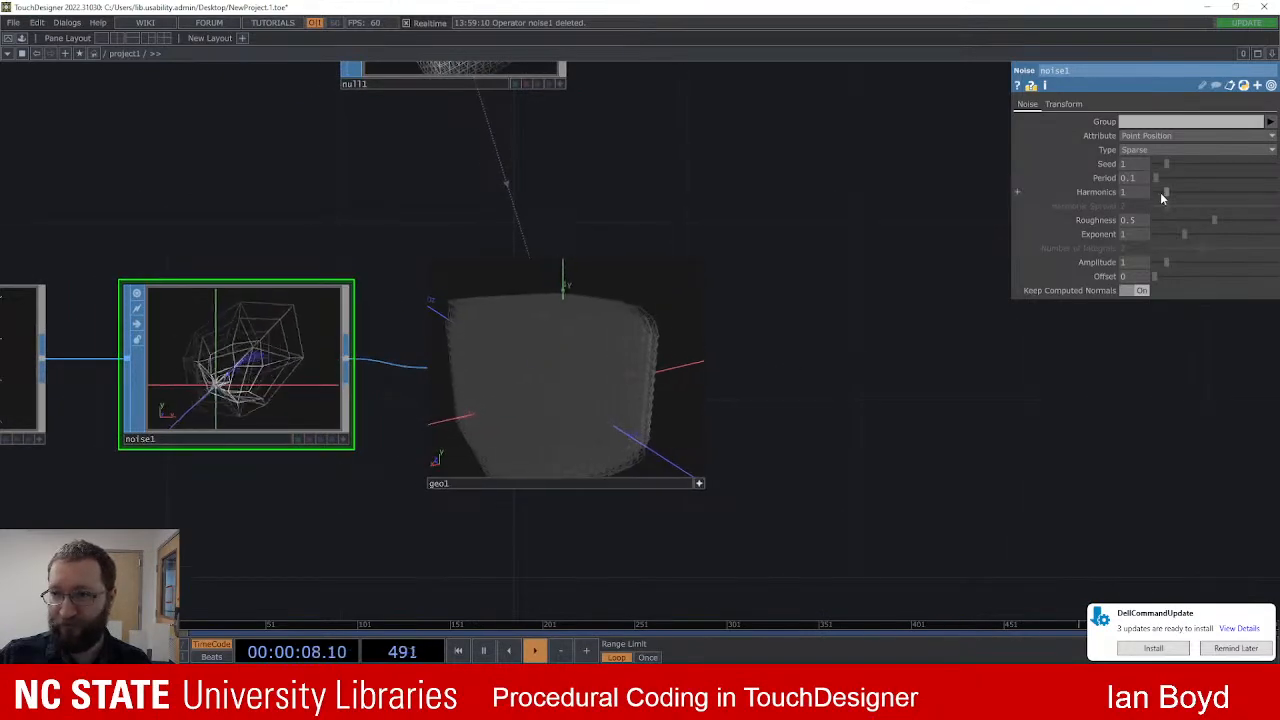
pyautogui.moveTo(1165, 262); pyautogui.dragTo(1157, 262)
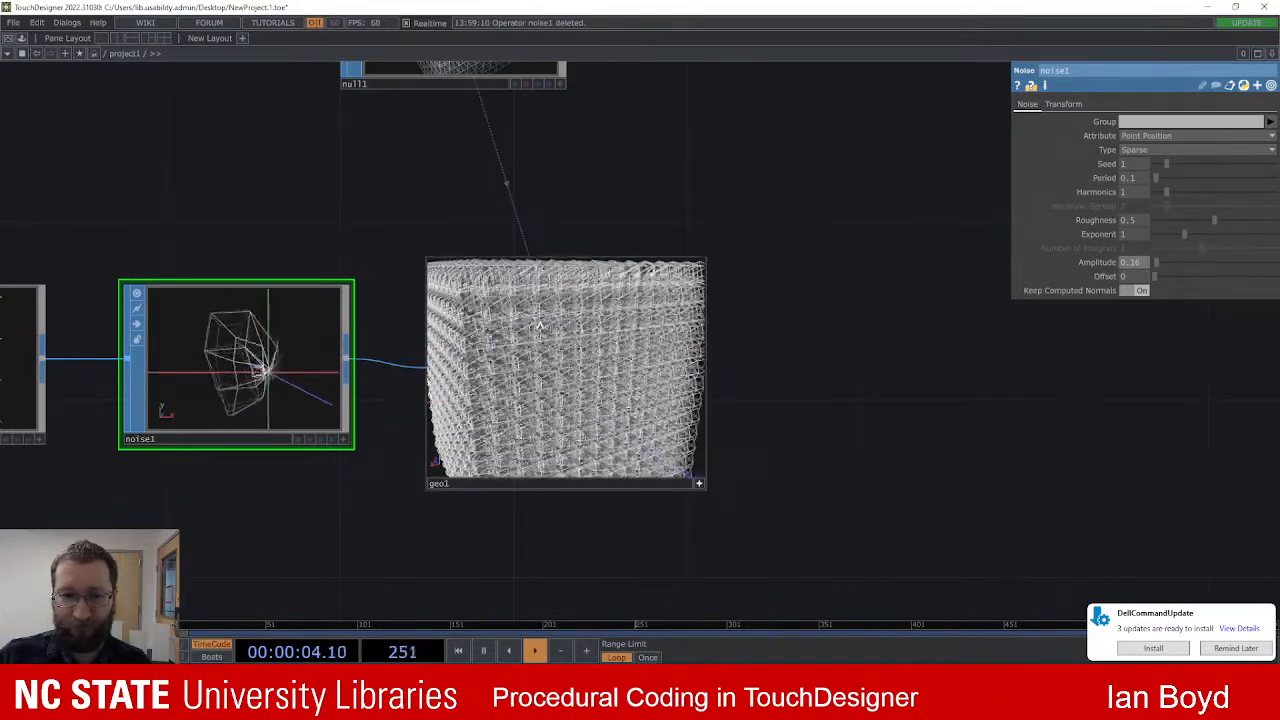
pyautogui.moveTo(535, 352); pyautogui.dragTo(557, 340)
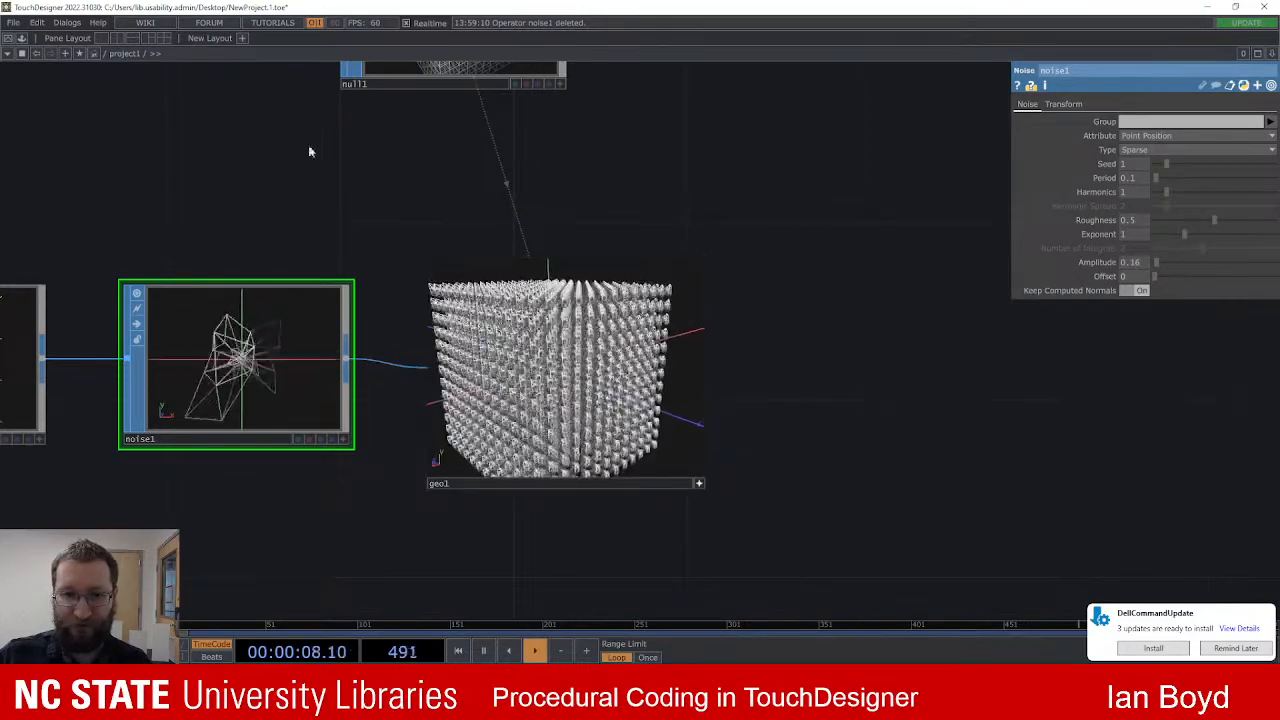
pyautogui.moveTo(320, 493); pyautogui.dragTo(531, 504)
pyautogui.scroll(-3, 531, 504)
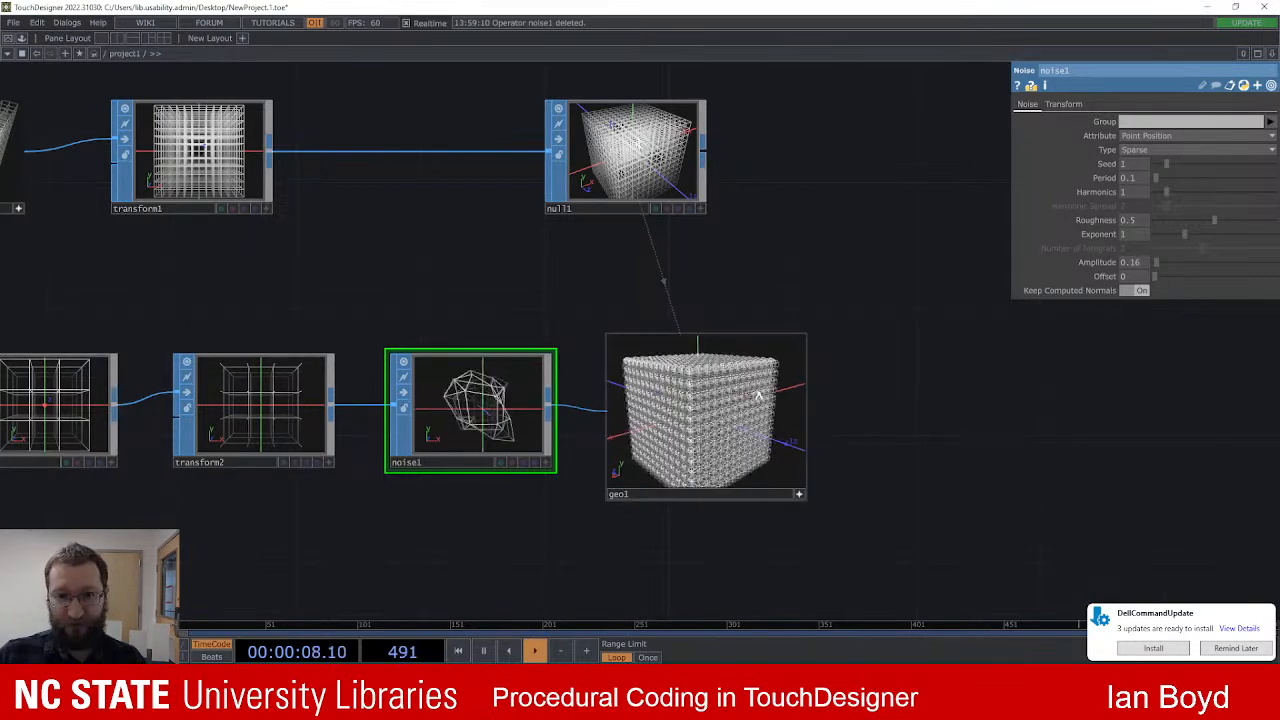
pyautogui.moveTo(708, 388); pyautogui.dragTo(628, 377)
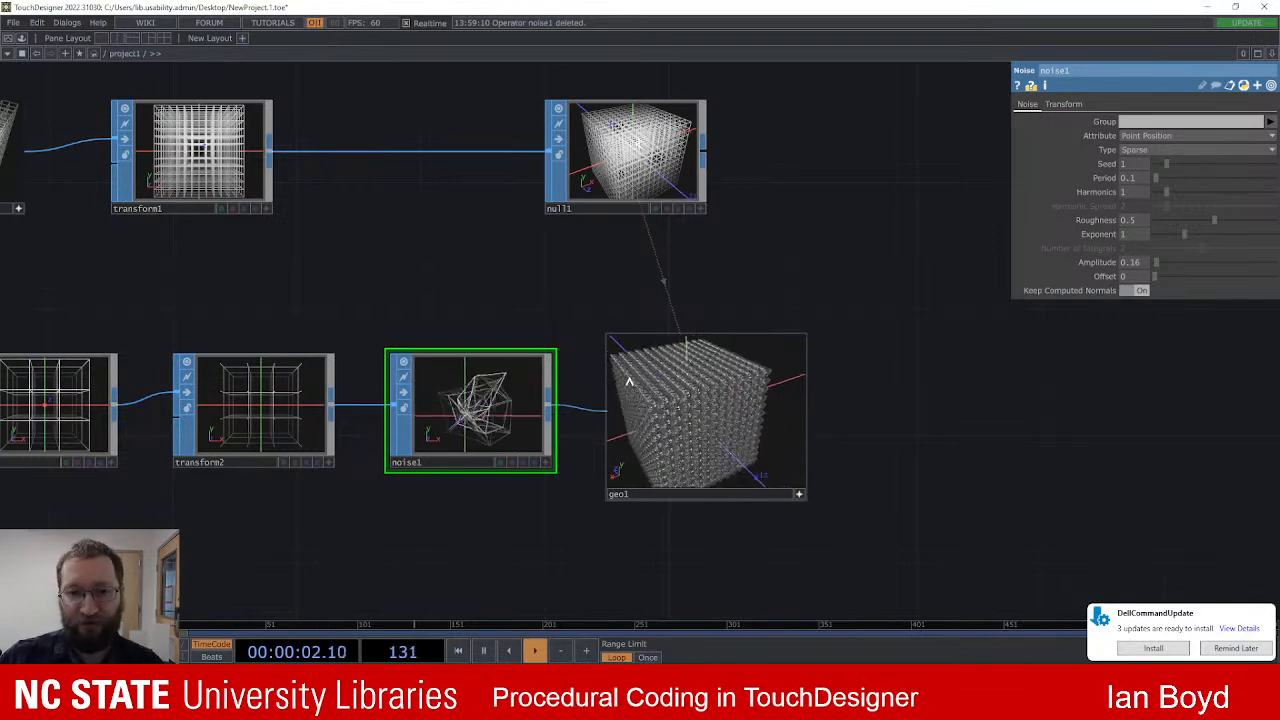
pyautogui.scroll(-3, 560, 460)
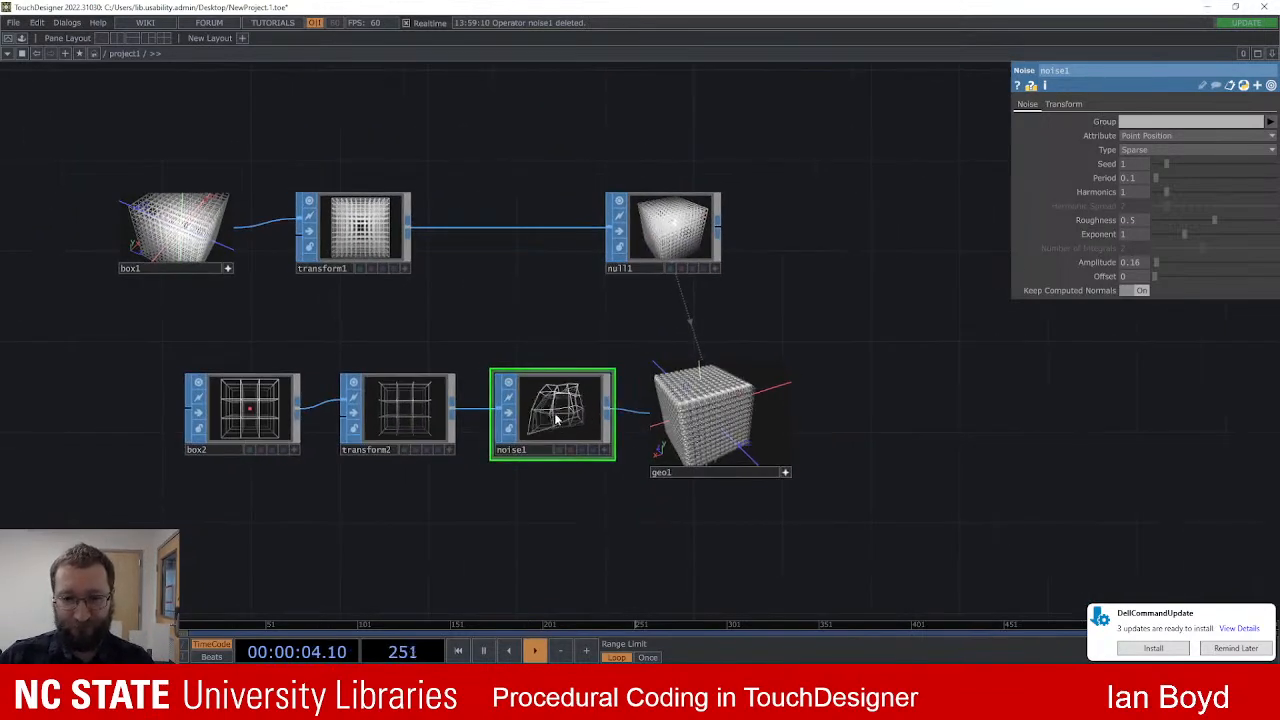
# Step: Delete the Noise SOP between transform2 and geo1 and turn off Use Divisions on box2
pyautogui.press('Delete')
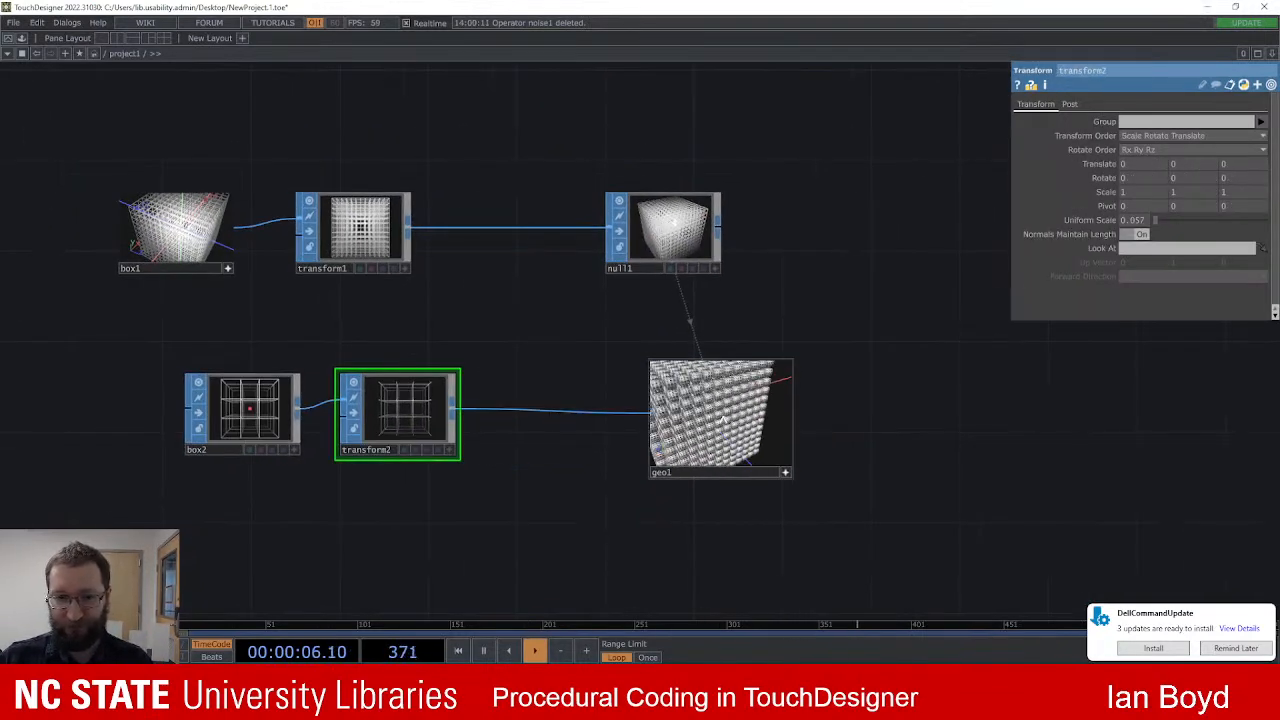
pyautogui.moveTo(724, 411); pyautogui.dragTo(732, 405)
pyautogui.scroll(4, 726, 401)
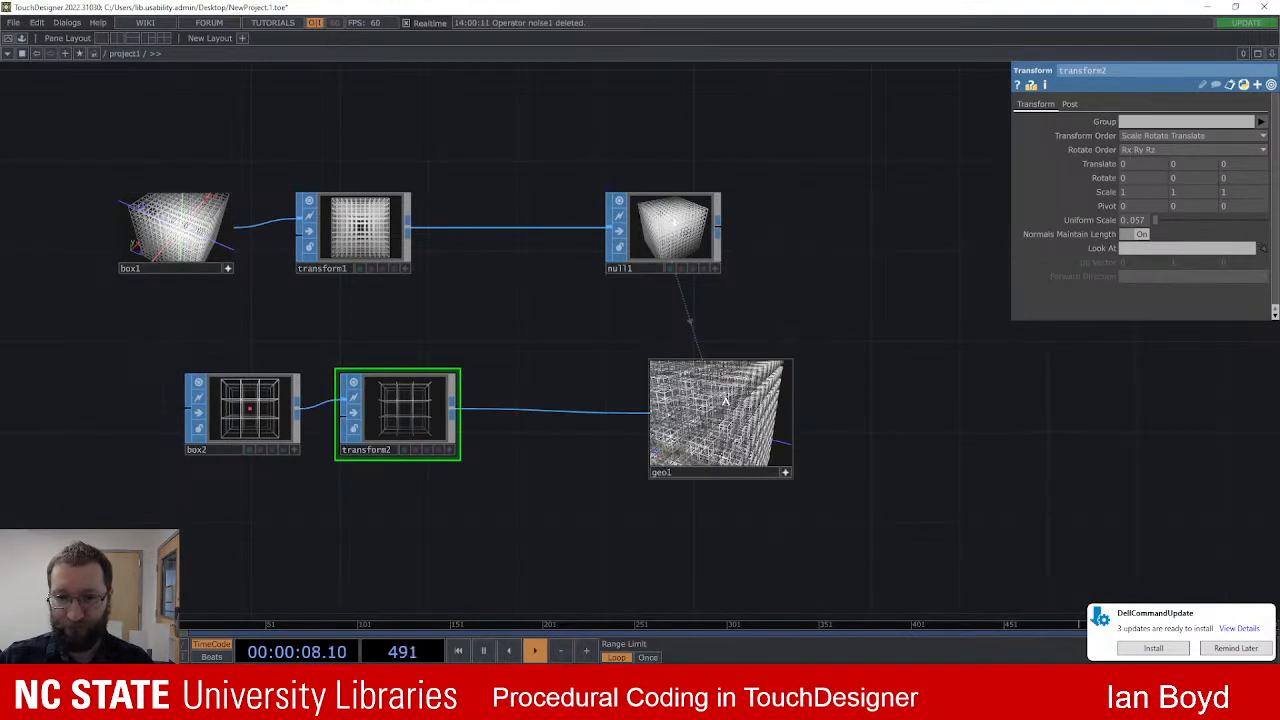
pyautogui.click(262, 410)
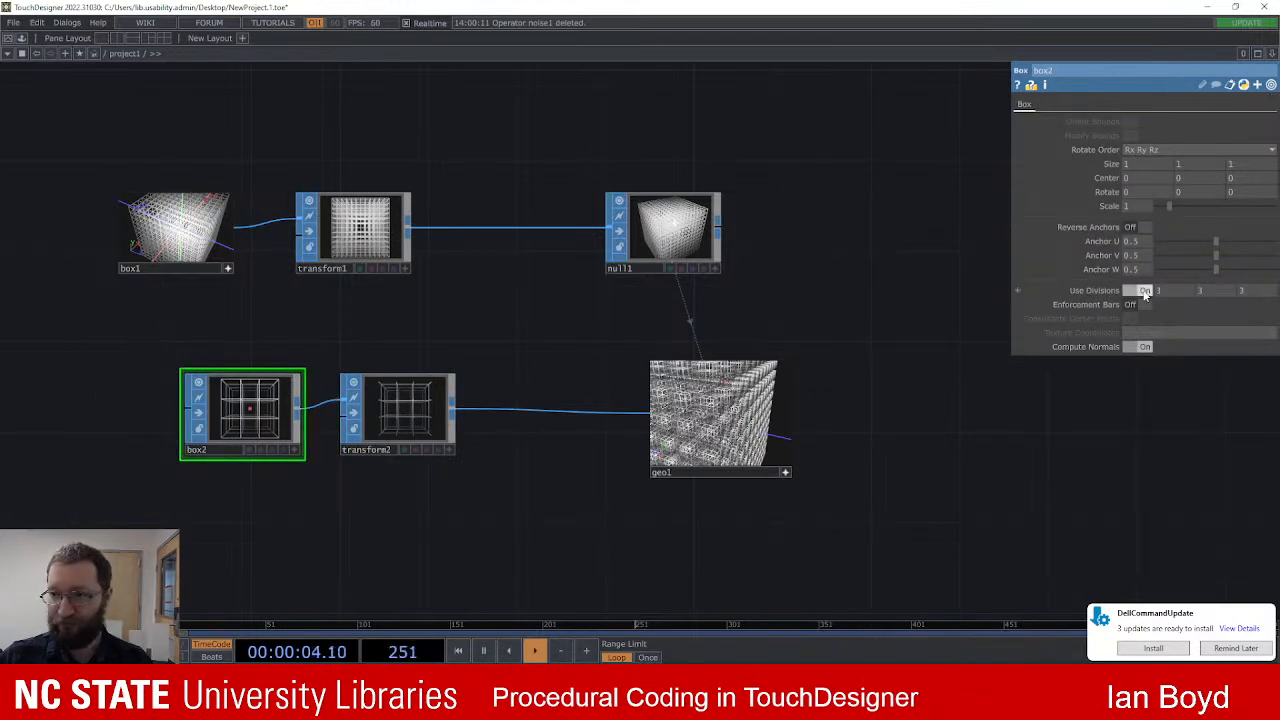
pyautogui.click(1145, 290)
pyautogui.moveTo(723, 389); pyautogui.dragTo(737, 403)
pyautogui.scroll(-4, 727, 394)
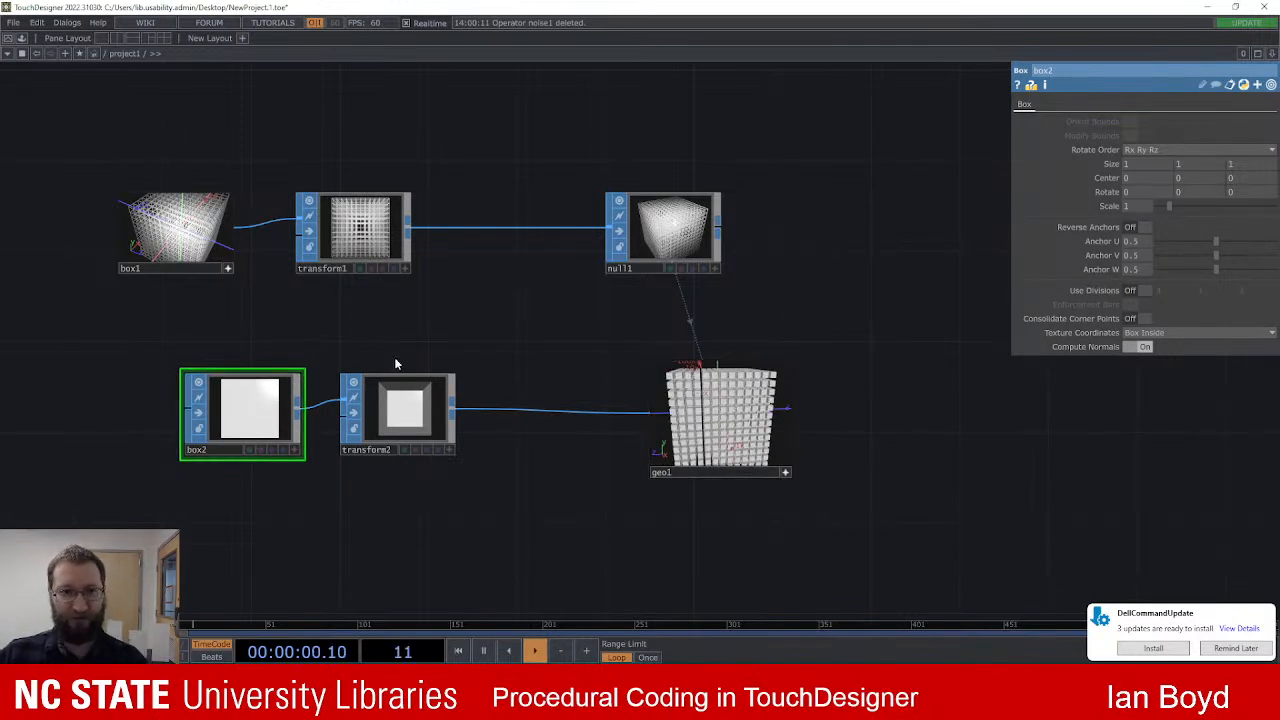
# Step: Replace box2 with a Sphere SOP feeding transform2 and inspect the sphere instances in geo1's preview
pyautogui.moveTo(284, 405); pyautogui.dragTo(240, 405)
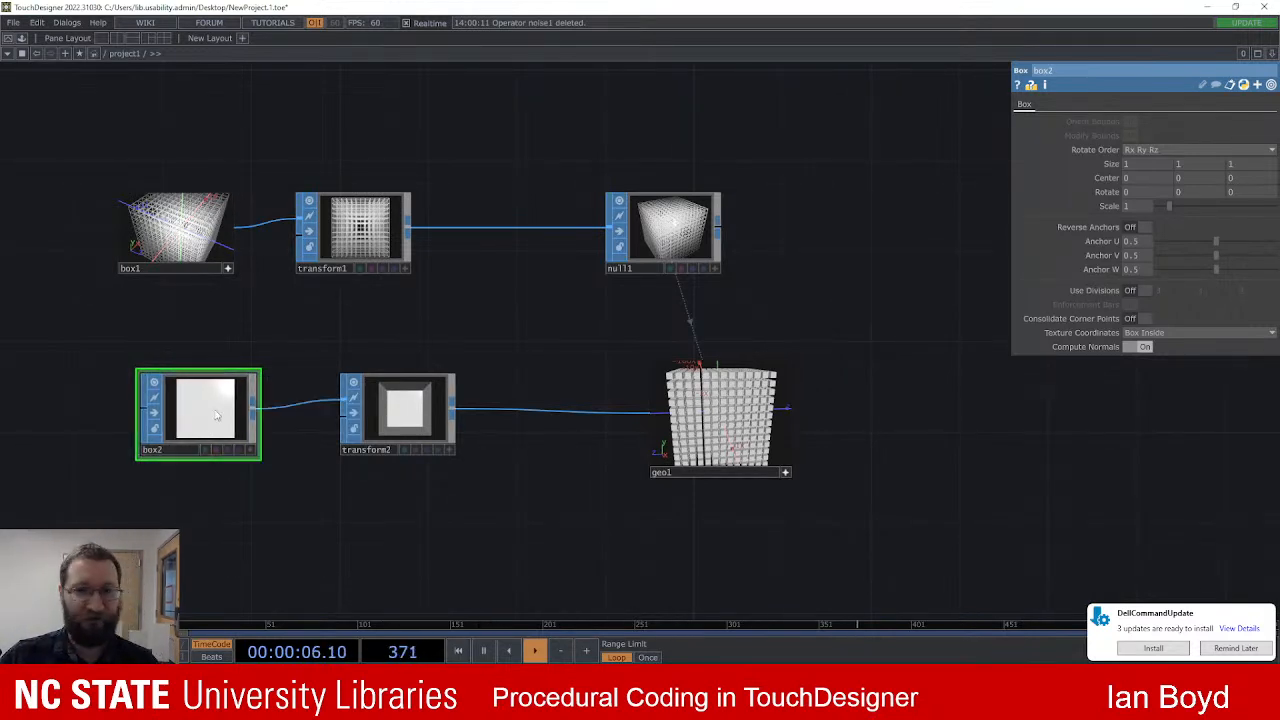
pyautogui.press('Delete')
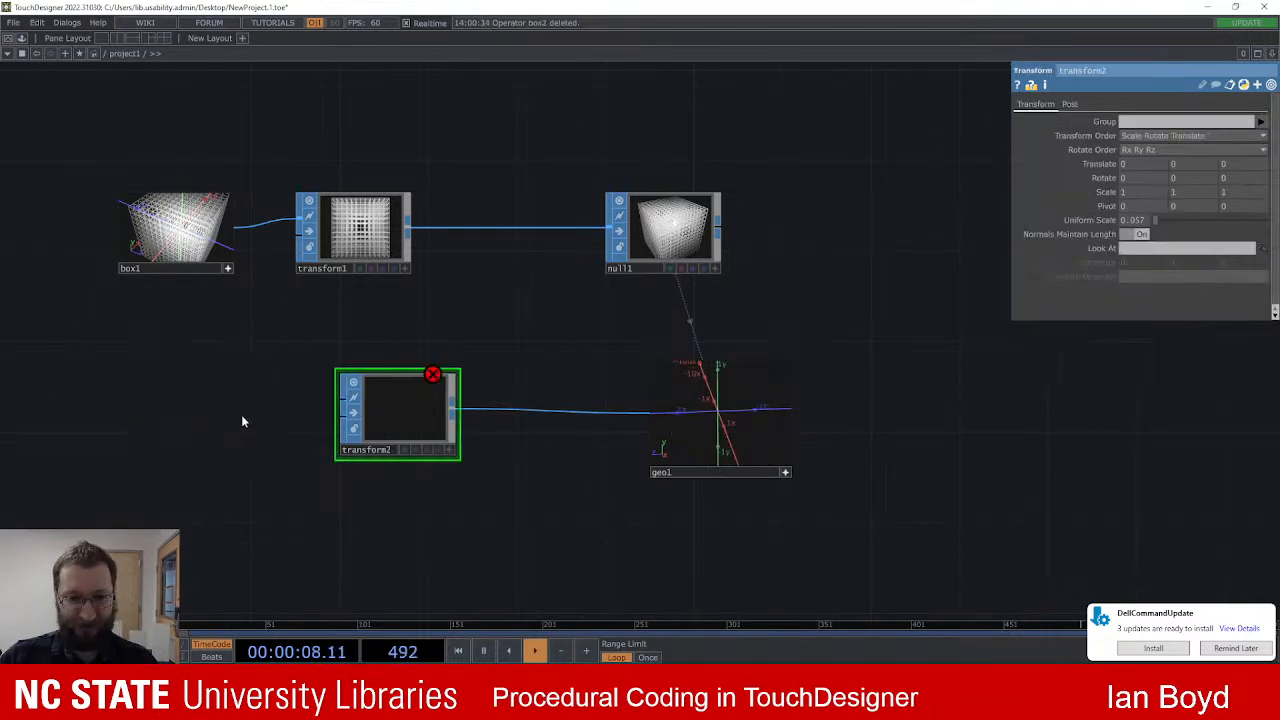
pyautogui.click(341, 402)
pyautogui.press('Tab')
pyautogui.write('c')
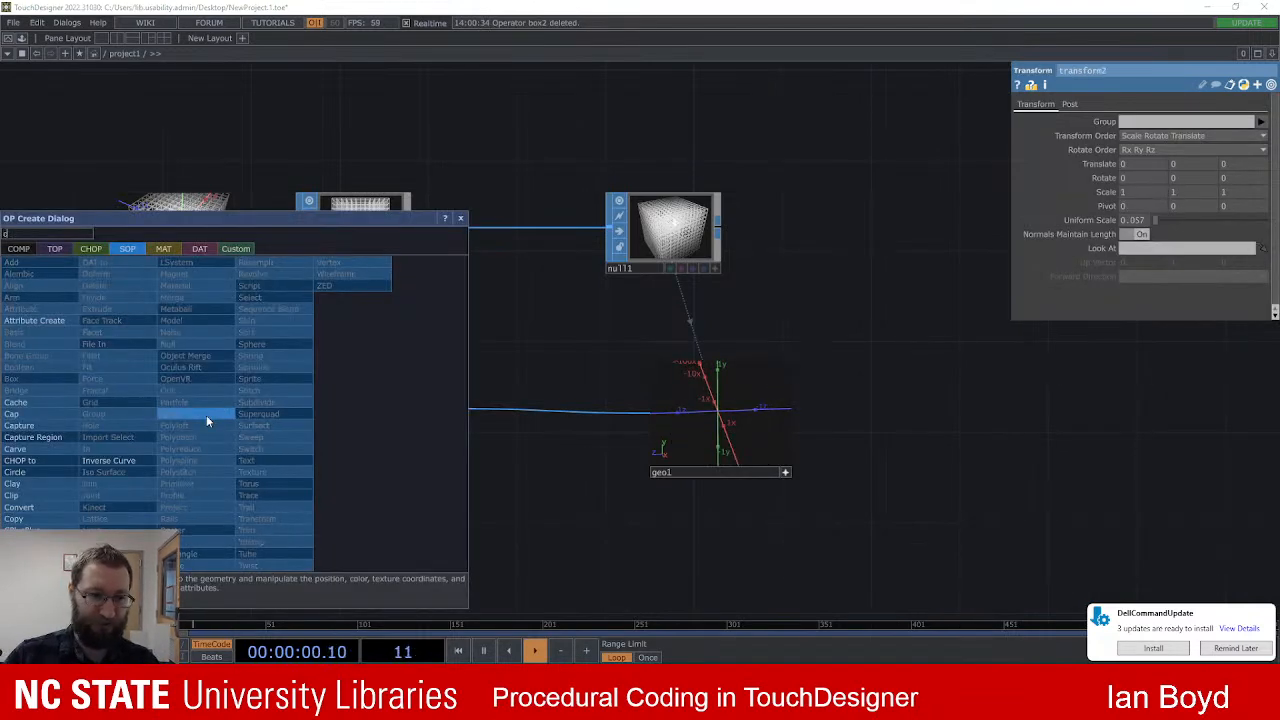
pyautogui.press('BackSpace')
pyautogui.write('s')
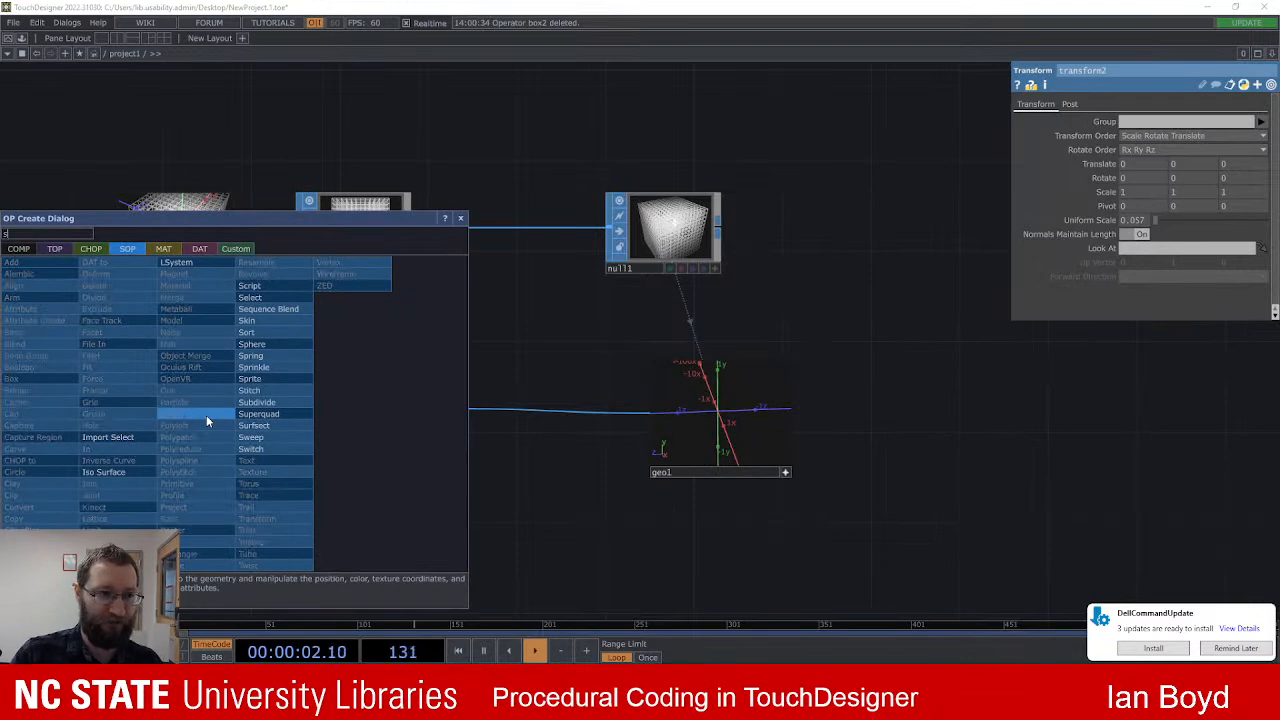
pyautogui.write('phere')
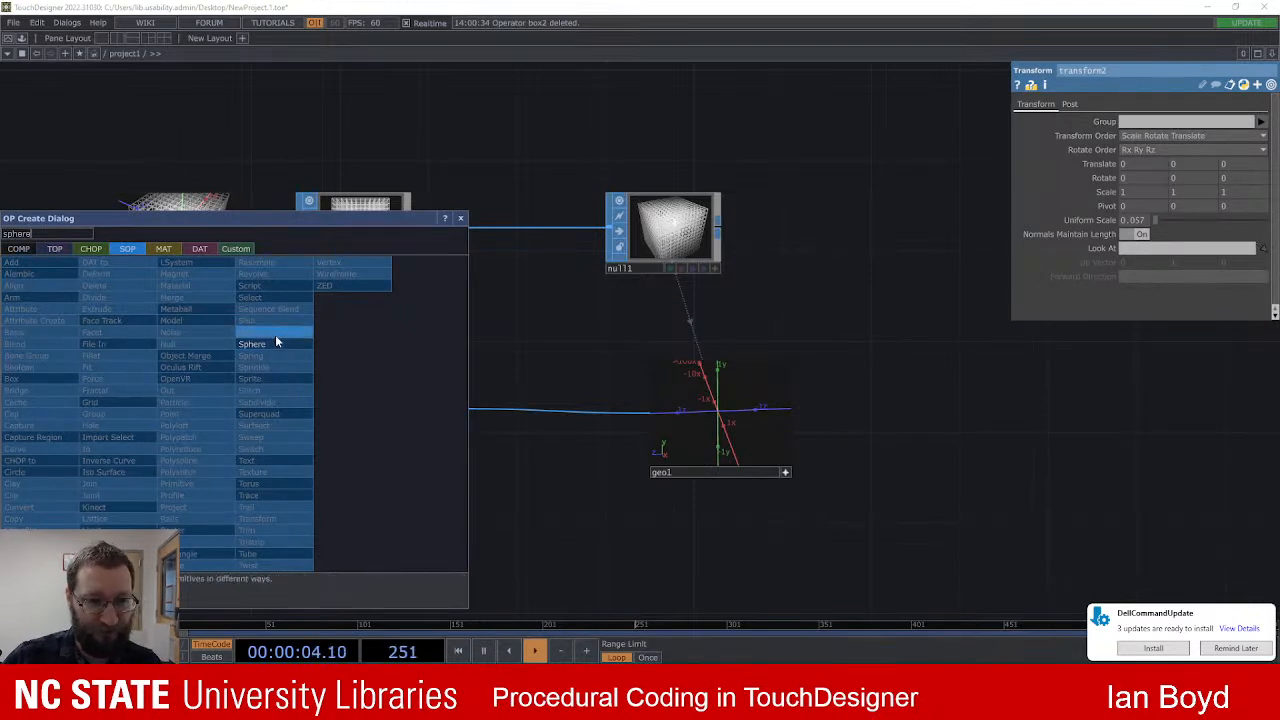
pyautogui.click(276, 340)
pyautogui.click(243, 420)
pyautogui.scroll(3, 694, 390)
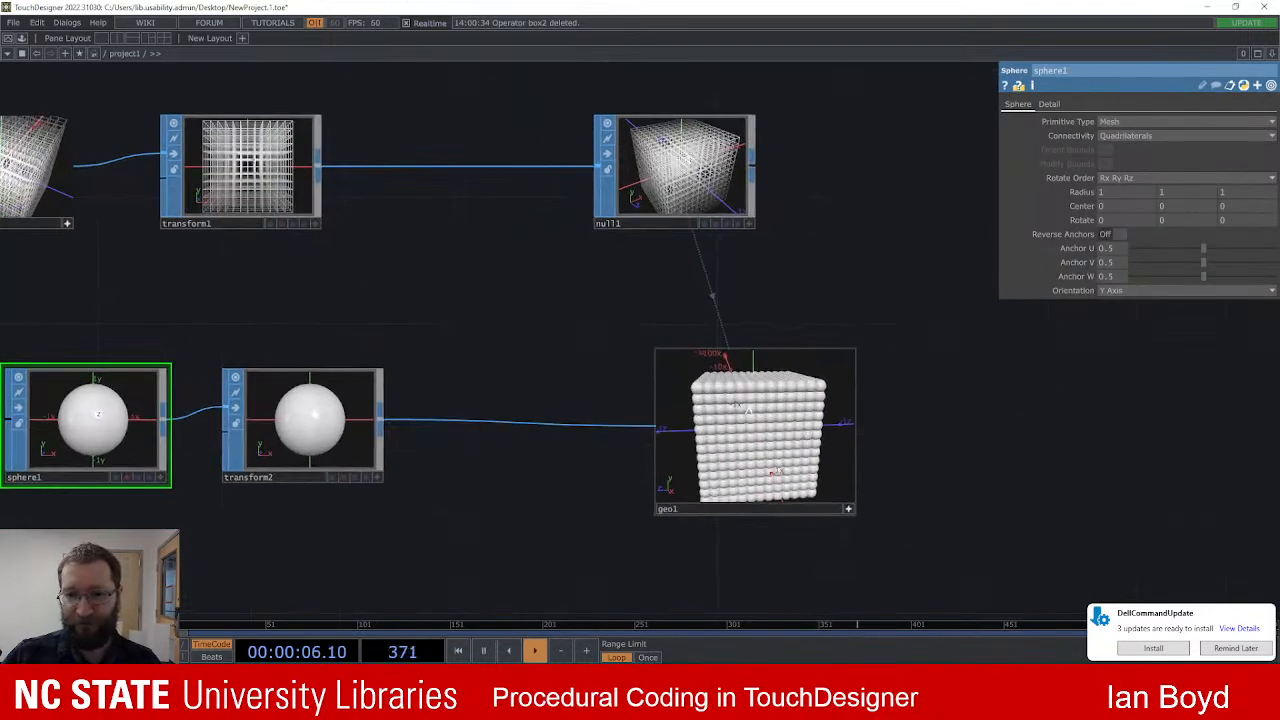
pyautogui.moveTo(771, 430)
pyautogui.mouseDown()
pyautogui.moveTo(756, 428)
pyautogui.moveTo(795, 402)
pyautogui.moveTo(757, 413)
pyautogui.mouseUp()
pyautogui.scroll(-2, 793, 402)
pyautogui.scroll(-2, 630, 318)
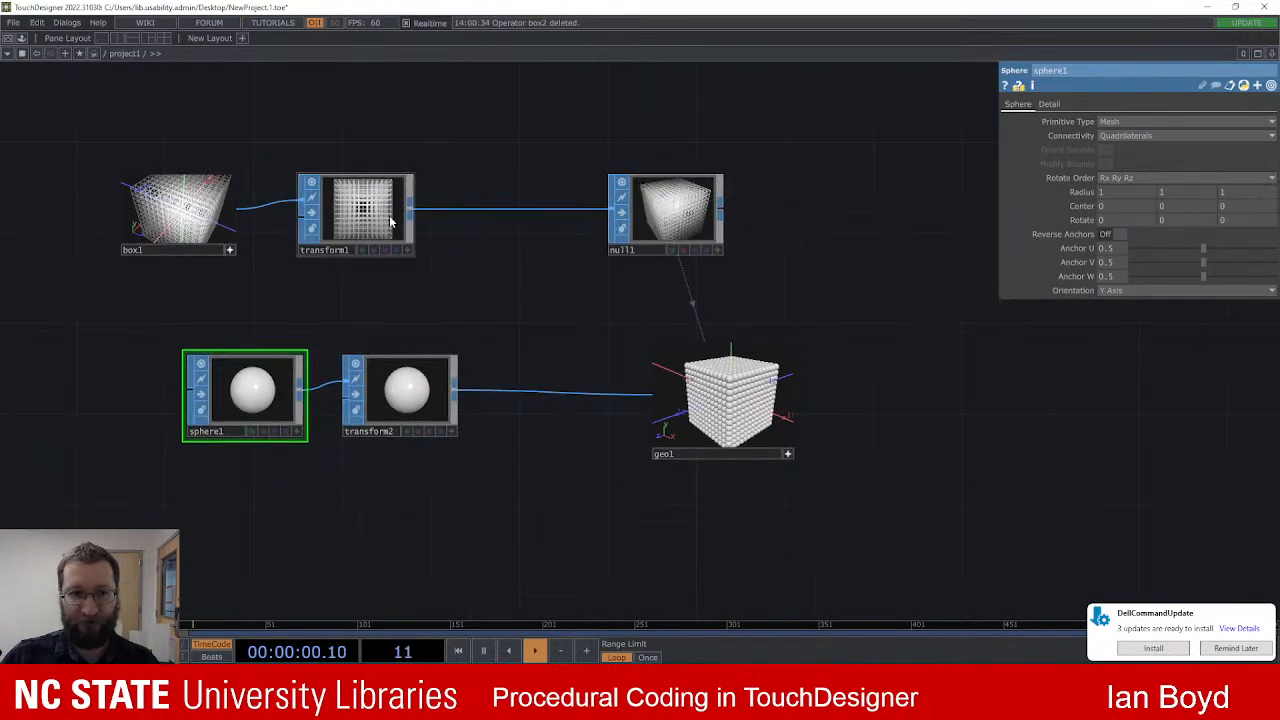
# Step: Insert a Noise SOP between transform1 and null1 to deform the instanced sphere layout
pyautogui.rightClick(486, 213)
pyautogui.click(502, 205)
pyautogui.write('n')
pyautogui.press('Return')
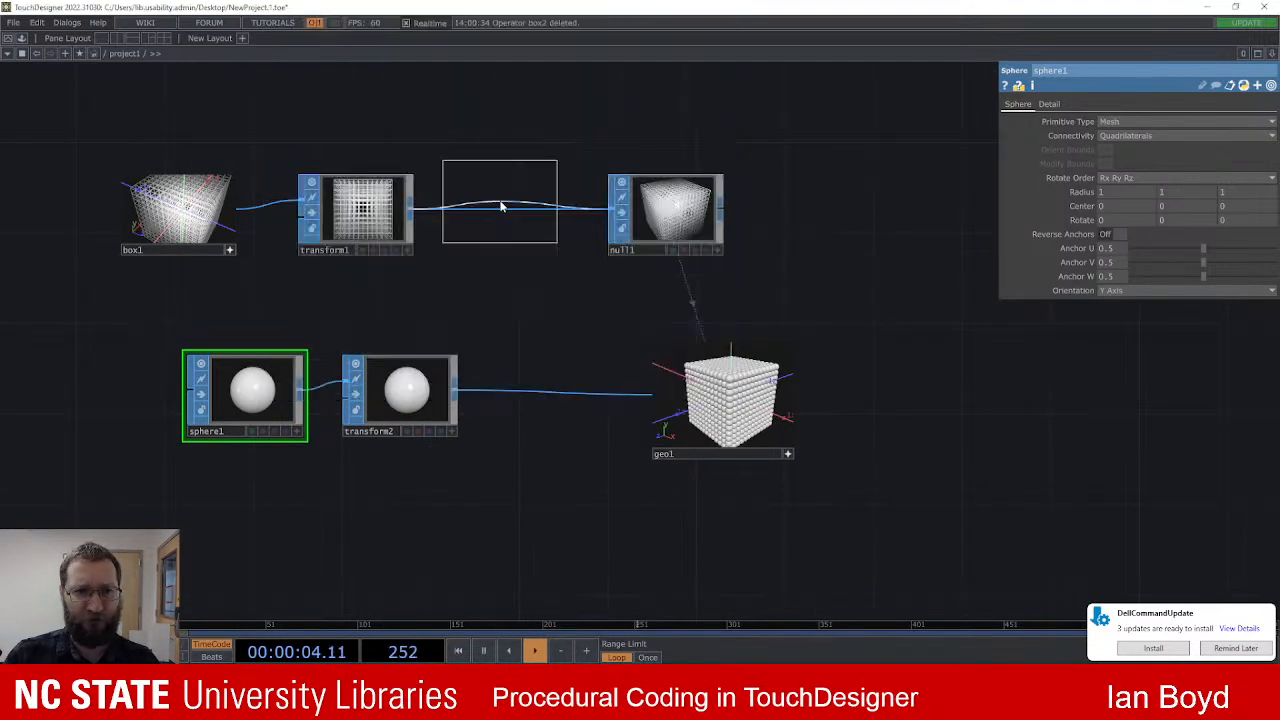
pyautogui.click(488, 190)
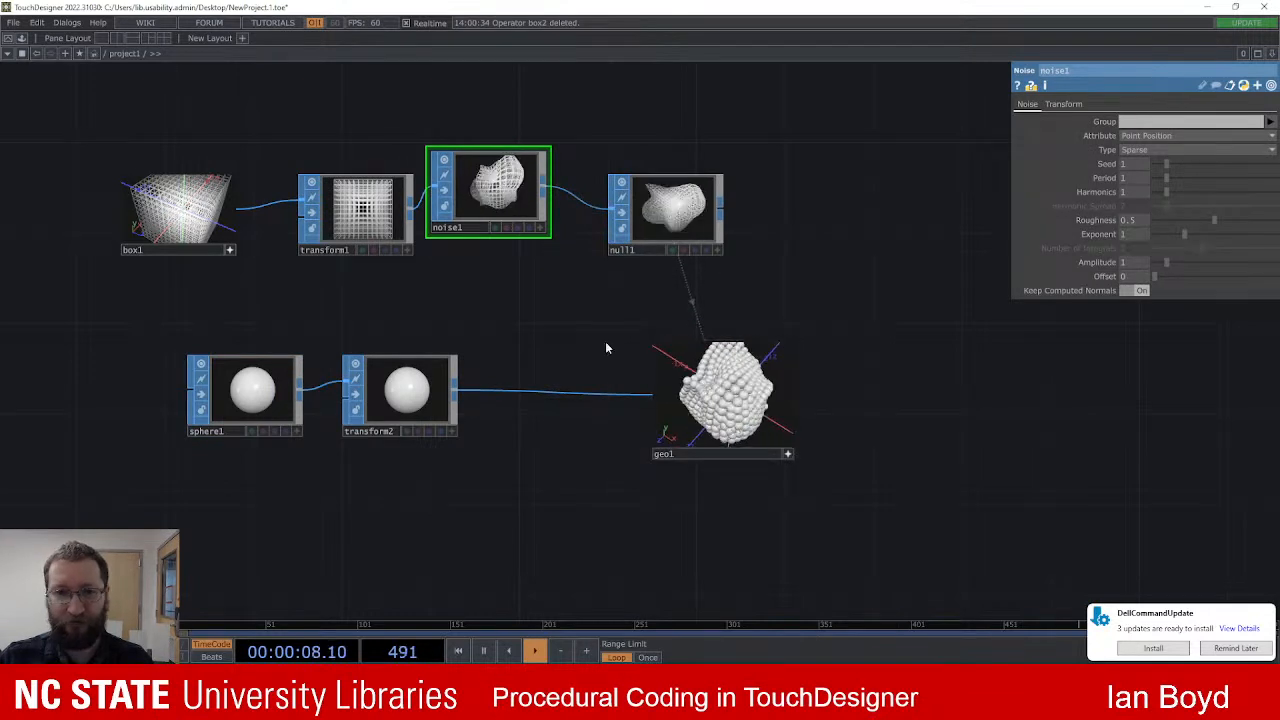
pyautogui.moveTo(475, 200); pyautogui.dragTo(497, 200)
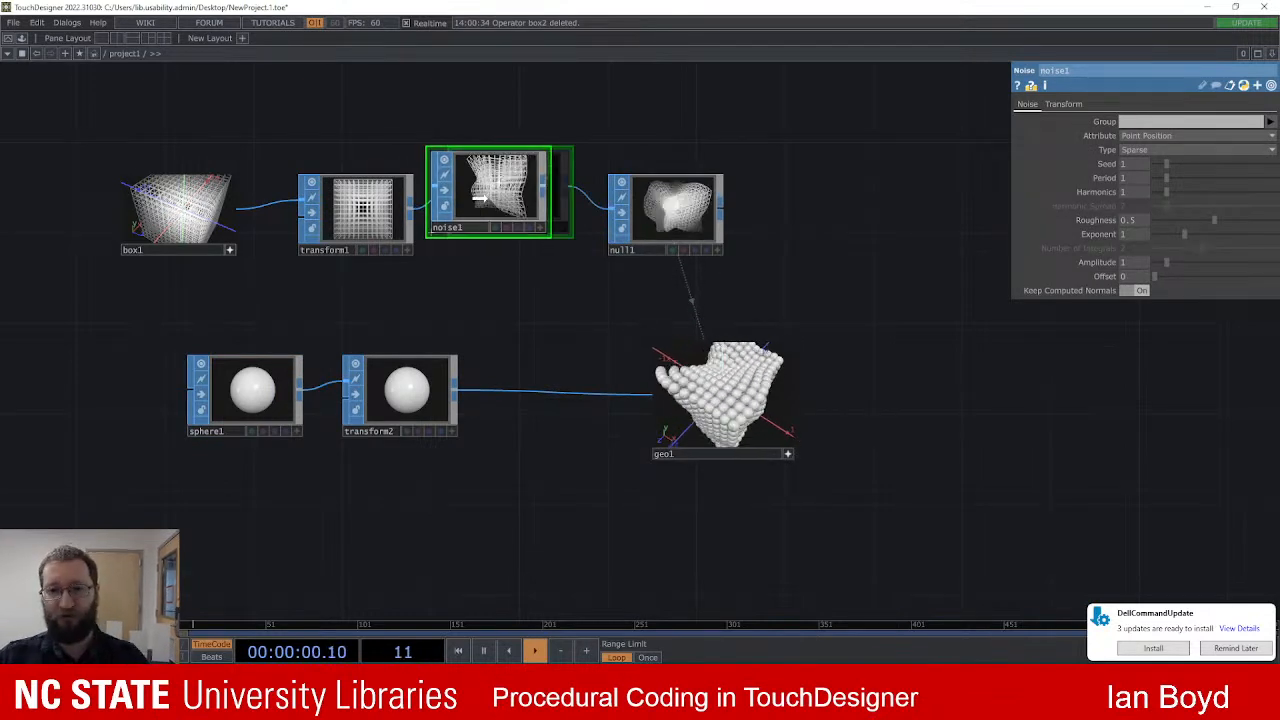
# Step: Delete the Noise SOP between transform1 and null1
pyautogui.press('Delete')
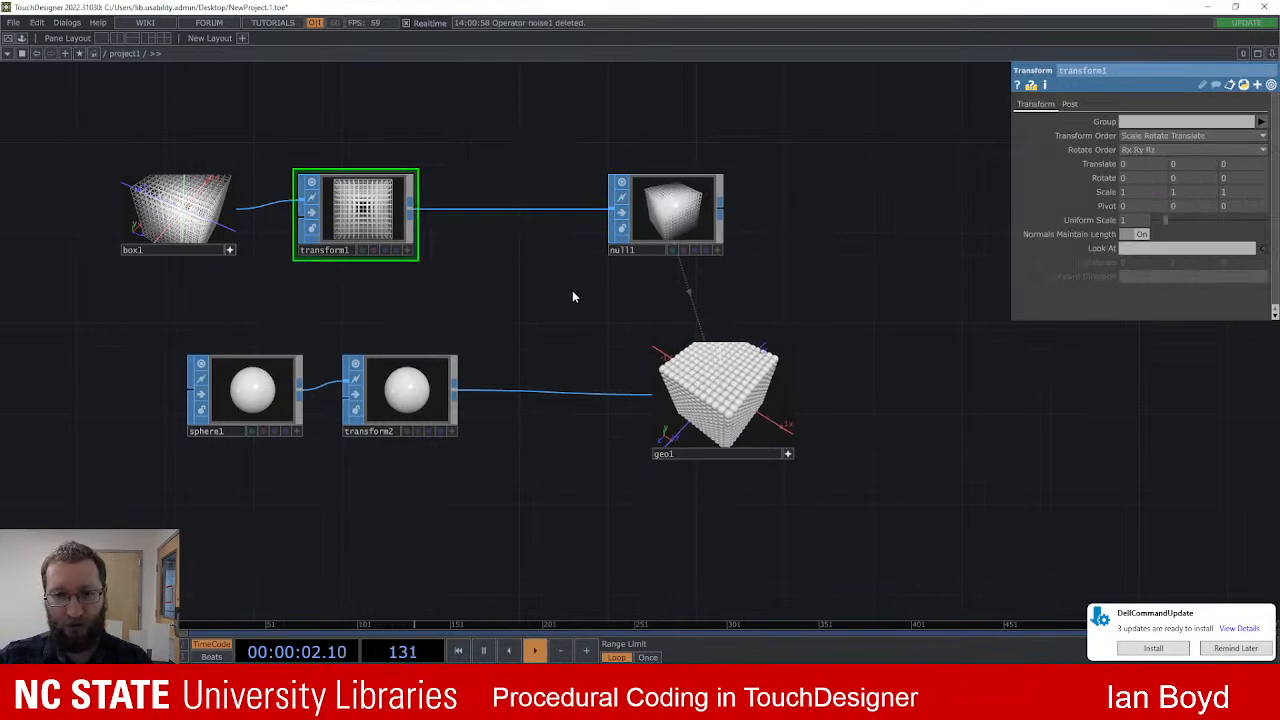
pyautogui.moveTo(574, 301); pyautogui.dragTo(576, 287)
pyautogui.scroll(-2, 576, 287)
pyautogui.scroll(2, 560, 292)
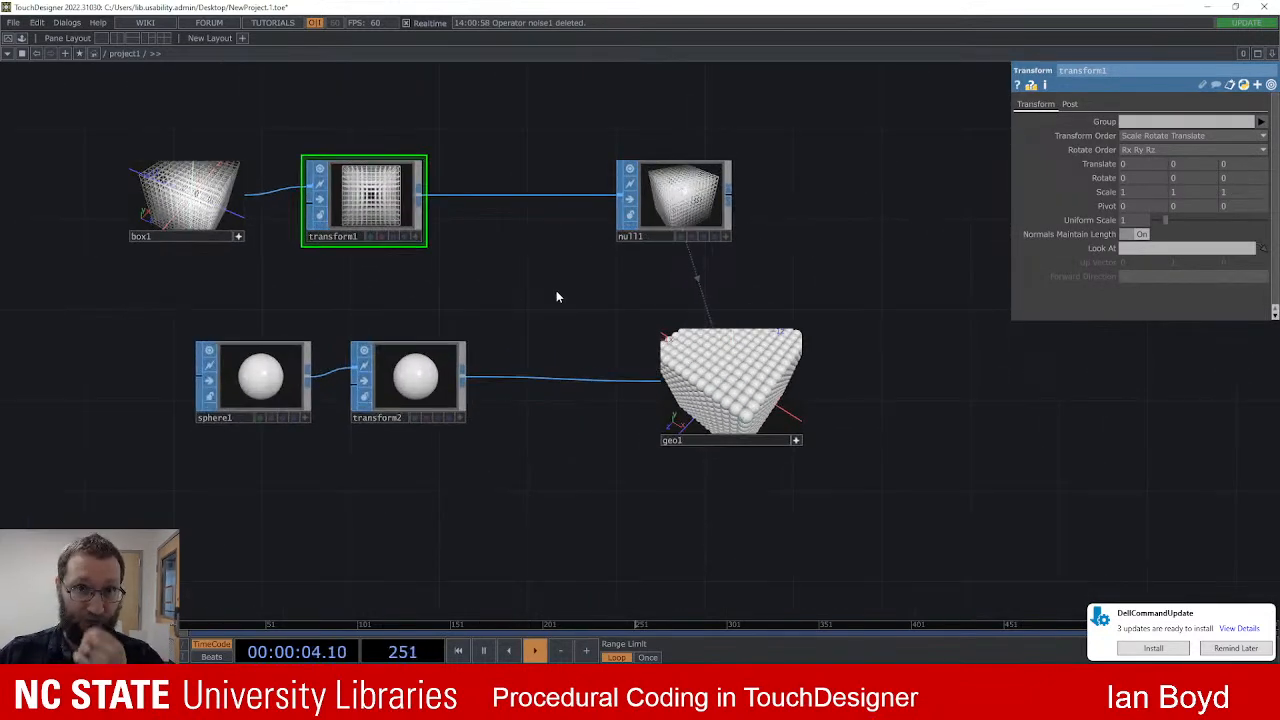
# Step: Add a Noise TOP in the empty area below sphere1 and transform2
pyautogui.scroll(-2, 592, 446)
pyautogui.moveTo(536, 480); pyautogui.dragTo(558, 395)
pyautogui.moveTo(496, 484); pyautogui.dragTo(519, 461)
pyautogui.press('Tab')
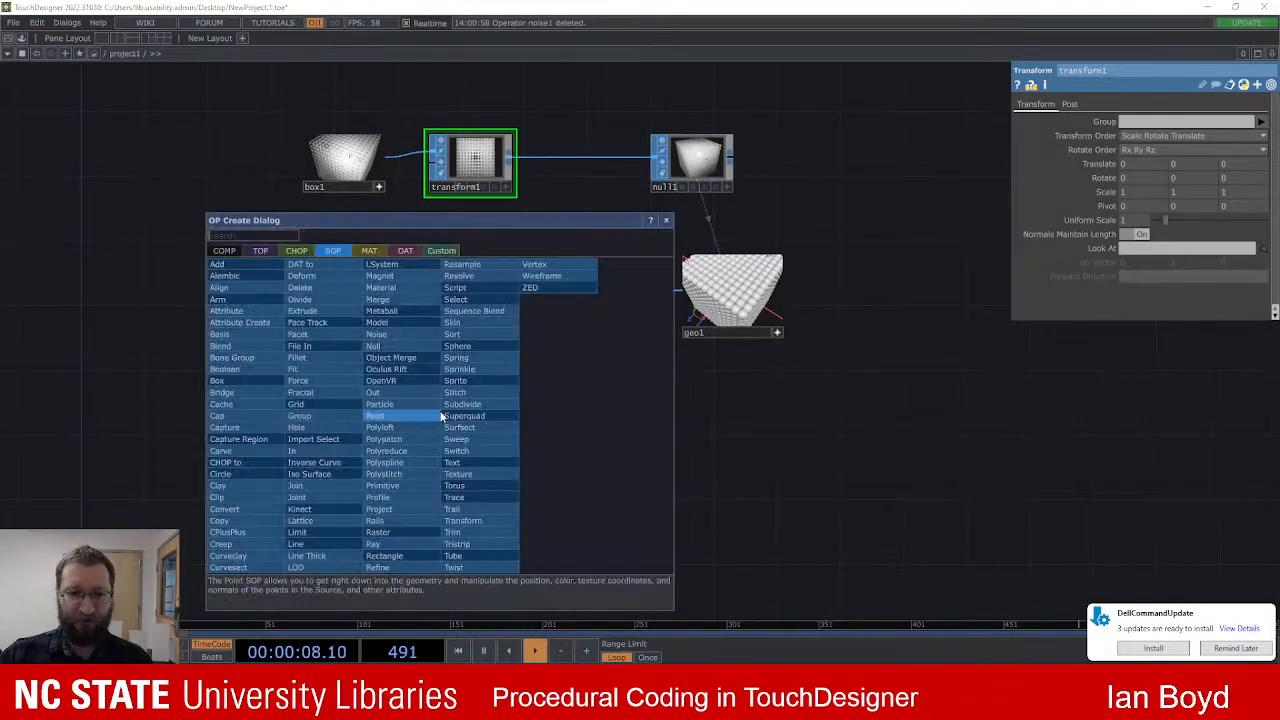
pyautogui.hotkey('shift', 'Tab')
pyautogui.hotkey('shift', 'Tab')
pyautogui.hotkey('shift', 'Tab')
pyautogui.press('Tab')
pyautogui.write('noi')
pyautogui.press('Return')
pyautogui.click(439, 410)
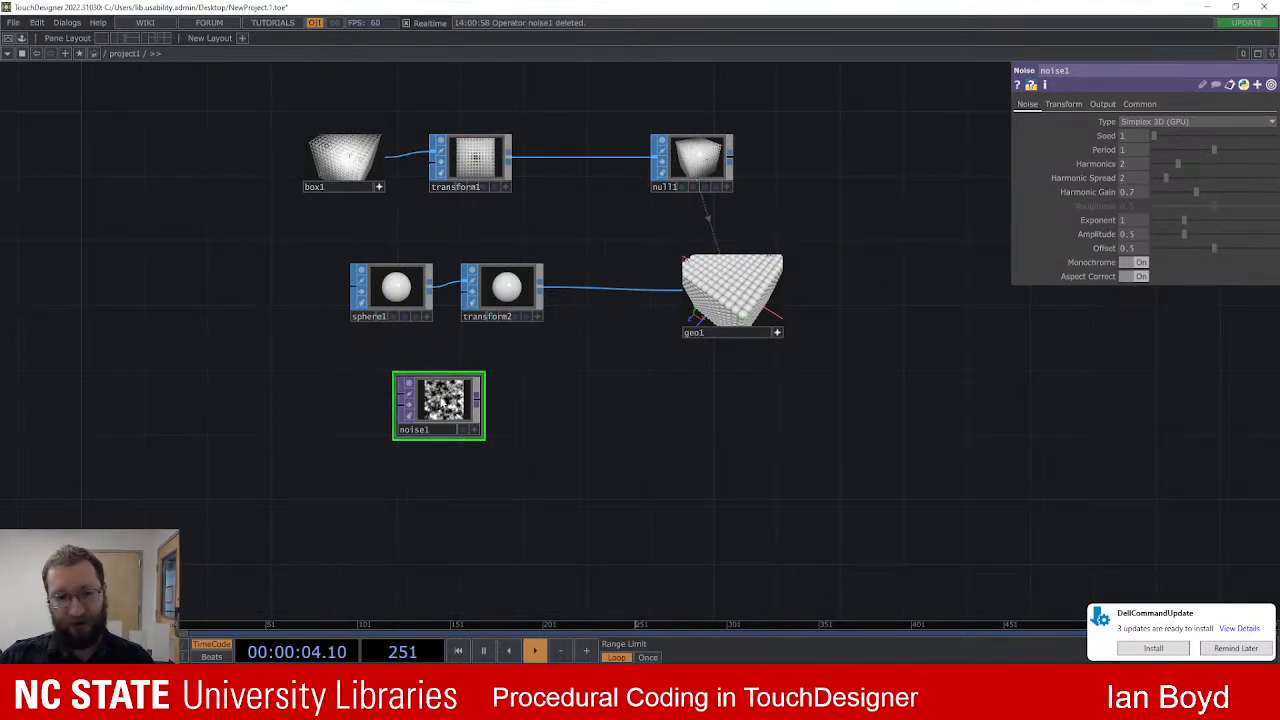
pyautogui.moveTo(440, 408)
pyautogui.mouseDown()
pyautogui.moveTo(425, 406)
pyautogui.moveTo(424, 424)
pyautogui.mouseUp()
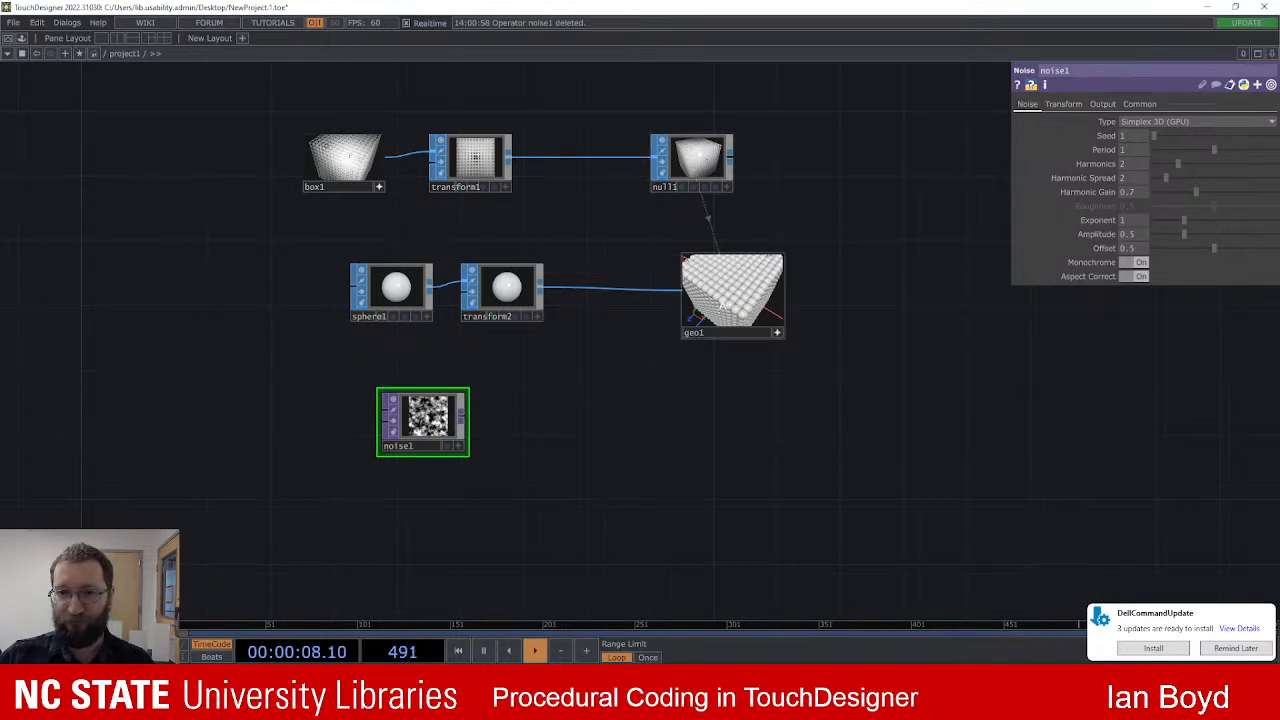
# Step: Review geo1's instance settings and add a Null TOP connected to the output of the Noise TOP
pyautogui.click(765, 318)
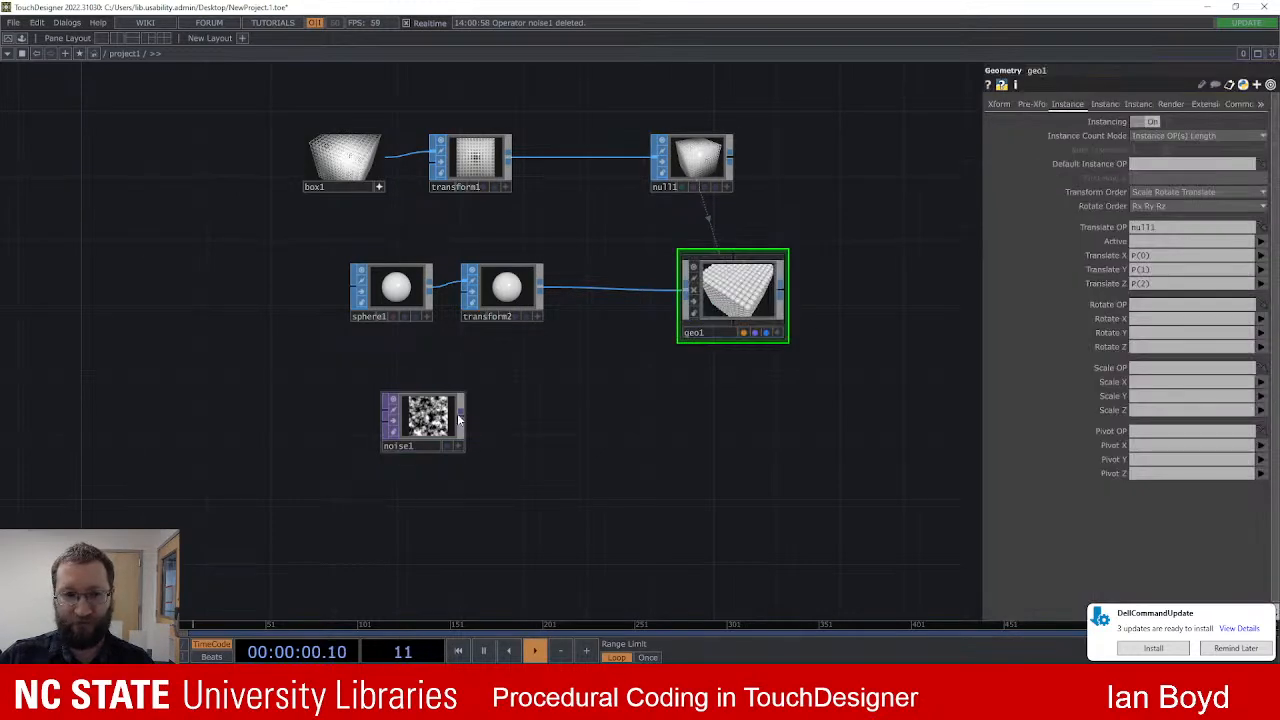
pyautogui.rightClick(463, 418)
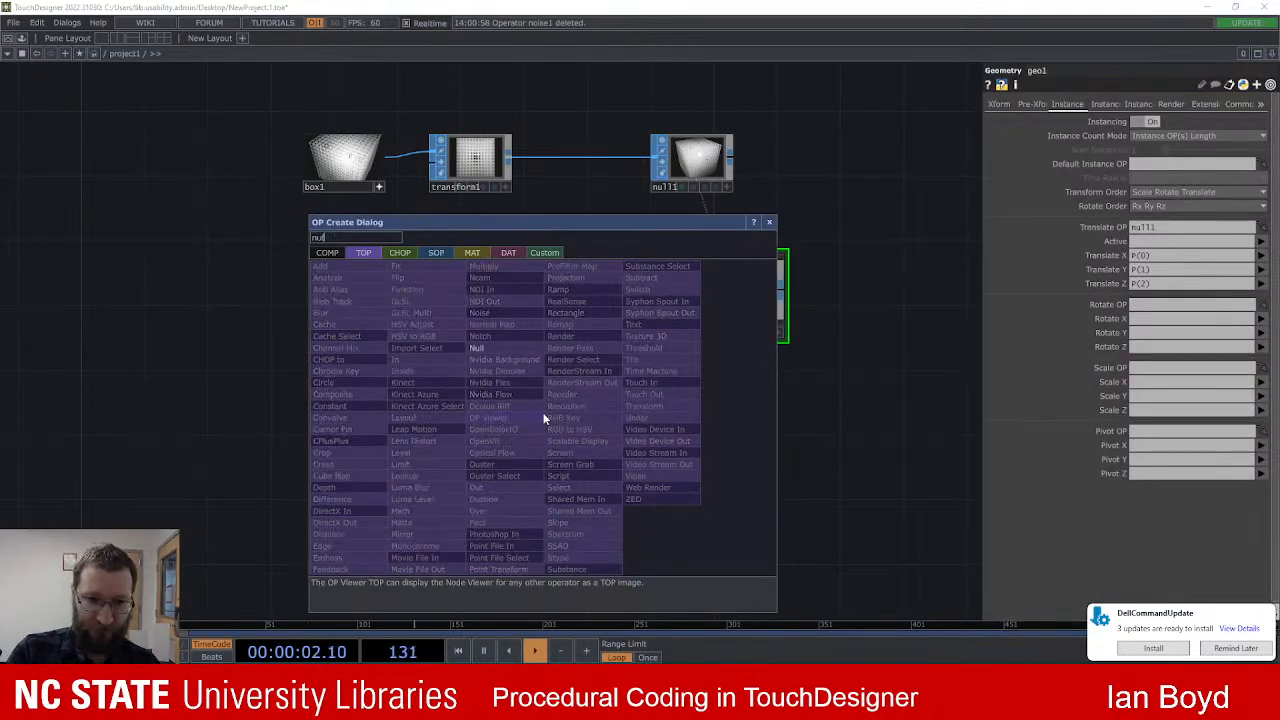
pyautogui.write('null')
pyautogui.press('Return')
pyautogui.click(560, 411)
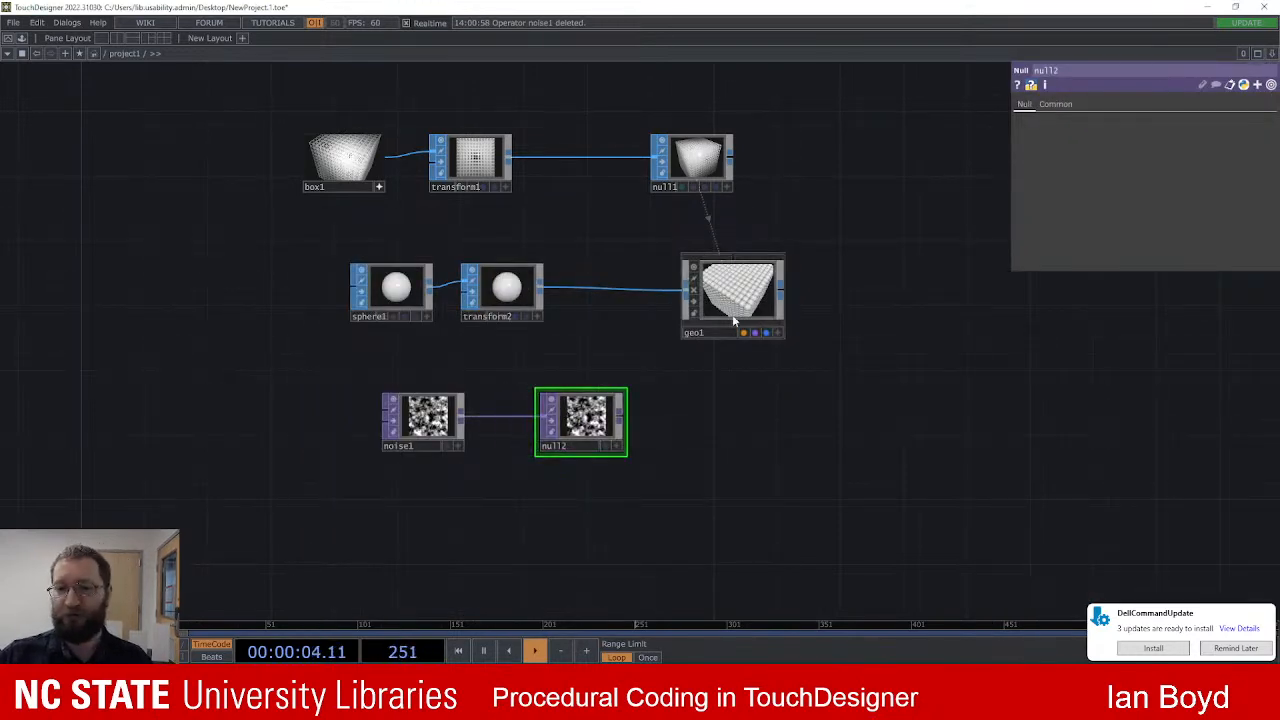
# Step: Set geo1's instancing Translate OP to null2
pyautogui.click(735, 300)
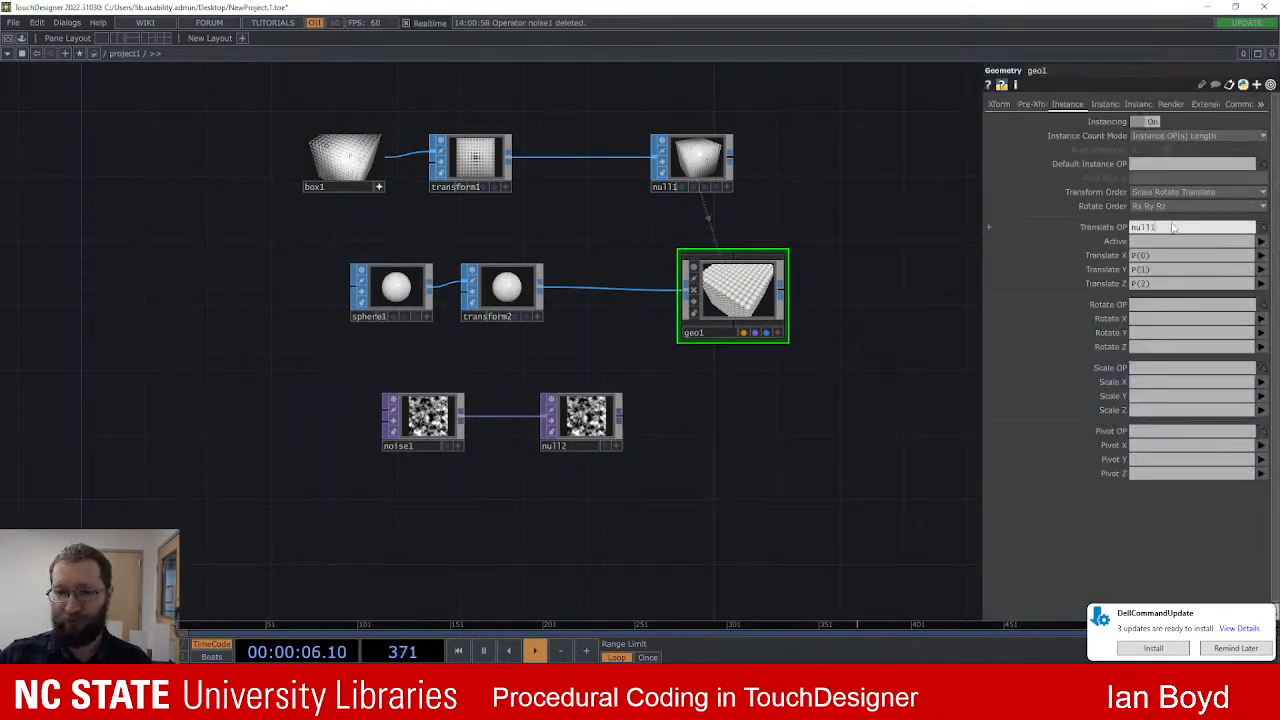
pyautogui.press('BackSpace')
pyautogui.write('2')
pyautogui.press('Return')
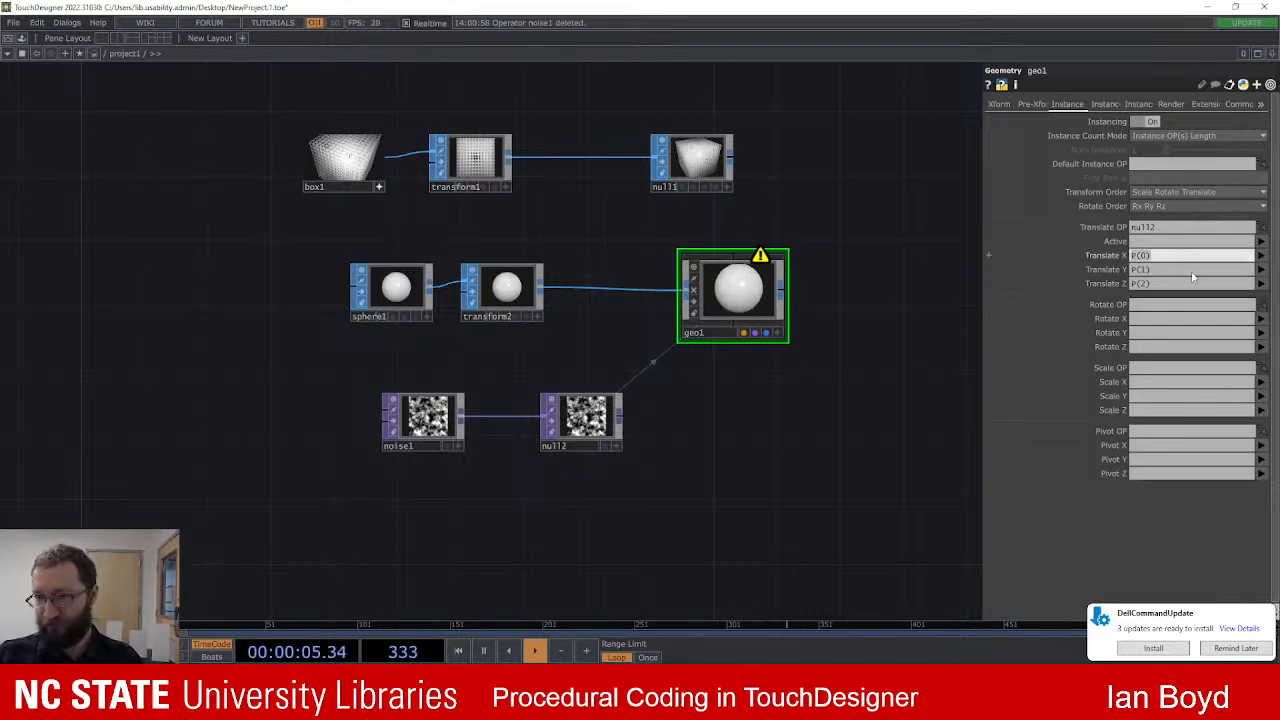
# Step: Clear geo1's instance translate attributes, pause playback, and assign r, g and b to Translate X, Y and Z
pyautogui.press('BackSpace')
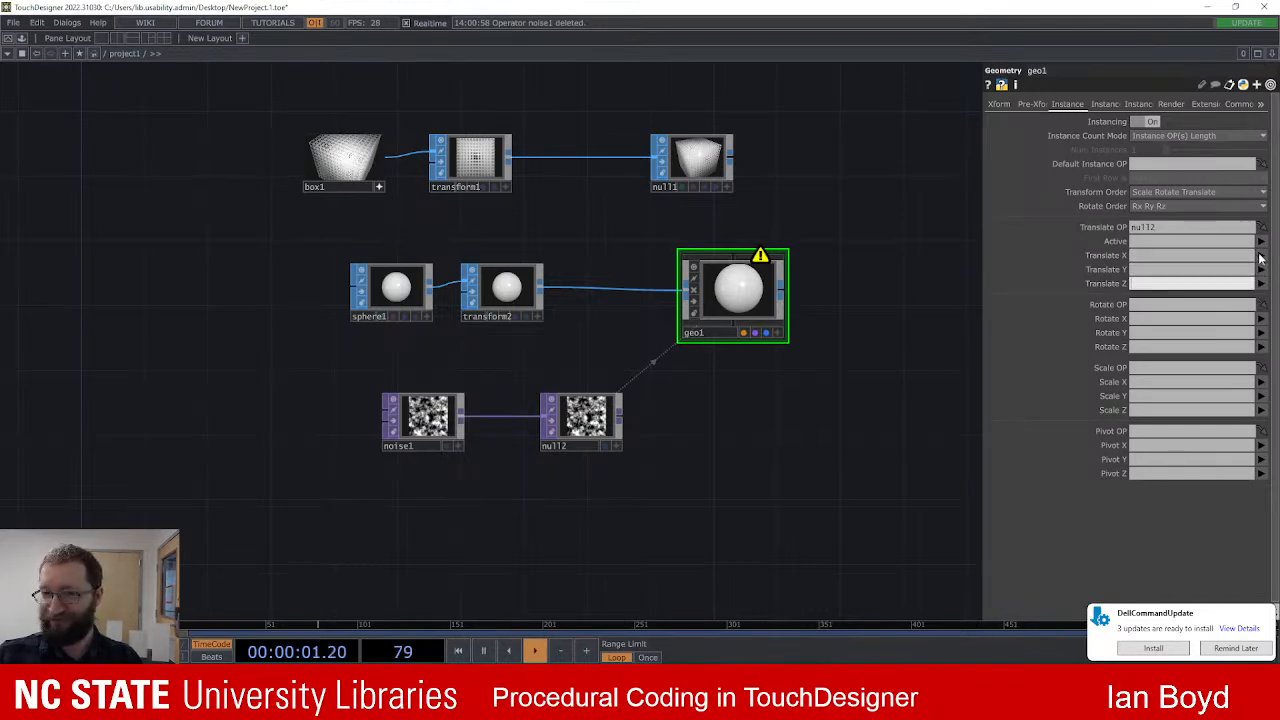
pyautogui.press('space')
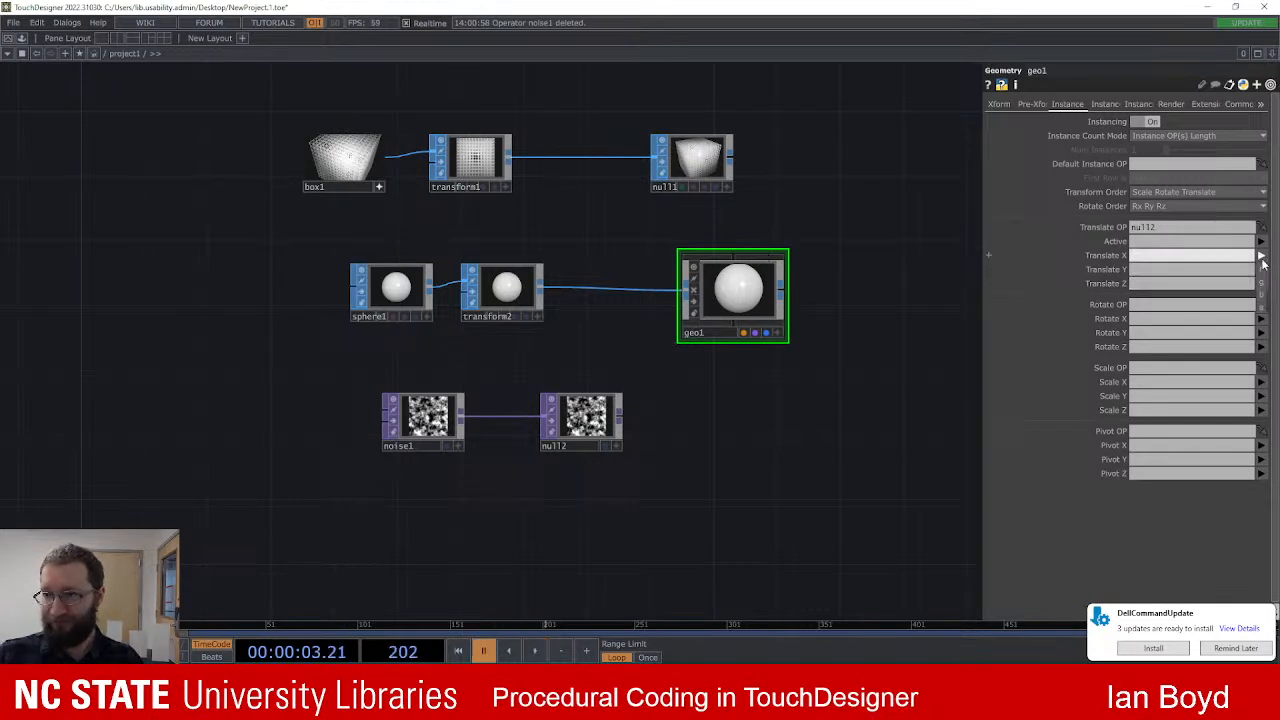
pyautogui.click(1265, 280)
pyautogui.click(1262, 271)
pyautogui.click(1262, 299)
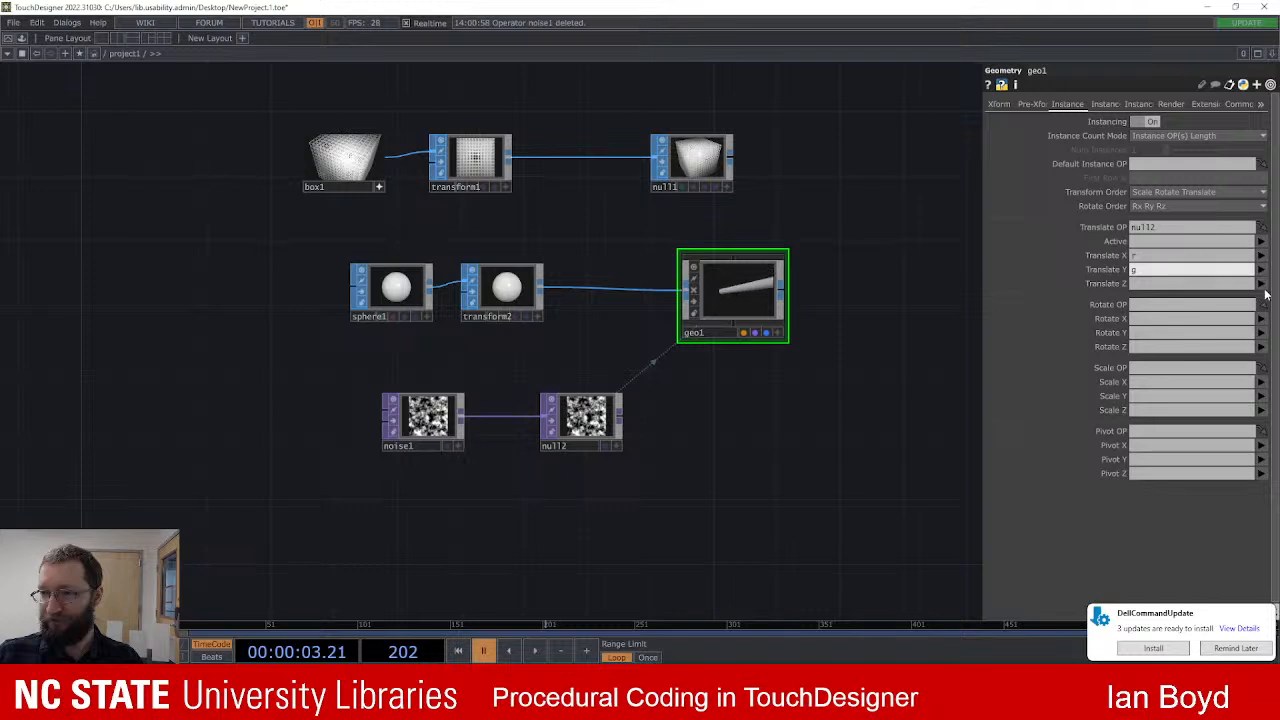
pyautogui.click(1262, 285)
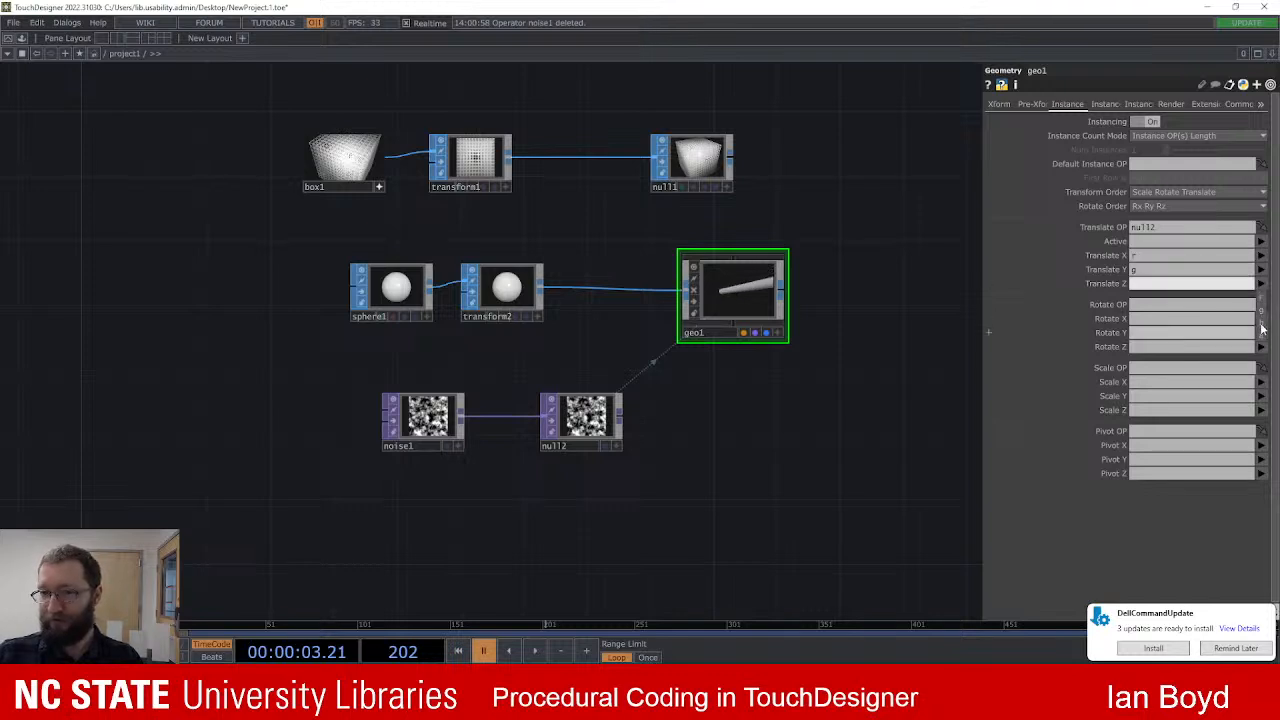
pyautogui.click(1150, 370)
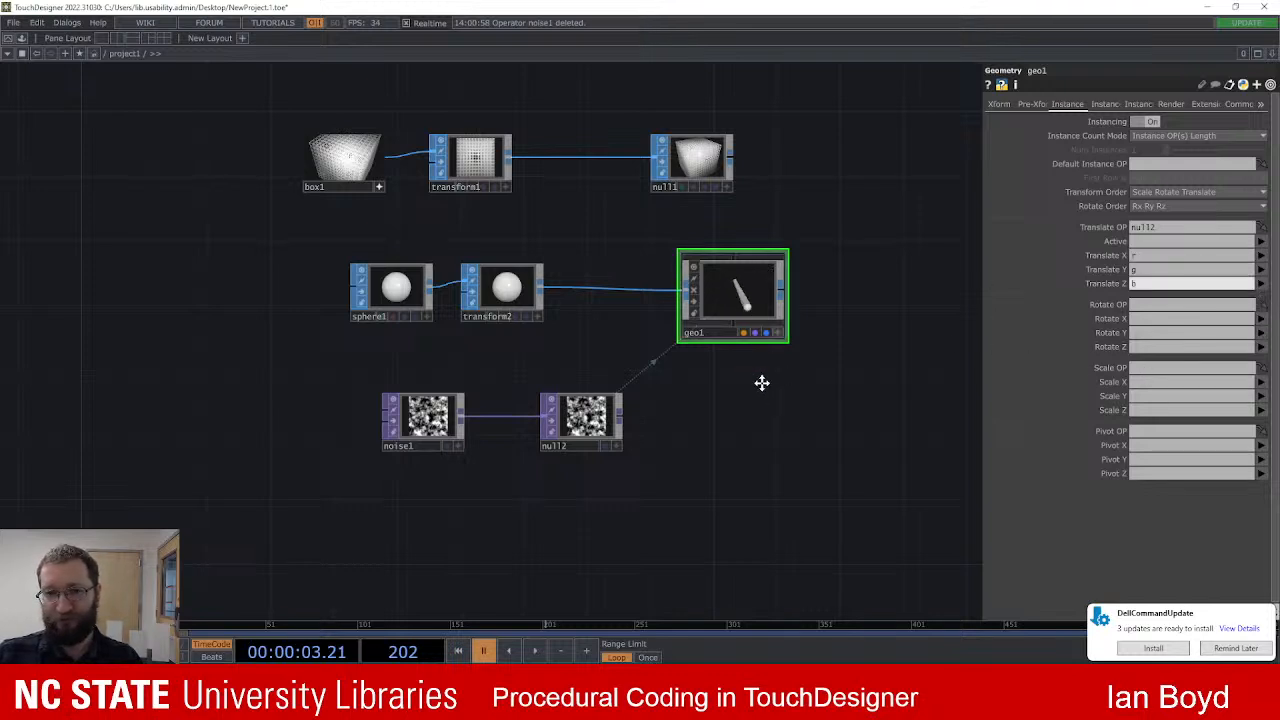
# Step: Activate geo1's viewer, resume playback and orbit around the instanced spheres
pyautogui.moveTo(760, 378); pyautogui.dragTo(774, 387)
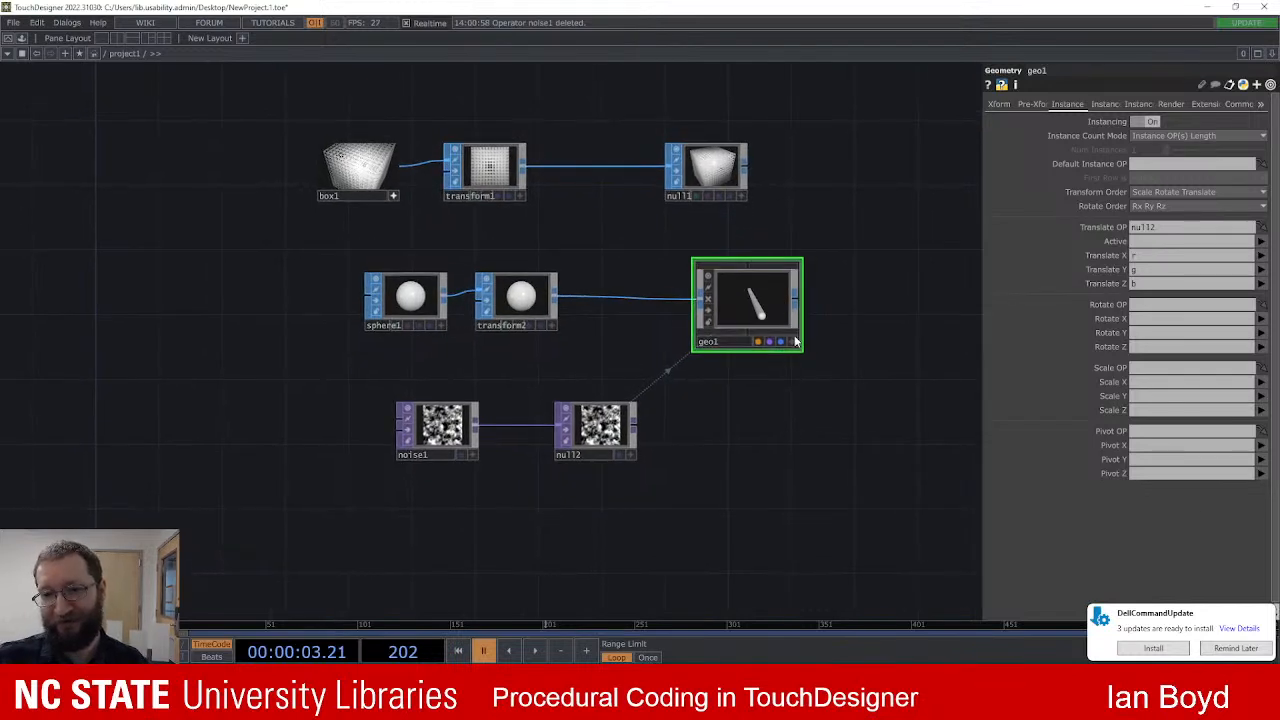
pyautogui.click(783, 341)
pyautogui.moveTo(752, 302)
pyautogui.mouseDown()
pyautogui.moveTo(772, 313)
pyautogui.moveTo(749, 298)
pyautogui.moveTo(758, 308)
pyautogui.mouseUp()
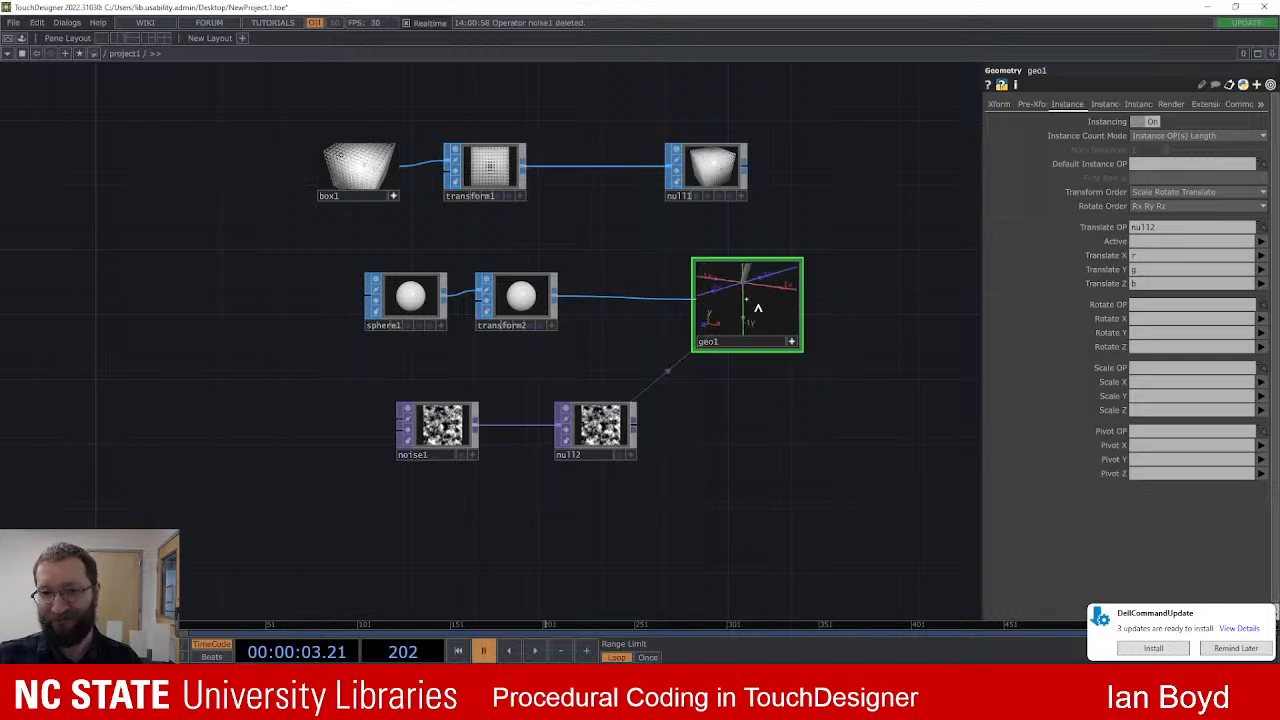
pyautogui.click(867, 366)
pyautogui.press('space')
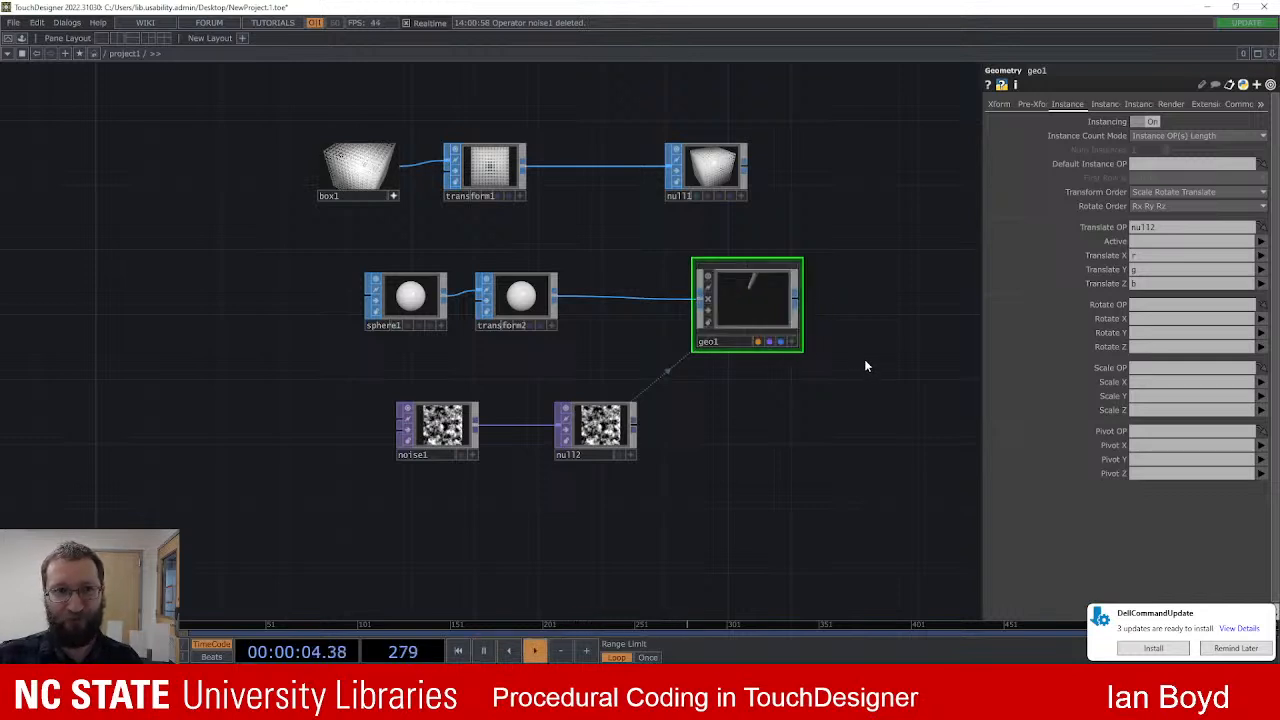
pyautogui.moveTo(756, 297); pyautogui.dragTo(742, 304)
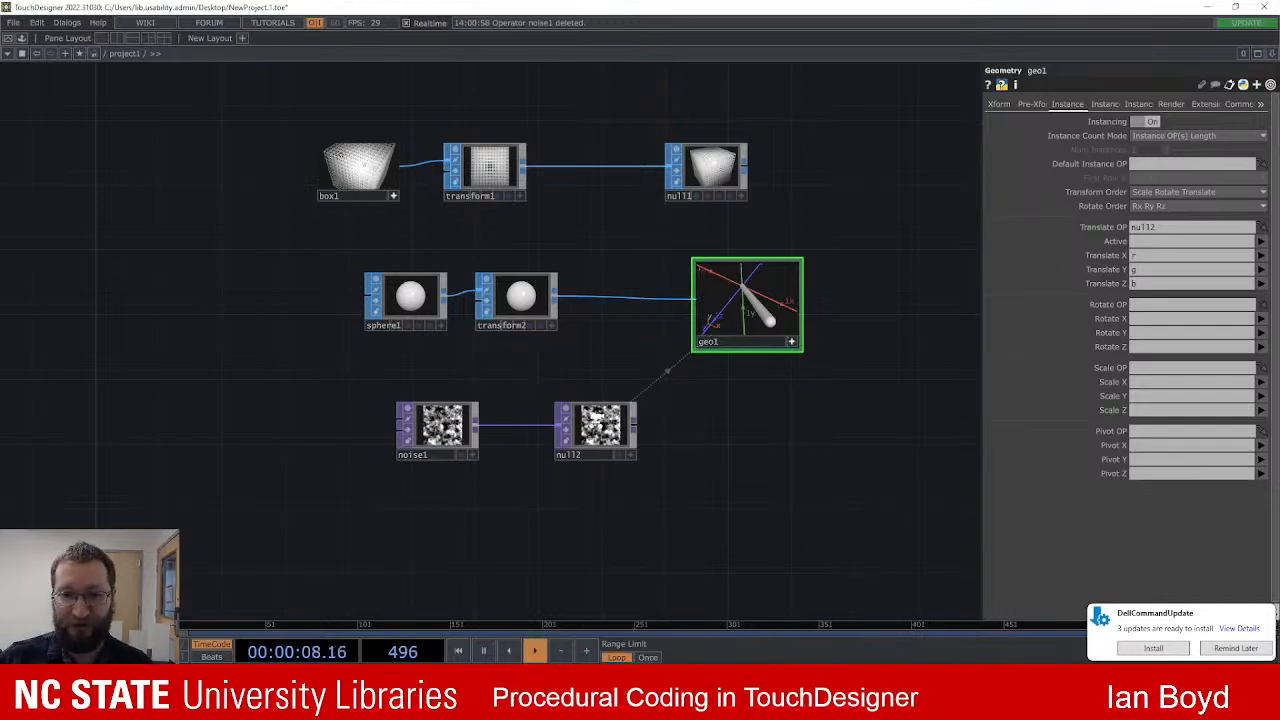
pyautogui.scroll(3, 596, 420)
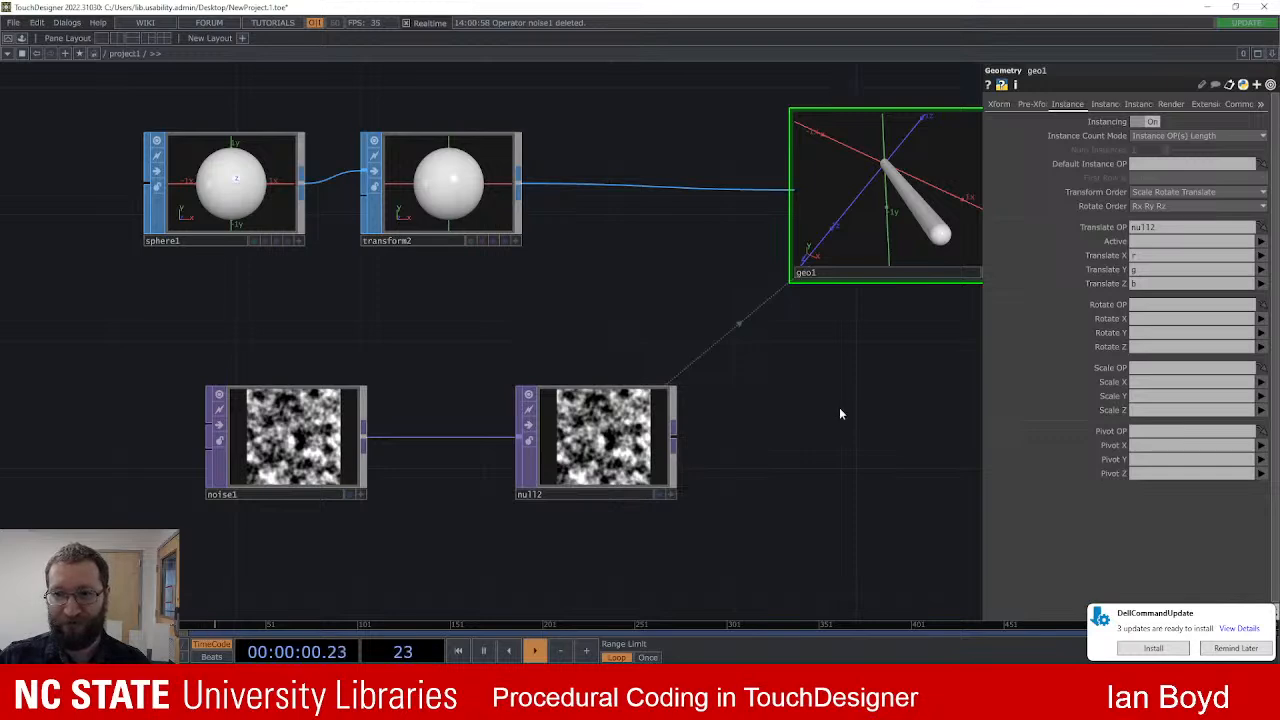
# Step: Set noise1's output resolution to 40 by 40
pyautogui.scroll(-2, 839, 412)
pyautogui.click(444, 432)
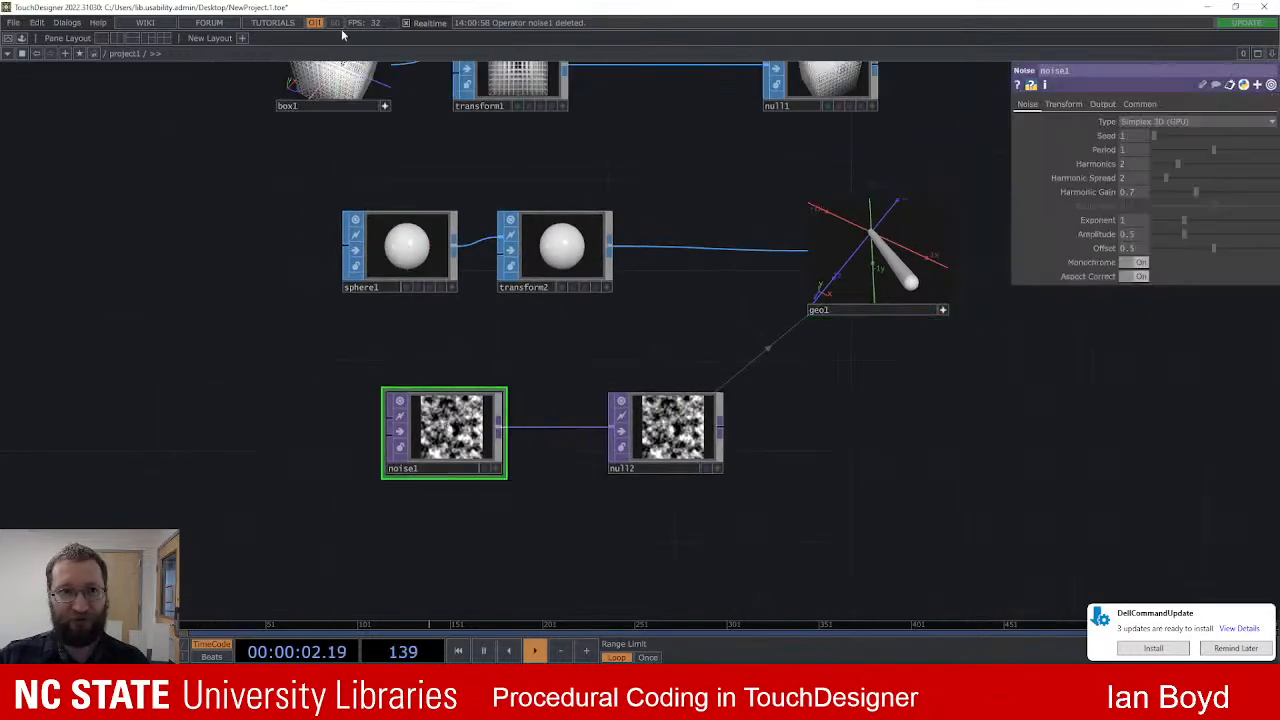
pyautogui.click(1140, 104)
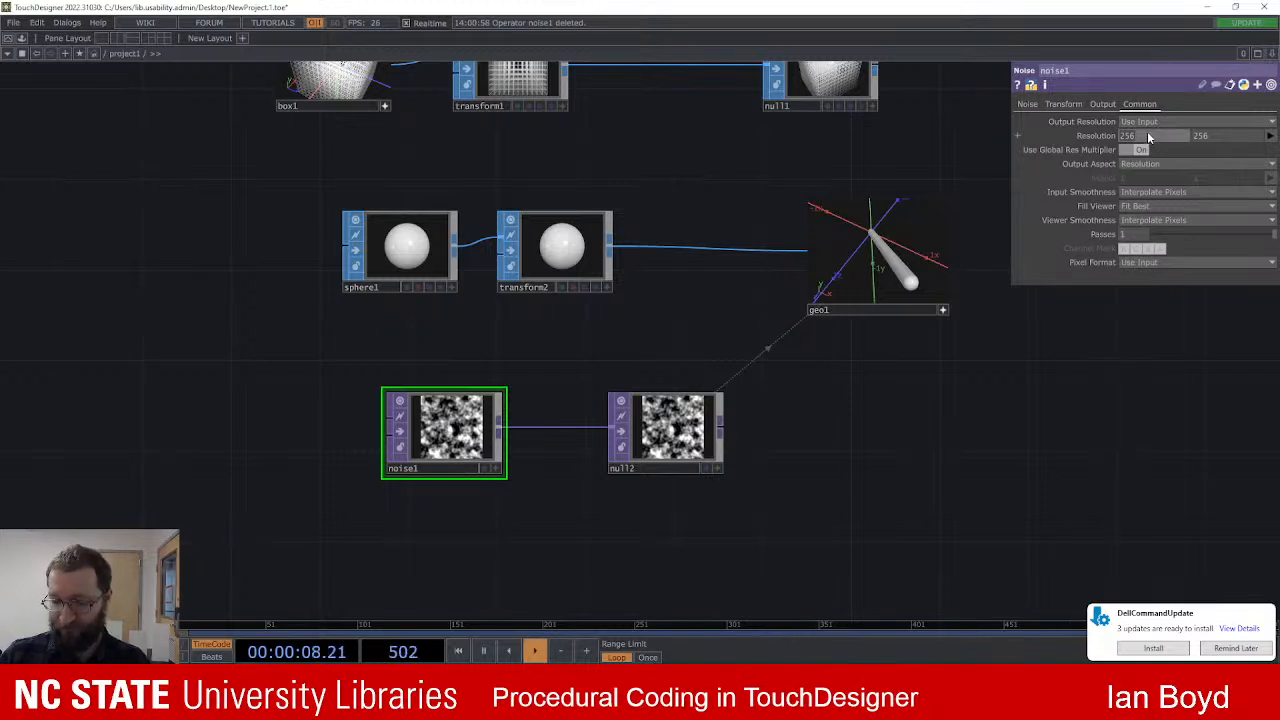
pyautogui.press('Tab')
pyautogui.write('40')
pyautogui.press('Return')
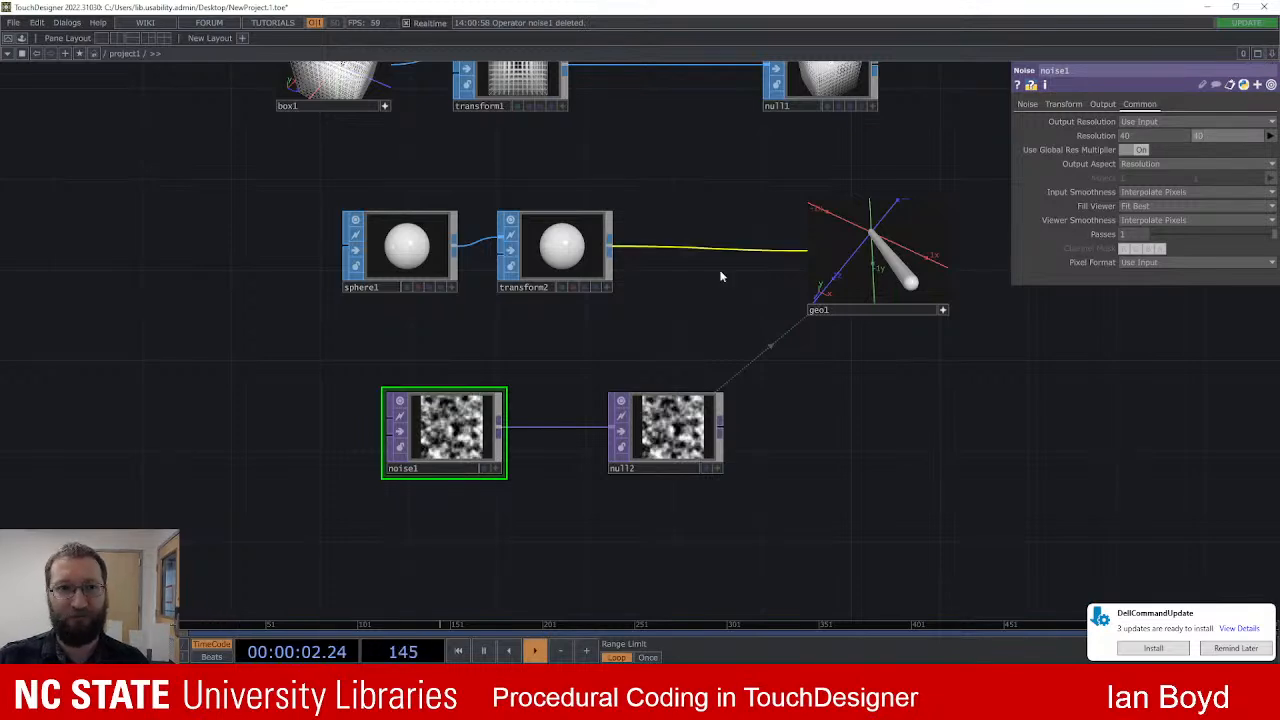
pyautogui.scroll(-3, 1023, 423)
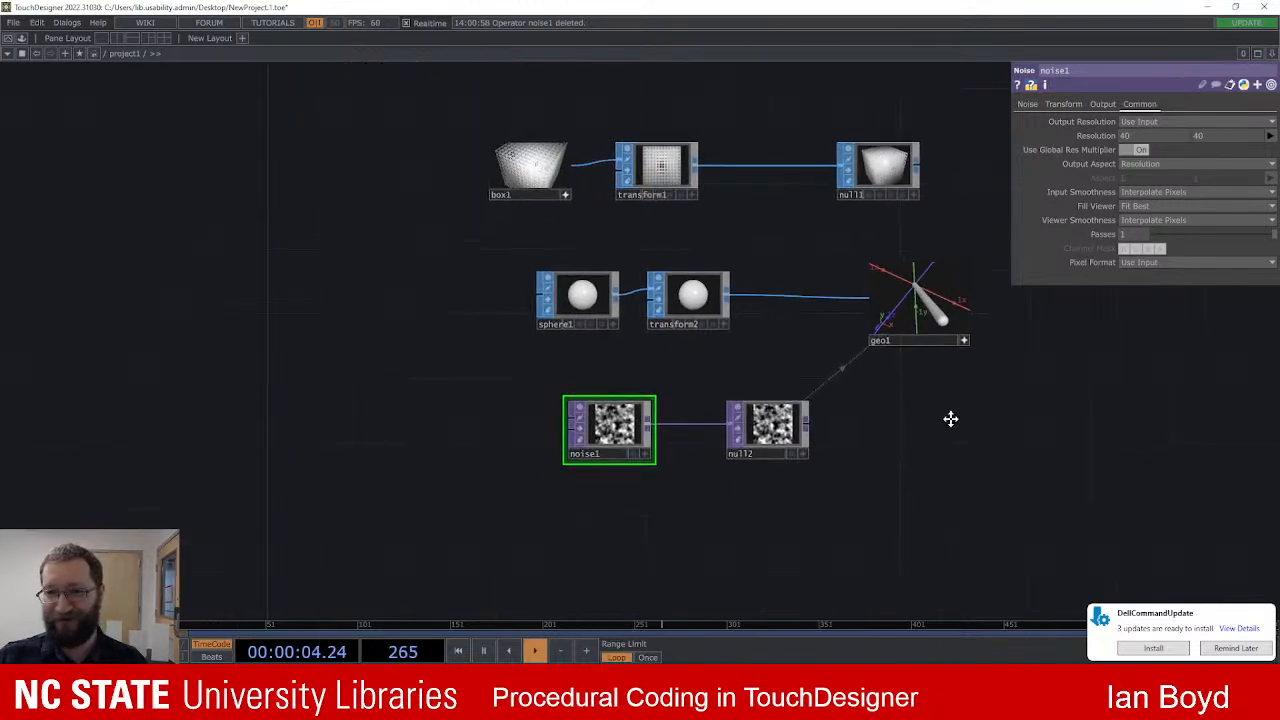
# Step: Check noise1's operator information for its size and pixel count
pyautogui.scroll(3, 920, 386)
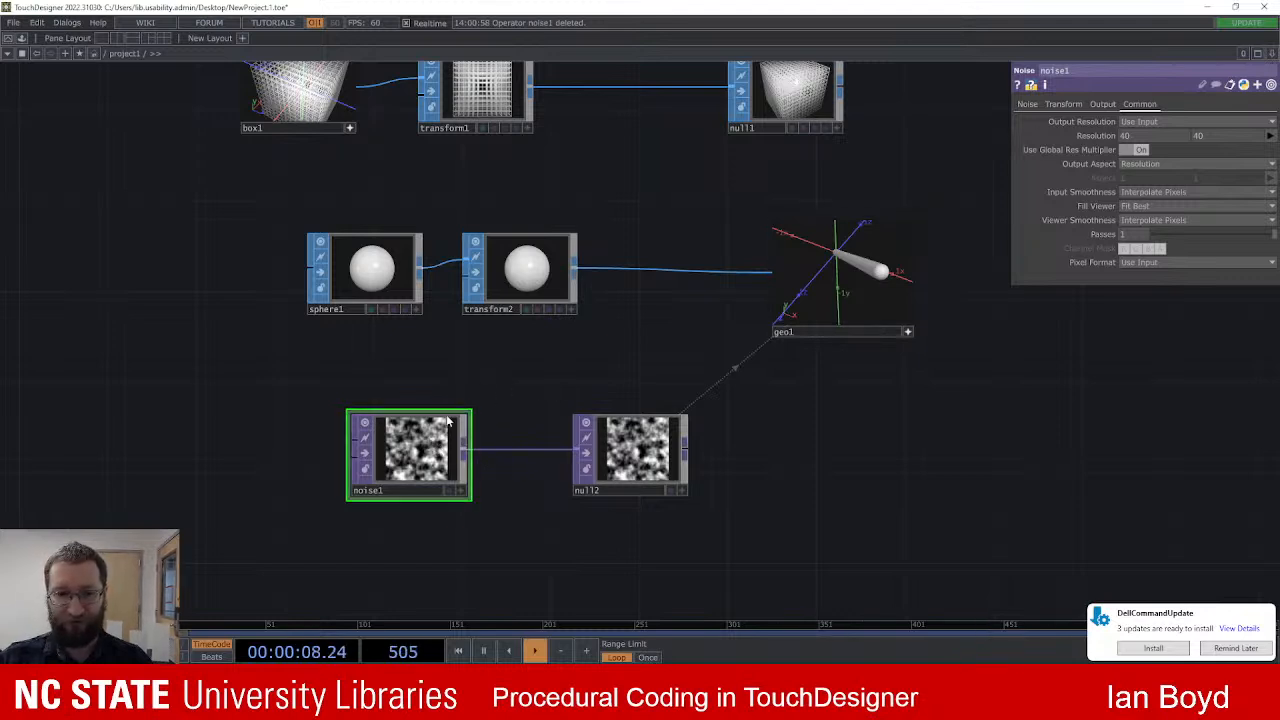
pyautogui.moveTo(1043, 84)
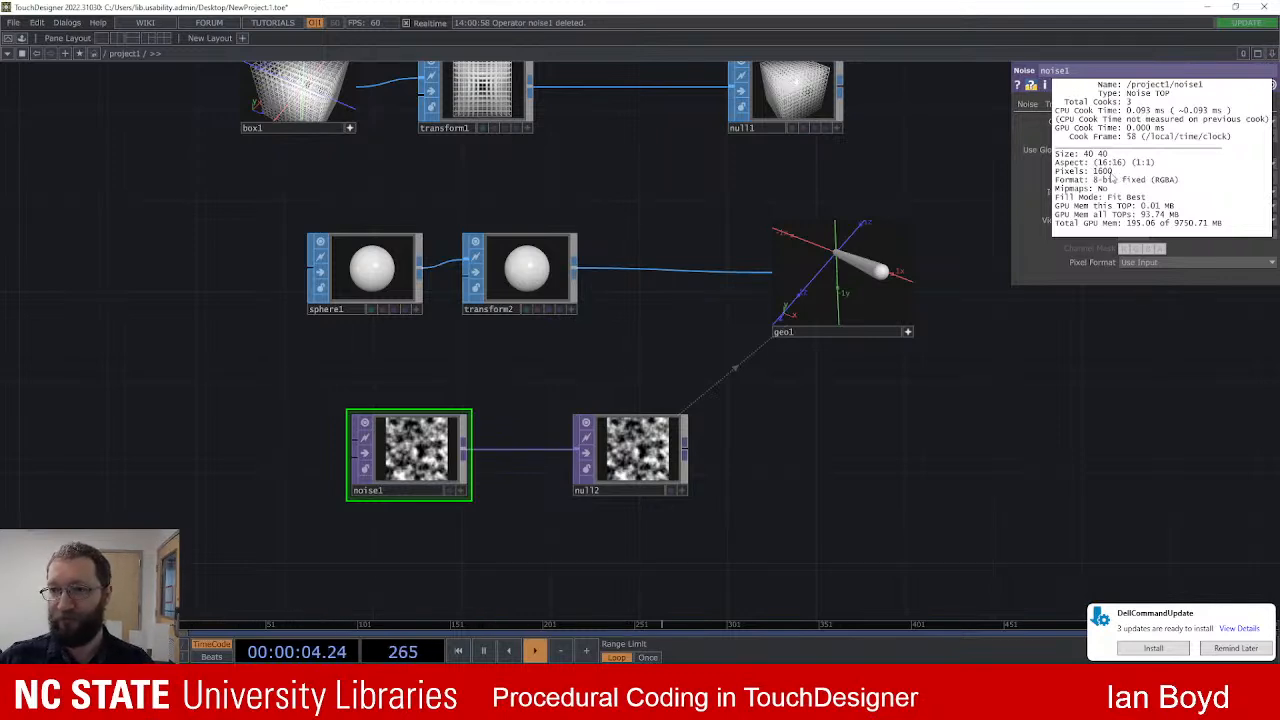
pyautogui.click(925, 508)
# Step: Turn off Monochrome on noise1 so it outputs colour noise
pyautogui.moveTo(853, 456); pyautogui.dragTo(767, 413)
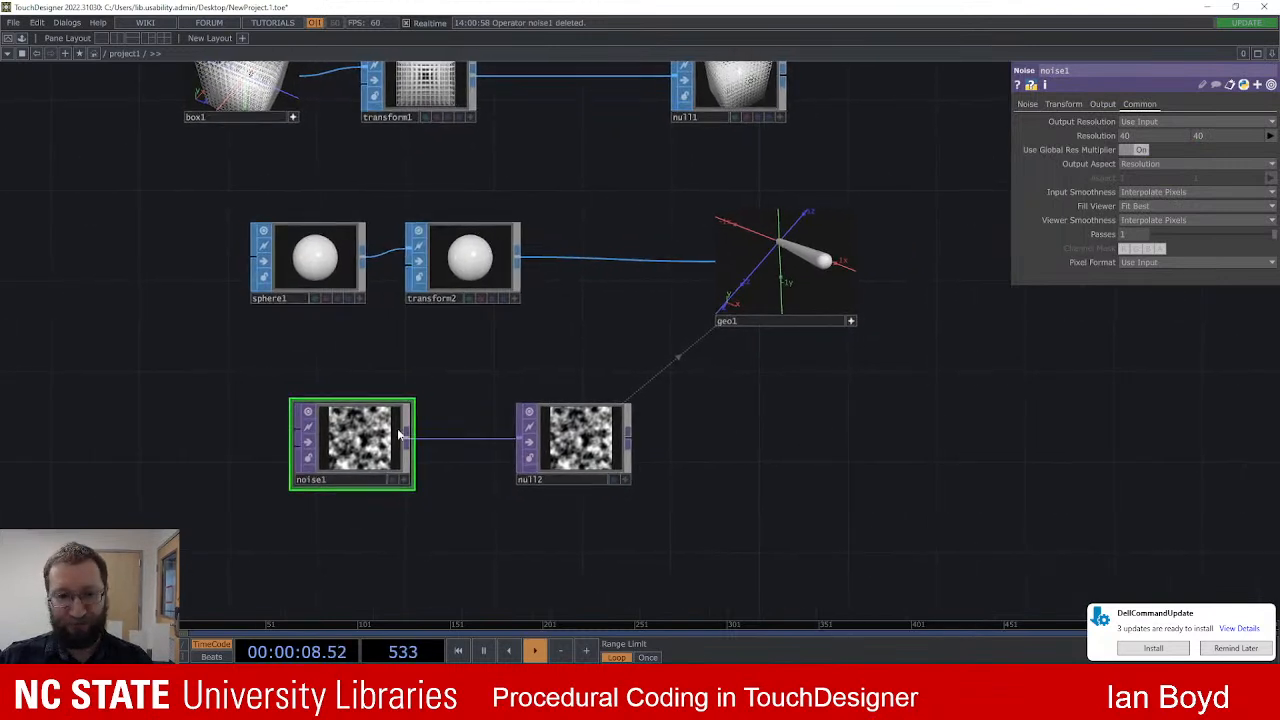
pyautogui.click(1027, 104)
pyautogui.click(1141, 263)
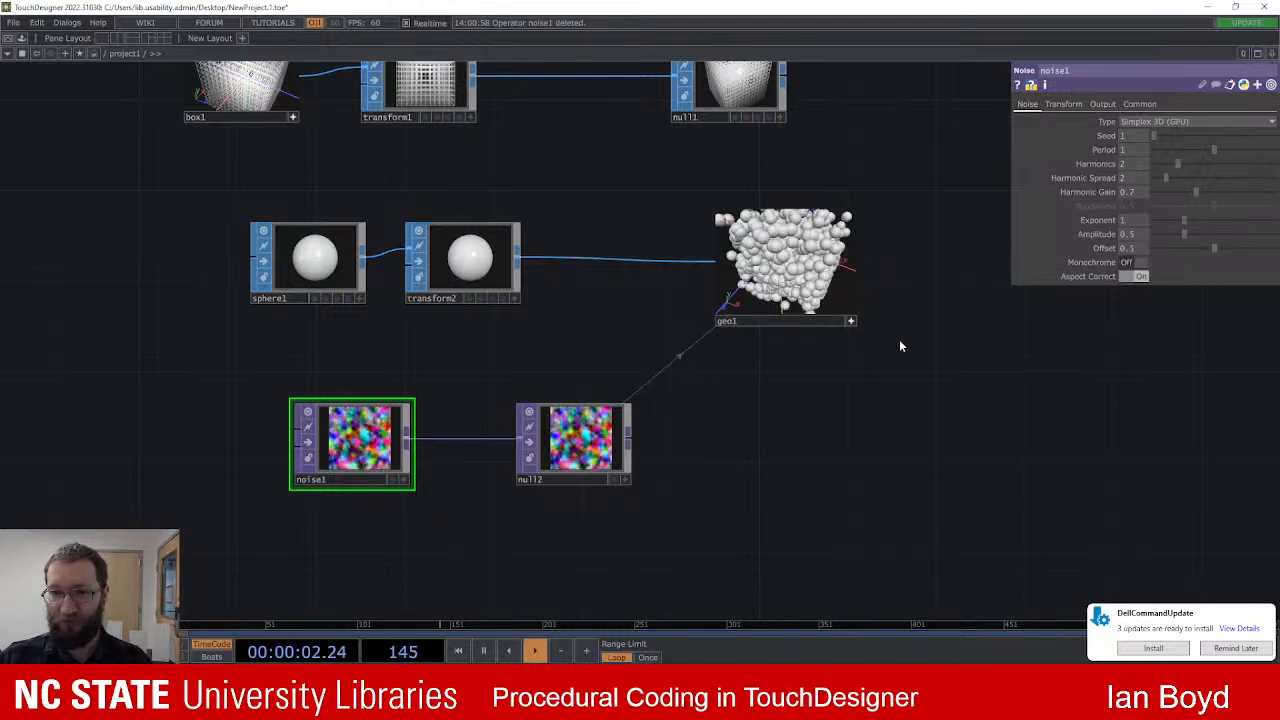
# Step: Examine the instanced sphere cloud in geo1's viewer from different angles and distances
pyautogui.moveTo(786, 262)
pyautogui.mouseDown()
pyautogui.moveTo(788, 292)
pyautogui.moveTo(803, 275)
pyautogui.moveTo(779, 253)
pyautogui.moveTo(811, 241)
pyautogui.moveTo(781, 262)
pyautogui.mouseUp()
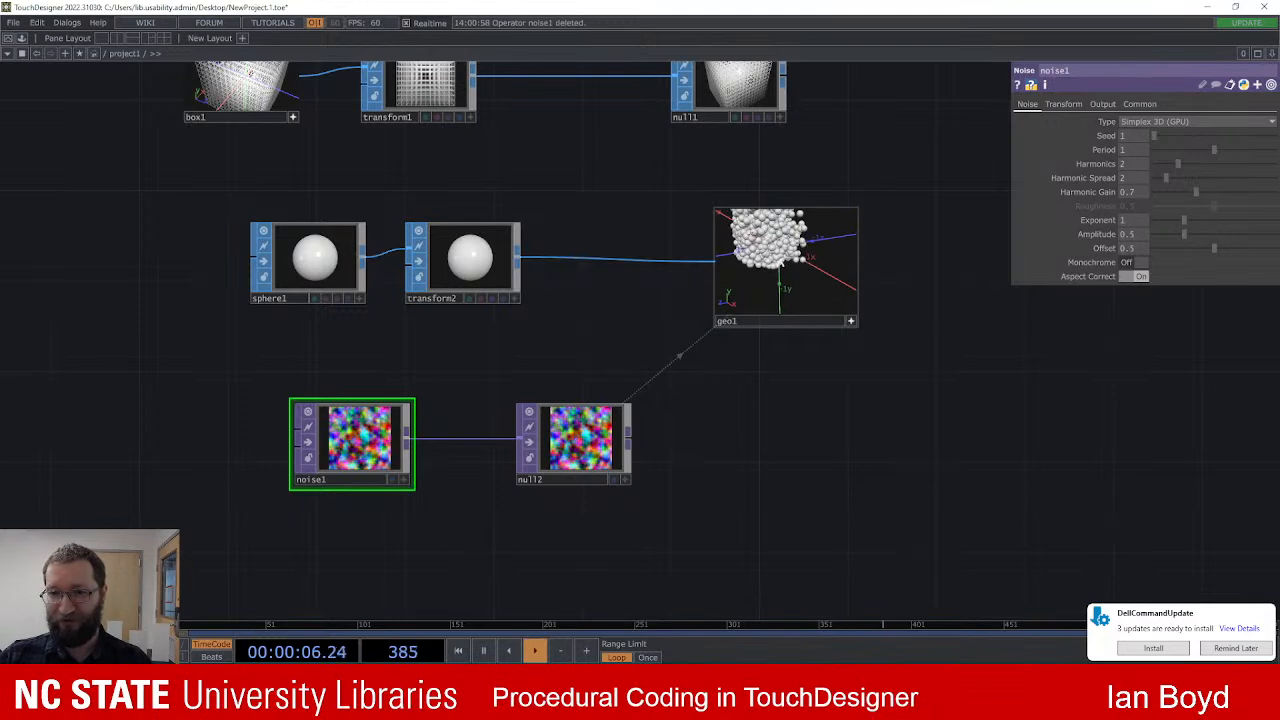
pyautogui.scroll(4, 880, 253)
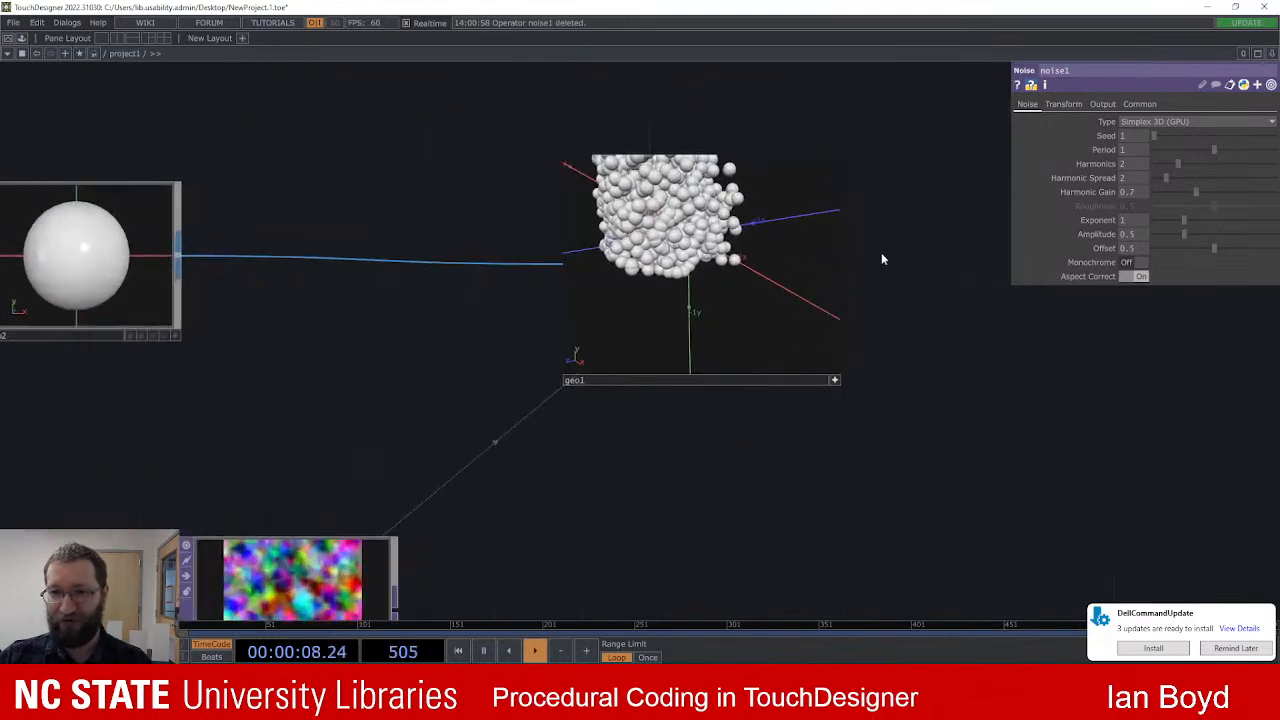
pyautogui.scroll(3, 882, 250)
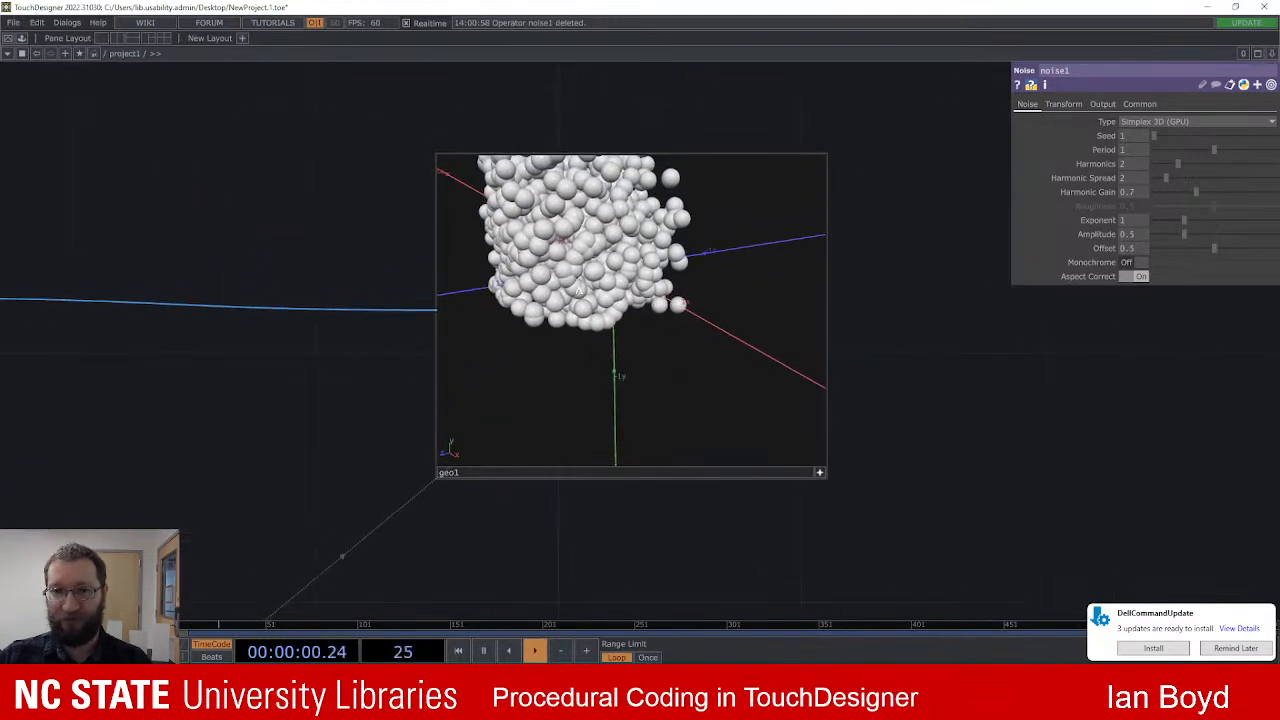
pyautogui.moveTo(612, 340); pyautogui.dragTo(666, 396, button='right')
pyautogui.scroll(-2, 666, 396)
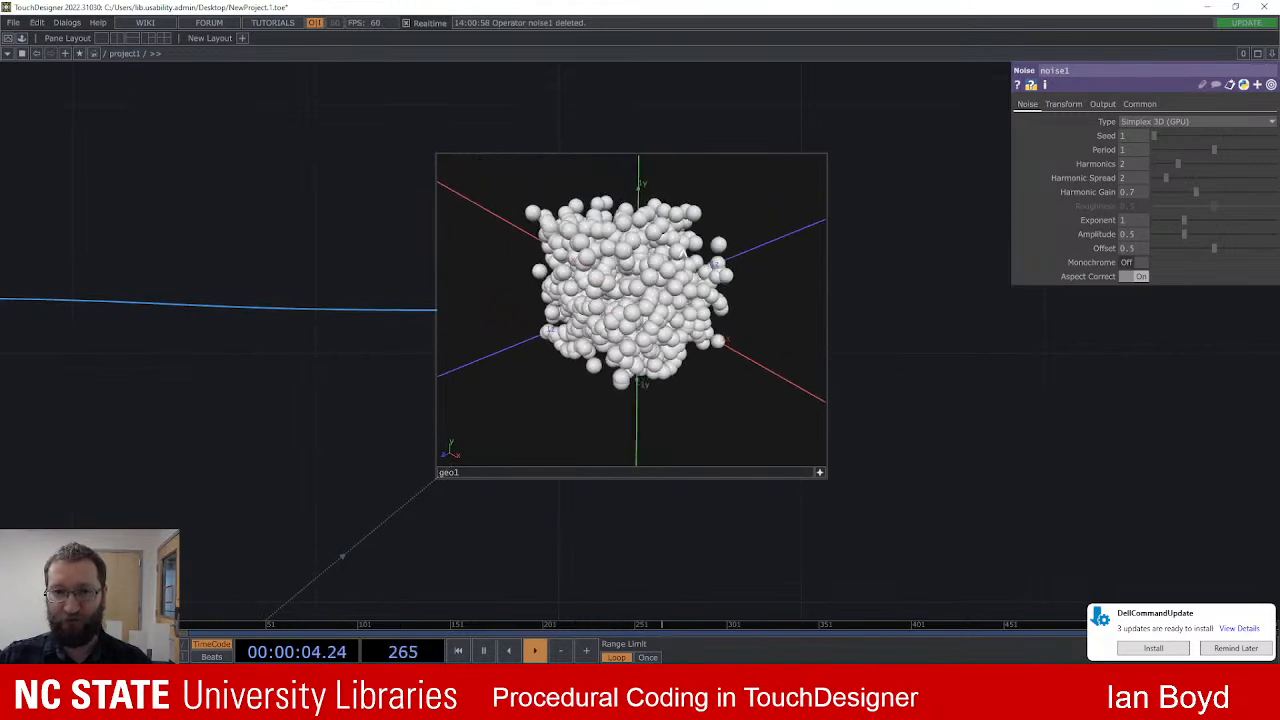
pyautogui.scroll(-6, 997, 400)
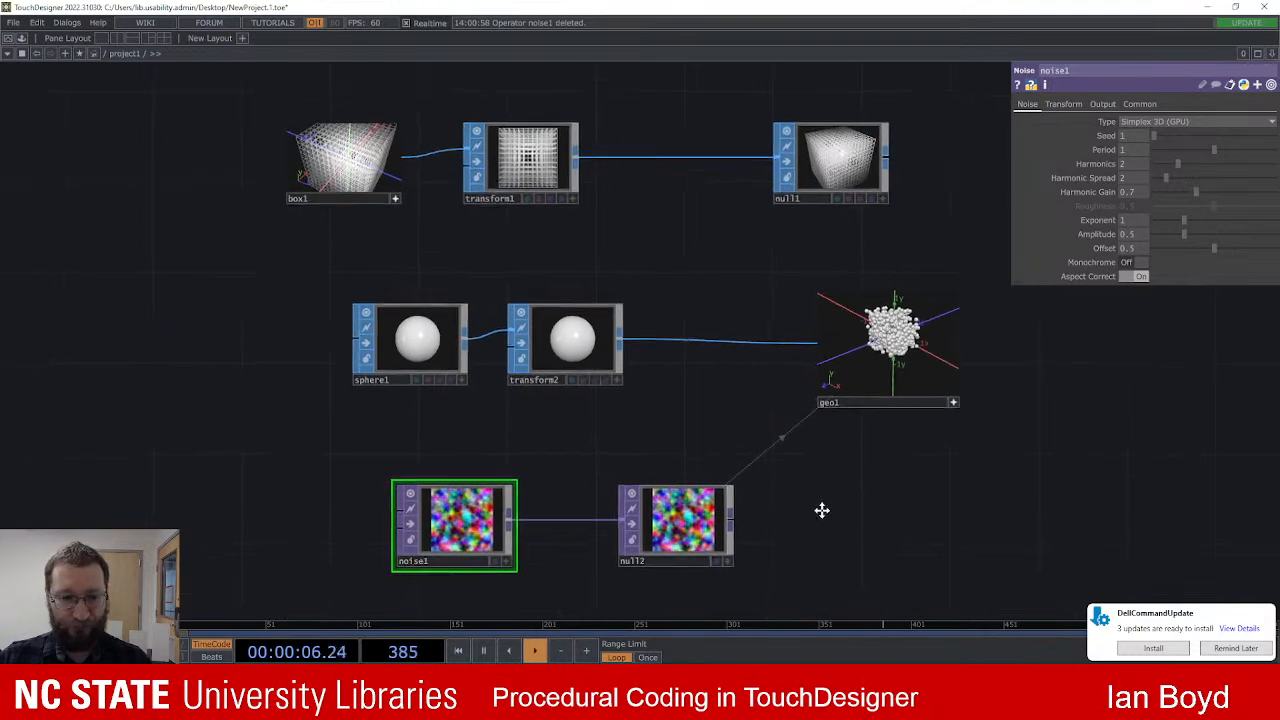
# Step: Make room beside noise1 and insert a Math TOP between noise1 and null2, aligned with both
pyautogui.moveTo(822, 522); pyautogui.dragTo(831, 483)
pyautogui.moveTo(472, 518); pyautogui.dragTo(383, 518)
pyautogui.rightClick(527, 480)
pyautogui.click(513, 484)
pyautogui.rightClick(513, 484)
pyautogui.click(561, 467)
pyautogui.write('math')
pyautogui.press('Return')
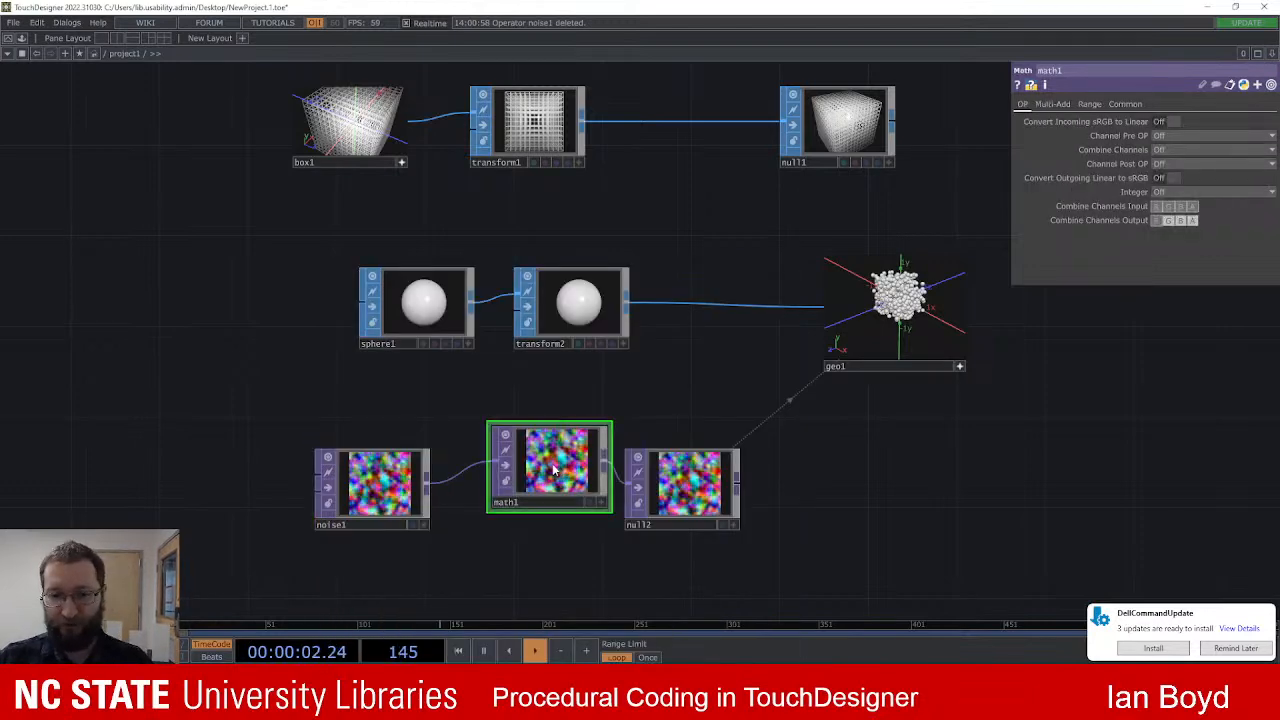
pyautogui.click(531, 491)
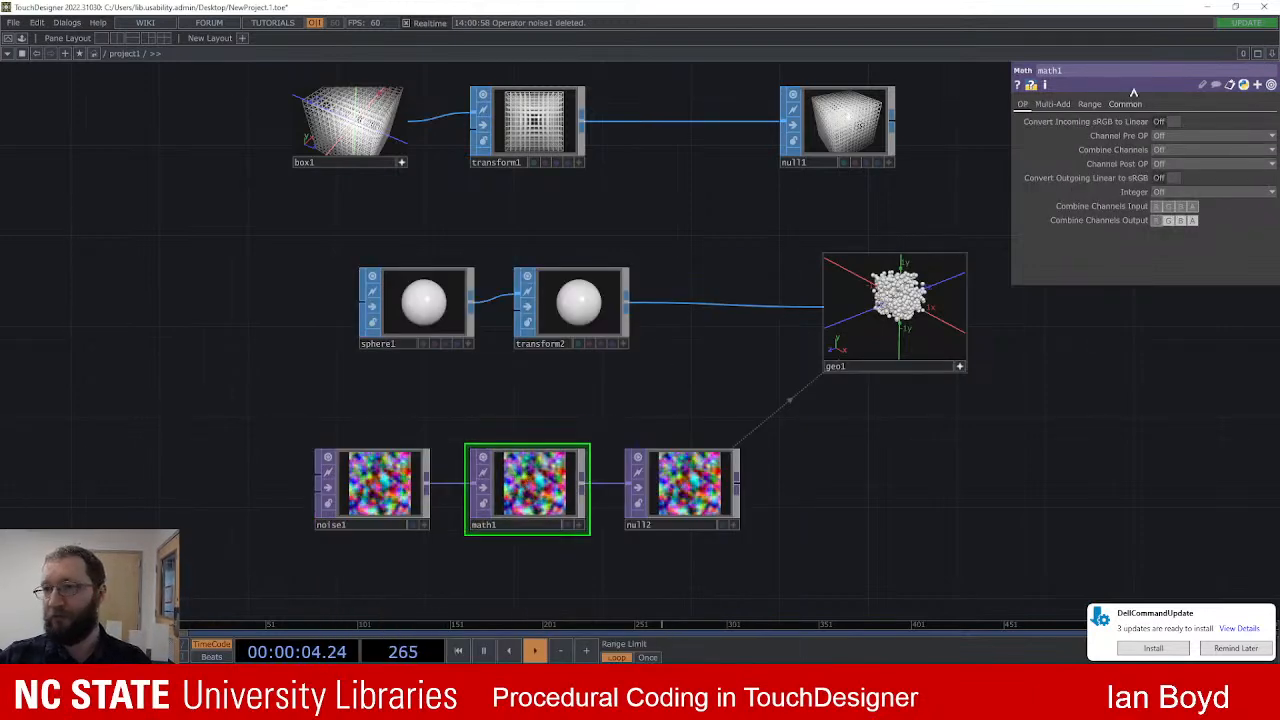
# Step: Set the upper To Range value of math1 to 20 and inspect the instances in geo1's viewer
pyautogui.click(1089, 104)
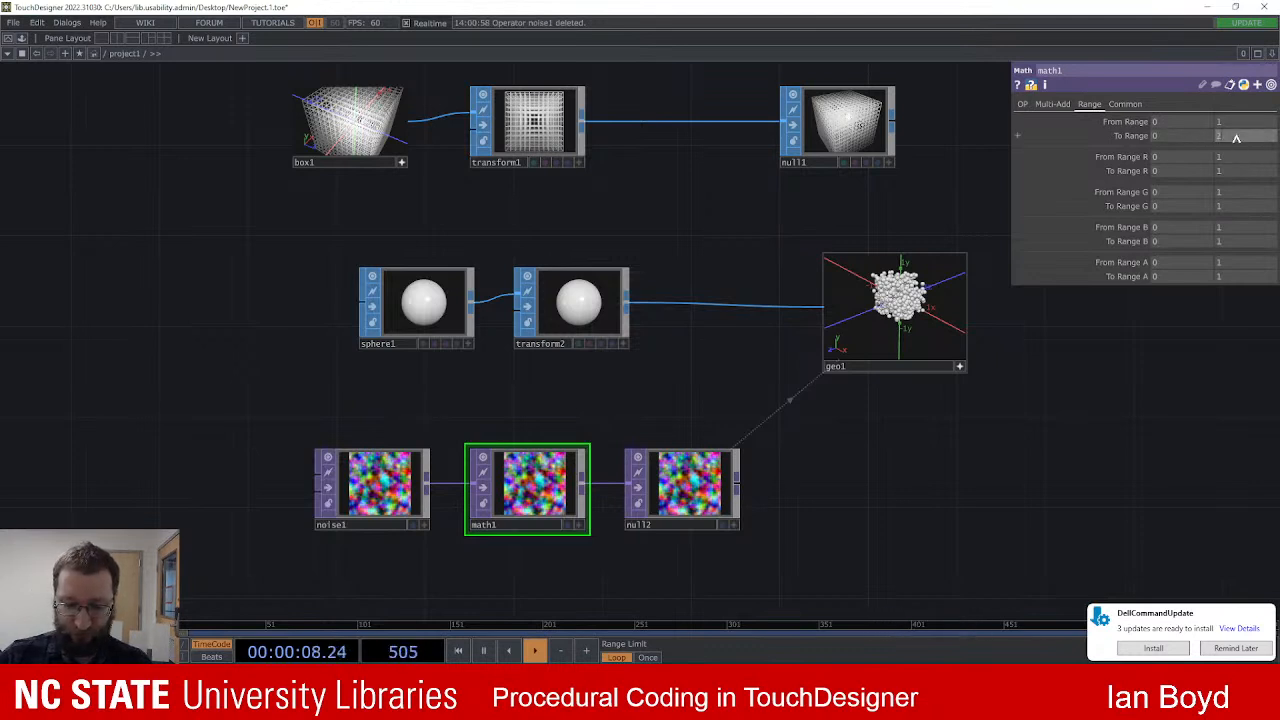
pyautogui.press('Return')
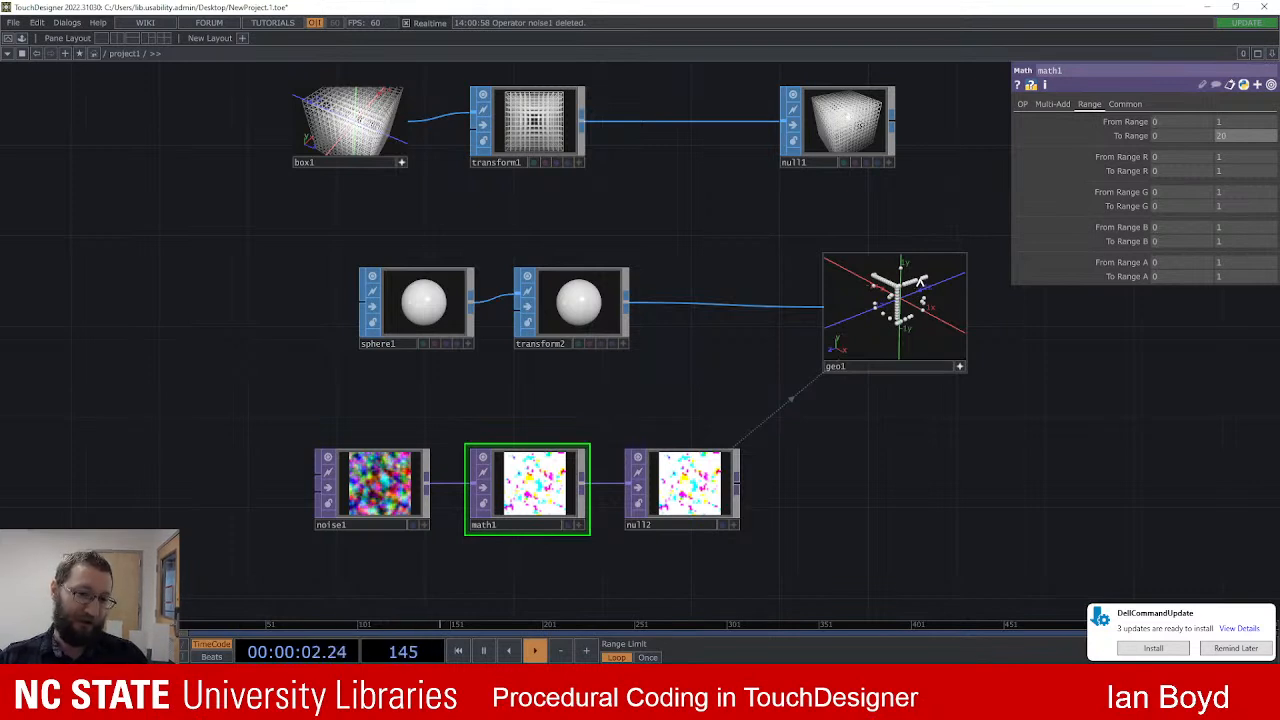
pyautogui.scroll(2, 925, 301)
pyautogui.moveTo(926, 300); pyautogui.dragTo(890, 320)
# Step: Review the Pixel Format options available for noise1
pyautogui.click(370, 482)
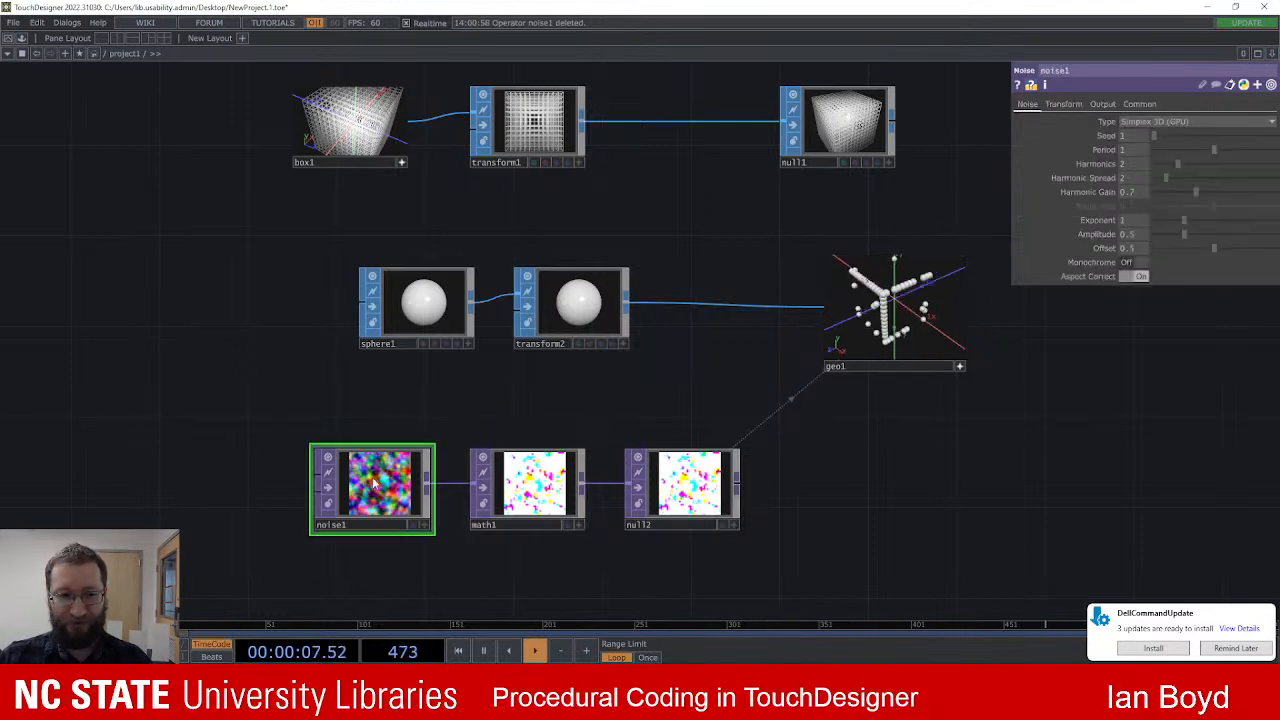
pyautogui.click(1132, 105)
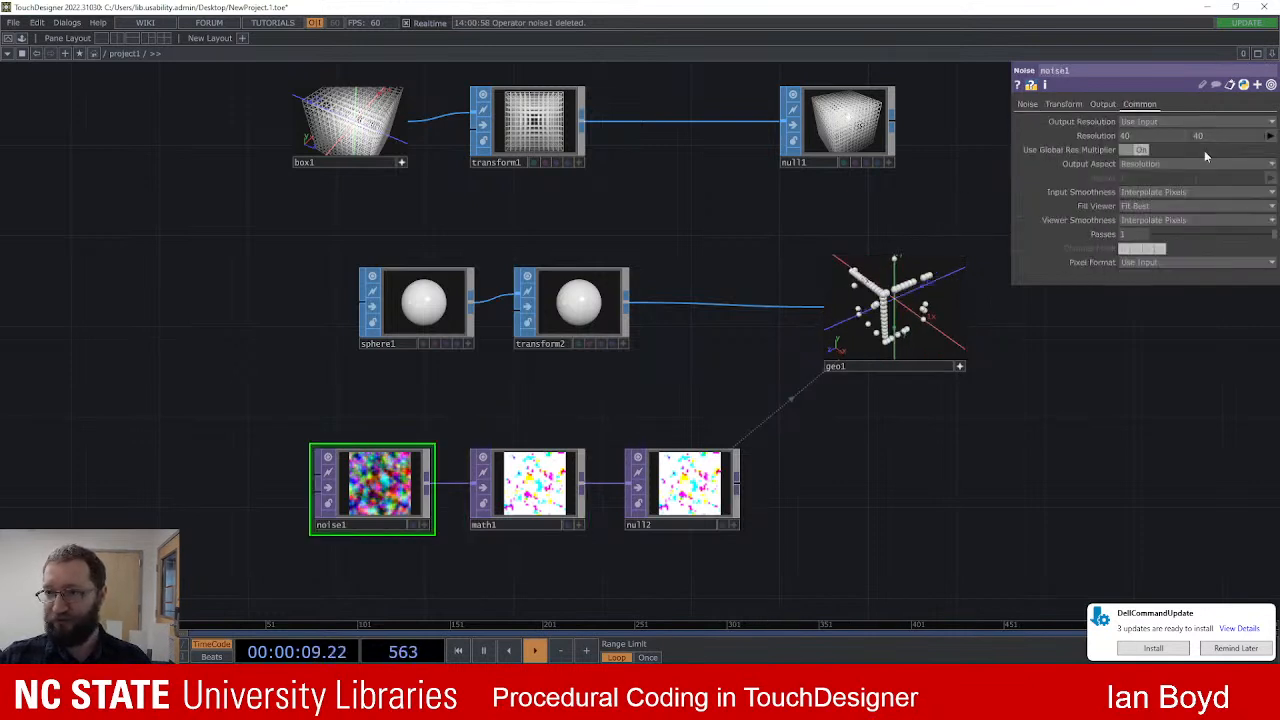
pyautogui.click(1140, 262)
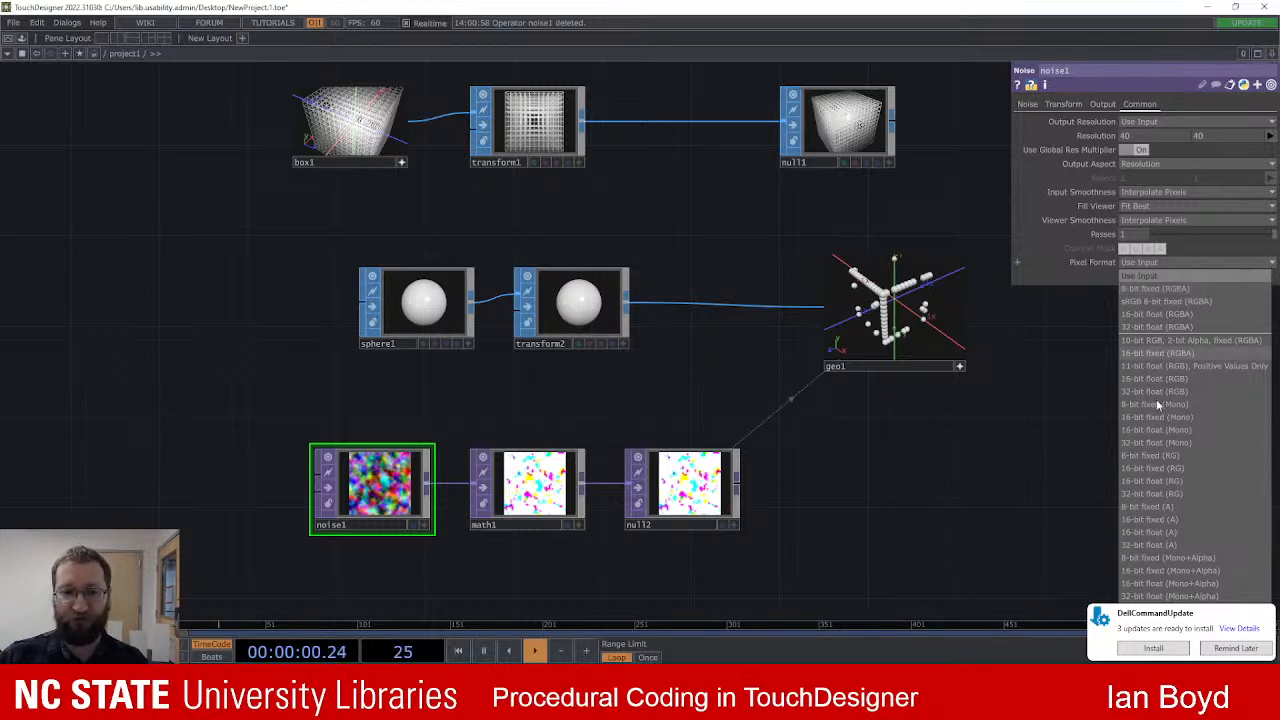
# Step: Activate math1's viewer and open its display options
pyautogui.scroll(5, 591, 546)
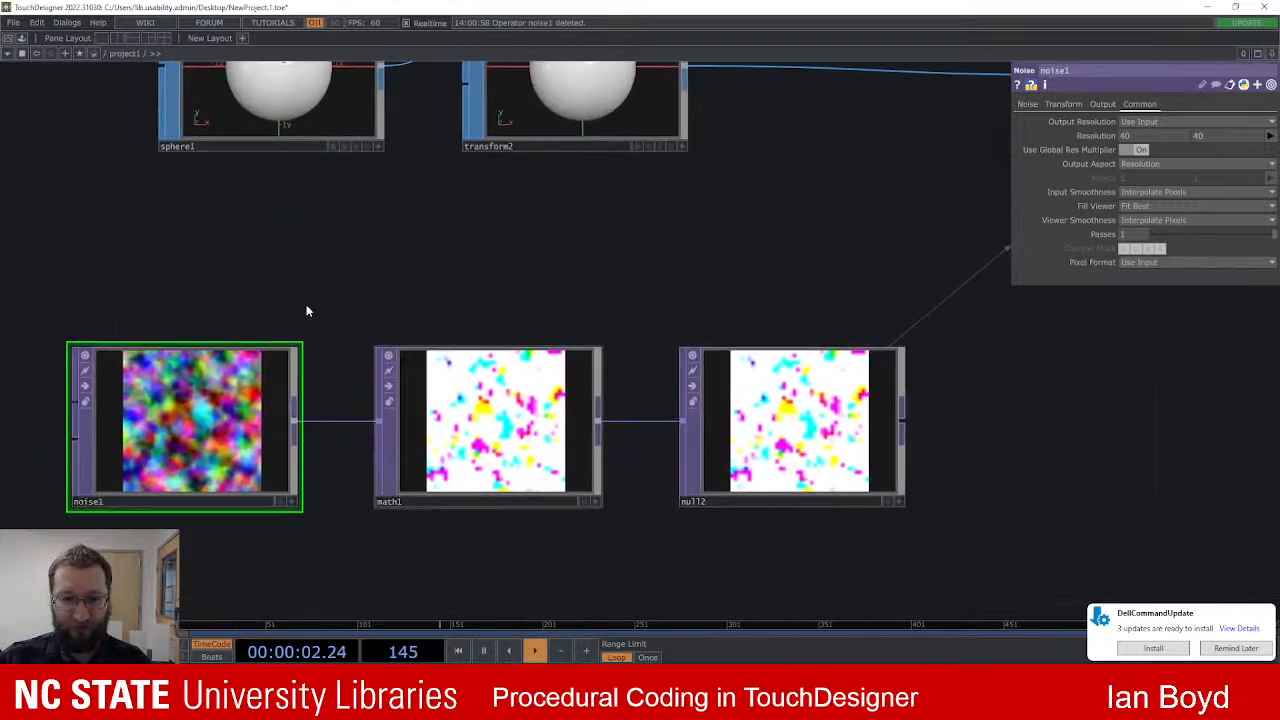
pyautogui.click(594, 501)
pyautogui.rightClick(547, 367)
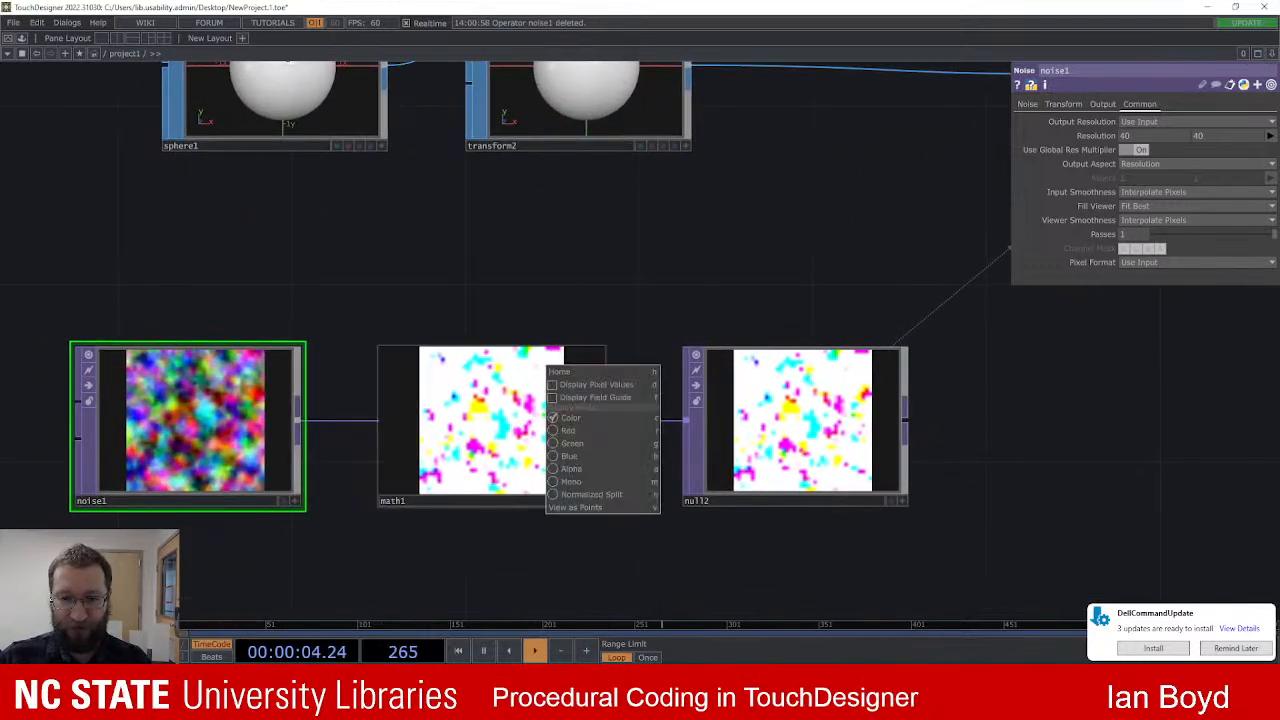
# Step: Turn on the pixel value display in the math1 viewer
pyautogui.click(606, 388)
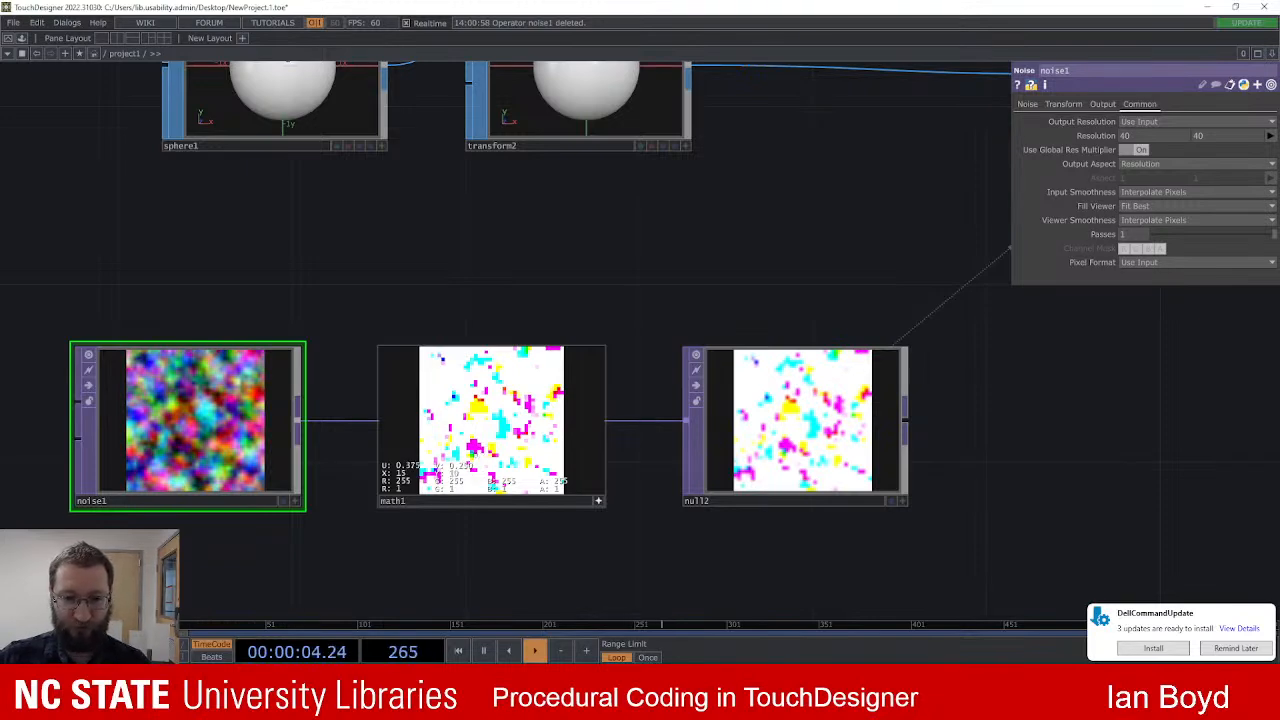
pyautogui.scroll(-5, 555, 420)
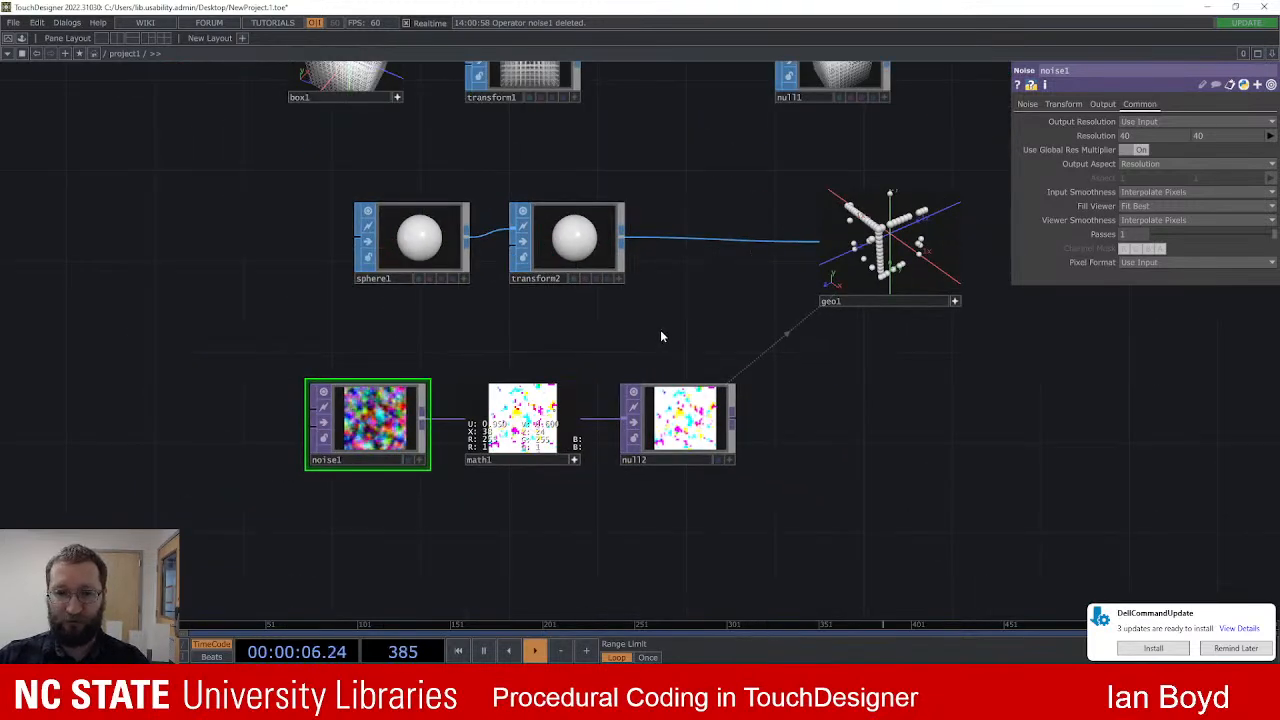
pyautogui.scroll(3, 749, 294)
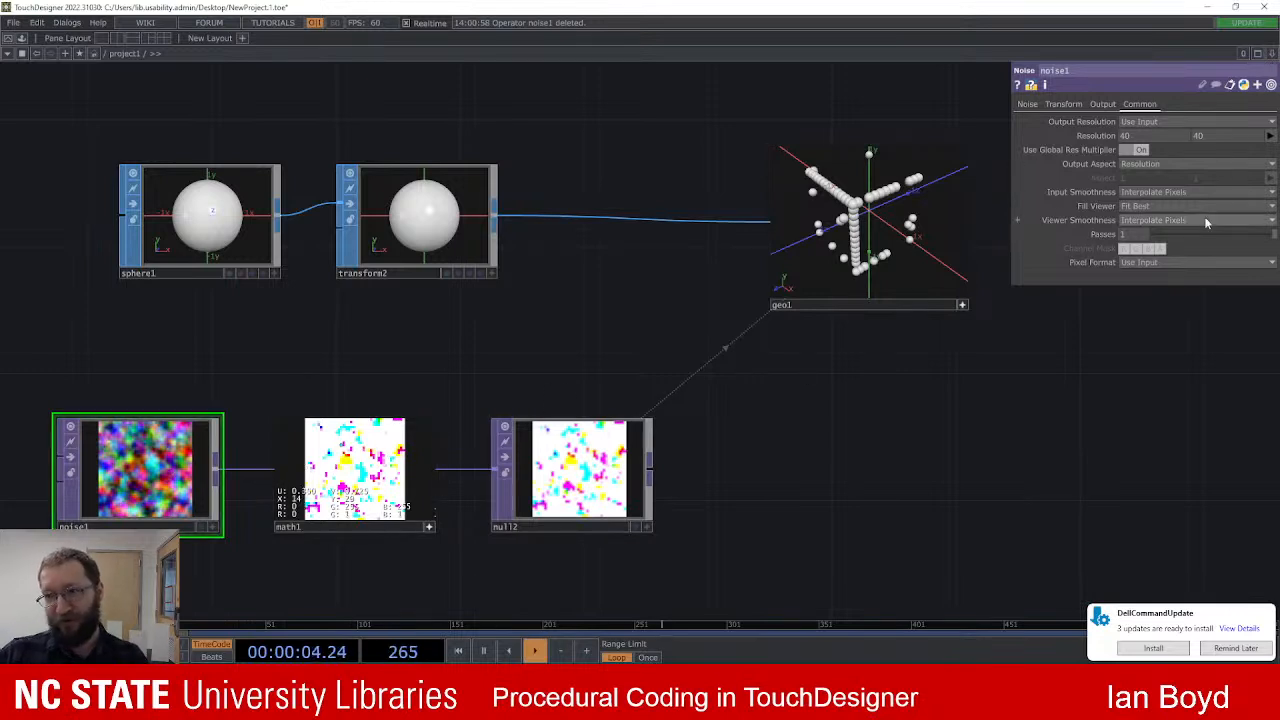
# Step: Set noise1's pixel format to 32-bit float (RGBA), and inspect the geo1 instances and the math1 pixel values
pyautogui.click(1166, 264)
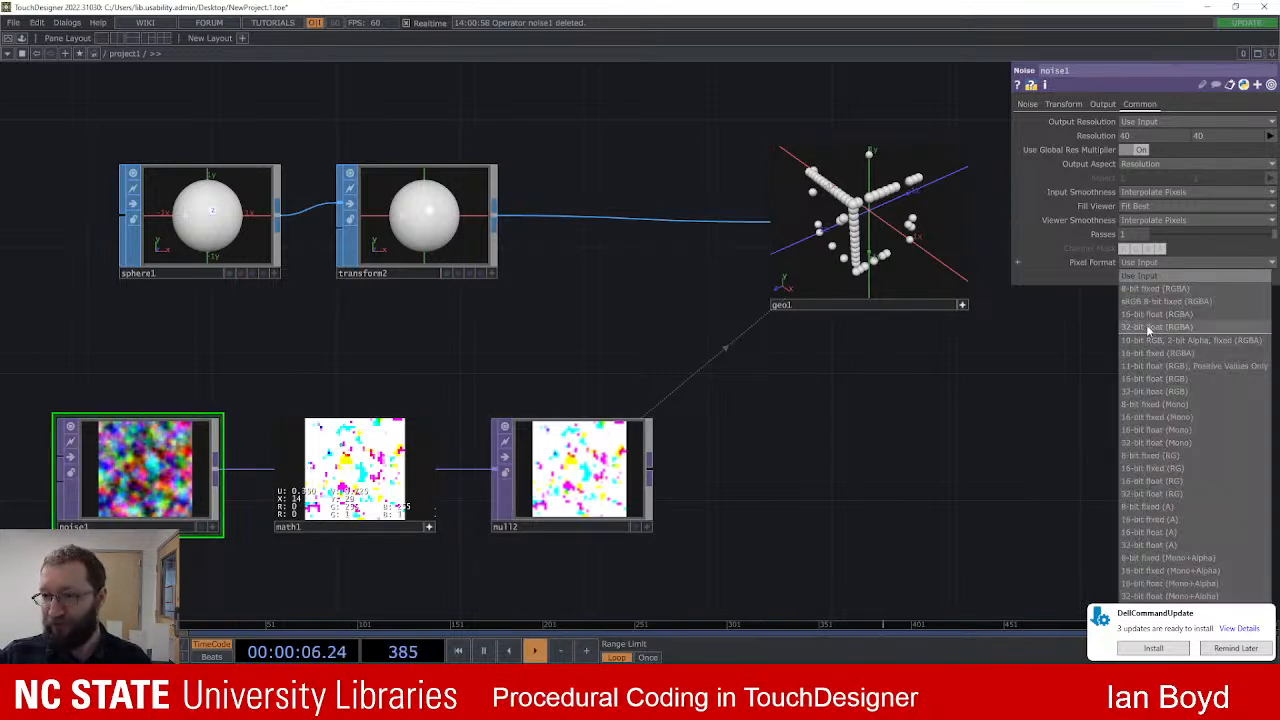
pyautogui.click(1145, 326)
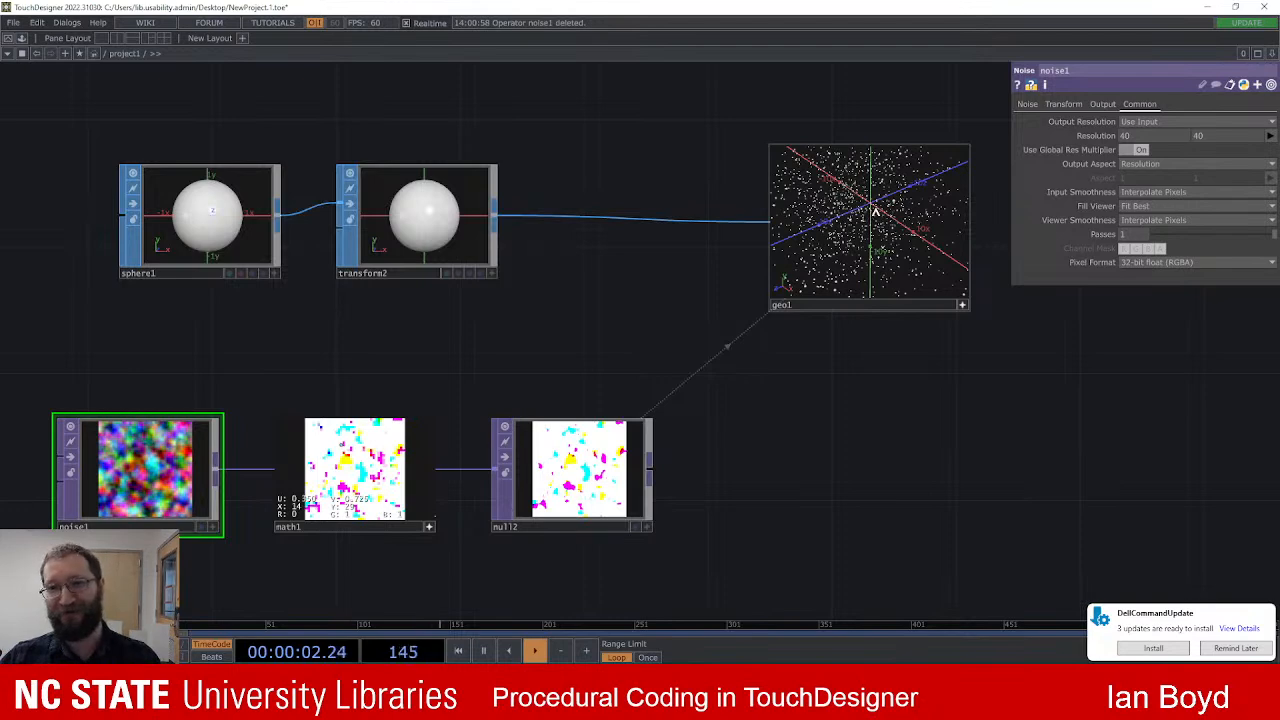
pyautogui.moveTo(874, 207)
pyautogui.mouseDown()
pyautogui.moveTo(891, 214)
pyautogui.moveTo(868, 222)
pyautogui.mouseUp()
pyautogui.scroll(3, 350, 500)
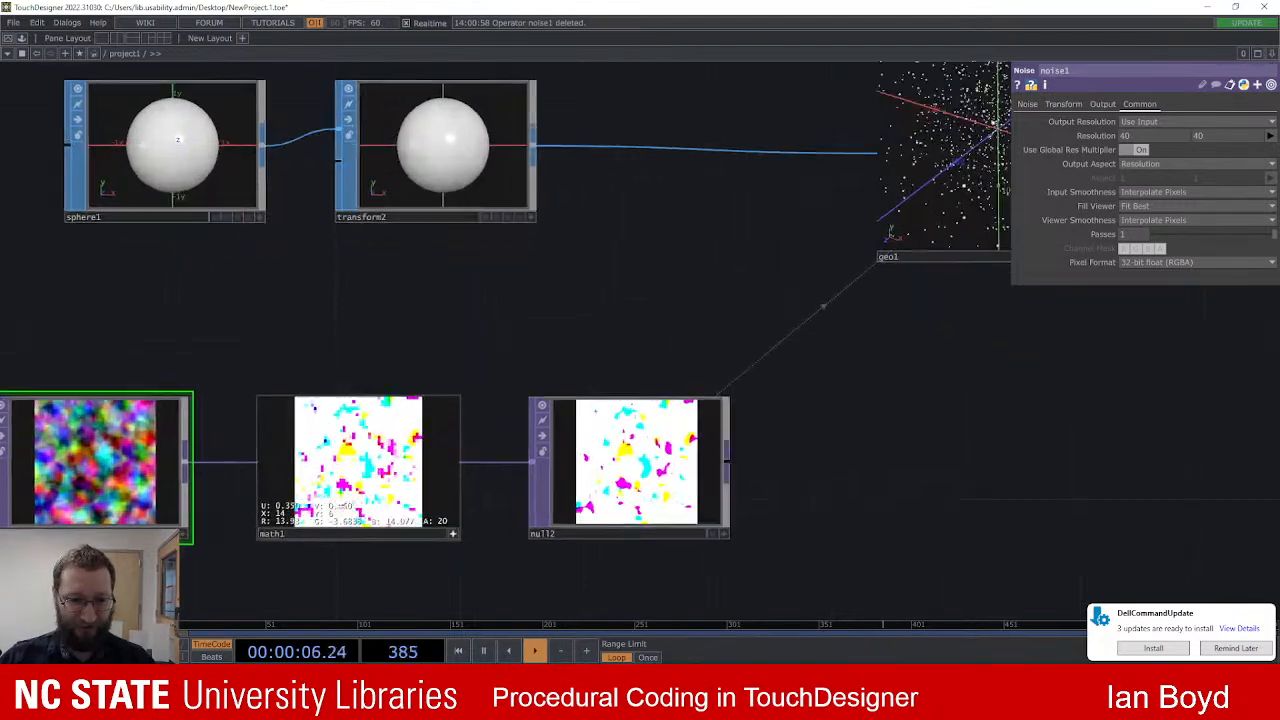
pyautogui.scroll(2, 357, 502)
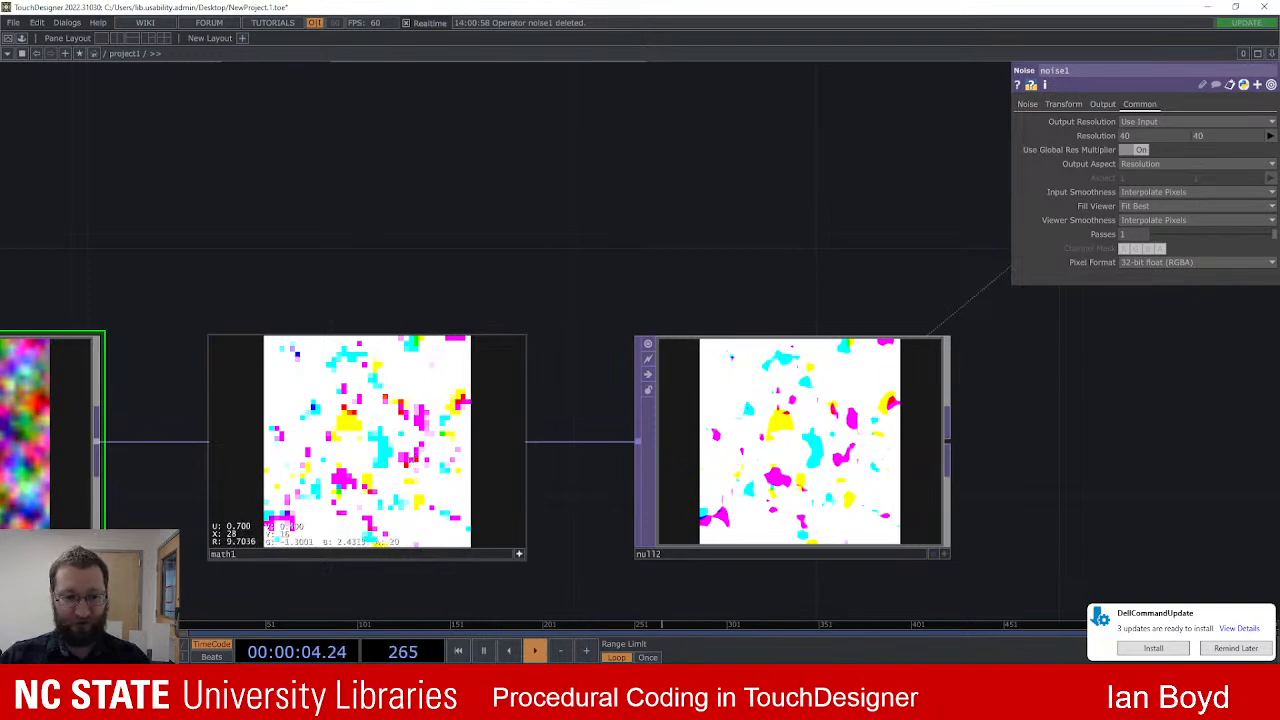
pyautogui.scroll(-4, 404, 459)
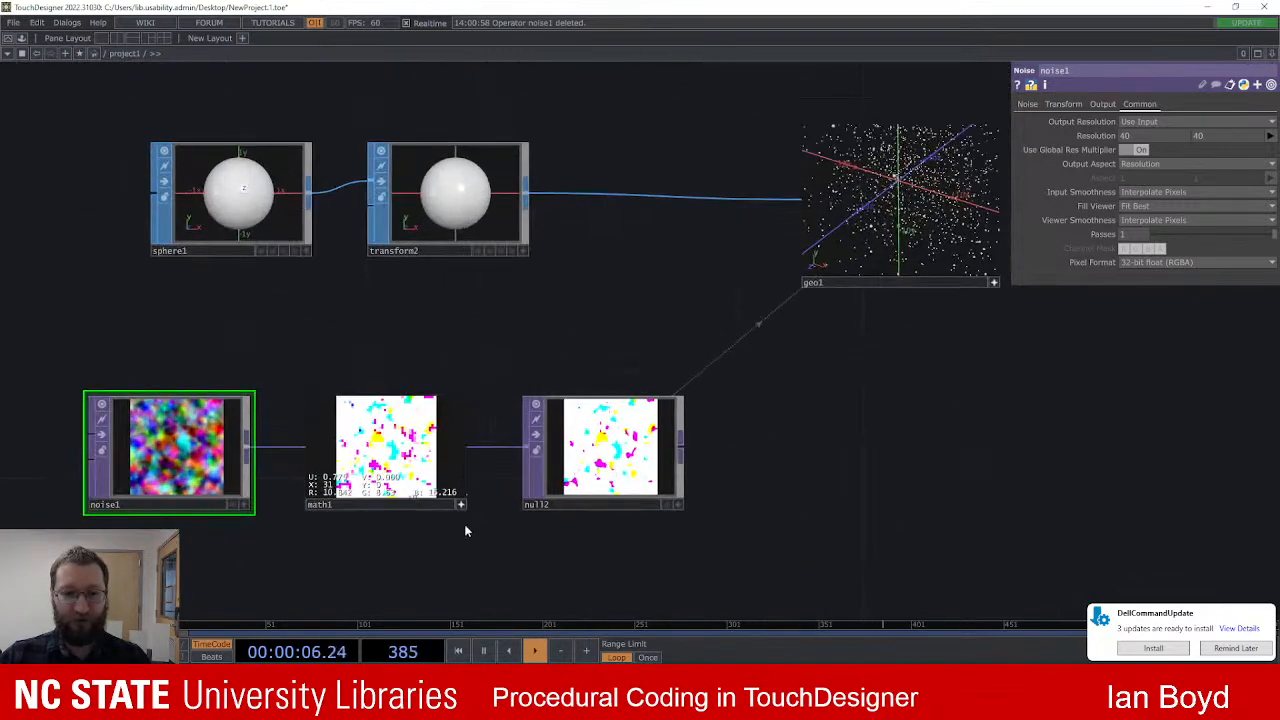
# Step: Increase the Uniform Scale of transform2 to 0.177 to enlarge the instanced spheres
pyautogui.click(455, 500)
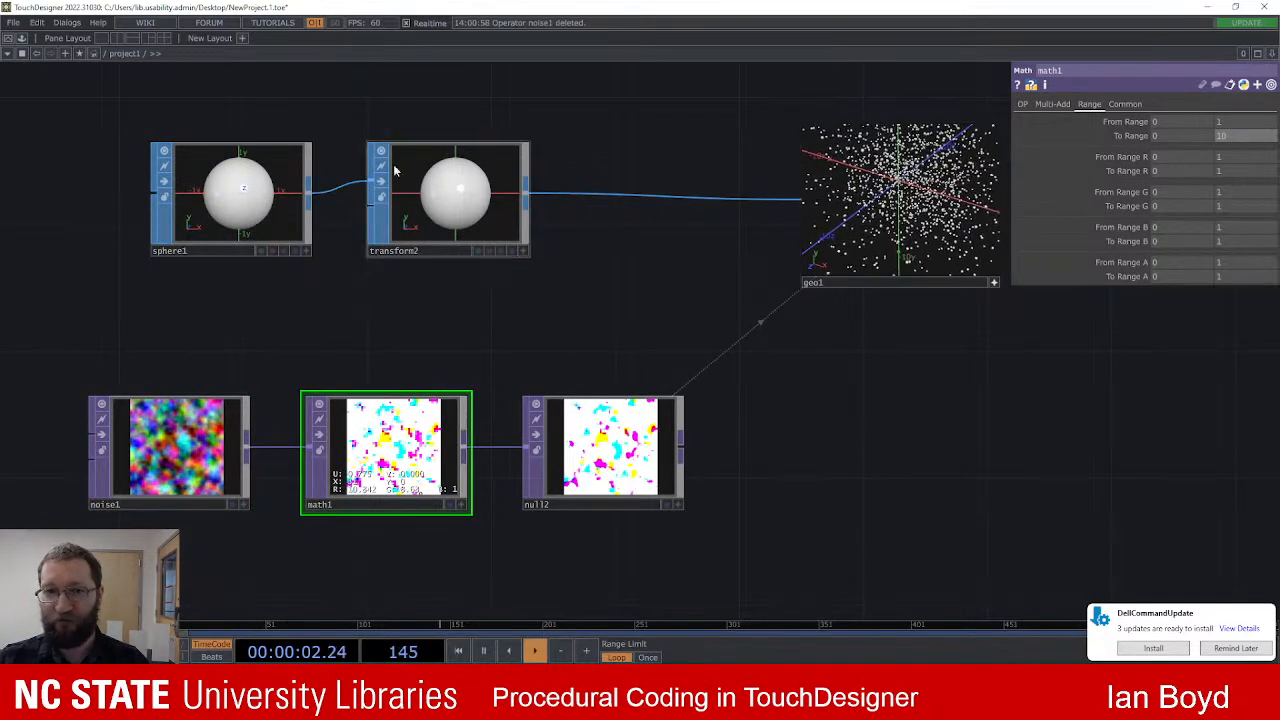
pyautogui.click(430, 207)
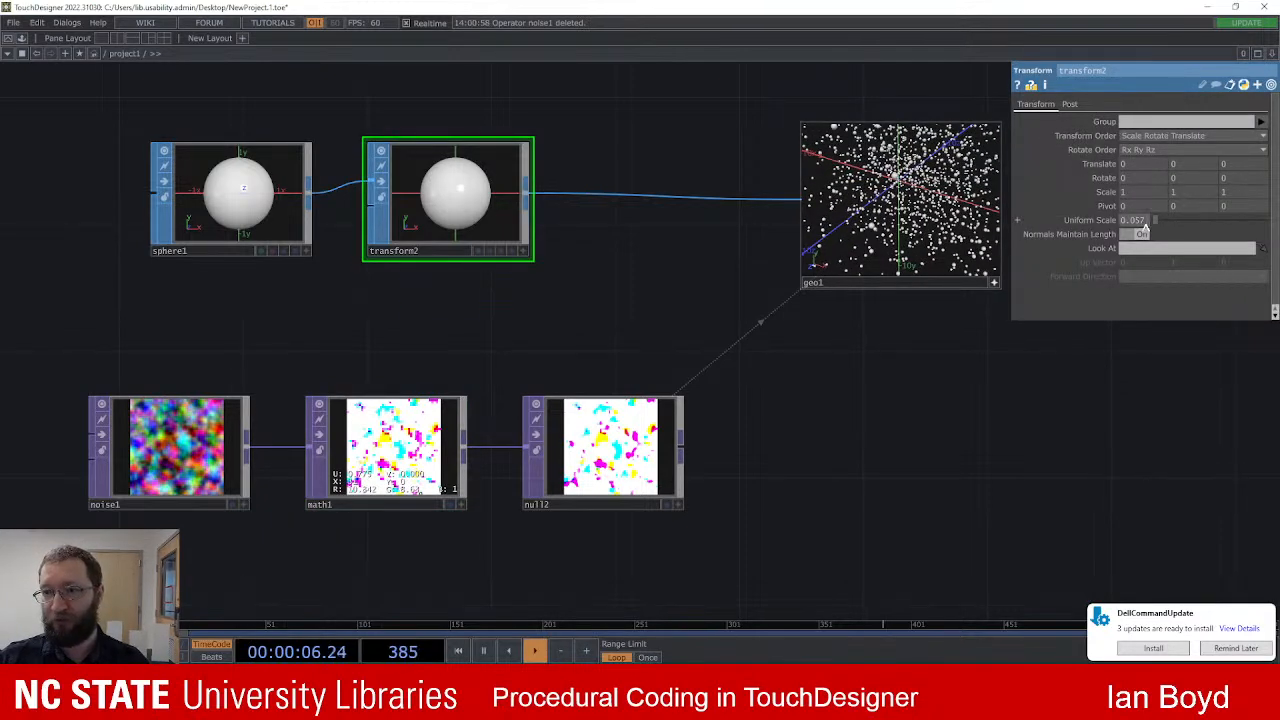
pyautogui.moveTo(1143, 227); pyautogui.dragTo(1190, 238, button='middle')
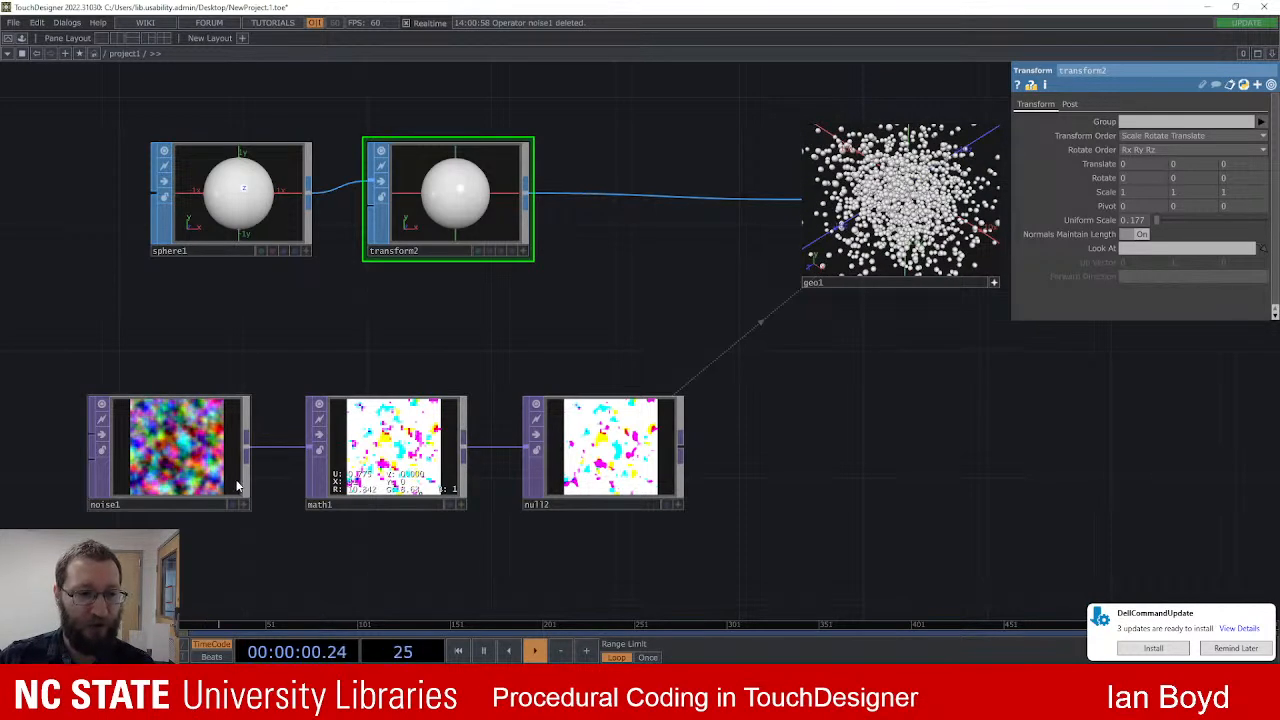
# Step: Animate noise1 by entering the expression absTime.seconds*.2 for its Z translation
pyautogui.click(193, 443)
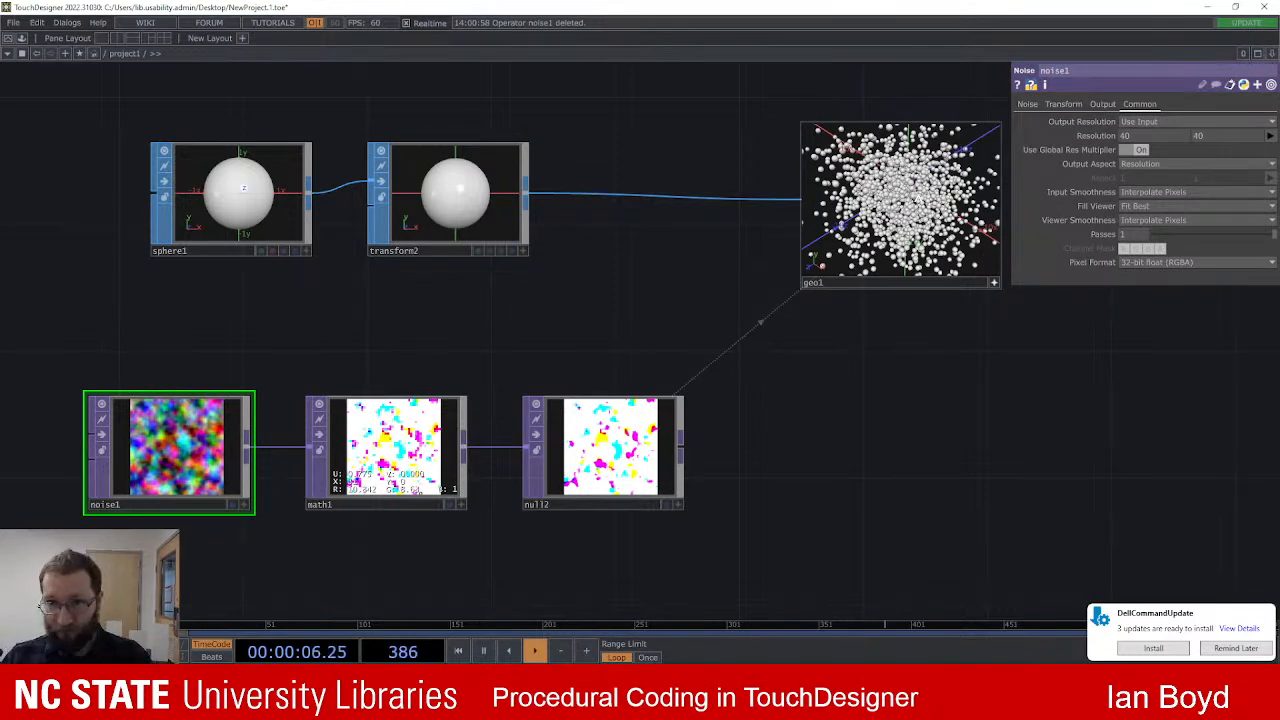
pyautogui.scroll(-3, 657, 128)
pyautogui.scroll(2, 757, 46)
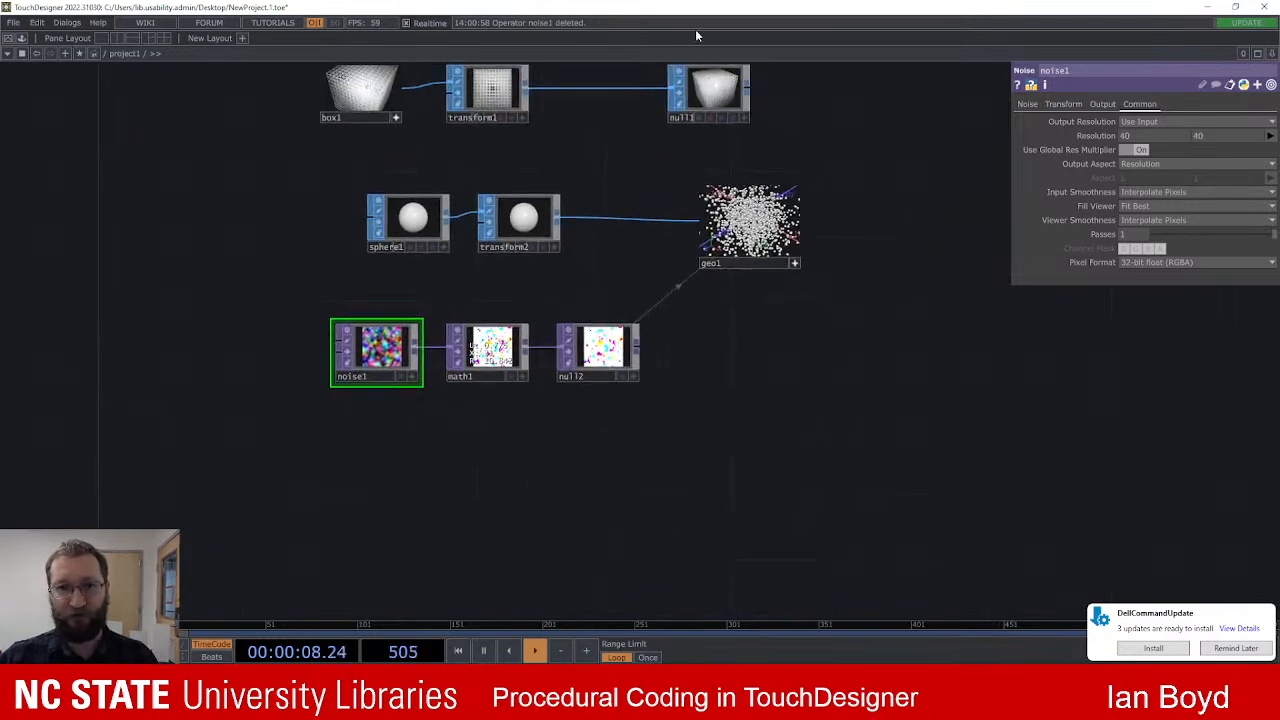
pyautogui.scroll(2, 543, 306)
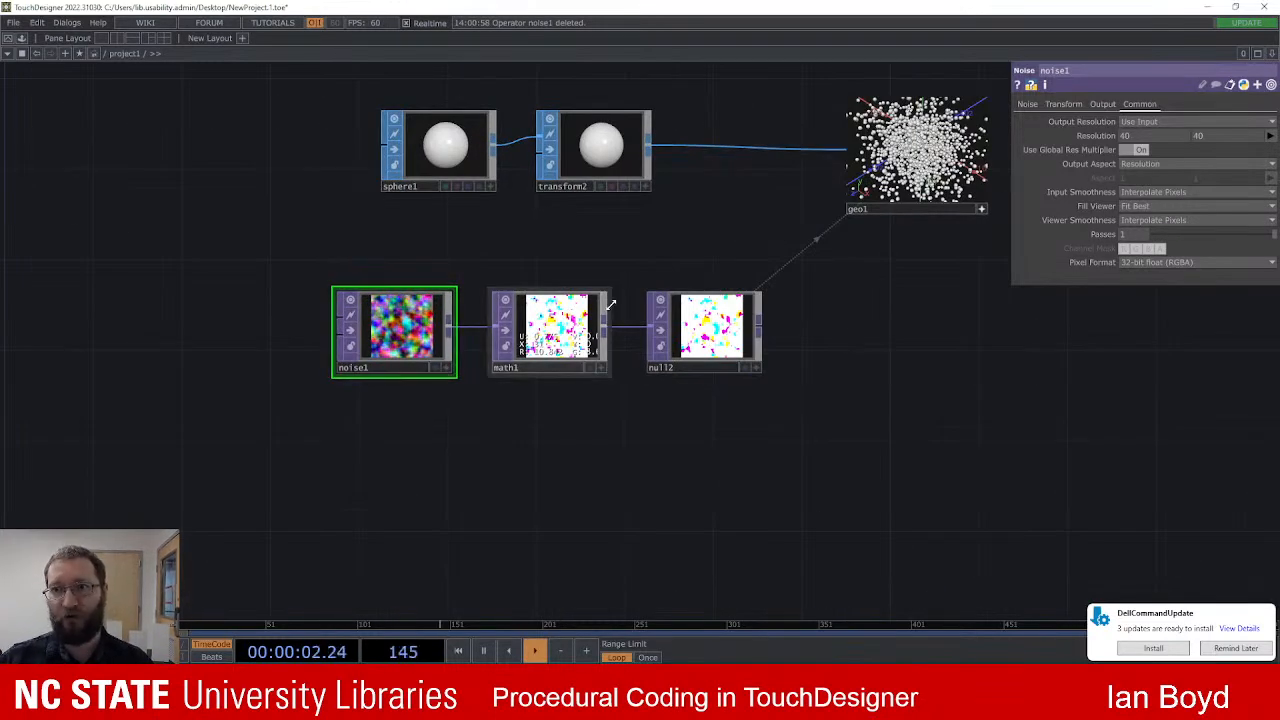
pyautogui.moveTo(687, 249); pyautogui.dragTo(662, 253)
pyautogui.moveTo(576, 240); pyautogui.dragTo(495, 265)
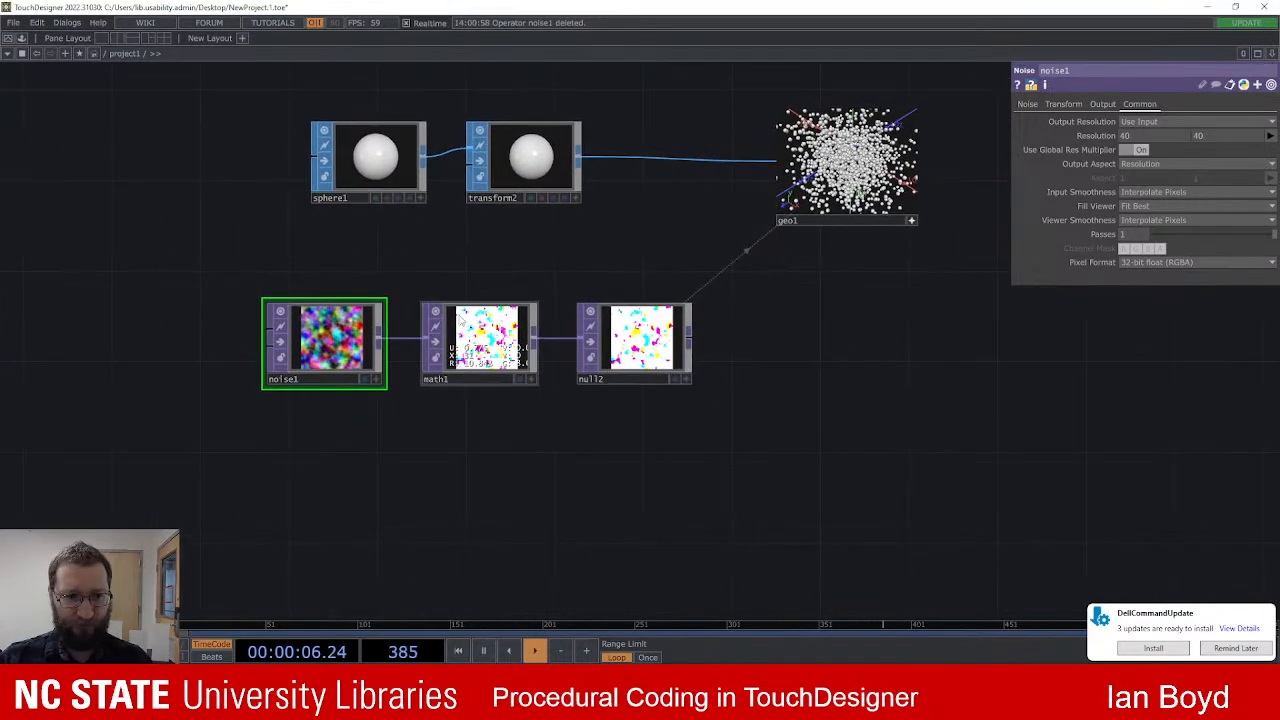
pyautogui.moveTo(319, 247); pyautogui.dragTo(384, 247)
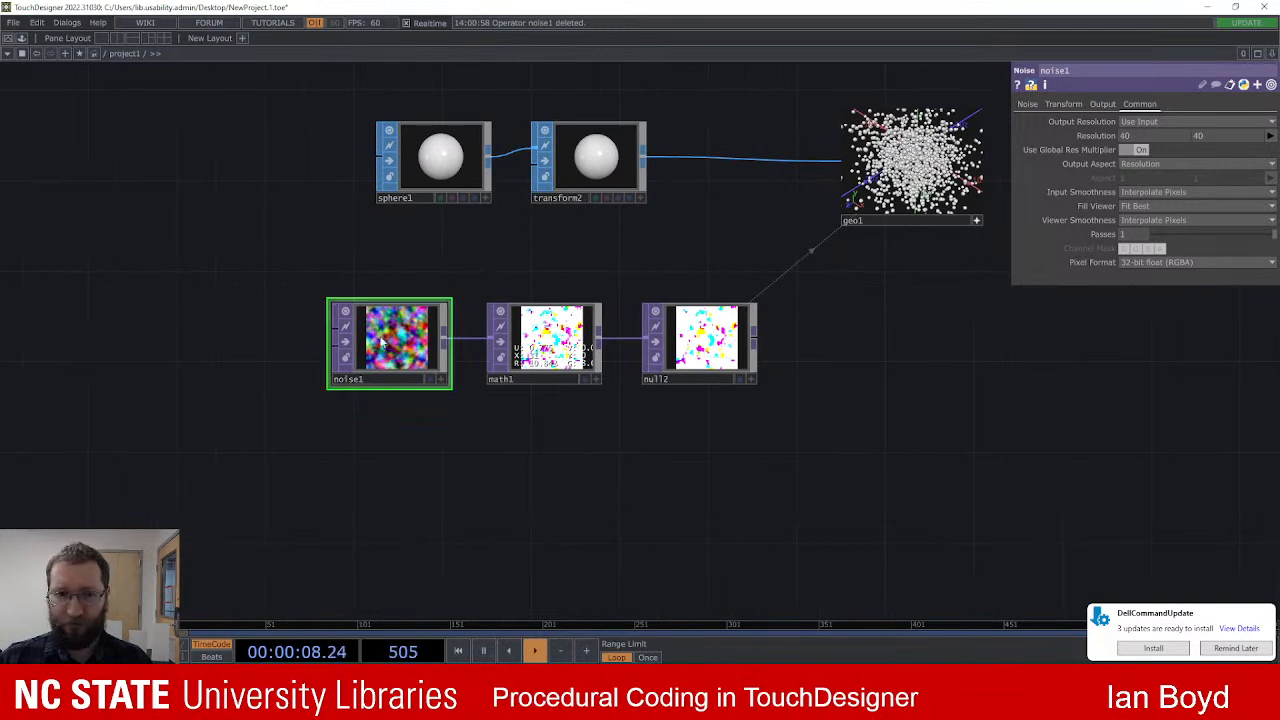
pyautogui.click(1063, 104)
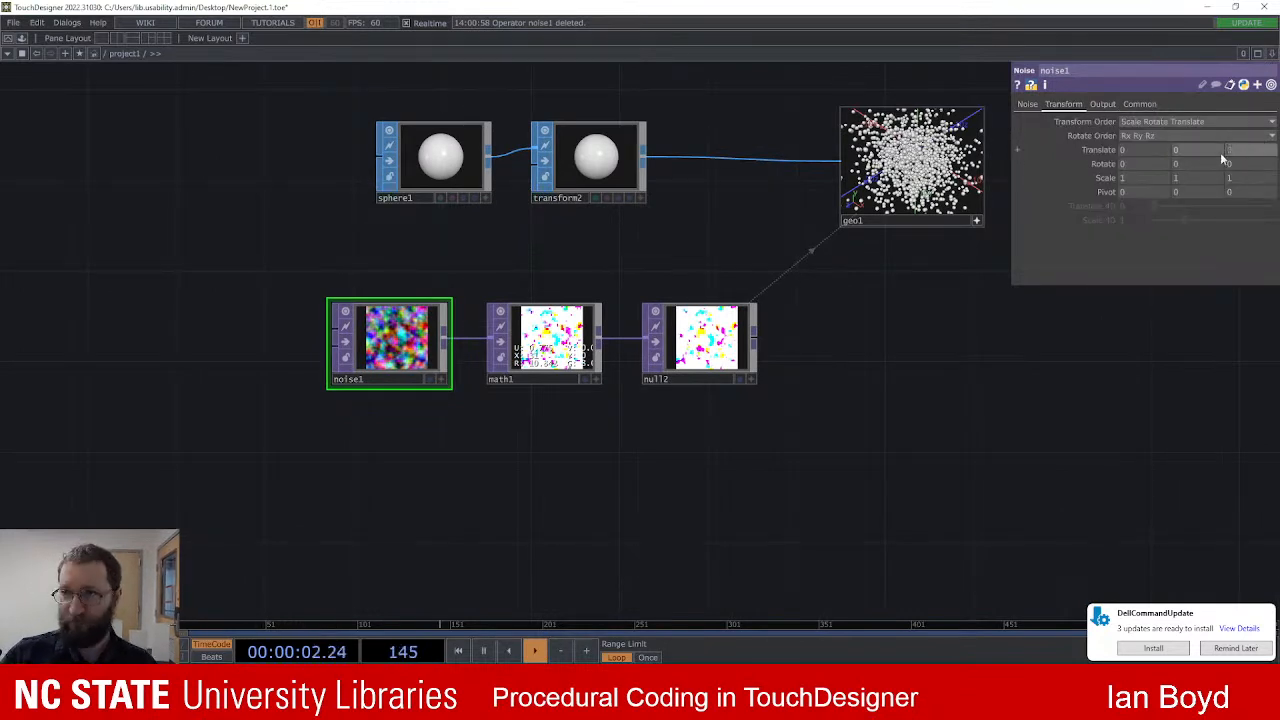
pyautogui.write('absT')
pyautogui.write('ime.seconds*')
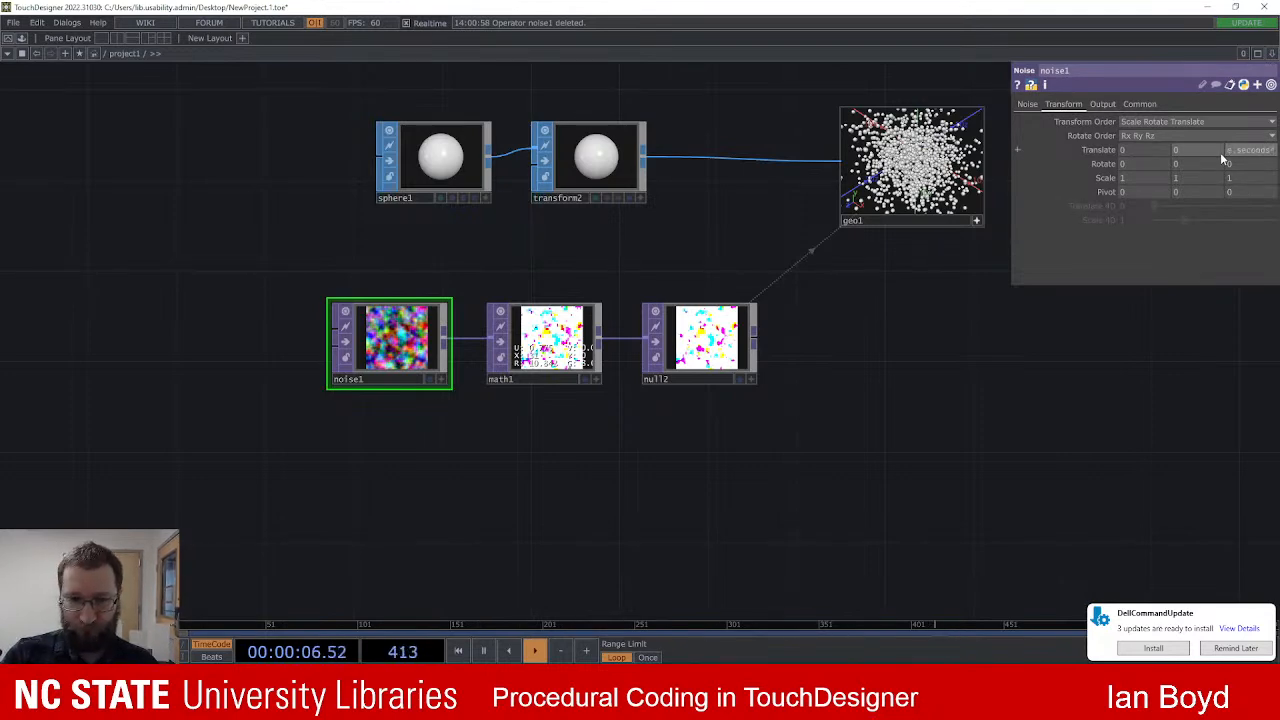
pyautogui.press('Return')
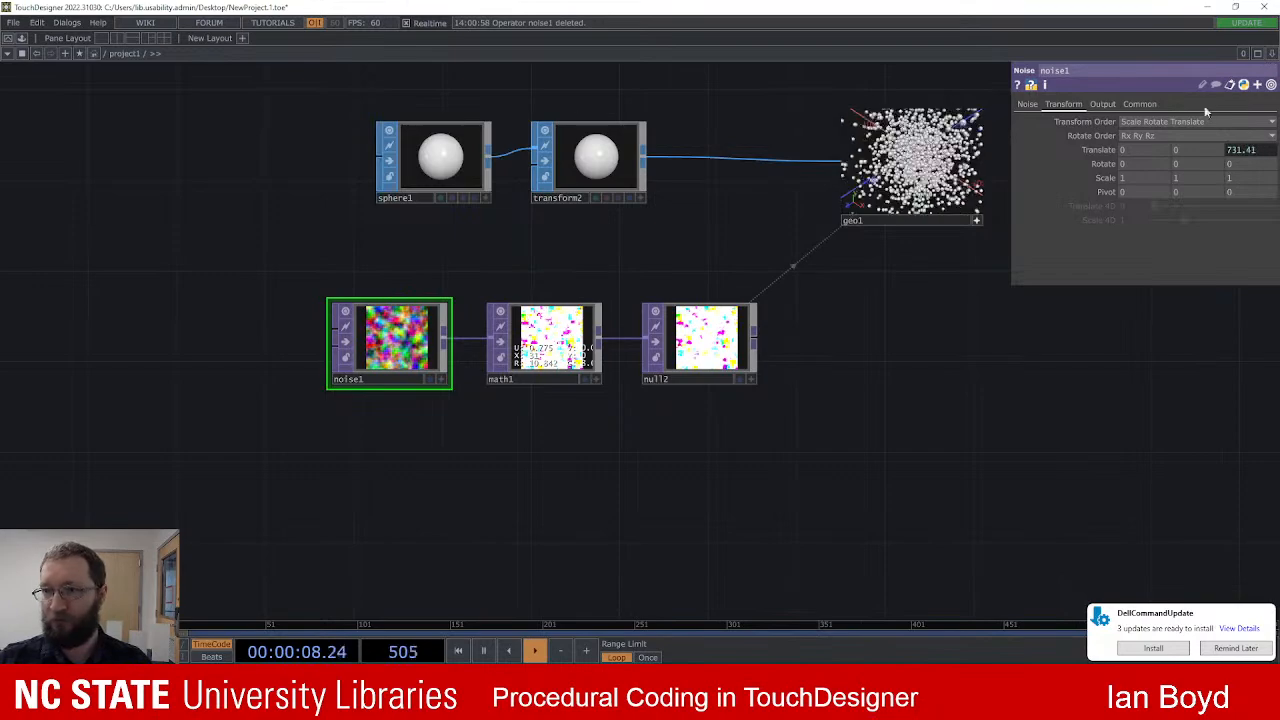
# Step: Slow the noise animation by changing noise1's Z translation expression to absTime.seconds*.02
pyautogui.click(1020, 147)
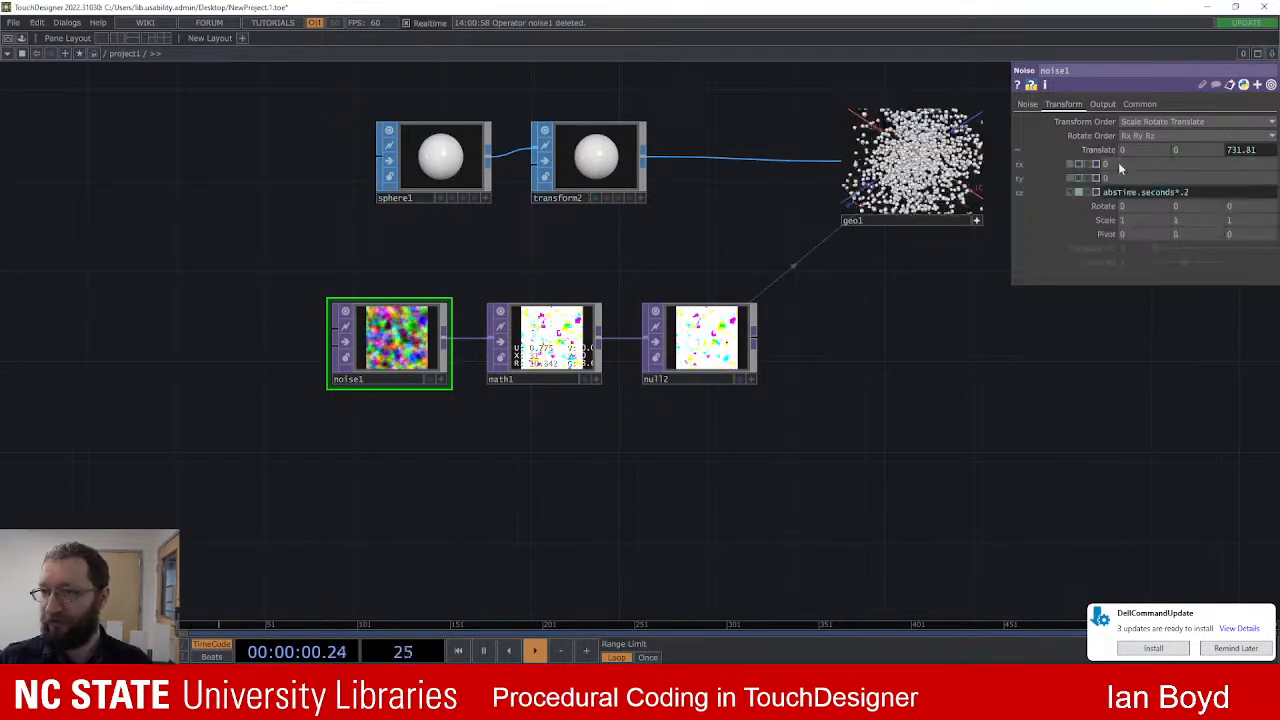
pyautogui.click(1187, 193)
pyautogui.write('0')
pyautogui.press('Return')
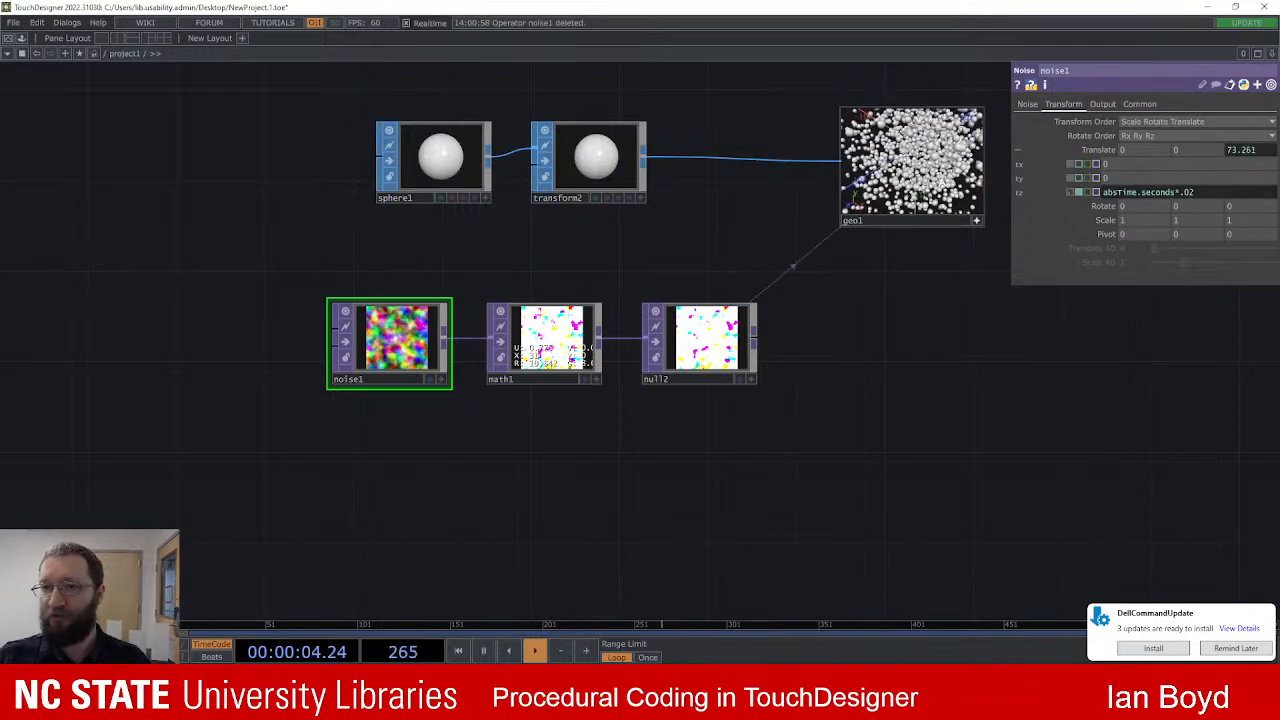
# Step: Examine the animated sphere instances in geo1 up close and review the operator chains in the network
pyautogui.moveTo(964, 242); pyautogui.dragTo(895, 274)
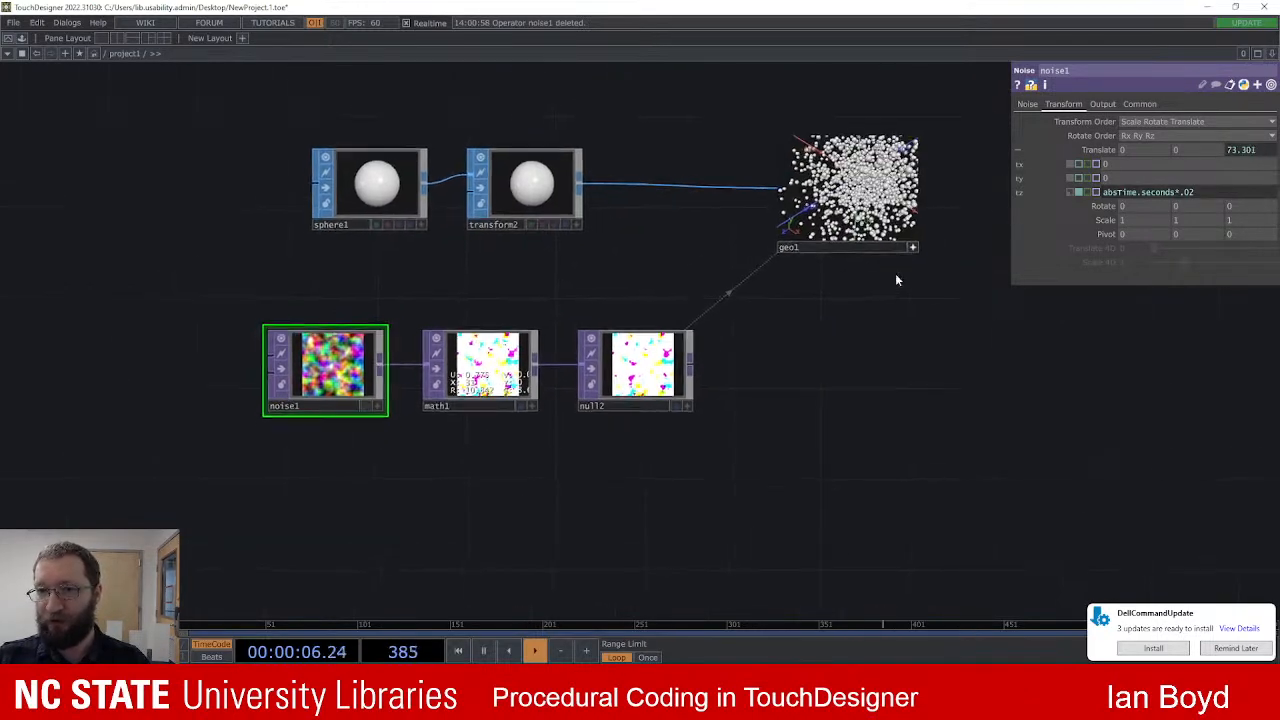
pyautogui.scroll(5, 957, 197)
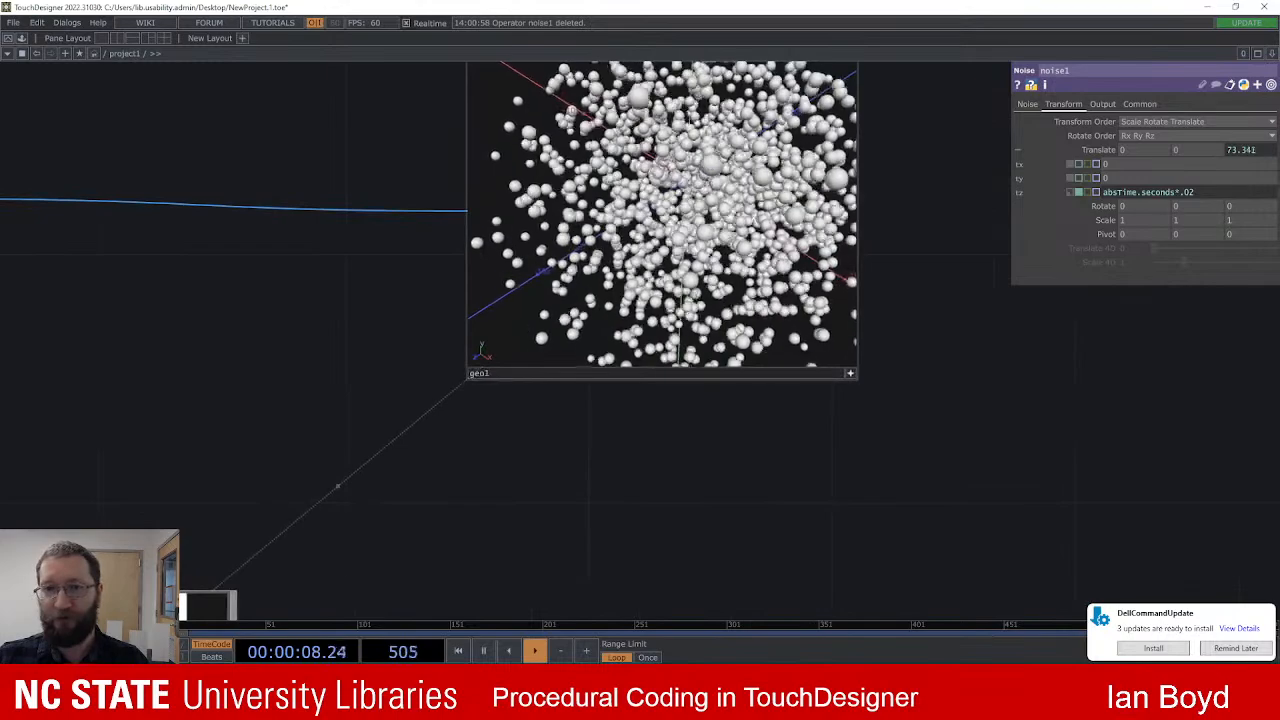
pyautogui.moveTo(562, 428); pyautogui.dragTo(693, 392)
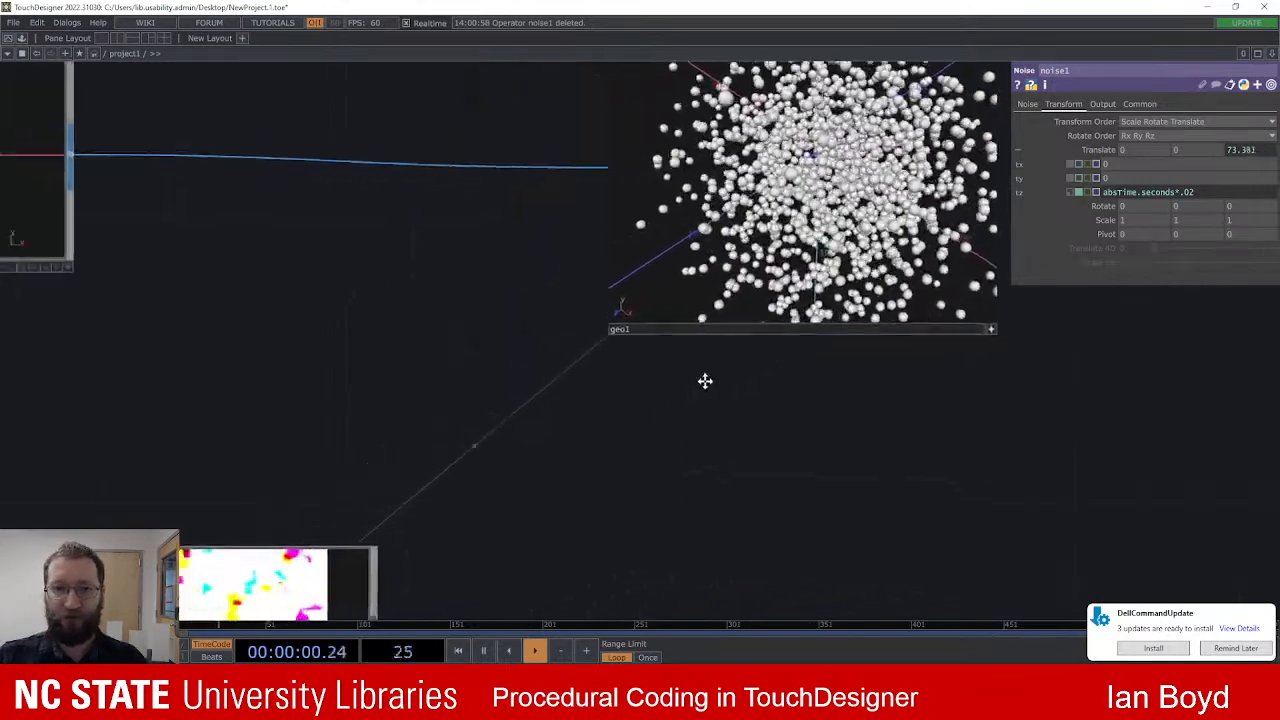
pyautogui.scroll(-5, 693, 392)
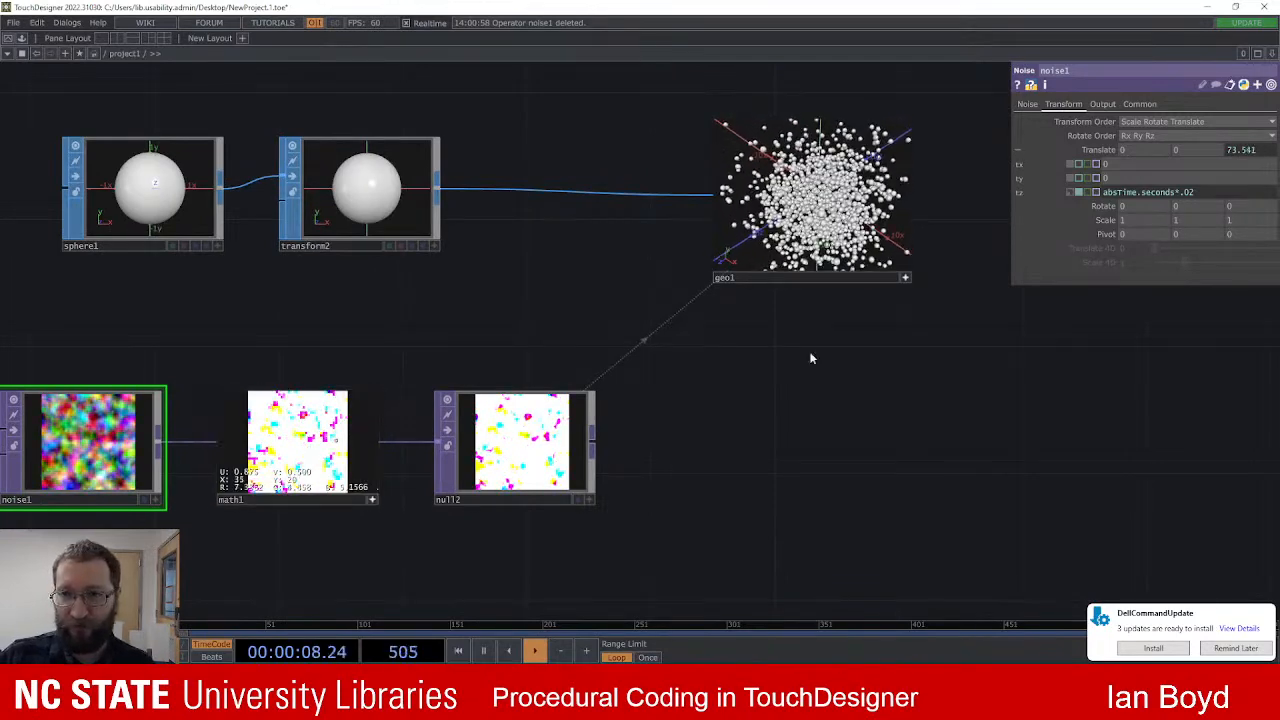
pyautogui.moveTo(720, 406); pyautogui.dragTo(763, 400)
pyautogui.scroll(-3, 695, 404)
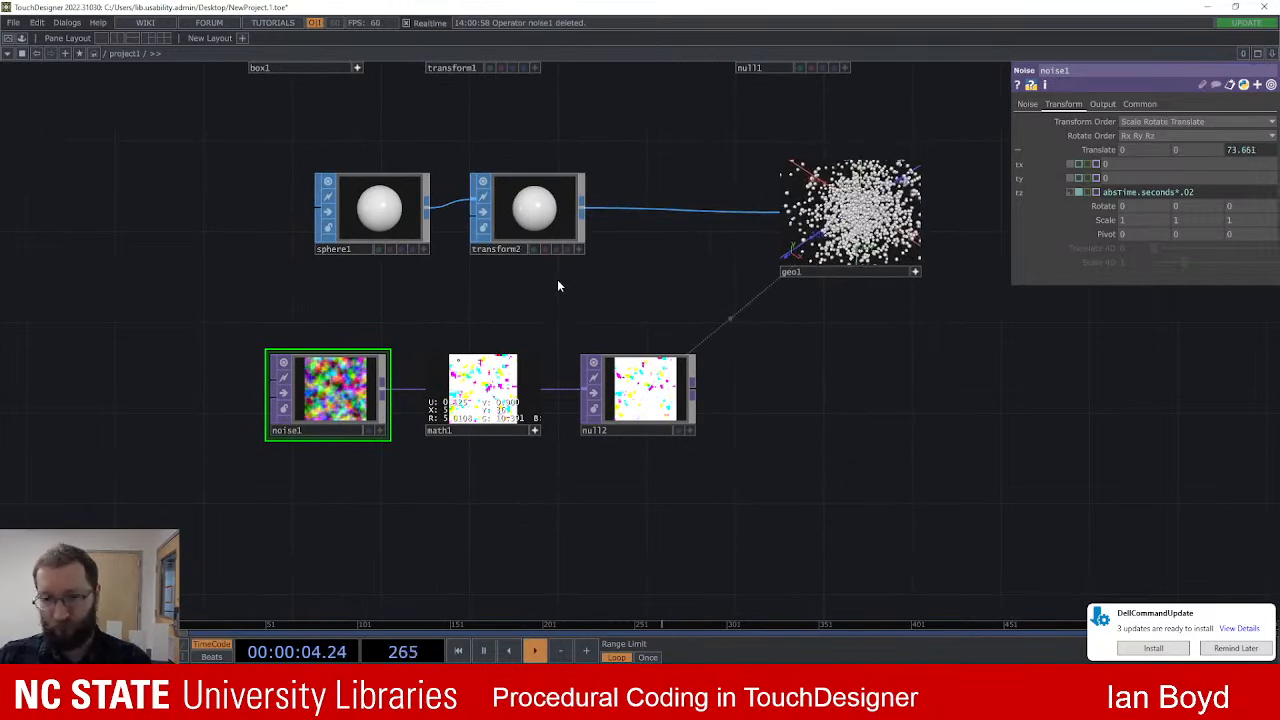
pyautogui.scroll(-2, 500, 335)
pyautogui.scroll(2, 500, 335)
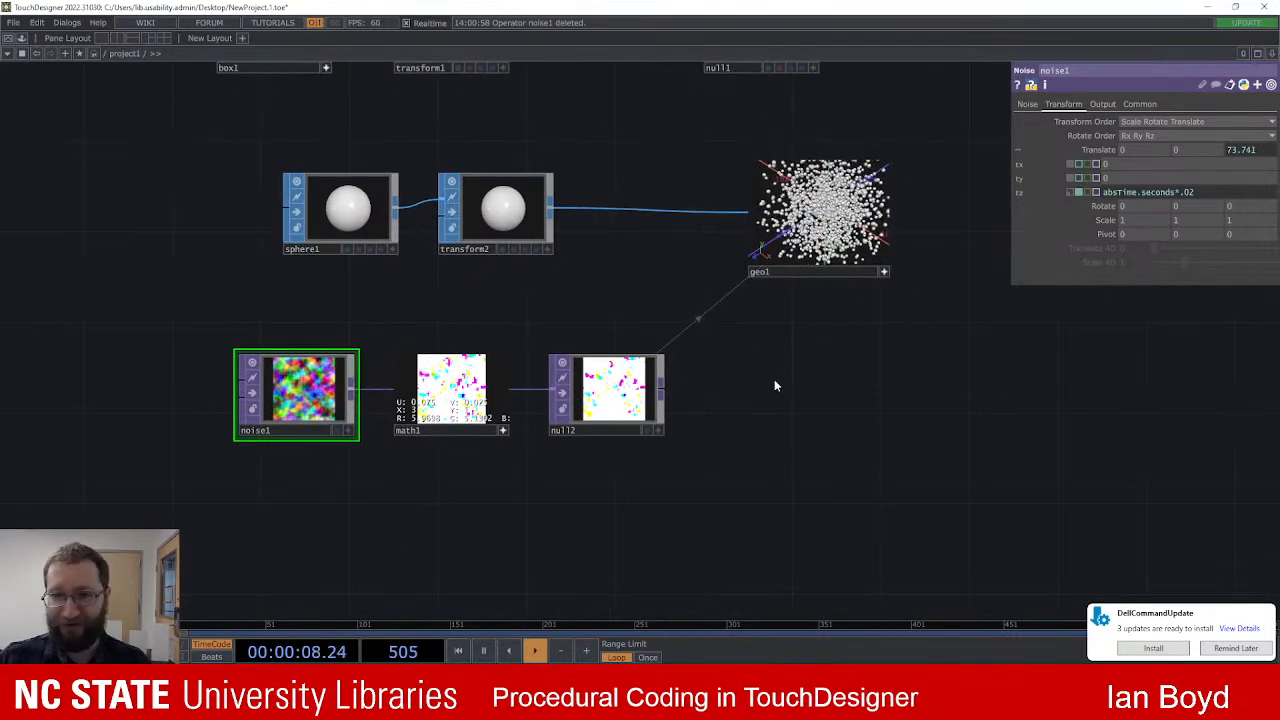
pyautogui.moveTo(777, 377); pyautogui.dragTo(749, 376)
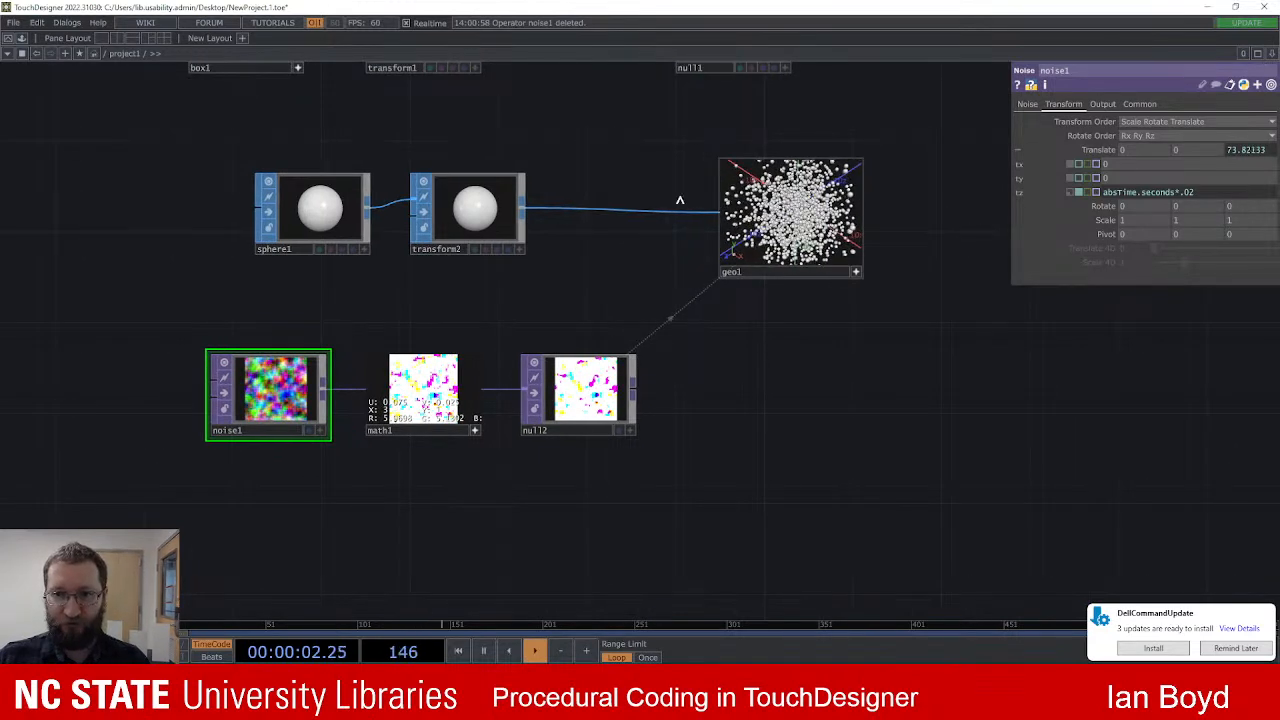
pyautogui.scroll(-1, 638, 320)
pyautogui.scroll(-2, 638, 320)
pyautogui.moveTo(786, 355); pyautogui.dragTo(696, 362)
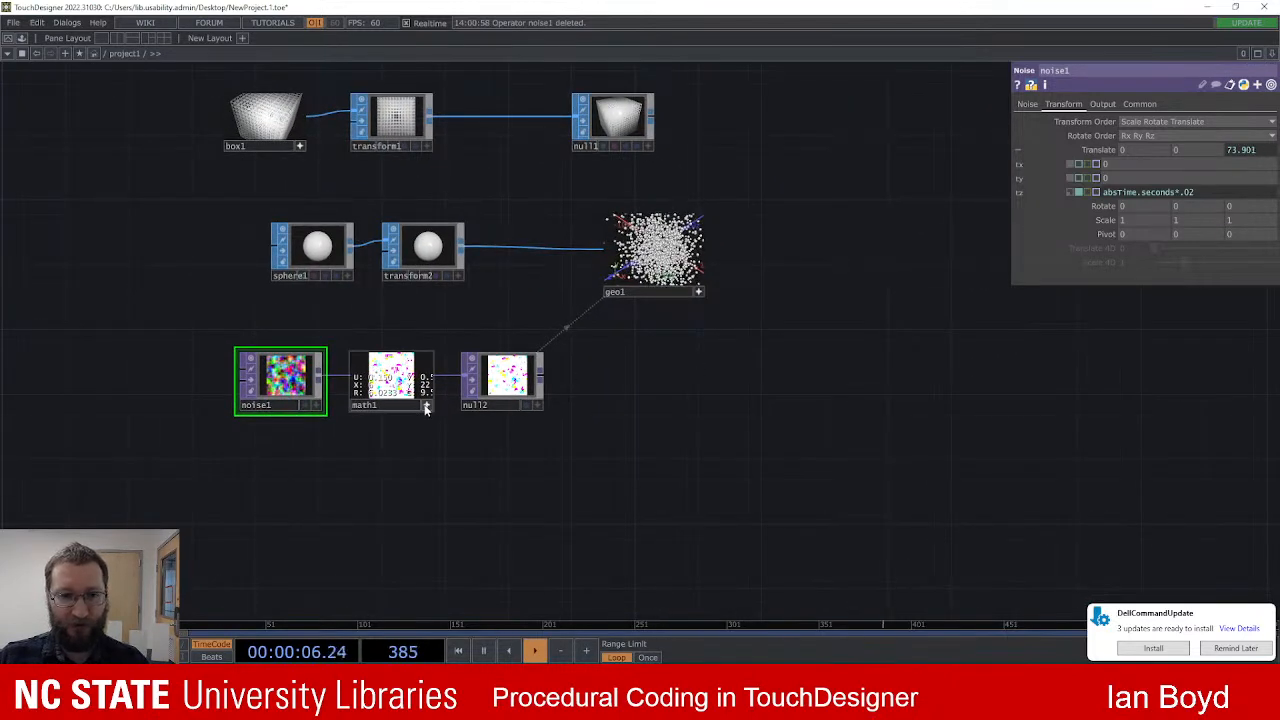
pyautogui.scroll(2, 655, 358)
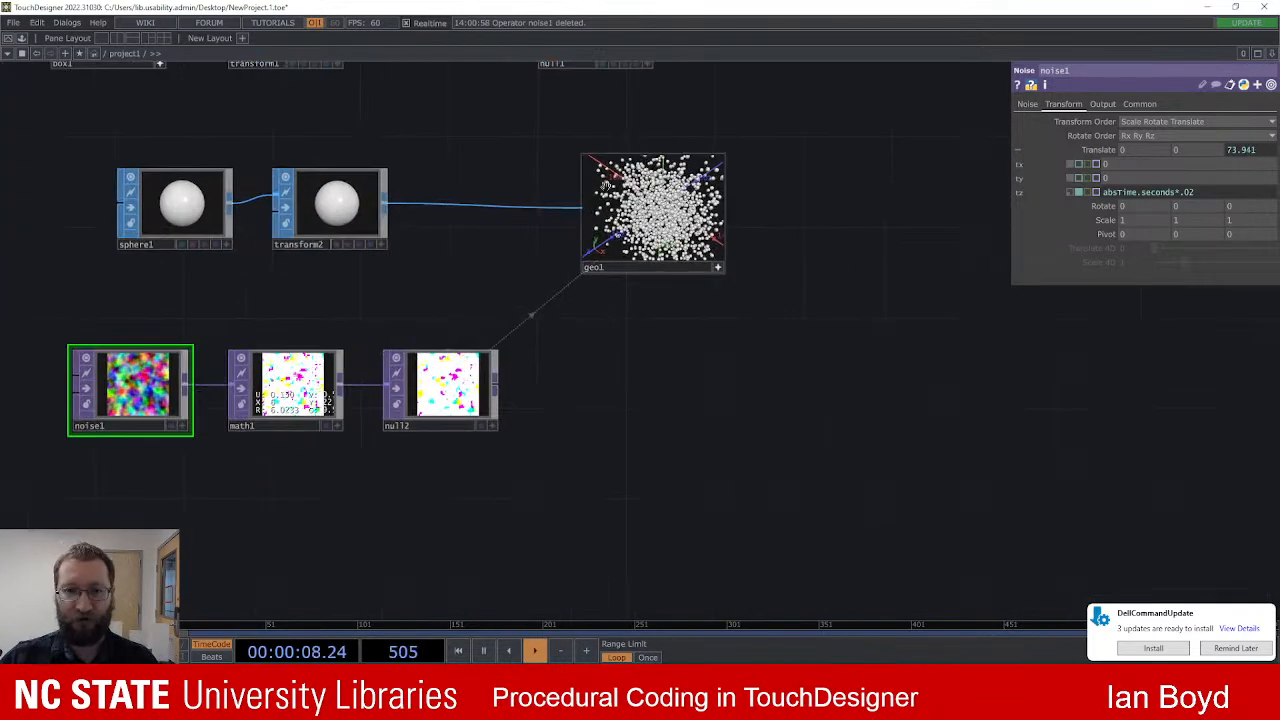
pyautogui.moveTo(502, 306); pyautogui.dragTo(532, 361)
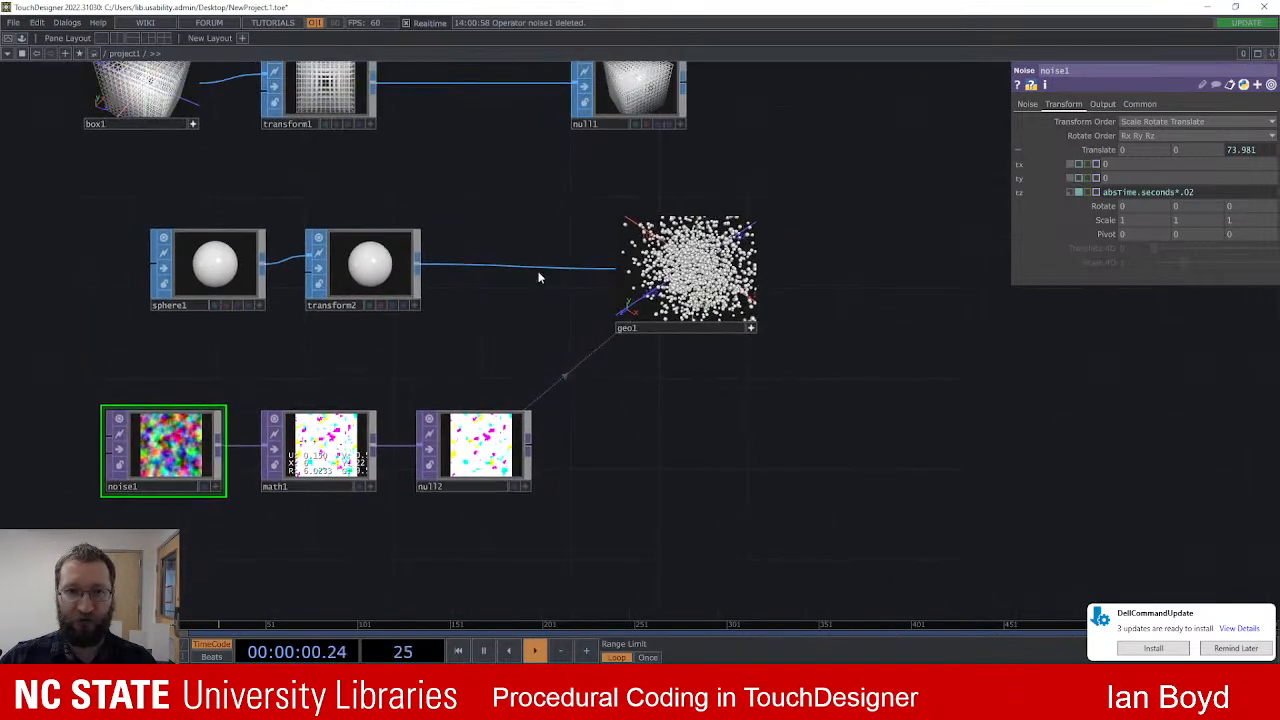
pyautogui.scroll(-2, 630, 408)
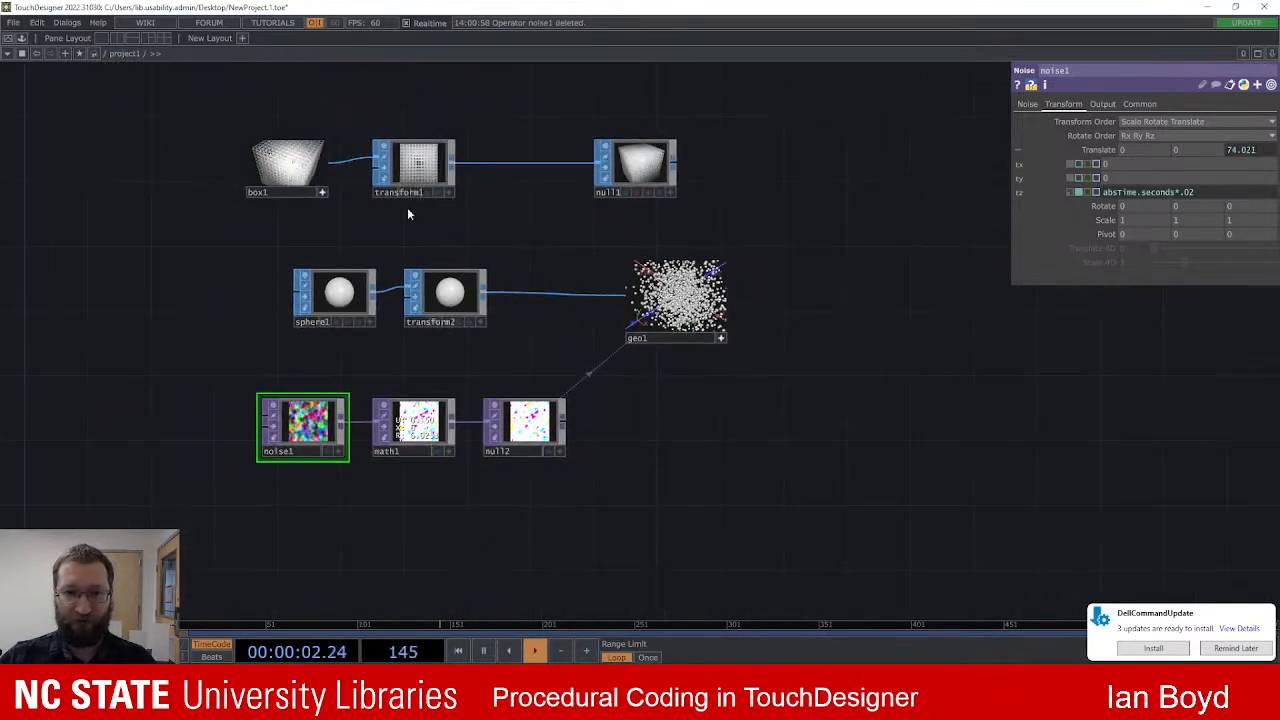
pyautogui.scroll(2, 375, 479)
pyautogui.scroll(2, 375, 479)
pyautogui.moveTo(886, 410); pyautogui.dragTo(762, 432)
pyautogui.scroll(-2, 760, 425)
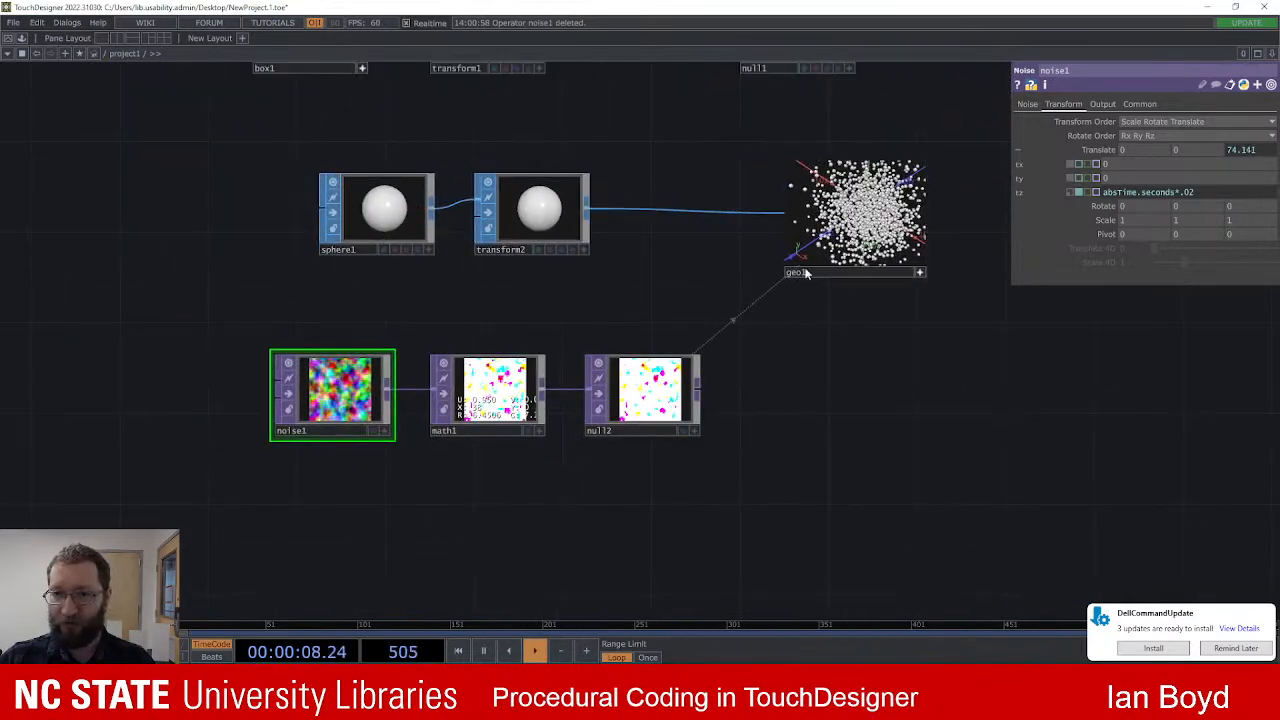
# Step: Clear geo1's instancing Translate OP and its Translate X, Y and Z channels to disconnect null2
pyautogui.click(923, 271)
pyautogui.click(912, 262)
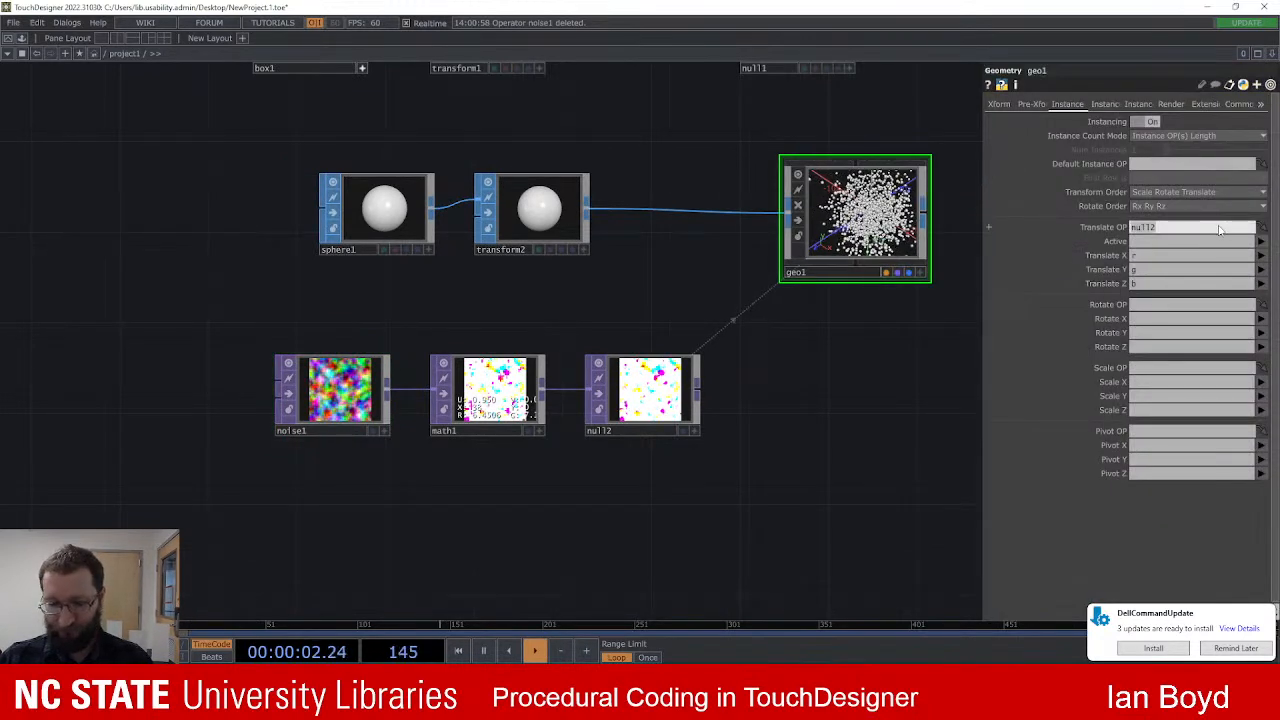
pyautogui.press('BackSpace')
pyautogui.press('Return')
pyautogui.click(1193, 258)
pyautogui.click(1184, 269)
pyautogui.press('BackSpace')
pyautogui.click(1181, 283)
pyautogui.press('BackSpace')
pyautogui.press('Return')
pyautogui.moveTo(710, 398); pyautogui.dragTo(697, 400)
pyautogui.scroll(-2, 705, 402)
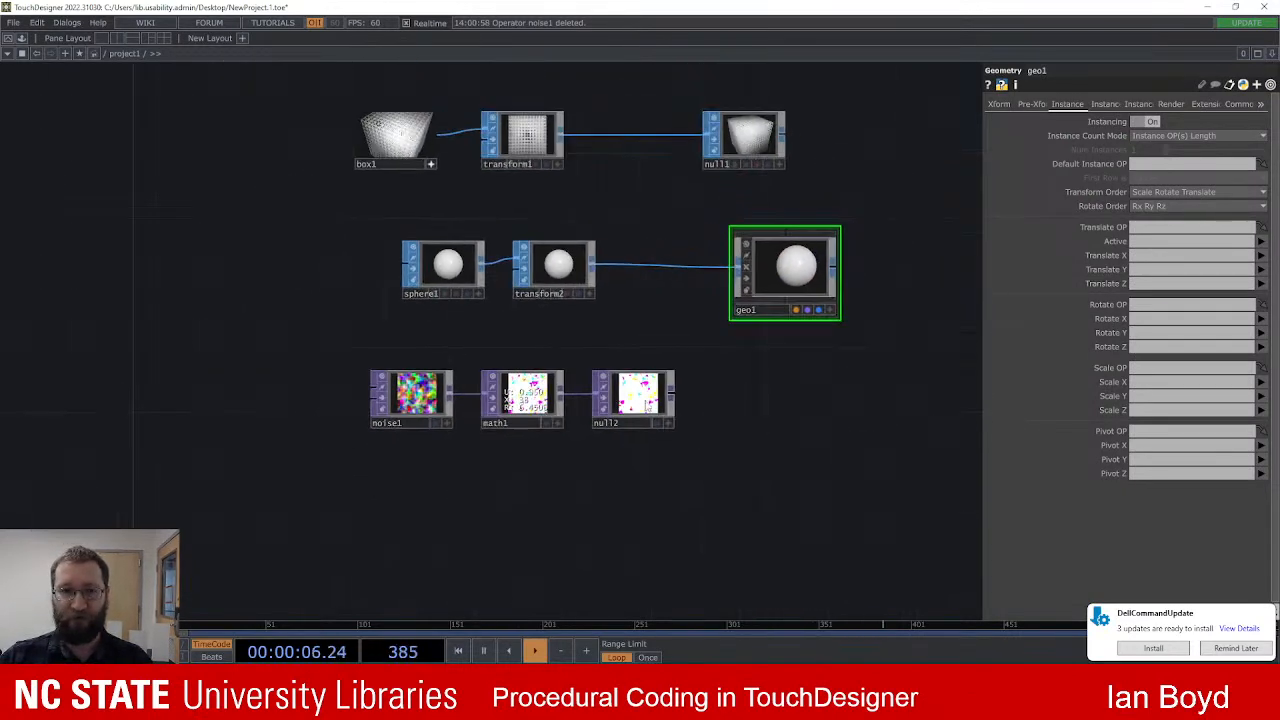
# Step: Move the noise1, math1 and null2 chain above the box1 row to clear space beneath the sphere chain
pyautogui.moveTo(293, 373); pyautogui.dragTo(714, 456, button='right')
pyautogui.moveTo(598, 397); pyautogui.dragTo(299, 203)
pyautogui.moveTo(544, 287); pyautogui.dragTo(587, 440)
pyautogui.moveTo(372, 350); pyautogui.dragTo(751, 203)
pyautogui.moveTo(709, 517); pyautogui.dragTo(628, 319)
# Step: Add a Noise CHOP to the network and place it below the sphere1 and transform2 operators
pyautogui.press('Tab')
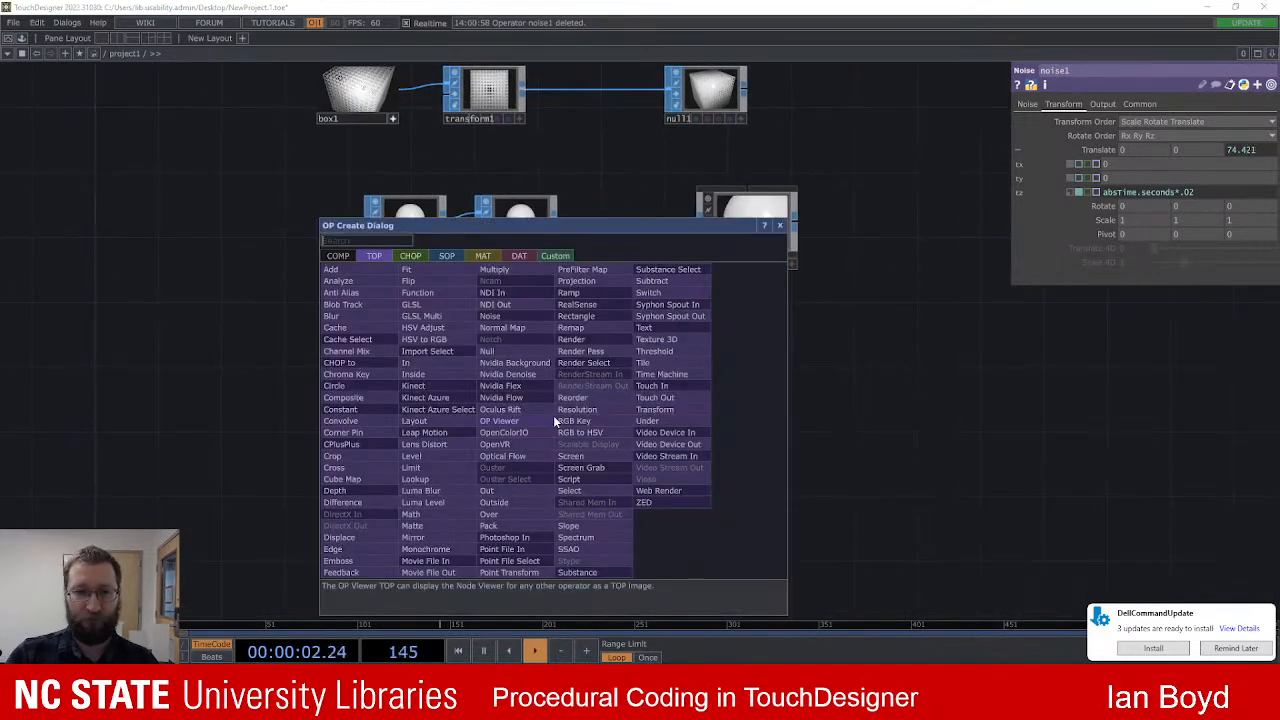
pyautogui.press('Tab')
pyautogui.click(567, 432)
pyautogui.click(556, 421)
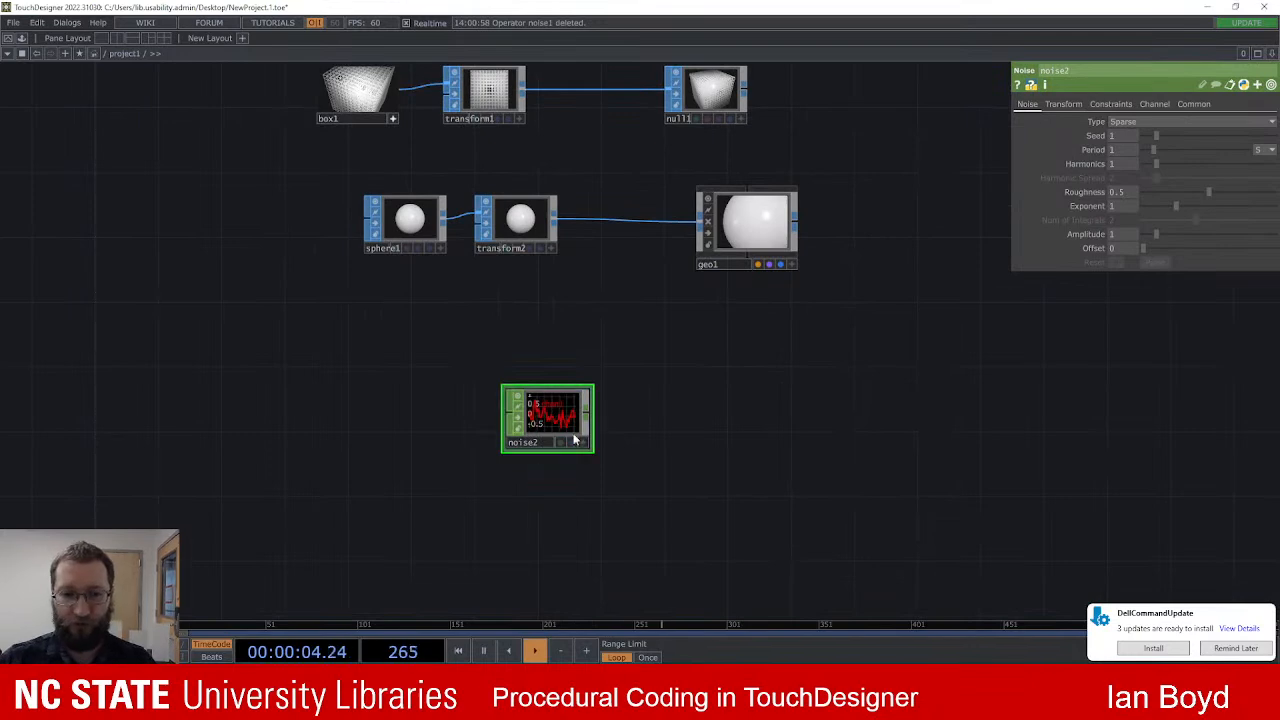
pyautogui.moveTo(565, 413); pyautogui.dragTo(455, 365)
pyautogui.scroll(3, 549, 334)
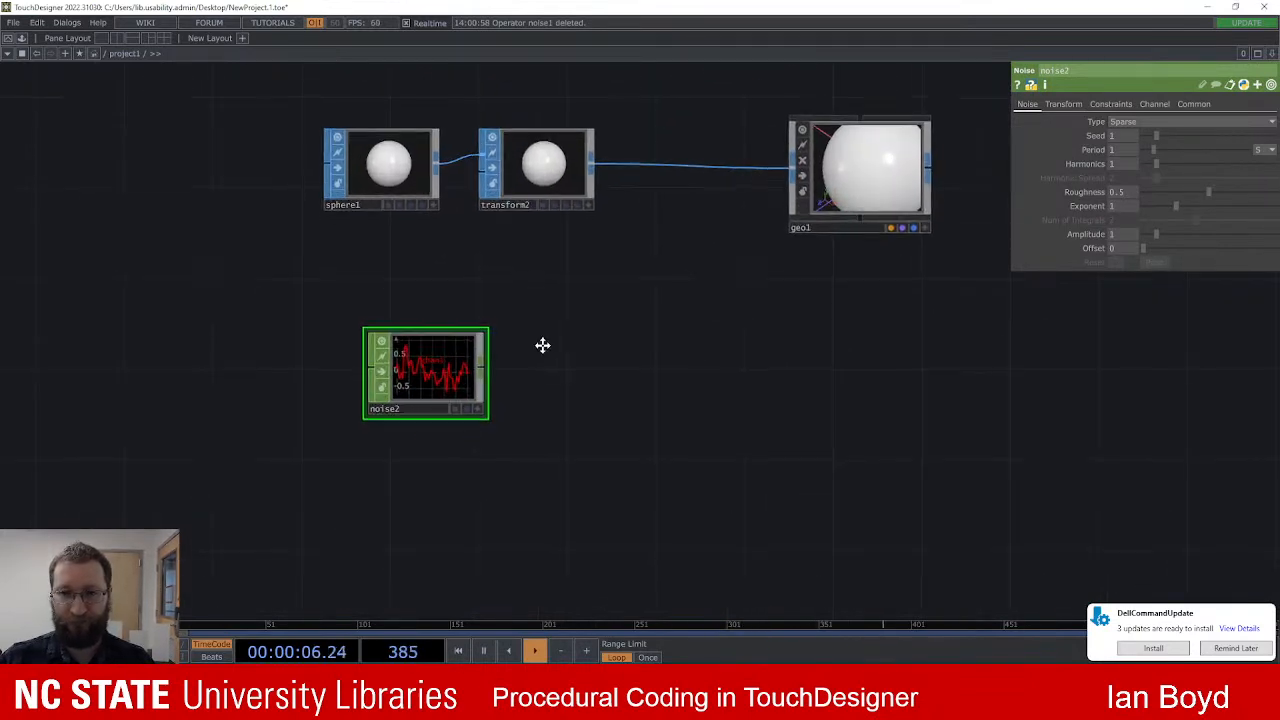
# Step: Add a Null CHOP connected to the output of noise2
pyautogui.scroll(-2, 760, 262)
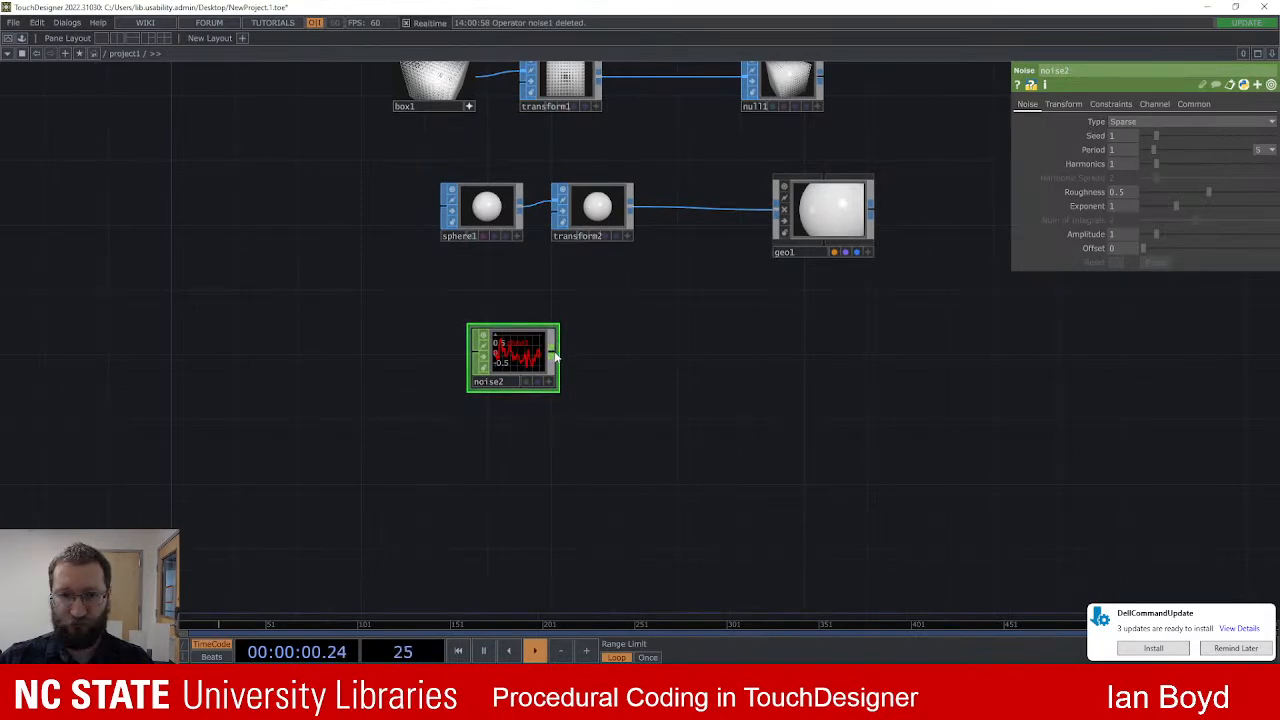
pyautogui.click(667, 363)
pyautogui.write('n')
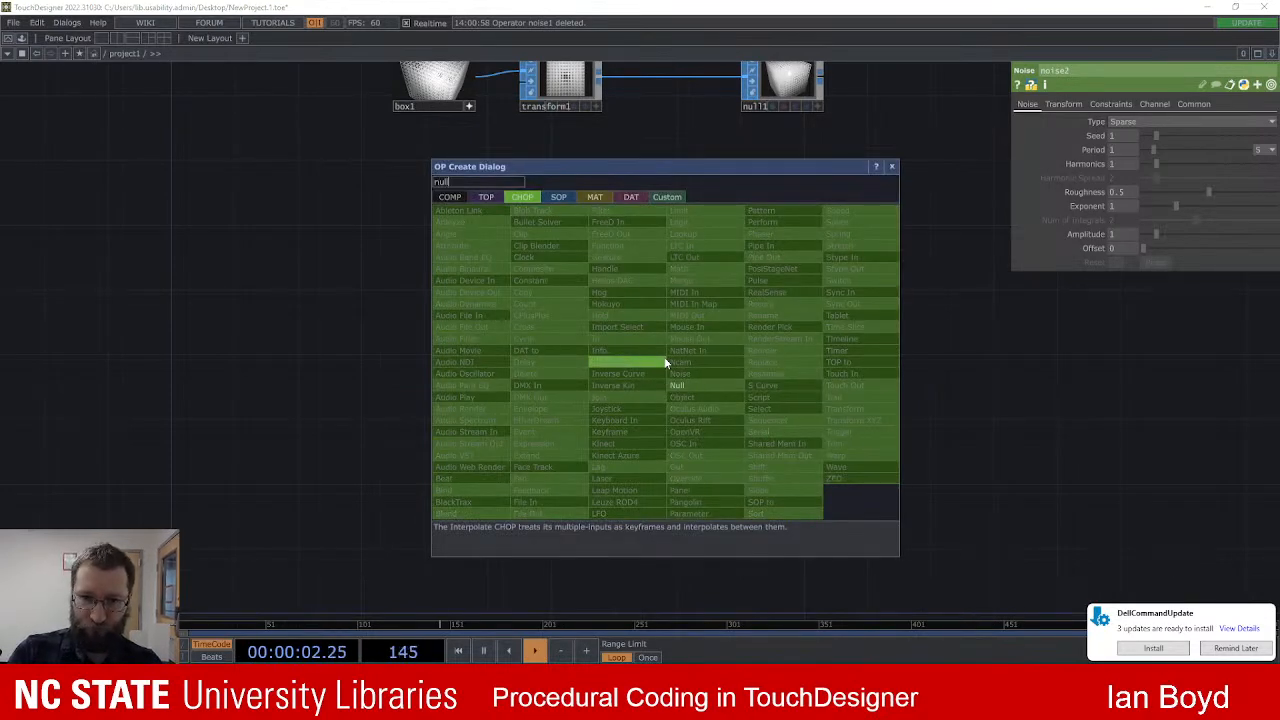
pyautogui.write('ull')
pyautogui.press('Return')
# Step: Animate noise2 by entering the expression absTime.seconds for its X translation
pyautogui.click(527, 368)
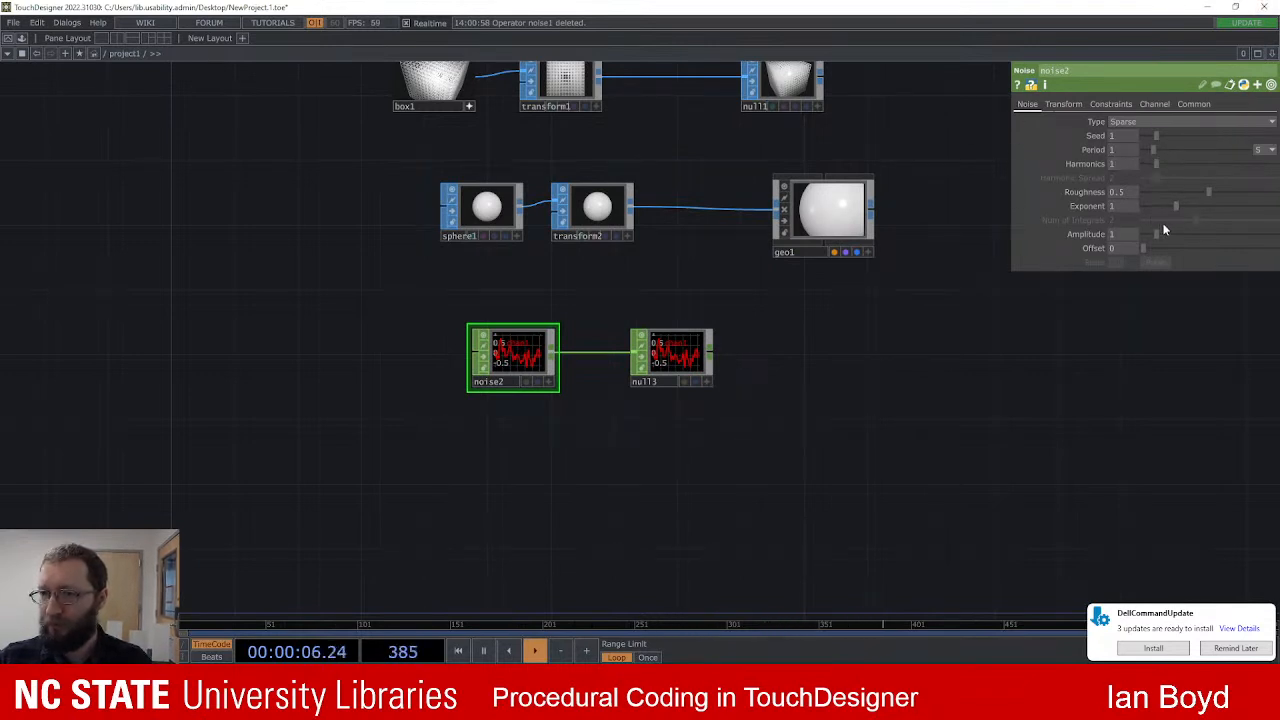
pyautogui.click(1070, 105)
pyautogui.scroll(5, 531, 373)
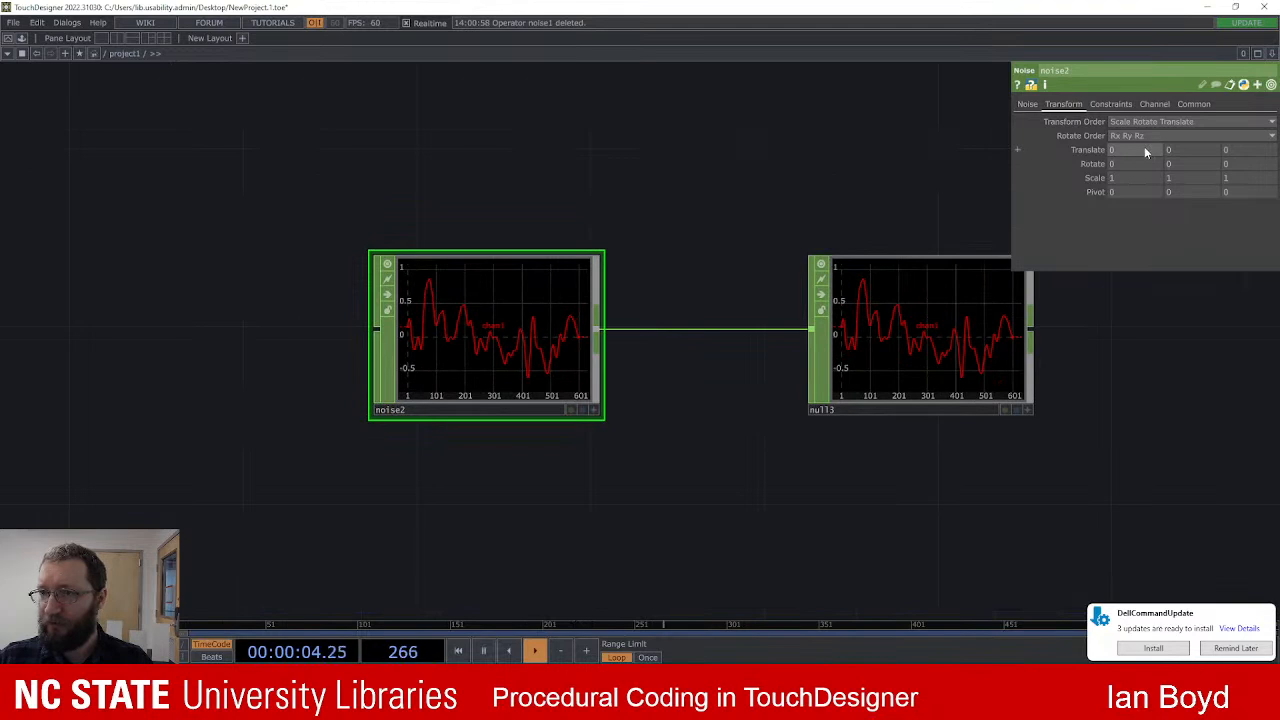
pyautogui.click(1019, 149)
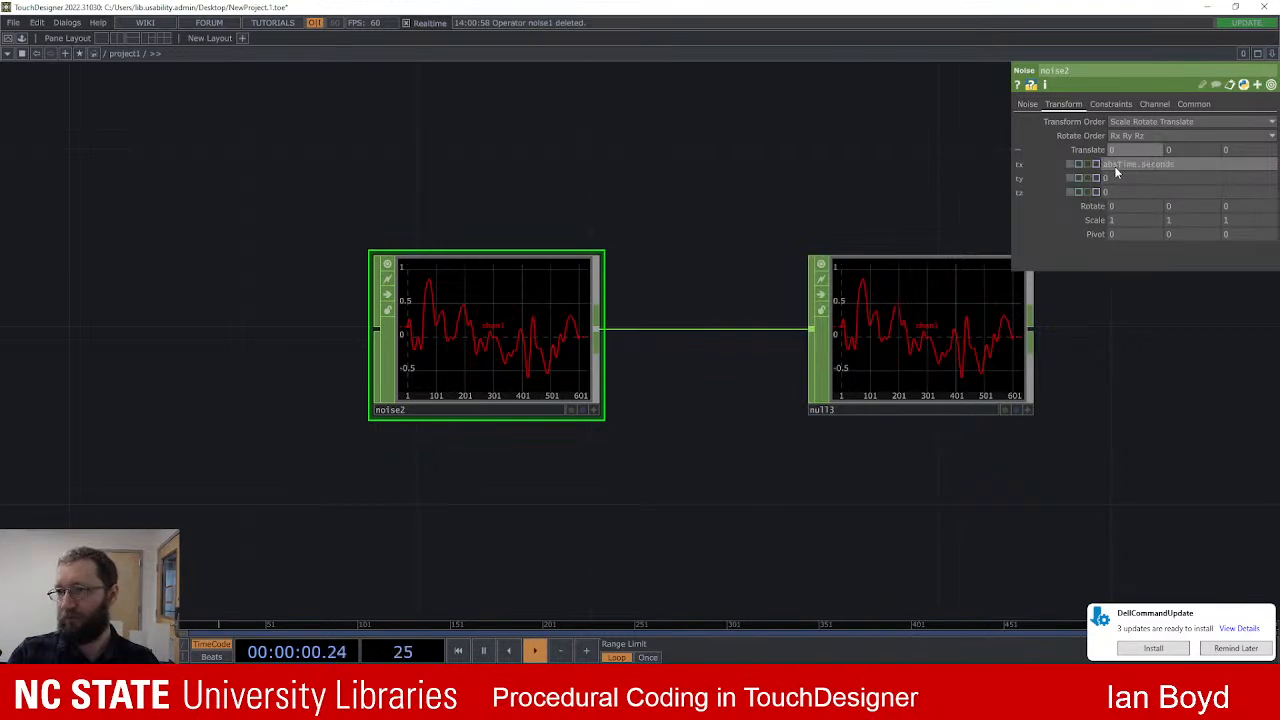
pyautogui.press('Return')
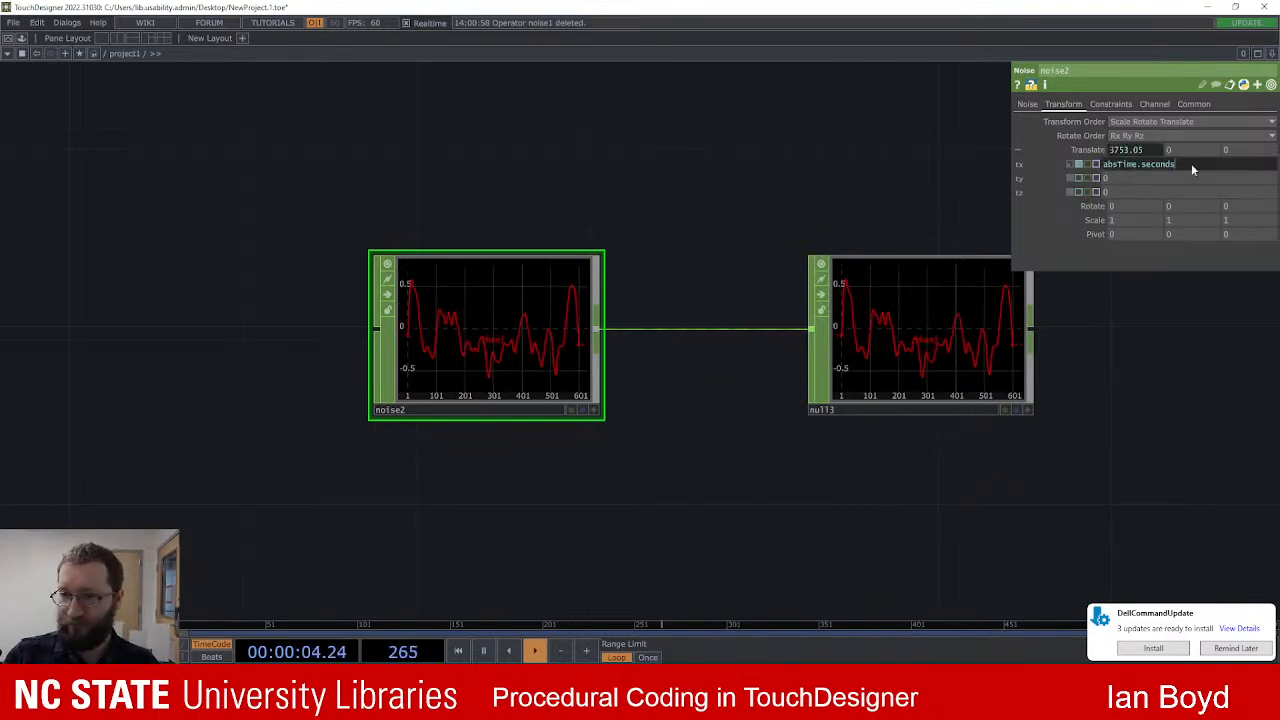
# Step: Speed up the noise animation by changing noise2's X translation expression to absTime.seconds*50
pyautogui.write('*')
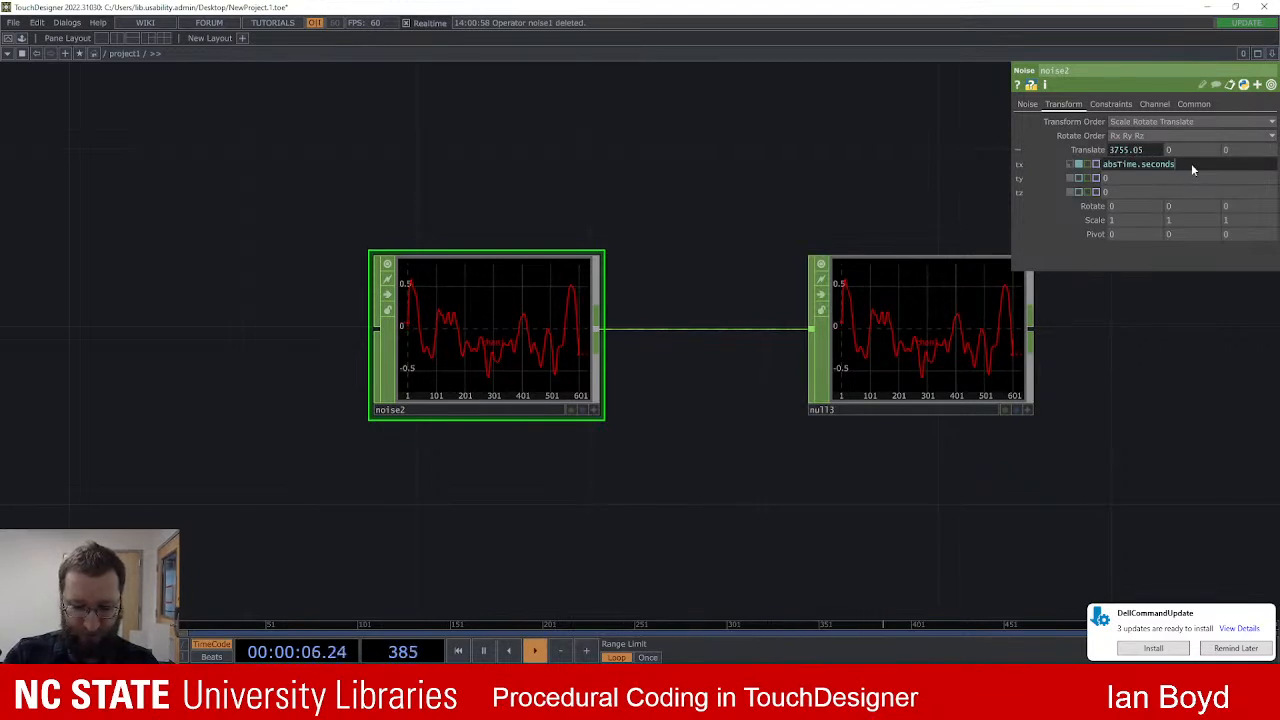
pyautogui.write('50')
pyautogui.press('Return')
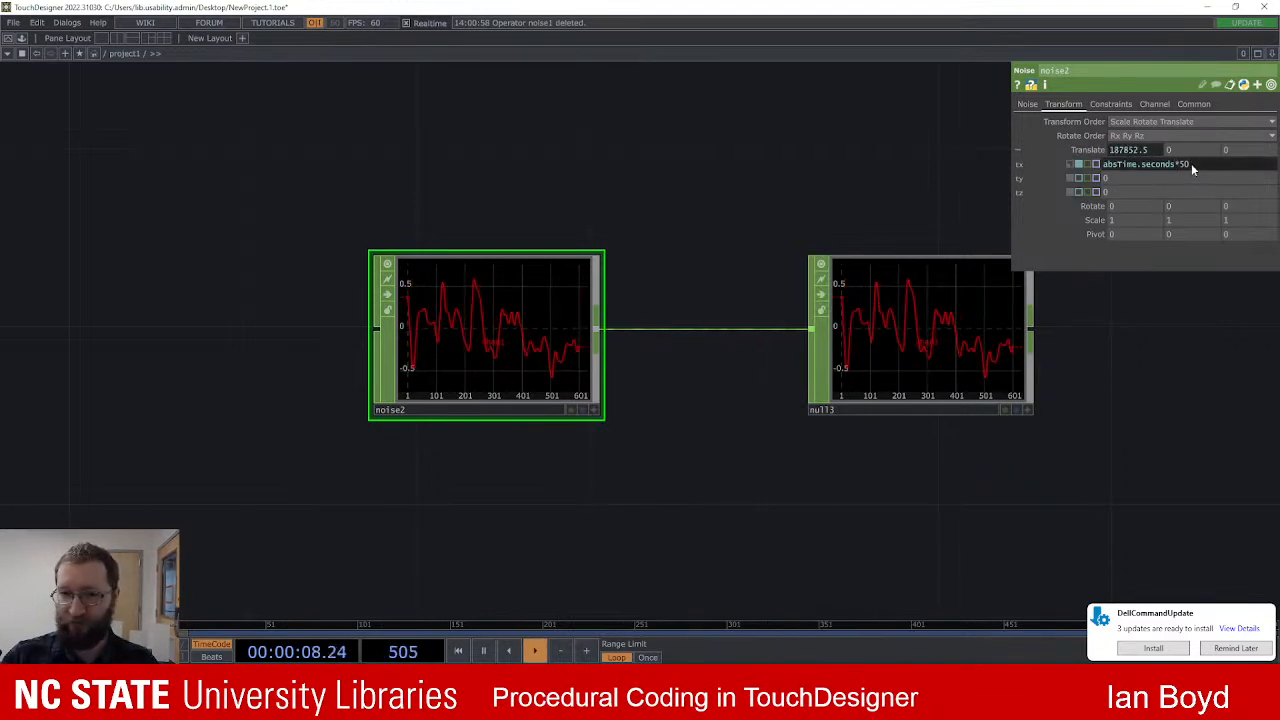
pyautogui.scroll(-6, 860, 285)
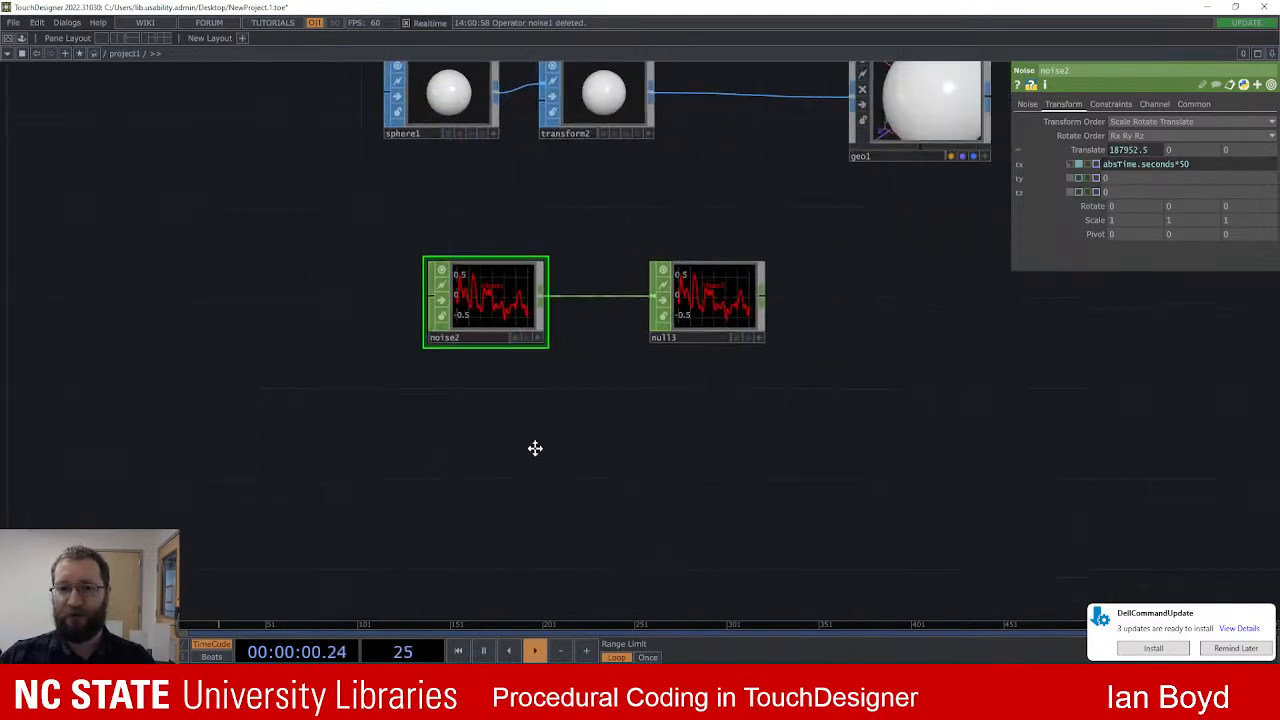
# Step: Set geo1's instancing Translate OP to null3
pyautogui.click(525, 378)
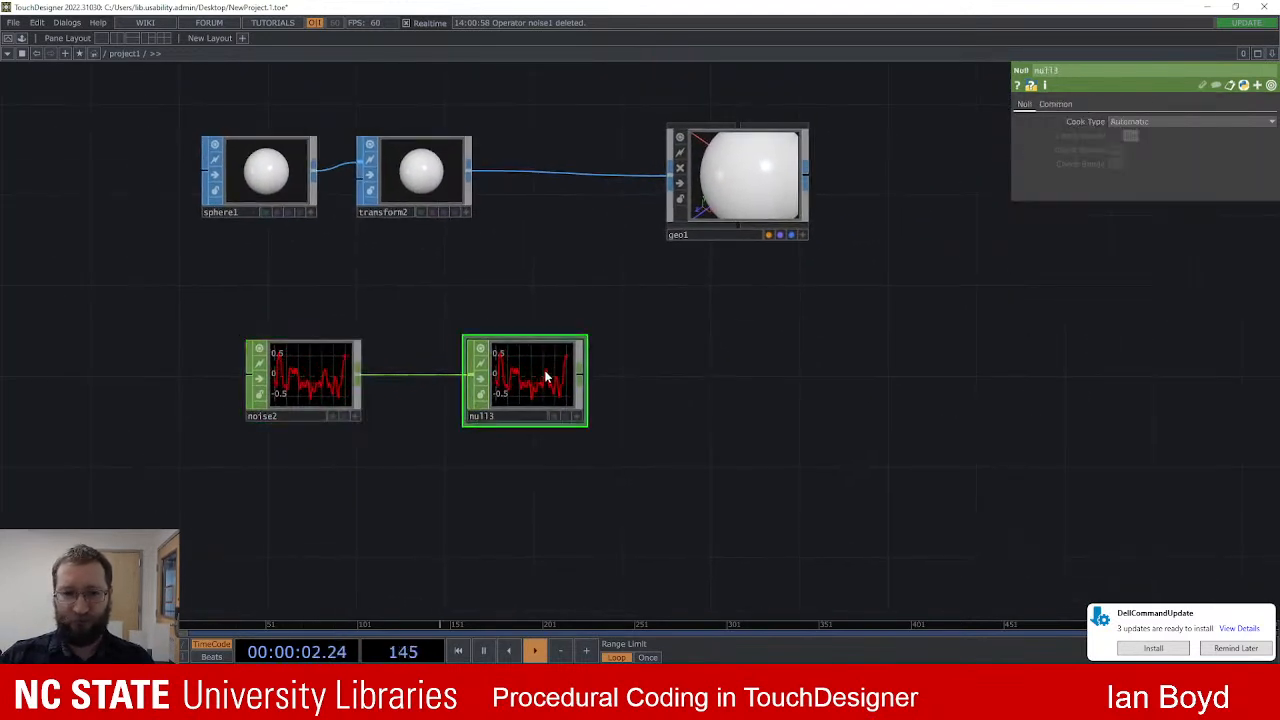
pyautogui.click(745, 215)
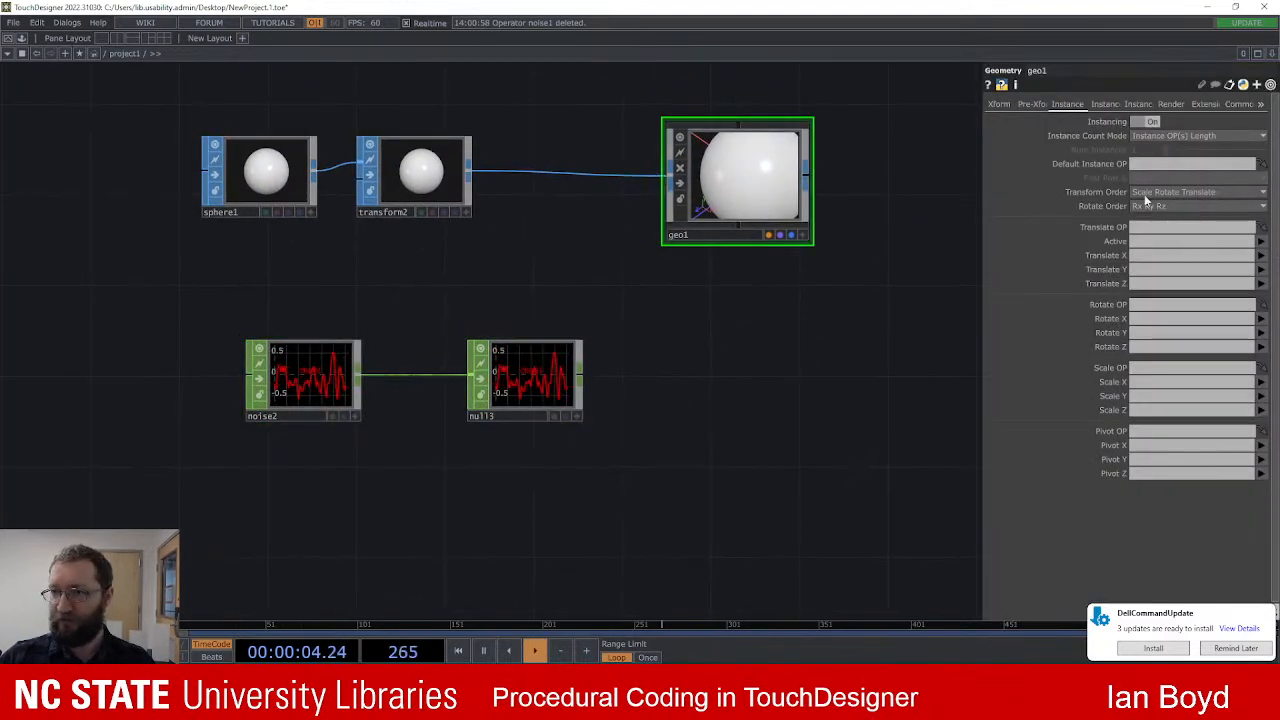
pyautogui.write('null3')
pyautogui.press('Return')
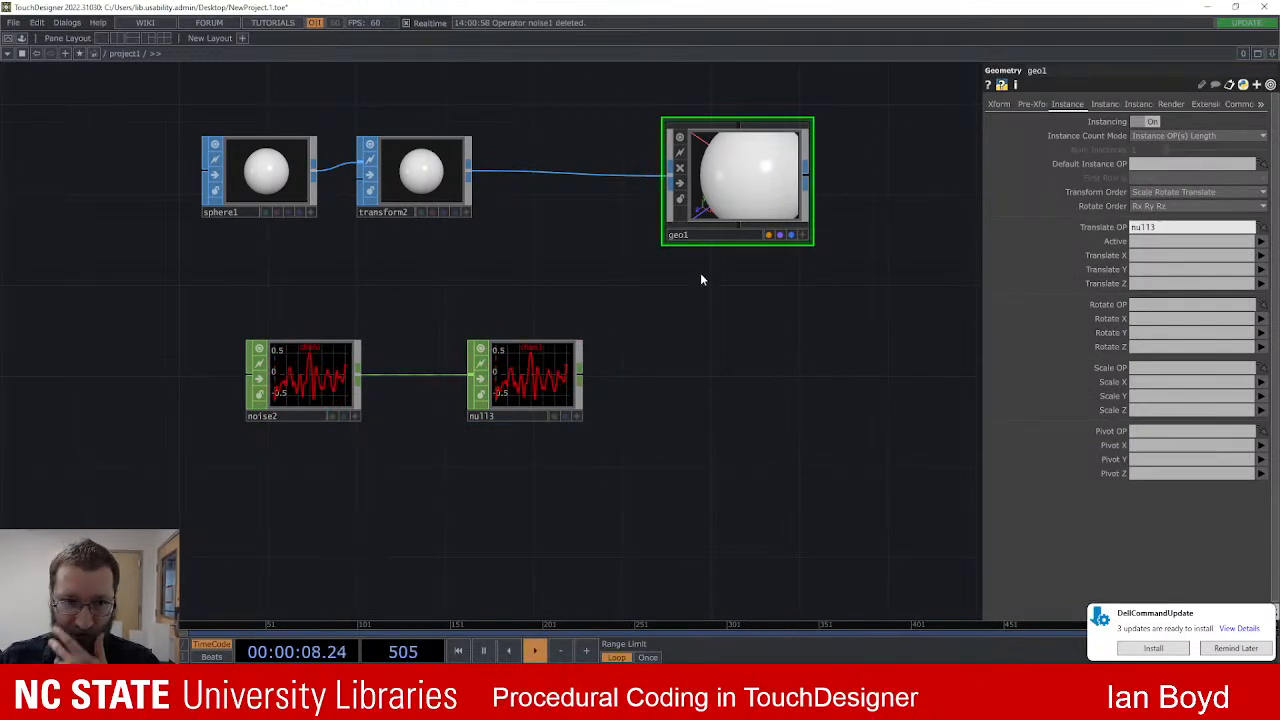
# Step: Assign null3's chan1 channel to geo1's instancing Translate X
pyautogui.moveTo(700, 306); pyautogui.dragTo(708, 421, button='middle')
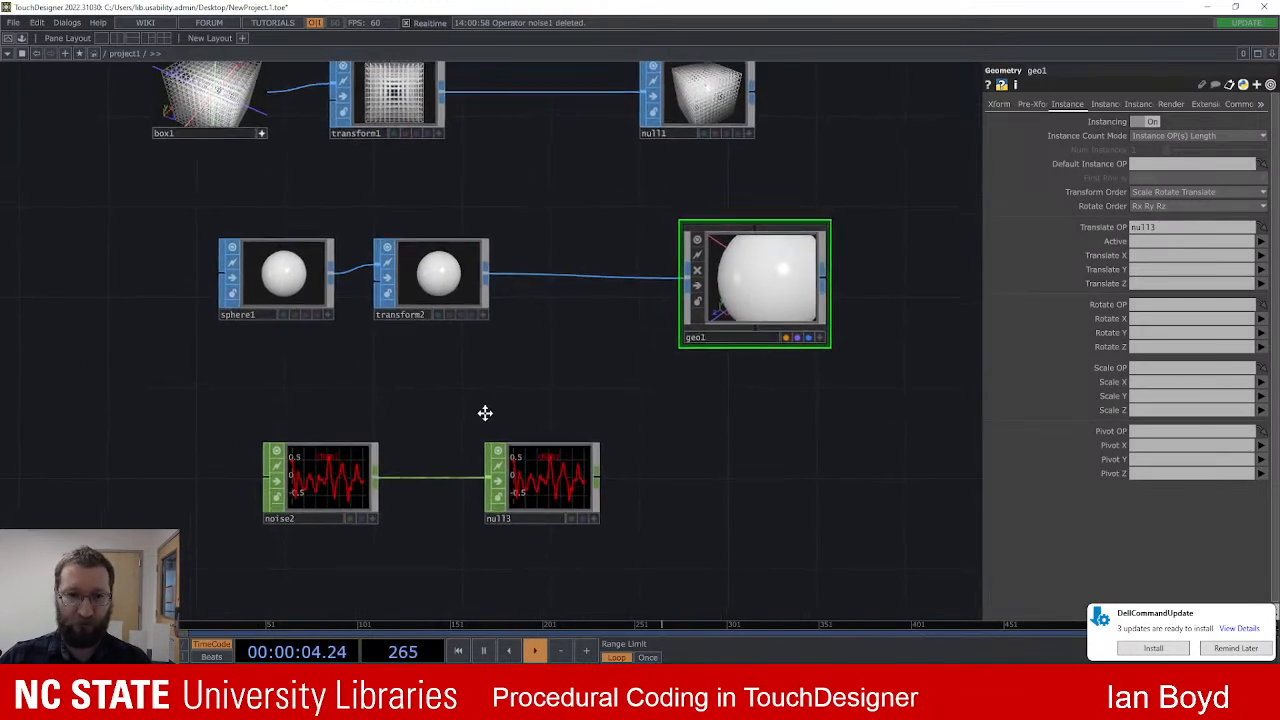
pyautogui.moveTo(486, 417); pyautogui.dragTo(497, 369, button='middle')
pyautogui.scroll(-5, 535, 388)
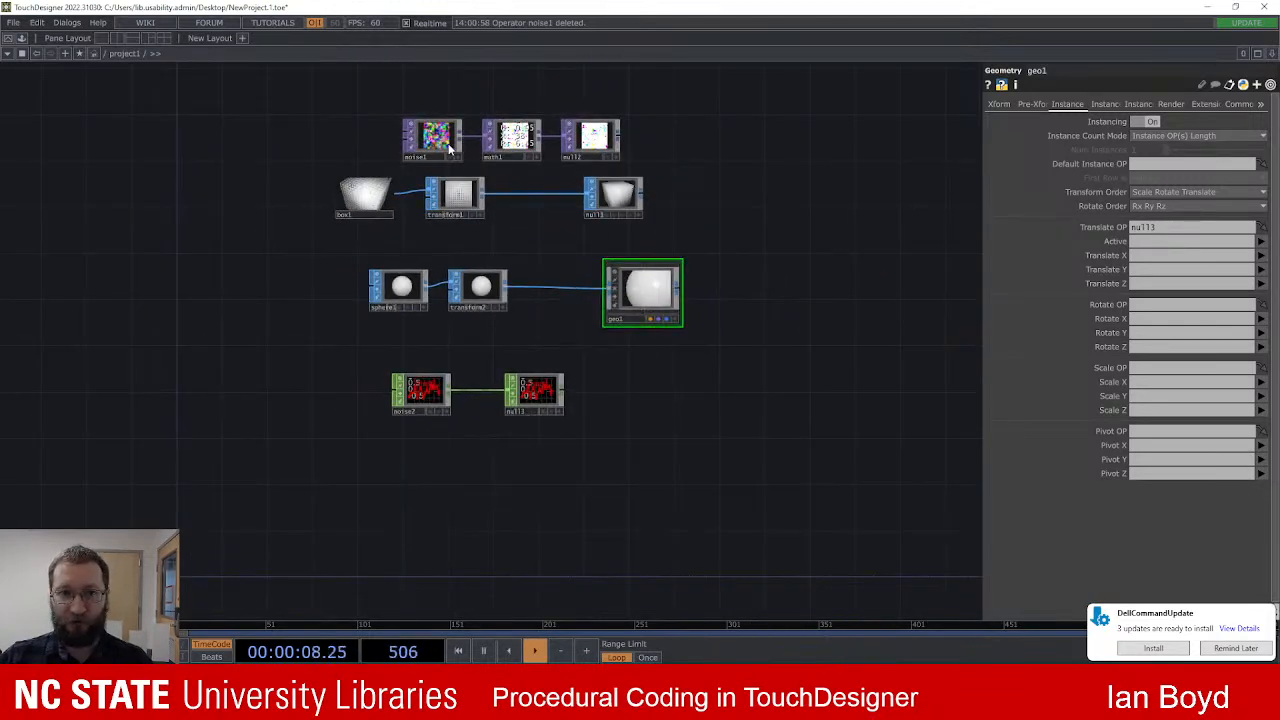
pyautogui.scroll(2, 689, 389)
pyautogui.moveTo(689, 389); pyautogui.dragTo(620, 349, button='middle')
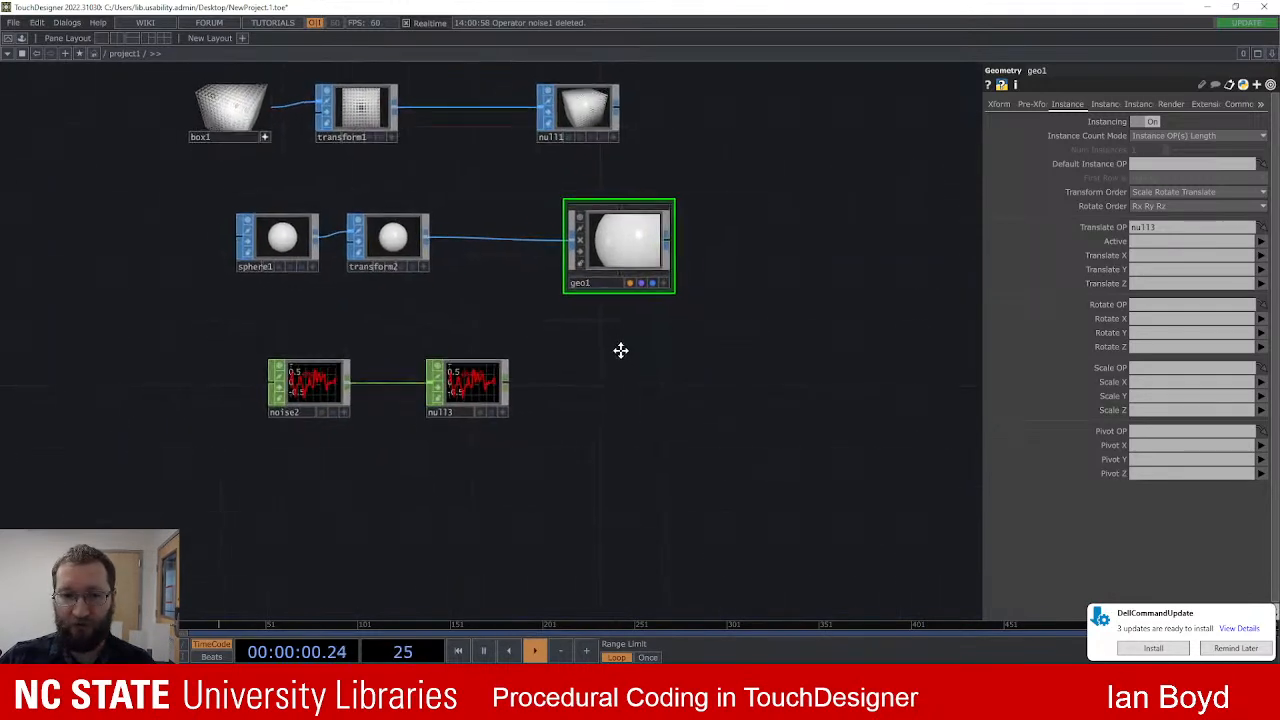
pyautogui.scroll(3, 620, 300)
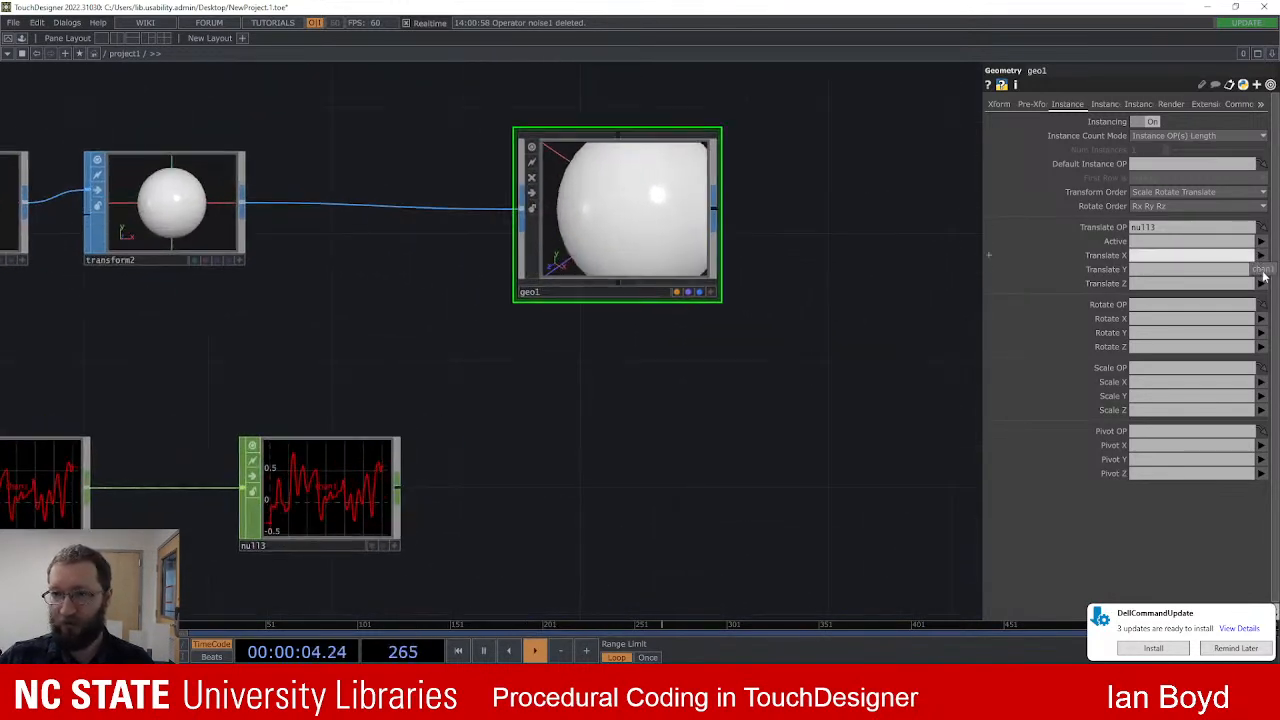
pyautogui.click(1261, 269)
# Step: Shrink the instanced spheres by lowering transform2's Uniform Scale to about 0.0070
pyautogui.scroll(-3, 664, 194)
pyautogui.scroll(2, 746, 289)
pyautogui.click(319, 241)
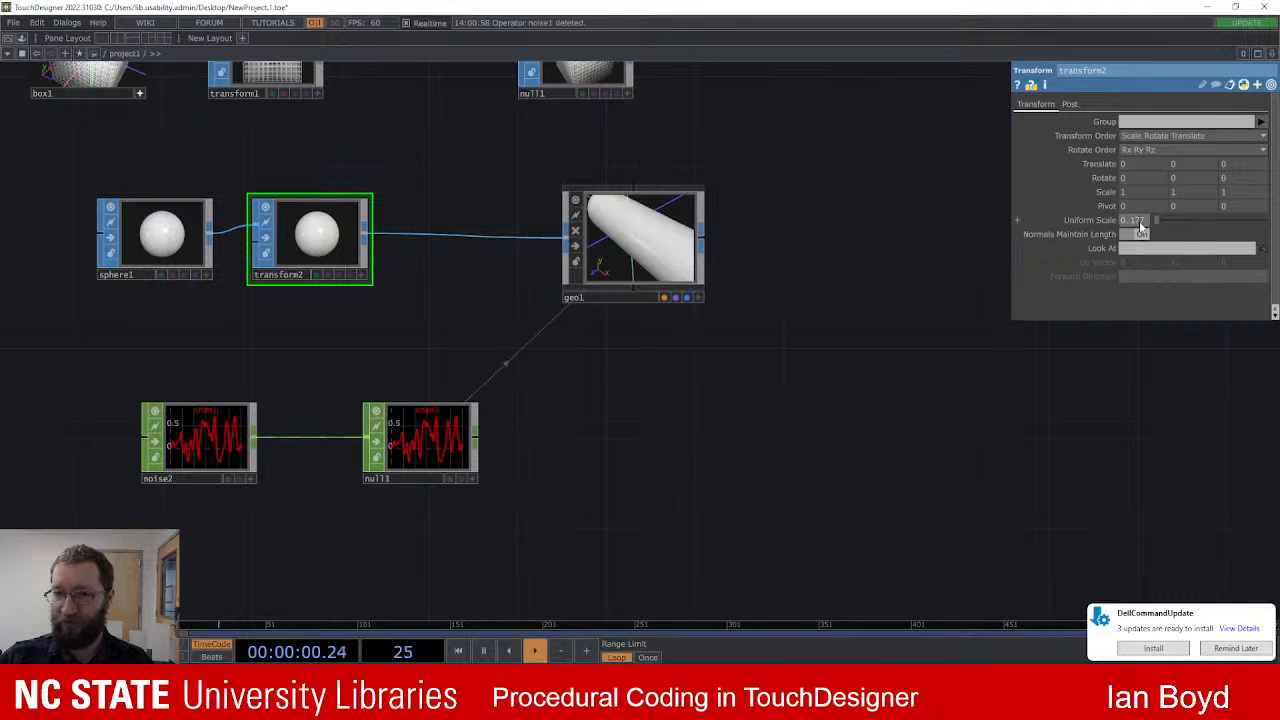
pyautogui.moveTo(1133, 220); pyautogui.dragTo(1037, 218, button='middle')
pyautogui.scroll(5, 614, 229)
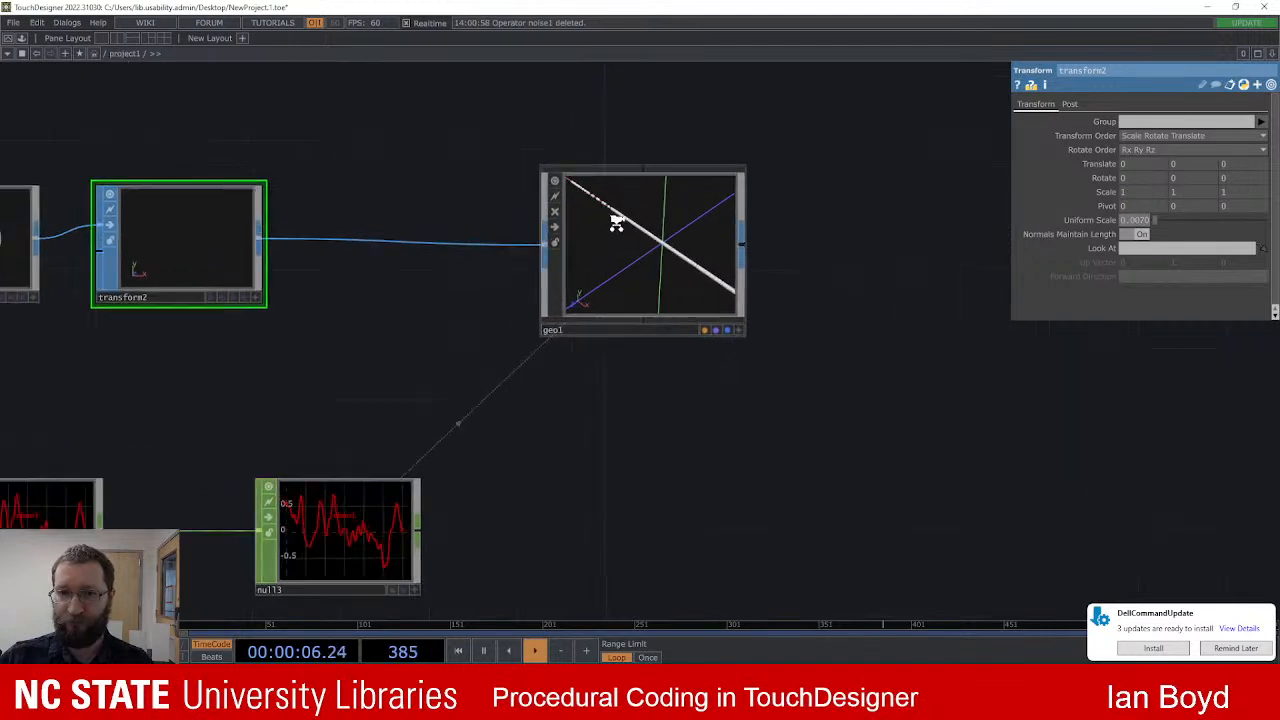
pyautogui.scroll(-8, 694, 280)
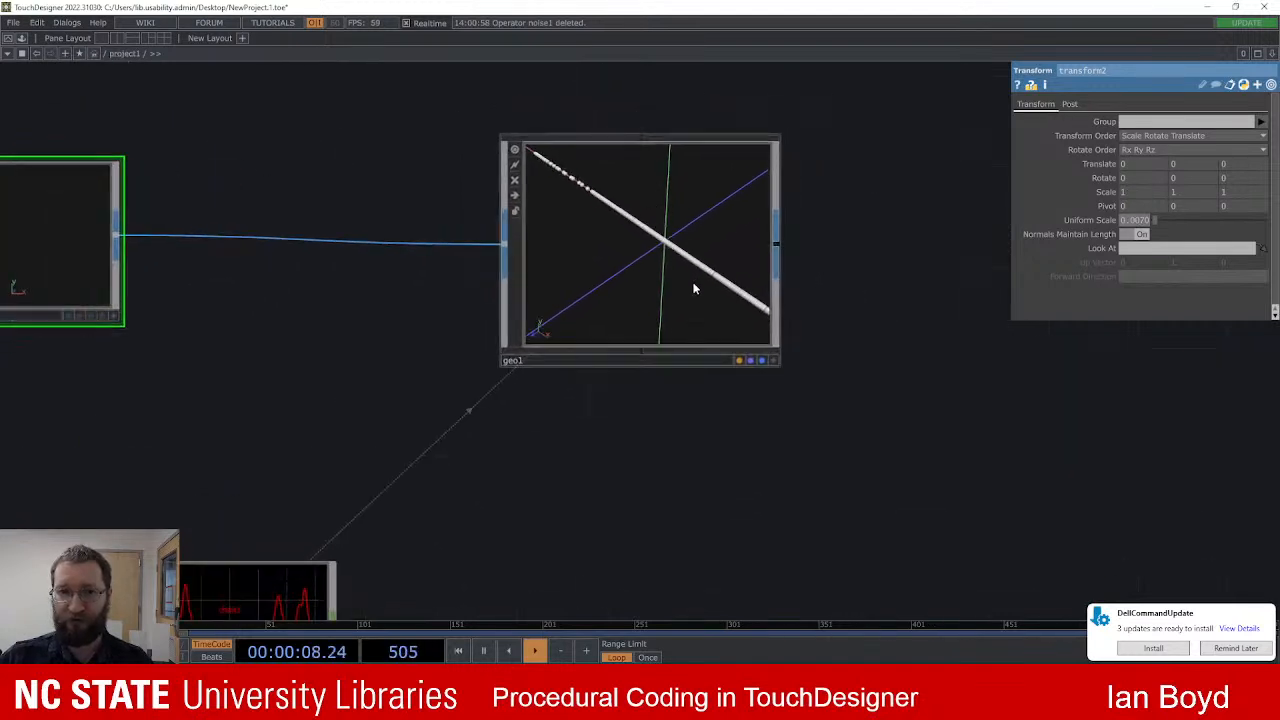
# Step: Slow the noise by changing noise2's X translation expression to absTime.seconds, and inspect the instances in geo1
pyautogui.click(423, 520)
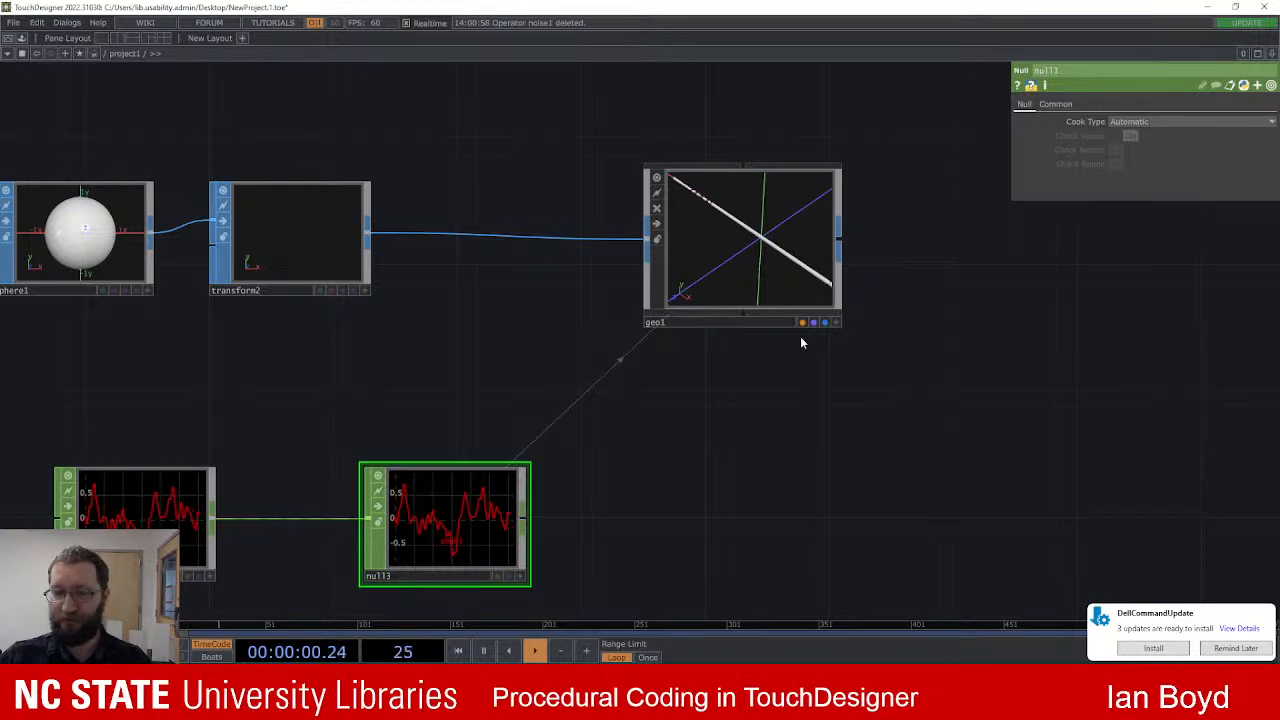
pyautogui.scroll(-5, 703, 417)
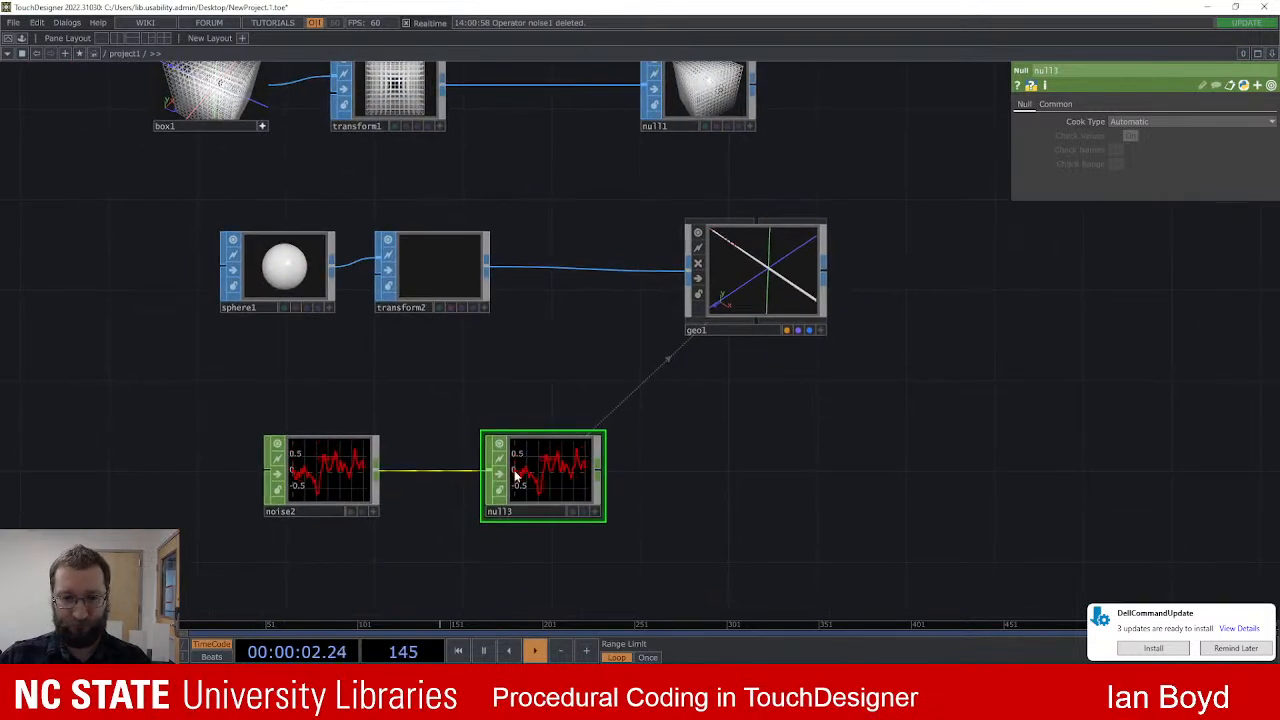
pyautogui.click(320, 475)
pyautogui.click(1191, 164)
pyautogui.press('BackSpace')
pyautogui.press('BackSpace')
pyautogui.press('BackSpace')
pyautogui.press('Return')
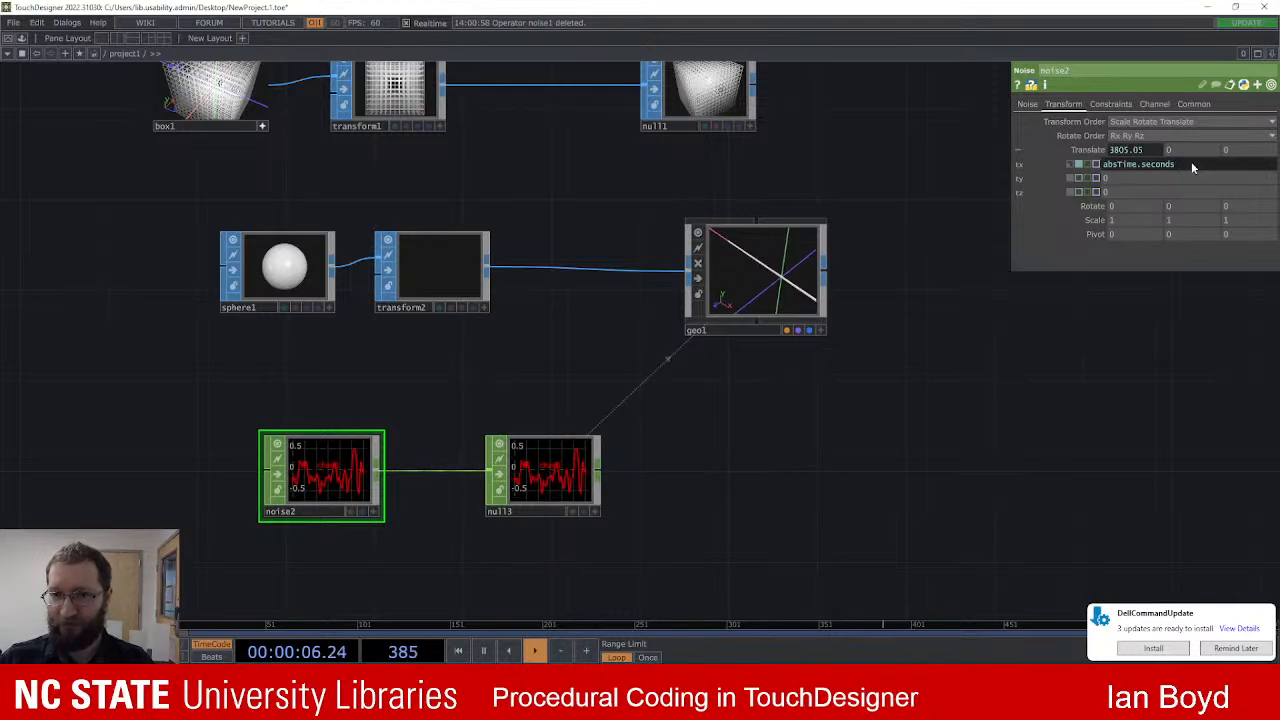
pyautogui.scroll(5, 772, 270)
pyautogui.scroll(2, 775, 280)
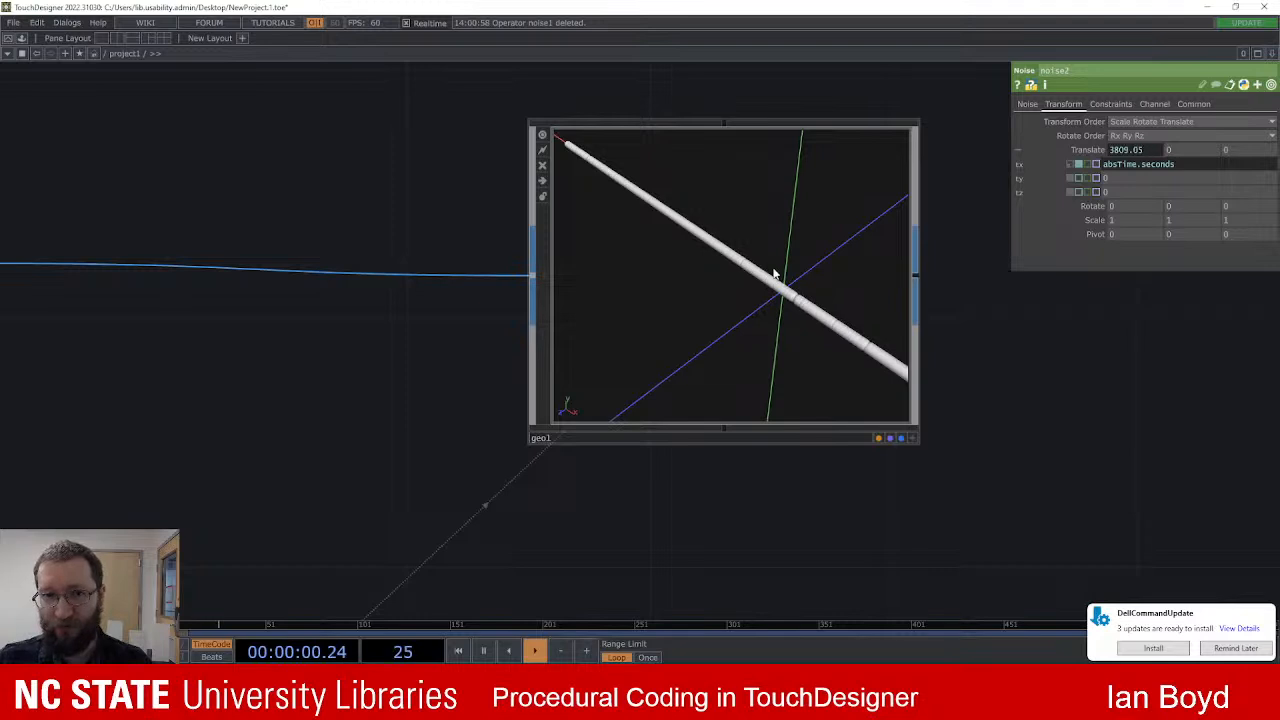
pyautogui.scroll(-6, 773, 272)
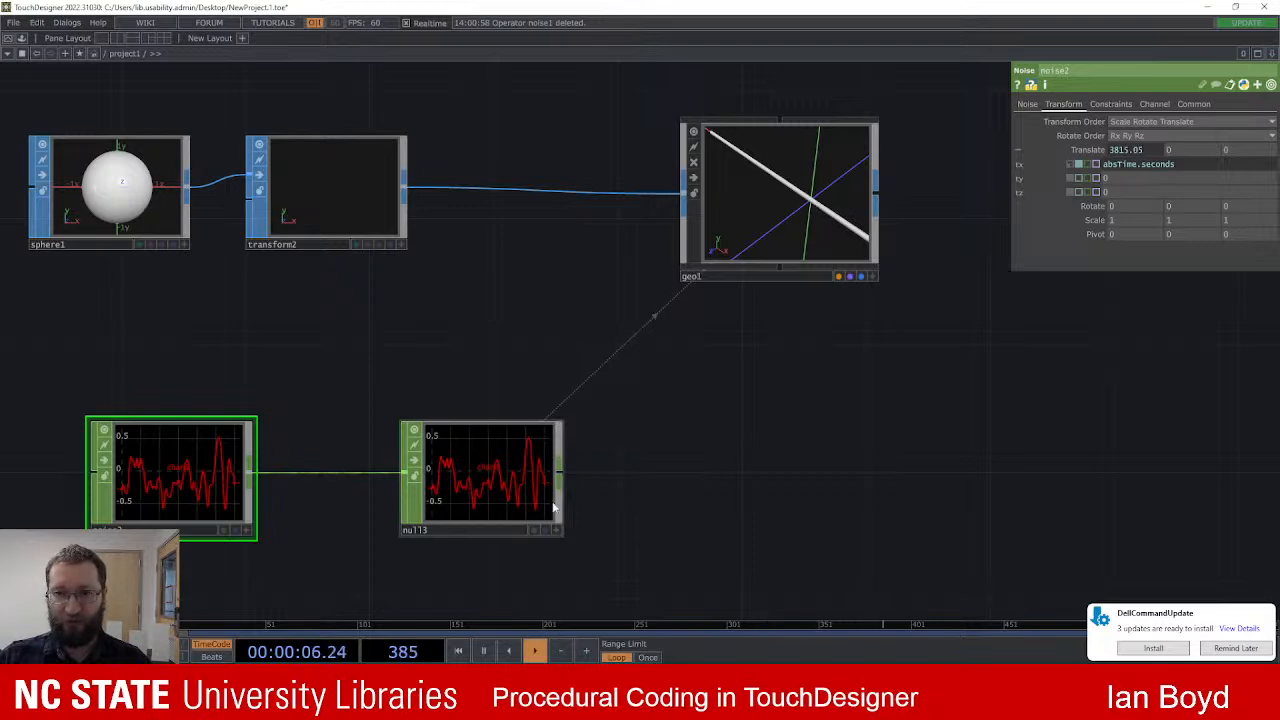
pyautogui.scroll(-3, 730, 515)
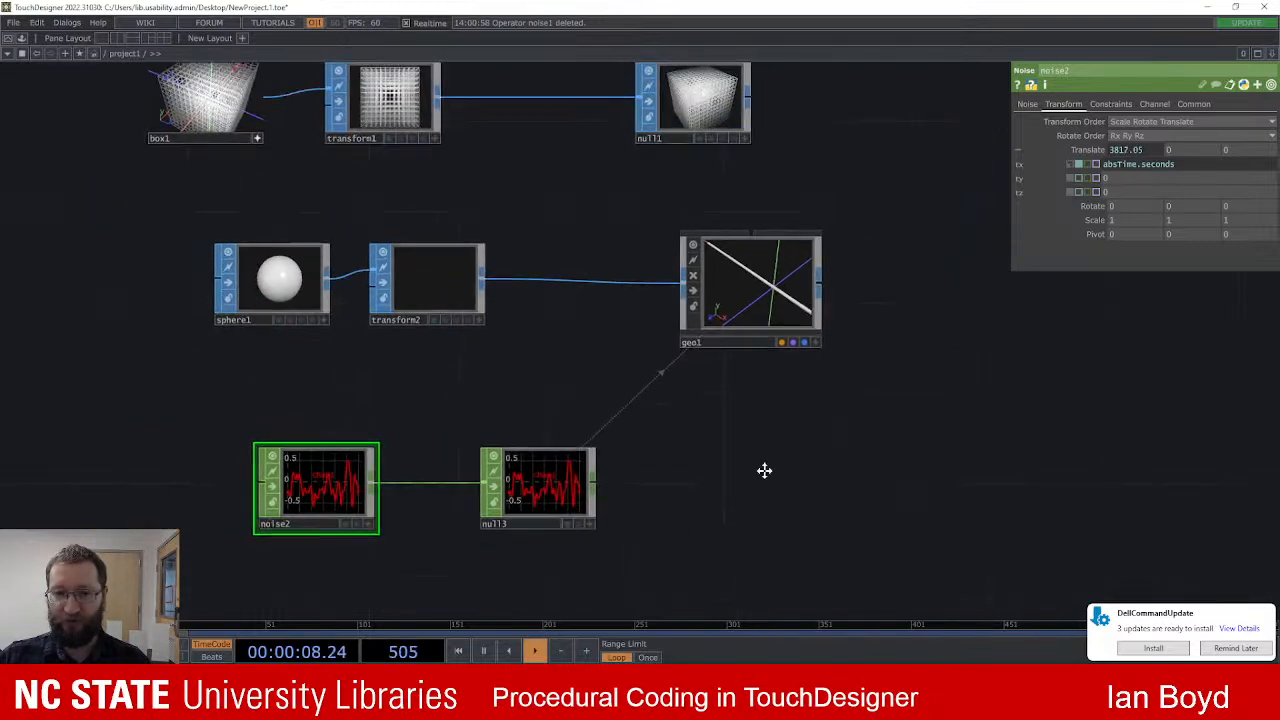
pyautogui.scroll(2, 704, 442)
pyautogui.moveTo(235, 539); pyautogui.dragTo(301, 493)
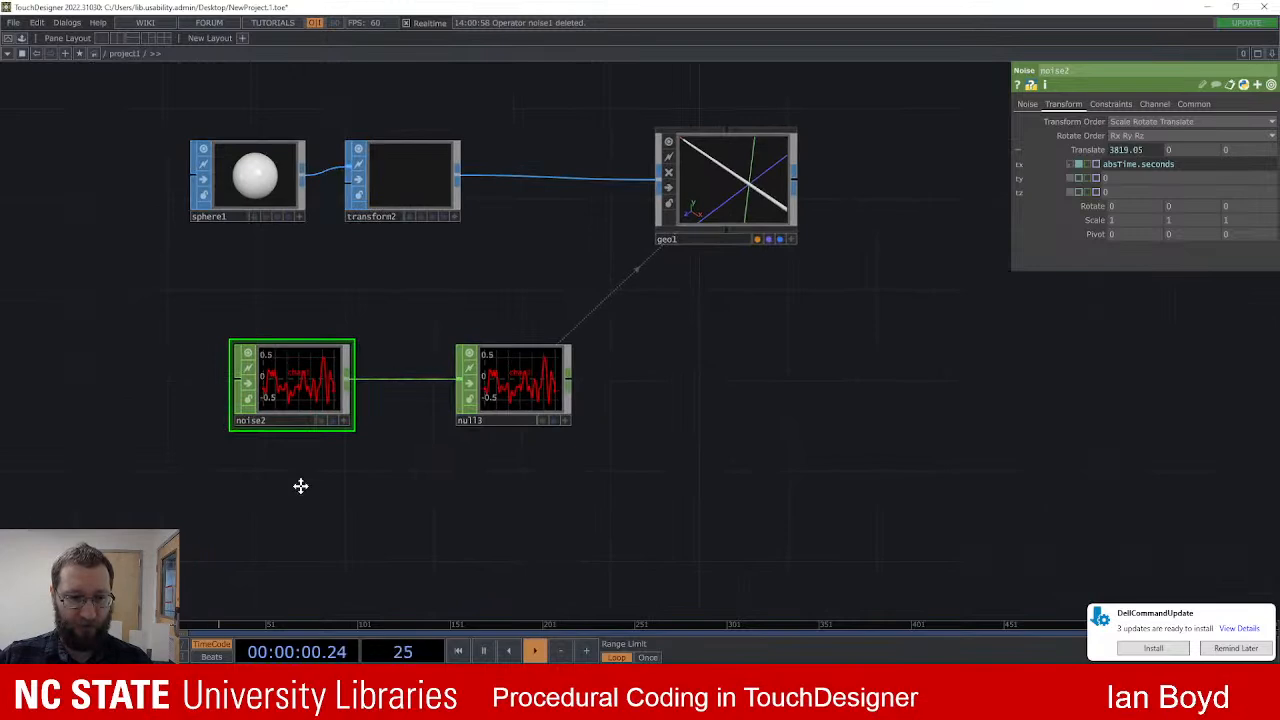
pyautogui.press('Tab')
pyautogui.write('noi')
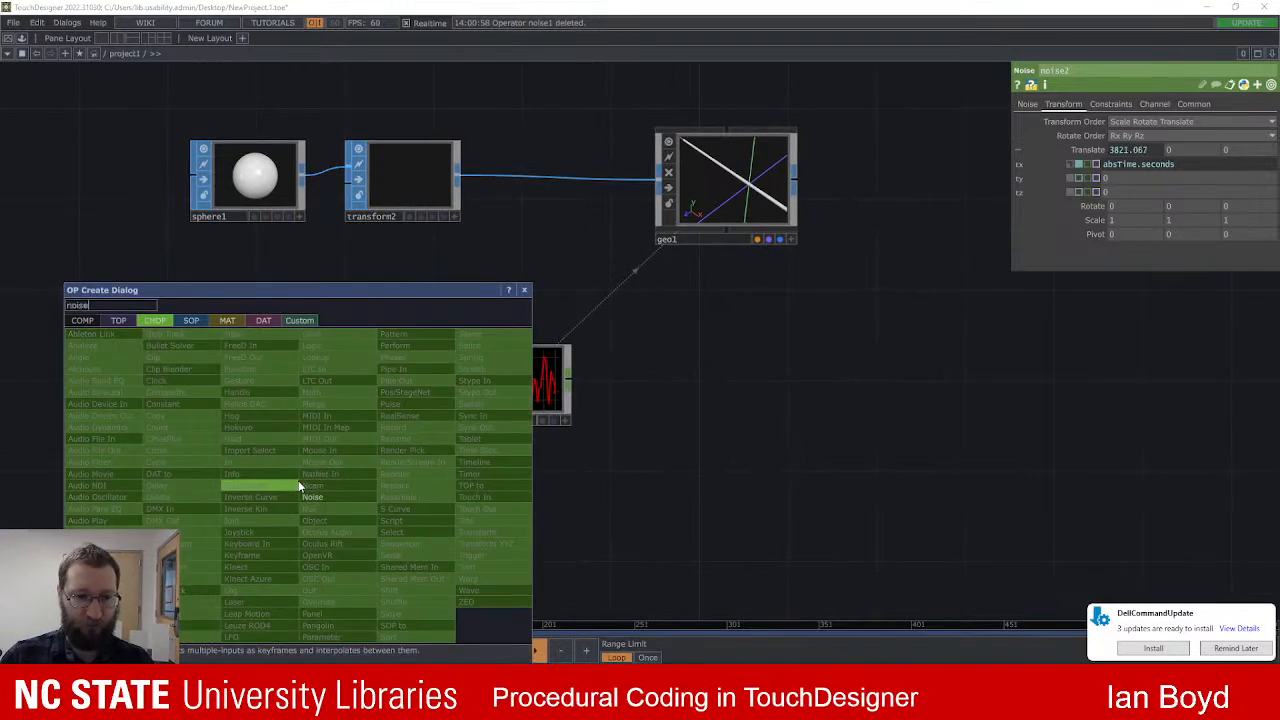
pyautogui.click(347, 497)
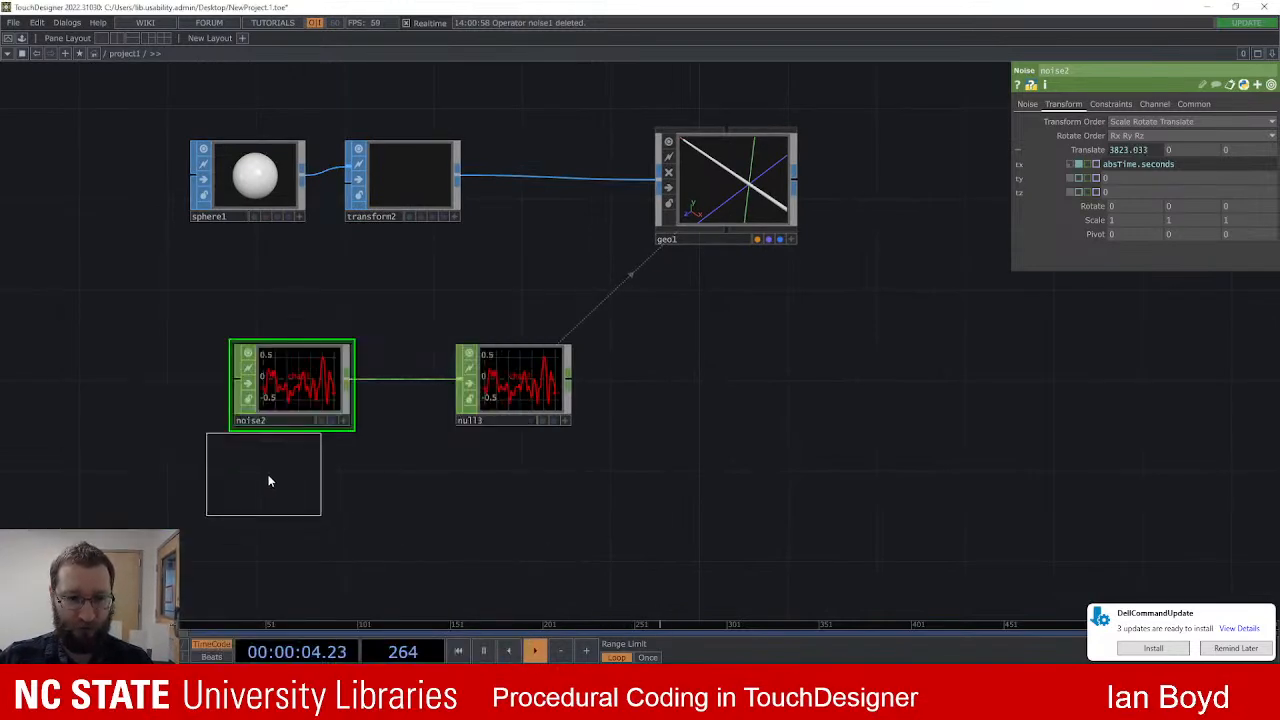
pyautogui.click(264, 480)
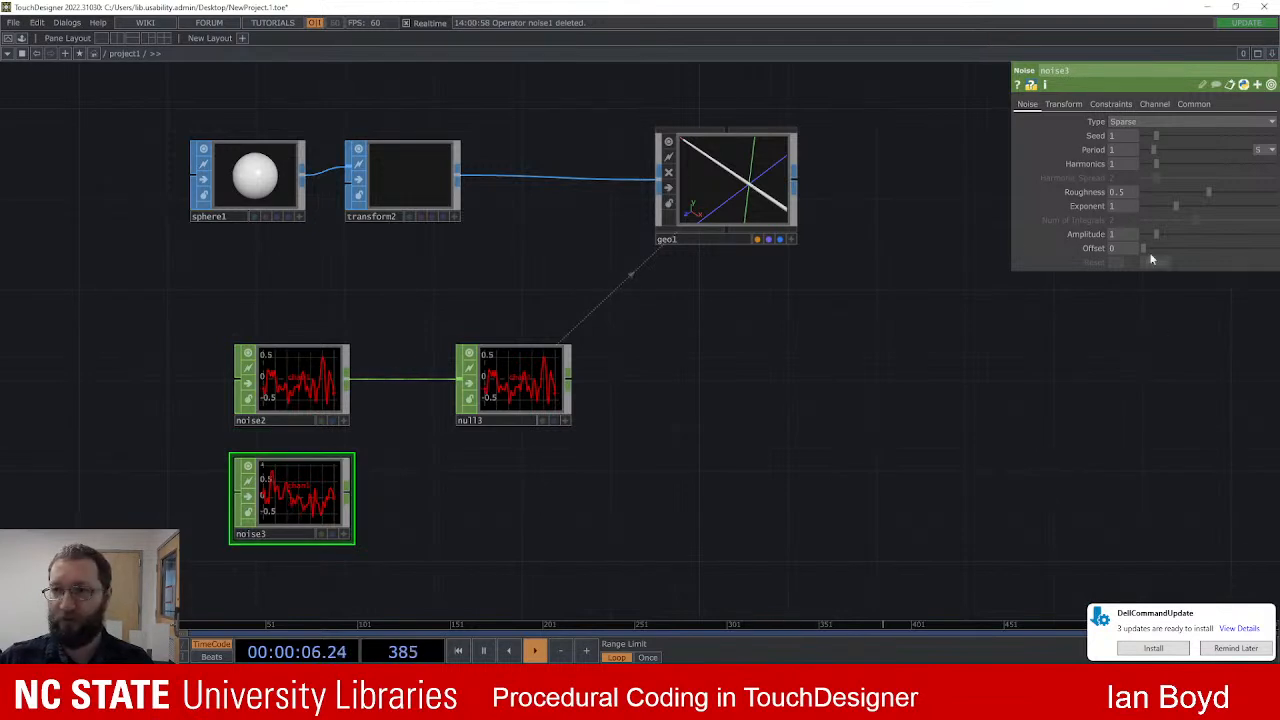
pyautogui.moveTo(1160, 135); pyautogui.dragTo(1166, 136)
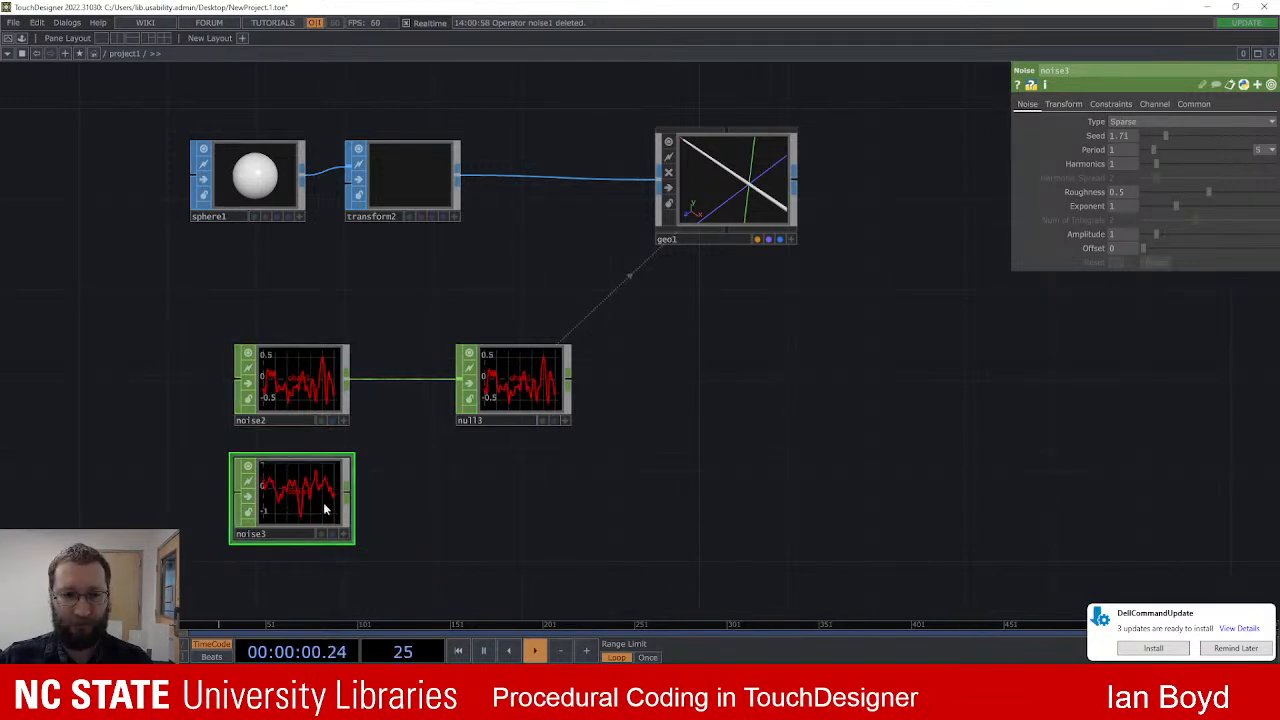
pyautogui.press('Delete')
# Step: Duplicate noise2 with its settings and place the copy directly below it
pyautogui.click(293, 400)
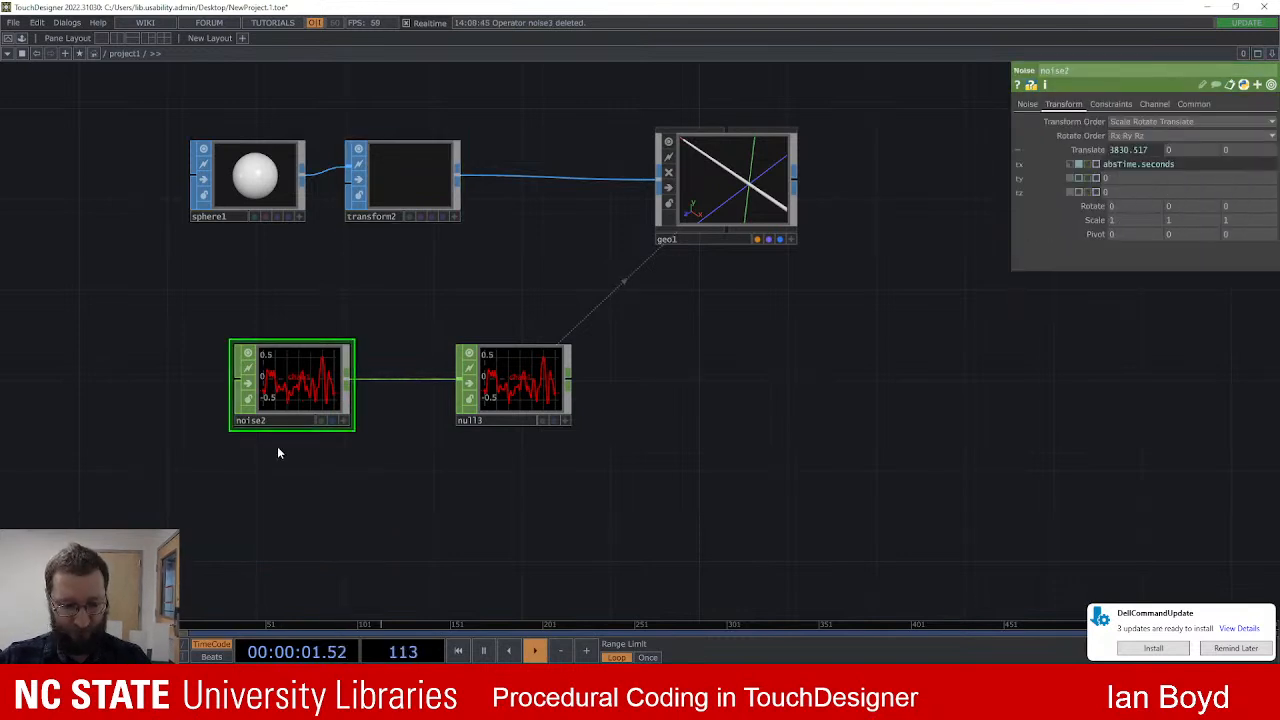
pyautogui.hotkey('ctrl', 'v')
pyautogui.click(268, 498)
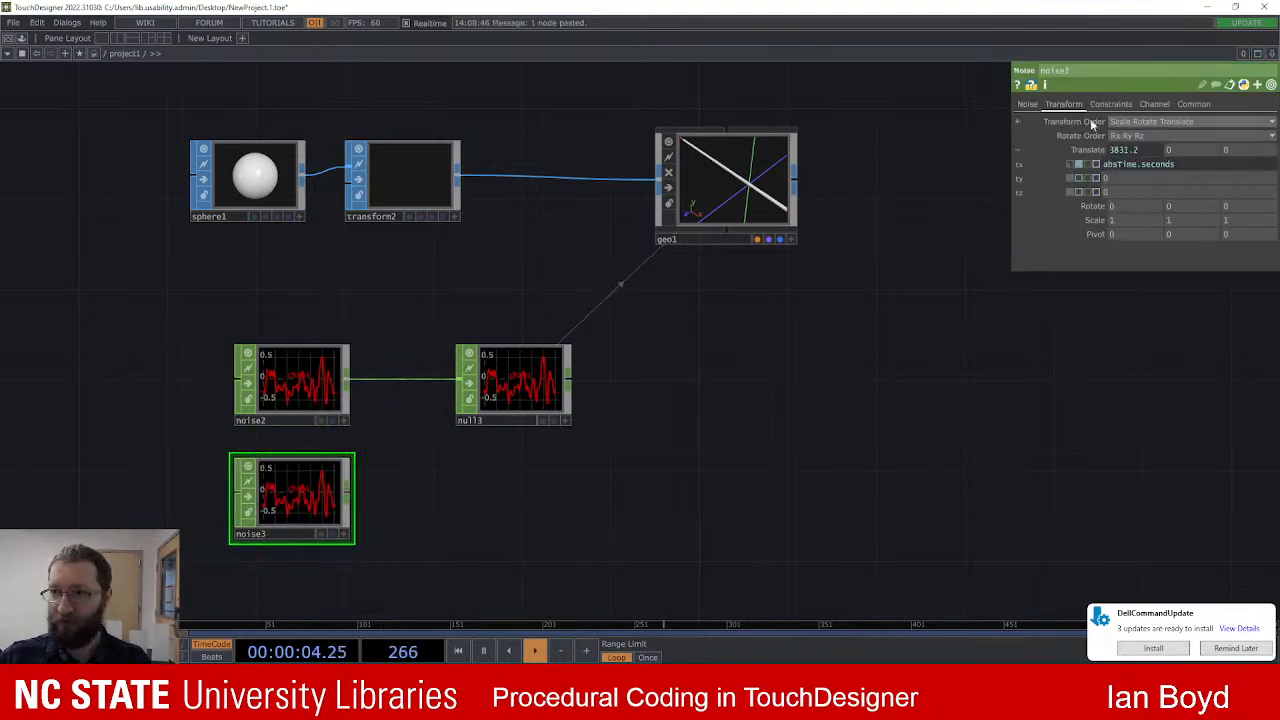
# Step: Set noise3's Seed to 1.86 and move null3 farther along the chain, beneath geo1, to make room for another operator
pyautogui.click(1028, 105)
pyautogui.click(1168, 135)
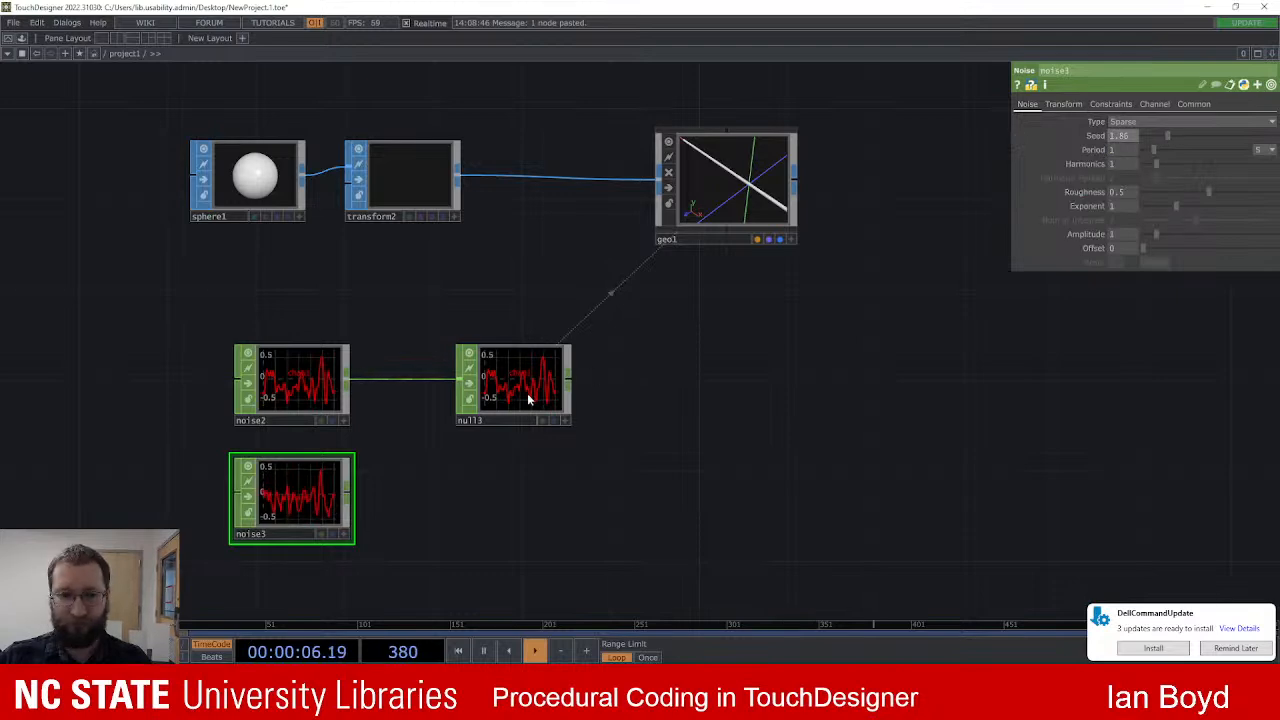
pyautogui.moveTo(511, 397); pyautogui.dragTo(733, 420)
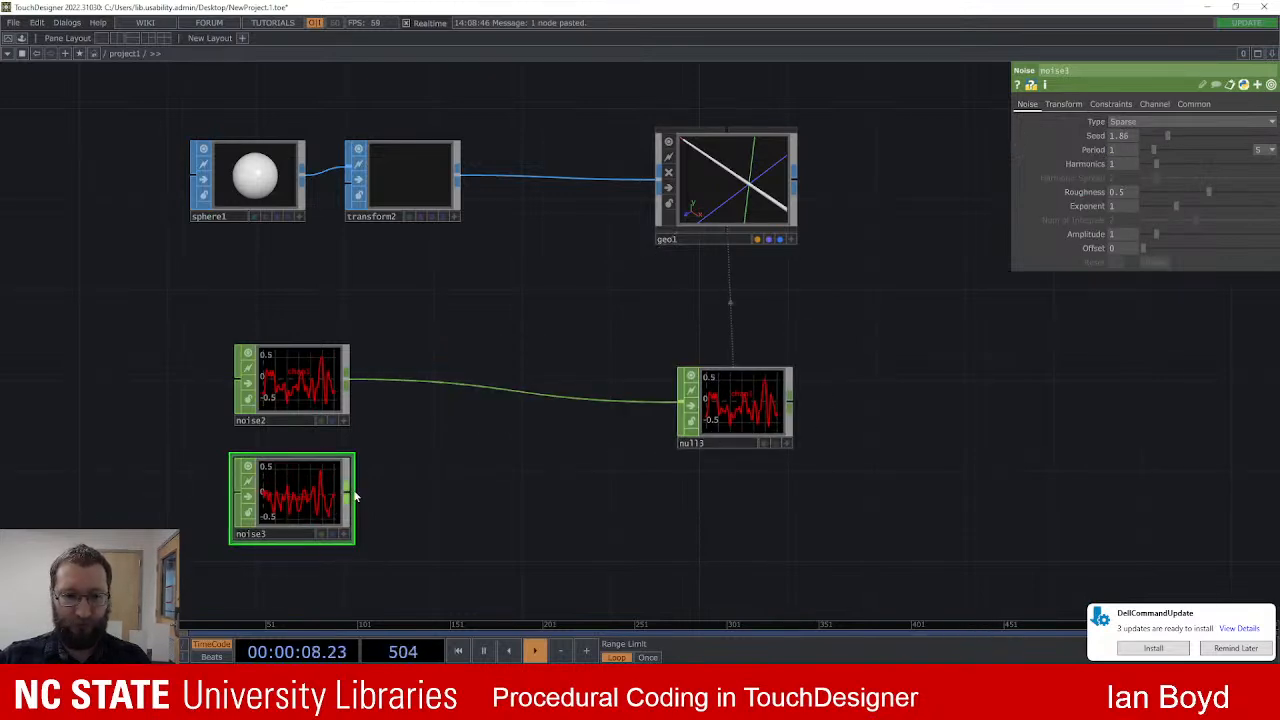
# Step: Add a Merge CHOP between the noise operators and null3, and wire noise3 and noise2 into it
pyautogui.click(419, 482)
pyautogui.write('merge')
pyautogui.press('Return')
pyautogui.moveTo(410, 477); pyautogui.dragTo(455, 477)
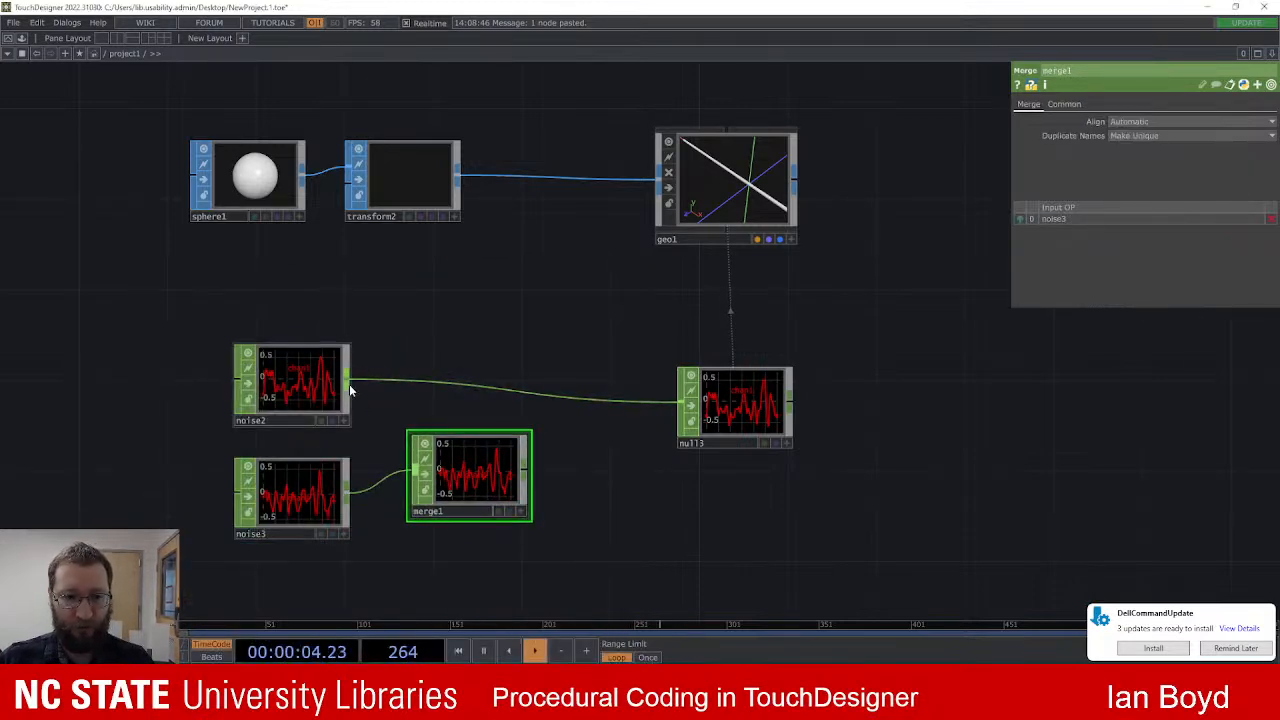
pyautogui.moveTo(392, 450); pyautogui.dragTo(417, 500)
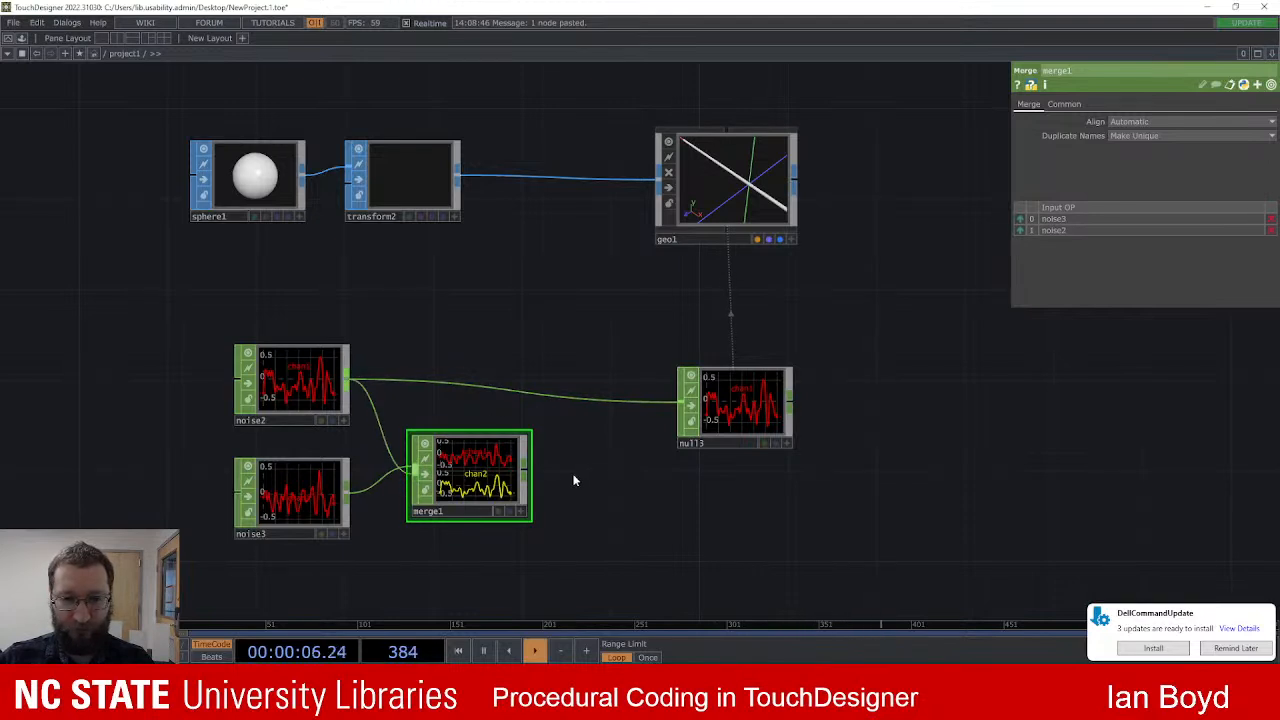
# Step: Remove the direct connection from noise2 to null3 and feed null3 from merge1 instead
pyautogui.hscroll(3, 600, 480)
pyautogui.rightClick(530, 399)
pyautogui.click(557, 440)
pyautogui.moveTo(462, 476); pyautogui.dragTo(534, 438)
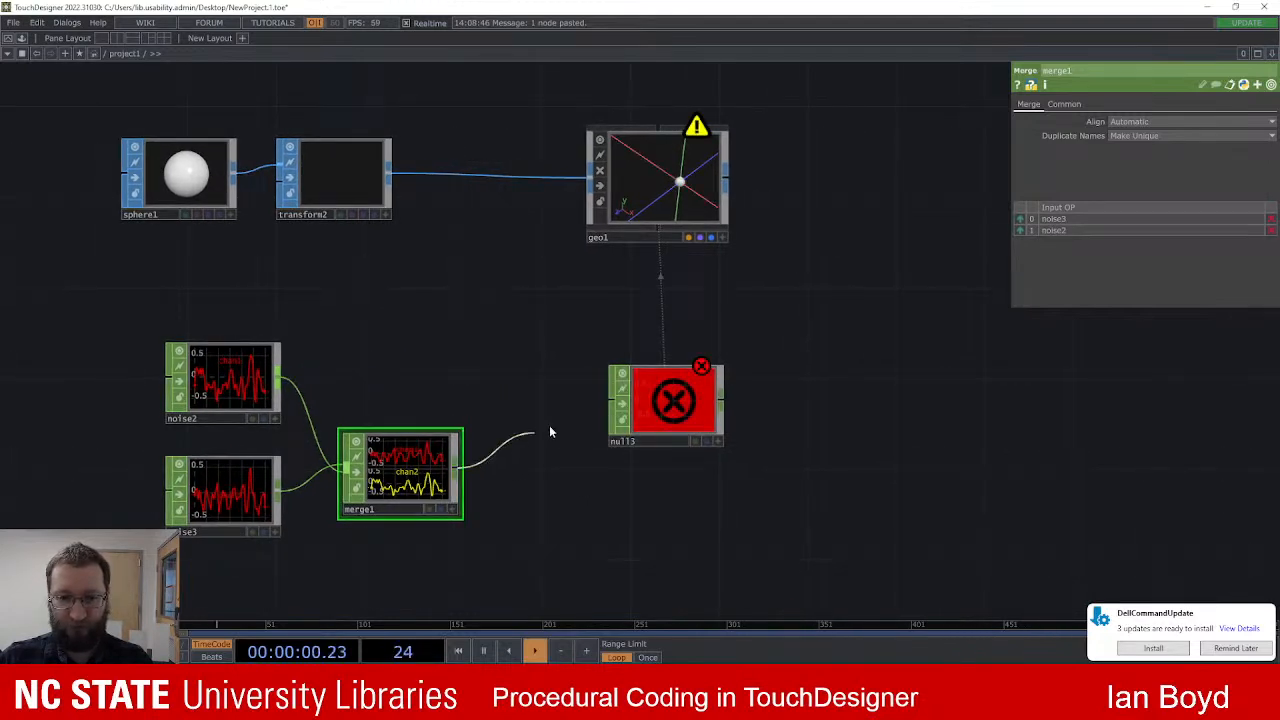
pyautogui.moveTo(603, 401); pyautogui.dragTo(610, 401)
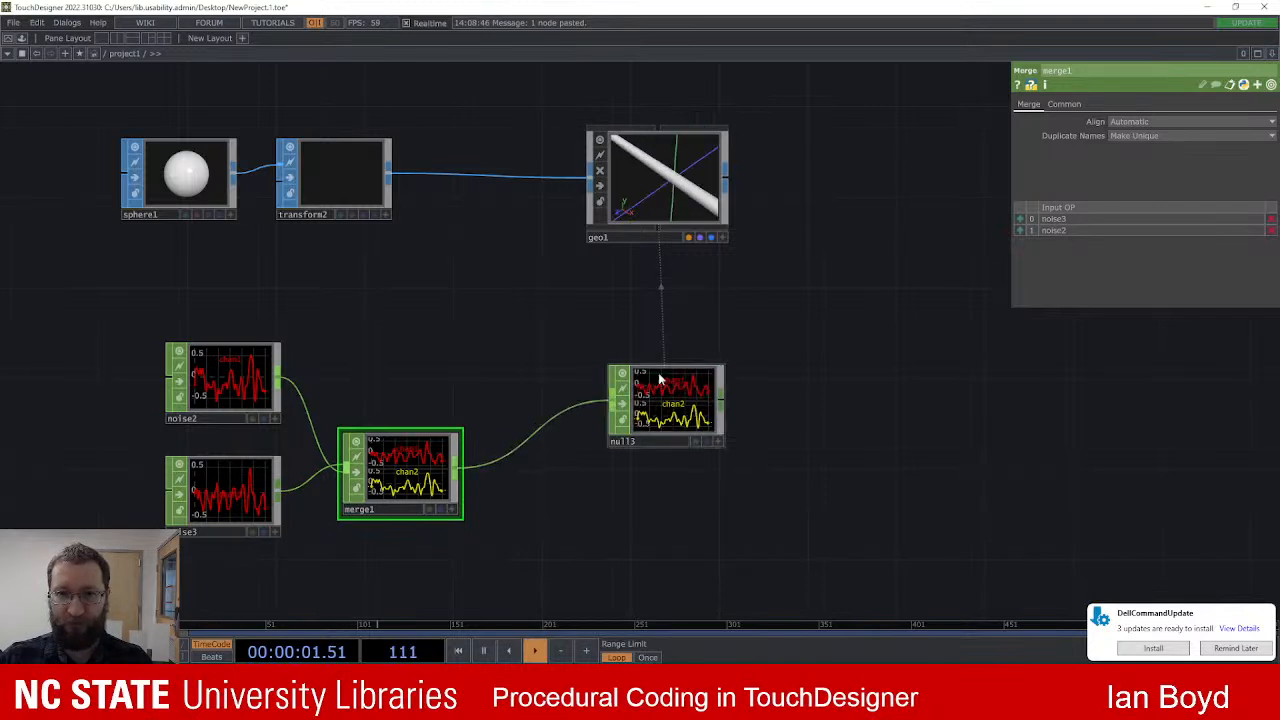
# Step: Assign chan2 to geo1's instancing Translate Y and home geo1's viewer on all the instances
pyautogui.click(674, 150)
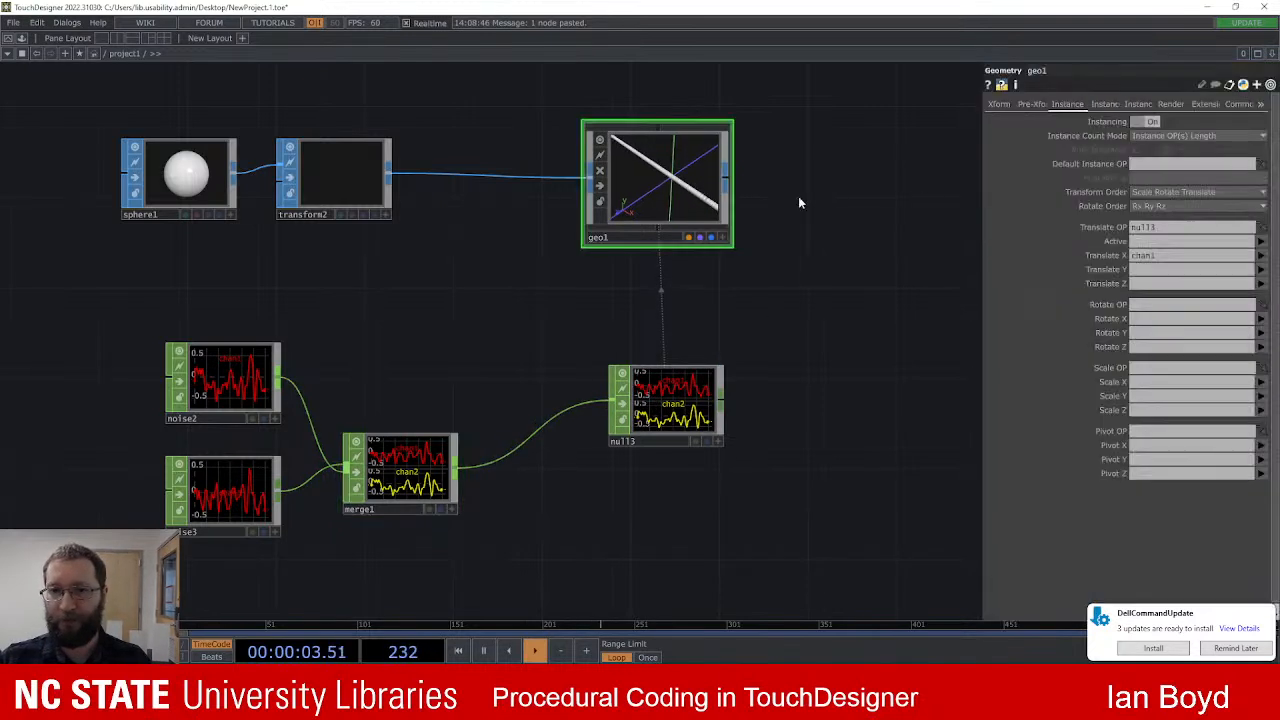
pyautogui.click(1261, 269)
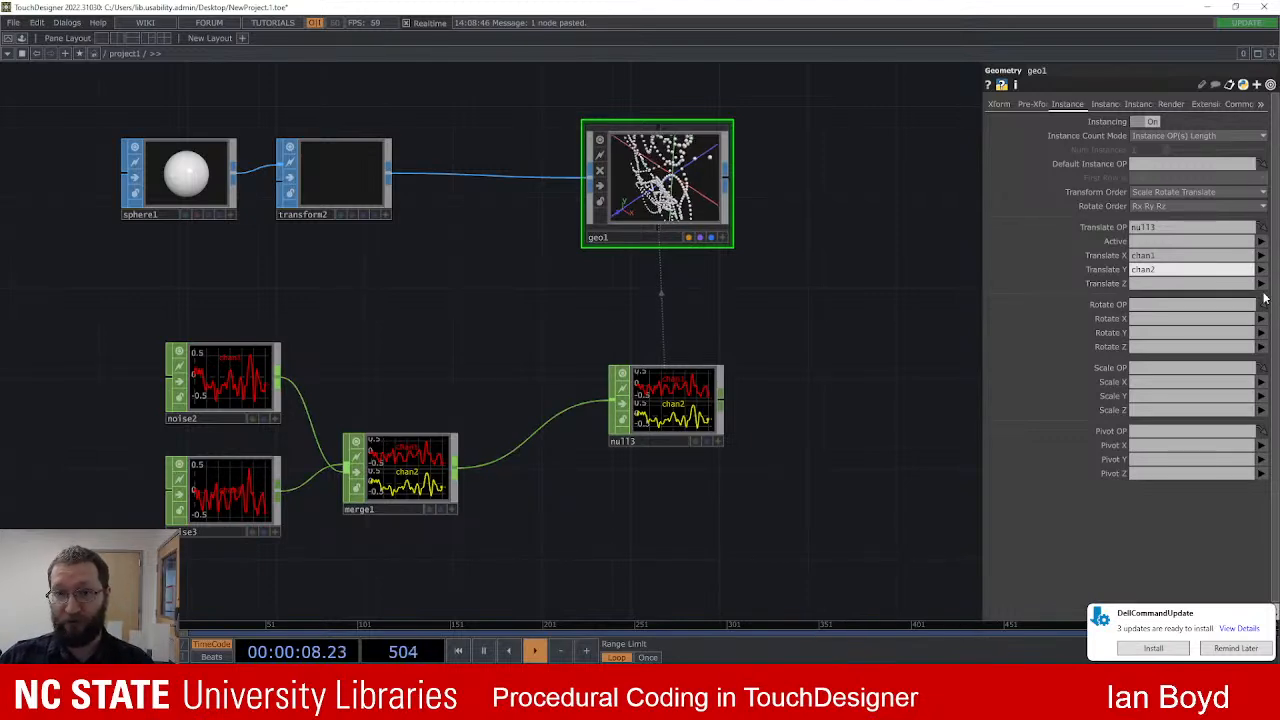
pyautogui.scroll(4, 686, 172)
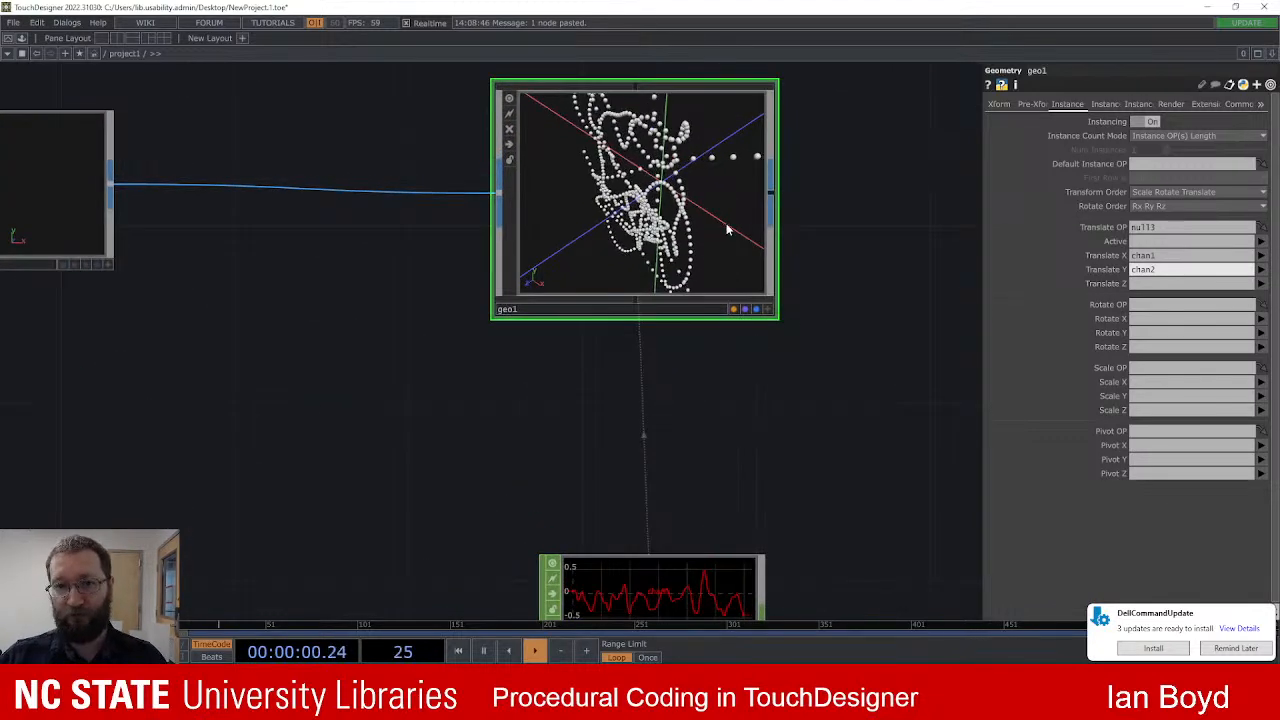
pyautogui.scroll(-2, 728, 230)
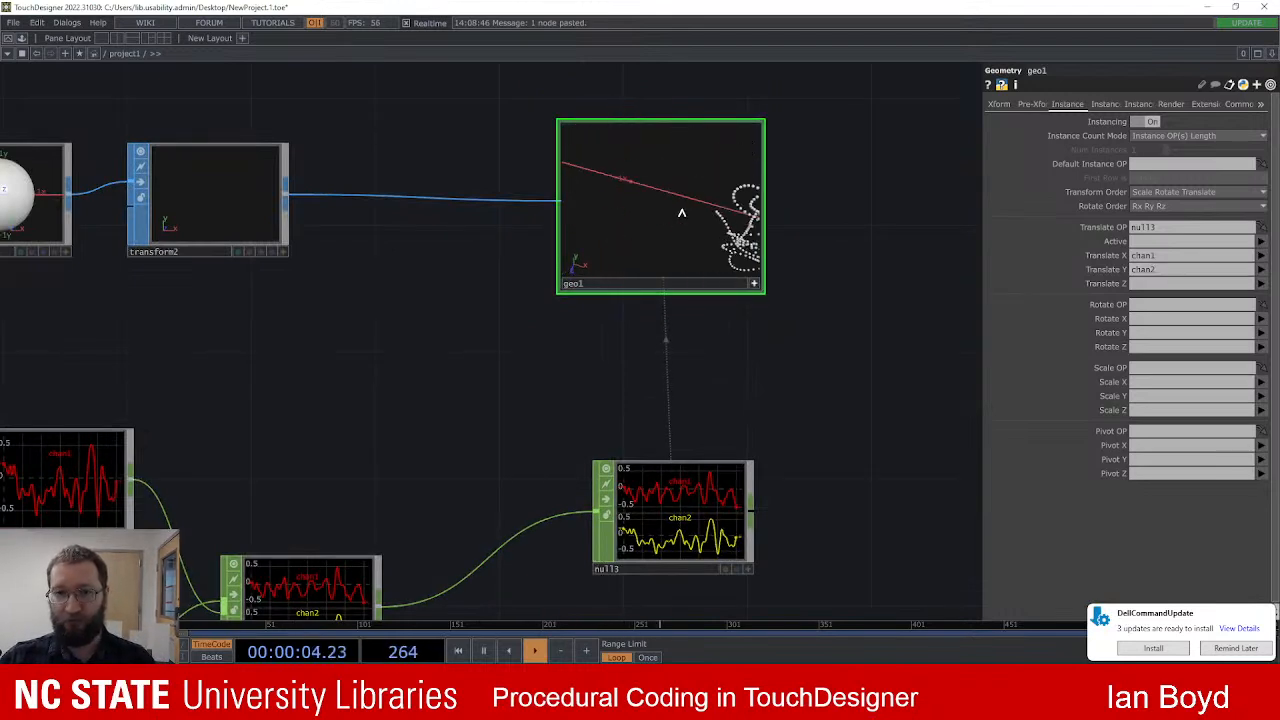
pyautogui.rightClick(714, 145)
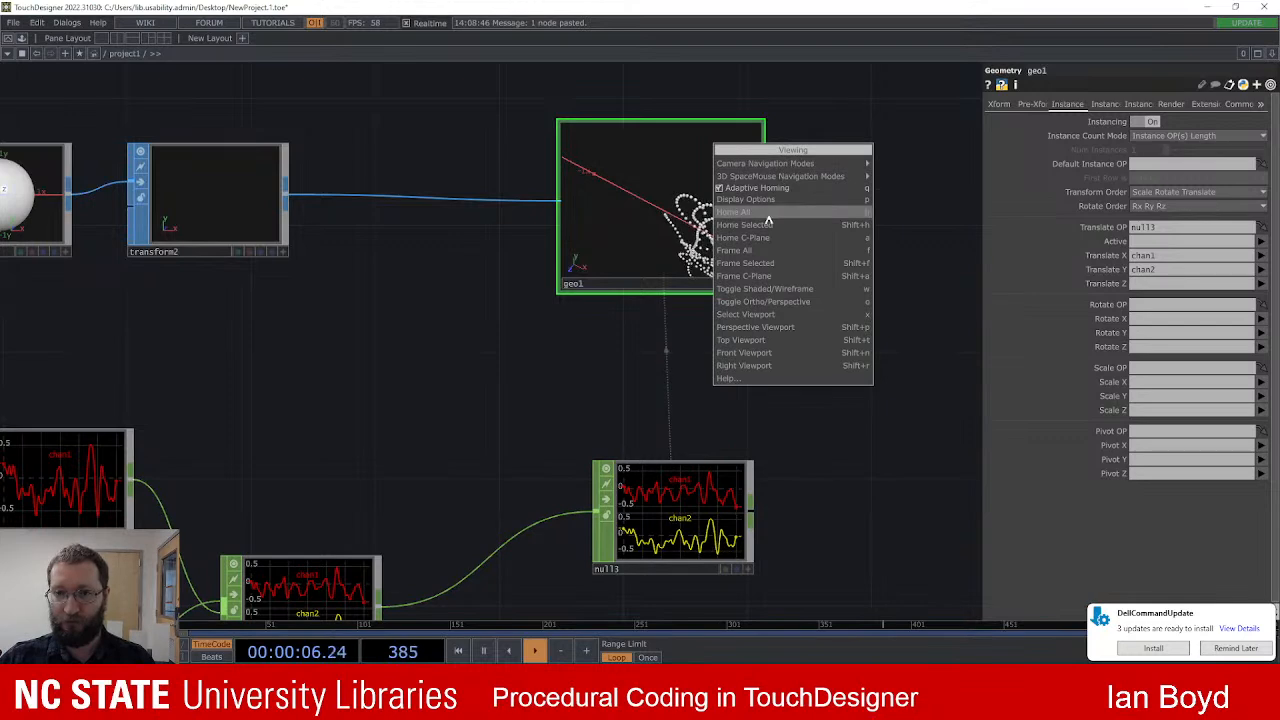
pyautogui.click(766, 213)
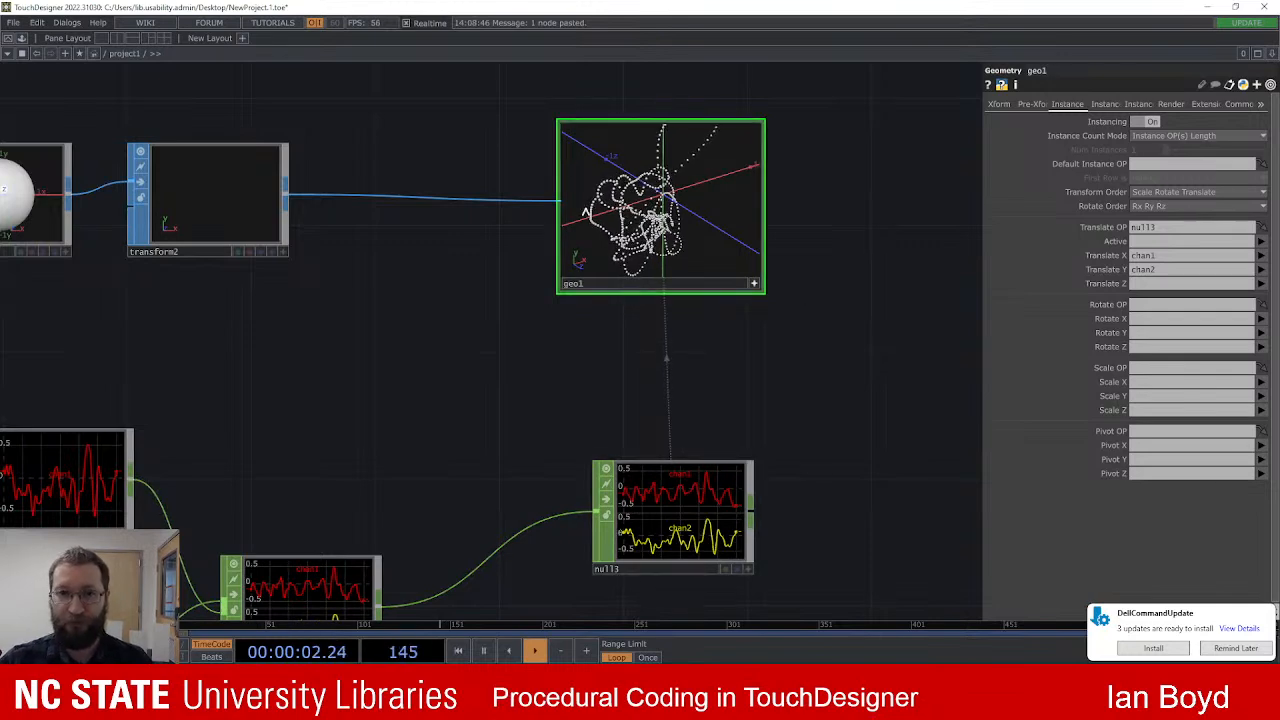
# Step: Shift merge1 slightly away from the noise operators, and duplicate noise3 with the copy placed directly below it
pyautogui.scroll(-4, 746, 320)
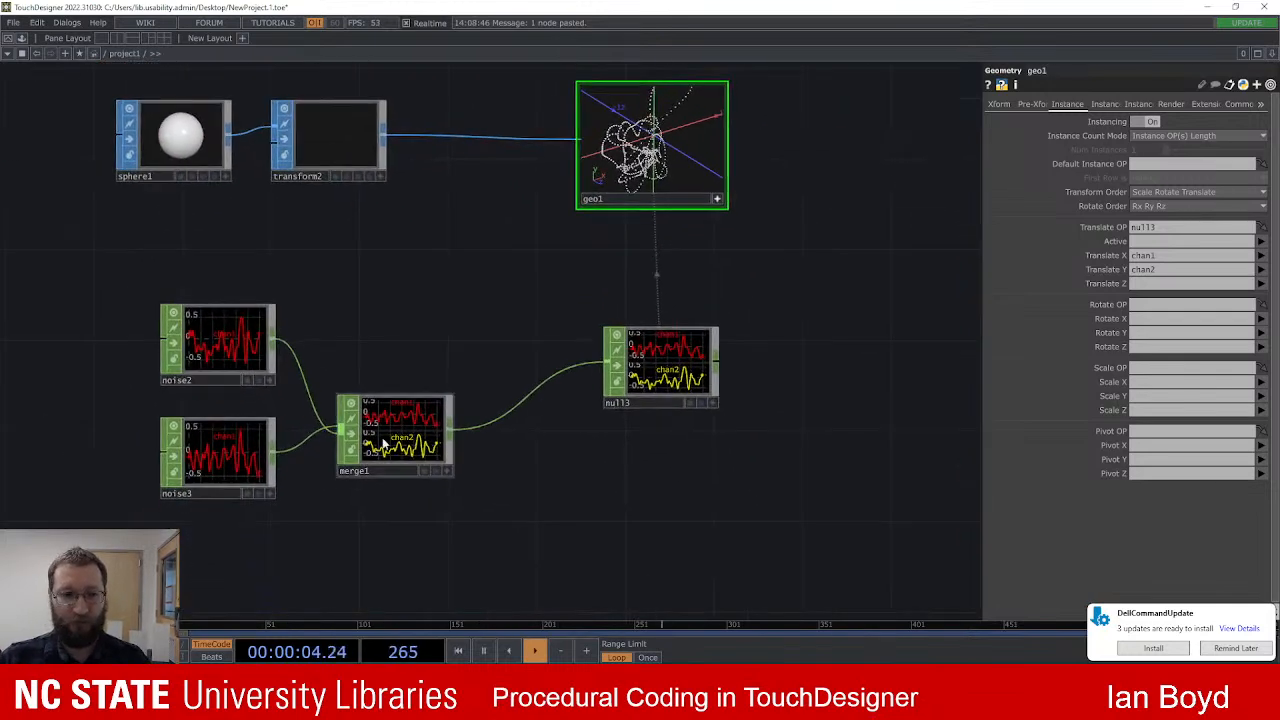
pyautogui.moveTo(378, 443); pyautogui.dragTo(437, 422)
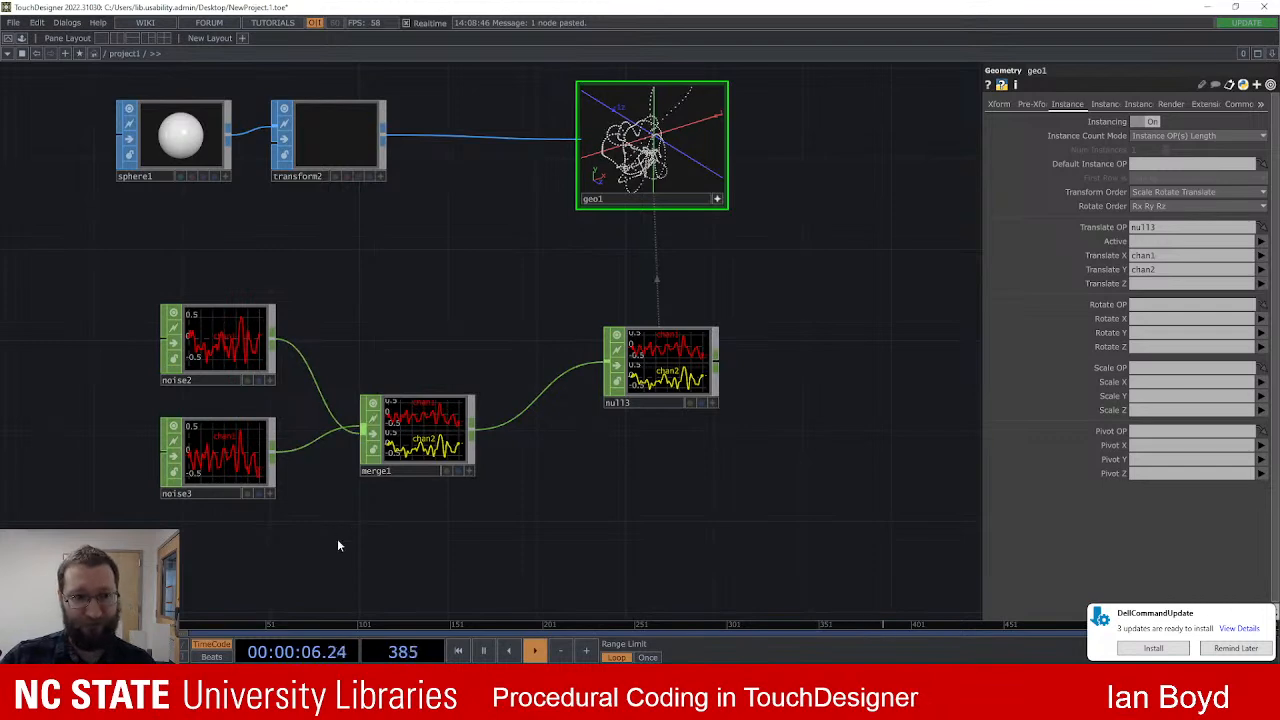
pyautogui.moveTo(239, 475); pyautogui.dragTo(251, 408)
pyautogui.click(258, 428)
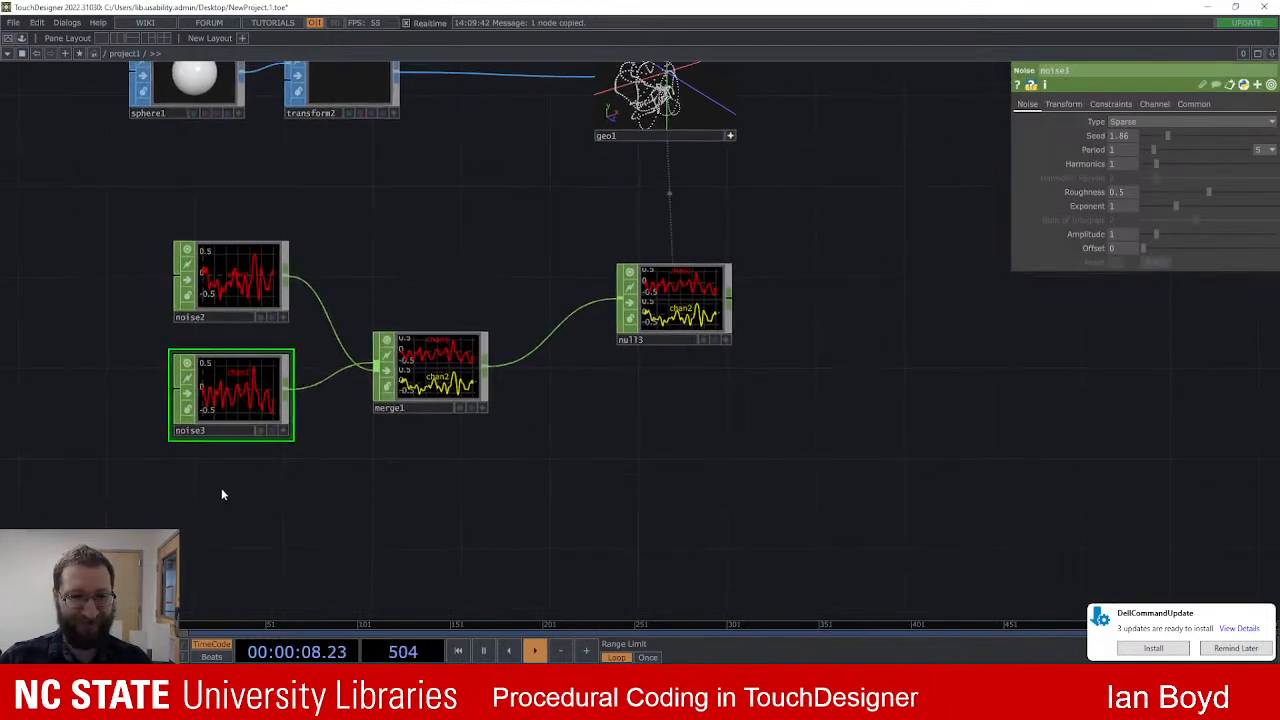
pyautogui.hotkey('ctrl', 'v')
pyautogui.click(237, 574)
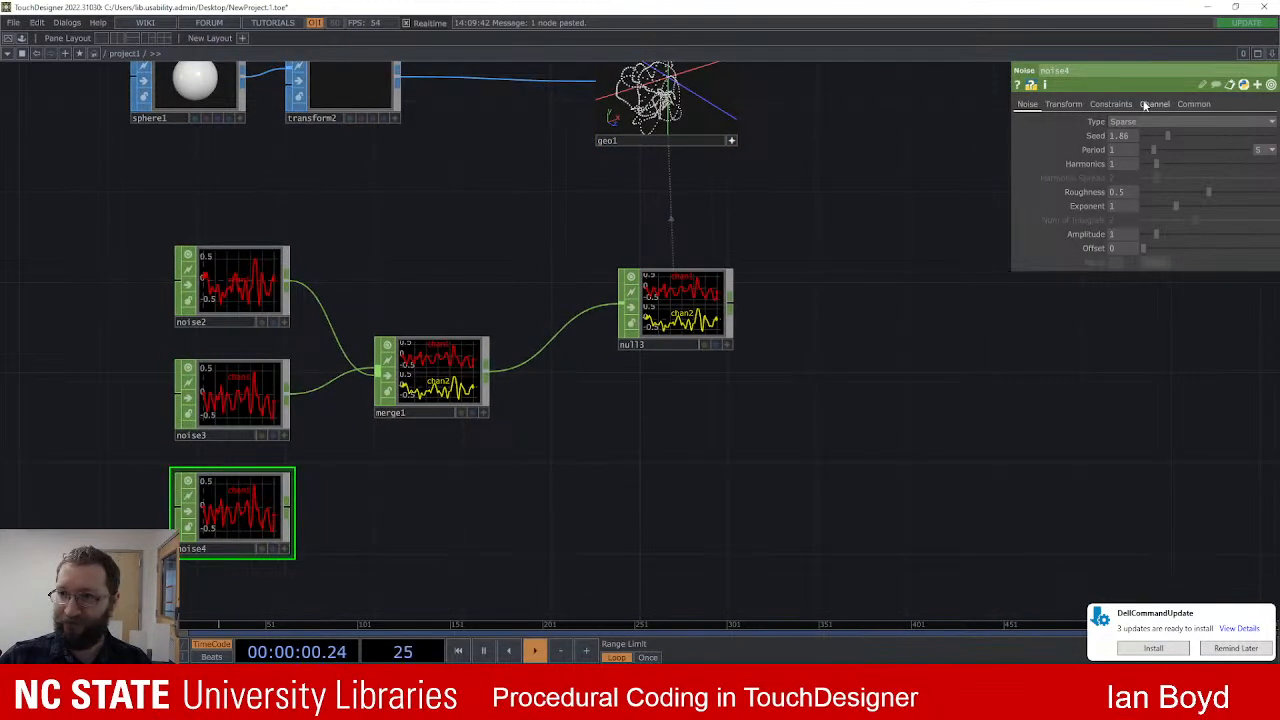
# Step: Set noise4's Seed to 2.86 and wire it into merge1
pyautogui.moveTo(1165, 138); pyautogui.dragTo(1180, 137)
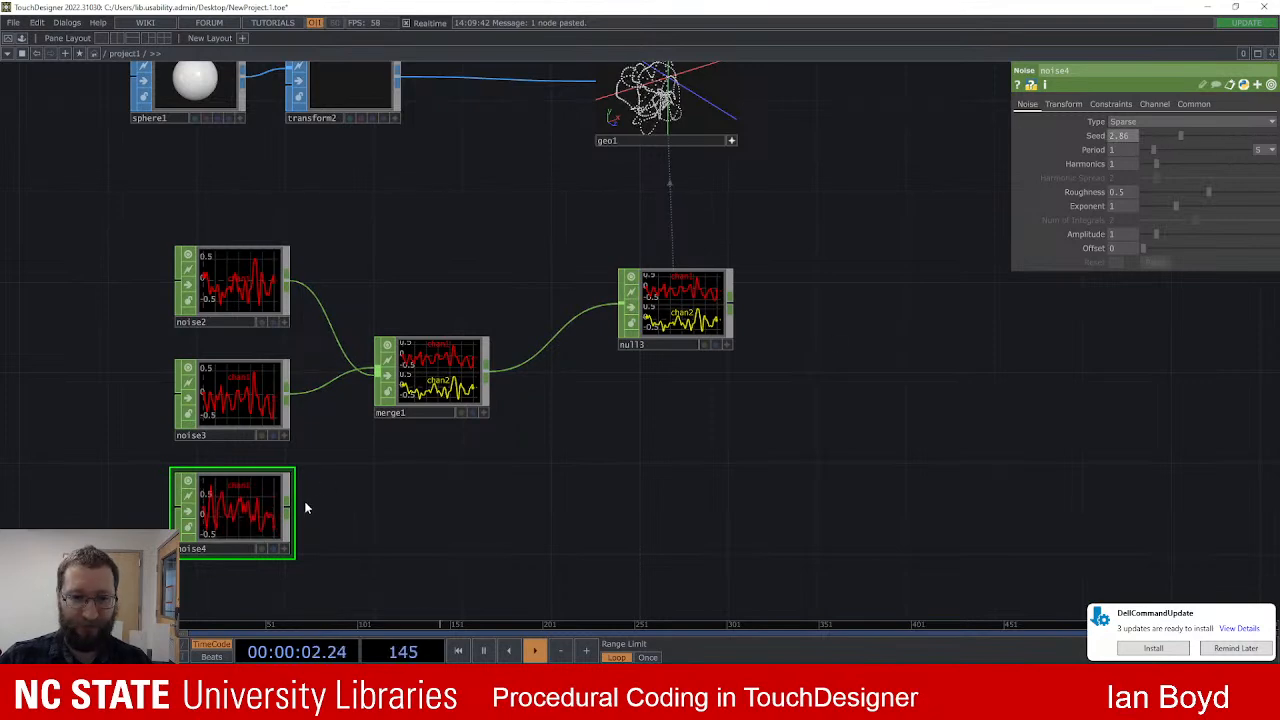
pyautogui.moveTo(291, 513); pyautogui.dragTo(380, 378)
# Step: Assign chan3 to geo1's instancing Translate Z
pyautogui.moveTo(849, 251); pyautogui.dragTo(773, 305)
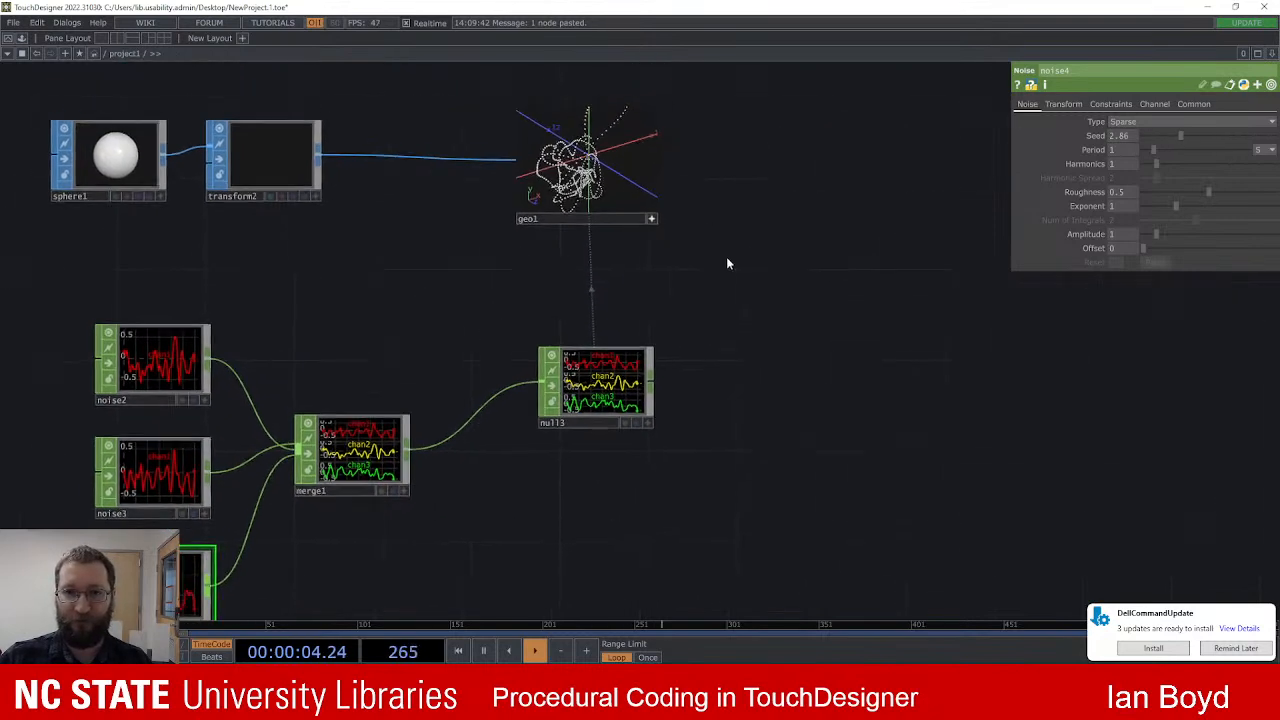
pyautogui.scroll(3, 690, 220)
pyautogui.moveTo(634, 245); pyautogui.dragTo(670, 291)
pyautogui.click(659, 280)
pyautogui.click(605, 211)
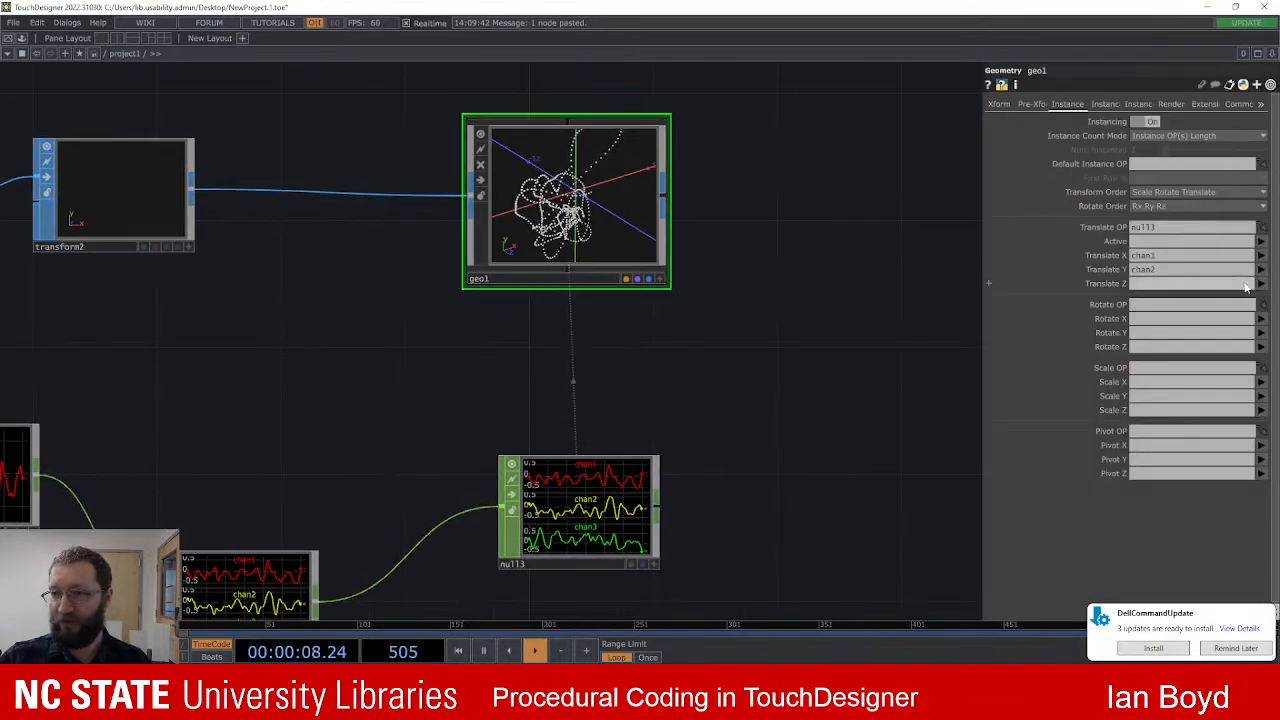
pyautogui.click(1260, 284)
pyautogui.click(1263, 323)
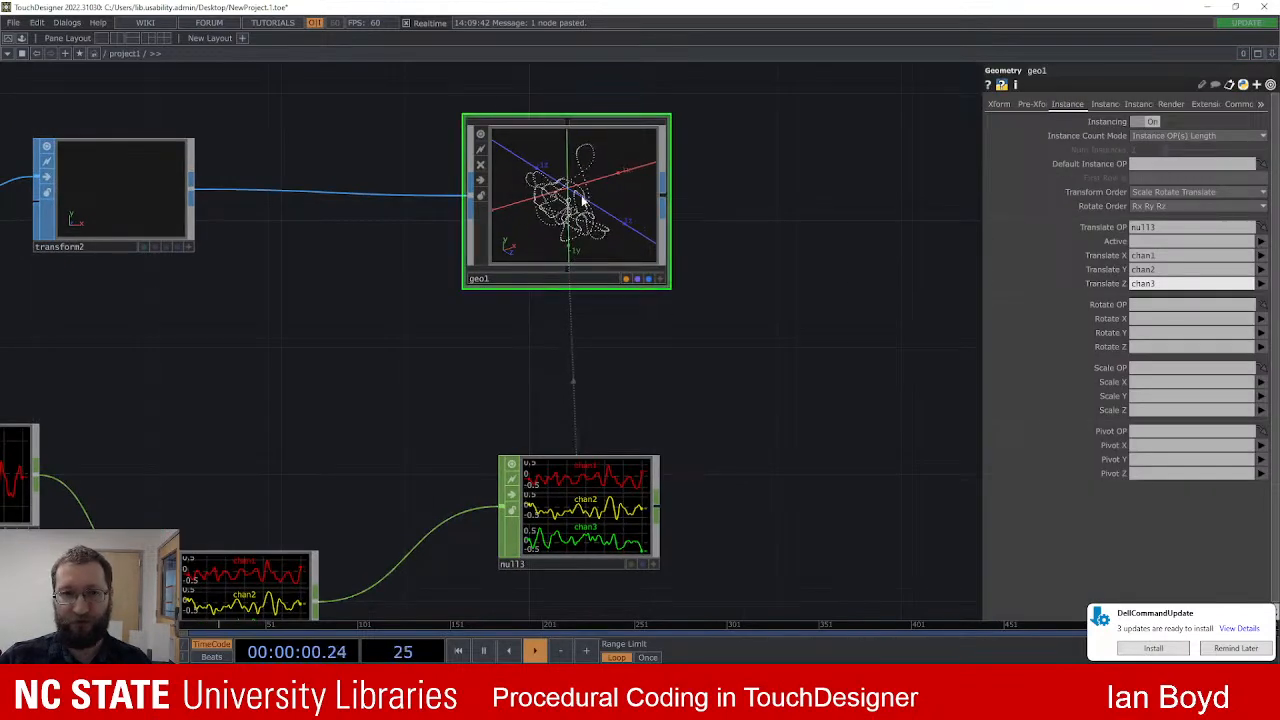
# Step: Examine the moving instanced spheres in geo1's viewer from several angles
pyautogui.scroll(2, 651, 280)
pyautogui.click(693, 314)
pyautogui.moveTo(600, 206); pyautogui.dragTo(627, 207)
pyautogui.scroll(1, 627, 208)
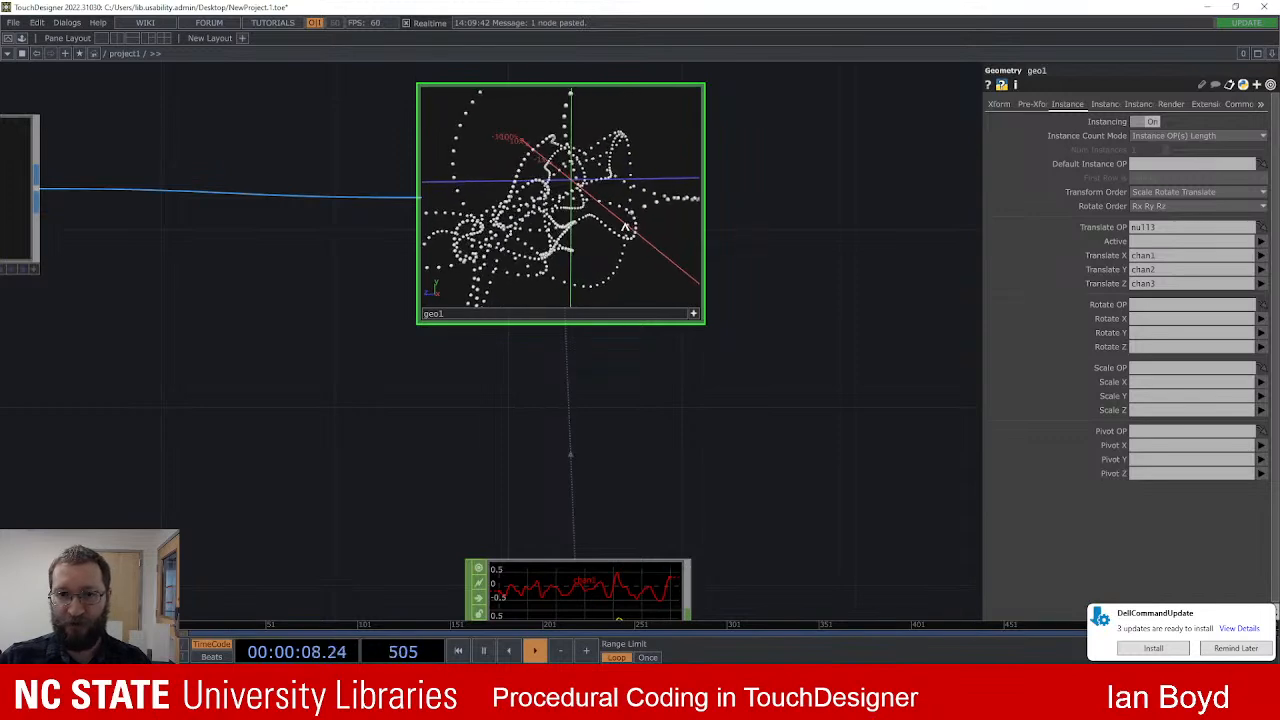
pyautogui.moveTo(597, 240); pyautogui.dragTo(632, 237)
pyautogui.moveTo(792, 411); pyautogui.dragTo(794, 410)
pyautogui.scroll(-3, 794, 410)
# Step: Adjust noise2 to an Amplitude of 1.24, a Period of 1.42 and an Exponent of 1.18
pyautogui.click(420, 405)
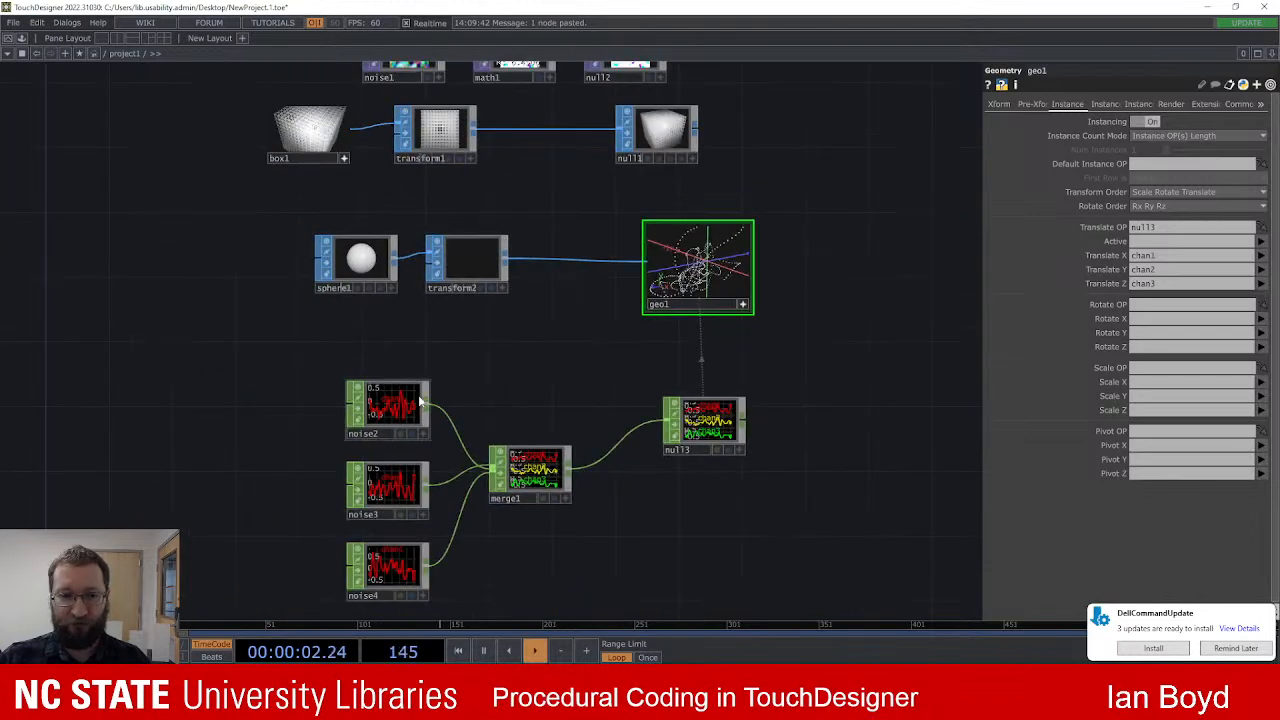
pyautogui.scroll(2, 588, 378)
pyautogui.scroll(2, 588, 378)
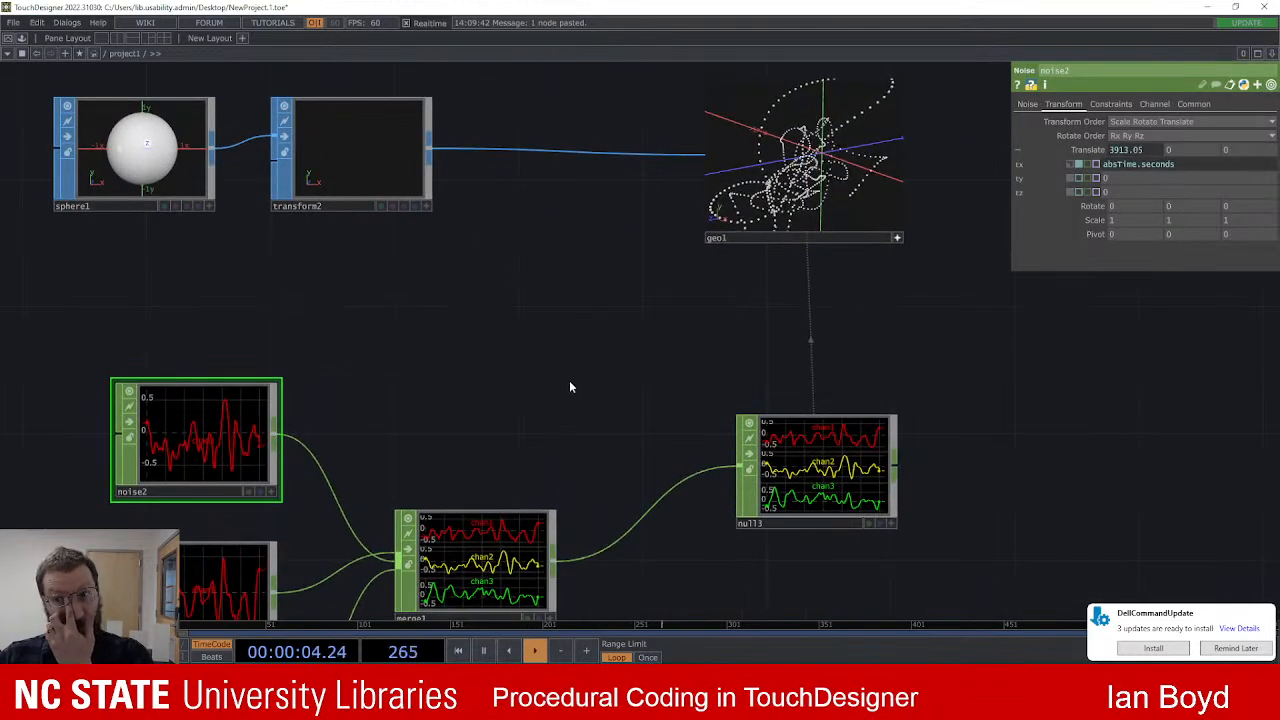
pyautogui.click(1030, 104)
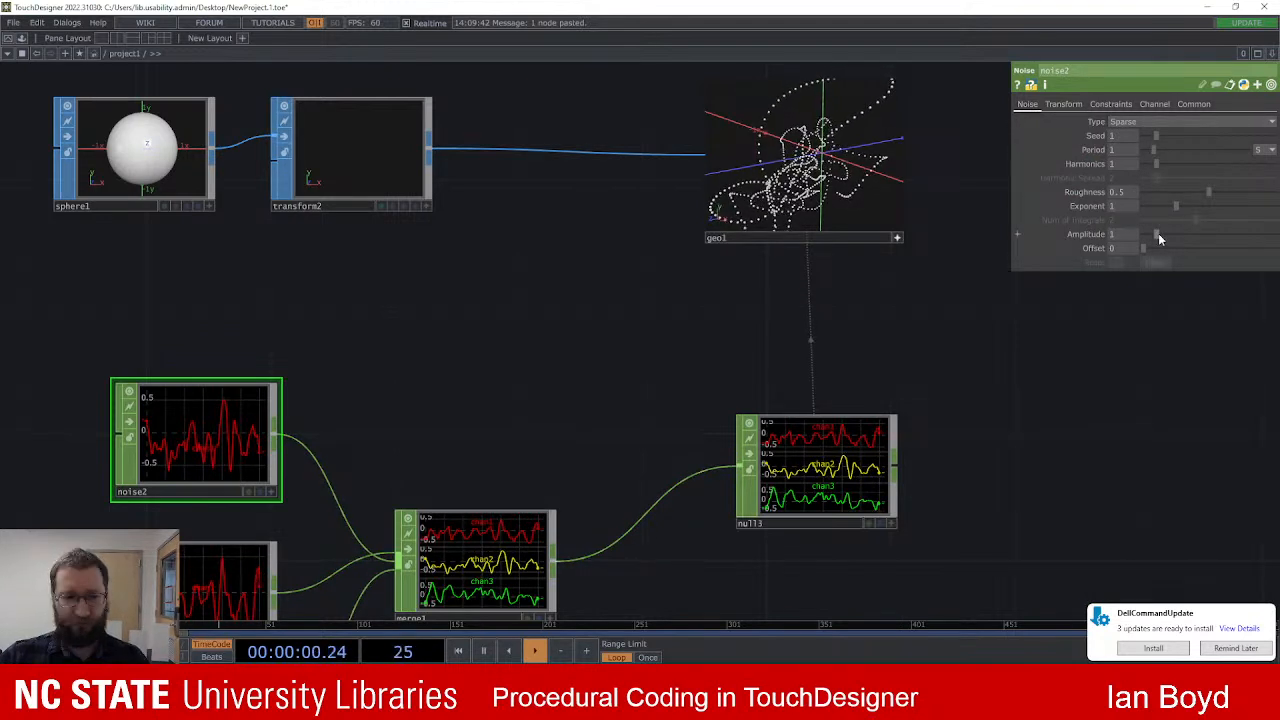
pyautogui.moveTo(1159, 237); pyautogui.dragTo(1170, 238)
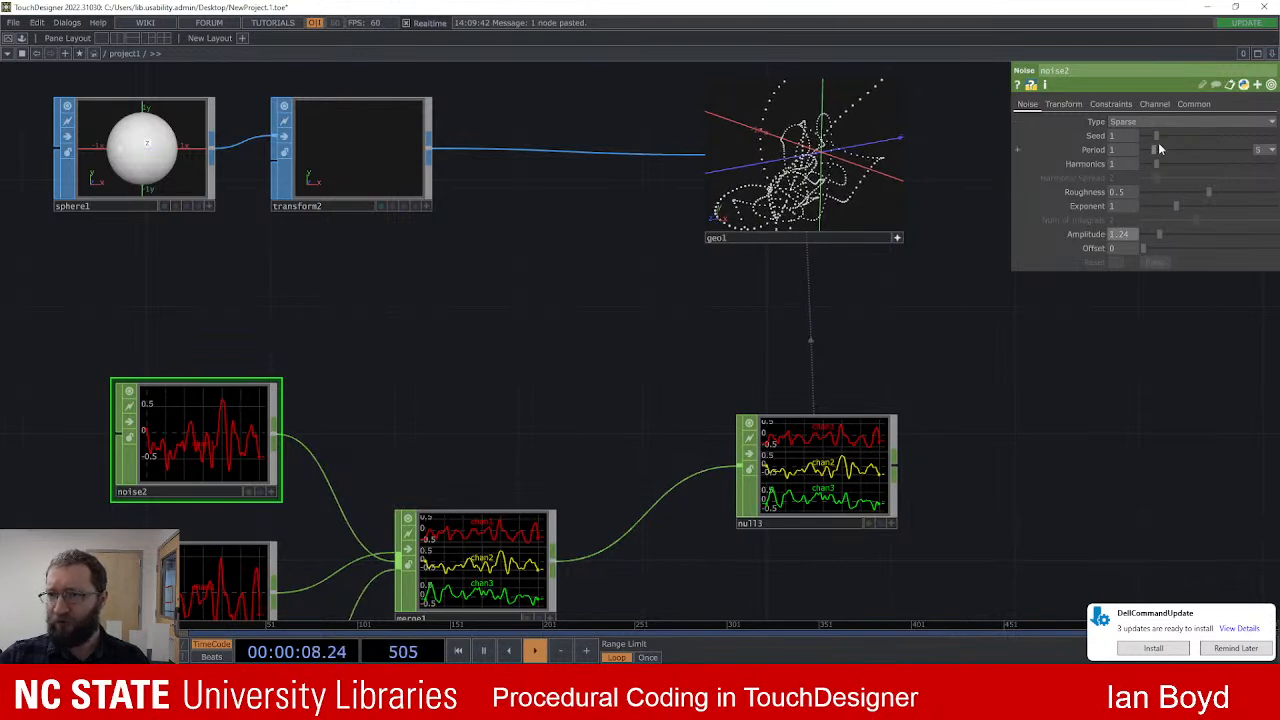
pyautogui.moveTo(1156, 147)
pyautogui.mouseDown()
pyautogui.moveTo(1188, 152)
pyautogui.moveTo(1171, 153)
pyautogui.mouseUp()
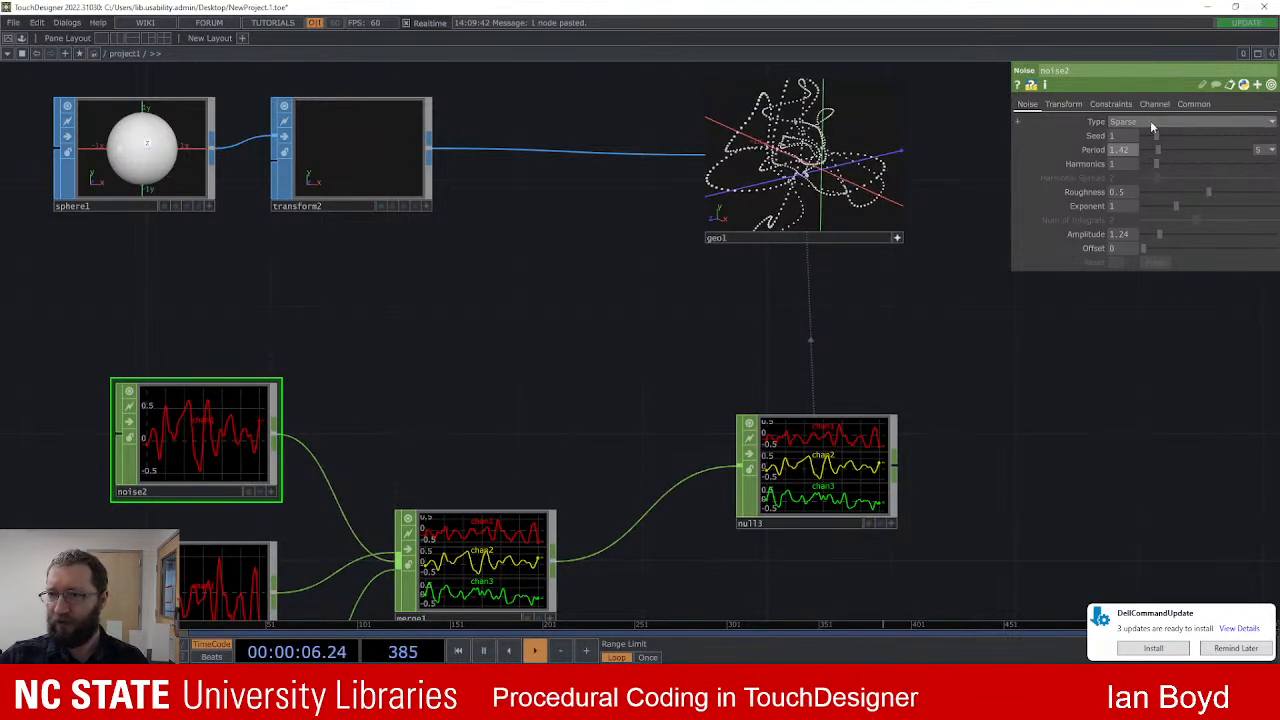
pyautogui.moveTo(1180, 206); pyautogui.dragTo(1150, 198)
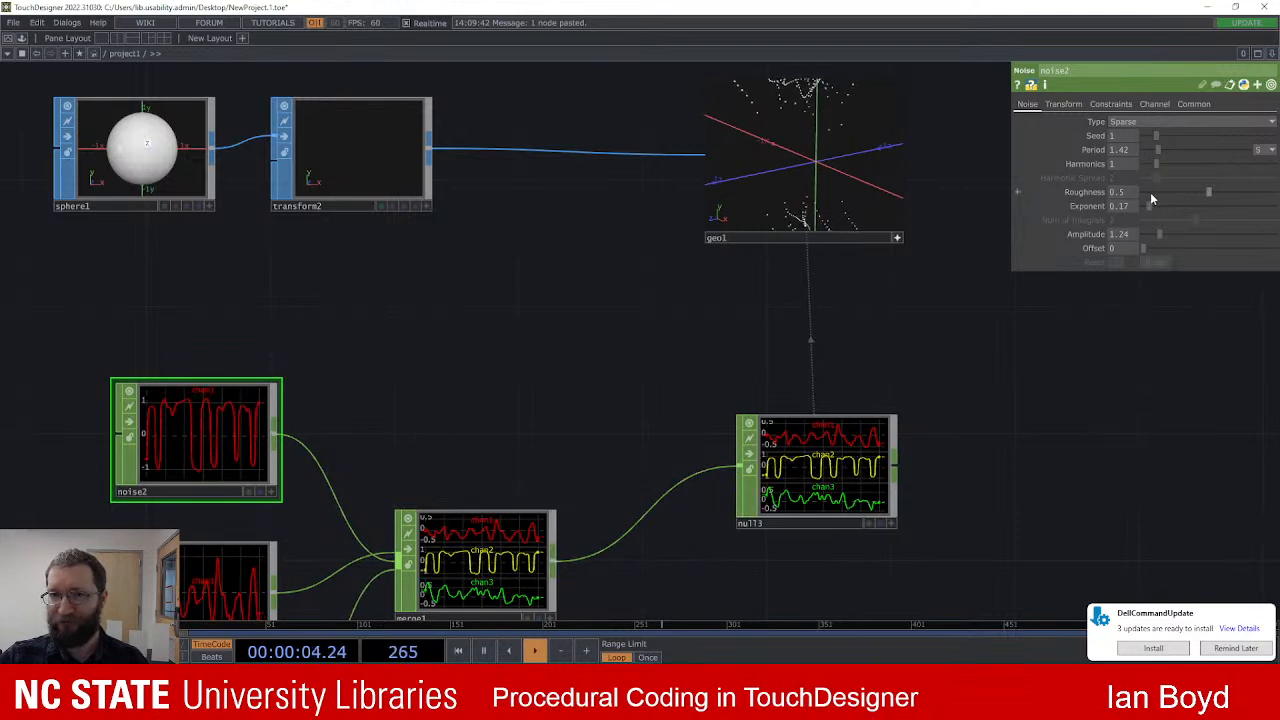
pyautogui.moveTo(1151, 198); pyautogui.dragTo(1184, 194)
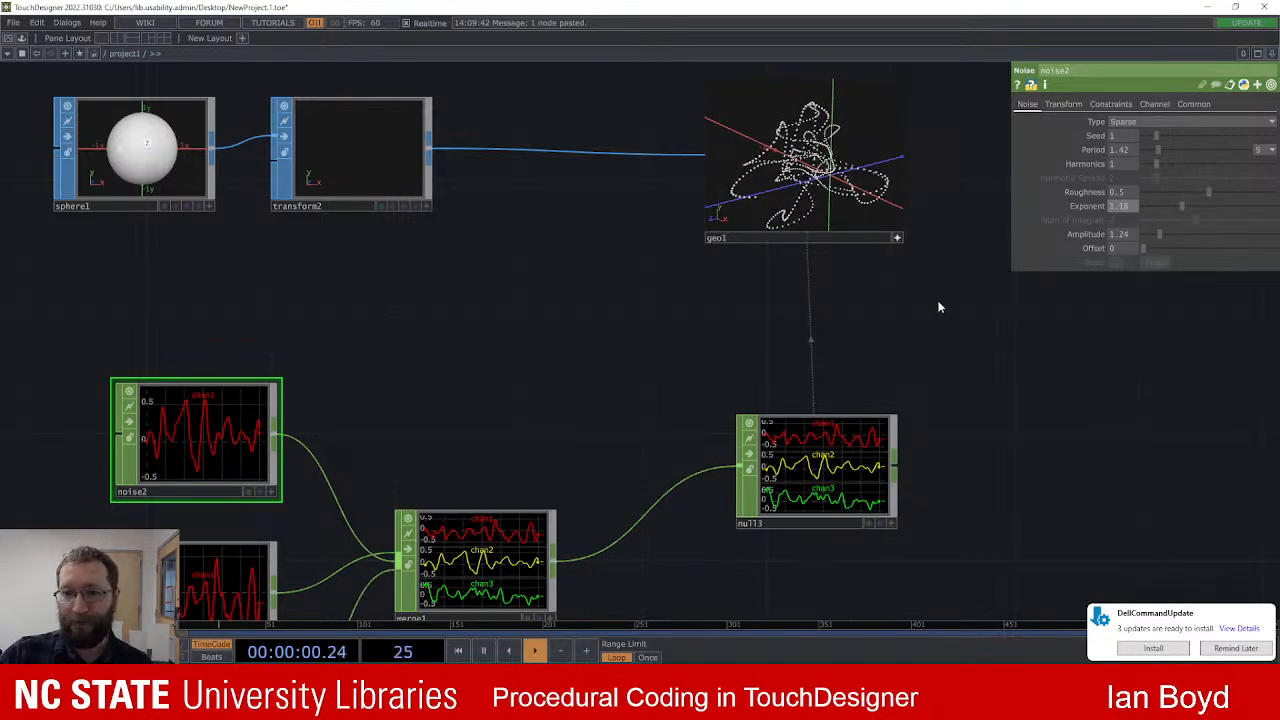
# Step: Review the network and geo1's instancing parameters, including the rotate-to-vector, texture and color options on its second instancing page
pyautogui.scroll(-2, 940, 310)
pyautogui.moveTo(987, 366); pyautogui.dragTo(844, 302)
pyautogui.scroll(-2, 919, 295)
pyautogui.scroll(2, 921, 284)
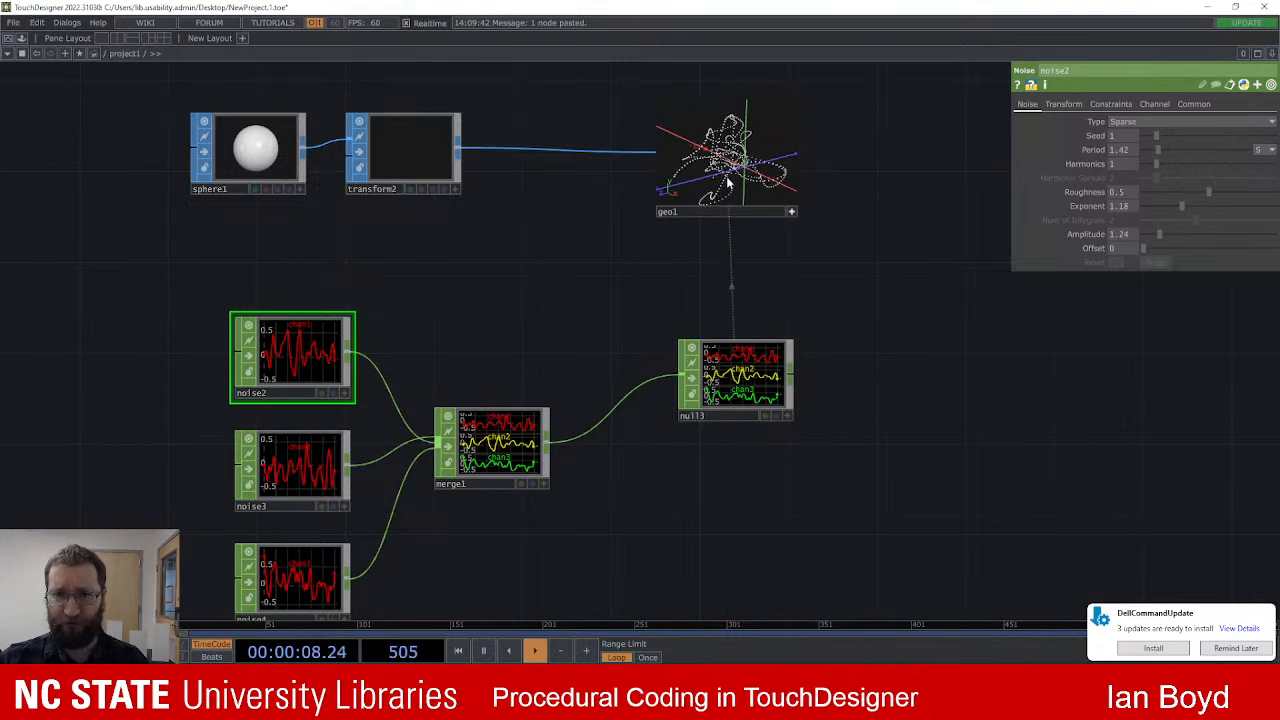
pyautogui.scroll(-3, 674, 517)
pyautogui.scroll(4, 603, 506)
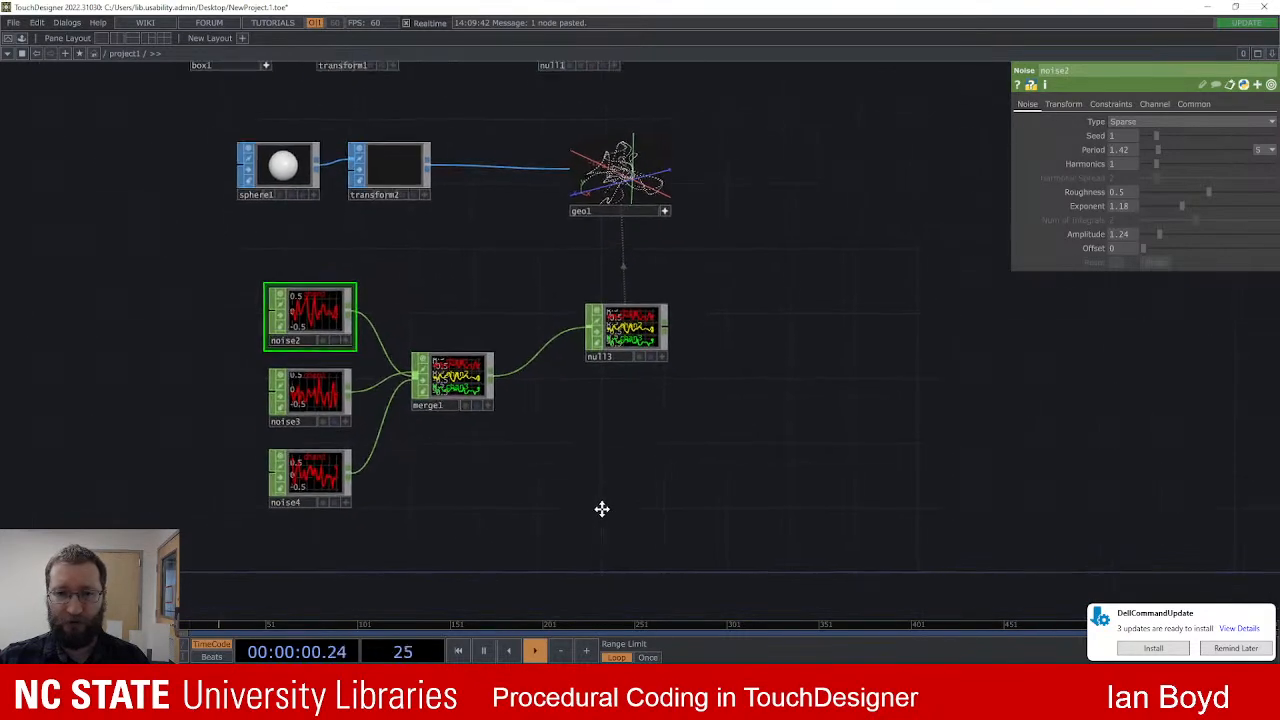
pyautogui.click(630, 205)
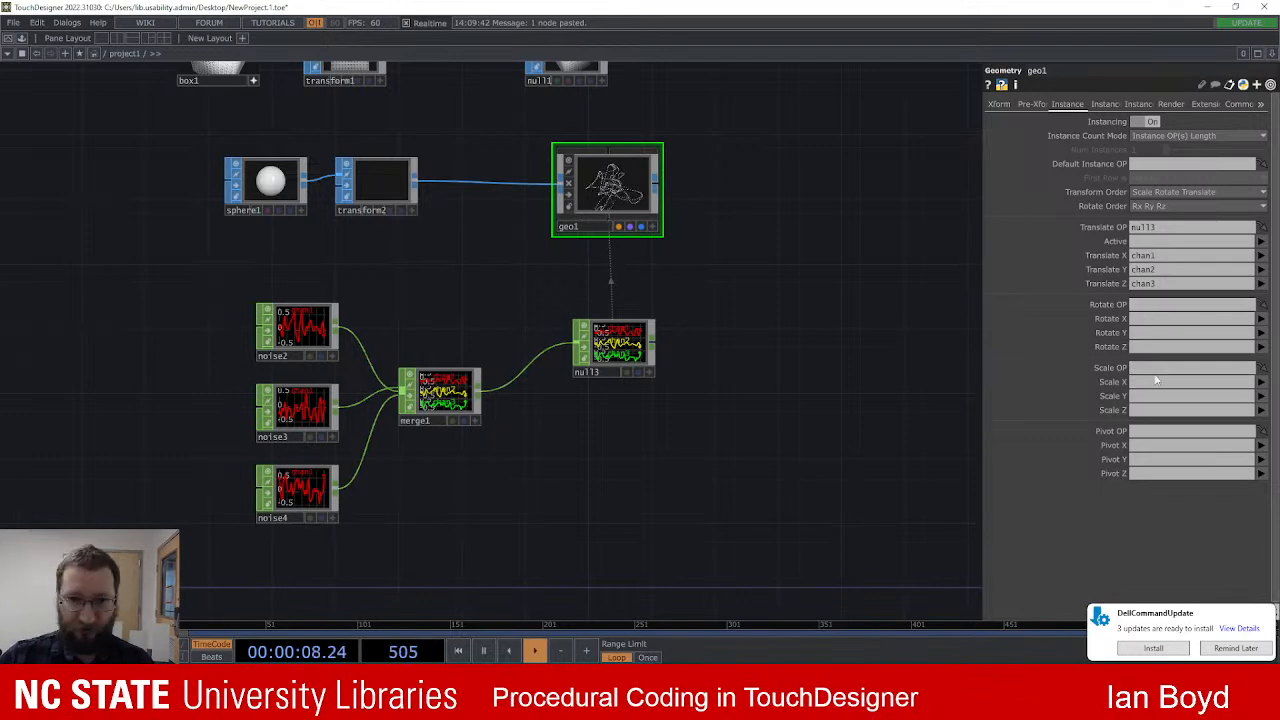
pyautogui.click(1103, 104)
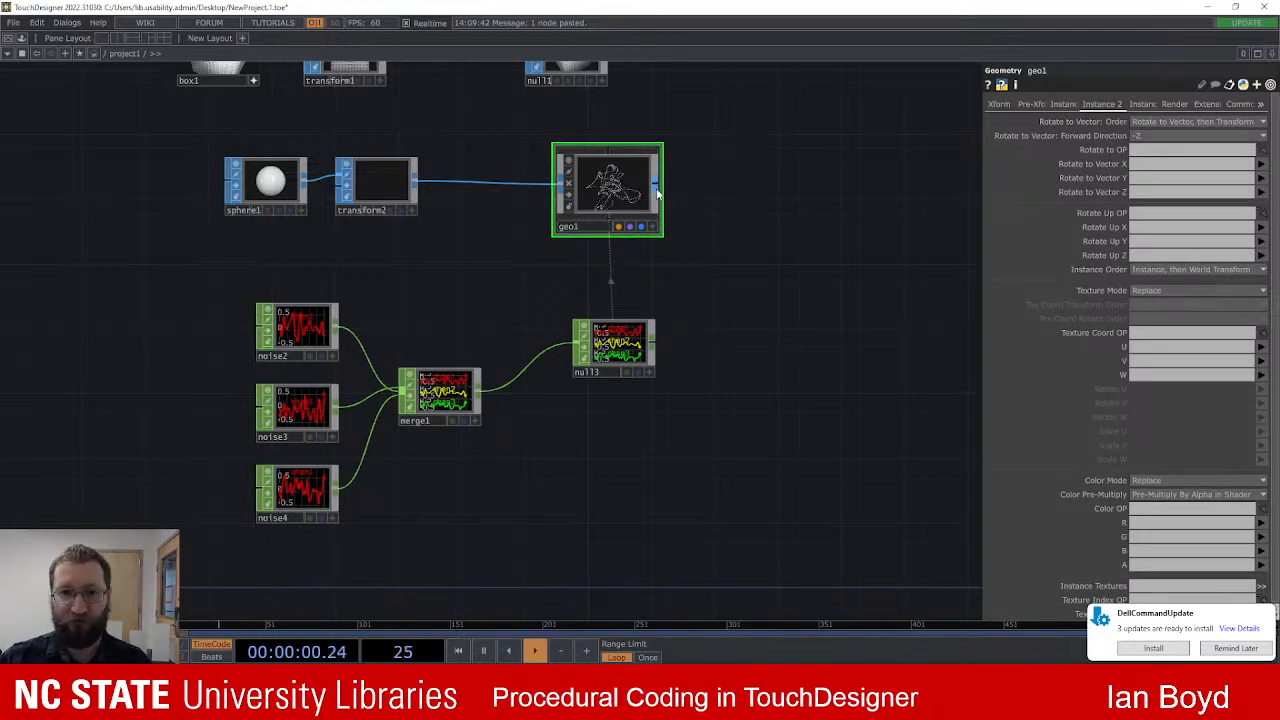
pyautogui.scroll(5, 600, 187)
pyautogui.scroll(-6, 720, 287)
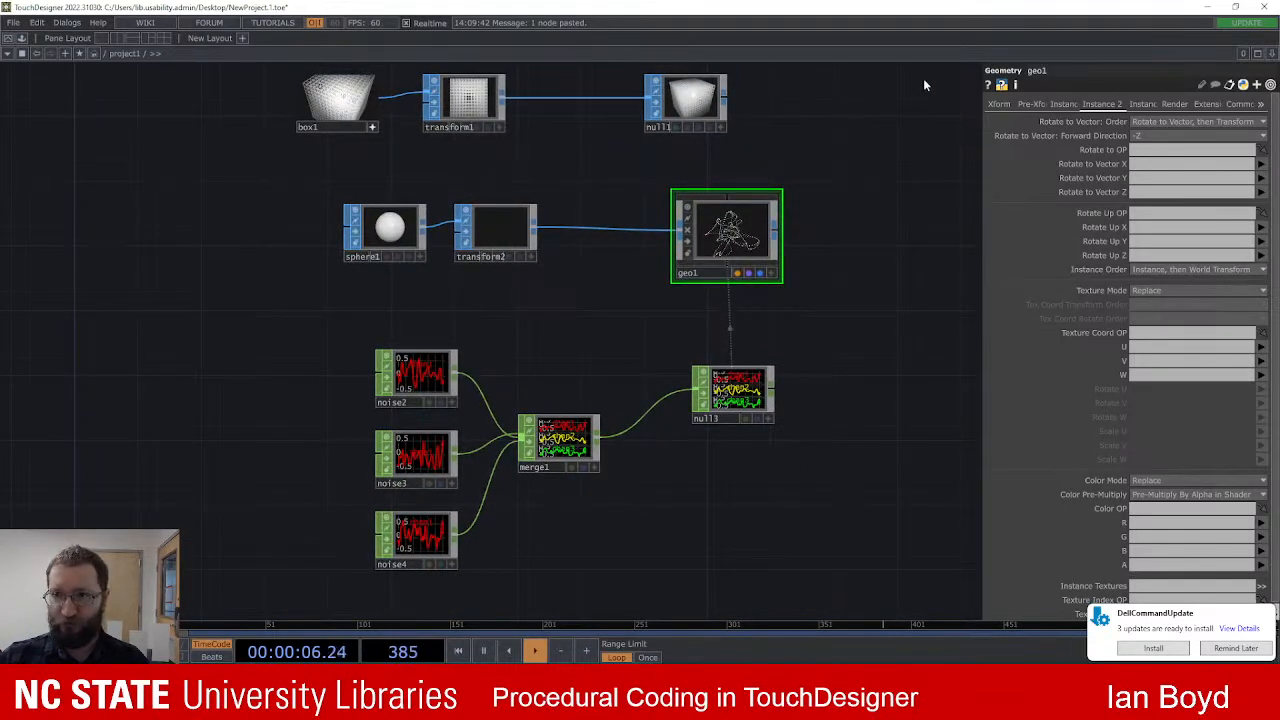
pyautogui.click(1065, 105)
pyautogui.scroll(-2, 617, 543)
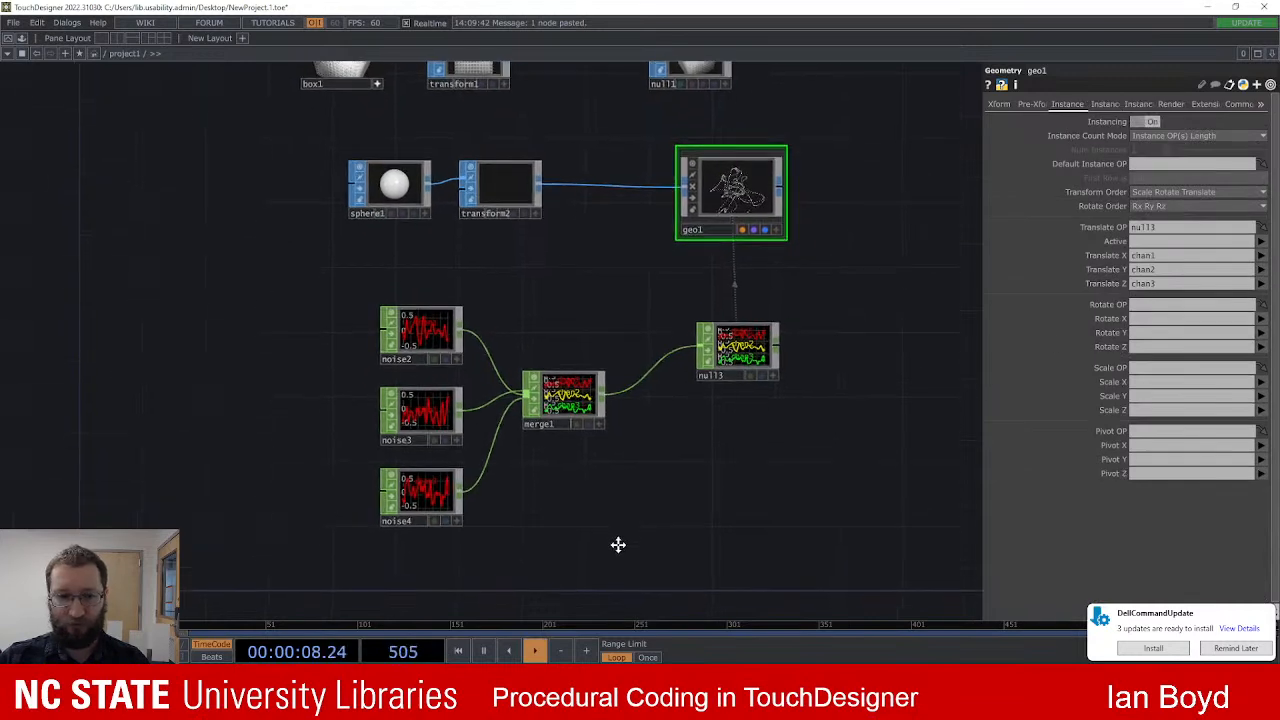
# Step: Duplicate noise4, place the copy directly below it, and wire the copy into merge1 as a fourth channel
pyautogui.click(435, 490)
pyautogui.scroll(-2, 436, 500)
pyautogui.hotkey('ctrl', 'v')
pyautogui.moveTo(518, 455); pyautogui.dragTo(548, 322)
pyautogui.moveTo(727, 381); pyautogui.dragTo(679, 396)
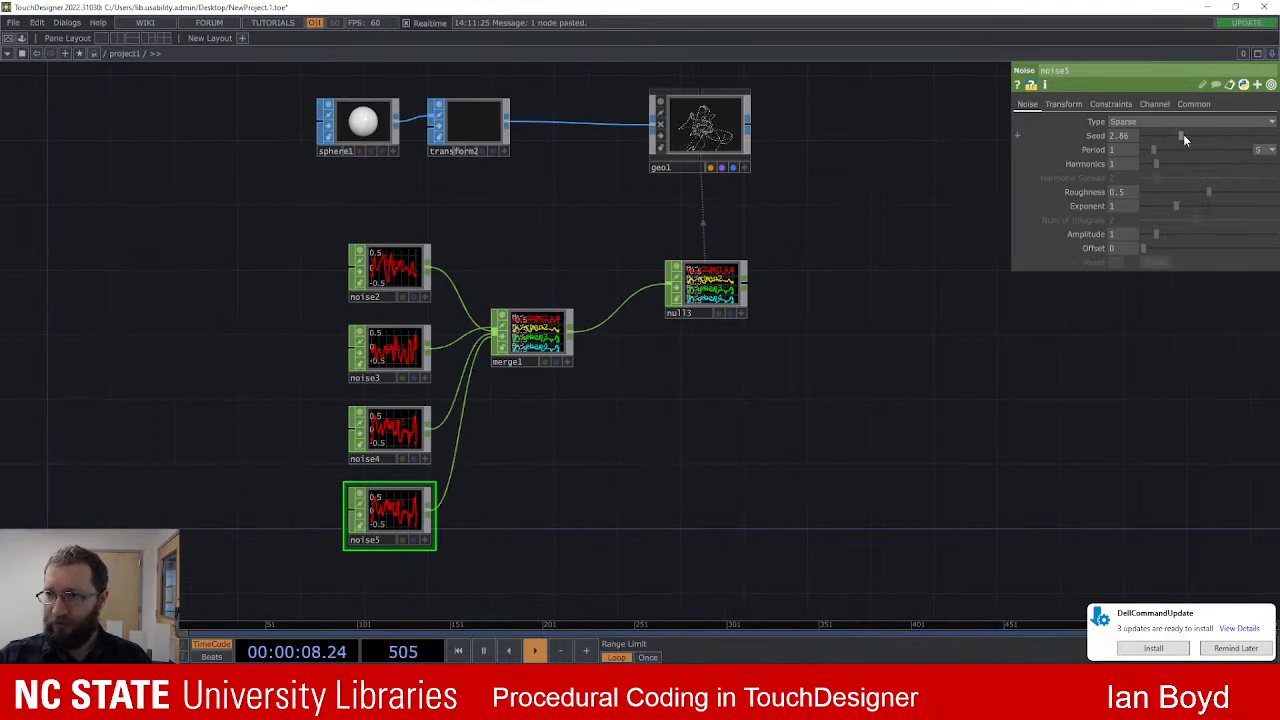
# Step: Set geo1's Scale OP to null3 and assign chan4 to its Scale X, Scale Y and Scale Z
pyautogui.click(717, 132)
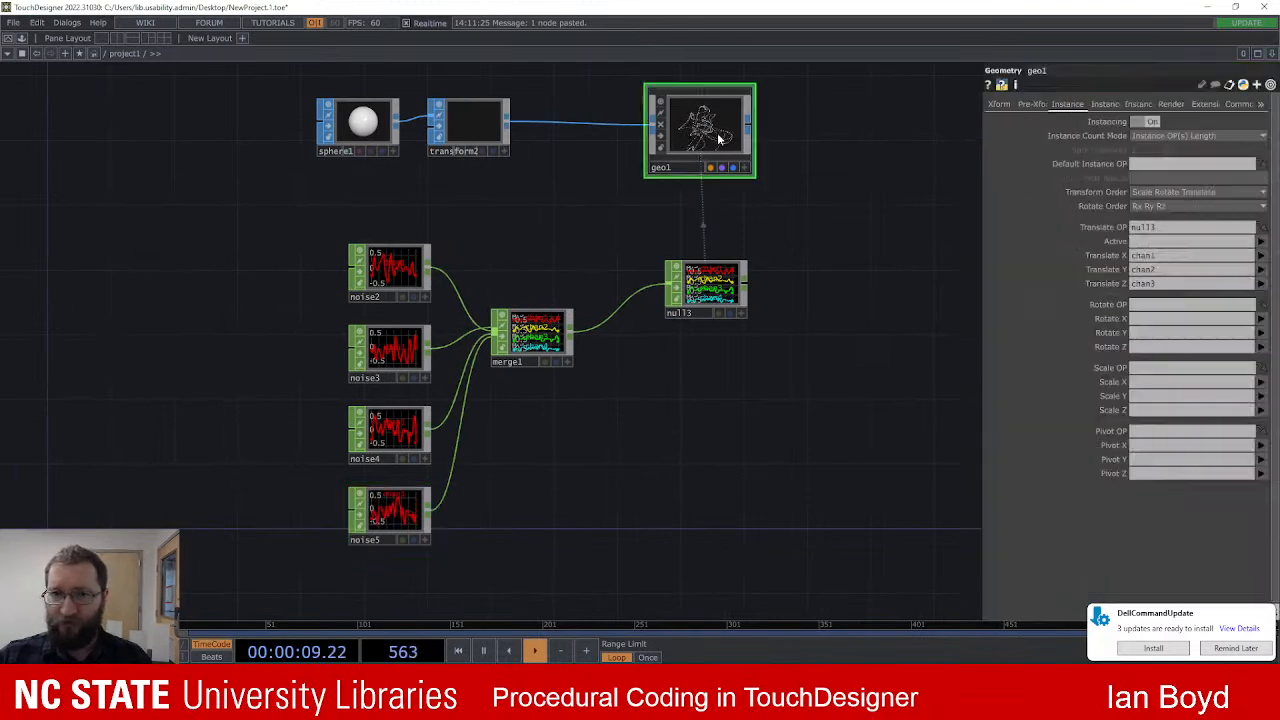
pyautogui.click(1188, 370)
pyautogui.write('null3')
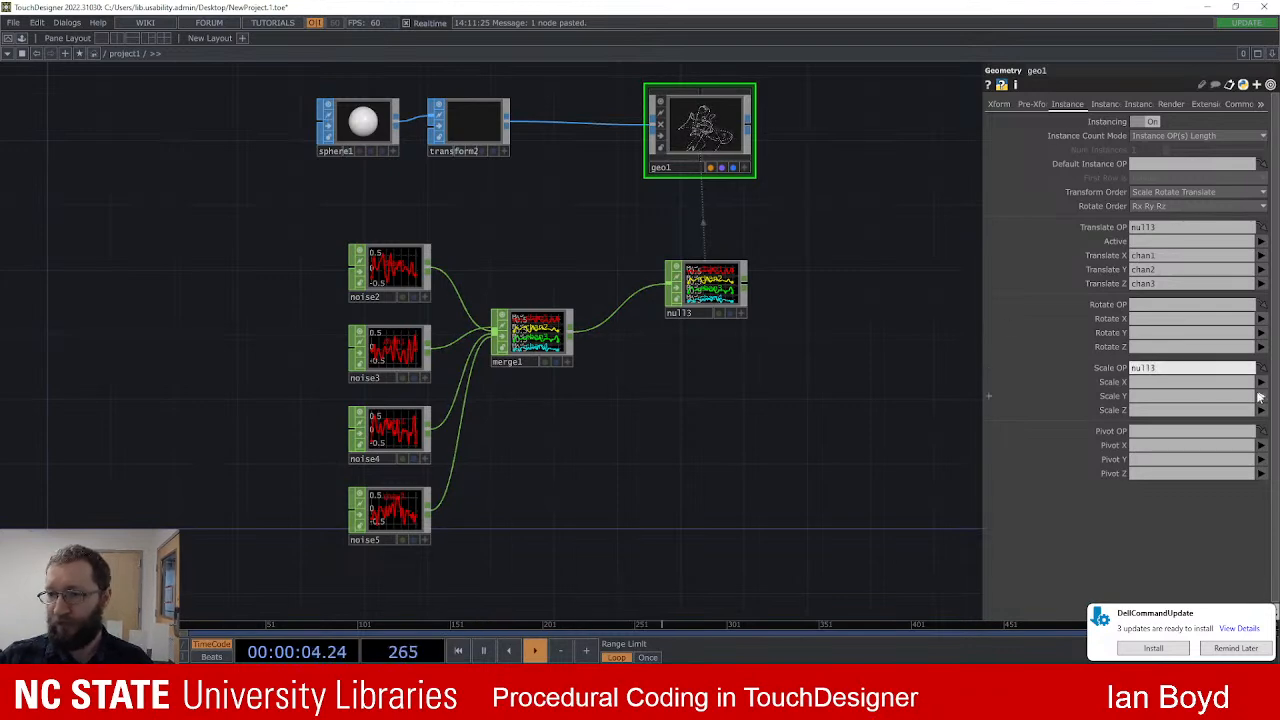
pyautogui.scroll(4, 795, 141)
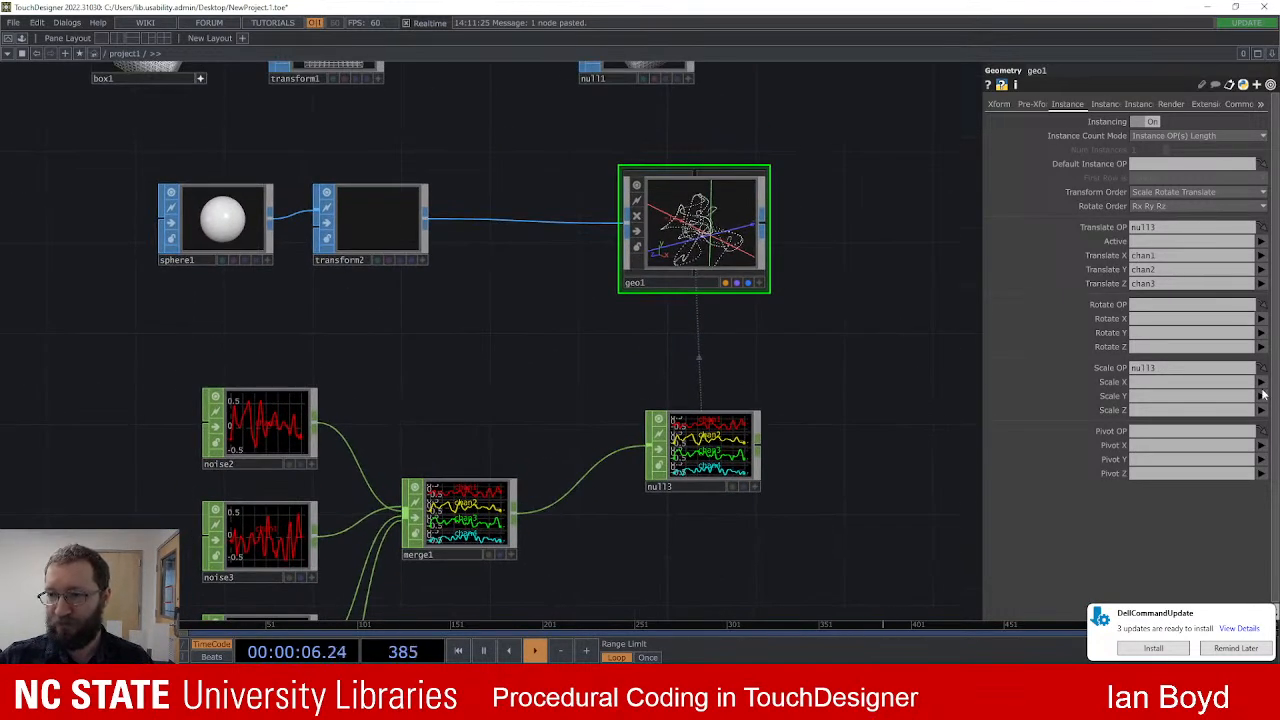
pyautogui.click(1261, 383)
pyautogui.click(1265, 435)
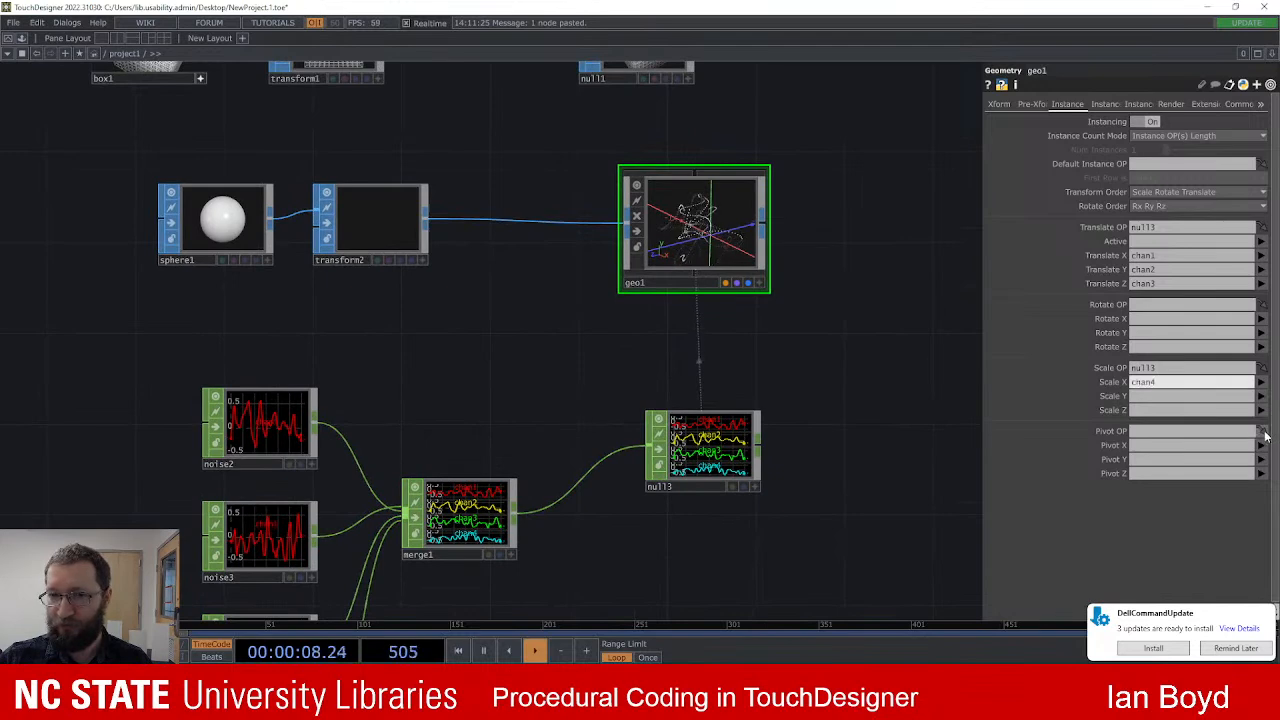
pyautogui.click(1260, 397)
pyautogui.click(1266, 450)
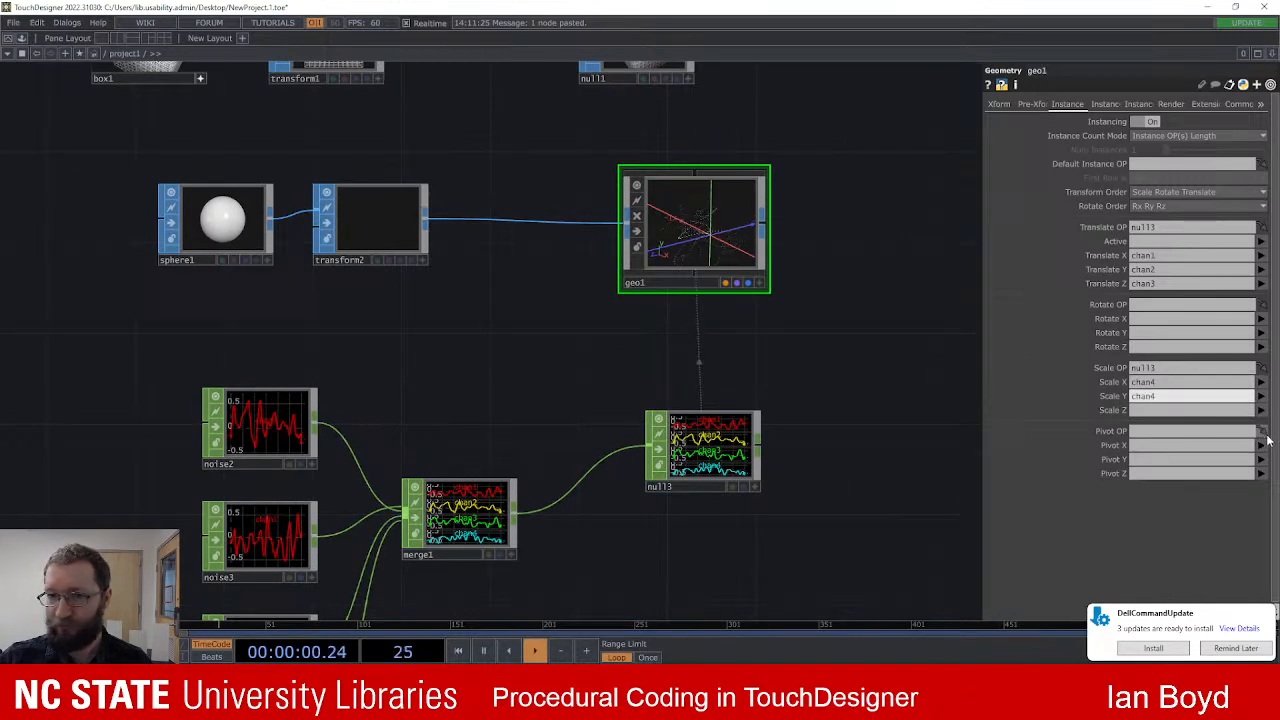
pyautogui.click(1261, 411)
pyautogui.click(1265, 462)
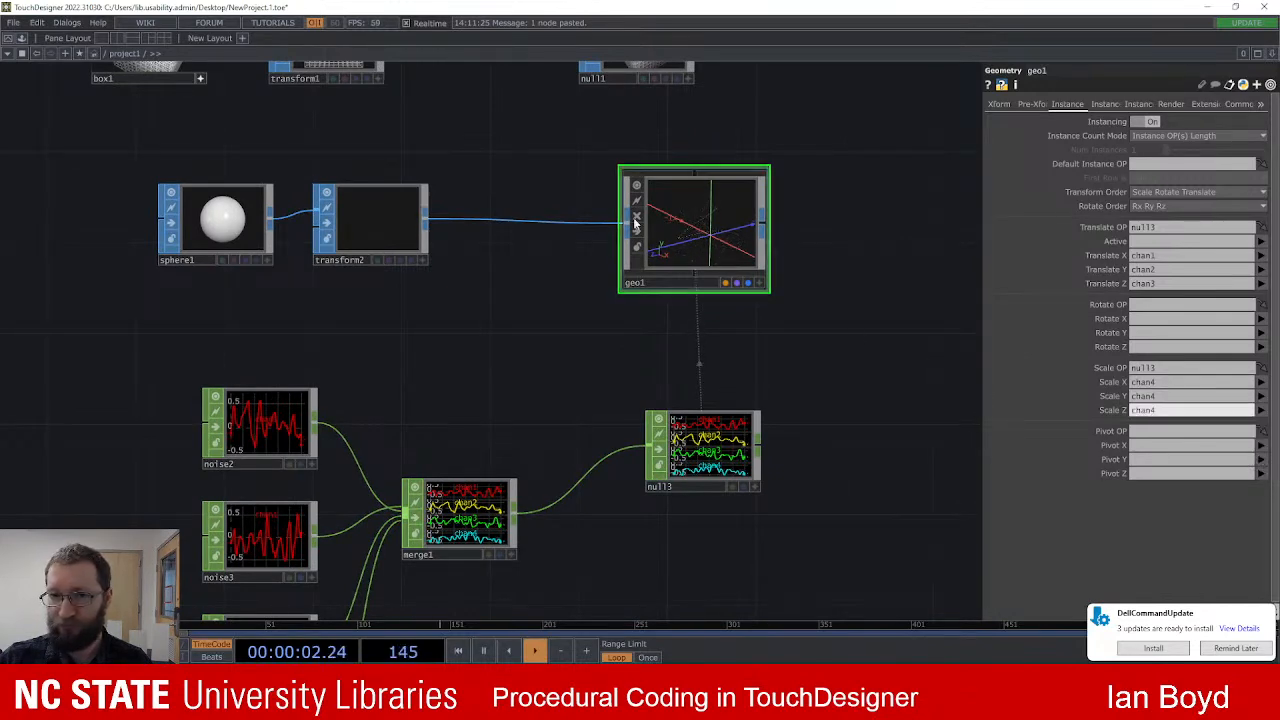
# Step: Set noise5's Offset to 0.81 and its Amplitude to 4.52
pyautogui.scroll(4, 711, 226)
pyautogui.scroll(-3, 711, 226)
pyautogui.press('h')
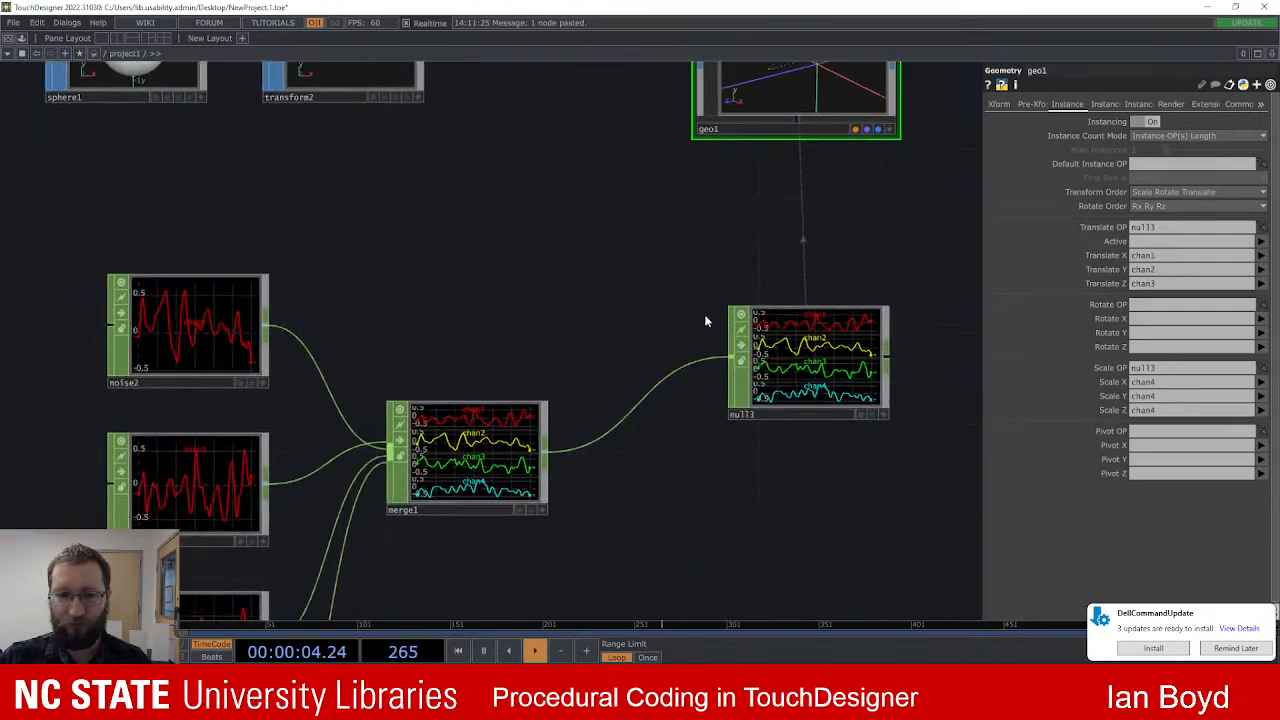
pyautogui.click(458, 503)
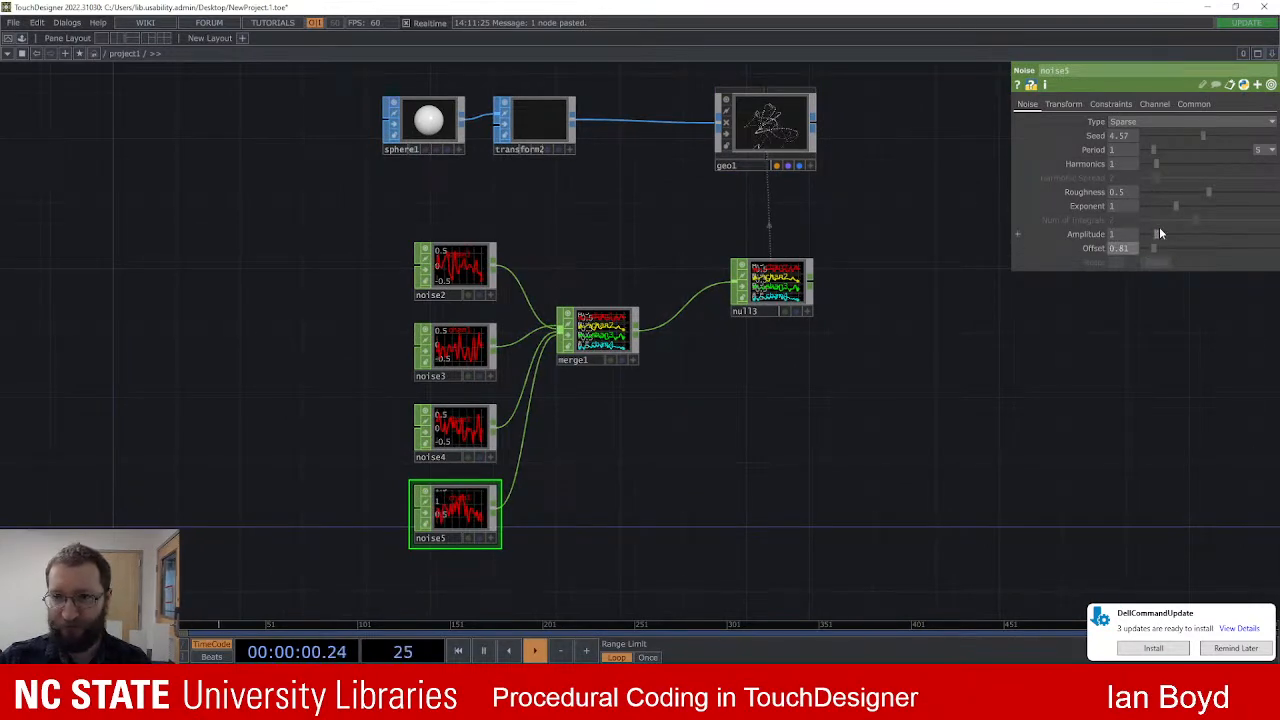
pyautogui.moveTo(1175, 234); pyautogui.dragTo(1193, 234)
# Step: Examine the instanced spheres with their varying sizes by rotating the view inside geo1's viewer
pyautogui.scroll(6, 868, 116)
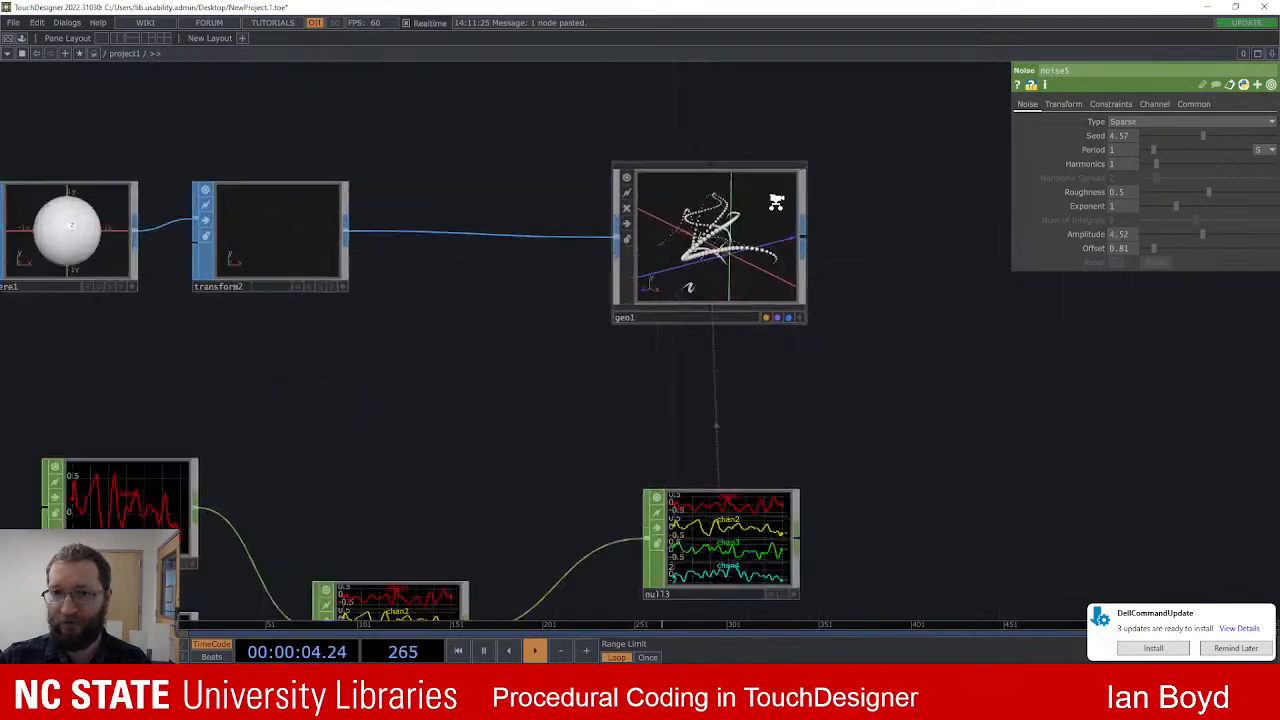
pyautogui.click(812, 374)
pyautogui.moveTo(780, 300); pyautogui.dragTo(755, 258)
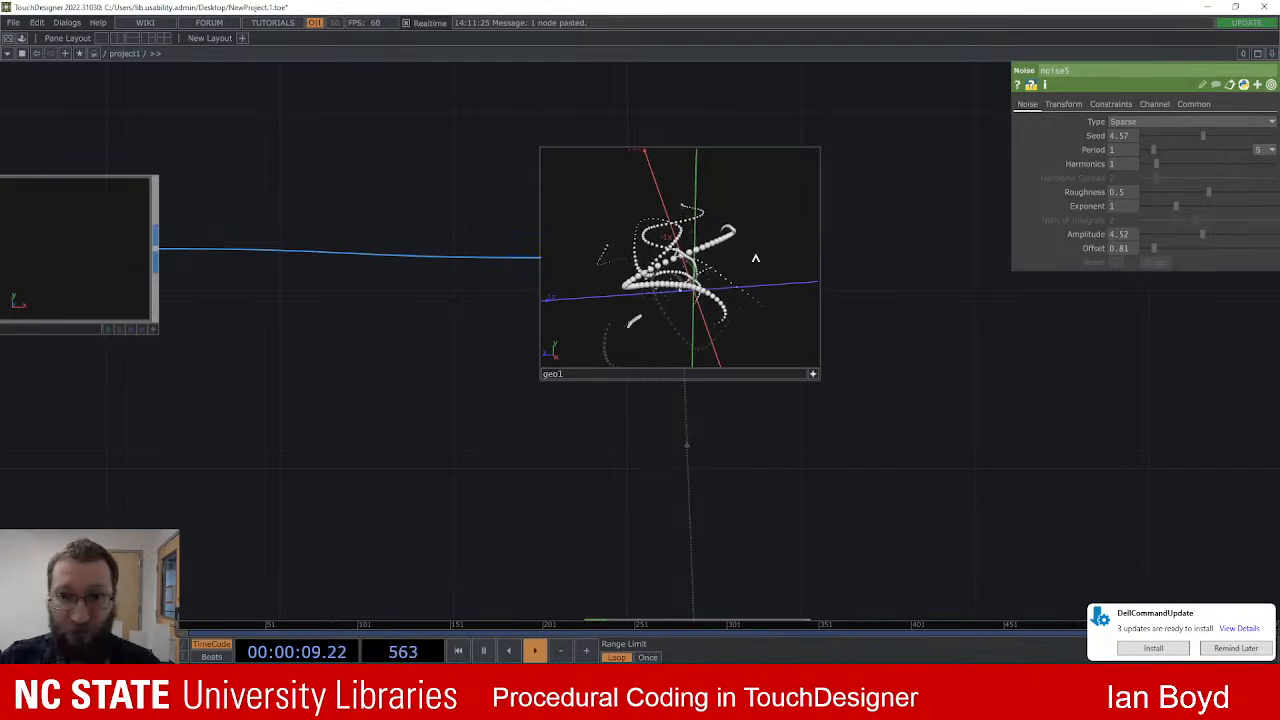
pyautogui.click(817, 371)
pyautogui.scroll(-5, 897, 271)
pyautogui.scroll(-2, 915, 343)
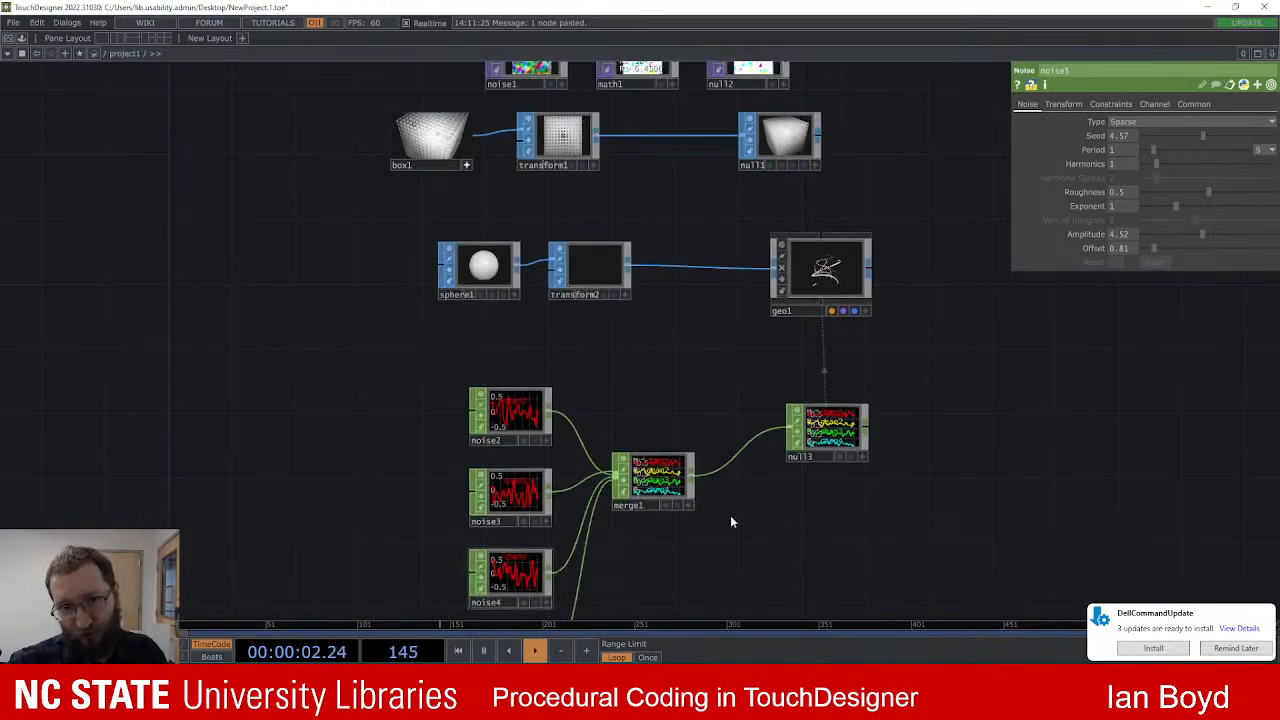
pyautogui.moveTo(946, 396); pyautogui.dragTo(850, 399)
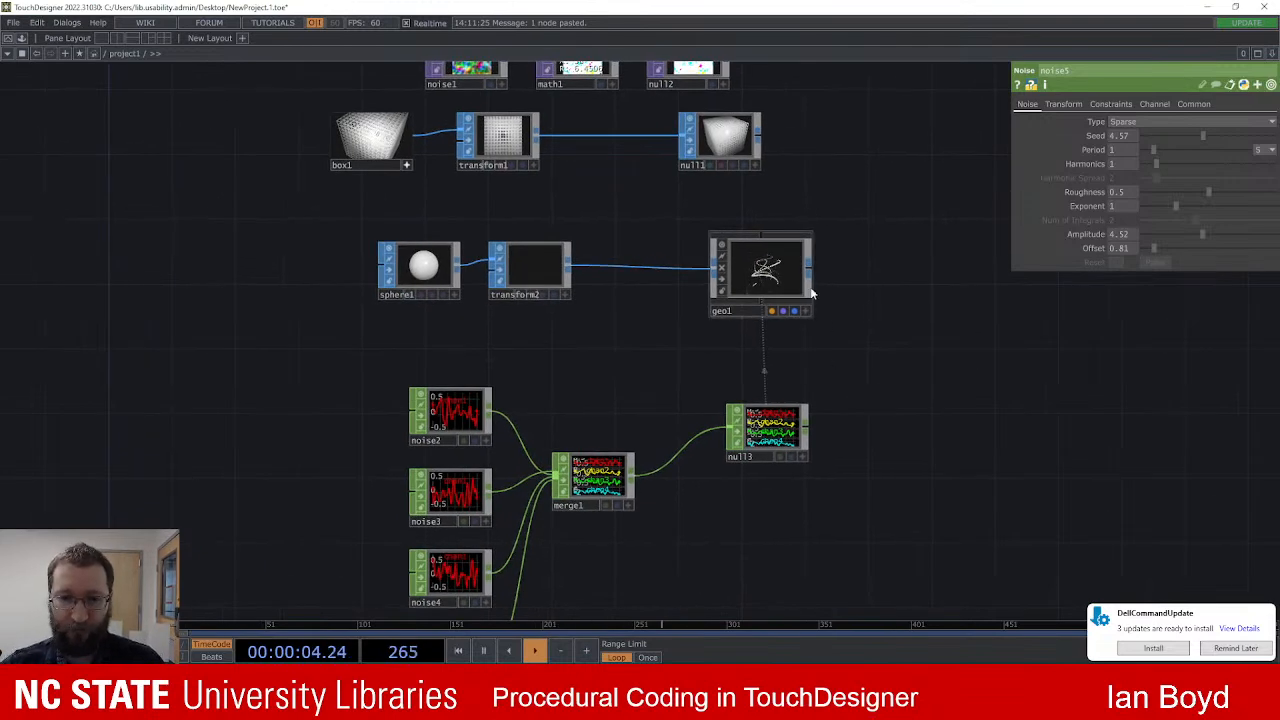
pyautogui.scroll(-4, 920, 252)
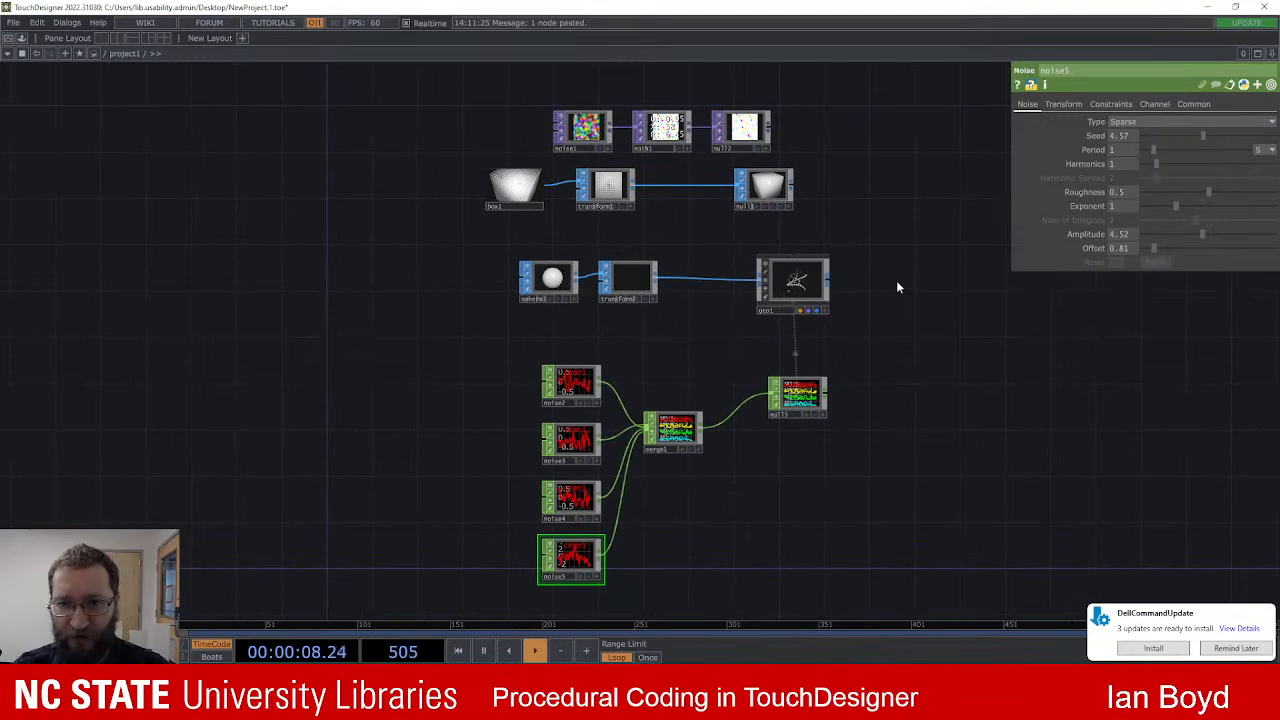
pyautogui.scroll(2, 900, 280)
pyautogui.scroll(-3, 890, 262)
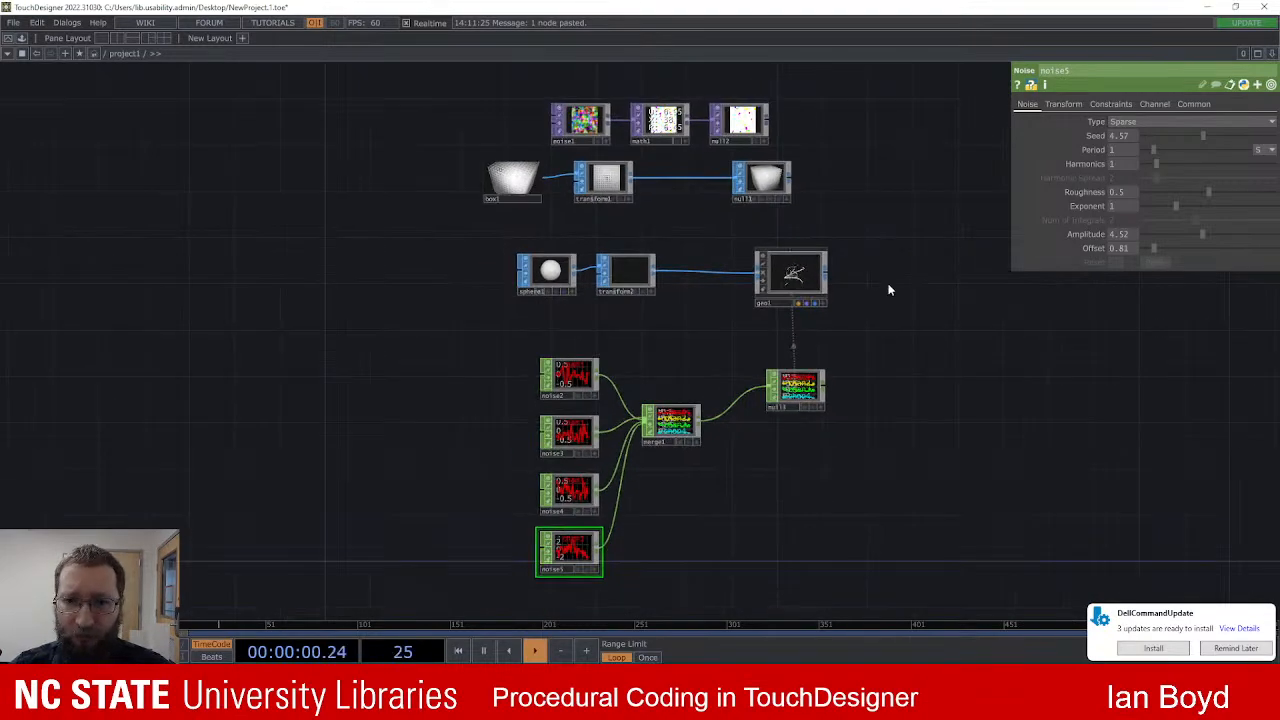
pyautogui.scroll(3, 888, 290)
pyautogui.moveTo(887, 356); pyautogui.dragTo(808, 343)
pyautogui.moveTo(792, 279); pyautogui.dragTo(789, 368)
pyautogui.scroll(-3, 783, 486)
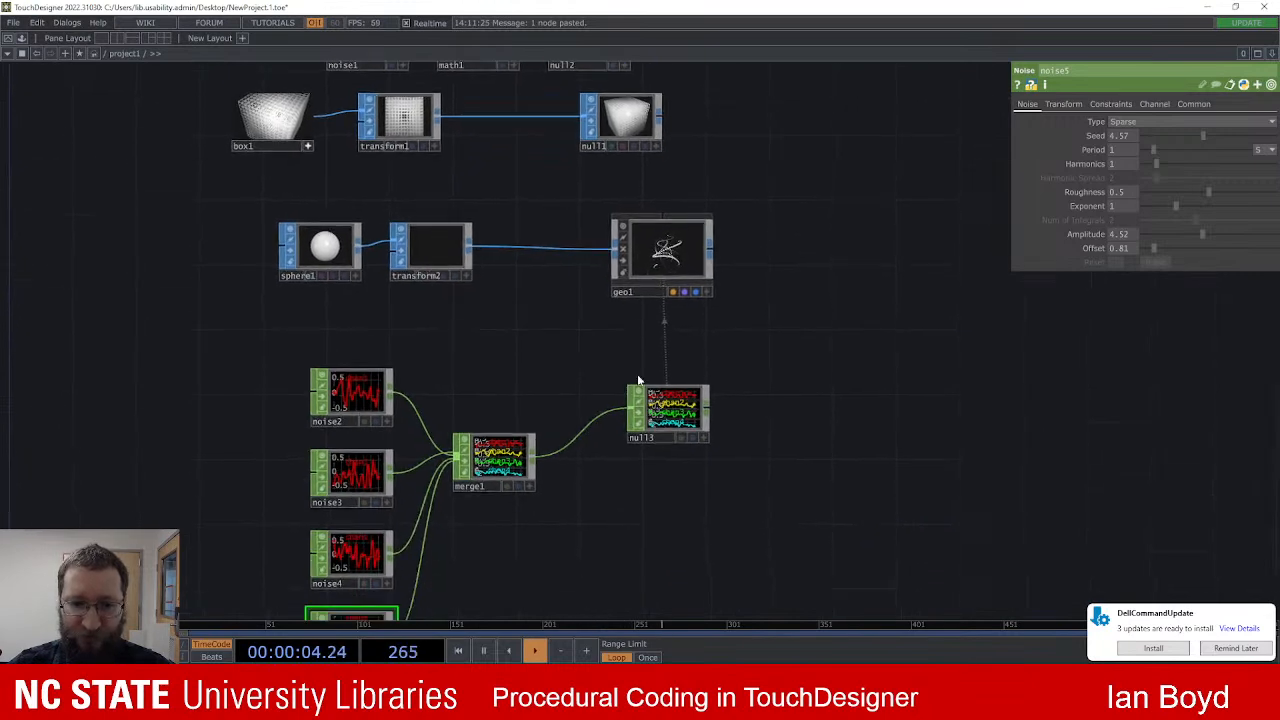
pyautogui.scroll(3, 557, 294)
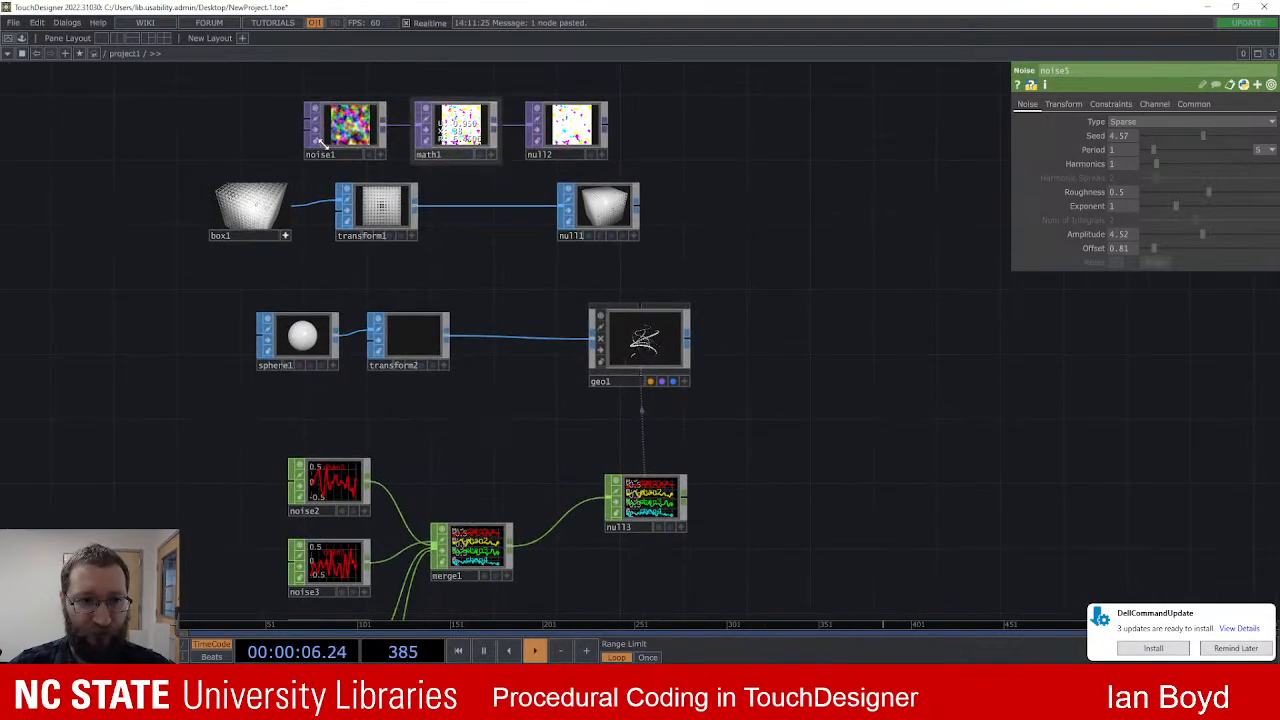
pyautogui.moveTo(606, 433); pyautogui.dragTo(614, 530)
pyautogui.moveTo(874, 559); pyautogui.dragTo(850, 451)
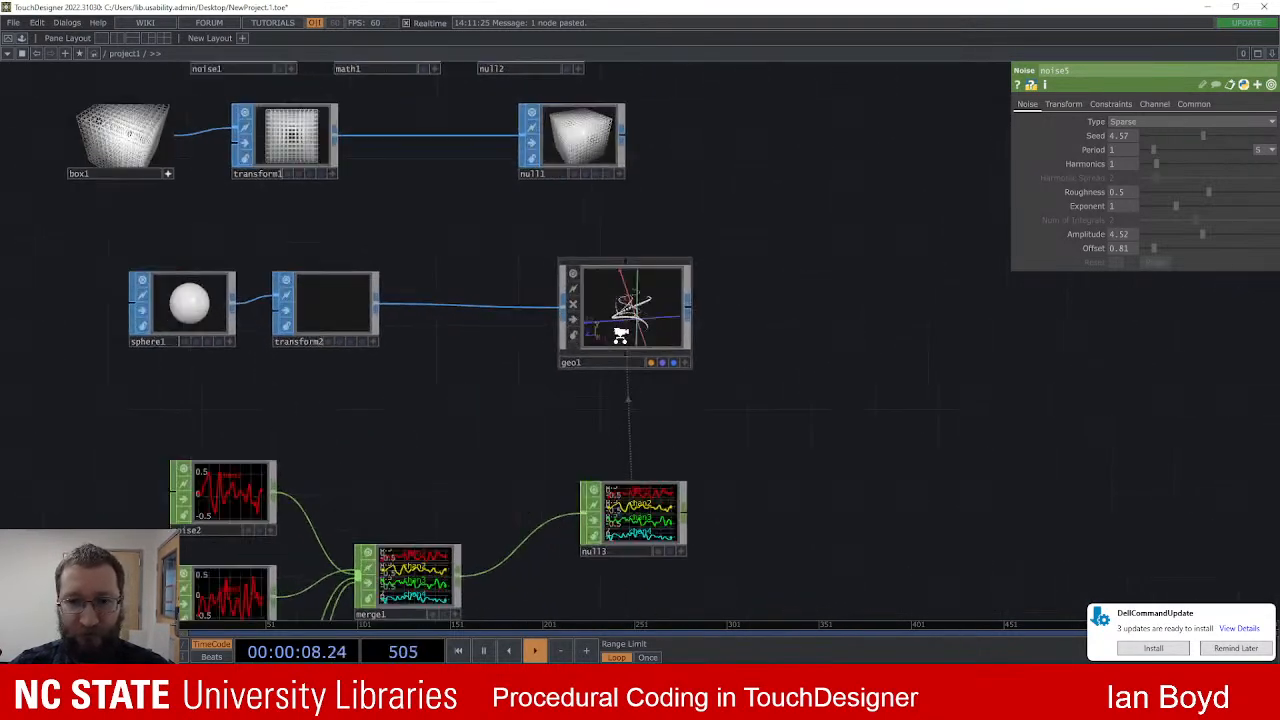
pyautogui.scroll(3, 620, 375)
pyautogui.moveTo(740, 406); pyautogui.dragTo(807, 381)
pyautogui.scroll(-3, 807, 381)
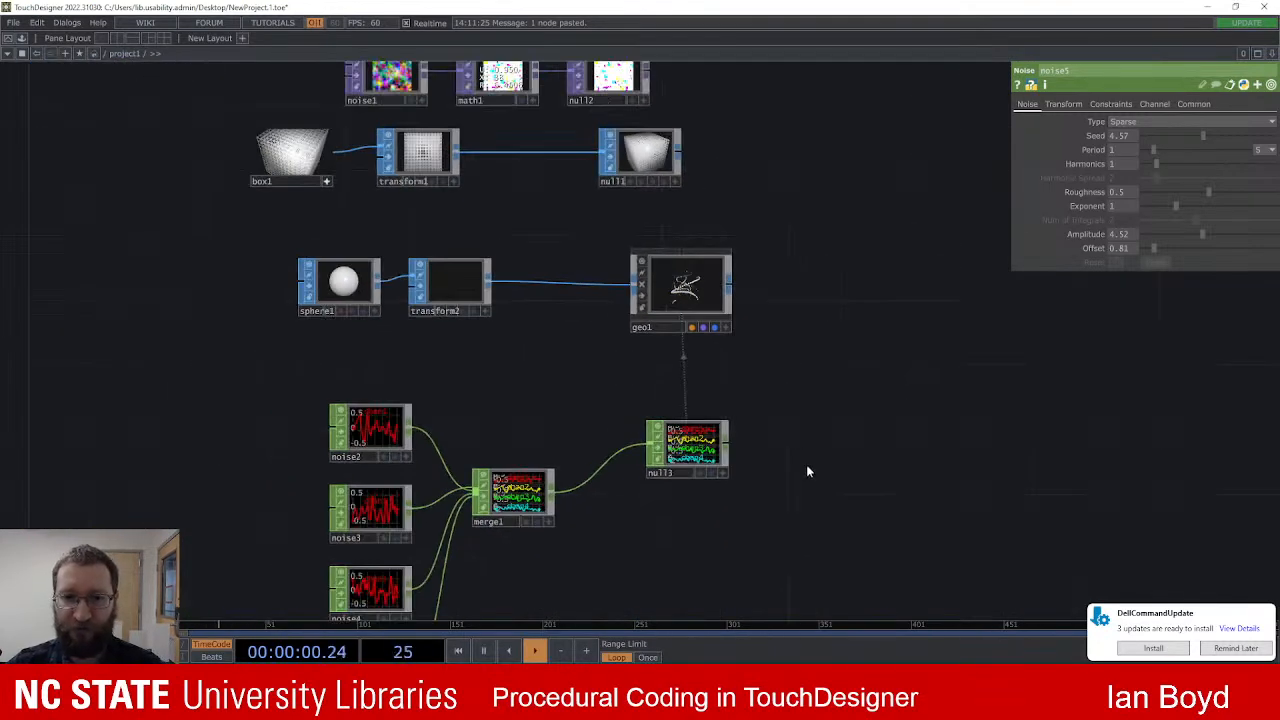
# Step: Add a Table DAT in the empty area beside geo1 and null3 and enlarge its node
pyautogui.moveTo(806, 457); pyautogui.dragTo(766, 457)
pyautogui.press('Tab')
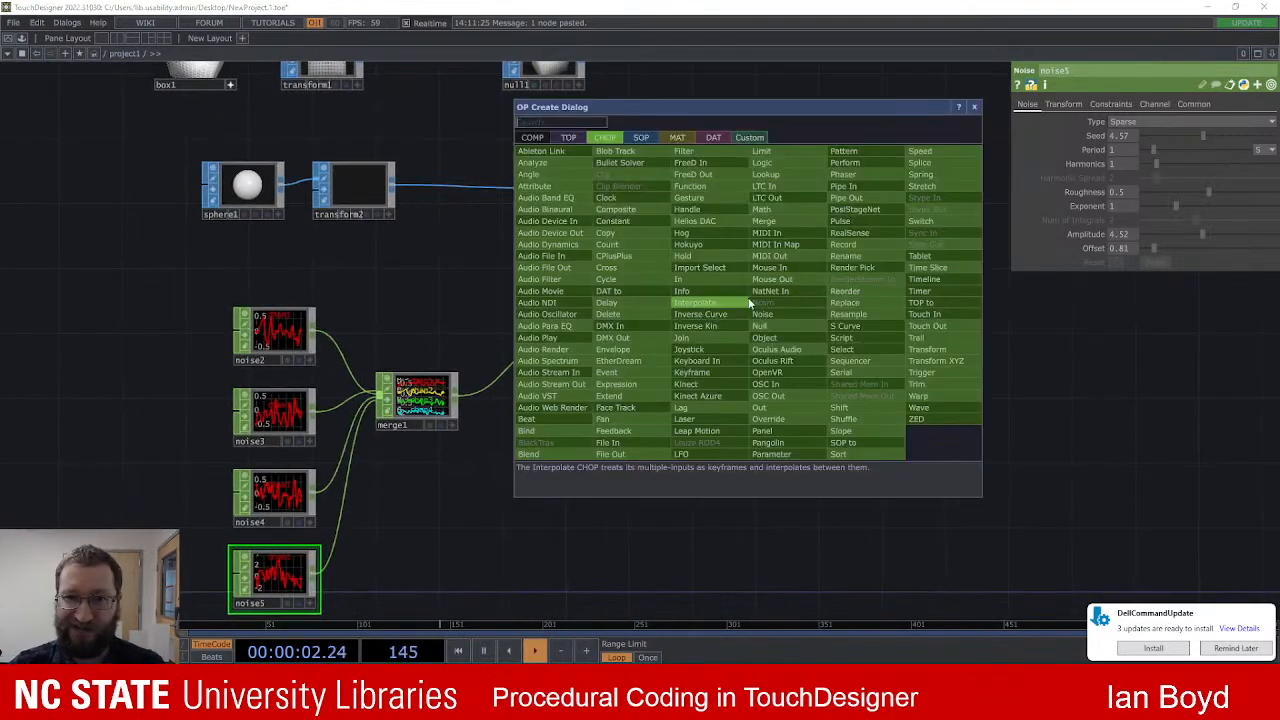
pyautogui.click(715, 138)
pyautogui.write('table')
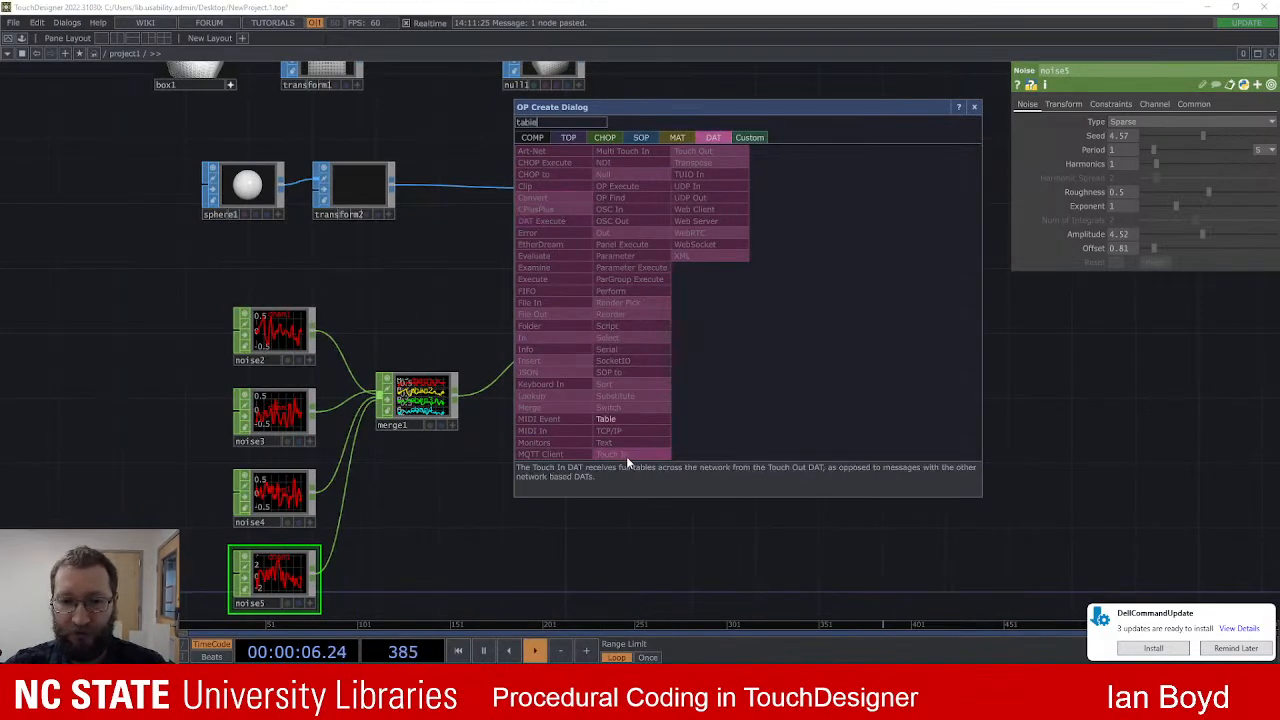
pyautogui.click(634, 418)
pyautogui.click(766, 262)
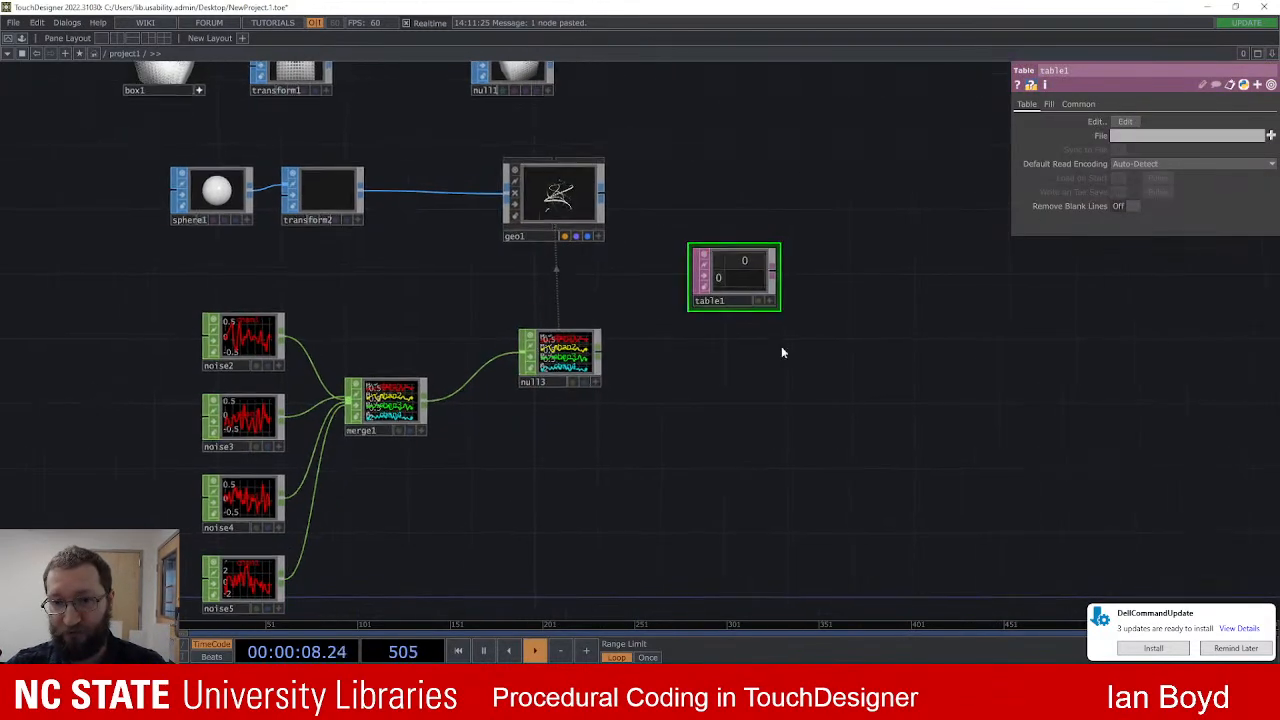
pyautogui.moveTo(776, 311); pyautogui.dragTo(830, 343)
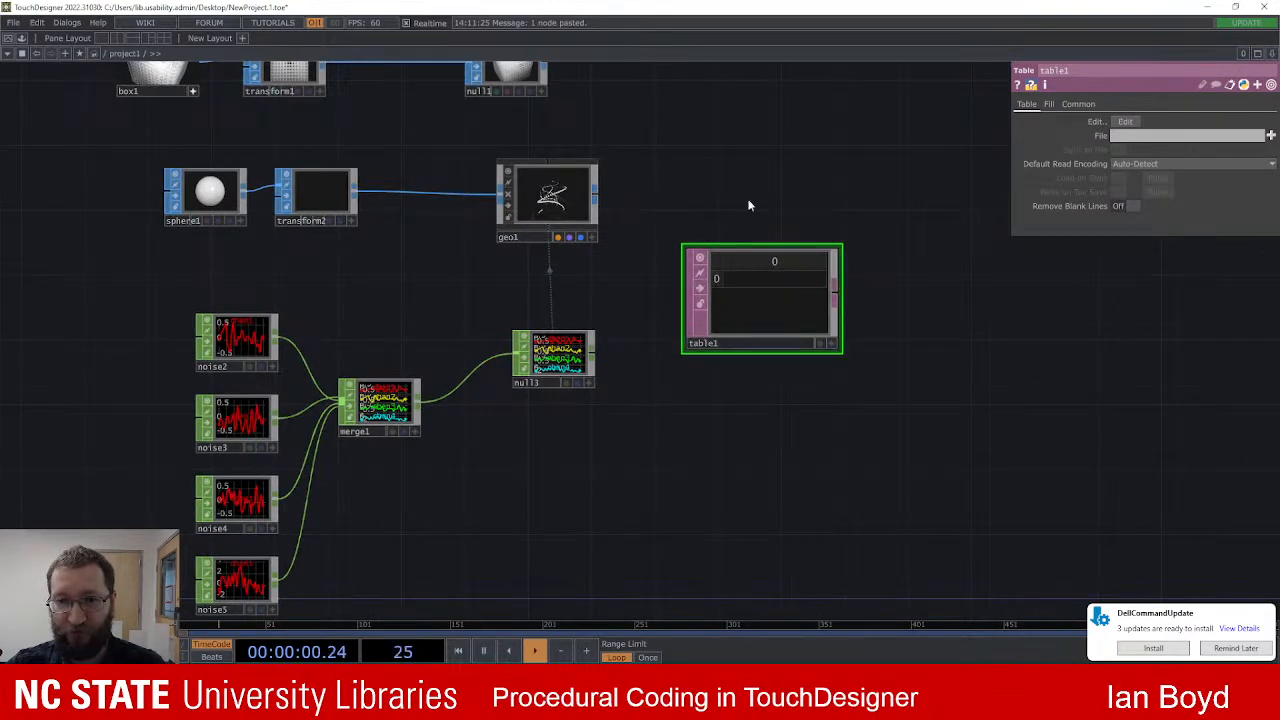
pyautogui.scroll(5, 803, 160)
pyautogui.scroll(1, 800, 268)
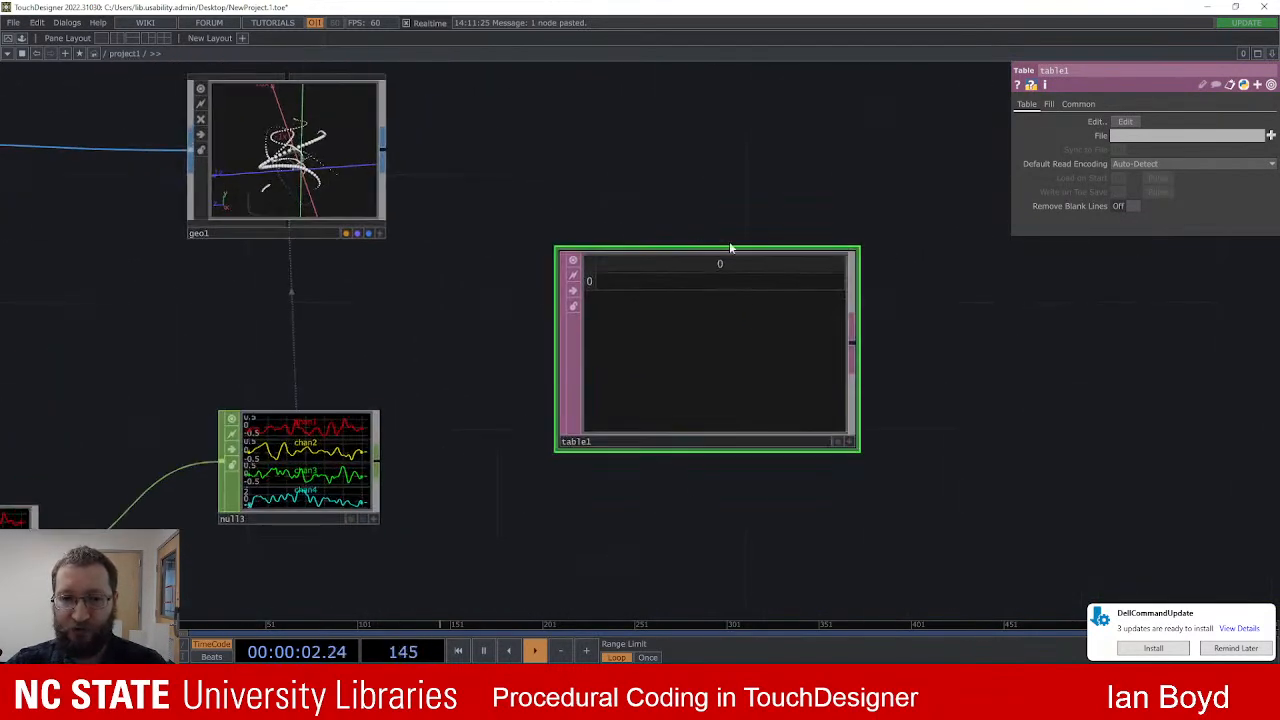
pyautogui.scroll(-5, 880, 325)
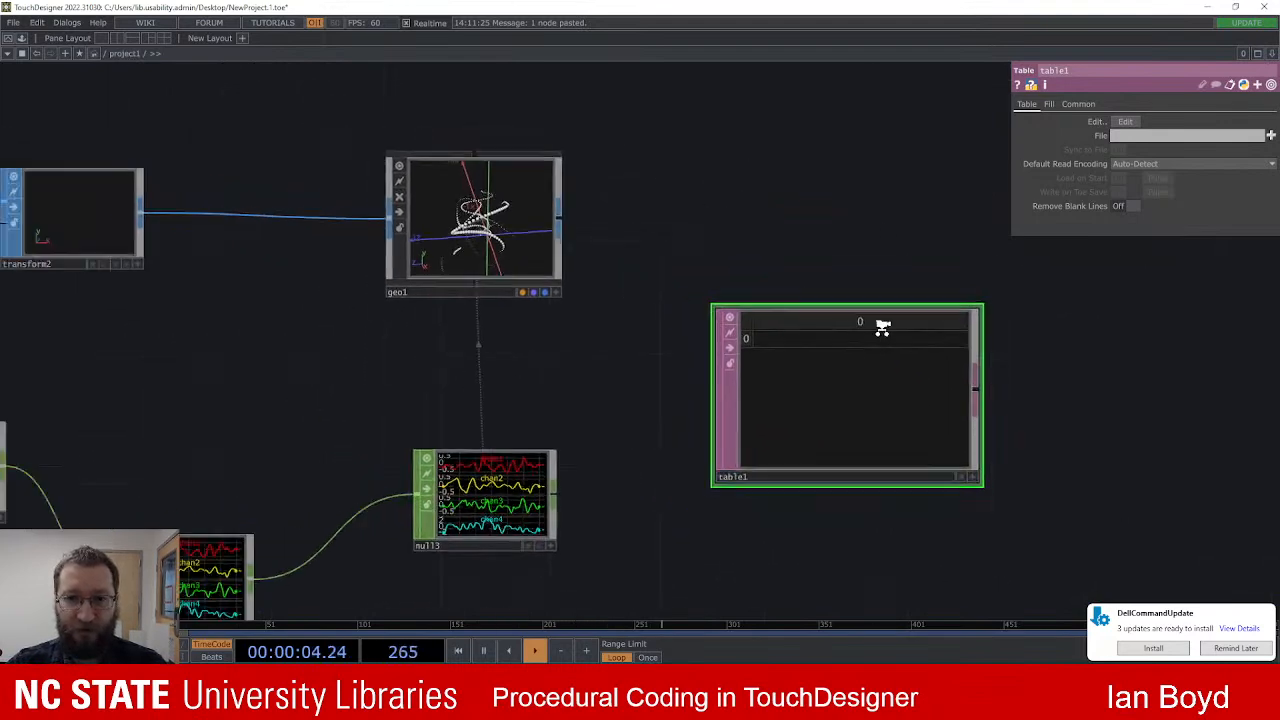
pyautogui.scroll(4, 680, 275)
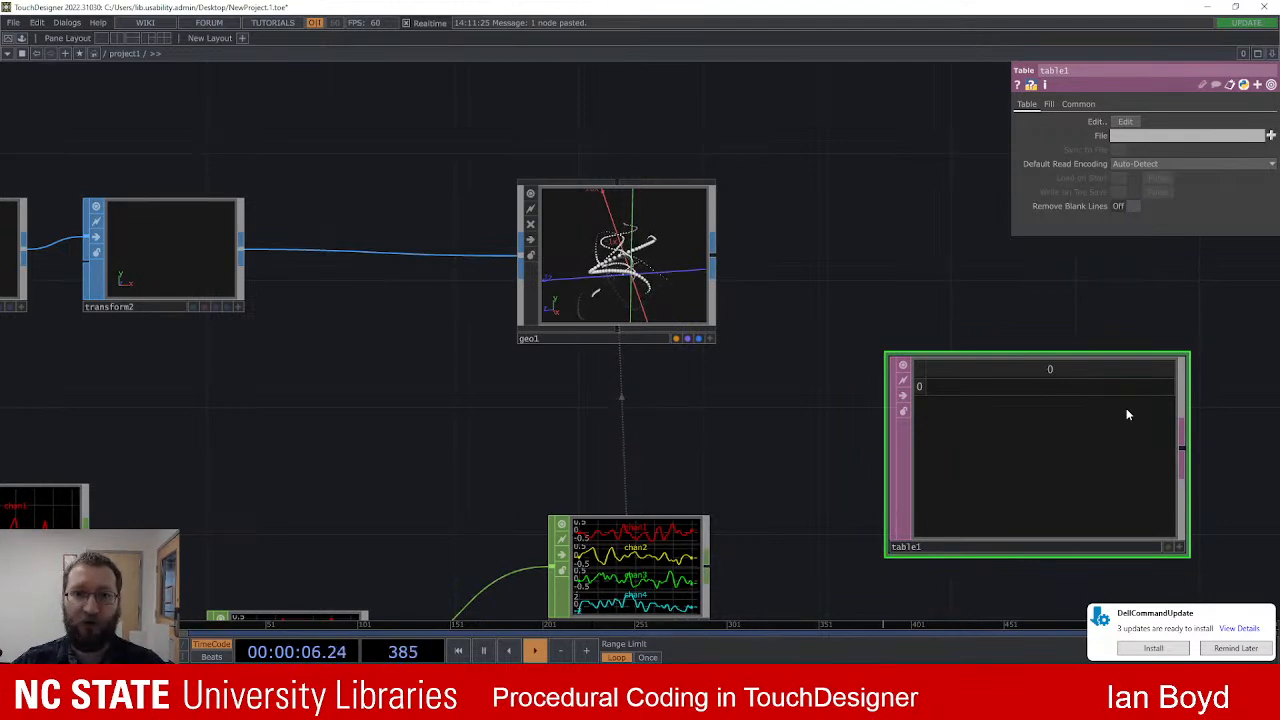
pyautogui.scroll(-2, 840, 367)
pyautogui.scroll(2, 842, 367)
pyautogui.moveTo(842, 367); pyautogui.dragTo(785, 385)
pyautogui.scroll(-2, 785, 384)
pyautogui.scroll(1, 785, 384)
pyautogui.scroll(-3, 746, 277)
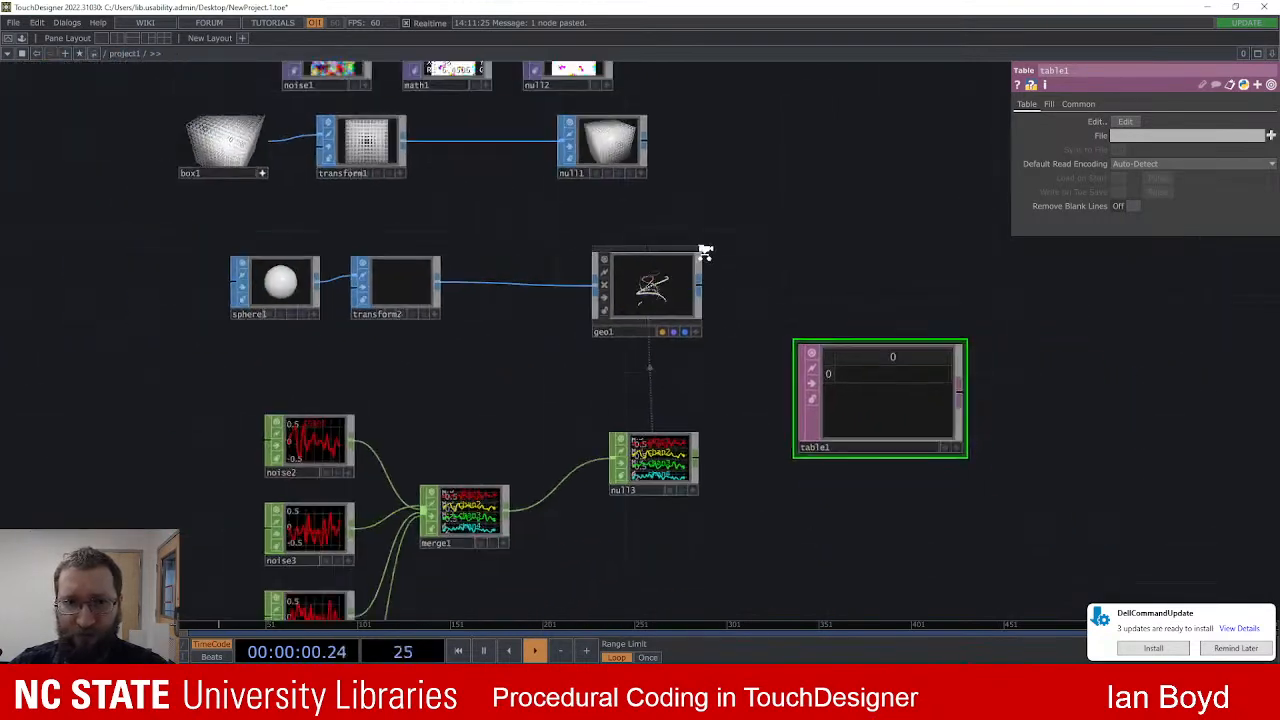
pyautogui.moveTo(888, 307); pyautogui.dragTo(869, 306)
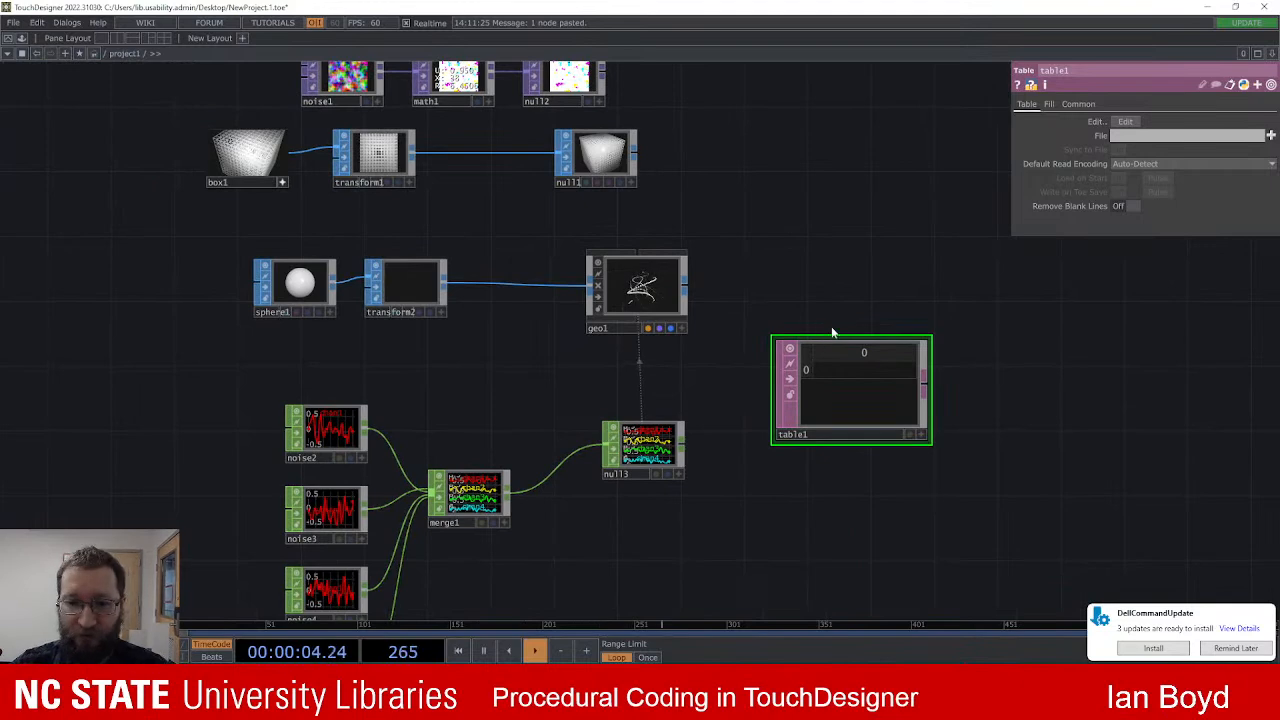
pyautogui.scroll(3, 778, 315)
pyautogui.scroll(-2, 787, 320)
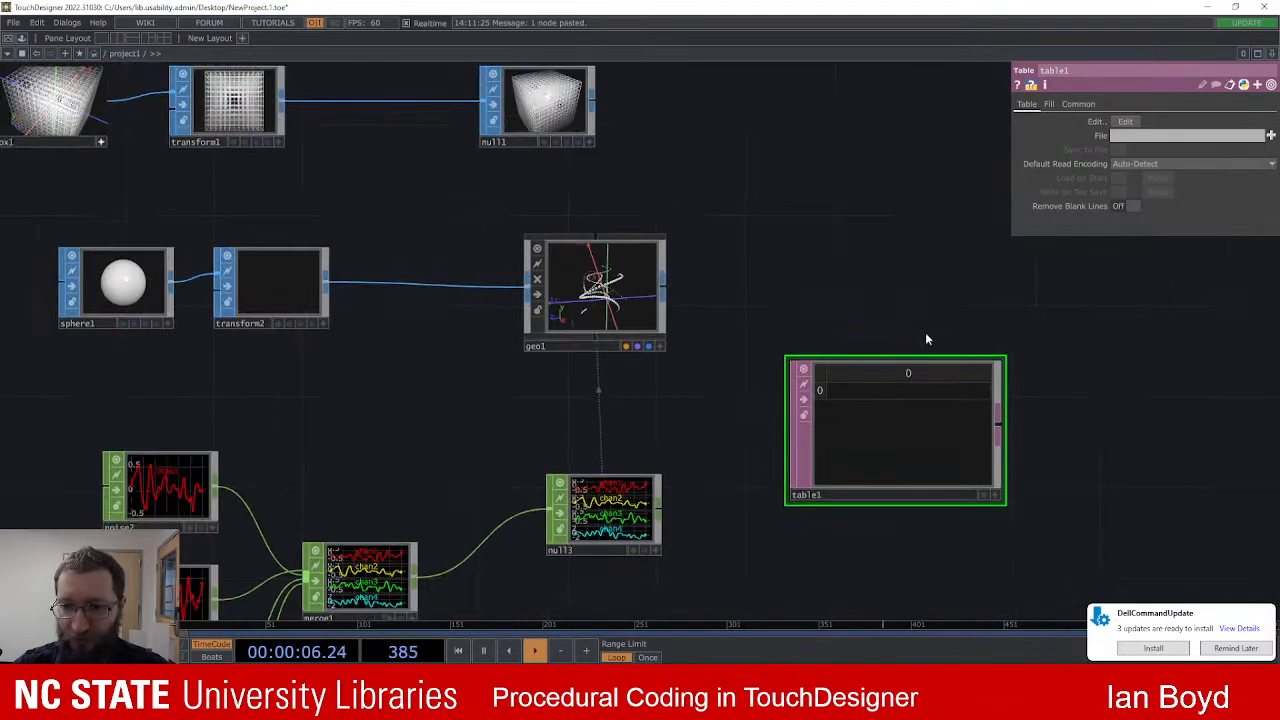
# Step: Add a Null DAT beside table1, connected to table1's output
pyautogui.click(979, 424)
pyautogui.click(1068, 418)
pyautogui.write('null')
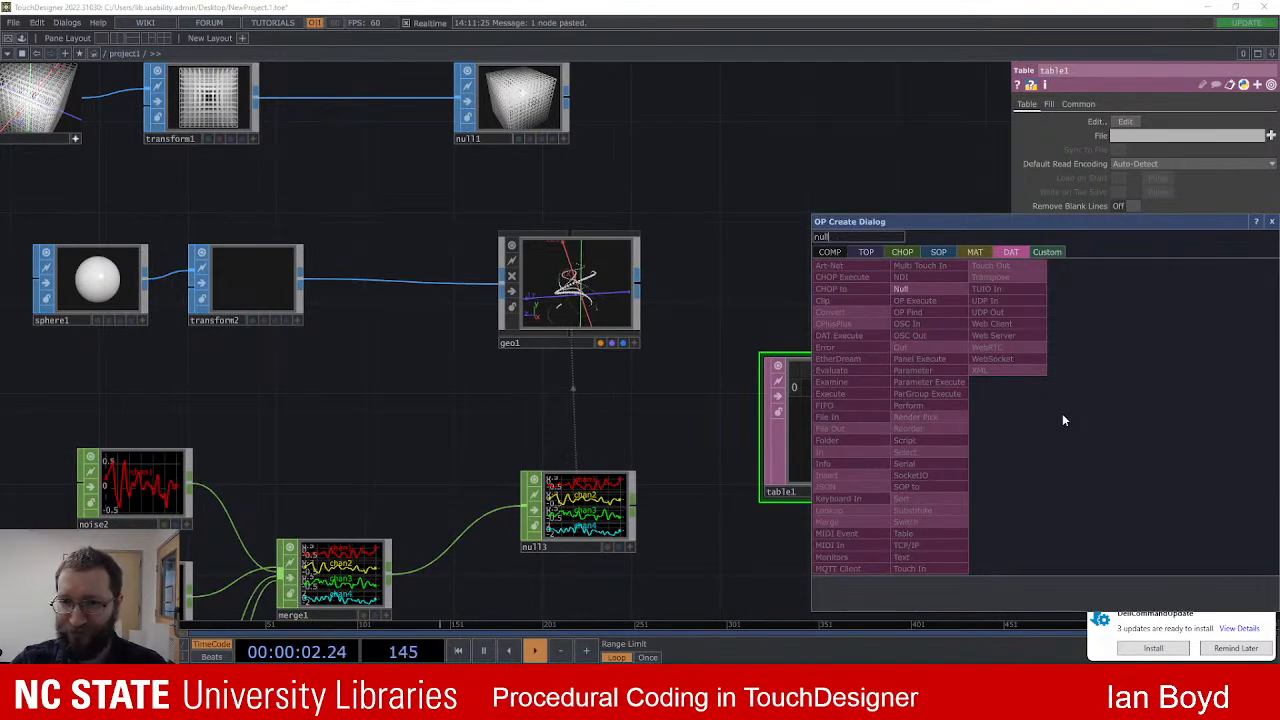
pyautogui.press('Return')
pyautogui.click(1062, 413)
pyautogui.moveTo(1106, 420); pyautogui.dragTo(1128, 420)
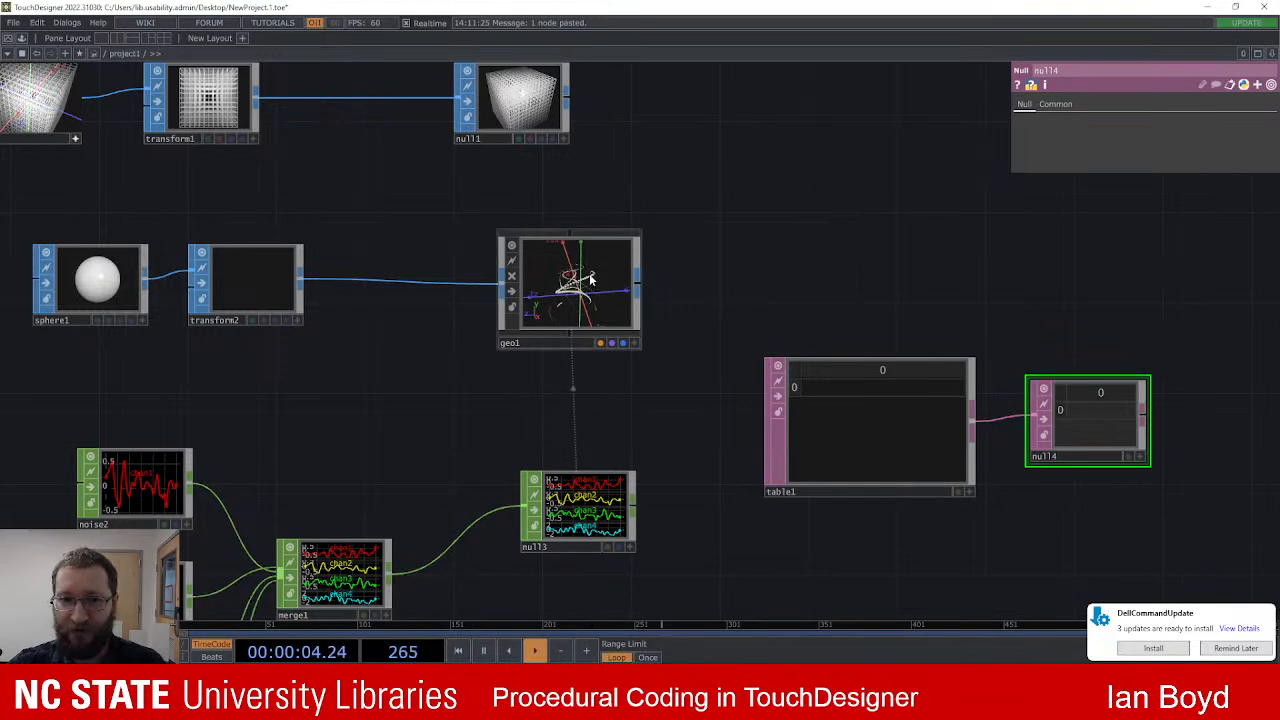
# Step: Set geo1's Translate OP to null4 and check geo1's node information for warnings and errors
pyautogui.click(585, 253)
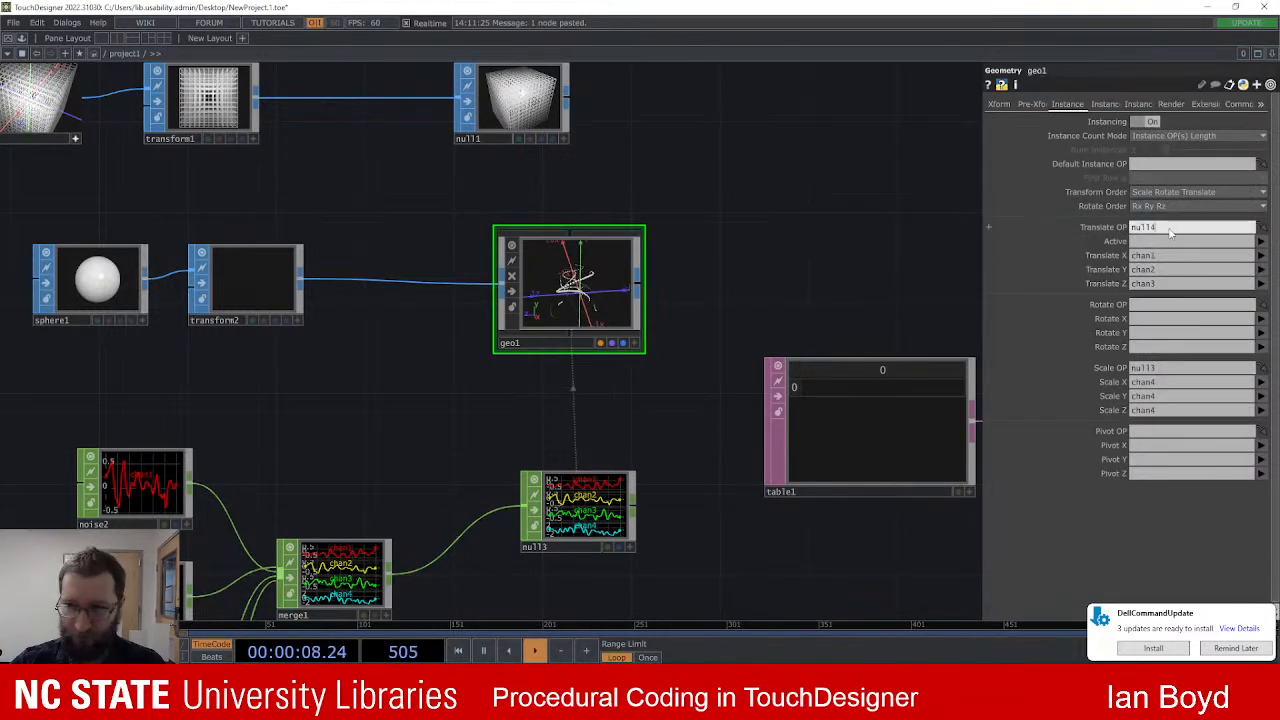
pyautogui.press('Return')
pyautogui.click(578, 256)
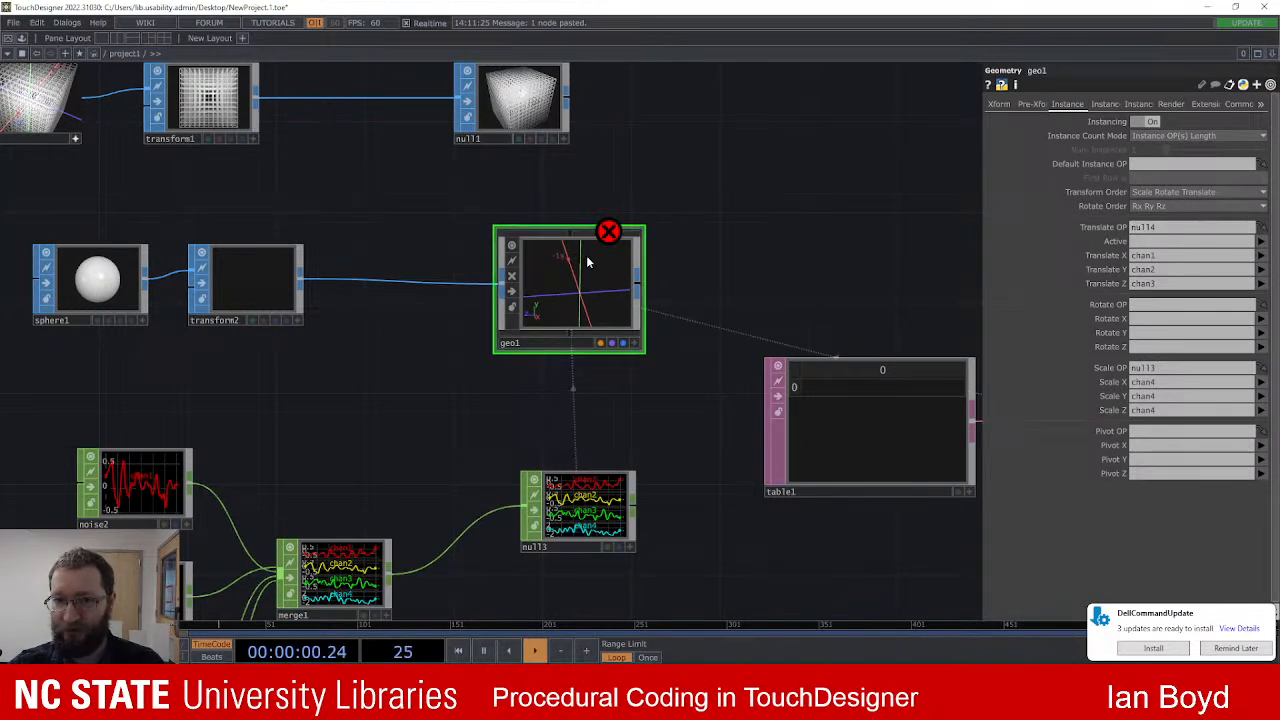
pyautogui.rightClick(587, 255)
pyautogui.click(617, 155)
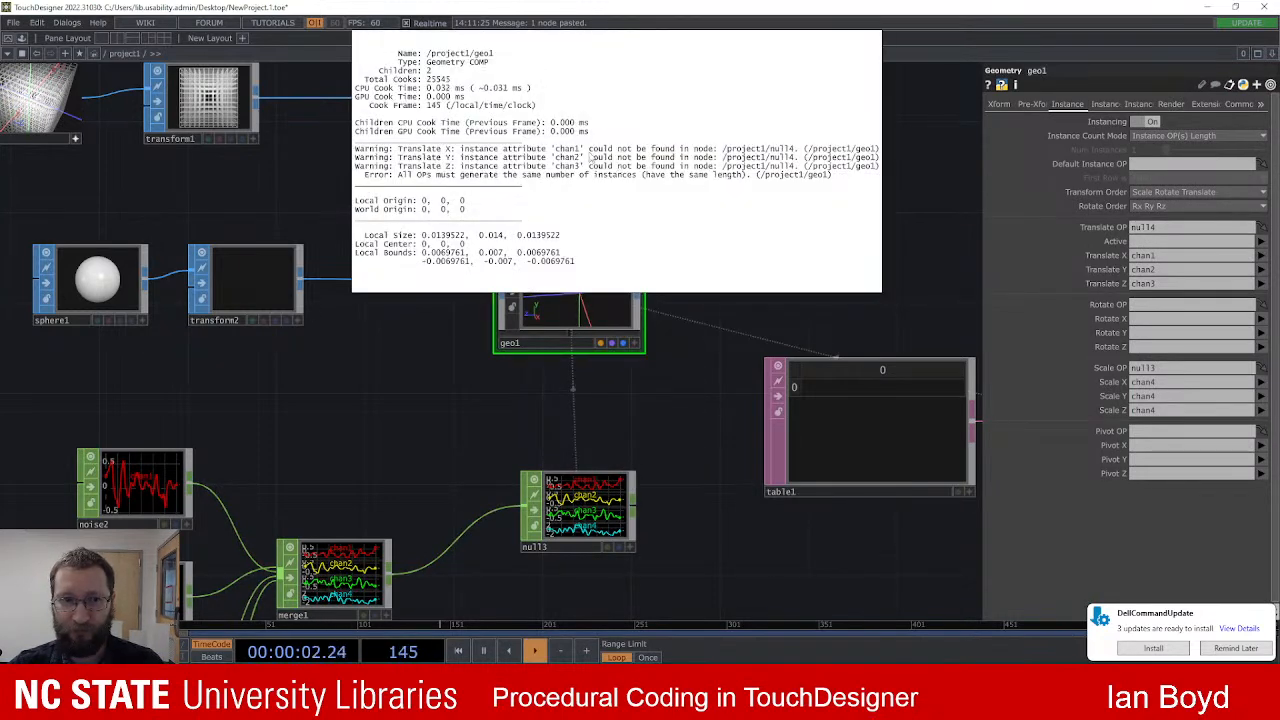
pyautogui.click(842, 323)
# Step: Clear the chan1, chan2 and chan3 entries from geo1's instance Translate X, Y and Z
pyautogui.click(1206, 256)
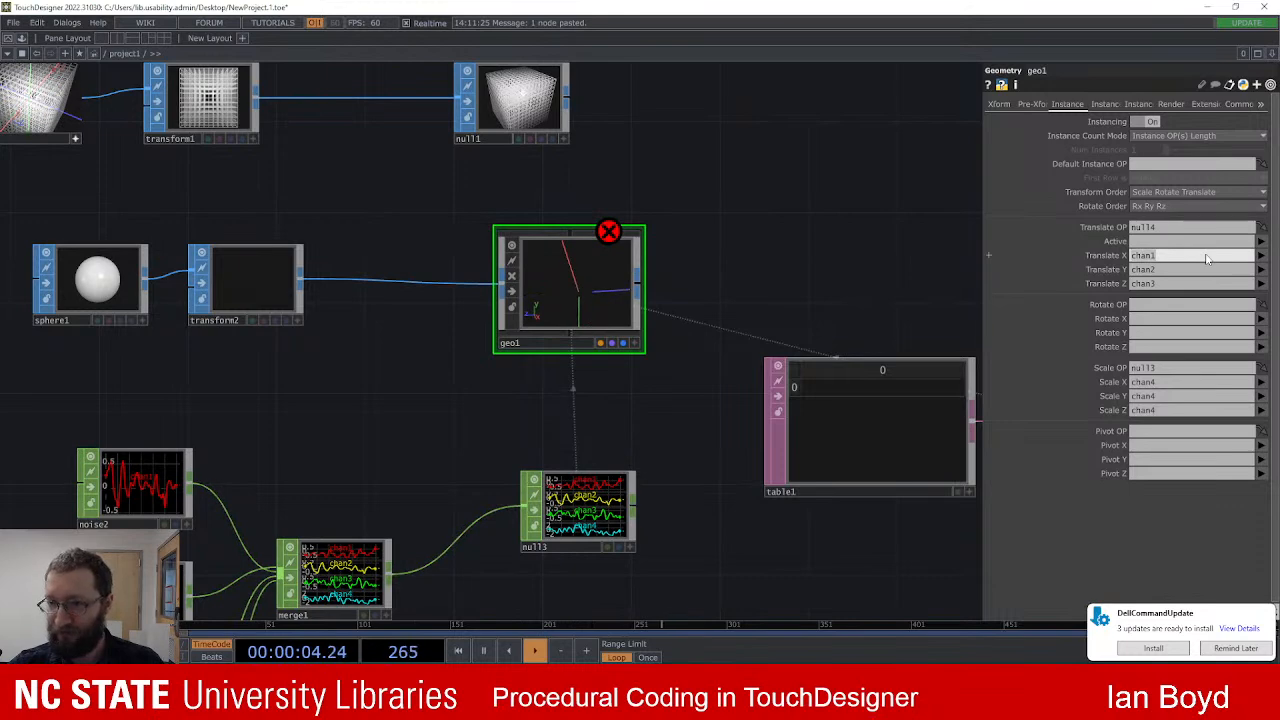
pyautogui.press('BackSpace')
pyautogui.click(1200, 270)
pyautogui.press('BackSpace')
pyautogui.click(1193, 285)
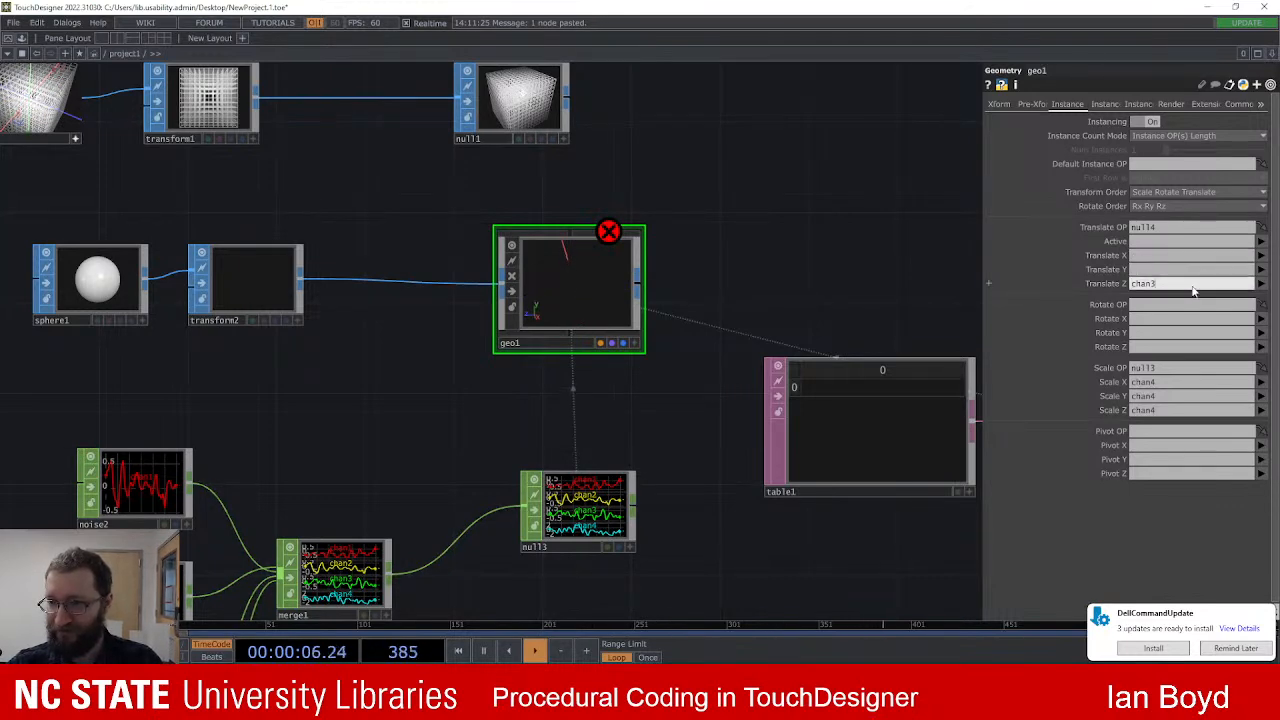
pyautogui.press('BackSpace')
pyautogui.press('BackSpace')
pyautogui.press('BackSpace')
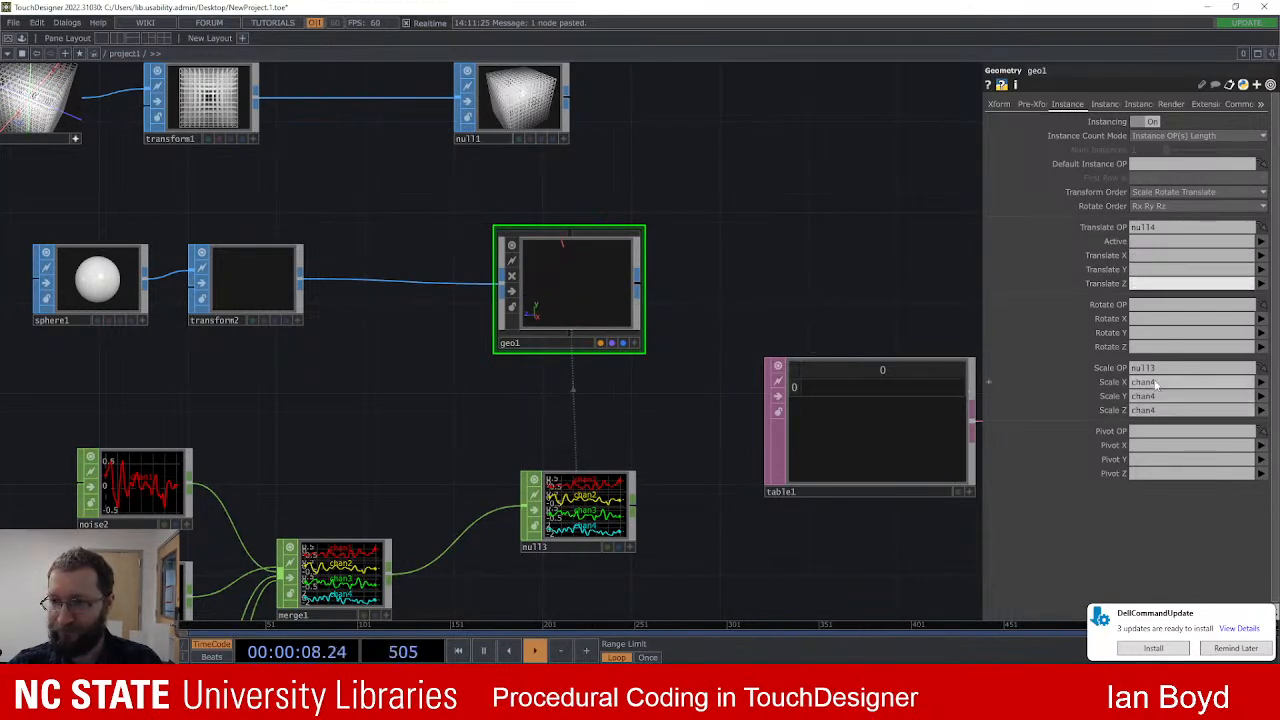
# Step: Clear geo1's Scale OP and its Scale X, Y and Z attributes on the instancing parameters
pyautogui.click(1165, 369)
pyautogui.press('BackSpace')
pyautogui.press('BackSpace')
pyautogui.press('BackSpace')
pyautogui.press('BackSpace')
pyautogui.click(1169, 384)
pyautogui.press('BackSpace')
pyautogui.press('BackSpace')
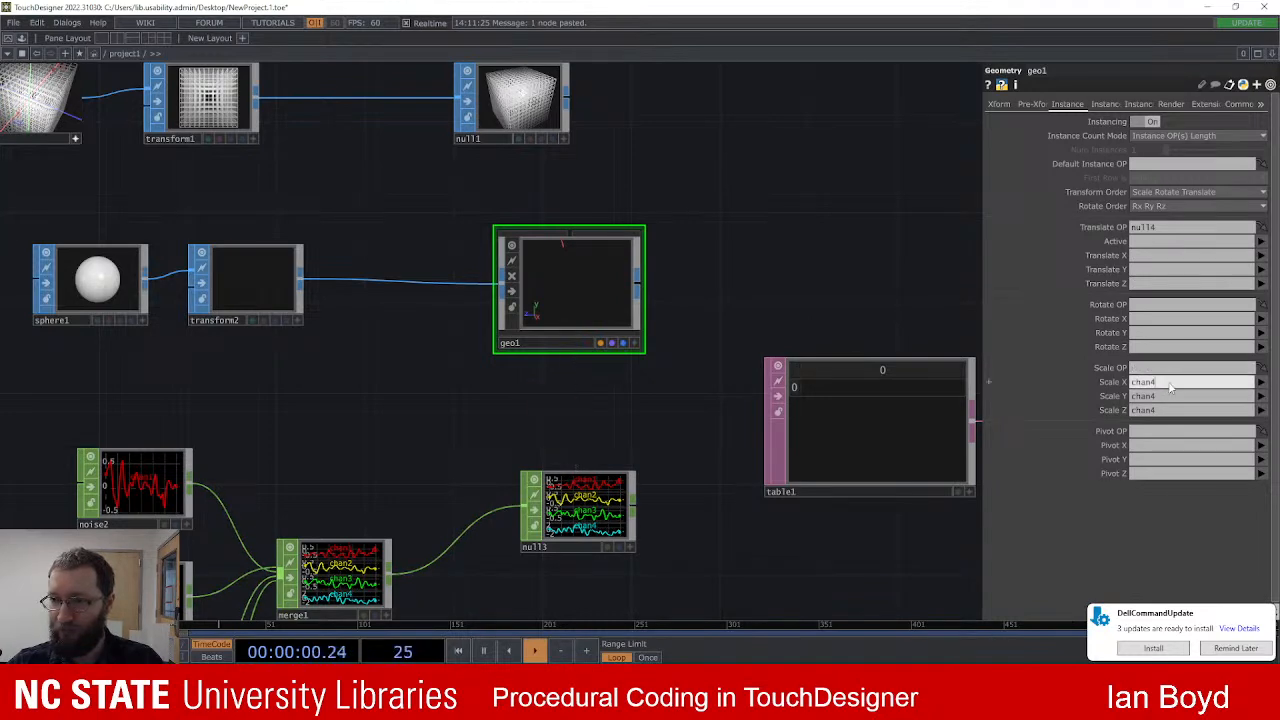
pyautogui.click(1169, 397)
pyautogui.press('BackSpace')
pyautogui.press('BackSpace')
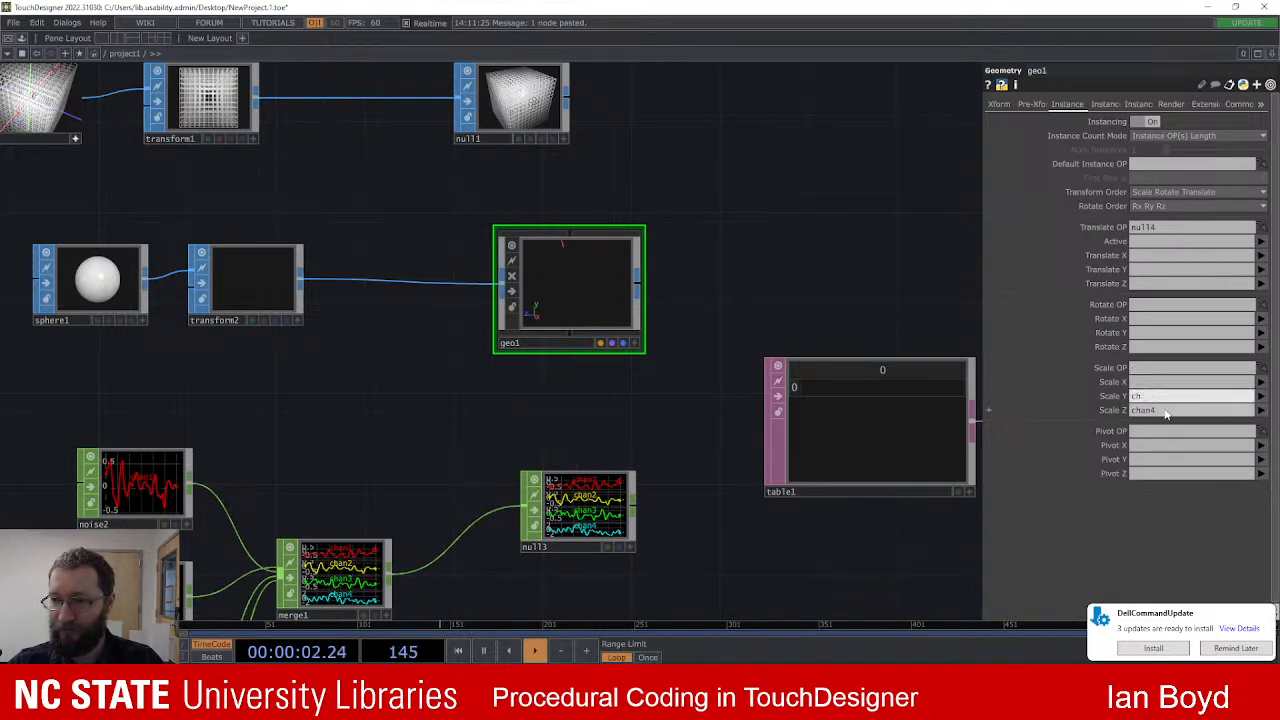
pyautogui.press('BackSpace')
pyautogui.press('BackSpace')
pyautogui.click(1165, 411)
pyautogui.press('BackSpace')
pyautogui.press('BackSpace')
pyautogui.press('BackSpace')
pyautogui.press('BackSpace')
pyautogui.press('BackSpace')
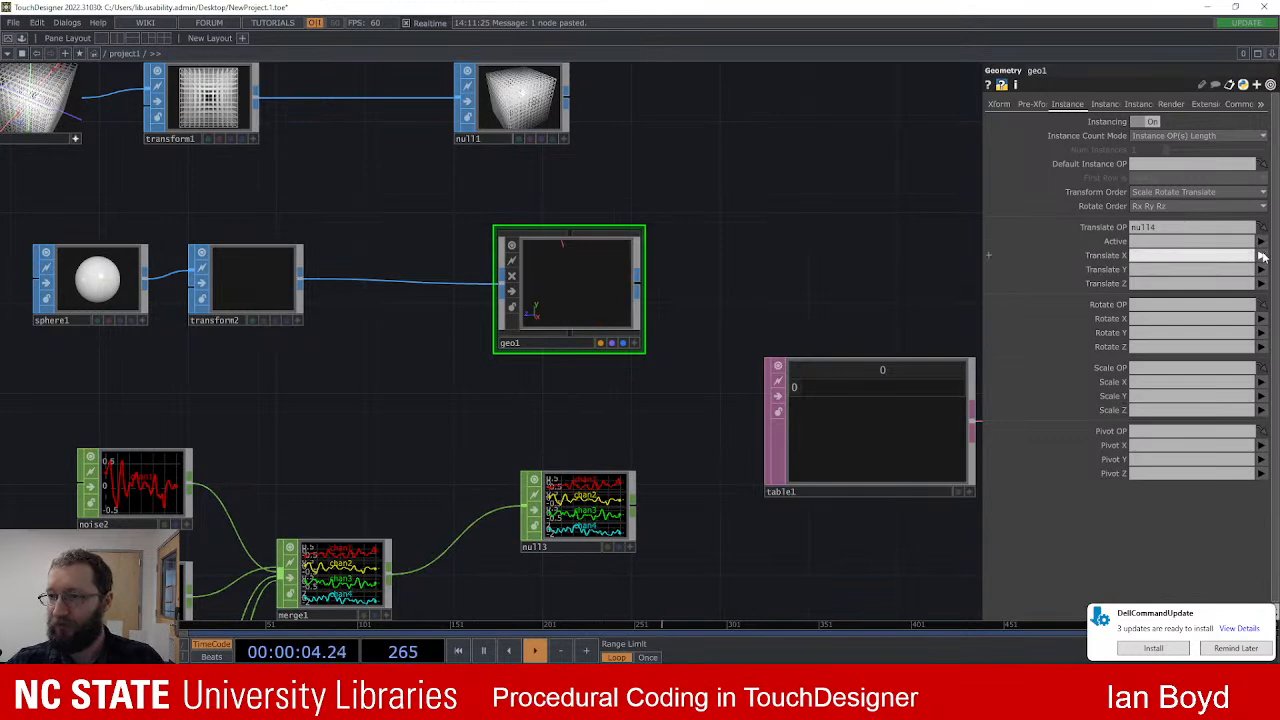
# Step: Make table1 editable in its node viewer and enter .25 in the first cell
pyautogui.moveTo(897, 341); pyautogui.dragTo(670, 334)
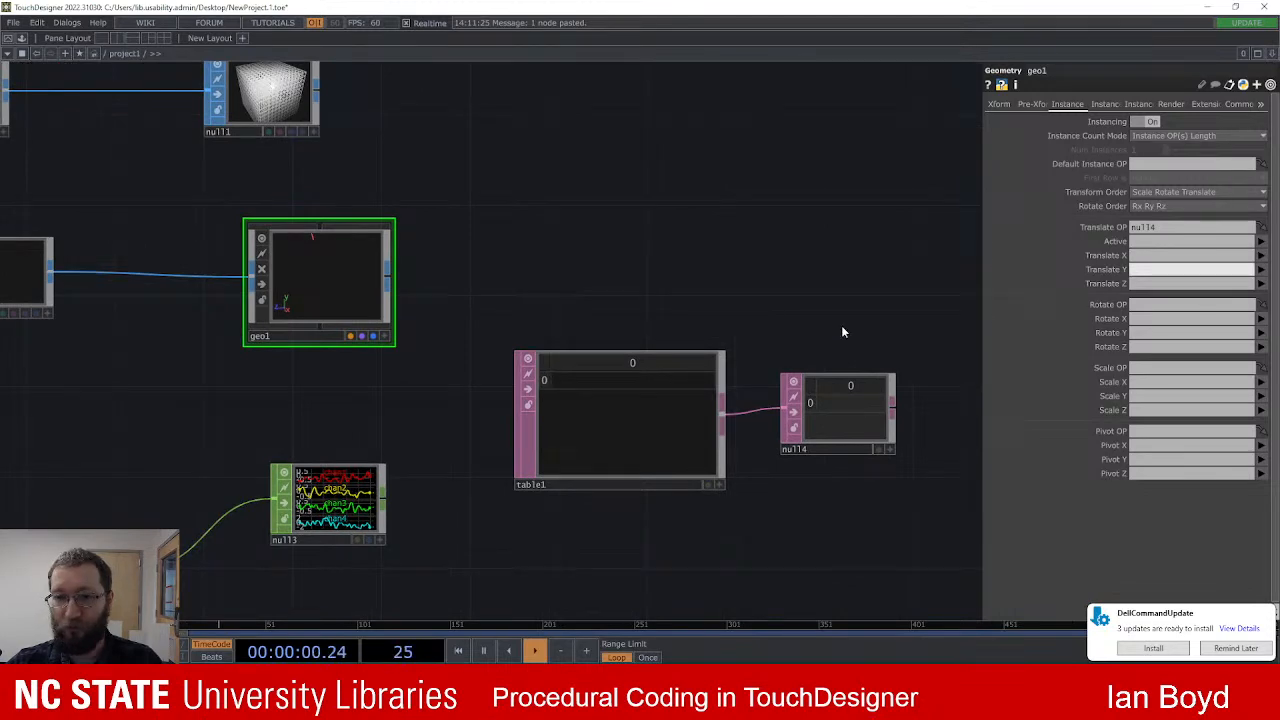
pyautogui.scroll(-2, 845, 330)
pyautogui.moveTo(696, 310); pyautogui.dragTo(896, 462, button='right')
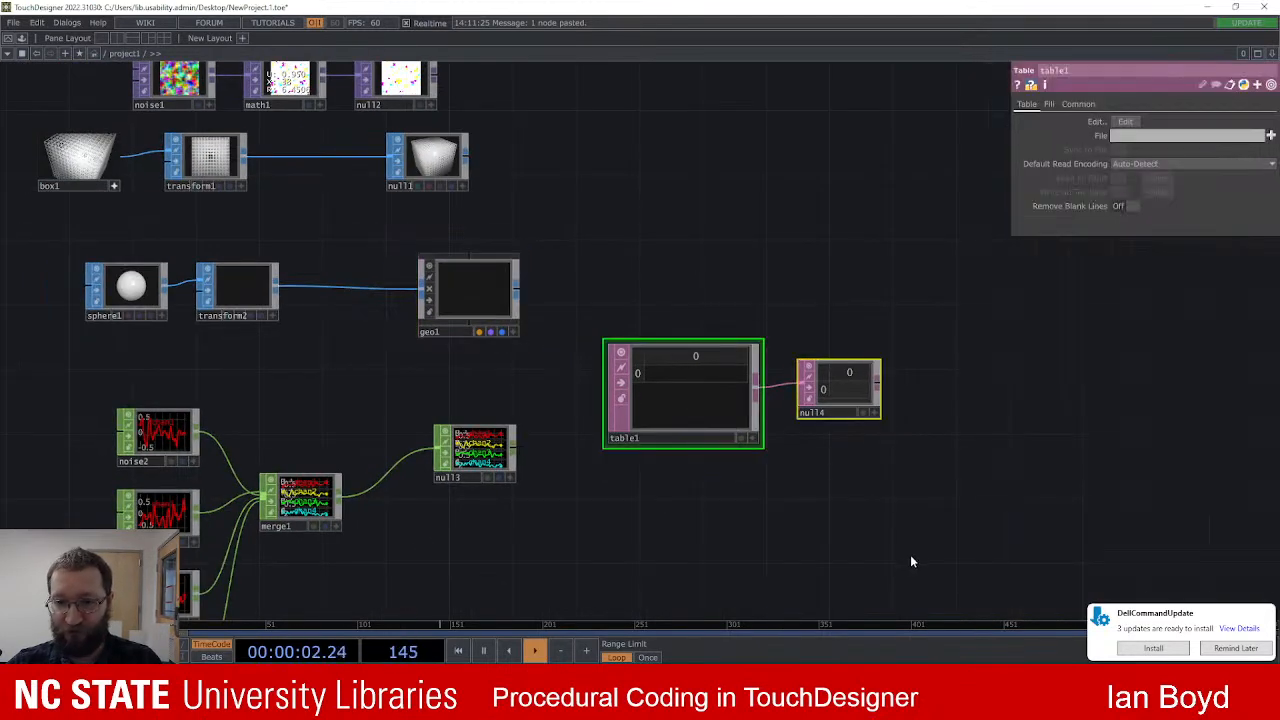
pyautogui.click(690, 400)
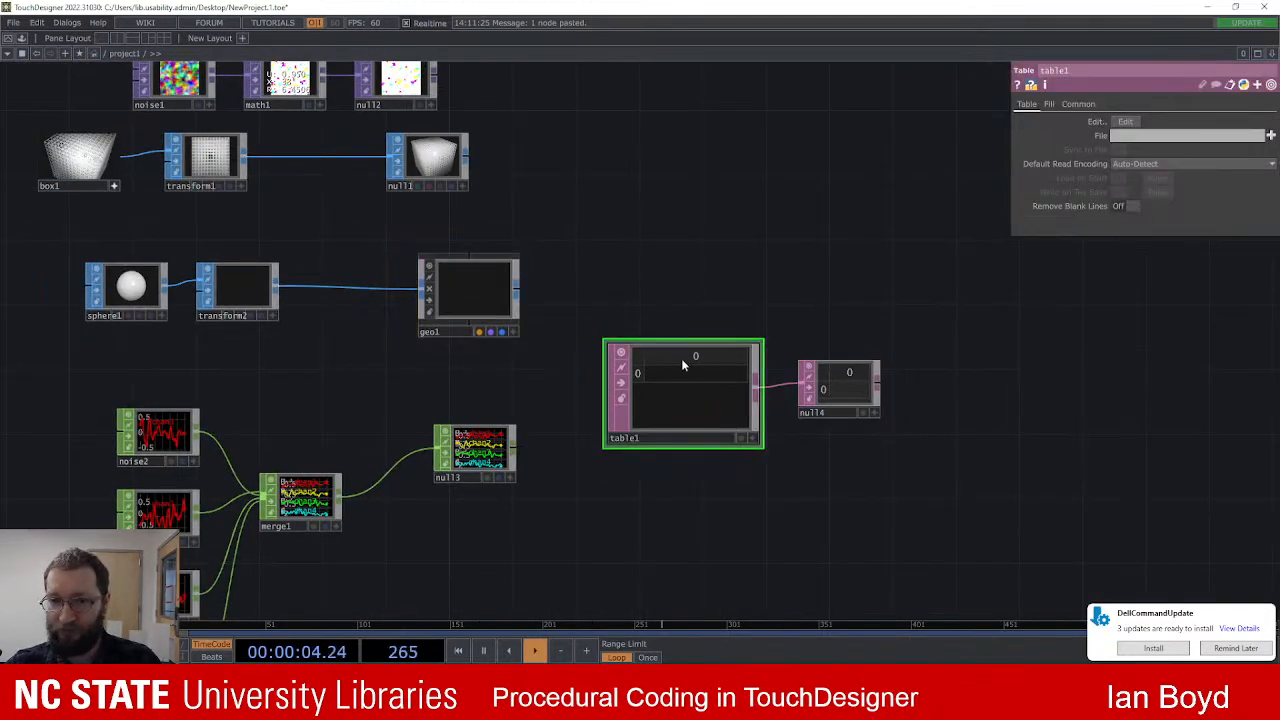
pyautogui.scroll(2, 701, 407)
pyautogui.click(777, 454)
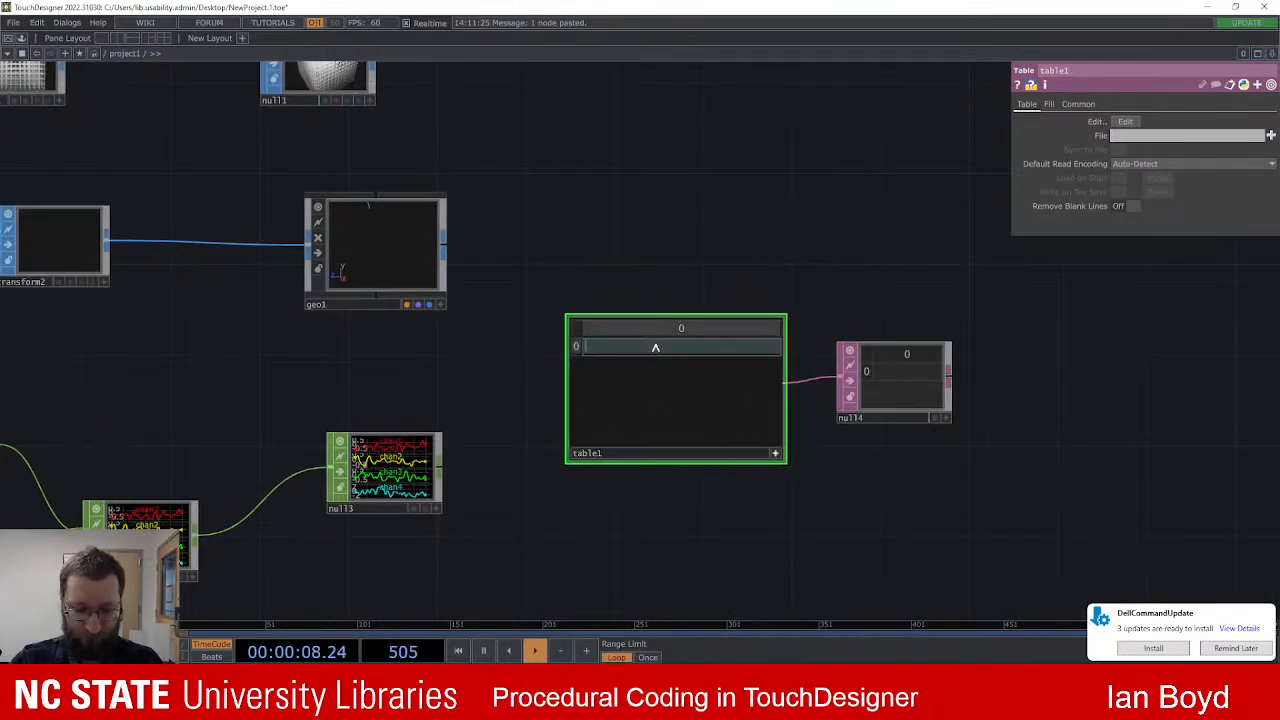
pyautogui.press('Return')
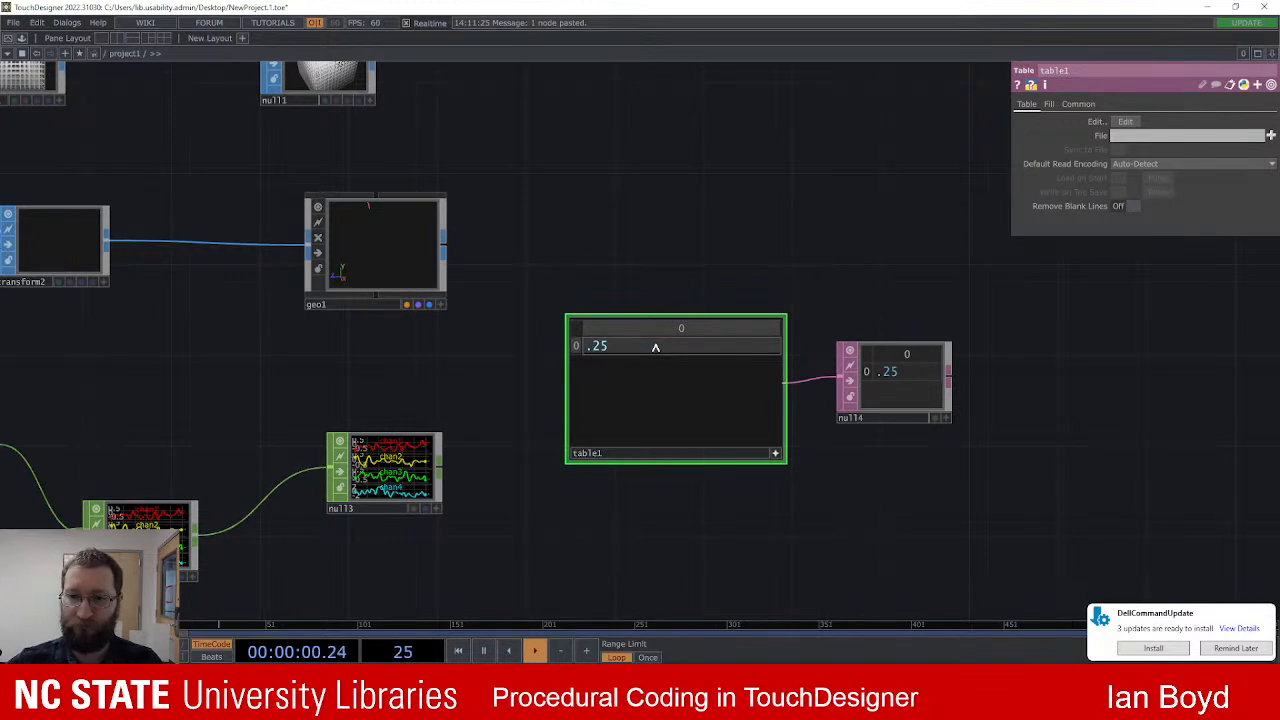
# Step: Add two more rows to table1 and enter 1 and 32 in their cells
pyautogui.rightClick(662, 365)
pyautogui.click(713, 398)
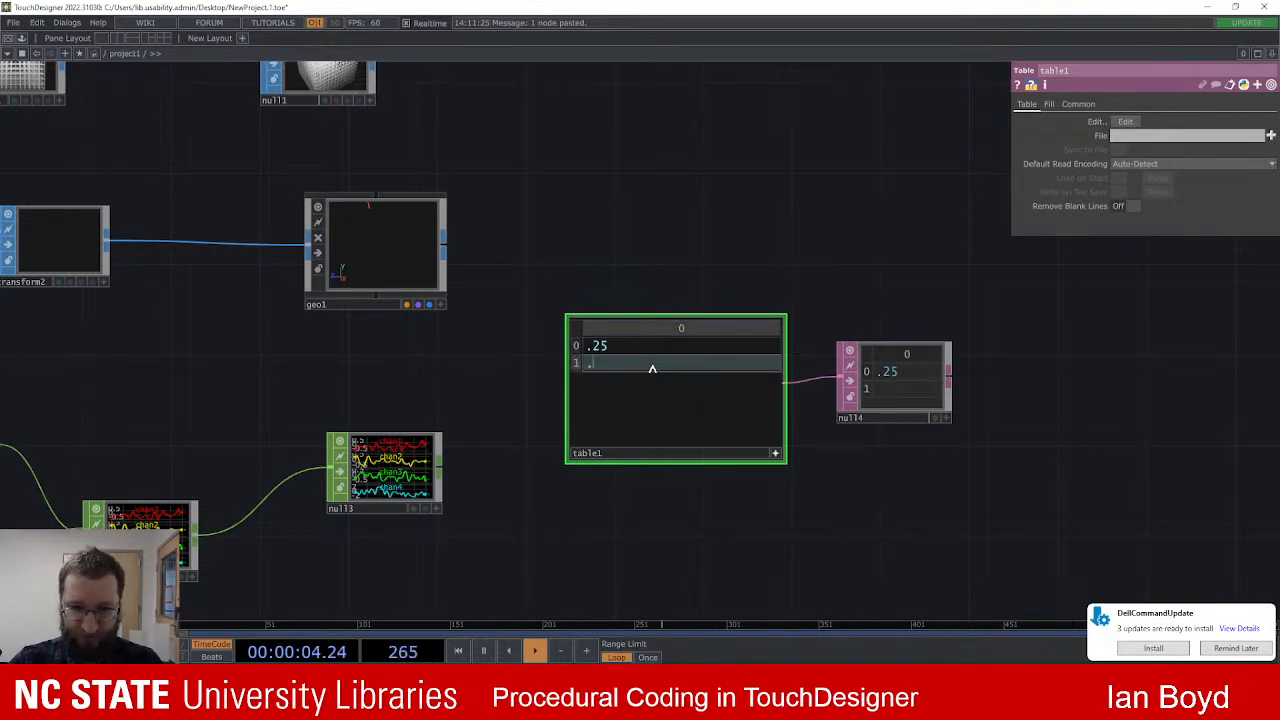
pyautogui.press('Return')
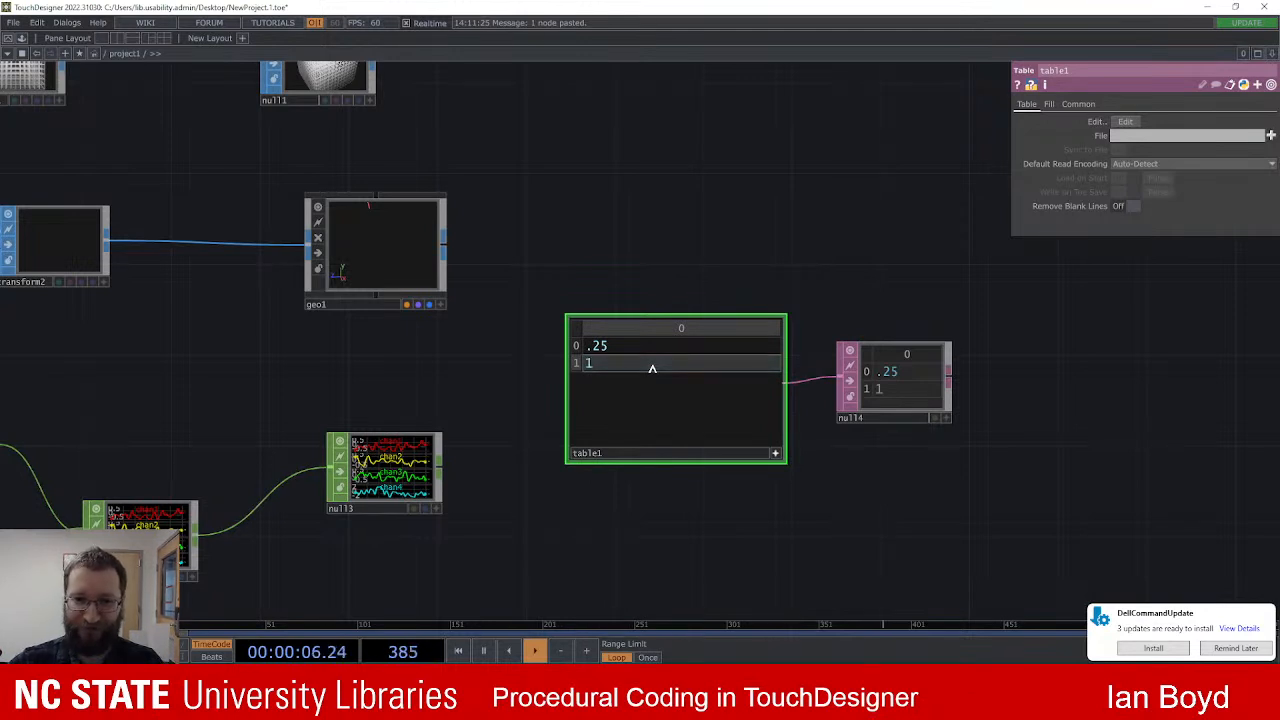
pyautogui.rightClick(620, 392)
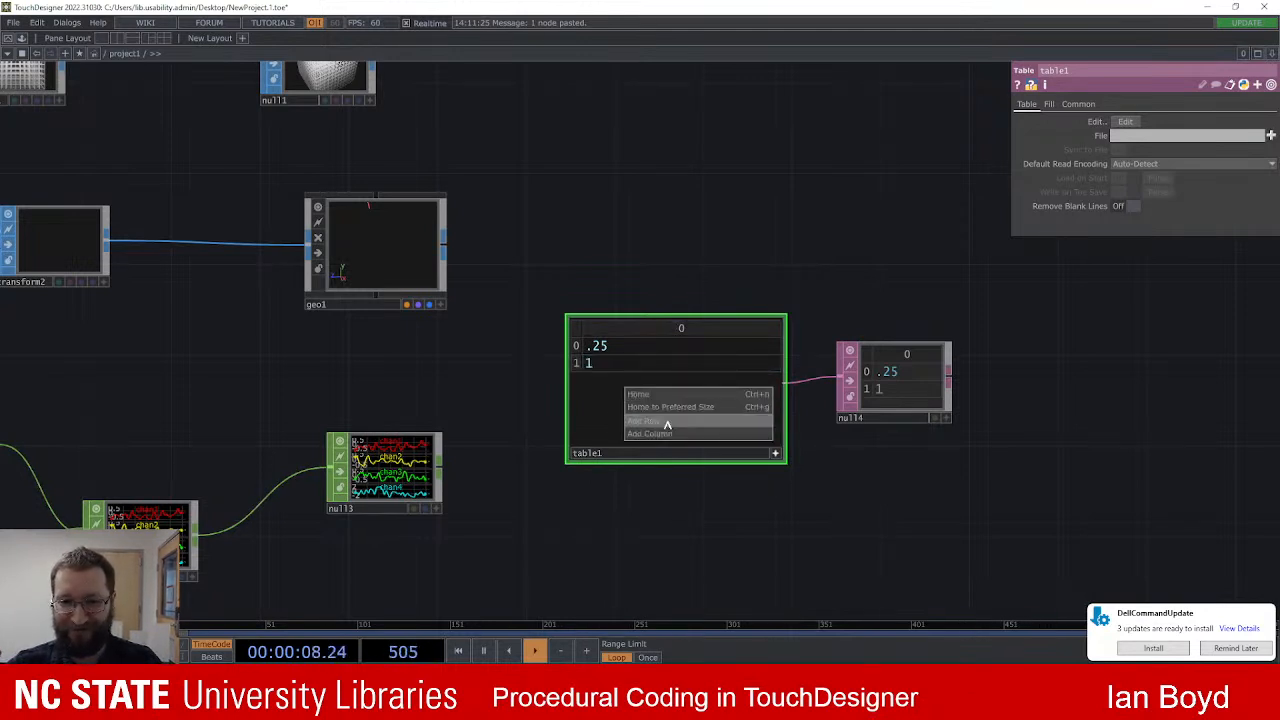
pyautogui.click(664, 420)
pyautogui.click(632, 382)
pyautogui.write('32')
pyautogui.press('Return')
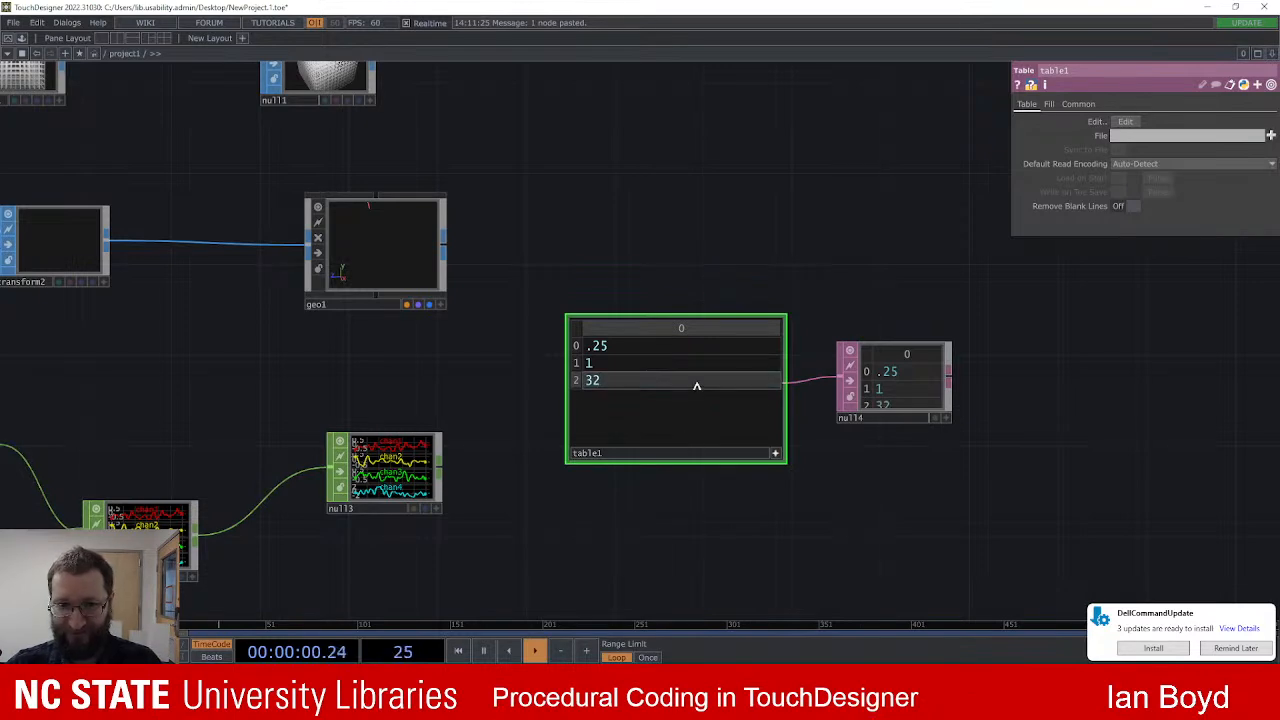
# Step: Check which table attributes geo1 offers for the instance Active and Translate X parameters
pyautogui.scroll(-3, 609, 211)
pyautogui.scroll(-2, 714, 300)
pyautogui.scroll(4, 720, 320)
pyautogui.click(215, 235)
pyautogui.click(1261, 243)
pyautogui.click(1261, 256)
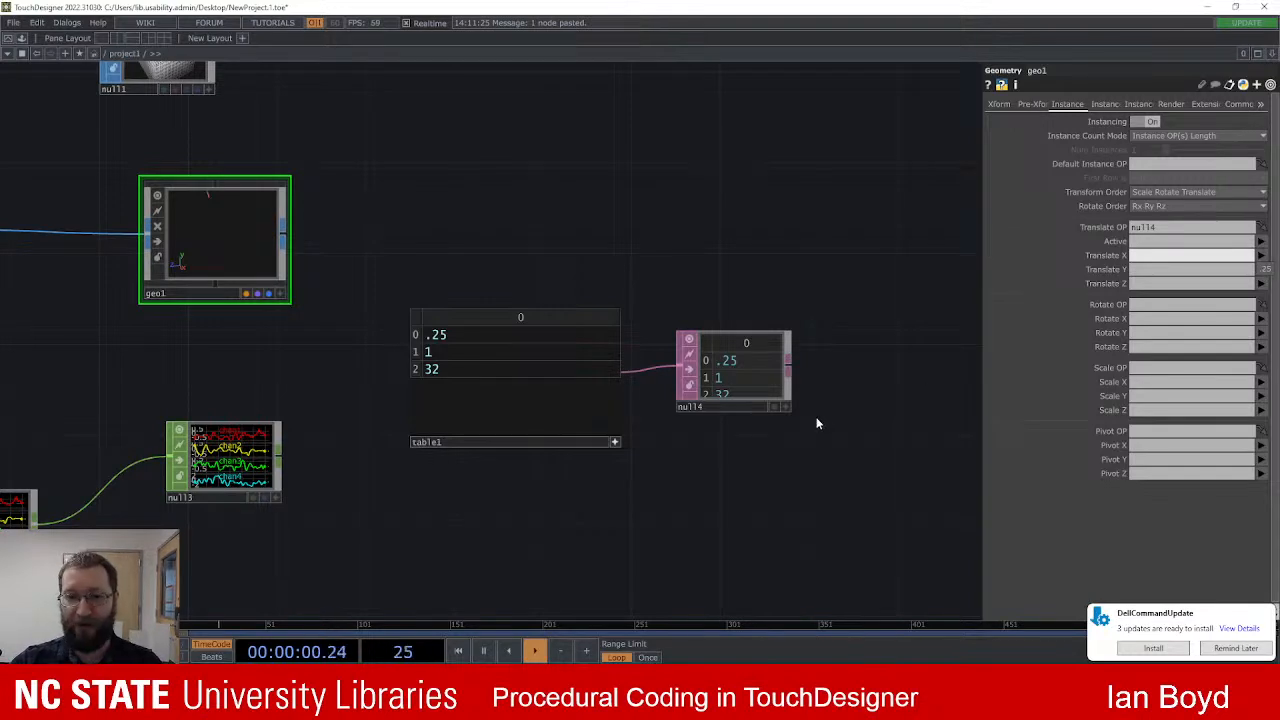
# Step: Add a second column to table1 and enter .33 in its first row
pyautogui.rightClick(520, 380)
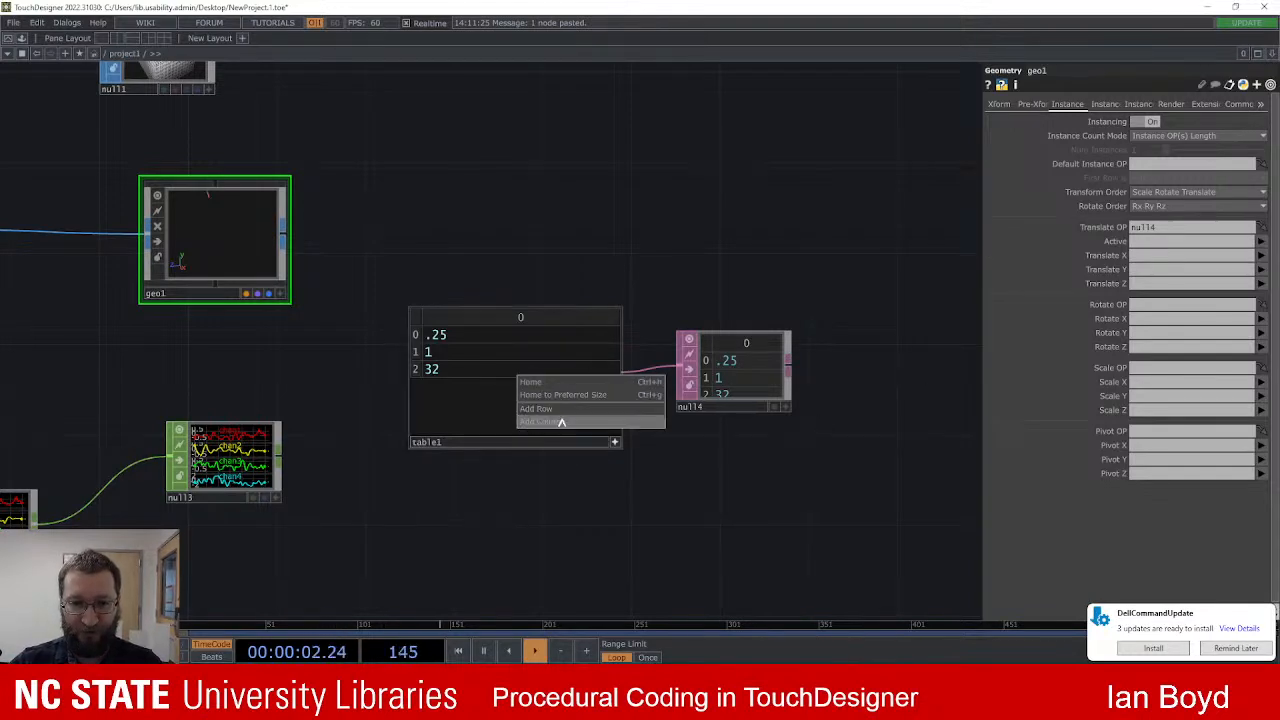
pyautogui.click(560, 421)
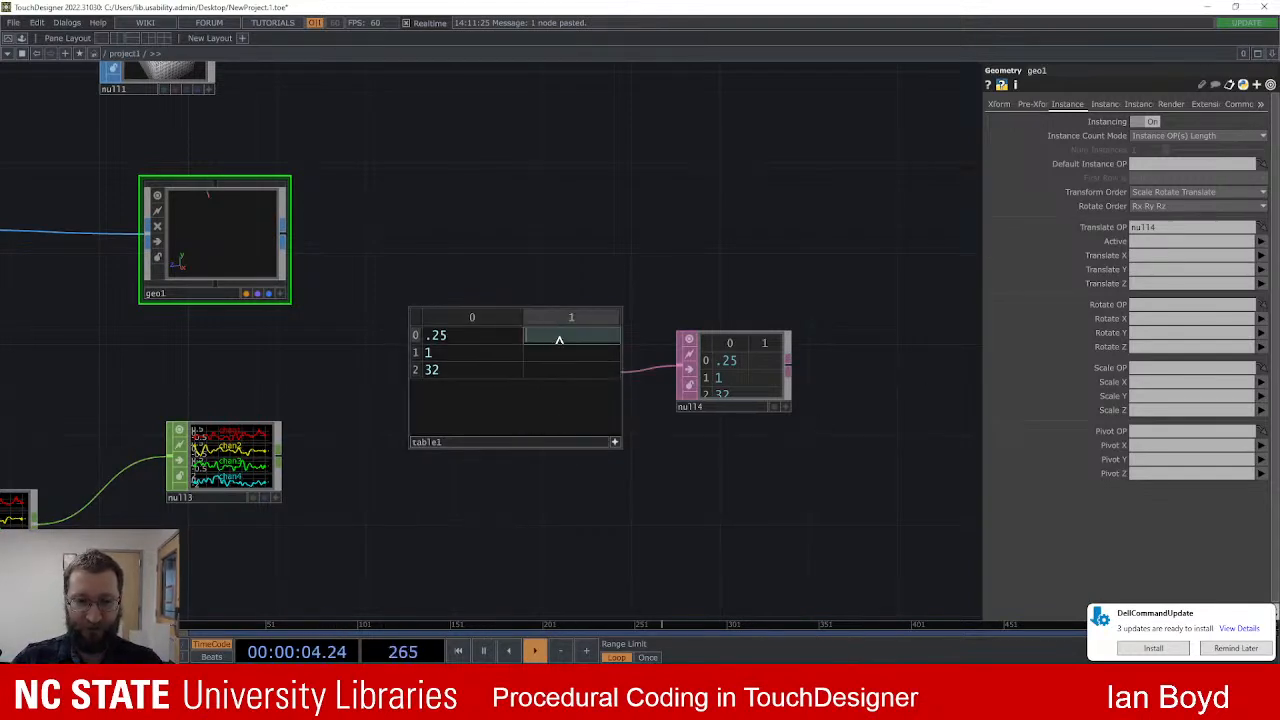
pyautogui.click(559, 337)
pyautogui.write('.33')
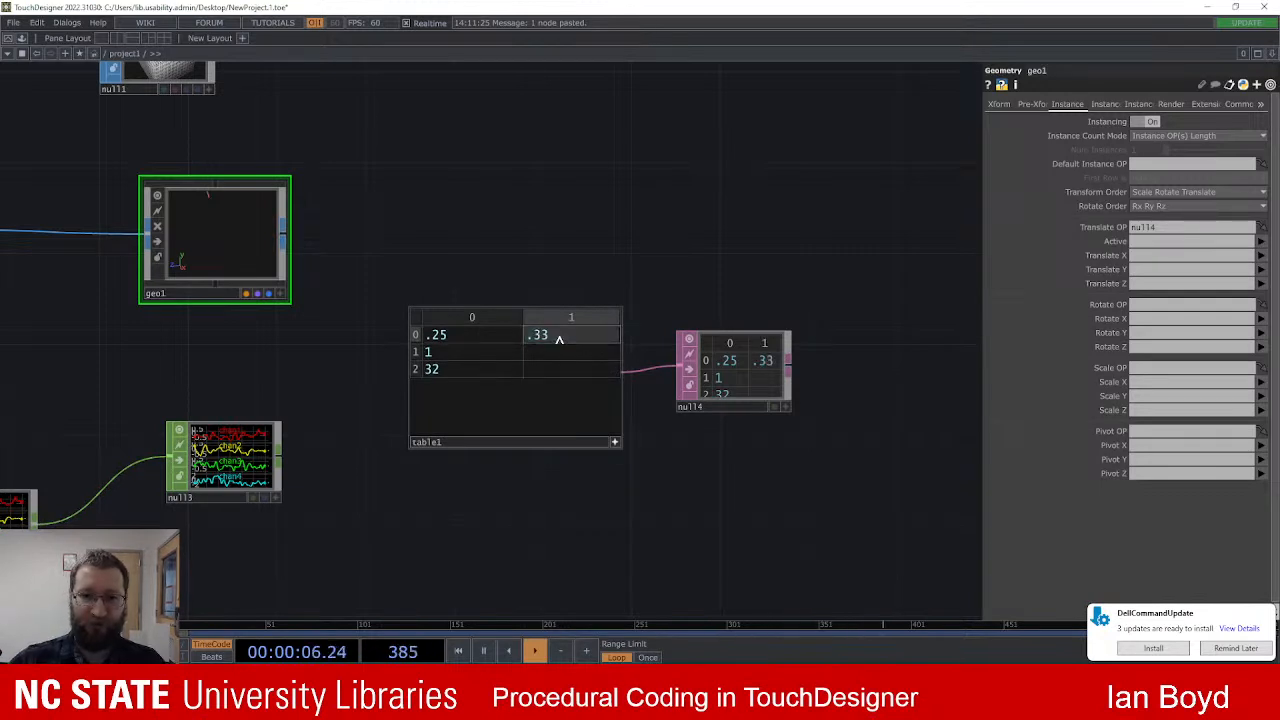
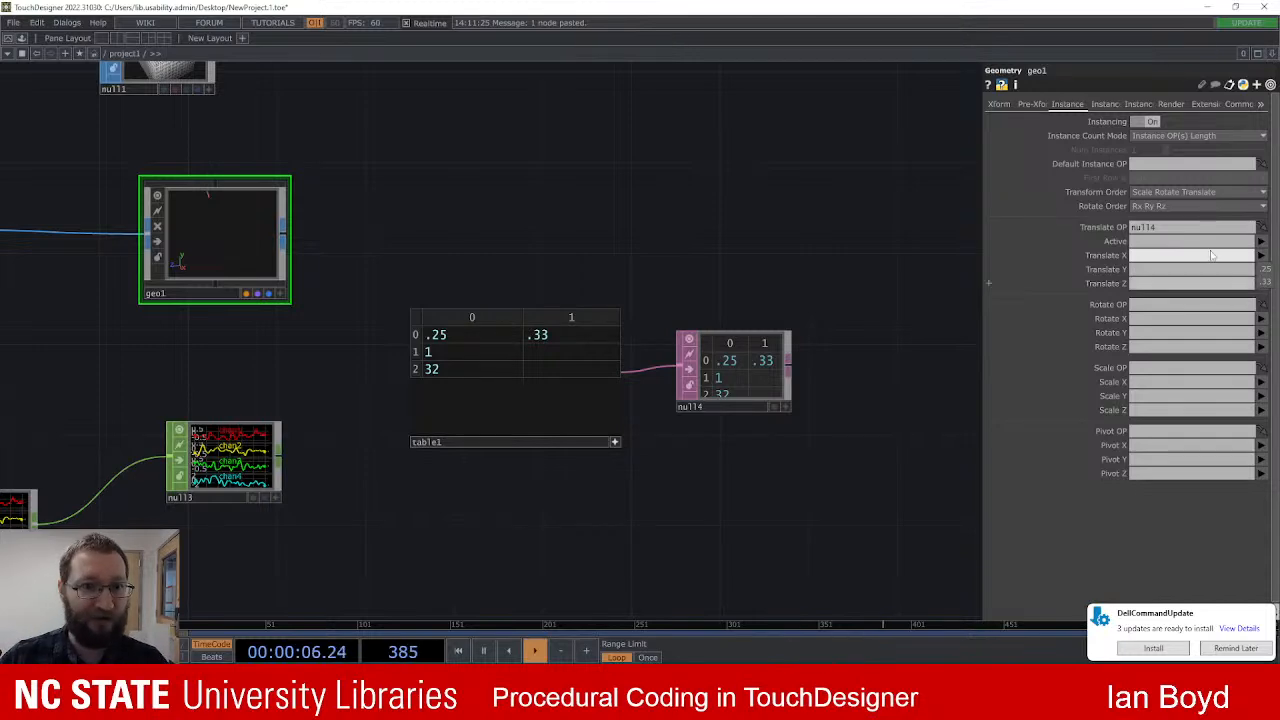
# Step: Delete the table1 and null4 nodes from the network
pyautogui.scroll(-3, 510, 207)
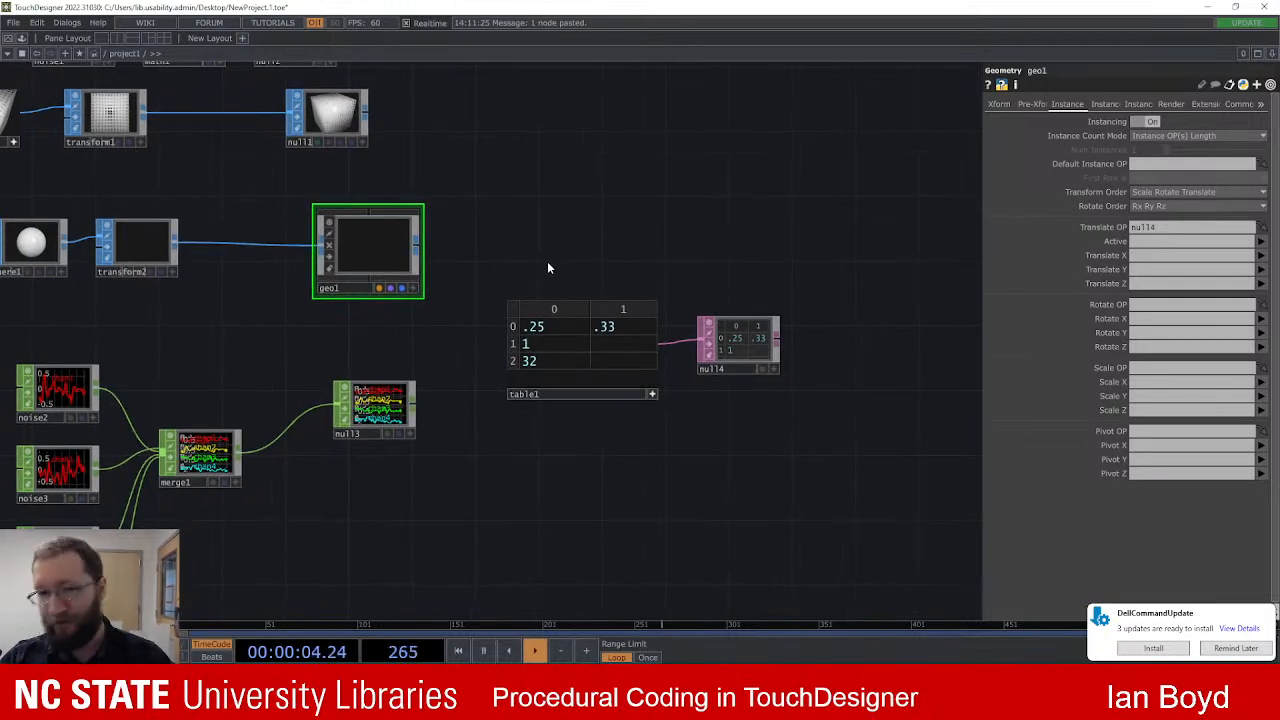
pyautogui.moveTo(548, 267); pyautogui.dragTo(850, 497)
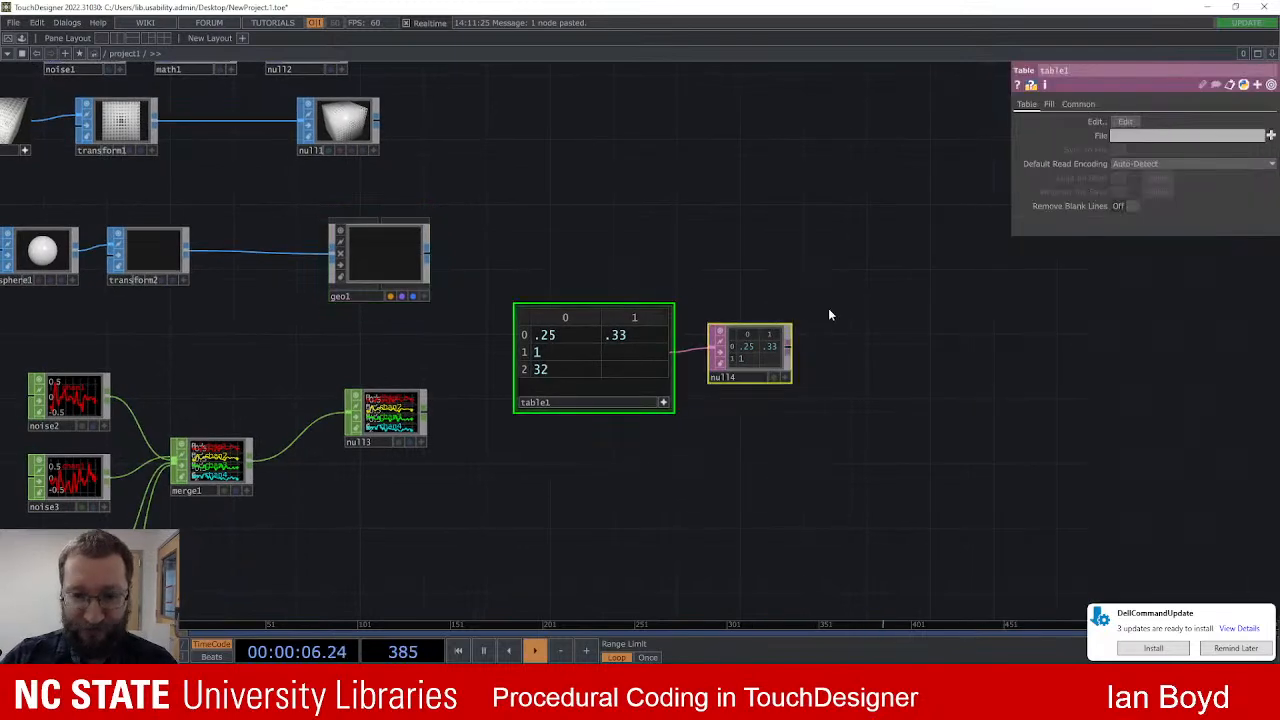
pyautogui.press('Delete')
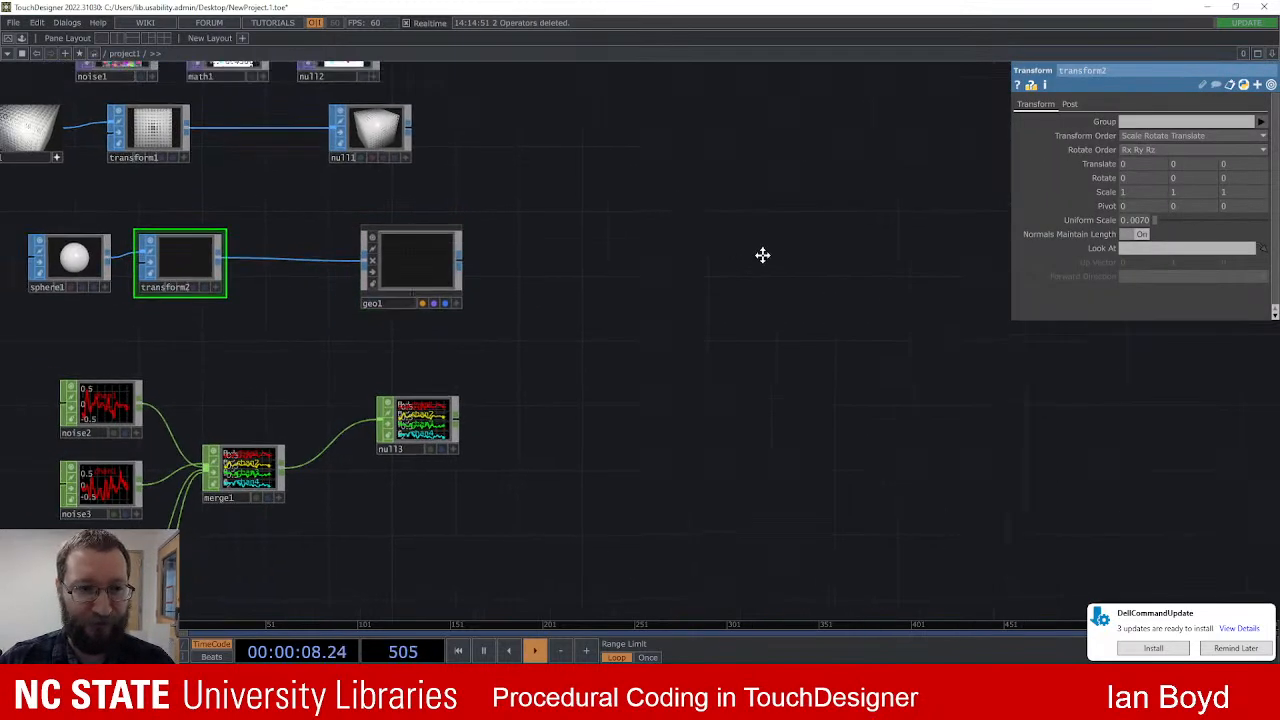
# Step: Move the four Noise CHOPs, noise2 to noise5, together farther left, away from merge1
pyautogui.press('h')
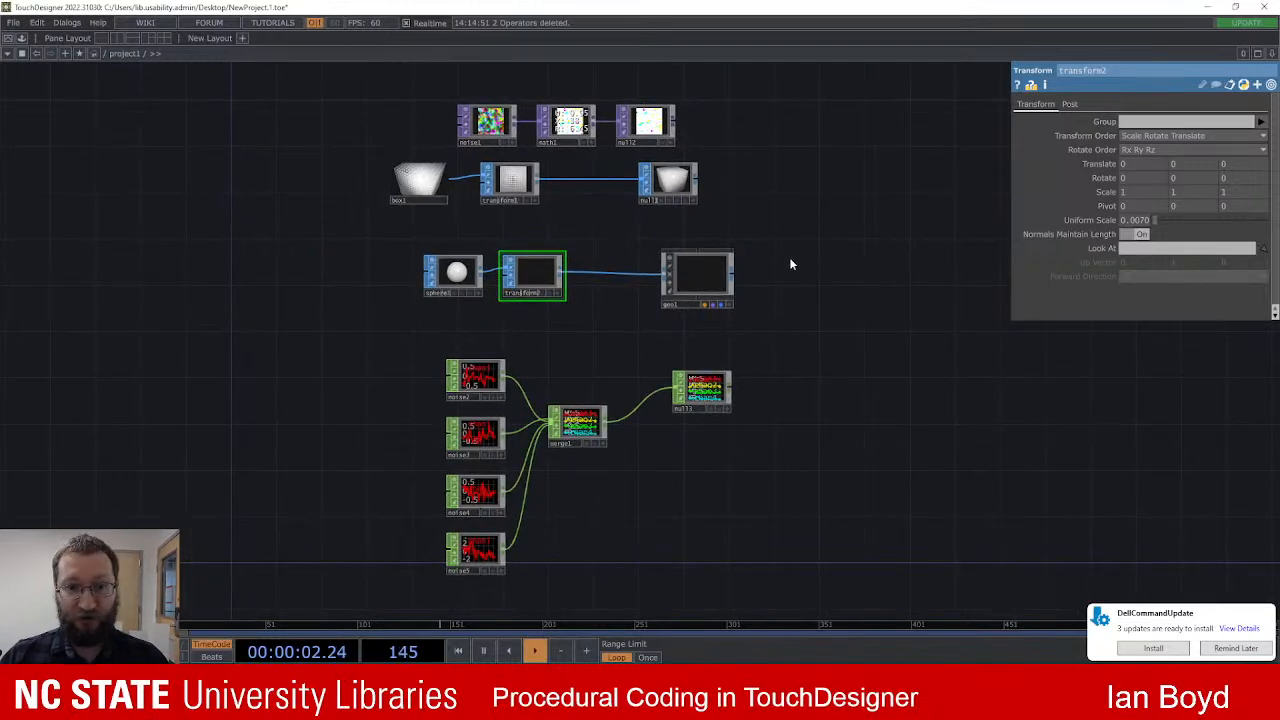
pyautogui.moveTo(403, 366); pyautogui.dragTo(543, 591)
pyautogui.moveTo(497, 400); pyautogui.dragTo(348, 386)
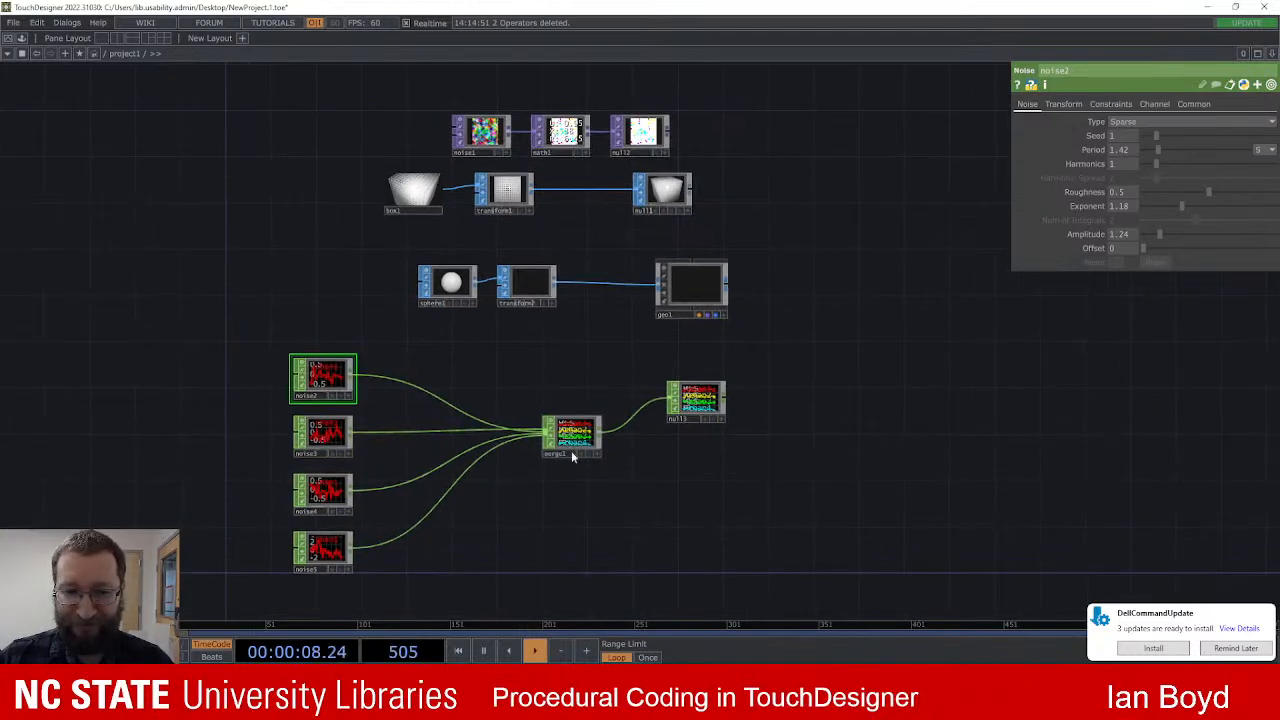
pyautogui.scroll(6, 323, 400)
pyautogui.scroll(-3, 650, 400)
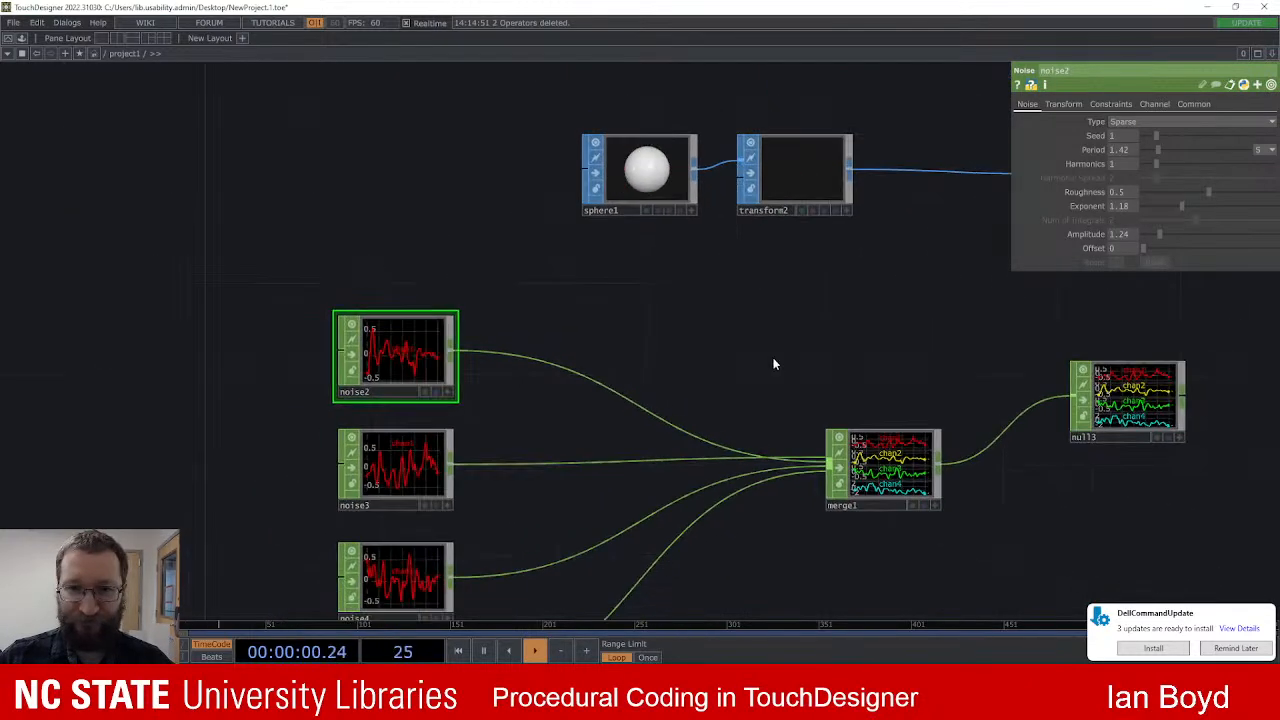
pyautogui.moveTo(760, 386); pyautogui.dragTo(397, 439)
pyautogui.scroll(-3, 397, 439)
pyautogui.moveTo(213, 348); pyautogui.dragTo(283, 338)
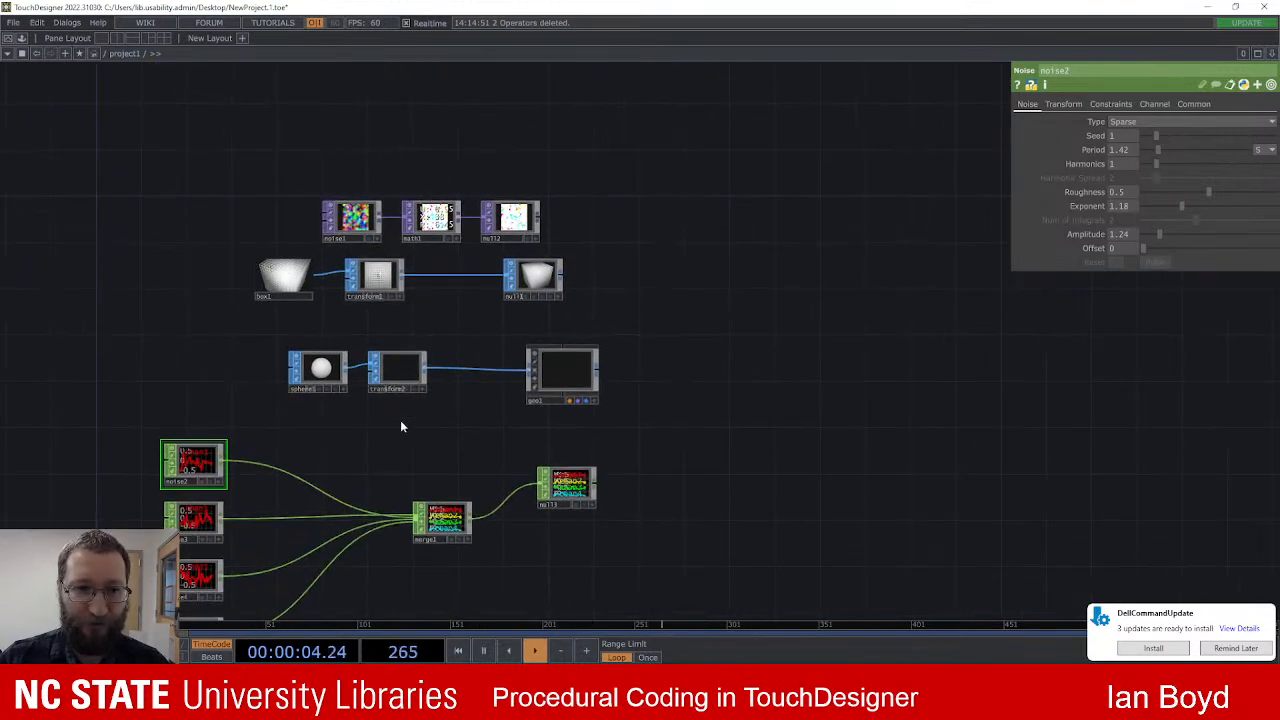
pyautogui.scroll(3, 523, 382)
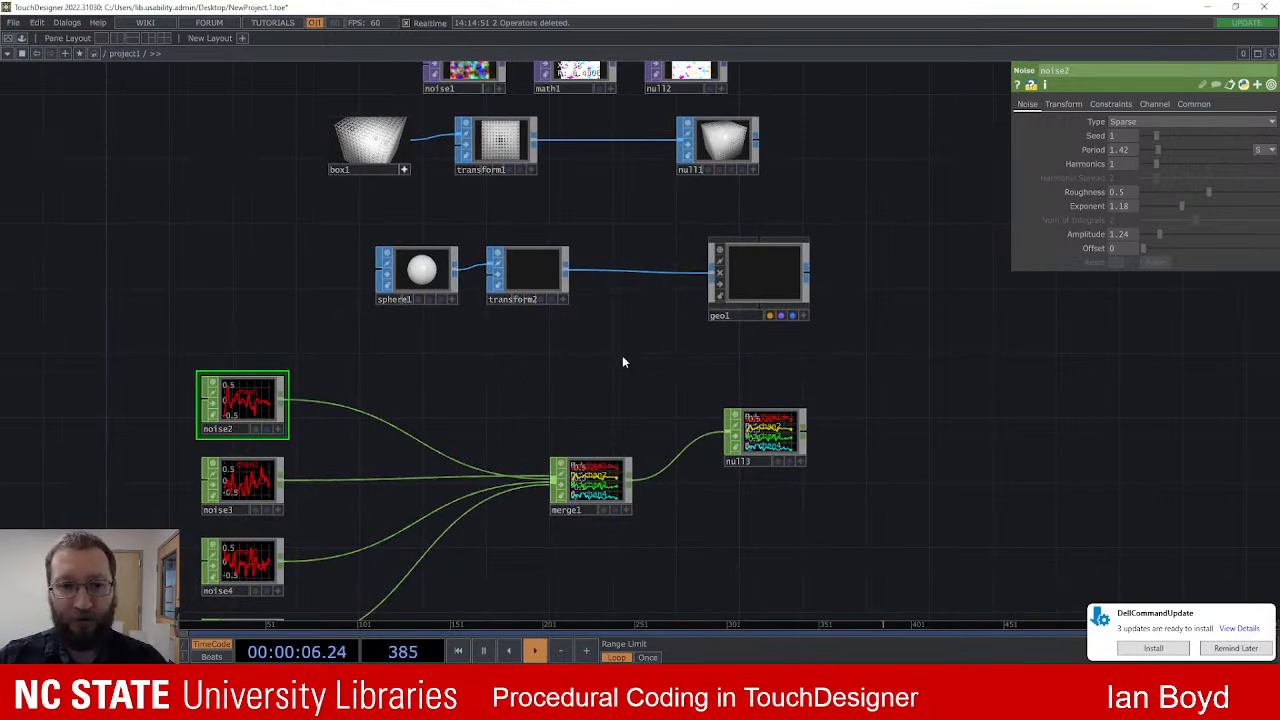
pyautogui.scroll(-2, 622, 362)
pyautogui.moveTo(431, 453); pyautogui.dragTo(353, 470)
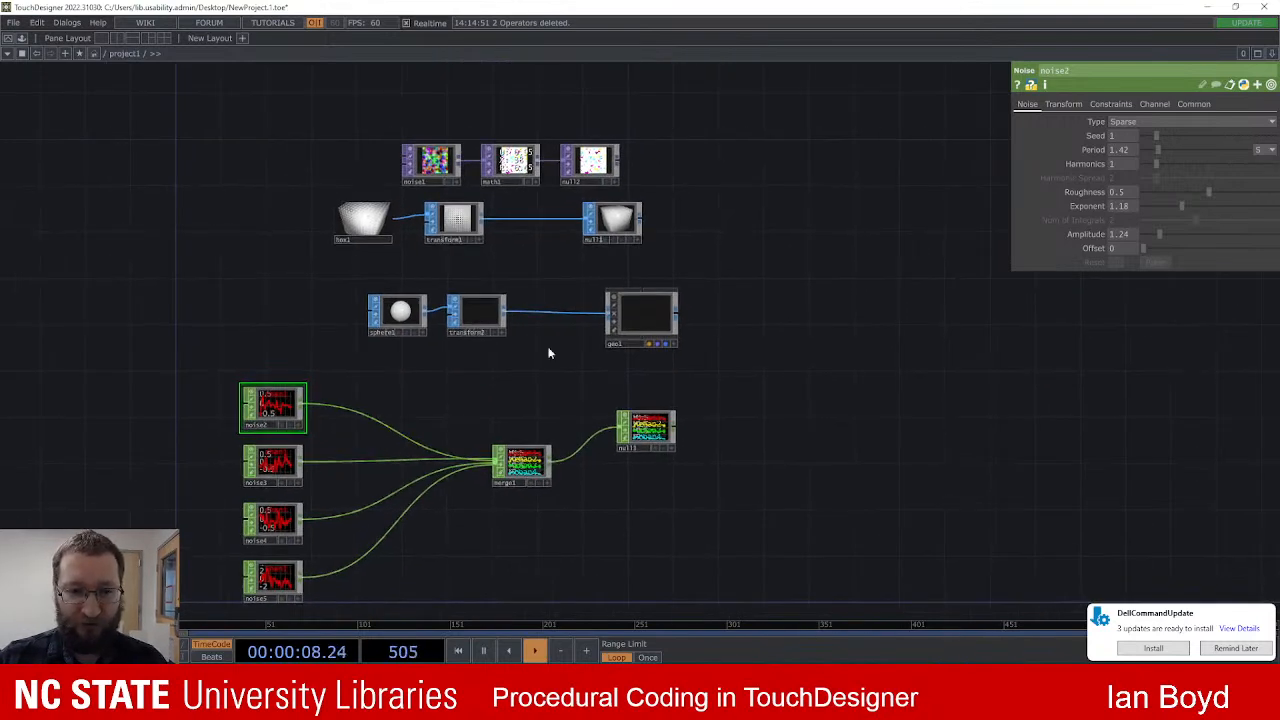
pyautogui.moveTo(723, 321); pyautogui.dragTo(777, 343)
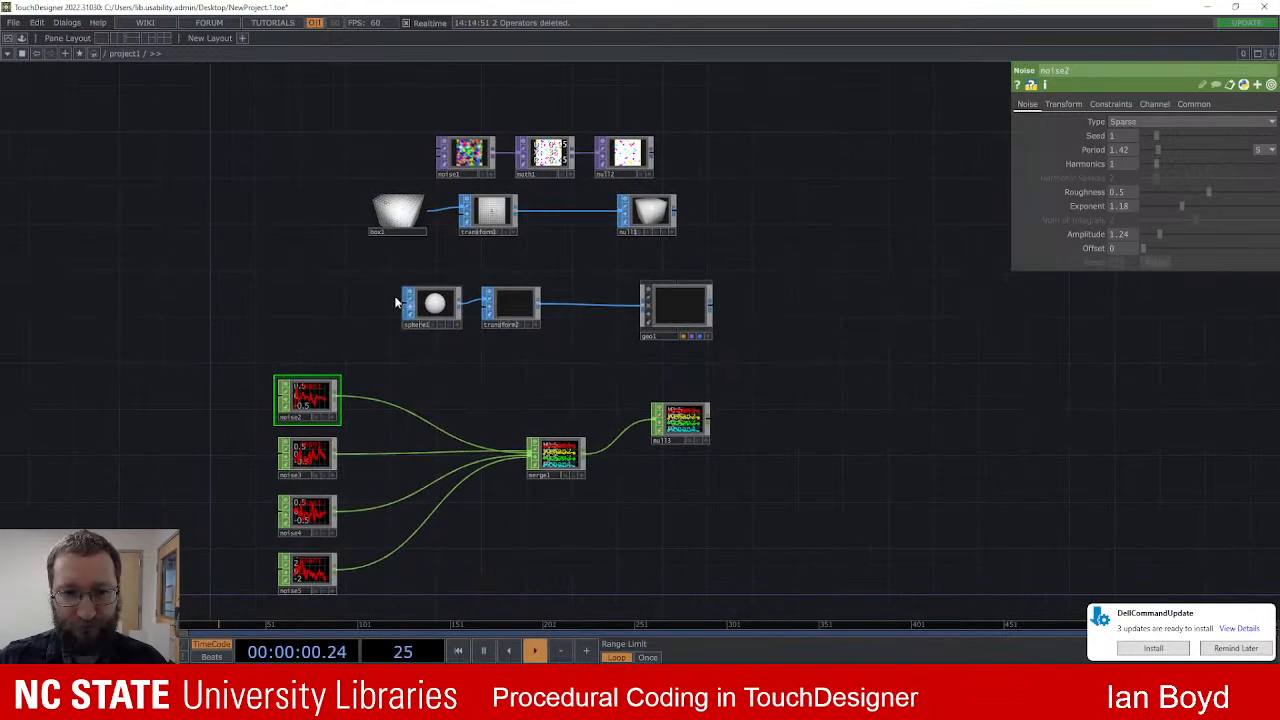
# Step: Move sphere1, transform2 and geo1 together to the right, into the empty network area beyond null1
pyautogui.click(678, 320)
pyautogui.moveTo(678, 320); pyautogui.dragTo(945, 304)
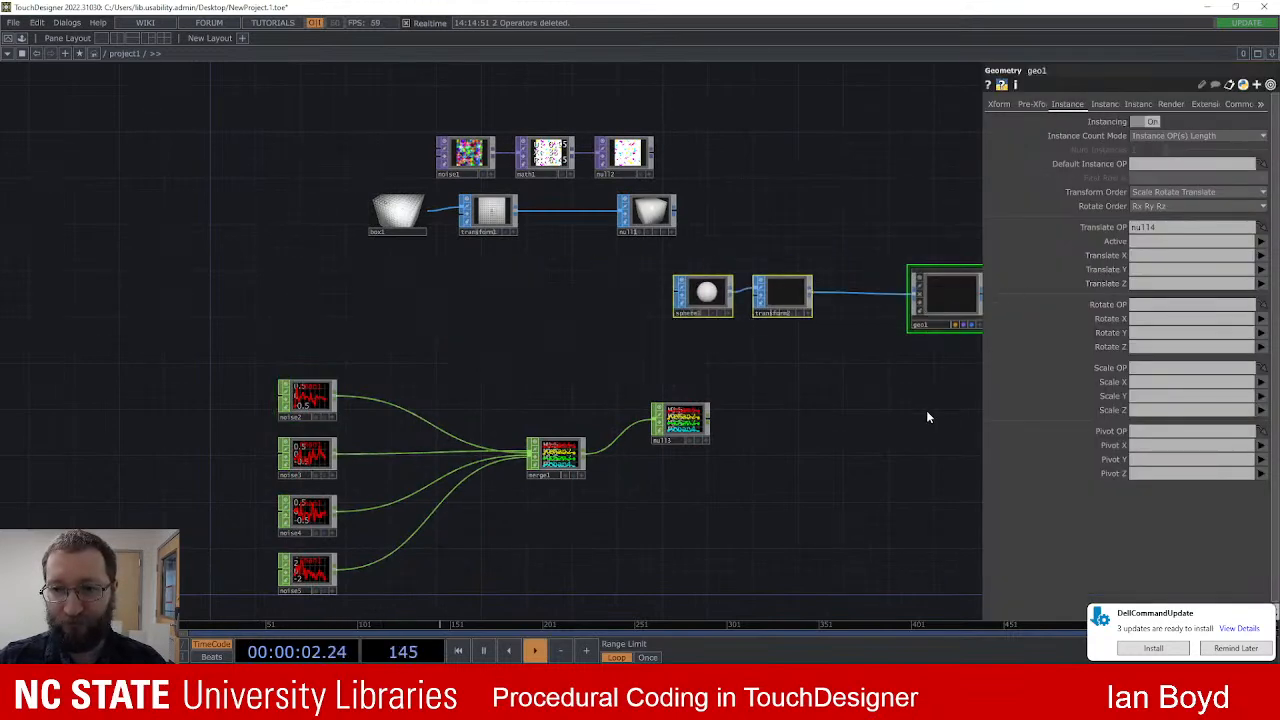
pyautogui.moveTo(871, 379); pyautogui.dragTo(691, 369)
pyautogui.moveTo(450, 260); pyautogui.dragTo(806, 320, button='right')
pyautogui.moveTo(770, 300); pyautogui.dragTo(813, 300)
pyautogui.moveTo(475, 318); pyautogui.dragTo(602, 346)
pyautogui.moveTo(503, 347); pyautogui.dragTo(460, 309)
# Step: Move box1, transform1 and null1 together down and left, into the space above the Noise CHOPs
pyautogui.moveTo(243, 170); pyautogui.dragTo(555, 200, button='right')
pyautogui.moveTo(555, 200); pyautogui.dragTo(487, 256)
pyautogui.moveTo(237, 305); pyautogui.dragTo(307, 305)
# Step: Replace box1 with a Grid SOP connected to transform1's input
pyautogui.scroll(2, 380, 270)
pyautogui.scroll(2, 380, 270)
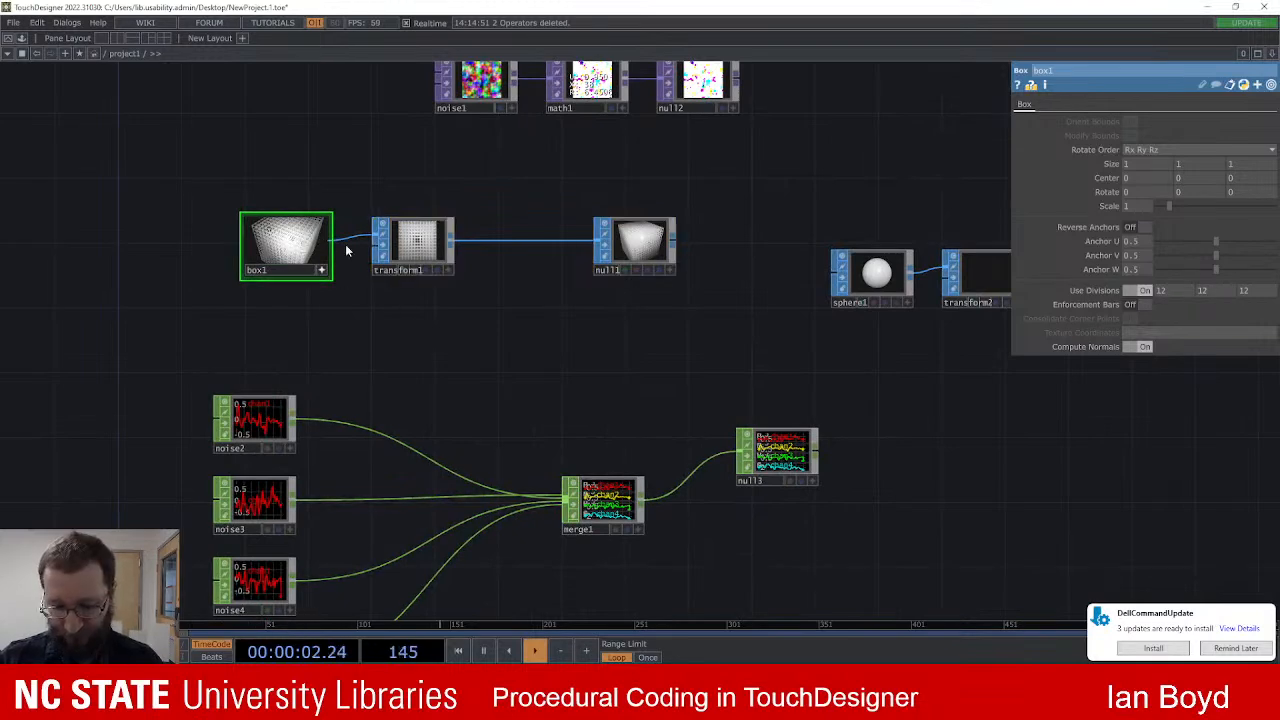
pyautogui.press('Delete')
pyautogui.moveTo(374, 237); pyautogui.dragTo(314, 243)
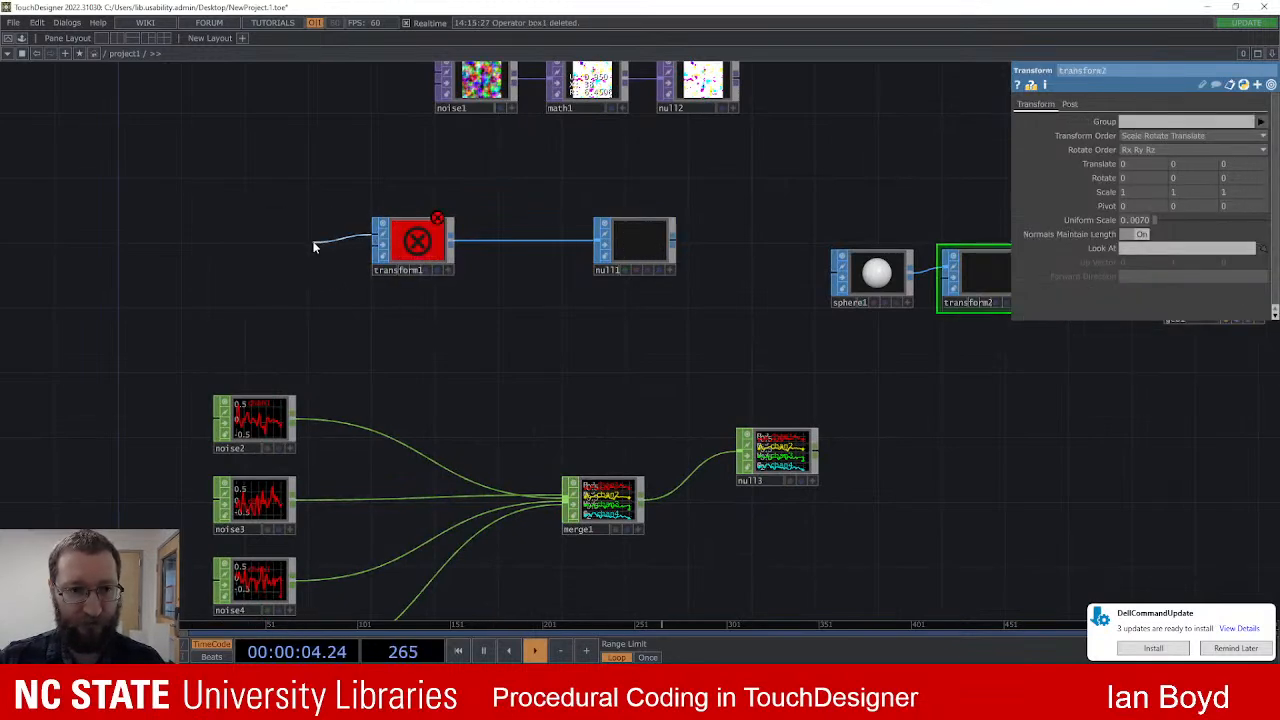
pyautogui.write('gr')
pyautogui.press('Return')
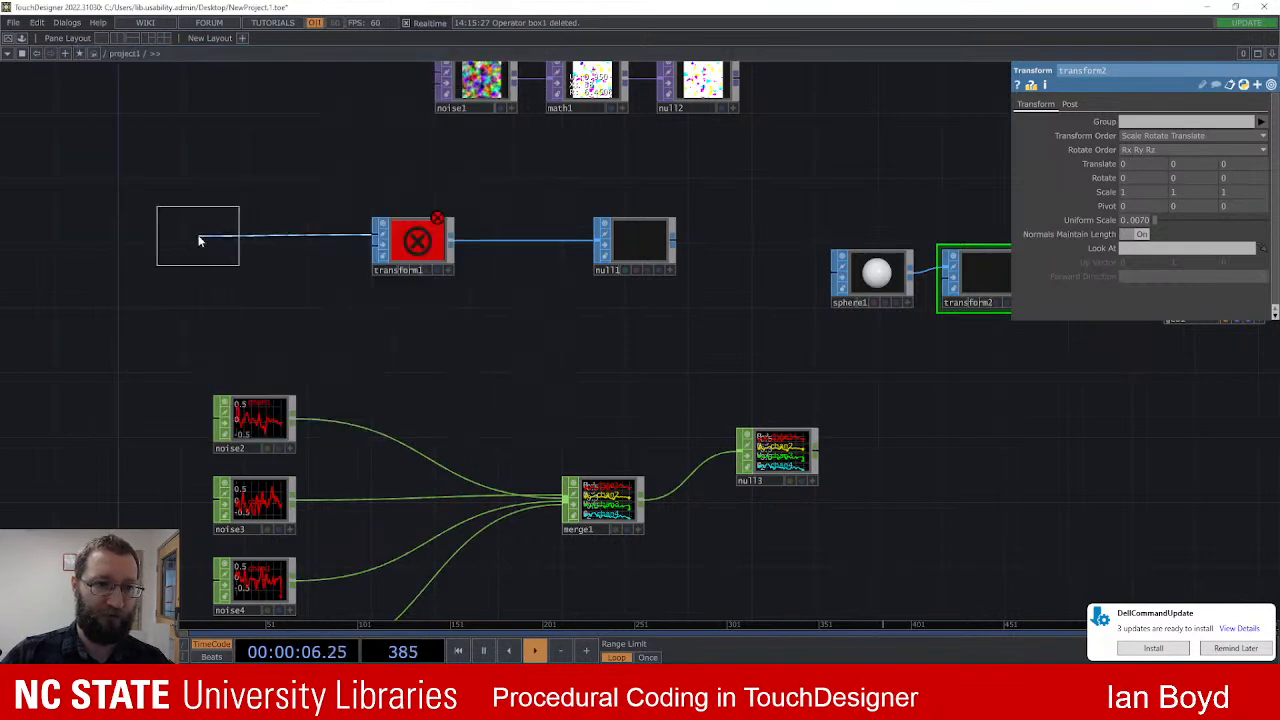
pyautogui.click(300, 240)
pyautogui.scroll(2, 360, 252)
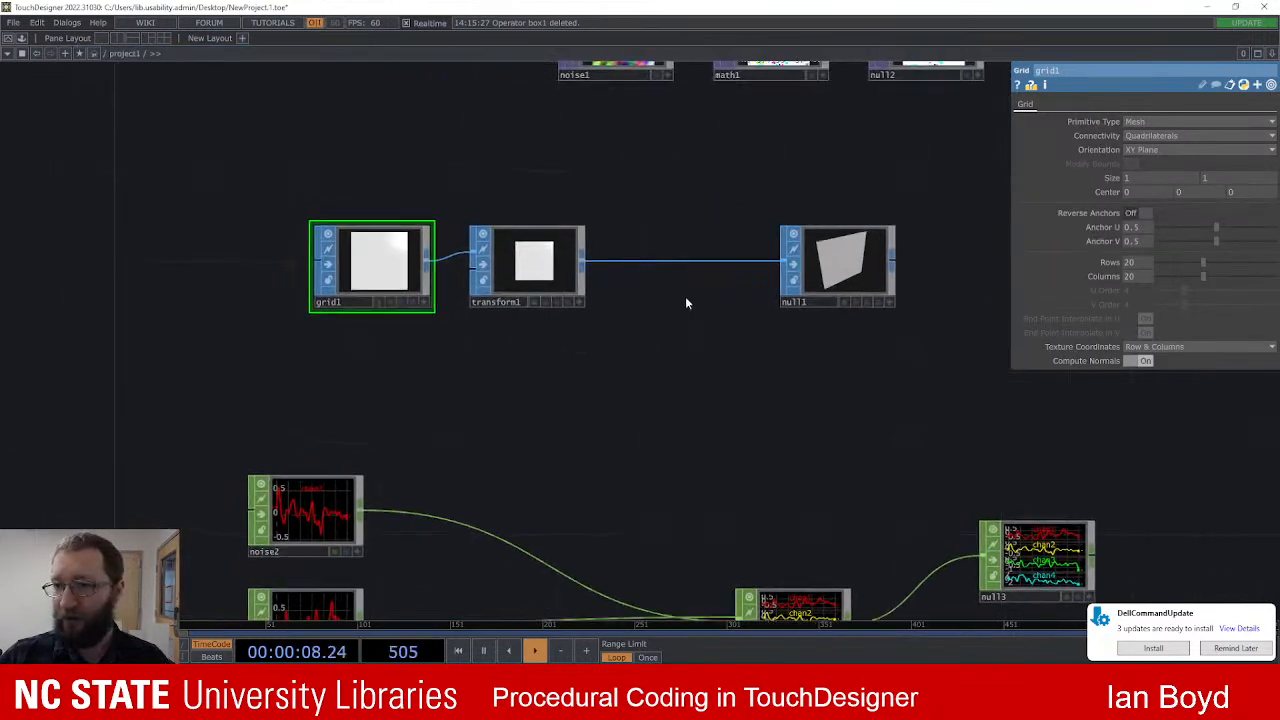
# Step: Set grid1's Rows and Columns to 60 and check the mesh in its viewer
pyautogui.click(1206, 261)
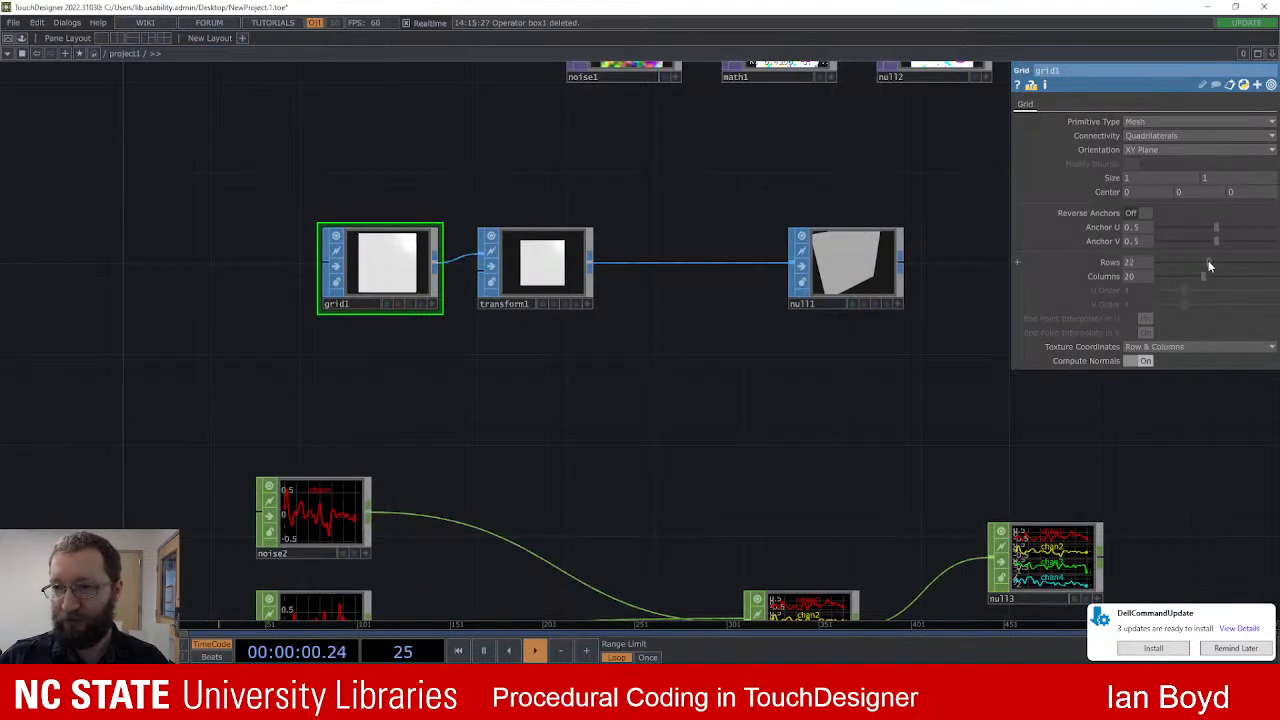
pyautogui.click(1132, 262)
pyautogui.write('60')
pyautogui.press('Return')
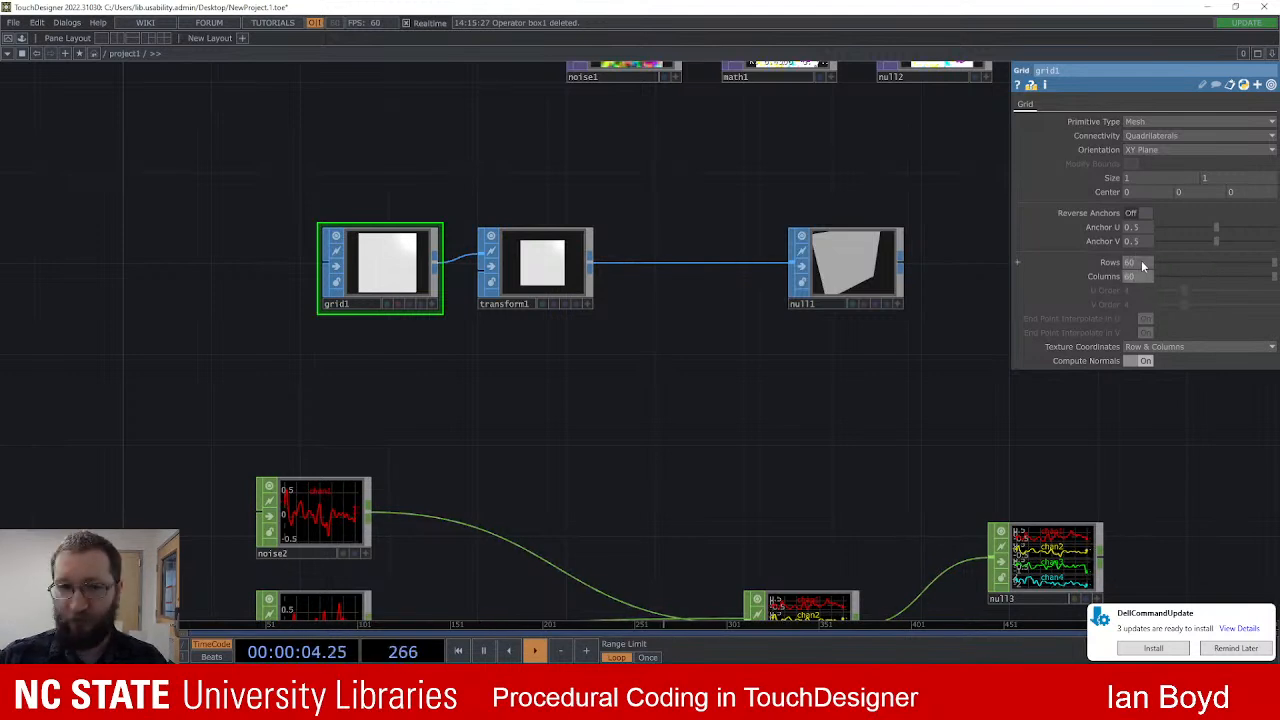
pyautogui.scroll(4, 432, 313)
pyautogui.click(430, 306)
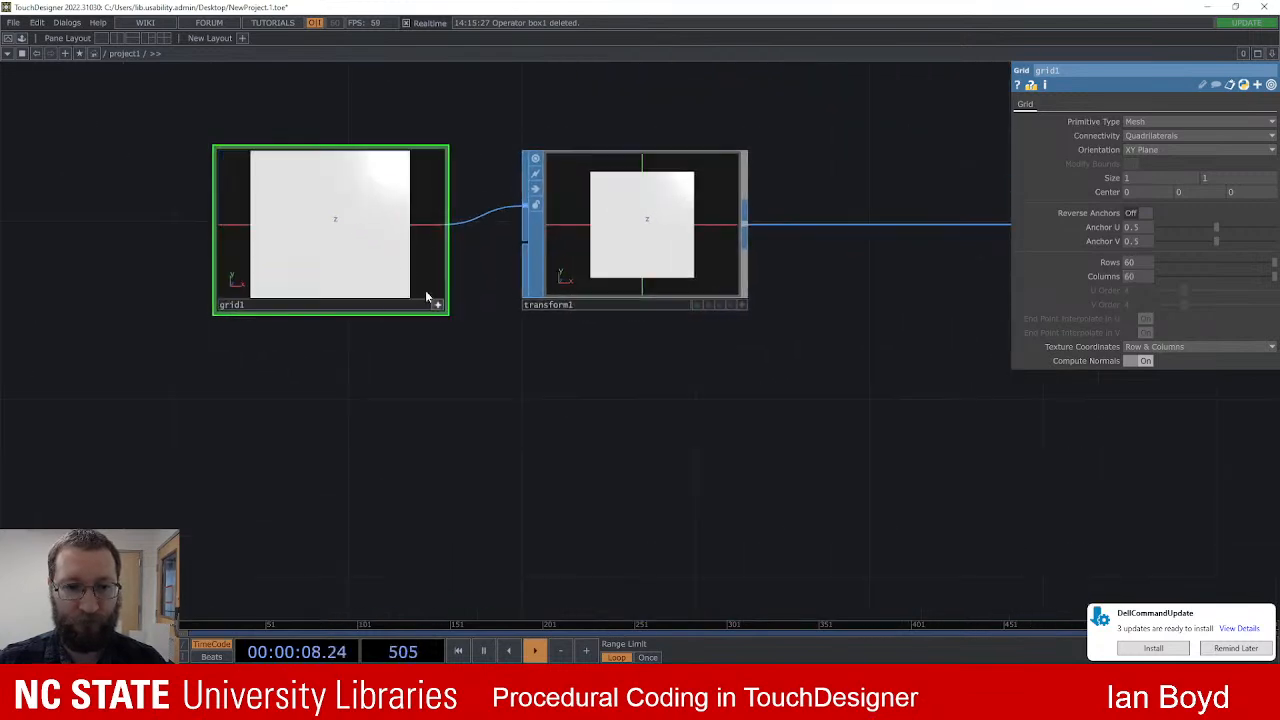
pyautogui.click(441, 306)
# Step: Move sphere1, transform2 and geo1 together to the space just below null1
pyautogui.scroll(-3, 600, 330)
pyautogui.moveTo(966, 369); pyautogui.dragTo(430, 360)
pyautogui.scroll(-3, 805, 365)
pyautogui.scroll(2, 790, 360)
pyautogui.scroll(-4, 777, 354)
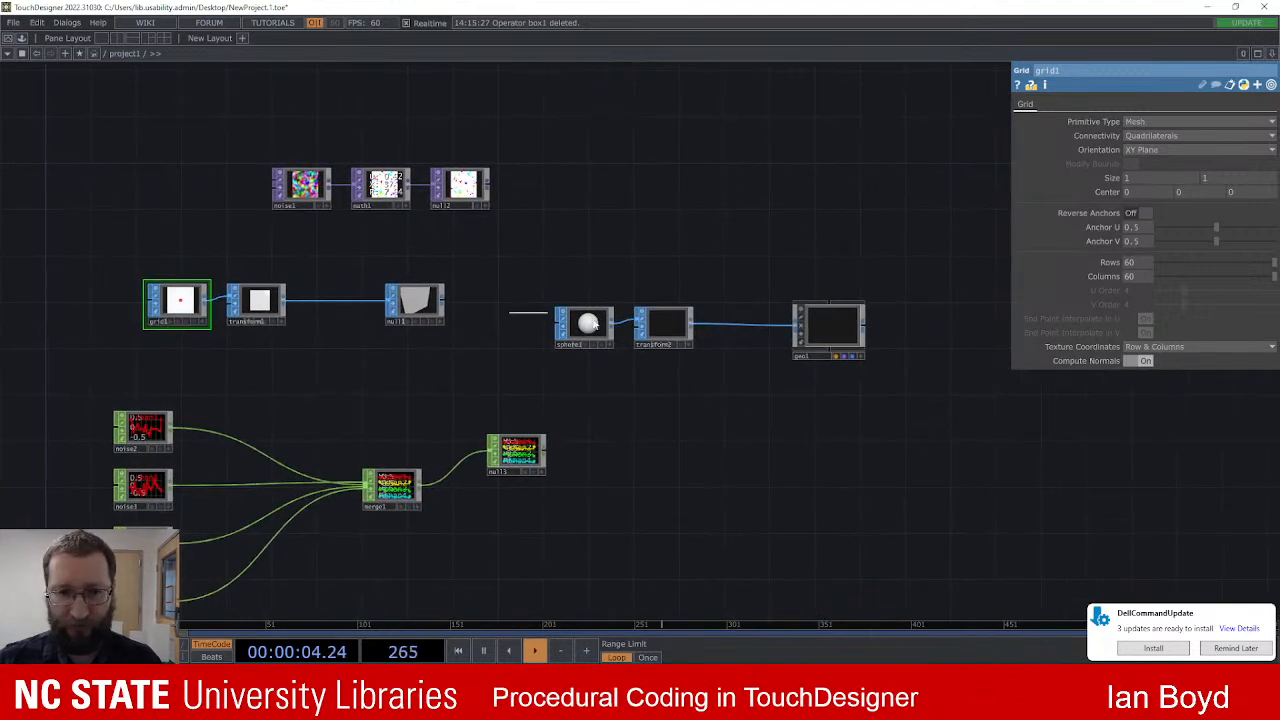
pyautogui.moveTo(523, 311); pyautogui.dragTo(870, 375, button='right')
pyautogui.moveTo(809, 333); pyautogui.dragTo(637, 362)
pyautogui.moveTo(591, 306); pyautogui.dragTo(694, 266)
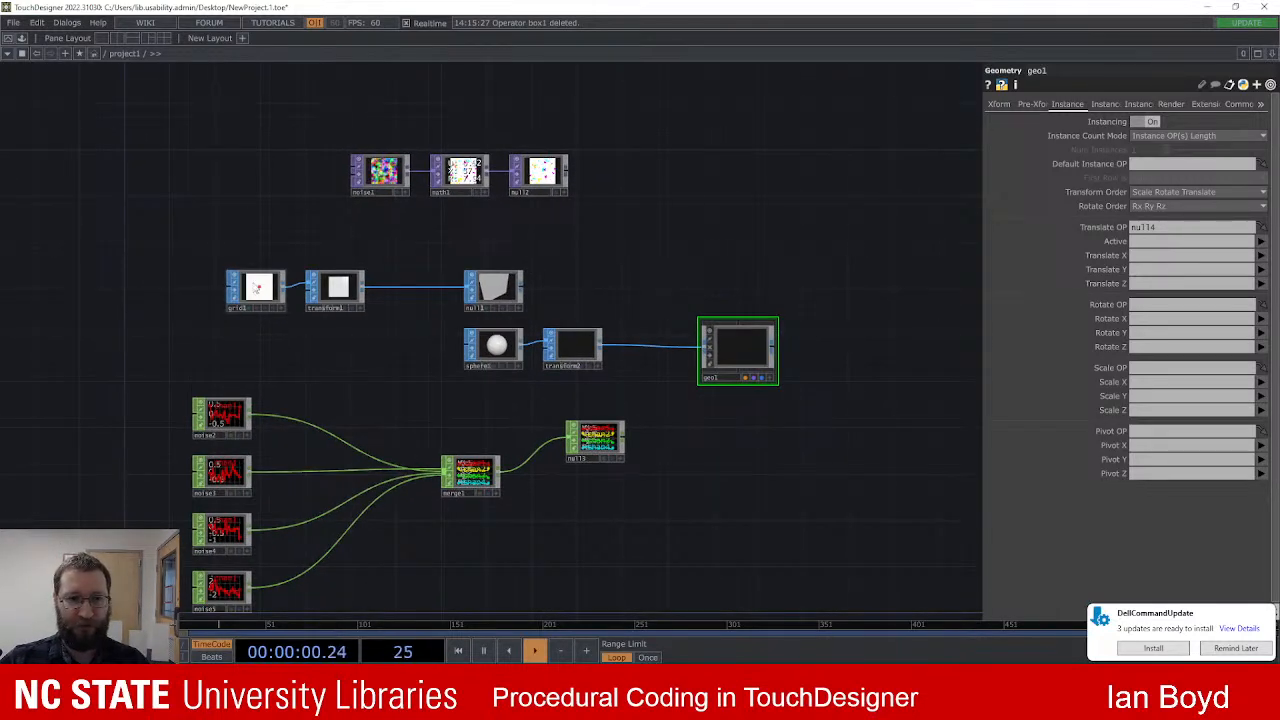
# Step: Bring null1 closer to transform1 and shift the grid1, transform1 and null1 chain farther left
pyautogui.moveTo(441, 230); pyautogui.dragTo(485, 228)
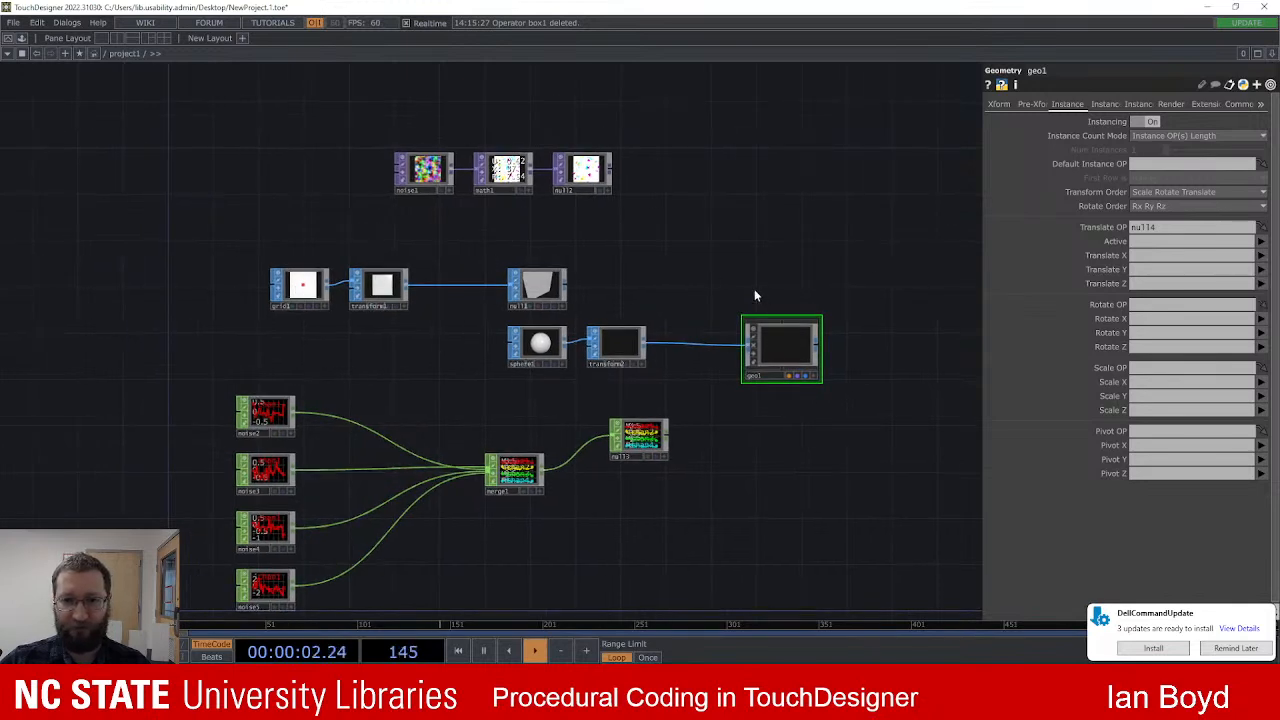
pyautogui.scroll(3, 760, 297)
pyautogui.moveTo(657, 279); pyautogui.dragTo(749, 265)
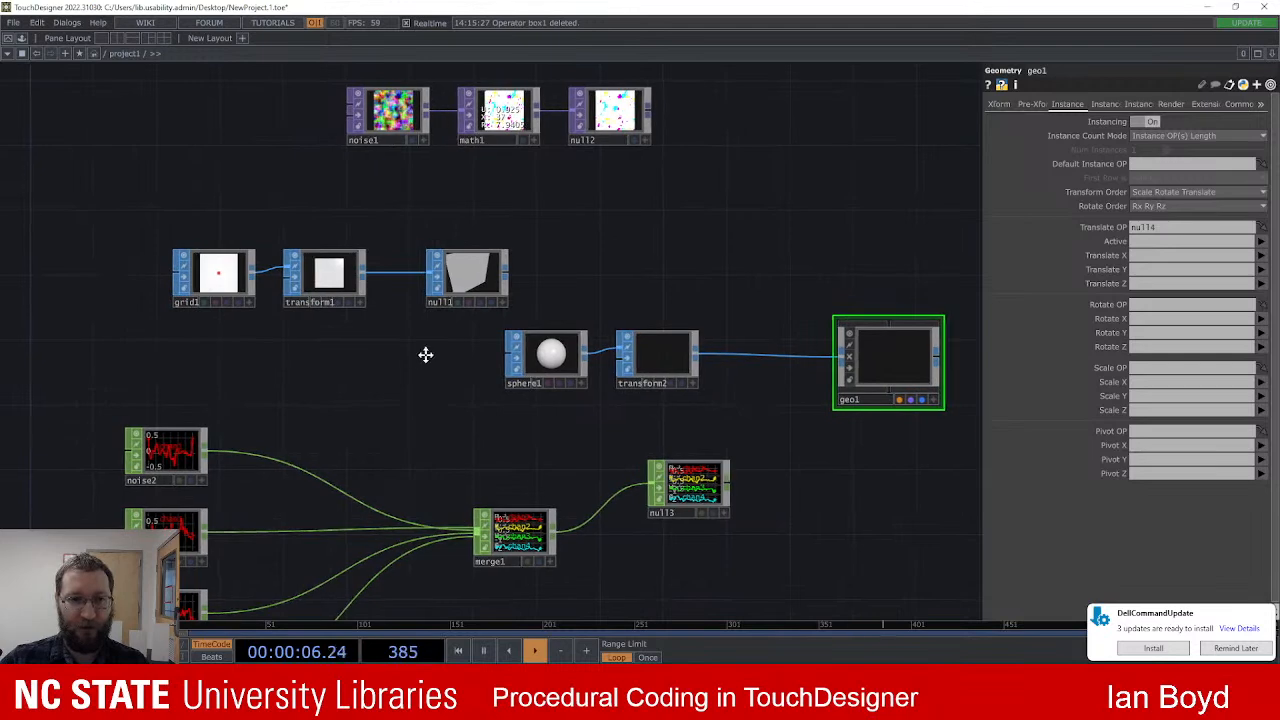
pyautogui.moveTo(418, 360); pyautogui.dragTo(478, 366, button='middle')
pyautogui.moveTo(169, 214); pyautogui.dragTo(273, 281)
pyautogui.moveTo(400, 274); pyautogui.dragTo(460, 265, button='middle')
# Step: Create a SOP to CHOP from null1, placed below and to the right of it
pyautogui.moveTo(462, 265); pyautogui.dragTo(546, 340)
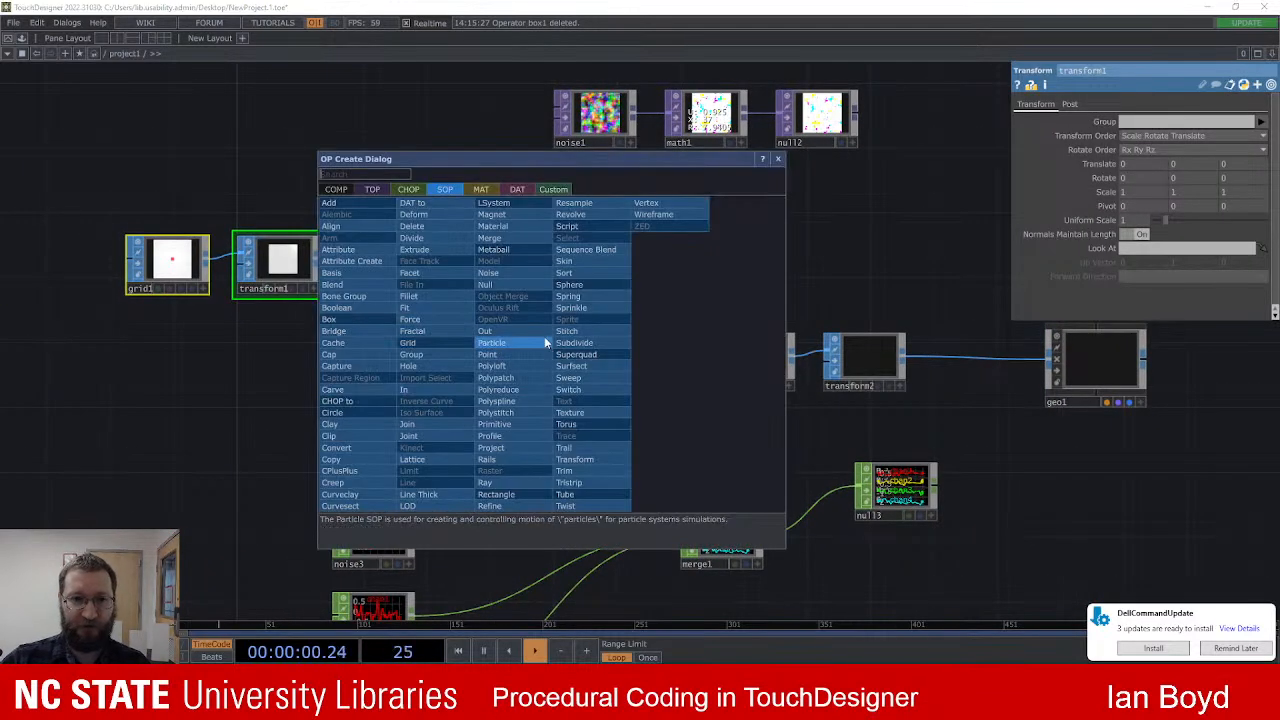
pyautogui.press('Left')
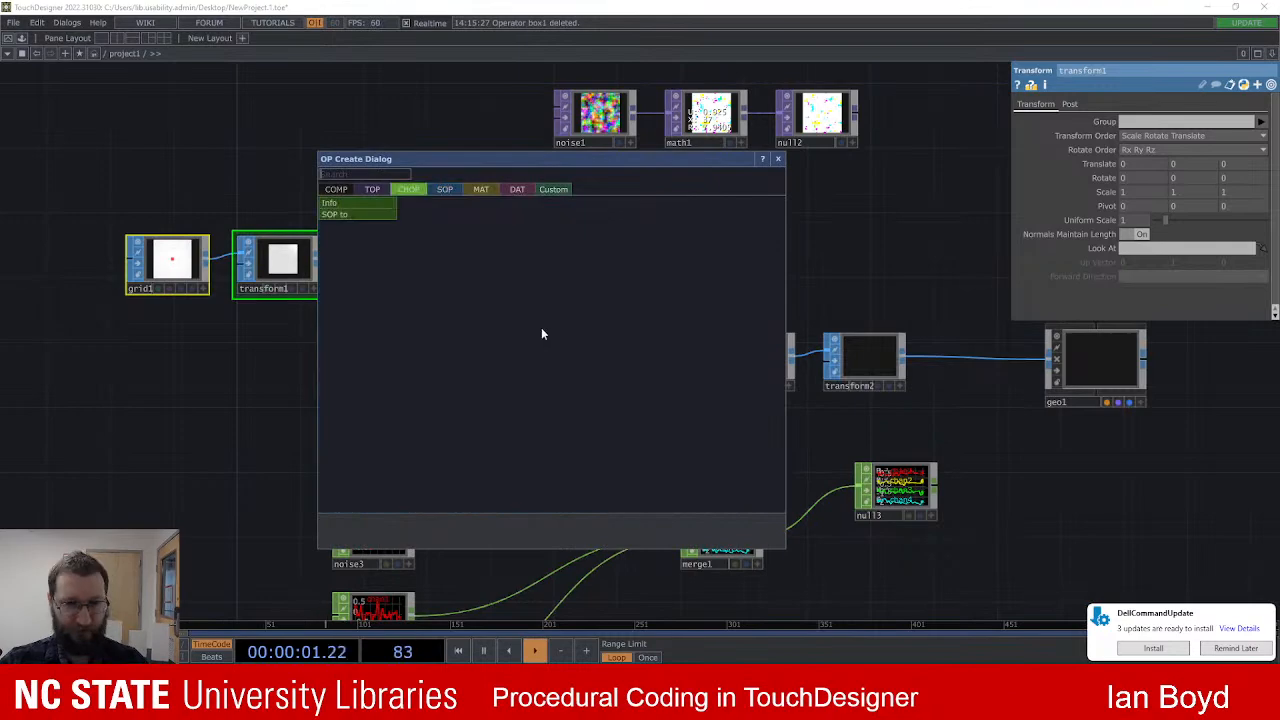
pyautogui.click(349, 216)
pyautogui.scroll(5, 615, 405)
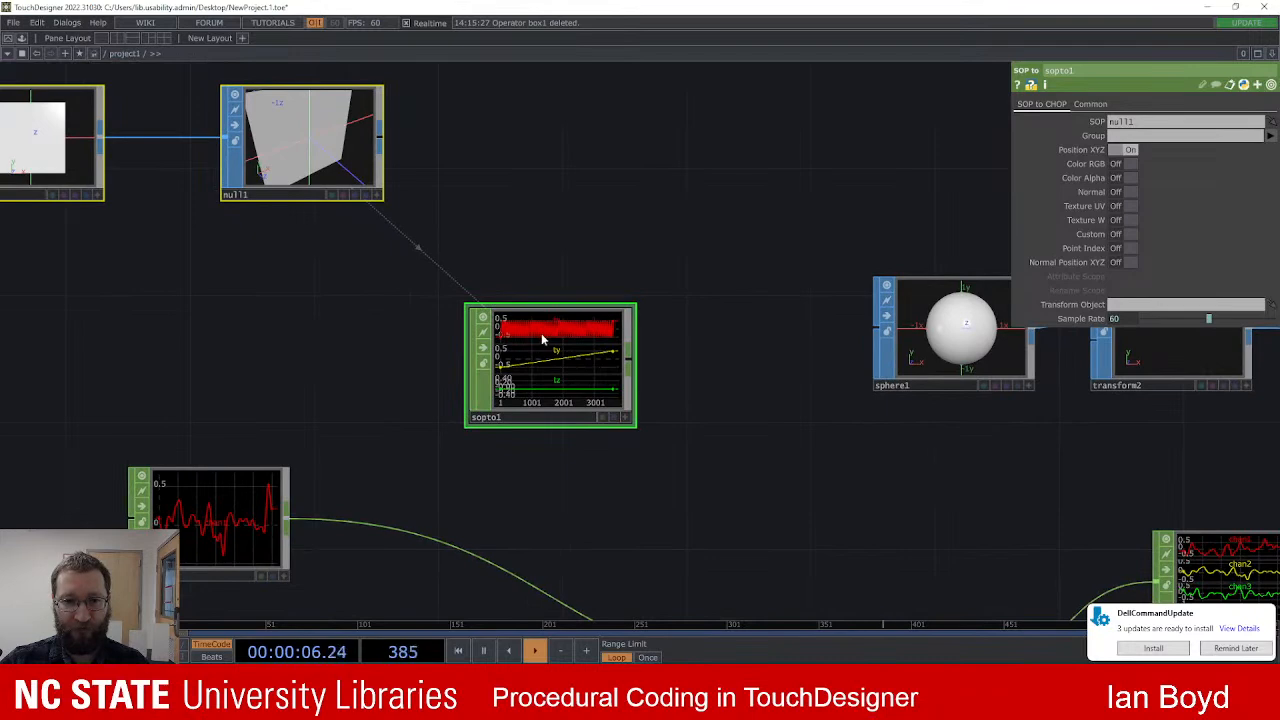
# Step: Examine the channels of sopto1 and the point information of null1
pyautogui.scroll(-4, 657, 266)
pyautogui.scroll(3, 594, 304)
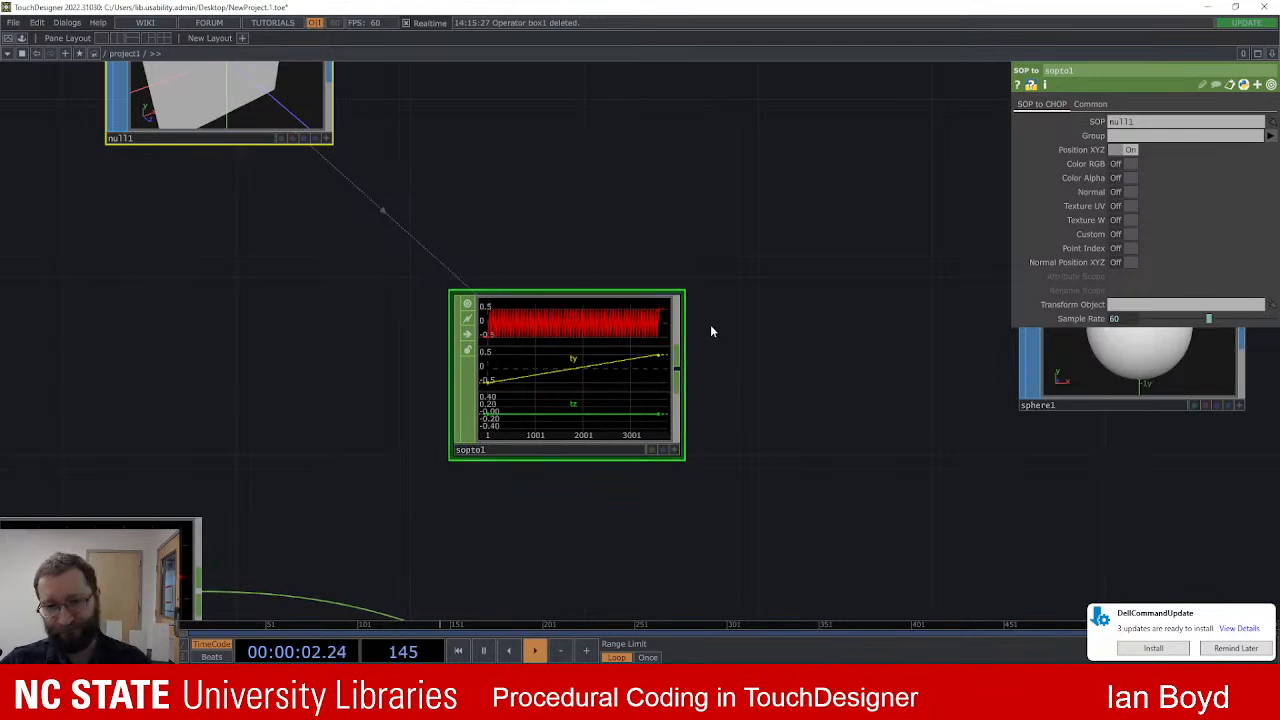
pyautogui.scroll(-2, 611, 323)
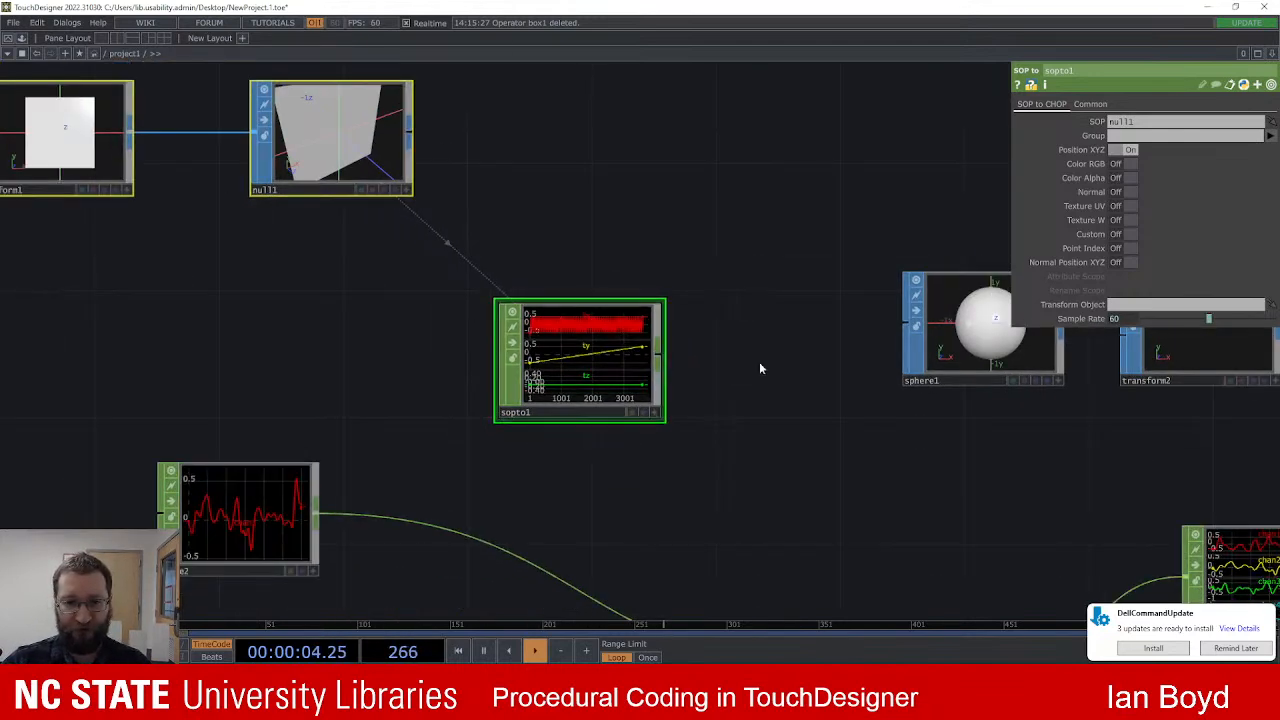
pyautogui.scroll(-2, 660, 218)
pyautogui.moveTo(645, 212)
pyautogui.mouseDown()
pyautogui.moveTo(653, 229)
pyautogui.moveTo(631, 233)
pyautogui.mouseUp()
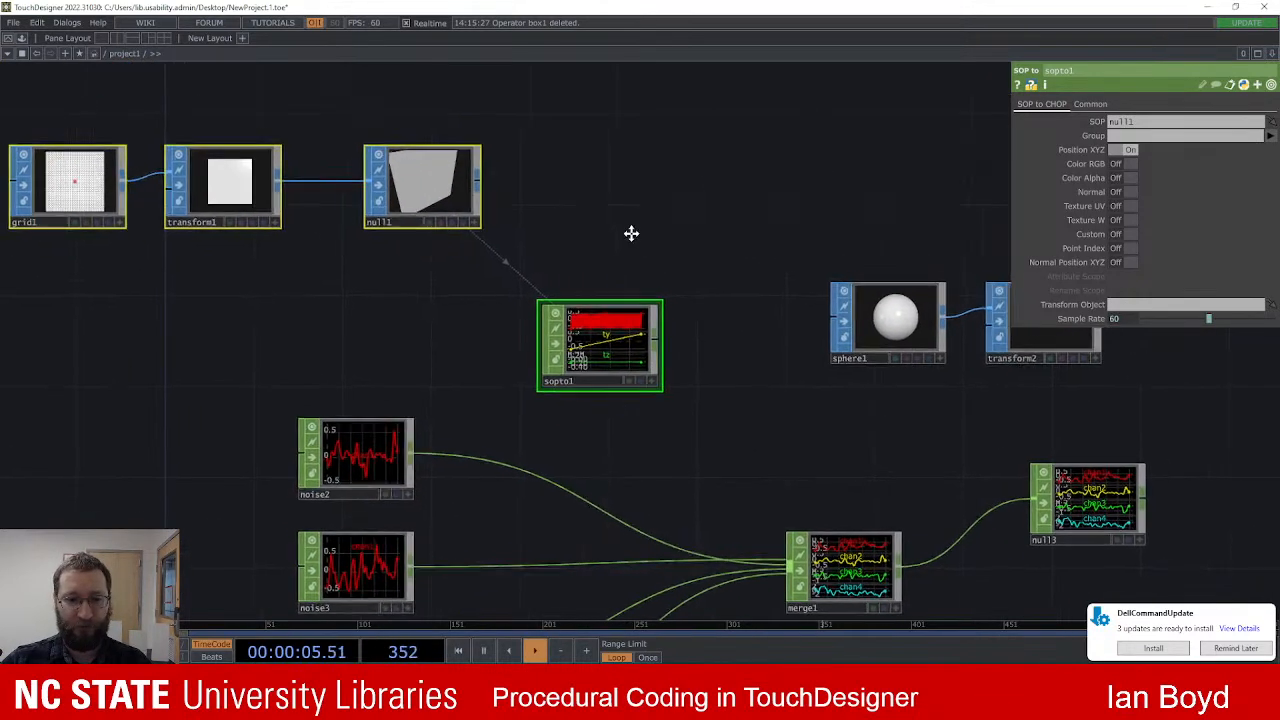
pyautogui.click(406, 171)
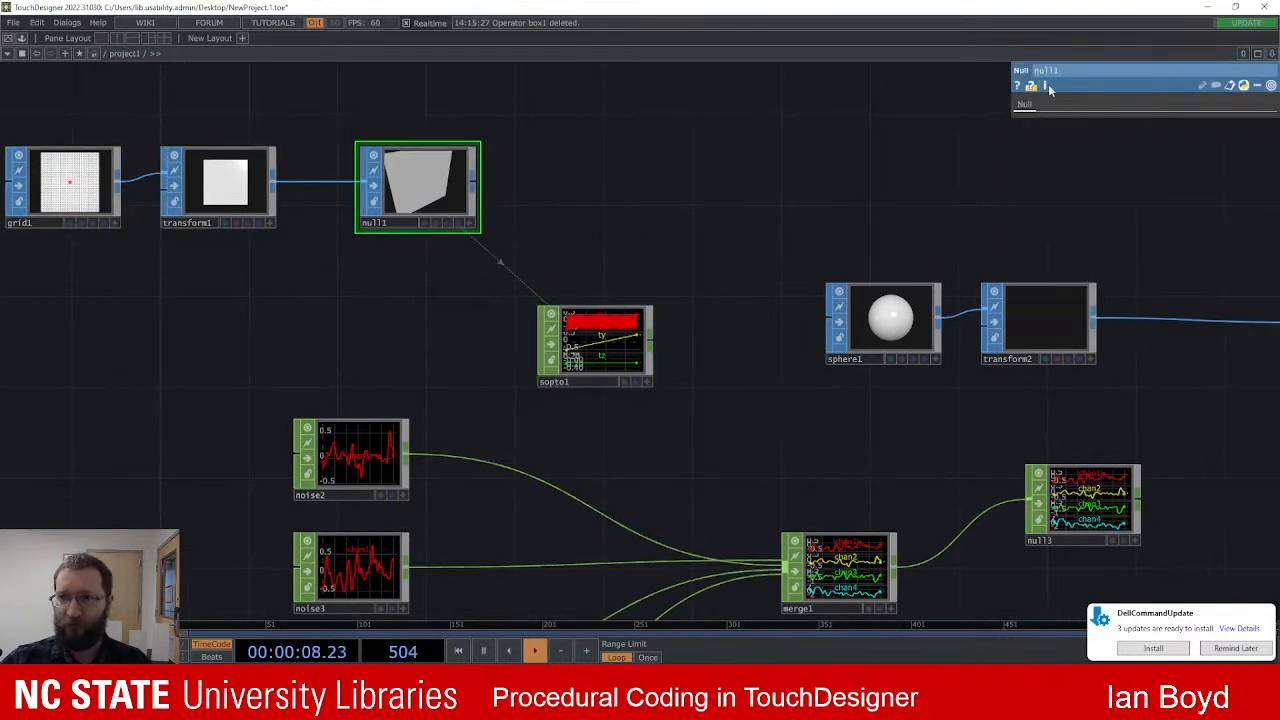
pyautogui.moveTo(1045, 86)
pyautogui.scroll(2, 676, 231)
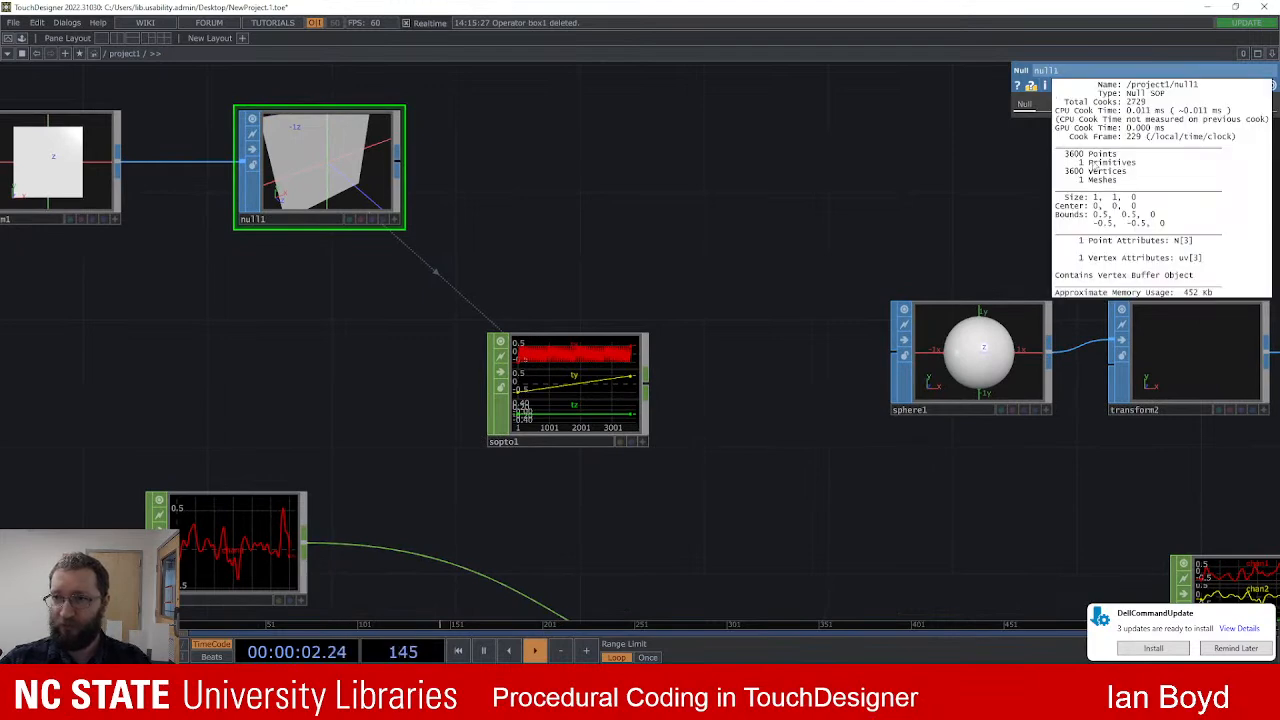
pyautogui.scroll(3, 690, 445)
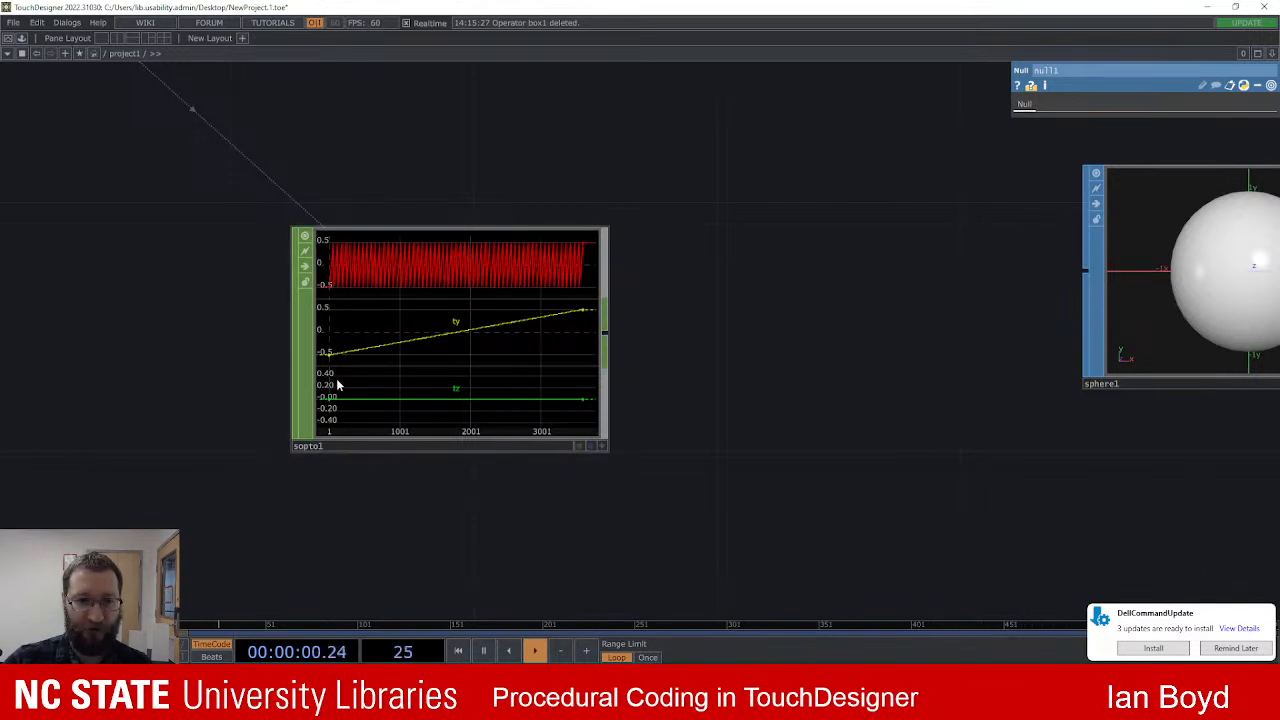
# Step: Activate null1's viewer and orbit it to examine the grid geometry alongside sopto1's channels
pyautogui.scroll(-2, 364, 250)
pyautogui.moveTo(332, 154); pyautogui.dragTo(535, 268)
pyautogui.scroll(4, 442, 260)
pyautogui.scroll(-7, 413, 199)
pyautogui.scroll(5, 300, 134)
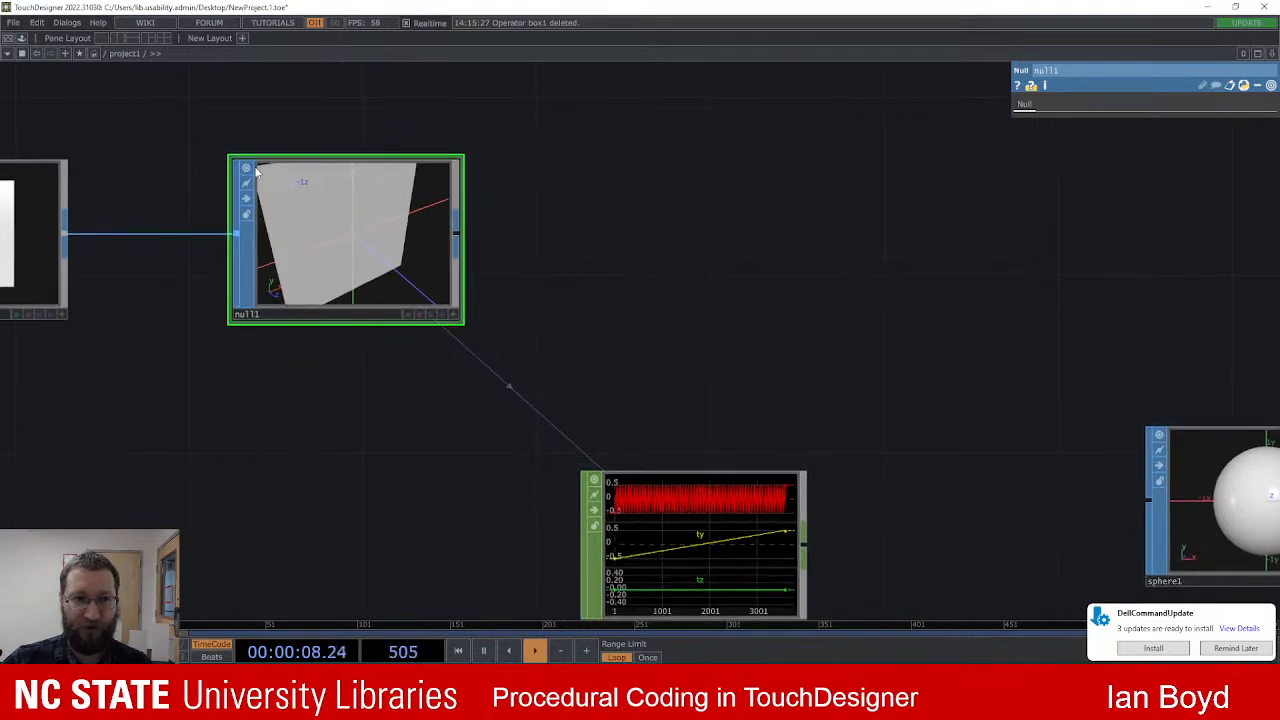
pyautogui.click(453, 314)
pyautogui.moveTo(403, 262); pyautogui.dragTo(378, 241)
pyautogui.scroll(-5, 375, 232)
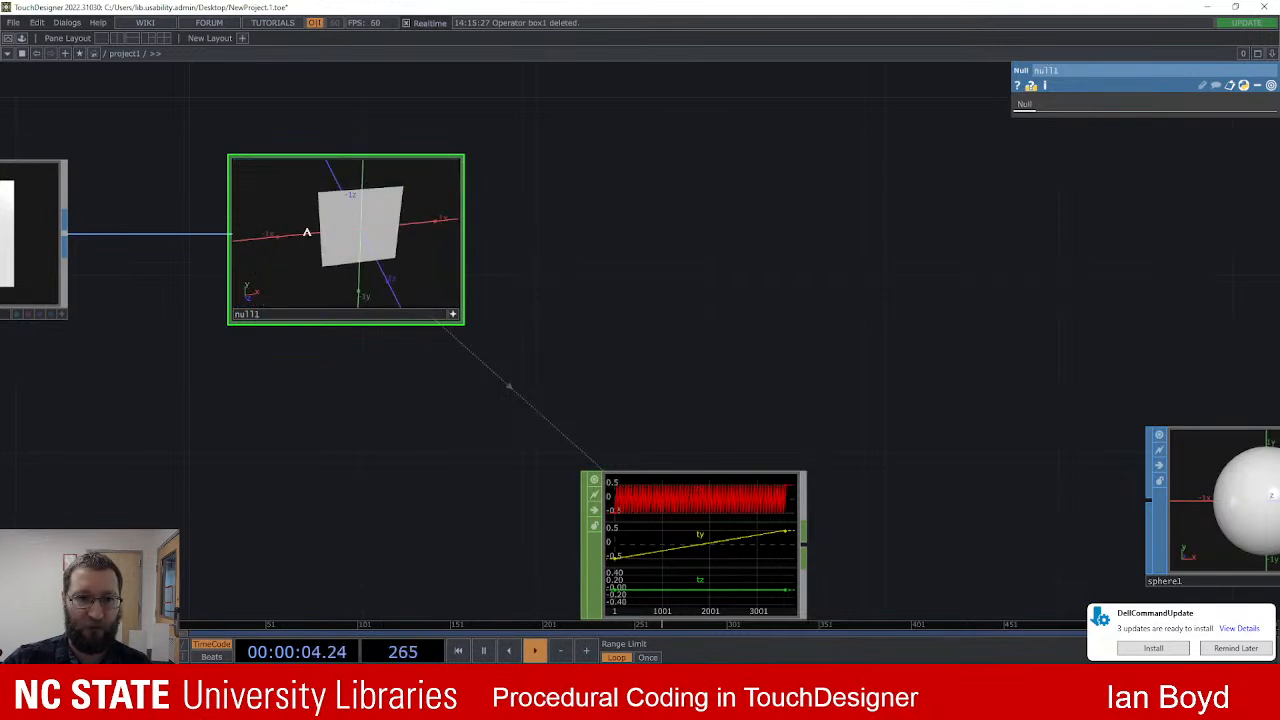
pyautogui.moveTo(626, 302); pyautogui.dragTo(531, 202)
pyautogui.scroll(2, 542, 428)
pyautogui.scroll(3, 506, 411)
pyautogui.scroll(-3, 506, 411)
pyautogui.moveTo(511, 209); pyautogui.dragTo(549, 358)
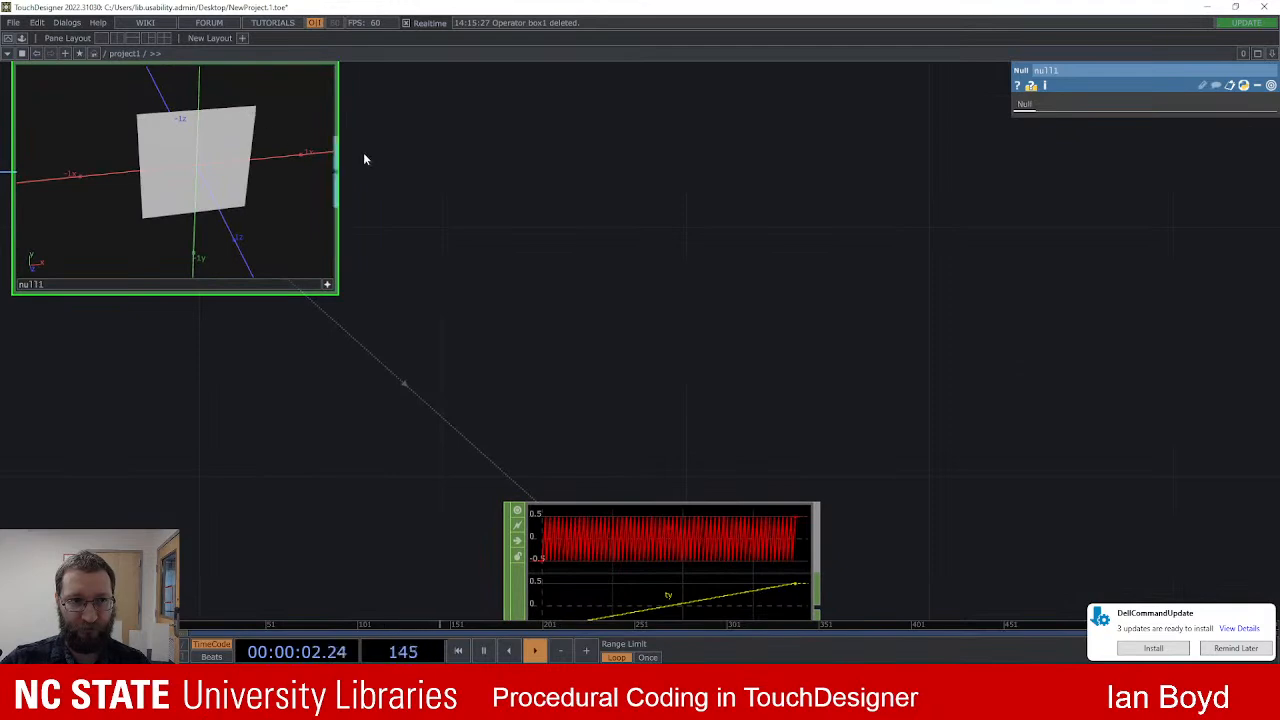
# Step: Compare grid1's Rows and Columns parameters with the pattern of the position channels in sopto1
pyautogui.scroll(-3, 430, 171)
pyautogui.moveTo(428, 171); pyautogui.dragTo(565, 181)
pyautogui.moveTo(181, 275); pyautogui.dragTo(288, 281)
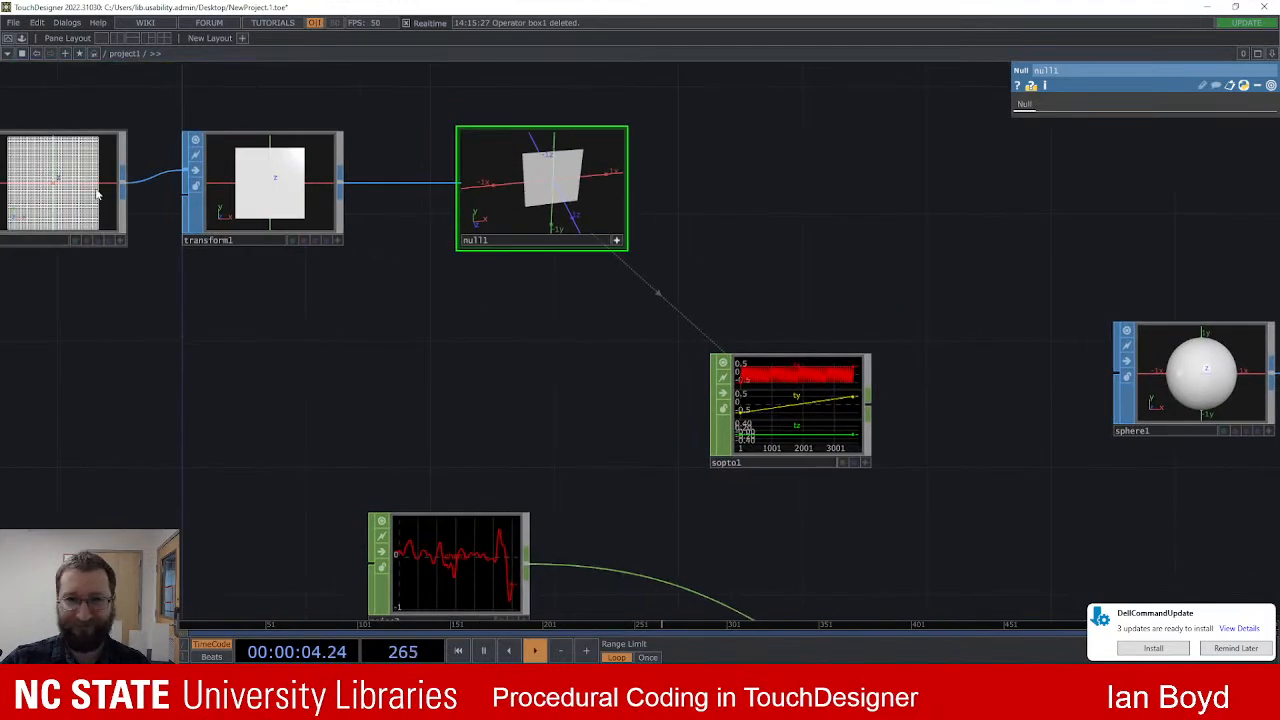
pyautogui.click(97, 194)
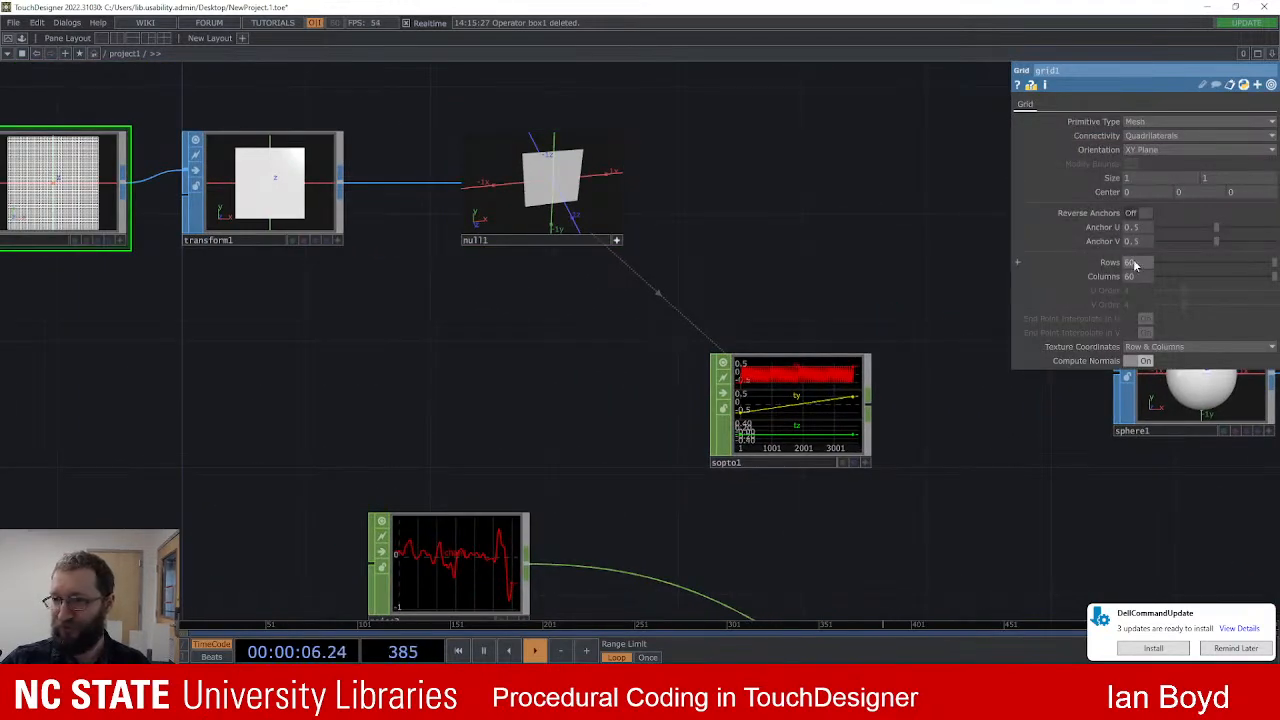
pyautogui.scroll(5, 747, 329)
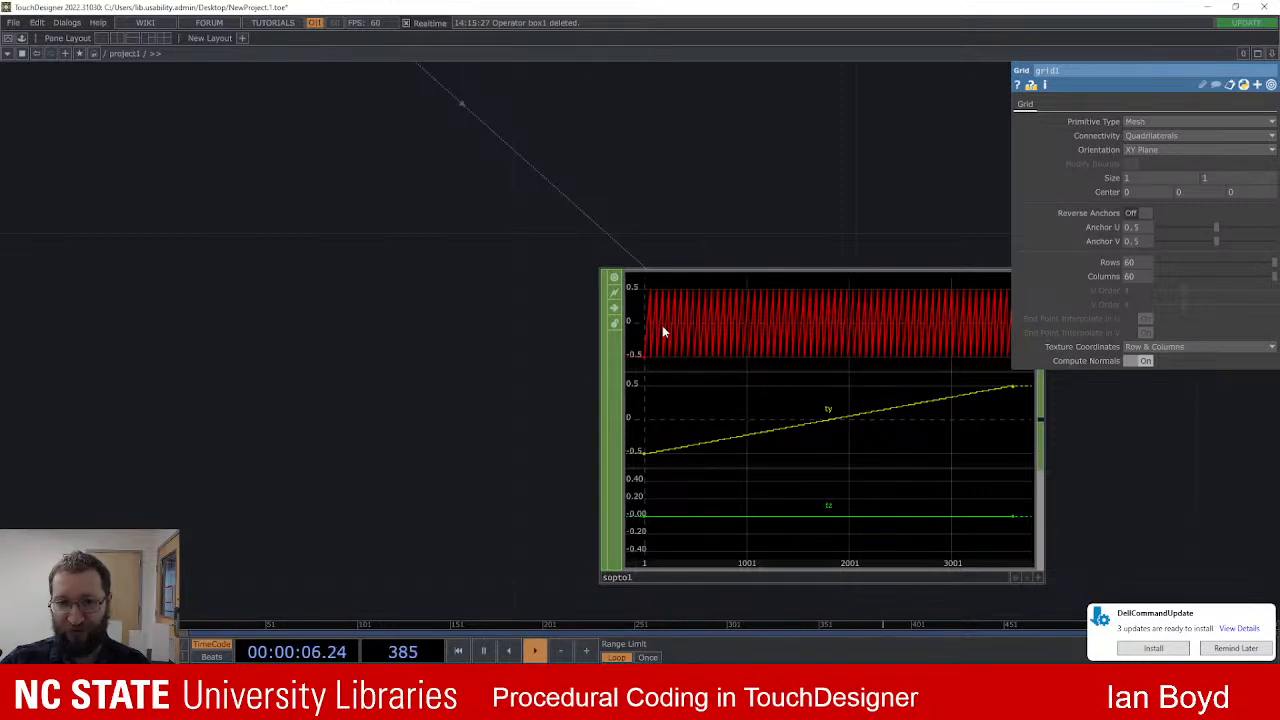
pyautogui.moveTo(423, 414); pyautogui.dragTo(338, 387)
pyautogui.scroll(3, 558, 428)
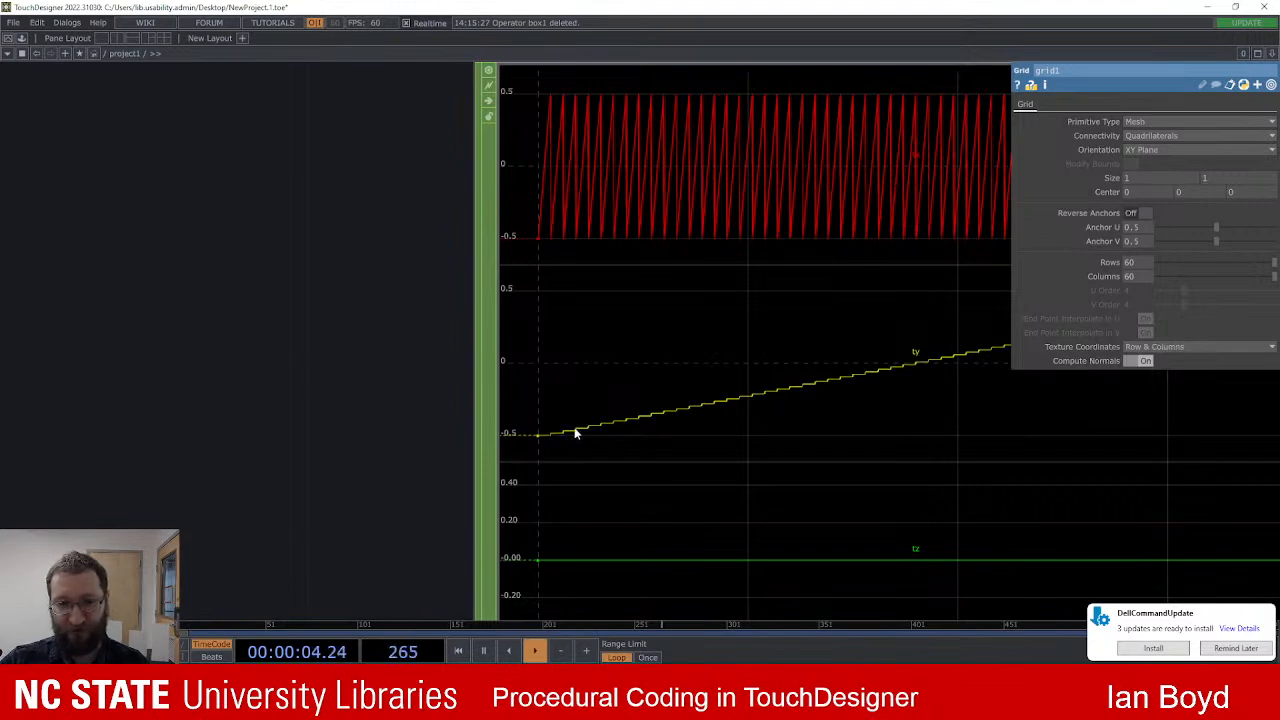
pyautogui.scroll(-5, 661, 380)
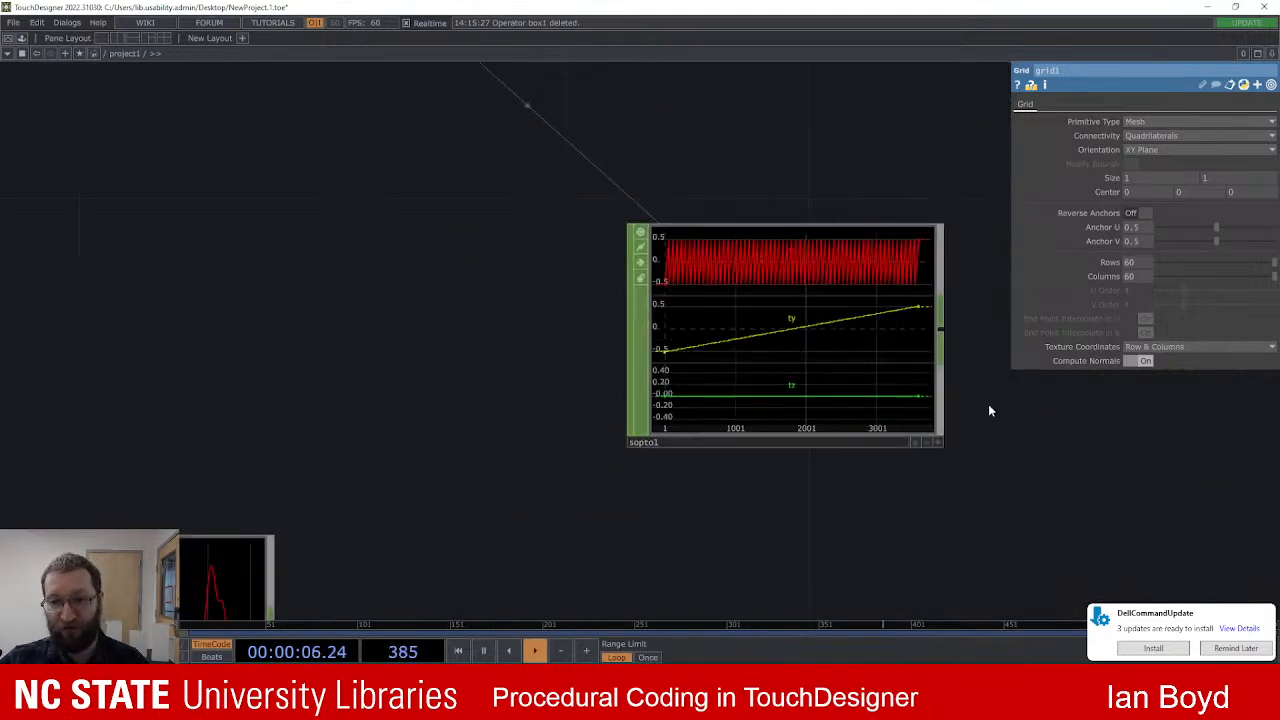
# Step: Examine sopto1's full channel graph and orbit null1's viewer to relate the channels to the grid
pyautogui.moveTo(990, 404); pyautogui.dragTo(950, 416)
pyautogui.scroll(-3, 762, 367)
pyautogui.scroll(4, 760, 369)
pyautogui.scroll(1, 760, 369)
pyautogui.scroll(-5, 369, 240)
pyautogui.moveTo(361, 184); pyautogui.dragTo(804, 477)
pyautogui.moveTo(650, 285)
pyautogui.mouseDown()
pyautogui.moveTo(711, 278)
pyautogui.moveTo(657, 287)
pyautogui.mouseUp()
pyautogui.moveTo(692, 517); pyautogui.dragTo(513, 362)
pyautogui.scroll(-2, 742, 430)
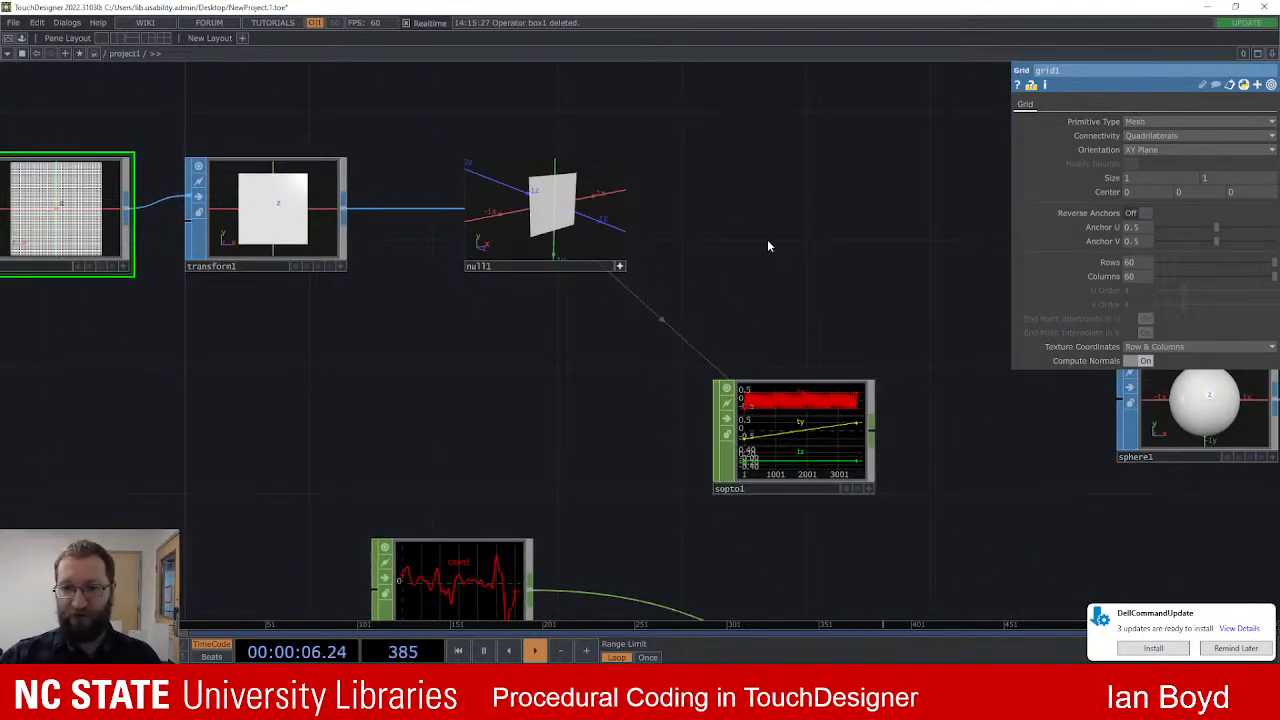
# Step: Add a Null CHOP connected to sopto1's output, placed directly to its right
pyautogui.moveTo(907, 352); pyautogui.dragTo(641, 280)
pyautogui.moveTo(607, 358); pyautogui.dragTo(661, 362)
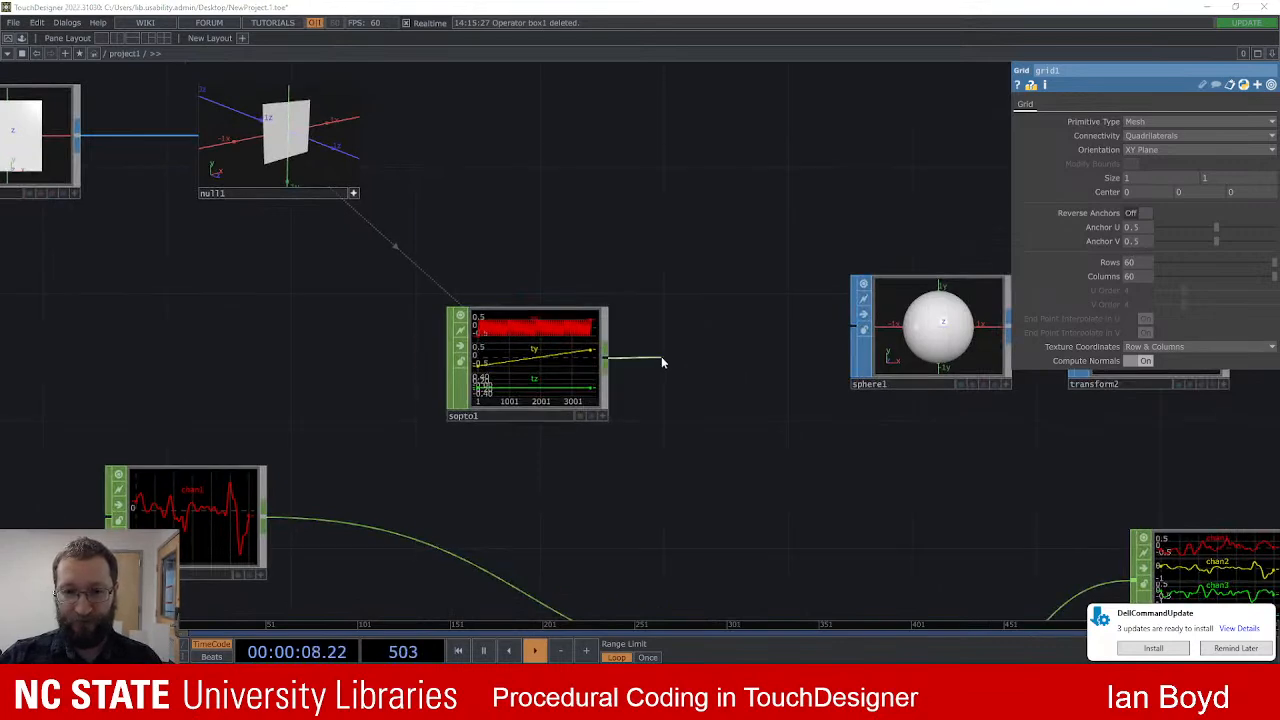
pyautogui.click(661, 362)
pyautogui.write('nu')
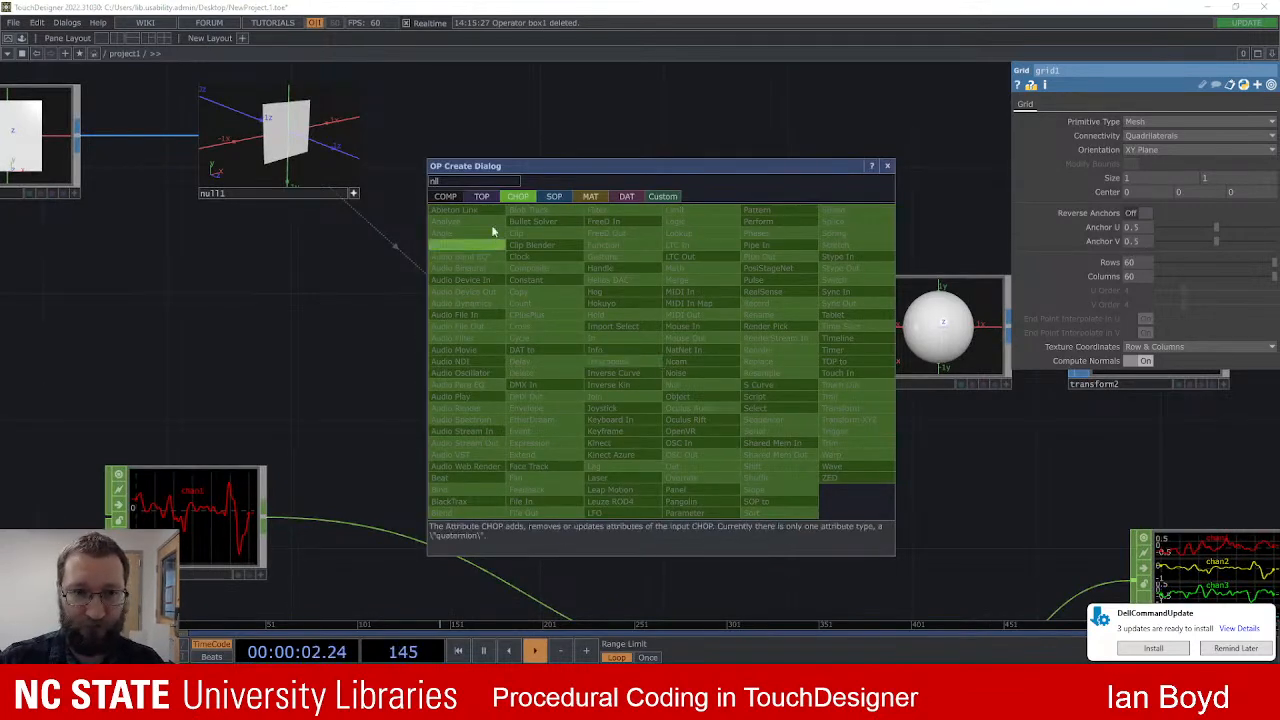
pyautogui.write('ll')
pyautogui.press('BackSpace')
pyautogui.press('BackSpace')
pyautogui.press('BackSpace')
pyautogui.write('nul')
pyautogui.press('Return')
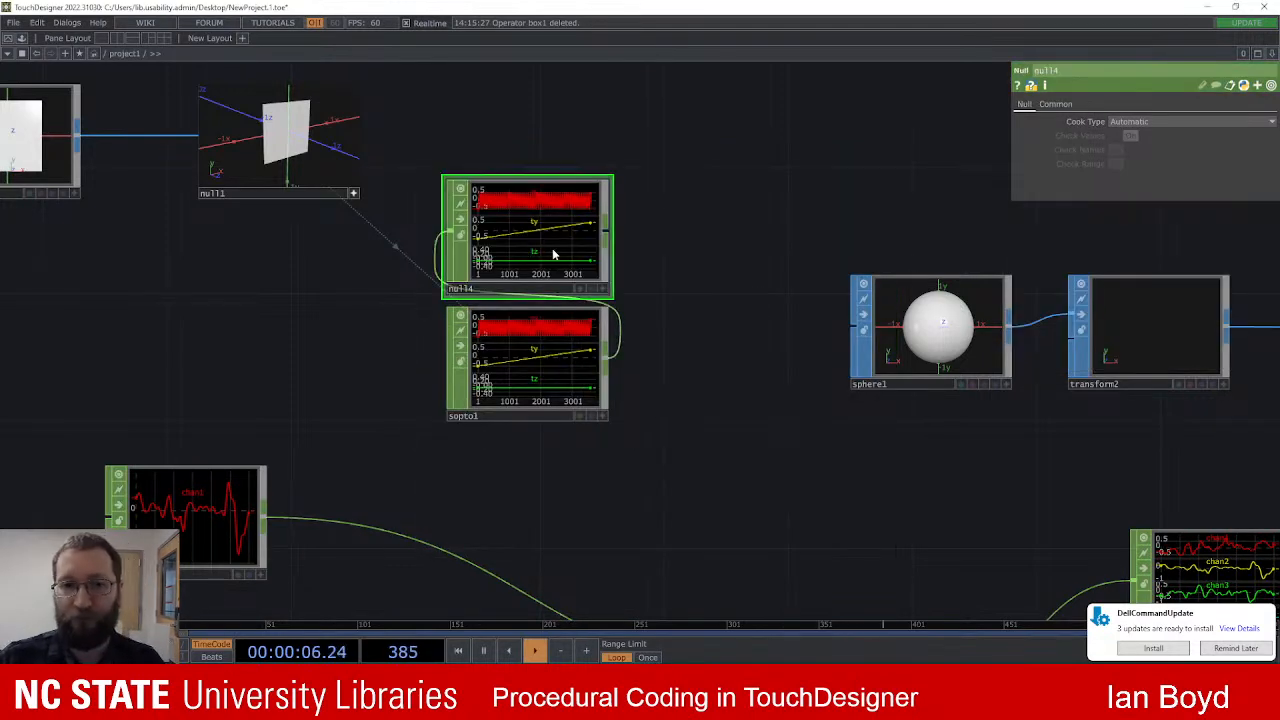
pyautogui.click(745, 396)
# Step: Move sphere1 and transform2 together to the right, away from the new Null CHOP and closer to geo1
pyautogui.scroll(-5, 840, 223)
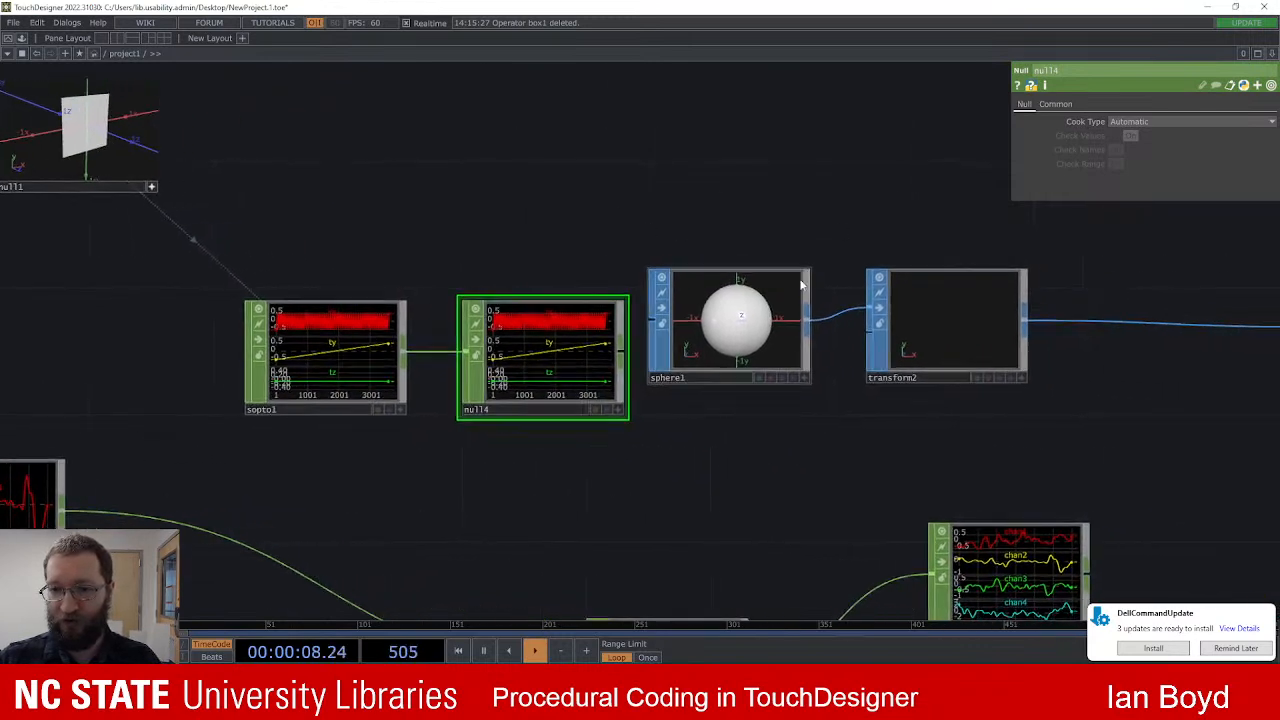
pyautogui.moveTo(660, 243); pyautogui.dragTo(780, 374)
pyautogui.moveTo(764, 314); pyautogui.dragTo(811, 314)
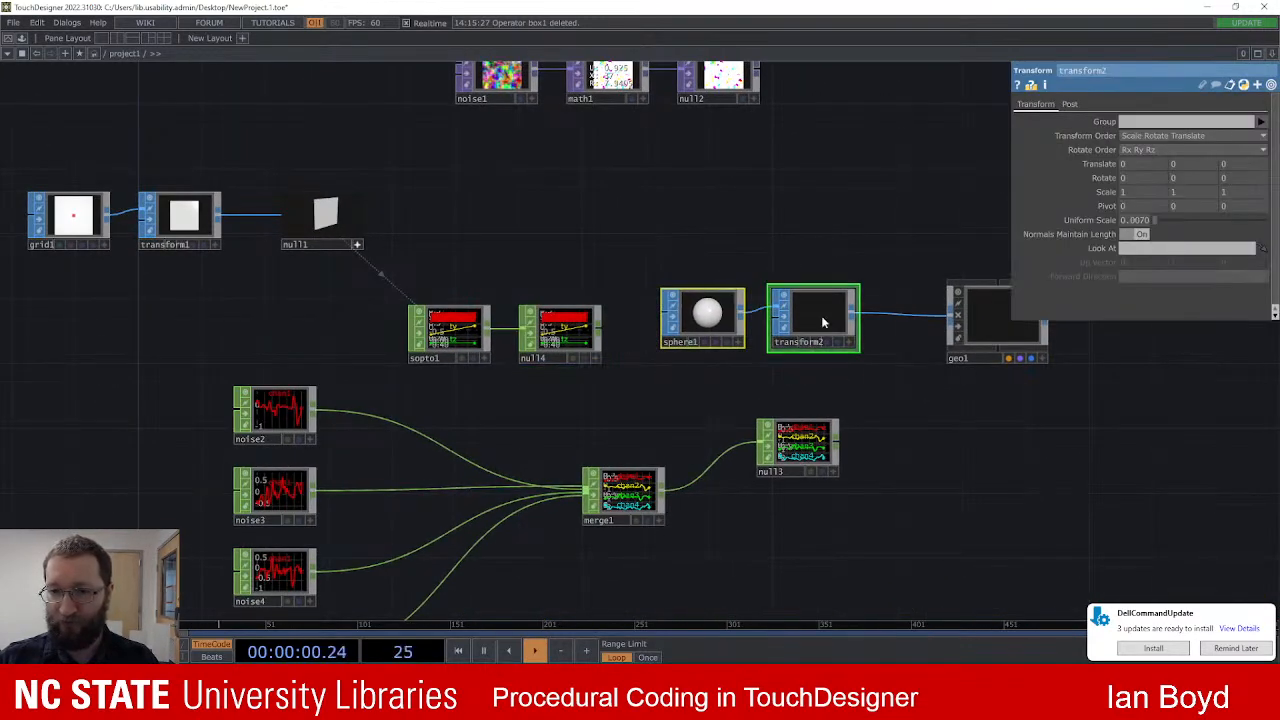
# Step: Using null4 as geo1's Translate OP, assign tx to Translate X and ty to Translate Y
pyautogui.click(992, 321)
pyautogui.click(1189, 230)
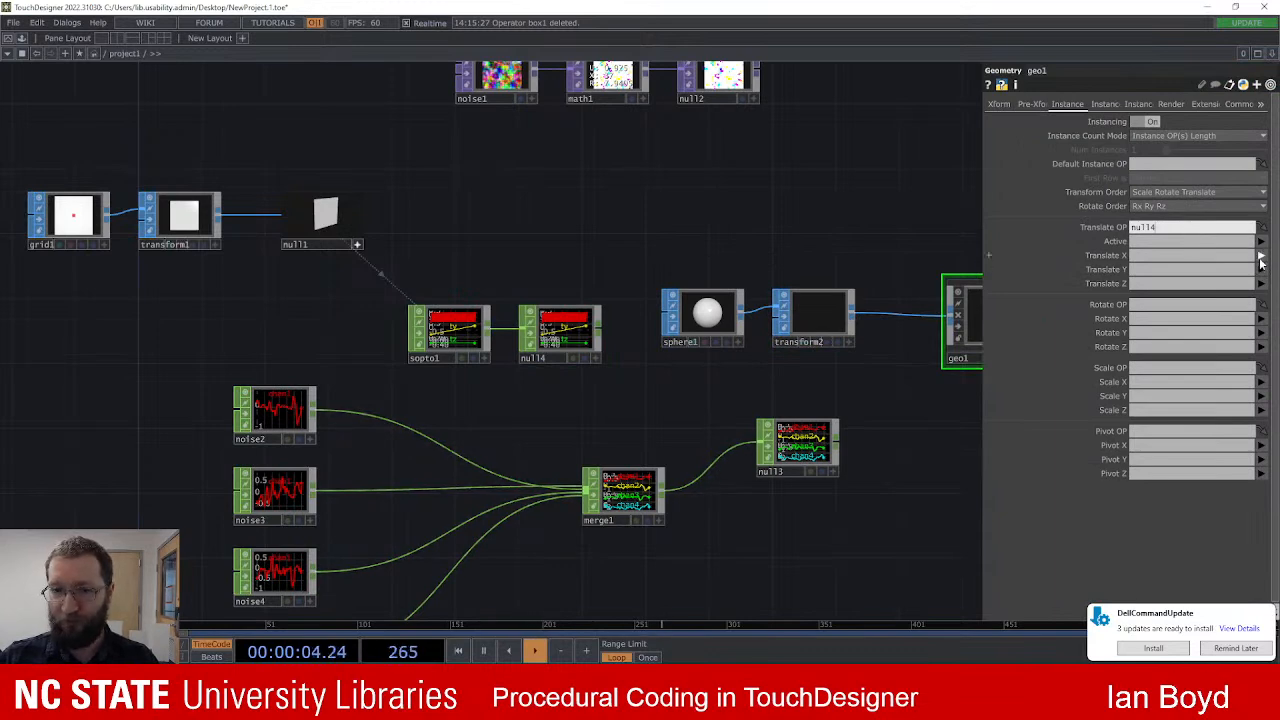
pyautogui.click(1260, 256)
pyautogui.click(1261, 272)
# Step: Activate geo1's viewer and orbit around the instanced spheres to examine their grid arrangement
pyautogui.hscroll(3, 806, 374)
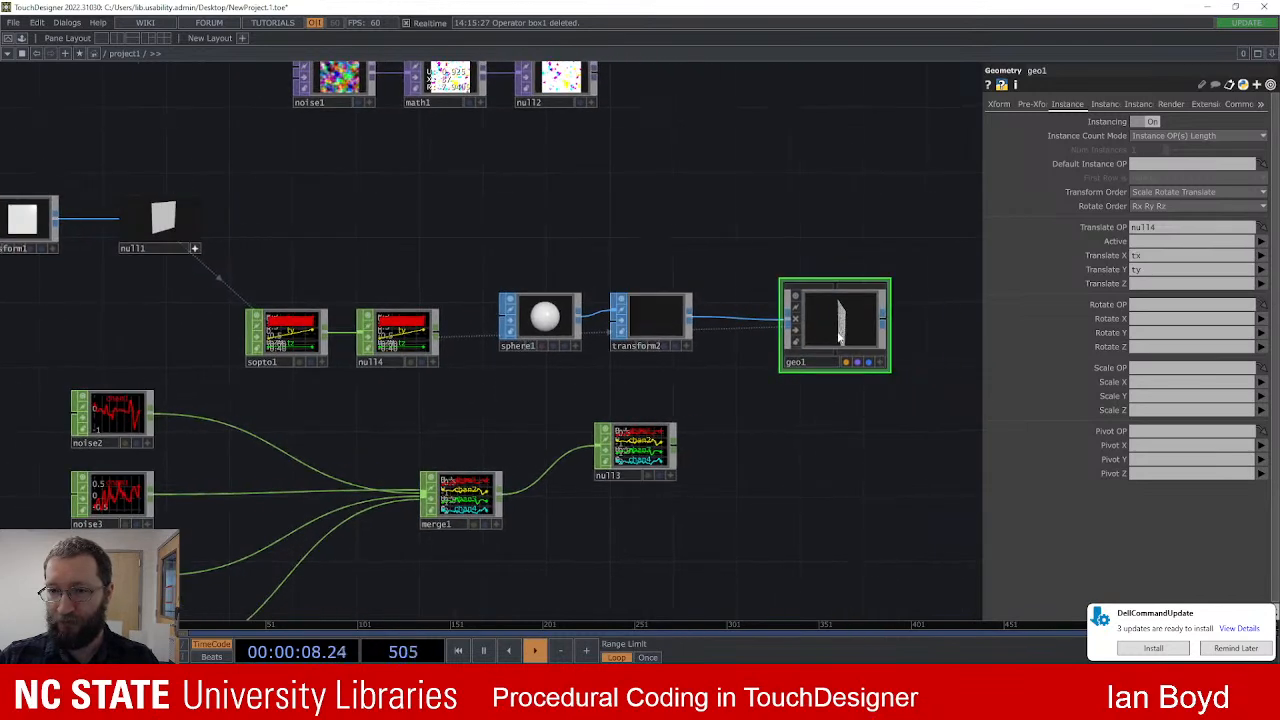
pyautogui.scroll(2, 850, 335)
pyautogui.click(896, 379)
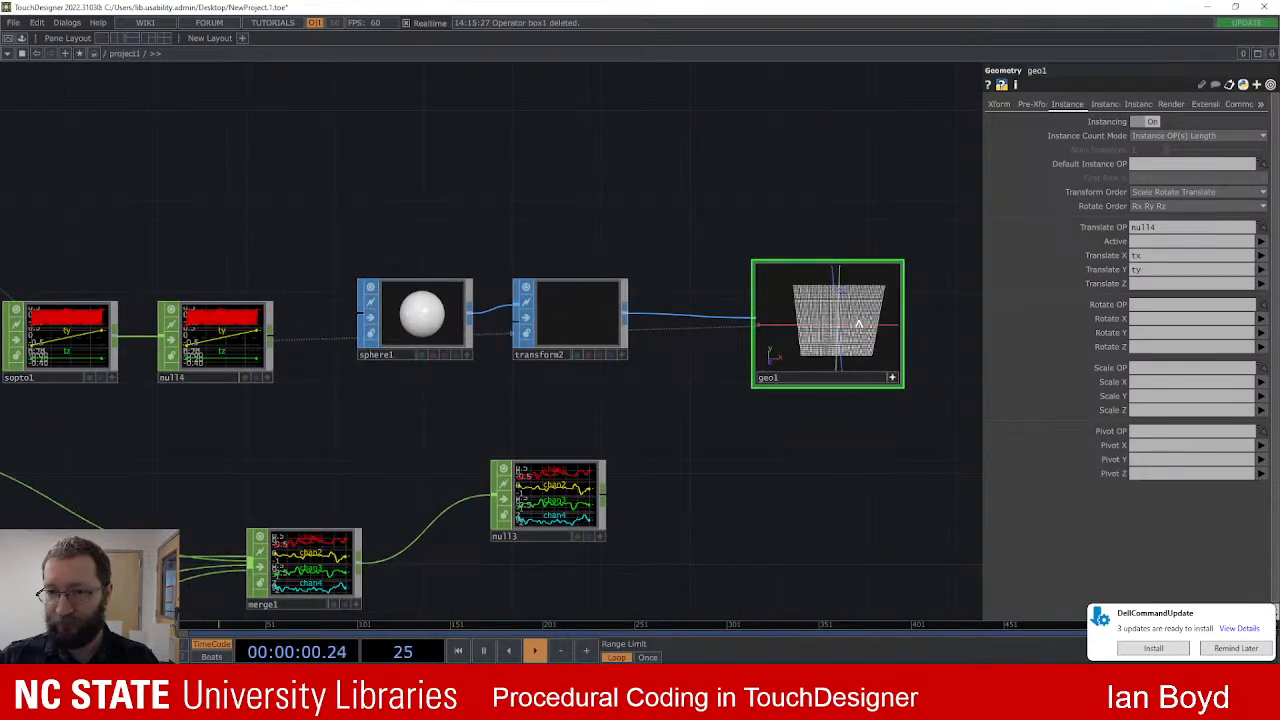
pyautogui.moveTo(839, 316)
pyautogui.mouseDown()
pyautogui.moveTo(830, 311)
pyautogui.moveTo(841, 318)
pyautogui.mouseUp()
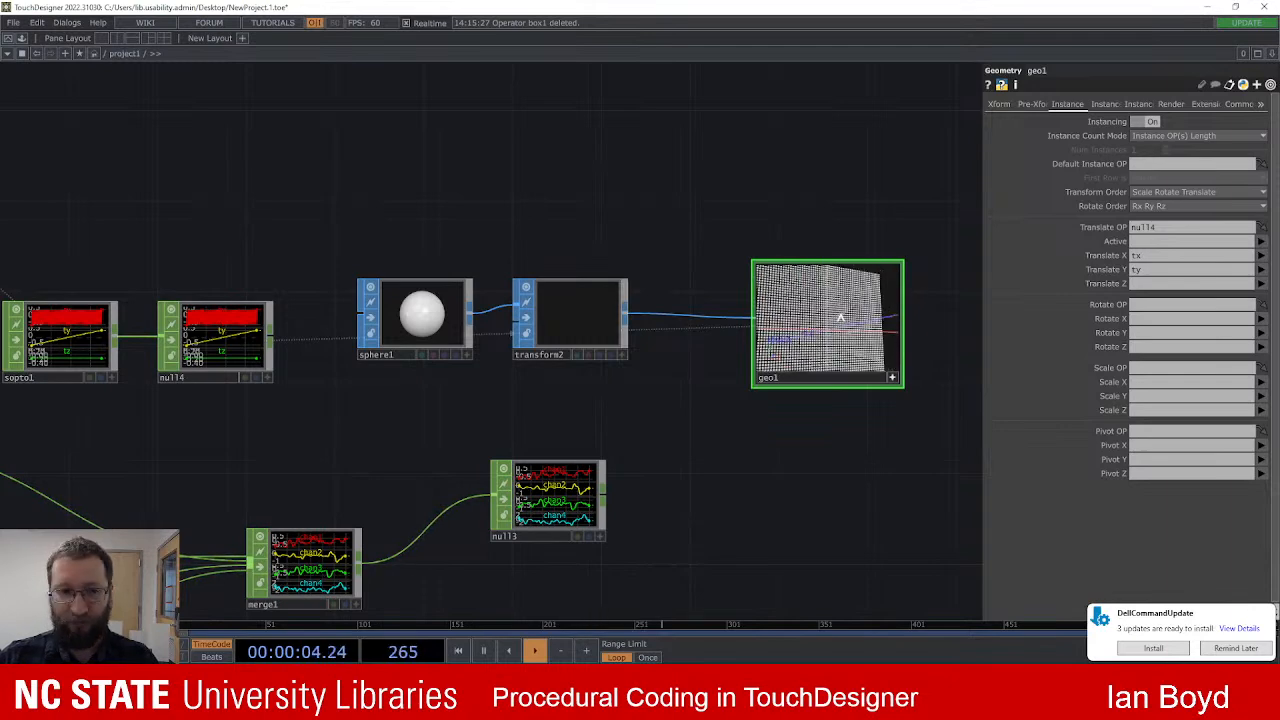
pyautogui.moveTo(364, 377); pyautogui.dragTo(460, 388)
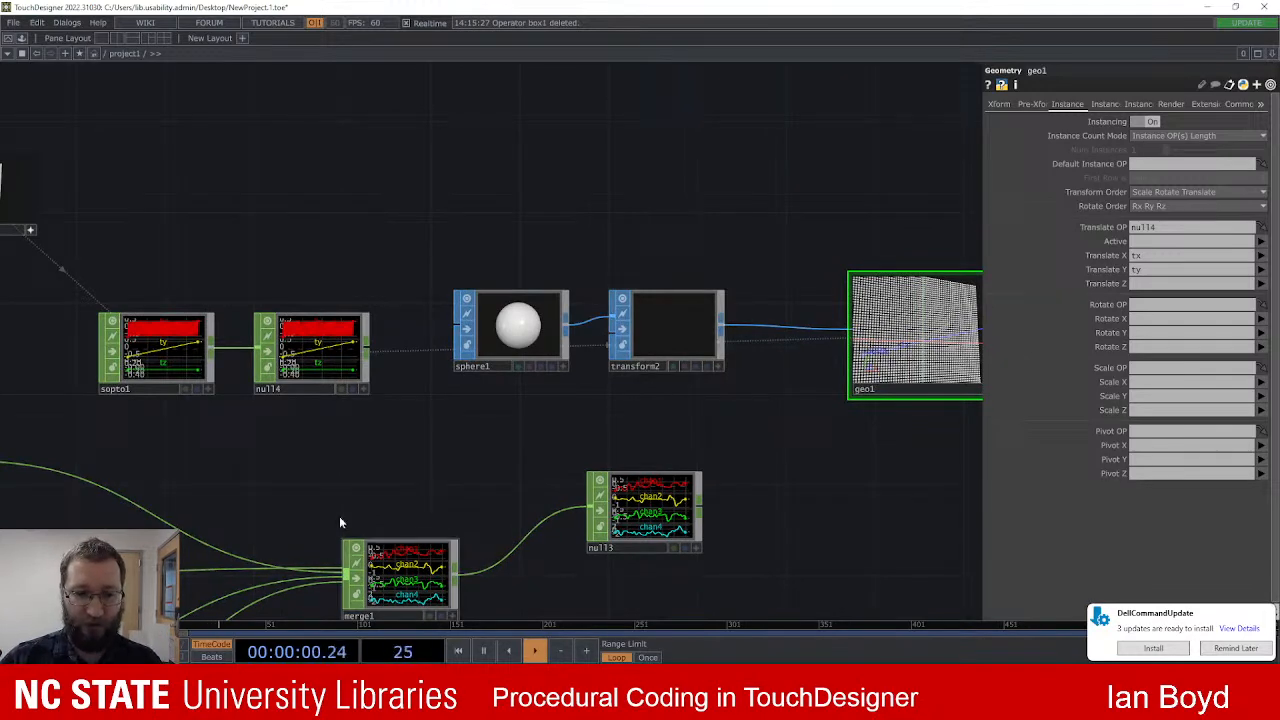
# Step: Examine the TOP chain of noise1, math1 and null2 and the noise CHOPs merged into null3
pyautogui.scroll(-5, 465, 468)
pyautogui.scroll(2, 336, 481)
pyautogui.moveTo(336, 481); pyautogui.dragTo(459, 424)
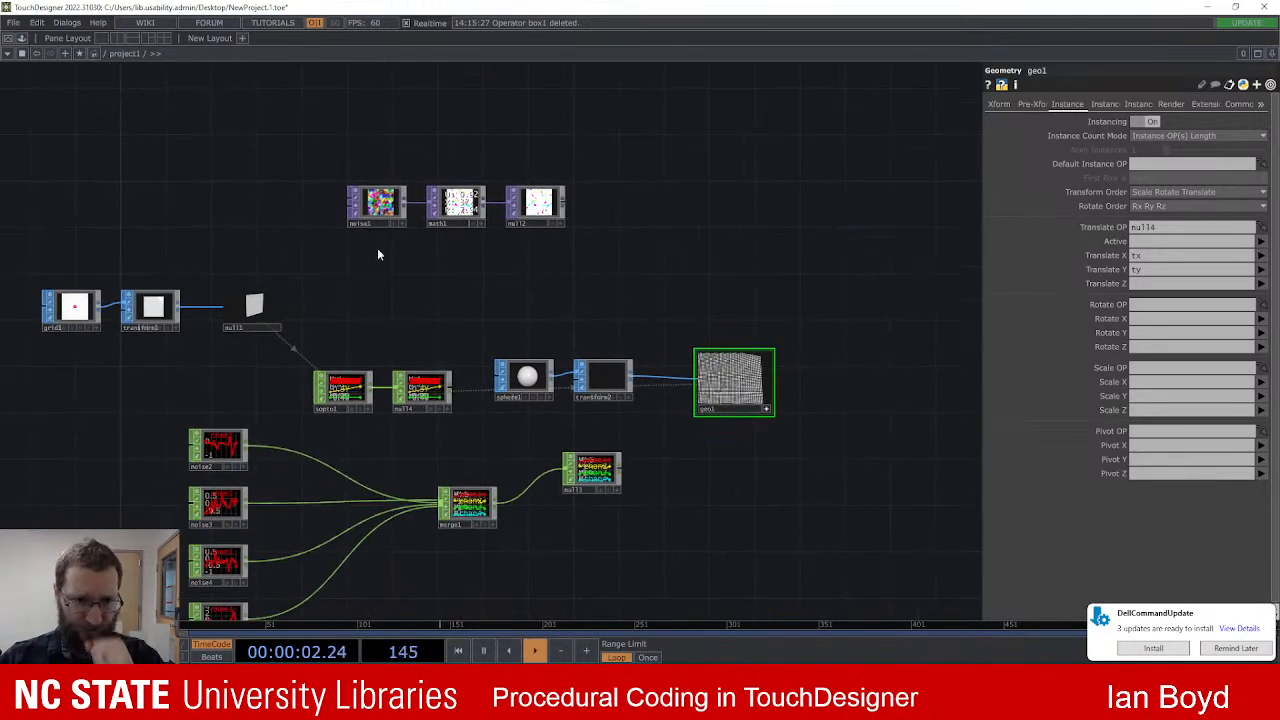
pyautogui.moveTo(357, 148); pyautogui.dragTo(566, 252, button='right')
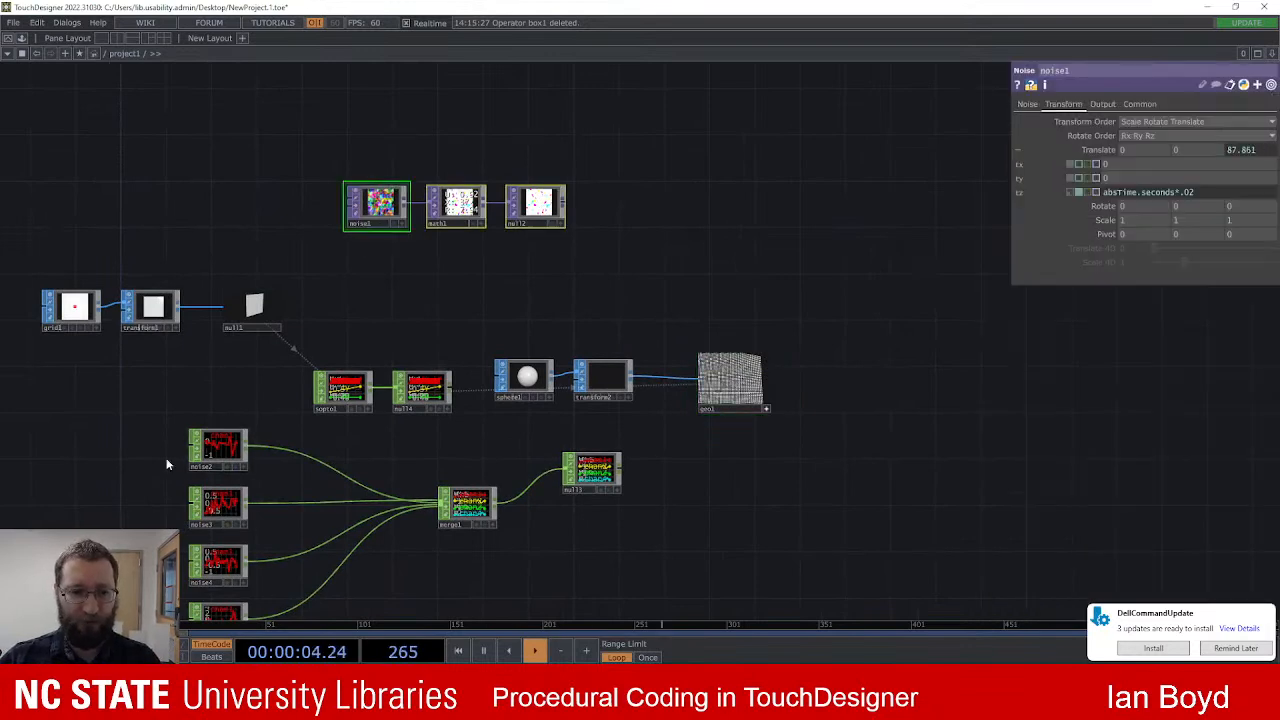
pyautogui.moveTo(160, 437); pyautogui.dragTo(196, 351)
pyautogui.moveTo(157, 349); pyautogui.dragTo(666, 554, button='right')
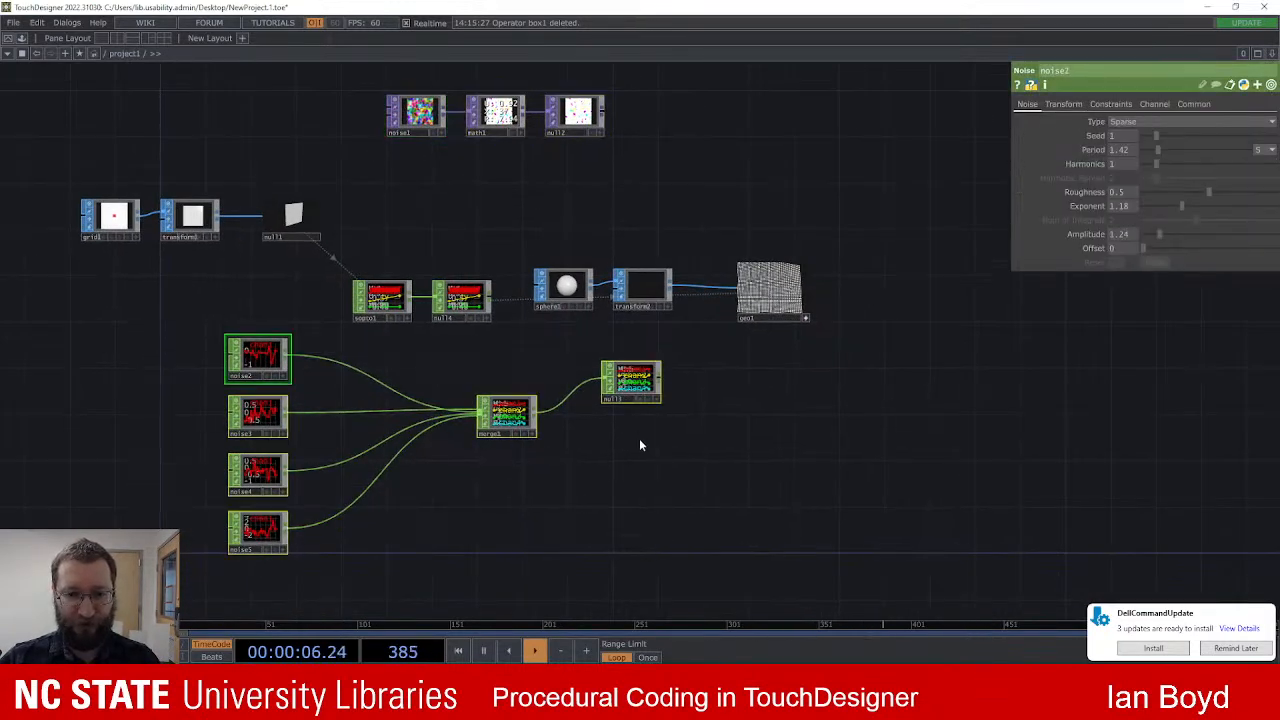
pyautogui.moveTo(627, 383); pyautogui.dragTo(356, 432)
pyautogui.scroll(3, 709, 251)
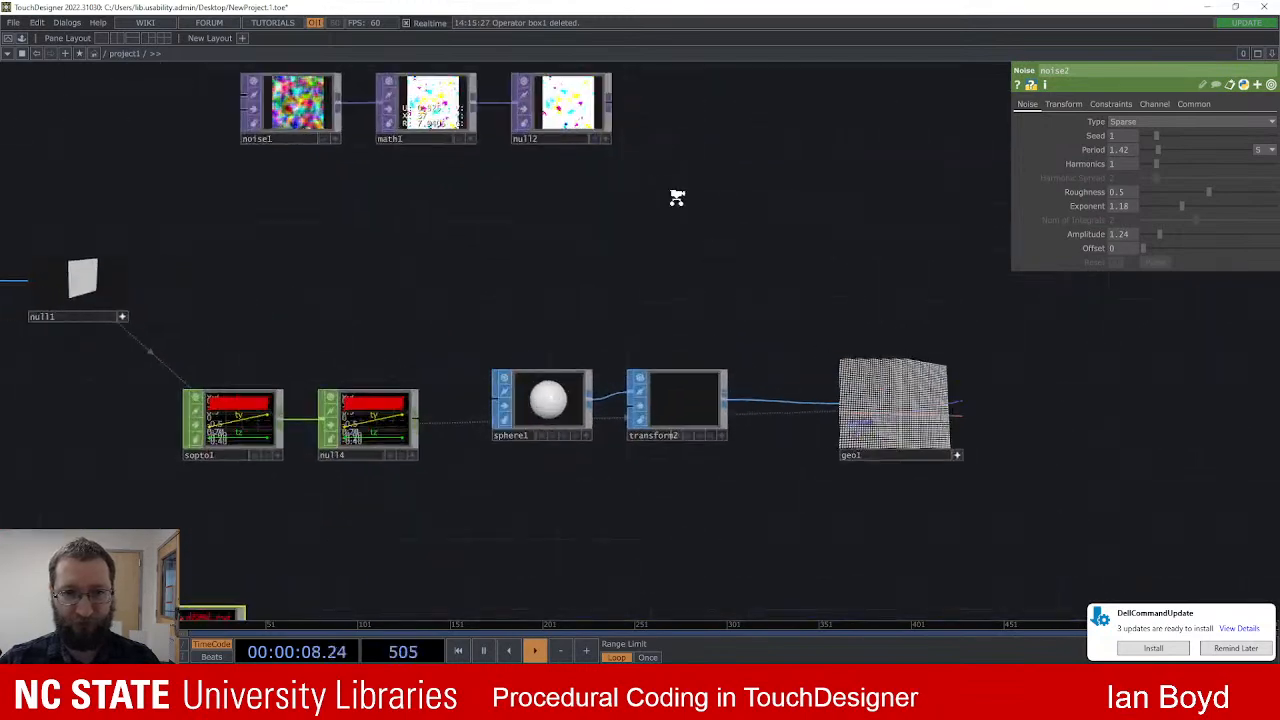
pyautogui.moveTo(490, 244); pyautogui.dragTo(779, 262)
# Step: Check grid1's rows and columns and set the noise1 TOP's resolution to 60 by 60 to match
pyautogui.click(176, 270)
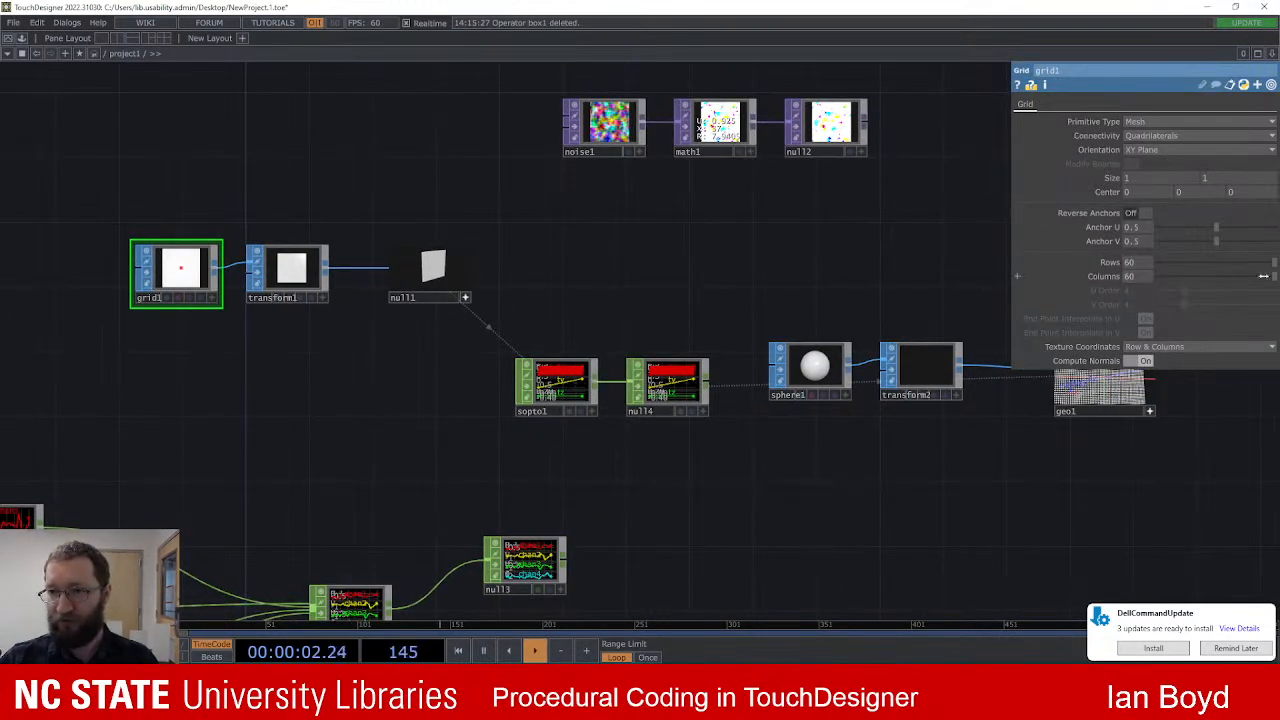
pyautogui.moveTo(660, 220); pyautogui.dragTo(574, 265)
pyautogui.click(518, 170)
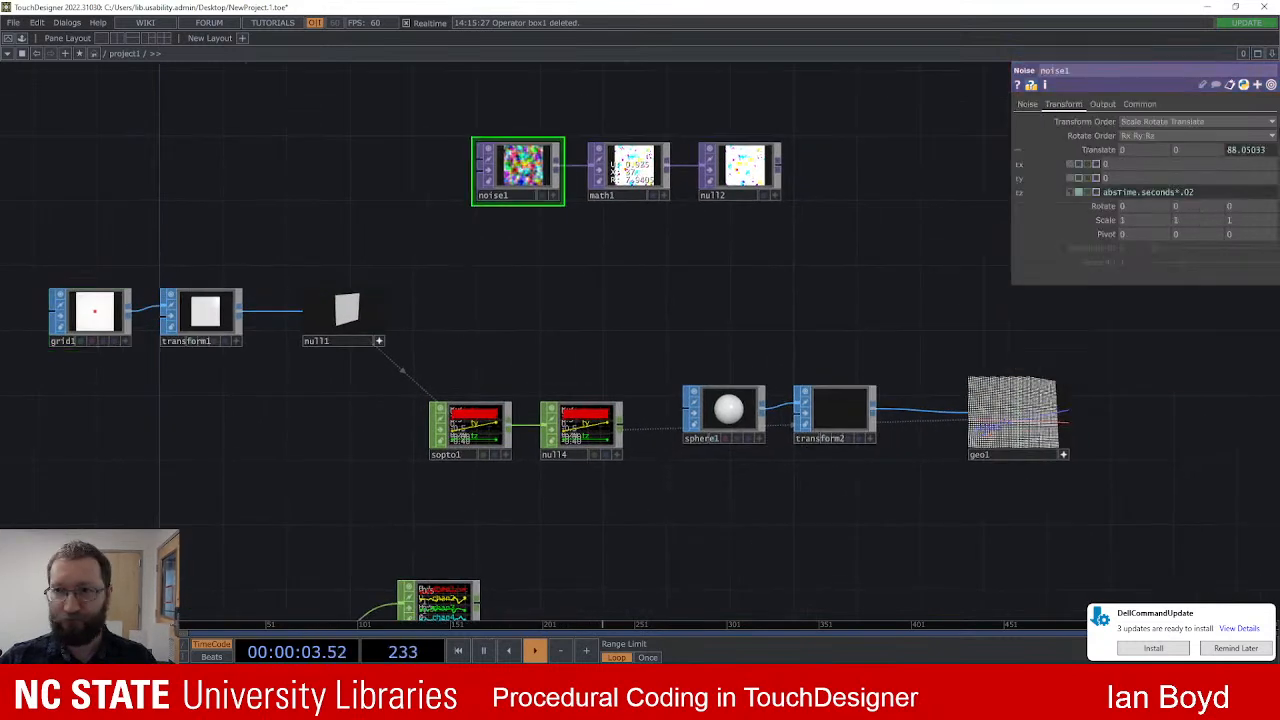
pyautogui.click(1142, 104)
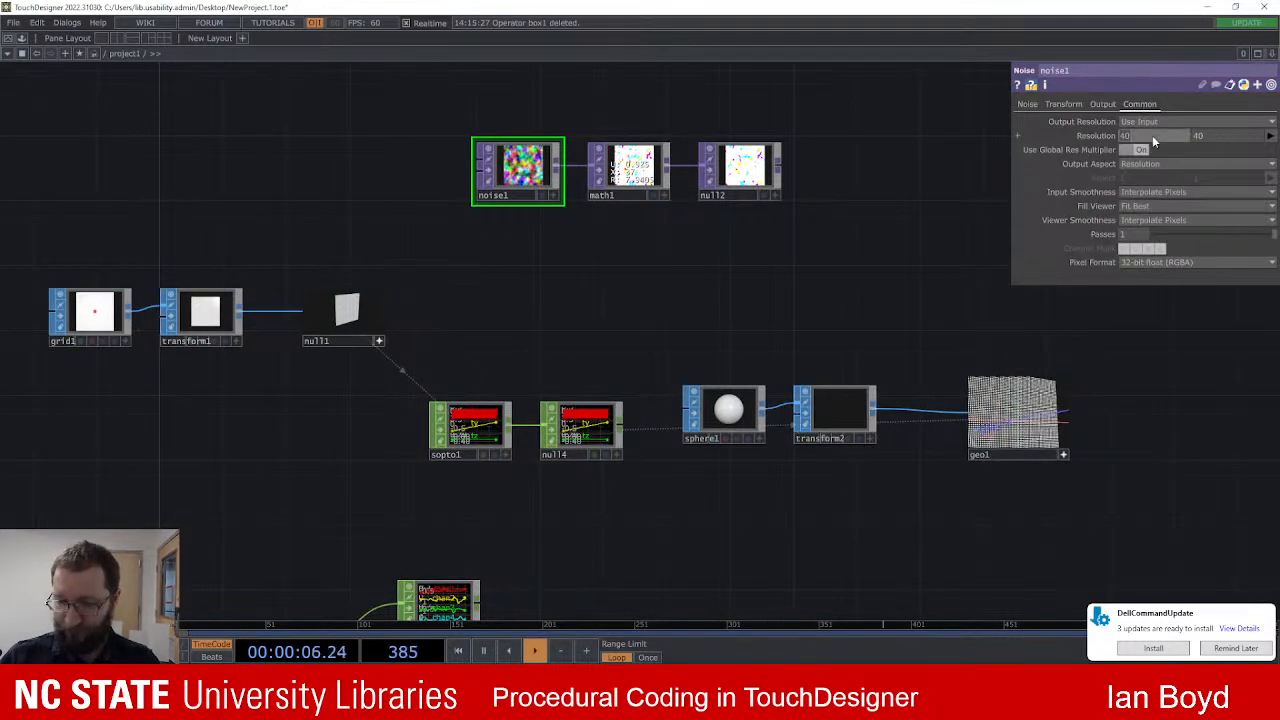
pyautogui.click(1153, 140)
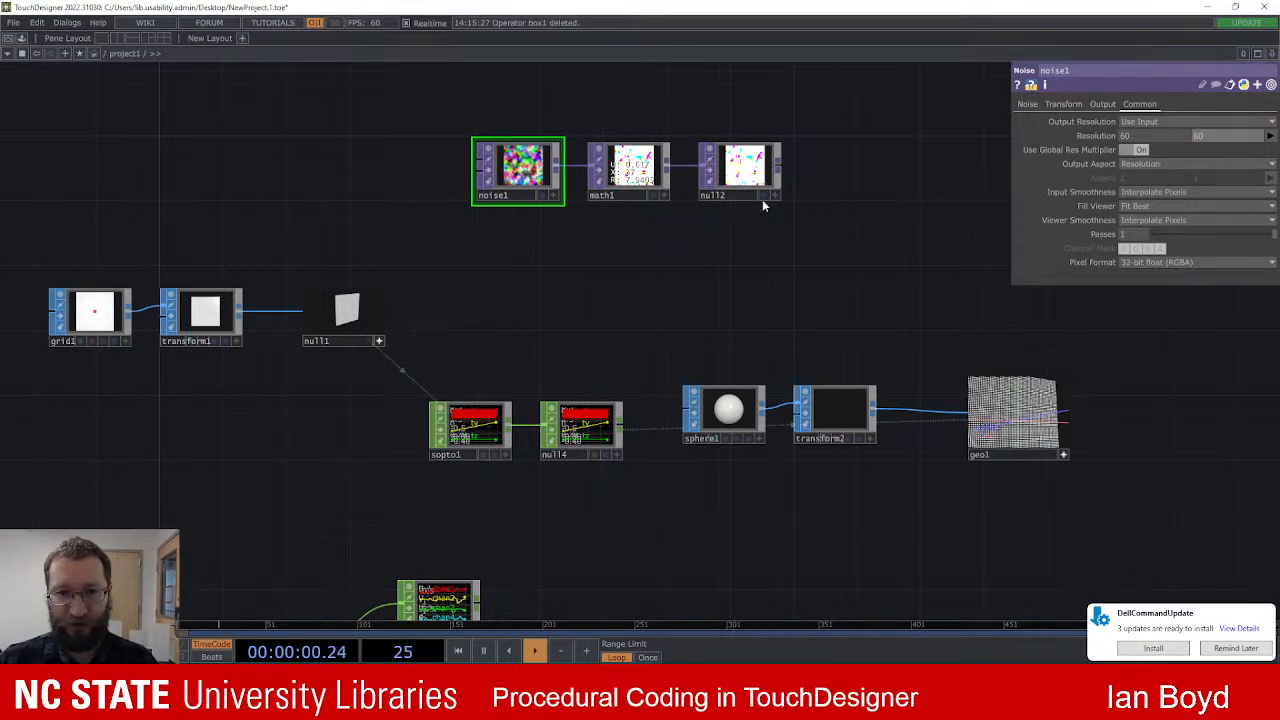
pyautogui.scroll(3, 606, 243)
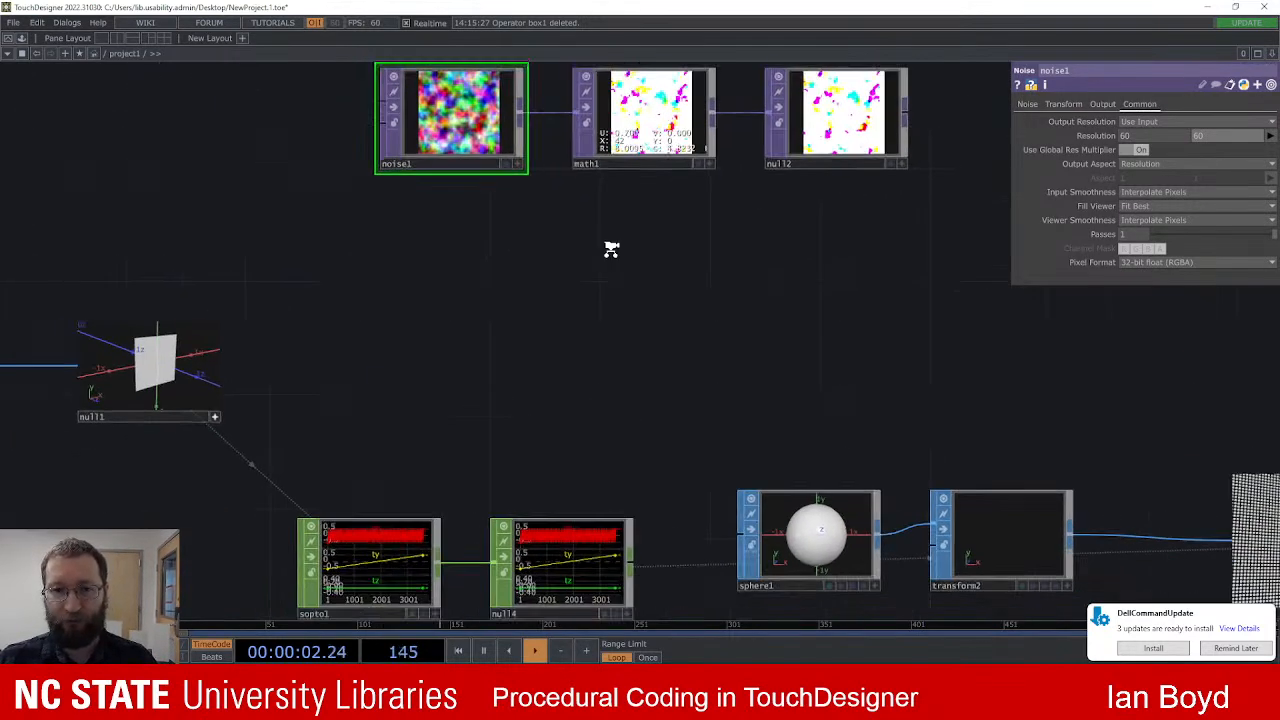
pyautogui.scroll(-3, 600, 225)
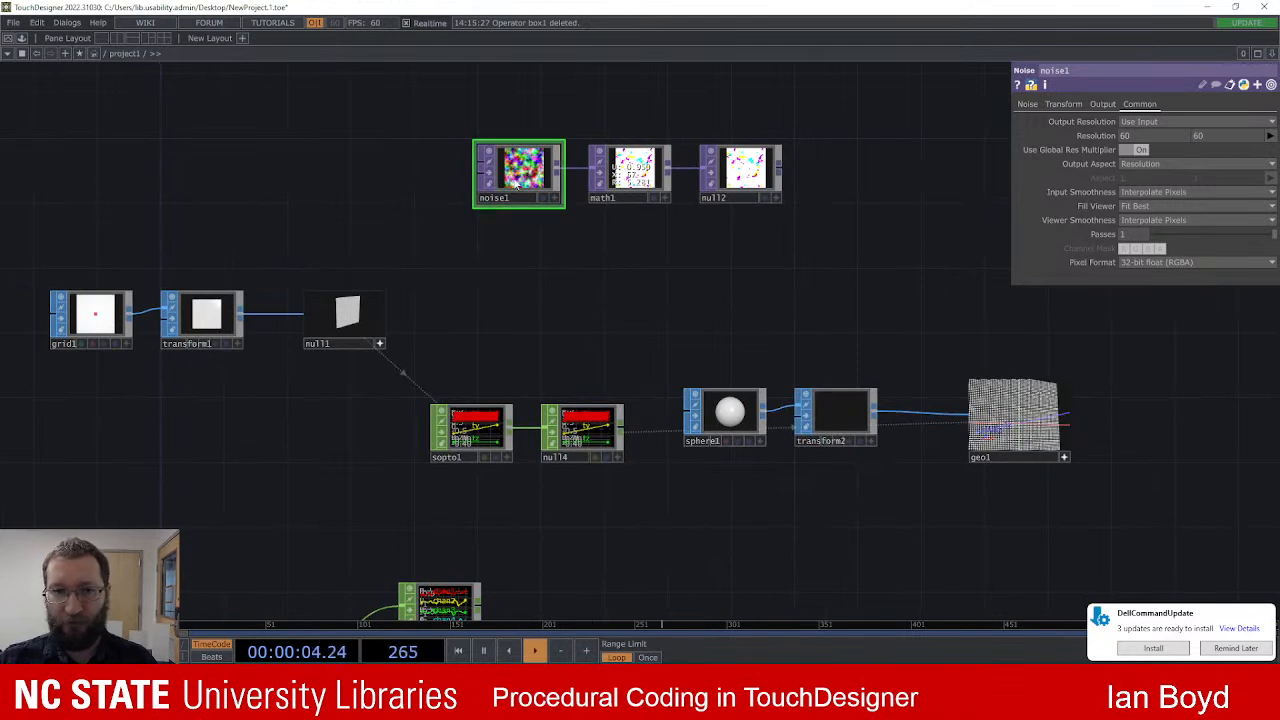
# Step: Turn on Monochrome for the noise1 TOP and delete math1 from between noise1 and null2
pyautogui.click(1029, 104)
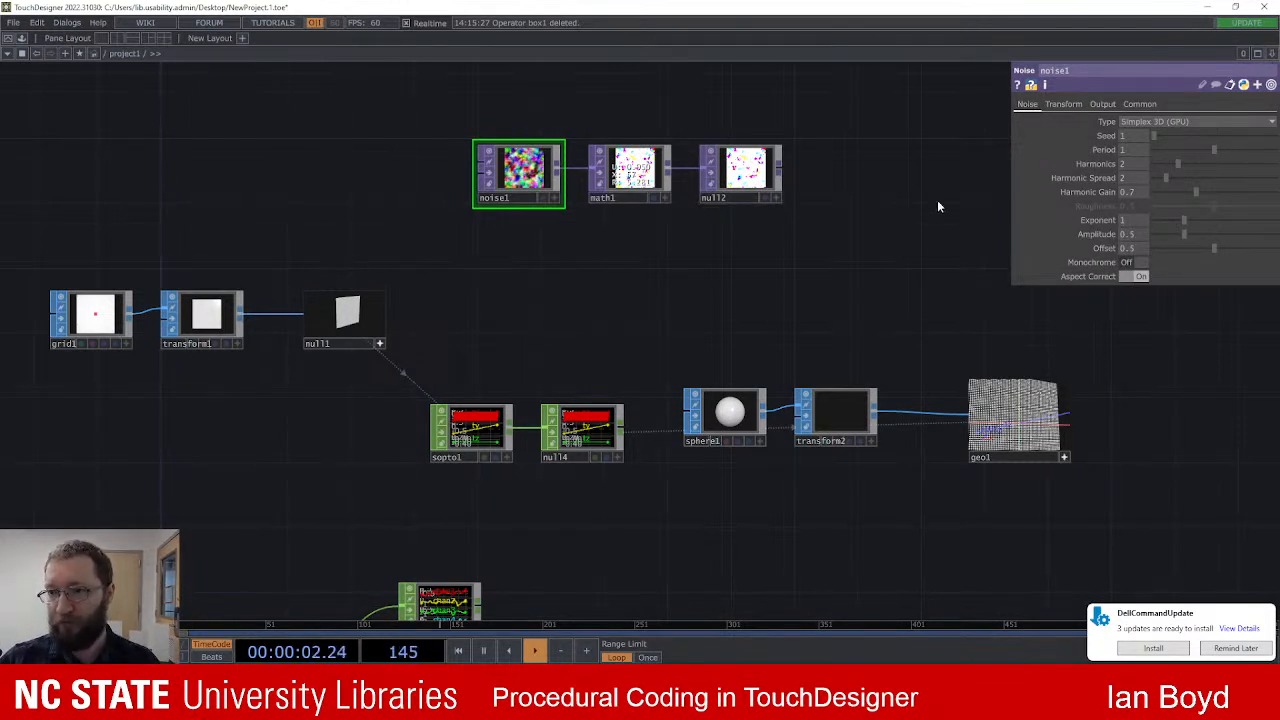
pyautogui.click(1141, 262)
pyautogui.click(642, 162)
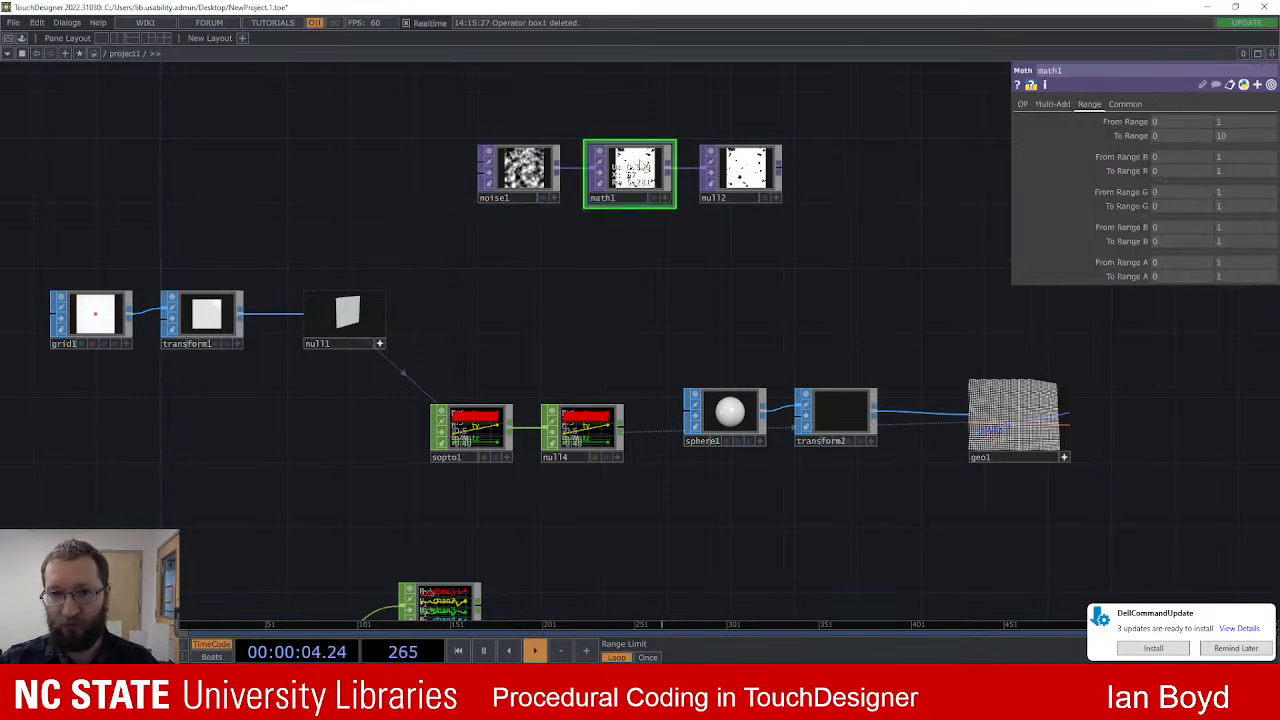
pyautogui.press('Delete')
pyautogui.moveTo(714, 195)
pyautogui.mouseDown()
pyautogui.moveTo(685, 175)
pyautogui.moveTo(776, 205)
pyautogui.moveTo(710, 185)
pyautogui.mouseUp()
# Step: Add a TOP to CHOP fed by null2 and place it below null2, above the null4 CHOP
pyautogui.scroll(-3, 680, 215)
pyautogui.click(755, 202)
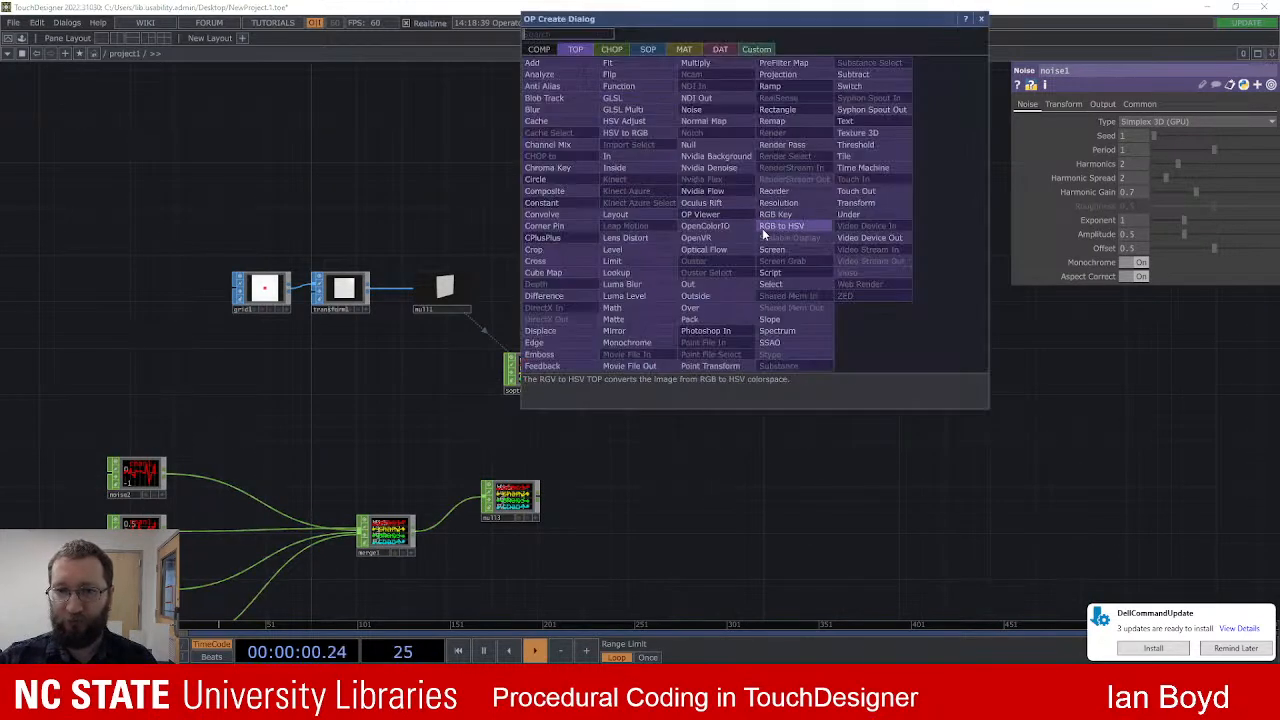
pyautogui.write('tracetopto')
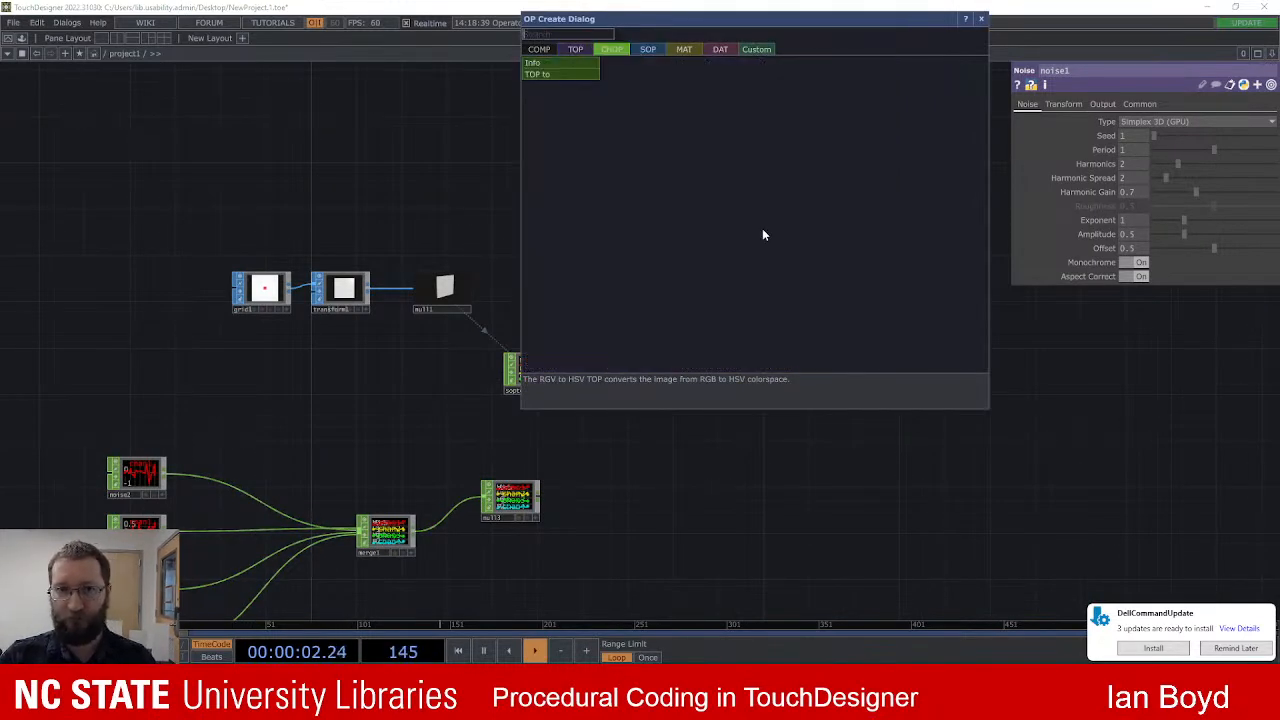
pyautogui.click(551, 75)
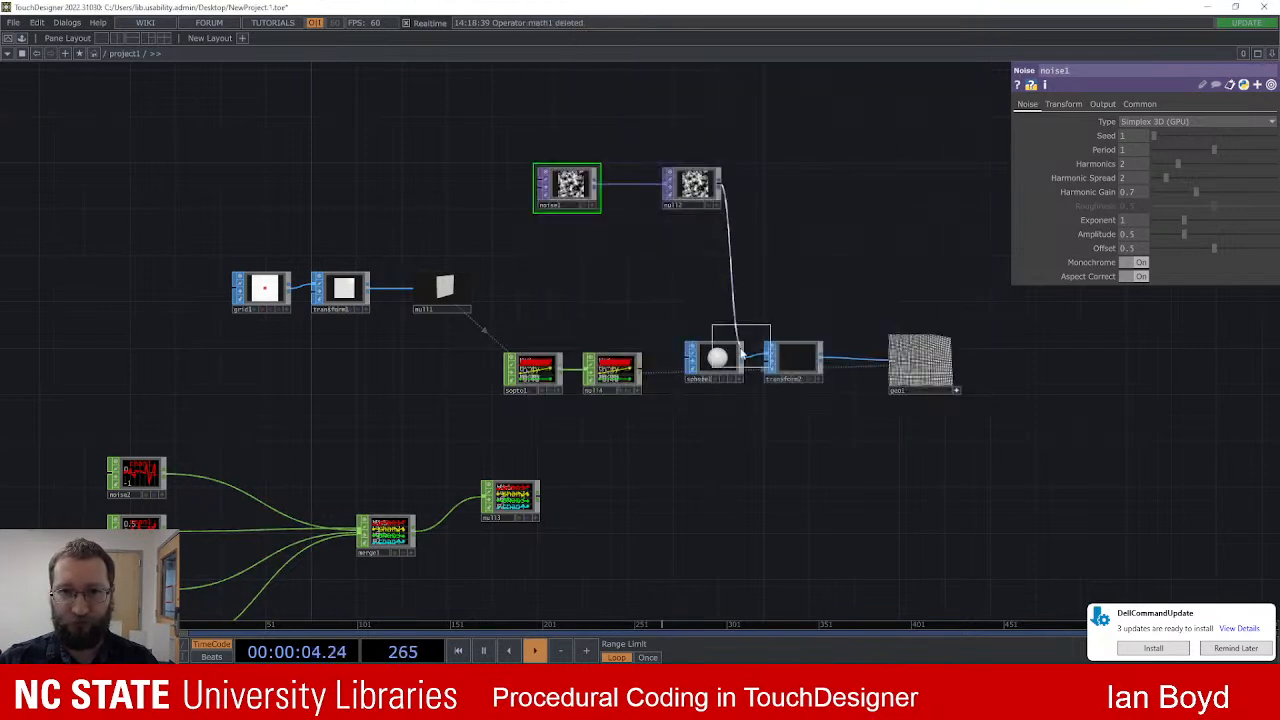
pyautogui.click(640, 290)
pyautogui.scroll(3, 707, 279)
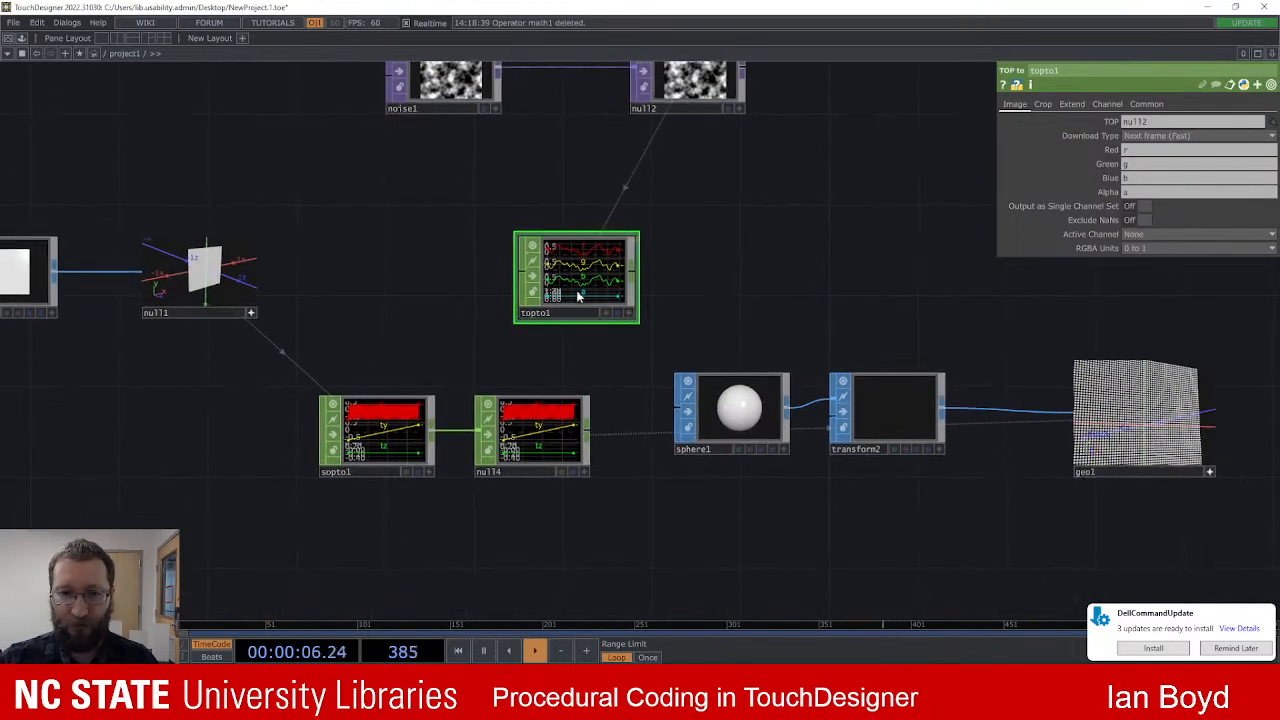
pyautogui.scroll(3, 574, 290)
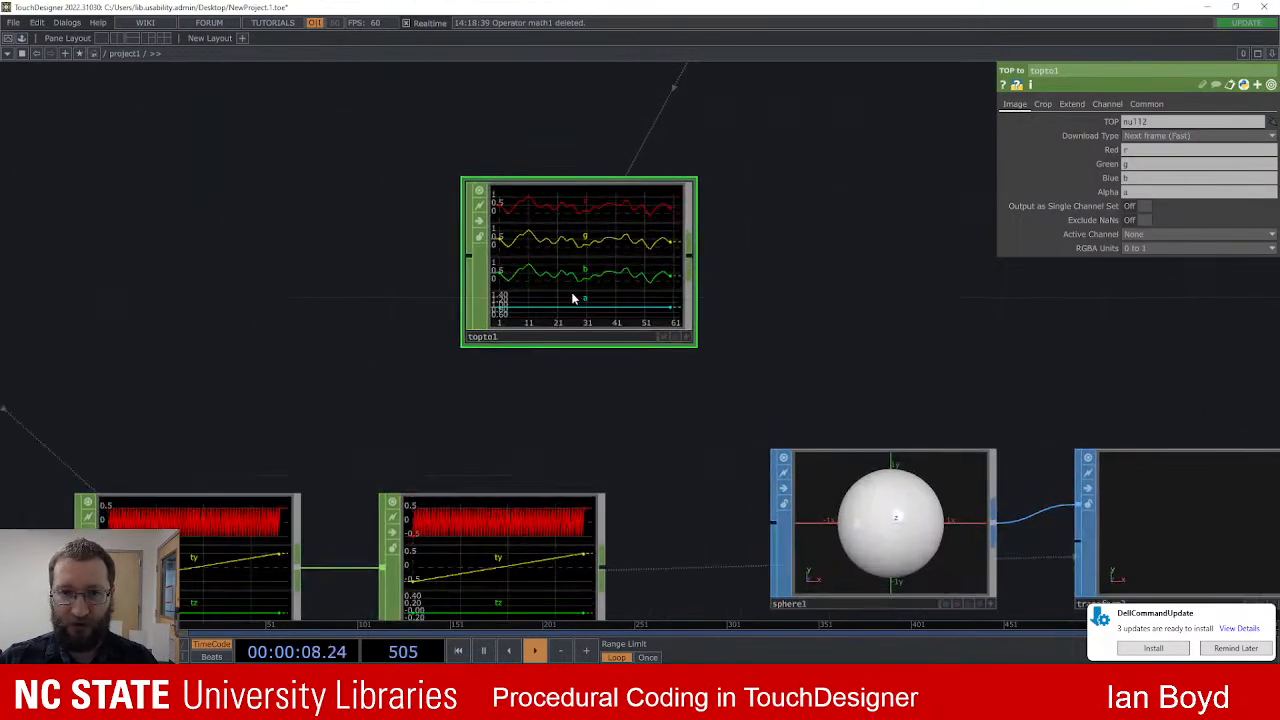
# Step: Switch noise1's Monochrome off to compare topto1's channels with the coloured noise, and switch it back on
pyautogui.scroll(-2, 860, 180)
pyautogui.moveTo(880, 155); pyautogui.dragTo(701, 490)
pyautogui.click(316, 250)
pyautogui.click(1136, 262)
pyautogui.scroll(2, 706, 489)
pyautogui.moveTo(711, 463); pyautogui.dragTo(781, 375)
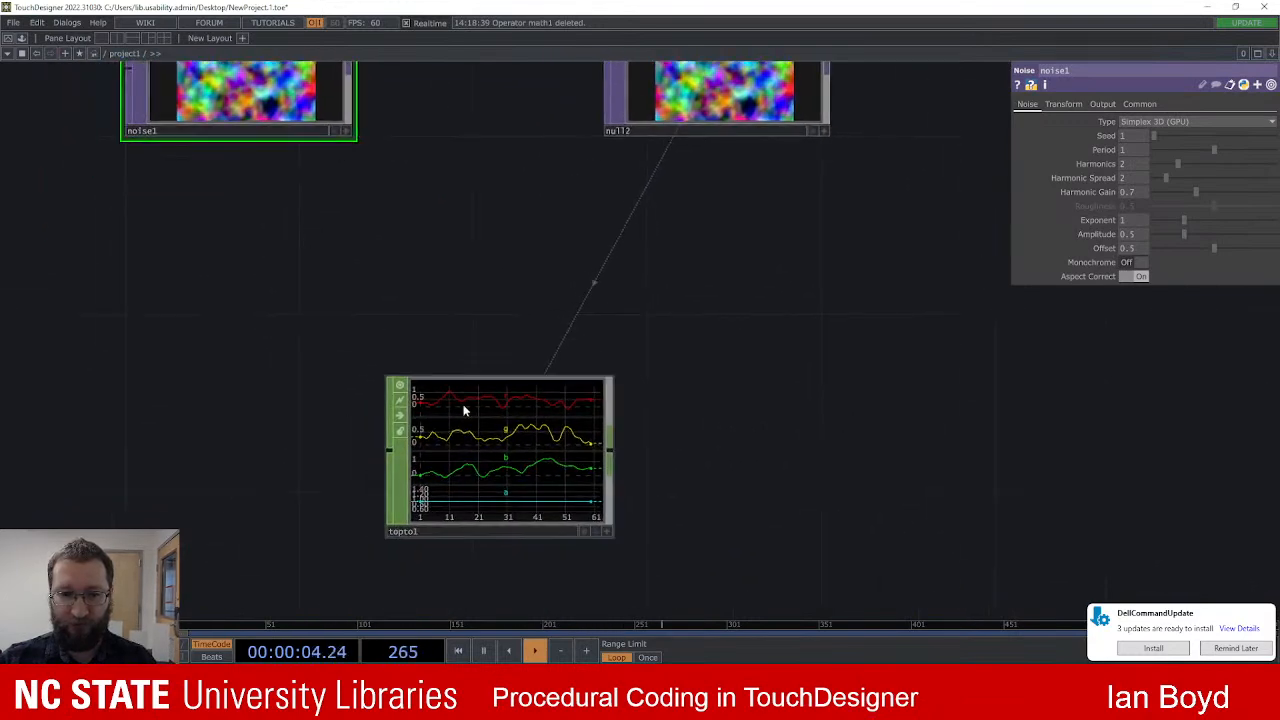
pyautogui.click(1140, 262)
pyautogui.scroll(-4, 751, 400)
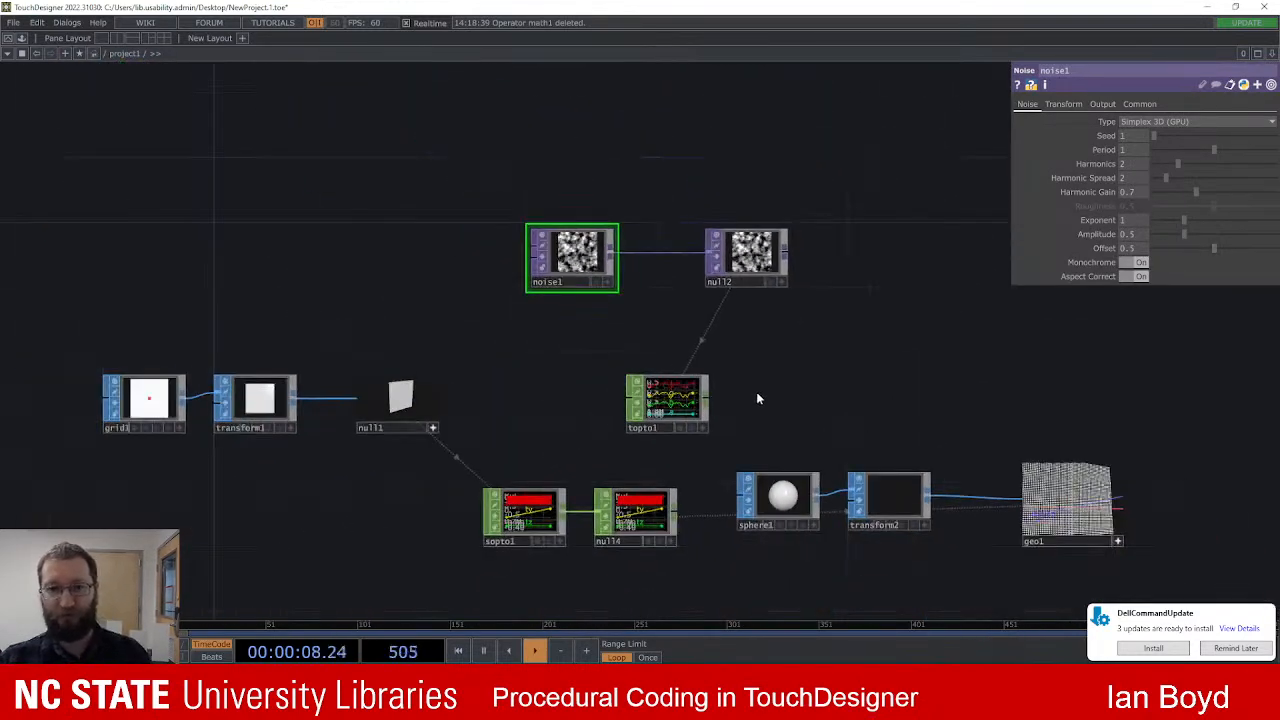
# Step: Move sphere1, transform2 and geo1 up and to the right, and shift null4 farther right to open space after sopto1
pyautogui.scroll(2, 756, 392)
pyautogui.scroll(-3, 737, 390)
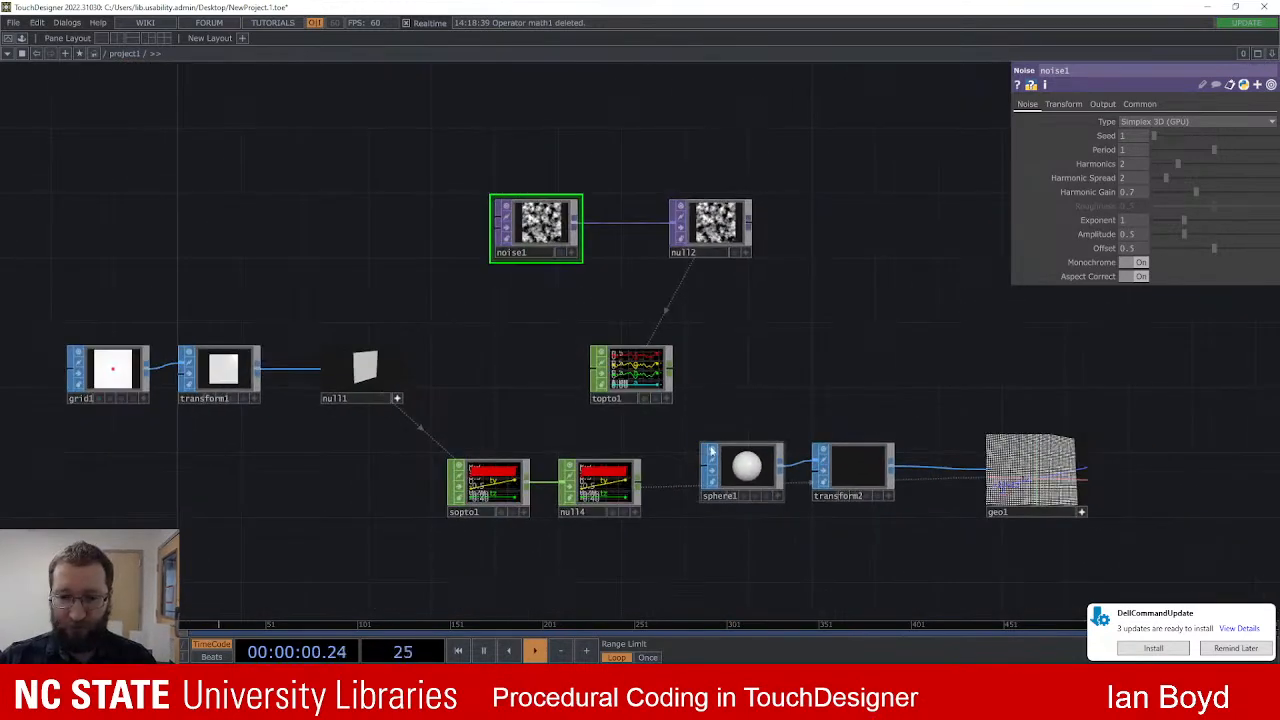
pyautogui.moveTo(628, 482); pyautogui.dragTo(660, 482)
pyautogui.moveTo(747, 415); pyautogui.dragTo(1085, 525)
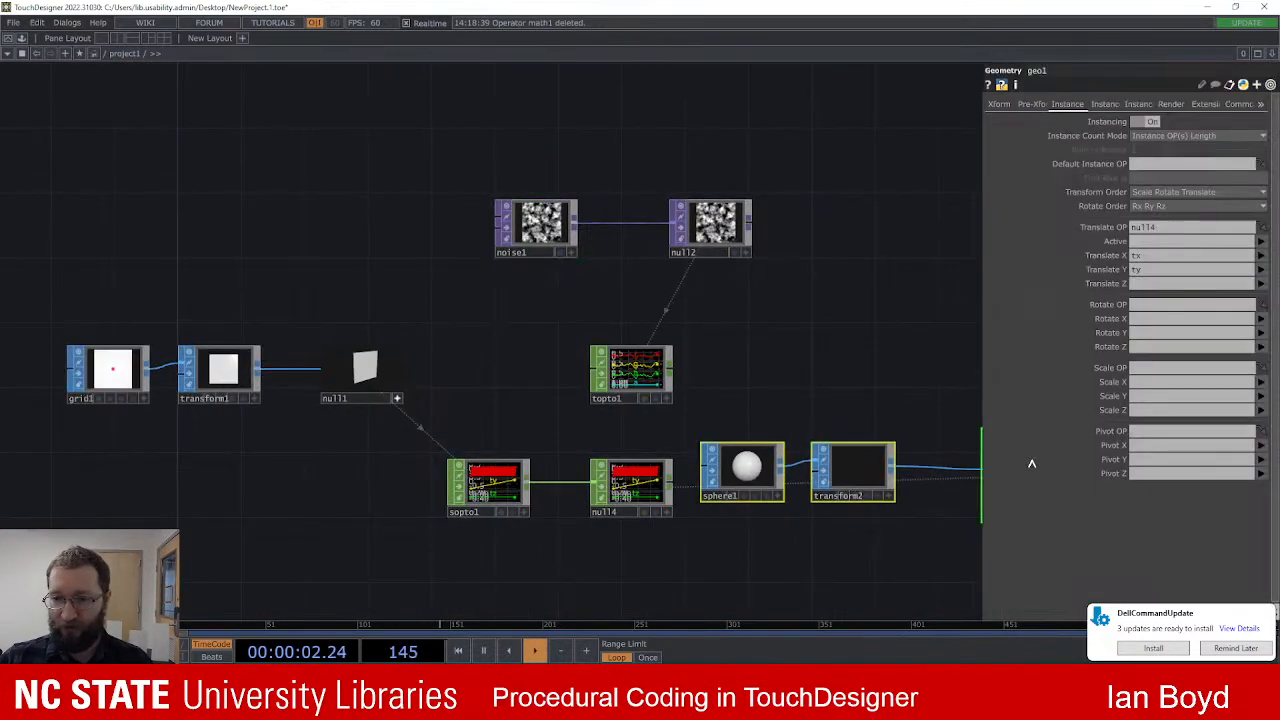
pyautogui.moveTo(944, 360); pyautogui.dragTo(857, 349)
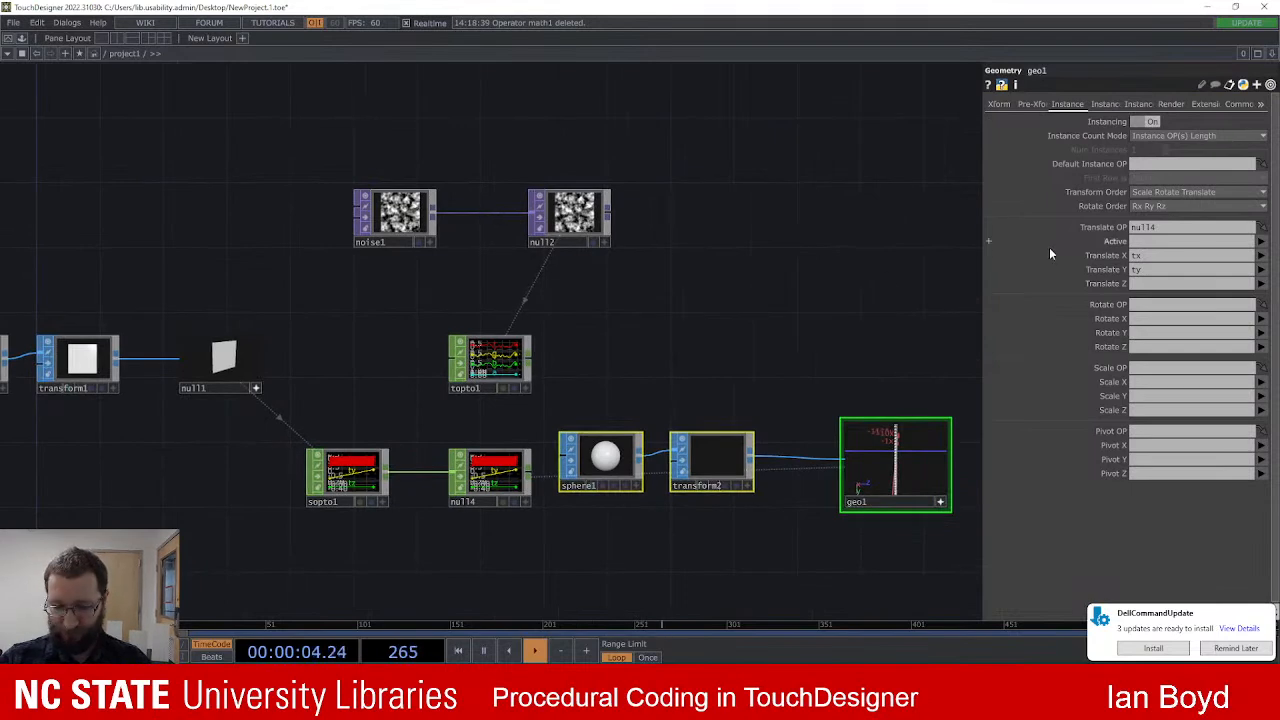
pyautogui.press('p')
pyautogui.moveTo(745, 430); pyautogui.dragTo(855, 298)
pyautogui.click(855, 298)
pyautogui.moveTo(517, 455); pyautogui.dragTo(738, 461)
# Step: Insert a Select CHOP between sopto1 and null4 with its channel names set to tx ty
pyautogui.rightClick(474, 452)
pyautogui.click(500, 432)
pyautogui.write('select')
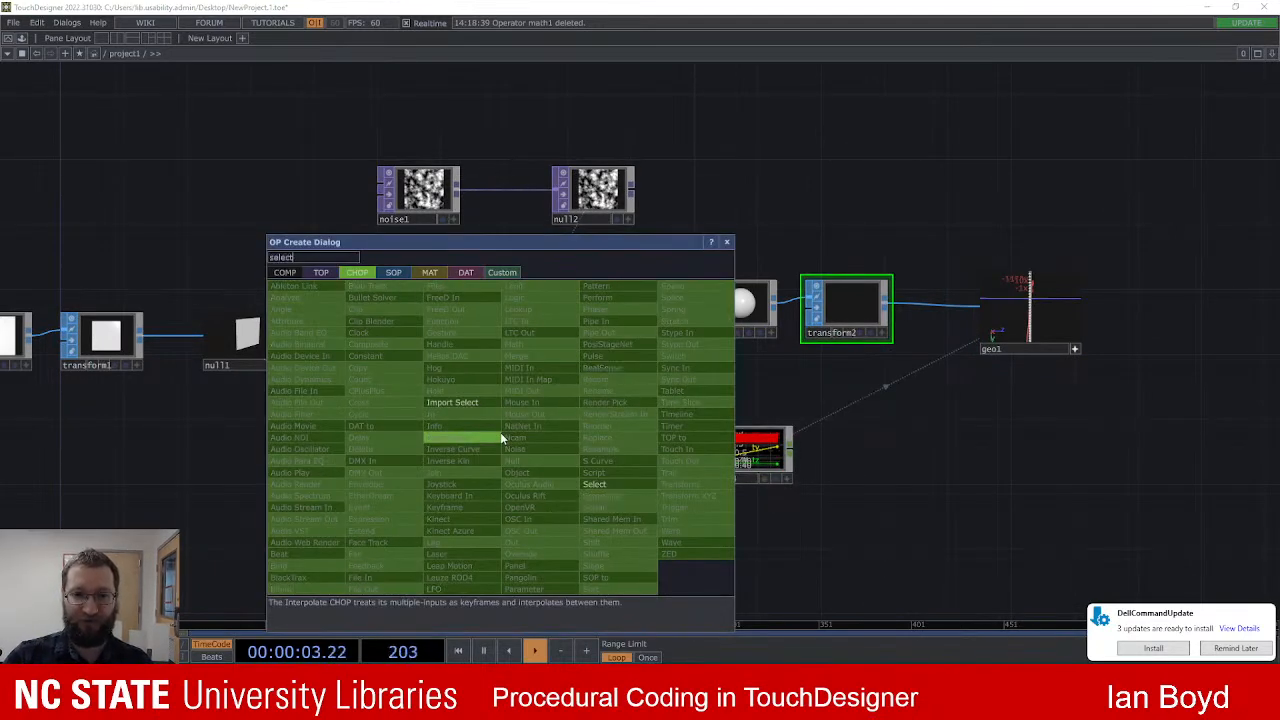
pyautogui.press('Return')
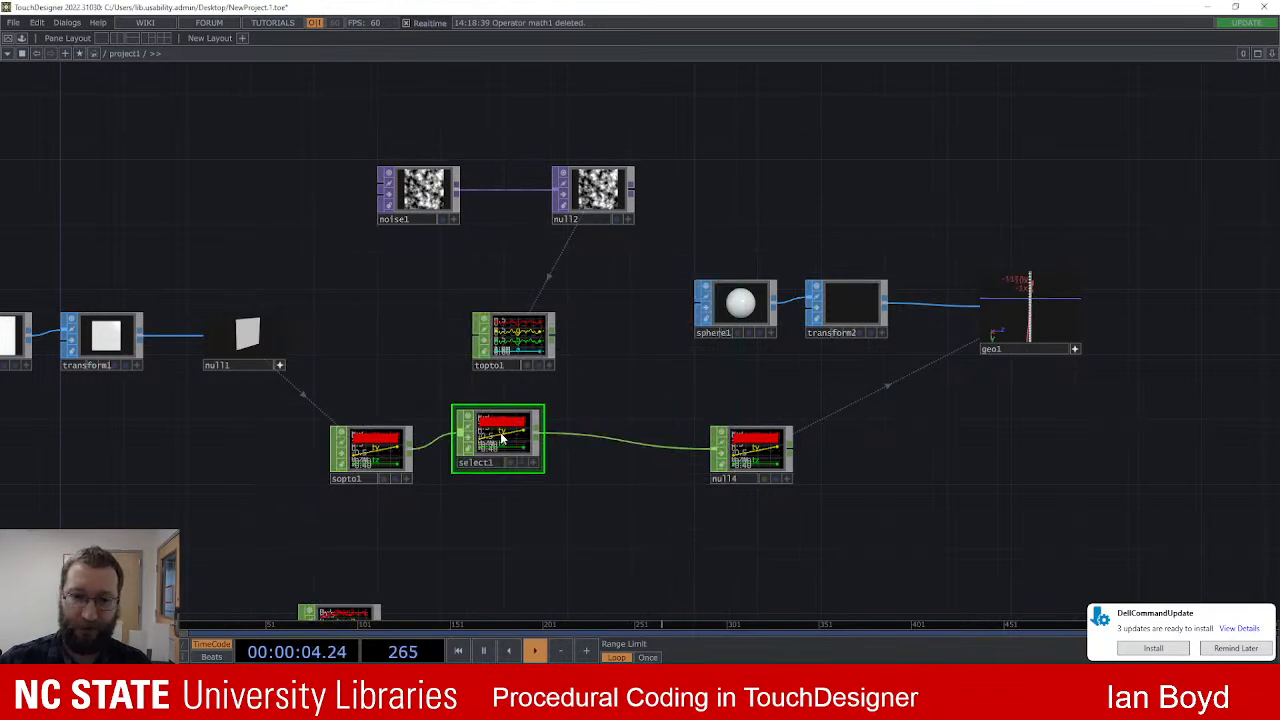
pyautogui.press('p')
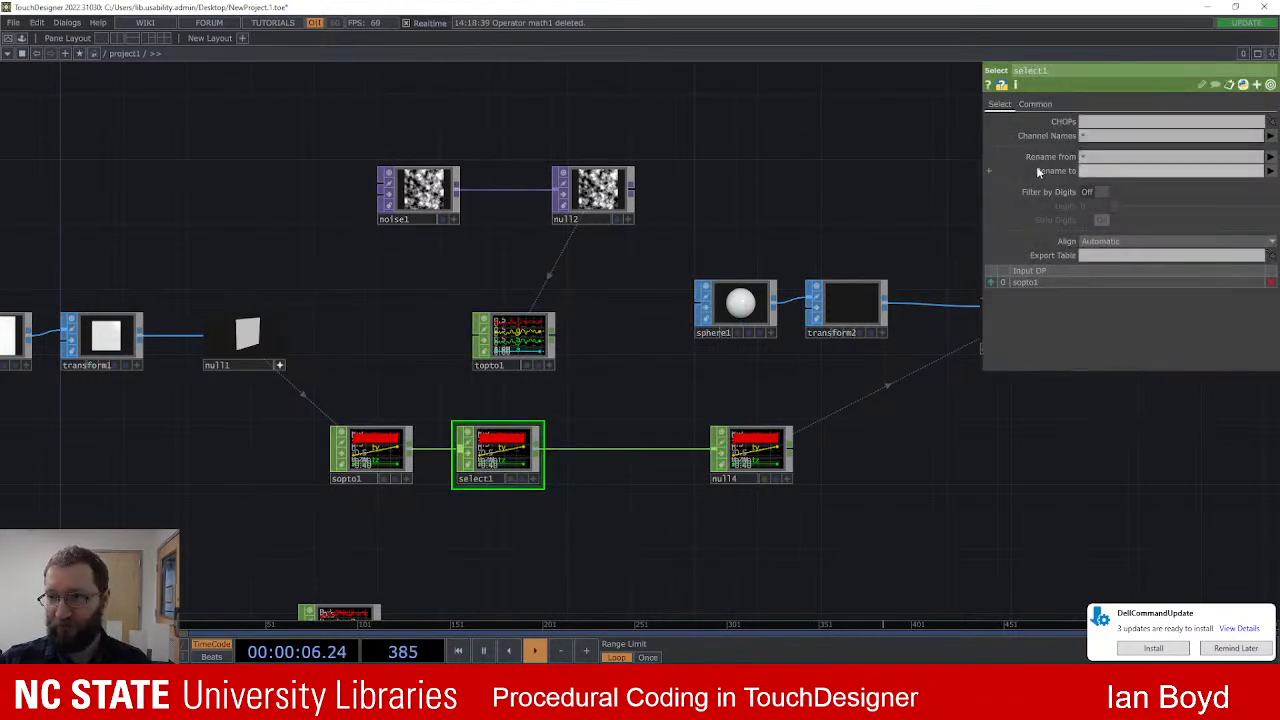
pyautogui.click(1100, 138)
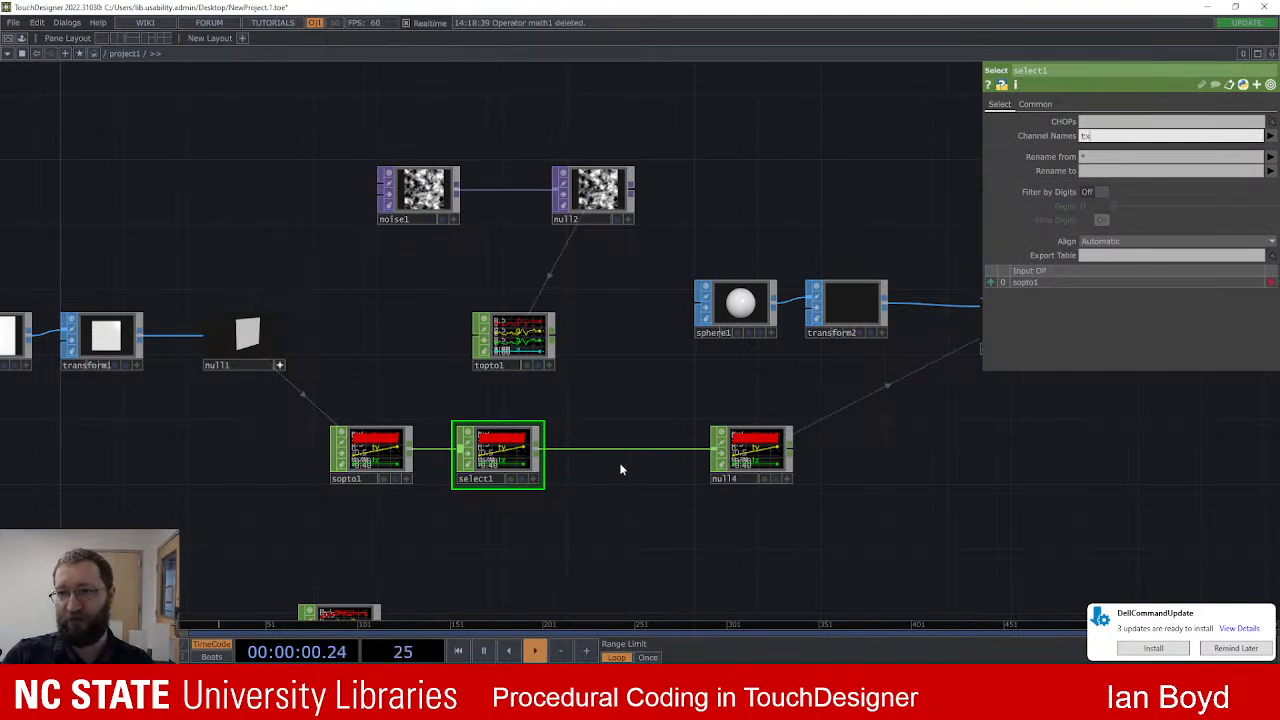
pyautogui.write('tx ty')
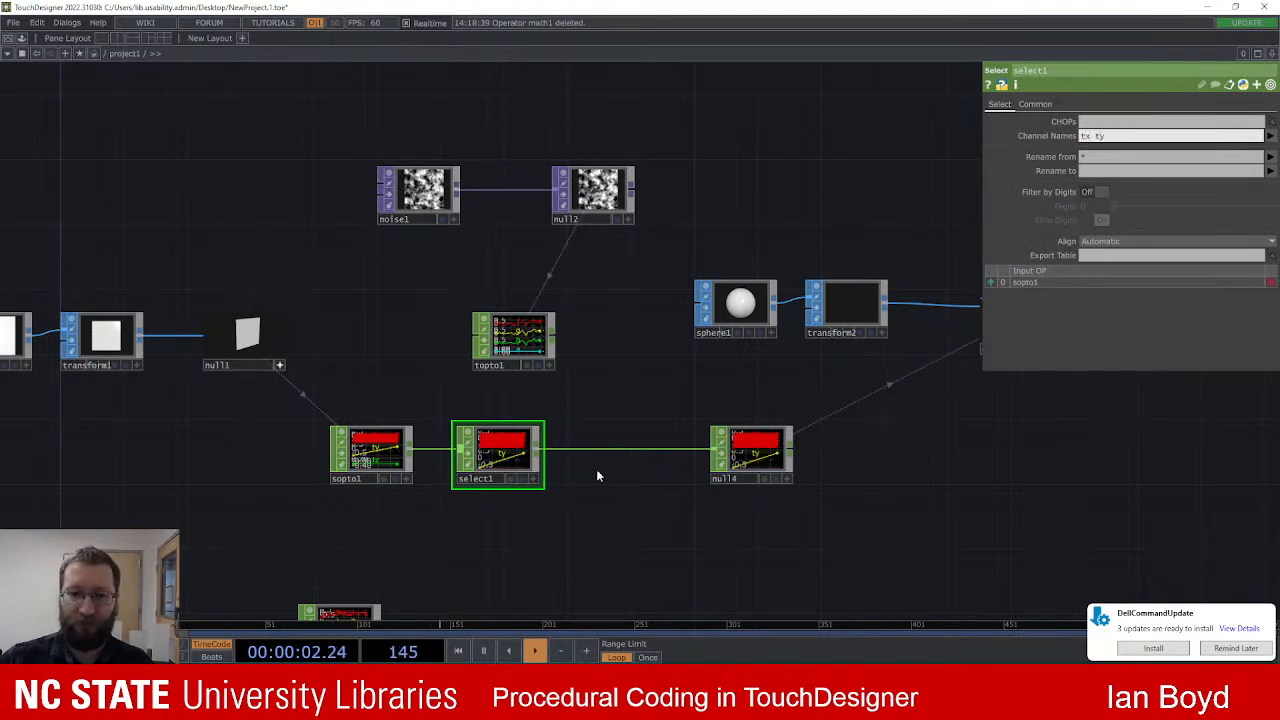
pyautogui.moveTo(666, 390); pyautogui.dragTo(564, 354)
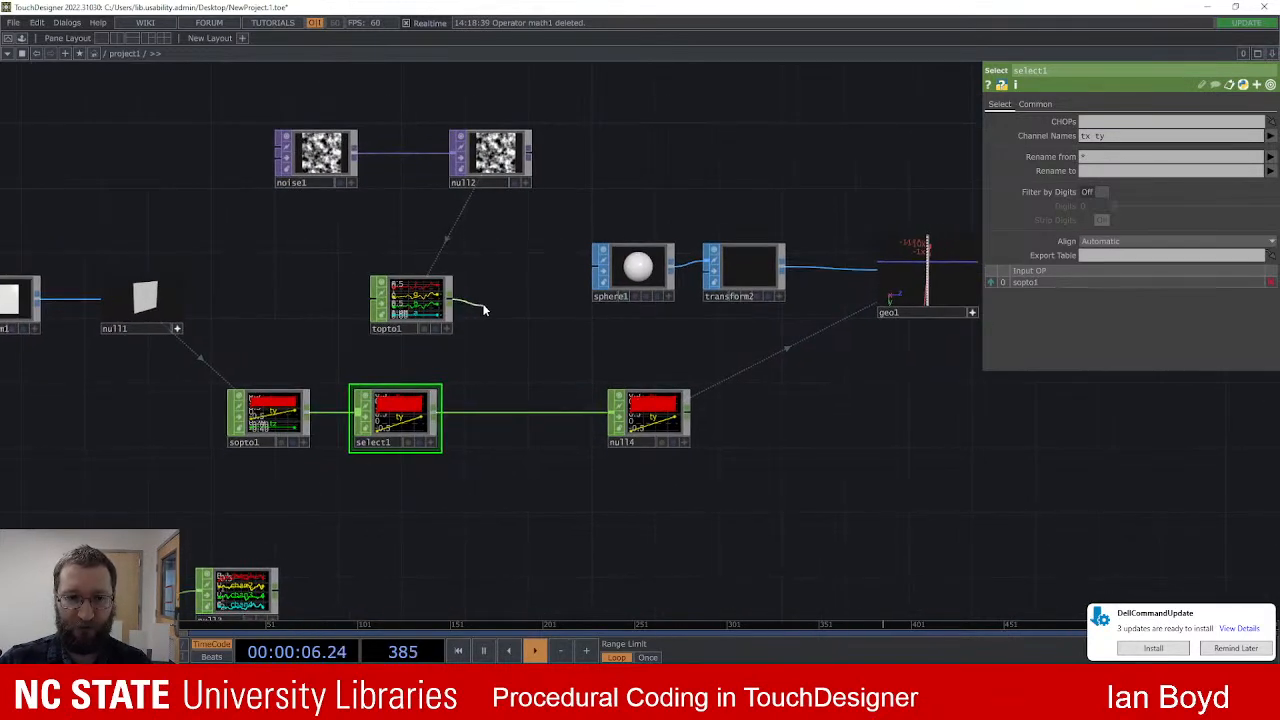
pyautogui.click(483, 312)
pyautogui.write('renam')
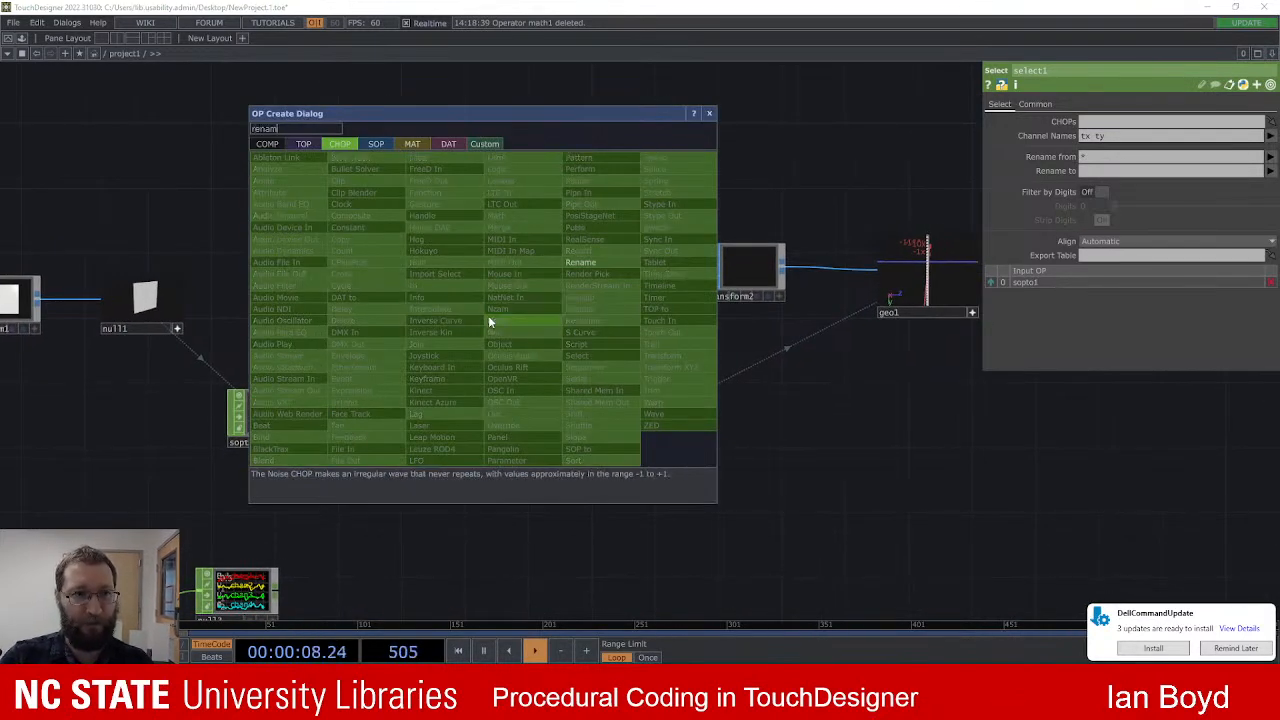
pyautogui.press('Return')
pyautogui.click(497, 312)
pyautogui.moveTo(501, 312); pyautogui.dragTo(506, 306)
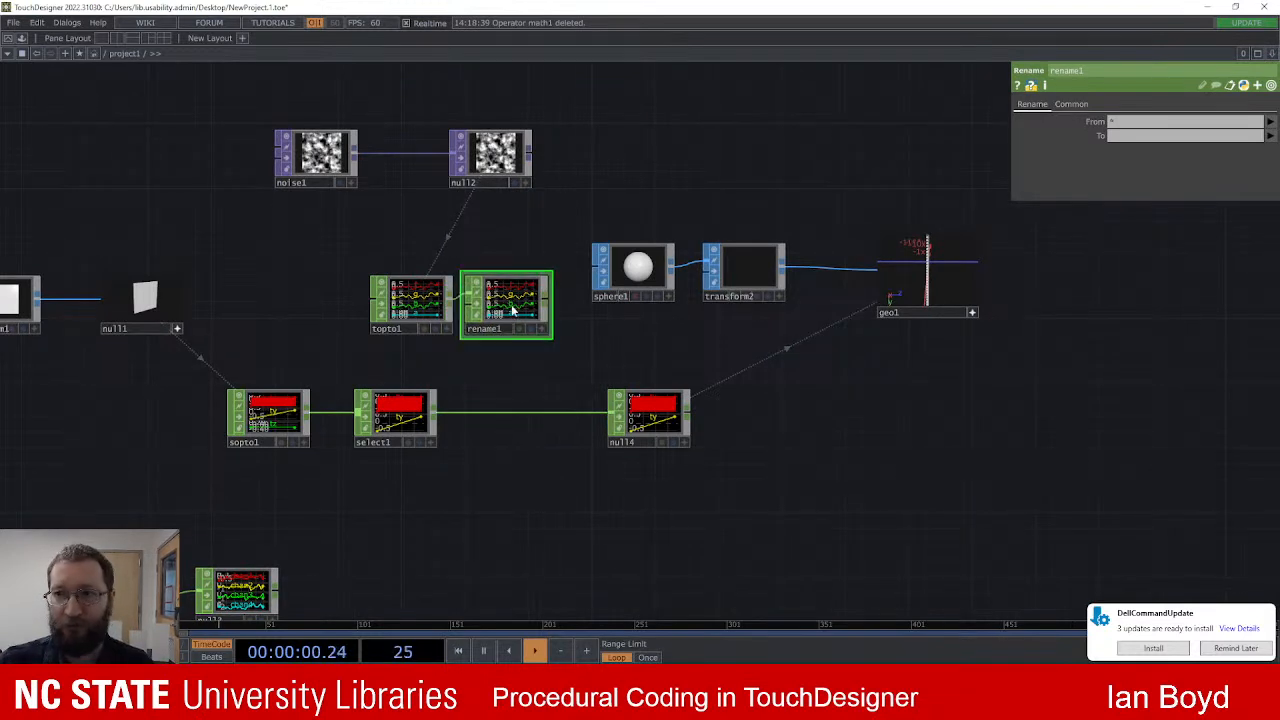
pyautogui.moveTo(429, 309); pyautogui.dragTo(407, 307)
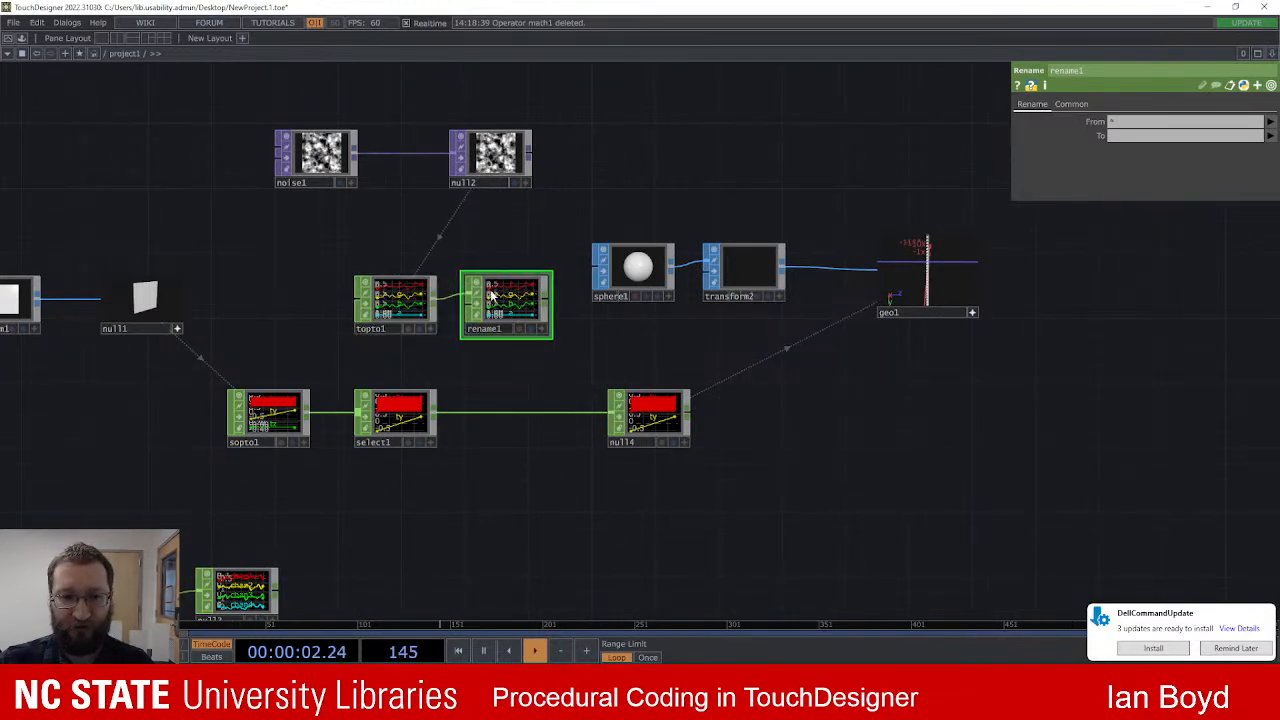
pyautogui.press('Delete')
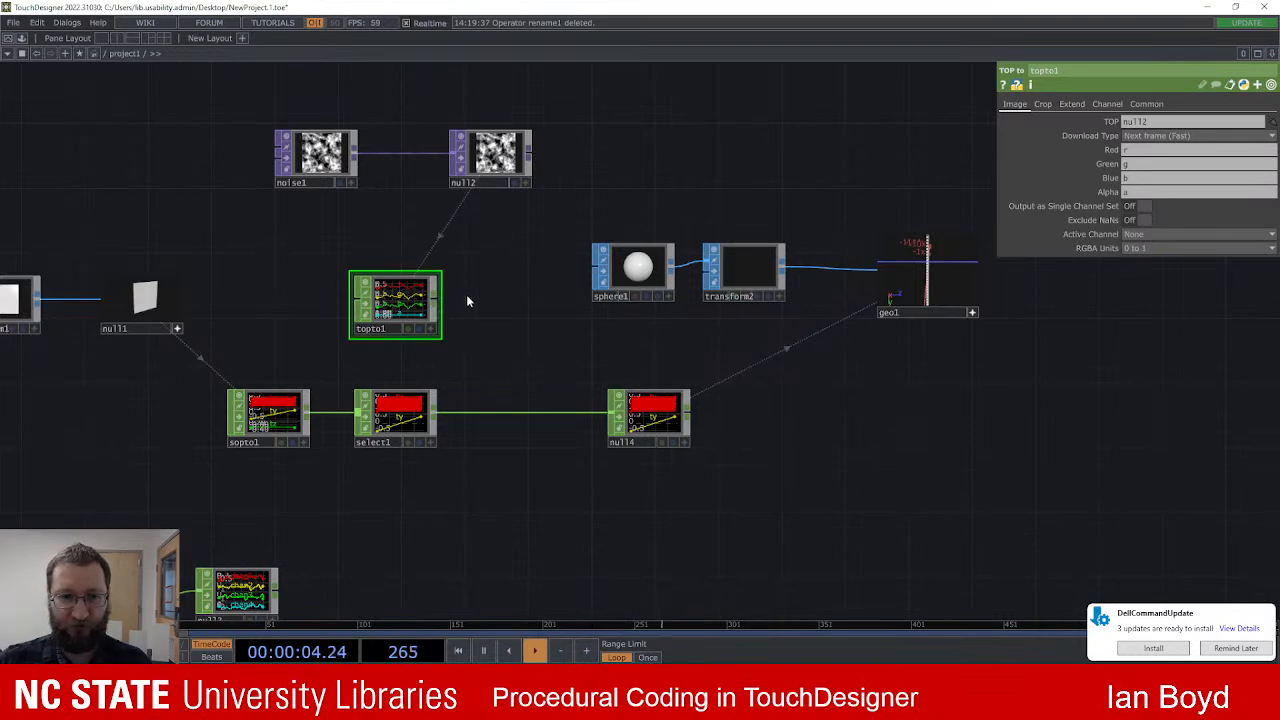
# Step: Add a Select CHOP after topto1 and set its channel names to r
pyautogui.press('Tab')
pyautogui.write('sel')
pyautogui.press('Return')
pyautogui.click(500, 300)
pyautogui.scroll(2, 494, 337)
pyautogui.click(1127, 136)
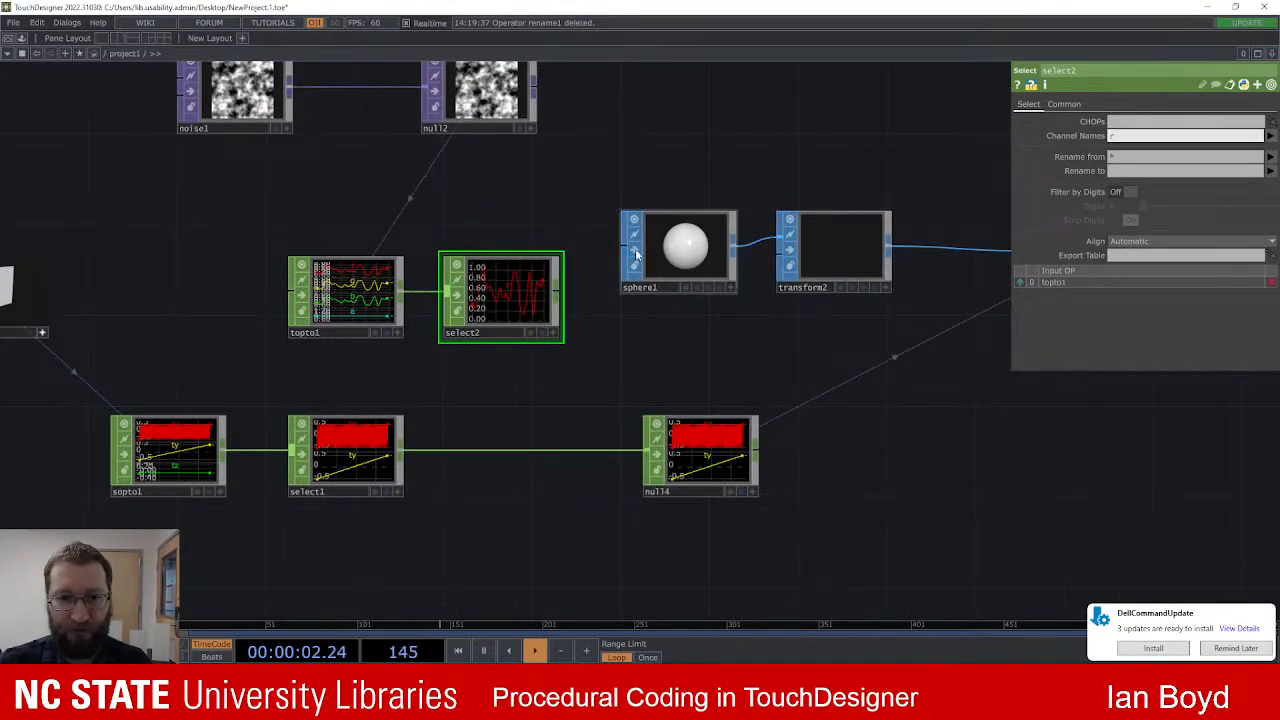
# Step: Move sphere1 and transform2 together up and slightly right, away from the Select CHOP that follows topto1
pyautogui.scroll(-2, 799, 151)
pyautogui.moveTo(665, 160); pyautogui.dragTo(839, 168)
pyautogui.moveTo(706, 280); pyautogui.dragTo(615, 250)
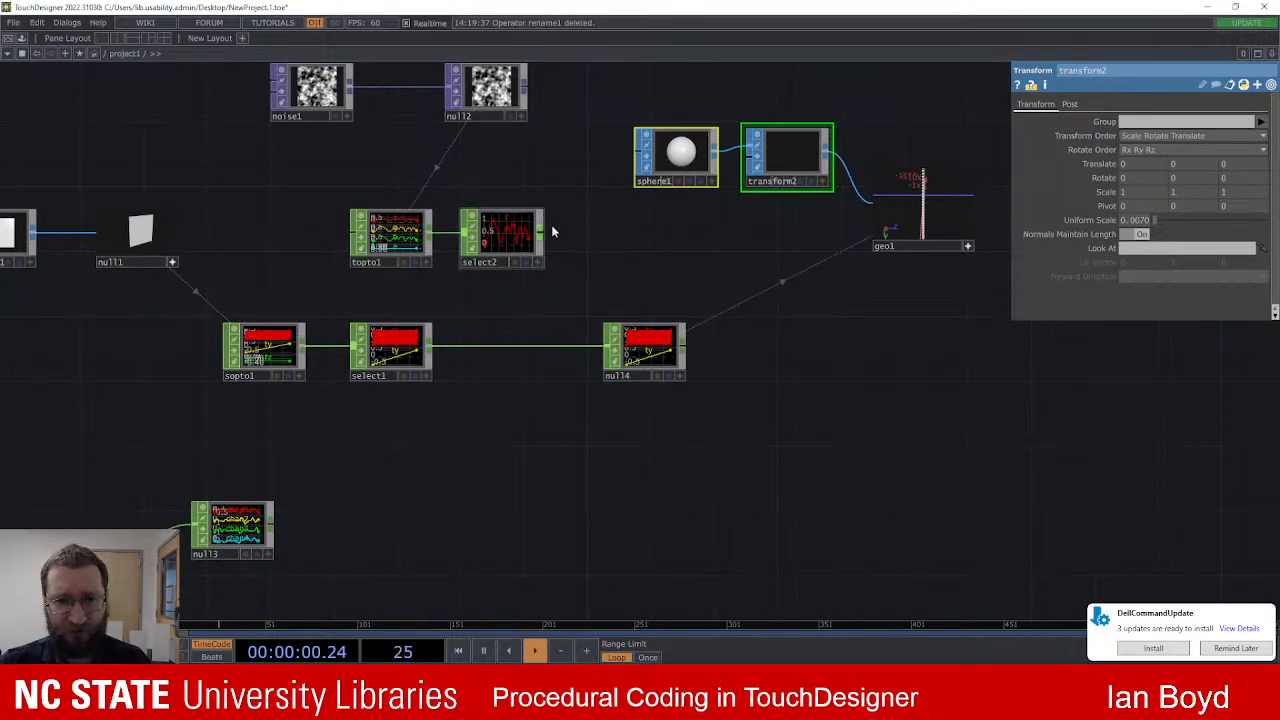
pyautogui.scroll(-2, 560, 250)
pyautogui.scroll(2, 509, 271)
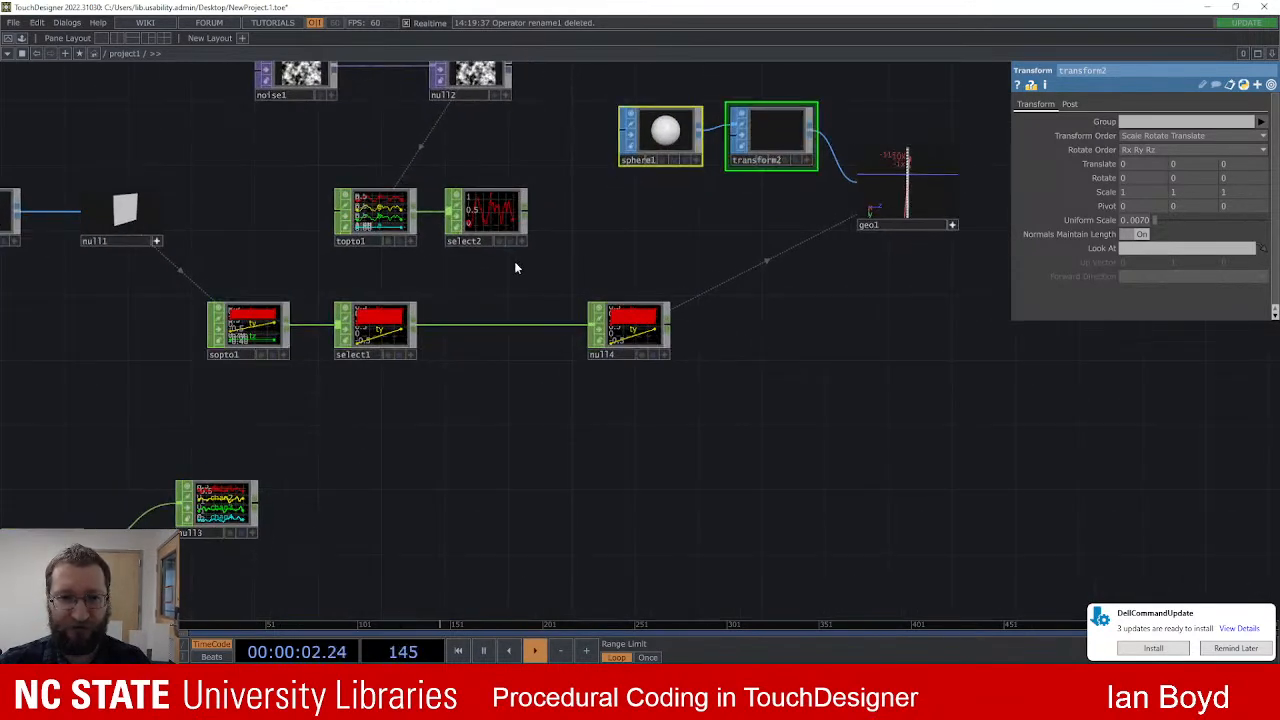
# Step: Move topto1 and select2 together to the left, keeping them in line
pyautogui.moveTo(312, 187); pyautogui.dragTo(496, 230, button='right')
pyautogui.moveTo(490, 213); pyautogui.dragTo(396, 208)
pyautogui.click(476, 203)
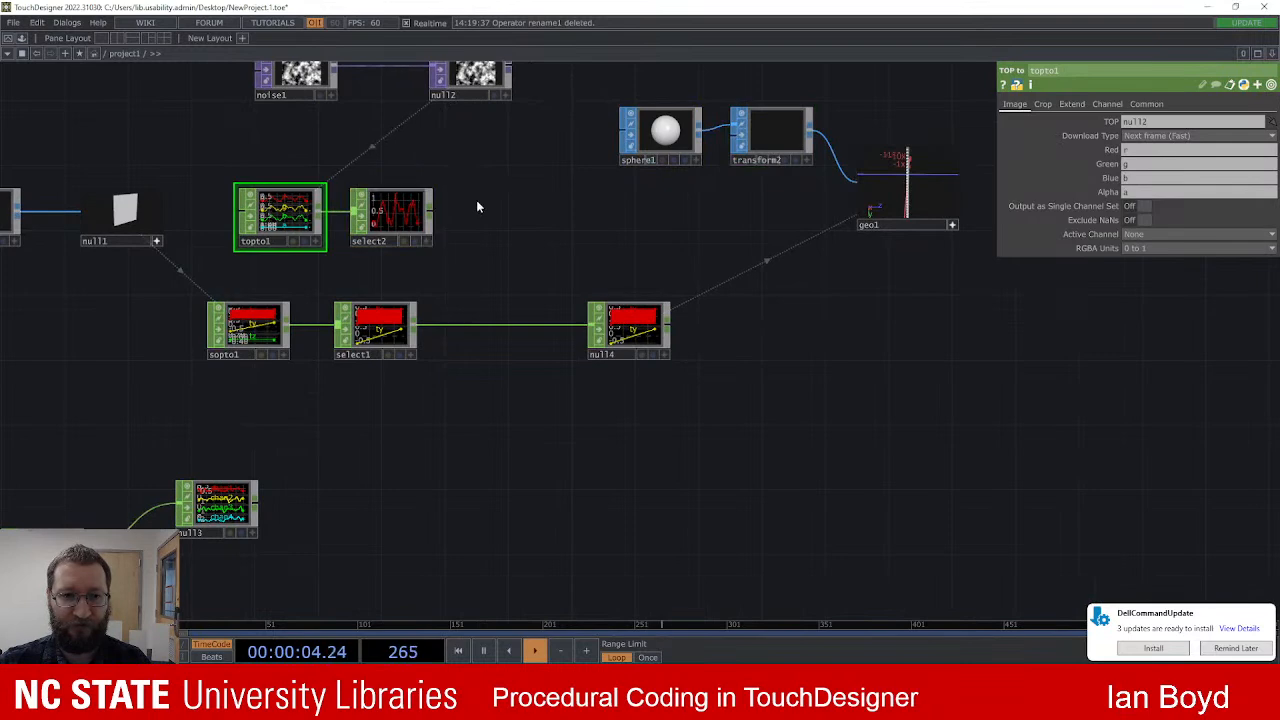
# Step: Insert a Merge CHOP between select1 and null4, roughly lined up with their row
pyautogui.rightClick(533, 322)
pyautogui.click(548, 309)
pyautogui.write('merge')
pyautogui.press('Return')
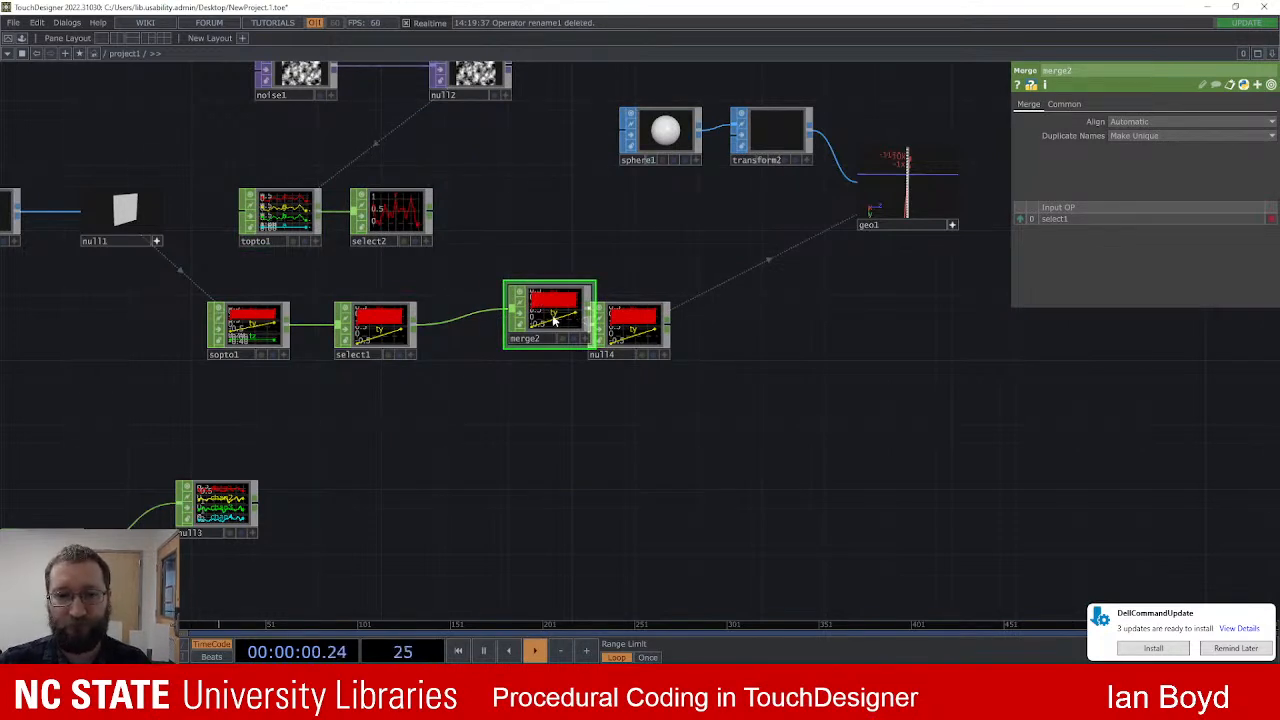
pyautogui.moveTo(559, 320); pyautogui.dragTo(539, 332)
# Step: Shift merge2 and null4 farther right together, and connect select2's output into merge2 as its second input
pyautogui.moveTo(520, 268); pyautogui.dragTo(618, 320, button='right')
pyautogui.moveTo(641, 309); pyautogui.dragTo(721, 342)
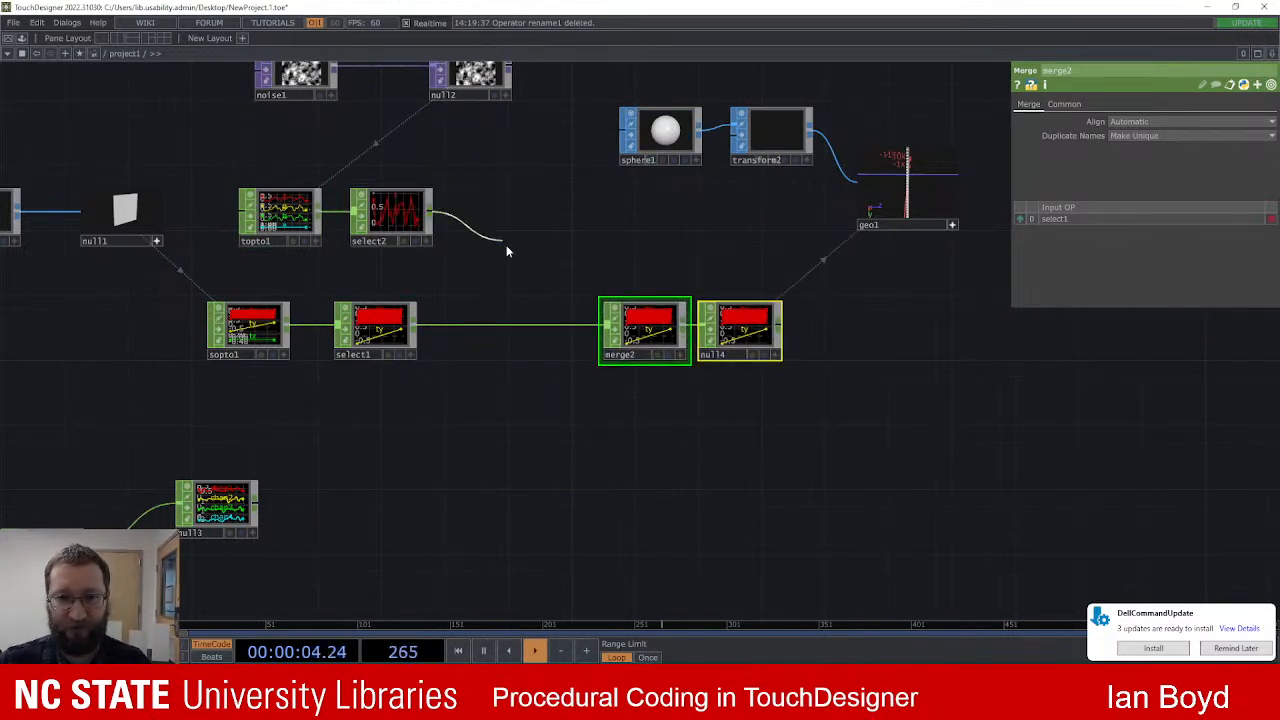
pyautogui.moveTo(598, 340); pyautogui.dragTo(601, 336)
# Step: Examine the length of merge2's r channel against tx and ty, and check topto1's crop settings and sample range
pyautogui.scroll(6, 662, 344)
pyautogui.scroll(2, 542, 366)
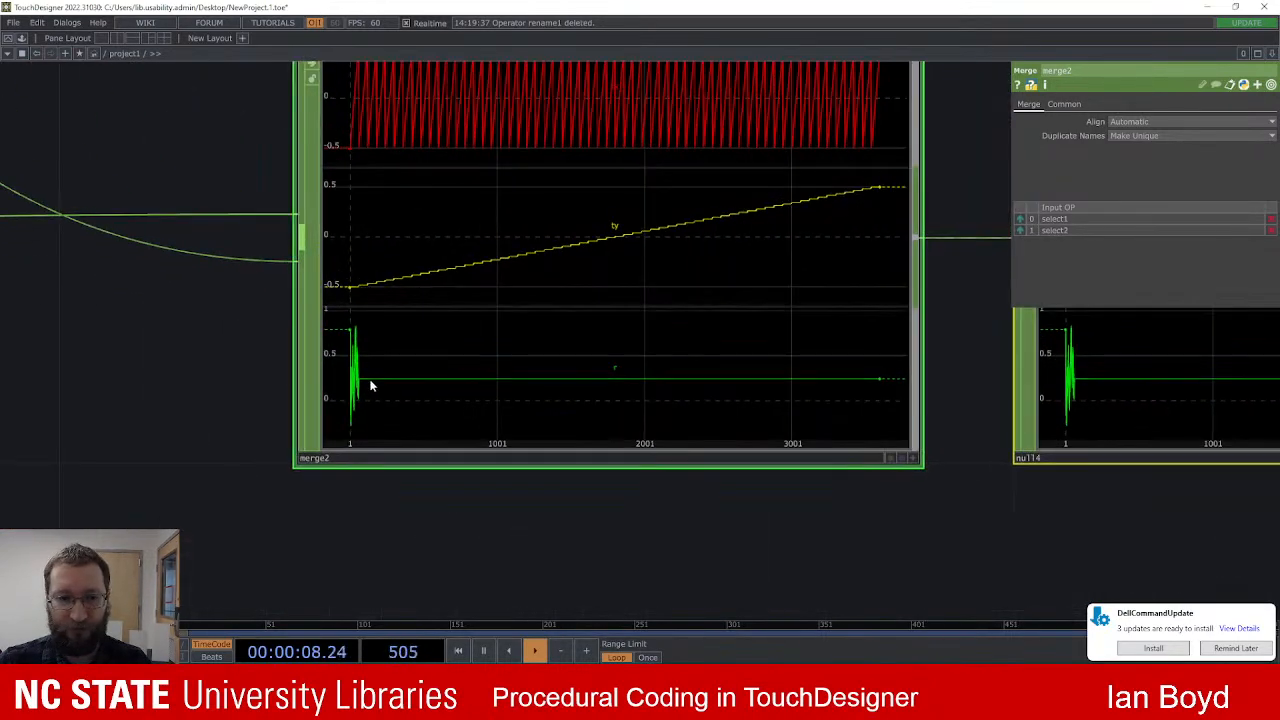
pyautogui.scroll(-3, 375, 345)
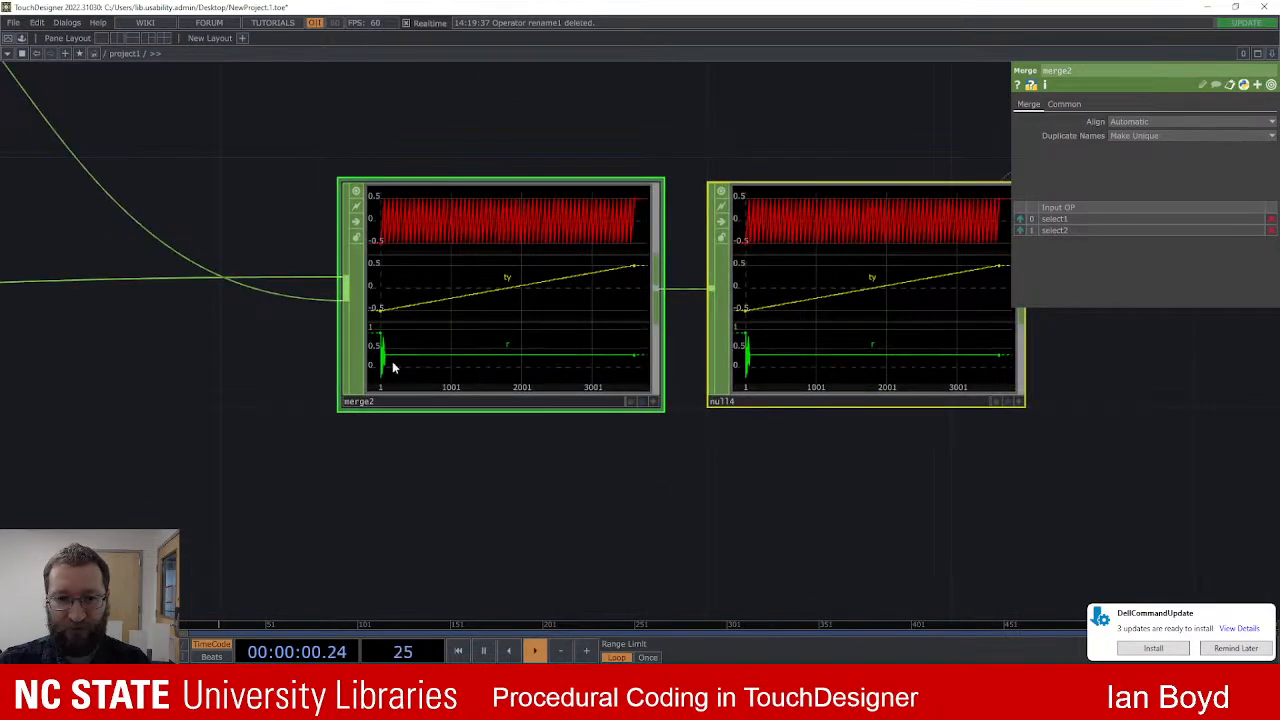
pyautogui.scroll(-5, 526, 435)
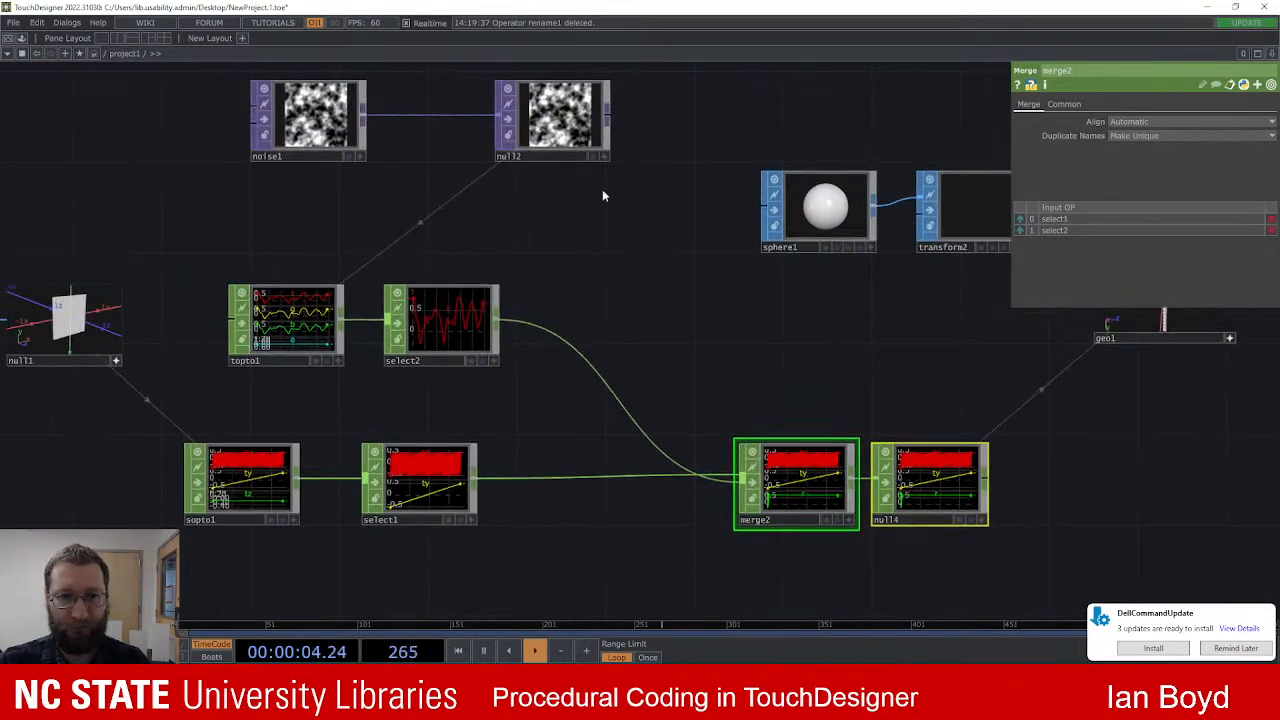
pyautogui.click(300, 328)
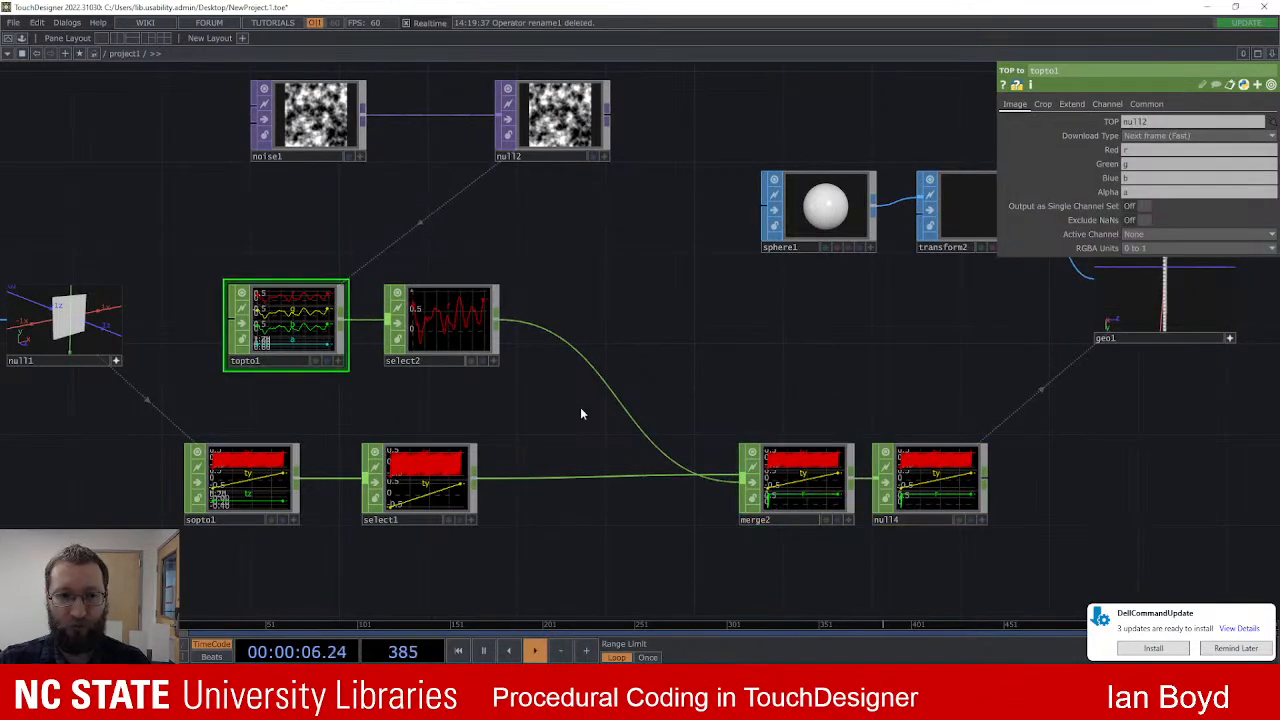
pyautogui.click(1044, 105)
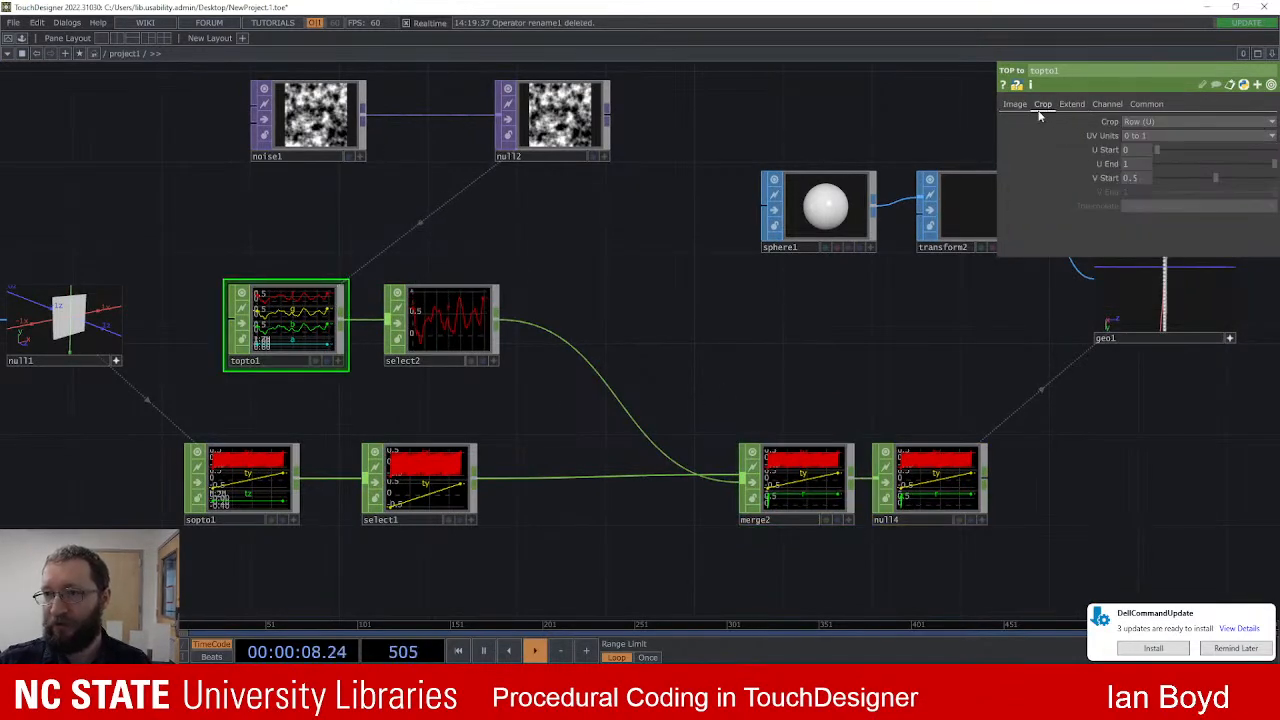
pyautogui.scroll(5, 471, 306)
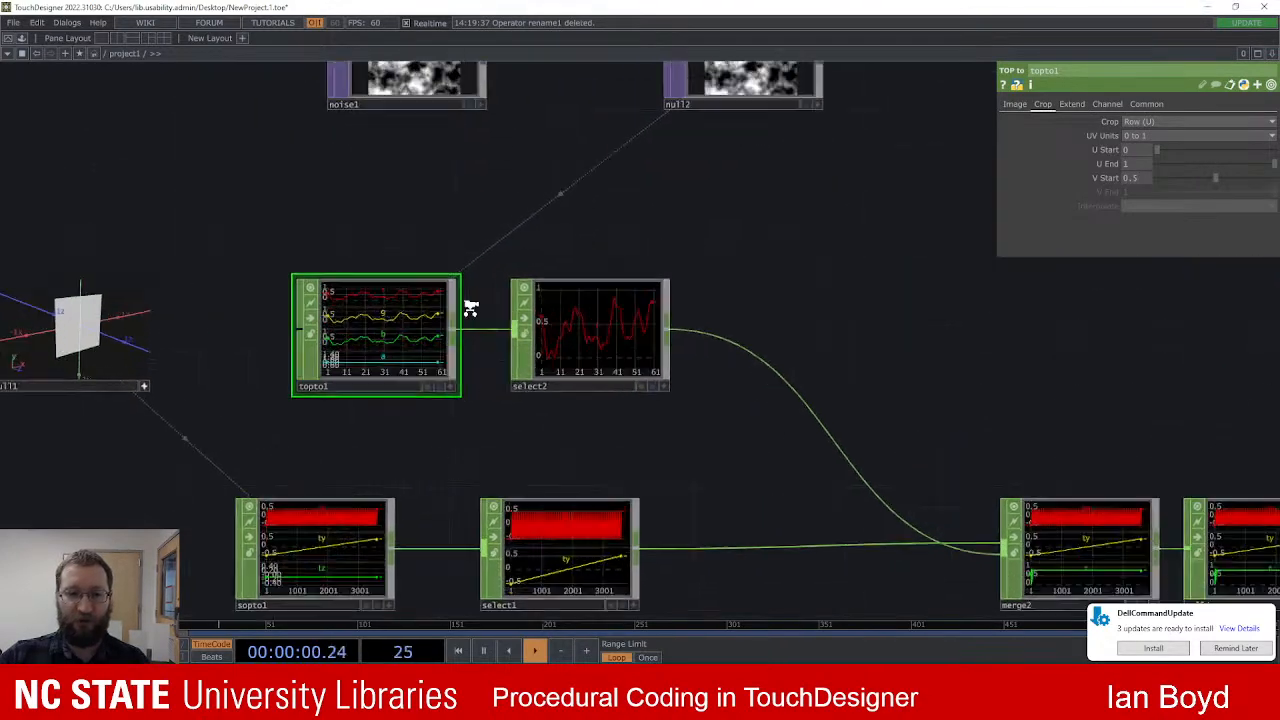
pyautogui.scroll(-3, 1126, 300)
pyautogui.moveTo(911, 334); pyautogui.dragTo(416, 60)
pyautogui.scroll(5, 779, 293)
pyautogui.scroll(1, 779, 293)
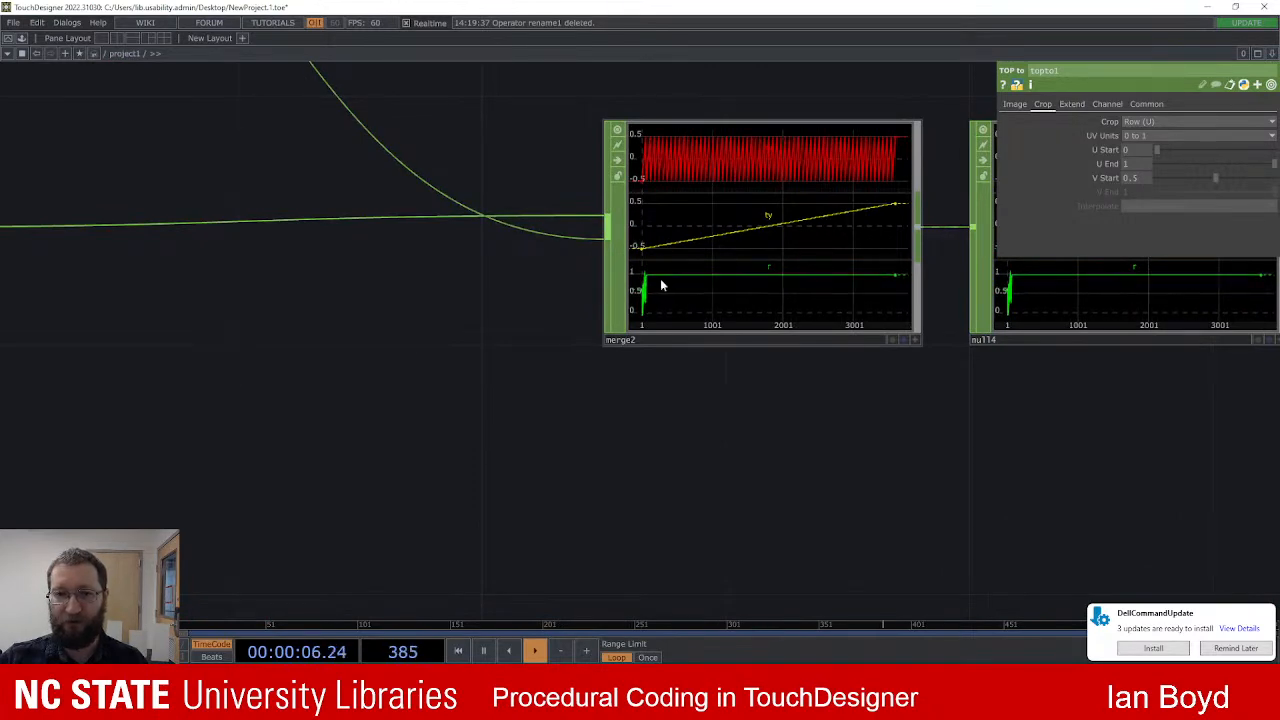
pyautogui.scroll(3, 665, 273)
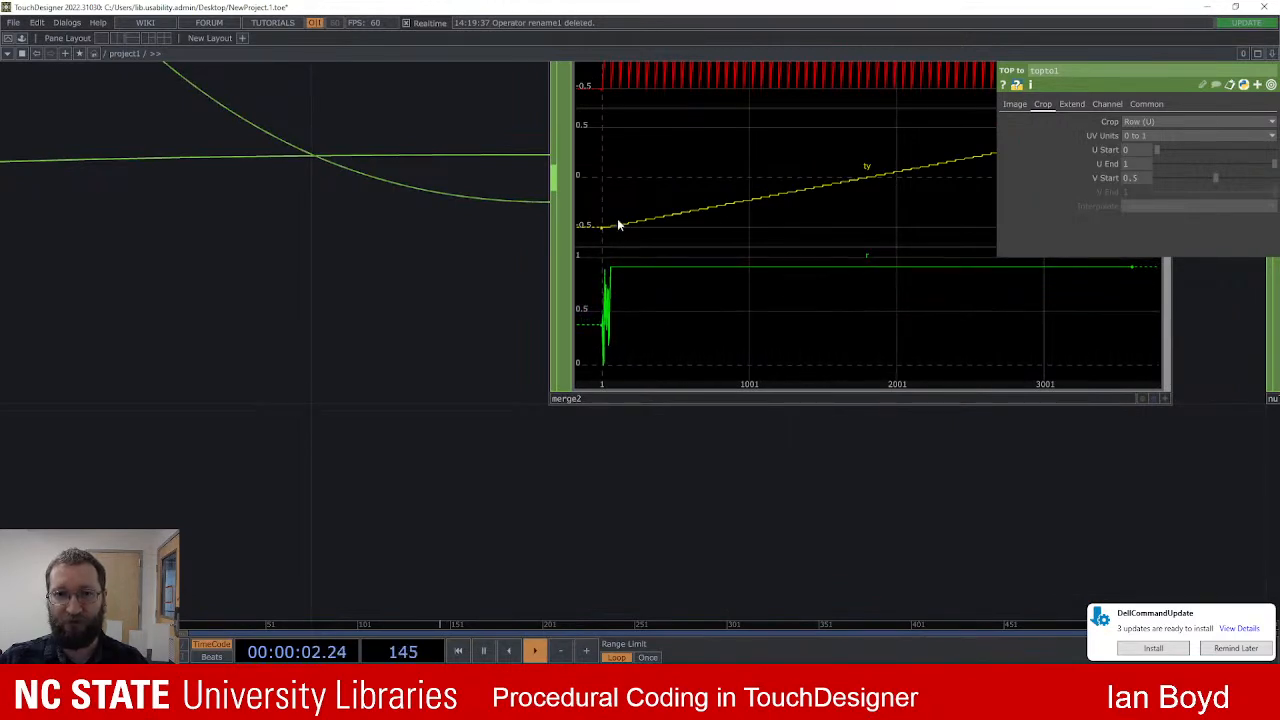
pyautogui.moveTo(536, 338); pyautogui.dragTo(582, 398)
pyautogui.scroll(-3, 628, 282)
pyautogui.scroll(-5, 543, 177)
pyautogui.moveTo(543, 172); pyautogui.dragTo(607, 239)
pyautogui.moveTo(583, 206); pyautogui.dragTo(788, 311)
pyautogui.moveTo(619, 269); pyautogui.dragTo(746, 319)
# Step: Set topto1's crop to Rows and Columns, trying Pixel (U,V) and Full Image as alternatives
pyautogui.click(1200, 122)
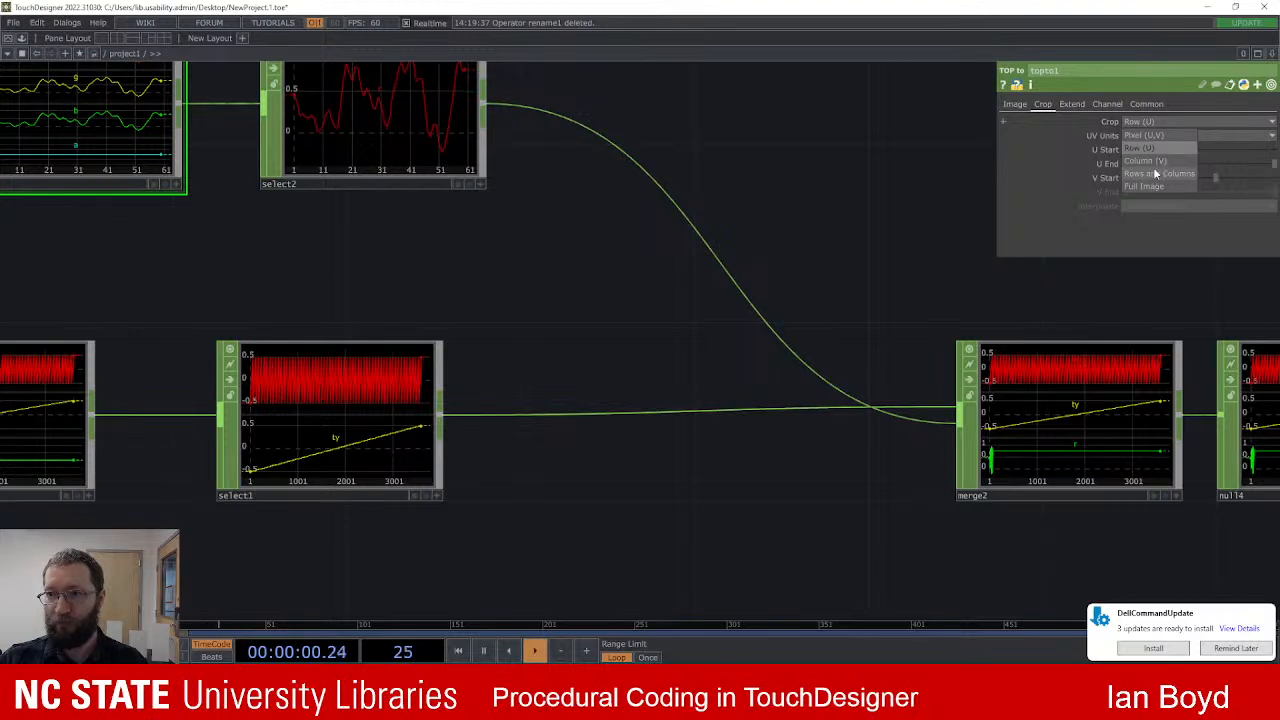
pyautogui.click(1160, 135)
pyautogui.click(1162, 121)
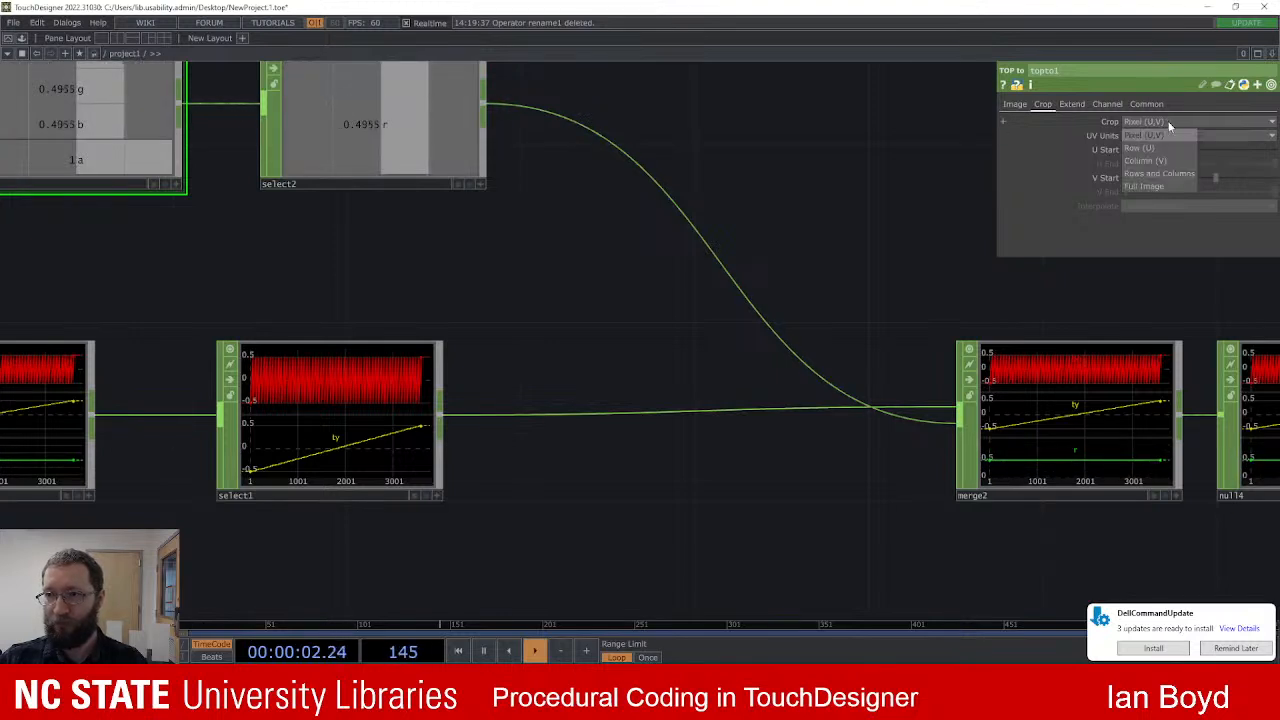
pyautogui.click(1160, 174)
pyautogui.scroll(-2, 877, 277)
pyautogui.moveTo(577, 217); pyautogui.dragTo(702, 254)
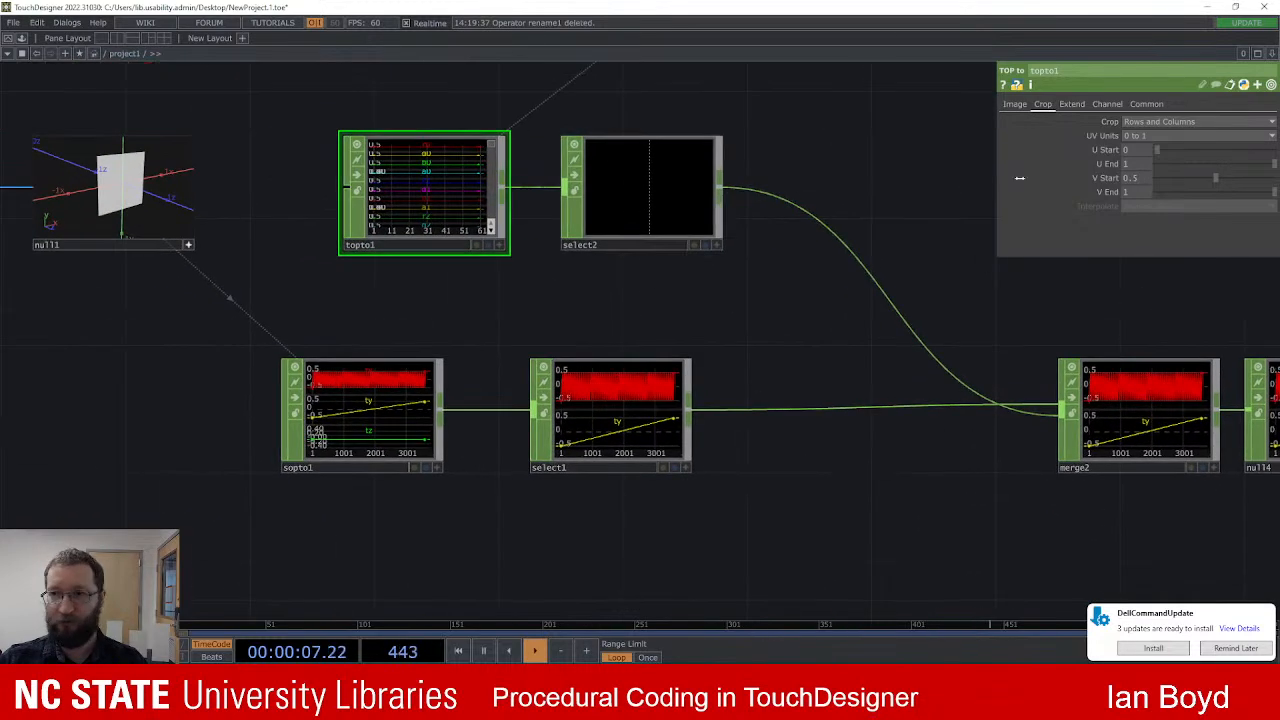
pyautogui.click(1161, 123)
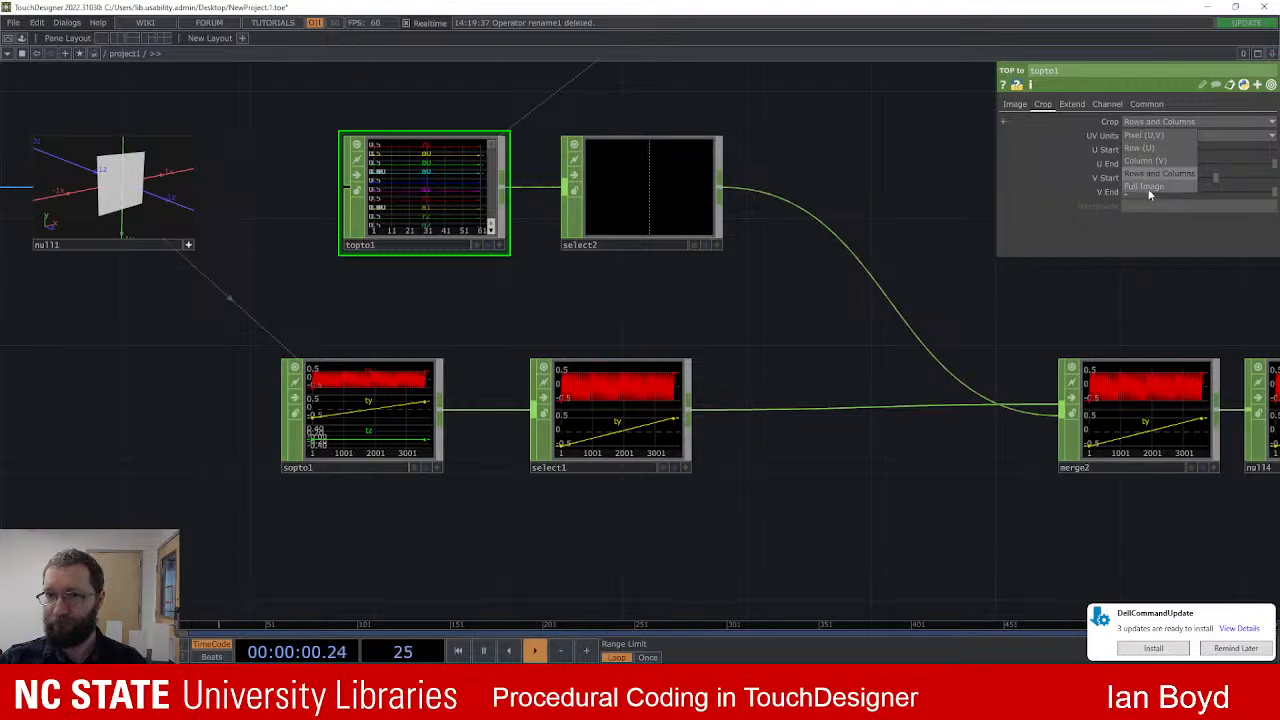
pyautogui.click(1148, 188)
pyautogui.click(1172, 121)
pyautogui.click(1150, 172)
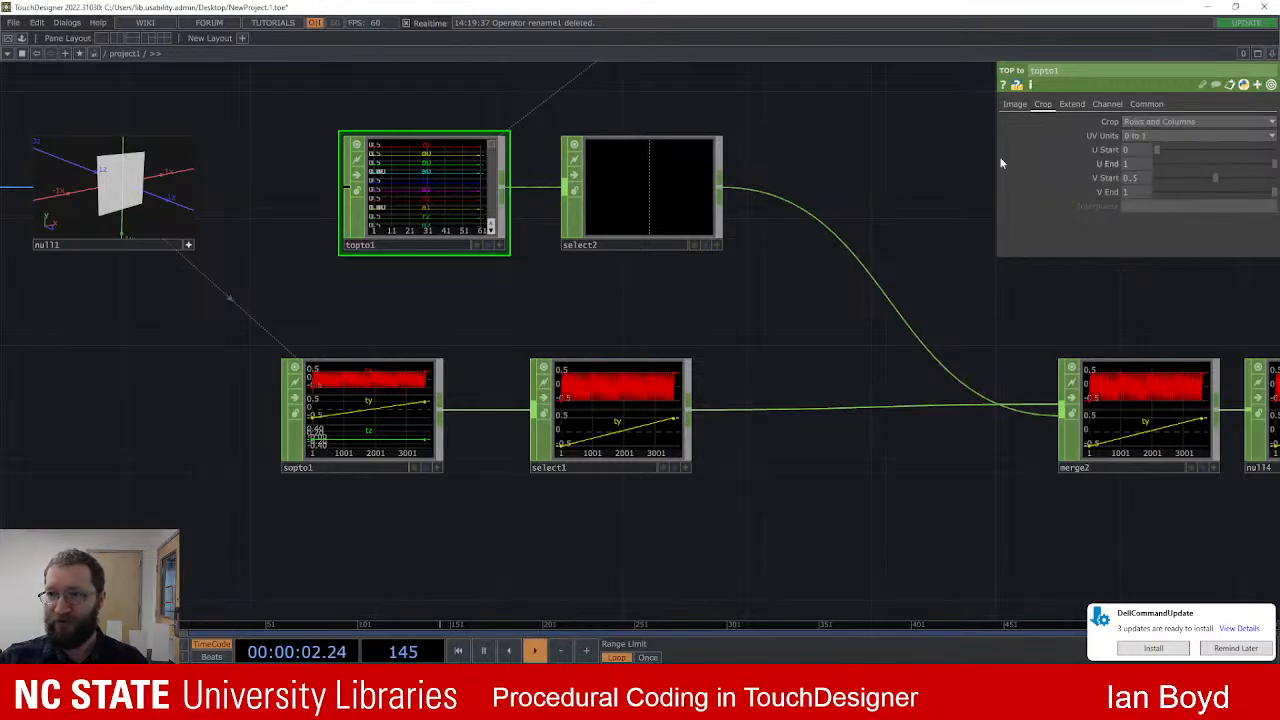
# Step: Make topto1's viewer interactive and look through its numbered r, g, b and a channels
pyautogui.scroll(5, 432, 170)
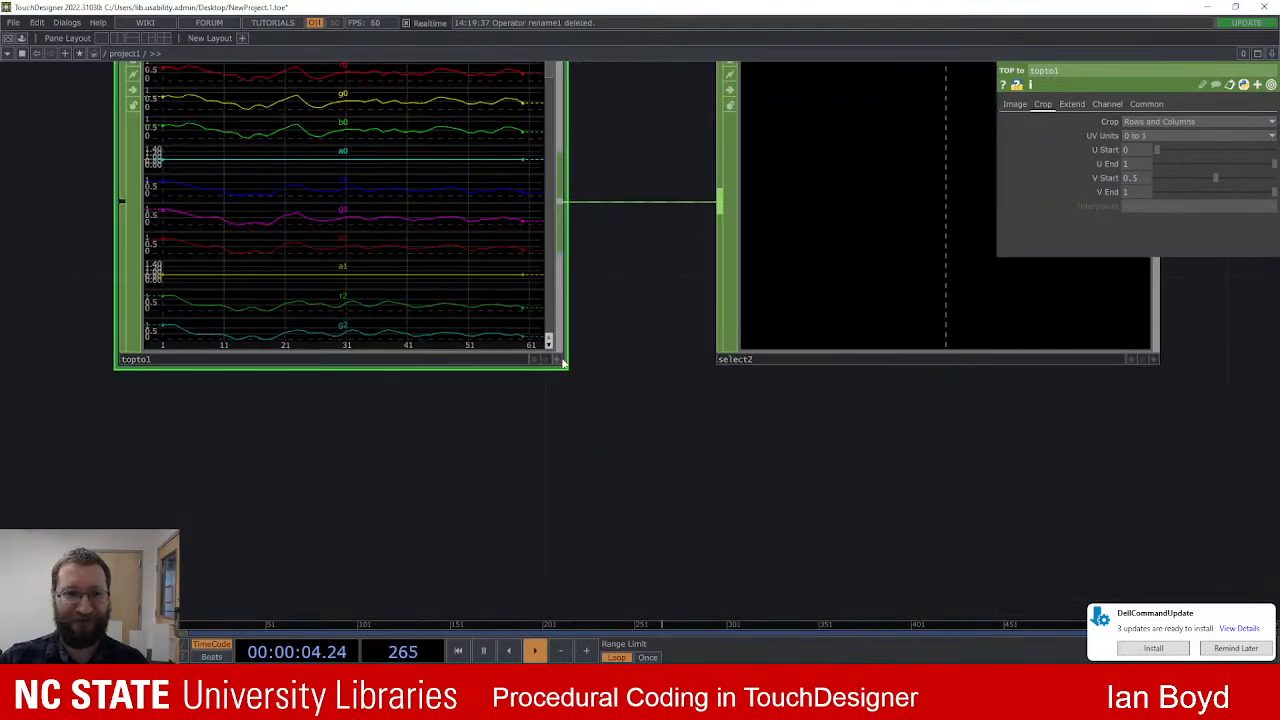
pyautogui.moveTo(659, 389); pyautogui.dragTo(670, 399)
pyautogui.click(599, 397)
pyautogui.scroll(-4, 540, 271)
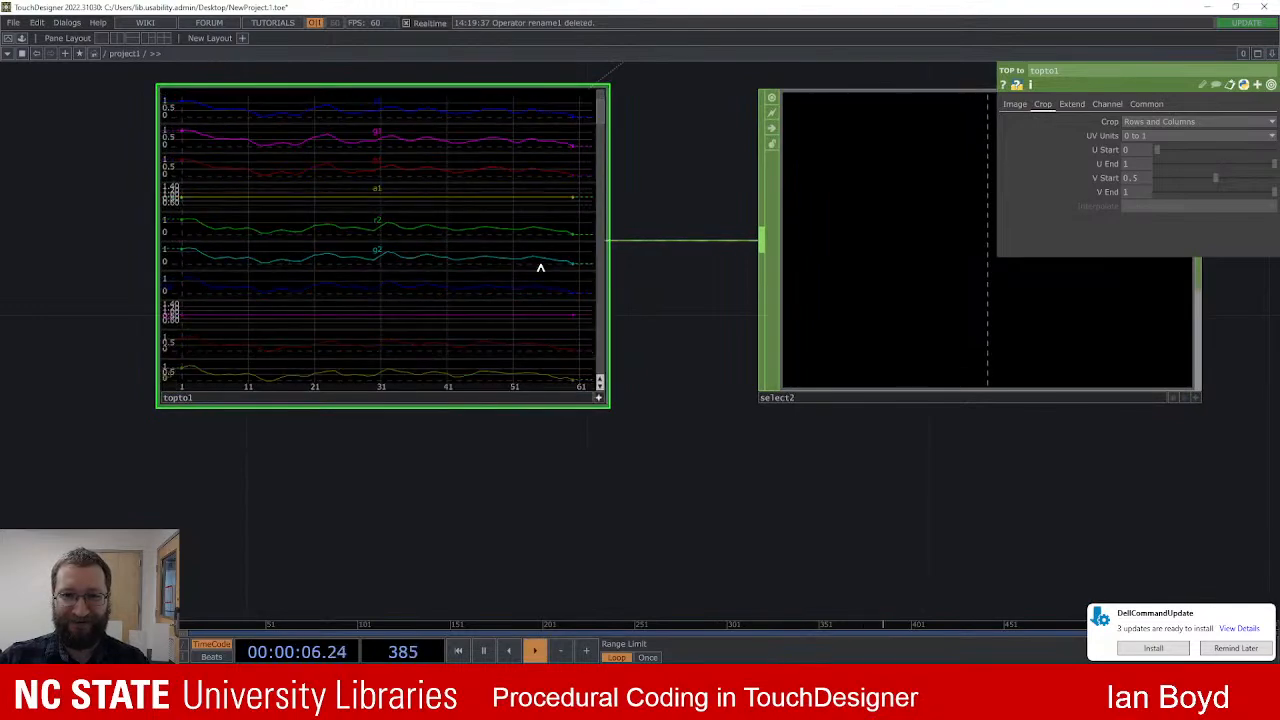
pyautogui.moveTo(602, 131)
pyautogui.mouseDown()
pyautogui.moveTo(601, 371)
pyautogui.moveTo(618, 125)
pyautogui.mouseUp()
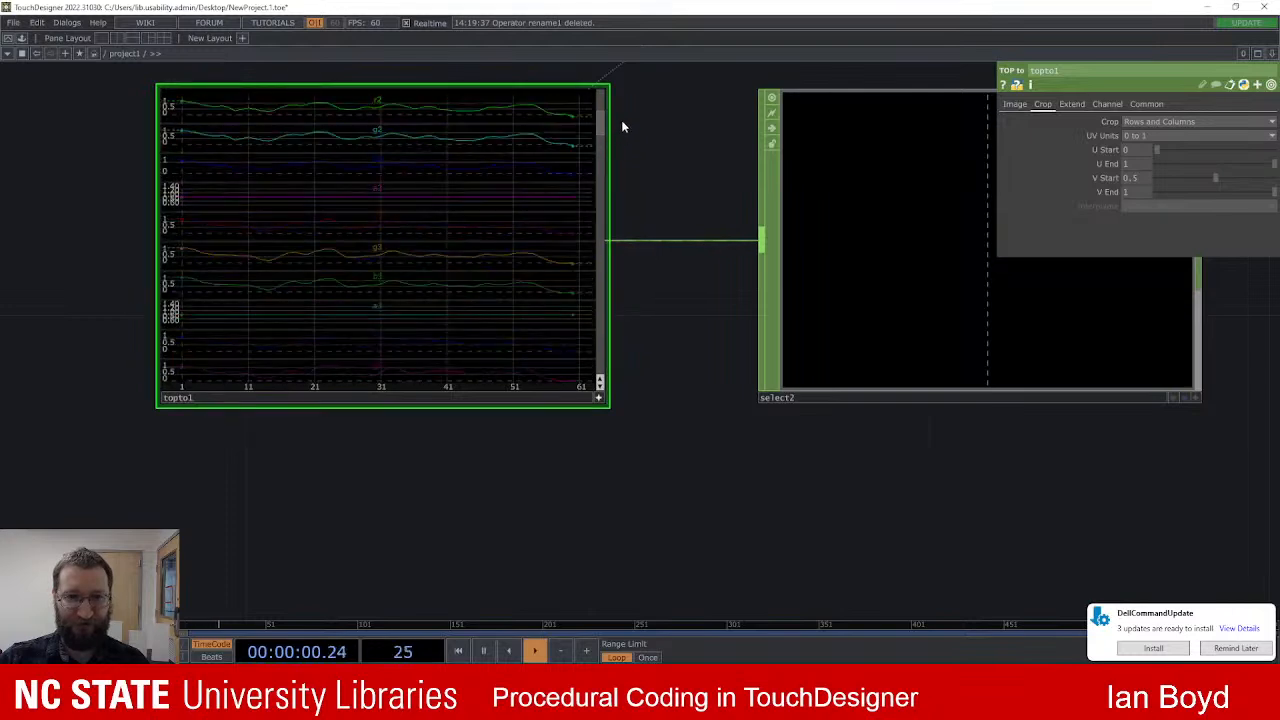
pyautogui.scroll(-3, 623, 343)
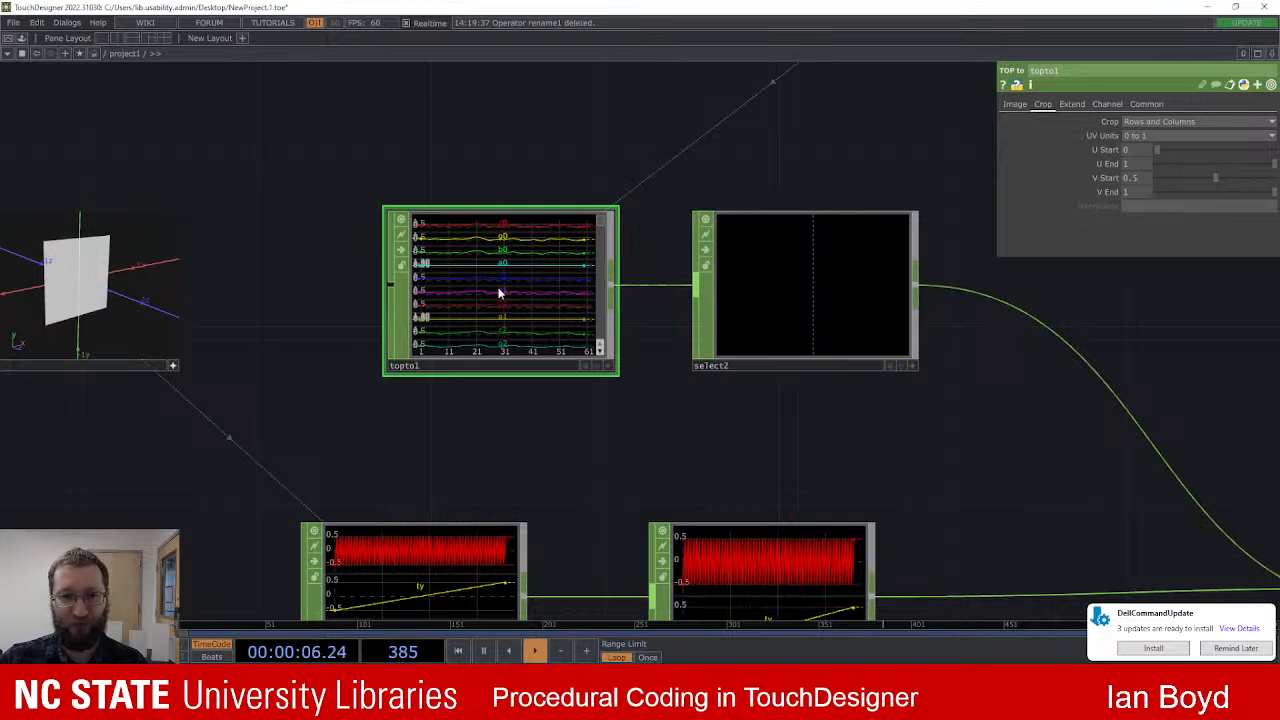
# Step: Spread topto1 and select2 apart horizontally to make room for another operator between them
pyautogui.moveTo(608, 318); pyautogui.dragTo(522, 318)
pyautogui.click(722, 284)
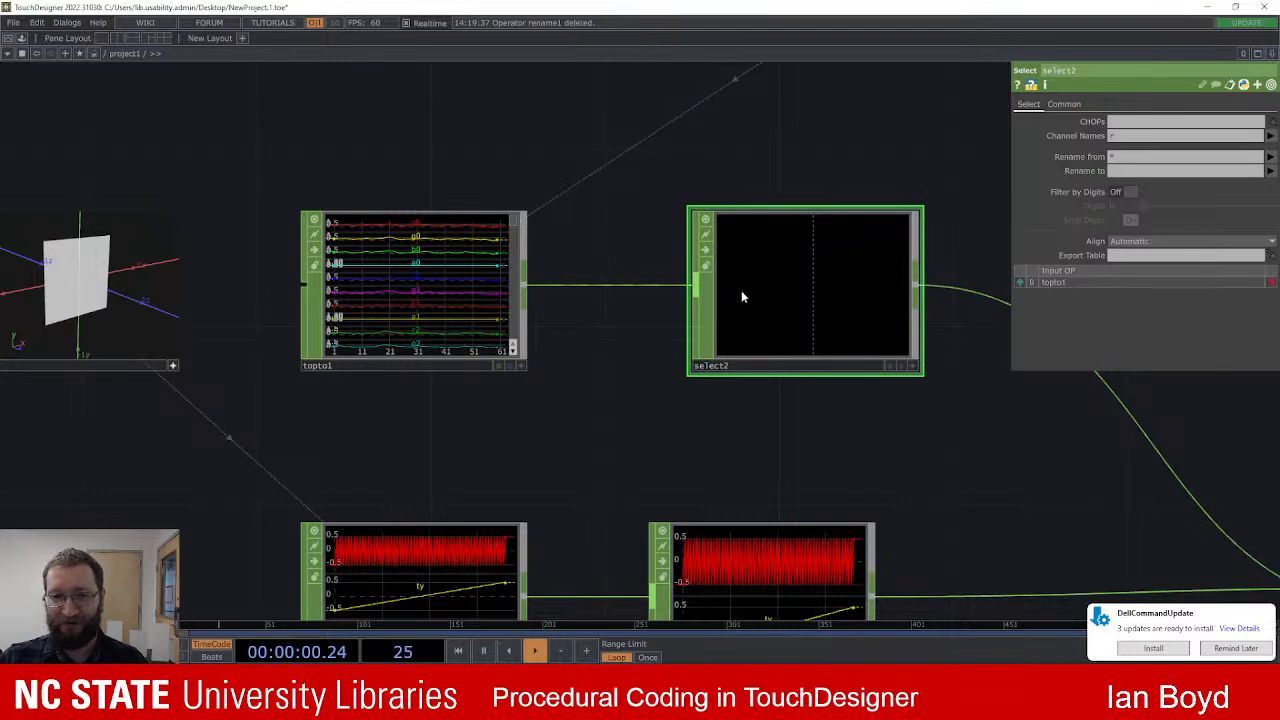
pyautogui.moveTo(721, 295); pyautogui.dragTo(847, 274)
# Step: Try a Reorder CHOP between topto1 and select2, review its channel reorder methods, and delete it
pyautogui.rightClick(680, 285)
pyautogui.click(697, 269)
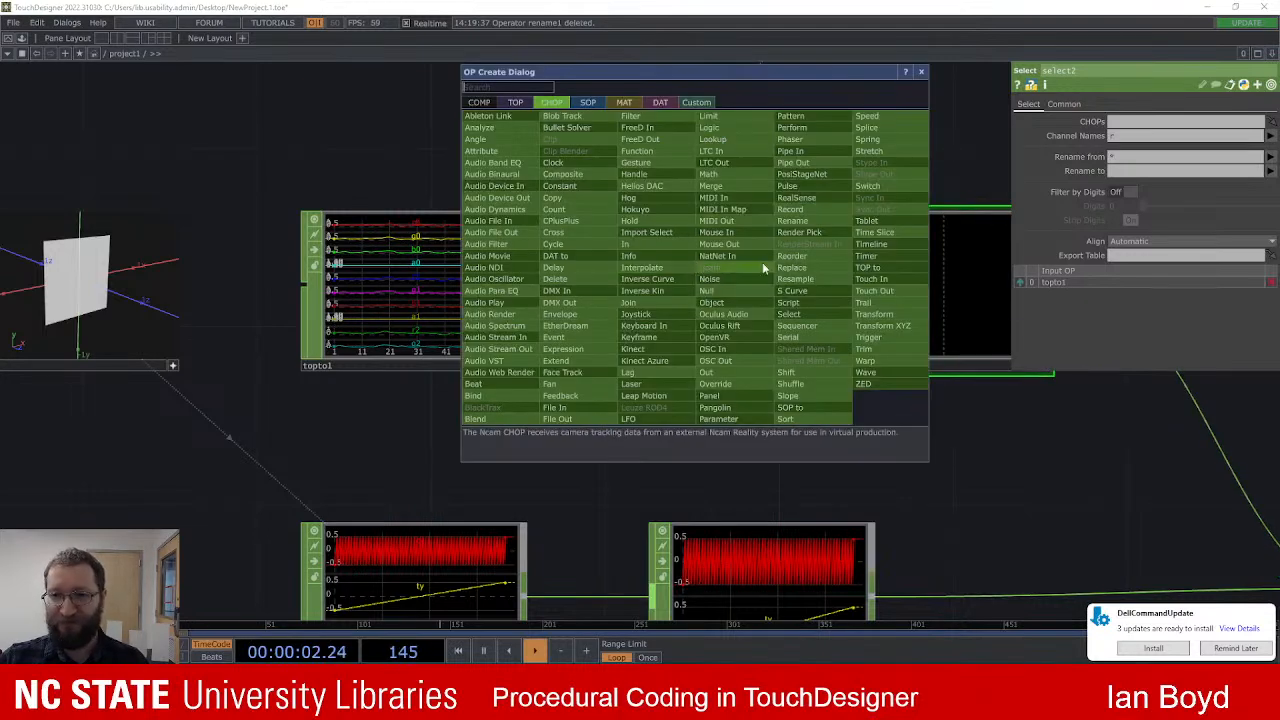
pyautogui.write('reo')
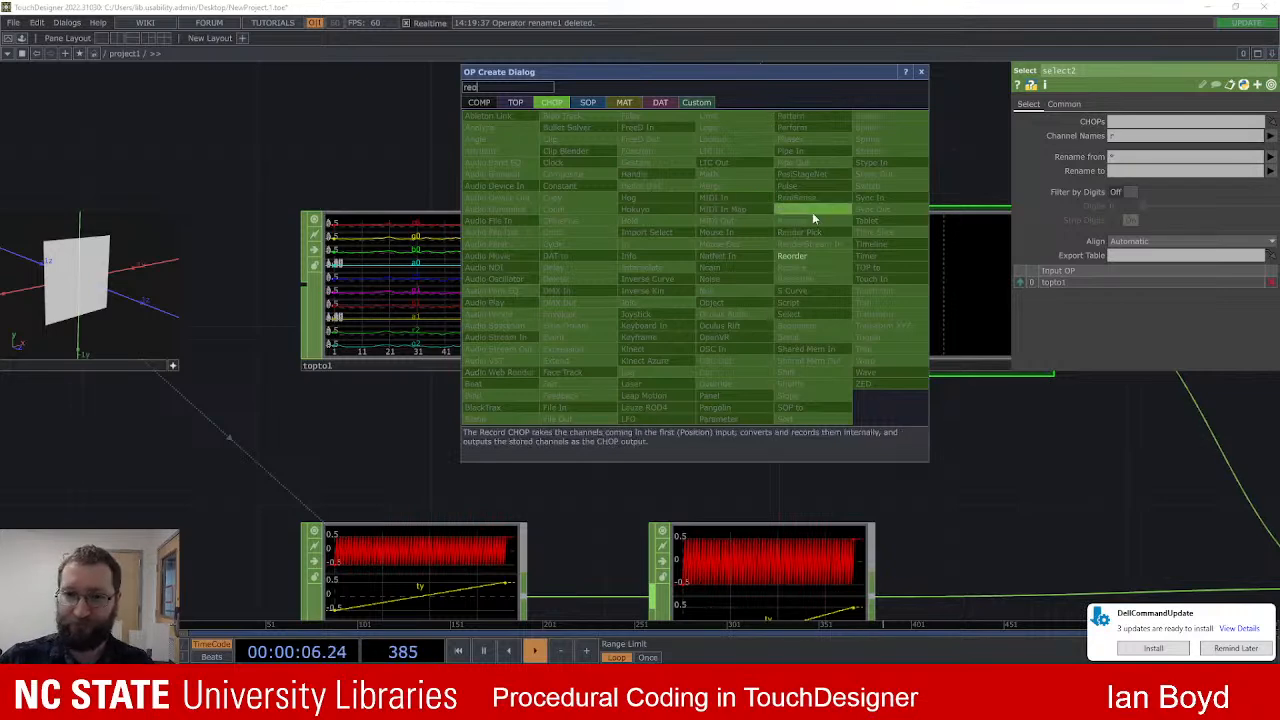
pyautogui.click(806, 256)
pyautogui.click(691, 270)
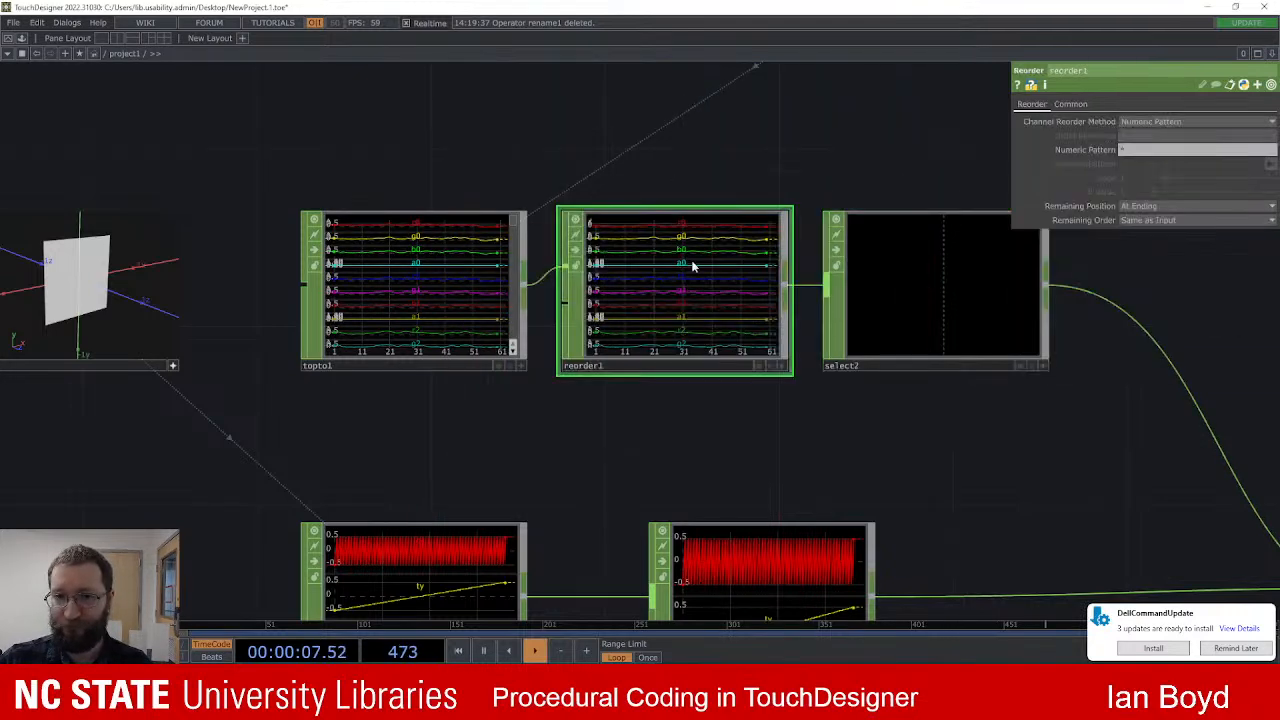
pyautogui.click(1150, 122)
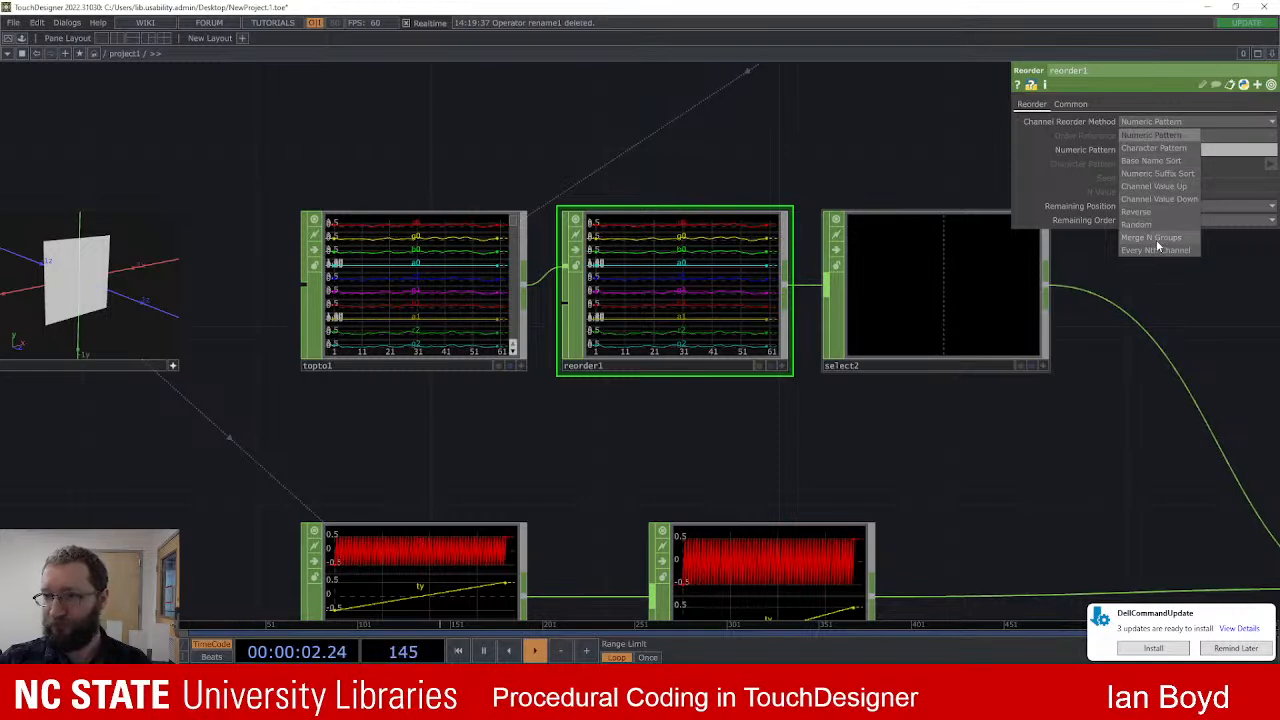
pyautogui.moveTo(1195, 276); pyautogui.dragTo(1123, 260, button='middle')
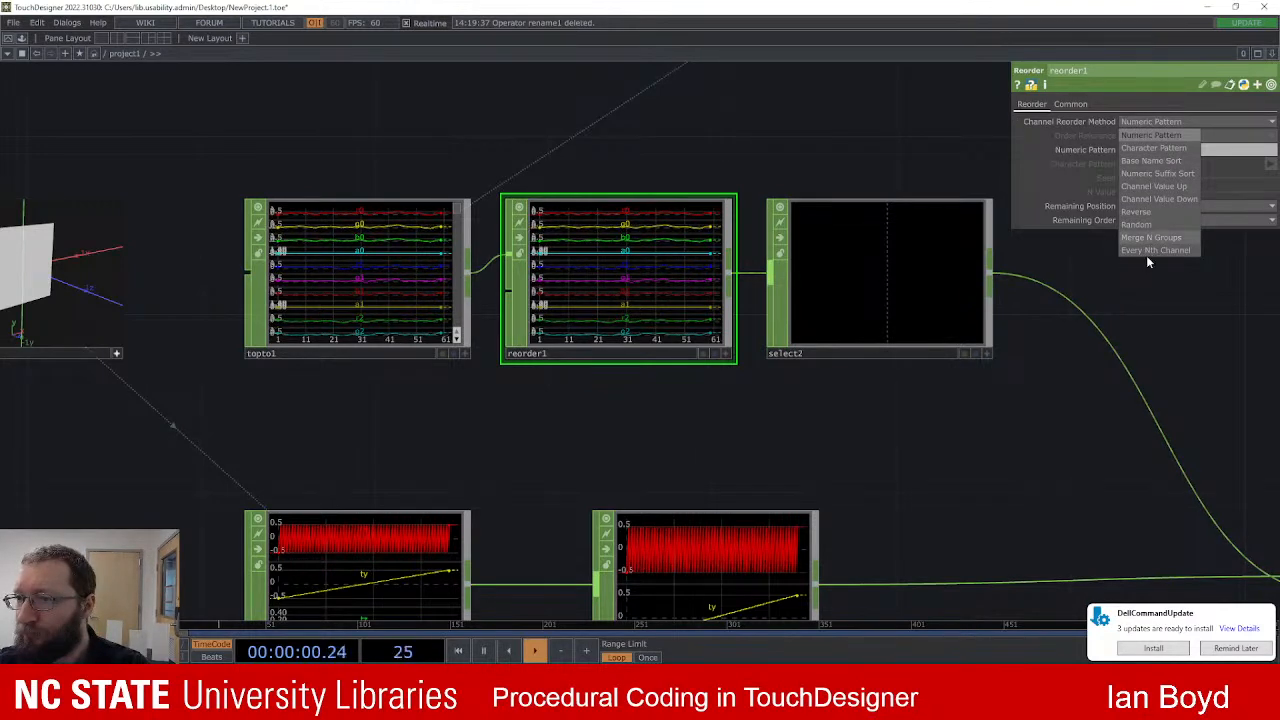
pyautogui.click(640, 287)
pyautogui.press('Delete')
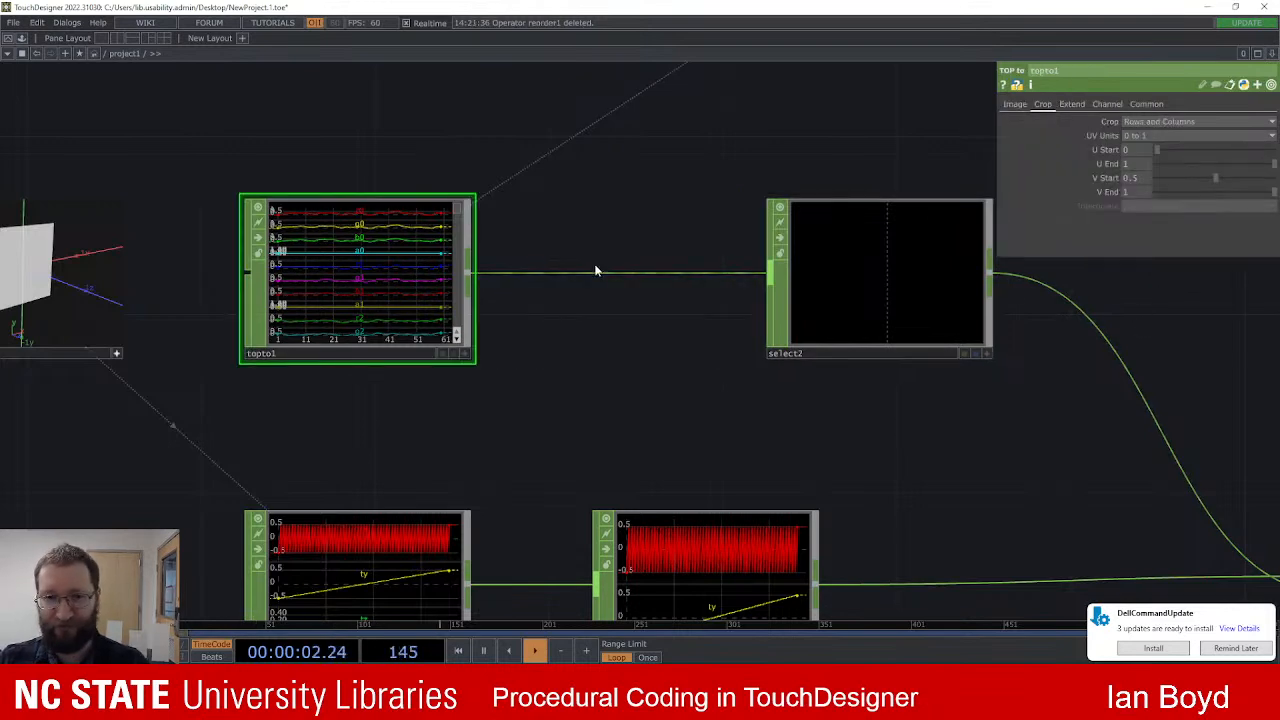
# Step: Insert a Shuffle CHOP between topto1 and select2
pyautogui.rightClick(594, 271)
pyautogui.click(612, 260)
pyautogui.write('shuffle')
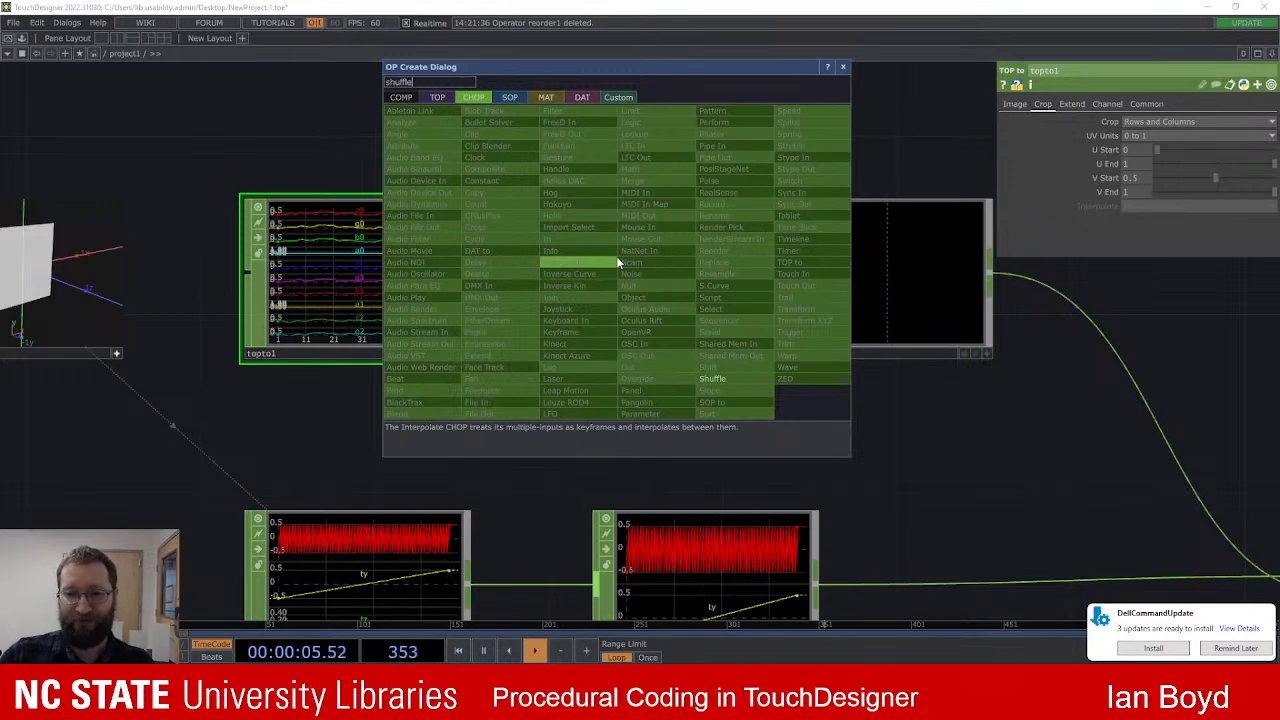
pyautogui.press('Return')
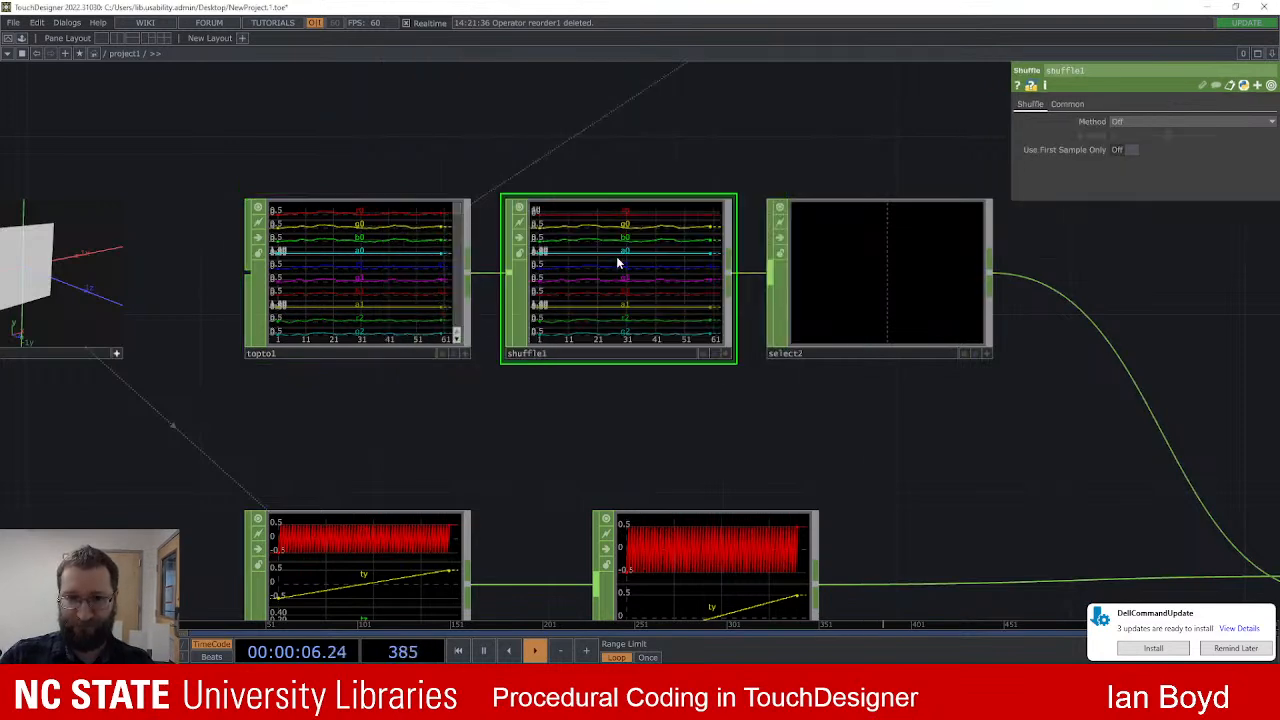
# Step: Set shuffle1's method to Sequence All Samples By Name and inspect its combined channels
pyautogui.click(1173, 121)
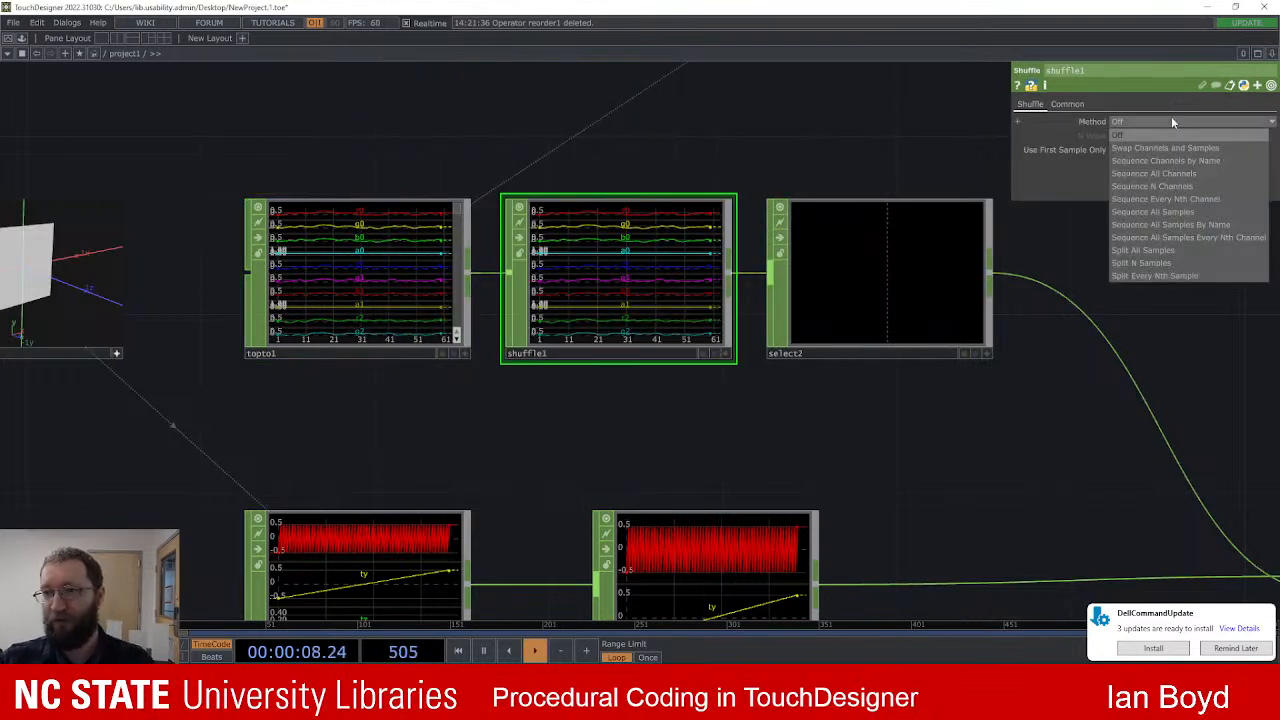
pyautogui.click(1172, 224)
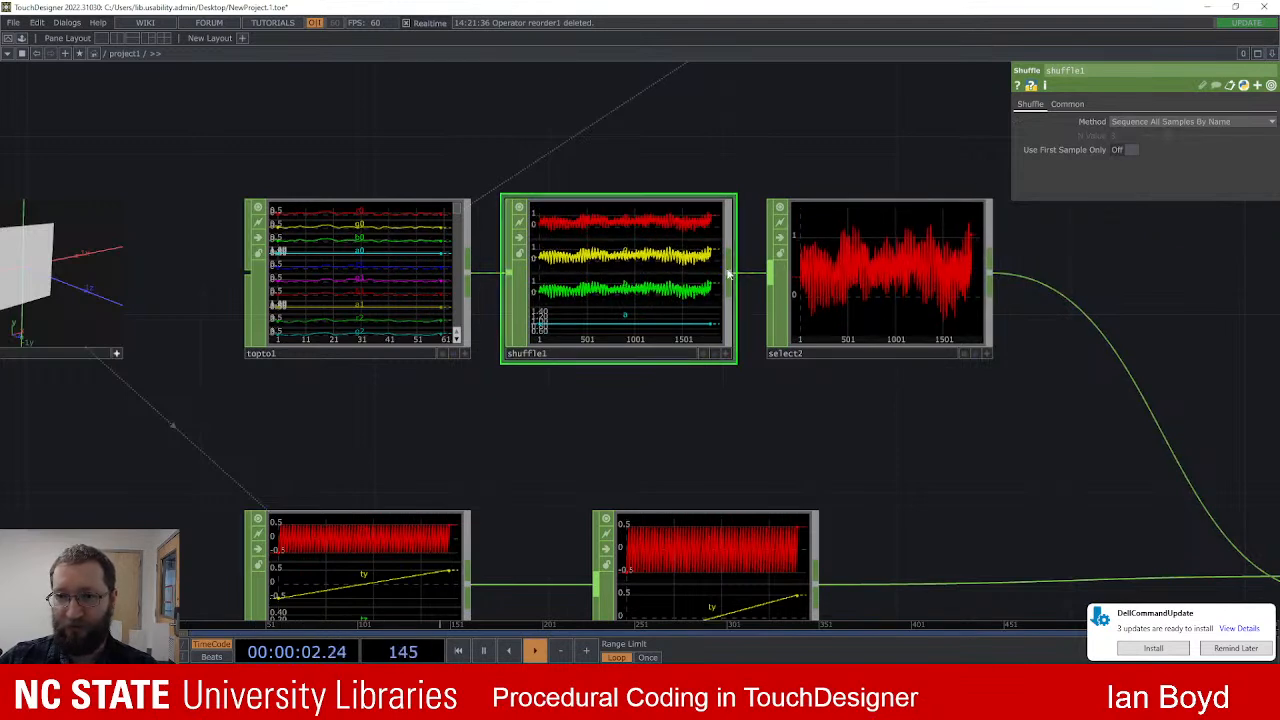
pyautogui.click(1153, 121)
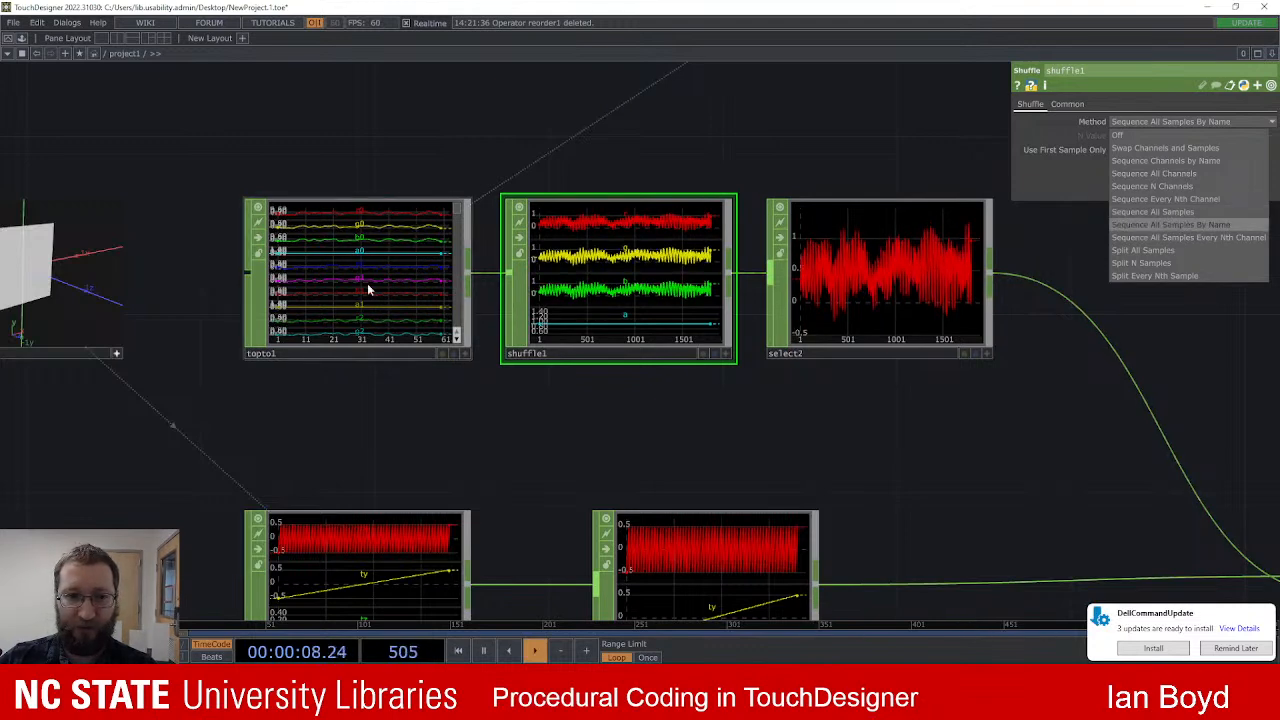
pyautogui.click(1221, 224)
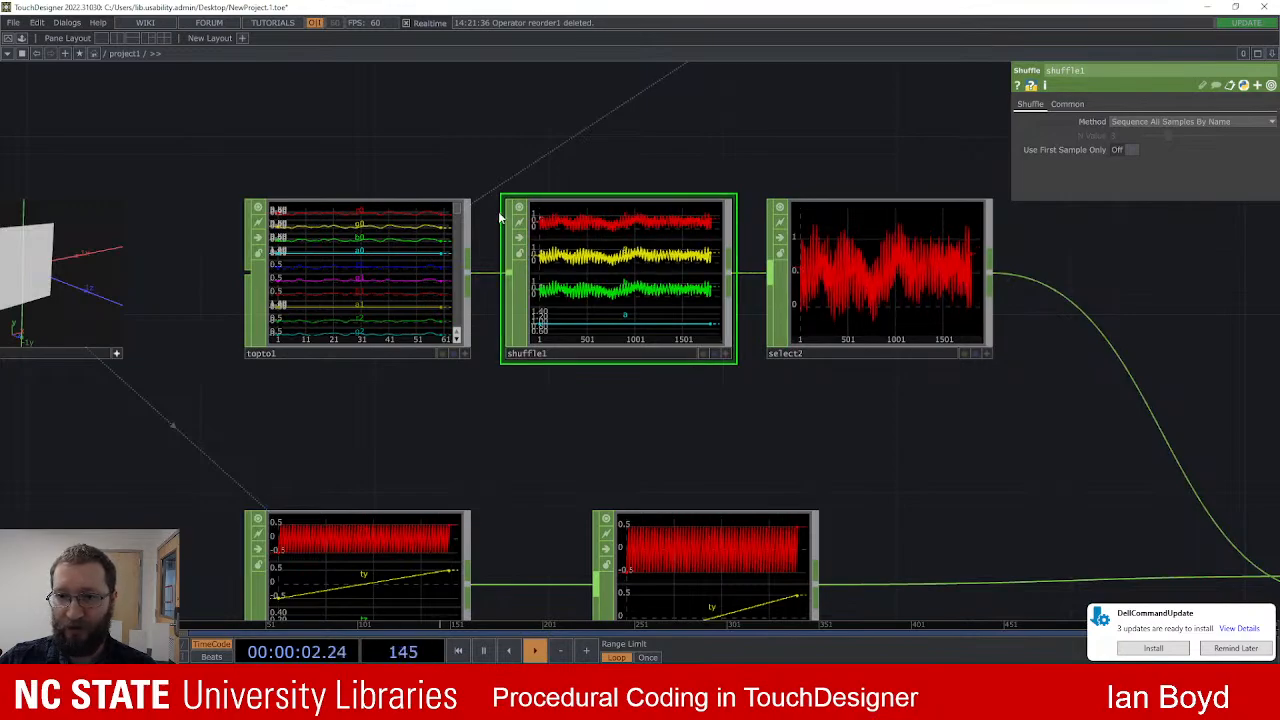
pyautogui.scroll(4, 675, 235)
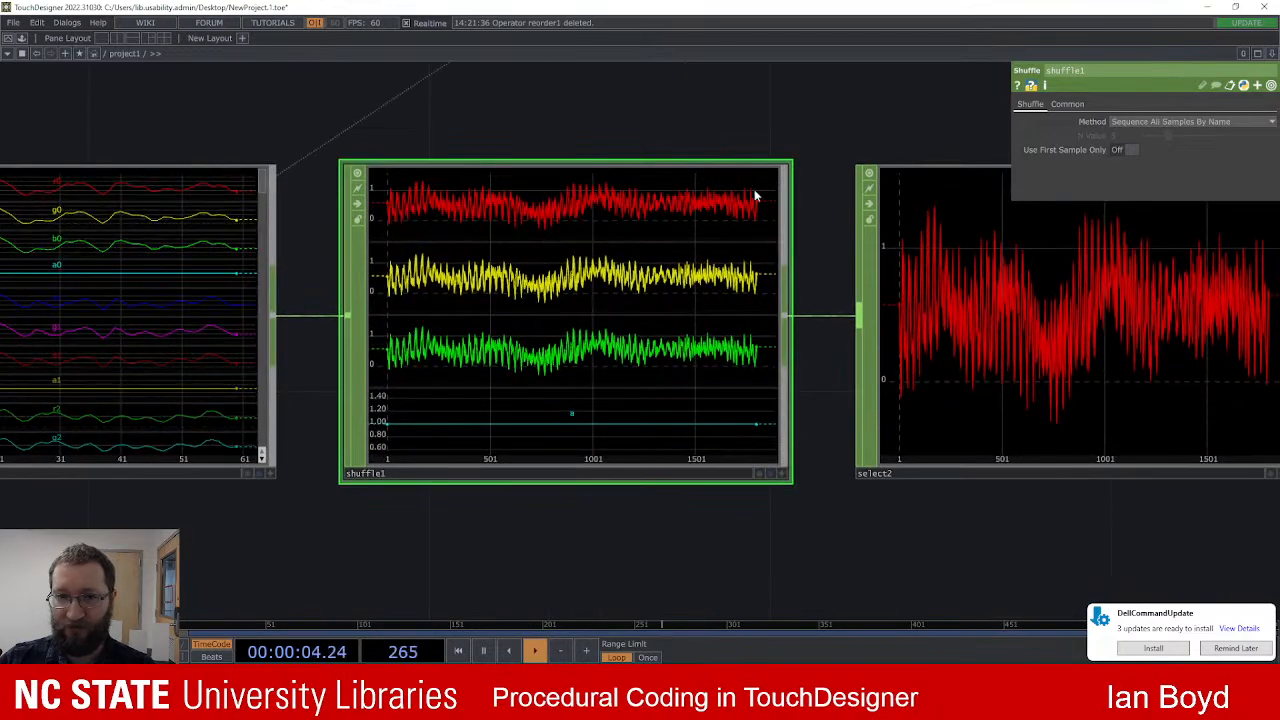
pyautogui.scroll(-5, 818, 330)
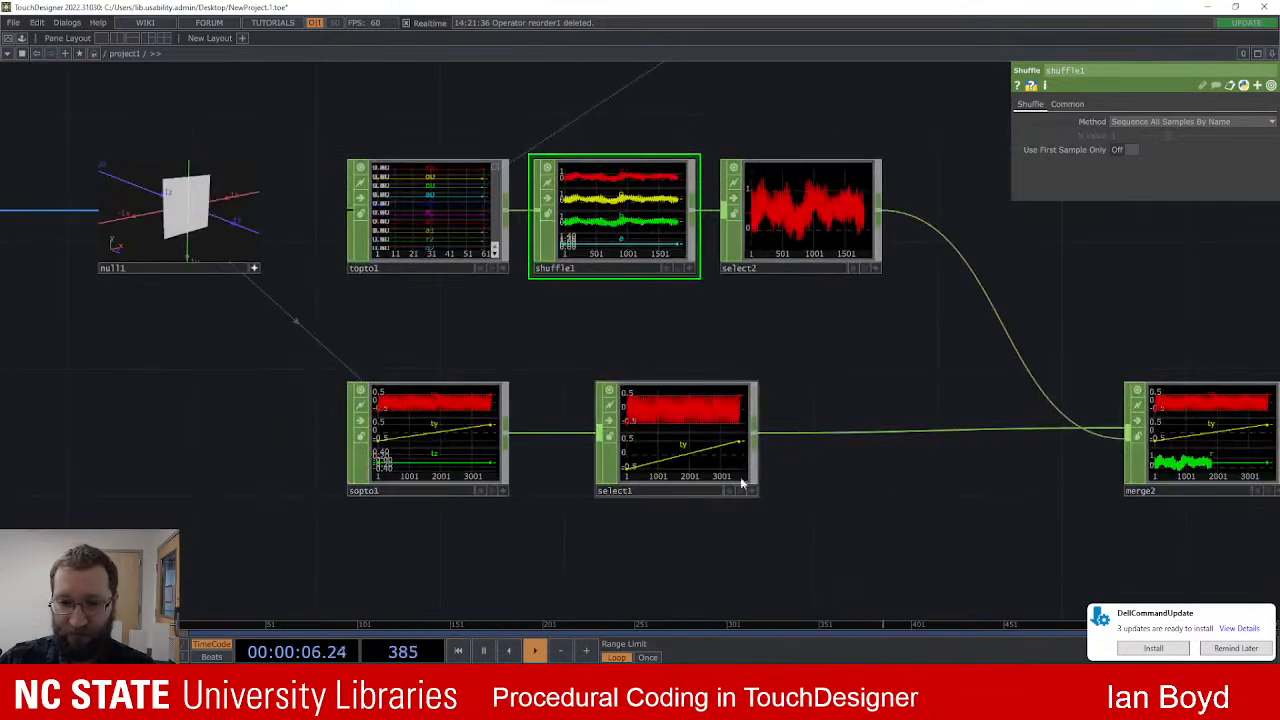
# Step: Set topto1's crop to Full Image so that shuffle1 receives samples from the whole noise texture
pyautogui.click(467, 202)
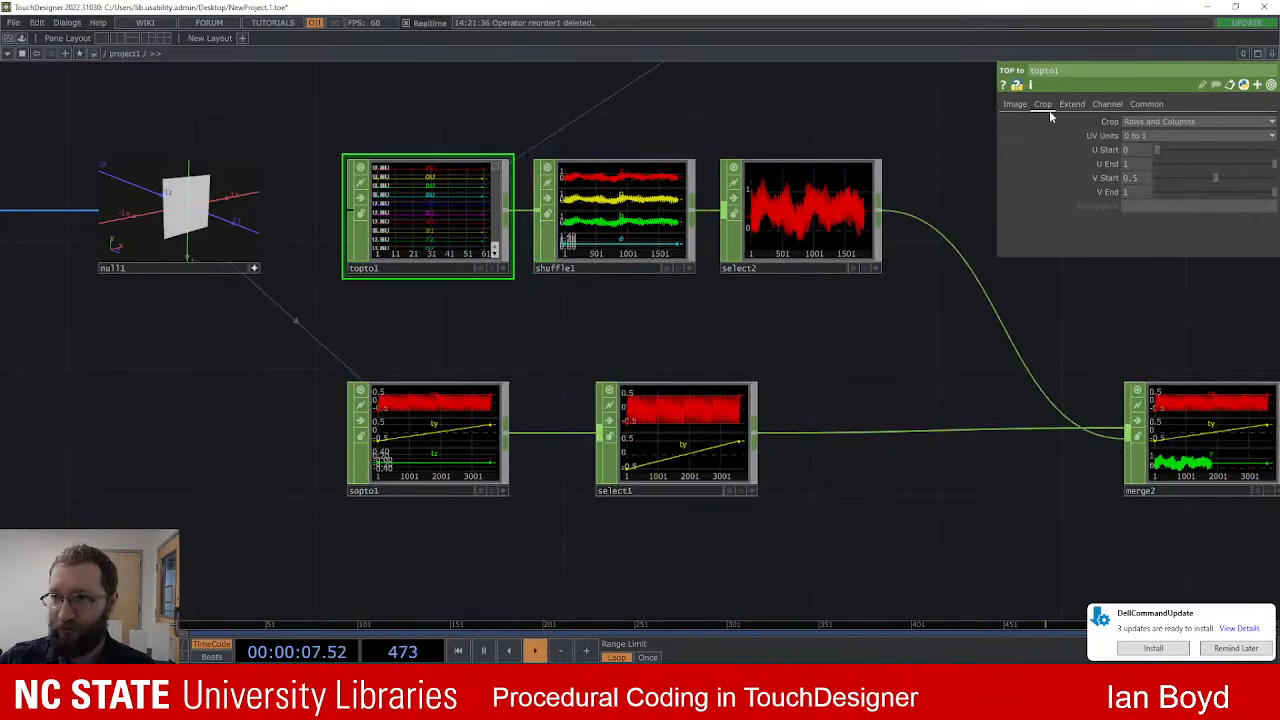
pyautogui.click(1160, 121)
pyautogui.click(1150, 190)
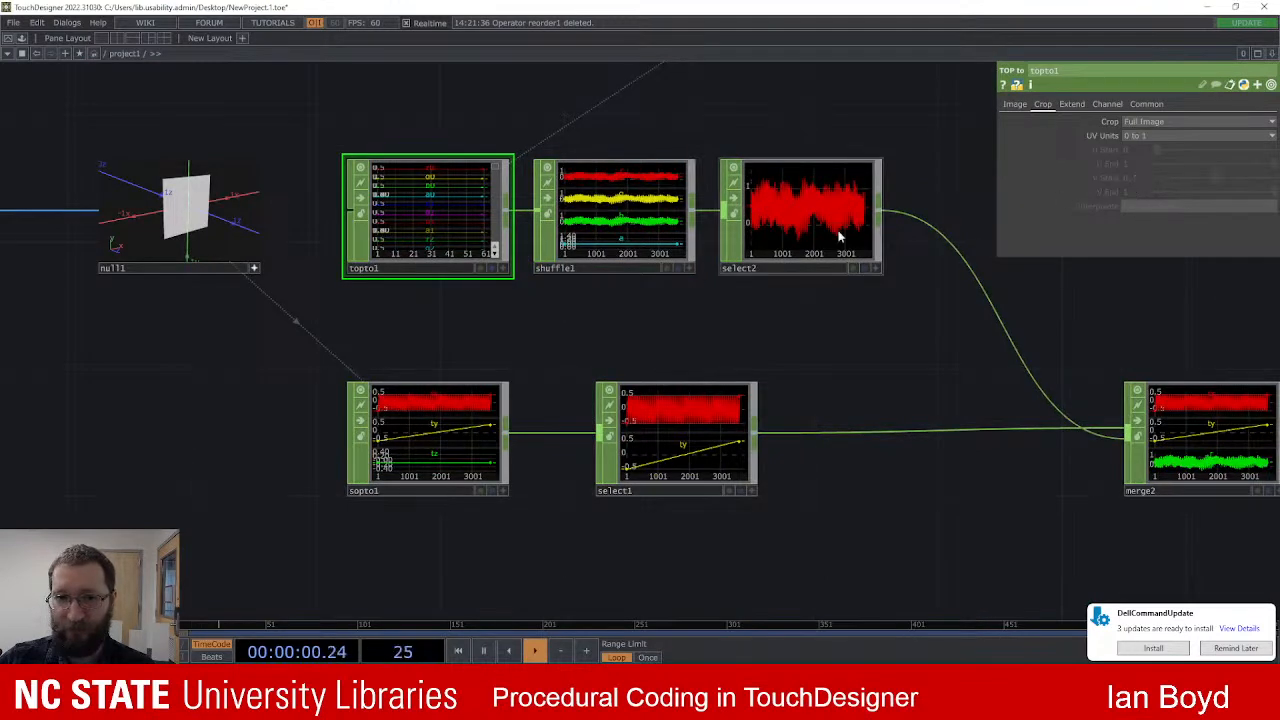
pyautogui.scroll(4, 700, 253)
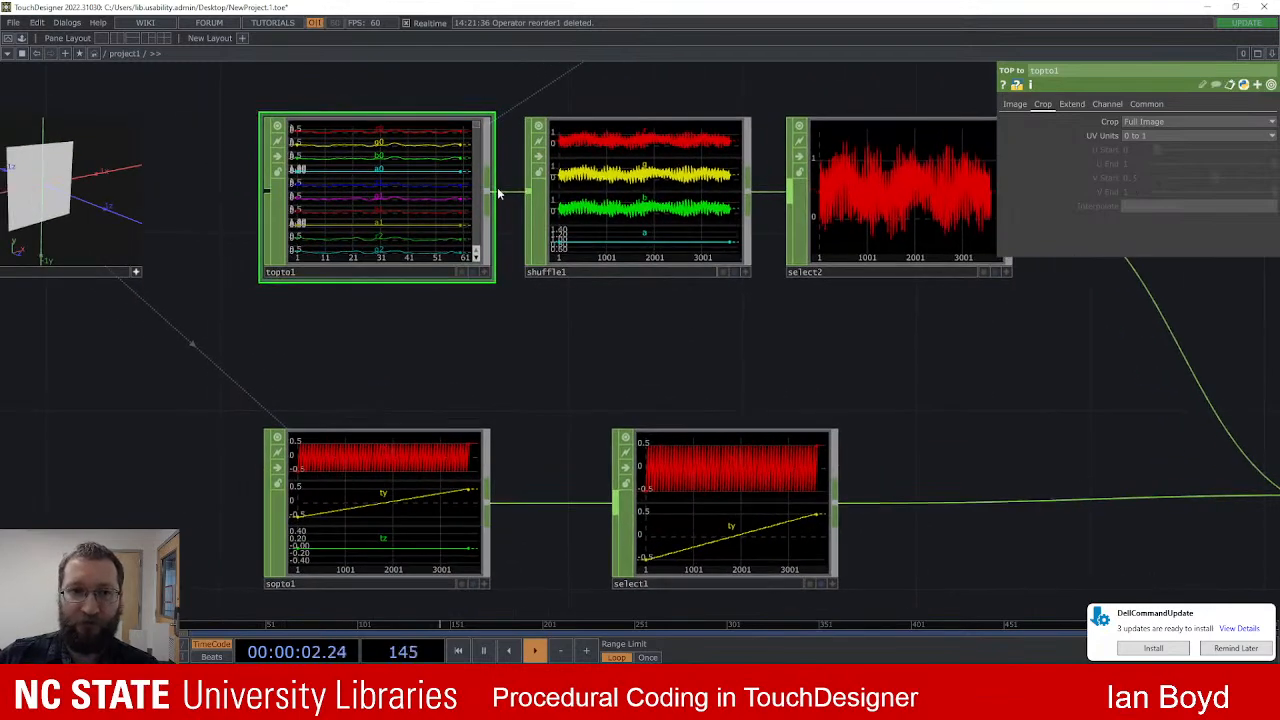
pyautogui.scroll(-2, 946, 331)
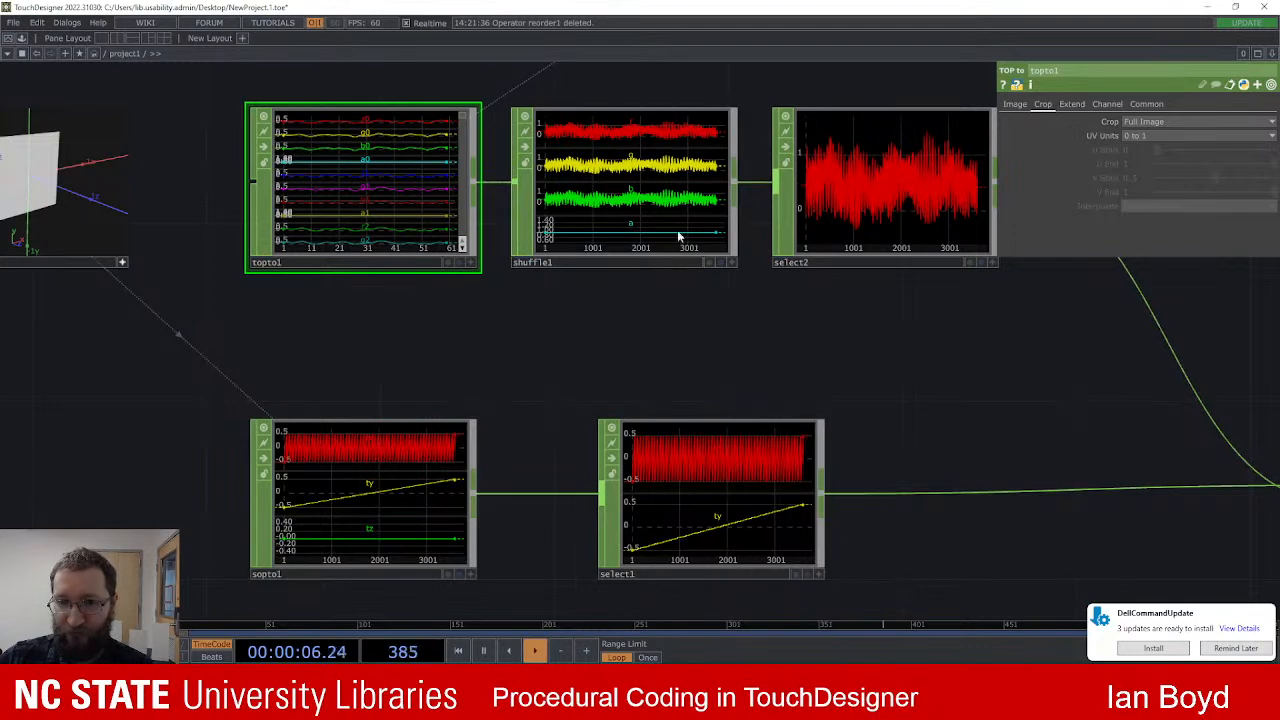
pyautogui.scroll(-2, 829, 335)
pyautogui.scroll(-3, 829, 335)
# Step: Examine geo1's instanced sphere grid in its viewer and the channels running from shuffle1 through select2 to merge2
pyautogui.moveTo(908, 374); pyautogui.dragTo(603, 331)
pyautogui.scroll(1, 615, 338)
pyautogui.scroll(4, 894, 374)
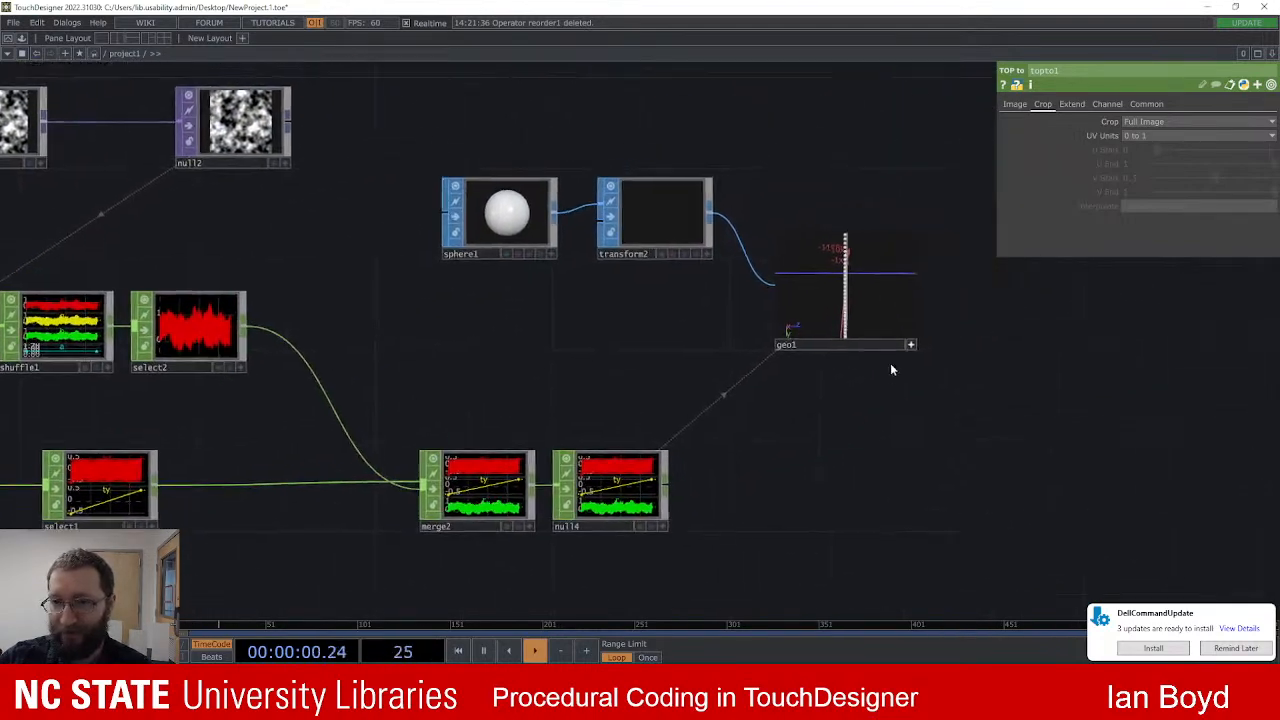
pyautogui.click(912, 347)
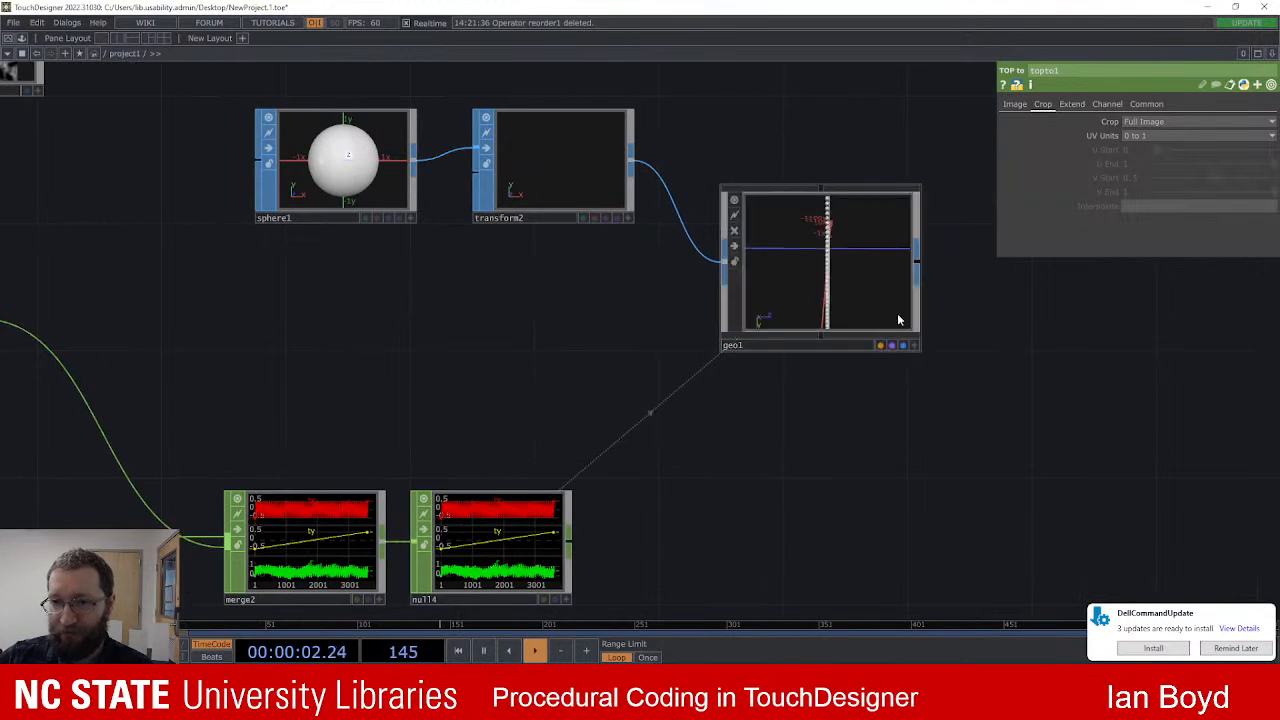
pyautogui.click(915, 346)
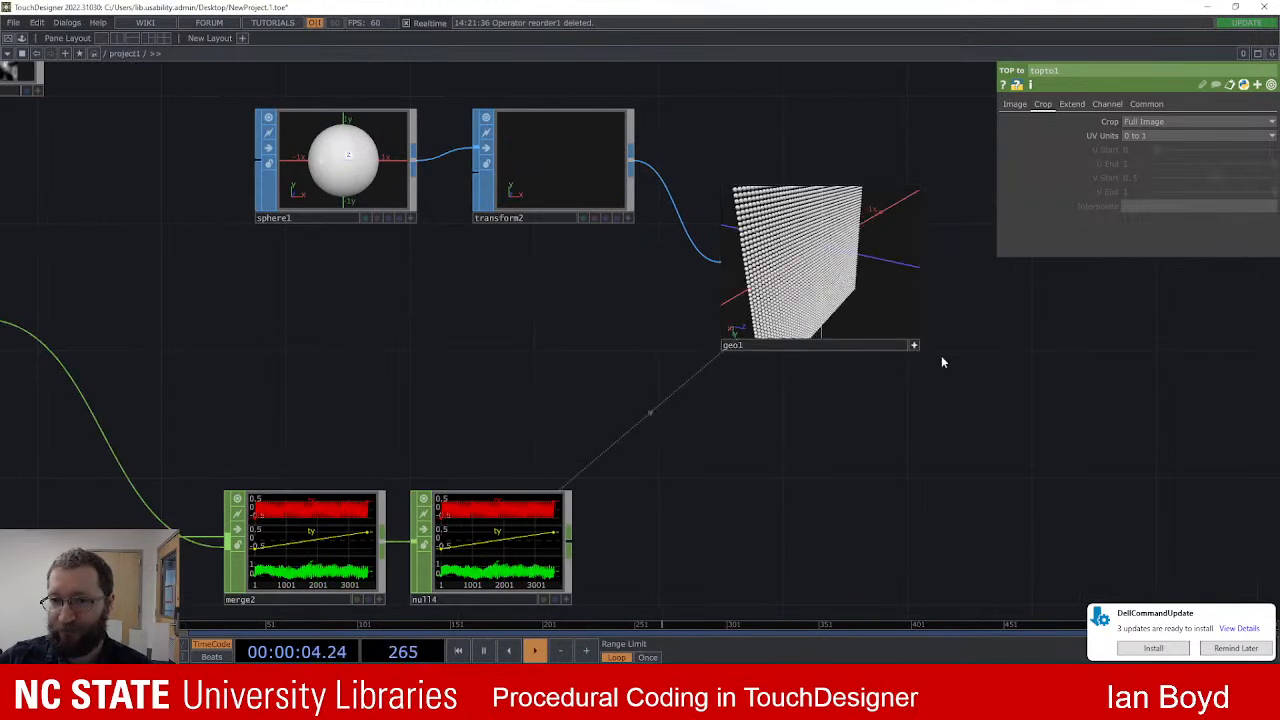
pyautogui.click(915, 346)
pyautogui.moveTo(731, 457); pyautogui.dragTo(803, 440)
pyautogui.scroll(-5, 803, 440)
pyautogui.scroll(3, 537, 331)
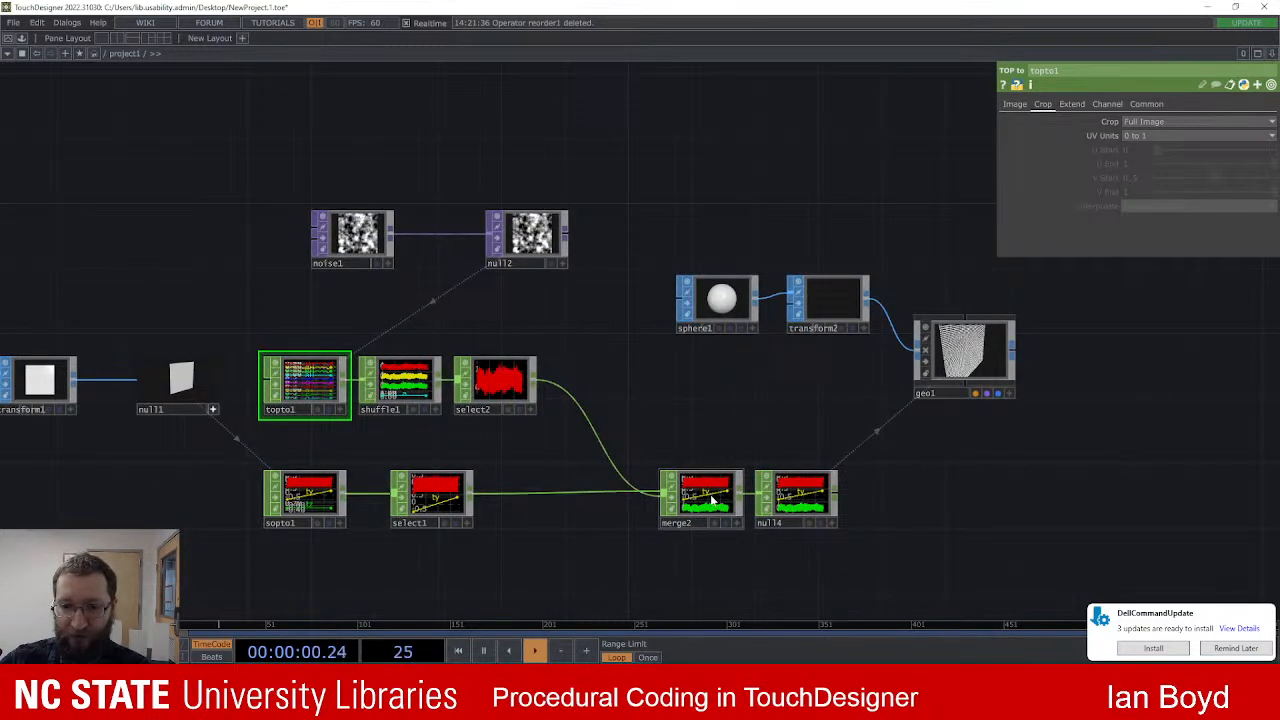
pyautogui.scroll(5, 349, 370)
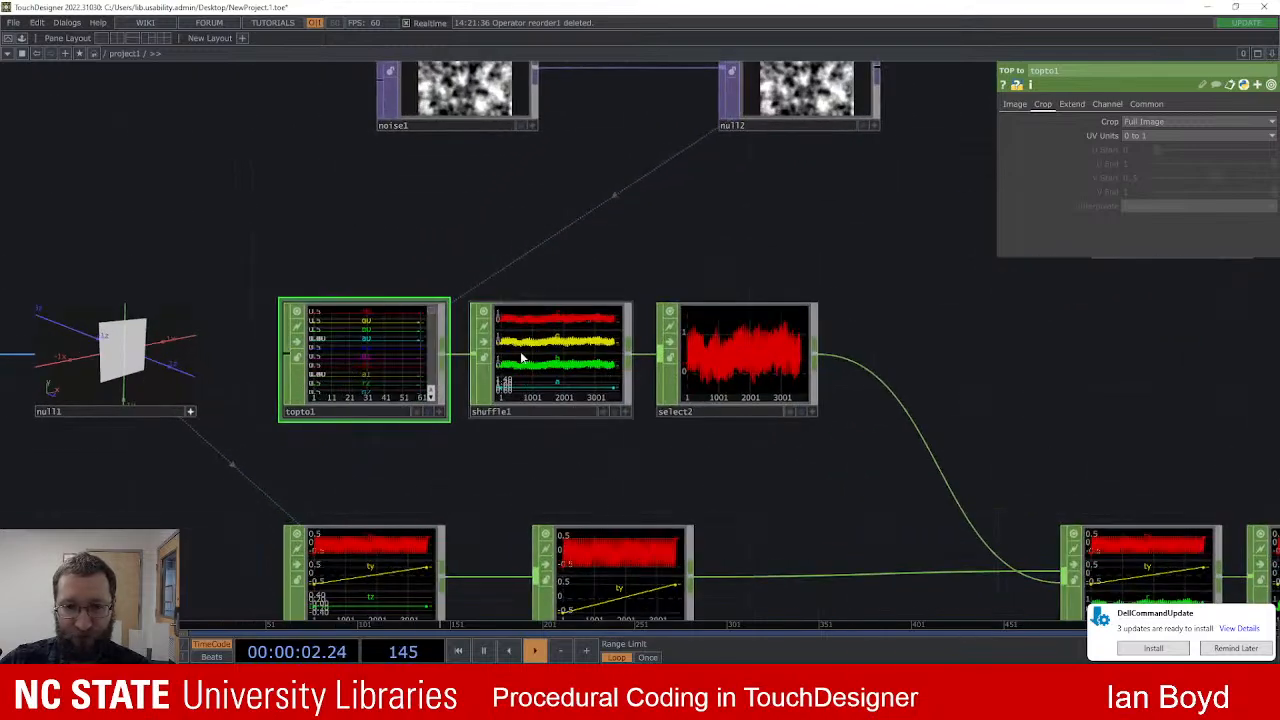
pyautogui.moveTo(851, 480); pyautogui.dragTo(615, 386)
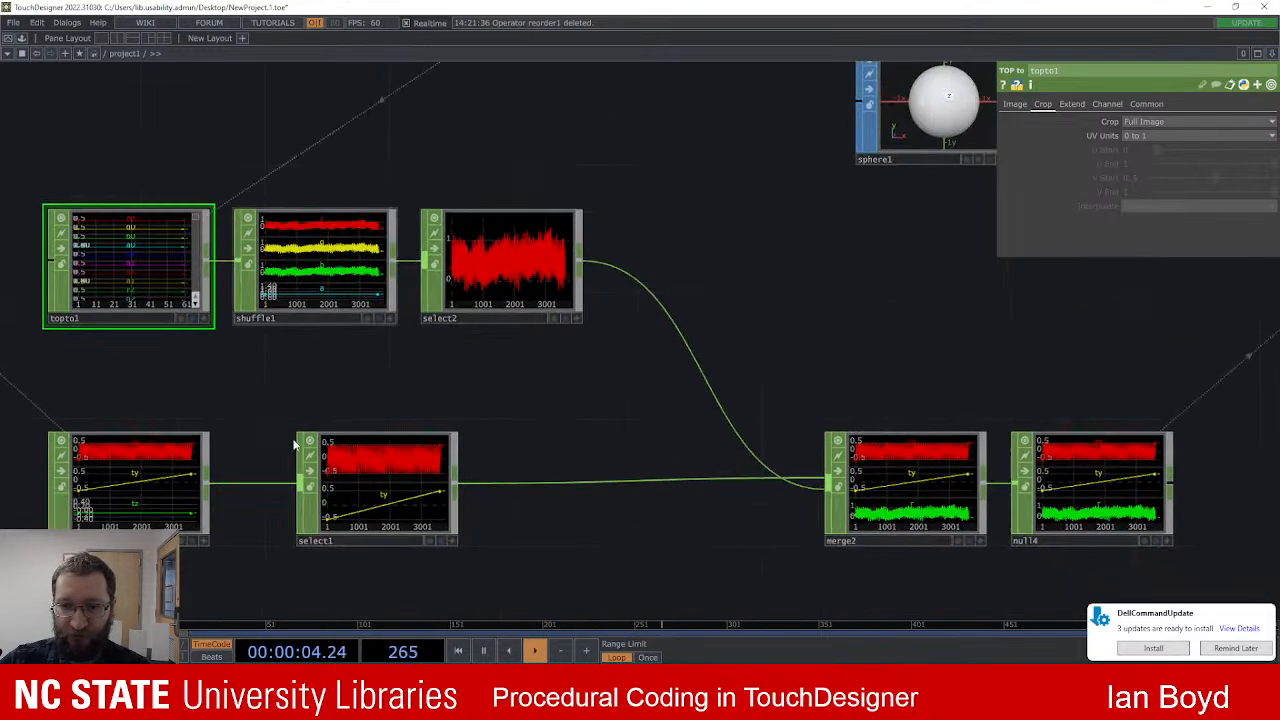
# Step: Assign the r channel to geo1's instance Translate Z and inspect the displaced spheres in its viewer
pyautogui.moveTo(1008, 335); pyautogui.dragTo(578, 334)
pyautogui.scroll(-2, 823, 440)
pyautogui.click(862, 340)
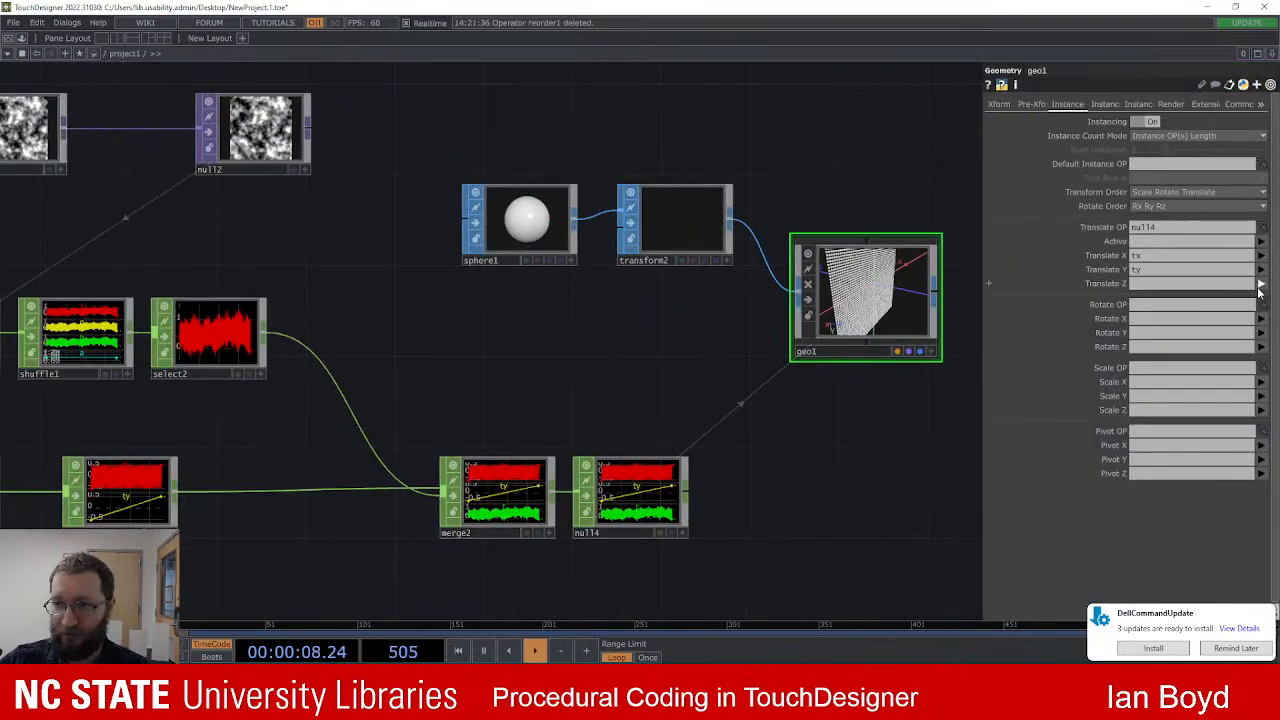
pyautogui.click(1260, 284)
pyautogui.click(1262, 326)
pyautogui.scroll(2, 868, 288)
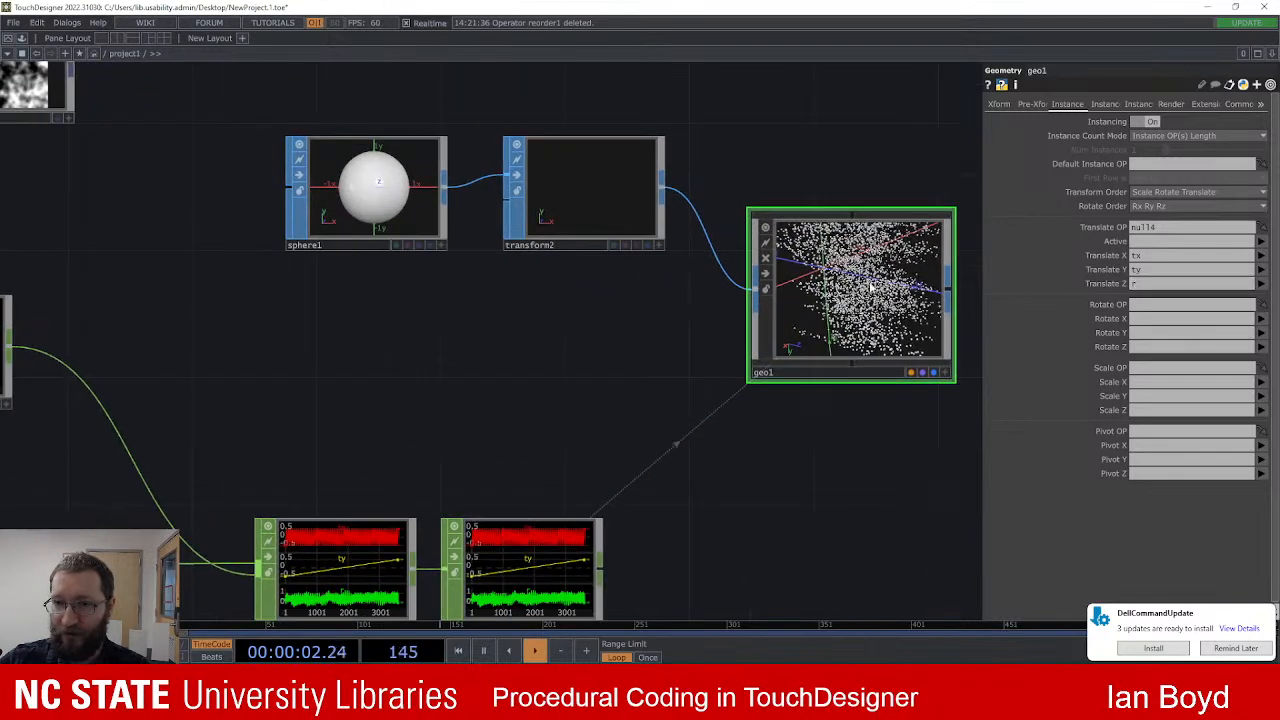
pyautogui.click(944, 372)
pyautogui.moveTo(905, 300)
pyautogui.mouseDown()
pyautogui.moveTo(878, 276)
pyautogui.moveTo(930, 330)
pyautogui.mouseUp()
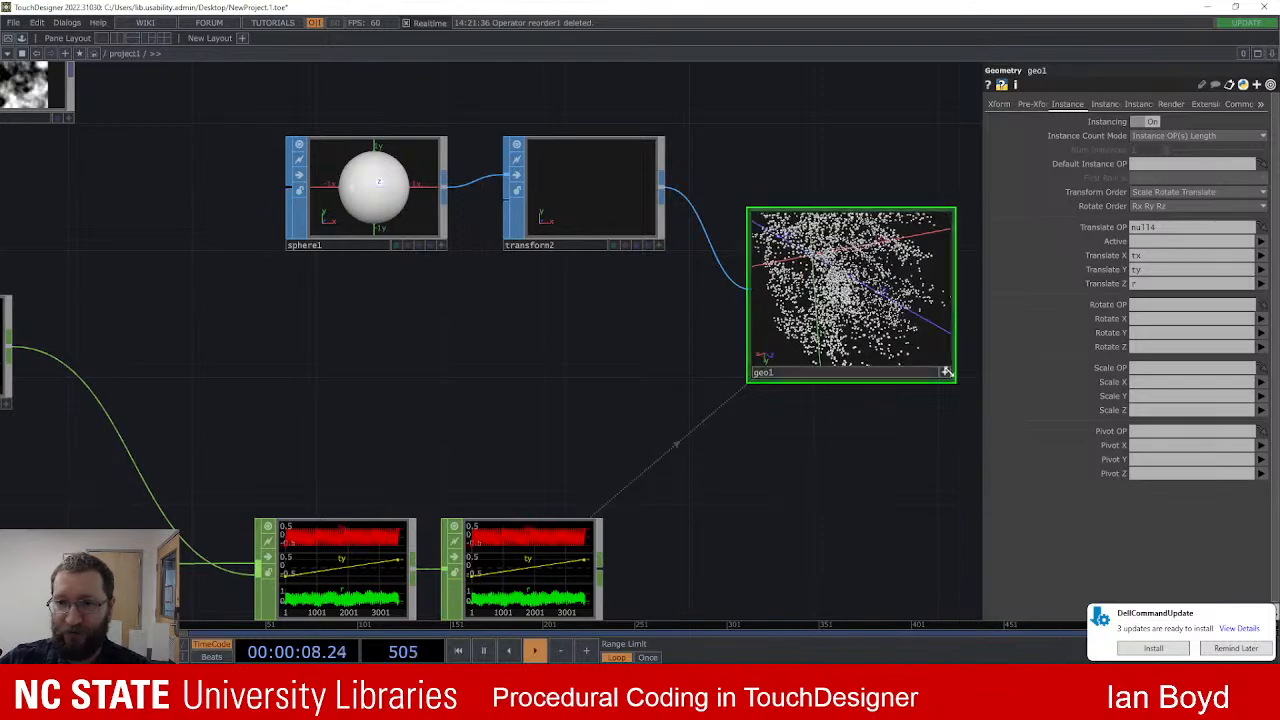
# Step: Insert a Math TOP between noise1 and null2
pyautogui.scroll(-2, 468, 305)
pyautogui.moveTo(468, 305); pyautogui.dragTo(725, 340)
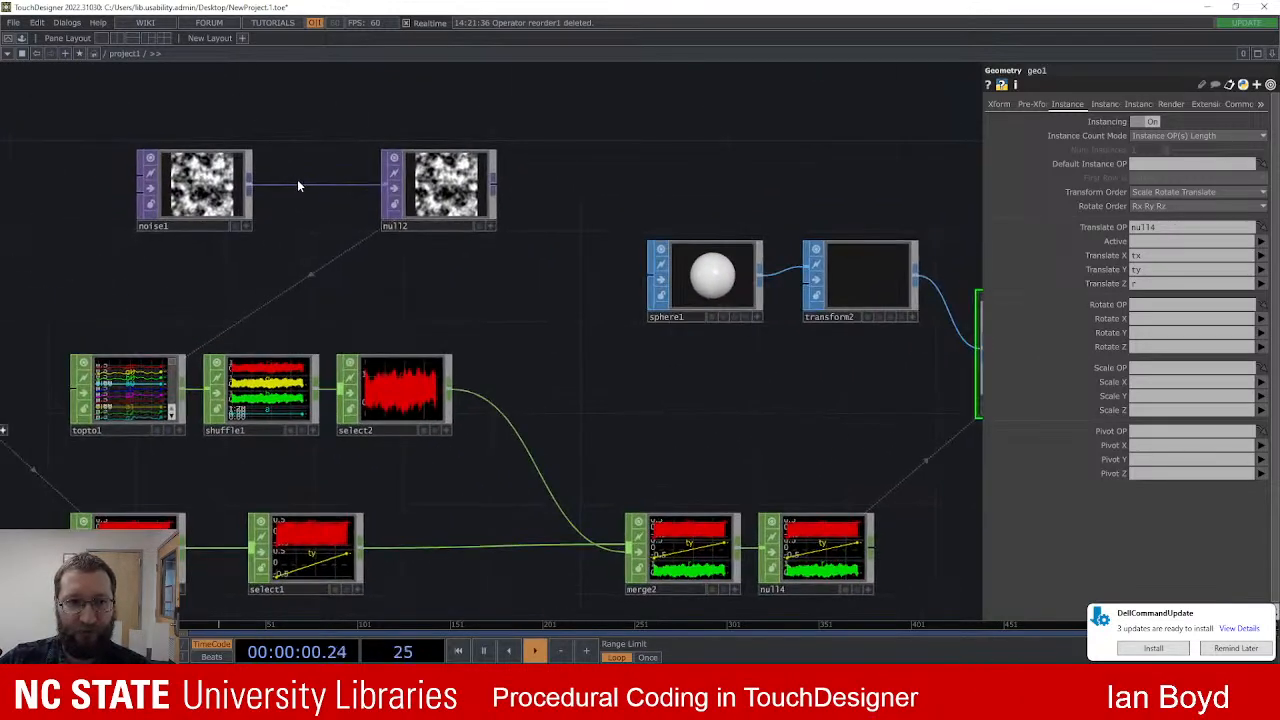
pyautogui.rightClick(297, 184)
pyautogui.click(319, 168)
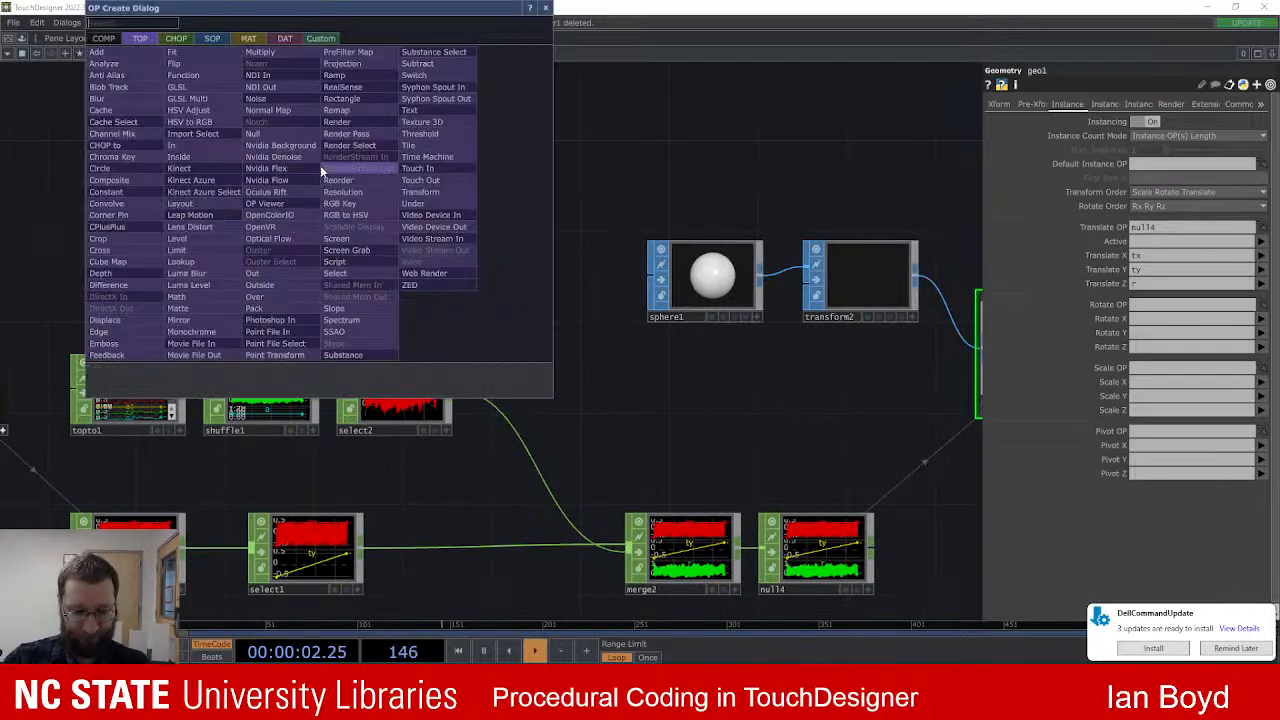
pyautogui.press('Escape')
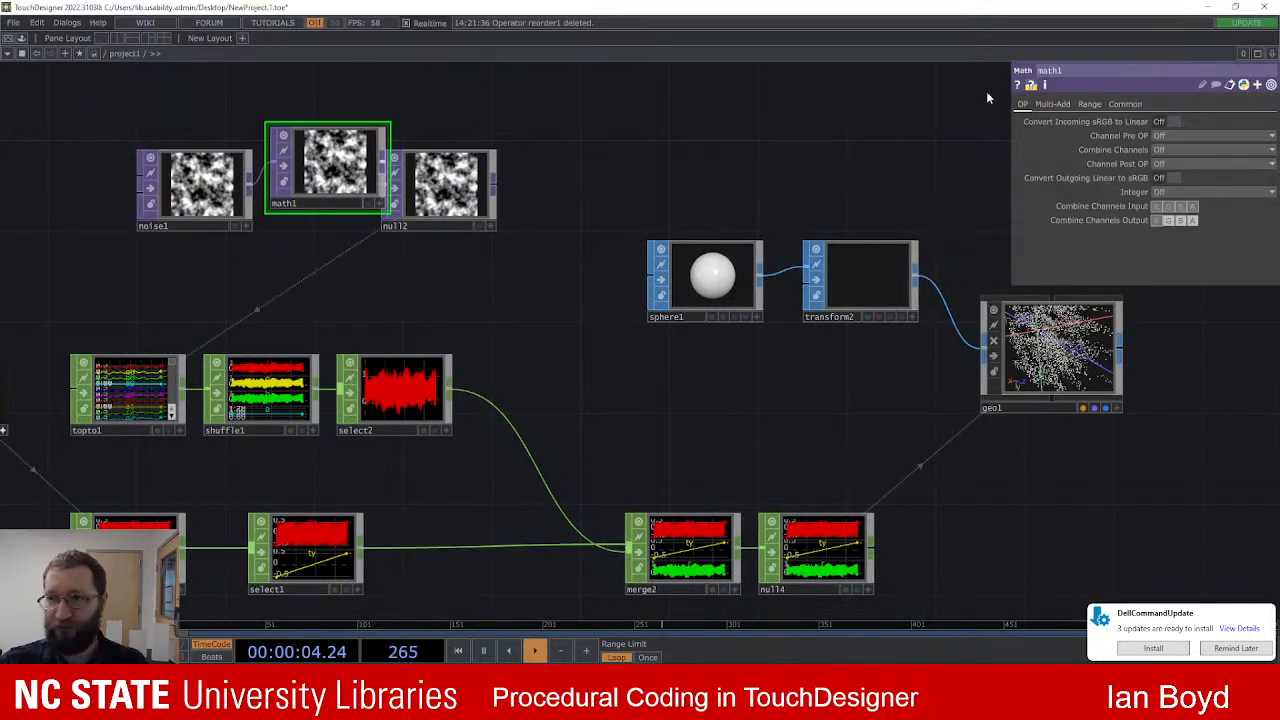
# Step: Try an overall To Range maximum of 0.1 on math1, inspect geo1's instances, and restore it to 1
pyautogui.click(1089, 106)
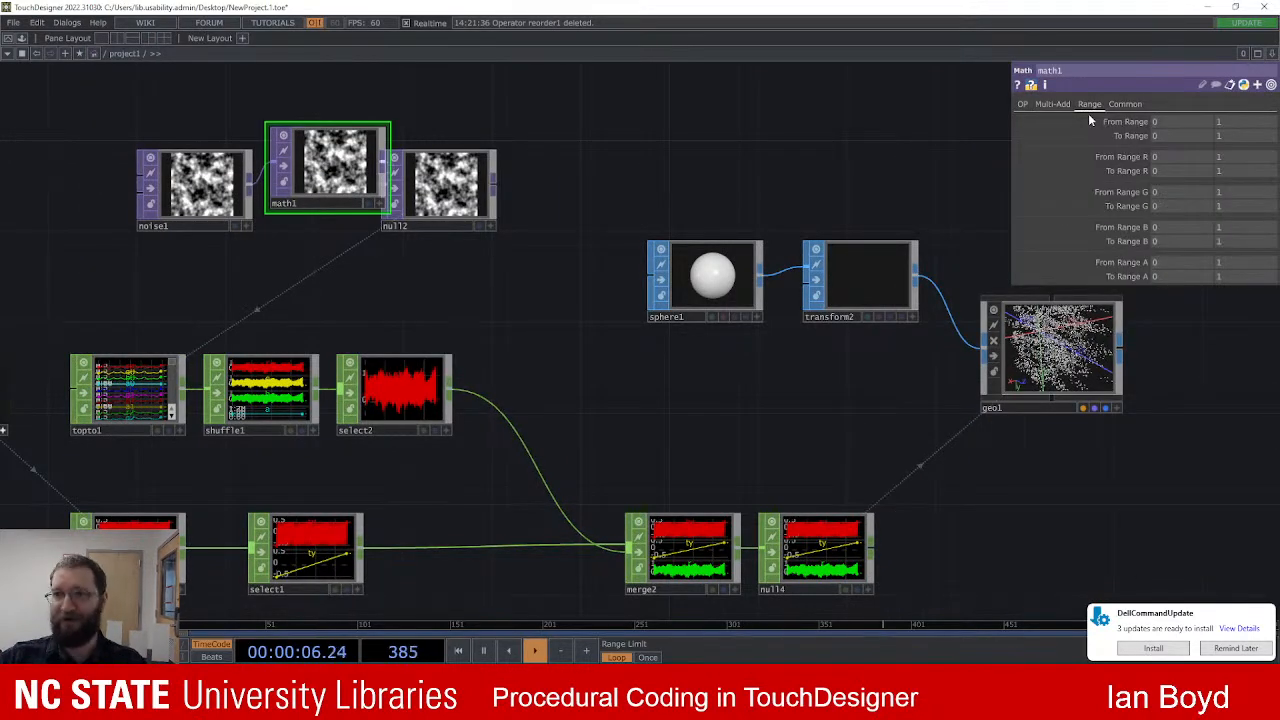
pyautogui.moveTo(1179, 312); pyautogui.dragTo(1155, 315)
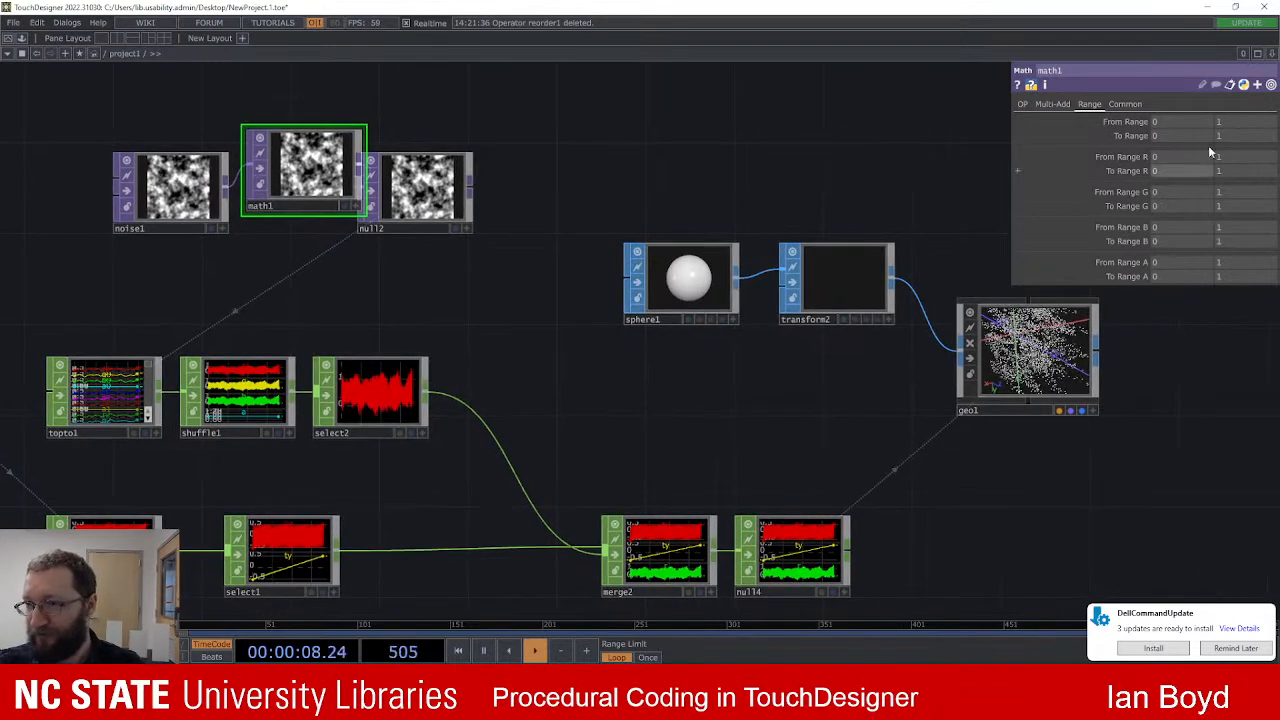
pyautogui.moveTo(1239, 138); pyautogui.dragTo(1194, 117, button='middle')
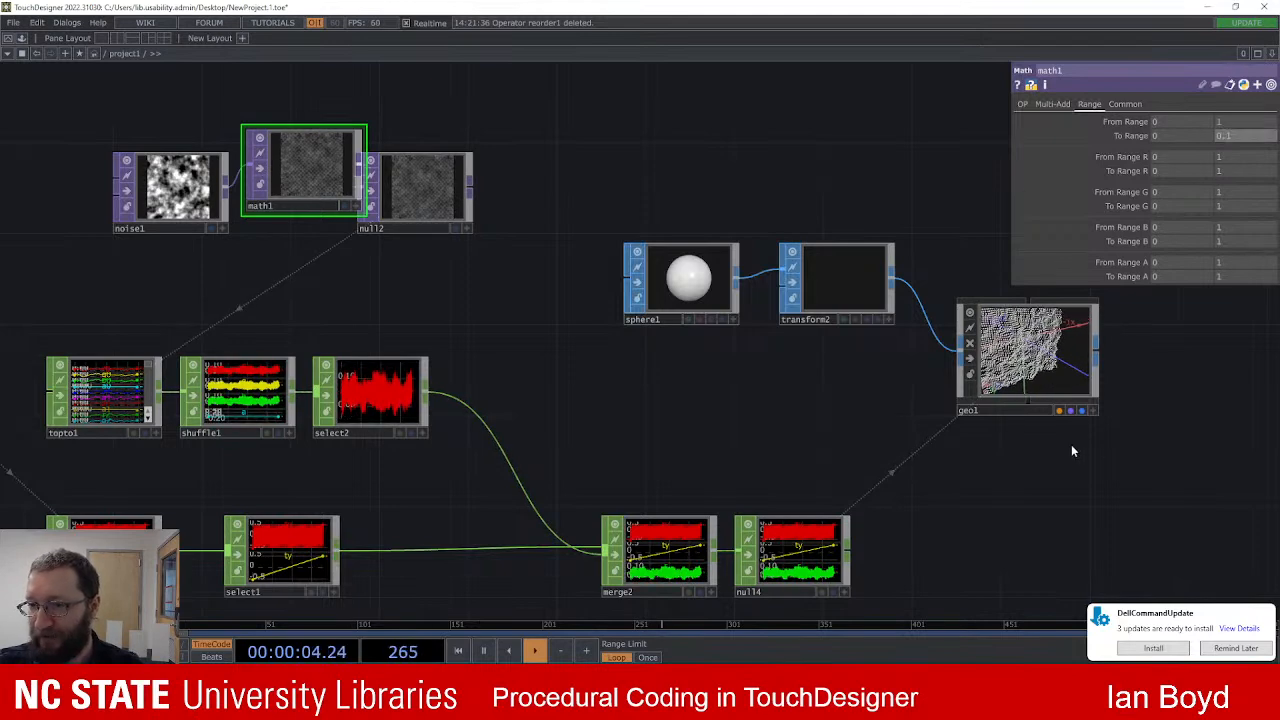
pyautogui.click(1093, 410)
pyautogui.moveTo(1010, 344)
pyautogui.mouseDown()
pyautogui.moveTo(1018, 322)
pyautogui.moveTo(1018, 364)
pyautogui.moveTo(1003, 350)
pyautogui.mouseUp()
pyautogui.scroll(5, 370, 210)
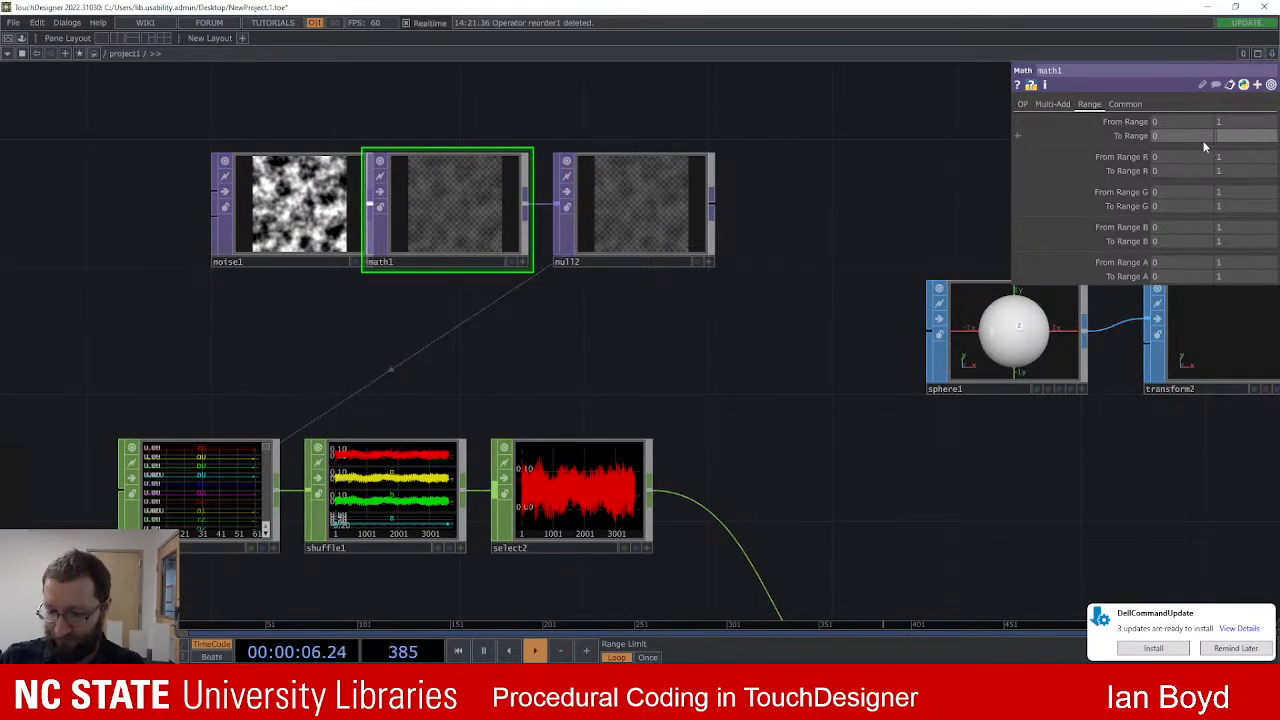
pyautogui.press('Return')
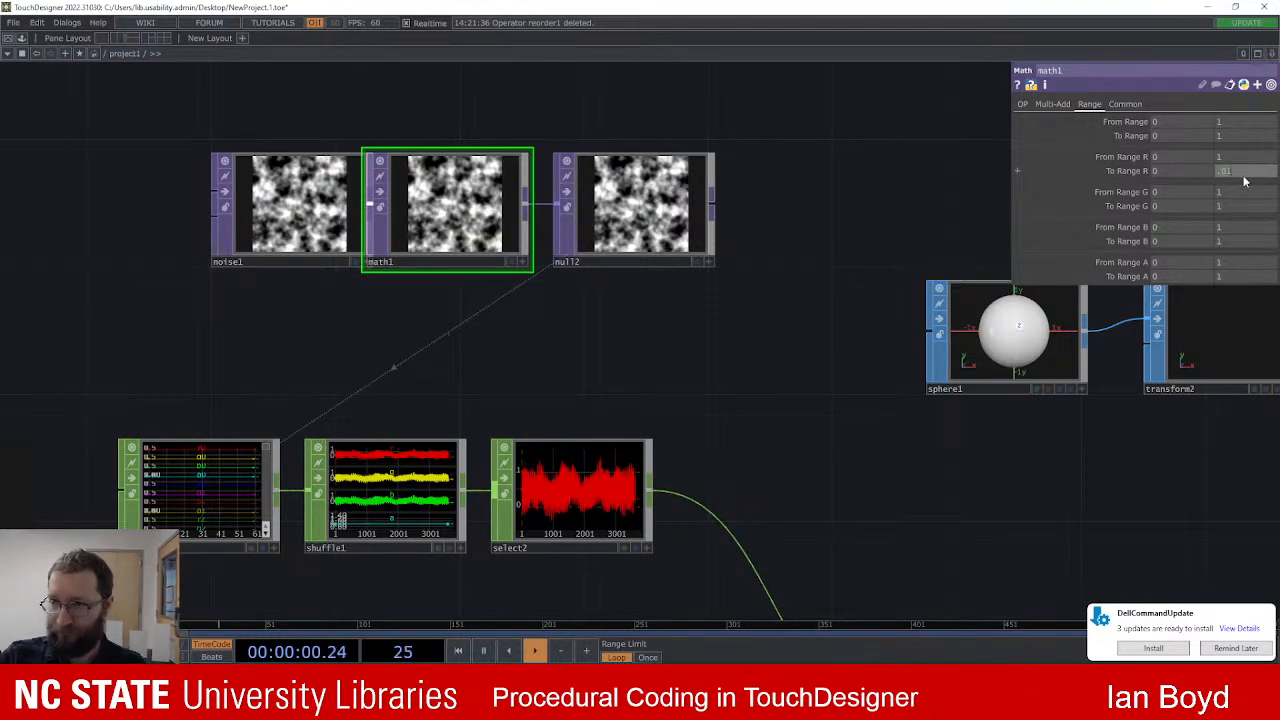
# Step: Try .01 as math1's To Range R maximum, change it to .1, and check geo1's instances
pyautogui.write('.01')
pyautogui.press('Return')
pyautogui.moveTo(1060, 523); pyautogui.dragTo(451, 308)
pyautogui.moveTo(1199, 171); pyautogui.dragTo(1240, 175)
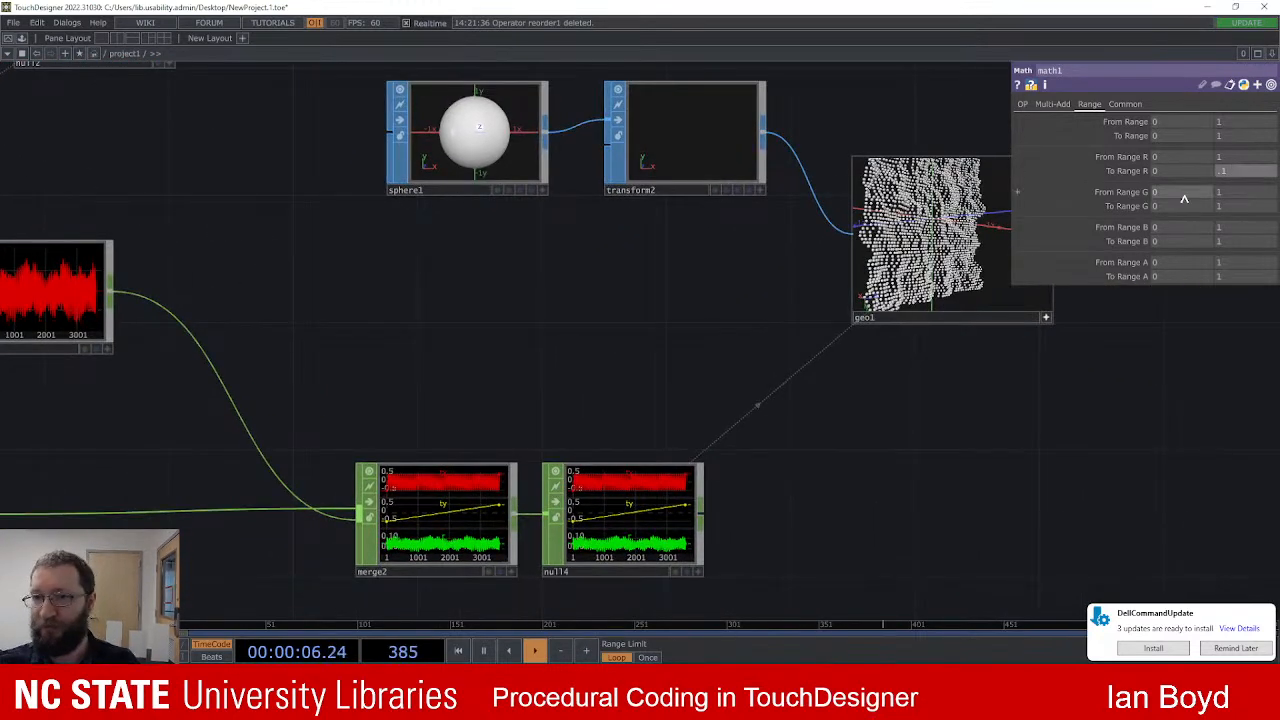
pyautogui.moveTo(975, 222); pyautogui.dragTo(925, 223)
# Step: Select math1 and null2 together and shift them away from noise1 to open up the spacing in the TOP chain
pyautogui.scroll(-6, 638, 222)
pyautogui.scroll(2, 462, 177)
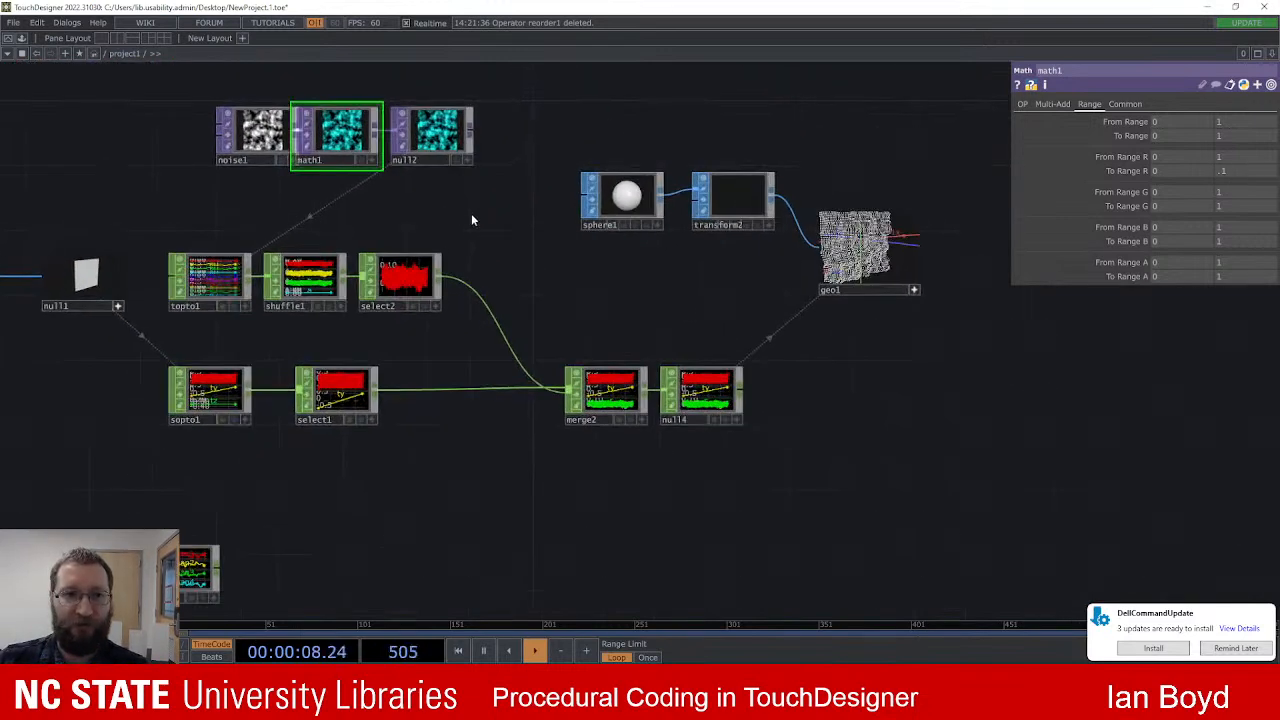
pyautogui.moveTo(465, 203); pyautogui.dragTo(511, 231)
pyautogui.moveTo(477, 188); pyautogui.dragTo(479, 190, button='right')
pyautogui.moveTo(462, 146); pyautogui.dragTo(521, 151)
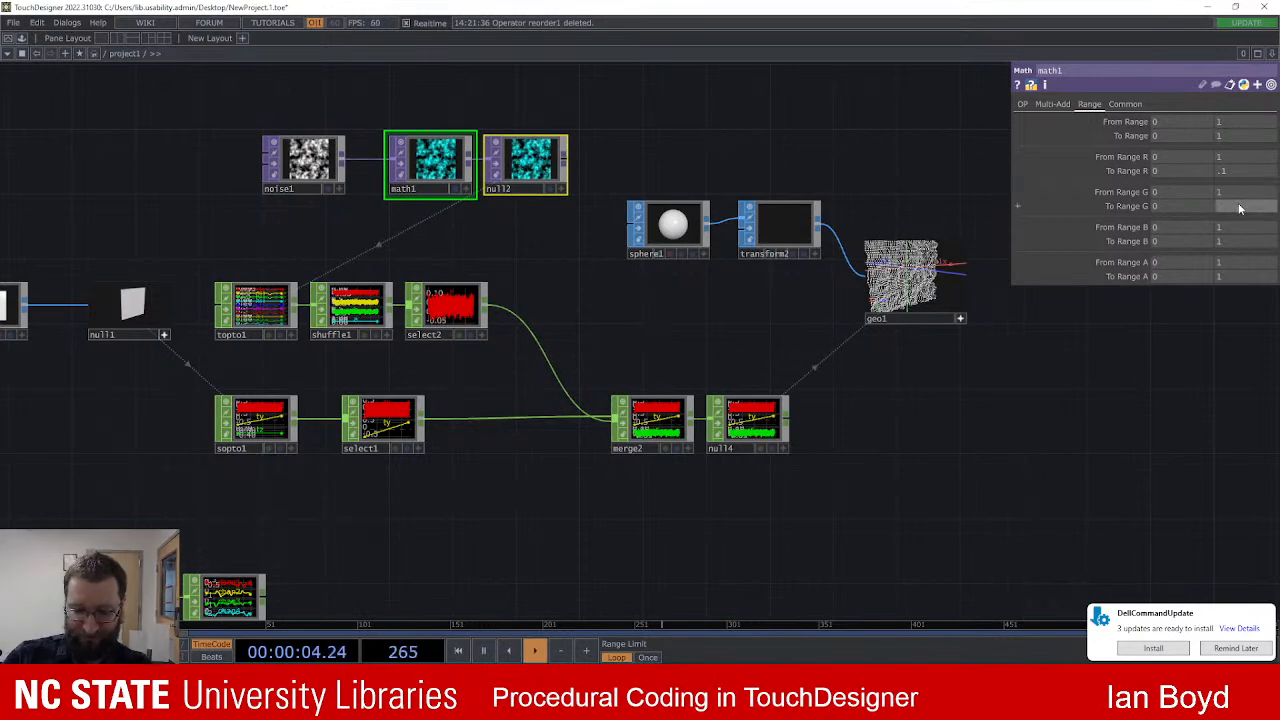
# Step: Set the To Range G and To Range B maximums of math1 to .1
pyautogui.write('.1')
pyautogui.press('Return')
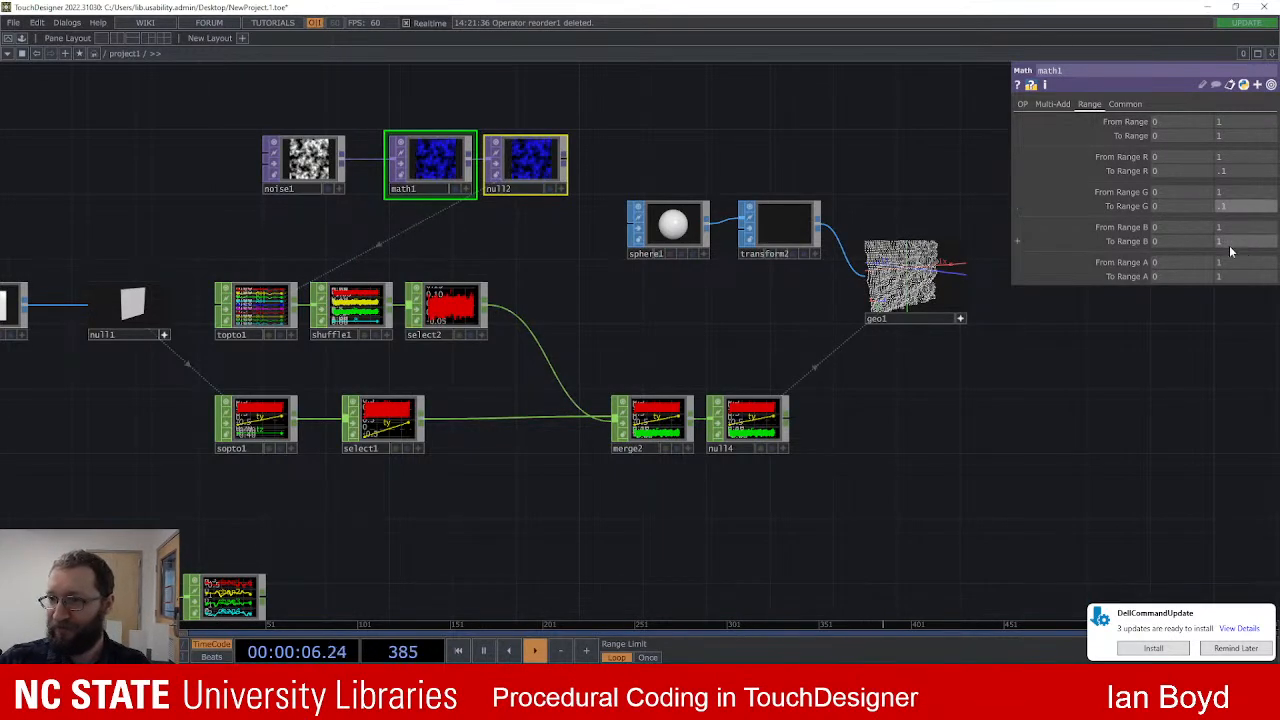
pyautogui.write('.1')
pyautogui.press('Return')
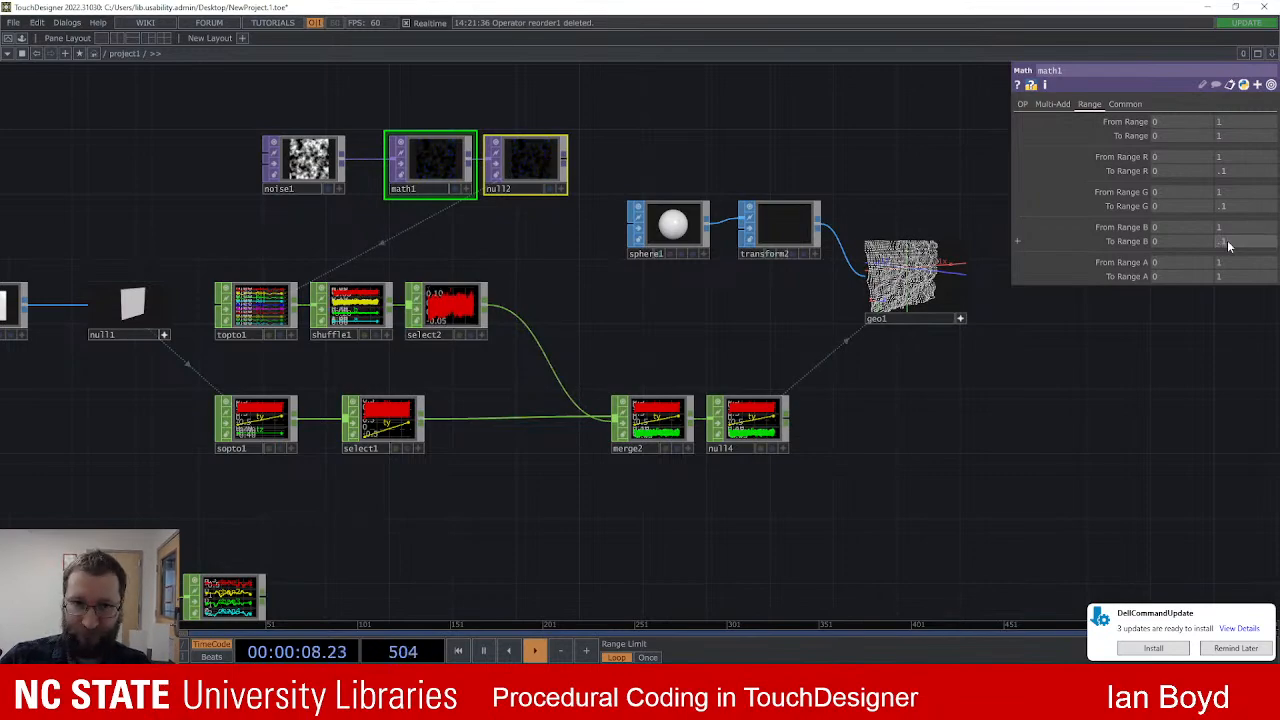
# Step: Show null2's image as the network background, leaving math1's display flag off
pyautogui.scroll(3, 428, 153)
pyautogui.click(498, 235)
pyautogui.scroll(-3, 657, 356)
pyautogui.moveTo(866, 443); pyautogui.dragTo(806, 409)
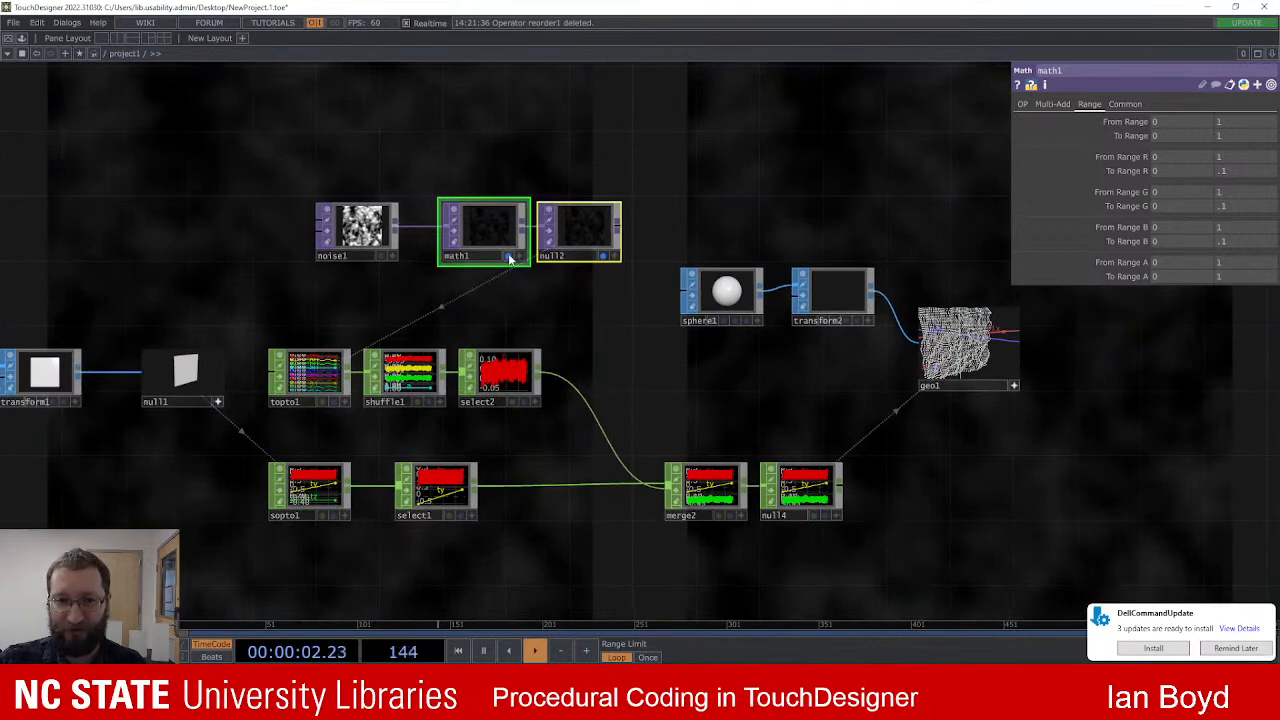
pyautogui.click(512, 257)
pyautogui.click(603, 256)
# Step: Change noise1's Translate Z expression to absTime.seconds*.2 to speed up the noise animation
pyautogui.moveTo(666, 284); pyautogui.dragTo(537, 264)
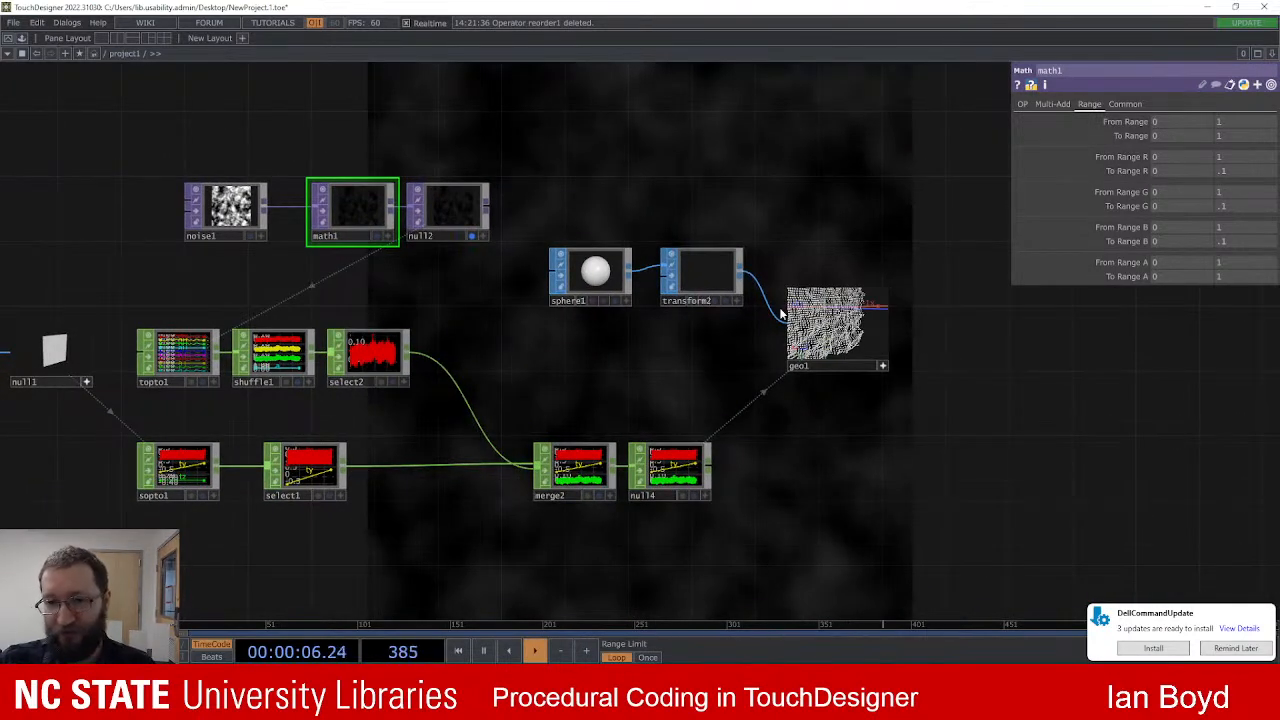
pyautogui.moveTo(871, 322)
pyautogui.mouseDown()
pyautogui.moveTo(842, 350)
pyautogui.moveTo(849, 321)
pyautogui.moveTo(825, 329)
pyautogui.moveTo(848, 318)
pyautogui.mouseUp()
pyautogui.scroll(3, 843, 321)
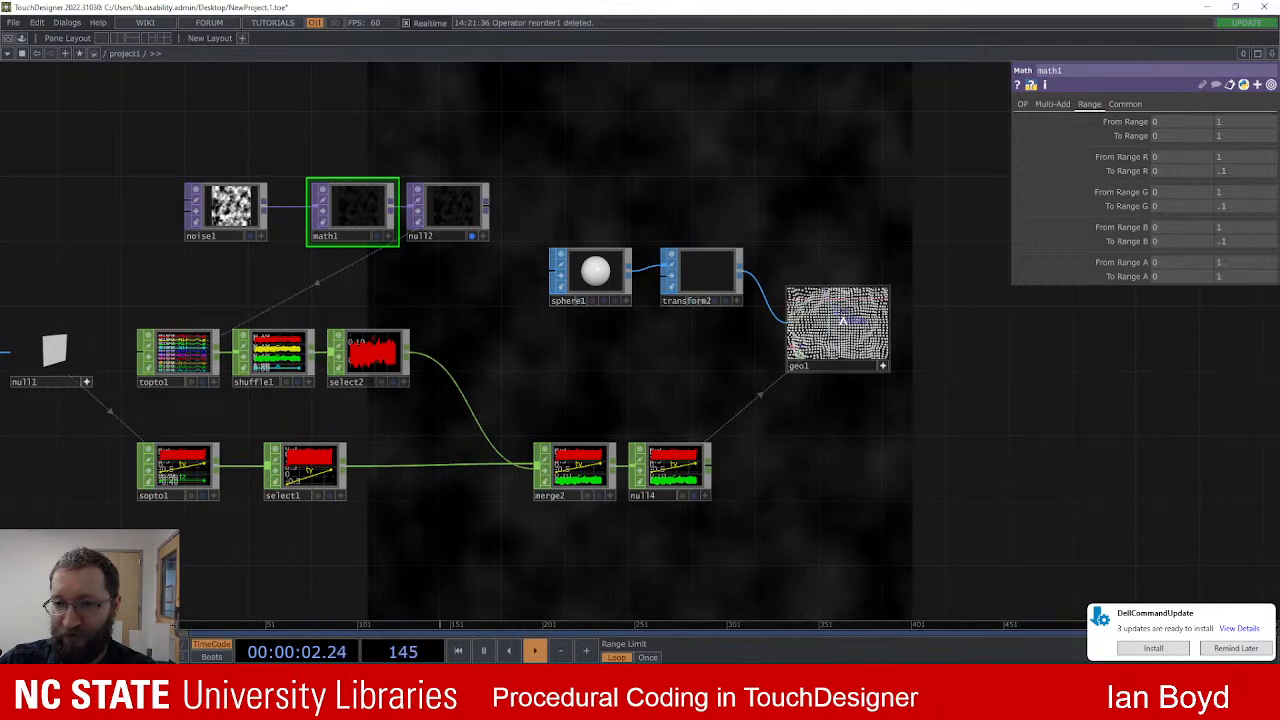
pyautogui.click(228, 210)
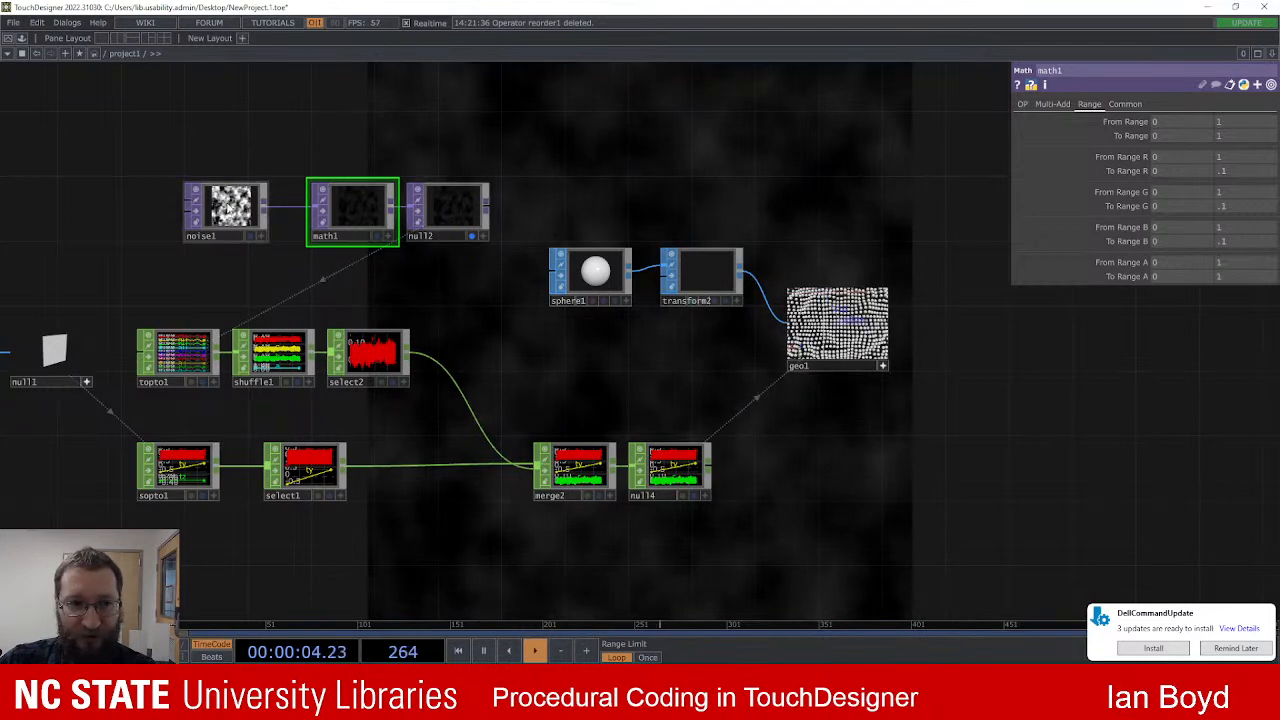
pyautogui.click(1076, 106)
pyautogui.click(1095, 106)
pyautogui.click(1056, 107)
pyautogui.press('BackSpace')
pyautogui.press('BackSpace')
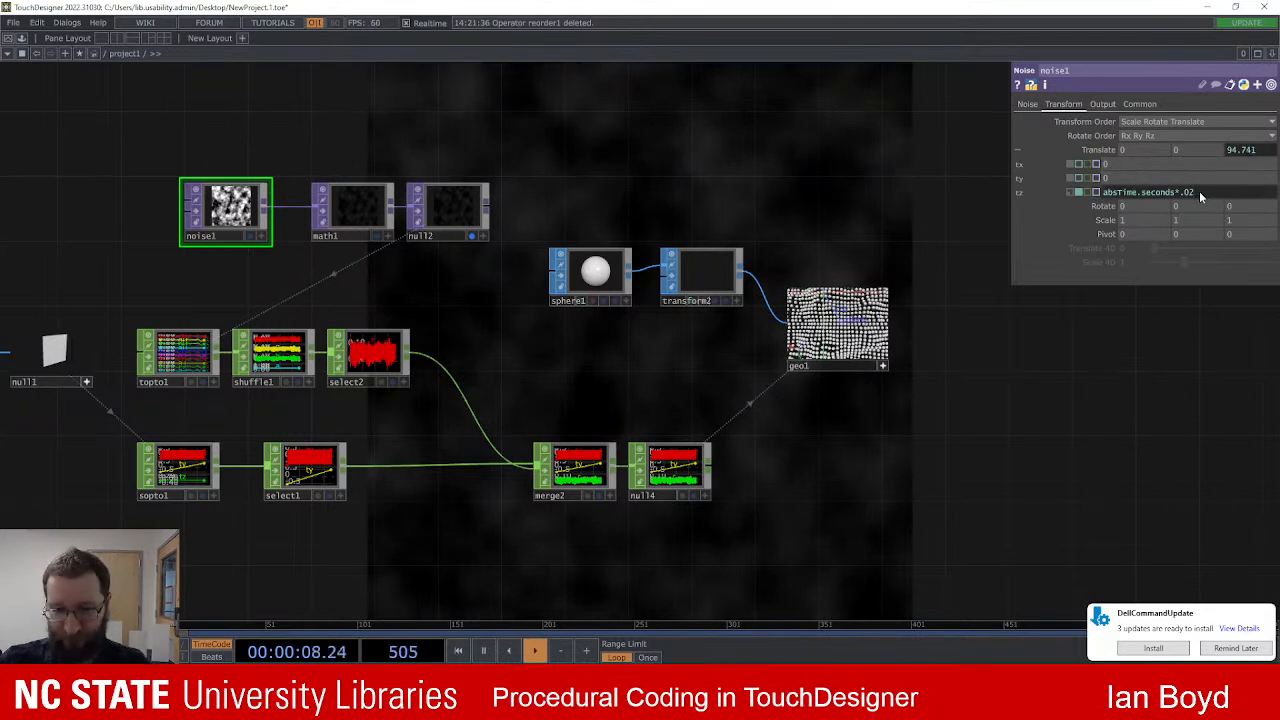
pyautogui.write('2')
pyautogui.press('Return')
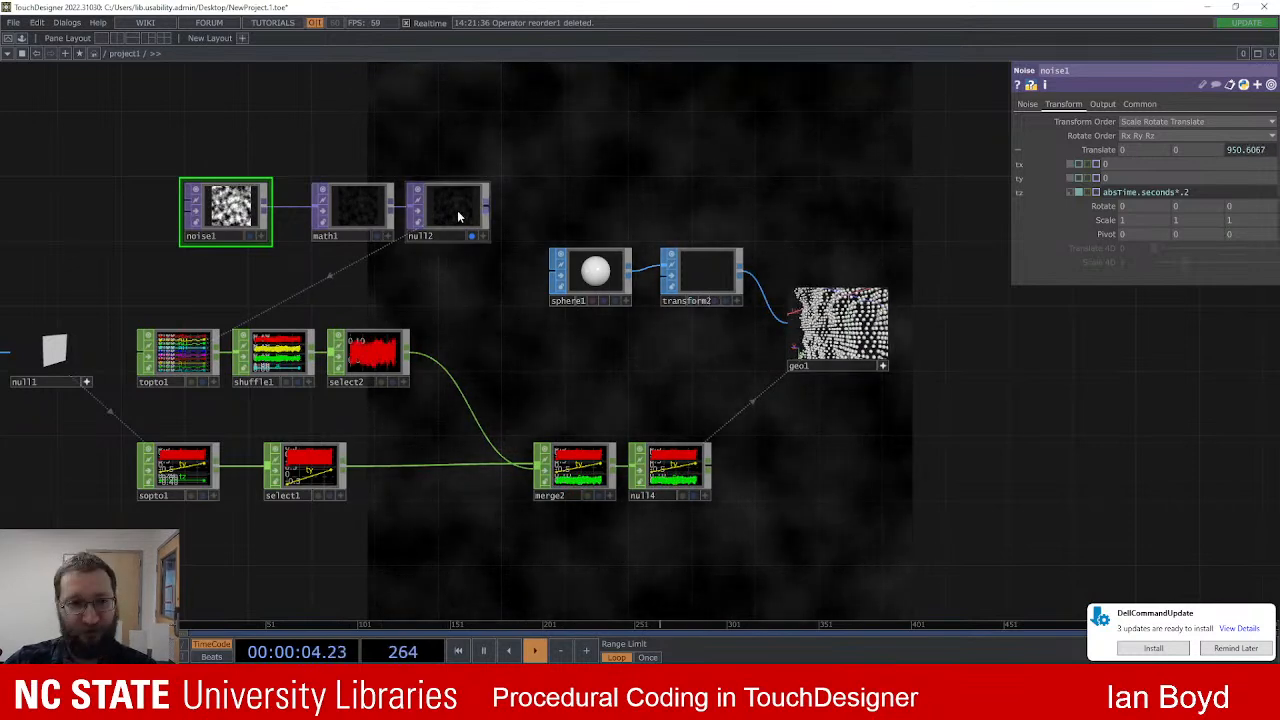
# Step: Set the width of noise1's output resolution to 70
pyautogui.click(1139, 103)
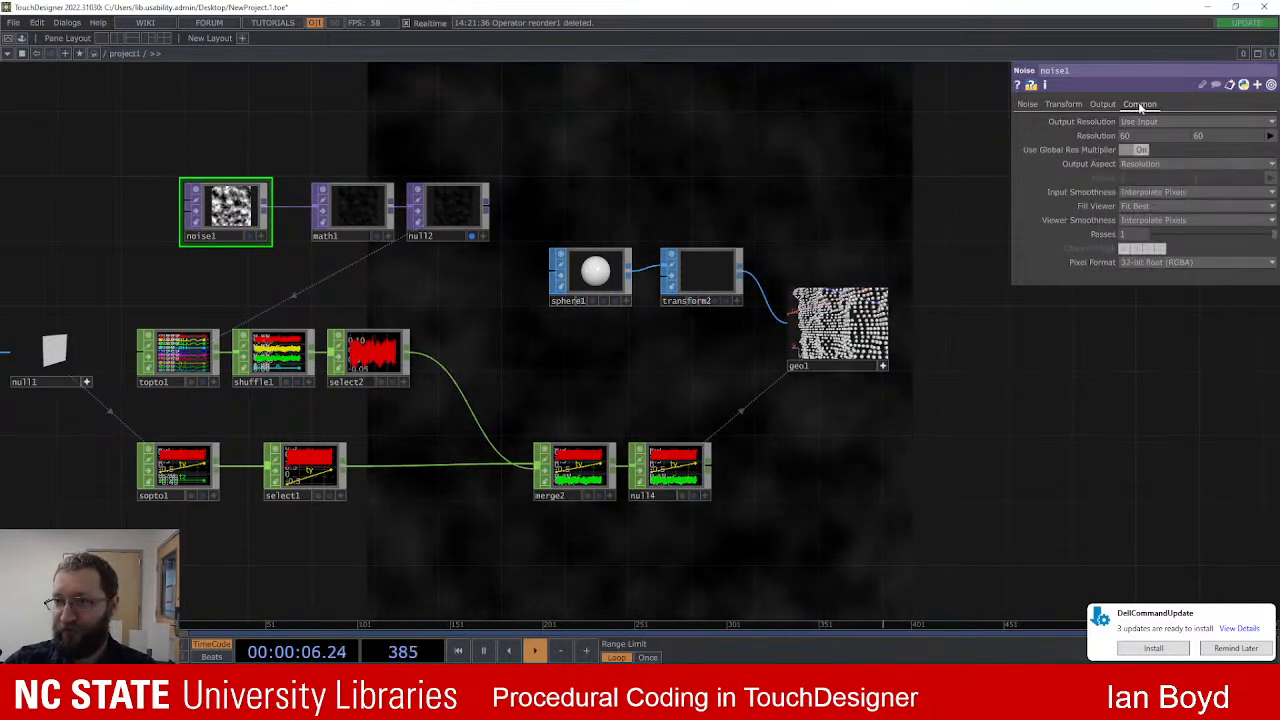
pyautogui.click(1144, 138)
pyautogui.press('BackSpace')
pyautogui.press('BackSpace')
pyautogui.write('70')
pyautogui.press('Return')
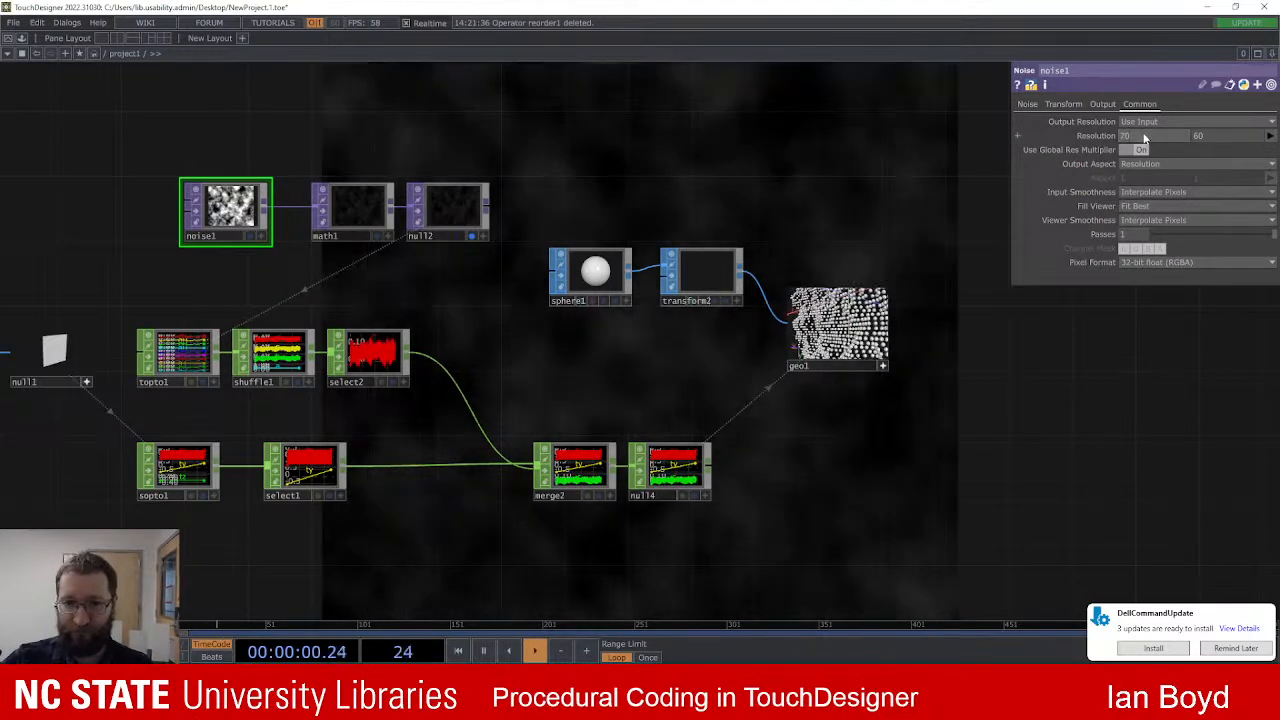
pyautogui.scroll(-2, 900, 358)
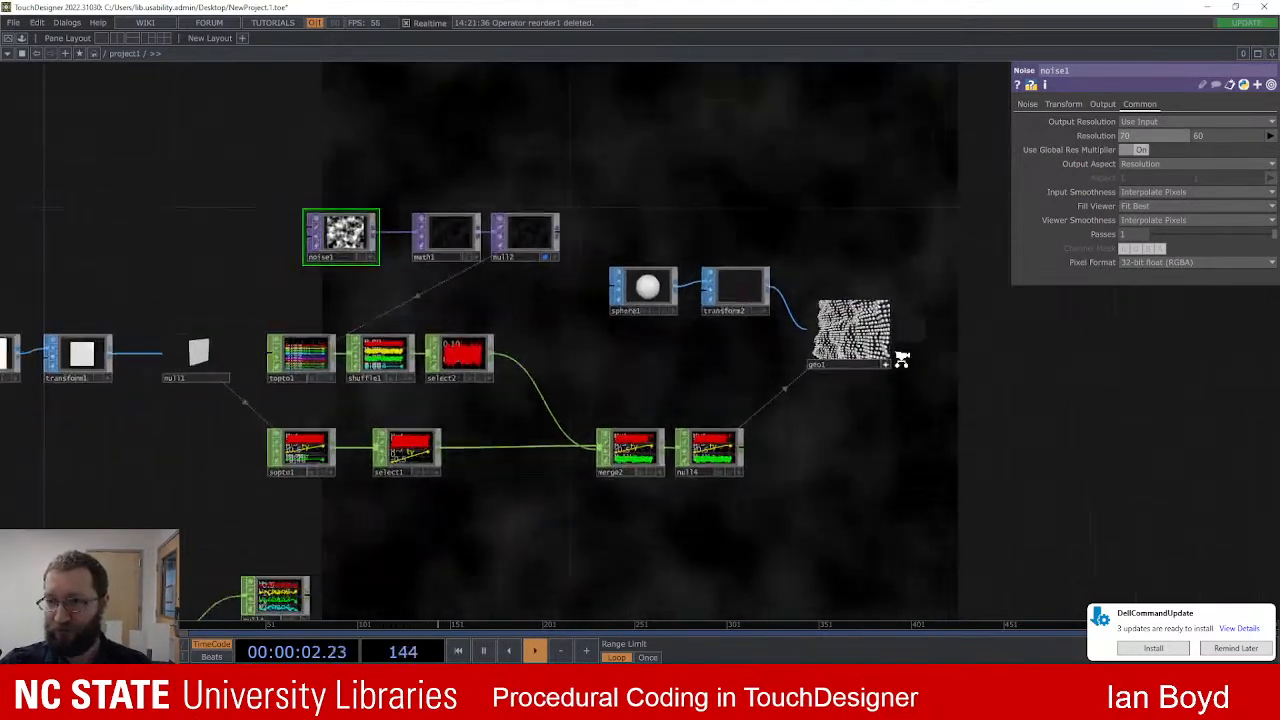
# Step: Inspect the noise-displaced sphere grid up close from several angles in geo1's viewer
pyautogui.scroll(2, 897, 357)
pyautogui.moveTo(689, 374); pyautogui.dragTo(651, 408)
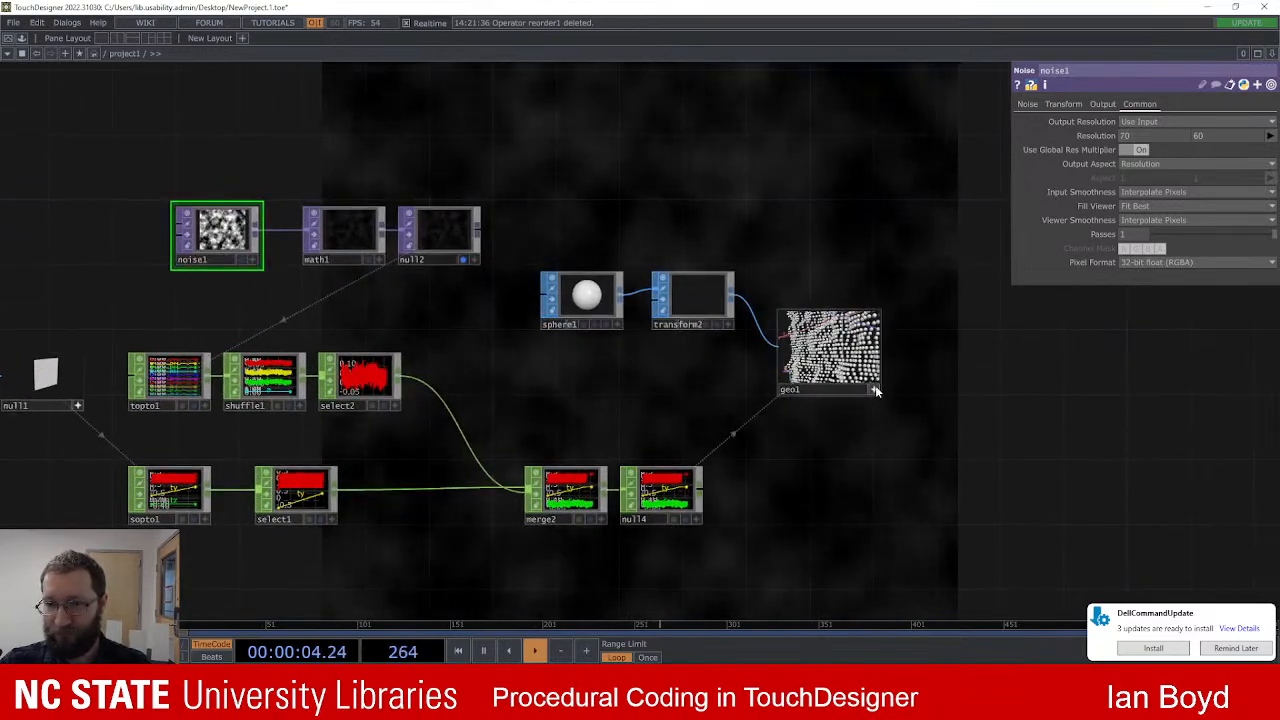
pyautogui.scroll(-2, 853, 352)
pyautogui.scroll(3, 840, 350)
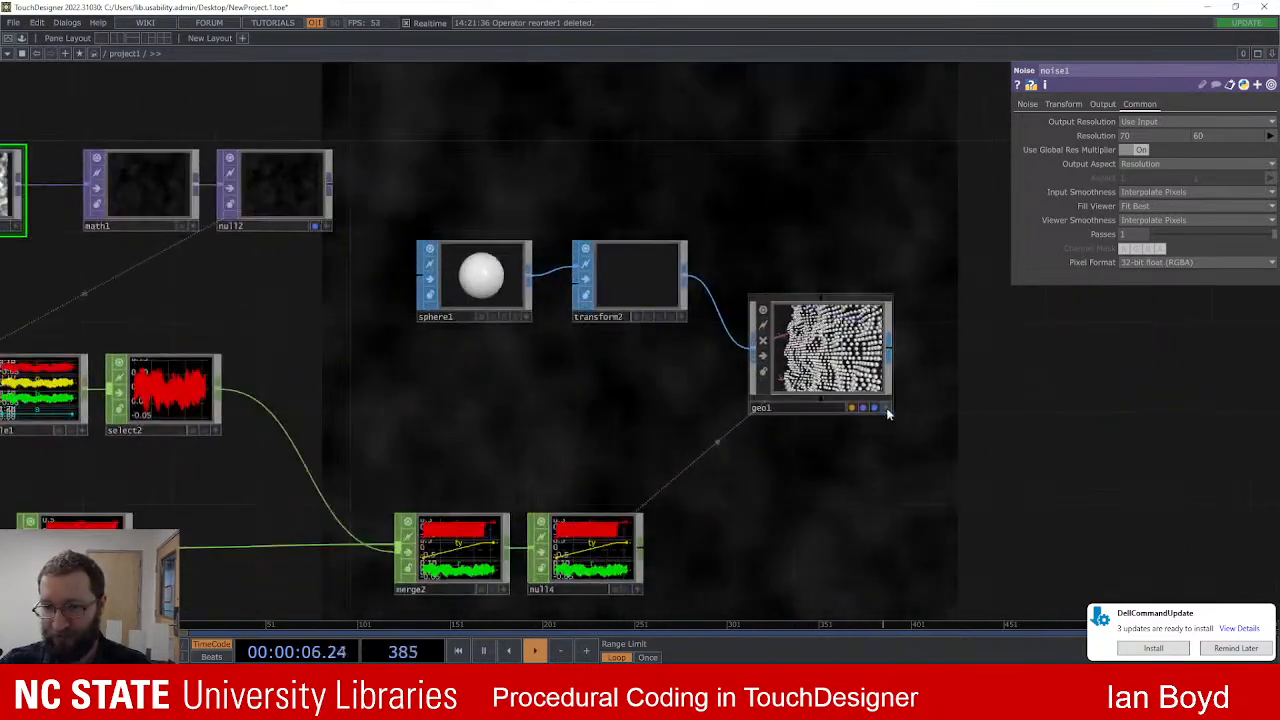
pyautogui.moveTo(816, 374); pyautogui.dragTo(829, 343)
pyautogui.moveTo(800, 384); pyautogui.dragTo(790, 379)
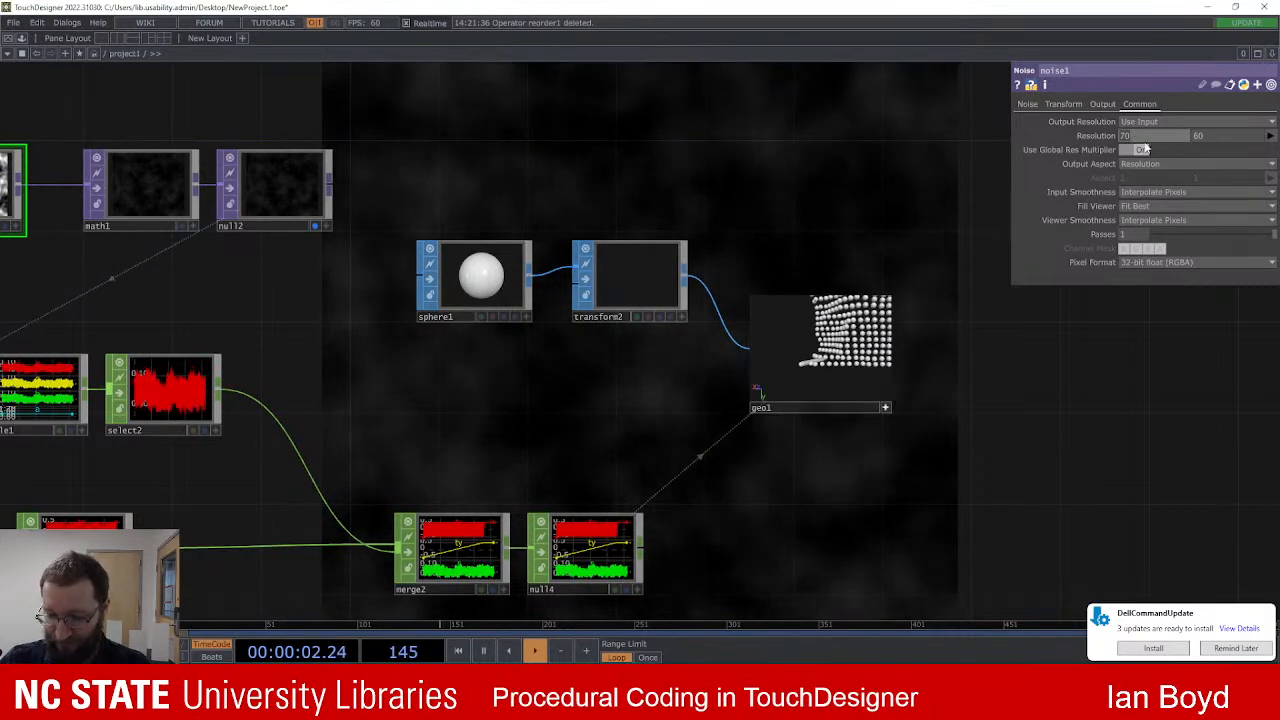
# Step: Try a width of 100 for noise1's output resolution, and finally set the width to 20
pyautogui.write('00')
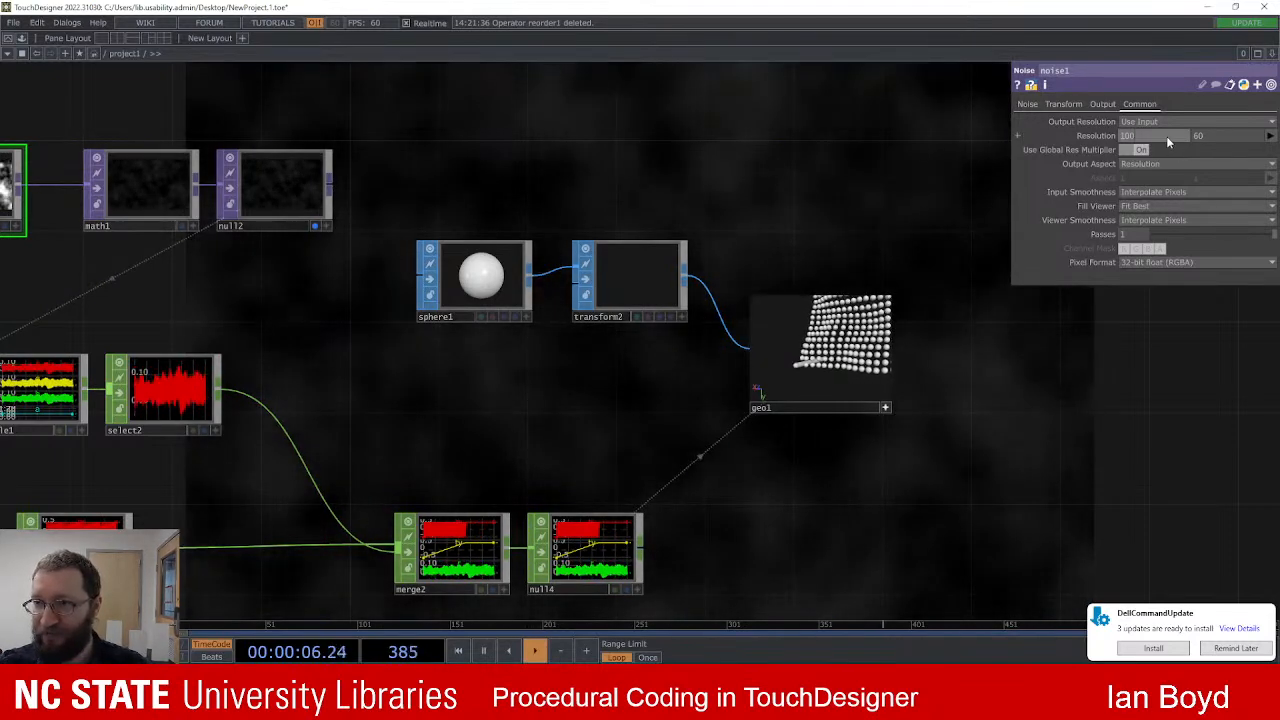
pyautogui.click(1168, 136)
pyautogui.write('20')
pyautogui.press('Return')
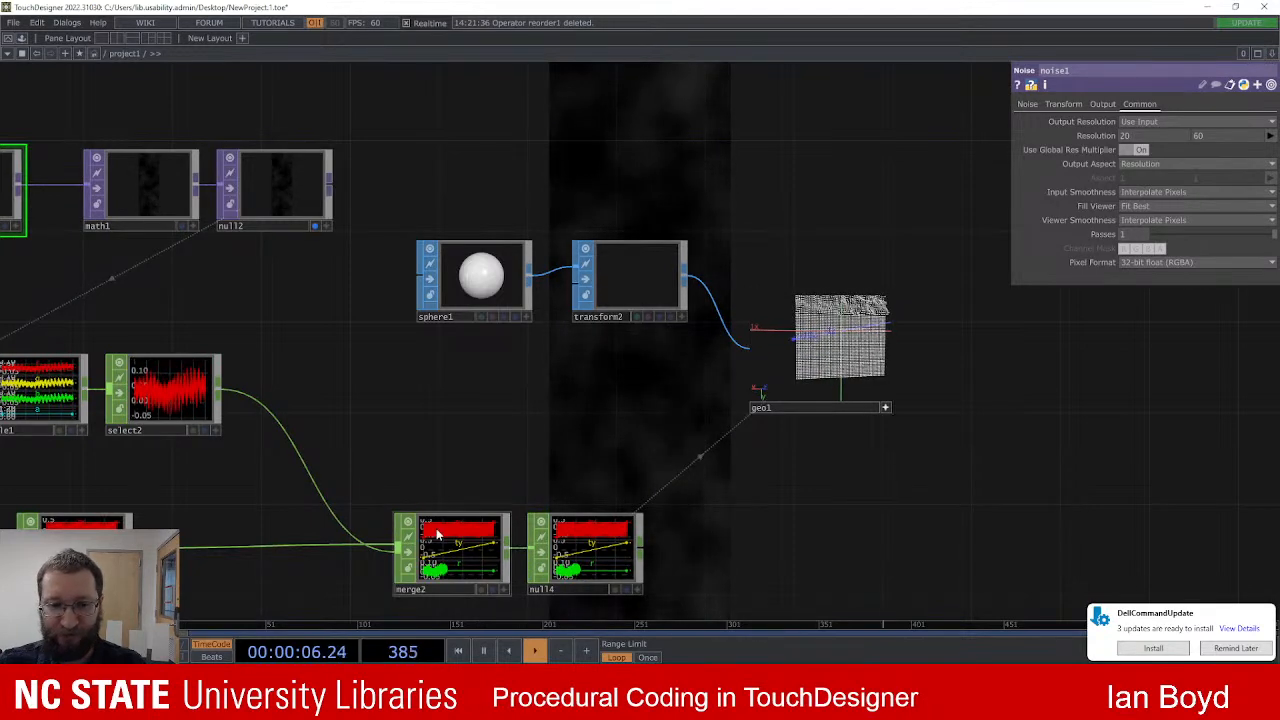
# Step: Examine the channel graphs of merge2 and null4 and compare them with the sphere grid displacement in geo1
pyautogui.scroll(8, 496, 454)
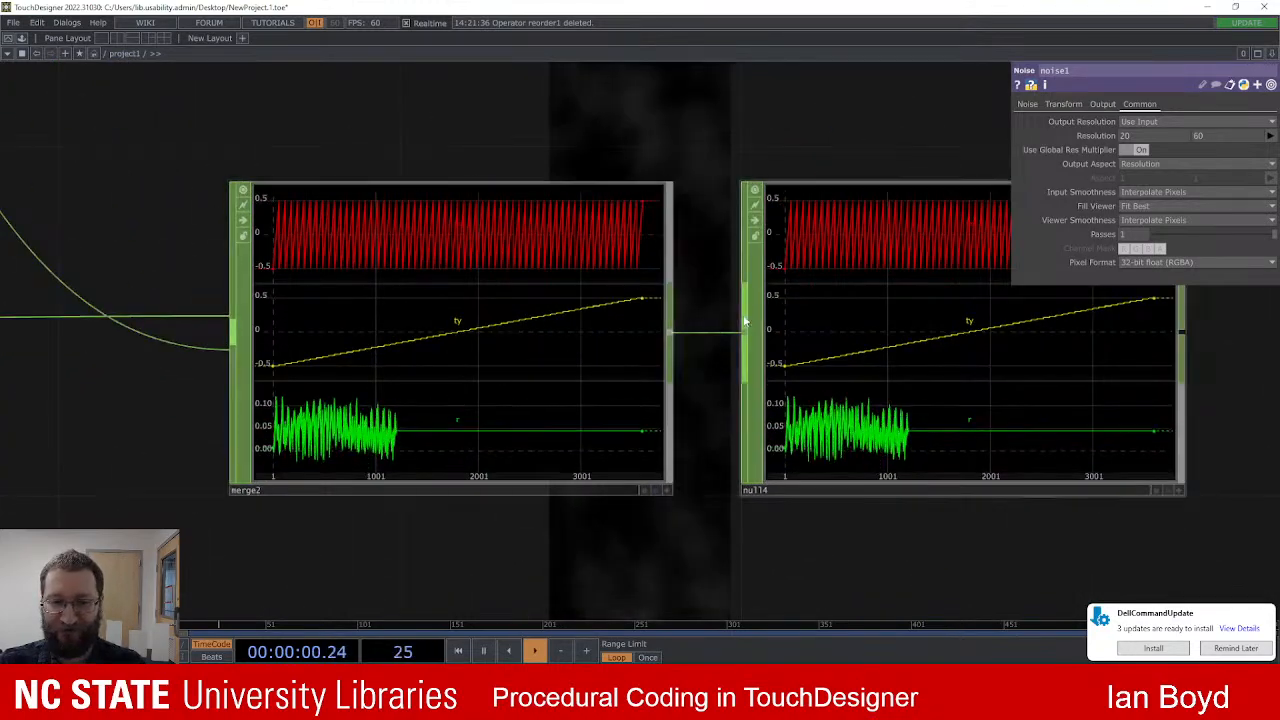
pyautogui.scroll(-8, 742, 317)
pyautogui.scroll(-6, 800, 205)
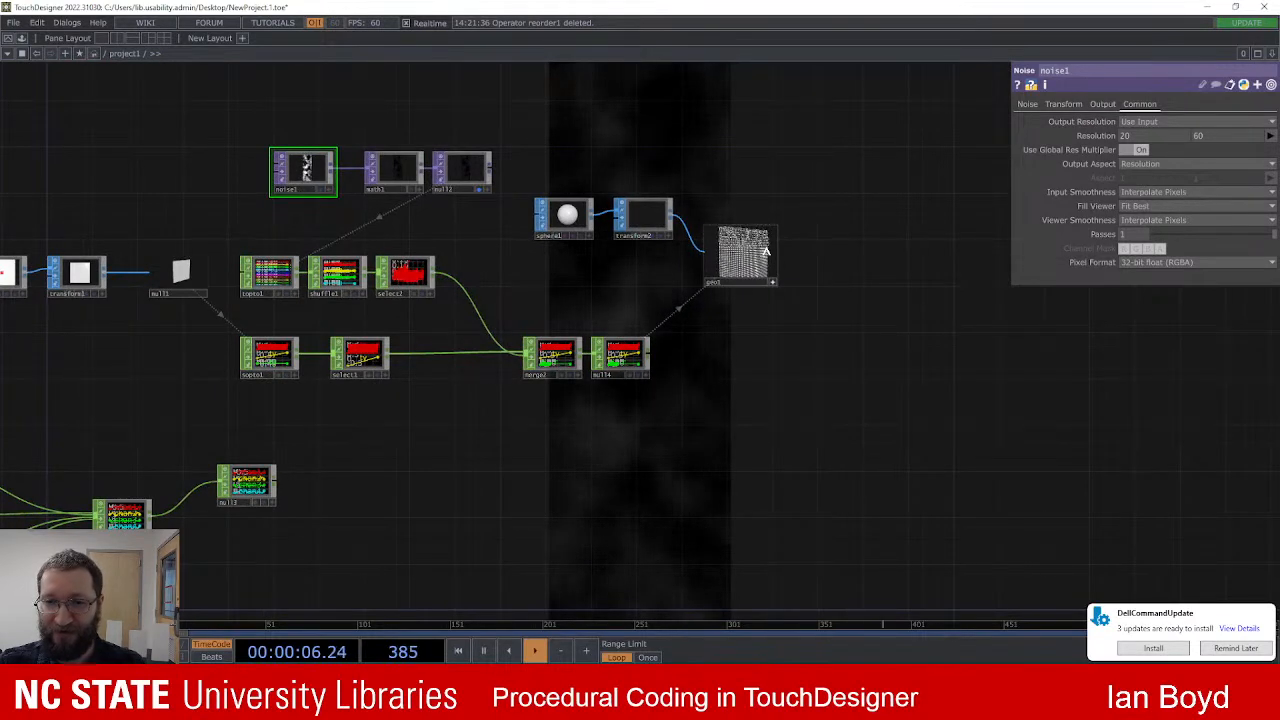
pyautogui.scroll(10, 837, 266)
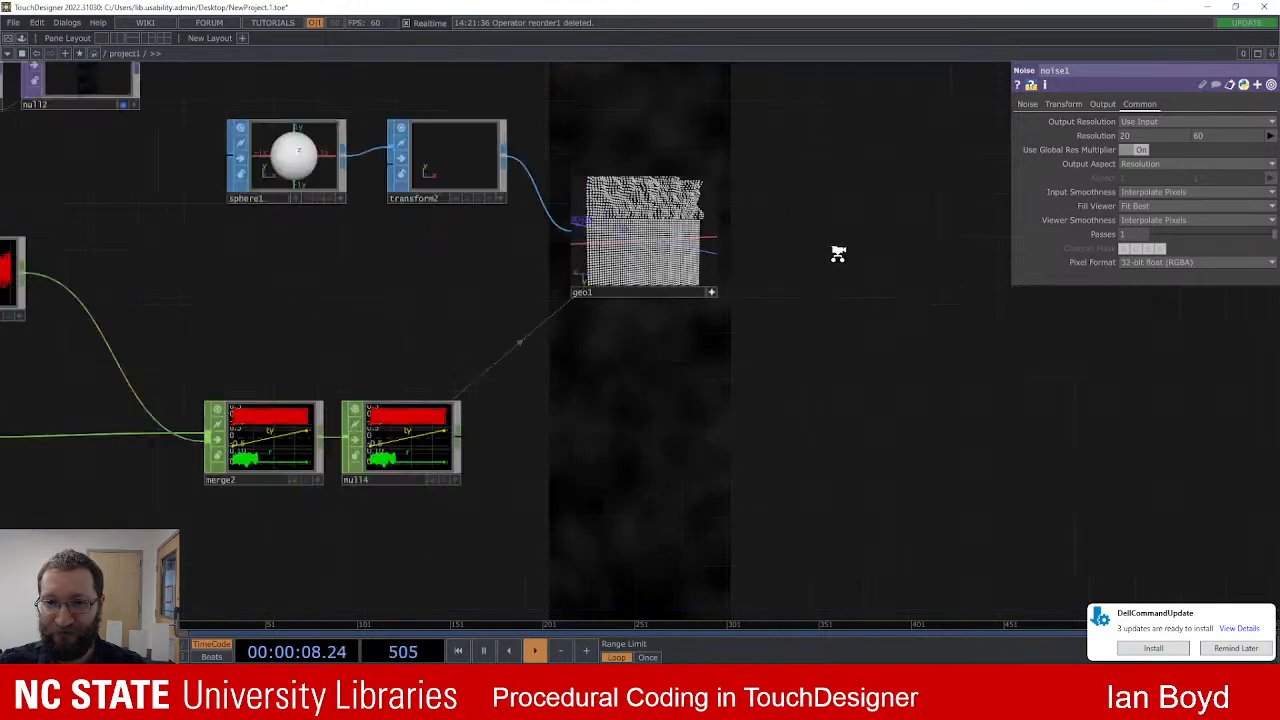
pyautogui.moveTo(643, 225); pyautogui.dragTo(715, 360)
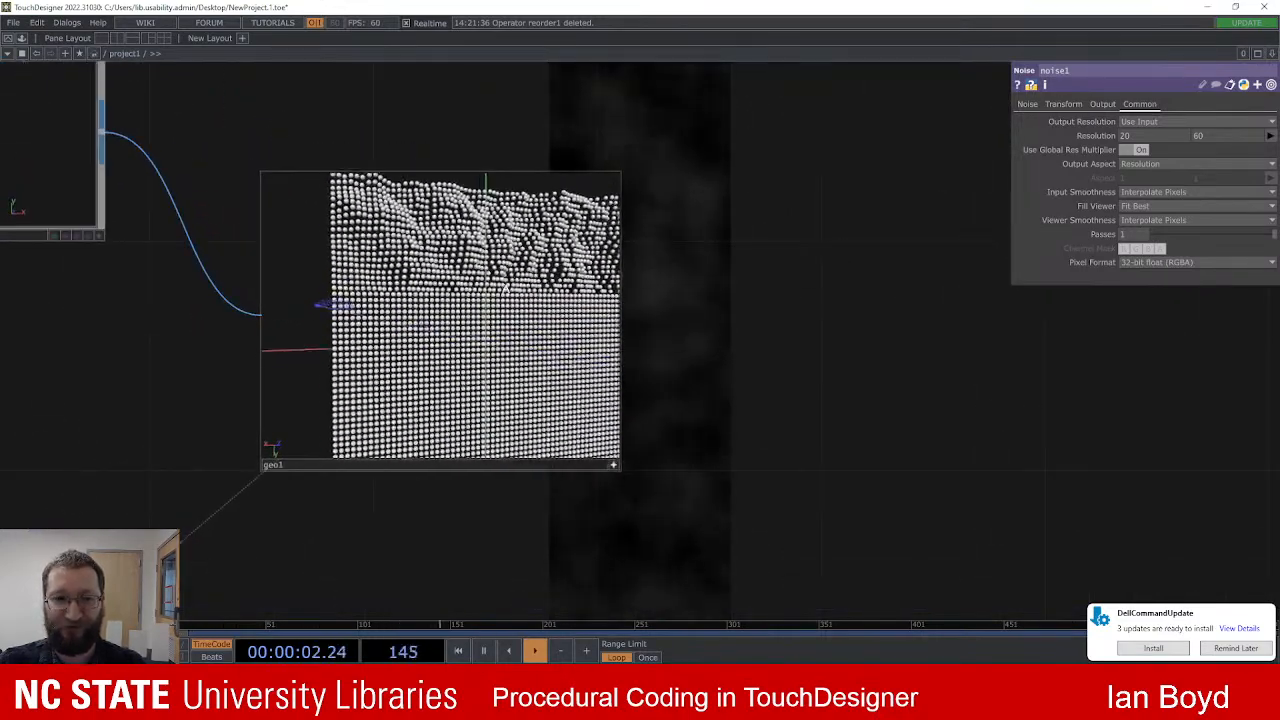
pyautogui.scroll(-10, 706, 286)
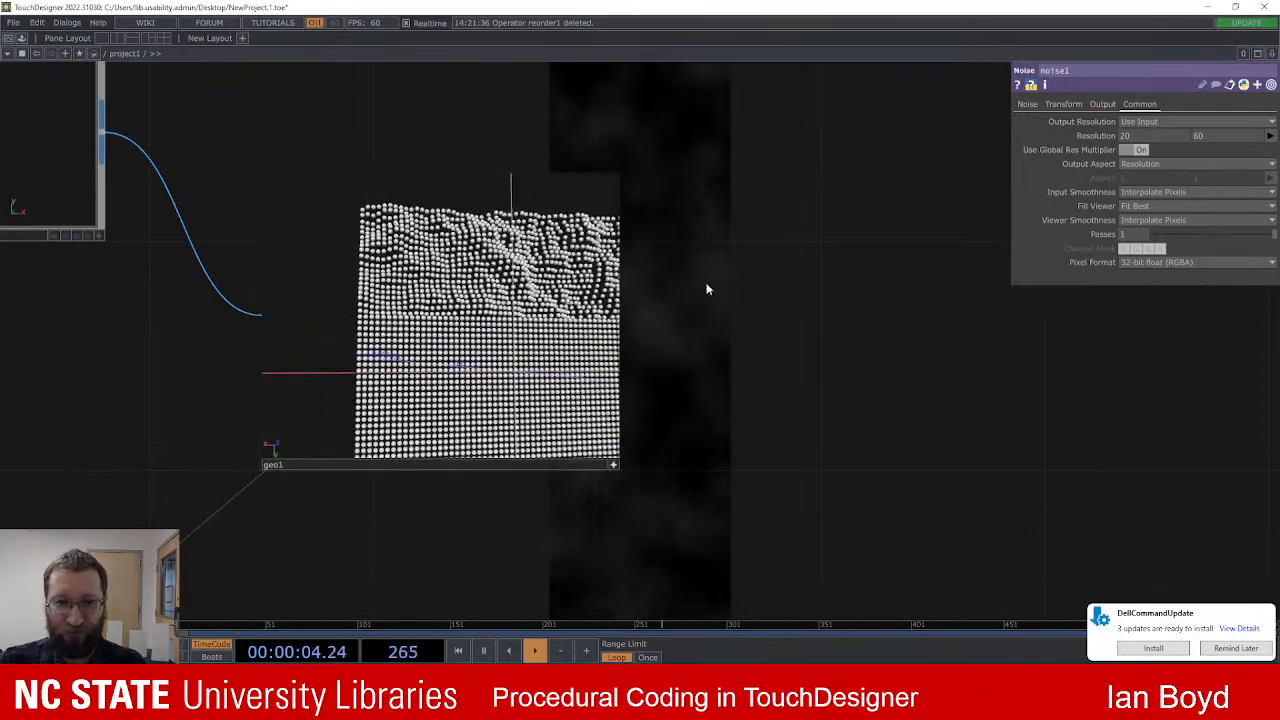
pyautogui.scroll(-5, 440, 278)
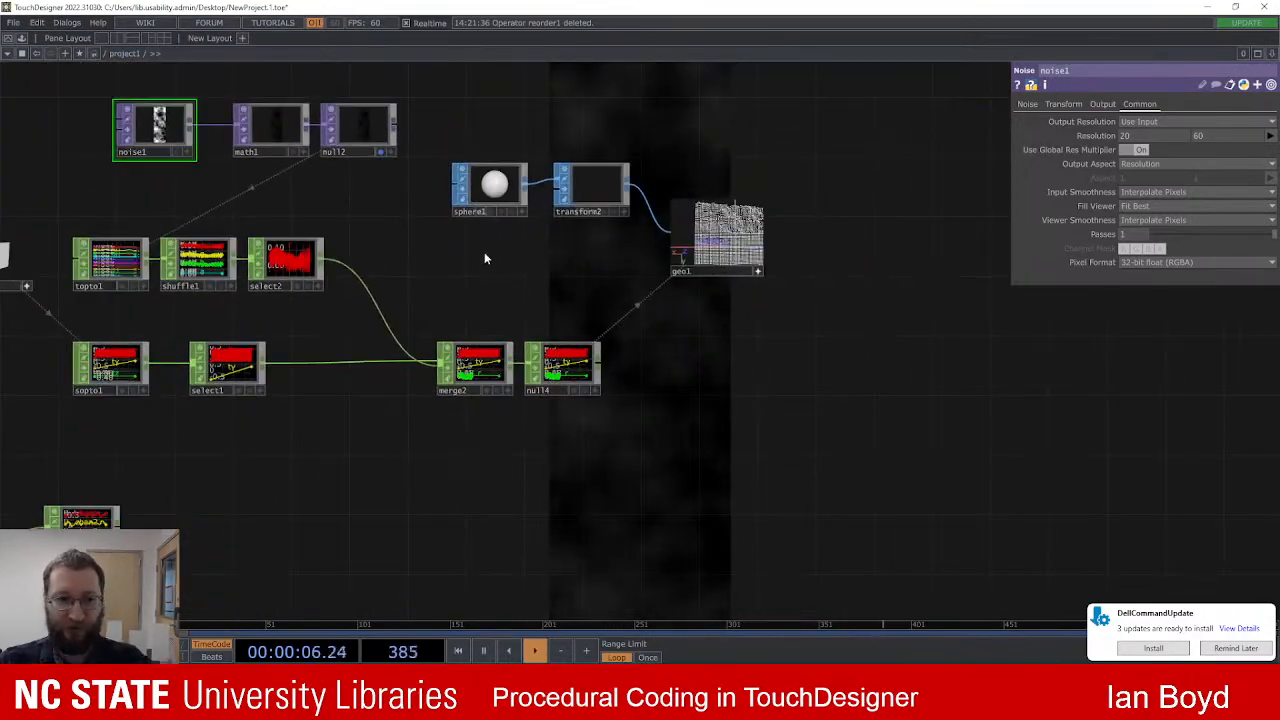
pyautogui.scroll(2, 446, 269)
pyautogui.moveTo(452, 229); pyautogui.dragTo(545, 240)
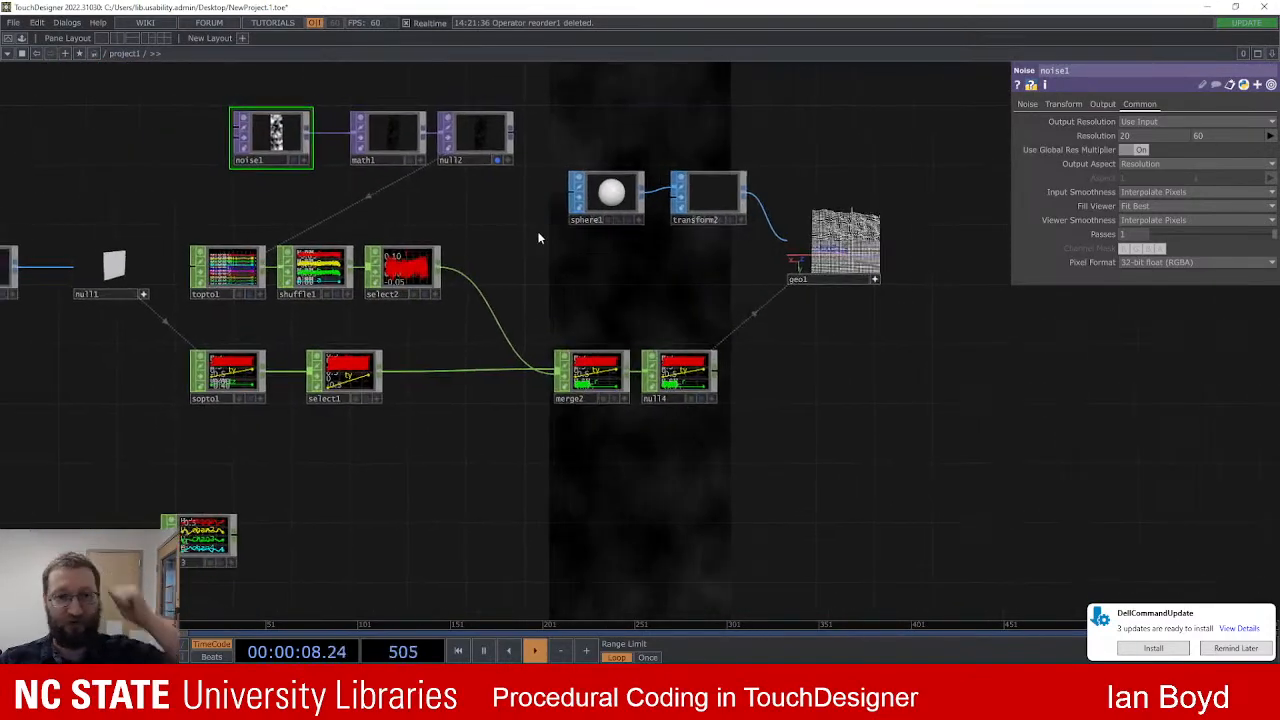
pyautogui.scroll(2, 525, 262)
pyautogui.scroll(-3, 525, 268)
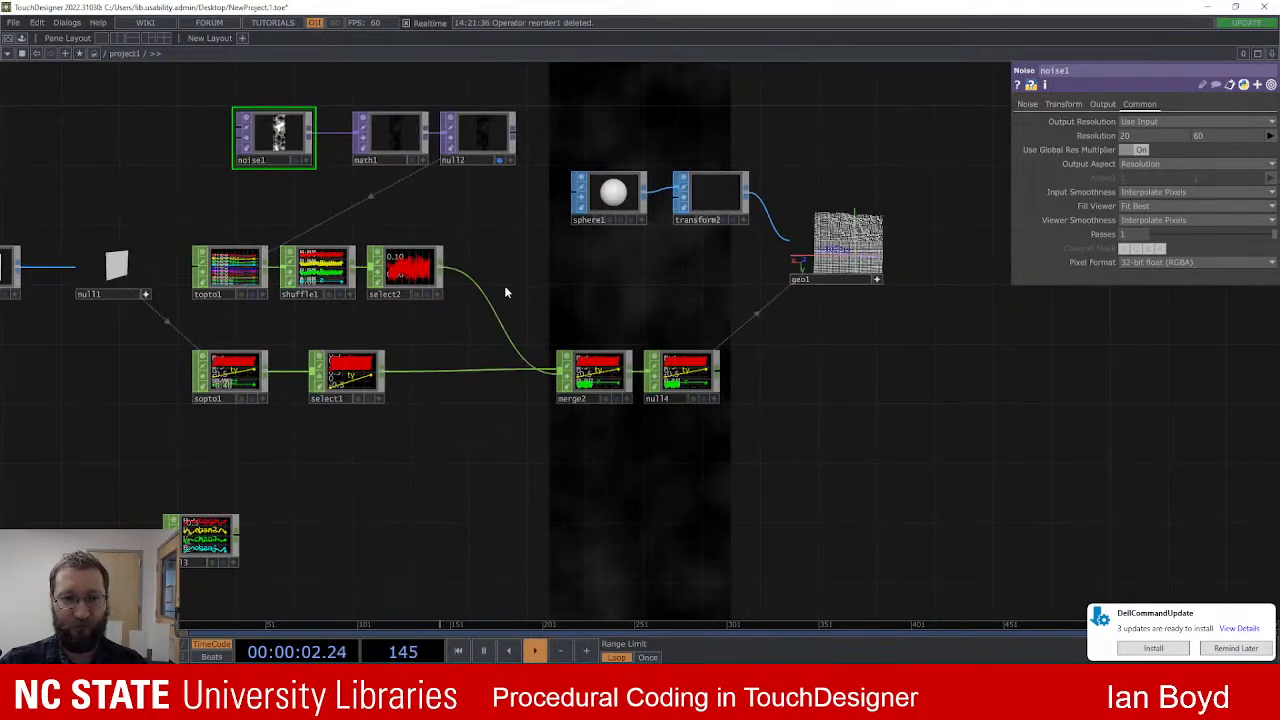
# Step: Insert a Resample CHOP on the wire between select2 and merge2
pyautogui.rightClick(489, 302)
pyautogui.click(468, 240)
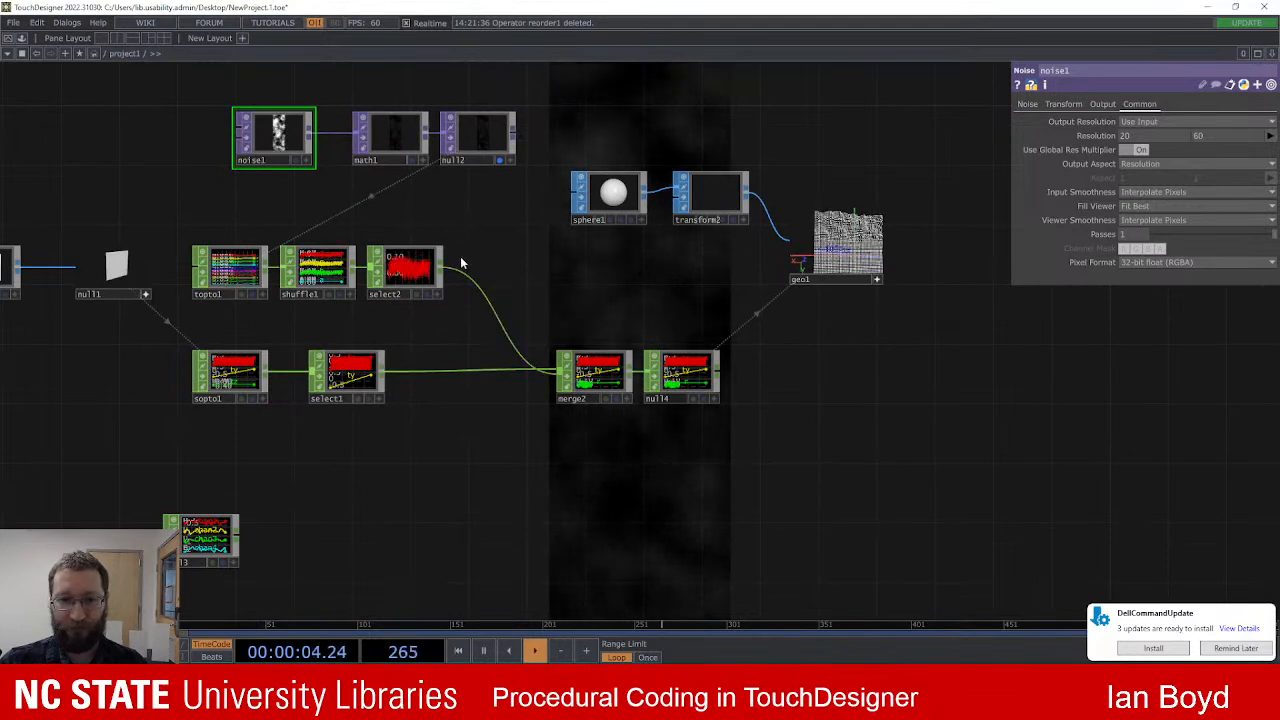
pyautogui.scroll(3, 590, 290)
pyautogui.rightClick(590, 290)
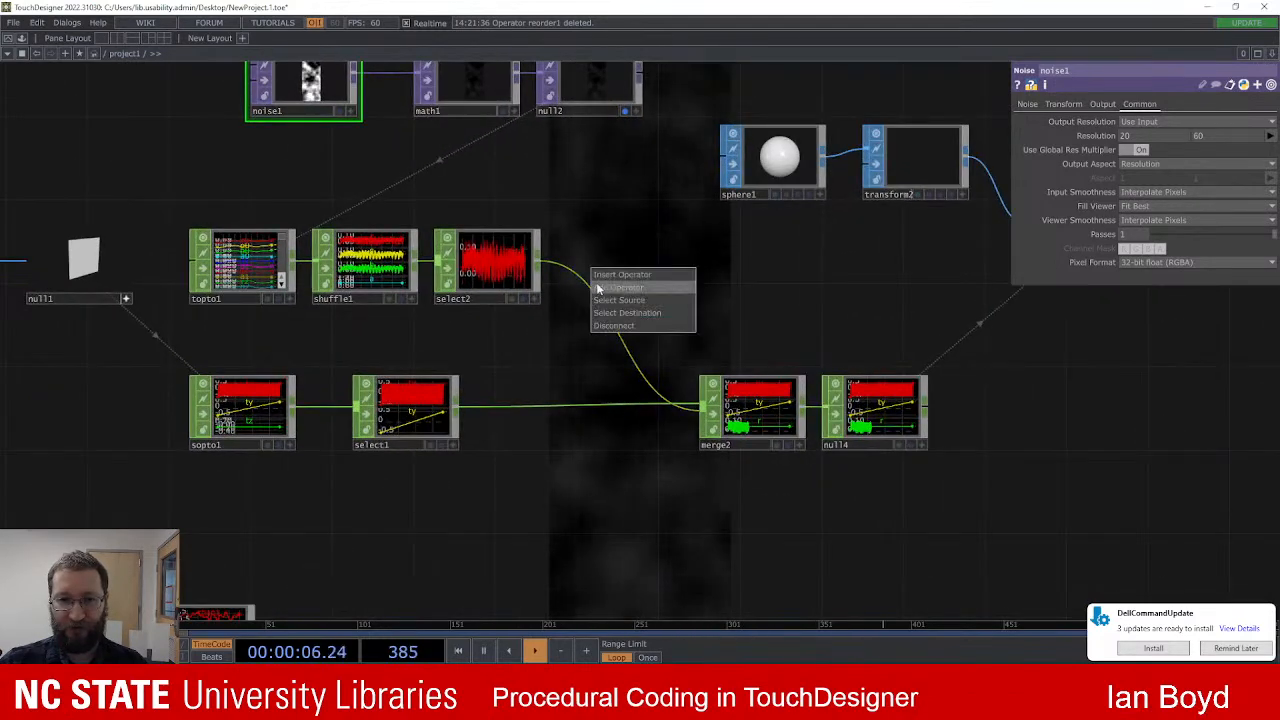
pyautogui.click(608, 272)
pyautogui.write('resample')
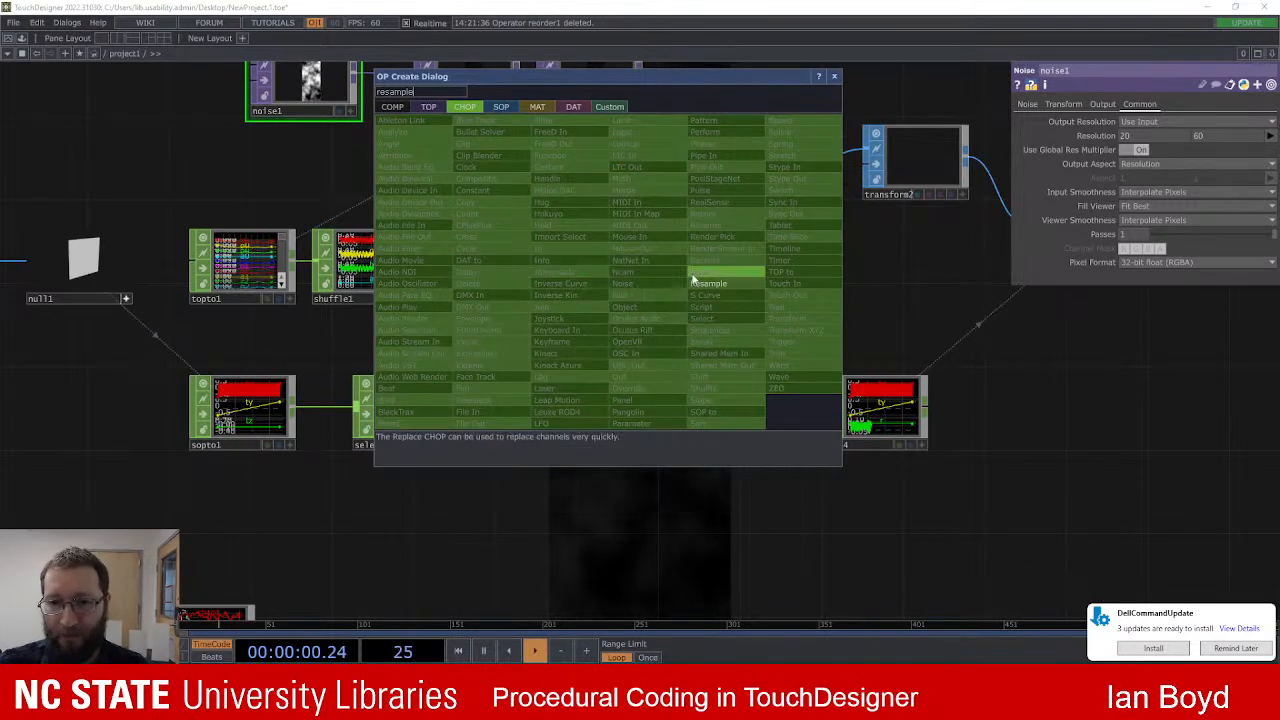
pyautogui.click(700, 284)
pyautogui.click(640, 285)
pyautogui.moveTo(640, 285); pyautogui.dragTo(660, 285)
# Step: Turn off Time Slice for resample1
pyautogui.moveTo(1104, 320); pyautogui.dragTo(935, 349)
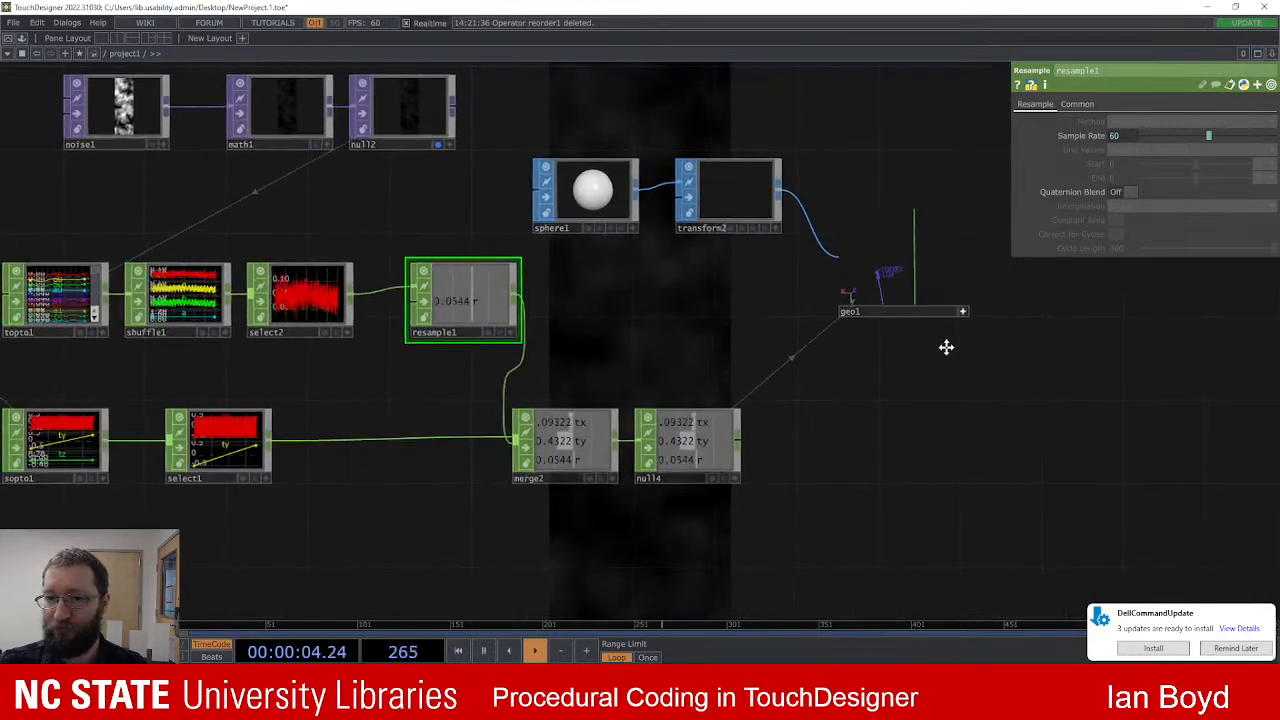
pyautogui.click(1075, 105)
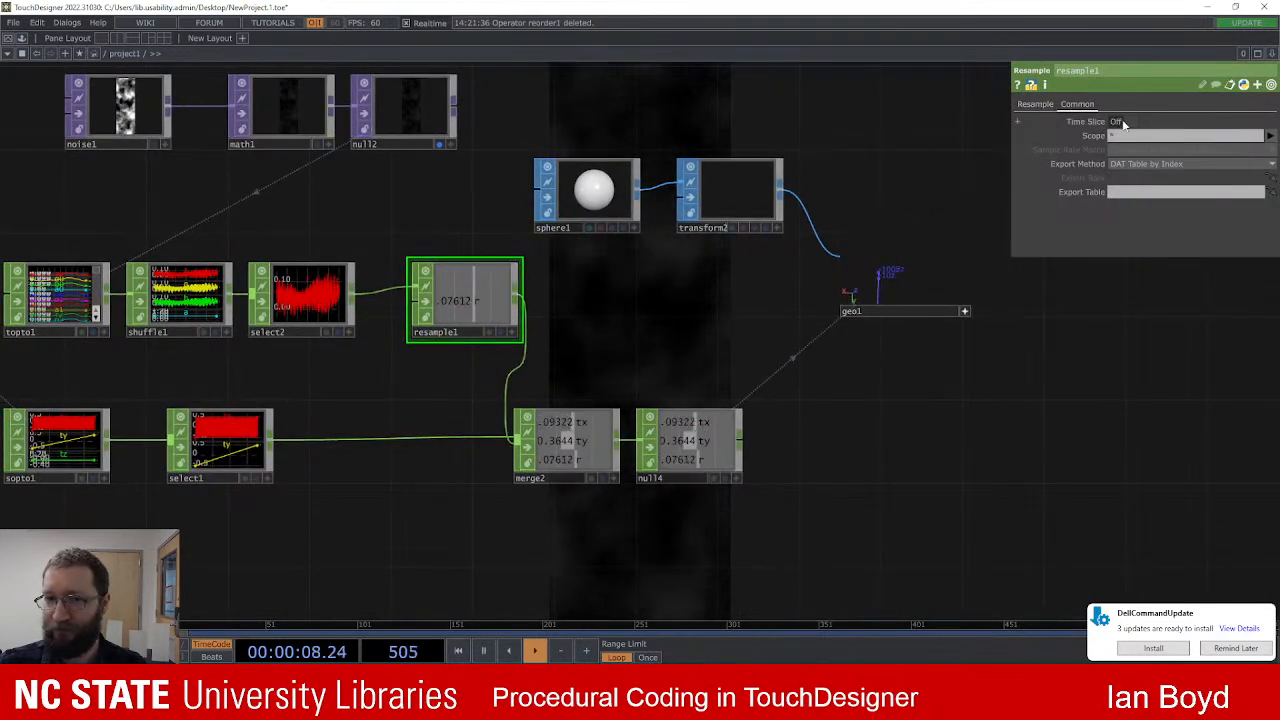
pyautogui.click(1127, 122)
# Step: Set resample1's Method to Same Rate, New Interval and its End value to 10
pyautogui.click(1035, 104)
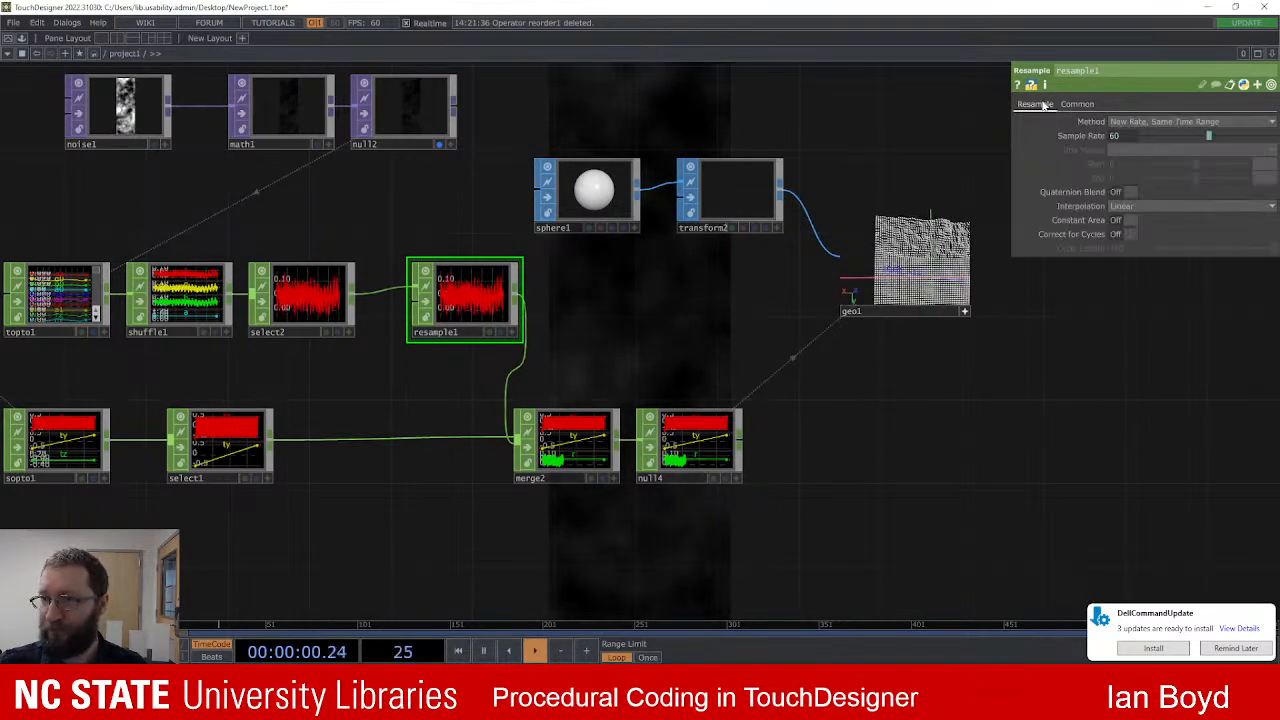
pyautogui.click(1158, 123)
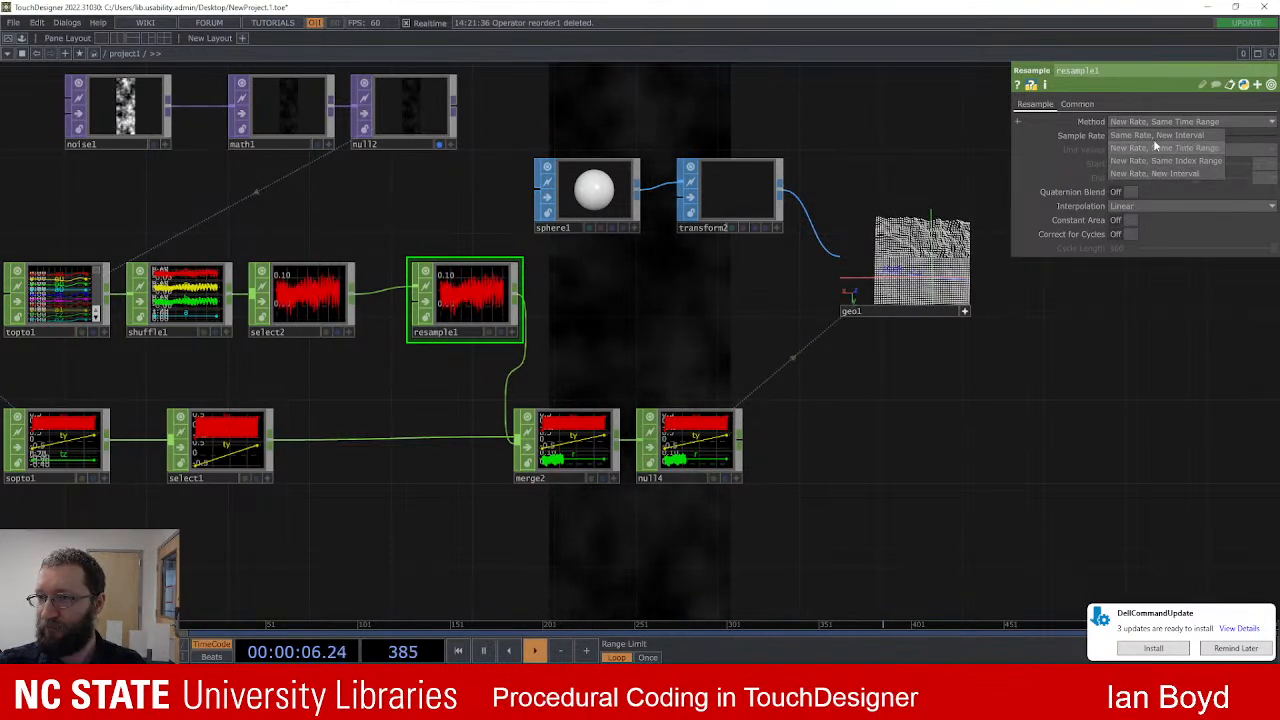
pyautogui.click(1157, 137)
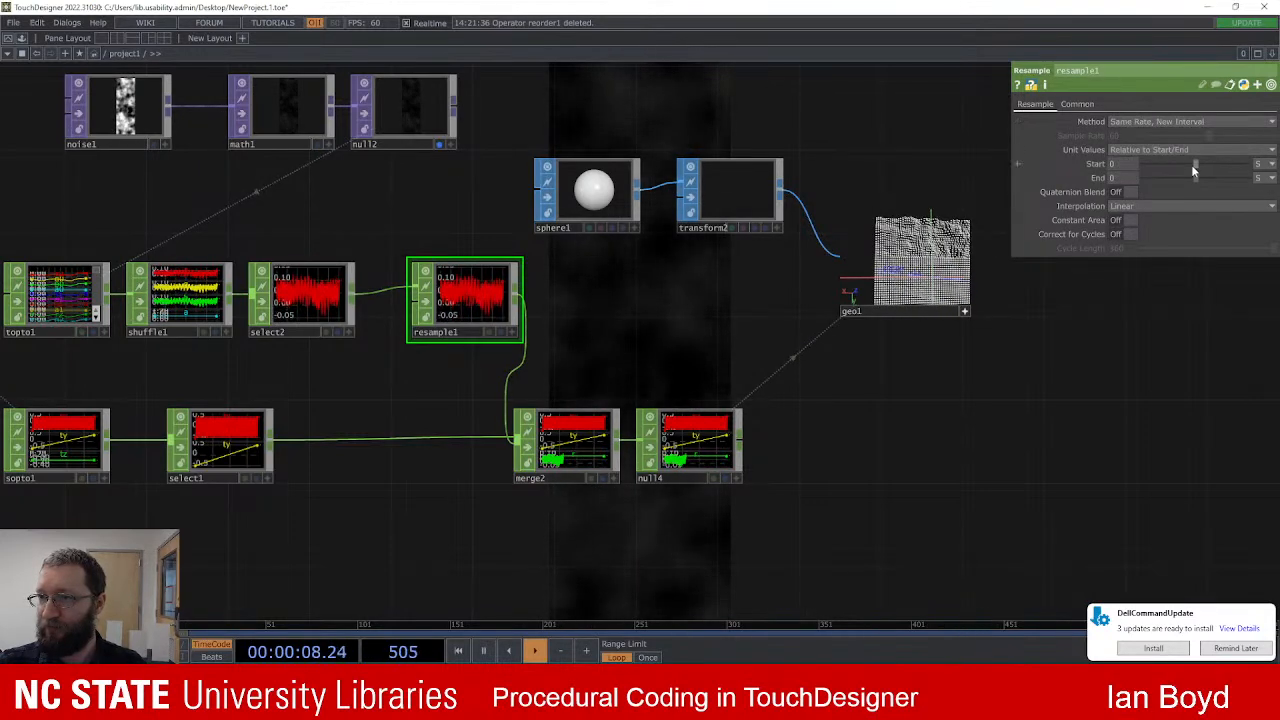
pyautogui.moveTo(1200, 182); pyautogui.dragTo(1224, 182)
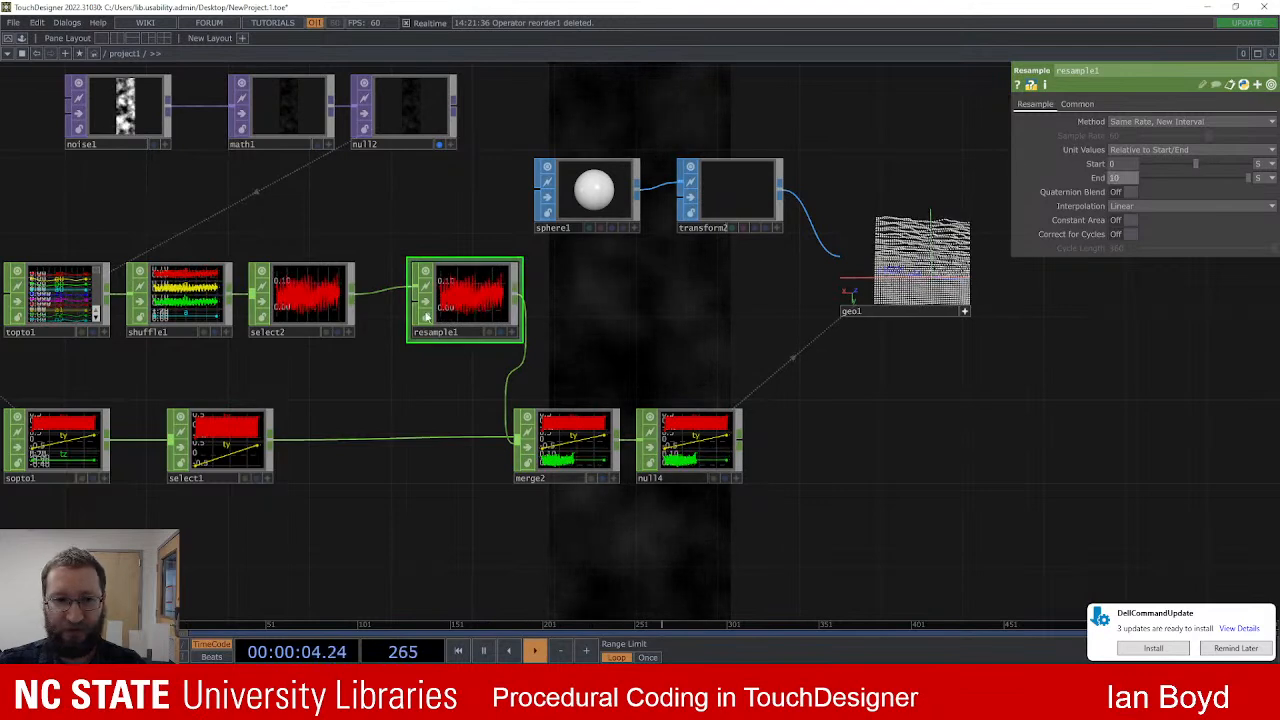
# Step: Switch resample1's Start and End units to samples (I) and set its End value to 600
pyautogui.scroll(5, 480, 336)
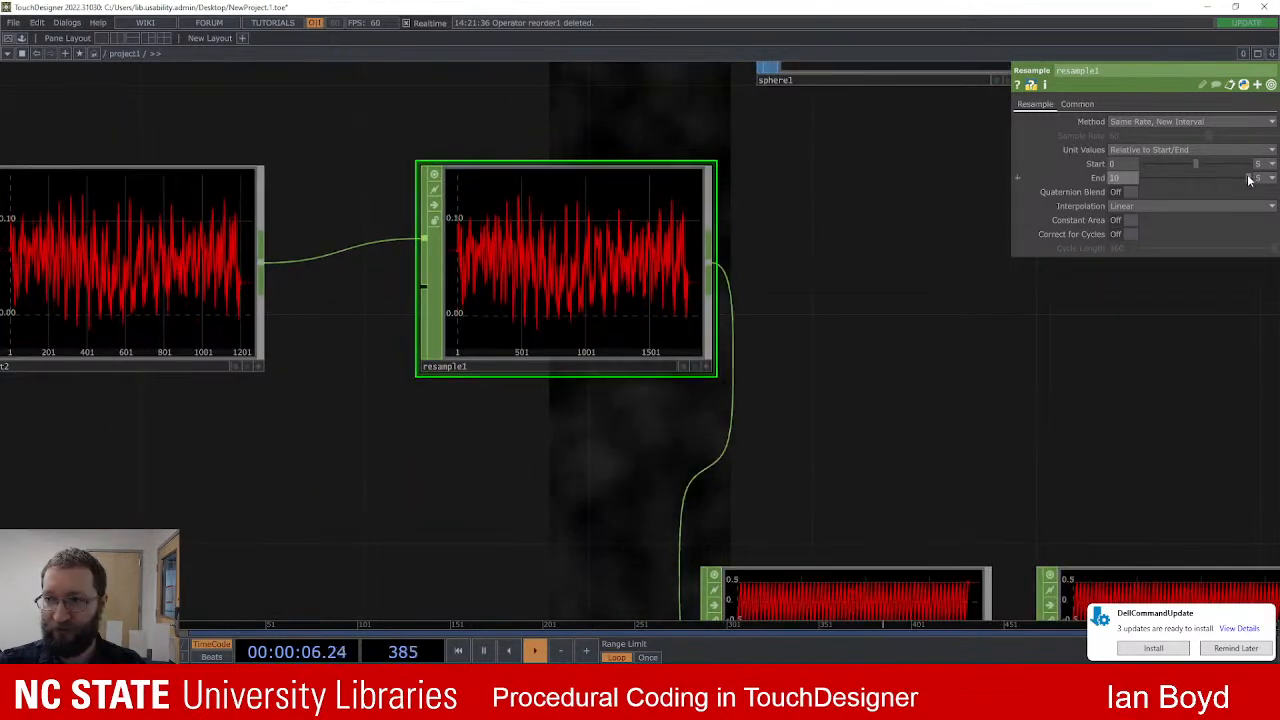
pyautogui.moveTo(1200, 177)
pyautogui.mouseDown()
pyautogui.moveTo(1184, 176)
pyautogui.moveTo(1222, 178)
pyautogui.mouseUp()
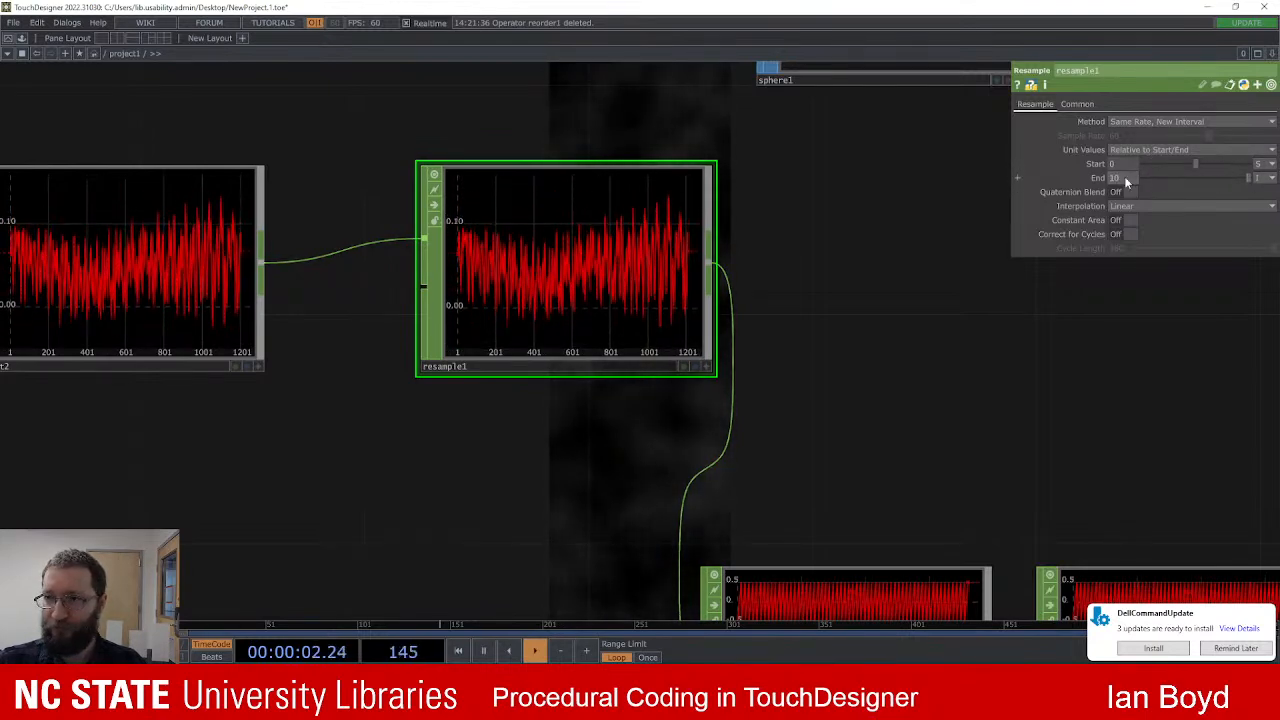
pyautogui.click(1262, 166)
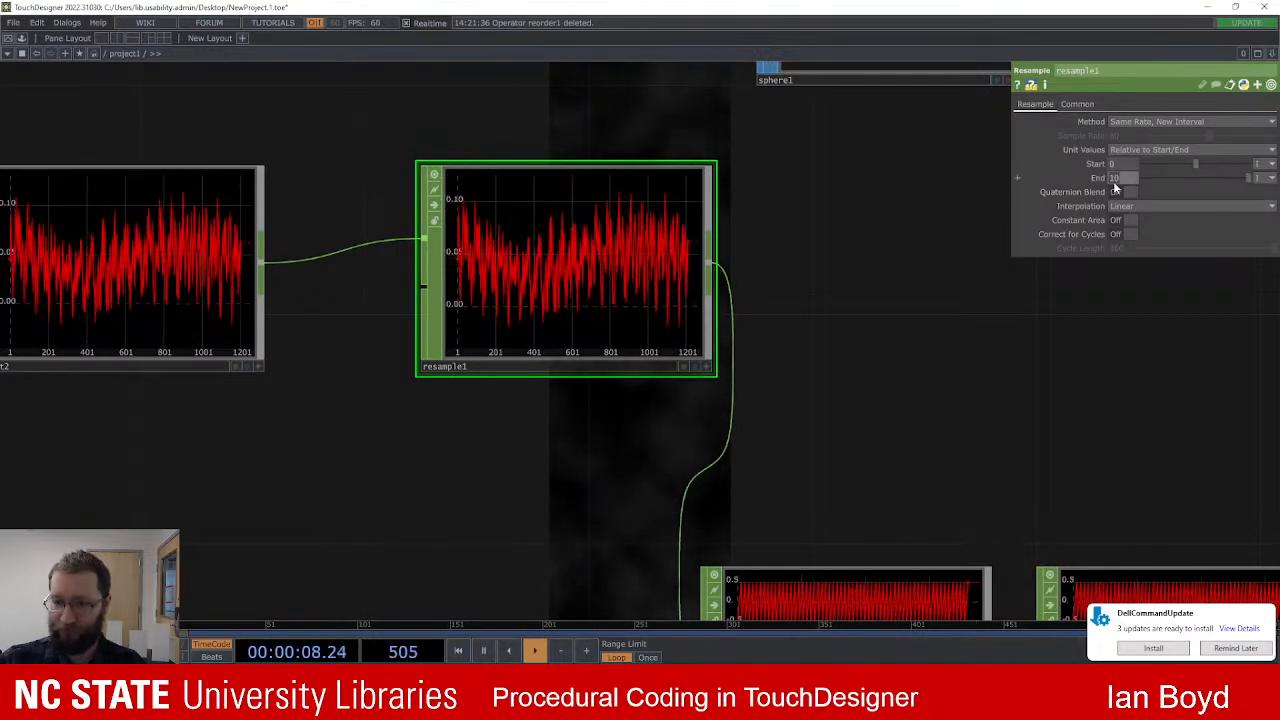
pyautogui.write('60')
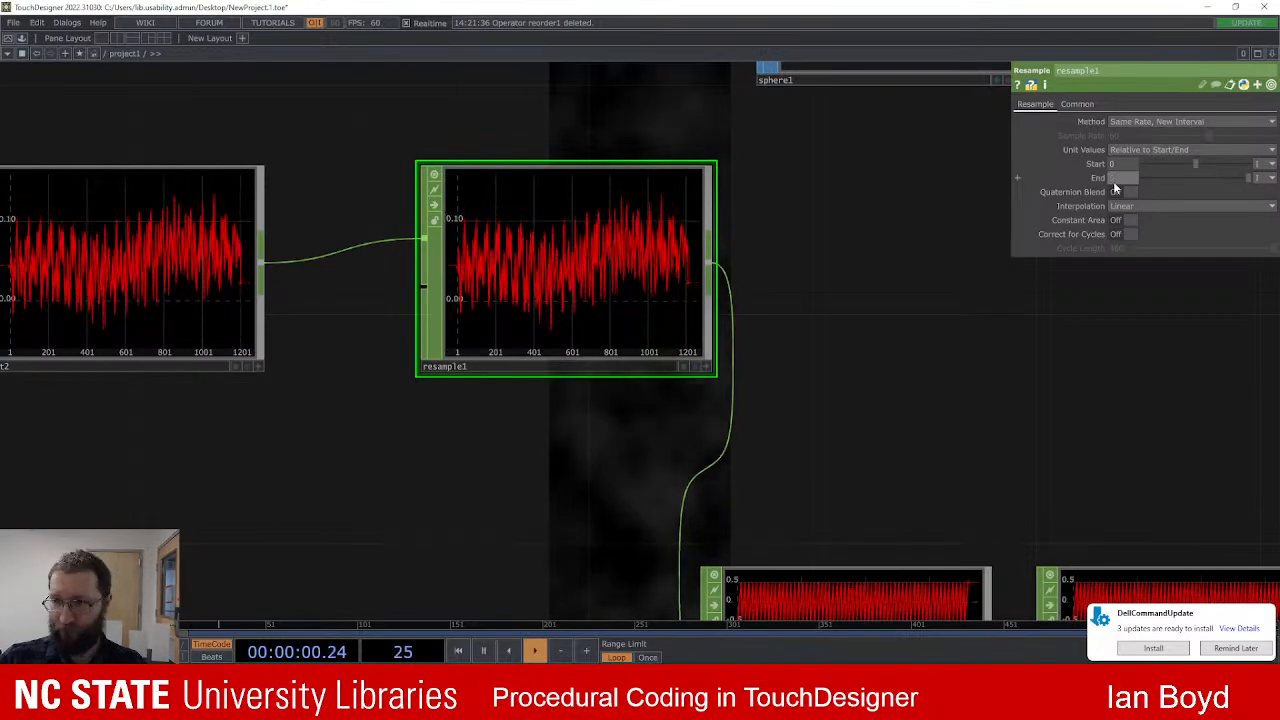
pyautogui.write('0')
pyautogui.press('Return')
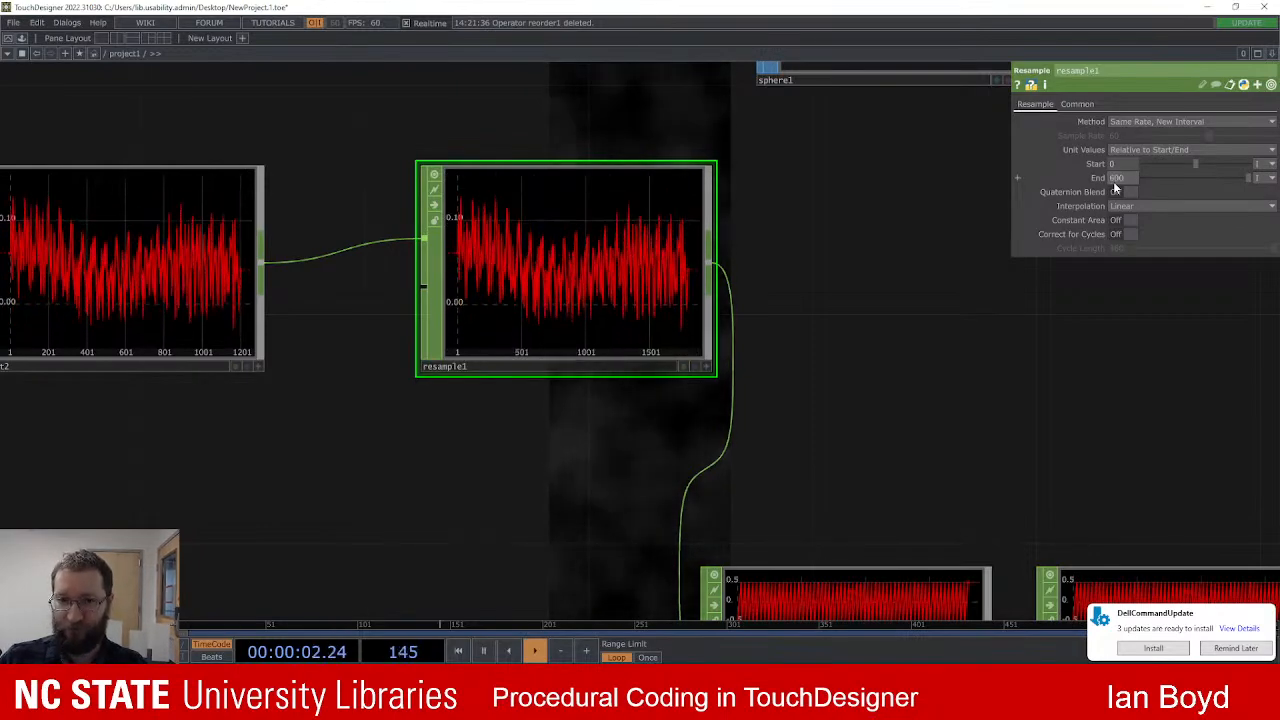
# Step: Set resample1's End value to 1600 samples
pyautogui.scroll(-5, 1117, 430)
pyautogui.moveTo(1125, 364); pyautogui.dragTo(864, 397)
pyautogui.click(1122, 178)
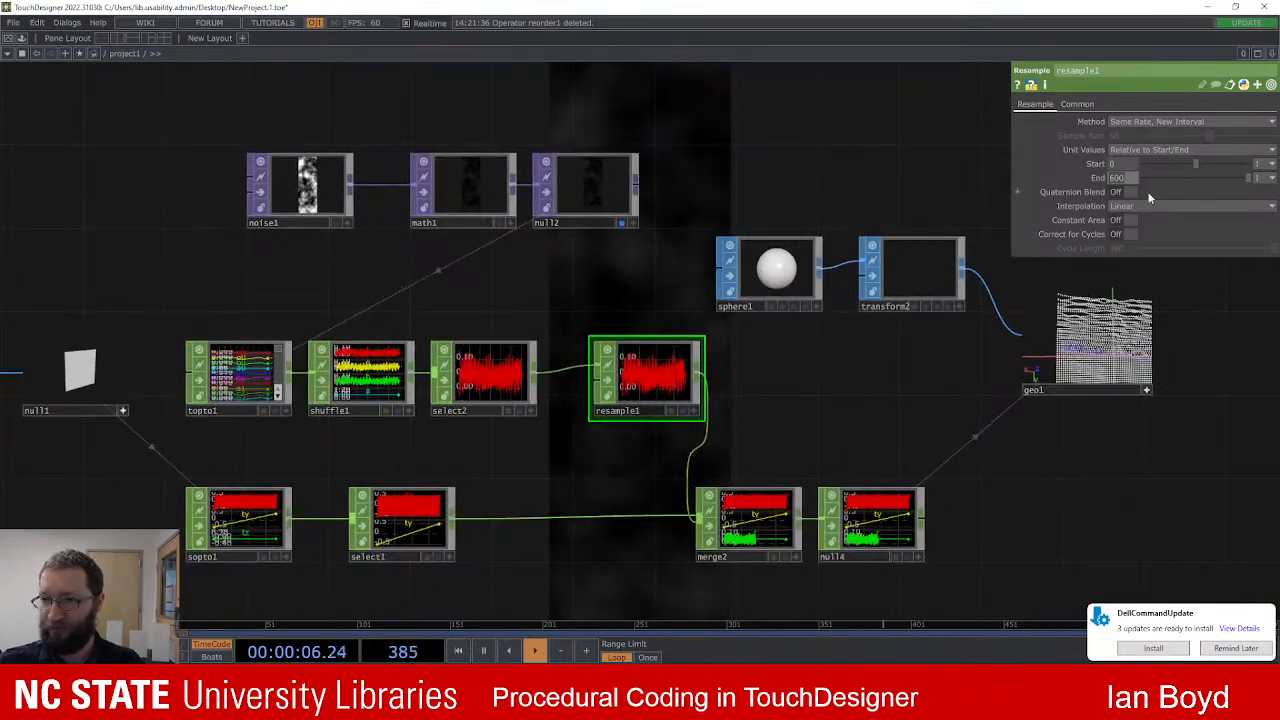
pyautogui.write('3600')
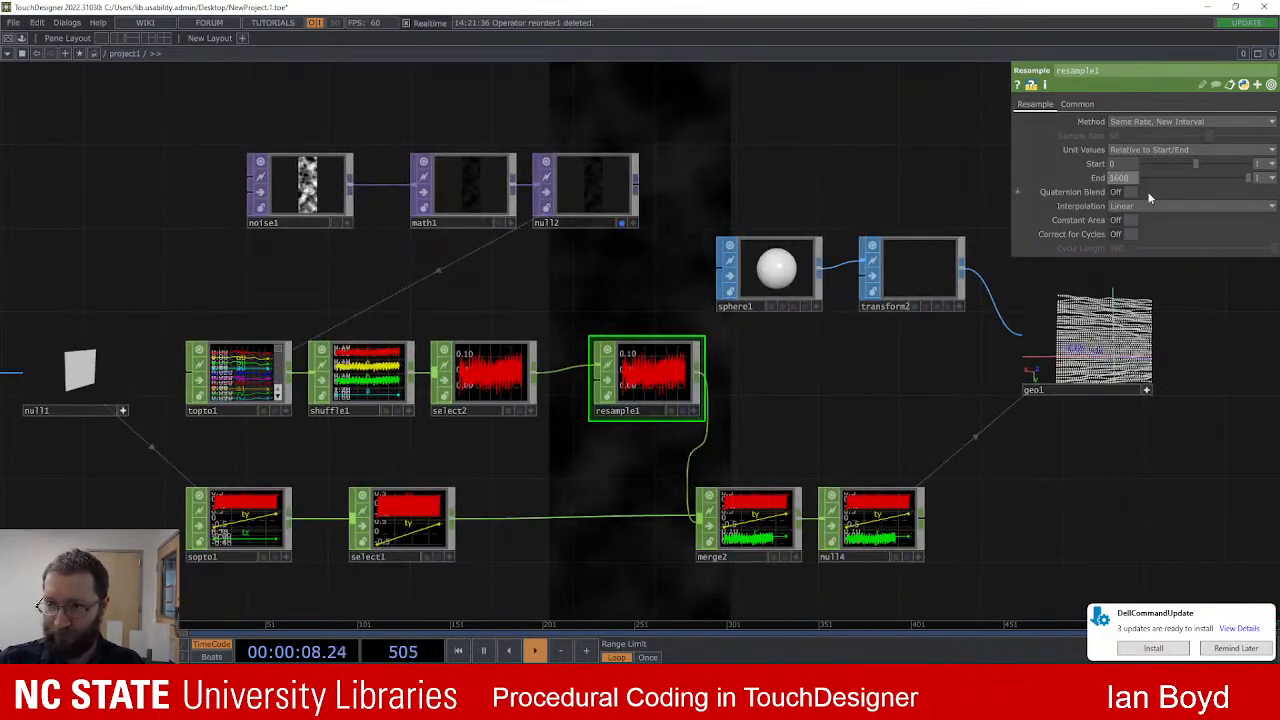
# Step: Examine the instanced sphere grid up close and from farther away in geo1's active viewer
pyautogui.moveTo(1202, 359); pyautogui.dragTo(1098, 364)
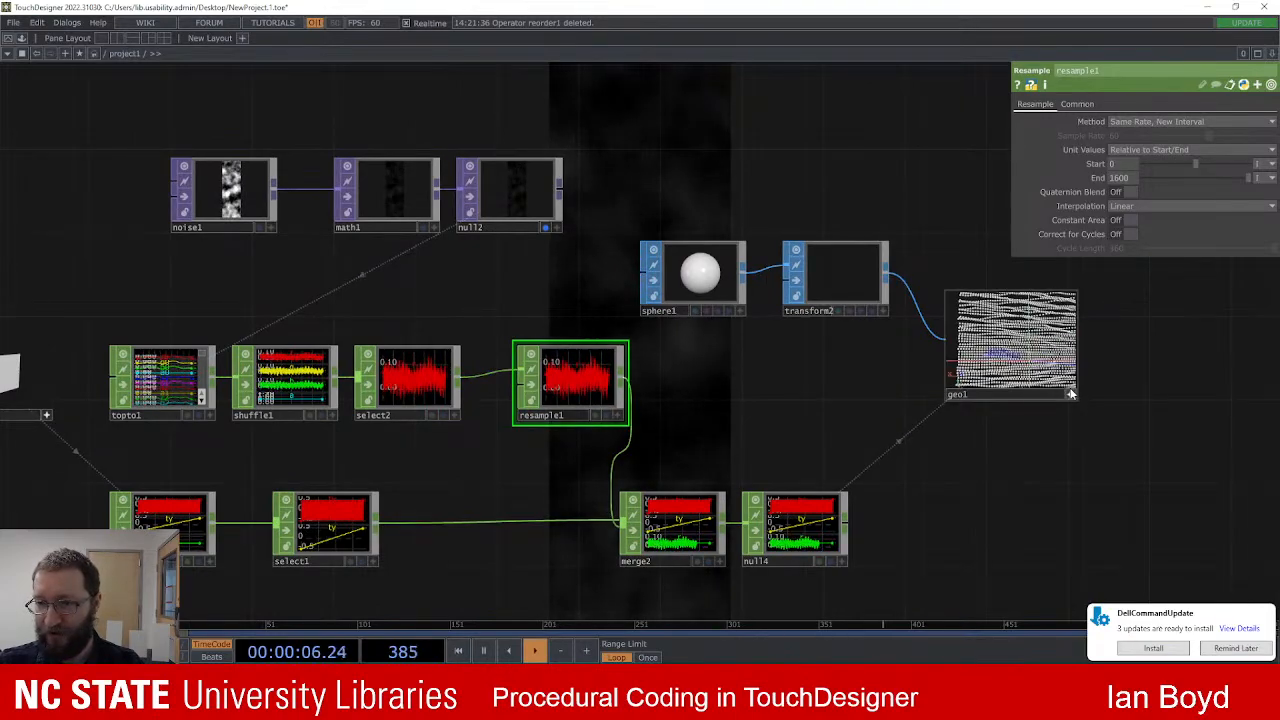
pyautogui.scroll(5, 1117, 354)
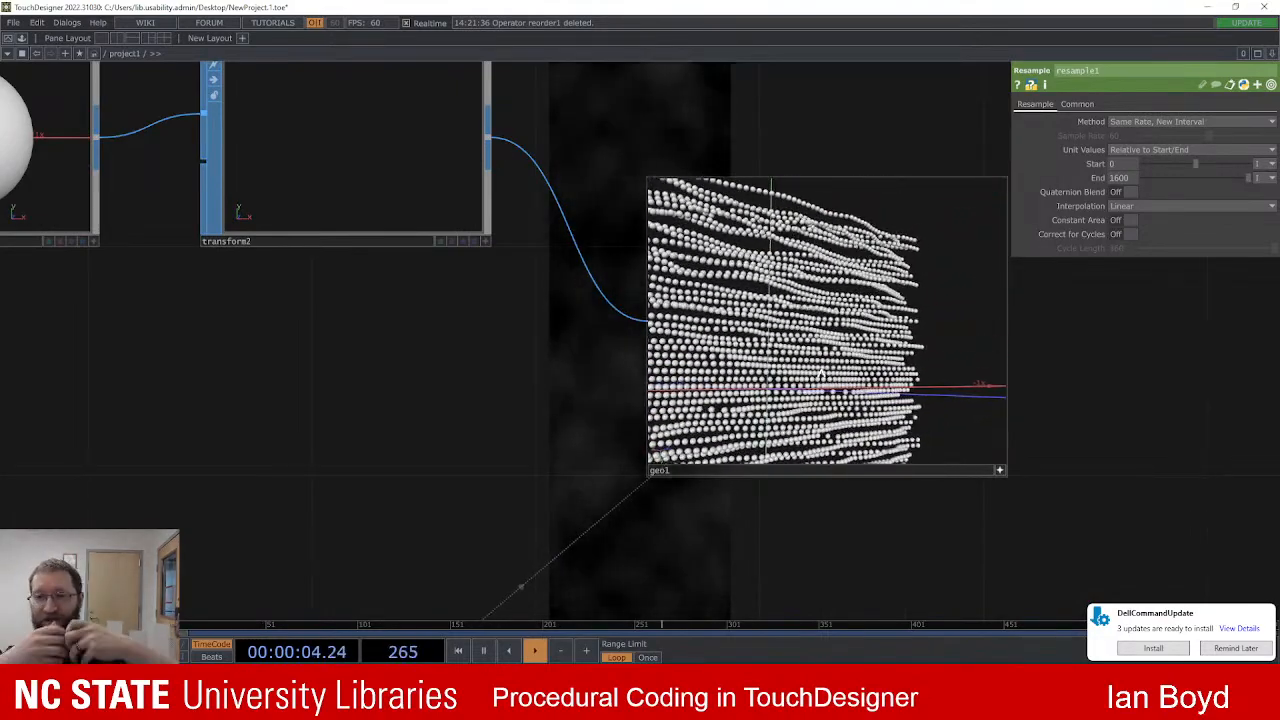
pyautogui.moveTo(821, 372); pyautogui.dragTo(848, 336)
pyautogui.scroll(-4, 824, 325)
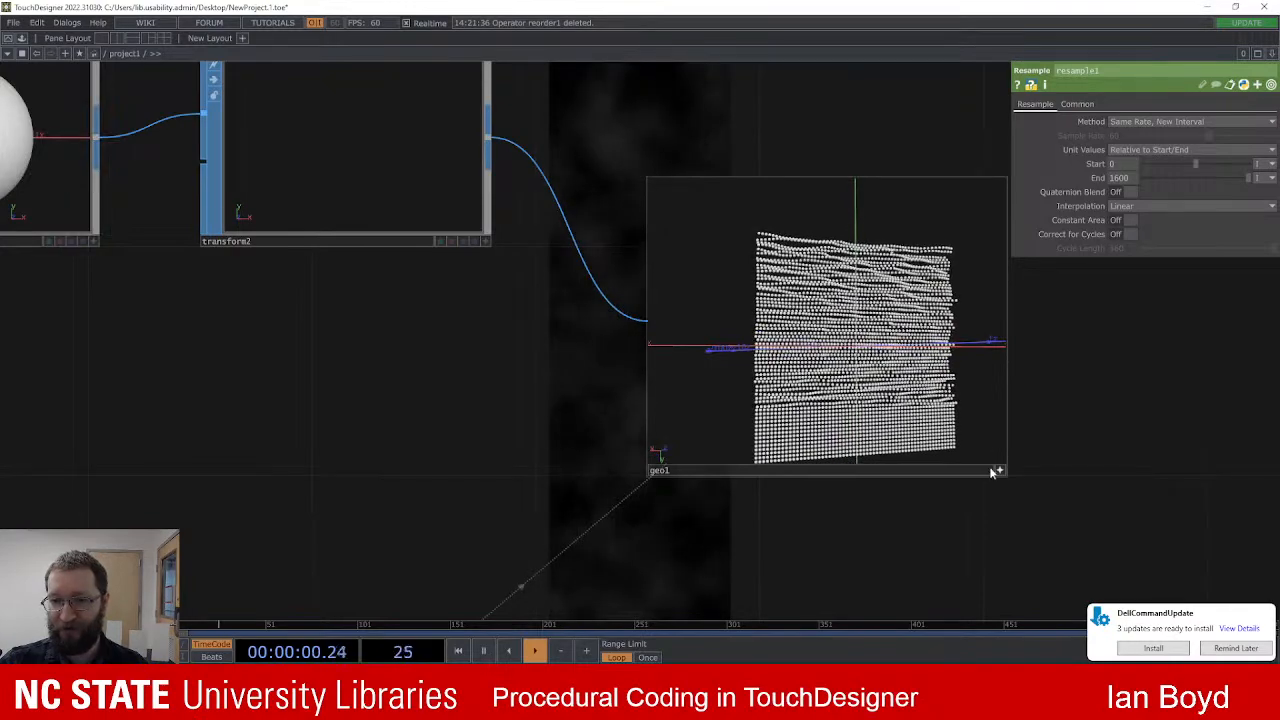
# Step: Delete the resample1 operator between select2 and merge2
pyautogui.scroll(-5, 409, 316)
pyautogui.scroll(-4, 460, 318)
pyautogui.scroll(6, 563, 309)
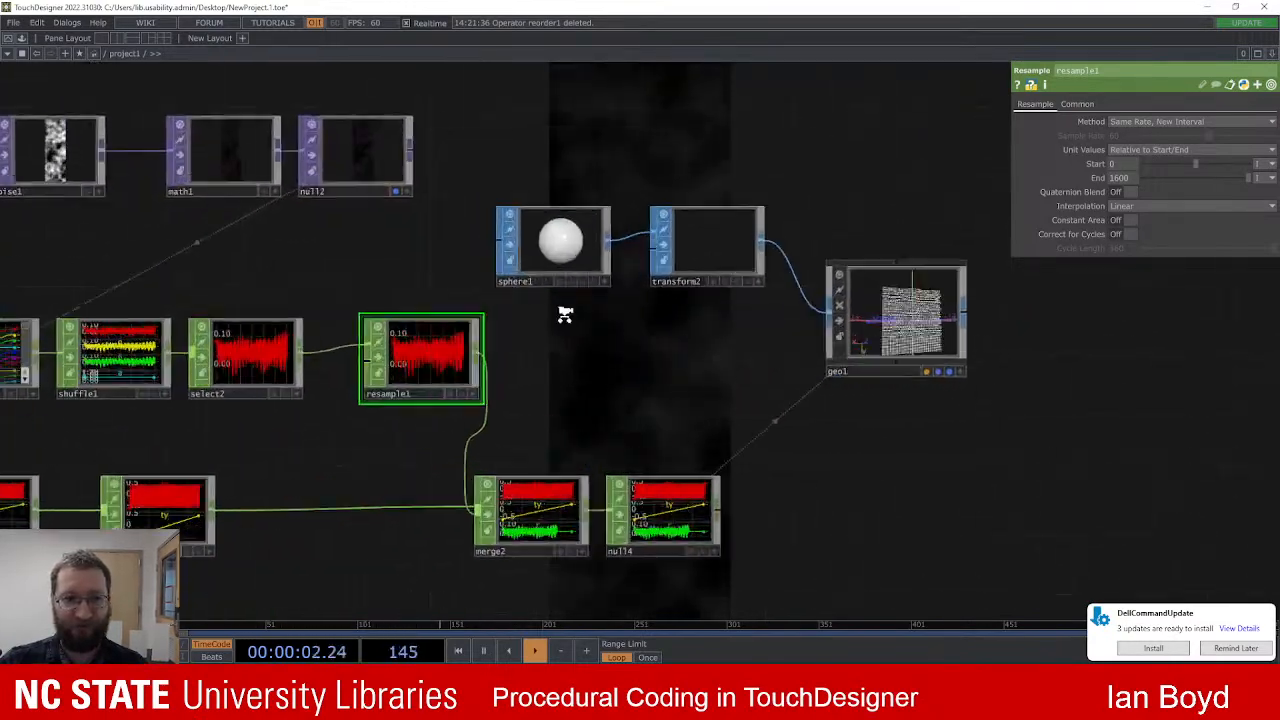
pyautogui.press('Delete')
# Step: Set noise1's output resolution width to 60 so the resolution is 60 by 60
pyautogui.moveTo(323, 321); pyautogui.dragTo(600, 337)
pyautogui.moveTo(606, 304); pyautogui.dragTo(548, 262, button='middle')
pyautogui.click(197, 140)
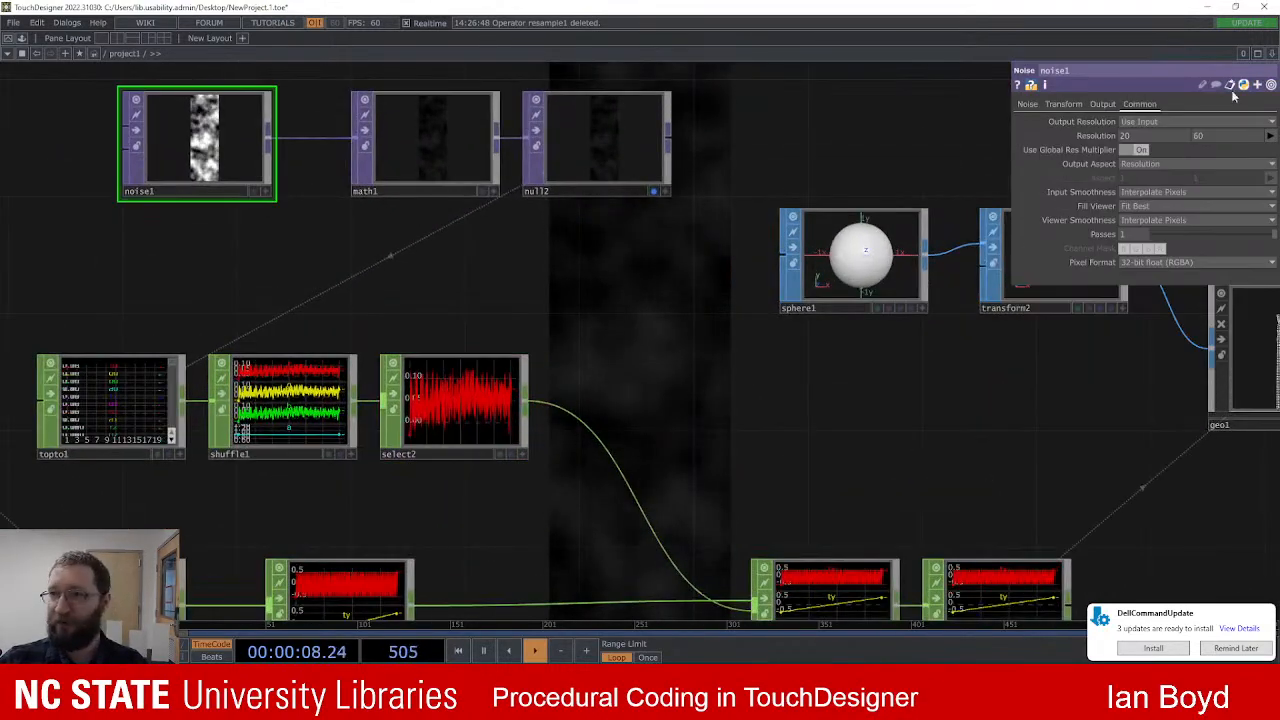
pyautogui.click(1174, 134)
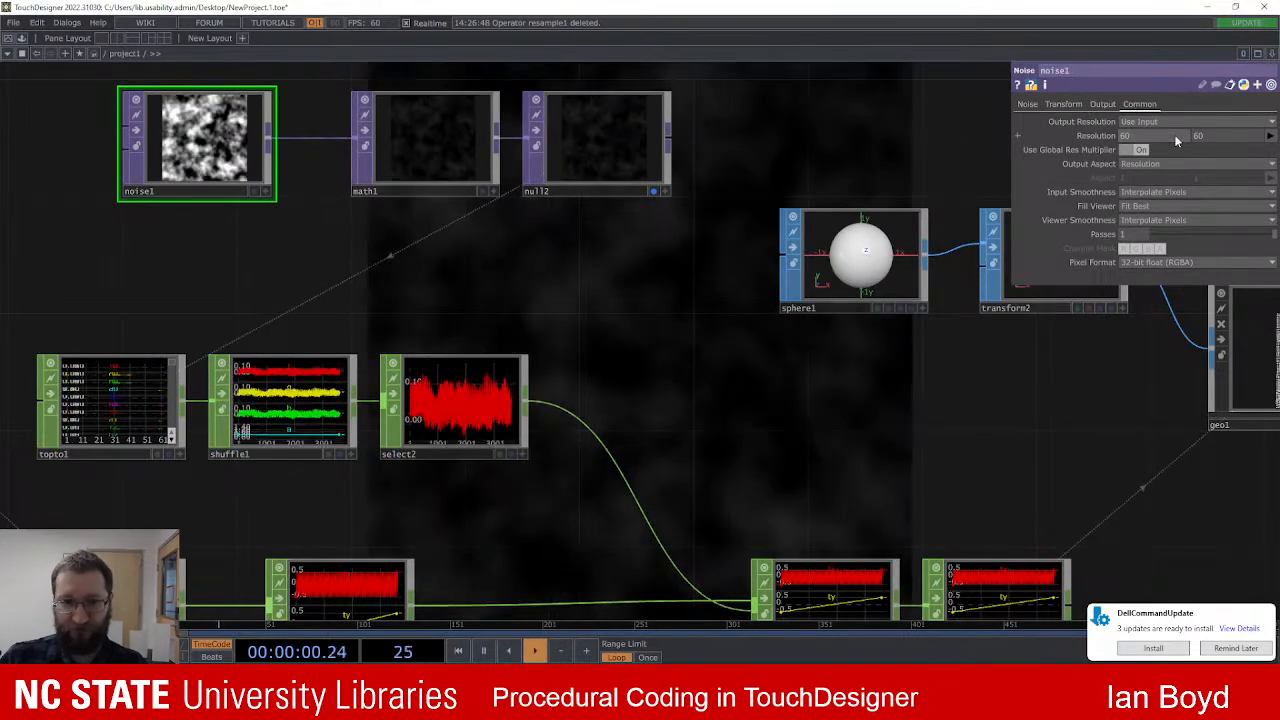
# Step: Examine the sphere grid in geo1 and trace the operator chains from grid1 and noise1 through merge2 to null4
pyautogui.scroll(-3, 1060, 390)
pyautogui.scroll(10, 1000, 408)
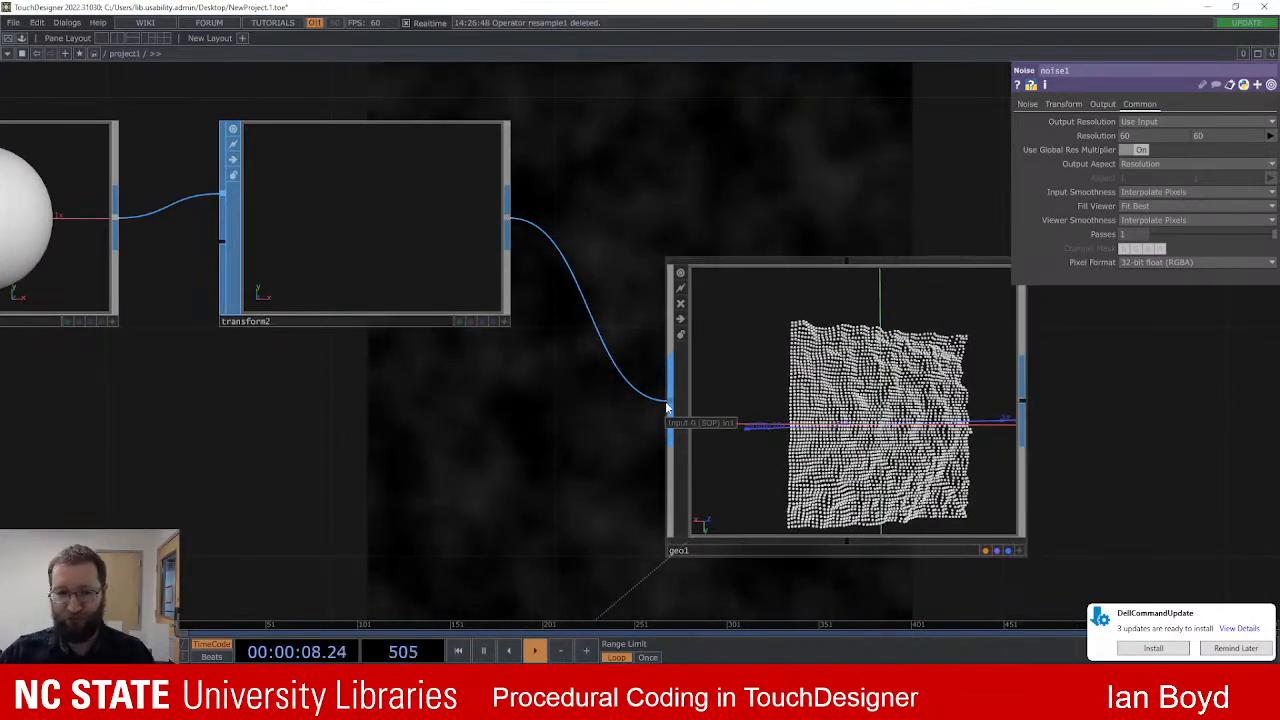
pyautogui.scroll(-8, 430, 410)
pyautogui.moveTo(437, 421); pyautogui.dragTo(812, 304)
pyautogui.scroll(-3, 628, 337)
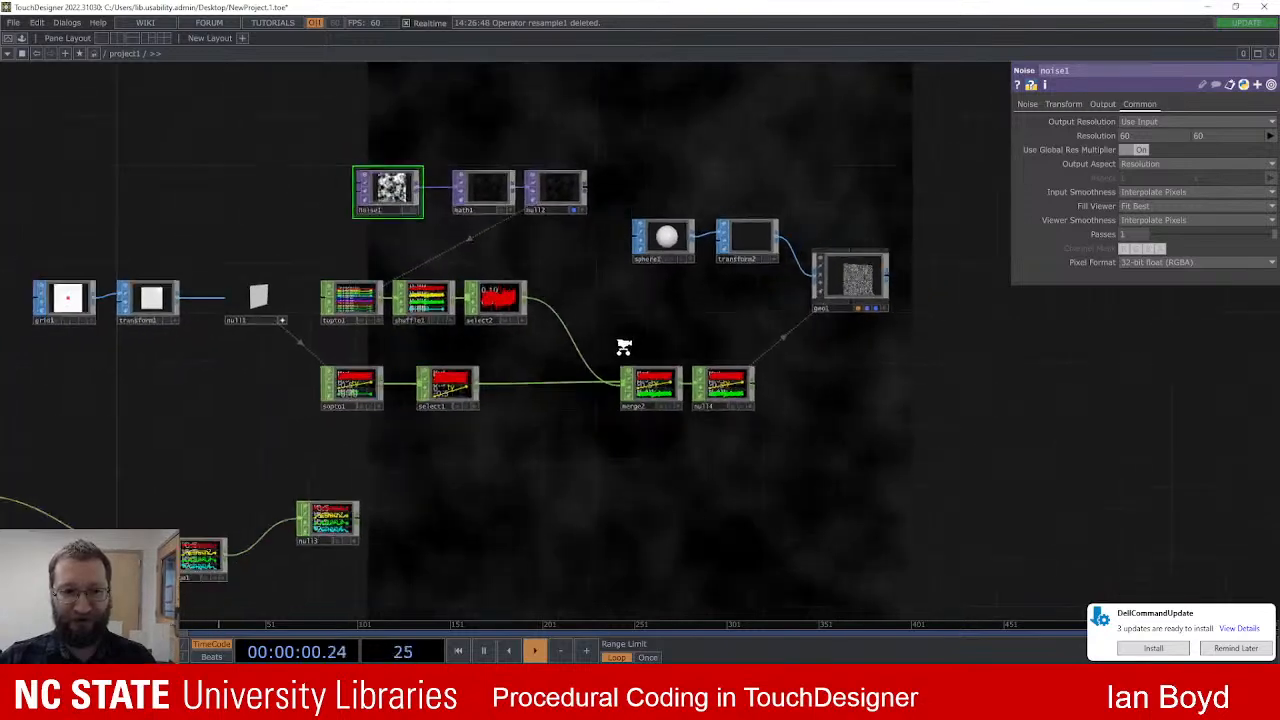
pyautogui.scroll(2, 538, 414)
pyautogui.moveTo(543, 412); pyautogui.dragTo(526, 430, button='middle')
pyautogui.moveTo(526, 430); pyautogui.dragTo(594, 400)
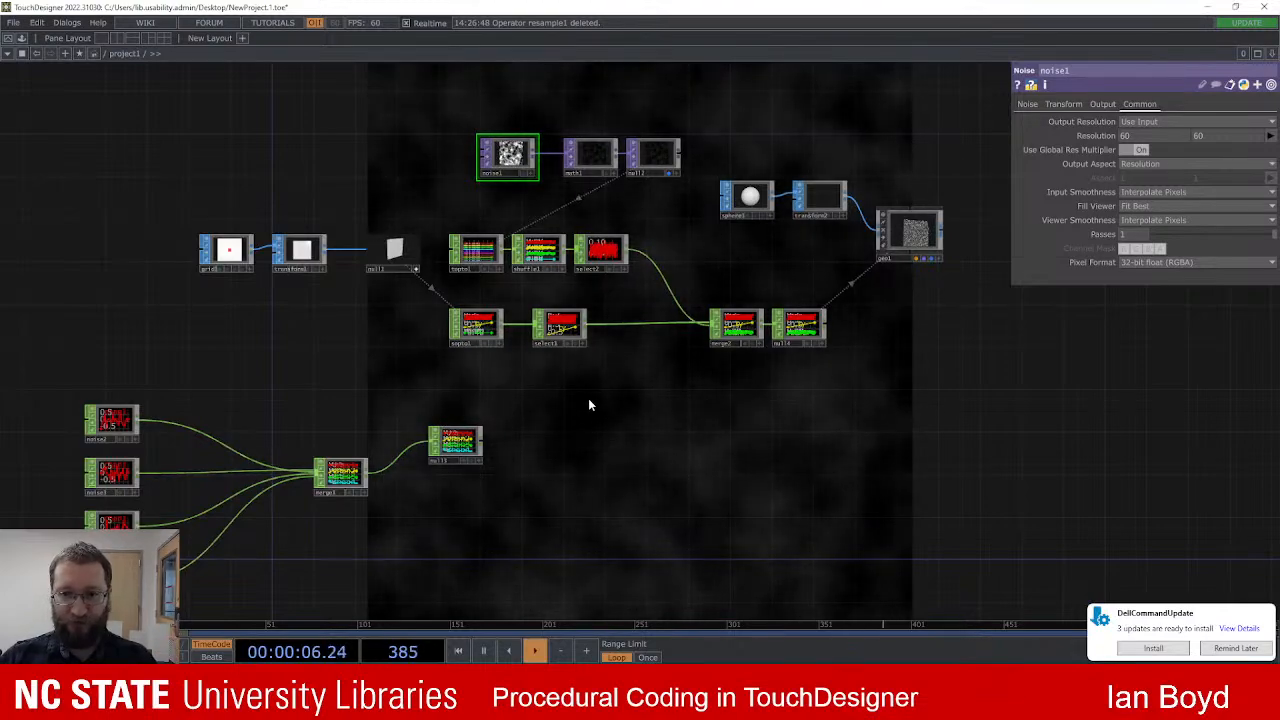
pyautogui.scroll(3, 652, 287)
pyautogui.moveTo(610, 306); pyautogui.dragTo(599, 301)
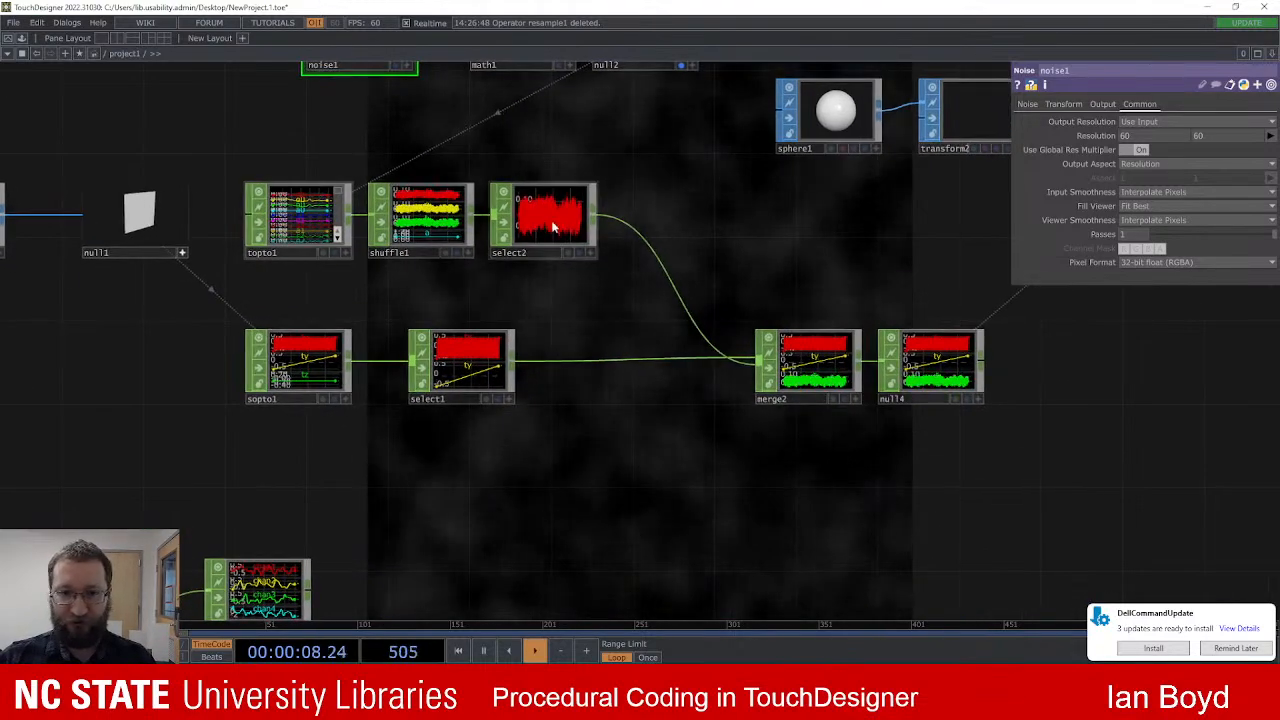
pyautogui.scroll(-6, 900, 446)
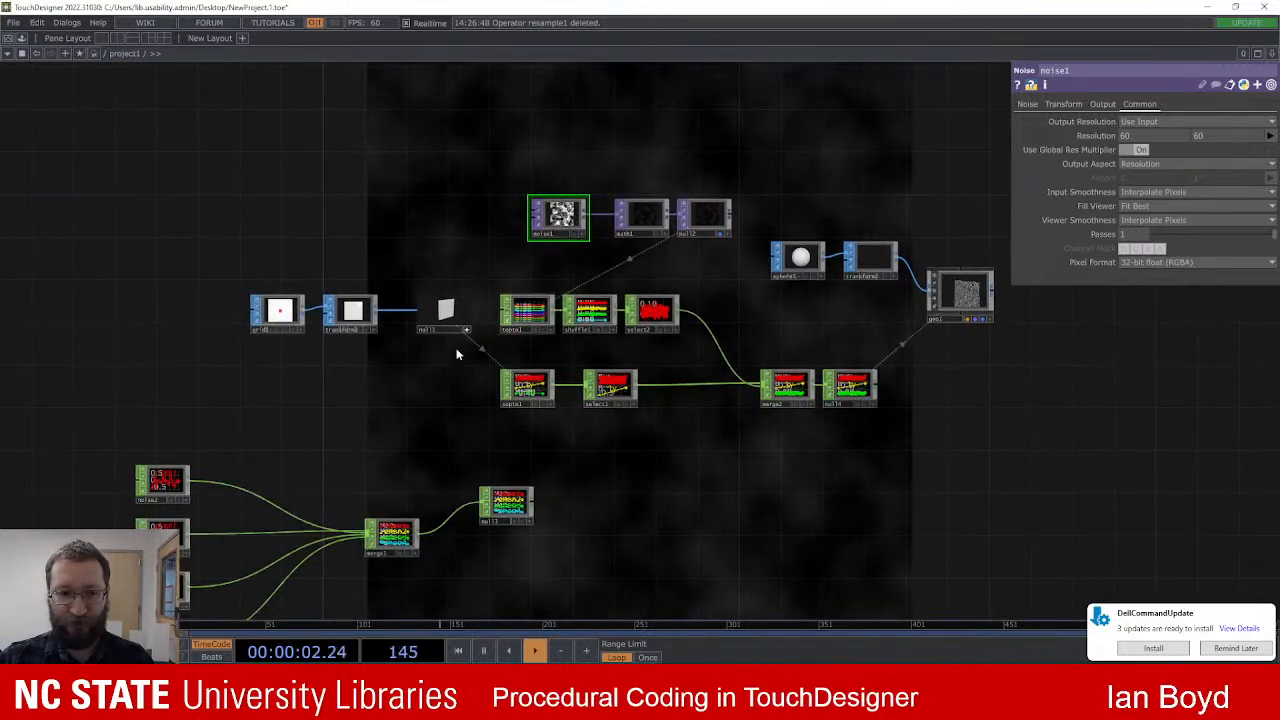
pyautogui.moveTo(829, 313); pyautogui.dragTo(771, 330)
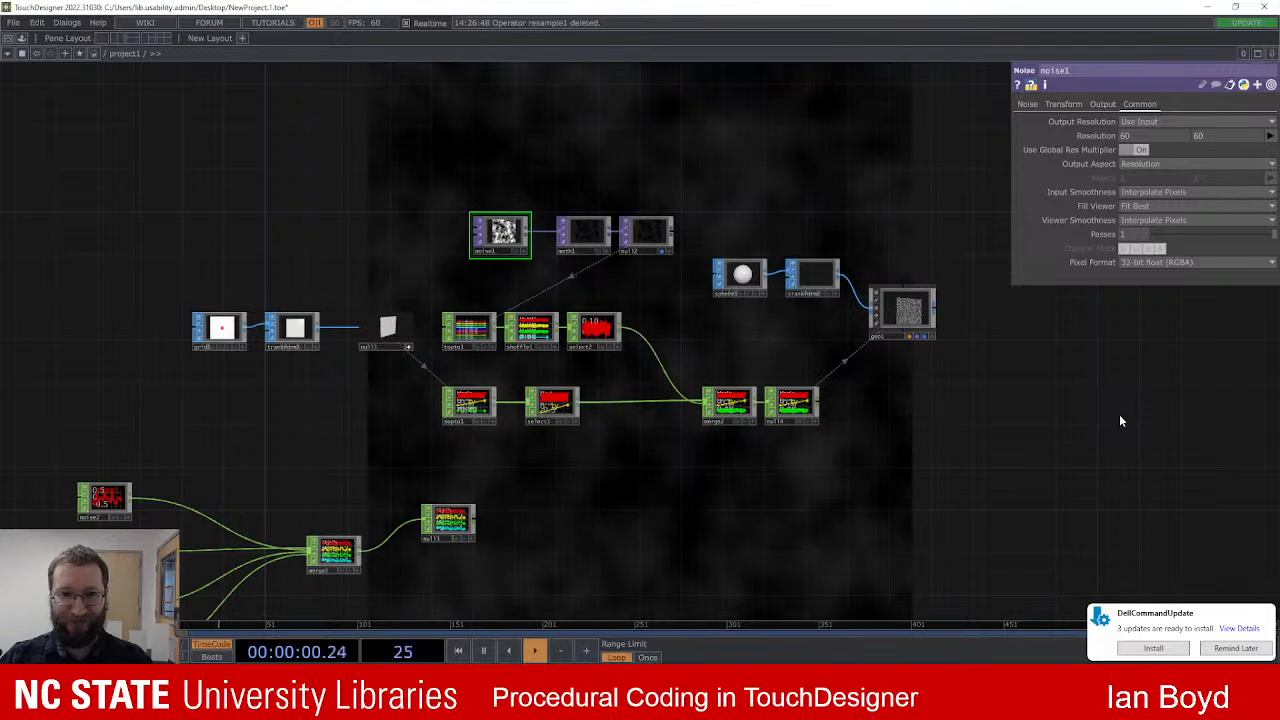
pyautogui.scroll(-3, 979, 388)
pyautogui.scroll(3, 851, 458)
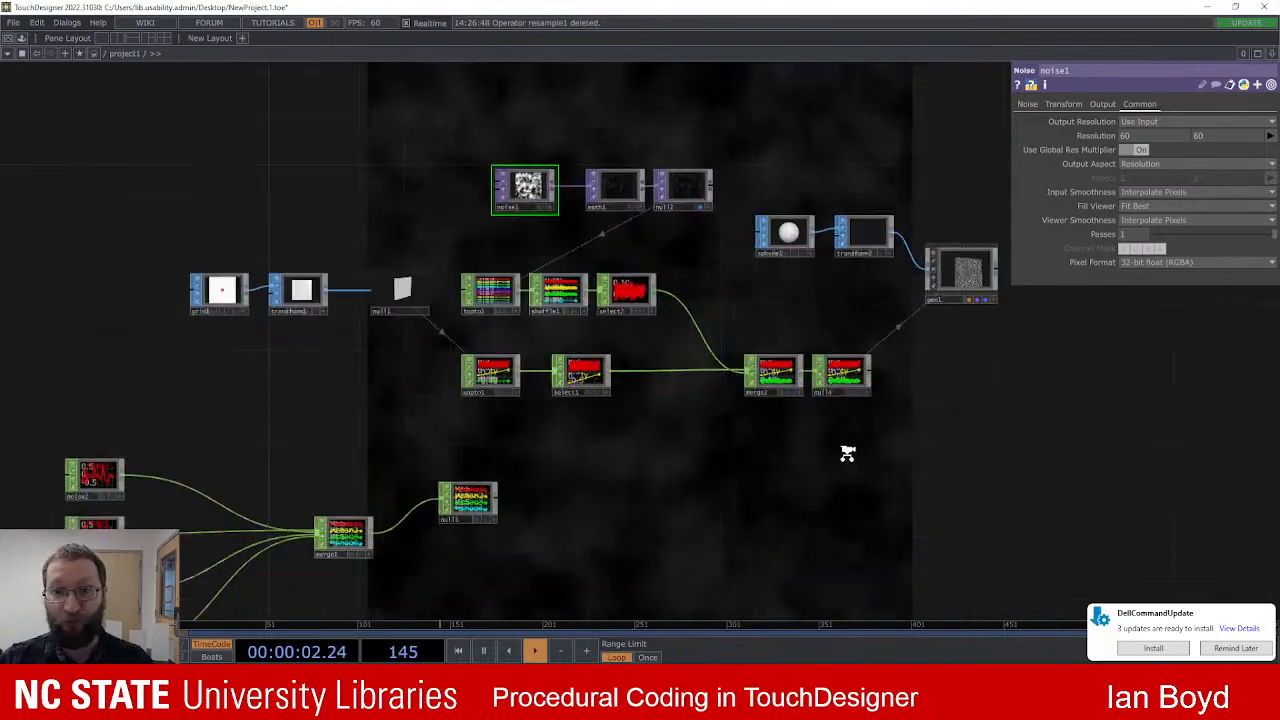
# Step: Move the four noise CHOPs with merge1 and null3 beneath the main network, placing merge1 and null3 closer together in a row
pyautogui.scroll(-3, 700, 460)
pyautogui.moveTo(257, 432); pyautogui.dragTo(602, 596, button='right')
pyautogui.moveTo(578, 467); pyautogui.dragTo(716, 430)
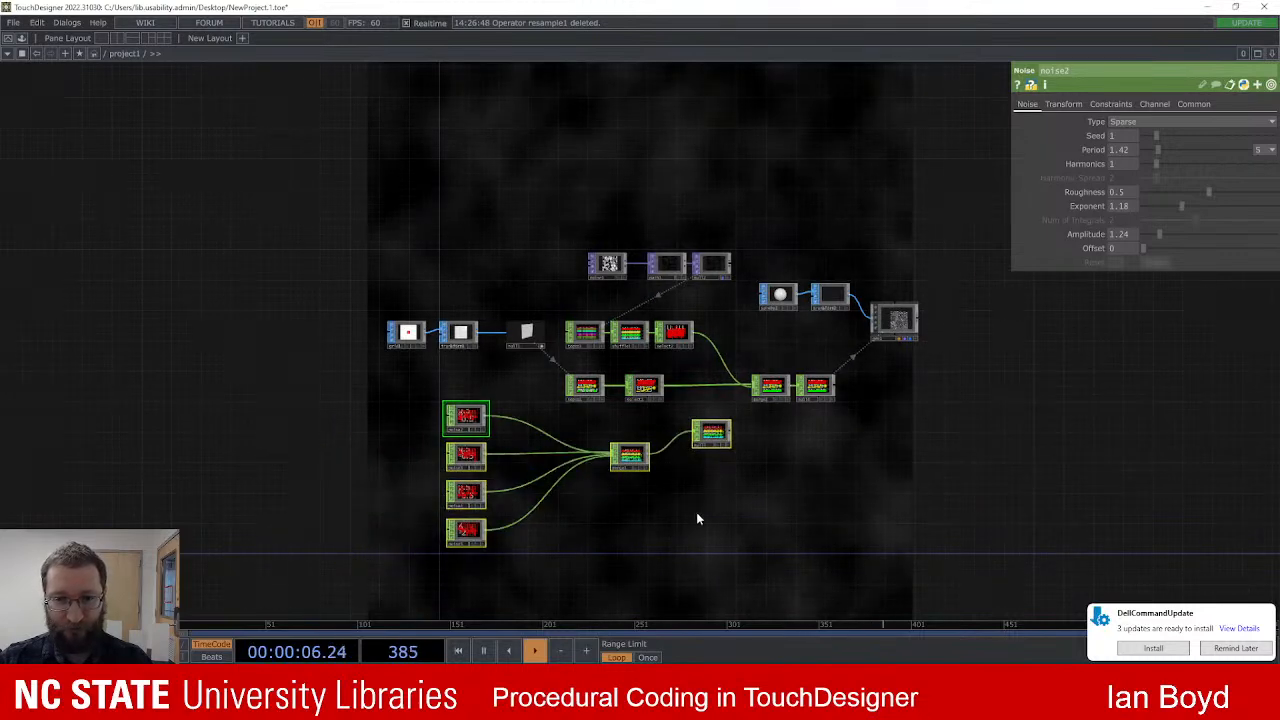
pyautogui.moveTo(696, 513); pyautogui.dragTo(695, 509)
pyautogui.moveTo(625, 455); pyautogui.dragTo(558, 470)
pyautogui.moveTo(717, 427); pyautogui.dragTo(636, 466)
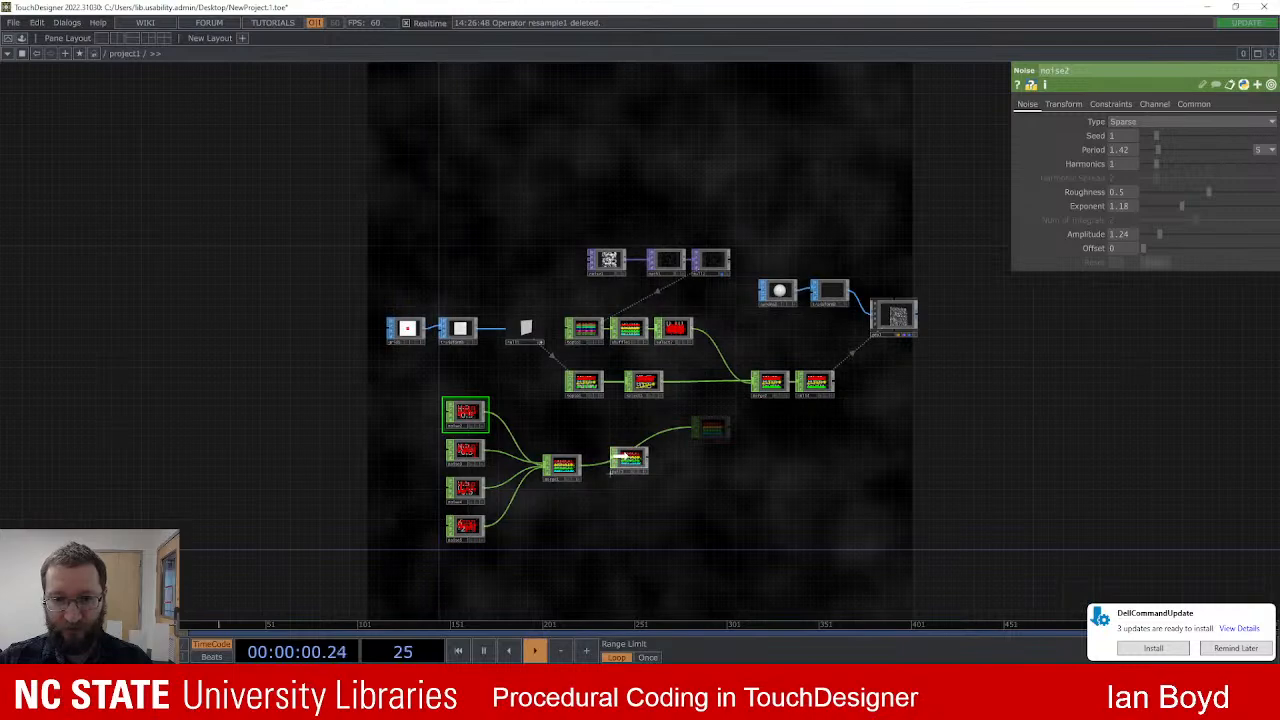
pyautogui.scroll(3, 870, 405)
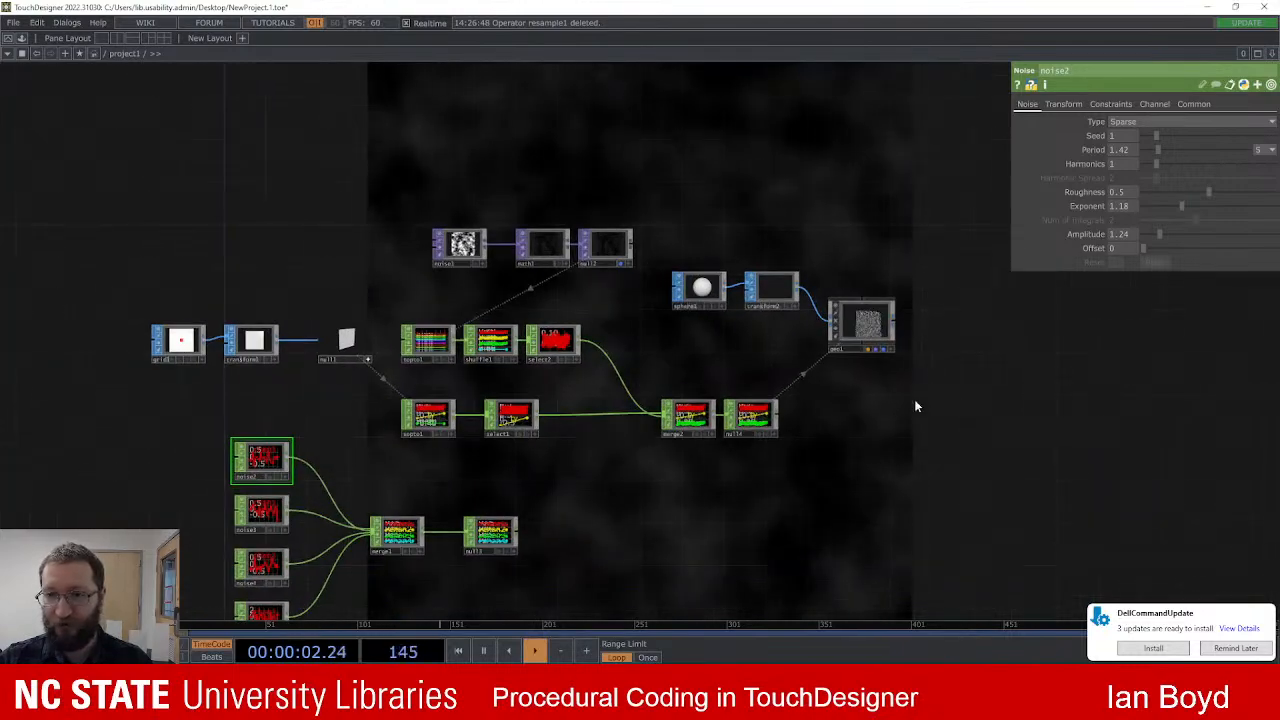
# Step: Review geo1's instancing parameters alongside the complete operator network
pyautogui.click(865, 330)
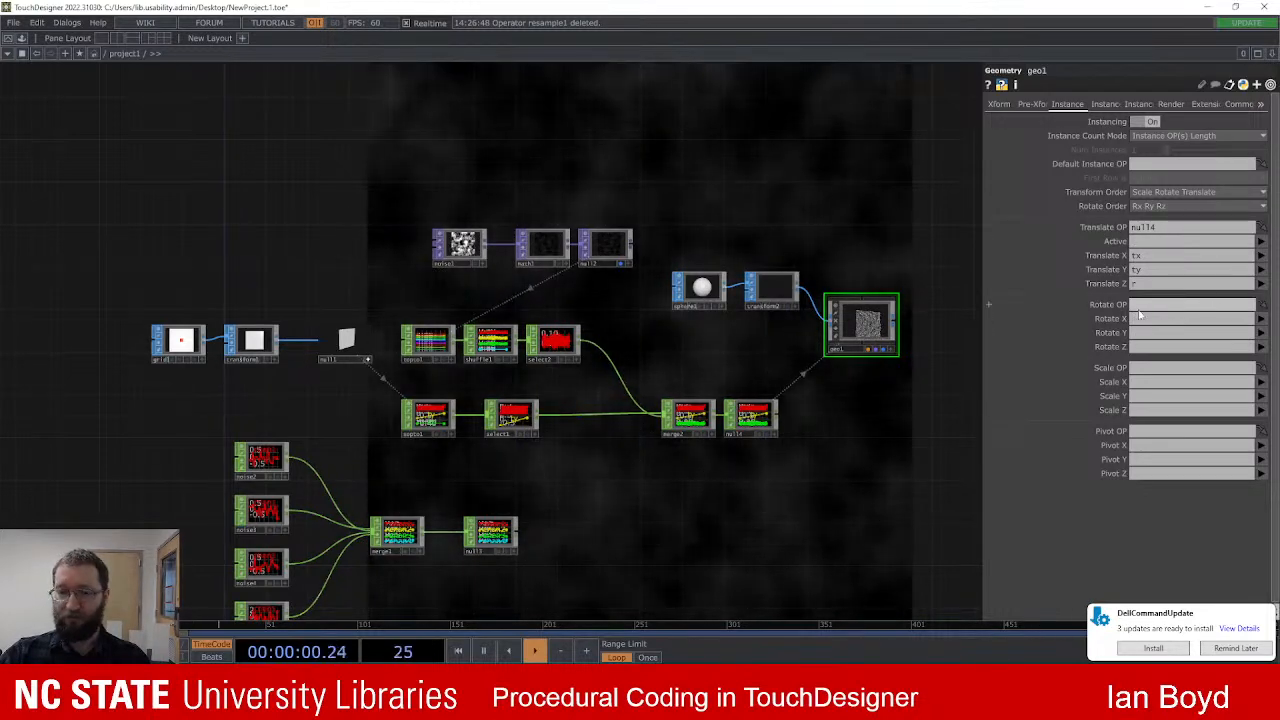
pyautogui.scroll(-2, 931, 426)
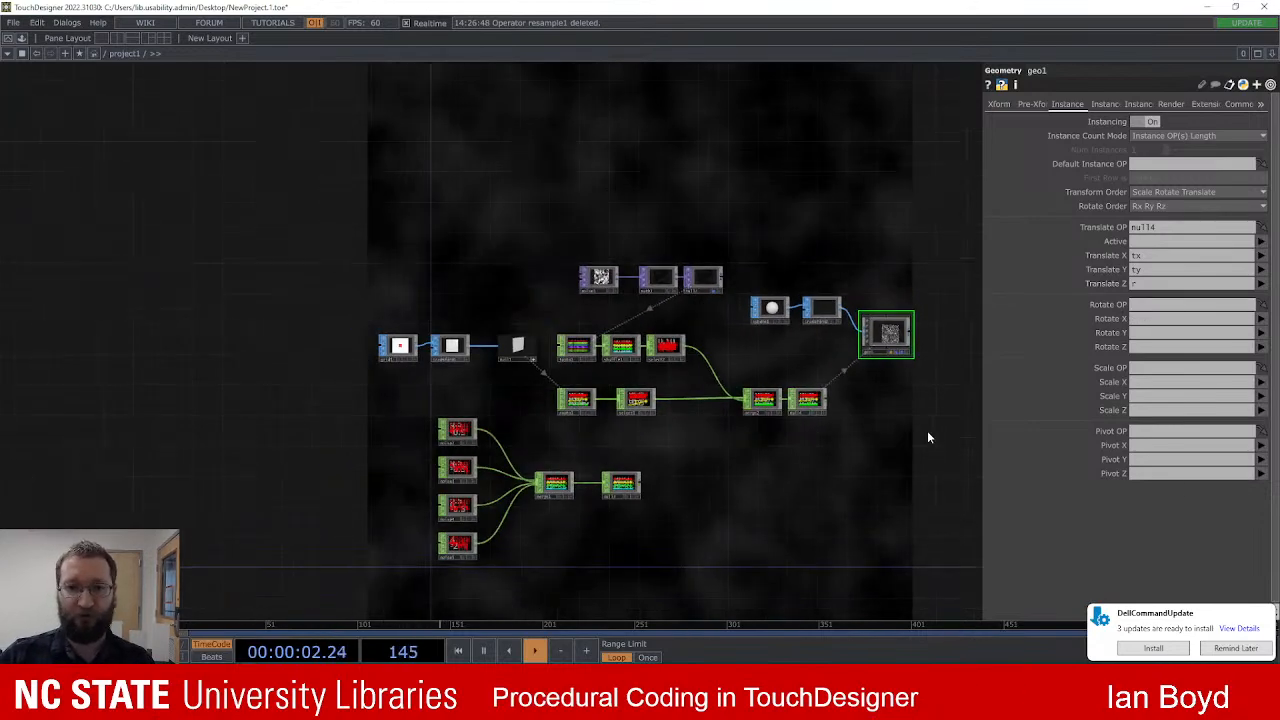
pyautogui.scroll(2, 914, 449)
pyautogui.moveTo(914, 449); pyautogui.dragTo(882, 426)
pyautogui.scroll(-2, 910, 386)
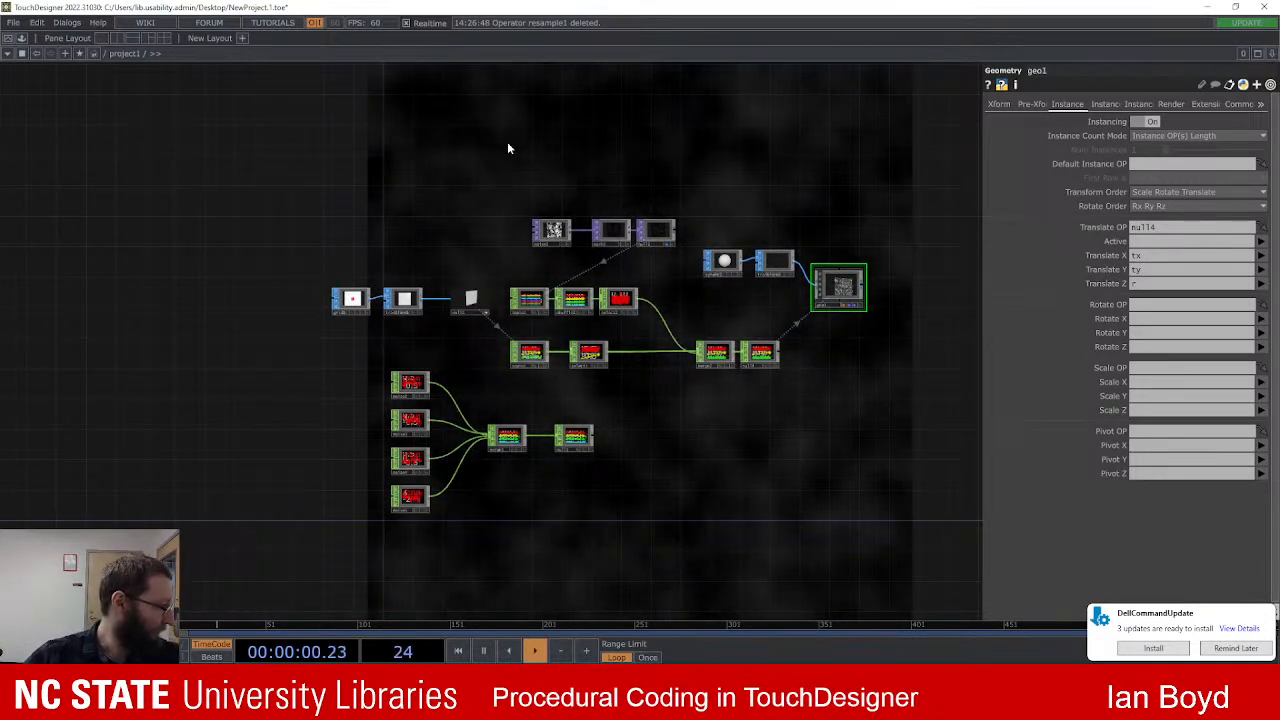
# Step: Select all operators in project1 and delete them to empty the network
pyautogui.moveTo(443, 157); pyautogui.dragTo(437, 157)
pyautogui.moveTo(269, 189); pyautogui.dragTo(960, 596)
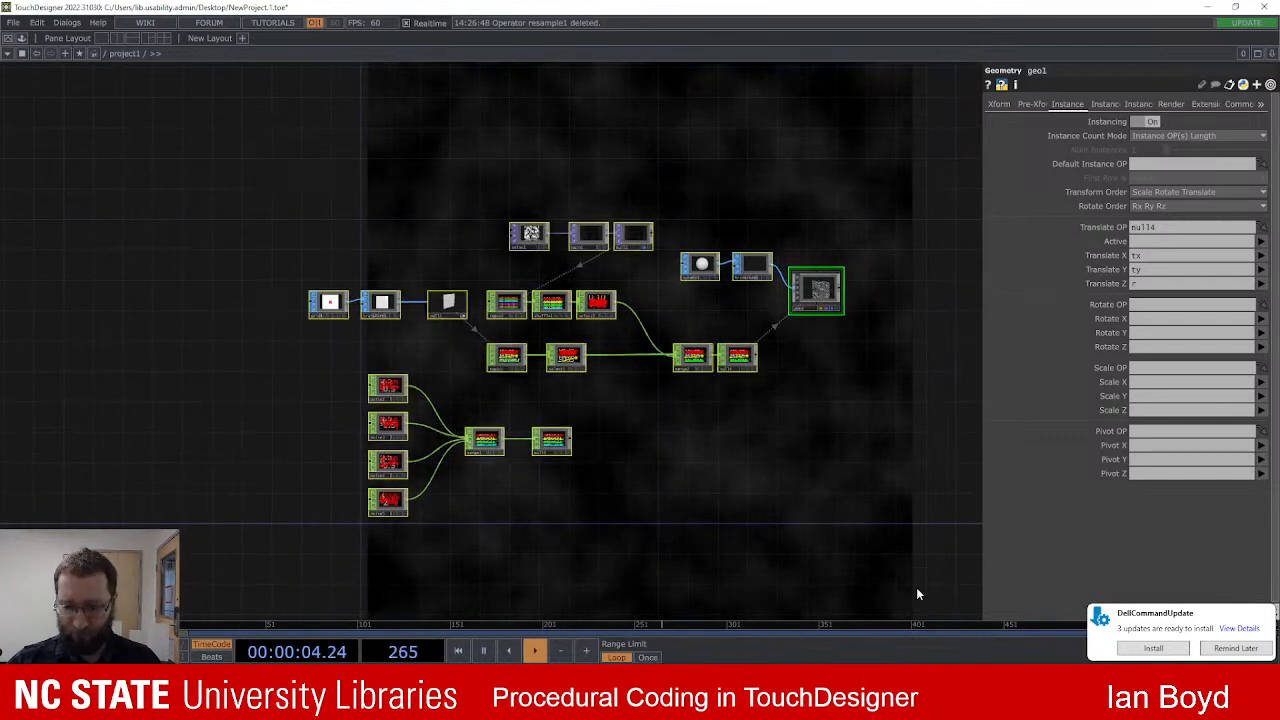
pyautogui.press('Delete')
pyautogui.moveTo(643, 330); pyautogui.dragTo(719, 328)
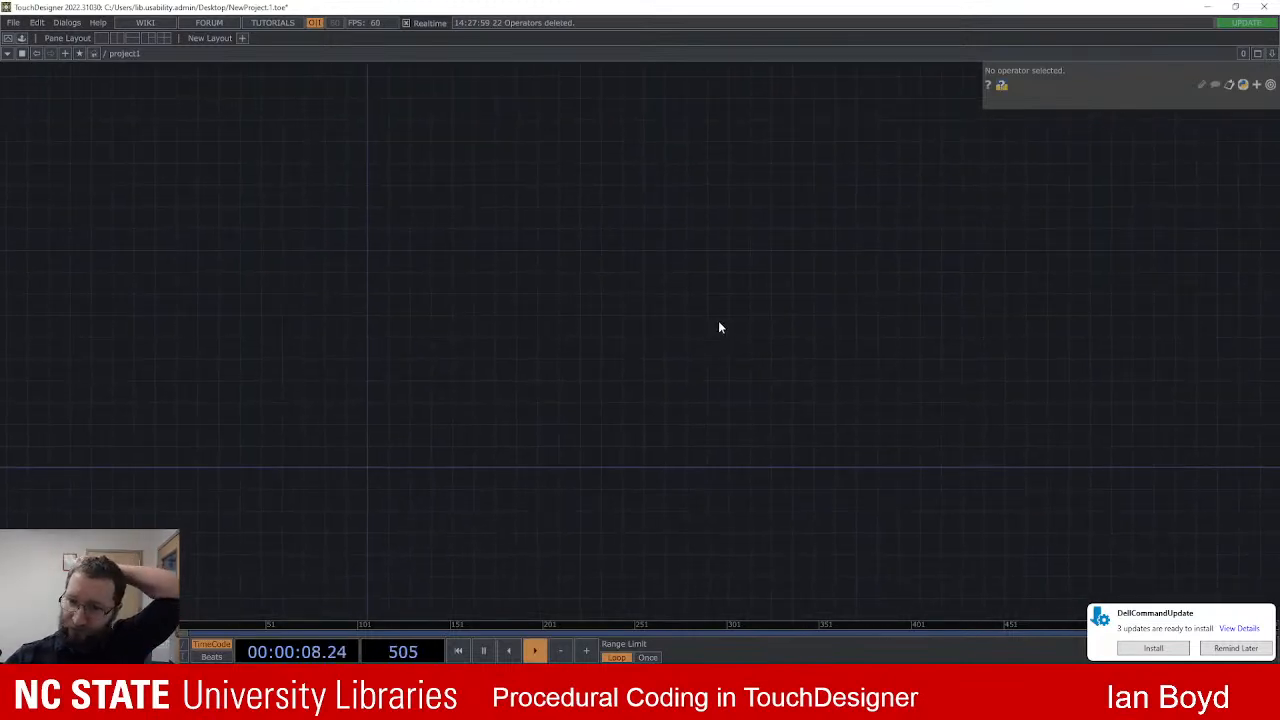
pyautogui.moveTo(806, 314); pyautogui.dragTo(696, 364)
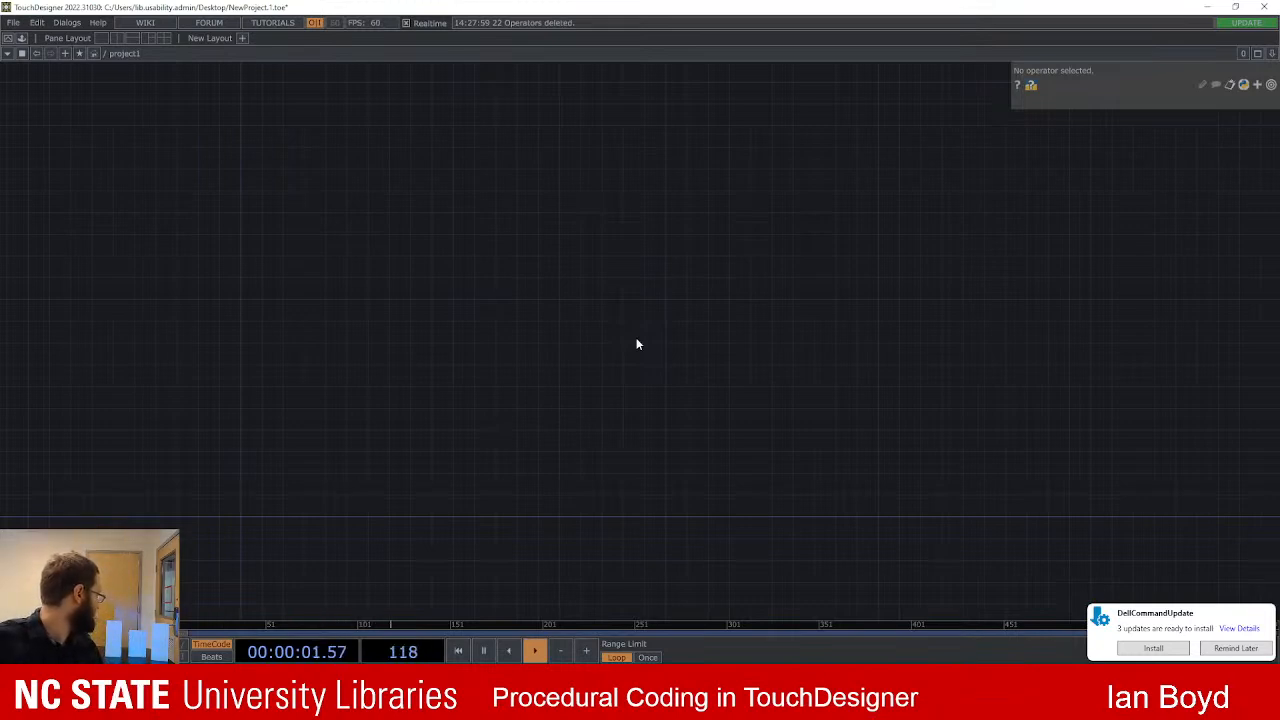
pyautogui.moveTo(692, 293); pyautogui.dragTo(695, 308)
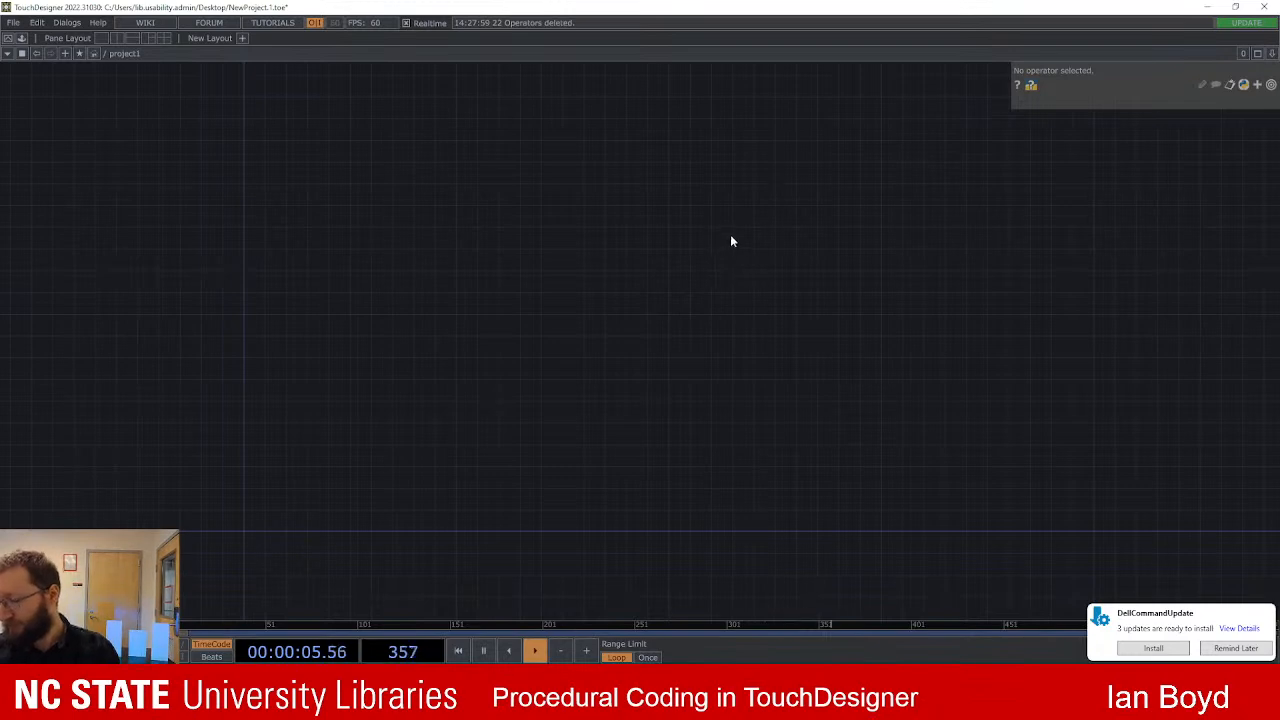
pyautogui.moveTo(724, 281); pyautogui.dragTo(746, 263)
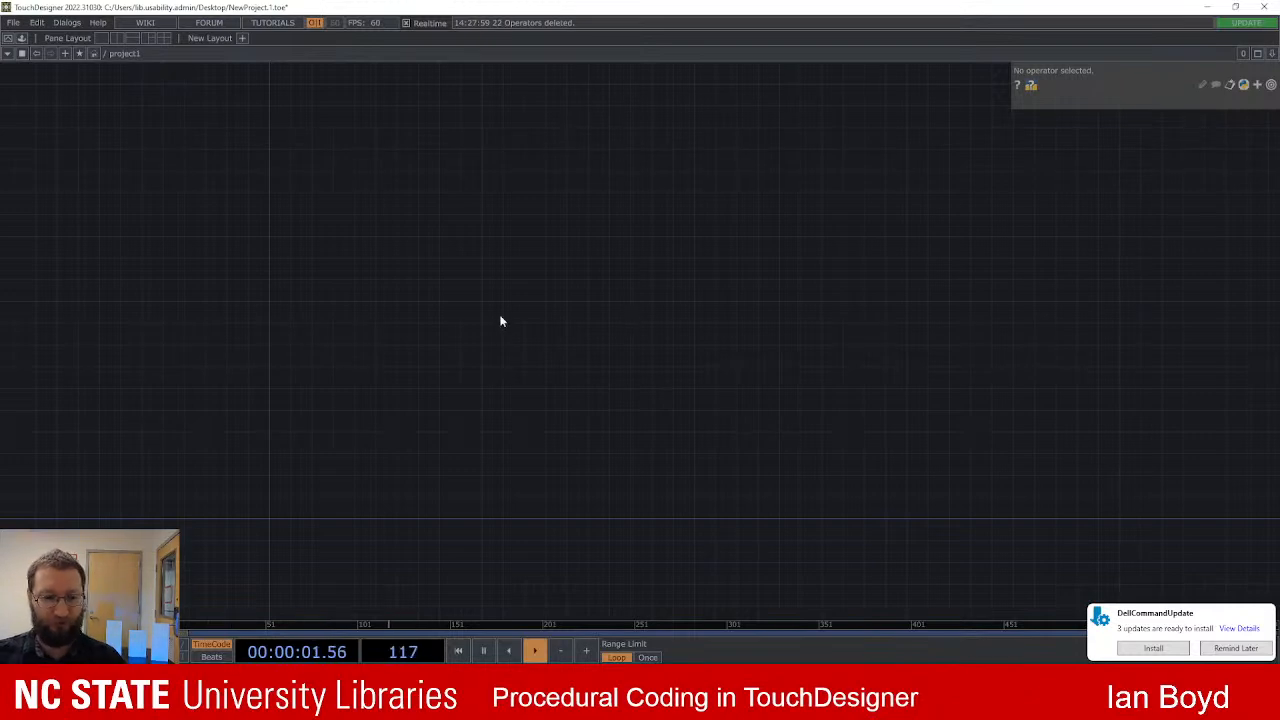
pyautogui.hotkey('alt', 'Tab')
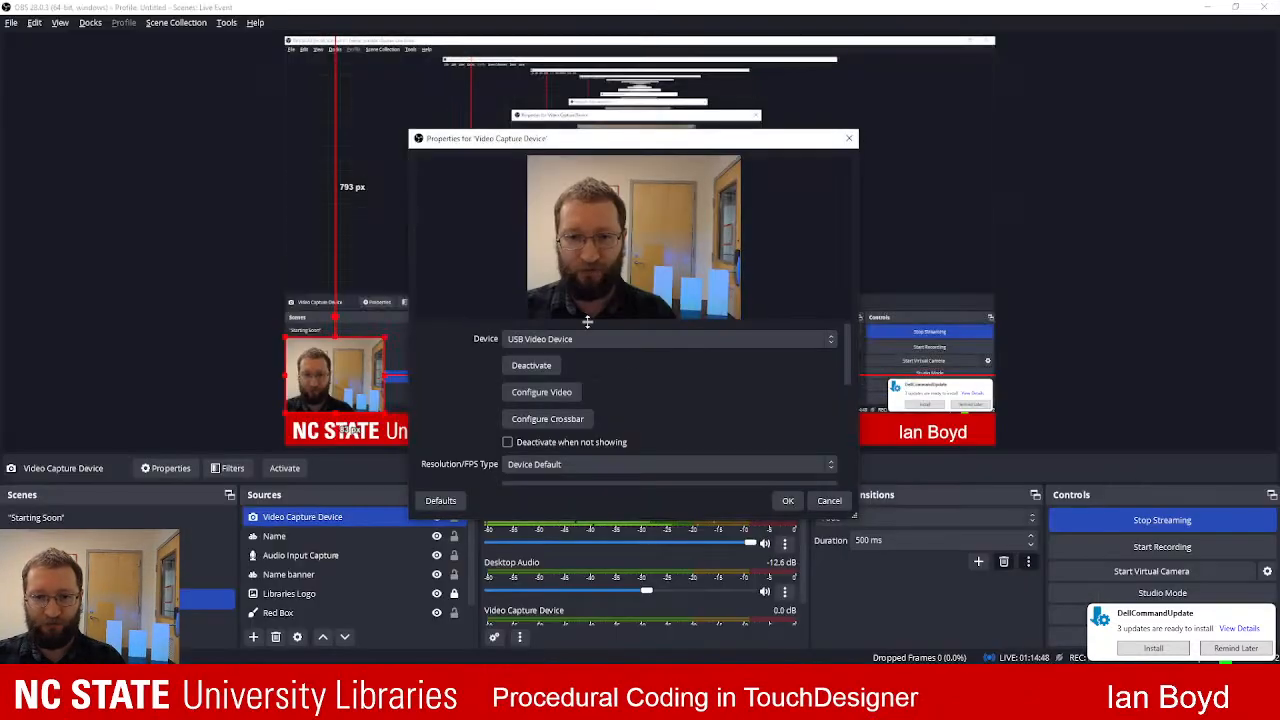
pyautogui.hotkey('alt', 'Tab')
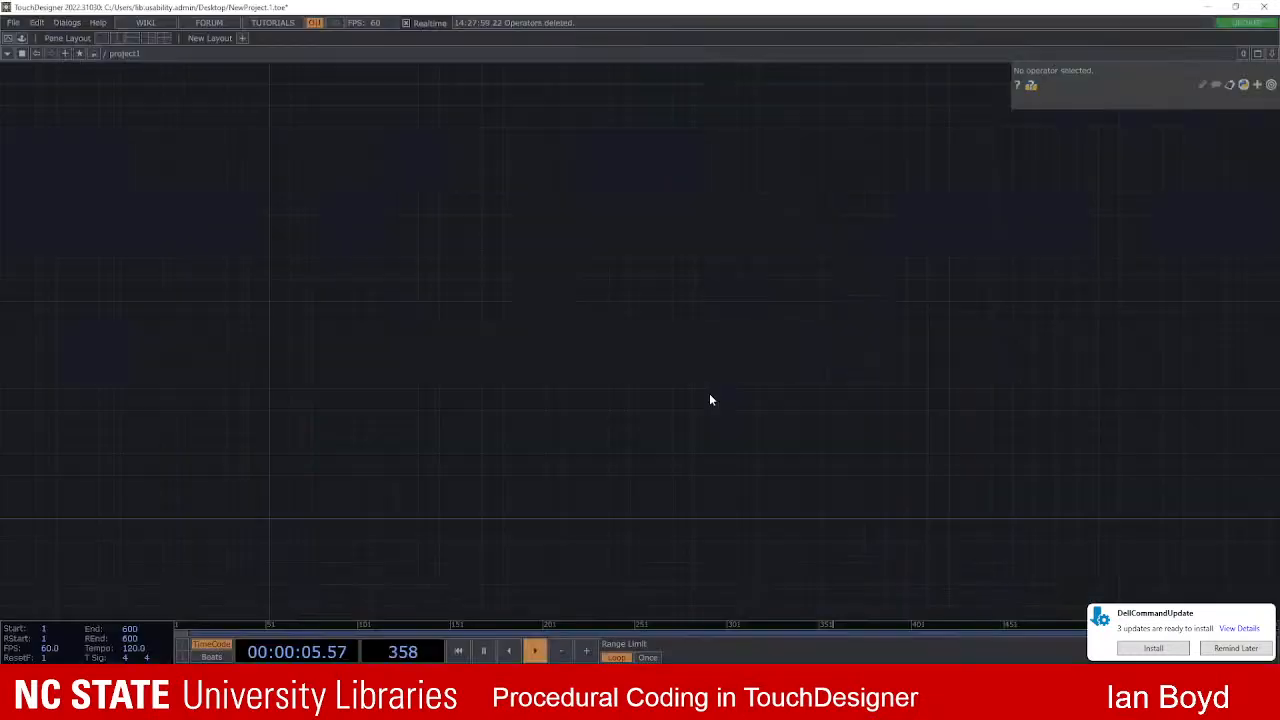
# Step: Add a Video Device In TOP to the empty project1 network
pyautogui.press('Tab')
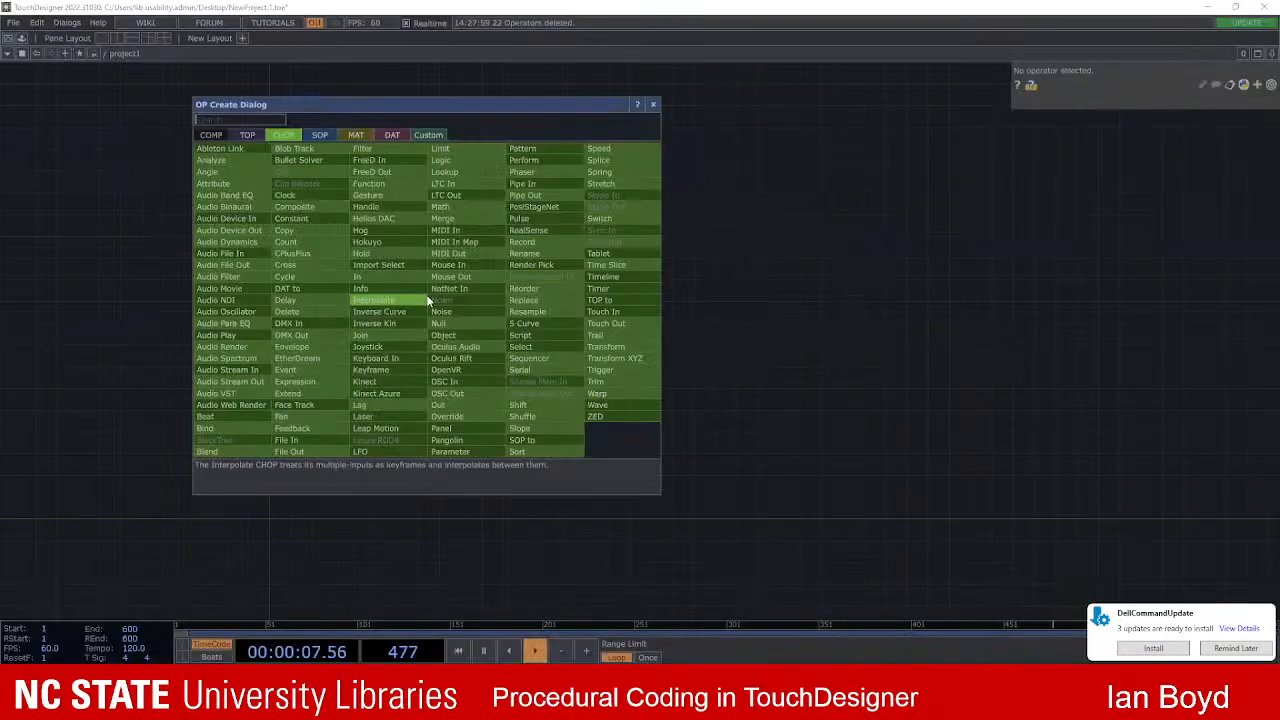
pyautogui.hotkey('shift', 'Tab')
pyautogui.write('video')
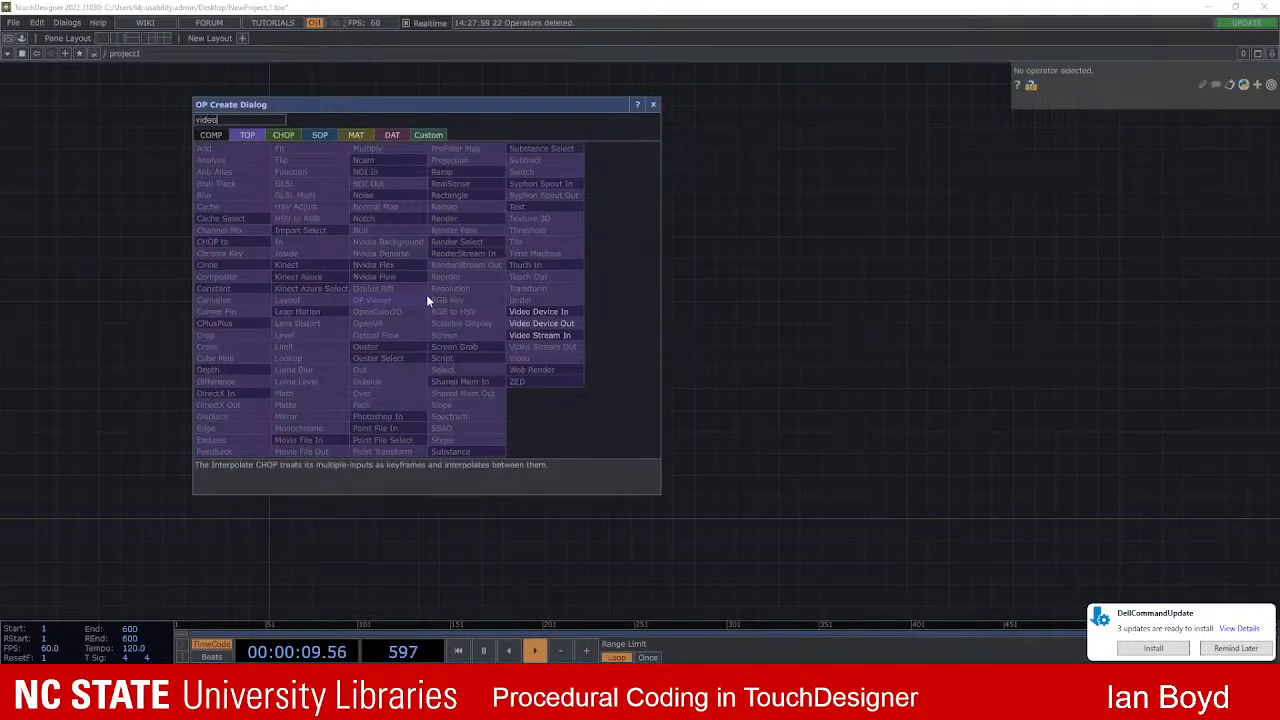
pyautogui.click(561, 311)
pyautogui.click(478, 316)
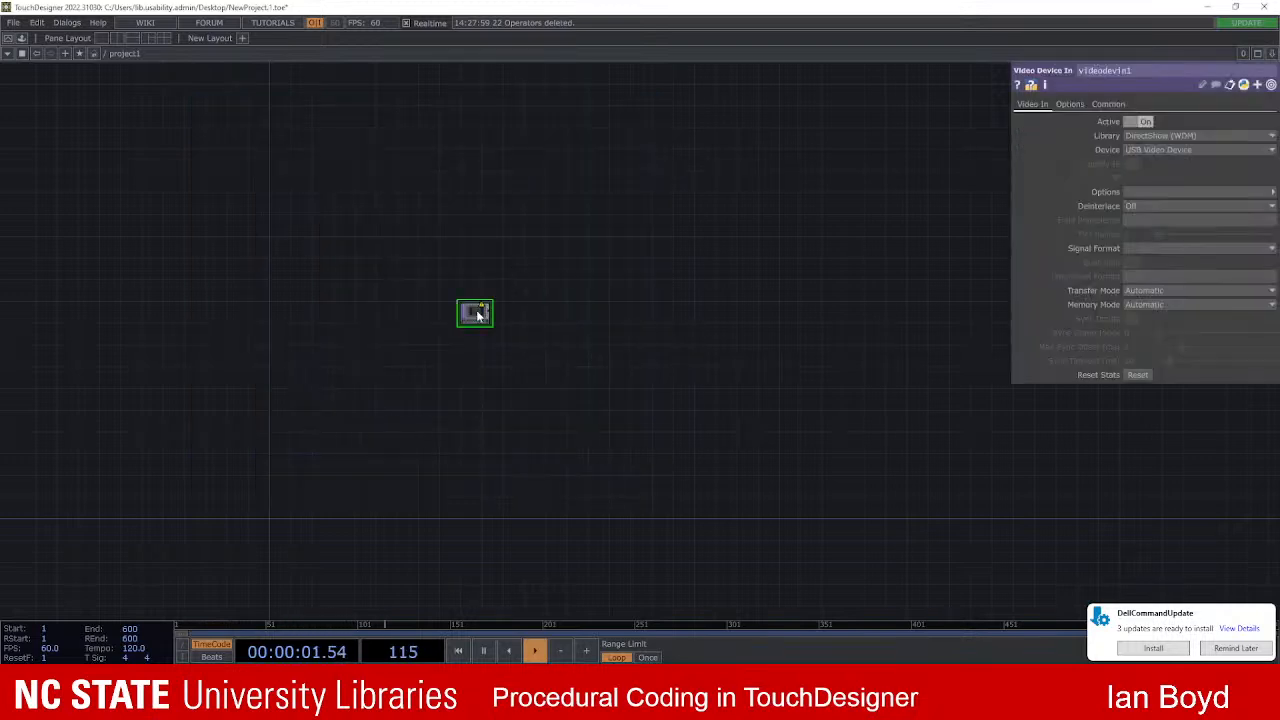
pyautogui.scroll(4, 524, 327)
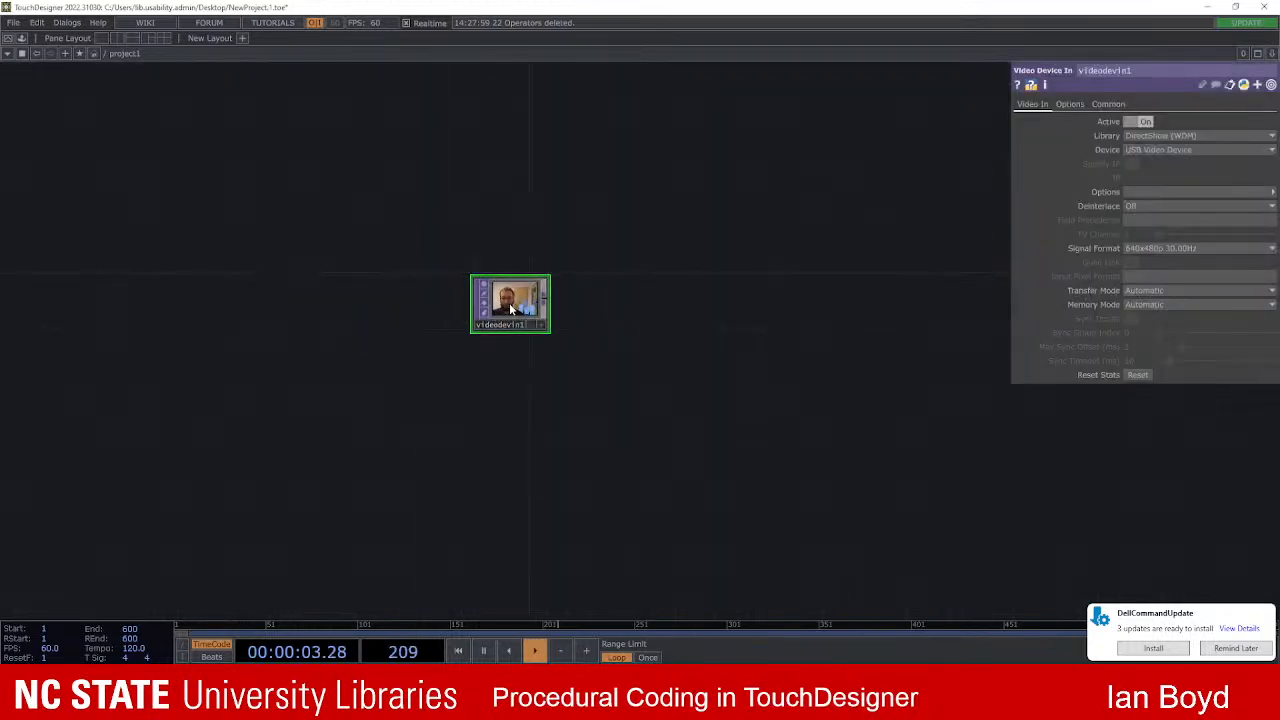
pyautogui.scroll(3, 443, 363)
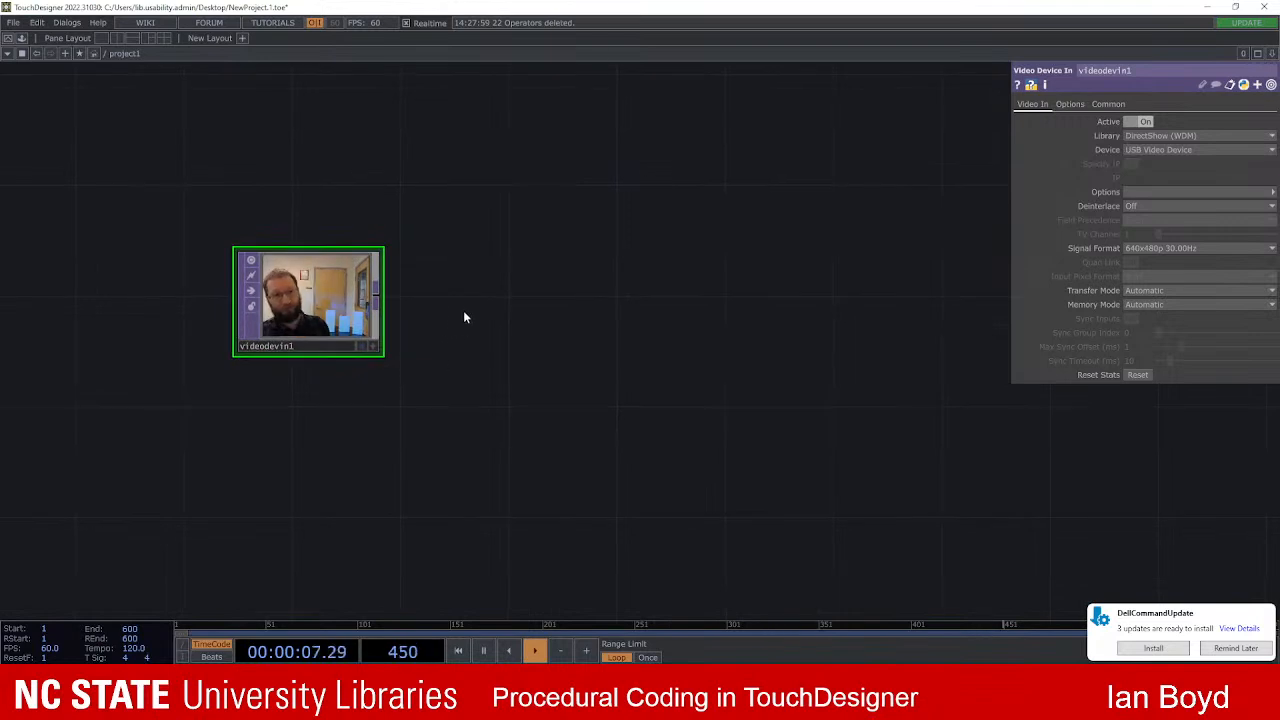
pyautogui.moveTo(460, 331); pyautogui.dragTo(519, 268)
pyautogui.scroll(2, 517, 306)
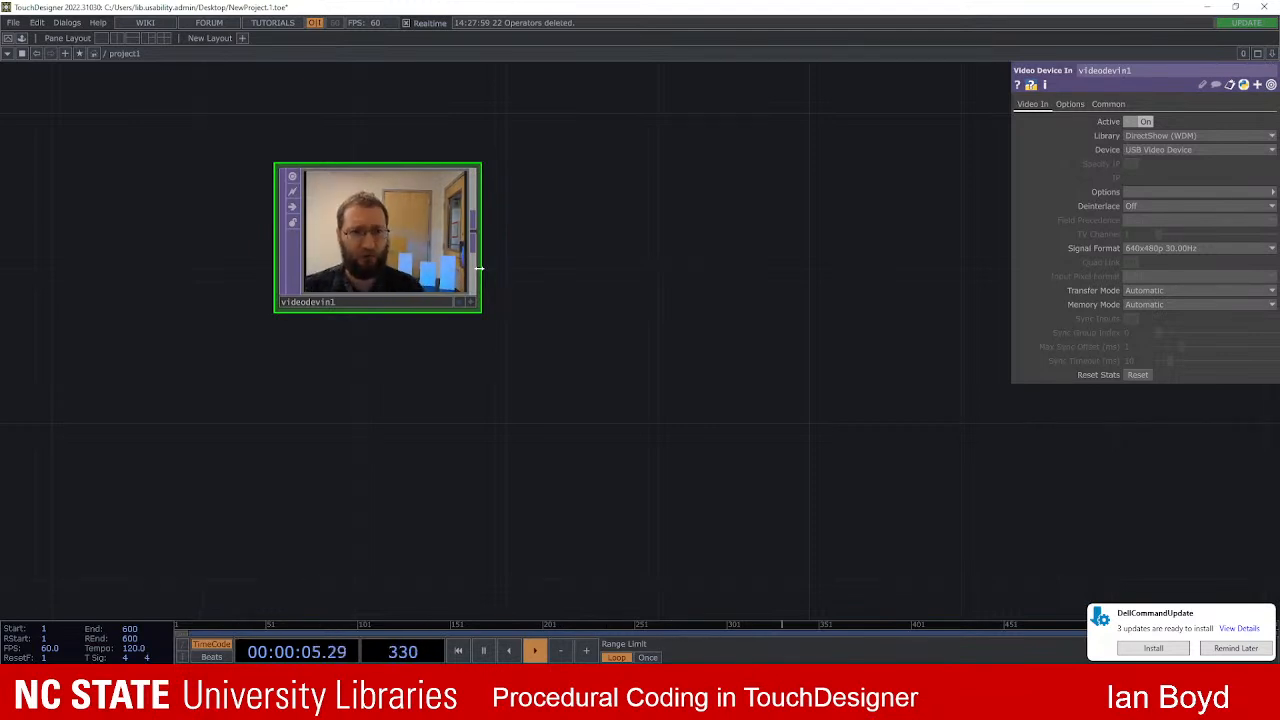
pyautogui.scroll(-1, 543, 306)
pyautogui.scroll(1, 631, 294)
pyautogui.moveTo(631, 294); pyautogui.dragTo(597, 296)
pyautogui.moveTo(726, 283); pyautogui.dragTo(737, 260)
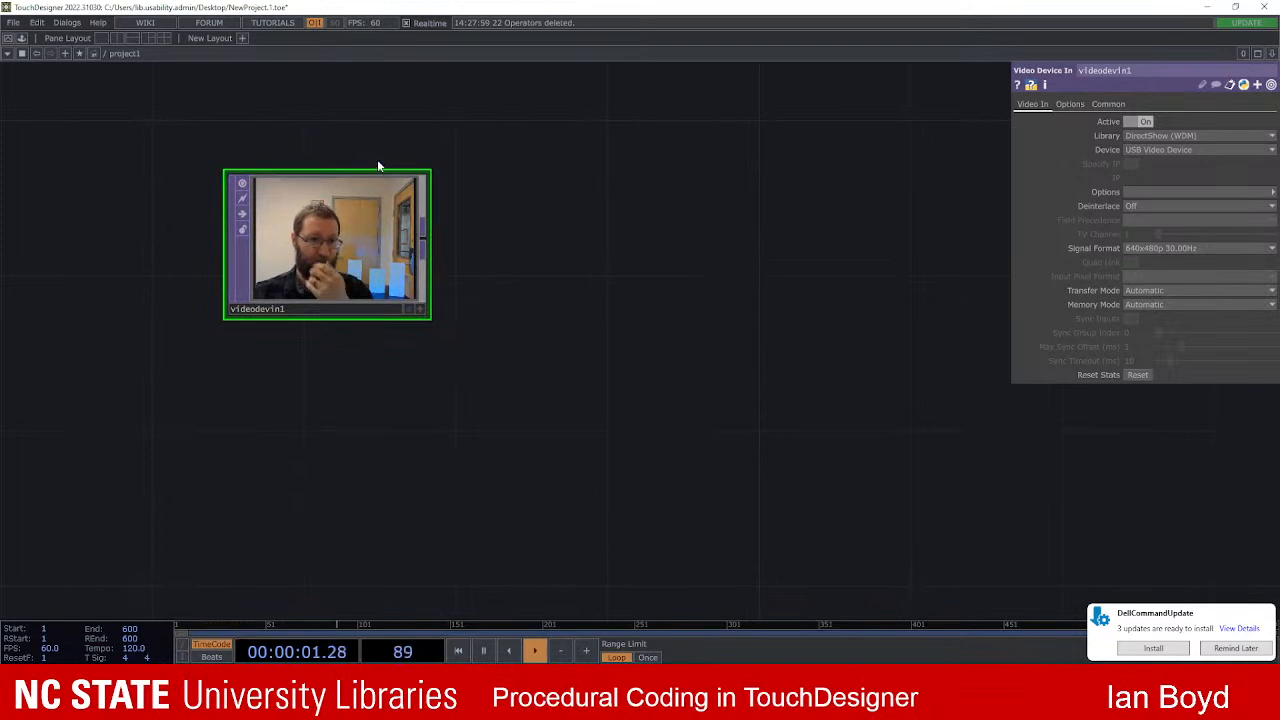
pyautogui.moveTo(449, 140); pyautogui.dragTo(466, 135)
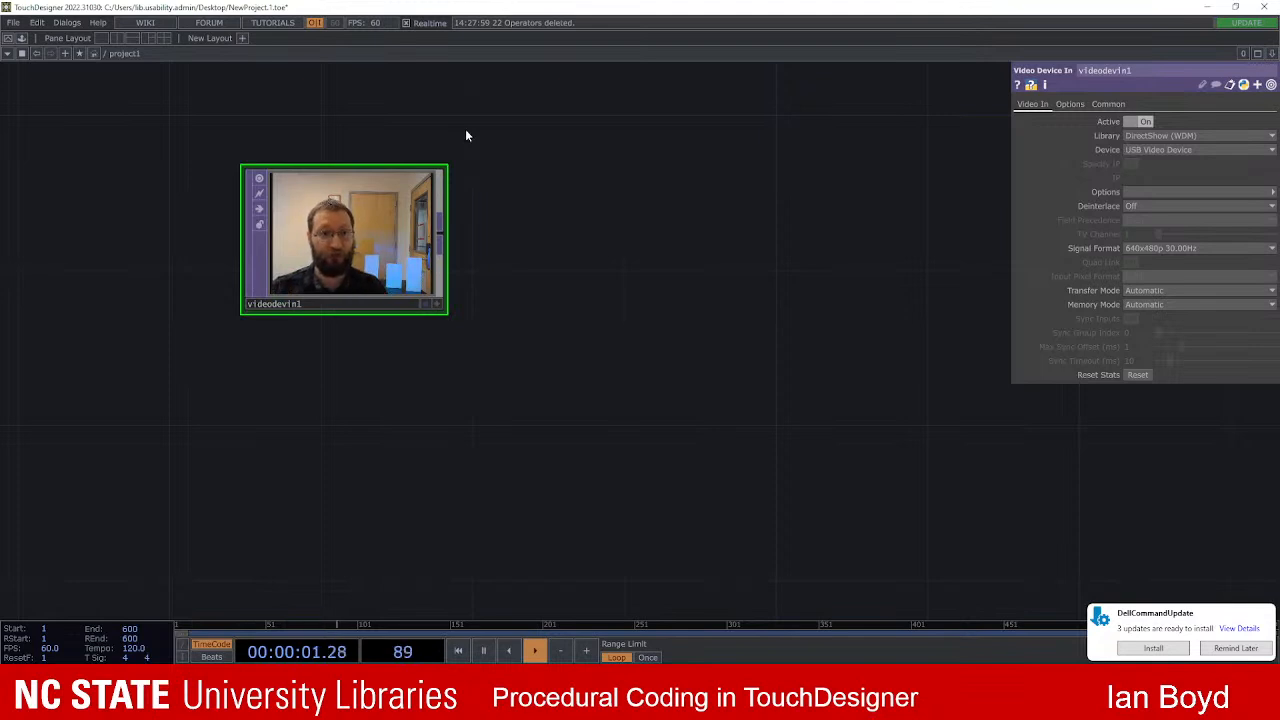
pyautogui.scroll(-2, 272, 146)
pyautogui.scroll(2, 385, 176)
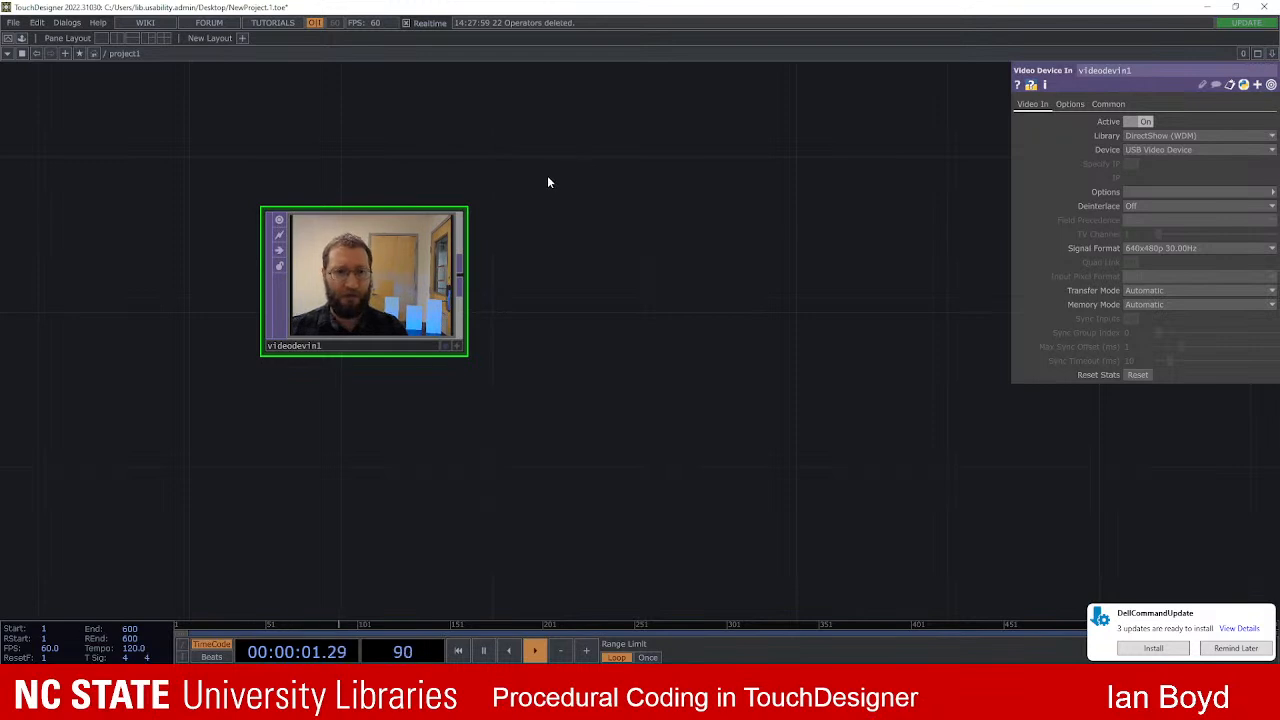
pyautogui.moveTo(523, 163); pyautogui.dragTo(508, 141)
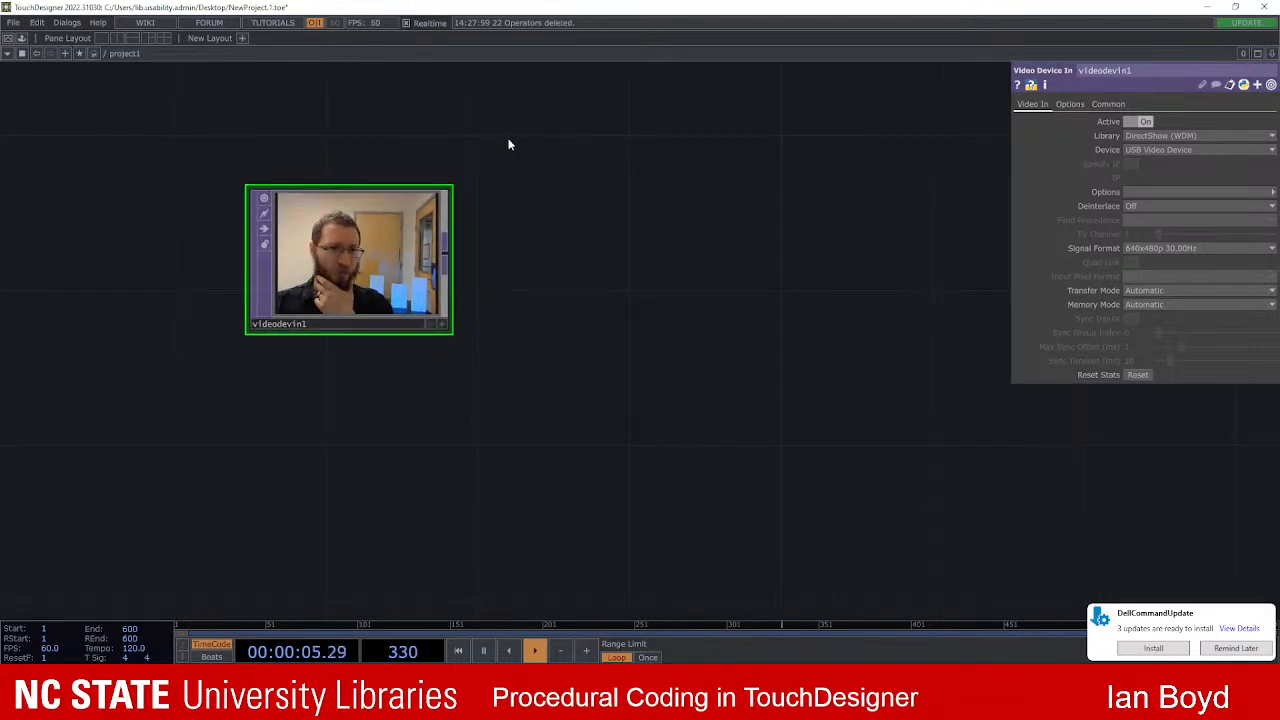
pyautogui.moveTo(491, 146); pyautogui.dragTo(514, 140)
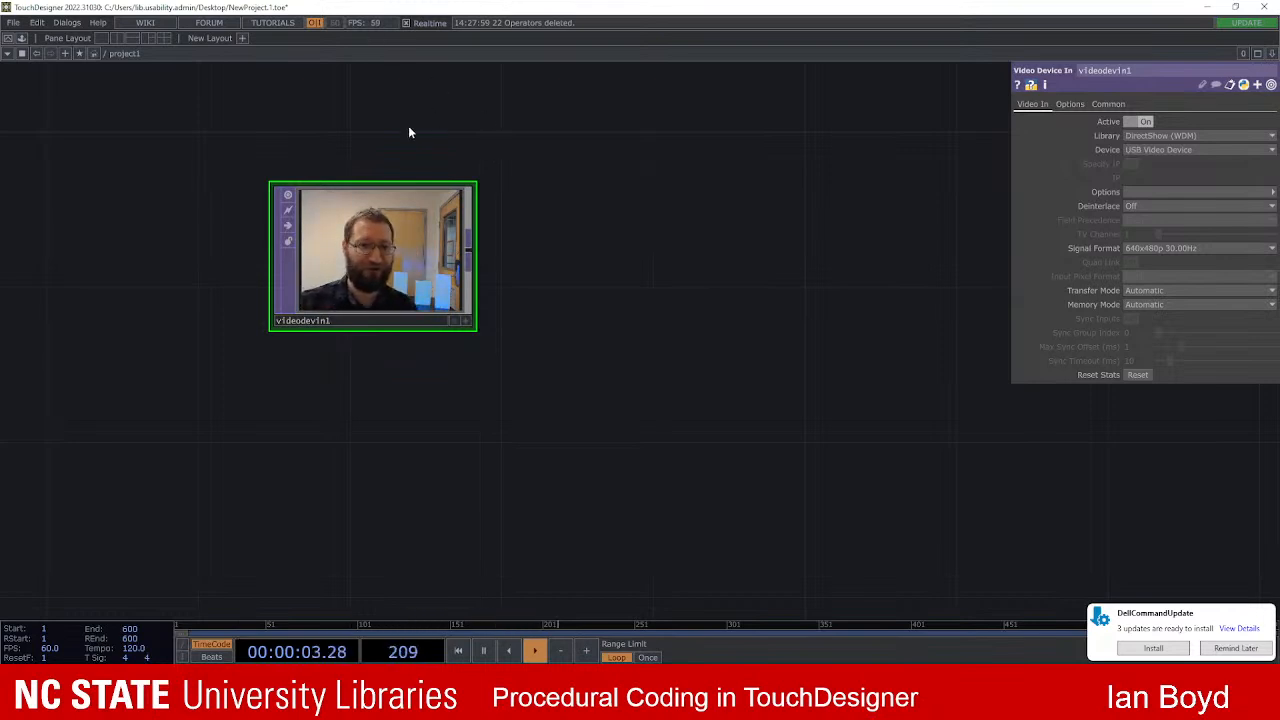
# Step: Add the kantanMapper component from the palette's Mapping category to project1
pyautogui.click(21, 39)
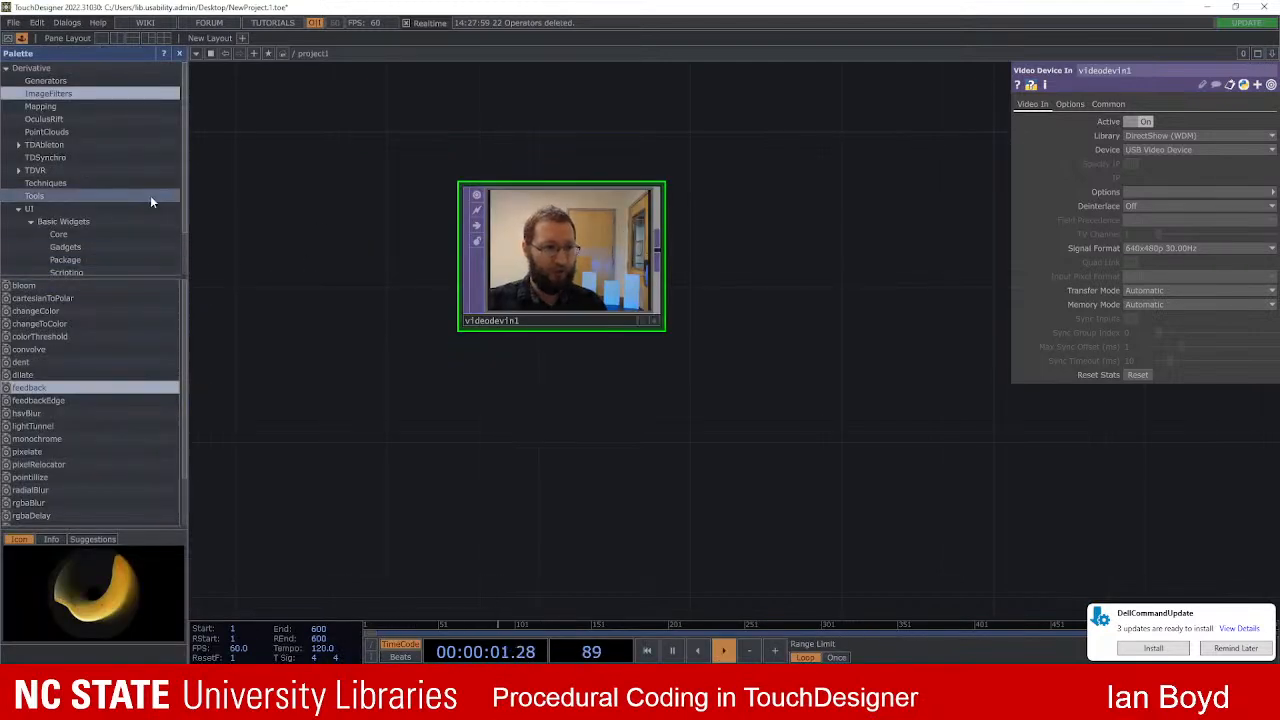
pyautogui.click(81, 108)
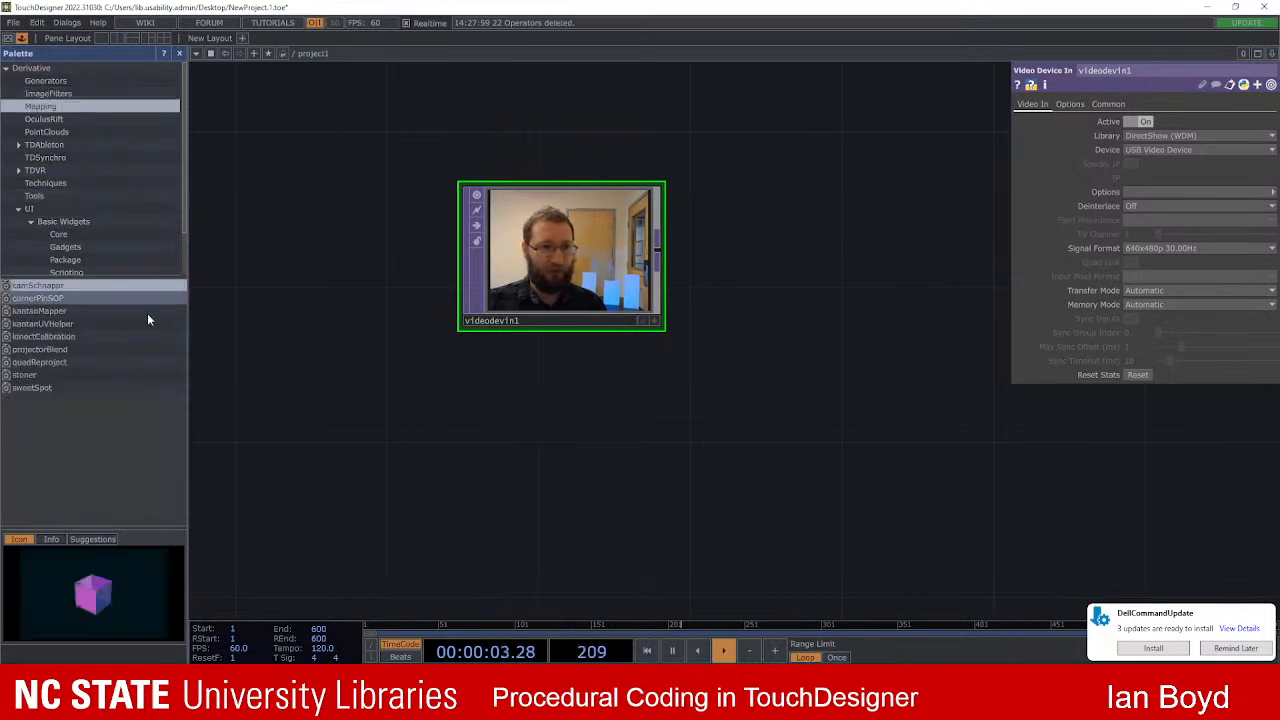
pyautogui.click(134, 290)
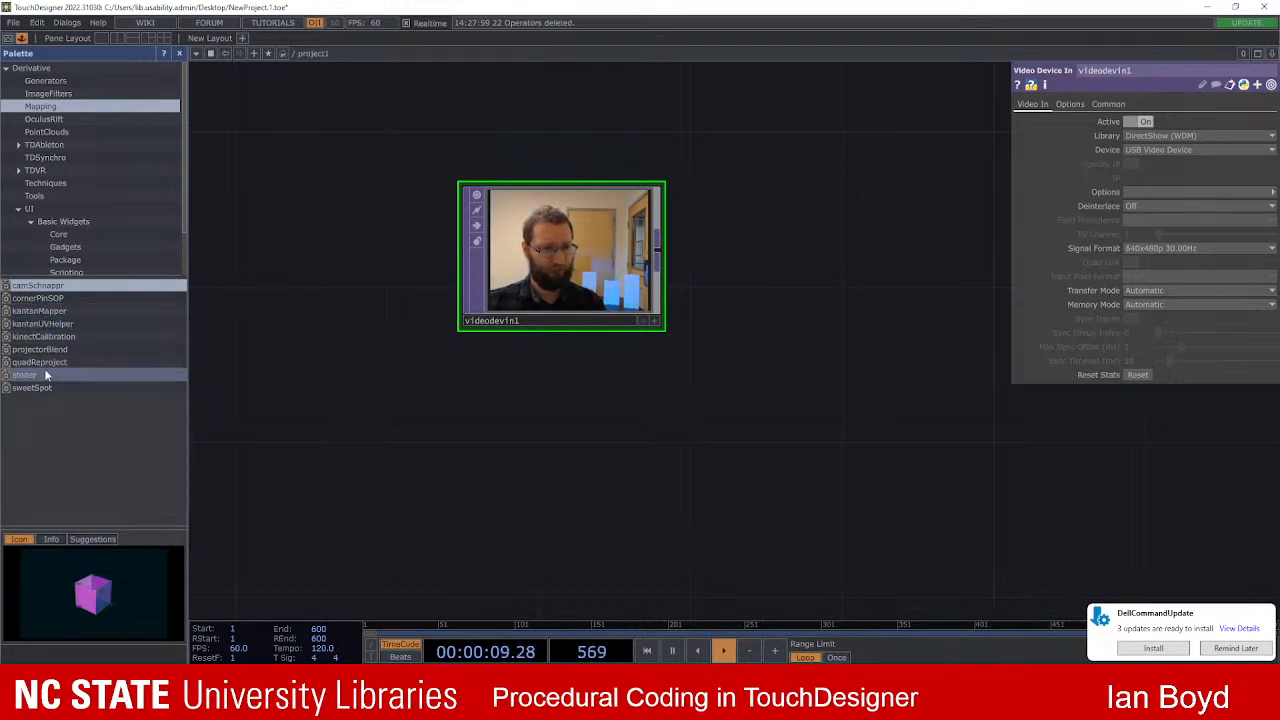
pyautogui.click(40, 313)
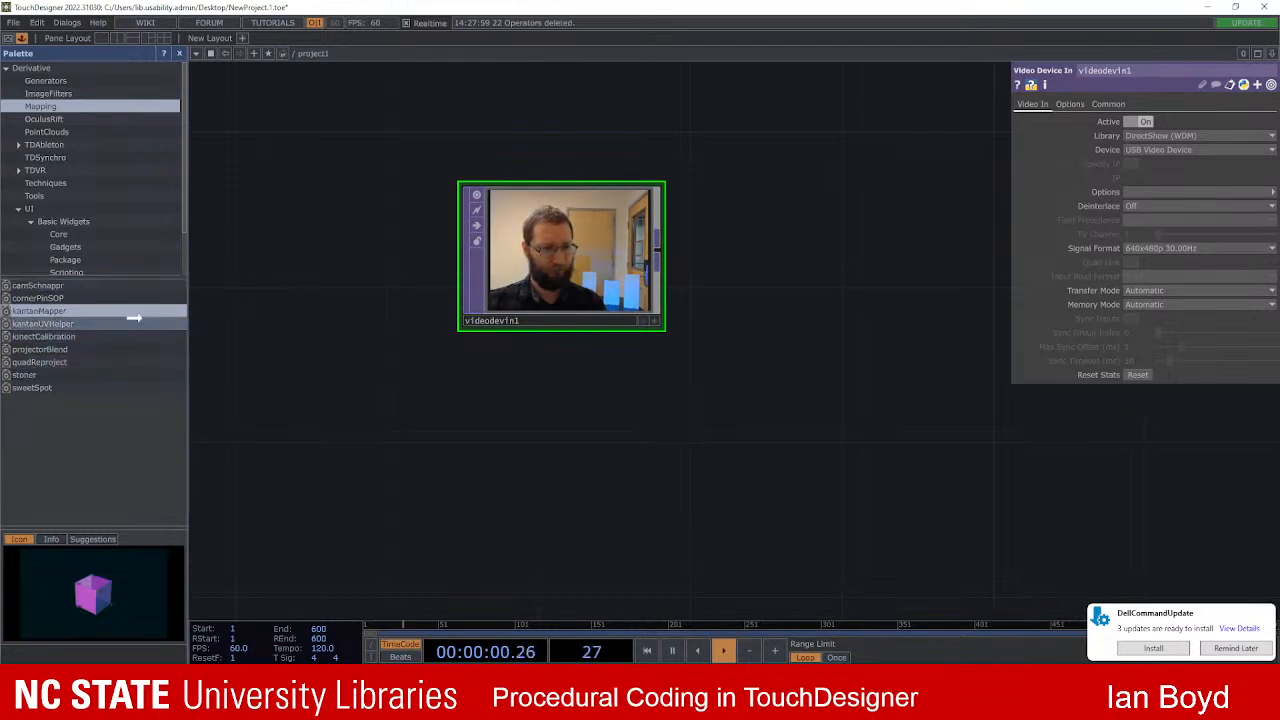
pyautogui.click(395, 402)
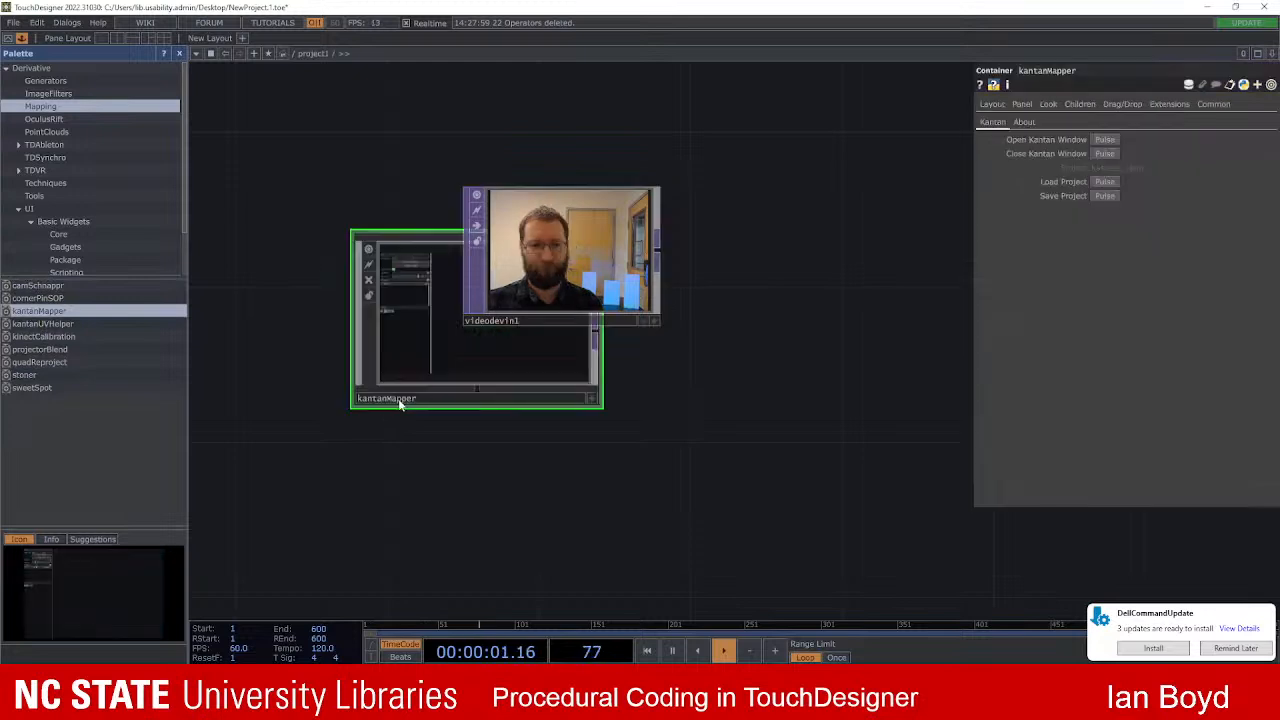
# Step: Move kantanMapper to the right of videodevin1 with a clear gap between them, and close the palette
pyautogui.scroll(-2, 708, 371)
pyautogui.scroll(2, 708, 371)
pyautogui.moveTo(523, 347); pyautogui.dragTo(859, 271)
pyautogui.moveTo(731, 390); pyautogui.dragTo(611, 404)
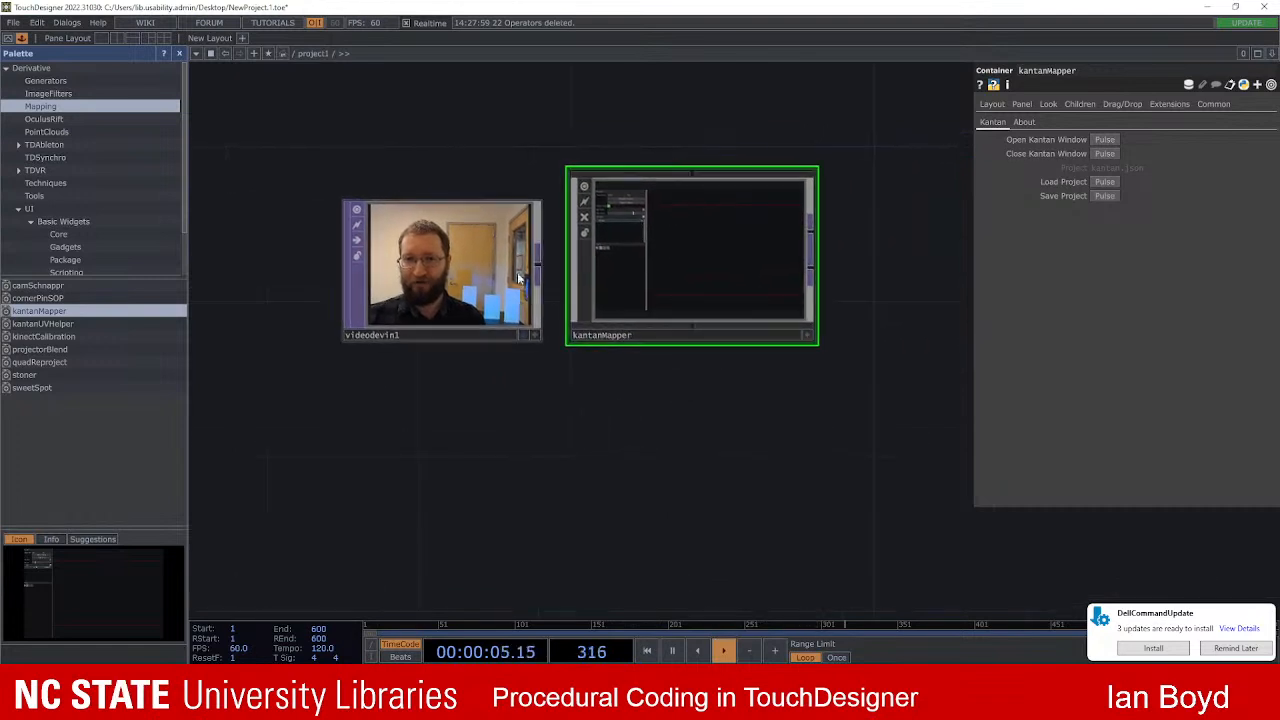
pyautogui.click(179, 53)
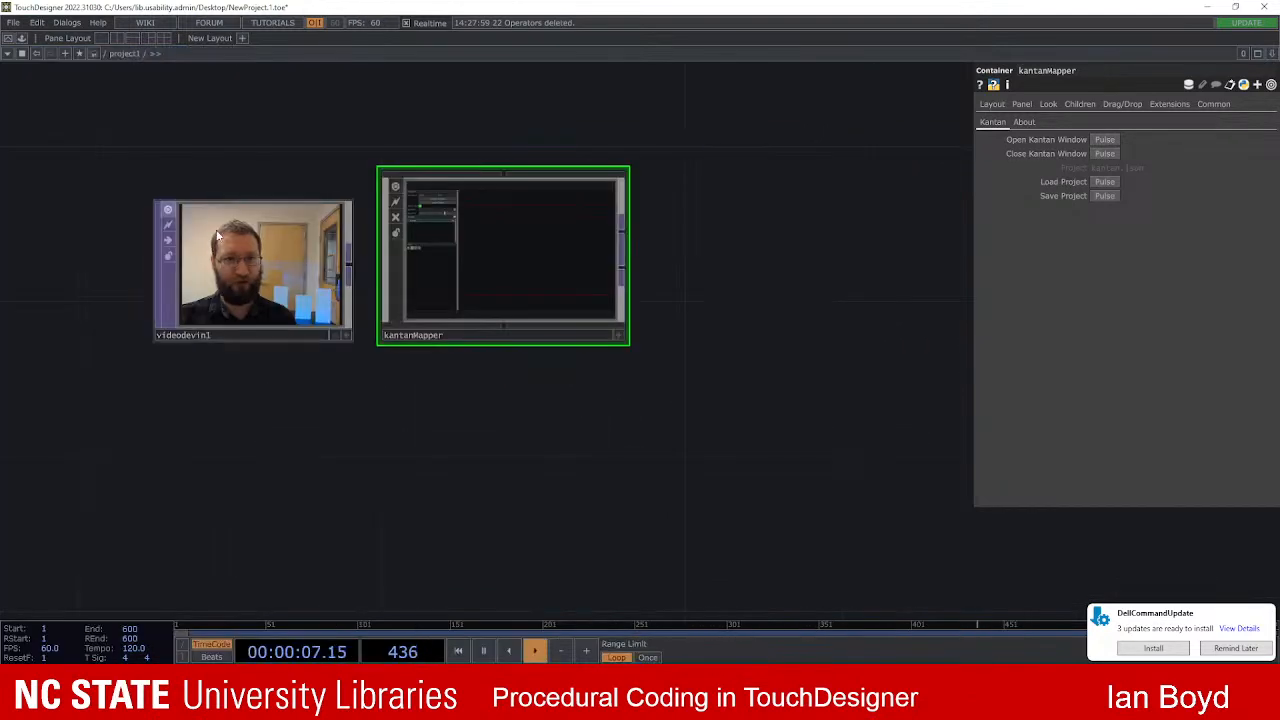
pyautogui.moveTo(478, 268); pyautogui.dragTo(594, 266)
# Step: Examine the operators inside kantanMapper, including its ui, editWindow, masterShapes and project components
pyautogui.press('i')
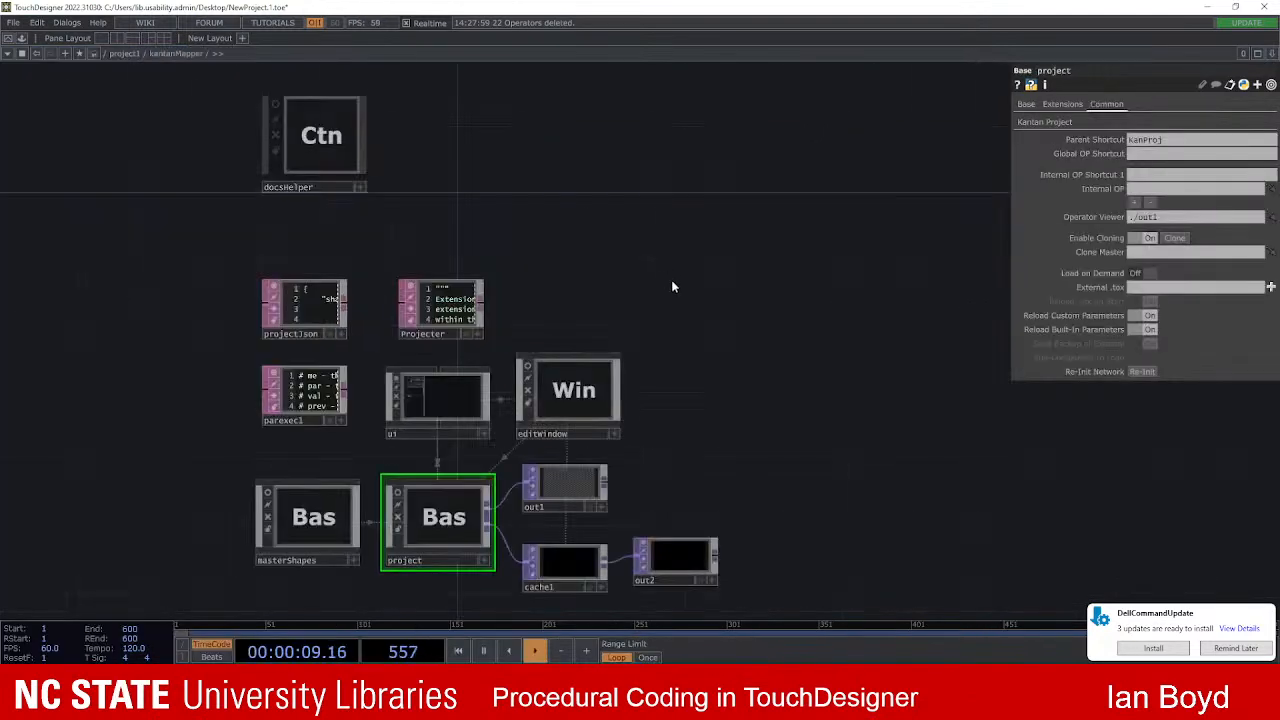
pyautogui.scroll(-10, 724, 326)
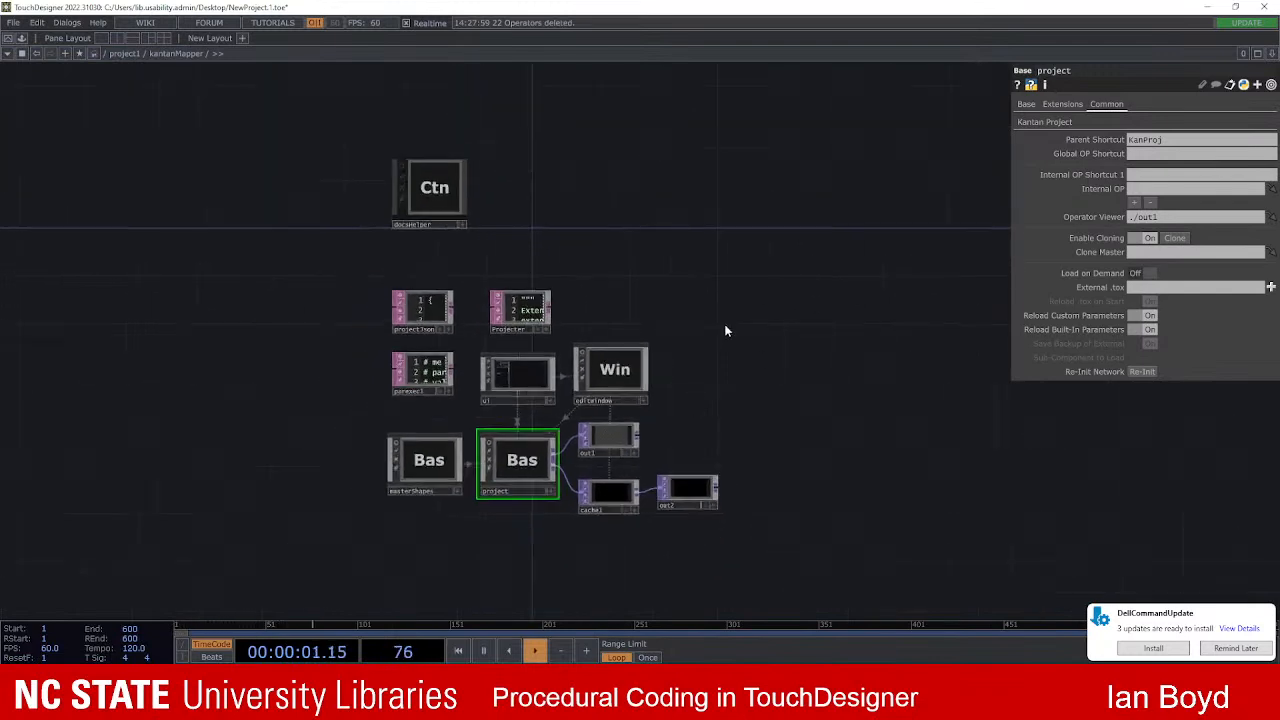
pyautogui.moveTo(533, 515); pyautogui.dragTo(575, 518)
pyautogui.moveTo(165, 362); pyautogui.dragTo(226, 363)
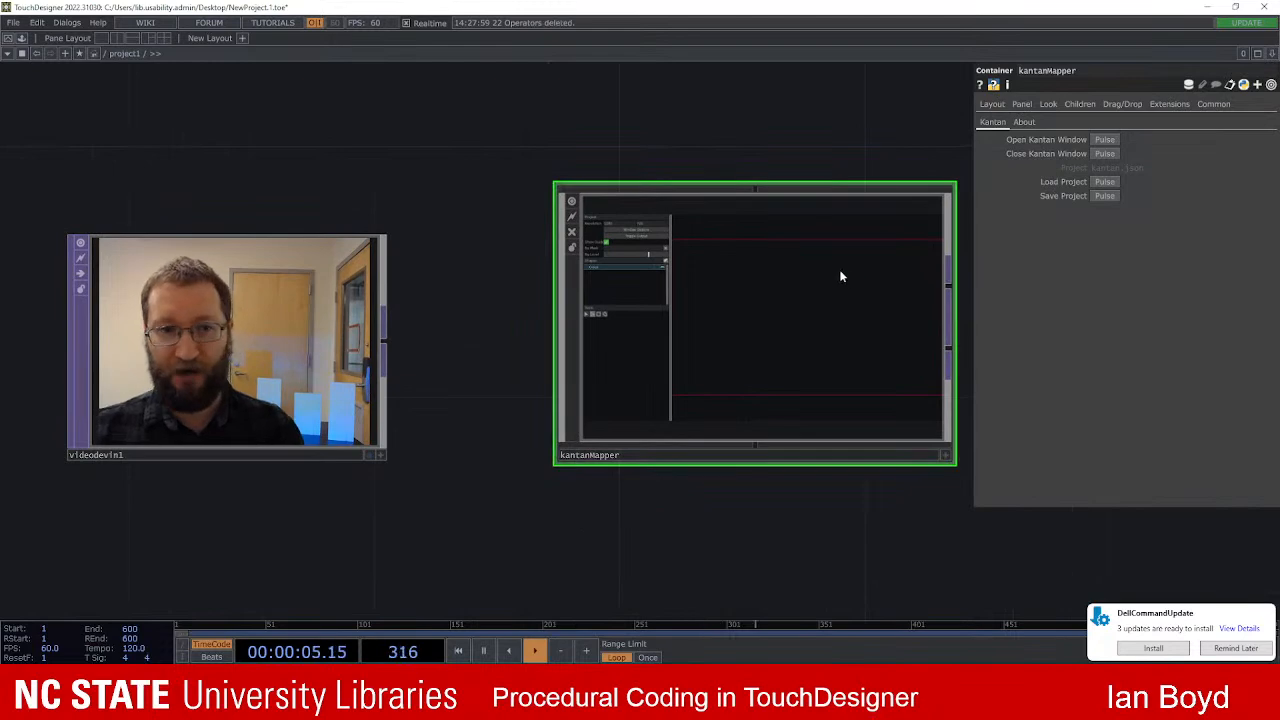
pyautogui.press('i')
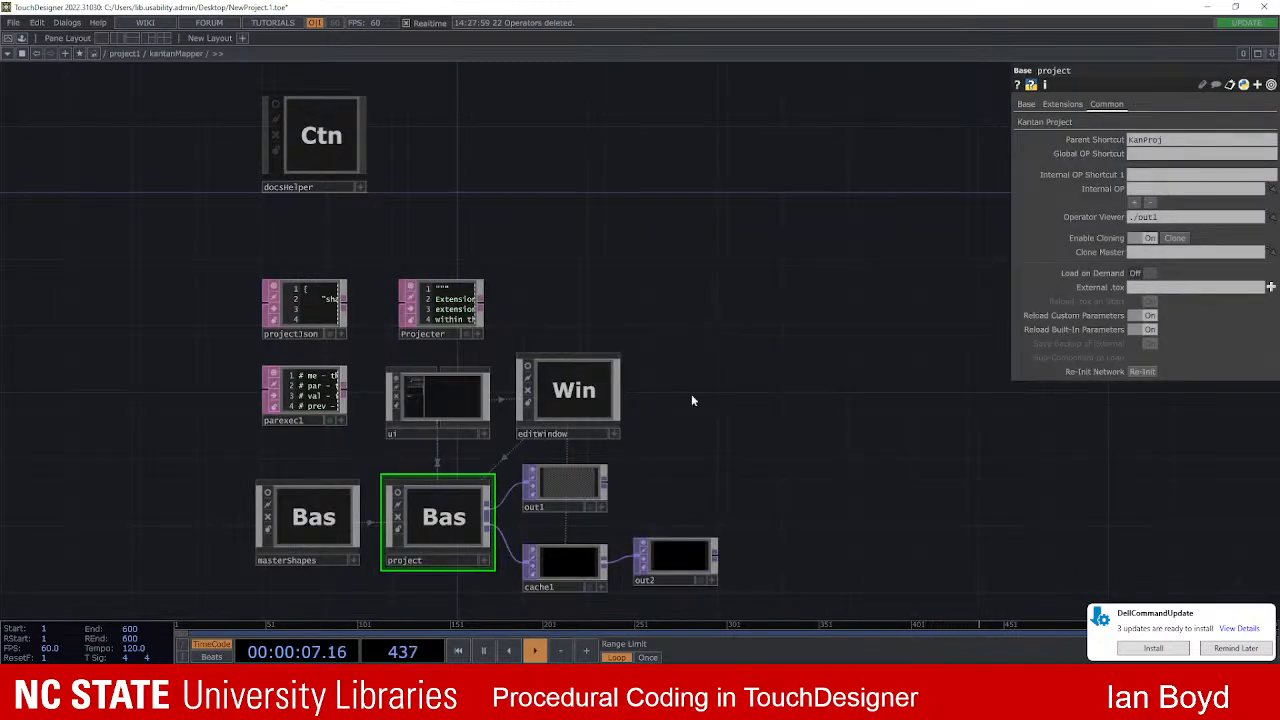
pyautogui.scroll(3, 737, 350)
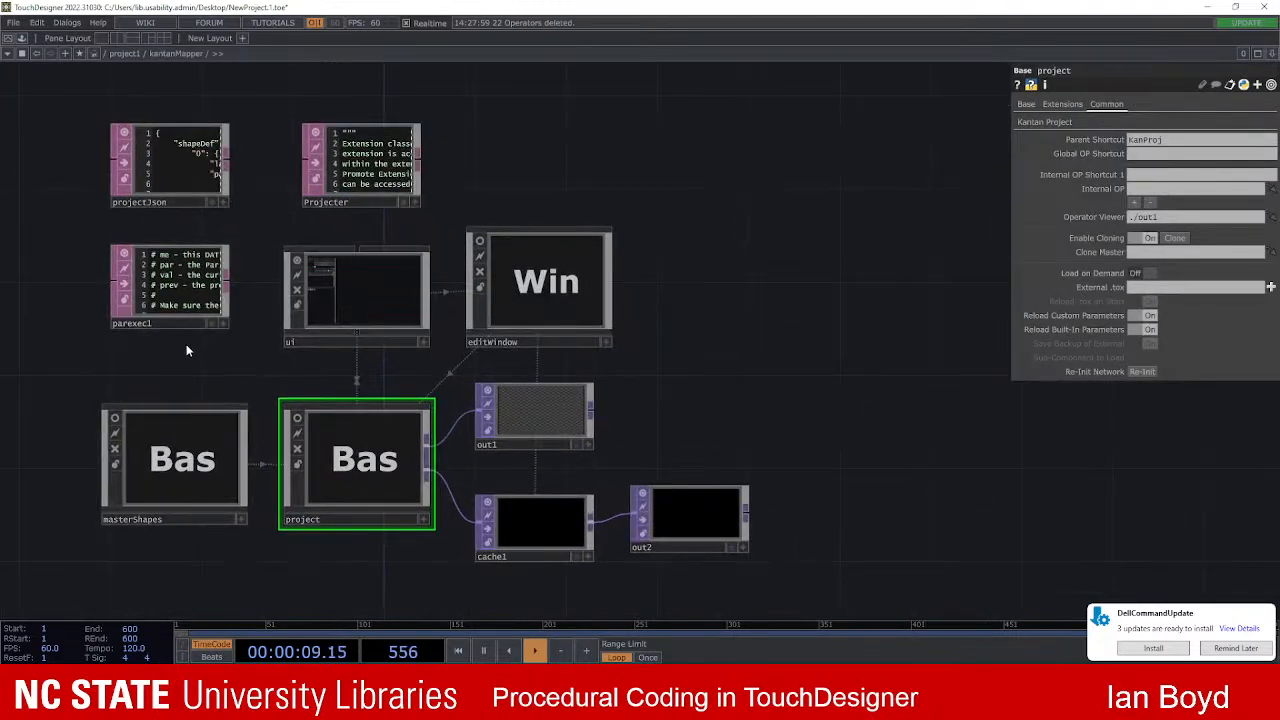
pyautogui.moveTo(186, 345); pyautogui.dragTo(325, 350)
pyautogui.scroll(6, 334, 280)
pyautogui.scroll(-7, 500, 296)
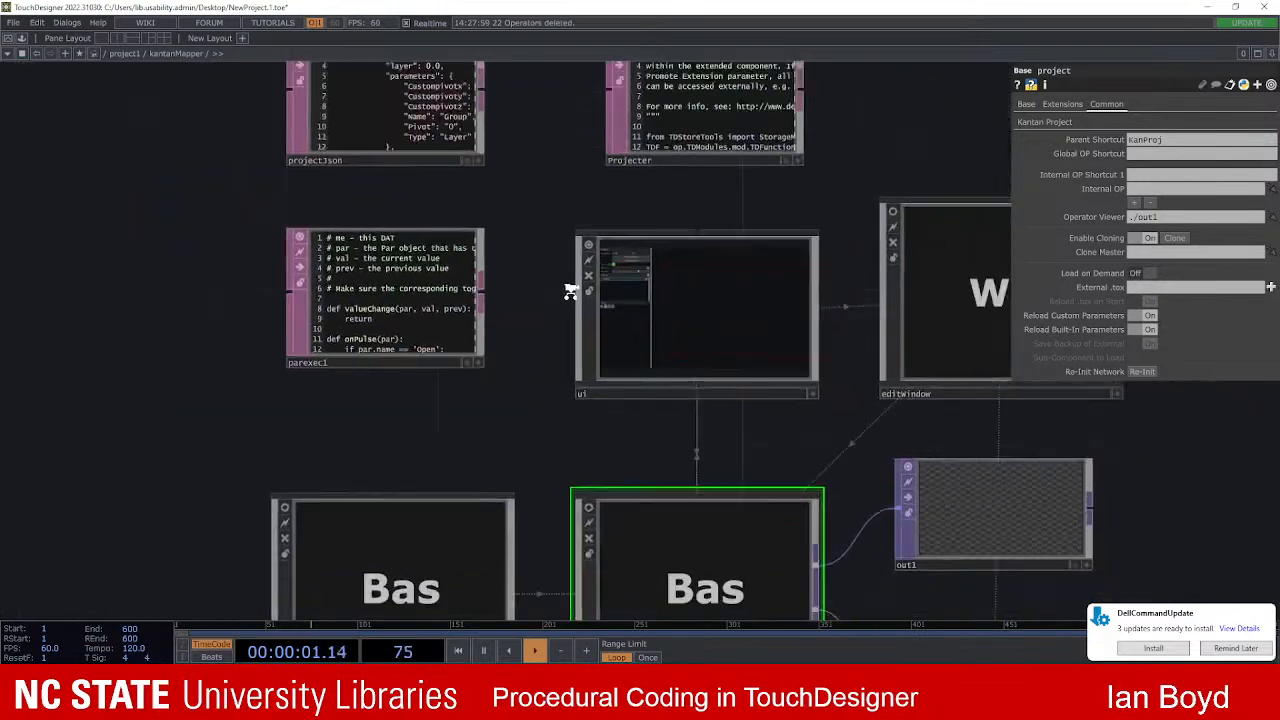
pyautogui.scroll(5, 791, 331)
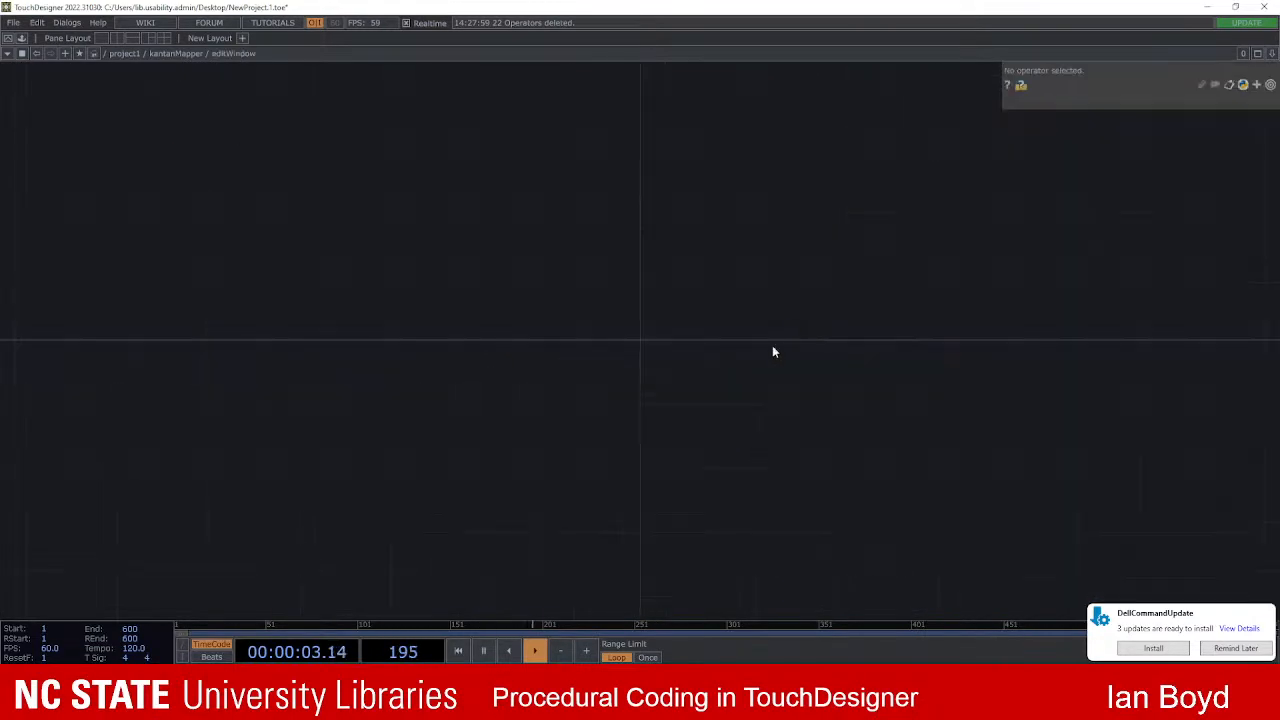
pyautogui.scroll(-6, 408, 319)
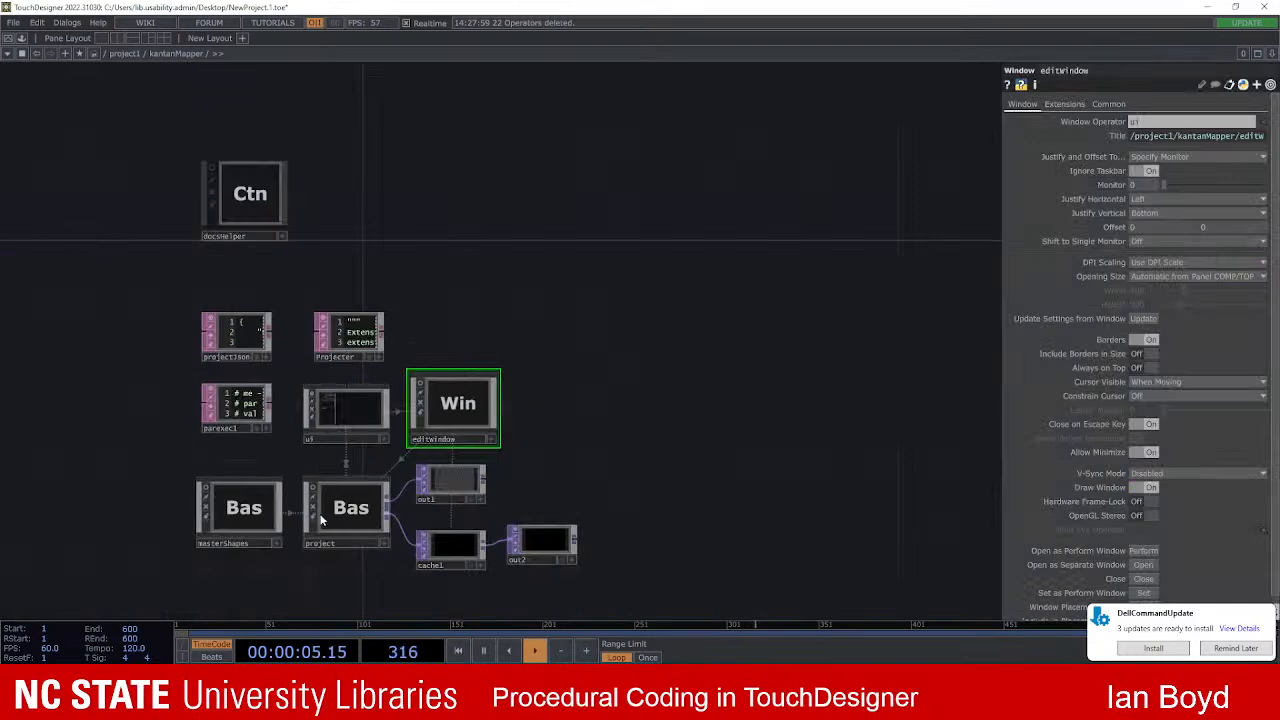
# Step: Examine the network inside kantanMapper's project Base component, and return to project1
pyautogui.click(355, 507)
pyautogui.scroll(5, 355, 507)
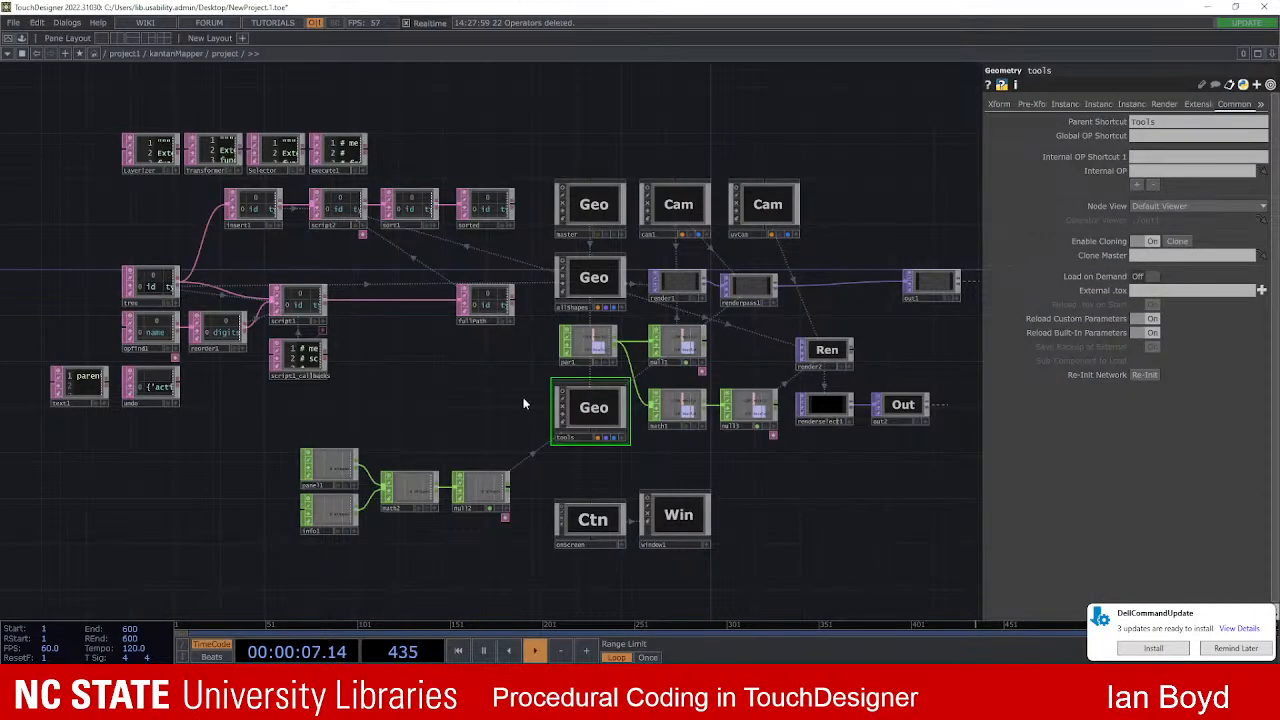
pyautogui.scroll(-8, 704, 347)
pyautogui.scroll(-6, 704, 347)
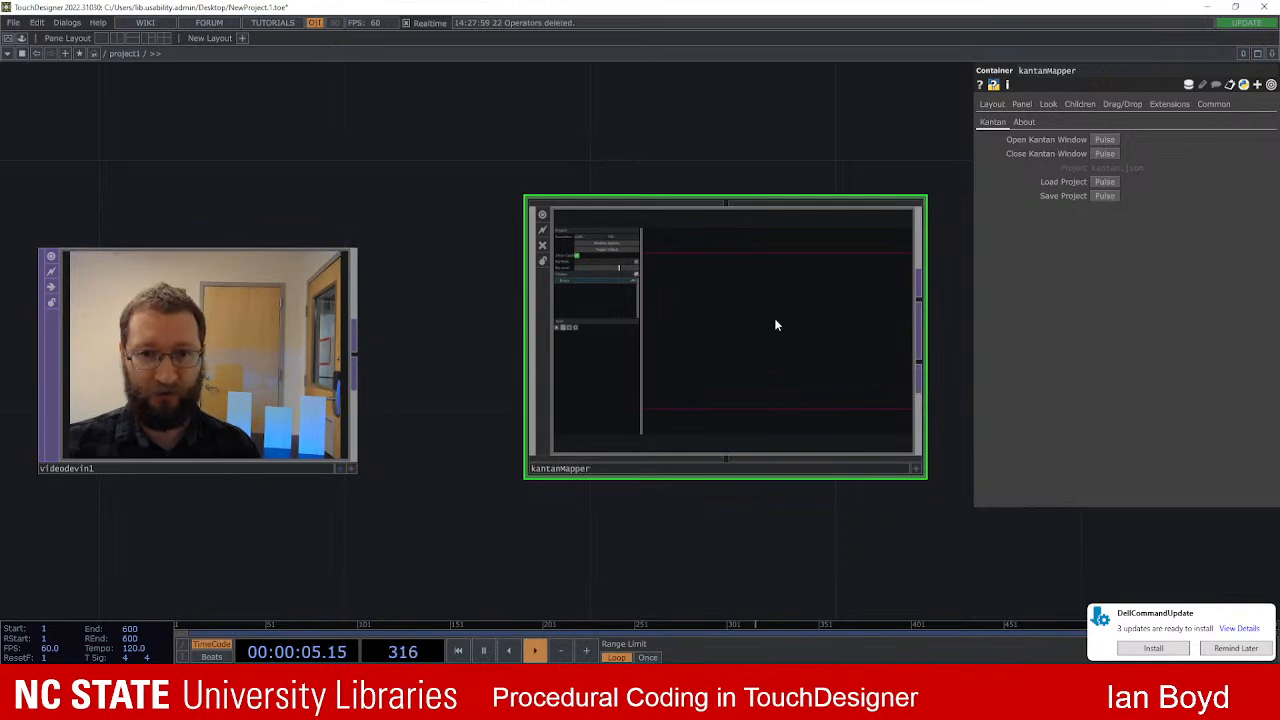
# Step: Move videodevin1 slightly up and to the right, beside kantanMapper
pyautogui.scroll(-2, 774, 318)
pyautogui.scroll(3, 774, 318)
pyautogui.scroll(-1, 749, 311)
pyautogui.scroll(-1, 749, 311)
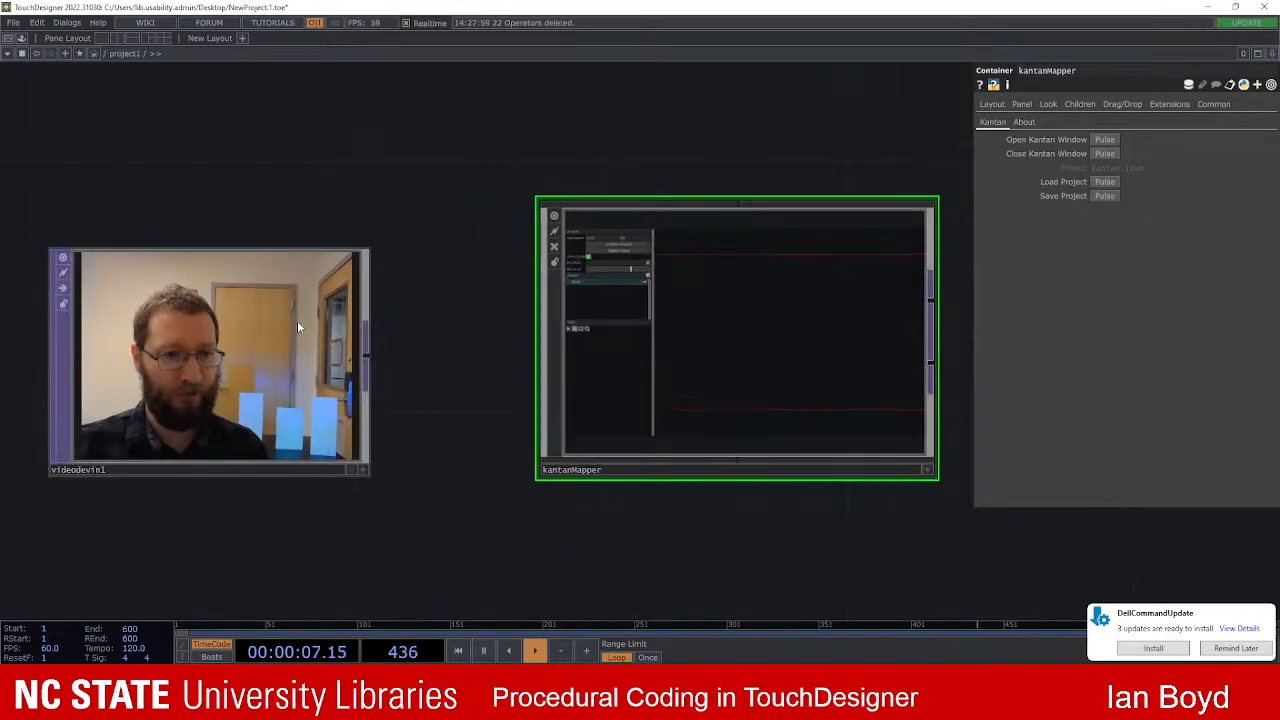
pyautogui.moveTo(793, 154); pyautogui.dragTo(720, 153)
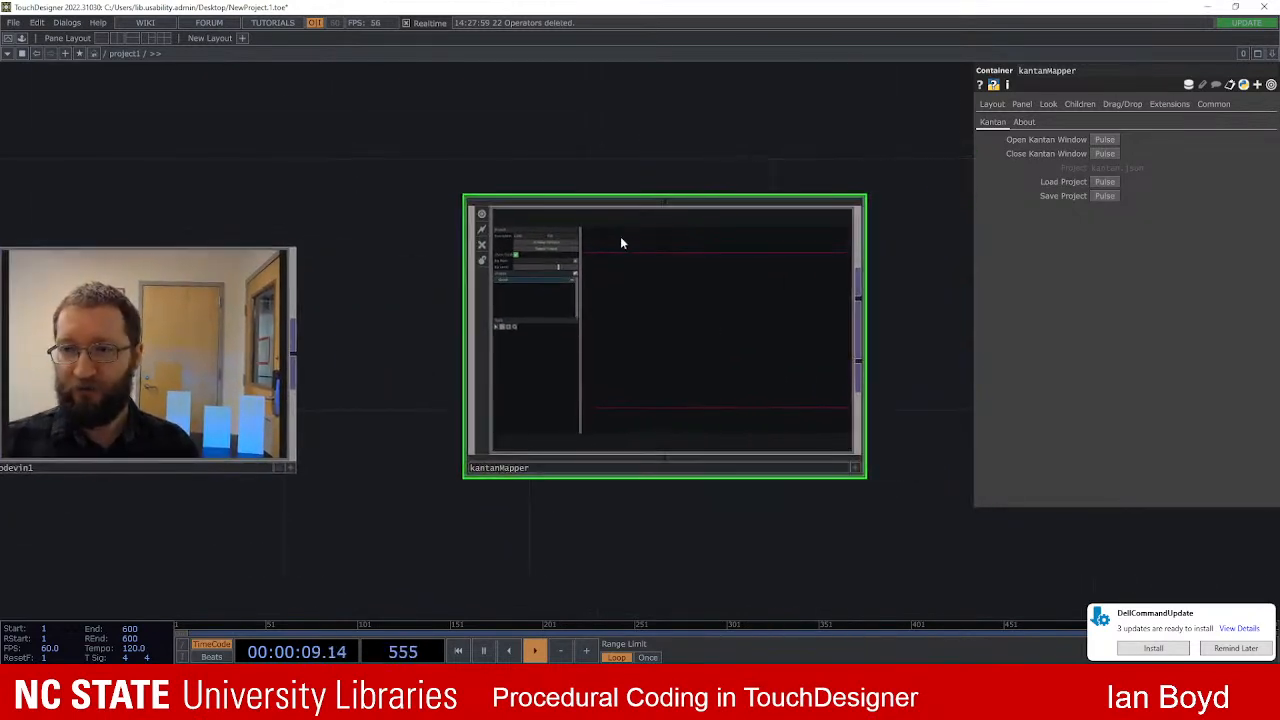
pyautogui.moveTo(177, 325); pyautogui.dragTo(234, 290)
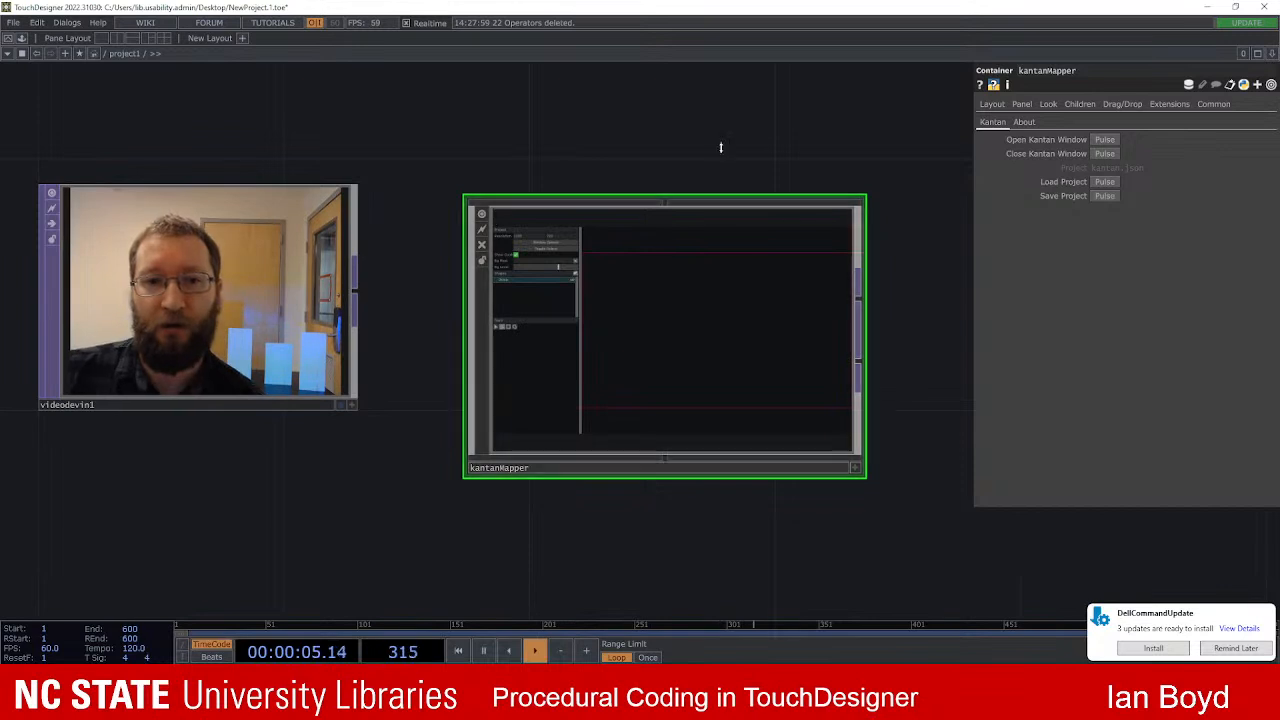
# Step: Open kantanMapper's Kantan window and move it clear of videodevin1
pyautogui.click(1105, 141)
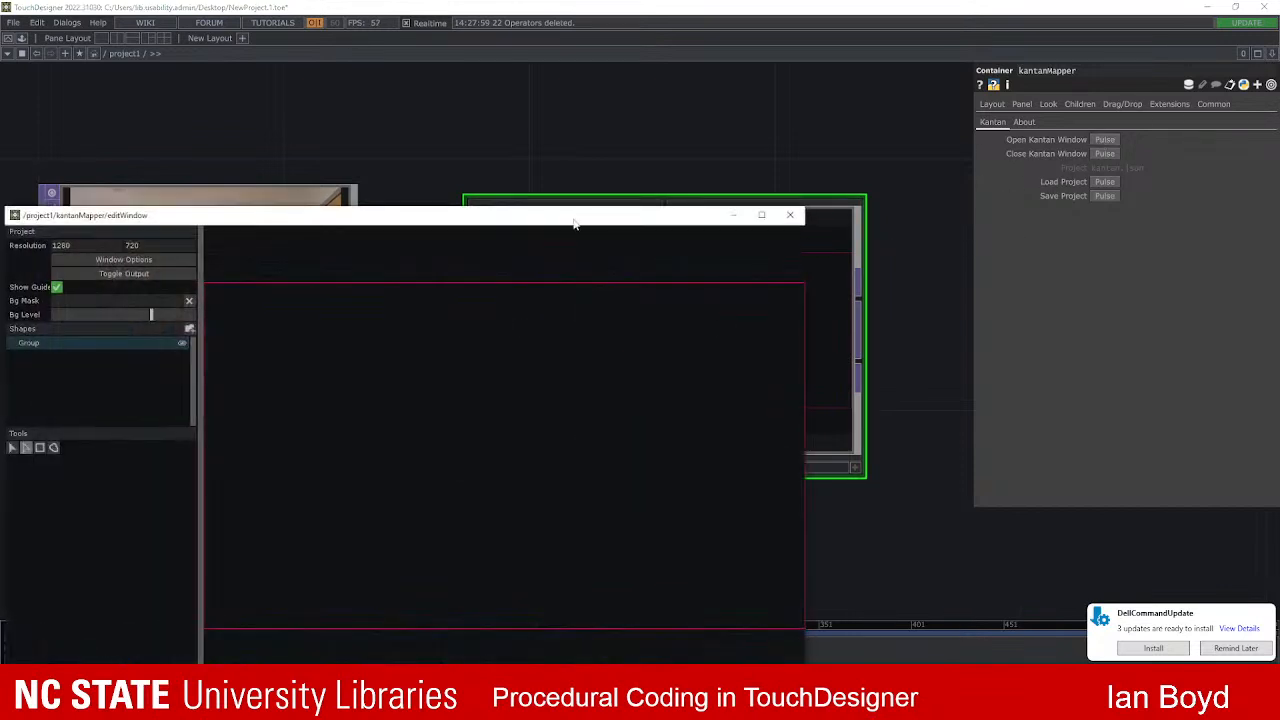
pyautogui.moveTo(563, 224); pyautogui.dragTo(1003, 115)
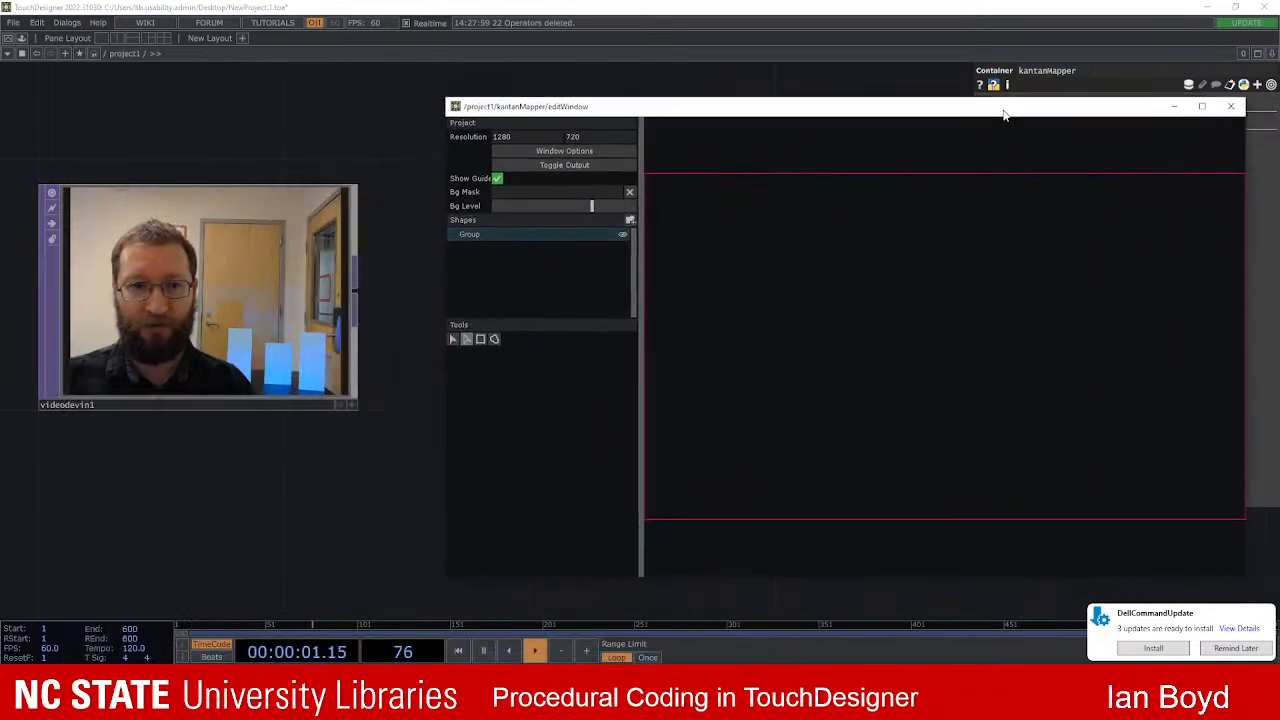
# Step: Add a Noise TOP above videodevin1 and kantanMapper, and shift it slightly left so it clears the Kantan window
pyautogui.scroll(-2, 398, 165)
pyautogui.moveTo(398, 165); pyautogui.dragTo(329, 194)
pyautogui.scroll(-2, 366, 191)
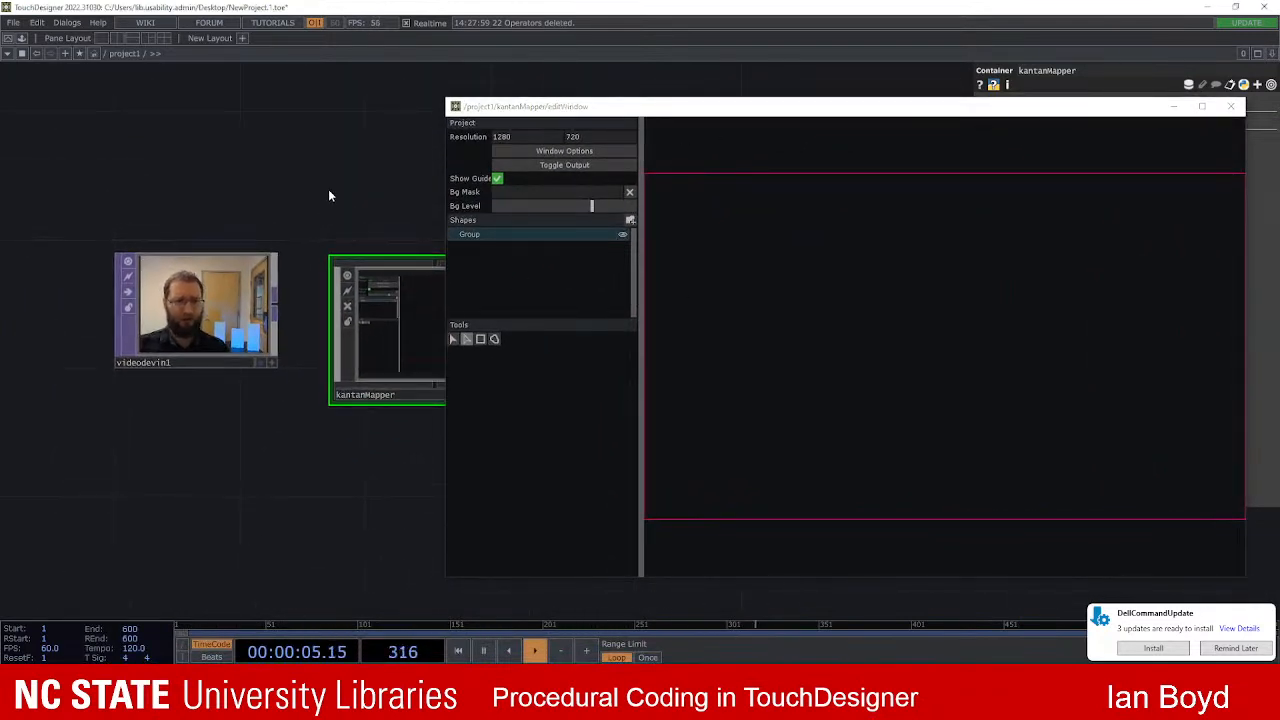
pyautogui.press('Tab')
pyautogui.write('n')
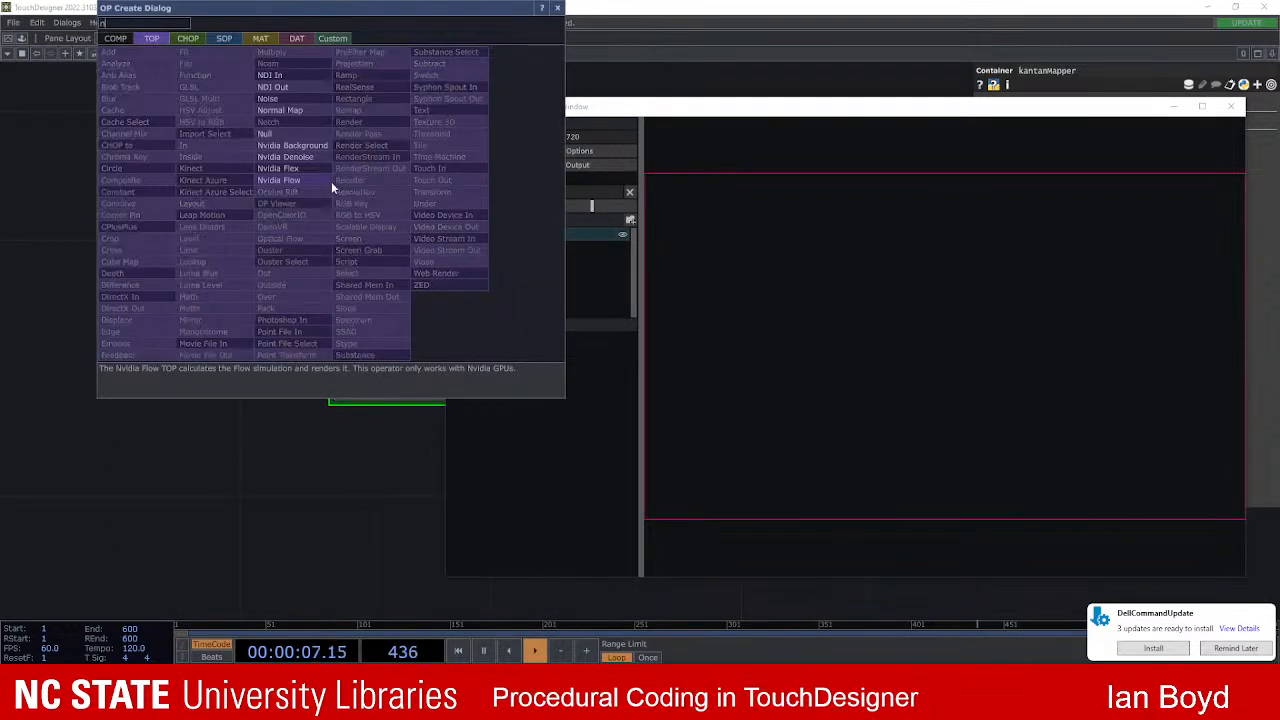
pyautogui.write('oi')
pyautogui.press('Return')
pyautogui.click(331, 181)
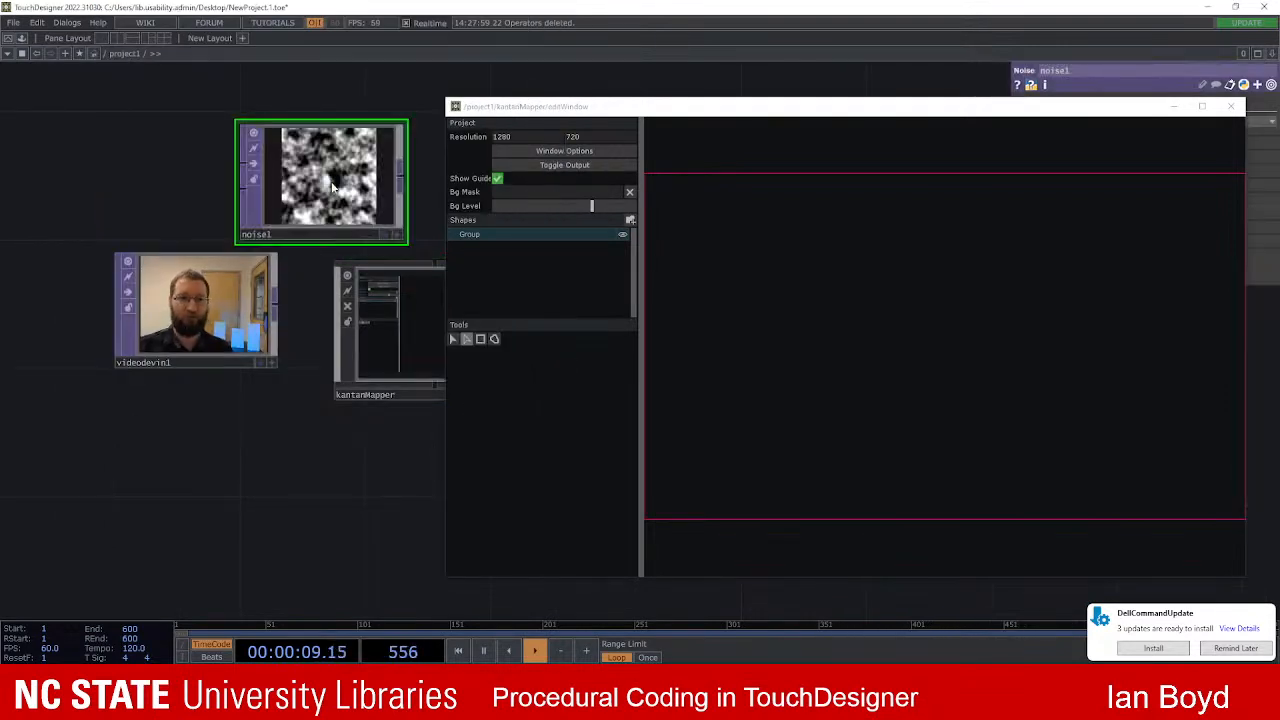
pyautogui.moveTo(333, 186); pyautogui.dragTo(302, 186)
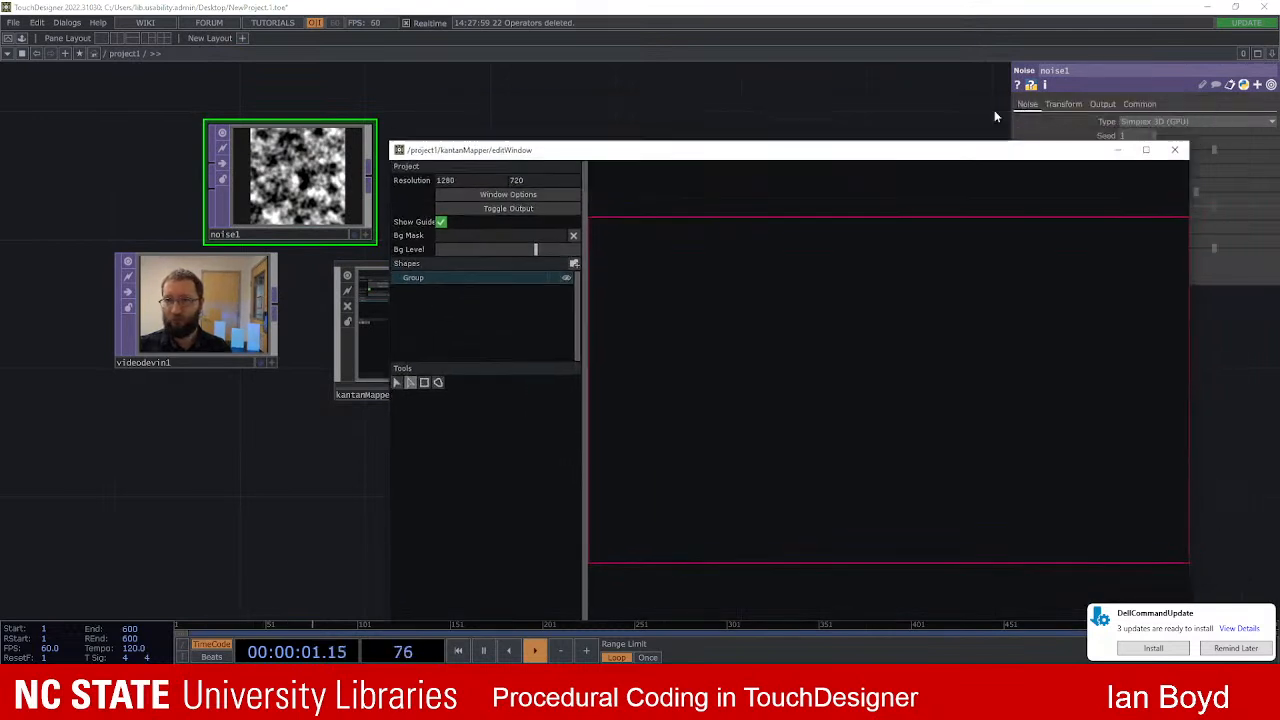
# Step: Turn off Monochrome on noise1 so the noise is generated in colour
pyautogui.click(1103, 105)
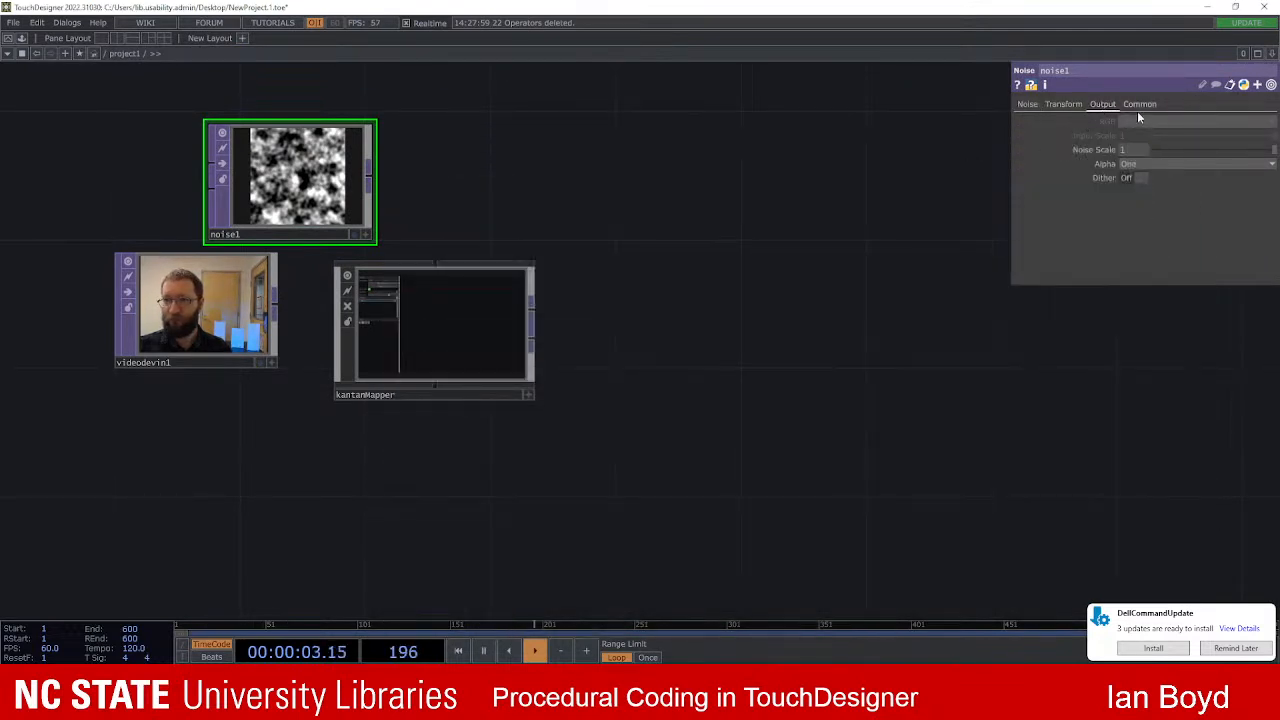
pyautogui.click(1063, 104)
pyautogui.click(1028, 104)
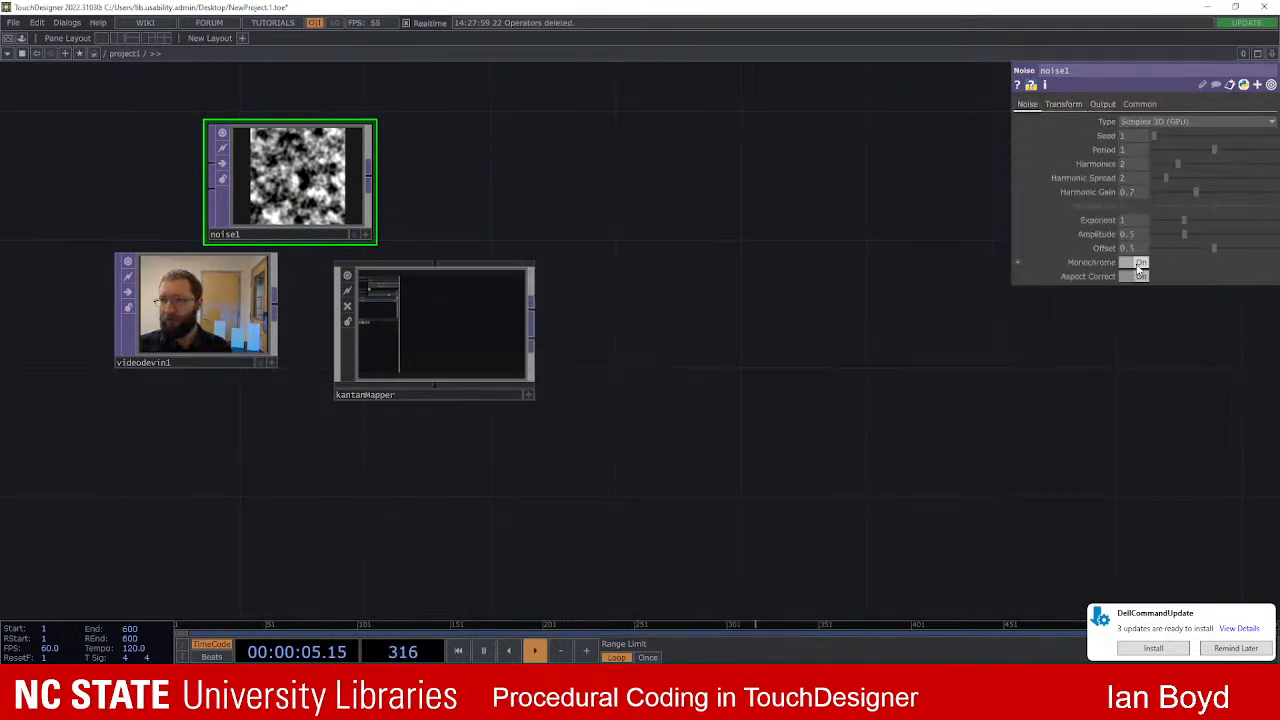
pyautogui.click(1141, 262)
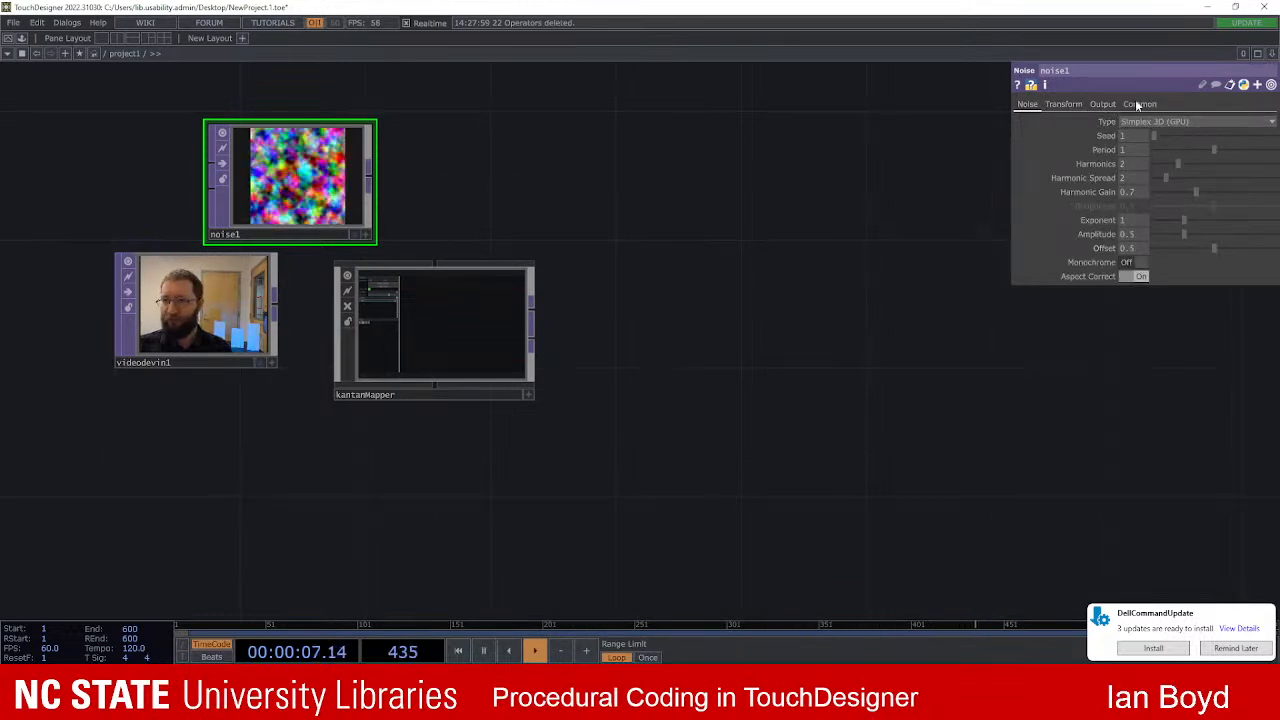
# Step: Animate noise1 by setting its Z translate to the expression absTime.seconds*.3
pyautogui.click(1064, 104)
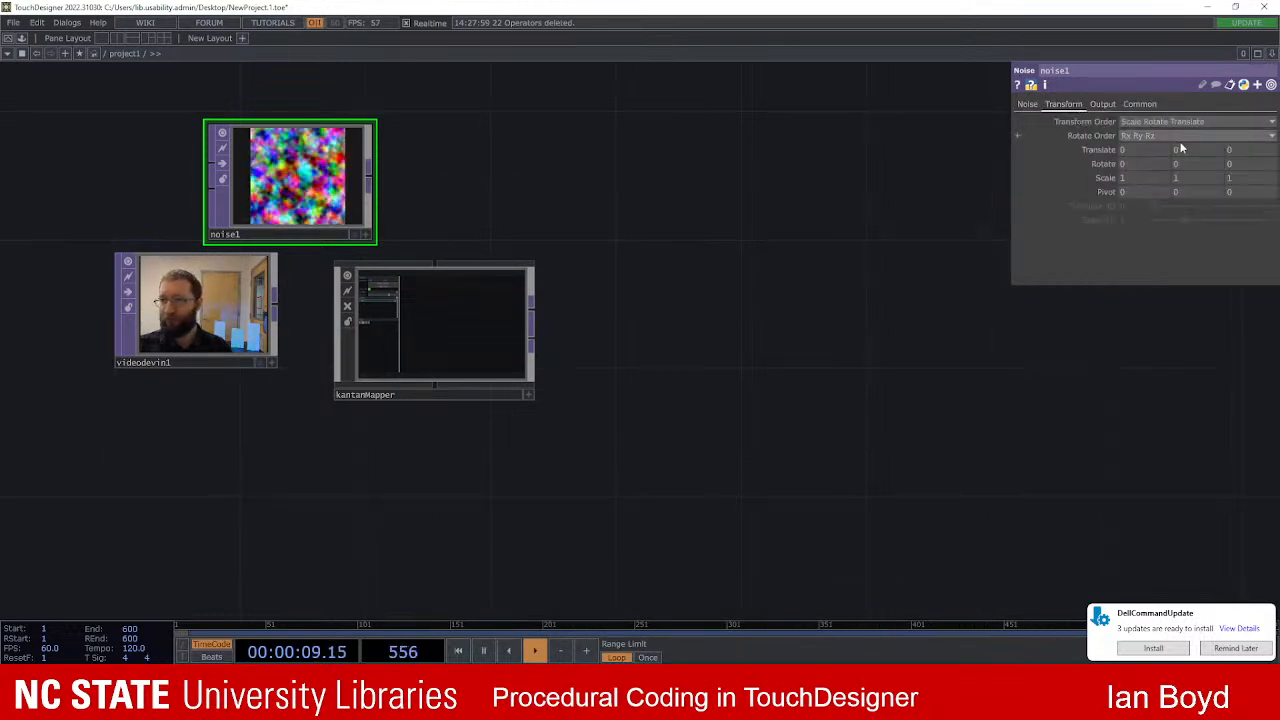
pyautogui.click(1102, 105)
pyautogui.click(1066, 106)
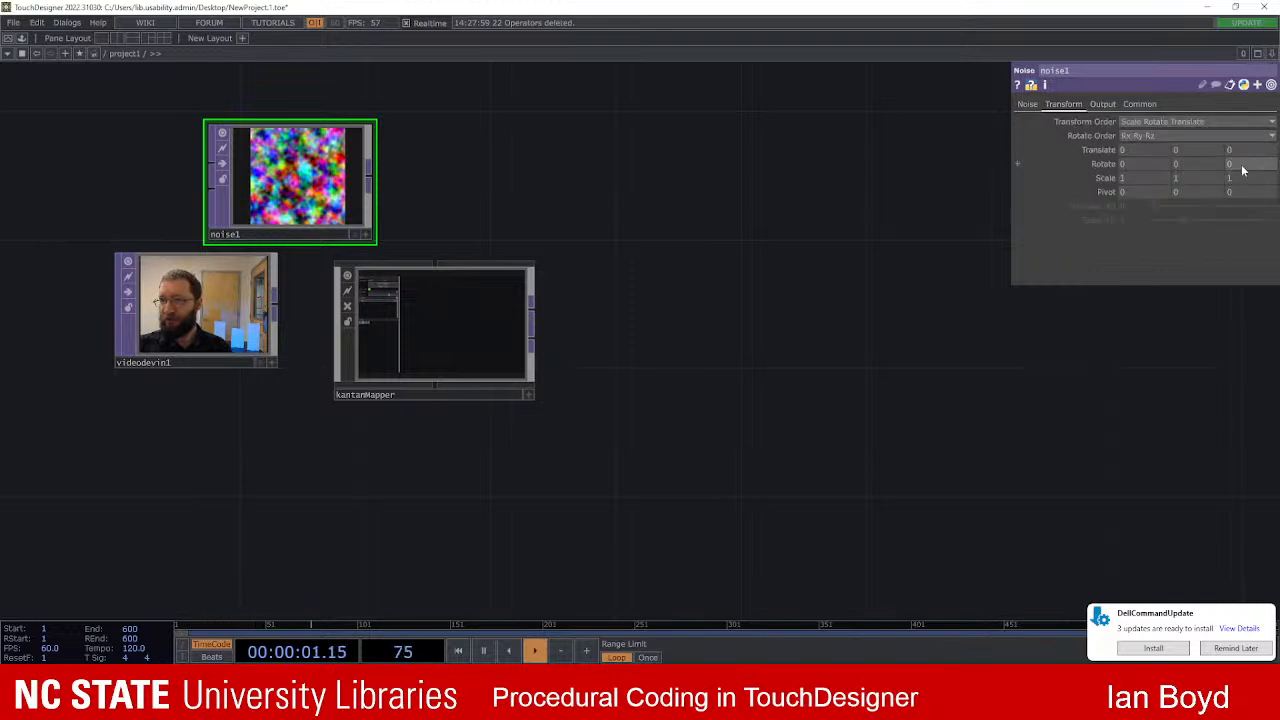
pyautogui.click(1018, 149)
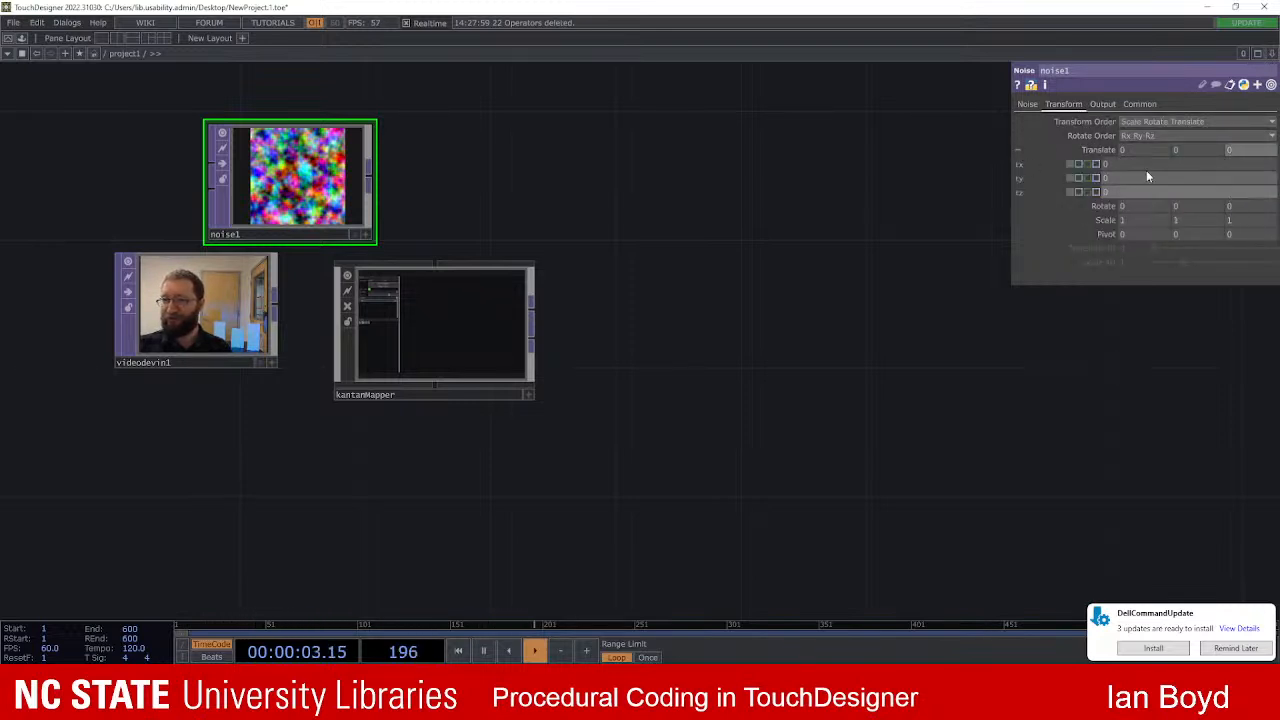
pyautogui.write('absTime.seconds')
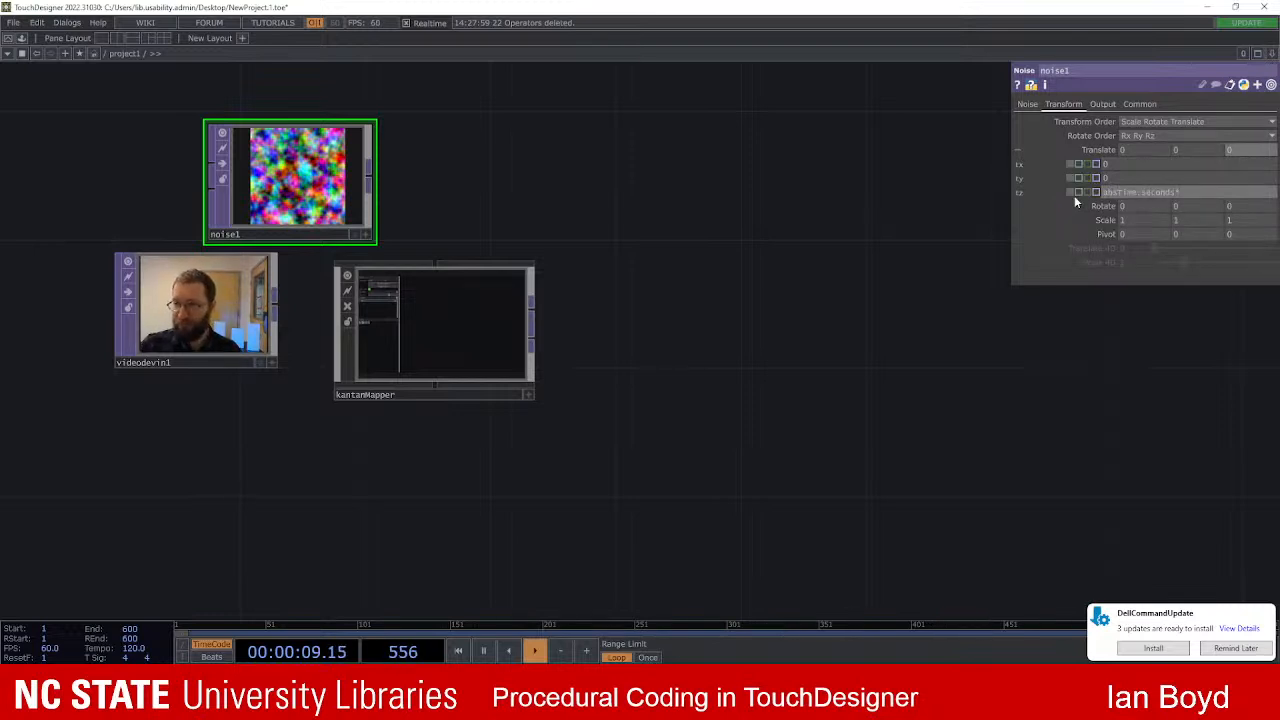
pyautogui.write('*.3')
pyautogui.press('Return')
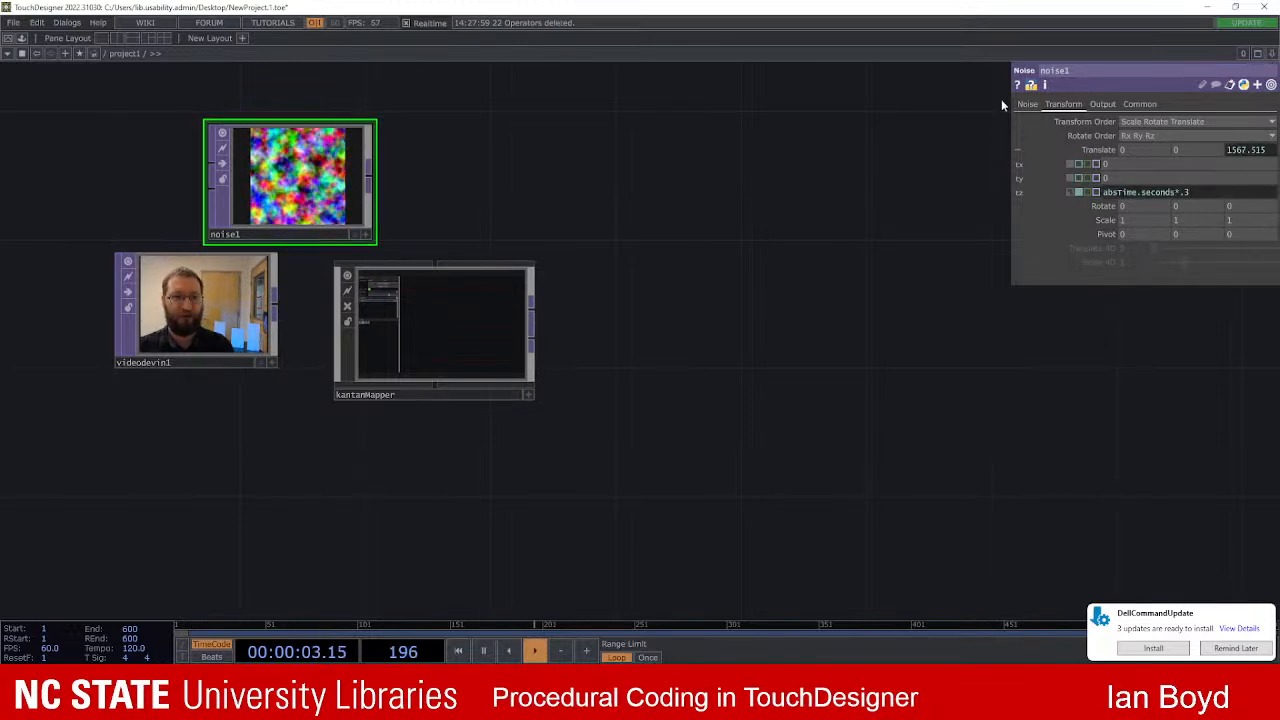
# Step: Adjust noise1 to Harmonics 7, Harmonic Spread 1.3, Exponent 0.71, Amplitude 0.76 and Offset 0.513
pyautogui.click(1027, 104)
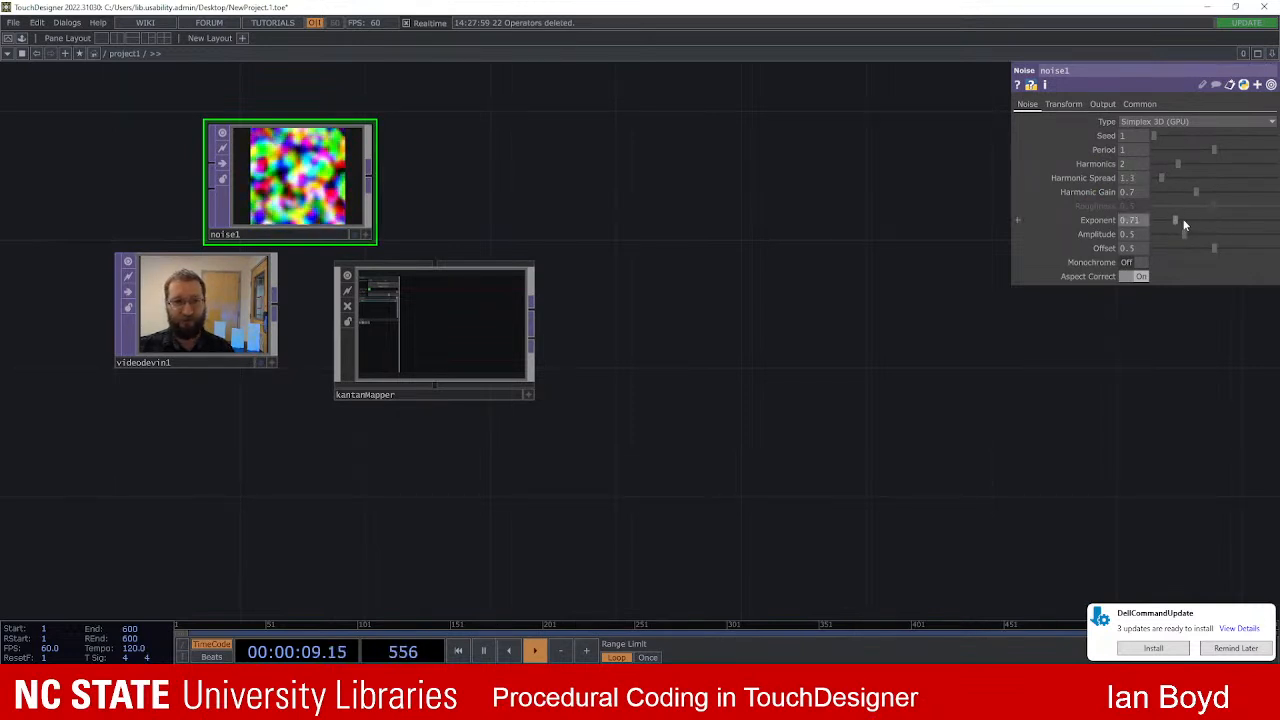
pyautogui.moveTo(1239, 231); pyautogui.dragTo(1200, 232)
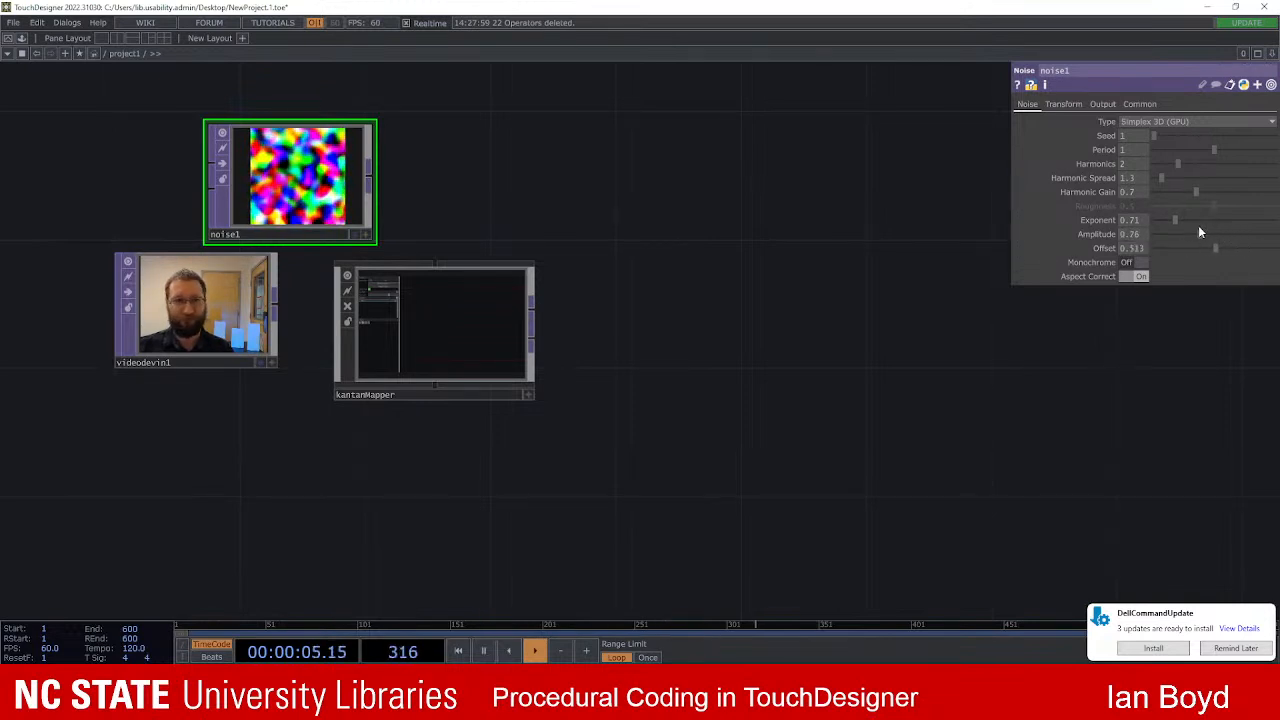
pyautogui.scroll(4, 437, 164)
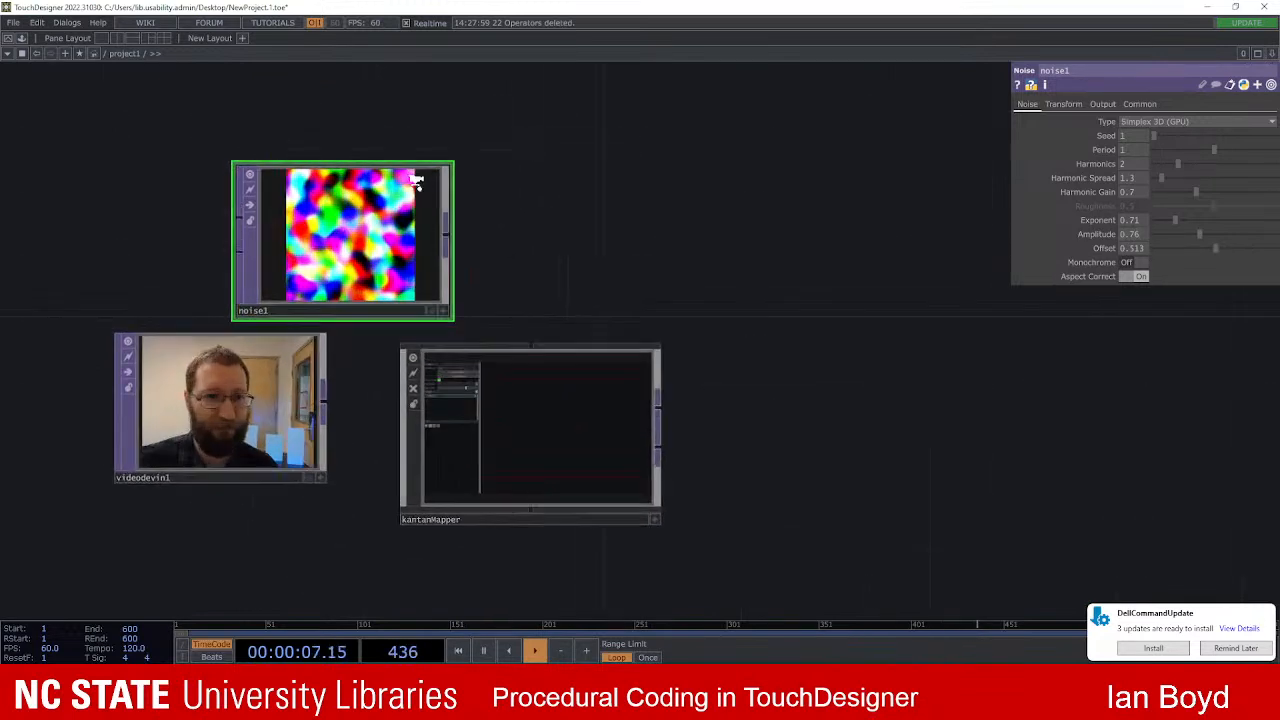
pyautogui.moveTo(1163, 167); pyautogui.dragTo(1242, 167)
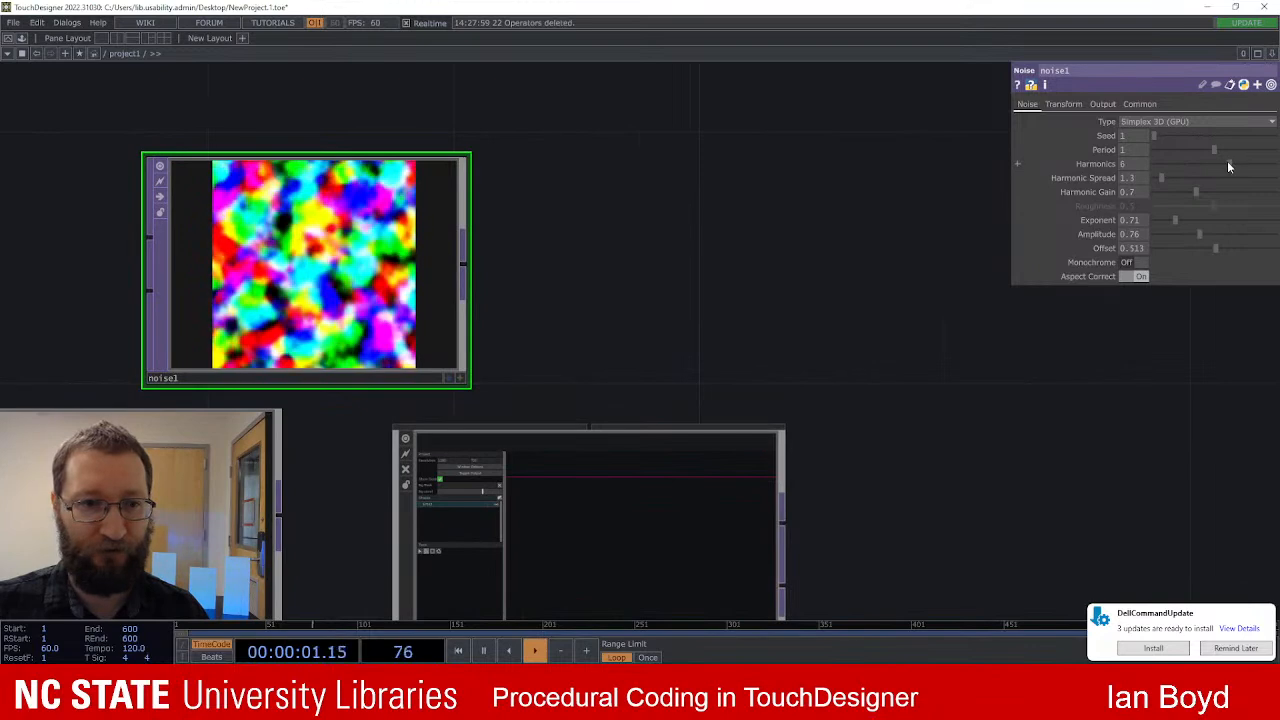
# Step: Add a Null TOP to the right of noise1, connected to the noise output
pyautogui.scroll(-3, 654, 269)
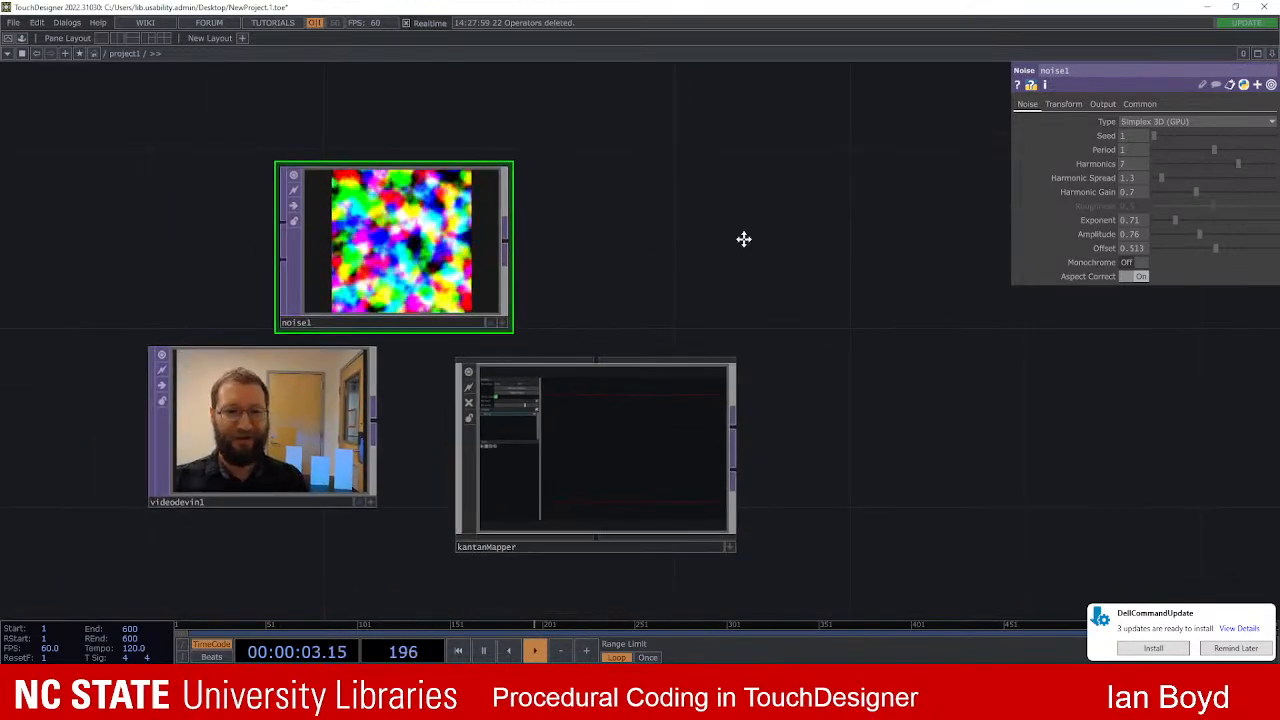
pyautogui.moveTo(760, 257); pyautogui.dragTo(674, 220, button='middle')
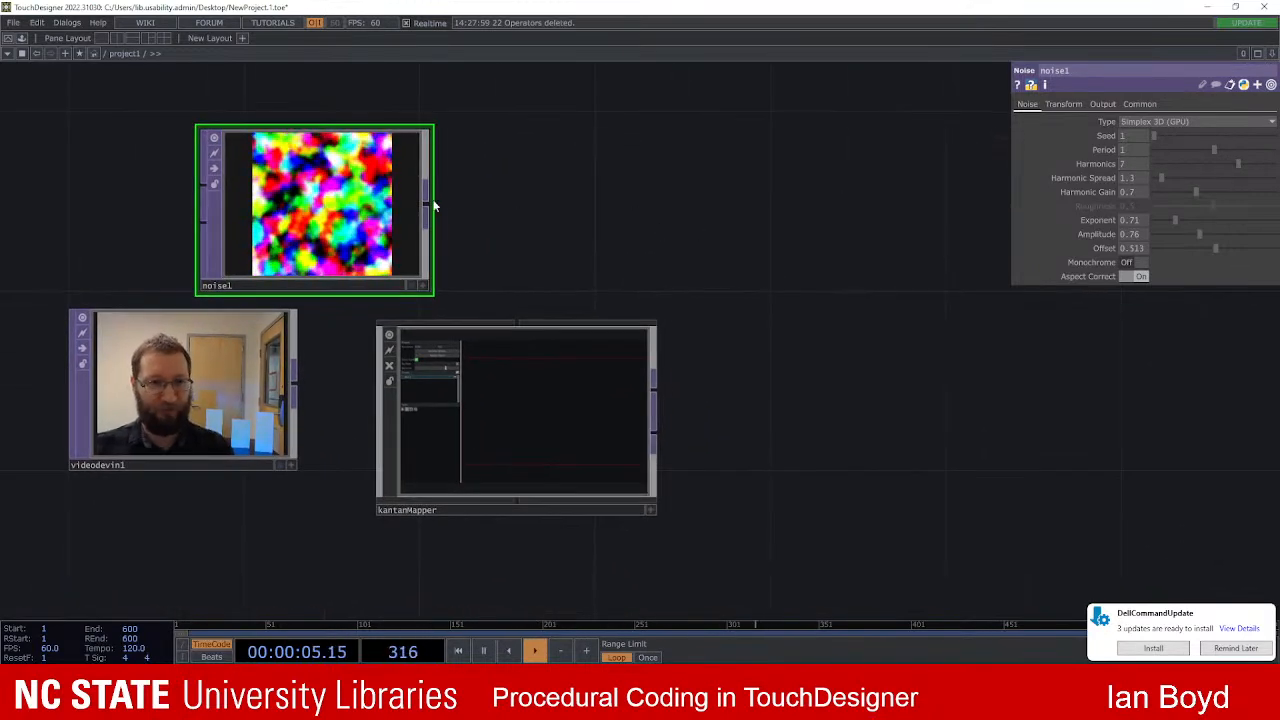
pyautogui.press('Tab')
pyautogui.write('null')
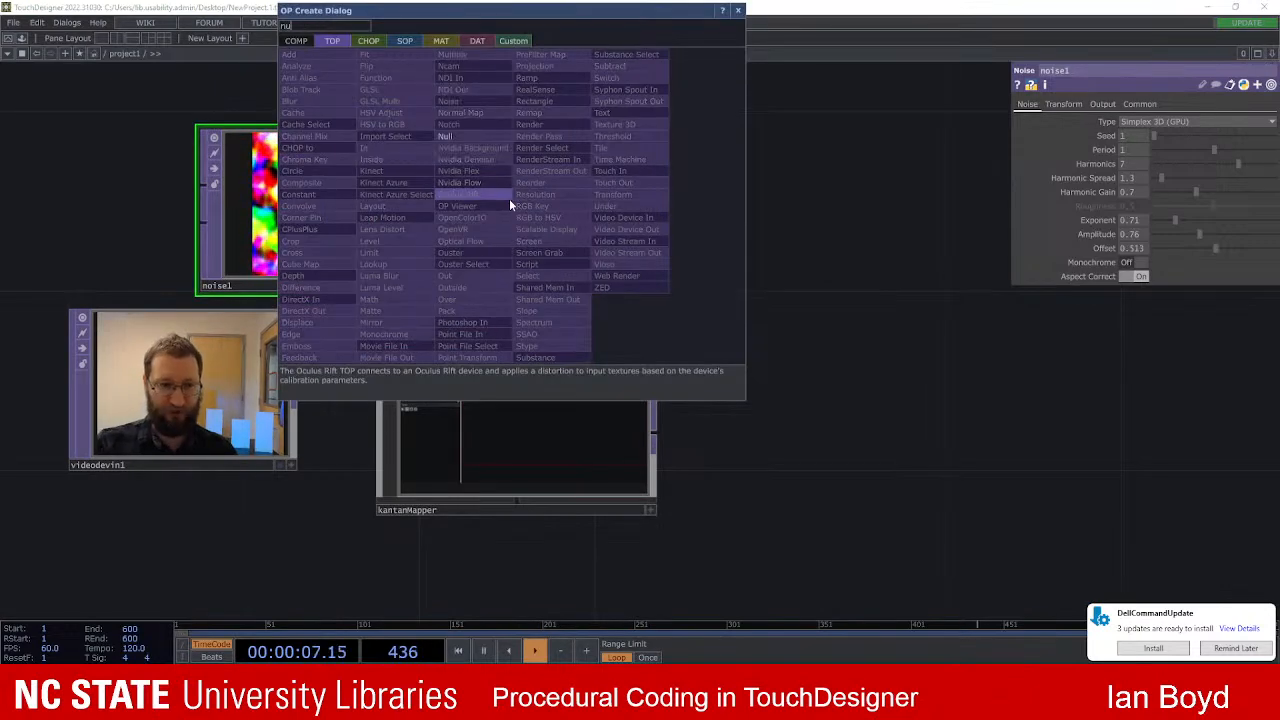
pyautogui.press('Return')
pyautogui.click(665, 232)
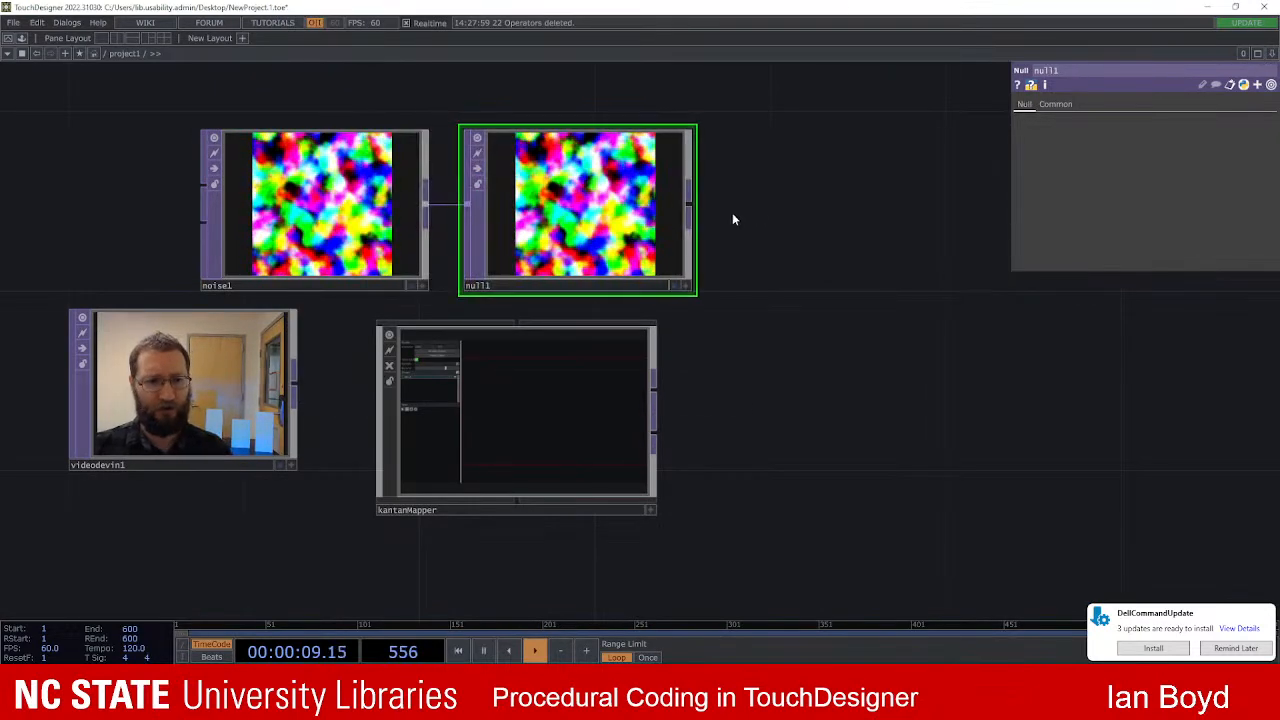
pyautogui.moveTo(806, 249); pyautogui.dragTo(782, 236, button='middle')
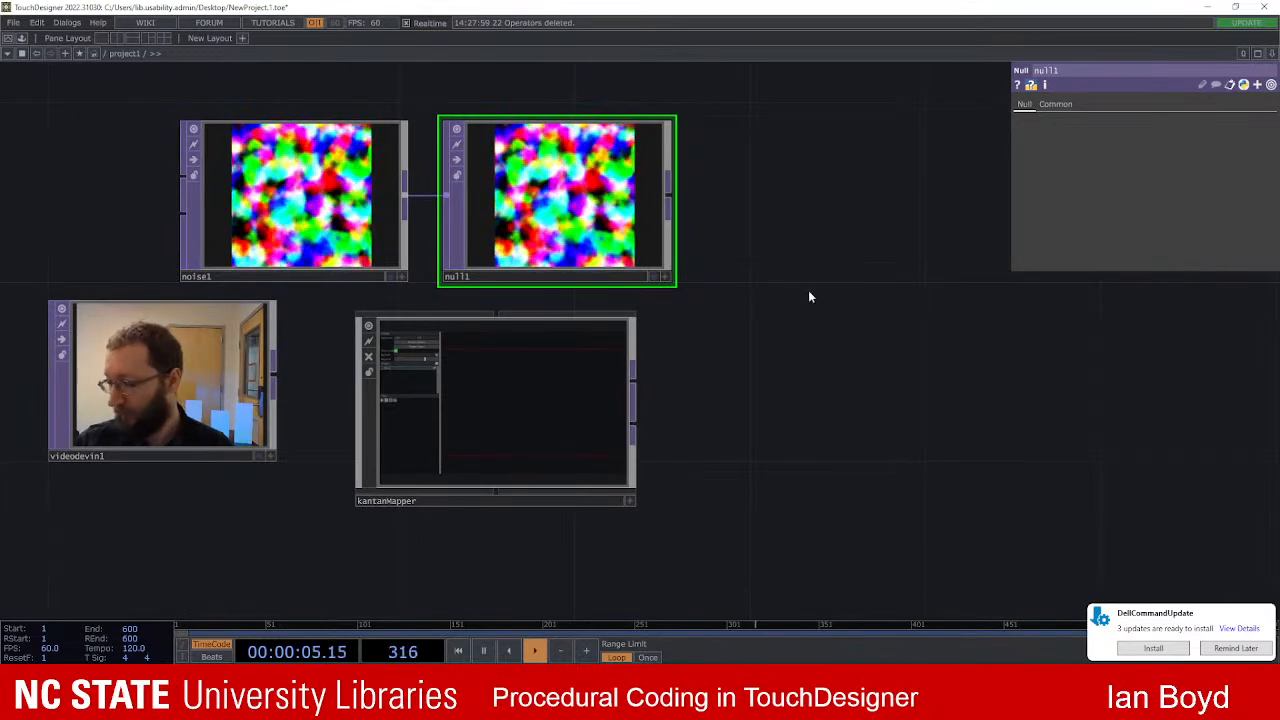
# Step: Bring kantanMapper's edit window back to the front and move it slightly up and to the right
pyautogui.moveTo(779, 336); pyautogui.dragTo(821, 300, button='middle')
pyautogui.click(601, 358)
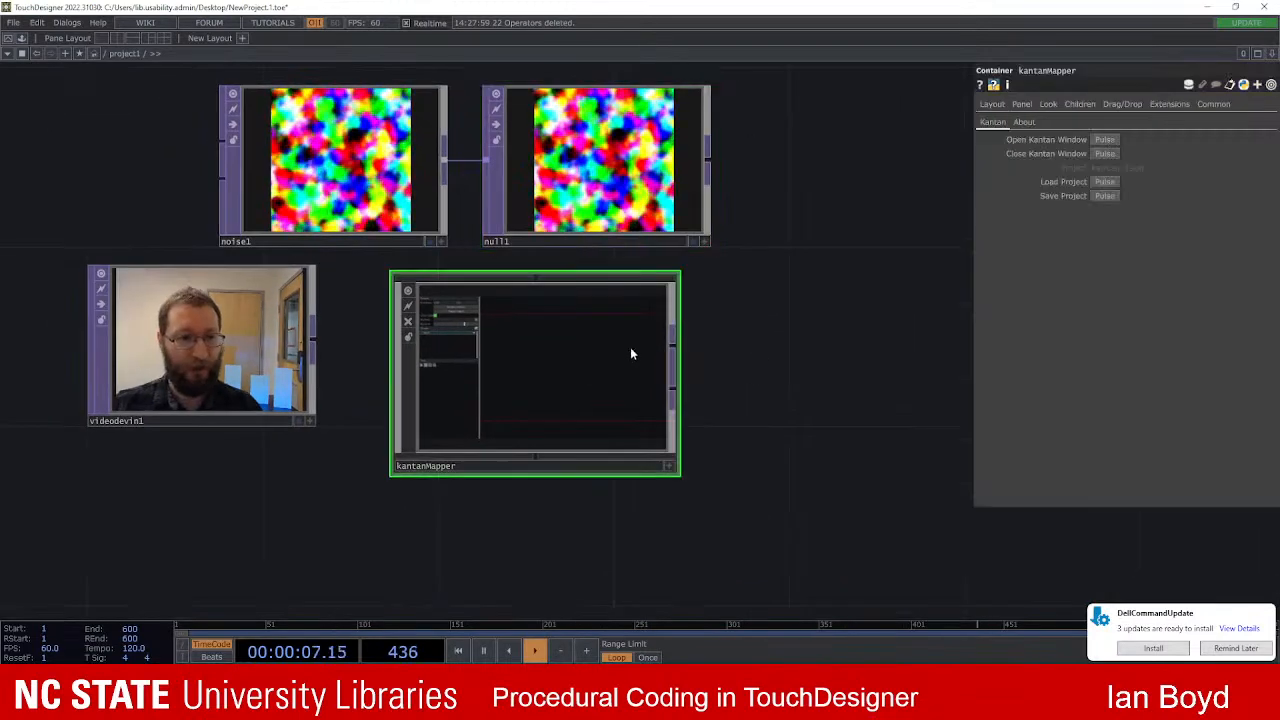
pyautogui.hotkey('alt', 'Tab')
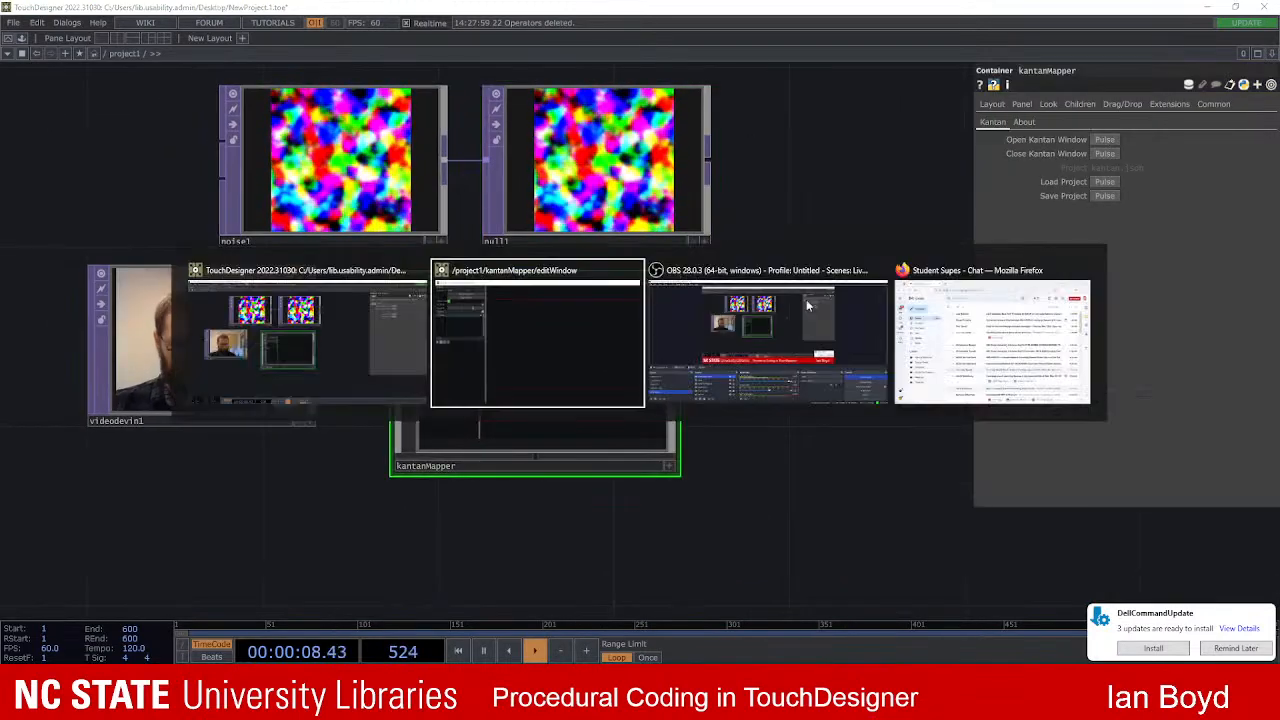
pyautogui.click(477, 318)
pyautogui.moveTo(846, 147); pyautogui.dragTo(887, 100)
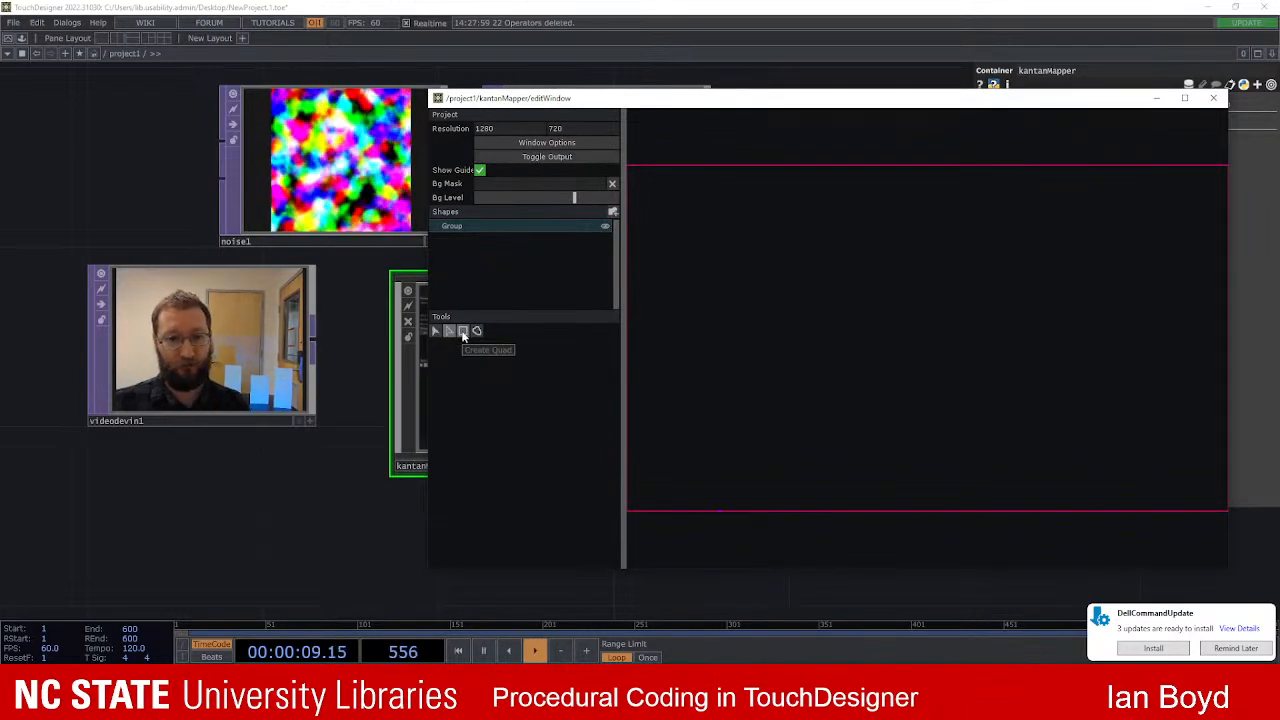
pyautogui.click(463, 332)
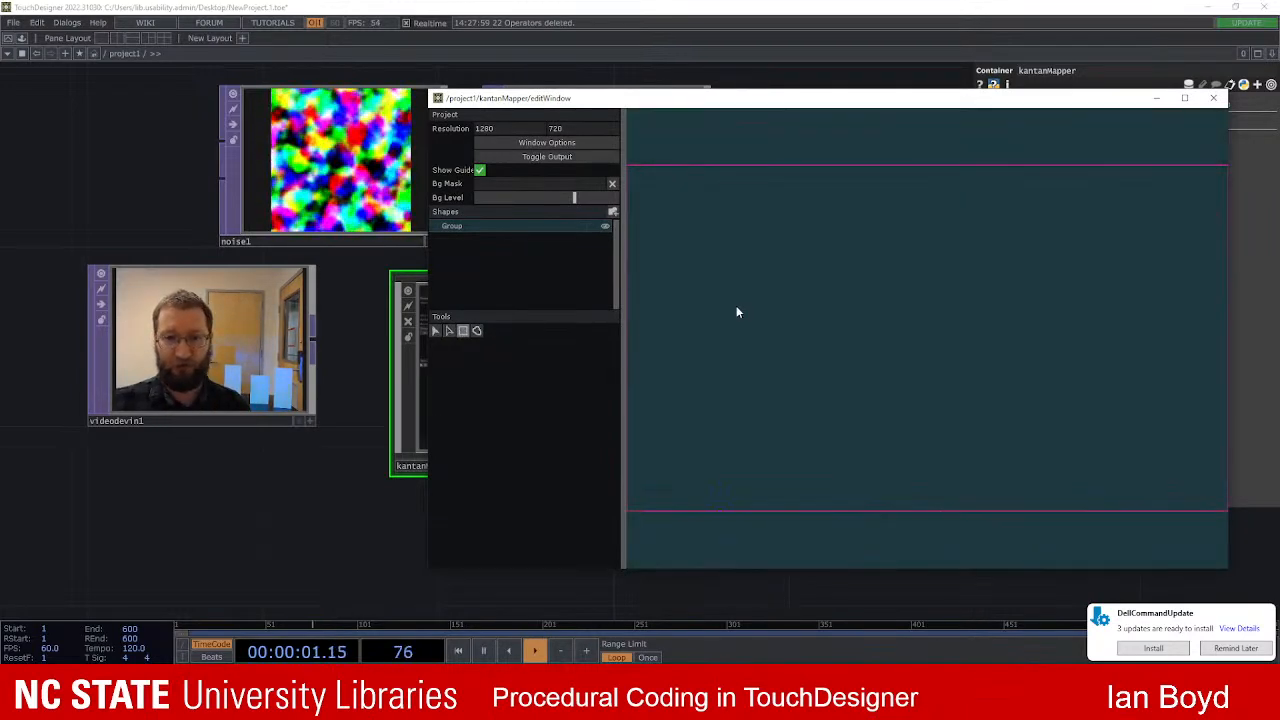
pyautogui.click(748, 300)
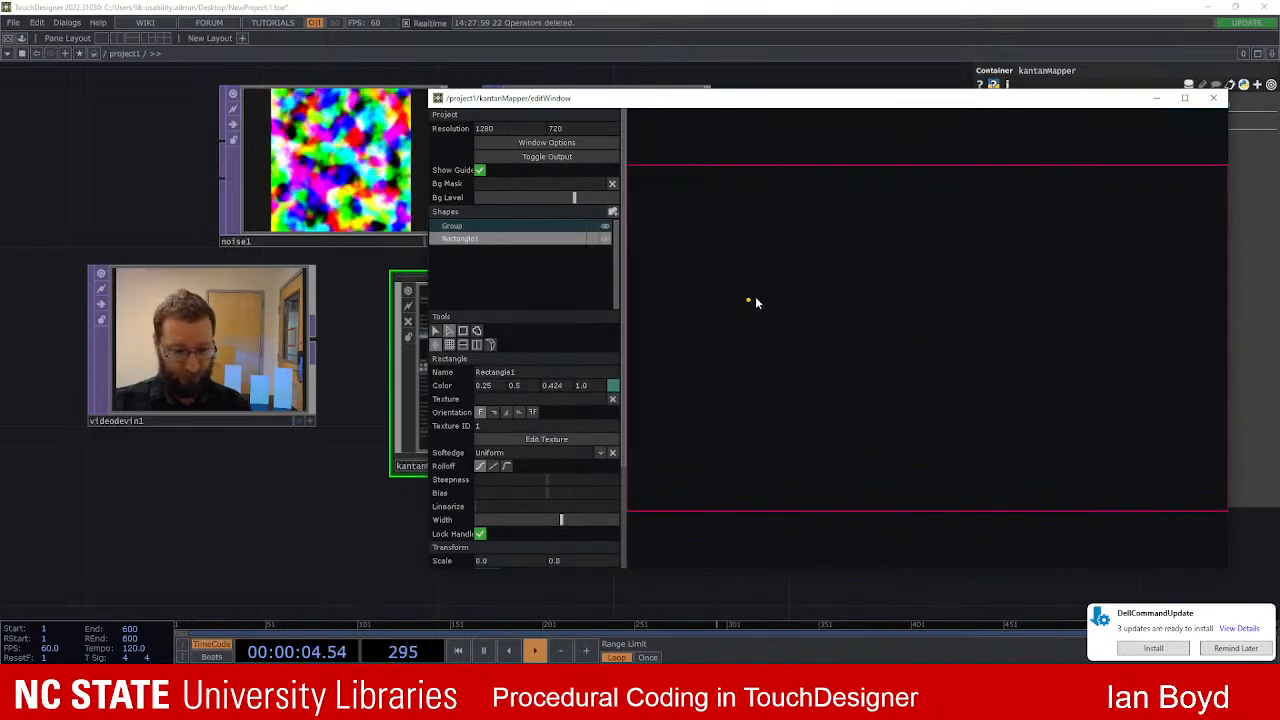
pyautogui.press('Delete')
# Step: Draw a quad about 394 by 325 pixels in the left-centre part of the Kantan canvas
pyautogui.click(462, 332)
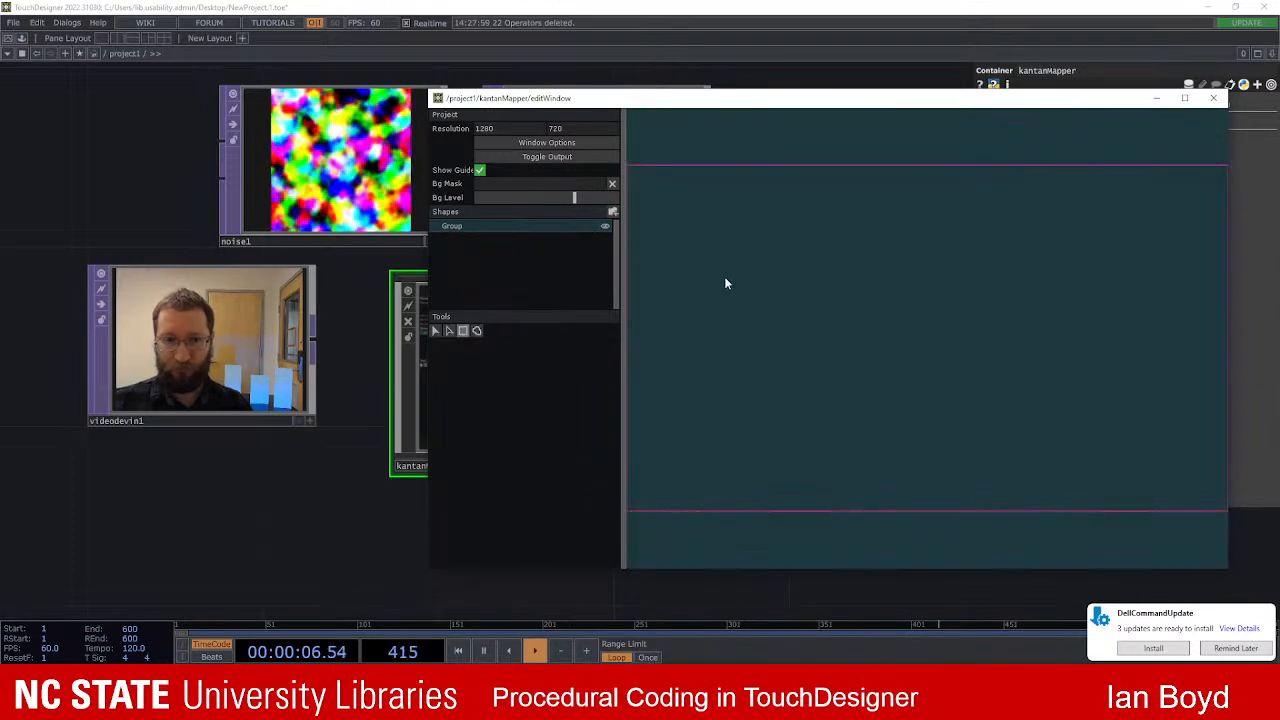
pyautogui.moveTo(771, 338); pyautogui.dragTo(899, 433)
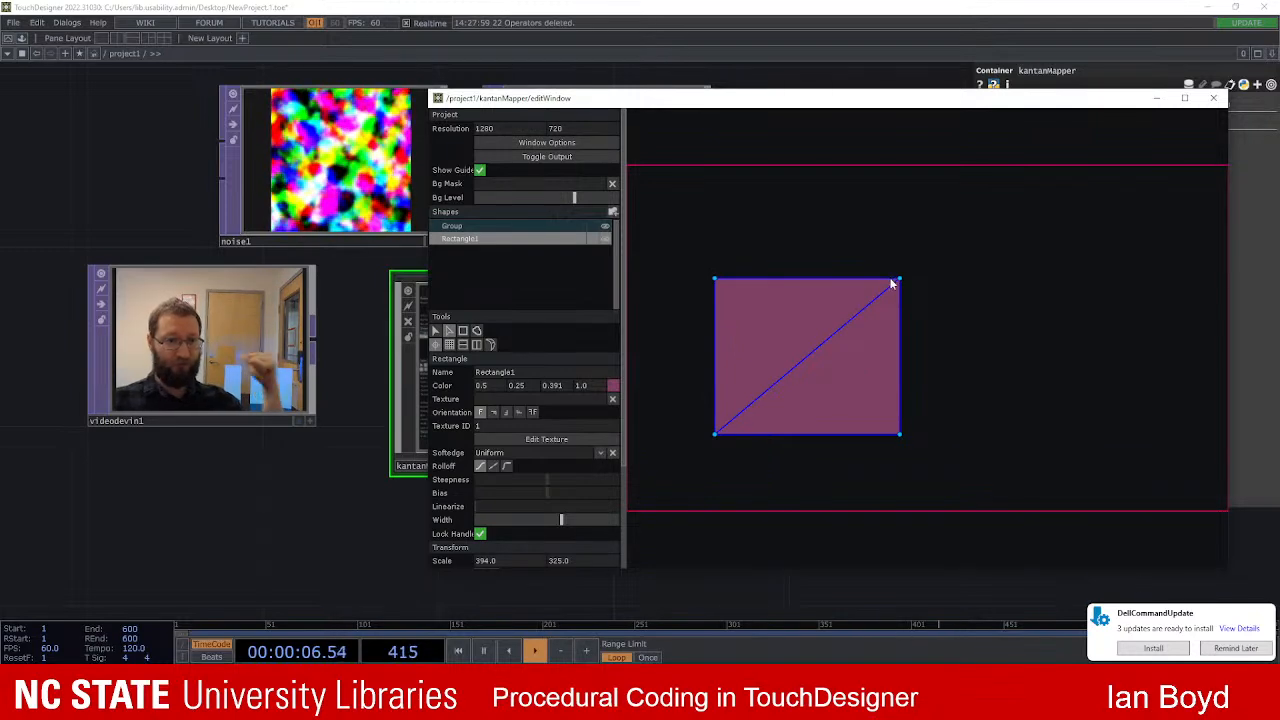
# Step: Open kantanMapper's output window options, move them clear of the canvas, set Monitor to 1 and review the window-opening settings
pyautogui.click(566, 141)
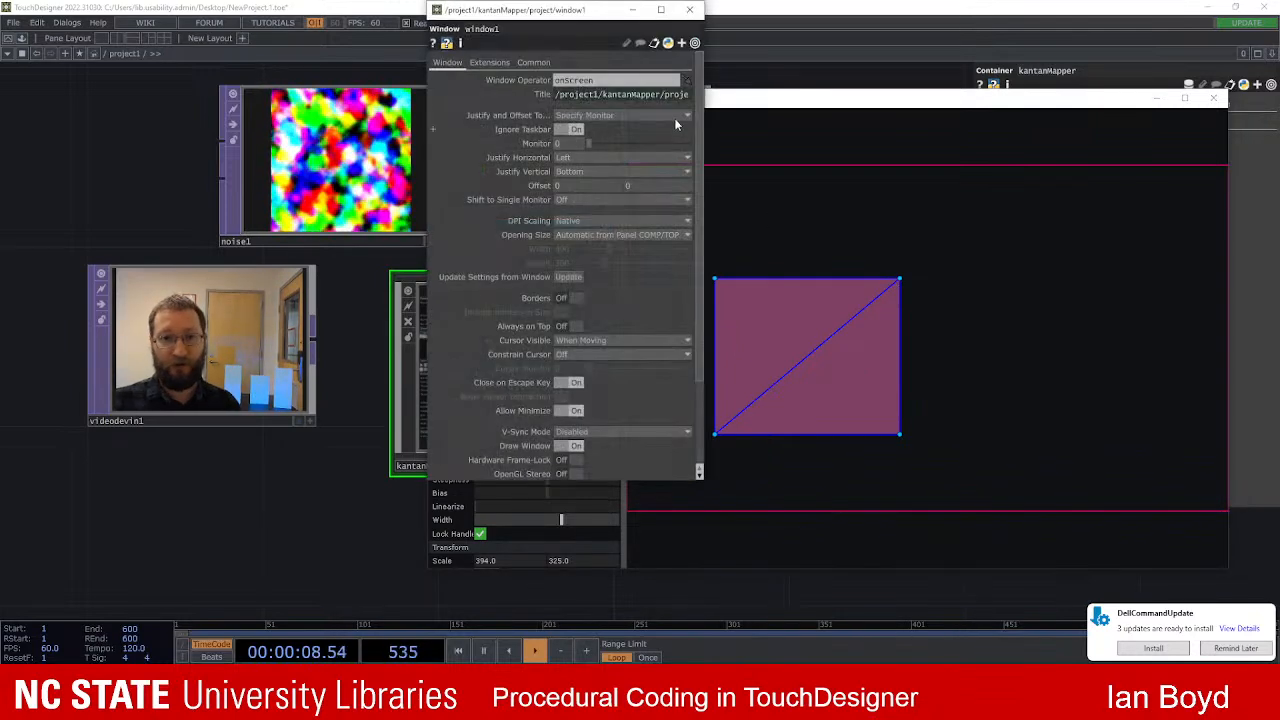
pyautogui.moveTo(497, 12); pyautogui.dragTo(440, 38)
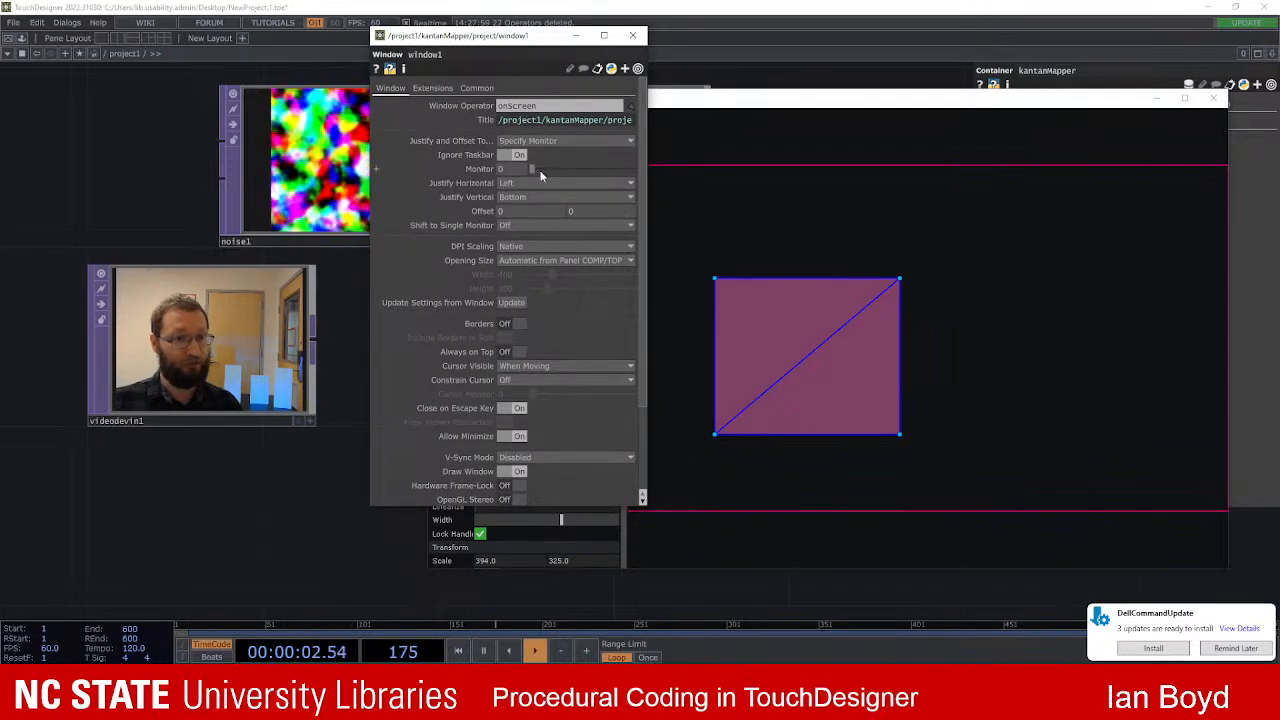
pyautogui.moveTo(497, 40); pyautogui.dragTo(283, 80)
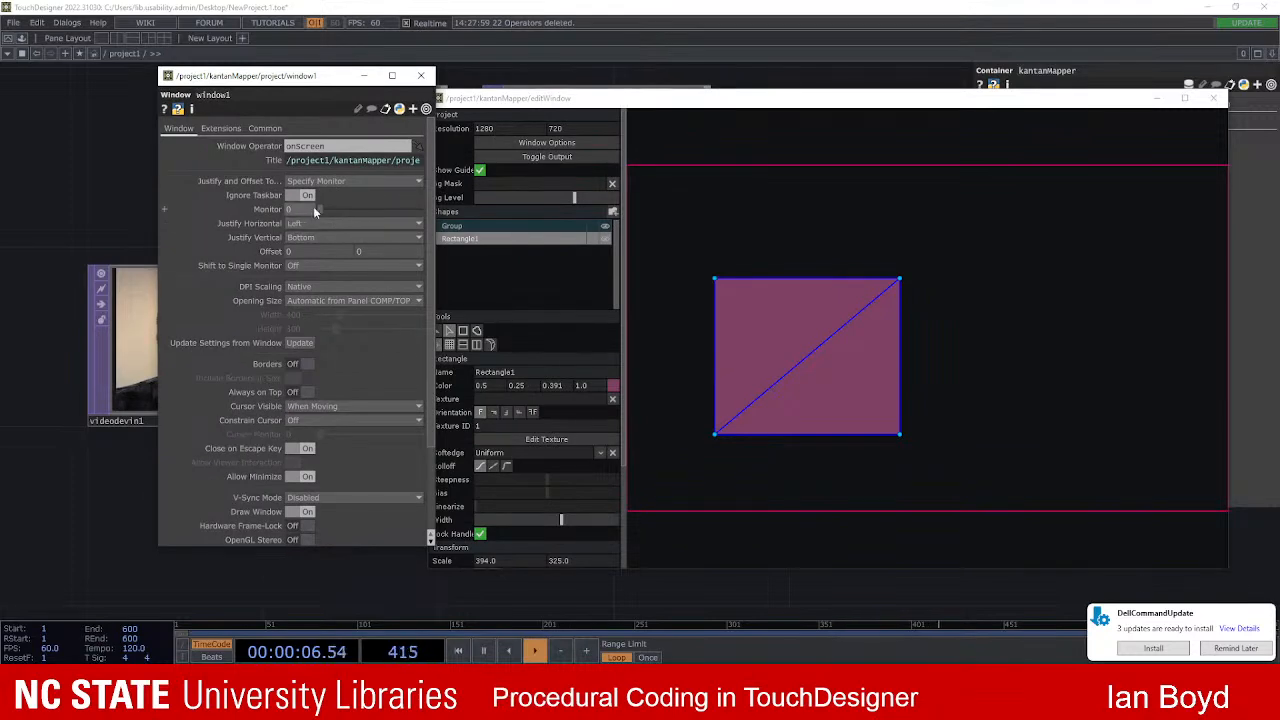
pyautogui.moveTo(317, 77); pyautogui.dragTo(432, 90)
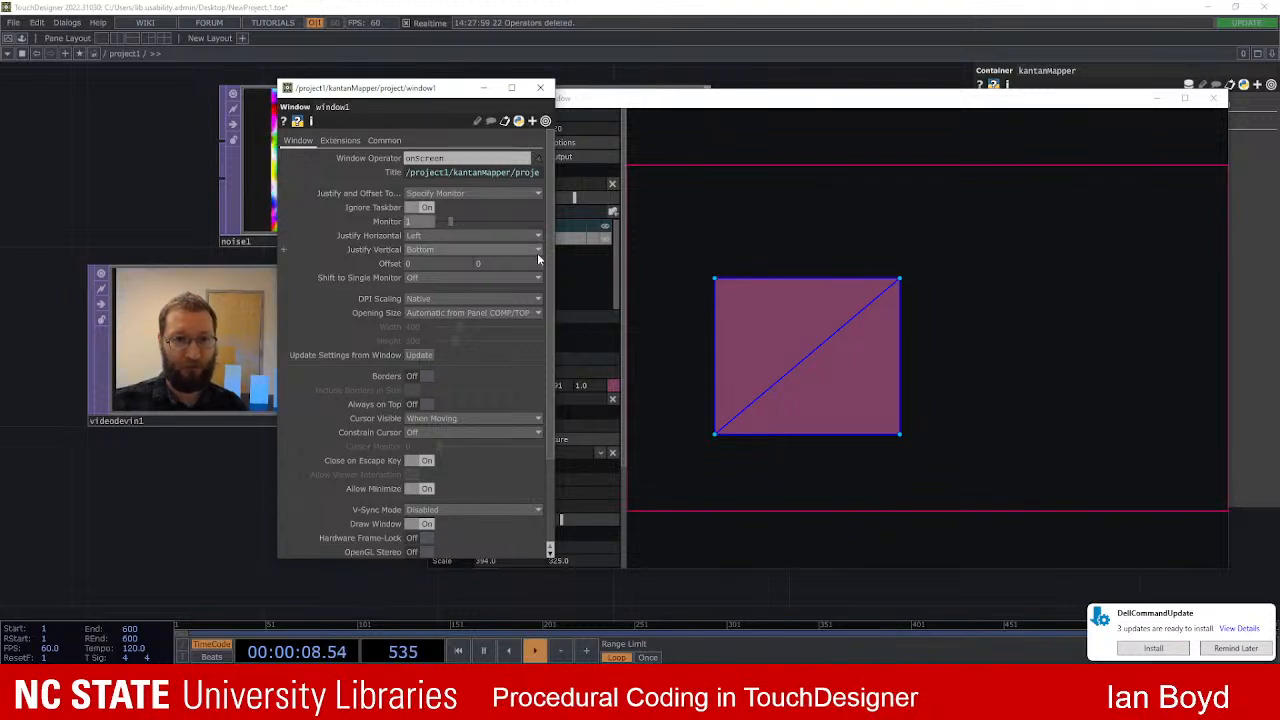
pyautogui.scroll(-4, 495, 380)
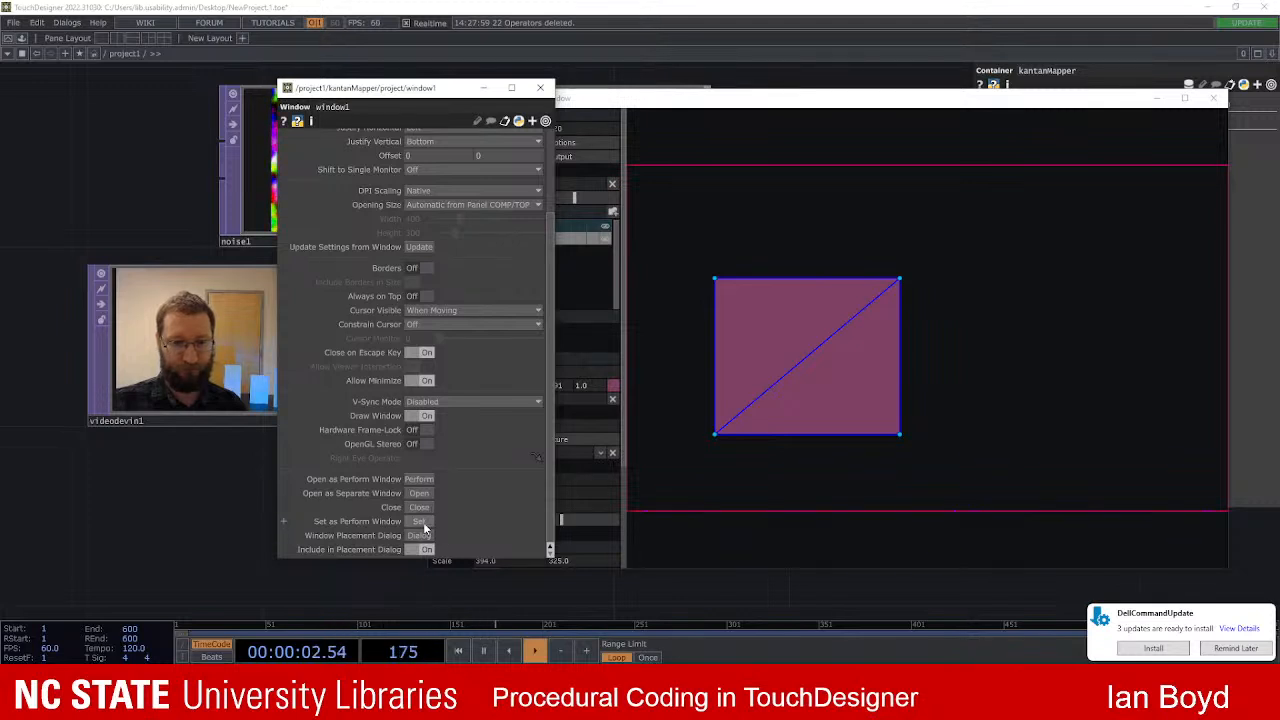
pyautogui.scroll(4, 508, 282)
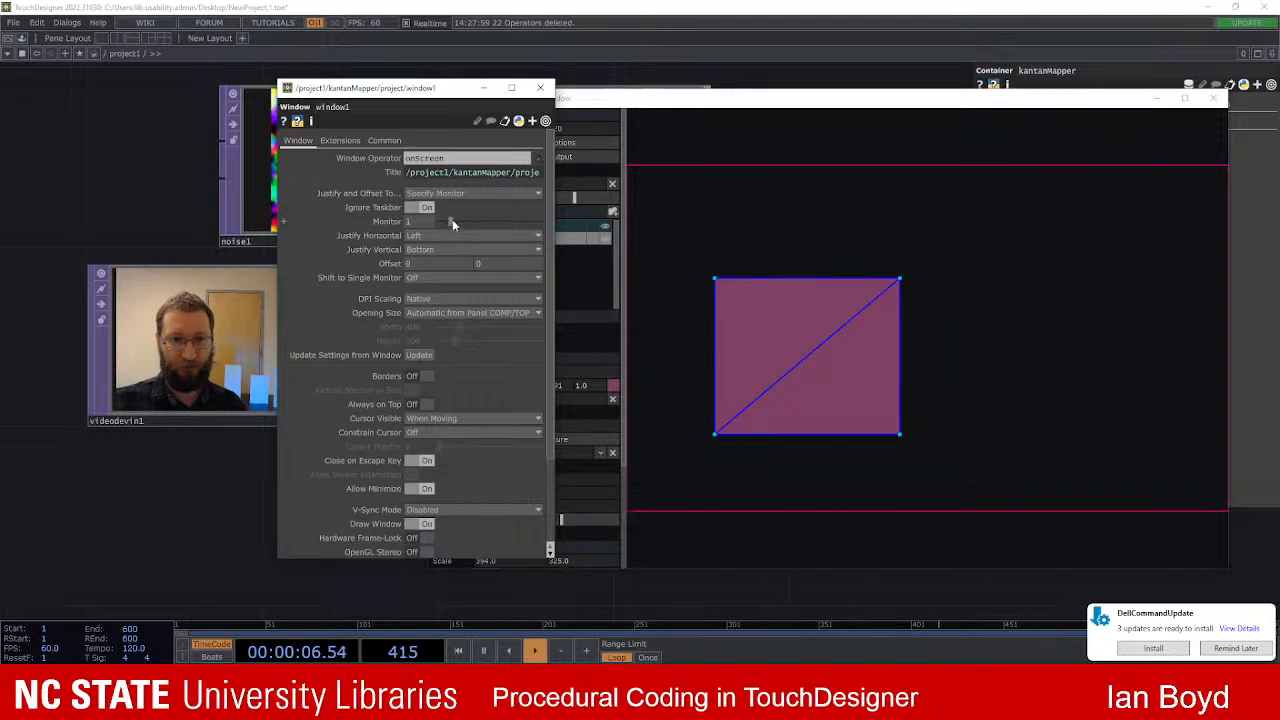
pyautogui.scroll(-4, 496, 209)
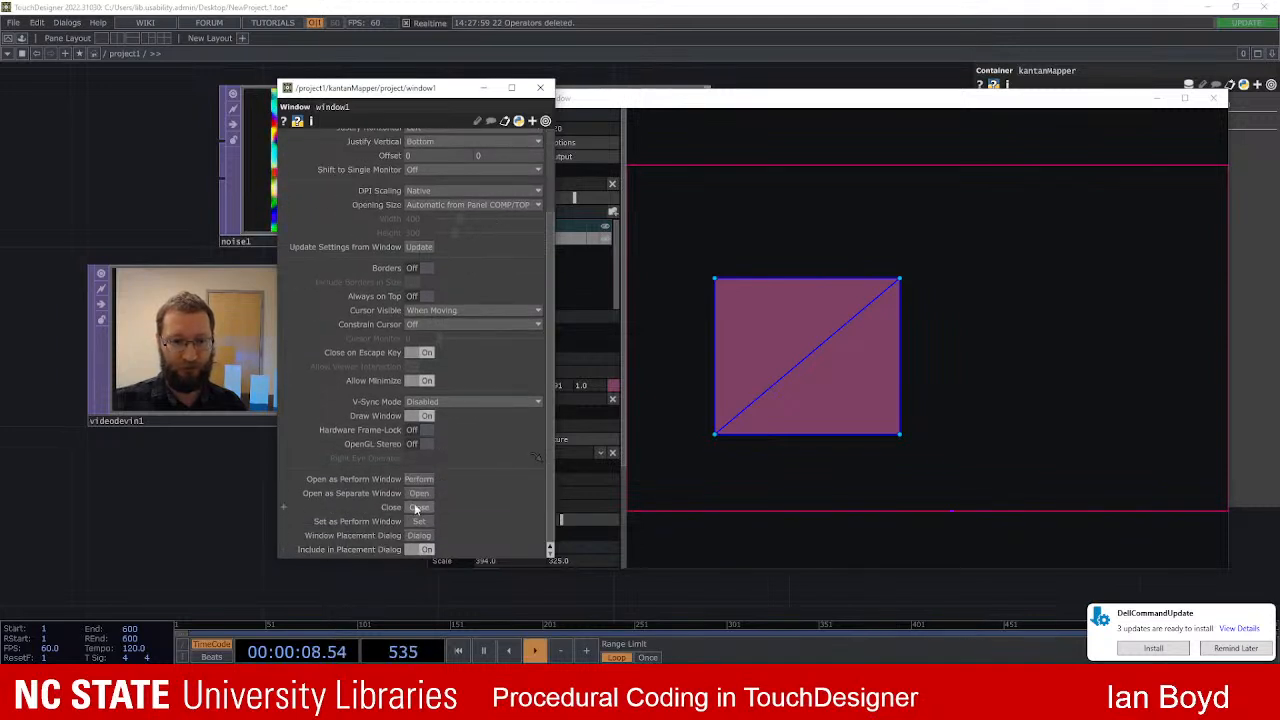
# Step: Try opening kantanMapper's output as a perform window, then return to its window options and close the output
pyautogui.click(420, 480)
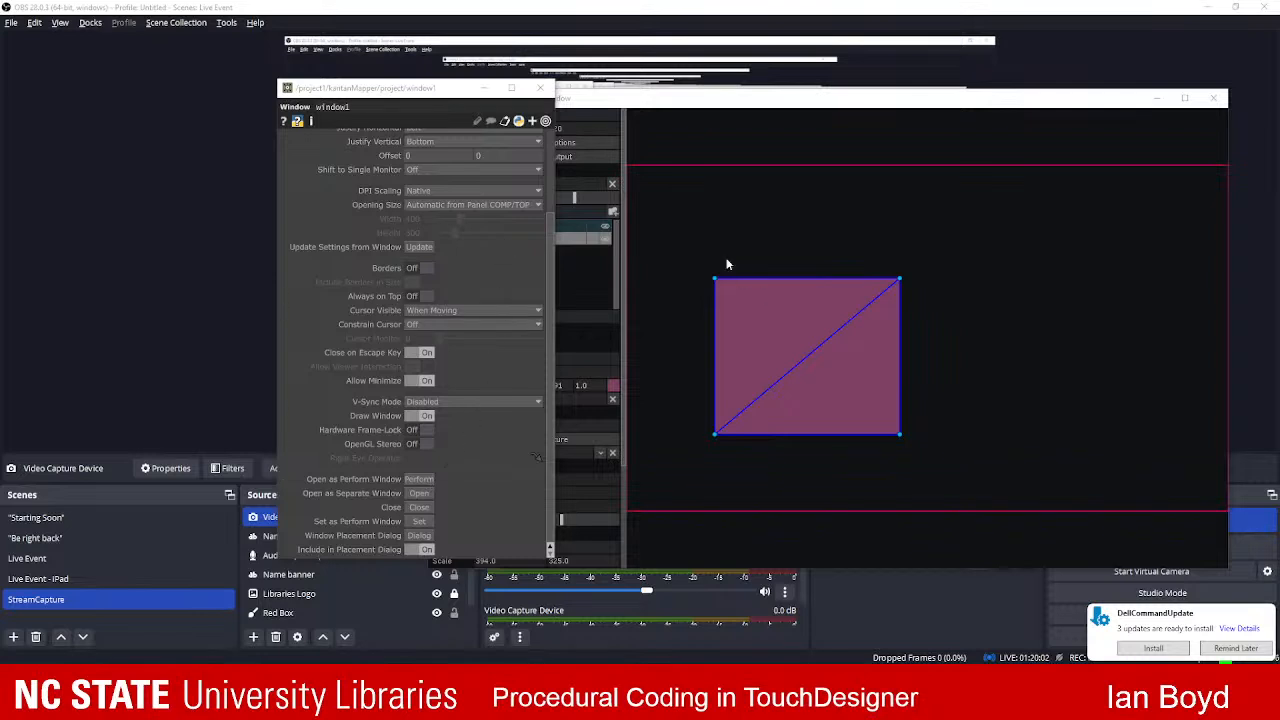
pyautogui.click(1027, 42)
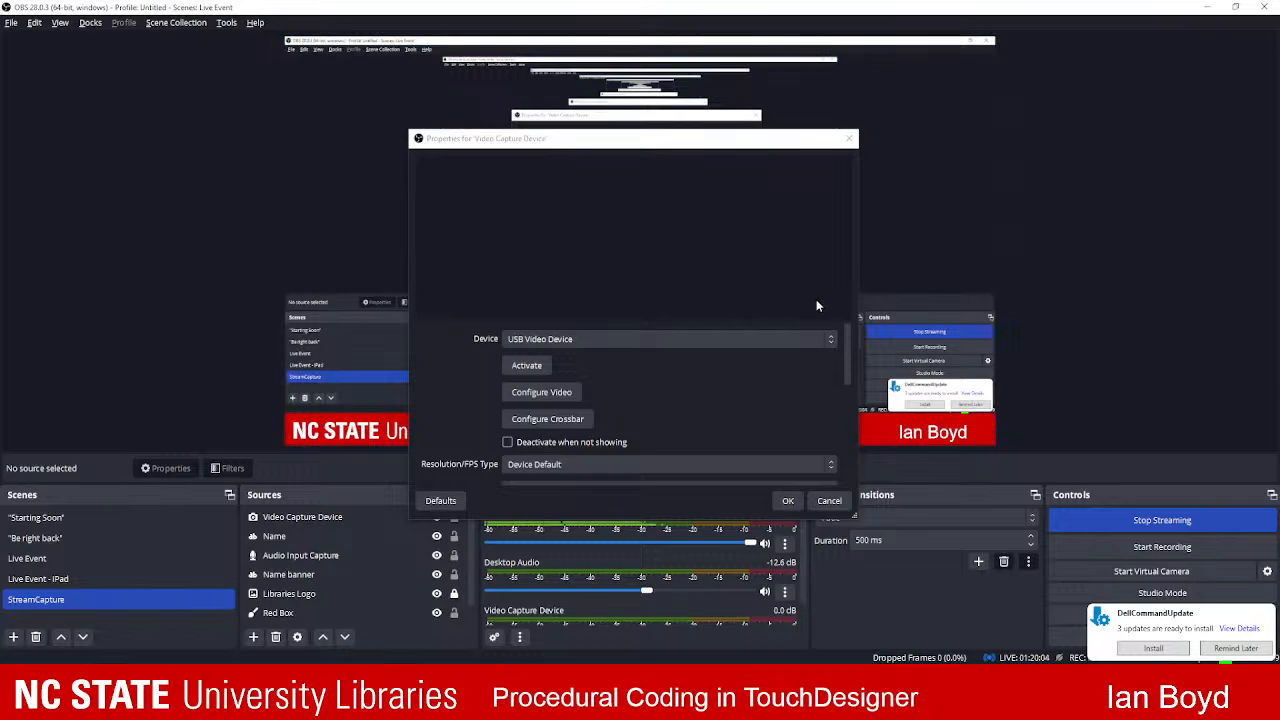
pyautogui.hotkey('alt', 'Tab')
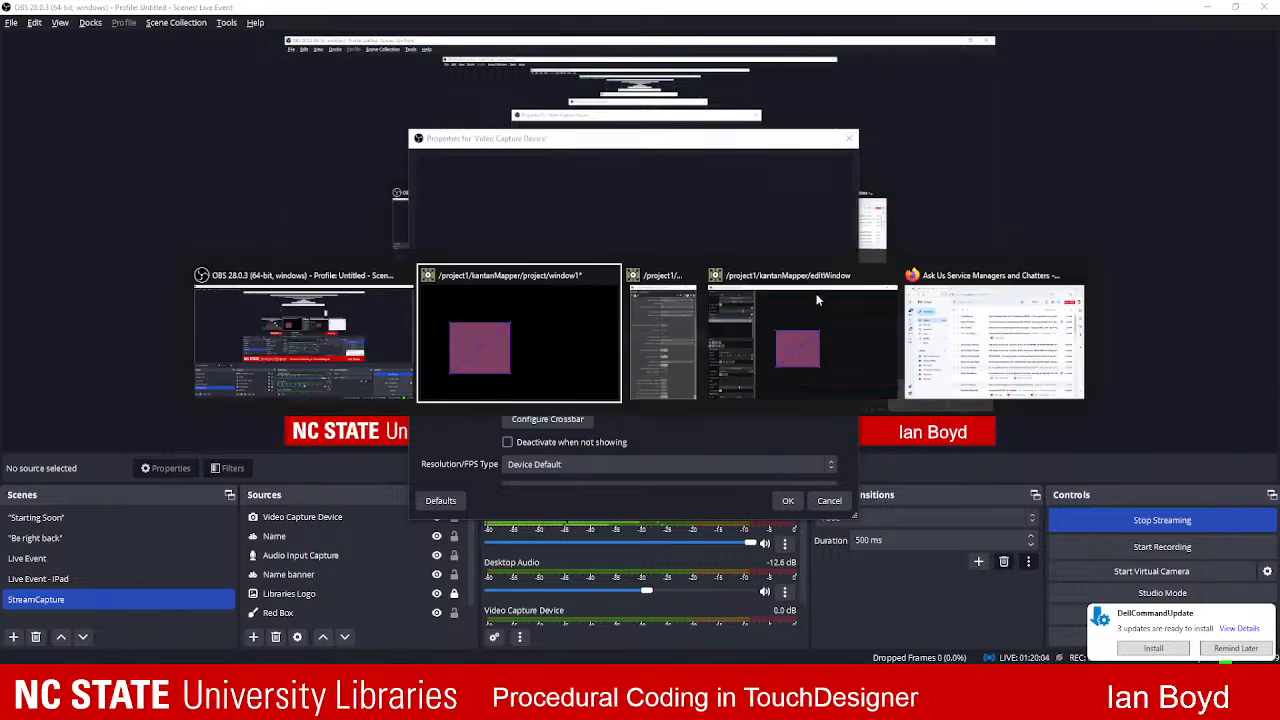
pyautogui.click(649, 339)
pyautogui.hotkey('alt', 'Tab')
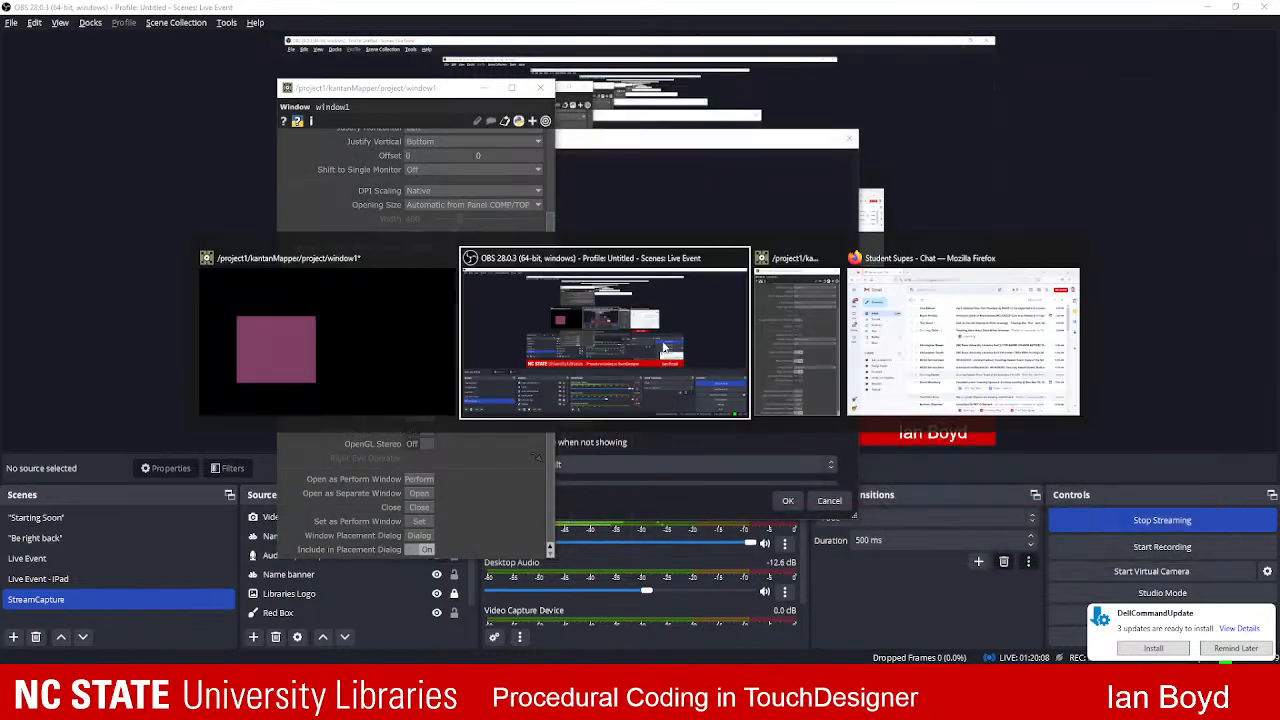
pyautogui.click(445, 311)
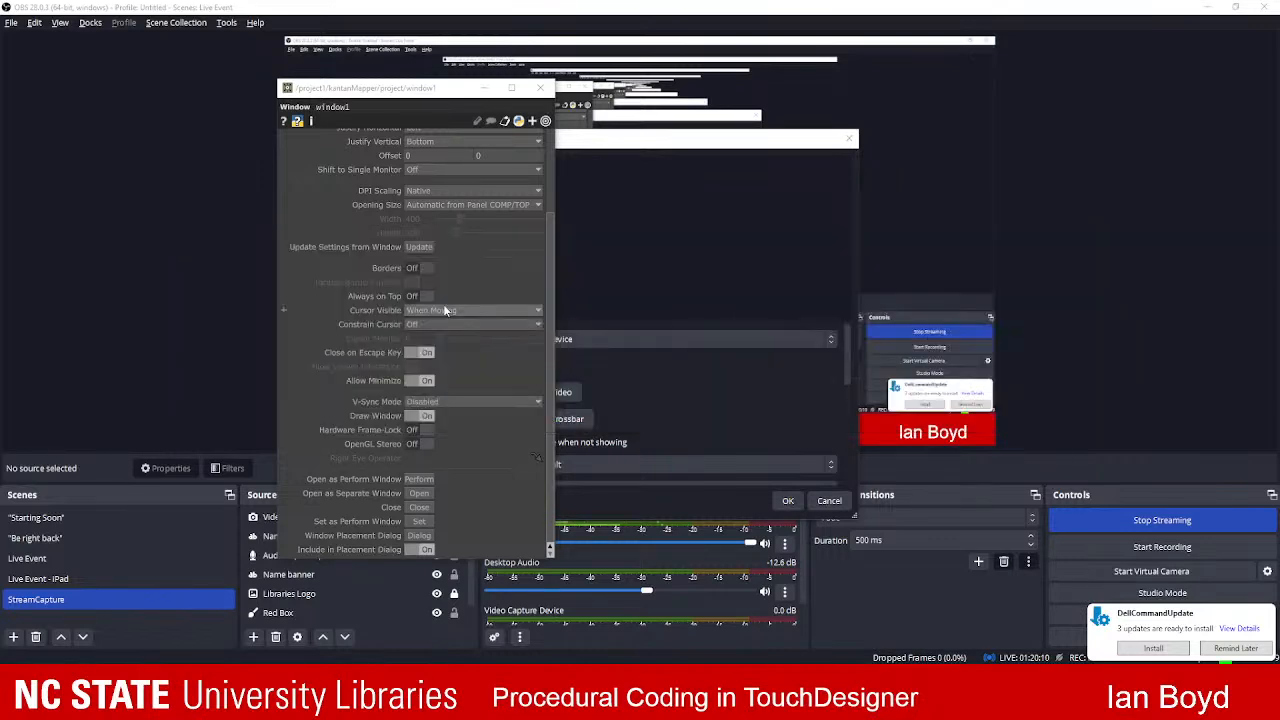
pyautogui.hotkey('alt', 'Tab')
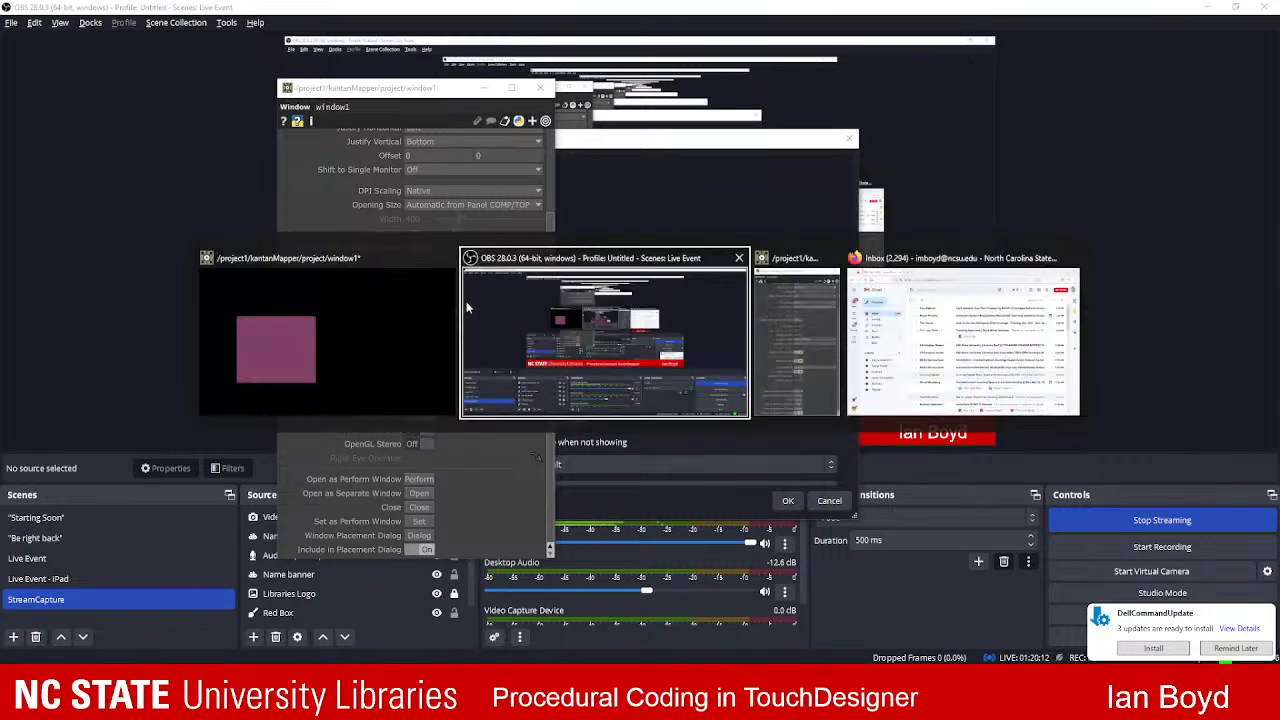
pyautogui.click(764, 304)
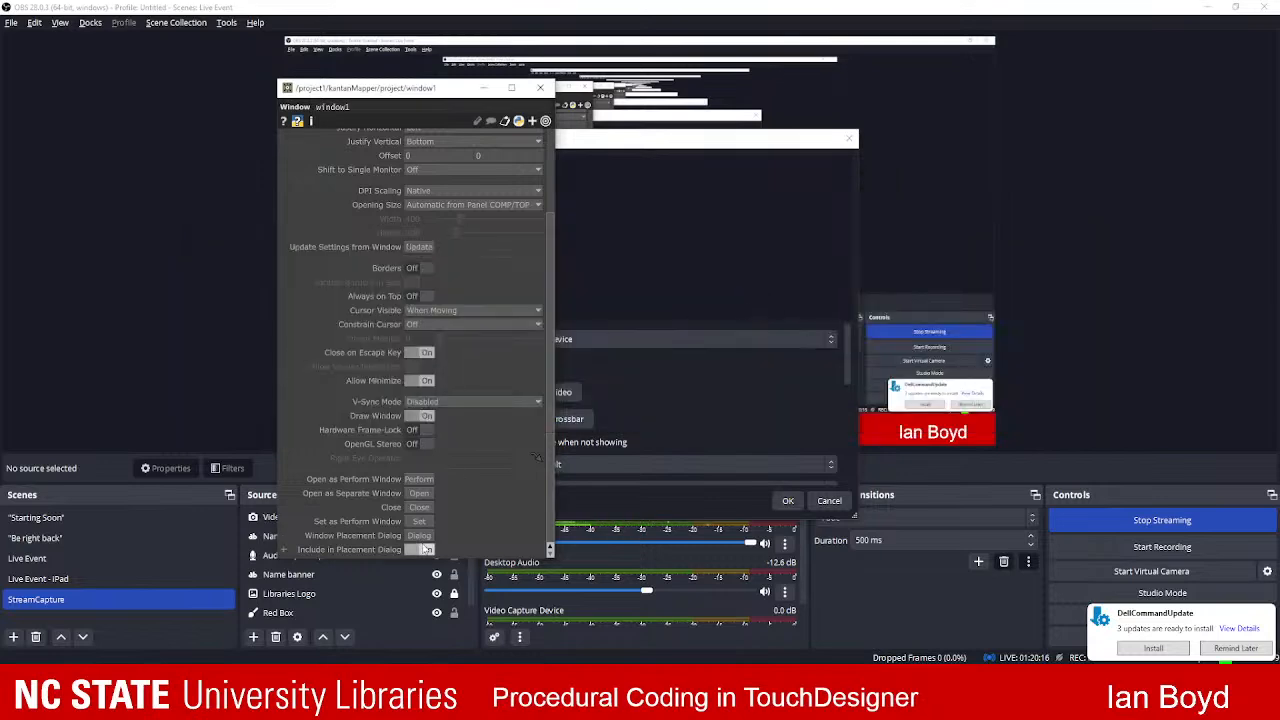
pyautogui.click(427, 510)
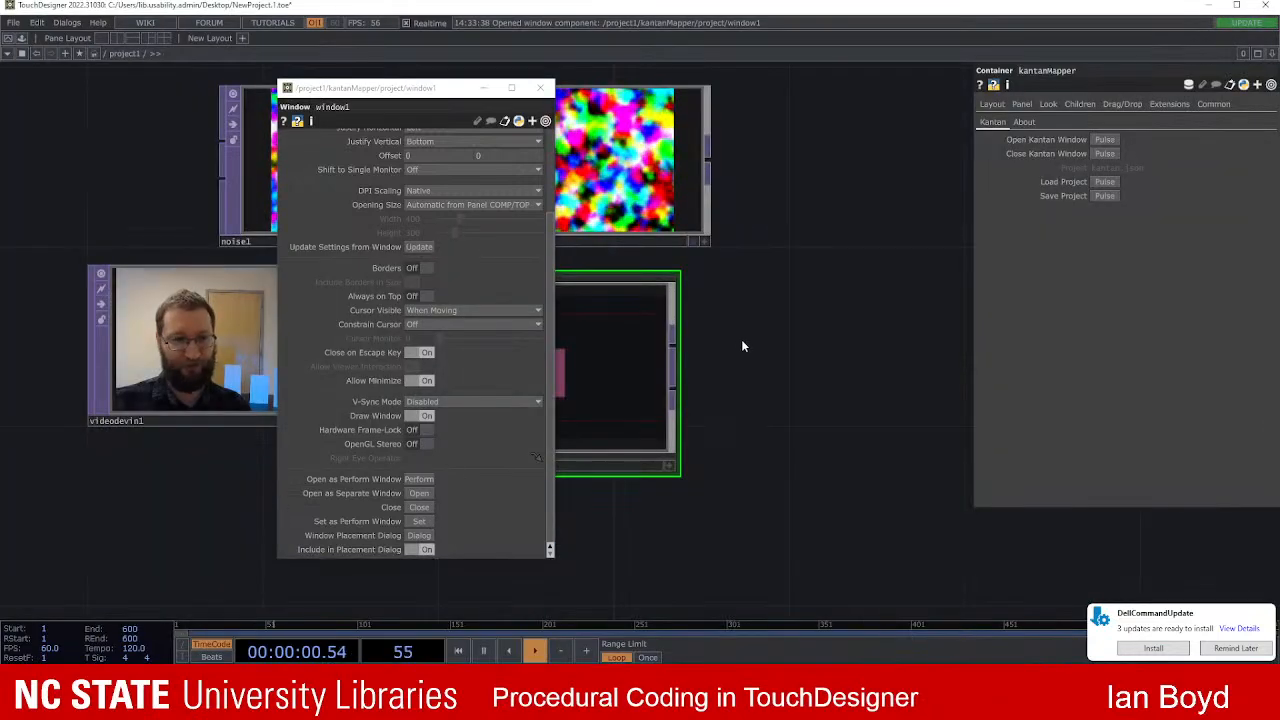
# Step: Move the output window options clear of the network, try Monitor 2 and 0, return Monitor to 1 and close the options
pyautogui.moveTo(433, 92); pyautogui.dragTo(917, 115)
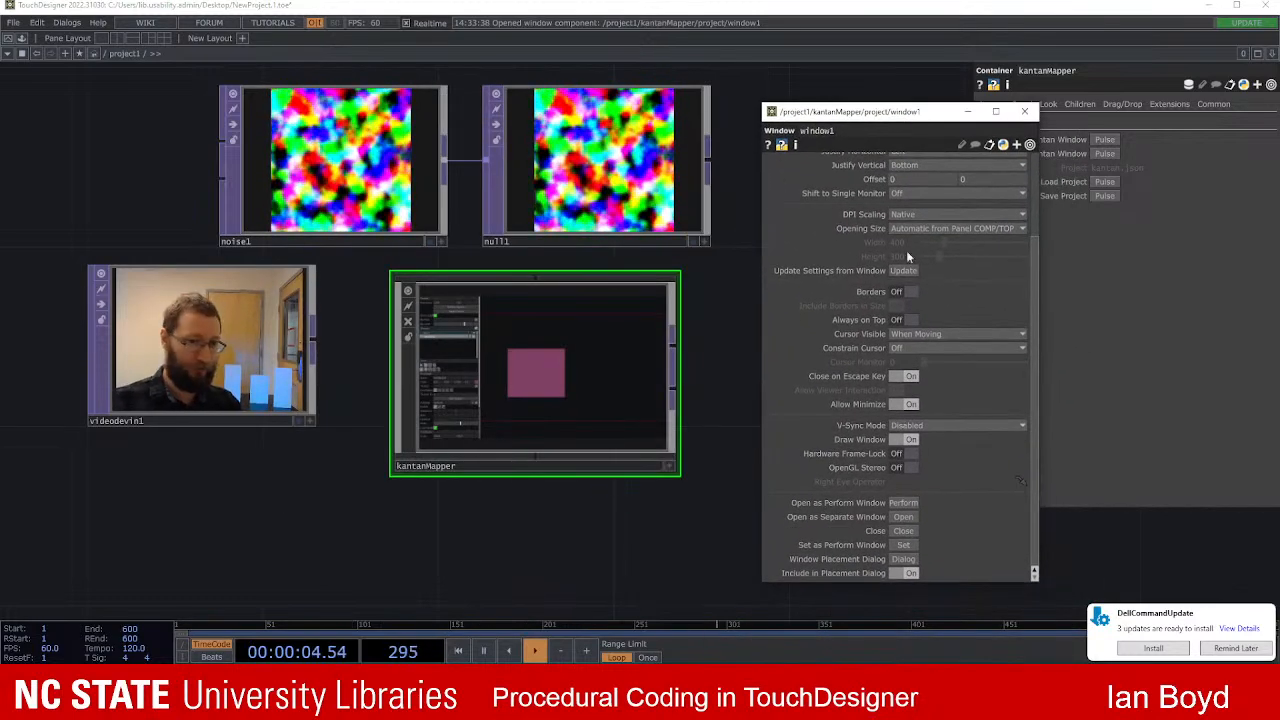
pyautogui.scroll(2, 937, 230)
pyautogui.scroll(2, 937, 228)
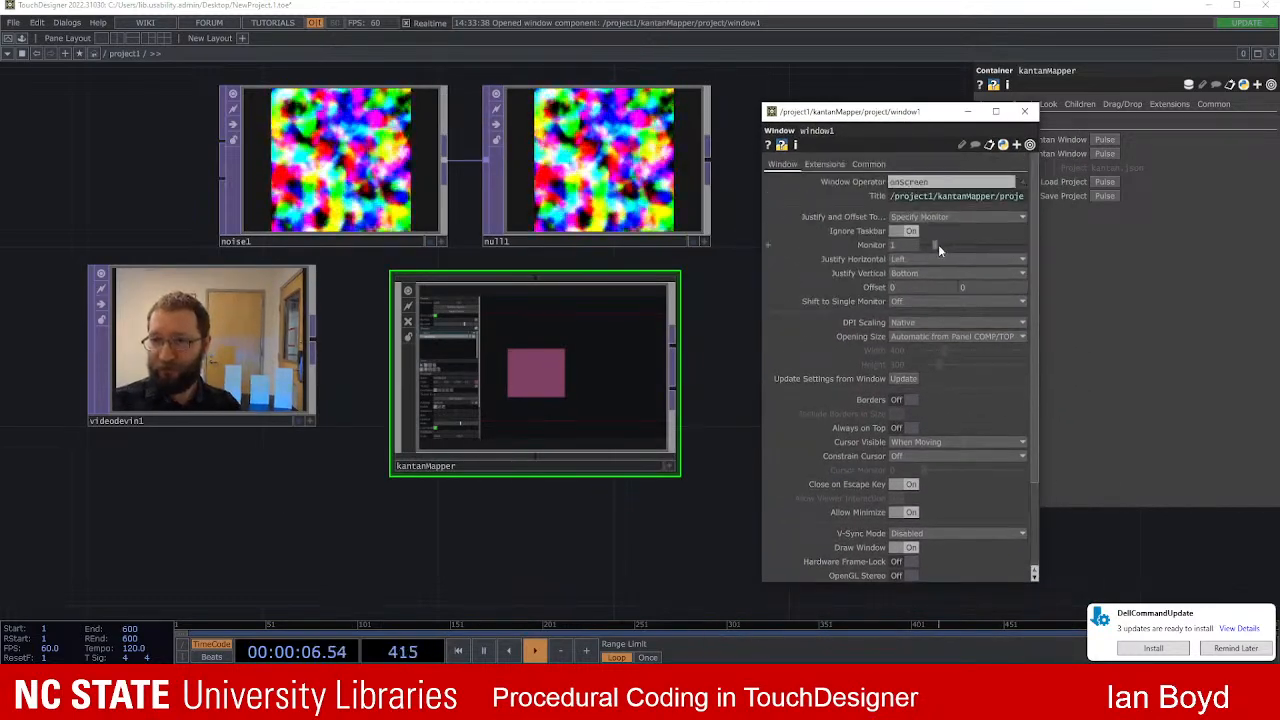
pyautogui.moveTo(938, 244); pyautogui.dragTo(949, 244)
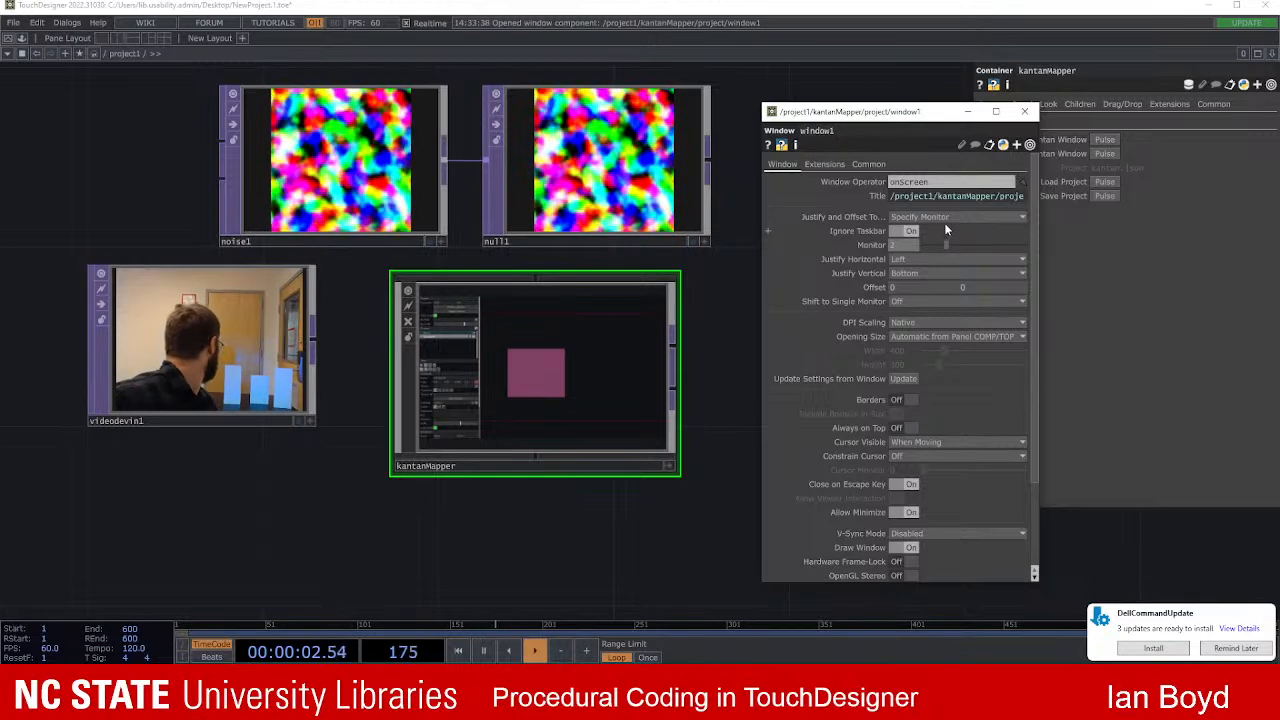
pyautogui.moveTo(952, 244); pyautogui.dragTo(933, 246)
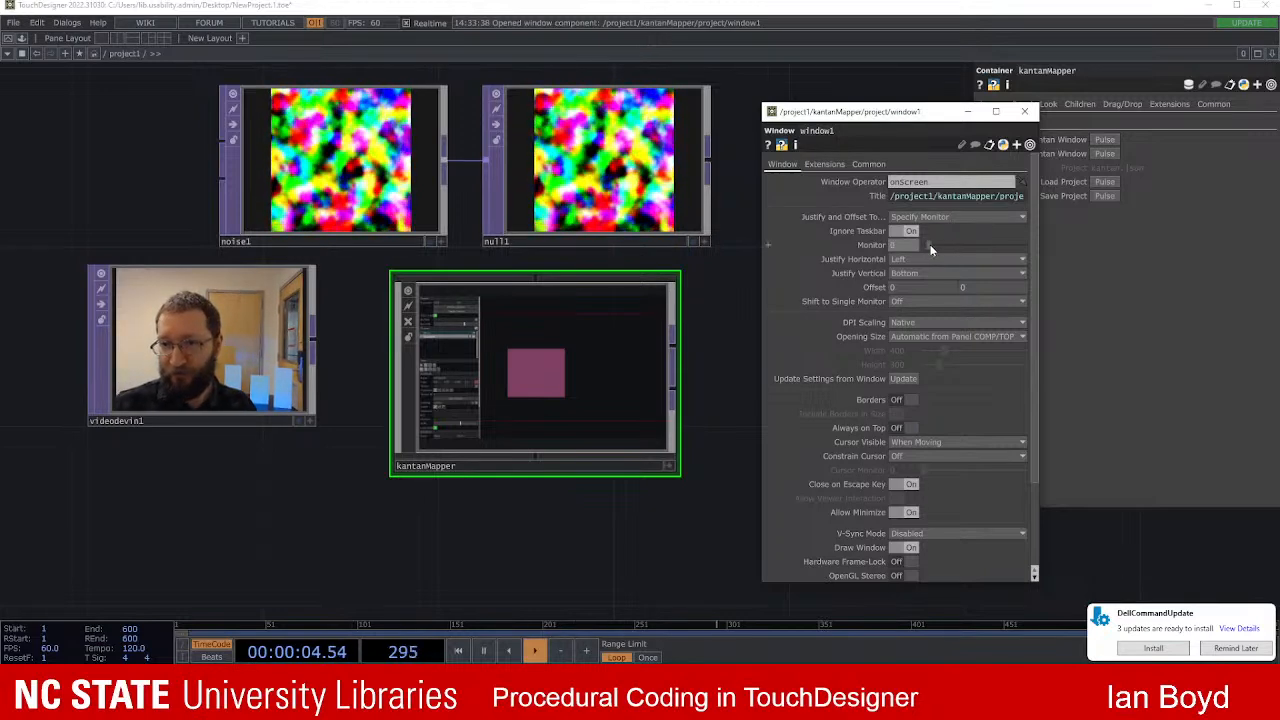
pyautogui.scroll(-3, 934, 242)
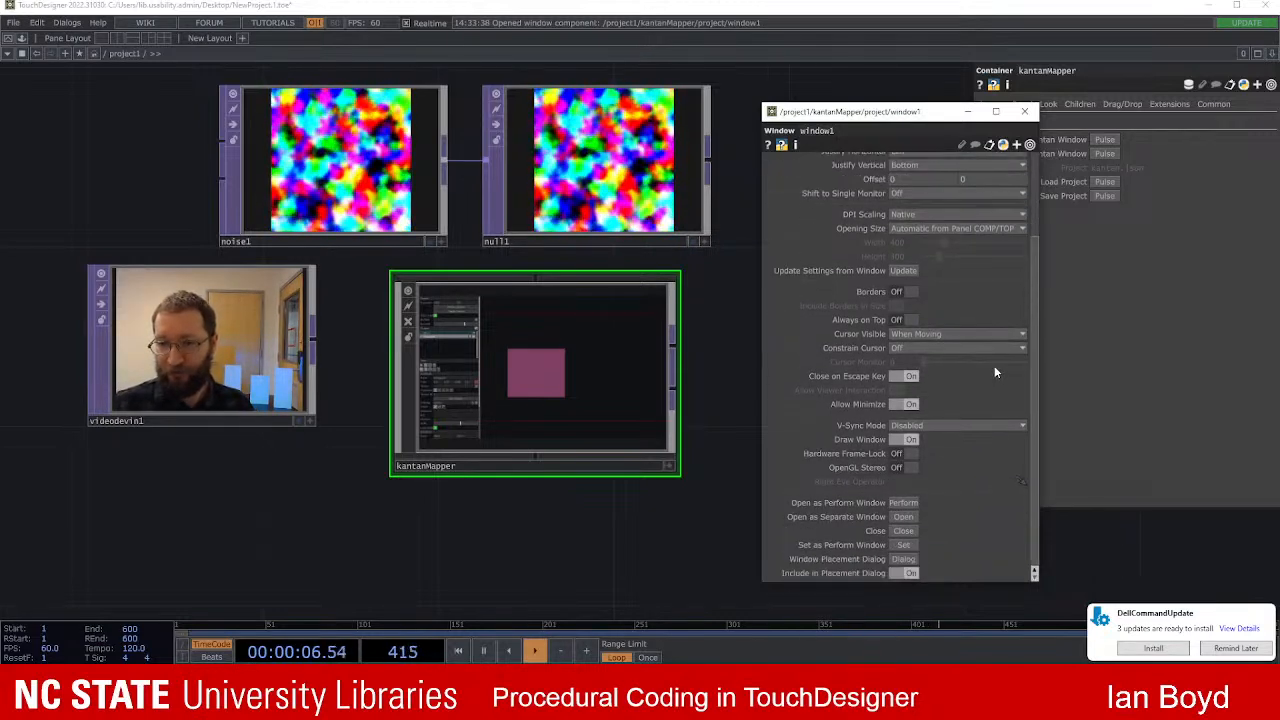
pyautogui.moveTo(915, 197); pyautogui.dragTo(934, 193)
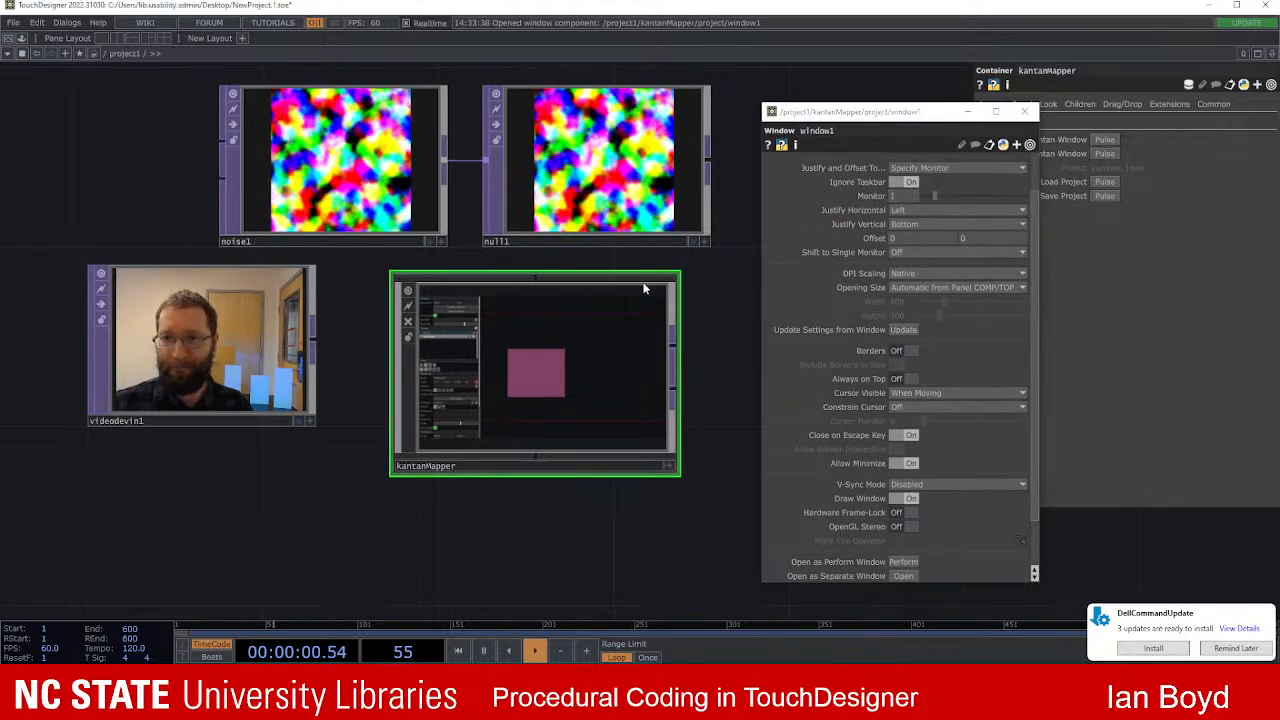
pyautogui.moveTo(935, 120); pyautogui.dragTo(900, 118)
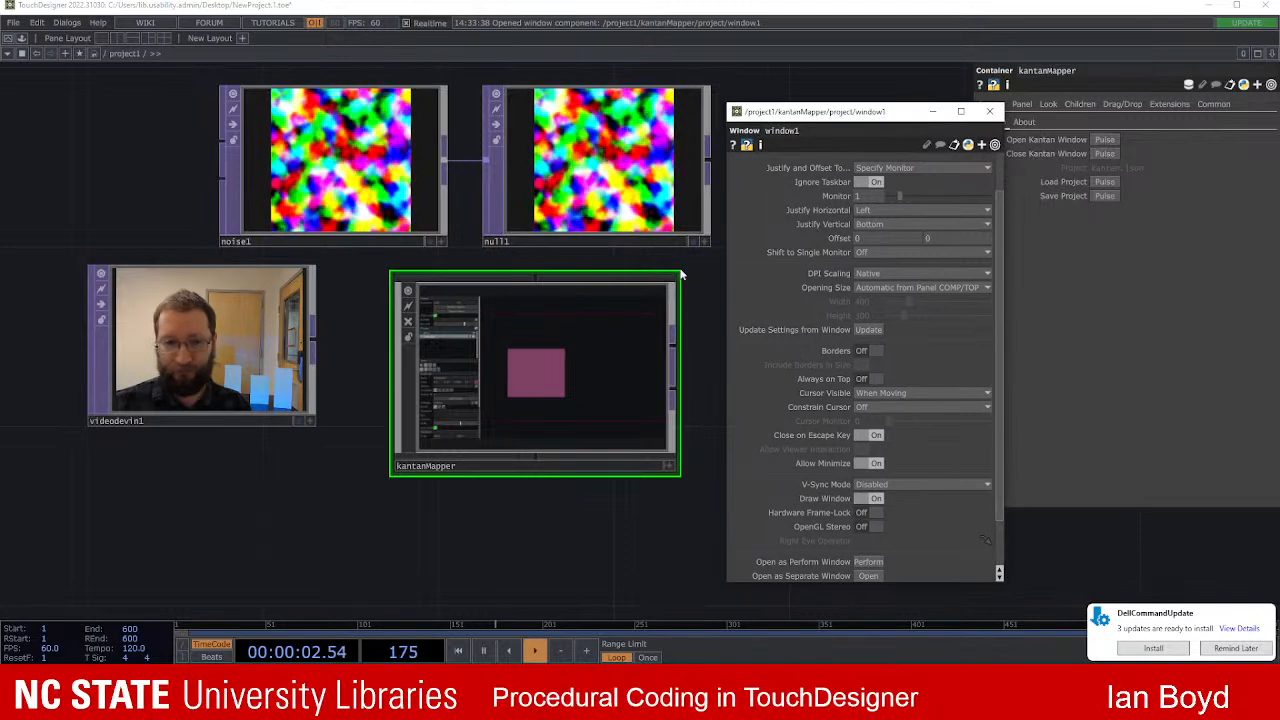
pyautogui.hotkey('alt', 'Tab')
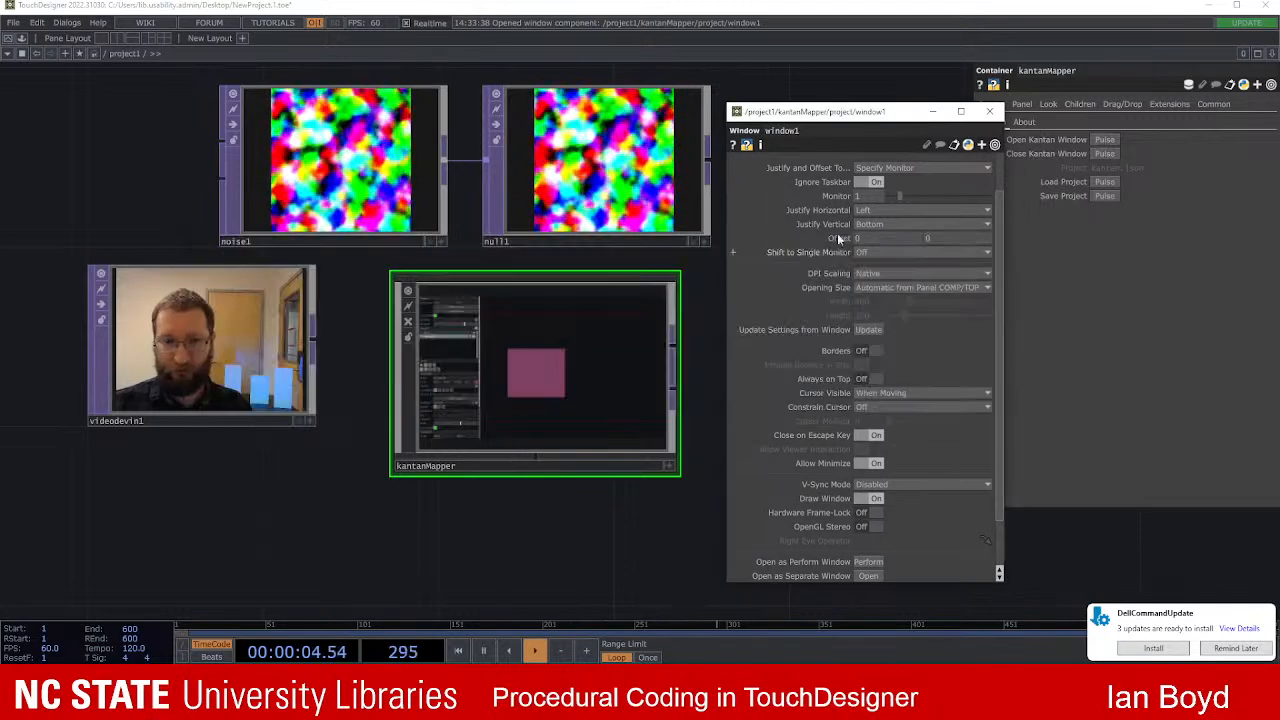
pyautogui.click(988, 112)
# Step: Switch to TouchDesigner, reopen the Kantan edit window, toggle the output, and place the edit window so its whole canvas is in view
pyautogui.hotkey('alt', 'Tab')
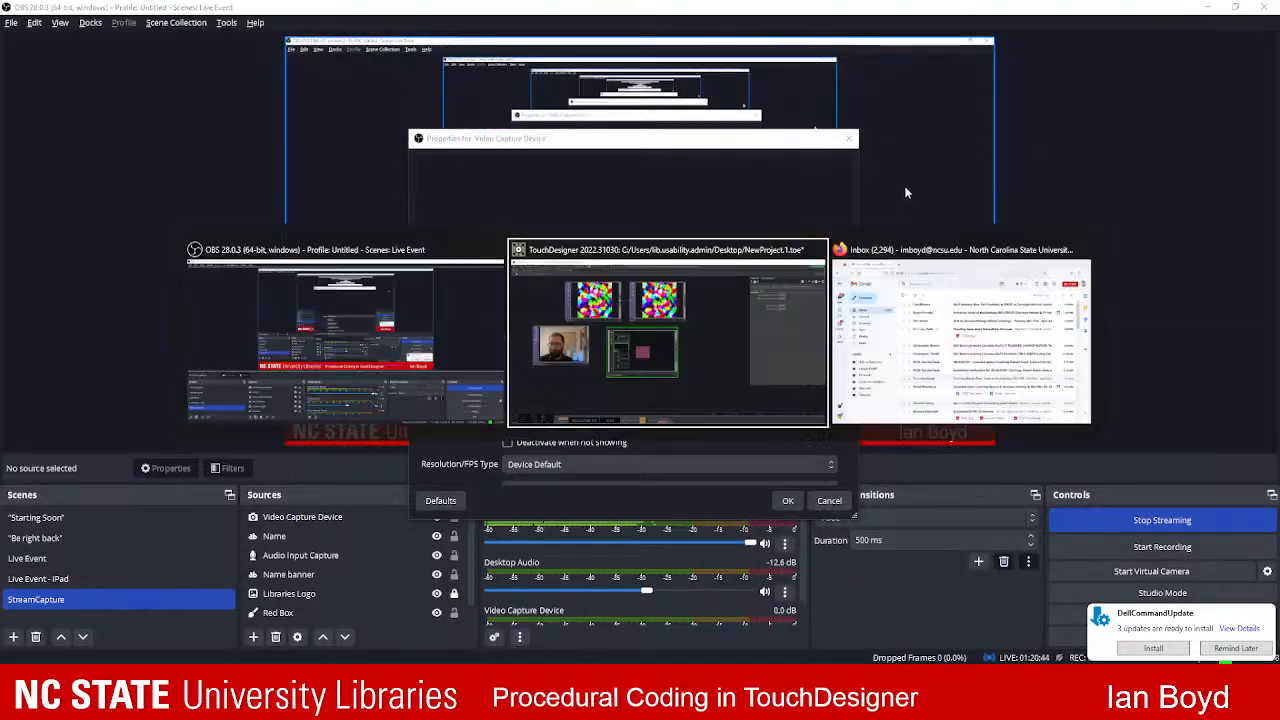
pyautogui.click(1104, 139)
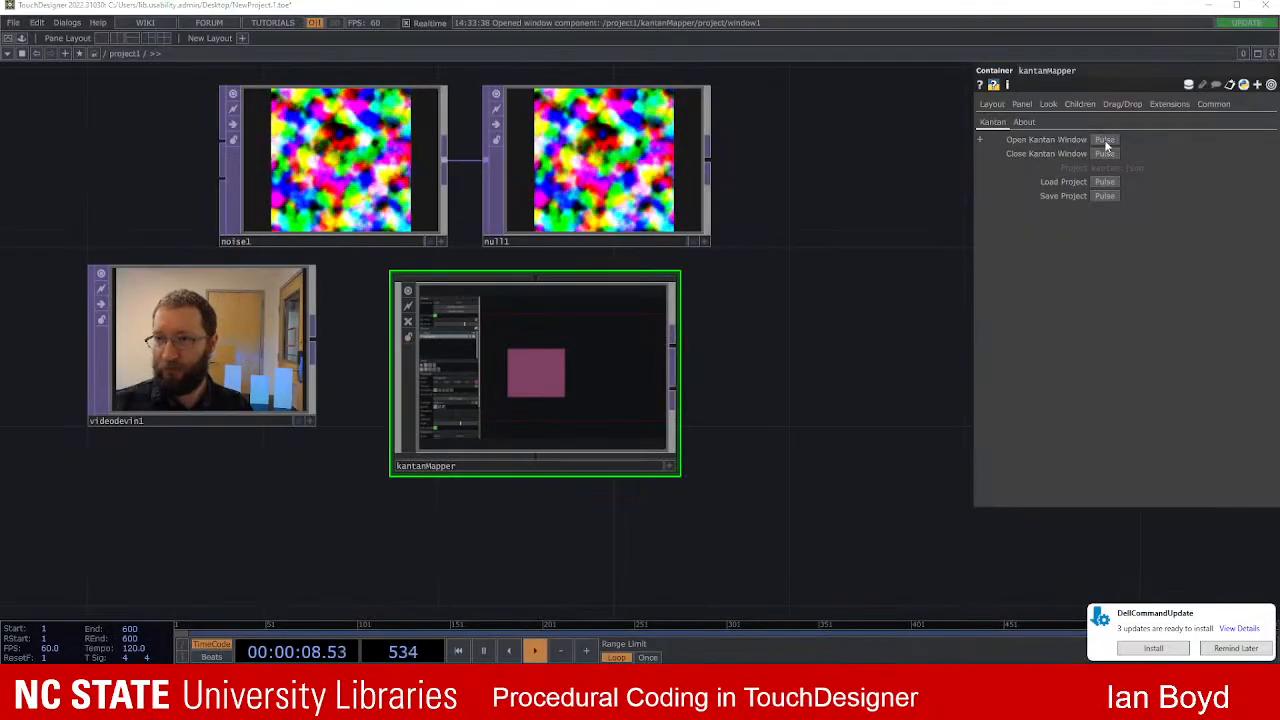
pyautogui.moveTo(526, 219); pyautogui.dragTo(1050, 108)
pyautogui.click(646, 165)
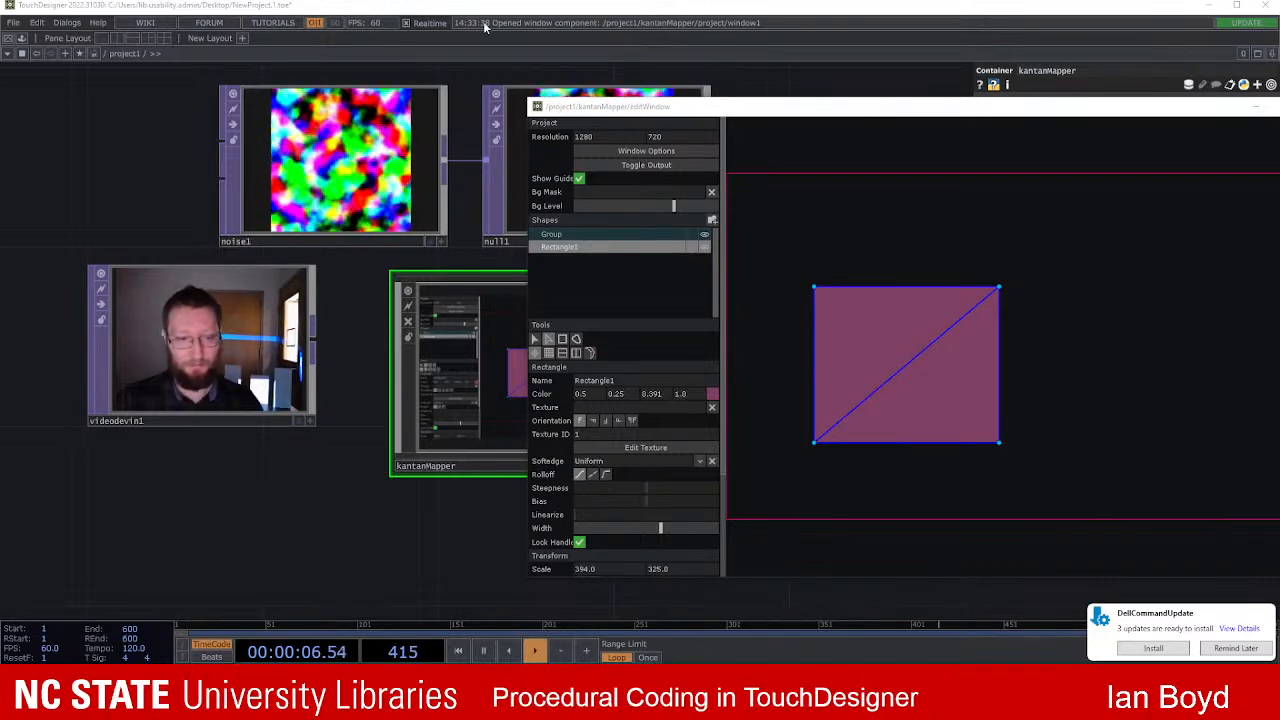
pyautogui.hotkey('alt', 'Tab')
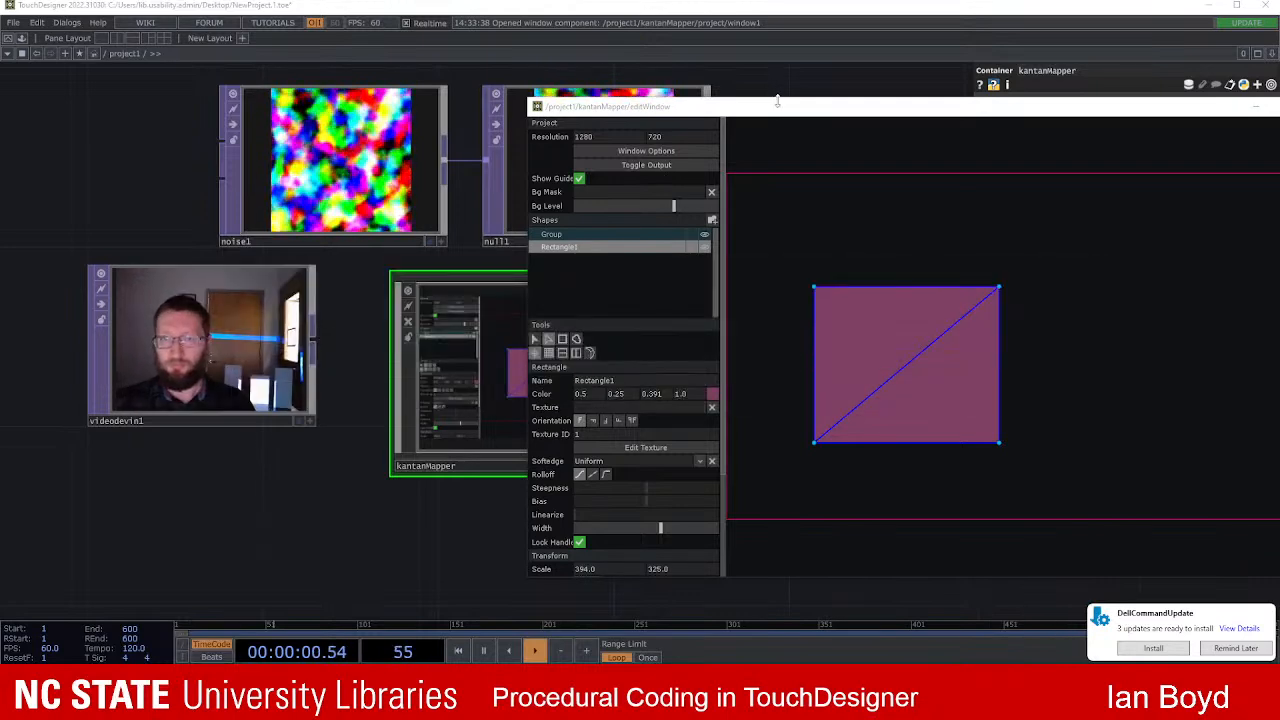
pyautogui.moveTo(783, 112); pyautogui.dragTo(645, 113)
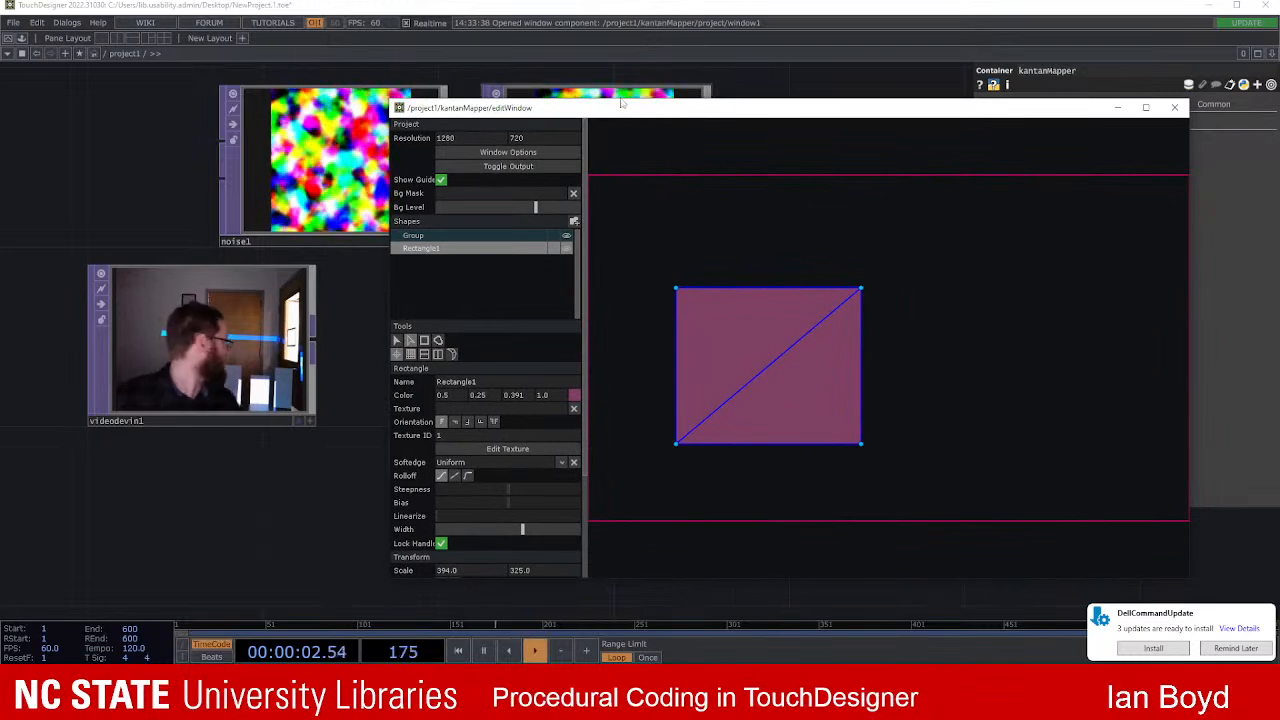
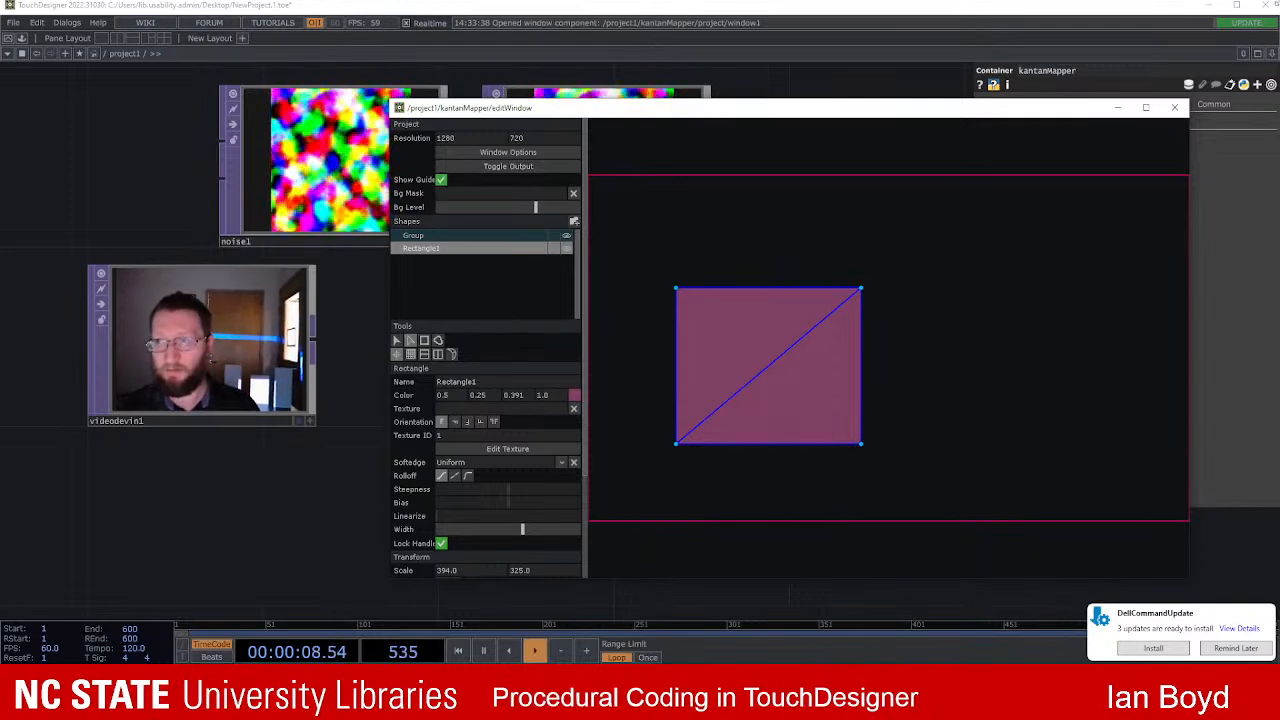
# Step: Uncover the desktop behind TouchDesigner, minimizing OBS, and open the Windows display settings
pyautogui.moveTo(1186, 9); pyautogui.dragTo(1178, 33)
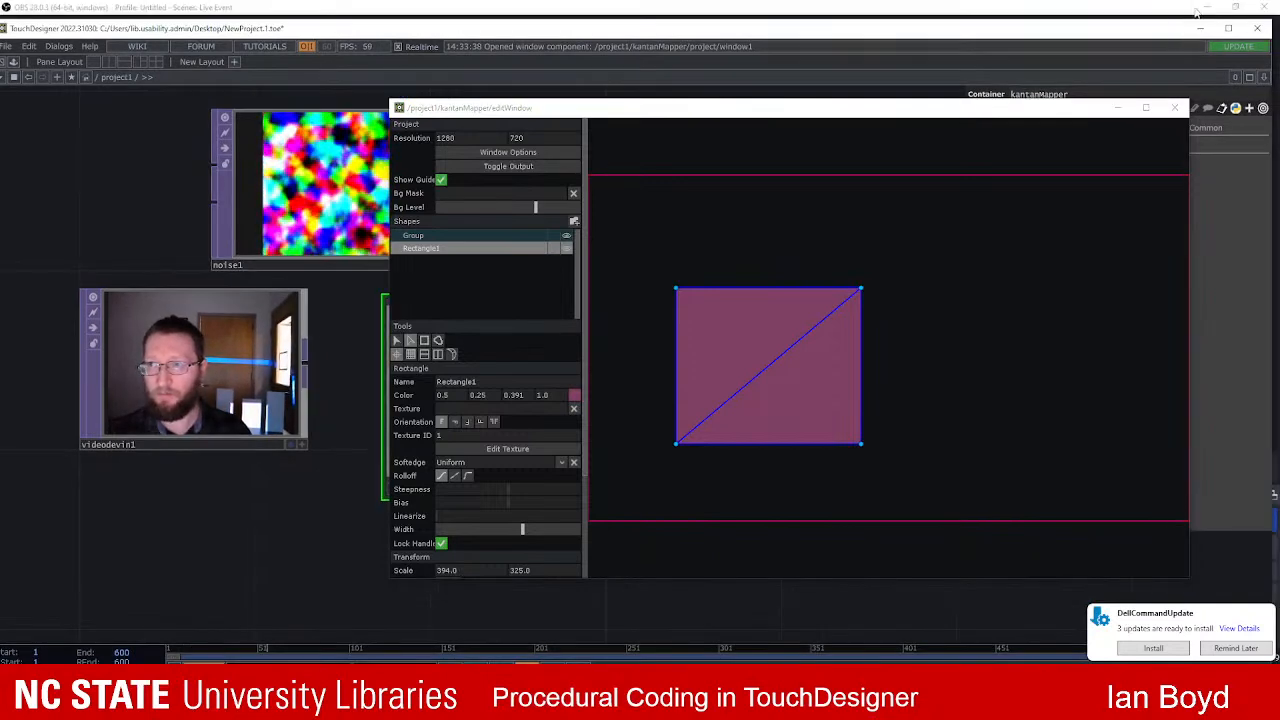
pyautogui.click(1205, 8)
pyautogui.rightClick(1137, 14)
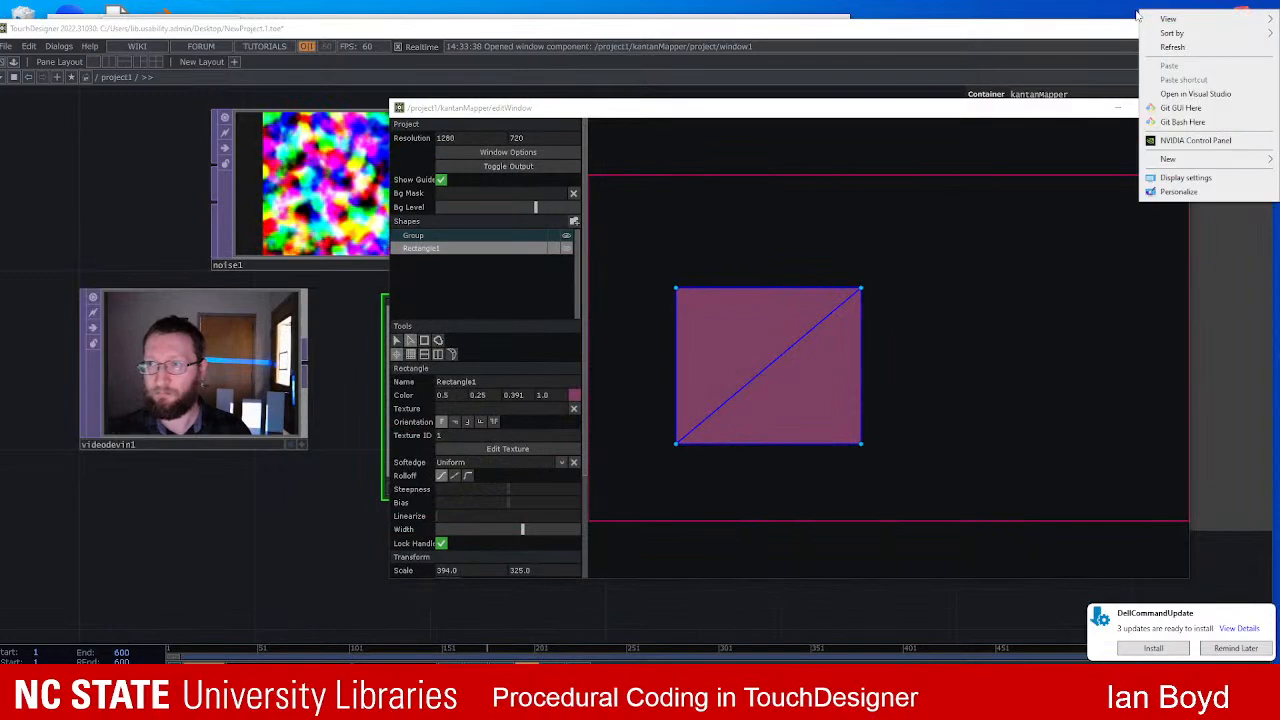
pyautogui.click(1185, 177)
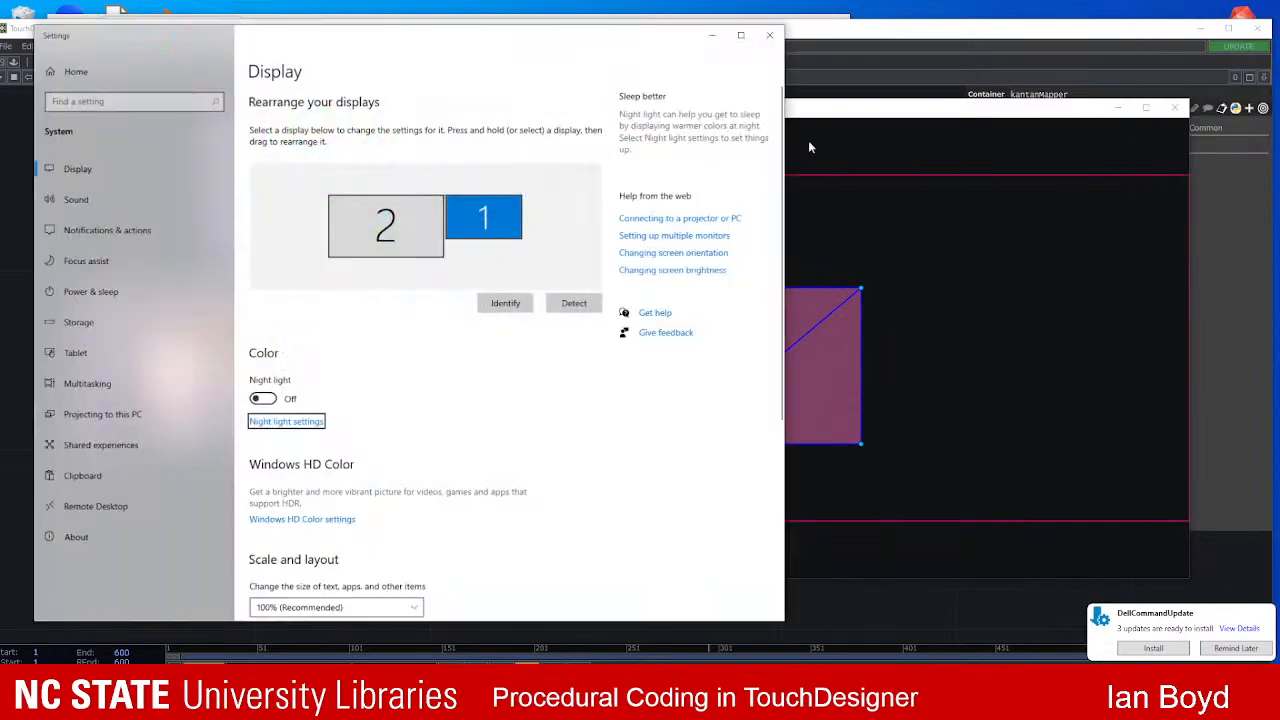
# Step: Set display 1's resolution to 1280 × 720 in Windows, keep the change, and switch back to kantanMapper's edit window
pyautogui.scroll(-4, 489, 261)
pyautogui.scroll(2, 489, 261)
pyautogui.scroll(2, 489, 261)
pyautogui.click(480, 224)
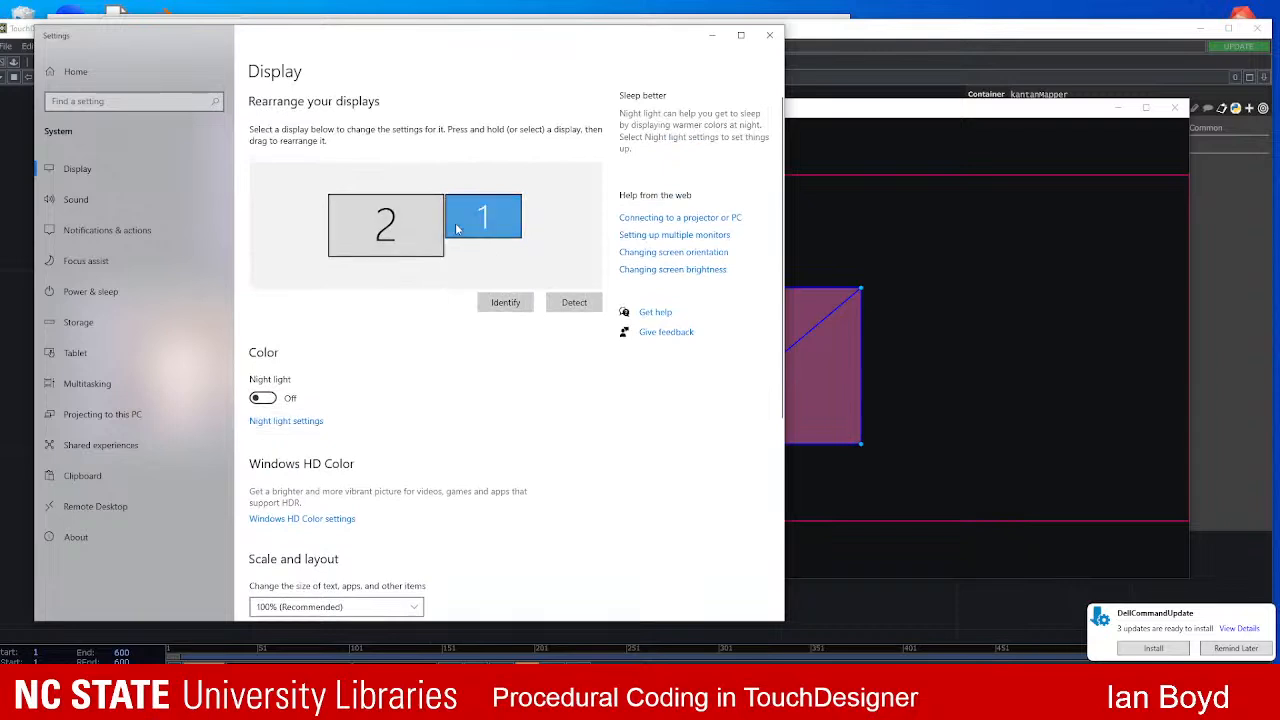
pyautogui.scroll(-5, 449, 231)
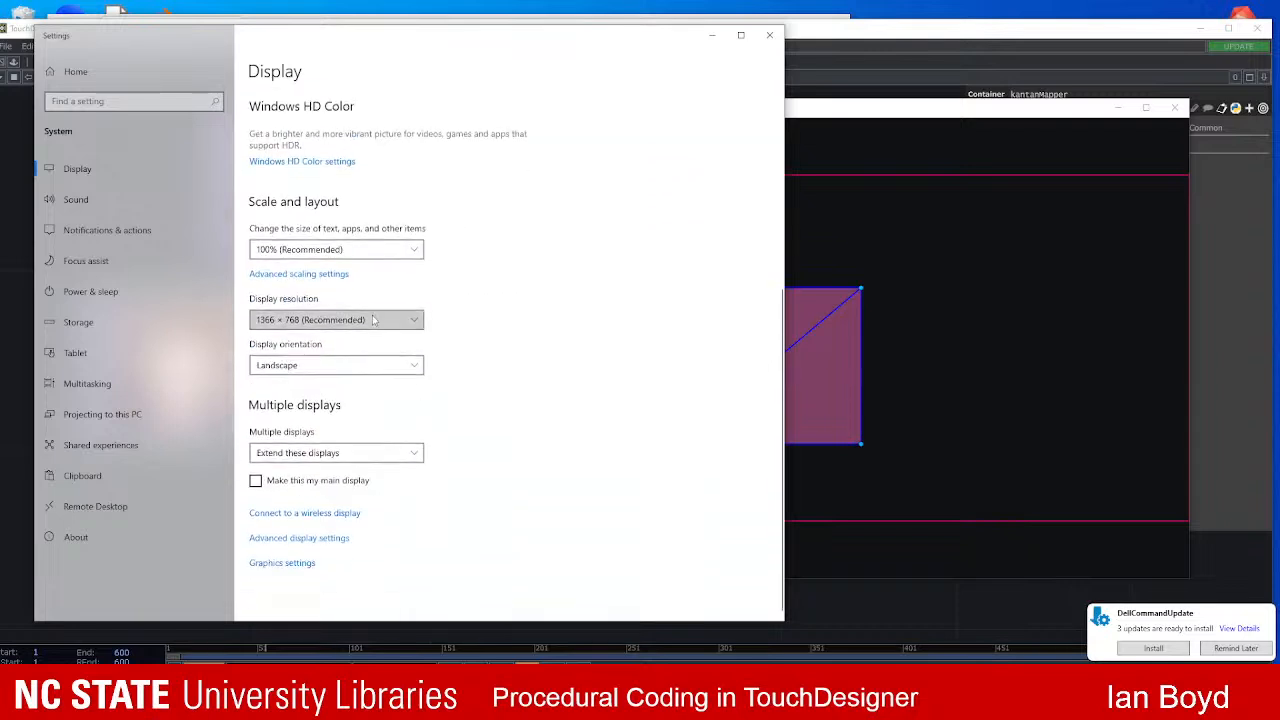
pyautogui.click(373, 319)
pyautogui.click(280, 380)
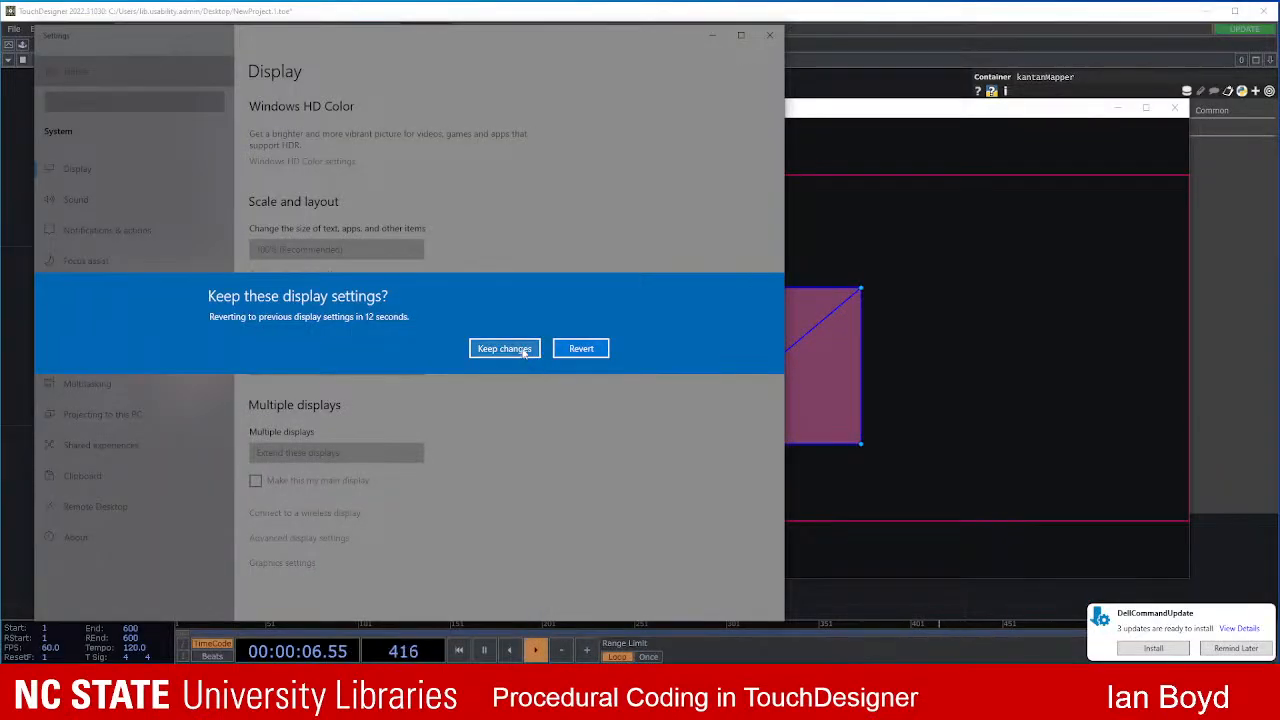
pyautogui.click(504, 348)
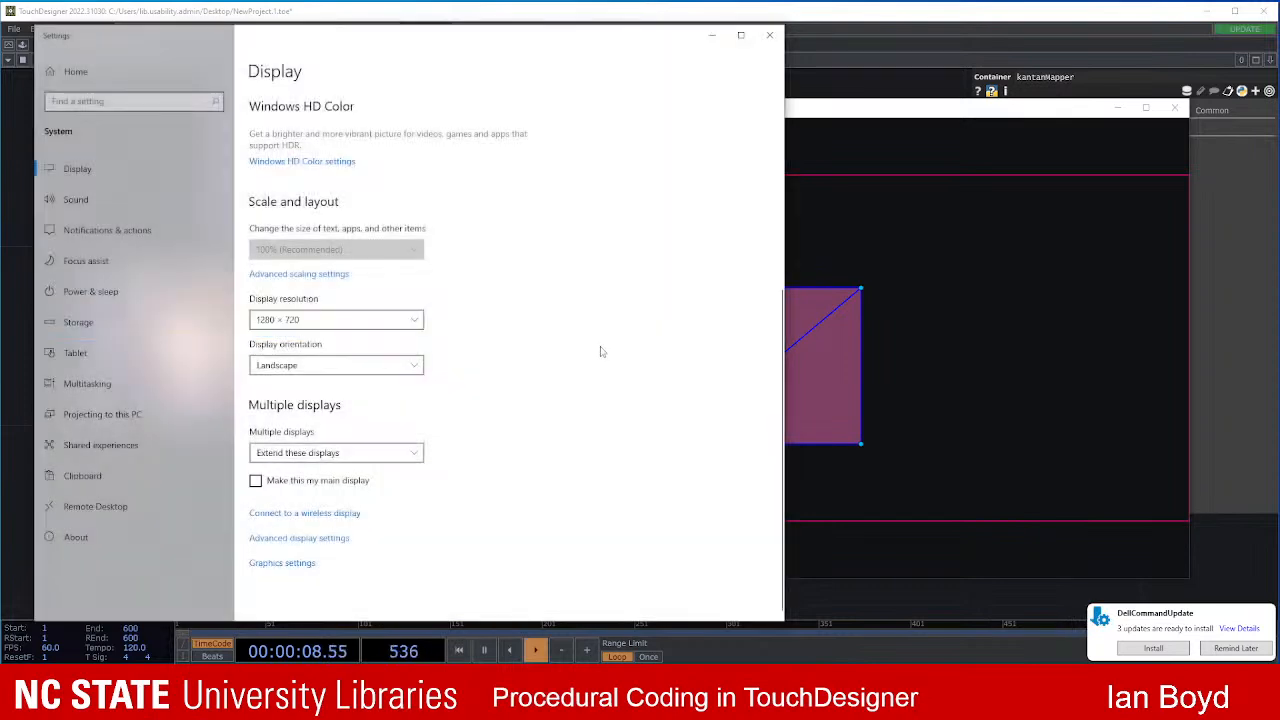
pyautogui.hotkey('alt', 'Tab')
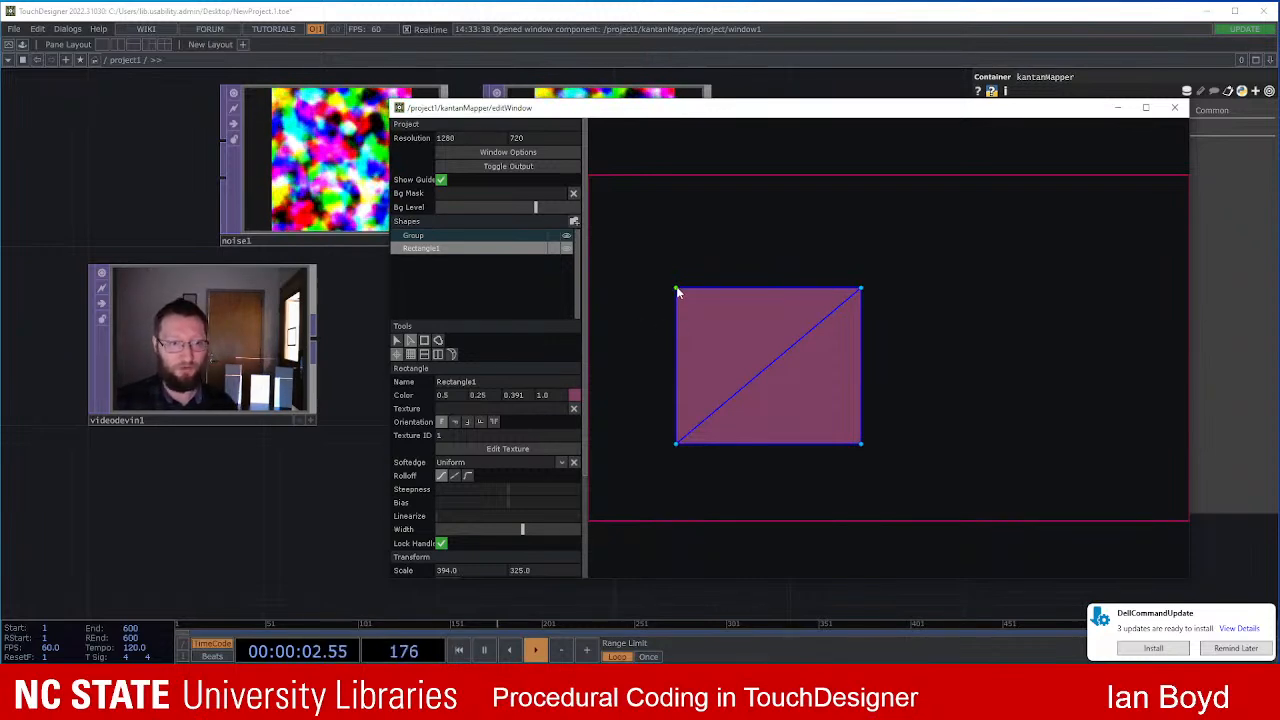
# Step: Pull all four corners of the Rectangle1 quad inward to form a narrow upright quad fitted to the projection target
pyautogui.moveTo(690, 286); pyautogui.dragTo(742, 289)
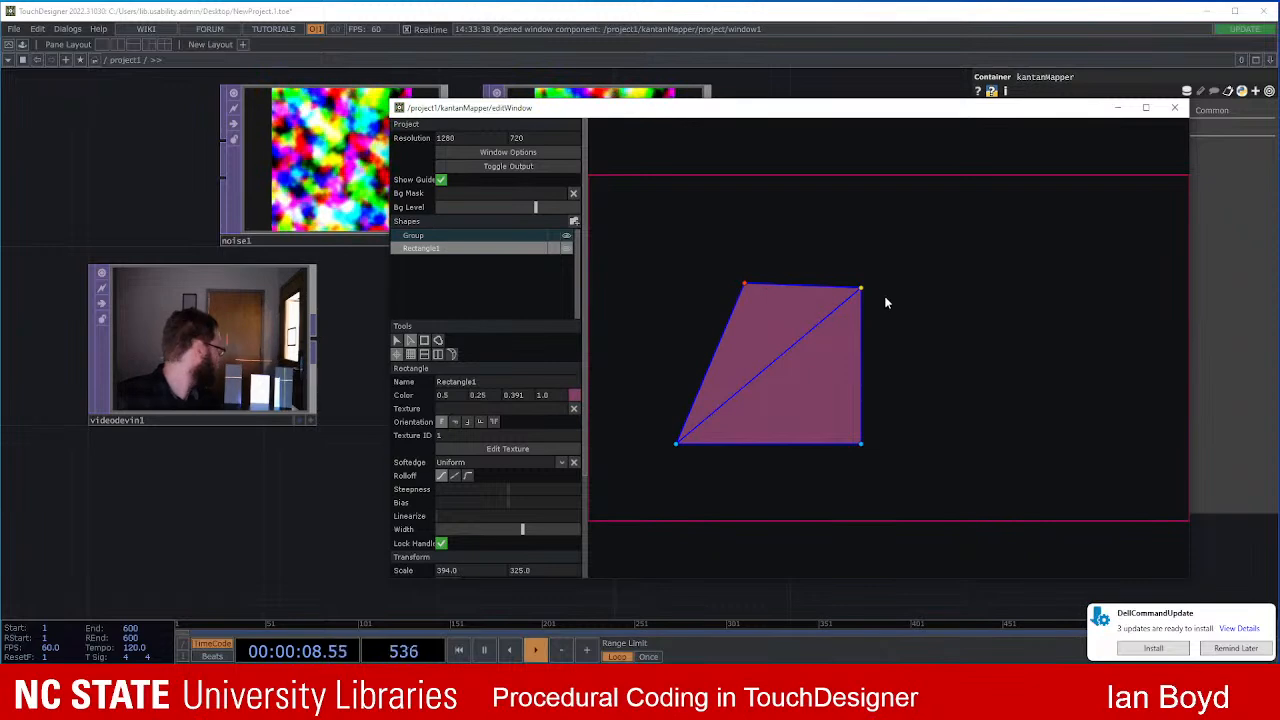
pyautogui.moveTo(861, 291); pyautogui.dragTo(838, 287)
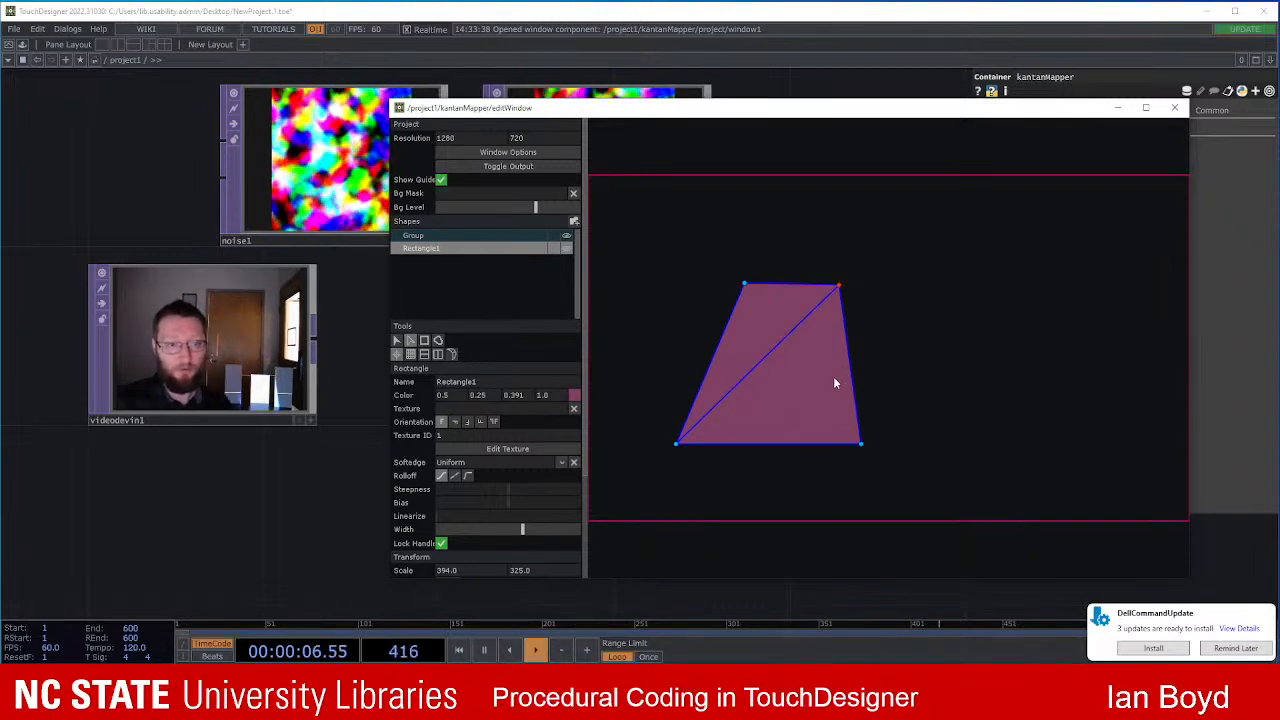
pyautogui.moveTo(863, 449); pyautogui.dragTo(838, 432)
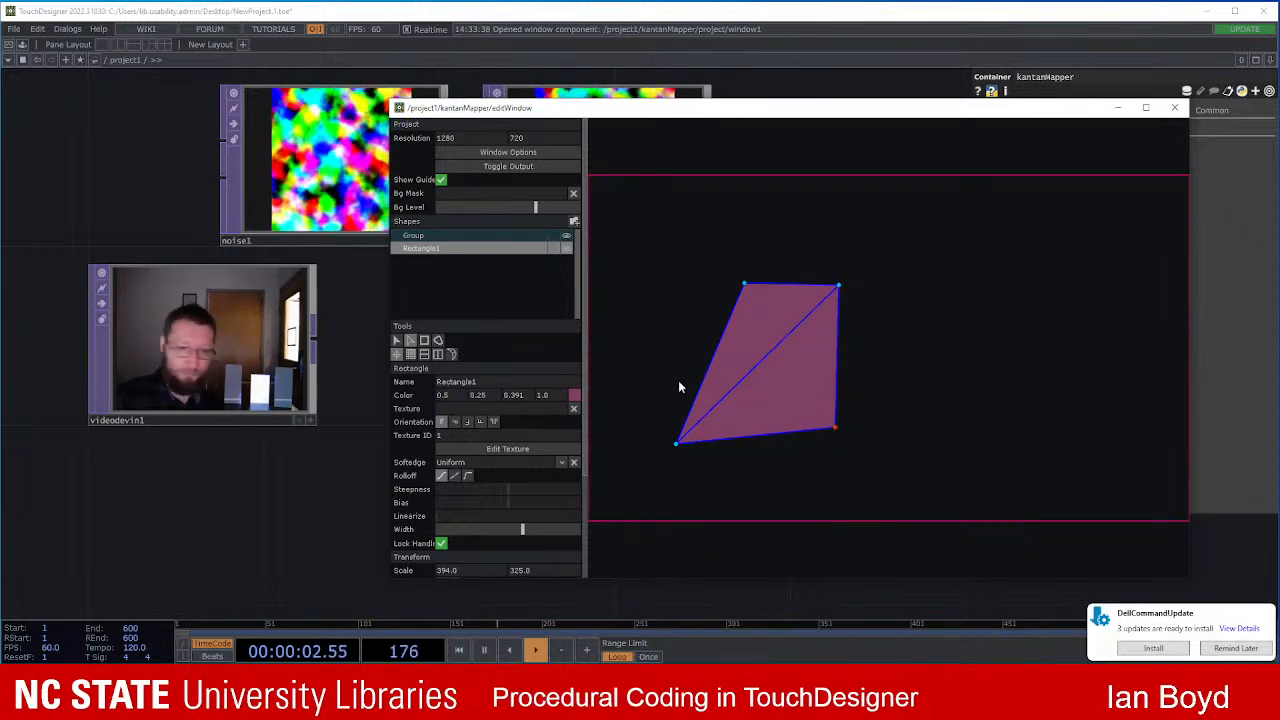
pyautogui.moveTo(677, 446); pyautogui.dragTo(752, 423)
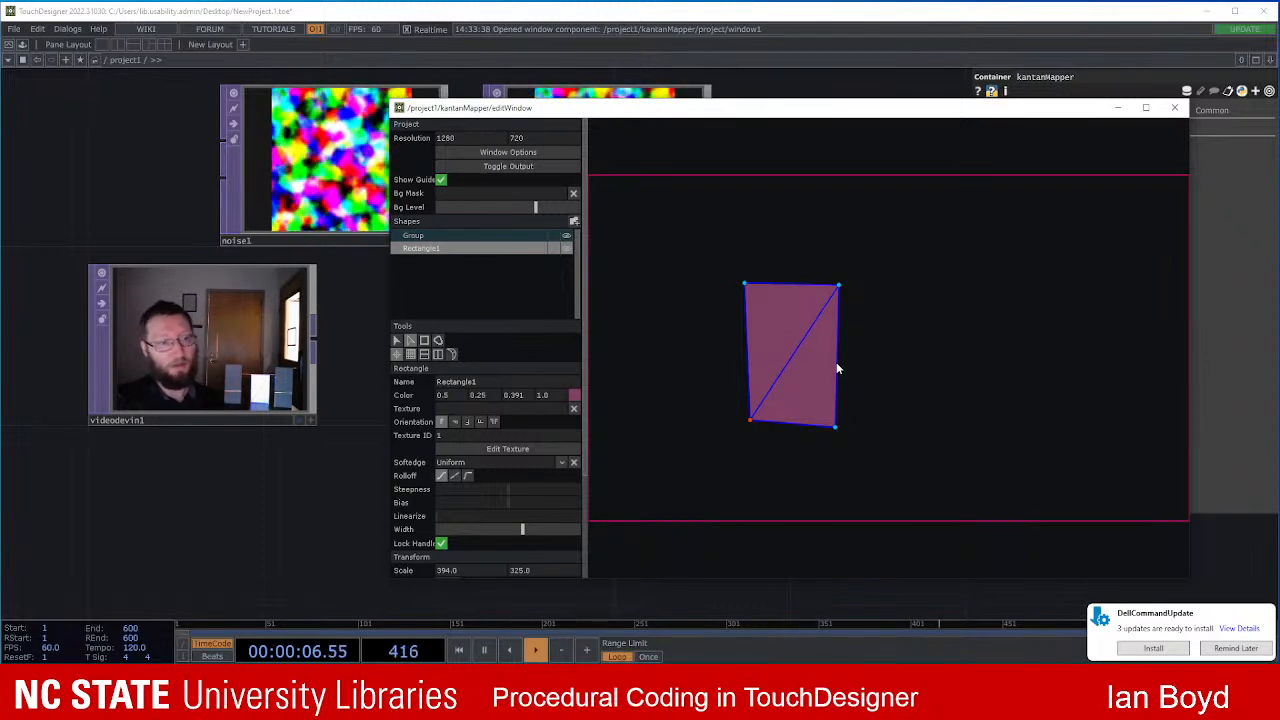
# Step: Nudge the quad's lower-left corner slightly down and to the left to refine its fit
pyautogui.press('Down')
pyautogui.press('Down')
pyautogui.press('Down')
pyautogui.press('Left')
pyautogui.press('Left')
pyautogui.press('Left')
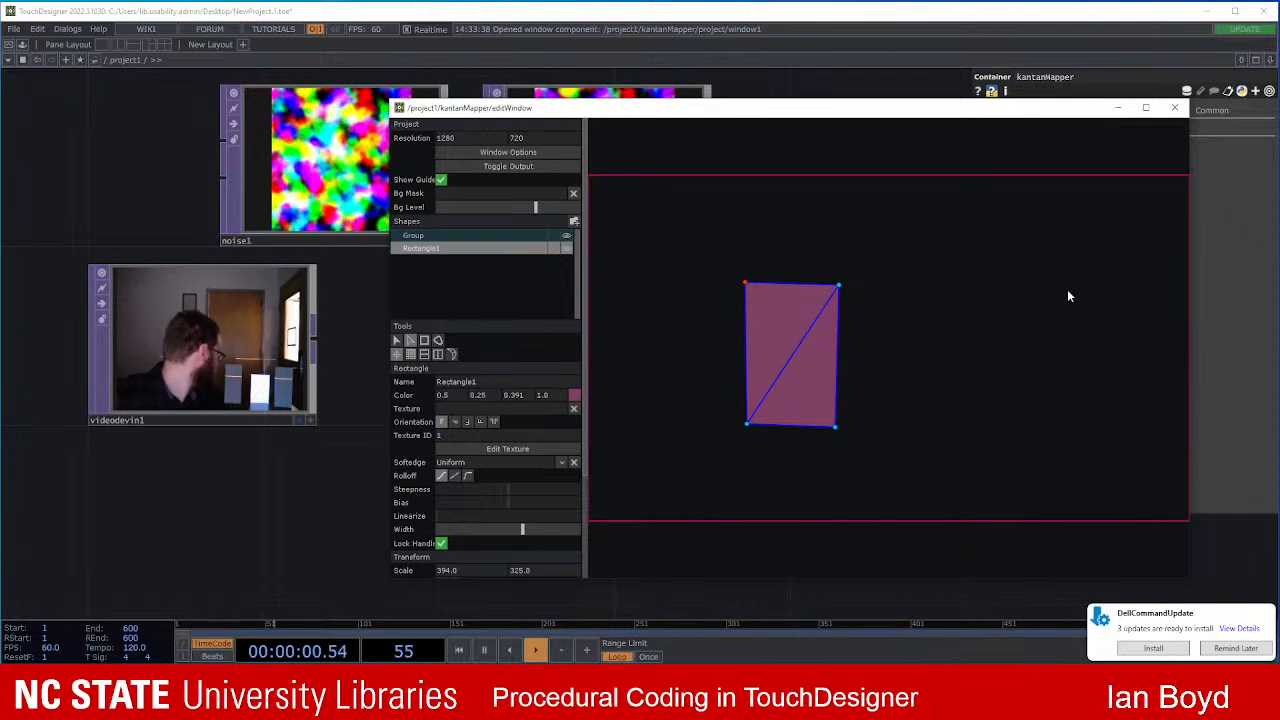
# Step: Fine-tune the positions of Rectangle1's upper-right and lower-right corners to fit the projection target
pyautogui.click(840, 287)
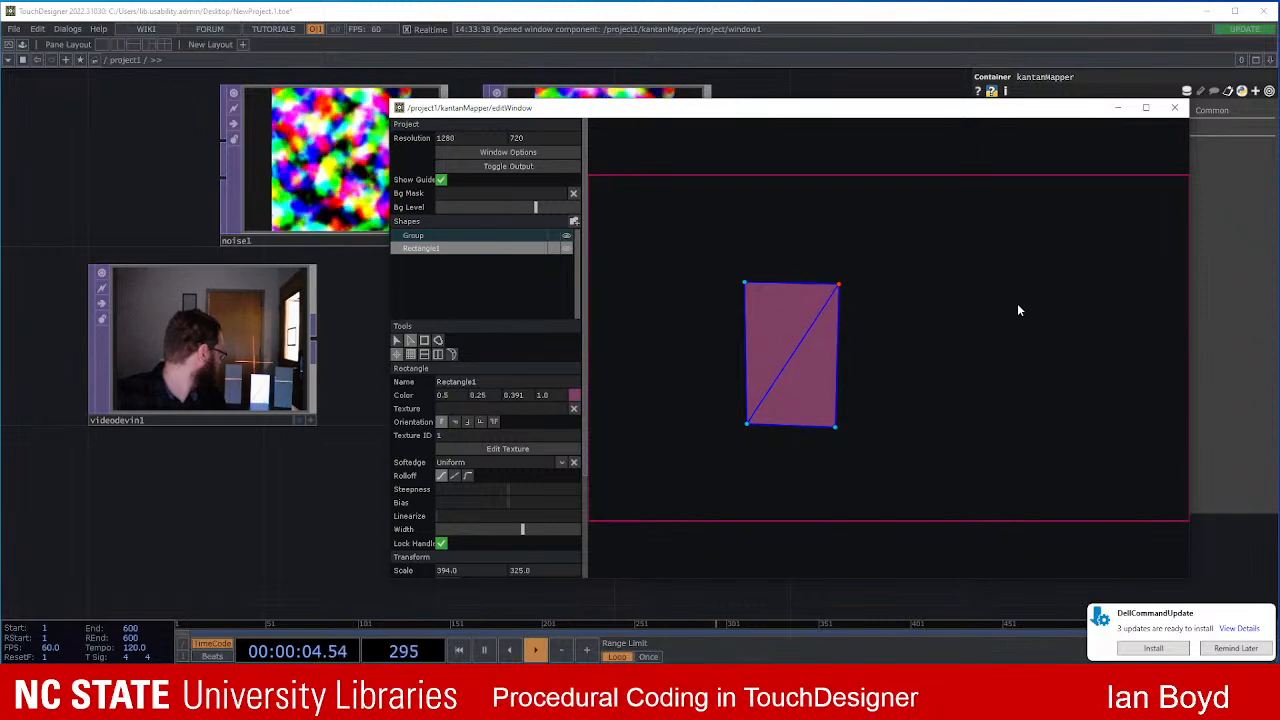
pyautogui.click(837, 428)
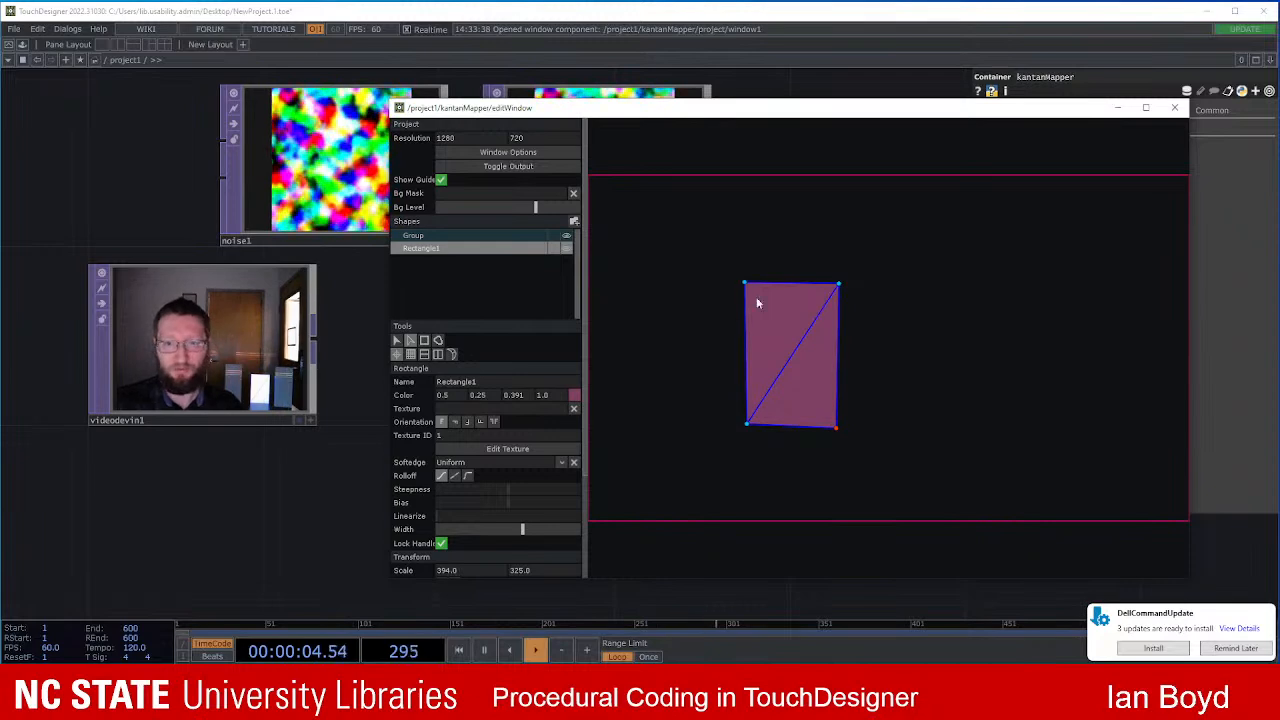
# Step: Draw a second upright quad, about 155 × 398, just to the right of Rectangle1
pyautogui.click(424, 340)
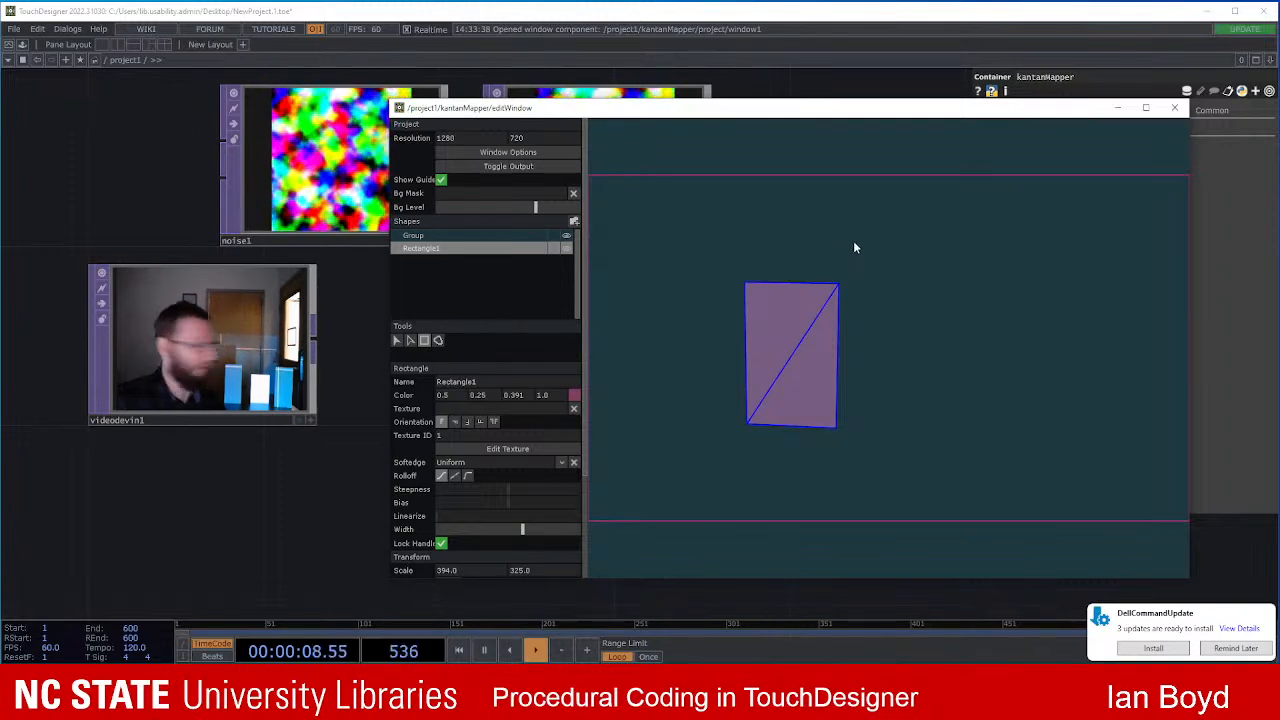
pyautogui.moveTo(843, 234); pyautogui.dragTo(893, 395)
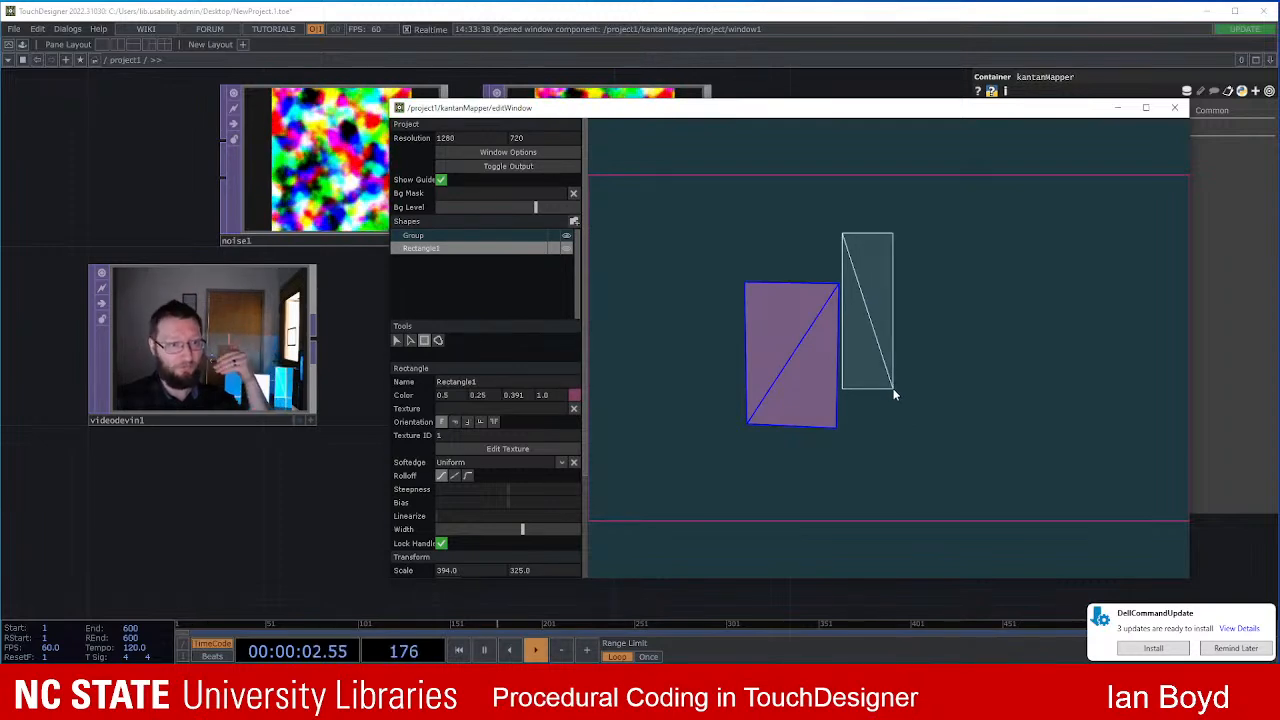
pyautogui.moveTo(895, 392)
pyautogui.mouseDown()
pyautogui.moveTo(923, 407)
pyautogui.moveTo(929, 426)
pyautogui.moveTo(915, 424)
pyautogui.mouseUp()
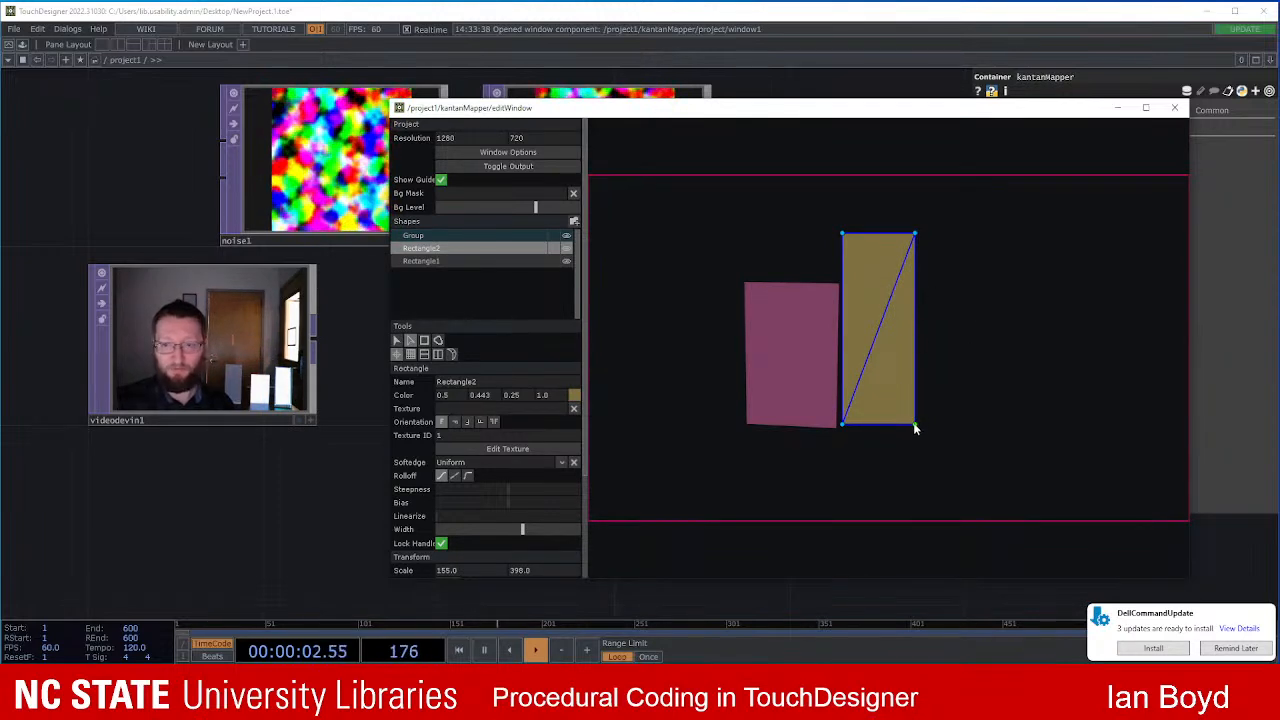
# Step: Fit Rectangle2 to the taller object by moving its corners outward, nudge its lower-left corner slightly left, and deselect it
pyautogui.moveTo(919, 434); pyautogui.dragTo(922, 447)
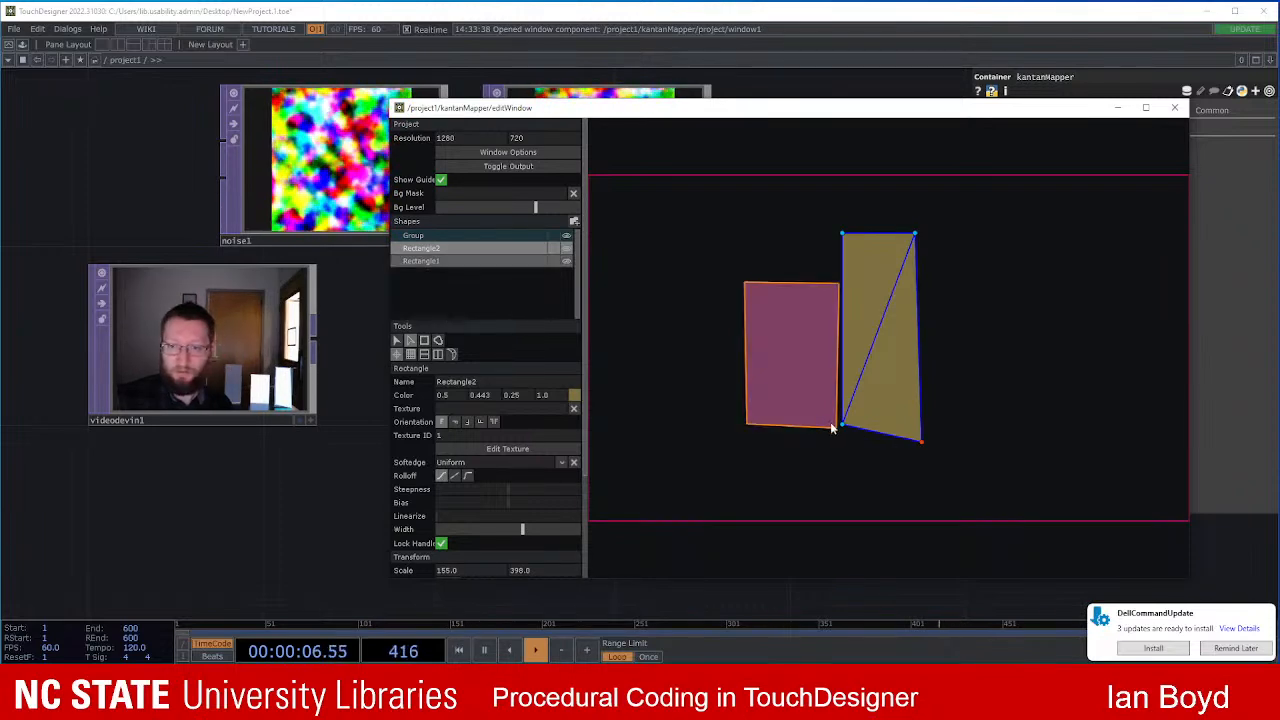
pyautogui.moveTo(843, 429); pyautogui.dragTo(838, 440)
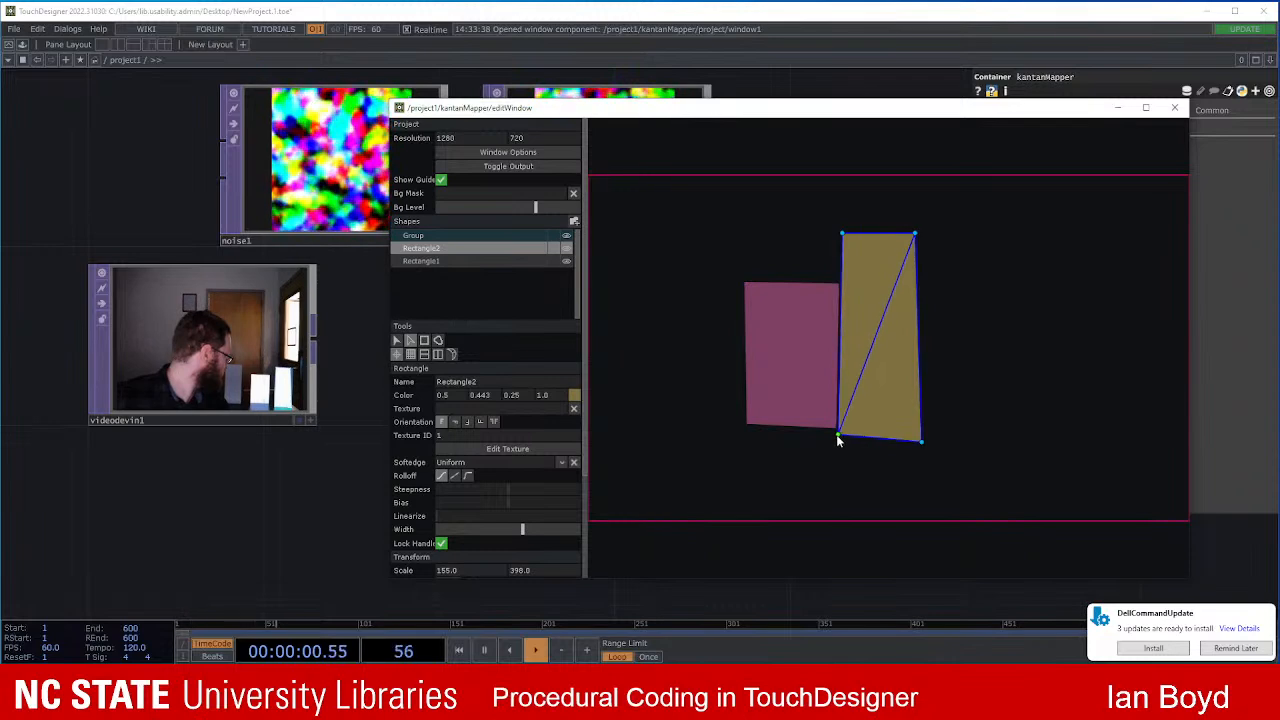
pyautogui.moveTo(914, 235); pyautogui.dragTo(929, 237)
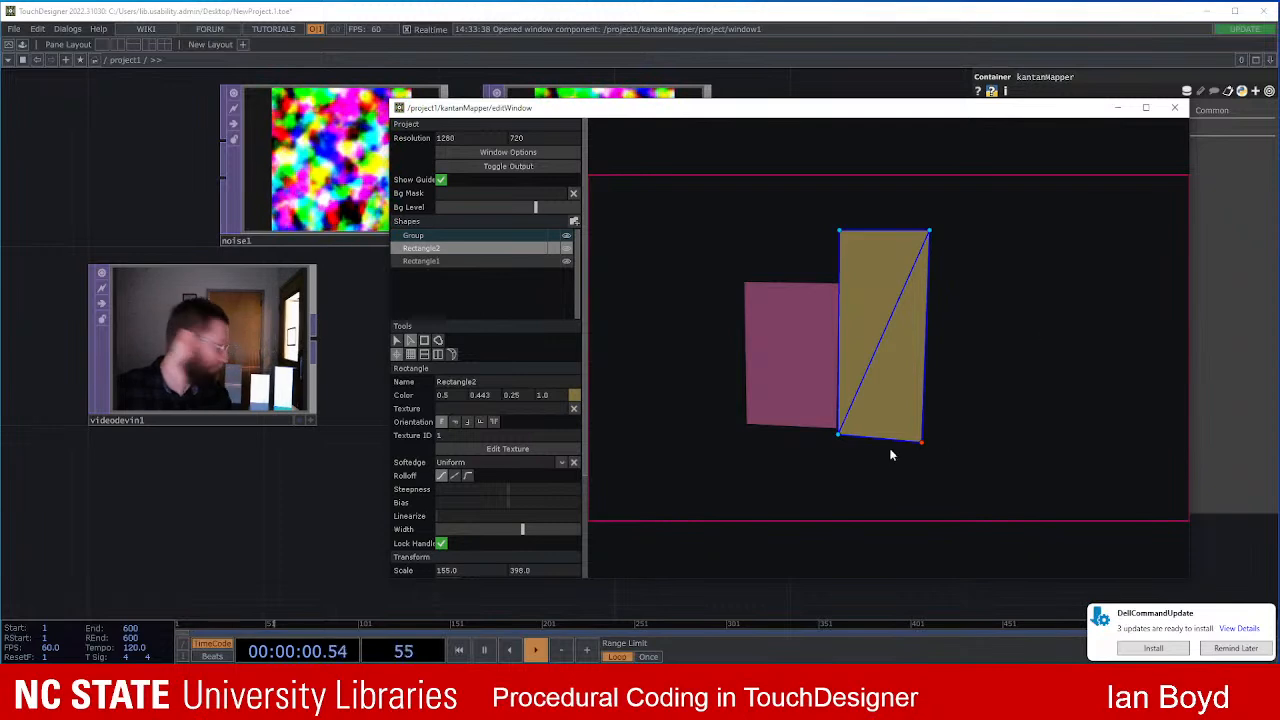
pyautogui.click(838, 435)
pyautogui.press('Left')
pyautogui.press('Left')
pyautogui.press('Left')
pyautogui.press('Right')
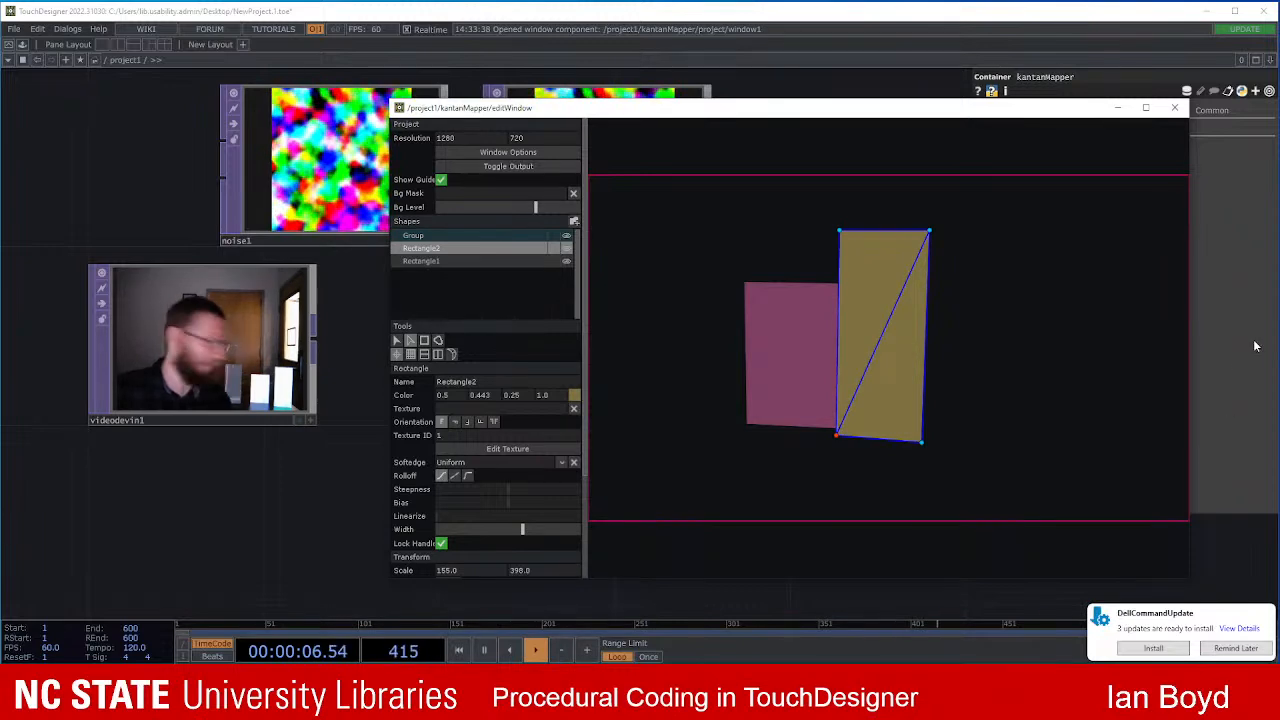
pyautogui.click(941, 314)
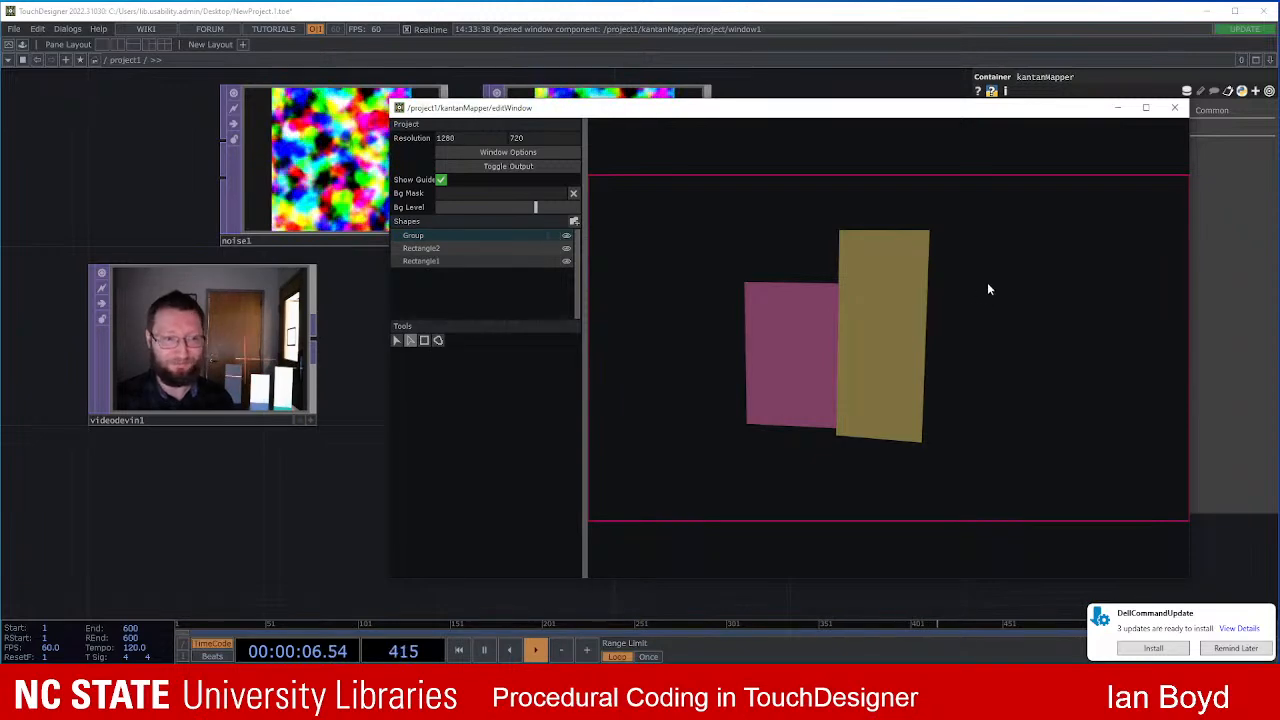
# Step: Try to assign the noise texture to Rectangle1 by entering null1 as its texture in the texture editor
pyautogui.click(800, 347)
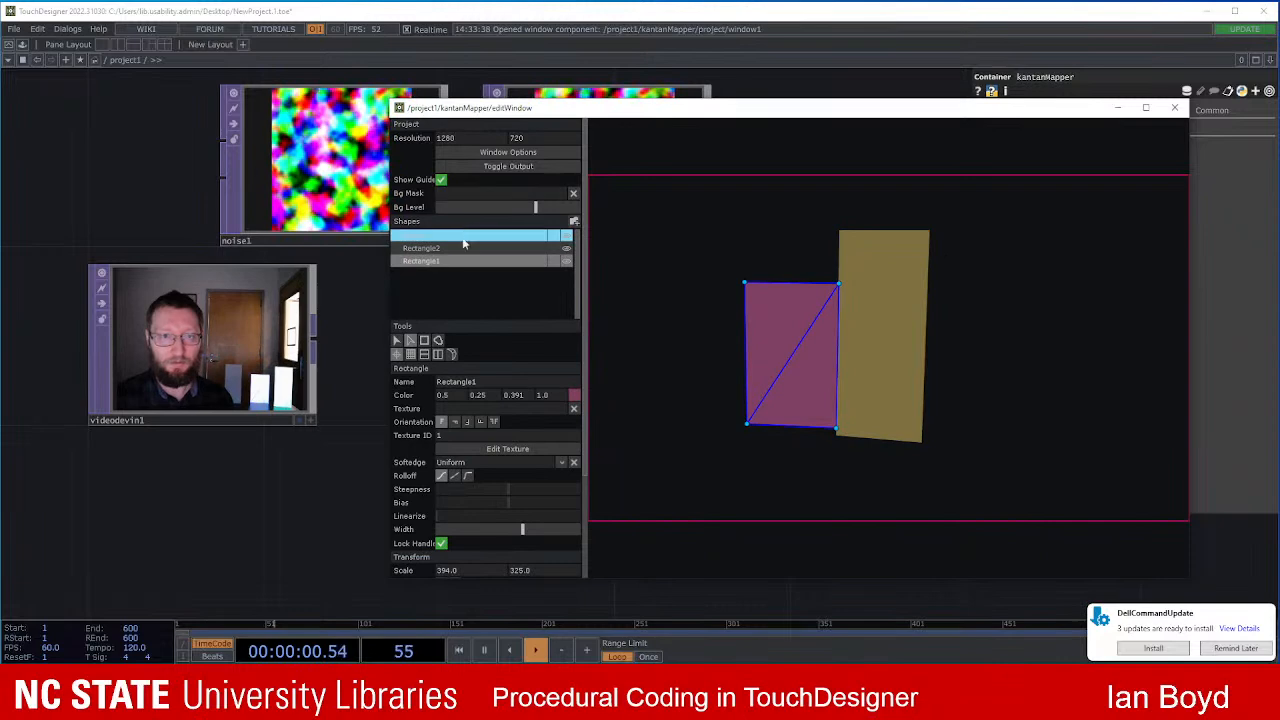
pyautogui.click(519, 451)
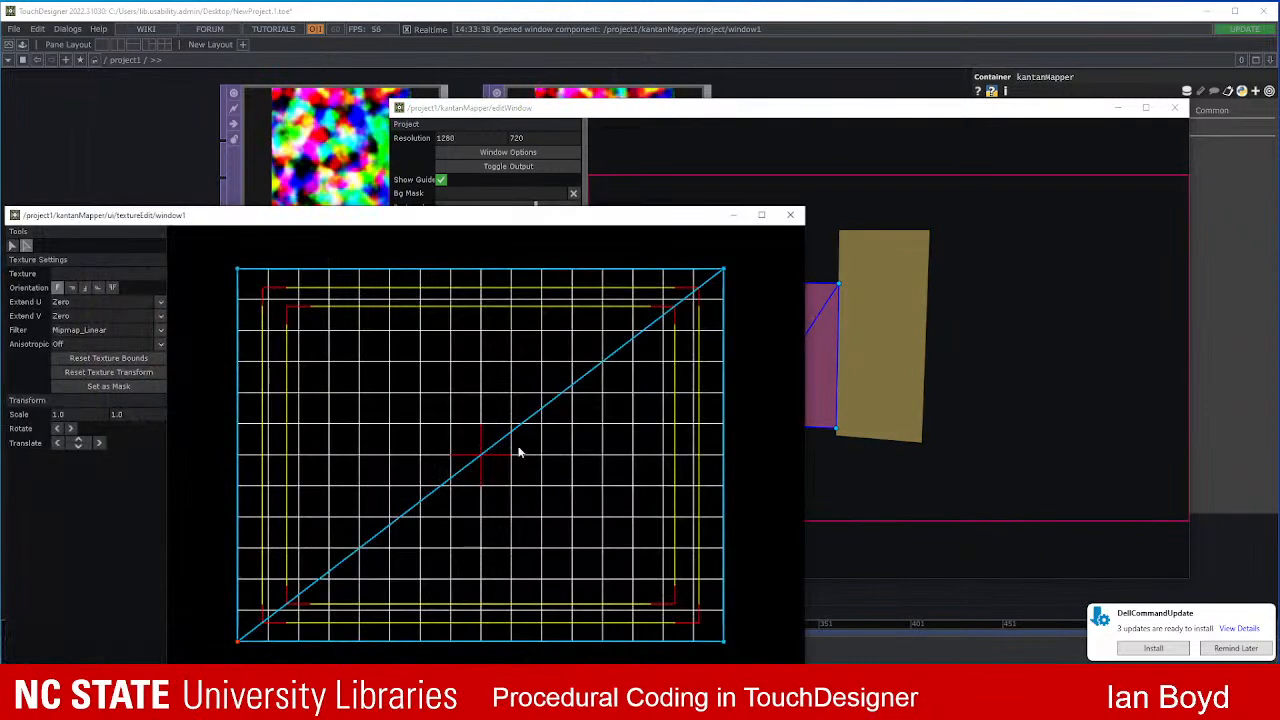
pyautogui.moveTo(151, 222); pyautogui.dragTo(545, 197)
pyautogui.moveTo(143, 180); pyautogui.dragTo(3, 213)
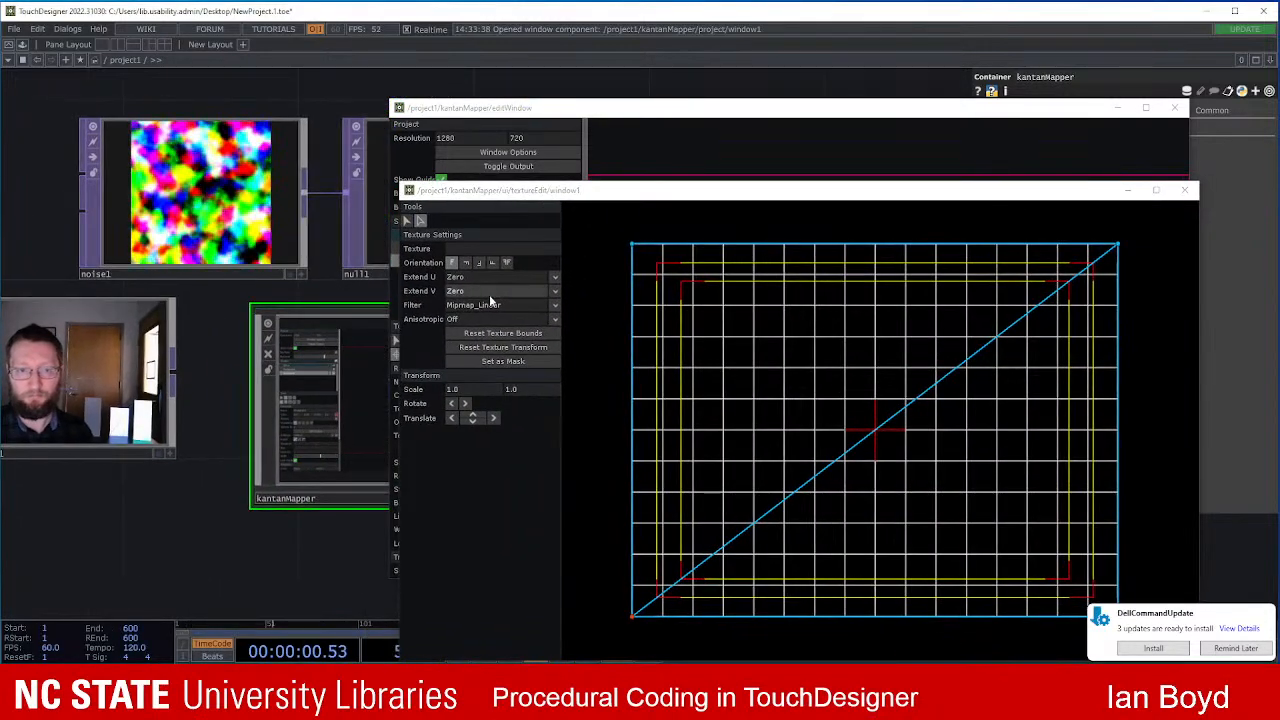
pyautogui.click(465, 250)
pyautogui.write('null1')
pyautogui.press('Return')
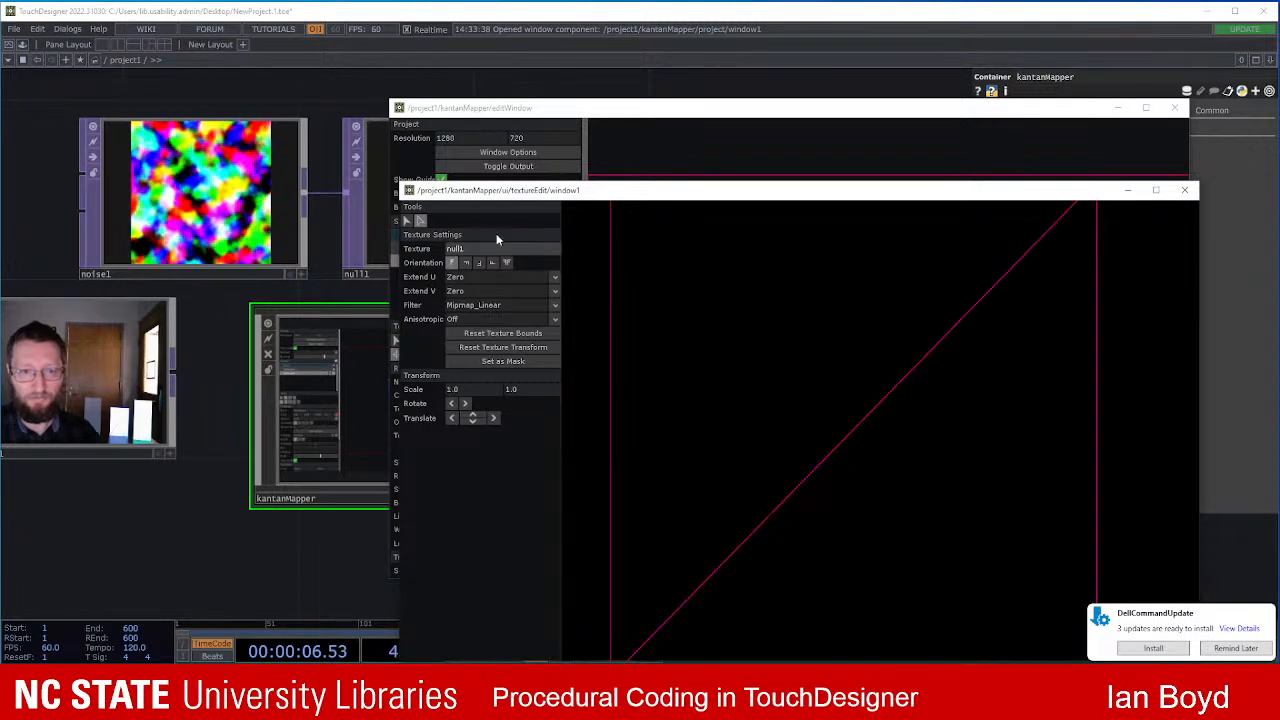
pyautogui.moveTo(515, 190); pyautogui.dragTo(289, 160)
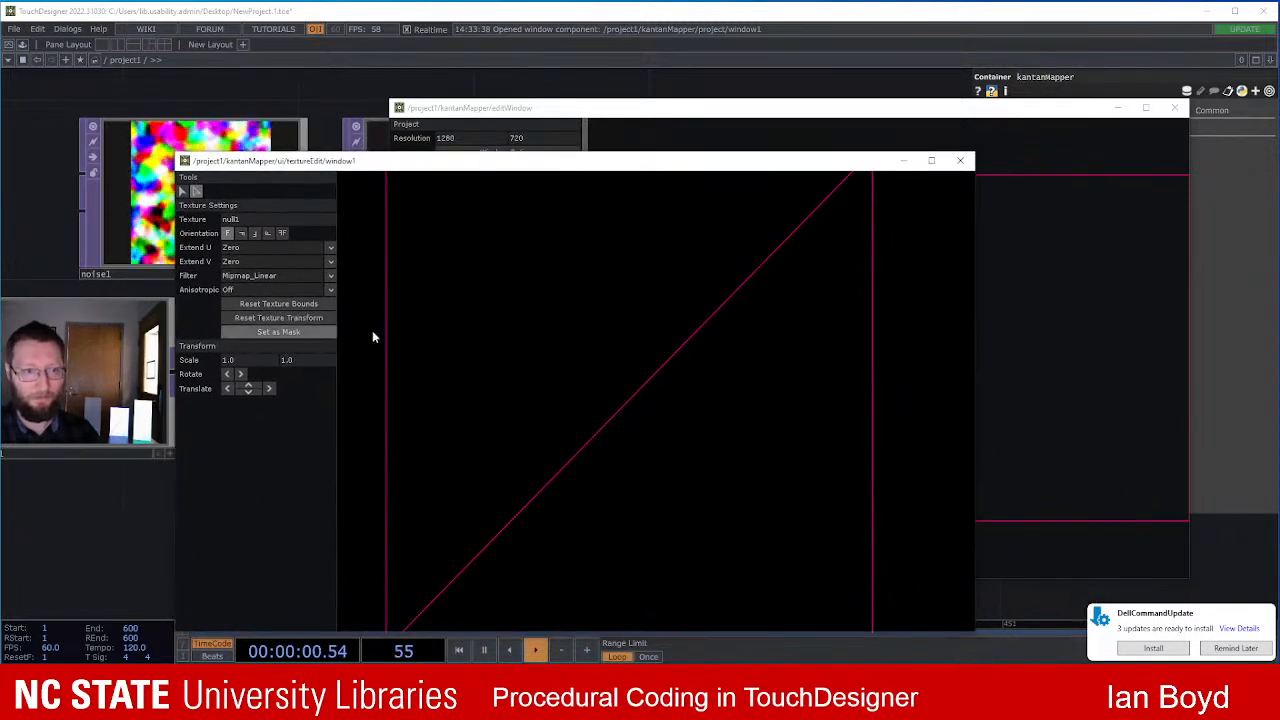
pyautogui.click(960, 160)
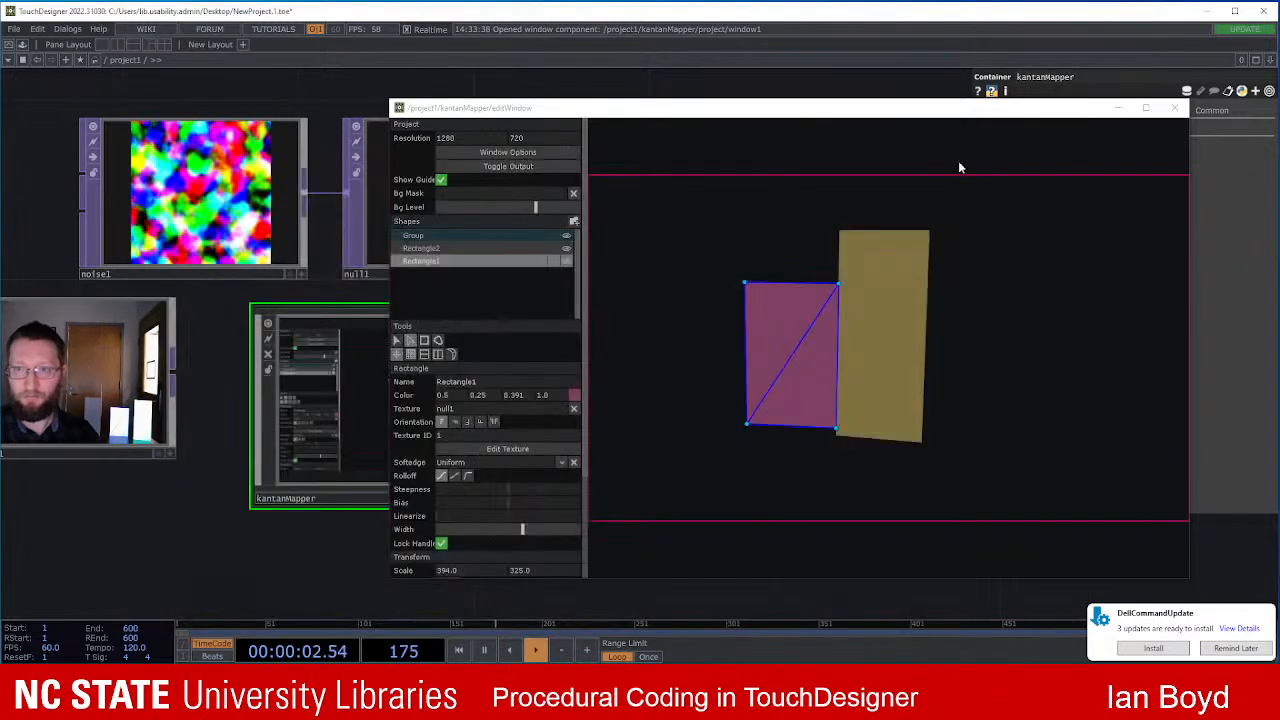
# Step: Try to clear Rectangle1's texture entry and undo the accidental deletion of the quad
pyautogui.click(574, 411)
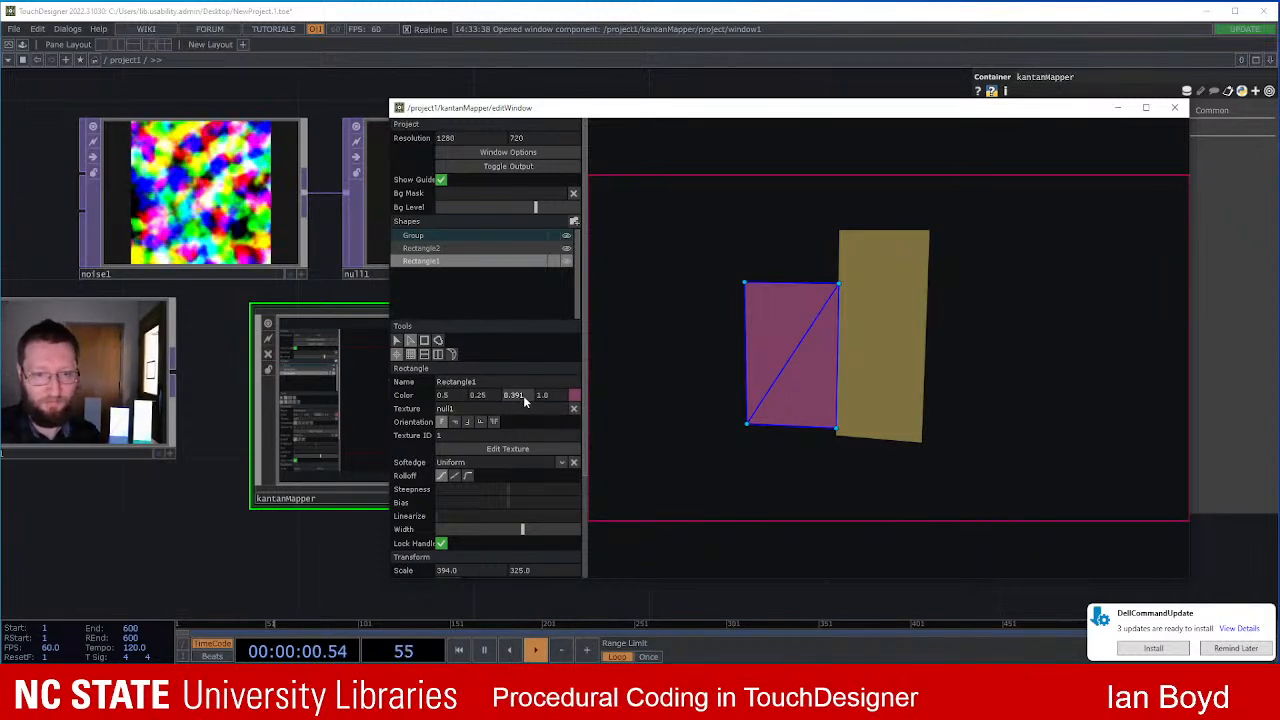
pyautogui.click(574, 409)
pyautogui.click(575, 410)
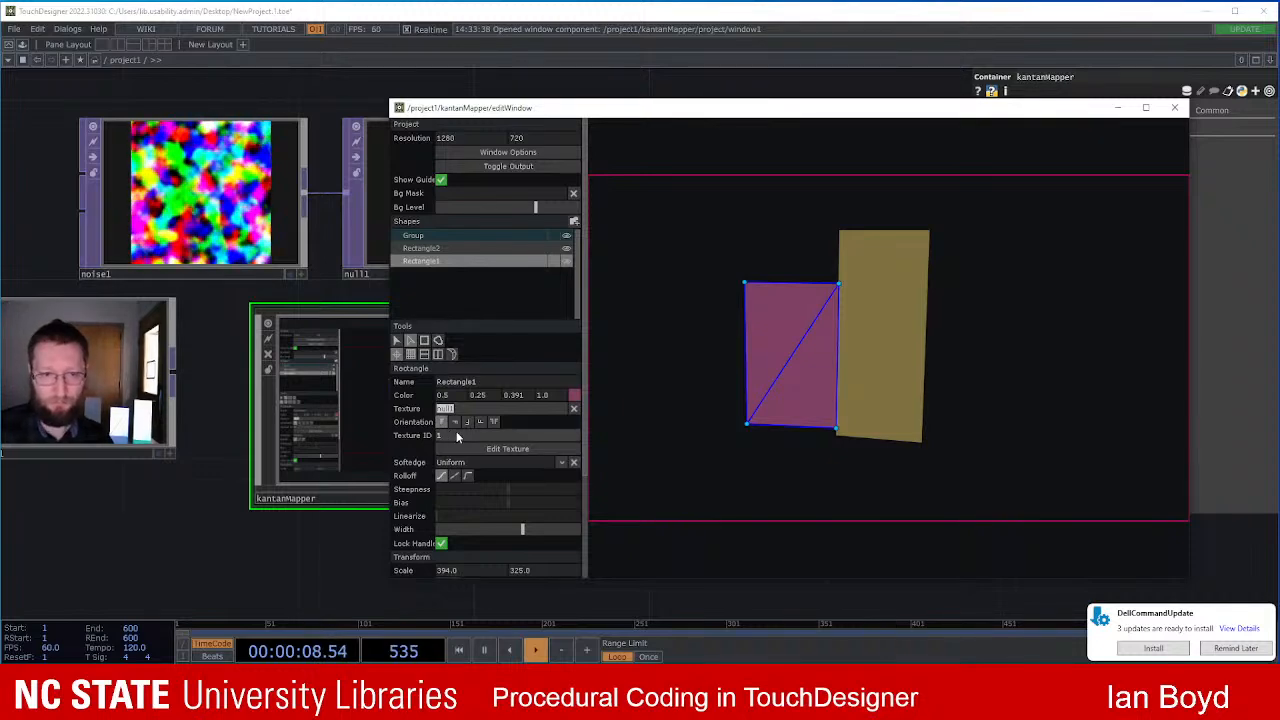
pyautogui.press('Delete')
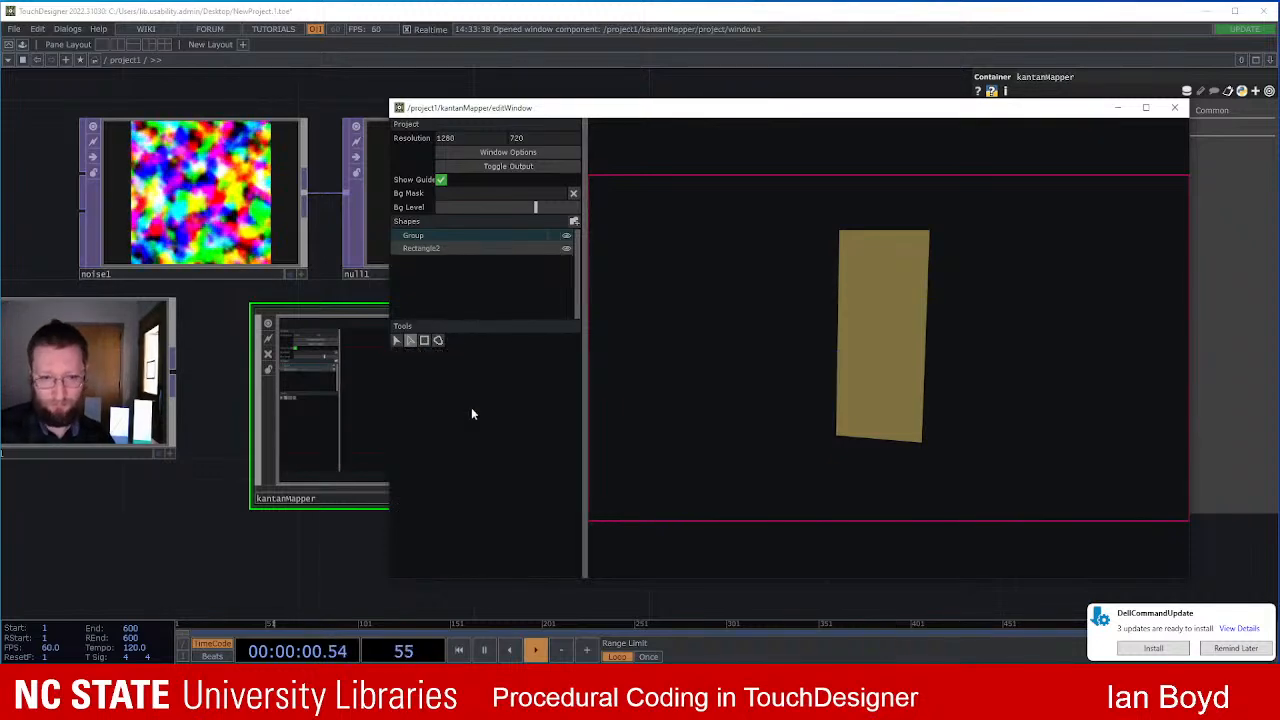
pyautogui.hotkey('ctrl', 'z')
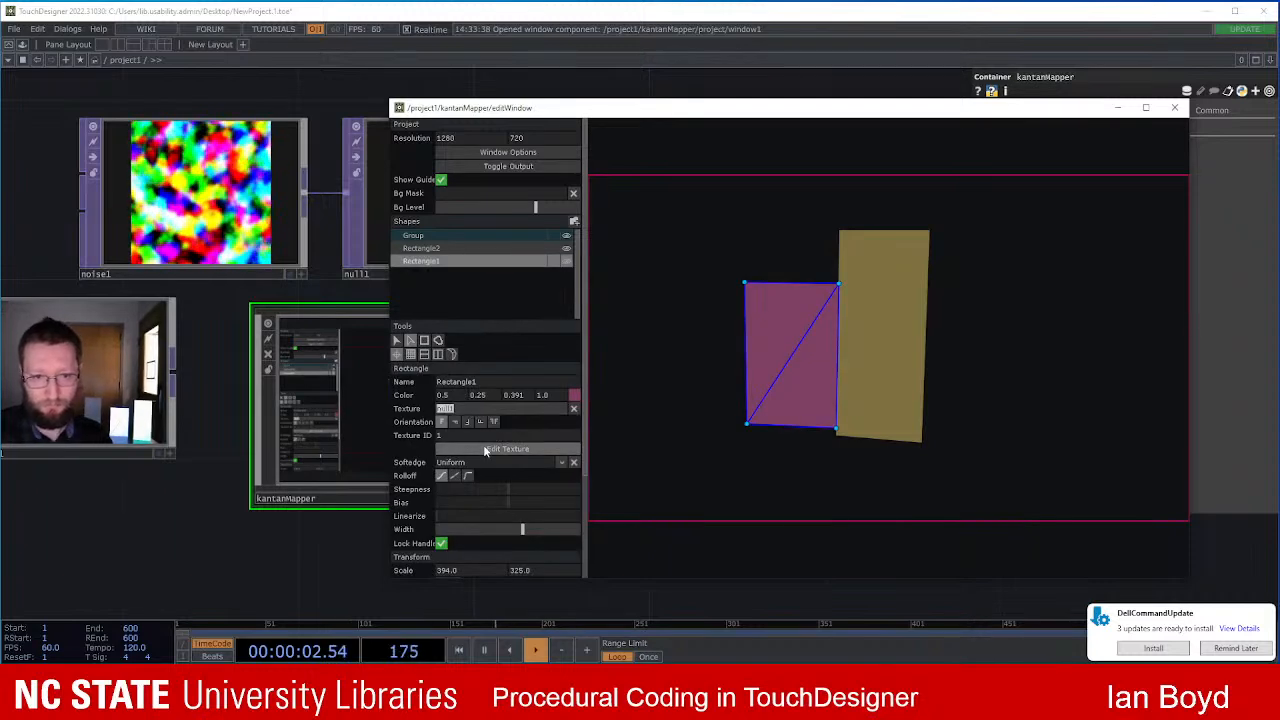
# Step: Assign the null1 operator from the network as Rectangle1's texture, /project1/null1, and enable the texture on the quad
pyautogui.click(487, 449)
pyautogui.moveTo(440, 217); pyautogui.dragTo(935, 153)
pyautogui.moveTo(306, 103); pyautogui.dragTo(182, 126)
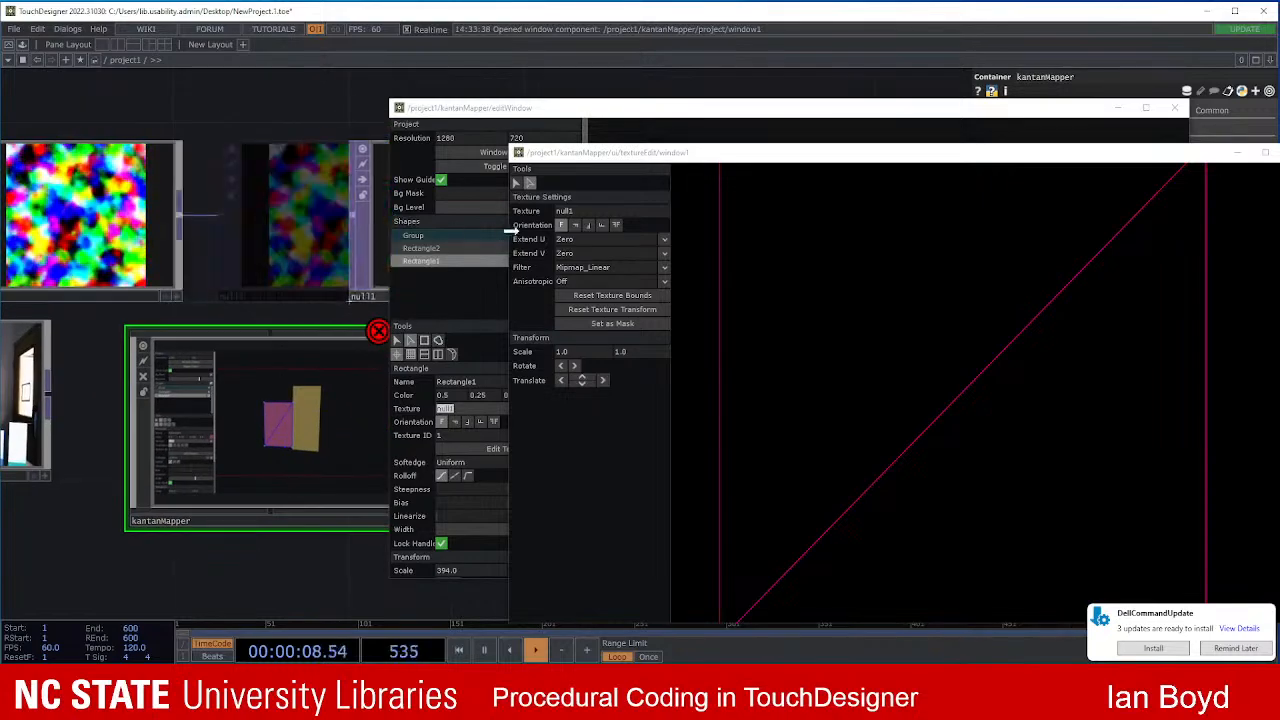
pyautogui.moveTo(590, 213); pyautogui.dragTo(570, 211)
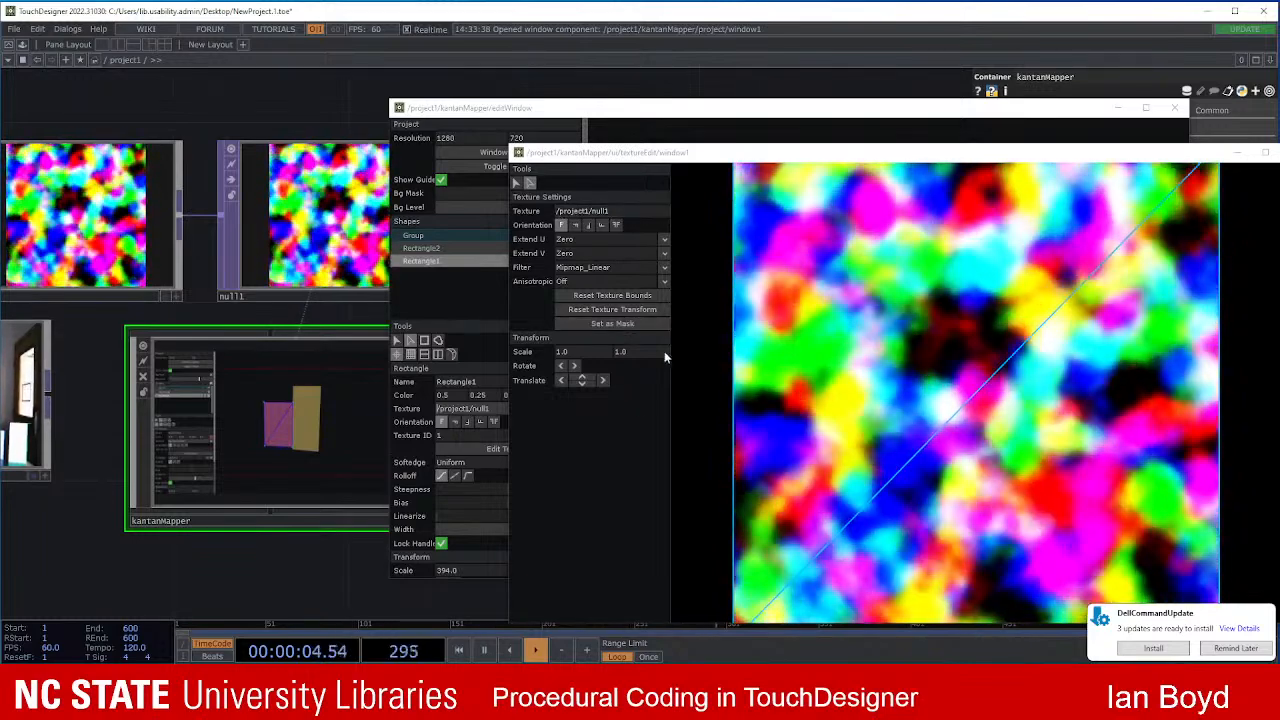
pyautogui.moveTo(750, 152); pyautogui.dragTo(641, 144)
pyautogui.click(1187, 144)
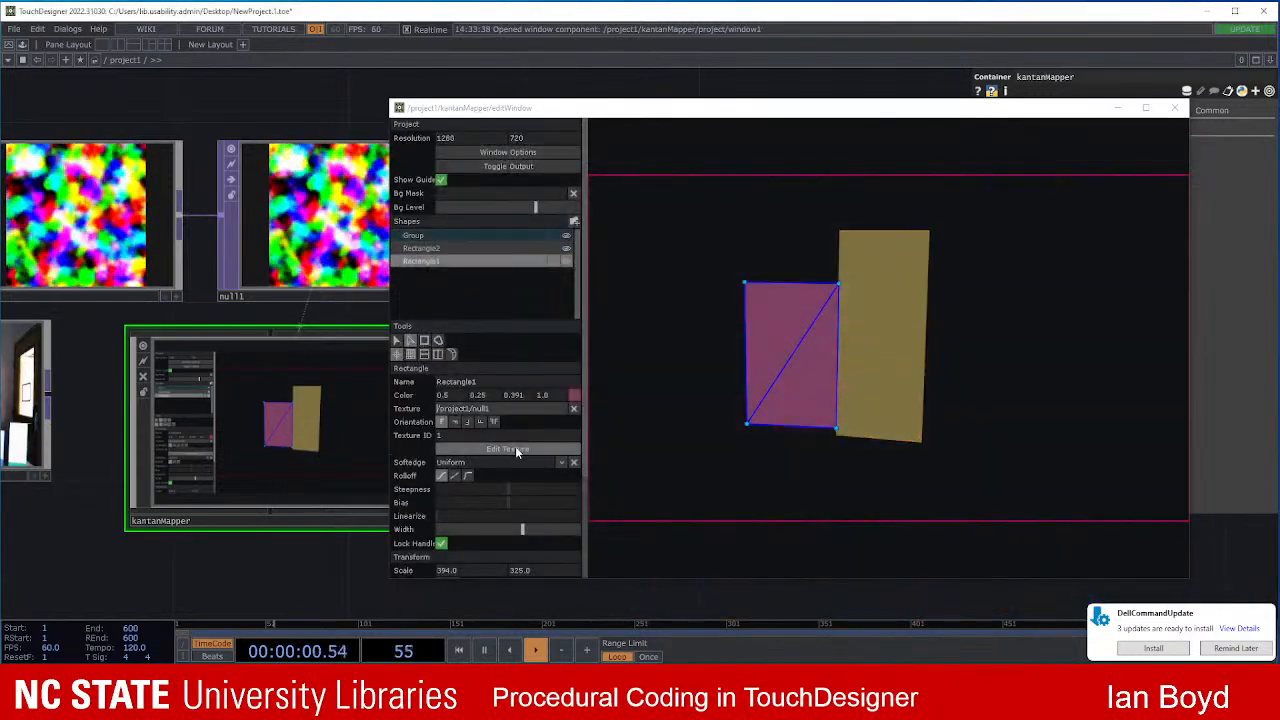
pyautogui.click(572, 410)
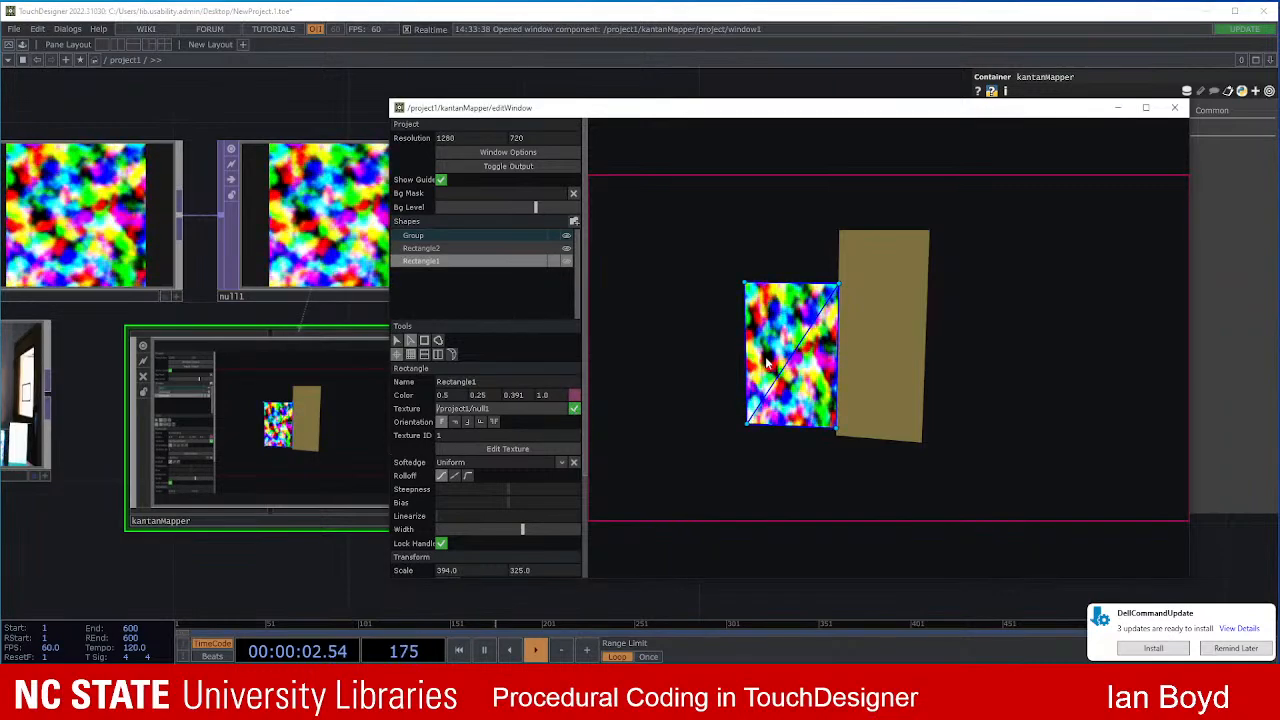
pyautogui.moveTo(150, 537); pyautogui.dragTo(355, 529)
pyautogui.scroll(3, 245, 521)
pyautogui.scroll(3, 251, 498)
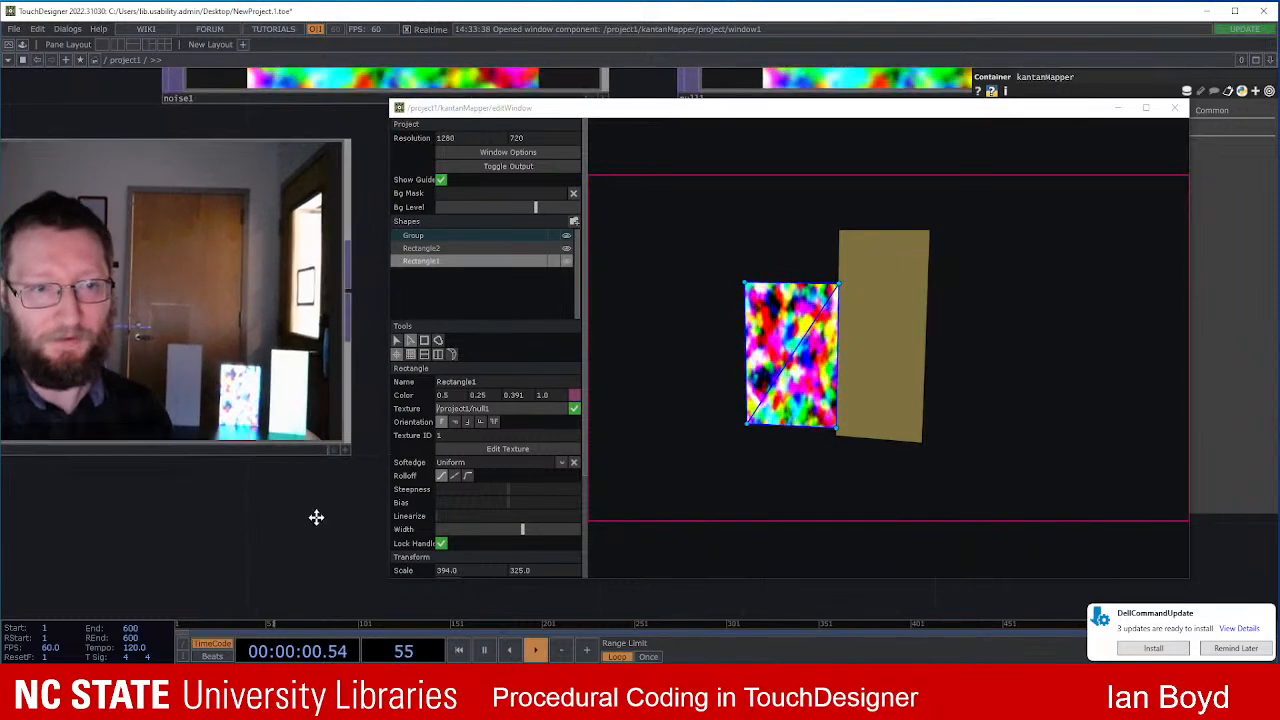
# Step: Assign the null1 operator from the network as Rectangle2's texture, /project1/null1, and enable the texture on the quad
pyautogui.click(914, 330)
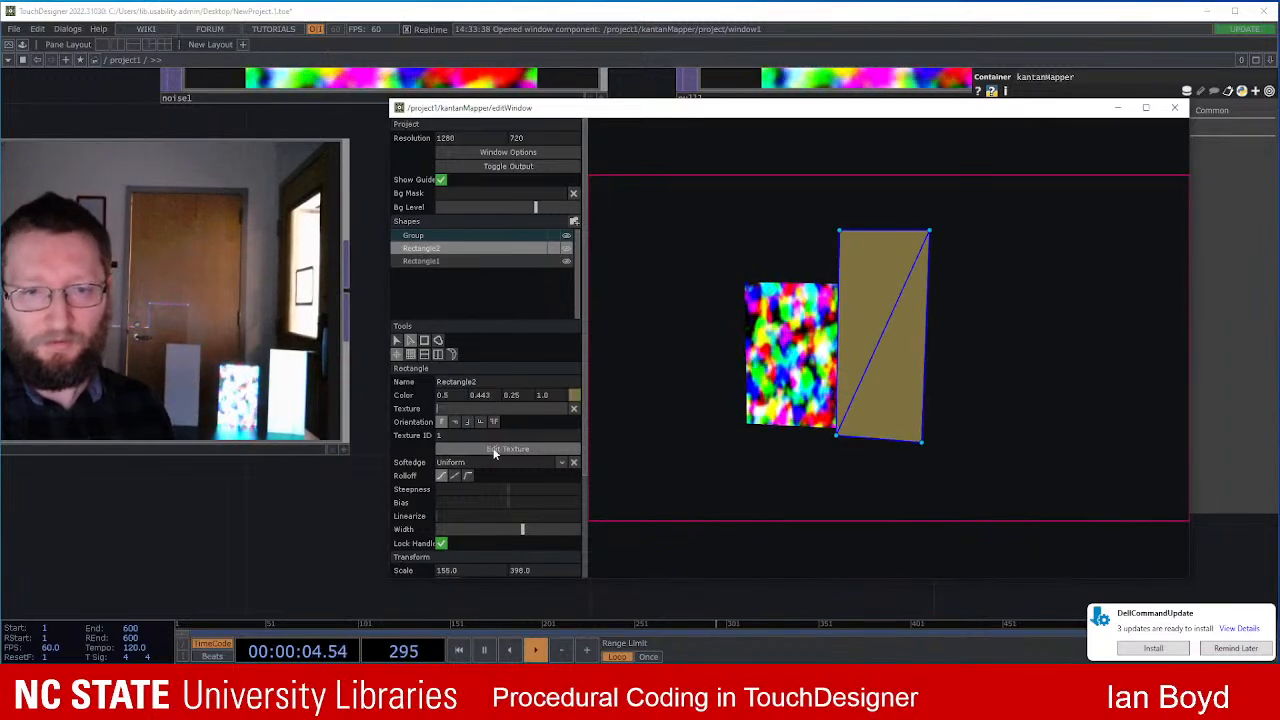
pyautogui.scroll(-3, 494, 466)
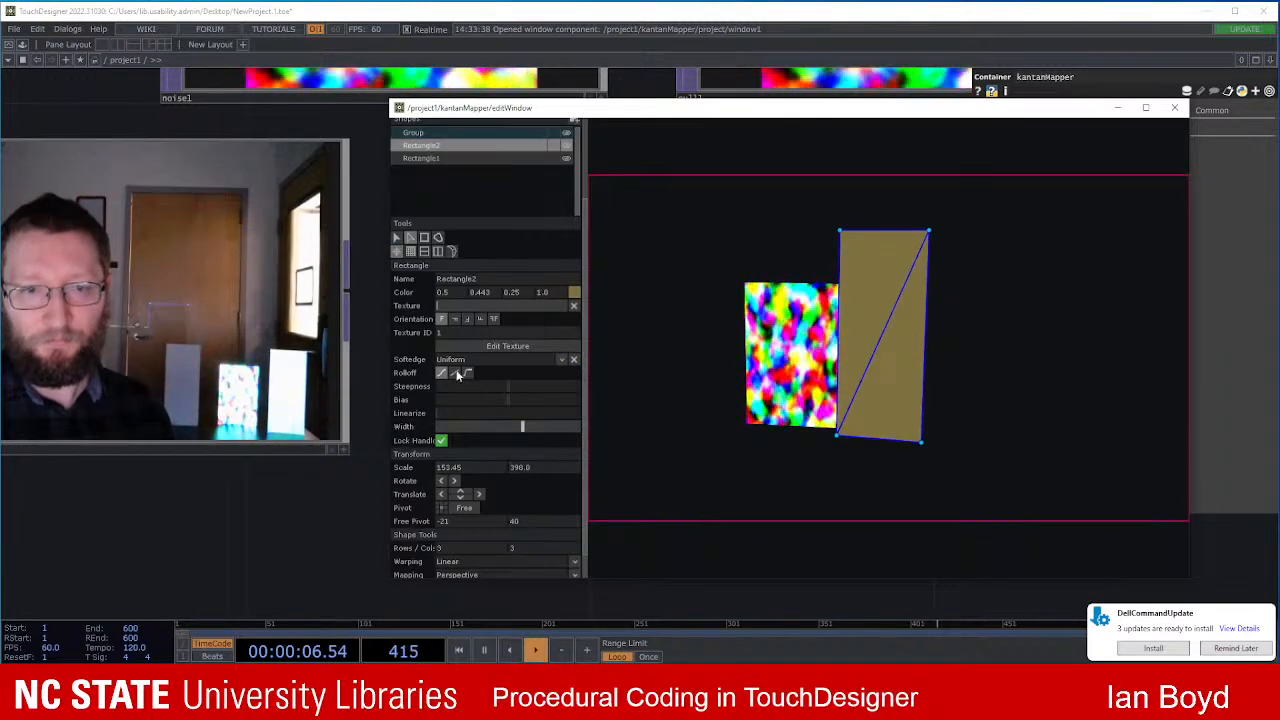
pyautogui.scroll(3, 524, 460)
pyautogui.click(441, 260)
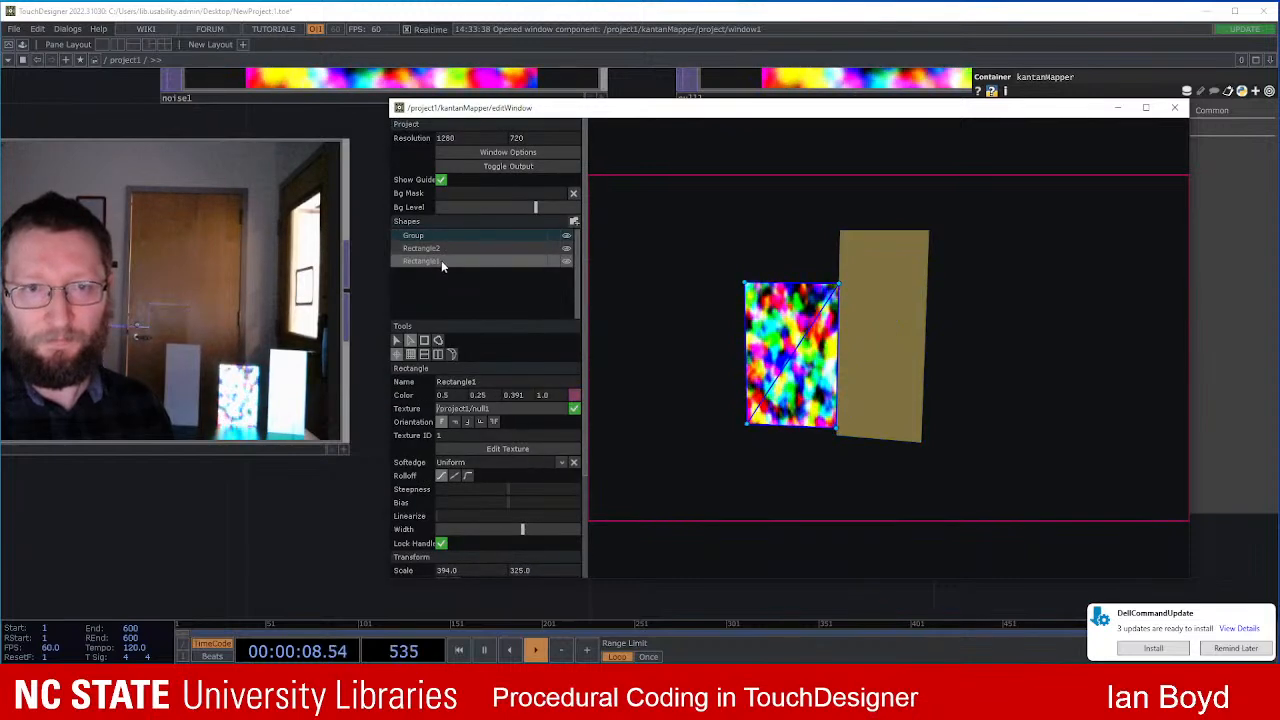
pyautogui.click(442, 248)
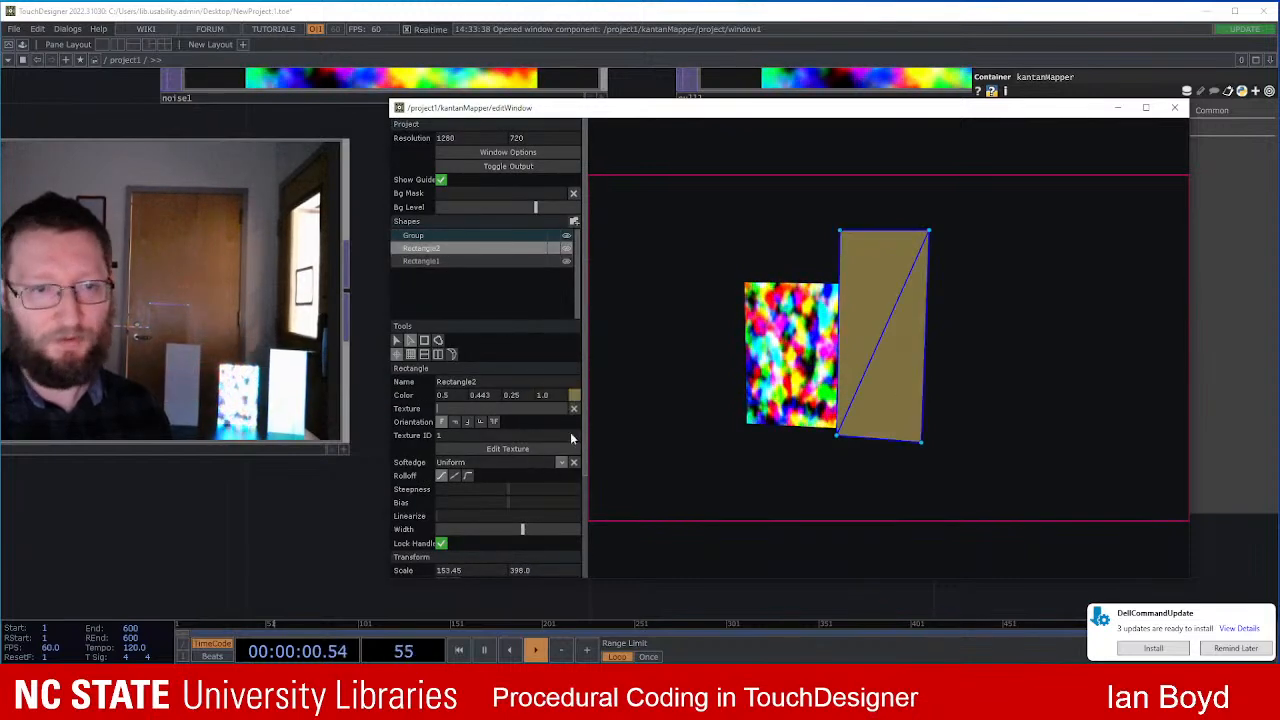
pyautogui.click(508, 449)
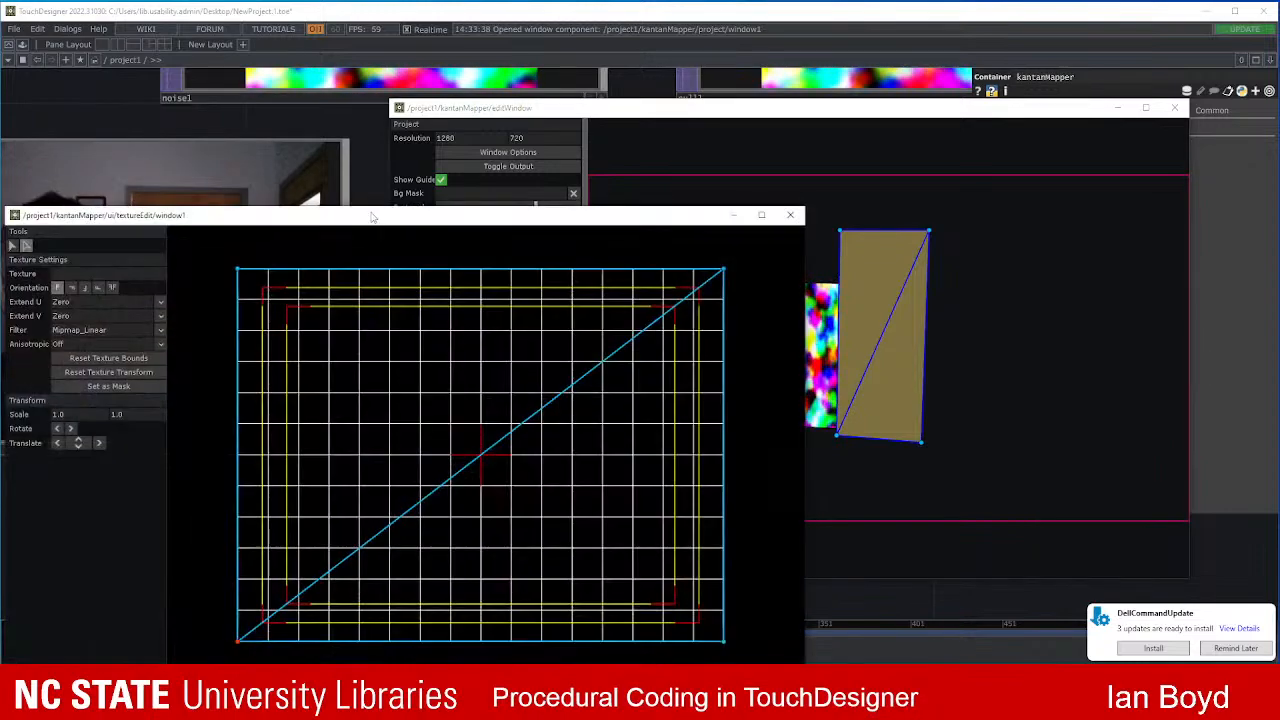
pyautogui.moveTo(380, 225); pyautogui.dragTo(790, 217)
pyautogui.moveTo(286, 516); pyautogui.dragTo(86, 575)
pyautogui.scroll(-3, 292, 223)
pyautogui.moveTo(358, 212); pyautogui.dragTo(228, 246)
pyautogui.moveTo(447, 224); pyautogui.dragTo(487, 268)
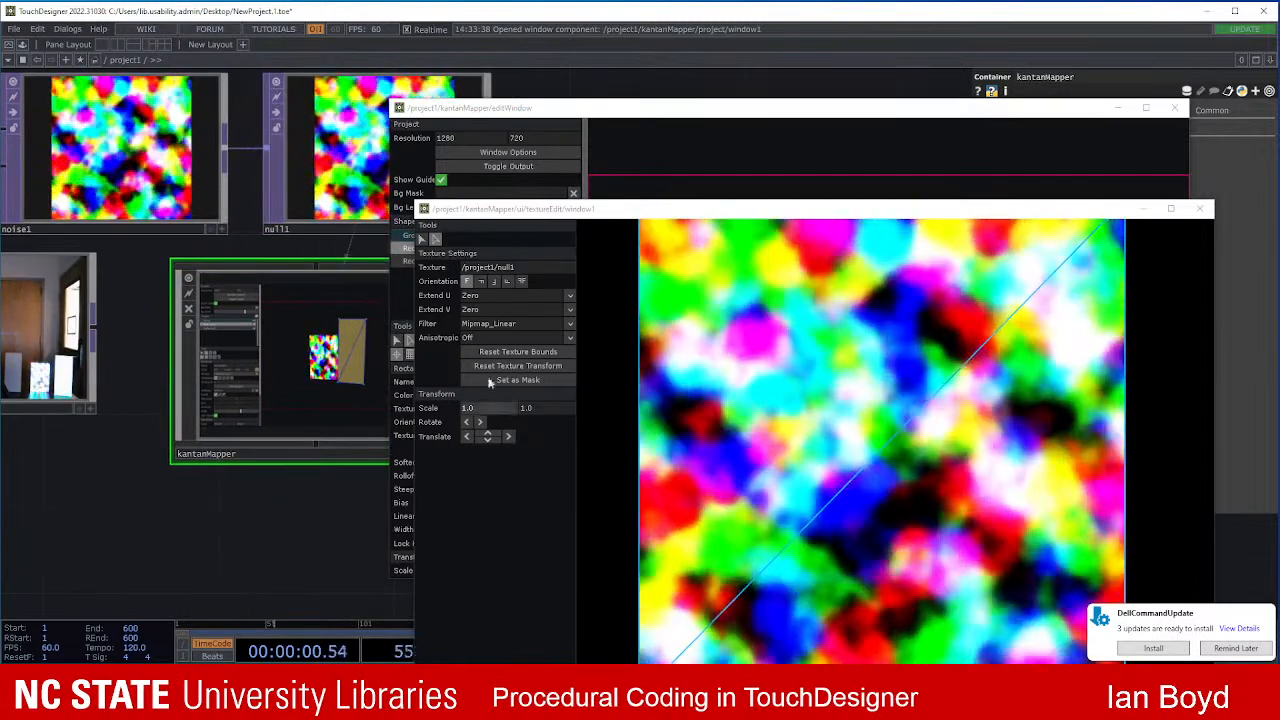
pyautogui.click(1200, 209)
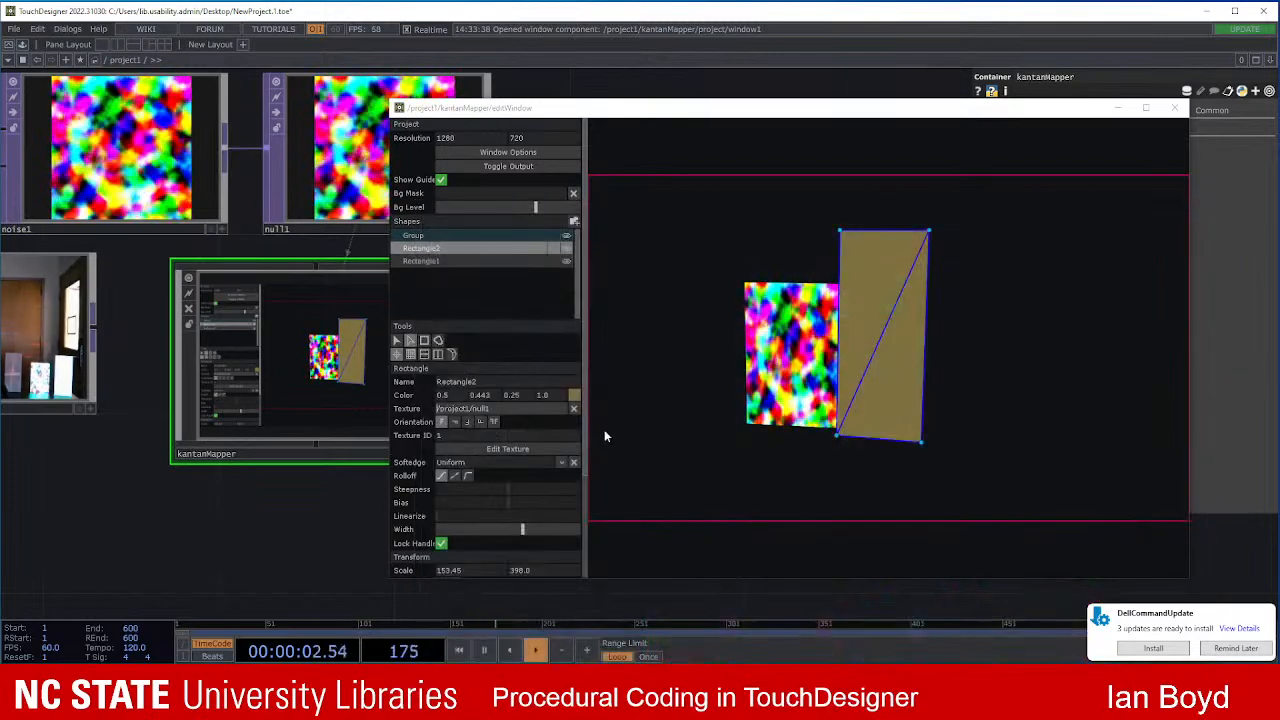
pyautogui.click(574, 409)
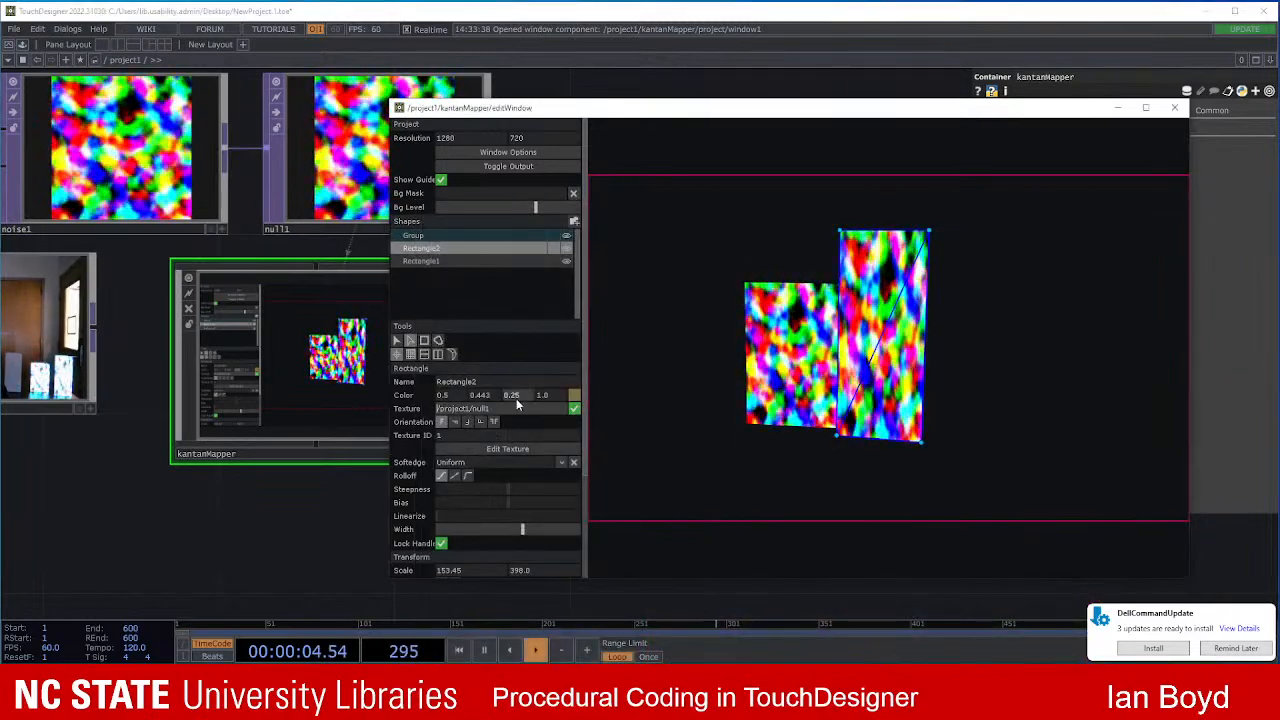
# Step: Enlarge the webcam preview in the network to examine how the noise projection fits both real objects
pyautogui.moveTo(220, 489); pyautogui.dragTo(312, 516)
pyautogui.scroll(5, 226, 437)
pyautogui.scroll(-2, 253, 507)
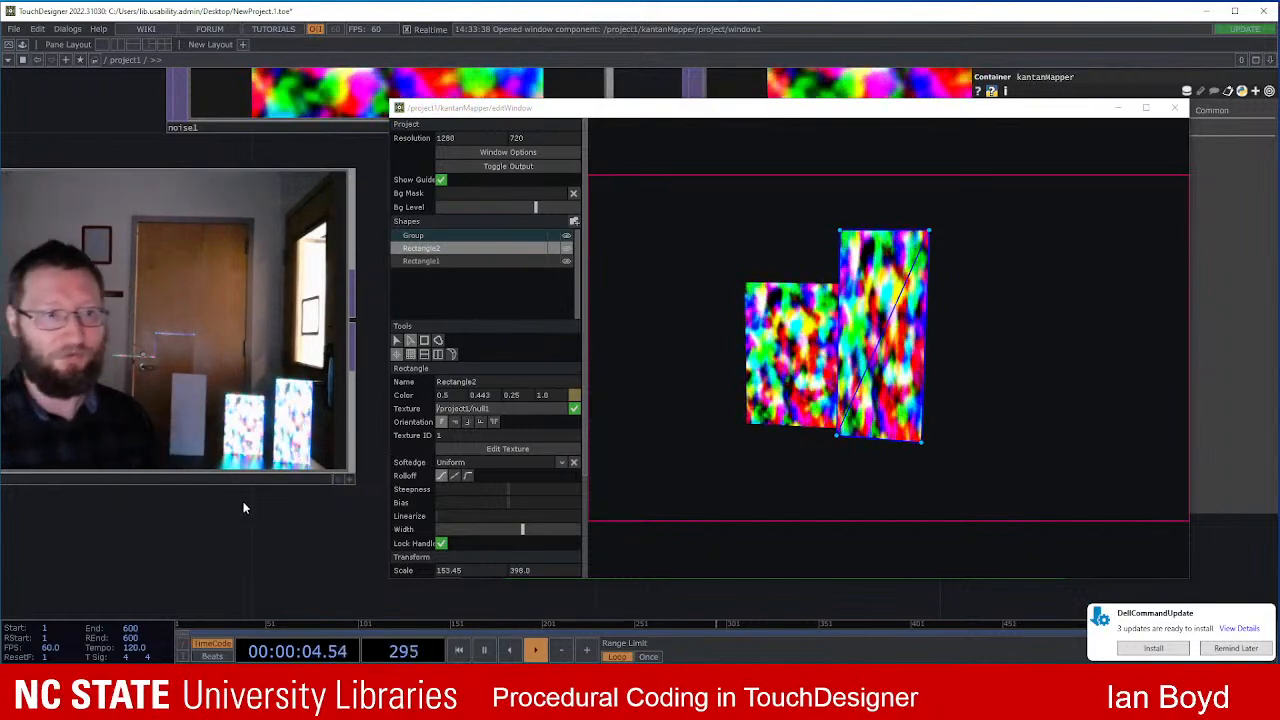
pyautogui.scroll(2, 236, 543)
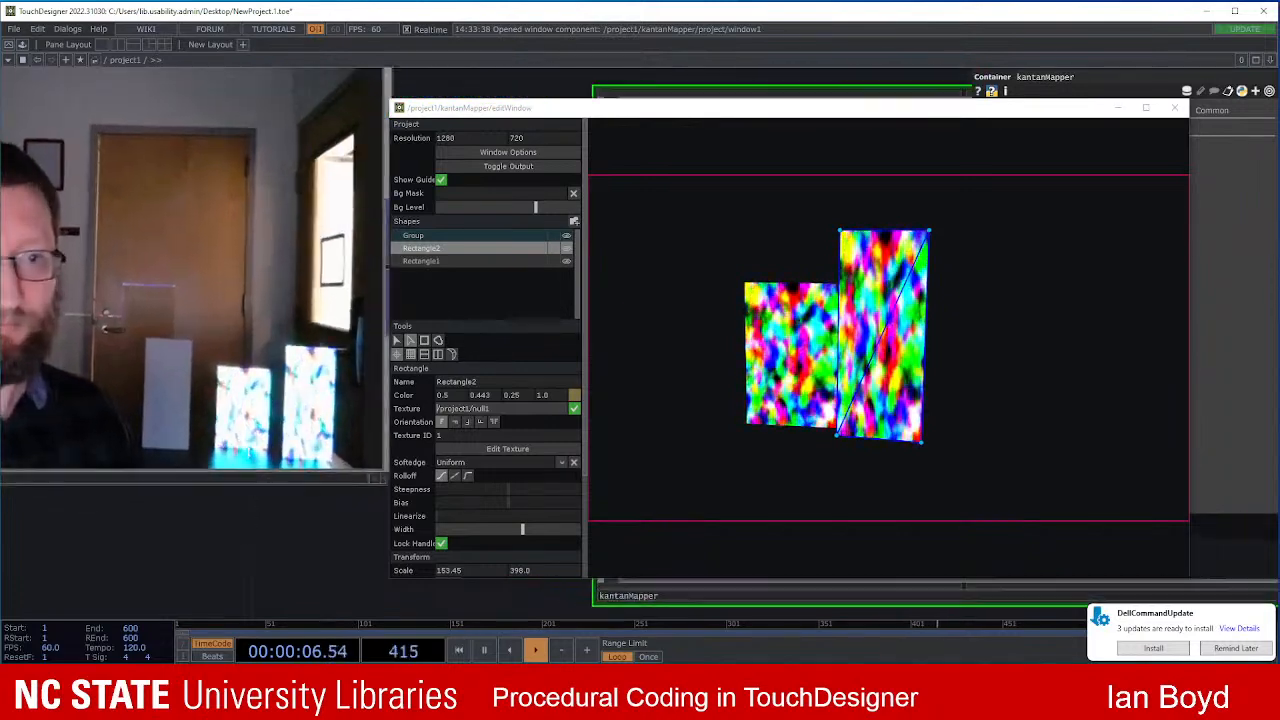
# Step: Minimize the kantanMapper editor and insert a Level TOP between noise1 and null1 in the network
pyautogui.scroll(-3, 307, 510)
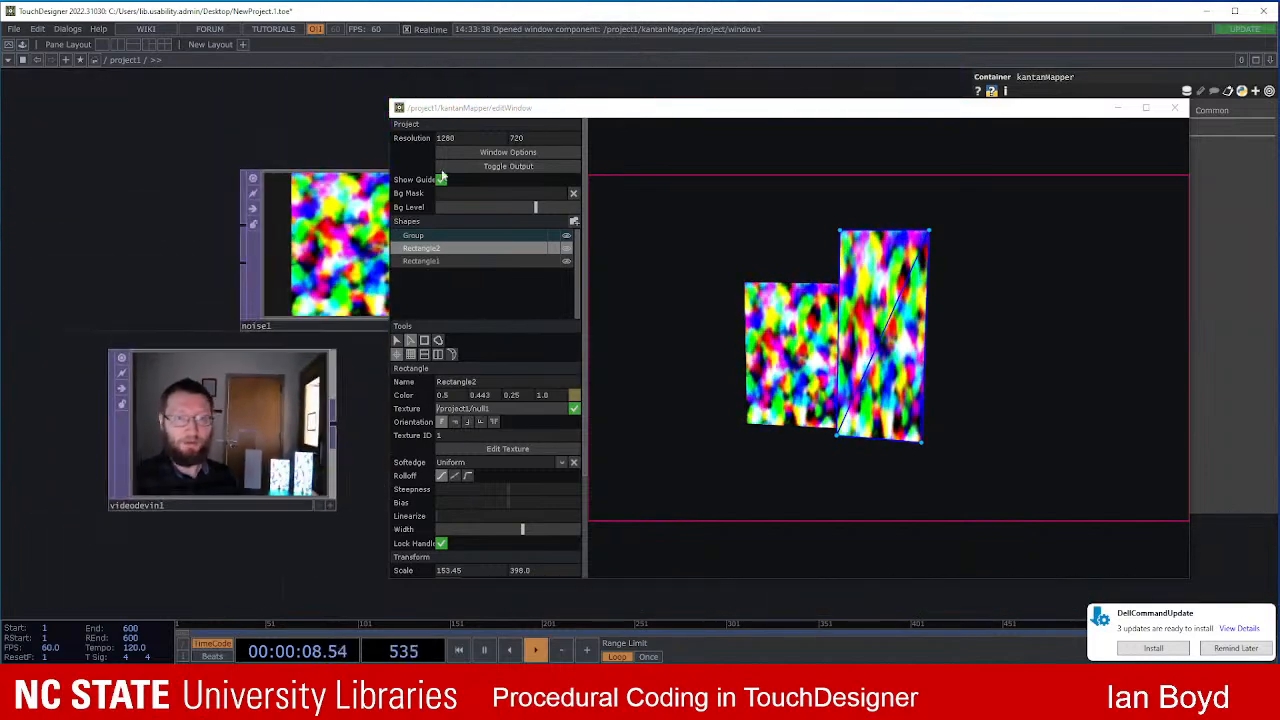
pyautogui.click(1118, 108)
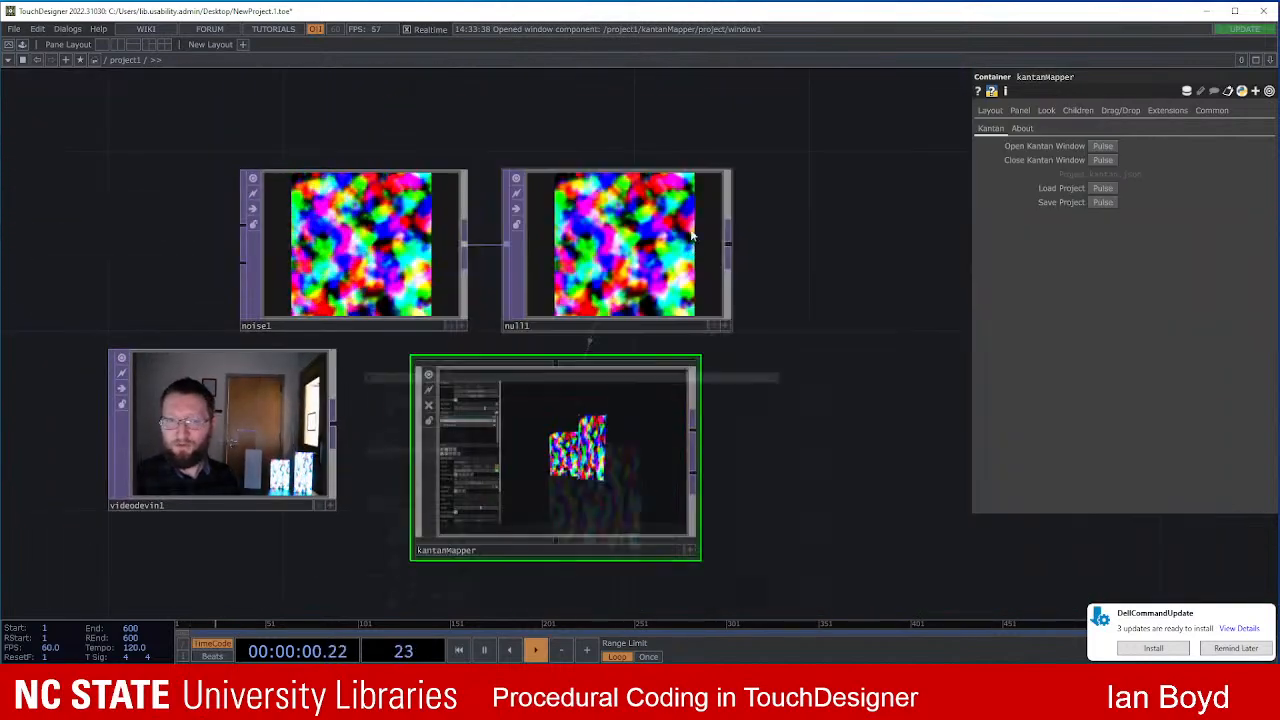
pyautogui.moveTo(610, 245); pyautogui.dragTo(787, 245)
pyautogui.rightClick(576, 252)
pyautogui.click(630, 238)
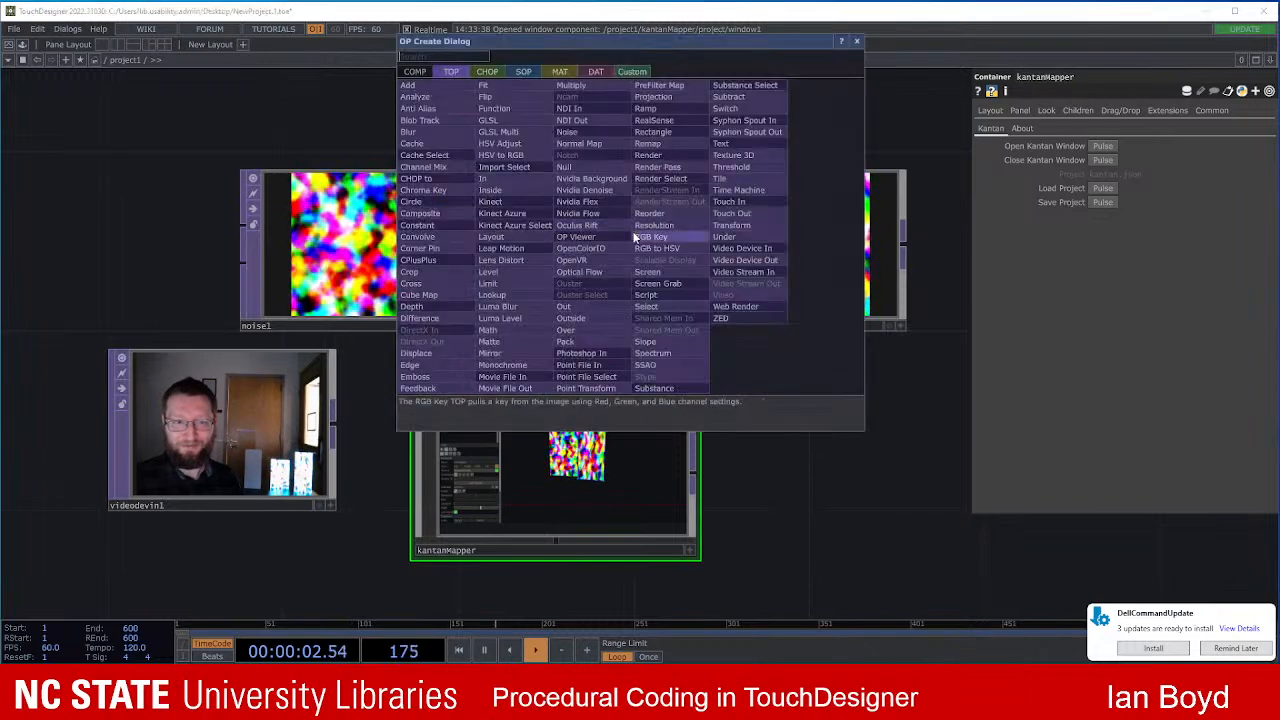
pyautogui.write('level')
pyautogui.press('Return')
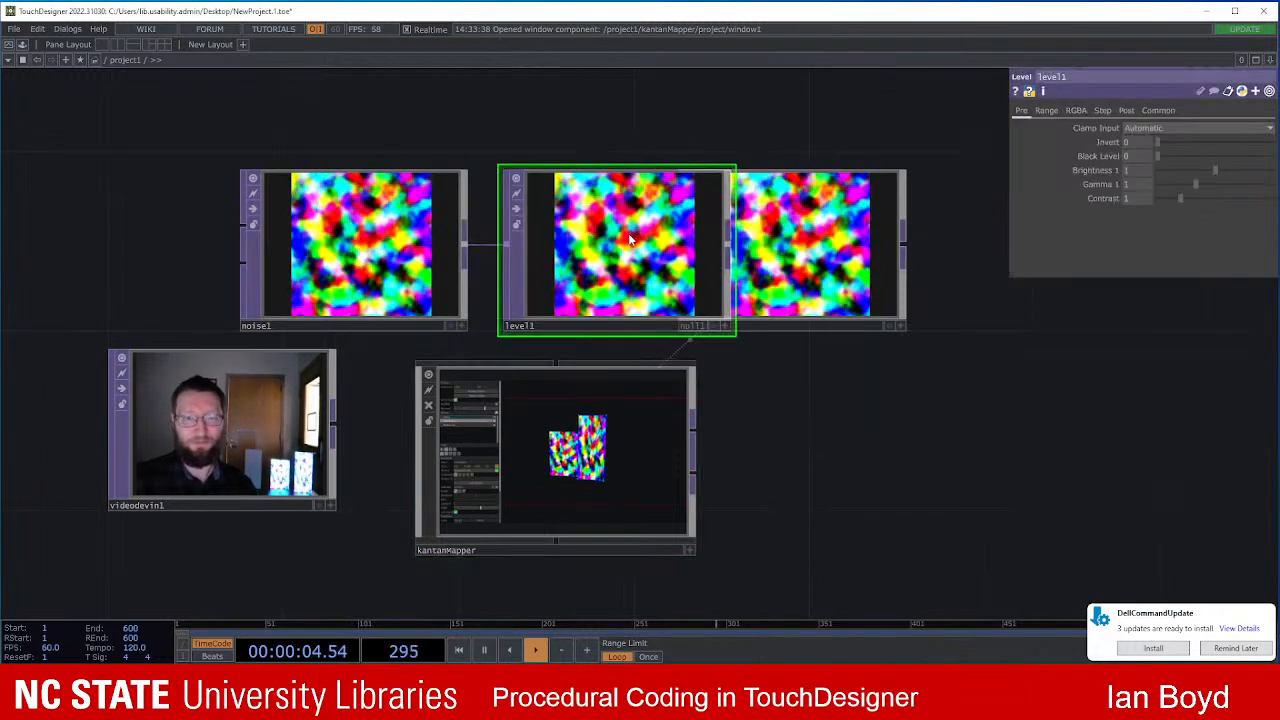
# Step: Set the level1 operator's Brightness 1 to 0.41 and check the dimmed projection in the enlarged webcam preview
pyautogui.moveTo(1212, 169); pyautogui.dragTo(1181, 165)
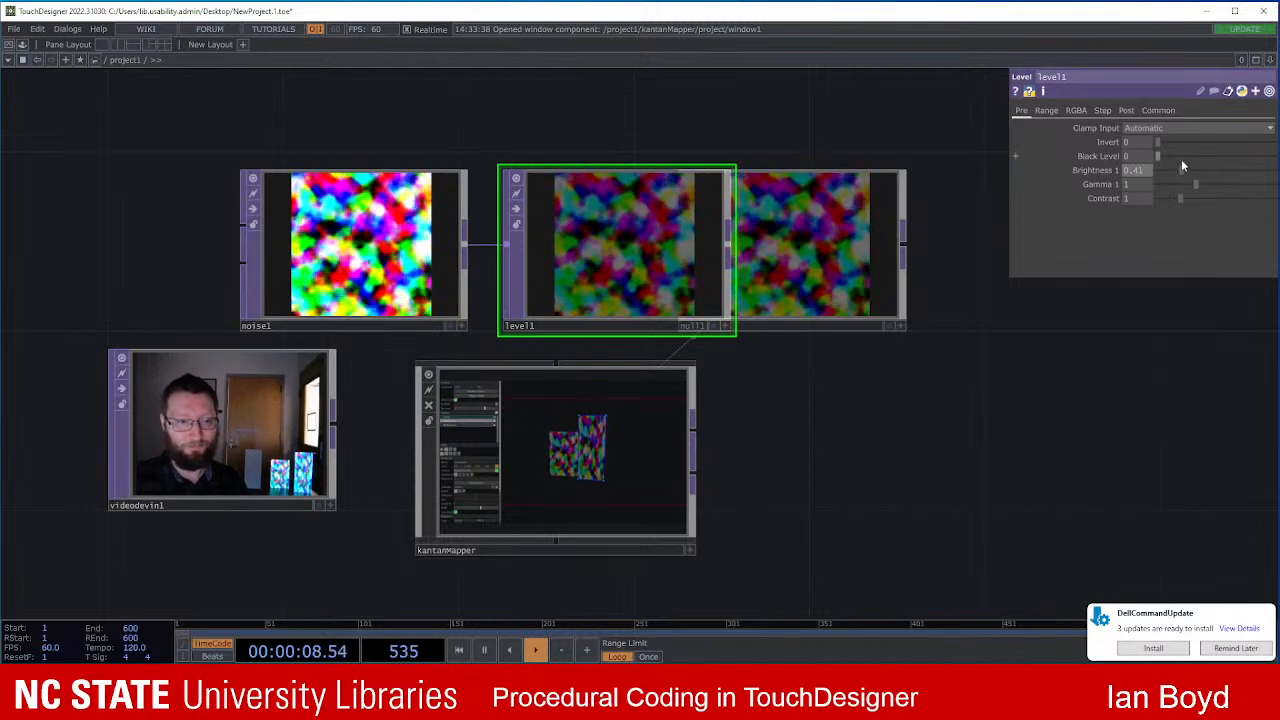
pyautogui.scroll(4, 380, 500)
pyautogui.moveTo(297, 528); pyautogui.dragTo(494, 520)
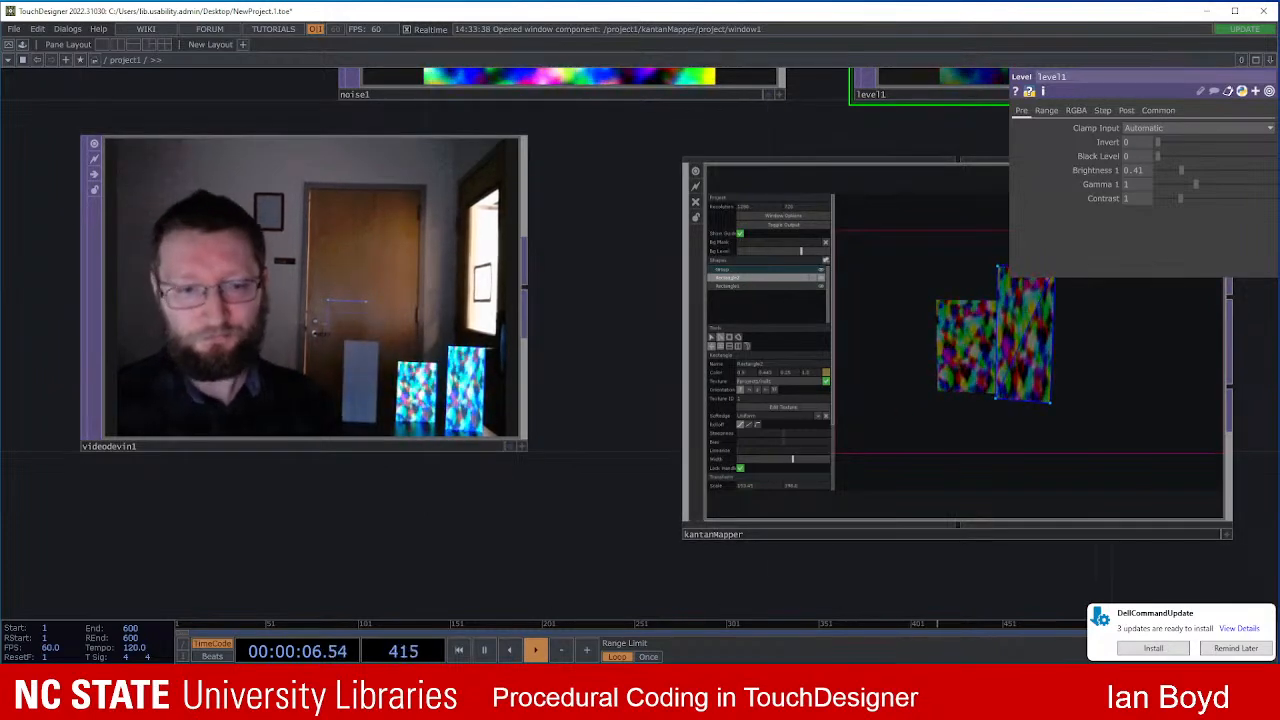
# Step: Bring back the kantanMapper editor beside the webcam preview and draw a closed, curved four-point freeform shape beside the two quads
pyautogui.hotkey('alt', 'Tab')
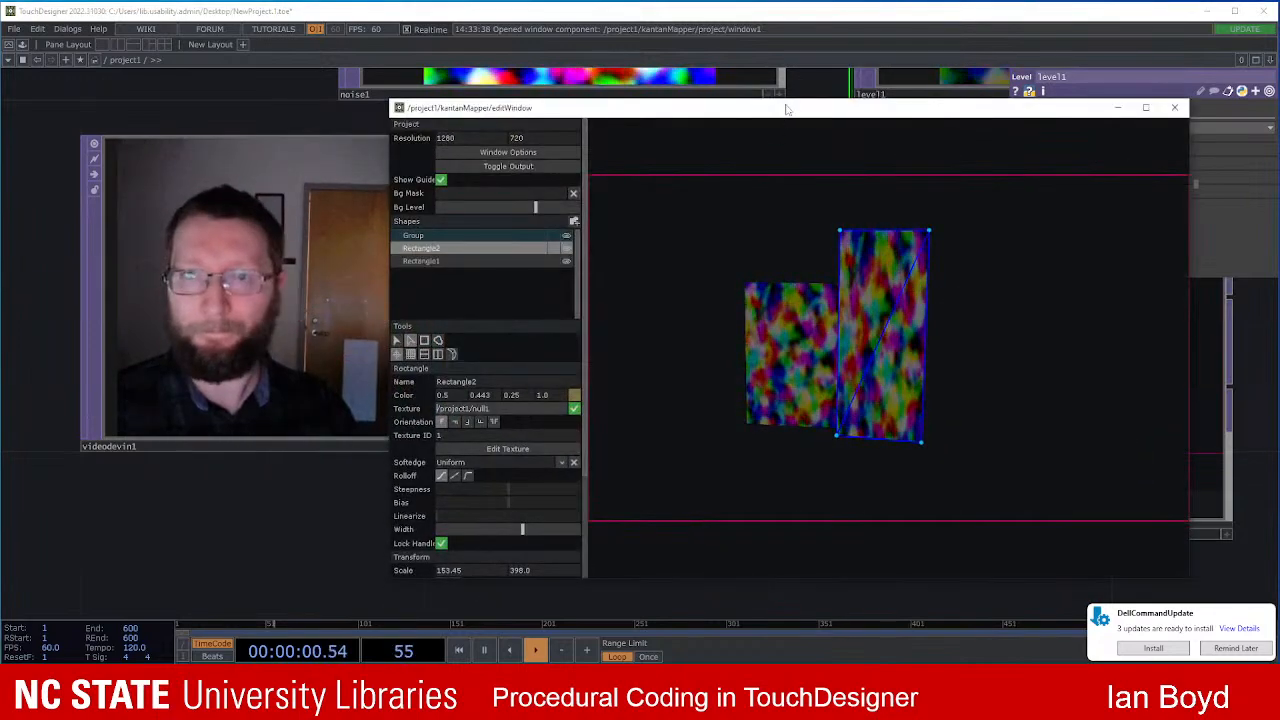
pyautogui.moveTo(788, 101); pyautogui.dragTo(945, 101)
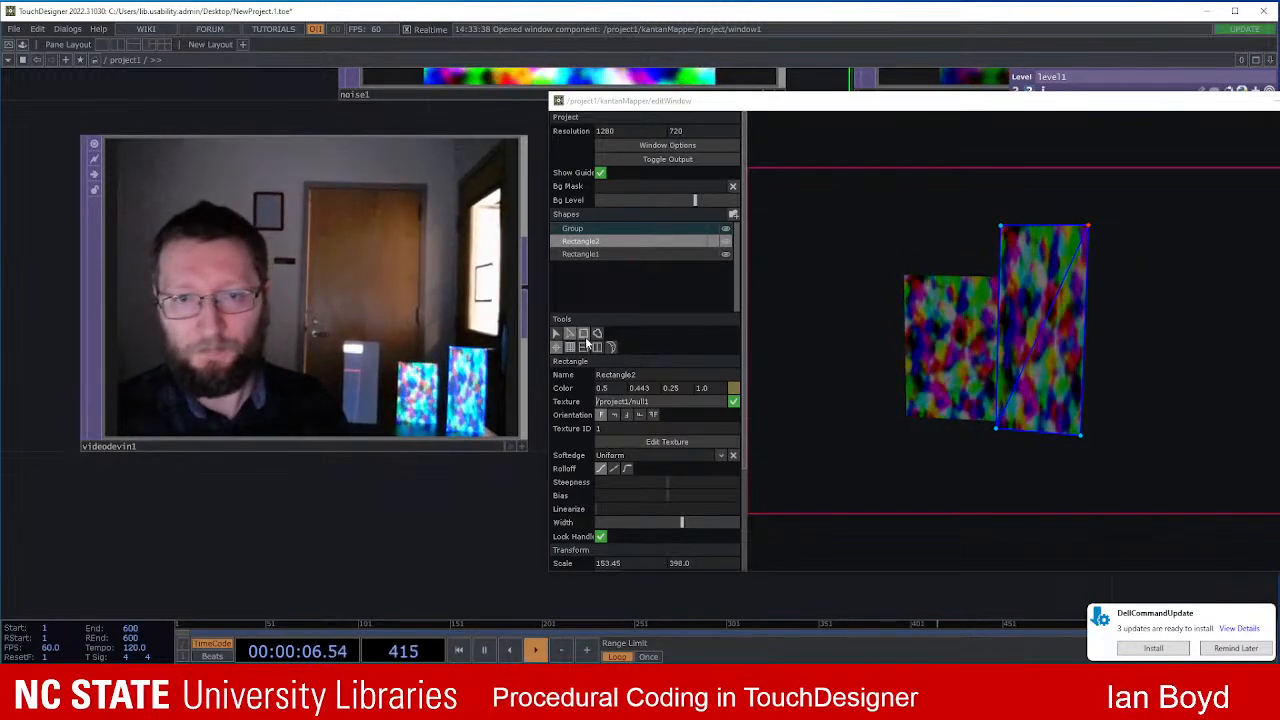
pyautogui.click(597, 334)
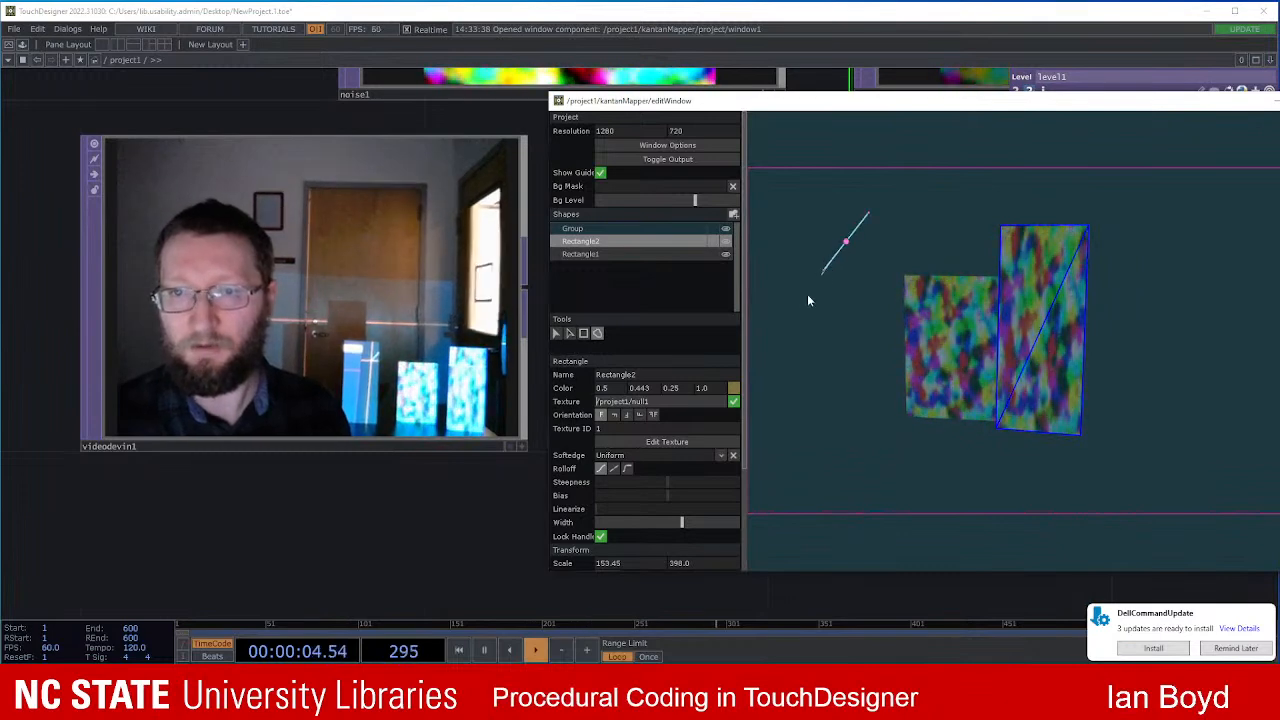
pyautogui.moveTo(816, 350); pyautogui.dragTo(824, 337)
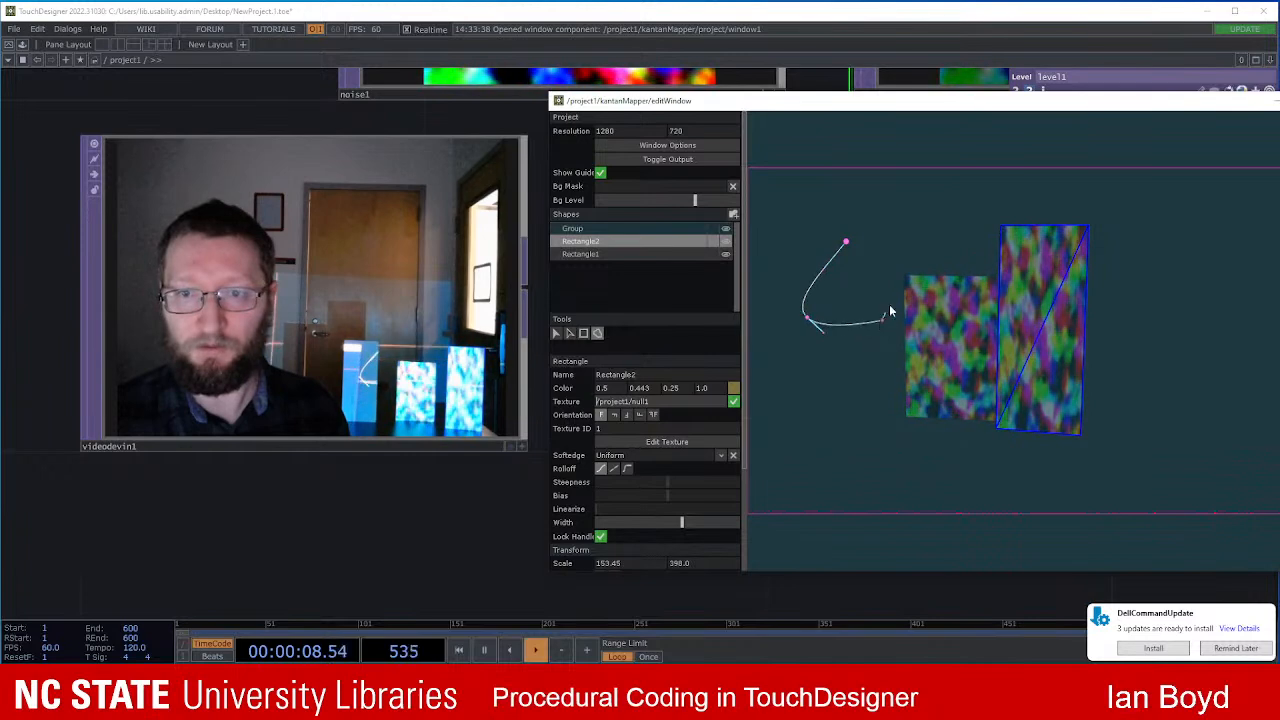
pyautogui.moveTo(894, 287); pyautogui.dragTo(894, 286)
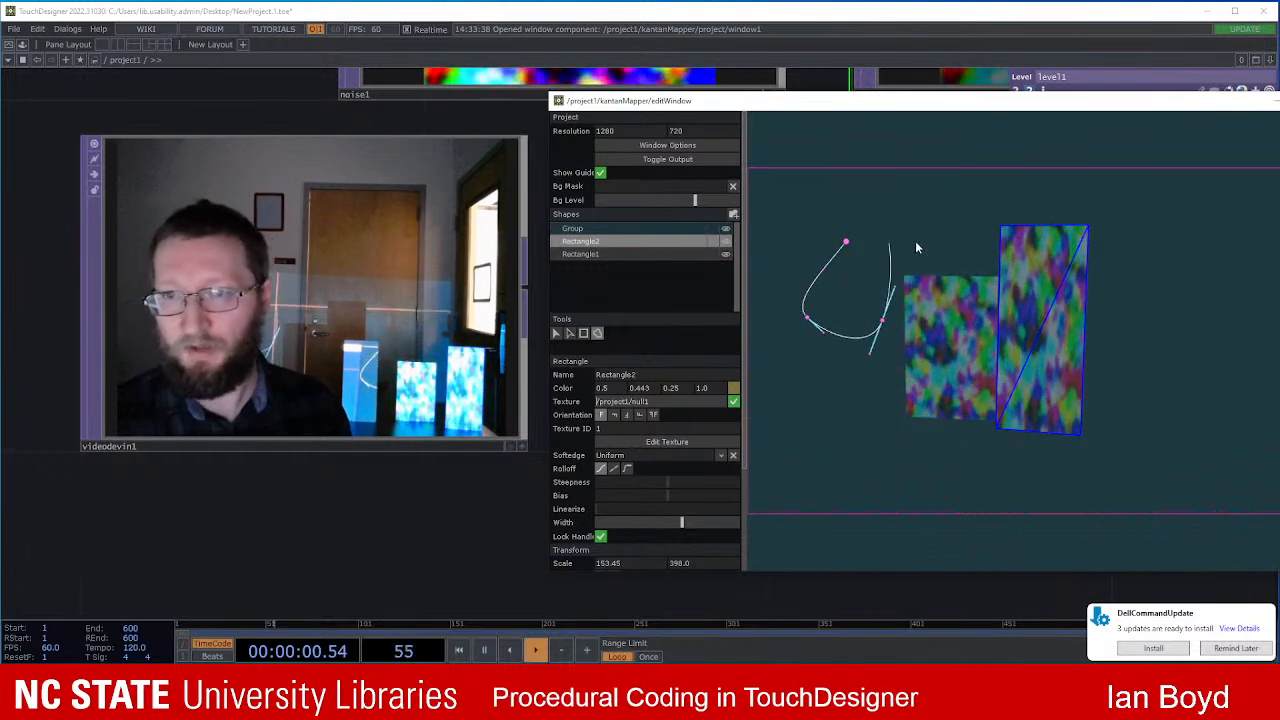
pyautogui.click(846, 245)
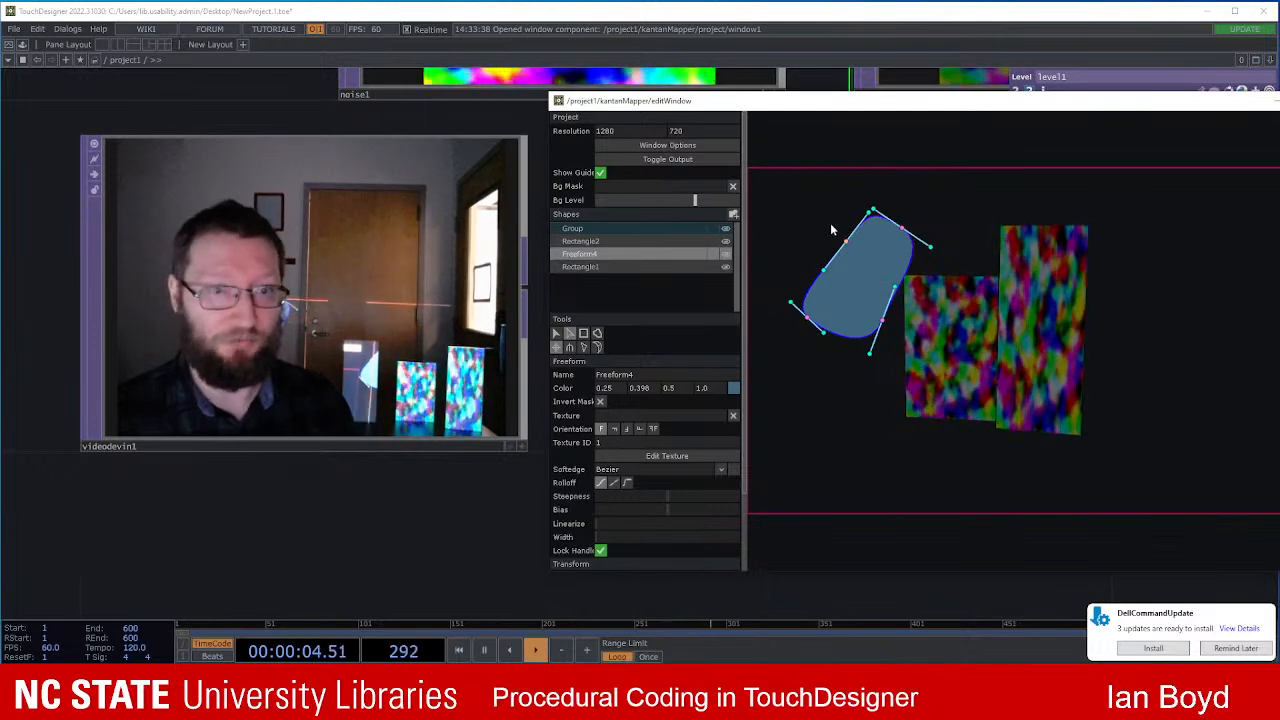
# Step: Move the freeform shape onto the third real object and rotate it upright to match the object's orientation
pyautogui.click(764, 195)
pyautogui.click(856, 293)
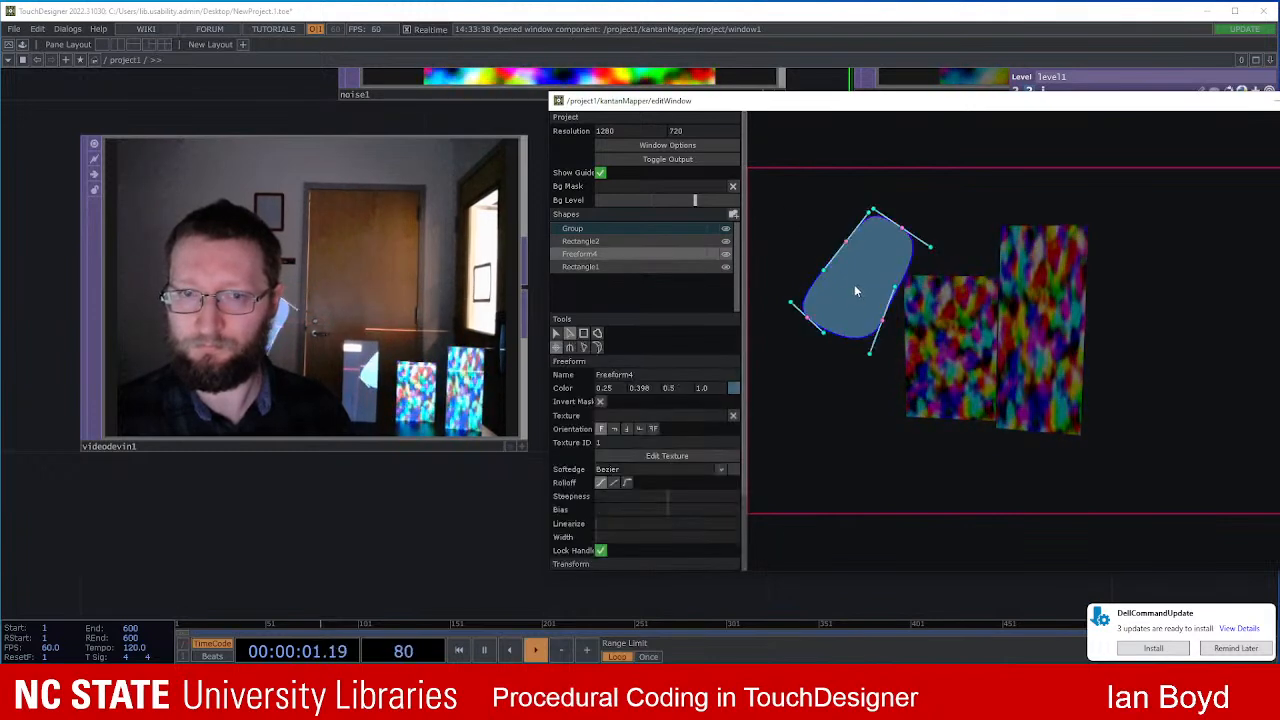
pyautogui.click(557, 334)
pyautogui.moveTo(868, 293); pyautogui.dragTo(814, 333)
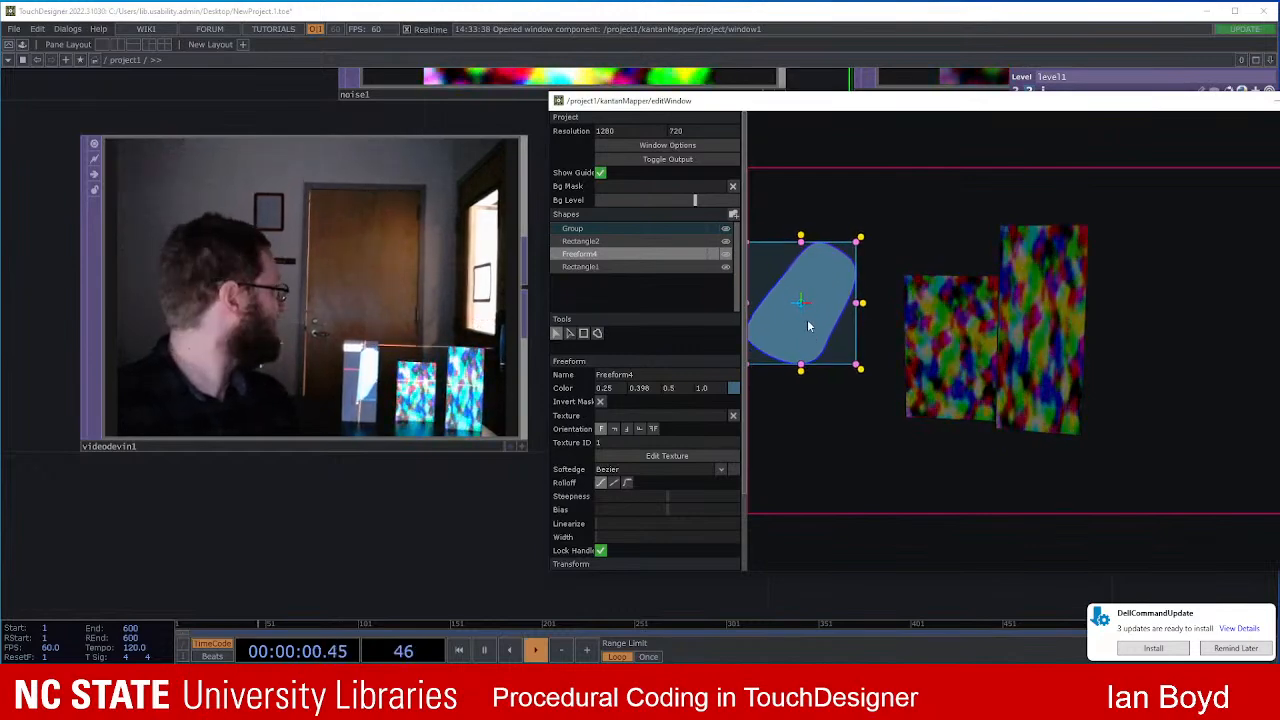
pyautogui.moveTo(672, 112); pyautogui.dragTo(578, 95)
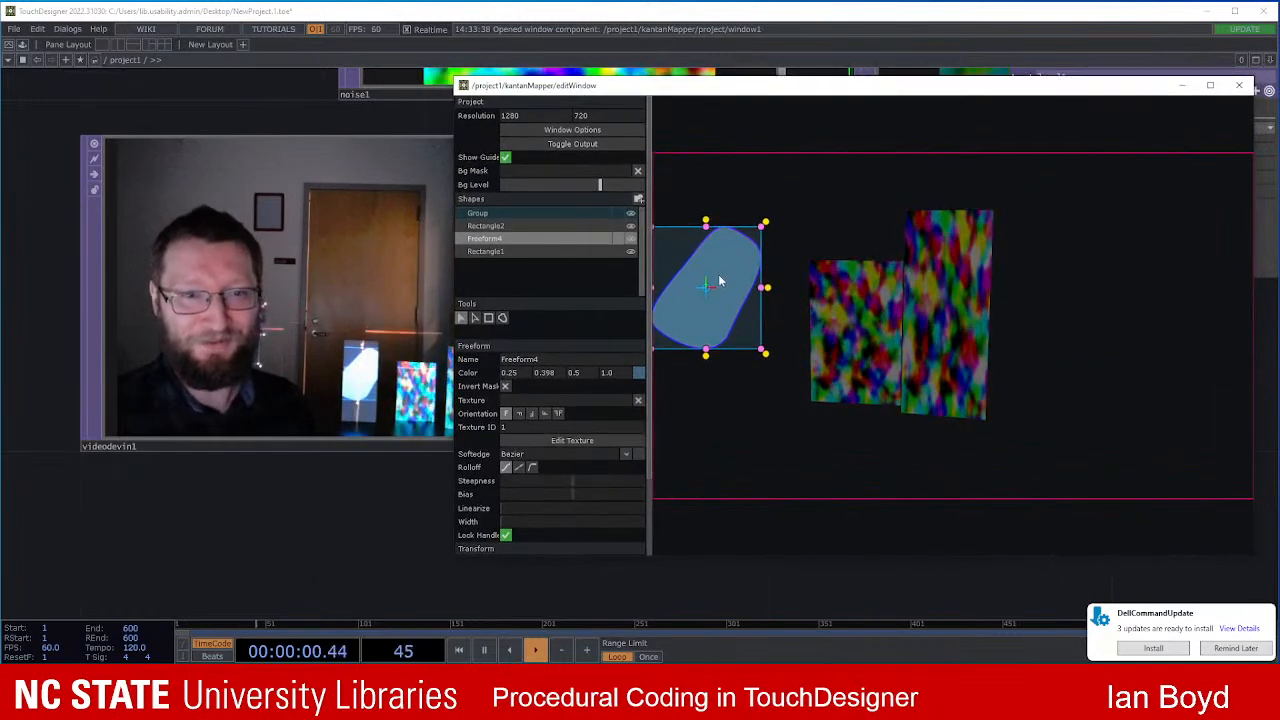
pyautogui.moveTo(718, 286); pyautogui.dragTo(732, 296)
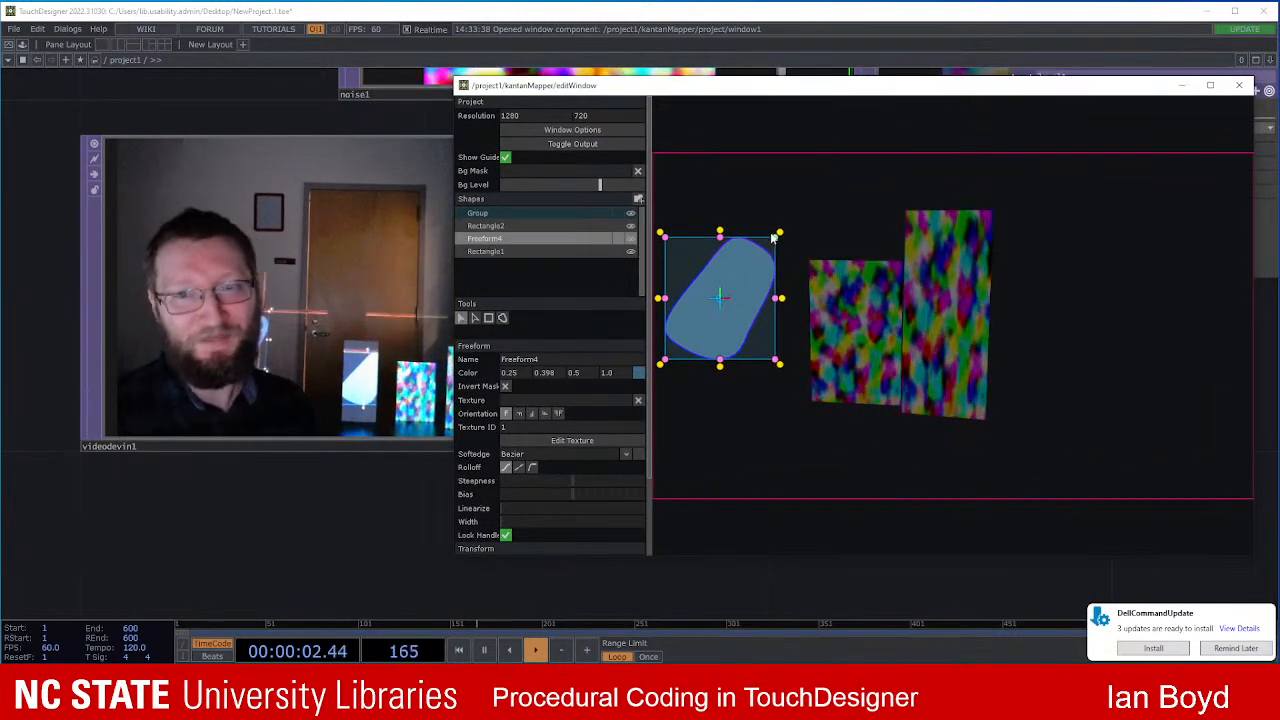
pyautogui.moveTo(766, 263); pyautogui.dragTo(721, 210)
pyautogui.moveTo(723, 271); pyautogui.dragTo(719, 271)
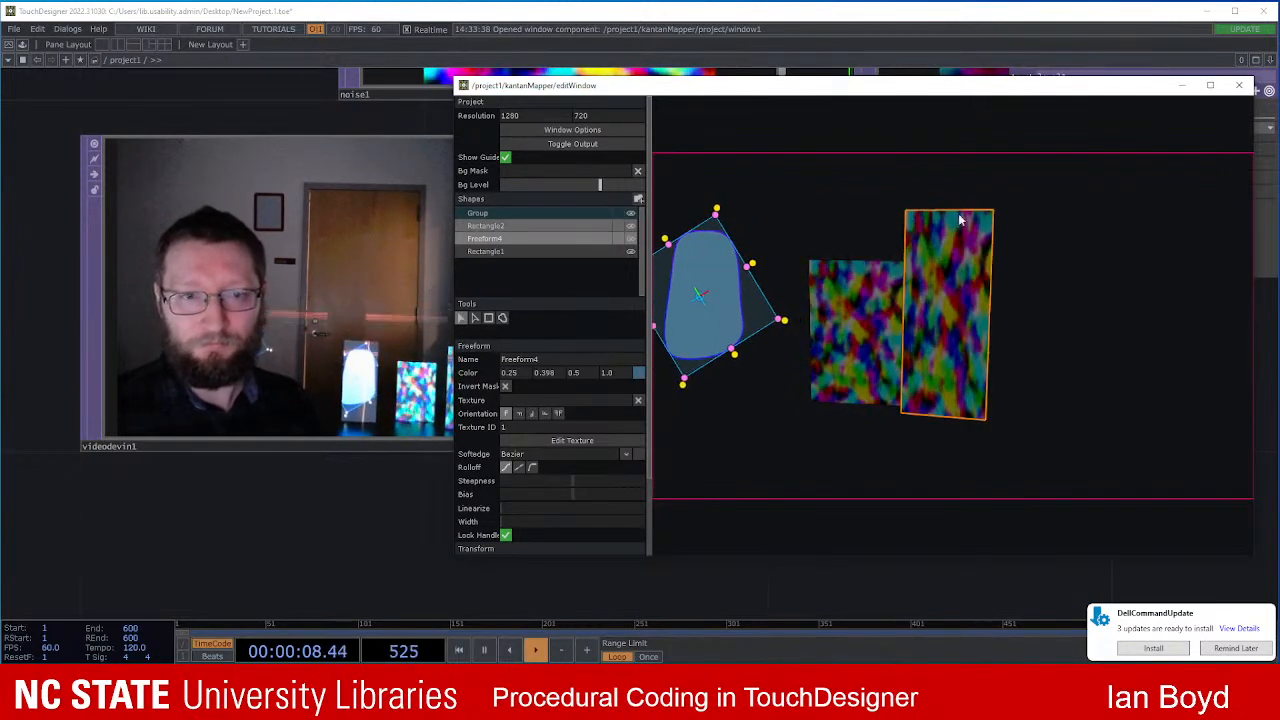
pyautogui.click(840, 272)
pyautogui.click(725, 289)
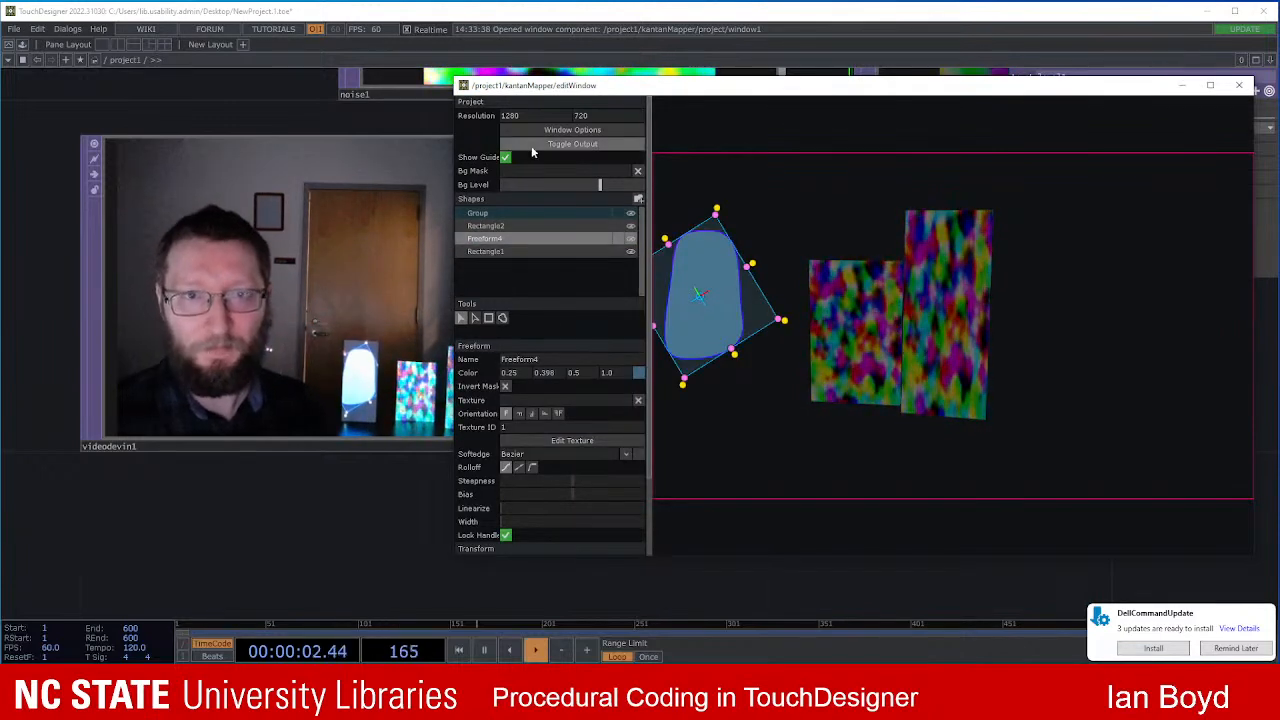
# Step: Assign the null1 operator from the network as the freeform shape's texture, /project1/null1, and enable the texture on the shape
pyautogui.click(572, 440)
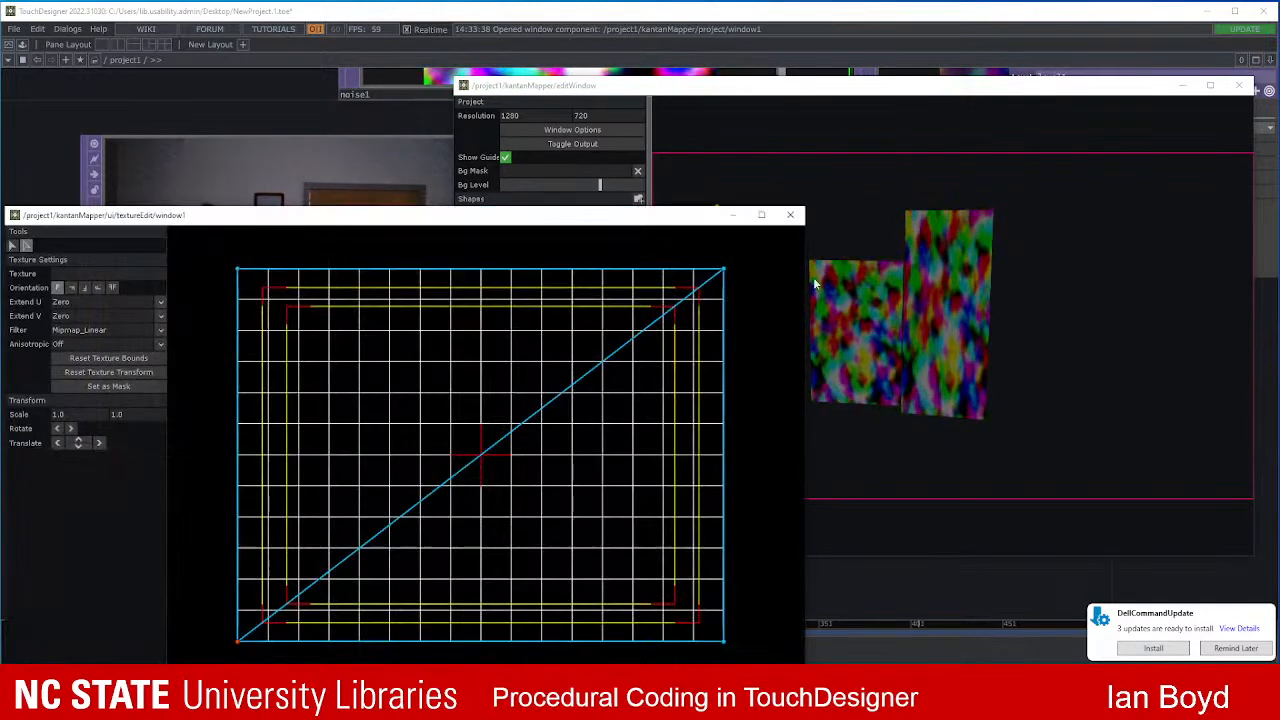
pyautogui.moveTo(535, 221); pyautogui.dragTo(960, 146)
pyautogui.moveTo(289, 107); pyautogui.dragTo(52, 208)
pyautogui.moveTo(396, 258)
pyautogui.mouseDown()
pyautogui.moveTo(200, 380)
pyautogui.moveTo(257, 368)
pyautogui.moveTo(408, 251)
pyautogui.mouseUp()
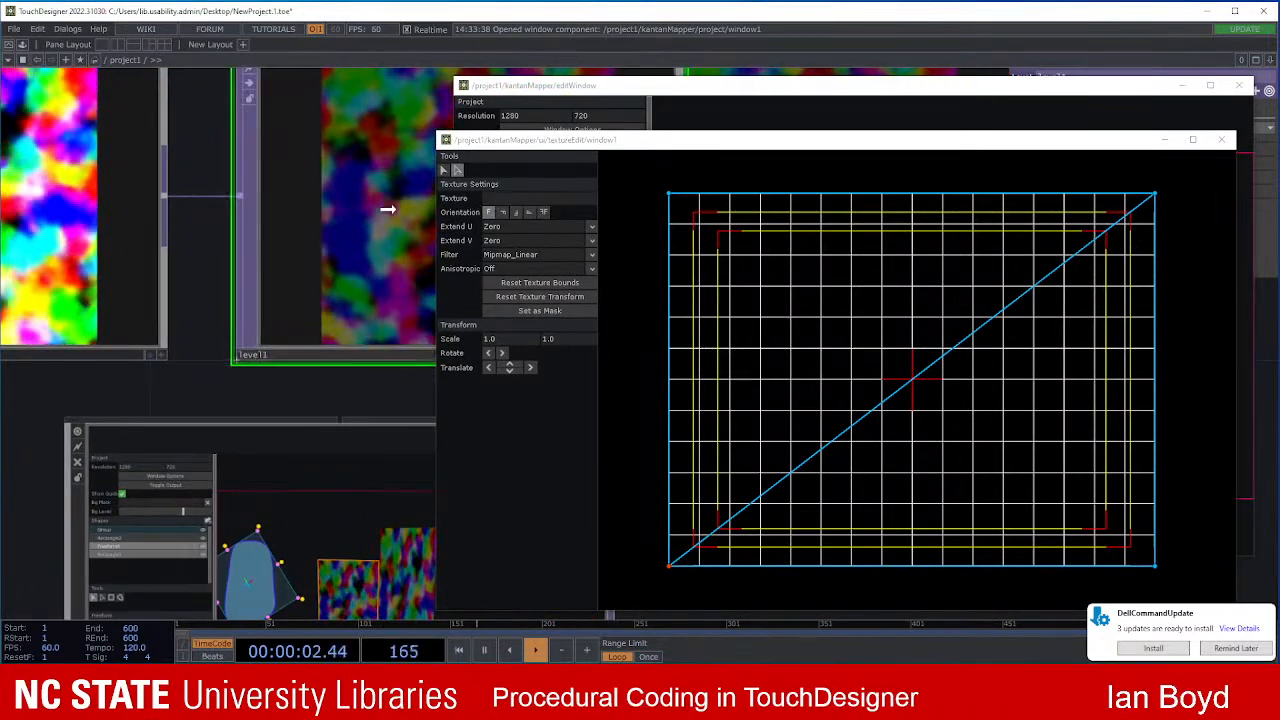
pyautogui.scroll(-4, 382, 405)
pyautogui.moveTo(382, 402); pyautogui.dragTo(208, 402)
pyautogui.moveTo(405, 314); pyautogui.dragTo(556, 198)
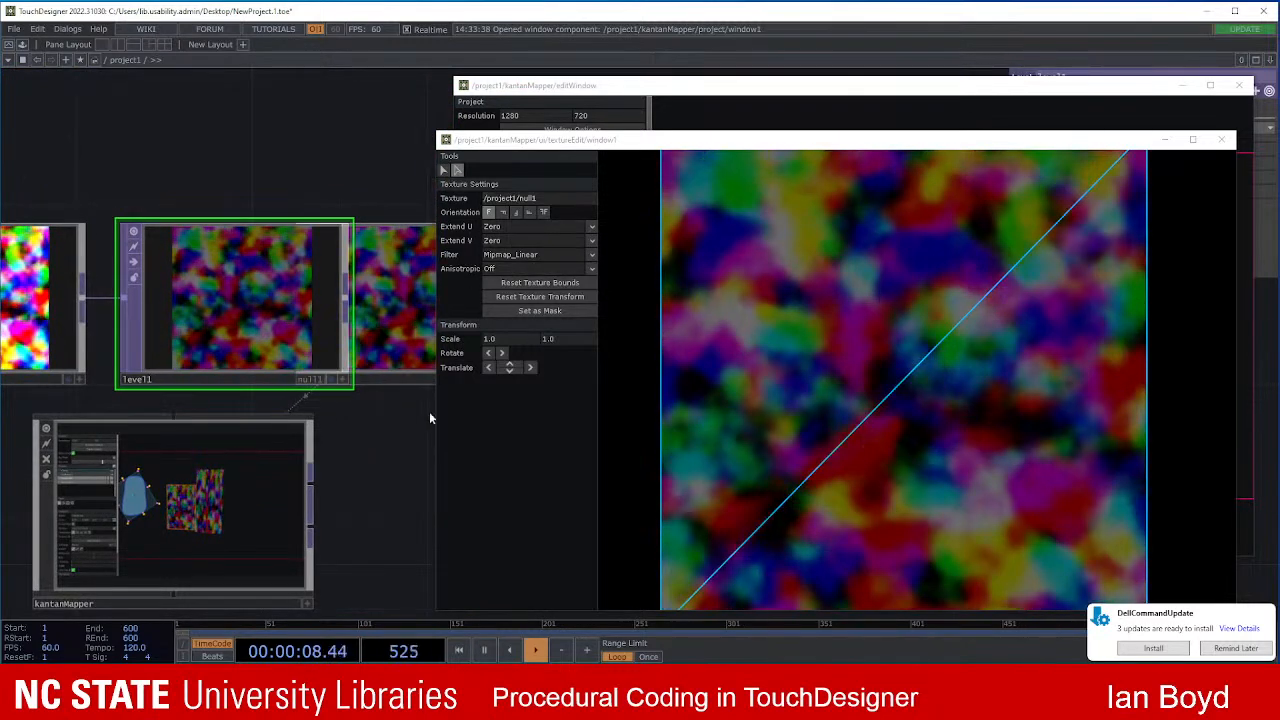
pyautogui.scroll(-3, 407, 423)
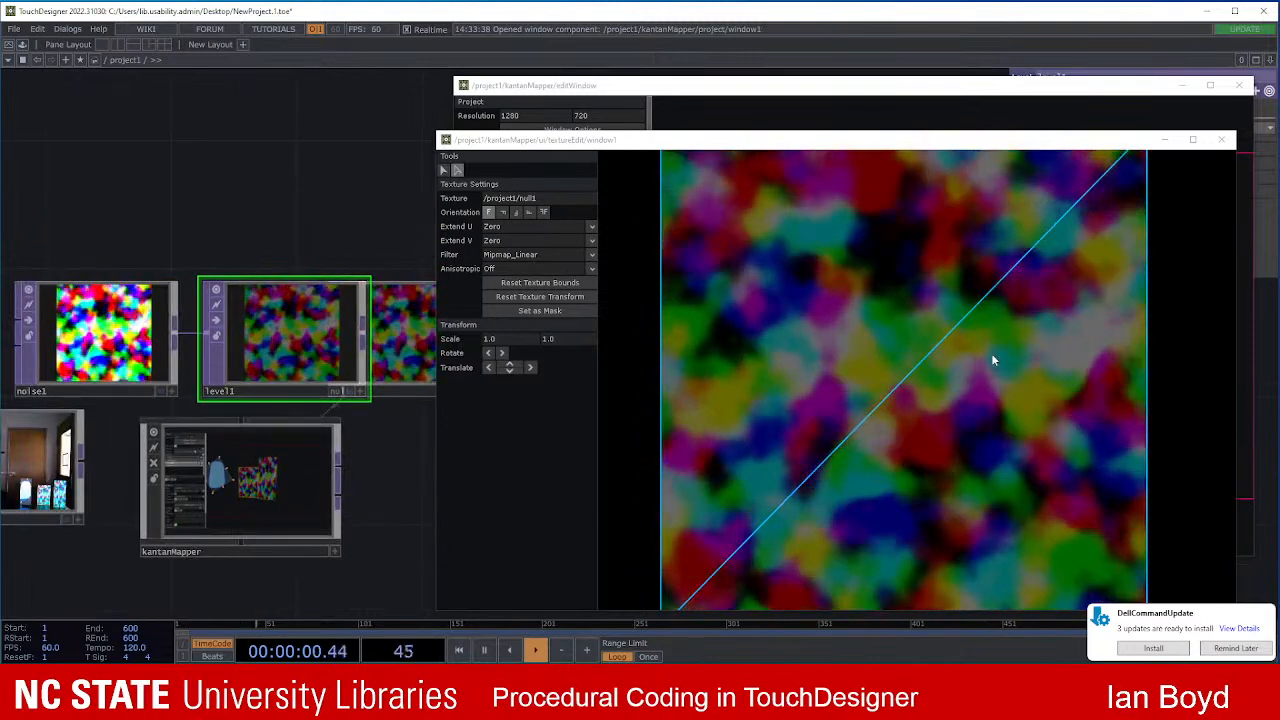
pyautogui.click(1222, 140)
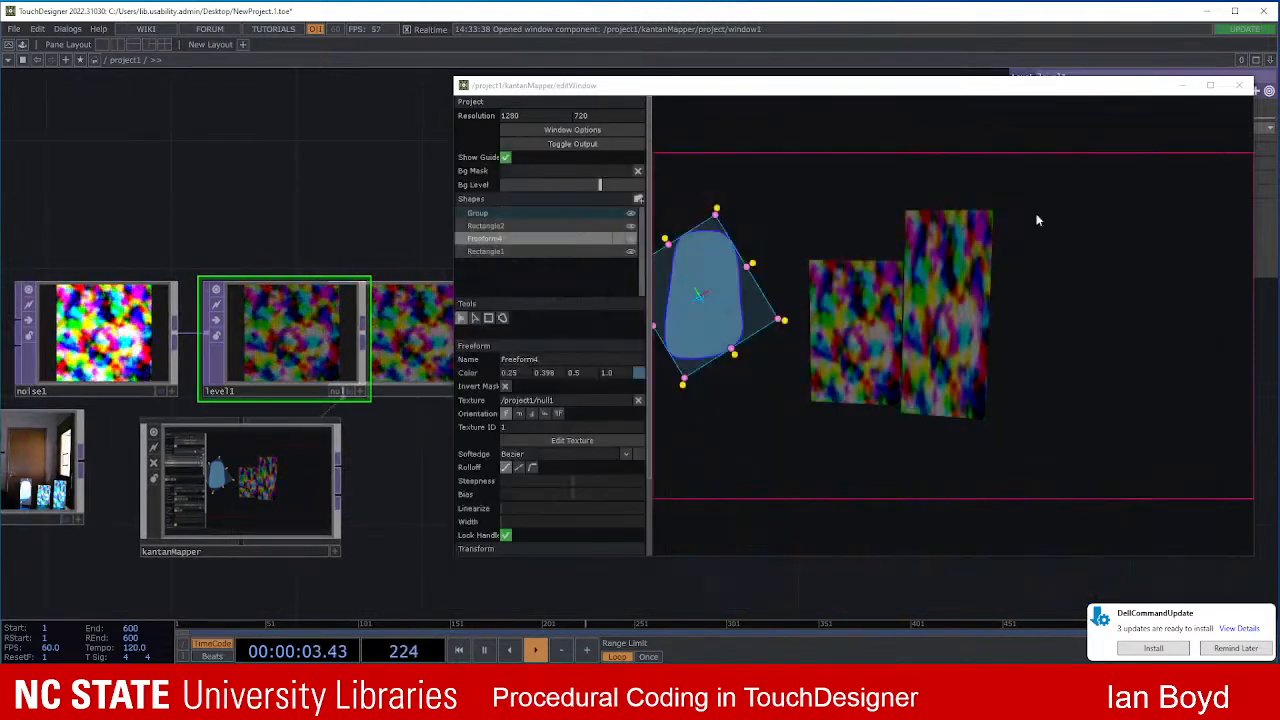
pyautogui.click(640, 400)
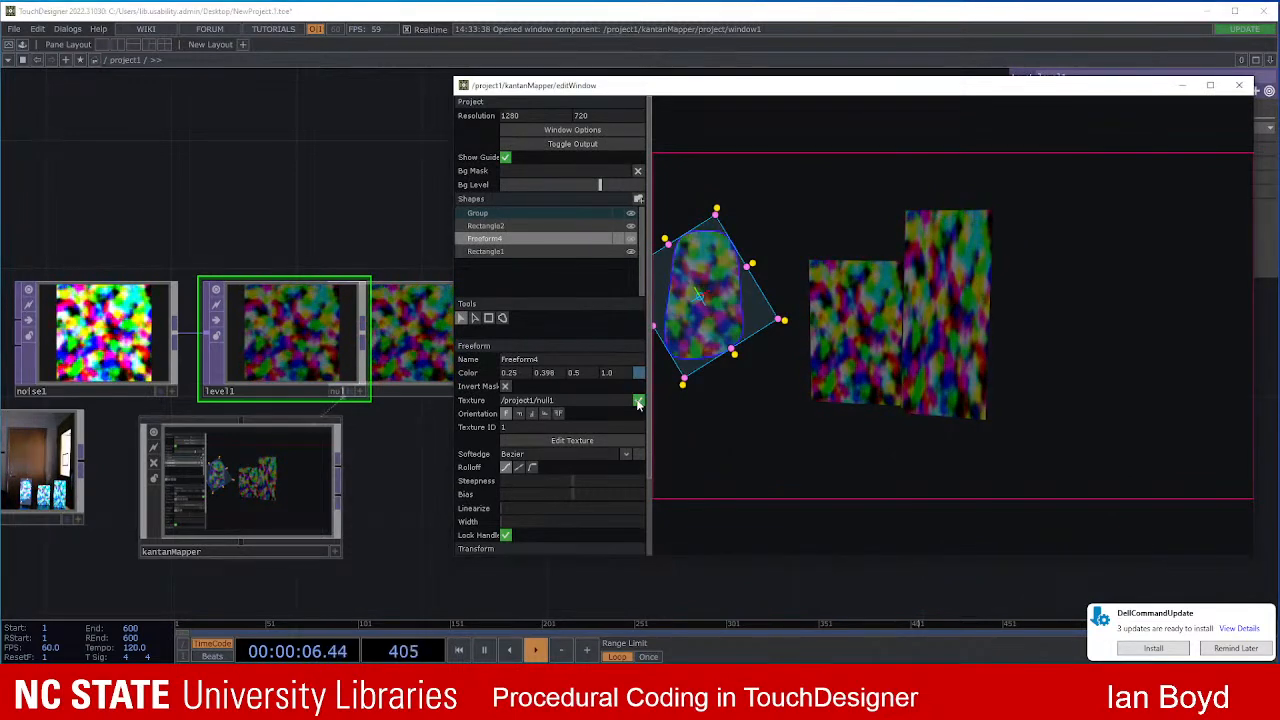
# Step: Enlarge the webcam preview in the network to examine how the noise projection fits all three real objects
pyautogui.moveTo(108, 247); pyautogui.dragTo(302, 230)
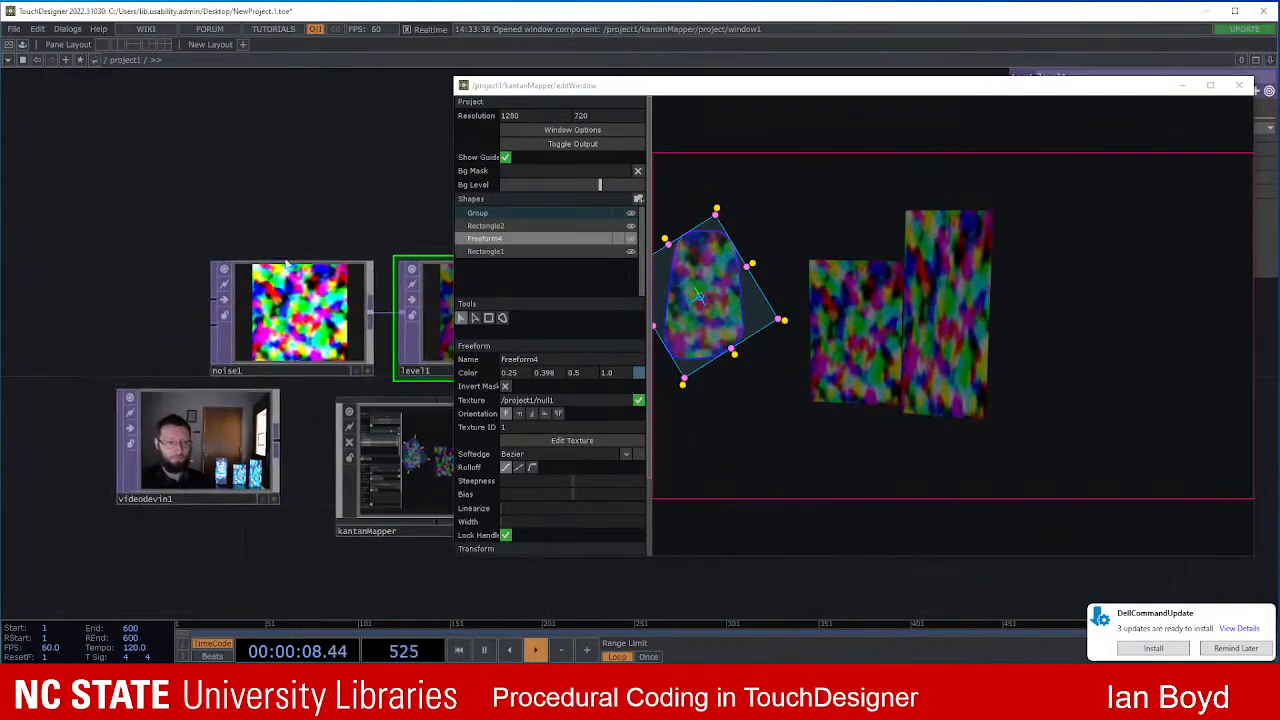
pyautogui.scroll(5, 265, 537)
pyautogui.moveTo(280, 531); pyautogui.dragTo(439, 567)
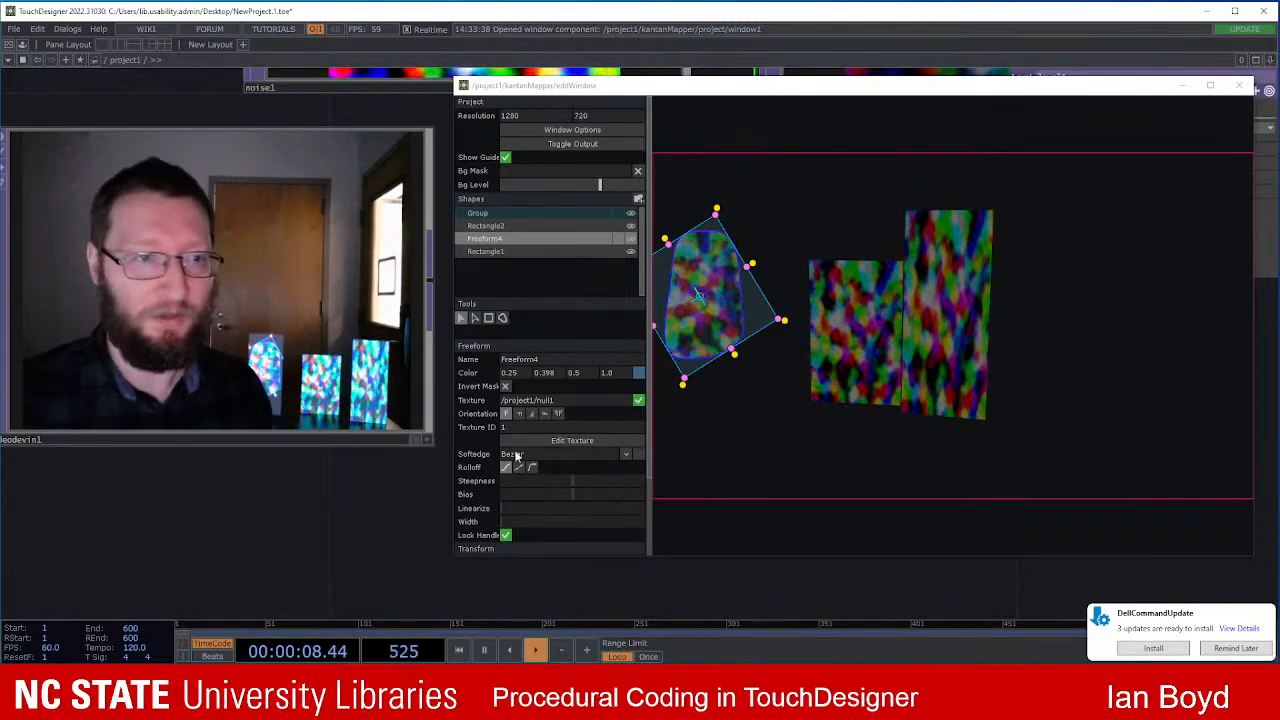
pyautogui.scroll(-1, 389, 497)
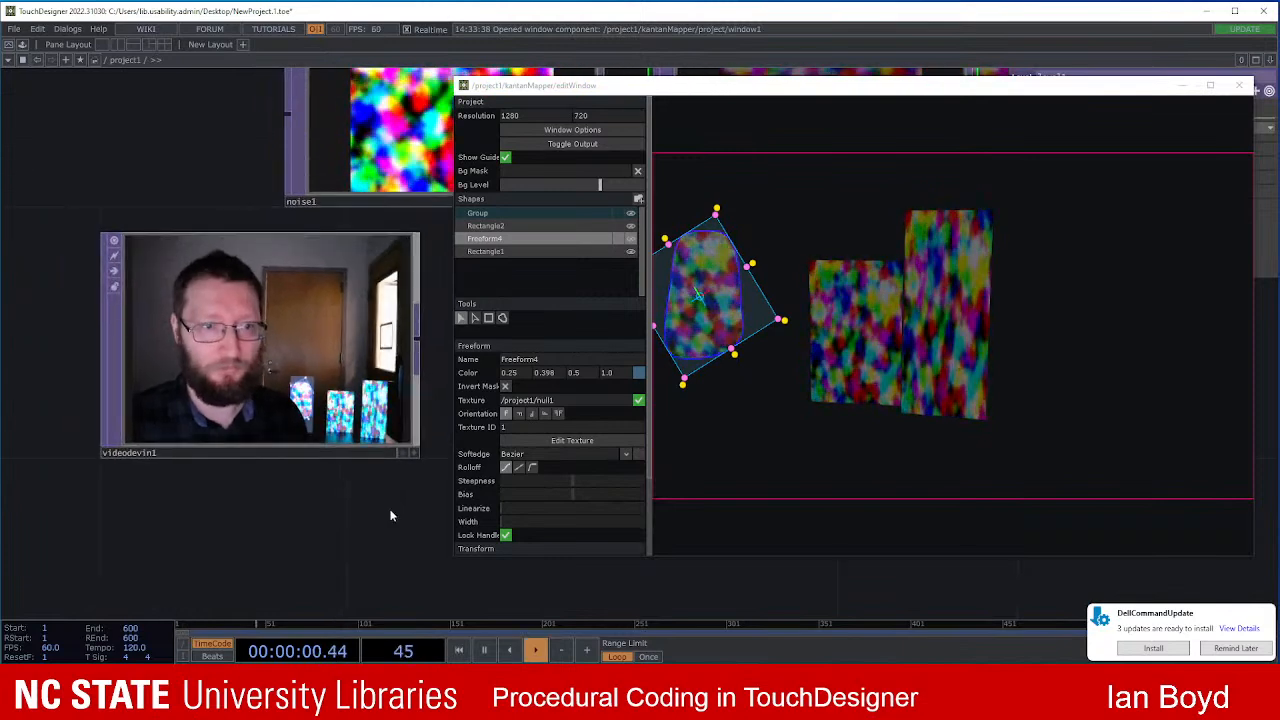
pyautogui.scroll(-1, 360, 509)
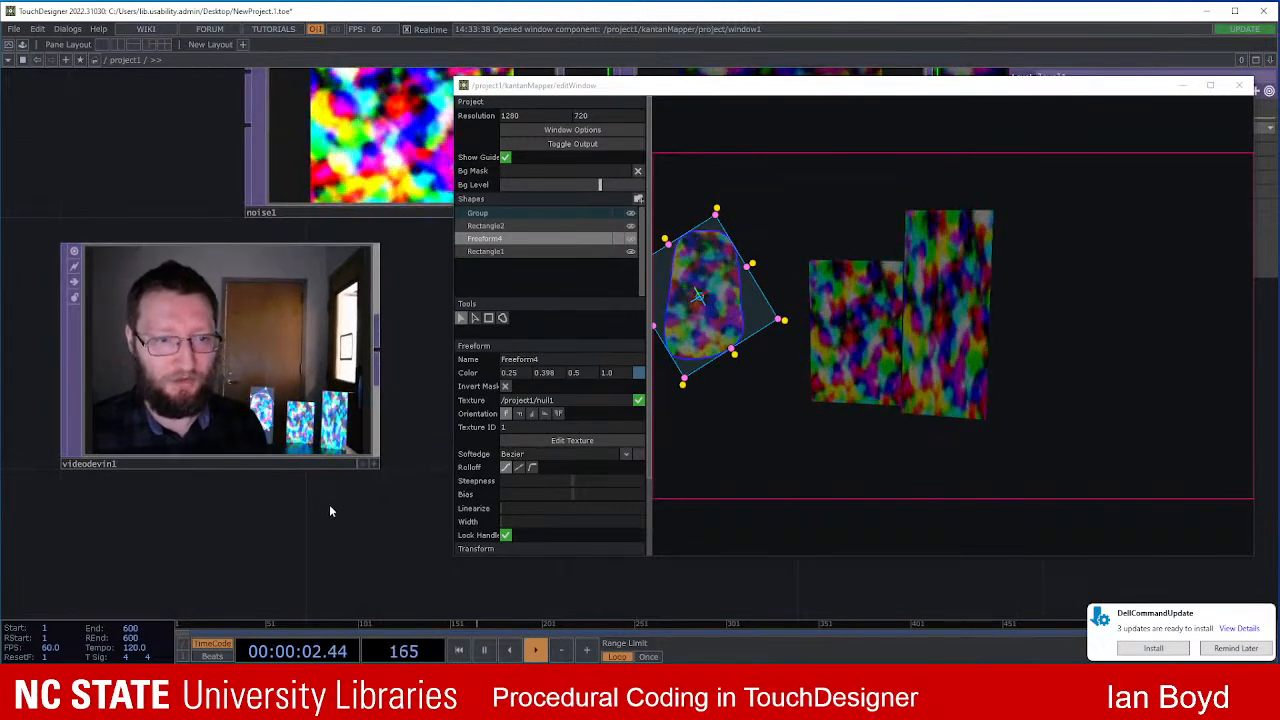
pyautogui.scroll(1, 330, 510)
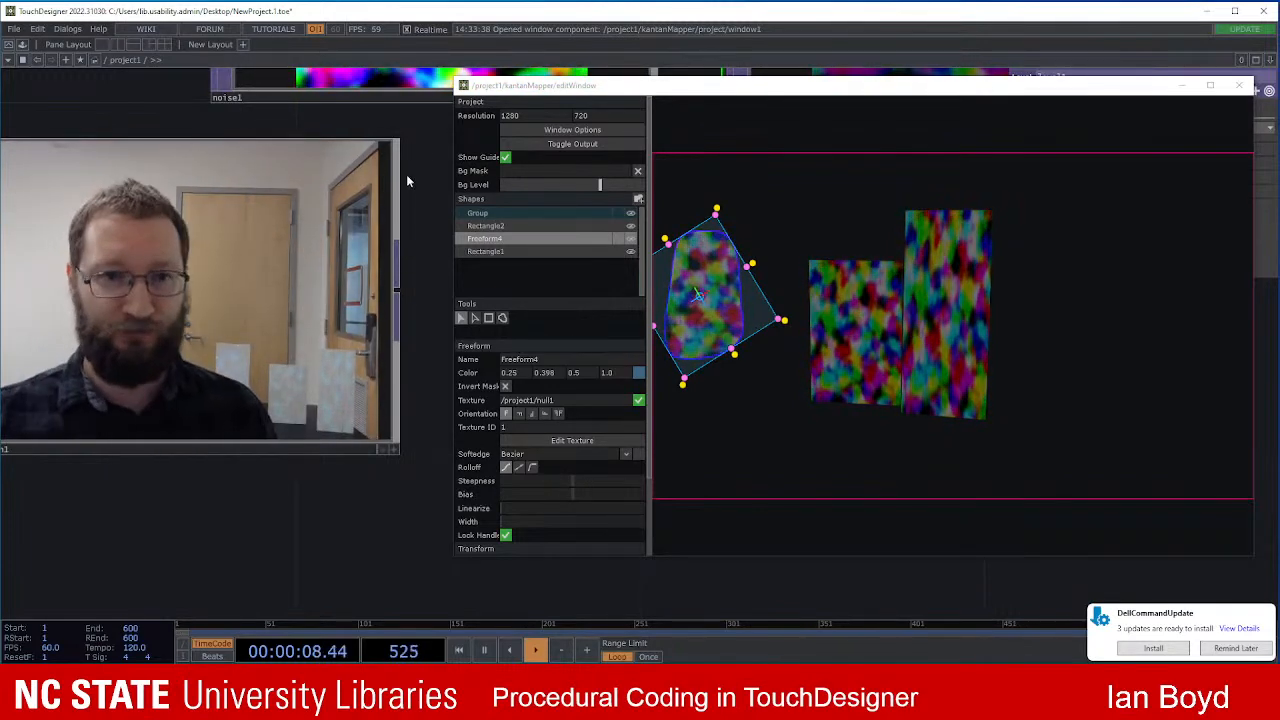
pyautogui.scroll(2, 434, 194)
pyautogui.moveTo(440, 165); pyautogui.dragTo(129, 295)
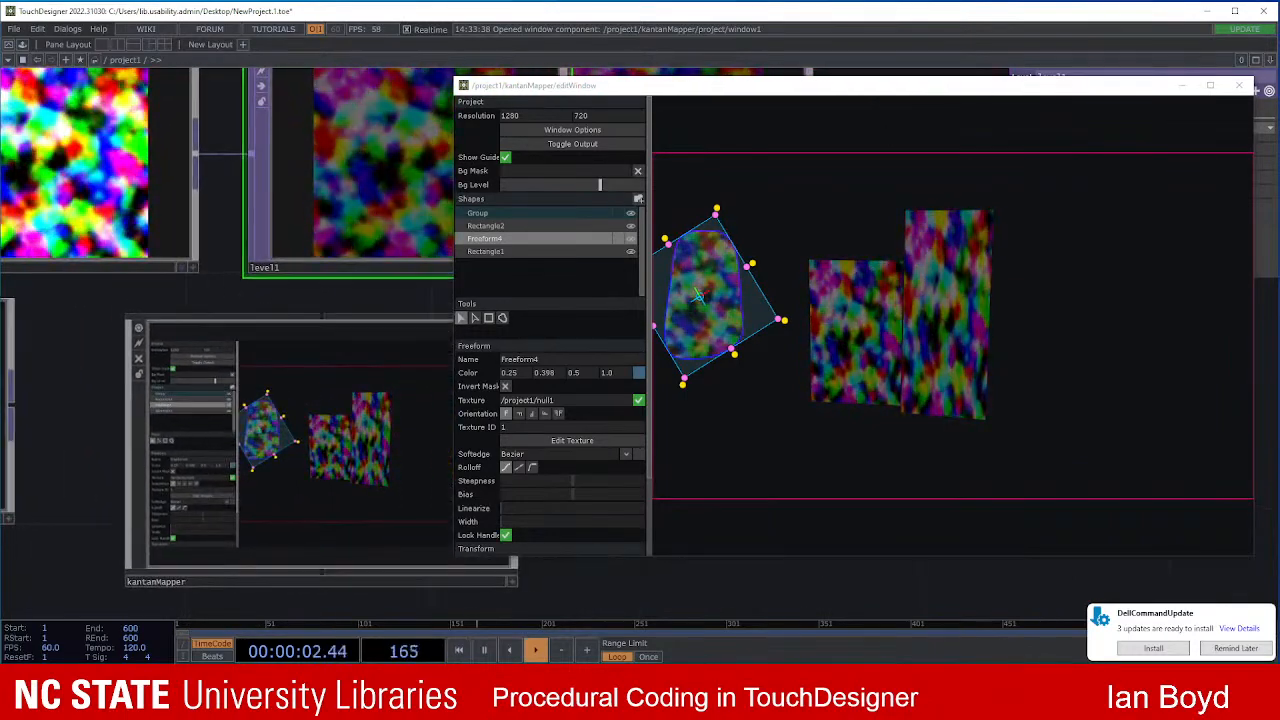
# Step: Close the kantanMapper editor and move the kantanMapper component to the open space left of noise1 in the network
pyautogui.click(1250, 88)
pyautogui.moveTo(711, 357); pyautogui.dragTo(923, 369)
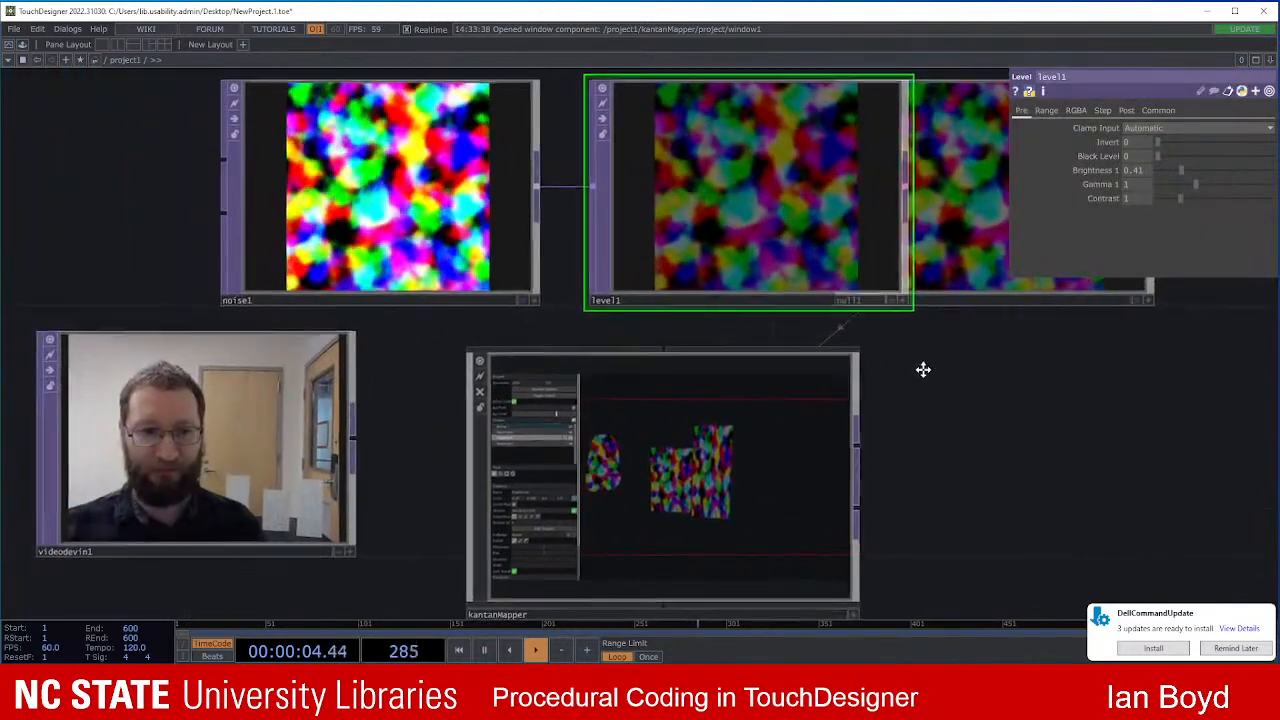
pyautogui.scroll(-3, 640, 356)
pyautogui.scroll(3, 654, 426)
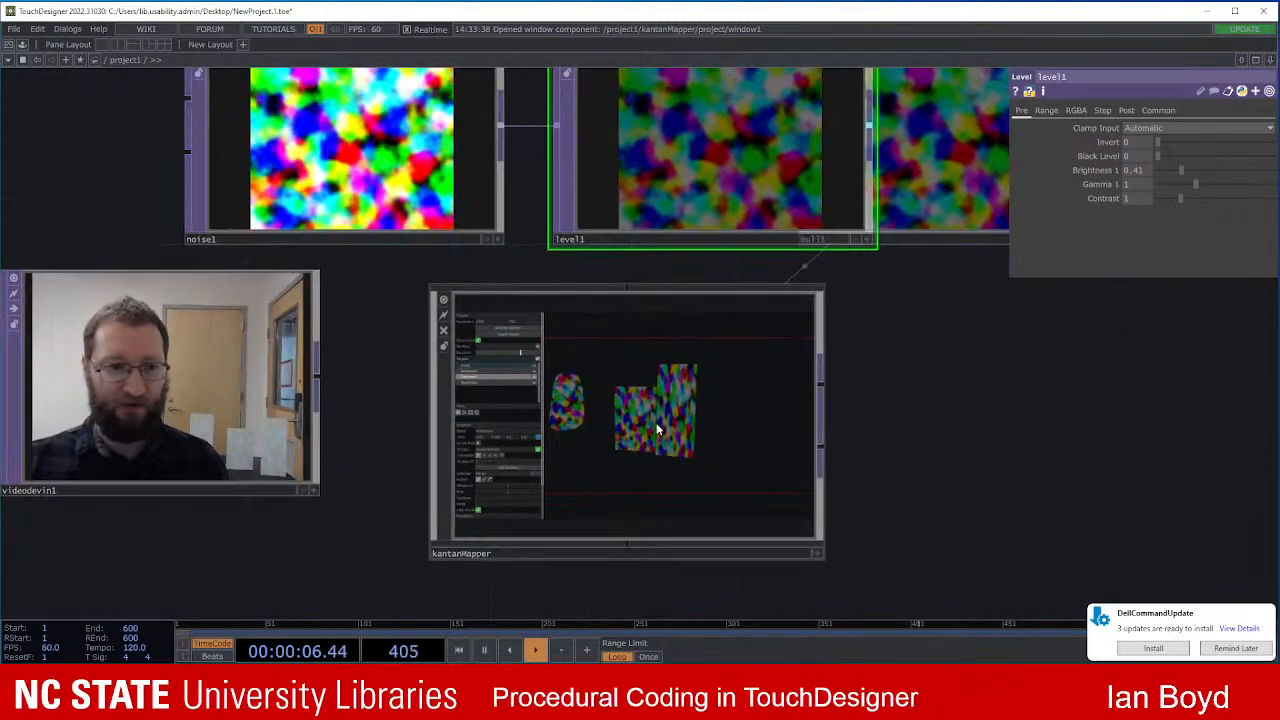
pyautogui.scroll(-2, 690, 340)
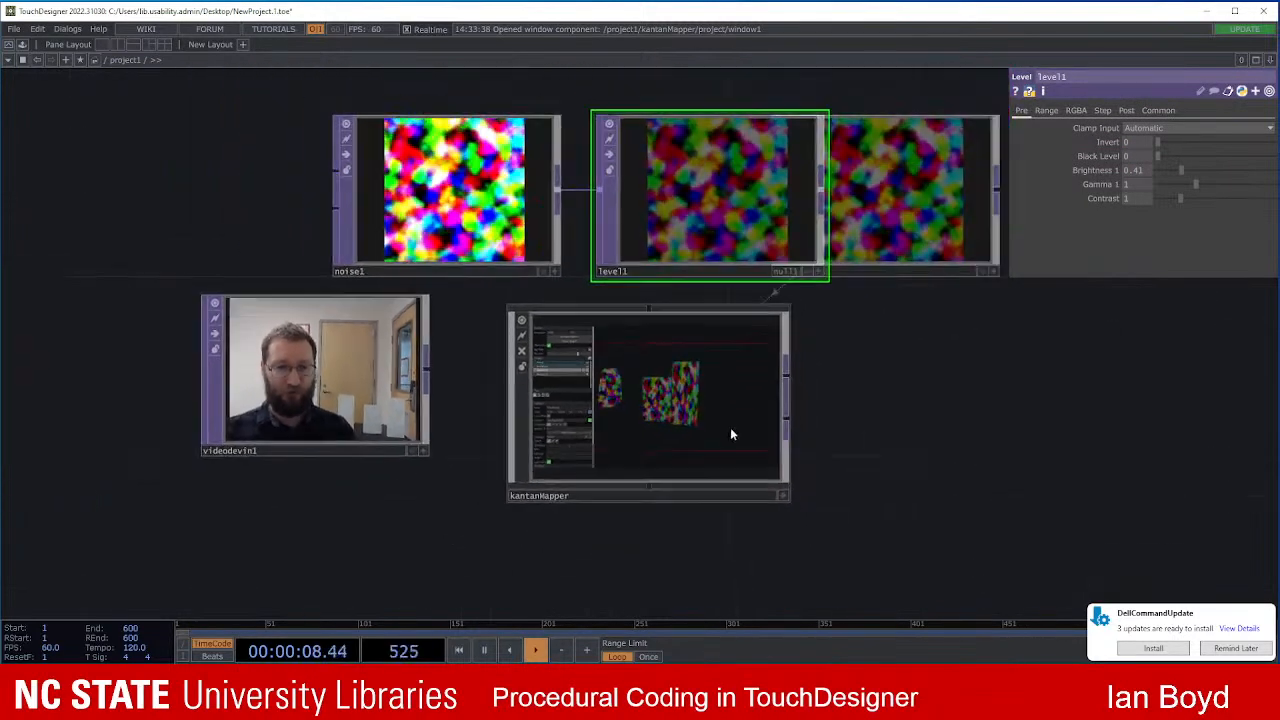
pyautogui.scroll(-2, 708, 418)
pyautogui.moveTo(713, 393); pyautogui.dragTo(215, 236)
pyautogui.scroll(3, 366, 265)
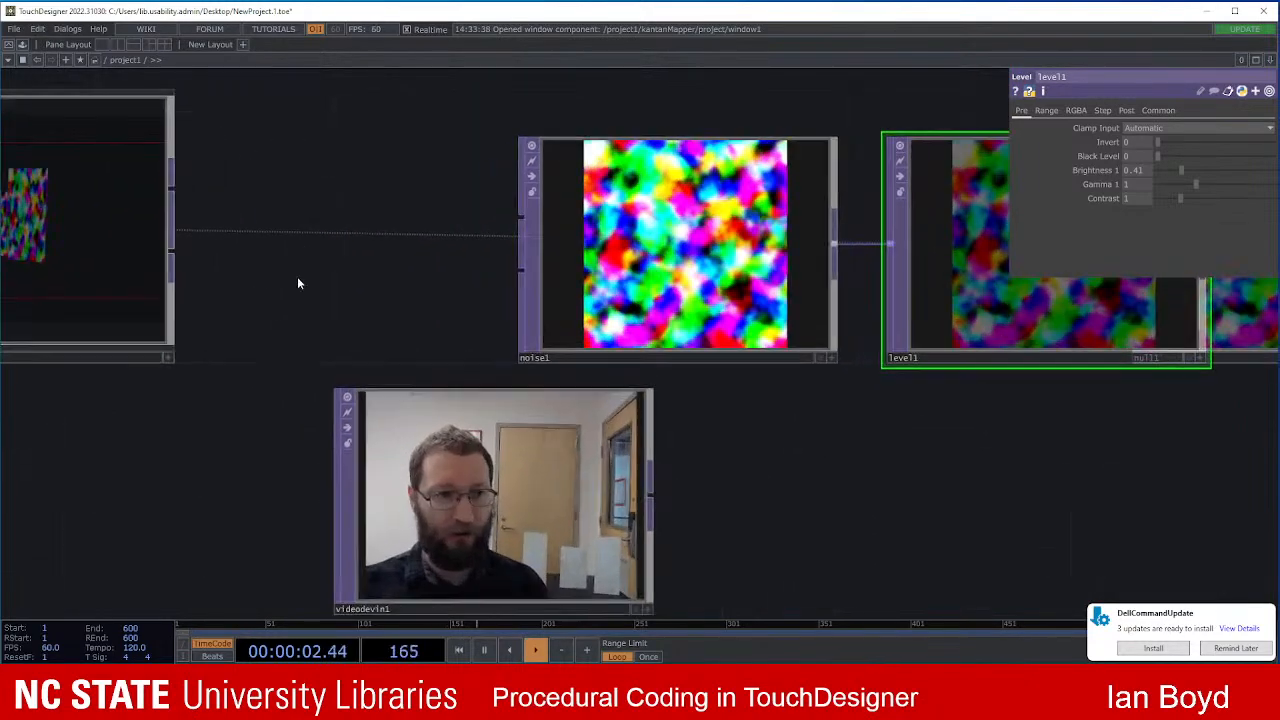
pyautogui.moveTo(297, 283); pyautogui.dragTo(500, 271)
pyautogui.scroll(-2, 510, 268)
pyautogui.moveTo(366, 243); pyautogui.dragTo(320, 289)
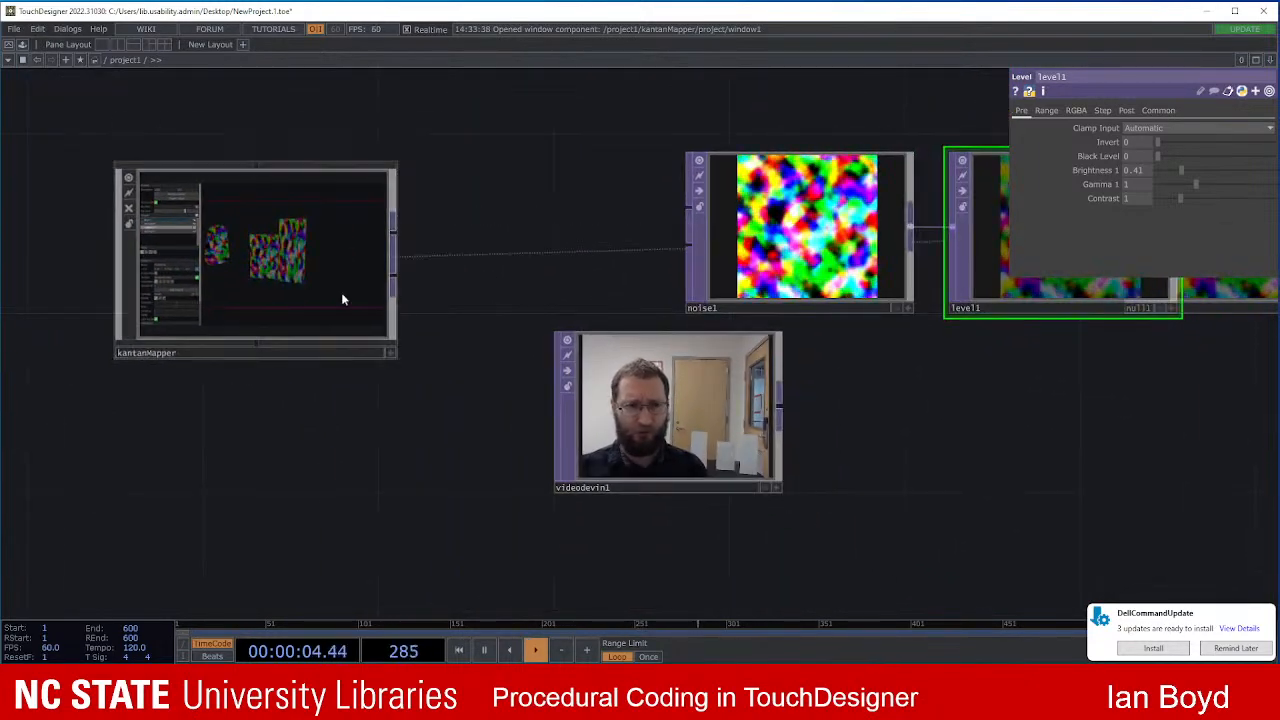
# Step: Shift the kantanMapper component down and left in the network, and set level1's Brightness 1 to 1.04
pyautogui.scroll(2, 430, 292)
pyautogui.moveTo(470, 298); pyautogui.dragTo(600, 286)
pyautogui.scroll(-2, 500, 271)
pyautogui.moveTo(500, 271); pyautogui.dragTo(443, 300)
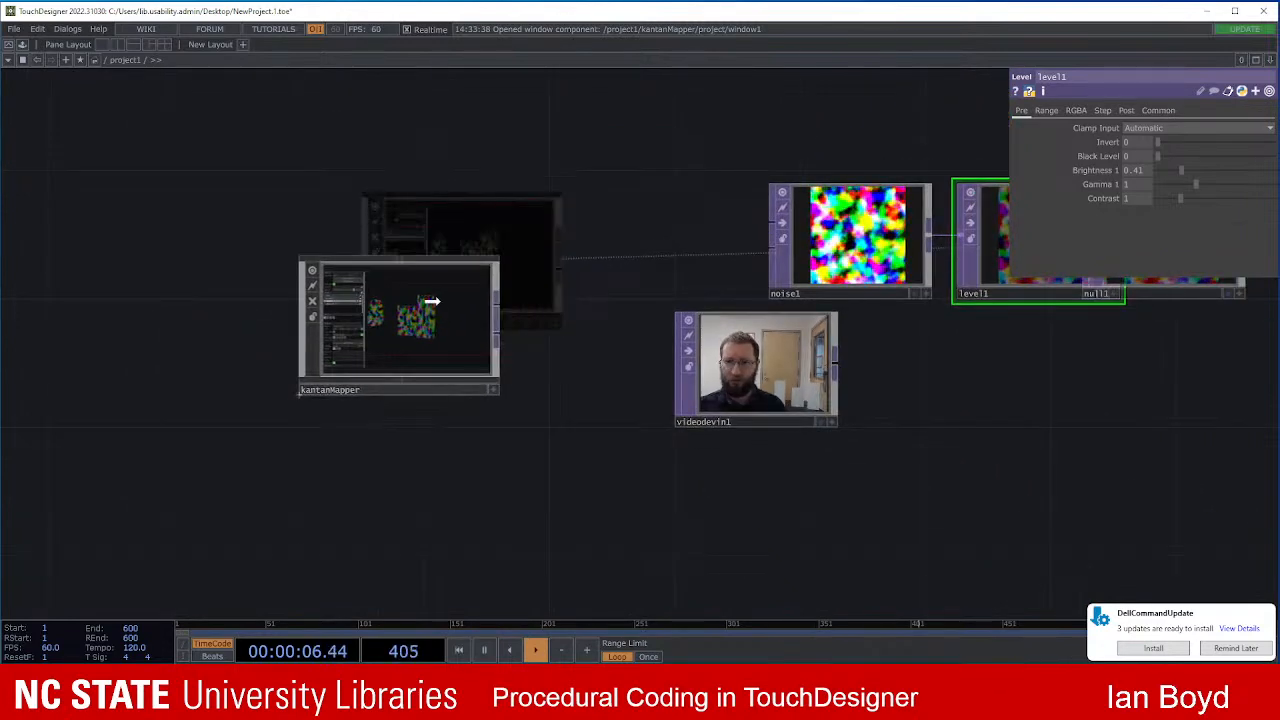
pyautogui.hscroll(3, 776, 367)
pyautogui.moveTo(1183, 171); pyautogui.dragTo(1214, 170)
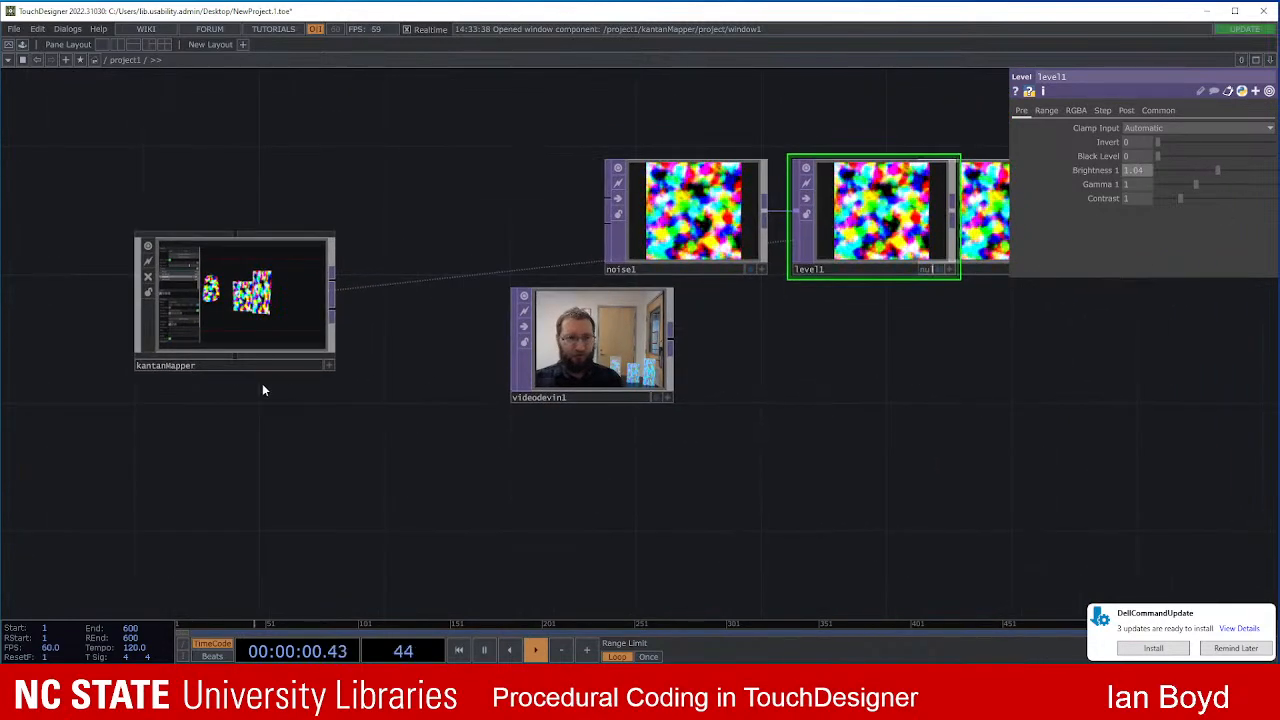
# Step: Examine the brightened noise on the mapped shapes in the kantanMapper viewer and on the real objects in the webcam preview
pyautogui.scroll(2, 288, 384)
pyautogui.moveTo(482, 305); pyautogui.dragTo(577, 329)
pyautogui.scroll(3, 577, 329)
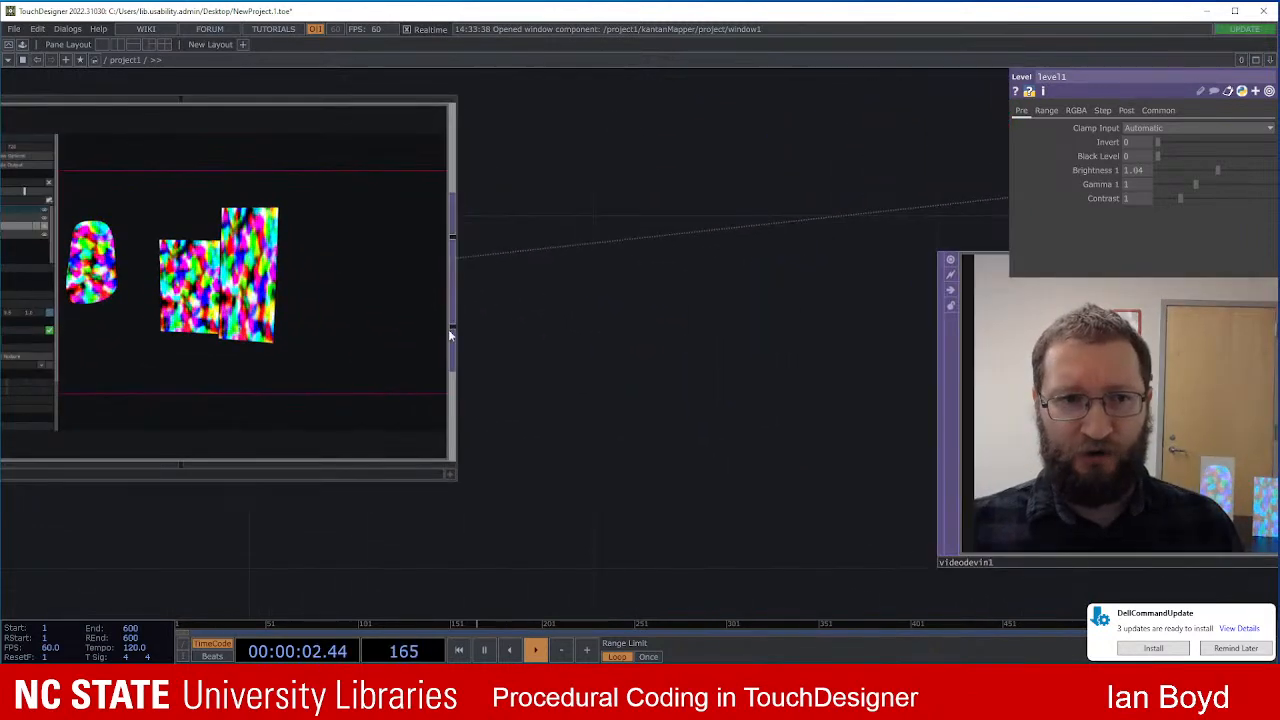
pyautogui.scroll(-1, 690, 376)
pyautogui.scroll(-1, 690, 376)
pyautogui.moveTo(734, 414); pyautogui.dragTo(644, 371)
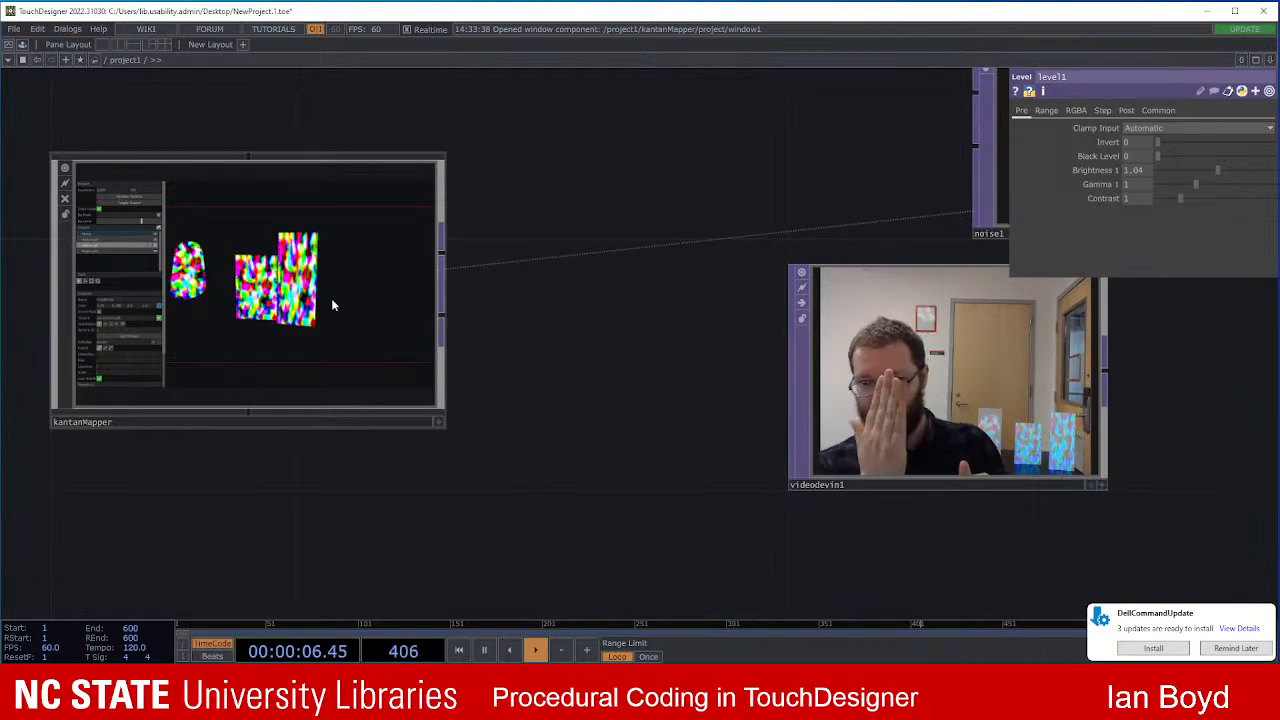
pyautogui.scroll(3, 321, 345)
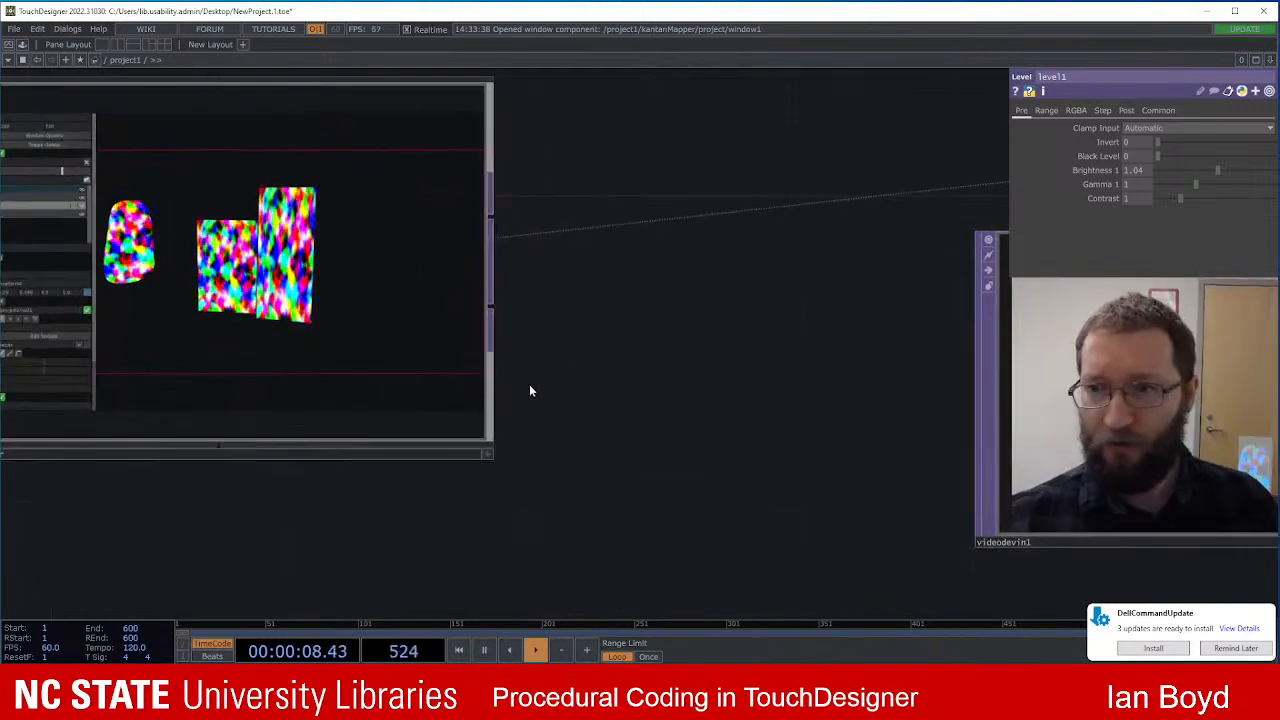
pyautogui.scroll(-3, 545, 384)
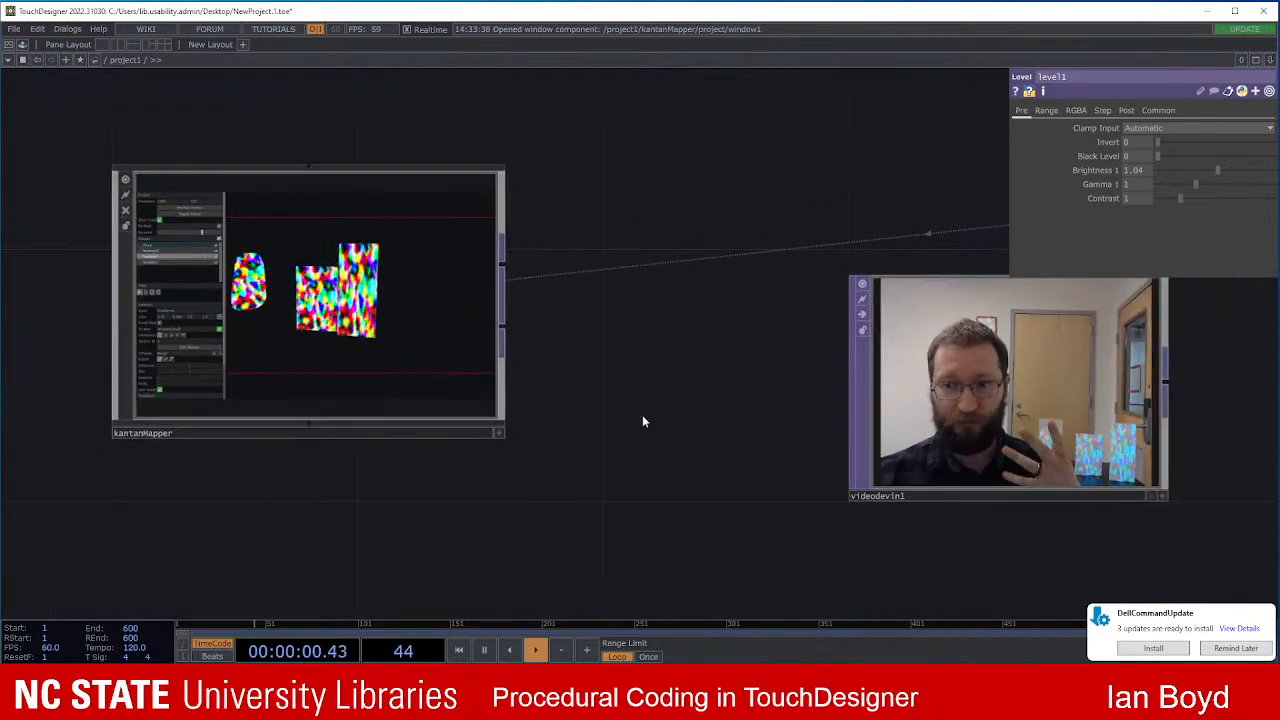
pyautogui.scroll(2, 642, 422)
pyautogui.scroll(-3, 615, 375)
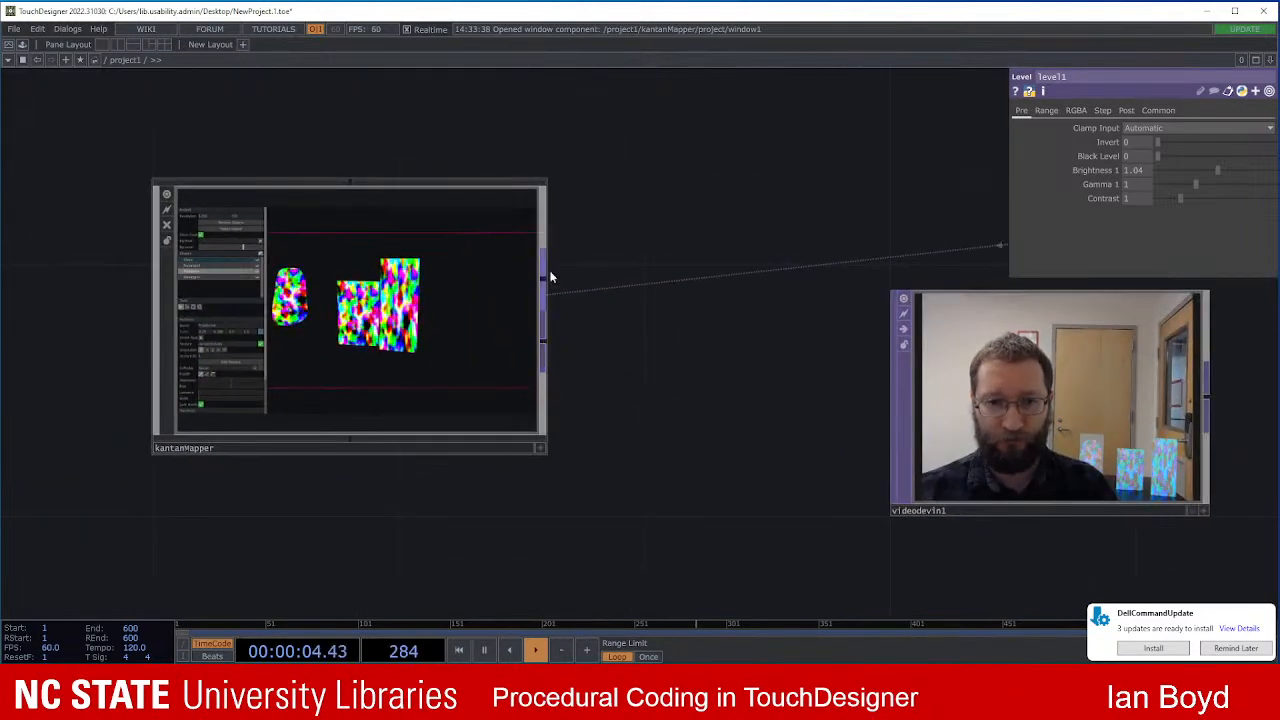
# Step: Add a Null TOP wired to kantanMapper's first output and place it beside the component
pyautogui.scroll(-3, 594, 331)
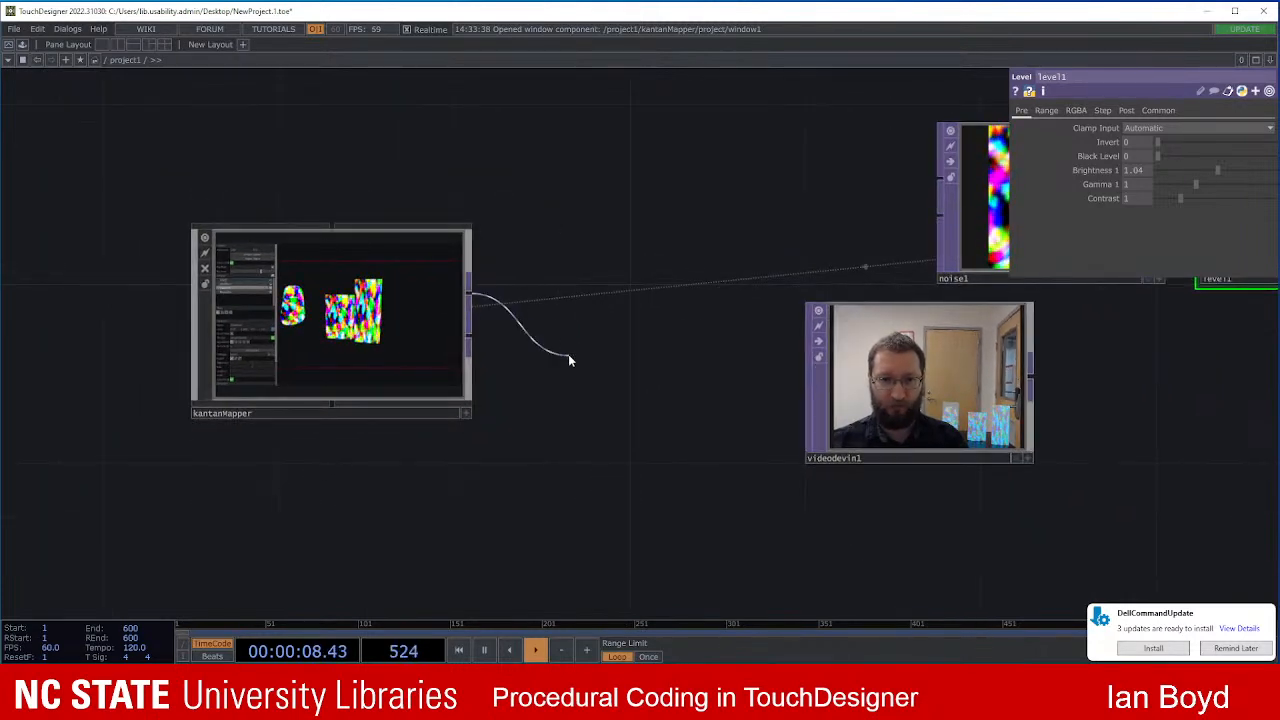
pyautogui.click(568, 356)
pyautogui.write('nu')
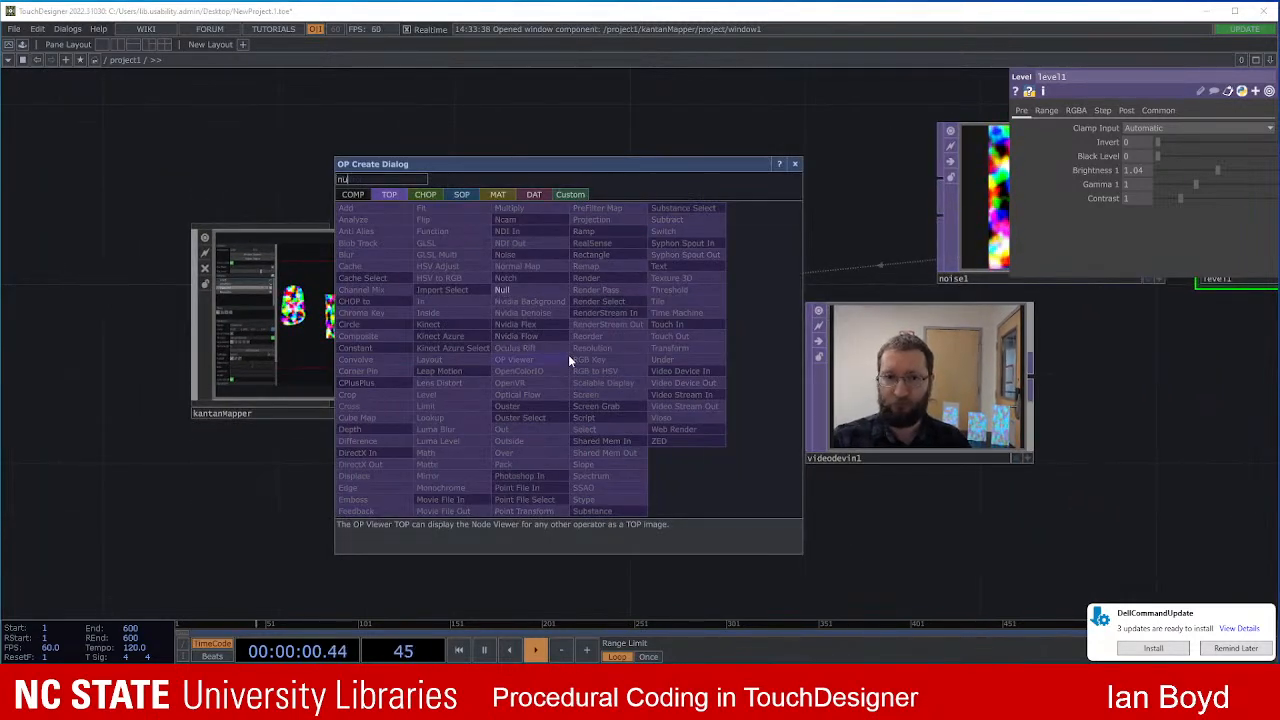
pyautogui.press('Return')
pyautogui.click(569, 360)
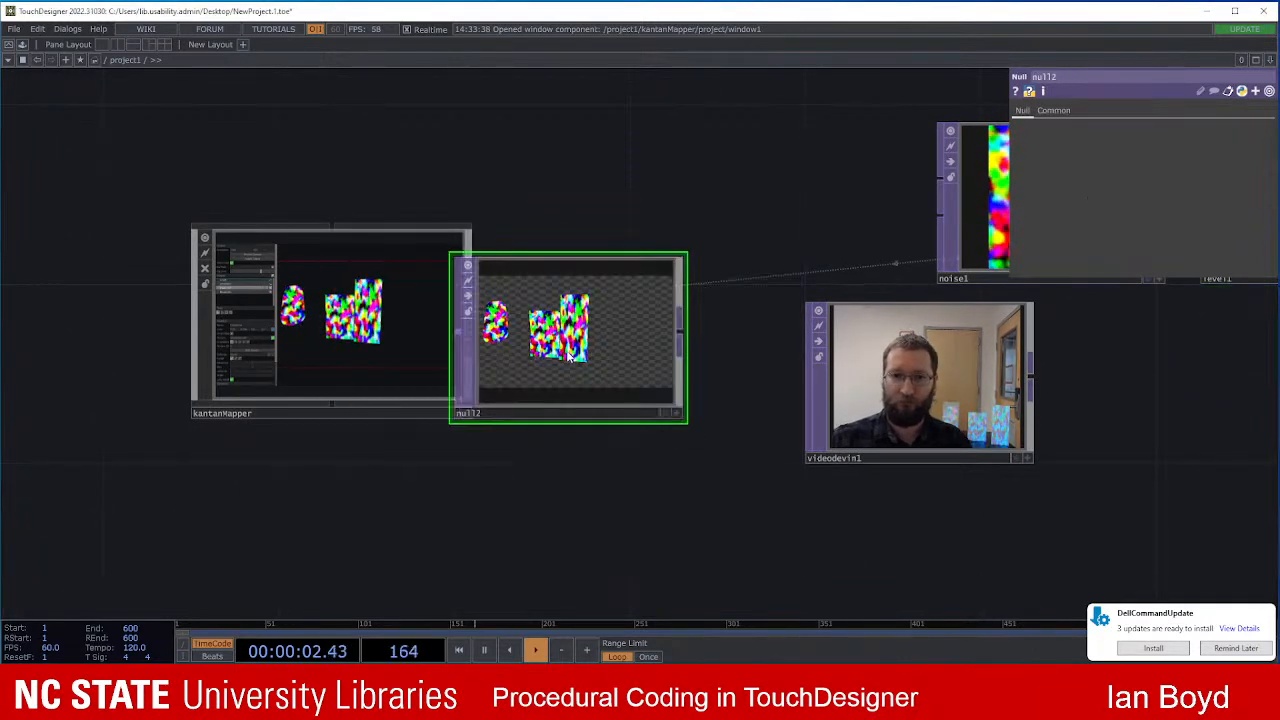
# Step: Spread the new Null and the kantanMapper component apart, leaving a clear gap between the two nodes
pyautogui.moveTo(569, 360); pyautogui.dragTo(644, 376)
pyautogui.scroll(-2, 470, 300)
pyautogui.scroll(2, 475, 310)
pyautogui.moveTo(423, 311); pyautogui.dragTo(255, 345)
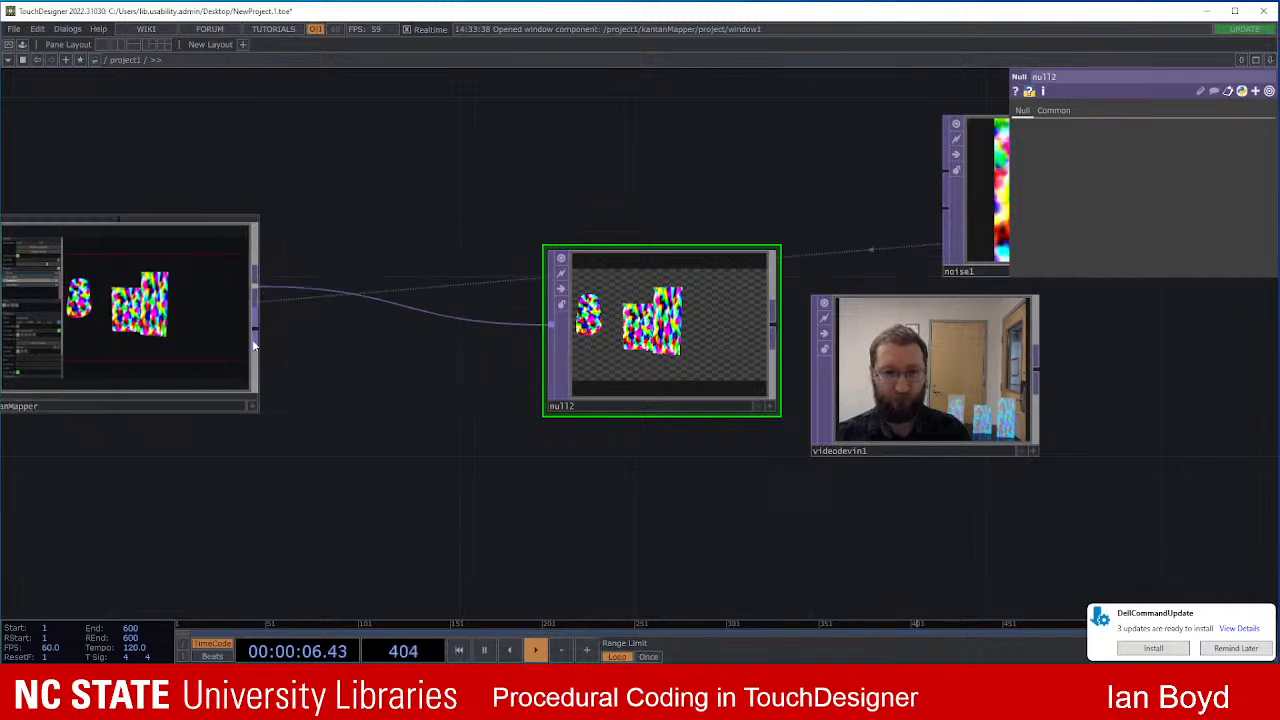
# Step: Try a Null TOP on kantanMapper's second output, placed below null2, and delete it again
pyautogui.click(256, 336)
pyautogui.click(393, 487)
pyautogui.write('nul')
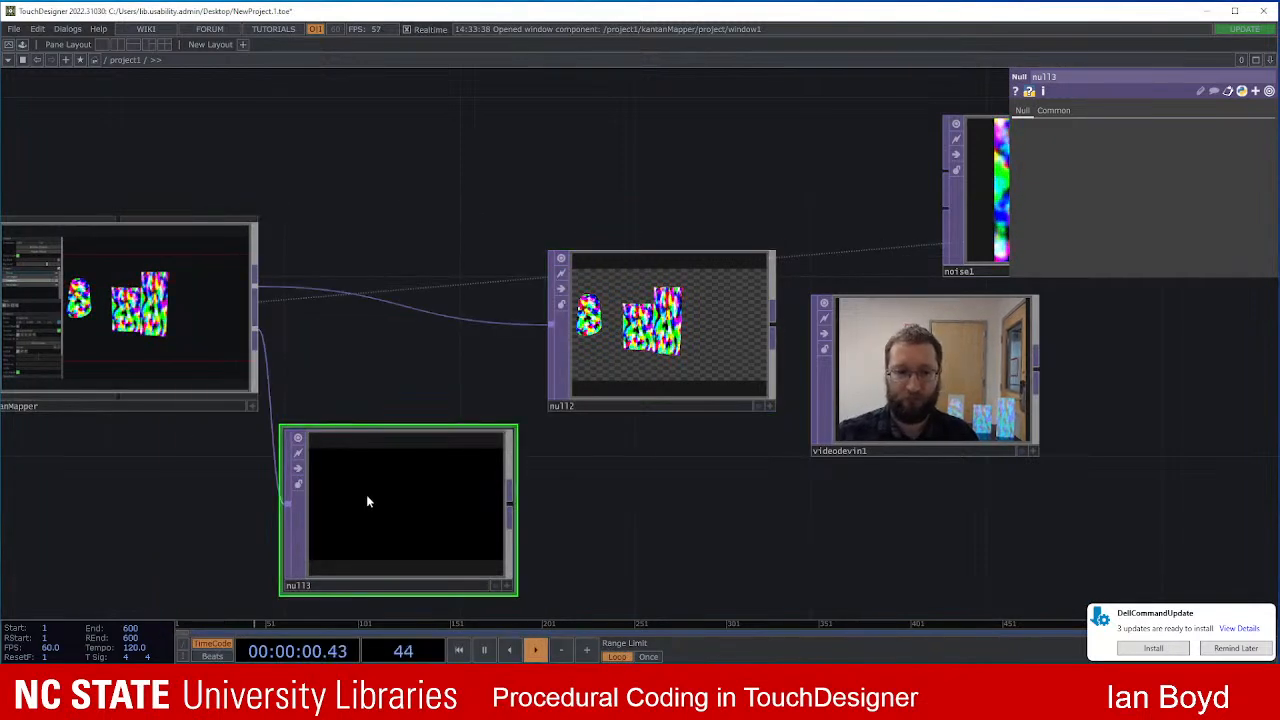
pyautogui.moveTo(363, 500); pyautogui.dragTo(495, 500)
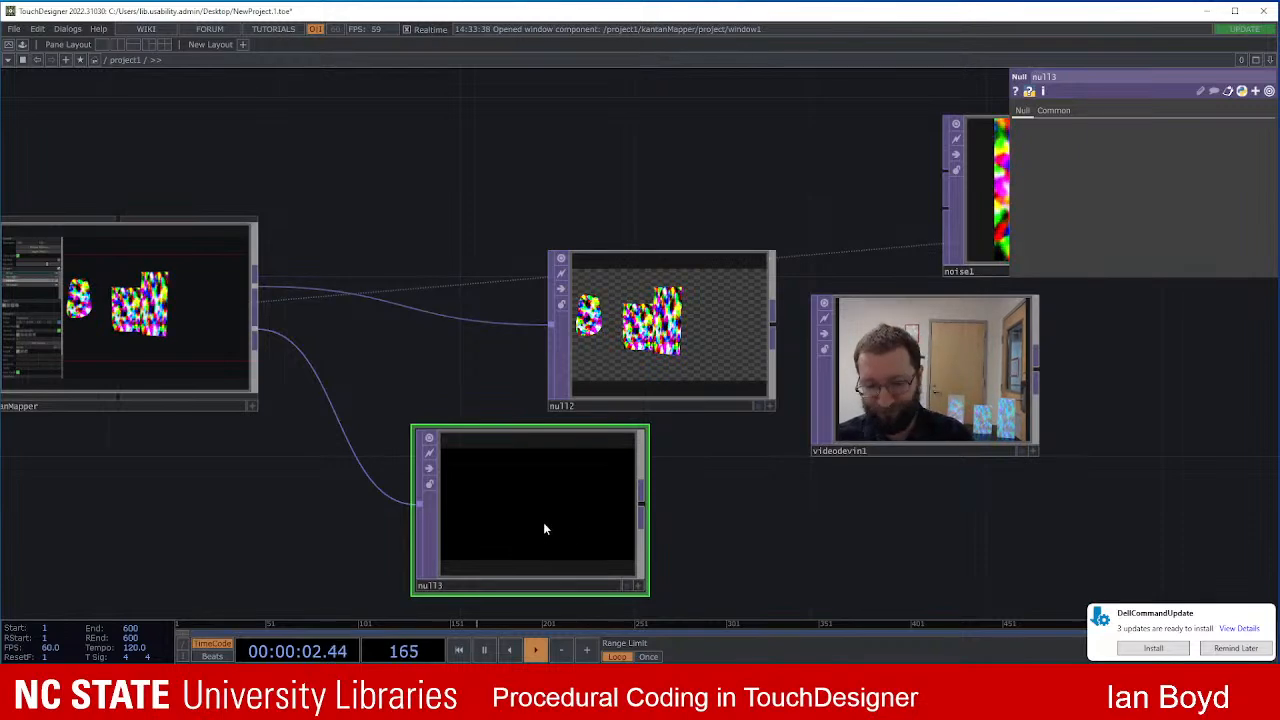
pyautogui.press('Delete')
# Step: Move null2 closer to kantanMapper in the network
pyautogui.scroll(2, 731, 271)
pyautogui.scroll(-2, 520, 200)
pyautogui.moveTo(489, 197); pyautogui.dragTo(621, 192)
pyautogui.moveTo(736, 286); pyautogui.dragTo(648, 284)
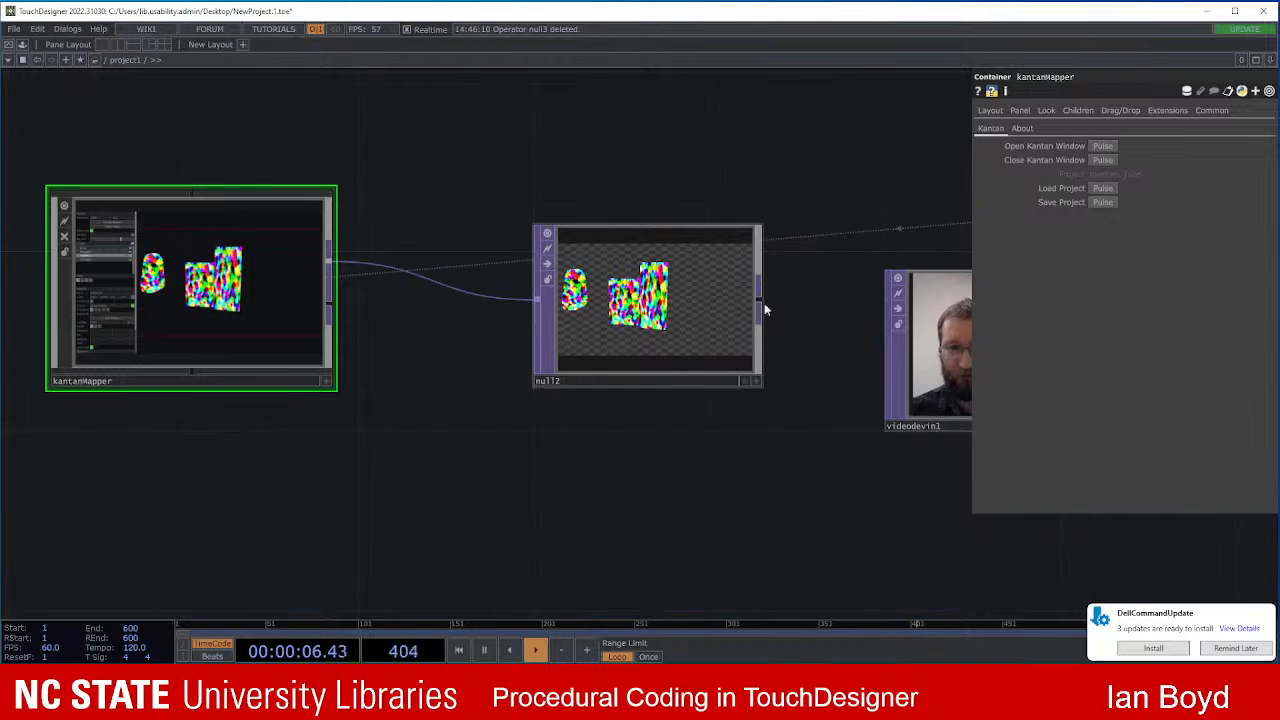
pyautogui.moveTo(761, 459); pyautogui.dragTo(654, 469)
pyautogui.moveTo(539, 484); pyautogui.dragTo(619, 504)
pyautogui.moveTo(622, 398); pyautogui.dragTo(533, 352)
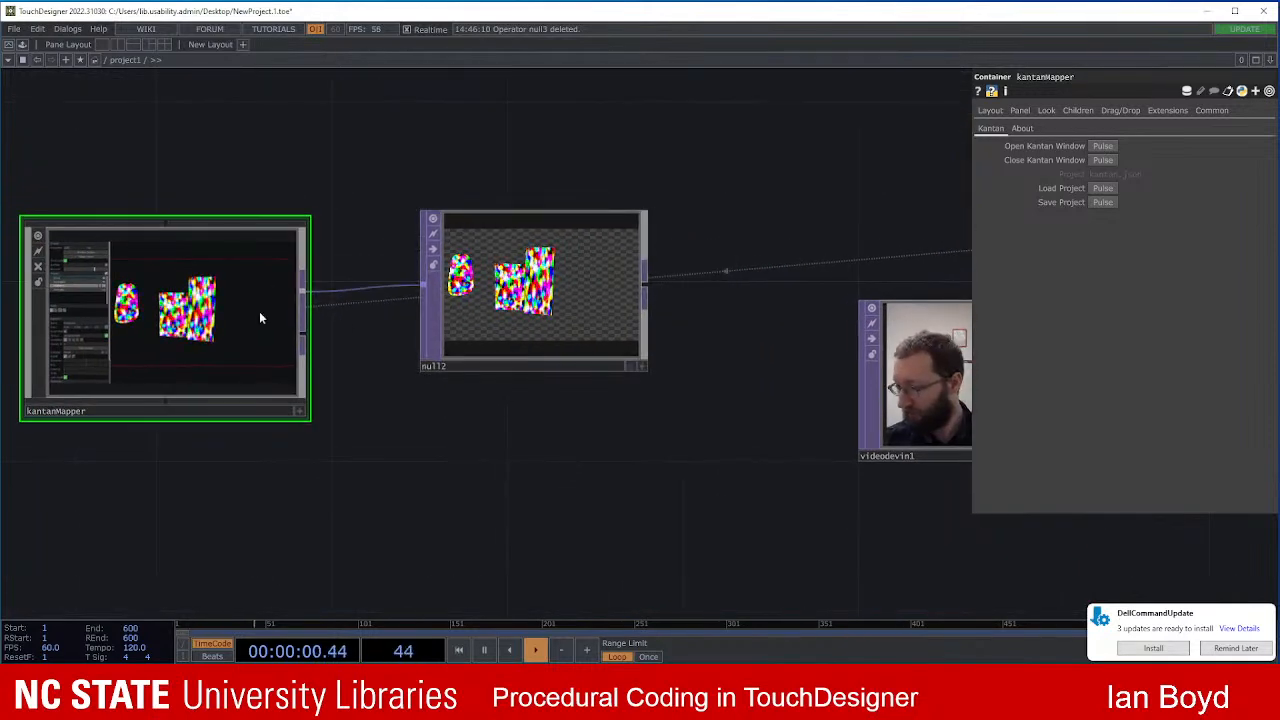
# Step: Move the videodevin1 webcam operator directly above kantanMapper in the network
pyautogui.scroll(2, 212, 343)
pyautogui.scroll(1, 212, 343)
pyautogui.moveTo(476, 459); pyautogui.dragTo(430, 447)
pyautogui.scroll(-3, 262, 414)
pyautogui.scroll(-4, 590, 414)
pyautogui.moveTo(880, 430); pyautogui.dragTo(302, 226)
pyautogui.scroll(5, 420, 258)
pyautogui.moveTo(448, 264); pyautogui.dragTo(483, 260)
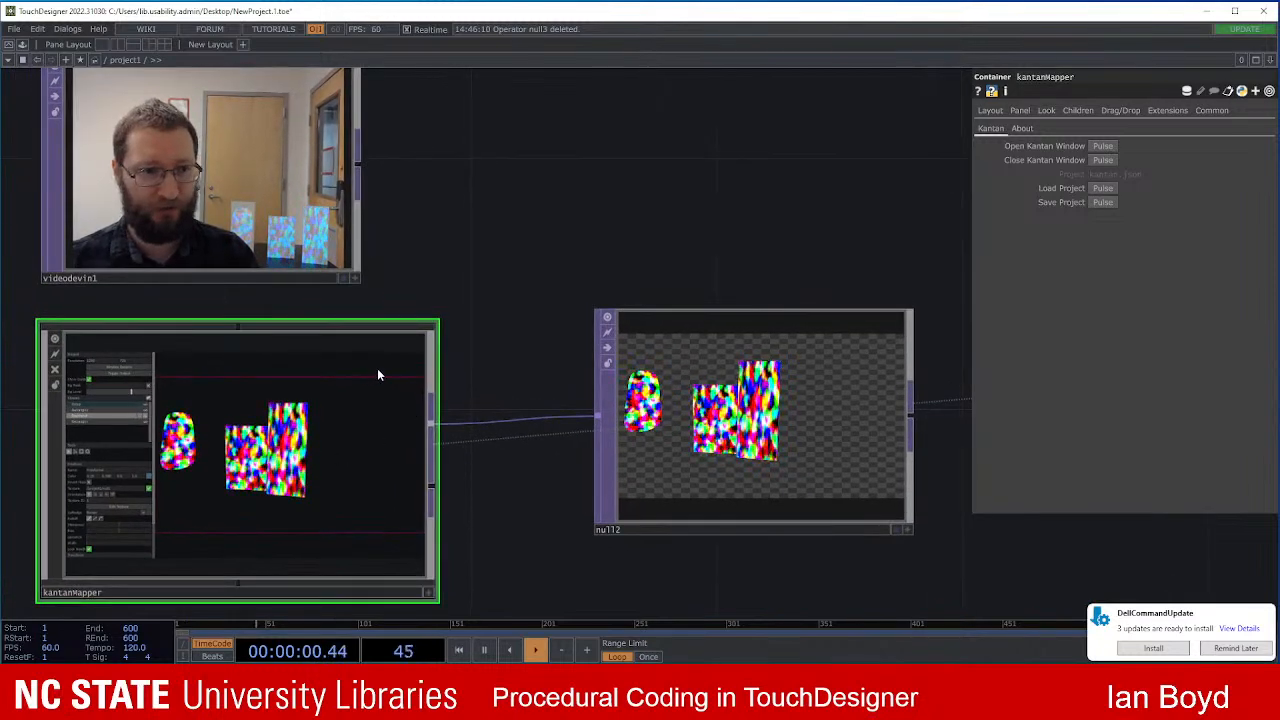
# Step: Turn off the textures of Freeform4, Rectangle2 and Rectangle1 in the kantanMapper editor, and minimize the editor
pyautogui.click(1102, 146)
pyautogui.moveTo(475, 218); pyautogui.dragTo(921, 128)
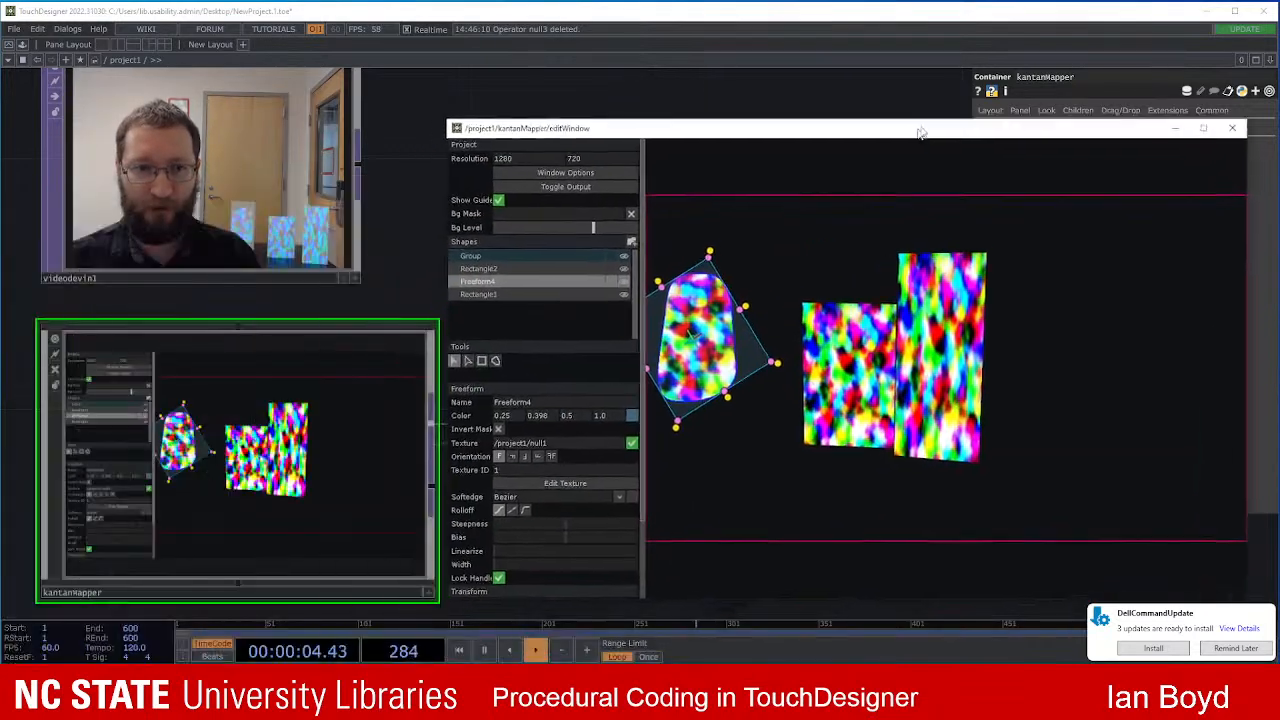
pyautogui.click(637, 442)
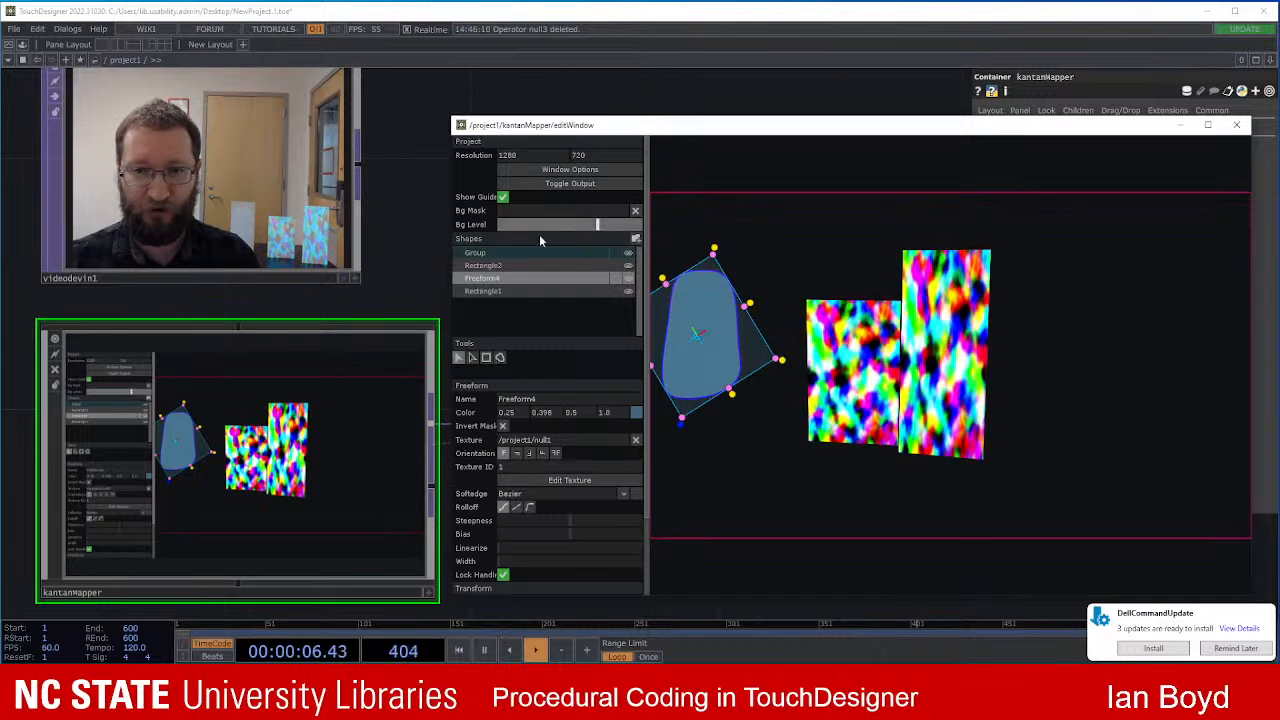
pyautogui.click(540, 266)
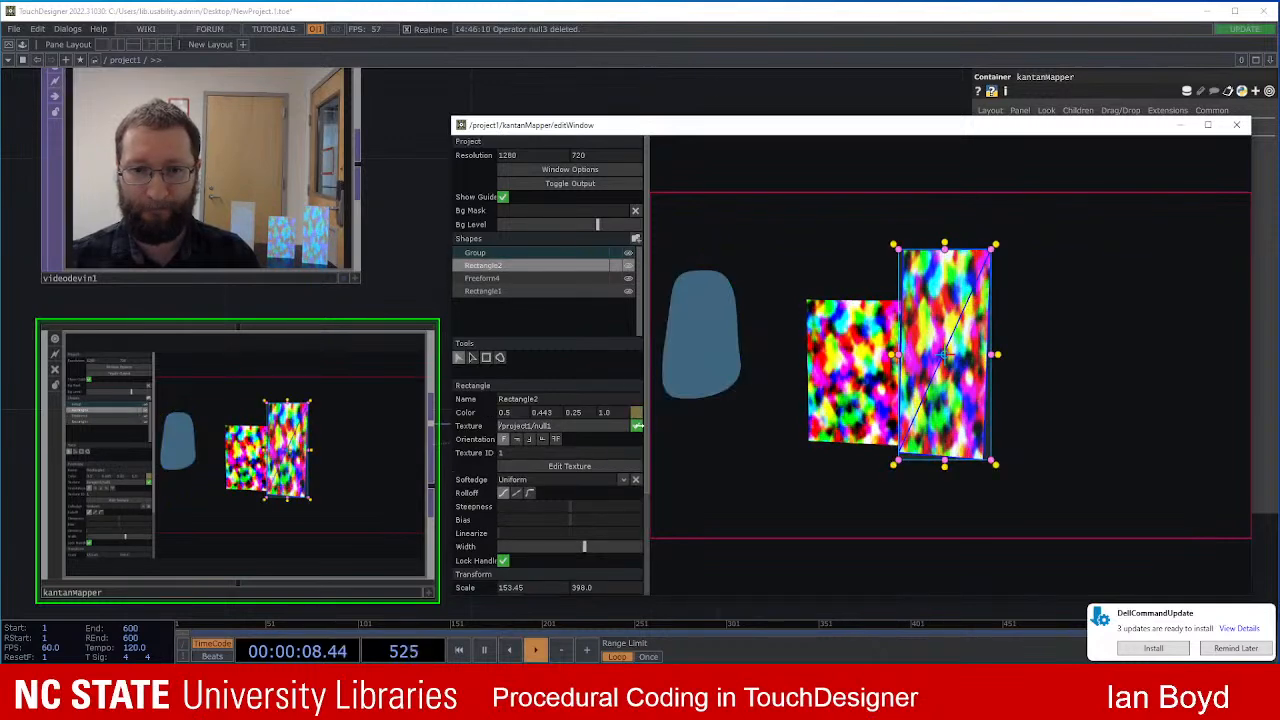
pyautogui.click(636, 424)
pyautogui.click(548, 278)
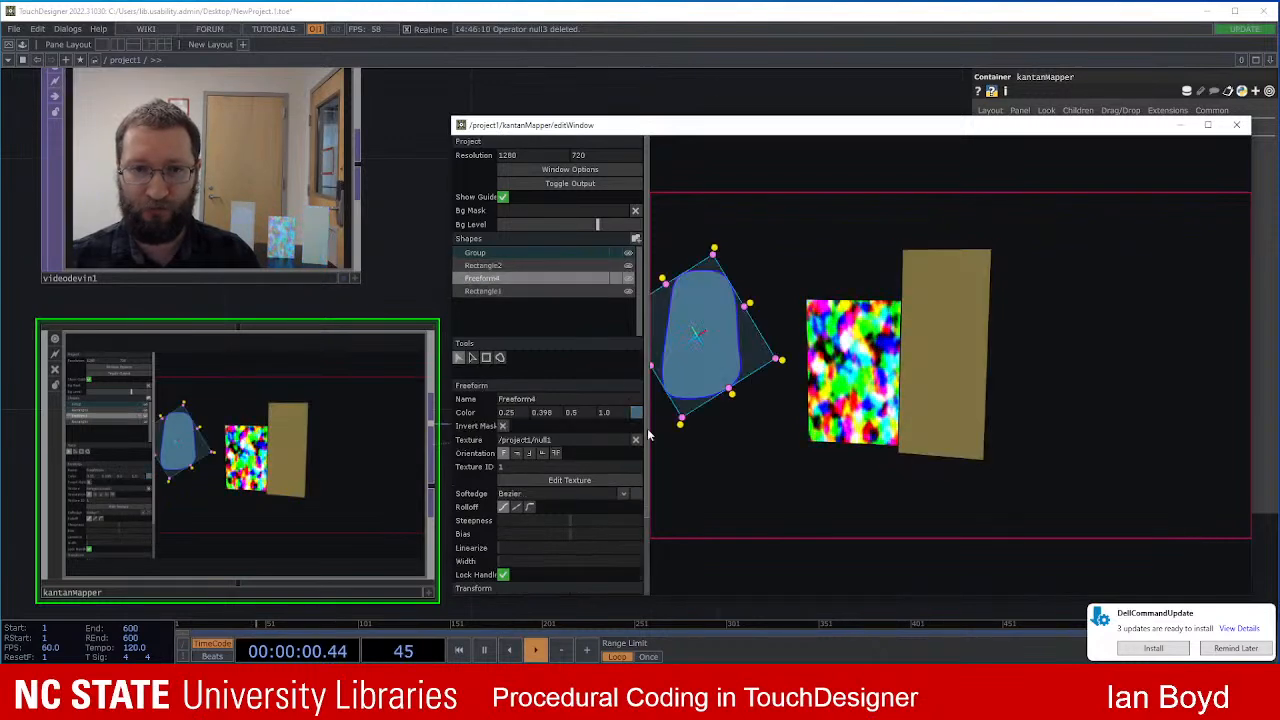
pyautogui.click(545, 291)
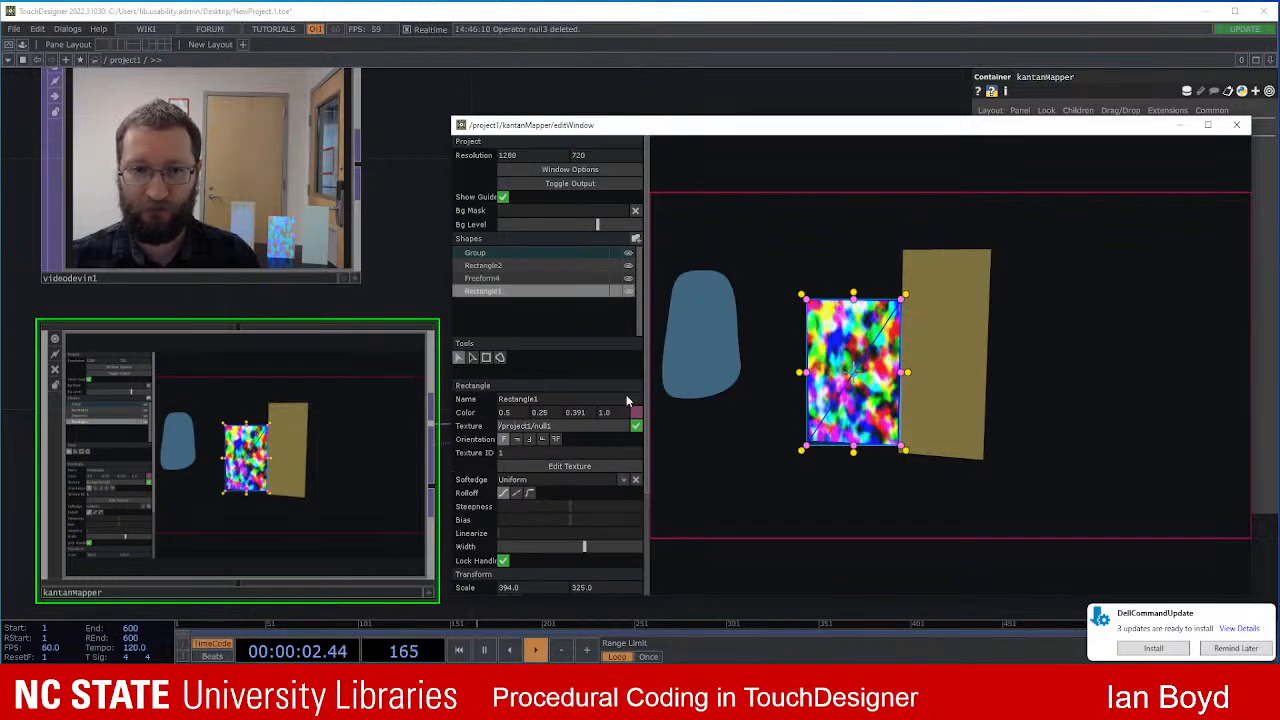
pyautogui.click(635, 425)
pyautogui.click(1183, 125)
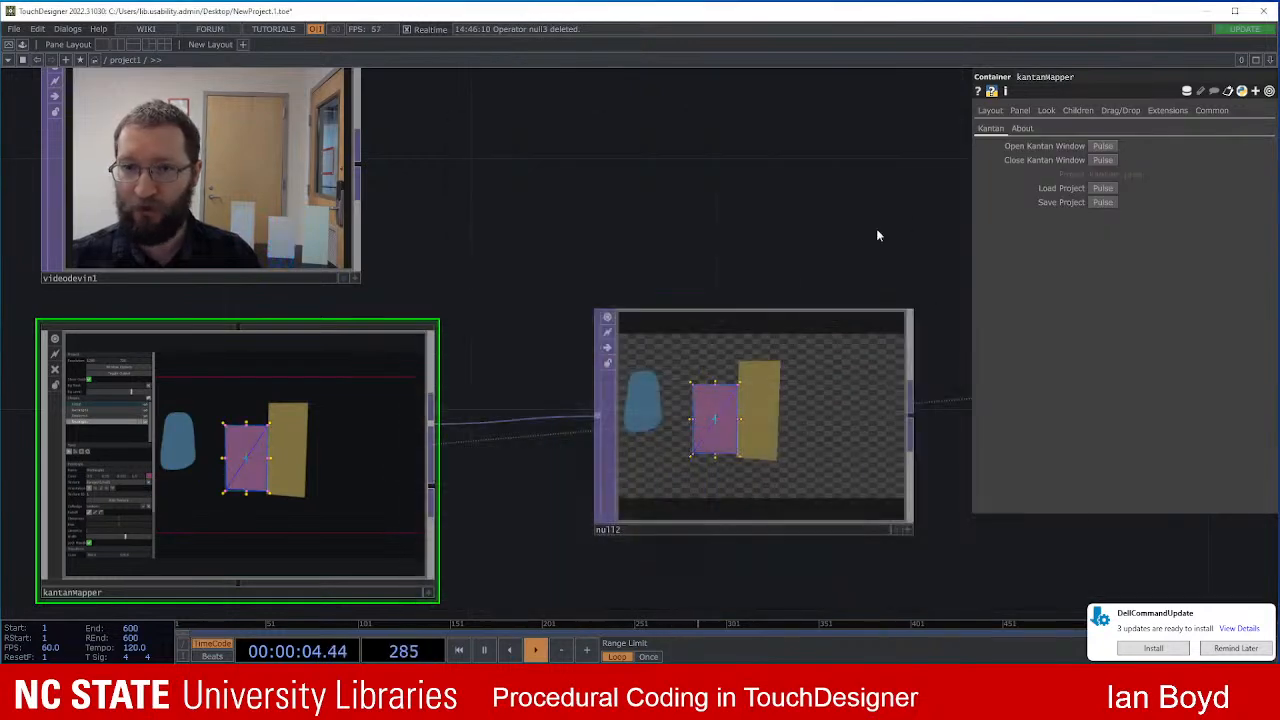
# Step: Deselect every shape in the kantanMapper editor to remove the selection handles from the output, and minimize the editor again
pyautogui.moveTo(828, 229); pyautogui.dragTo(739, 211)
pyautogui.click(770, 350)
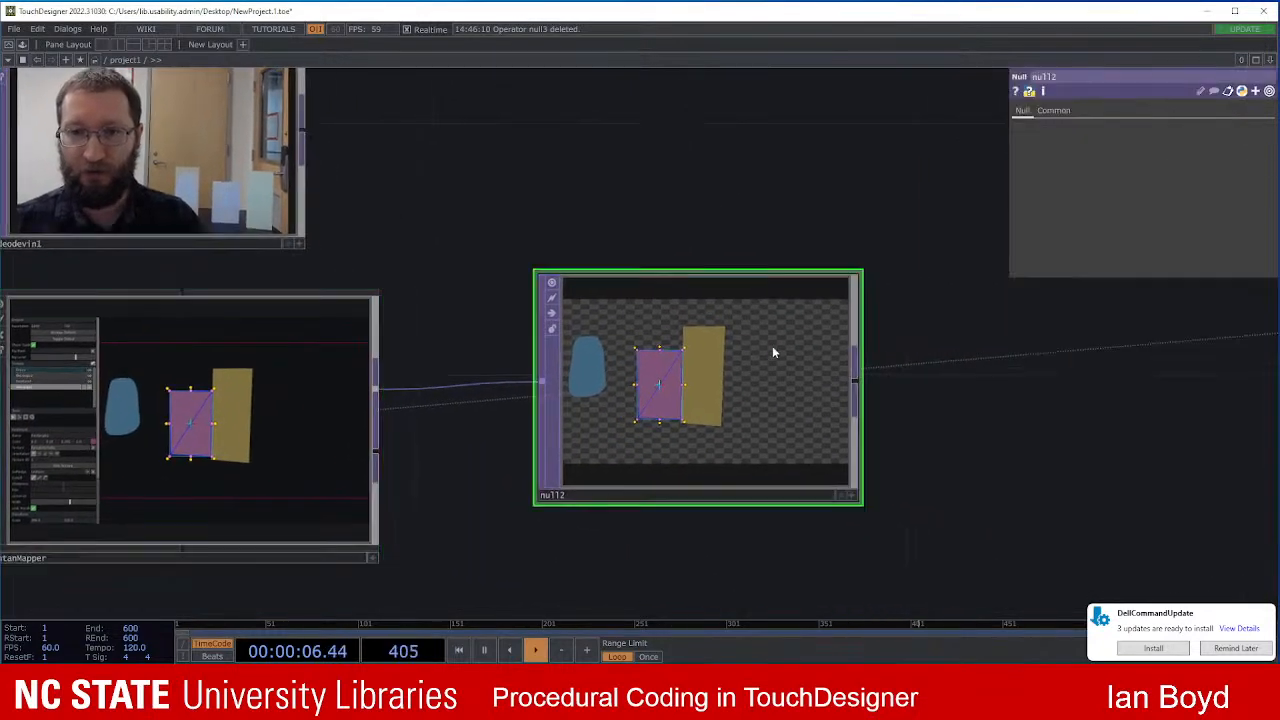
pyautogui.click(323, 423)
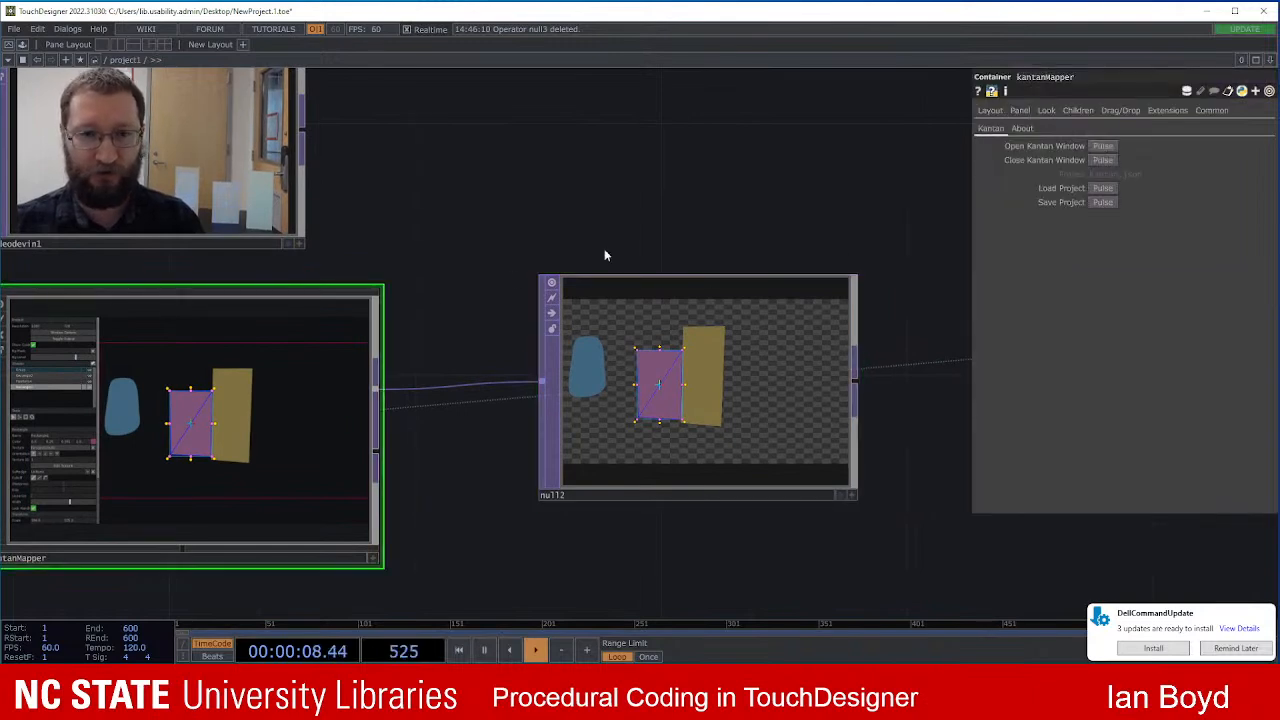
pyautogui.click(737, 346)
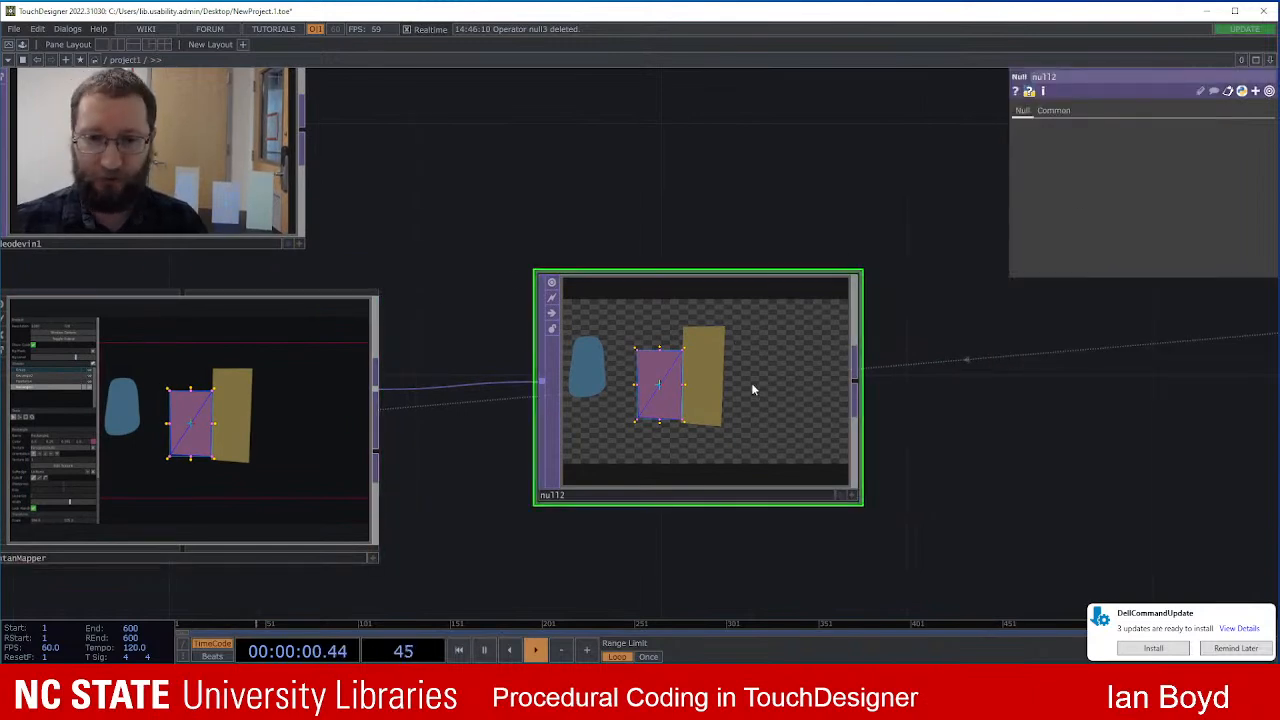
pyautogui.hotkey('alt', 'Tab')
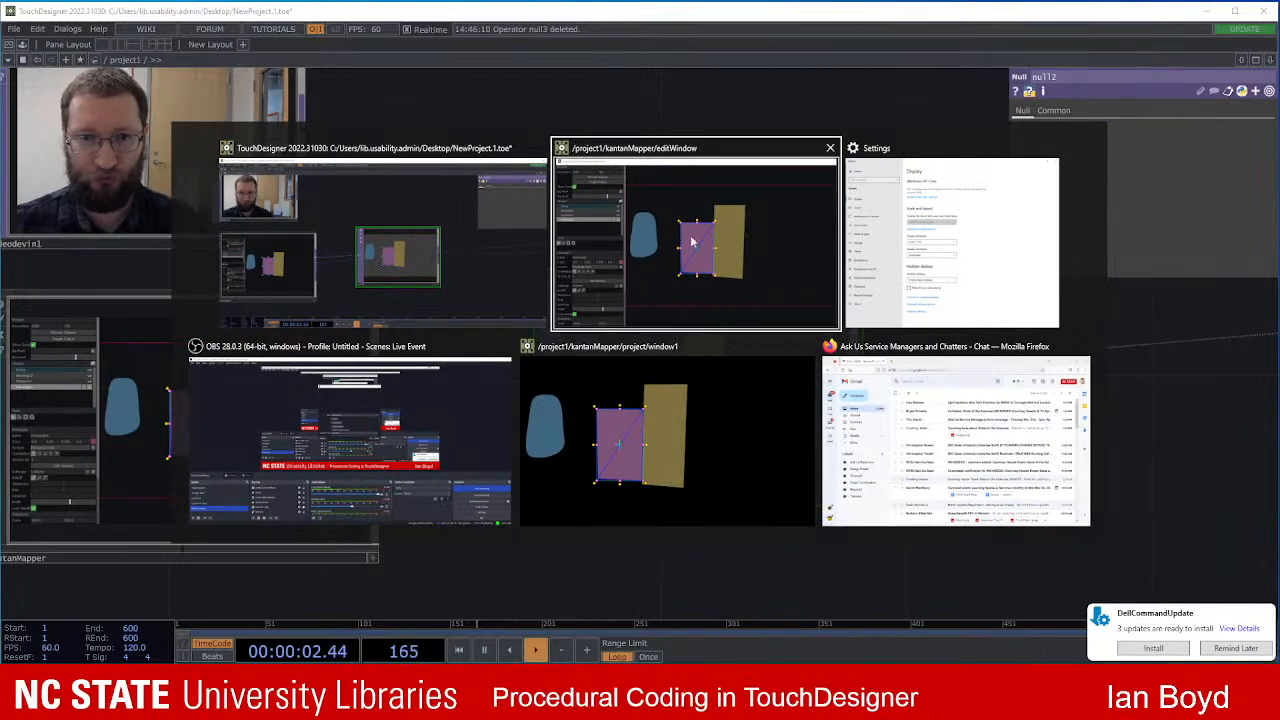
pyautogui.click(741, 215)
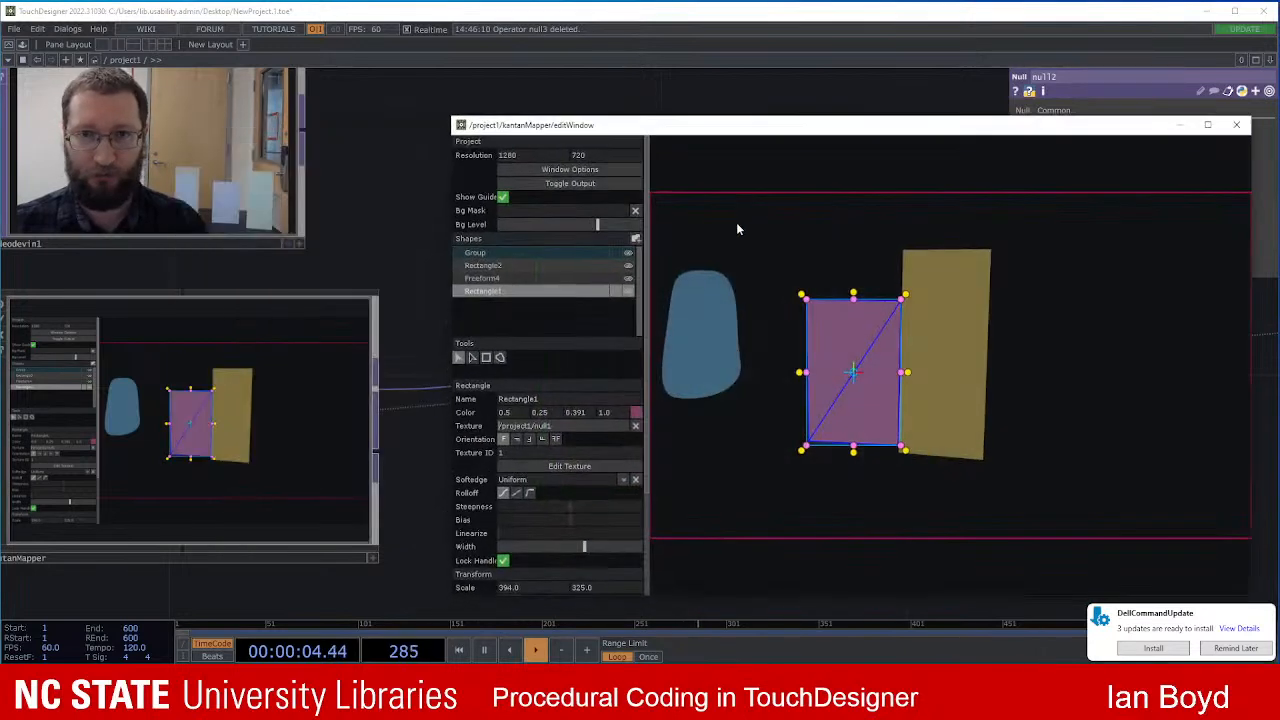
pyautogui.click(735, 441)
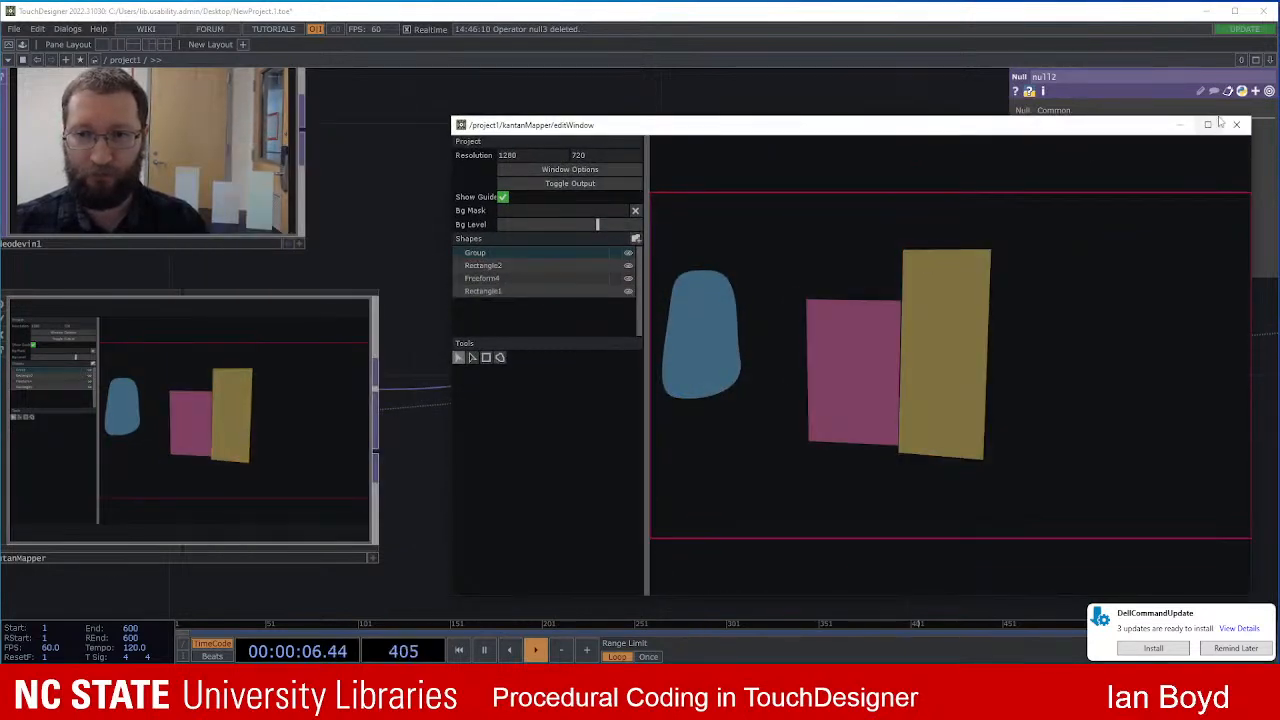
pyautogui.click(1181, 125)
# Step: Try to save null2's output as a TIFF image, and cancel the save
pyautogui.scroll(1, 697, 244)
pyautogui.rightClick(761, 348)
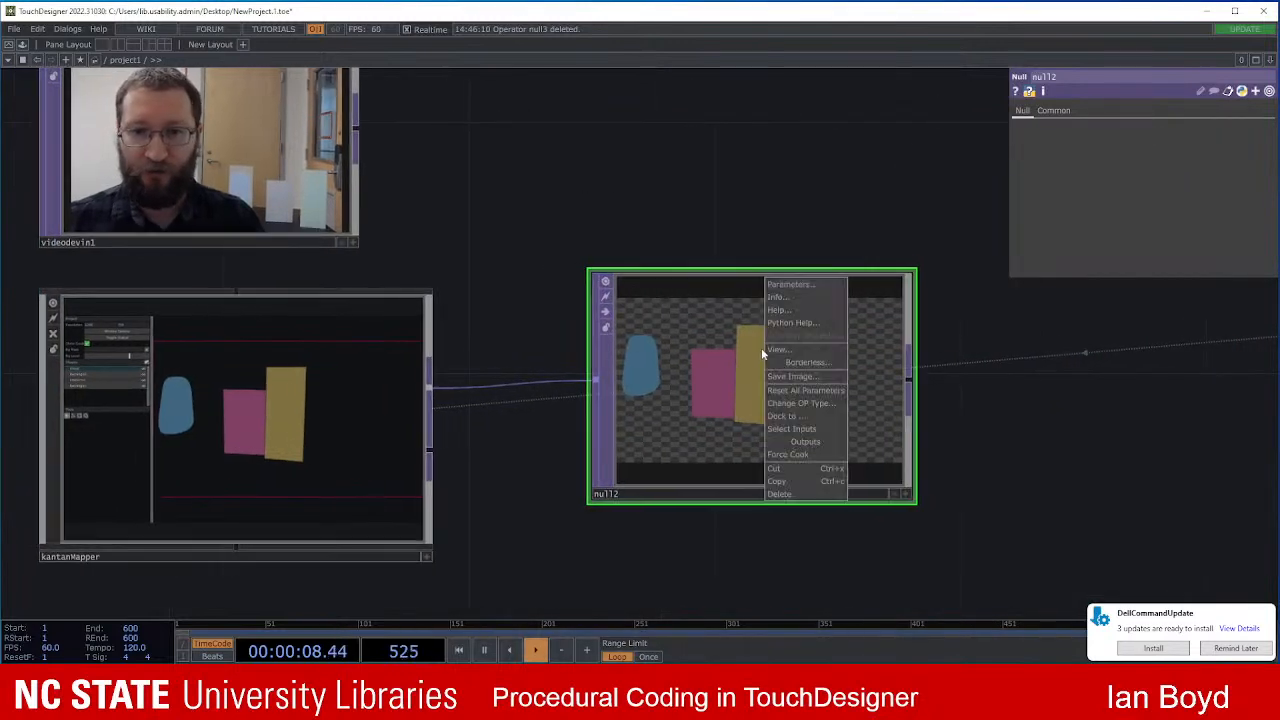
pyautogui.click(814, 379)
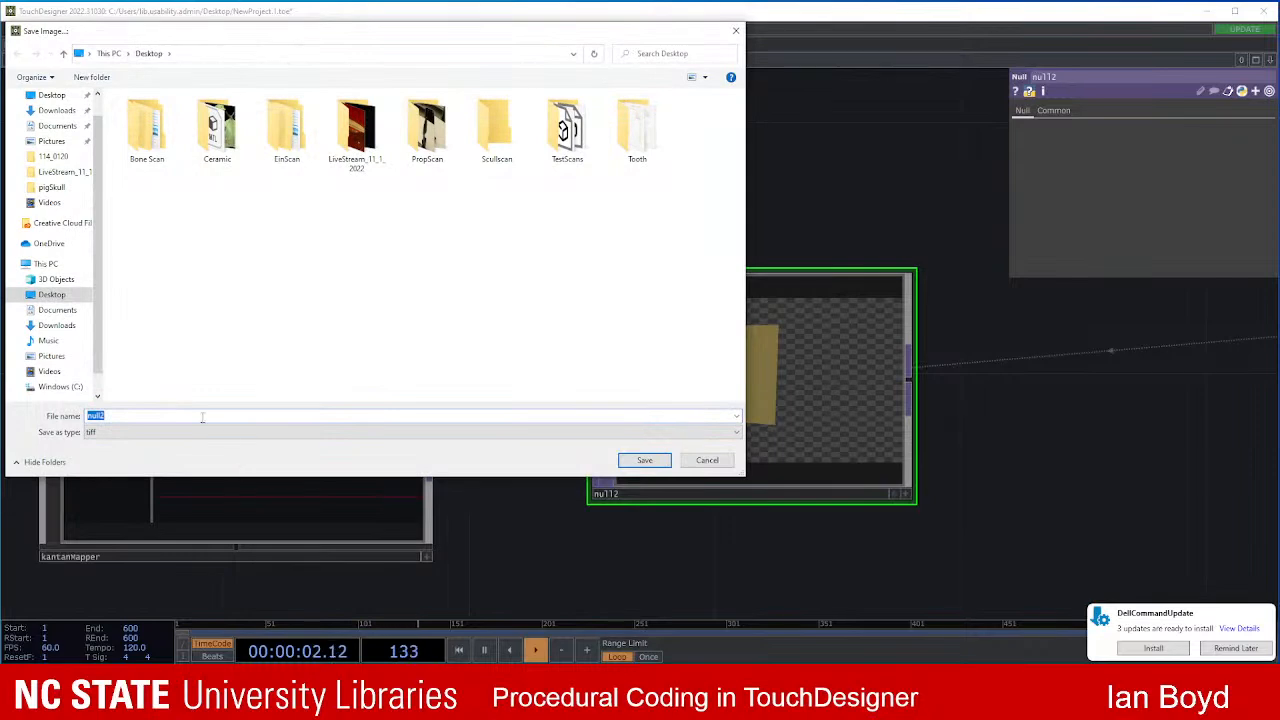
pyautogui.click(707, 460)
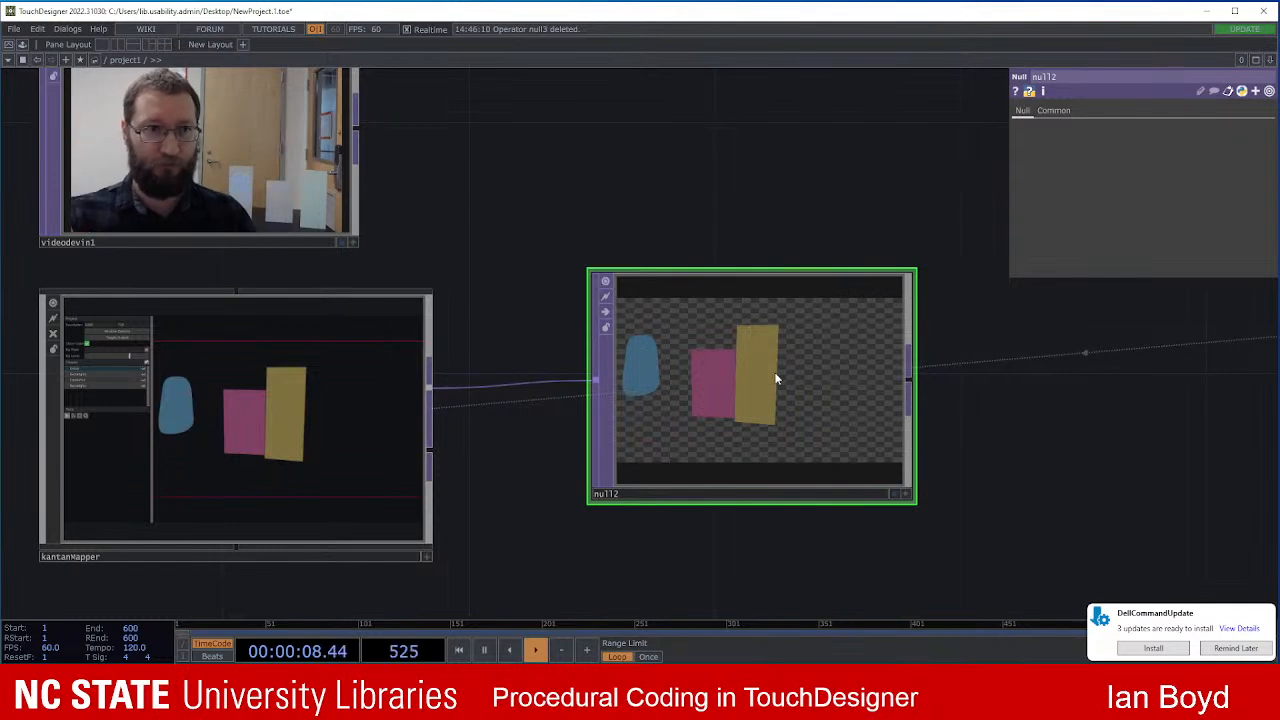
# Step: Delete the null2 operator connected to kantanMapper's output
pyautogui.scroll(-3, 552, 349)
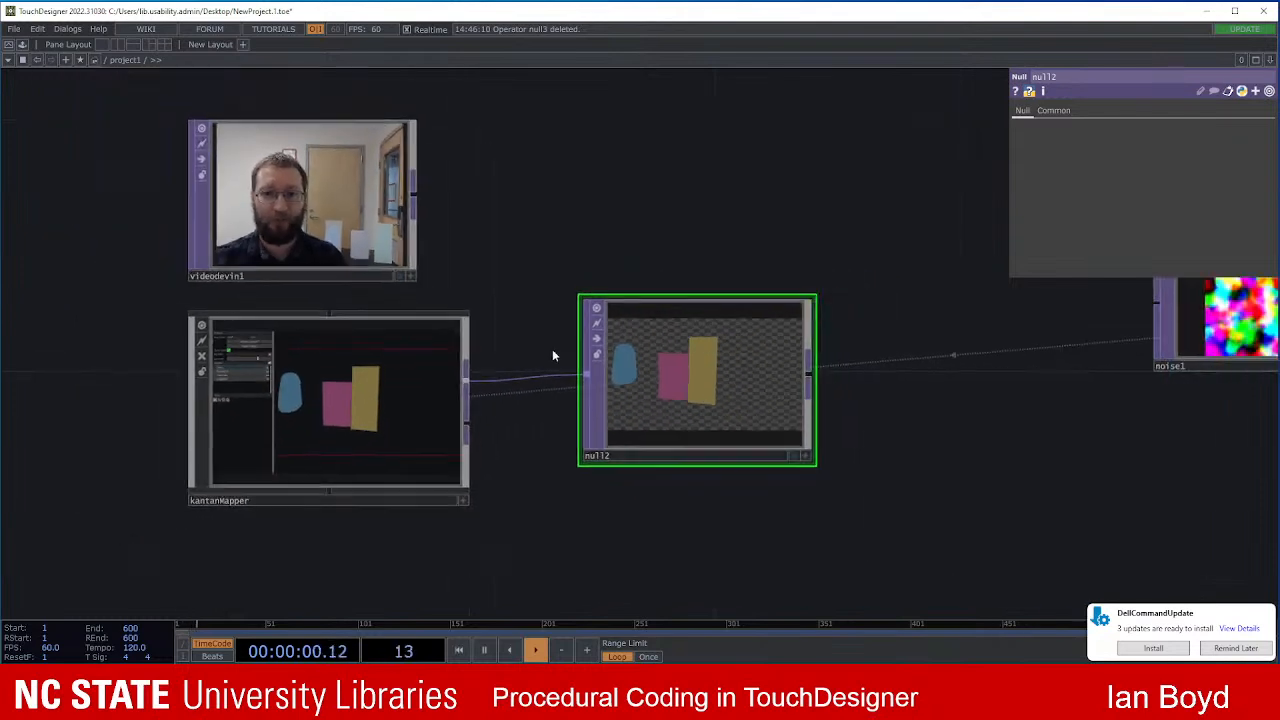
pyautogui.click(389, 371)
pyautogui.scroll(3, 555, 365)
pyautogui.click(743, 392)
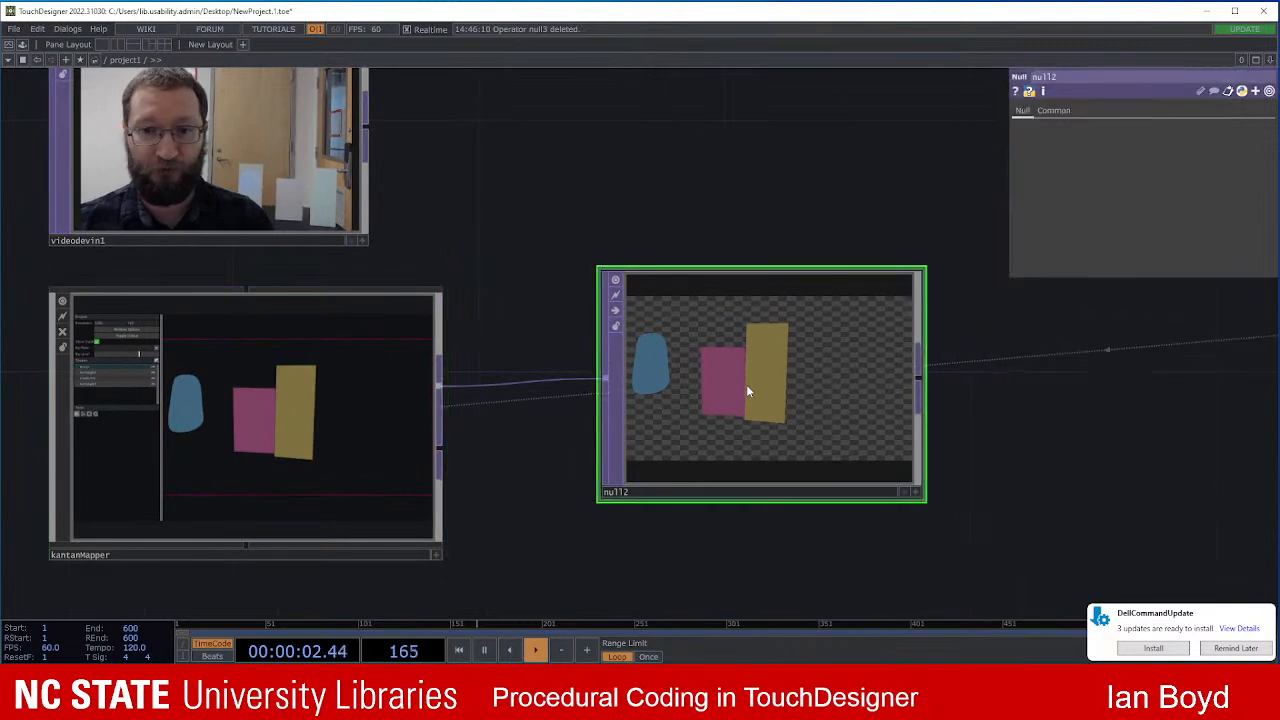
pyautogui.press('Delete')
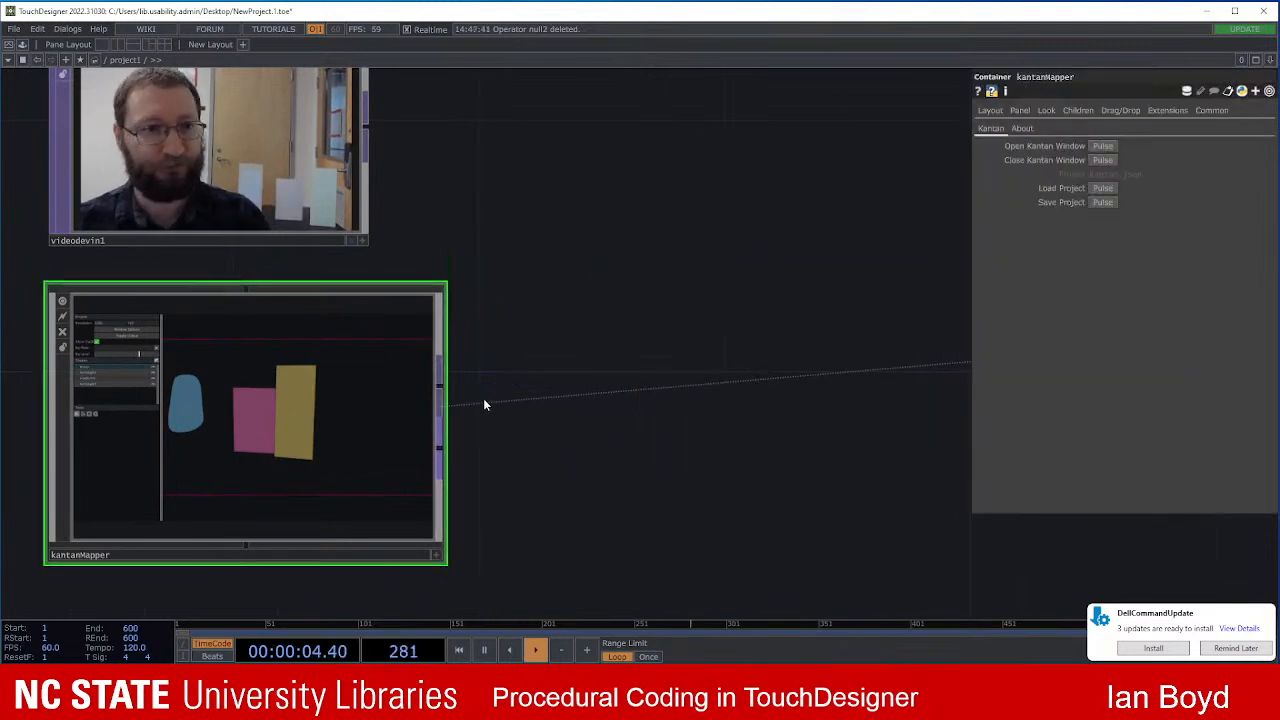
pyautogui.hotkey('alt', 'Tab')
pyautogui.click(687, 285)
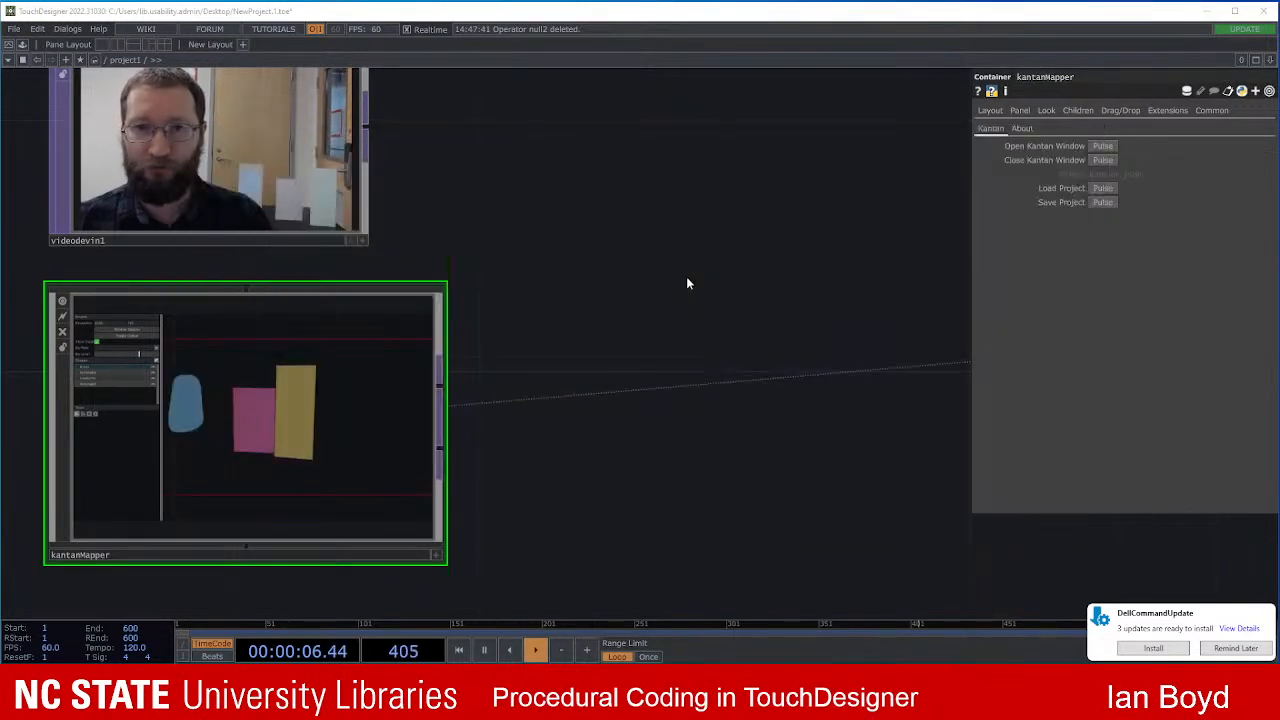
# Step: Turn on the textures of Rectangle1, Rectangle2 and Freeform4 in the kantanMapper editor, clear the shape selection, and minimize the editor
pyautogui.click(1102, 146)
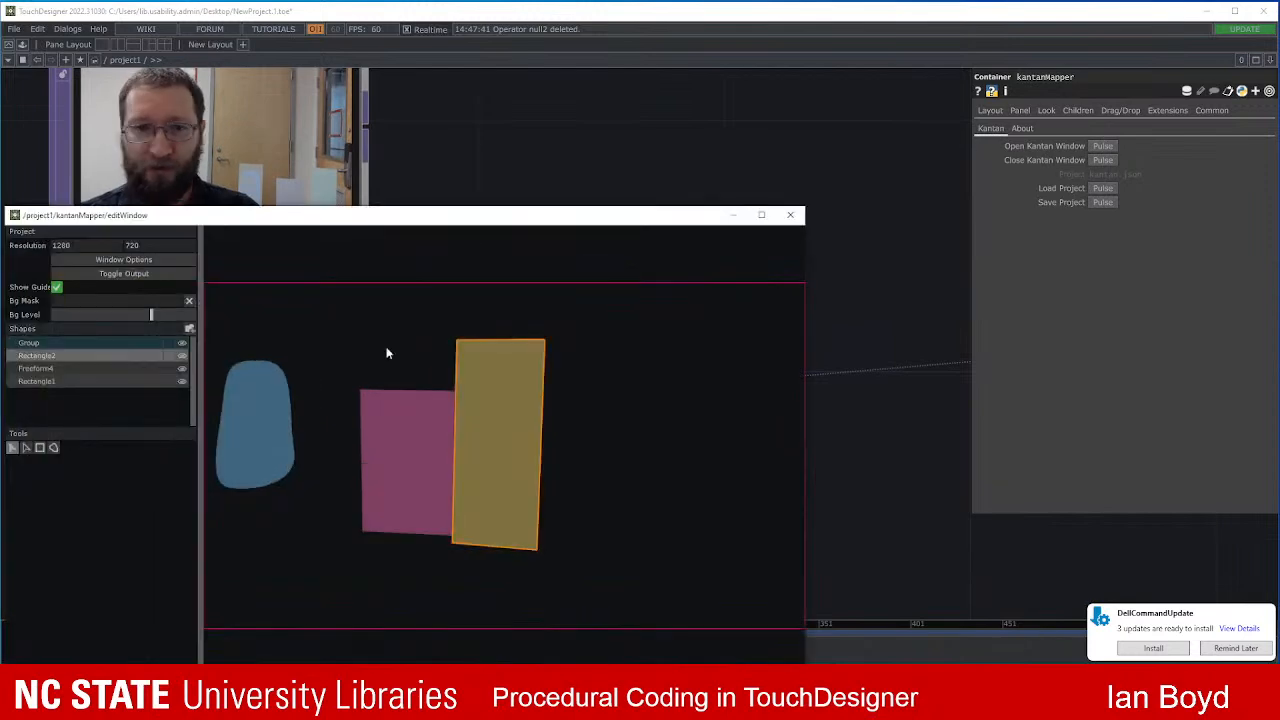
pyautogui.click(272, 434)
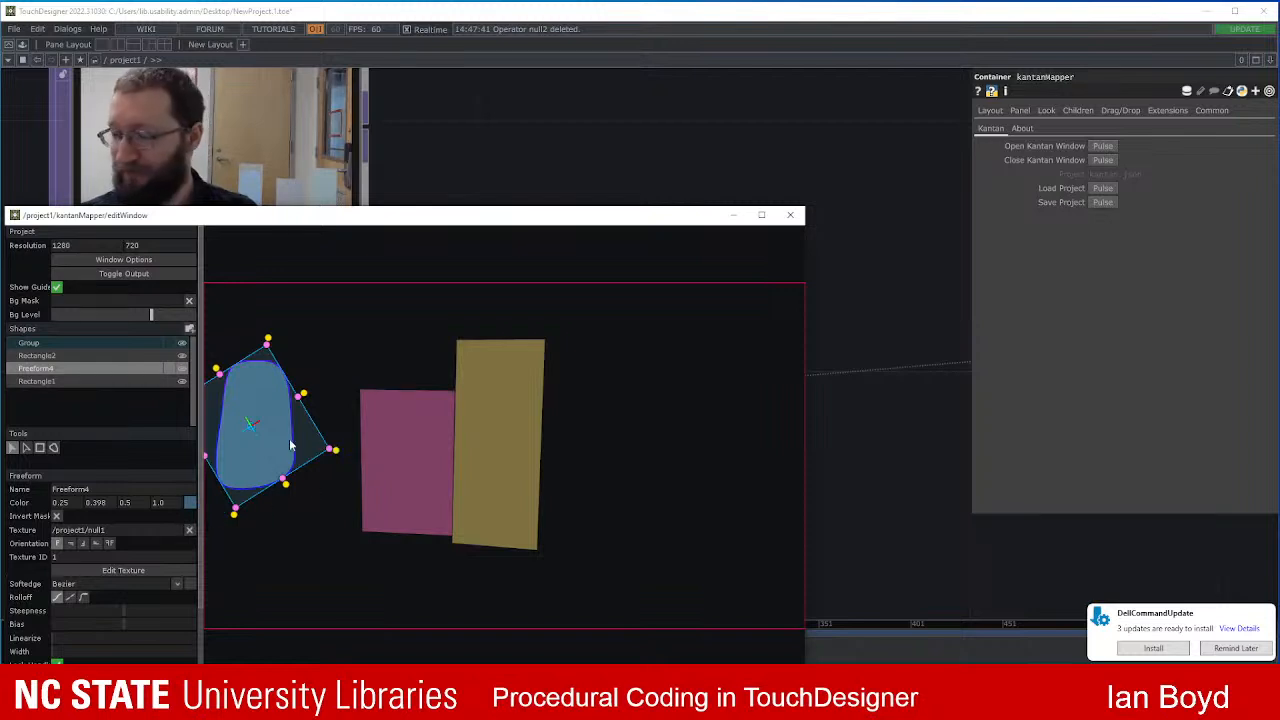
pyautogui.click(405, 460)
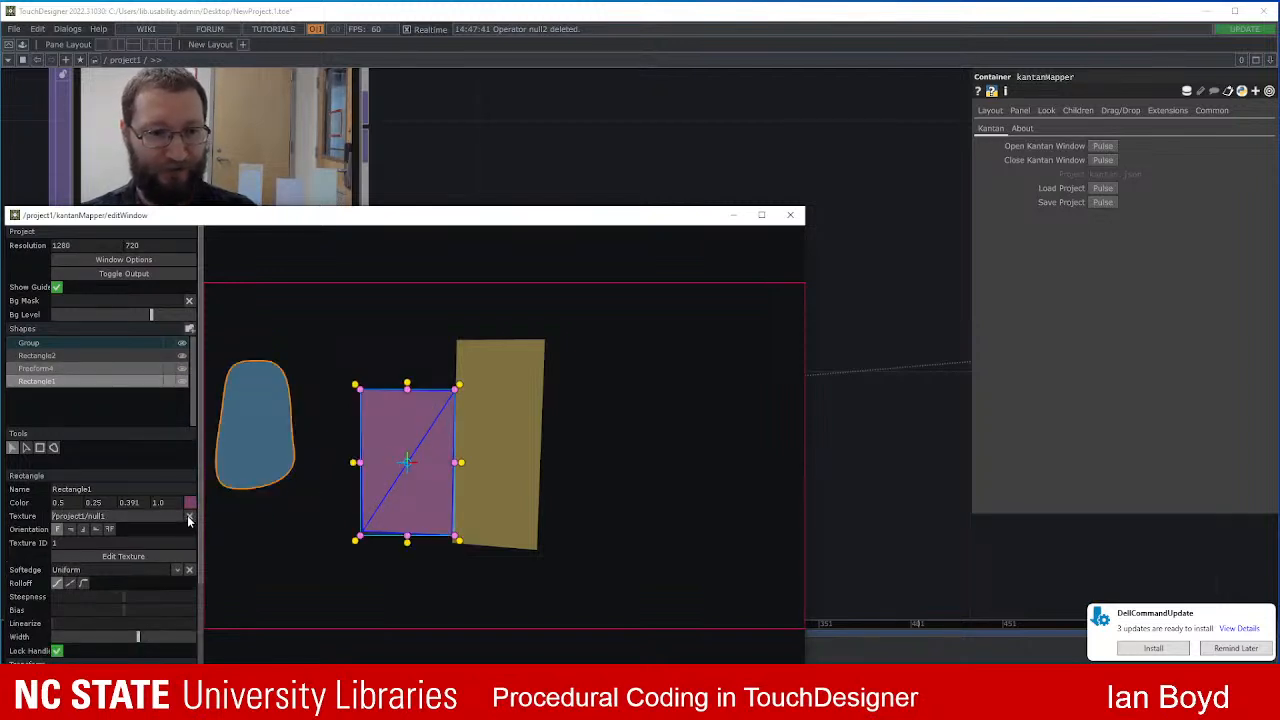
pyautogui.click(475, 444)
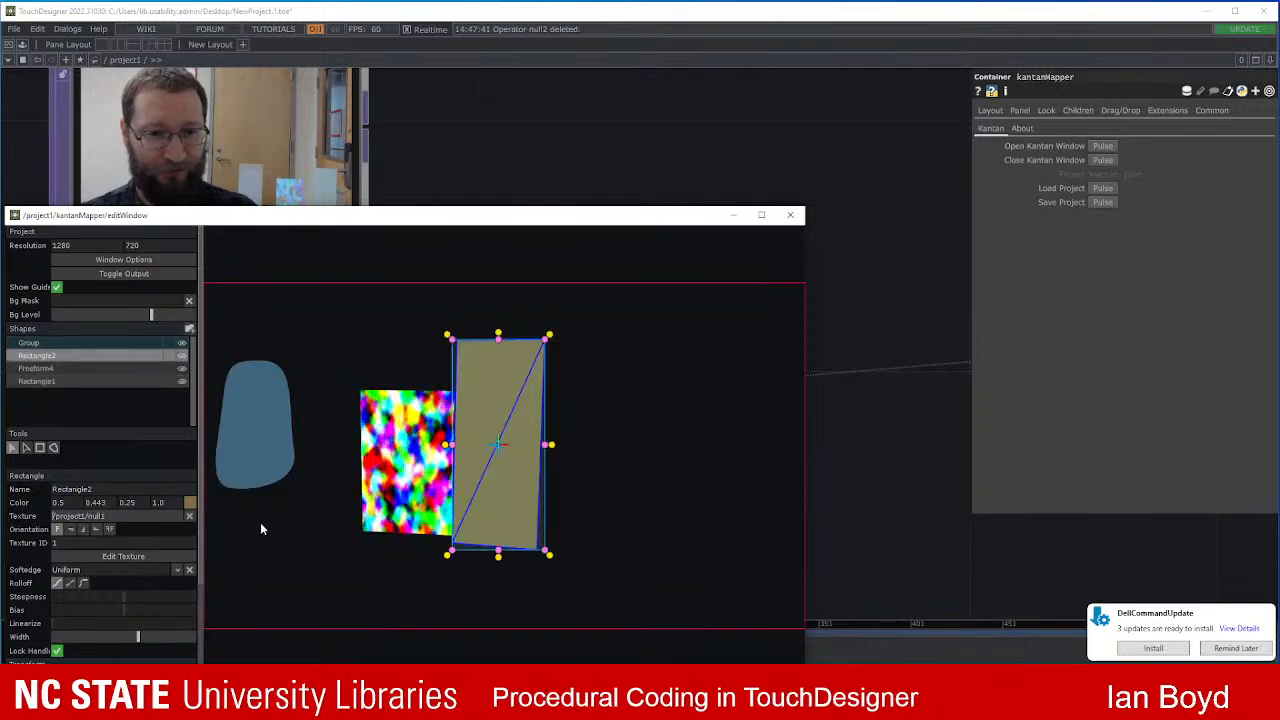
pyautogui.click(189, 515)
pyautogui.click(243, 451)
pyautogui.click(189, 530)
pyautogui.click(790, 214)
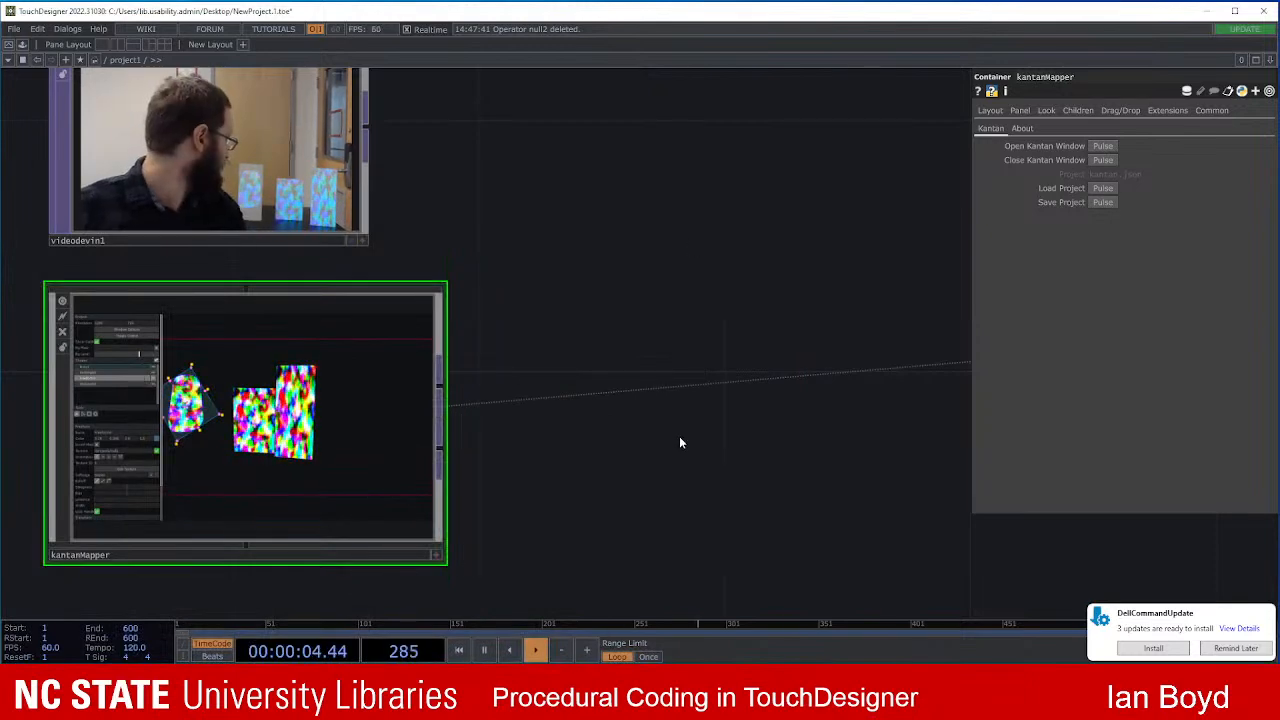
pyautogui.hotkey('alt', 'Tab')
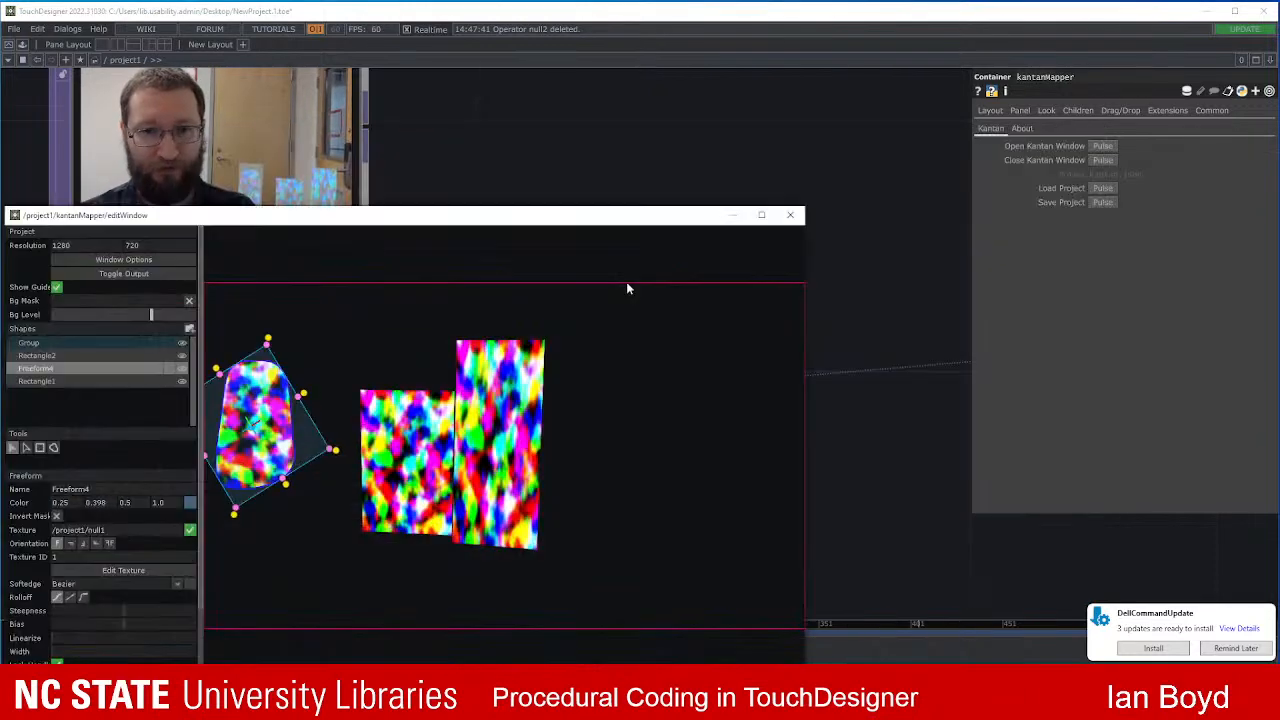
pyautogui.click(826, 201)
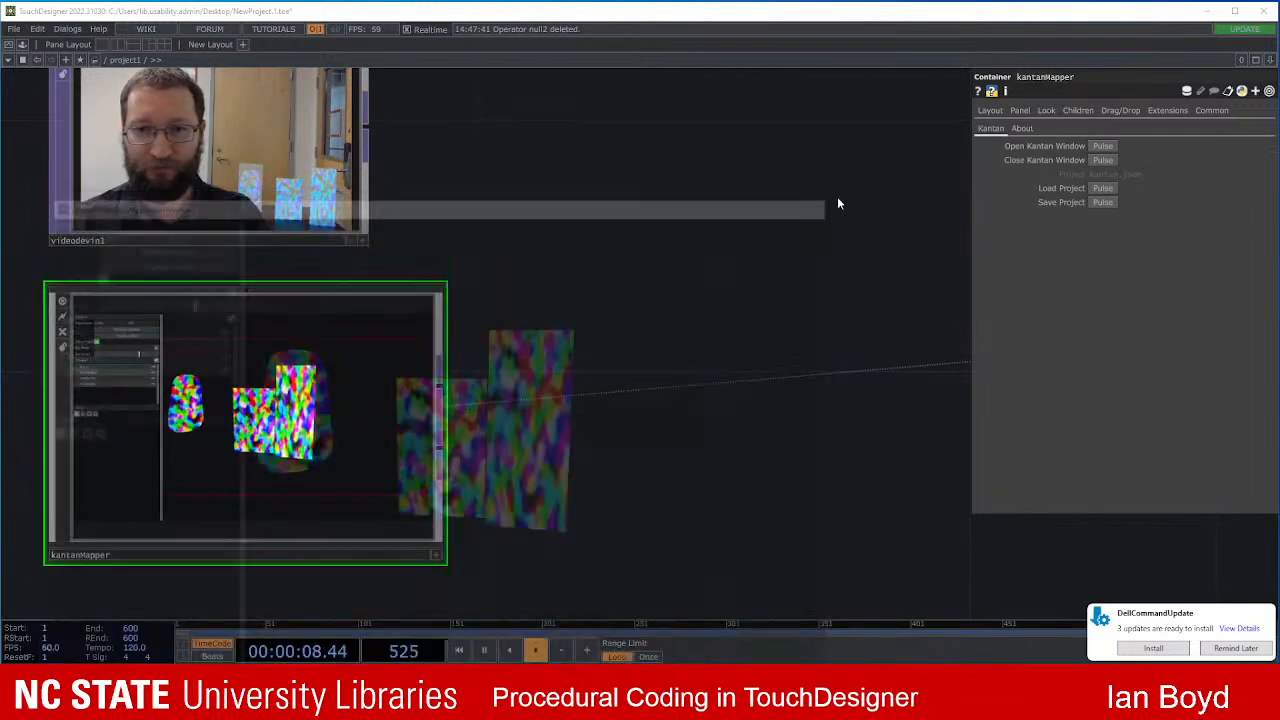
# Step: Turn off the Active setting of the videodevin1 operator to release the USB camera
pyautogui.scroll(-4, 750, 280)
pyautogui.moveTo(869, 257); pyautogui.dragTo(679, 277)
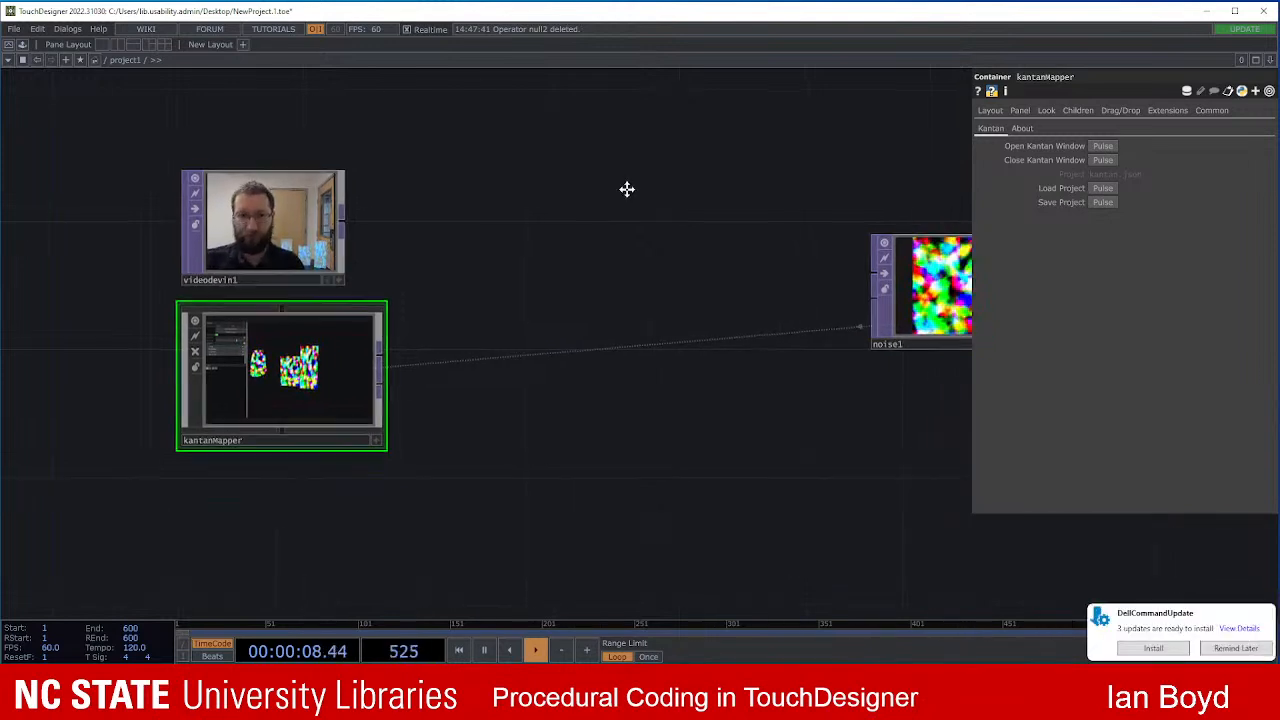
pyautogui.press('Tab')
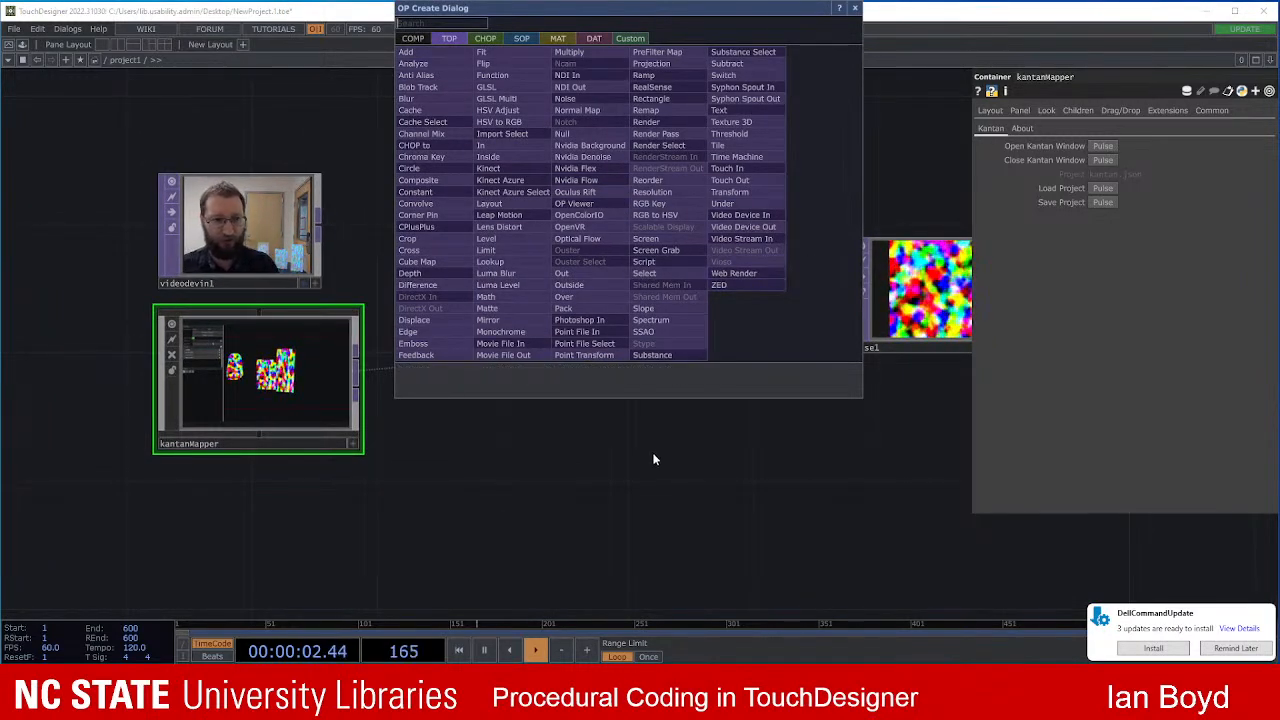
pyautogui.scroll(-2, 645, 465)
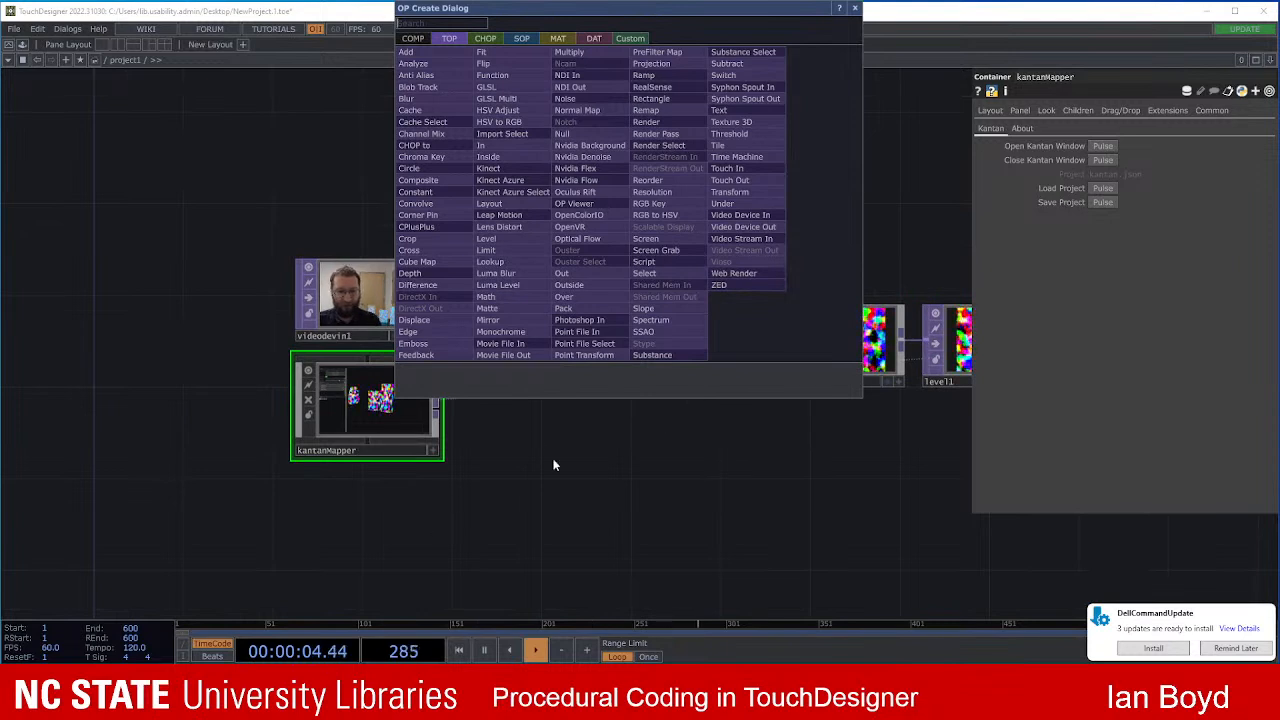
pyautogui.scroll(2, 555, 465)
pyautogui.click(330, 230)
pyautogui.click(1143, 128)
# Step: Switch to OBS, activate the USB Video Device in the Video Capture Device properties, and return to TouchDesigner
pyautogui.hotkey('alt', 'Tab')
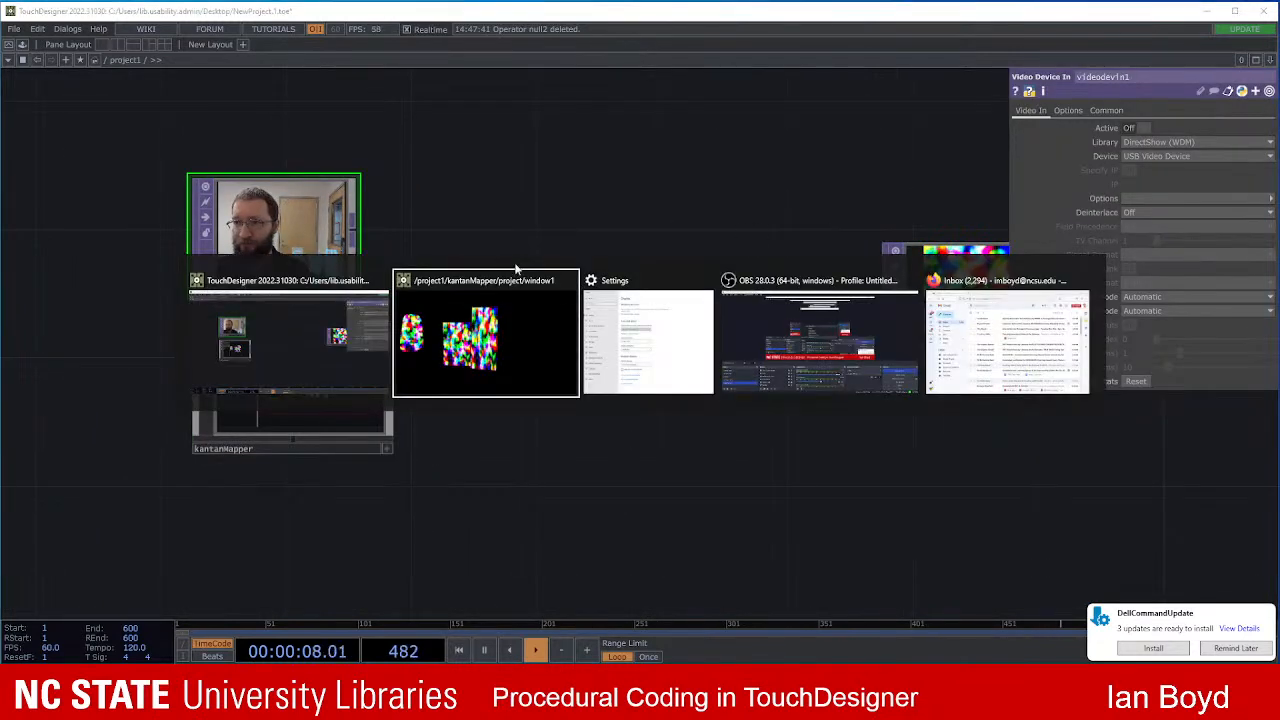
pyautogui.click(746, 323)
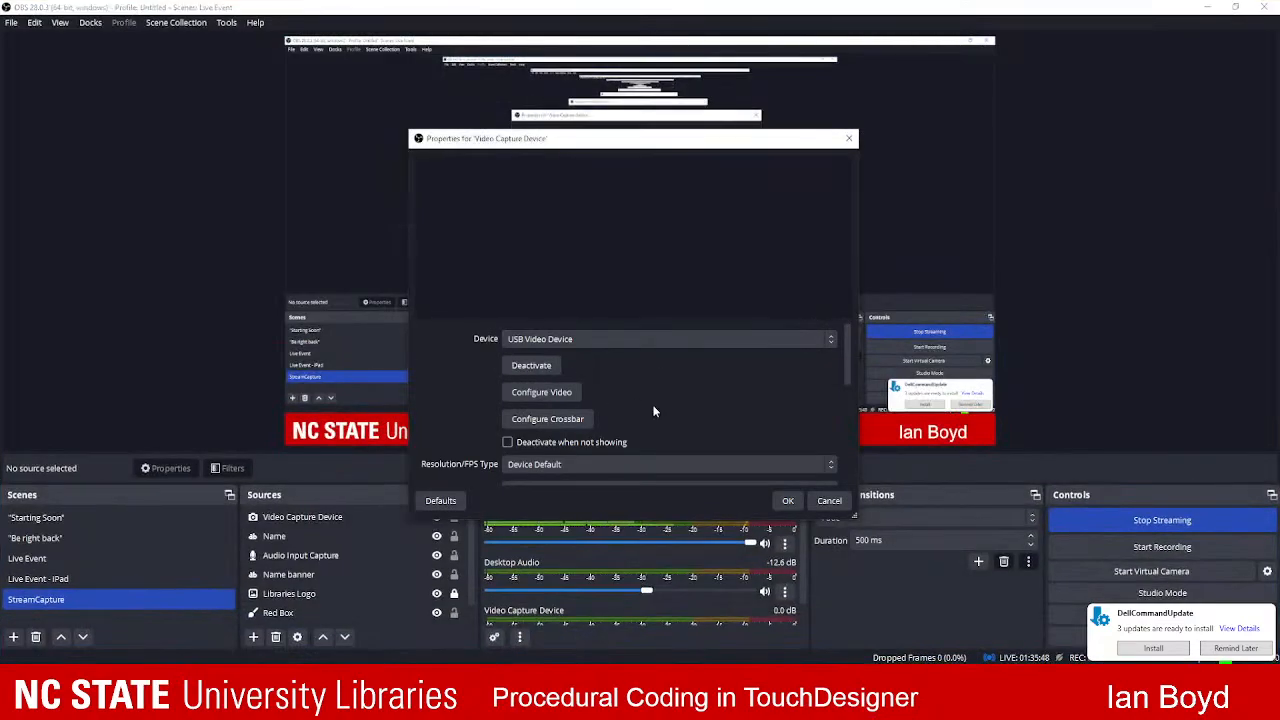
pyautogui.hotkey('alt', 'Tab')
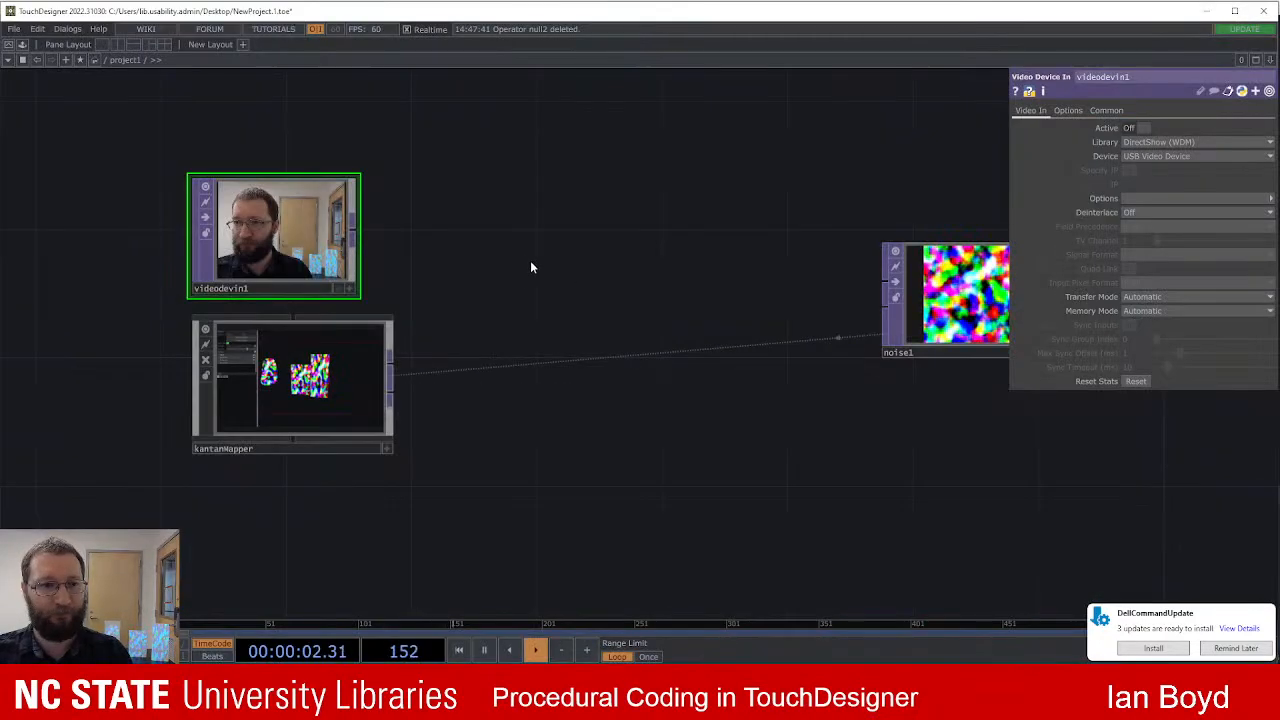
# Step: Delete the videodevin1 operator above kantanMapper
pyautogui.moveTo(519, 268); pyautogui.dragTo(552, 273)
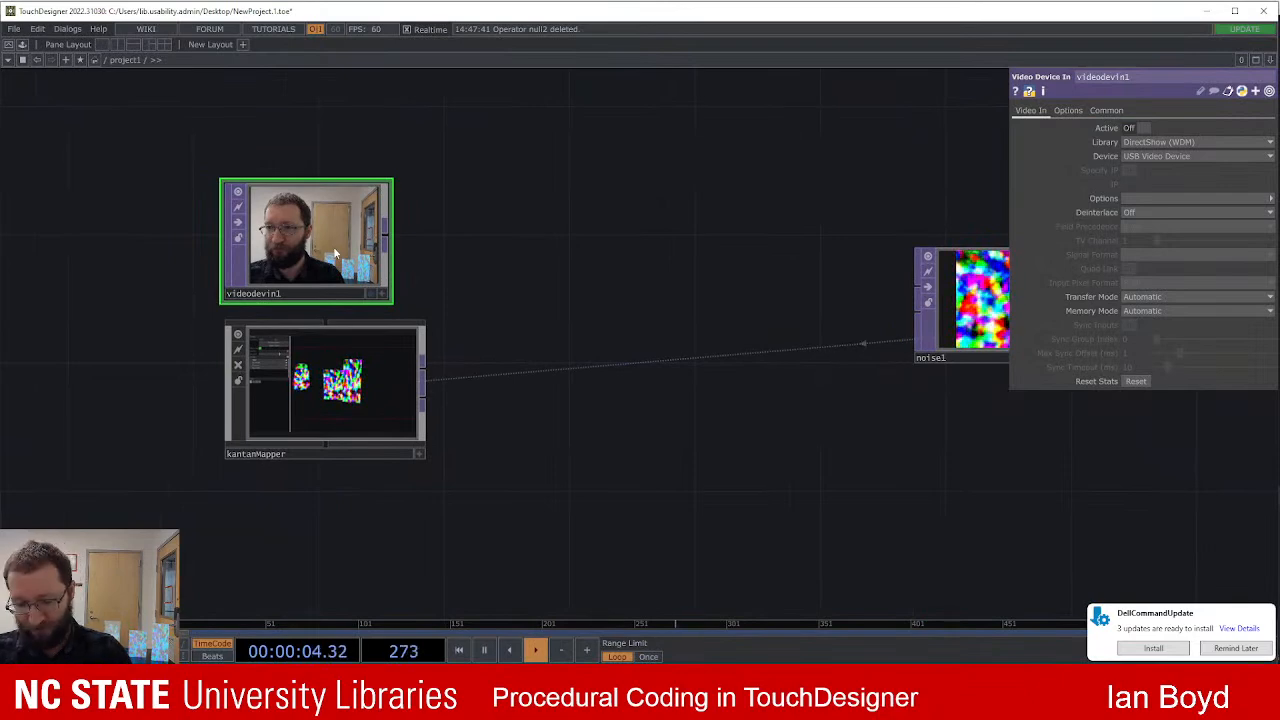
pyautogui.press('Delete')
pyautogui.moveTo(589, 226); pyautogui.dragTo(554, 251)
# Step: Find the Joystick CHOP among the available operators and place it in the network near kantanMapper
pyautogui.press('Tab')
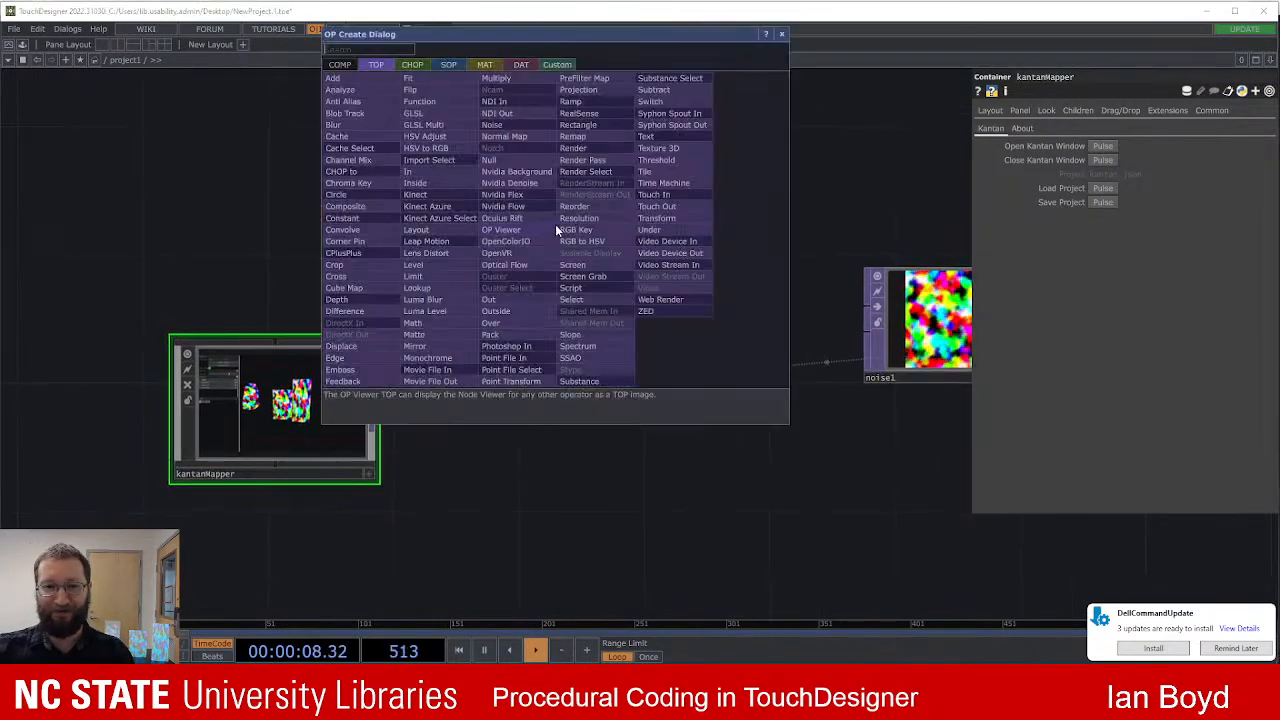
pyautogui.press('Tab')
pyautogui.write('game')
pyautogui.press('BackSpace')
pyautogui.press('BackSpace')
pyautogui.press('BackSpace')
pyautogui.press('BackSpace')
pyautogui.write('con')
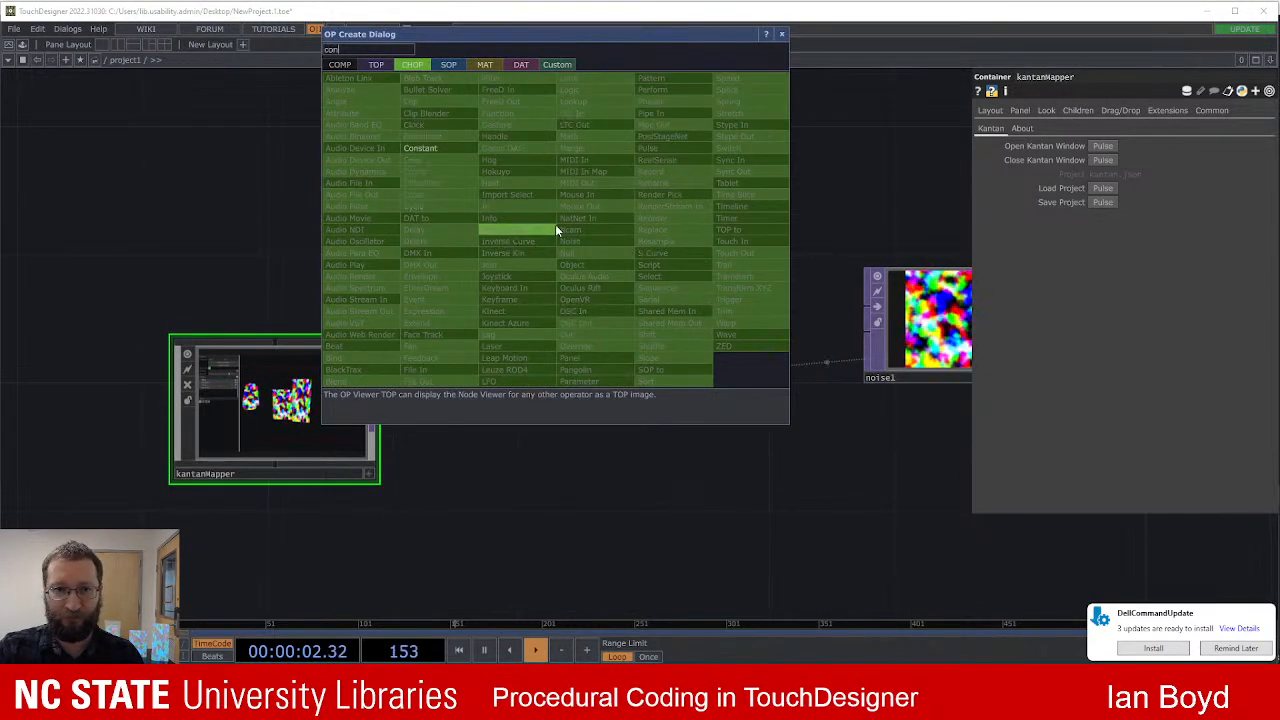
pyautogui.press('BackSpace')
pyautogui.press('BackSpace')
pyautogui.press('BackSpace')
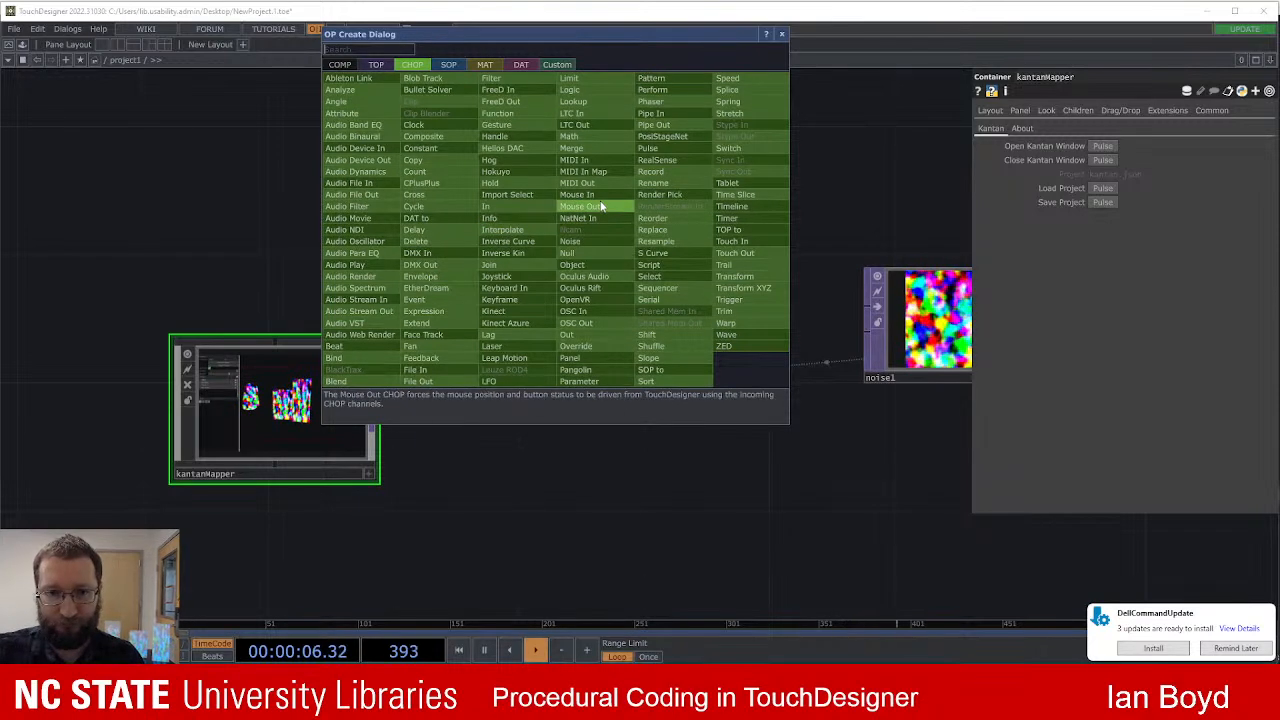
pyautogui.write('g')
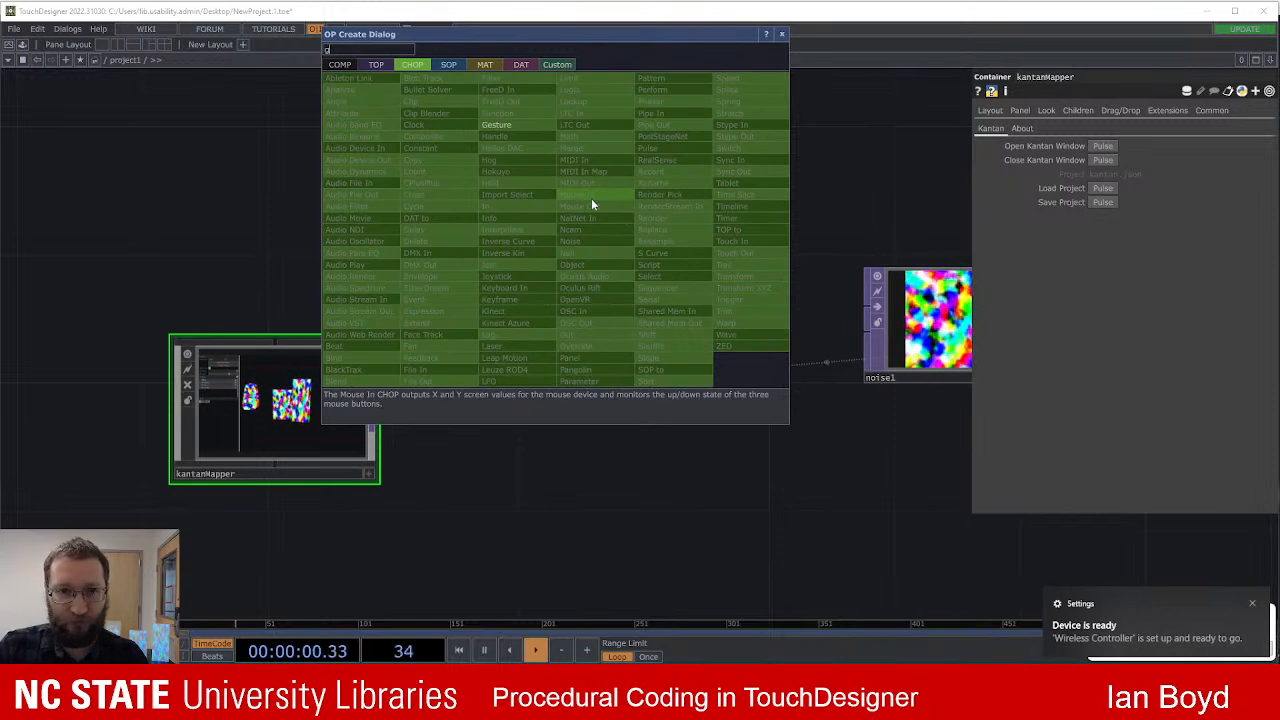
pyautogui.press('BackSpace')
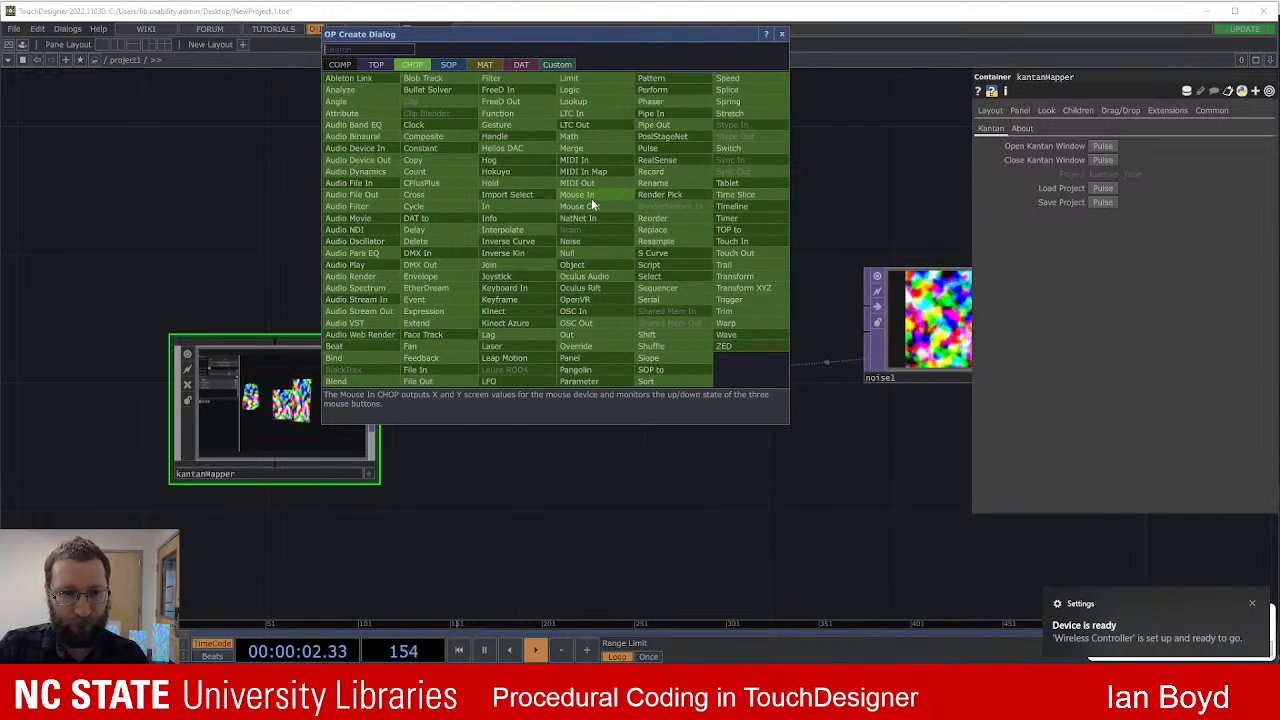
pyautogui.click(508, 274)
pyautogui.click(475, 226)
pyautogui.scroll(4, 590, 240)
pyautogui.moveTo(594, 237); pyautogui.dragTo(609, 243)
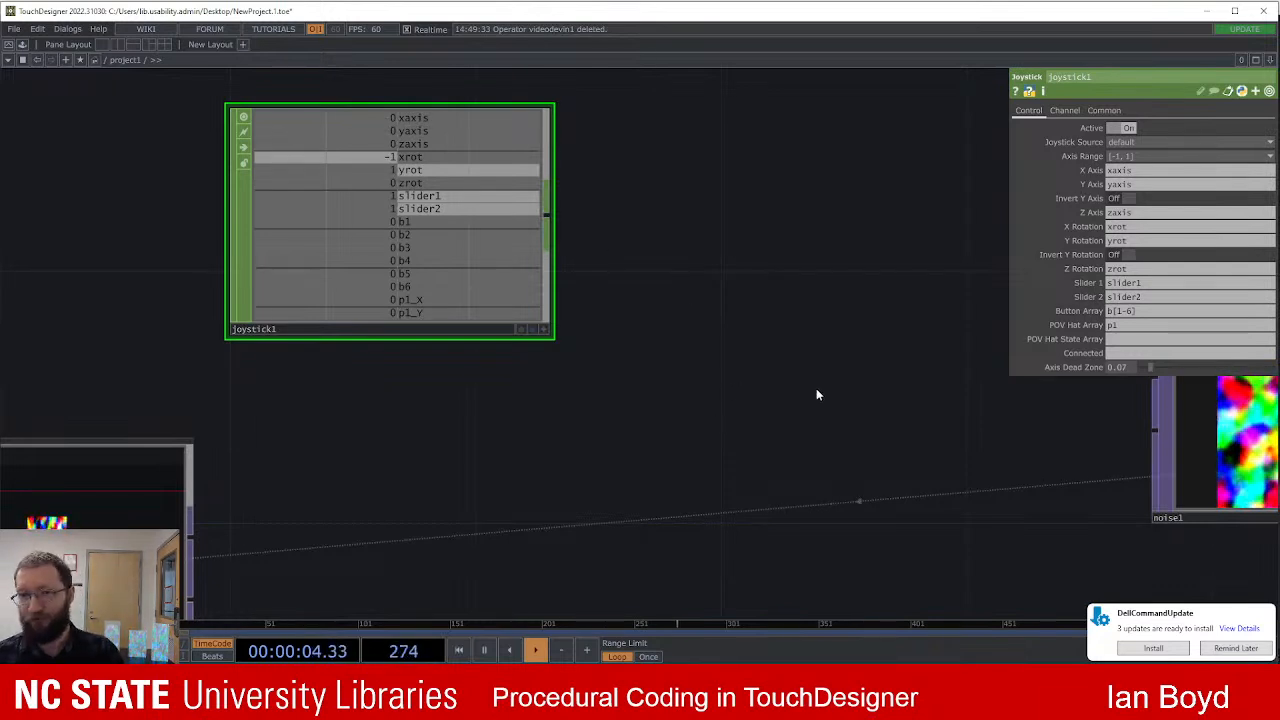
# Step: Move null1 away from level1 so the two nodes no longer overlap in the noise chain
pyautogui.moveTo(815, 395); pyautogui.dragTo(686, 320)
pyautogui.scroll(-2, 760, 300)
pyautogui.moveTo(846, 277); pyautogui.dragTo(216, 236)
pyautogui.scroll(-2, 609, 211)
pyautogui.moveTo(820, 177); pyautogui.dragTo(648, 208)
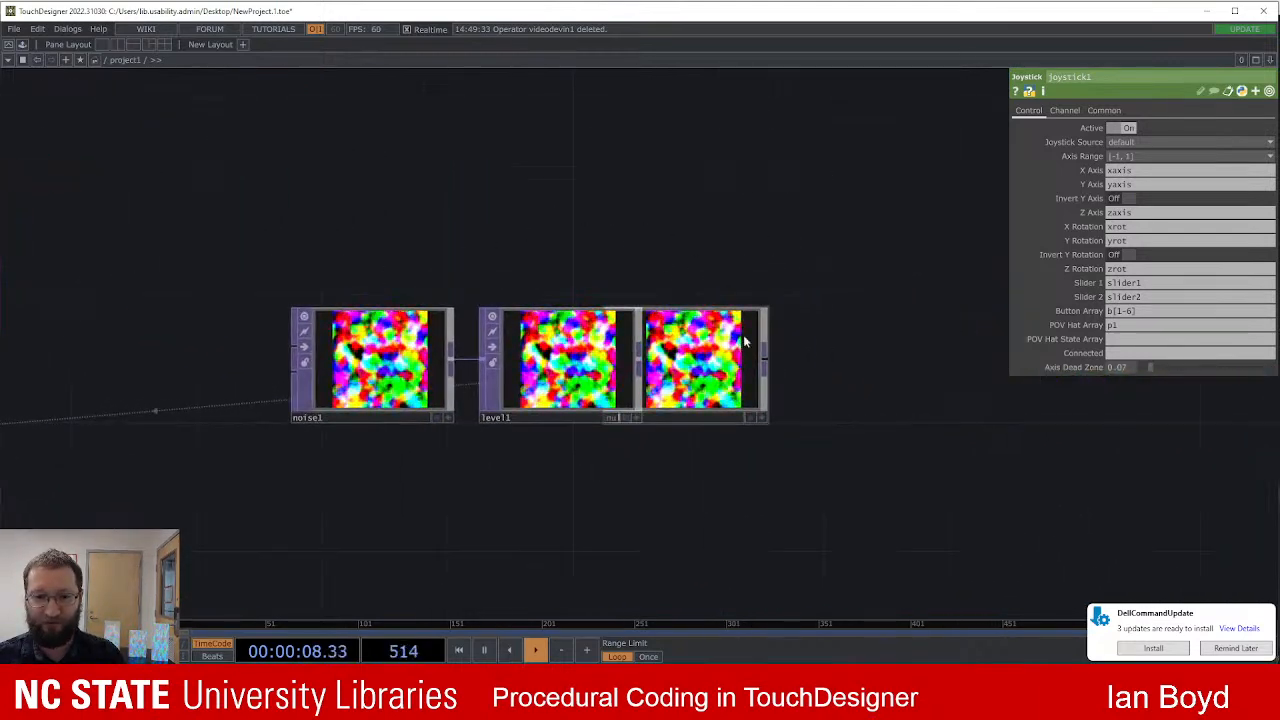
pyautogui.moveTo(740, 343); pyautogui.dragTo(800, 355)
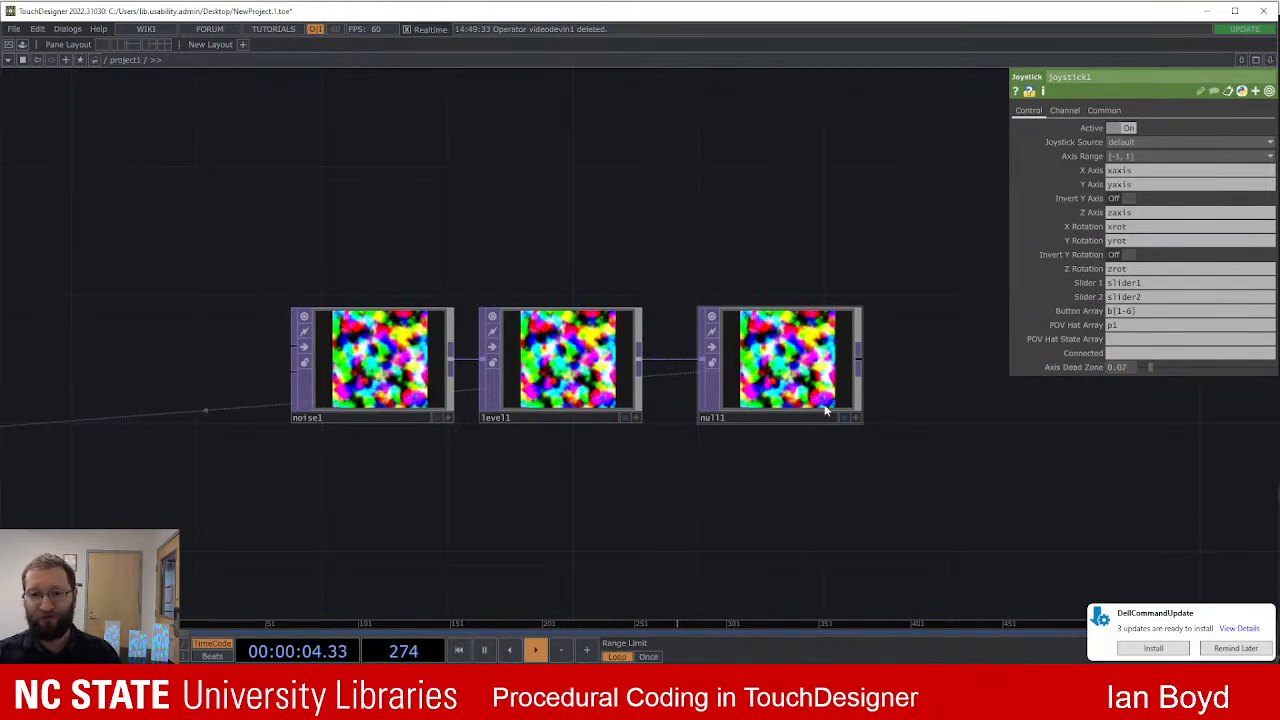
pyautogui.moveTo(913, 411); pyautogui.dragTo(917, 371)
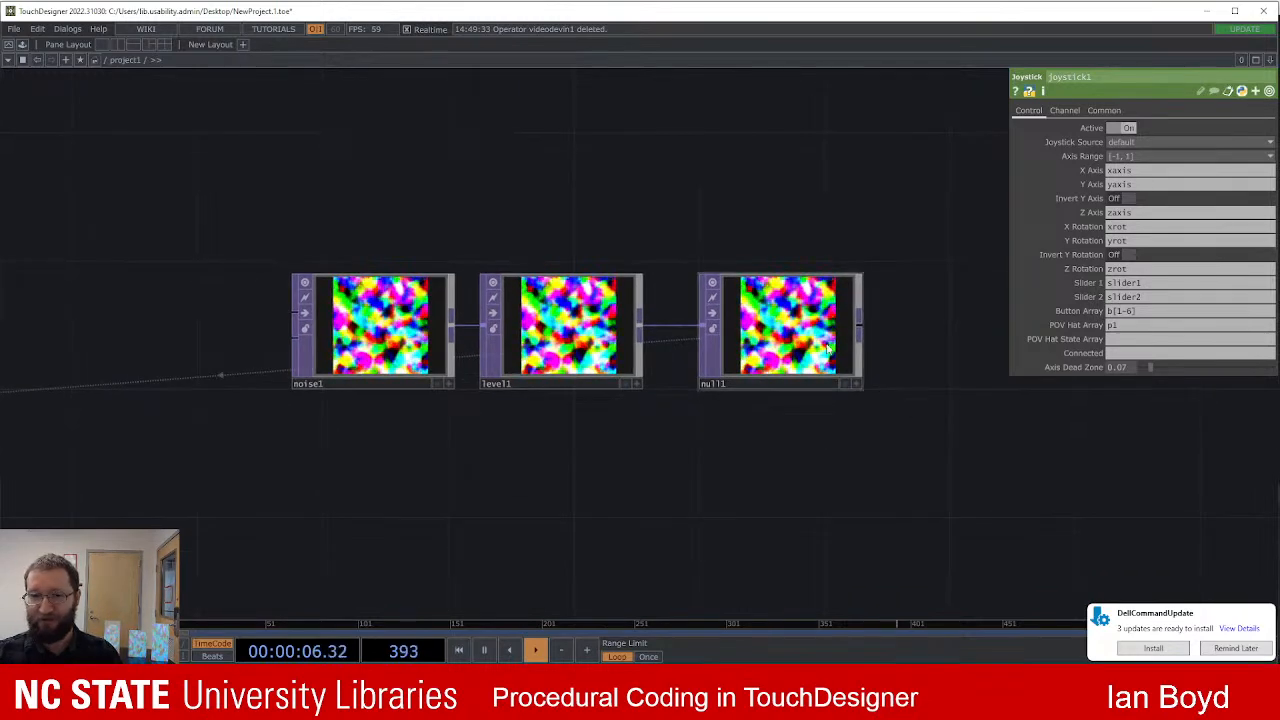
# Step: Set noise1's Harmonic Spread to 0.6 and its Period to 0.69
pyautogui.click(828, 347)
pyautogui.click(552, 378)
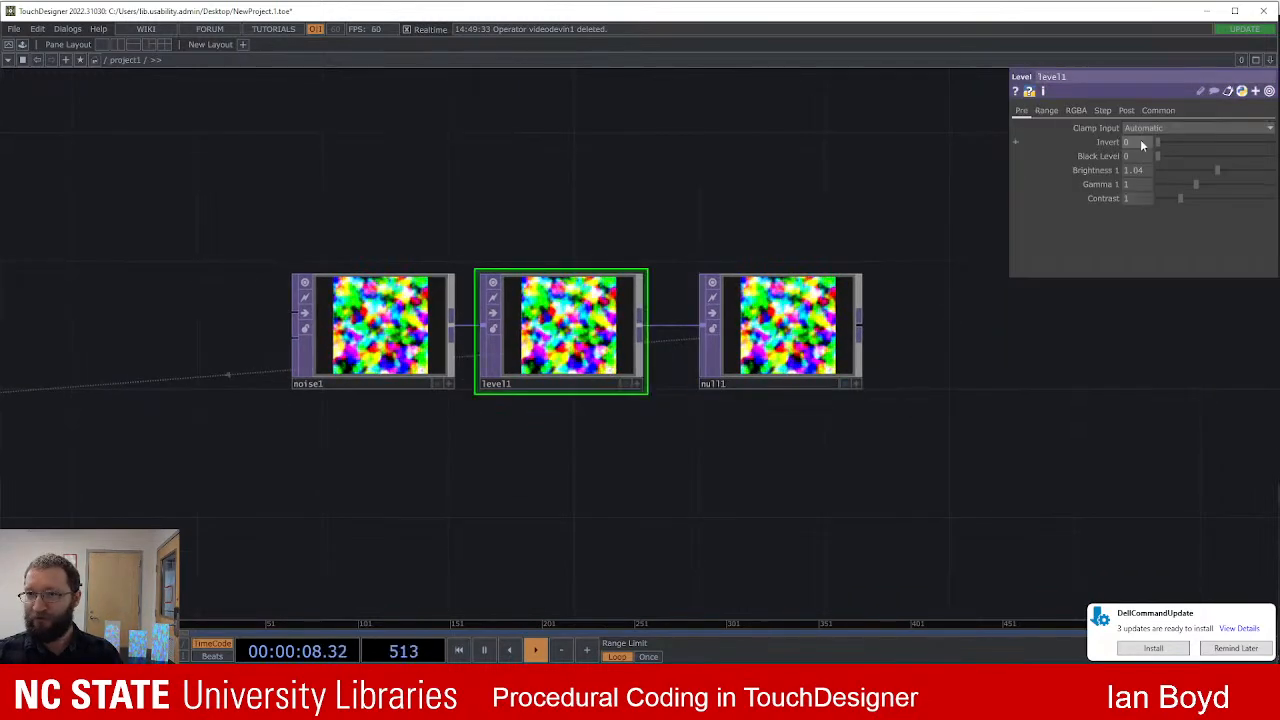
pyautogui.click(425, 335)
pyautogui.moveTo(663, 174); pyautogui.dragTo(769, 184)
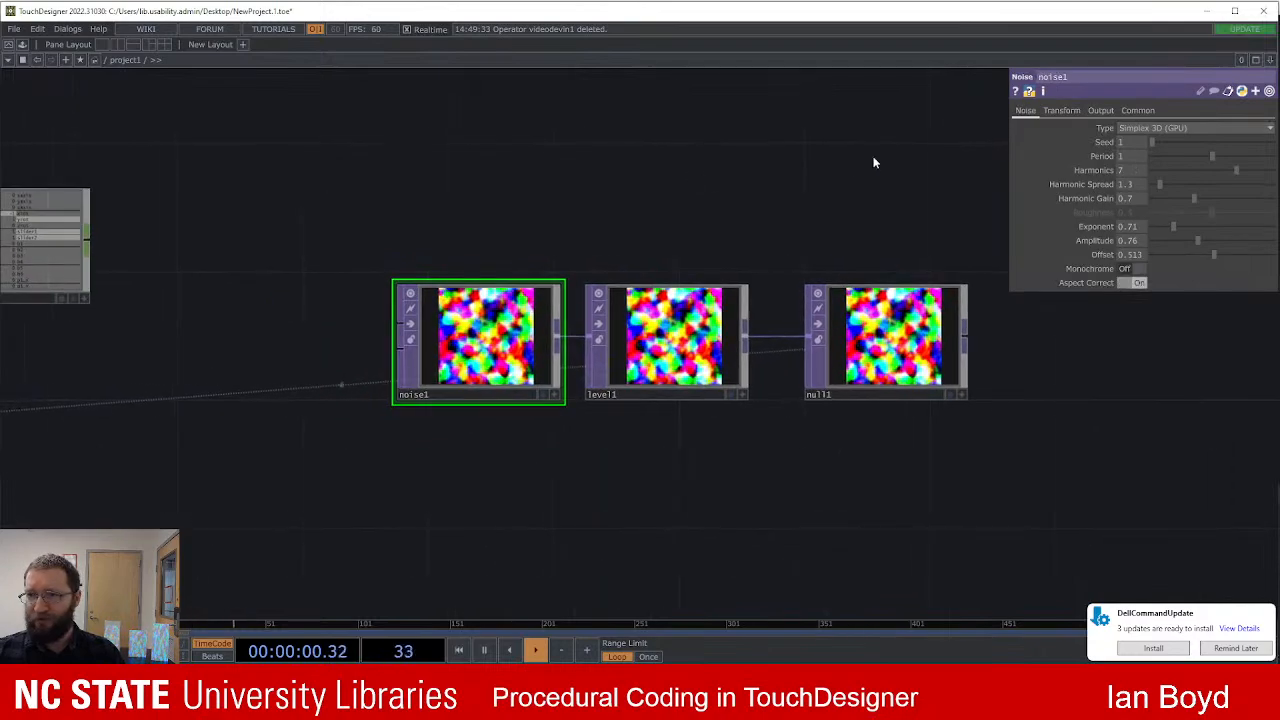
pyautogui.moveTo(1159, 184)
pyautogui.mouseDown()
pyautogui.moveTo(1185, 186)
pyautogui.moveTo(1153, 183)
pyautogui.mouseUp()
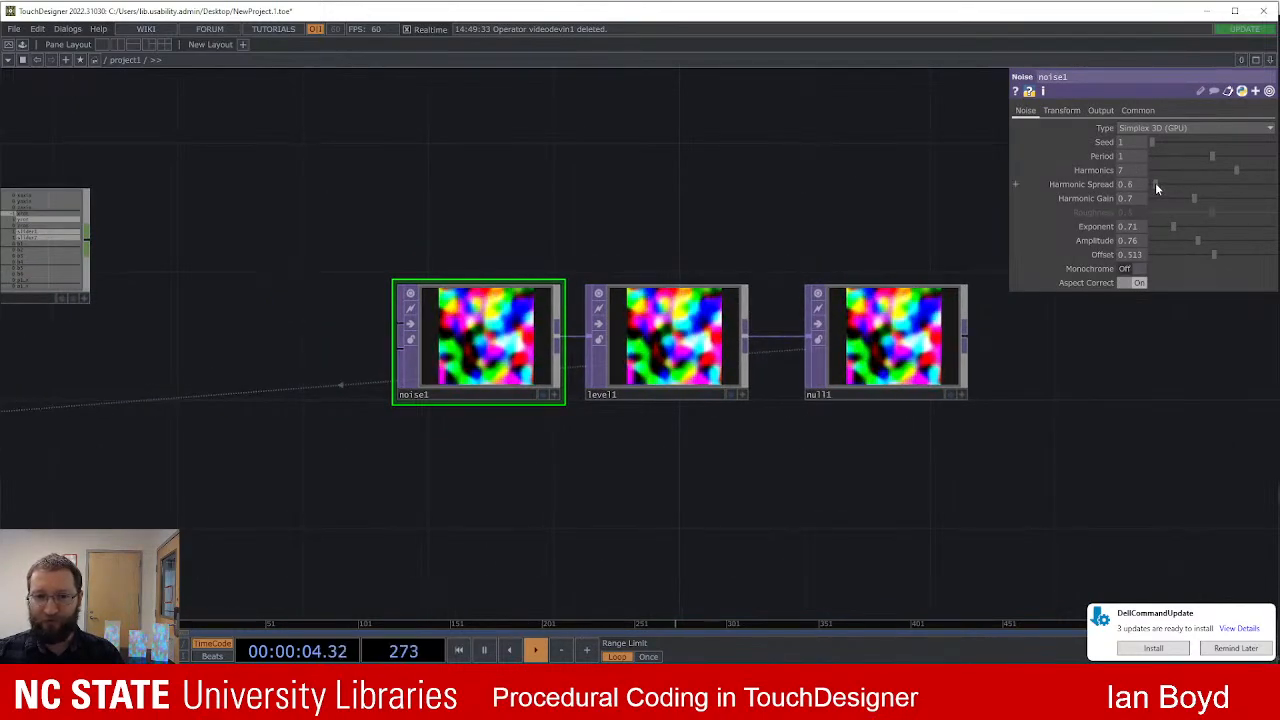
pyautogui.moveTo(1210, 157)
pyautogui.mouseDown()
pyautogui.moveTo(1171, 156)
pyautogui.moveTo(1193, 156)
pyautogui.mouseUp()
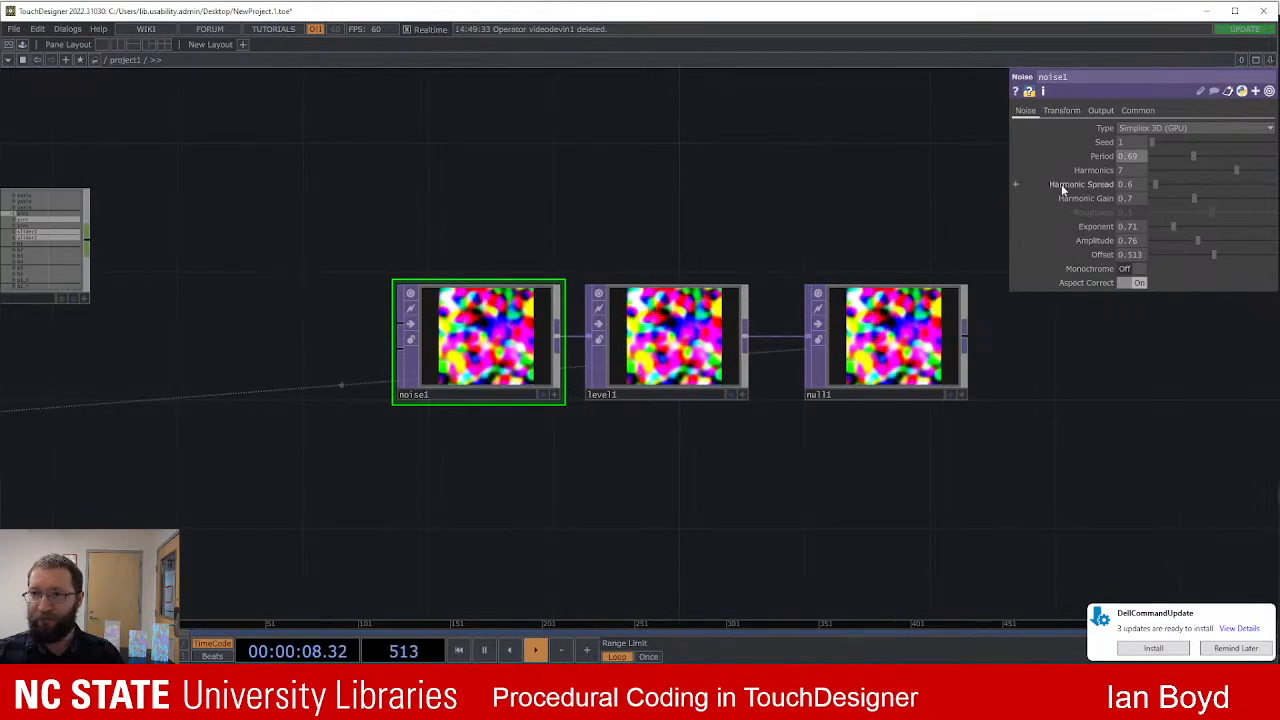
# Step: Connect a Select CHOP to joystick1's output and place it beside joystick1
pyautogui.moveTo(580, 186); pyautogui.dragTo(515, 238)
pyautogui.scroll(2, 423, 197)
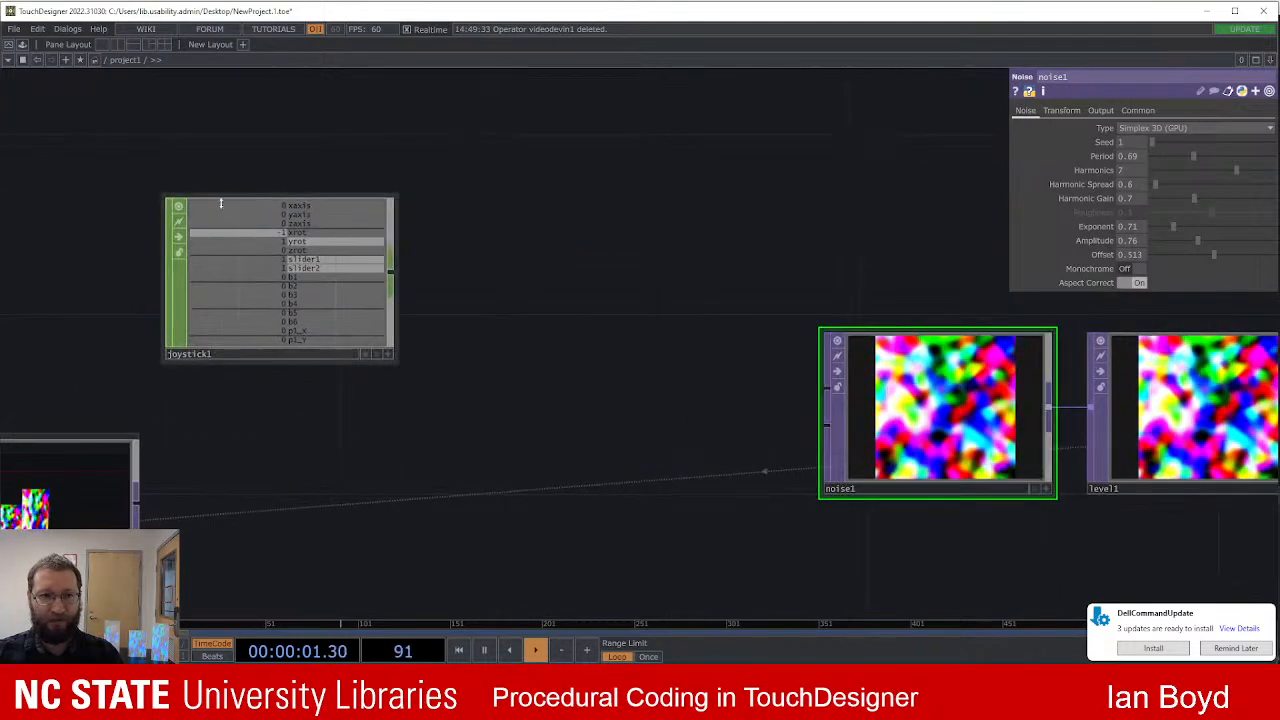
pyautogui.rightClick(396, 271)
pyautogui.write('select')
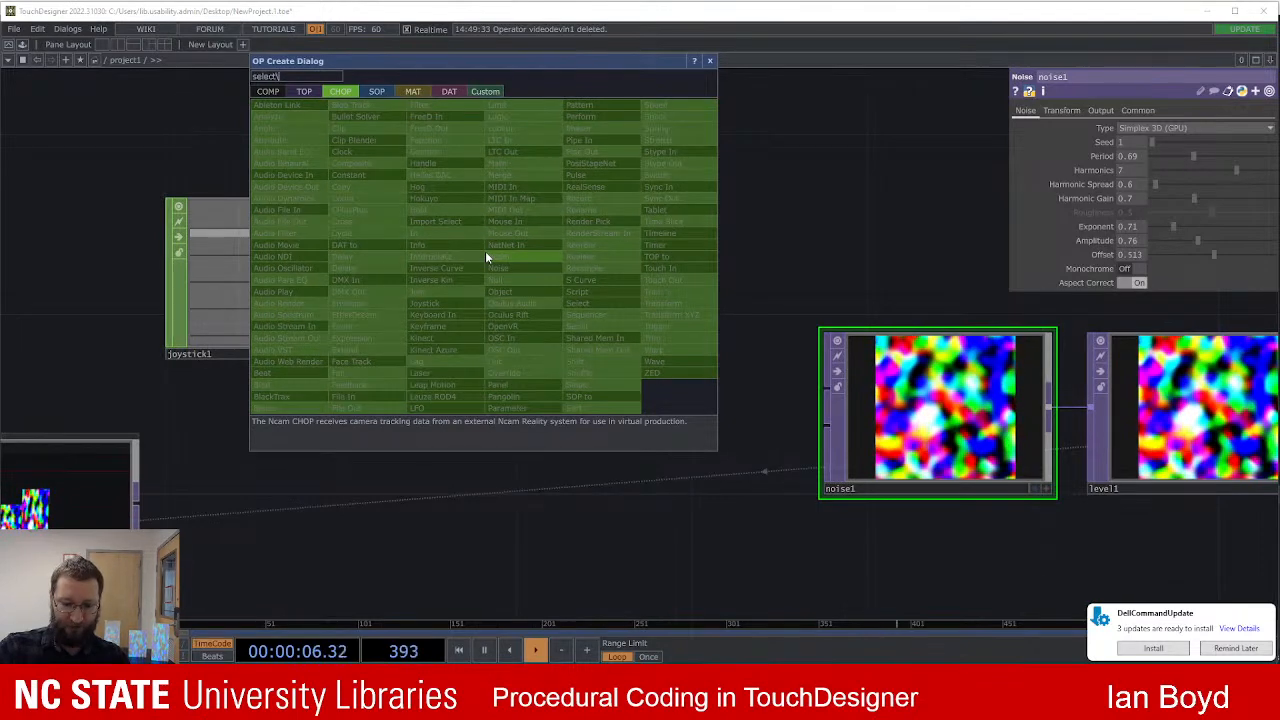
pyautogui.press('Return')
pyautogui.click(486, 258)
pyautogui.moveTo(571, 157); pyautogui.dragTo(615, 202)
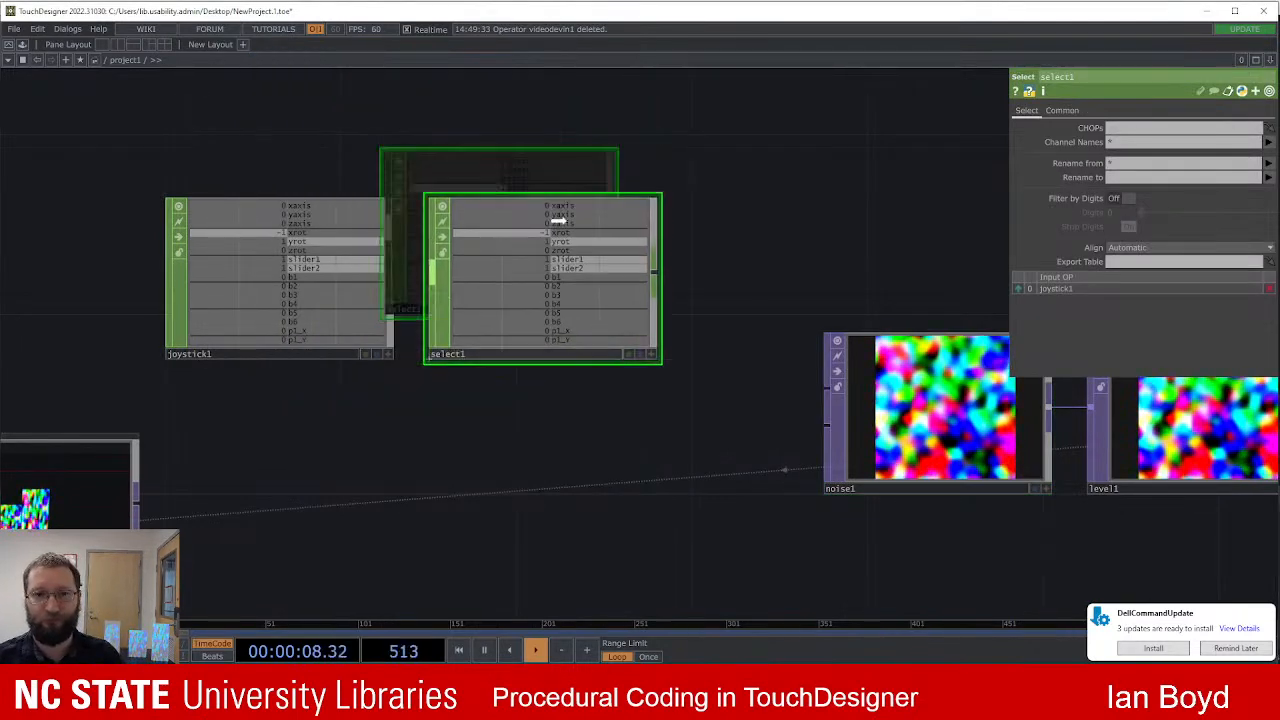
# Step: Limit select1 to the xaxis channel
pyautogui.click(1124, 146)
pyautogui.write('xaxis')
pyautogui.press('Return')
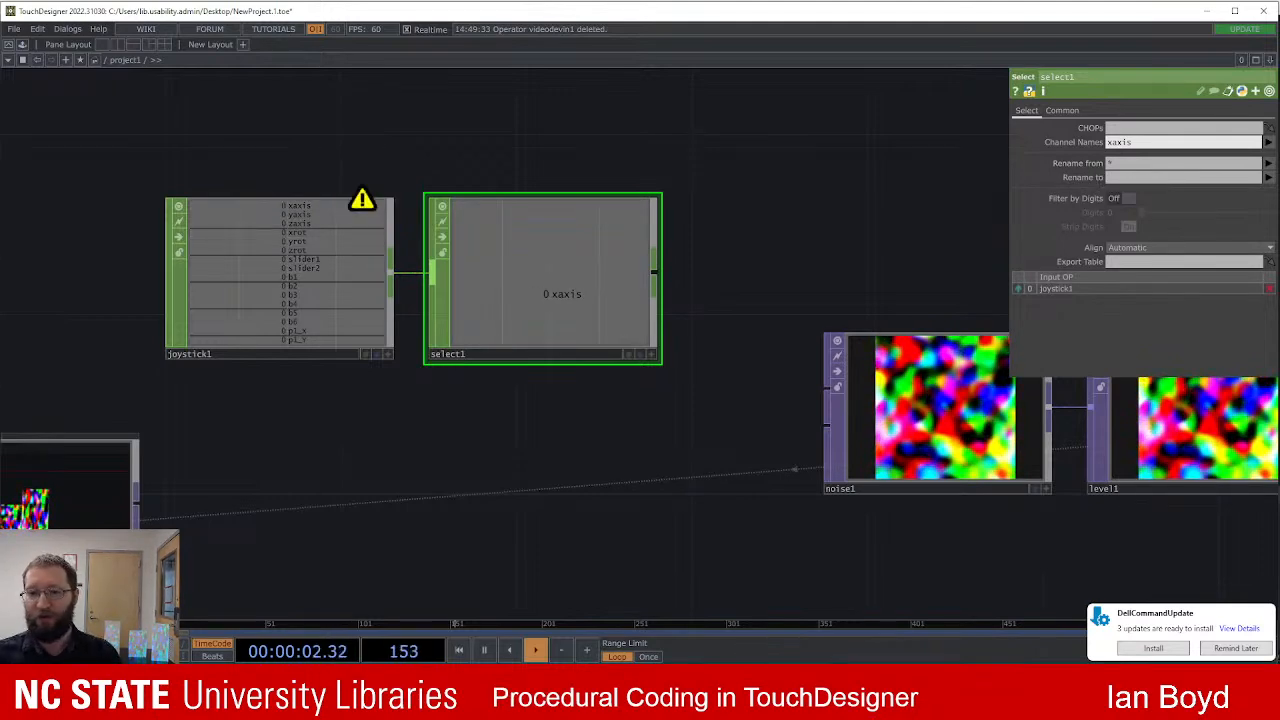
# Step: Move noise1 slightly higher in the network and increase its Period
pyautogui.moveTo(970, 441); pyautogui.dragTo(970, 390)
pyautogui.moveTo(883, 201); pyautogui.dragTo(766, 191)
pyautogui.moveTo(1193, 156); pyautogui.dragTo(1223, 157)
# Step: Connect a Math CHOP to select1's output and arrange joystick1, select1 and the Math CHOP in a row
pyautogui.click(371, 256)
pyautogui.scroll(-2, 609, 226)
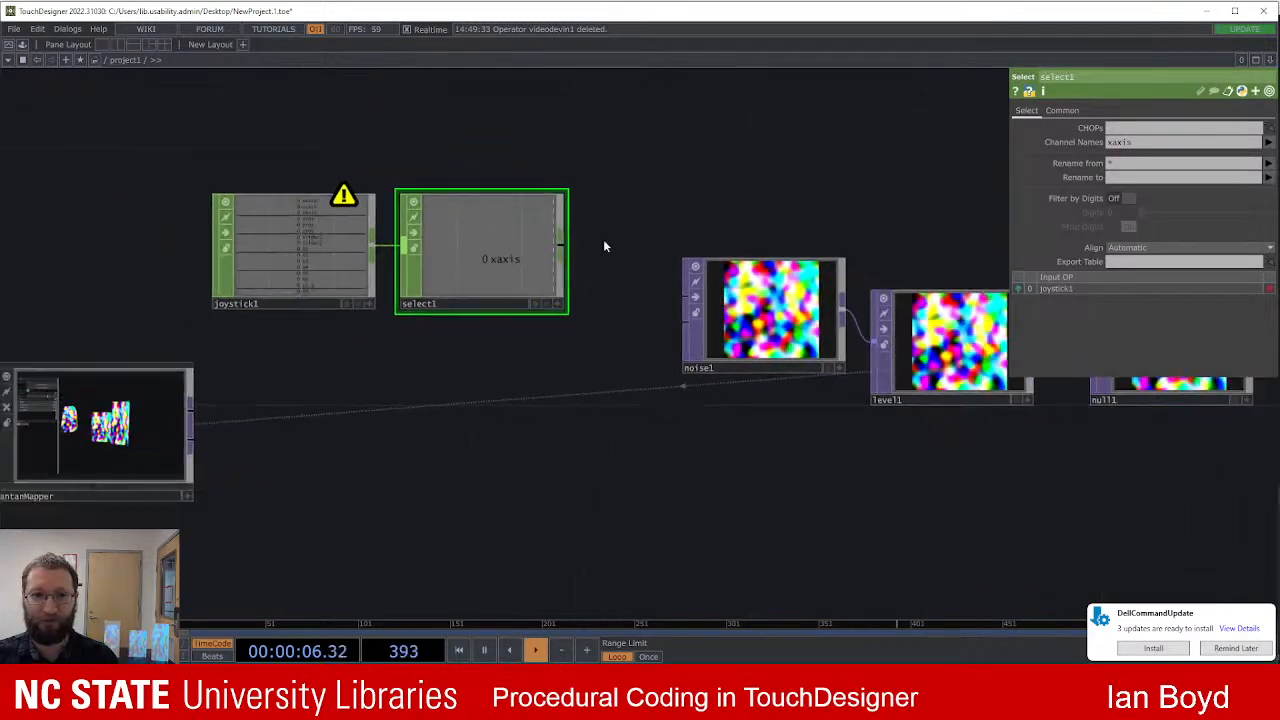
pyautogui.click(563, 244)
pyautogui.click(612, 229)
pyautogui.write('math')
pyautogui.press('Return')
pyautogui.moveTo(239, 149); pyautogui.dragTo(298, 247)
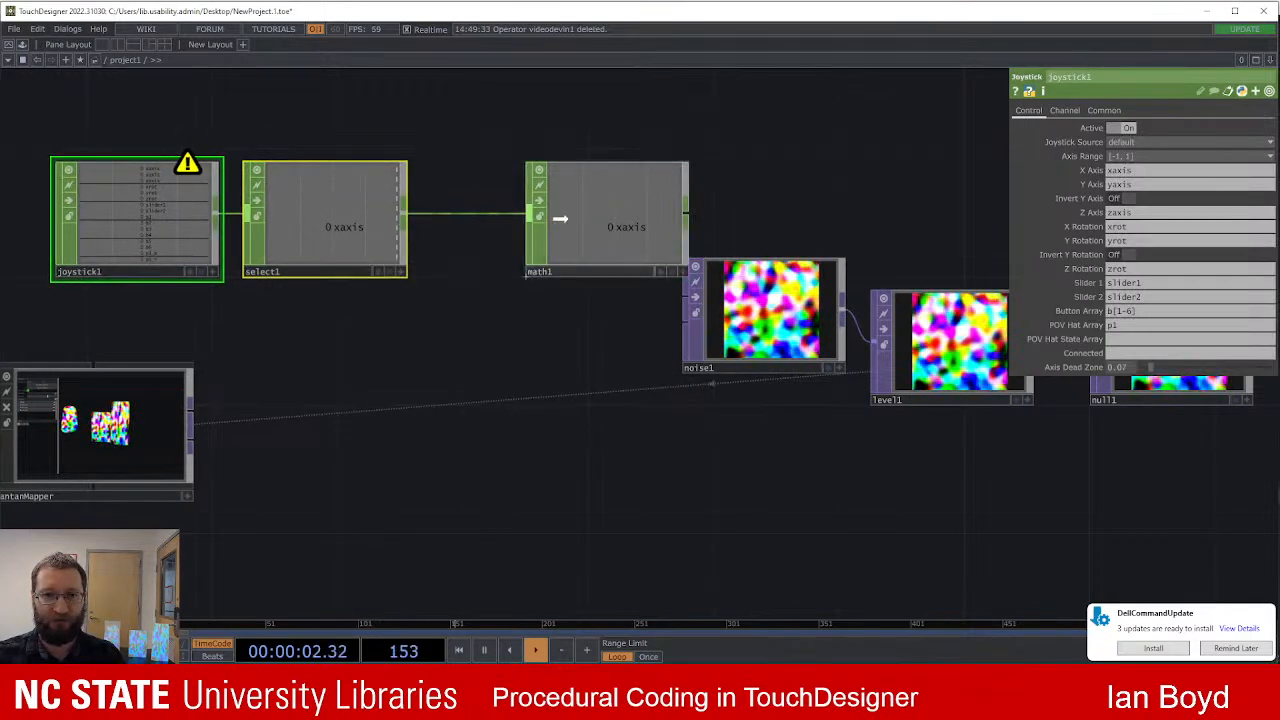
pyautogui.moveTo(581, 224); pyautogui.dragTo(536, 221)
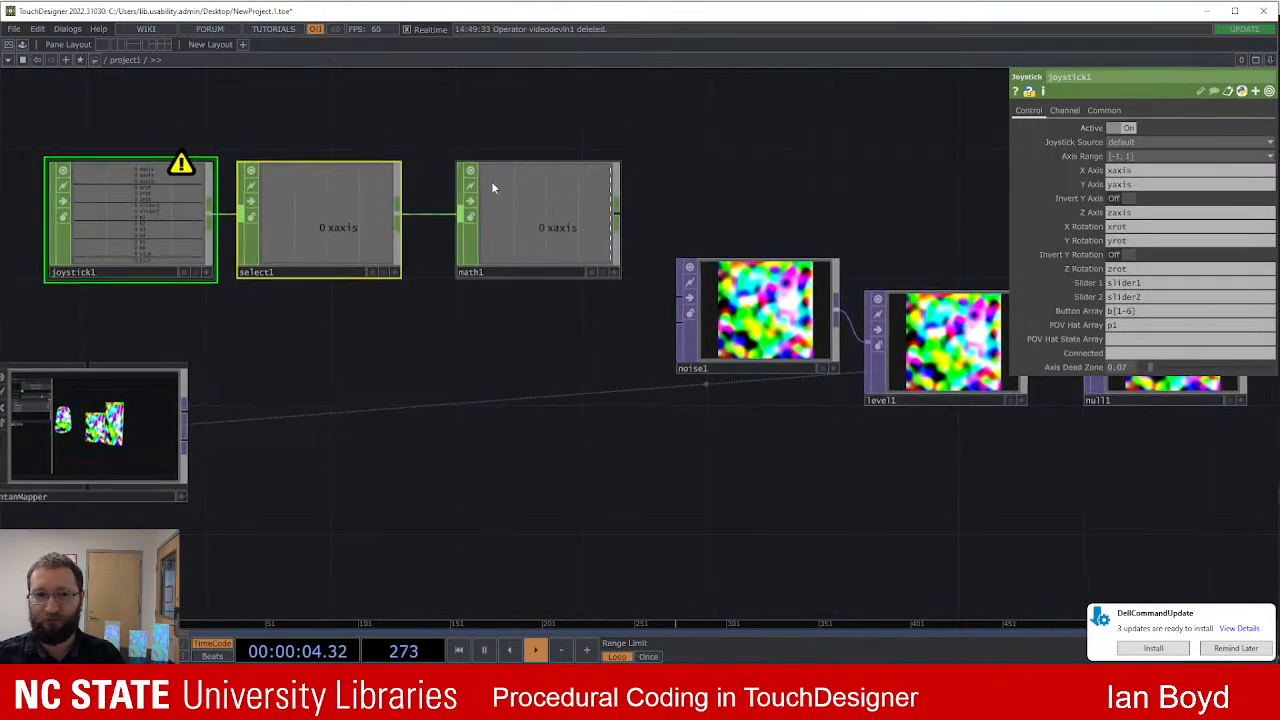
# Step: Set math1's From Range to -1 to 1 and its To Range to .2 to 2
pyautogui.click(501, 220)
pyautogui.click(1084, 111)
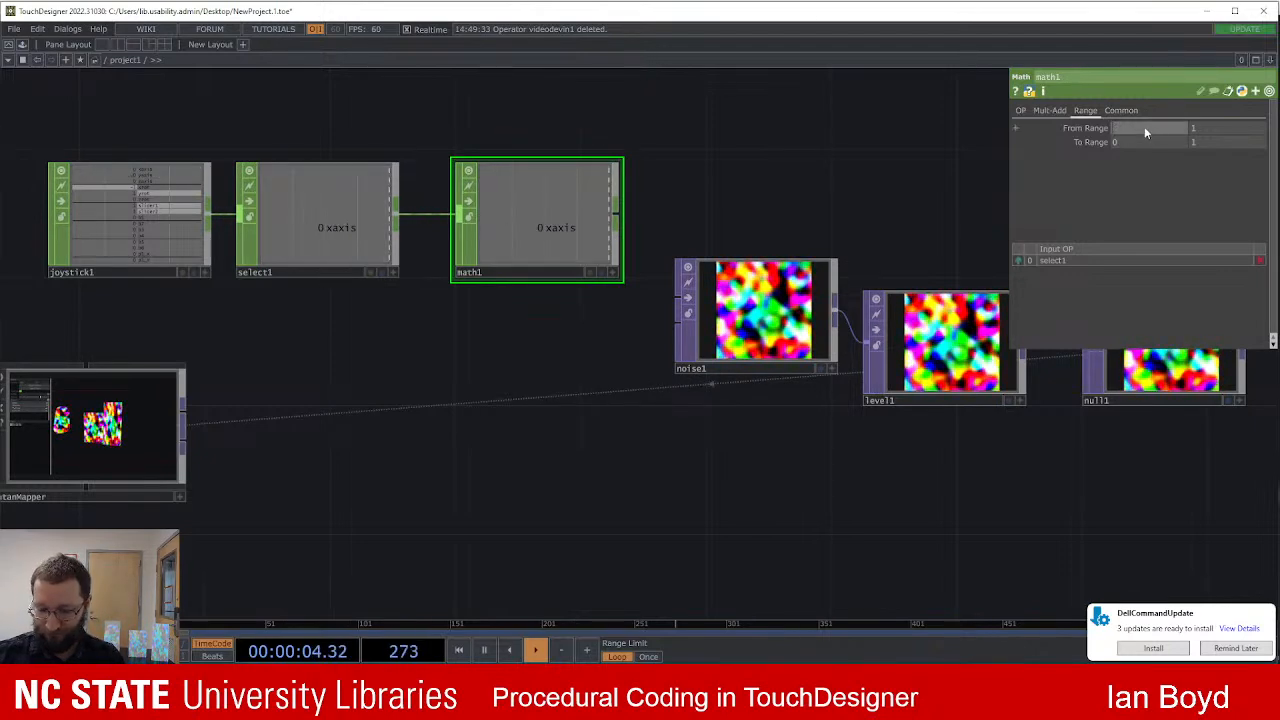
pyautogui.write('-1')
pyautogui.press('Return')
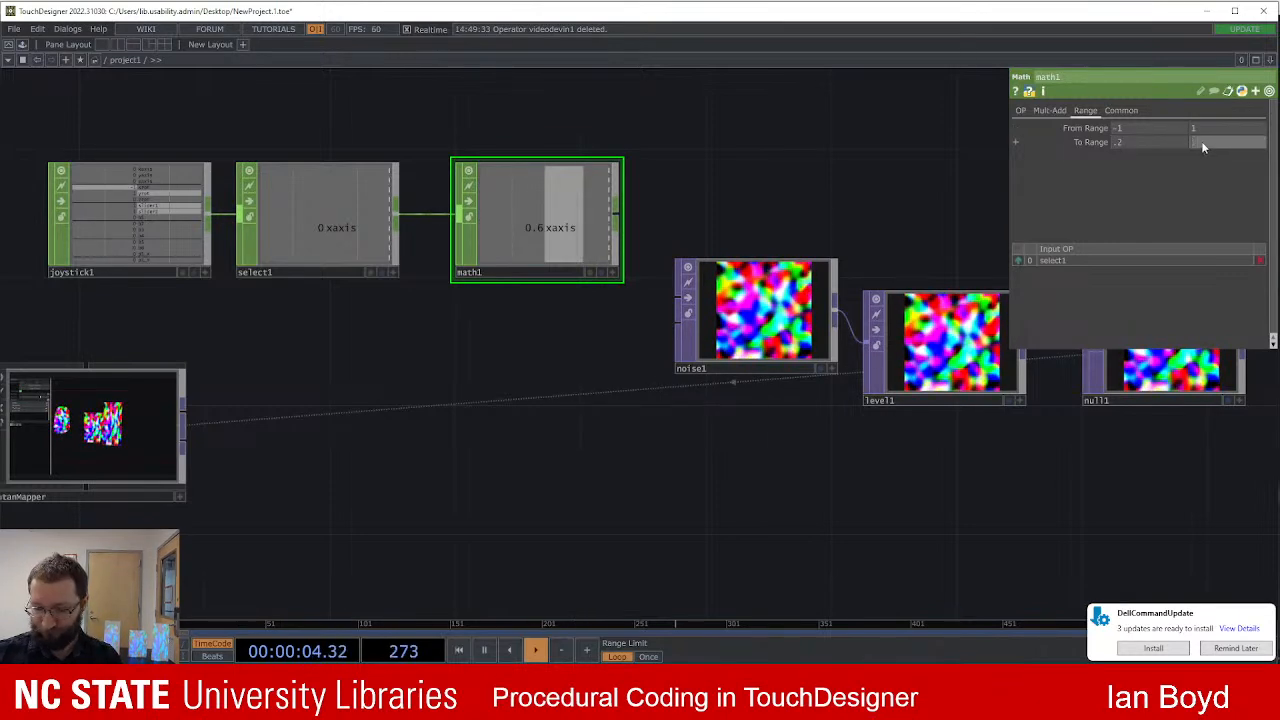
# Step: Drive noise1's Period with a CHOP reference to math1's xaxis channel
pyautogui.scroll(-3, 894, 129)
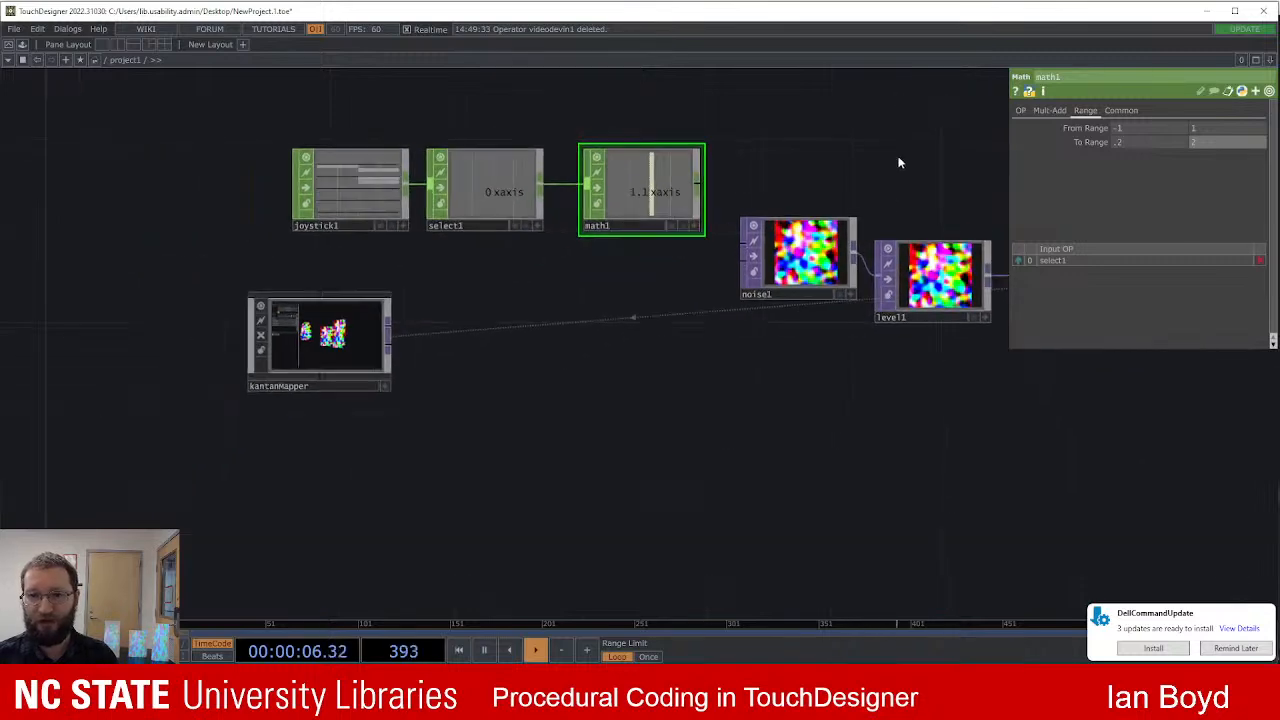
pyautogui.moveTo(847, 195); pyautogui.dragTo(774, 215)
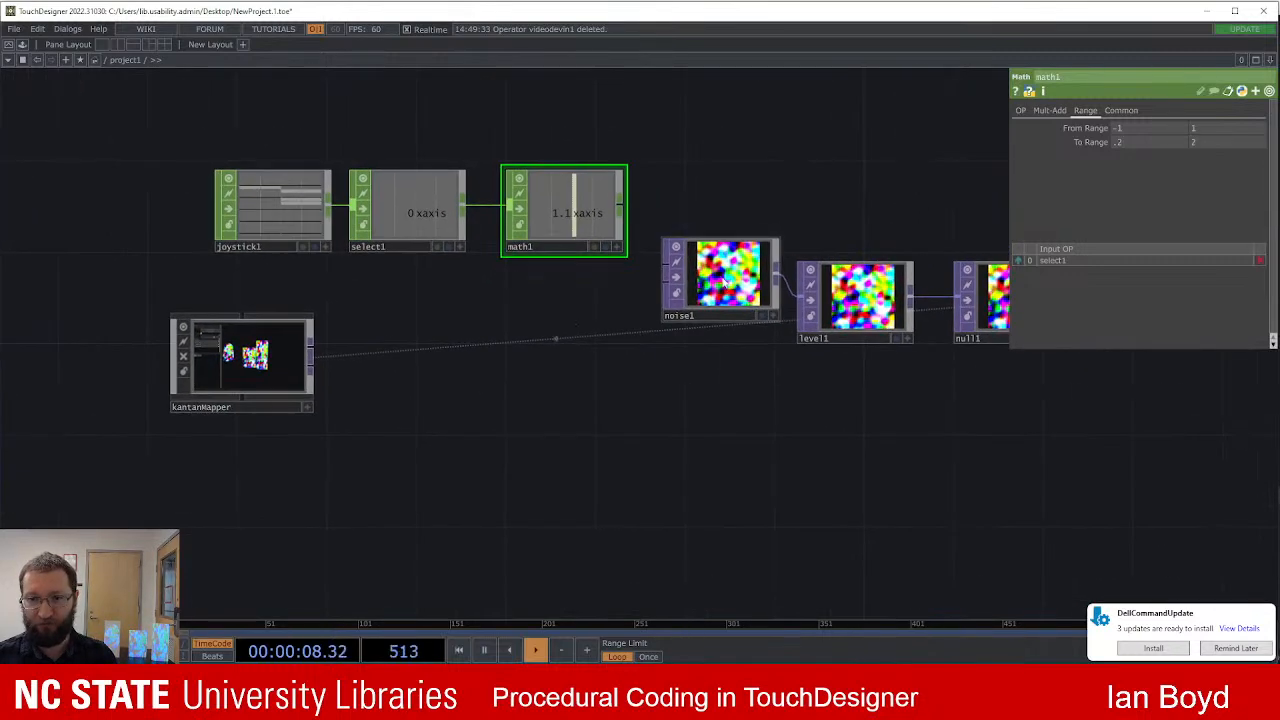
pyautogui.click(693, 282)
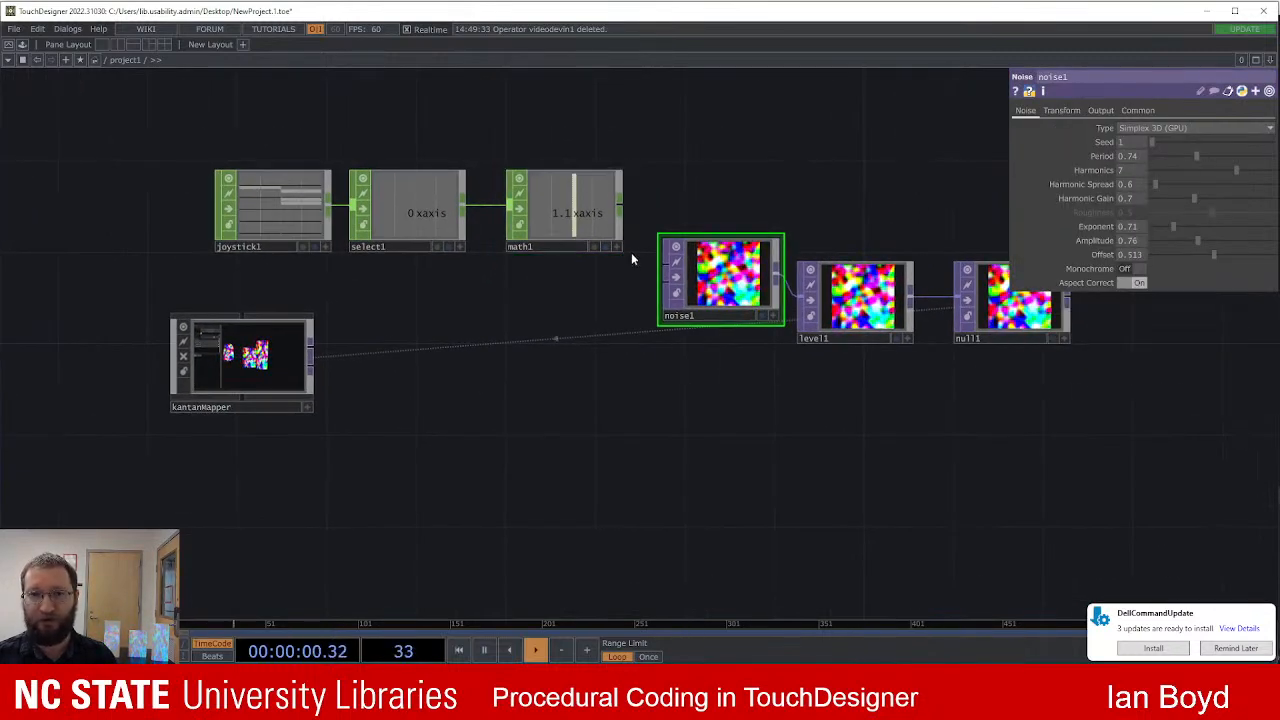
pyautogui.moveTo(620, 252); pyautogui.dragTo(1133, 155)
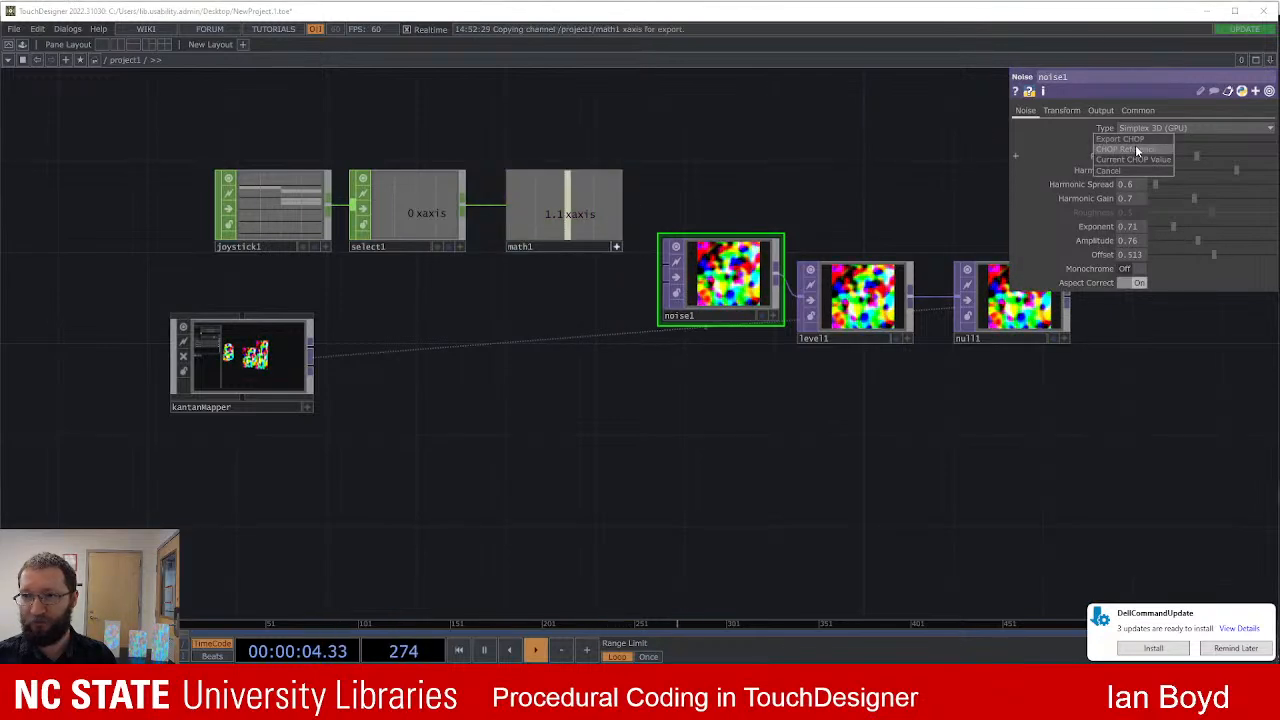
pyautogui.click(1135, 150)
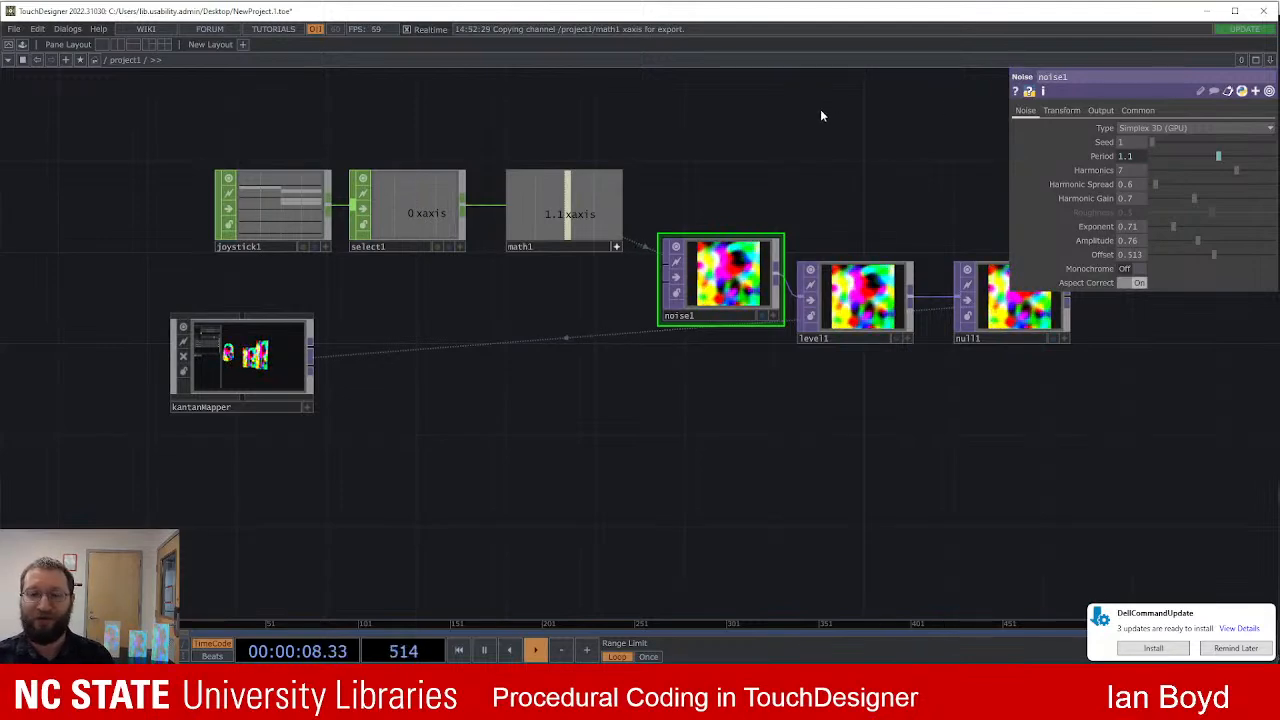
# Step: Create a Circle TOP below noise1 and set both of its Radius values to 0.1
pyautogui.scroll(-5, 830, 130)
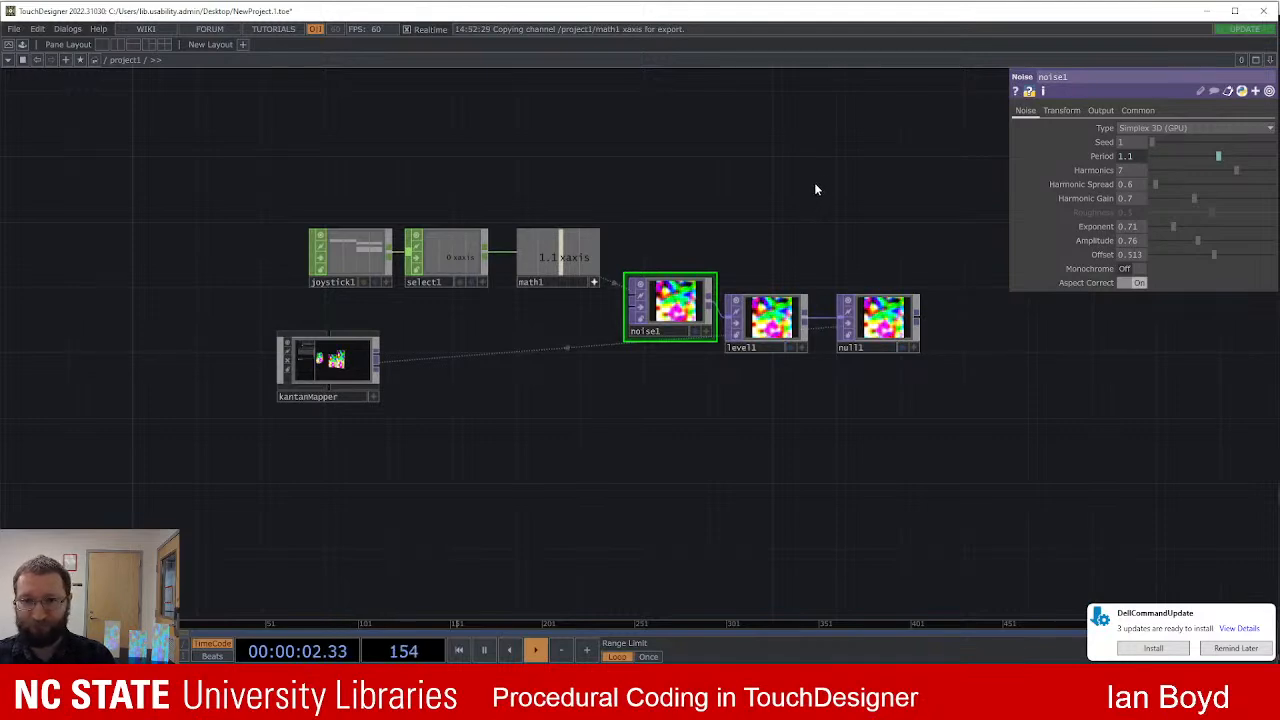
pyautogui.press('Tab')
pyautogui.hotkey('shift', 'Tab')
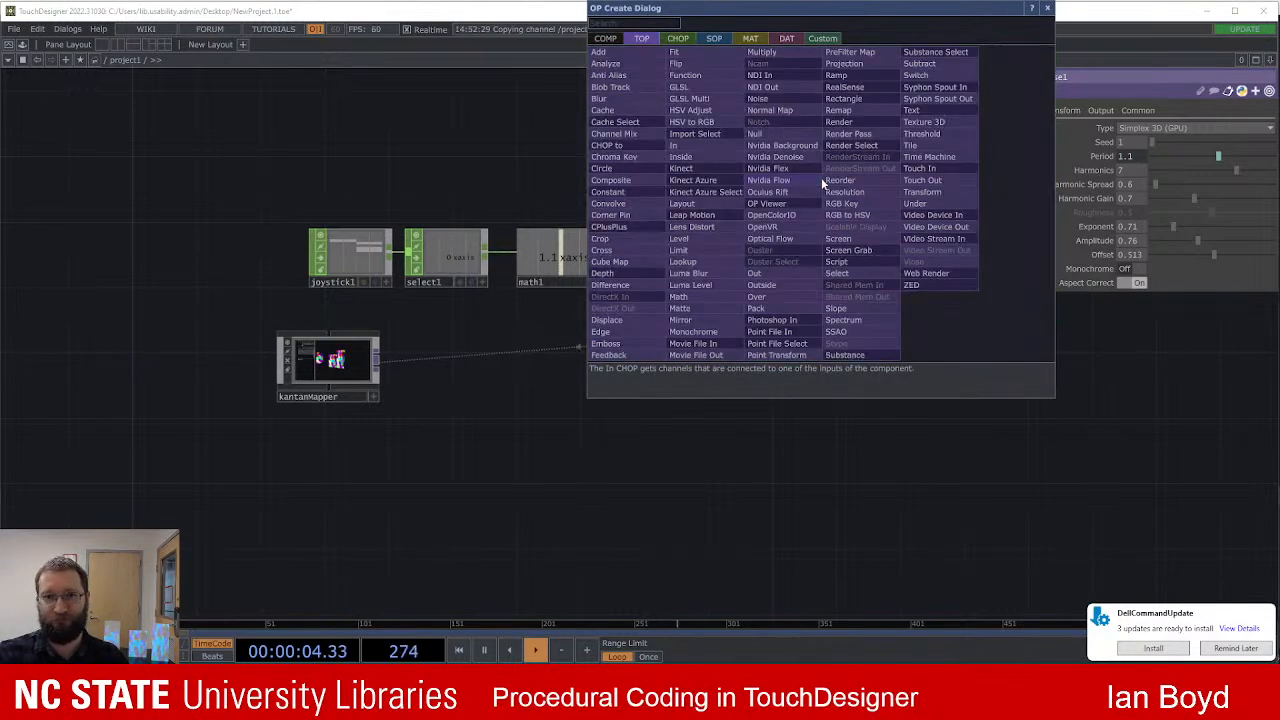
pyautogui.write('ci')
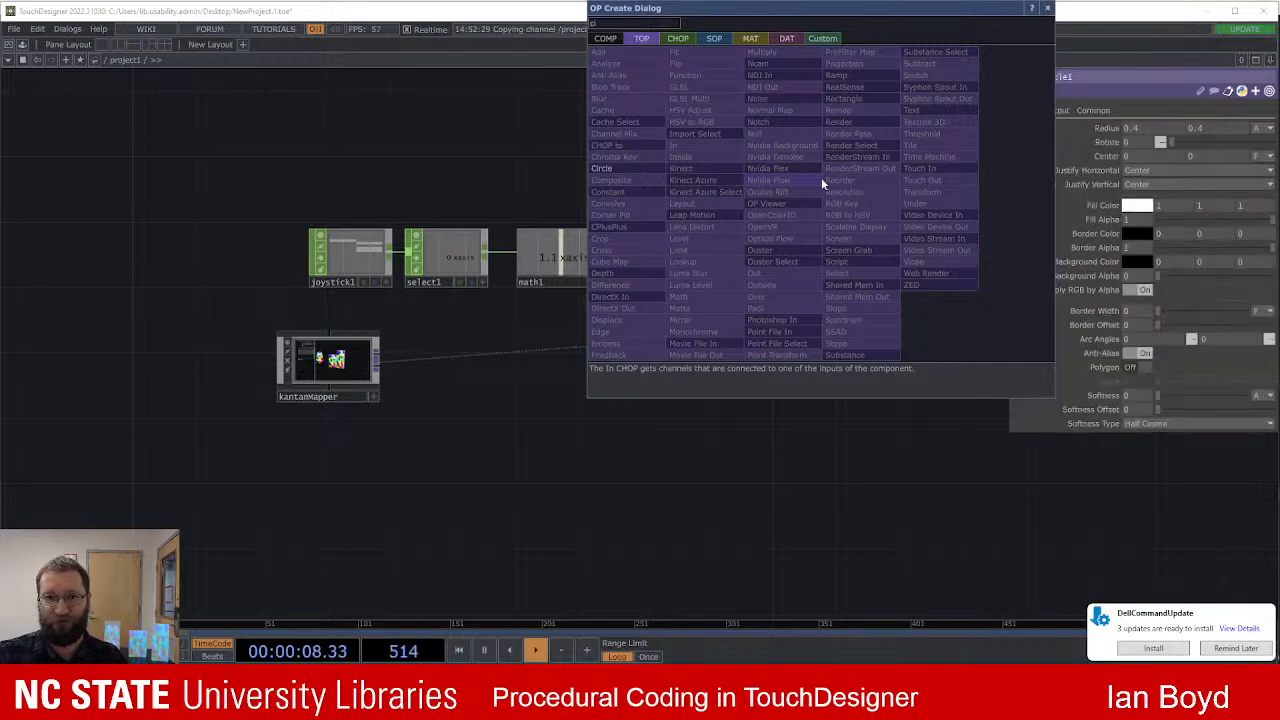
pyautogui.press('Return')
pyautogui.click(803, 137)
pyautogui.moveTo(889, 143); pyautogui.dragTo(661, 377)
pyautogui.scroll(3, 661, 377)
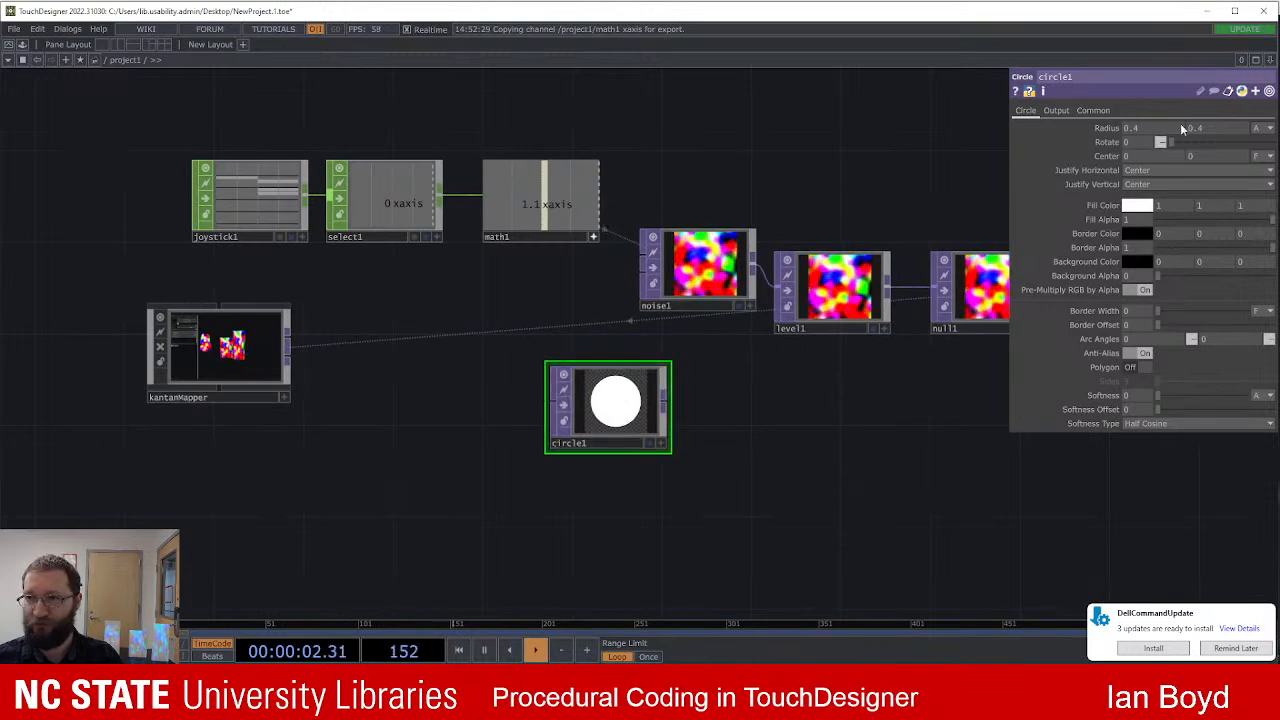
pyautogui.click(1106, 142)
pyautogui.moveTo(1106, 129); pyautogui.dragTo(1050, 114)
# Step: Connect a Transform TOP to circle1's output and place it just beside circle1
pyautogui.scroll(2, 712, 409)
pyautogui.scroll(3, 709, 418)
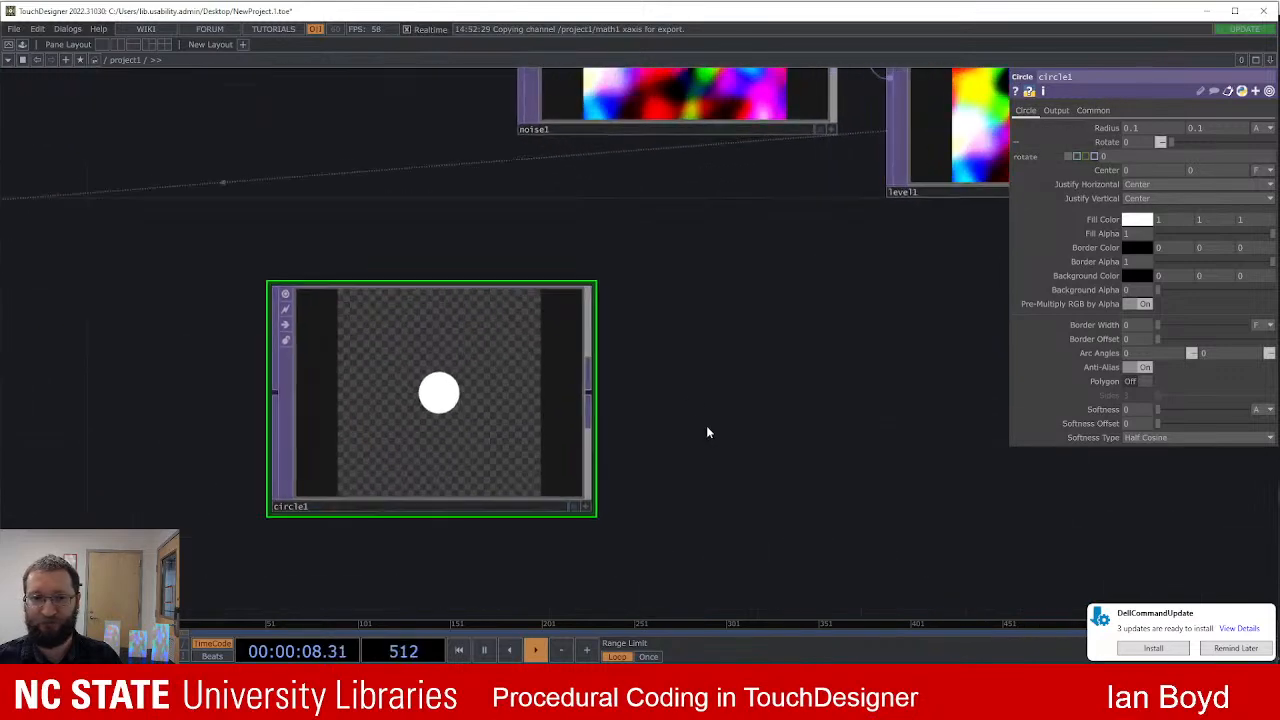
pyautogui.moveTo(582, 365); pyautogui.dragTo(687, 350)
pyautogui.write('tra')
pyautogui.press('Return')
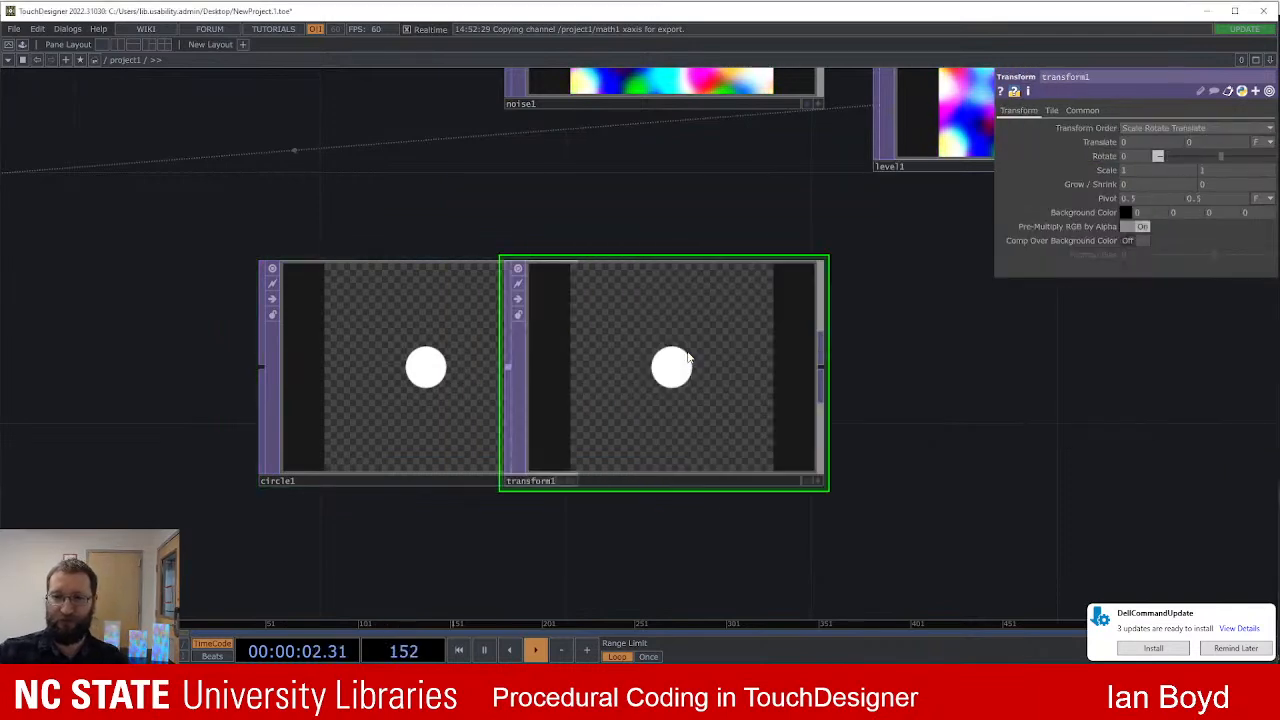
pyautogui.moveTo(672, 323); pyautogui.dragTo(794, 341)
pyautogui.scroll(-1, 795, 290)
pyautogui.scroll(-6, 795, 286)
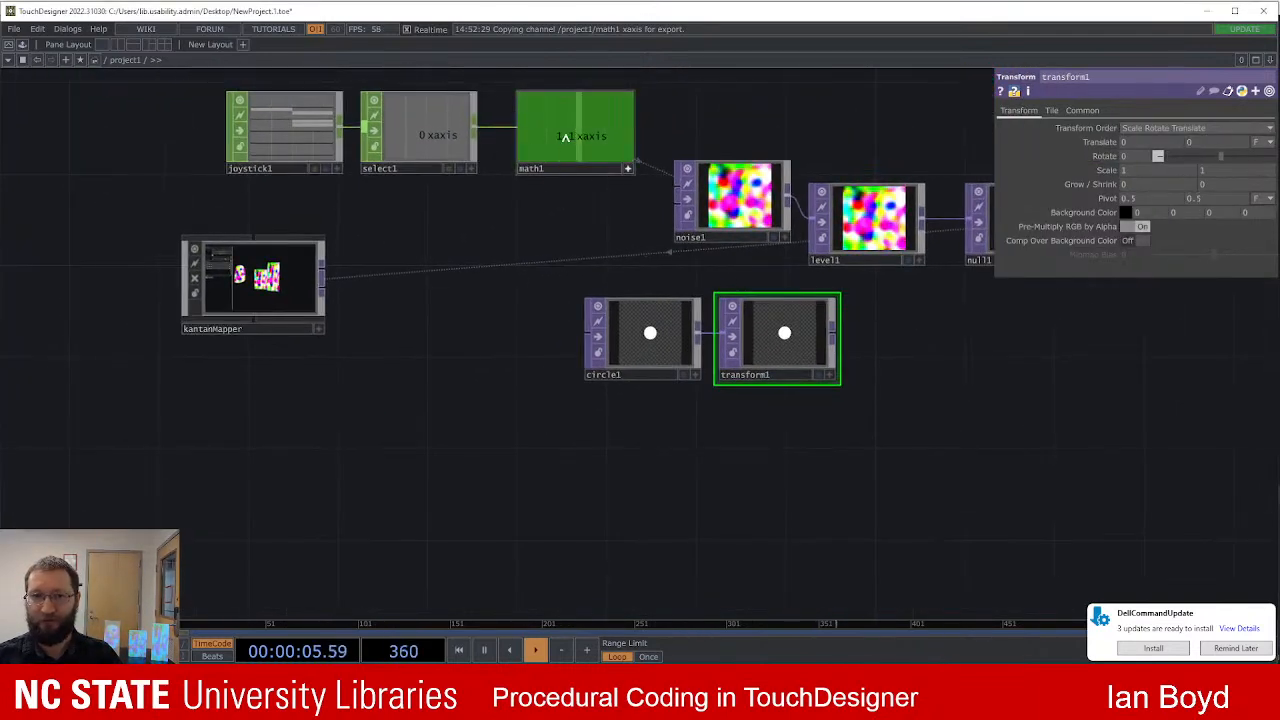
# Step: Review select1's channel setting and how joystick1, select1 and math1 are chained
pyautogui.click(420, 150)
pyautogui.scroll(3, 370, 215)
pyautogui.moveTo(363, 227); pyautogui.dragTo(506, 302)
pyautogui.scroll(-3, 470, 296)
pyautogui.scroll(2, 635, 298)
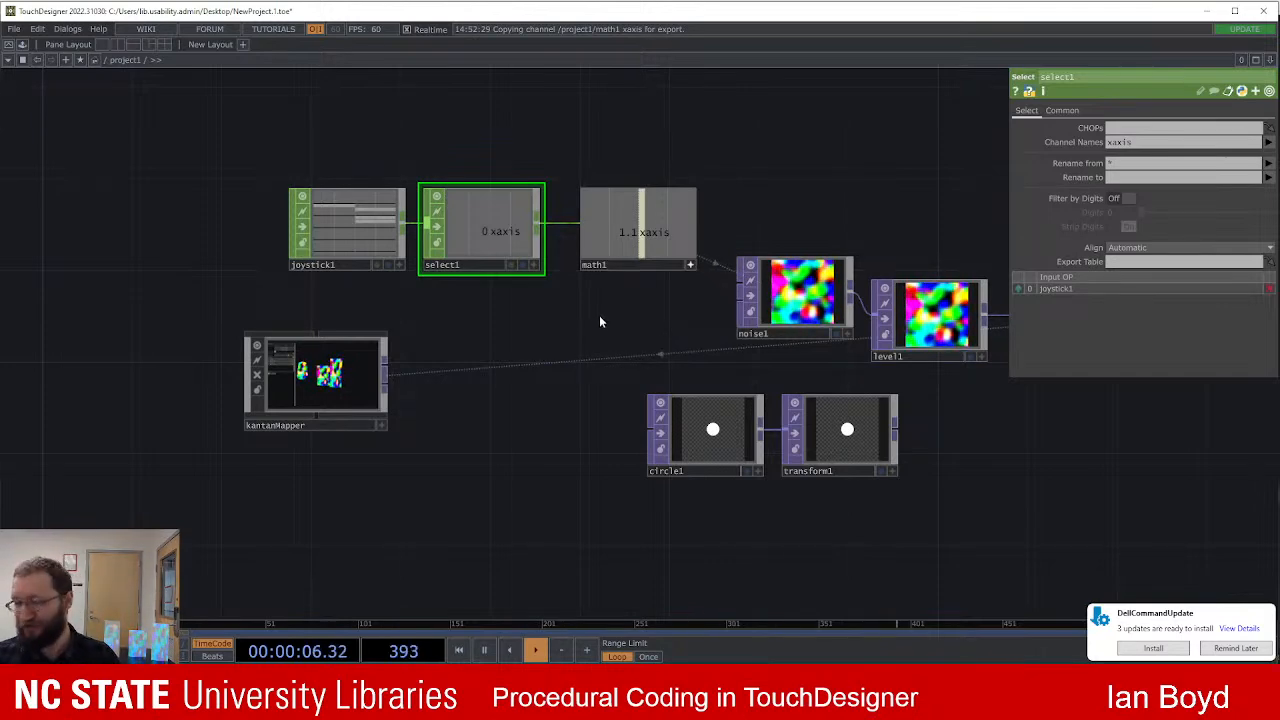
pyautogui.scroll(-2, 586, 317)
pyautogui.scroll(2, 586, 317)
pyautogui.moveTo(603, 321); pyautogui.dragTo(539, 327)
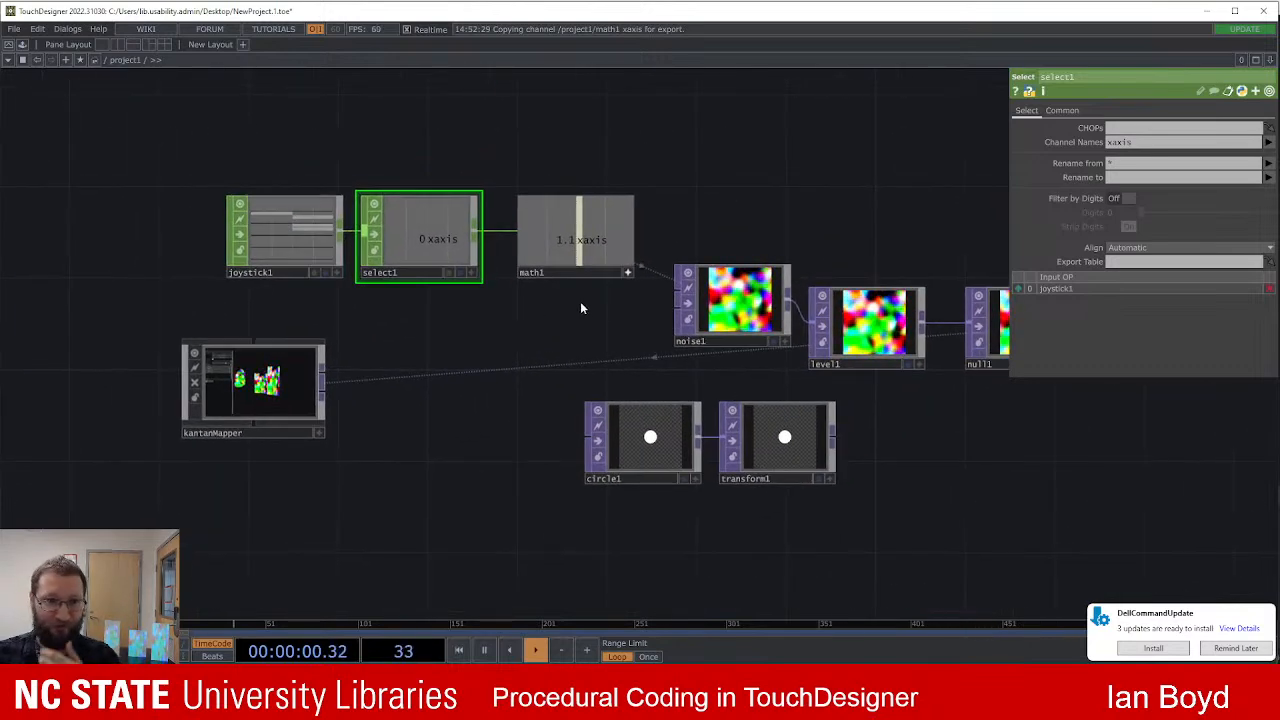
pyautogui.scroll(2, 381, 318)
pyautogui.moveTo(381, 318); pyautogui.dragTo(439, 320)
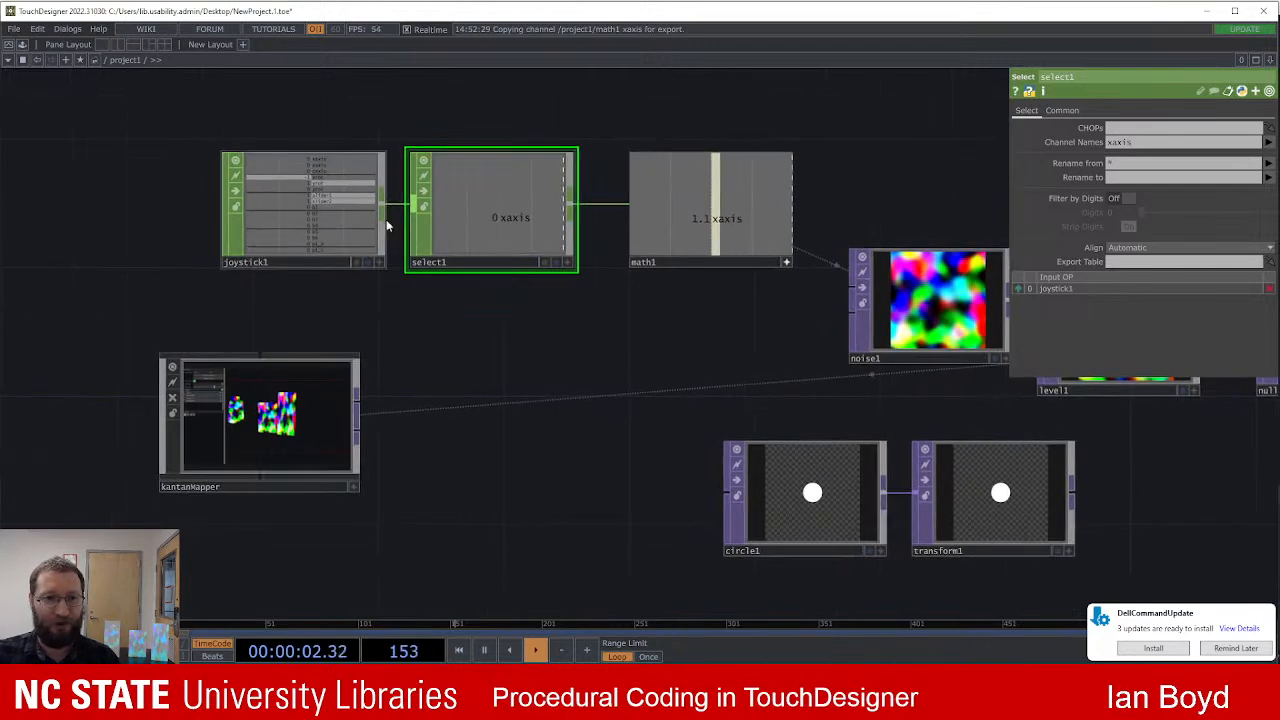
# Step: Replace noise1's Period reference to math1 with a constant value of 1
pyautogui.moveTo(588, 305); pyautogui.dragTo(406, 296)
pyautogui.click(765, 290)
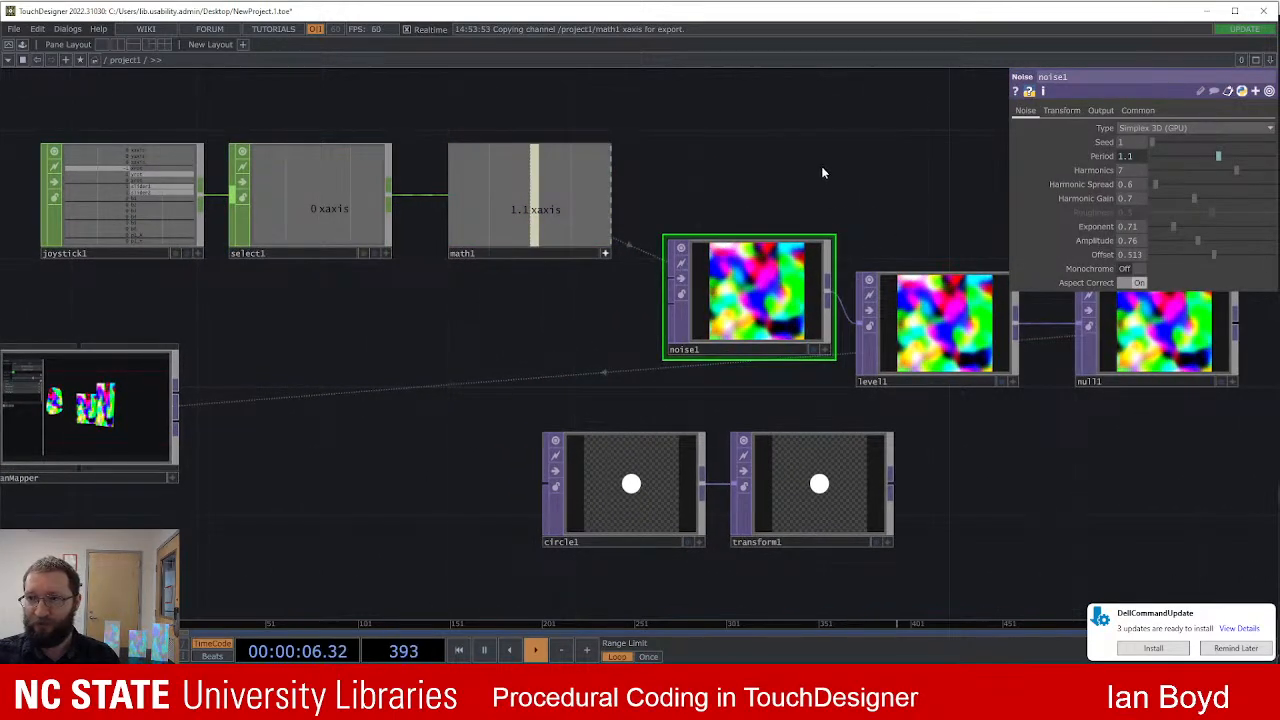
pyautogui.moveTo(826, 169); pyautogui.dragTo(787, 175)
pyautogui.click(1103, 157)
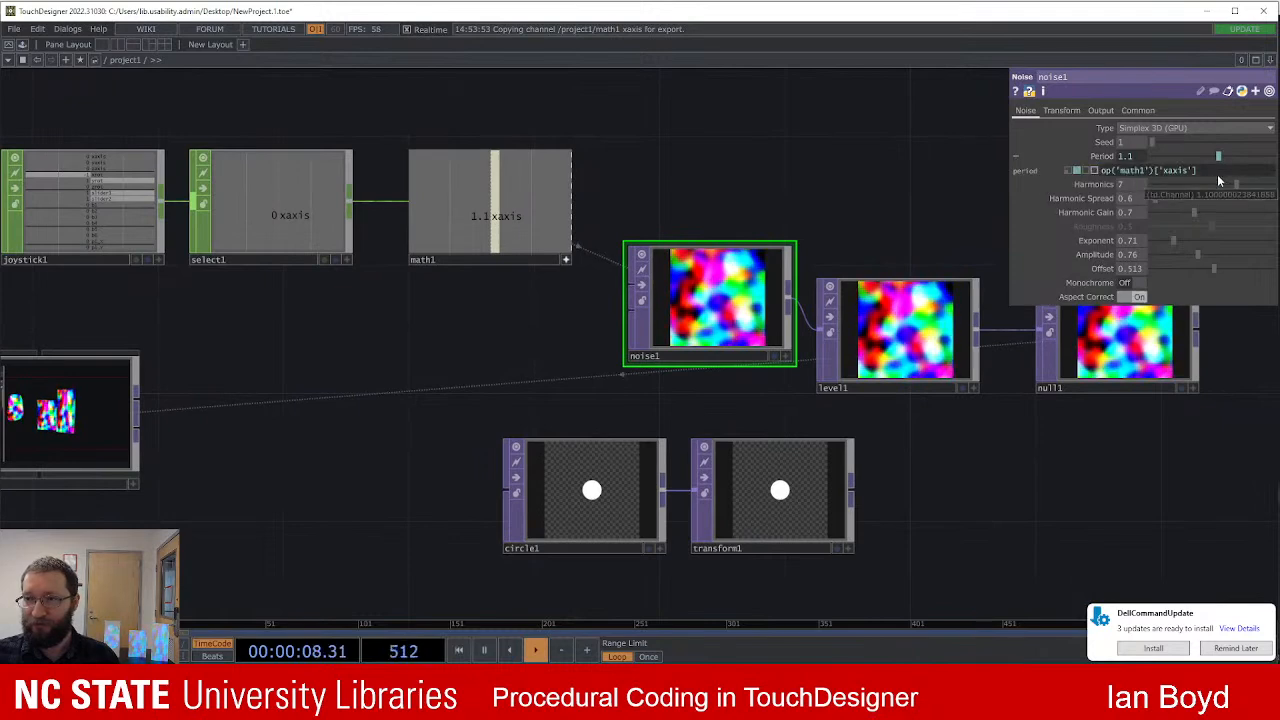
pyautogui.click(1130, 170)
pyautogui.write('1')
pyautogui.press('Return')
pyautogui.scroll(-3, 678, 211)
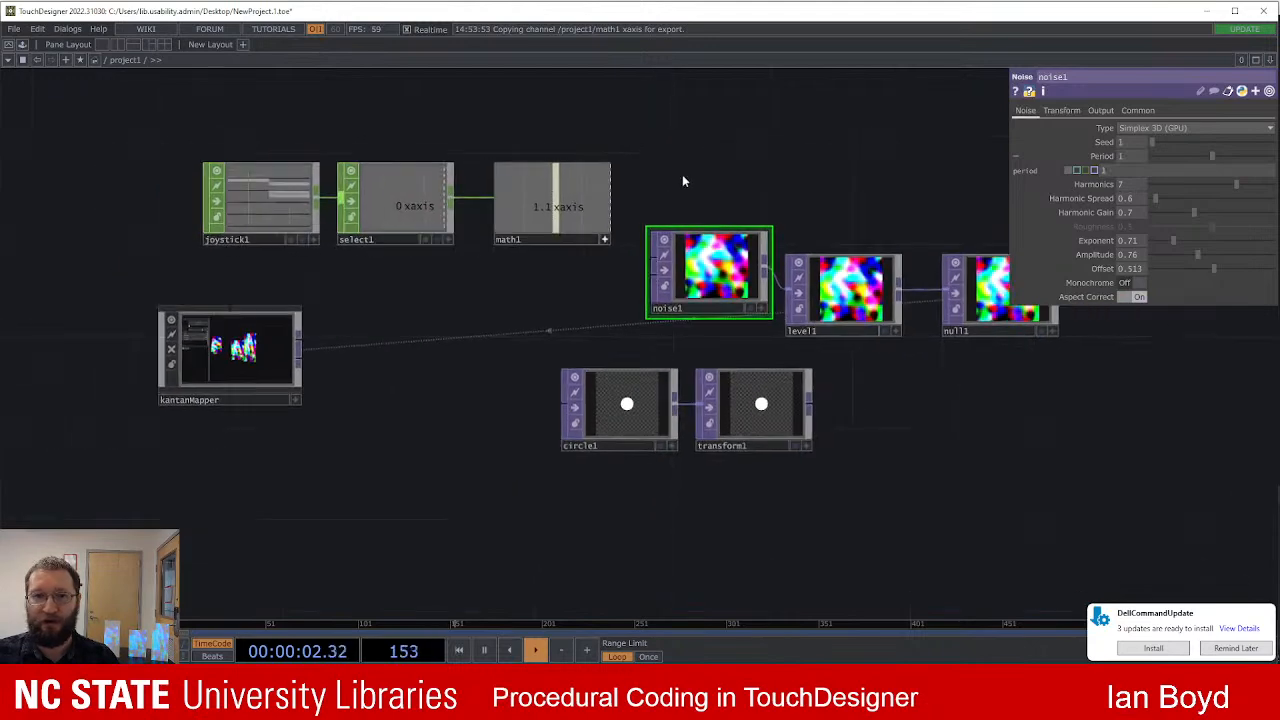
# Step: Try out horizontal and vertical Translate values on transform1 to gauge how far the circle can move
pyautogui.moveTo(683, 178); pyautogui.dragTo(729, 178)
pyautogui.moveTo(668, 323); pyautogui.dragTo(776, 326)
pyautogui.click(773, 412)
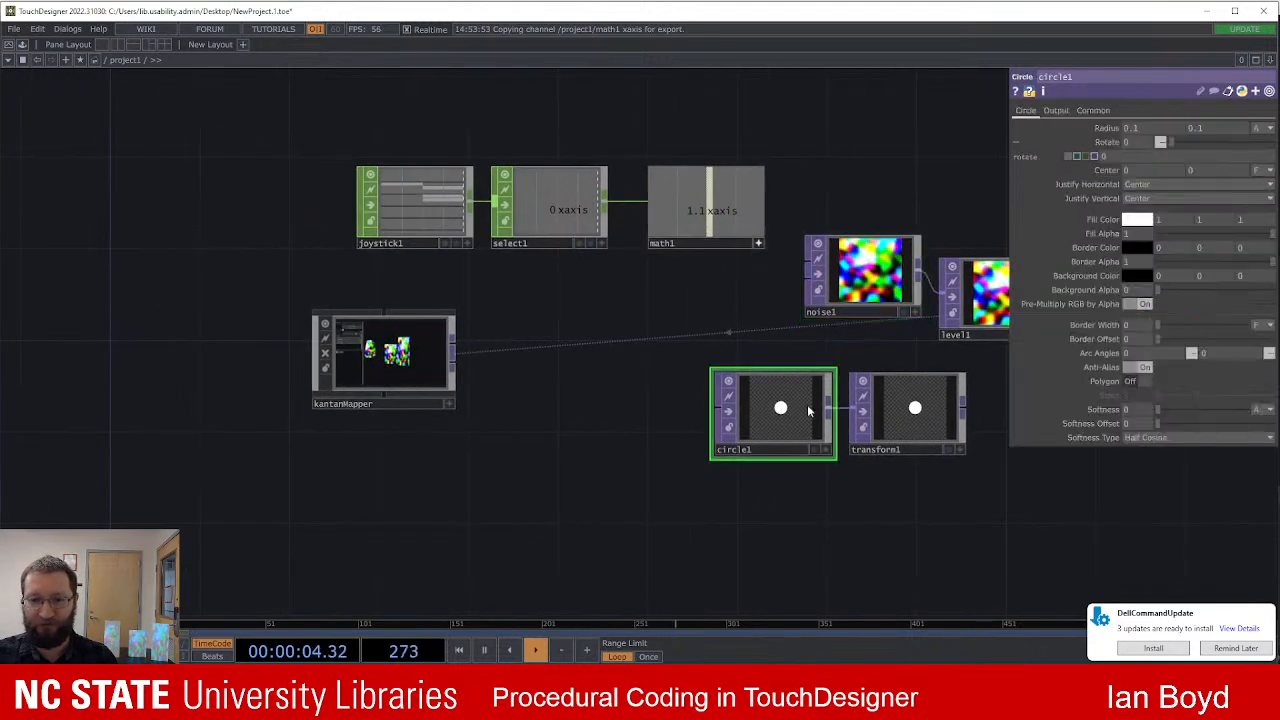
pyautogui.click(922, 381)
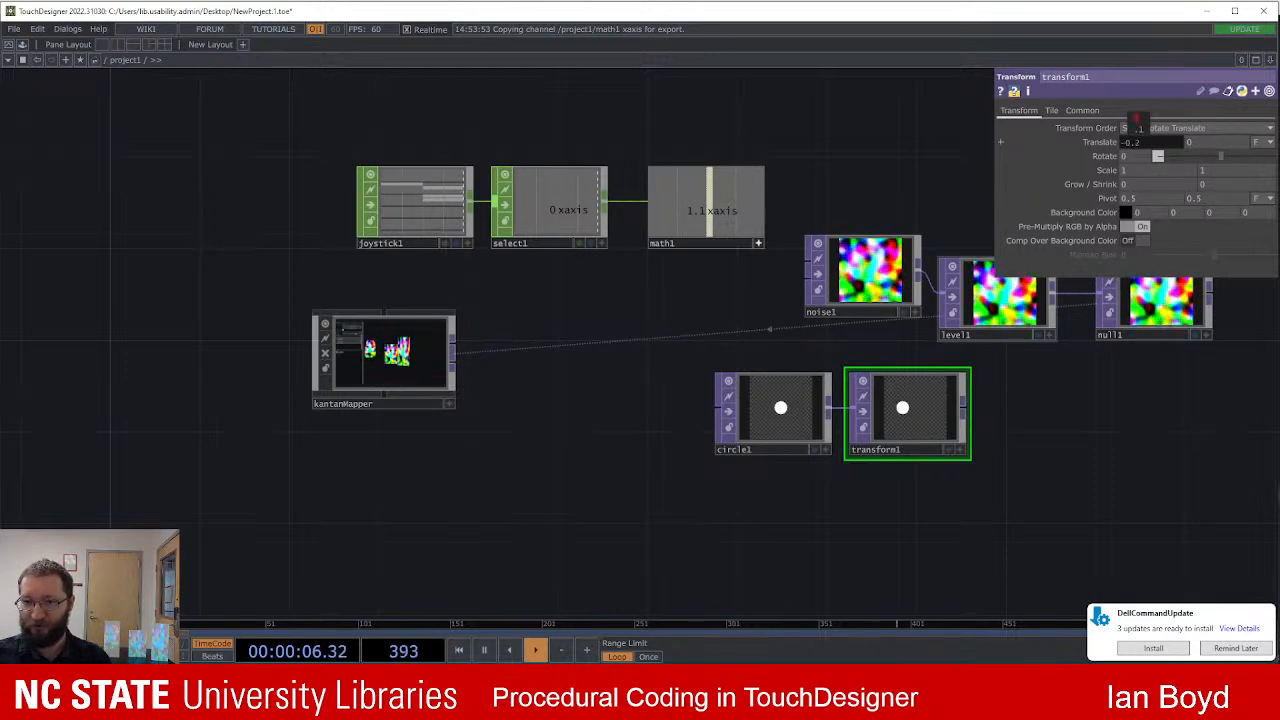
pyautogui.moveTo(1190, 141)
pyautogui.mouseDown()
pyautogui.moveTo(1199, 147)
pyautogui.moveTo(1200, 118)
pyautogui.mouseUp()
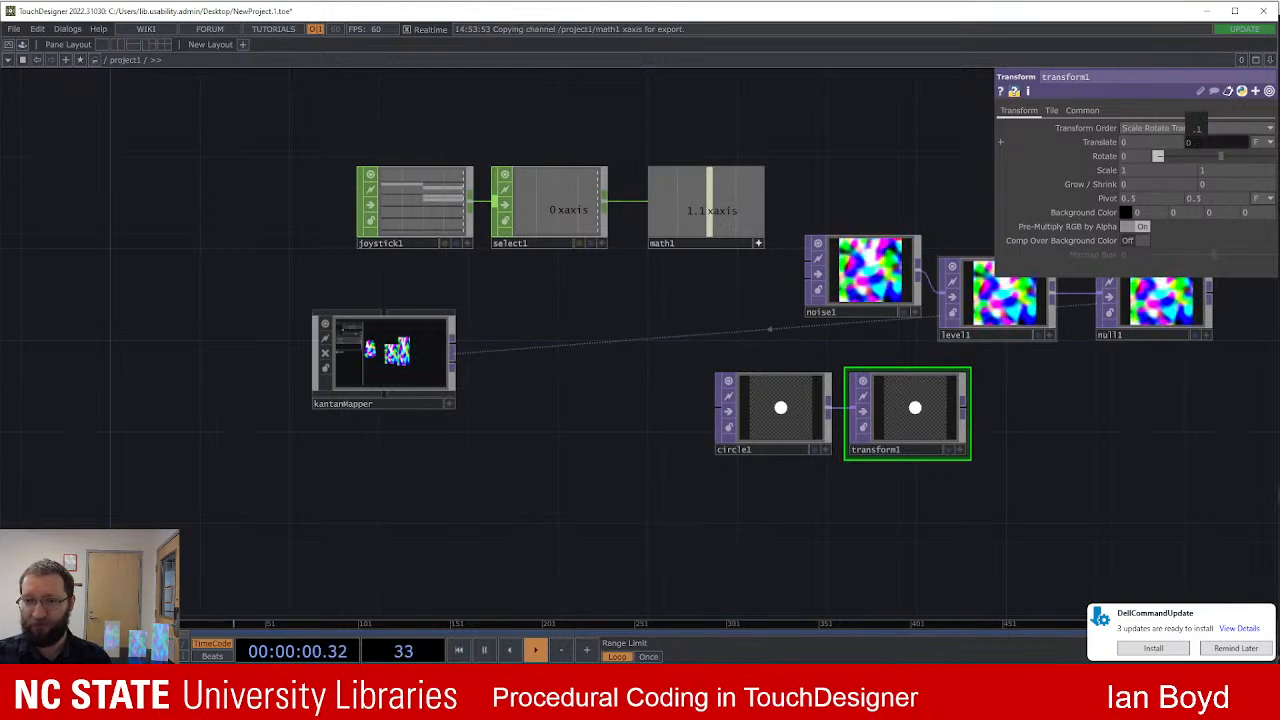
pyautogui.moveTo(1196, 124); pyautogui.dragTo(1195, 124)
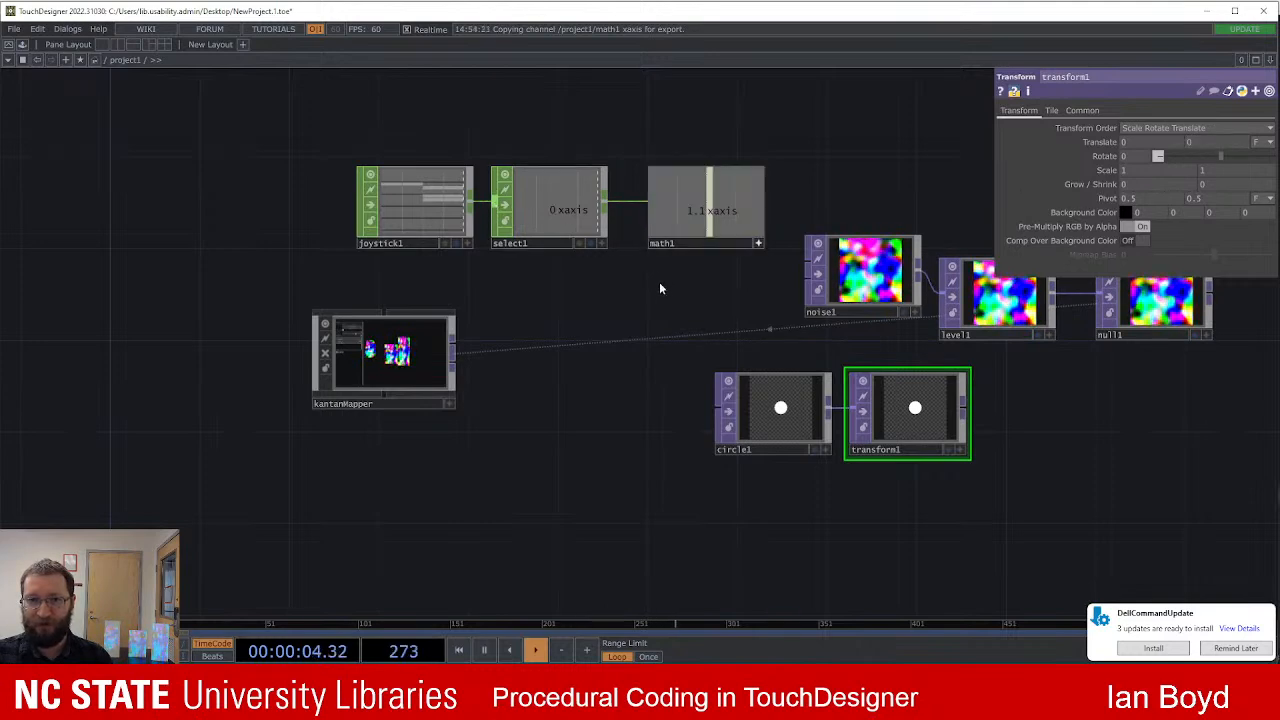
# Step: Set math1's To Range to -.4 to .4
pyautogui.scroll(2, 658, 285)
pyautogui.click(801, 230)
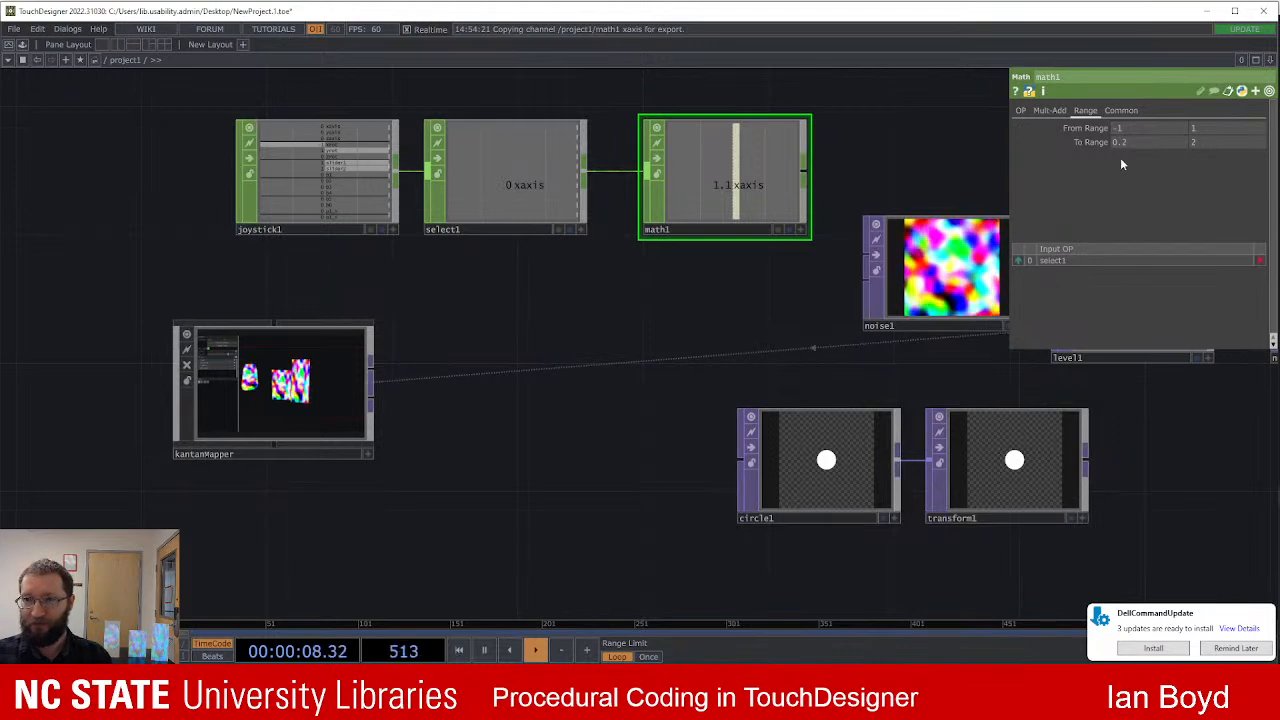
pyautogui.moveTo(514, 256); pyautogui.dragTo(564, 277)
pyautogui.scroll(3, 398, 168)
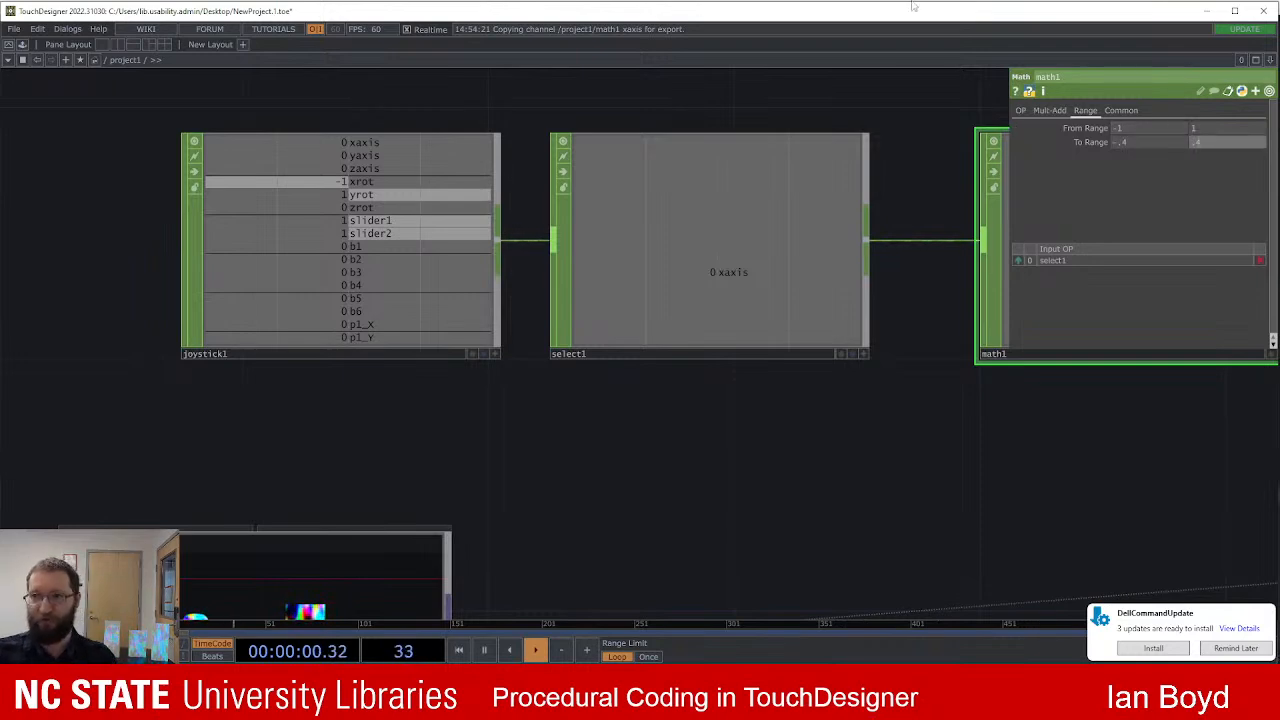
# Step: Connect a Null CHOP to math1's output and shift joystick1, select1 and math1 to make room for it
pyautogui.scroll(-3, 920, 450)
pyautogui.moveTo(928, 463); pyautogui.dragTo(660, 402)
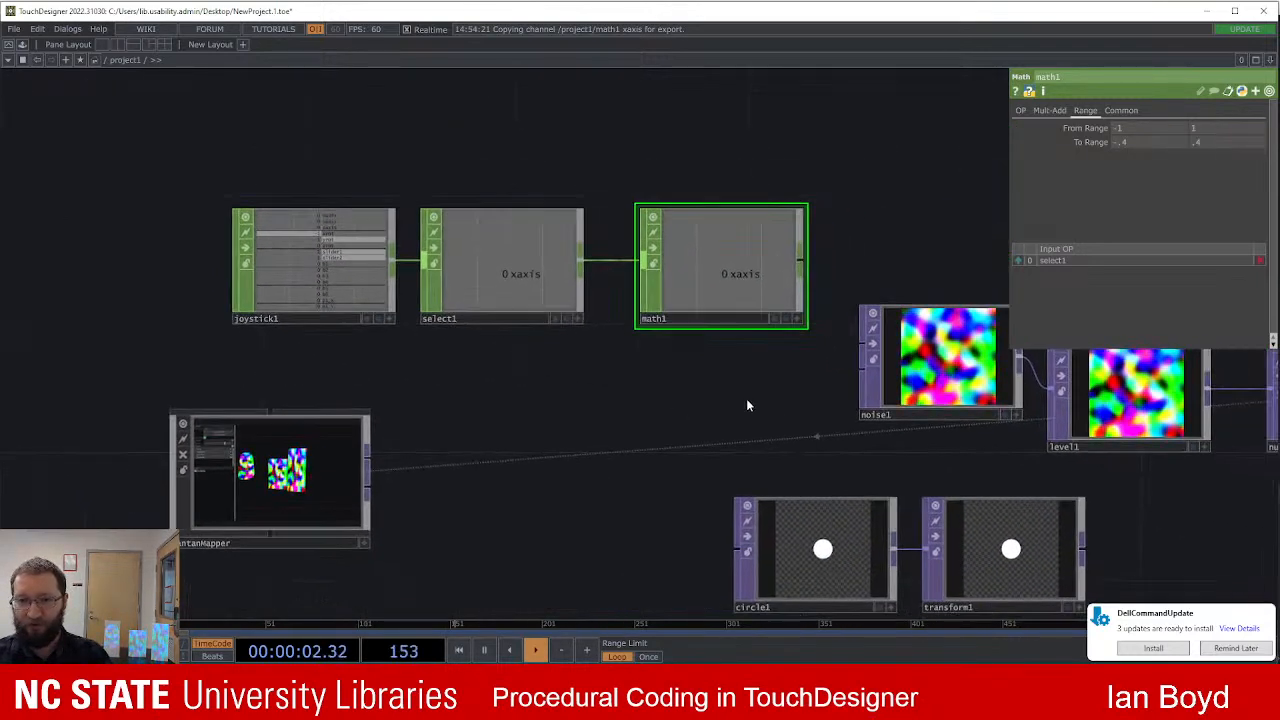
pyautogui.moveTo(749, 400); pyautogui.dragTo(653, 377)
pyautogui.click(707, 237)
pyautogui.click(754, 236)
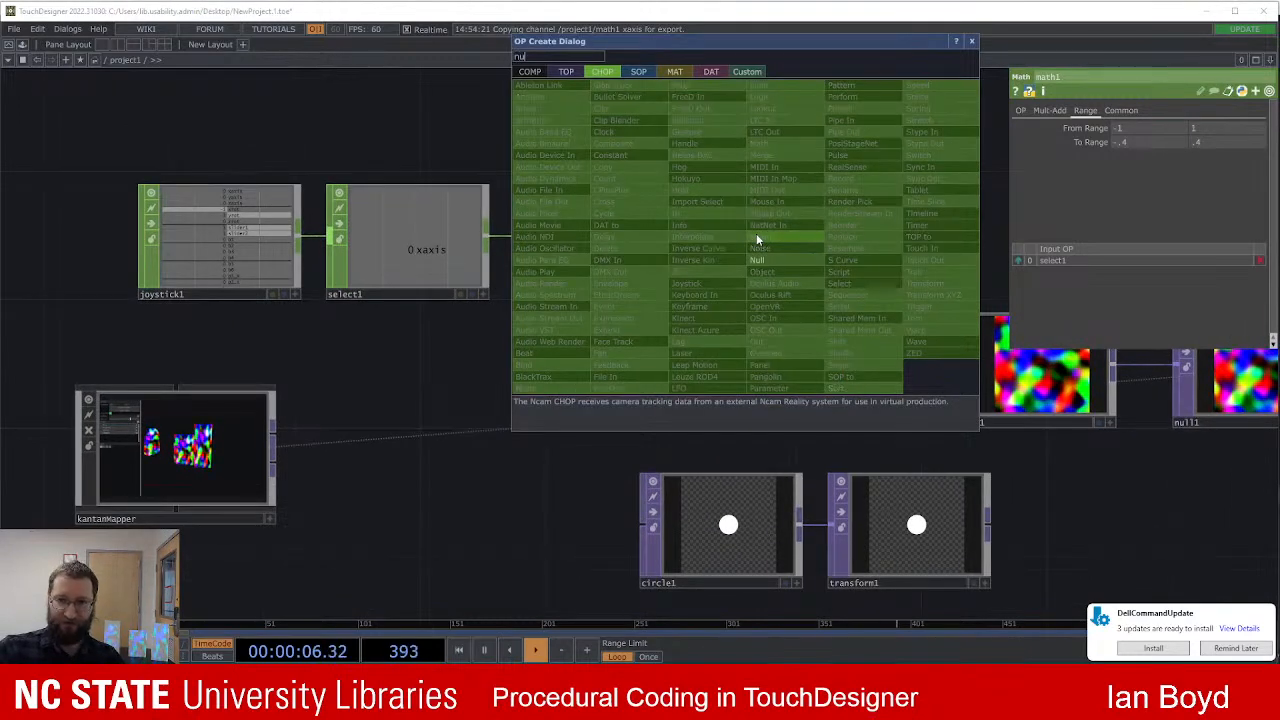
pyautogui.click(756, 240)
pyautogui.click(756, 240)
pyautogui.moveTo(151, 147); pyautogui.dragTo(625, 296)
pyautogui.moveTo(600, 250); pyautogui.dragTo(443, 250)
pyautogui.moveTo(751, 217); pyautogui.dragTo(645, 267)
# Step: Drive transform1's horizontal Translate from null2's xaxis channel and check the circle's response to the joystick
pyautogui.hscroll(-2, 570, 215)
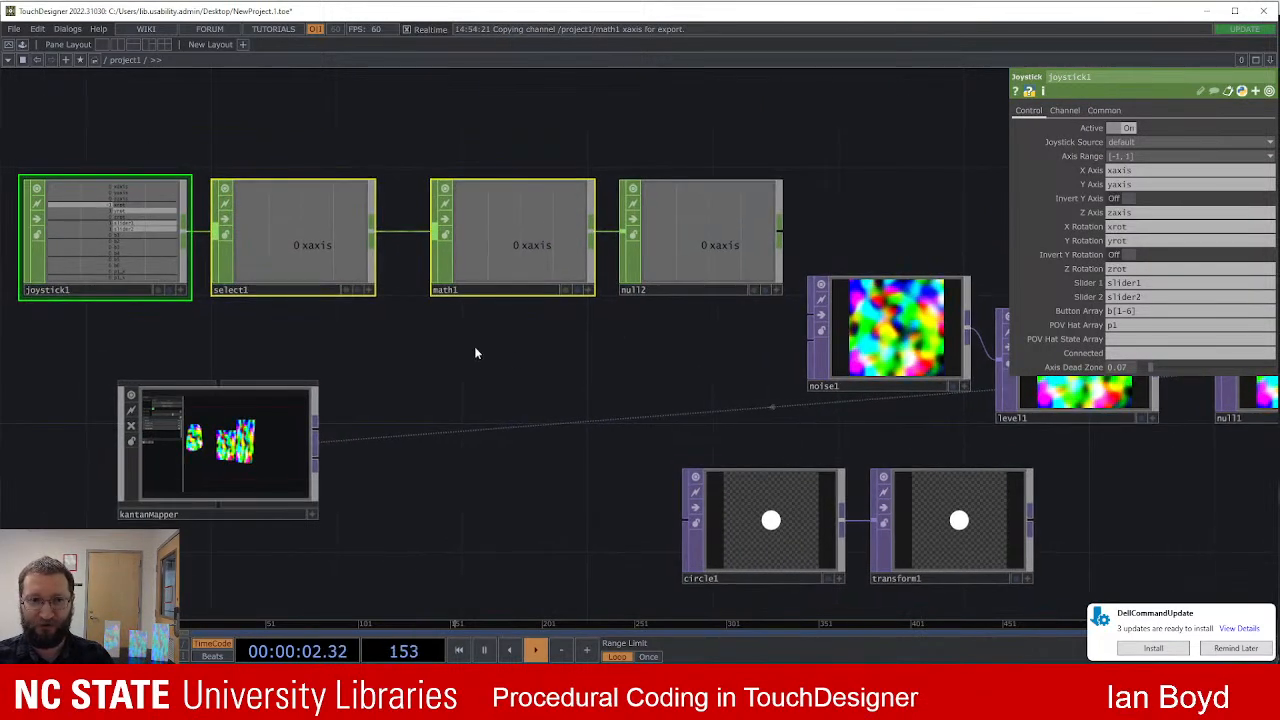
pyautogui.scroll(-2, 460, 327)
pyautogui.scroll(-2, 524, 332)
pyautogui.scroll(2, 651, 297)
pyautogui.click(666, 206)
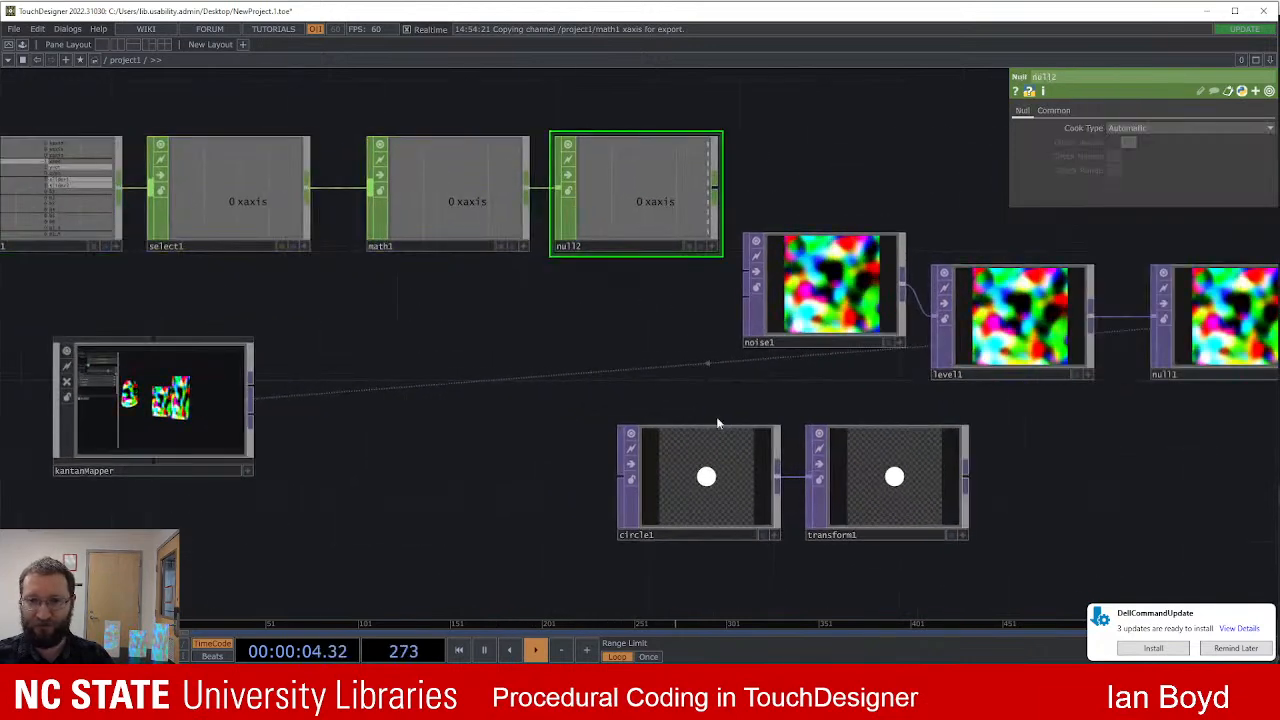
pyautogui.click(705, 445)
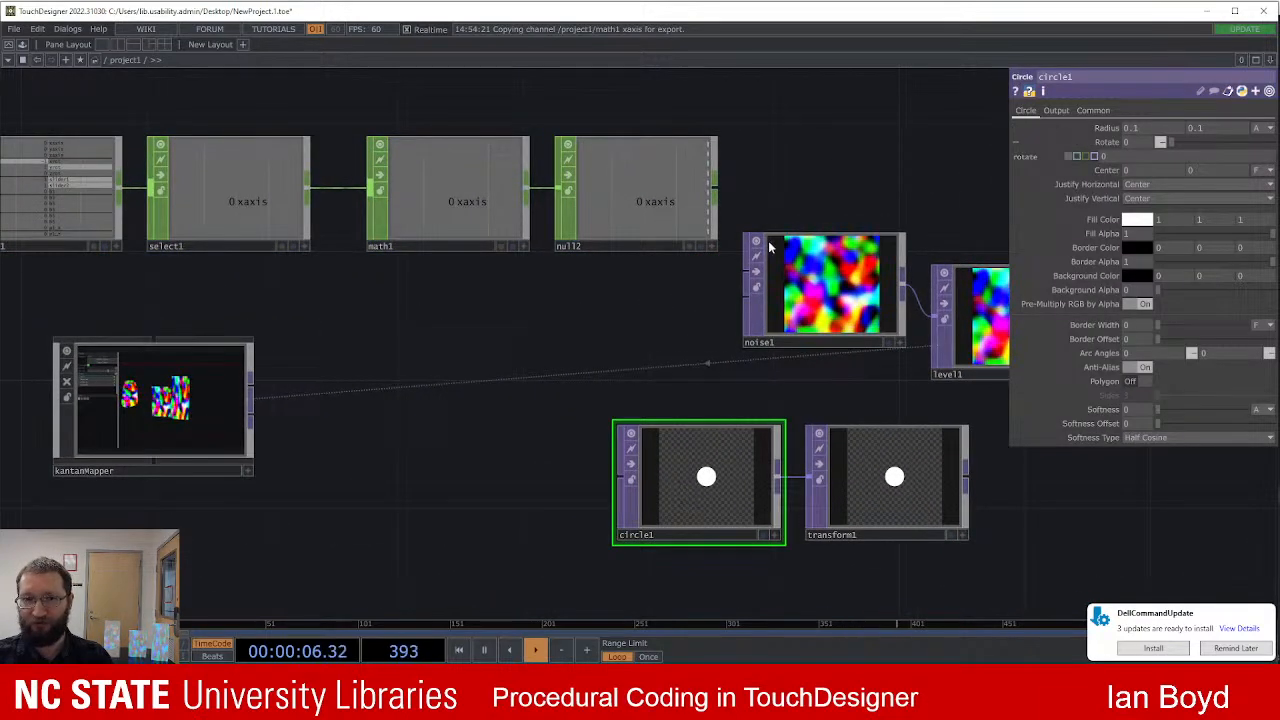
pyautogui.click(834, 509)
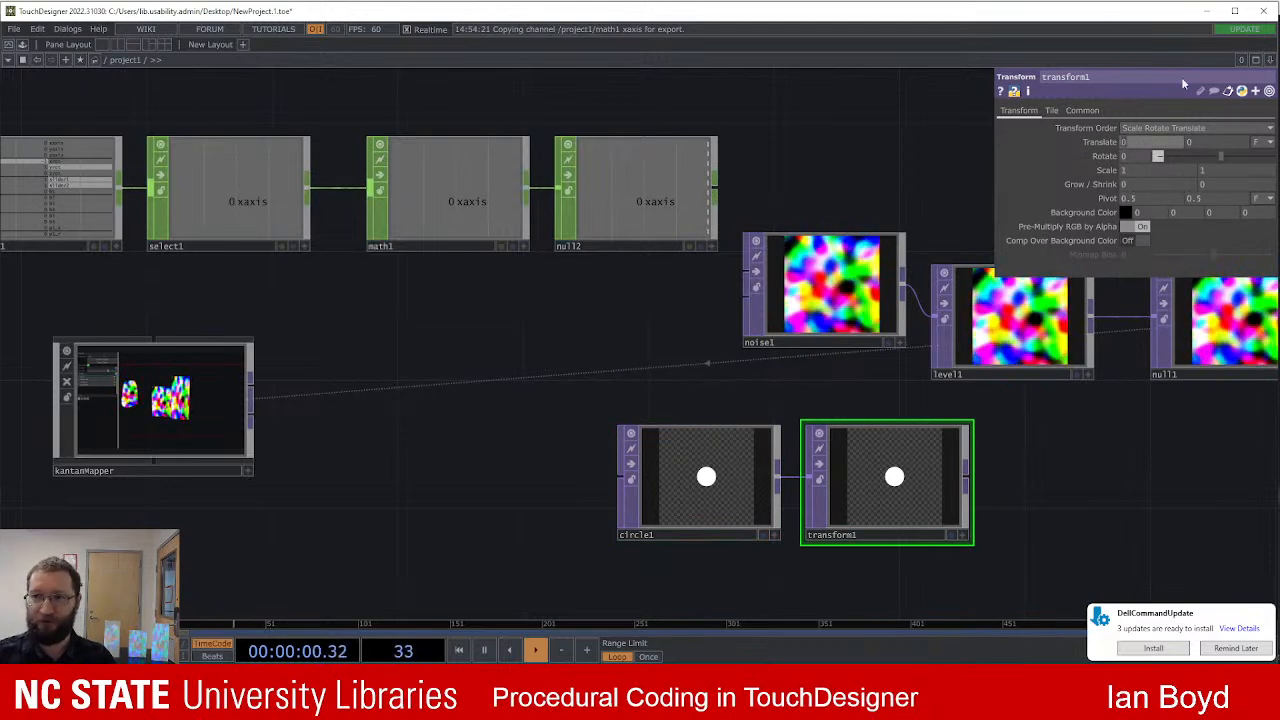
pyautogui.moveTo(710, 230); pyautogui.dragTo(845, 196)
pyautogui.moveTo(1131, 144); pyautogui.dragTo(1128, 143)
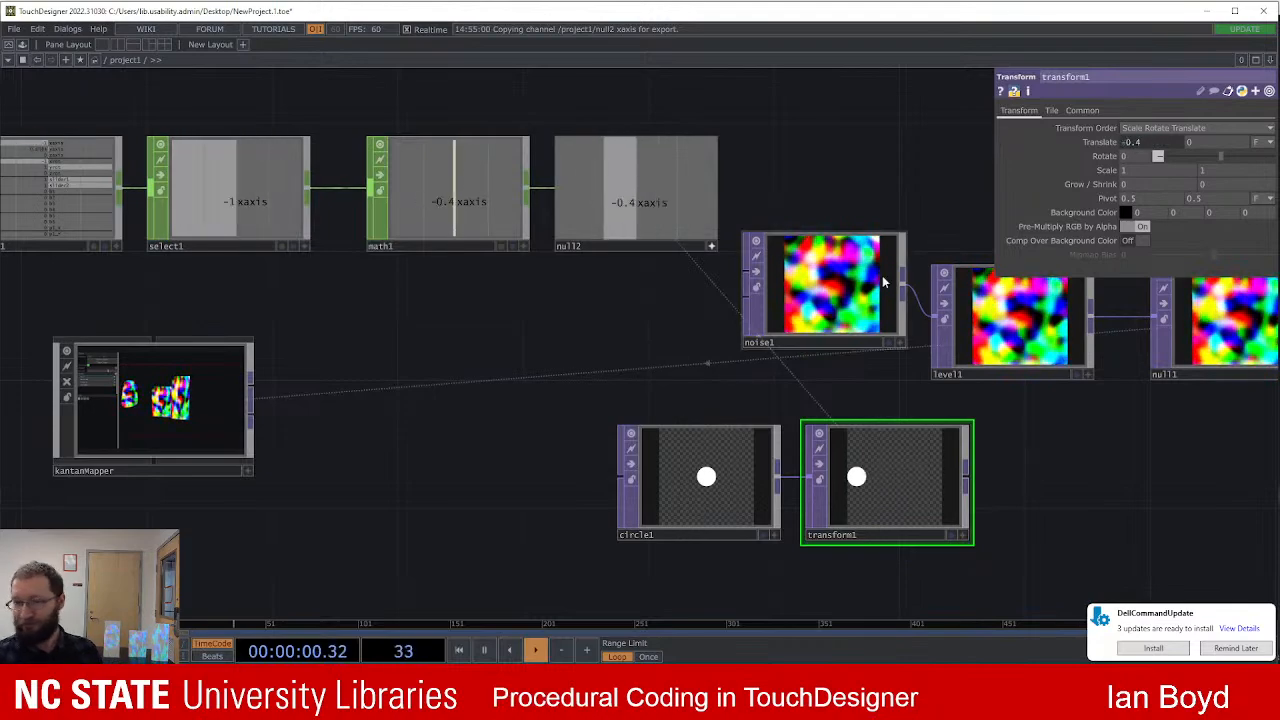
pyautogui.scroll(5, 857, 490)
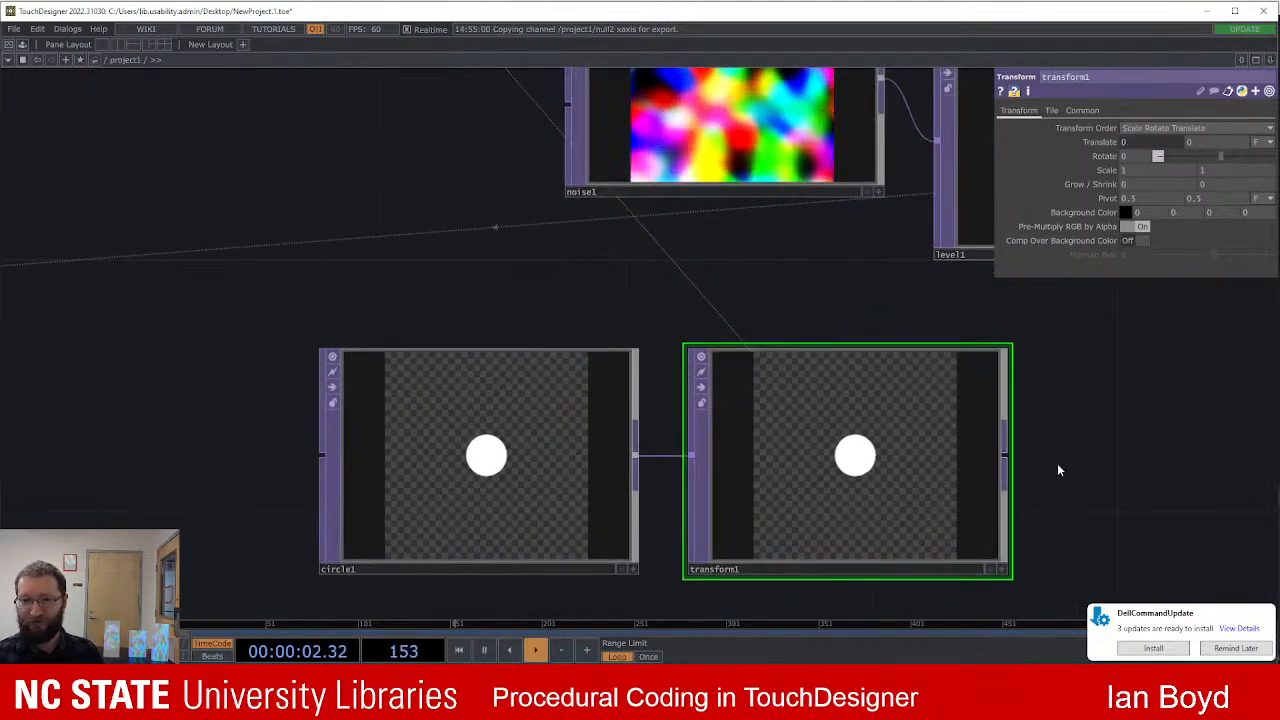
pyautogui.scroll(-5, 1059, 470)
pyautogui.scroll(-2, 560, 290)
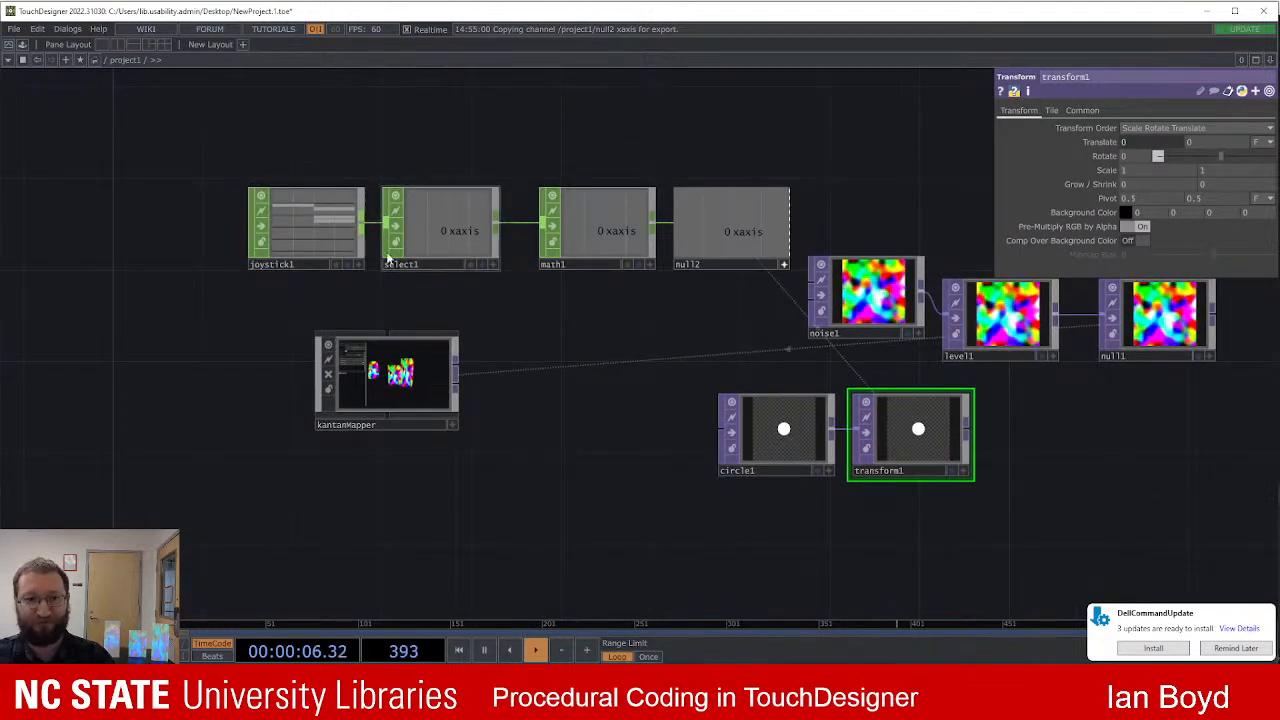
# Step: Branch a second Select CHOP off joystick1's output and place it below select1
pyautogui.moveTo(366, 387); pyautogui.dragTo(187, 461)
pyautogui.moveTo(341, 228); pyautogui.dragTo(373, 328)
pyautogui.write('select')
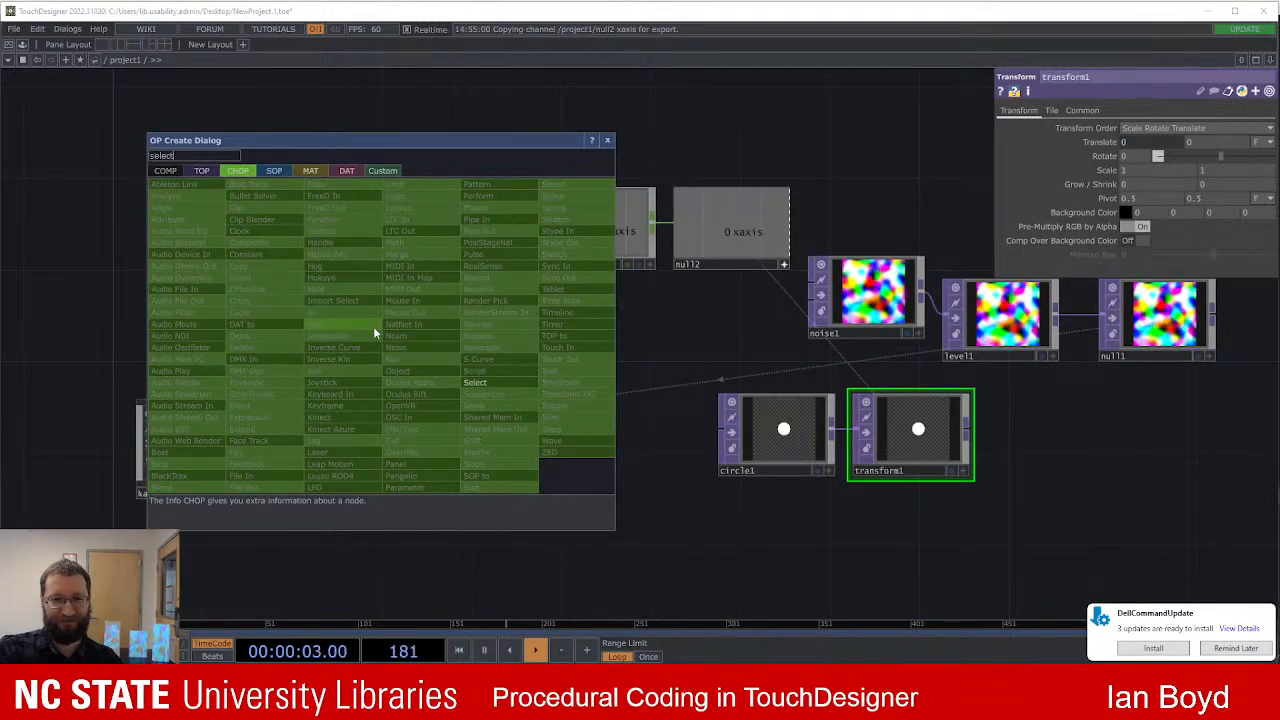
pyautogui.press('Return')
pyautogui.moveTo(358, 335); pyautogui.dragTo(422, 353)
pyautogui.scroll(3, 550, 300)
pyautogui.scroll(3, 414, 316)
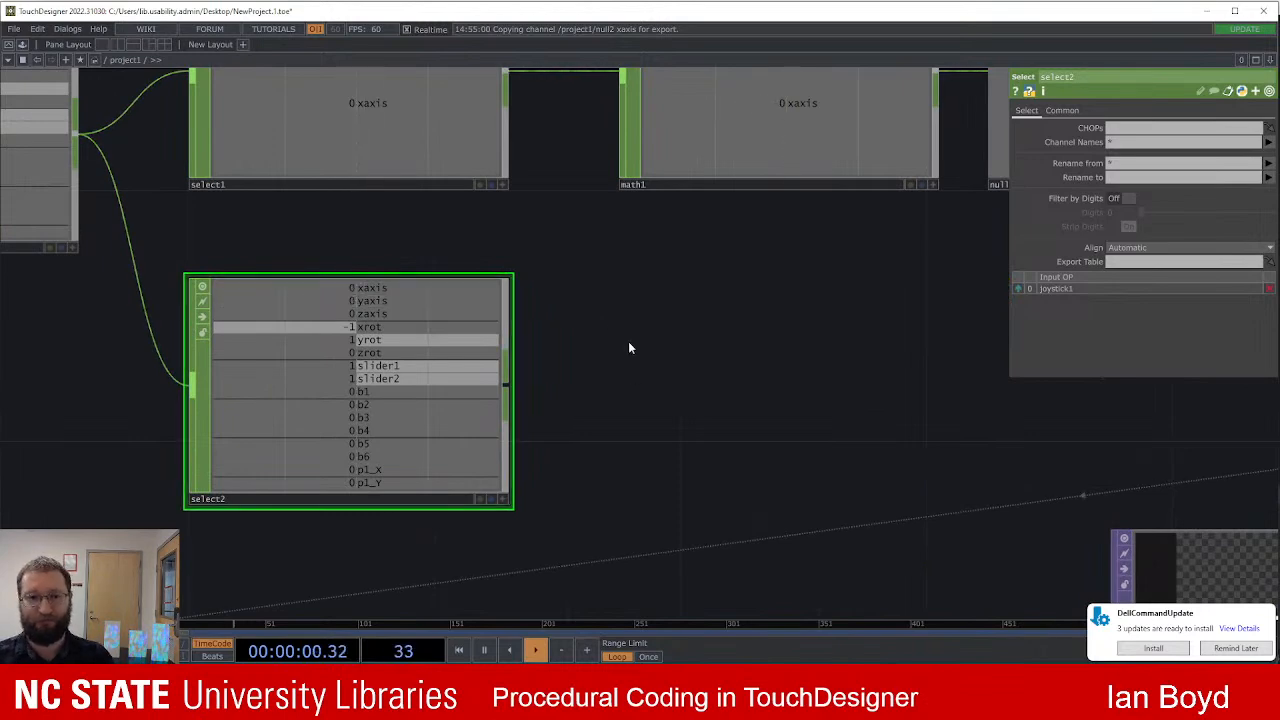
pyautogui.click(509, 386)
pyautogui.click(577, 371)
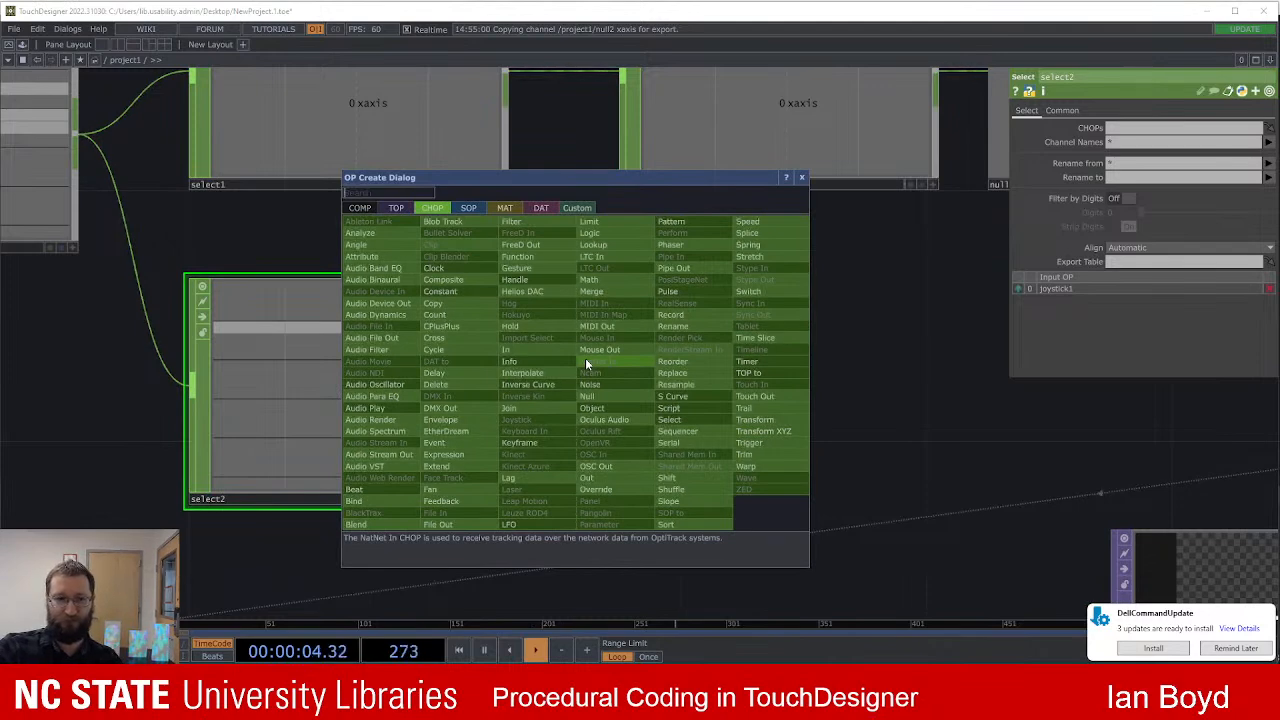
pyautogui.press('Escape')
pyautogui.press('Escape')
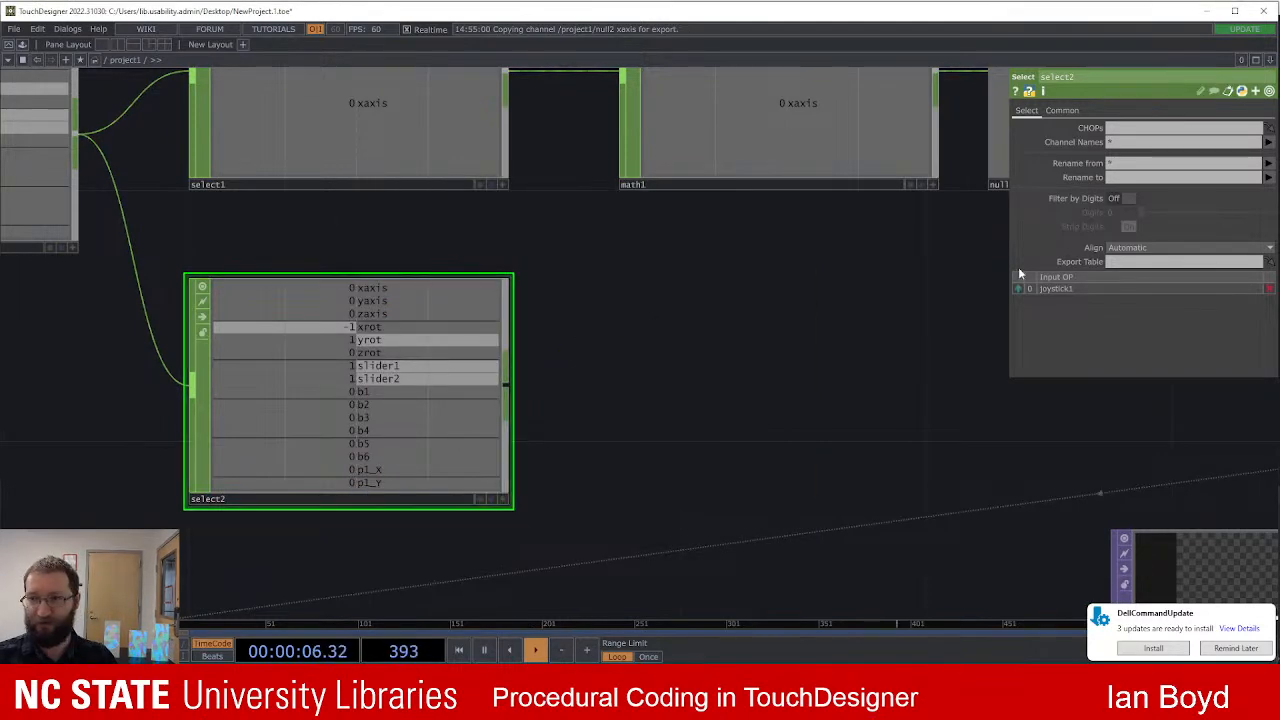
# Step: Set select2's Channel Names to yaxis
pyautogui.click(1135, 145)
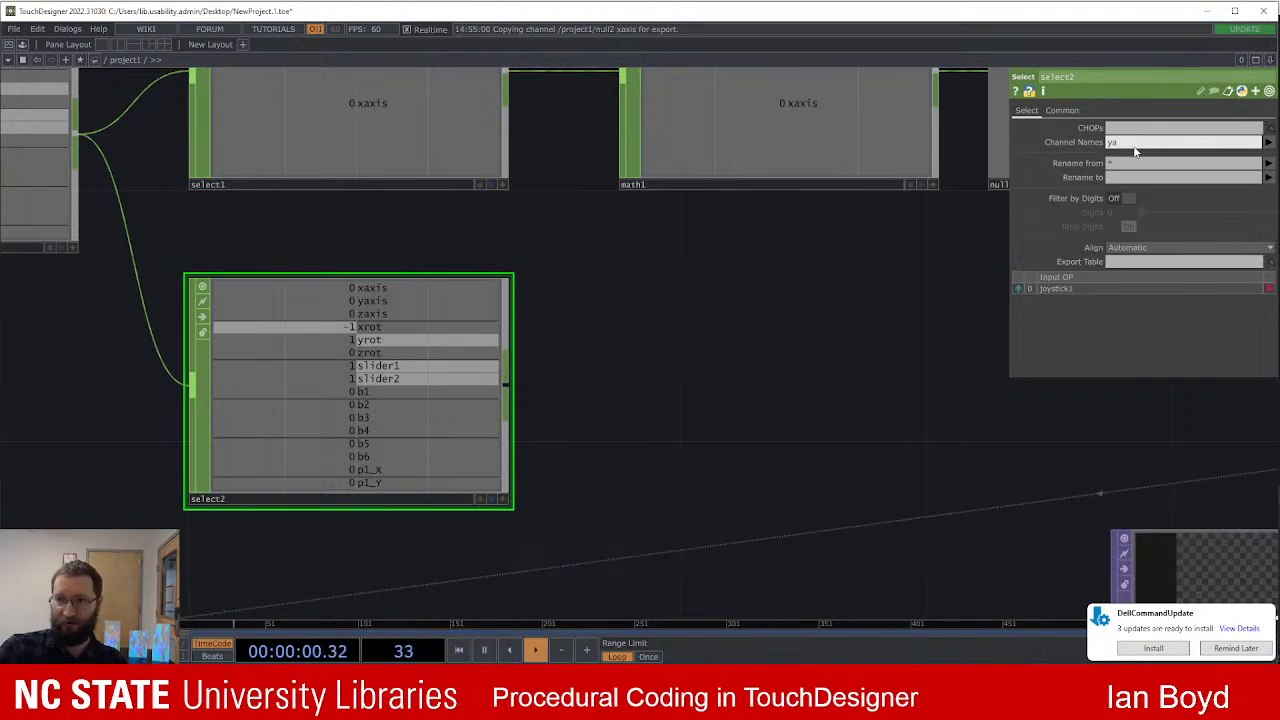
pyautogui.press('Return')
pyautogui.scroll(-2, 810, 430)
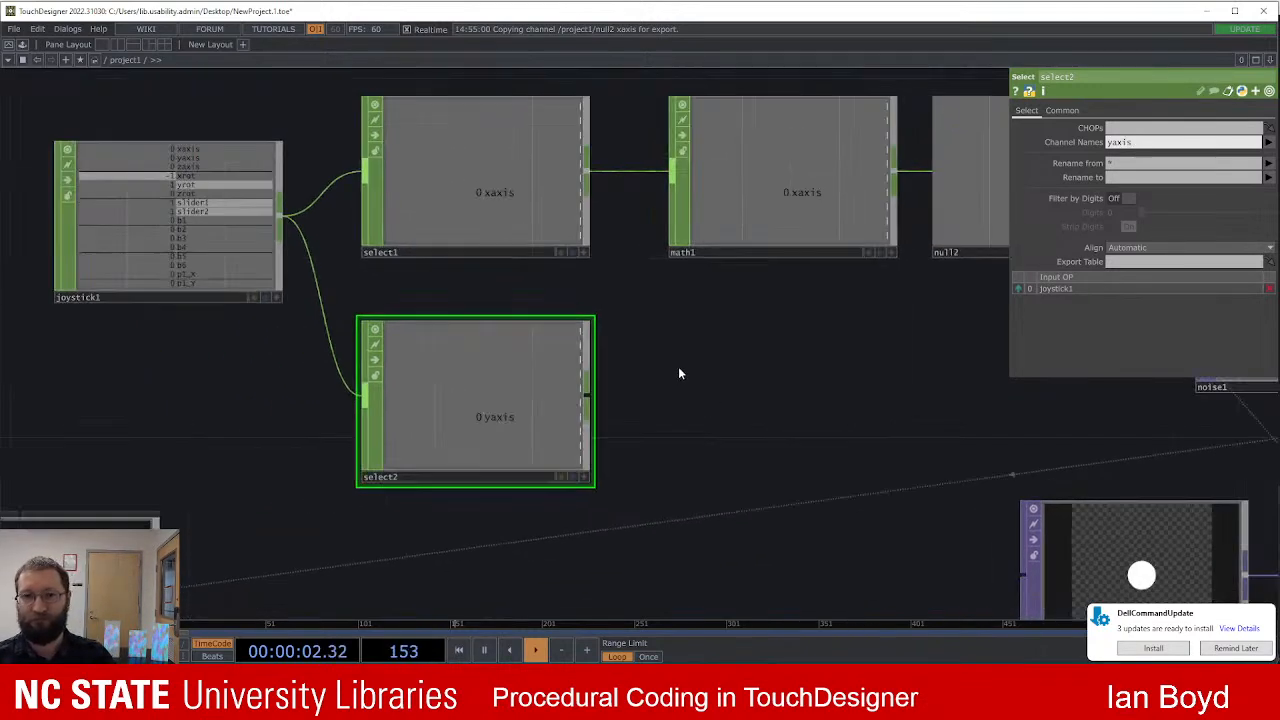
pyautogui.press('Tab')
pyautogui.press('Escape')
# Step: Duplicate math1 and place the copy beside select2, below the original
pyautogui.click(766, 246)
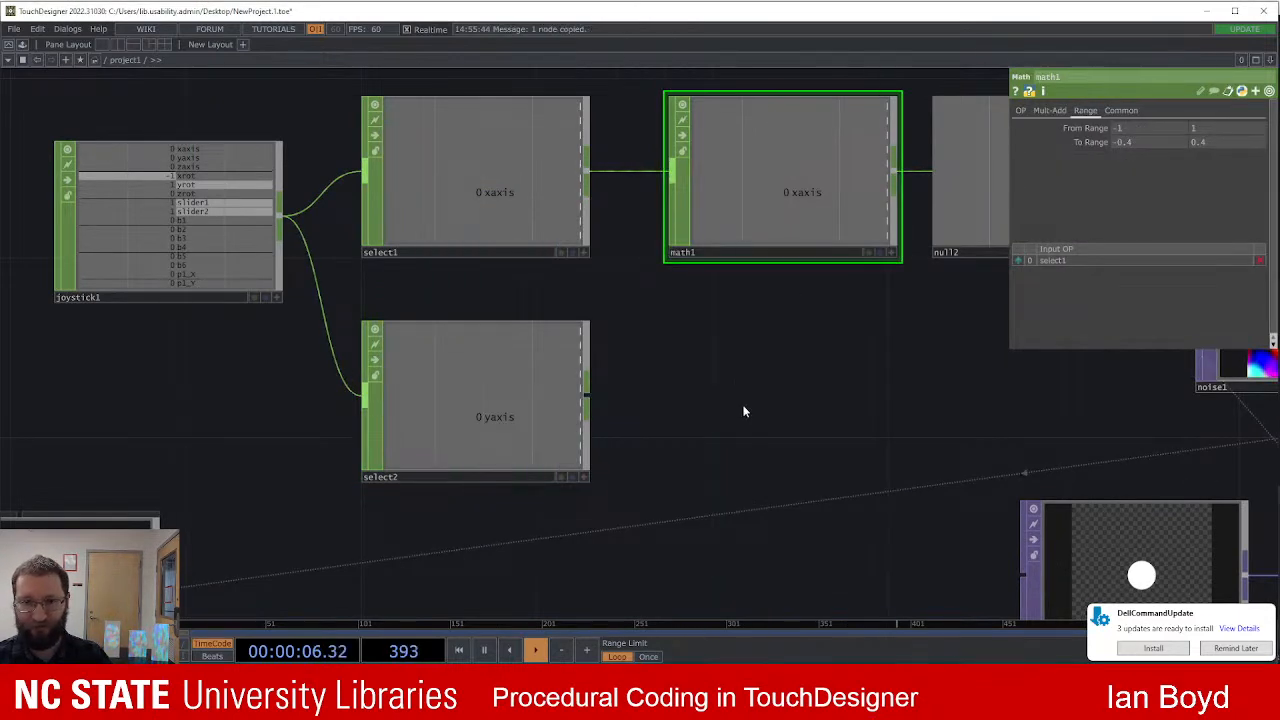
pyautogui.hotkey('ctrl', 'v')
pyautogui.click(731, 378)
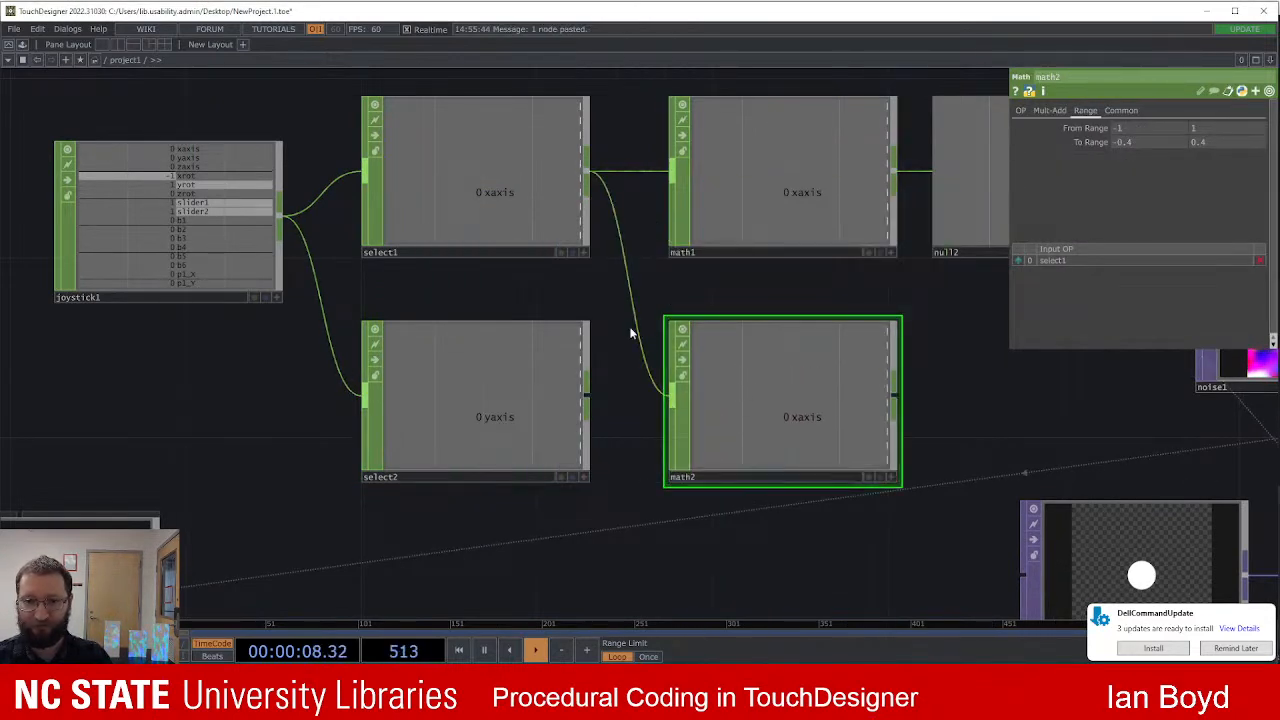
# Step: Disconnect math2 from select1 and connect select2's output to its input
pyautogui.rightClick(638, 328)
pyautogui.click(690, 349)
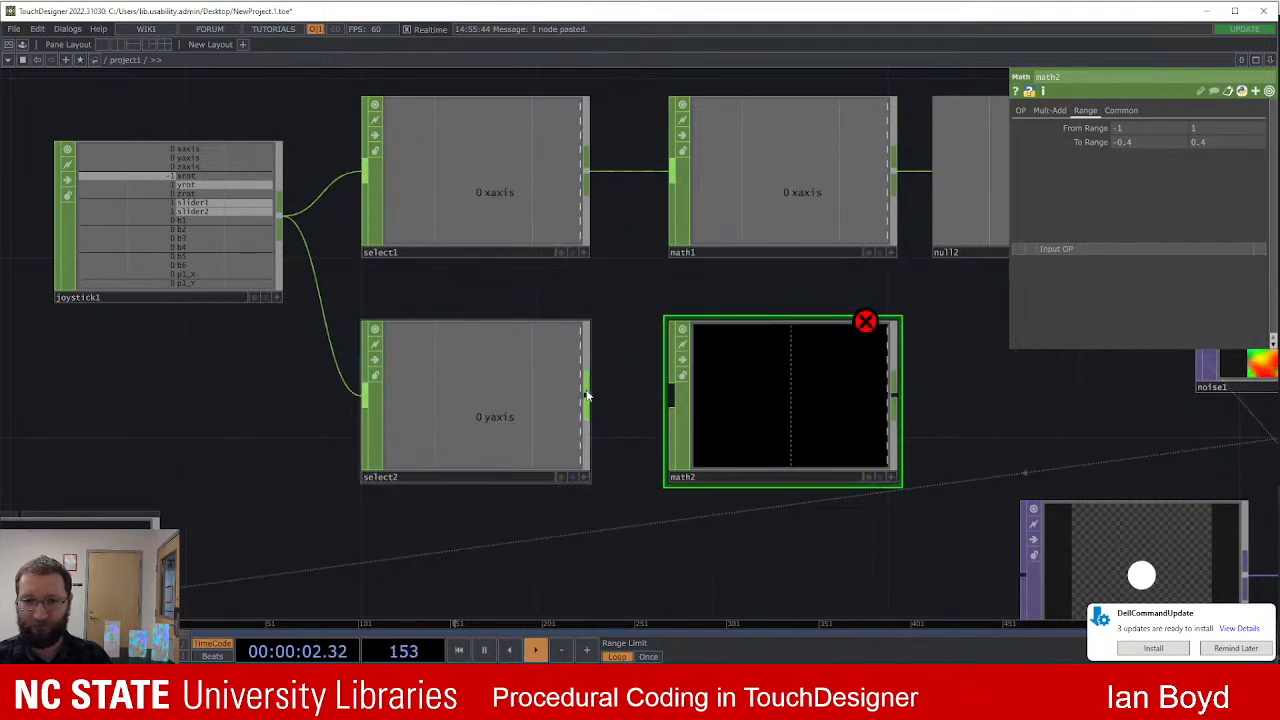
pyautogui.moveTo(659, 401); pyautogui.dragTo(668, 398)
pyautogui.scroll(-3, 744, 395)
# Step: Add a Null CHOP to math2's output
pyautogui.moveTo(862, 401); pyautogui.dragTo(670, 397)
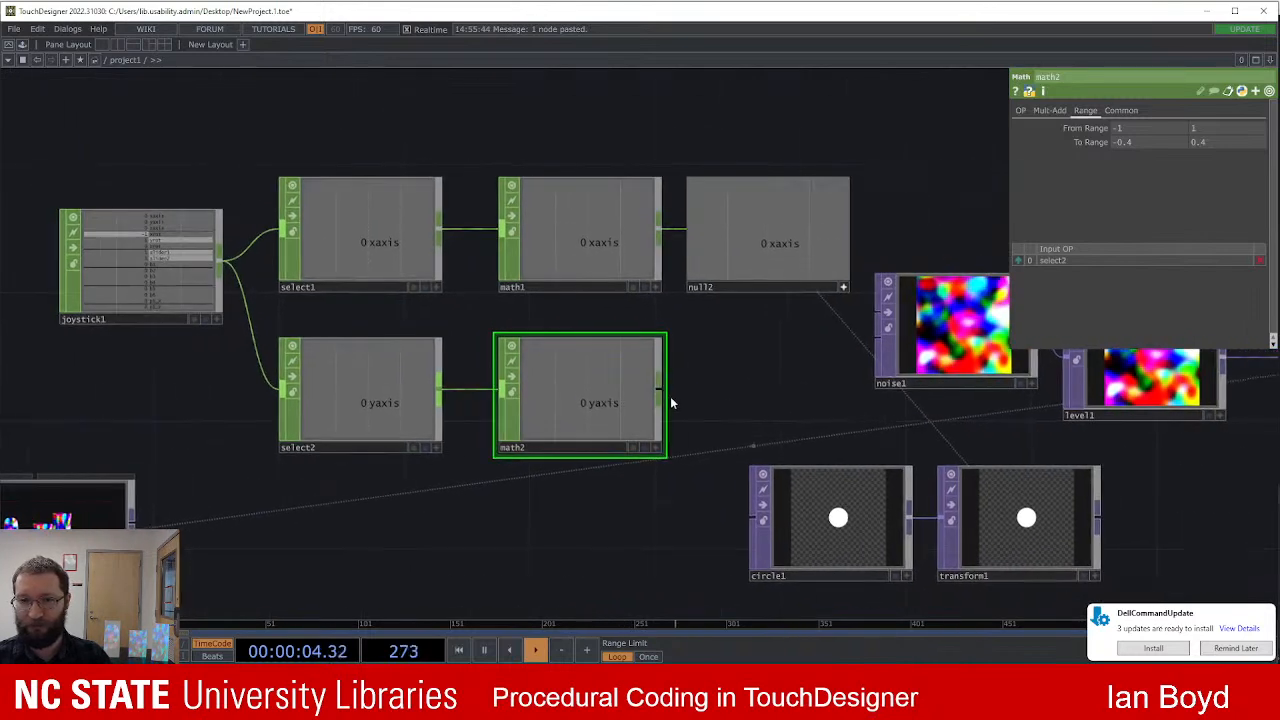
pyautogui.rightClick(662, 394)
pyautogui.write('nul')
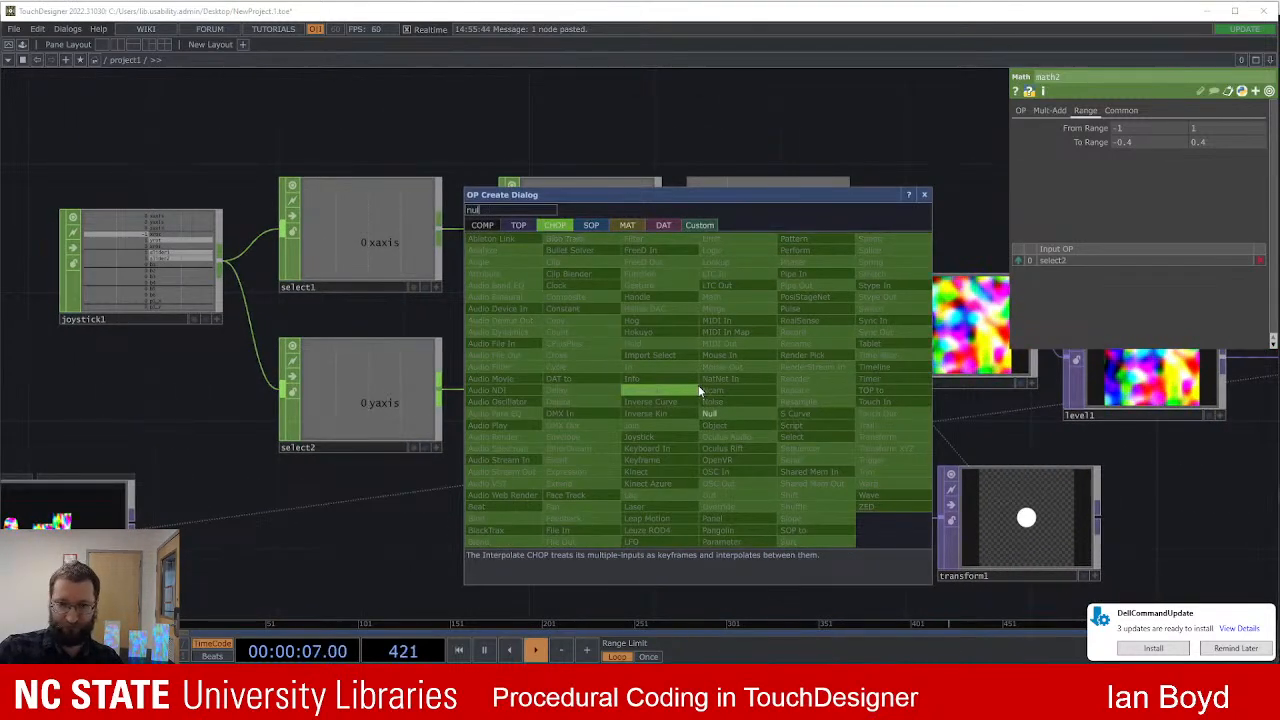
pyautogui.press('Return')
pyautogui.click(698, 385)
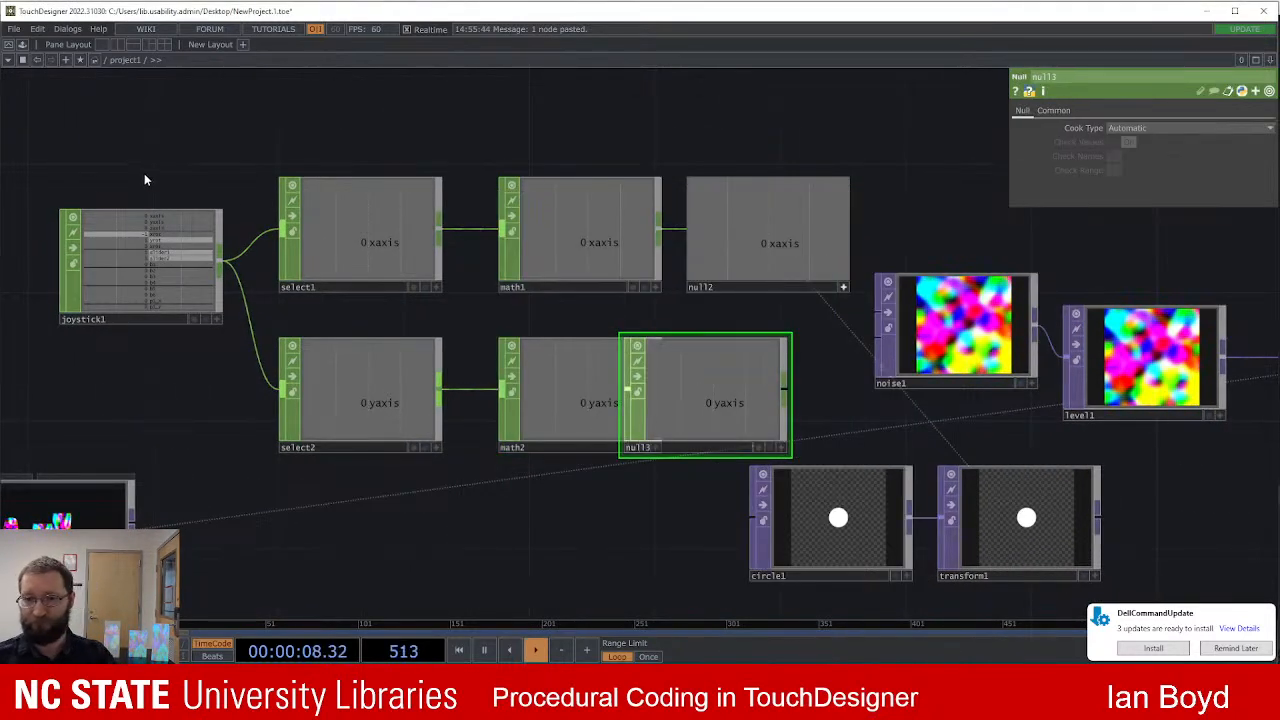
# Step: Try to drive transform1's vertical Translate with the expression op('null3')
pyautogui.moveTo(736, 389); pyautogui.dragTo(1190, 142)
pyautogui.scroll(-3, 924, 399)
pyautogui.click(993, 485)
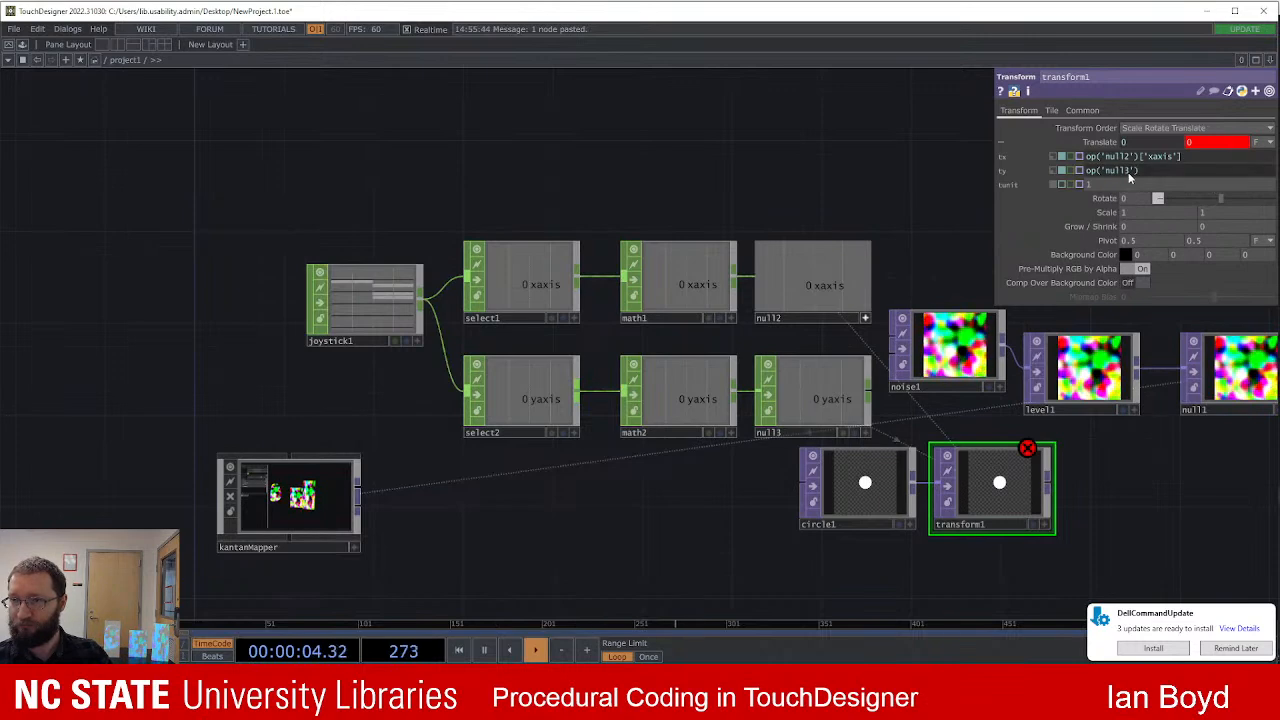
pyautogui.scroll(2, 1021, 341)
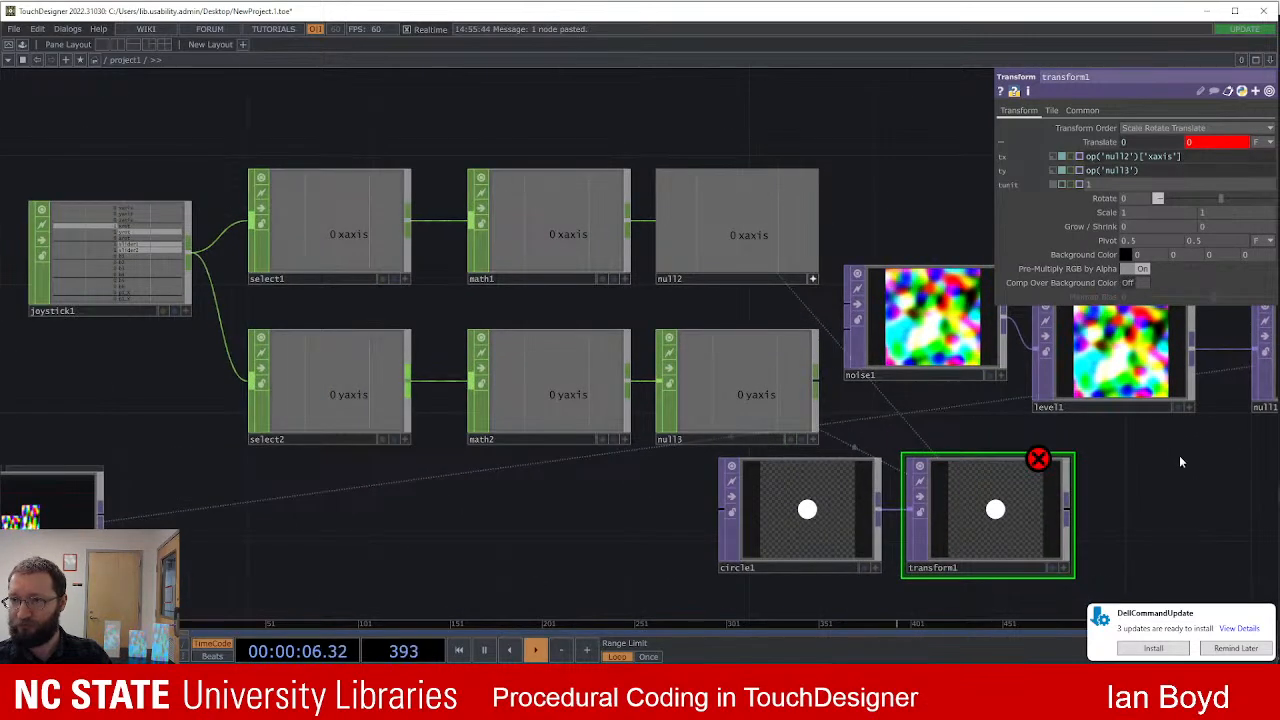
pyautogui.moveTo(1177, 457); pyautogui.dragTo(1148, 462)
pyautogui.hotkey('ctrl', 'z')
# Step: Export null3's yaxis channel to transform1's vertical Translate and check the circle's response to the joystick
pyautogui.moveTo(745, 400); pyautogui.dragTo(1226, 157)
pyautogui.moveTo(1219, 142); pyautogui.dragTo(1229, 142)
pyautogui.click(1231, 143)
pyautogui.moveTo(1137, 496); pyautogui.dragTo(1128, 489)
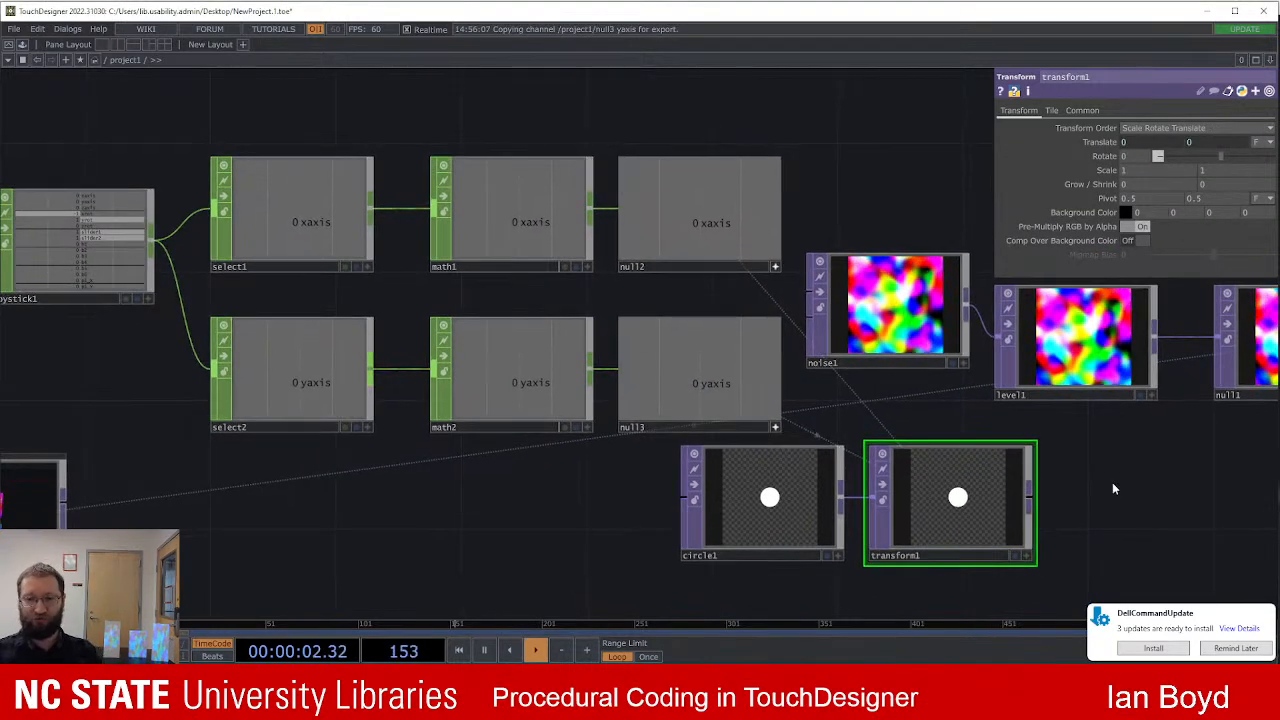
pyautogui.scroll(8, 1112, 482)
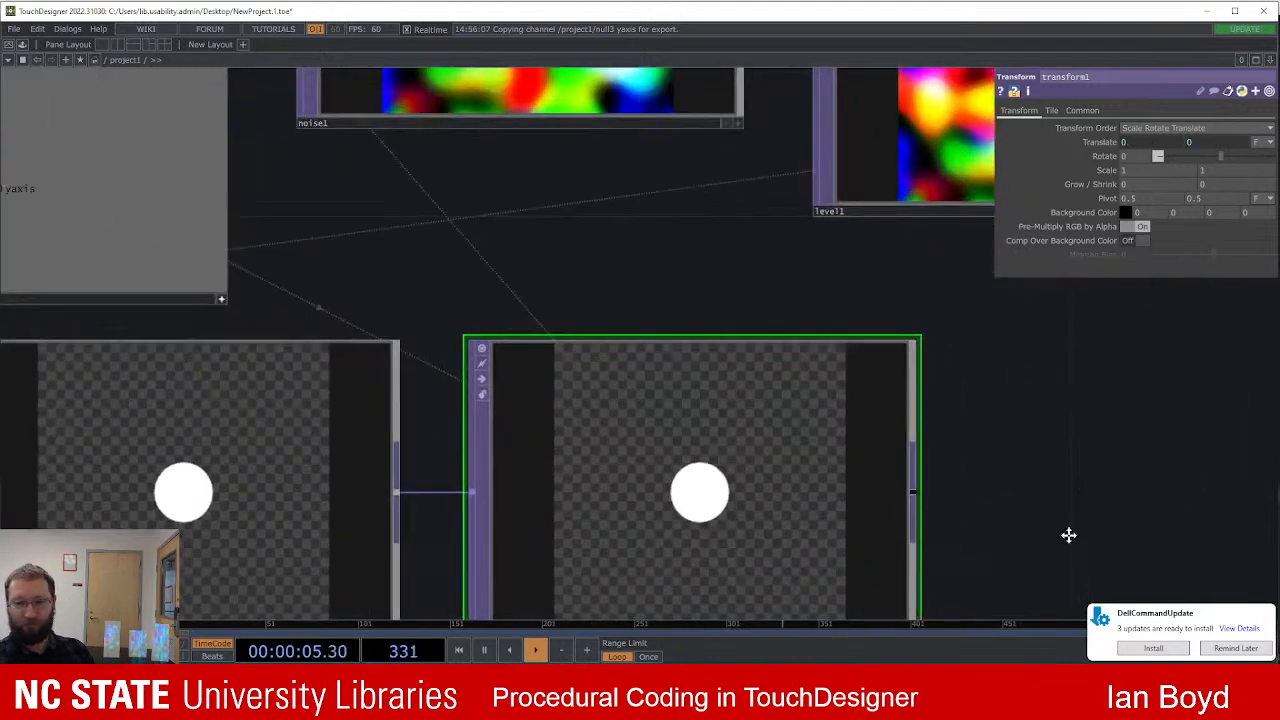
pyautogui.moveTo(1069, 534); pyautogui.dragTo(1074, 479)
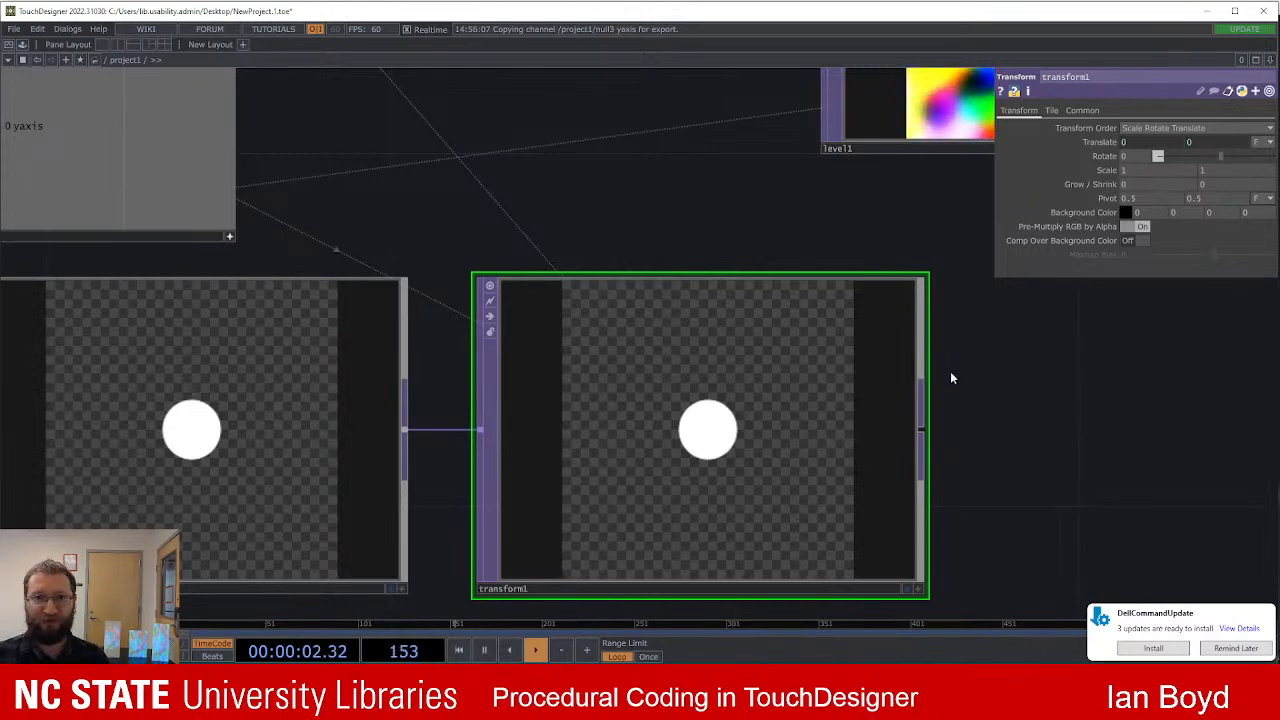
# Step: Review the joystick1 channels and the select, math and null chains that drive transform1
pyautogui.scroll(-2, 950, 371)
pyautogui.scroll(-4, 1004, 382)
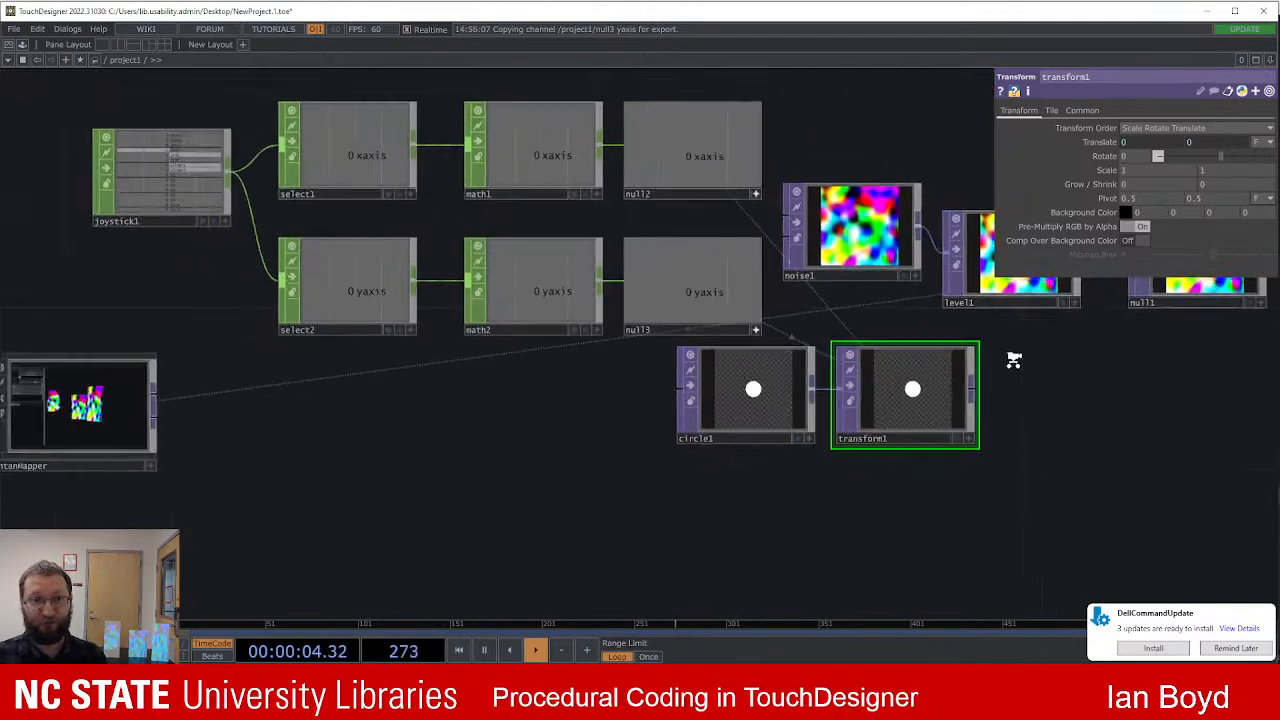
pyautogui.moveTo(1063, 380); pyautogui.dragTo(1034, 376)
pyautogui.moveTo(355, 323); pyautogui.dragTo(388, 342)
pyautogui.scroll(5, 340, 215)
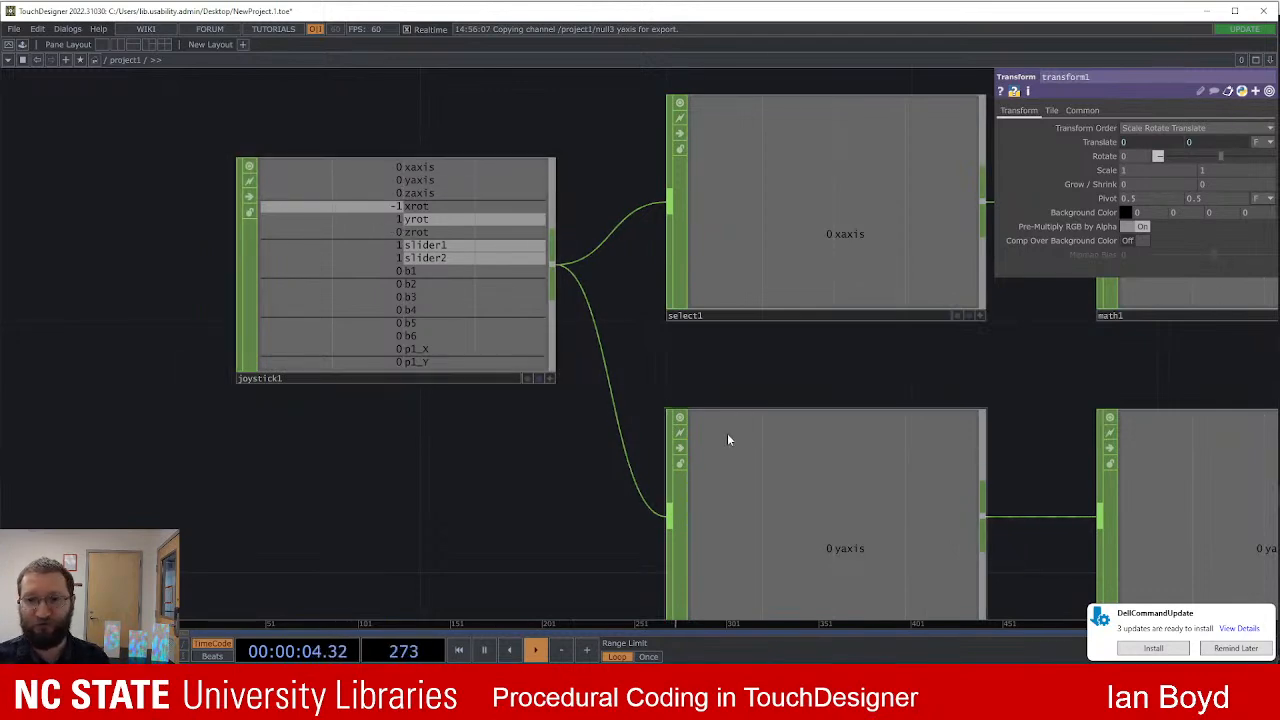
pyautogui.scroll(-6, 863, 369)
pyautogui.scroll(5, 800, 500)
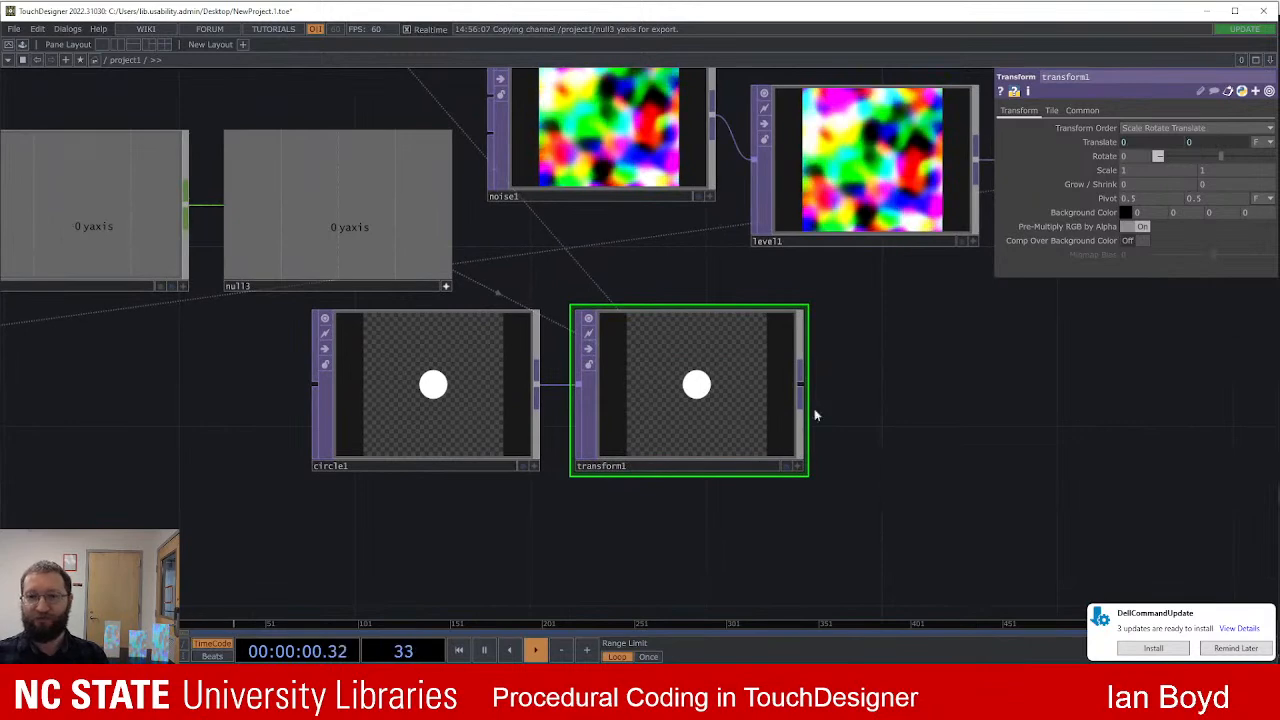
pyautogui.scroll(-2, 900, 400)
# Step: Move null1 farther from level1 and connect a Composite TOP to transform1's output
pyautogui.moveTo(929, 414); pyautogui.dragTo(770, 365)
pyautogui.moveTo(770, 250); pyautogui.dragTo(945, 250)
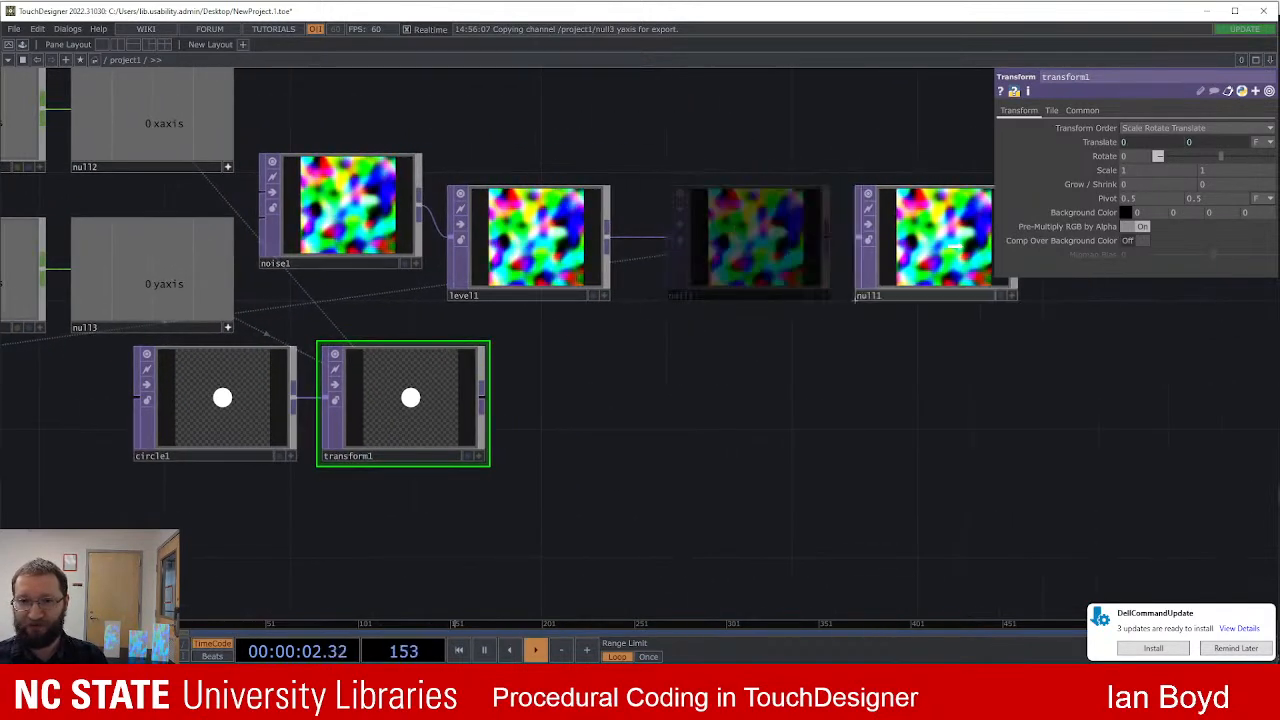
pyautogui.click(482, 397)
pyautogui.click(637, 371)
pyautogui.write('comp')
pyautogui.press('Return')
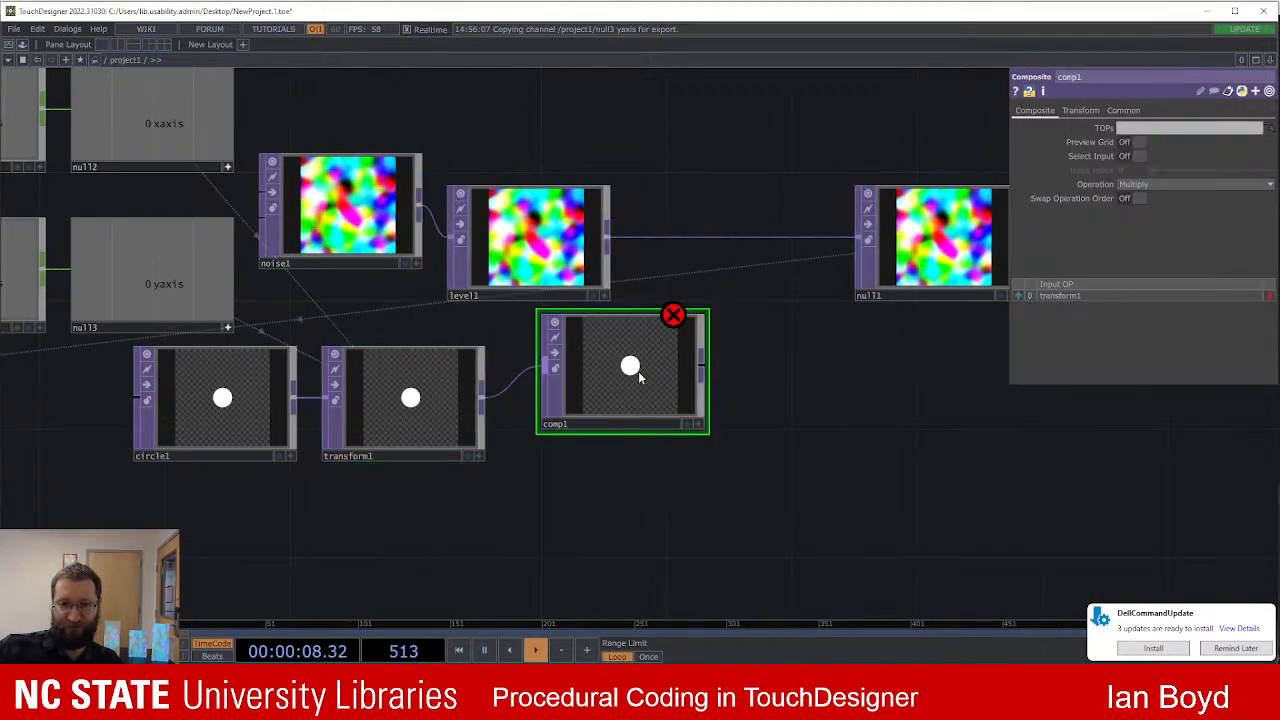
pyautogui.click(752, 370)
# Step: Connect level1's noise output to comp1 as its second input
pyautogui.click(606, 237)
pyautogui.click(670, 368)
pyautogui.scroll(3, 760, 378)
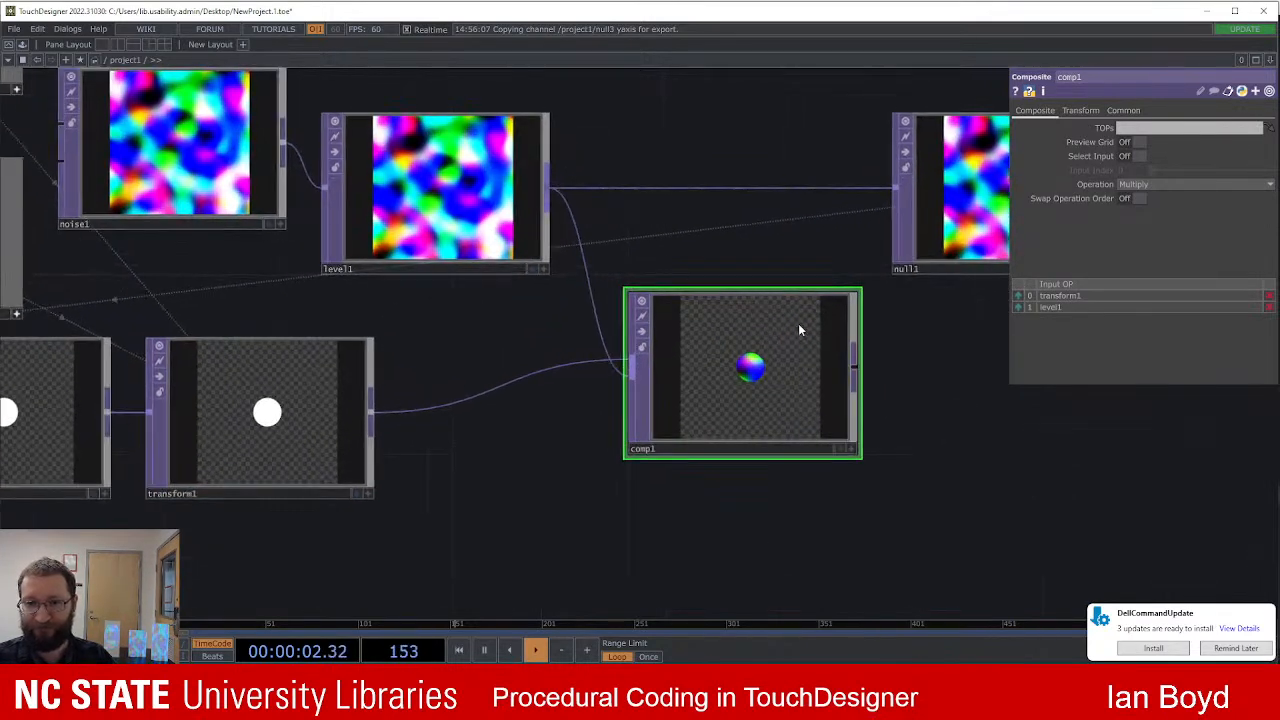
# Step: Connect comp1's output to null1's input, replacing the level1 connection
pyautogui.moveTo(874, 348); pyautogui.dragTo(691, 371)
pyautogui.click(662, 385)
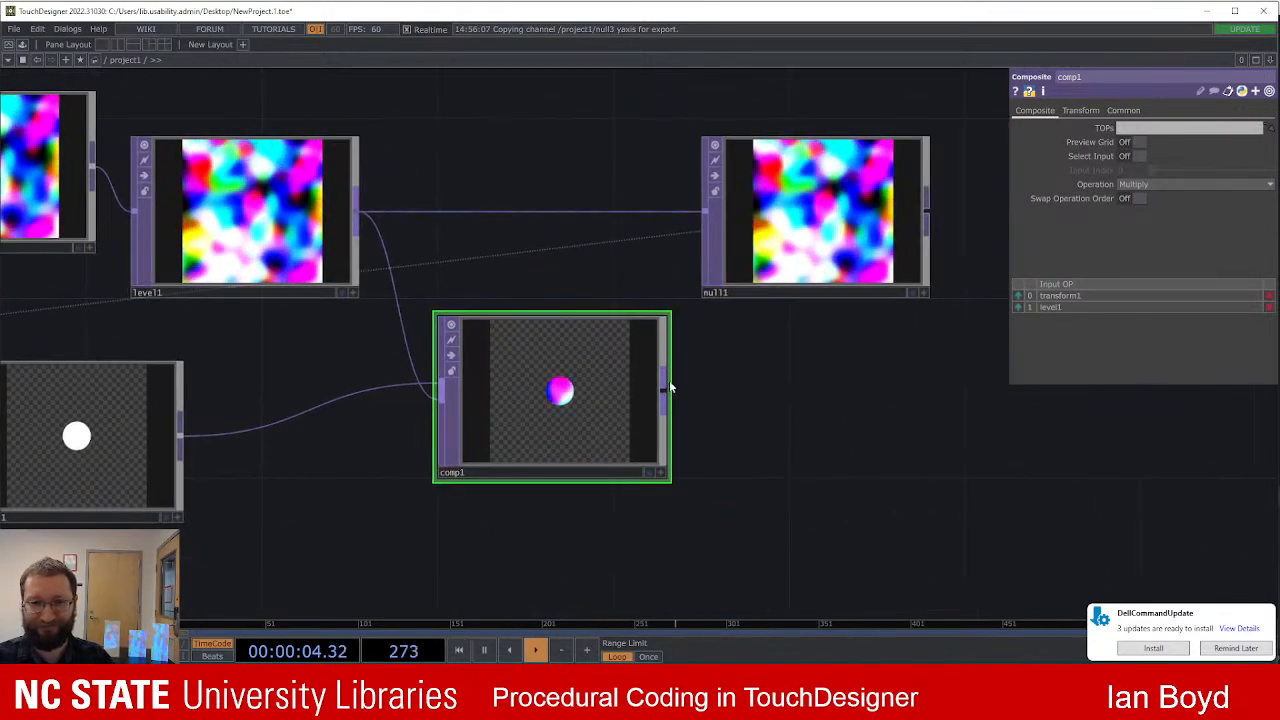
pyautogui.click(706, 212)
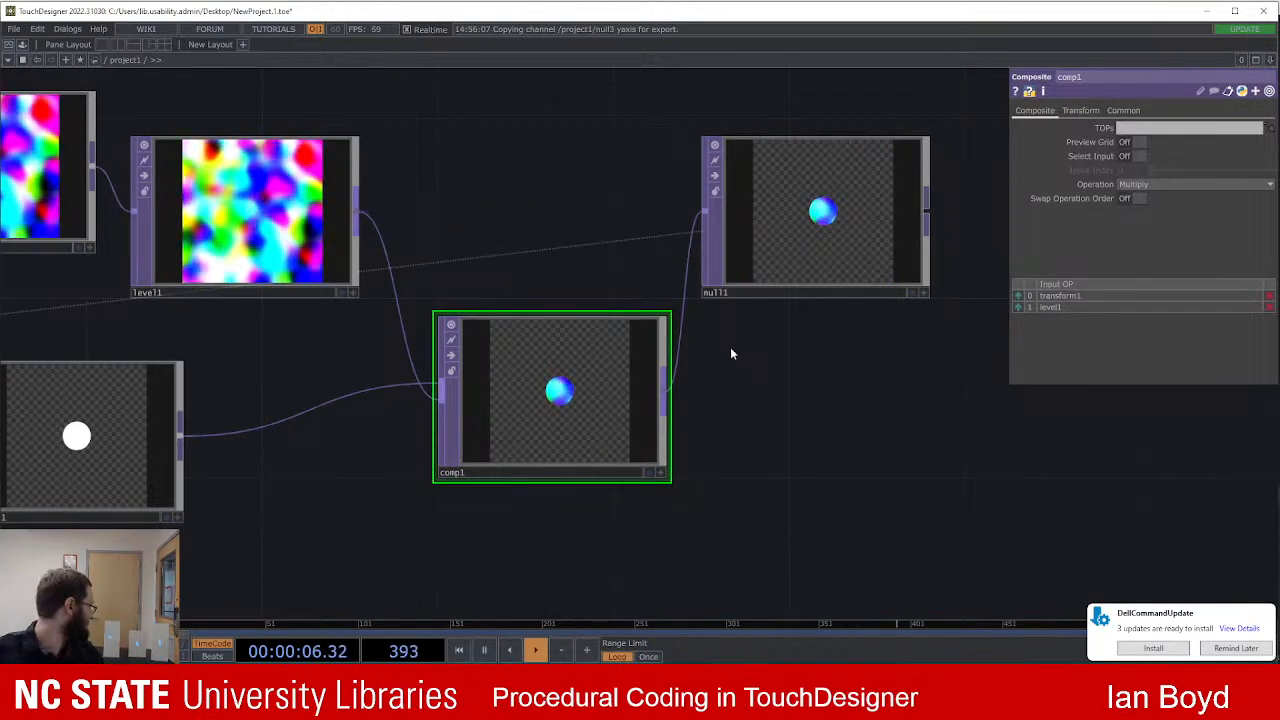